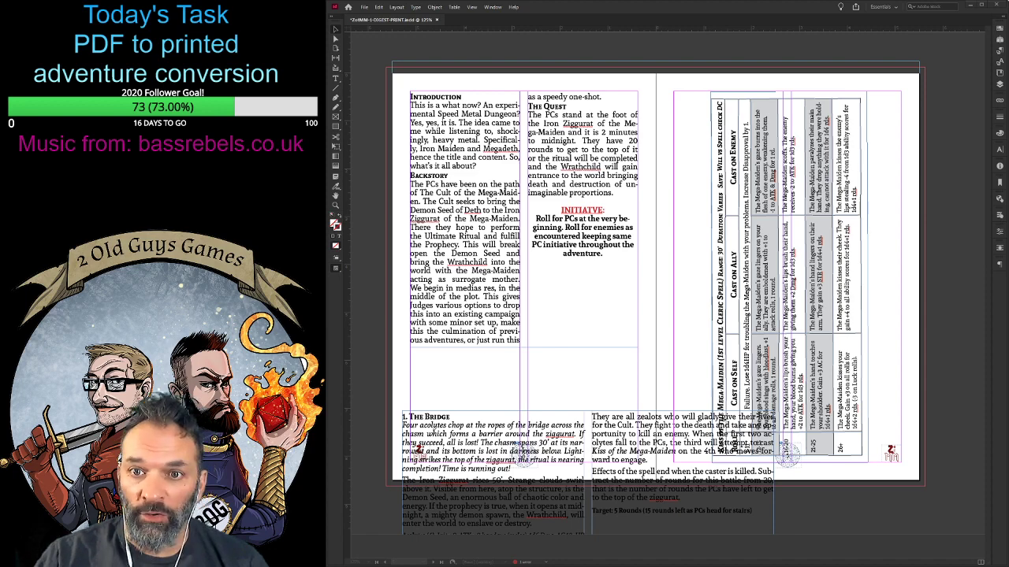
# - Review the digest layout's spreads from the introduction through the map to the license page at the end
pyautogui.click(539, 9)
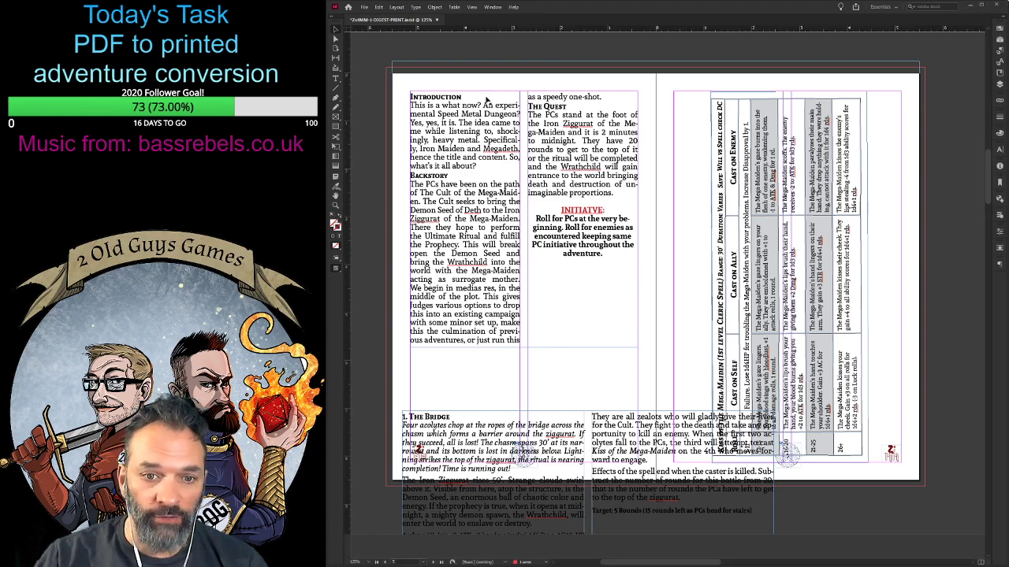
pyautogui.scroll(-5, 497, 197)
pyautogui.scroll(4, 503, 252)
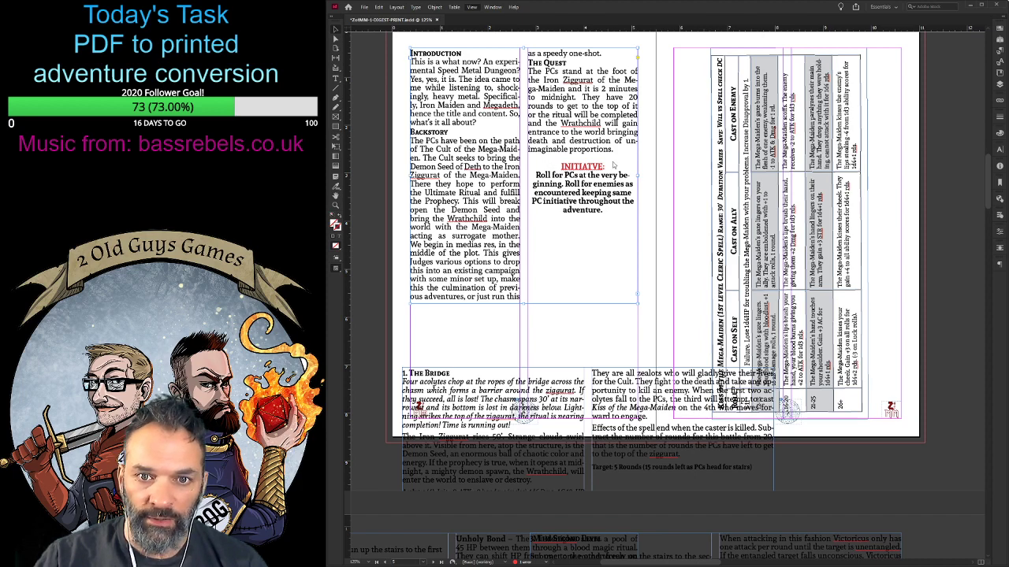
pyautogui.scroll(-5, 552, 260)
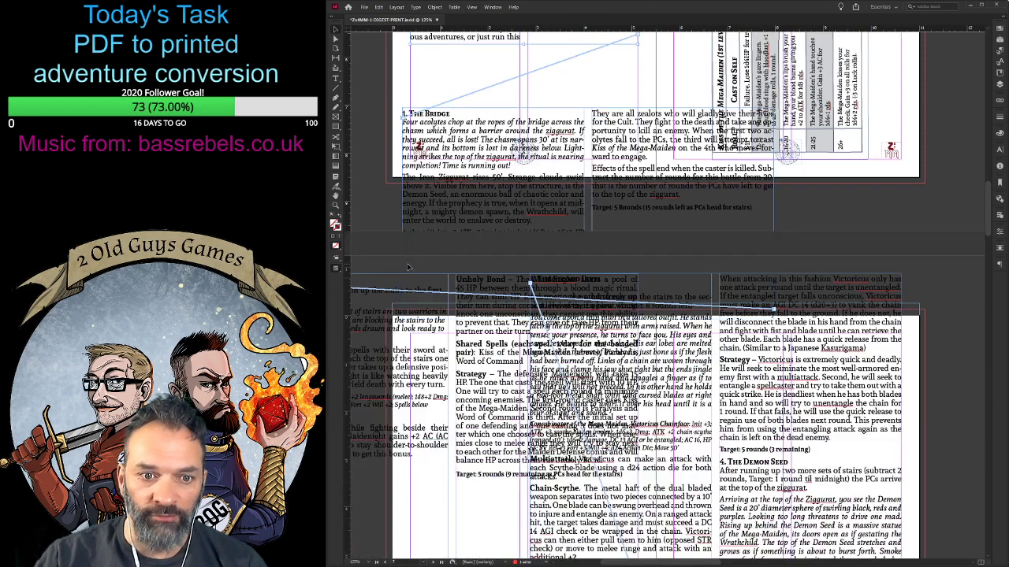
pyautogui.scroll(-3, 530, 423)
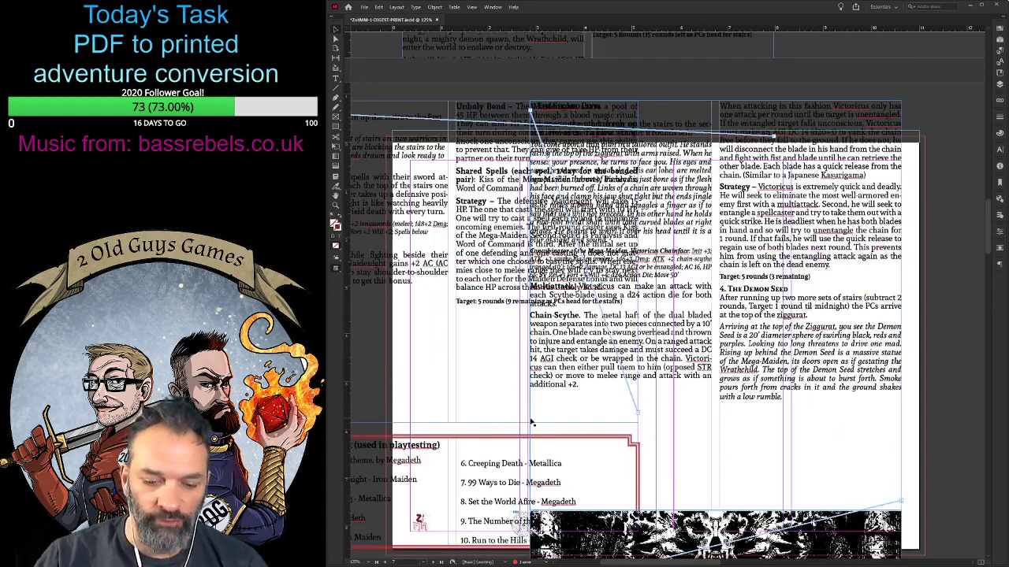
pyautogui.scroll(8, 532, 423)
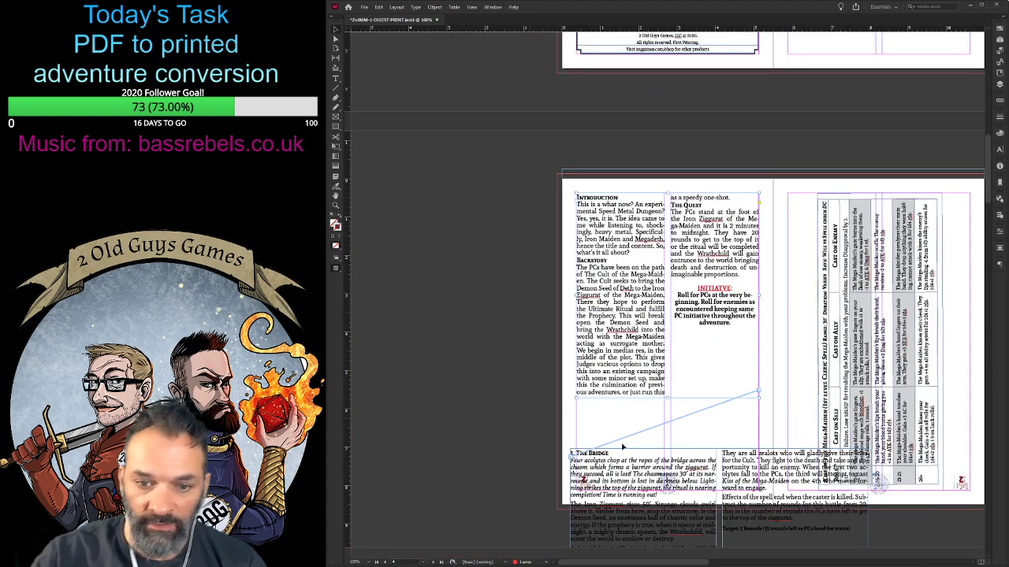
pyautogui.hscroll(-3, 533, 437)
pyautogui.scroll(6, 533, 437)
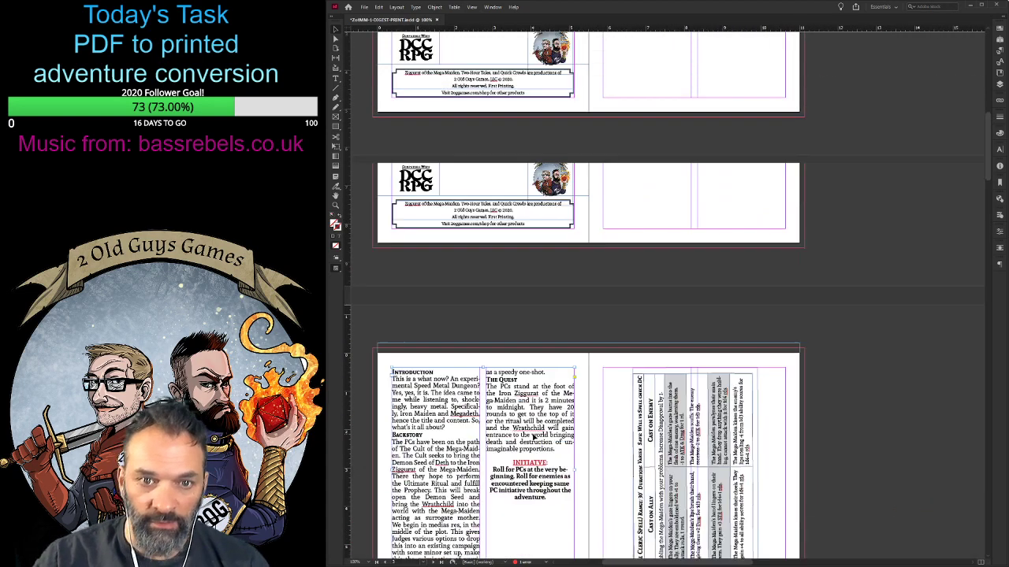
pyautogui.scroll(-15, 533, 438)
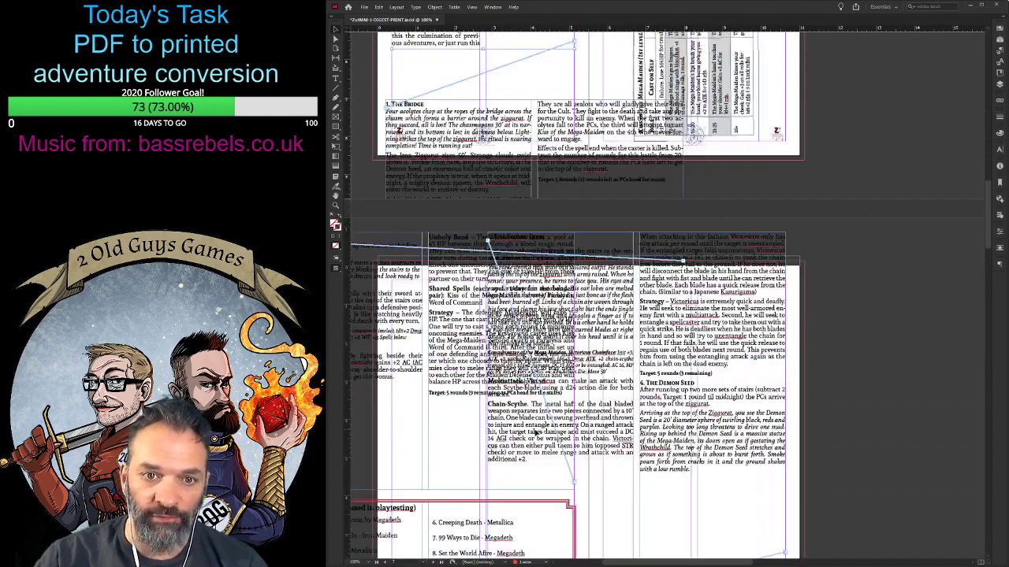
pyautogui.scroll(-5, 535, 433)
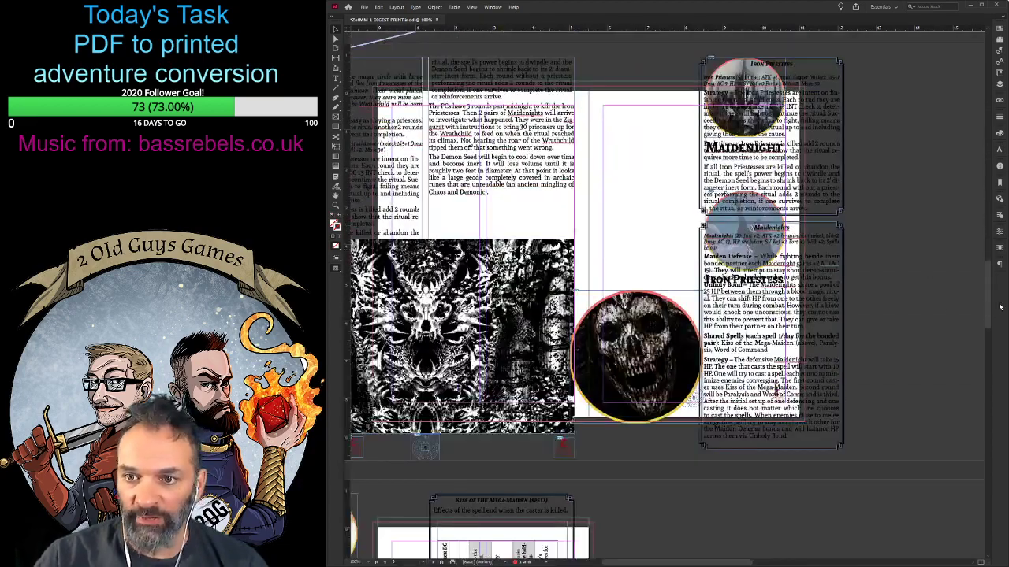
pyautogui.scroll(-2, 985, 308)
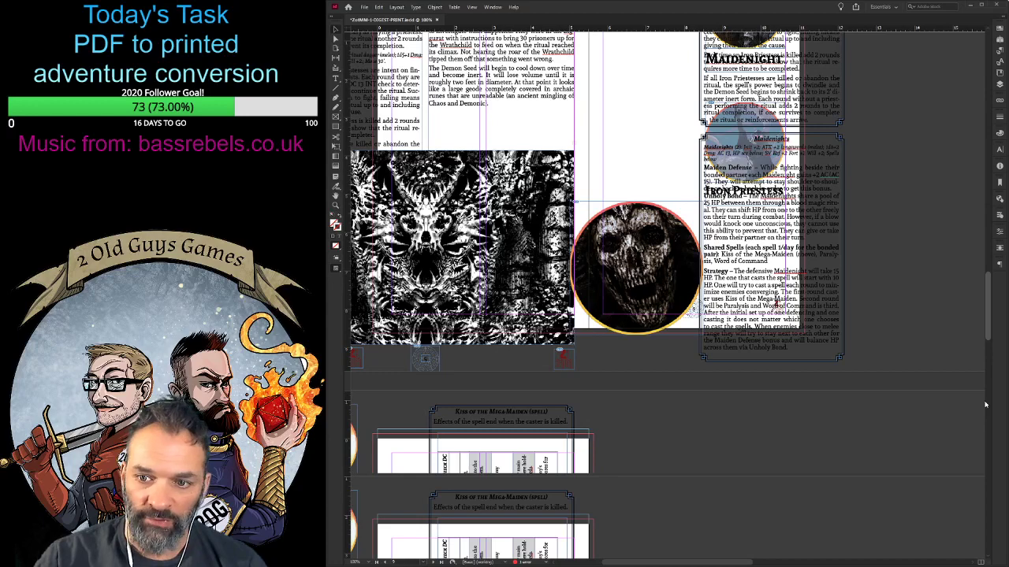
pyautogui.scroll(-10, 648, 421)
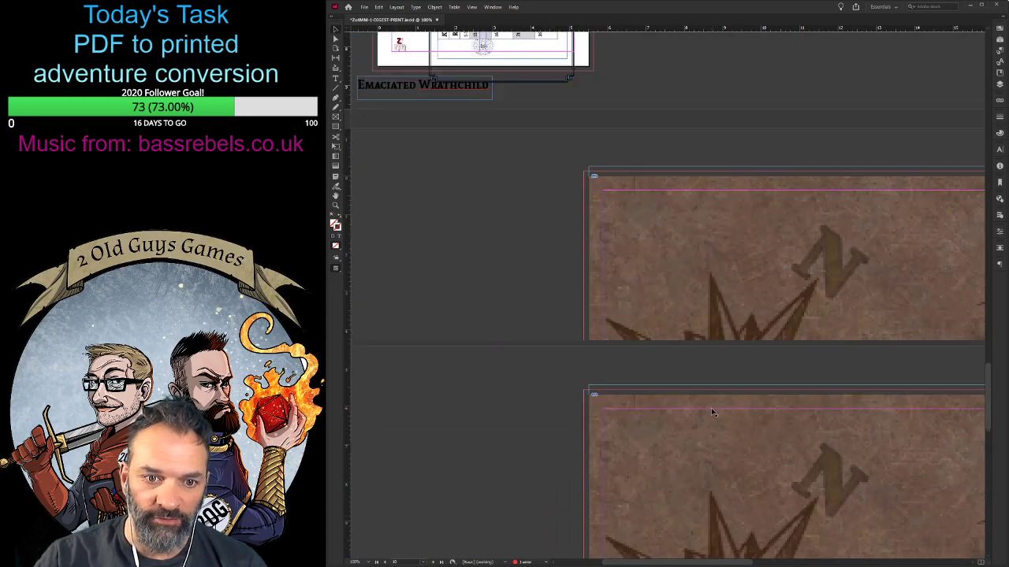
pyautogui.scroll(-10, 711, 412)
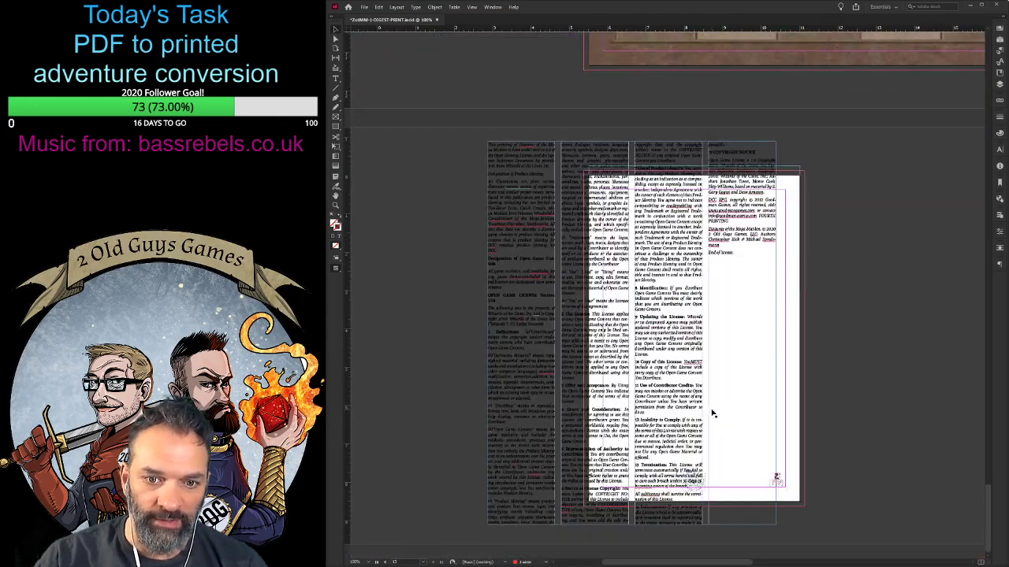
# - Resize the four-column Open Game License text frame on the last page to fit within the page margins
pyautogui.click(666, 290)
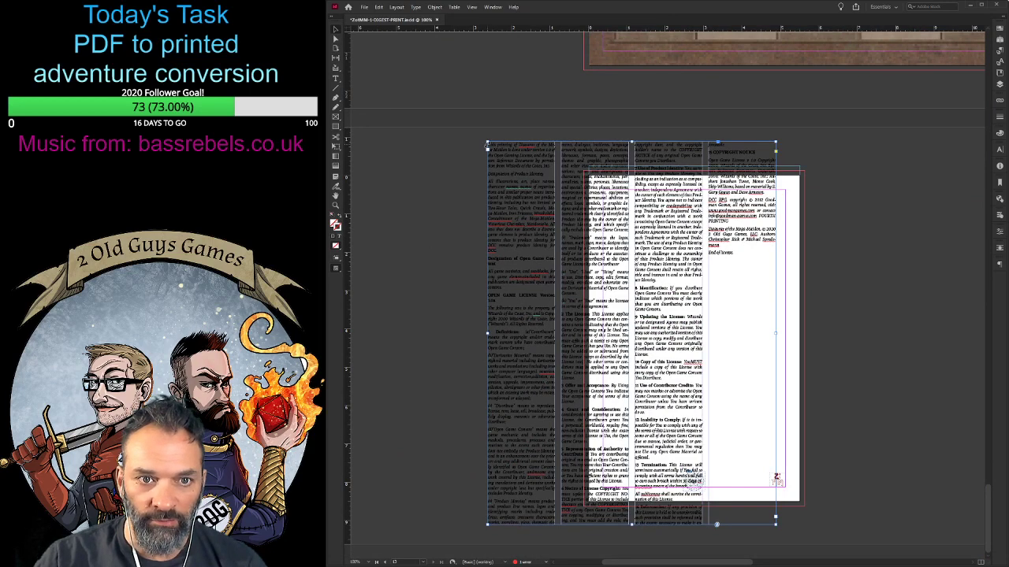
pyautogui.moveTo(487, 142); pyautogui.dragTo(593, 181)
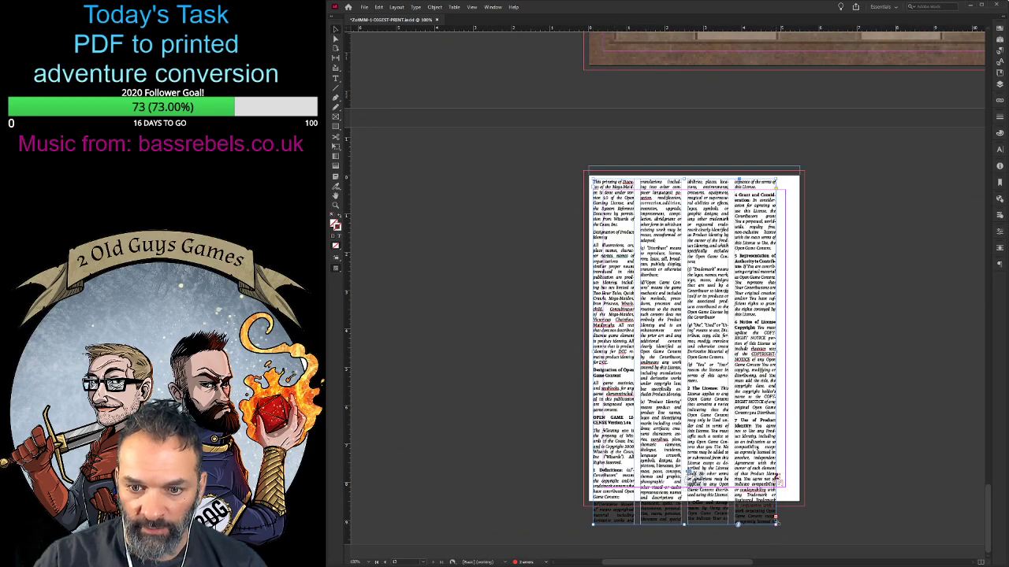
pyautogui.moveTo(776, 520); pyautogui.dragTo(785, 488)
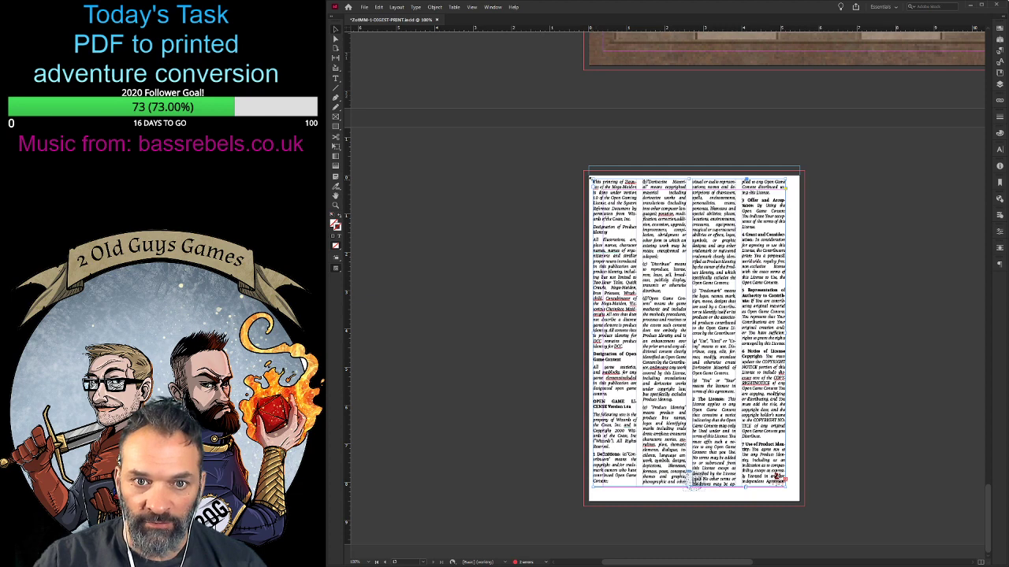
pyautogui.moveTo(591, 179); pyautogui.dragTo(604, 190)
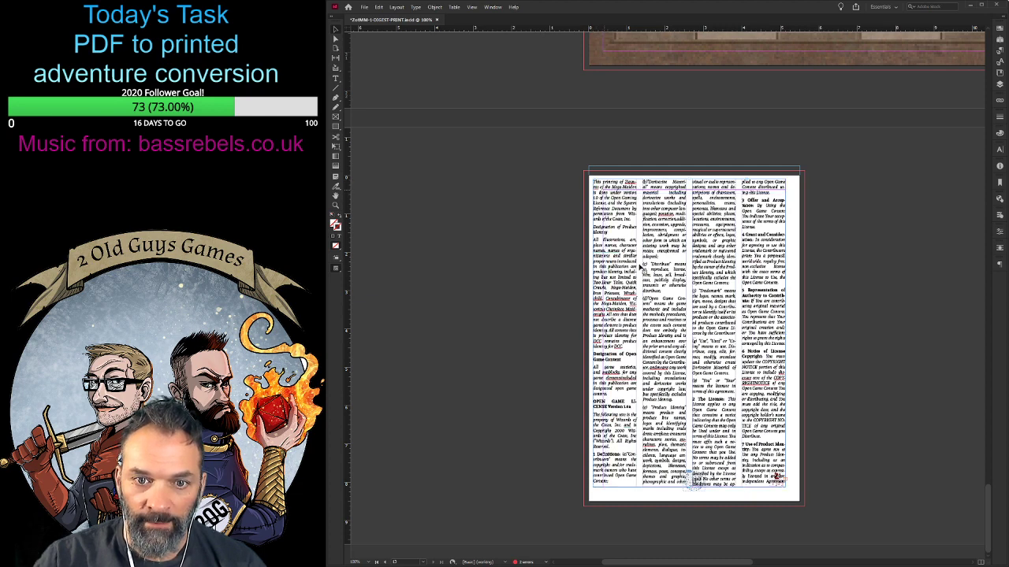
# - Select all of the Open Game License text and reduce its size so it fits the frame
pyautogui.doubleClick(640, 268)
pyautogui.hotkey('ctrl', 'a')
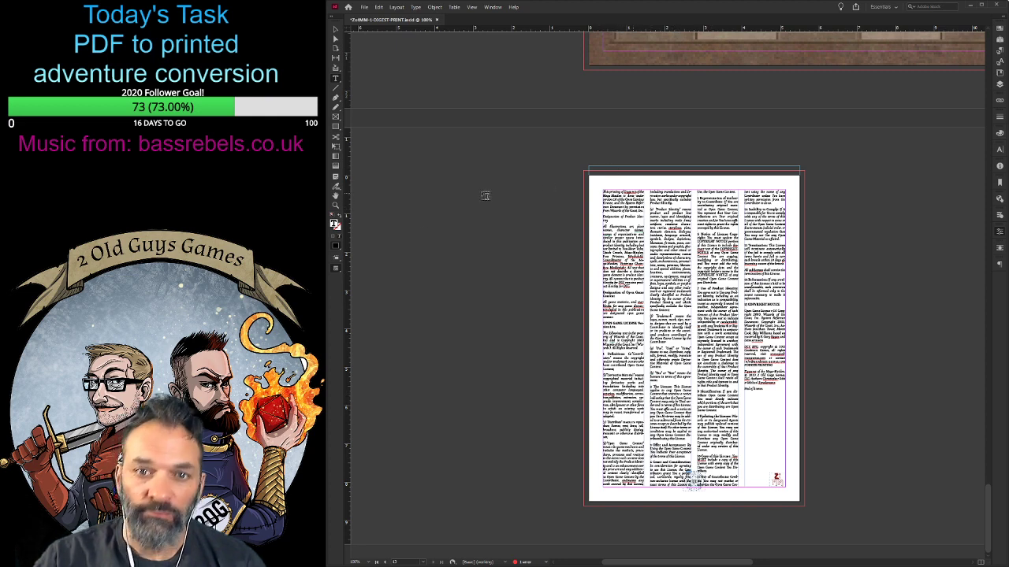
# - Examine the license text close up and at full-page view to judge its legibility and fit
pyautogui.click(337, 203)
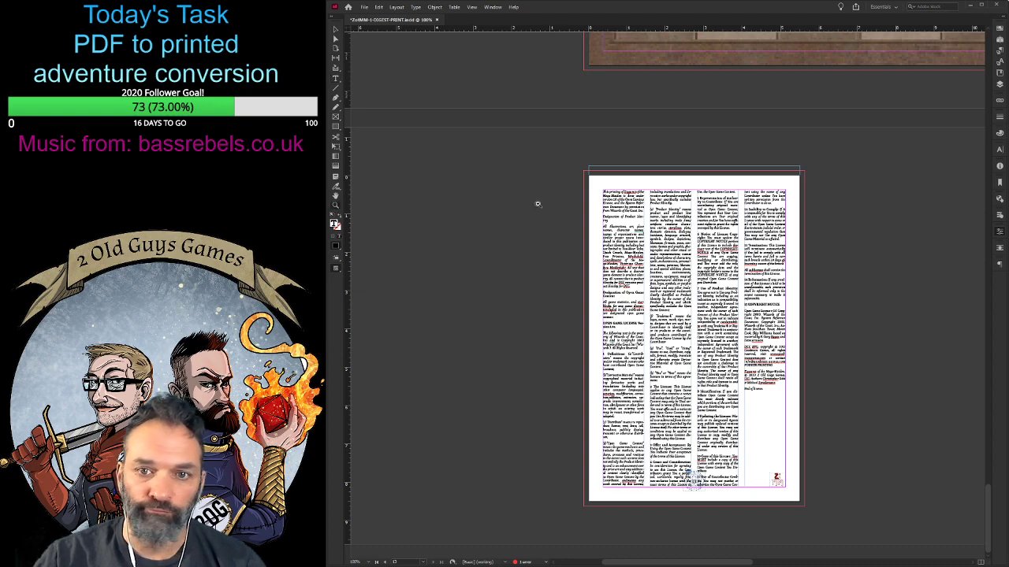
pyautogui.click(633, 200)
pyautogui.click(636, 303)
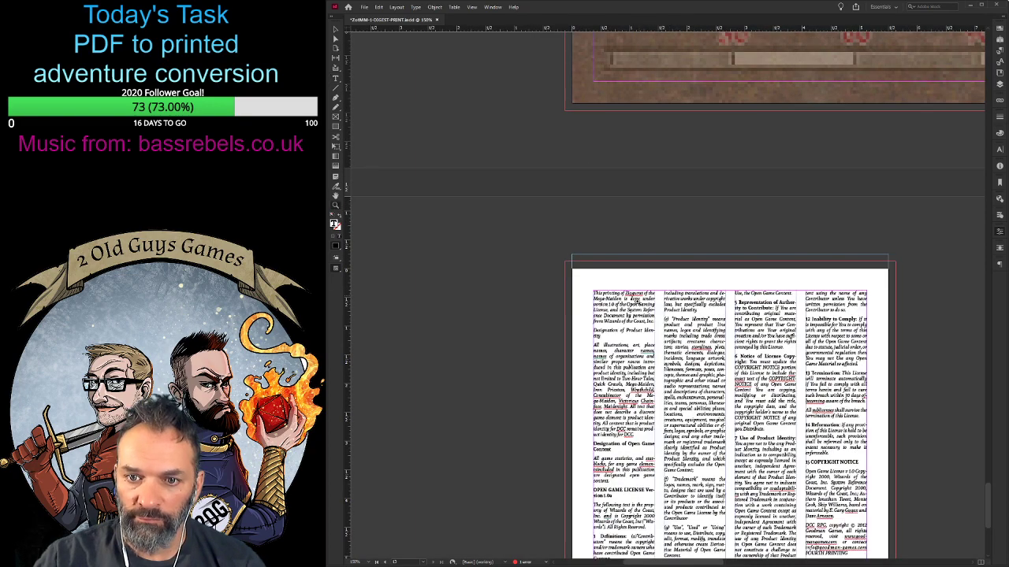
pyautogui.click(637, 302)
pyautogui.click(637, 303)
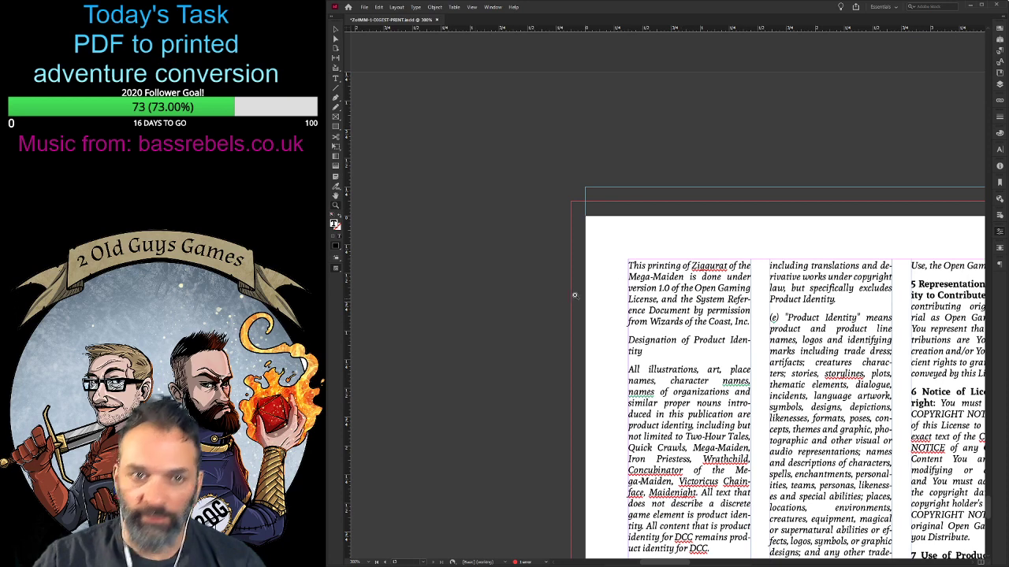
pyautogui.hotkey('ctrl', '0')
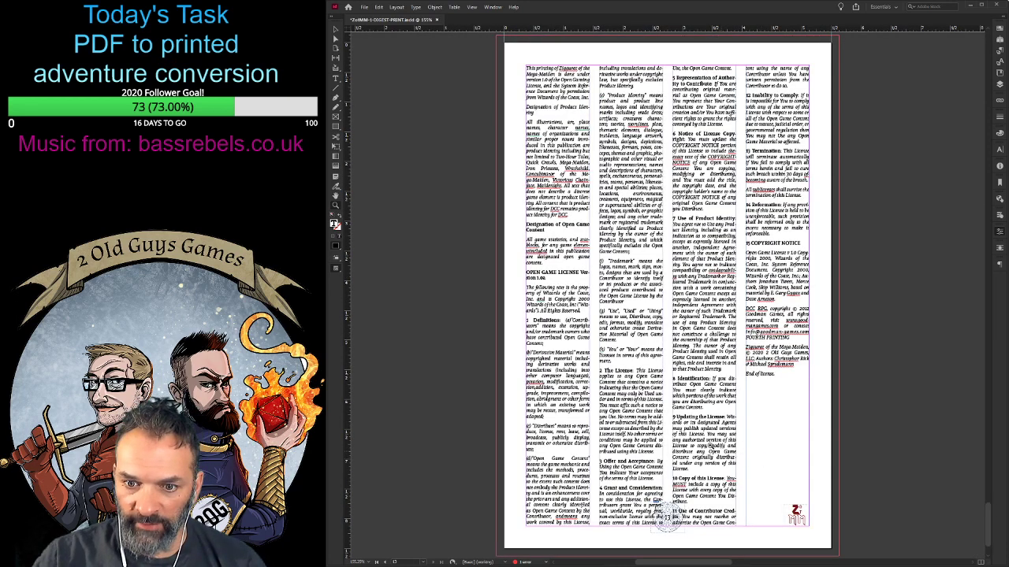
pyautogui.click(666, 315)
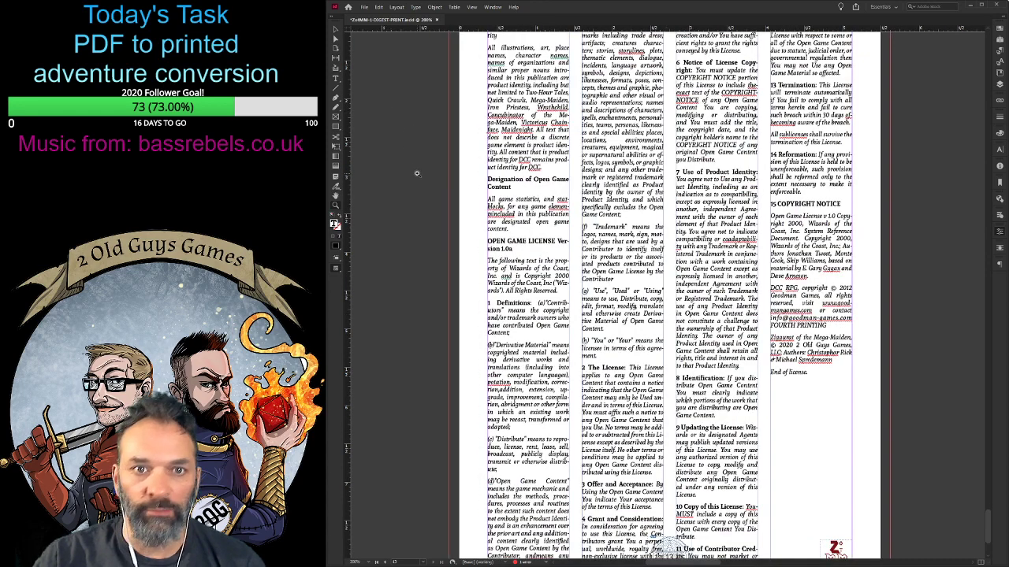
pyautogui.hotkey('ctrl', '0')
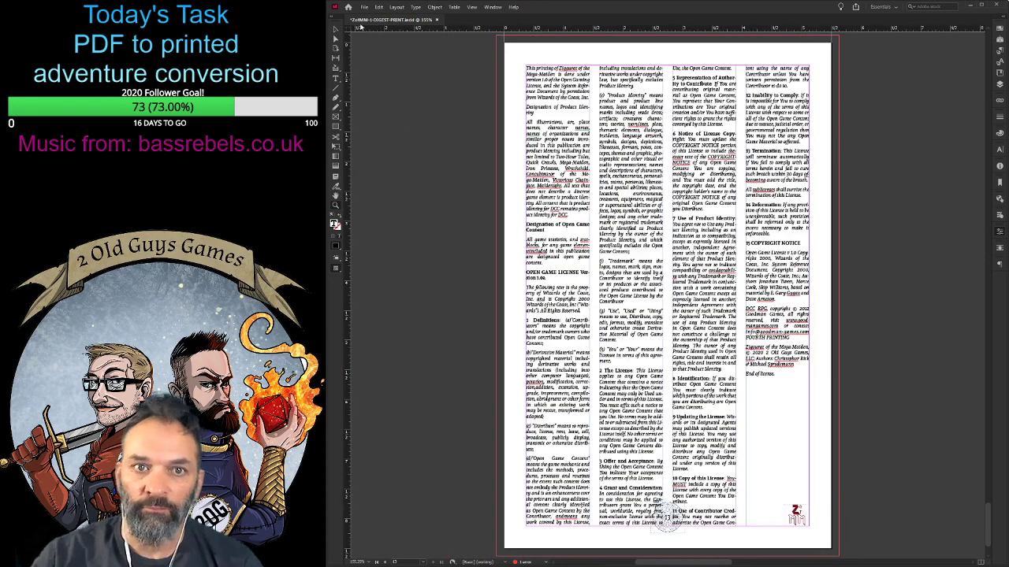
# - Shorten the license text frame from below so the text sits just above the page number emblem
pyautogui.click(336, 30)
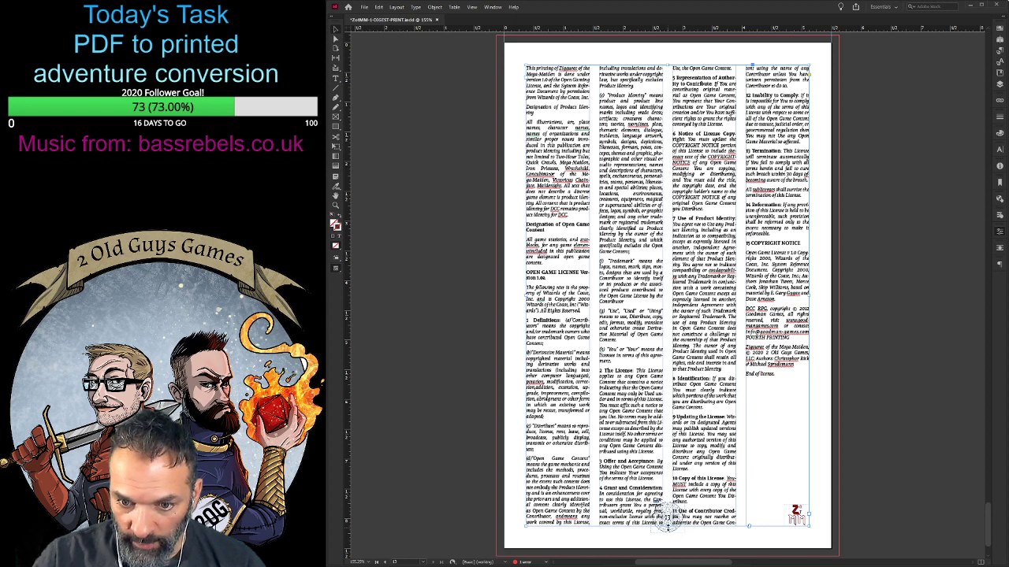
pyautogui.moveTo(667, 524); pyautogui.dragTo(668, 501)
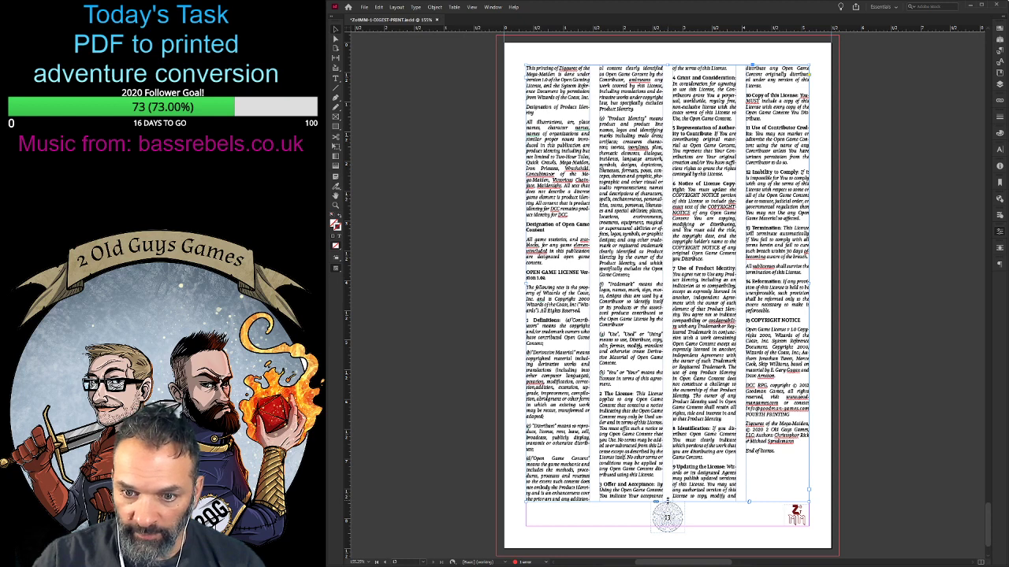
pyautogui.moveTo(667, 498); pyautogui.dragTo(668, 493)
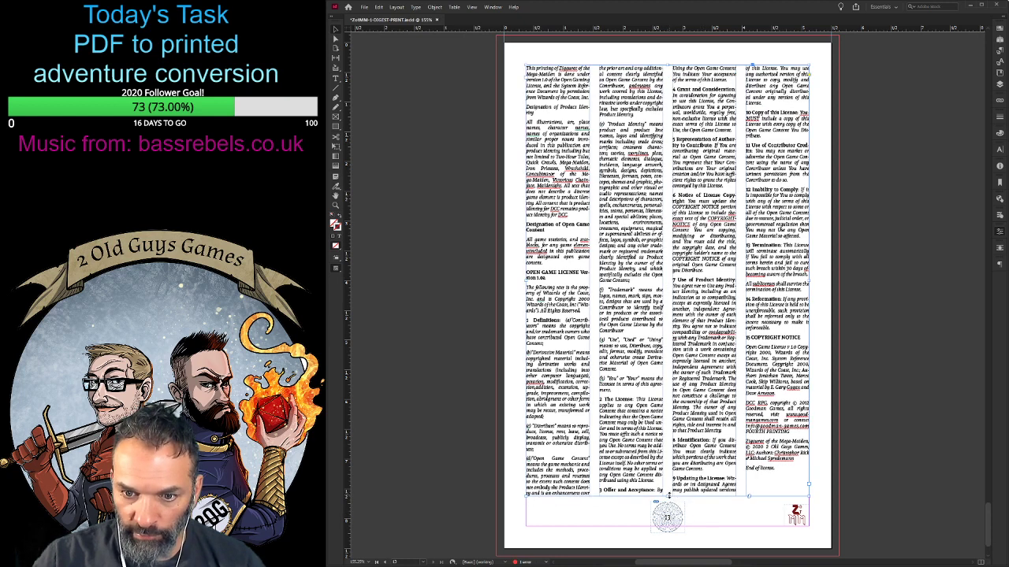
pyautogui.moveTo(667, 499); pyautogui.dragTo(668, 504)
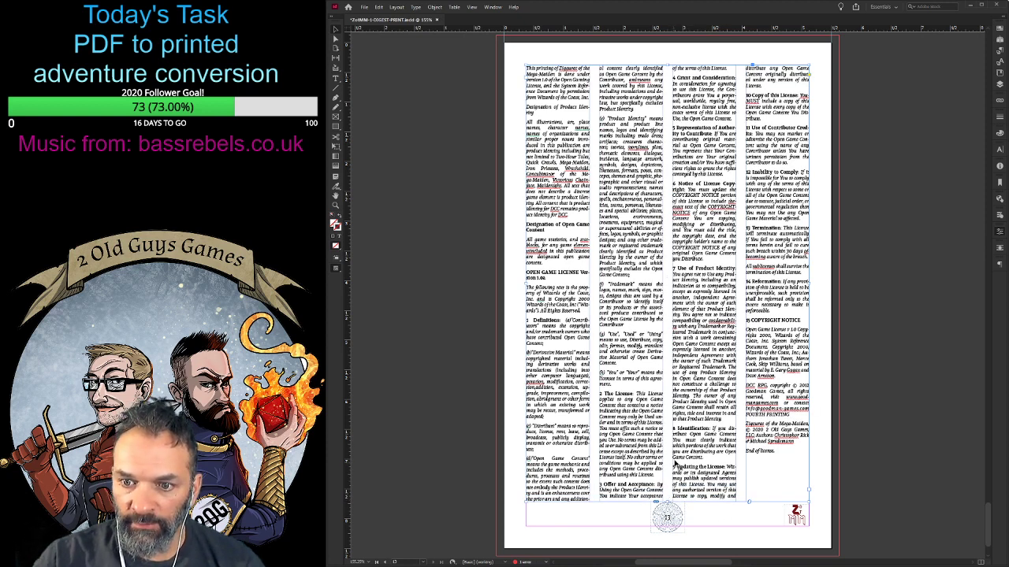
# - Copy the ziggurat map image from its oversized spread and paste it into a new blank document
pyautogui.scroll(14, 674, 458)
pyautogui.scroll(6, 674, 454)
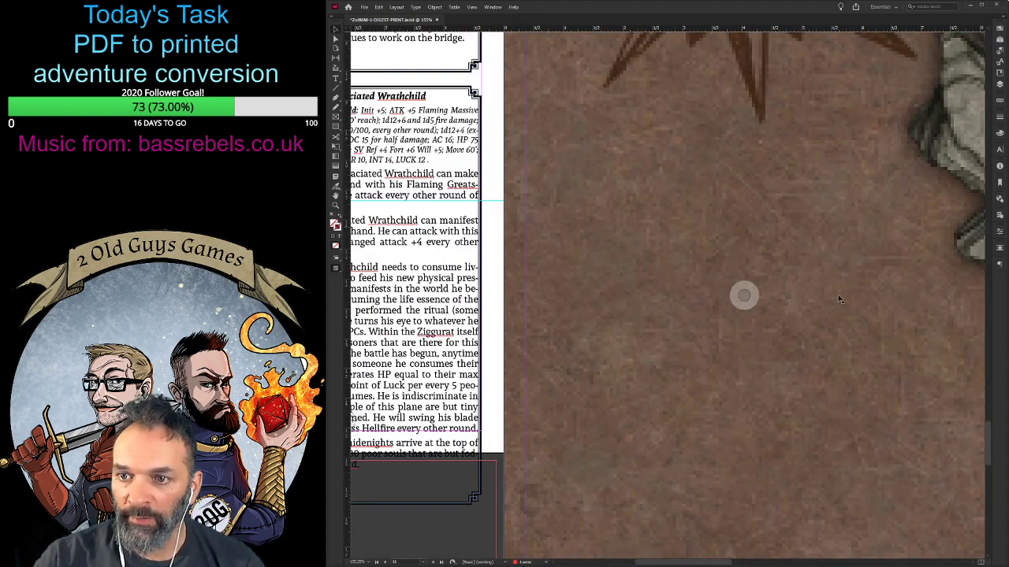
pyautogui.scroll(-6, 811, 312)
pyautogui.scroll(5, 811, 312)
pyautogui.scroll(3, 810, 313)
pyautogui.hscroll(-7, 811, 313)
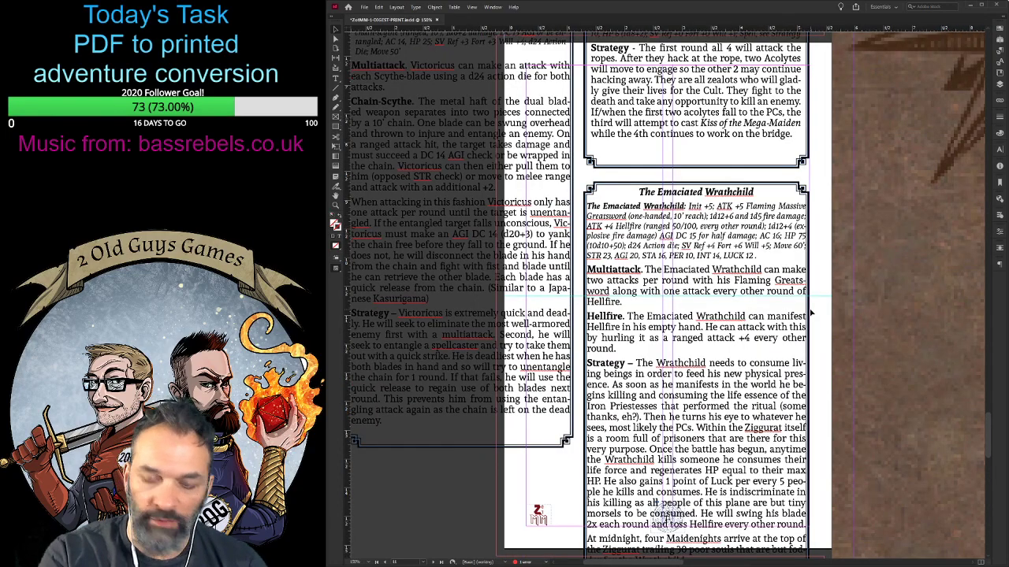
pyautogui.scroll(-5, 810, 313)
pyautogui.scroll(-3, 810, 312)
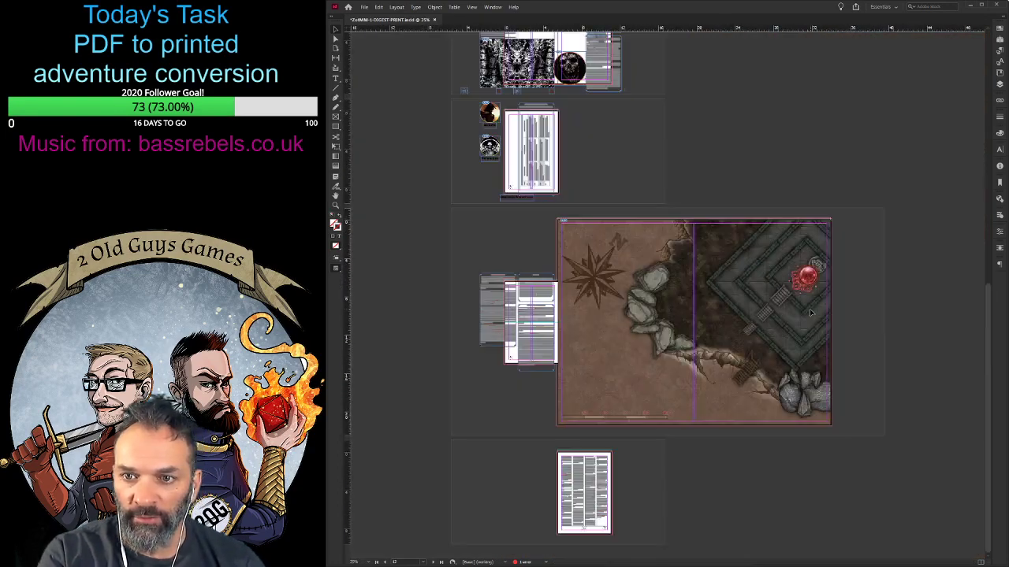
pyautogui.click(675, 312)
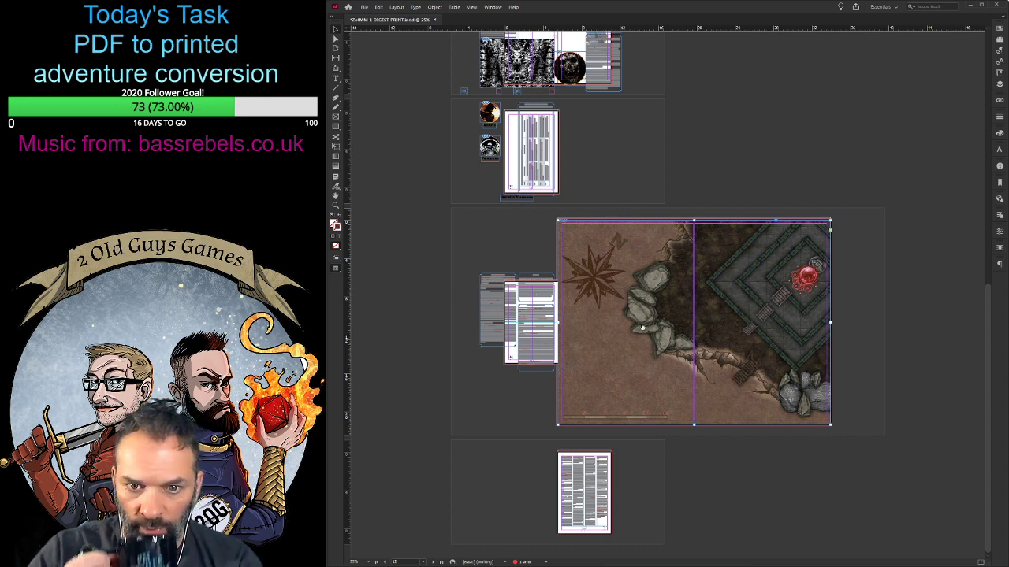
pyautogui.hotkey('ctrl', 'alt', 'n')
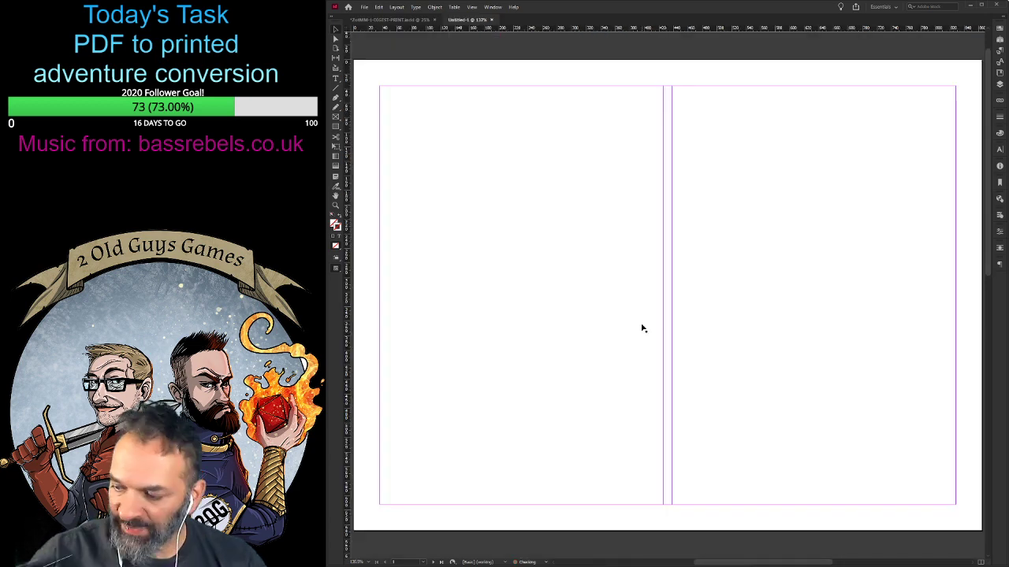
pyautogui.hotkey('ctrl', 'v')
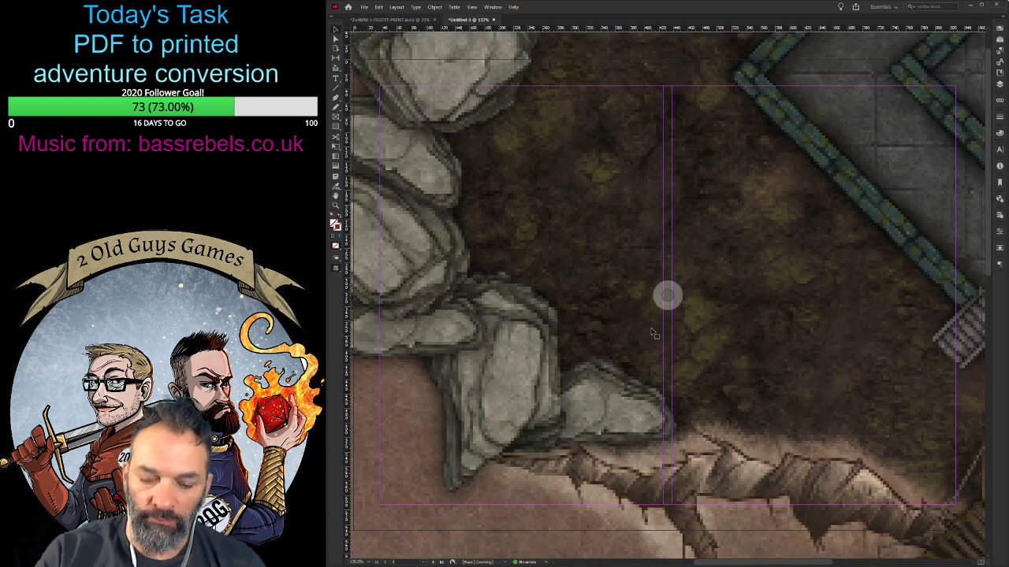
# - Undo the addition of the second blank page in the new map document
pyautogui.scroll(-4, 652, 334)
pyautogui.scroll(-3, 653, 334)
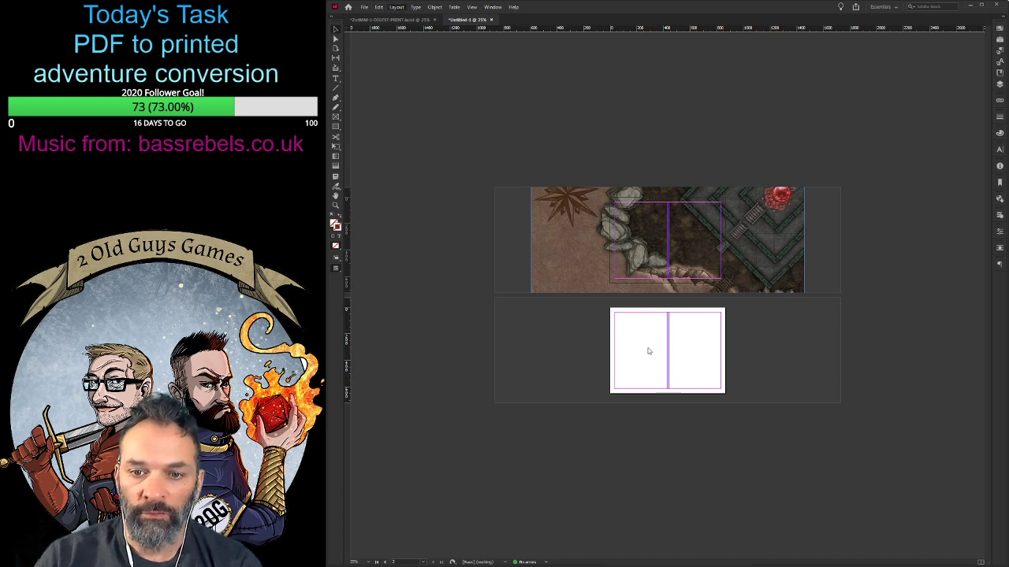
pyautogui.hotkey('ctrl', 'z')
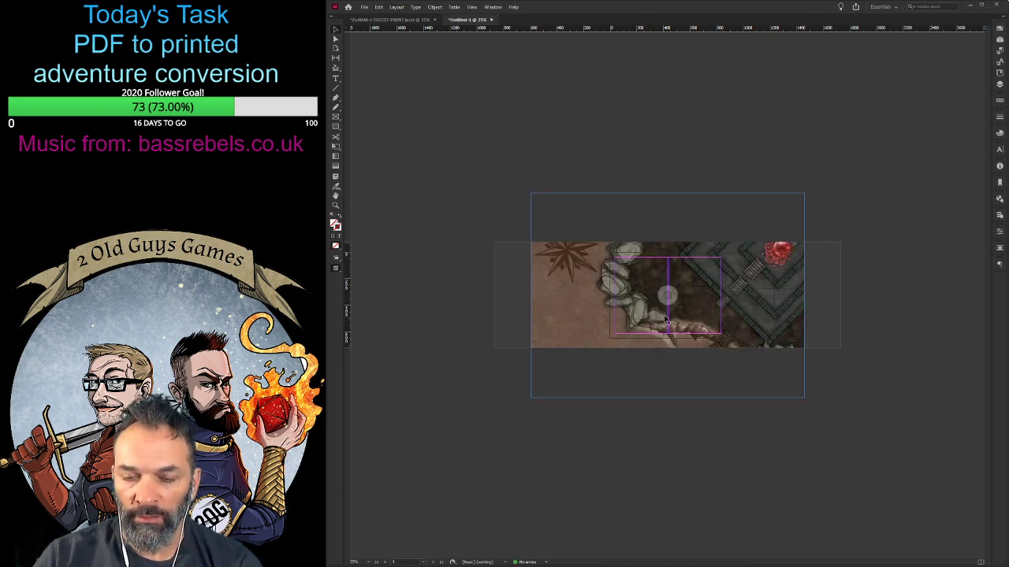
# - Enlarge the map document's page with the Page tool to about 1280 by 1020 px
pyautogui.click(337, 49)
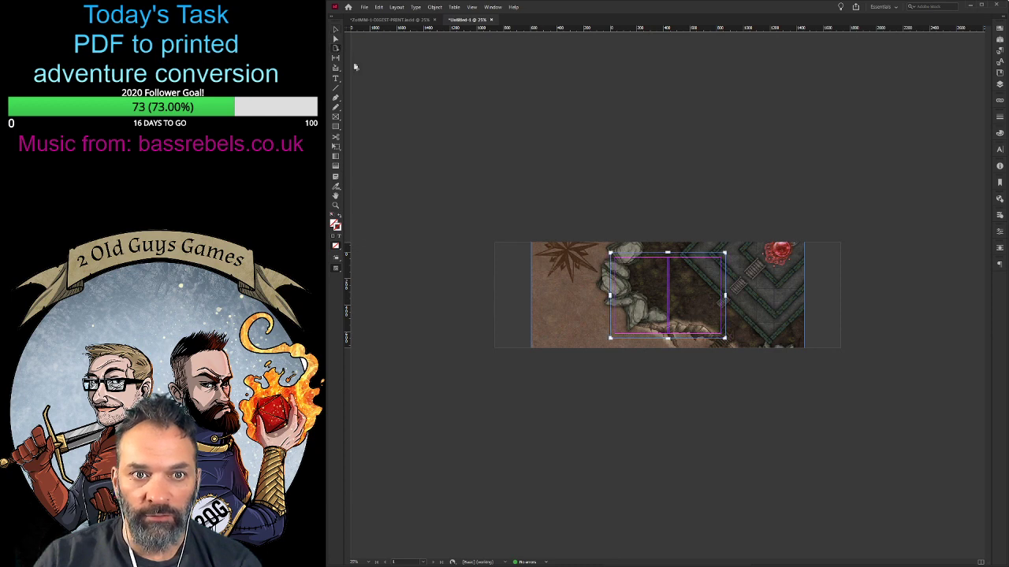
pyautogui.moveTo(725, 297)
pyautogui.mouseDown()
pyautogui.moveTo(797, 299)
pyautogui.moveTo(725, 297)
pyautogui.mouseUp()
pyautogui.moveTo(667, 252); pyautogui.dragTo(668, 240)
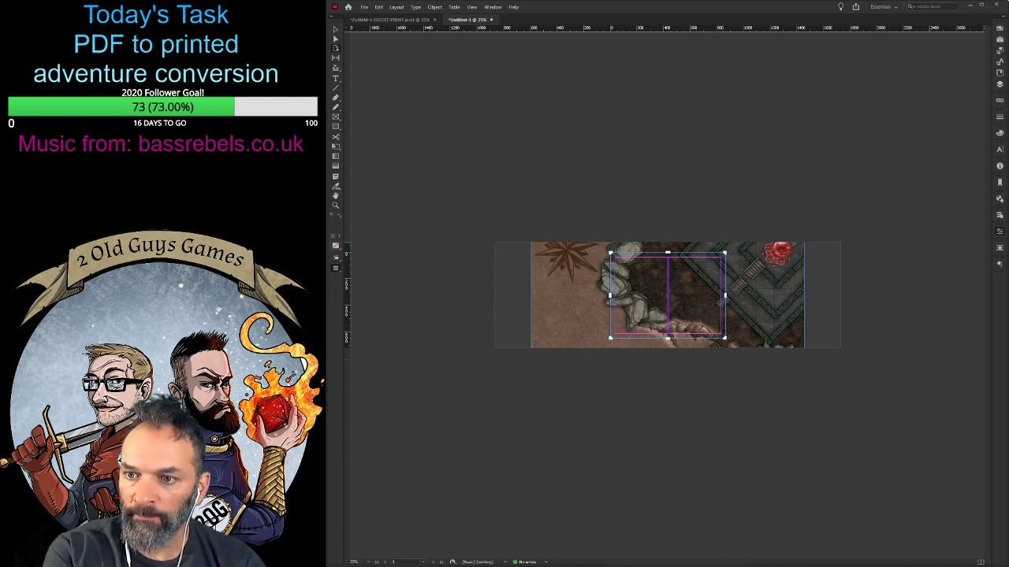
pyautogui.hotkey('ctrl', 'z')
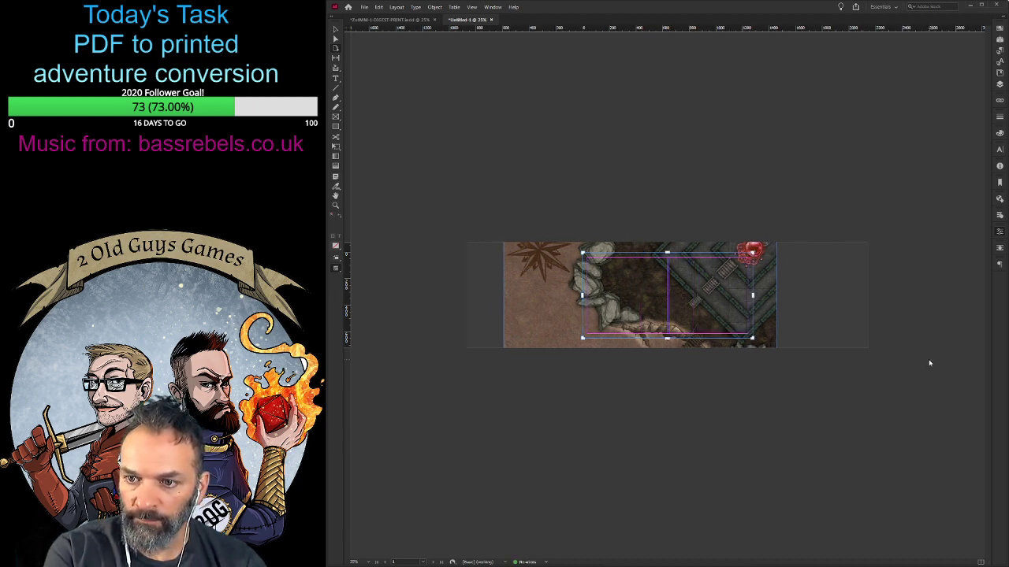
pyautogui.hotkey('ctrl', 'z')
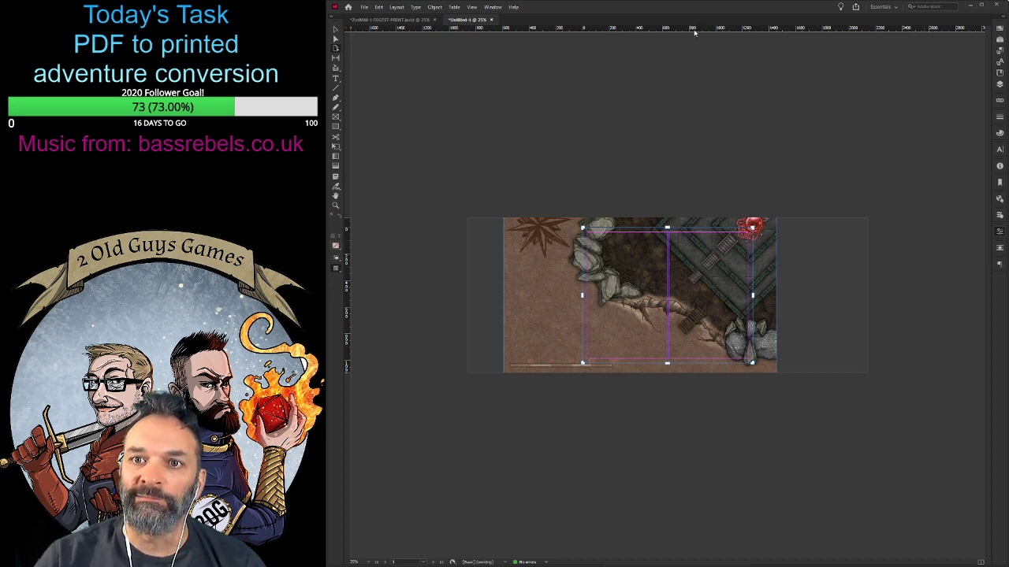
# - Switch the horizontal and vertical rulers to inches and widen the page to about 20 in
pyautogui.click(708, 57)
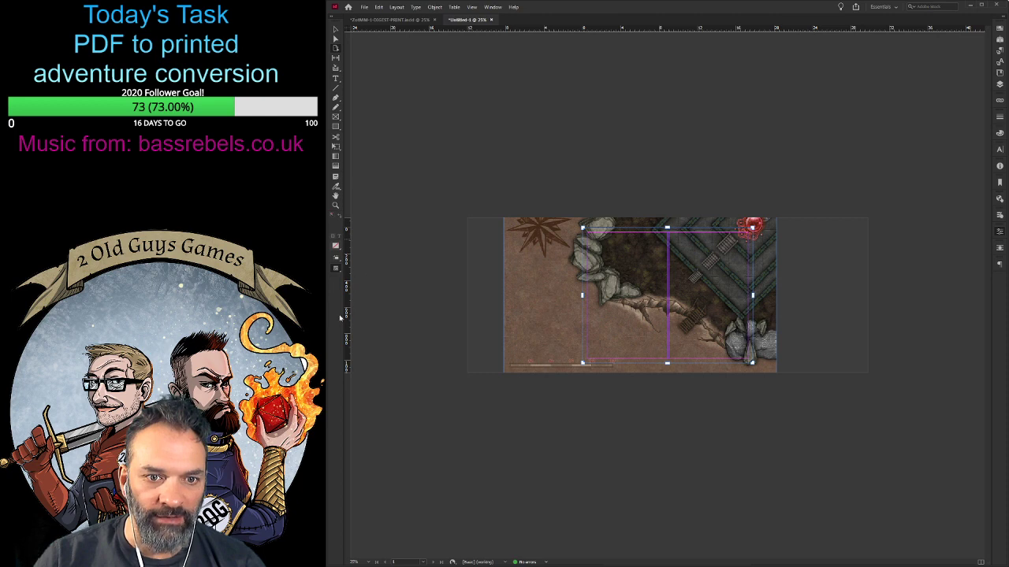
pyautogui.click(364, 341)
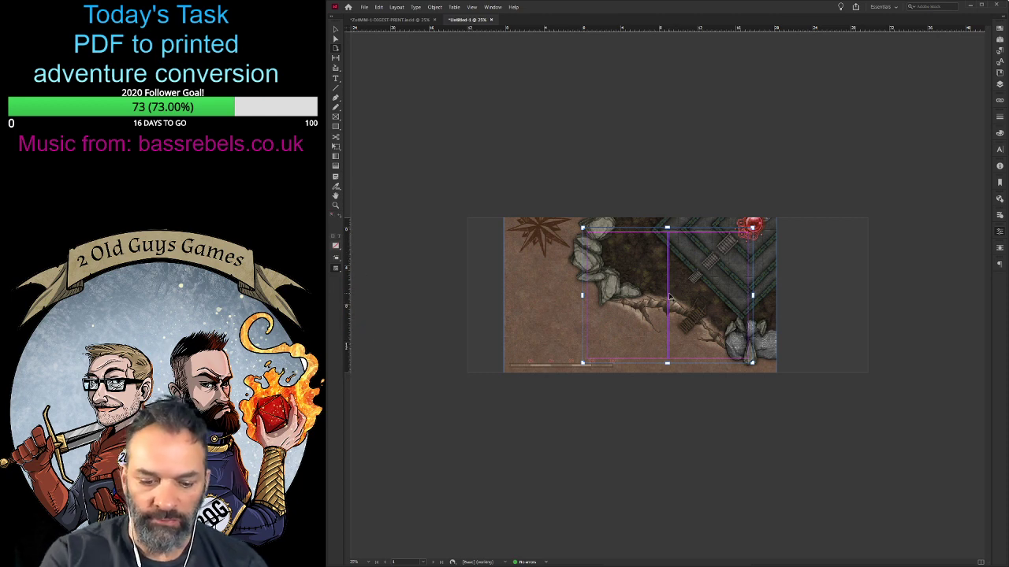
pyautogui.hotkey('ctrl', '=')
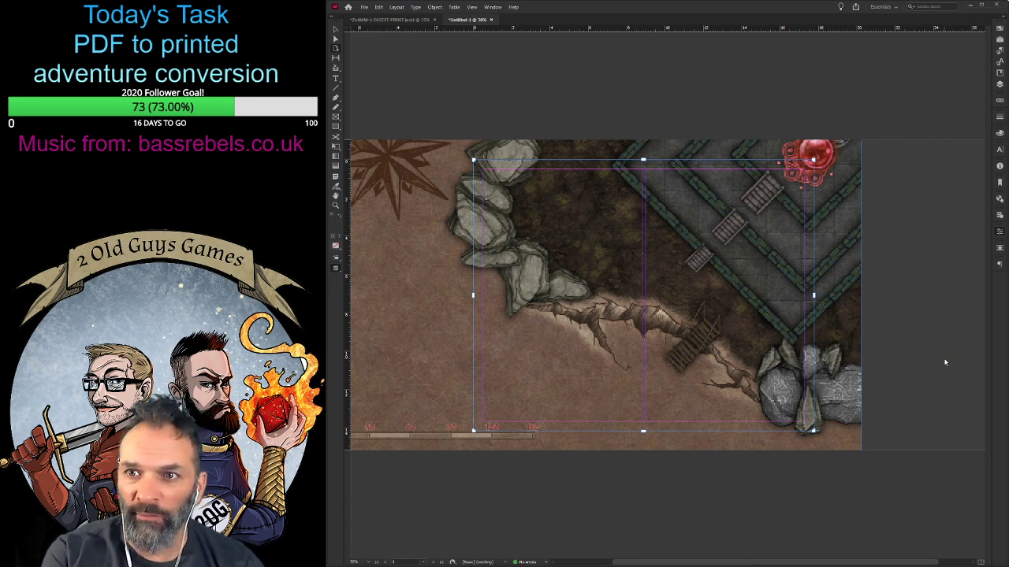
pyautogui.hotkey('ctrl', 'z')
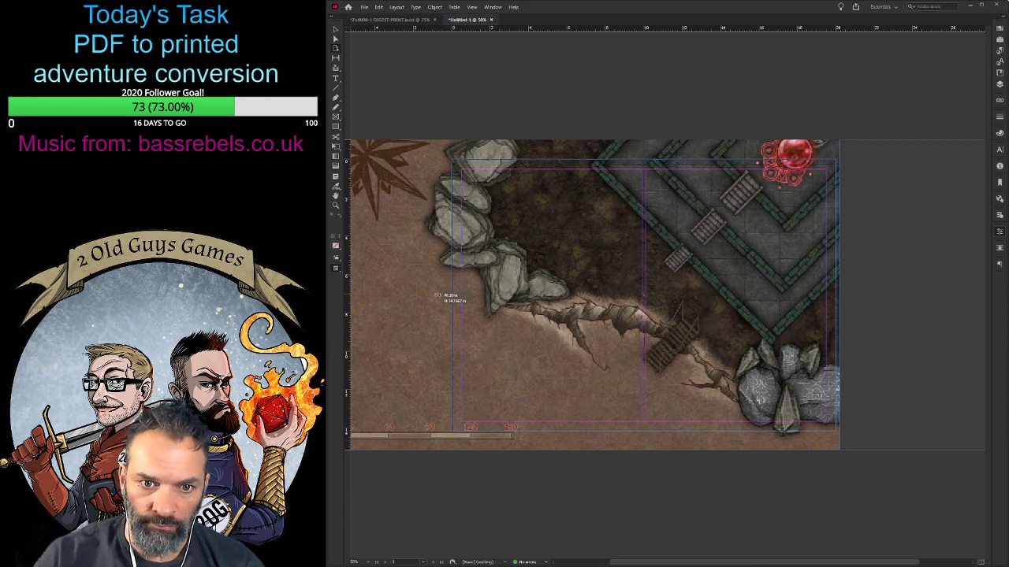
# - Resize the map page to about 28 in wide and 16 in high
pyautogui.hscroll(-2, 371, 289)
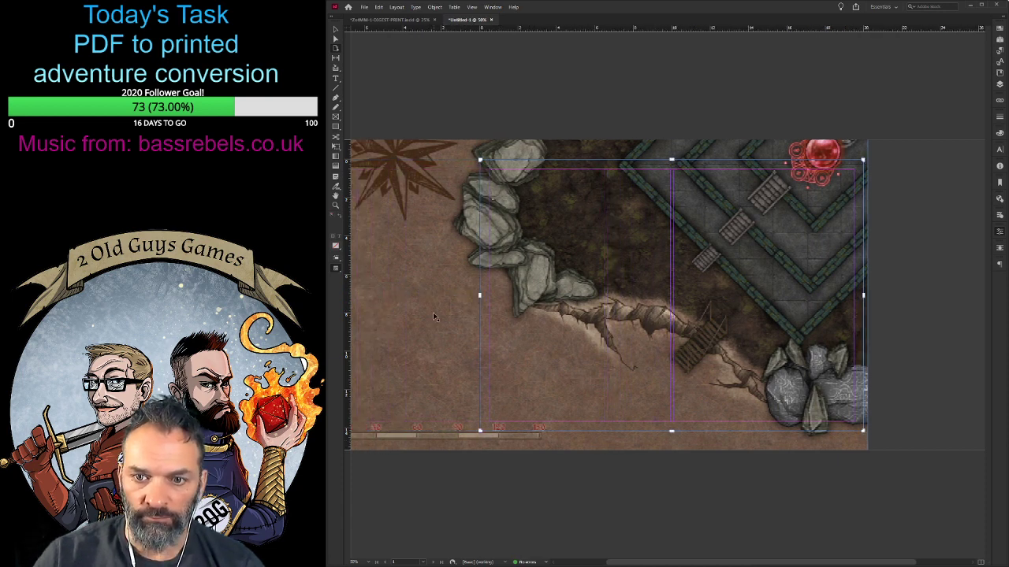
pyautogui.moveTo(479, 295); pyautogui.dragTo(386, 291)
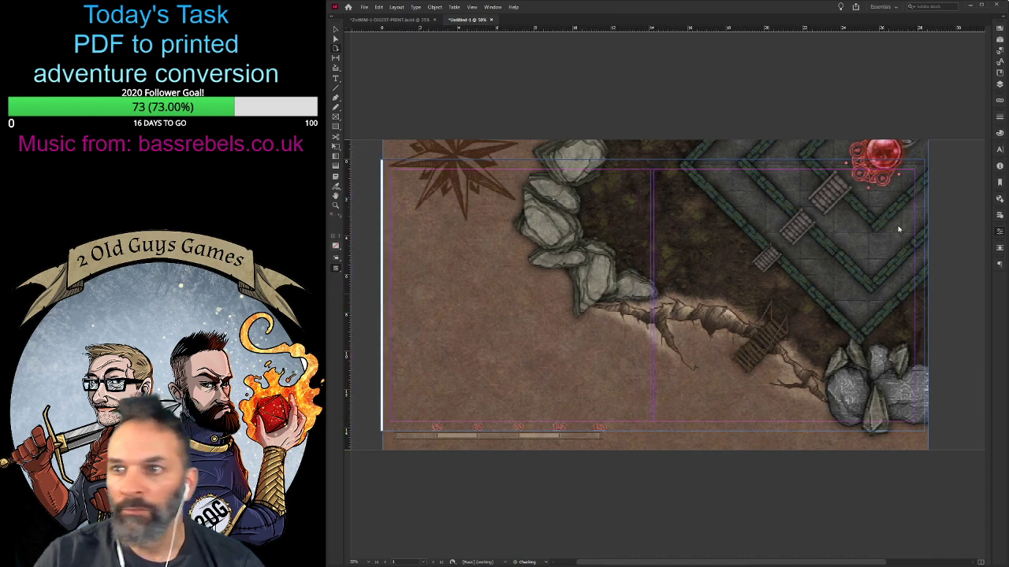
pyautogui.click(899, 230)
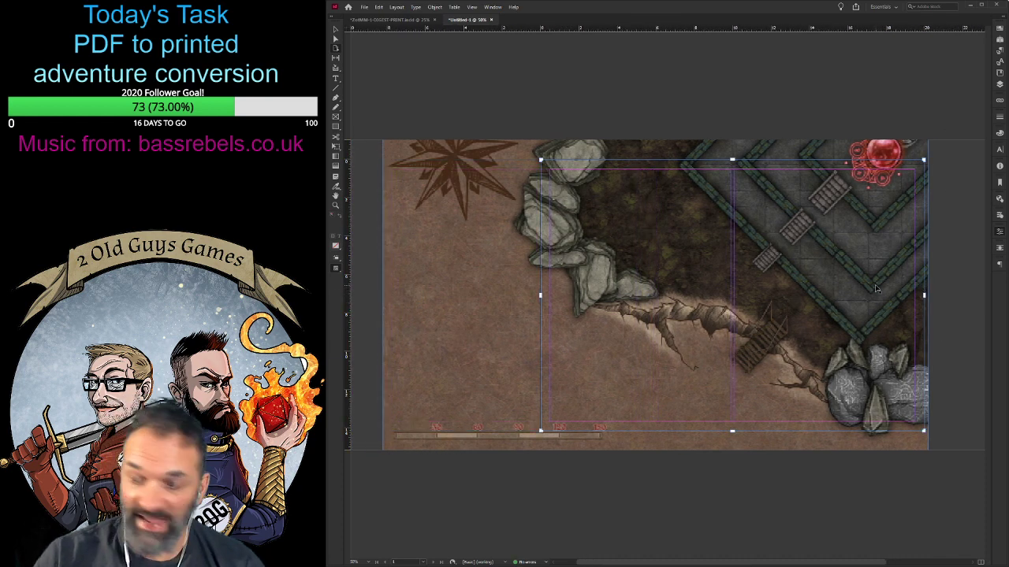
pyautogui.hotkey('ctrl', 'z')
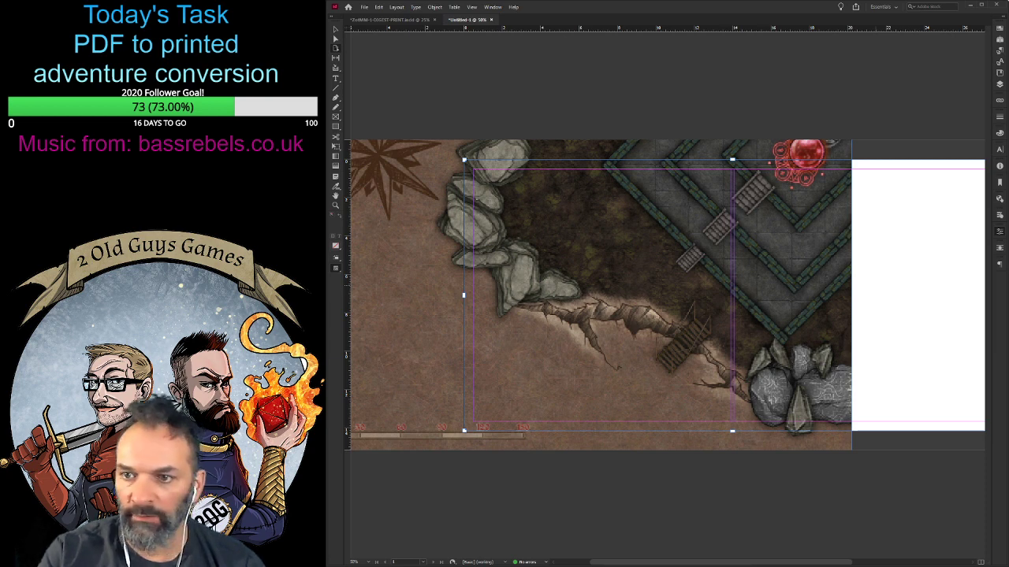
pyautogui.scroll(-1, 874, 284)
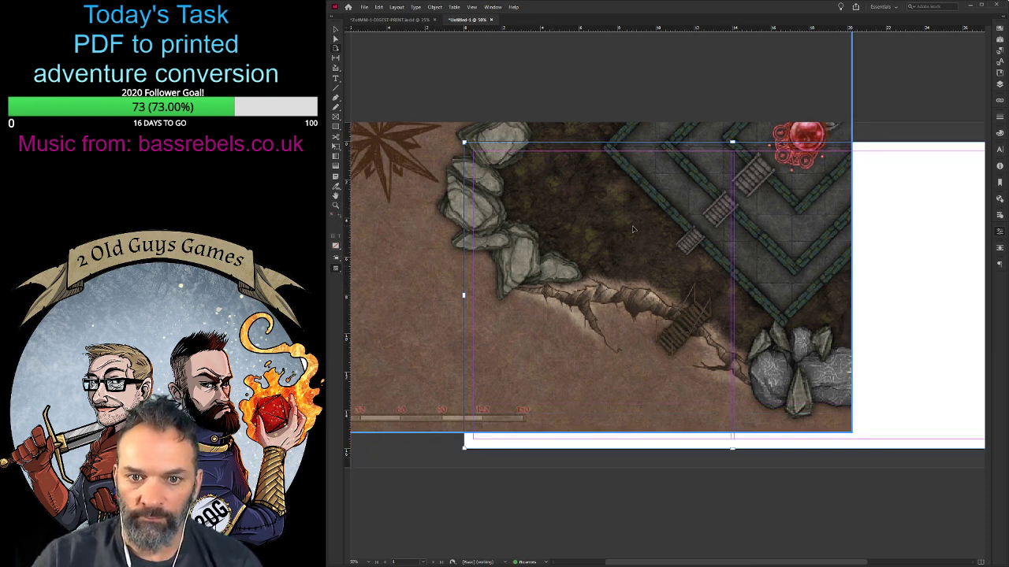
# - Move the map image over the page so its upper-right corner meets the page's upper-right corner
pyautogui.click(335, 30)
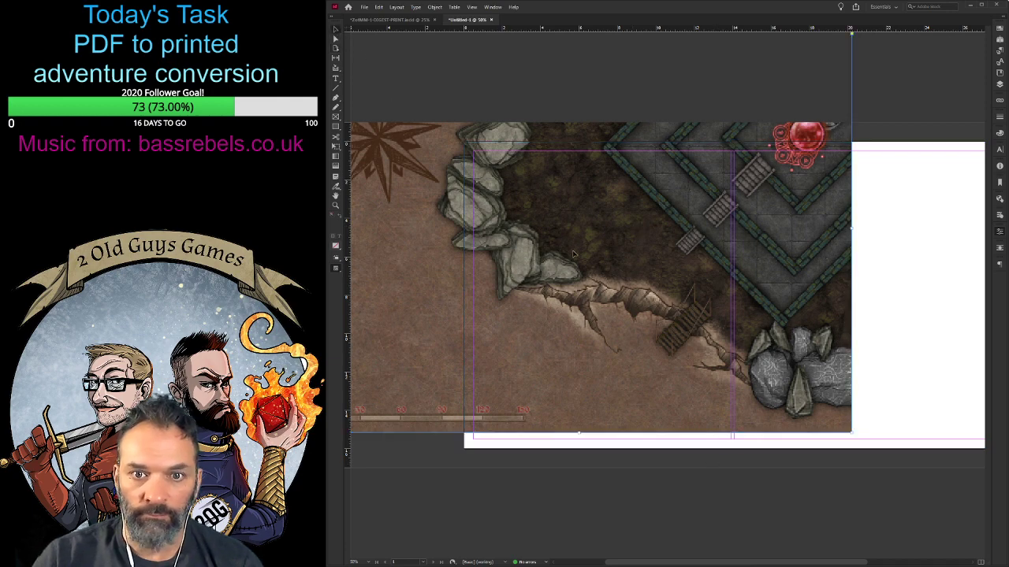
pyautogui.moveTo(598, 234); pyautogui.dragTo(693, 315)
pyautogui.hotkey('ctrl', '0')
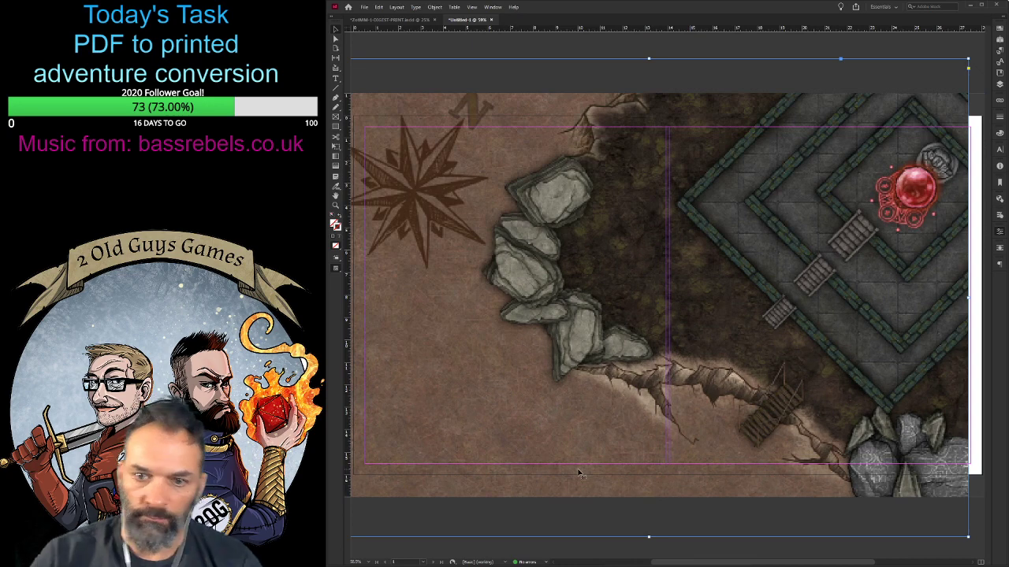
pyautogui.hotkey('ctrl', '-')
pyautogui.hotkey('ctrl', '-')
pyautogui.hotkey('ctrl', '-')
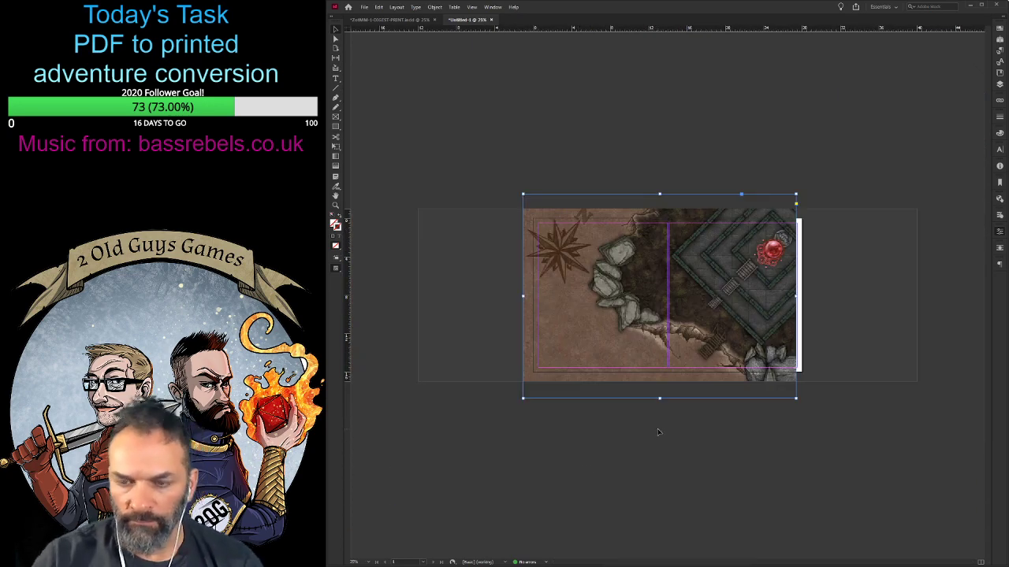
pyautogui.hotkey('ctrl', '=')
pyautogui.hotkey('ctrl', '=')
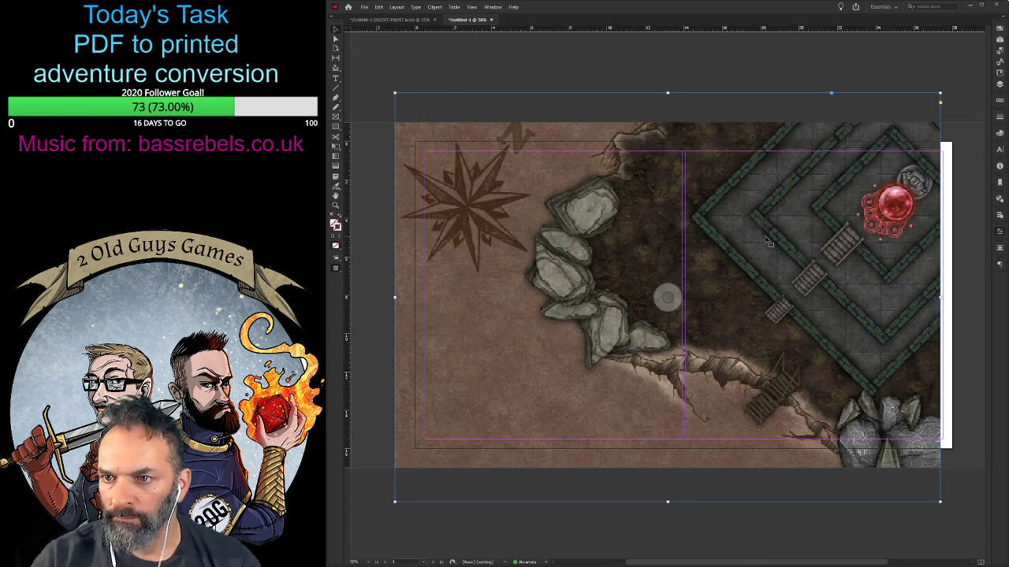
pyautogui.moveTo(769, 242); pyautogui.dragTo(780, 287)
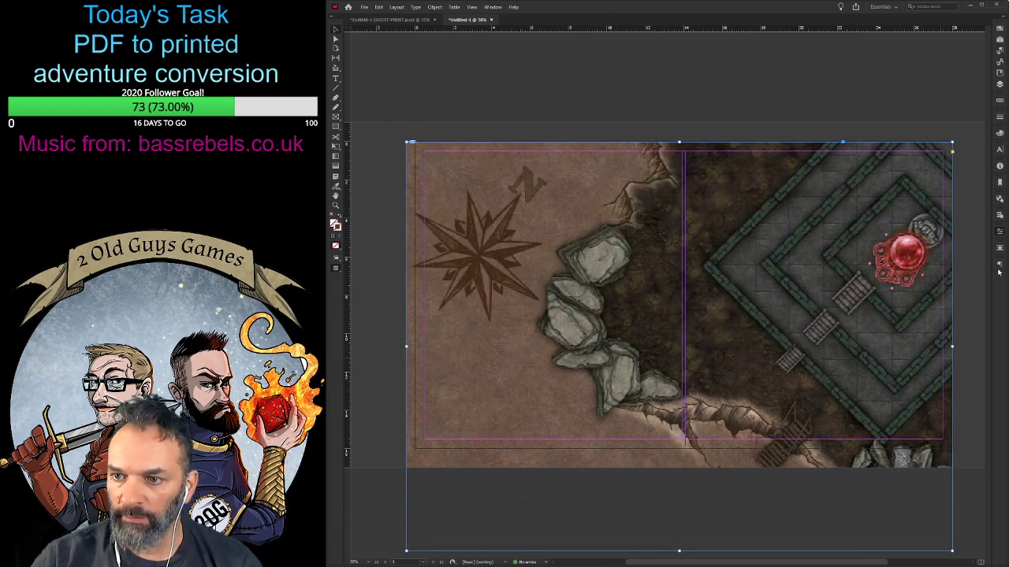
# - Increase the page height to about 24 in and place the map's upper edge on the top margin
pyautogui.click(337, 49)
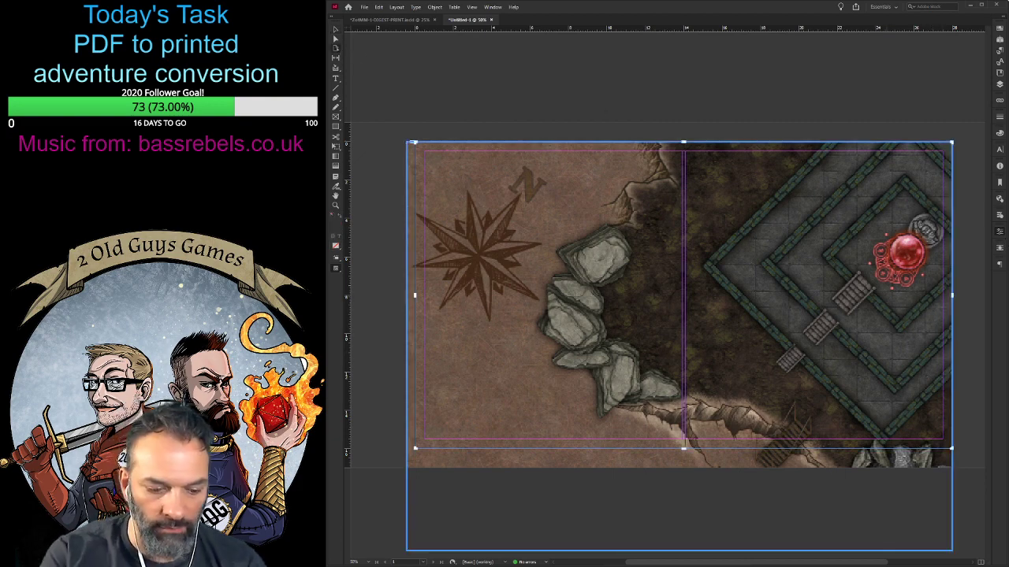
pyautogui.press('Return')
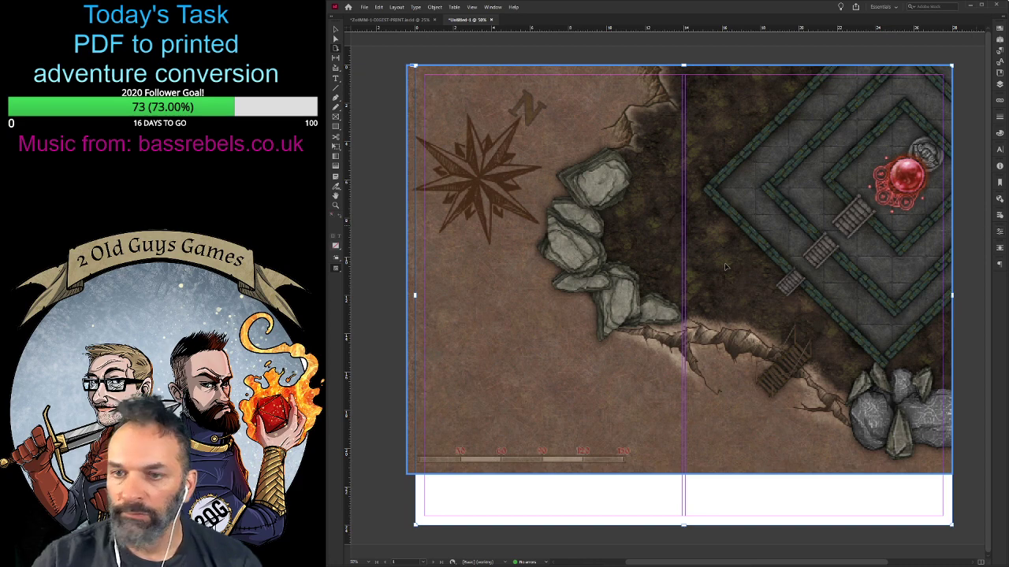
pyautogui.click(335, 30)
pyautogui.moveTo(593, 308); pyautogui.dragTo(592, 361)
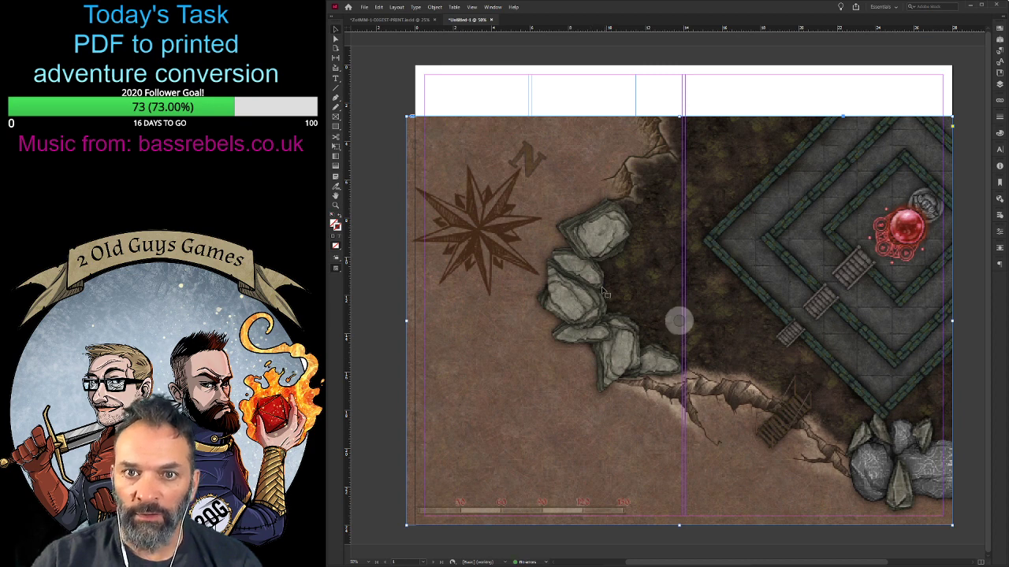
pyautogui.click(568, 95)
pyautogui.press('Delete')
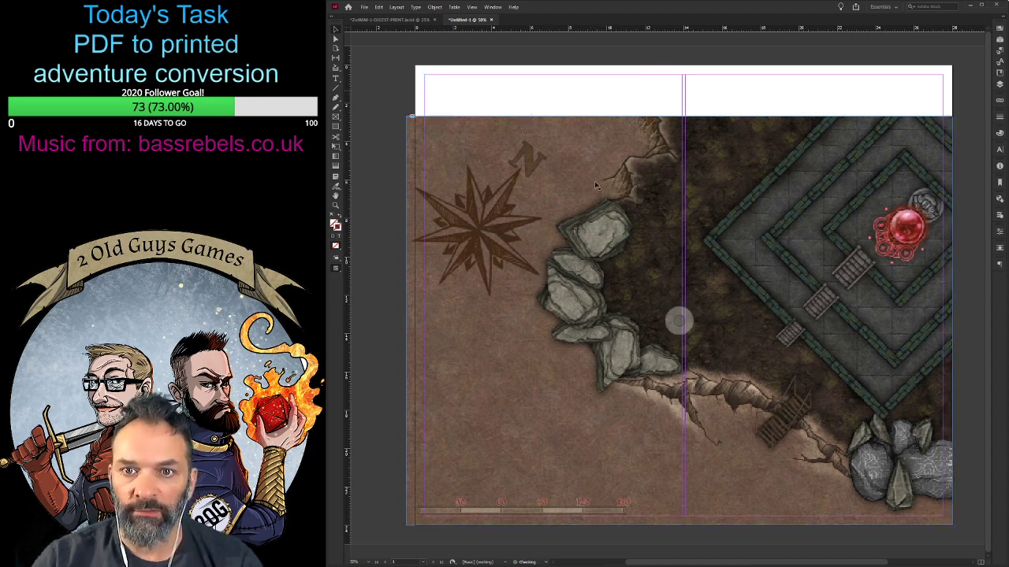
pyautogui.moveTo(618, 191); pyautogui.dragTo(614, 151)
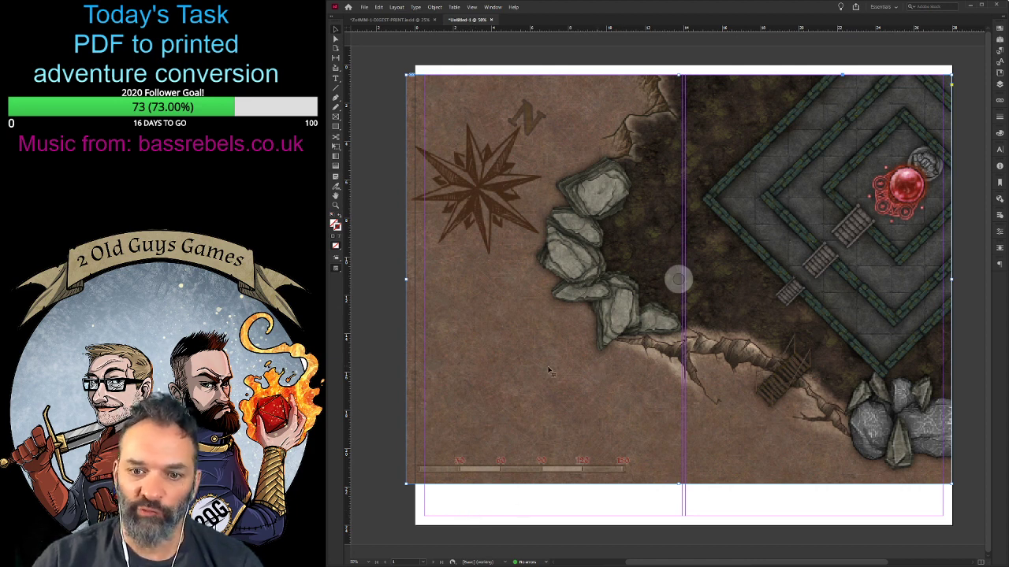
# - Shrink the map frame with its image fitted proportionally, and move the map into the page's upper-left margin corner
pyautogui.moveTo(406, 484); pyautogui.dragTo(472, 399)
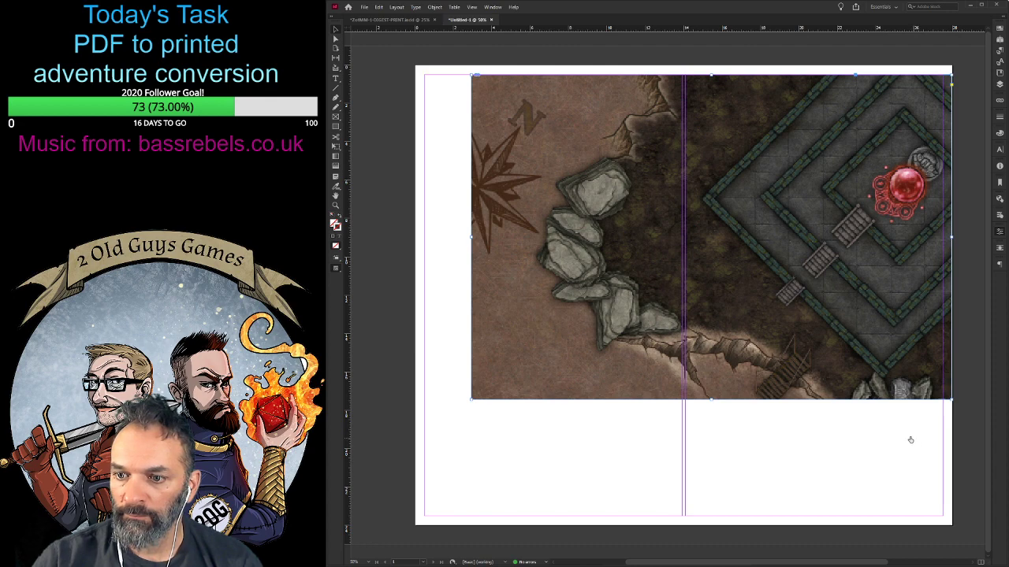
pyautogui.hotkey('ctrl', 'alt', 'shift', 'e')
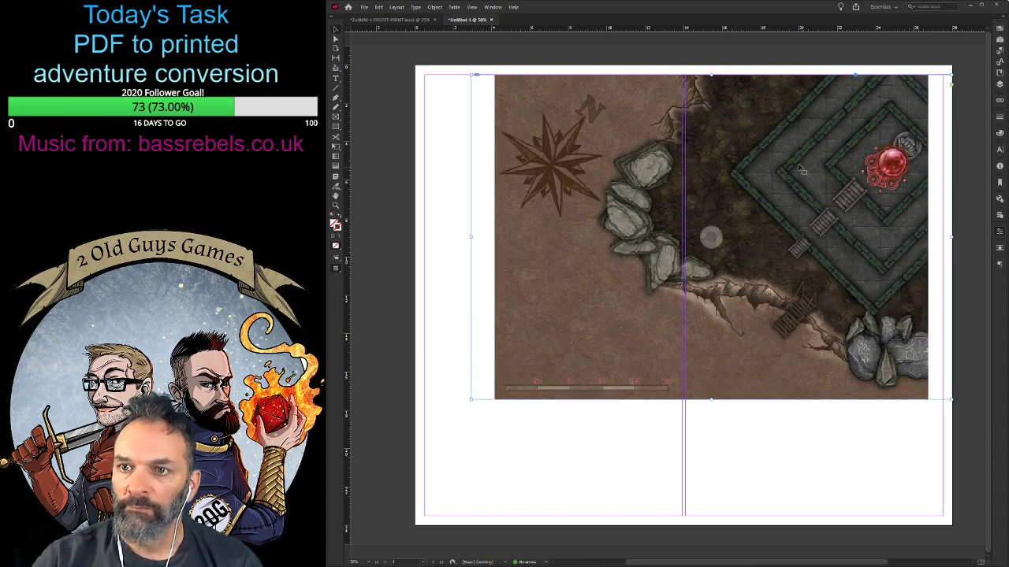
pyautogui.moveTo(801, 163); pyautogui.dragTo(735, 161)
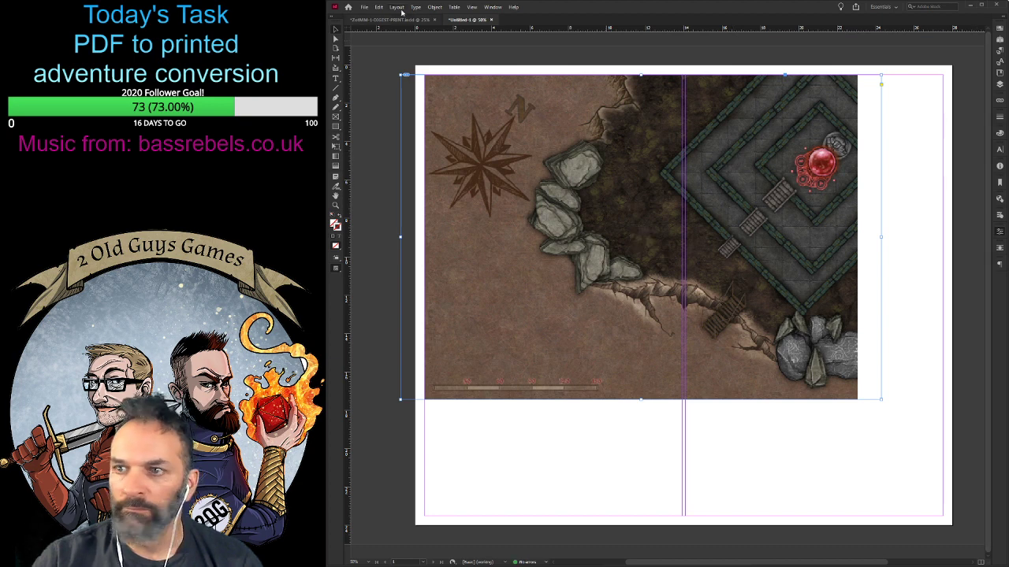
# - Resize the page around the scaled map to about 23 in wide and 17 in high
pyautogui.click(336, 48)
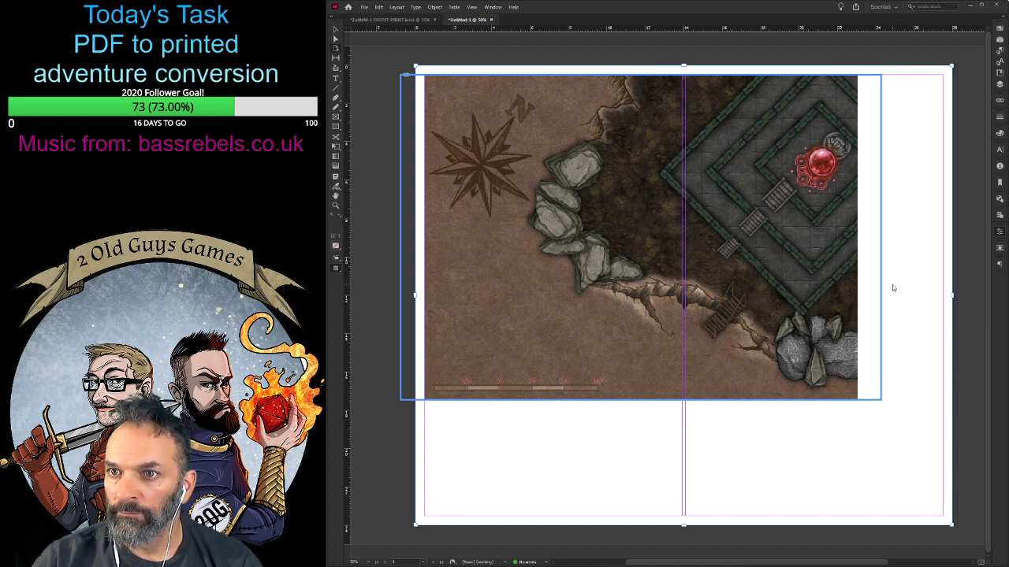
pyautogui.hotkey('ctrl', 'z')
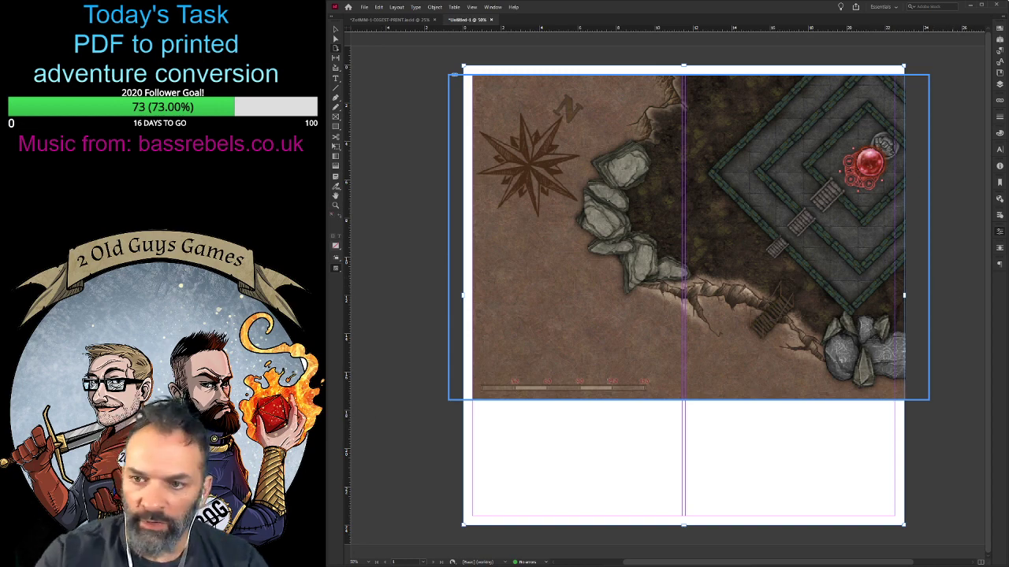
pyautogui.hotkey('ctrl', 'z')
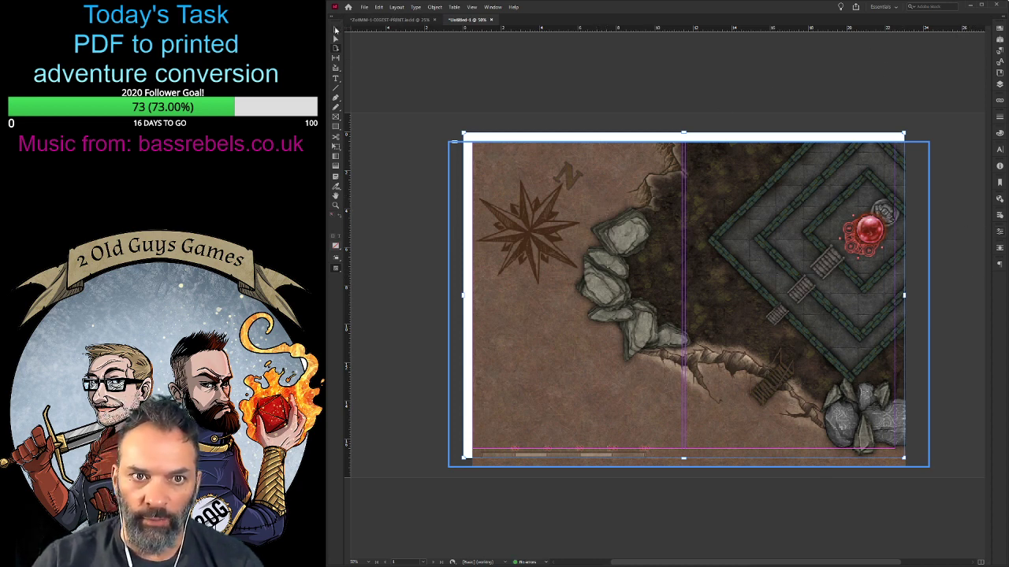
# - Move the map over the page's left edge and nudge it slightly above the page's top edge
pyautogui.moveTo(577, 223); pyautogui.dragTo(559, 206)
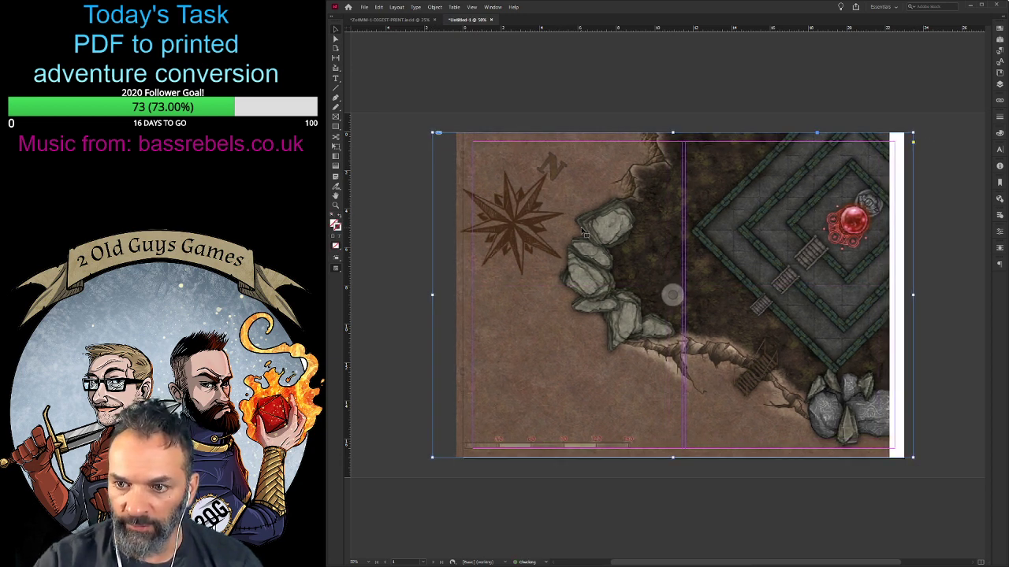
pyautogui.press('Right')
pyautogui.press('Right')
pyautogui.press('Right')
pyautogui.press('Right')
pyautogui.press('Right')
pyautogui.press('Right')
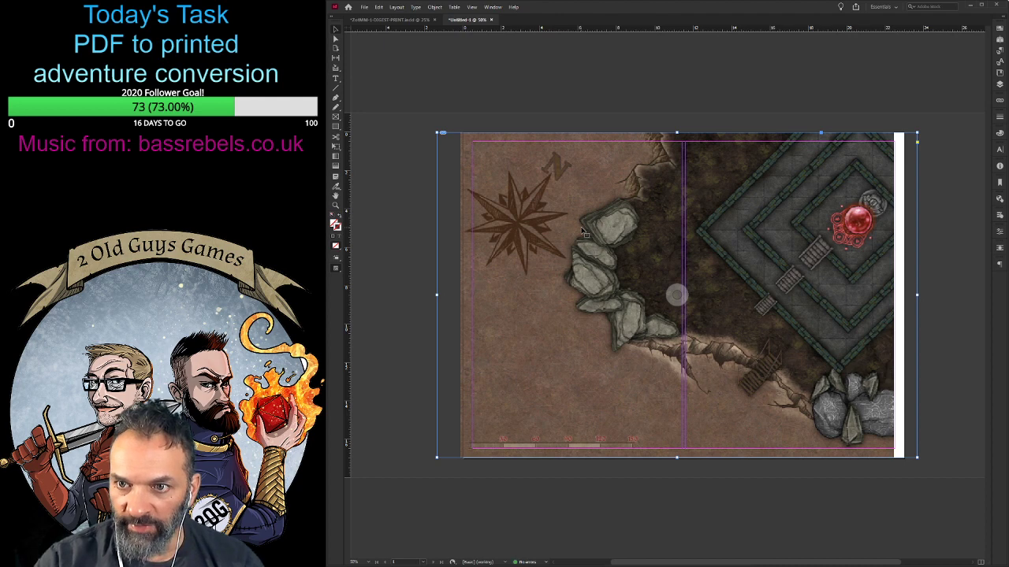
pyautogui.press('Up')
pyautogui.press('Up')
pyautogui.press('Up')
pyautogui.press('Up')
pyautogui.press('Up')
pyautogui.press('Up')
pyautogui.press('Up')
pyautogui.press('Up')
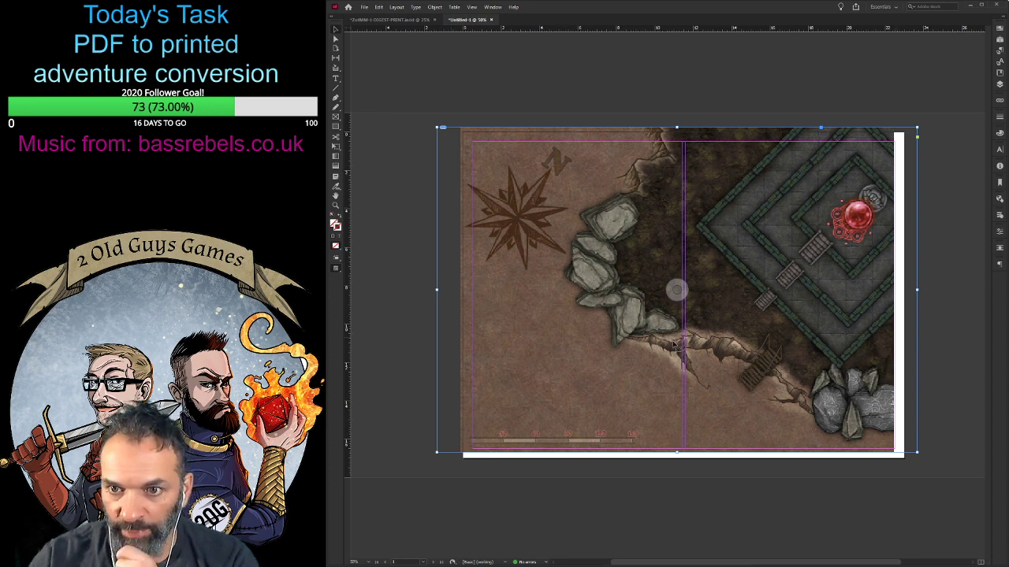
# - Try the map centred on the page and settle it flush with the page's upper-left corner
pyautogui.moveTo(769, 356); pyautogui.dragTo(773, 359)
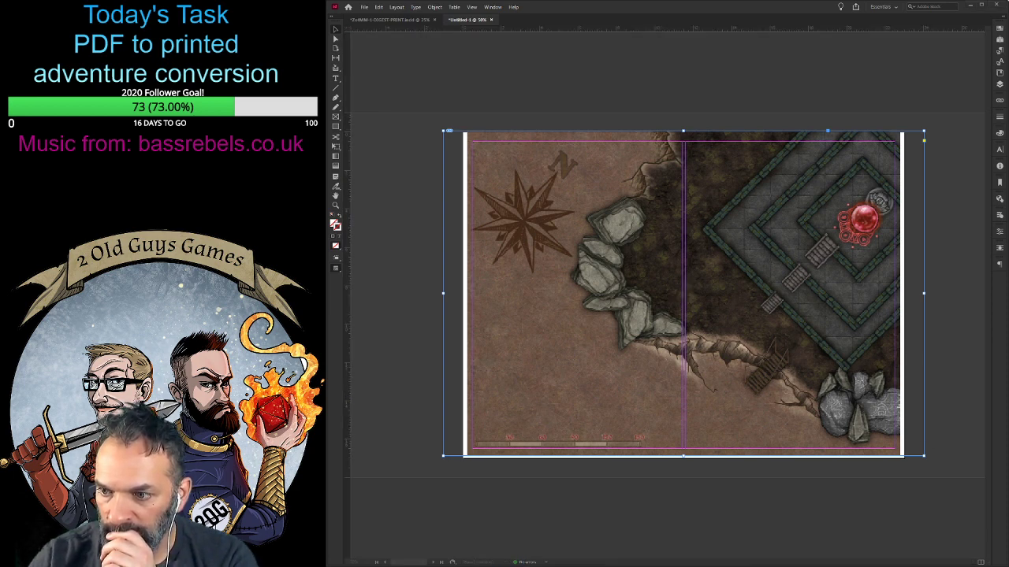
pyautogui.click(463, 89)
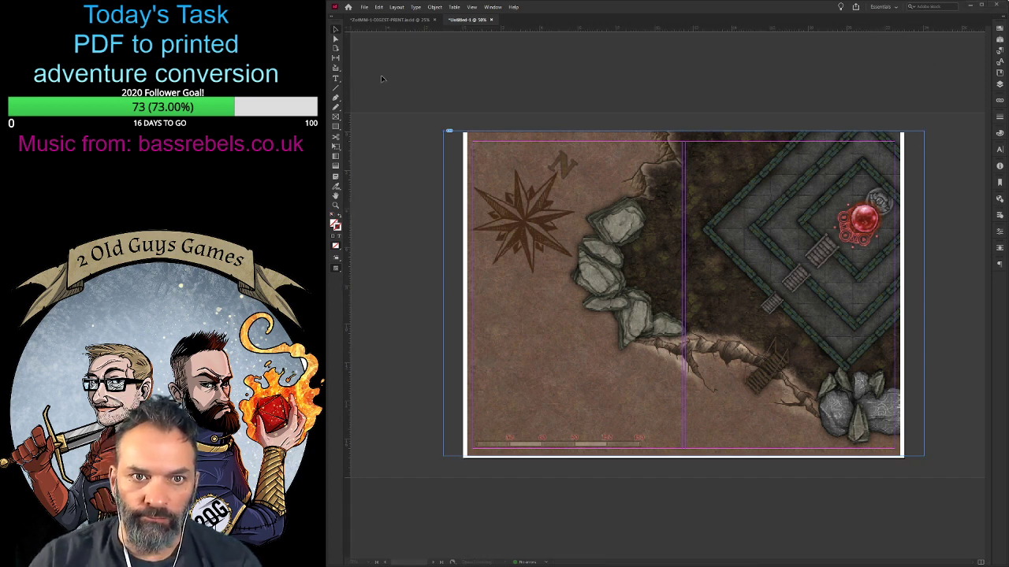
pyautogui.moveTo(778, 261); pyautogui.dragTo(777, 261)
pyautogui.press('Down')
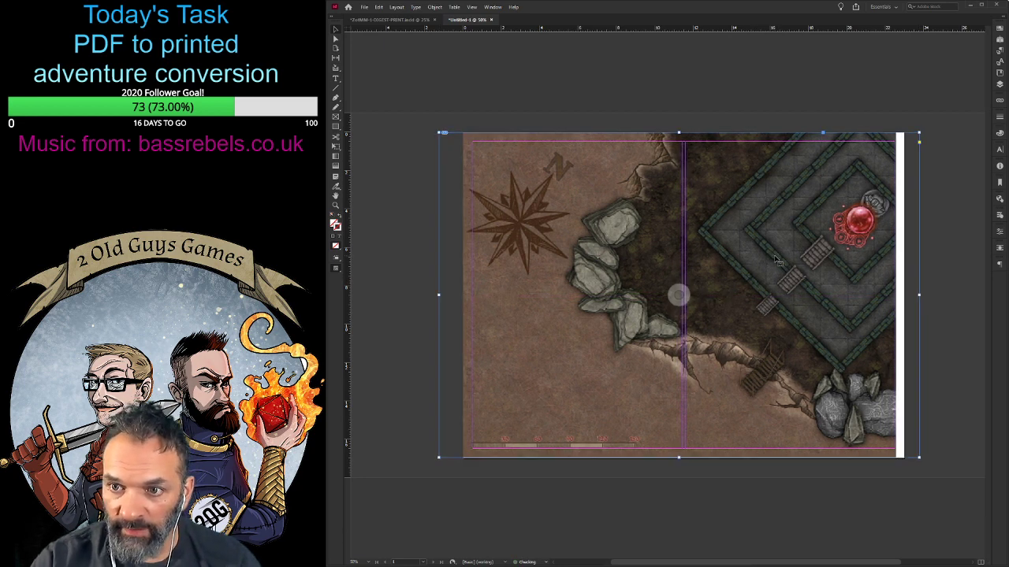
# - Nudge the map right until its image reaches the page's right edge, and add a bleed around the page
pyautogui.hotkey('shift', 'Right')
pyautogui.hotkey('shift', 'Right')
pyautogui.hotkey('shift', 'Right')
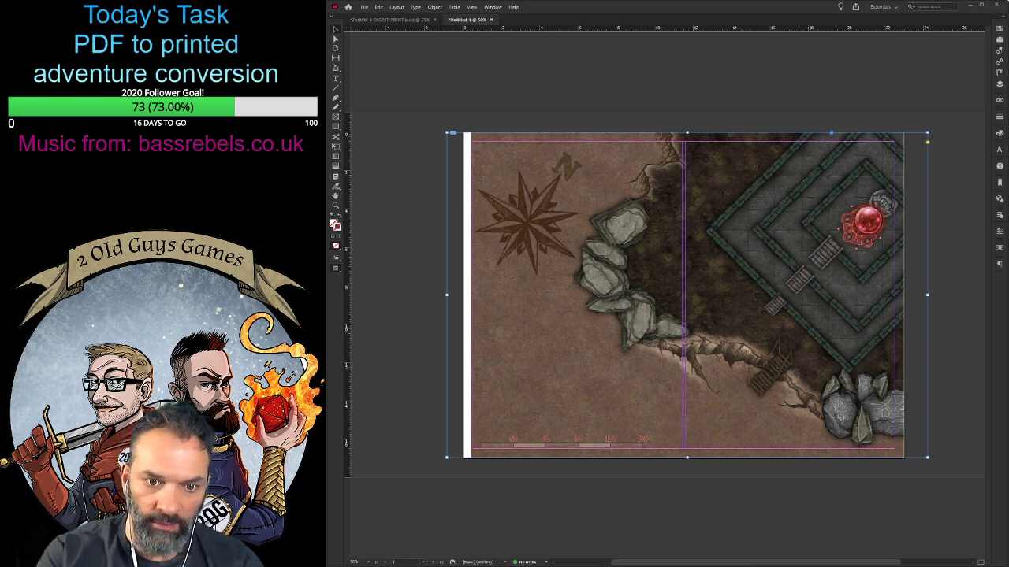
pyautogui.click(498, 387)
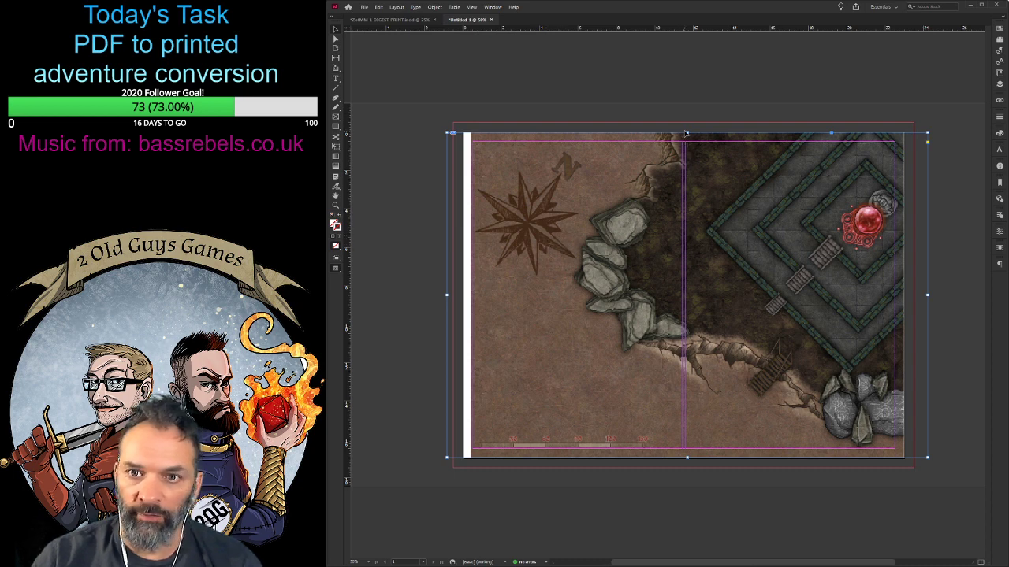
# - Fit the map frame to the bleed guides on all four sides and fill it proportionally with the image
pyautogui.moveTo(685, 134); pyautogui.dragTo(686, 123)
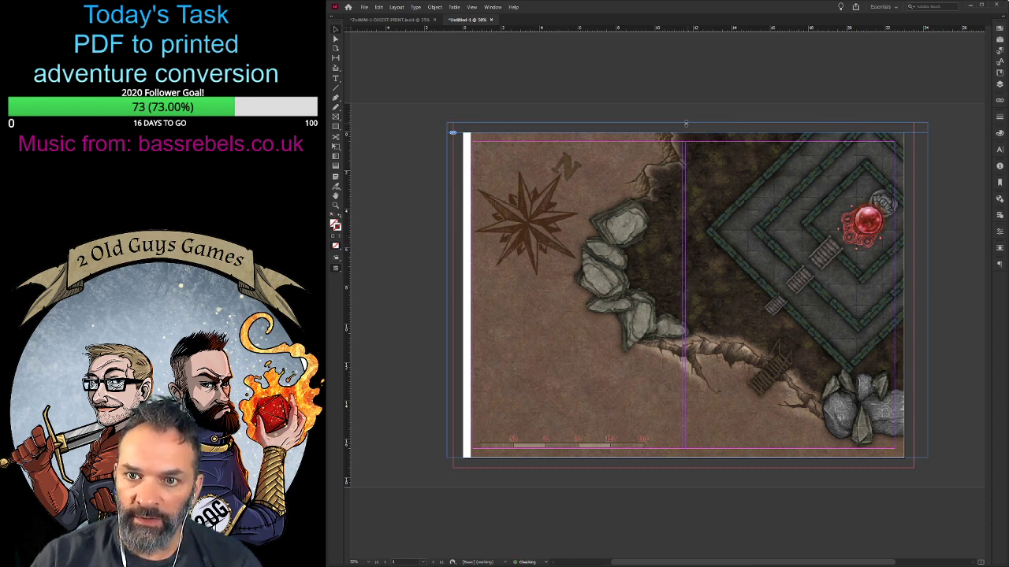
pyautogui.moveTo(688, 457); pyautogui.dragTo(687, 468)
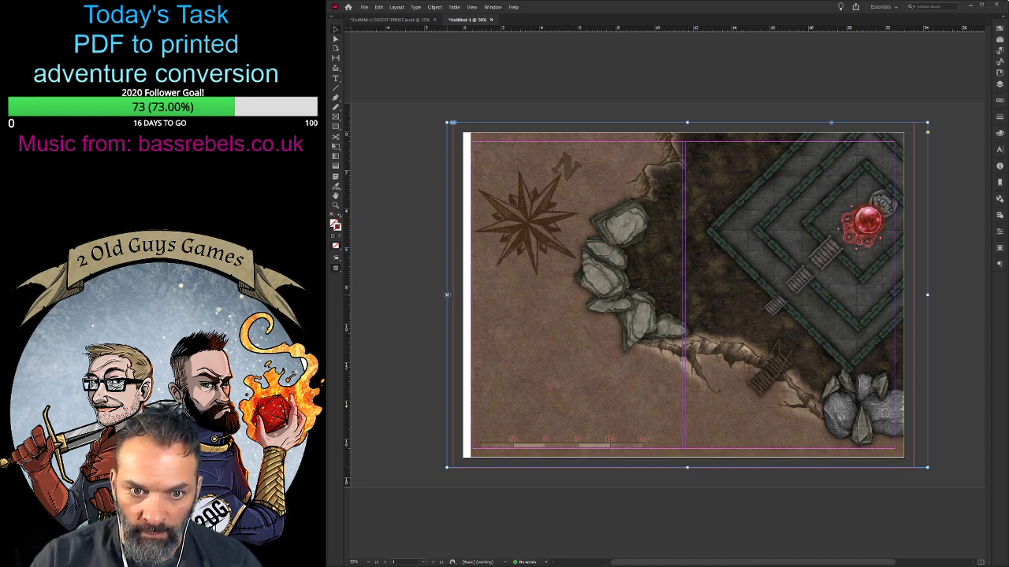
pyautogui.moveTo(447, 294); pyautogui.dragTo(453, 294)
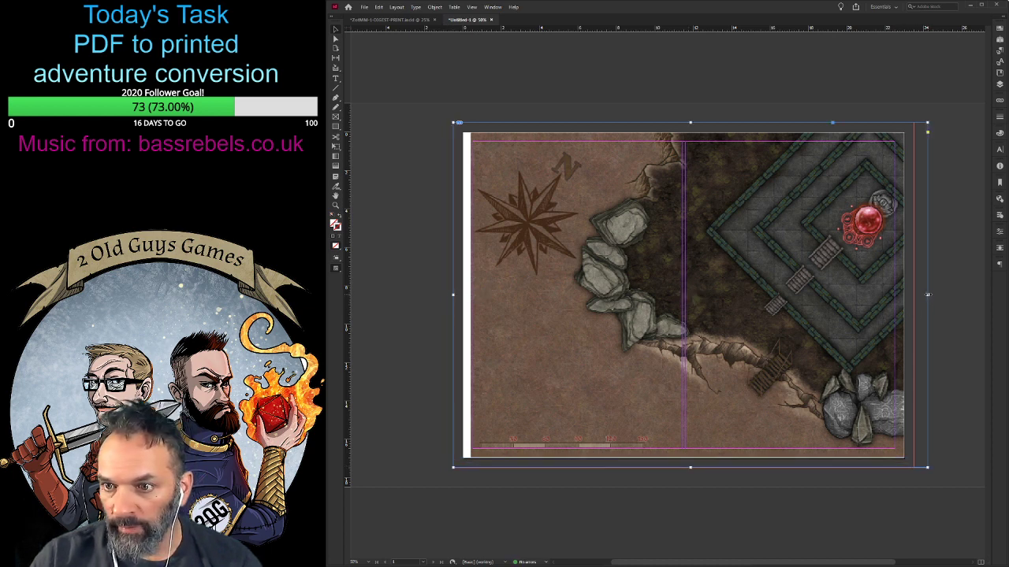
pyautogui.moveTo(927, 295); pyautogui.dragTo(913, 295)
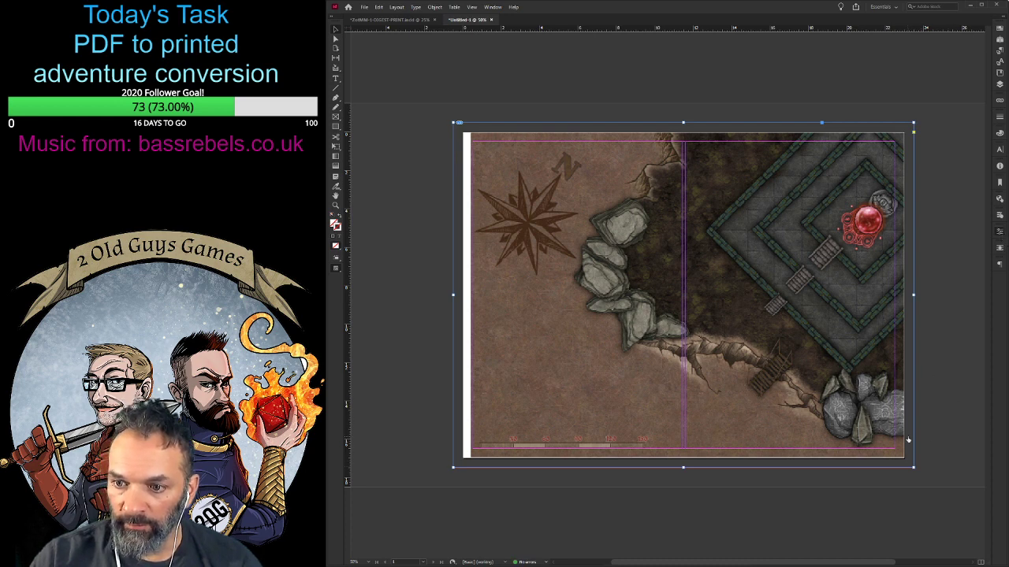
pyautogui.hotkey('ctrl', 'alt', 'shift', 'c')
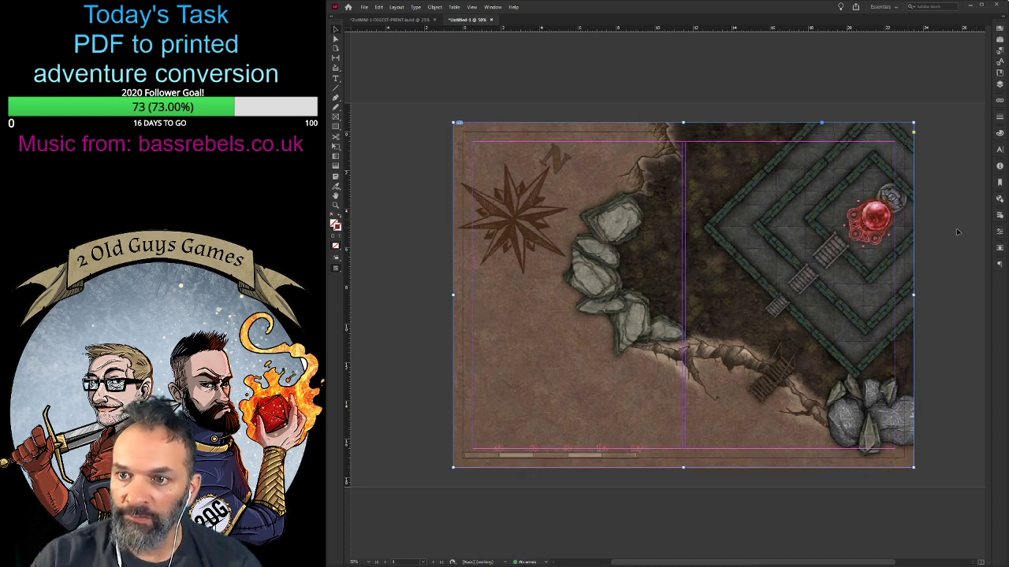
# - Trim the map frame's left edge slightly inside the bleed guide and refill the frame proportionally with the image
pyautogui.moveTo(682, 295); pyautogui.dragTo(674, 296)
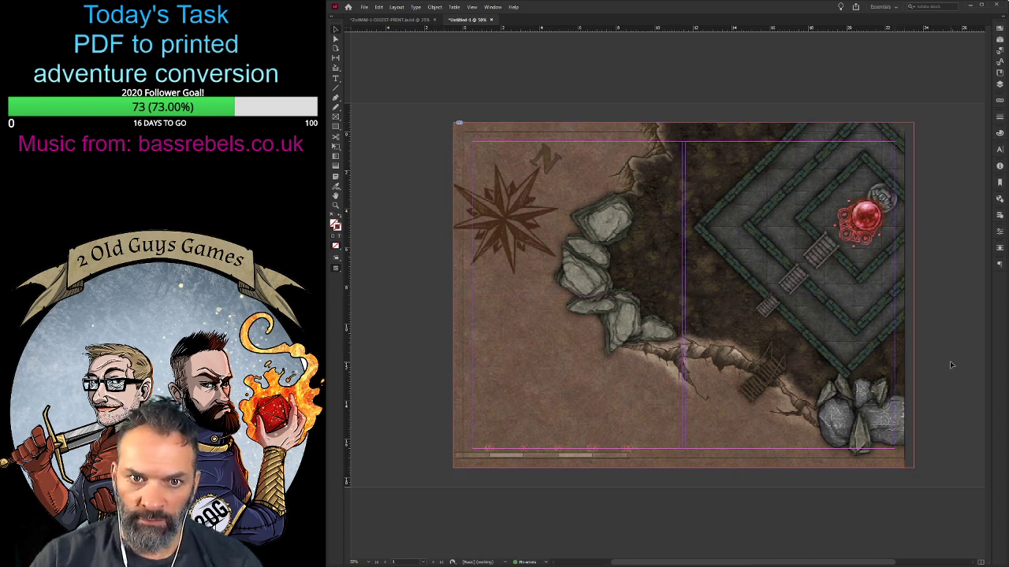
pyautogui.click(865, 354)
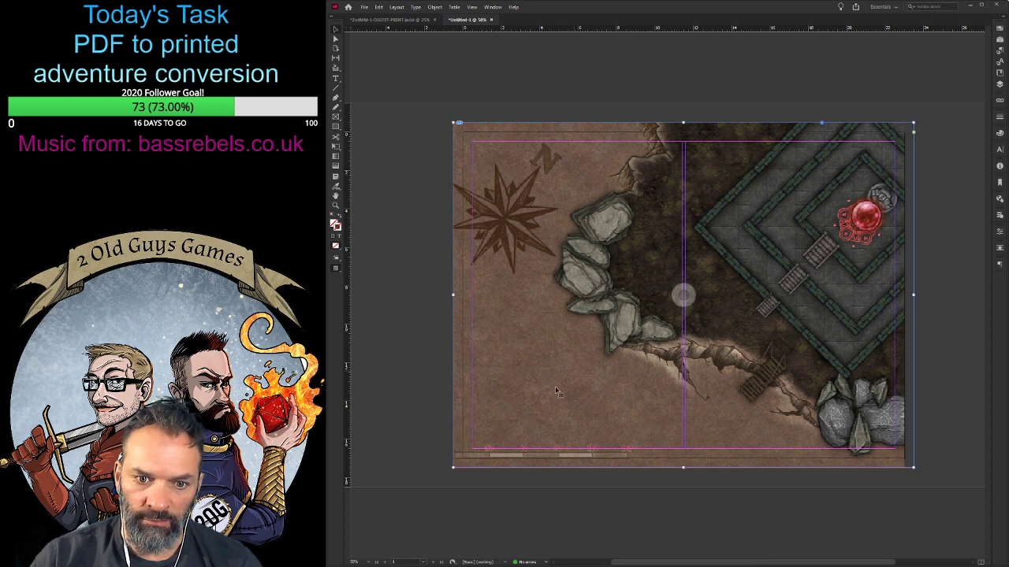
pyautogui.moveTo(454, 468); pyautogui.dragTo(460, 462)
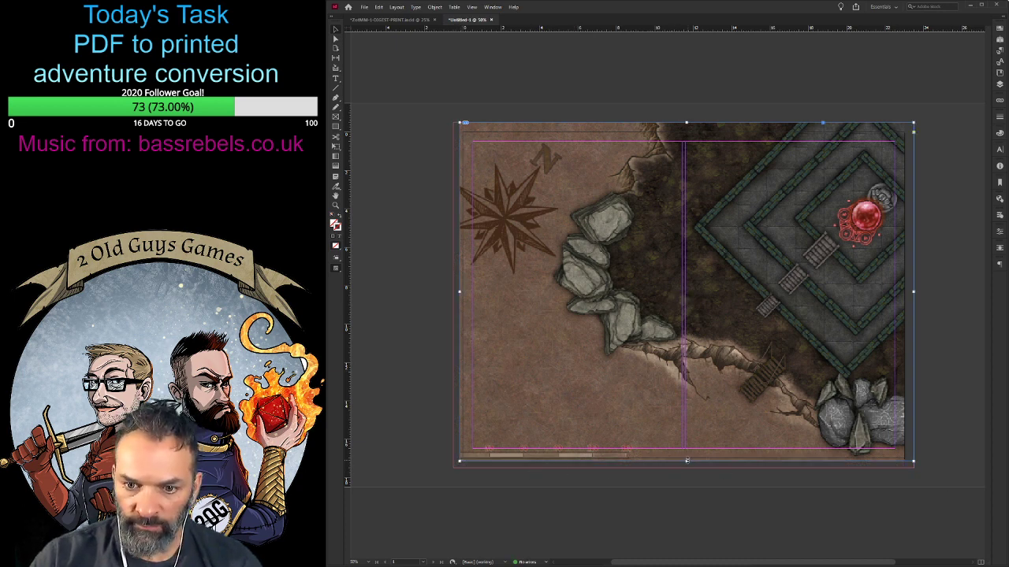
pyautogui.moveTo(687, 461); pyautogui.dragTo(686, 468)
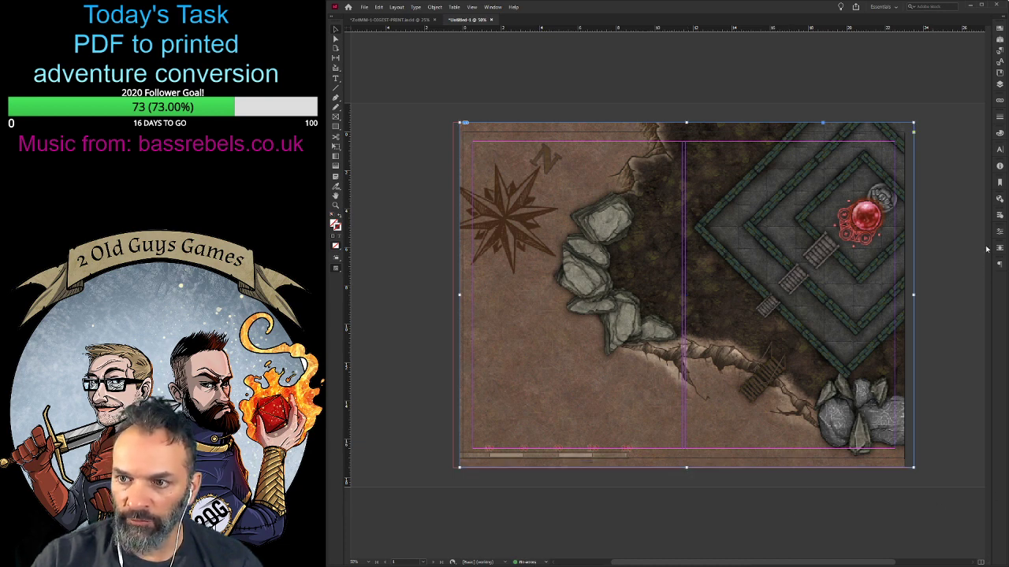
pyautogui.click(907, 407)
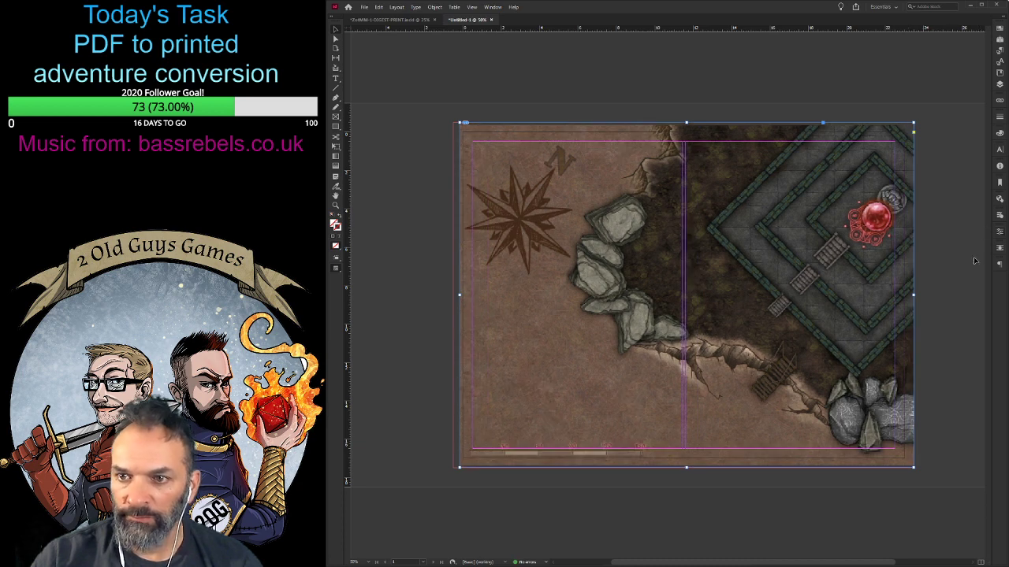
# - Move the map frame left to the bleed guide, widen it slightly on its right side, and refill it proportionally
pyautogui.moveTo(682, 298); pyautogui.dragTo(676, 301)
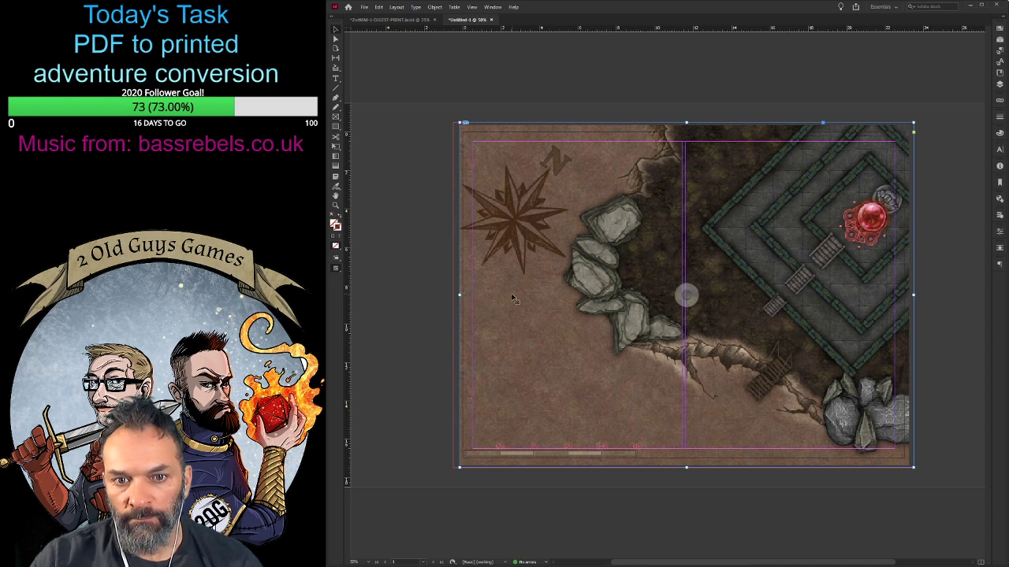
pyautogui.moveTo(513, 295); pyautogui.dragTo(506, 295)
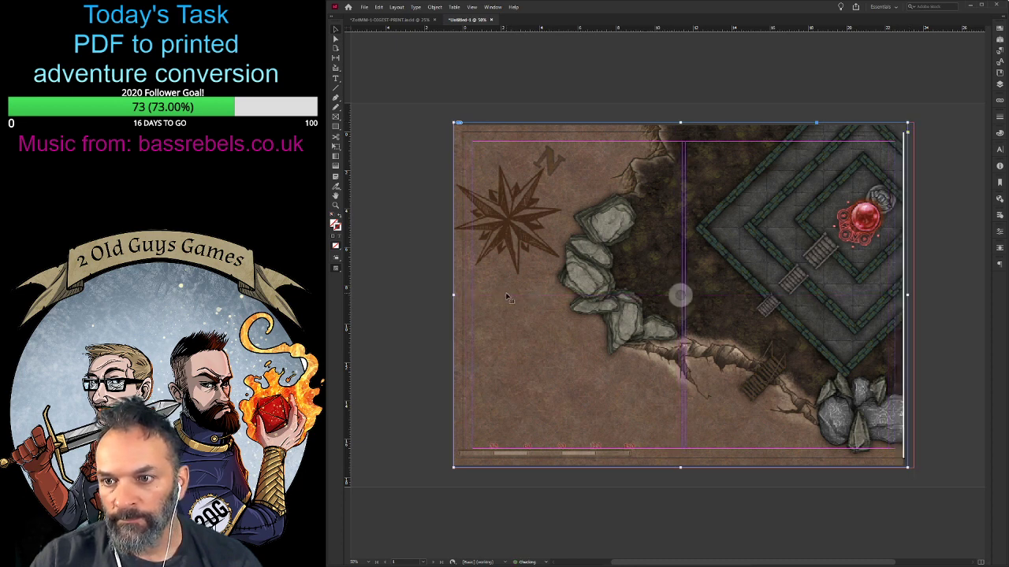
pyautogui.moveTo(907, 296); pyautogui.dragTo(909, 295)
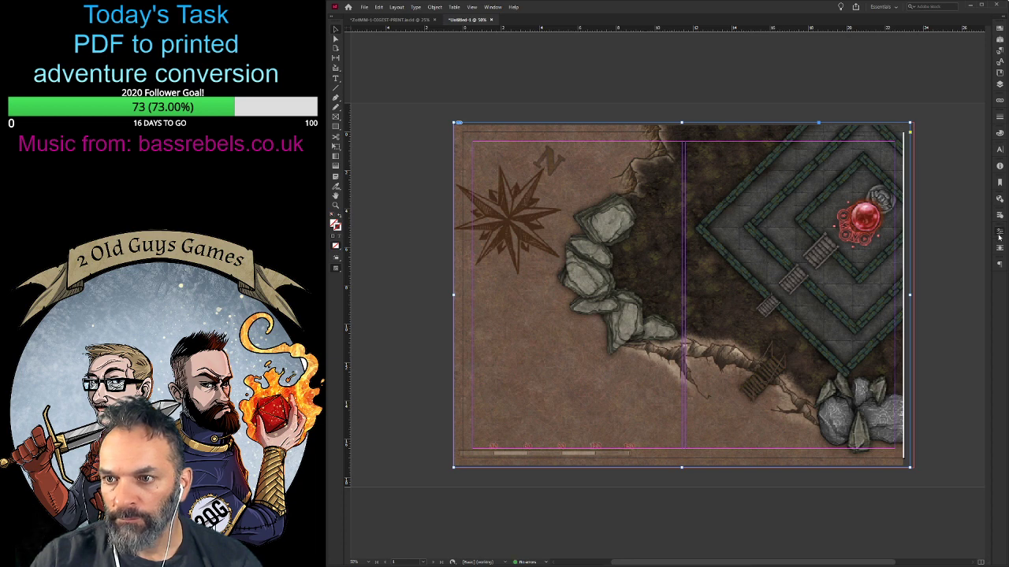
pyautogui.hotkey('ctrl', 'alt', 'shift', 'c')
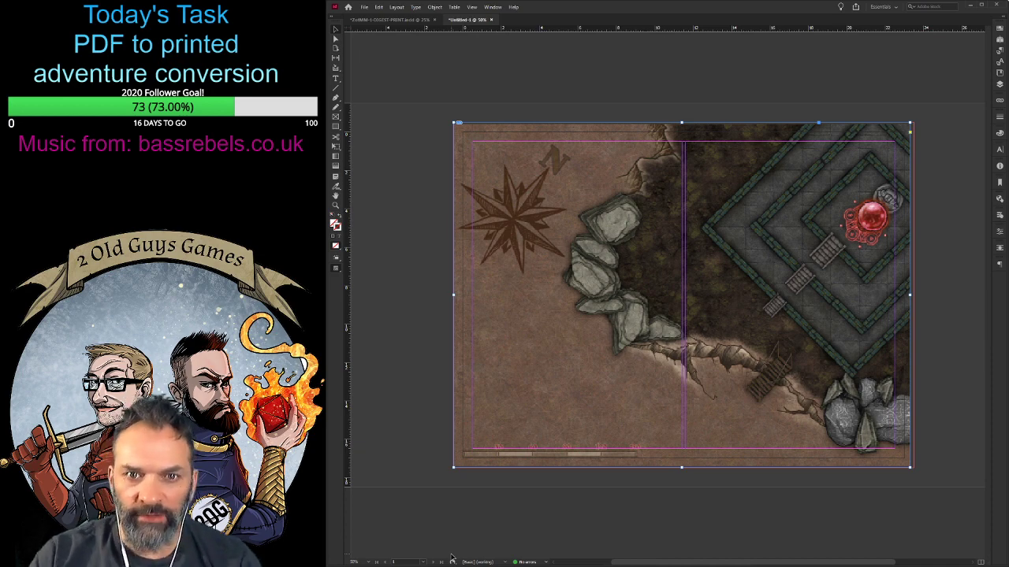
# - Switch to the ZotMM-1-DIGEST-PRINT.indd document and delete the map image from its oversized page
pyautogui.click(387, 19)
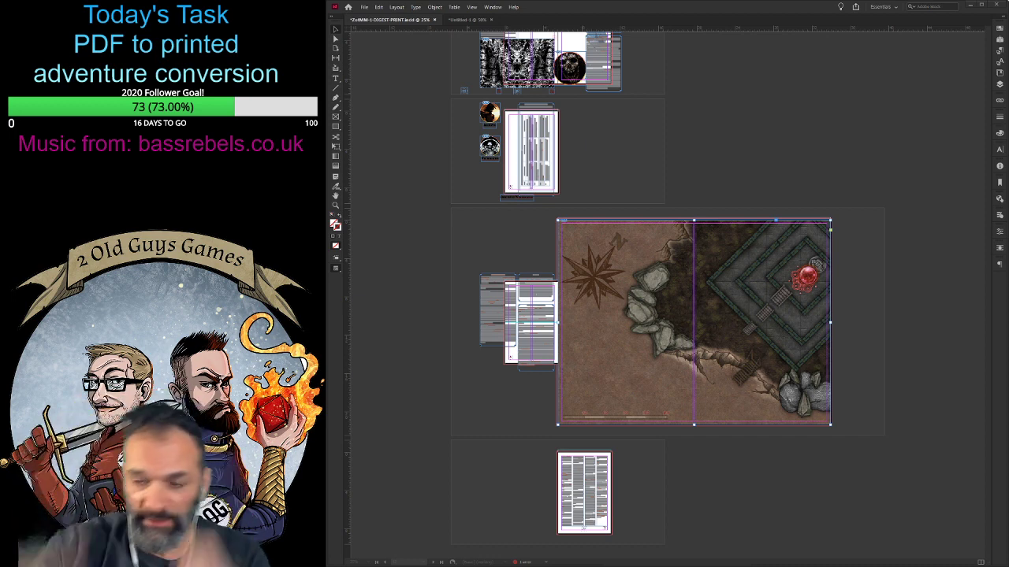
pyautogui.click(363, 282)
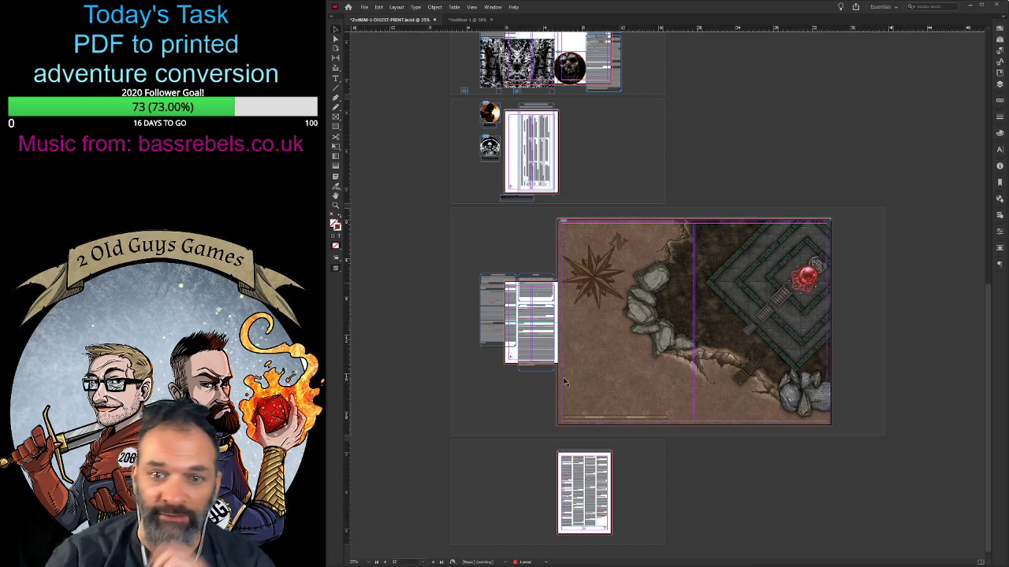
pyautogui.click(461, 20)
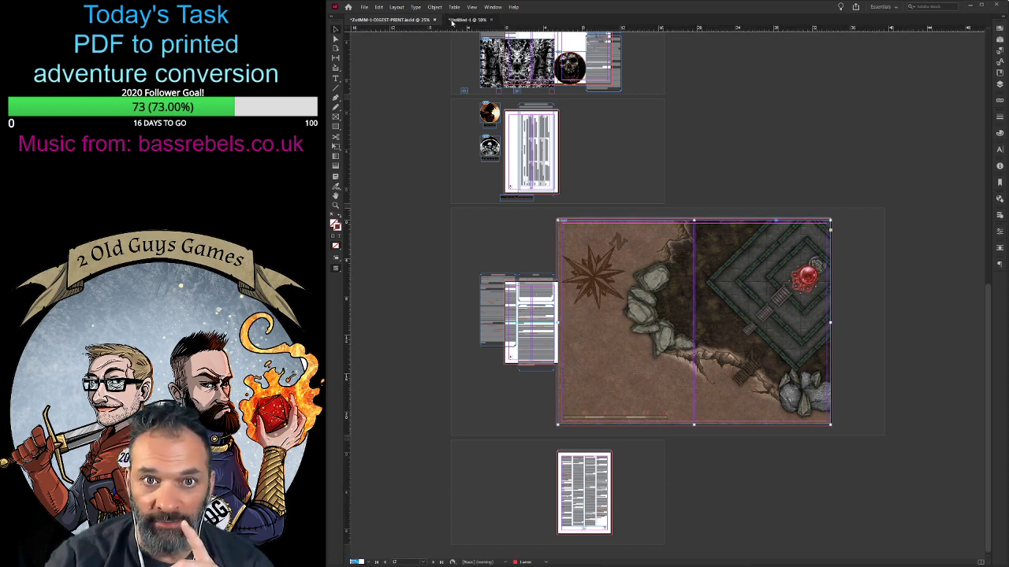
pyautogui.click(394, 19)
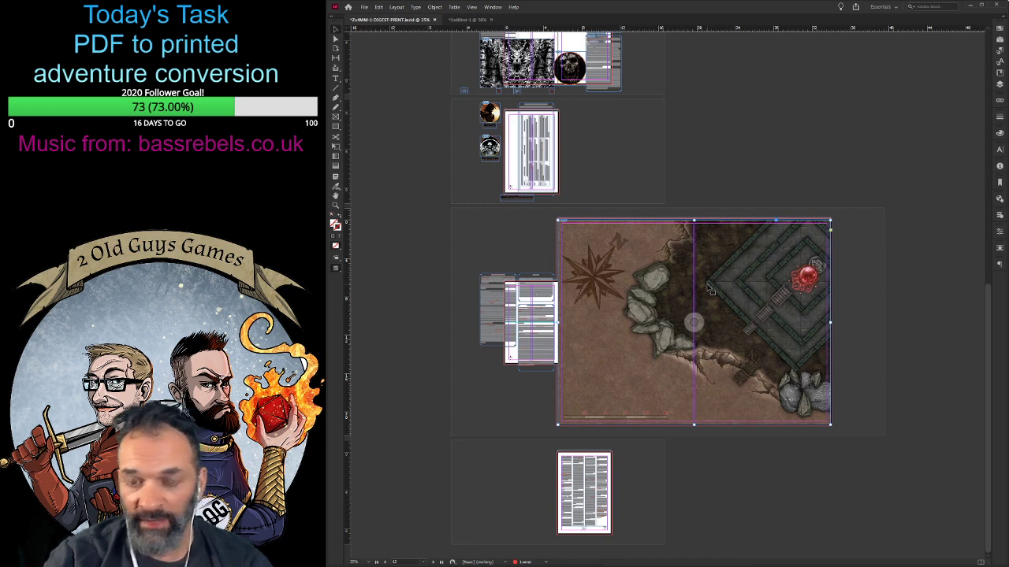
pyautogui.press('Delete')
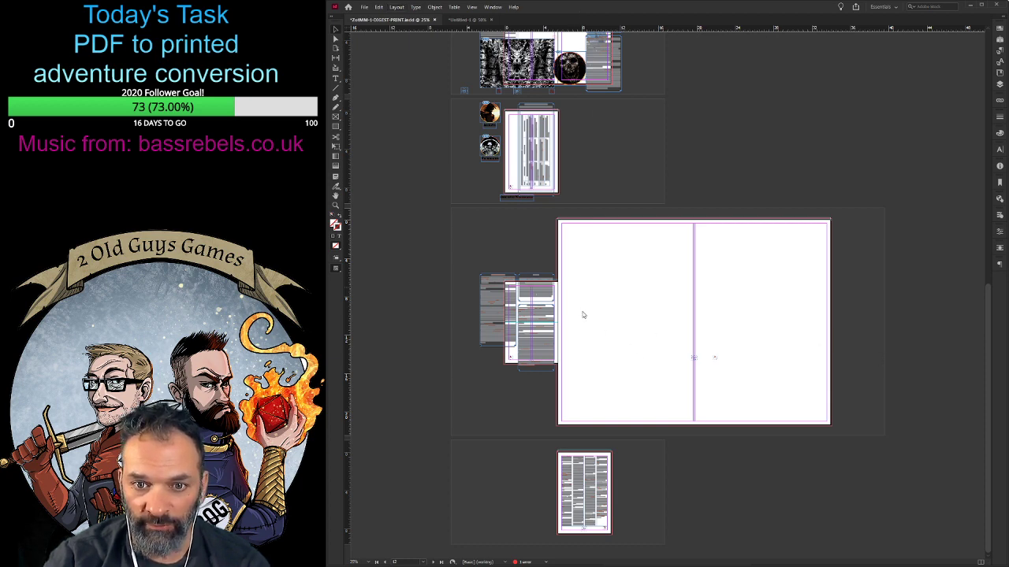
# - Try removing the whole spread that holds the oversized map page, and undo the removal
pyautogui.hotkey('ctrl', 'z')
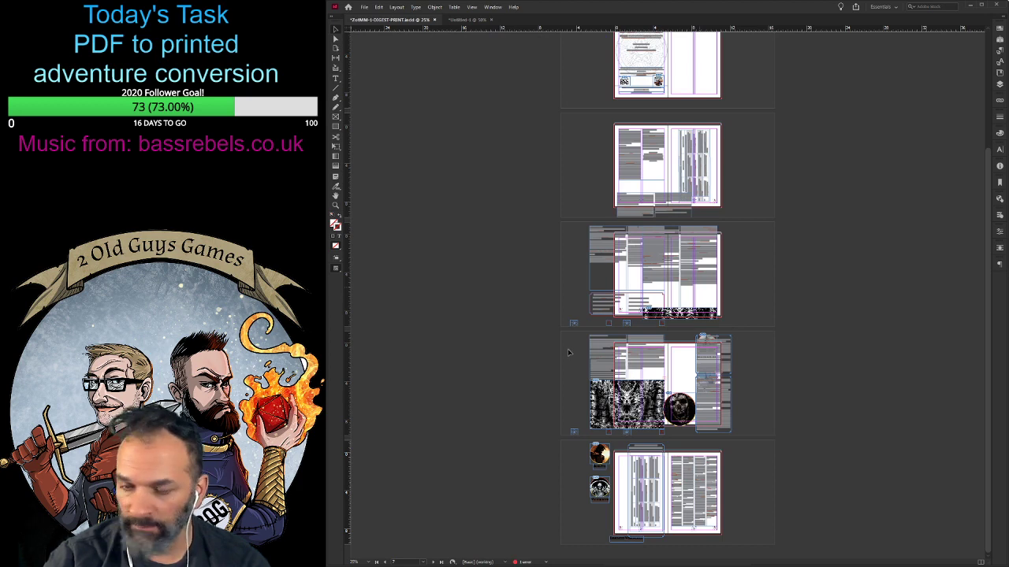
pyautogui.scroll(2, 742, 461)
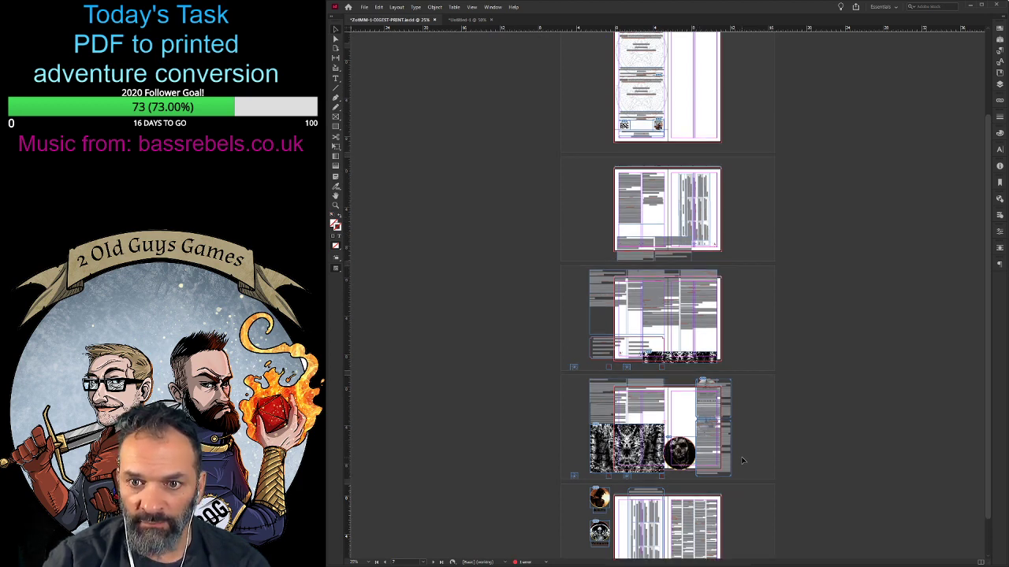
pyautogui.scroll(-2, 742, 457)
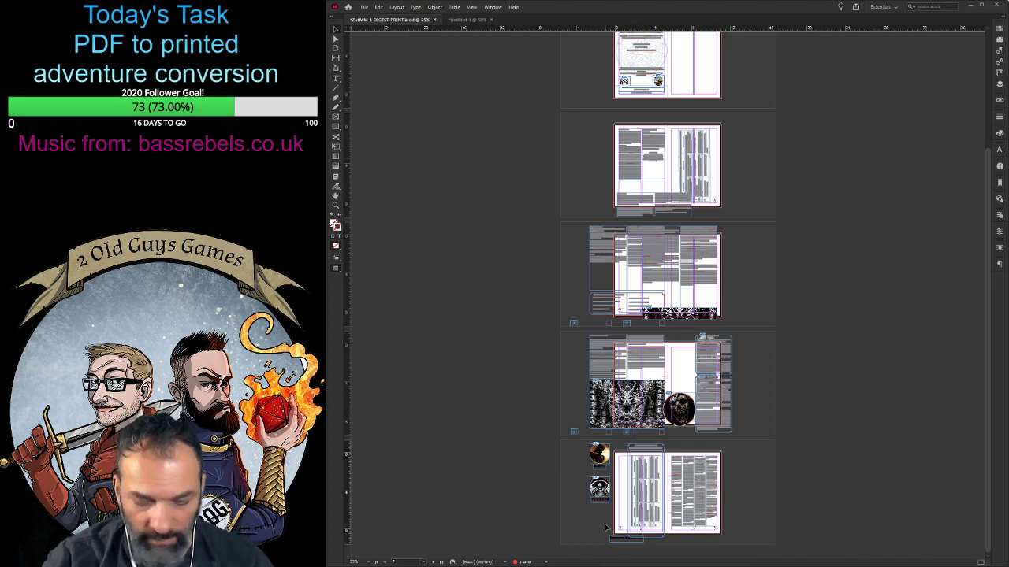
pyautogui.hotkey('ctrl', 'z')
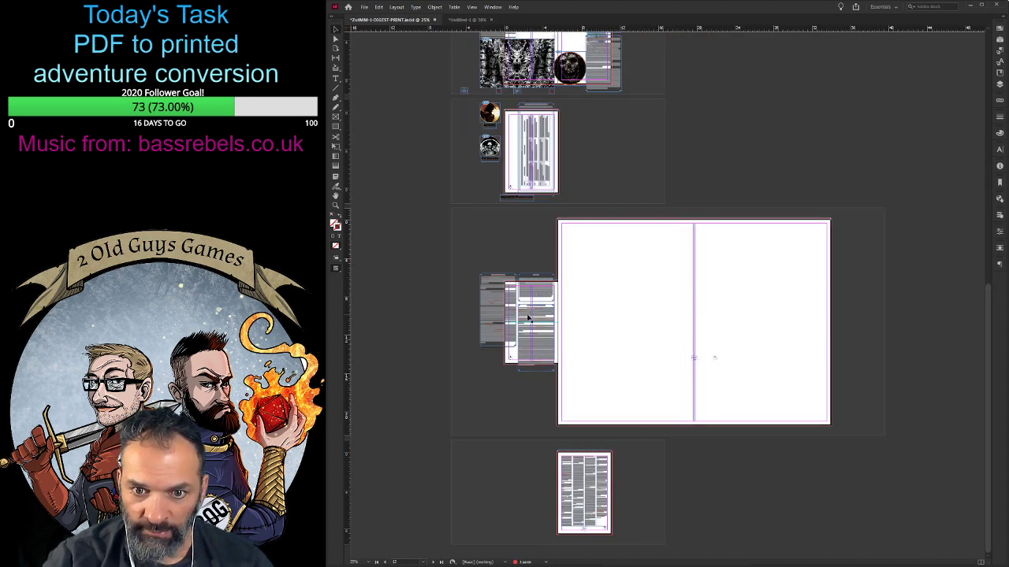
# - Delete only the blank oversized map page from its spread in the digest document
pyautogui.click(533, 349)
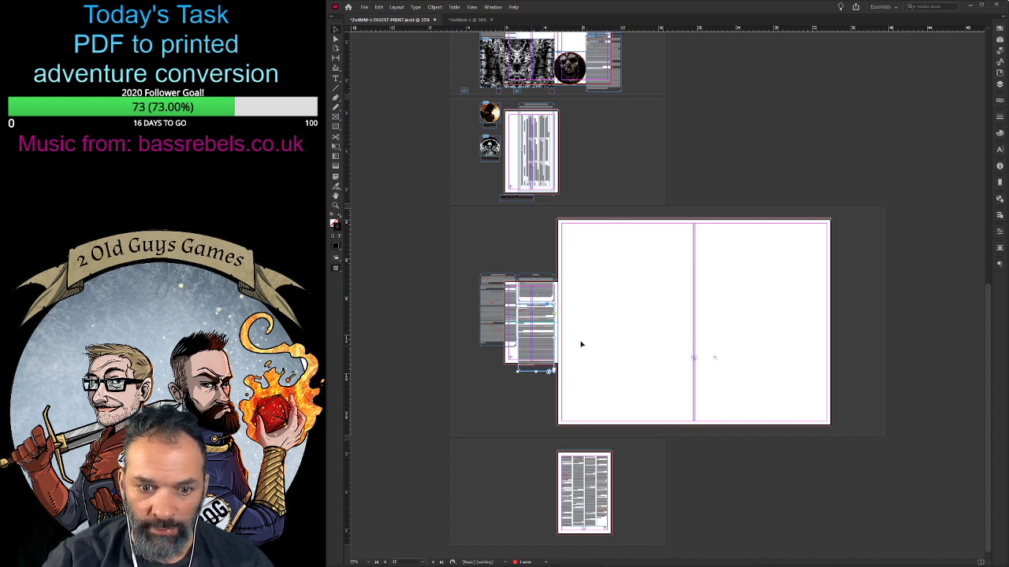
pyautogui.click(743, 342)
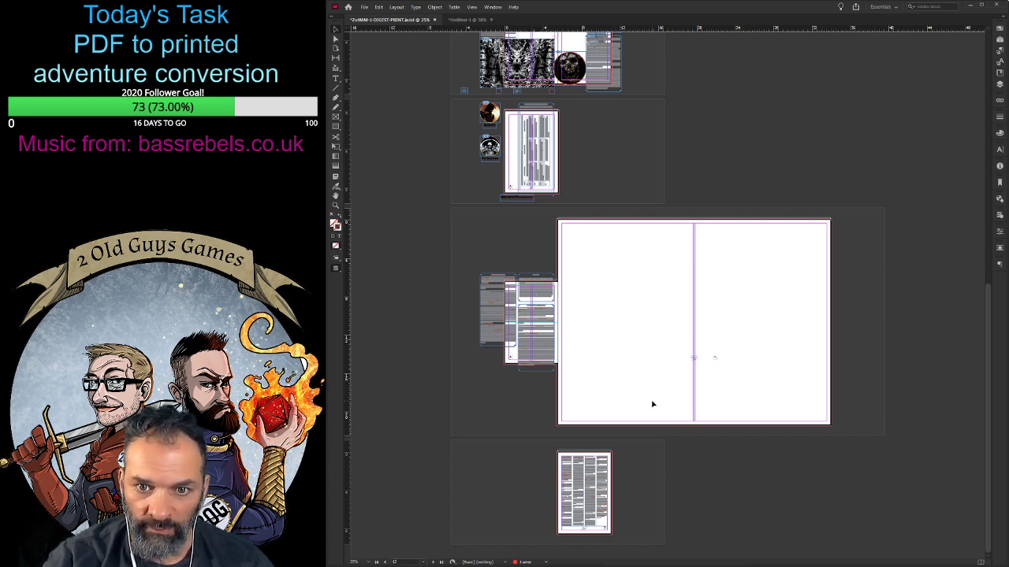
pyautogui.scroll(2, 652, 403)
pyautogui.scroll(-2, 653, 403)
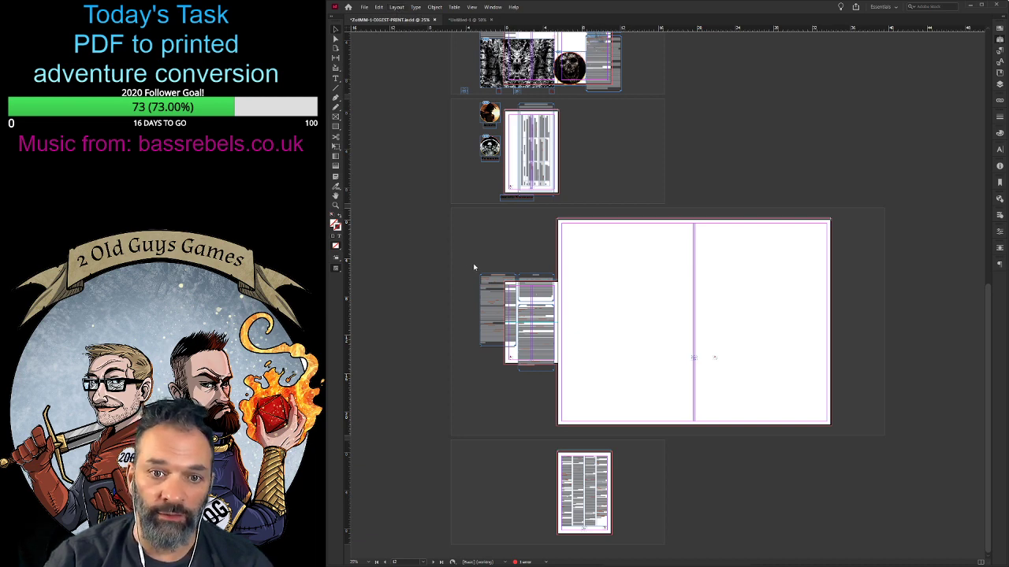
pyautogui.hotkey('ctrl', 'z')
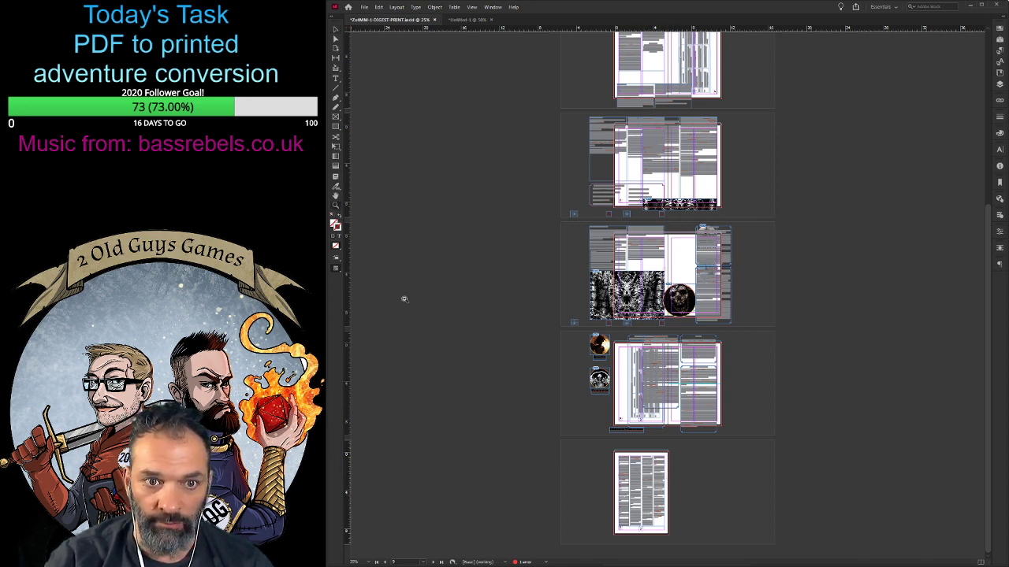
# - Examine the Open Game License page and the preceding spread with the Kiss of the Mega-Maiden table, stat blocks and portraits
pyautogui.hotkey('ctrl', '=')
pyautogui.hotkey('ctrl', '=')
pyautogui.hotkey('ctrl', '=')
pyautogui.hotkey('ctrl', '=')
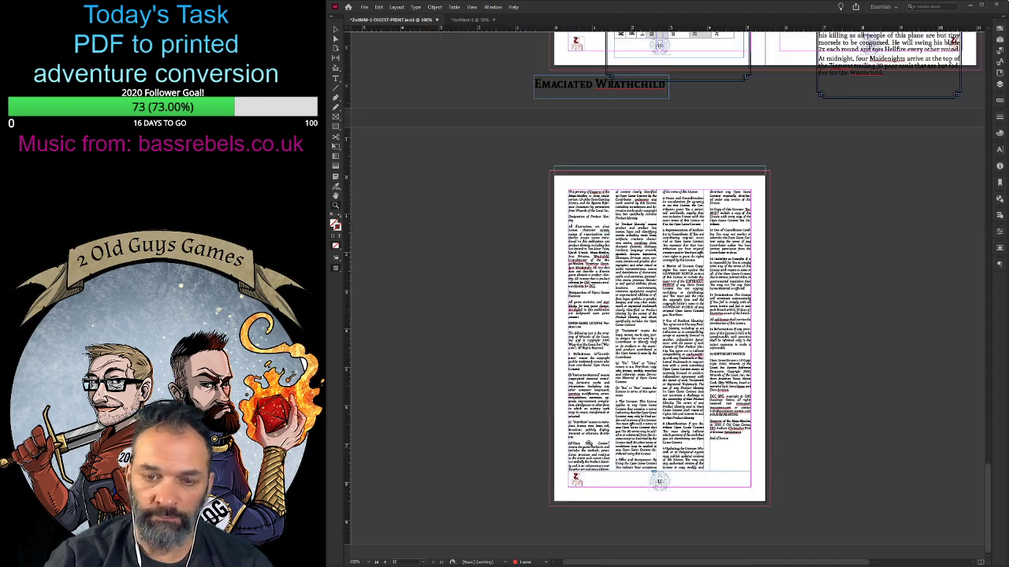
pyautogui.hotkey('ctrl', '=')
pyautogui.hotkey('ctrl', '=')
pyautogui.hotkey('ctrl', '=')
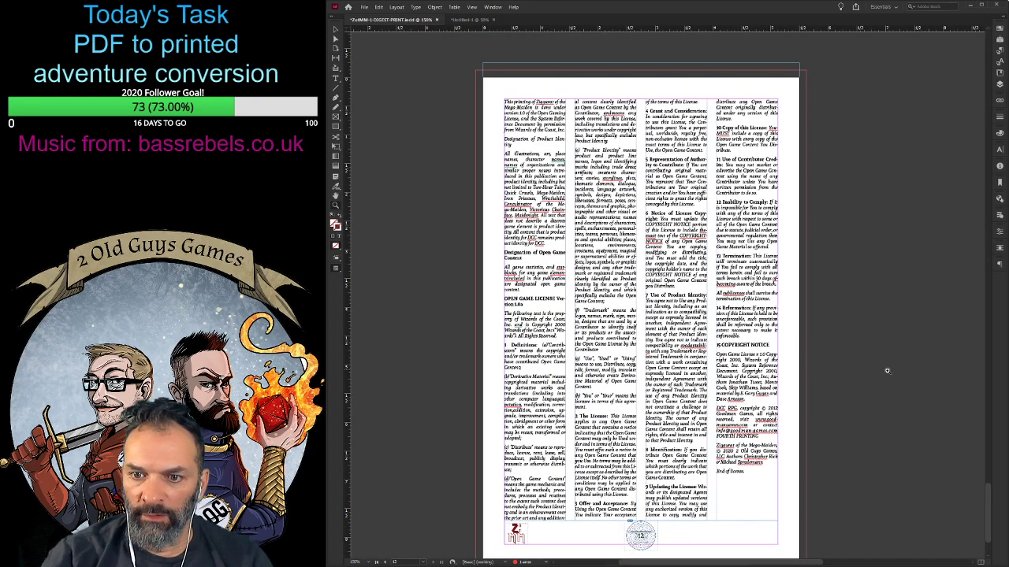
pyautogui.scroll(5, 889, 367)
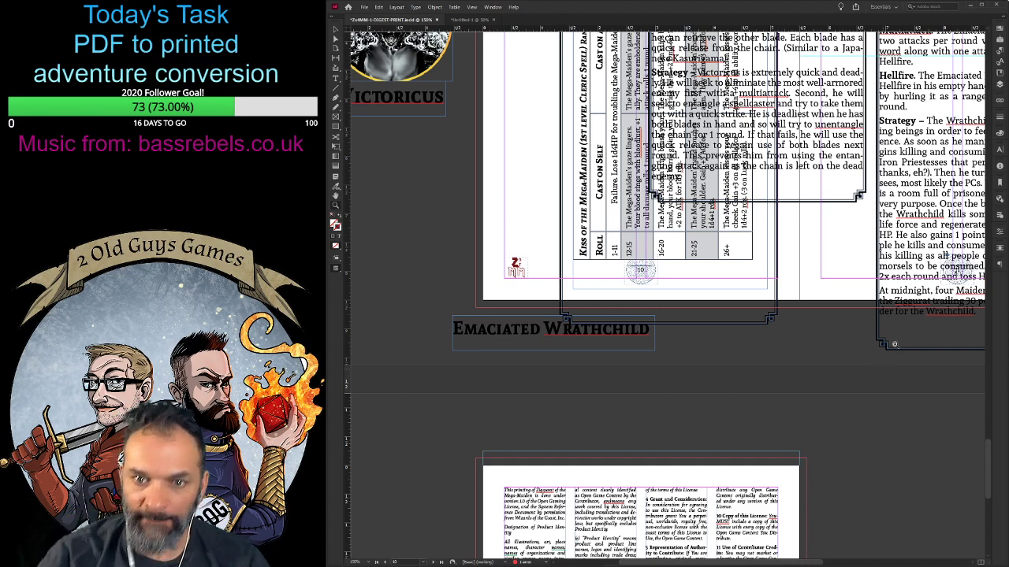
pyautogui.scroll(2, 654, 351)
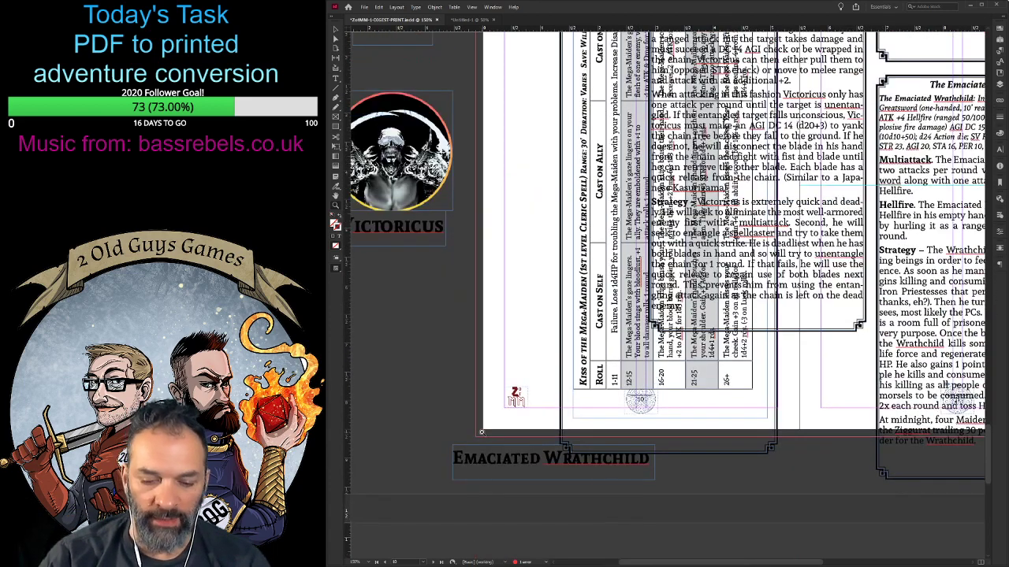
pyautogui.hotkey('ctrl', '-')
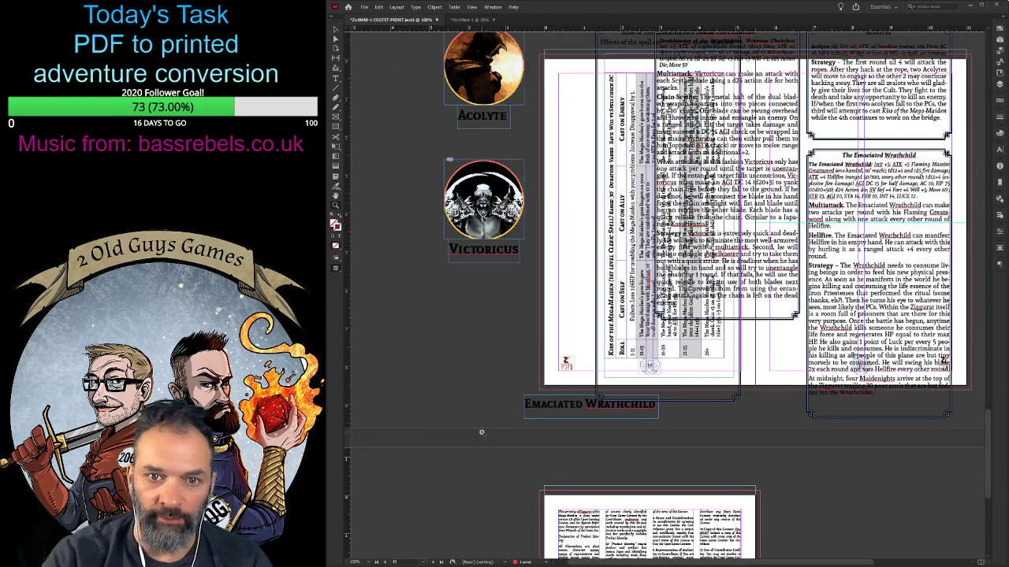
pyautogui.scroll(3, 482, 434)
pyautogui.click(418, 197)
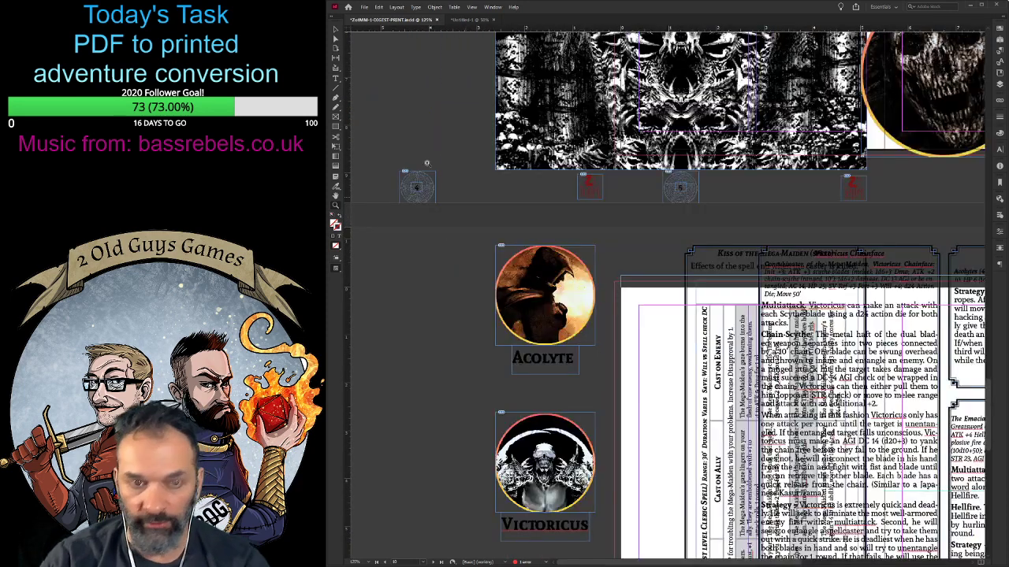
# - Delete the Acolyte and Victoricus portraits and their name labels from the pasteboard beside the Kiss of the Mega-Maiden spread
pyautogui.press('v')
pyautogui.click(539, 336)
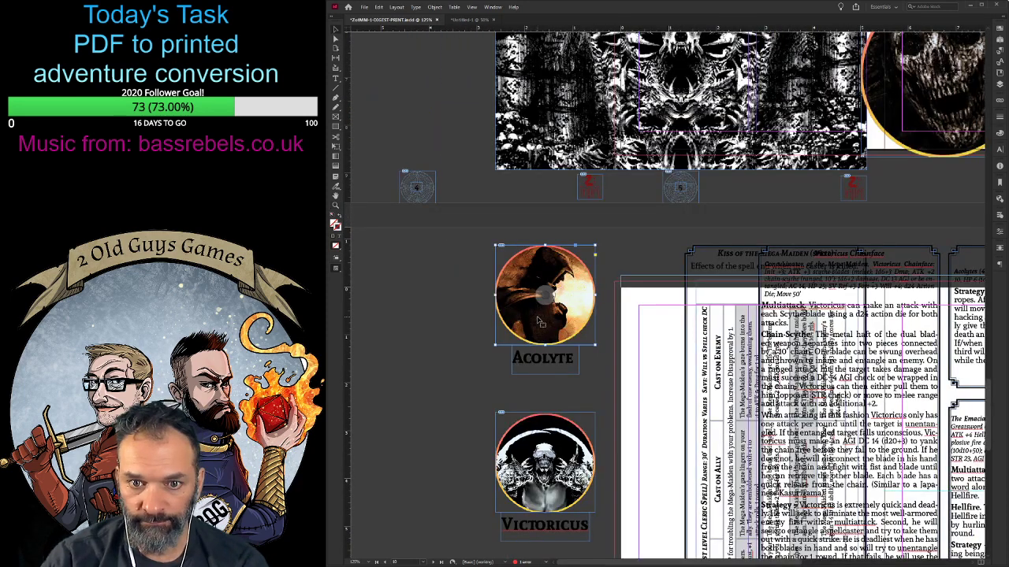
pyautogui.press('Delete')
pyautogui.click(542, 358)
pyautogui.press('Delete')
pyautogui.click(526, 458)
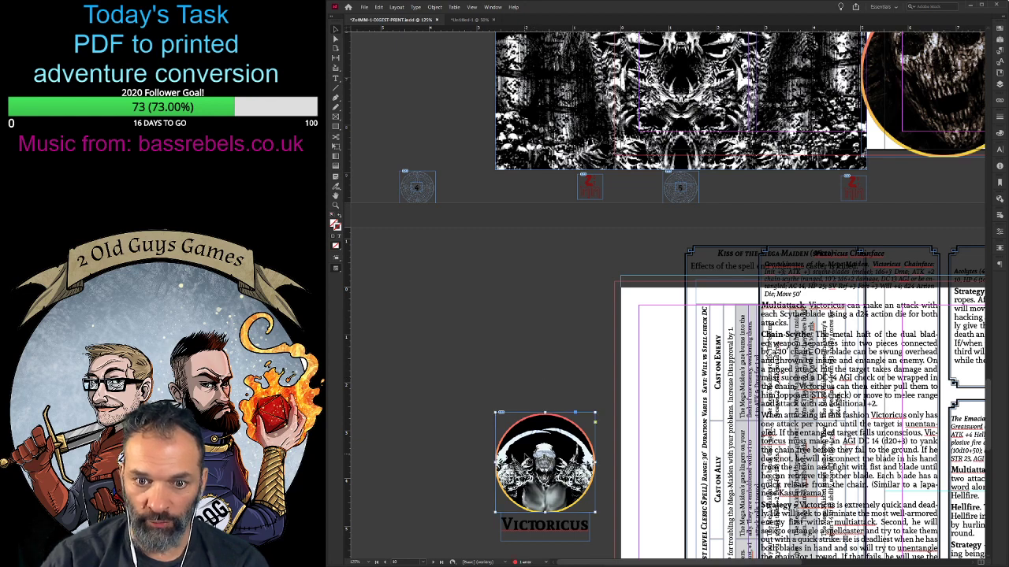
pyautogui.press('Delete')
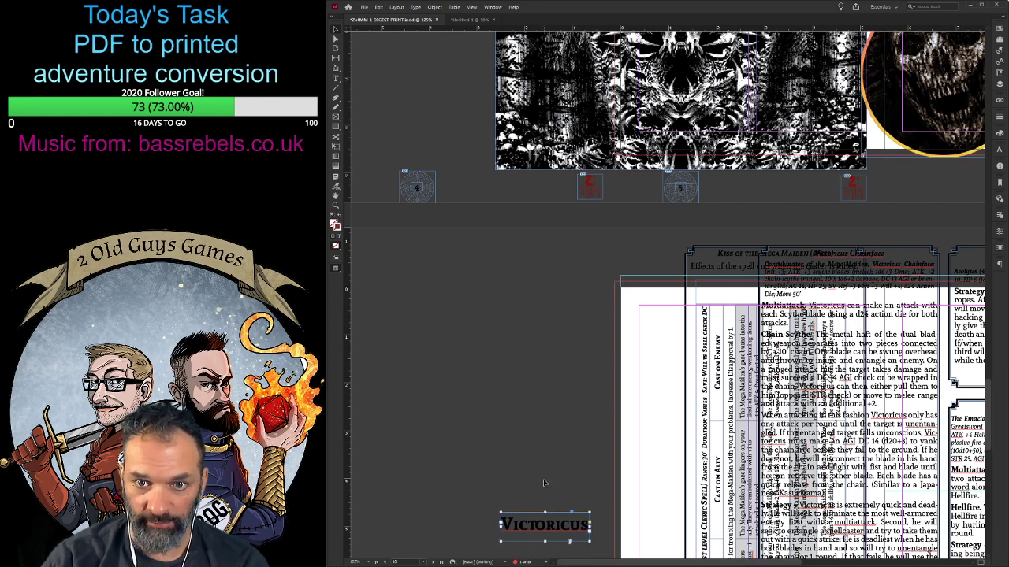
pyautogui.press('Delete')
# - Delete the stray page-number emblems and logos under the preceding spread and the Emaciated Wrathchild label below the spell table page
pyautogui.scroll(-3, 514, 443)
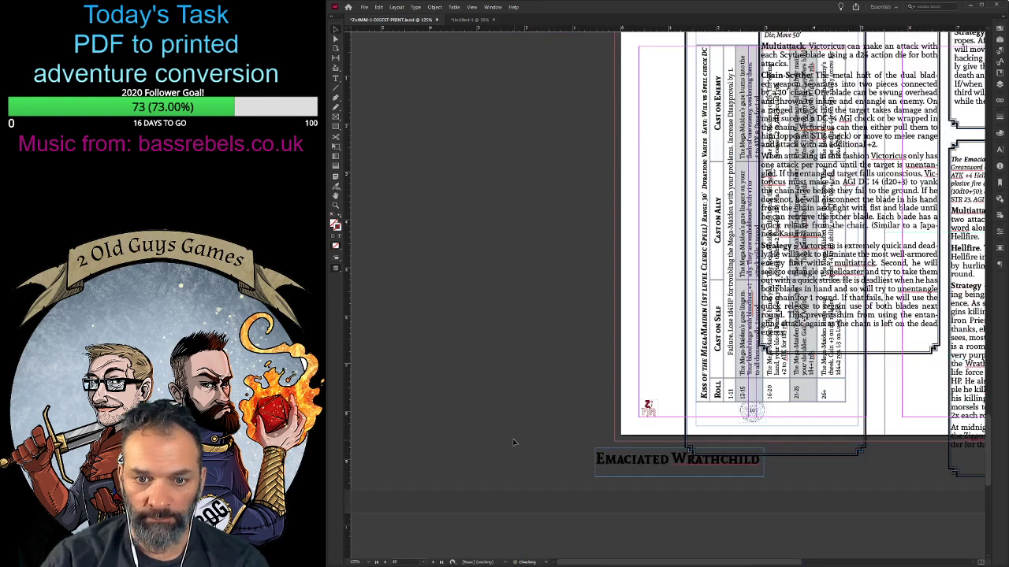
pyautogui.scroll(3, 515, 443)
pyautogui.moveTo(401, 189); pyautogui.dragTo(901, 207)
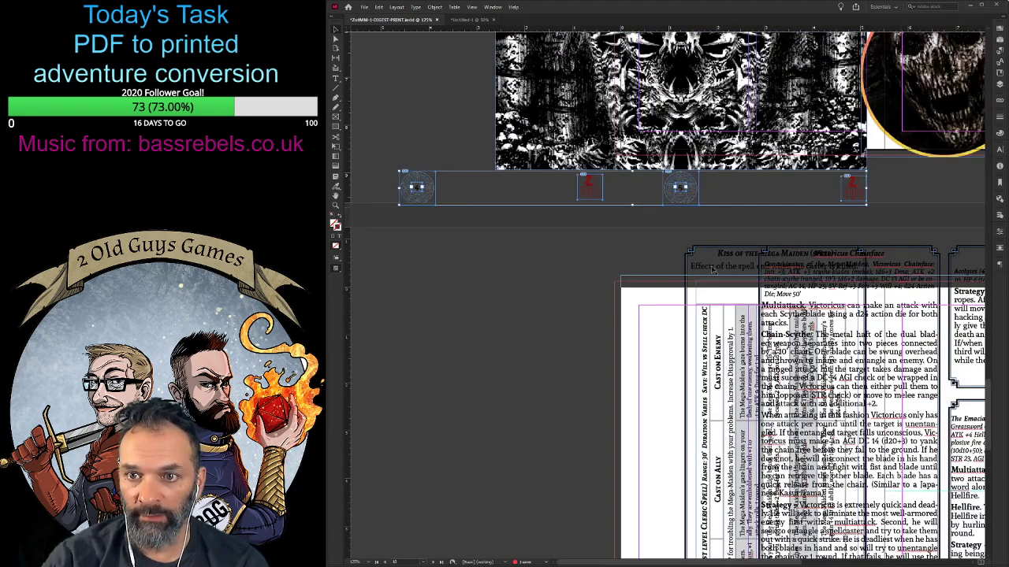
pyautogui.press('Delete')
pyautogui.scroll(-5, 510, 403)
pyautogui.scroll(-1, 510, 401)
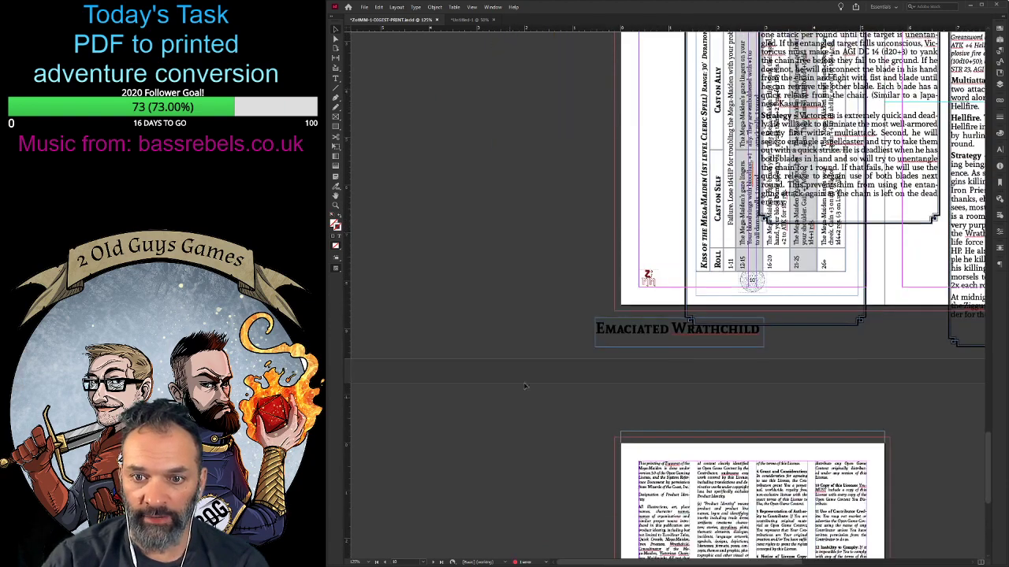
pyautogui.click(650, 338)
pyautogui.press('Delete')
# - Examine the Open Game License page and the overlapping spell table and stat blocks on the preceding spread
pyautogui.scroll(-4, 631, 389)
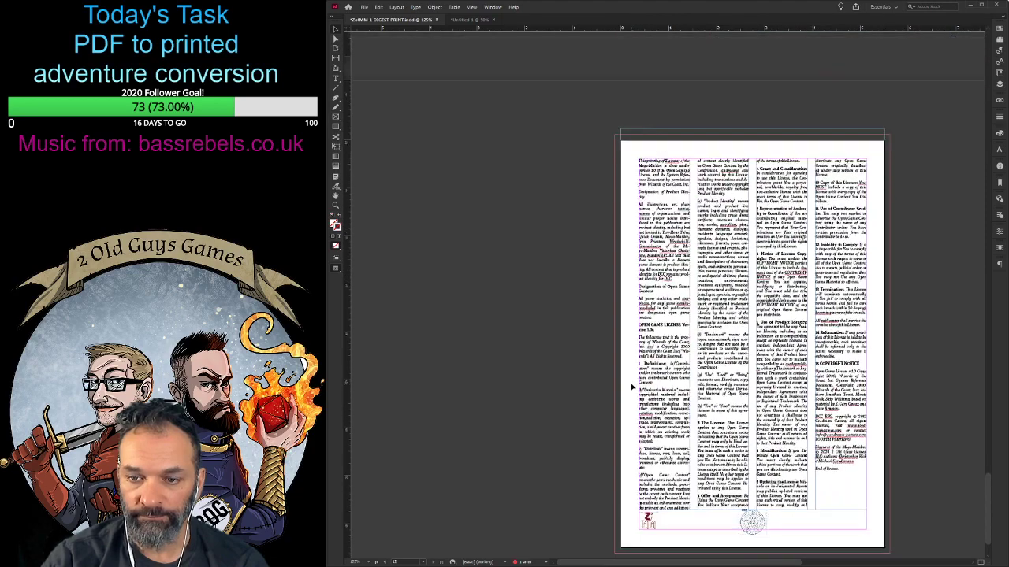
pyautogui.scroll(5, 631, 388)
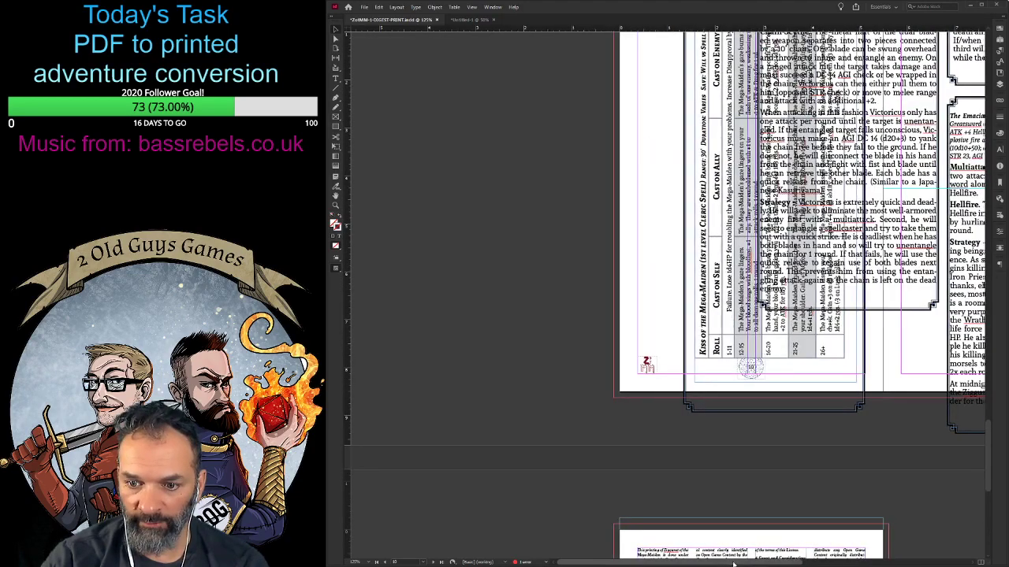
pyautogui.hscroll(4, 788, 528)
pyautogui.scroll(5, 853, 536)
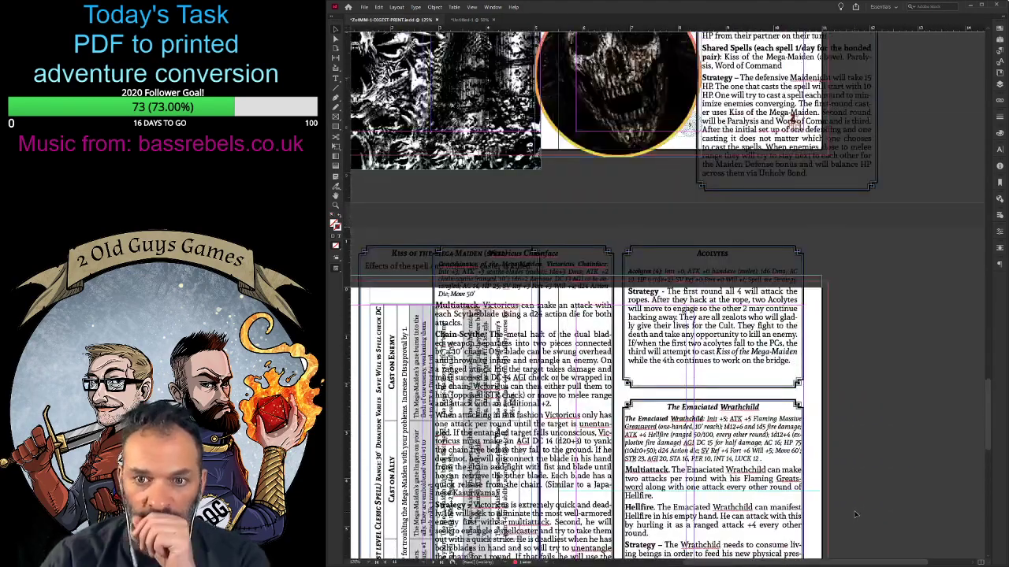
pyautogui.scroll(-1, 981, 441)
pyautogui.scroll(-5, 963, 348)
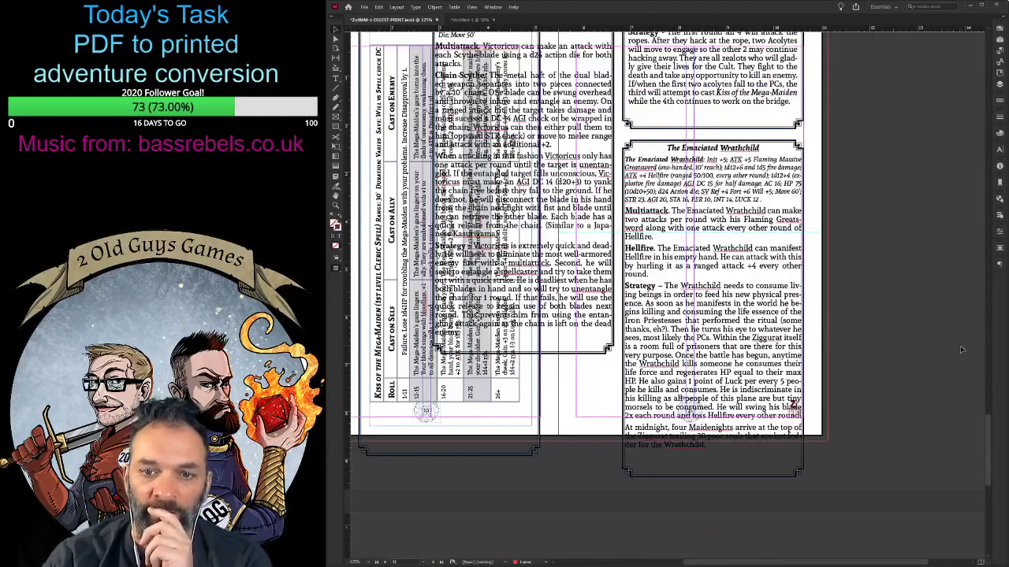
pyautogui.scroll(4, 955, 339)
pyautogui.scroll(-2, 953, 333)
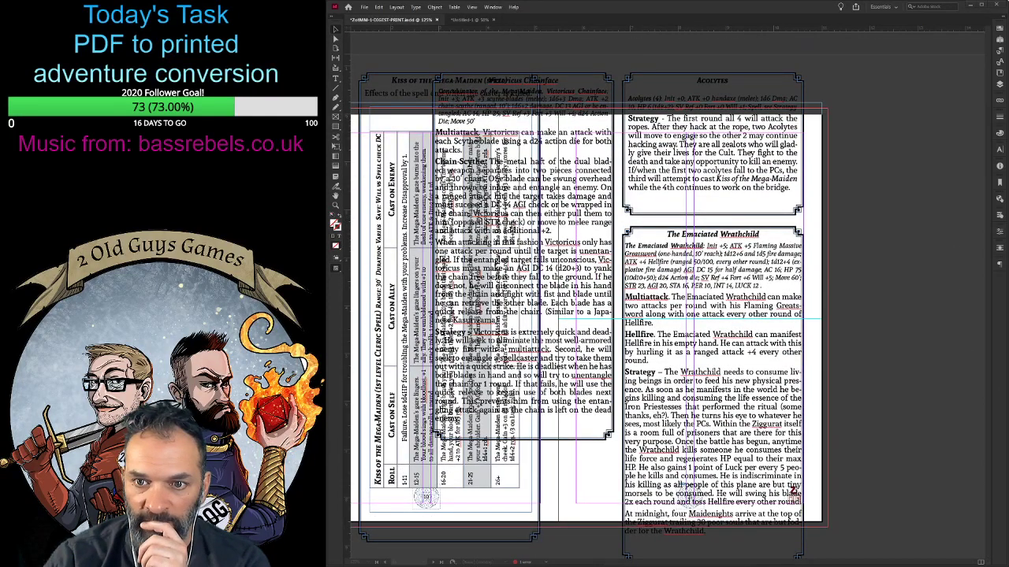
pyautogui.click(907, 454)
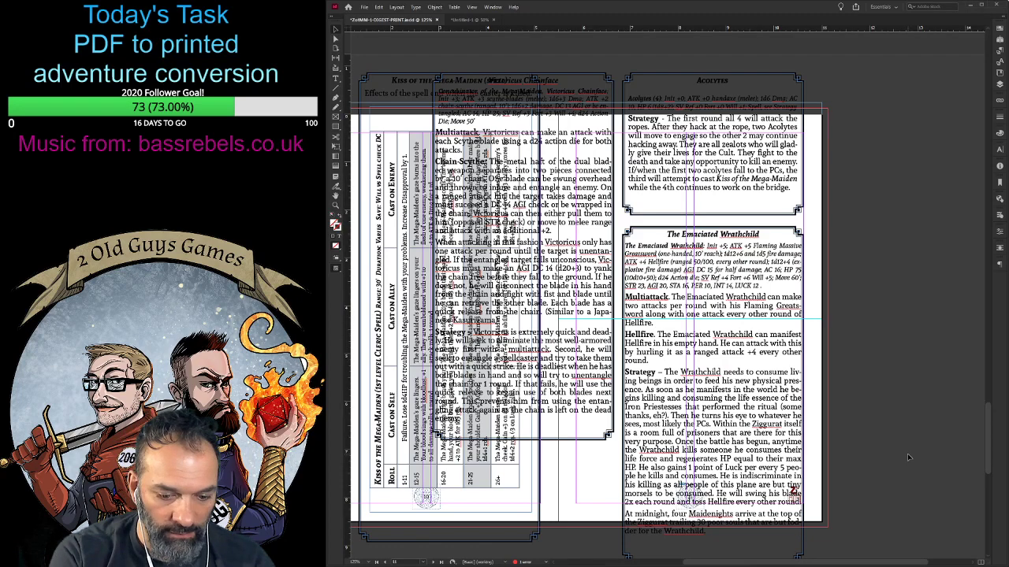
pyautogui.hotkey('ctrl', '-')
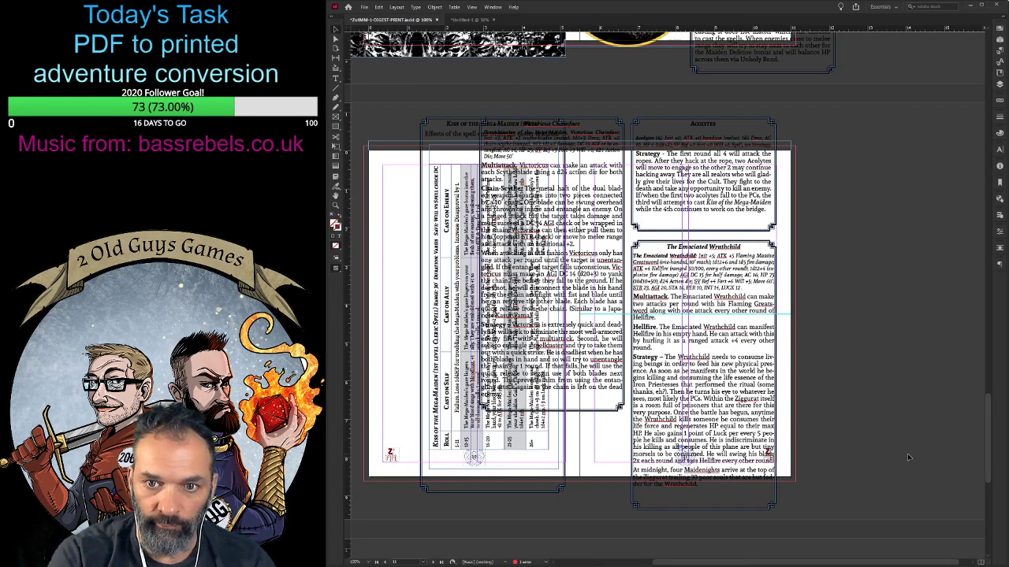
# - Move the Victoricus Chainface stat block onto the pasteboard beyond the Acolytes page and reposition the spell table on its own page
pyautogui.moveTo(721, 562); pyautogui.dragTo(692, 561)
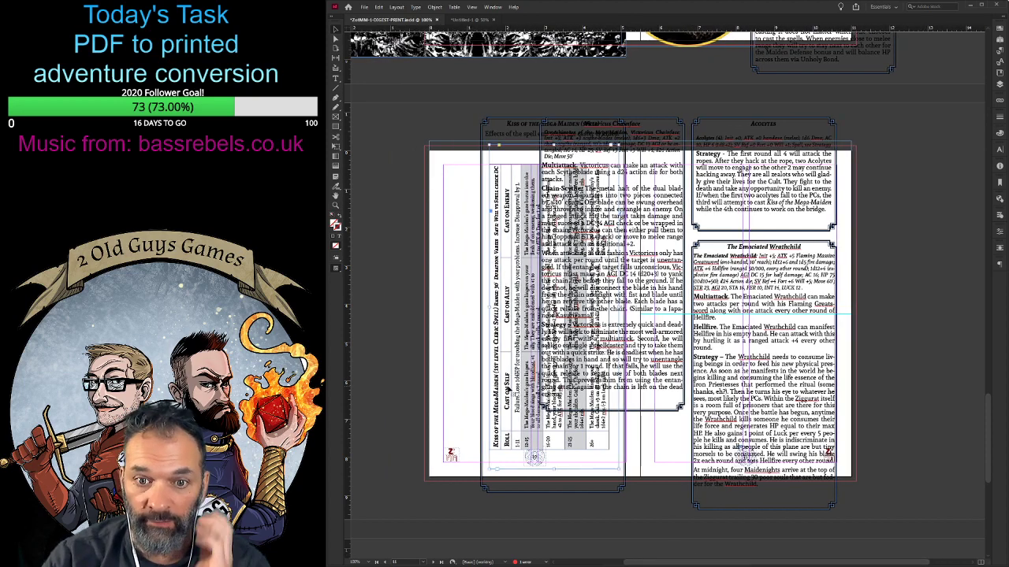
pyautogui.moveTo(513, 322); pyautogui.dragTo(384, 312)
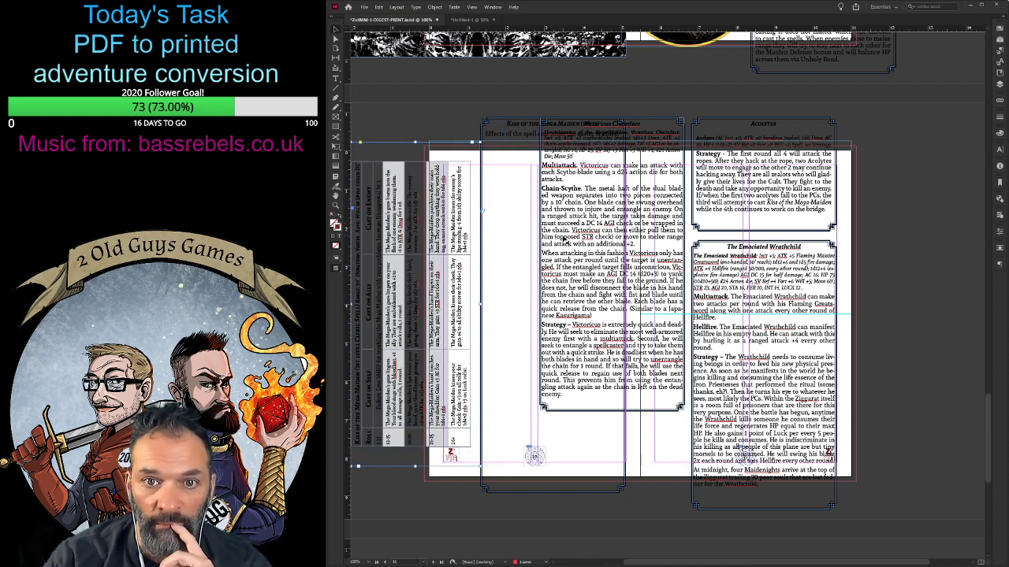
pyautogui.moveTo(564, 238); pyautogui.dragTo(877, 279)
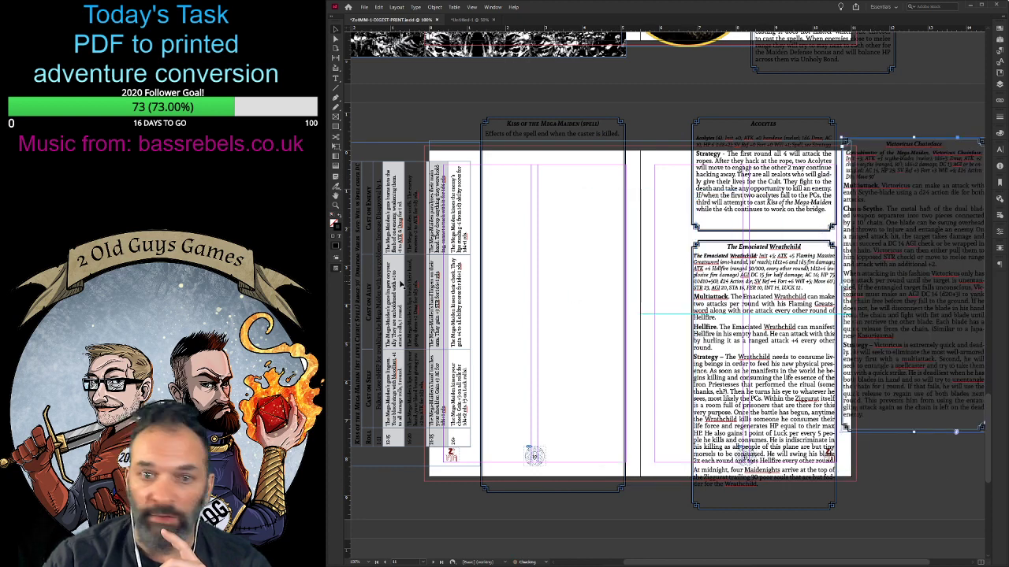
pyautogui.moveTo(400, 284); pyautogui.dragTo(525, 276)
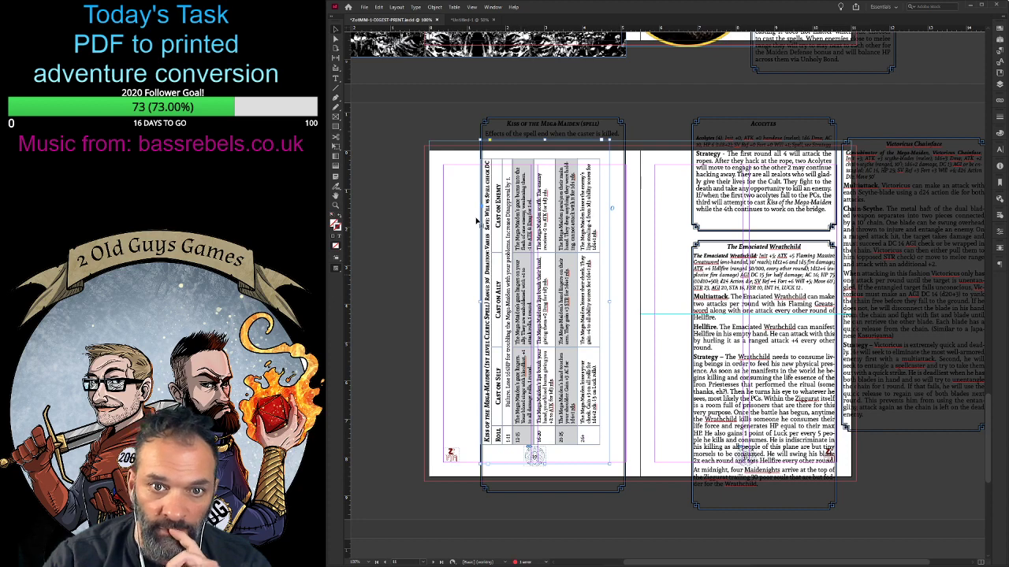
# - Reduce the text size of the roll numbers and effect descriptions in the Kiss of the Mega-Maiden table, from row 1-11 to 26+
pyautogui.press('t')
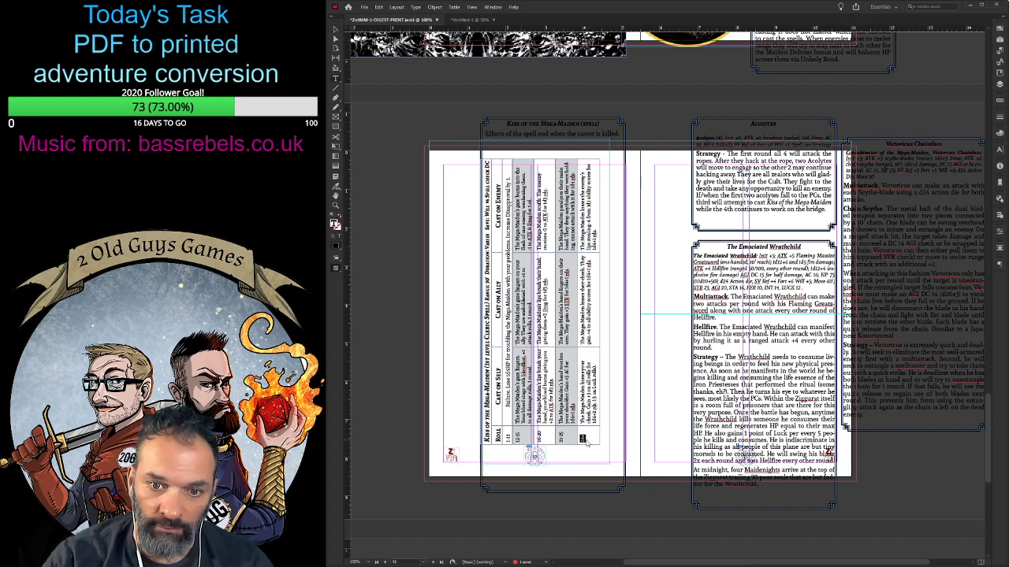
pyautogui.moveTo(583, 438); pyautogui.dragTo(508, 164)
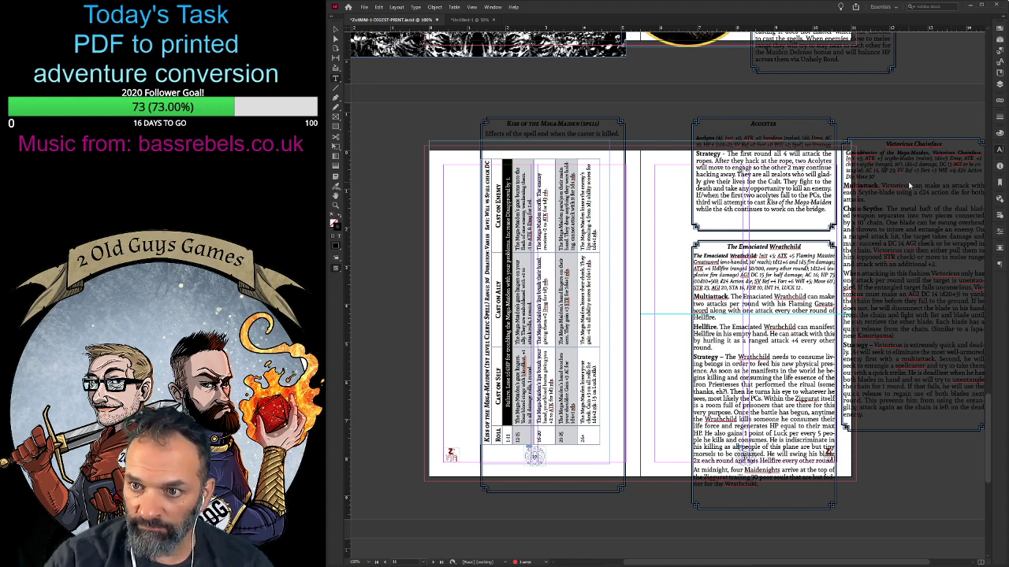
pyautogui.moveTo(524, 171); pyautogui.dragTo(528, 381)
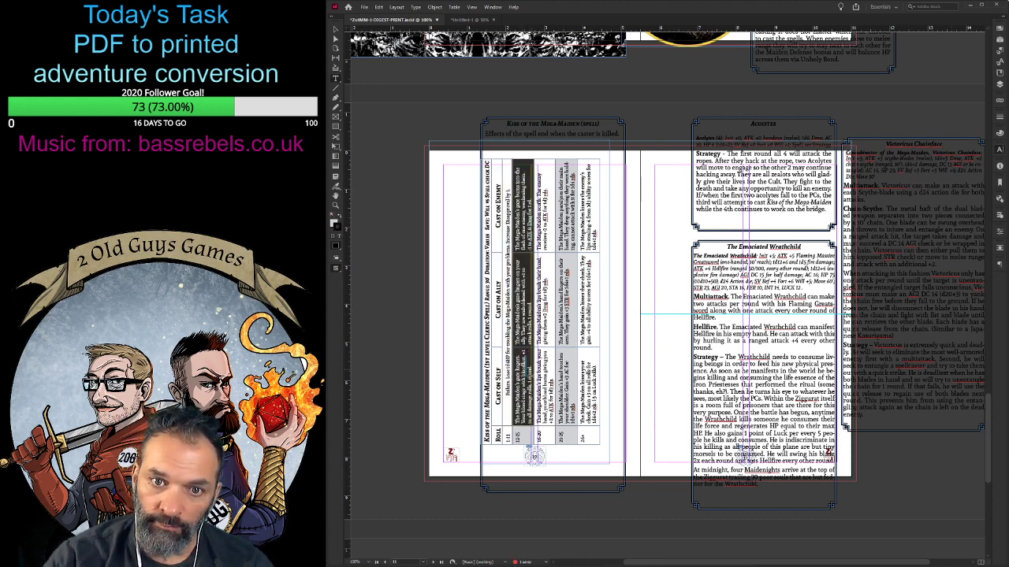
pyautogui.click(910, 186)
pyautogui.moveTo(545, 170); pyautogui.dragTo(565, 419)
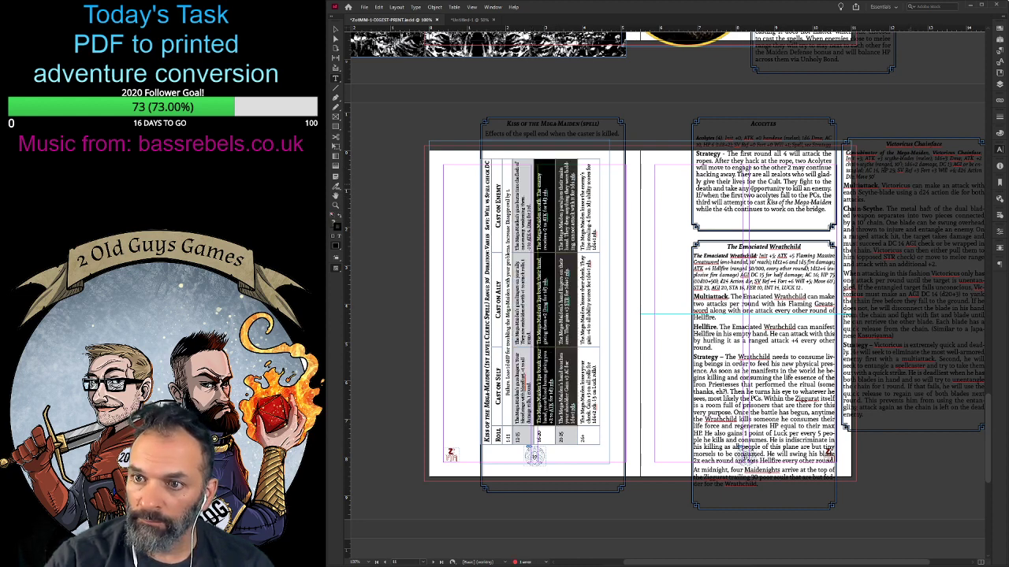
pyautogui.moveTo(542, 170); pyautogui.dragTo(600, 384)
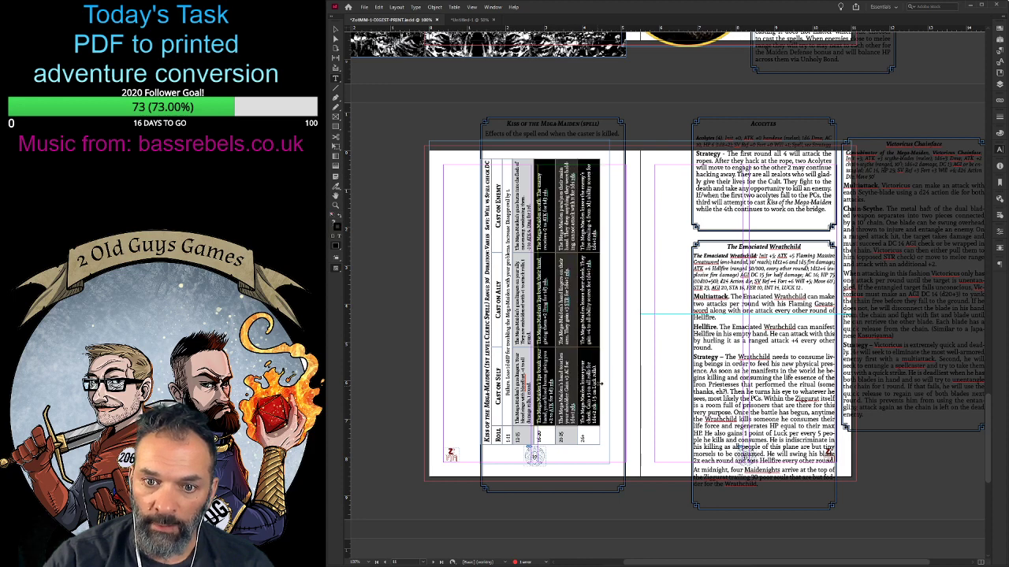
pyautogui.click(911, 186)
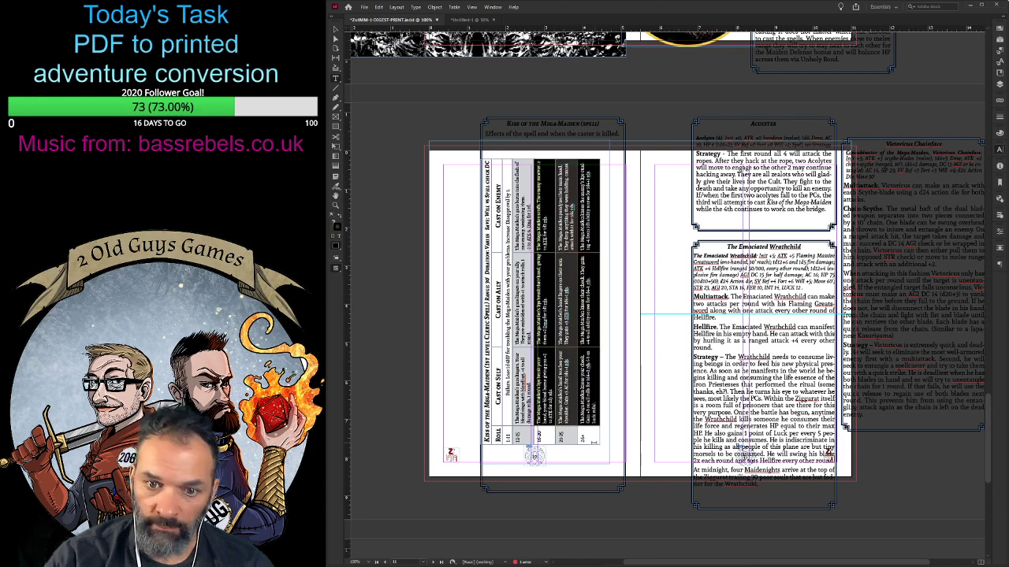
pyautogui.moveTo(592, 446); pyautogui.dragTo(512, 445)
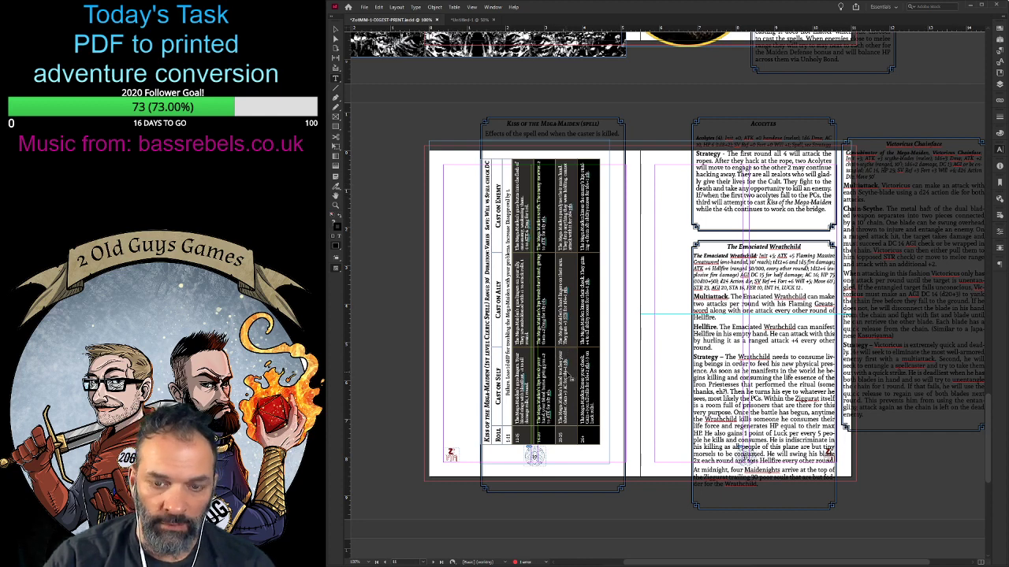
pyautogui.click(571, 378)
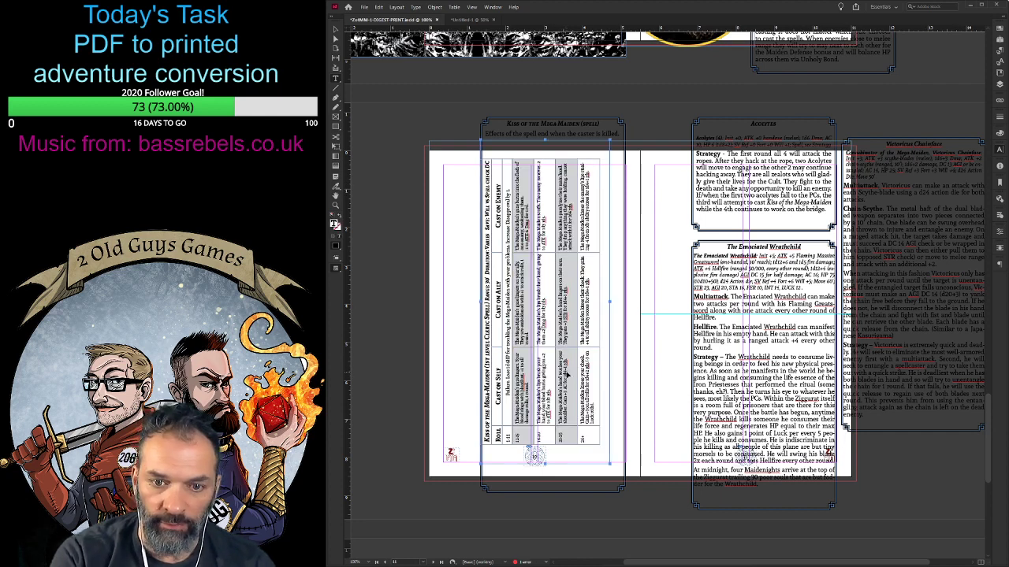
# - Move the bordered Kiss of the Mega-Maiden text box inside the page margins and shorten it to end above the page number
pyautogui.hotkey('ctrl', '=')
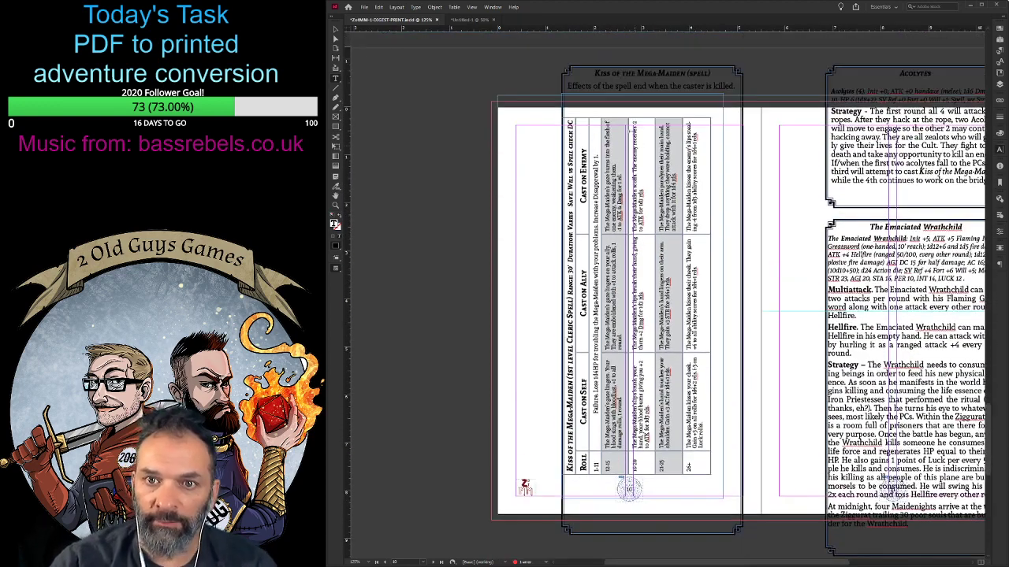
pyautogui.click(573, 72)
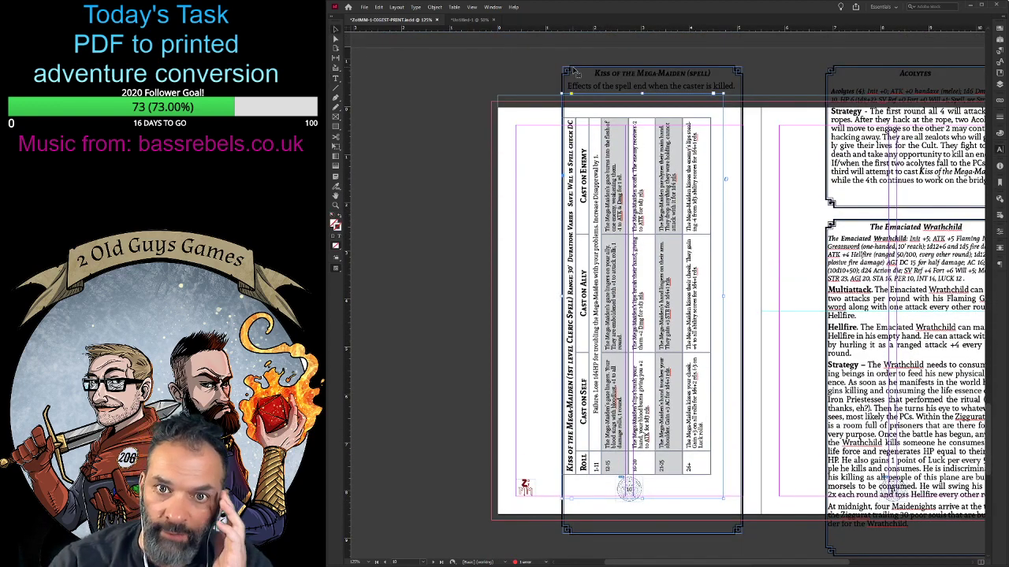
pyautogui.click(573, 71)
pyautogui.moveTo(563, 70); pyautogui.dragTo(522, 128)
pyautogui.moveTo(630, 535); pyautogui.dragTo(630, 488)
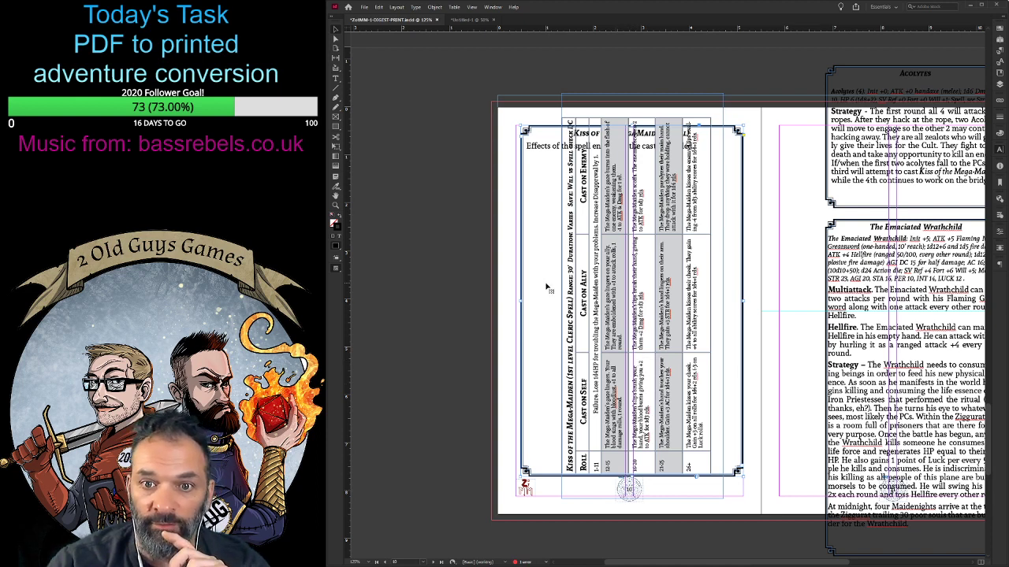
# - Lower the upper edge of the spell table's frame beneath the box's heading text and widen the frame on both sides
pyautogui.click(623, 233)
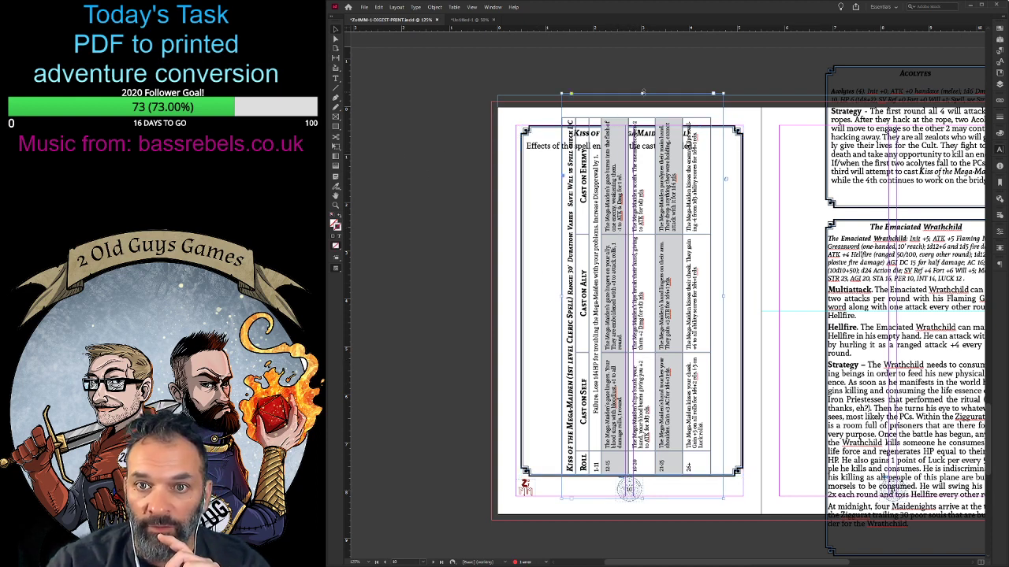
pyautogui.moveTo(643, 94); pyautogui.dragTo(637, 154)
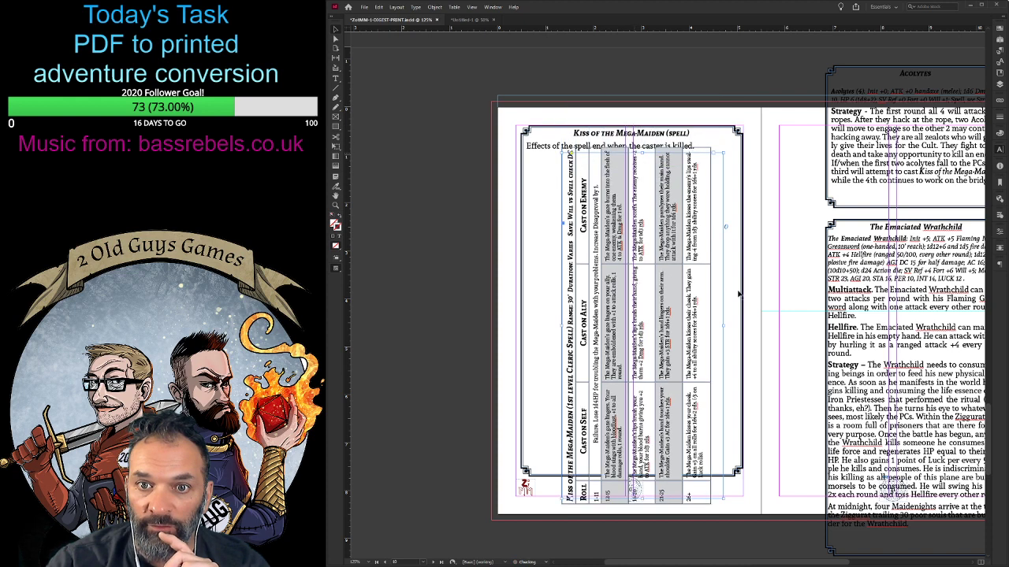
pyautogui.moveTo(724, 327); pyautogui.dragTo(735, 327)
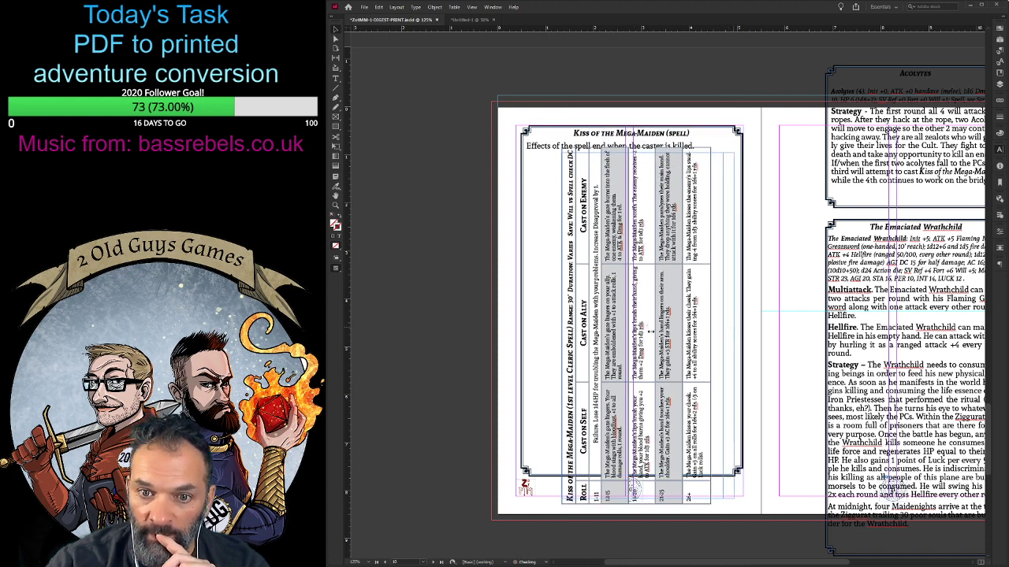
pyautogui.moveTo(562, 327); pyautogui.dragTo(543, 327)
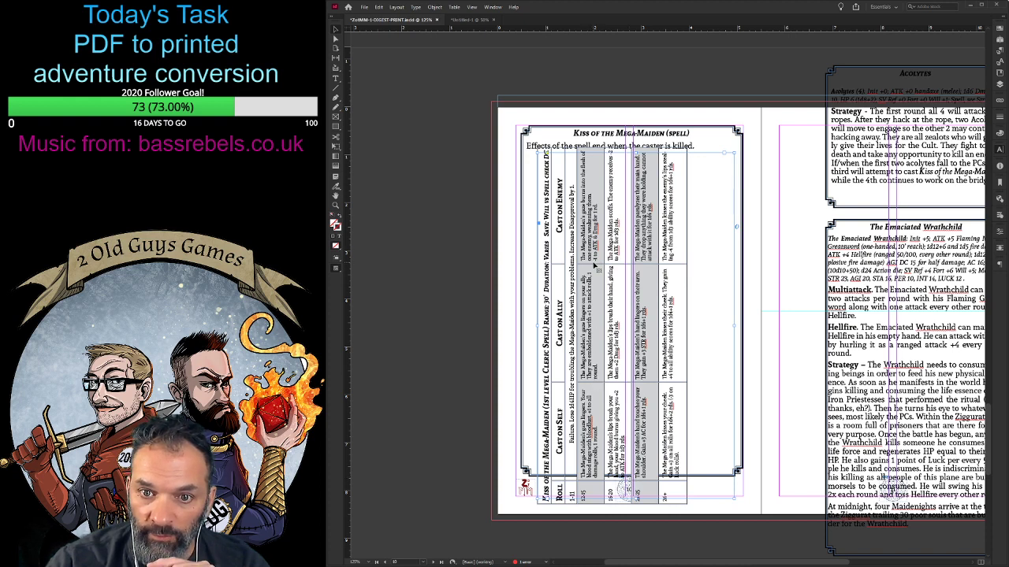
# - Narrow the Cast on Enemy column of the rotated spell table and rebalance the Cast on Ally and Cast on Self columns
pyautogui.doubleClick(592, 266)
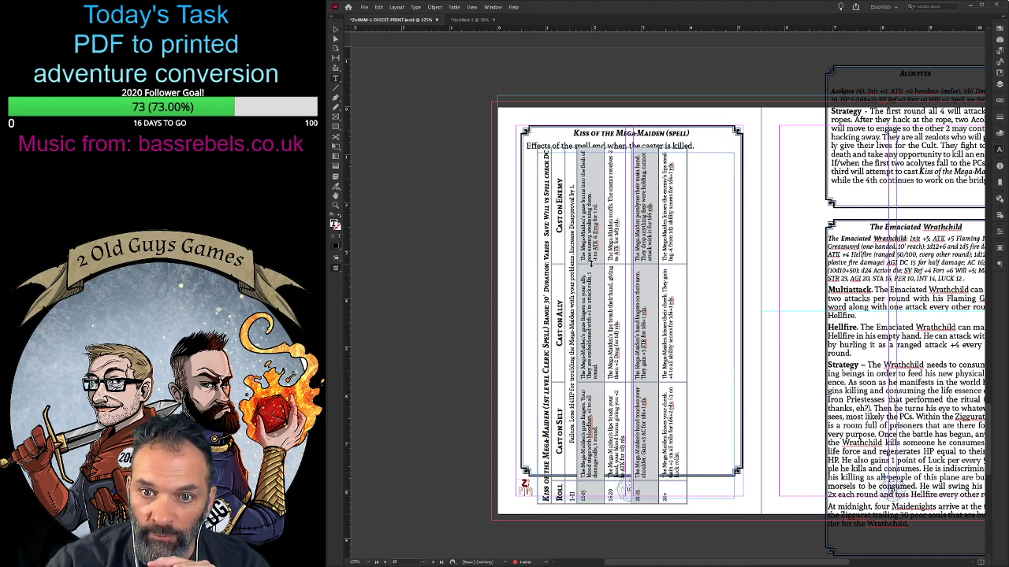
pyautogui.moveTo(591, 264); pyautogui.dragTo(591, 254)
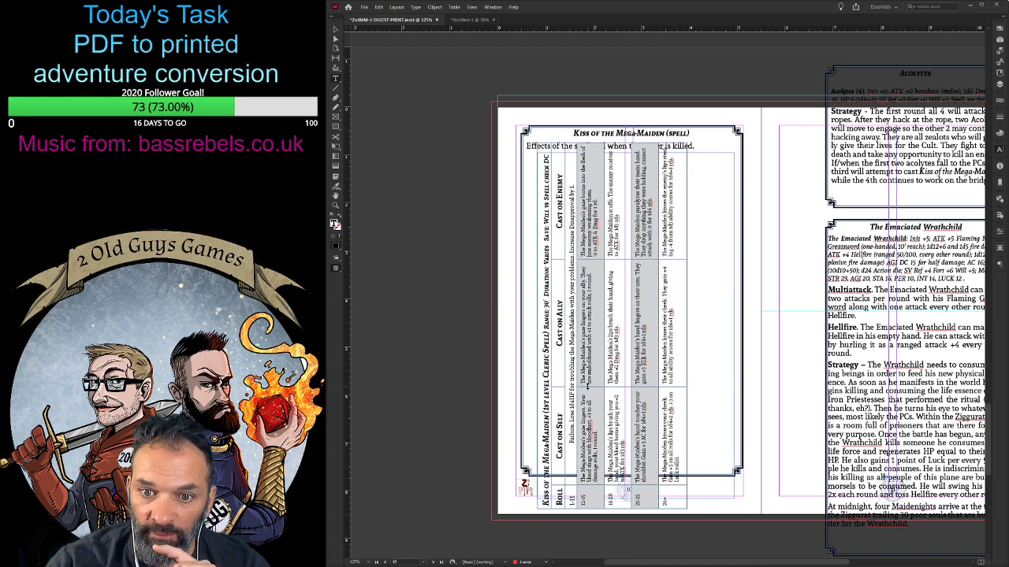
pyautogui.moveTo(590, 387); pyautogui.dragTo(594, 366)
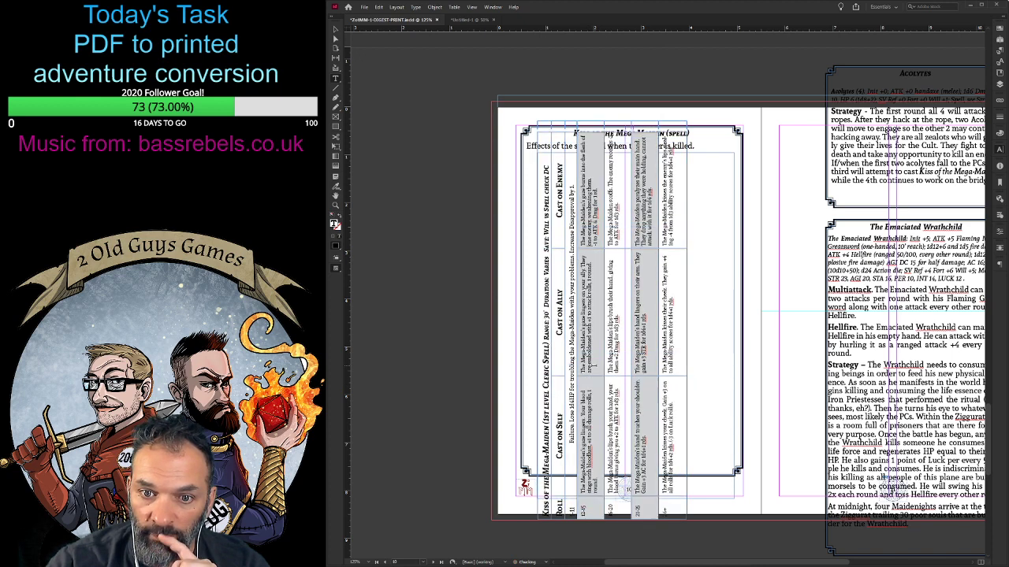
pyautogui.moveTo(588, 495); pyautogui.dragTo(591, 539)
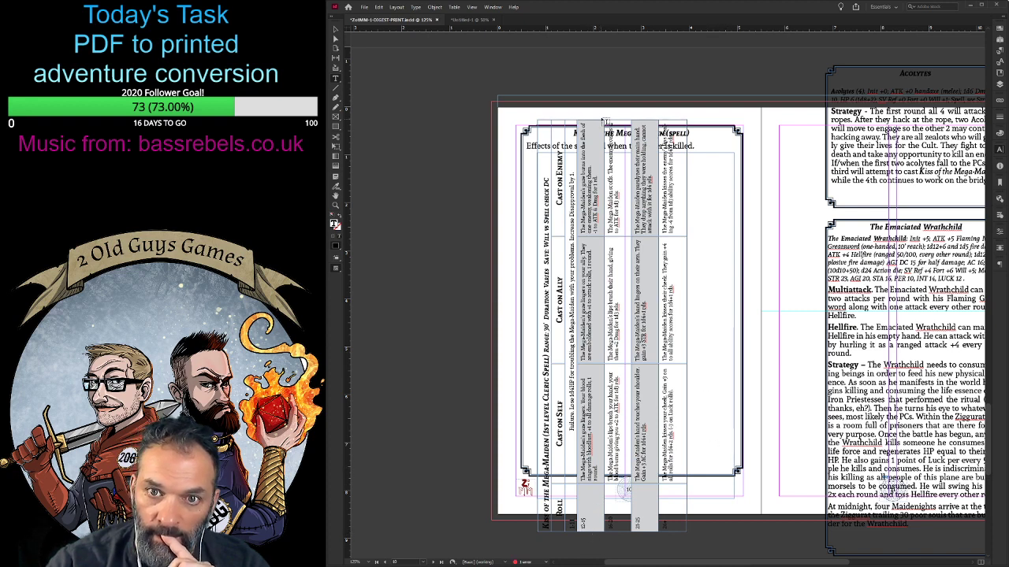
pyautogui.moveTo(597, 136); pyautogui.dragTo(602, 155)
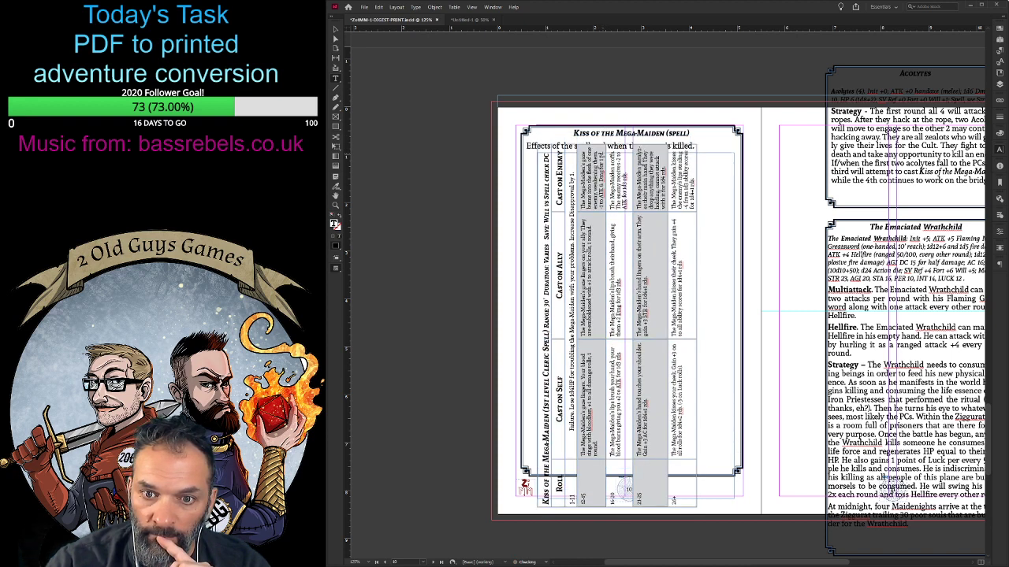
pyautogui.moveTo(600, 224); pyautogui.dragTo(600, 240)
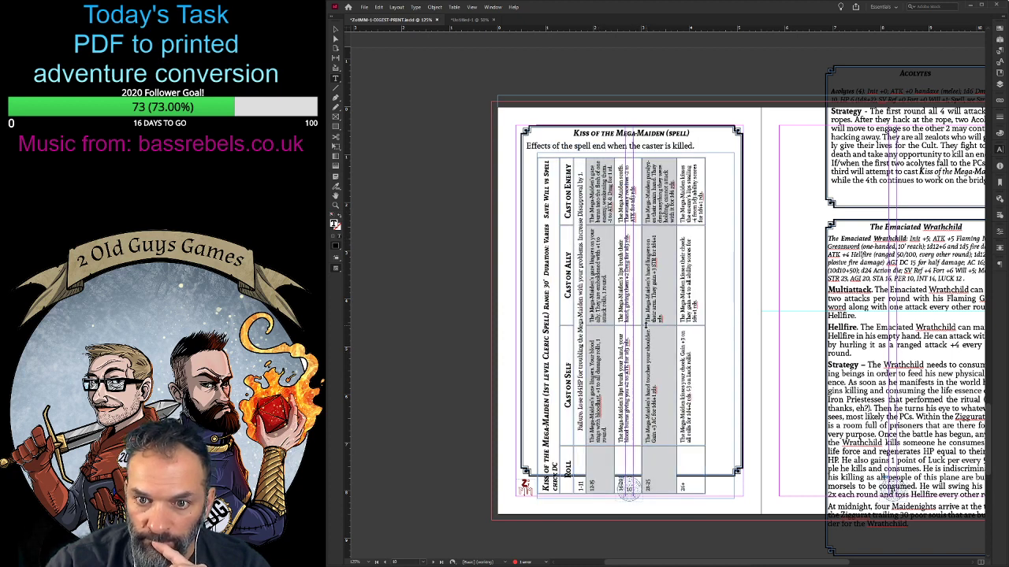
# - Narrow the spell table's Cast on Ally and Cast on Self columns until the whole table fits inside the bordered box
pyautogui.moveTo(646, 325)
pyautogui.mouseDown()
pyautogui.moveTo(646, 308)
pyautogui.moveTo(646, 322)
pyautogui.mouseUp()
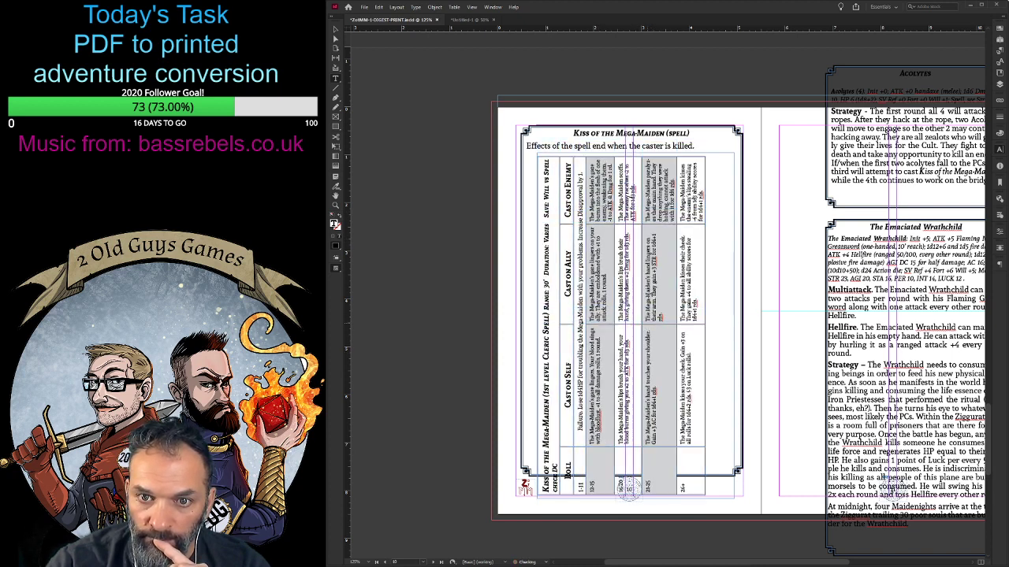
pyautogui.moveTo(653, 224); pyautogui.dragTo(649, 257)
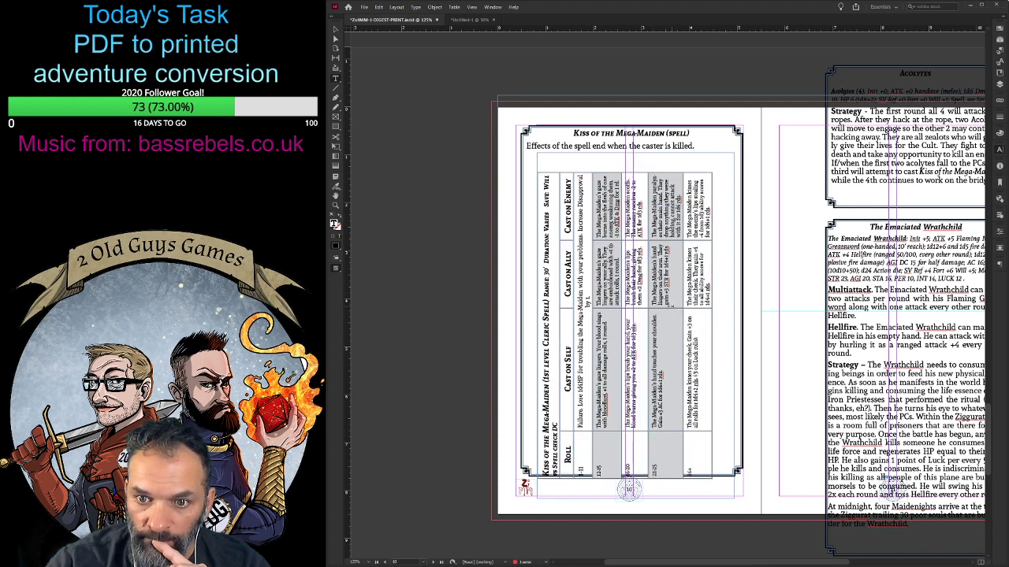
pyautogui.click(671, 307)
pyautogui.moveTo(671, 308); pyautogui.dragTo(663, 374)
pyautogui.click(612, 309)
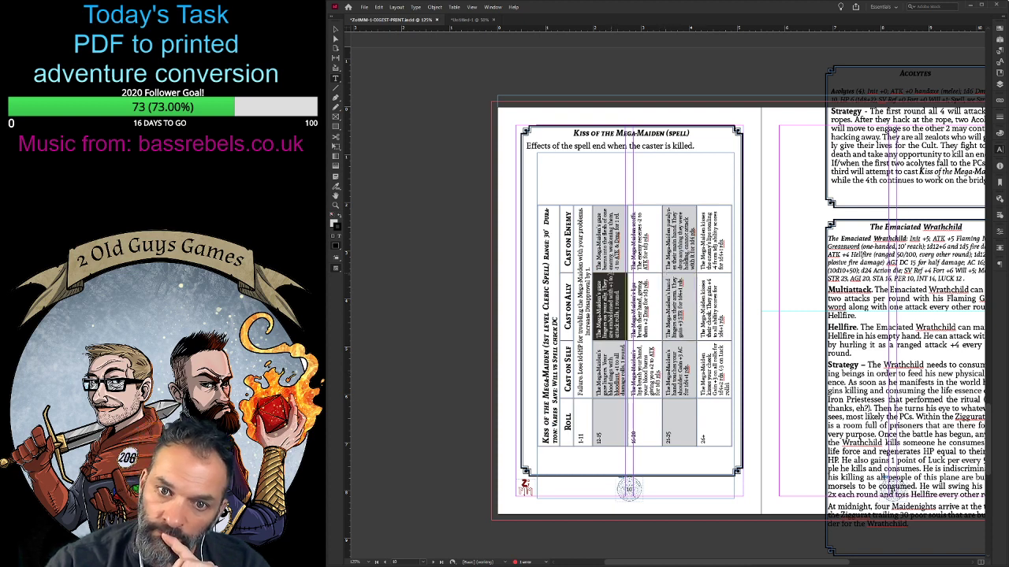
pyautogui.click(606, 185)
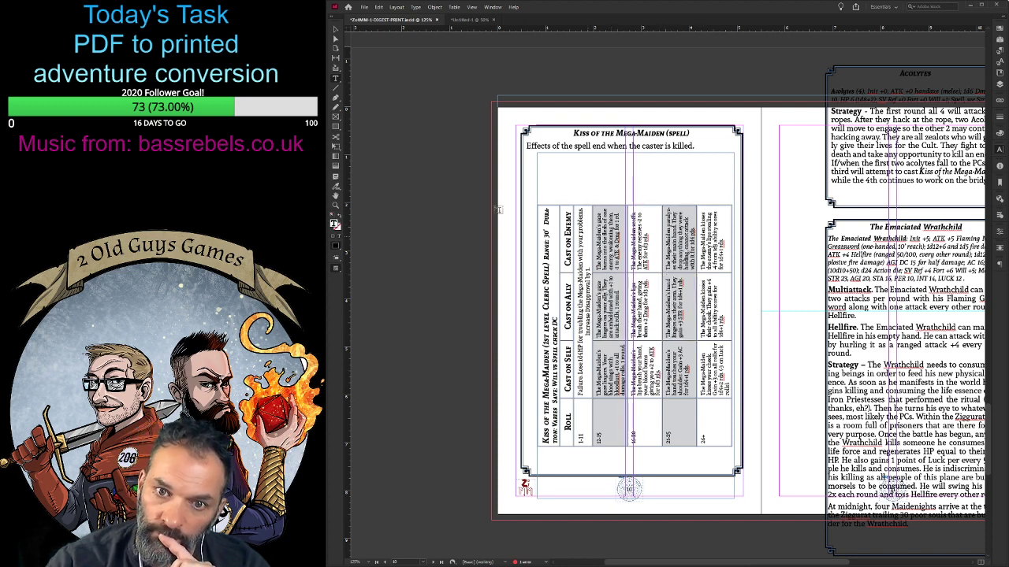
pyautogui.press('Escape')
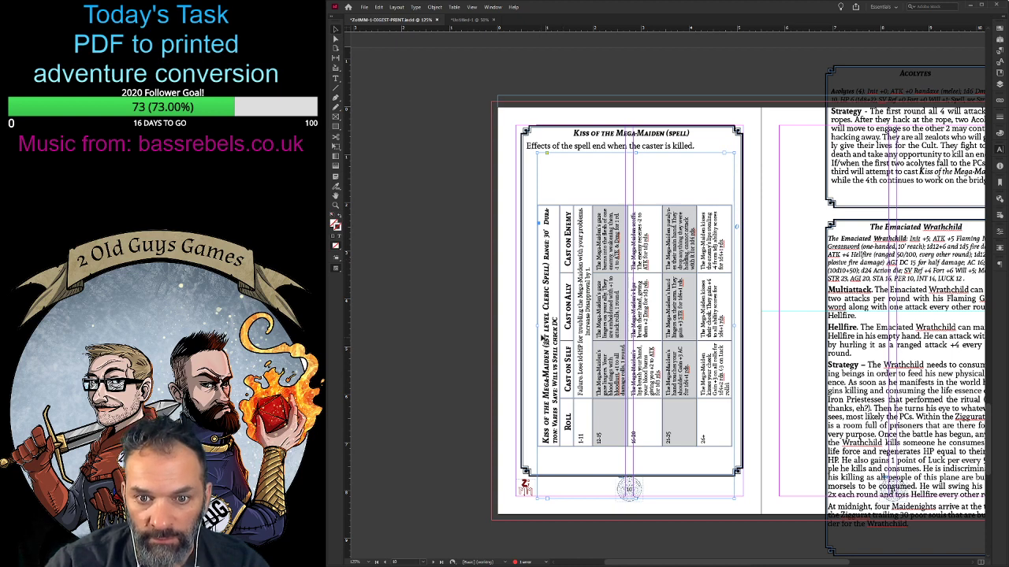
# - Widen the spell table's frame on both sides and stretch the table to fill more of the bordered box
pyautogui.moveTo(539, 326); pyautogui.dragTo(530, 328)
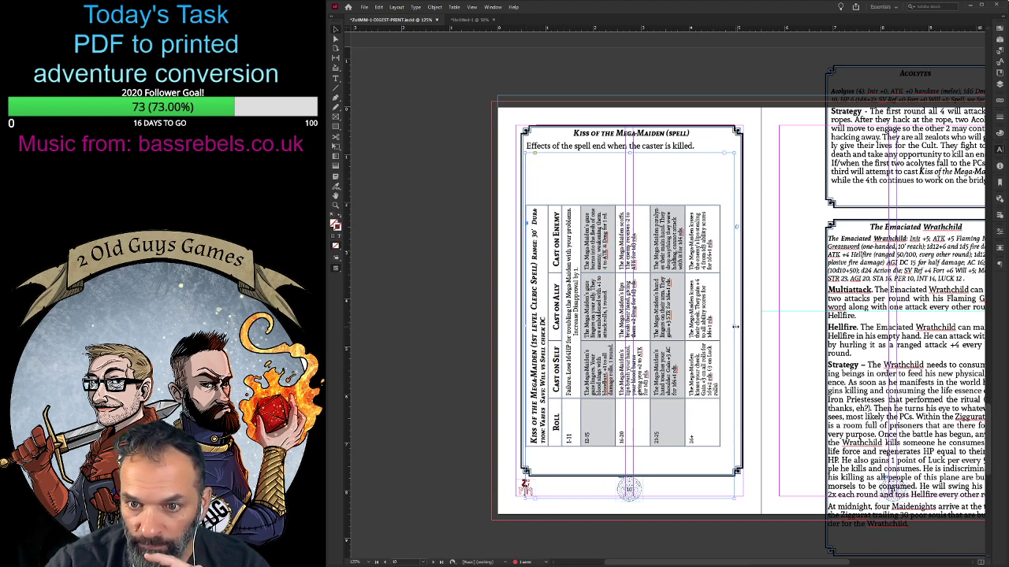
pyautogui.moveTo(737, 327); pyautogui.dragTo(739, 327)
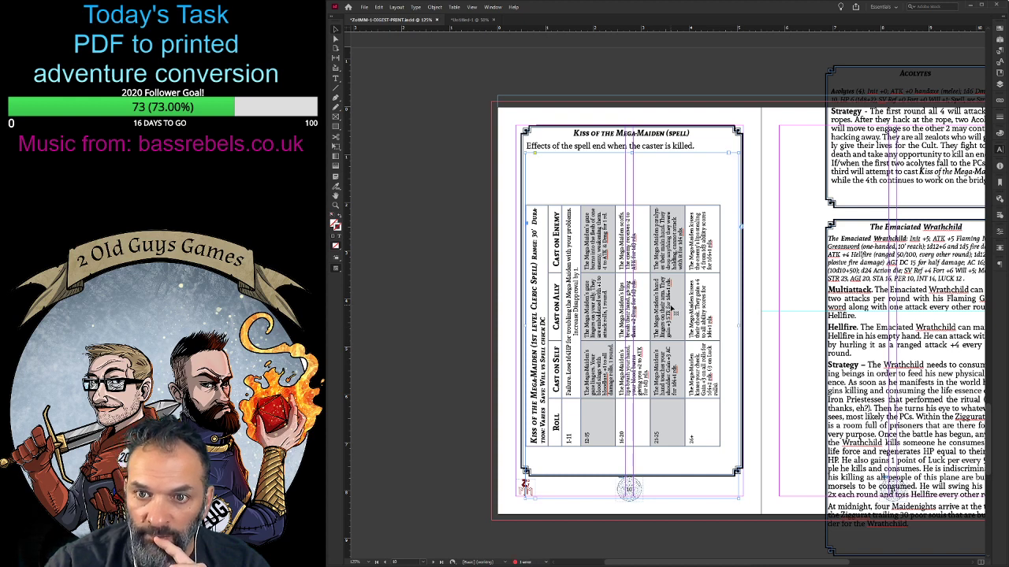
pyautogui.moveTo(719, 205); pyautogui.dragTo(732, 158)
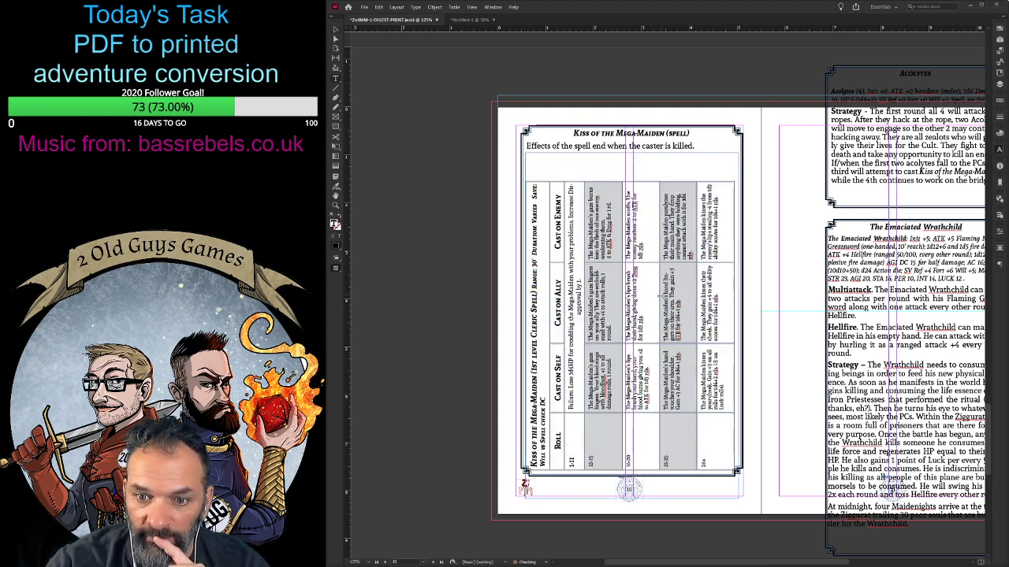
# - Narrow the spell table's Roll column to fit its numbers and widen the Cast on Enemy column
pyautogui.moveTo(662, 311); pyautogui.dragTo(667, 298)
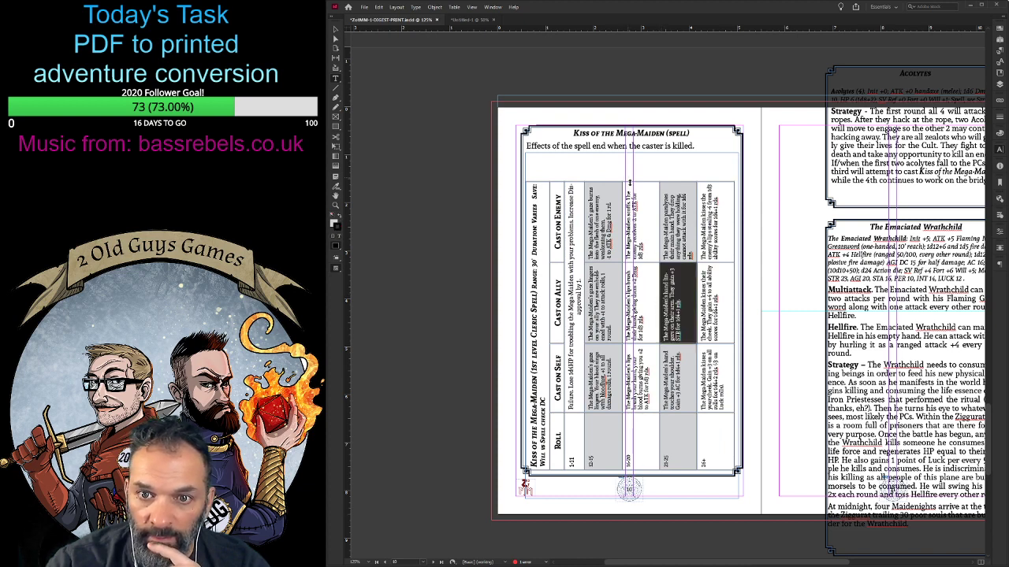
pyautogui.moveTo(631, 182)
pyautogui.mouseDown()
pyautogui.moveTo(634, 165)
pyautogui.moveTo(635, 187)
pyautogui.mouseUp()
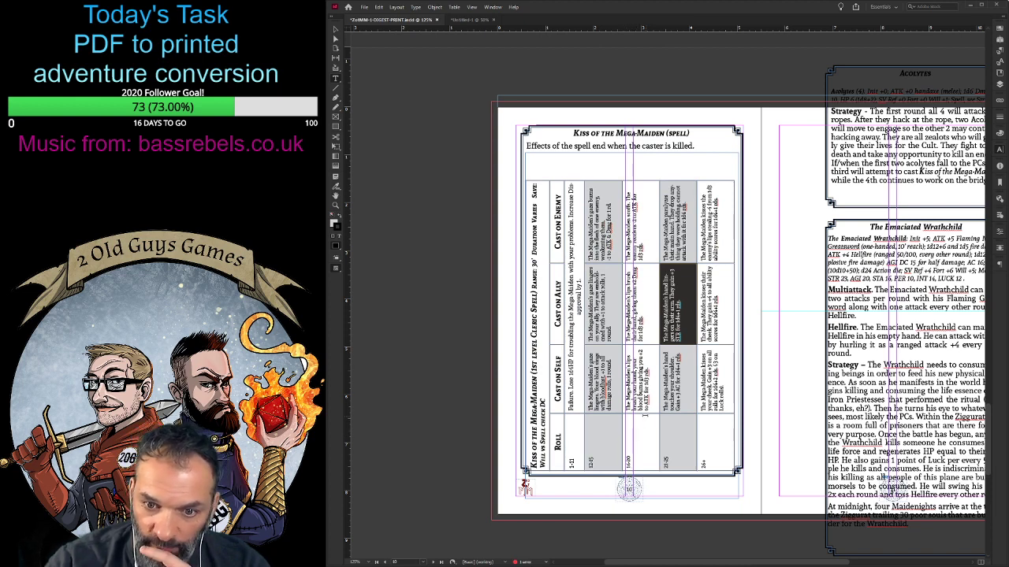
pyautogui.moveTo(645, 414); pyautogui.dragTo(641, 446)
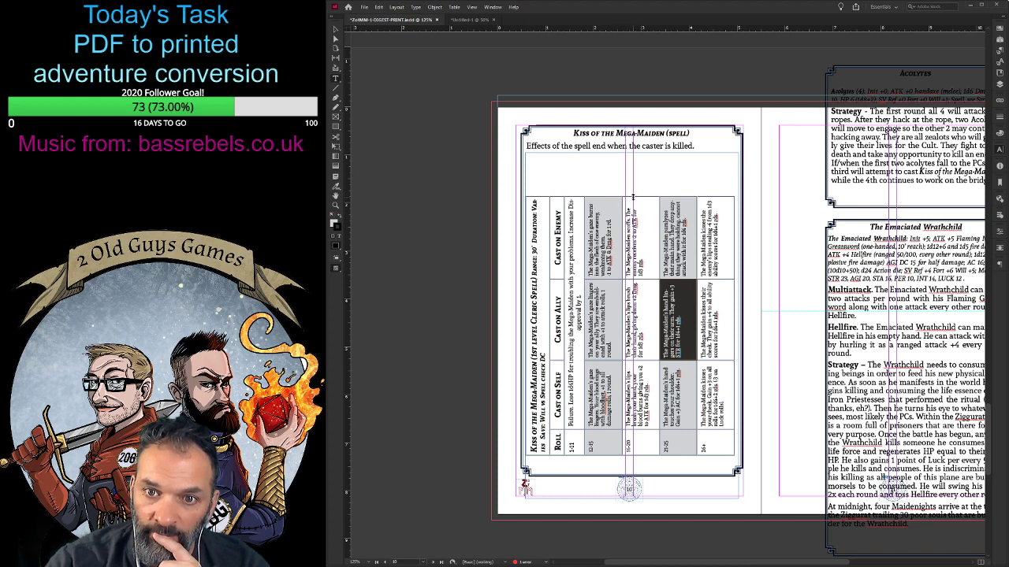
pyautogui.moveTo(632, 197); pyautogui.dragTo(632, 184)
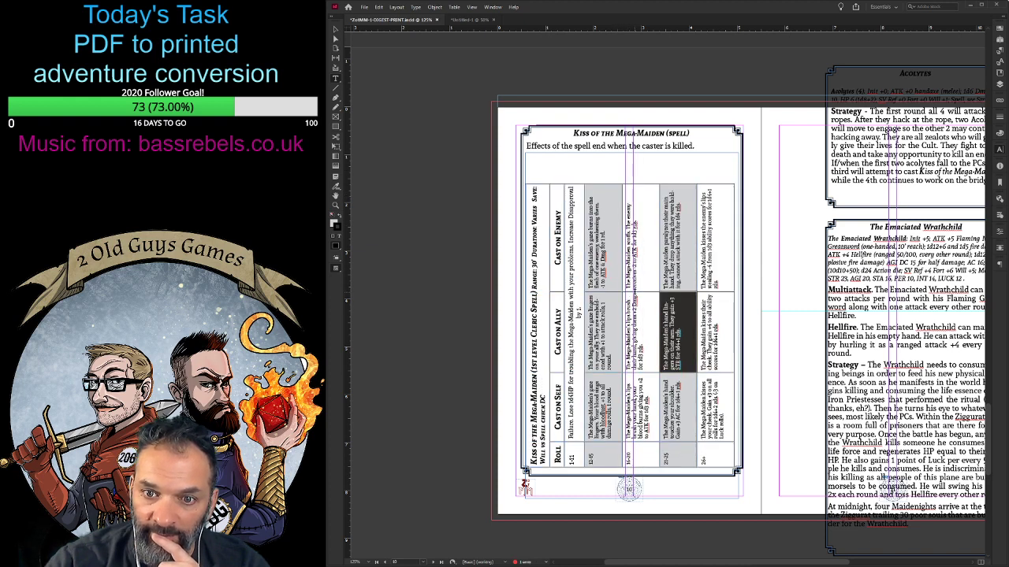
# - Widen the Cast on Ally and Cast on Self columns, and reduce the depth of the spell table's 16-20 and 26+ rows
pyautogui.moveTo(633, 292); pyautogui.dragTo(632, 275)
pyautogui.moveTo(627, 384); pyautogui.dragTo(627, 363)
pyautogui.moveTo(645, 163); pyautogui.dragTo(645, 175)
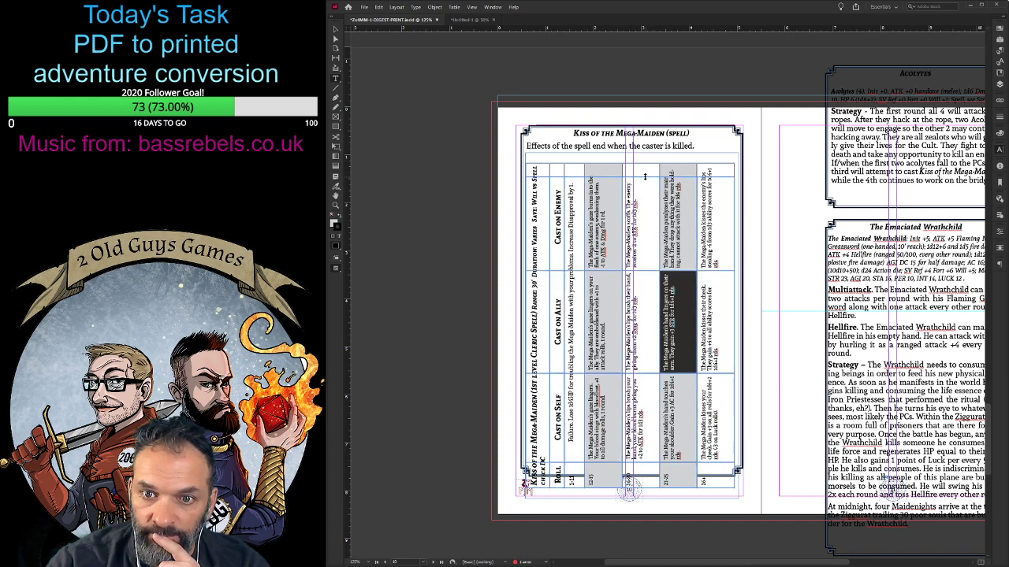
pyautogui.moveTo(641, 365); pyautogui.dragTo(642, 355)
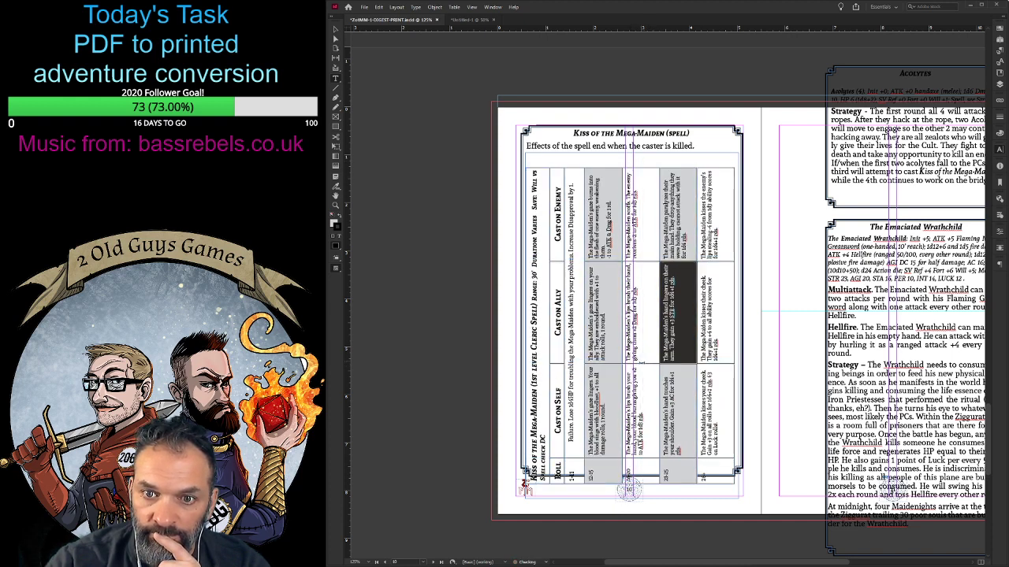
pyautogui.moveTo(660, 321); pyautogui.dragTo(654, 319)
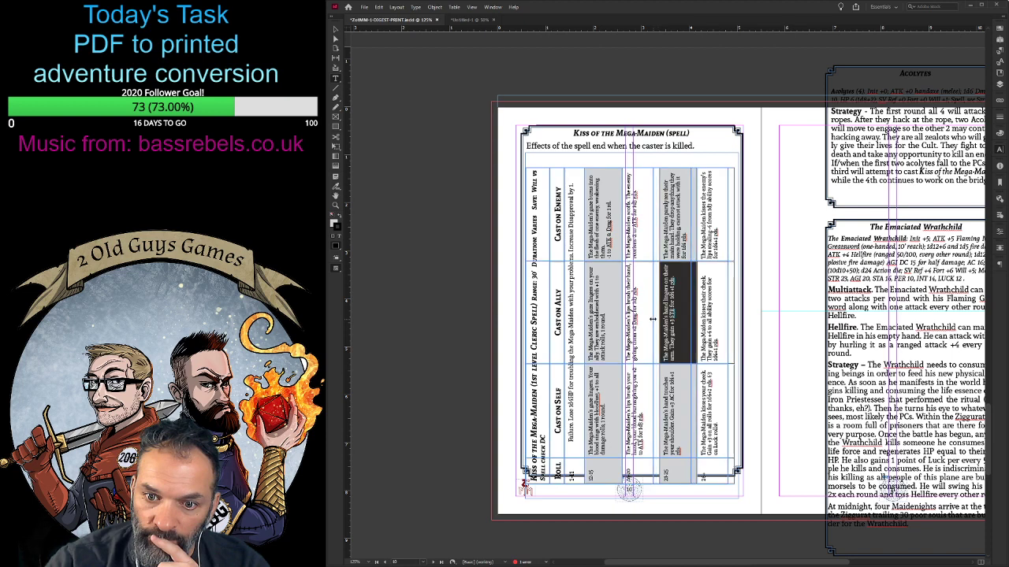
pyautogui.moveTo(728, 326); pyautogui.dragTo(718, 327)
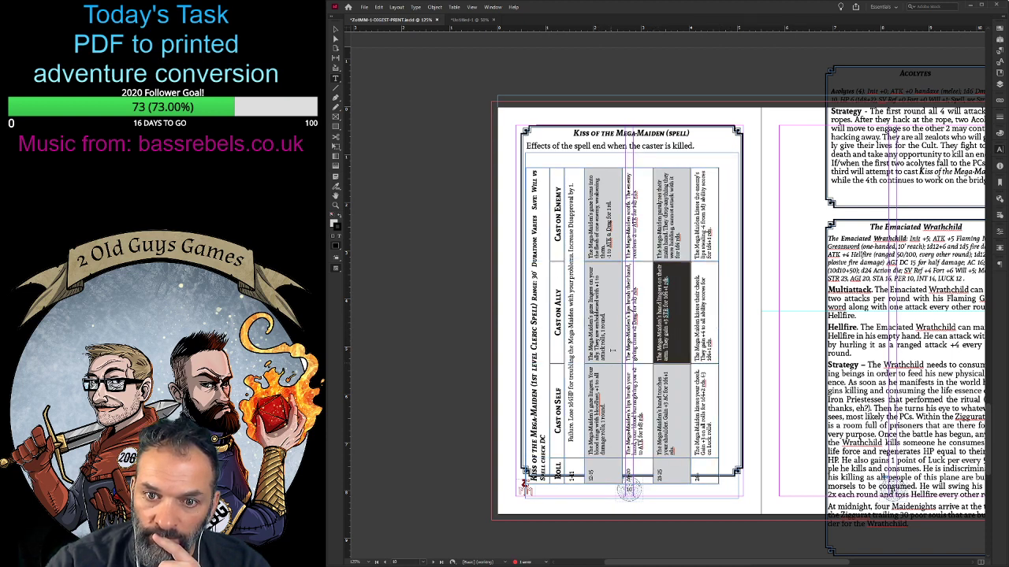
# - Narrow the three Cast on columns to fit the bordered box and move the table frame up to center the table in it
pyautogui.moveTo(628, 168); pyautogui.dragTo(628, 186)
pyautogui.moveTo(615, 252); pyautogui.dragTo(615, 261)
pyautogui.moveTo(607, 350); pyautogui.dragTo(613, 361)
pyautogui.click(449, 233)
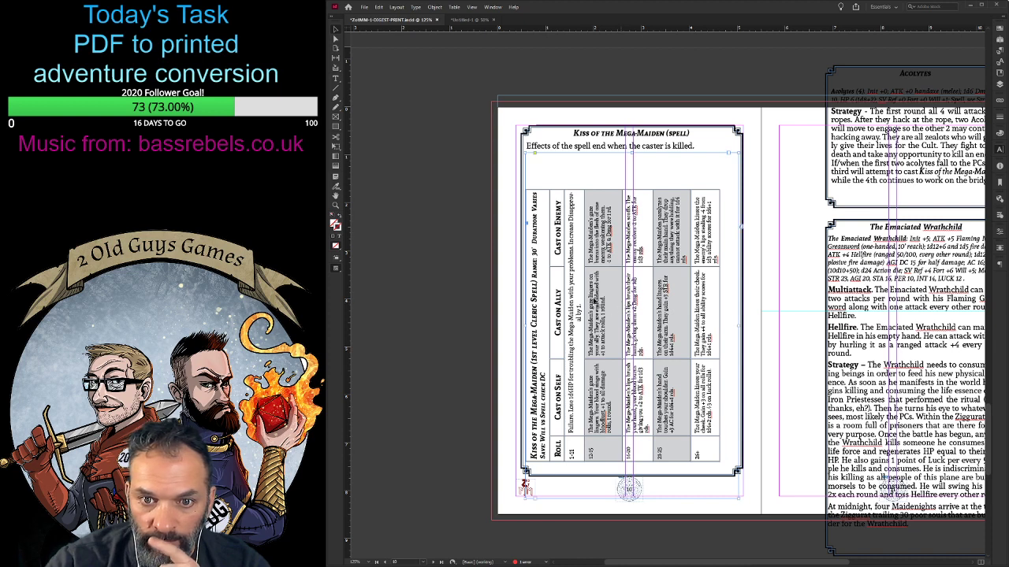
pyautogui.moveTo(595, 300); pyautogui.dragTo(603, 268)
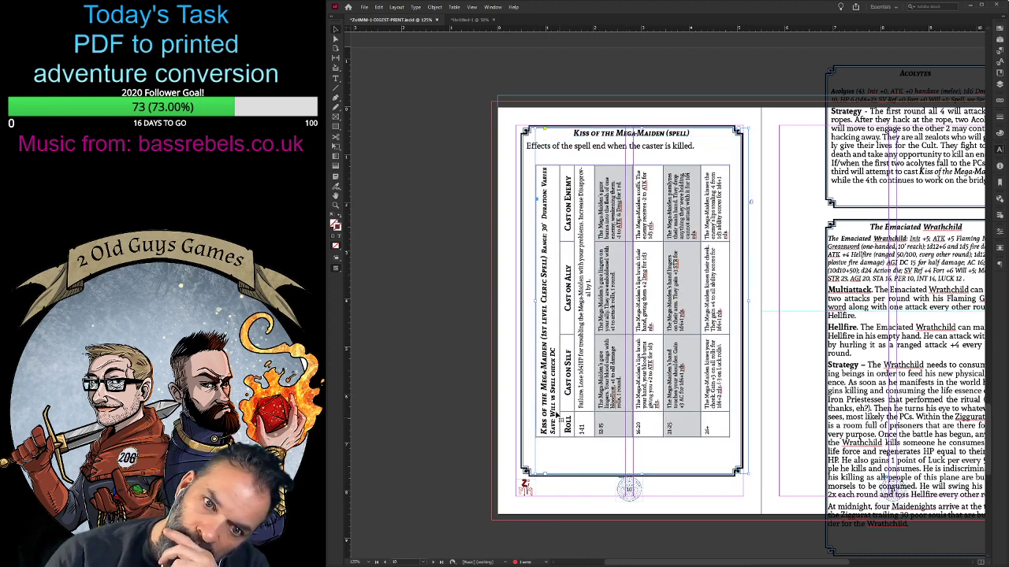
# - Reduce the text size of the spell table's title row with the spell level, range, duration and save
pyautogui.doubleClick(557, 416)
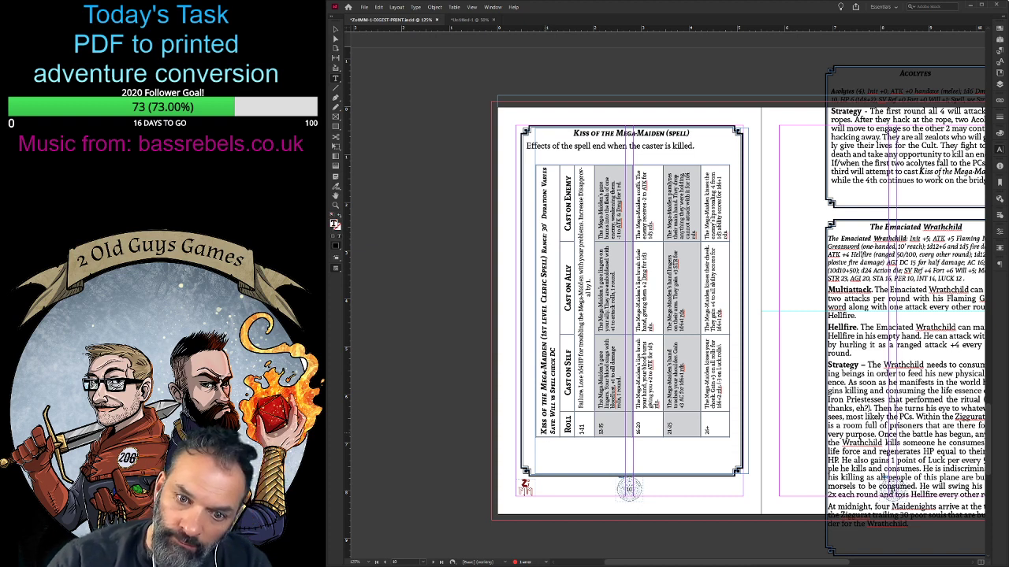
pyautogui.moveTo(544, 434); pyautogui.dragTo(554, 249)
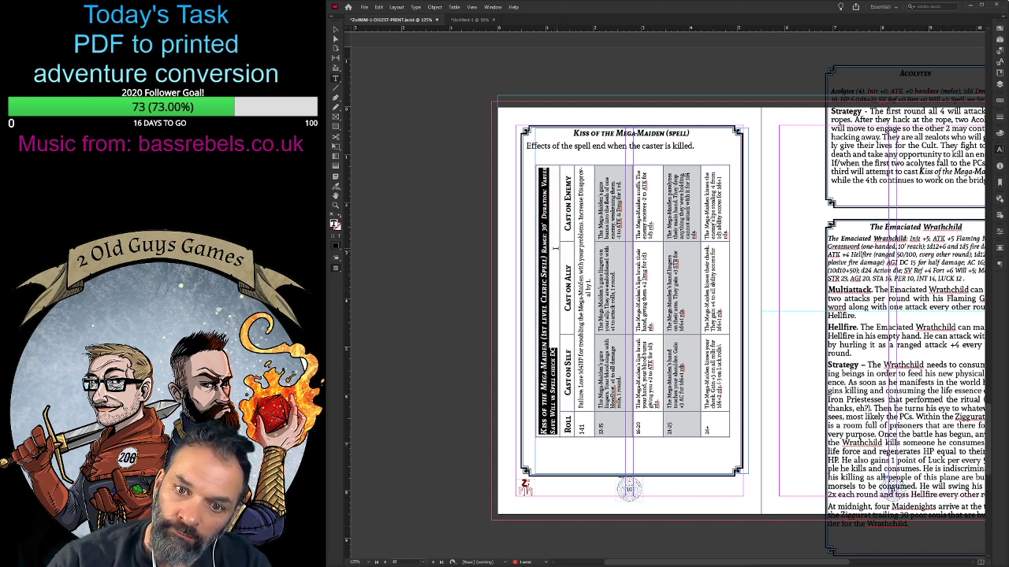
pyautogui.press('Escape')
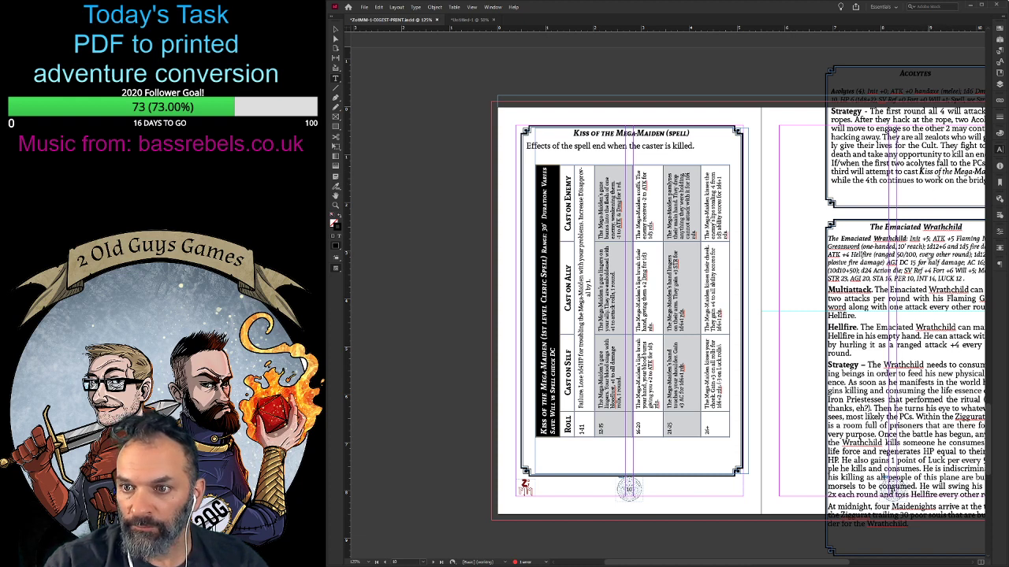
pyautogui.hotkey('ctrl', 'z')
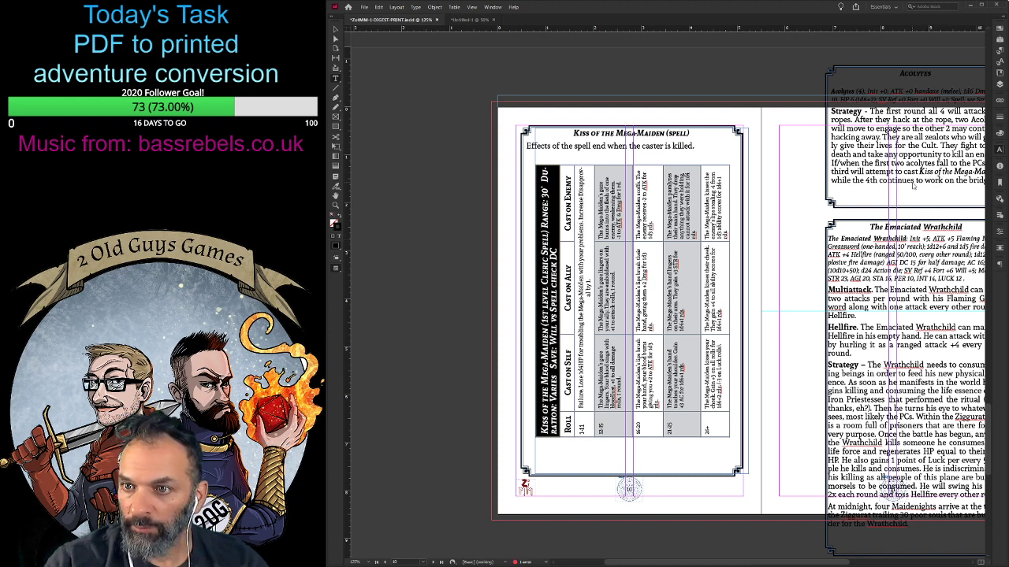
pyautogui.hotkey('ctrl', 'z')
pyautogui.hotkey('ctrl', 'shift', ',')
pyautogui.hotkey('ctrl', 'shift', ',')
pyautogui.hotkey('ctrl', 'shift', ',')
pyautogui.hotkey('ctrl', 'shift', ',')
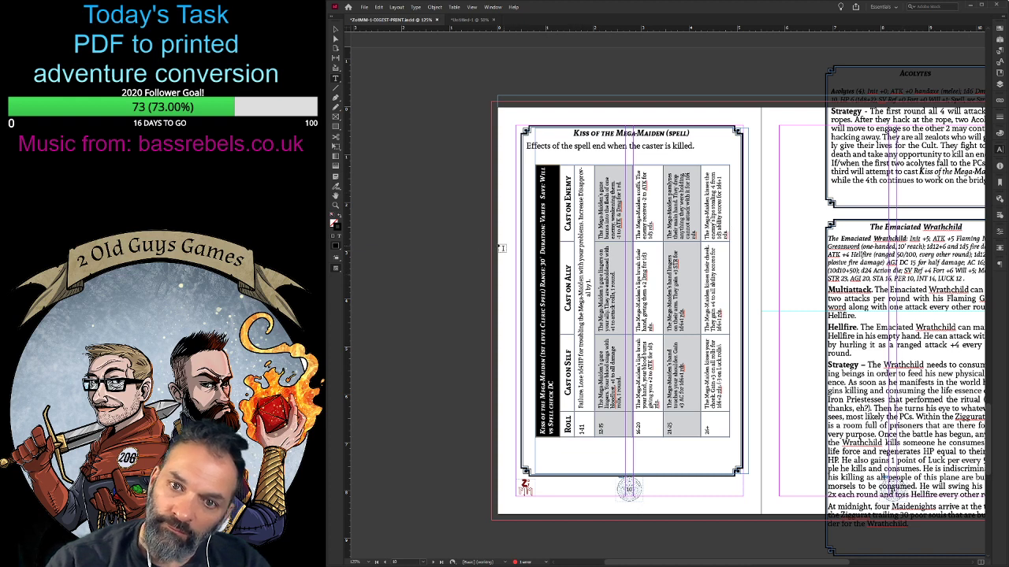
pyautogui.click(462, 246)
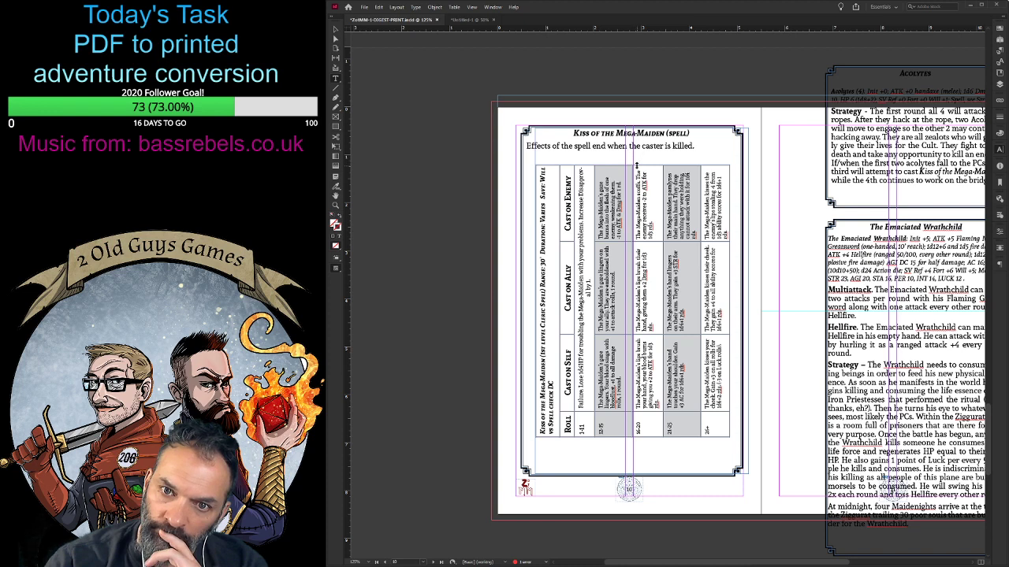
# - Narrow the Cast on Enemy column slightly and force a line break before "Increase Disapproval by 1." in the 1-11 row
pyautogui.moveTo(636, 163); pyautogui.dragTo(634, 170)
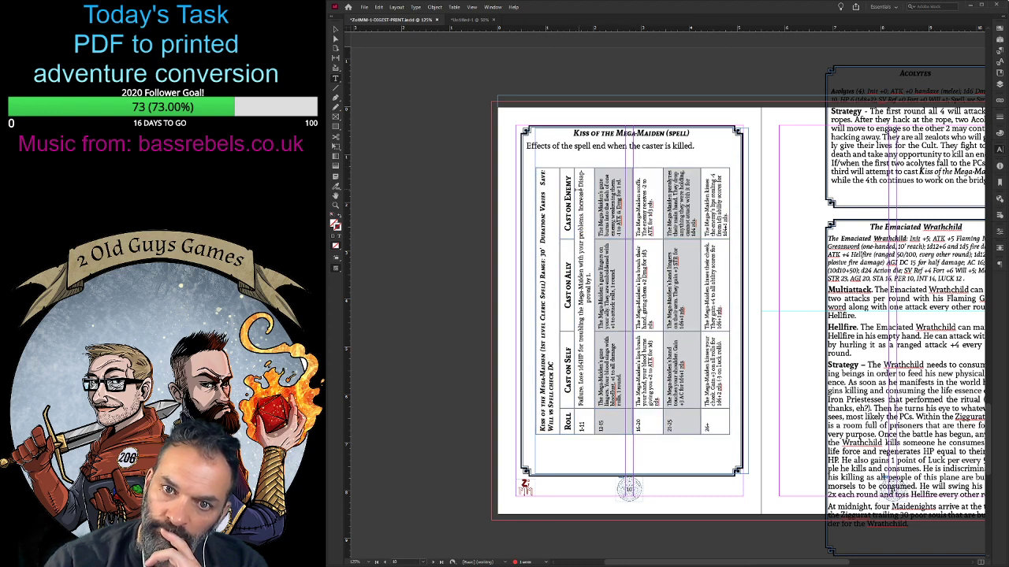
pyautogui.click(579, 186)
pyautogui.write('ap')
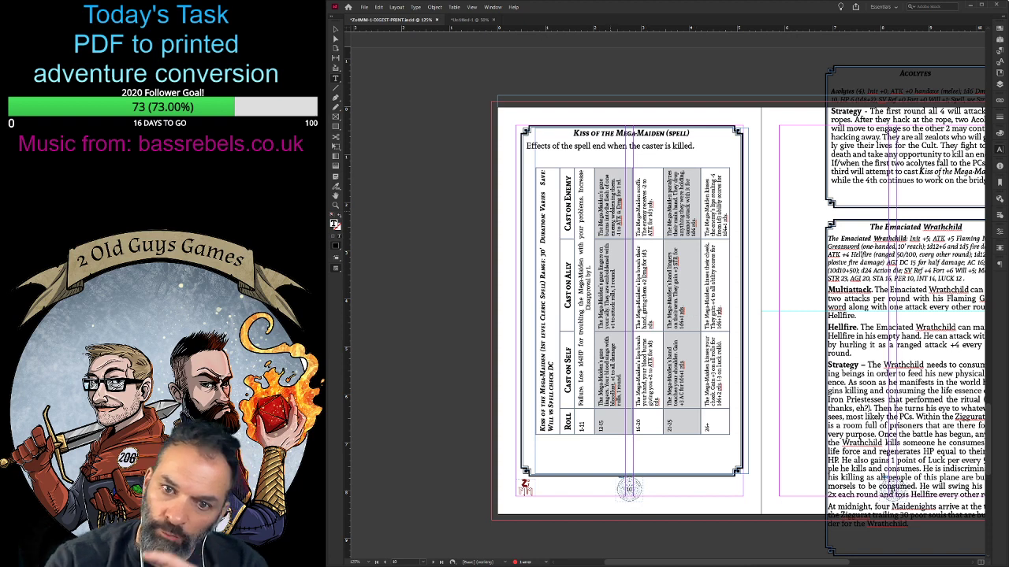
pyautogui.press('BackSpace')
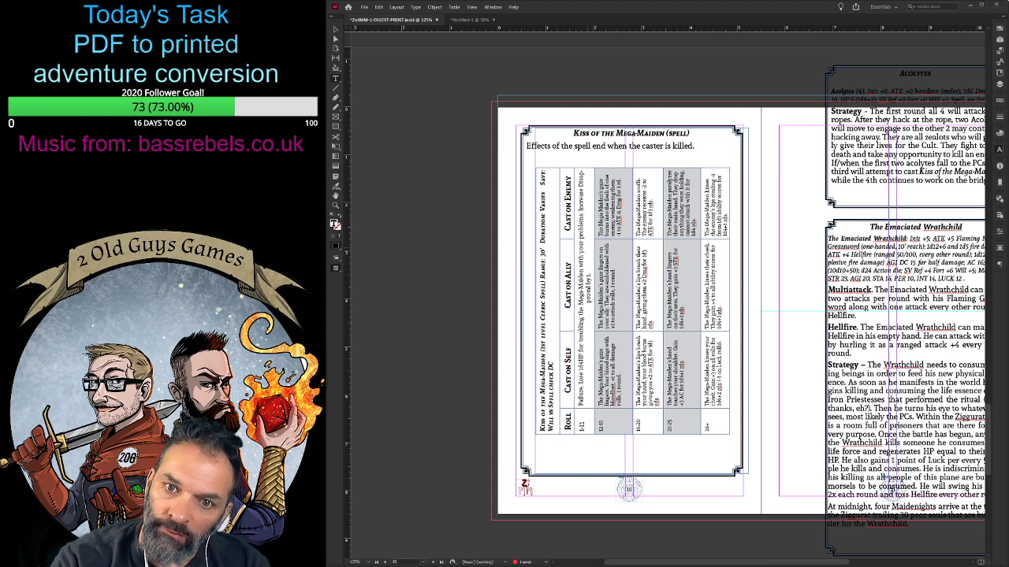
pyautogui.press('BackSpace')
pyautogui.hotkey('shift', 'Return')
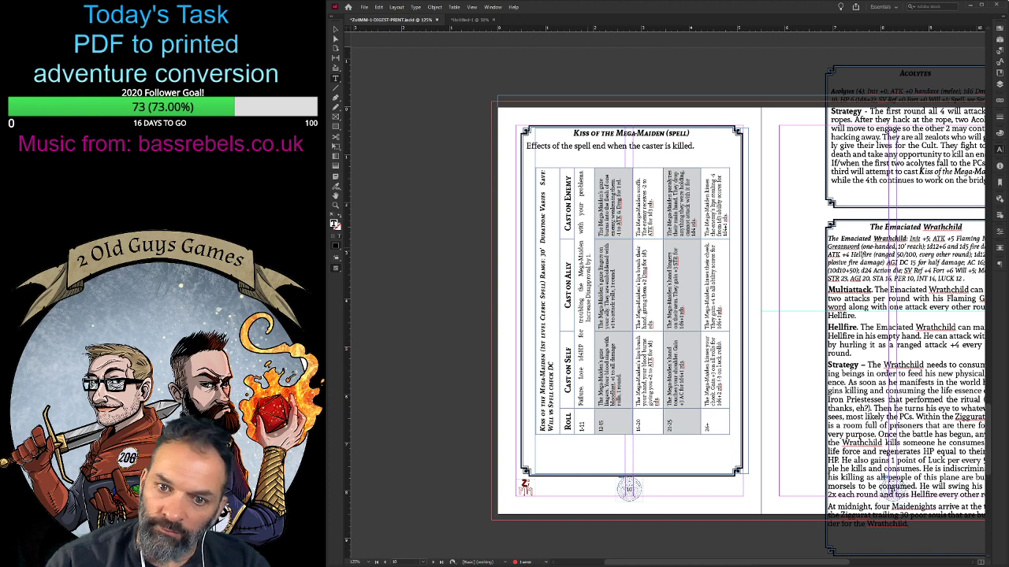
# - Center the text in the merged 1-11 row of the rotated spell table
pyautogui.hotkey('ctrl', 'a')
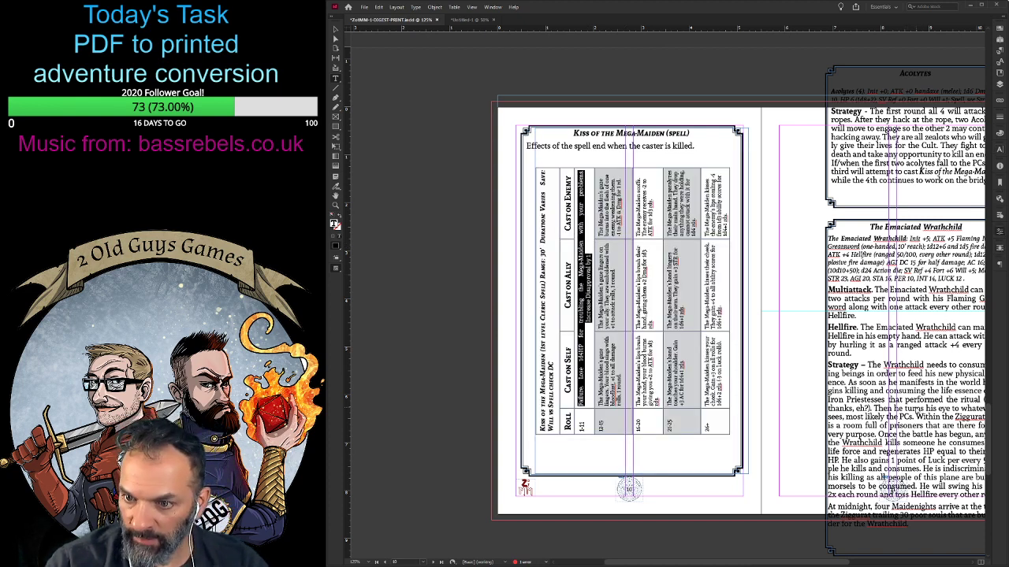
pyautogui.hotkey('ctrl', 'shift', 'c')
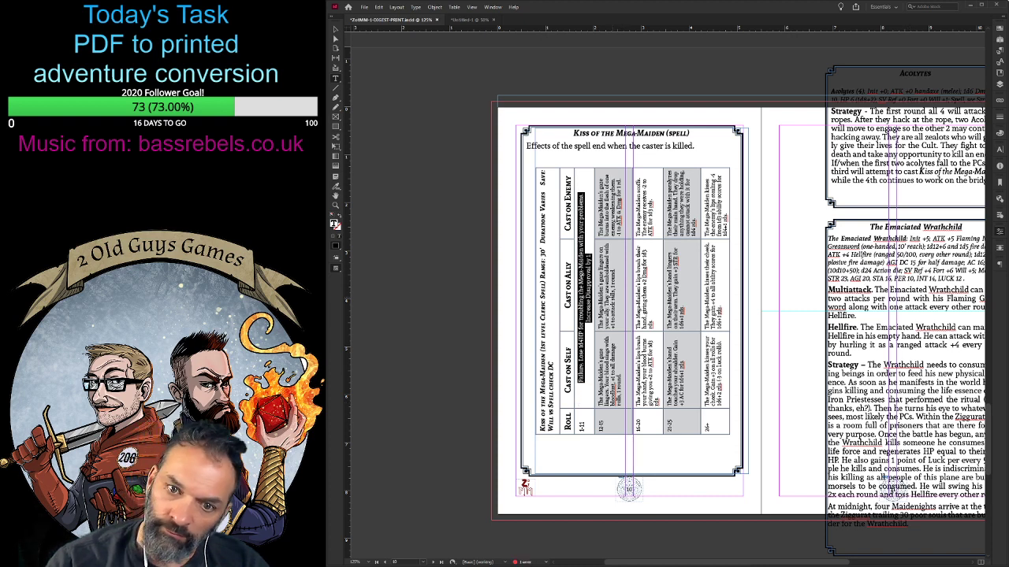
pyautogui.click(651, 379)
# - Reduce the depth of the spell table's 12-15 row and slightly deepen its 26+ row
pyautogui.scroll(-1, 652, 379)
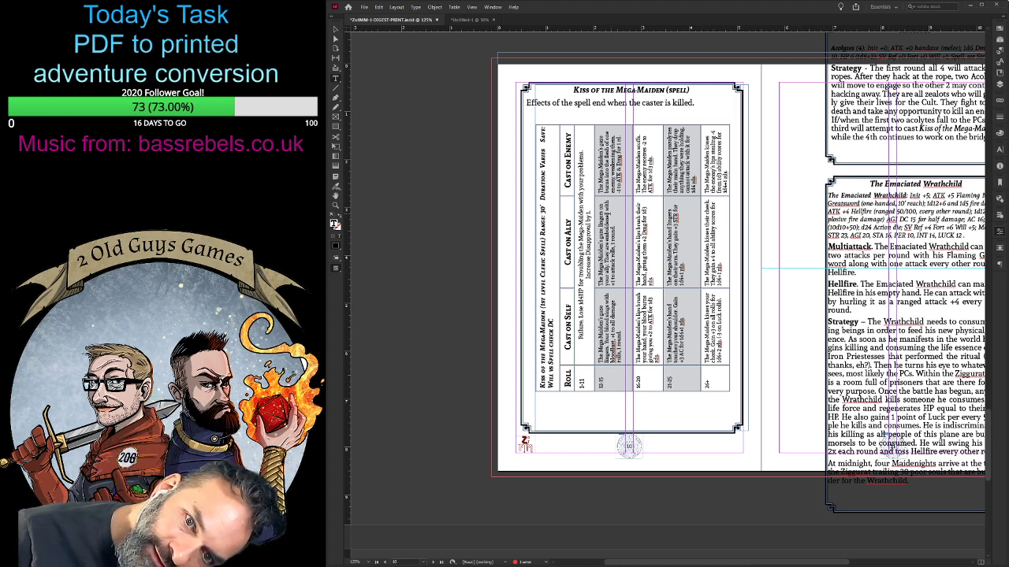
pyautogui.moveTo(633, 237); pyautogui.dragTo(627, 236)
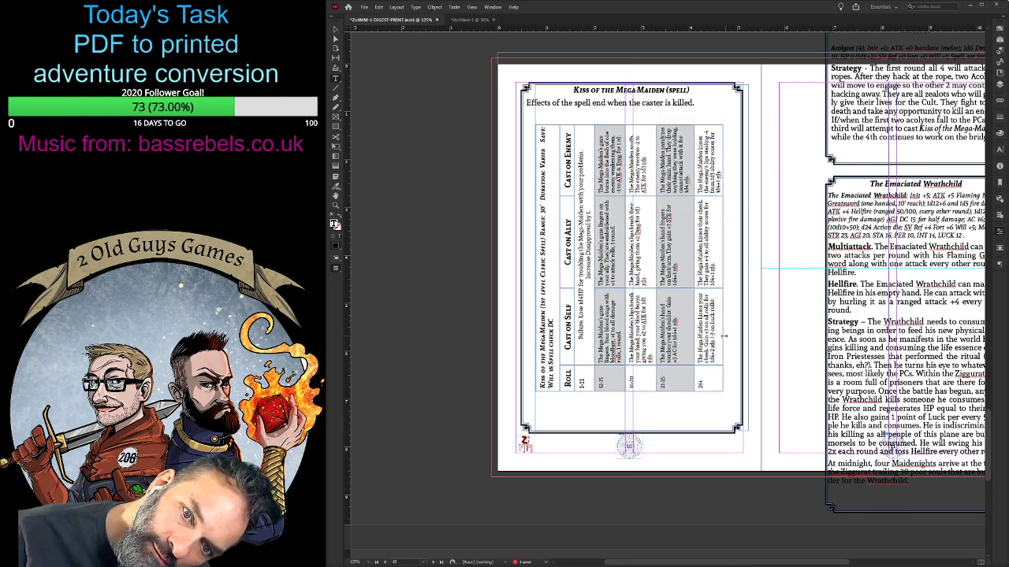
pyautogui.moveTo(723, 335); pyautogui.dragTo(727, 336)
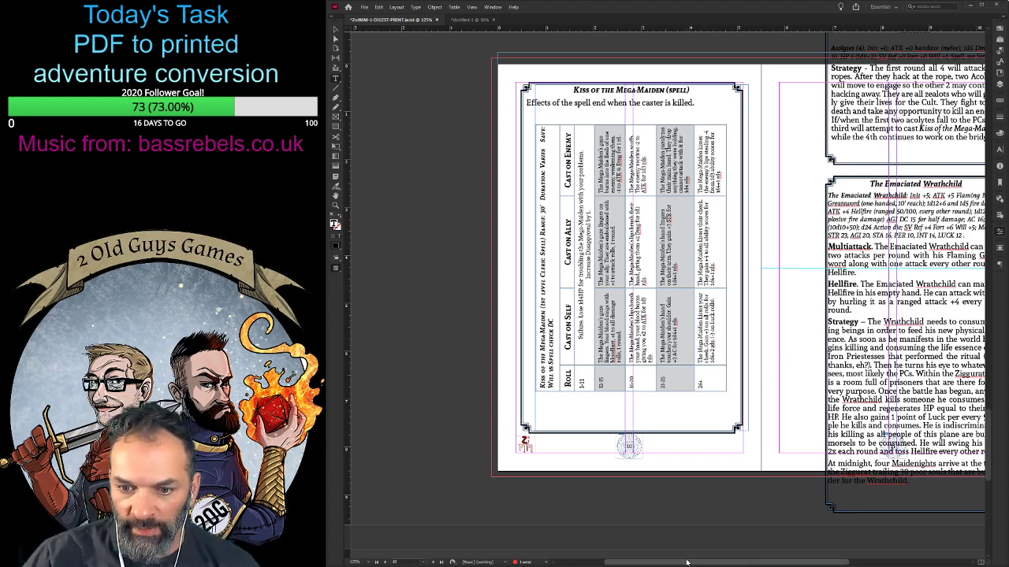
# - Delete the round skull portrait from the right-hand page of the spread before the spell table
pyautogui.moveTo(686, 563); pyautogui.dragTo(728, 563)
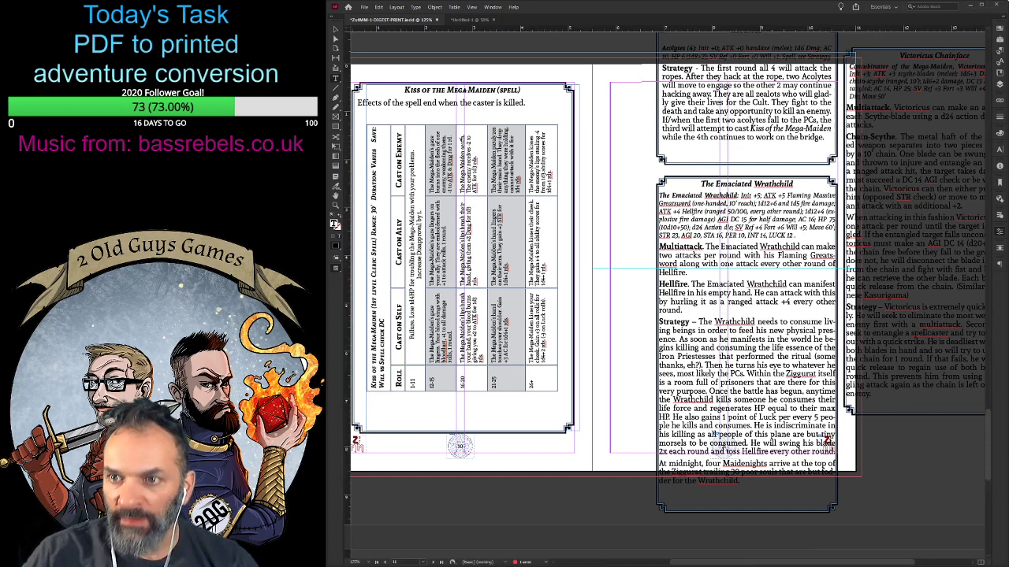
pyautogui.scroll(-2, 770, 346)
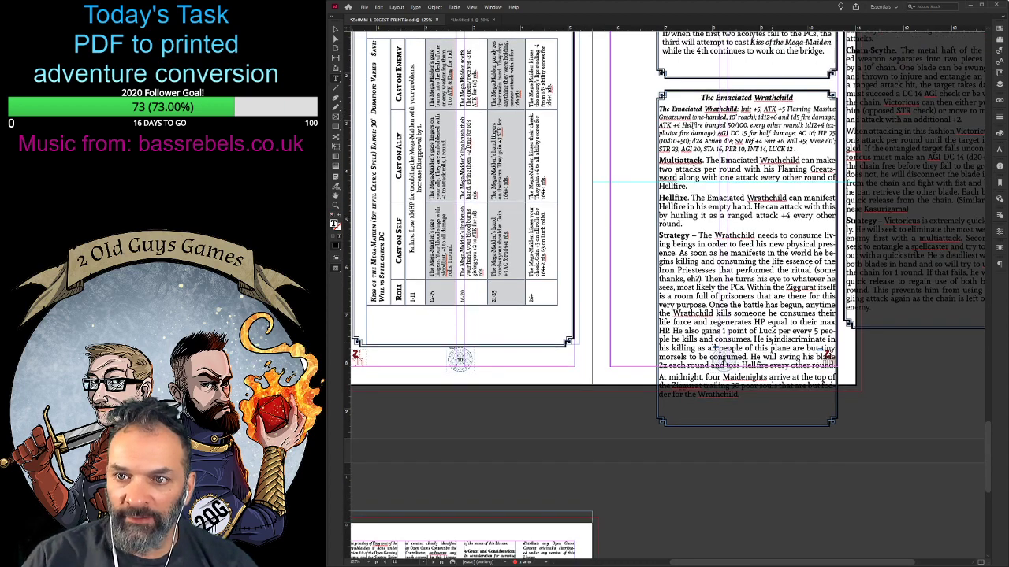
pyautogui.scroll(3, 769, 348)
pyautogui.hotkey('ctrl', '-')
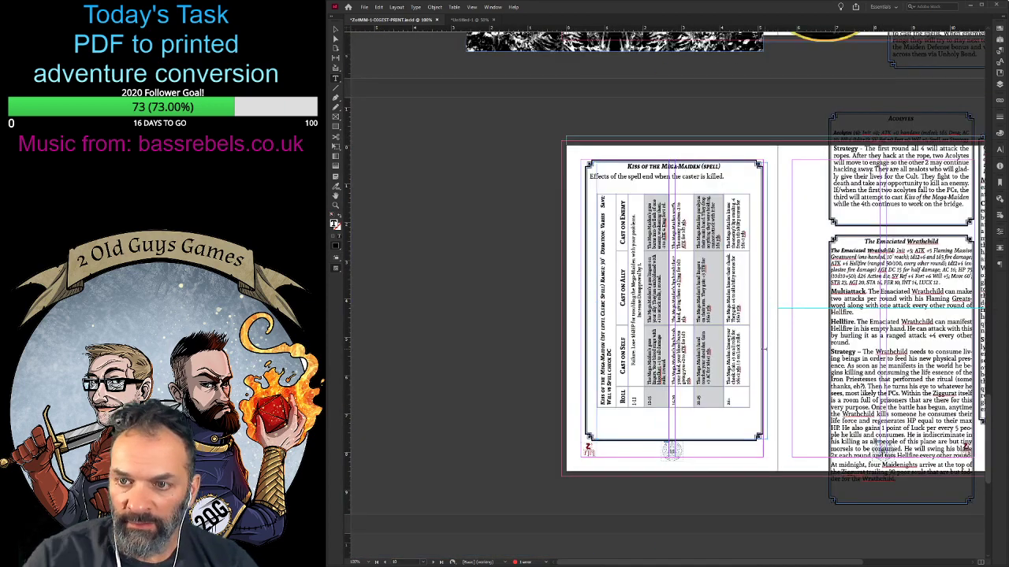
pyautogui.moveTo(679, 561); pyautogui.dragTo(776, 563)
pyautogui.scroll(-6, 851, 452)
pyautogui.scroll(11, 851, 446)
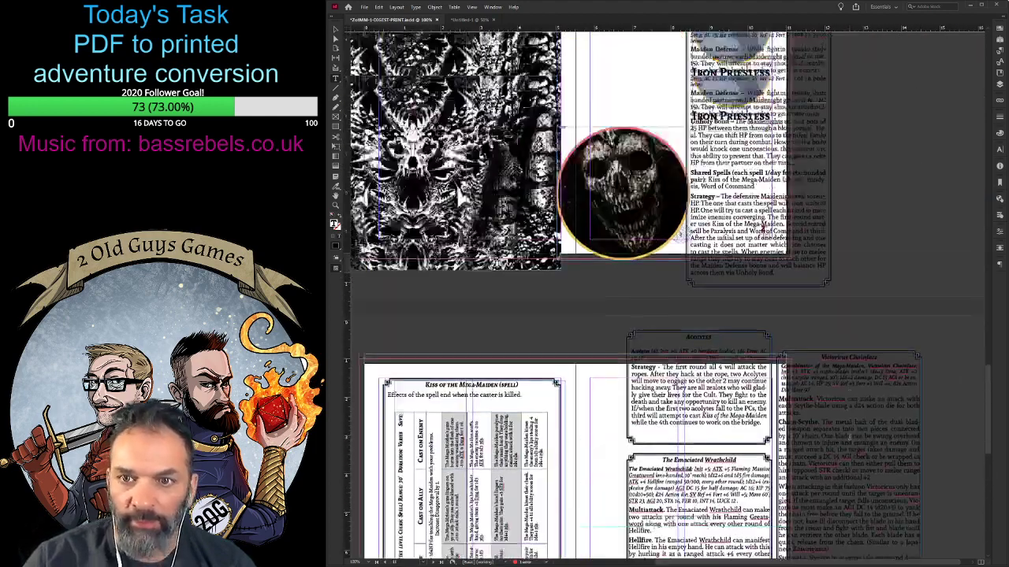
pyautogui.scroll(5, 849, 436)
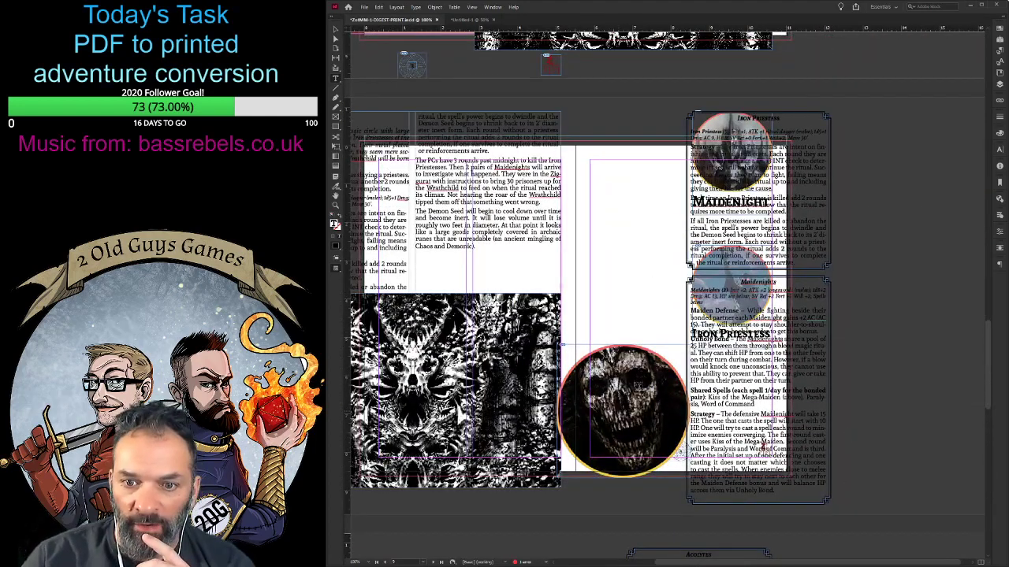
pyautogui.click(638, 387)
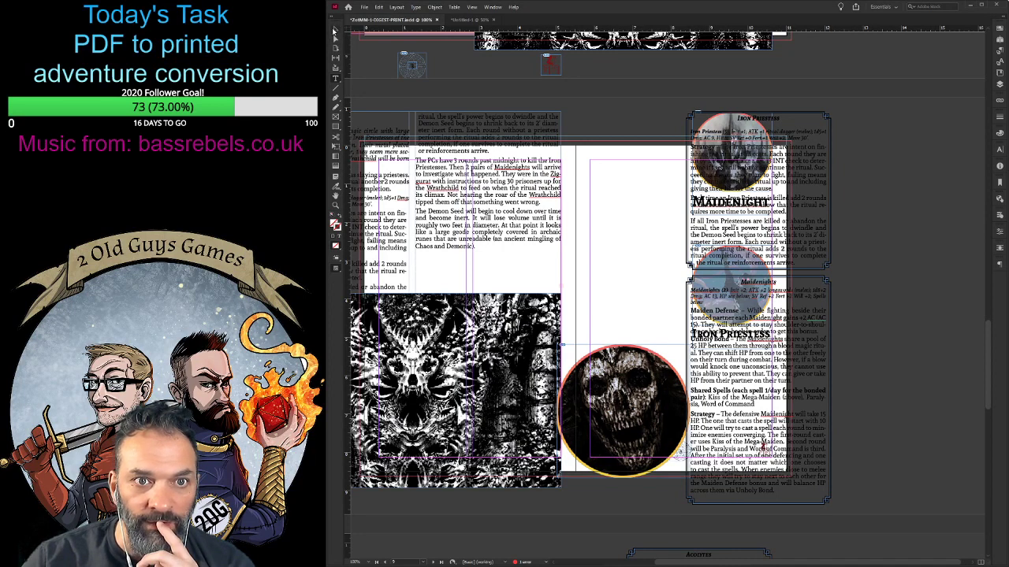
pyautogui.click(334, 30)
pyautogui.click(643, 395)
pyautogui.press('Delete')
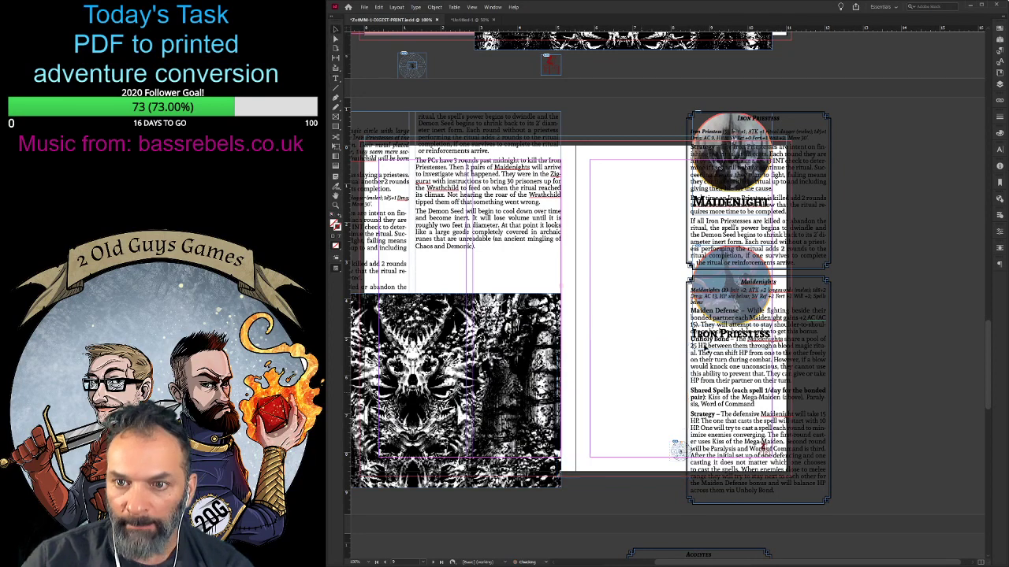
# - Move the Iron Priestess and Maidenights stat blocks onto the pasteboard beside the page, and delete the leftover round portraits and their headings
pyautogui.moveTo(756, 166); pyautogui.dragTo(882, 172)
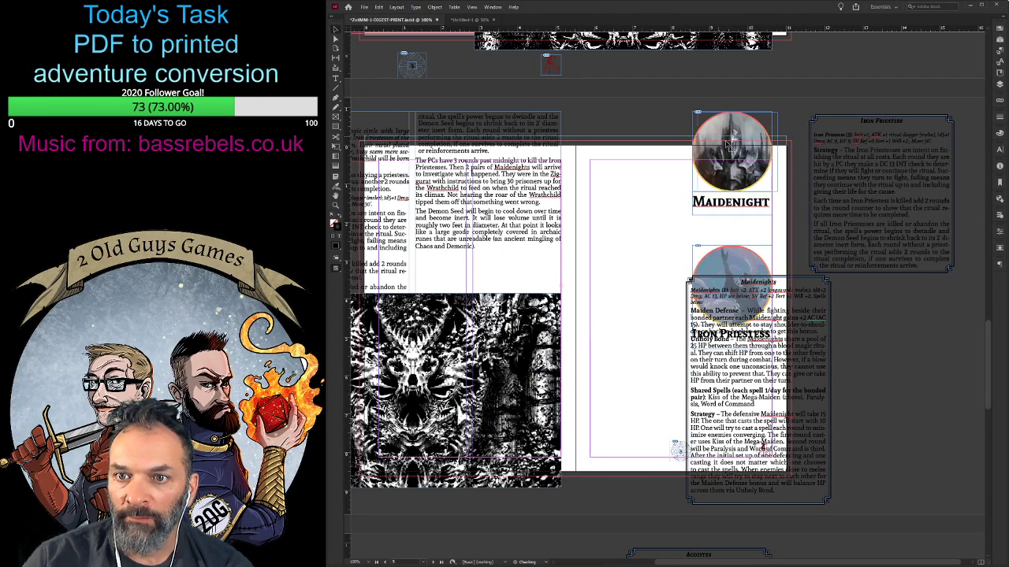
pyautogui.click(716, 198)
pyautogui.press('Delete')
pyautogui.click(727, 260)
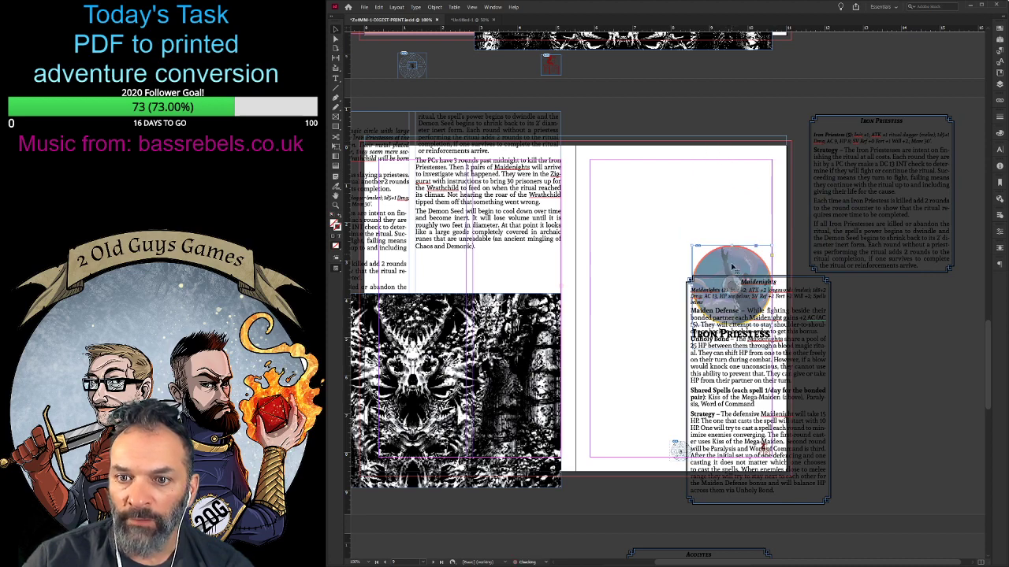
pyautogui.press('Delete')
pyautogui.moveTo(757, 360); pyautogui.dragTo(884, 377)
pyautogui.click(726, 337)
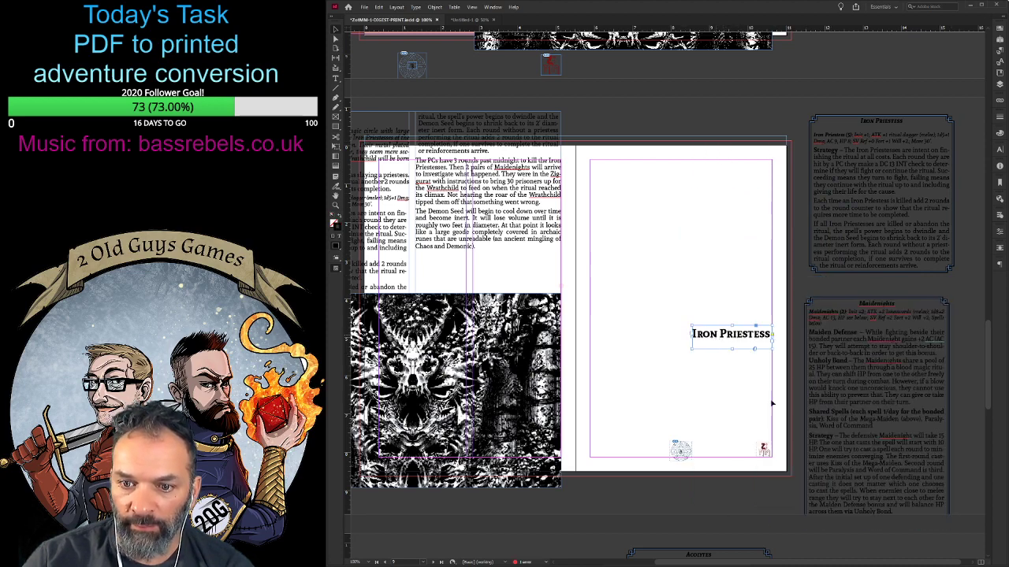
pyautogui.press('Delete')
# - Move the Acolytes block to the emptied page of the previous spread and the Emaciated Wrathchild block to its own page's upper-left margin corner
pyautogui.scroll(-6, 726, 337)
pyautogui.scroll(-3, 713, 308)
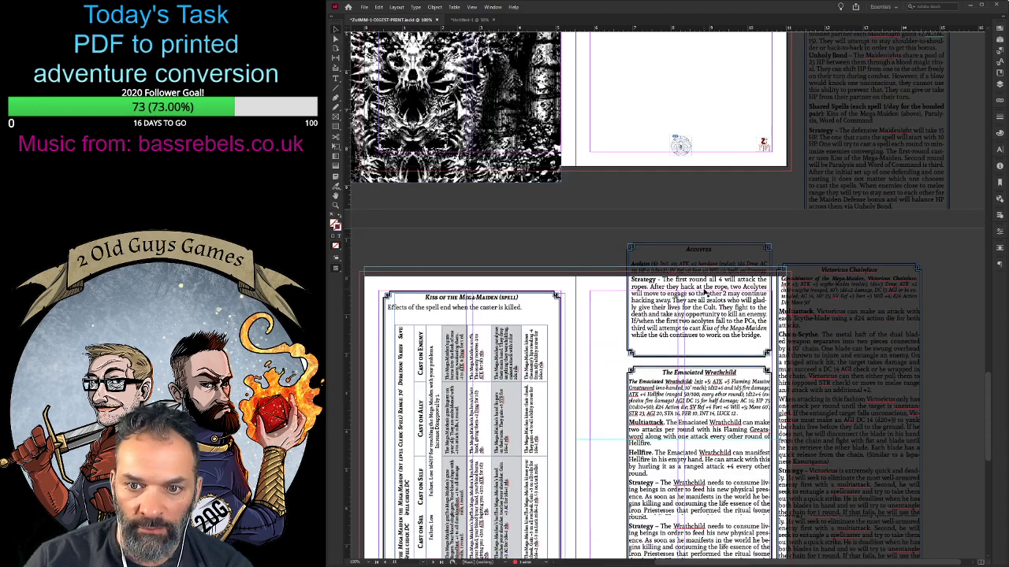
pyautogui.scroll(3, 706, 293)
pyautogui.scroll(-3, 706, 293)
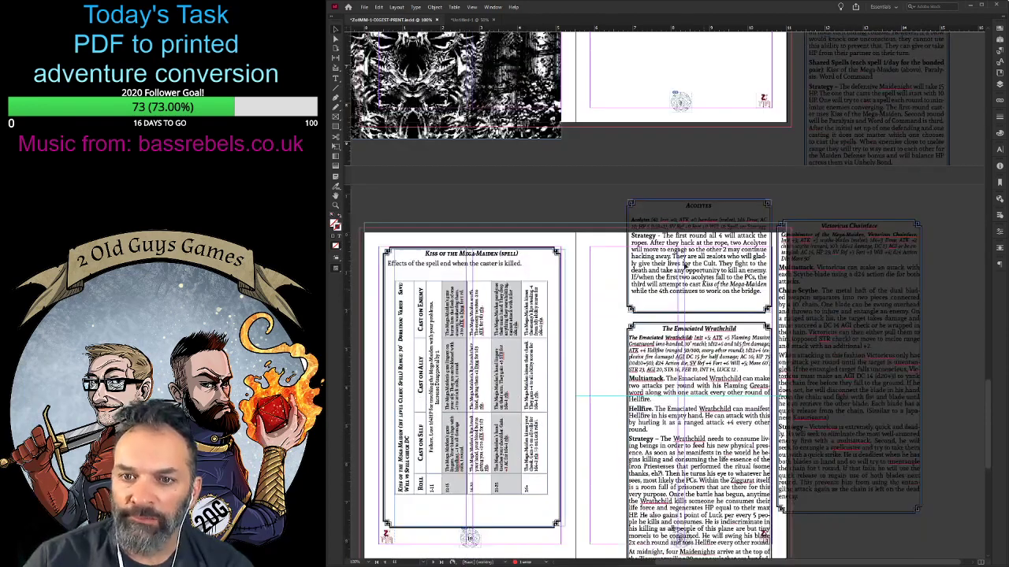
pyautogui.click(701, 270)
pyautogui.moveTo(701, 270); pyautogui.dragTo(670, 45)
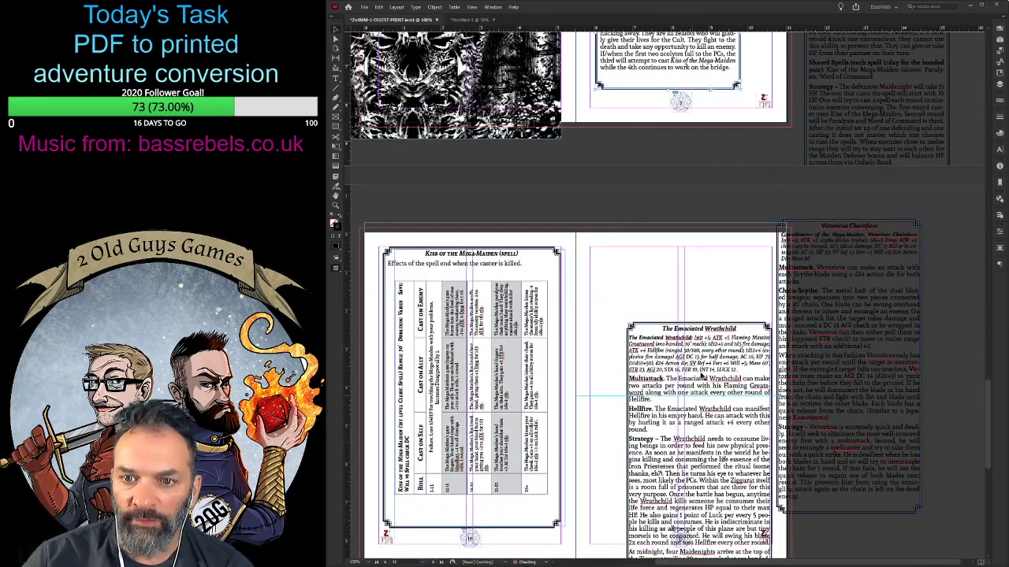
pyautogui.moveTo(722, 369); pyautogui.dragTo(686, 294)
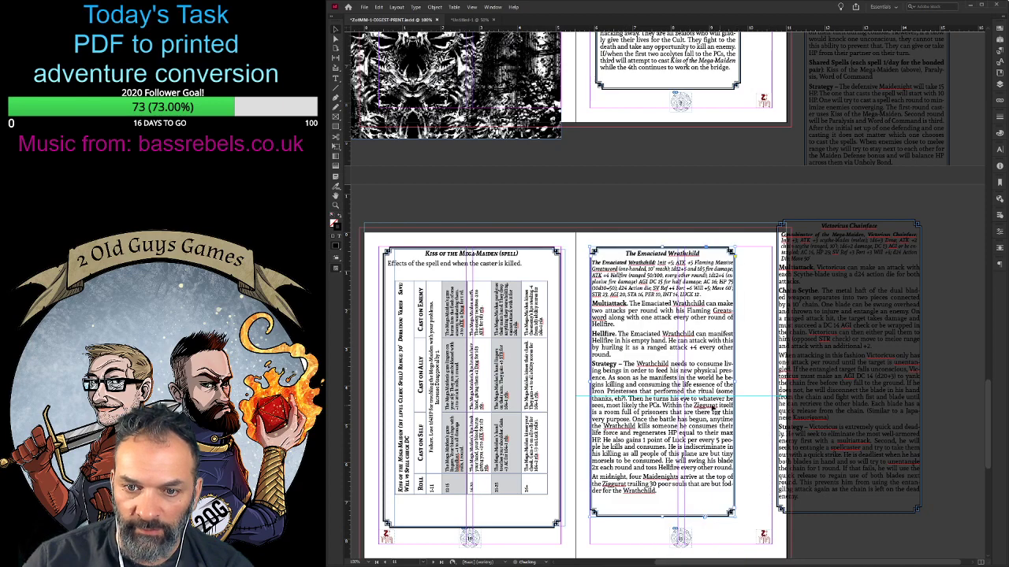
# - Stack the Acolytes stat block at the top of the emptied page with the Iron Priestess block directly below it, aligned with each other
pyautogui.scroll(-4, 692, 384)
pyautogui.scroll(10, 691, 384)
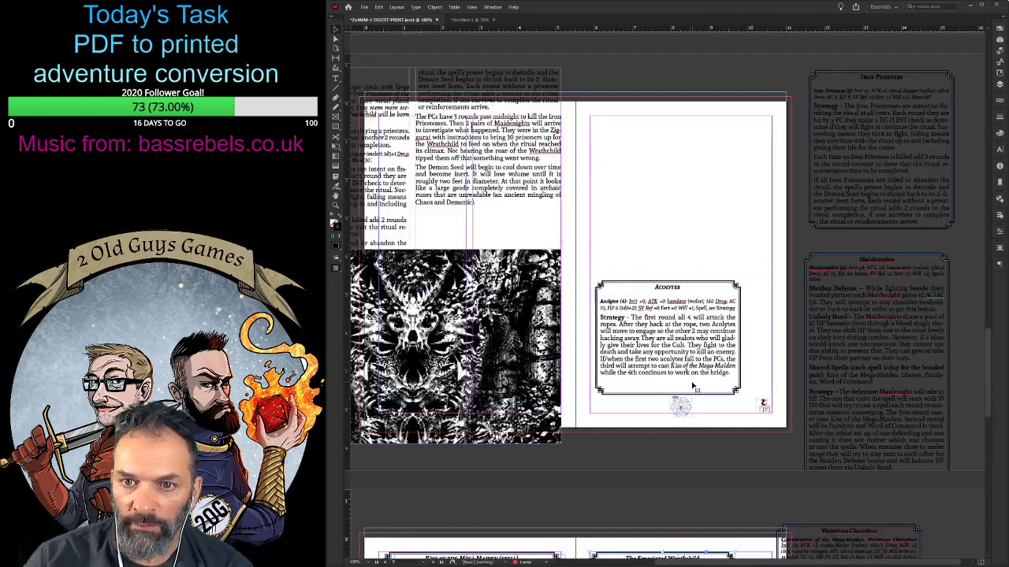
pyautogui.moveTo(672, 323); pyautogui.dragTo(680, 164)
pyautogui.moveTo(902, 155); pyautogui.dragTo(707, 321)
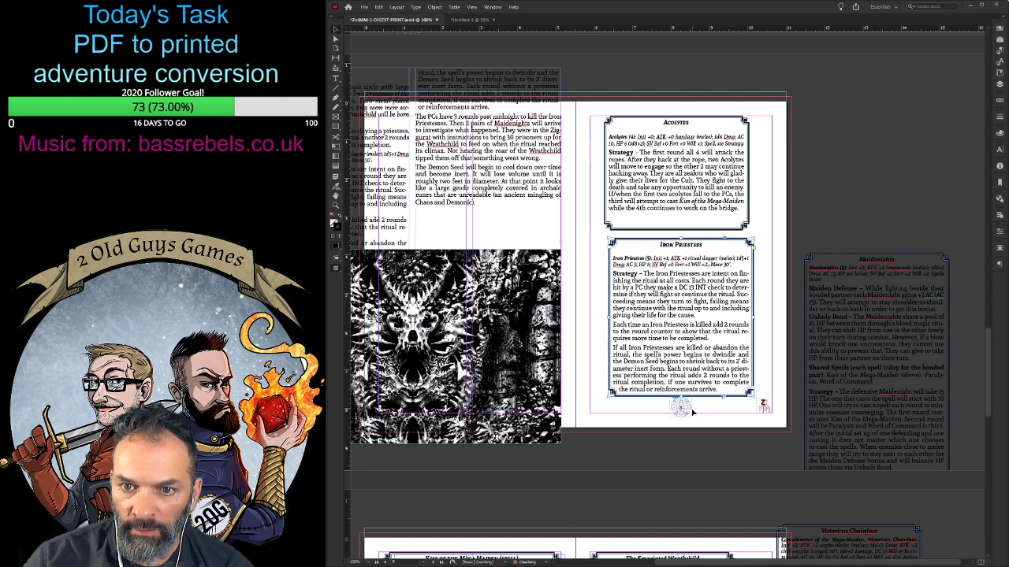
pyautogui.press('Up')
pyautogui.press('Up')
pyautogui.press('Up')
pyautogui.click(691, 197)
pyautogui.moveTo(670, 171); pyautogui.dragTo(675, 172)
pyautogui.click(757, 295)
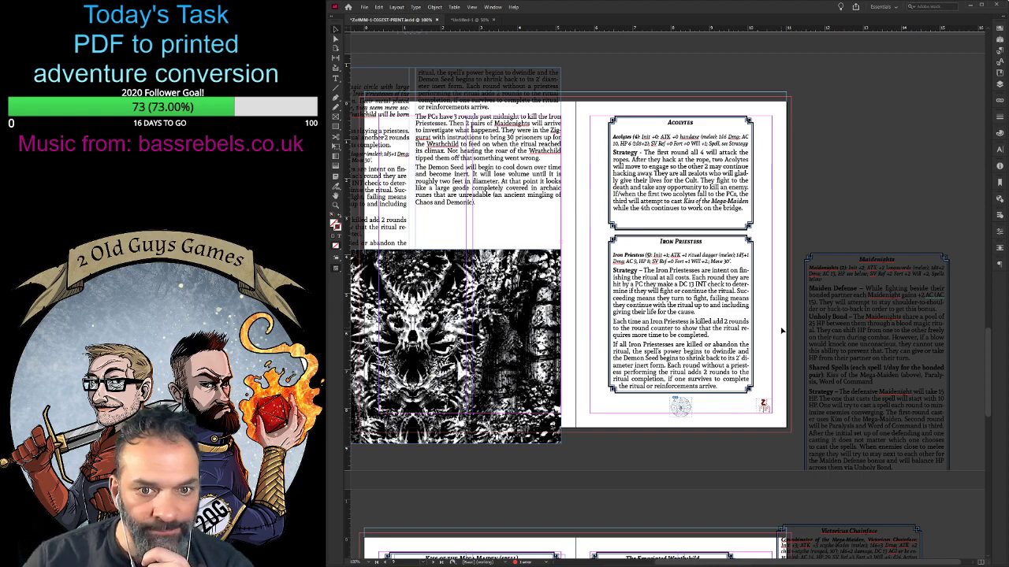
# - Reduce the text size of the Emaciated Wrathchild's paragraphs from Multiattack through the midnight Maidenights note
pyautogui.scroll(-5, 781, 331)
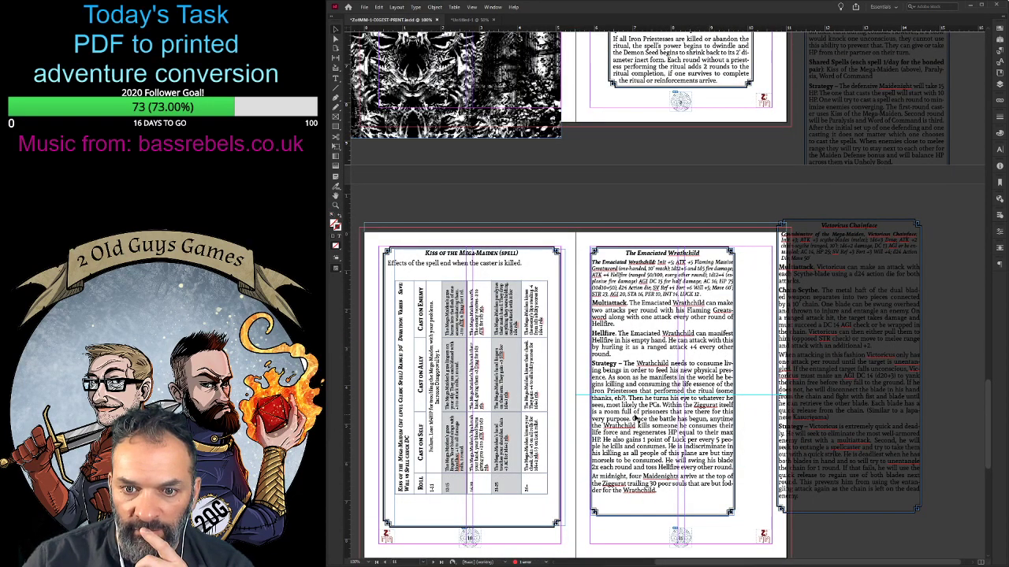
pyautogui.press('t')
pyautogui.moveTo(658, 490); pyautogui.dragTo(592, 301)
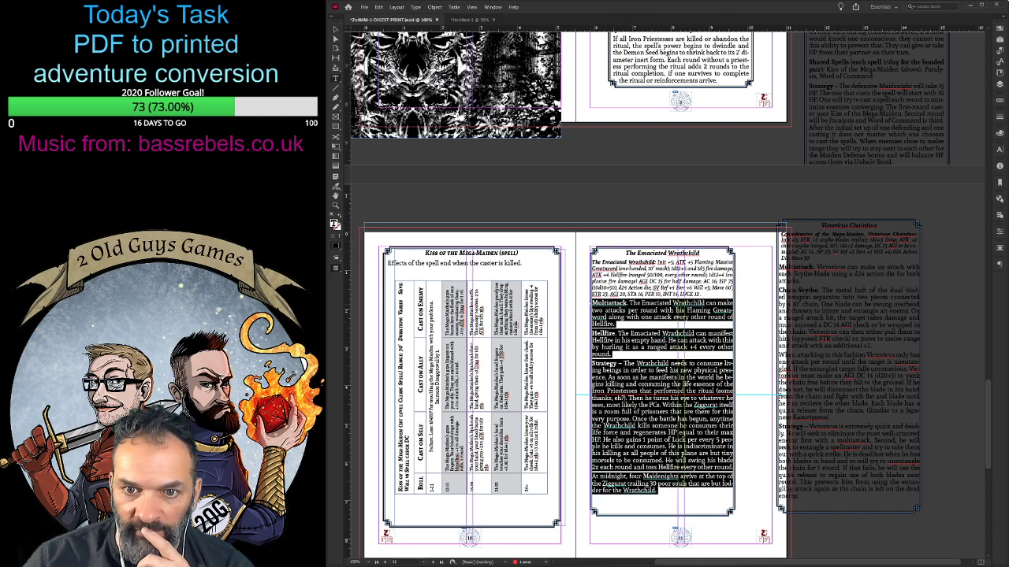
pyautogui.click(1000, 150)
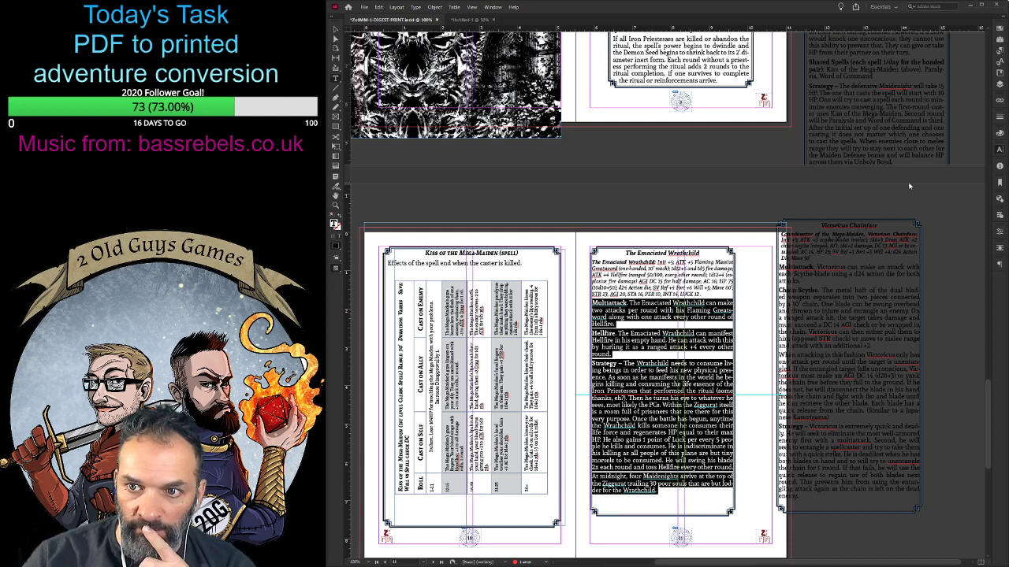
pyautogui.click(908, 184)
pyautogui.click(909, 185)
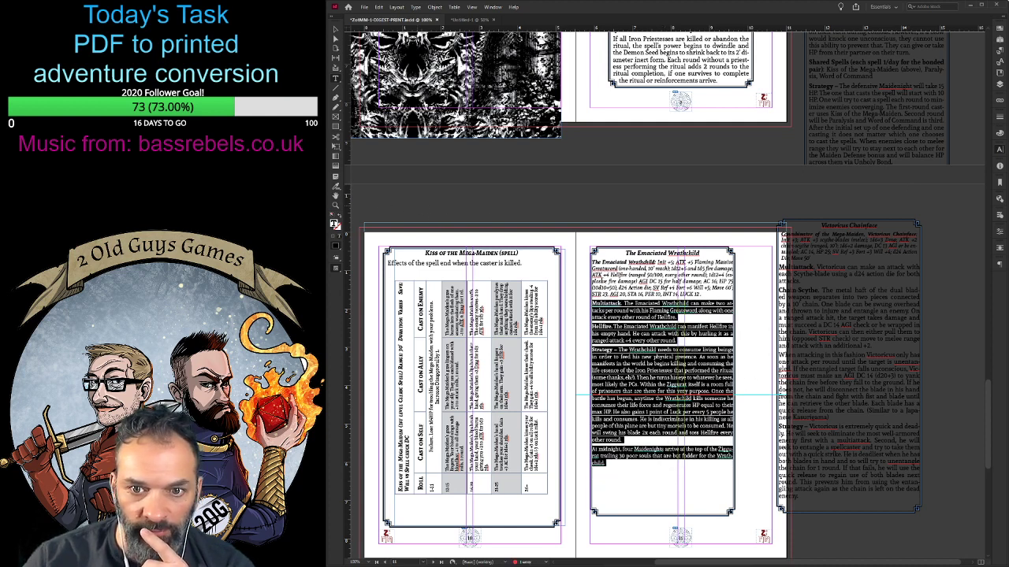
# - Shorten the Emaciated Wrathchild frame from its lower edge to fit the reduced text
pyautogui.moveTo(702, 295); pyautogui.dragTo(584, 265)
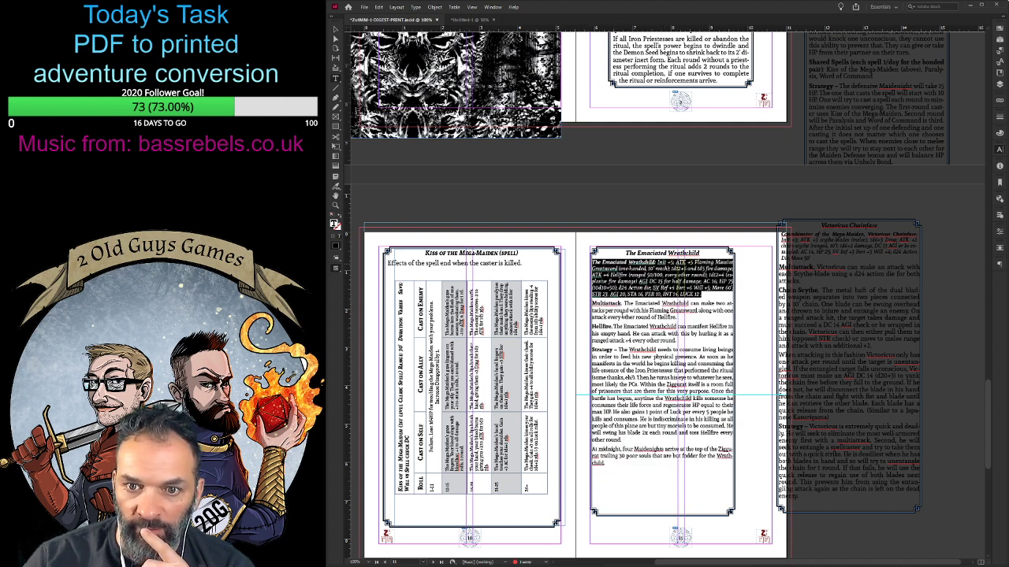
pyautogui.press('Escape')
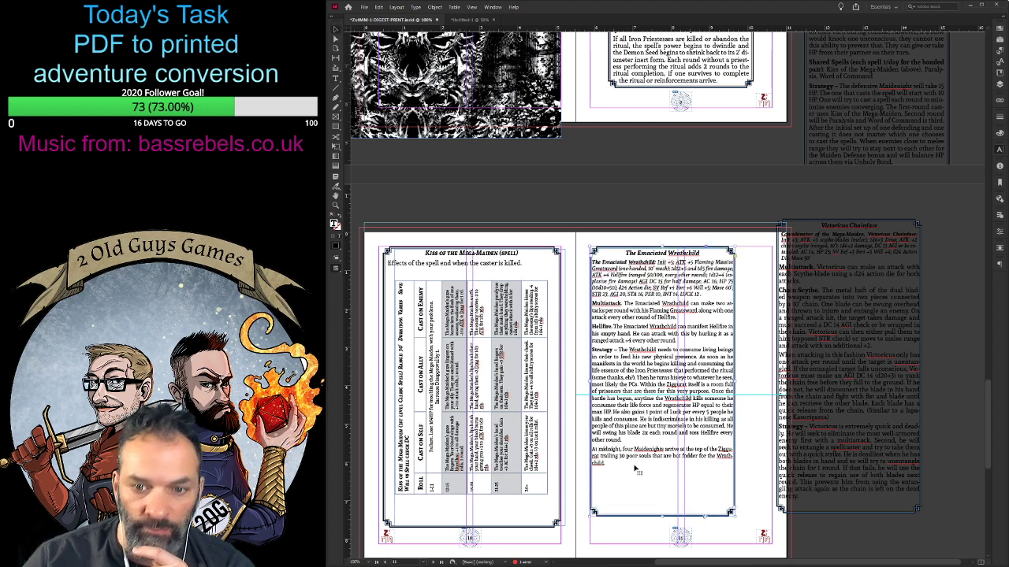
pyautogui.moveTo(663, 517); pyautogui.dragTo(661, 475)
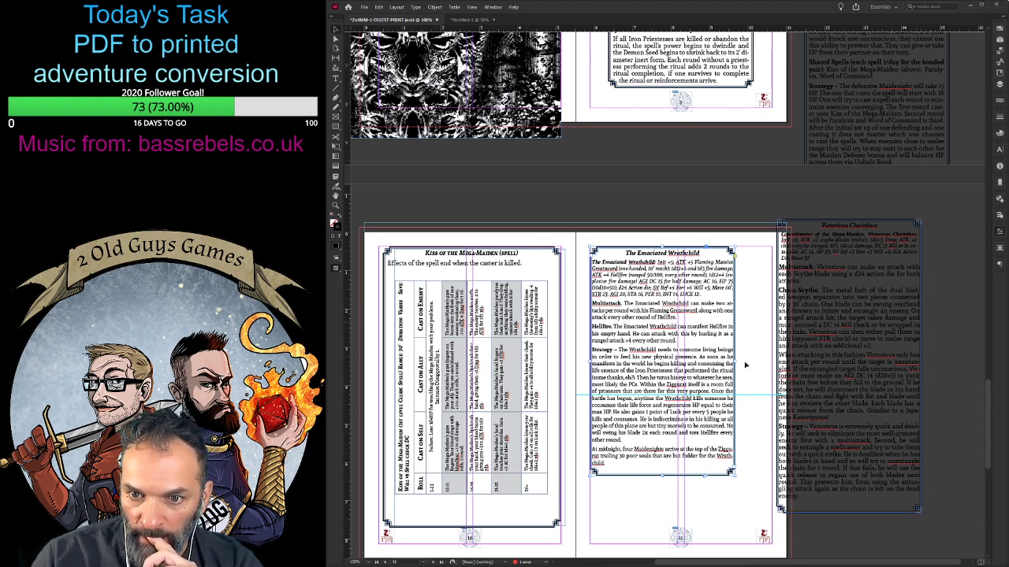
# - Rotate the Emaciated Wrathchild stat block 90° counterclockwise and place it in the upper half of its page, starting at the inner margin
pyautogui.click(962, 329)
pyautogui.click(737, 310)
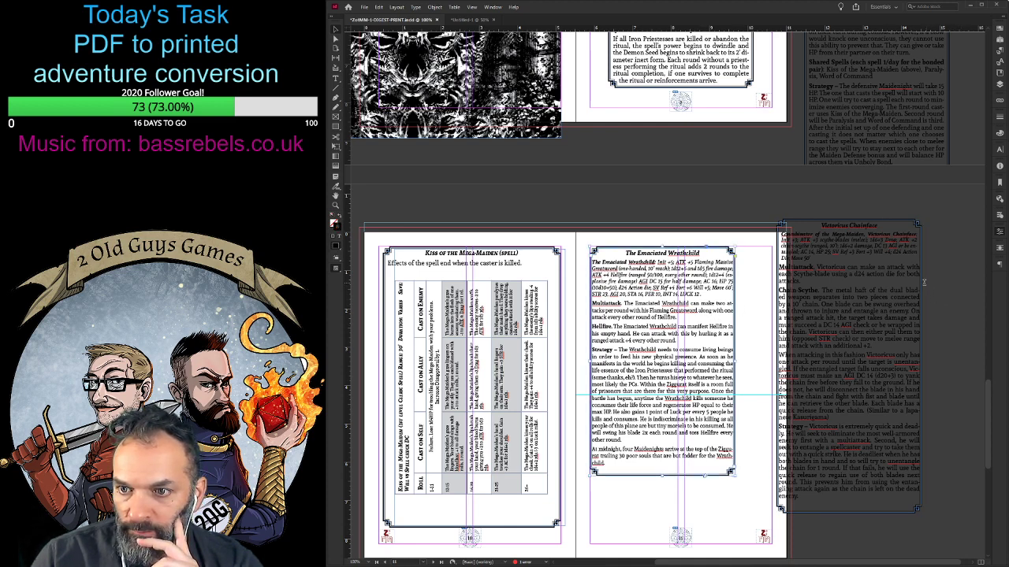
pyautogui.hotkey('ctrl', 'alt', '3')
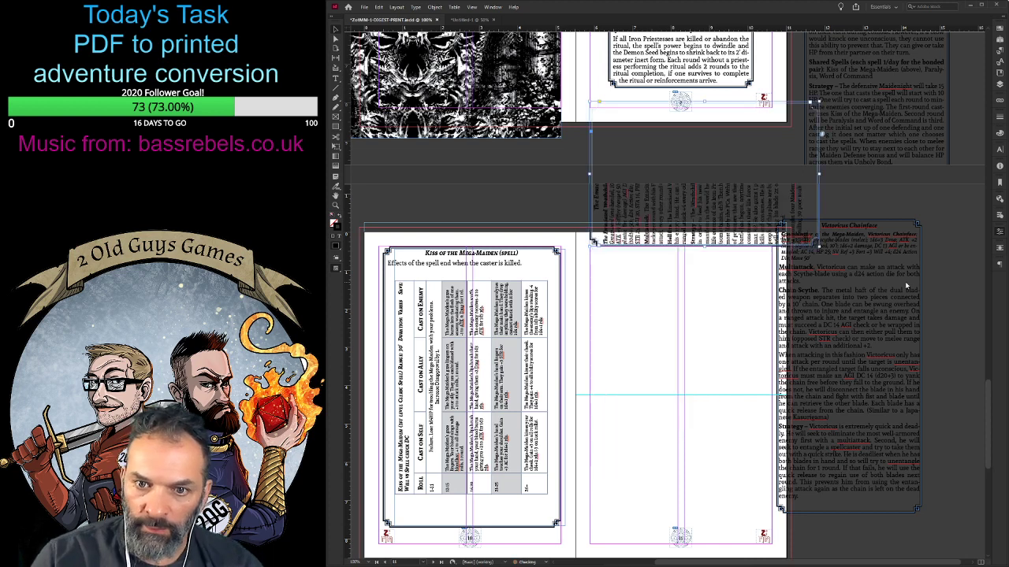
pyautogui.moveTo(659, 211); pyautogui.dragTo(659, 357)
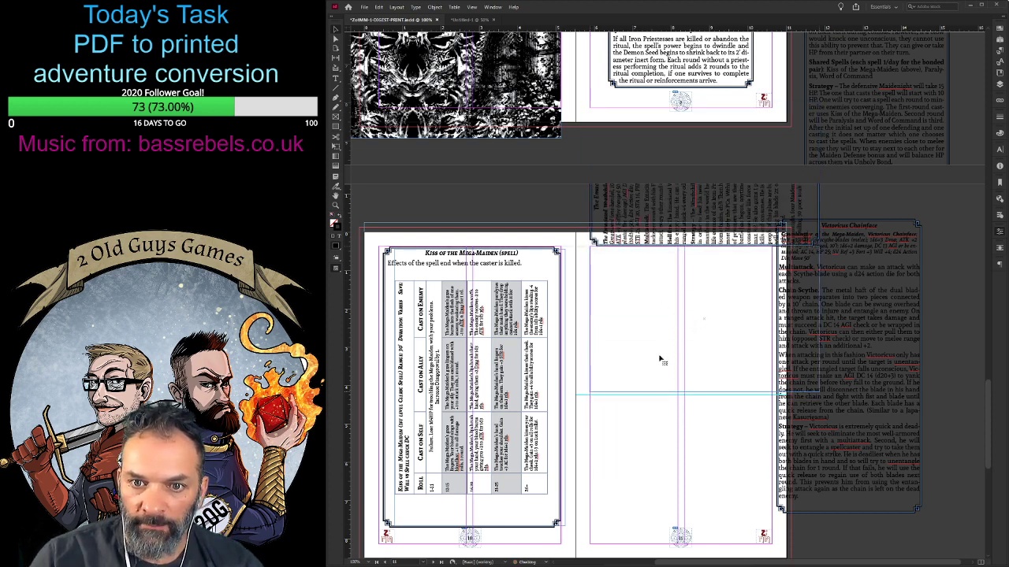
# - Rotate the Victorious Chainface stat block 90° counterclockwise and place it in the lower half of the page, below the Emaciated Wrathchild
pyautogui.click(858, 273)
pyautogui.moveTo(860, 306); pyautogui.dragTo(891, 317)
pyautogui.hotkey('ctrl', 'z')
pyautogui.moveTo(852, 394); pyautogui.dragTo(888, 440)
pyautogui.scroll(-1, 718, 435)
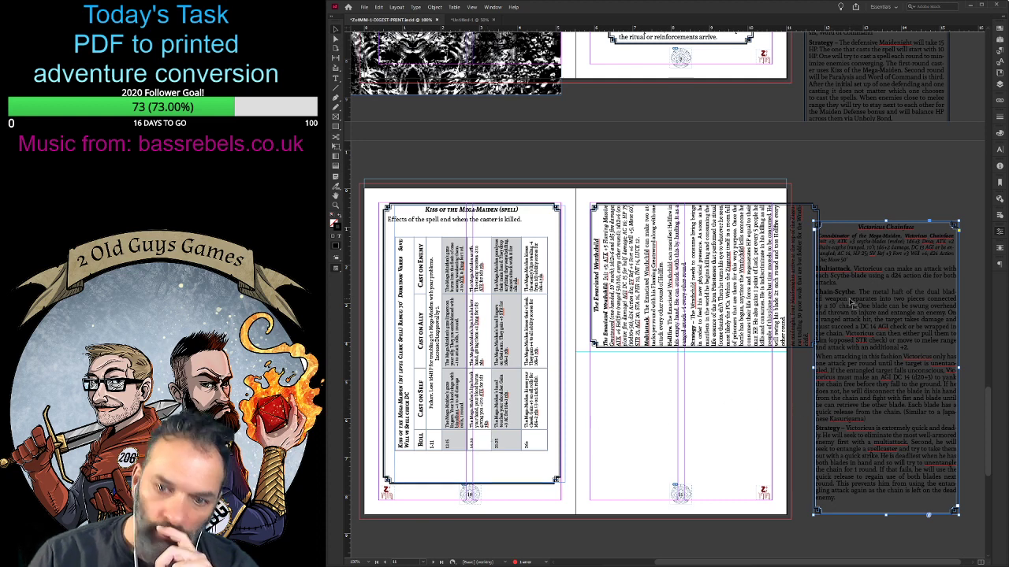
pyautogui.click(810, 379)
pyautogui.moveTo(809, 378); pyautogui.dragTo(662, 392)
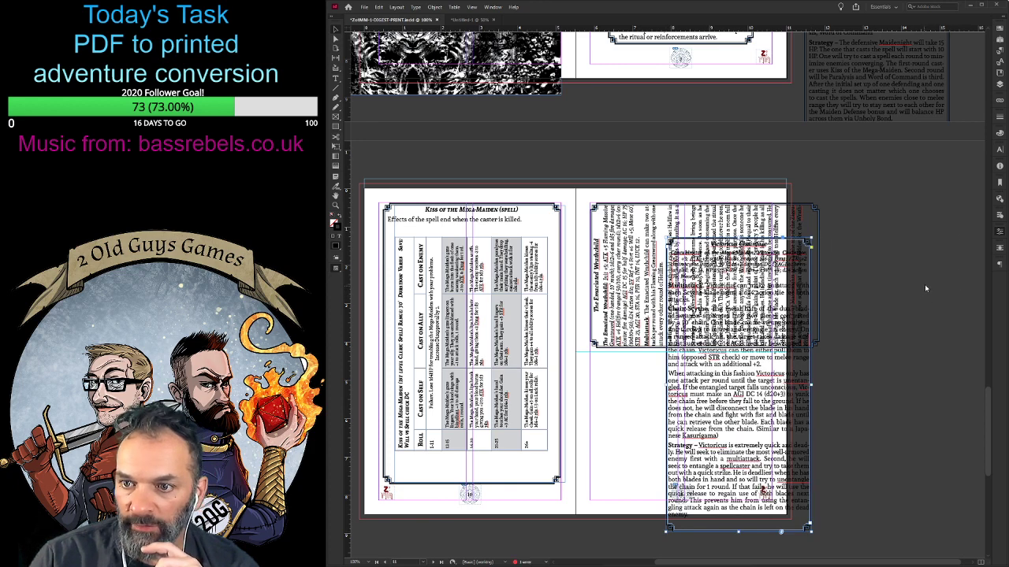
pyautogui.hotkey('ctrl', 'alt', '3')
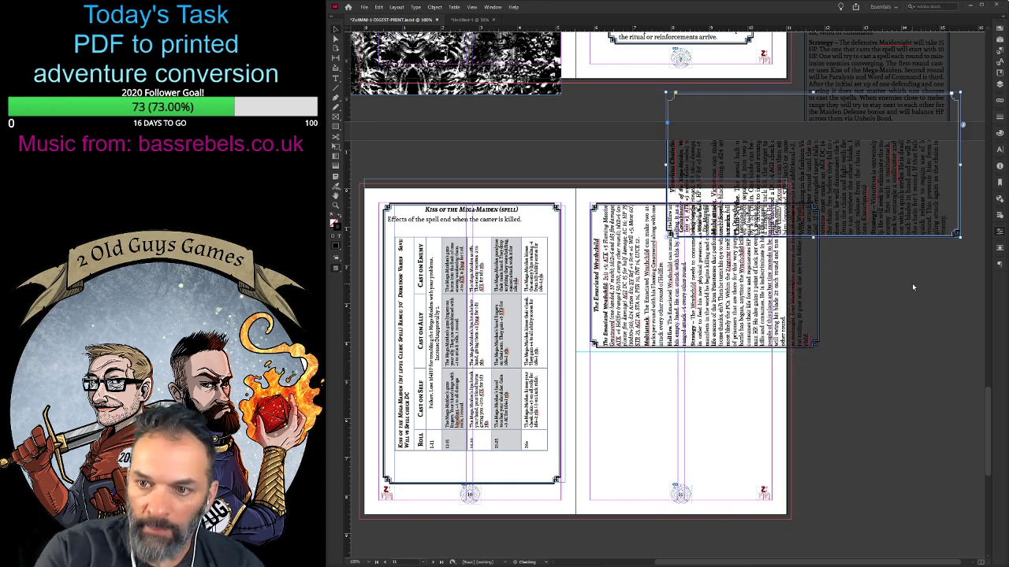
pyautogui.moveTo(867, 155); pyautogui.dragTo(699, 418)
# - Reduce the text size of the Victorious Chainface paragraphs from Multiattack through Strategy, and shorten and position the frame to fit the page
pyautogui.doubleClick(723, 432)
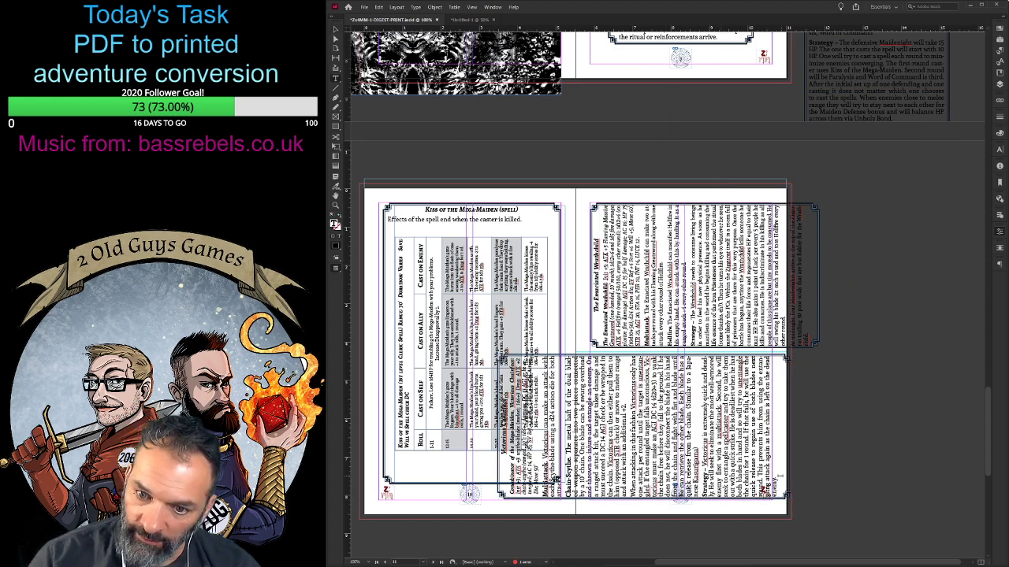
pyautogui.moveTo(780, 475); pyautogui.dragTo(542, 501)
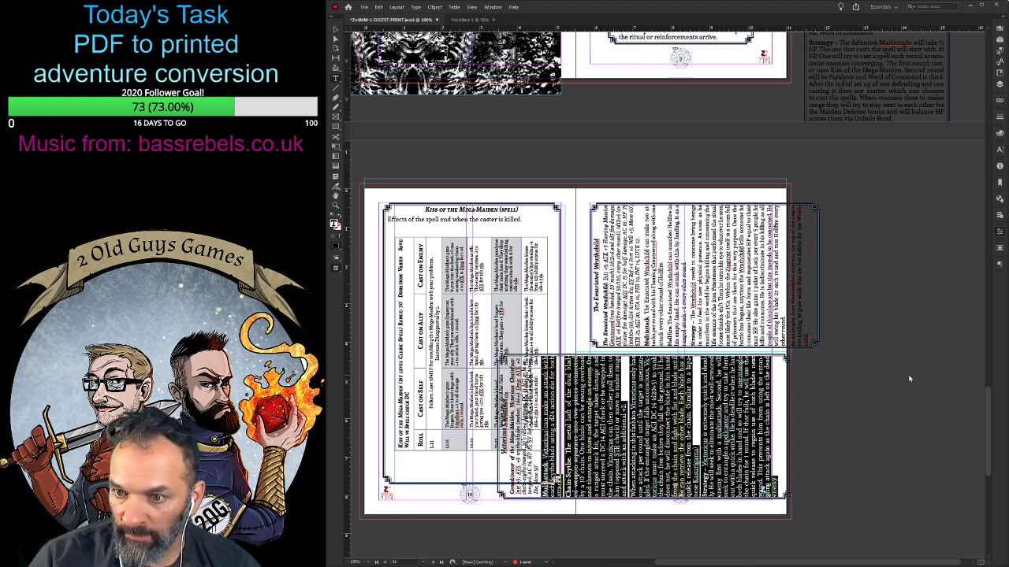
pyautogui.hotkey('ctrl', 'shift', ',')
pyautogui.hotkey('ctrl', 'shift', ',')
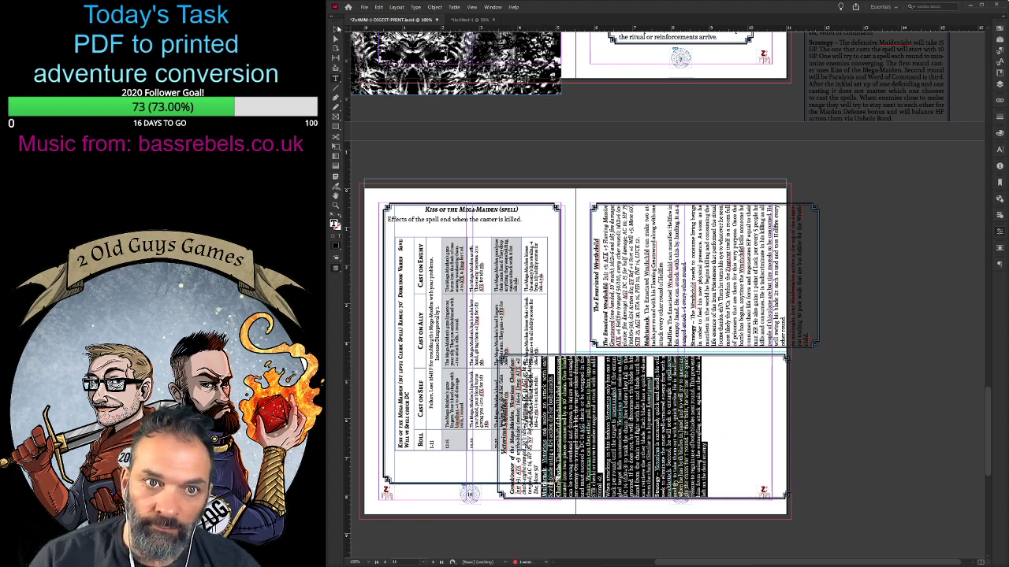
pyautogui.press('Escape')
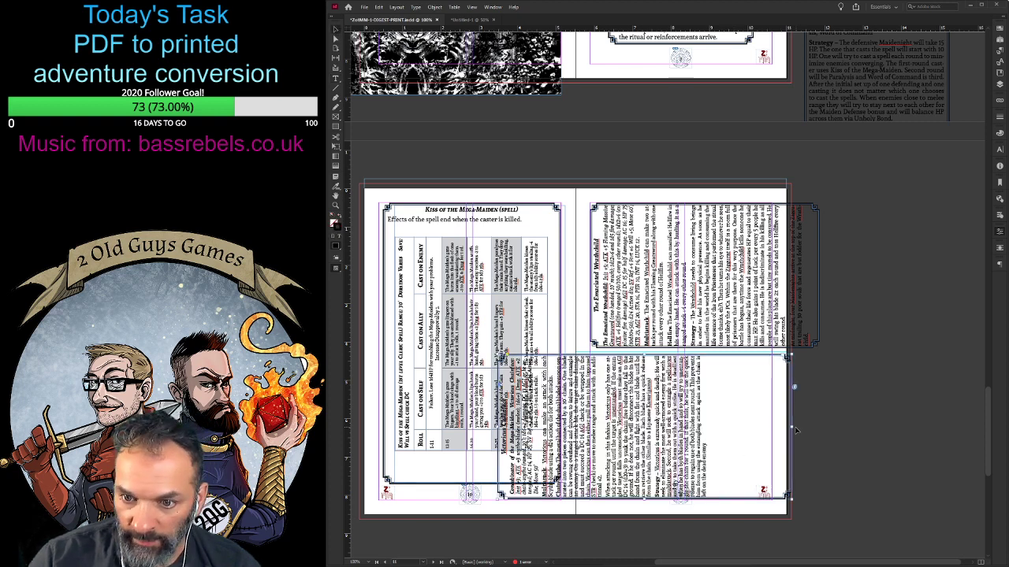
pyautogui.moveTo(791, 426)
pyautogui.mouseDown()
pyautogui.moveTo(723, 438)
pyautogui.moveTo(911, 434)
pyautogui.moveTo(786, 430)
pyautogui.mouseUp()
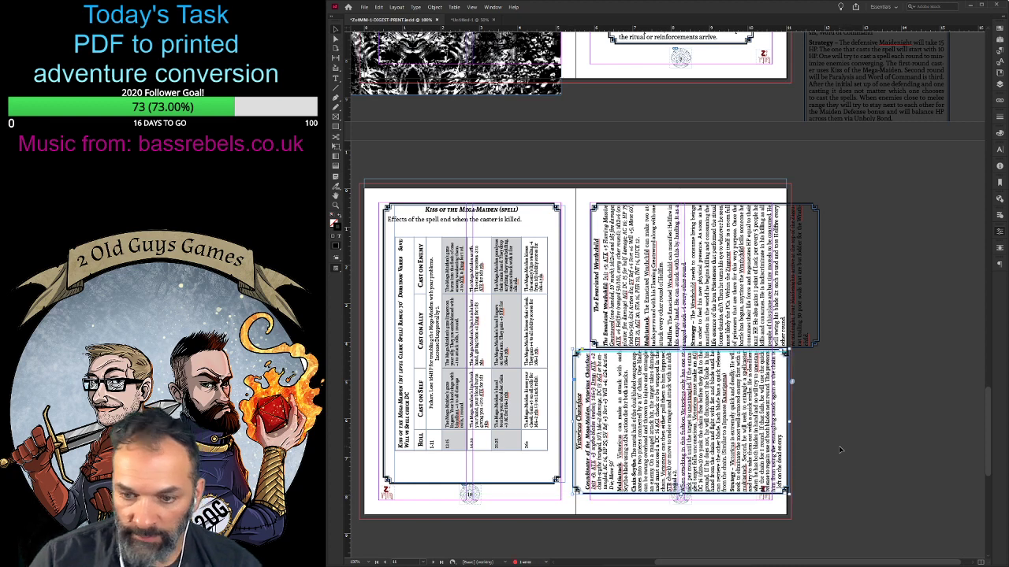
# - Tighten the line spacing of the Emaciated Wrathchild's text below its title, and shorten and shift the frame to sit within the page
pyautogui.click(693, 269)
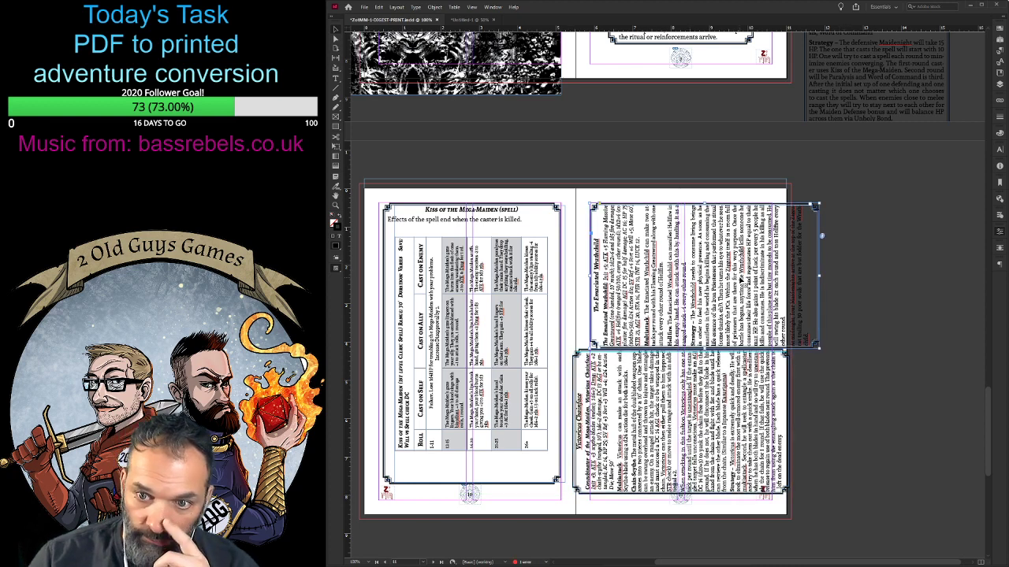
pyautogui.doubleClick(737, 281)
pyautogui.hotkey('ctrl', 'a')
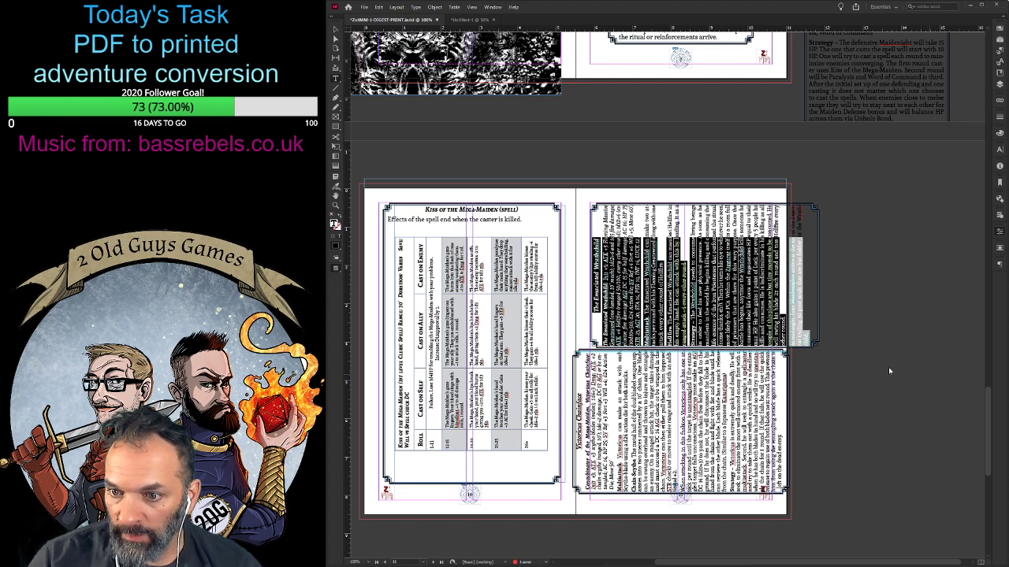
pyautogui.click(605, 344)
pyautogui.moveTo(605, 345); pyautogui.dragTo(824, 358)
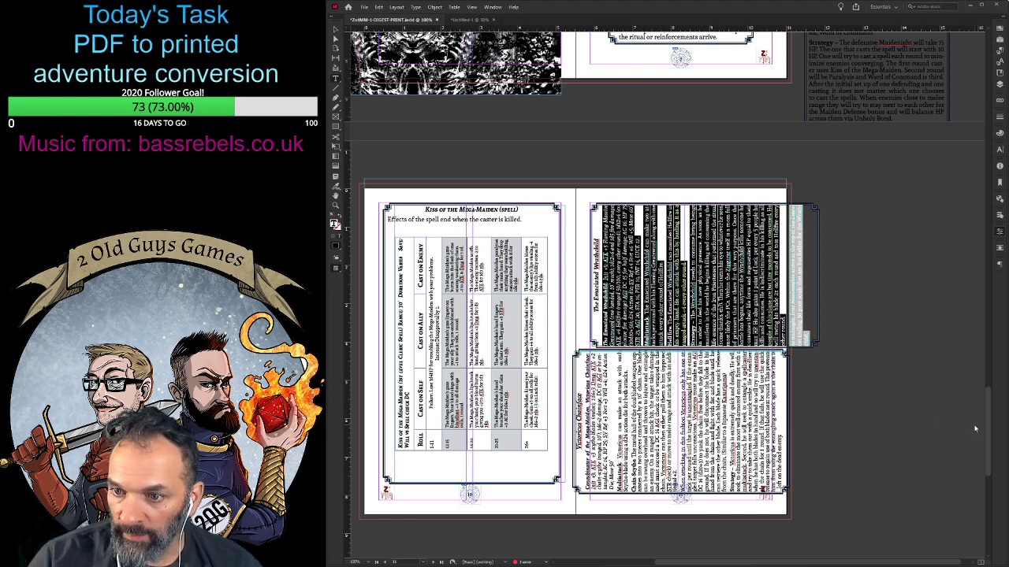
pyautogui.hotkey('alt', 'Up')
pyautogui.press('Escape')
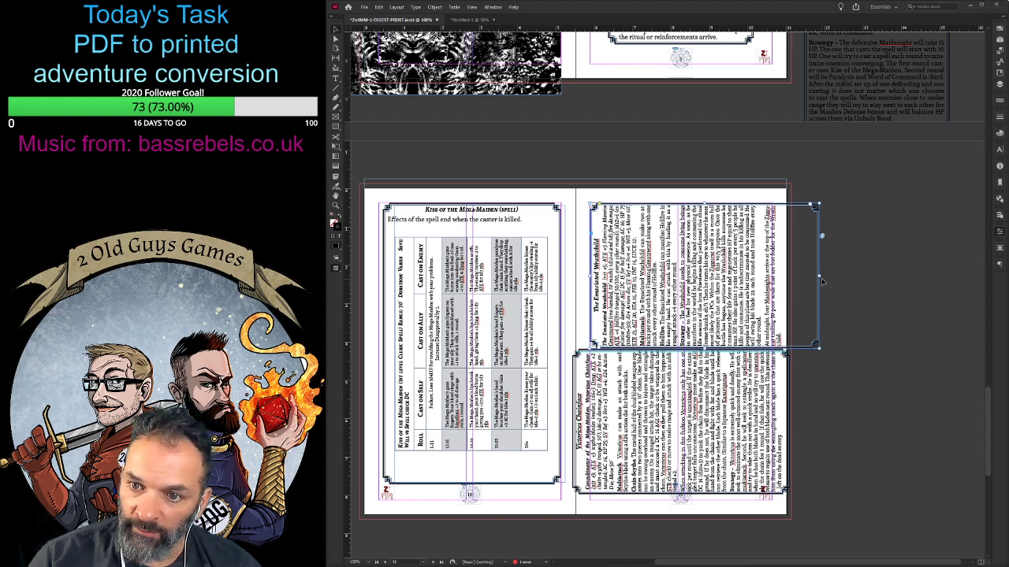
pyautogui.moveTo(820, 276); pyautogui.dragTo(783, 282)
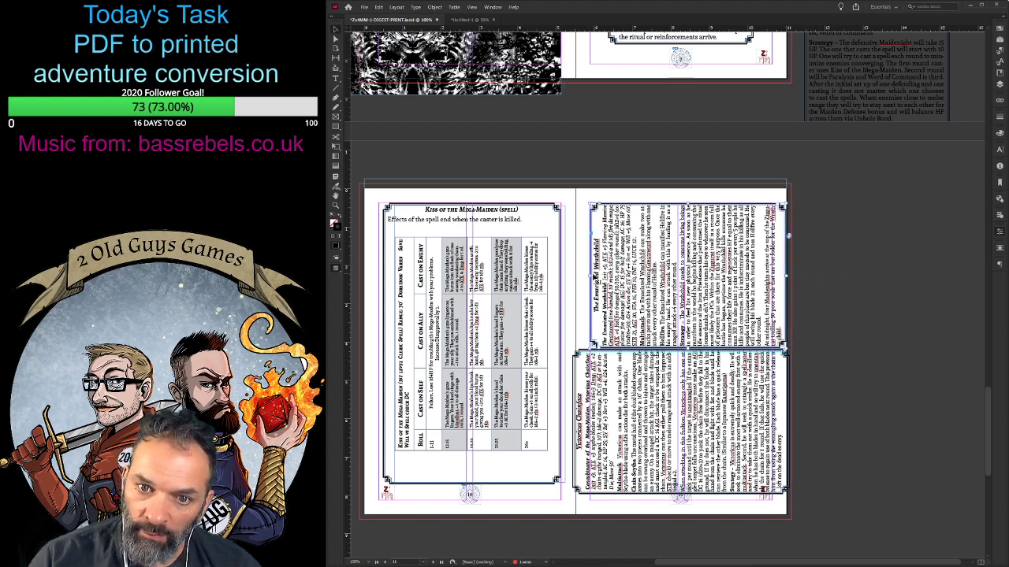
pyautogui.moveTo(587, 275); pyautogui.dragTo(584, 275)
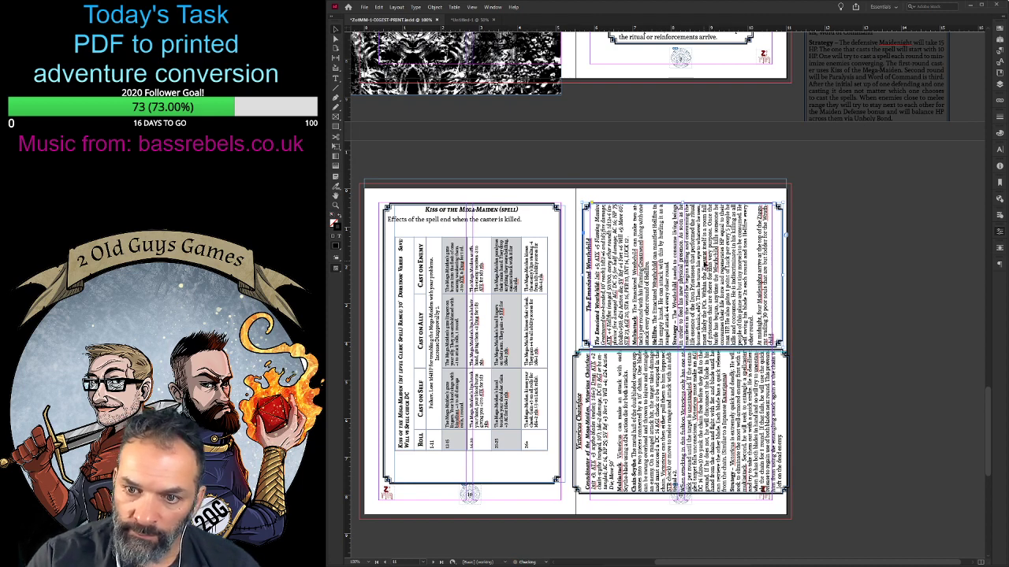
# - Try to tighten the Victorious Chainface text from its stat paragraph through the start of Multiattack
pyautogui.scroll(-3, 675, 335)
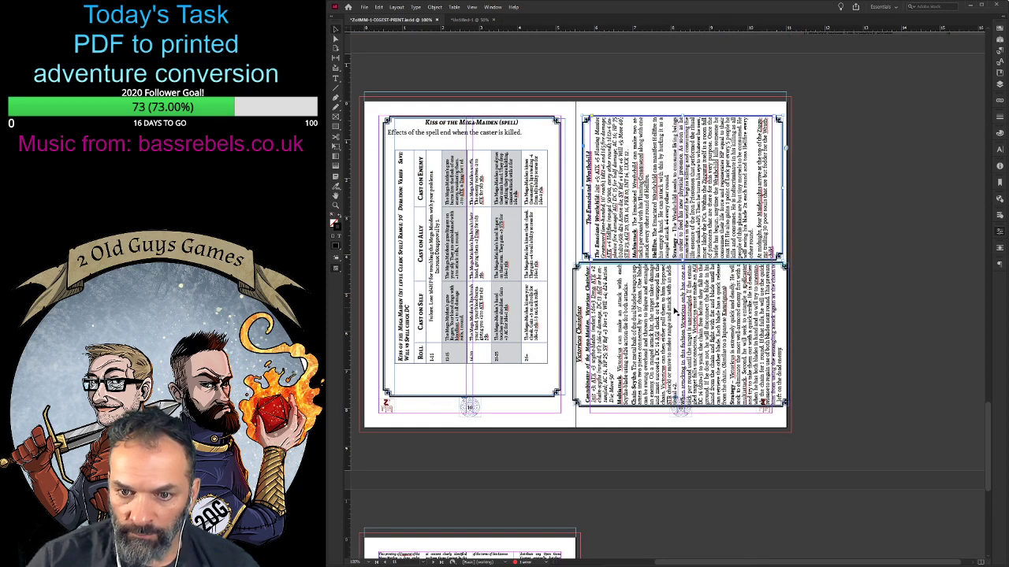
pyautogui.doubleClick(675, 335)
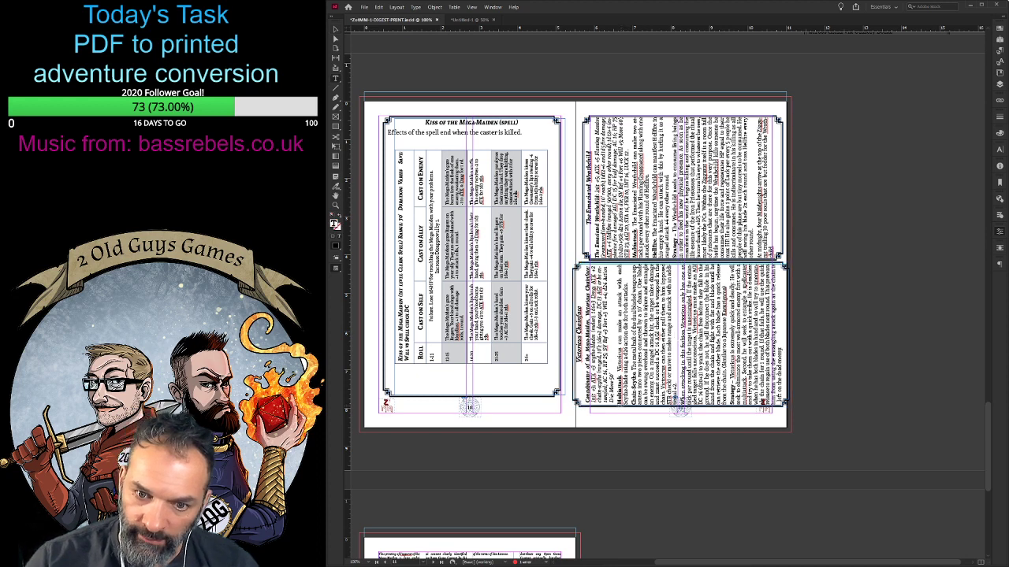
pyautogui.moveTo(618, 405); pyautogui.dragTo(780, 347)
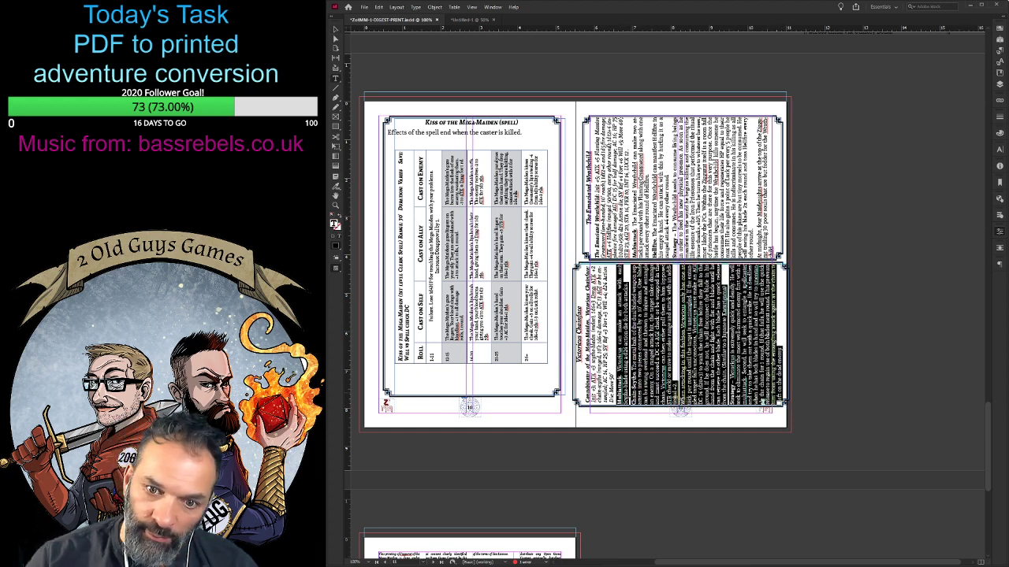
pyautogui.moveTo(587, 405); pyautogui.dragTo(628, 407)
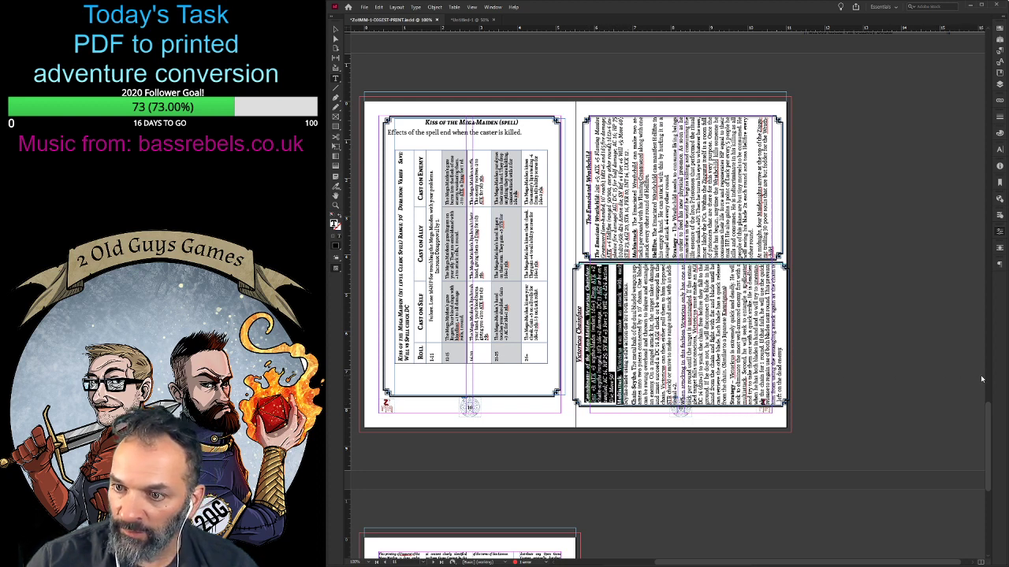
pyautogui.press('Return')
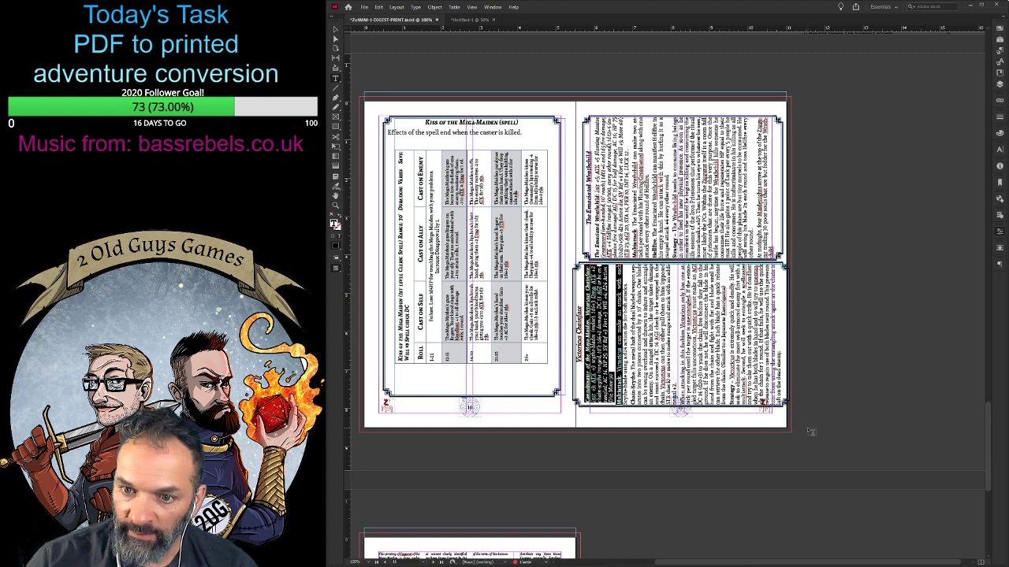
pyautogui.click(783, 392)
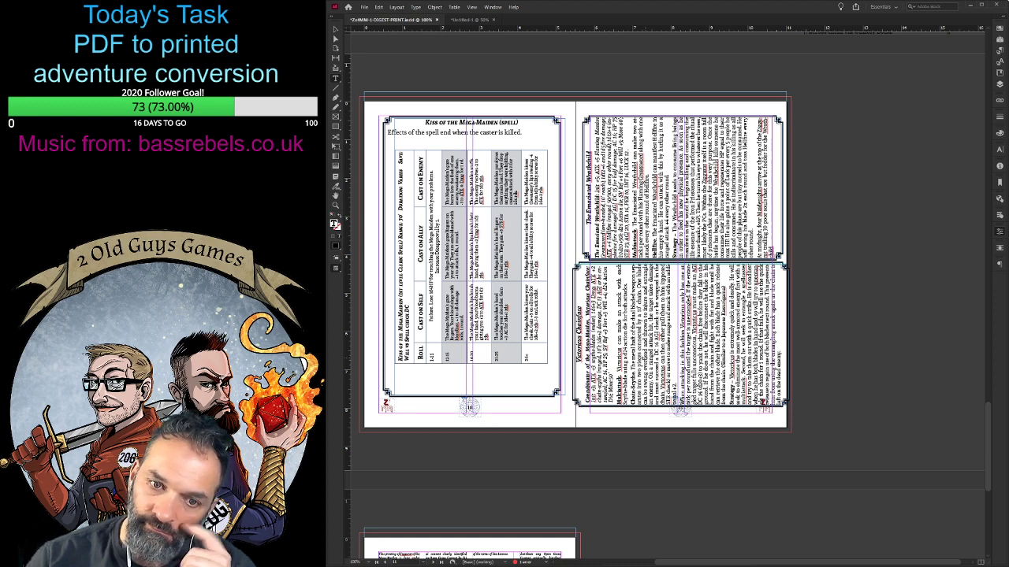
# - Reduce the text size of the Maidenights stat block's paragraphs from Maiden Defense through Strategy
pyautogui.scroll(10, 661, 315)
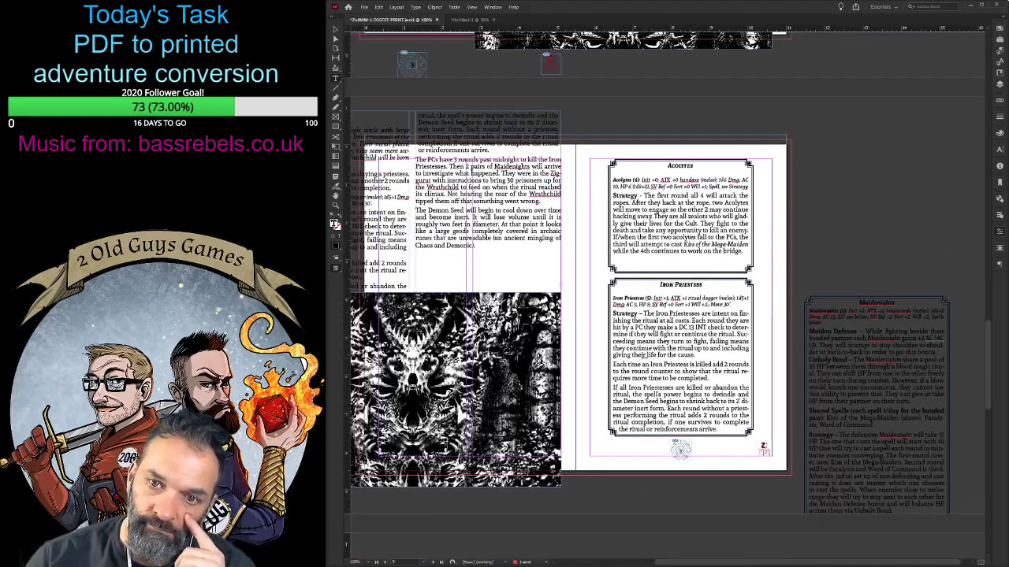
pyautogui.scroll(-5, 662, 315)
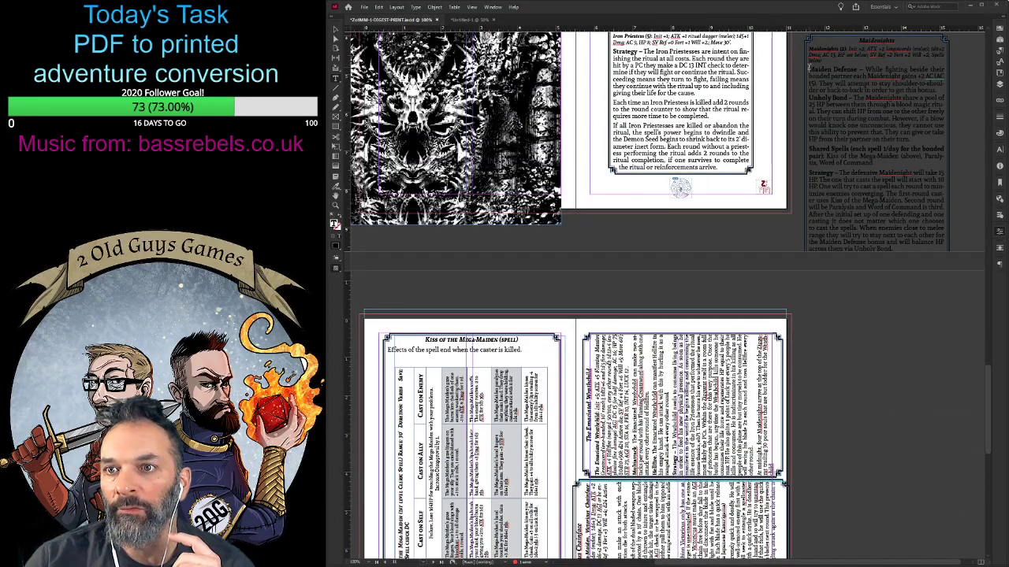
pyautogui.moveTo(808, 69); pyautogui.dragTo(894, 250)
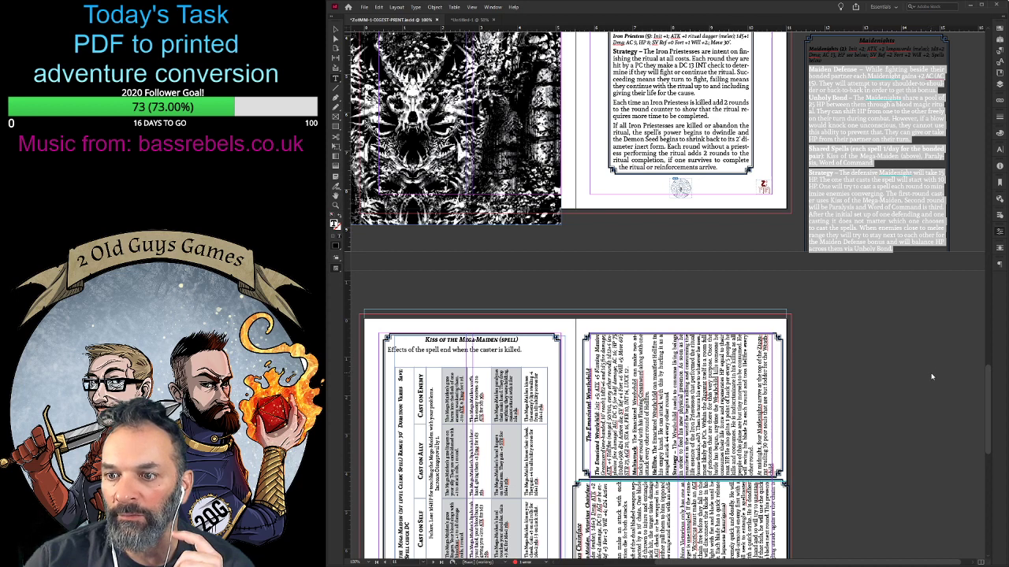
pyautogui.hotkey('ctrl', 'shift', ',')
pyautogui.hotkey('ctrl', 'shift', ',')
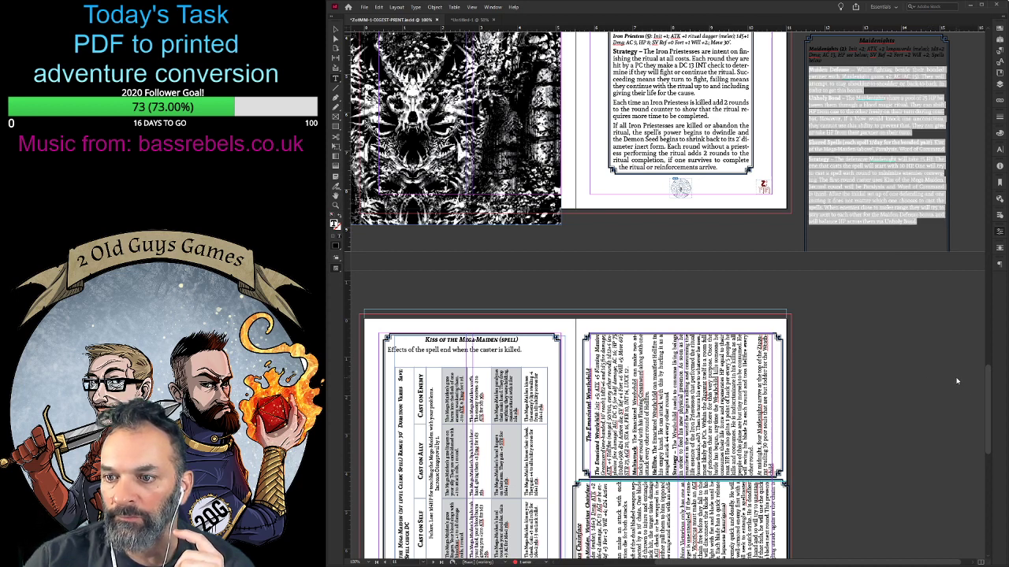
pyautogui.hotkey('ctrl', 'shift', ',')
pyautogui.hotkey('ctrl', 'shift', ',')
pyautogui.click(870, 197)
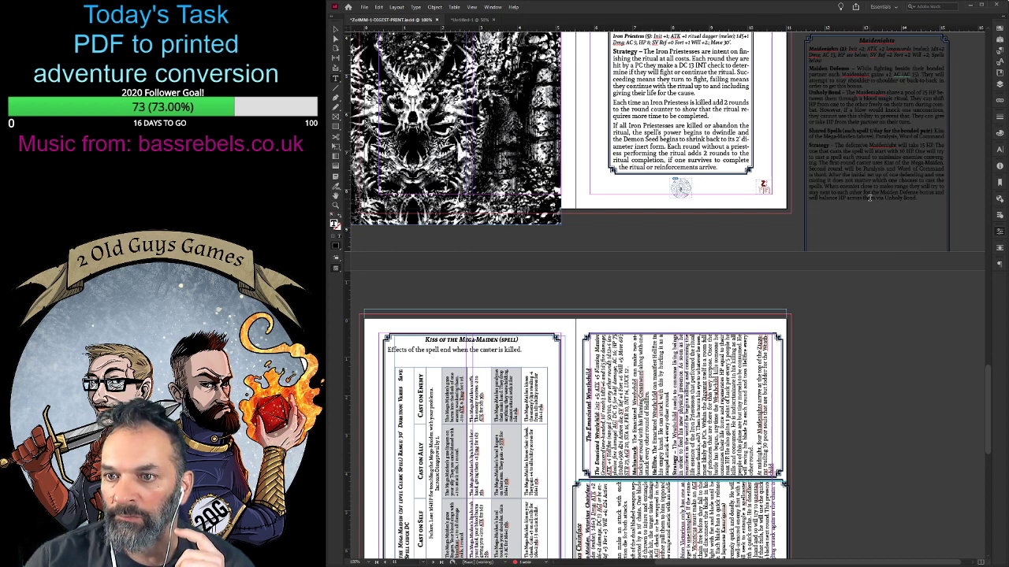
# - Move the Maidenights stat block down to the spread with the Emaciated Wrathchild and shorten its frame from the lower edge
pyautogui.click(335, 30)
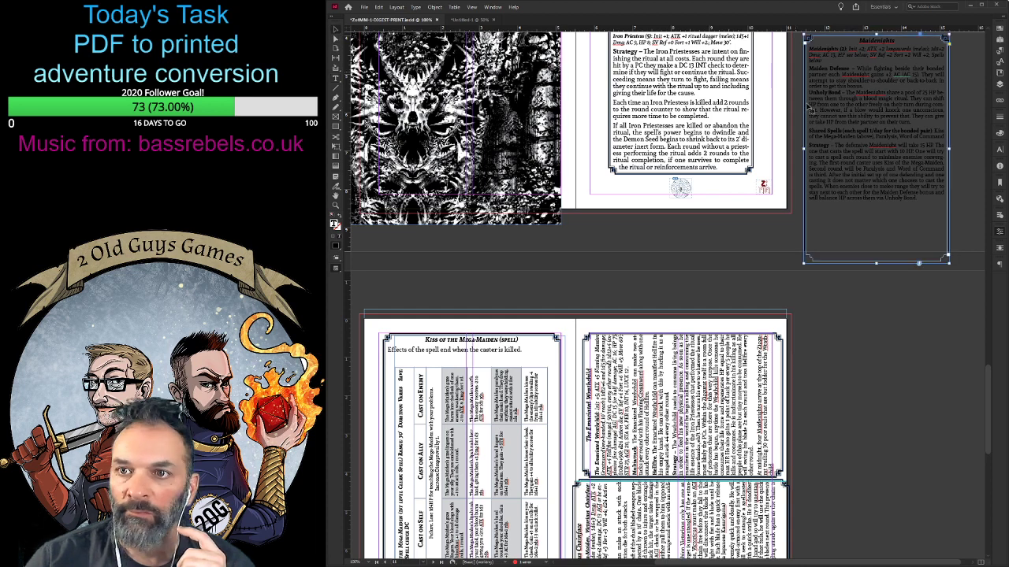
pyautogui.moveTo(879, 84); pyautogui.dragTo(736, 253)
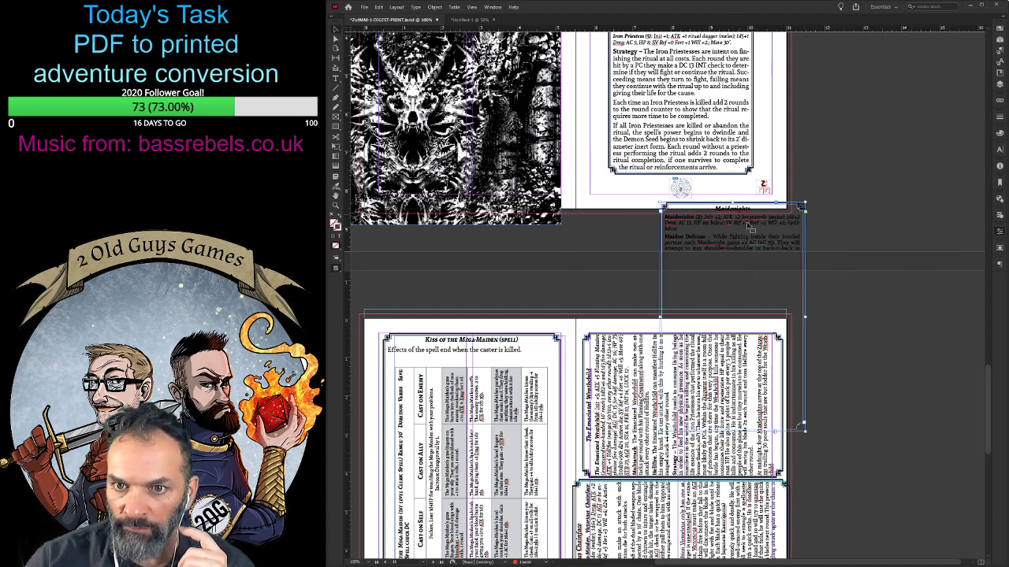
pyautogui.moveTo(755, 242); pyautogui.dragTo(849, 350)
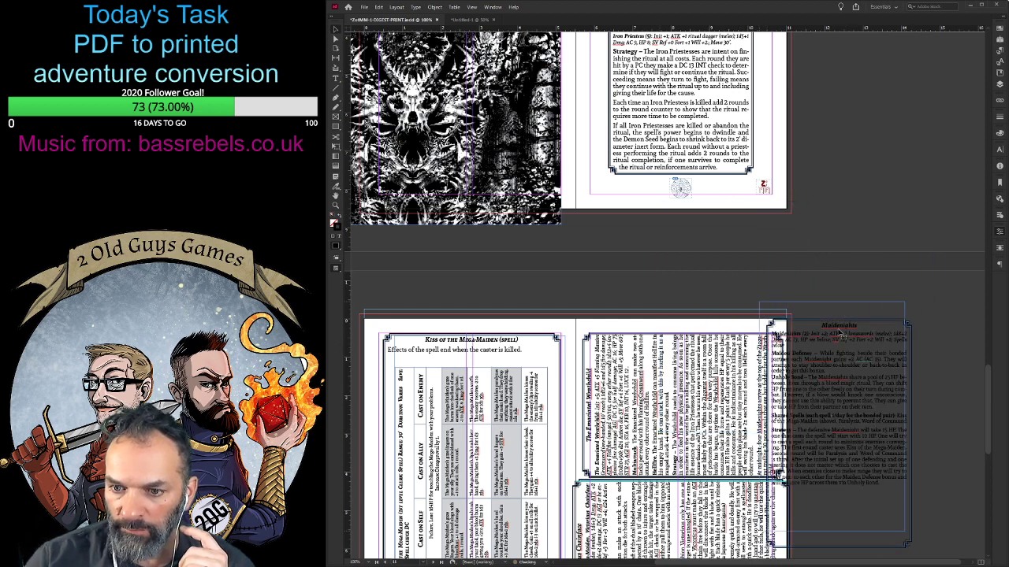
pyautogui.moveTo(831, 531); pyautogui.dragTo(832, 471)
pyautogui.moveTo(842, 373); pyautogui.dragTo(778, 338)
# - Move Victorious Chainface off the page onto the pasteboard and put the Maidenights block, rotated 90° counterclockwise, in its place below the Wrathchild
pyautogui.scroll(-4, 666, 373)
pyautogui.moveTo(619, 374); pyautogui.dragTo(846, 149)
pyautogui.moveTo(763, 110); pyautogui.dragTo(652, 452)
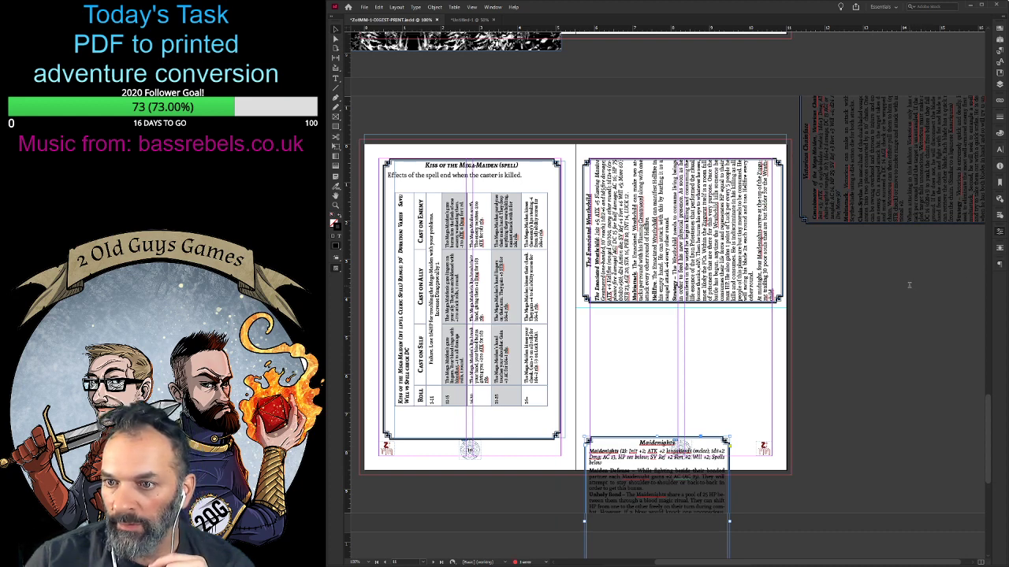
pyautogui.hotkey('ctrl', 'alt', '3')
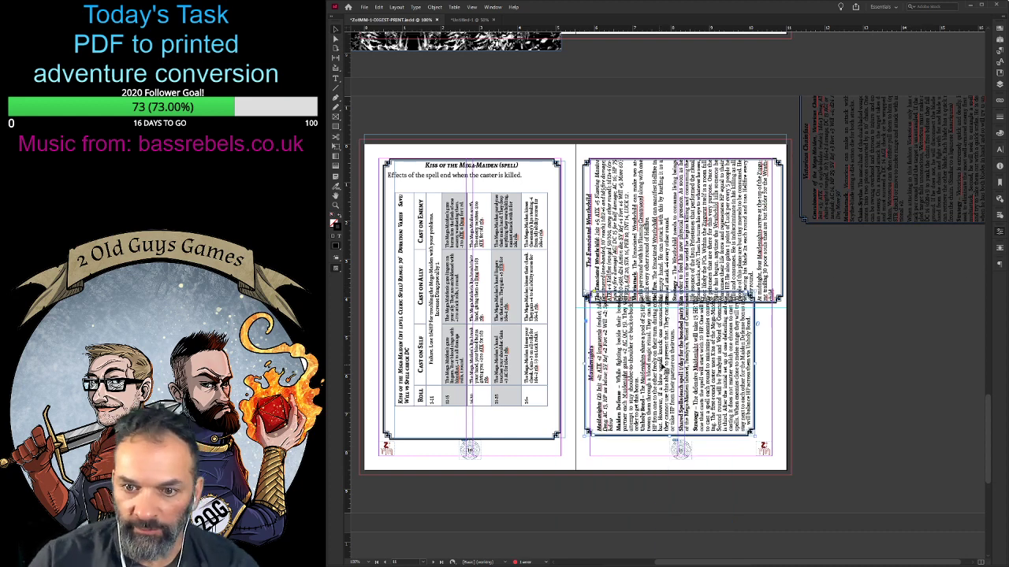
pyautogui.moveTo(660, 365); pyautogui.dragTo(679, 384)
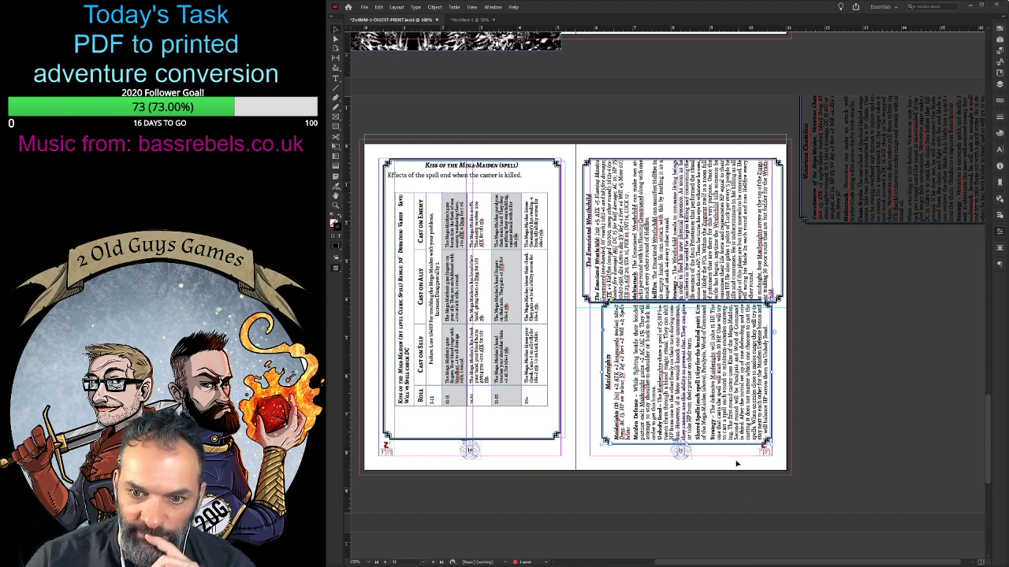
pyautogui.click(915, 356)
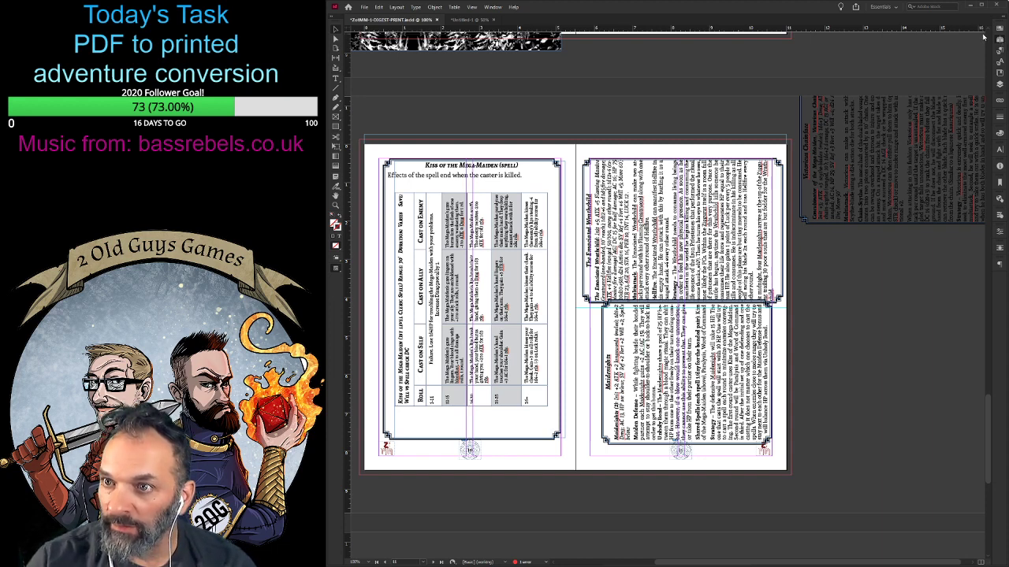
# - Shift the Maidenights stat block slightly down the page to leave a gap below the Emaciated Wrathchild block
pyautogui.scroll(-5, 915, 245)
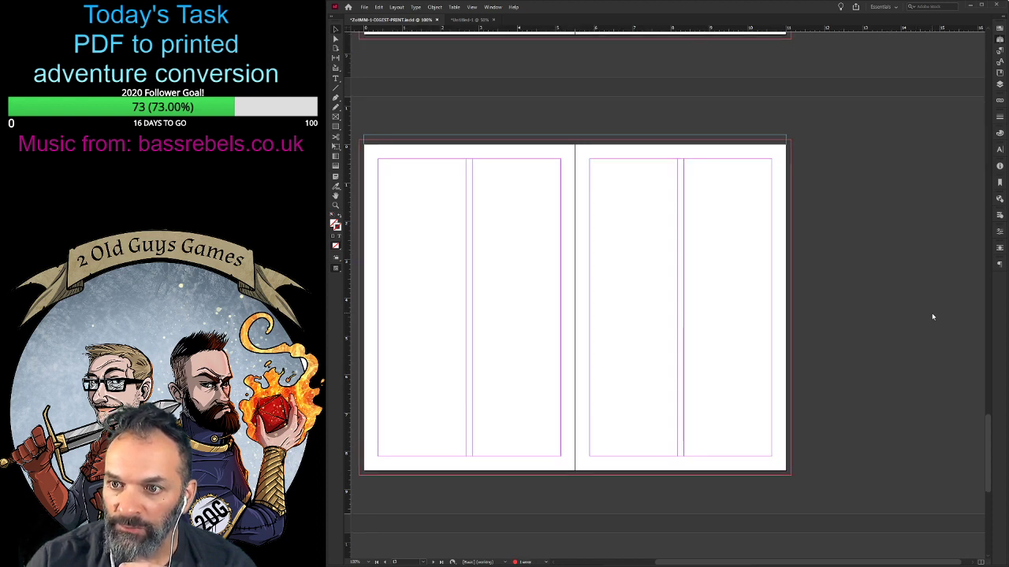
pyautogui.scroll(1, 932, 315)
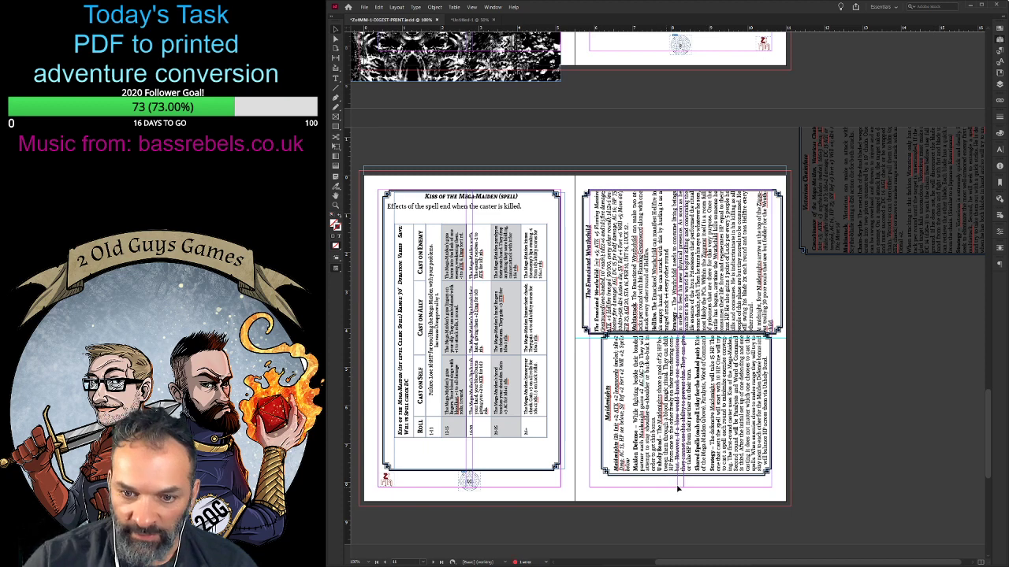
pyautogui.moveTo(670, 413); pyautogui.dragTo(670, 423)
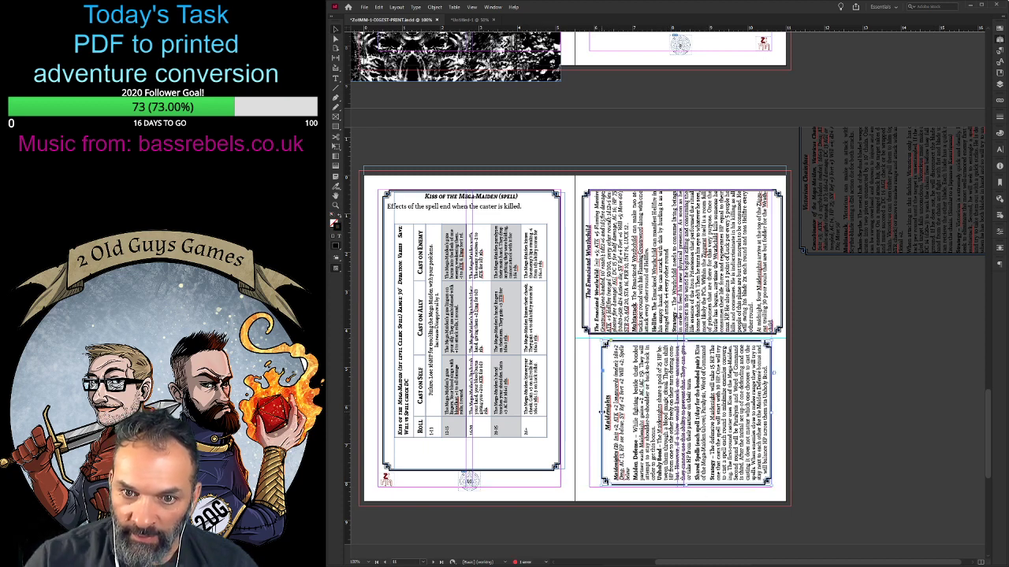
# - Fit the Maidenights and Emaciated Wrathchild frames to the same width within the page margins, lowering the Maidenights frame's upper edge slightly
pyautogui.moveTo(603, 413); pyautogui.dragTo(589, 413)
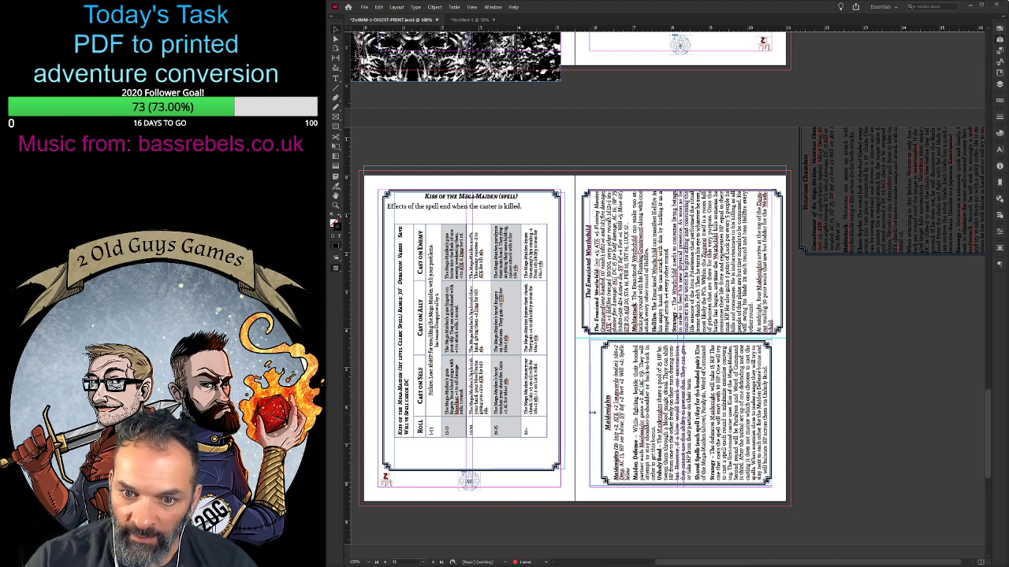
pyautogui.moveTo(680, 340); pyautogui.dragTo(682, 346)
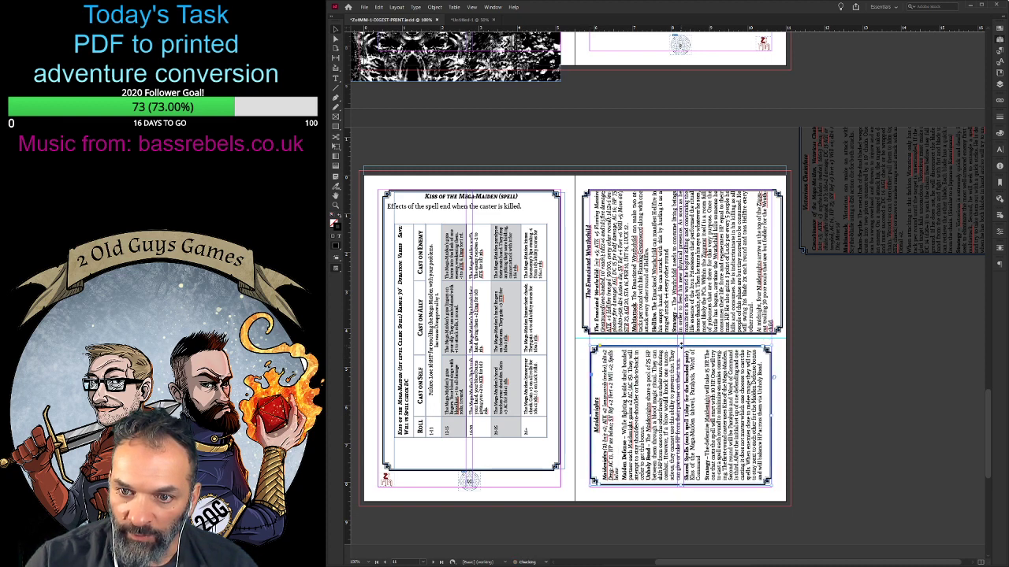
pyautogui.click(699, 323)
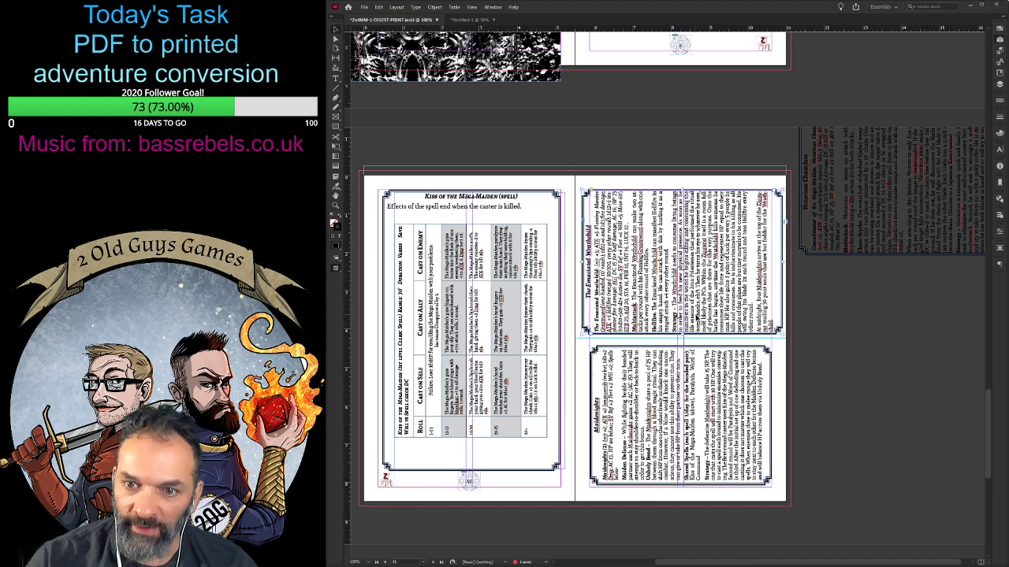
pyautogui.moveTo(782, 335); pyautogui.dragTo(771, 336)
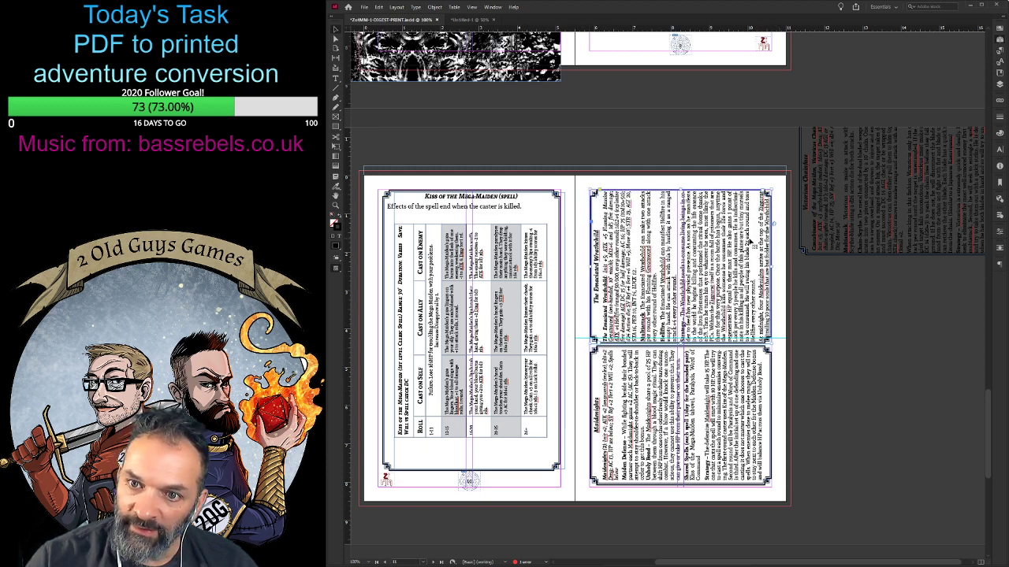
# - Nudge the Emaciated Wrathchild block up and extend its frame's lower edge toward the Maidenights block
pyautogui.click(822, 328)
pyautogui.click(726, 279)
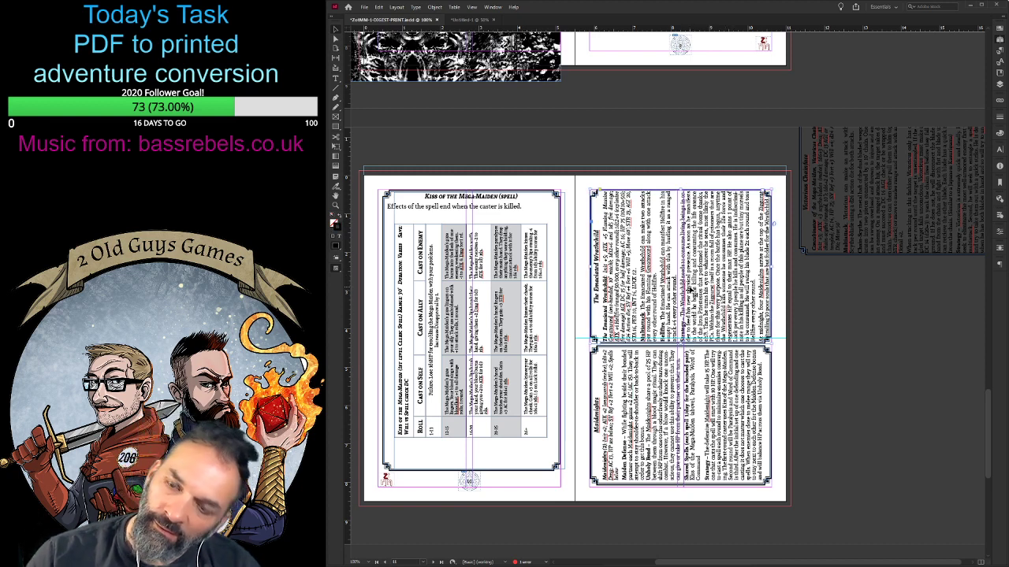
pyautogui.press('Up')
pyautogui.press('Up')
pyautogui.press('Up')
pyautogui.press('Up')
pyautogui.press('Up')
pyautogui.press('Up')
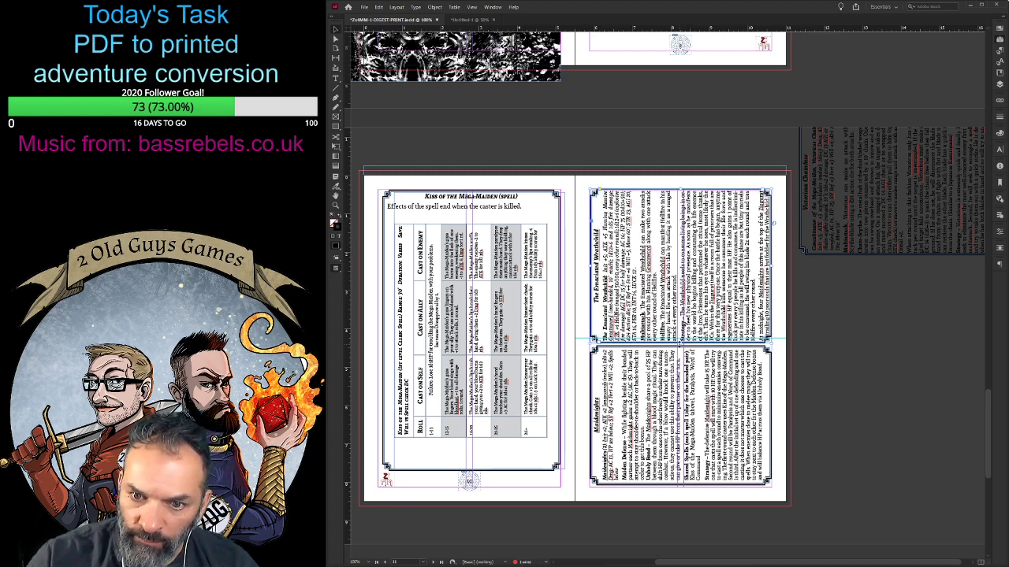
pyautogui.moveTo(681, 343); pyautogui.dragTo(683, 352)
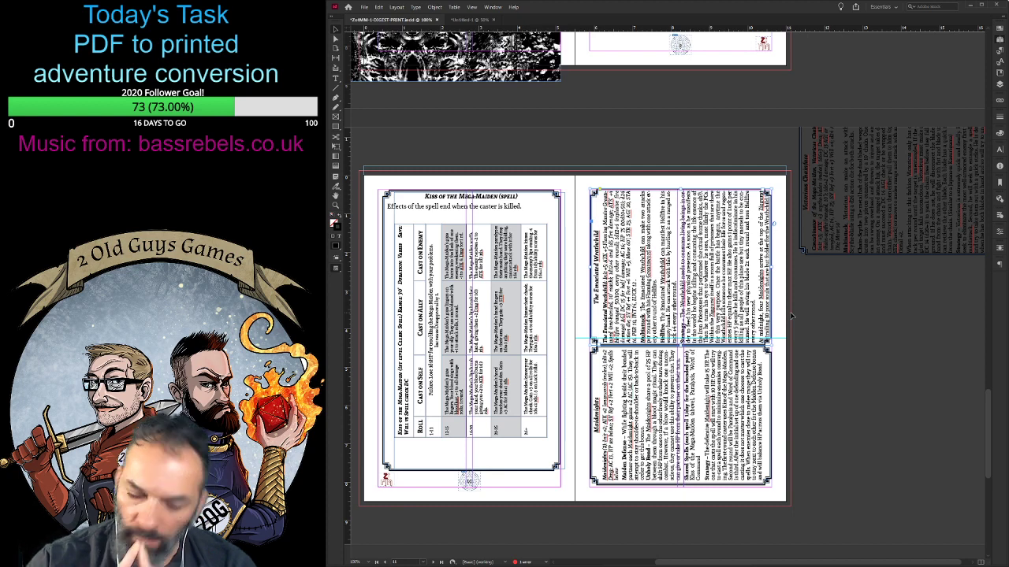
# - Delete the Emaciated Wrathchild's closing paragraph starting "At midnight, four Maidenights arrive" and raise the frame's lower edge to leave a gap
pyautogui.hotkey('ctrl', '=')
pyautogui.hotkey('ctrl', '=')
pyautogui.hotkey('ctrl', '=')
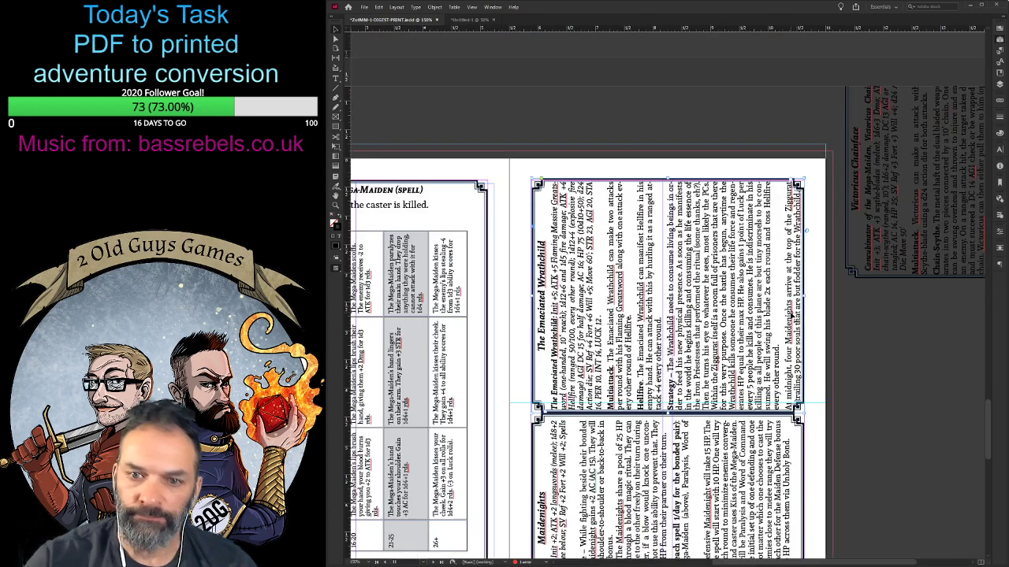
pyautogui.scroll(-3, 588, 293)
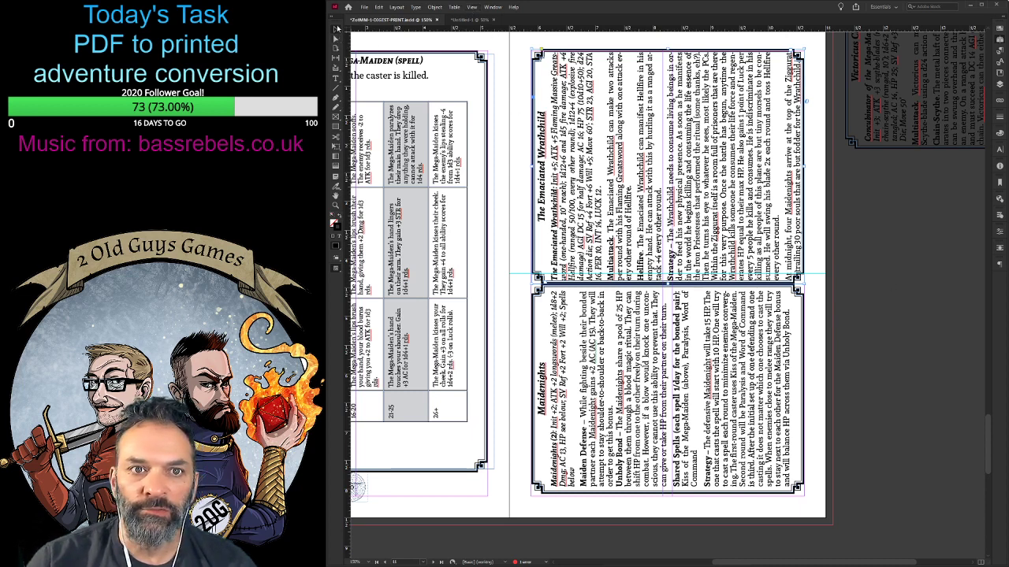
pyautogui.click(590, 40)
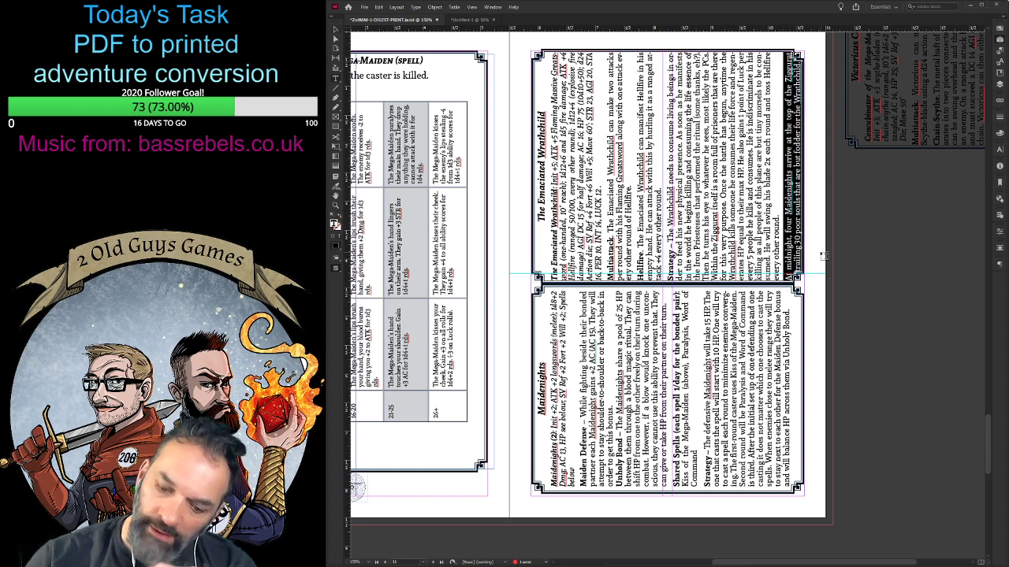
pyautogui.press('BackSpace')
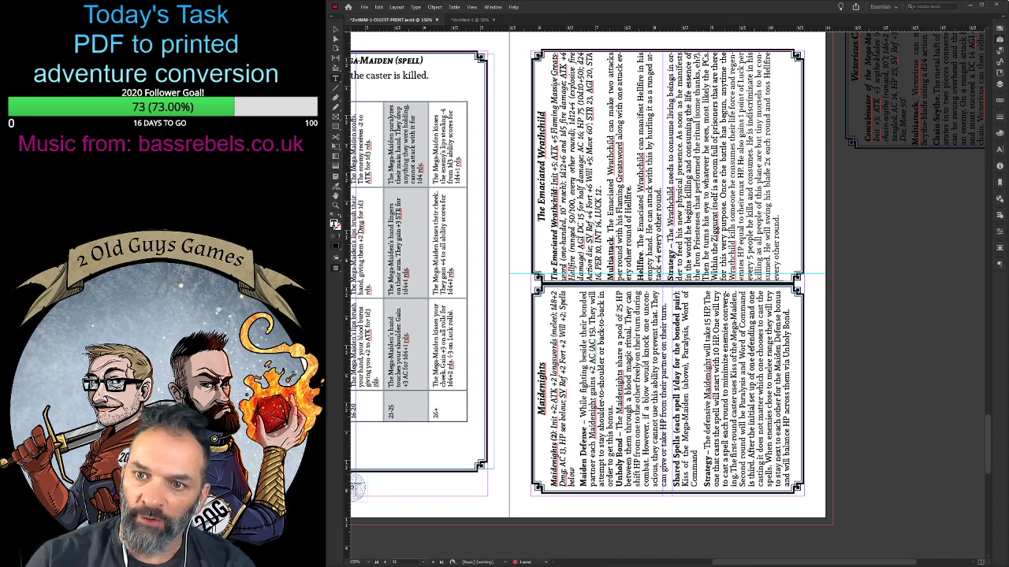
pyautogui.click(336, 30)
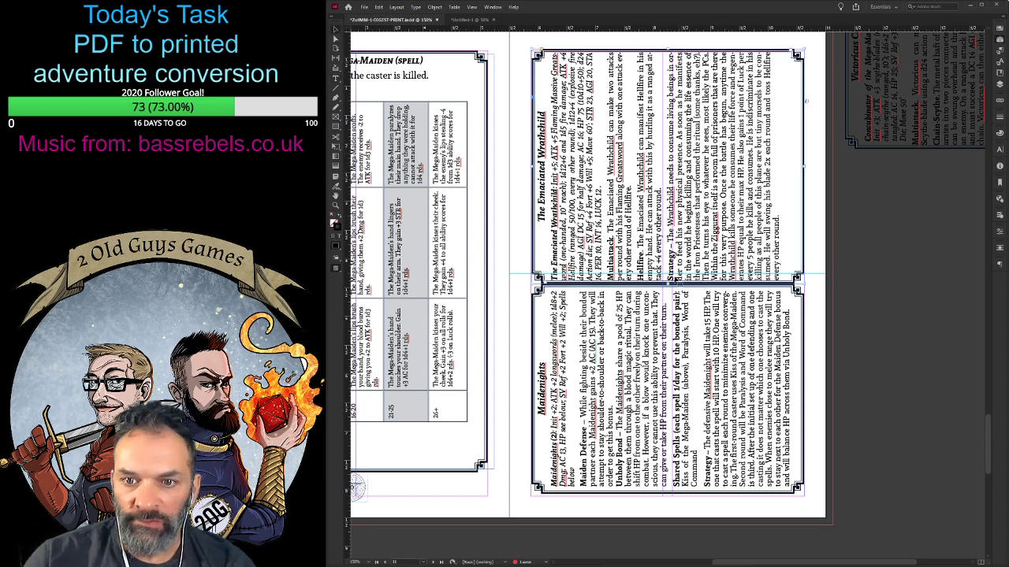
pyautogui.moveTo(669, 280); pyautogui.dragTo(668, 277)
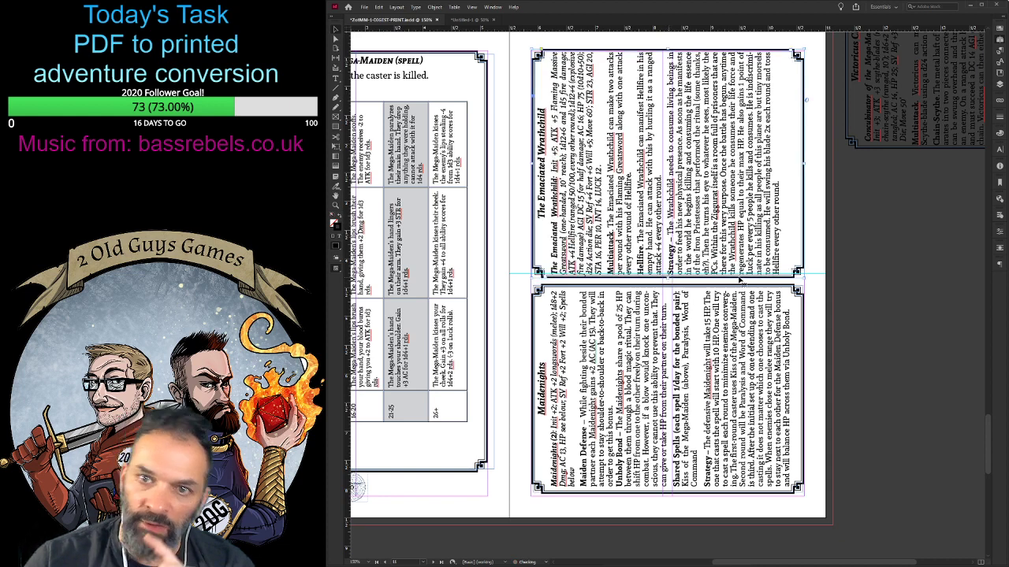
# - Indent the Emaciated Wrathchild's body paragraphs on both sides so the text sits clear of the decorative border
pyautogui.doubleClick(784, 272)
pyautogui.moveTo(784, 272); pyautogui.dragTo(551, 275)
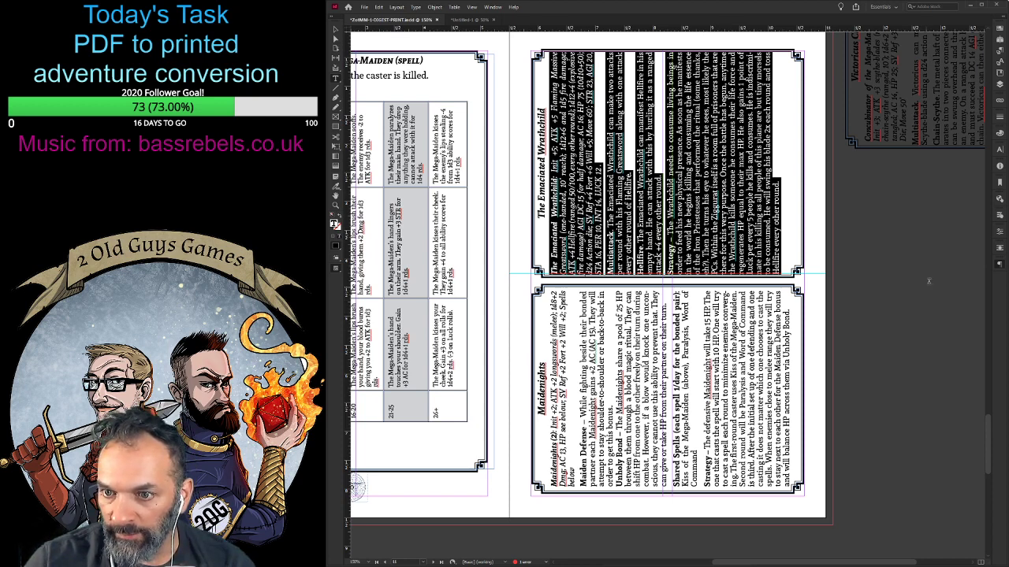
pyautogui.click(904, 282)
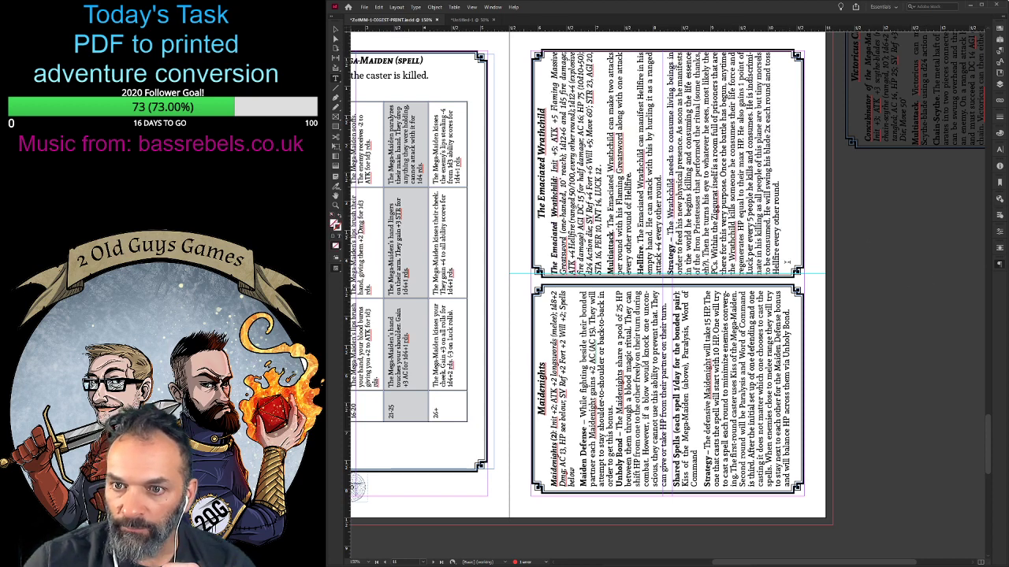
pyautogui.moveTo(787, 262); pyautogui.dragTo(552, 270)
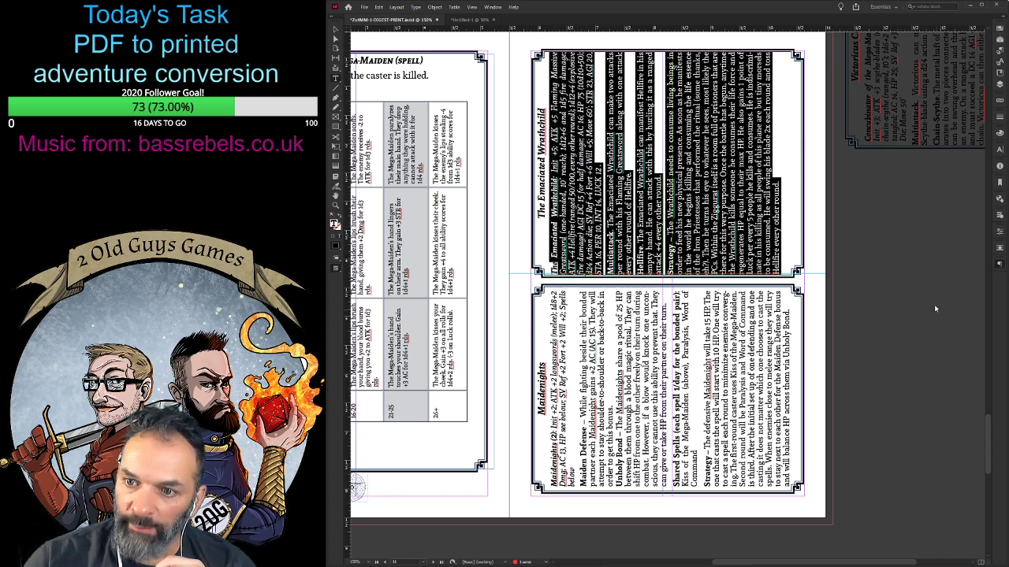
pyautogui.hotkey('ctrl', 'z')
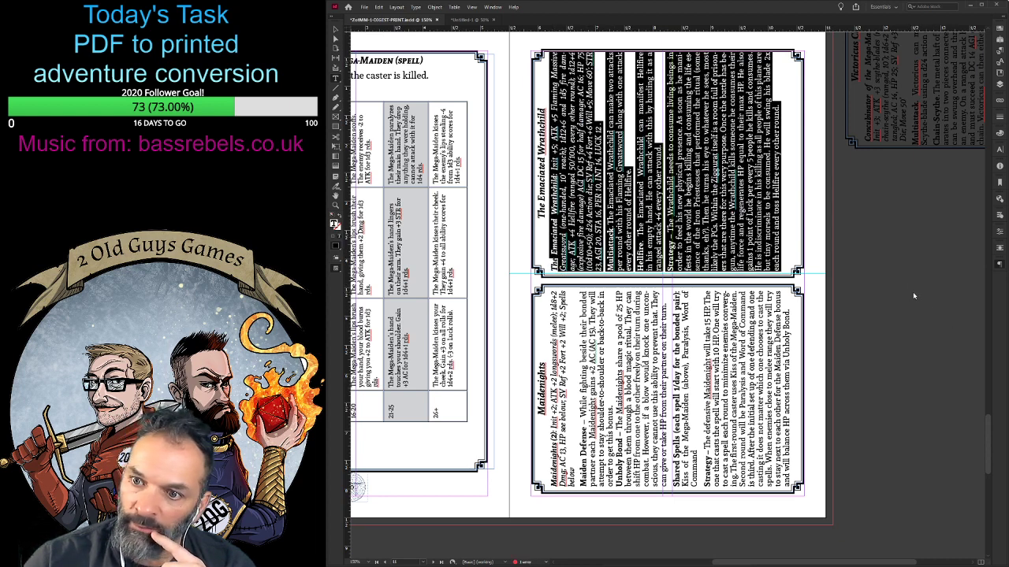
pyautogui.click(960, 288)
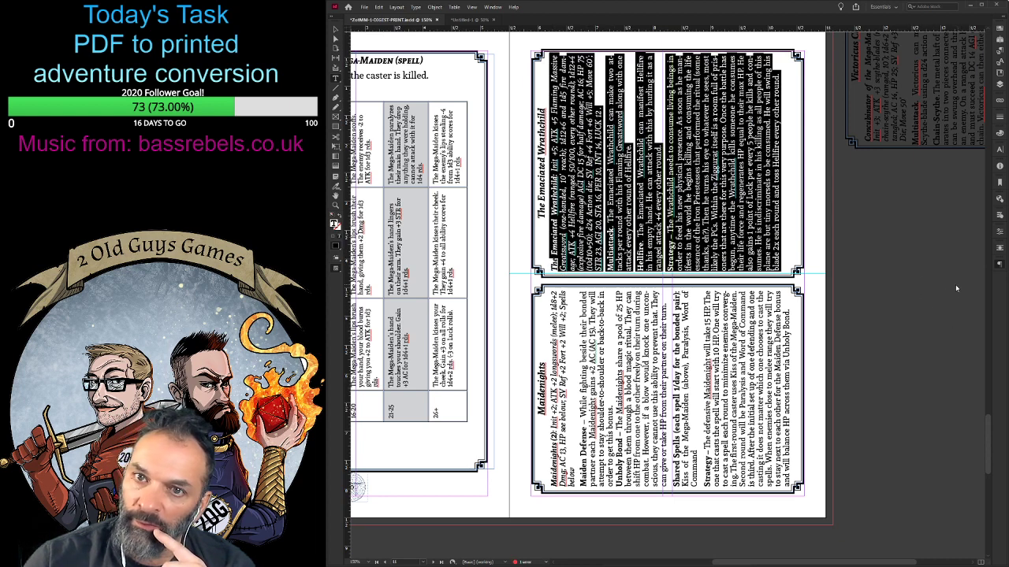
pyautogui.click(792, 199)
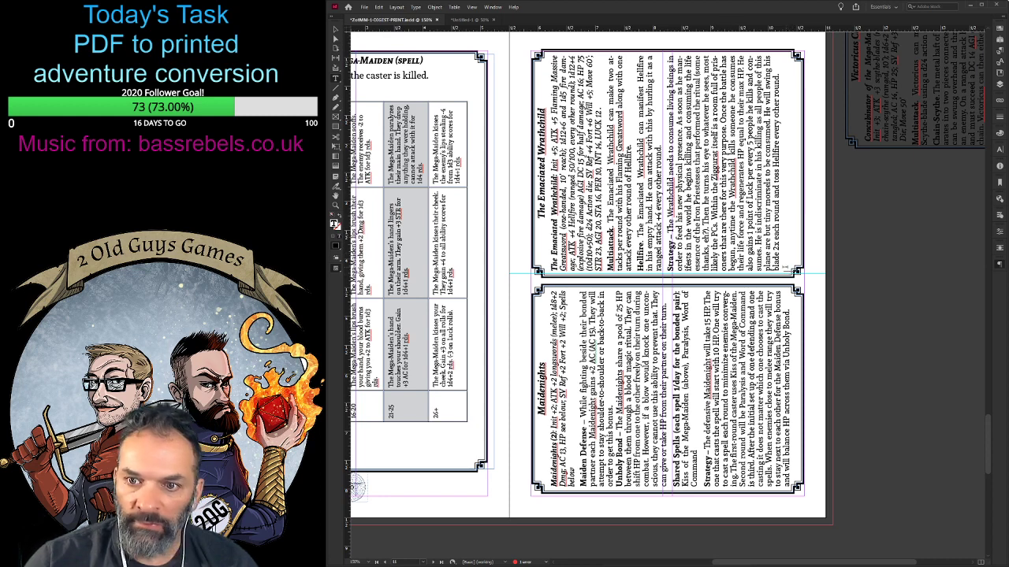
pyautogui.moveTo(788, 269); pyautogui.dragTo(553, 268)
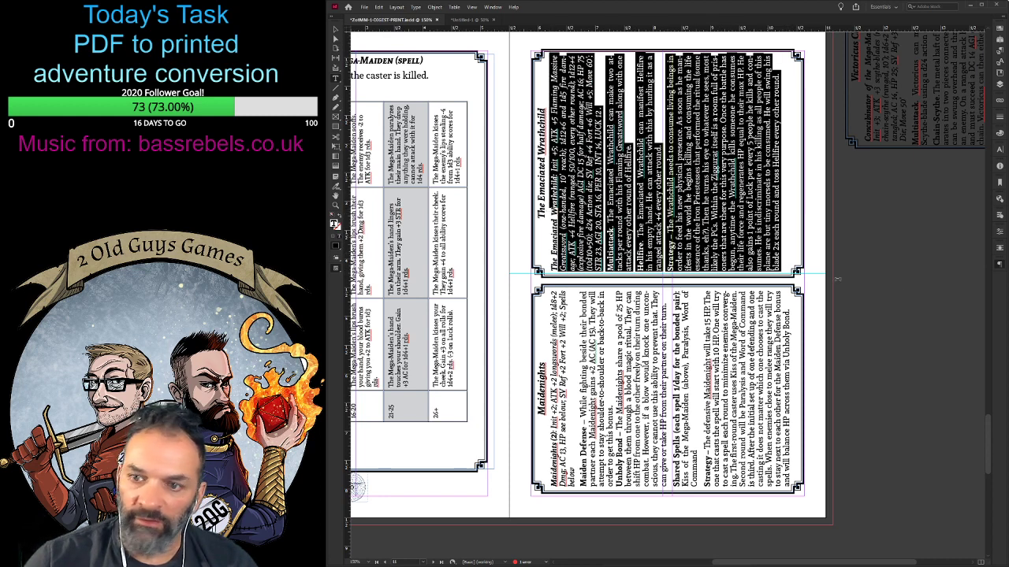
pyautogui.click(957, 287)
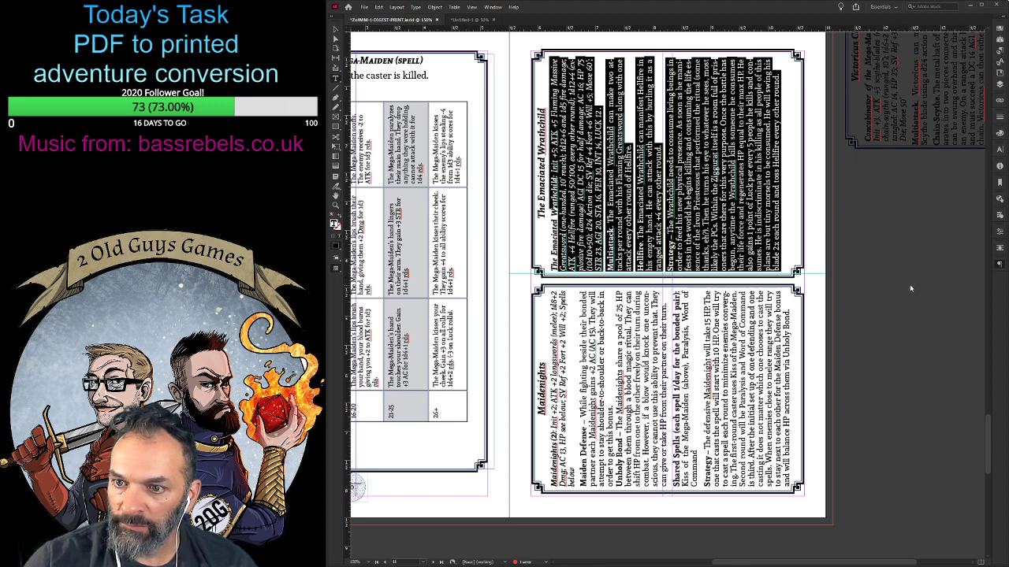
pyautogui.click(907, 284)
pyautogui.click(789, 236)
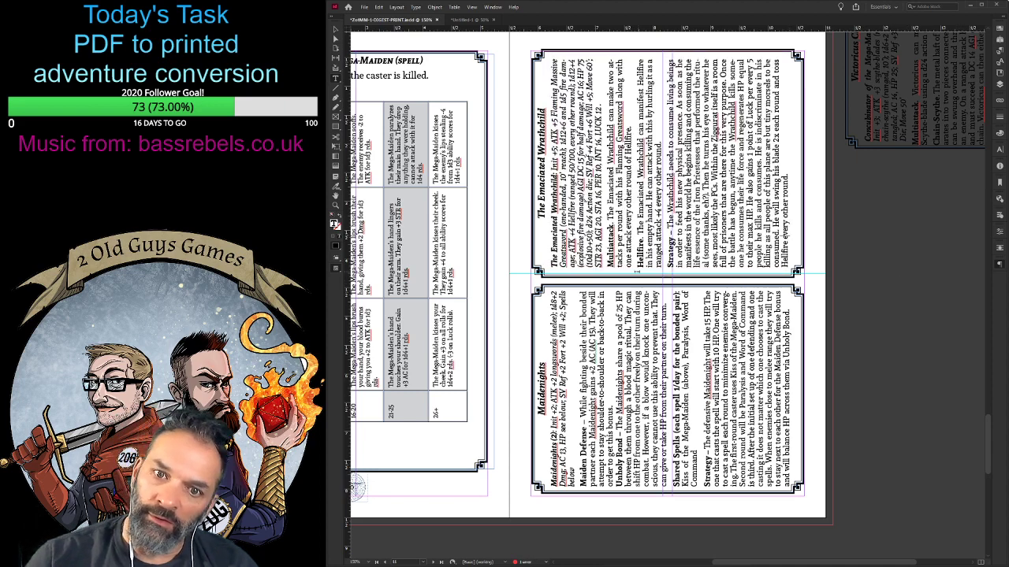
# - Try indenting the Maidenights body paragraphs on both sides, like those of the Emaciated Wrathchild
pyautogui.scroll(-5, 554, 326)
pyautogui.moveTo(554, 314); pyautogui.dragTo(788, 132)
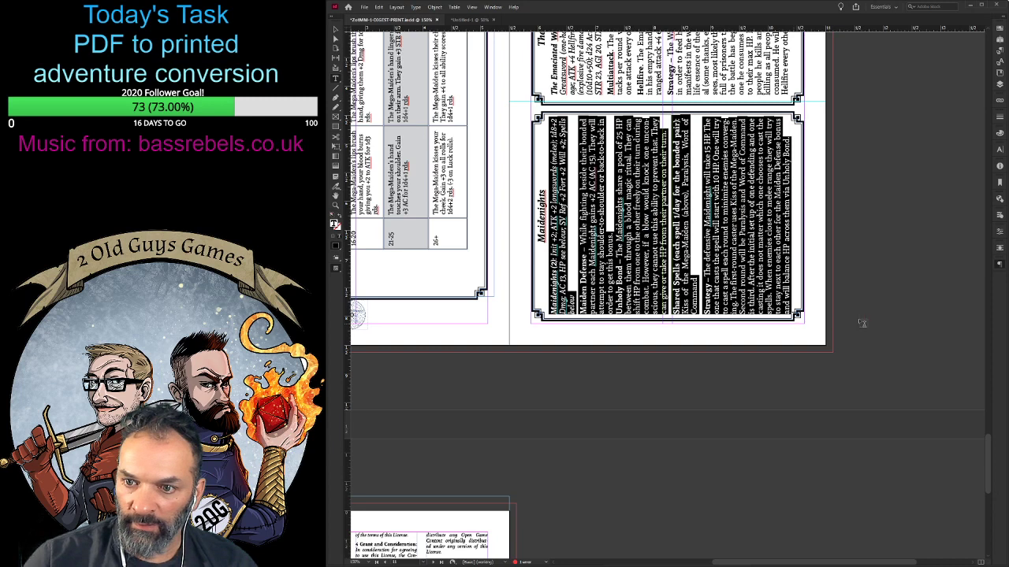
pyautogui.click(908, 287)
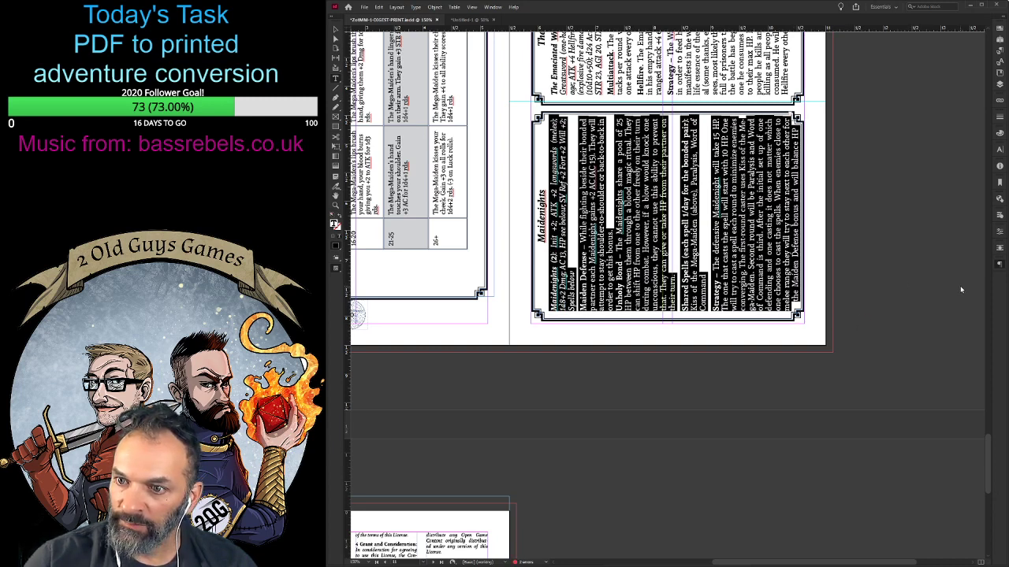
pyautogui.click(959, 287)
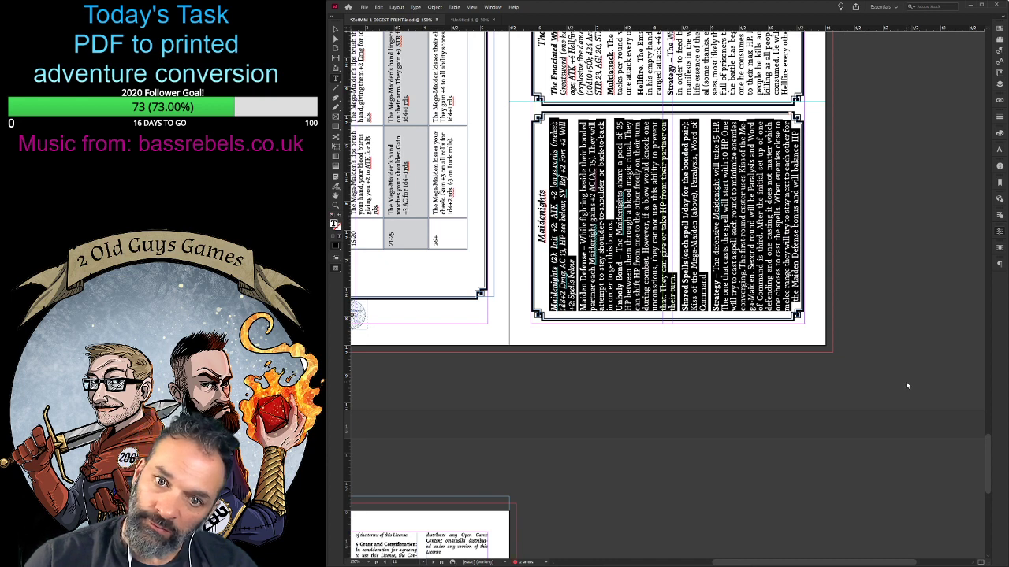
# - Try a smaller text size on the Maidenights body paragraphs and undo it
pyautogui.hotkey('alt', 'Left')
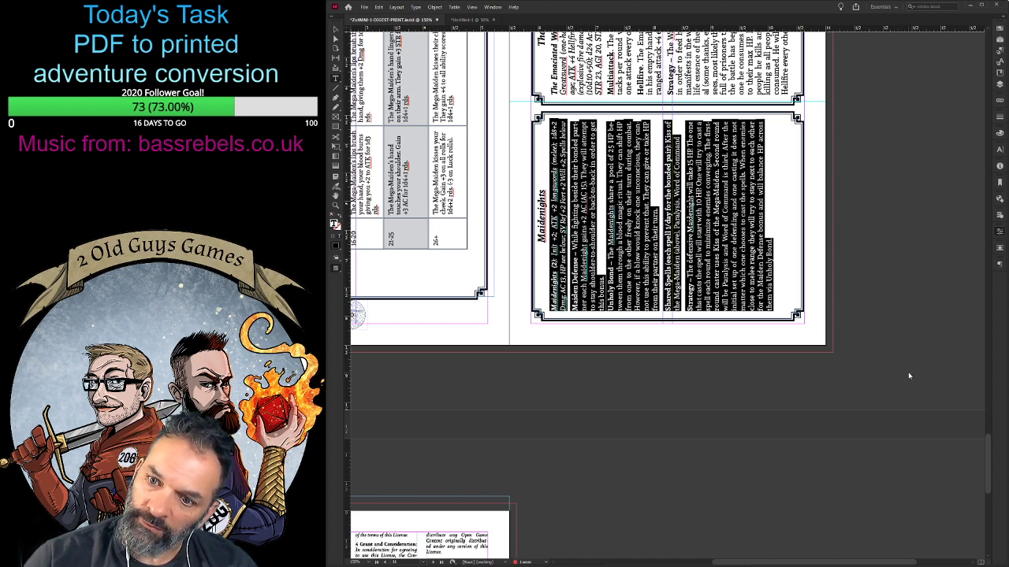
pyautogui.hotkey('ctrl', 'z')
pyautogui.click(810, 251)
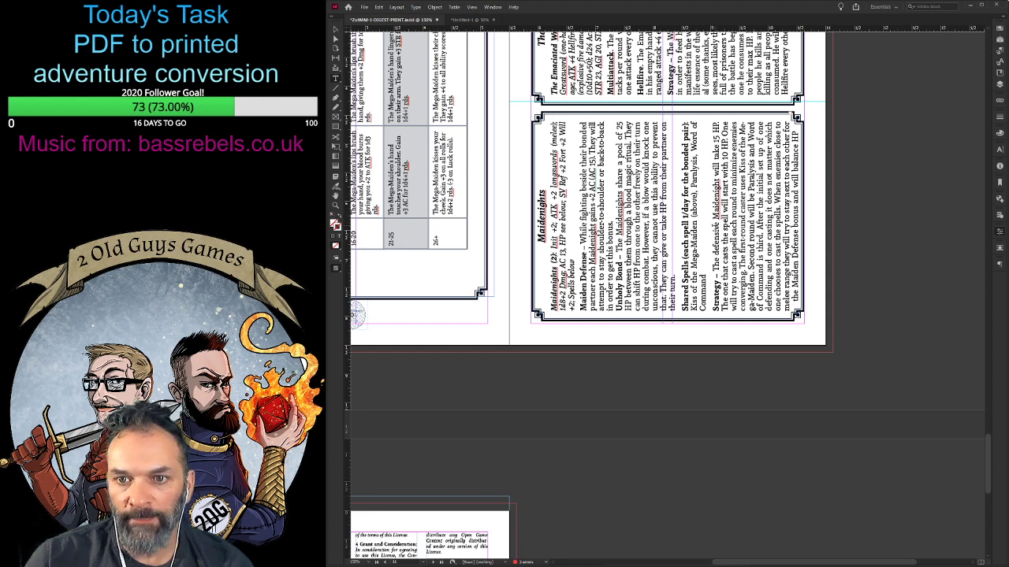
# - Remove the side indents from all the Maidenights body paragraphs
pyautogui.moveTo(557, 117); pyautogui.dragTo(805, 273)
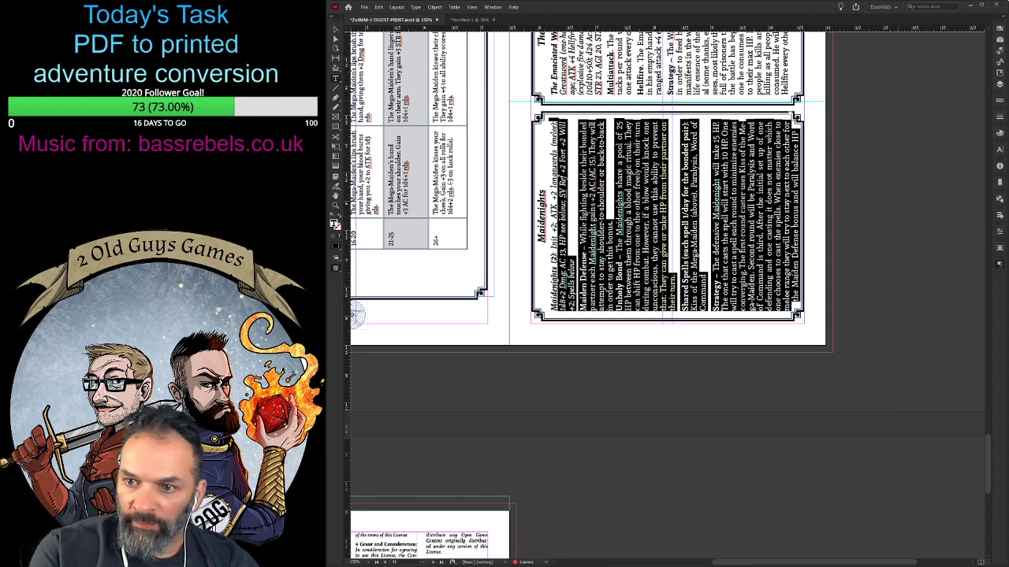
pyautogui.hotkey('alt', 'Left')
pyautogui.hotkey('alt', 'Left')
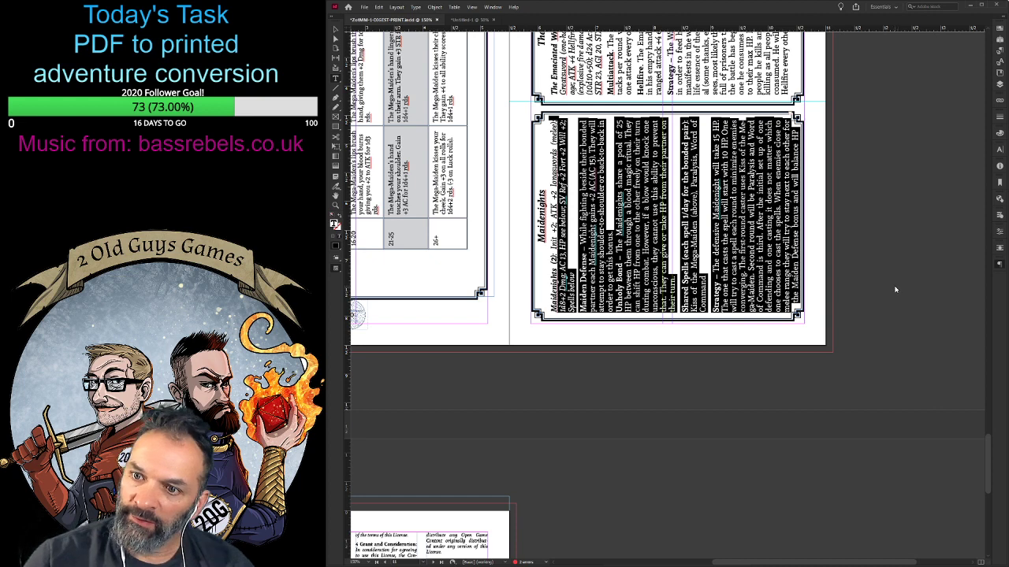
pyautogui.hotkey('alt', 'Left')
pyautogui.hotkey('alt', 'Left')
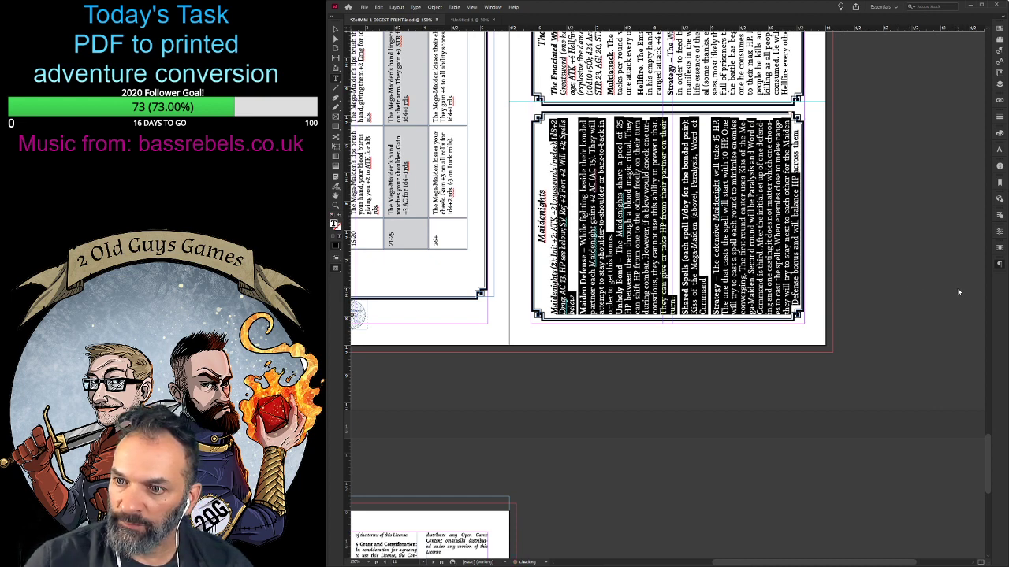
pyautogui.click(801, 212)
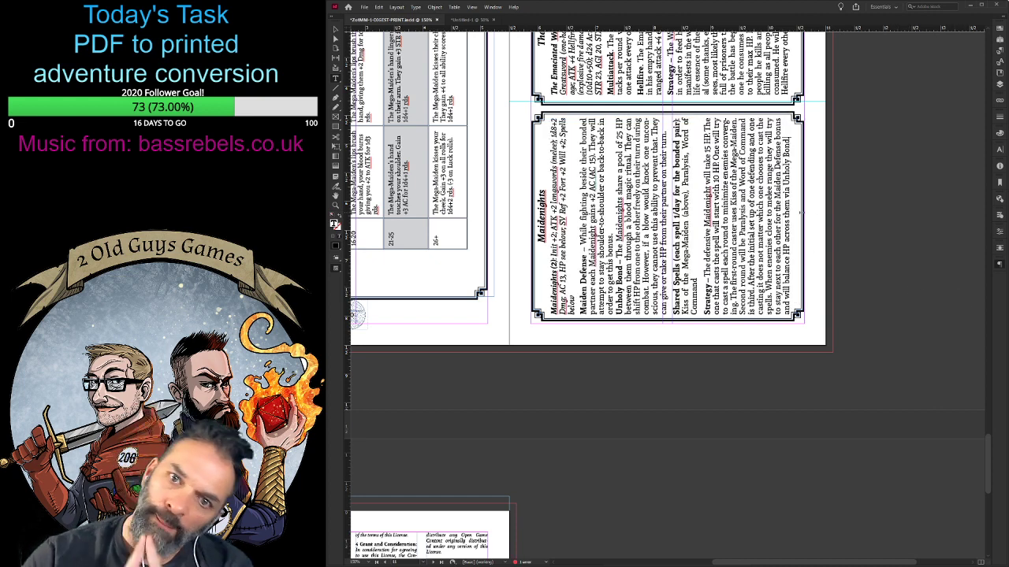
pyautogui.scroll(4, 587, 268)
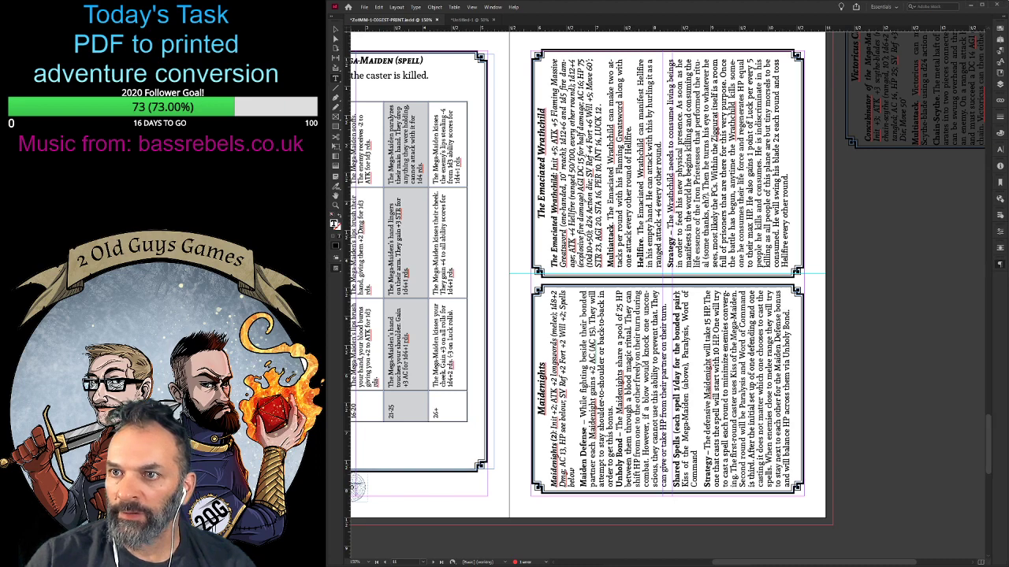
pyautogui.moveTo(1006, 3); pyautogui.dragTo(1008, 1)
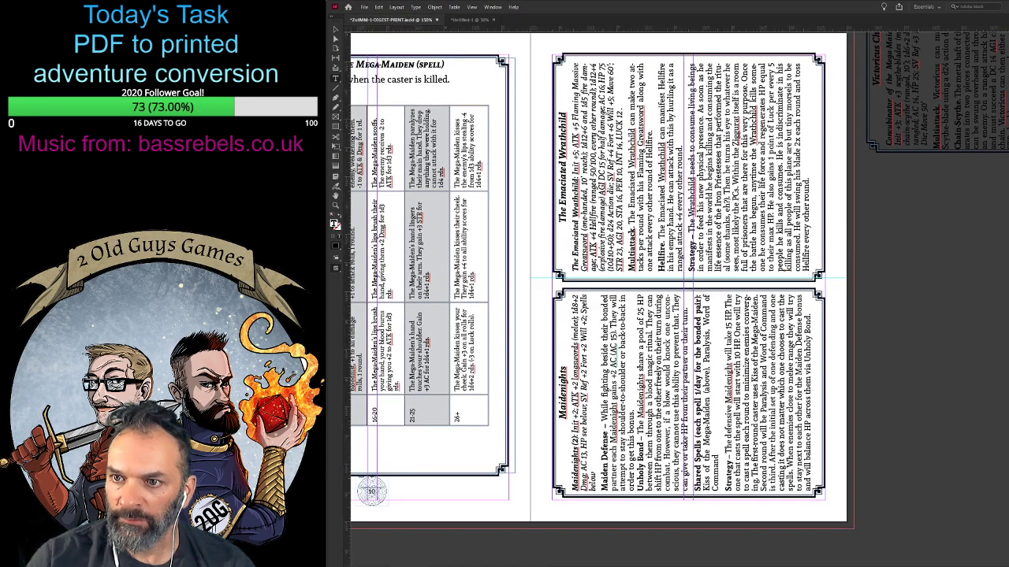
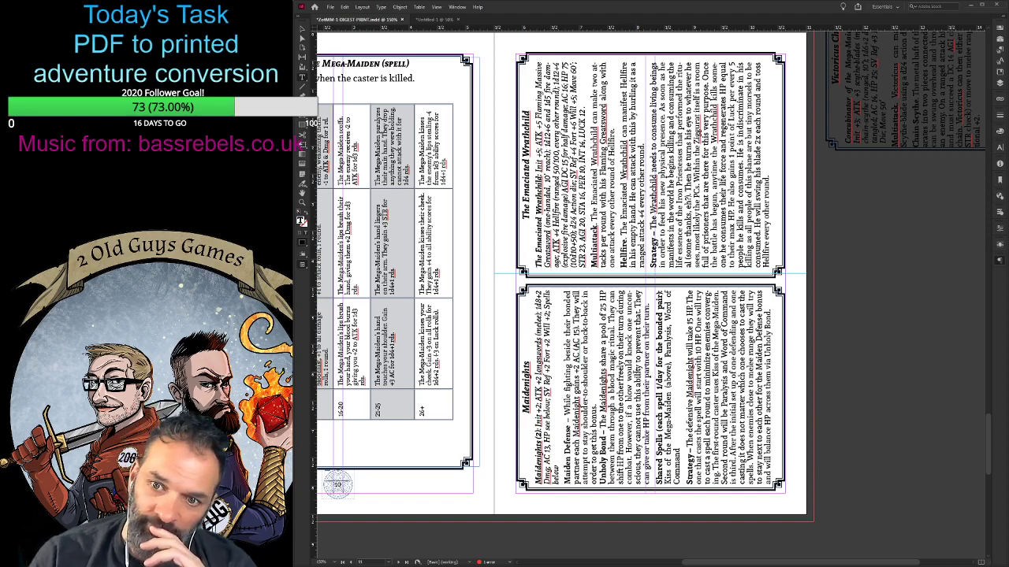
# - Review the Acolytes, Iron Priestess, Emaciated Wrathchild and Maidenights stat block pages to compare their text layout
pyautogui.scroll(-2, 552, 299)
pyautogui.scroll(6, 551, 300)
pyautogui.scroll(5, 560, 299)
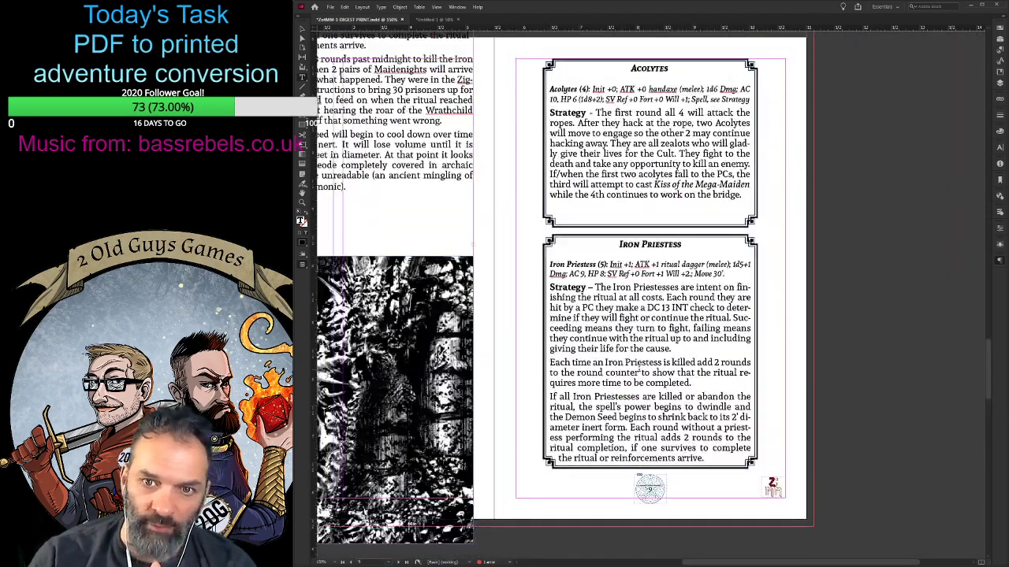
pyautogui.scroll(-2, 562, 300)
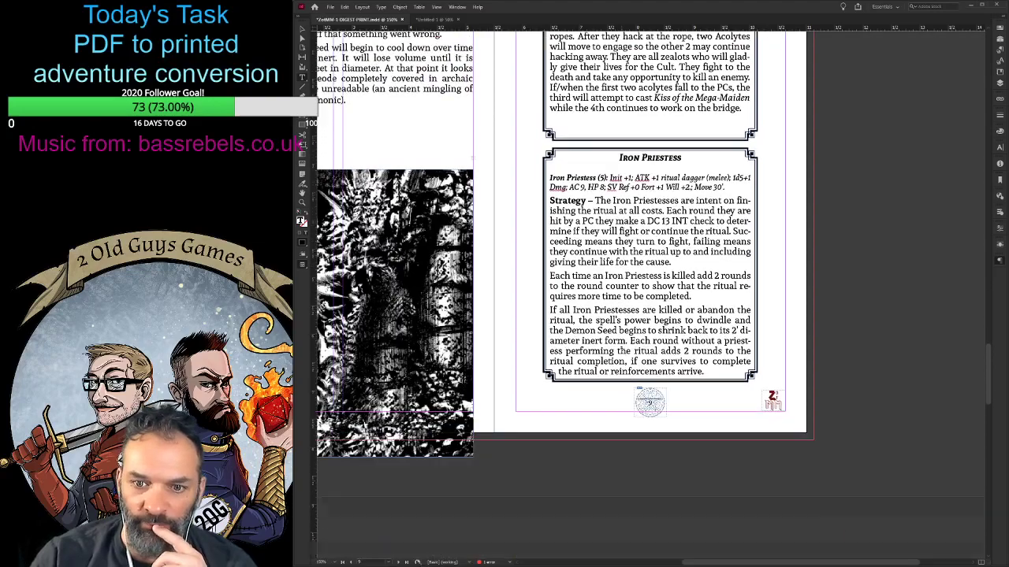
pyautogui.scroll(-3, 505, 424)
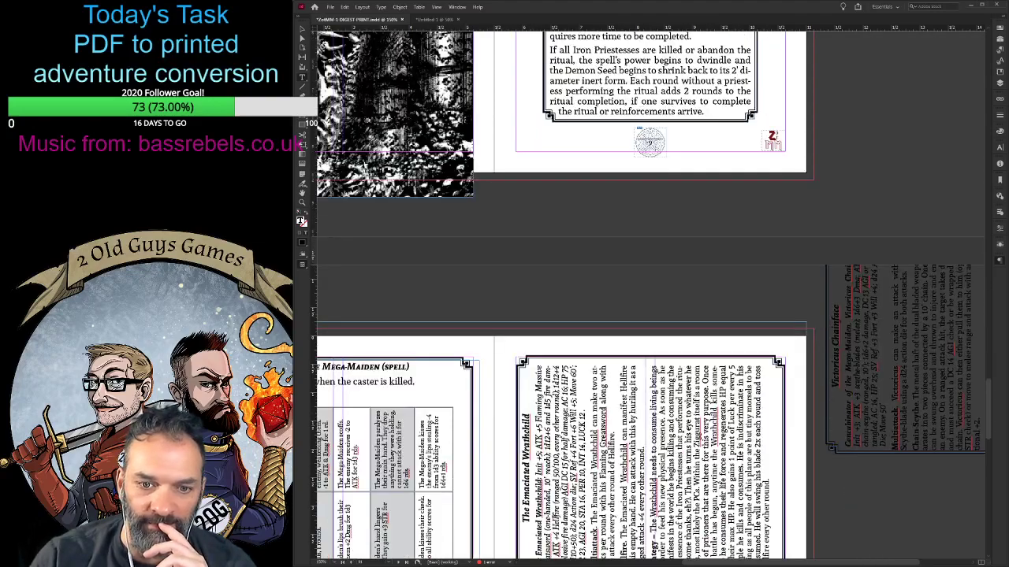
pyautogui.scroll(-8, 674, 418)
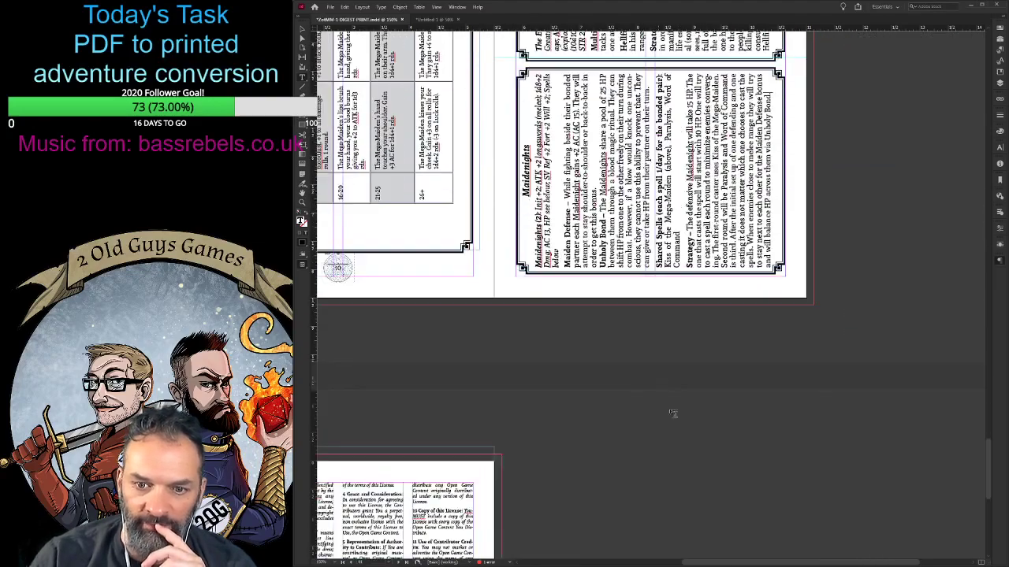
pyautogui.scroll(3, 693, 474)
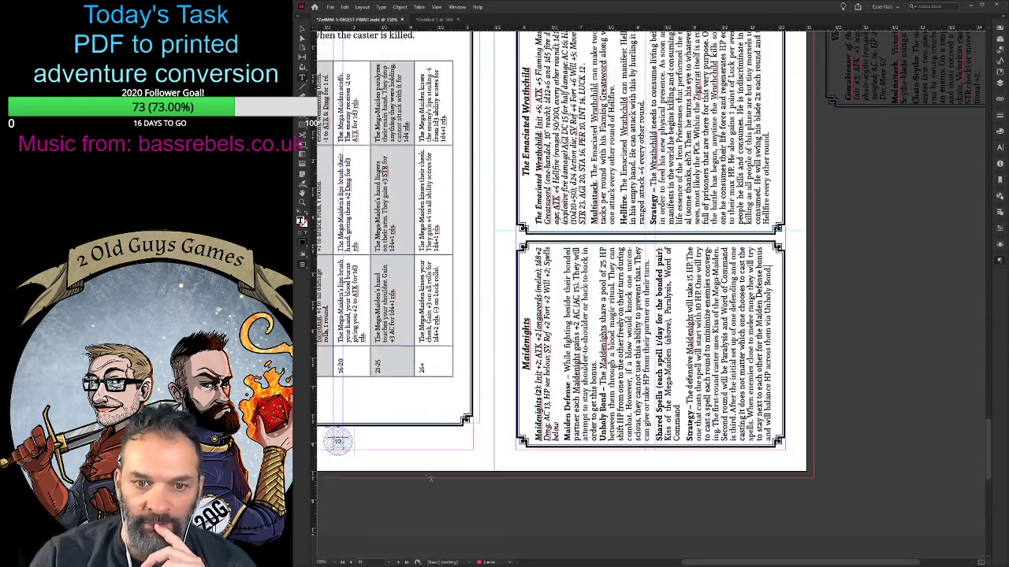
pyautogui.click(303, 33)
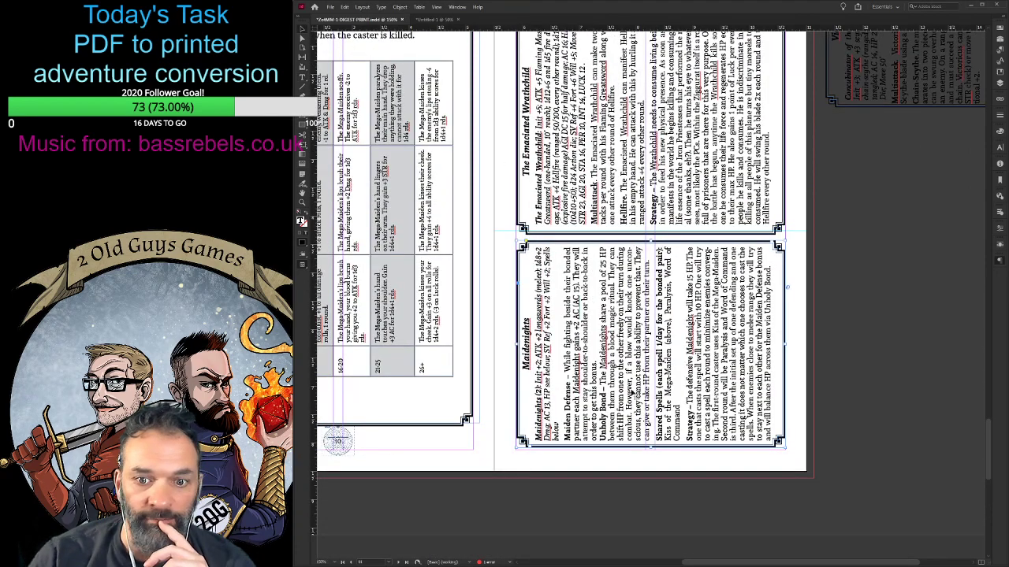
pyautogui.click(721, 457)
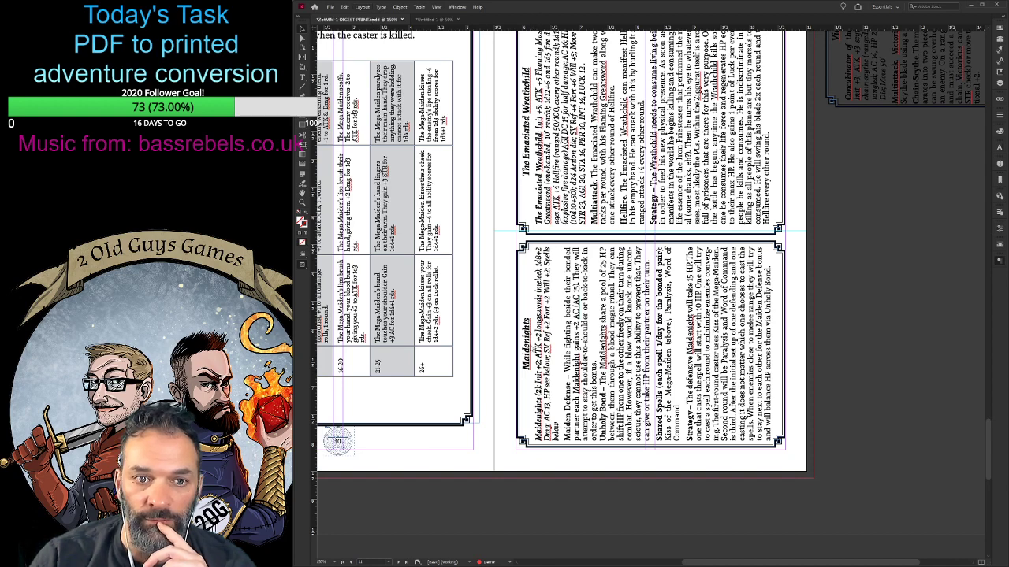
# - Move the Victorious Chainface stat block from the pasteboard onto the blank page facing the Open Game License text
pyautogui.hotkey('shift', 'pagedown')
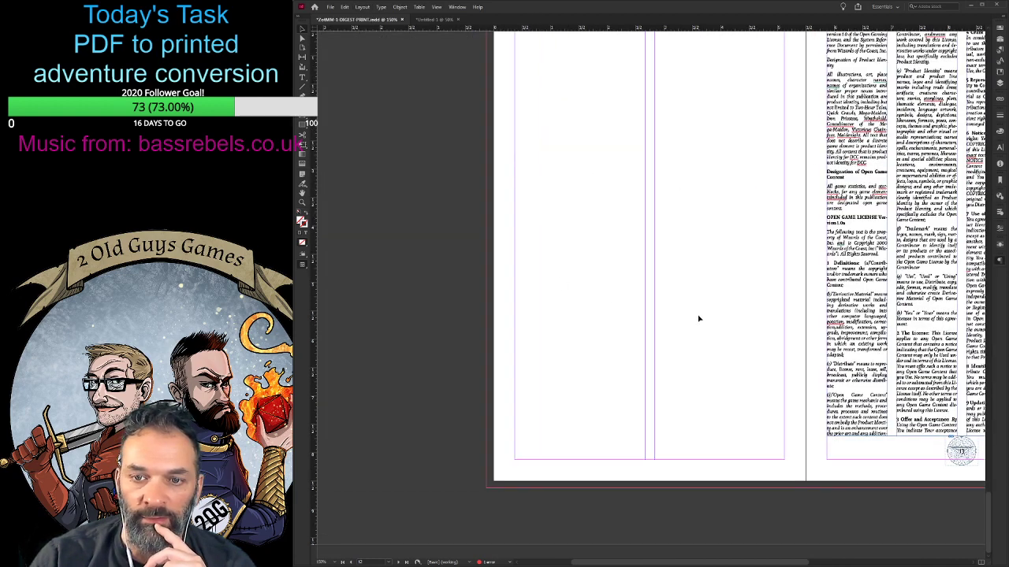
pyautogui.scroll(4, 698, 318)
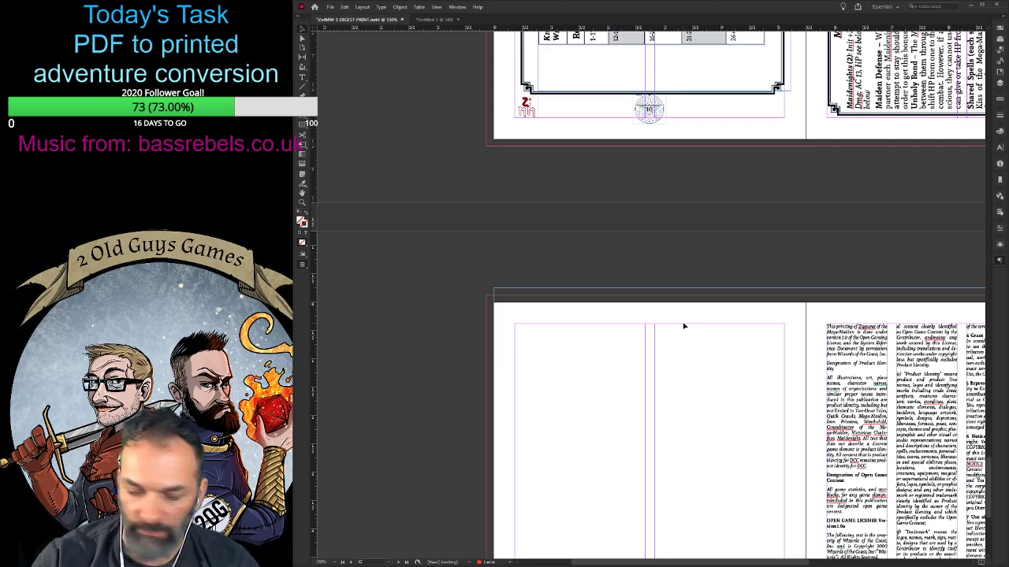
pyautogui.hotkey('ctrl', '-')
pyautogui.hotkey('ctrl', '-')
pyautogui.hotkey('ctrl', '-')
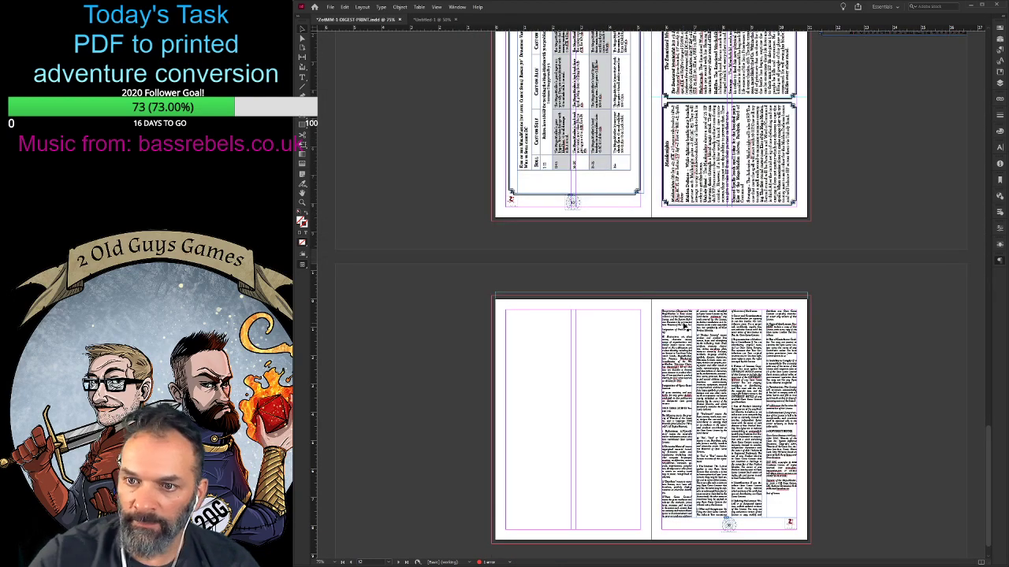
pyautogui.scroll(1, 696, 326)
pyautogui.scroll(3, 695, 325)
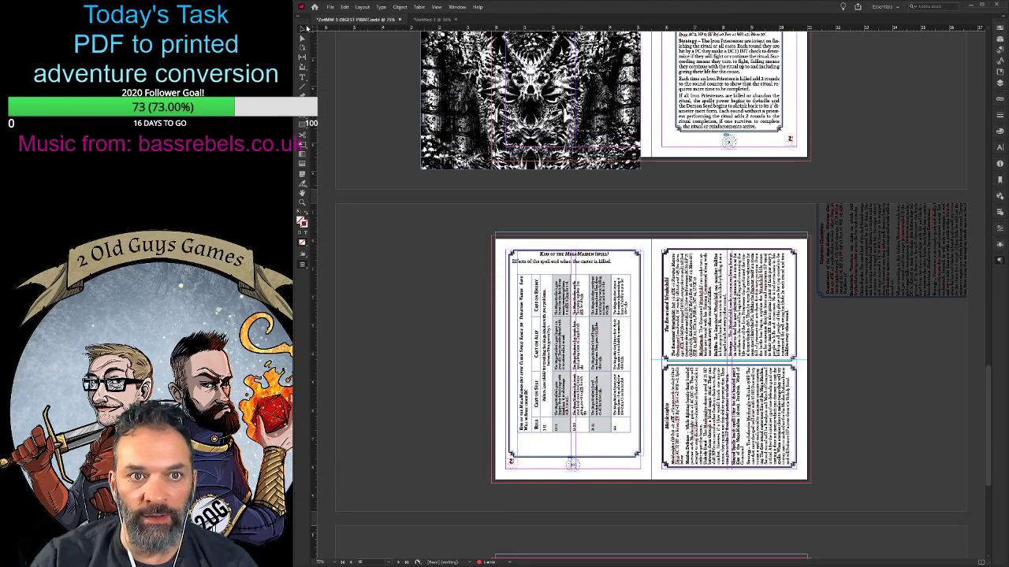
pyautogui.moveTo(875, 236); pyautogui.dragTo(526, 481)
pyautogui.scroll(-7, 528, 479)
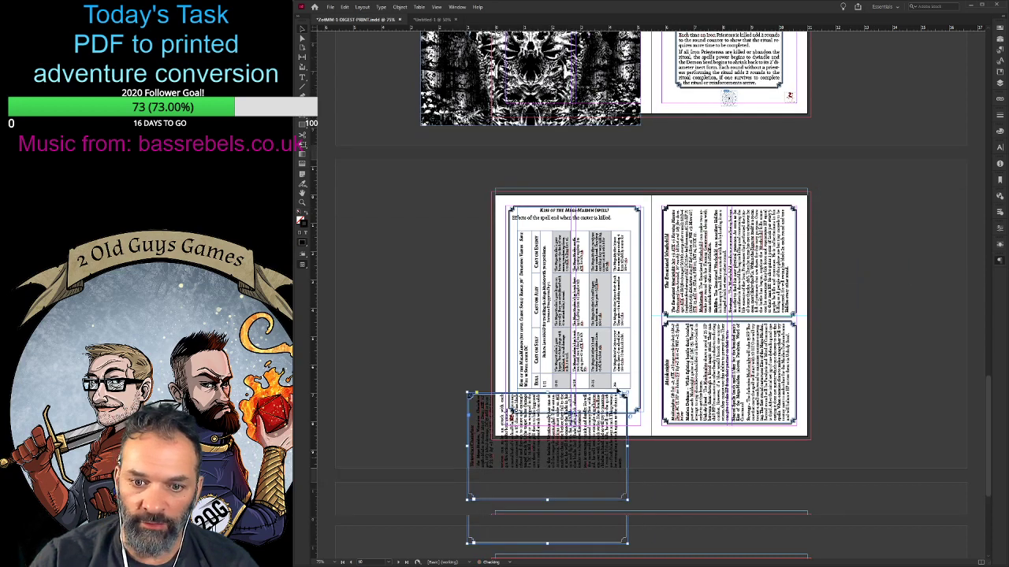
pyautogui.moveTo(540, 189); pyautogui.dragTo(576, 338)
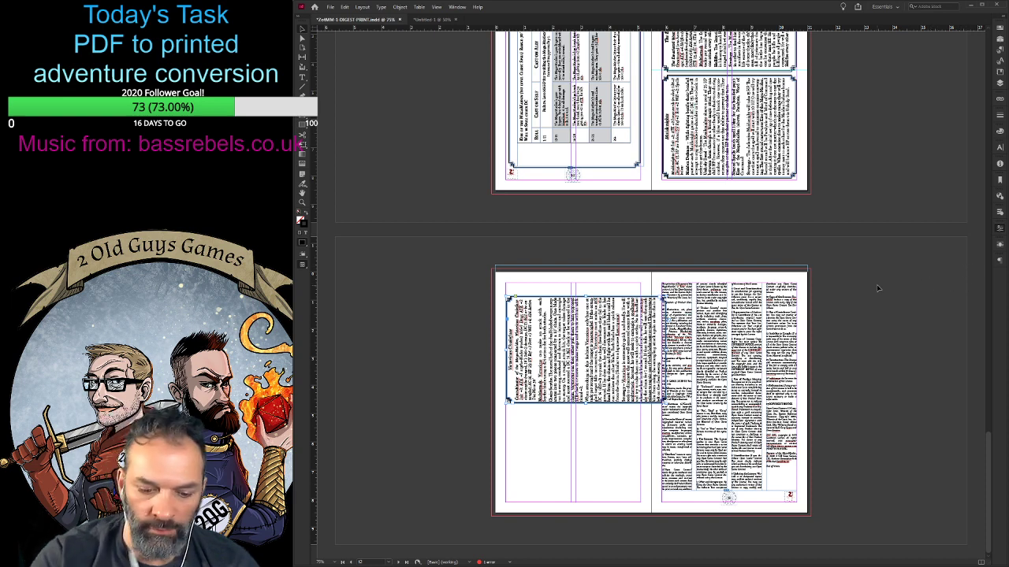
# - Set the Victorious Chainface block's rotation to 0 and position it upright, centred at the page's top margin
pyautogui.write('0')
pyautogui.press('Return')
pyautogui.moveTo(566, 447); pyautogui.dragTo(581, 327)
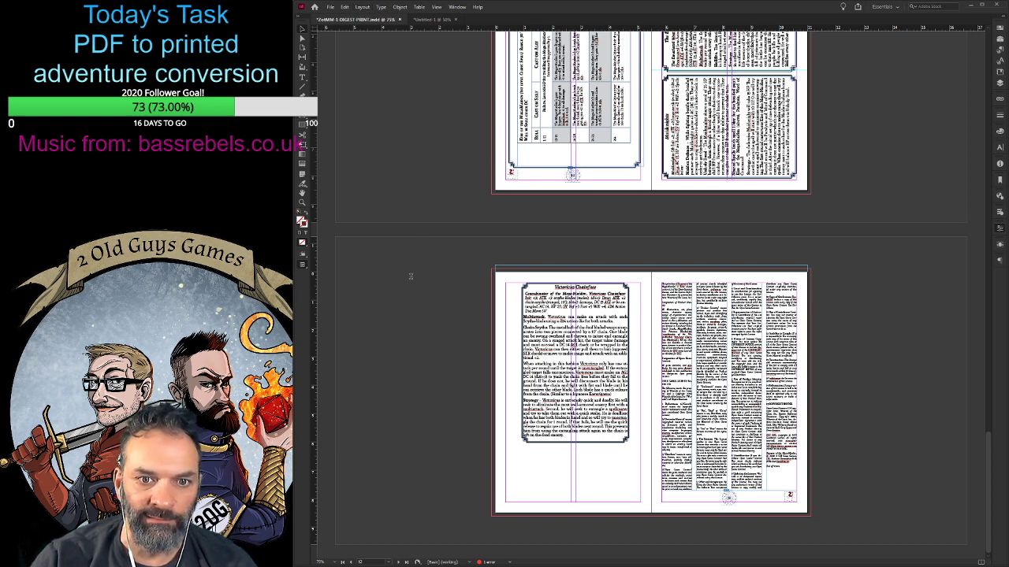
# - Lengthen the Victorious Chainface frame slightly downward to give its body text more room
pyautogui.click(580, 390)
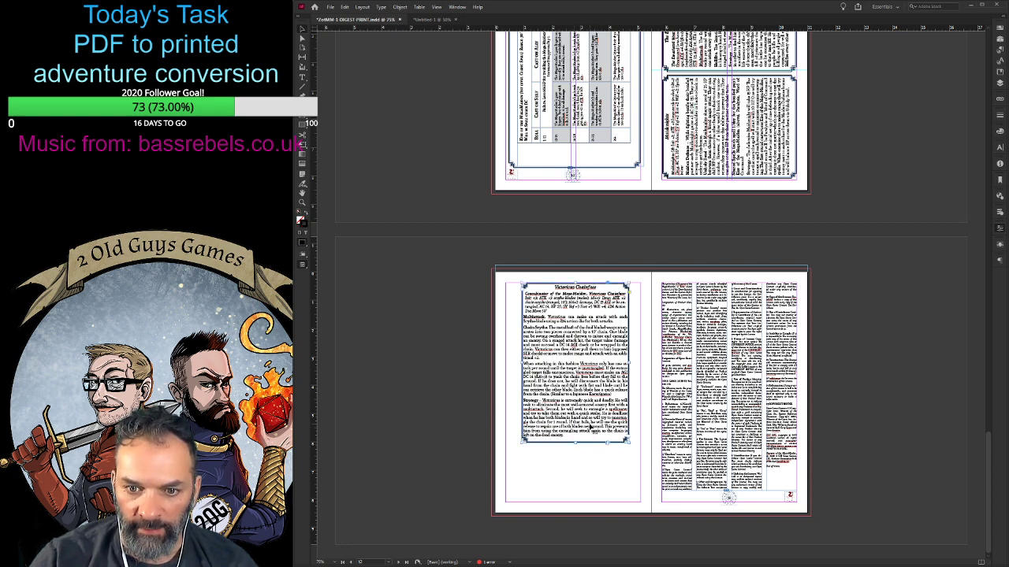
pyautogui.doubleClick(591, 427)
pyautogui.moveTo(565, 436); pyautogui.dragTo(520, 296)
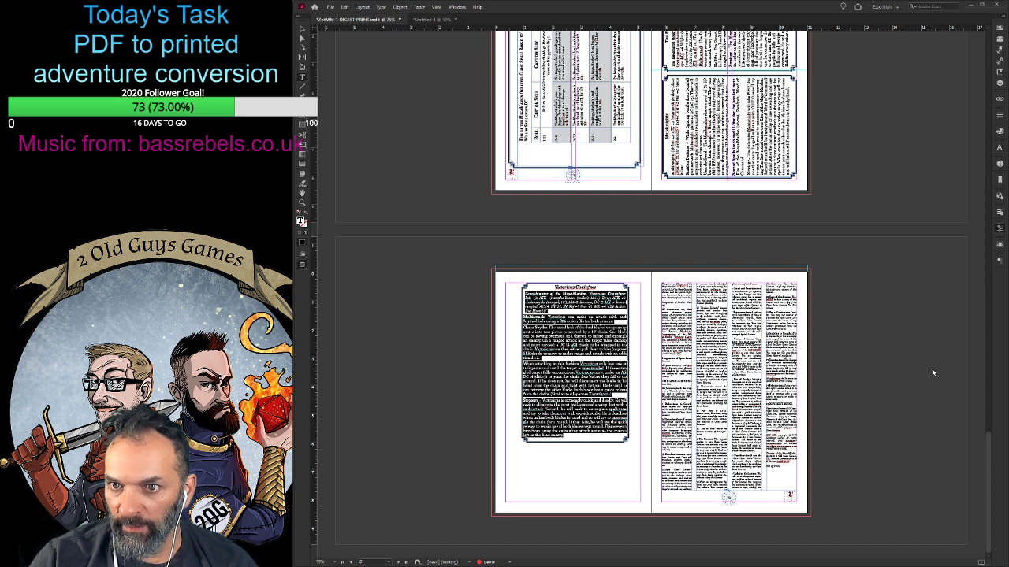
pyautogui.click(565, 435)
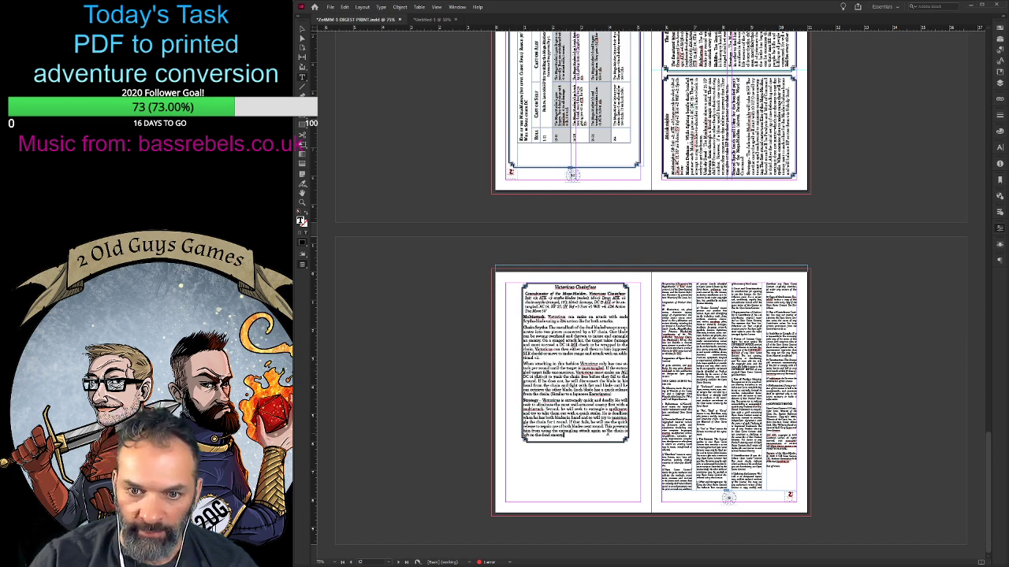
pyautogui.press('Escape')
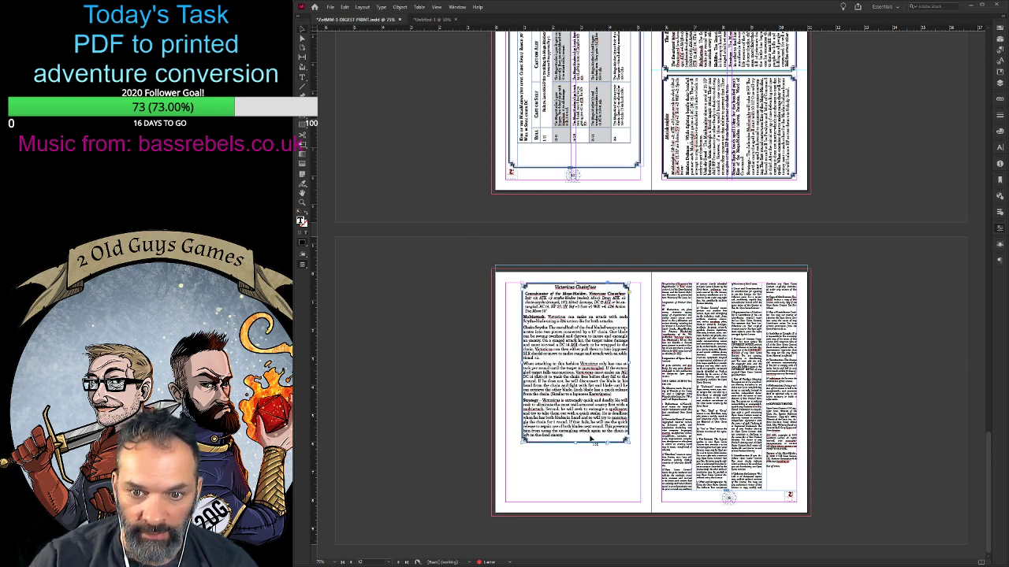
pyautogui.moveTo(575, 443); pyautogui.dragTo(576, 453)
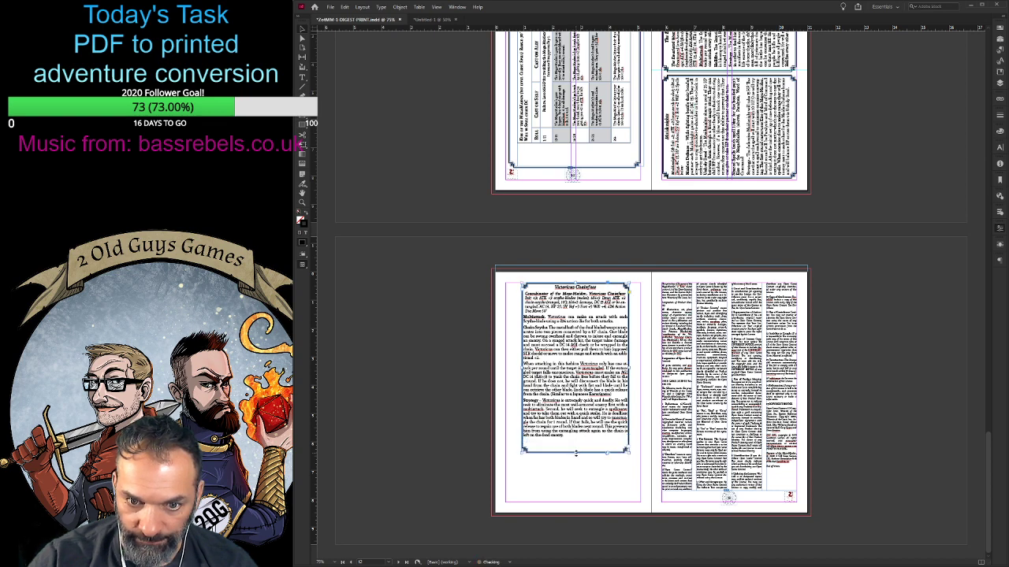
# - Indent all the Victorious Chainface body paragraphs on both sides so the text sits clear of the decorative border
pyautogui.doubleClick(575, 443)
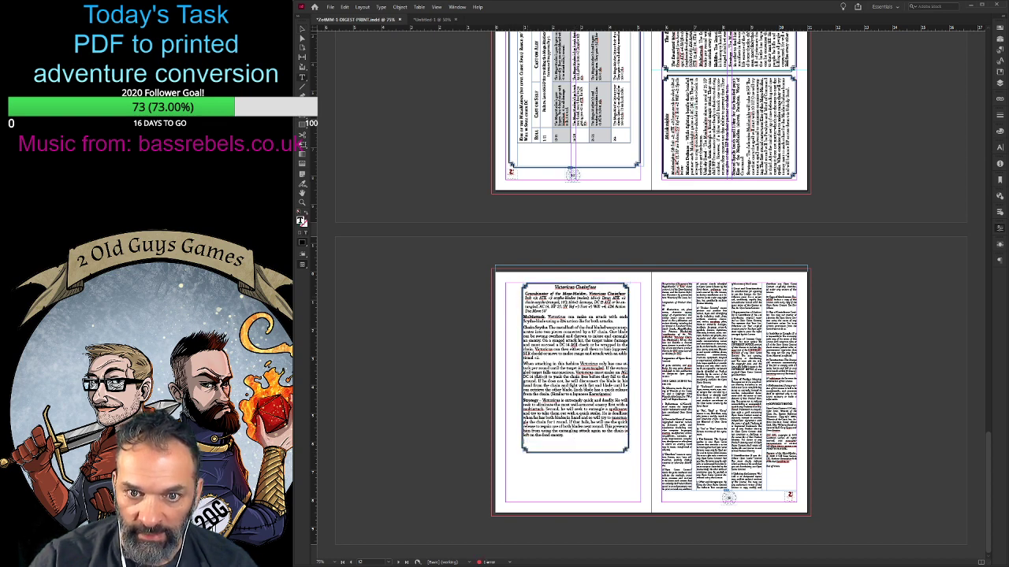
pyautogui.moveTo(524, 290); pyautogui.dragTo(594, 433)
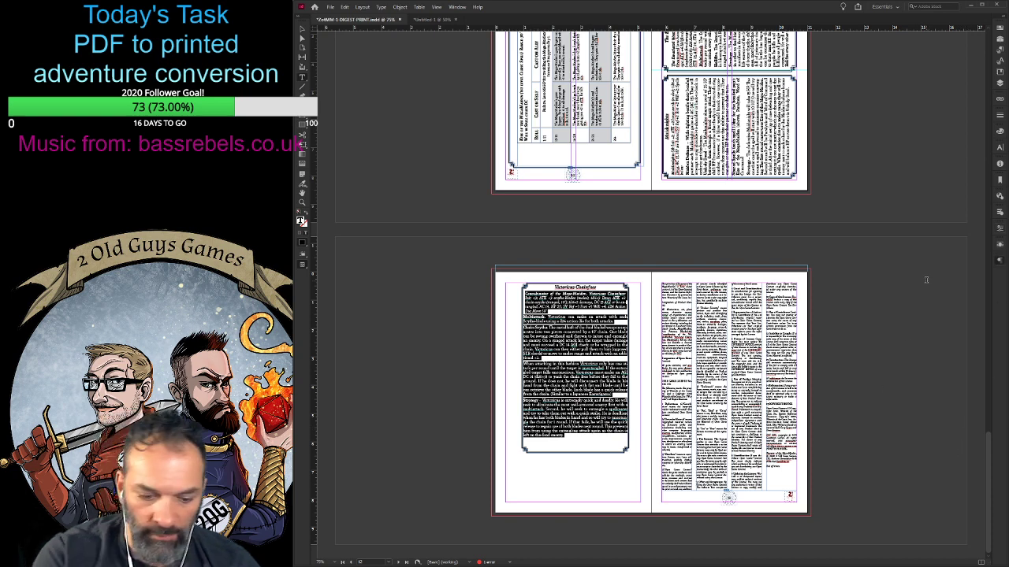
pyautogui.press('Return')
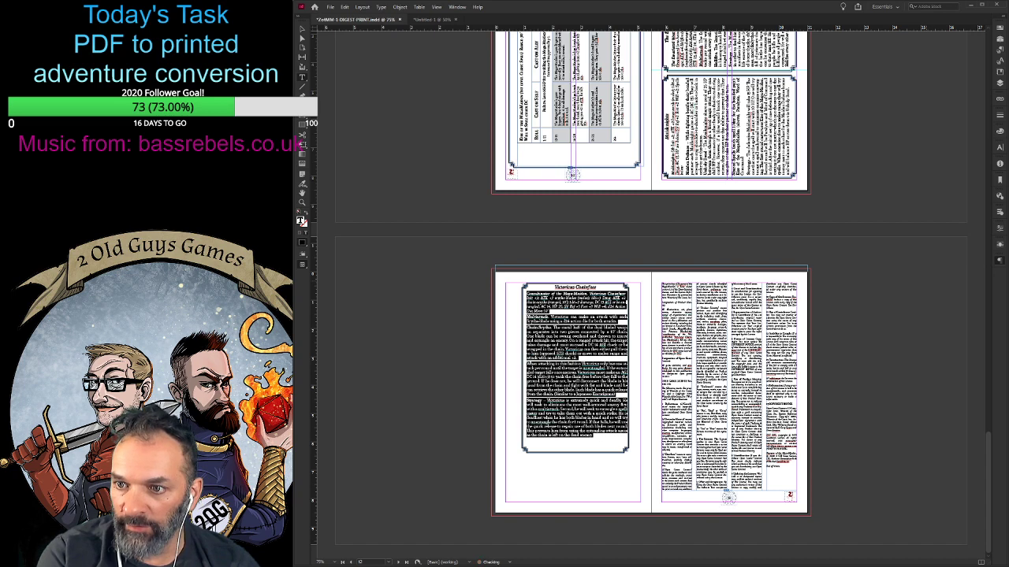
pyautogui.press('Return')
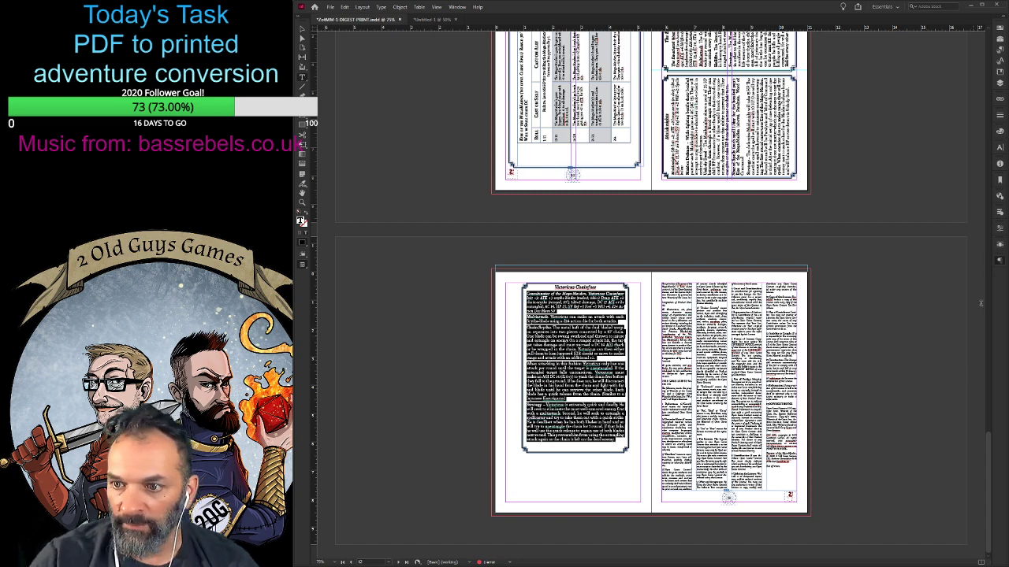
pyautogui.click(607, 393)
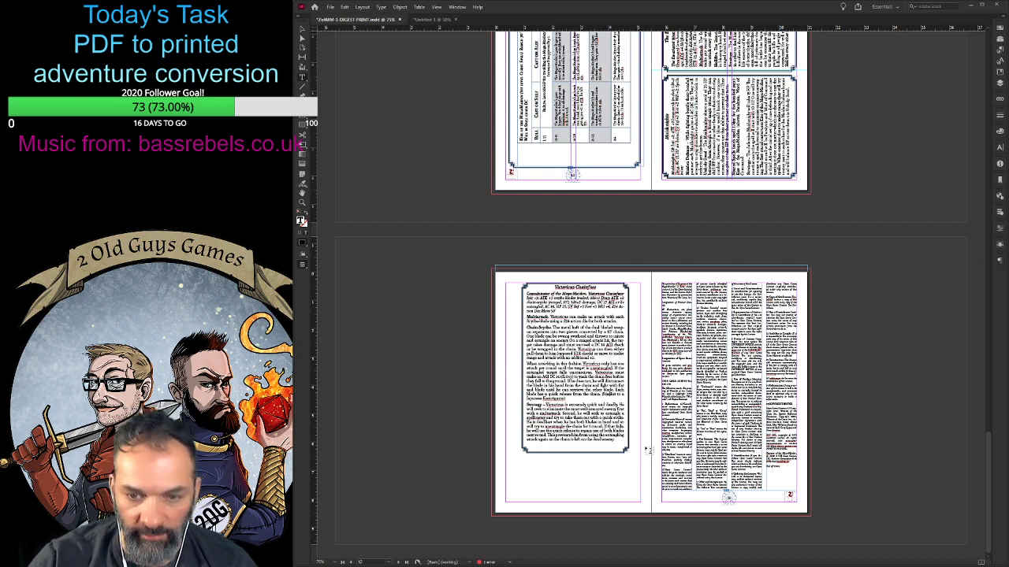
pyautogui.click(303, 31)
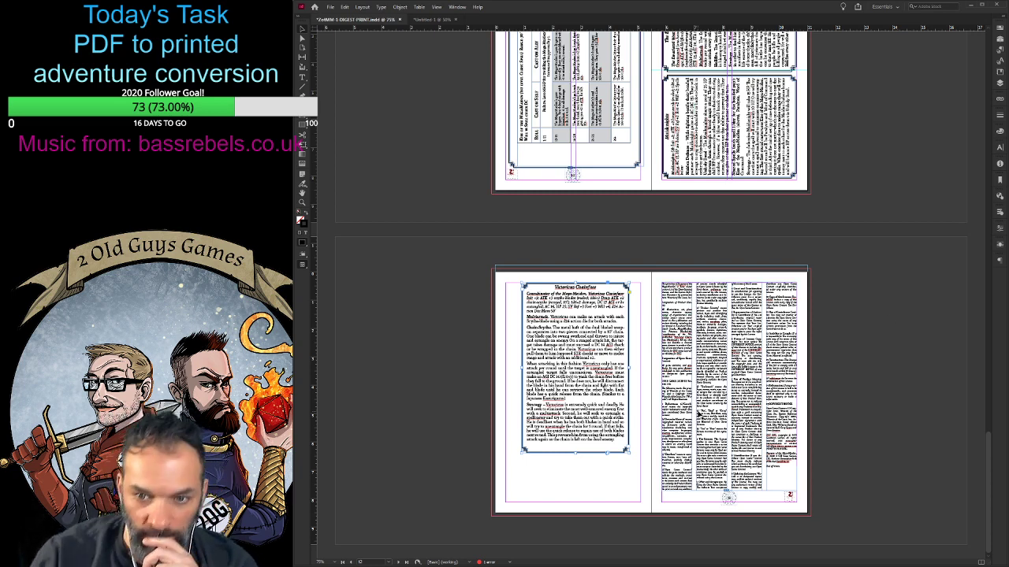
# - Shrink the oversized two-column text frame on the page facing Acolytes to that page's top and side margins
pyautogui.scroll(3, 685, 421)
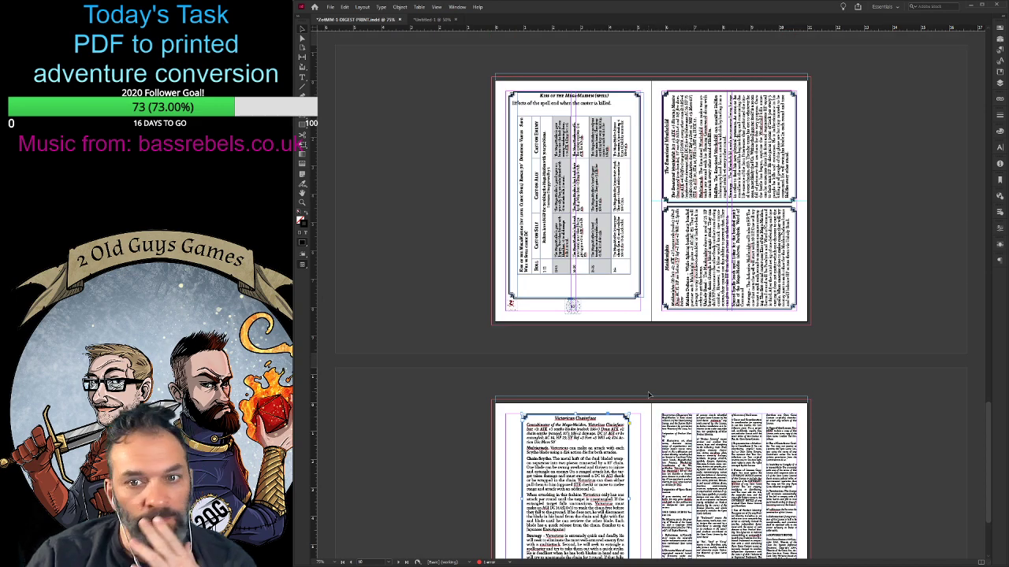
pyautogui.scroll(5, 666, 372)
pyautogui.scroll(2, 664, 369)
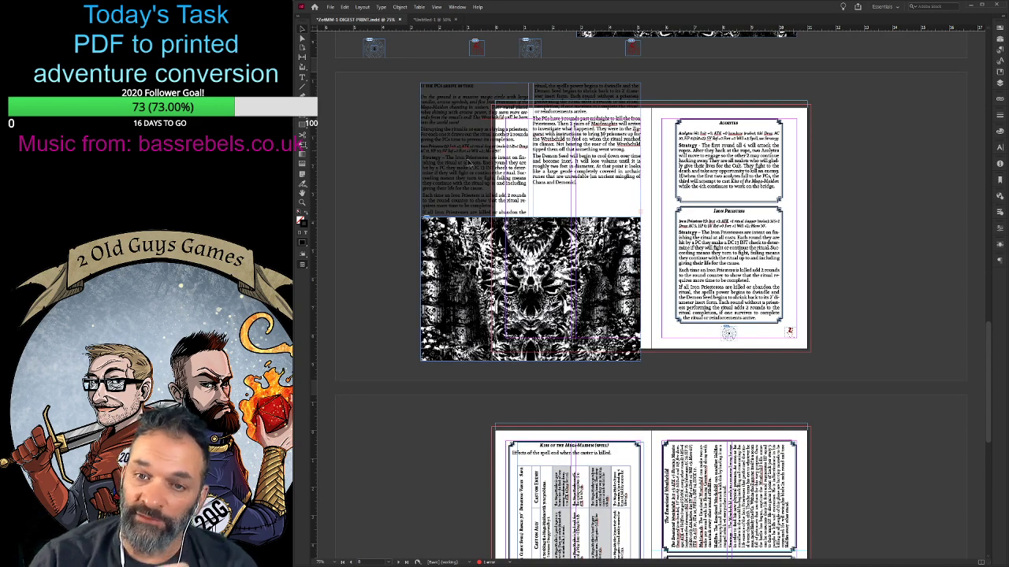
pyautogui.click(447, 139)
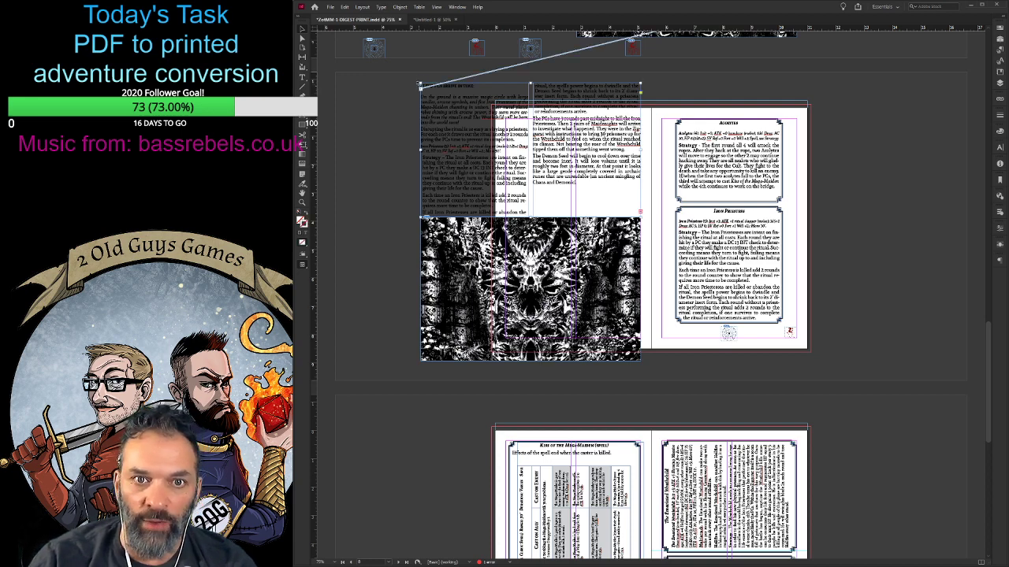
pyautogui.moveTo(421, 84); pyautogui.dragTo(495, 108)
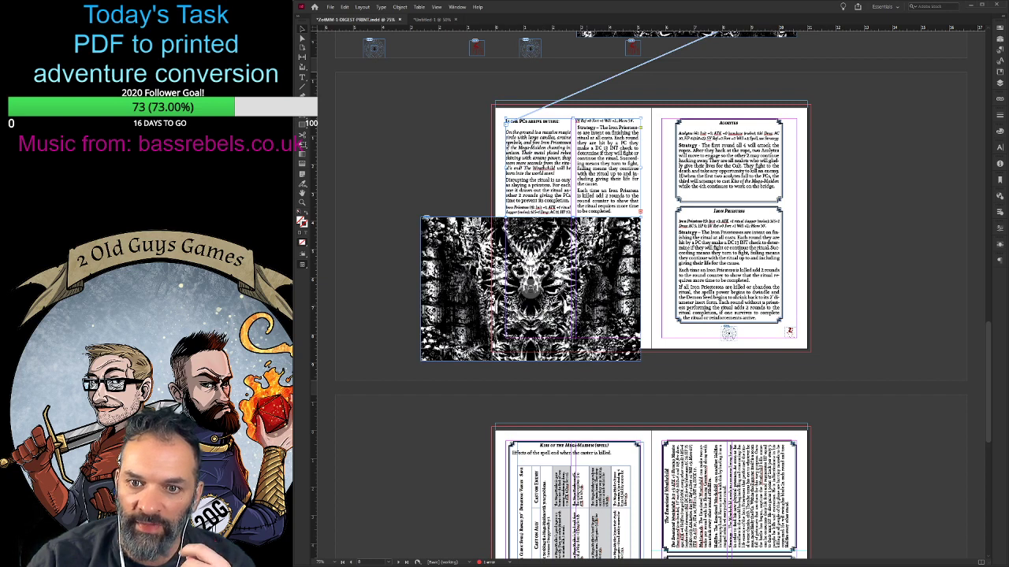
# - Crop the skull artwork's frame from its upper outer corner to the page's outer edge, leaving space below the text
pyautogui.click(554, 314)
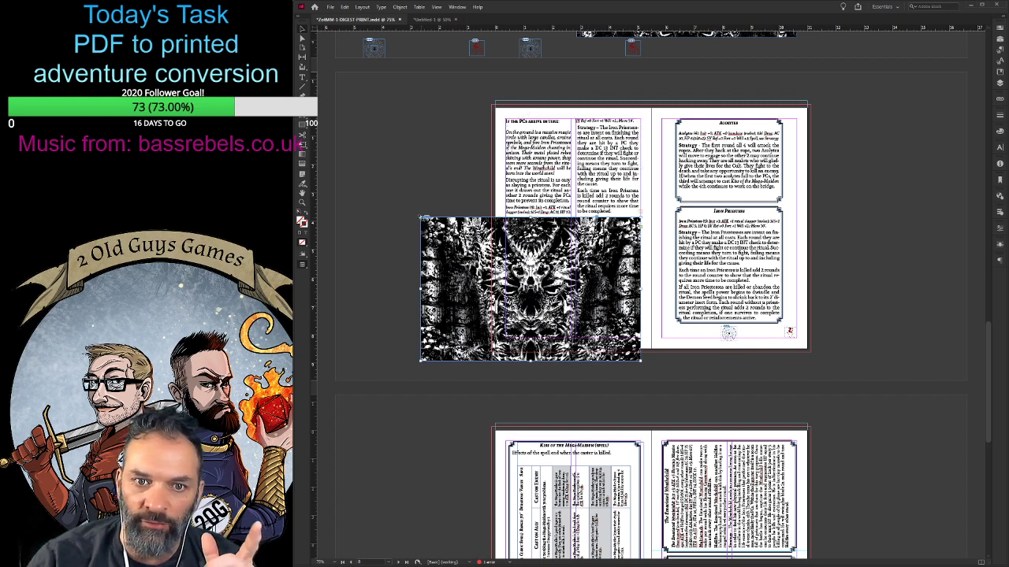
pyautogui.moveTo(421, 217); pyautogui.dragTo(492, 275)
pyautogui.moveTo(577, 309); pyautogui.dragTo(580, 293)
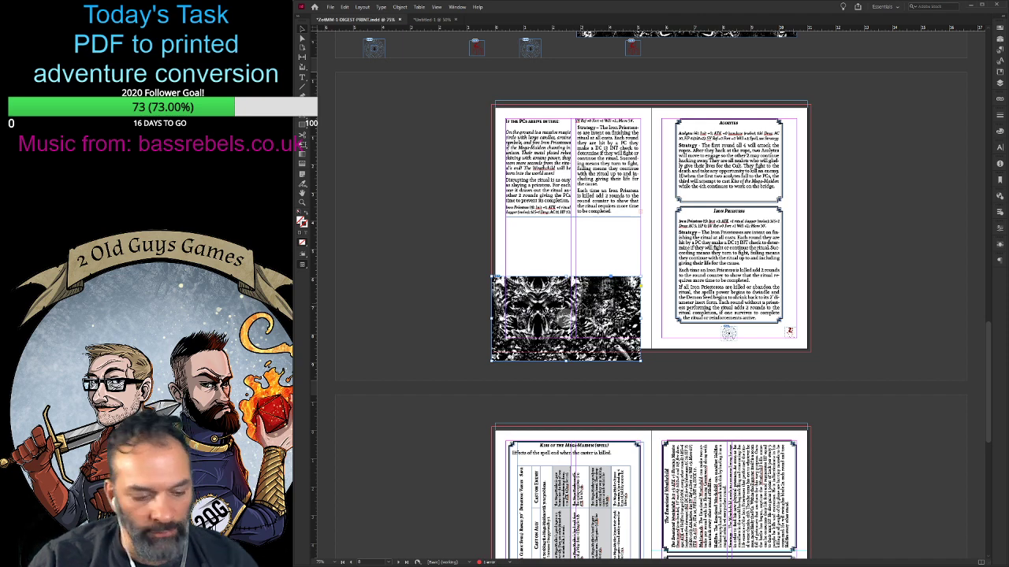
pyautogui.hotkey('ctrl', 'z')
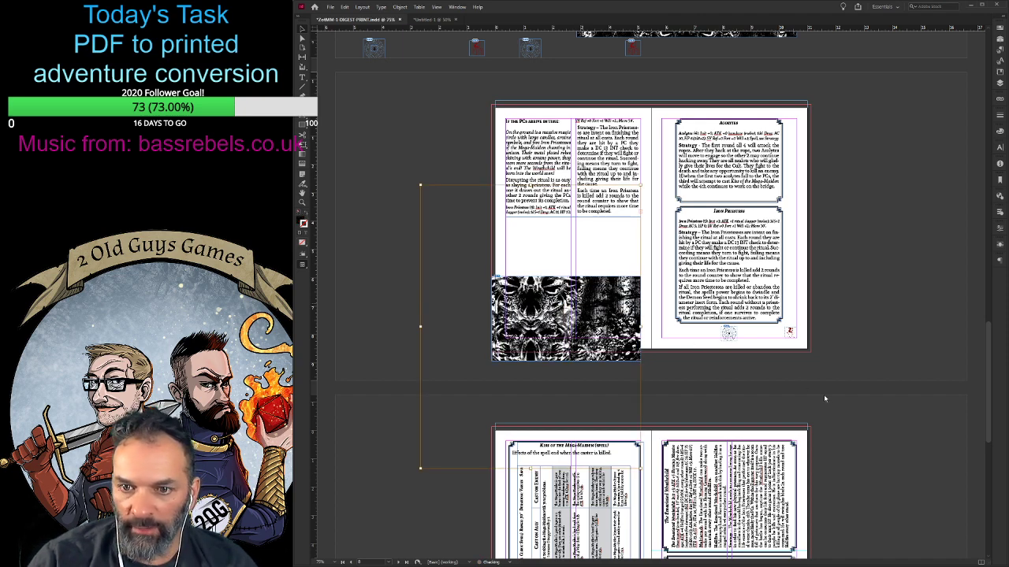
pyautogui.click(574, 318)
pyautogui.click(569, 318)
pyautogui.click(573, 318)
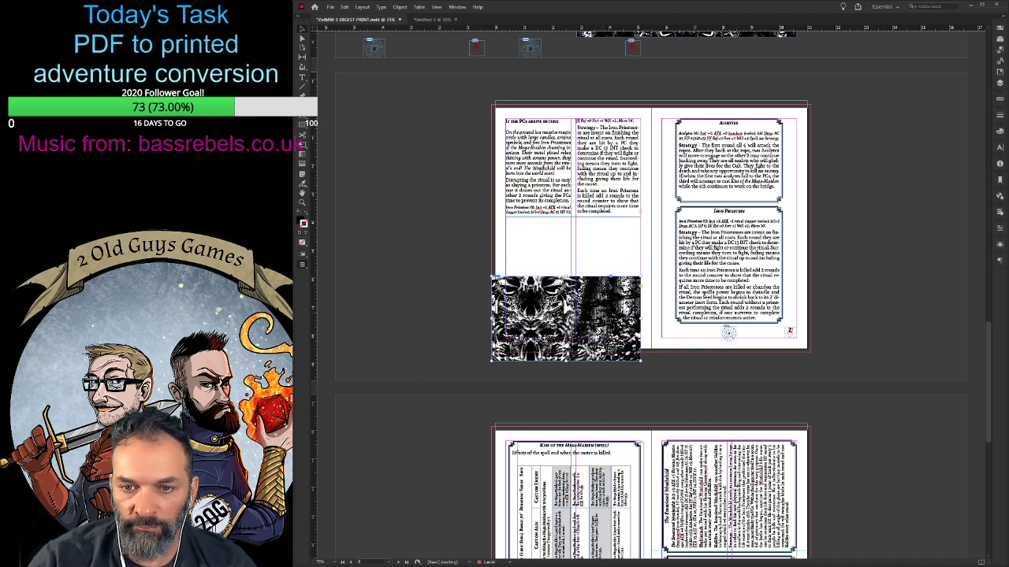
# - Move the skull artwork up above the page footer and trim its frame to the side margins
pyautogui.moveTo(594, 309); pyautogui.dragTo(600, 276)
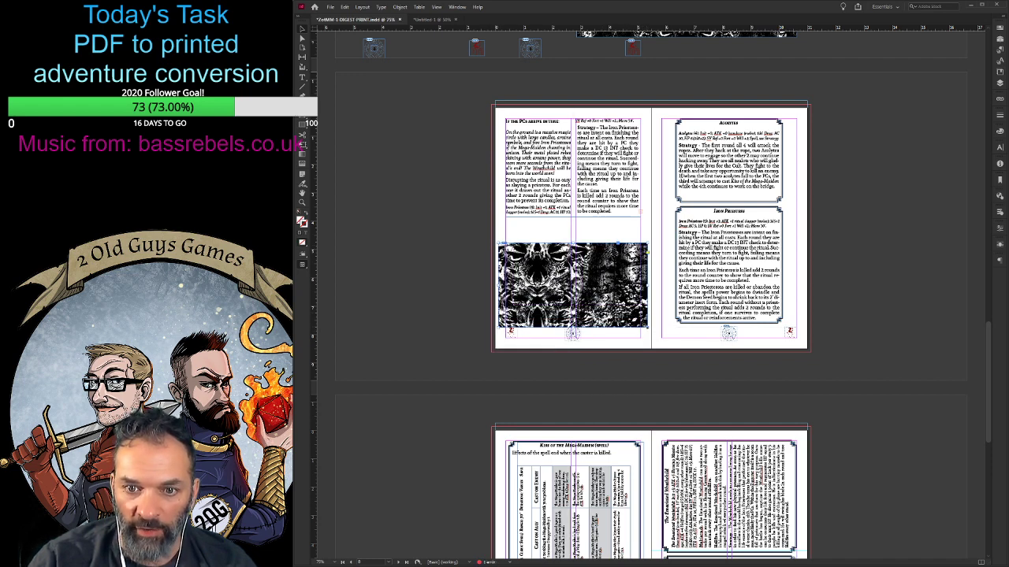
pyautogui.moveTo(647, 327); pyautogui.dragTo(640, 325)
pyautogui.moveTo(498, 285); pyautogui.dragTo(506, 285)
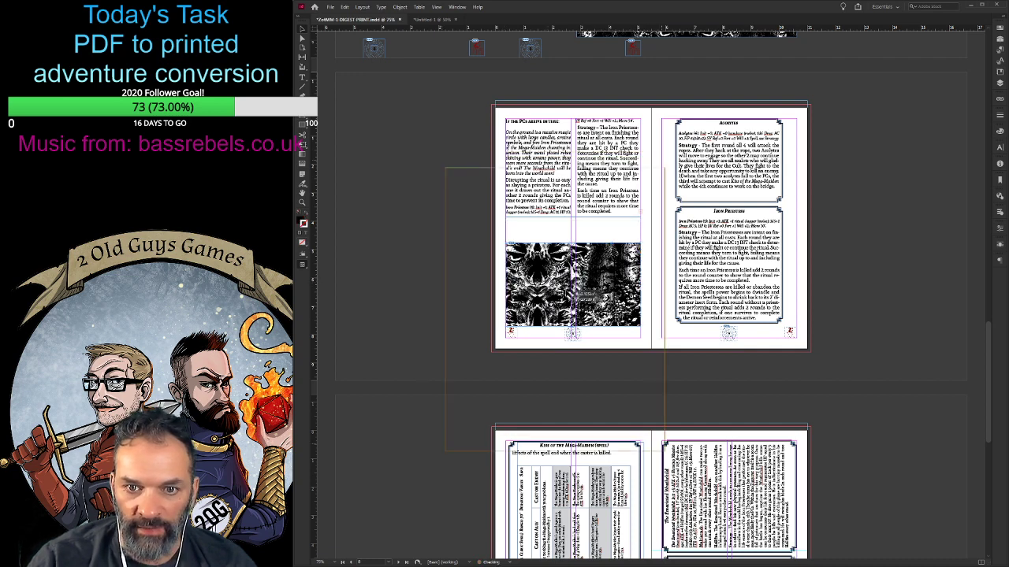
# - Centre the skull image within its frame and extend the two-column text frame above it down to the artwork's upper edge
pyautogui.moveTo(570, 286); pyautogui.dragTo(591, 326)
pyautogui.moveTo(605, 281)
pyautogui.mouseDown()
pyautogui.moveTo(604, 310)
pyautogui.moveTo(599, 279)
pyautogui.mouseUp()
pyautogui.click(442, 230)
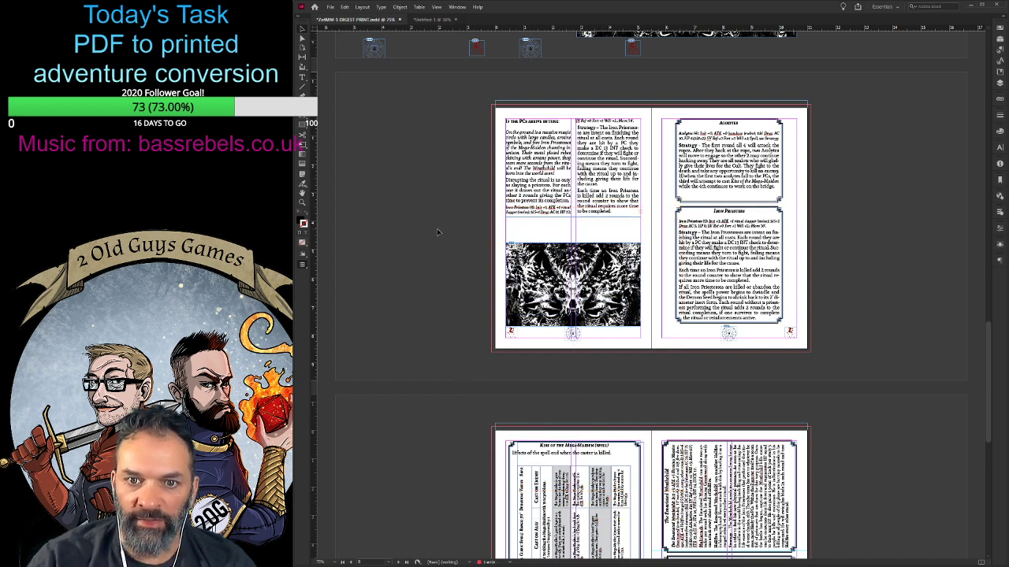
pyautogui.click(572, 206)
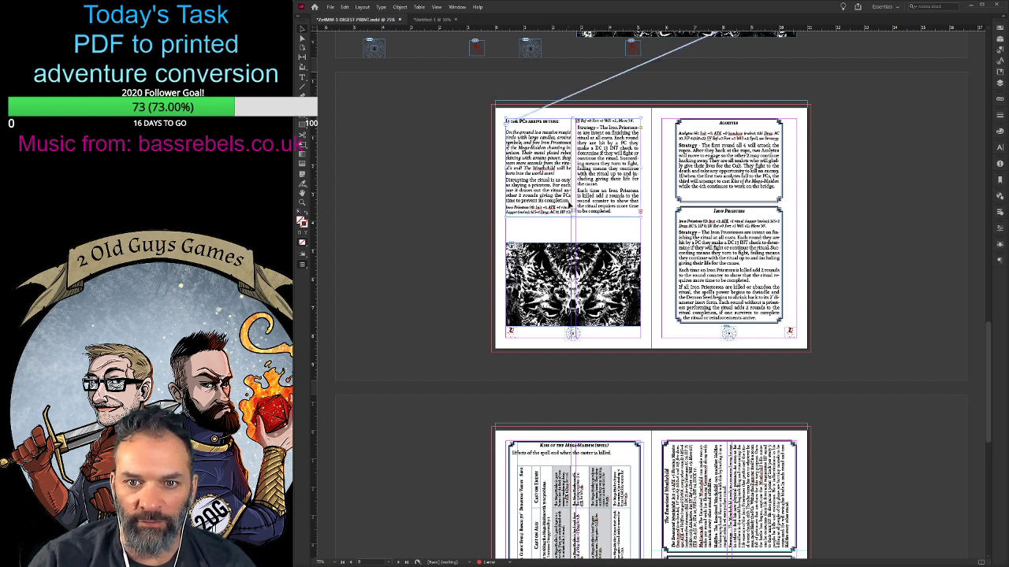
pyautogui.moveTo(574, 217); pyautogui.dragTo(574, 243)
# - Reduce the font size of the "Each time an Iron Priestess" paragraph and redefine its paragraph style to match, so all body text shrinks
pyautogui.scroll(3, 420, 296)
pyautogui.doubleClick(538, 308)
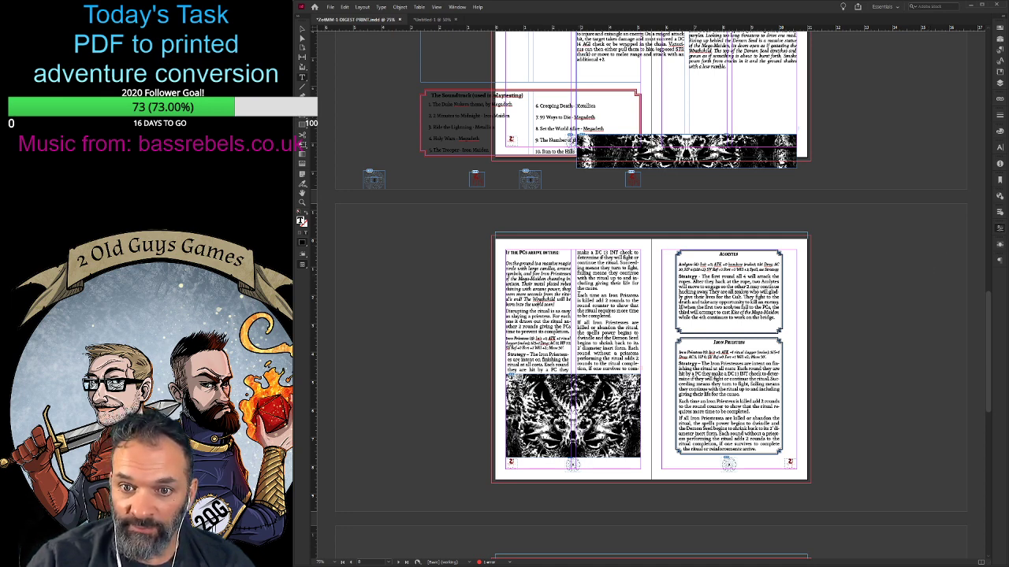
pyautogui.moveTo(579, 295); pyautogui.dragTo(623, 319)
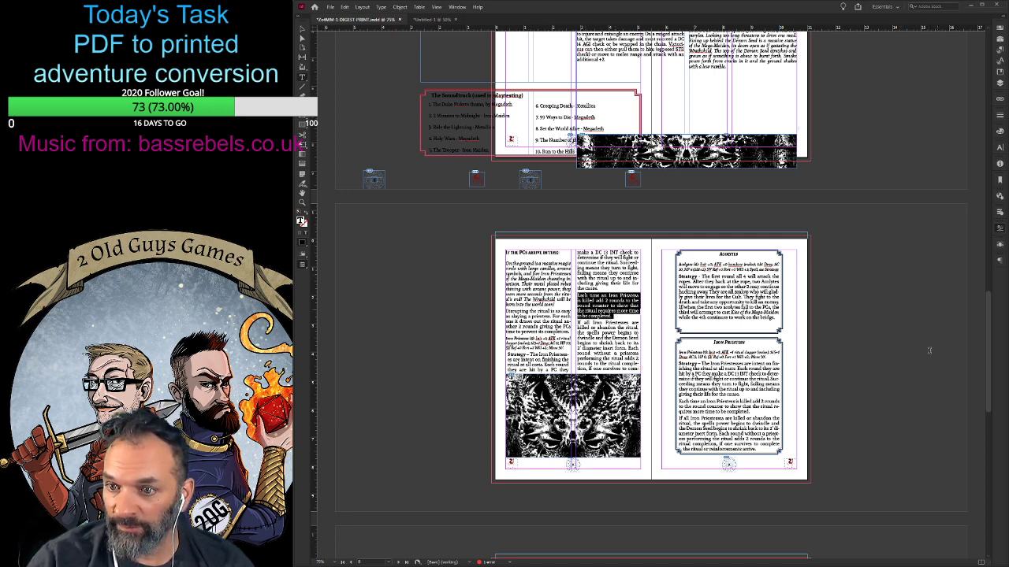
pyautogui.hotkey('ctrl', 'shift', ',')
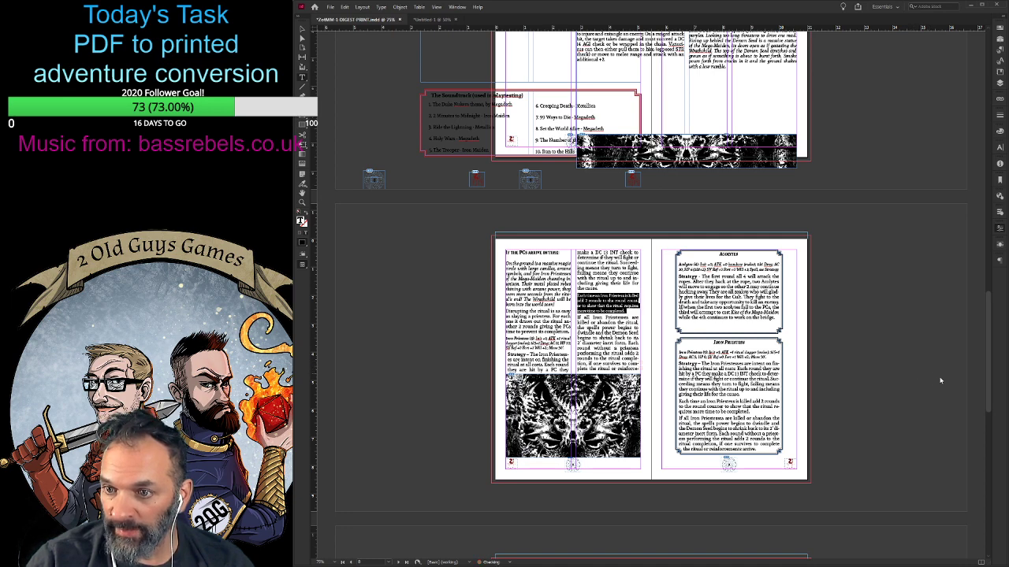
pyautogui.hotkey('ctrl', 'shift', ',')
pyautogui.hotkey('ctrl', 'shift', ',')
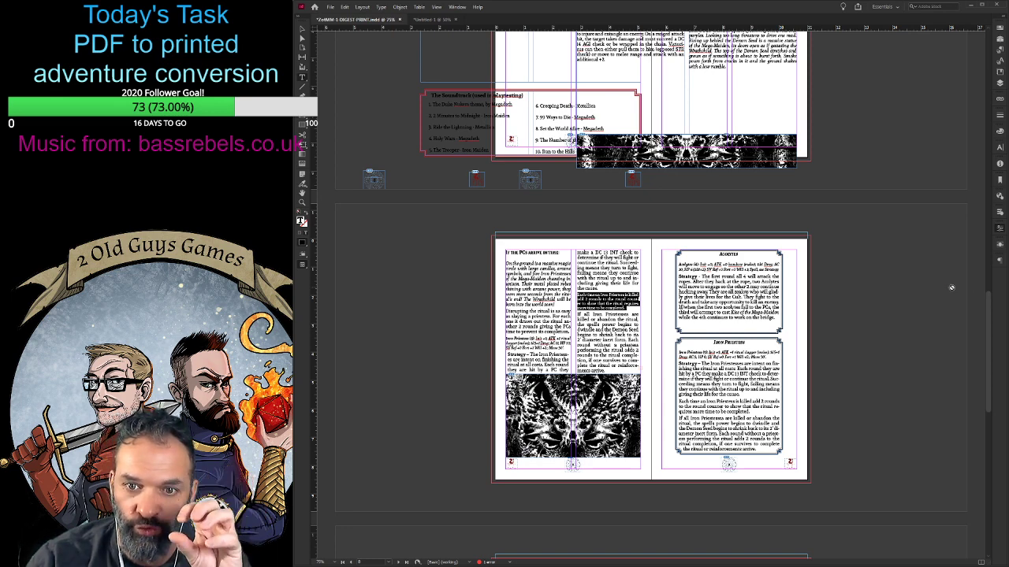
pyautogui.hotkey('ctrl', 'alt', 'shift', 'r')
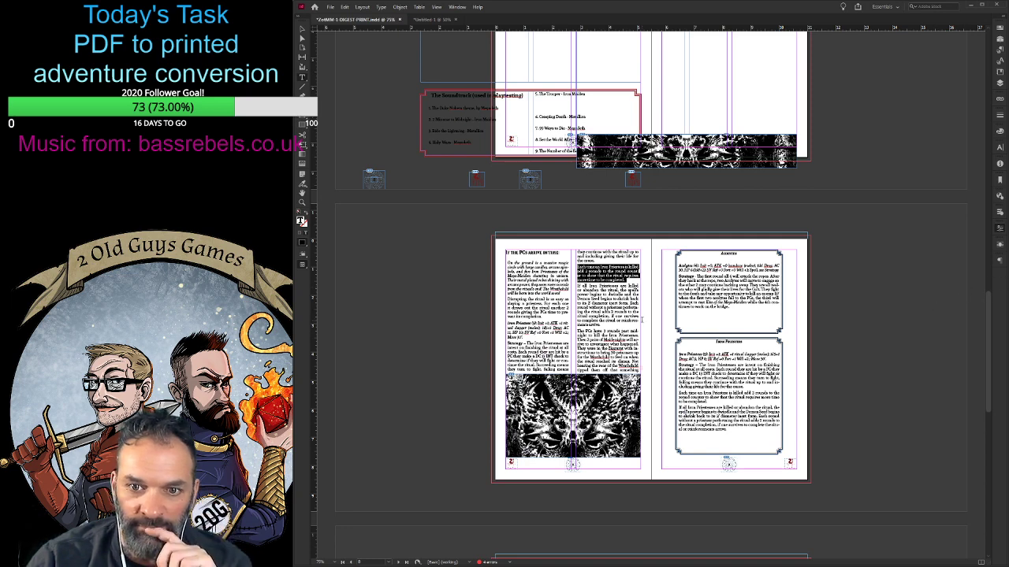
pyautogui.click(602, 280)
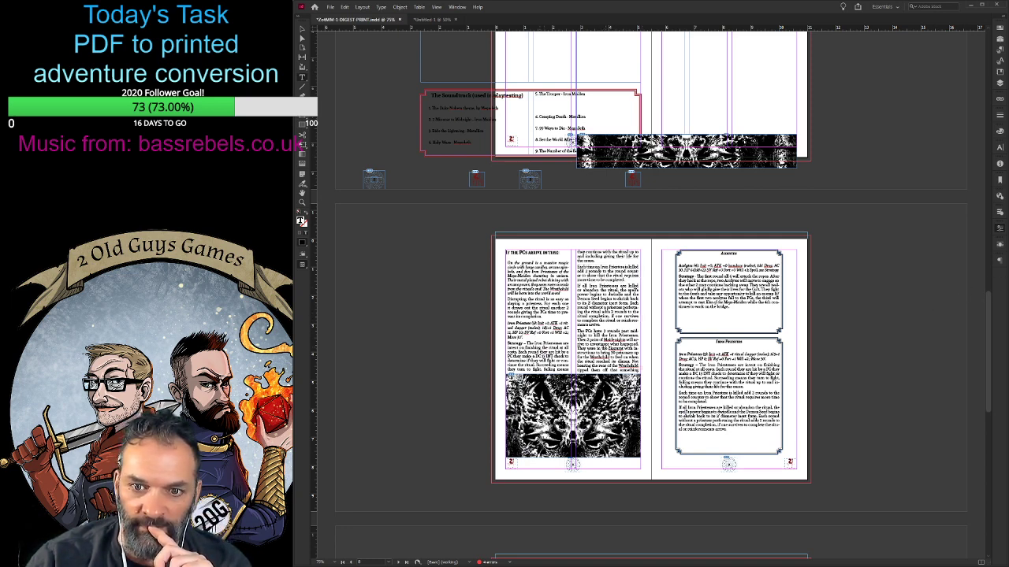
# - Extend the Introduction text frame downward to just above The Bridge heading so its columns hold more text
pyautogui.scroll(15, 606, 345)
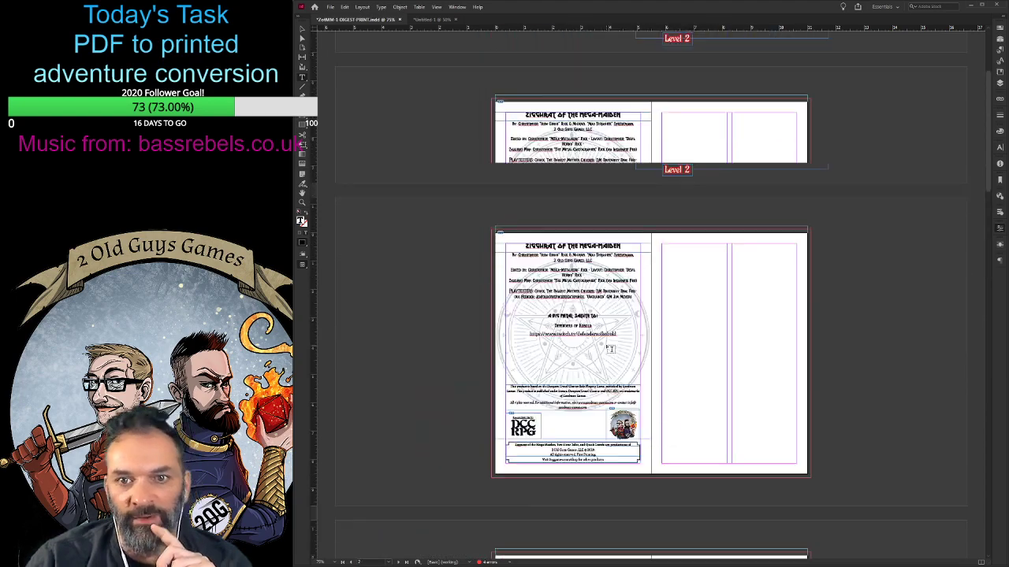
pyautogui.scroll(1, 609, 348)
pyautogui.scroll(-5, 609, 349)
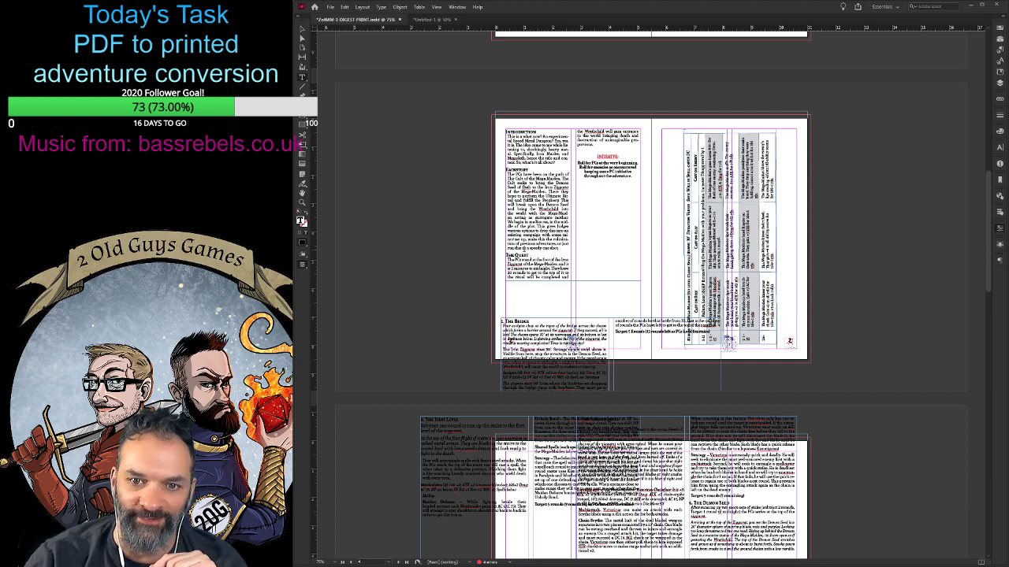
pyautogui.hotkey('ctrl', '=')
pyautogui.hotkey('ctrl', '=')
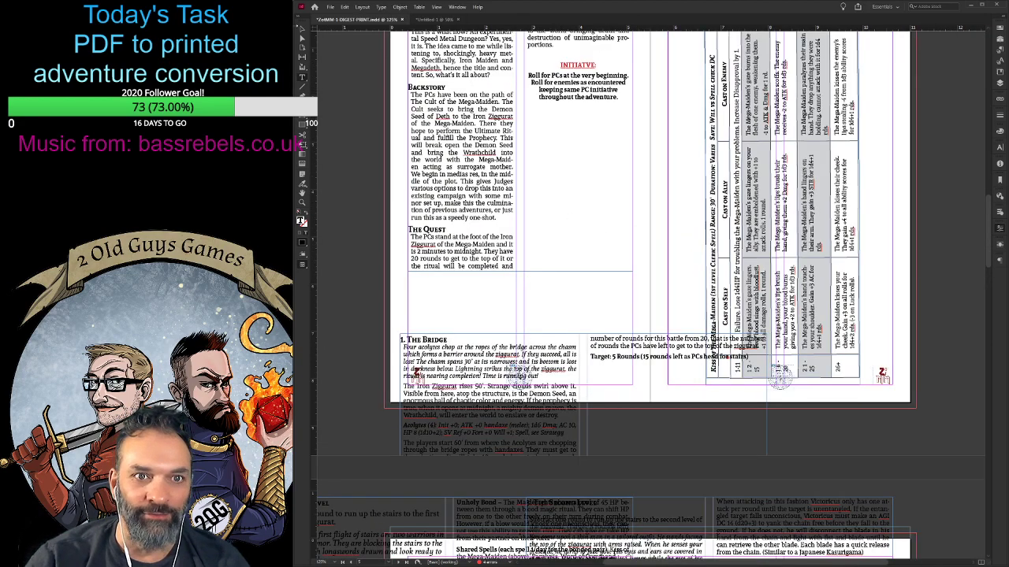
pyautogui.press('Escape')
pyautogui.moveTo(520, 272); pyautogui.dragTo(530, 332)
pyautogui.scroll(-2, 538, 335)
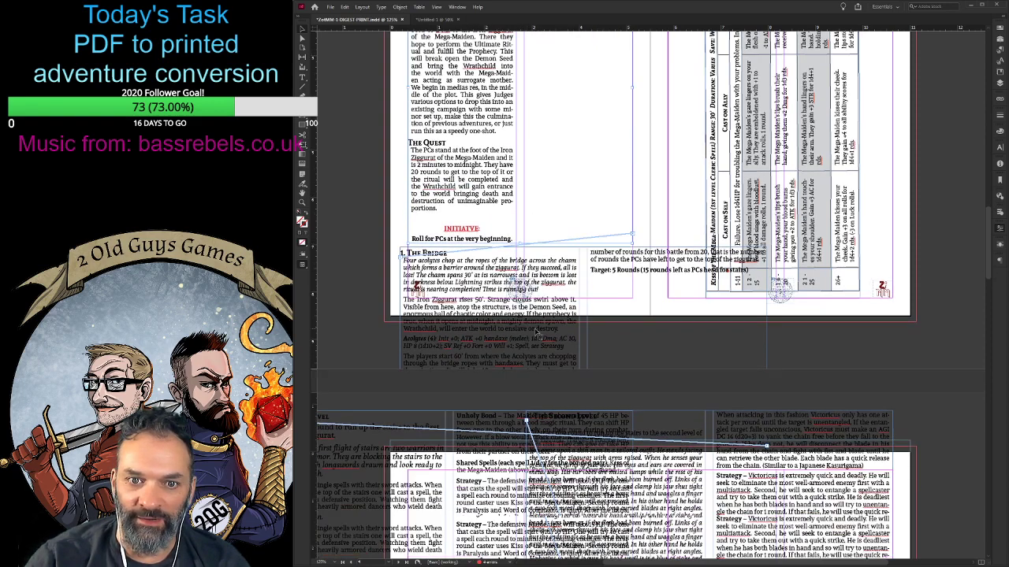
pyautogui.scroll(-2, 537, 334)
pyautogui.scroll(5, 537, 335)
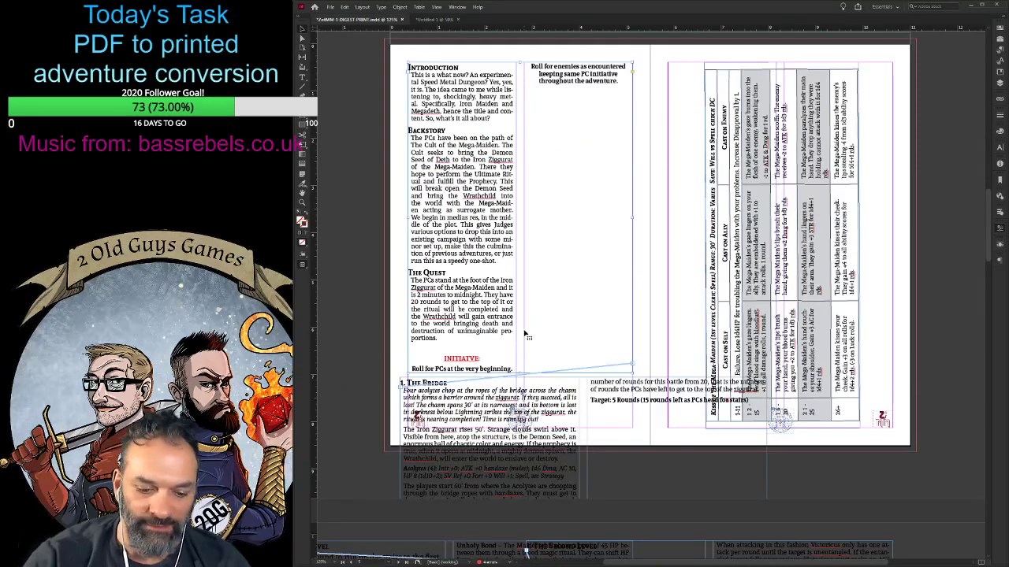
# - Move The Bridge text frame down off the Introduction page and stretch the Introduction frame to just above the page footer
pyautogui.hotkey('ctrl', '-')
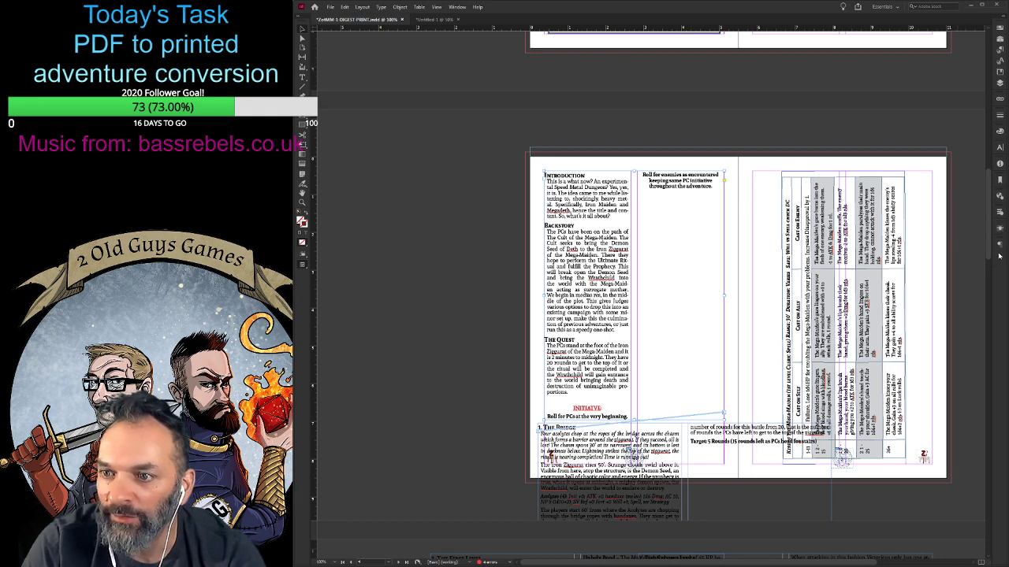
pyautogui.scroll(-3, 697, 323)
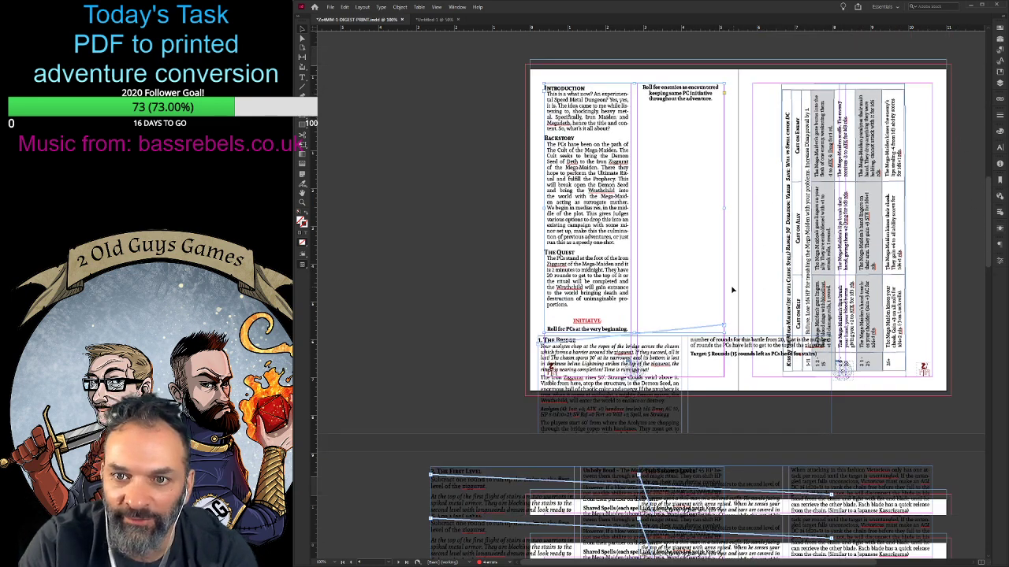
pyautogui.scroll(2, 695, 336)
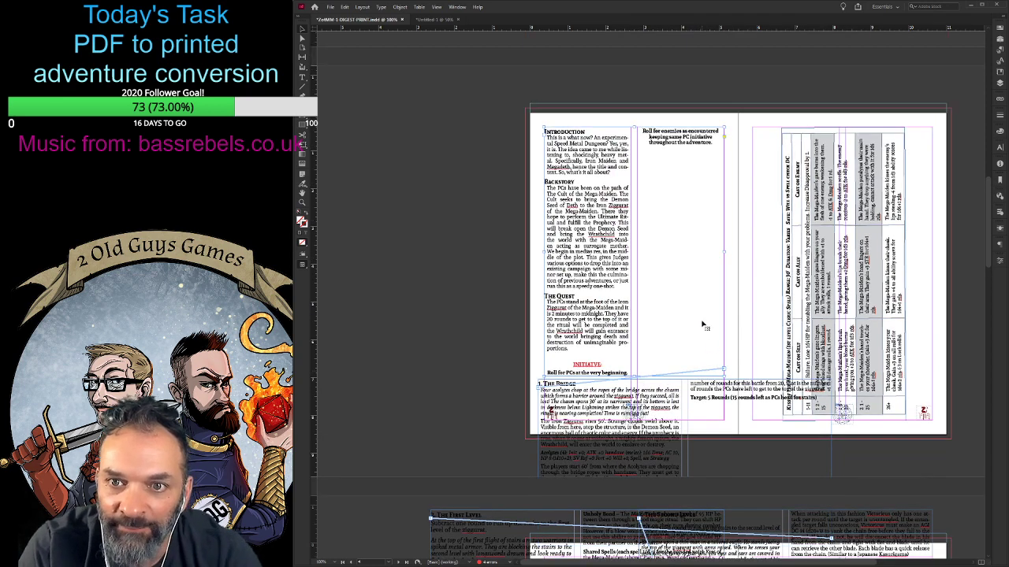
pyautogui.scroll(-1, 675, 273)
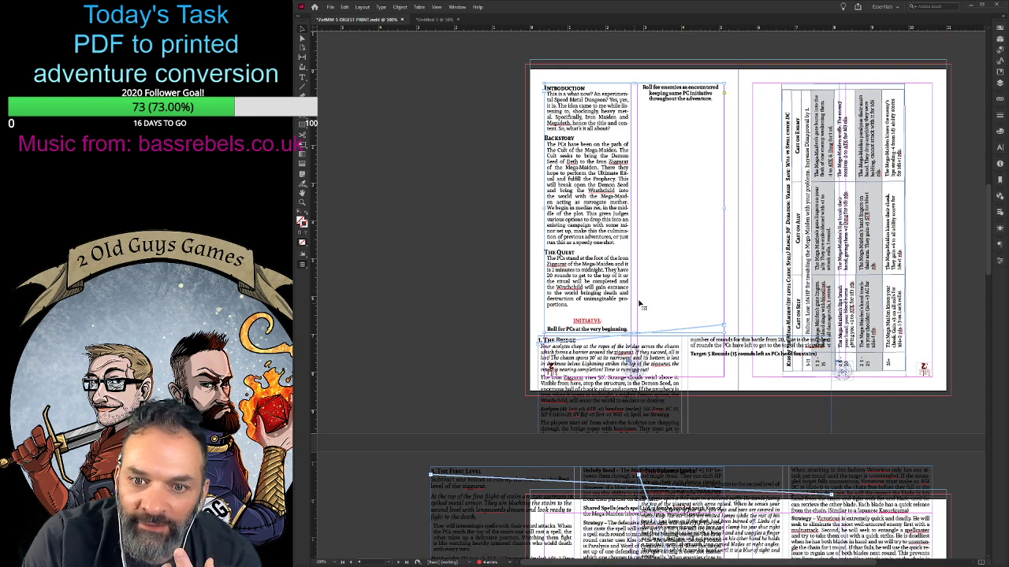
pyautogui.moveTo(615, 368); pyautogui.dragTo(605, 419)
pyautogui.click(624, 322)
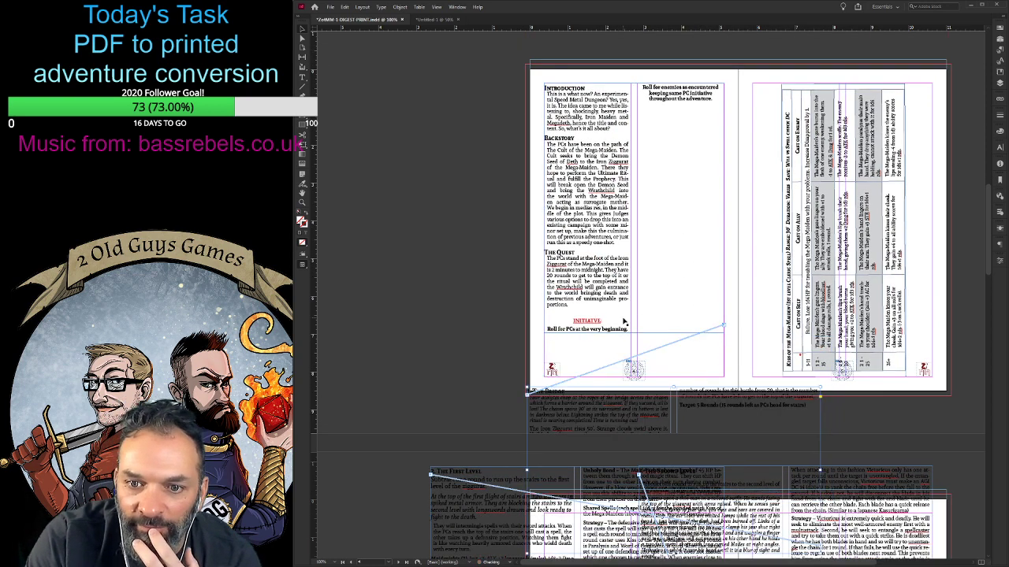
pyautogui.moveTo(634, 332); pyautogui.dragTo(636, 363)
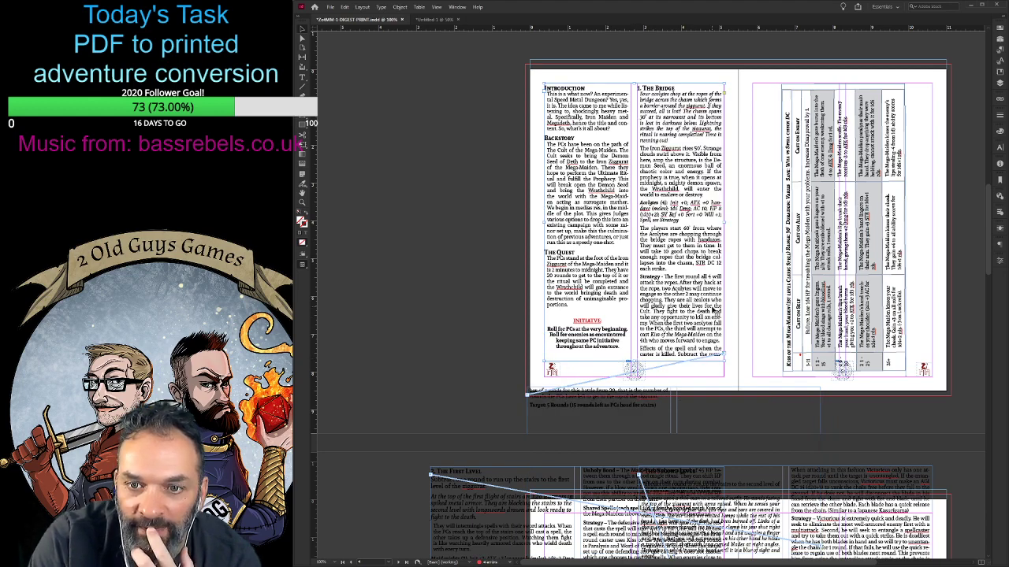
# - Move The Demon Seed and The Second Level text frames outward across the spread, away from The First Level frame
pyautogui.scroll(-3, 671, 323)
pyautogui.scroll(2, 668, 318)
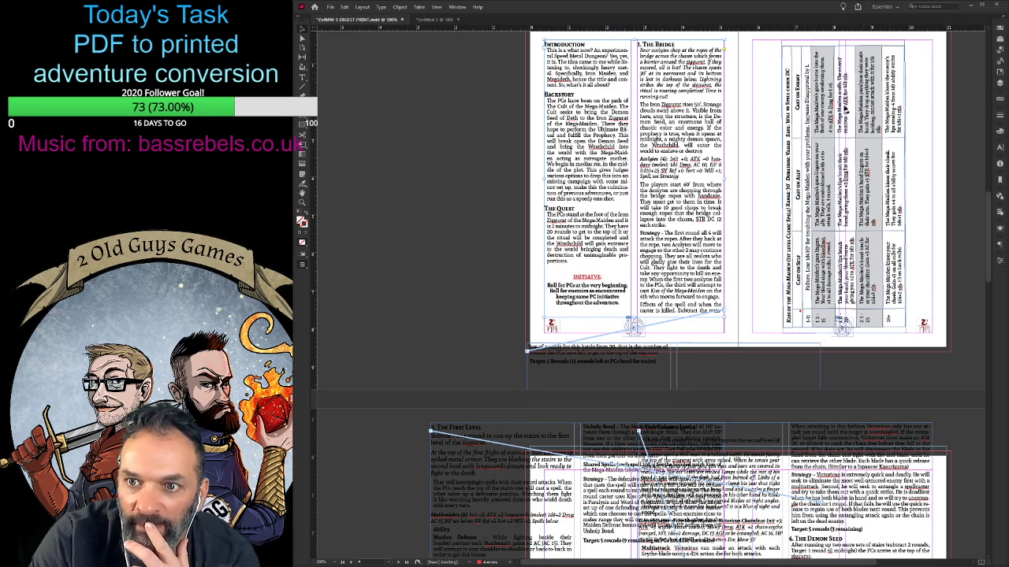
pyautogui.scroll(-9, 608, 335)
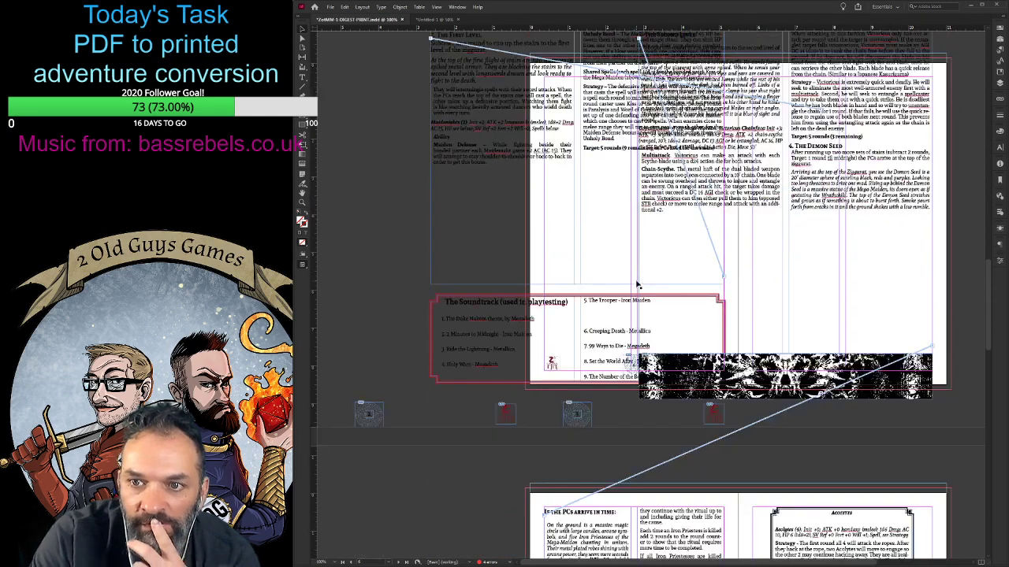
pyautogui.scroll(1, 637, 284)
pyautogui.moveTo(845, 222); pyautogui.dragTo(856, 262)
pyautogui.moveTo(765, 236); pyautogui.dragTo(857, 272)
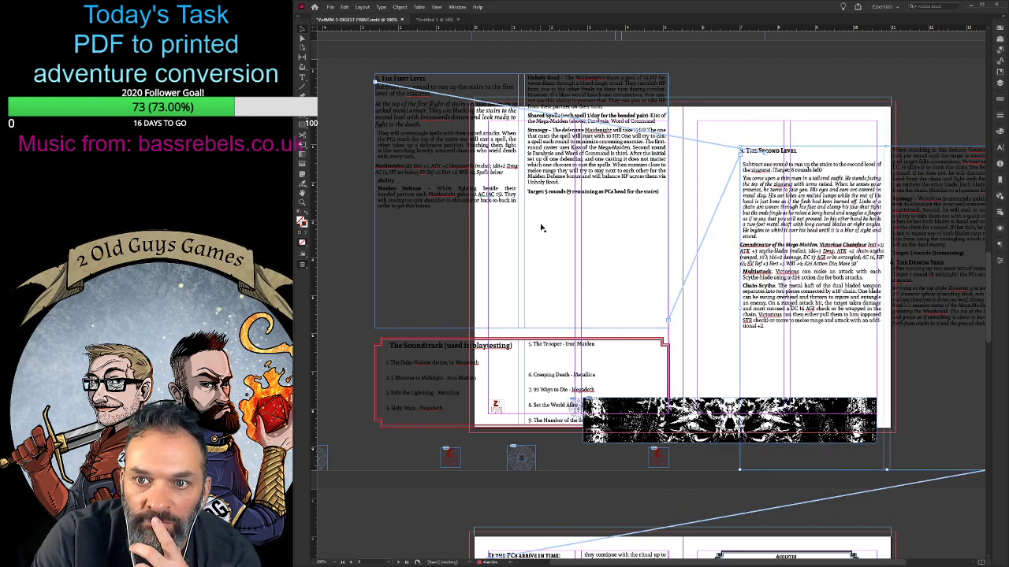
pyautogui.moveTo(451, 166)
pyautogui.mouseDown()
pyautogui.moveTo(420, 231)
pyautogui.moveTo(434, 161)
pyautogui.mouseUp()
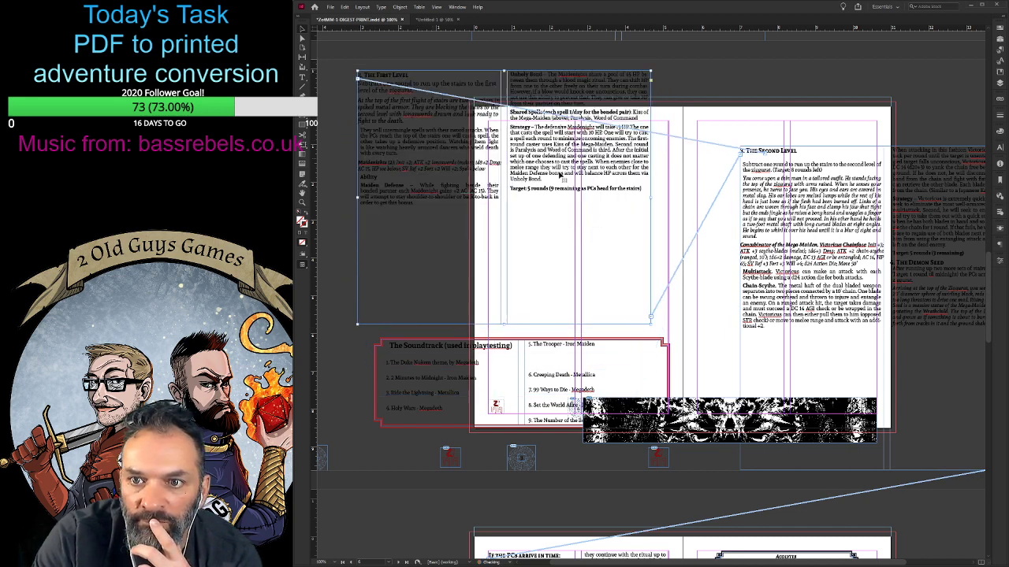
pyautogui.moveTo(779, 197); pyautogui.dragTo(860, 204)
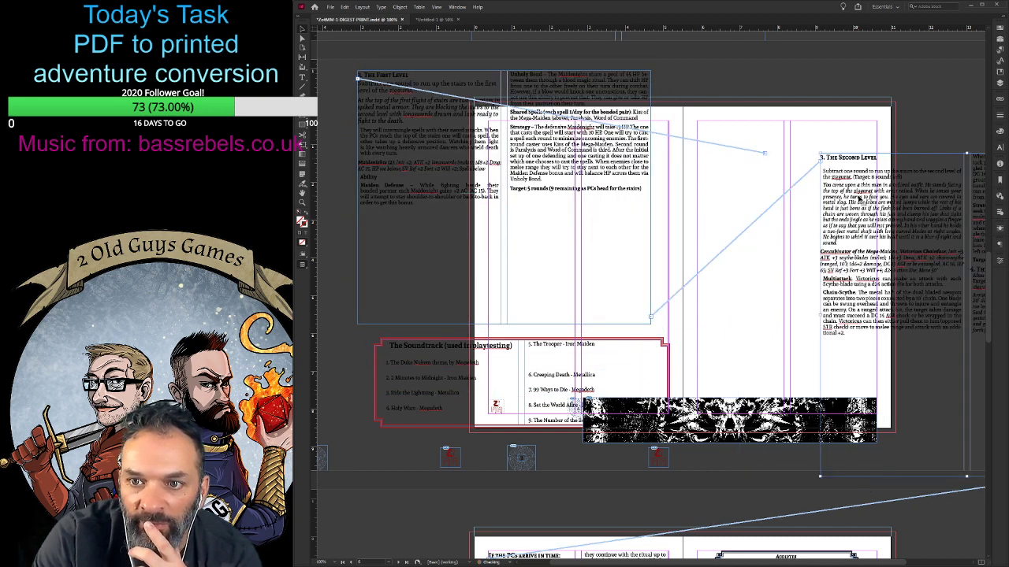
# - Trace the frame linking The Bridge text to The First Level and shift The First Level frame slightly toward the page
pyautogui.click(763, 158)
pyautogui.click(571, 202)
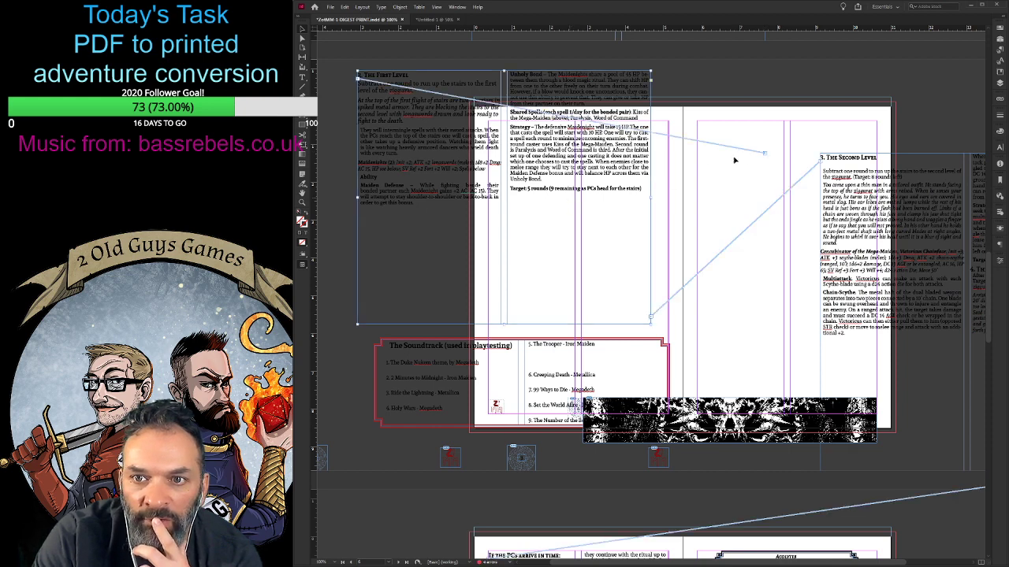
pyautogui.click(703, 150)
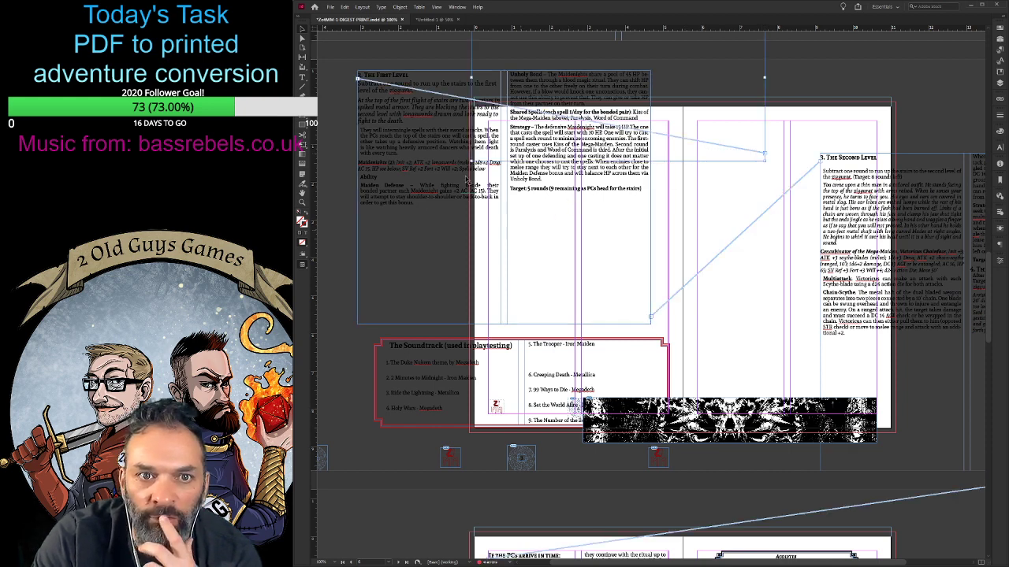
pyautogui.moveTo(466, 180); pyautogui.dragTo(481, 205)
pyautogui.scroll(5, 536, 193)
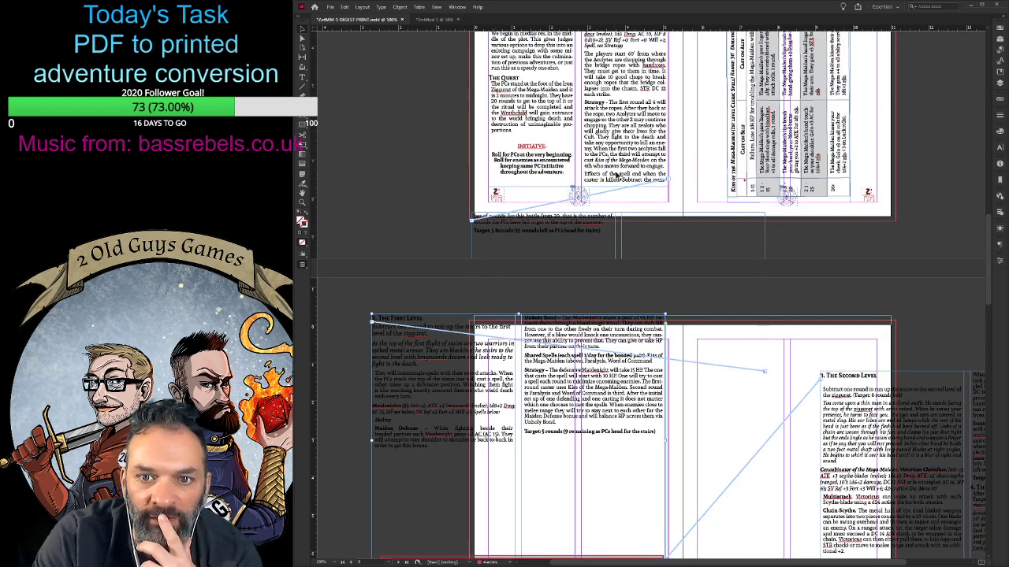
# - Remove the blank line above the INITIATIVE heading and keep The Bridge heading at the start of the second column
pyautogui.click(528, 248)
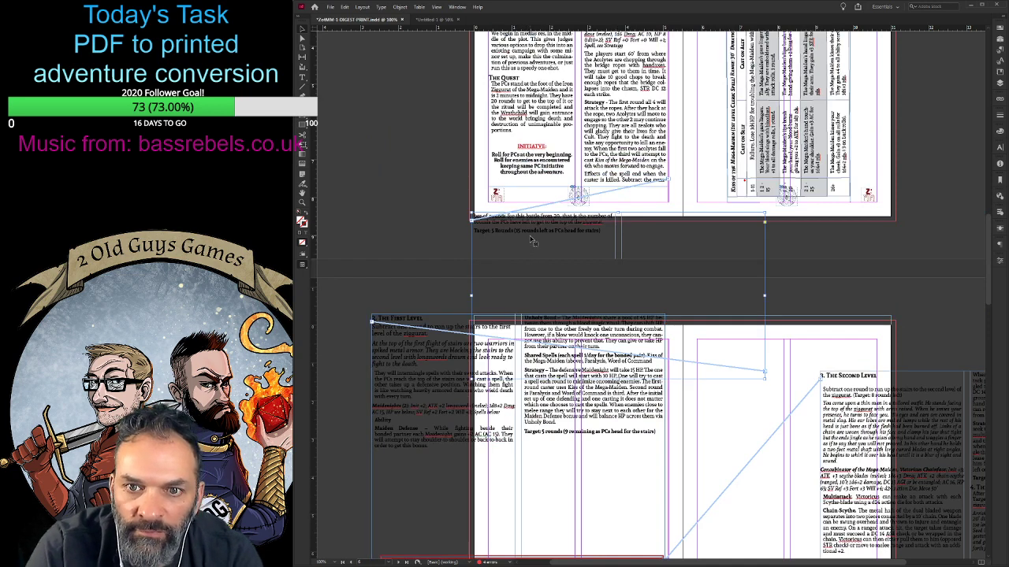
pyautogui.scroll(3, 532, 240)
pyautogui.doubleClick(533, 143)
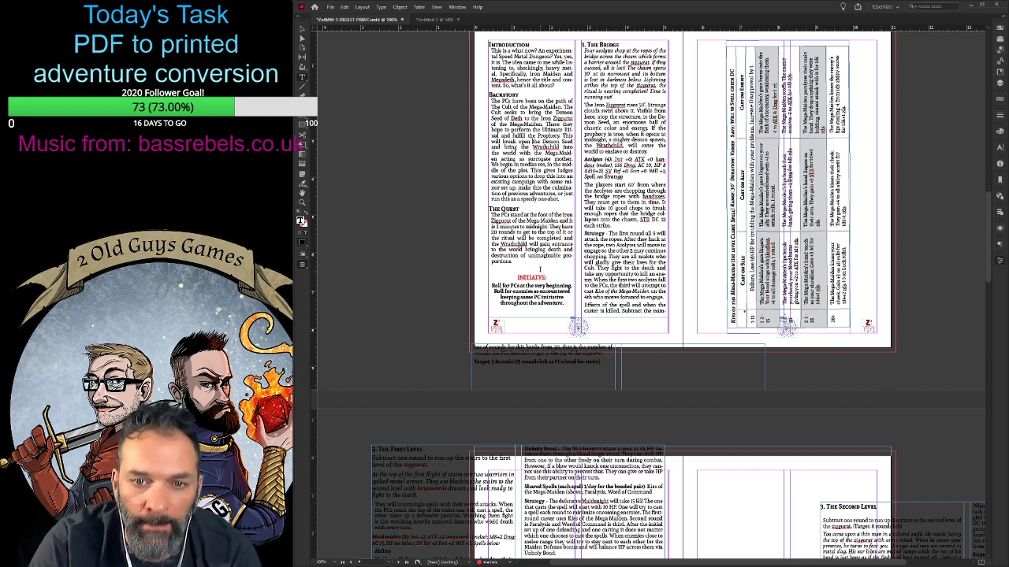
pyautogui.press('BackSpace')
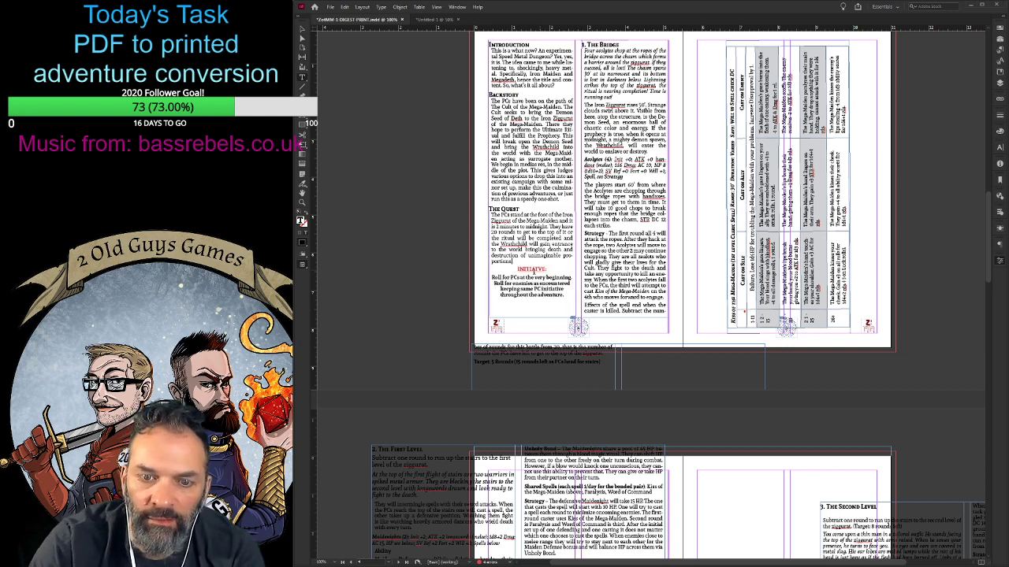
pyautogui.press('BackSpace')
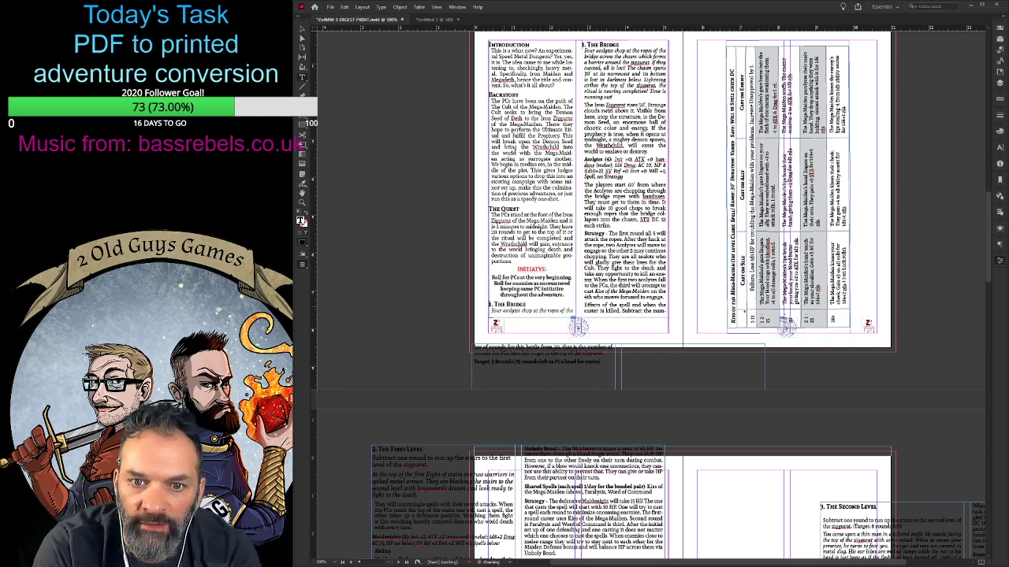
pyautogui.press('Return')
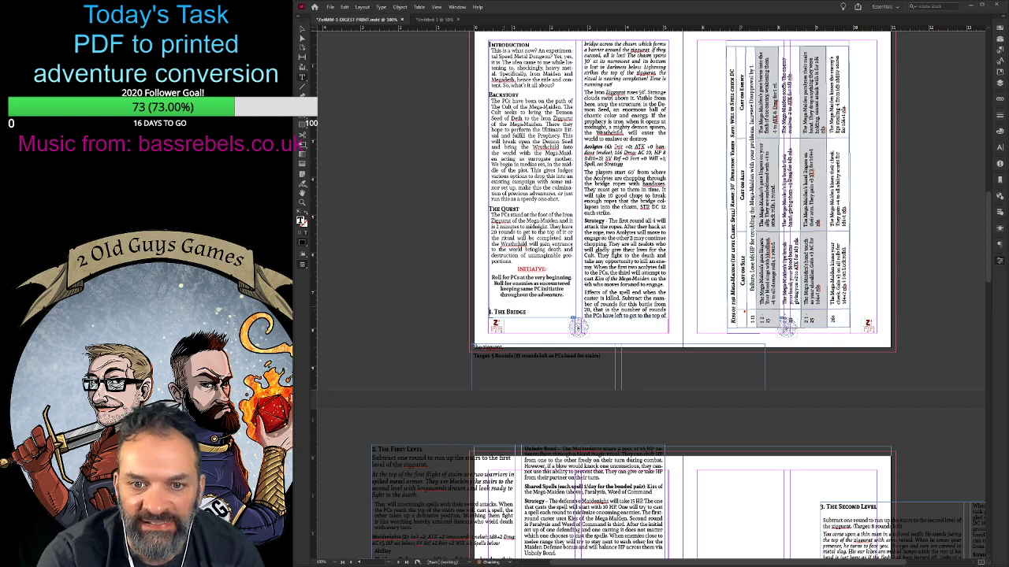
pyautogui.press('Return')
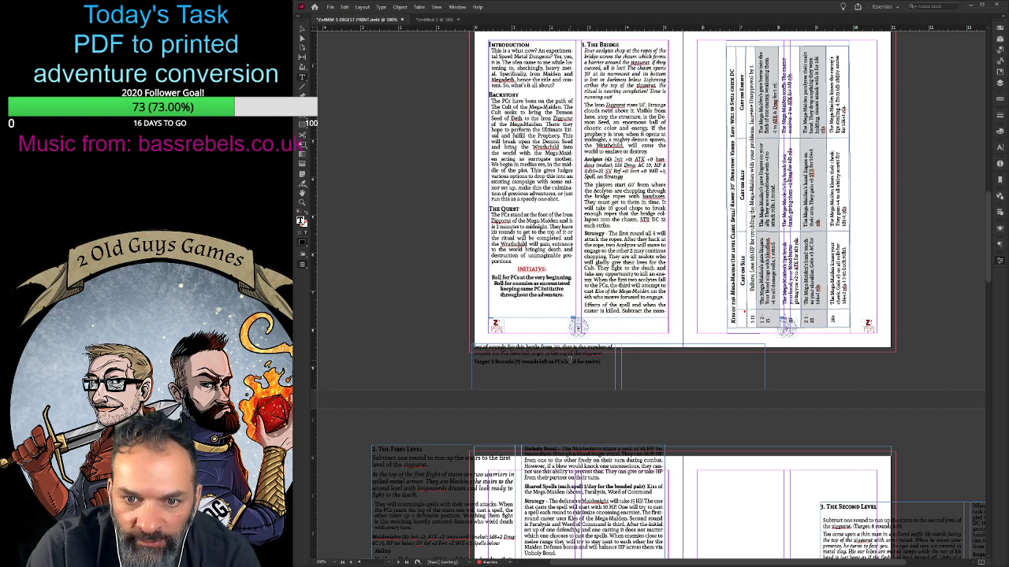
pyautogui.moveTo(598, 361); pyautogui.dragTo(475, 344)
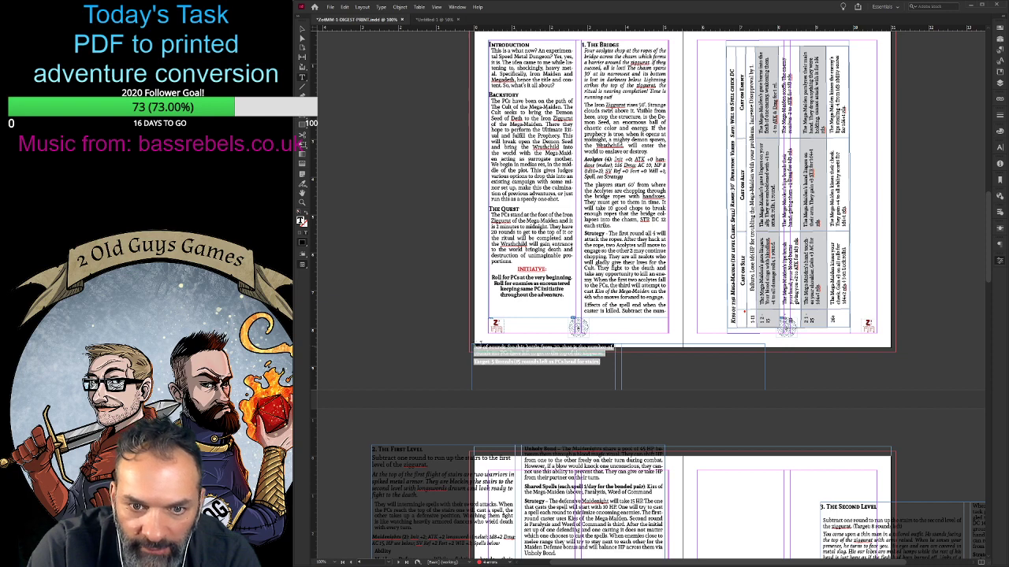
pyautogui.click(632, 300)
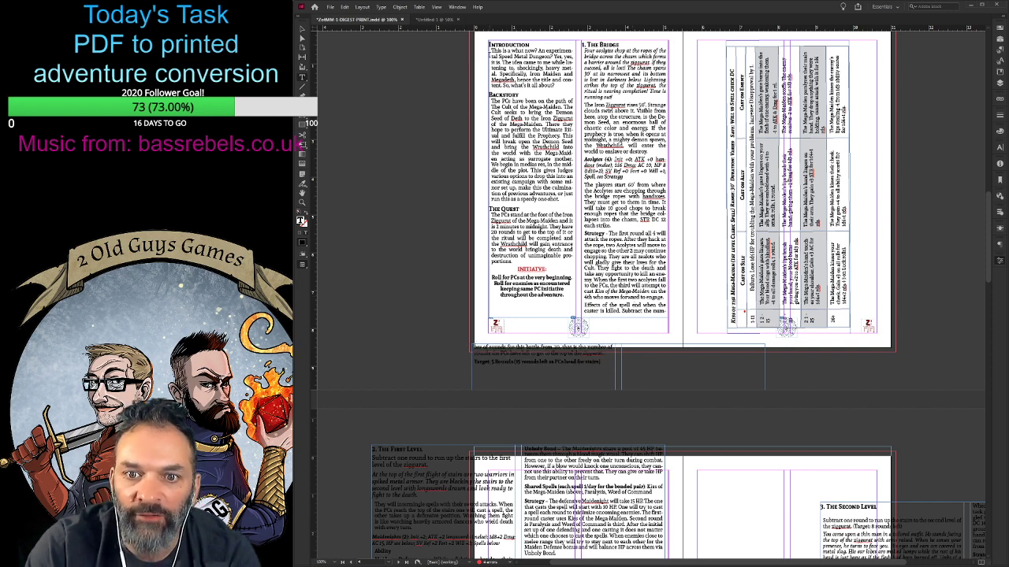
pyautogui.scroll(1, 651, 297)
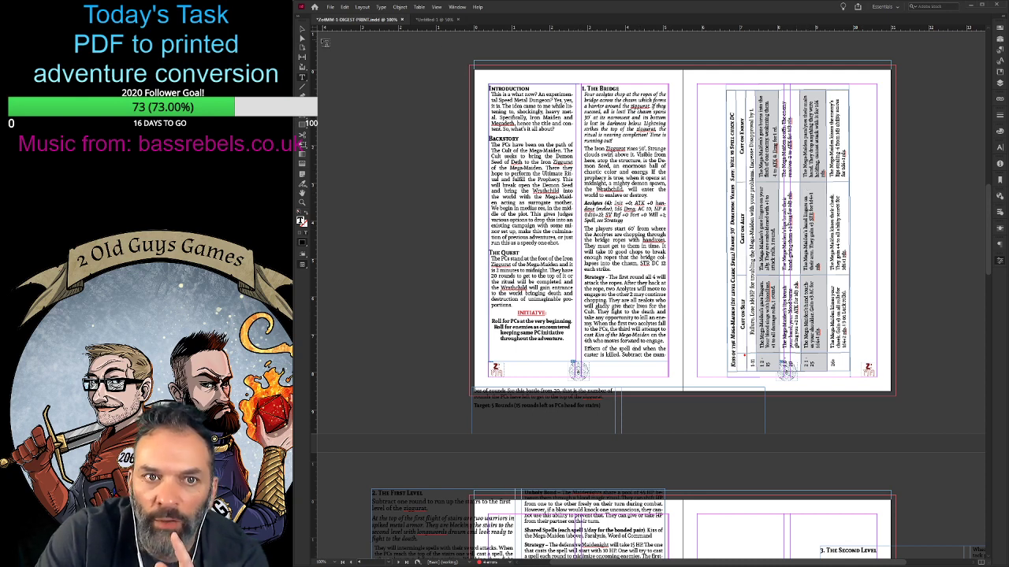
# - Move the rotated Kiss of the Mega-Maiden spell table across page 5 to the outer margin
pyautogui.click(303, 29)
pyautogui.click(760, 169)
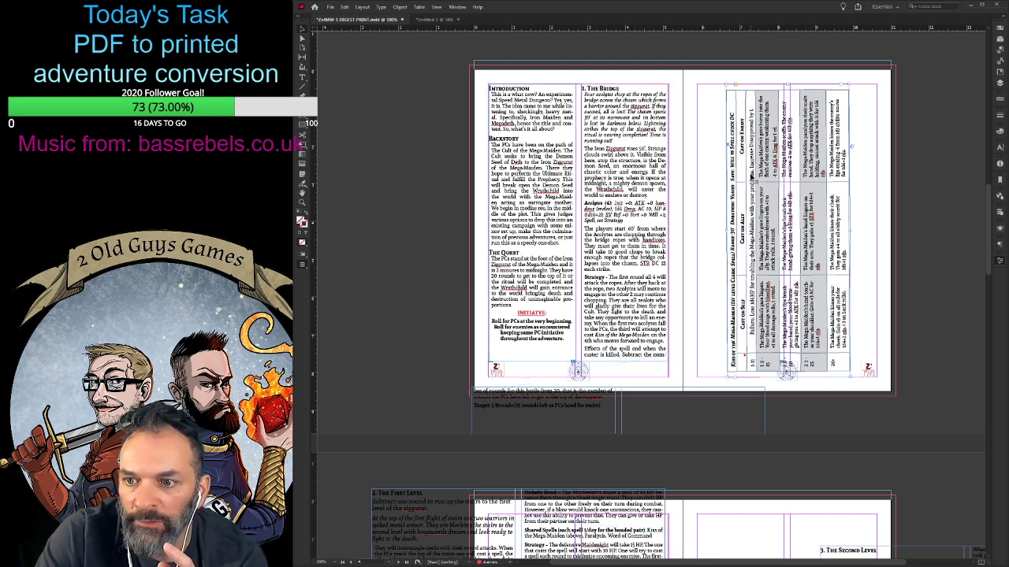
pyautogui.moveTo(753, 180); pyautogui.dragTo(783, 177)
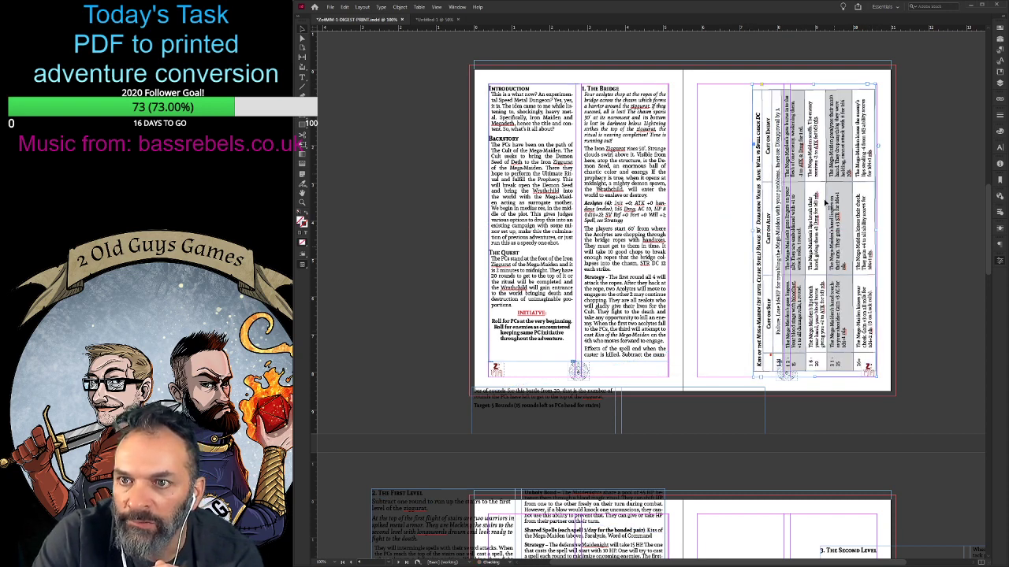
# - Tighten the line spacing of the effect descriptions in the spell table's 12-15 to 26+ rows
pyautogui.press('t')
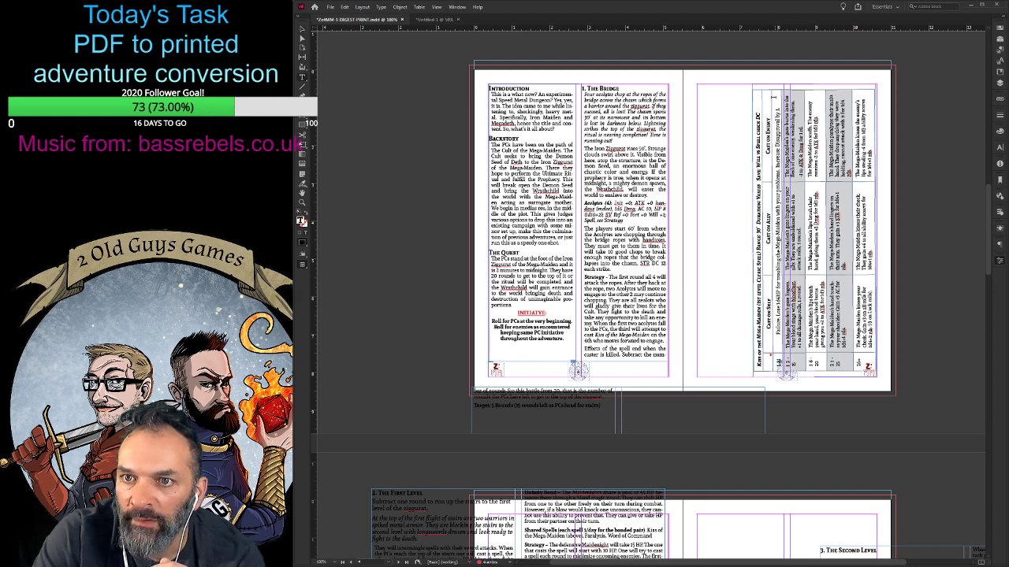
pyautogui.click(761, 96)
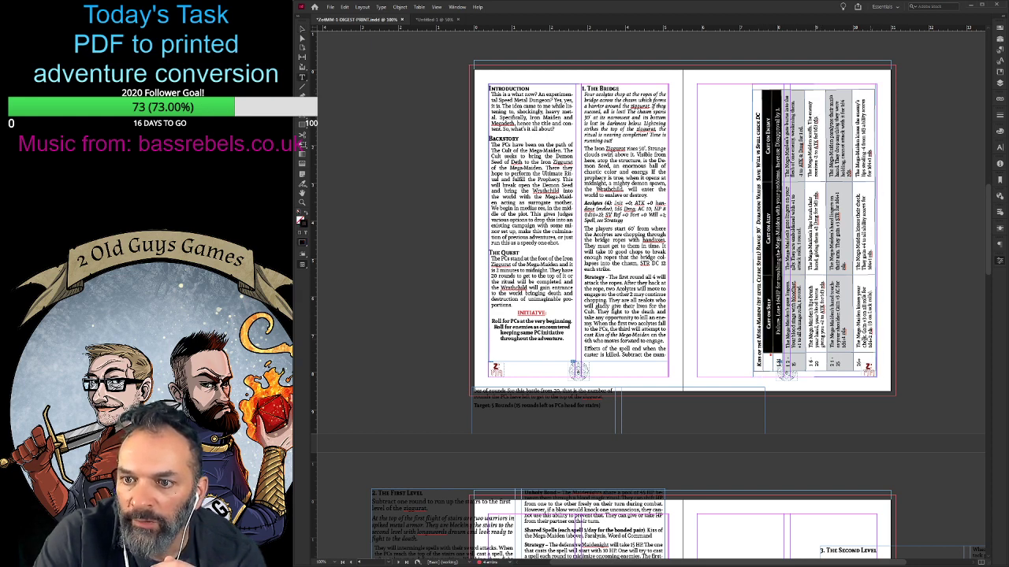
pyautogui.click(769, 315)
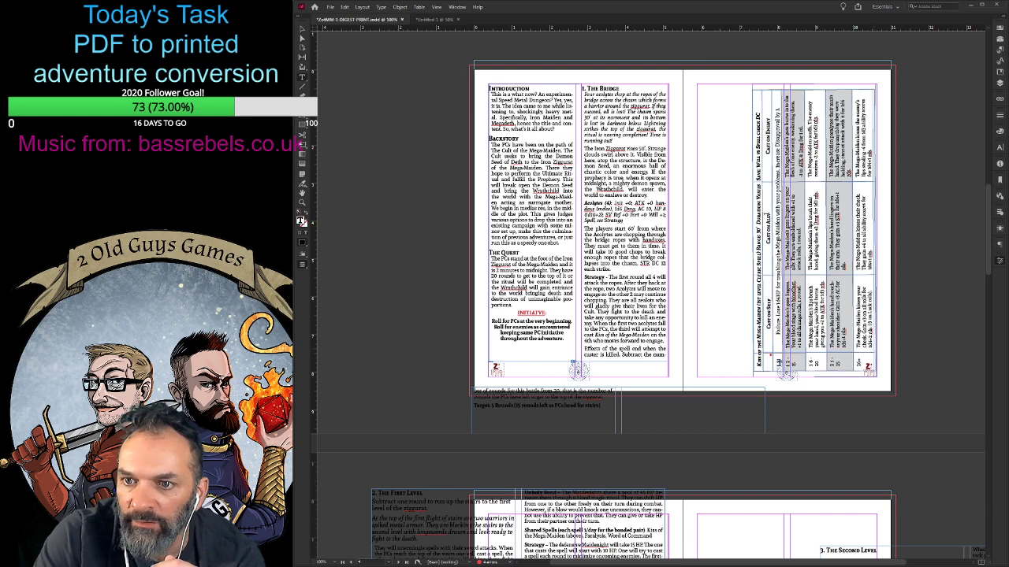
pyautogui.moveTo(762, 315); pyautogui.dragTo(764, 316)
pyautogui.moveTo(774, 103); pyautogui.dragTo(776, 95)
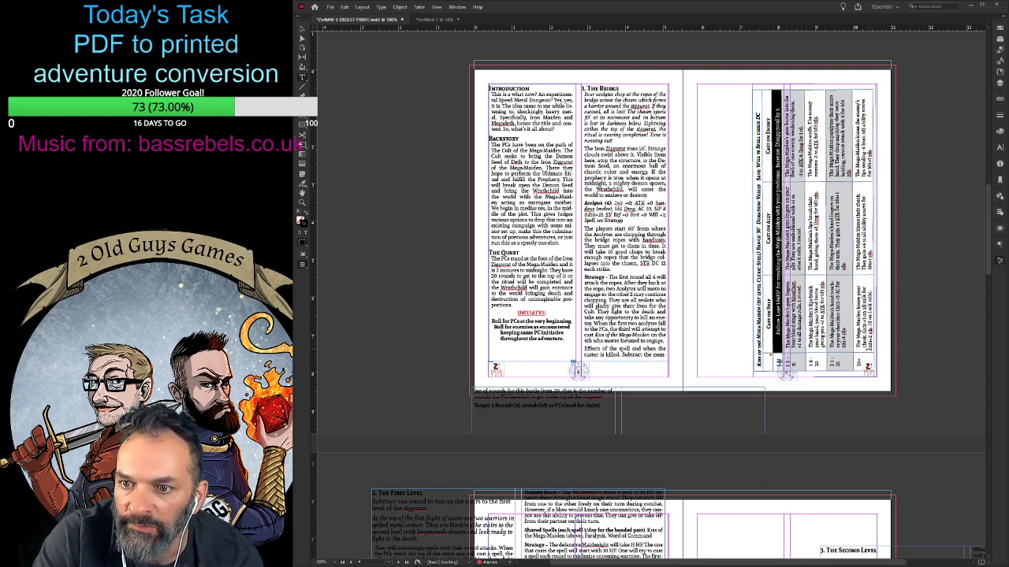
pyautogui.moveTo(870, 350); pyautogui.dragTo(793, 142)
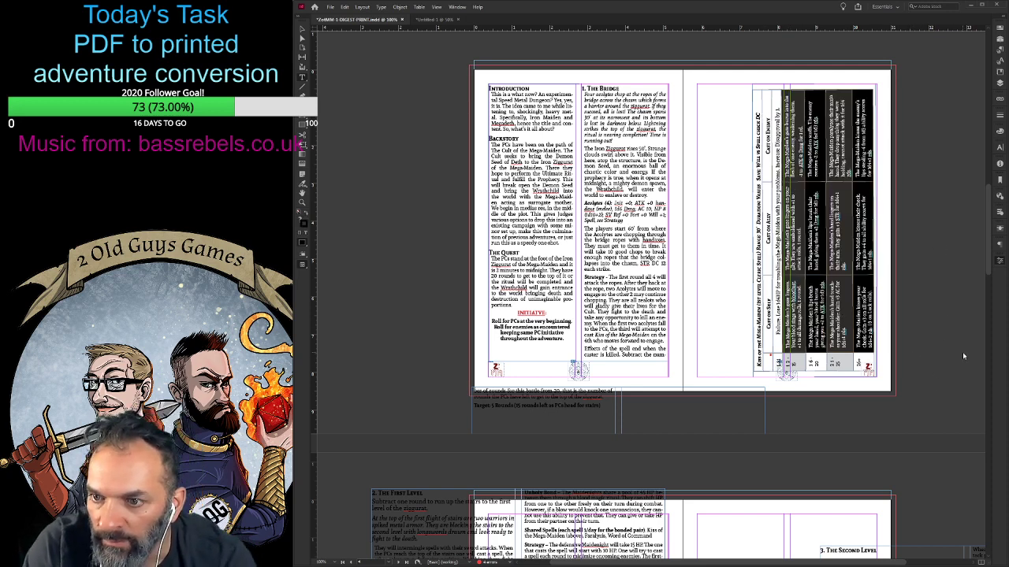
pyautogui.hotkey('alt', 'Up')
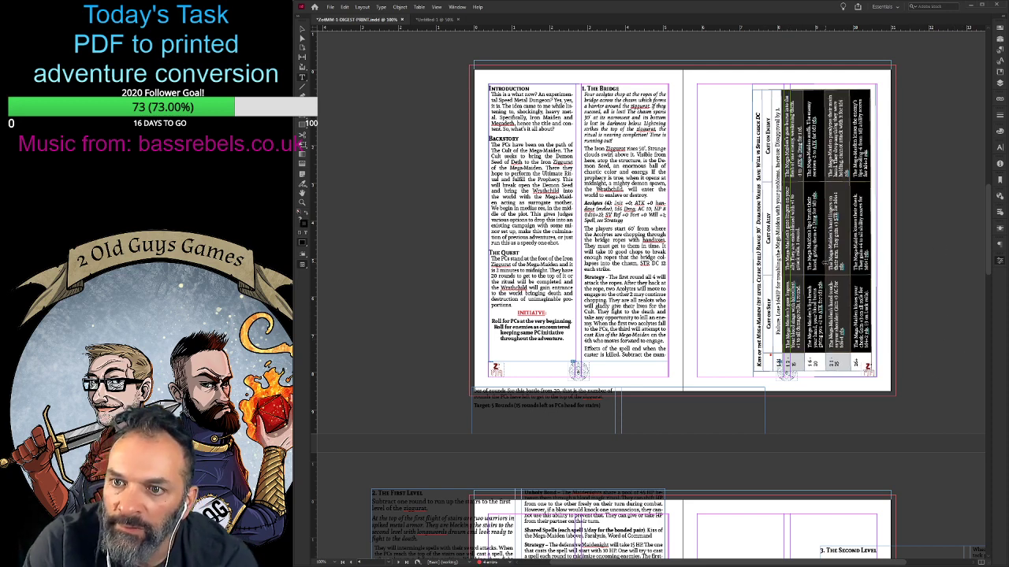
# - Narrow the spell table's columns and extend its frame toward the spine to fit the 26+ row
pyautogui.click(819, 92)
pyautogui.moveTo(818, 91); pyautogui.dragTo(818, 106)
pyautogui.moveTo(813, 174); pyautogui.dragTo(813, 194)
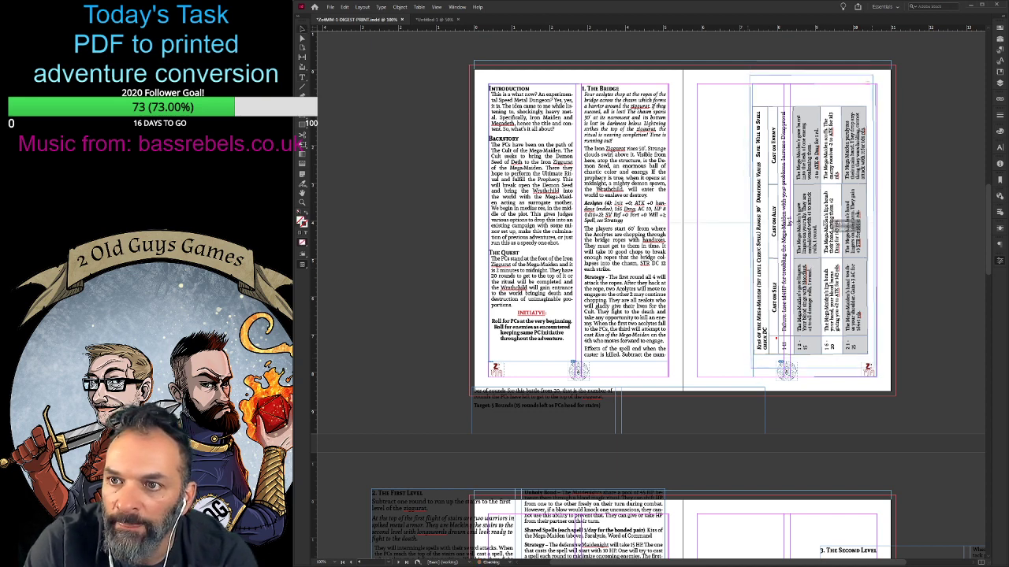
pyautogui.click(825, 225)
pyautogui.moveTo(751, 234); pyautogui.dragTo(730, 234)
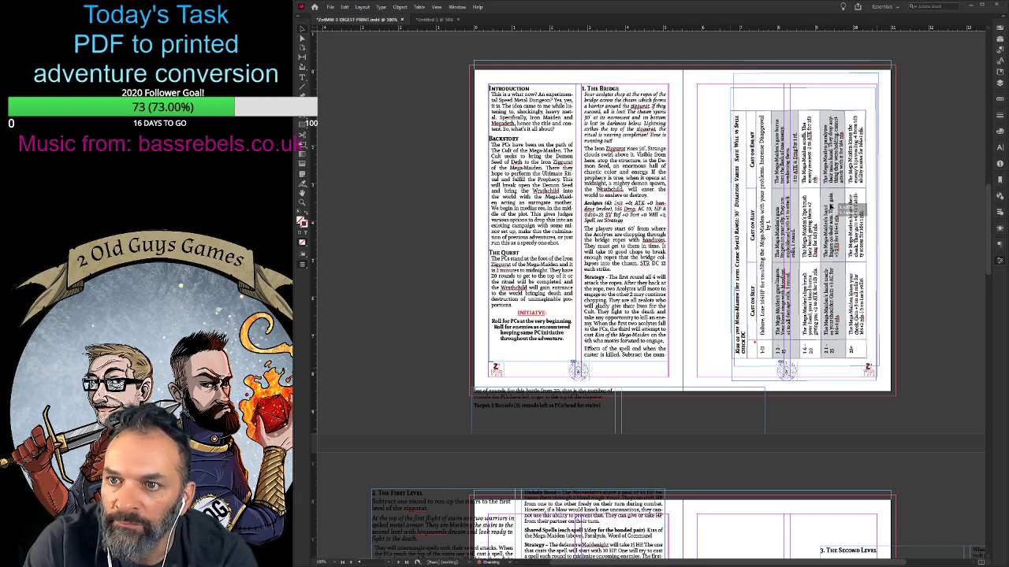
# - Trim both ends of the rotated spell table's frame around the table and shift it upward, clear of the page footer
pyautogui.moveTo(828, 219); pyautogui.dragTo(832, 205)
pyautogui.moveTo(807, 72); pyautogui.dragTo(807, 93)
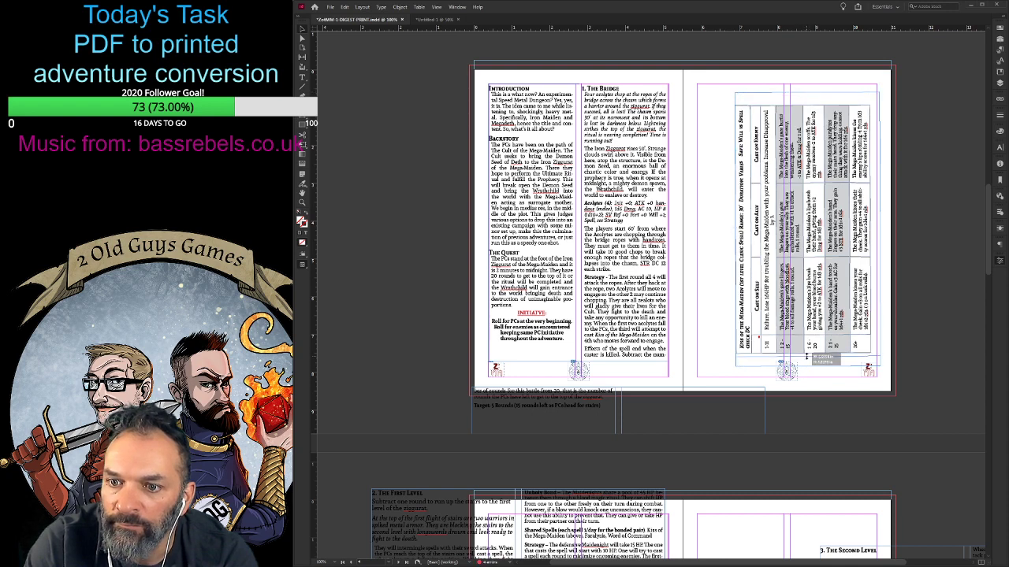
pyautogui.moveTo(807, 368); pyautogui.dragTo(805, 354)
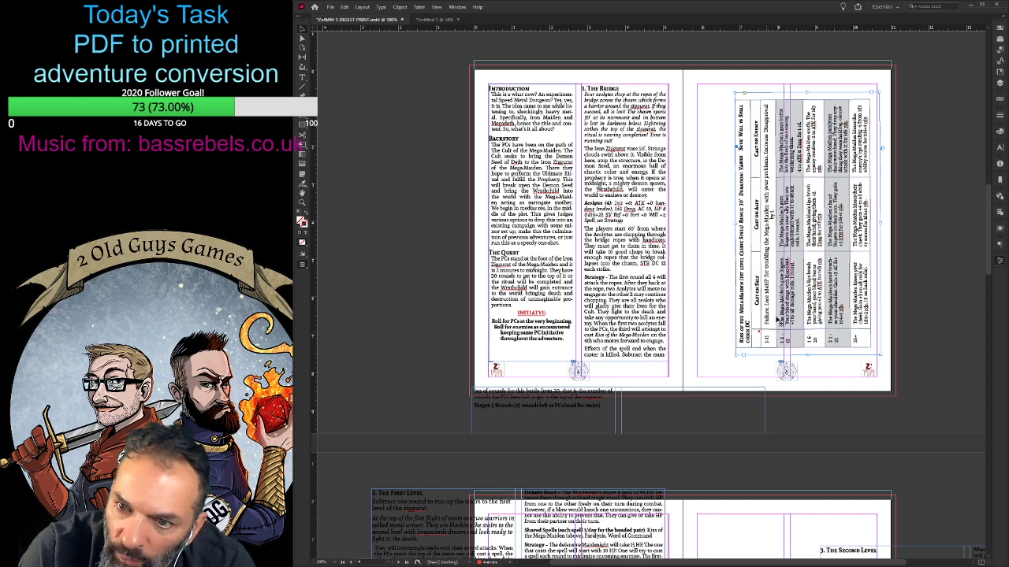
pyautogui.moveTo(822, 268); pyautogui.dragTo(824, 256)
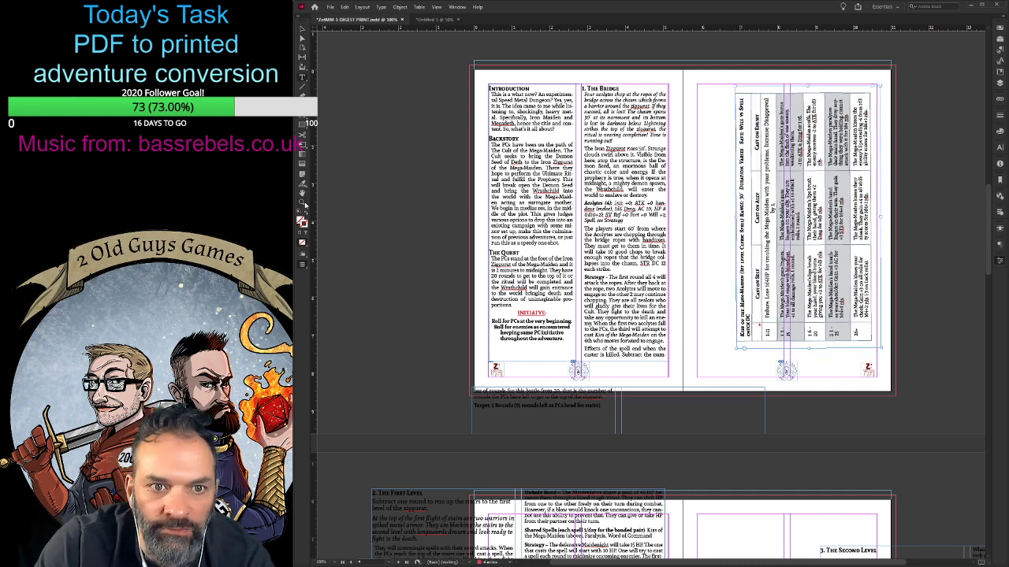
# - Widen the spell table's roll column so the Roll heading and number ranges each fit on one line
pyautogui.hotkey('ctrl', '=')
pyautogui.hotkey('ctrl', '=')
pyautogui.hotkey('ctrl', '=')
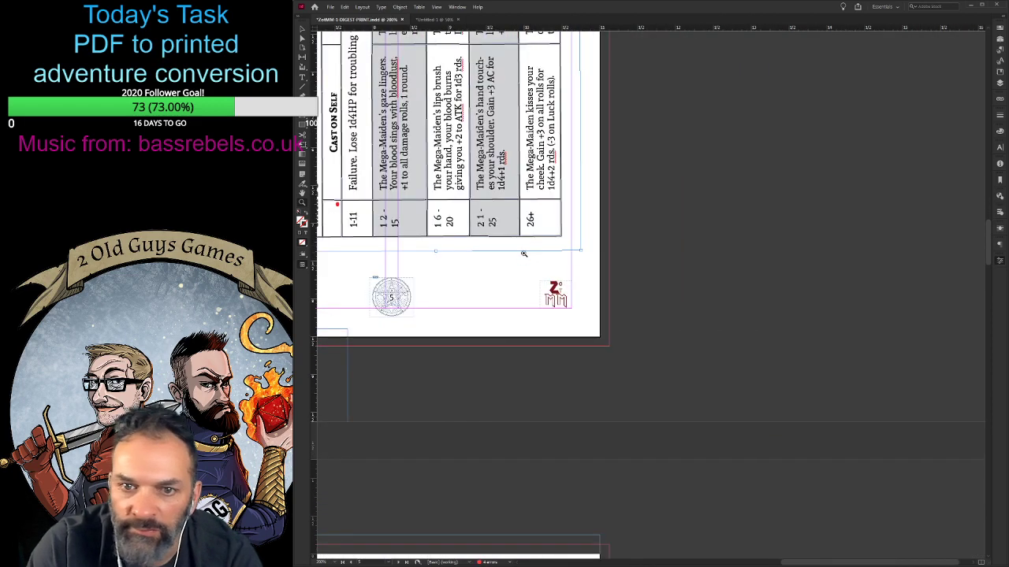
pyautogui.click(367, 209)
pyautogui.click(367, 210)
pyautogui.click(367, 210)
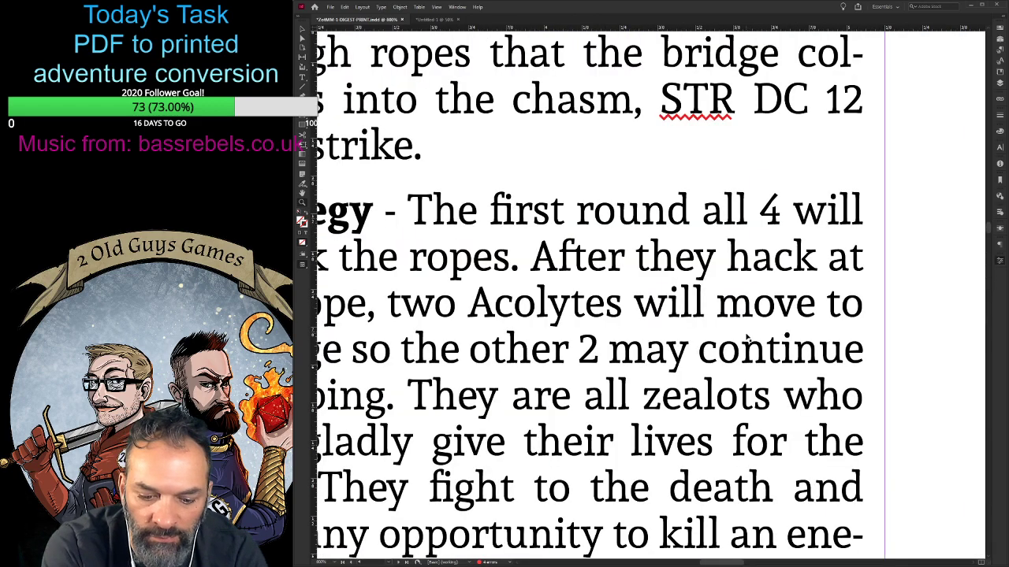
pyautogui.hotkey('ctrl', '-')
pyautogui.hotkey('ctrl', '-')
pyautogui.hotkey('ctrl', '-')
pyautogui.hotkey('ctrl', '-')
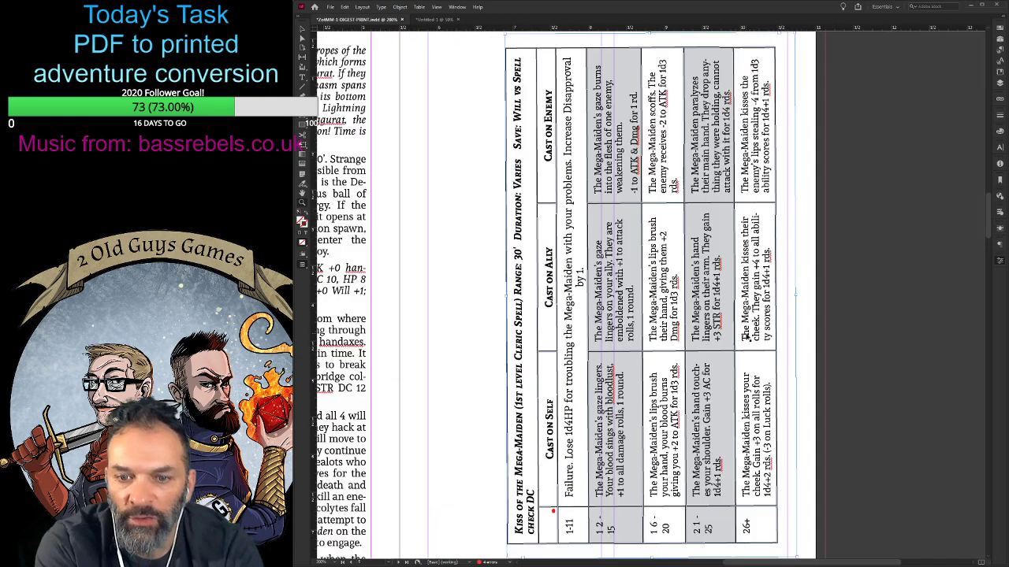
pyautogui.scroll(-1, 555, 516)
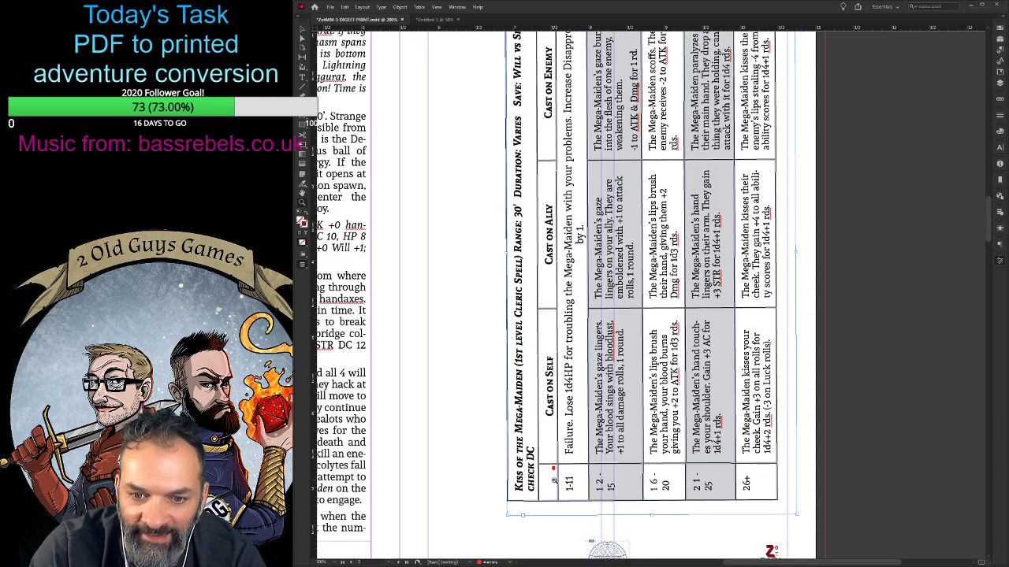
pyautogui.click(554, 480)
pyautogui.click(650, 289)
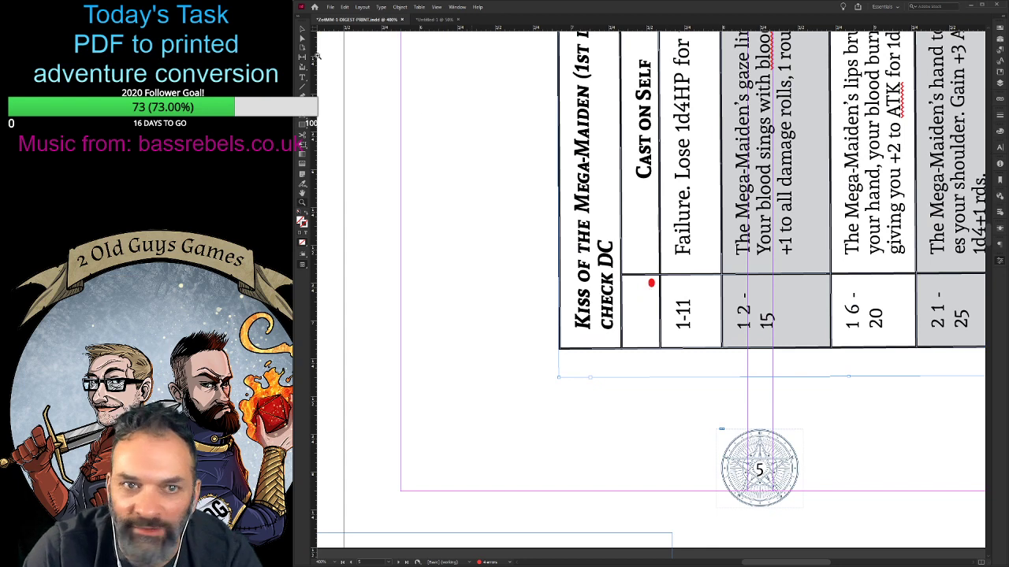
pyautogui.doubleClick(652, 288)
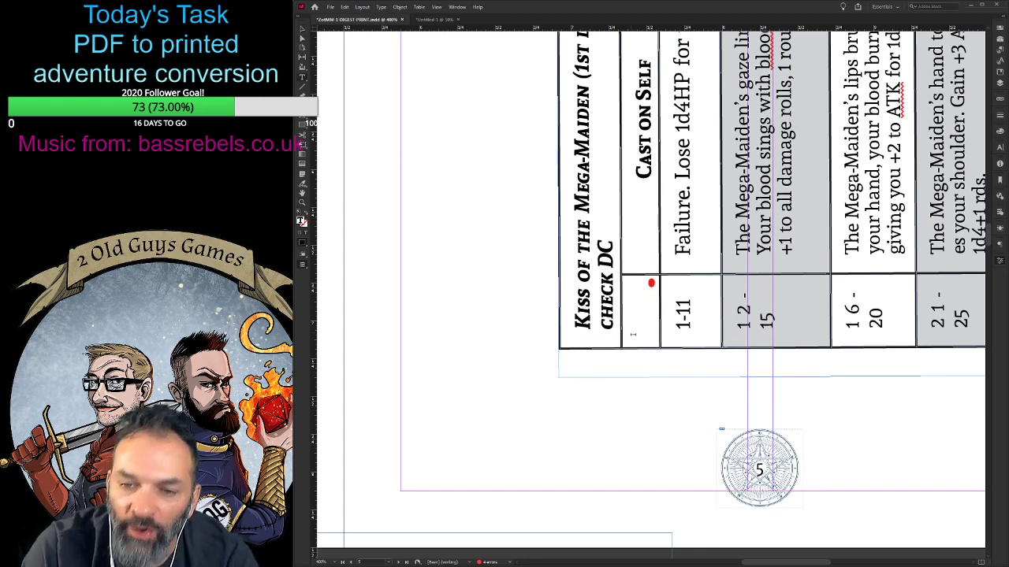
pyautogui.press('Escape')
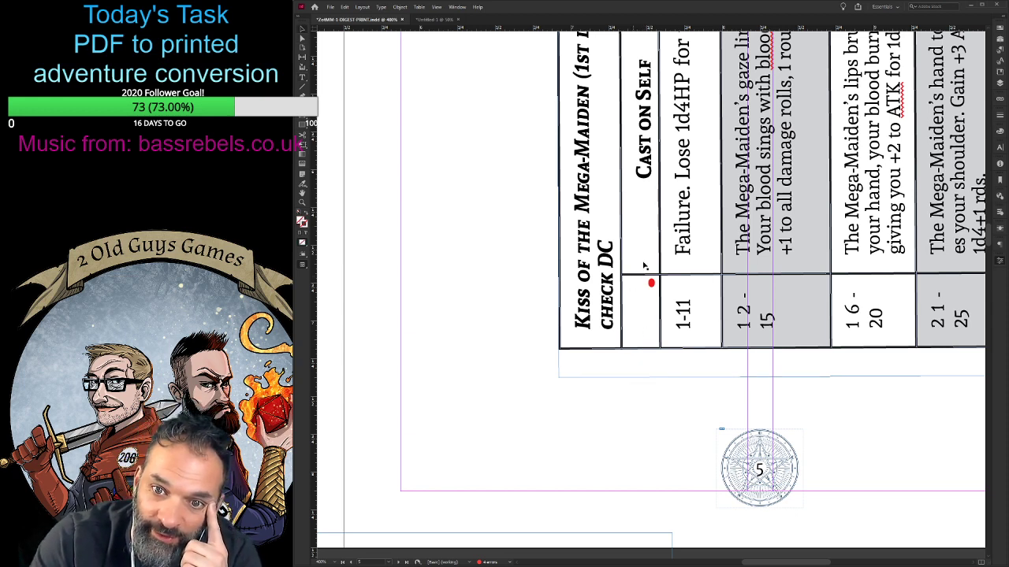
pyautogui.doubleClick(644, 264)
pyautogui.moveTo(645, 274); pyautogui.dragTo(646, 263)
# - Try a smaller text size on the spell table's column heading row
pyautogui.moveTo(637, 331); pyautogui.dragTo(640, 255)
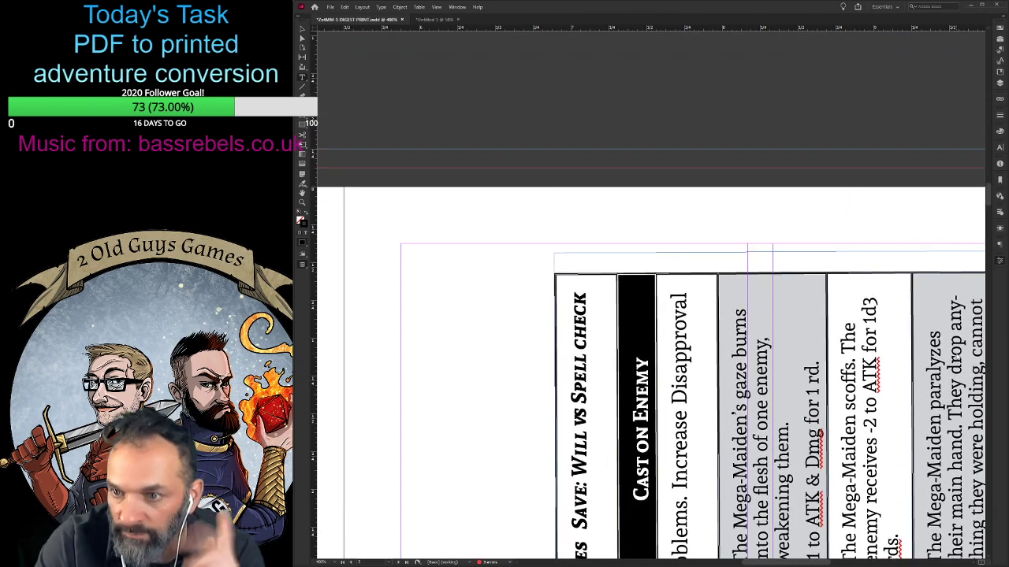
pyautogui.hotkey('ctrl', 'shift', ',')
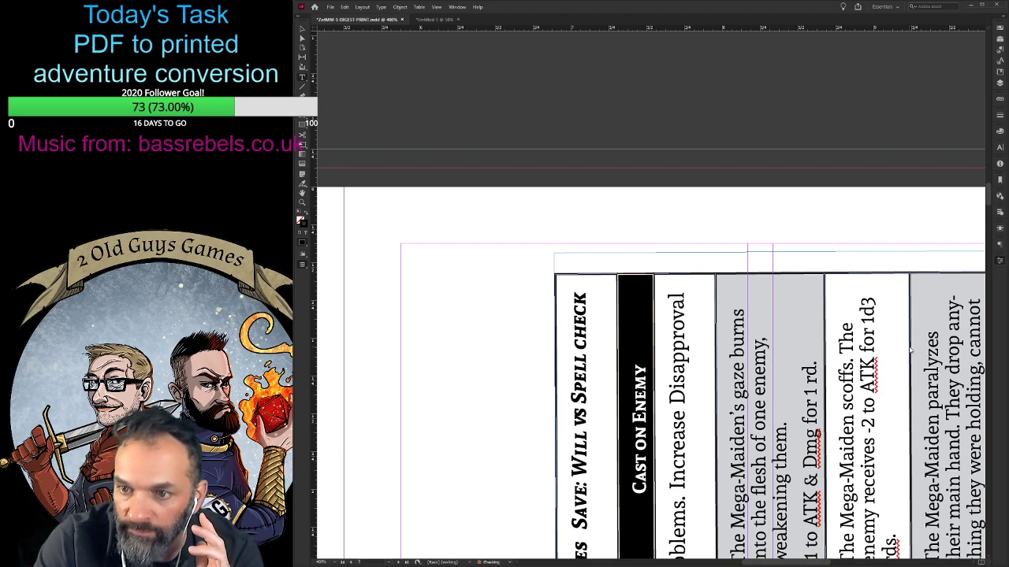
pyautogui.hotkey('ctrl', 'shift', '.')
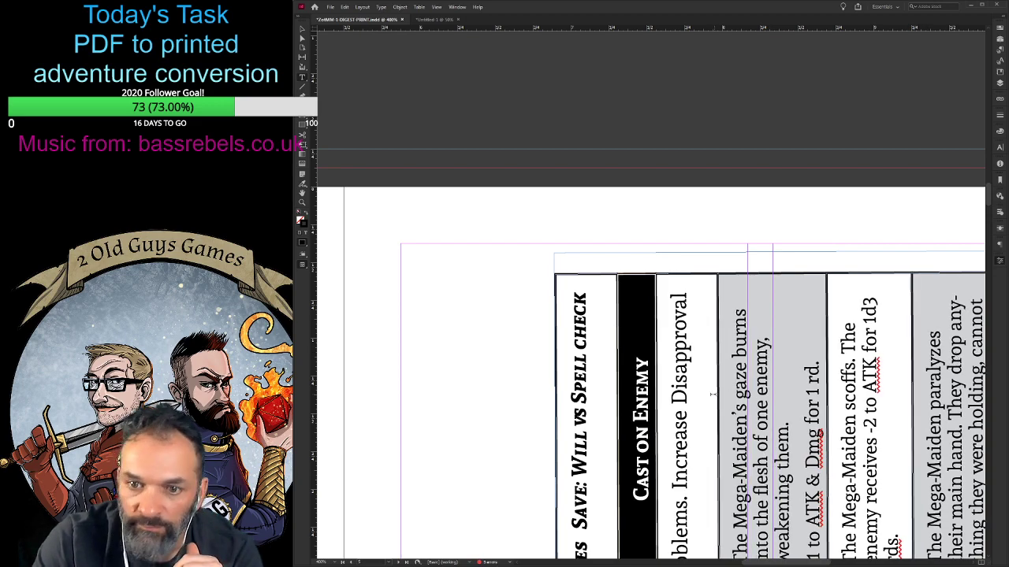
# - Narrow the spell table's Roll column slightly by shifting its border with the Cast on Self column
pyautogui.scroll(-6, 712, 390)
pyautogui.scroll(-5, 712, 387)
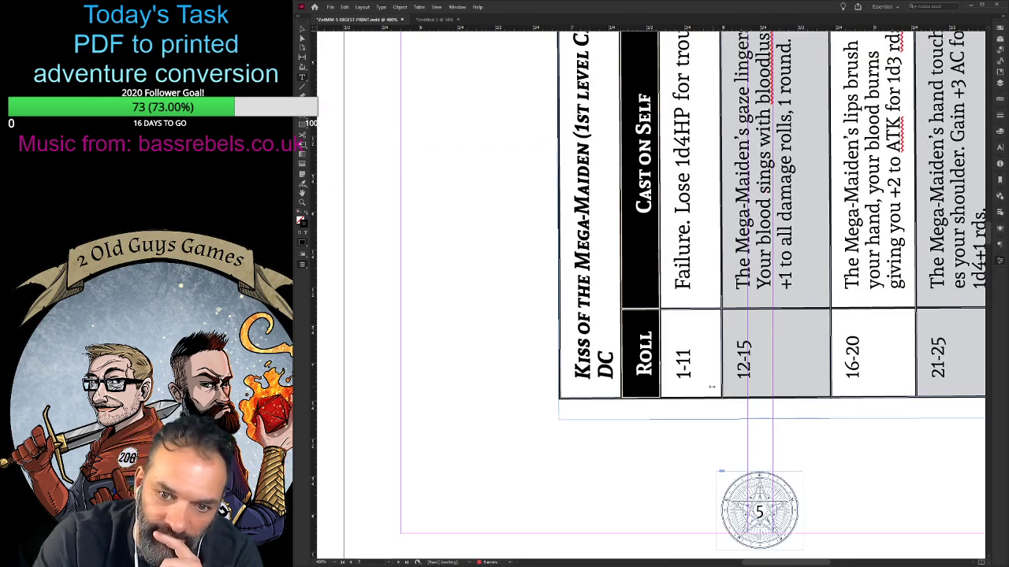
pyautogui.moveTo(744, 312); pyautogui.dragTo(747, 311)
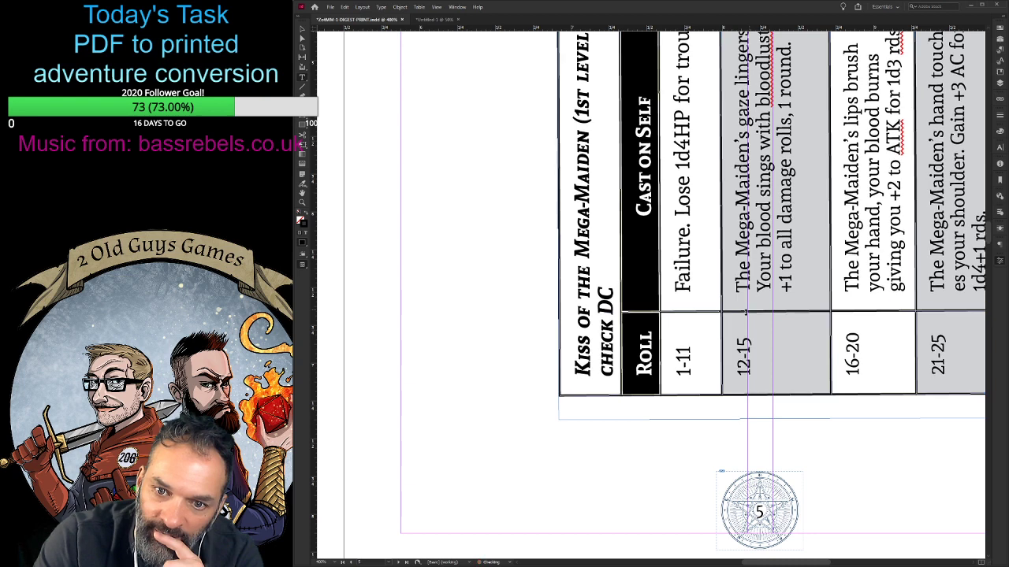
pyautogui.click(690, 355)
pyautogui.scroll(3, 663, 375)
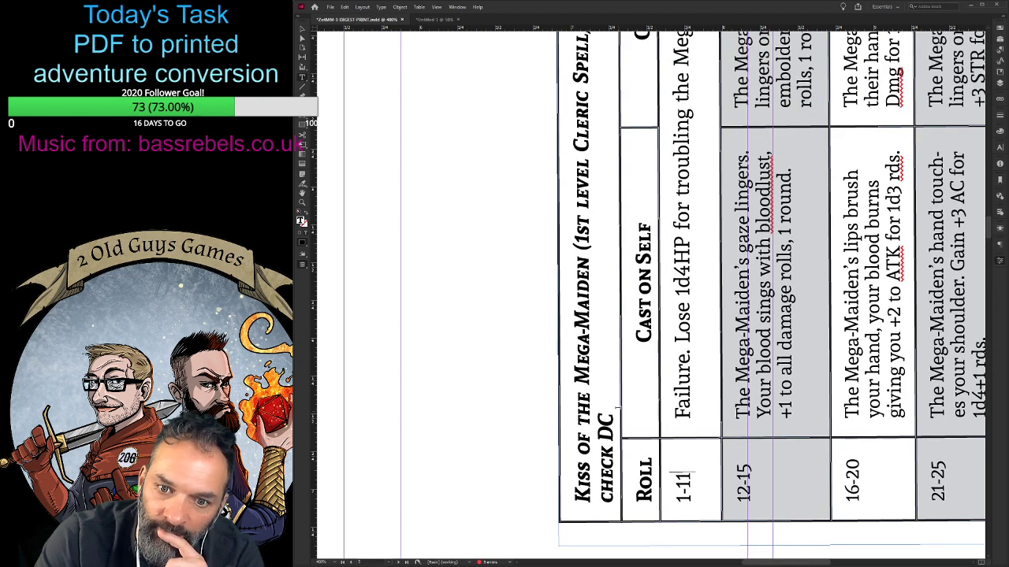
pyautogui.moveTo(617, 408); pyautogui.dragTo(573, 508)
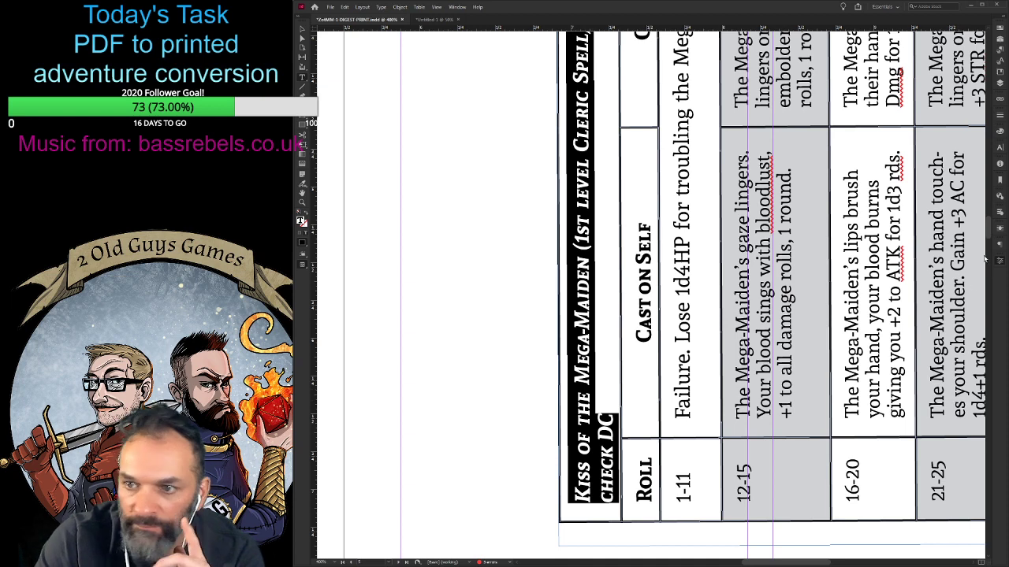
pyautogui.click(527, 321)
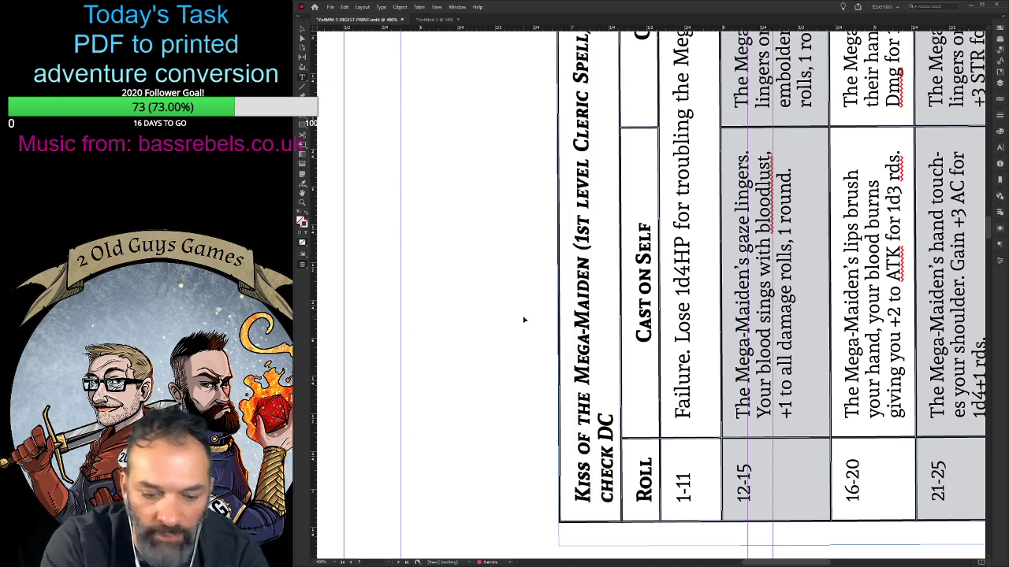
# - Move The Bridge's continuation text frame onto page 5 and narrow it to the gap between the inner margin and the spell table
pyautogui.hotkey('ctrl', '0')
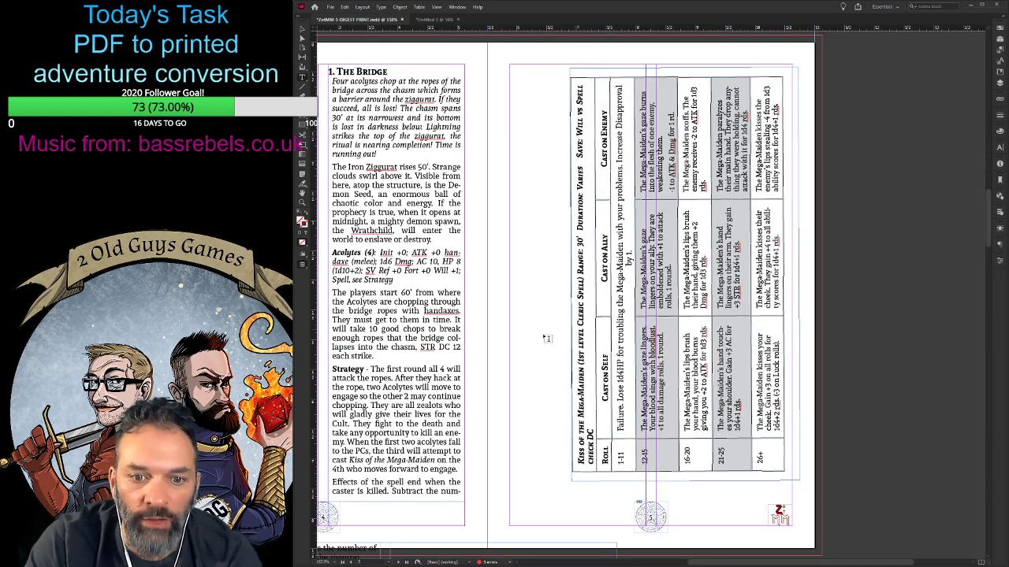
pyautogui.scroll(-3, 544, 339)
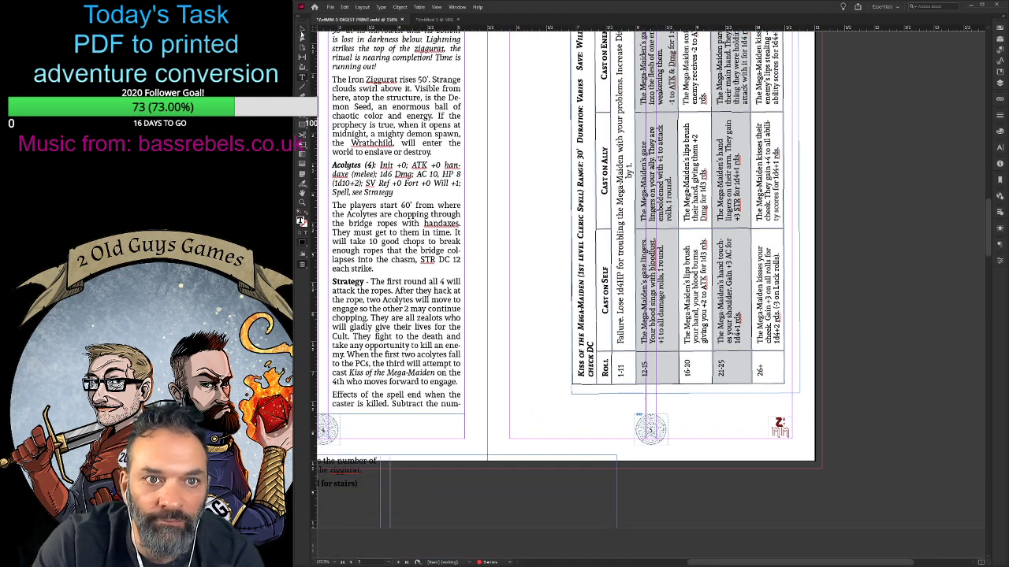
pyautogui.click(302, 30)
pyautogui.moveTo(347, 479); pyautogui.dragTo(703, 153)
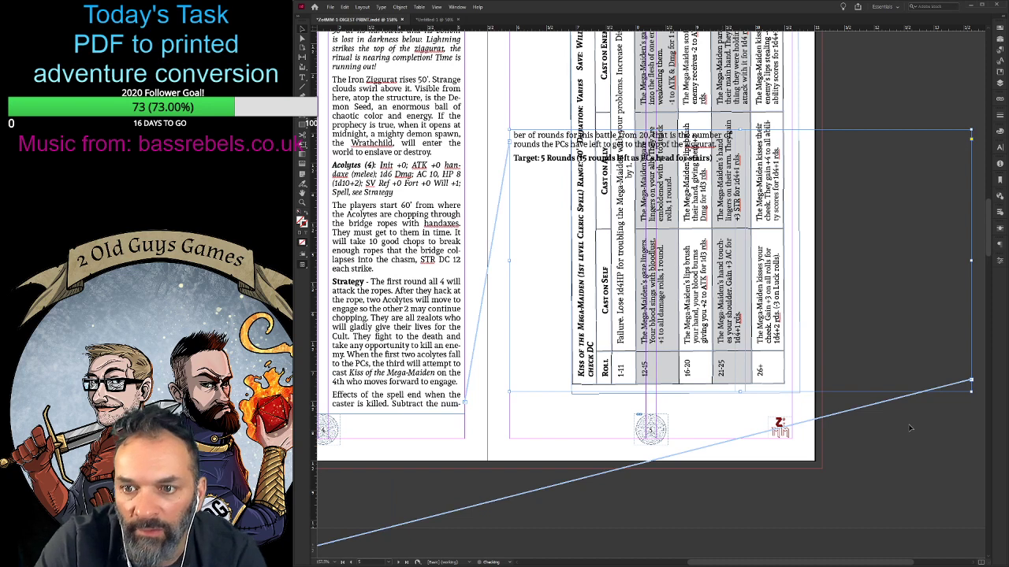
pyautogui.moveTo(576, 254); pyautogui.dragTo(570, 257)
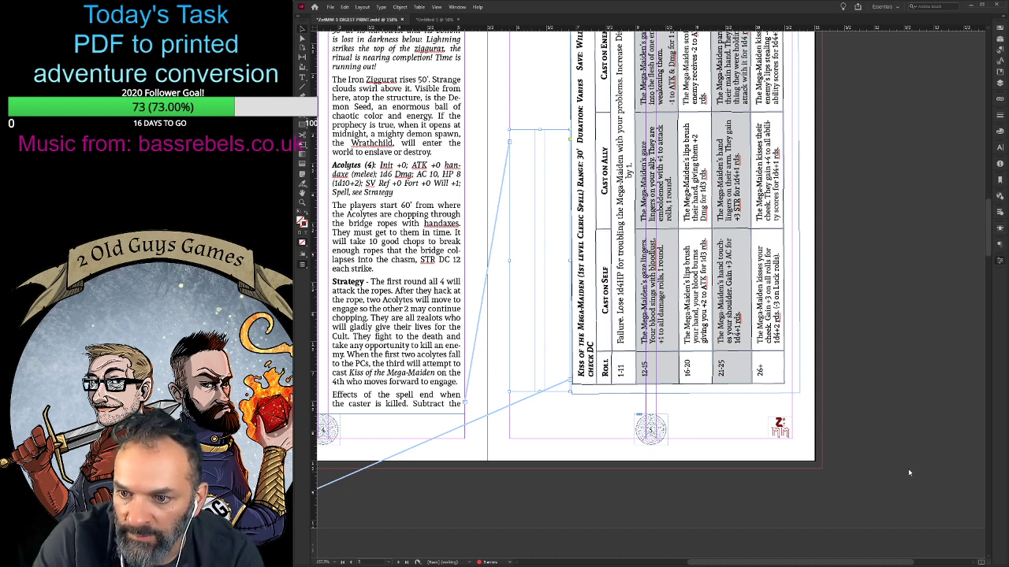
# - Reshape The Bridge's continuation frame into a shallow strip spanning page 5's full text width at the top margin
pyautogui.scroll(2, 633, 384)
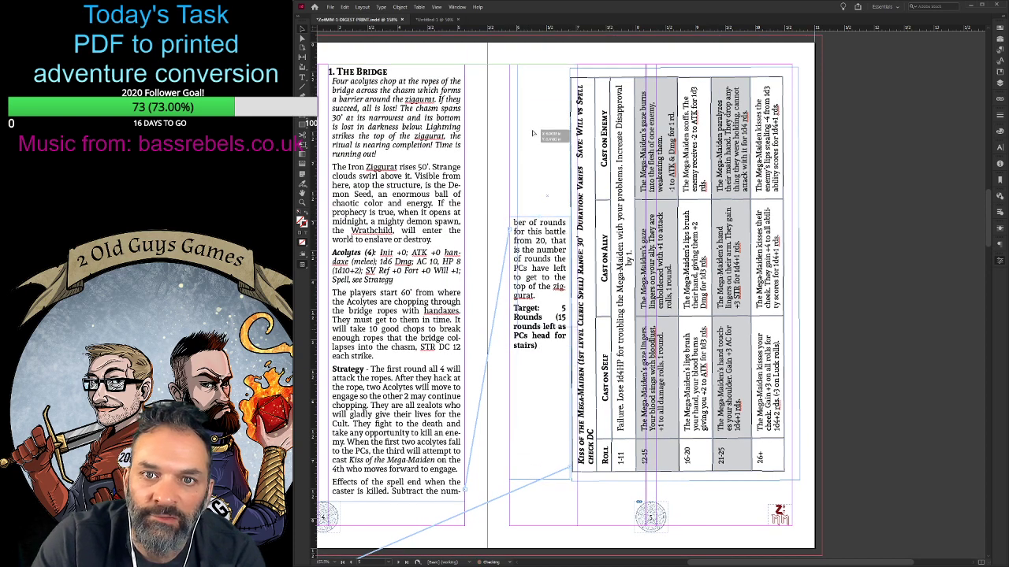
pyautogui.moveTo(529, 285); pyautogui.dragTo(529, 133)
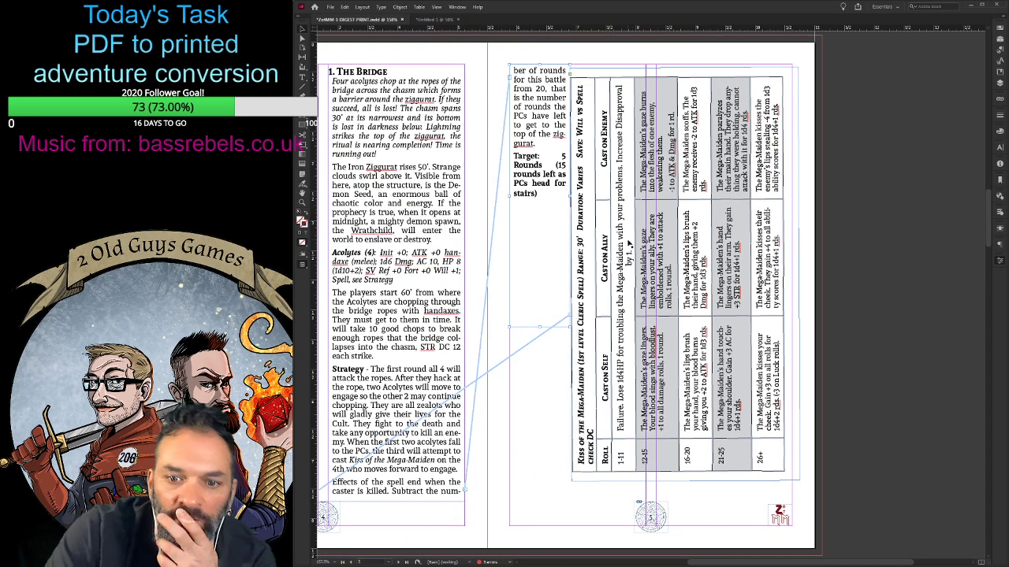
pyautogui.click(719, 246)
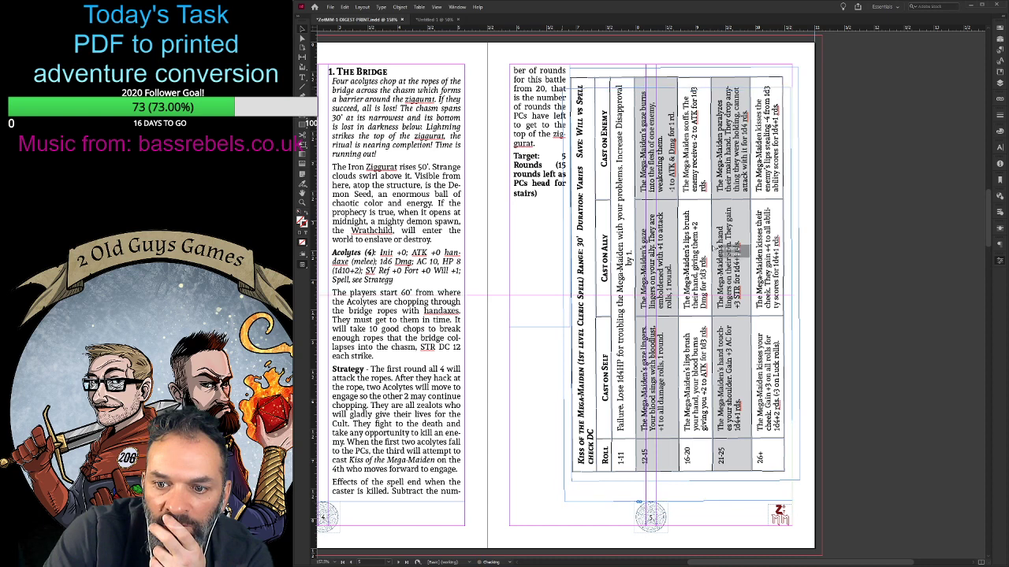
pyautogui.moveTo(715, 249); pyautogui.dragTo(707, 270)
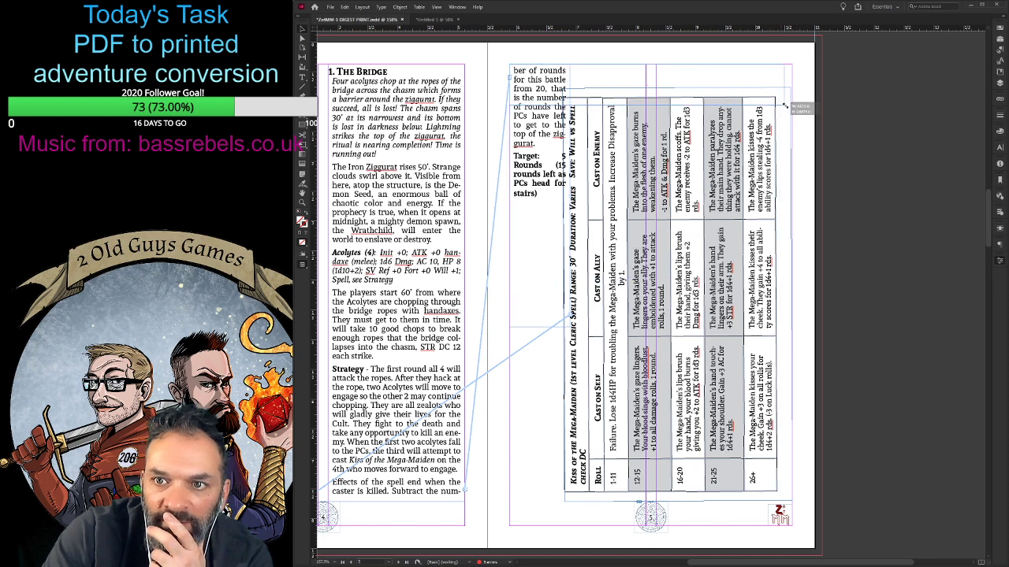
pyautogui.moveTo(790, 106); pyautogui.dragTo(792, 106)
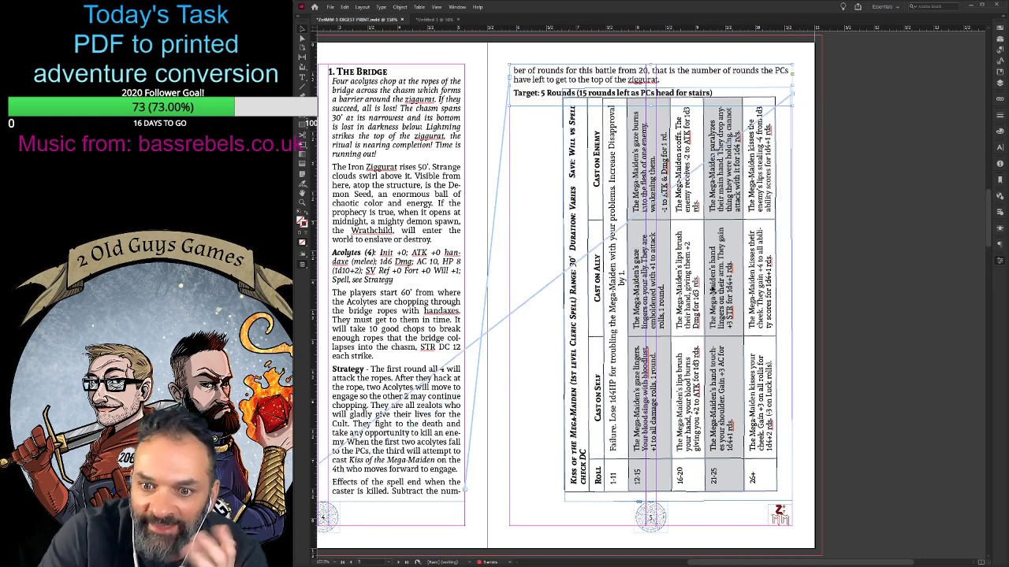
# - Move the rotated spell table below the continuation text and roughly centre it across page 5
pyautogui.click(695, 292)
pyautogui.moveTo(712, 288); pyautogui.dragTo(687, 298)
pyautogui.press('Up')
pyautogui.press('Up')
pyautogui.press('Up')
pyautogui.press('Up')
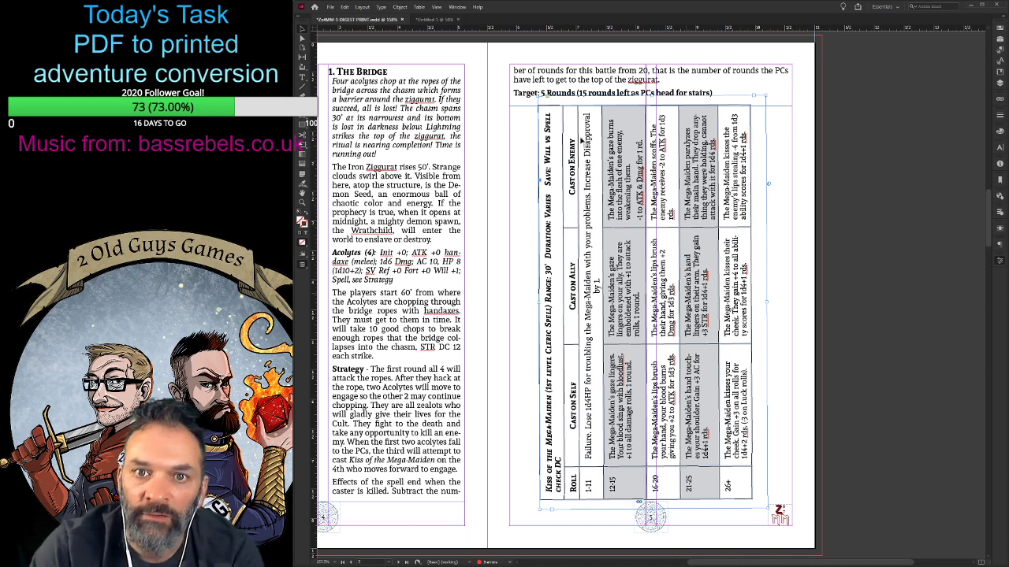
# - Try a forced line break before "Subtract" so that sentence starts at the top of page 5
pyautogui.click(433, 499)
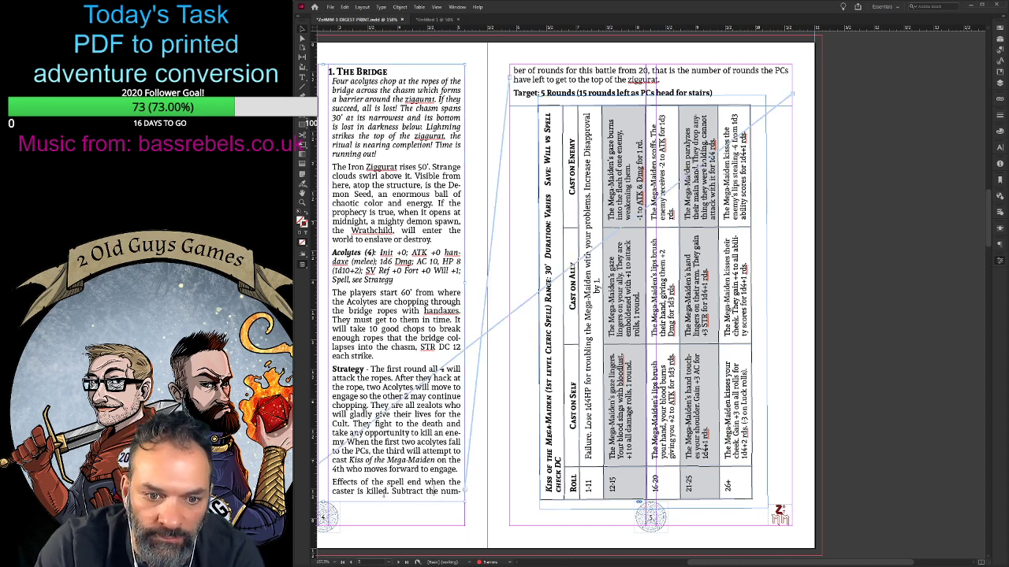
pyautogui.doubleClick(389, 491)
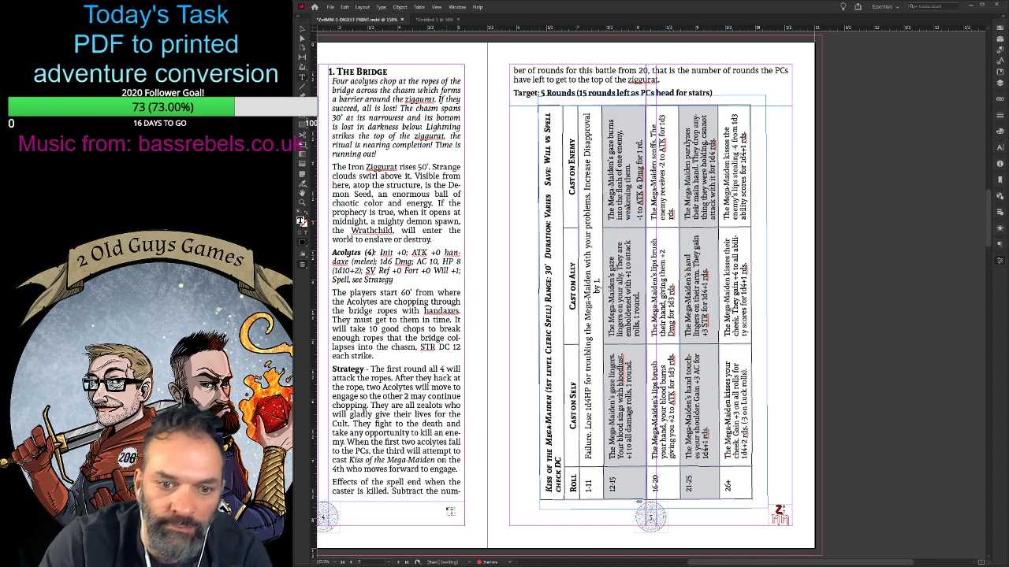
pyautogui.hotkey('shift', 'Return')
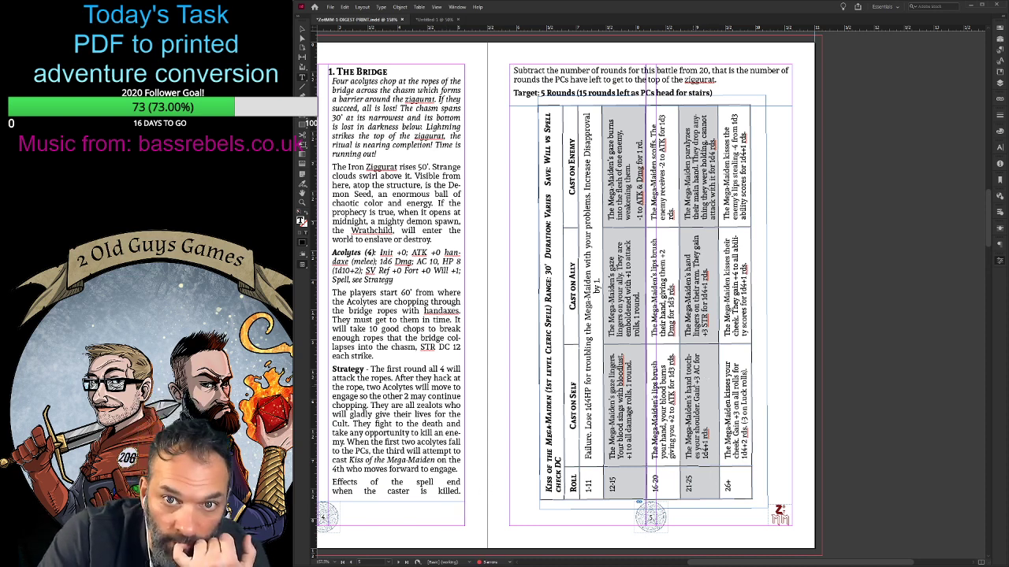
pyautogui.click(725, 76)
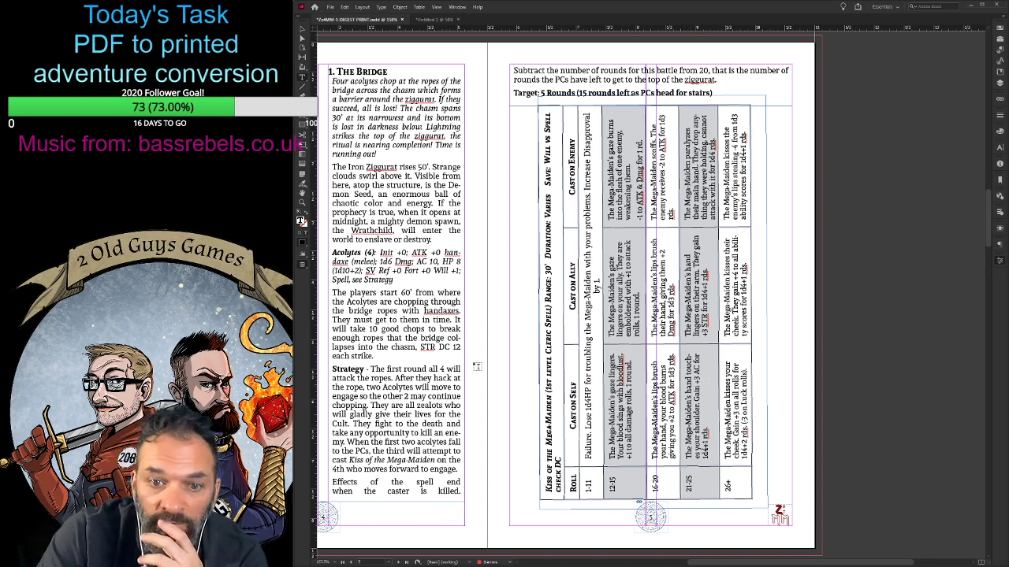
# - Remove the forced break before "Subtract" and restore the space after "killed." in The Bridge's last paragraph
pyautogui.hotkey('ctrl', '-')
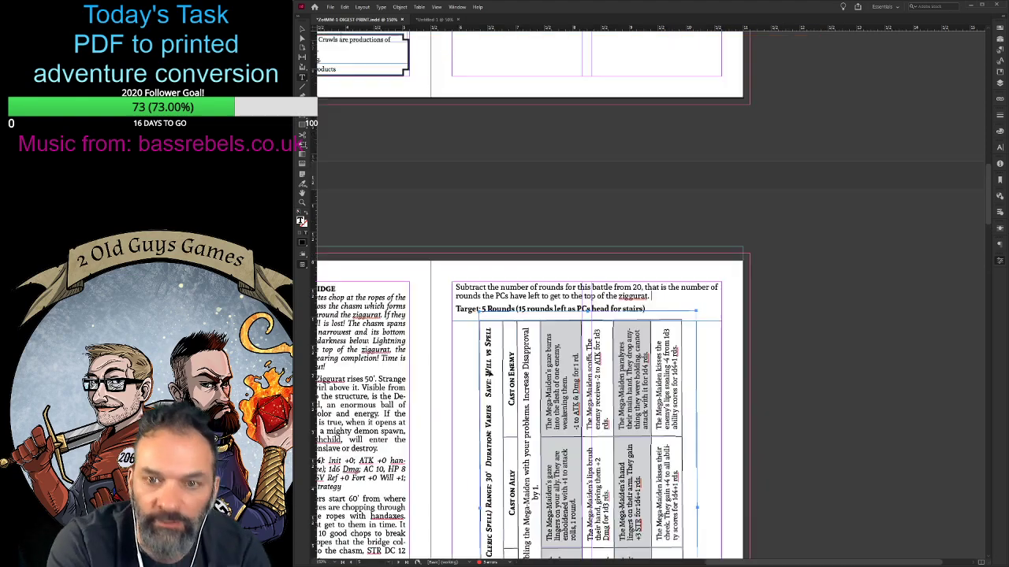
pyautogui.scroll(-3, 460, 477)
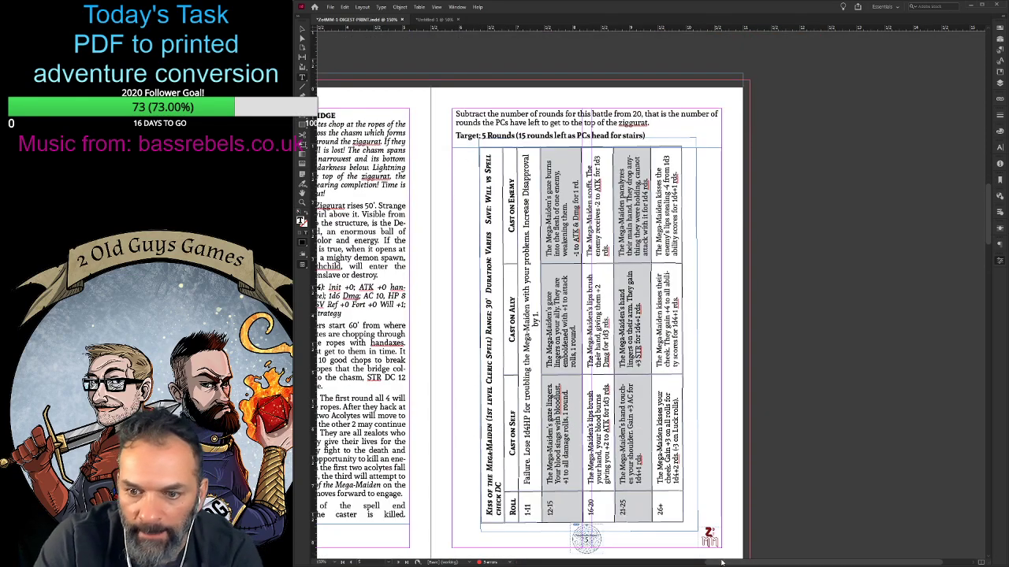
pyautogui.moveTo(725, 563); pyautogui.dragTo(650, 564)
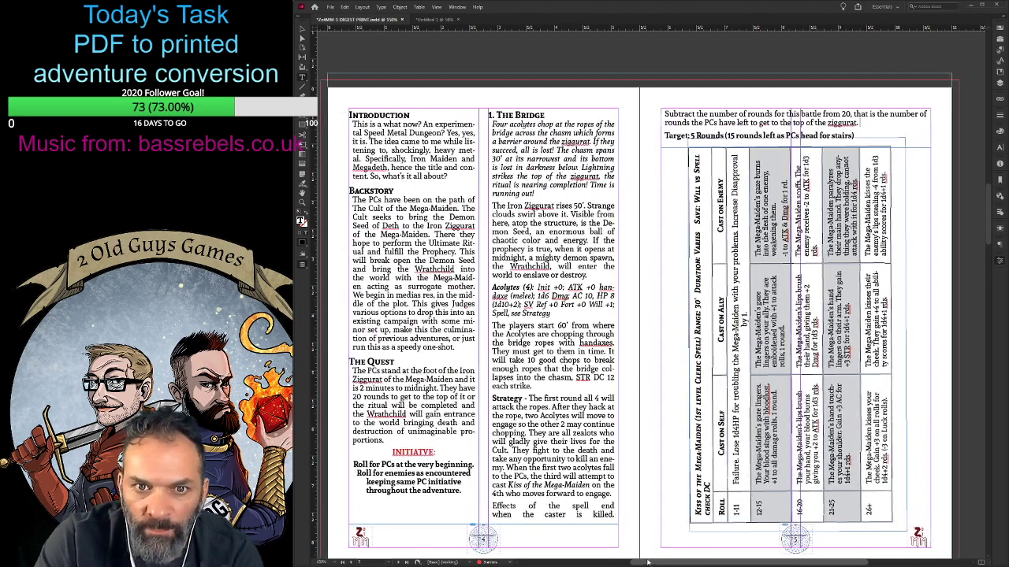
pyautogui.scroll(-2, 650, 551)
pyautogui.scroll(1, 650, 551)
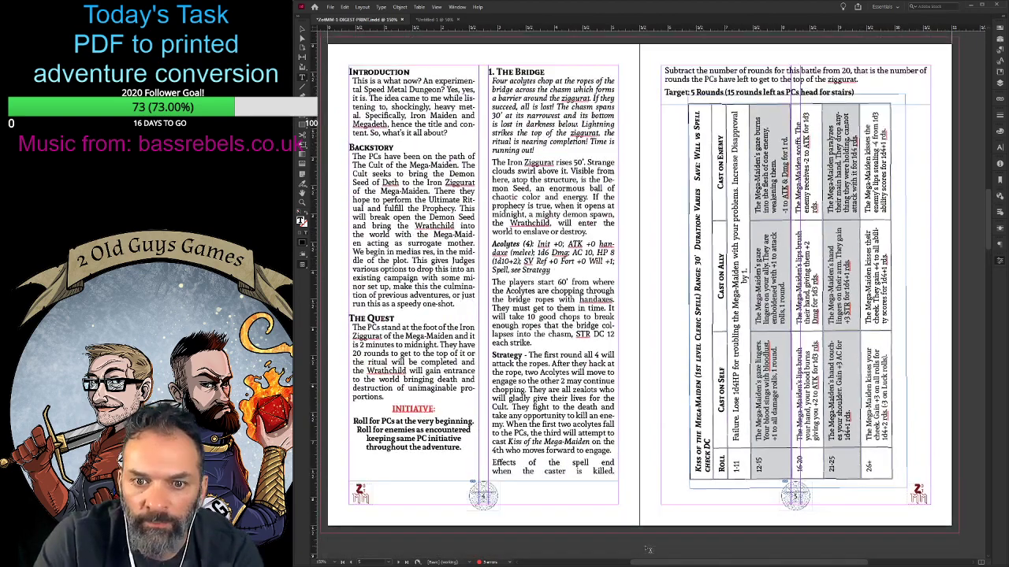
pyautogui.tripleClick(554, 463)
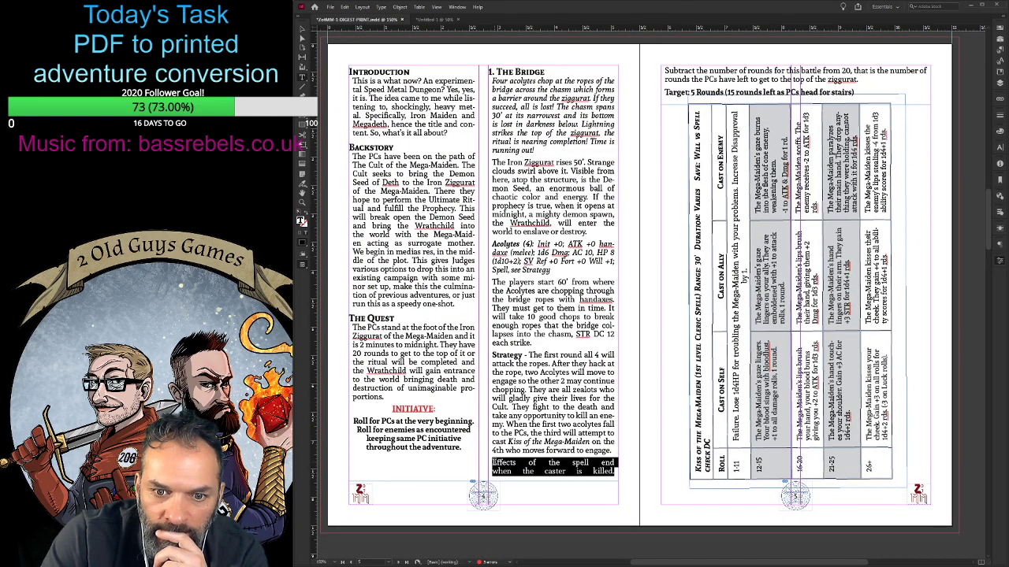
pyautogui.click(622, 494)
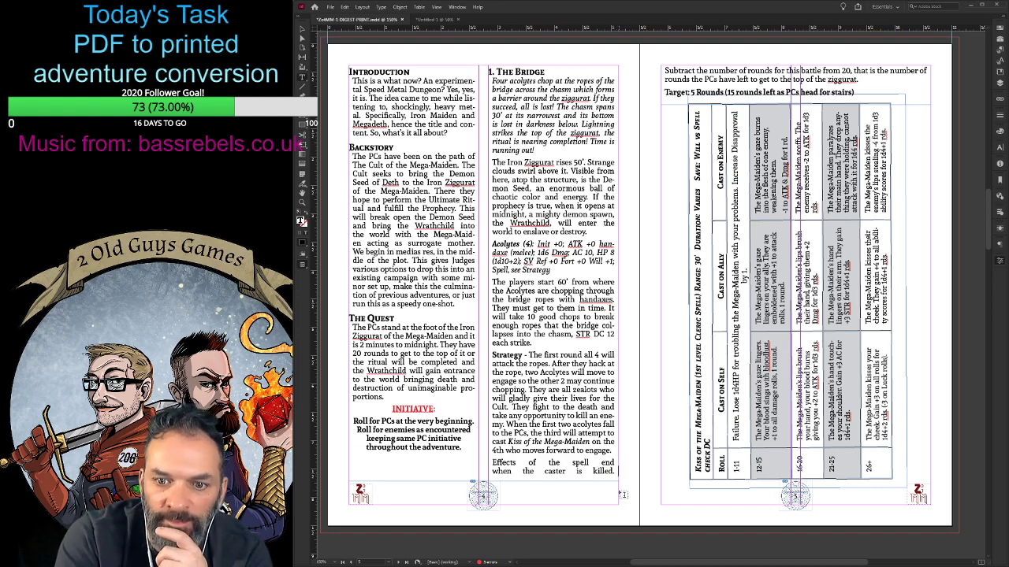
pyautogui.press('BackSpace')
pyautogui.press('Delete')
pyautogui.press('Delete')
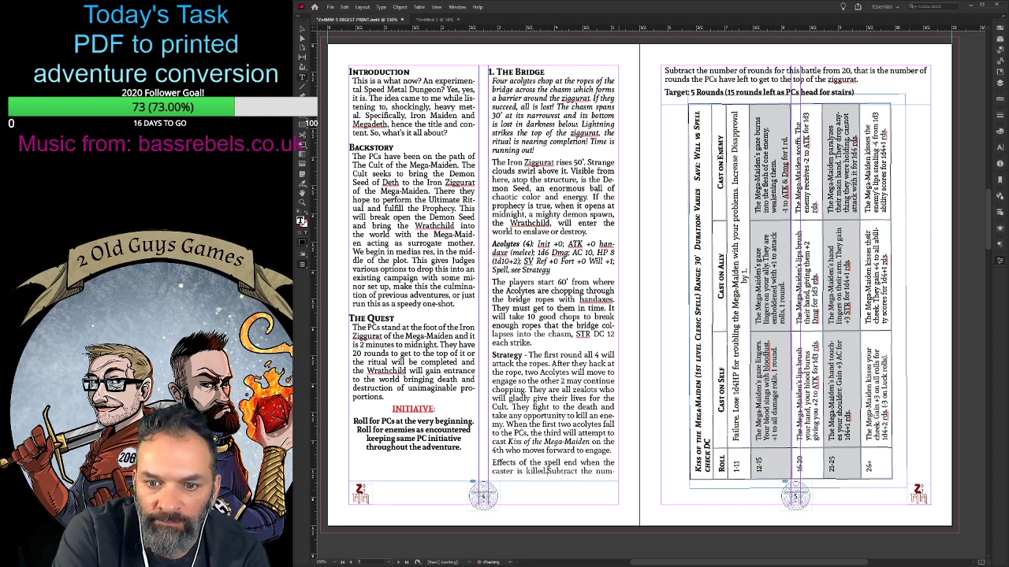
pyautogui.write('S')
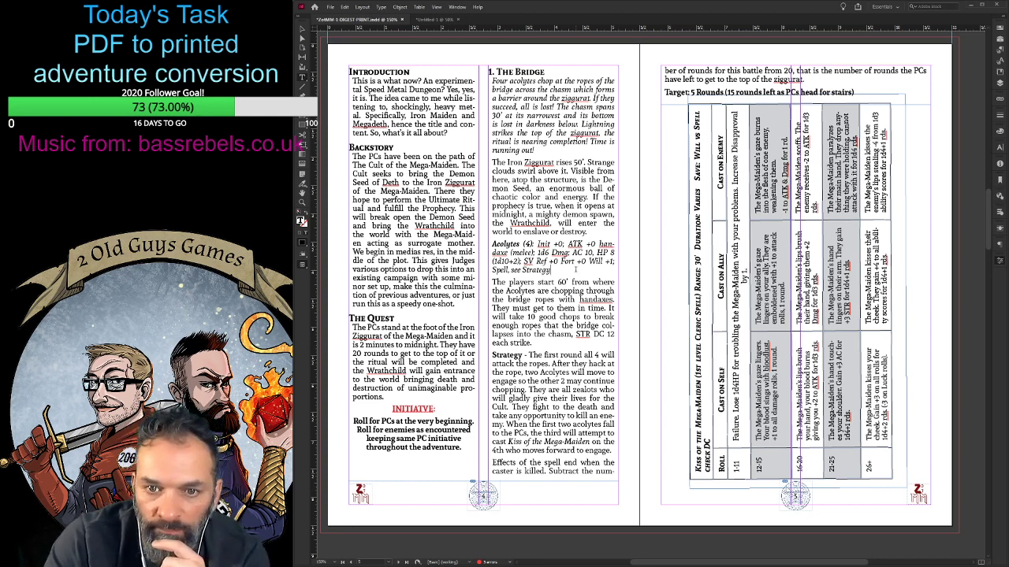
# - Add "below" after "see Strategy" in the Acolytes stat block and push the "Effects of the spell end" paragraph onto page 5
pyautogui.write('low.')
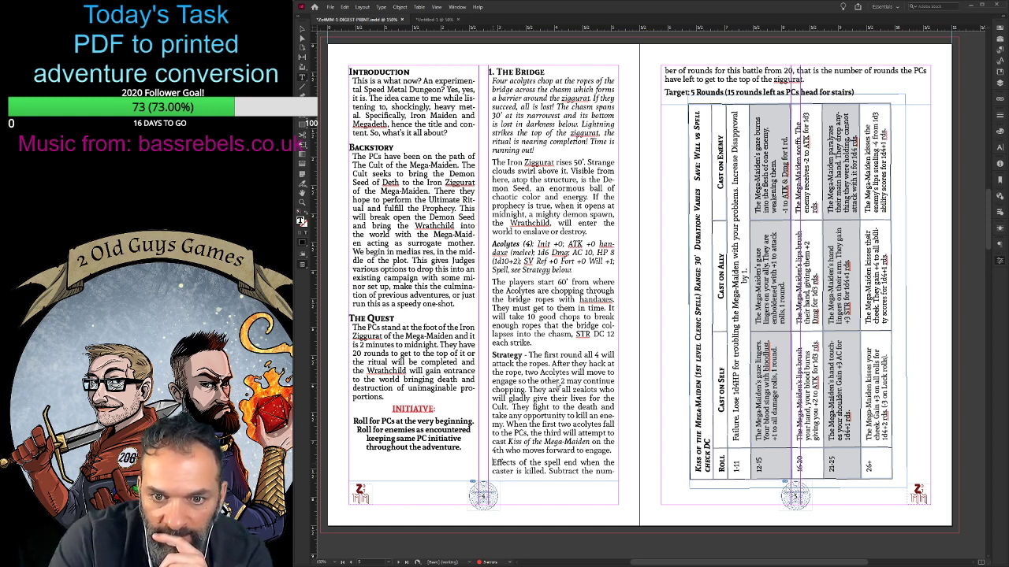
pyautogui.press('Return')
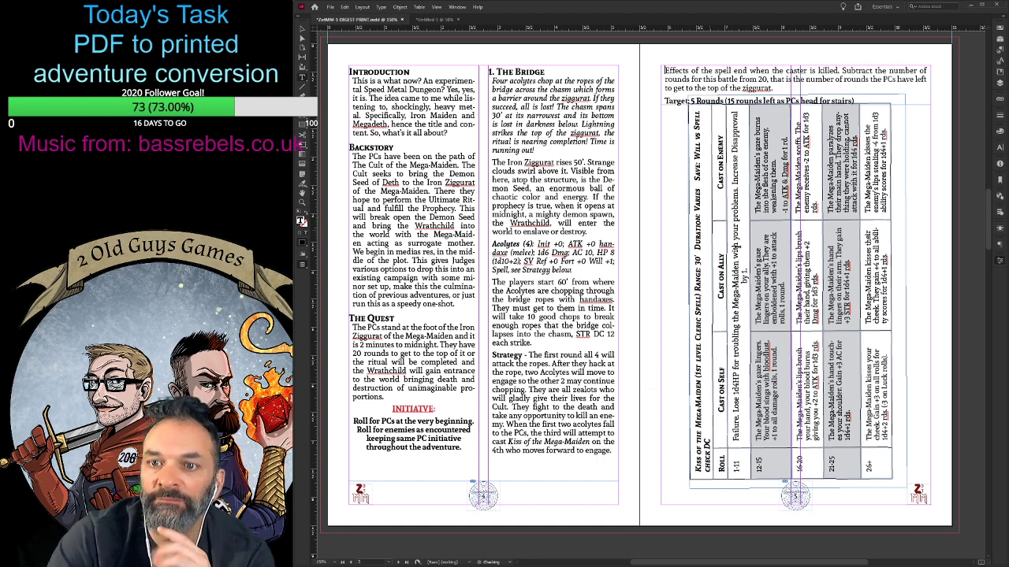
# - Nudge the spell table down clear of the Target line and slightly toward page 5's inner margin
pyautogui.click(301, 30)
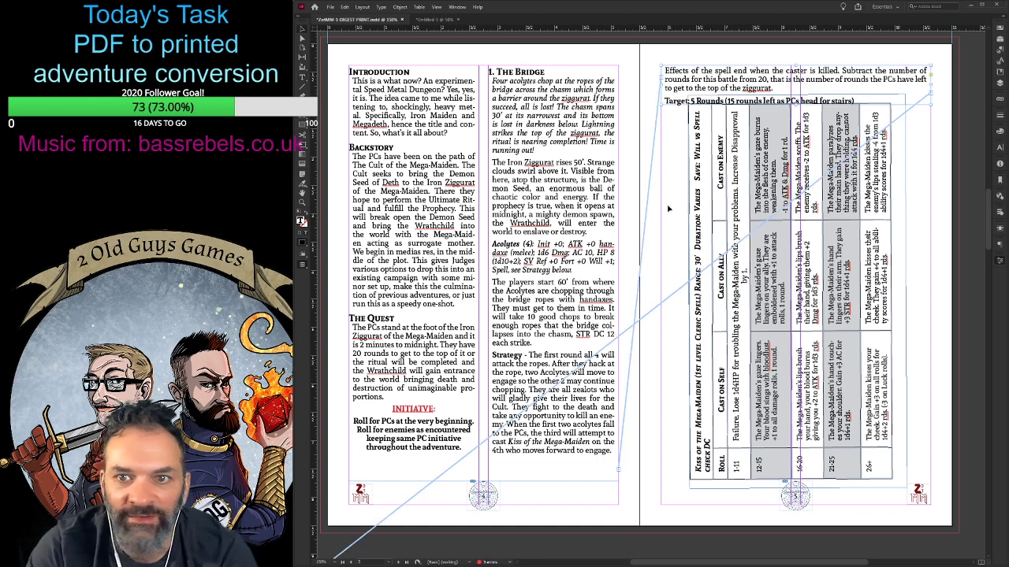
pyautogui.press('Down')
pyautogui.press('Down')
pyautogui.press('Left')
pyautogui.press('Left')
pyautogui.press('Left')
pyautogui.press('Left')
pyautogui.press('Left')
pyautogui.press('Left')
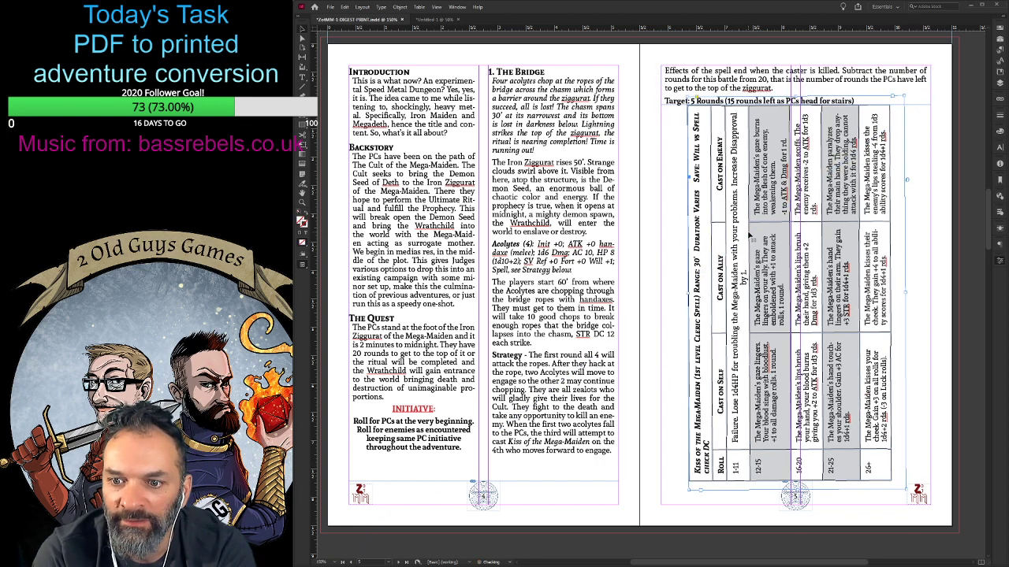
pyautogui.press('Left')
pyautogui.press('Left')
pyautogui.press('Left')
pyautogui.press('Left')
pyautogui.press('Left')
pyautogui.press('Left')
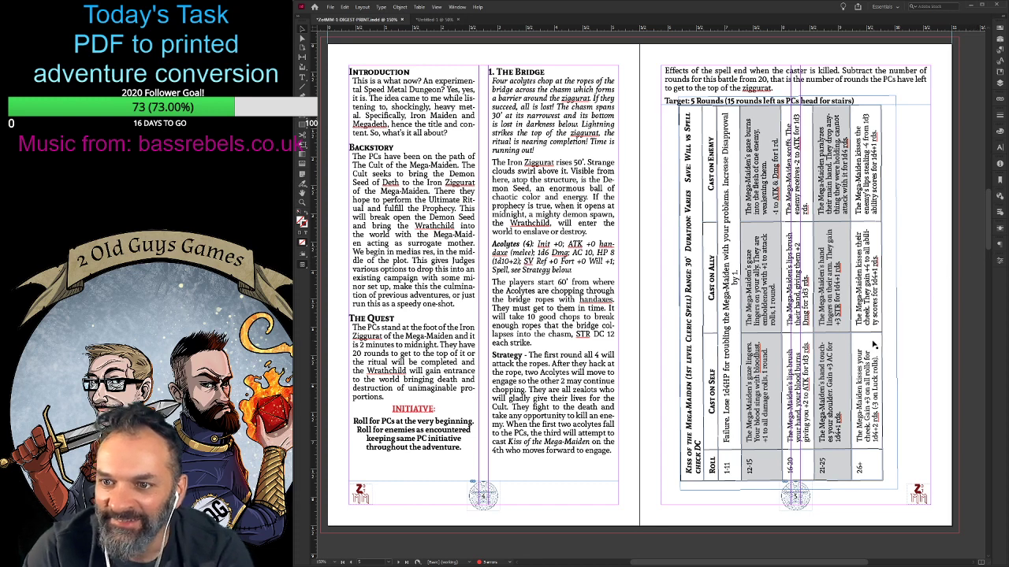
# - Trim the empty strip from the outer side of the spell table's frame and centre the table between page 5's margins
pyautogui.moveTo(896, 292); pyautogui.dragTo(885, 292)
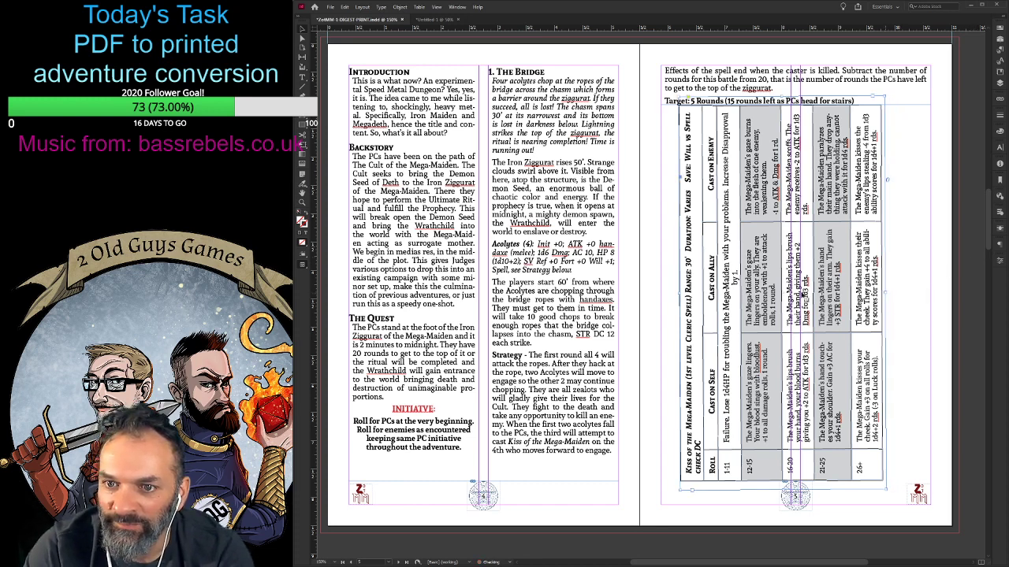
pyautogui.moveTo(780, 292); pyautogui.dragTo(794, 294)
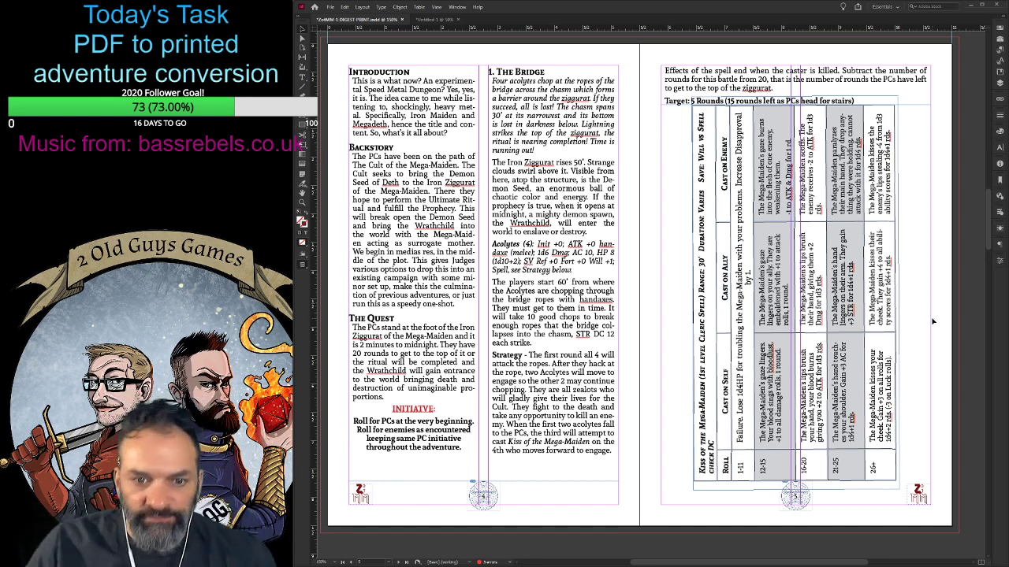
pyautogui.click(493, 280)
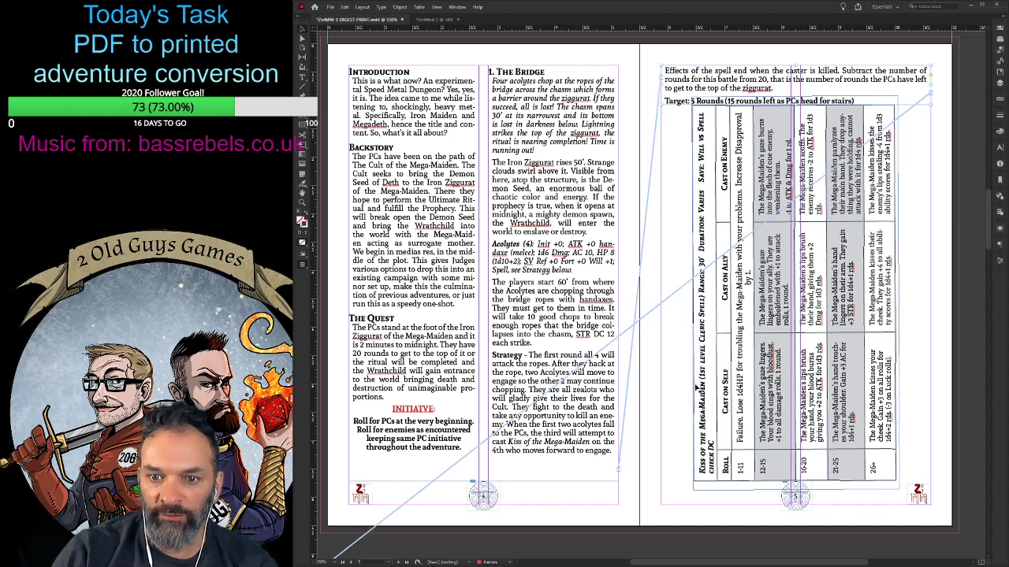
# - Move the two-column text frame of 2. The First Level to page 6's outer top margin and narrow it to end at the spine
pyautogui.scroll(-10, 581, 400)
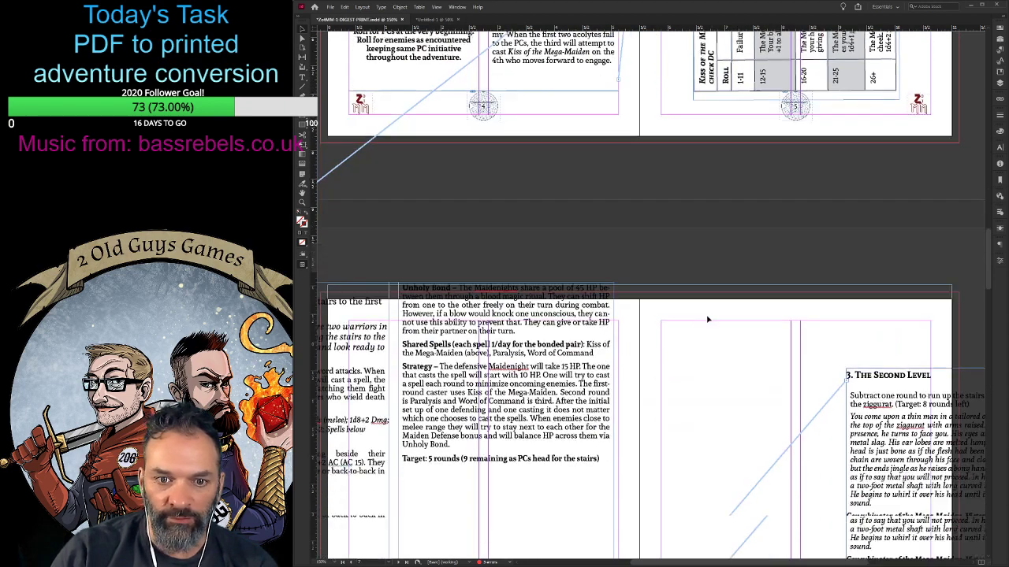
pyautogui.scroll(-2, 580, 400)
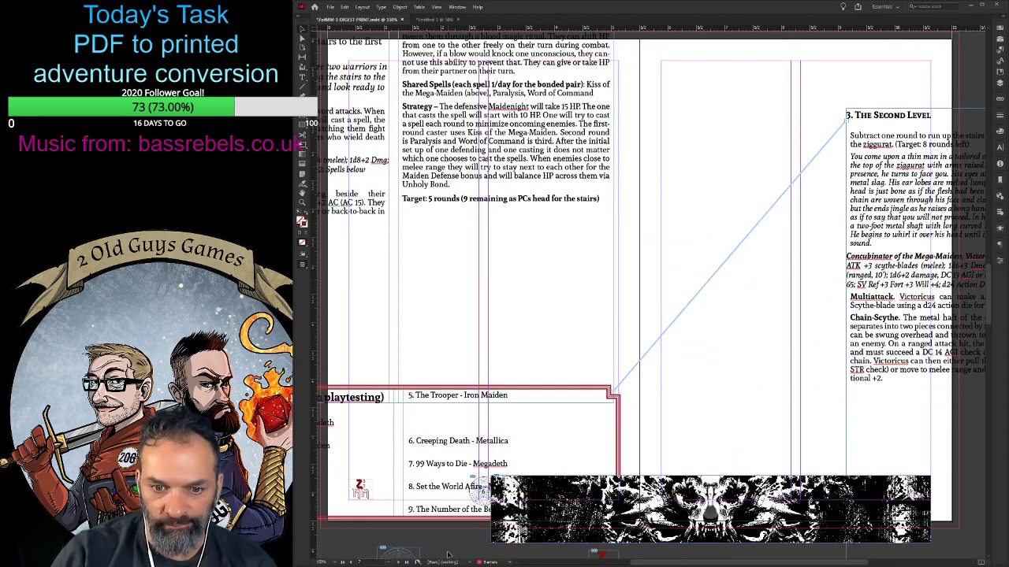
pyautogui.moveTo(638, 563); pyautogui.dragTo(585, 563)
pyautogui.hotkey('ctrl', 'z')
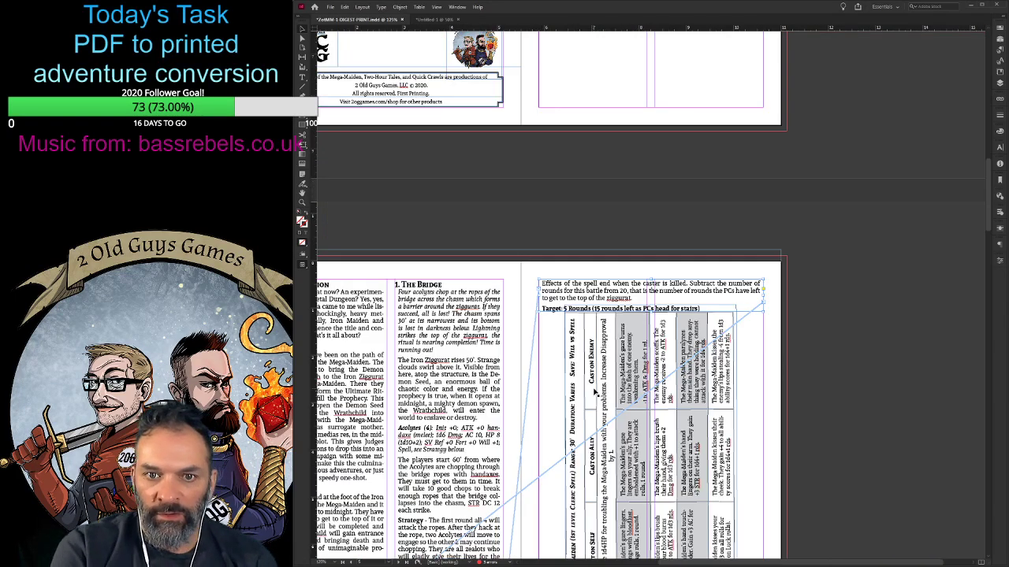
pyautogui.hotkey('ctrl', '-')
pyautogui.scroll(-7, 483, 414)
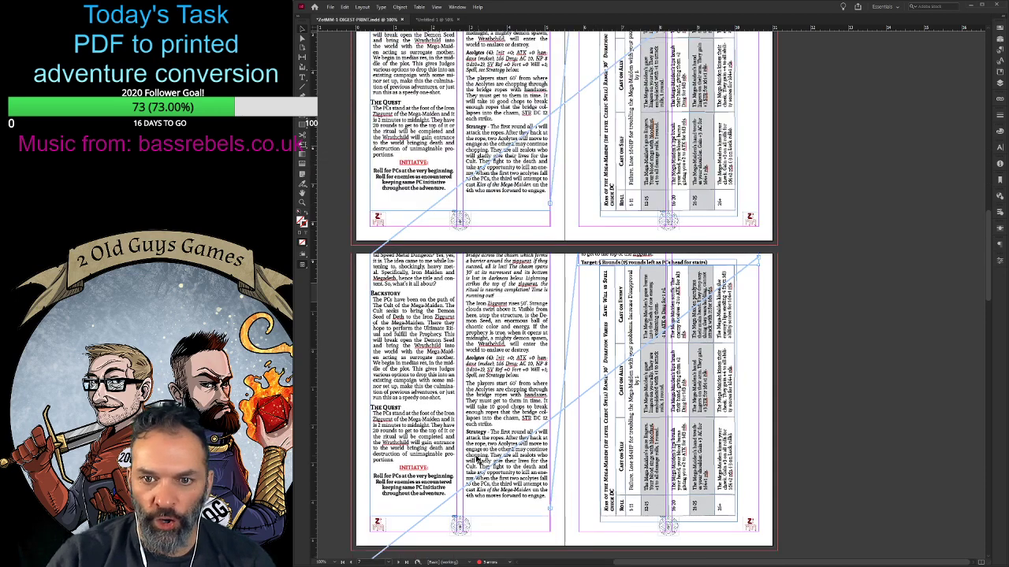
pyautogui.click(431, 247)
pyautogui.moveTo(365, 250); pyautogui.dragTo(481, 275)
pyautogui.moveTo(666, 445); pyautogui.dragTo(564, 459)
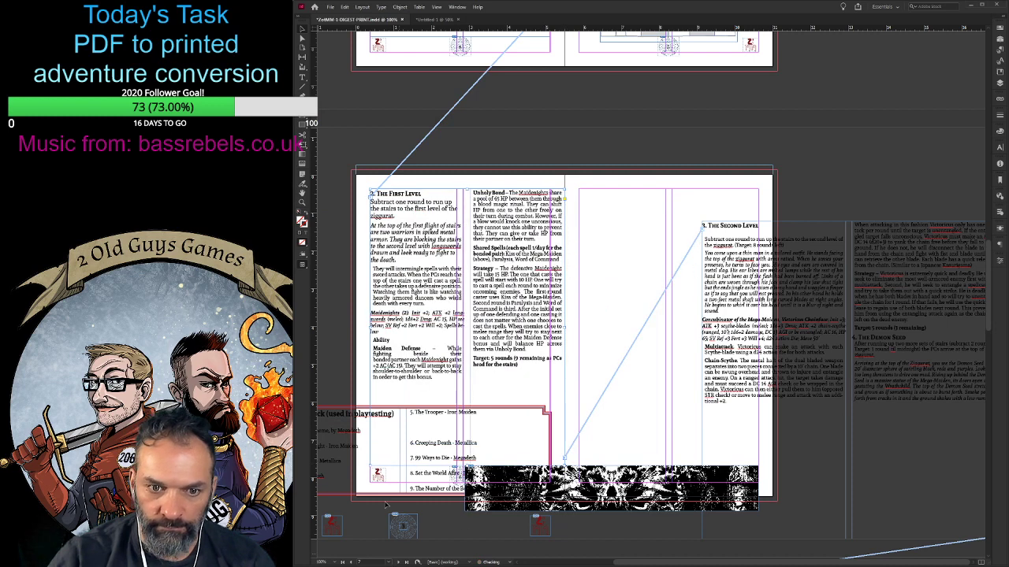
# - Move The Soundtrack box beneath The First Level text on page 6 and narrow it to match that frame's width
pyautogui.moveTo(386, 439); pyautogui.dragTo(463, 439)
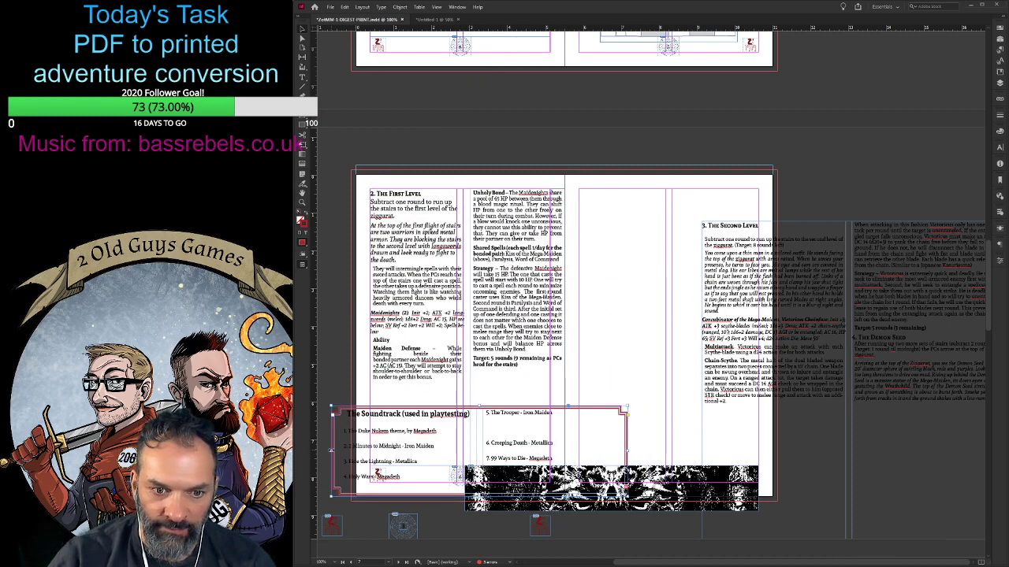
pyautogui.moveTo(332, 453); pyautogui.dragTo(370, 453)
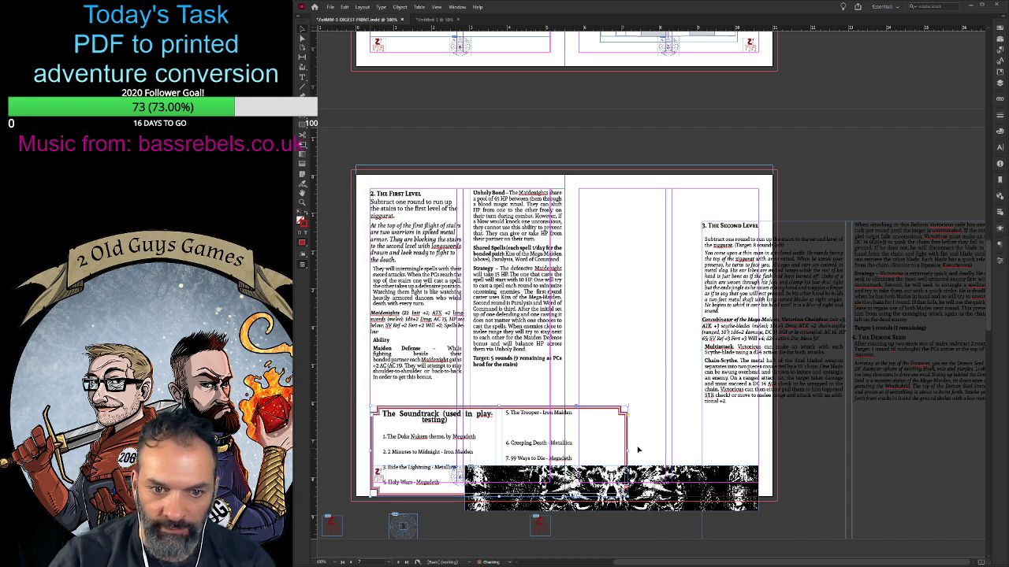
pyautogui.moveTo(628, 454); pyautogui.dragTo(578, 450)
pyautogui.scroll(-3, 579, 410)
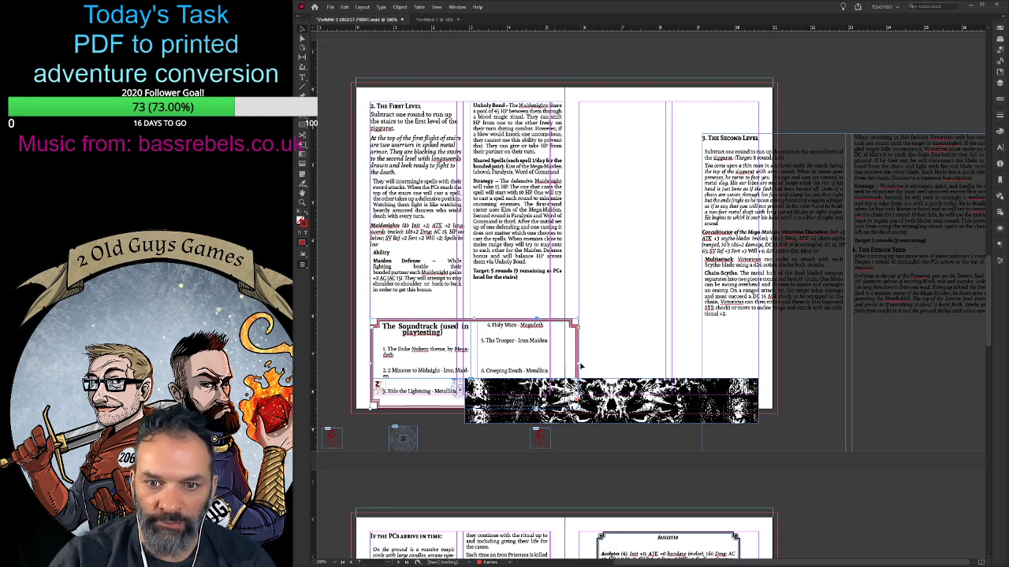
pyautogui.moveTo(581, 367); pyautogui.dragTo(563, 367)
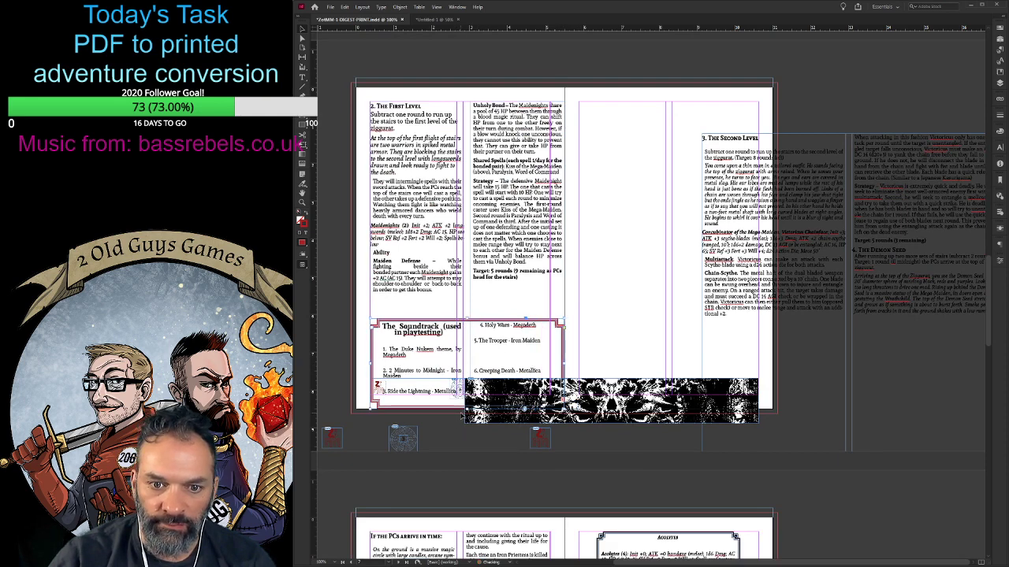
# - Shorten The Soundtrack box from its lower edge and nudge it up directly beneath the First Level text on page 6
pyautogui.moveTo(468, 407); pyautogui.dragTo(465, 393)
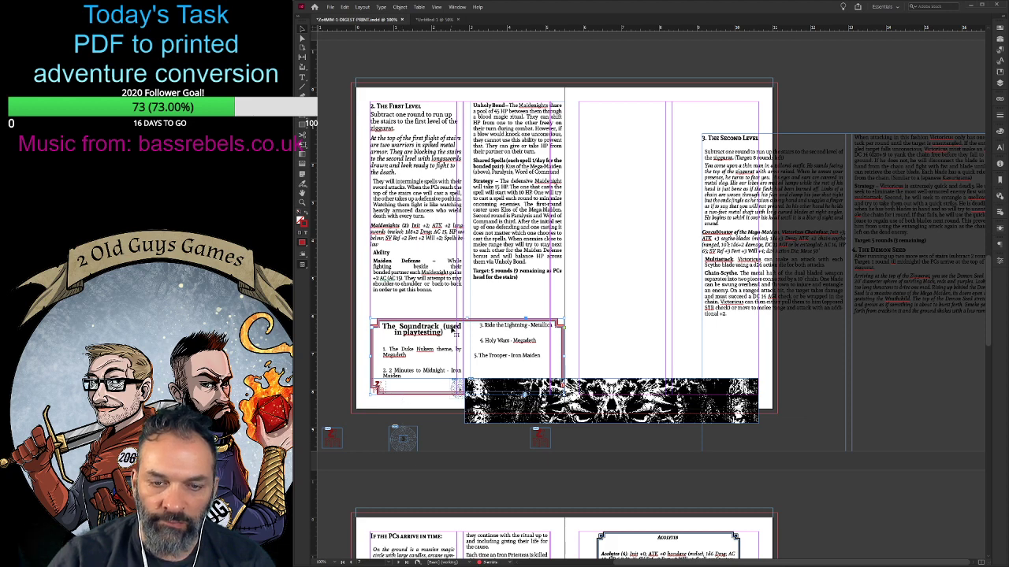
pyautogui.press('Up')
pyautogui.press('Up')
pyautogui.press('Up')
pyautogui.press('Up')
pyautogui.press('Up')
pyautogui.press('Up')
pyautogui.press('Up')
pyautogui.press('Up')
pyautogui.press('Up')
pyautogui.press('Up')
pyautogui.press('Up')
pyautogui.press('Up')
pyautogui.press('Up')
pyautogui.press('Up')
pyautogui.press('Up')
pyautogui.press('Up')
pyautogui.press('Up')
pyautogui.press('Up')
pyautogui.press('Up')
pyautogui.press('Up')
pyautogui.press('Up')
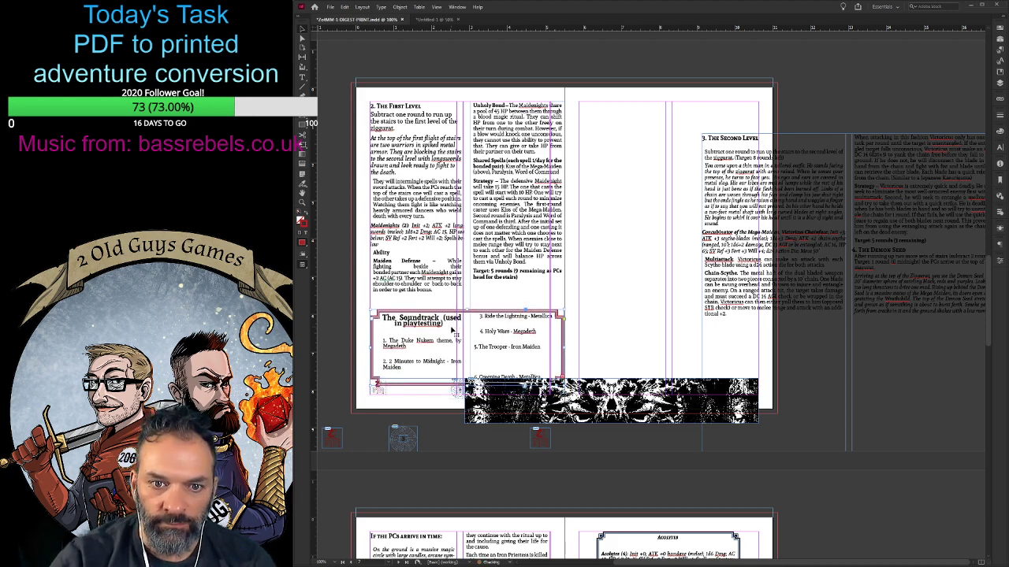
pyautogui.press('Up')
pyautogui.press('Up')
pyautogui.press('Up')
pyautogui.press('Up')
pyautogui.press('Up')
pyautogui.press('Up')
pyautogui.press('Up')
pyautogui.press('Up')
pyautogui.press('Up')
pyautogui.press('Up')
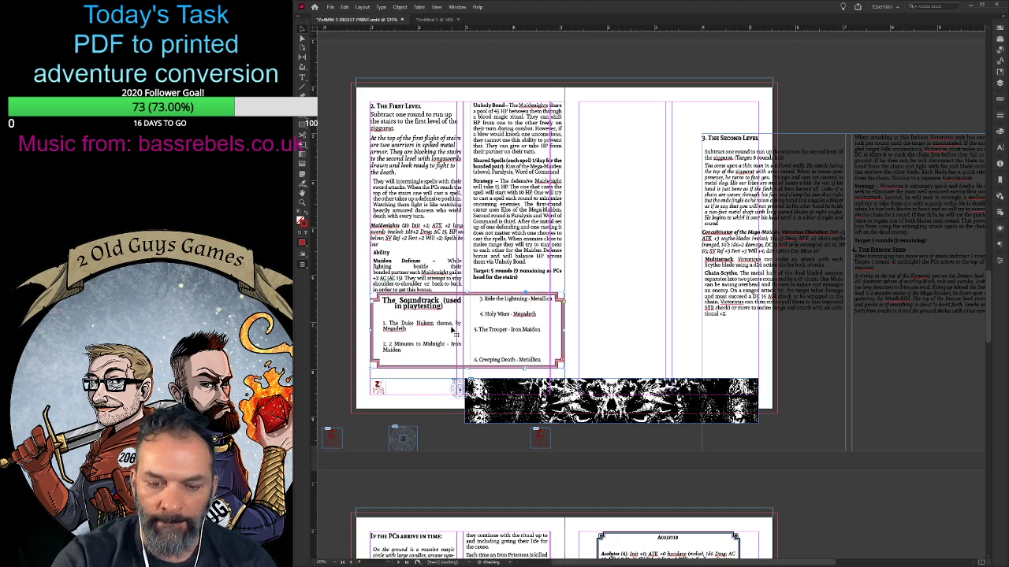
# - Extend The Soundtrack box's lower edge slightly and delete the empty line above song 6, Creeping Death
pyautogui.hotkey('ctrl', '=')
pyautogui.hotkey('ctrl', '=')
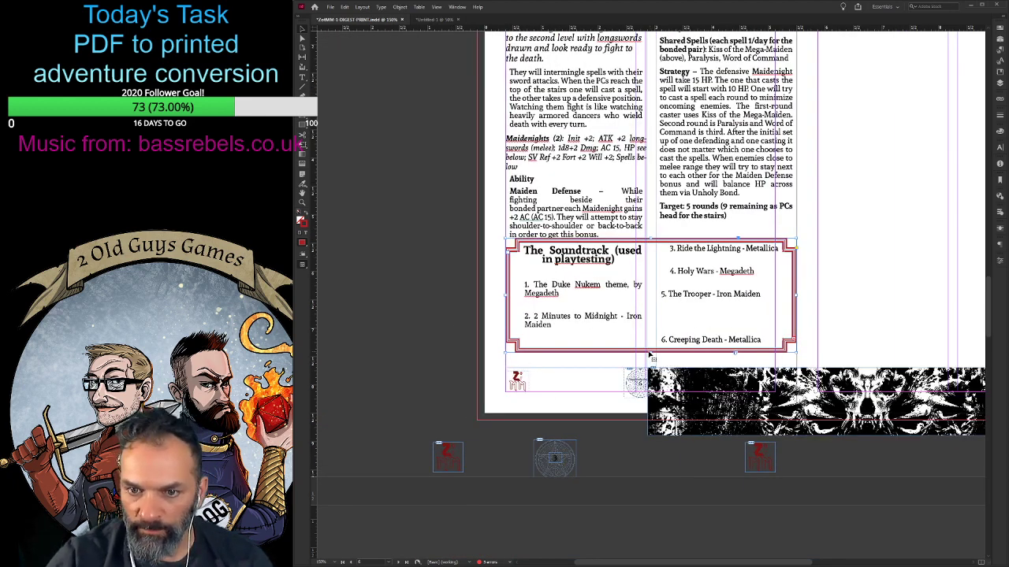
pyautogui.click(650, 360)
pyautogui.moveTo(650, 360); pyautogui.dragTo(654, 364)
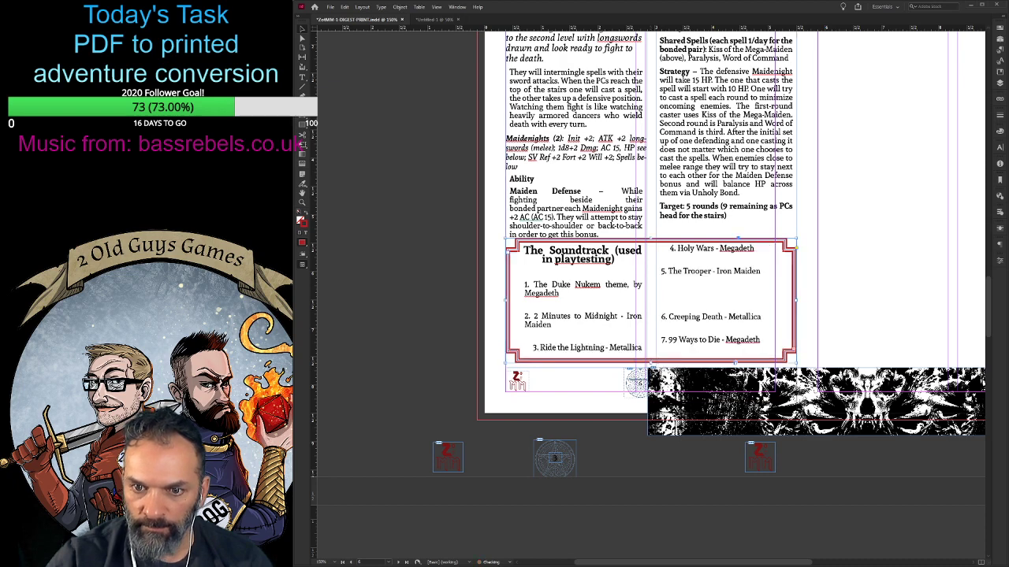
pyautogui.doubleClick(676, 308)
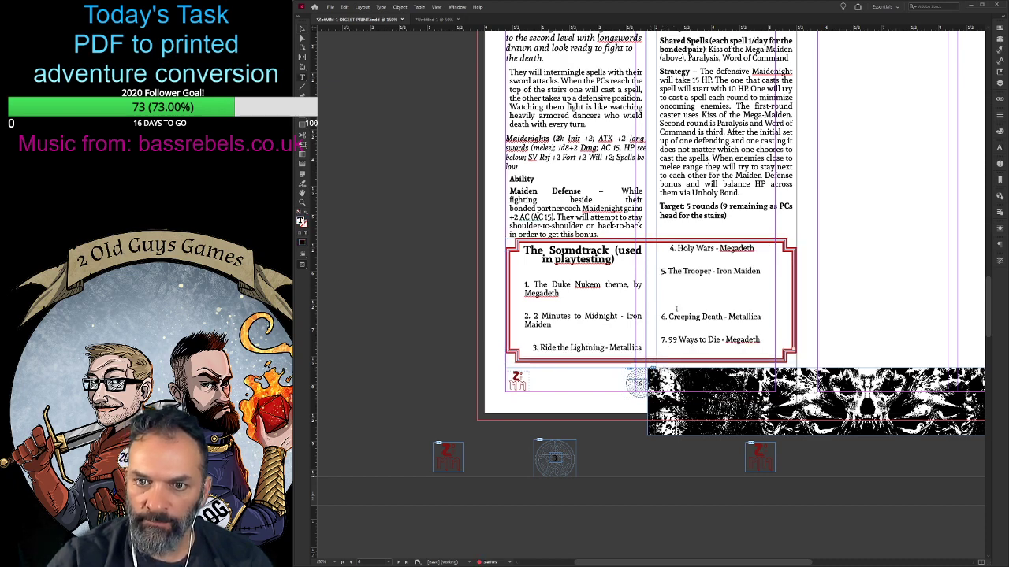
pyautogui.press('BackSpace')
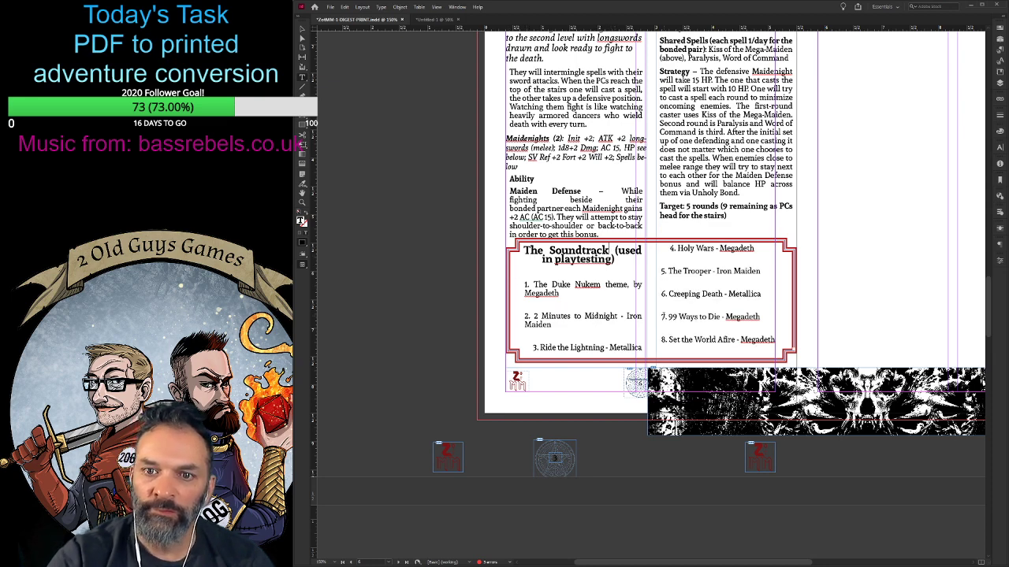
# - Break The Soundtrack heading onto a second line before "(used in playtesting)" and centre both lines
pyautogui.press('Delete')
pyautogui.hotkey('shift', 'Return')
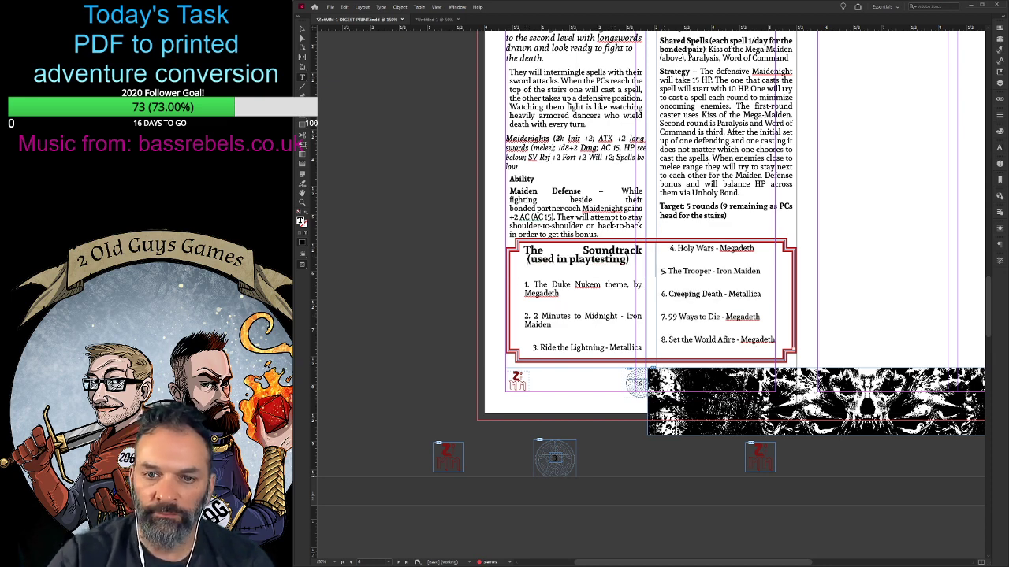
pyautogui.hotkey('ctrl', 'a')
pyautogui.click(594, 259)
pyautogui.moveTo(595, 259); pyautogui.dragTo(565, 249)
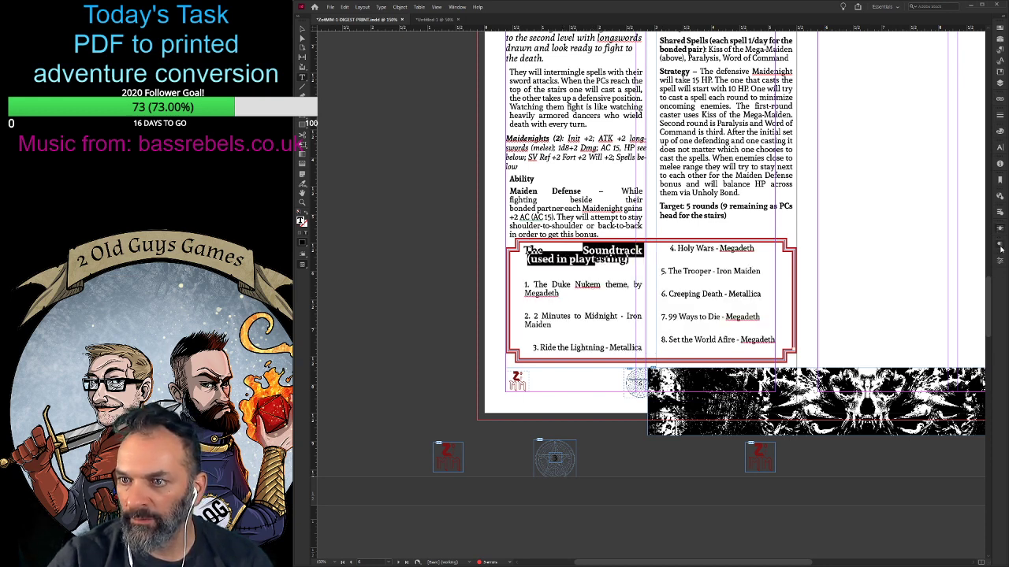
pyautogui.hotkey('ctrl', 'shift', 'c')
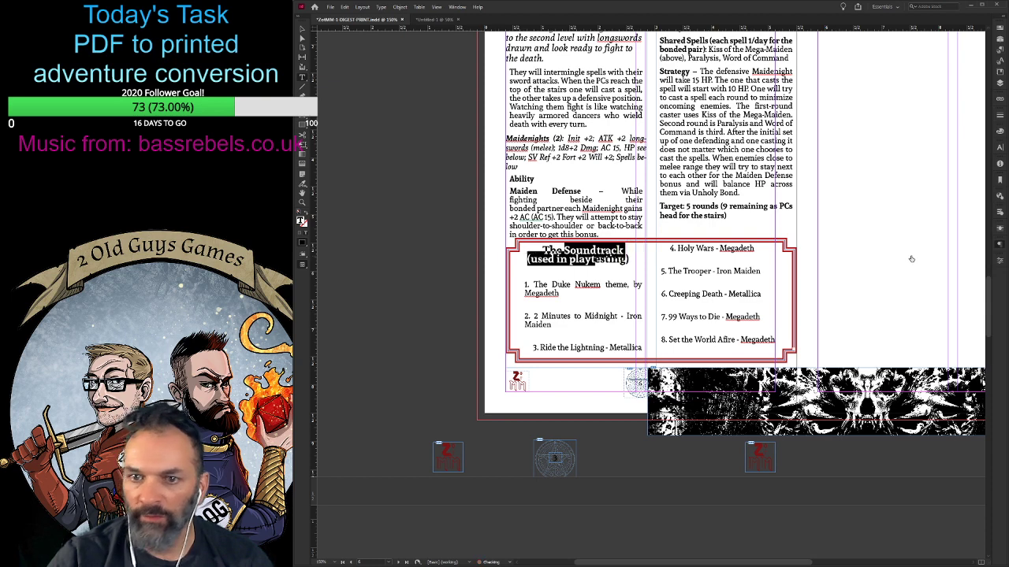
pyautogui.click(613, 266)
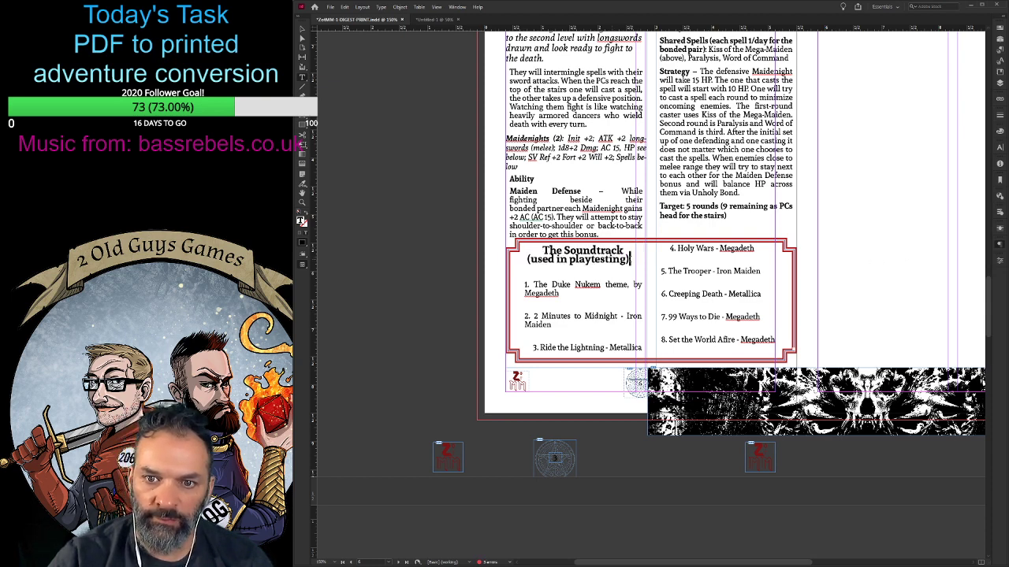
# - Loosen the leading of The Soundtrack heading and delete the blank line between it and song 1
pyautogui.moveTo(629, 261); pyautogui.dragTo(541, 250)
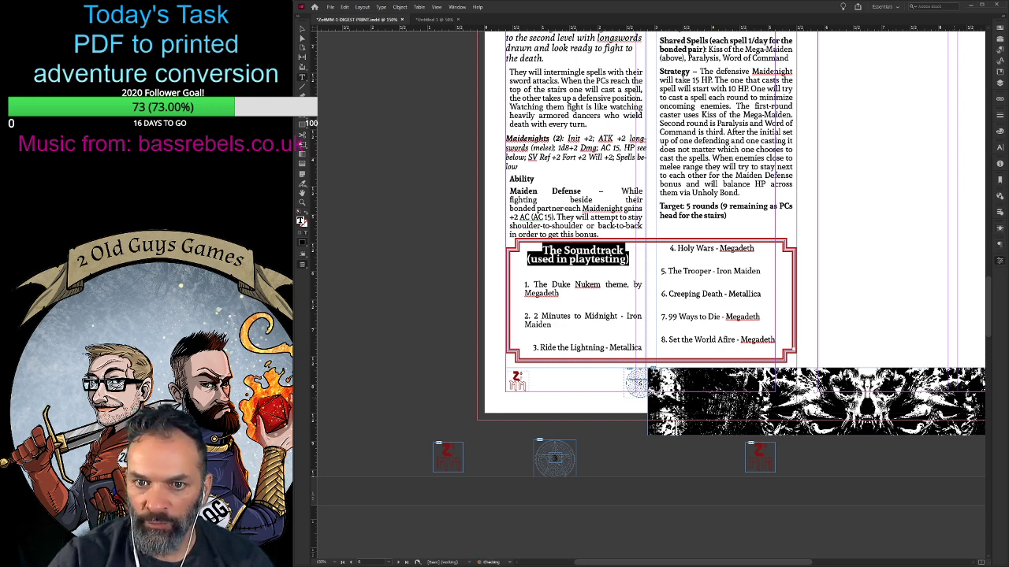
pyautogui.click(515, 275)
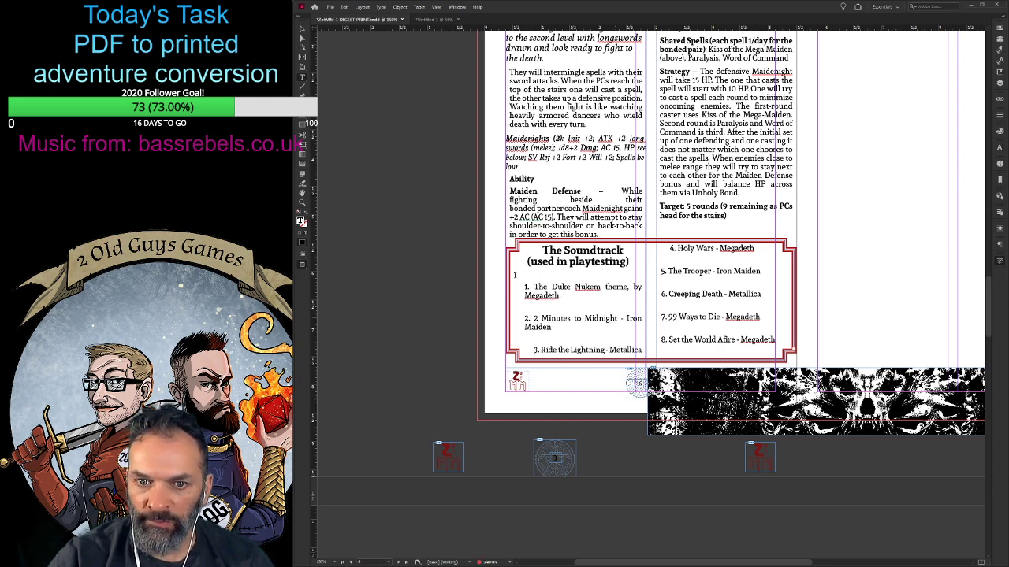
pyautogui.moveTo(526, 275); pyautogui.dragTo(720, 359)
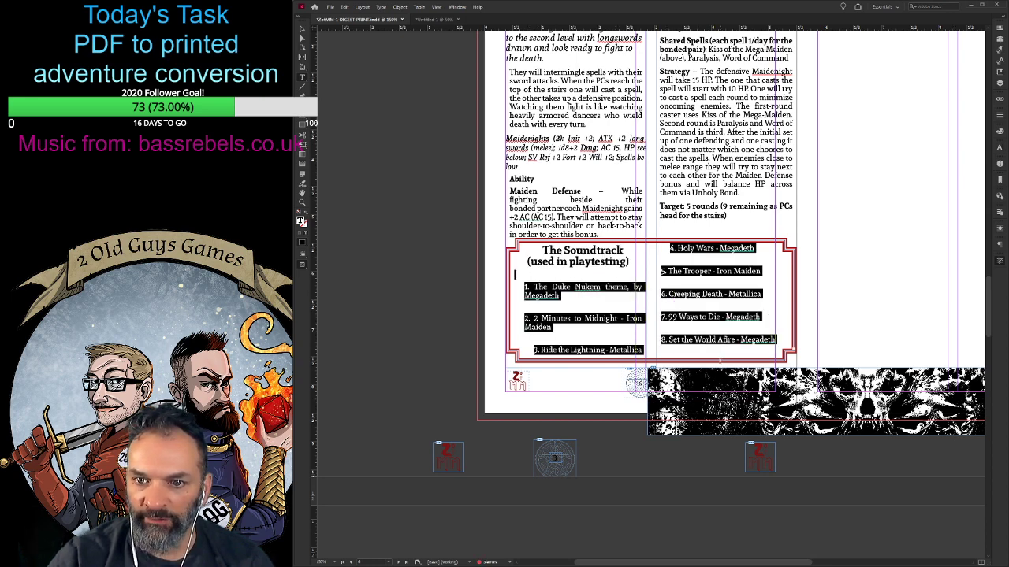
pyautogui.click(552, 272)
pyautogui.press('Delete')
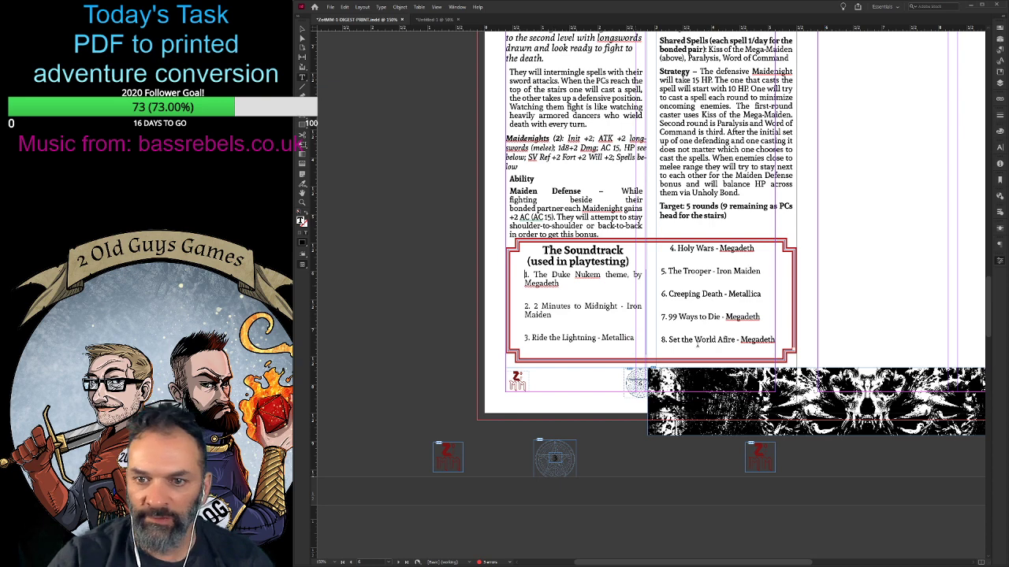
# - Try a smaller font size and a tighter leading on the song list in The Soundtrack box
pyautogui.keyDown('shift'); pyautogui.click(775, 340); pyautogui.keyUp('shift')
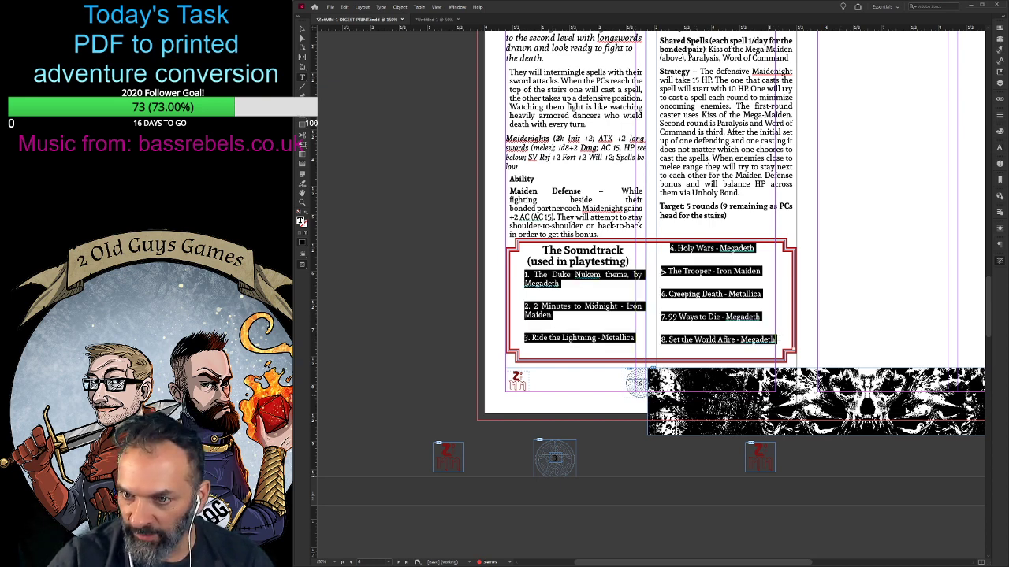
pyautogui.hotkey('ctrl', 'shift', ',')
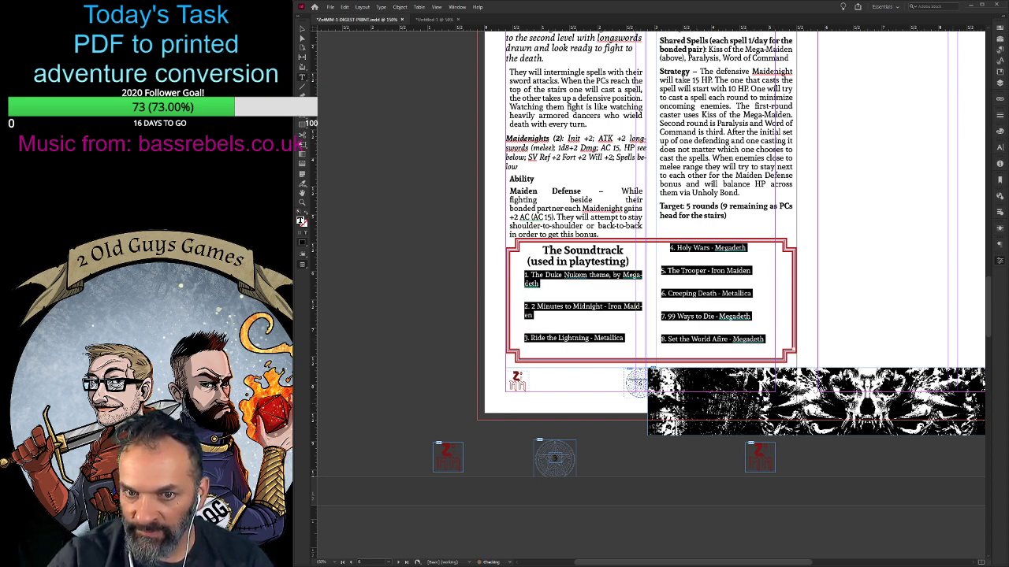
pyautogui.hotkey('ctrl', 'shift', '.')
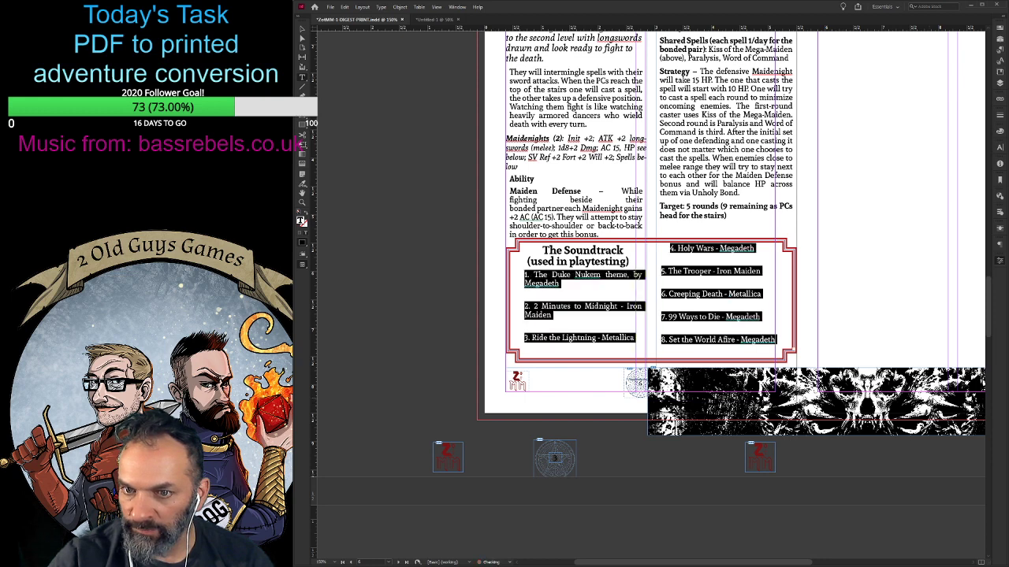
pyautogui.hotkey('alt', 'Up')
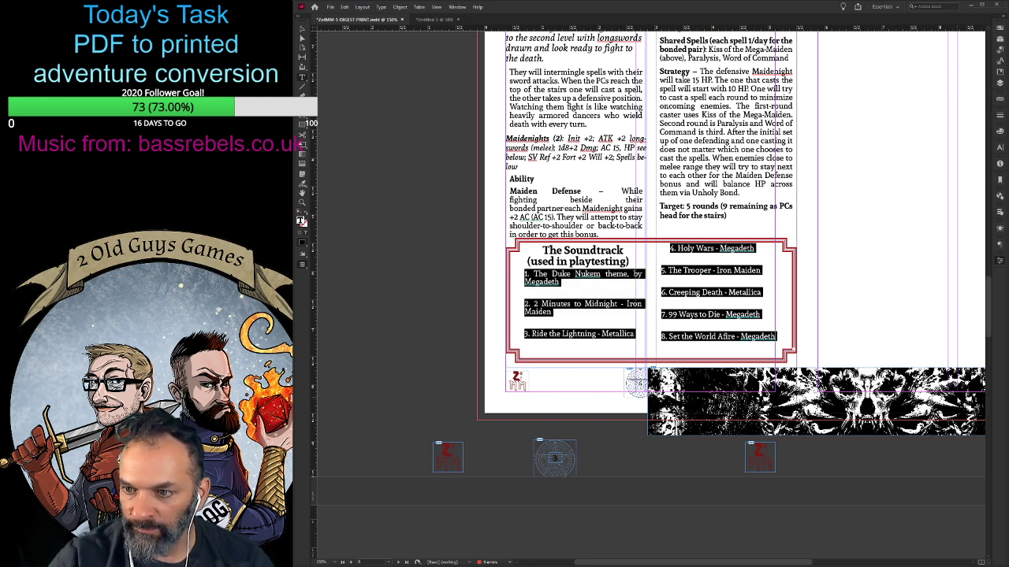
pyautogui.hotkey('alt', 'Down')
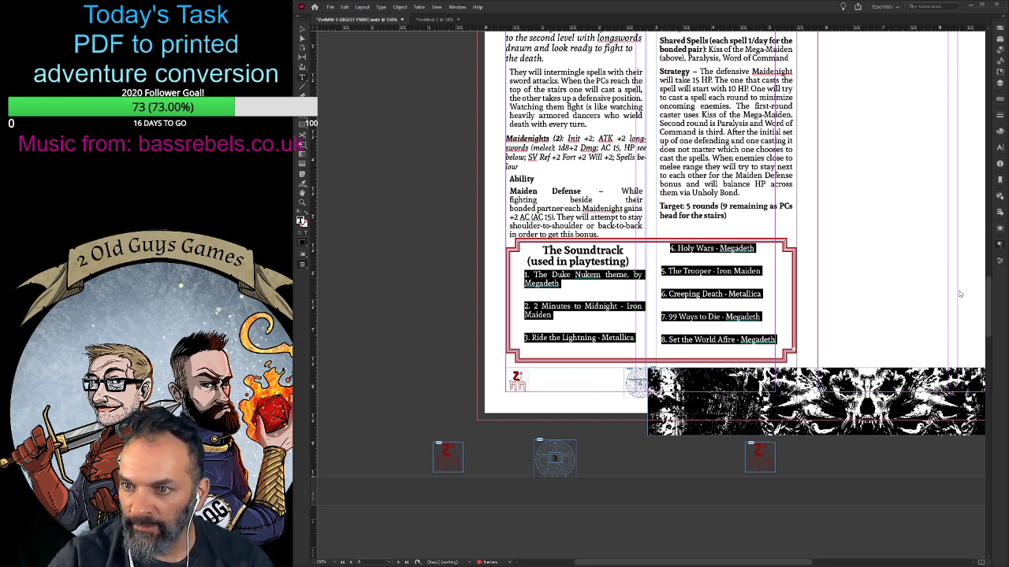
# - Reduce the paragraph spacing between all ten songs in The Soundtrack box
pyautogui.hotkey('alt', 'Up')
pyautogui.hotkey('alt', 'Up')
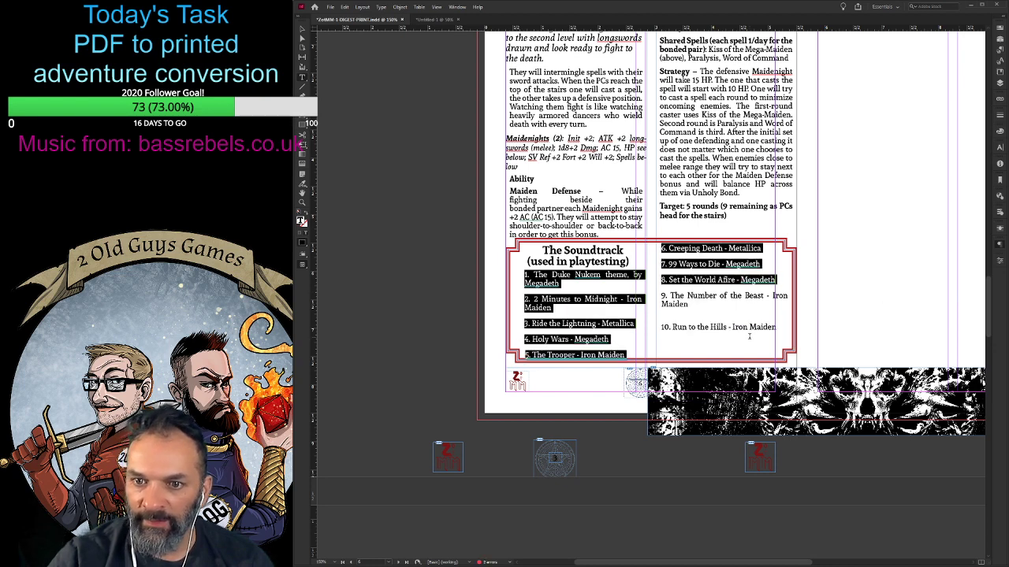
pyautogui.moveTo(749, 337); pyautogui.dragTo(525, 276)
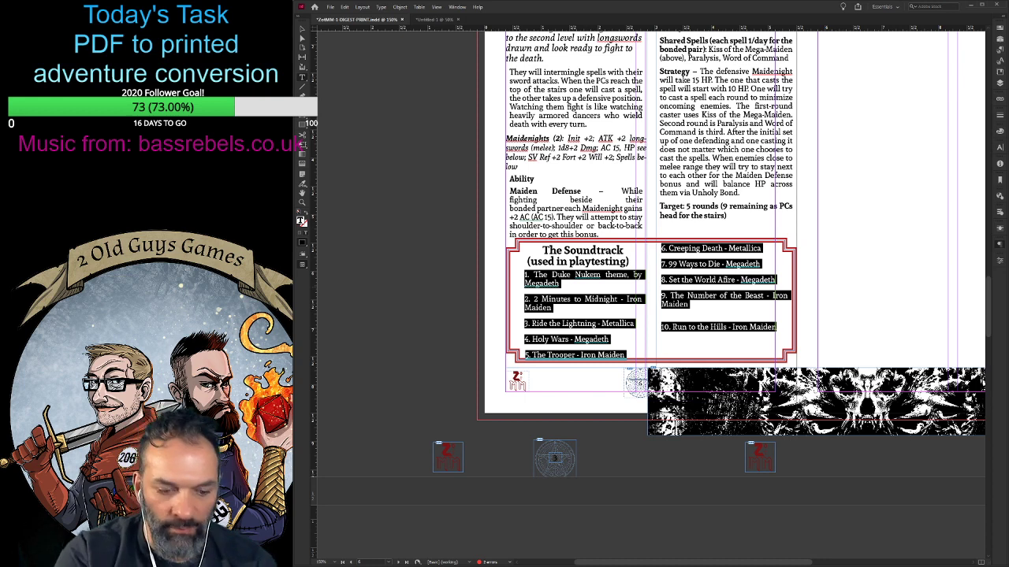
pyautogui.hotkey('alt', 'Up')
pyautogui.click(771, 321)
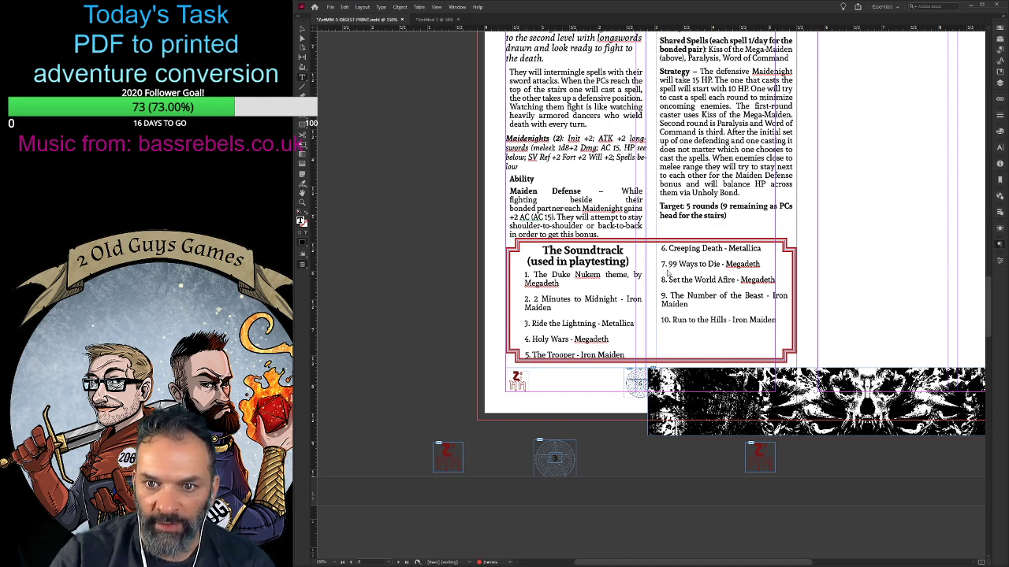
# - Push song 5, The Trooper, to the start of The Soundtrack box's second column
pyautogui.press('Return')
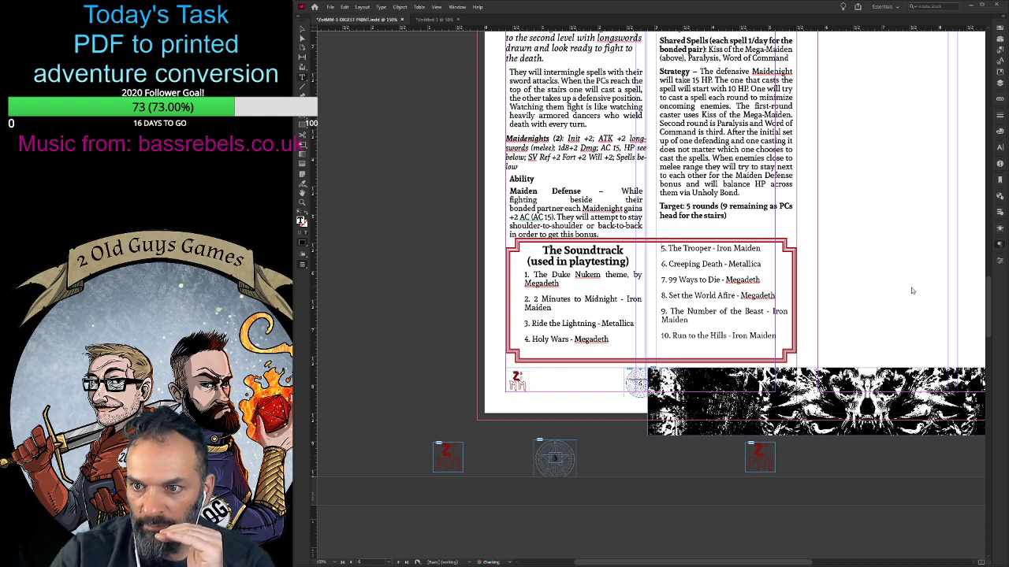
pyautogui.click(698, 280)
pyautogui.click(844, 269)
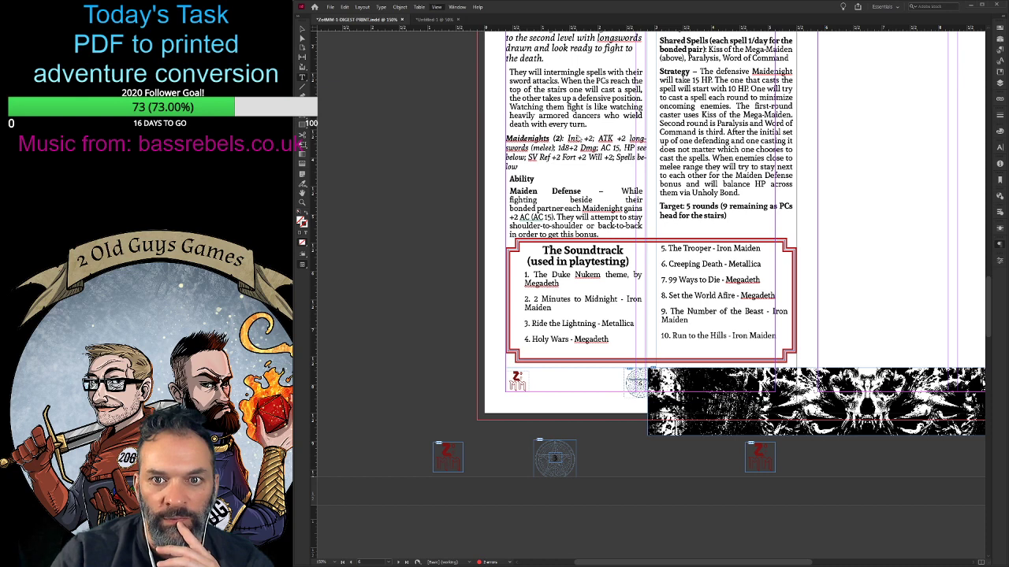
# - Preview the page without guides and nudge The Soundtrack box down slightly from the First Level text
pyautogui.press('w')
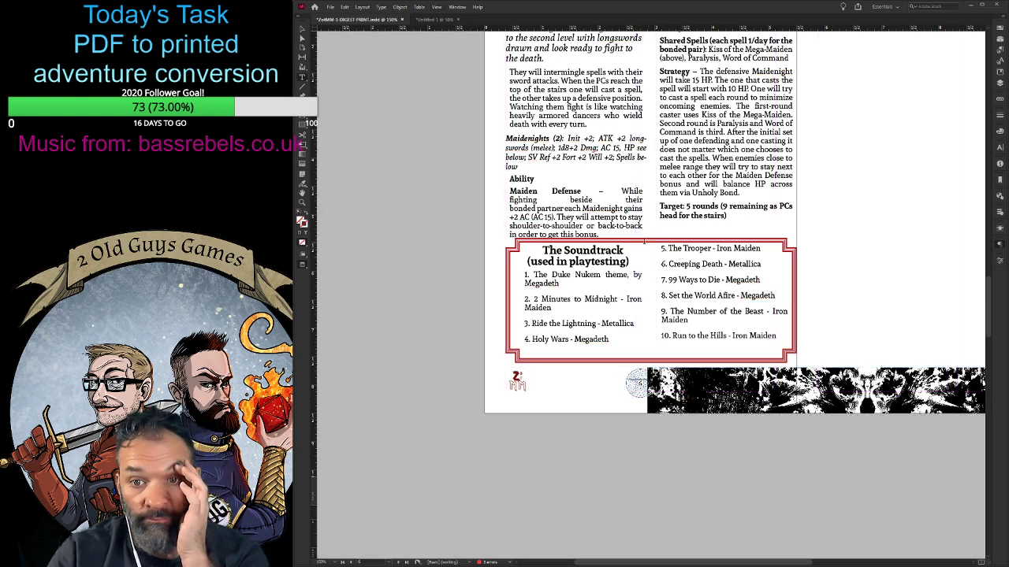
pyautogui.press('v')
pyautogui.click(668, 247)
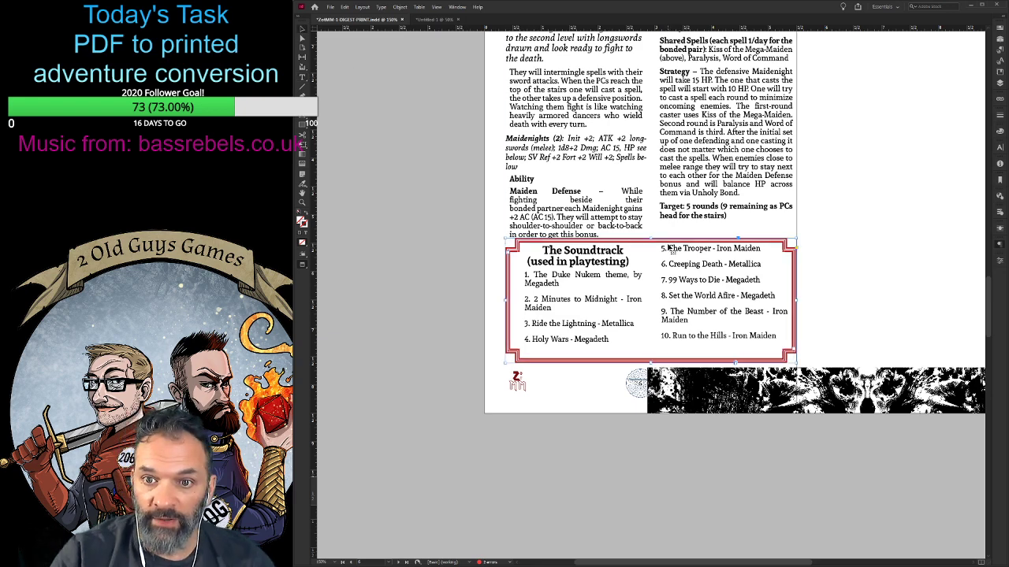
pyautogui.press('Down')
pyautogui.press('Down')
pyautogui.press('Down')
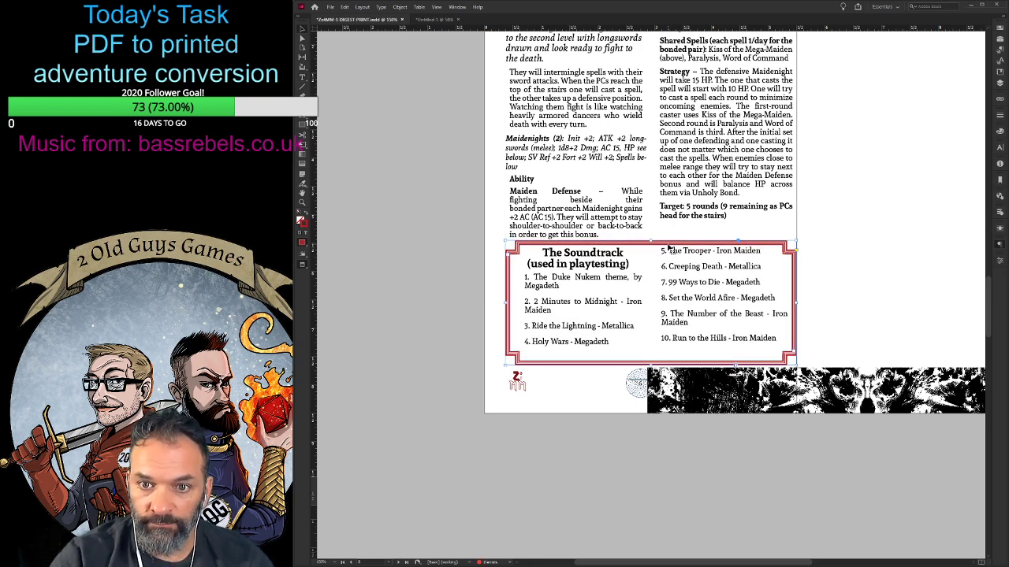
pyautogui.press('Down')
pyautogui.press('Down')
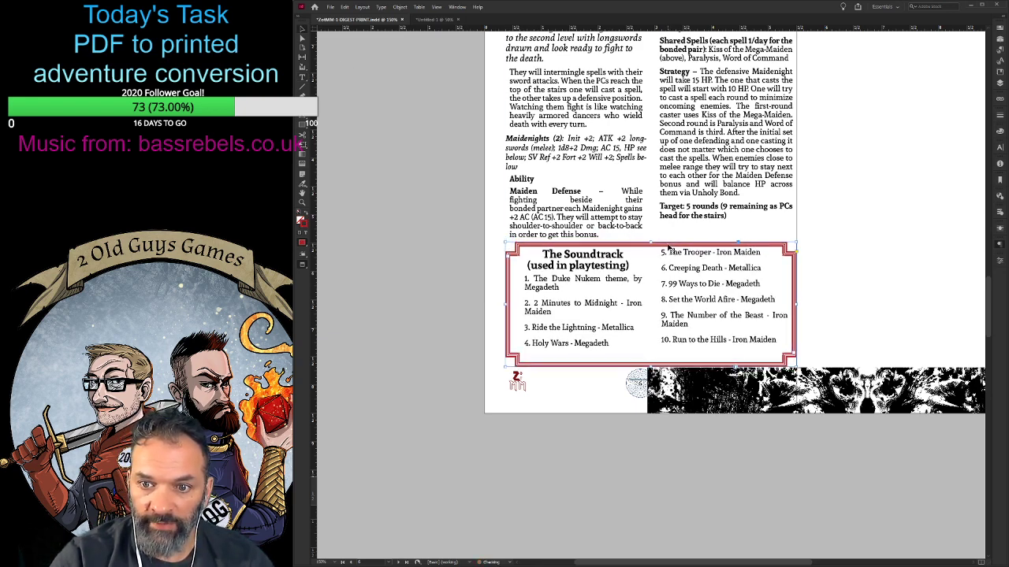
# - Move the skull artwork strip off page 6 onto page 7 and shift The Soundtrack box slightly toward page 6's outer edge
pyautogui.moveTo(744, 395); pyautogui.dragTo(899, 366)
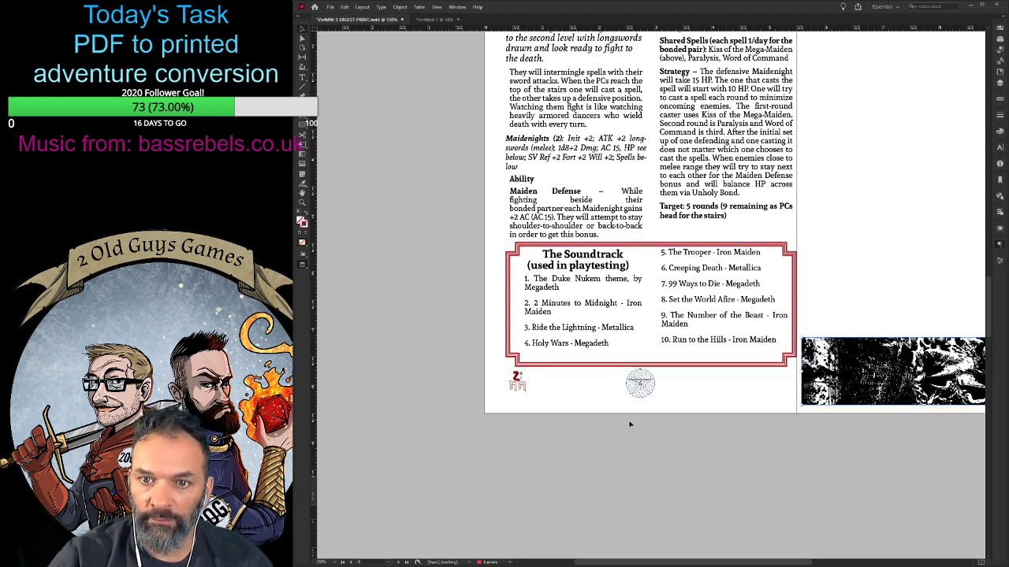
pyautogui.scroll(2, 630, 424)
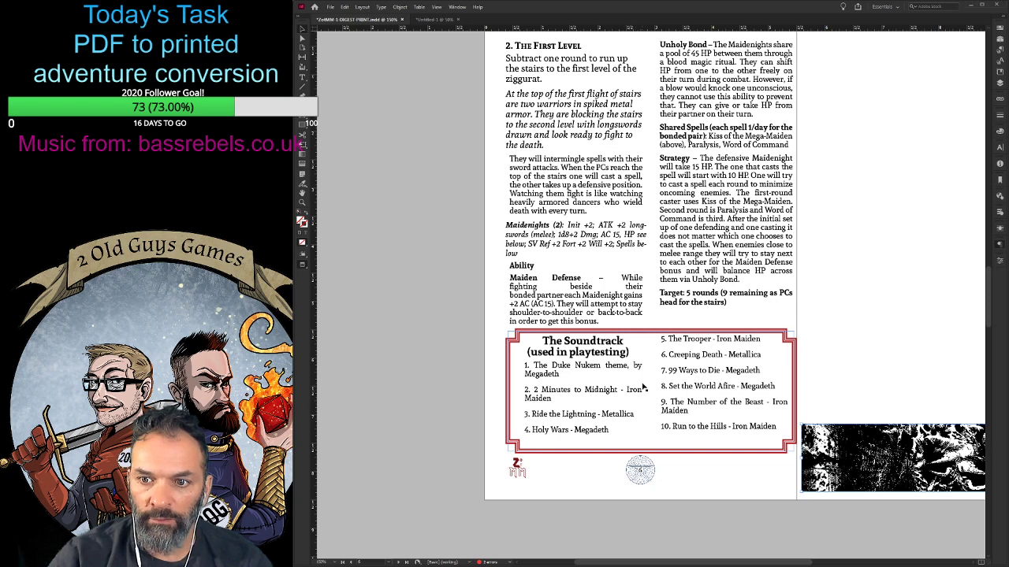
pyautogui.moveTo(652, 380); pyautogui.dragTo(650, 381)
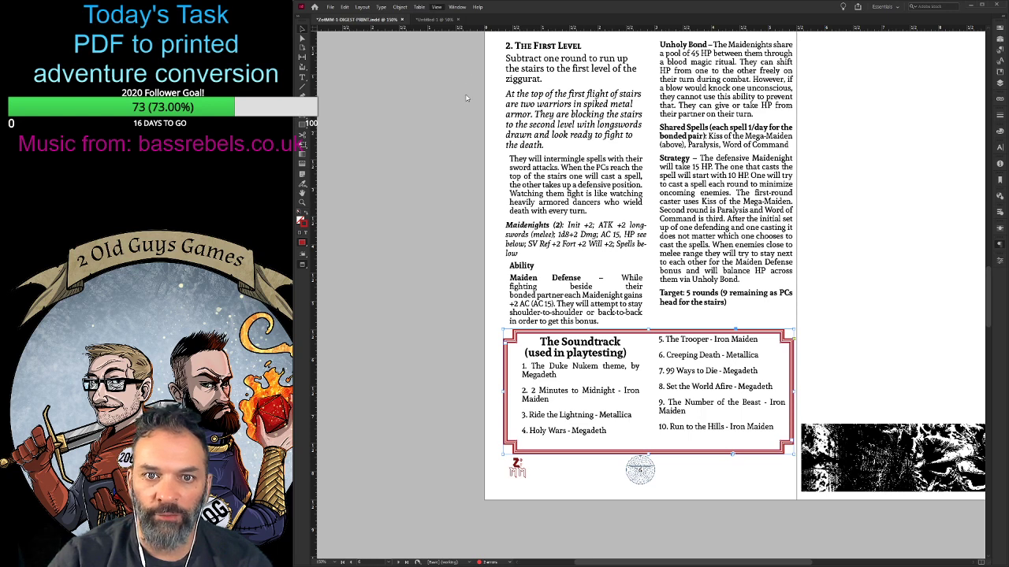
pyautogui.press('w')
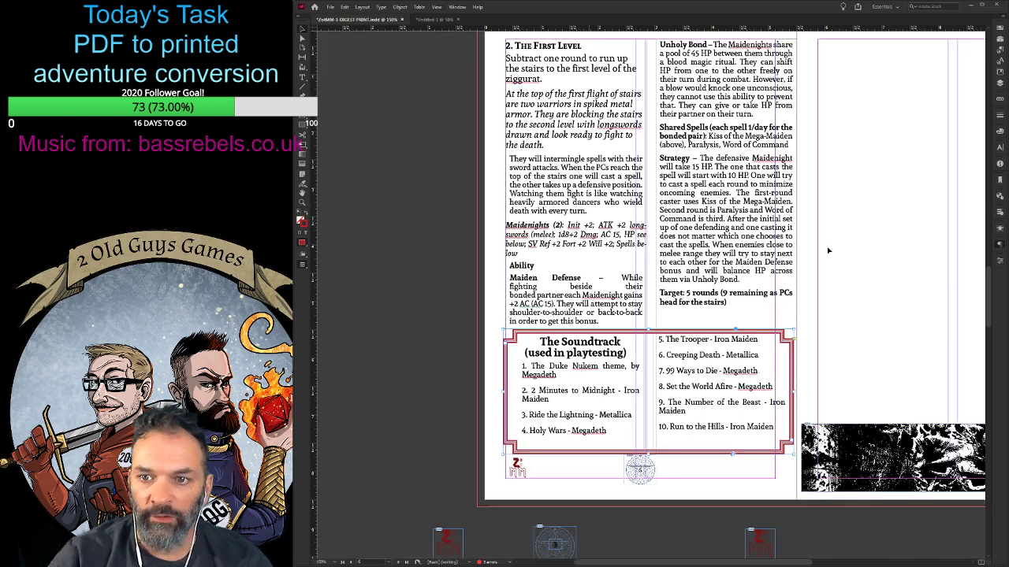
# - Narrow the two-column First Level text frame so it ends at page 6's inner margin
pyautogui.click(762, 274)
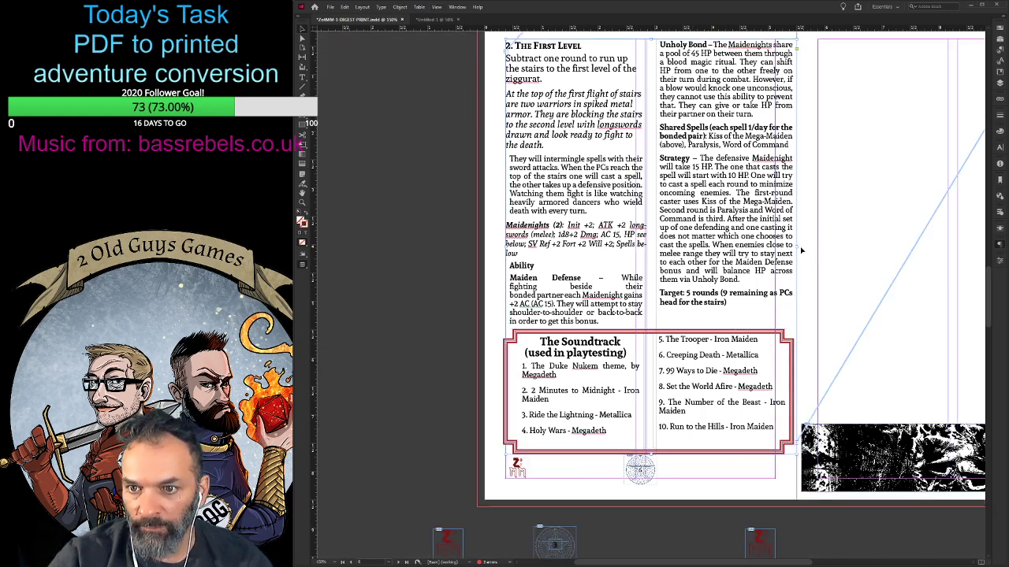
pyautogui.moveTo(796, 246); pyautogui.dragTo(775, 247)
pyautogui.scroll(1, 597, 291)
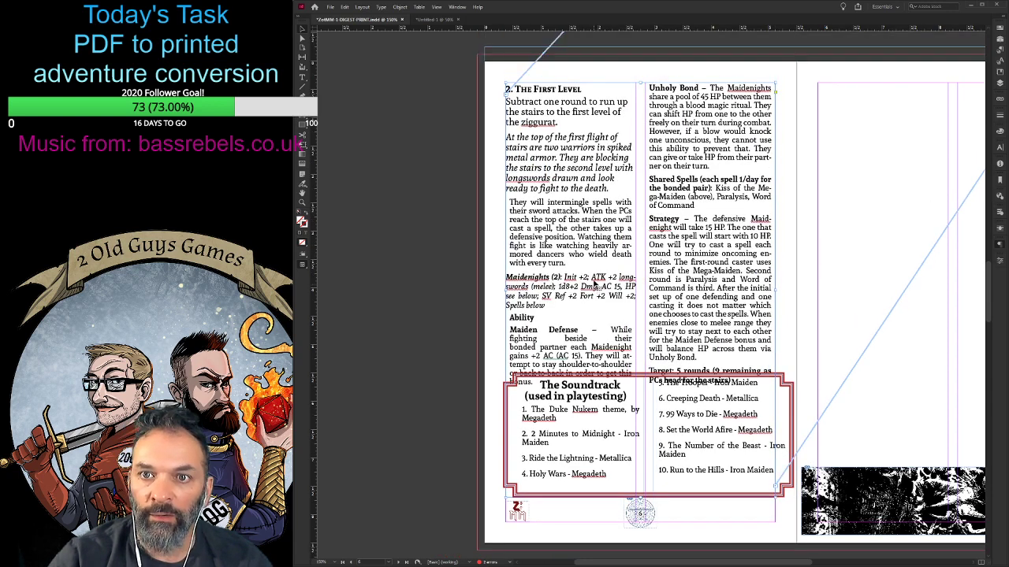
# - Apply the body text formatting to the paragraph beginning "They will intermingle spells" in the First Level section
pyautogui.doubleClick(604, 261)
pyautogui.moveTo(531, 202); pyautogui.dragTo(576, 237)
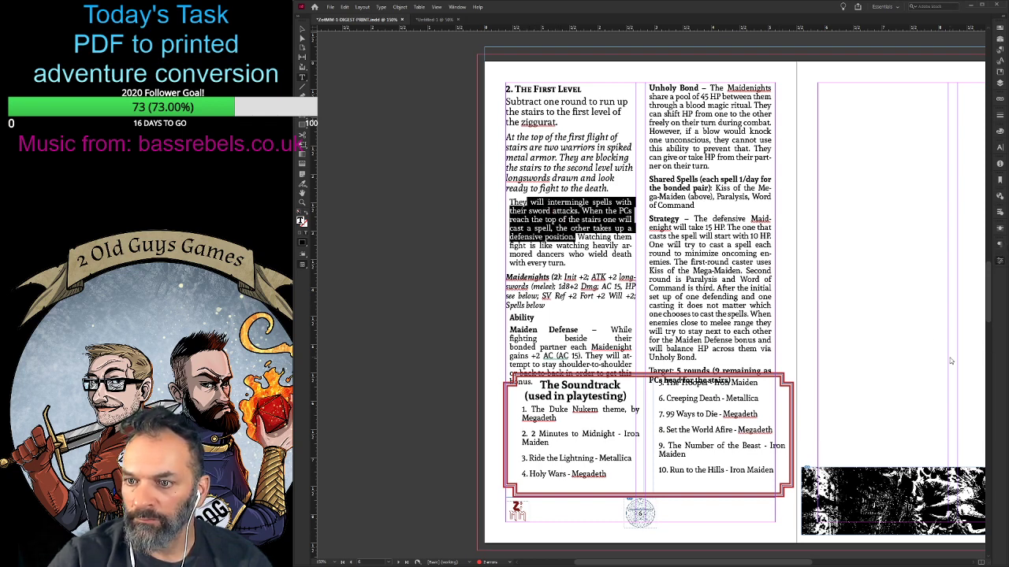
pyautogui.click(954, 323)
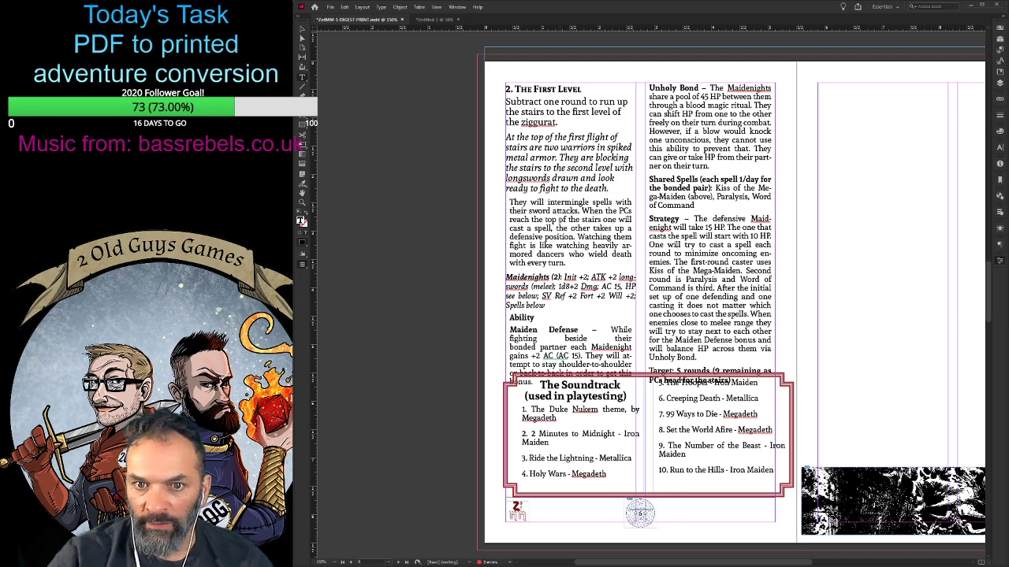
pyautogui.moveTo(509, 201); pyautogui.dragTo(572, 263)
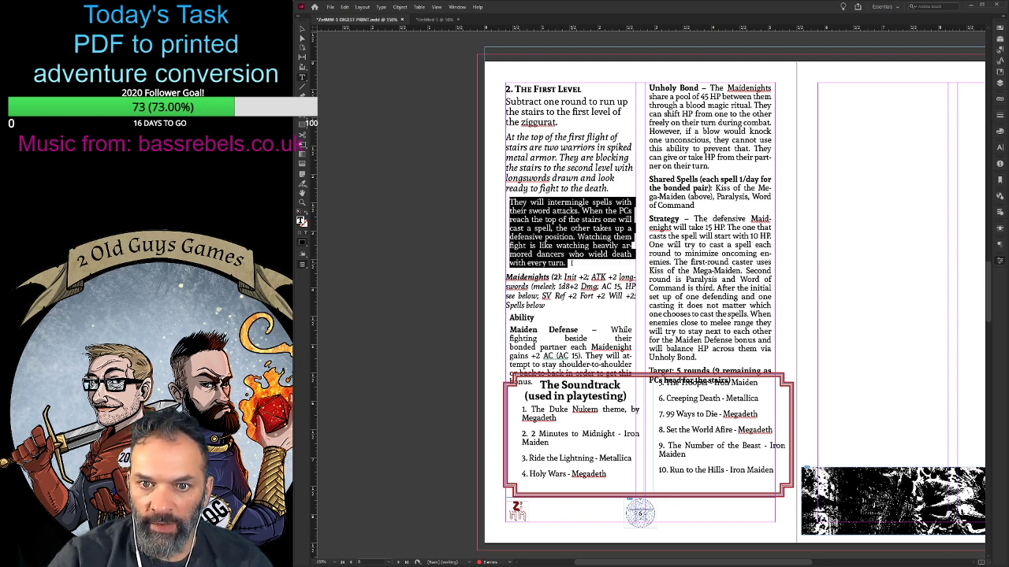
pyautogui.click(968, 321)
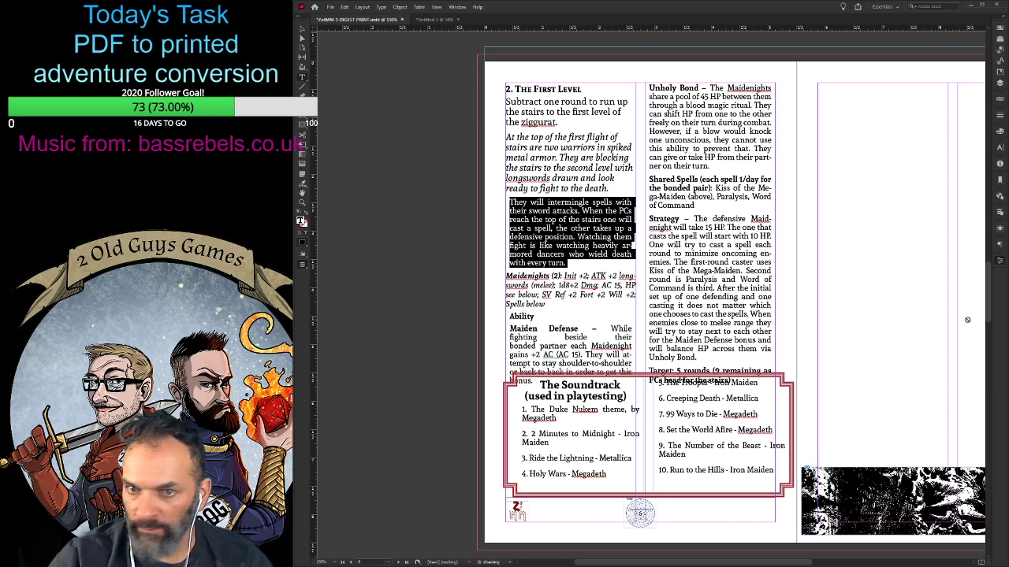
# - Apply the plain body text formatting to the Strategy, Maiden Defense, Unholy Bond and Shared Spells paragraphs, clearing their bold lead-ins
pyautogui.moveTo(650, 218); pyautogui.dragTo(722, 356)
pyautogui.click(969, 322)
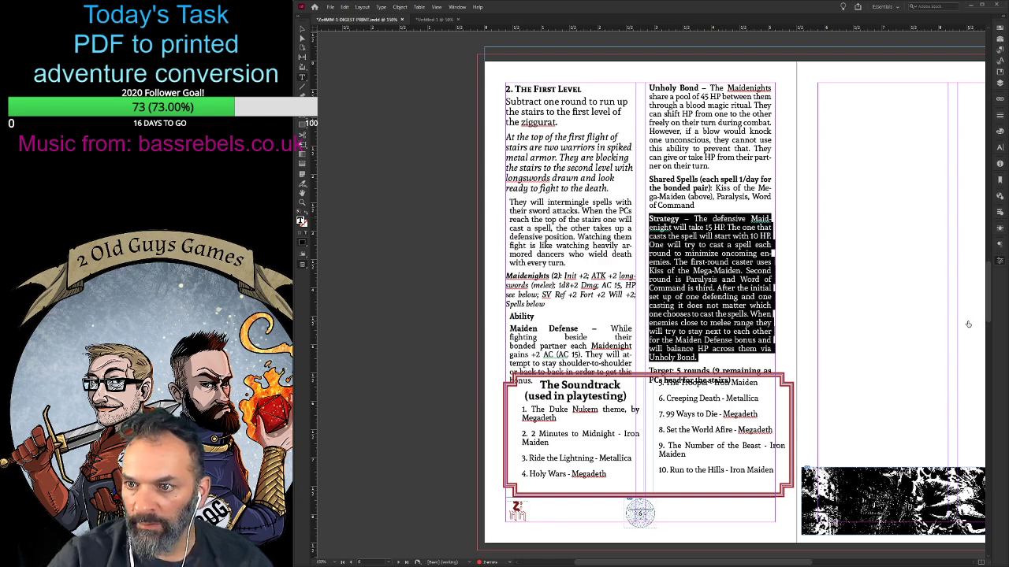
pyautogui.moveTo(692, 205); pyautogui.dragTo(509, 324)
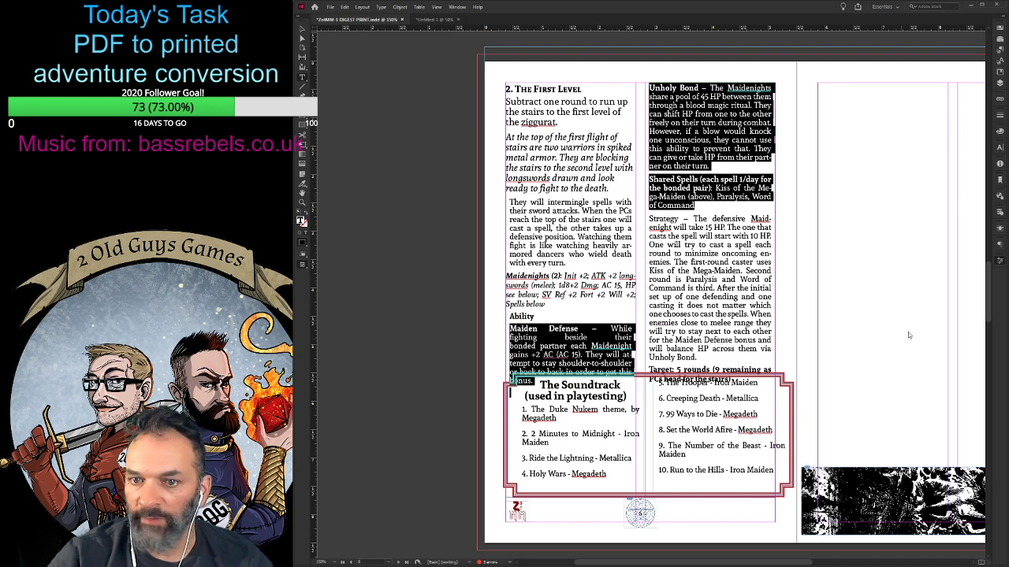
pyautogui.click(967, 323)
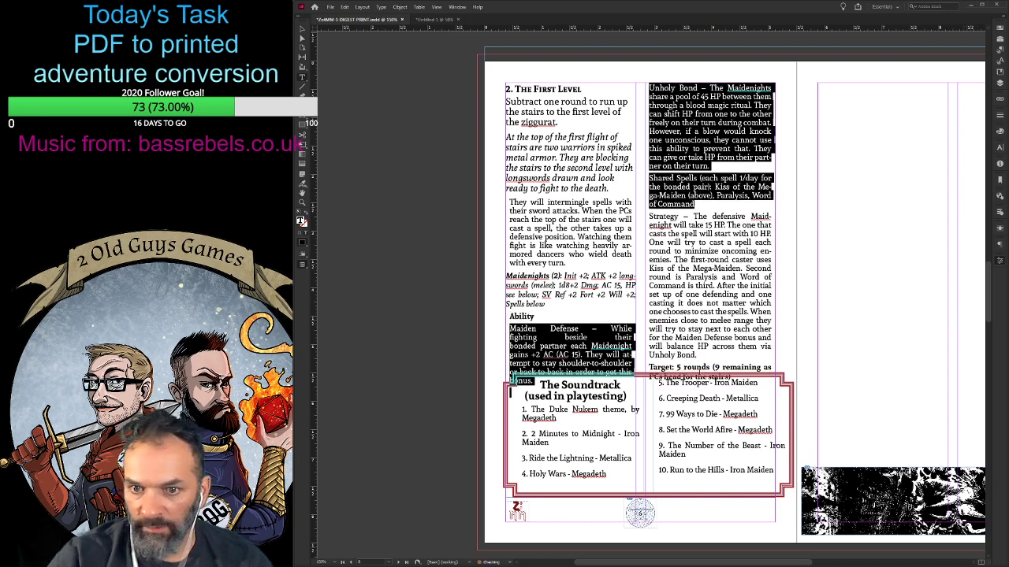
pyautogui.click(581, 317)
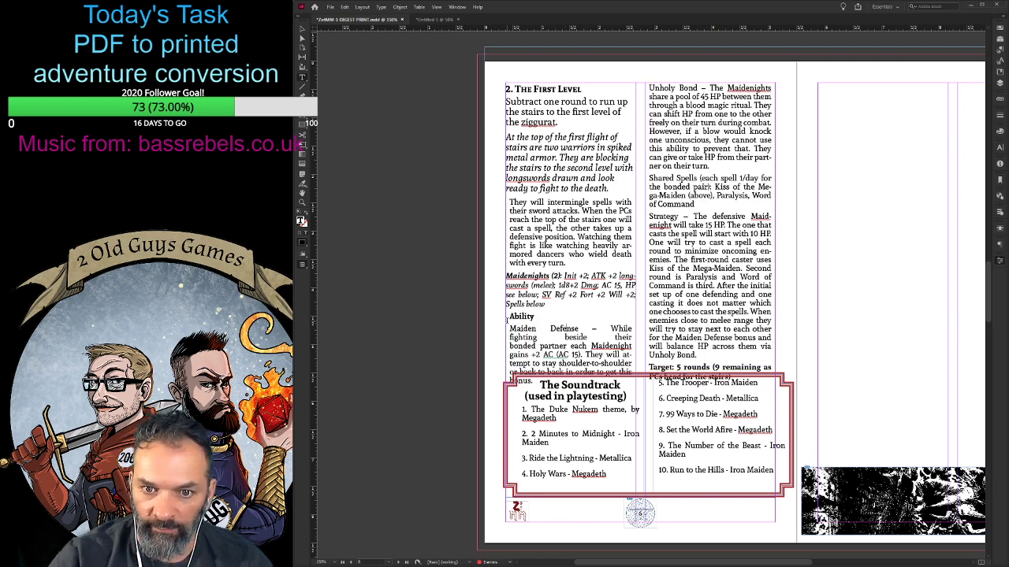
pyautogui.moveTo(510, 327); pyautogui.dragTo(634, 375)
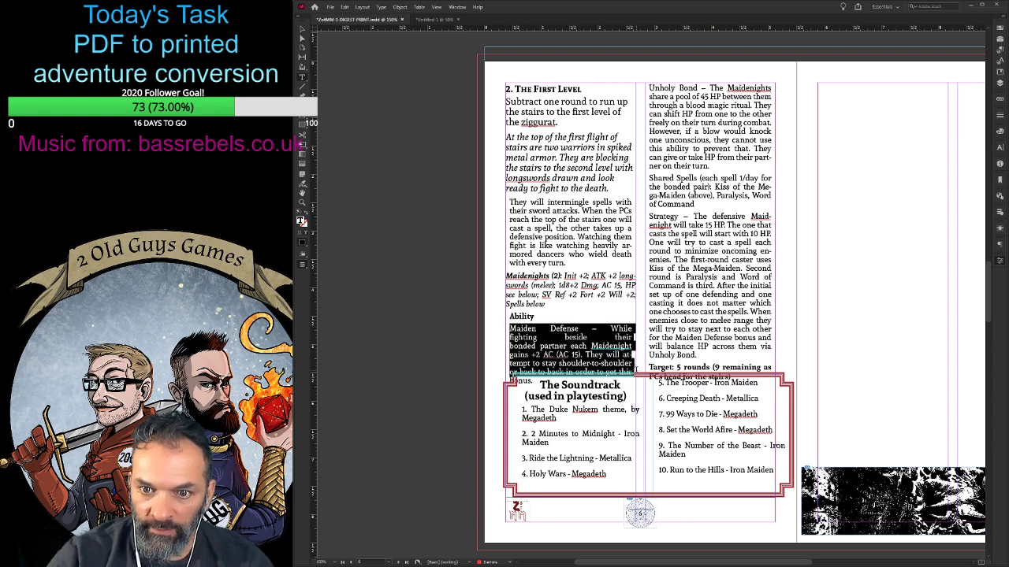
pyautogui.click(919, 425)
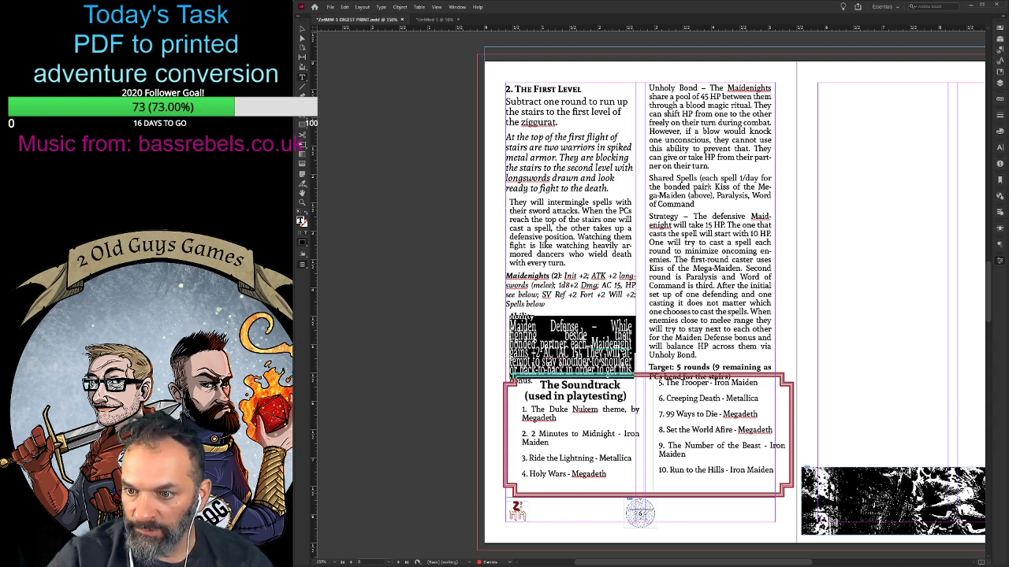
pyautogui.click(934, 498)
pyautogui.click(926, 497)
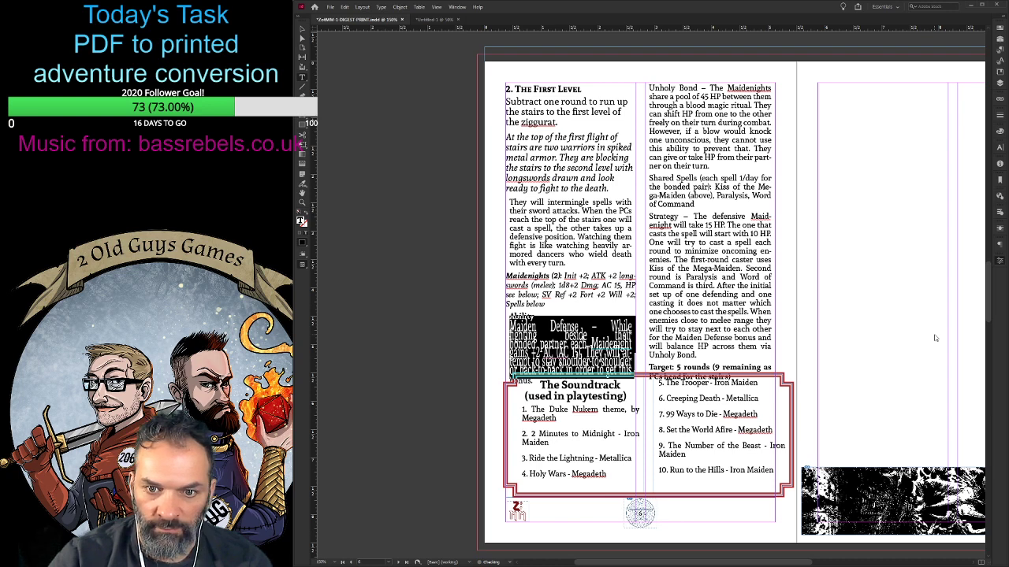
pyautogui.click(613, 302)
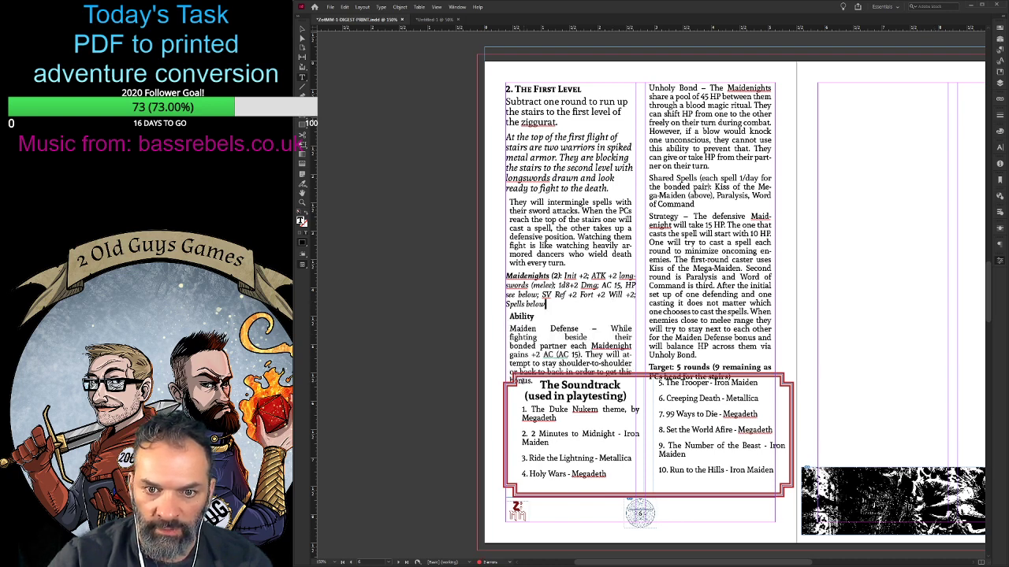
# - Left-align the Maiden Defense paragraph and remove the line break after "beside their"
pyautogui.moveTo(533, 380); pyautogui.dragTo(509, 328)
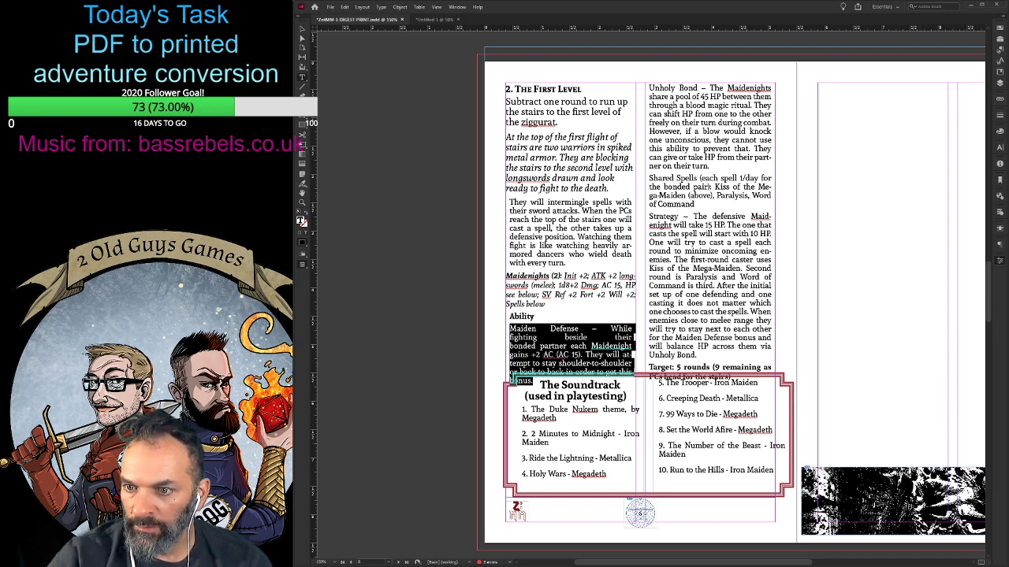
pyautogui.hotkey('ctrl', 'shift', 'l')
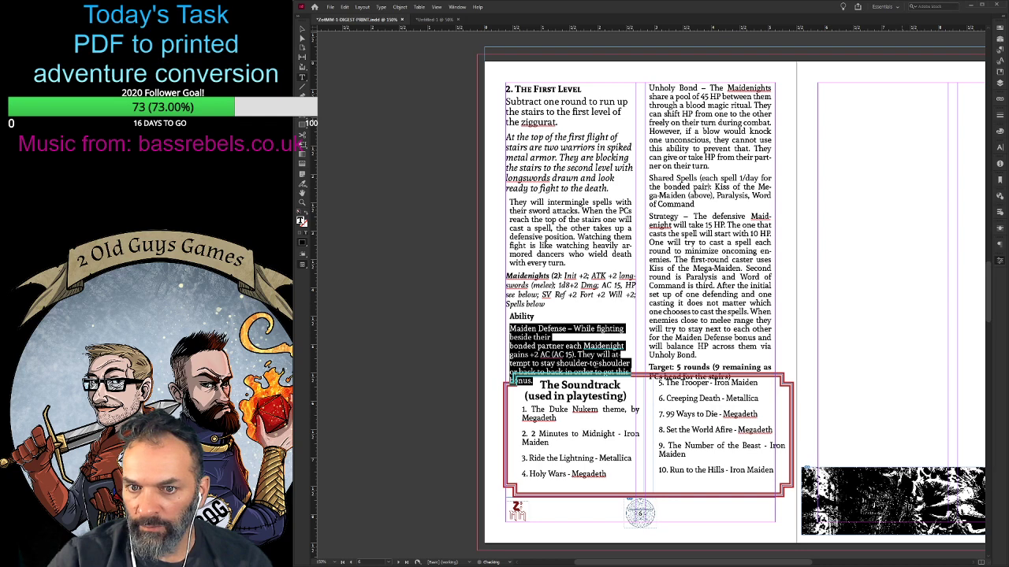
pyautogui.click(575, 337)
pyautogui.press('Delete')
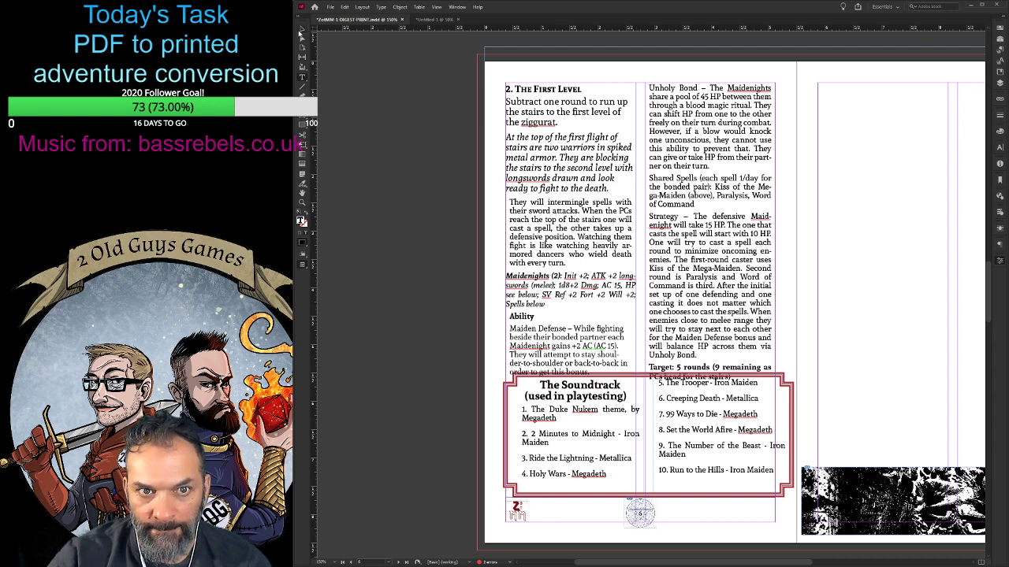
# - Lower the top edge of The Soundtrack box so it clears the First Level text above it
pyautogui.click(300, 33)
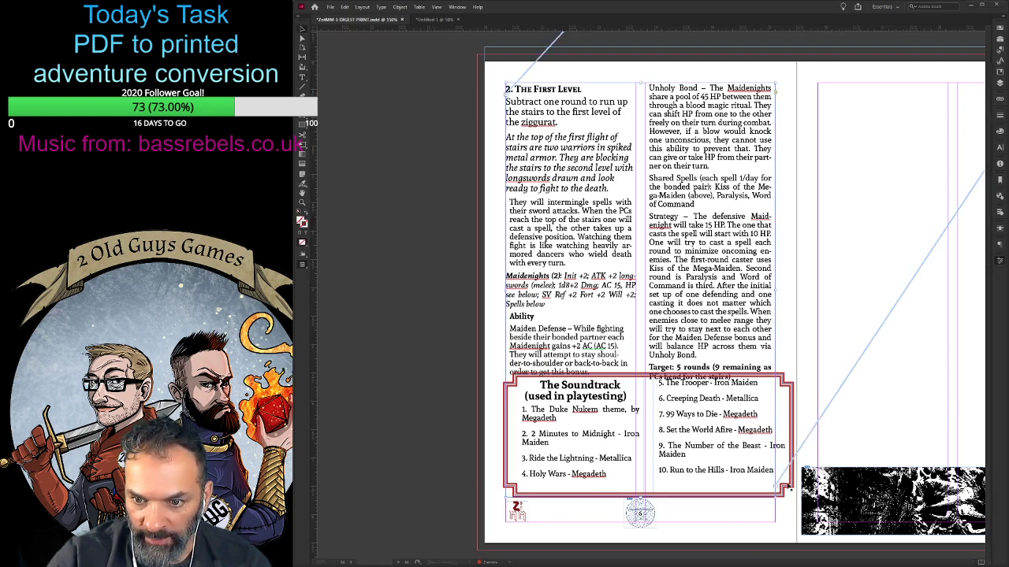
pyautogui.click(788, 487)
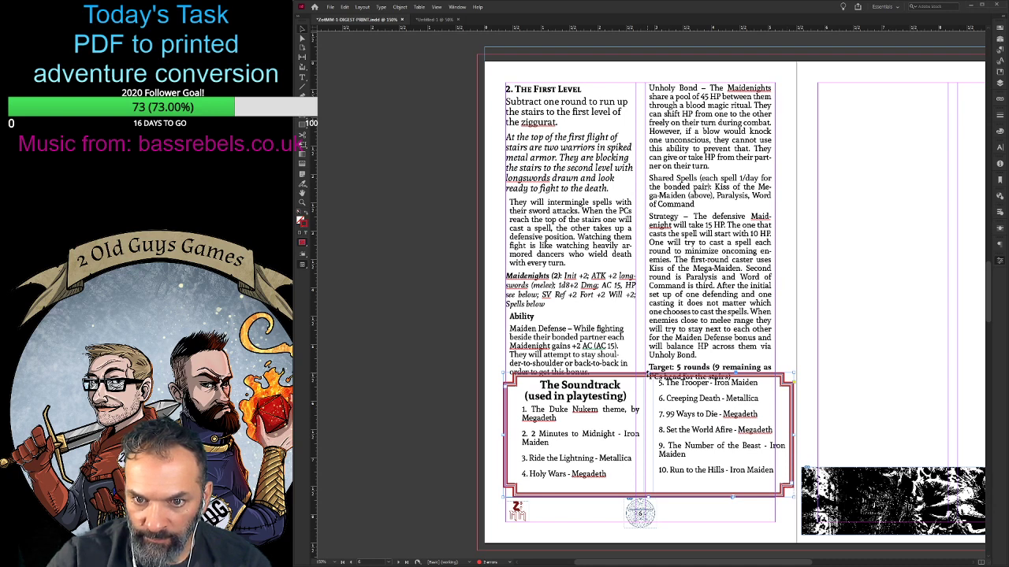
pyautogui.moveTo(647, 373); pyautogui.dragTo(648, 382)
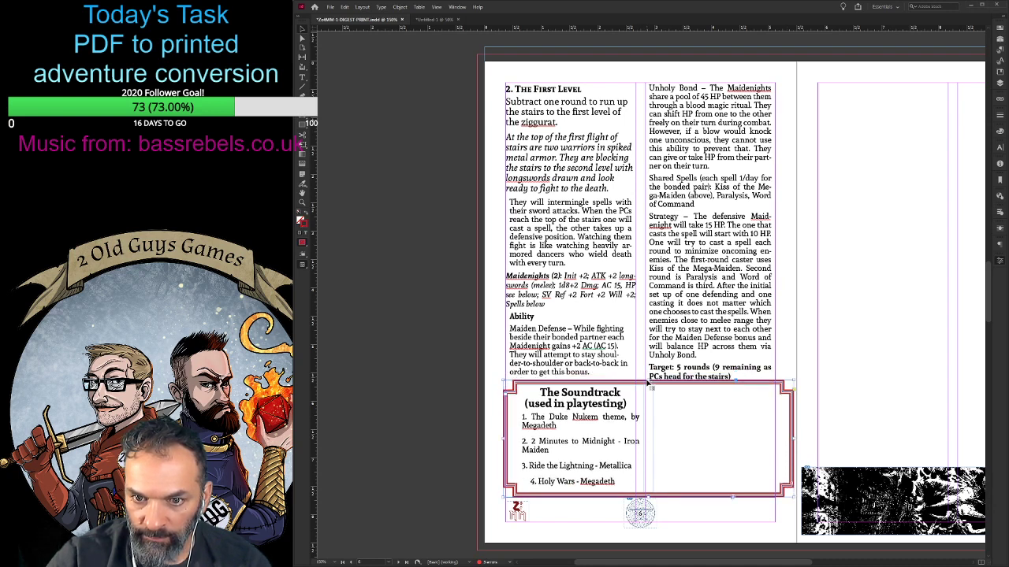
# - Delete the surplus breaks after song 4, Holy Wars, so songs 5 to 10 flow into the box's second column
pyautogui.doubleClick(620, 479)
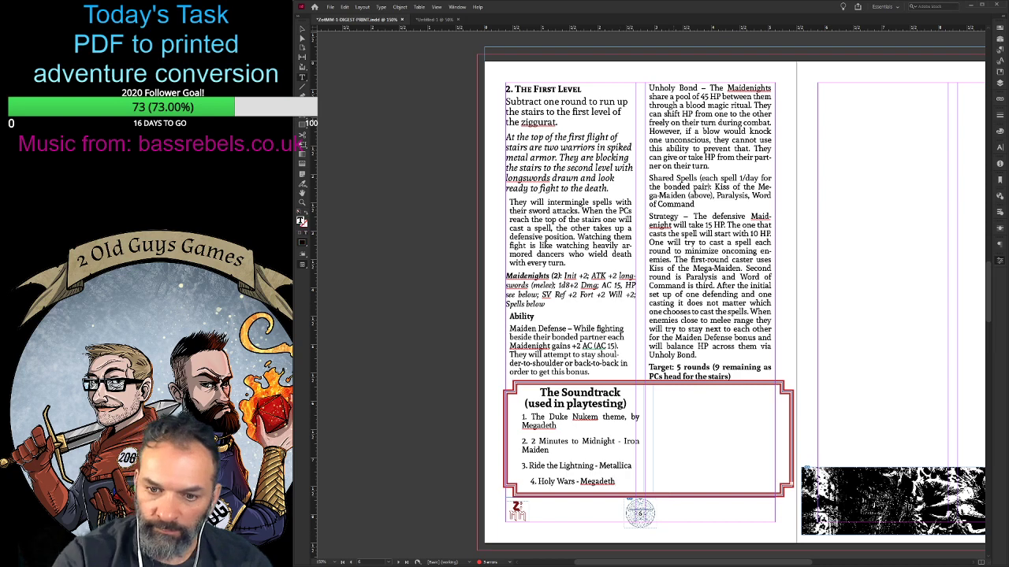
pyautogui.press('Delete')
pyautogui.press('Delete')
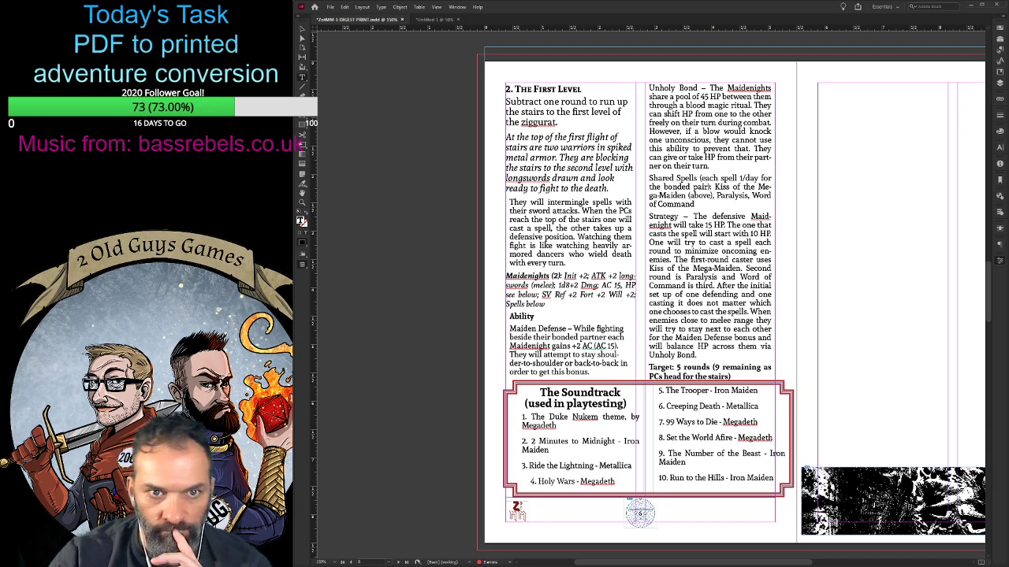
pyautogui.press('Escape')
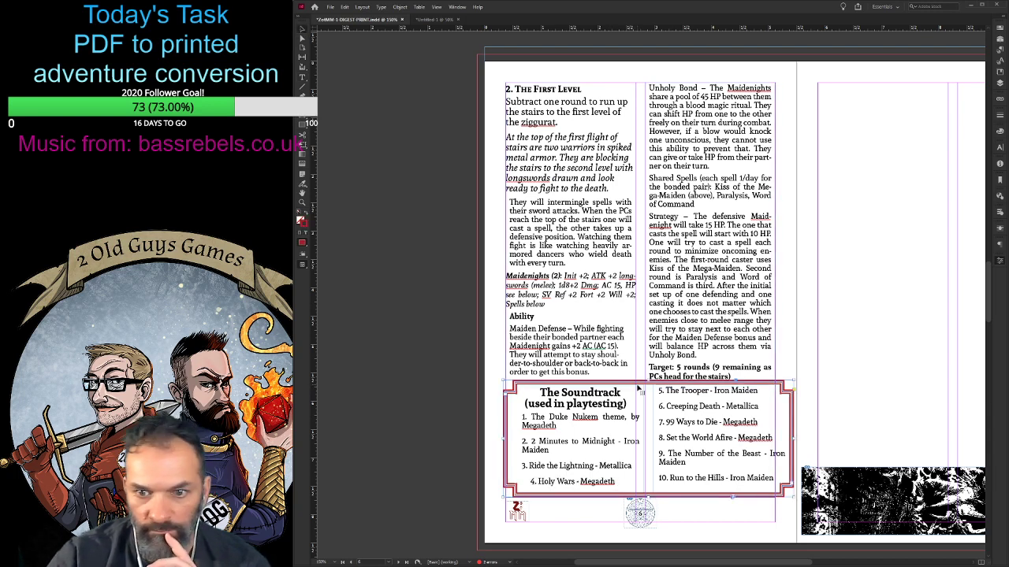
# - Narrow The Soundtrack box to page 6's inner margin and nudge the First Level text frame up slightly for clearance
pyautogui.moveTo(662, 383); pyautogui.dragTo(662, 385)
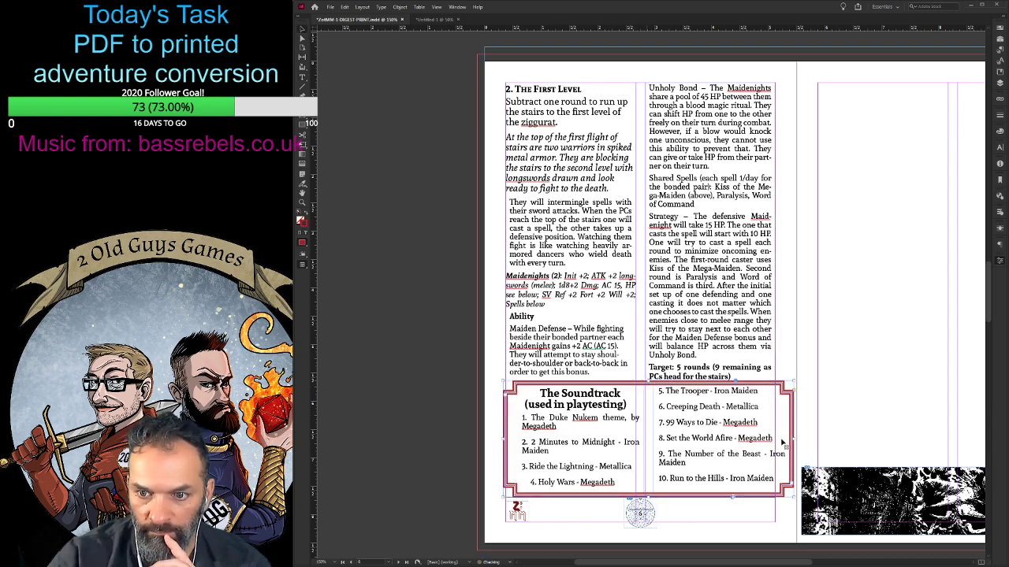
pyautogui.moveTo(786, 438); pyautogui.dragTo(775, 439)
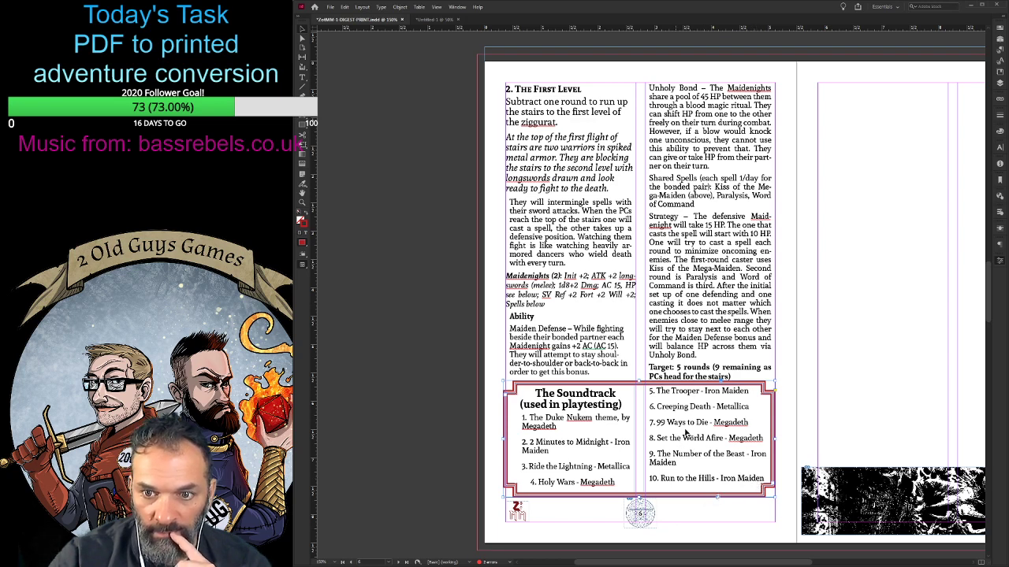
pyautogui.click(690, 300)
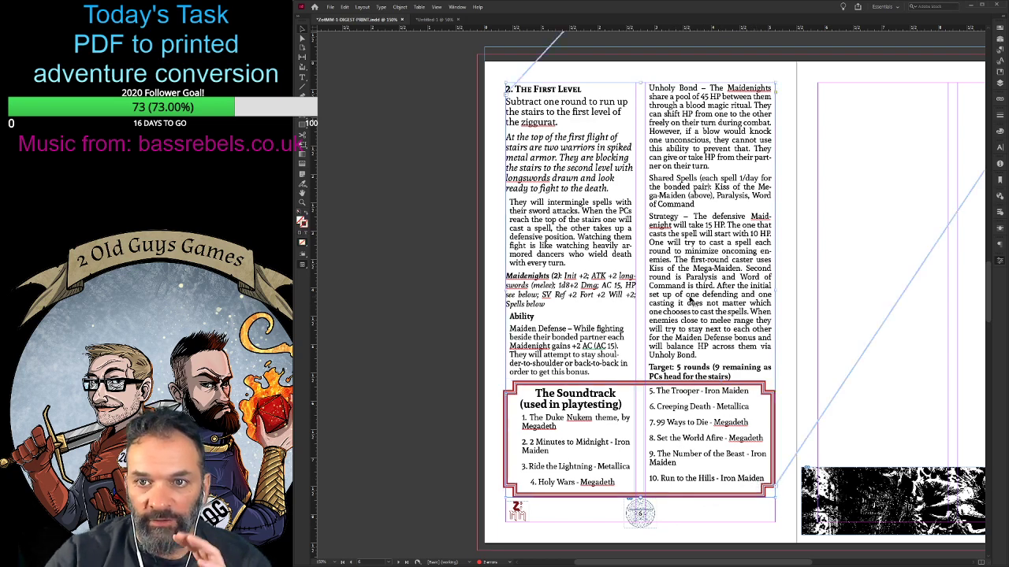
pyautogui.press('Up')
# - Shrink the "Subtract one round" paragraph and give it the smaller, indented body text formatting
pyautogui.doubleClick(563, 122)
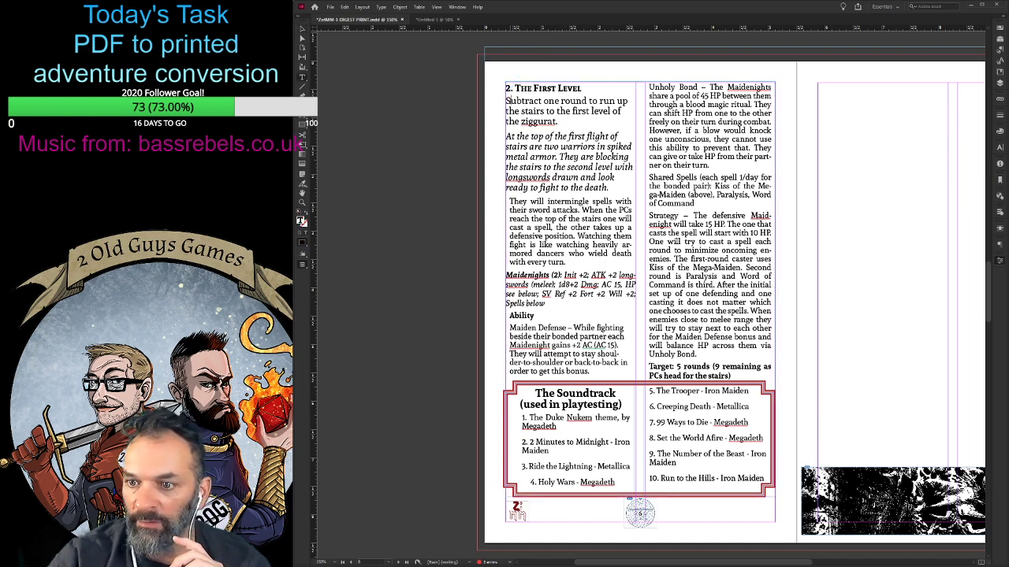
pyautogui.moveTo(572, 127); pyautogui.dragTo(496, 102)
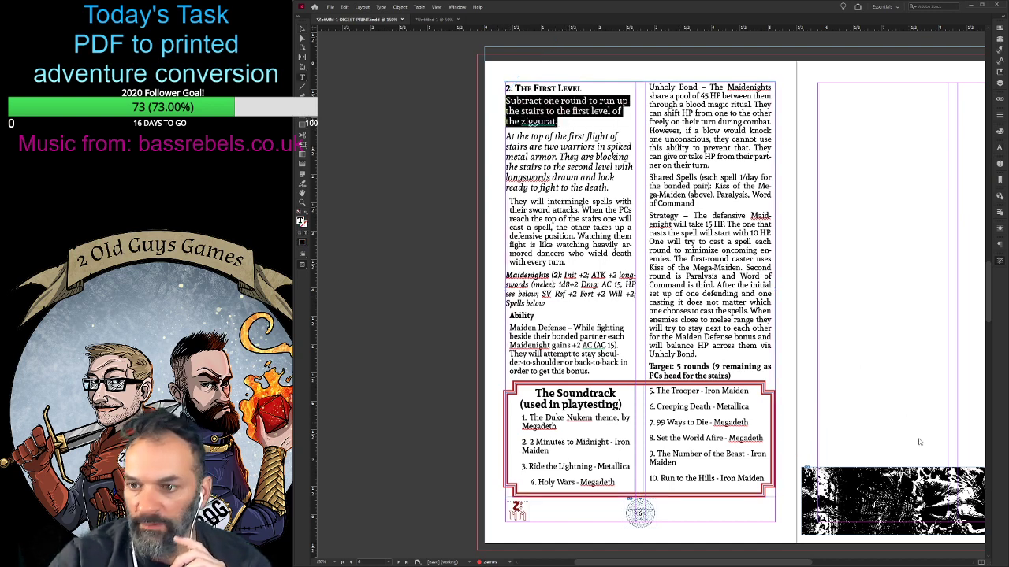
pyautogui.hotkey('ctrl', 'shift', ',')
pyautogui.hotkey('ctrl', 'shift', ',')
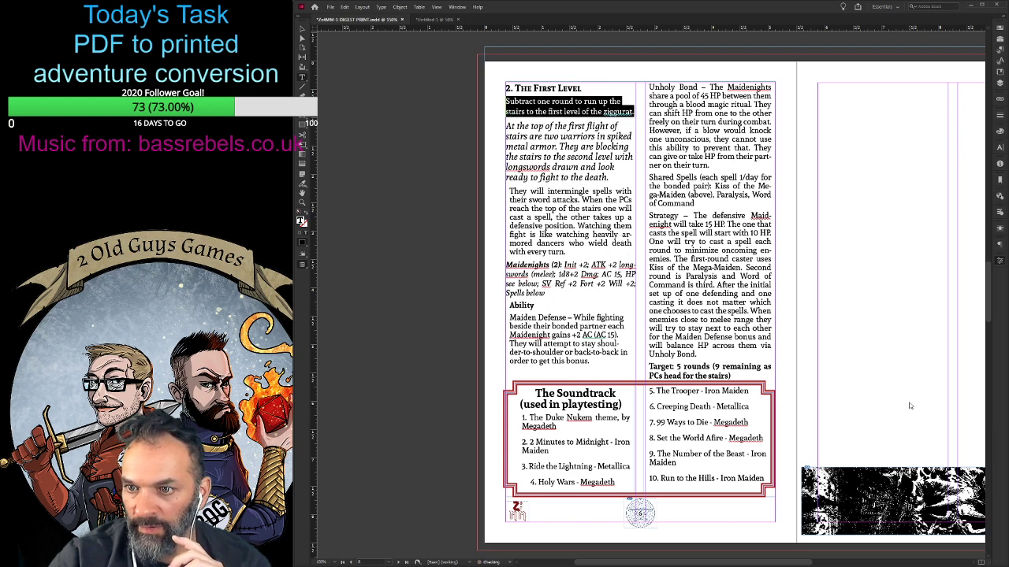
pyautogui.hotkey('ctrl', 'shift', ',')
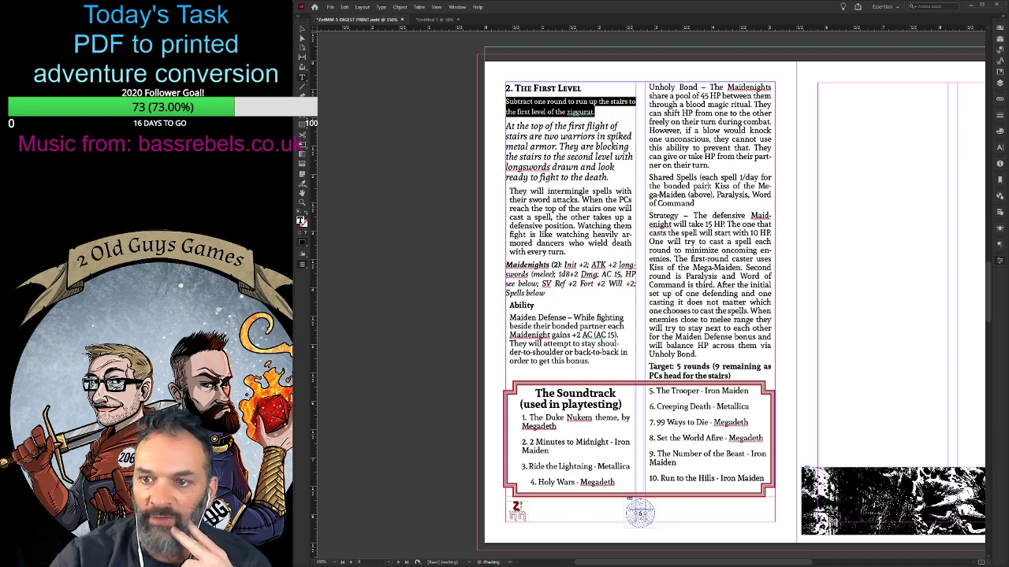
pyautogui.click(948, 328)
pyautogui.click(608, 132)
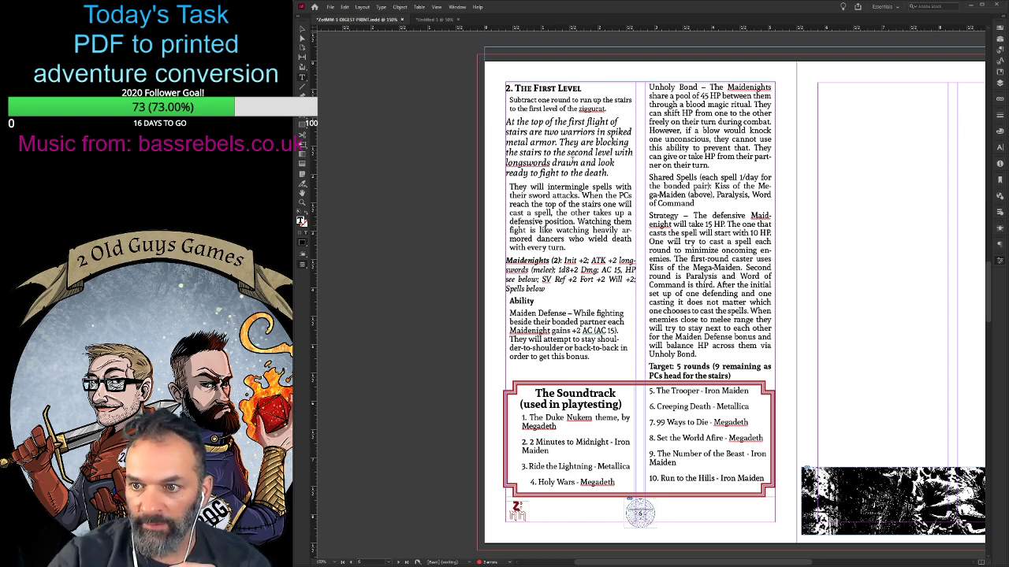
# - Give the "At the top of the first flight of stairs" read-aloud paragraph the smaller, indented body formatting, keeping its italics
pyautogui.moveTo(609, 173); pyautogui.dragTo(499, 122)
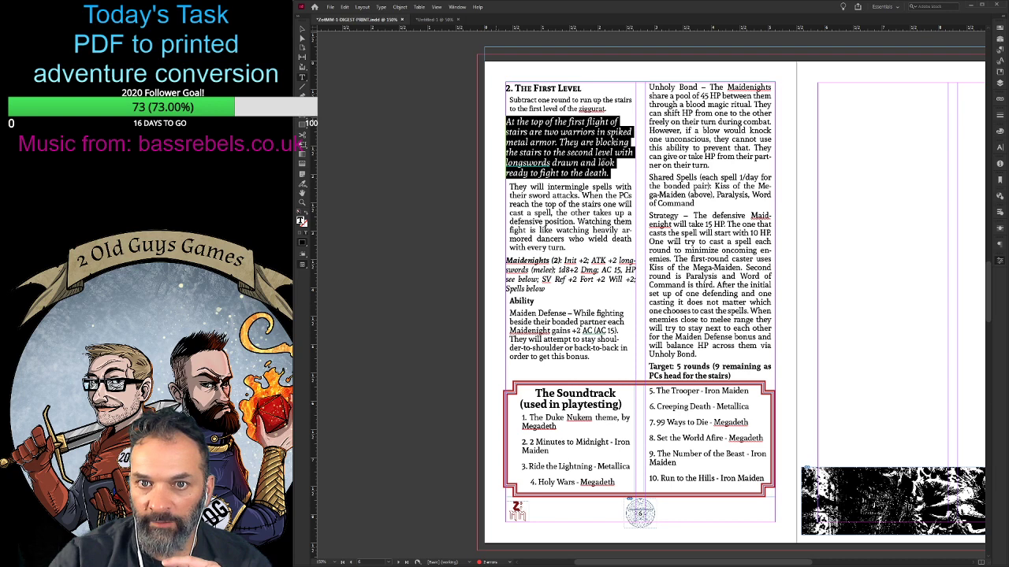
pyautogui.click(928, 325)
pyautogui.click(609, 212)
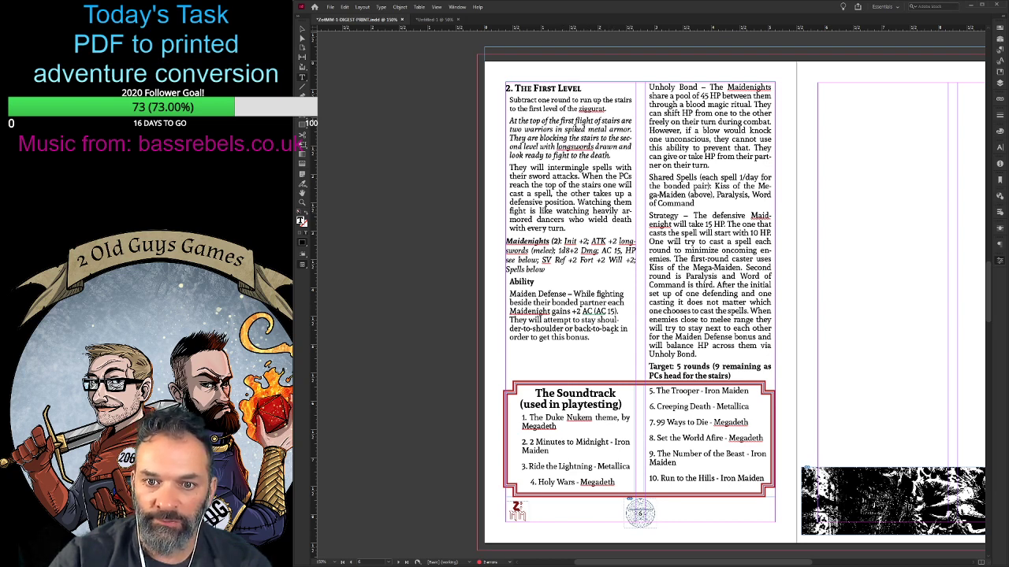
# - Justify the Maiden Defense paragraph and delete the break after "bonus." so Unholy Bond flows back into the first column
pyautogui.moveTo(605, 337); pyautogui.dragTo(502, 294)
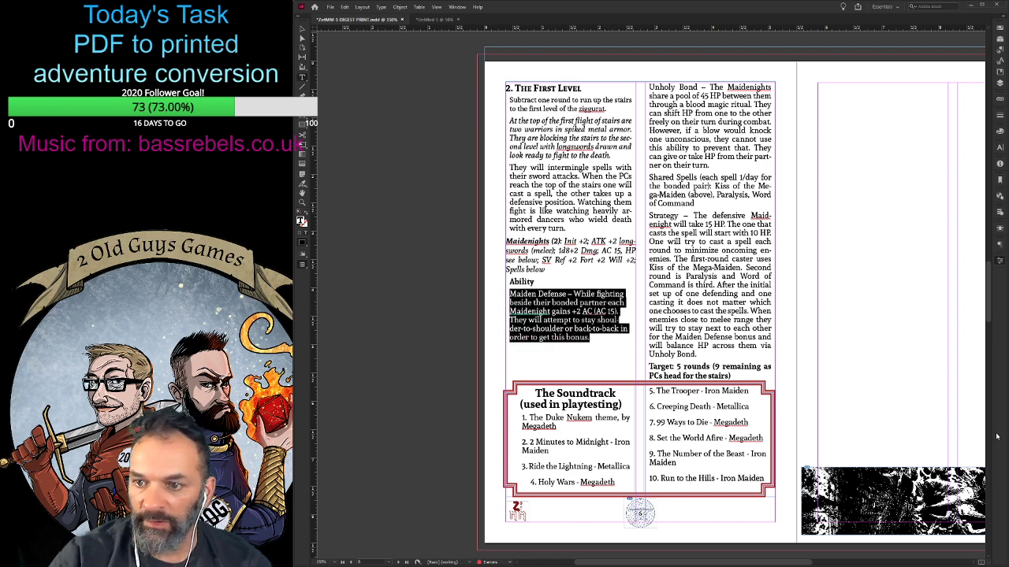
pyautogui.hotkey('ctrl', 'shift', 'j')
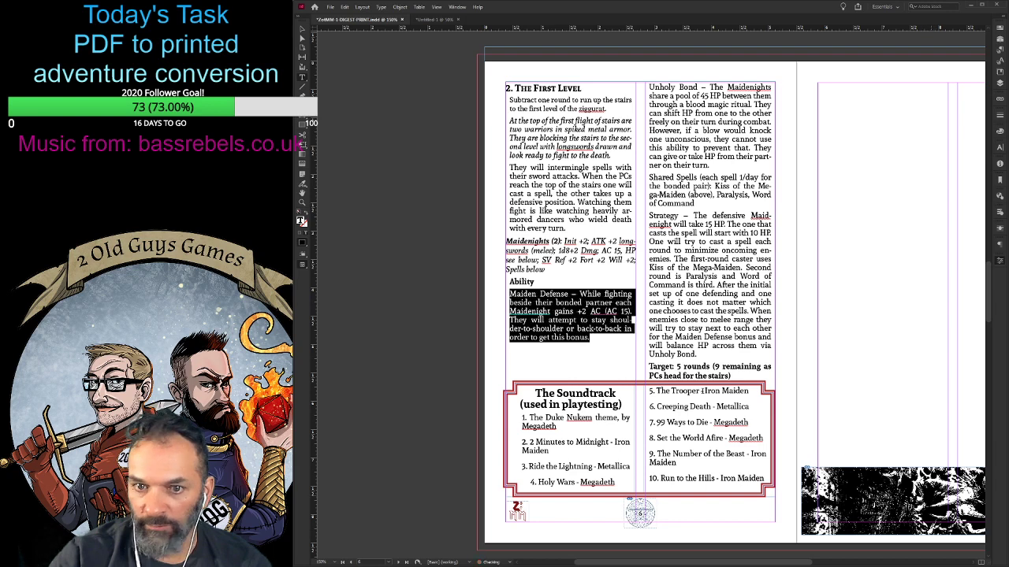
pyautogui.click(604, 339)
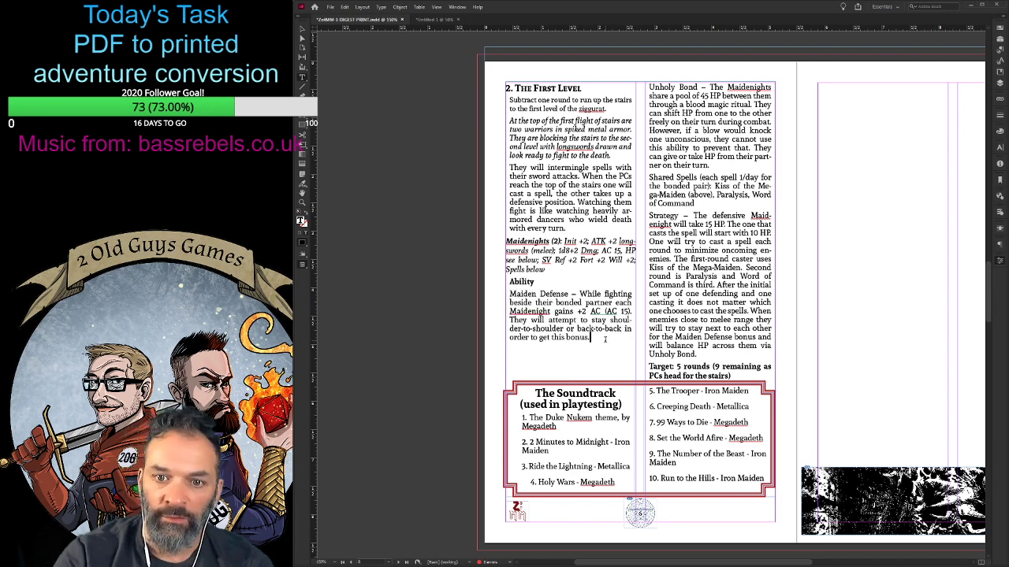
pyautogui.press('Delete')
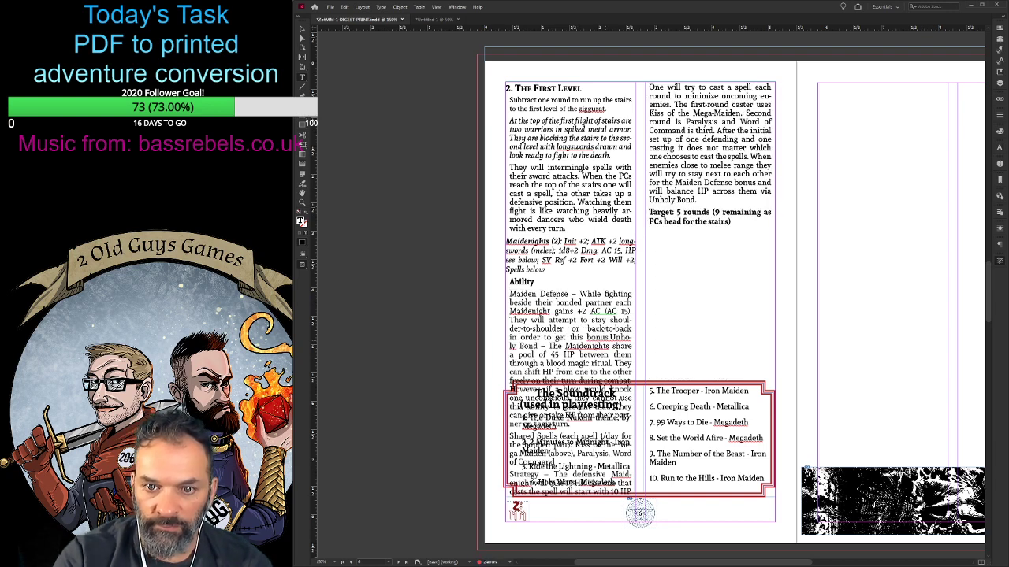
# - Start Unholy Bond on its own paragraph and shorten the First Level text frame to end just above The Soundtrack box
pyautogui.press('Return')
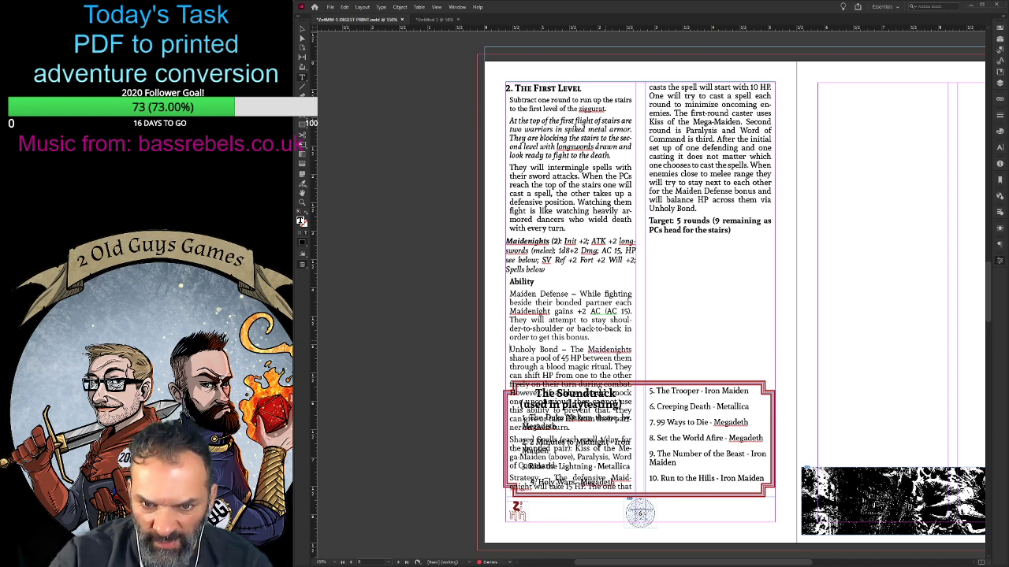
pyautogui.press('Escape')
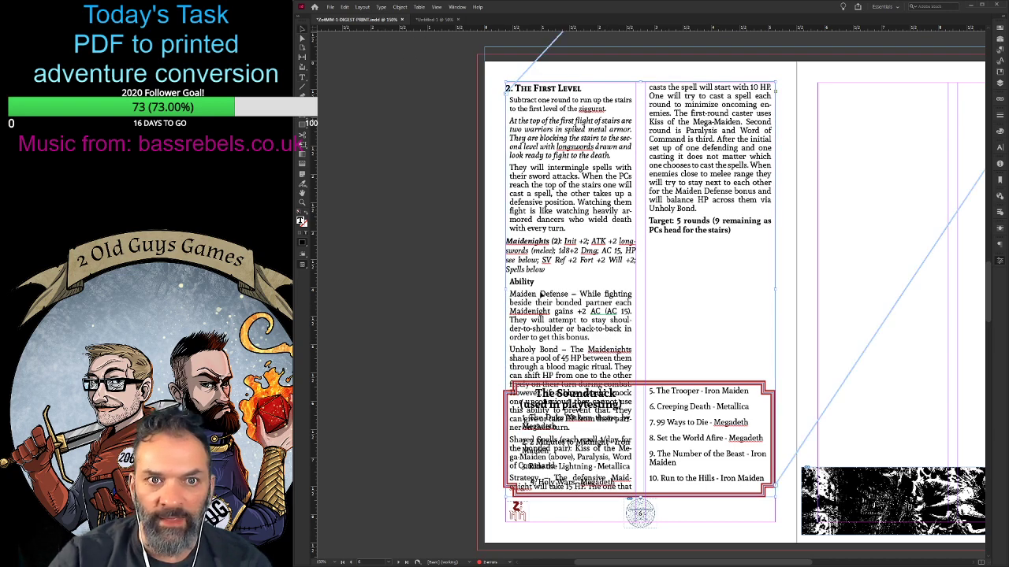
pyautogui.moveTo(640, 498); pyautogui.dragTo(640, 369)
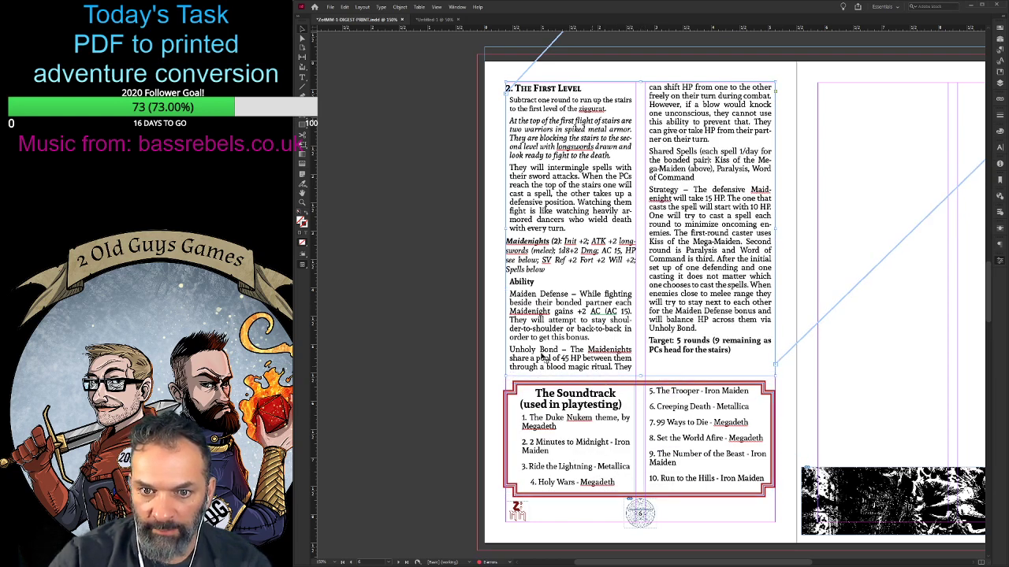
# - Bold the run-in headings Unholy Bond, Maiden Defense, Shared Spells and Strategy in the First Level text
pyautogui.doubleClick(558, 350)
pyautogui.moveTo(558, 350); pyautogui.dragTo(509, 350)
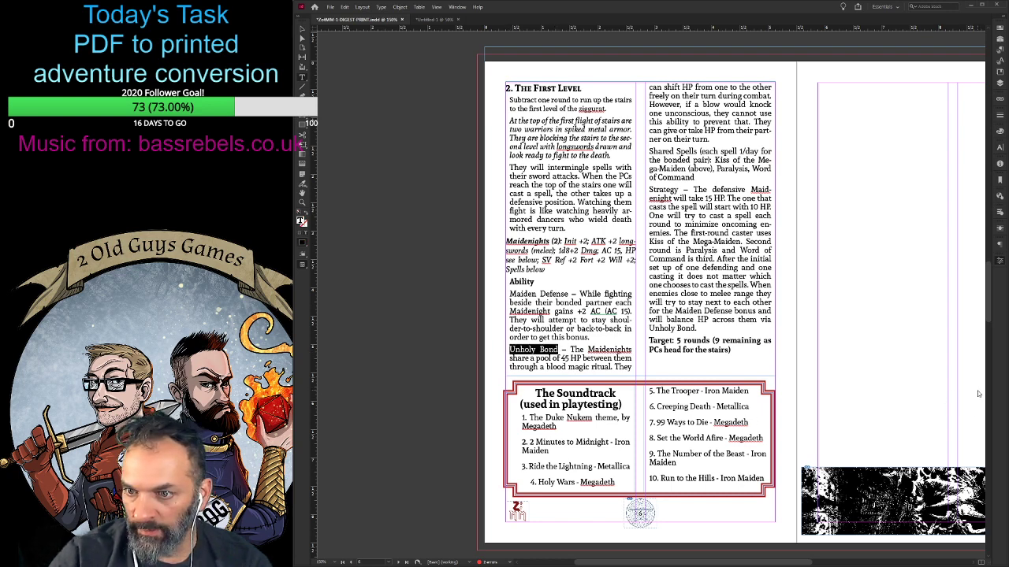
pyautogui.hotkey('ctrl', 'shift', 'b')
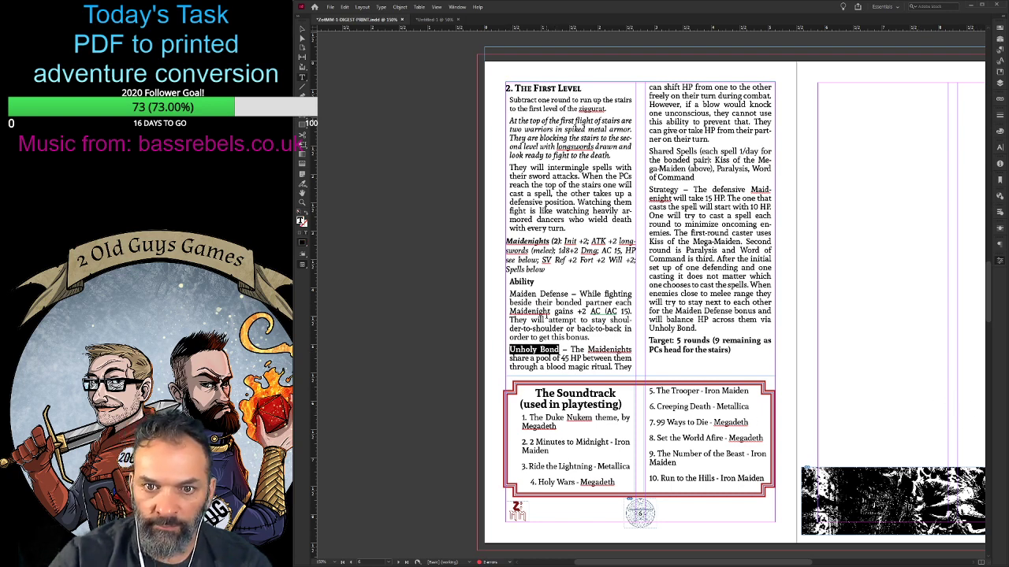
pyautogui.click(544, 302)
pyautogui.moveTo(567, 294); pyautogui.dragTo(509, 293)
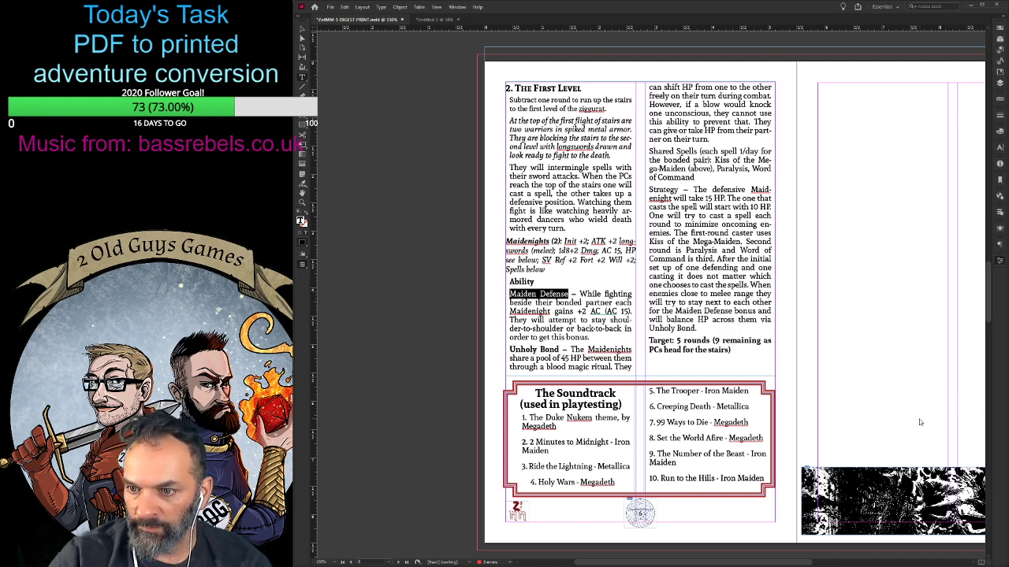
pyautogui.hotkey('ctrl', 'shift', 'b')
pyautogui.moveTo(700, 151); pyautogui.dragTo(648, 151)
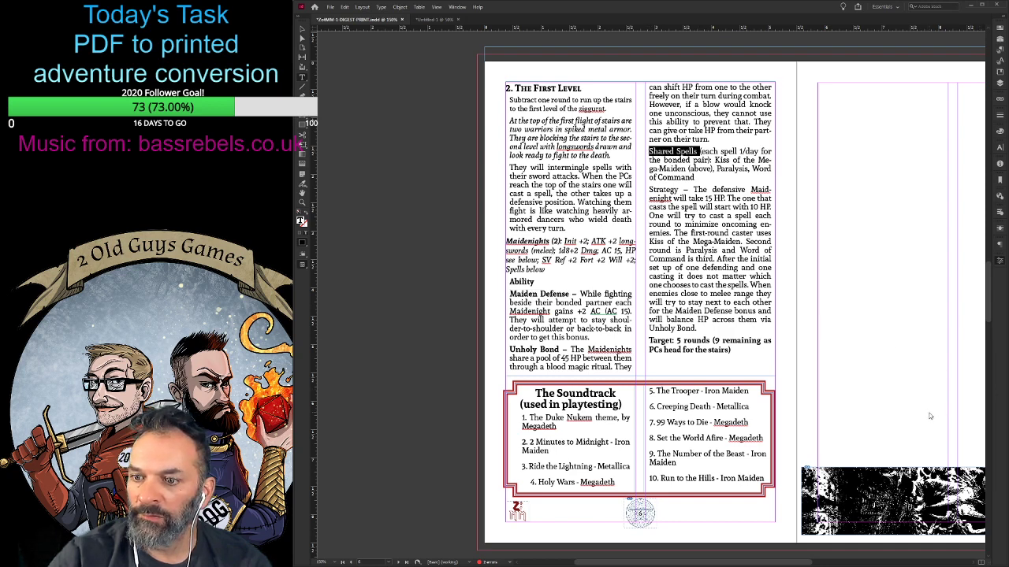
pyautogui.hotkey('ctrl', 'shift', 'b')
pyautogui.doubleClick(674, 190)
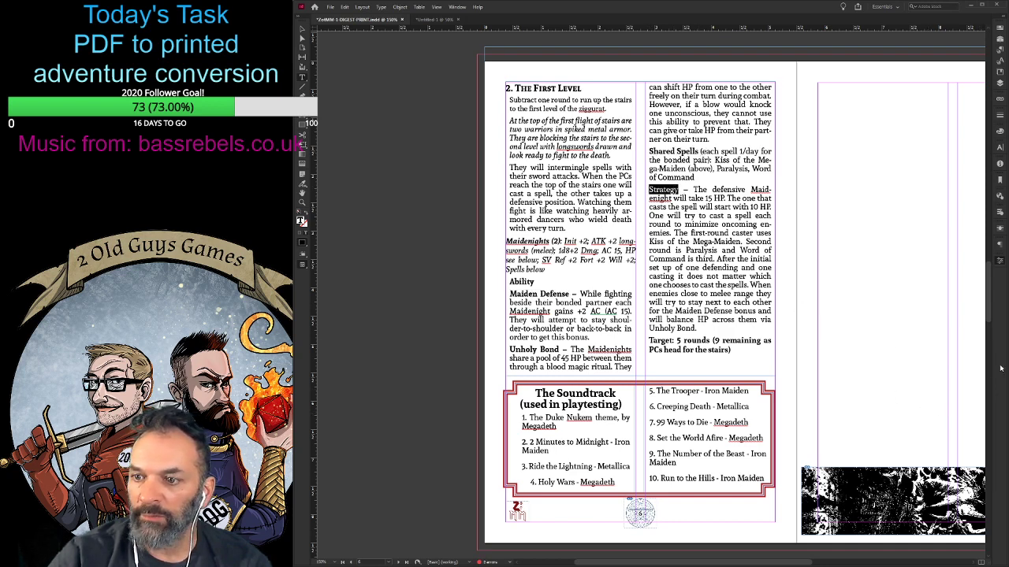
pyautogui.hotkey('ctrl', 'shift', 'b')
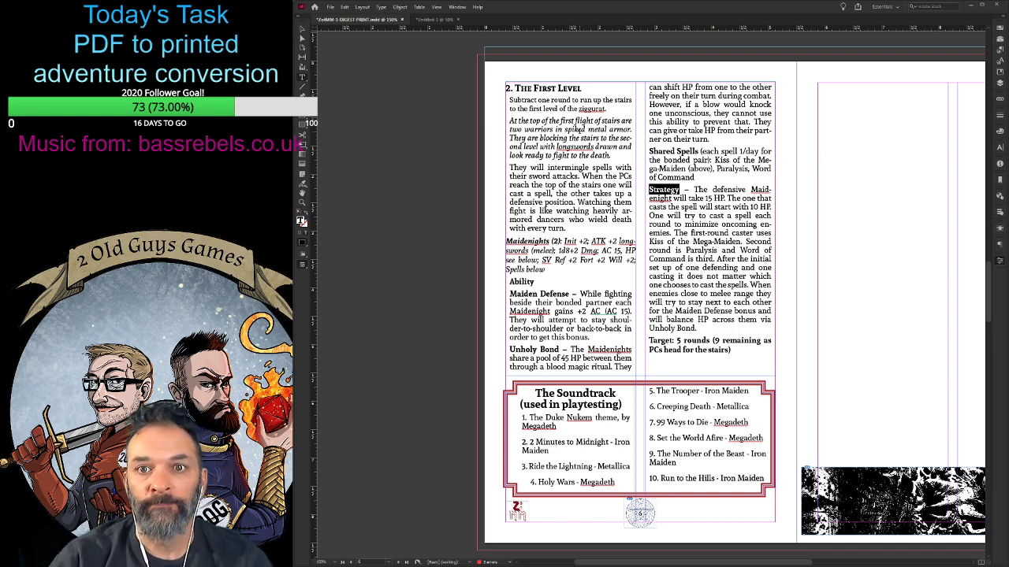
pyautogui.click(472, 118)
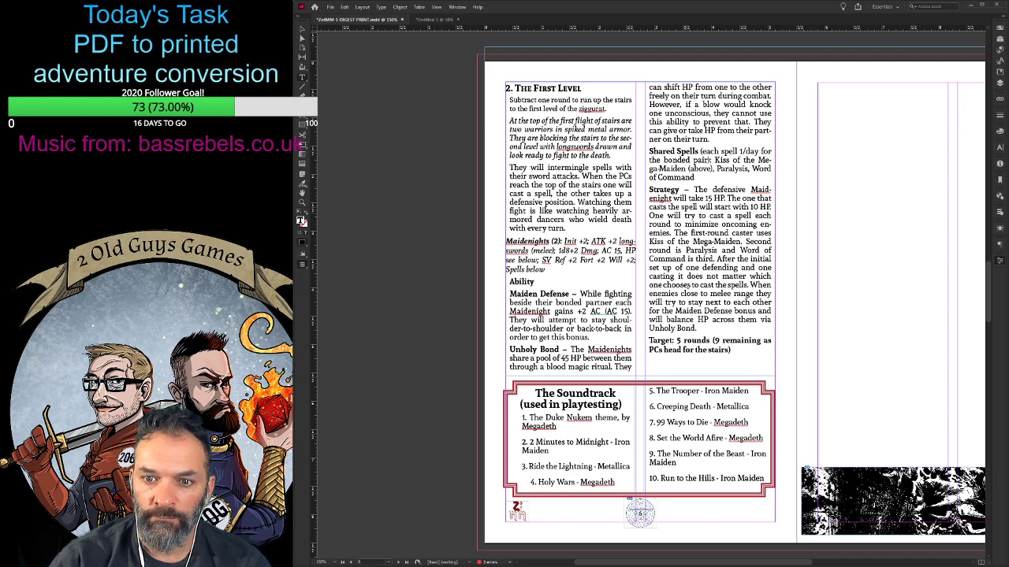
# - Try the First Level body text without spacing between its paragraphs, and restore the spacing
pyautogui.moveTo(707, 329); pyautogui.dragTo(508, 98)
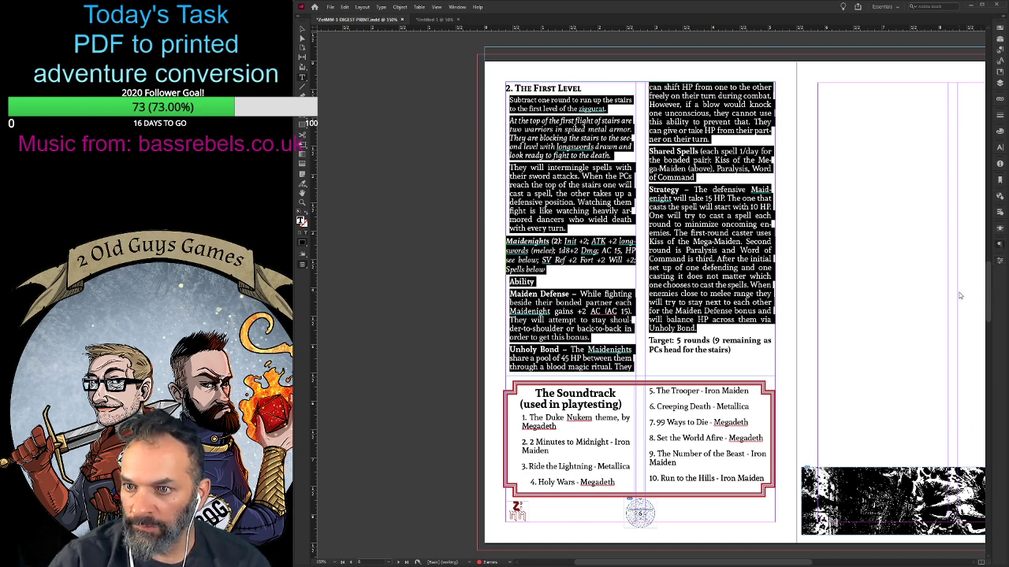
pyautogui.hotkey('ctrl', 'z')
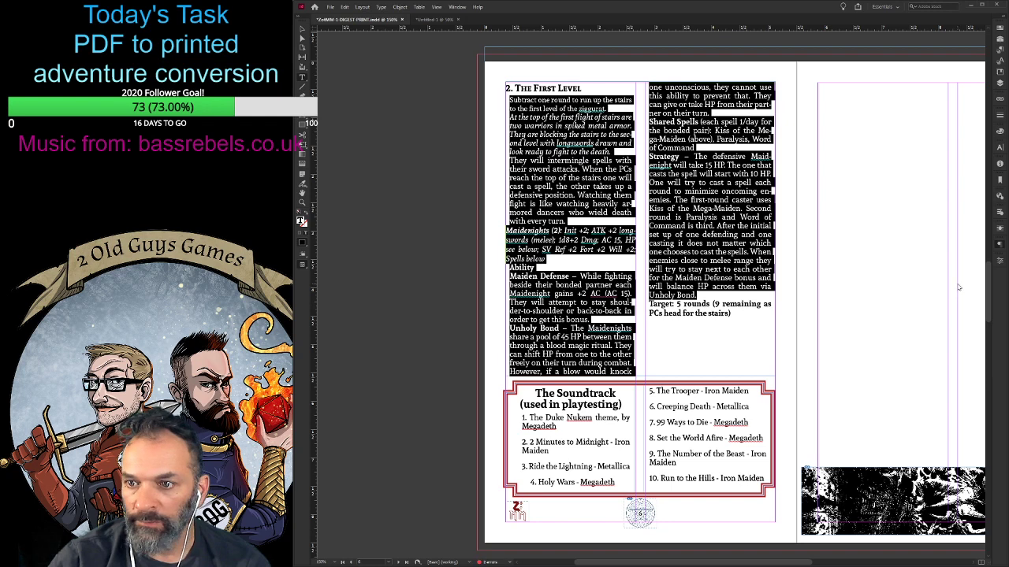
pyautogui.hotkey('ctrl', 'shift', 'z')
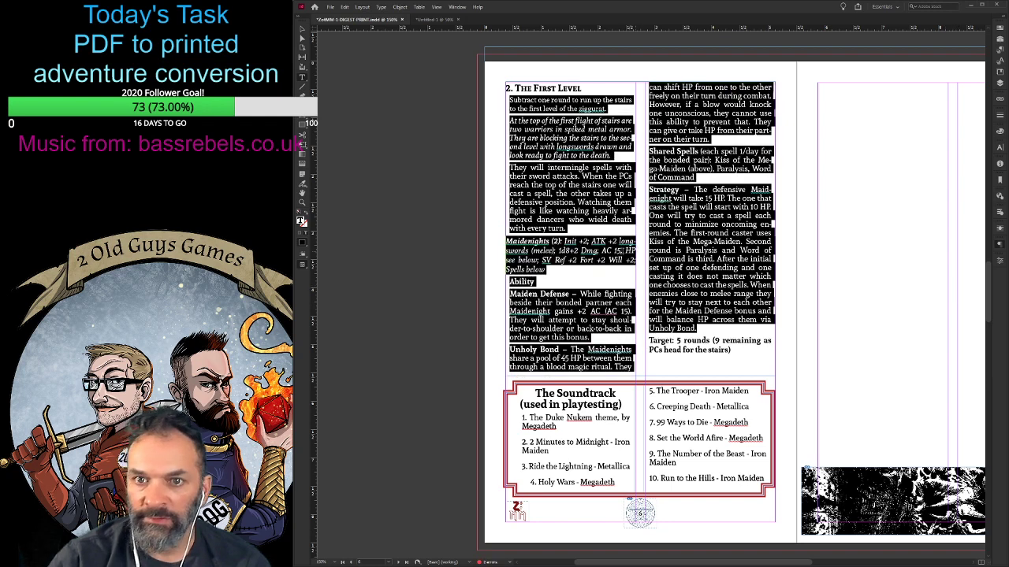
pyautogui.click(616, 190)
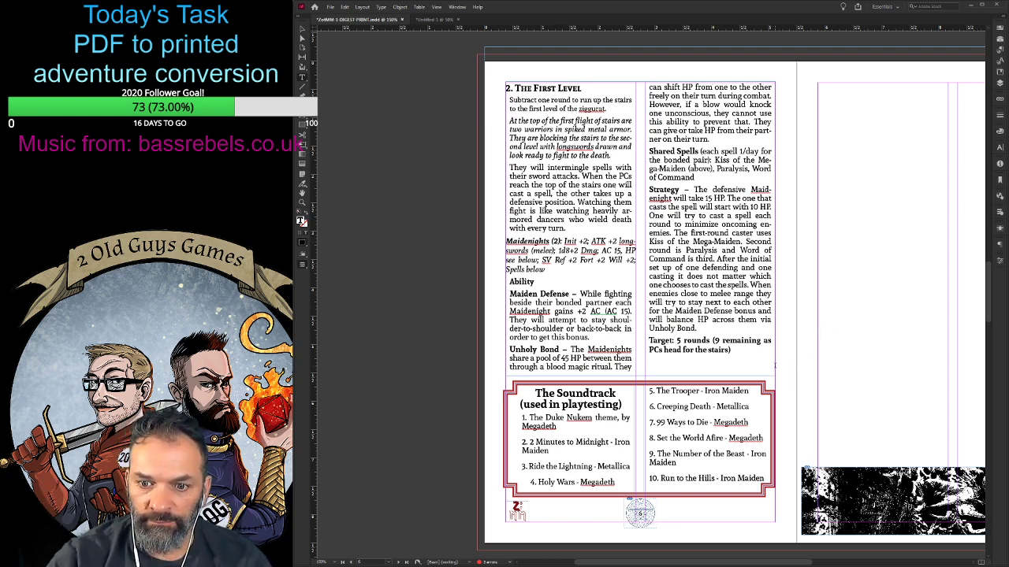
# - Delete the leftover footer logos, page-number ornaments and text frame from the pasteboard below the page 6 spread
pyautogui.hotkey('ctrl', '-')
pyautogui.hotkey('ctrl', '-')
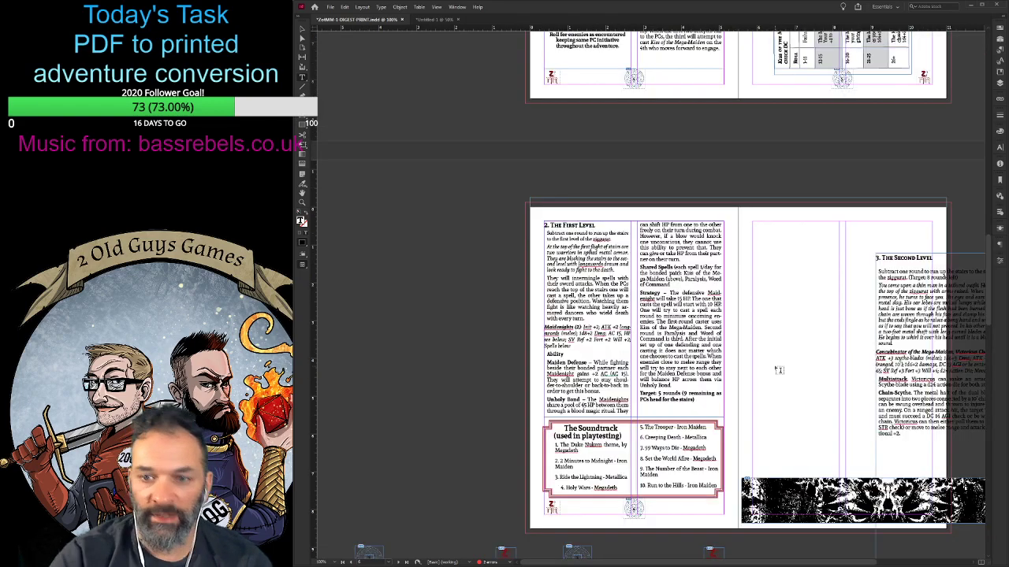
pyautogui.moveTo(677, 563); pyautogui.dragTo(734, 564)
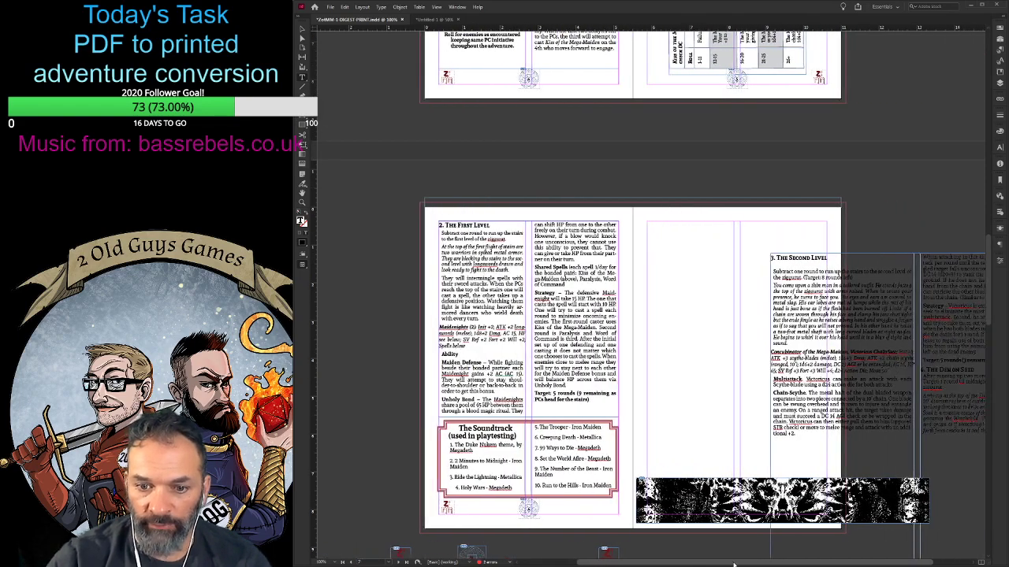
pyautogui.scroll(-5, 515, 394)
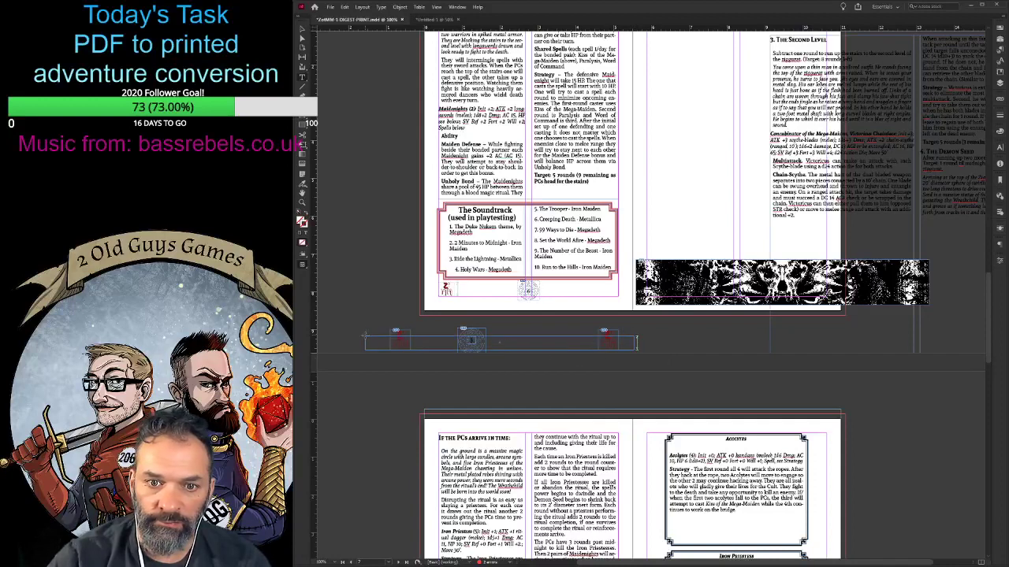
pyautogui.click(365, 335)
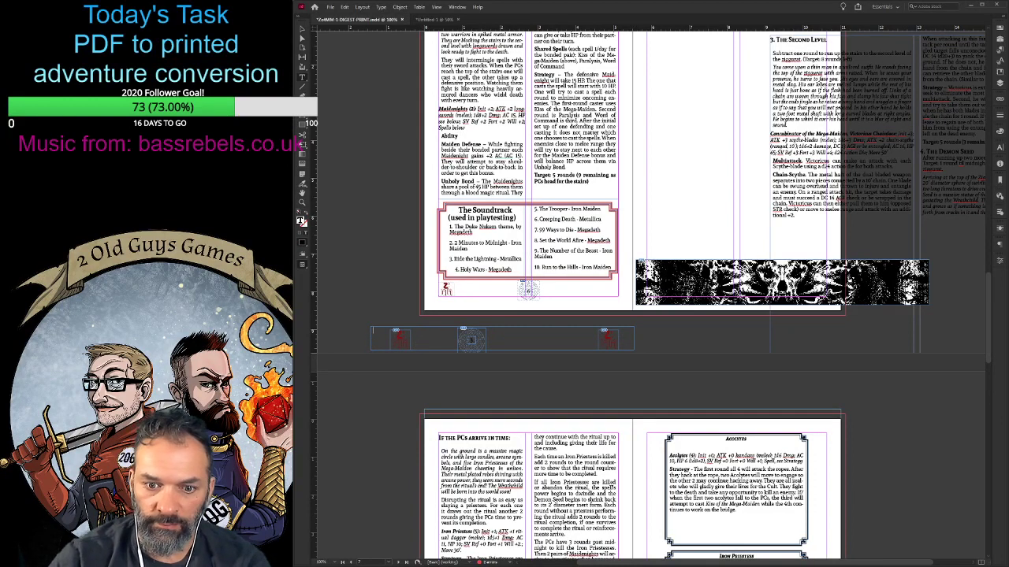
pyautogui.hotkey('ctrl', '-')
pyautogui.hotkey('ctrl', '-')
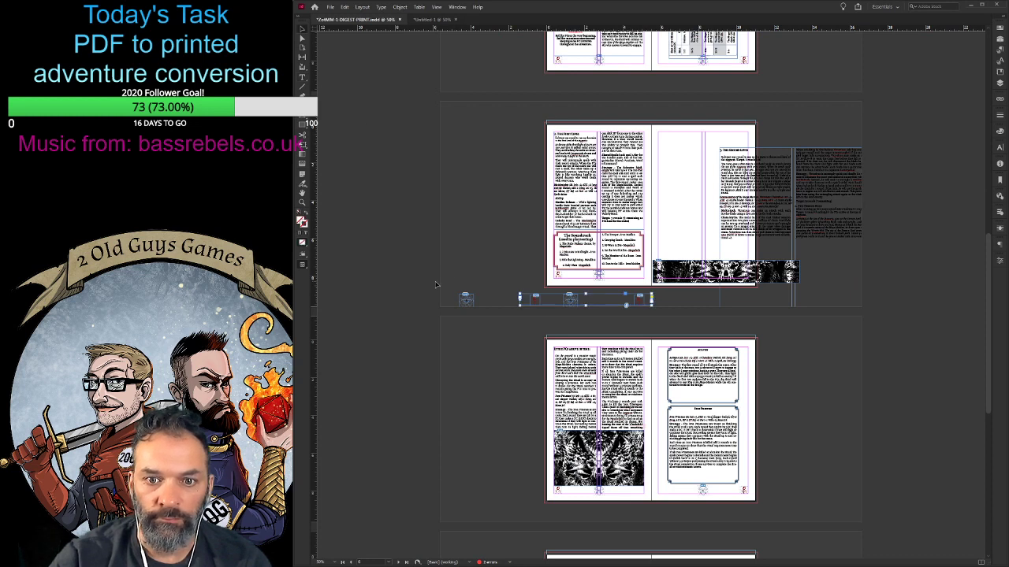
pyautogui.moveTo(439, 283); pyautogui.dragTo(629, 338)
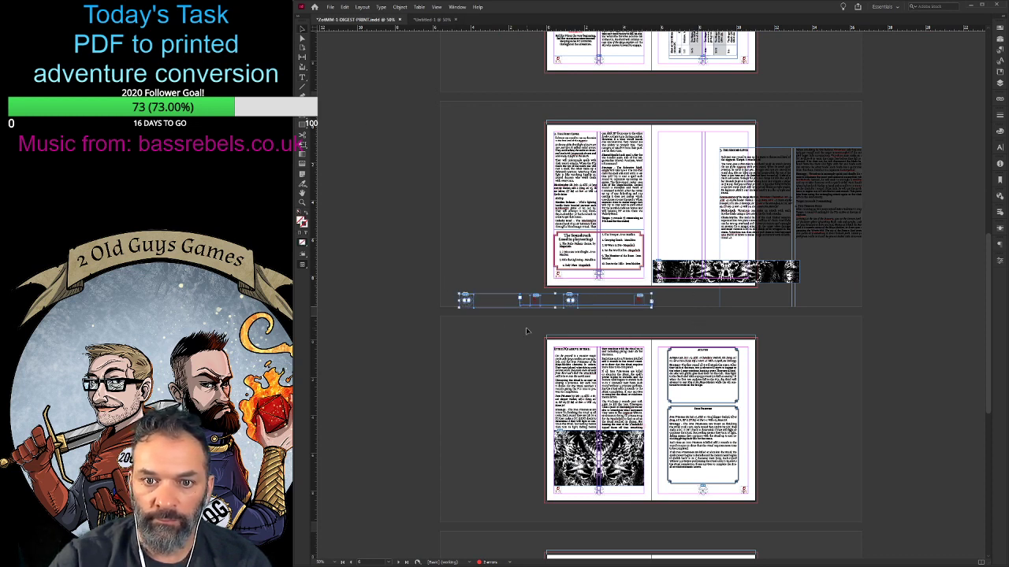
pyautogui.press('Delete')
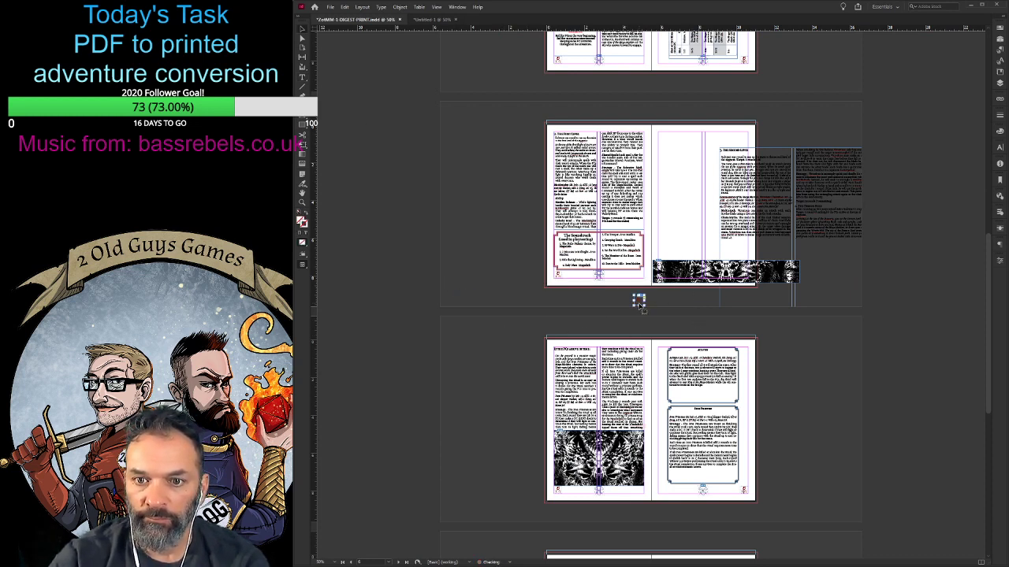
# - Review the spreads from the cover to the closing pages to check the overall layout
pyautogui.scroll(3, 660, 320)
pyautogui.scroll(-10, 523, 307)
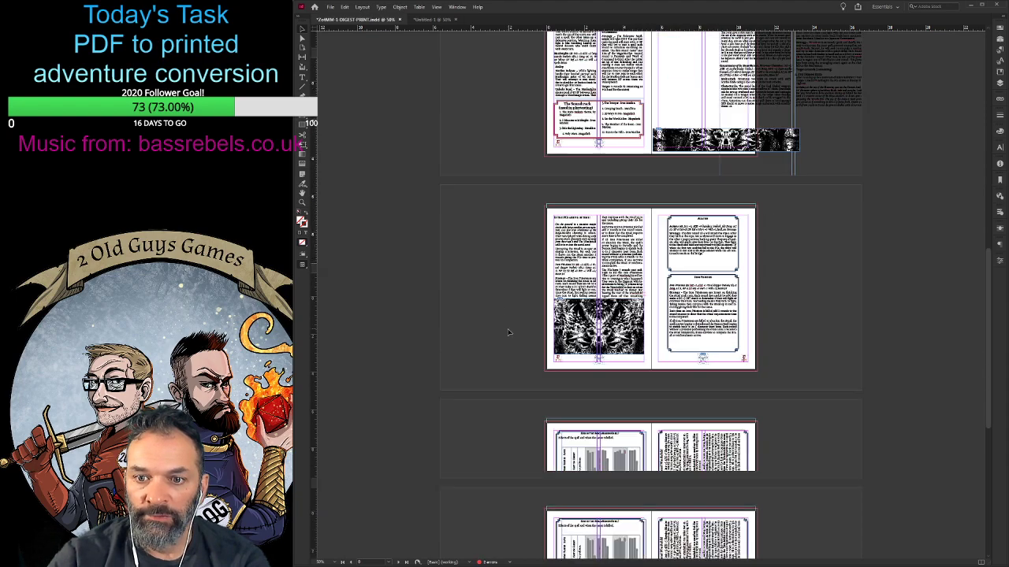
pyautogui.scroll(15, 508, 332)
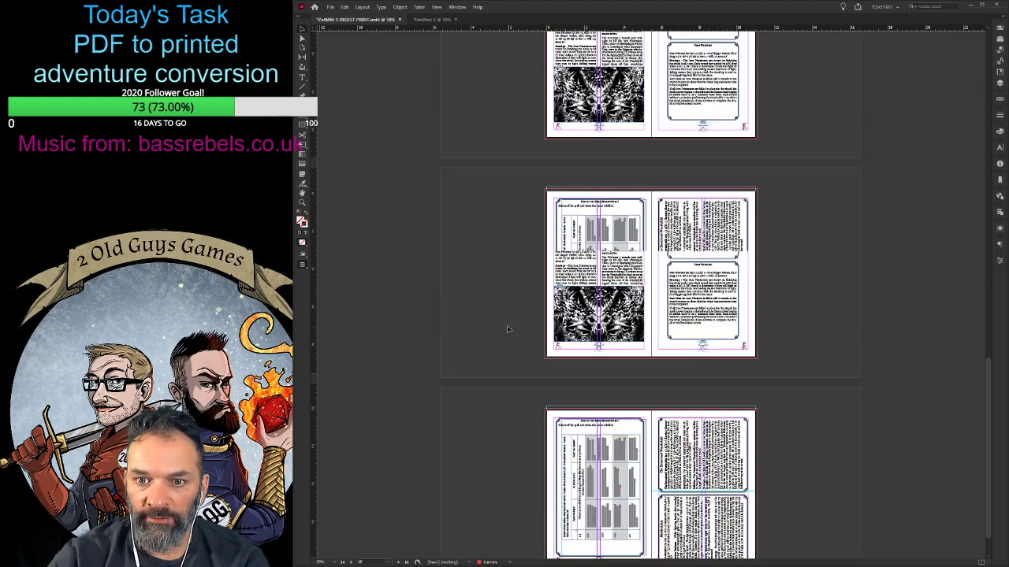
pyautogui.scroll(3, 507, 329)
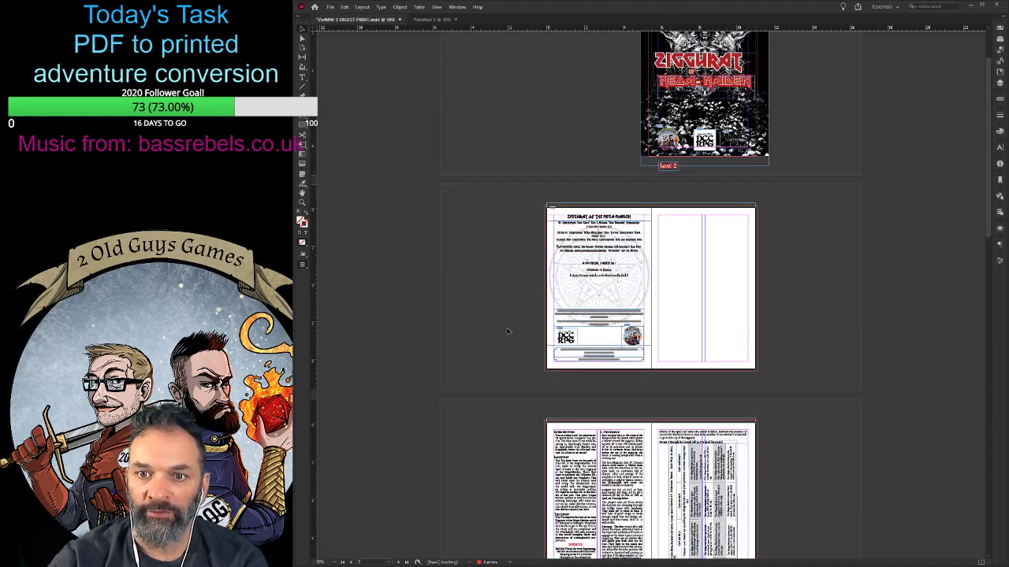
pyautogui.scroll(-10, 500, 339)
pyautogui.scroll(-5, 494, 345)
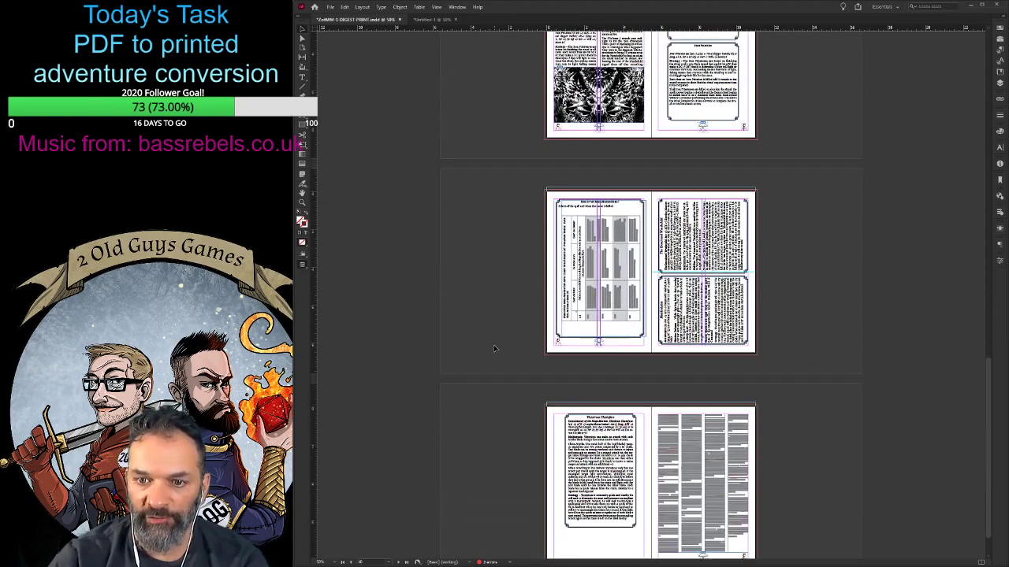
pyautogui.scroll(10, 493, 344)
pyautogui.scroll(1, 773, 336)
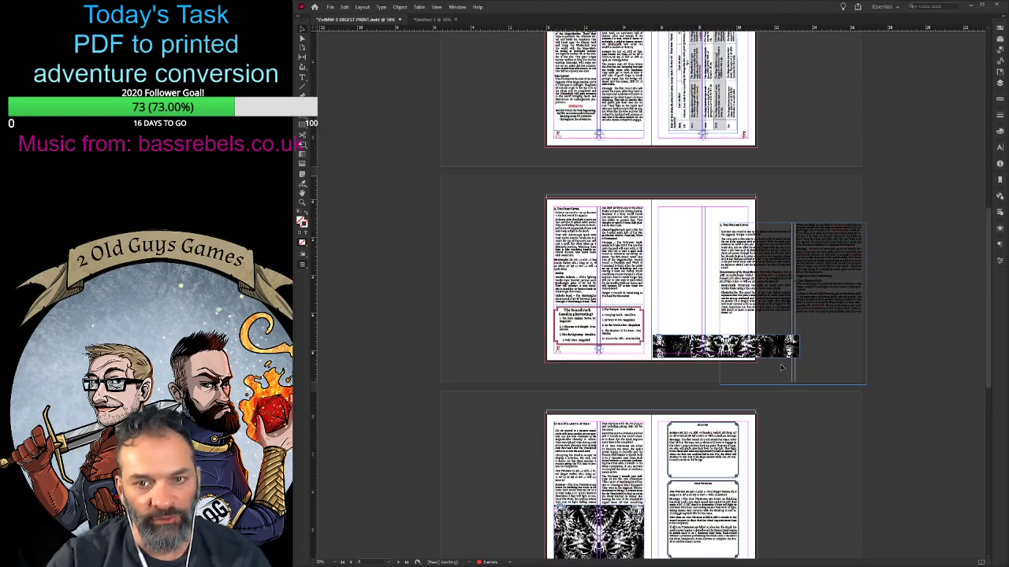
# - Move the Second Level text frame to page 7's upper inner margin corner and resize it to fit the margins above the artwork strip
pyautogui.hotkey('ctrl', '=')
pyautogui.hotkey('ctrl', '=')
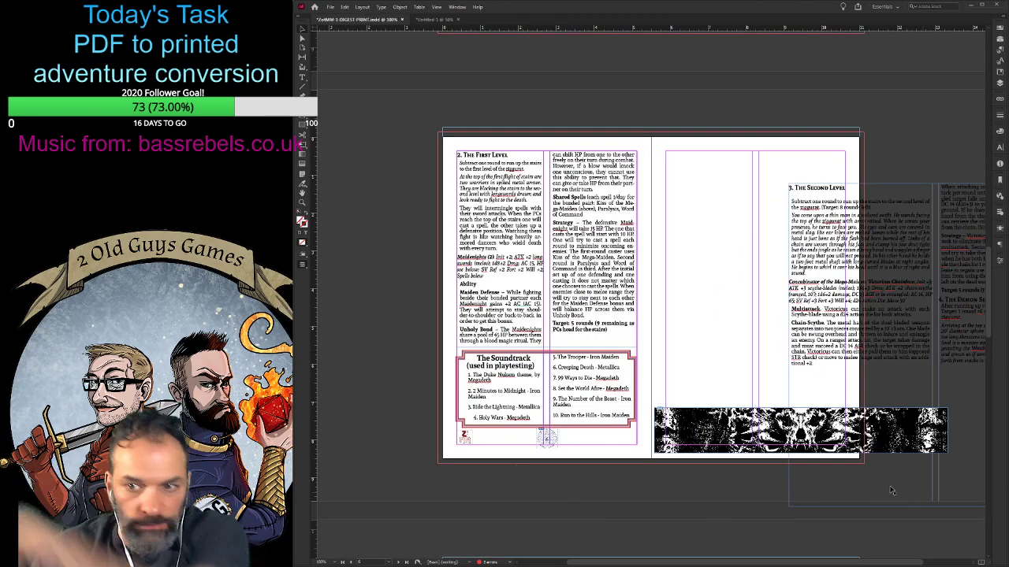
pyautogui.hotkey('ctrl', 'd')
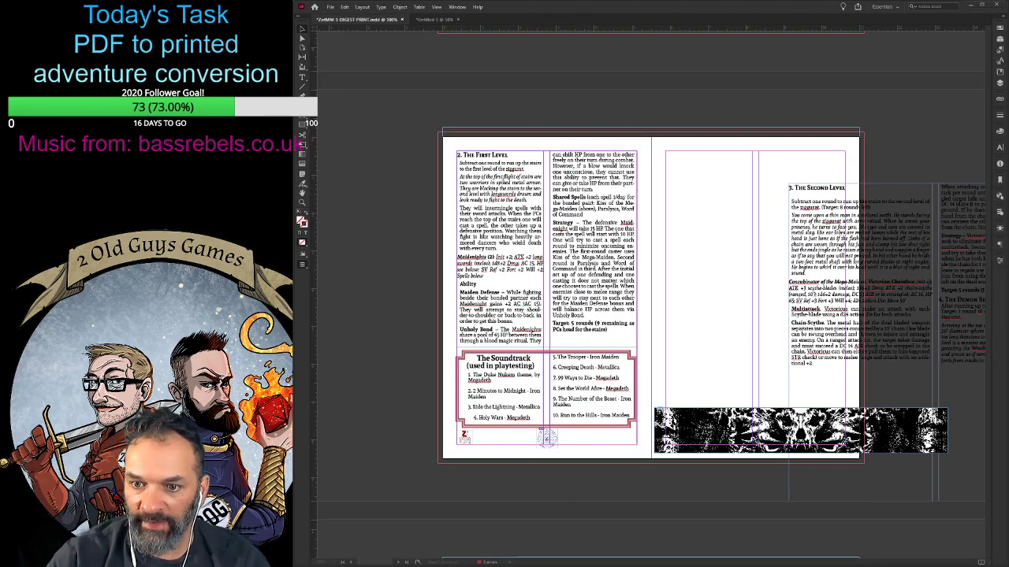
pyautogui.click(714, 346)
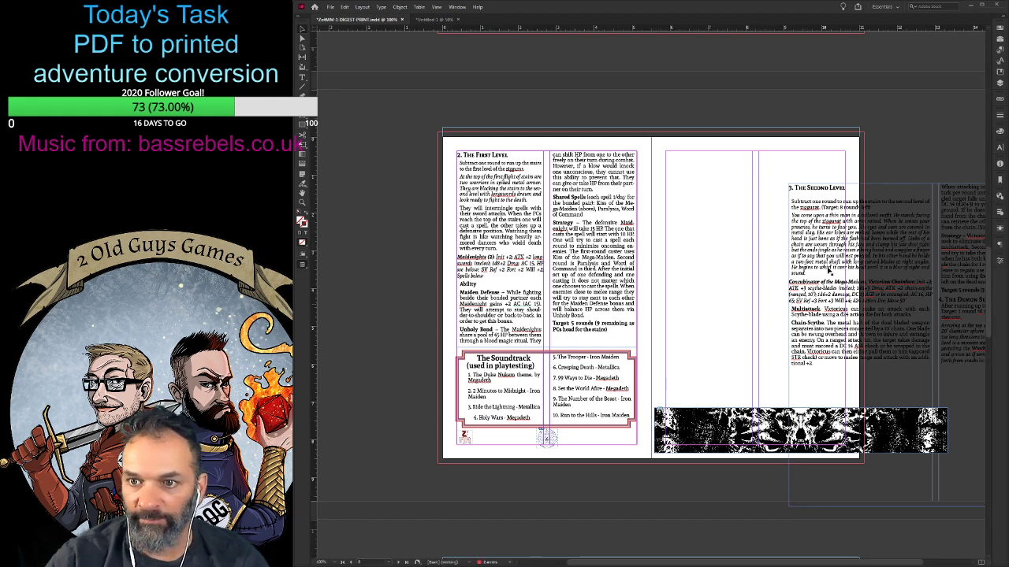
pyautogui.click(832, 266)
pyautogui.moveTo(858, 260); pyautogui.dragTo(734, 229)
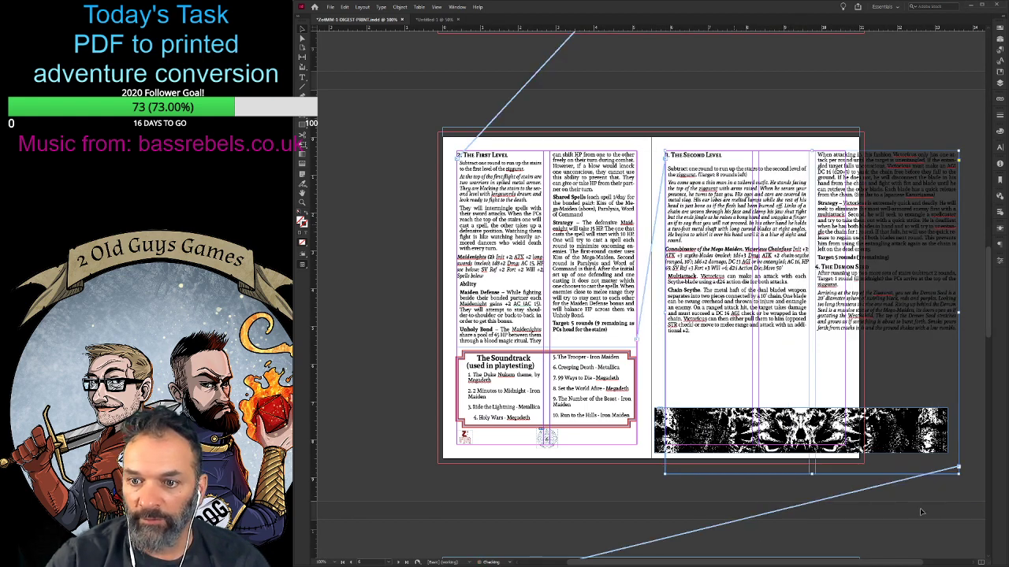
pyautogui.moveTo(959, 474); pyautogui.dragTo(844, 403)
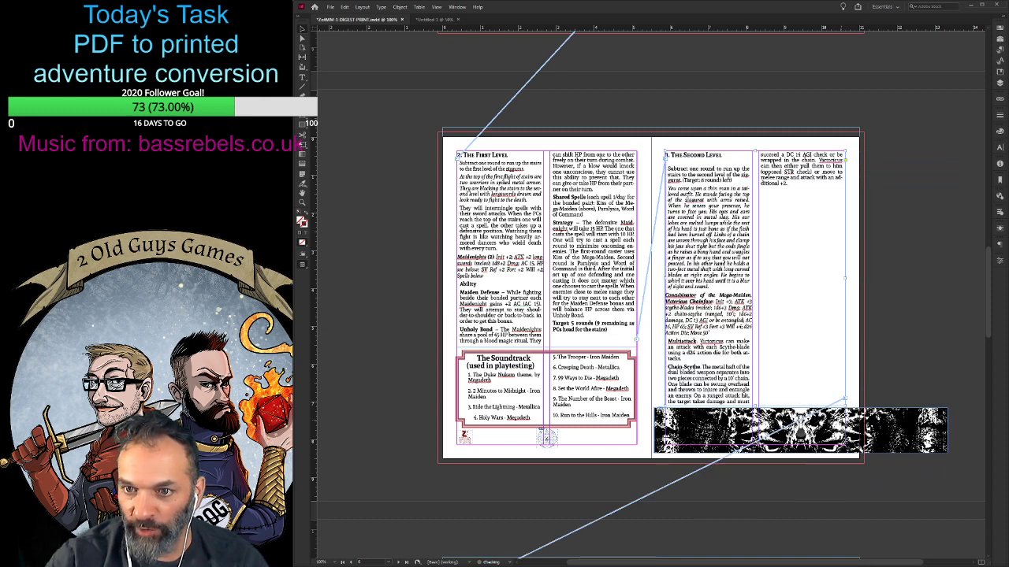
# - Delete the break after "additional +2." so the following text fills page 7's second column, and check its continuation on the next spread
pyautogui.doubleClick(699, 223)
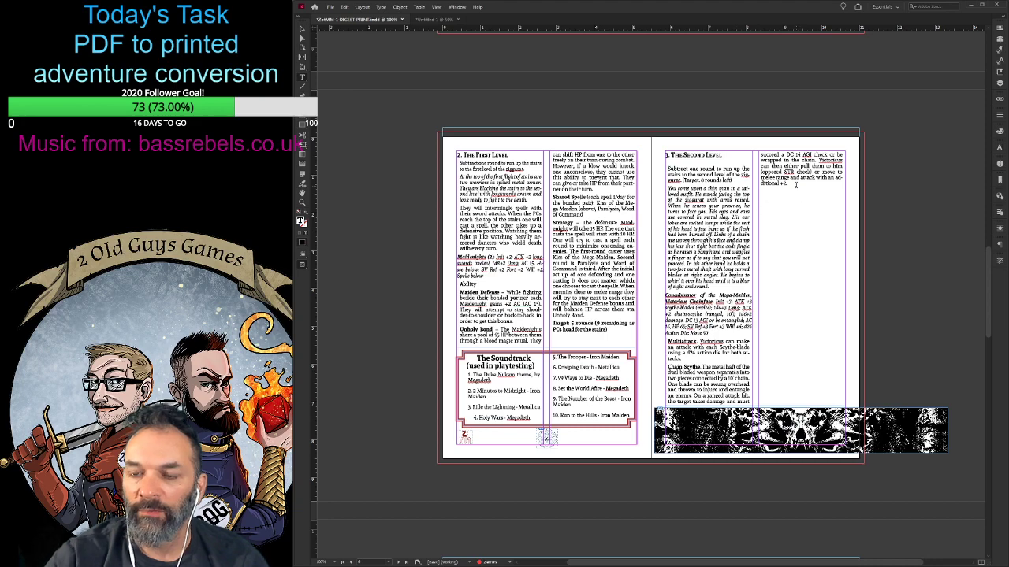
pyautogui.press('Delete')
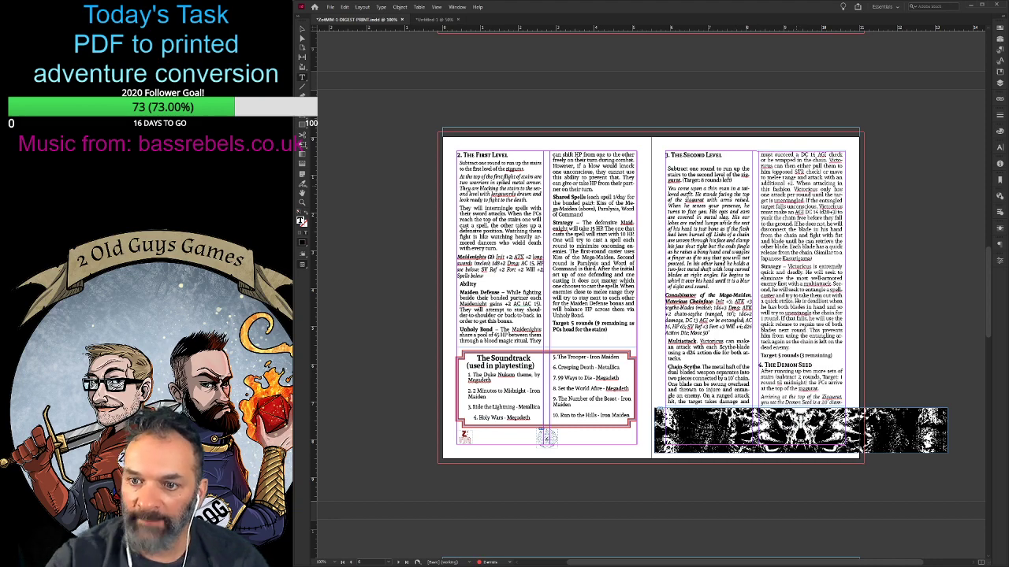
pyautogui.scroll(-5, 756, 306)
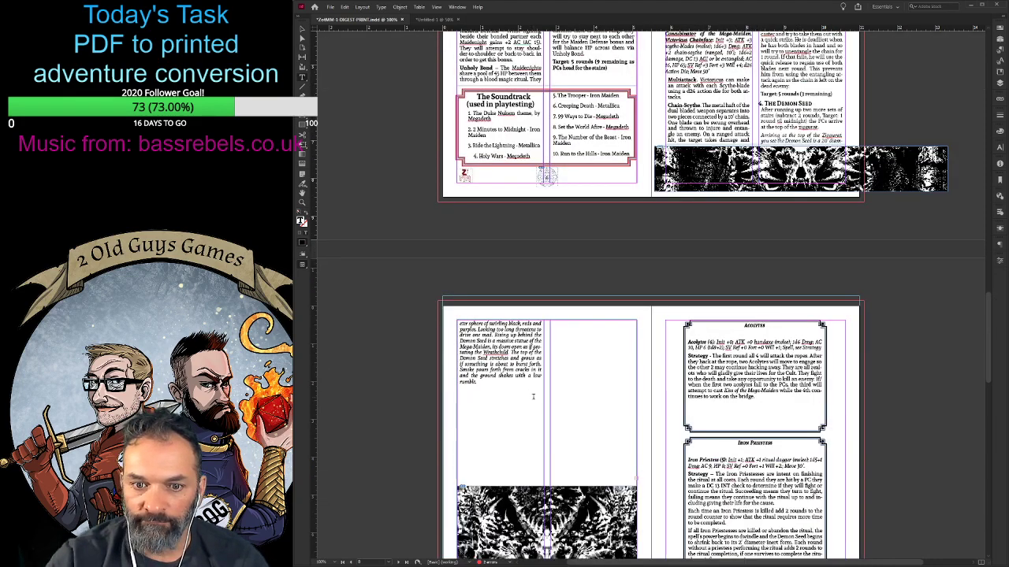
pyautogui.scroll(-3, 532, 396)
pyautogui.scroll(5, 532, 396)
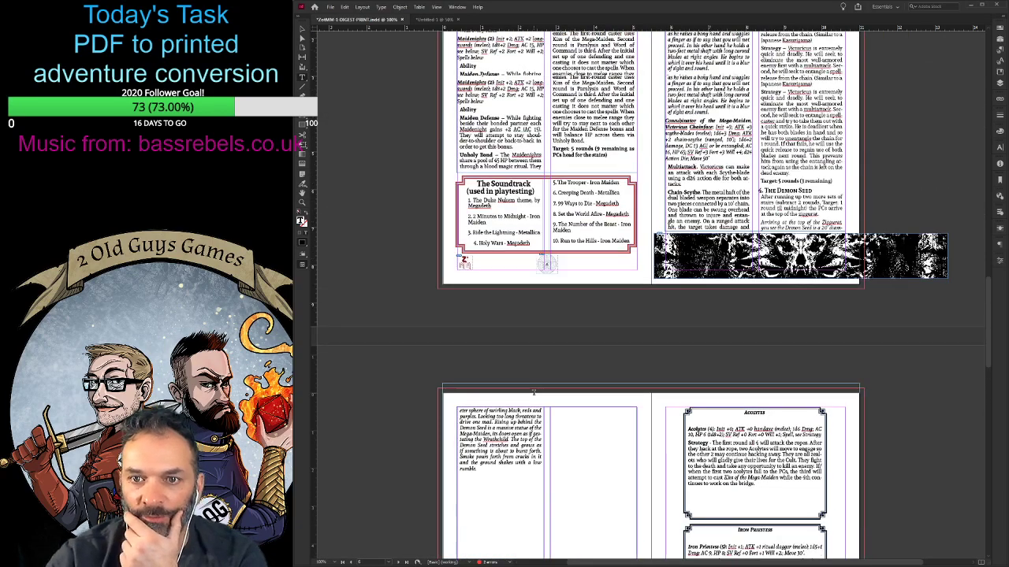
# - Insert a break before the "The Demon Seed" heading so the section starts on page 8
pyautogui.scroll(3, 534, 392)
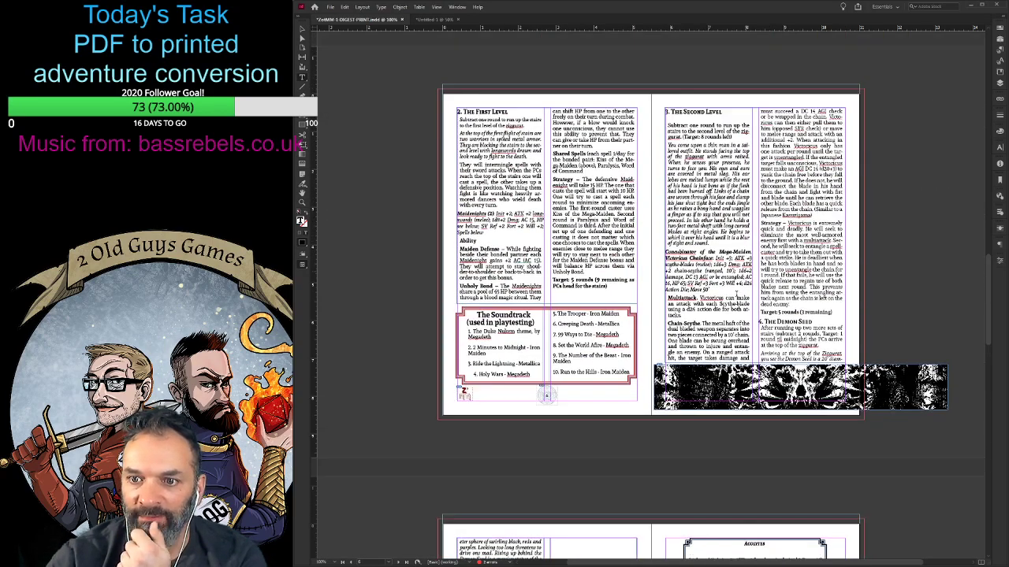
pyautogui.scroll(-4, 533, 394)
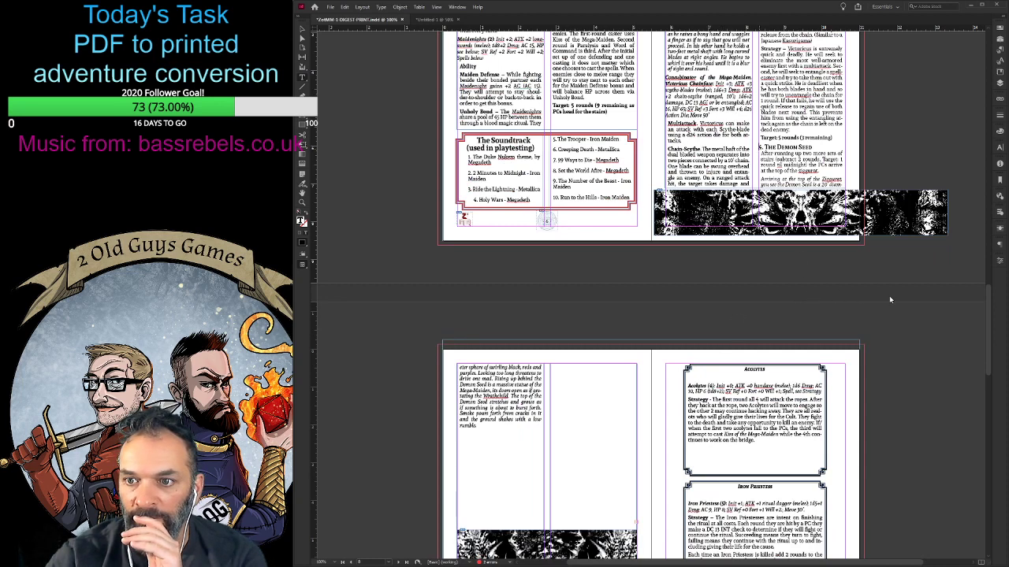
pyautogui.press('KP_Enter')
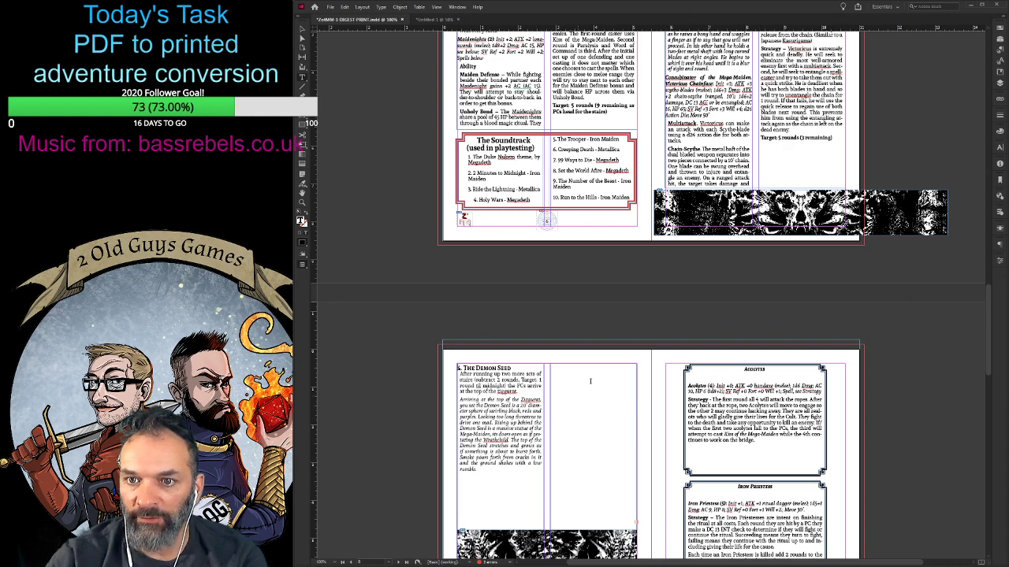
# - Shorten page 7's Second Level text frame to end just below its text, and delete the surplus break after "Target: 5 rounds (3 remaining)"
pyautogui.scroll(2, 505, 60)
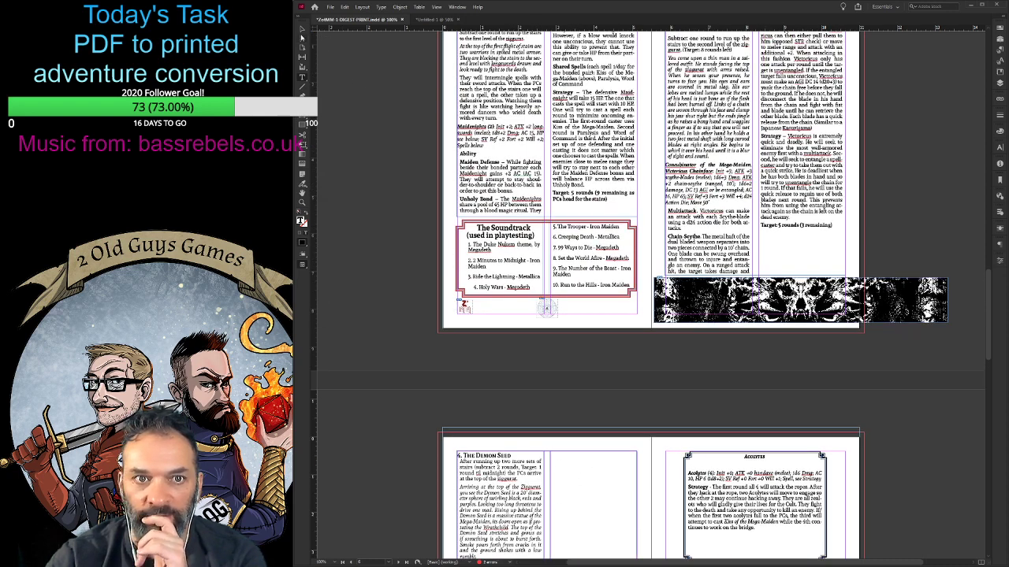
pyautogui.press('Escape')
pyautogui.moveTo(755, 275); pyautogui.dragTo(758, 256)
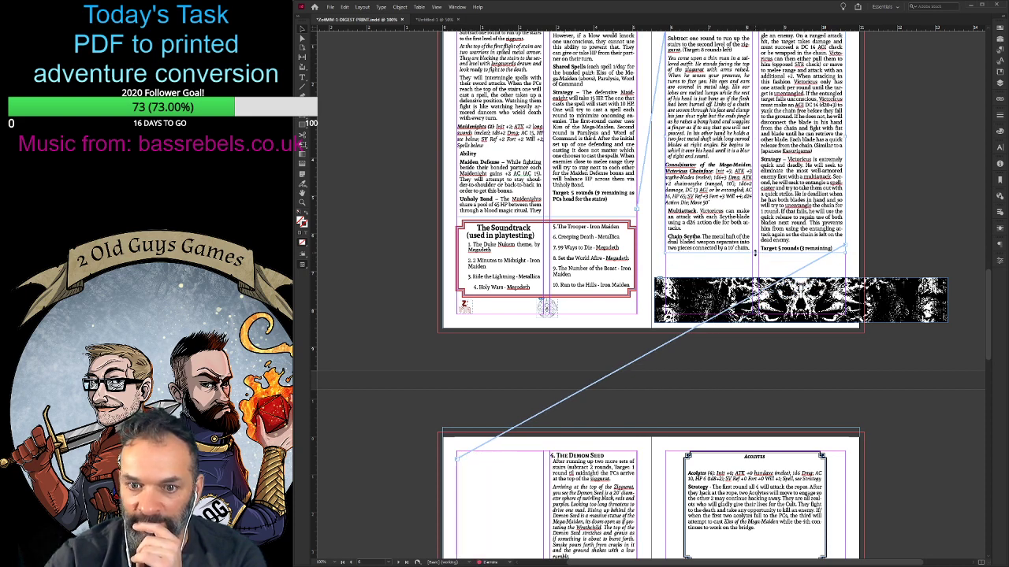
pyautogui.doubleClick(834, 249)
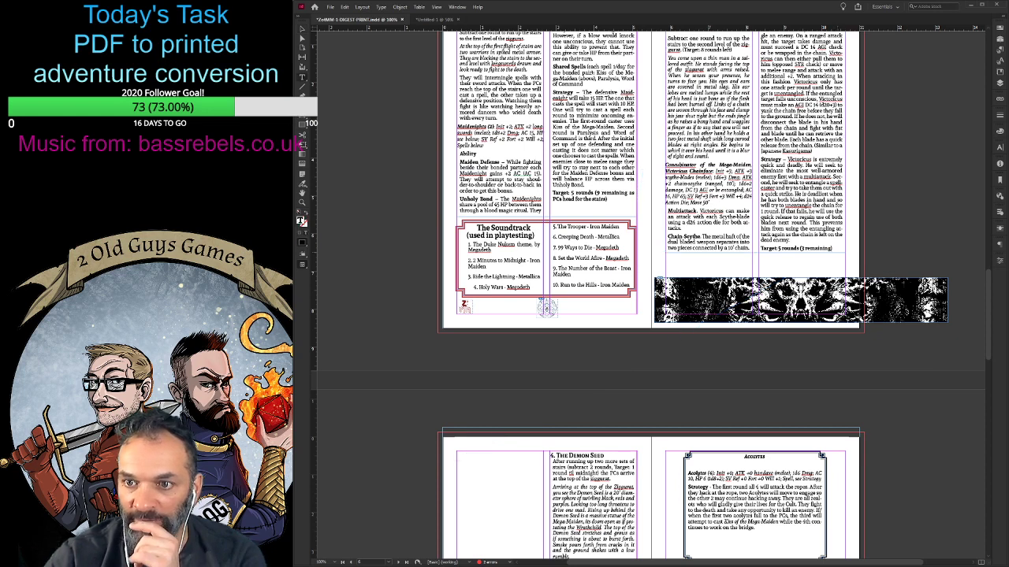
pyautogui.press('Delete')
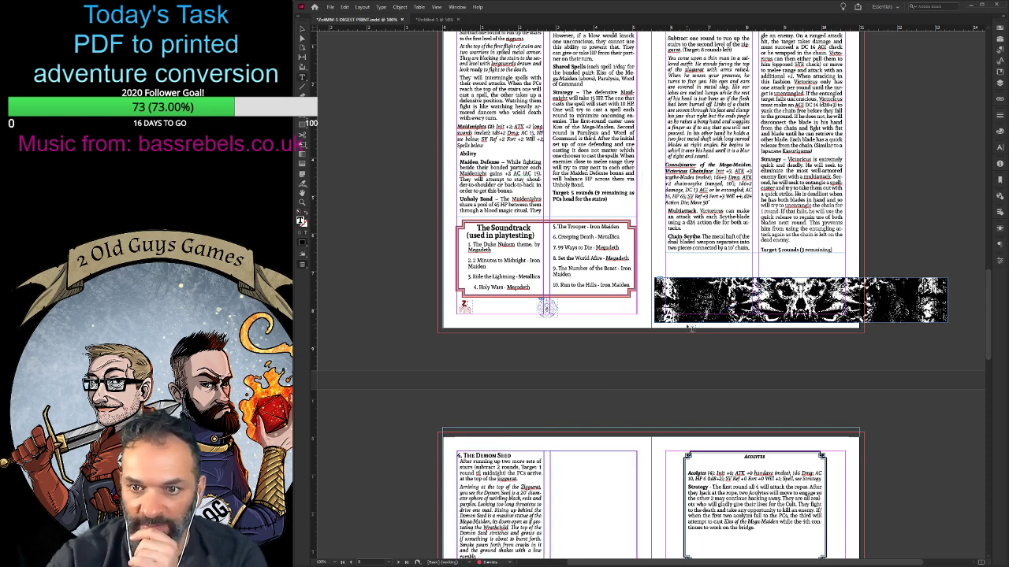
# - Move page 7's skull artwork strip up under the text, crop its frame to both side margins, and fit the image within it
pyautogui.press('Escape')
pyautogui.click(304, 30)
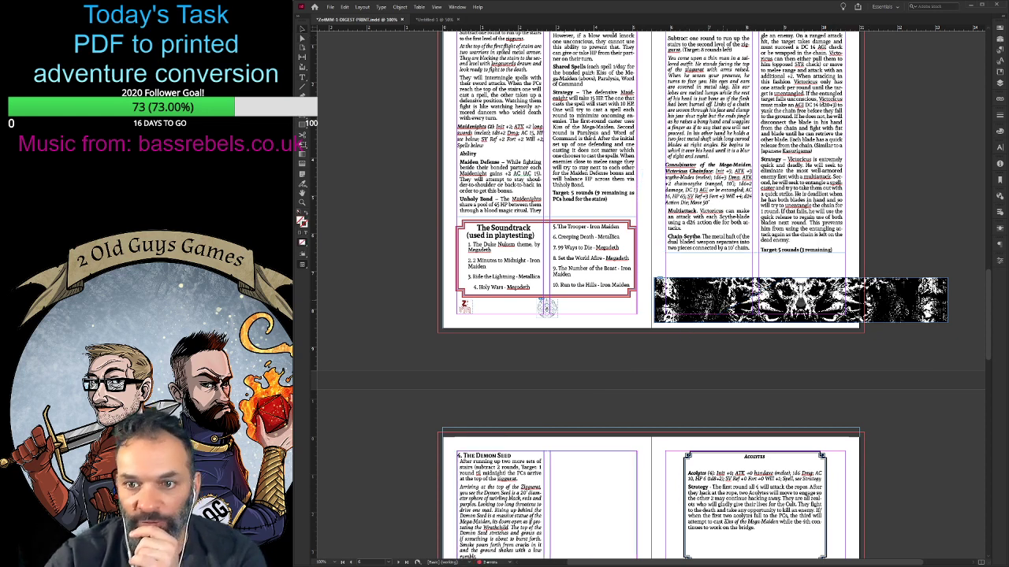
pyautogui.moveTo(759, 295); pyautogui.dragTo(724, 270)
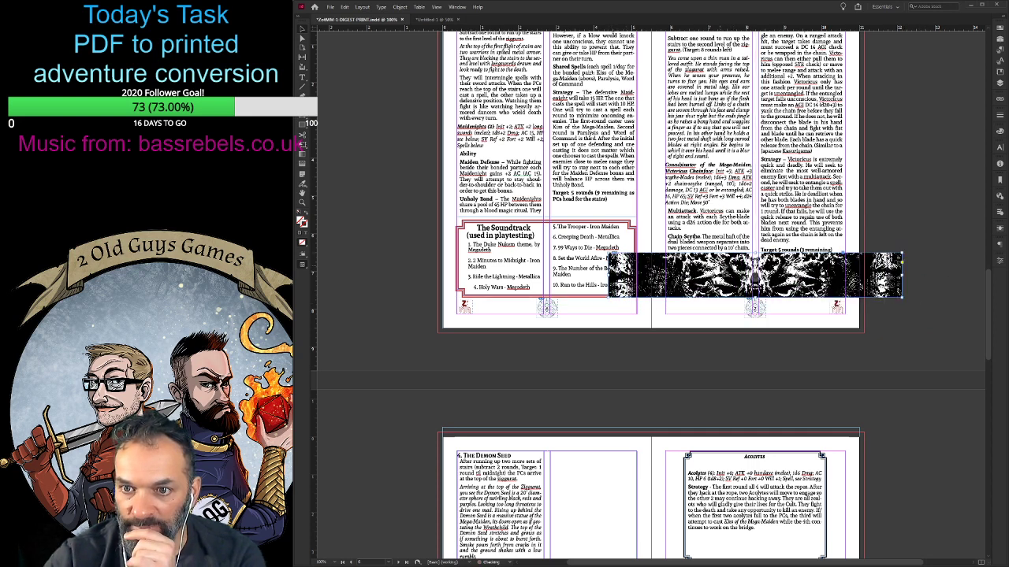
pyautogui.moveTo(608, 275); pyautogui.dragTo(665, 275)
pyautogui.moveTo(903, 274); pyautogui.dragTo(844, 275)
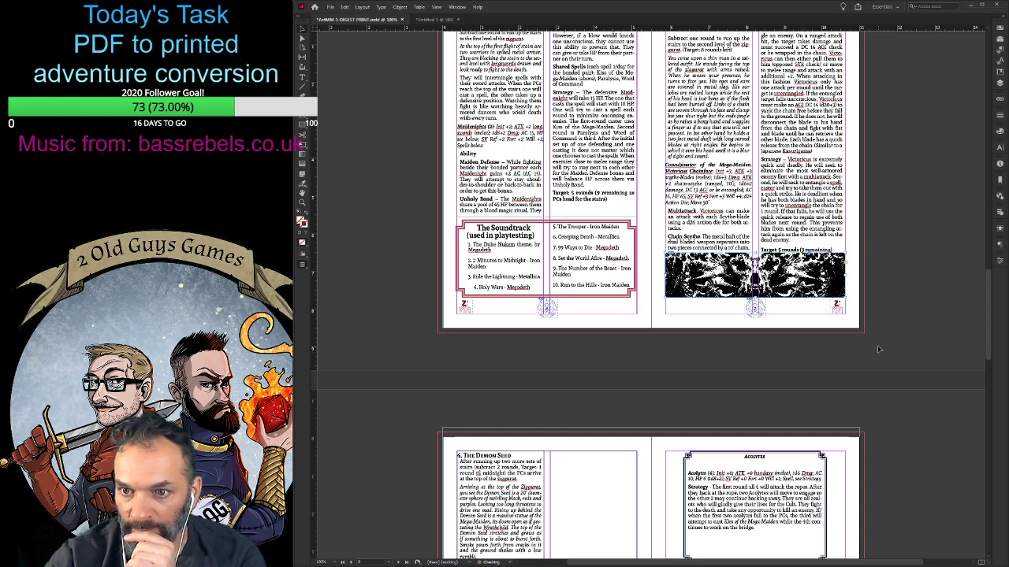
pyautogui.hotkey('ctrl', 'alt', 'shift', 'c')
pyautogui.click(685, 331)
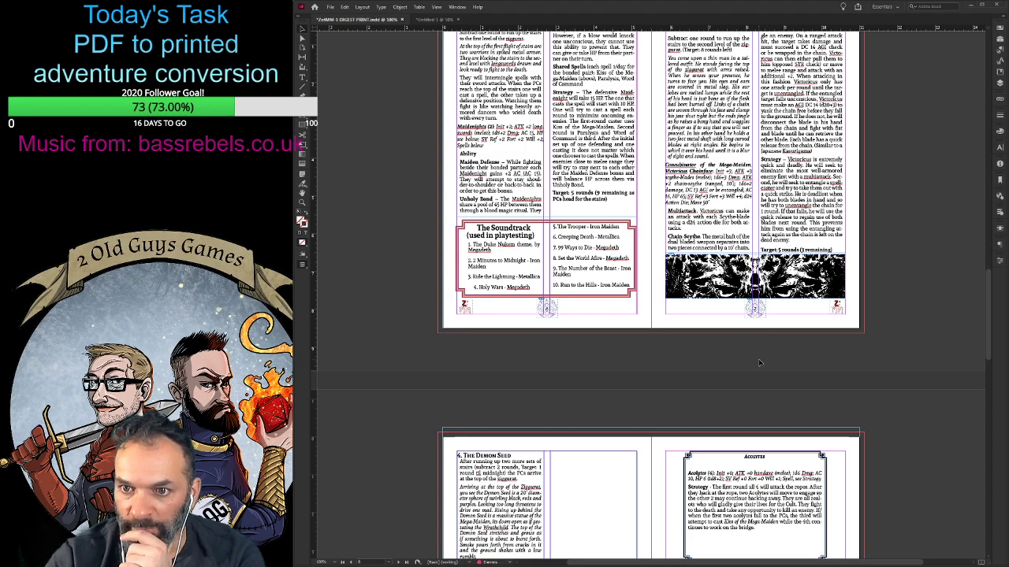
# - Move the Two Hour Tales logo on the cover inward, away from the page's outer edge
pyautogui.scroll(3, 591, 365)
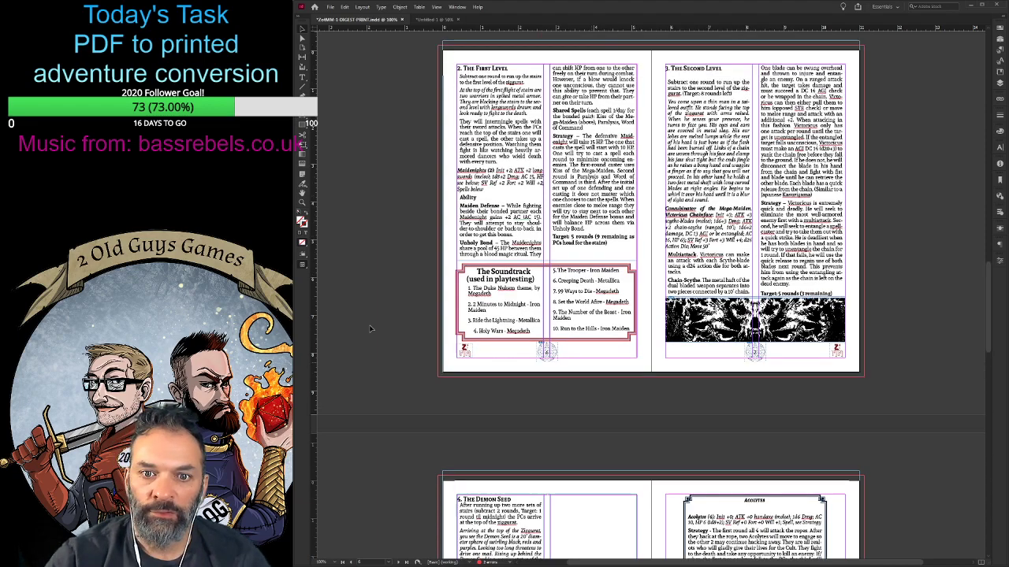
pyautogui.scroll(13, 405, 303)
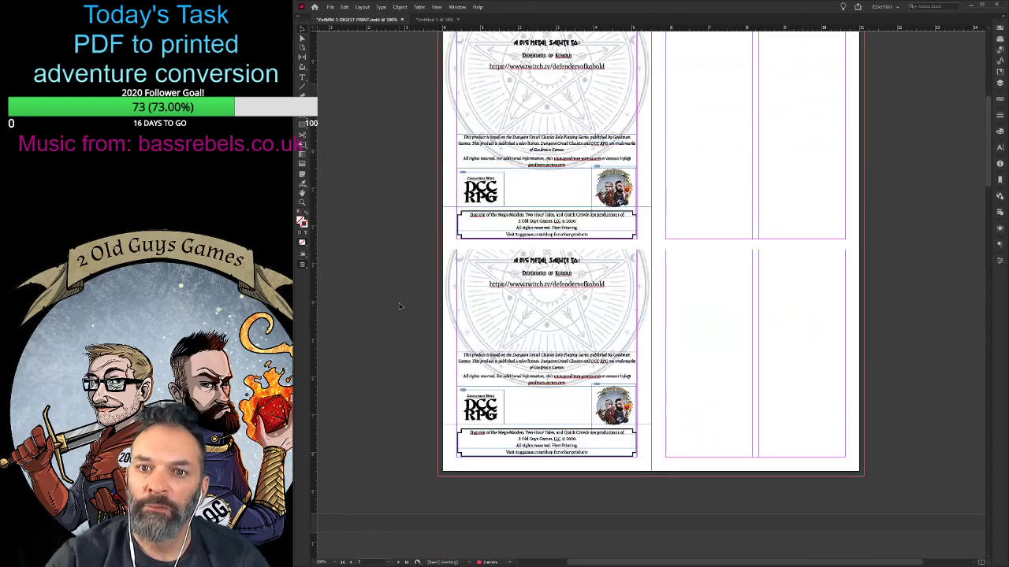
pyautogui.scroll(3, 399, 307)
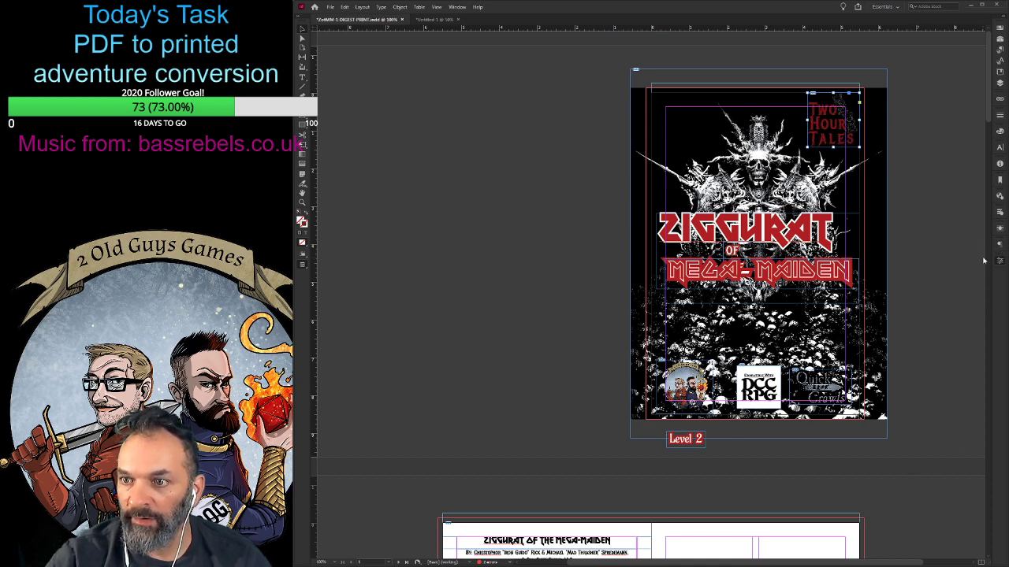
pyautogui.moveTo(823, 136); pyautogui.dragTo(815, 144)
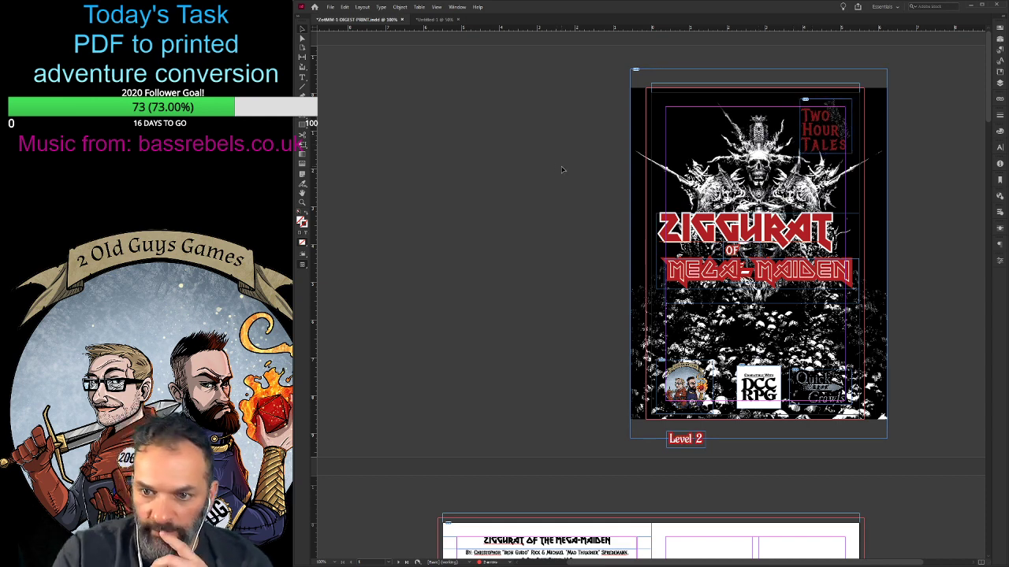
# - Move the cover's three bottom logos up inside the margin and place the Level 2 label in the page's upper inner corner
pyautogui.scroll(-1, 557, 164)
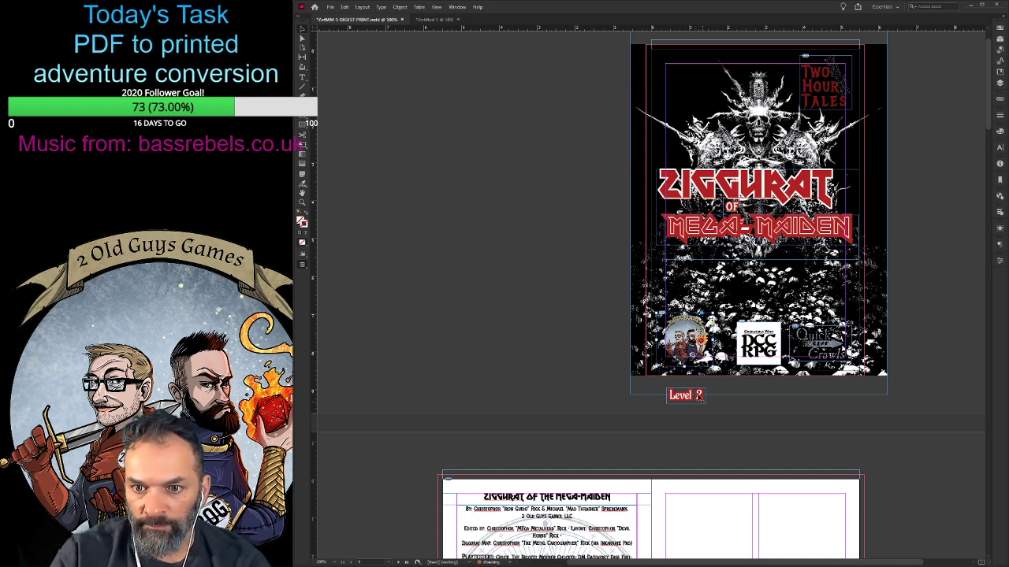
pyautogui.moveTo(745, 336); pyautogui.dragTo(741, 317)
pyautogui.moveTo(816, 341); pyautogui.dragTo(810, 336)
pyautogui.moveTo(699, 333); pyautogui.dragTo(700, 327)
pyautogui.moveTo(691, 399); pyautogui.dragTo(761, 308)
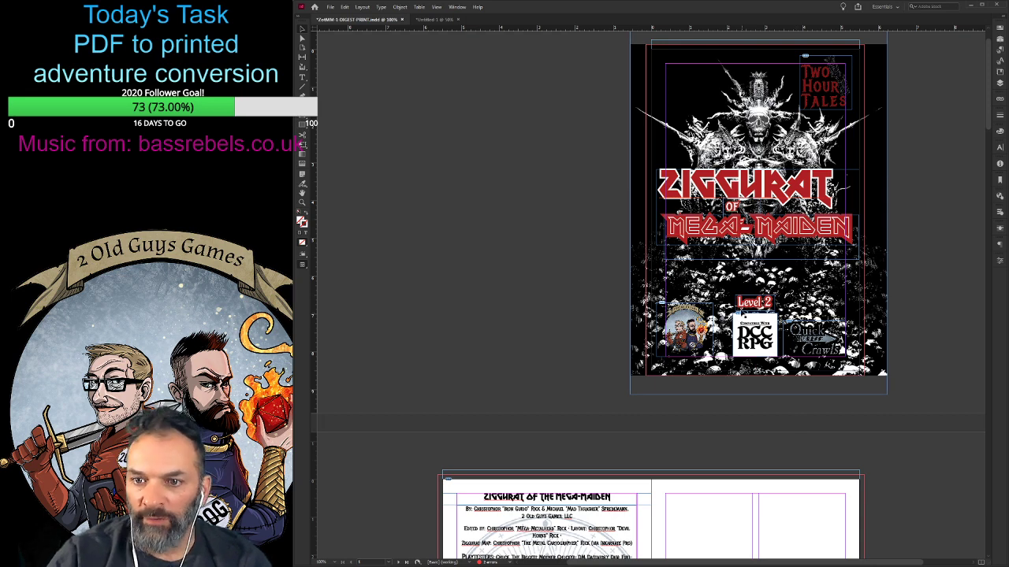
pyautogui.moveTo(755, 303); pyautogui.dragTo(690, 72)
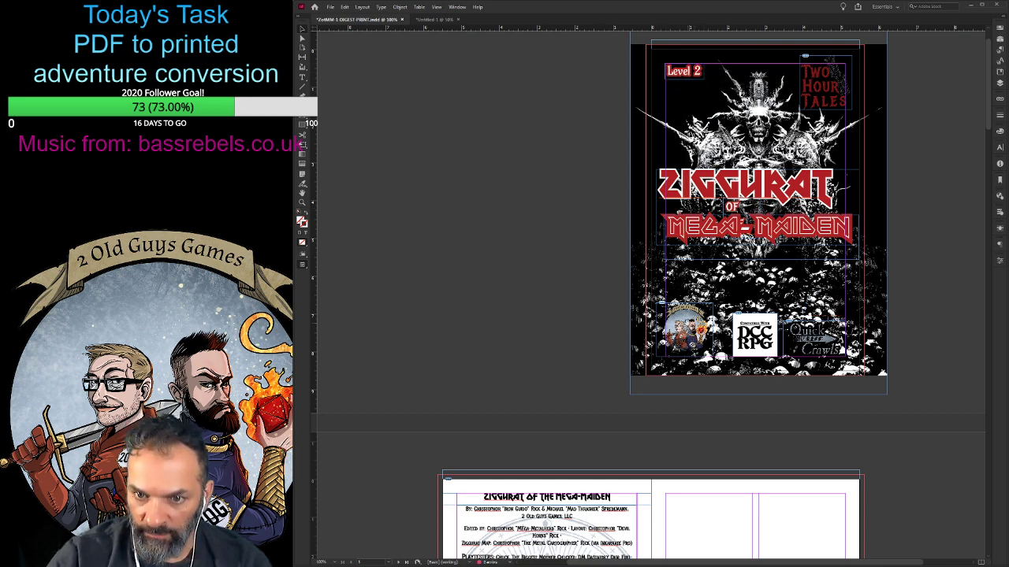
# - Nudge the 2 Old Guys Games logo on the cover inward so it sits inside the inner margin
pyautogui.moveTo(708, 321); pyautogui.dragTo(702, 322)
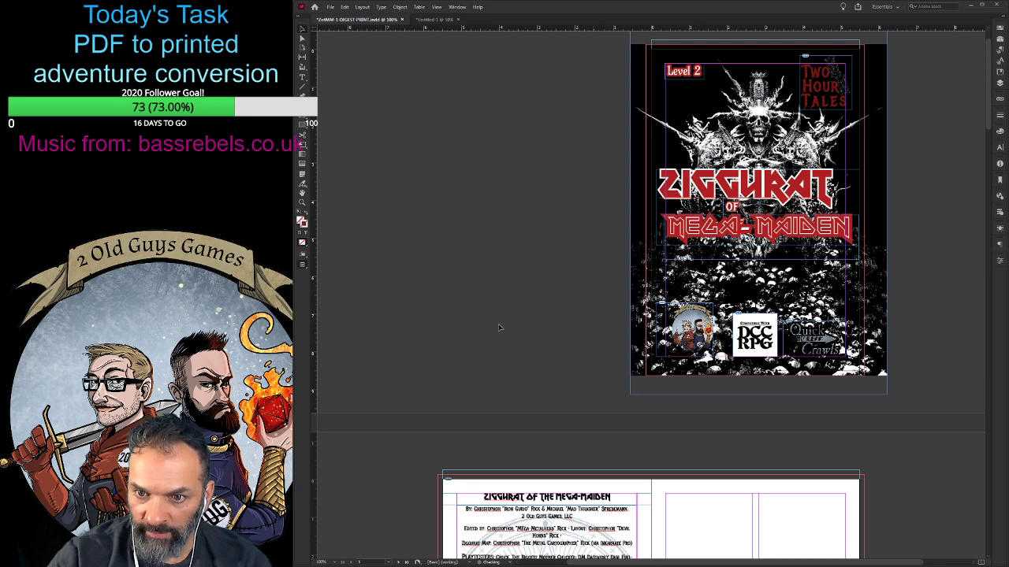
pyautogui.hotkey('ctrl', 'alt', 'shift', 'e')
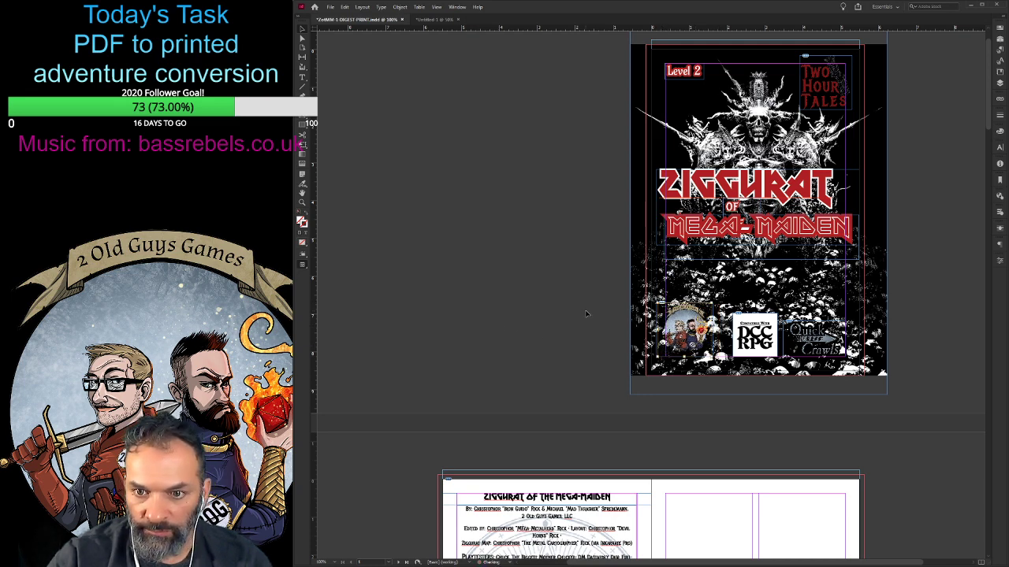
pyautogui.moveTo(709, 320); pyautogui.dragTo(716, 321)
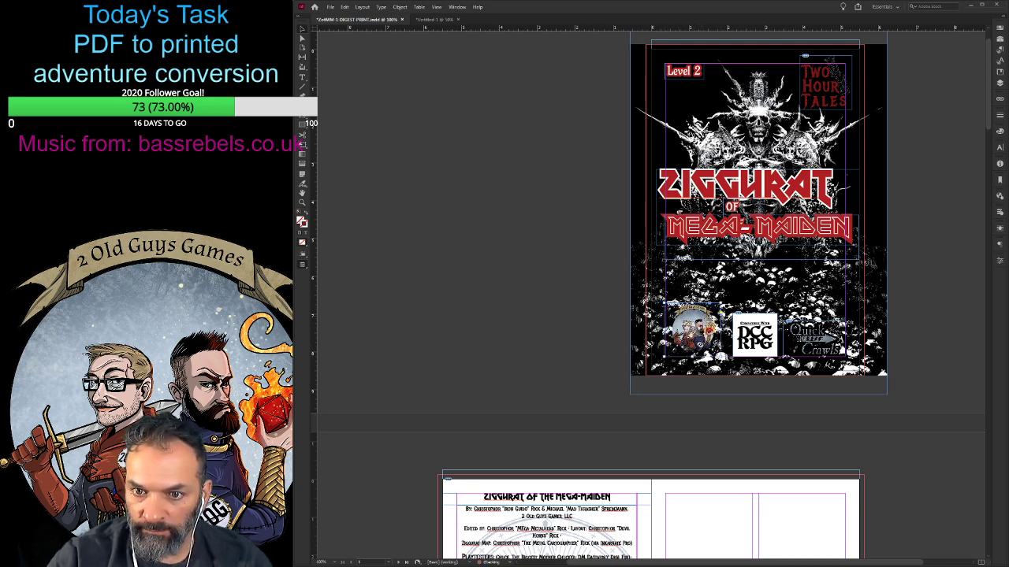
pyautogui.click(477, 333)
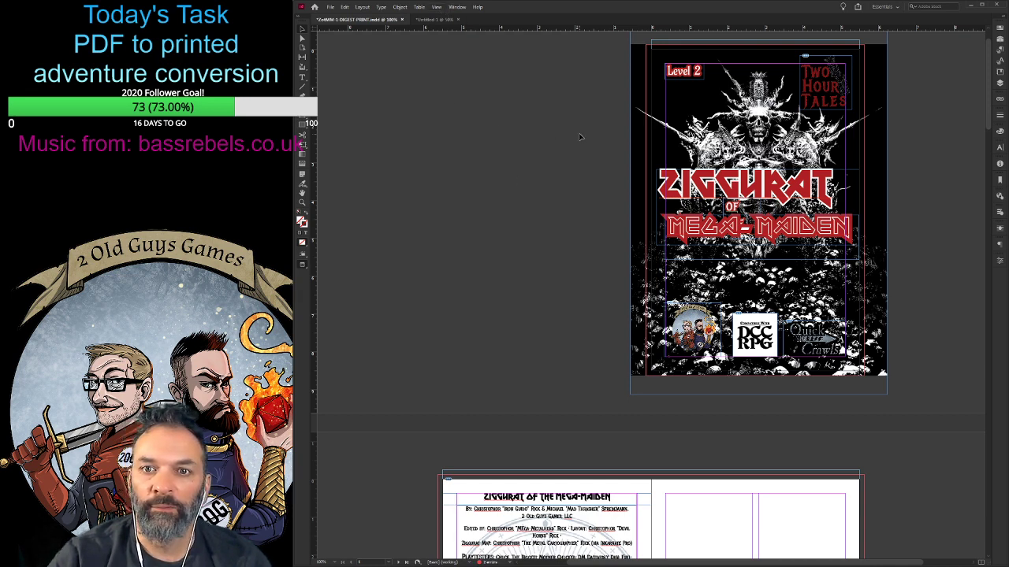
# - Preview the pages without guides and review the layout from the cover to the Introduction spread
pyautogui.press('w')
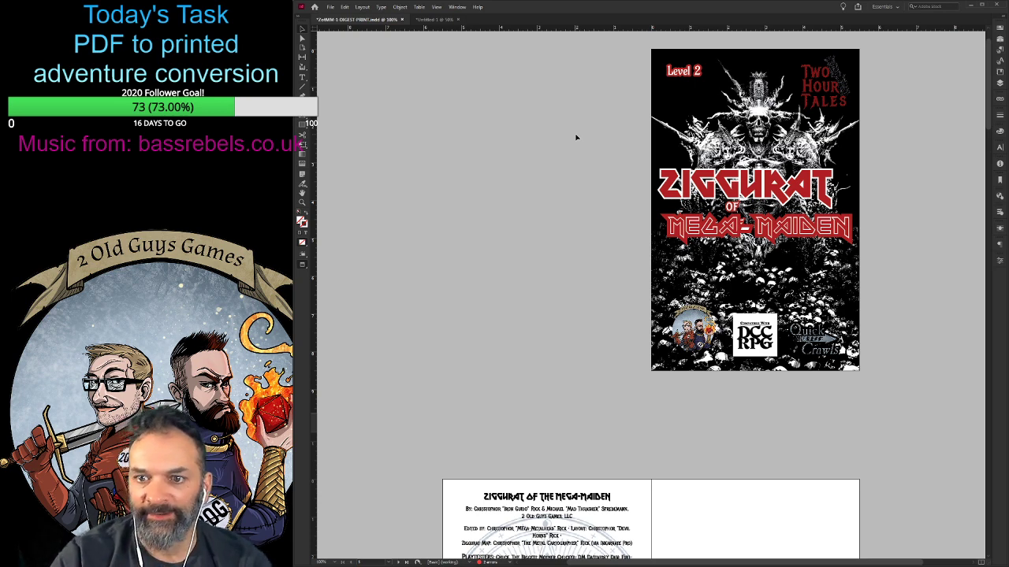
pyautogui.scroll(-5, 533, 222)
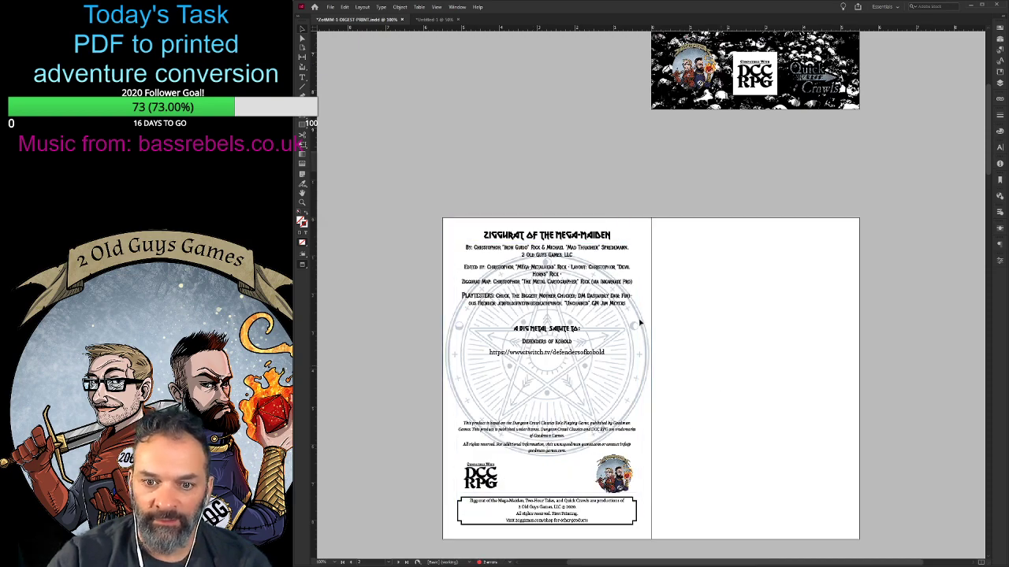
pyautogui.scroll(-1, 524, 302)
pyautogui.scroll(-3, 526, 301)
pyautogui.scroll(-5, 607, 198)
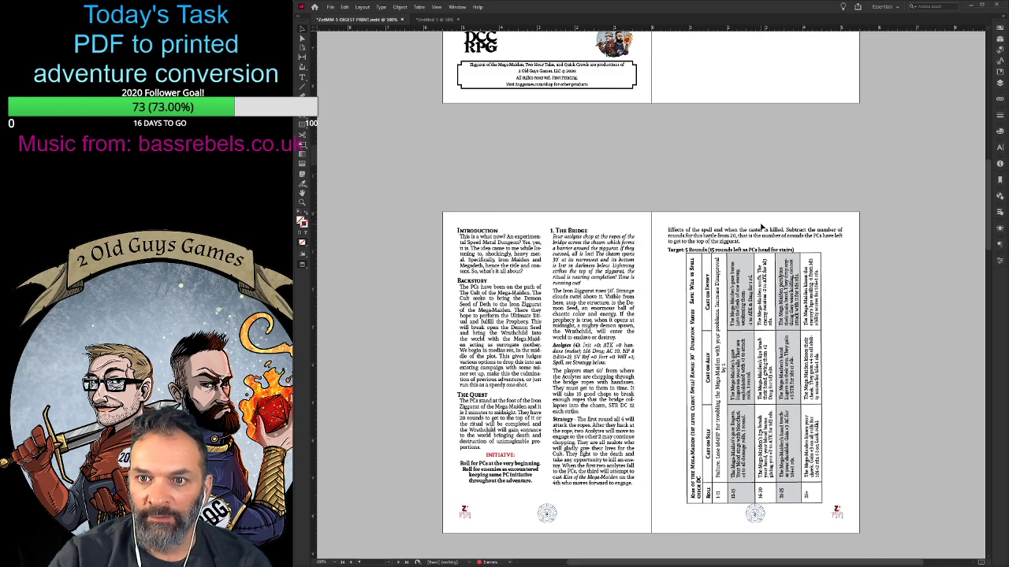
pyautogui.scroll(-2, 607, 198)
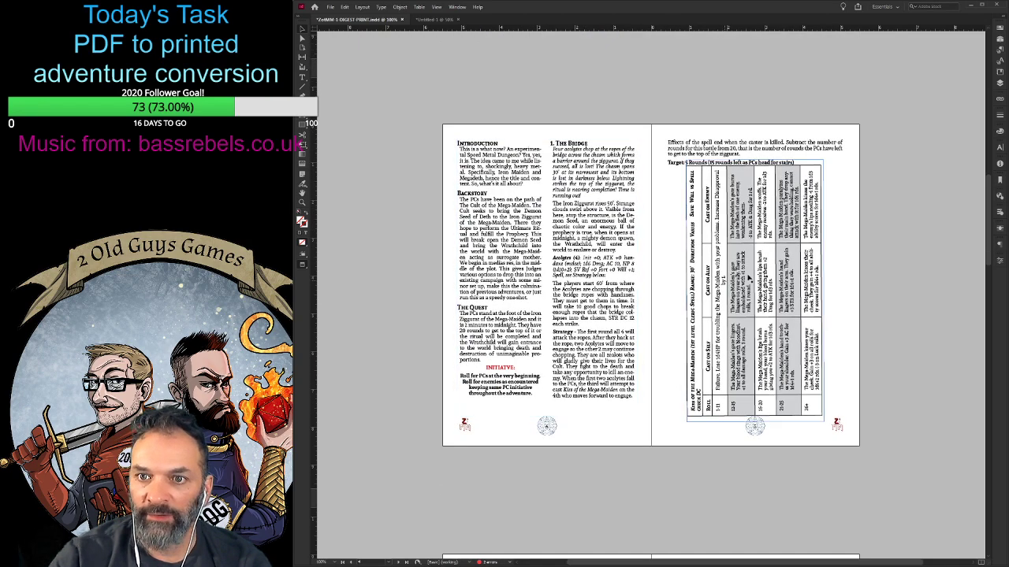
# - Pull the Kiss of the Mega-Maiden table's upper edge away from the text above, and widen its frame to fit the 26+ row
pyautogui.click(387, 245)
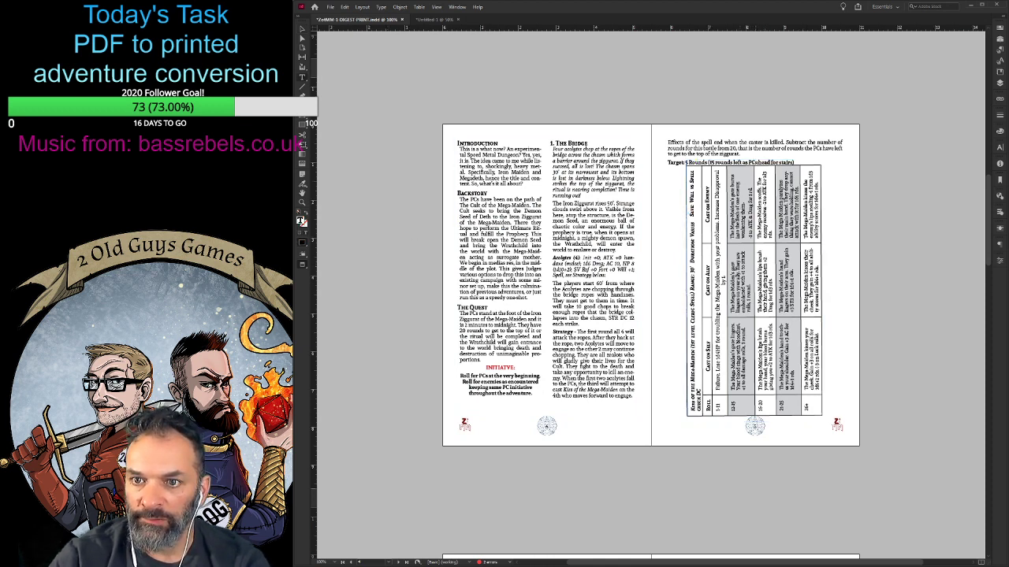
pyautogui.moveTo(756, 165); pyautogui.dragTo(756, 168)
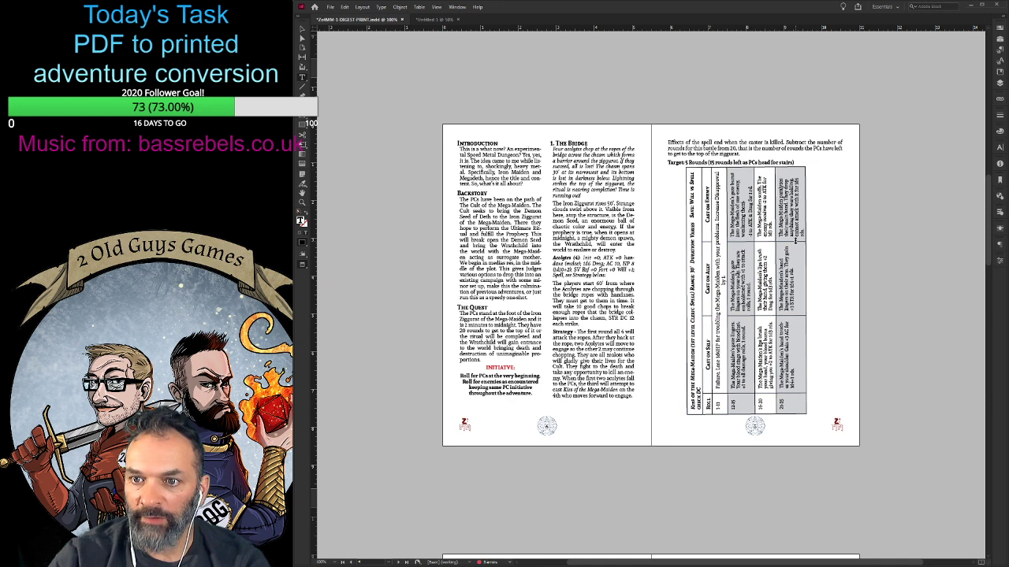
pyautogui.click(303, 36)
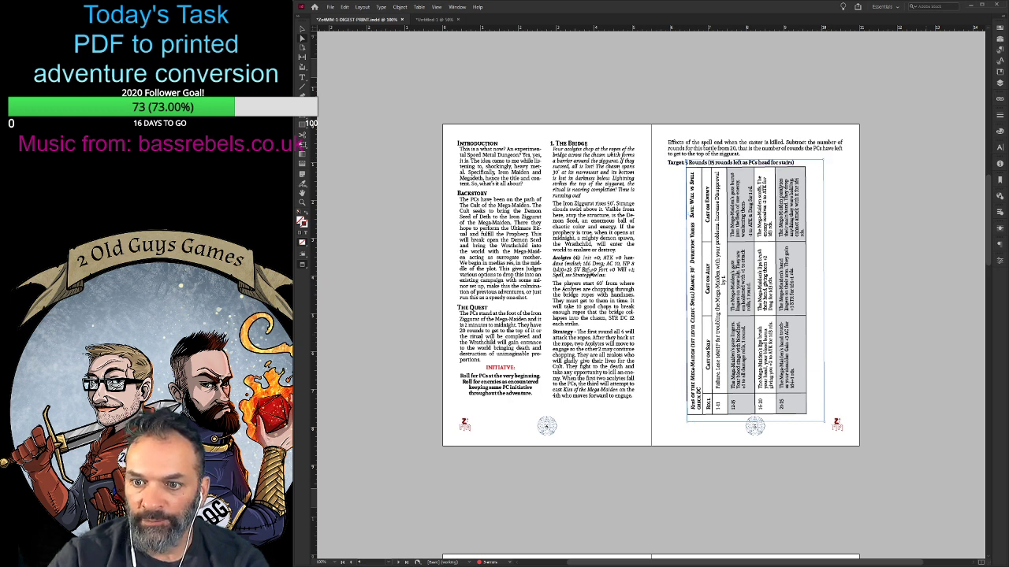
pyautogui.click(589, 272)
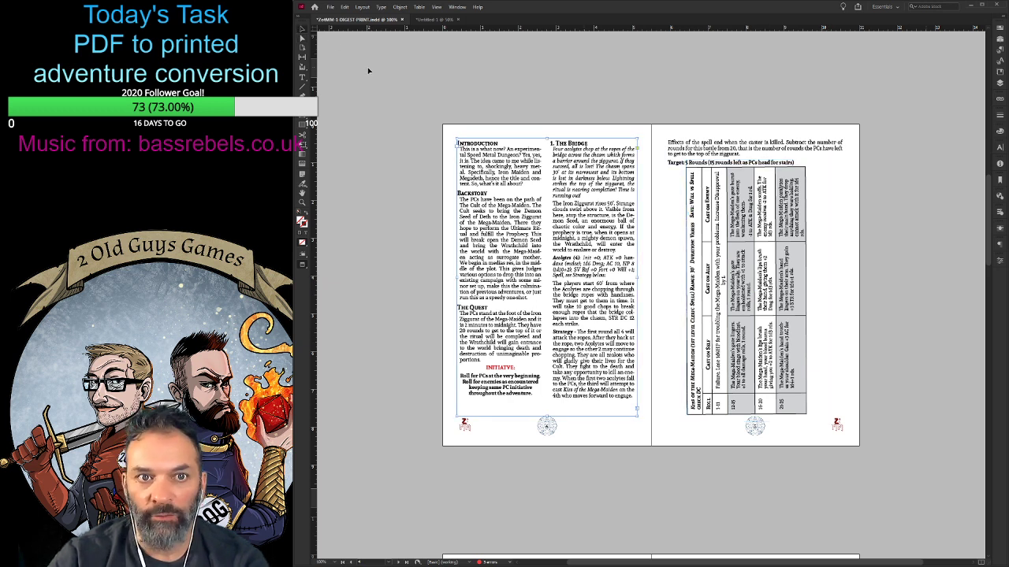
pyautogui.click(800, 282)
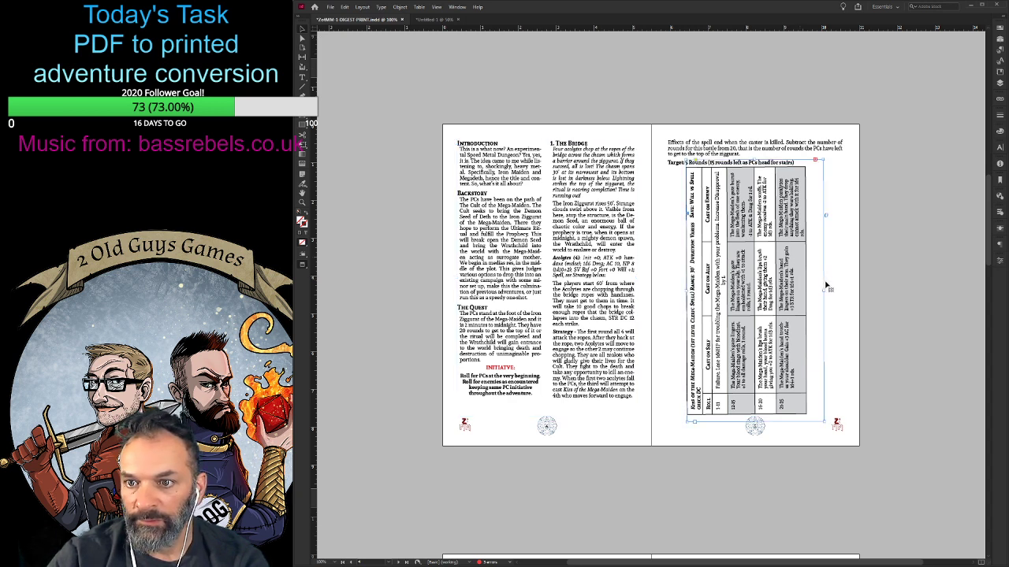
pyautogui.moveTo(825, 289); pyautogui.dragTo(831, 289)
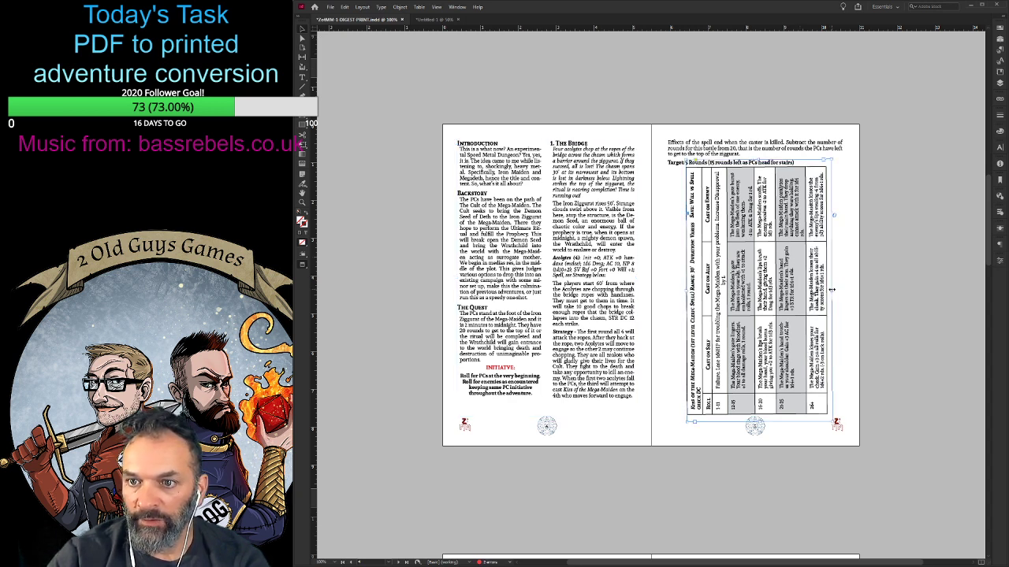
pyautogui.click(883, 299)
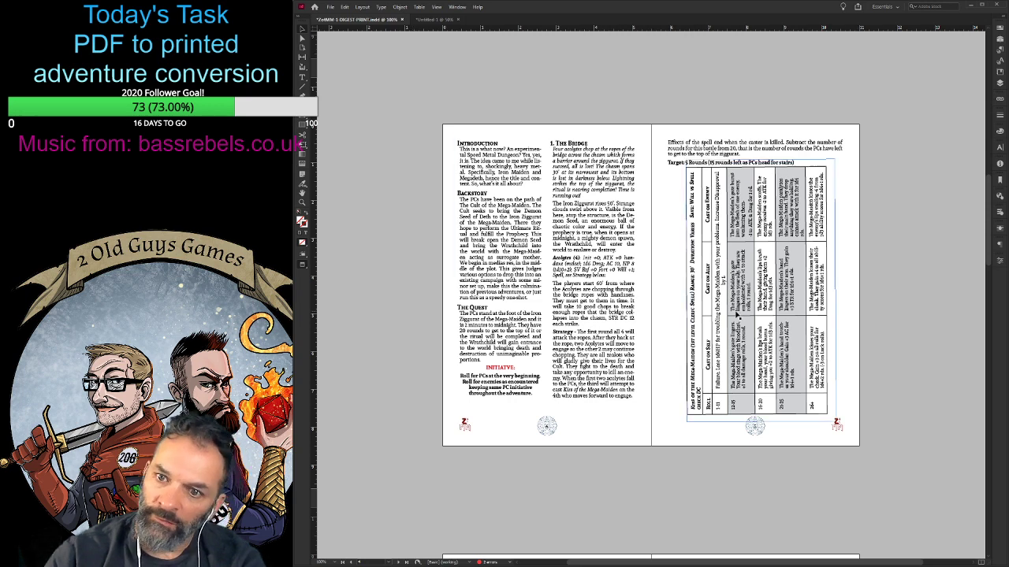
# - Nudge the Introduction text frame up slightly, and check the First Level and Second Level spread
pyautogui.click(737, 314)
pyautogui.moveTo(605, 308); pyautogui.dragTo(605, 307)
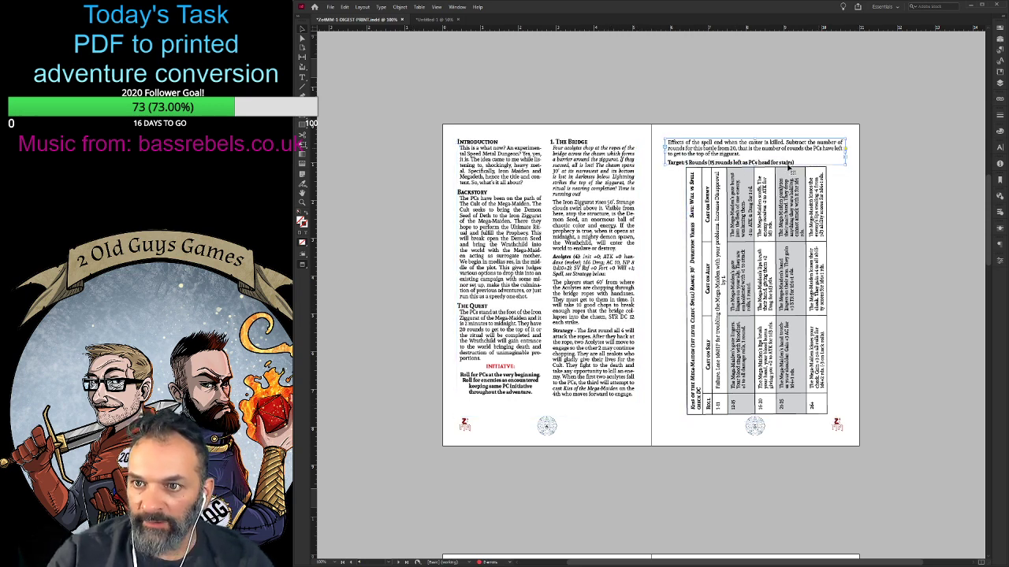
pyautogui.scroll(-3, 552, 425)
pyautogui.scroll(-2, 581, 394)
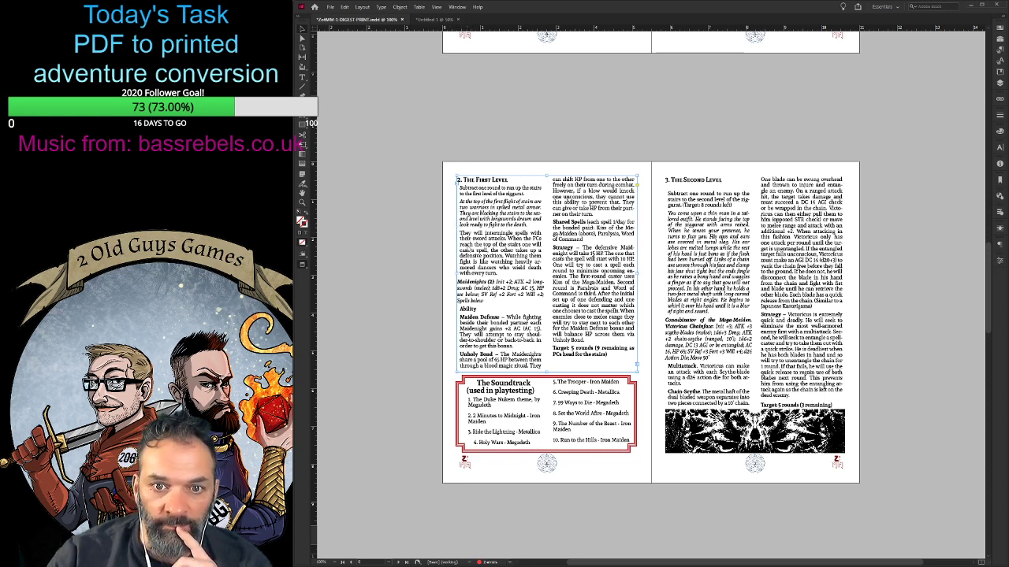
# - Paste the "If the PCs arrive in time" section after the Demon Seed description on page 8, starting it as its own paragraph
pyautogui.hotkey('ctrl', 'z')
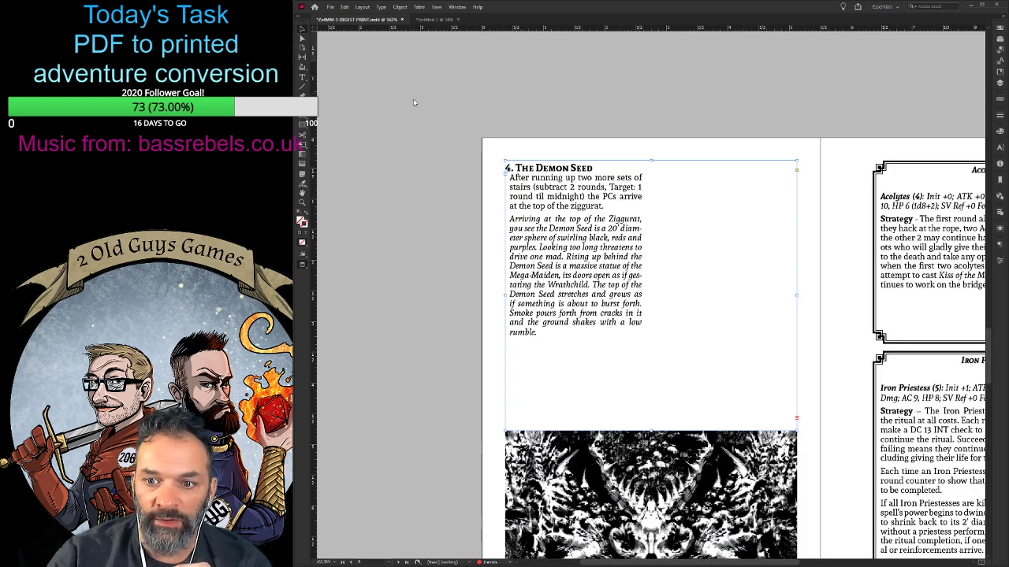
pyautogui.doubleClick(587, 339)
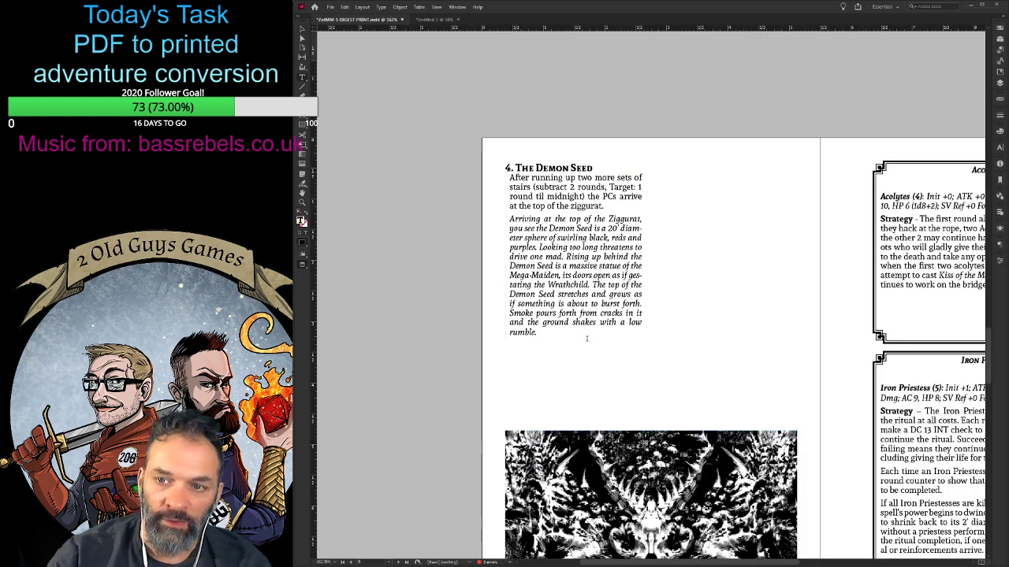
pyautogui.hotkey('ctrl', 'v')
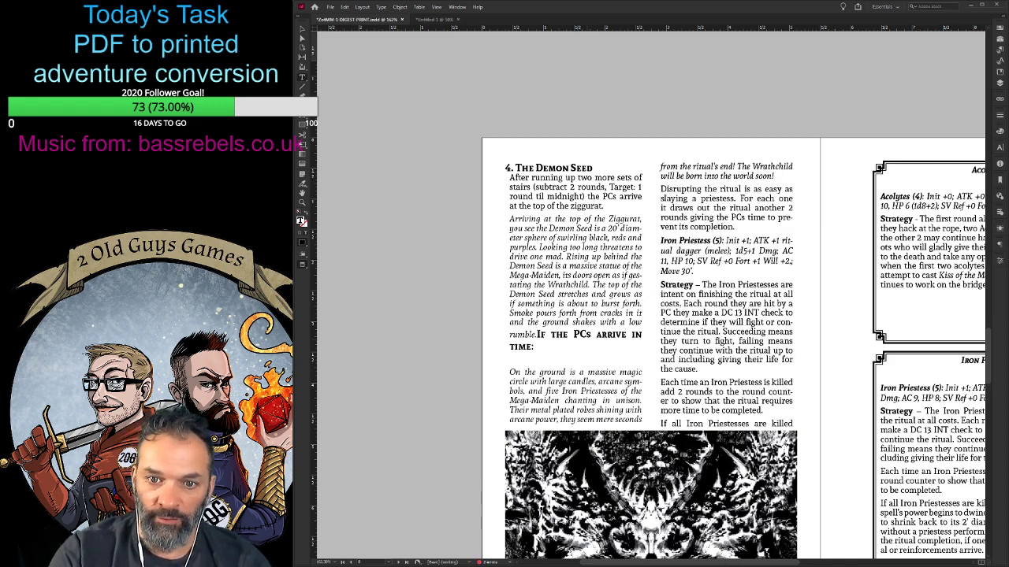
pyautogui.press('Return')
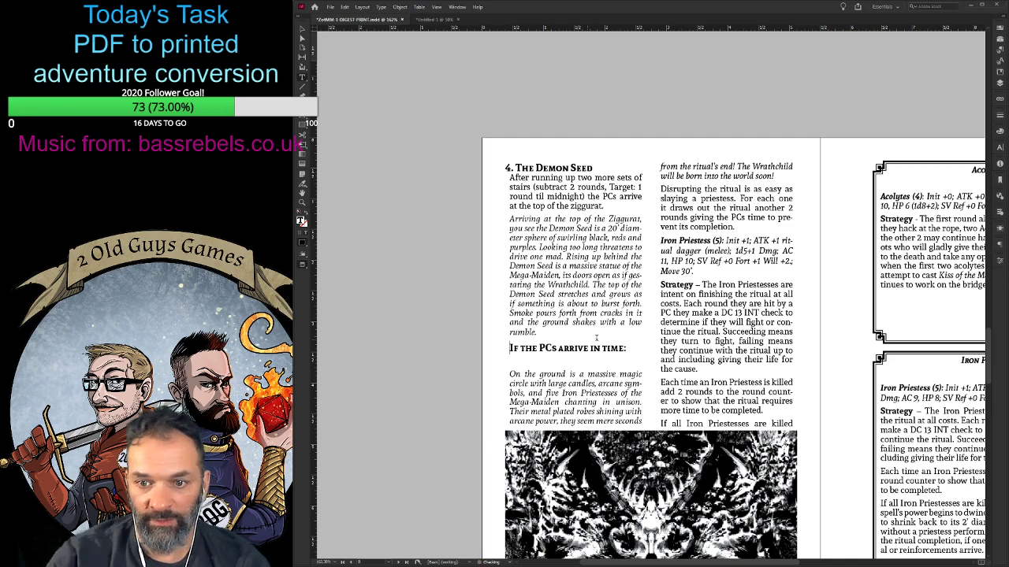
# - Clear the Acolytes and Iron Priestess boxes off page 9, leaving it free for the Demon Seed text
pyautogui.scroll(-5, 682, 334)
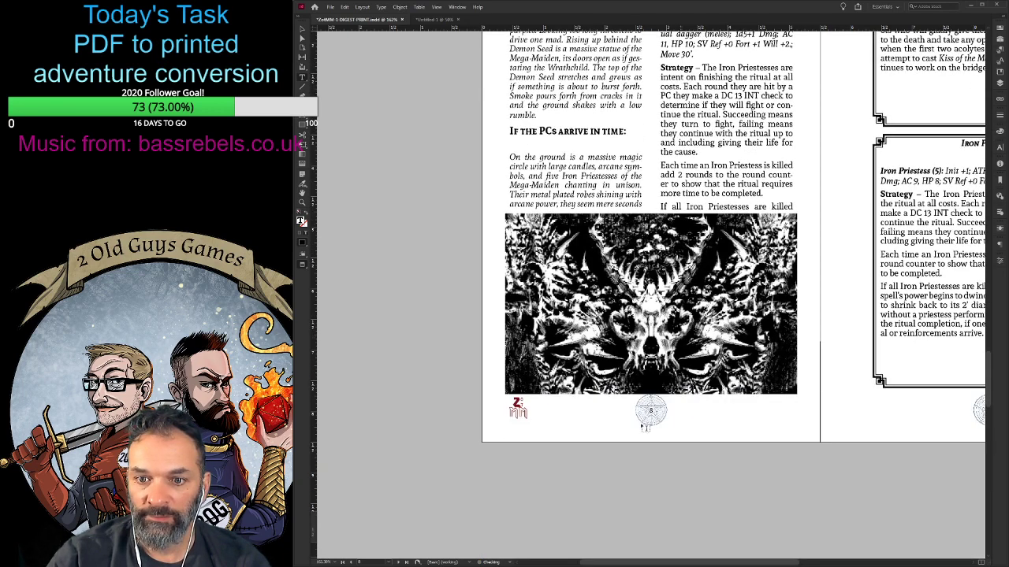
pyautogui.hotkey('ctrl', '-')
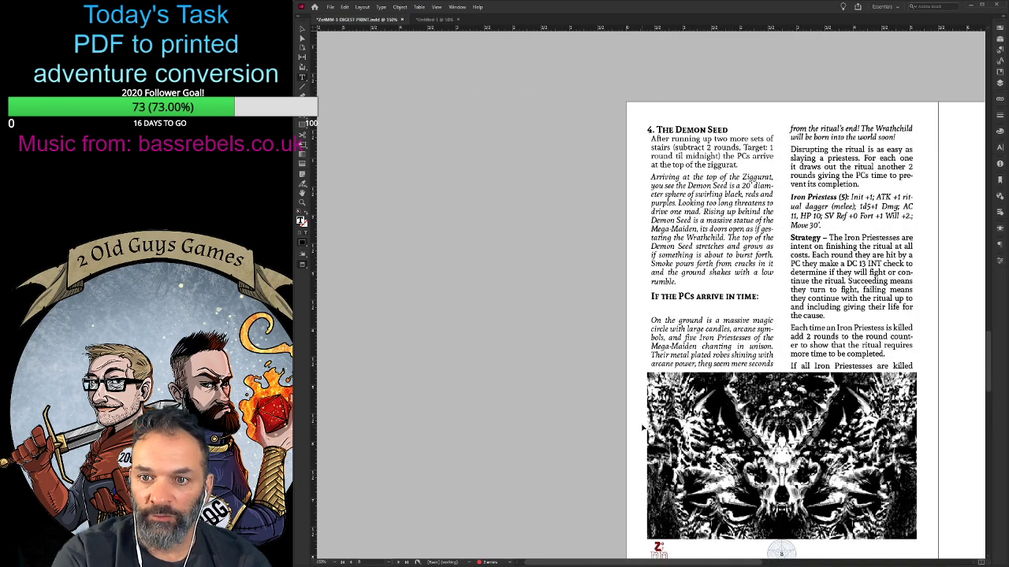
pyautogui.scroll(-1, 761, 476)
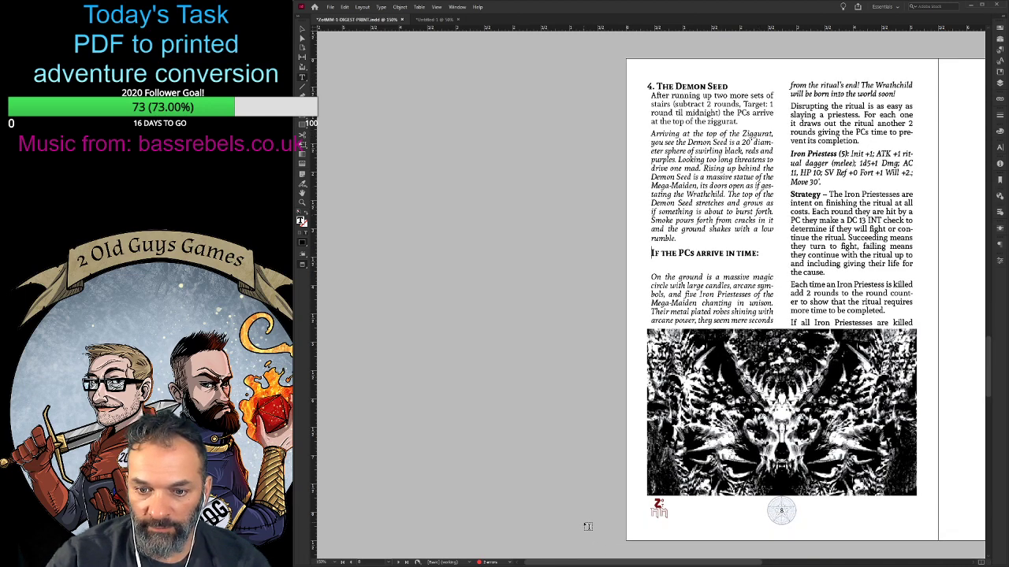
pyautogui.moveTo(662, 562); pyautogui.dragTo(718, 563)
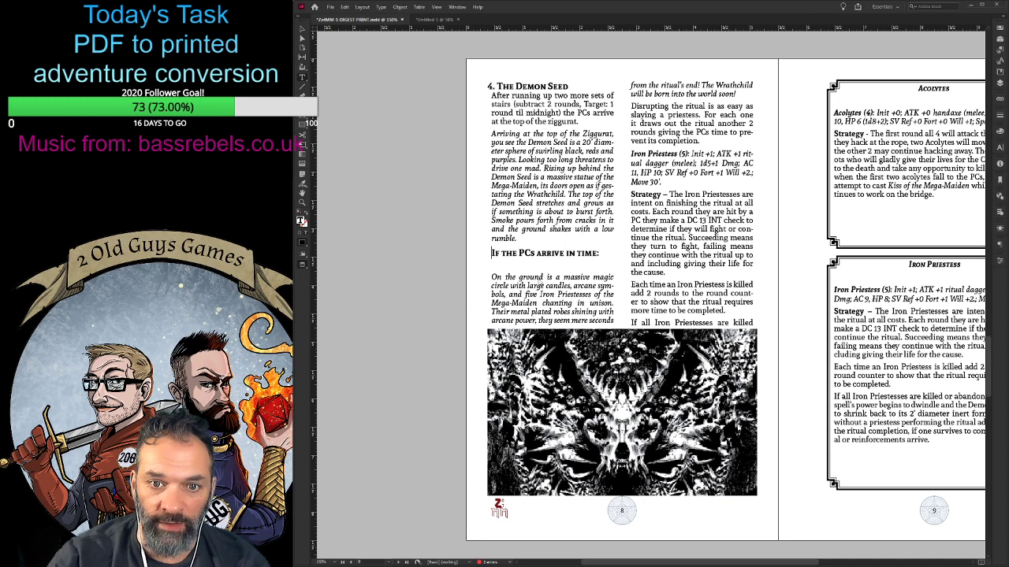
pyautogui.hscroll(3, 533, 286)
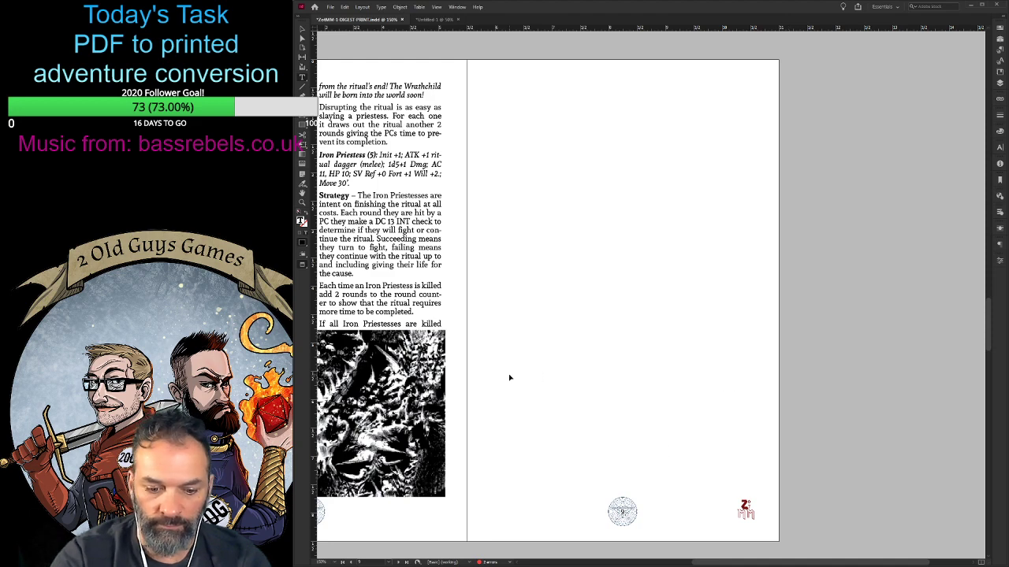
pyautogui.hotkey('ctrl', '-')
pyautogui.hotkey('ctrl', '-')
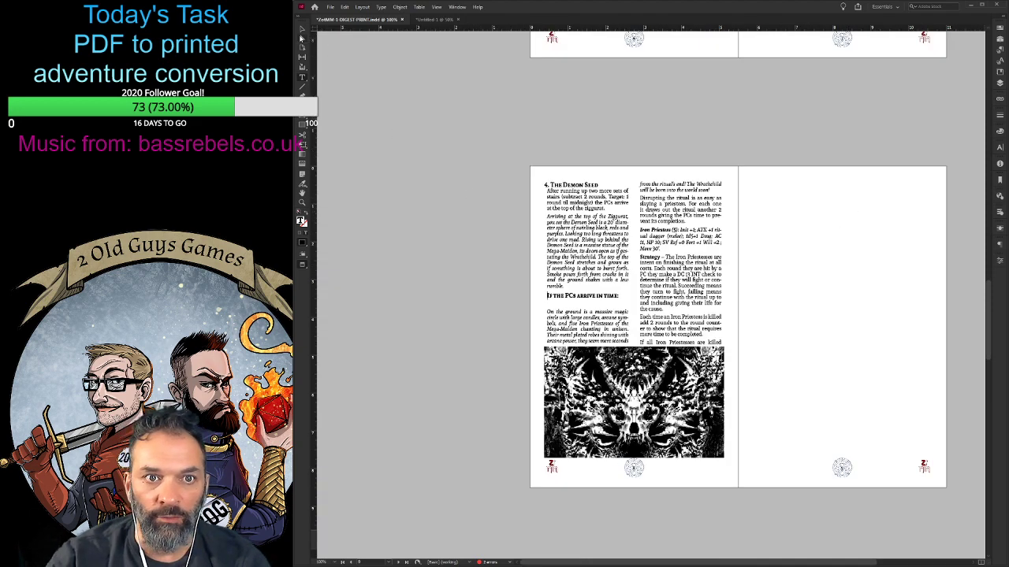
pyautogui.click(301, 30)
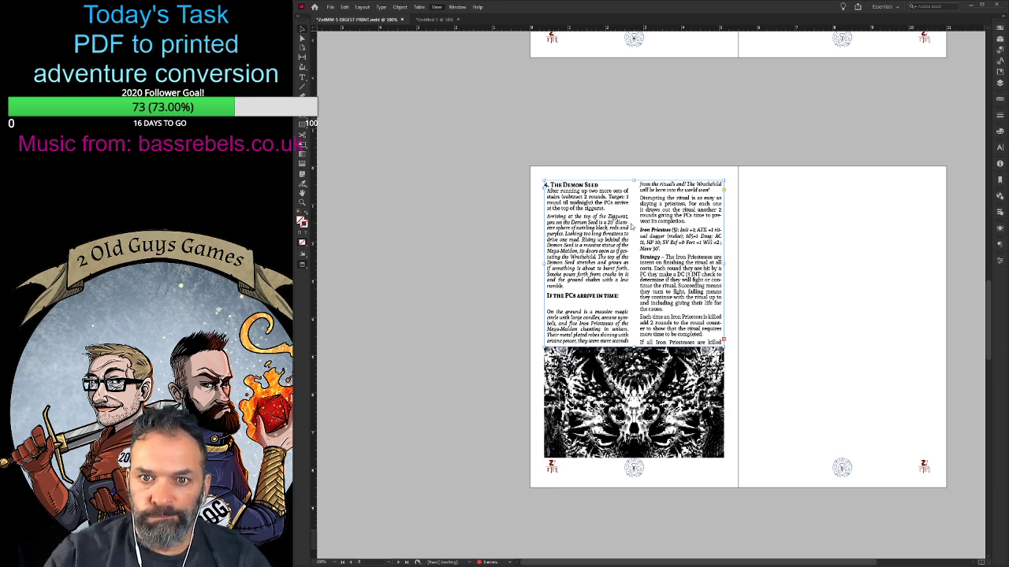
pyautogui.click(652, 123)
pyautogui.scroll(5, 781, 165)
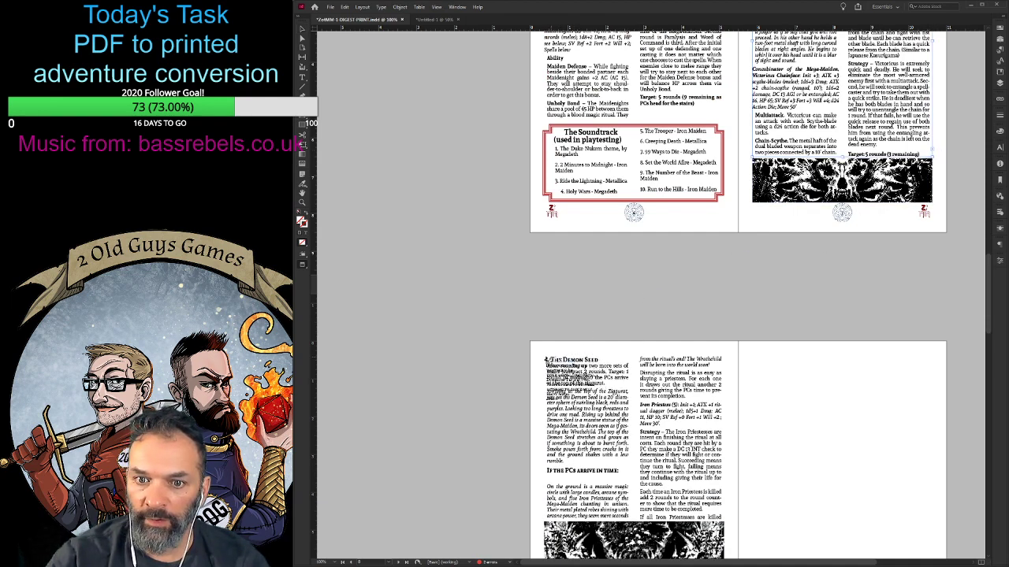
pyautogui.click(546, 361)
pyautogui.scroll(-1, 596, 378)
pyautogui.scroll(-1, 596, 378)
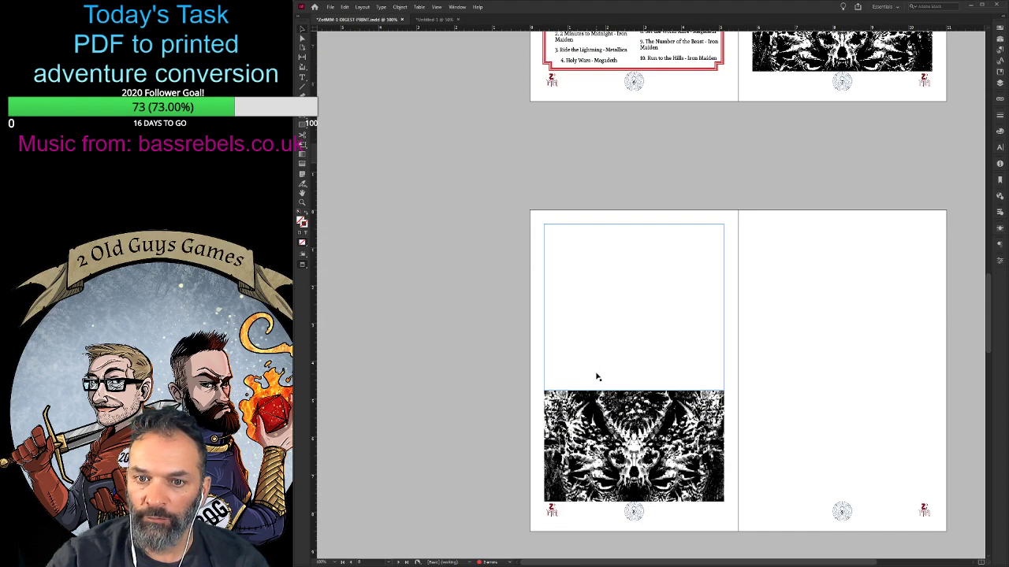
pyautogui.hotkey('ctrl', 'z')
# - Thread the Second Level text frame on page 7 into the Demon Seed text frame on page 8
pyautogui.scroll(-3, 645, 325)
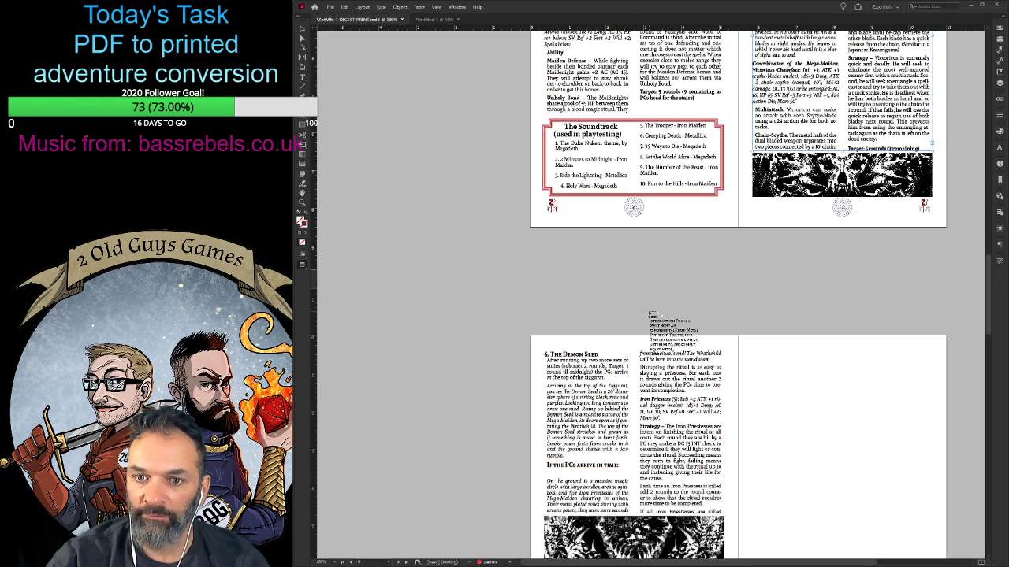
pyautogui.click(594, 377)
pyautogui.scroll(-2, 595, 379)
pyautogui.scroll(-1, 734, 332)
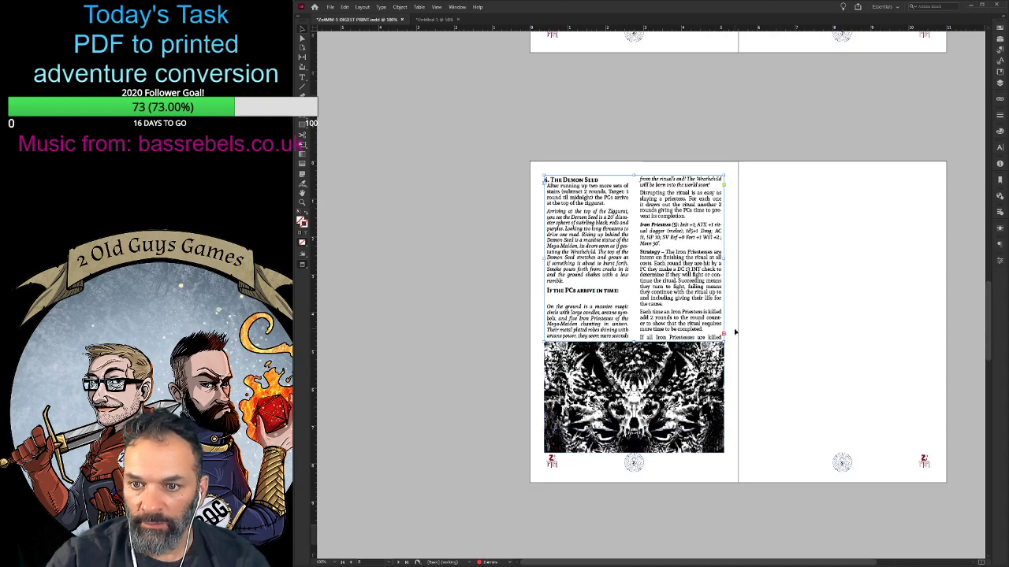
# - Flow the overset Demon Seed text into a new frame on page 9, widened across the page and ending above the page number
pyautogui.click(727, 337)
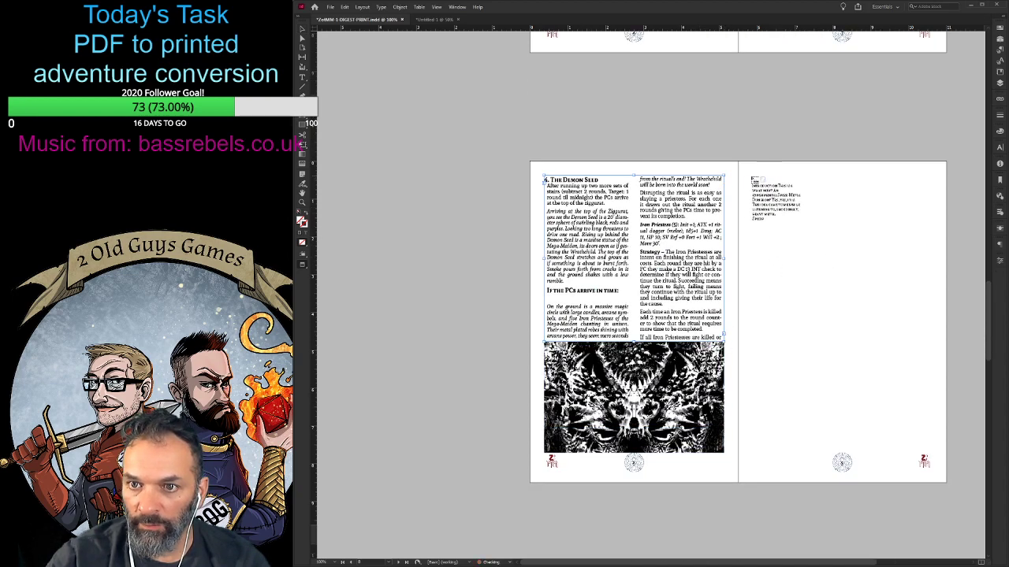
pyautogui.click(747, 181)
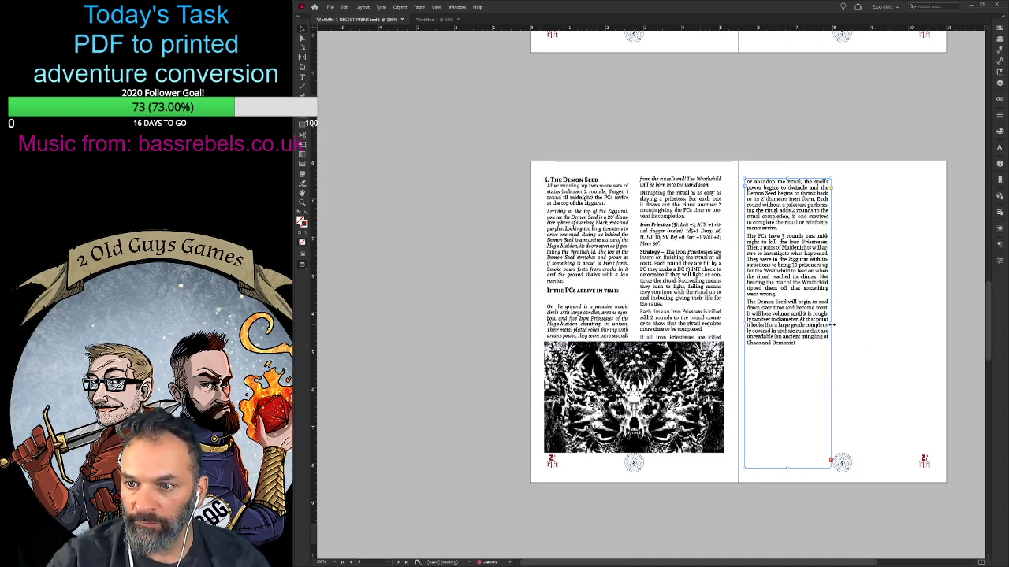
pyautogui.moveTo(831, 323); pyautogui.dragTo(933, 324)
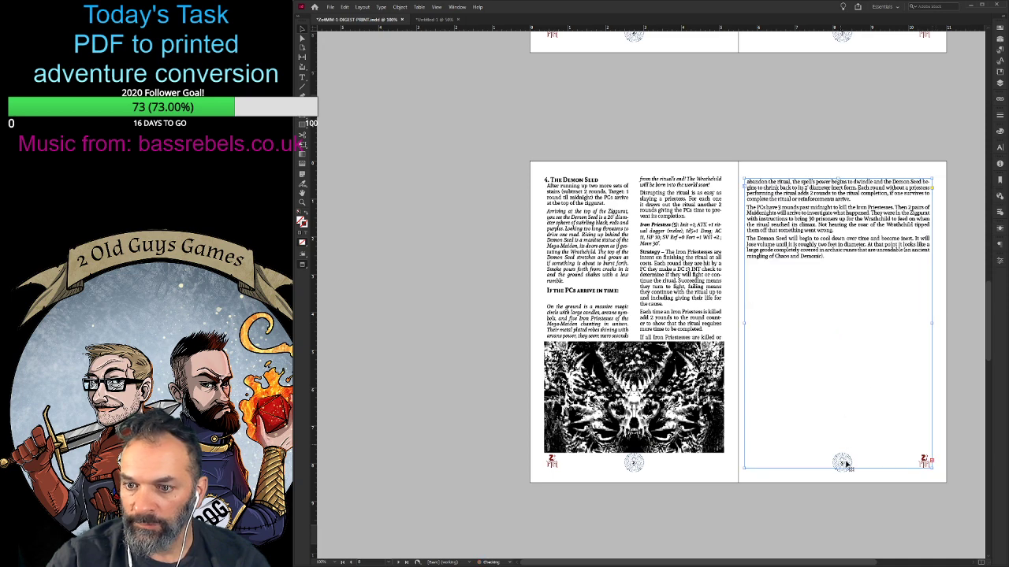
pyautogui.moveTo(840, 467); pyautogui.dragTo(840, 444)
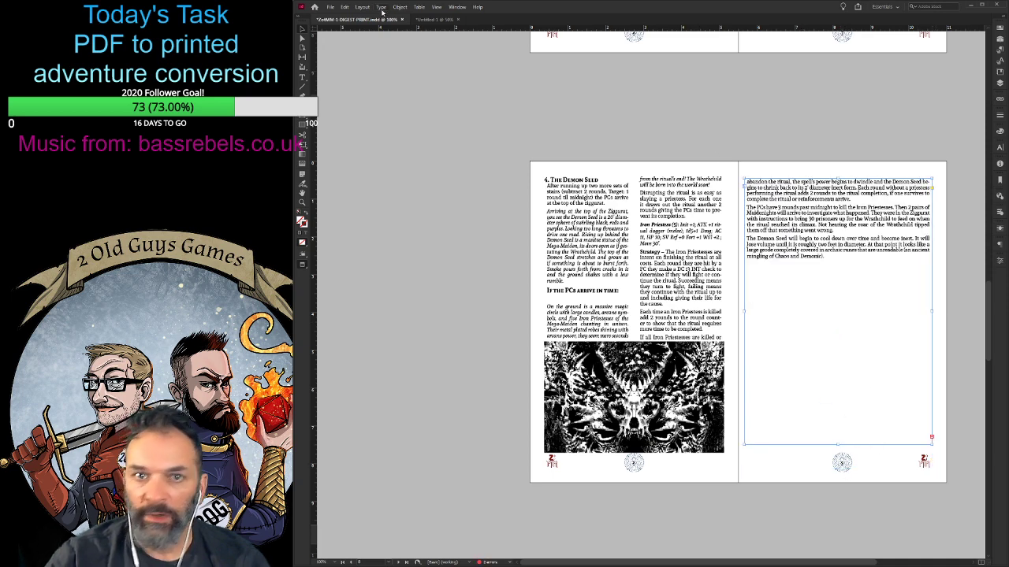
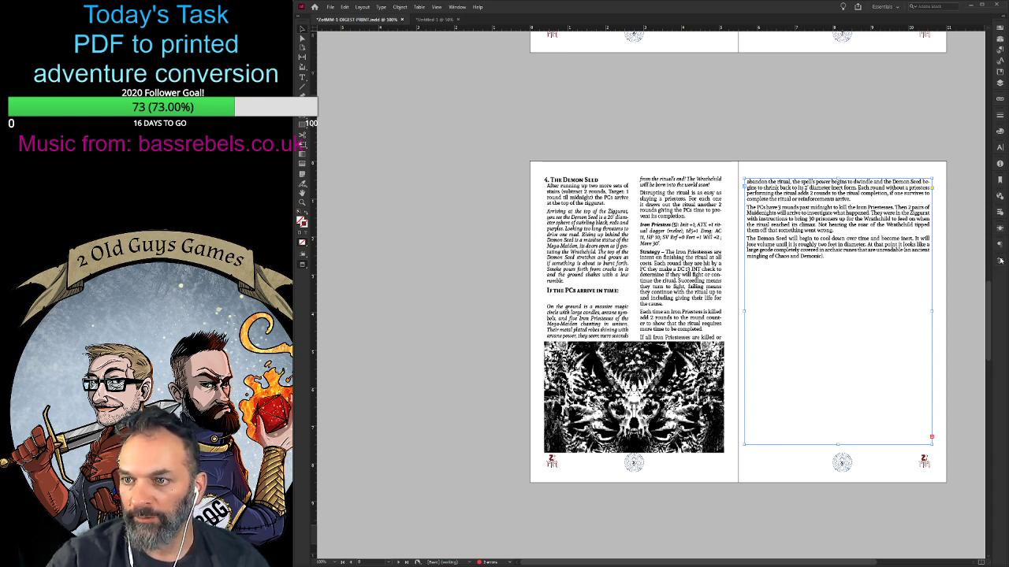
# - Split page 9's text frame into two columns and run the "If the PCs arrive at or after midnight" section directly below the Demon Seed text
pyautogui.click(904, 459)
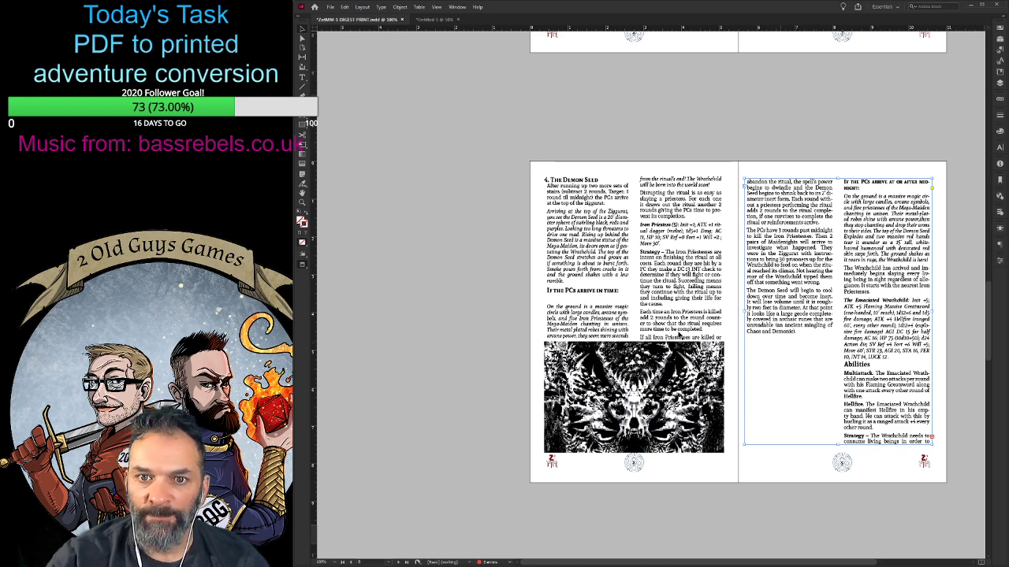
pyautogui.click(657, 257)
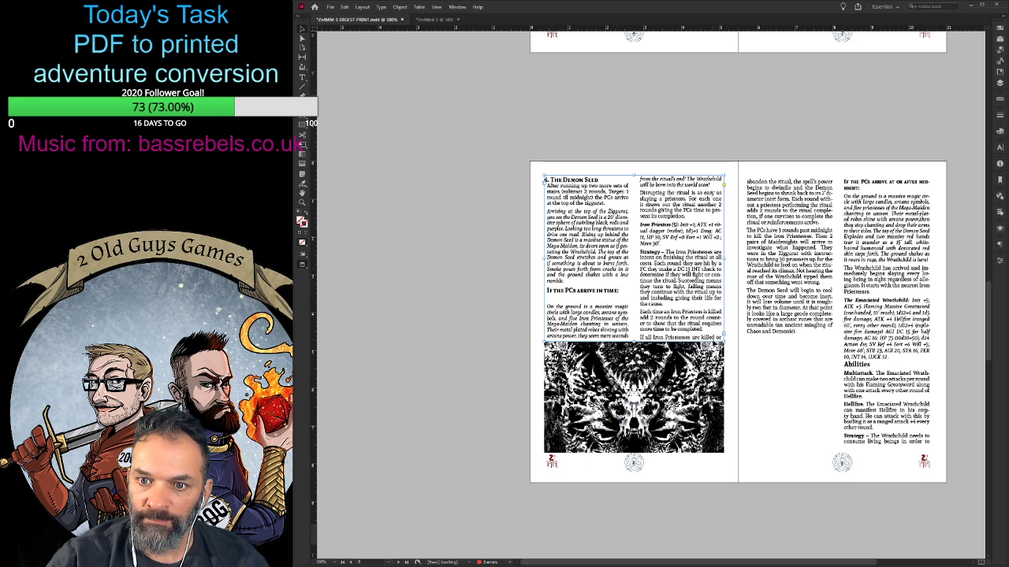
pyautogui.doubleClick(801, 337)
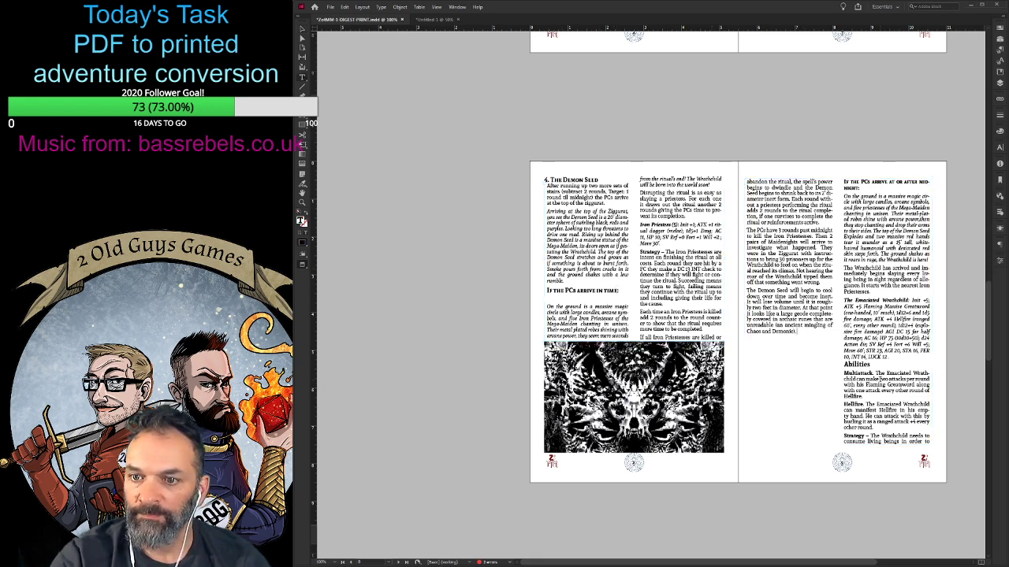
pyautogui.write("If the PCs arrive at or after midnight: On the ground is a massive magic circle with large candles, arcane symbols, and five priestesses of the Mega-Maiden chanting in unison. Their metal-plated robes shine with arcane power, then they stop chanting and drop their arms to their sides. The top of the Demon Seed Explodes and two massive red hands tear it asunder as a 15' tall, white-haired humanoid with desiccated red skin steps forth. The ground shakes as it roars in rage, the Wrathchild is here! The Wrathchild has arrived and immediately begins slaying every living being in sight regardless of allegiance. It starts with the nearest Iron Priestesses.")
pyautogui.press('Return')
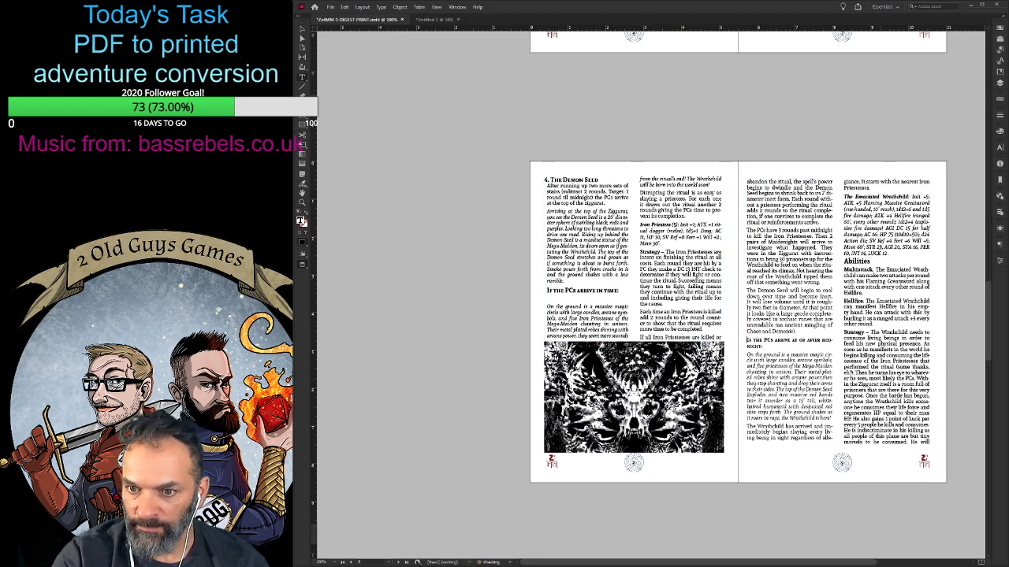
# - Insert two blank pages after page 9, ahead of the spread with the Acolytes box and the Kiss of the Mega-Maiden table
pyautogui.scroll(-5, 856, 358)
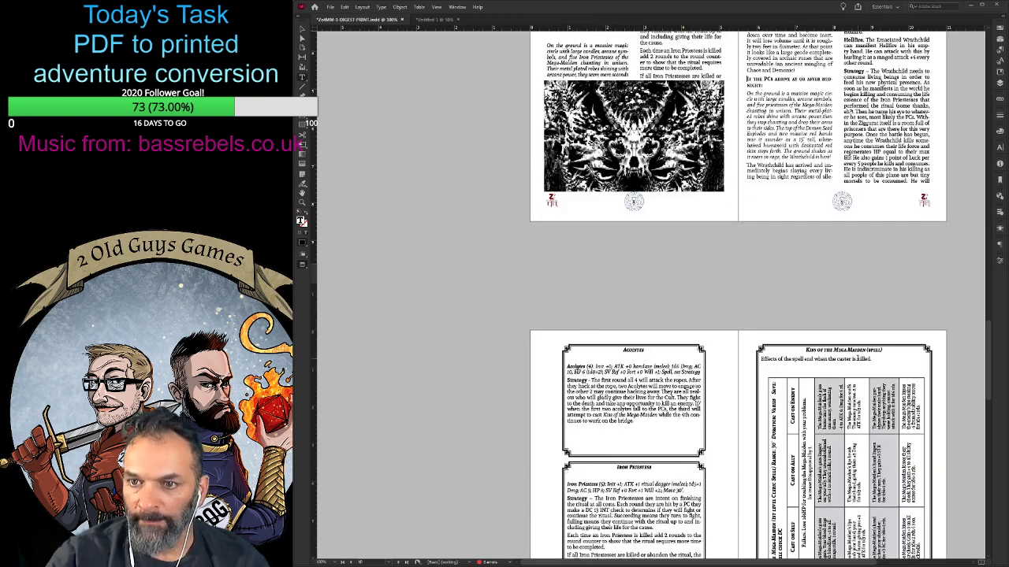
pyautogui.scroll(1, 856, 359)
pyautogui.click(300, 33)
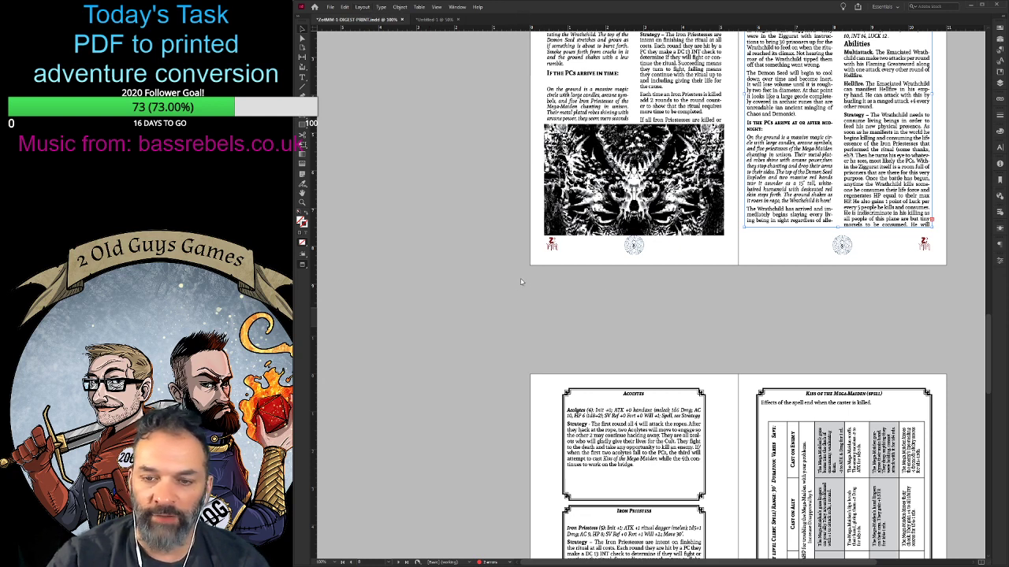
pyautogui.hotkey('ctrl', 'shift', 'p')
pyautogui.hotkey('ctrl', 'shift', 'p')
pyautogui.scroll(9, 731, 338)
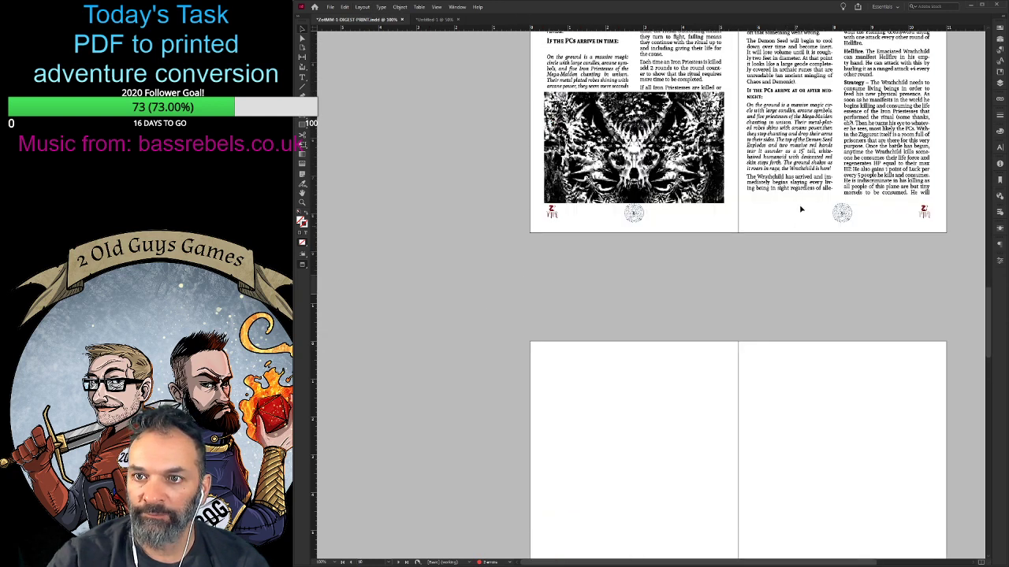
# - Flow the overset text from page 9 into a new two-column frame spanning page 10 and ending above the page number
pyautogui.click(931, 190)
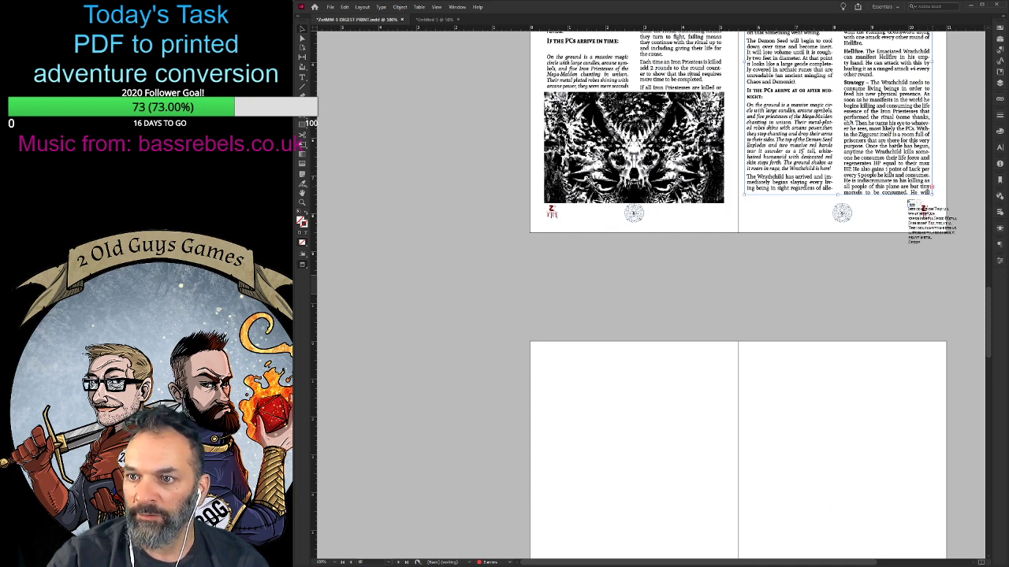
pyautogui.click(544, 356)
pyautogui.scroll(-3, 628, 302)
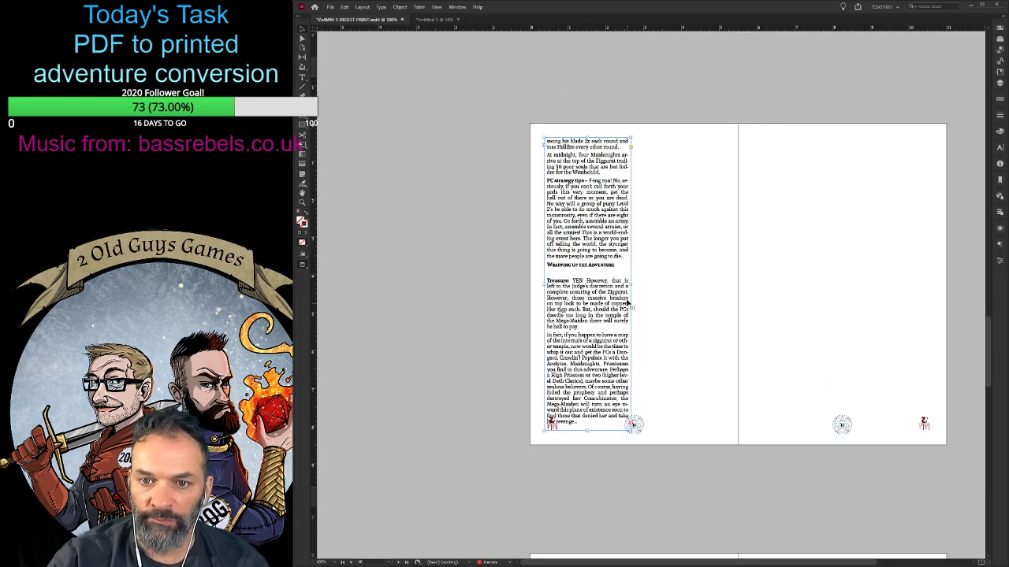
pyautogui.moveTo(630, 284); pyautogui.dragTo(722, 284)
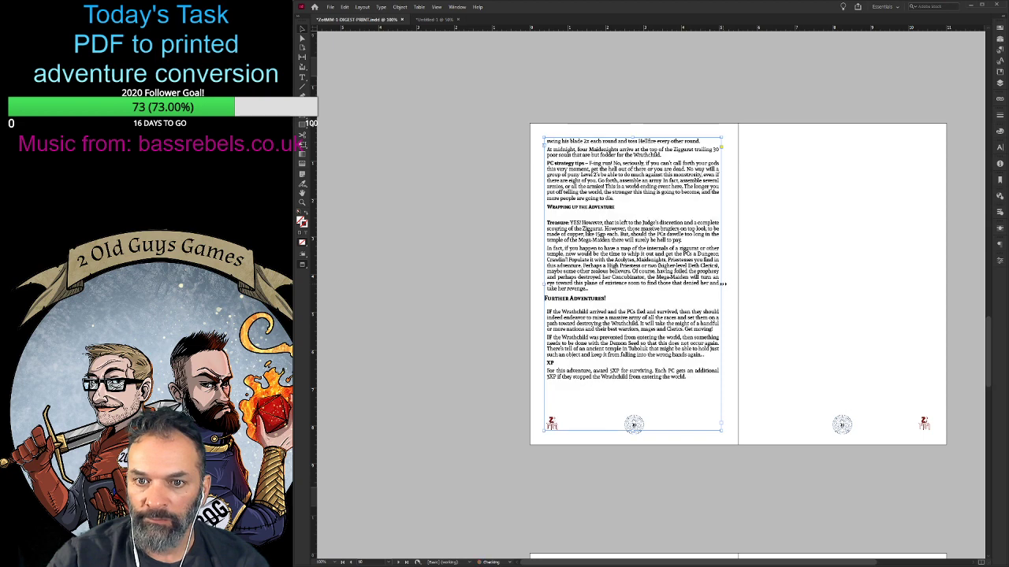
pyautogui.click(932, 452)
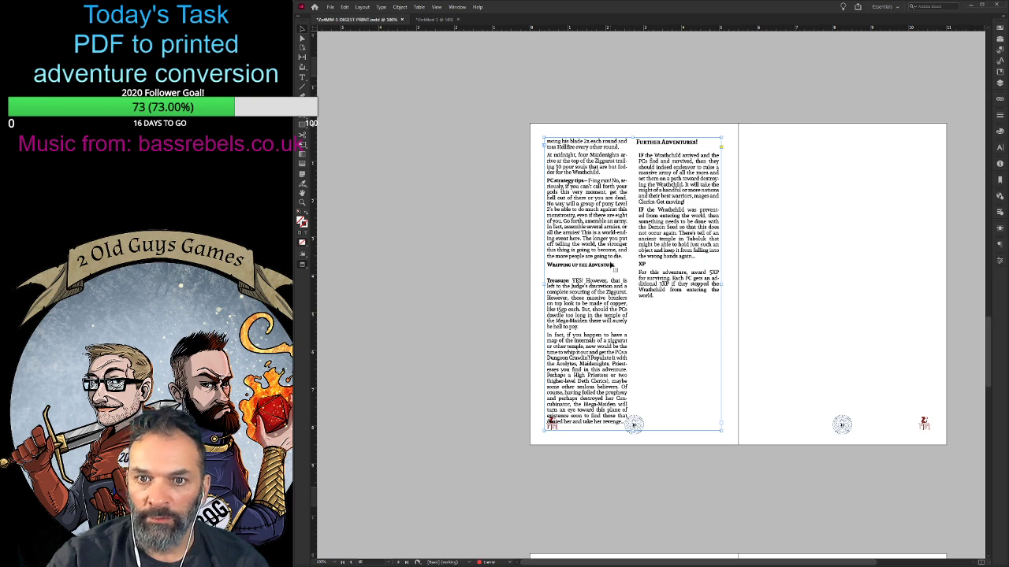
pyautogui.moveTo(620, 248); pyautogui.dragTo(620, 242)
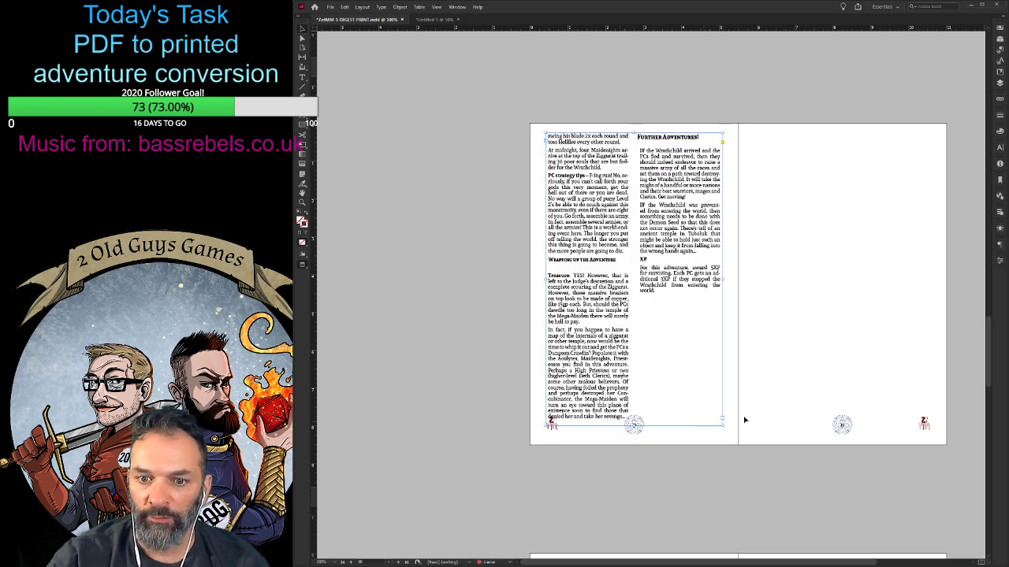
pyautogui.moveTo(634, 425); pyautogui.dragTo(633, 409)
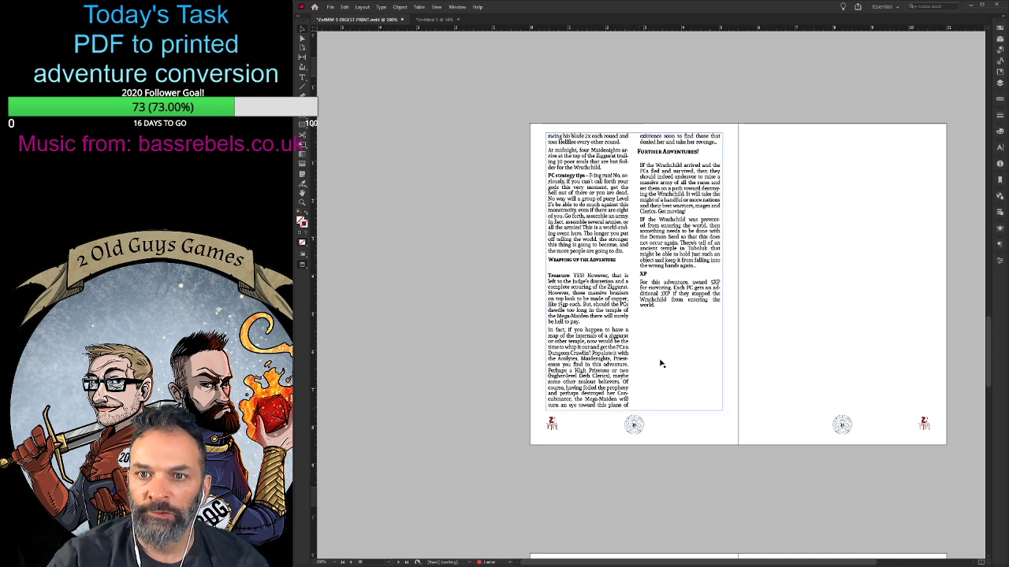
# - Remove the blank line below the "If the PCs arrive in time" heading on page 8
pyautogui.scroll(5, 662, 363)
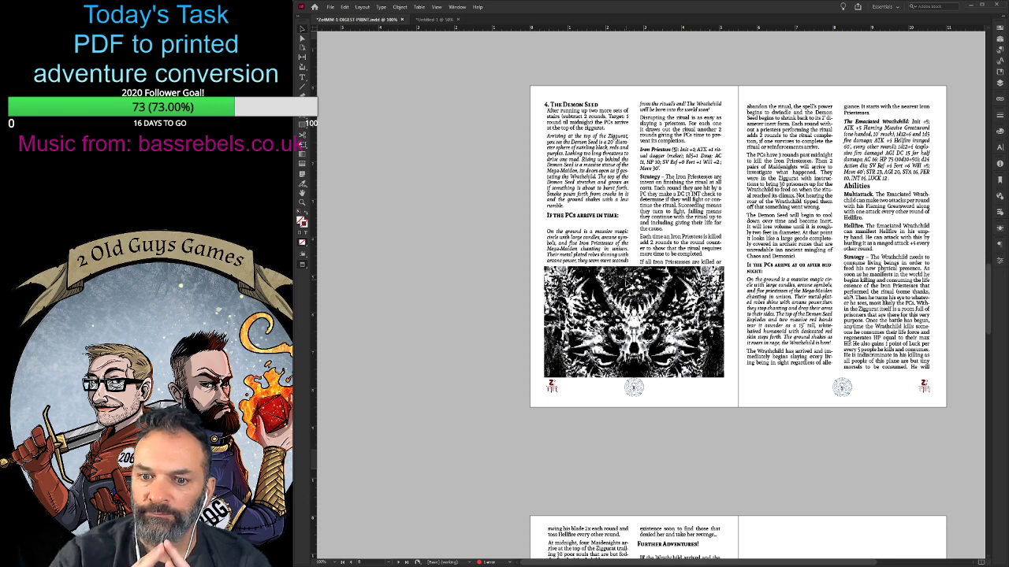
pyautogui.scroll(-4, 655, 263)
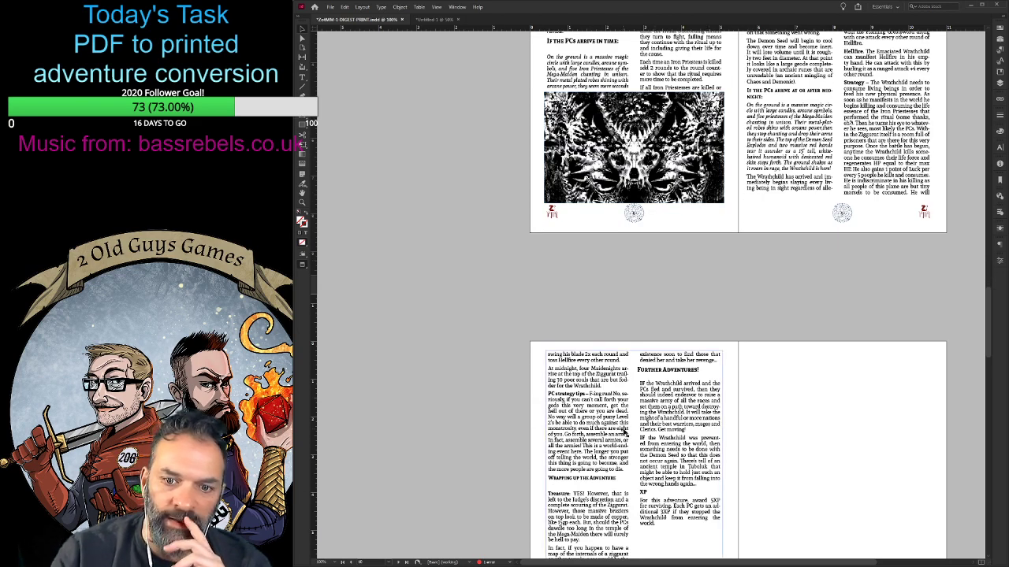
pyautogui.scroll(-2, 630, 423)
pyautogui.scroll(5, 633, 418)
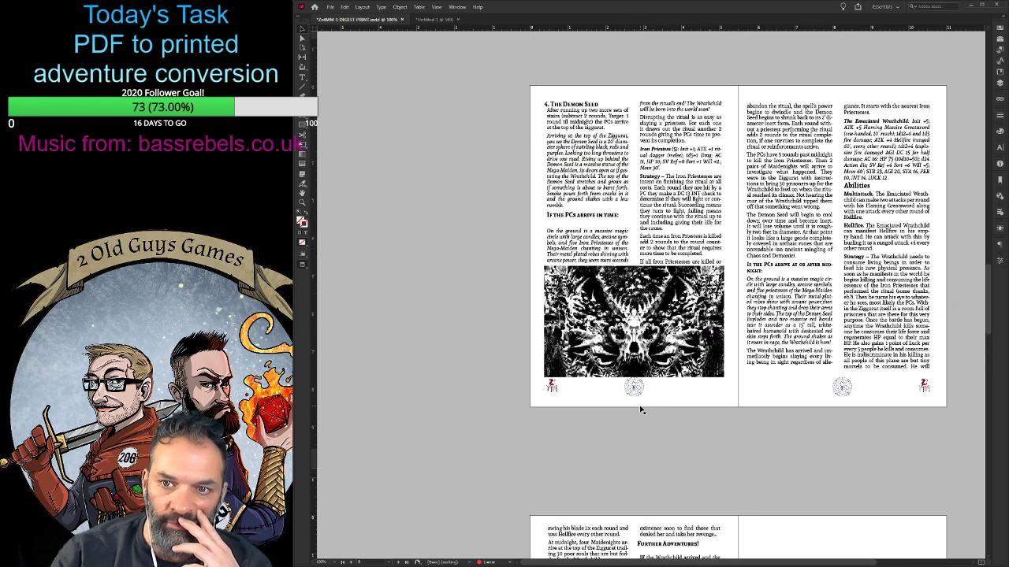
pyautogui.doubleClick(554, 215)
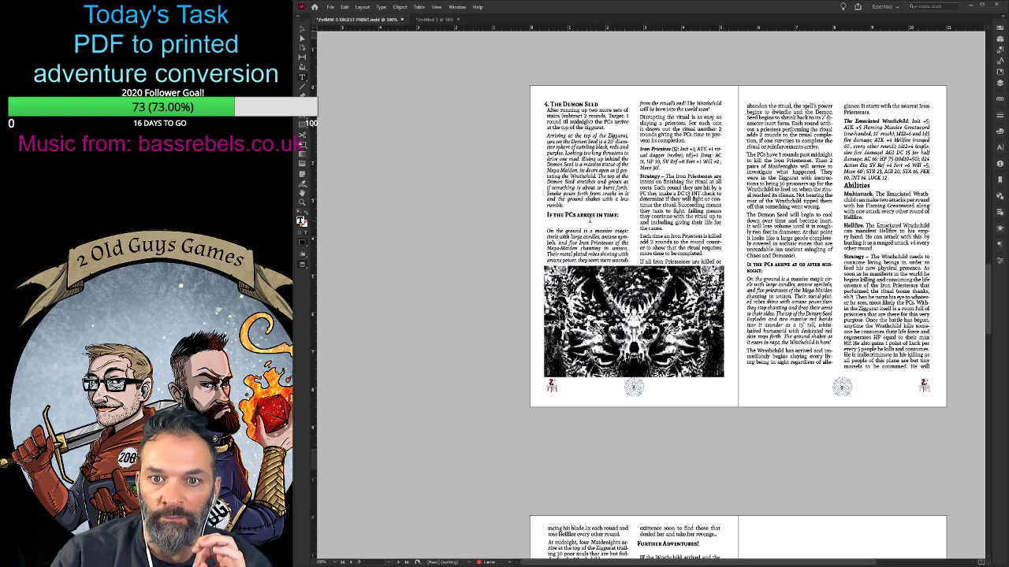
pyautogui.press('BackSpace')
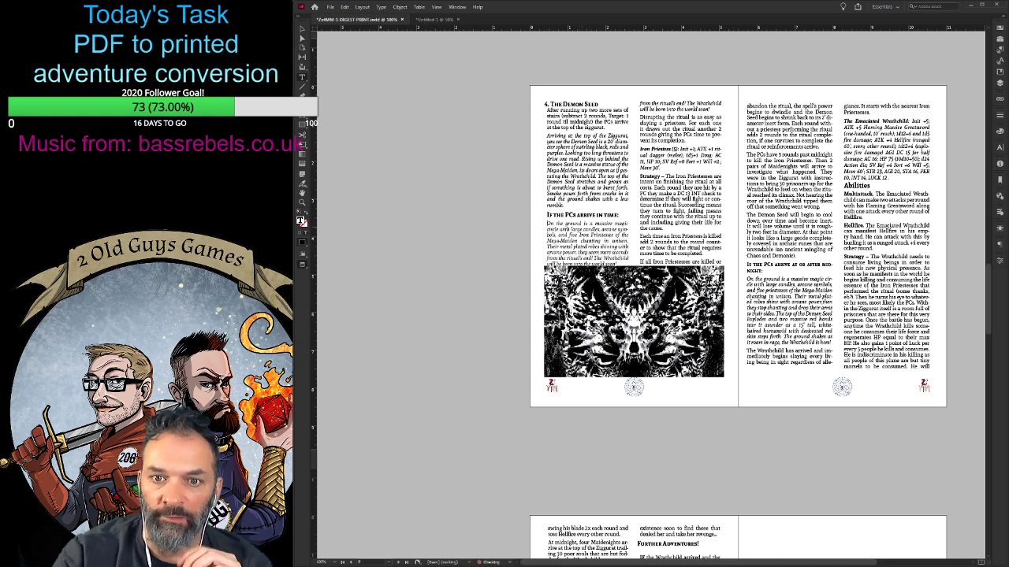
# - Lower the top edge of the demon artwork on page 8 clear of the text, shift its image down, and extend the text frame into the gap
pyautogui.click(301, 30)
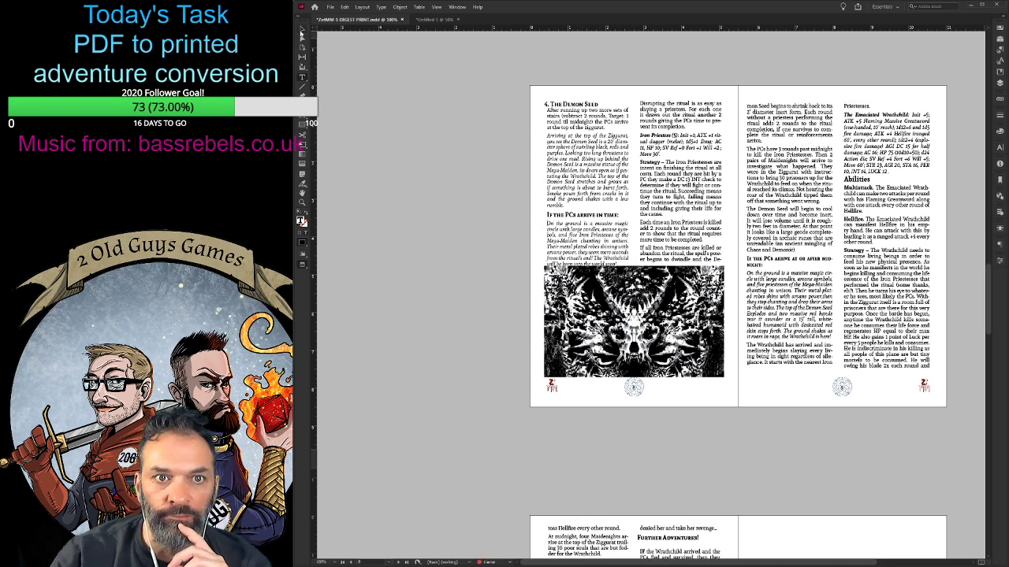
pyautogui.click(628, 319)
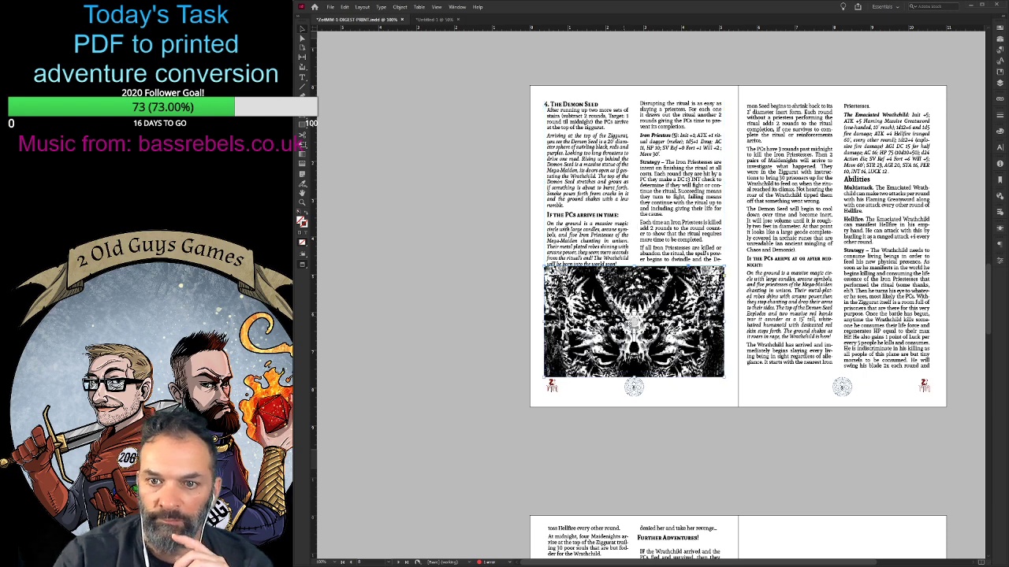
pyautogui.moveTo(634, 267); pyautogui.dragTo(634, 273)
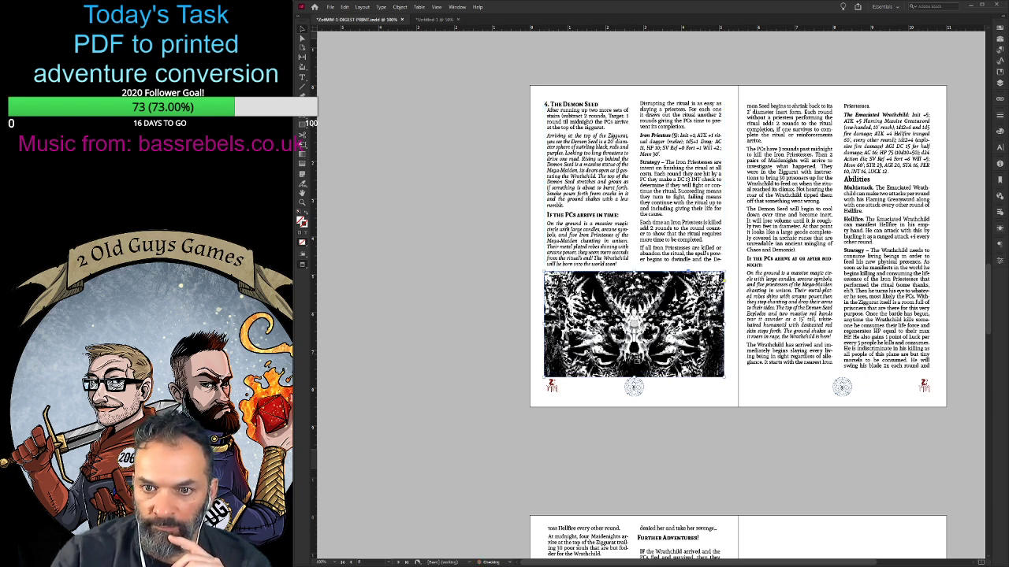
pyautogui.moveTo(633, 327); pyautogui.dragTo(634, 334)
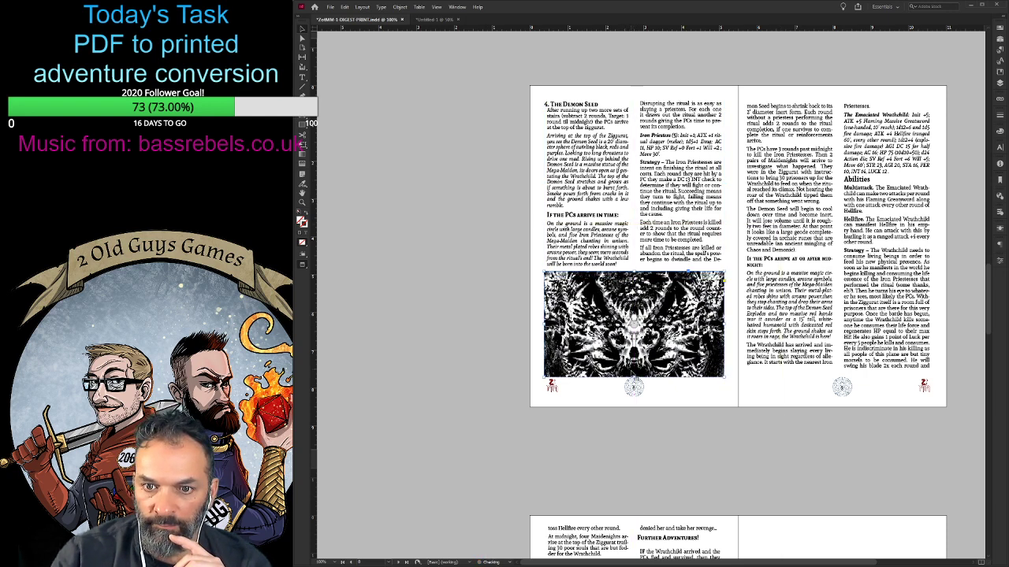
pyautogui.moveTo(635, 376); pyautogui.dragTo(630, 379)
pyautogui.click(644, 236)
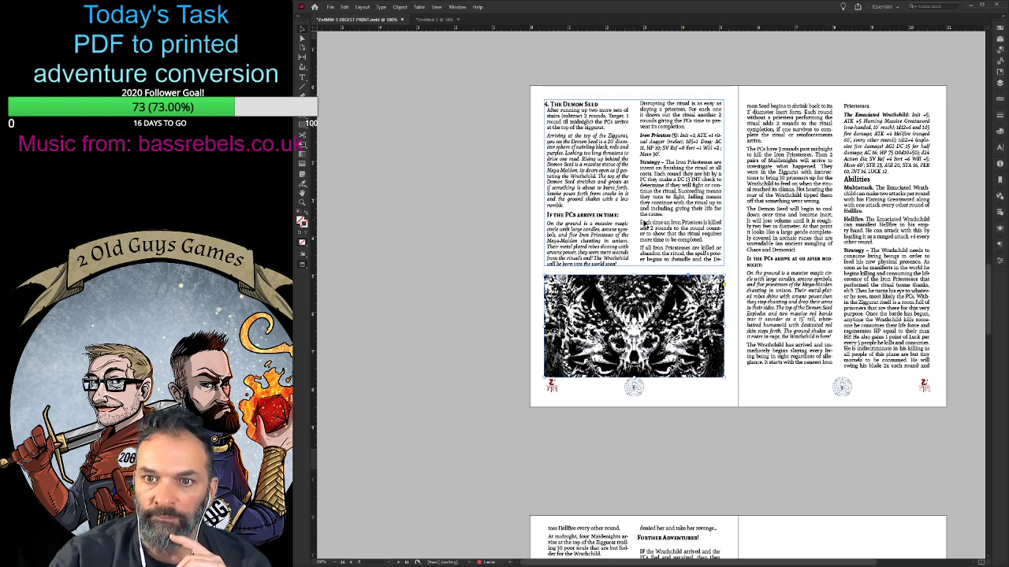
pyautogui.moveTo(634, 268); pyautogui.dragTo(634, 270)
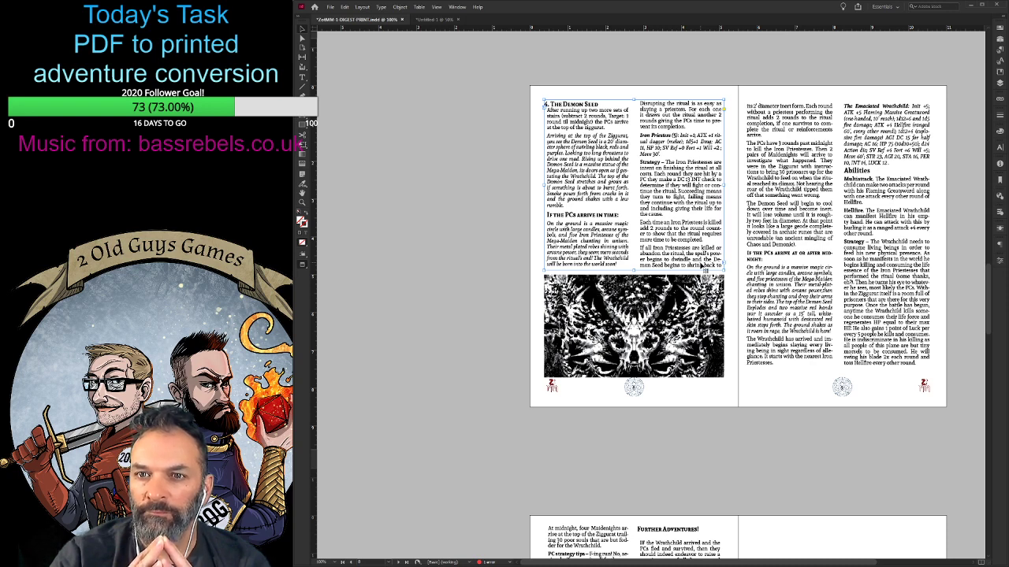
# - Show the page guides and fit page 9's text frame between the side margins, extending its bottom edge slightly
pyautogui.click(819, 227)
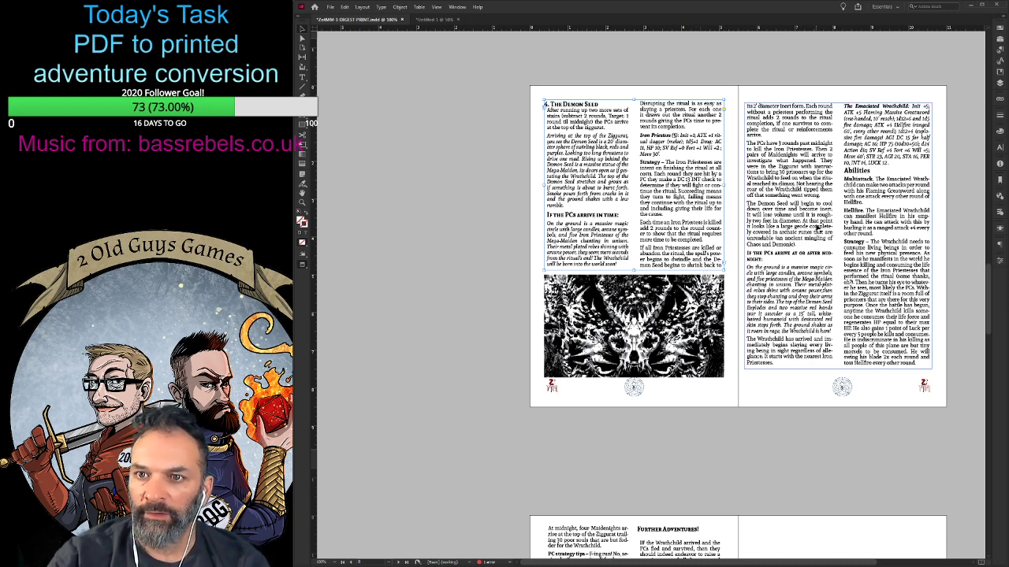
pyautogui.click(641, 260)
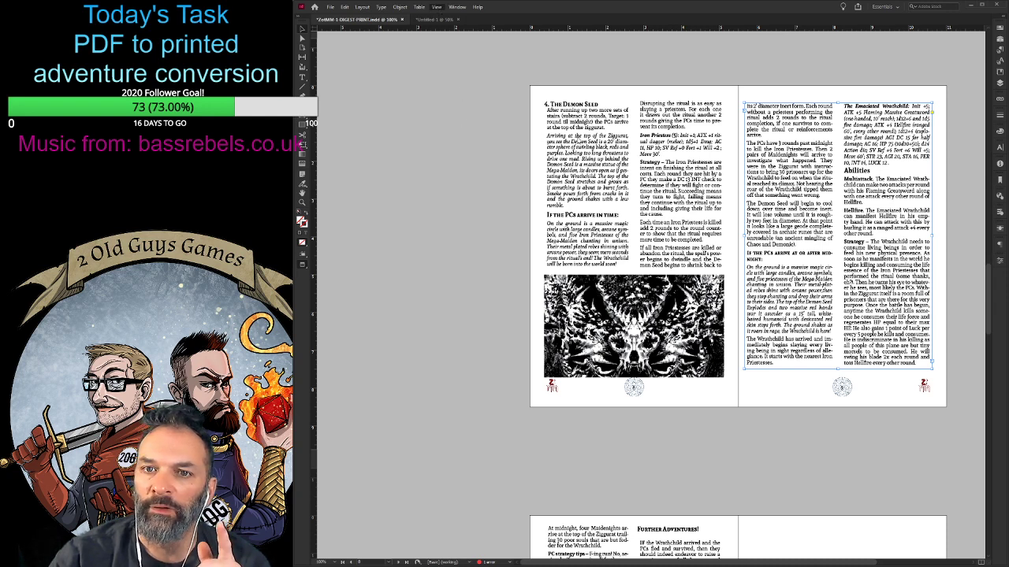
pyautogui.press('w')
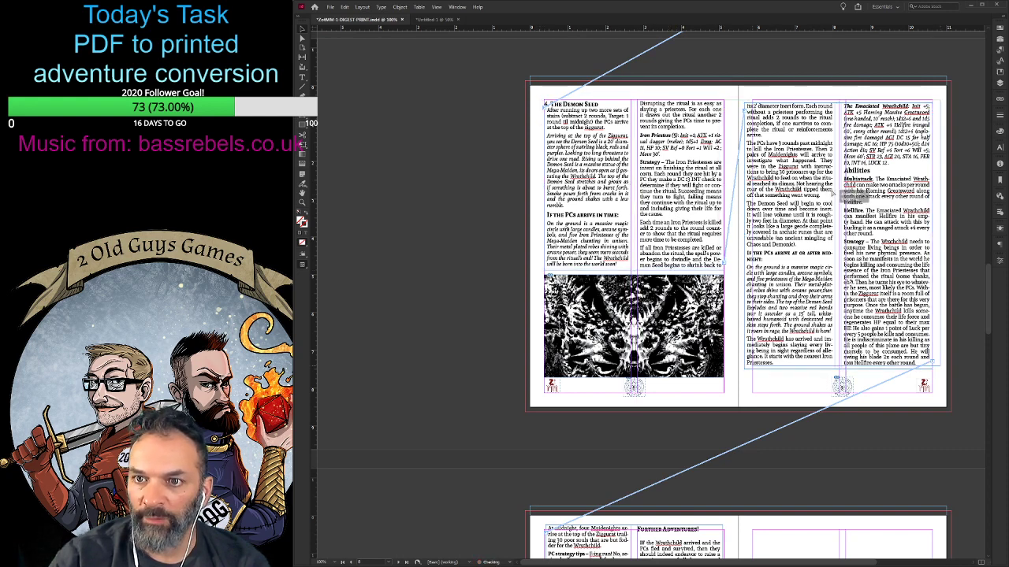
pyautogui.moveTo(831, 193); pyautogui.dragTo(832, 194)
pyautogui.moveTo(940, 365); pyautogui.dragTo(932, 375)
# - Align the right and top edges of page 10's text frame with the page margins
pyautogui.scroll(-5, 807, 338)
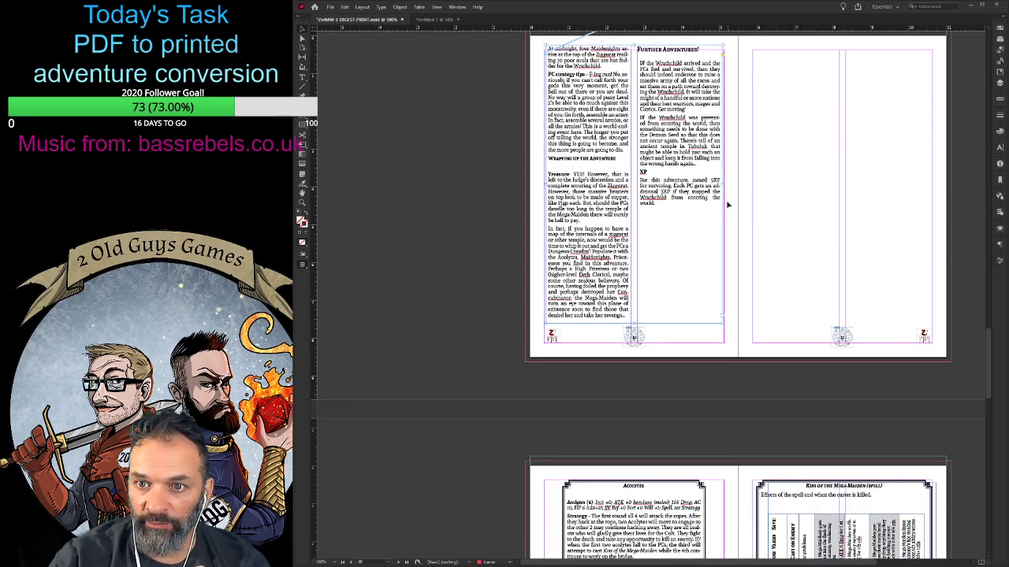
pyautogui.moveTo(722, 185); pyautogui.dragTo(723, 185)
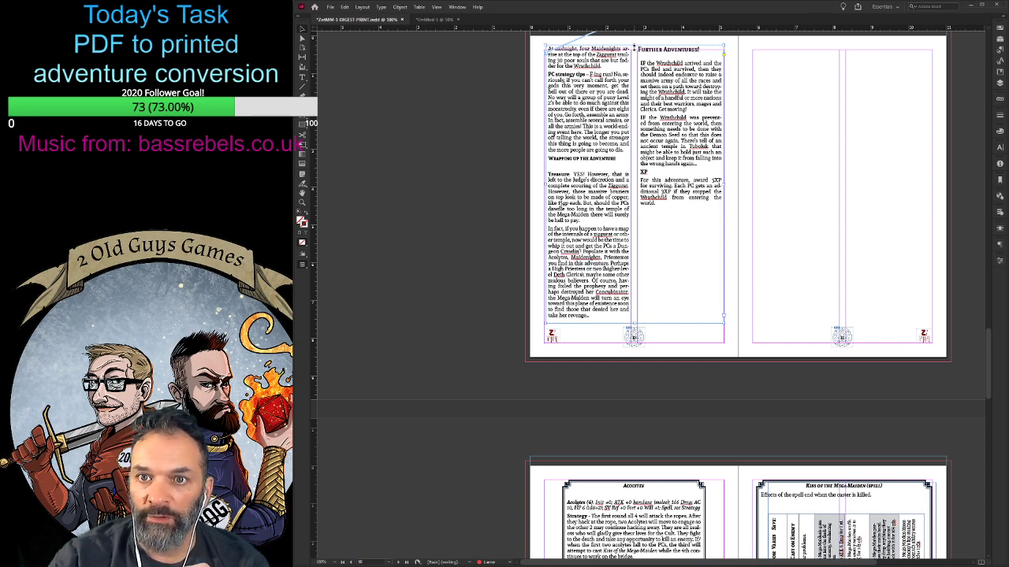
pyautogui.moveTo(634, 48); pyautogui.dragTo(634, 53)
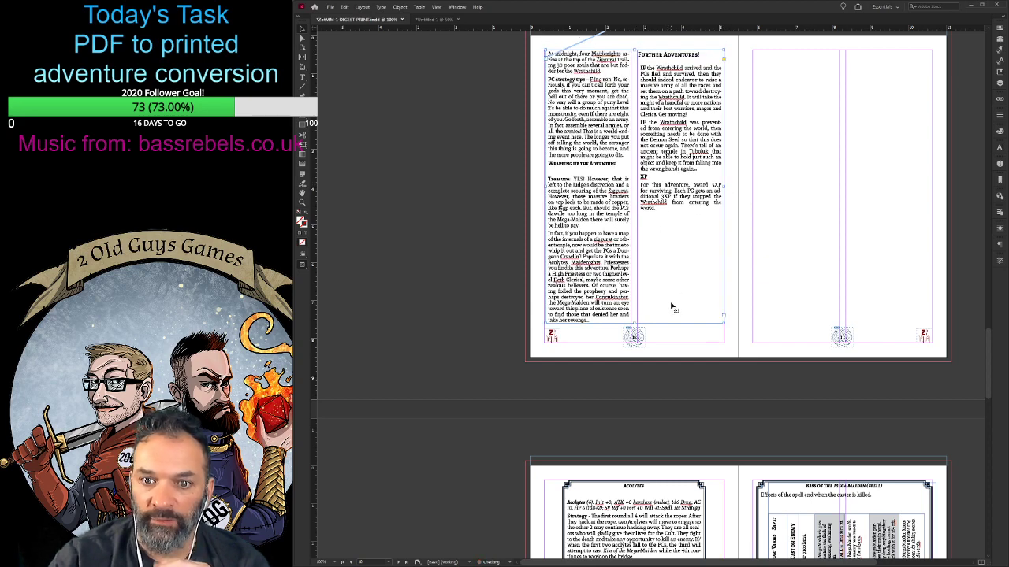
# - Extend the bottom edge of page 9's text frame slightly to clear the last line of its first column
pyautogui.scroll(4, 673, 307)
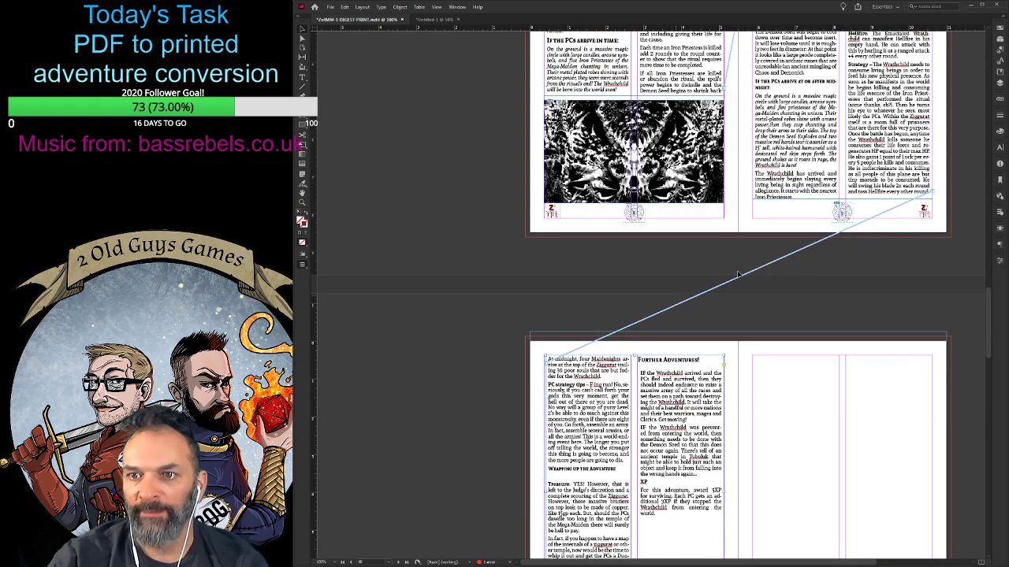
pyautogui.scroll(2, 737, 274)
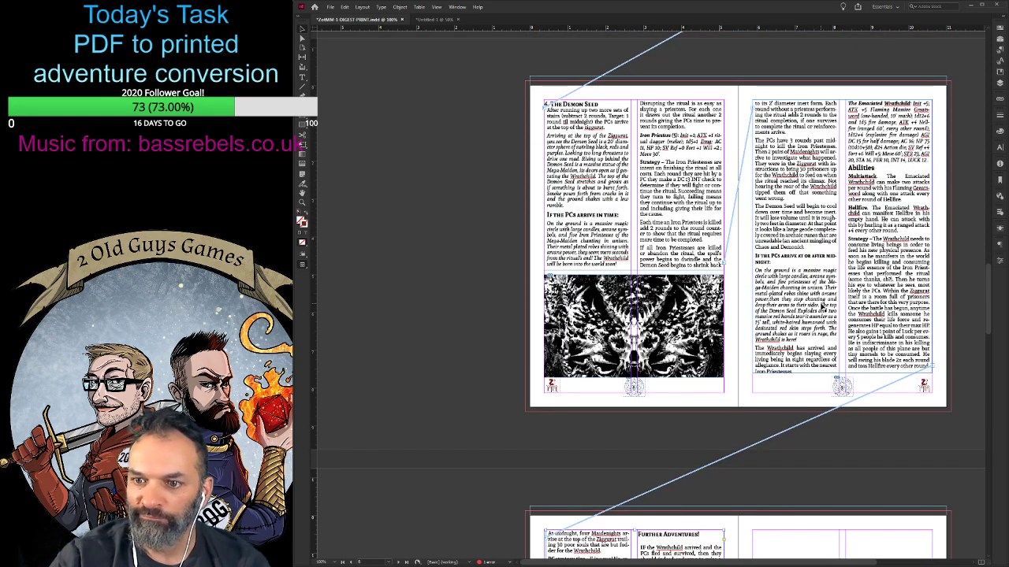
pyautogui.scroll(-3, 824, 308)
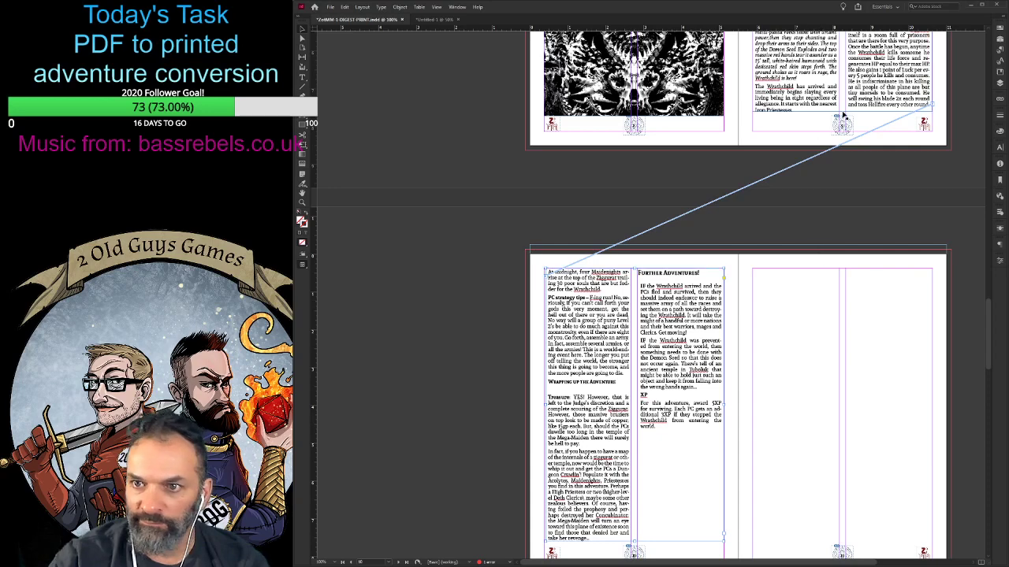
pyautogui.click(843, 102)
pyautogui.moveTo(842, 112); pyautogui.dragTo(843, 113)
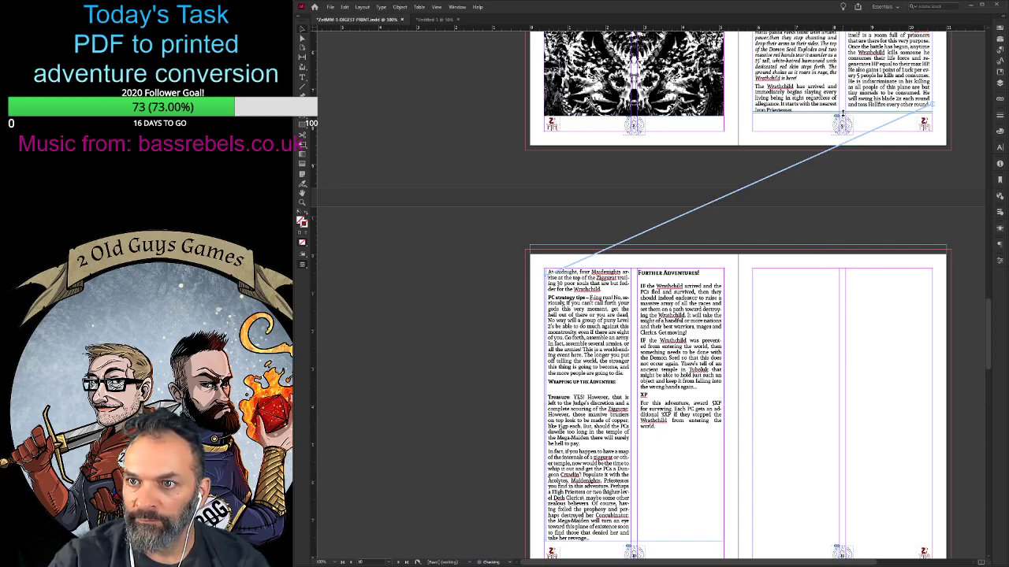
# - Insert a frame break before the "Wrapping up the Adventure" heading on page 10 to push the following text out of that frame
pyautogui.scroll(2, 843, 113)
pyautogui.doubleClick(898, 238)
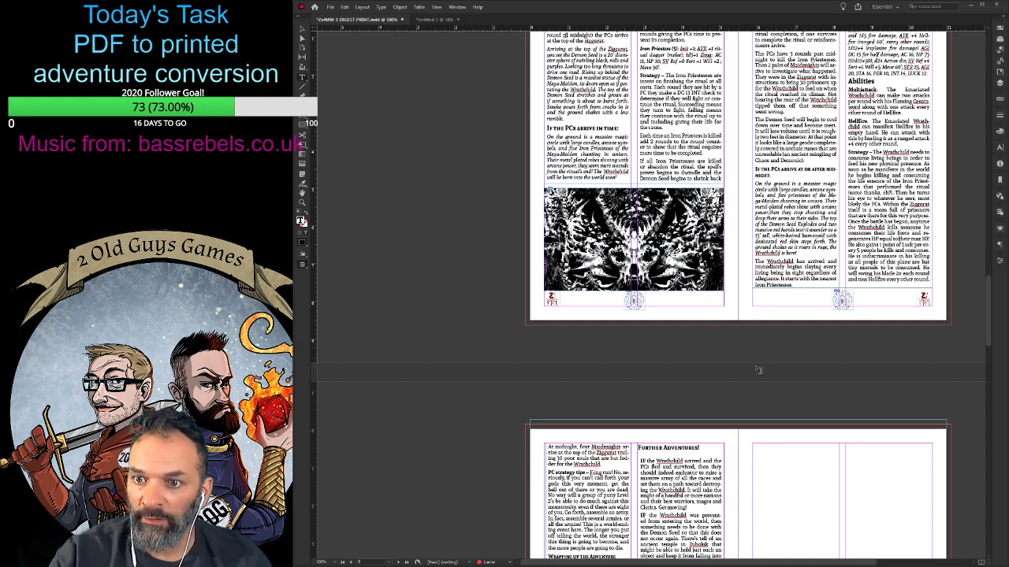
pyautogui.scroll(1, 758, 370)
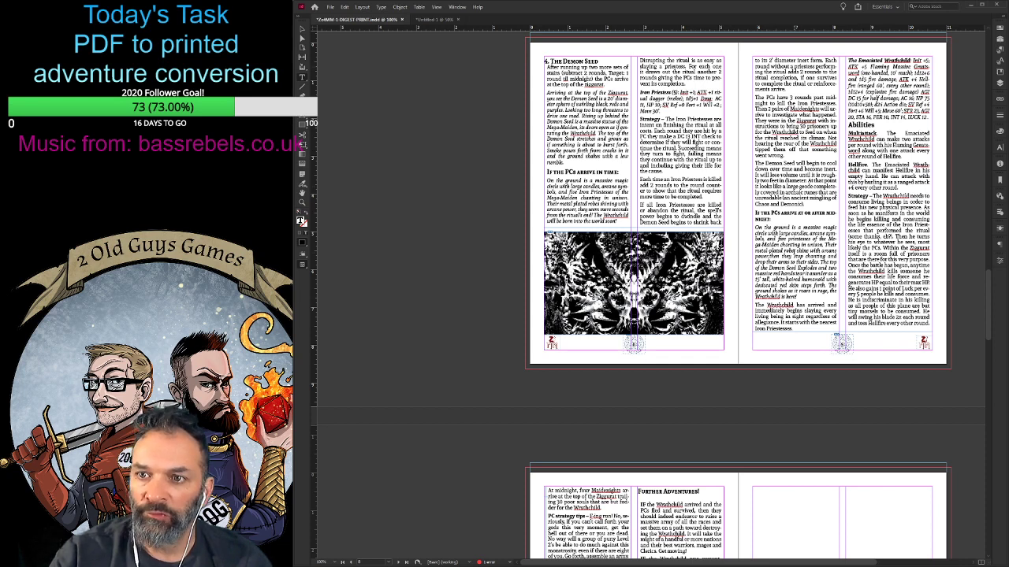
pyautogui.scroll(-1, 739, 296)
pyautogui.scroll(-4, 795, 261)
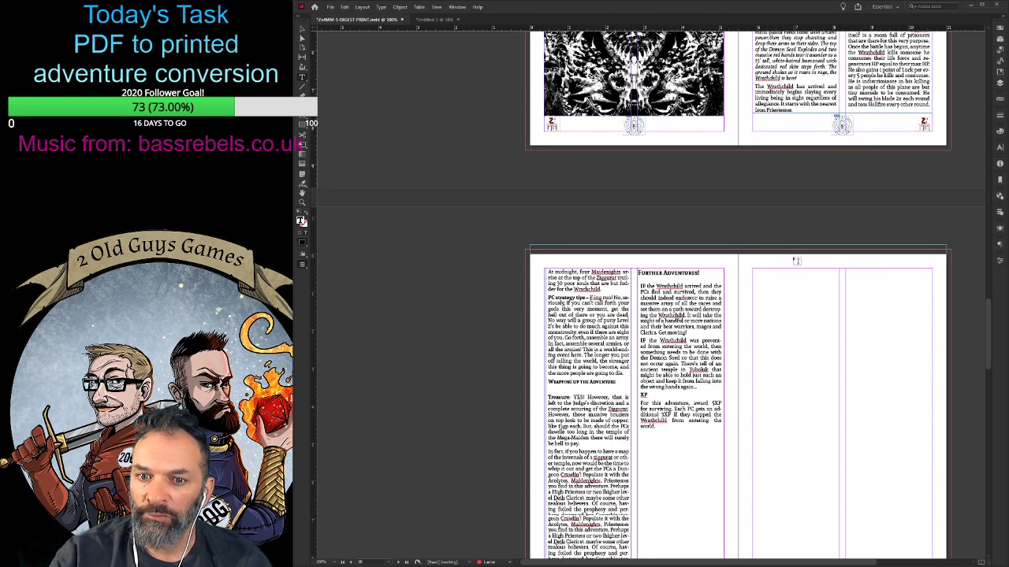
pyautogui.scroll(3, 734, 291)
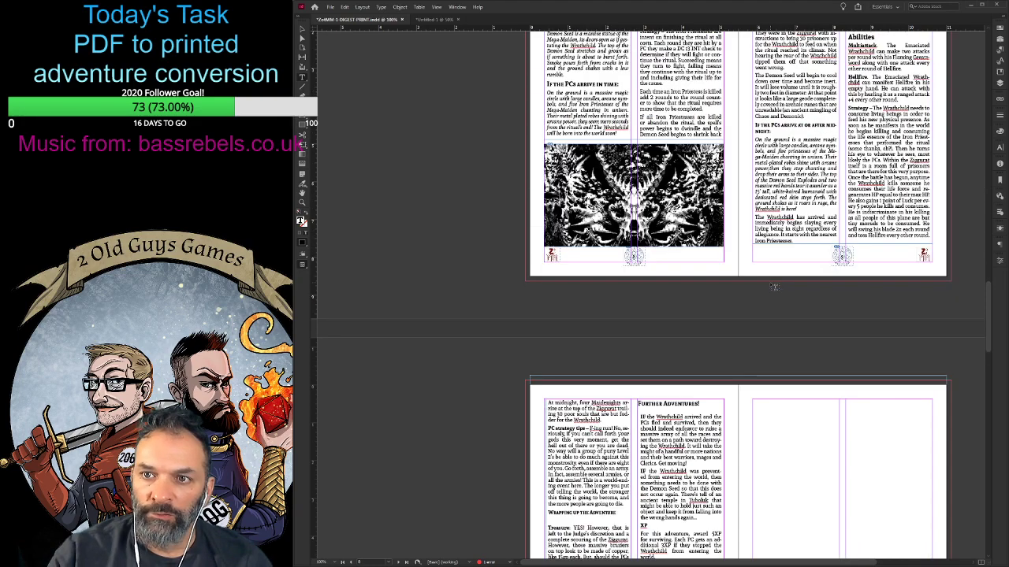
pyautogui.scroll(-5, 657, 397)
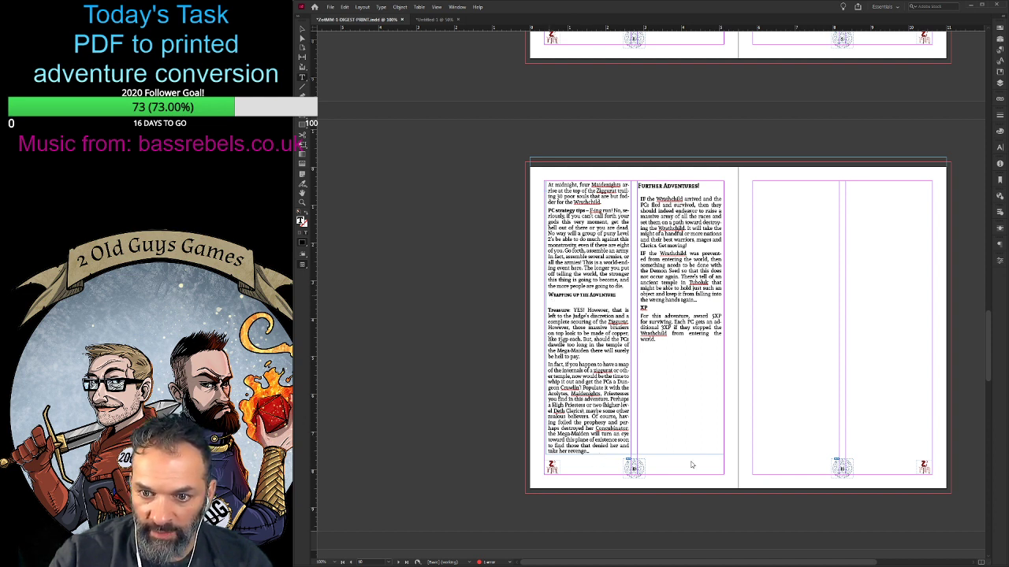
pyautogui.press('shift+KP_Enter')
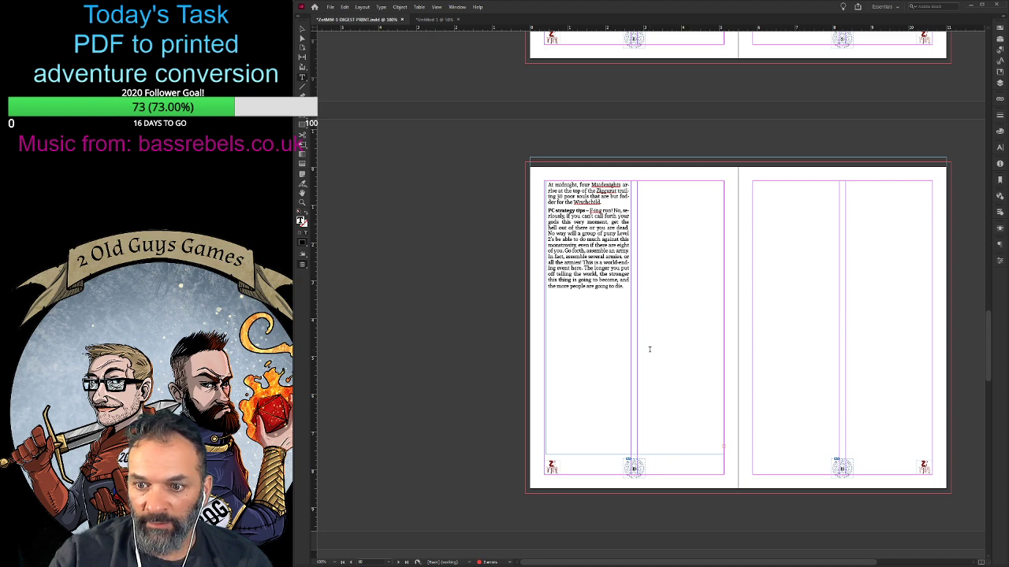
# - Thread page 10's overset text into a new frame on page 11 and widen it to the side margins with two columns
pyautogui.scroll(-1, 650, 349)
pyautogui.click(302, 32)
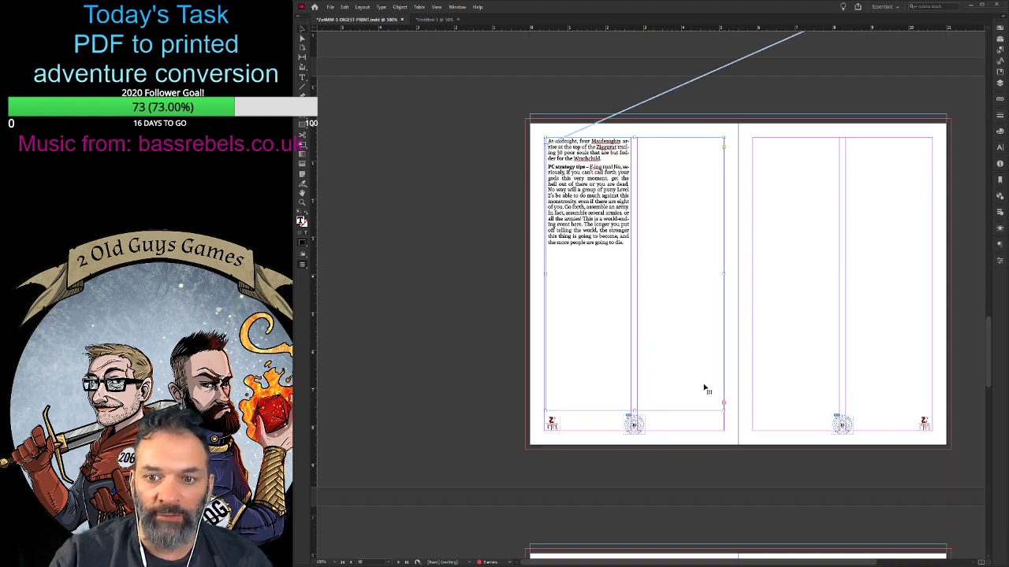
pyautogui.click(724, 406)
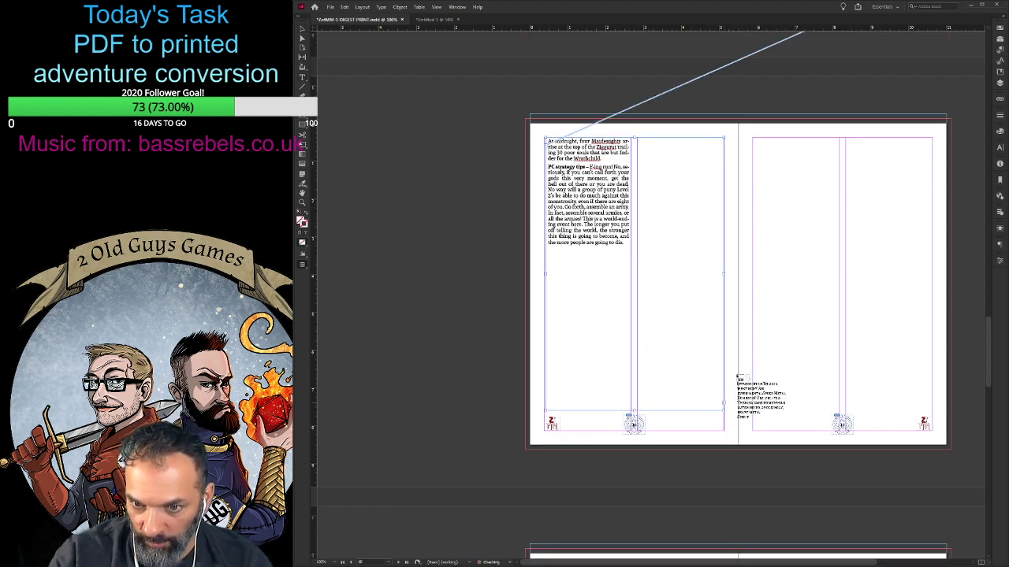
pyautogui.click(754, 142)
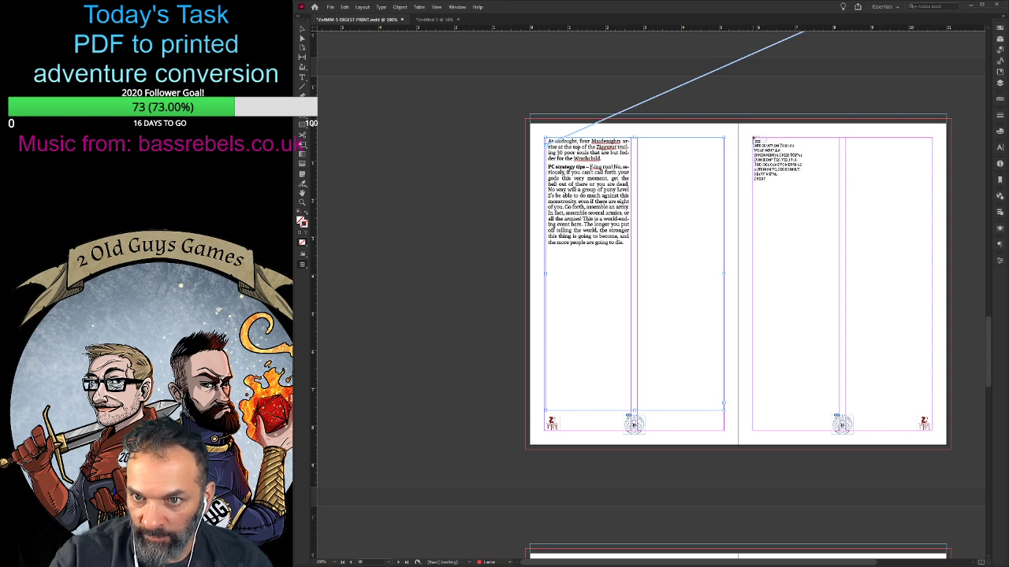
pyautogui.click(754, 139)
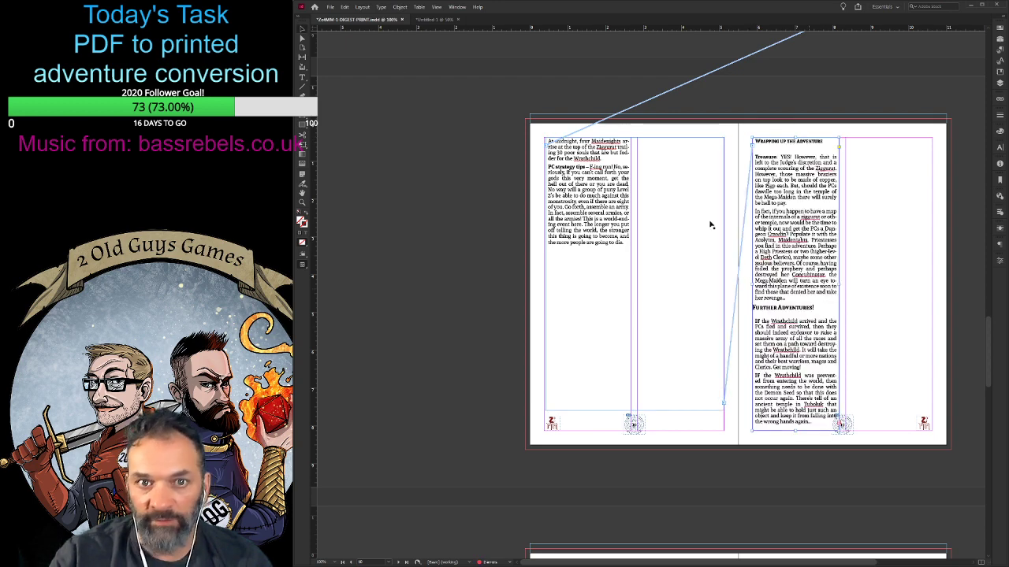
pyautogui.moveTo(840, 284); pyautogui.dragTo(932, 286)
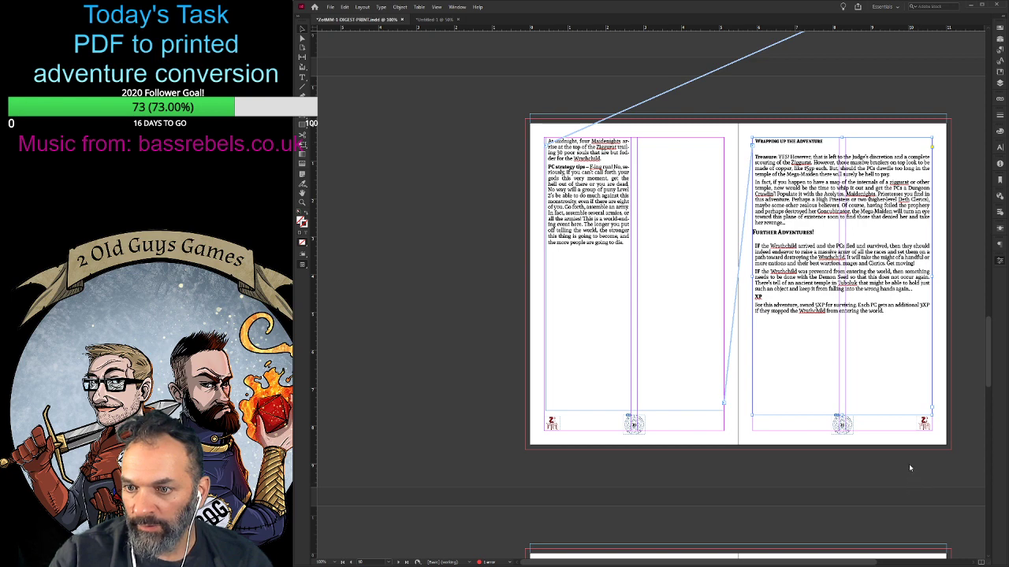
pyautogui.hotkey('ctrl', 'z')
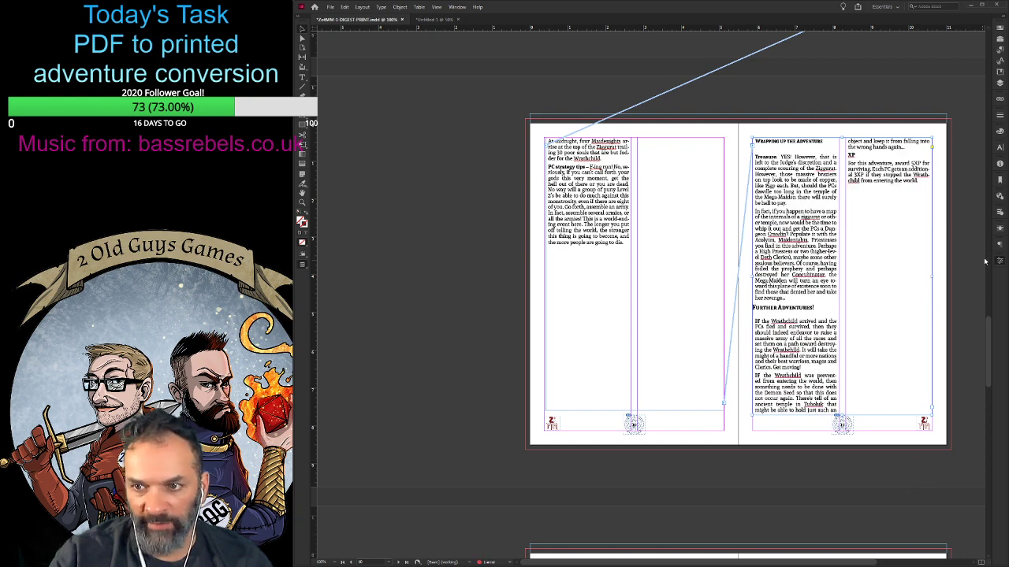
# - On page 11, insert a column break before "Further Adventures!" and delete the blank line above the "Treasure" paragraph
pyautogui.doubleClick(754, 309)
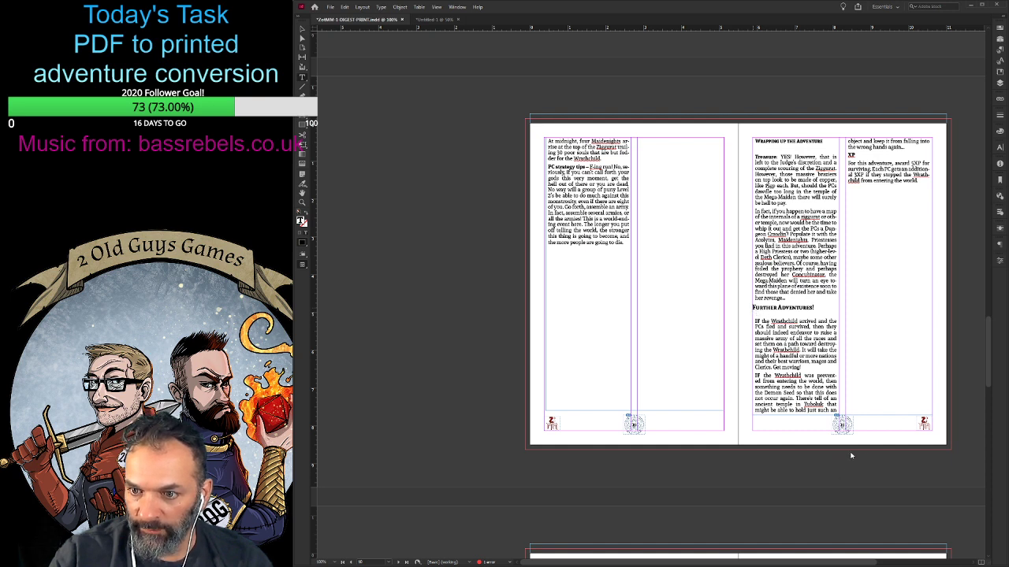
pyautogui.press('KP_Enter')
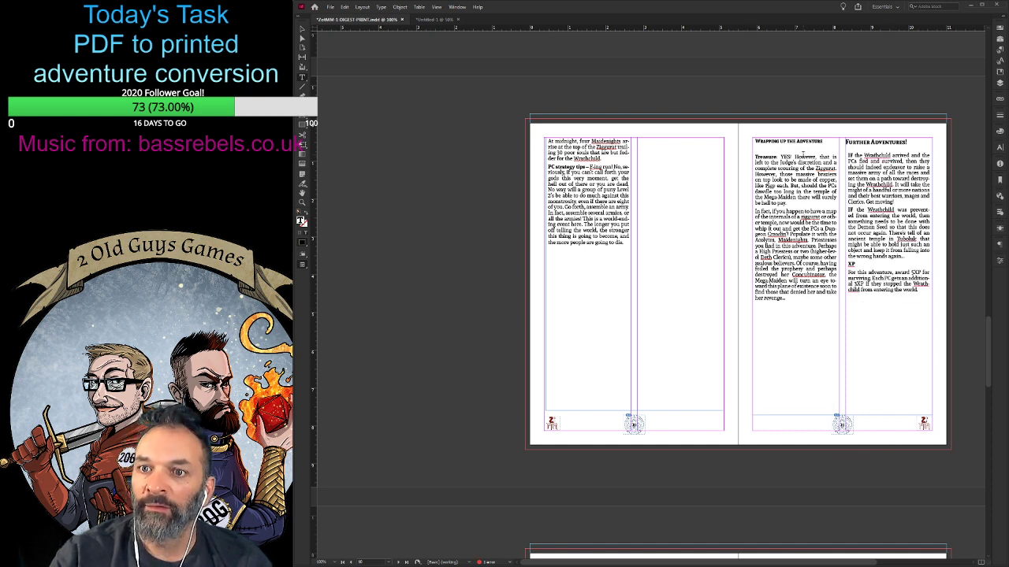
pyautogui.click(755, 157)
pyautogui.press('BackSpace')
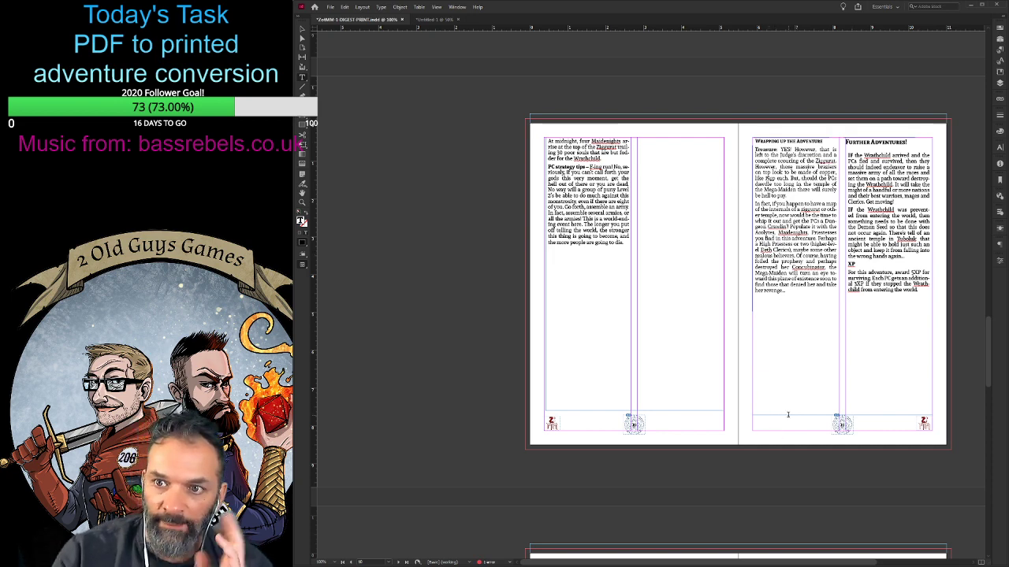
# - Insert a break before the Emaciated Wrathchild's "Strategy" paragraph on page 9 so it starts at the beginning of page 10
pyautogui.scroll(3, 793, 411)
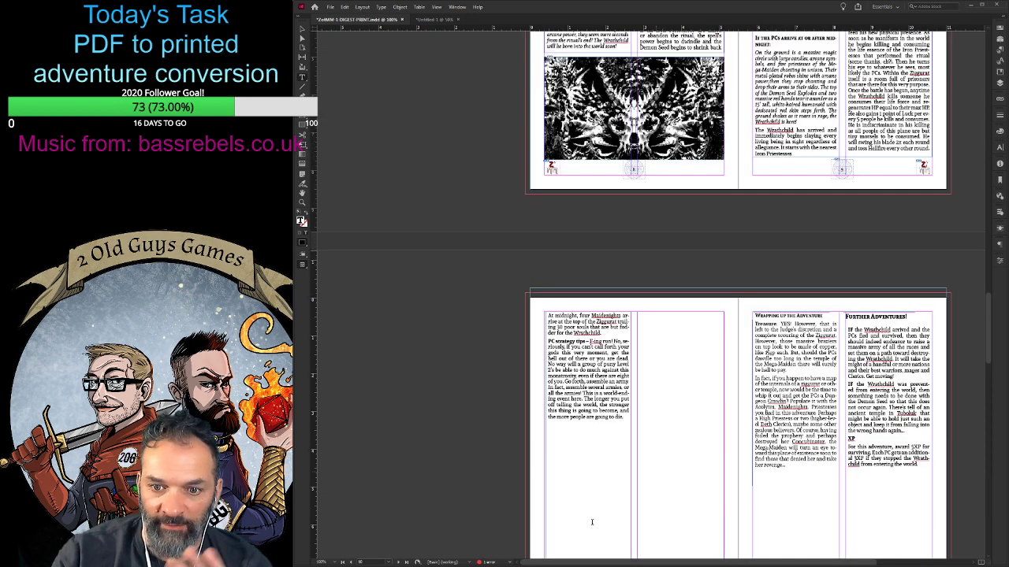
pyautogui.scroll(4, 661, 423)
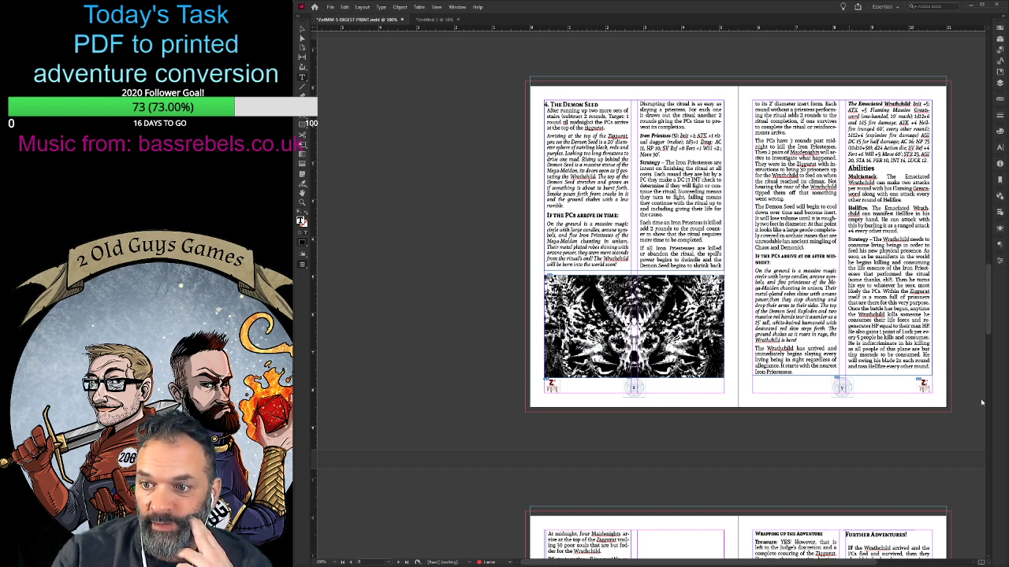
pyautogui.scroll(-5, 981, 402)
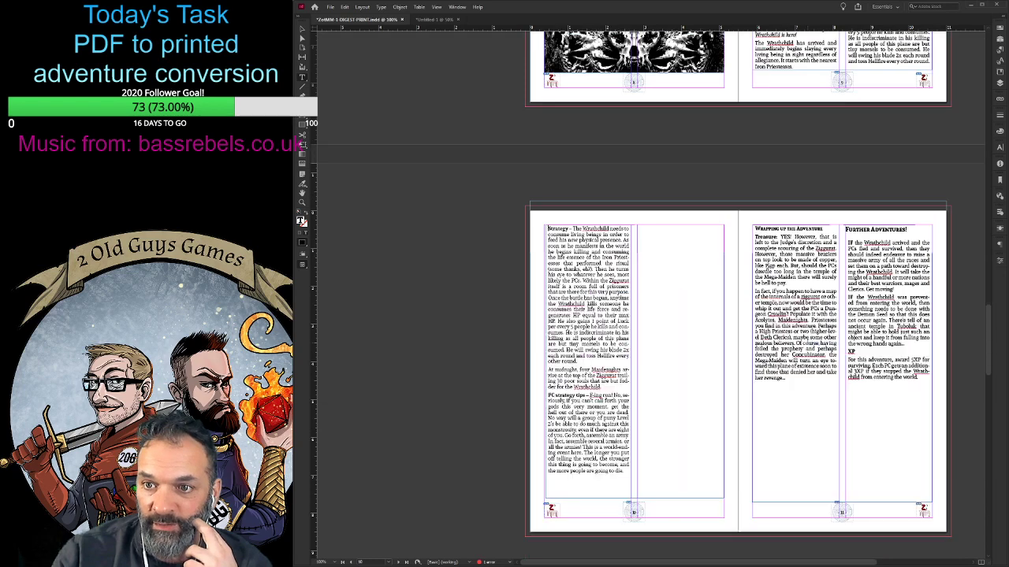
pyautogui.scroll(-5, 807, 342)
pyautogui.scroll(9, 807, 342)
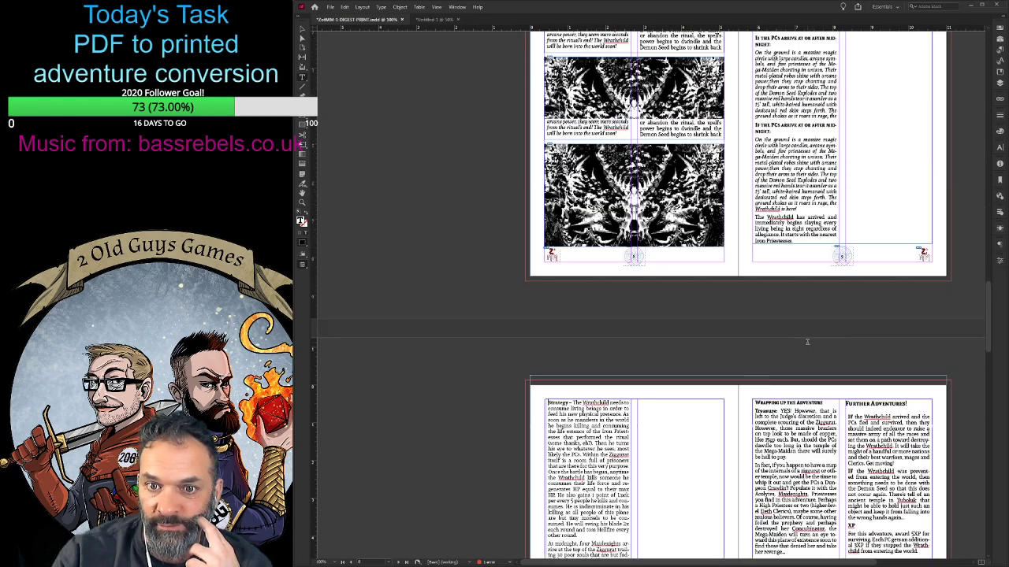
pyautogui.scroll(3, 807, 342)
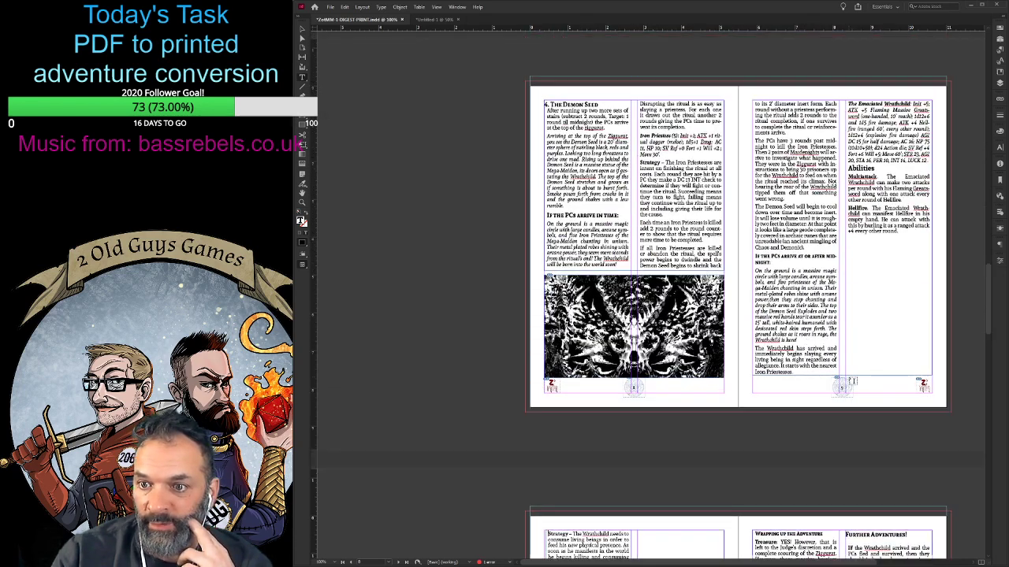
# - Raise the bottom edge of page 9's text frame and break page 8's text before the "If all Iron Priestesses are killed" paragraph
pyautogui.click(301, 30)
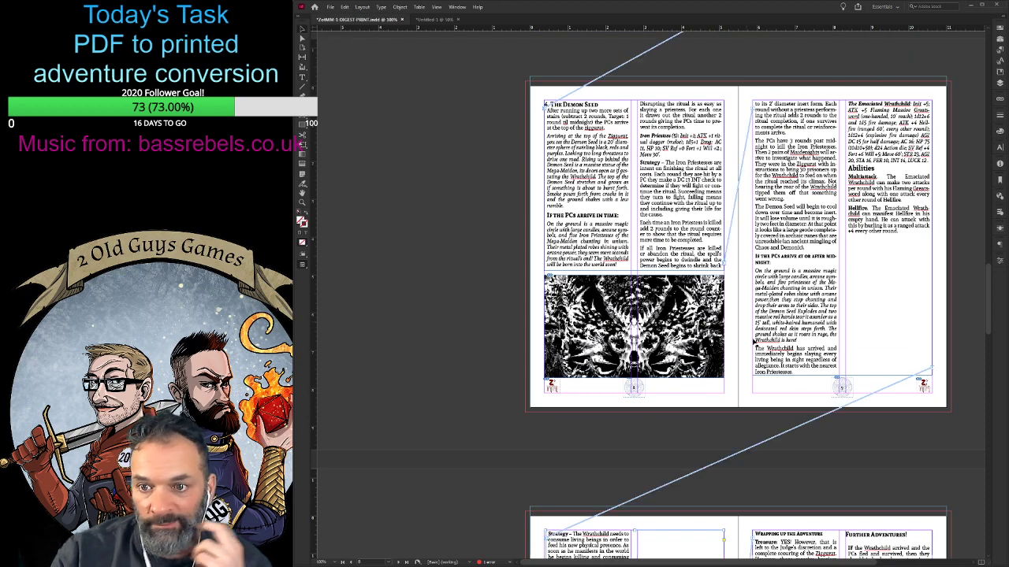
pyautogui.moveTo(840, 377); pyautogui.dragTo(844, 345)
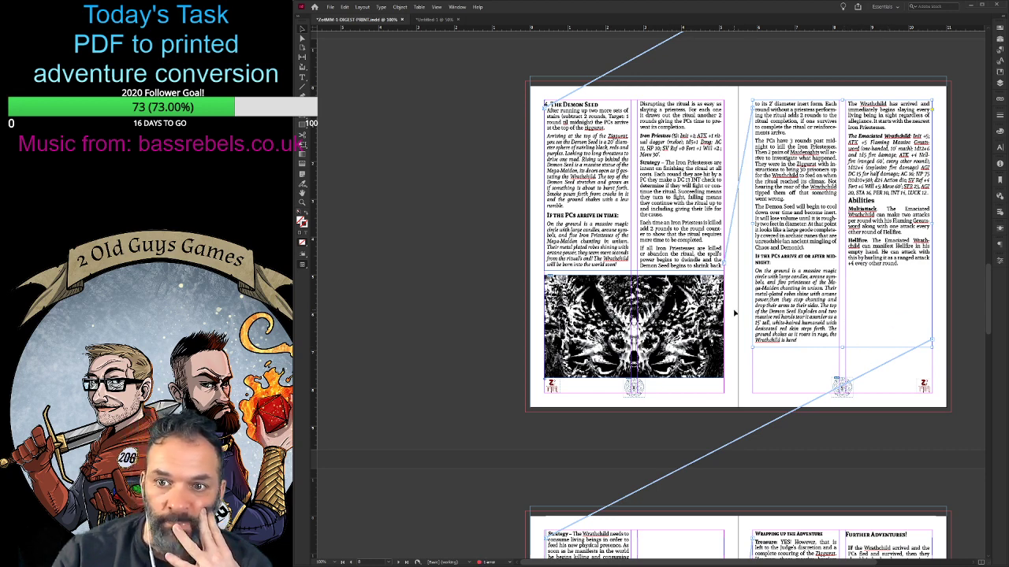
pyautogui.doubleClick(642, 251)
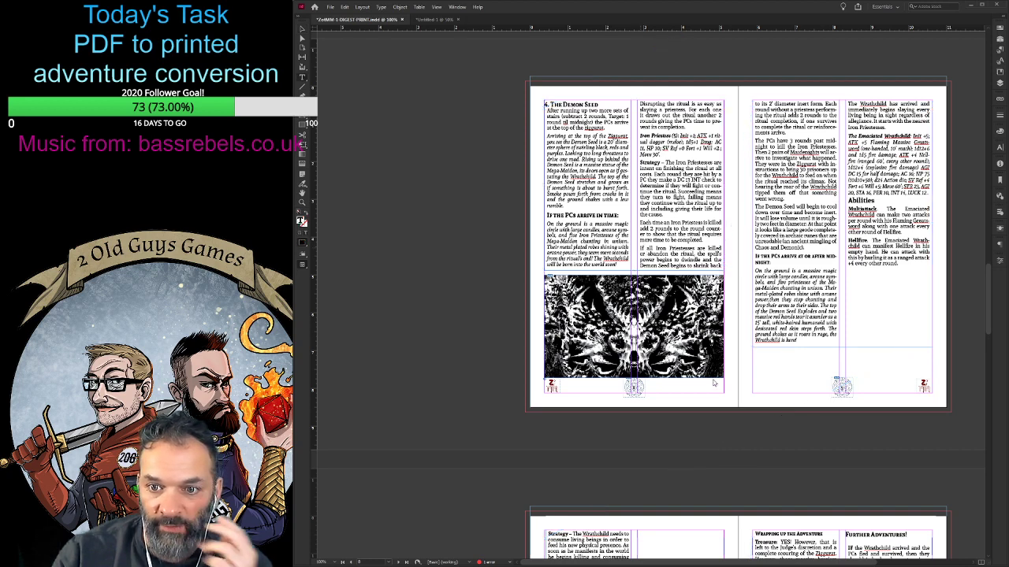
pyautogui.press('KP_Enter')
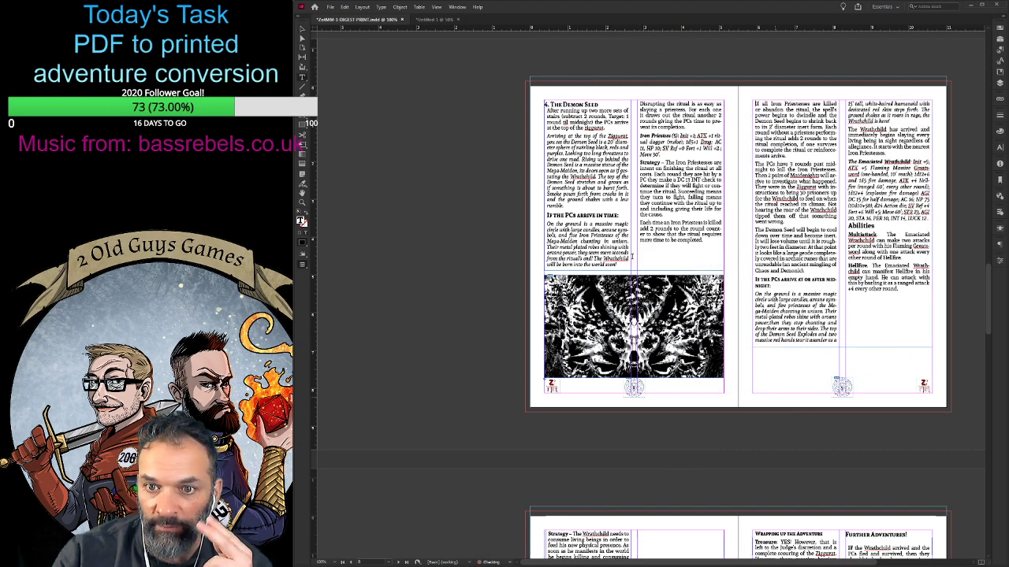
pyautogui.press('Escape')
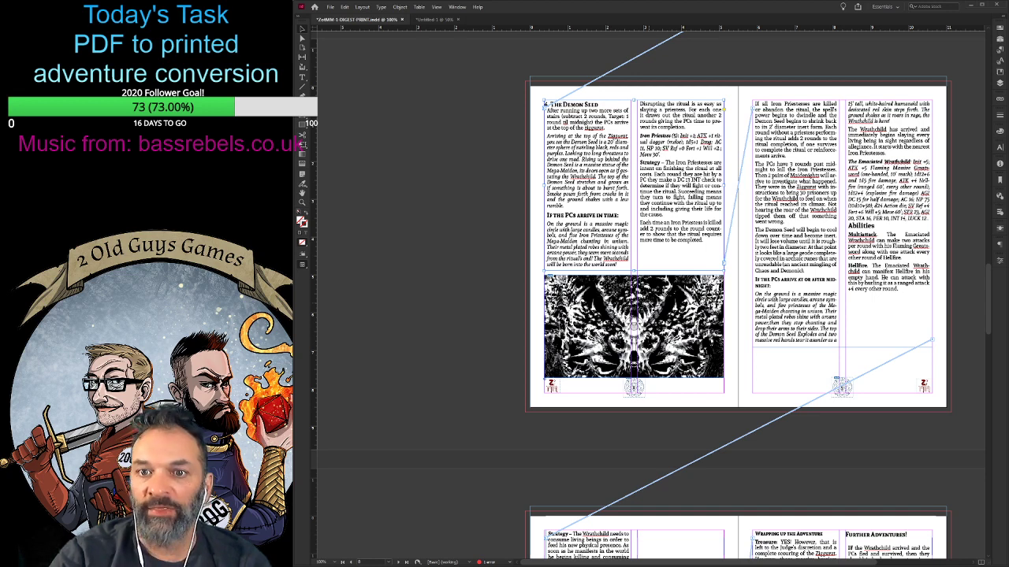
# - Review the earlier pages back to the credits page and save the document
pyautogui.scroll(5, 776, 340)
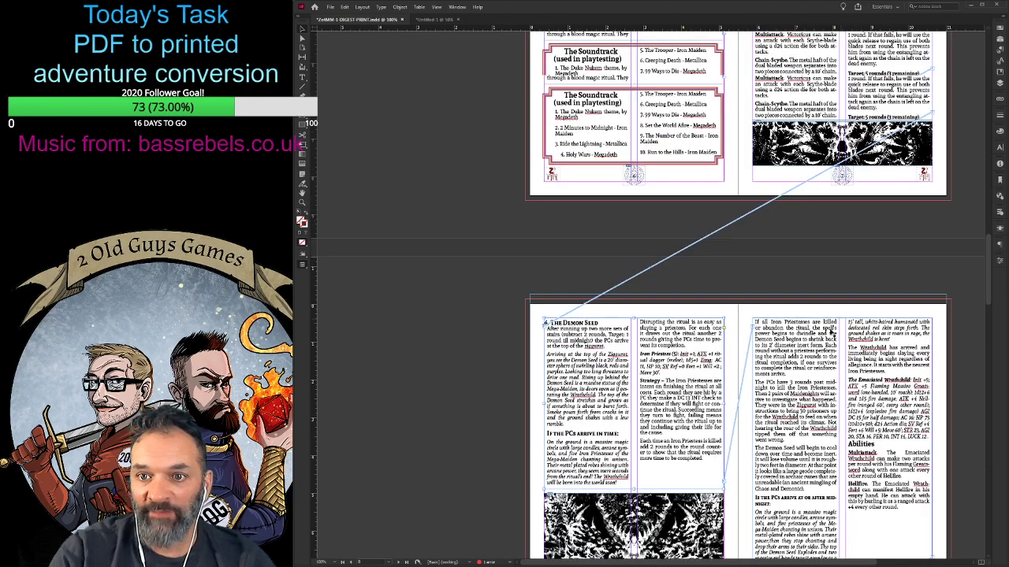
pyautogui.scroll(10, 776, 340)
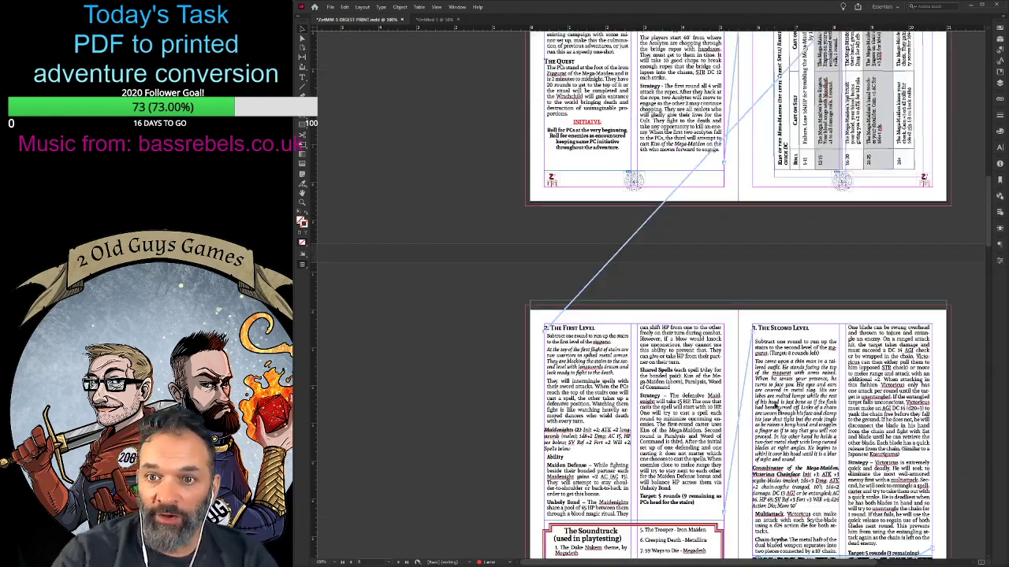
pyautogui.scroll(10, 777, 407)
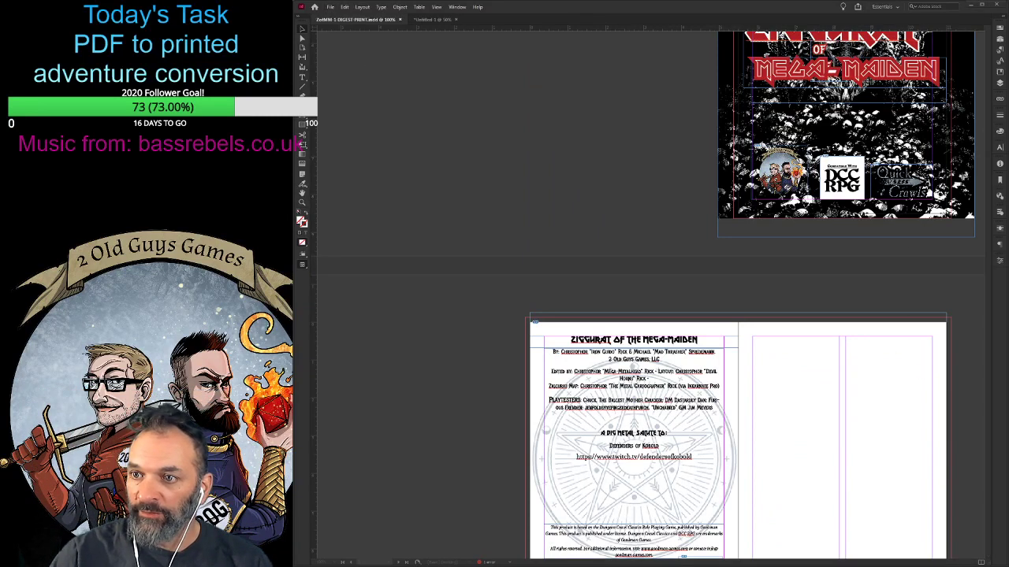
pyautogui.click(437, 295)
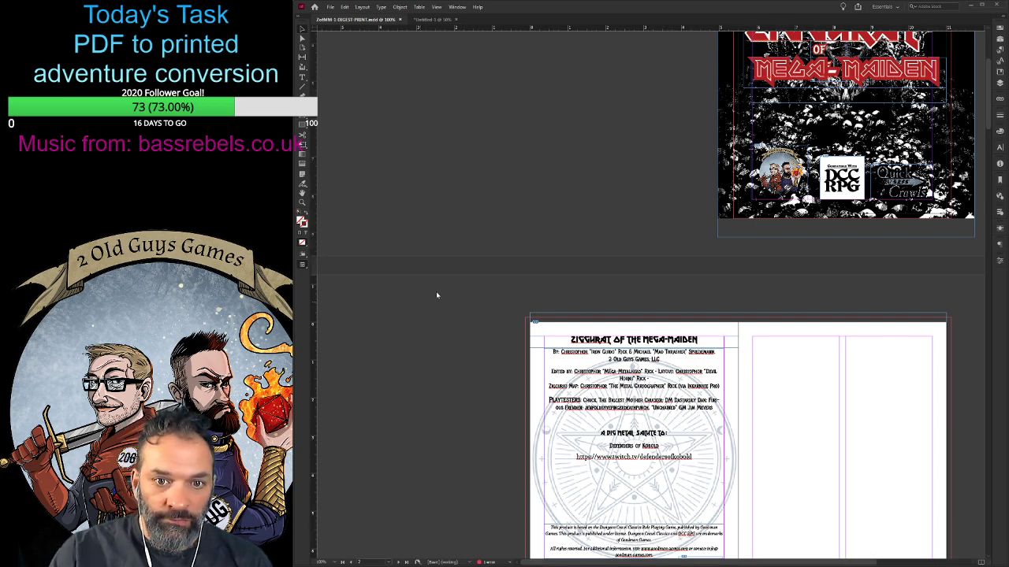
# - Resize the rows and columns of the rotated Kiss of the Mega-Maiden spell table so its overset "Roll" header cell fits
pyautogui.scroll(-10, 512, 249)
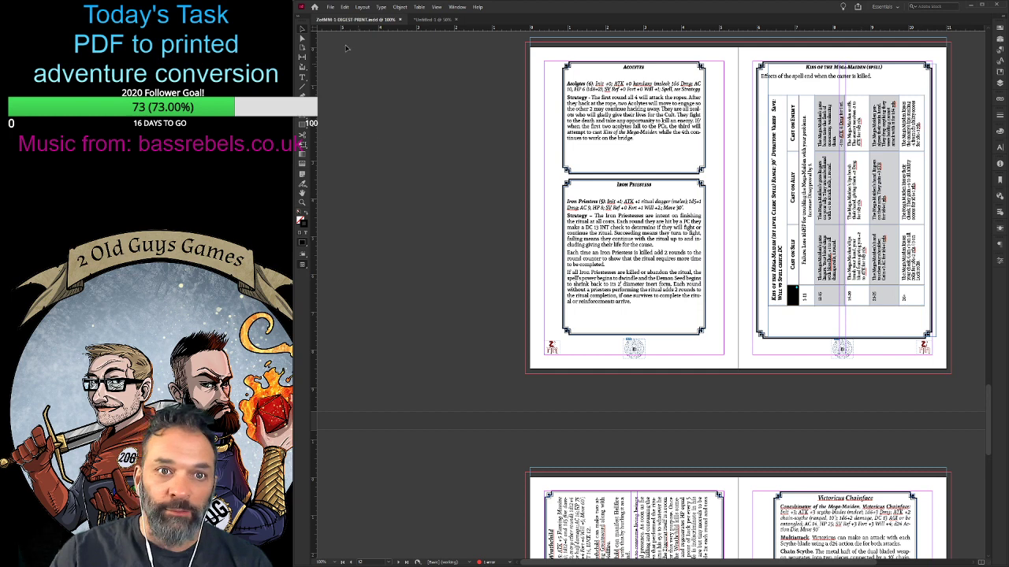
pyautogui.click(853, 210)
pyautogui.doubleClick(863, 193)
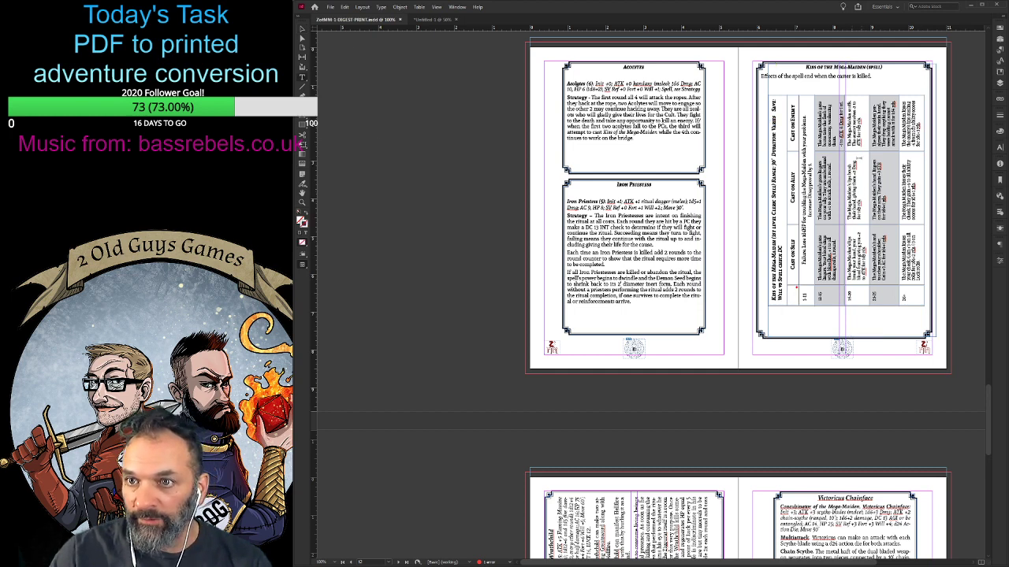
pyautogui.moveTo(857, 94); pyautogui.dragTo(860, 86)
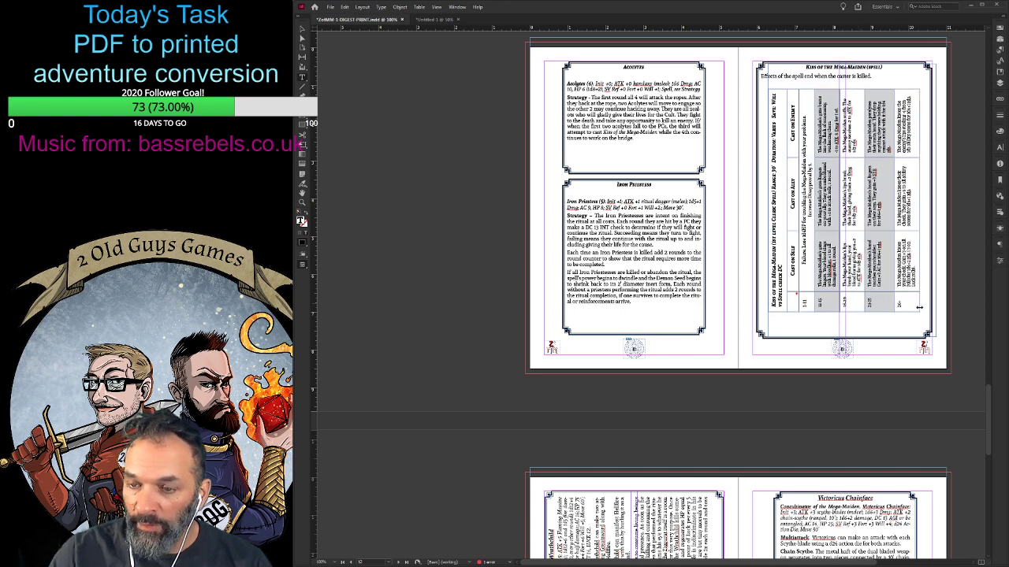
pyautogui.moveTo(919, 242); pyautogui.dragTo(888, 228)
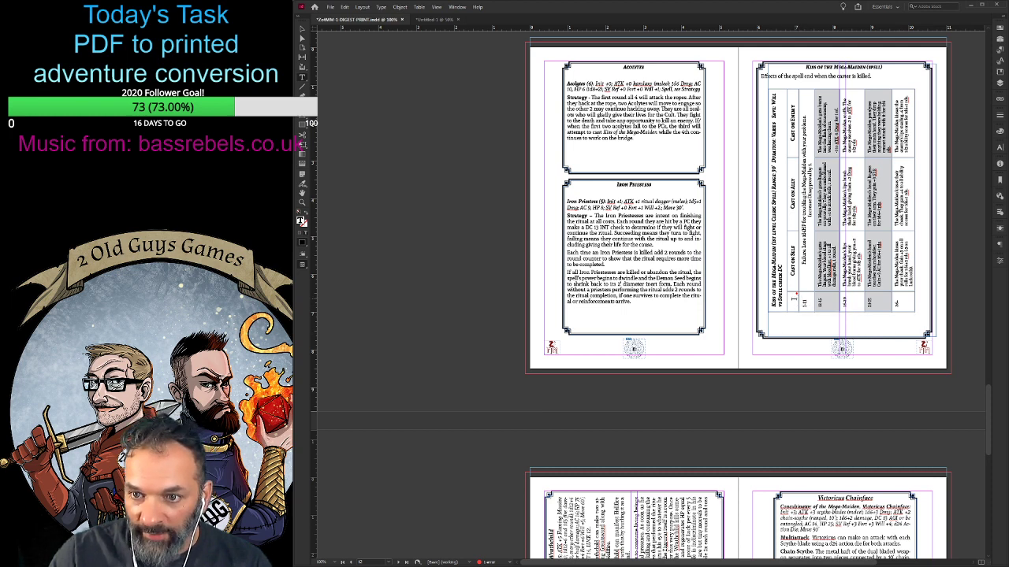
pyautogui.moveTo(808, 292); pyautogui.dragTo(808, 289)
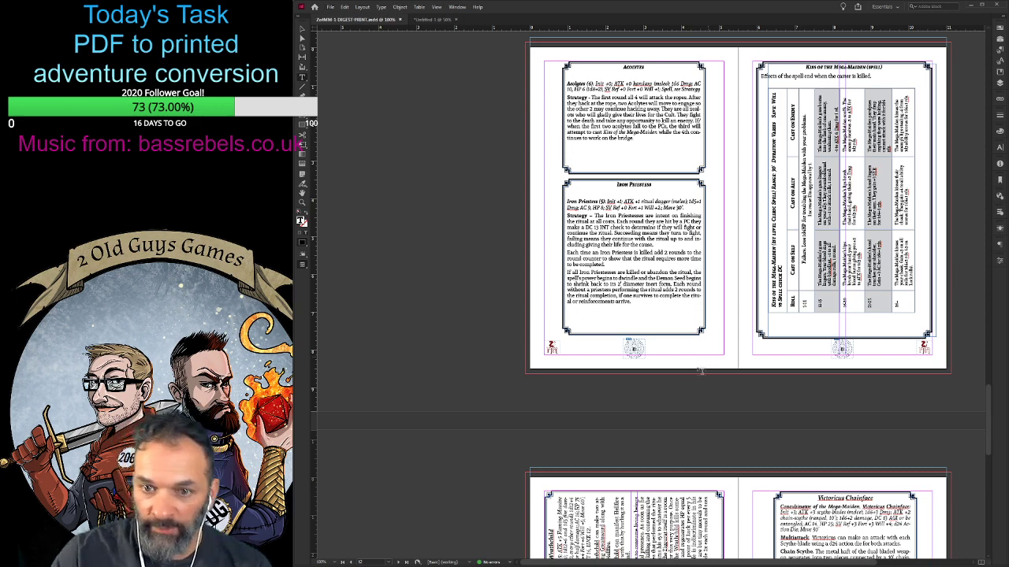
pyautogui.scroll(-3, 446, 157)
pyautogui.scroll(-3, 738, 295)
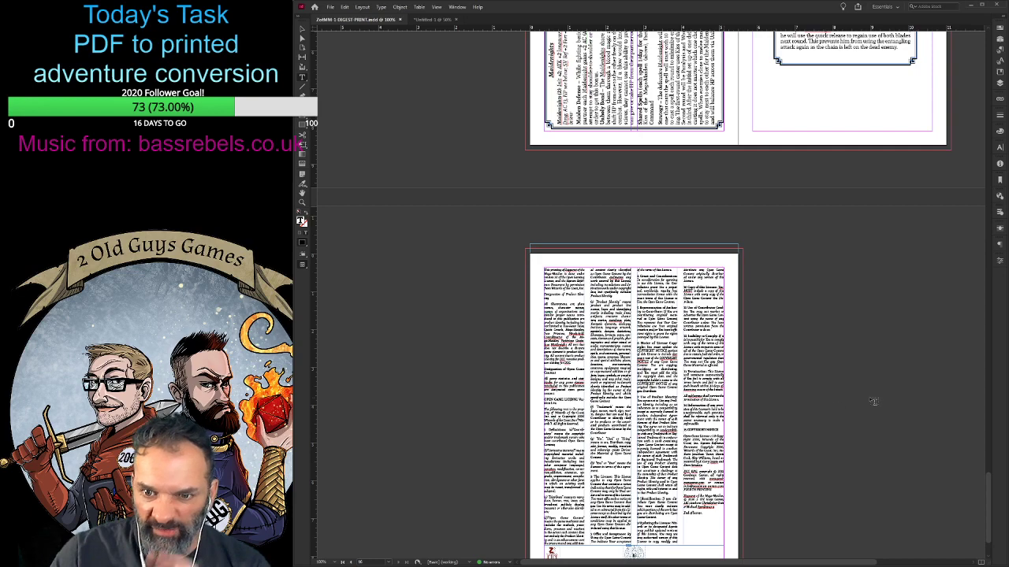
# - Review the layout from the license page back to the front cover
pyautogui.scroll(-1, 872, 397)
pyautogui.scroll(5, 836, 438)
pyautogui.scroll(4, 739, 295)
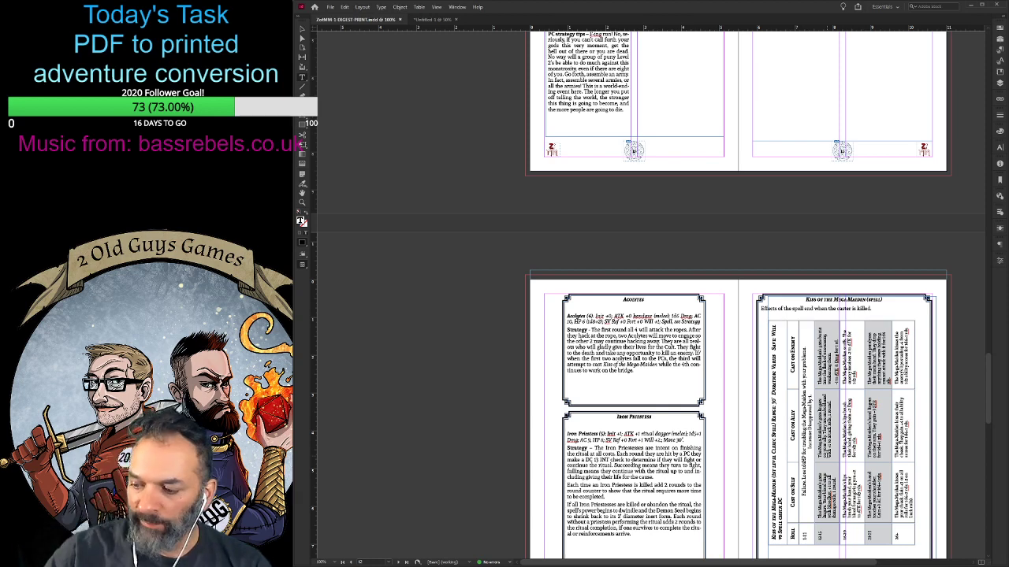
pyautogui.scroll(3, 623, 469)
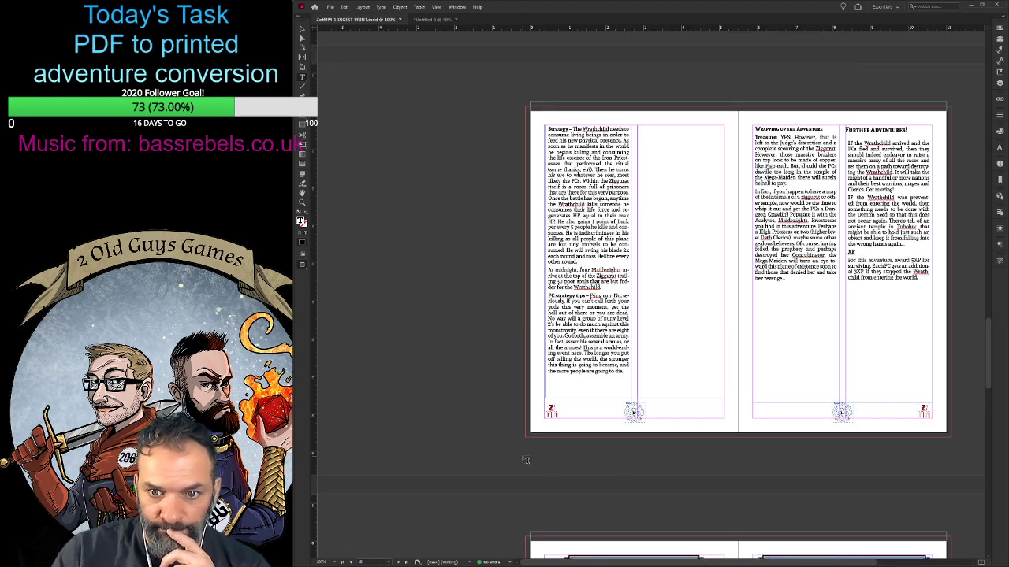
pyautogui.scroll(7, 526, 457)
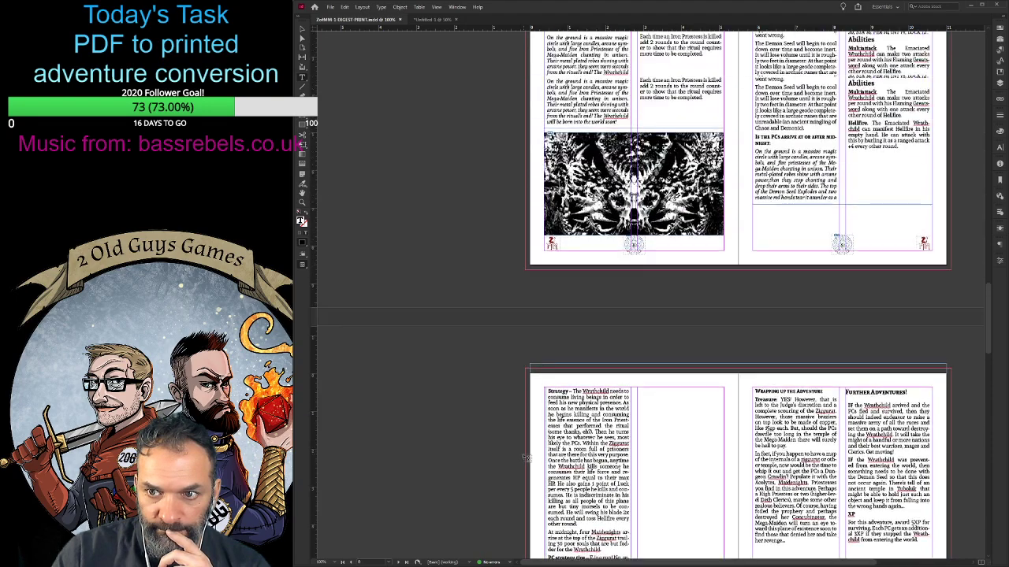
pyautogui.scroll(8, 526, 457)
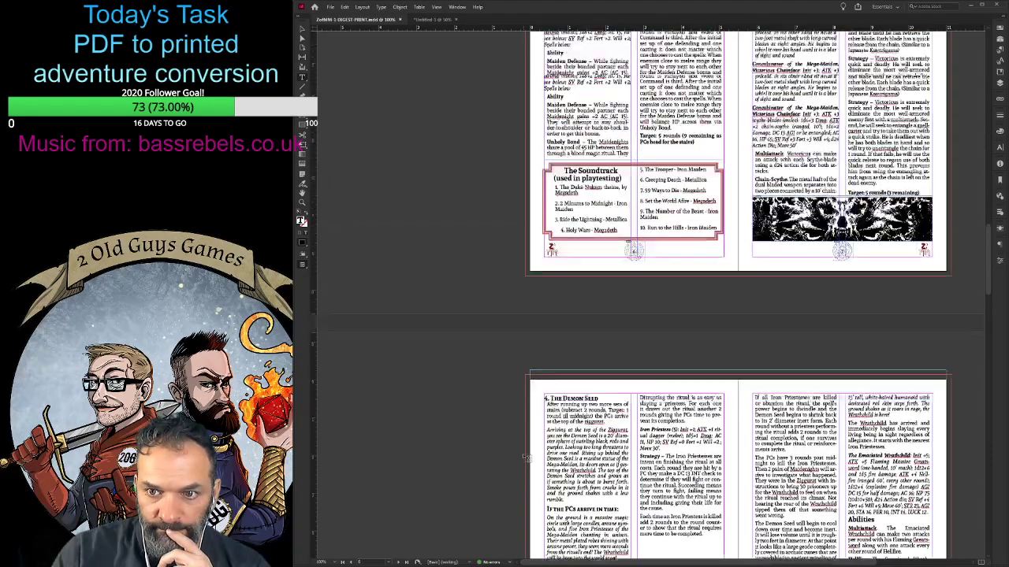
pyautogui.scroll(8, 528, 457)
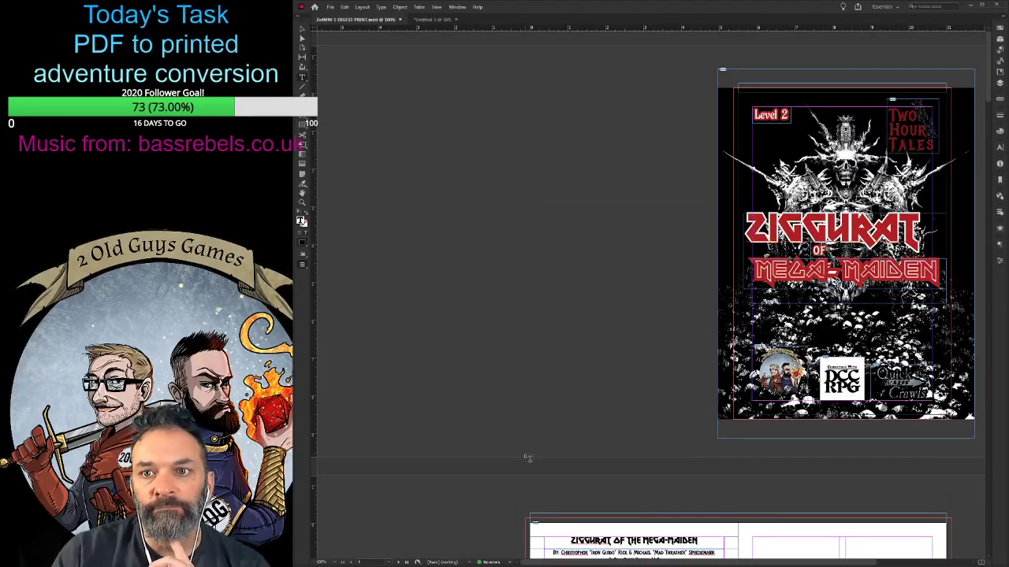
# - Narrow the "Ziggurat of the Mega-Maiden" title frame on the credits page so both its sides align with the page margins
pyautogui.scroll(-5, 527, 458)
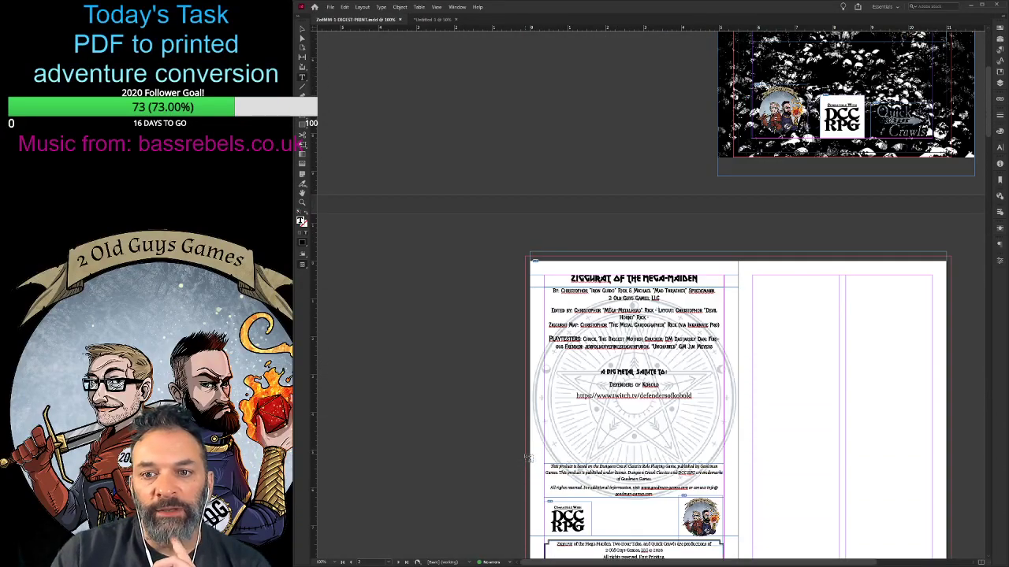
pyautogui.scroll(-1, 528, 457)
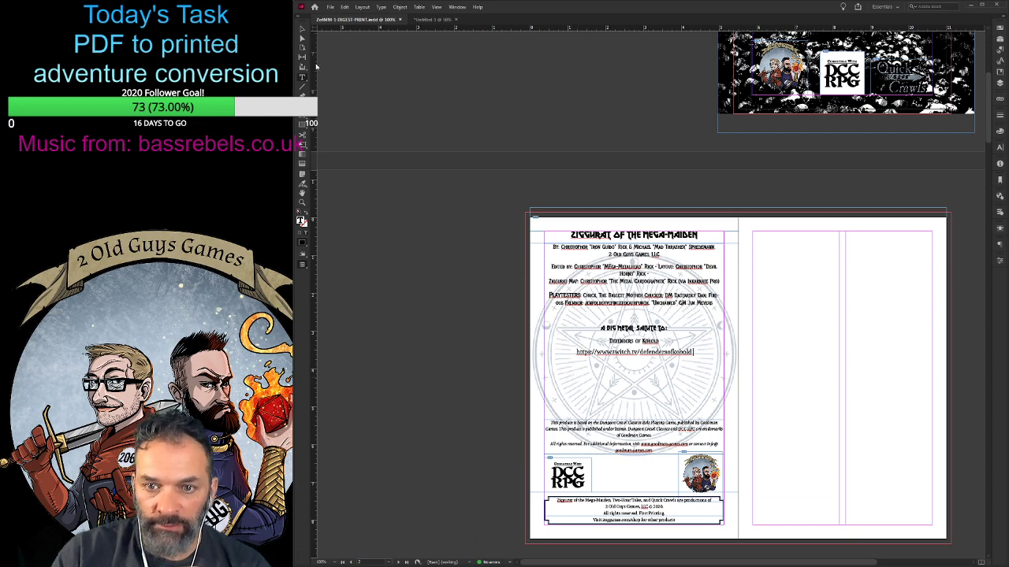
pyautogui.press('Escape')
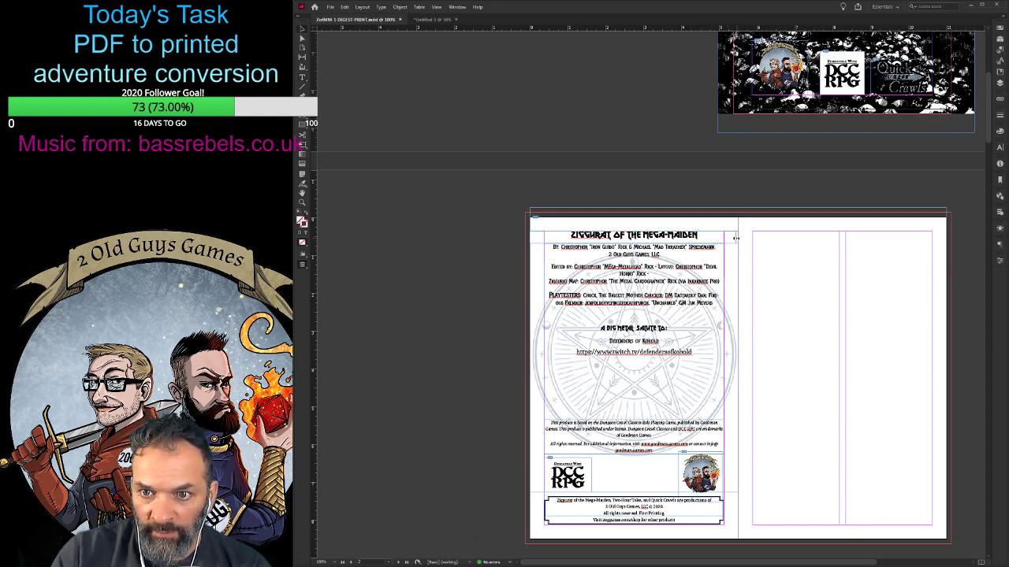
pyautogui.moveTo(735, 237); pyautogui.dragTo(723, 238)
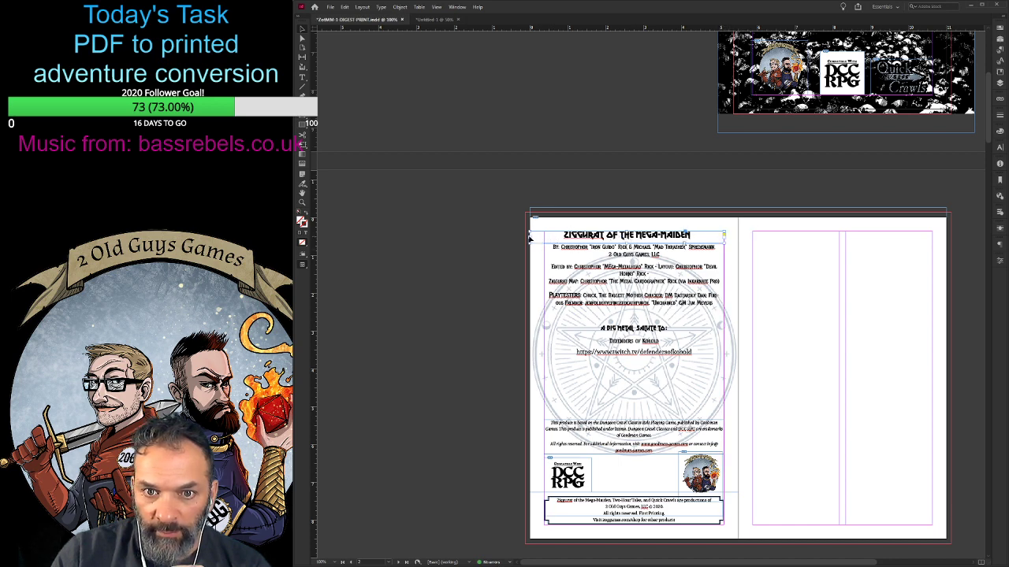
pyautogui.moveTo(529, 236); pyautogui.dragTo(543, 236)
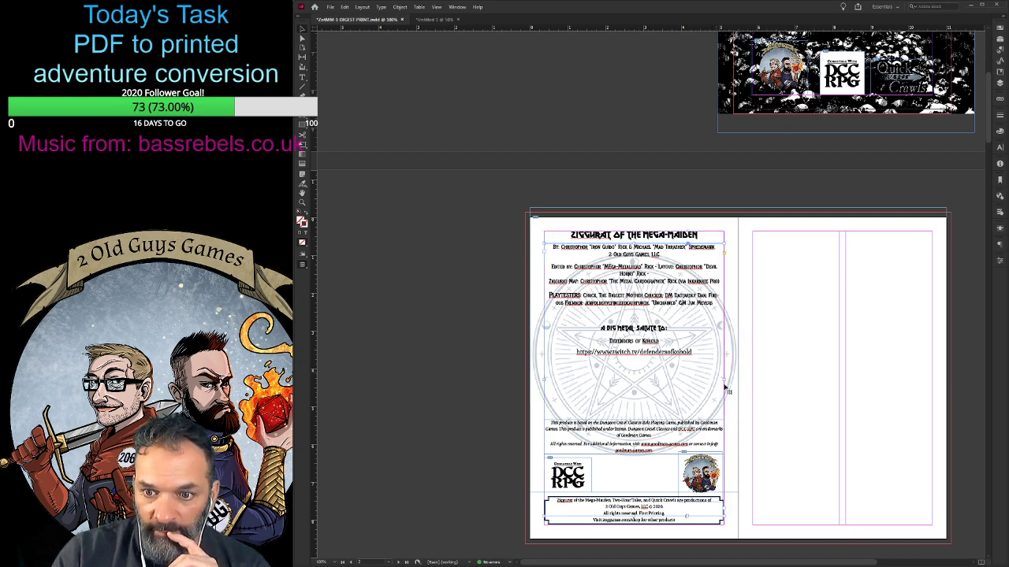
pyautogui.scroll(-3, 686, 457)
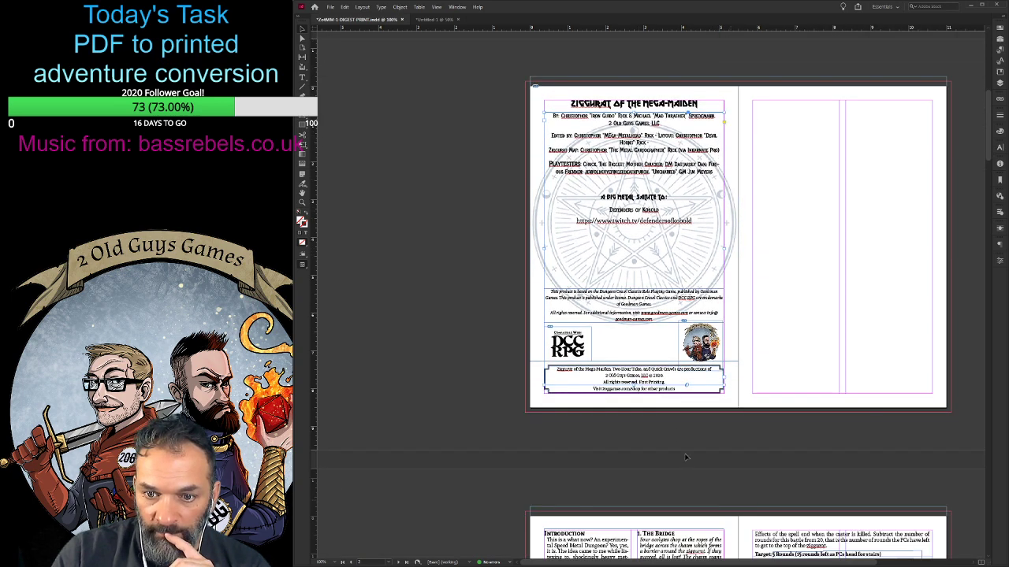
pyautogui.click(679, 393)
# - Shift the rotated Kiss of the Mega-Maiden spell table on page 5 slightly left to centre it between the margins
pyautogui.scroll(-5, 496, 463)
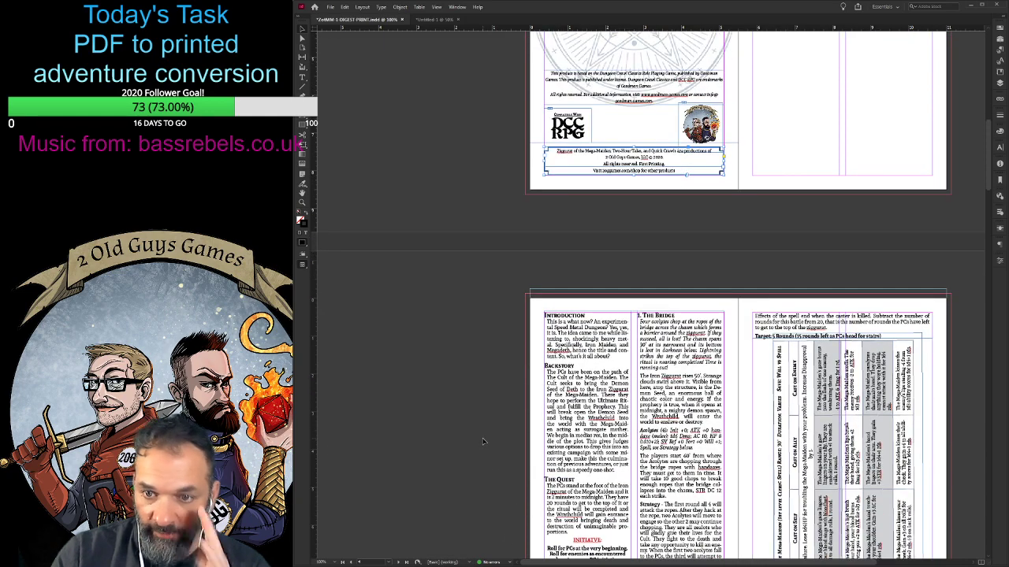
pyautogui.scroll(-4, 485, 432)
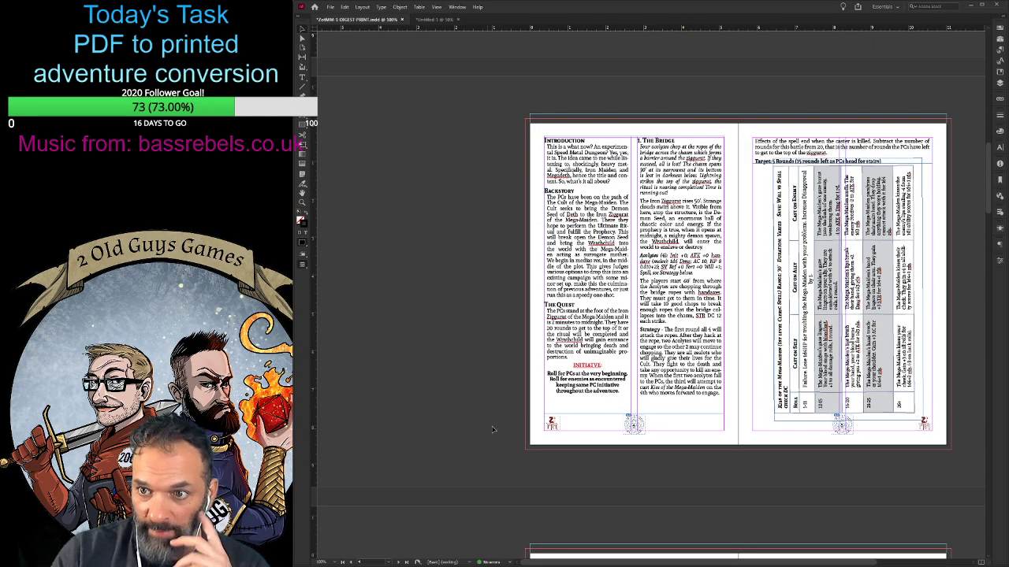
pyautogui.click(871, 325)
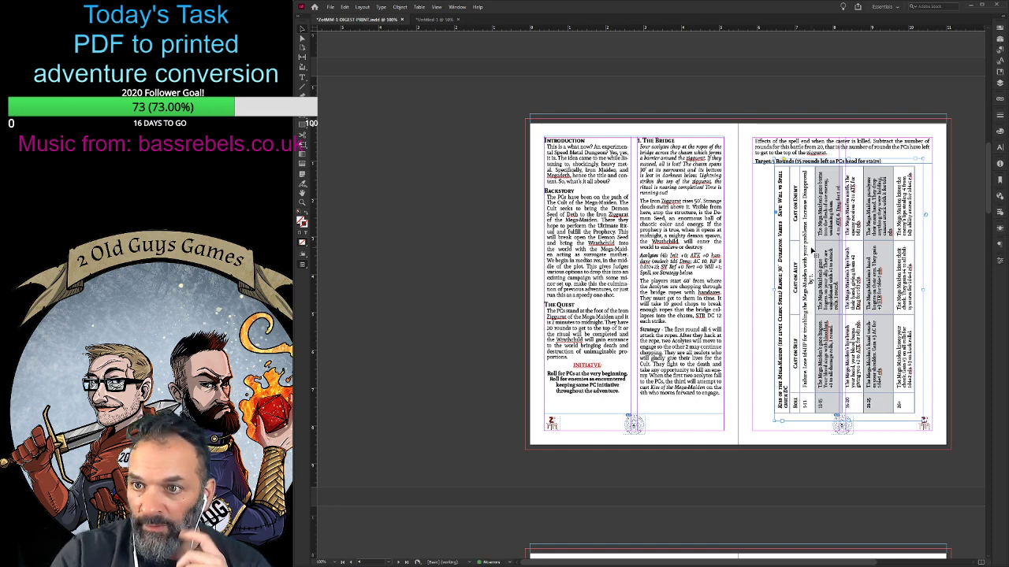
pyautogui.moveTo(871, 254); pyautogui.dragTo(857, 255)
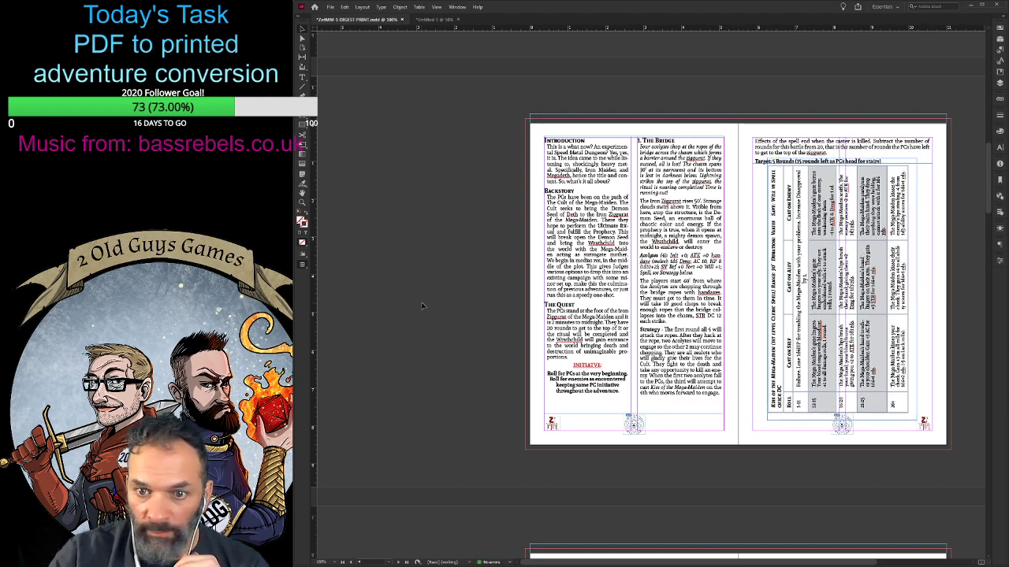
# - Raise the bottom edge of page 10's text frame so the "At midnight, four Maidenights" paragraph starts the second column
pyautogui.scroll(-10, 425, 305)
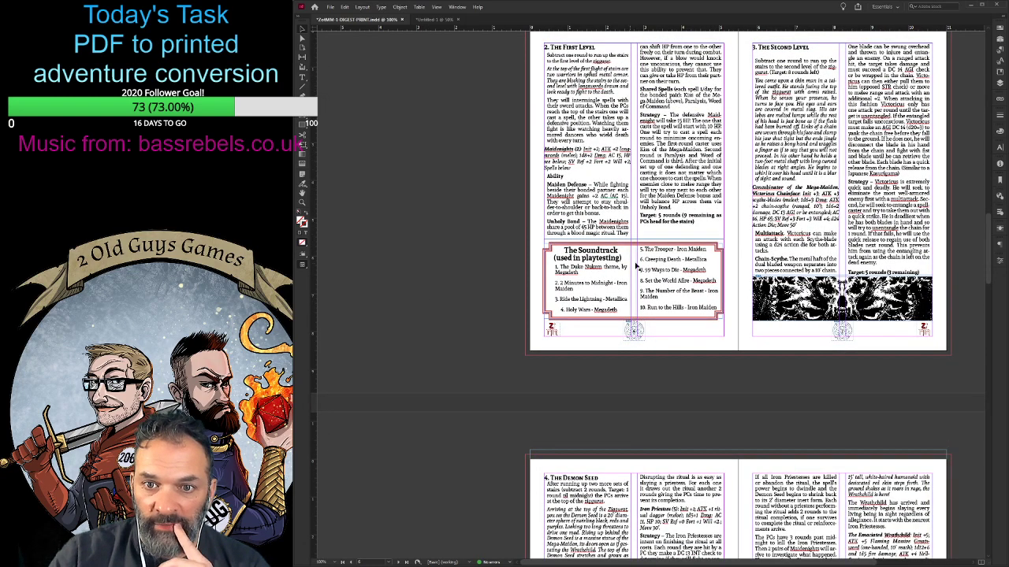
pyautogui.scroll(-7, 491, 350)
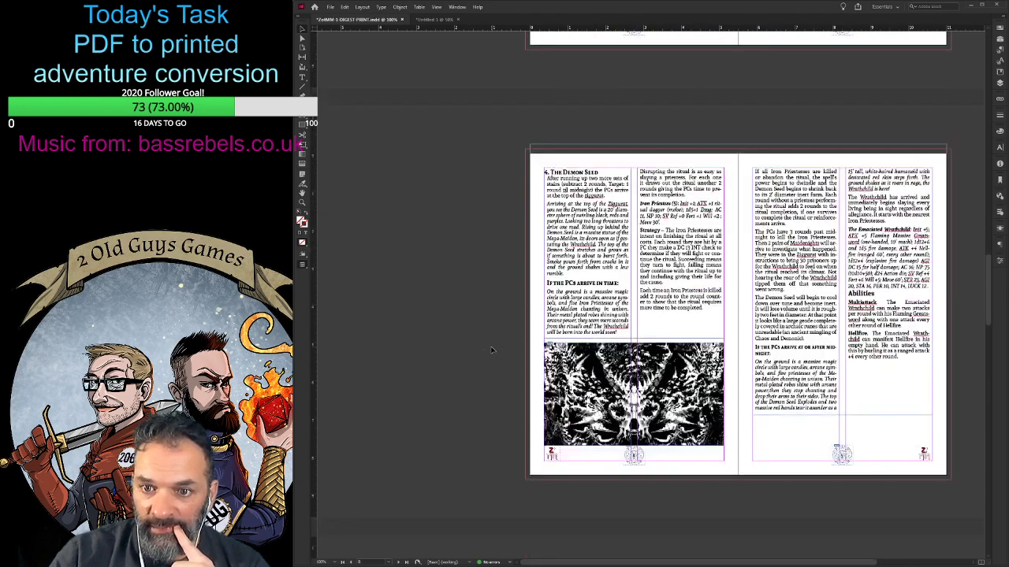
pyautogui.scroll(-3, 491, 349)
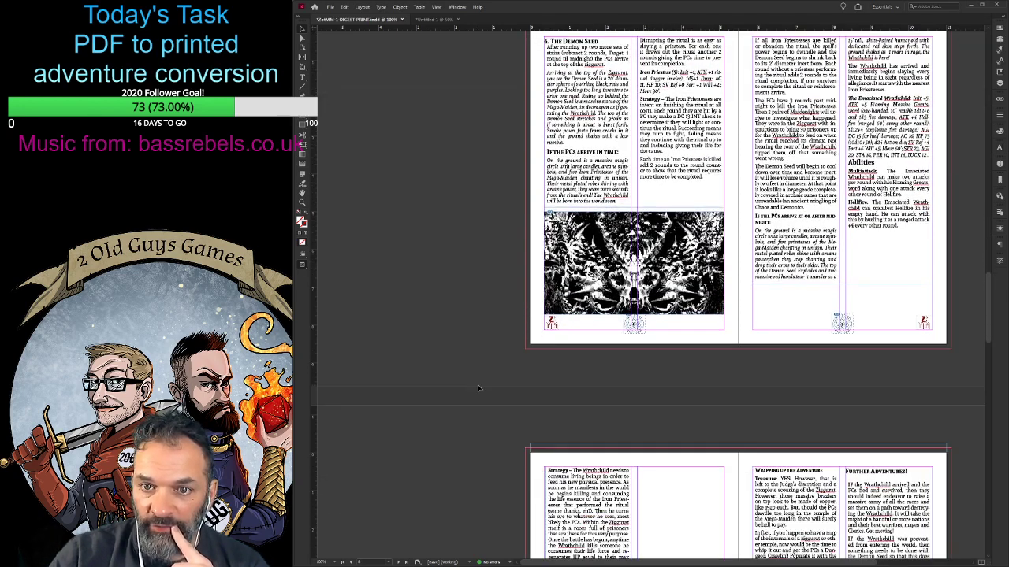
pyautogui.scroll(1, 478, 388)
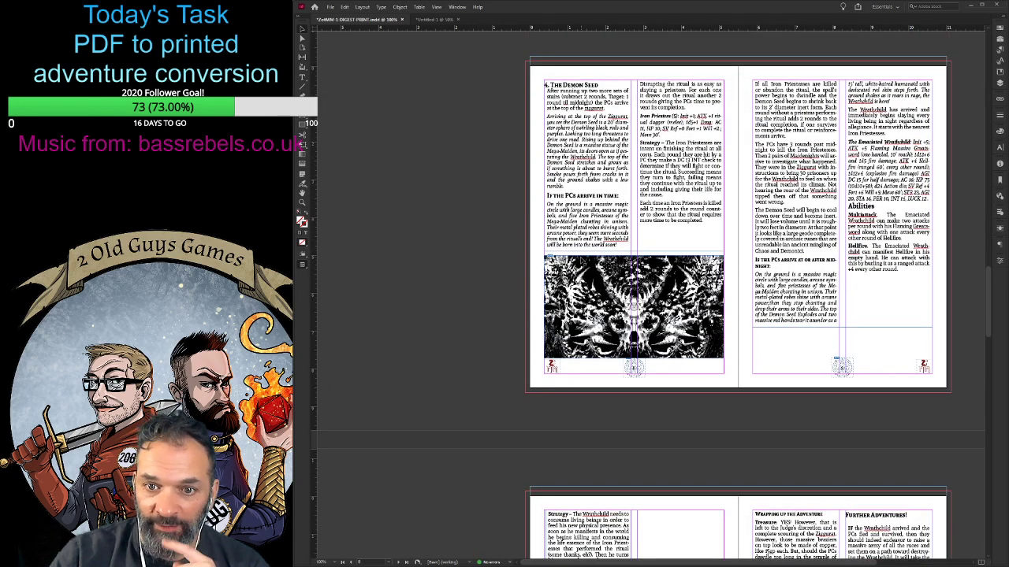
pyautogui.scroll(-8, 820, 343)
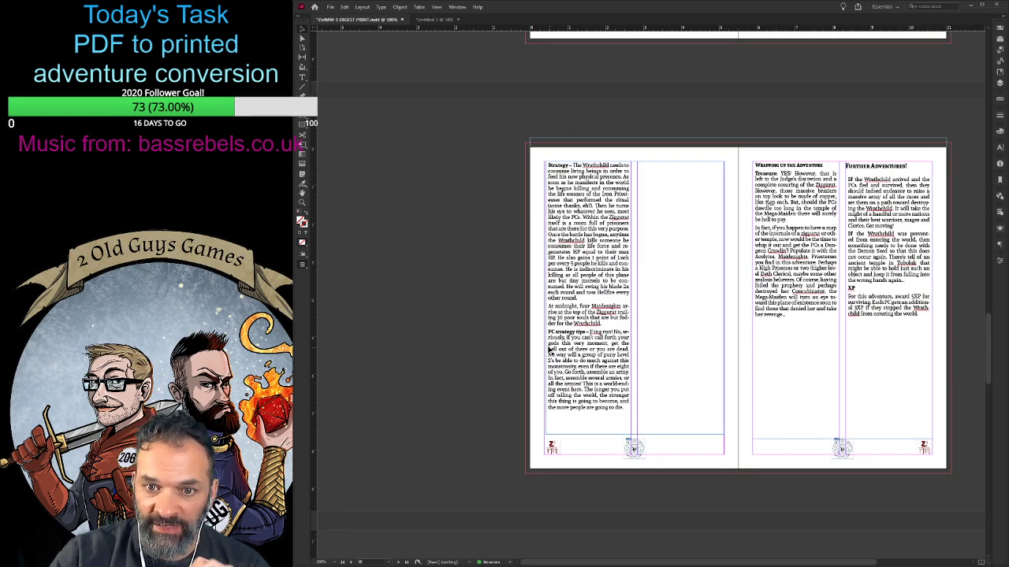
pyautogui.doubleClick(551, 333)
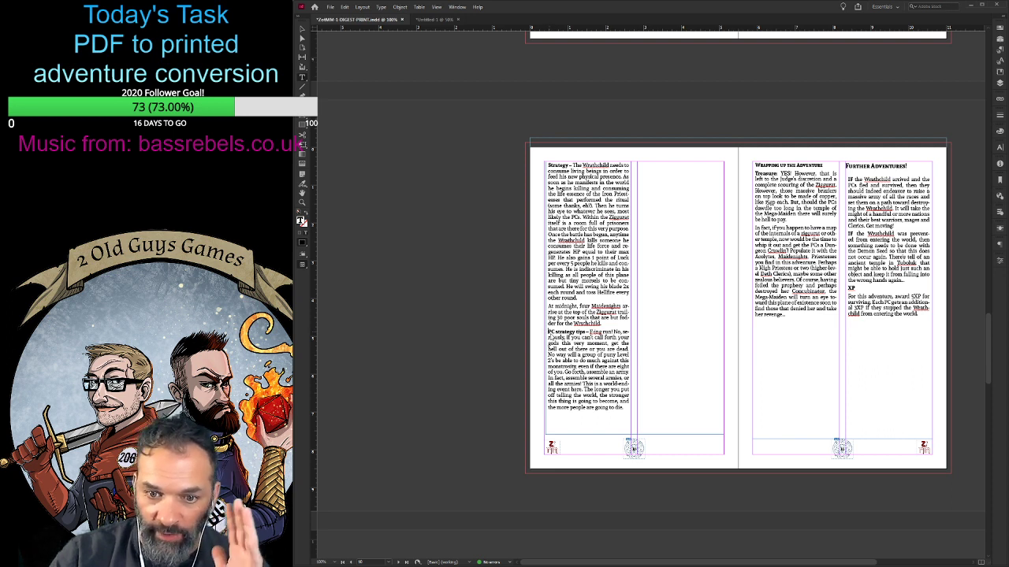
pyautogui.click(633, 447)
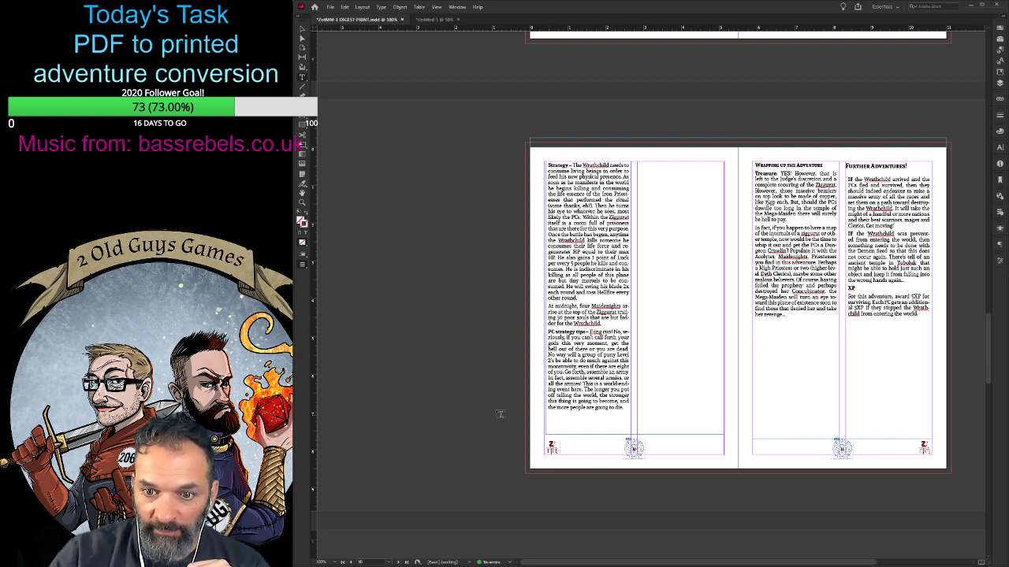
pyautogui.click(302, 30)
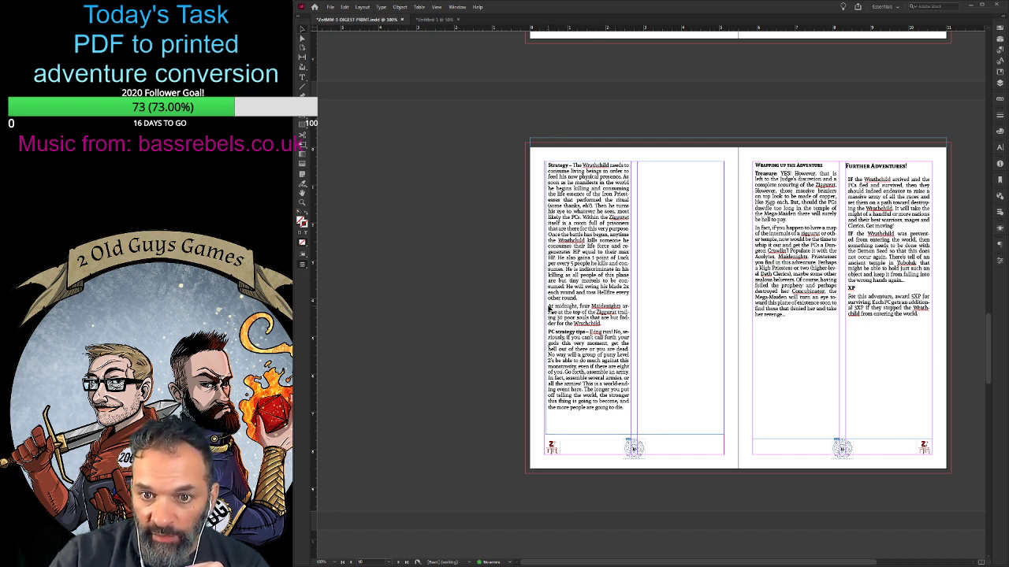
pyautogui.click(550, 309)
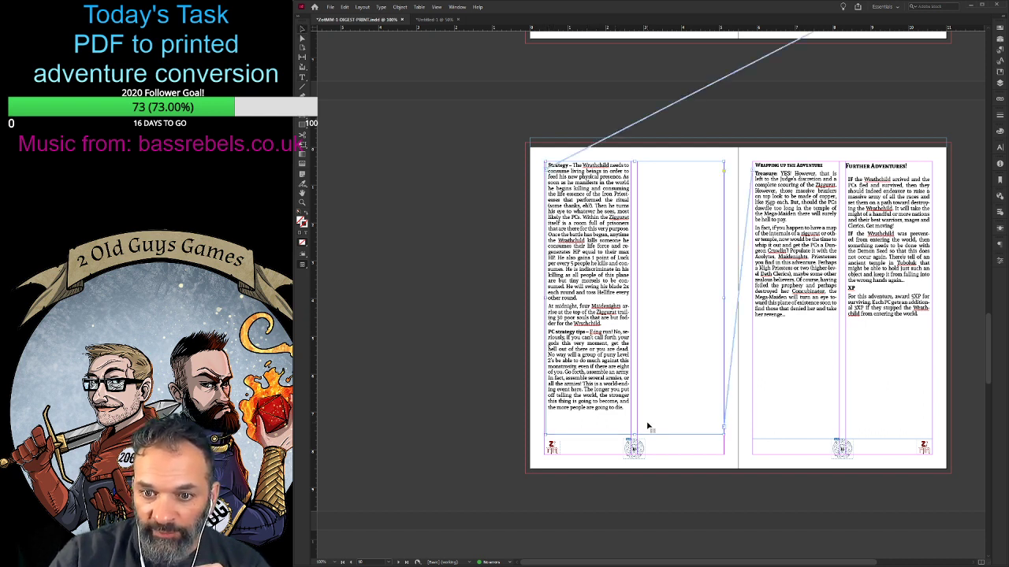
pyautogui.moveTo(635, 435); pyautogui.dragTo(636, 302)
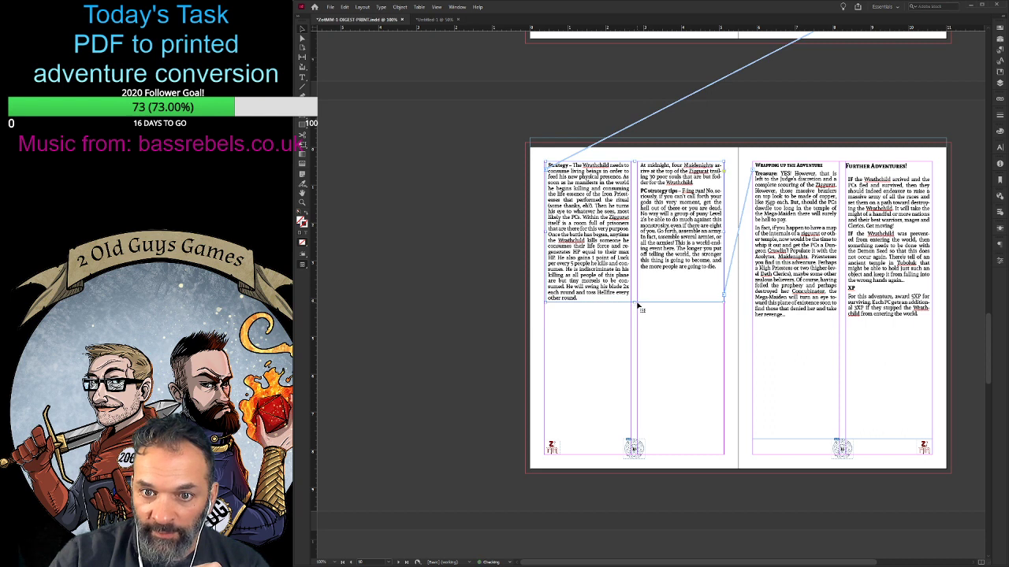
pyautogui.click(645, 339)
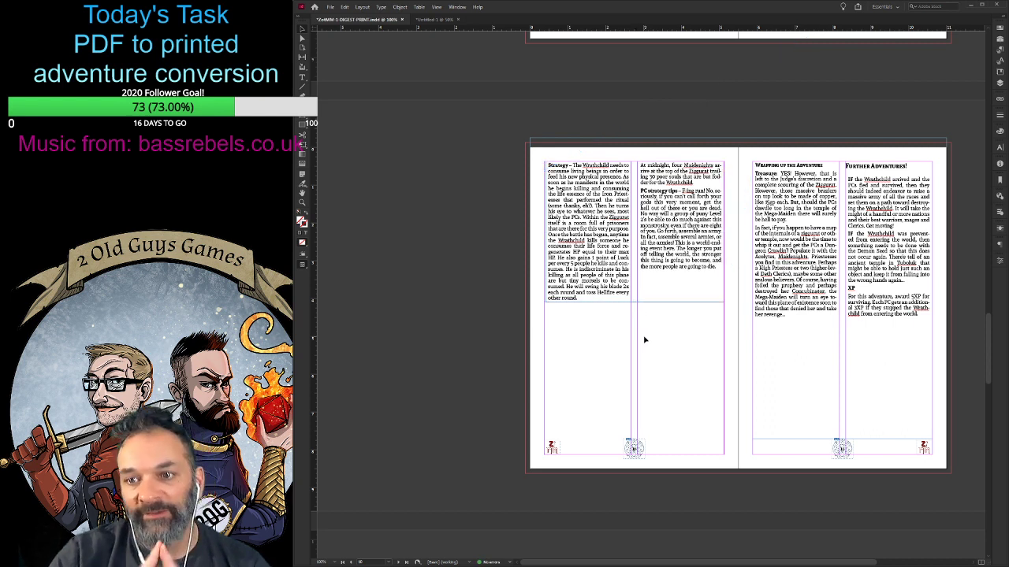
# - Raise the bottom edge of page 11's text frame until it sits just below the last lines of "Wrapping up the Adventure"
pyautogui.click(845, 309)
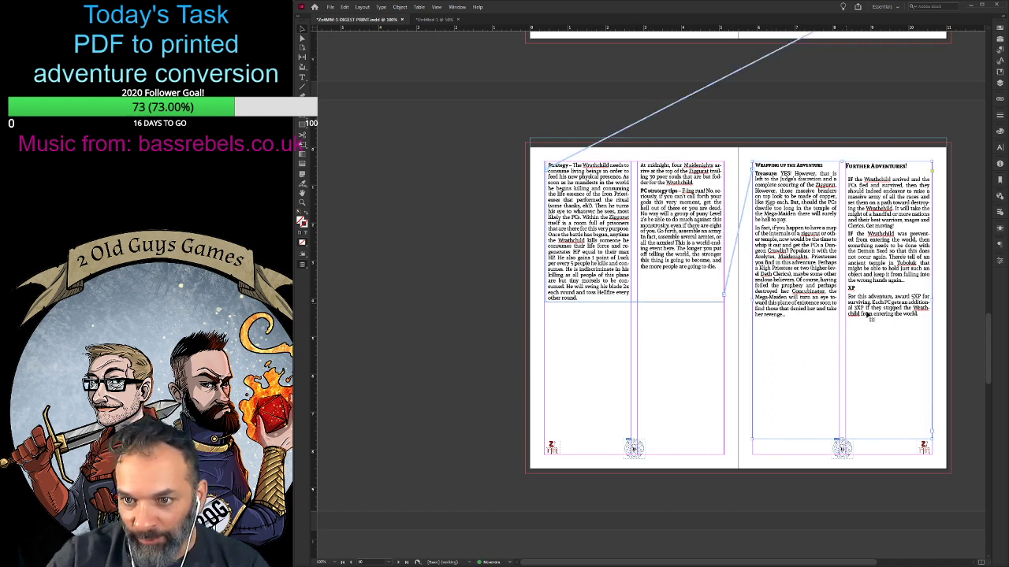
pyautogui.moveTo(854, 441); pyautogui.dragTo(843, 334)
pyautogui.doubleClick(922, 322)
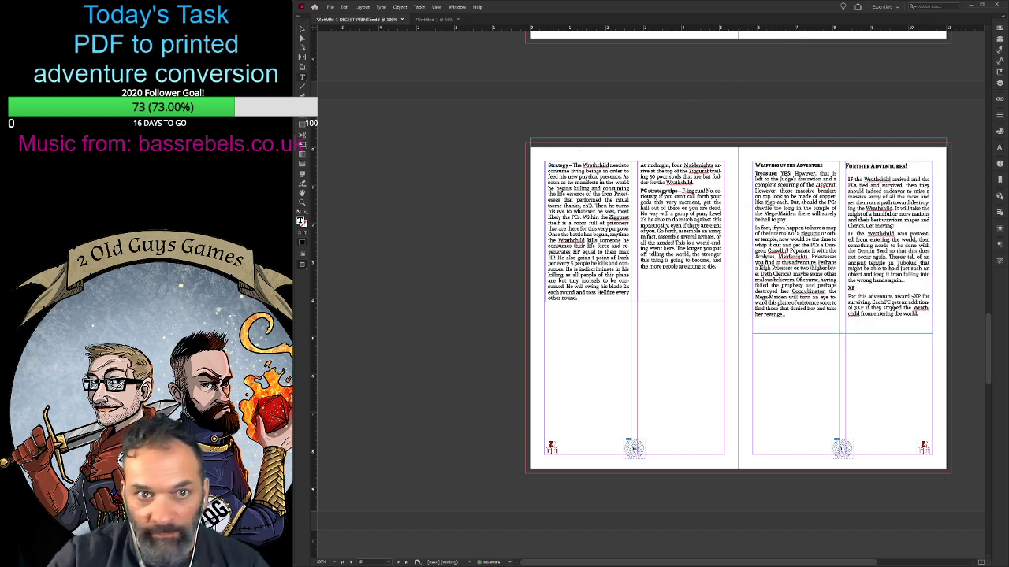
pyautogui.click(304, 30)
pyautogui.moveTo(840, 333); pyautogui.dragTo(841, 326)
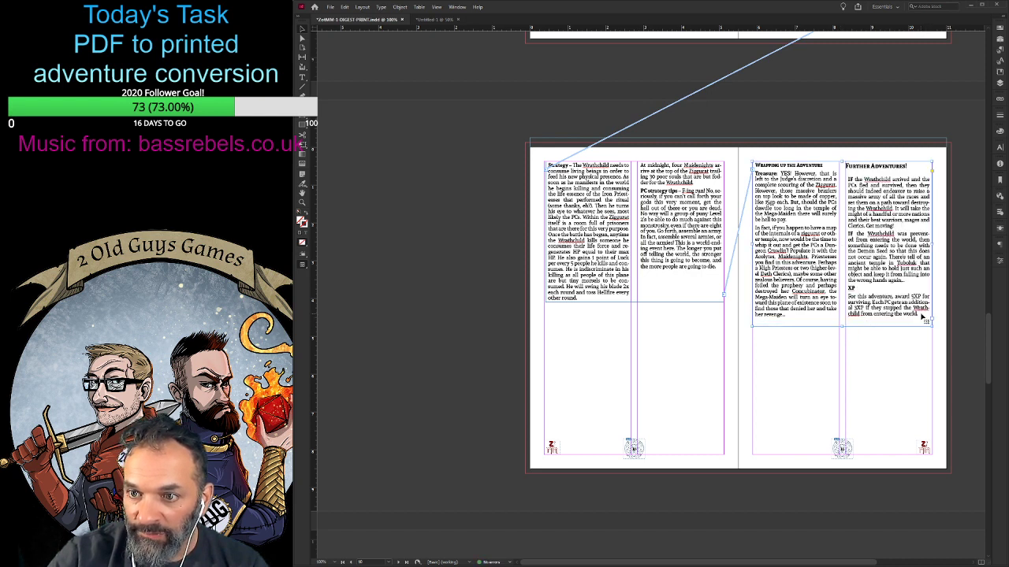
pyautogui.doubleClick(921, 315)
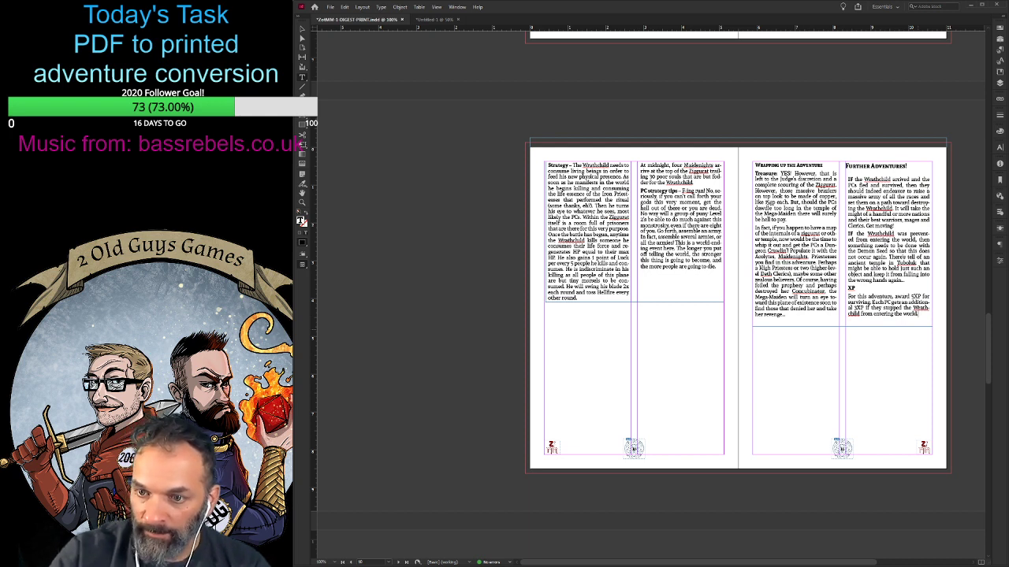
pyautogui.click(303, 32)
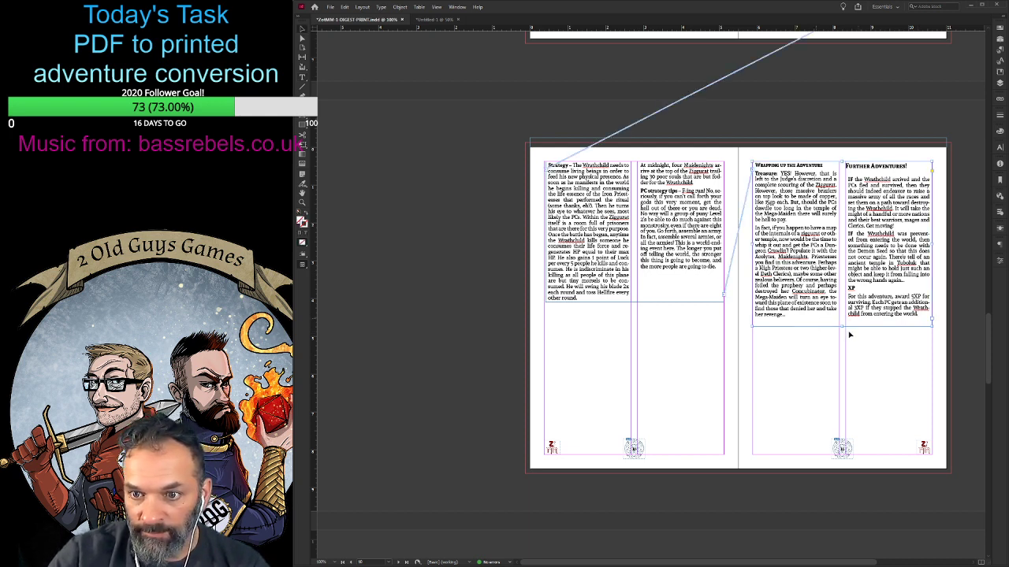
pyautogui.moveTo(843, 326); pyautogui.dragTo(842, 324)
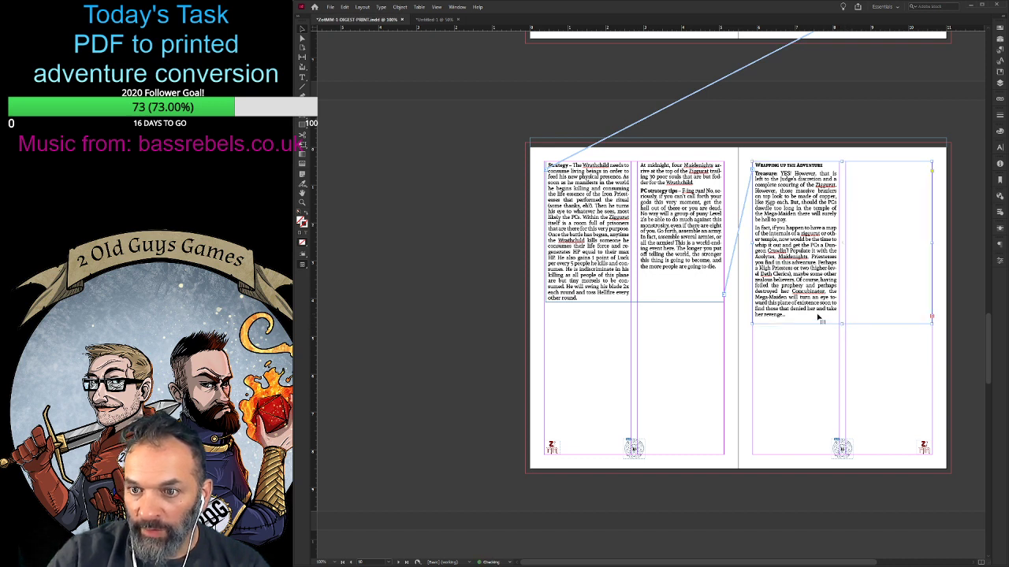
# - Delete the ellipsis and the surplus character after "her revenge" on page 11 to bring "Further Adventures!" back into the second column
pyautogui.doubleClick(820, 319)
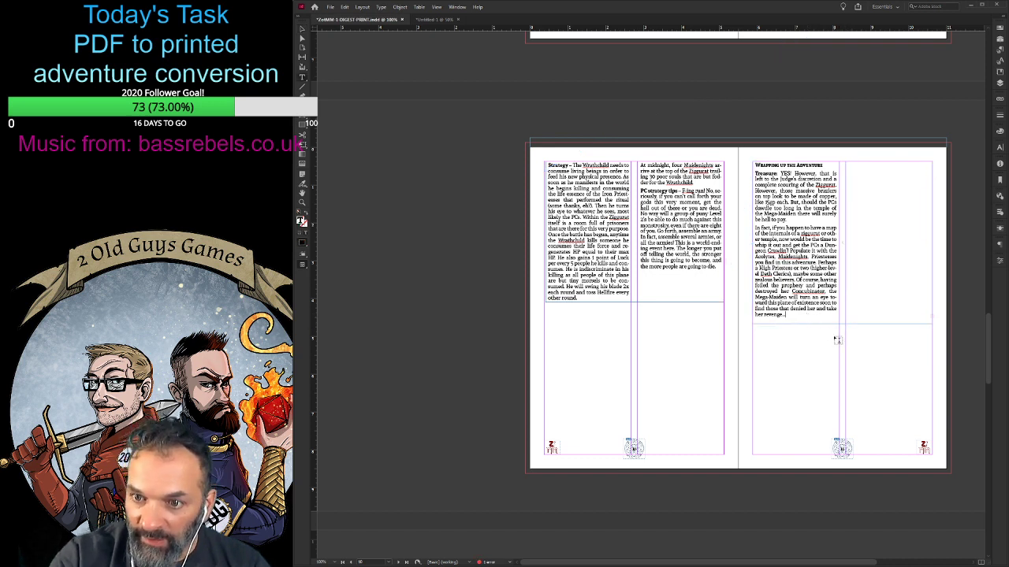
pyautogui.press('BackSpace')
pyautogui.press('BackSpace')
pyautogui.press('BackSpace')
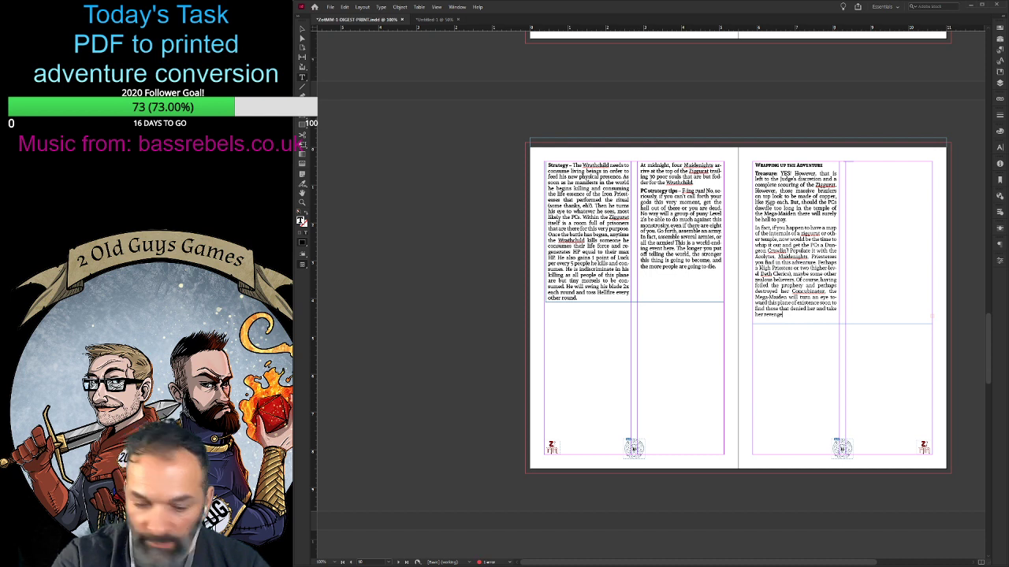
pyautogui.press('Delete')
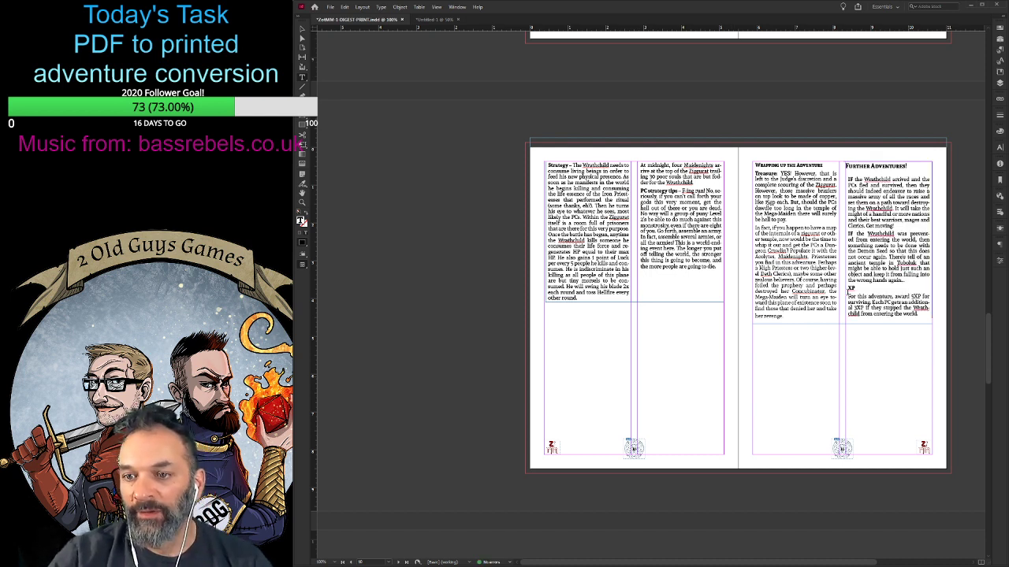
# - Raise the bottom edge of page 11's text frame slightly to fit just below the last lines of both columns
pyautogui.press('Escape')
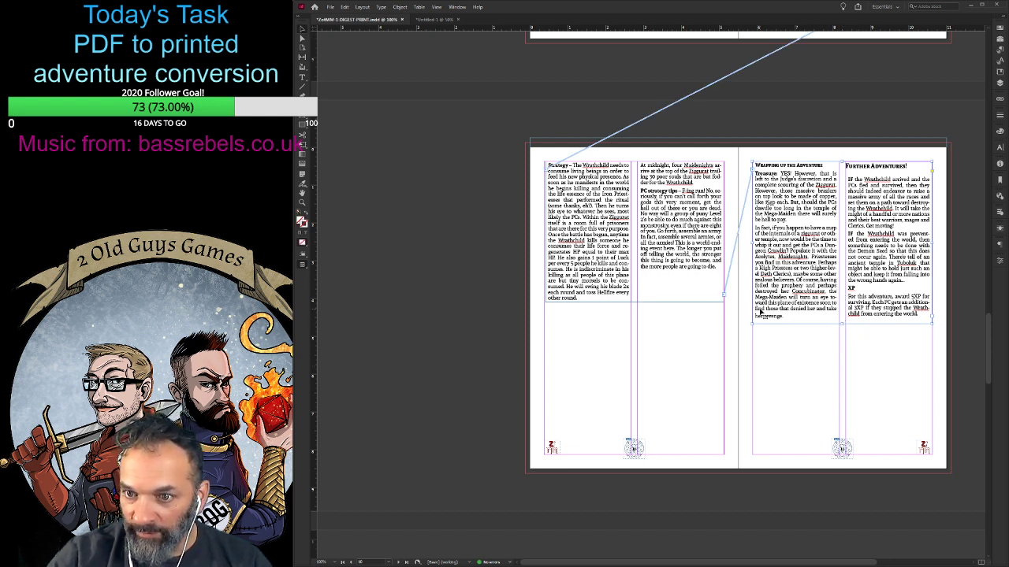
pyautogui.moveTo(842, 323); pyautogui.dragTo(842, 319)
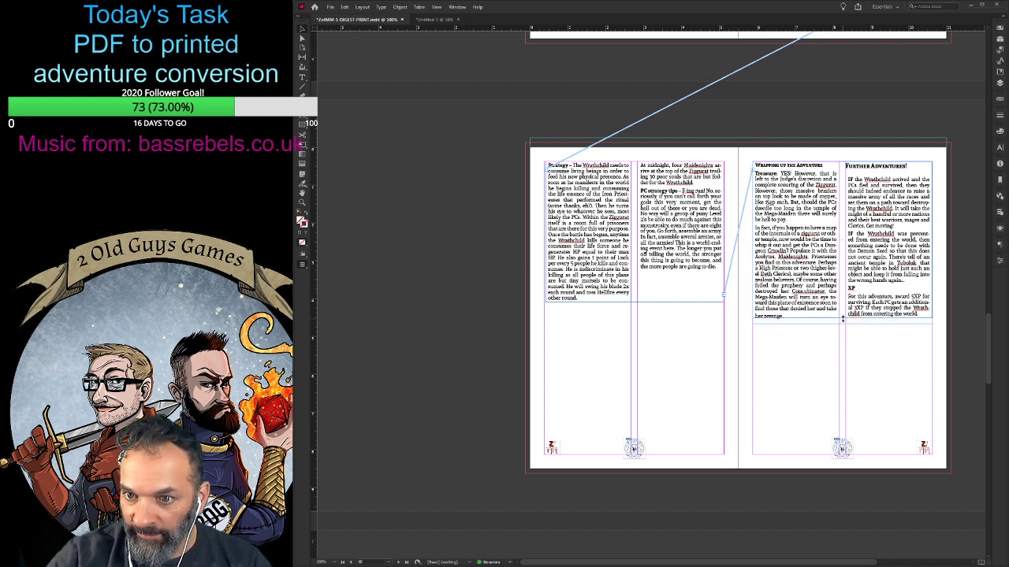
pyautogui.click(847, 349)
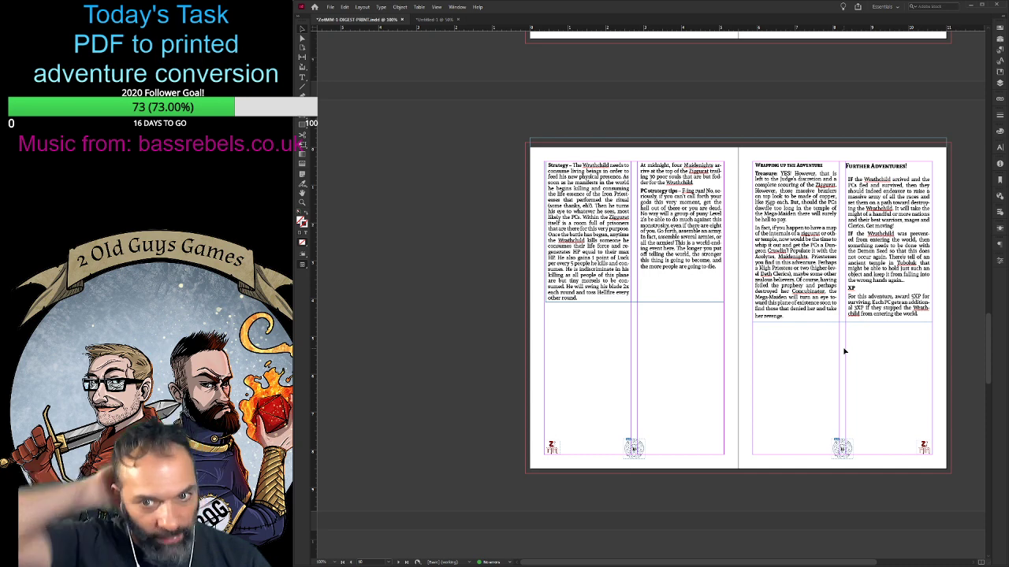
pyautogui.moveTo(843, 352); pyautogui.dragTo(817, 213)
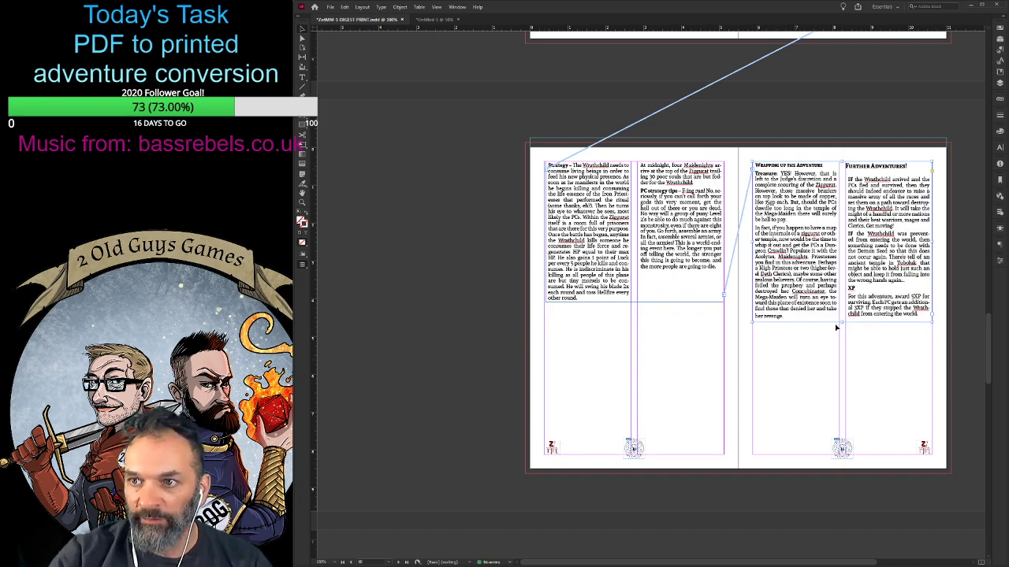
# - Move the black-and-white demon artwork off page 8 onto the pasteboard beside the spread
pyautogui.scroll(6, 793, 403)
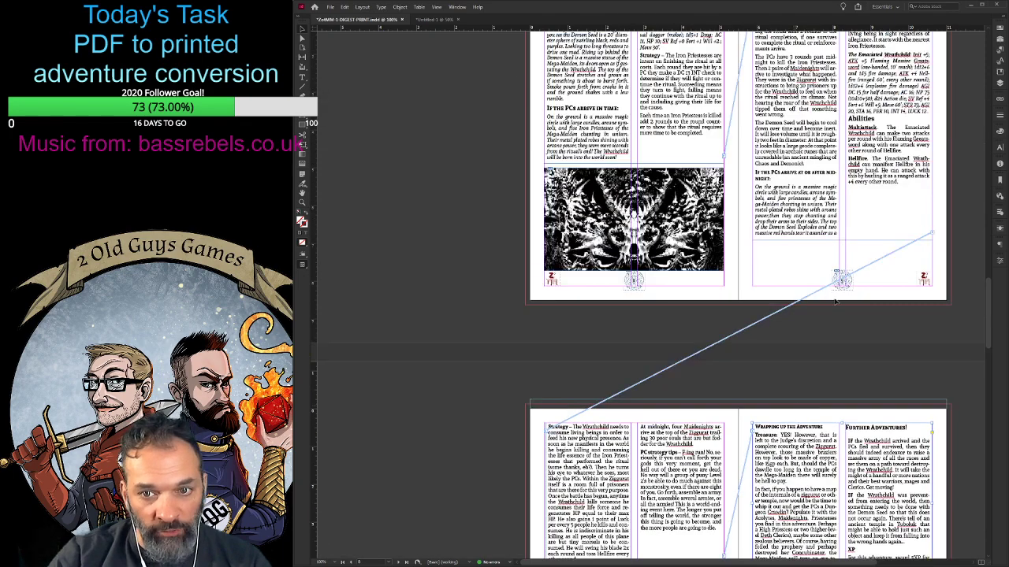
pyautogui.scroll(-4, 802, 428)
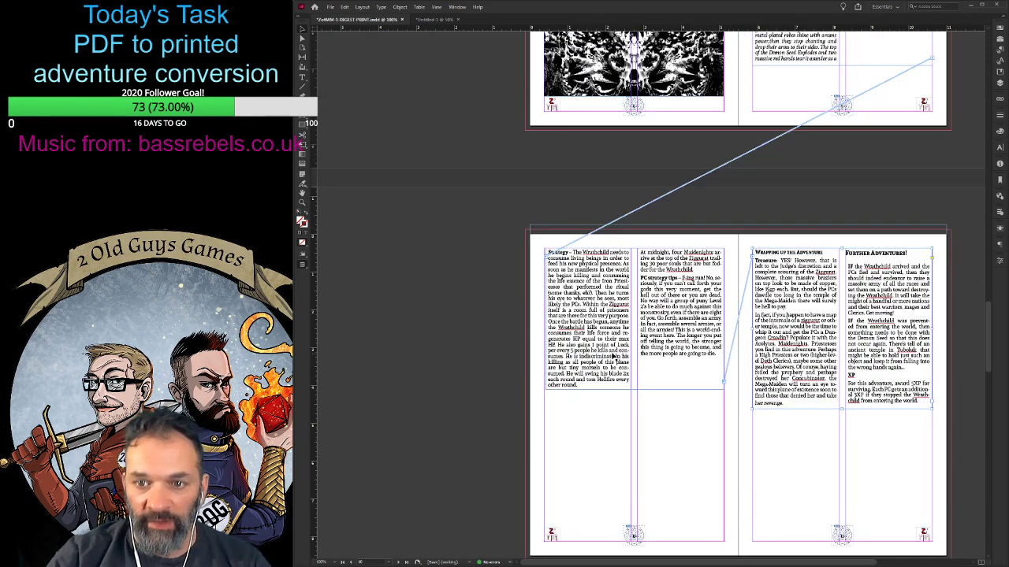
pyautogui.scroll(4, 748, 365)
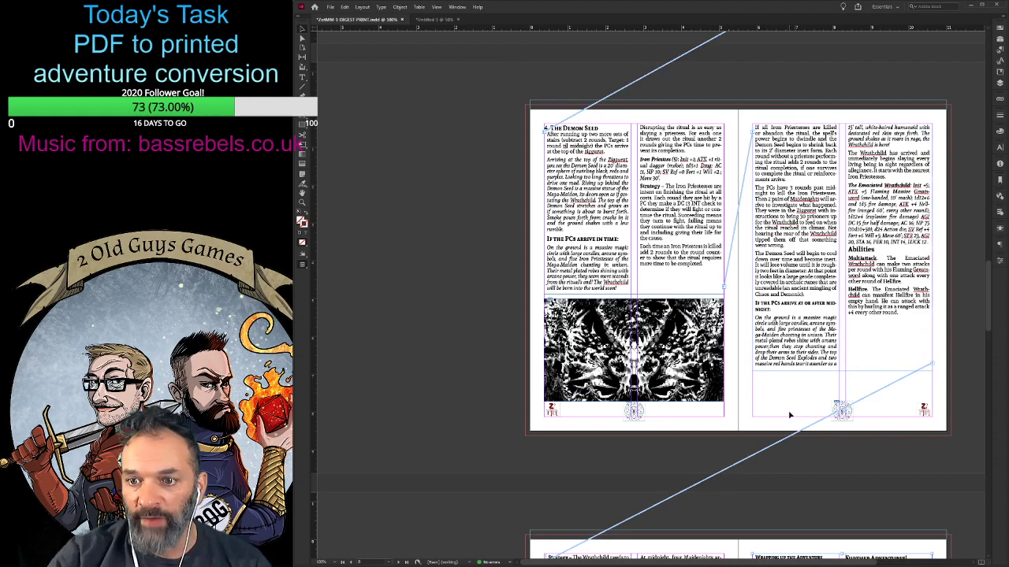
pyautogui.scroll(-3, 832, 399)
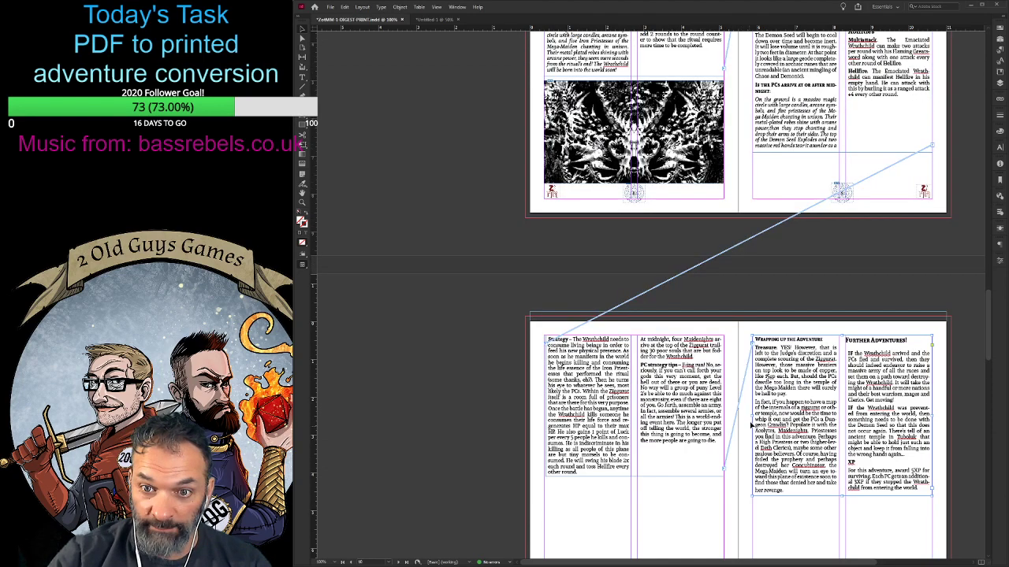
pyautogui.scroll(1, 751, 423)
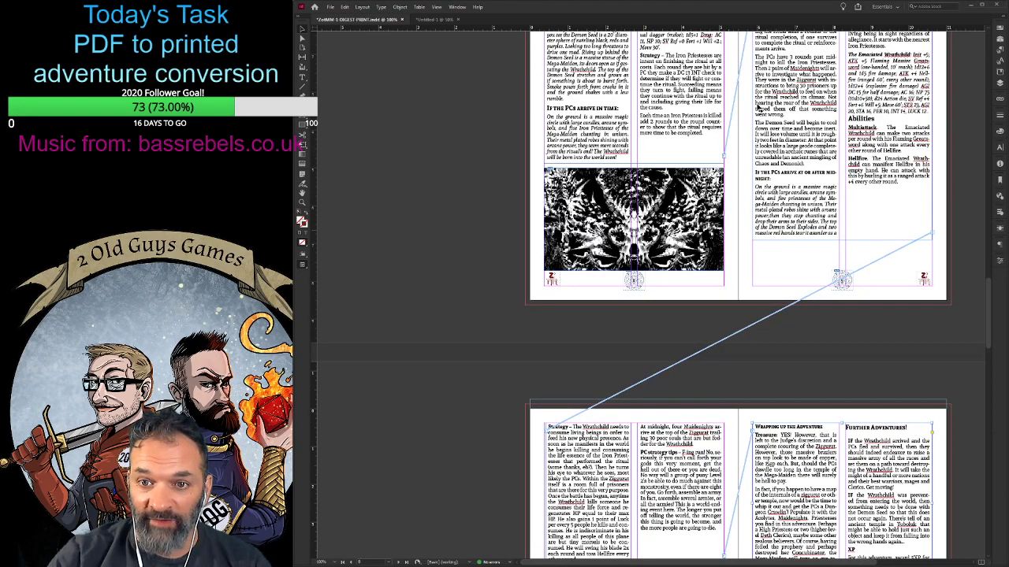
pyautogui.scroll(2, 741, 96)
pyautogui.scroll(-2, 741, 96)
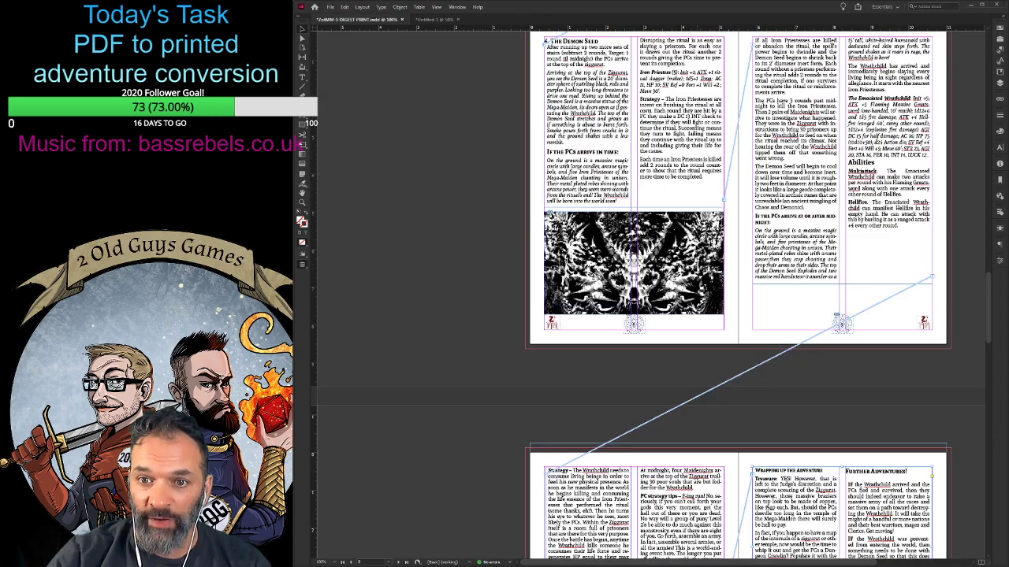
pyautogui.moveTo(702, 248); pyautogui.dragTo(514, 369)
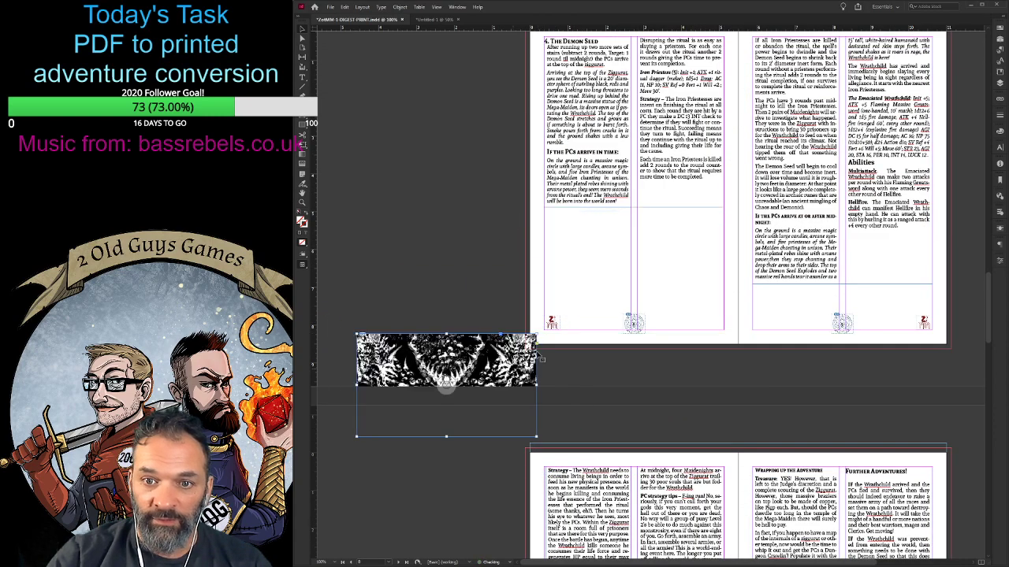
# - Extend page 8's text frame down to the footer and replace the break before "If all Iron Priestesses are killed" with a paragraph break
pyautogui.click(648, 145)
pyautogui.moveTo(627, 209); pyautogui.dragTo(628, 315)
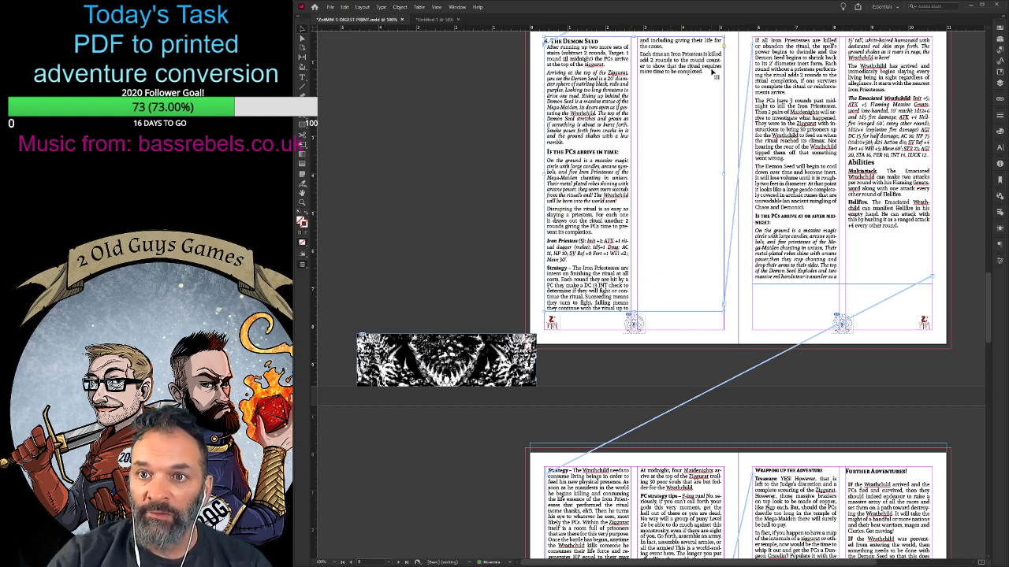
pyautogui.click(735, 139)
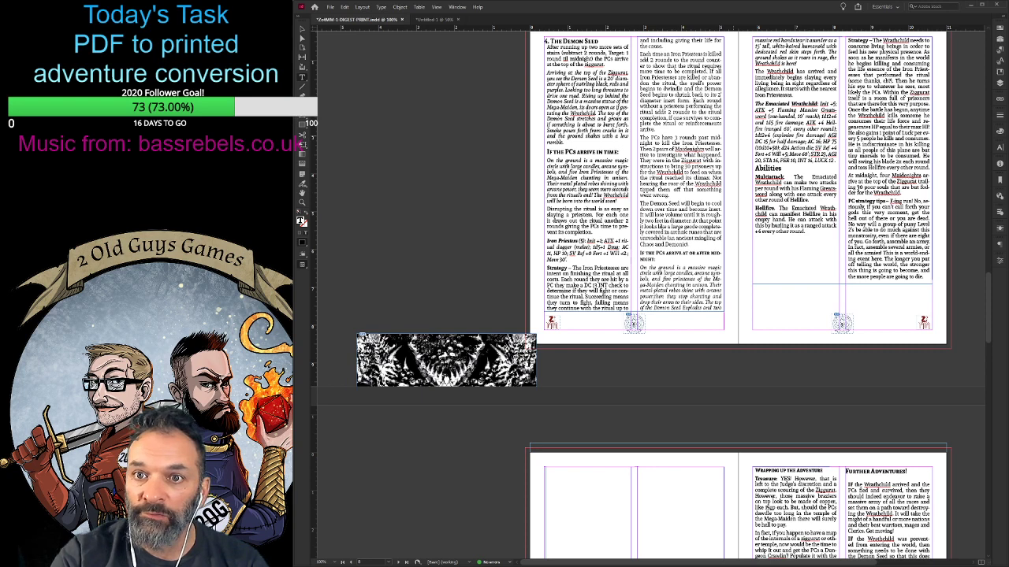
pyautogui.press('Return')
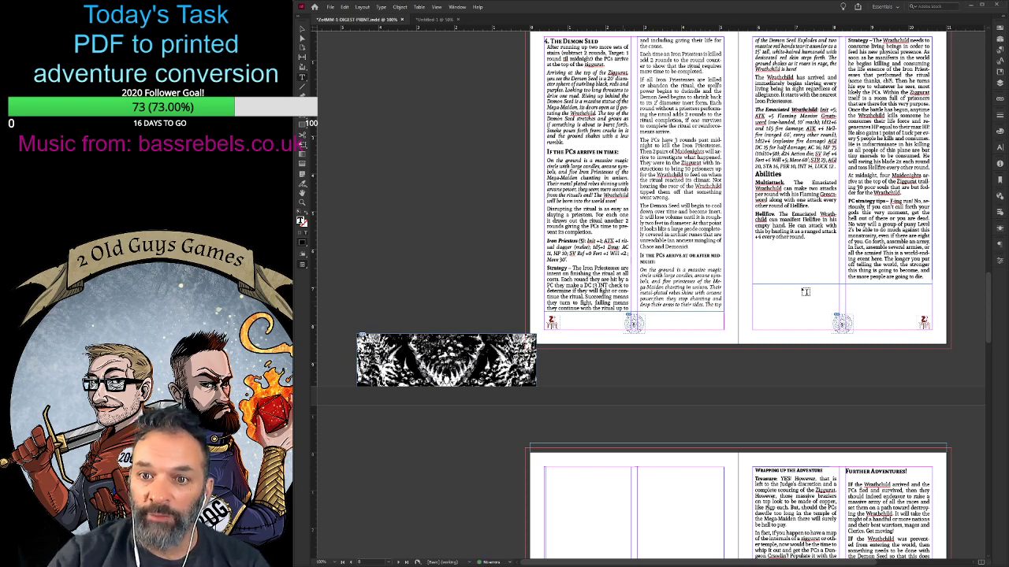
# - Lower the bottom edge of page 9's text frame to just above the footer, level with page 8's frame
pyautogui.moveTo(847, 248); pyautogui.dragTo(840, 281)
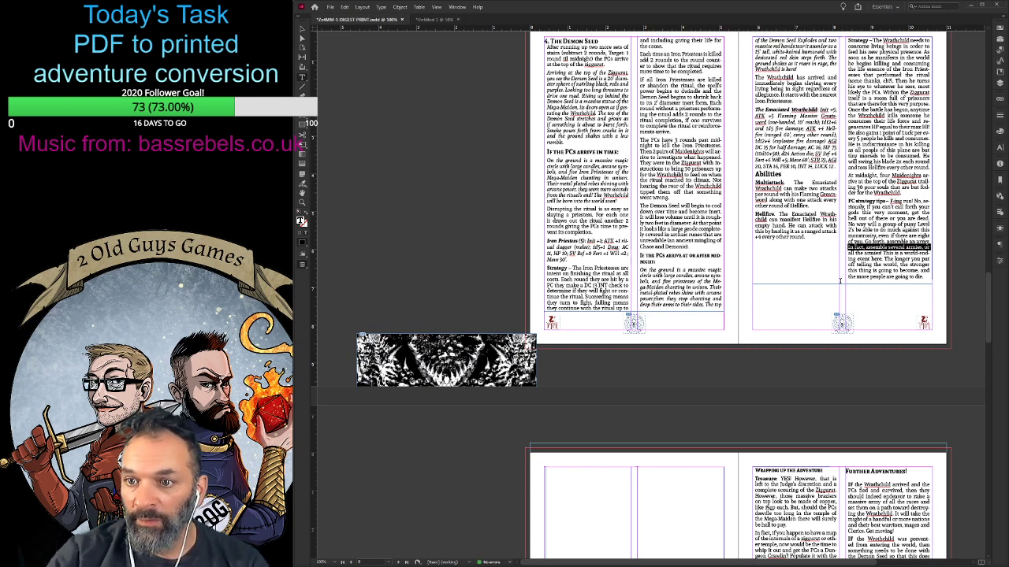
pyautogui.click(303, 32)
pyautogui.moveTo(842, 284); pyautogui.dragTo(842, 308)
pyautogui.scroll(2, 748, 296)
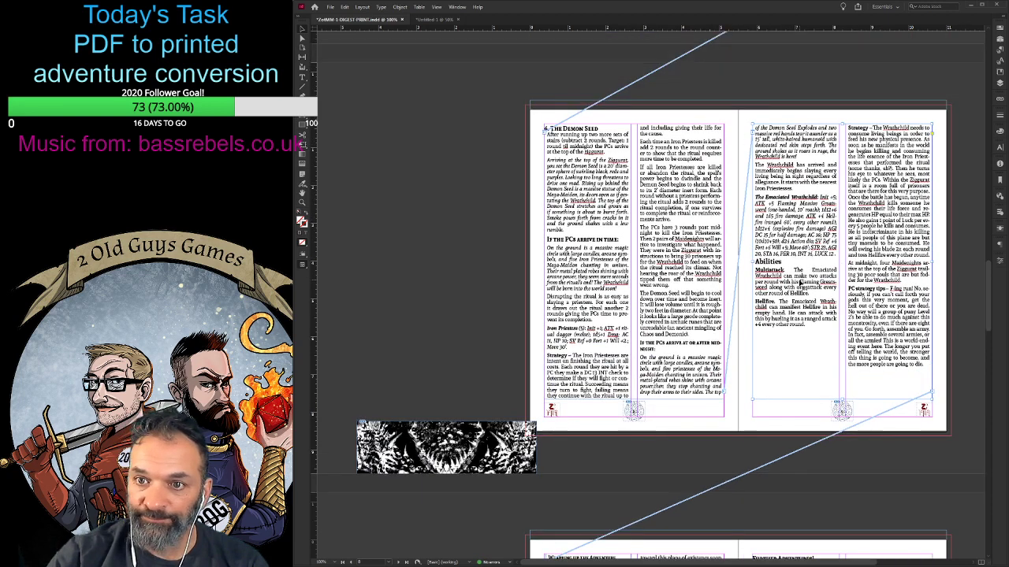
# - Raise the bottom edge of page 8's text frame so the "If the PCs arrive at or after midnight" heading starts page 9
pyautogui.scroll(-1, 757, 338)
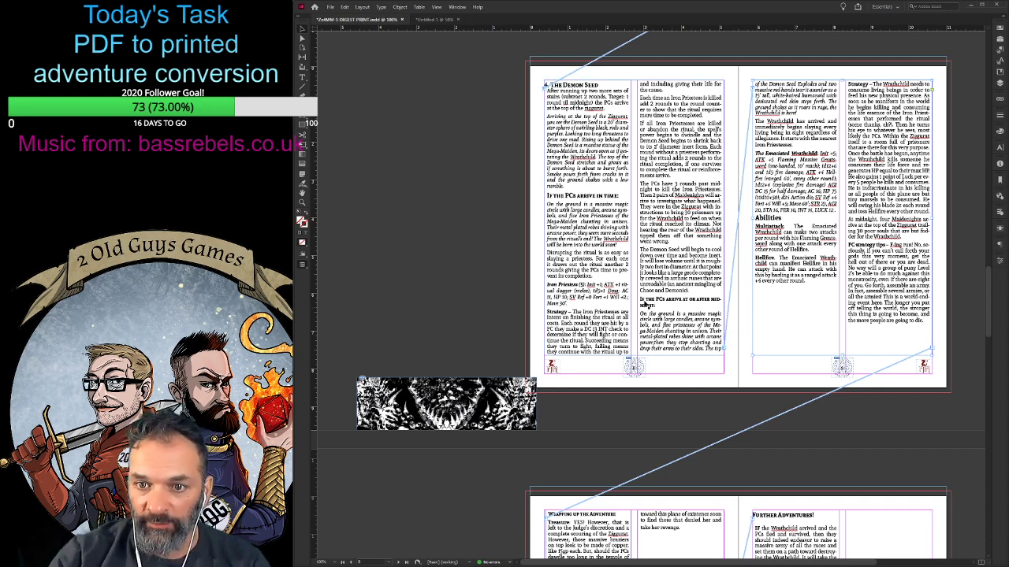
pyautogui.doubleClick(641, 301)
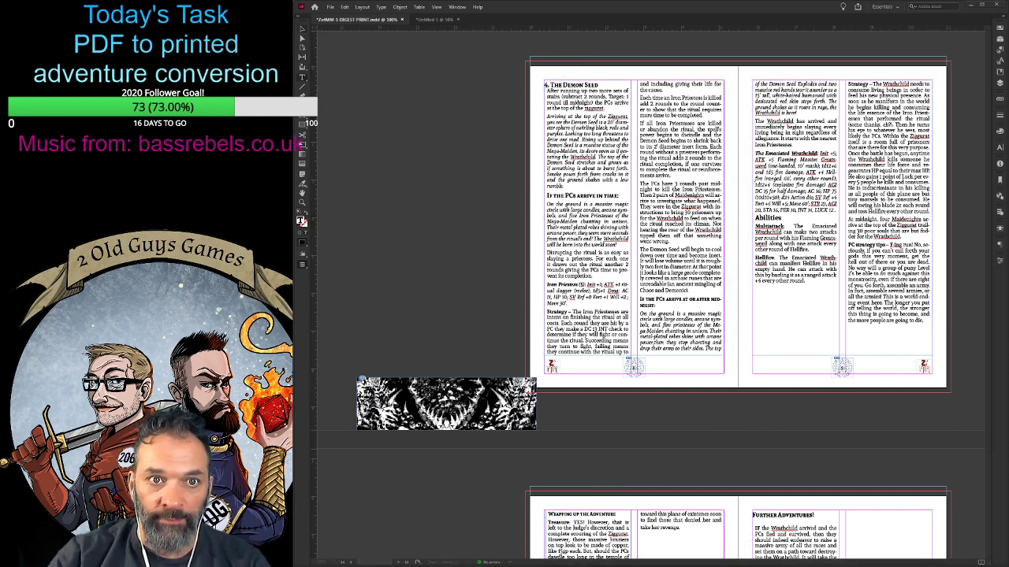
pyautogui.click(302, 31)
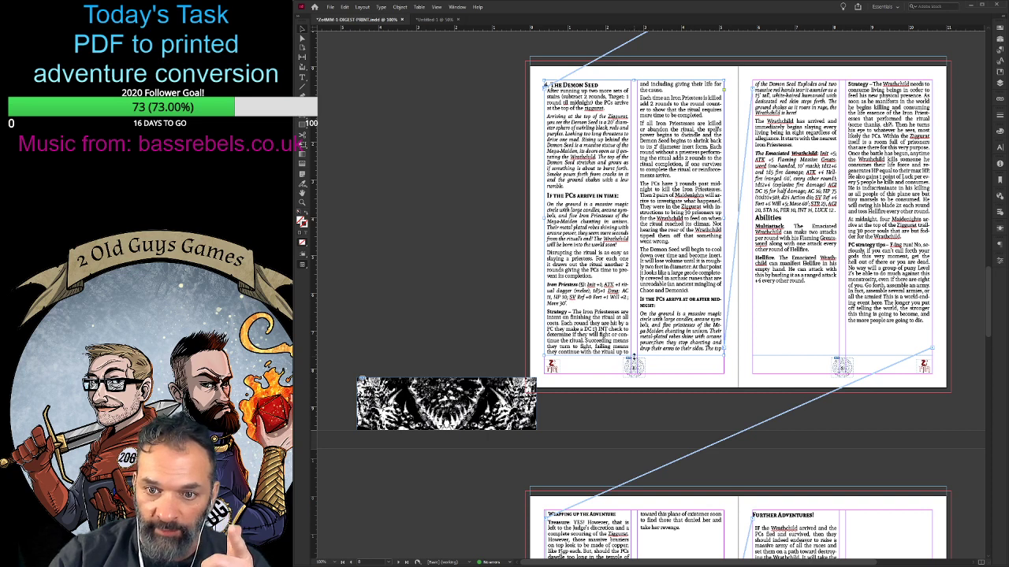
pyautogui.moveTo(634, 353); pyautogui.dragTo(633, 328)
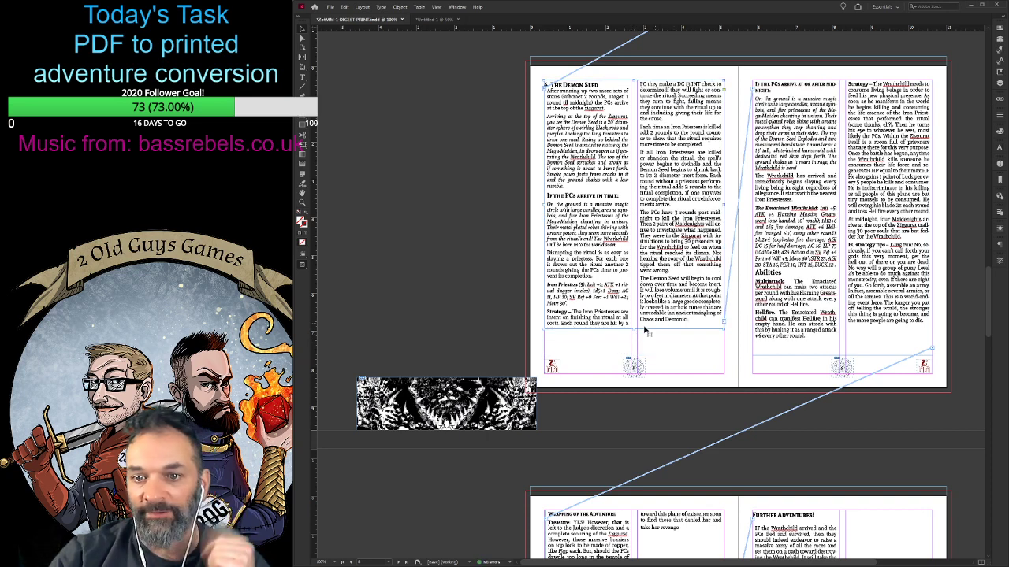
pyautogui.moveTo(633, 329); pyautogui.dragTo(634, 326)
pyautogui.click(733, 332)
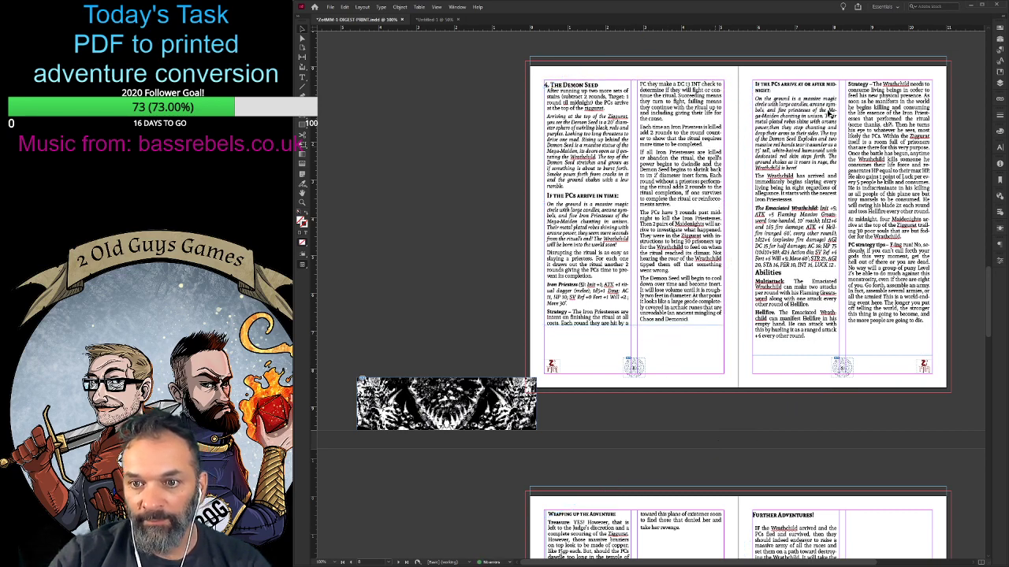
# - Lower the bottom edge of page 10's text frame so "Further Adventures!" starts the second column, and delete the emptied text frame on page 11
pyautogui.click(818, 323)
pyautogui.scroll(-3, 792, 333)
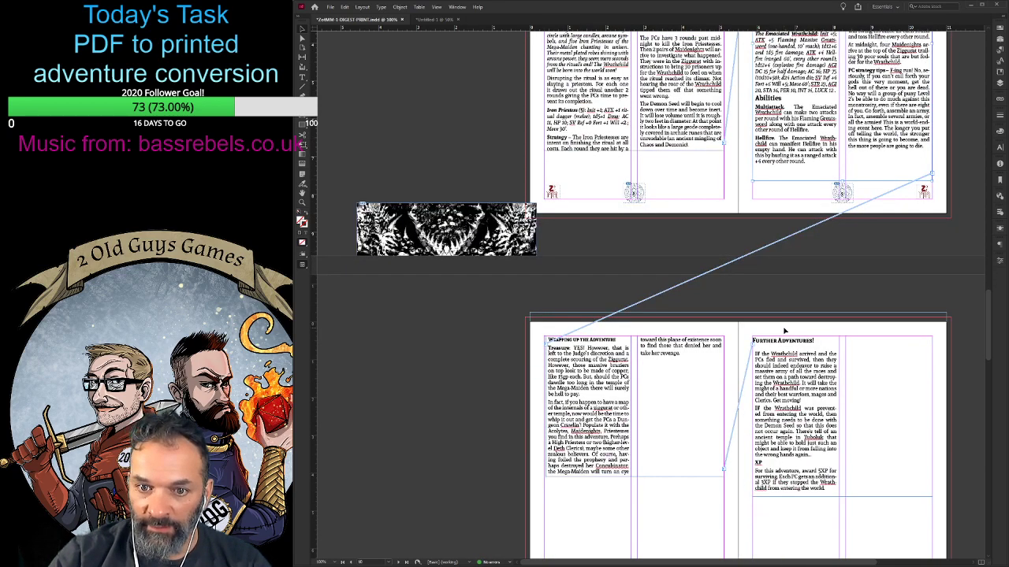
pyautogui.scroll(-1, 677, 383)
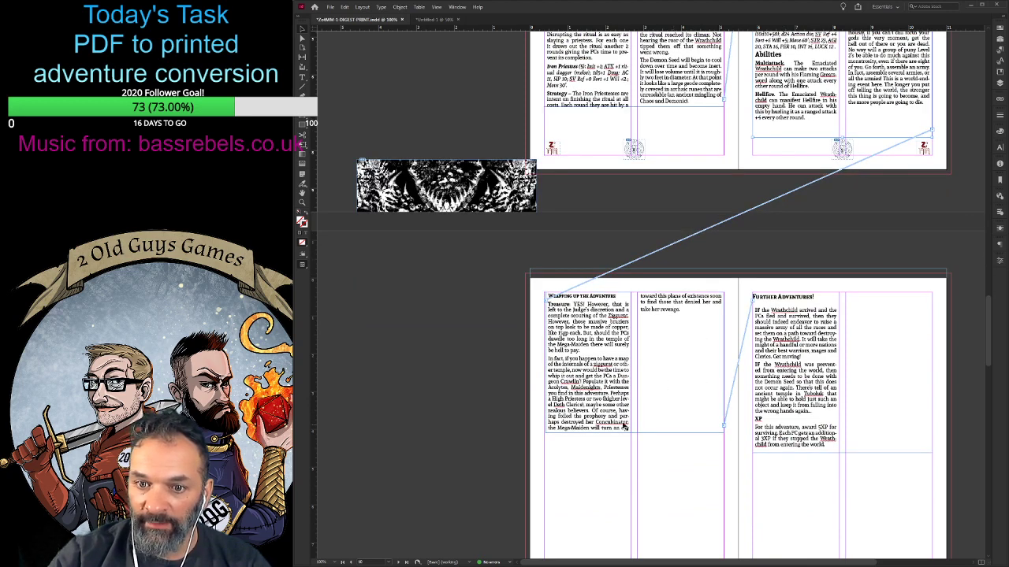
pyautogui.moveTo(635, 432); pyautogui.dragTo(634, 471)
pyautogui.scroll(-4, 837, 450)
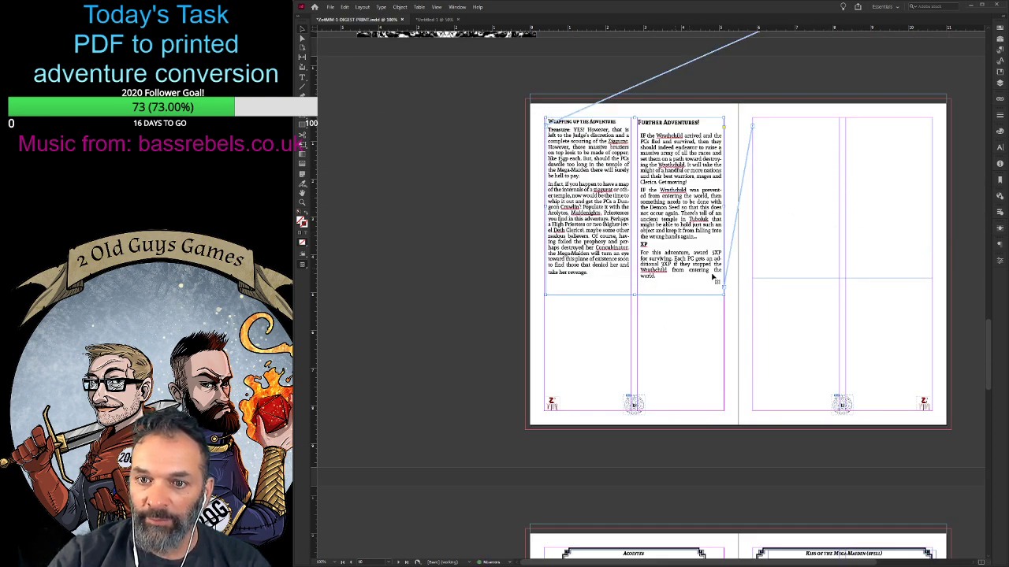
pyautogui.click(820, 224)
pyautogui.press('Delete')
# - Review the stat block and spell table spreads following page 11 to see how they can fill the freed page
pyautogui.scroll(-9, 753, 371)
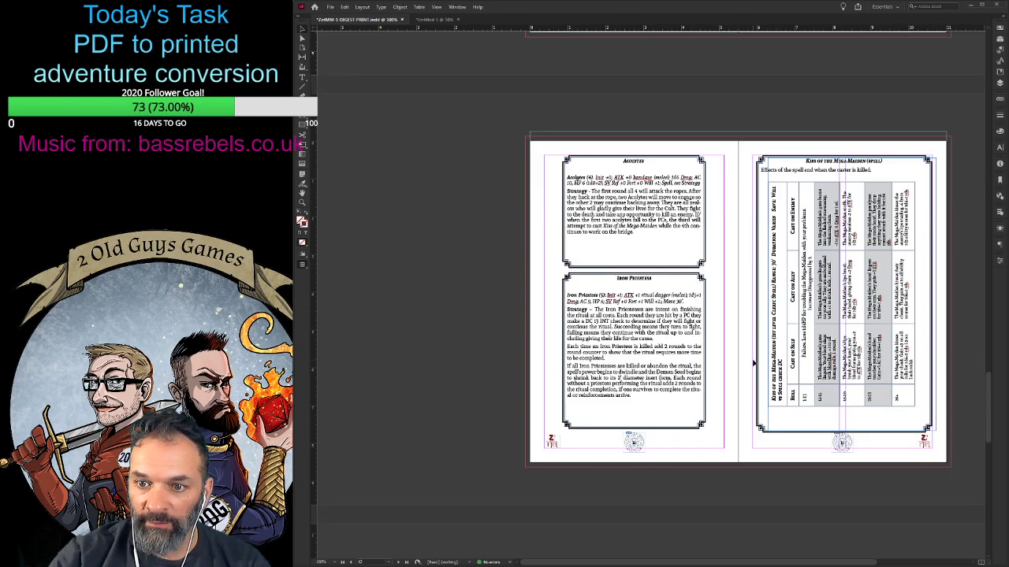
pyautogui.scroll(-7, 752, 362)
pyautogui.scroll(7, 752, 361)
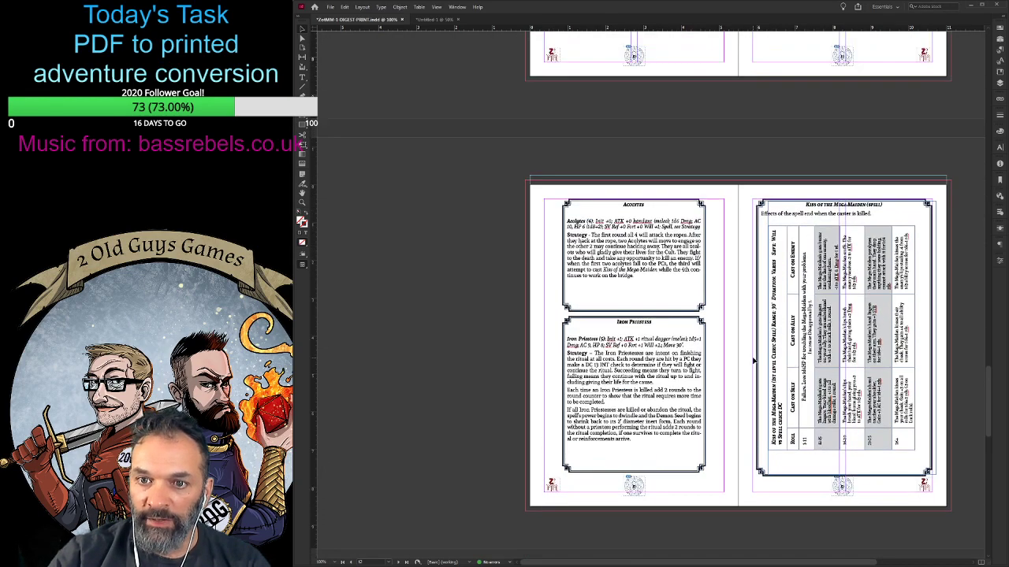
pyautogui.scroll(-7, 752, 361)
pyautogui.scroll(-4, 752, 361)
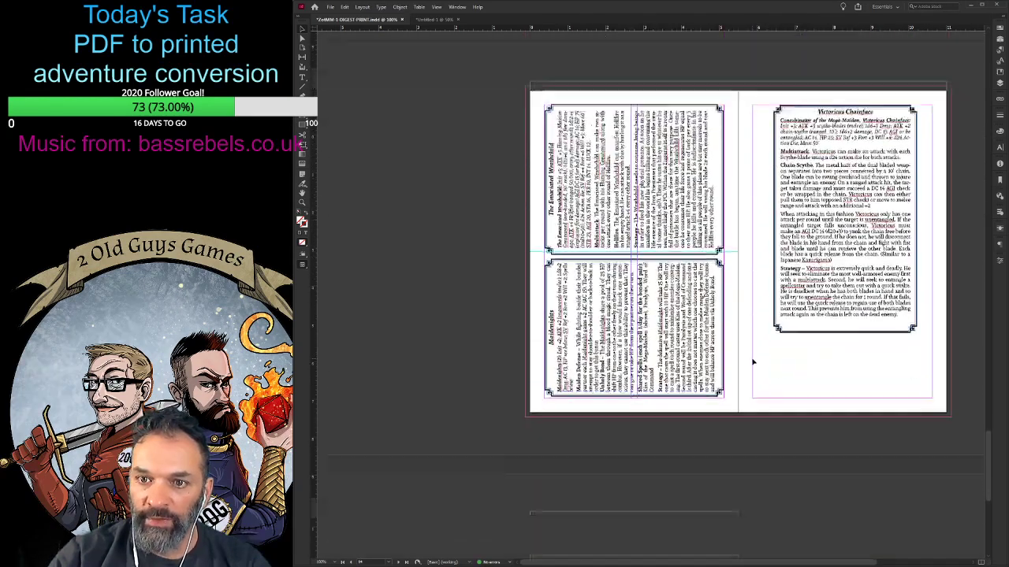
pyautogui.scroll(8, 752, 361)
pyautogui.scroll(7, 753, 362)
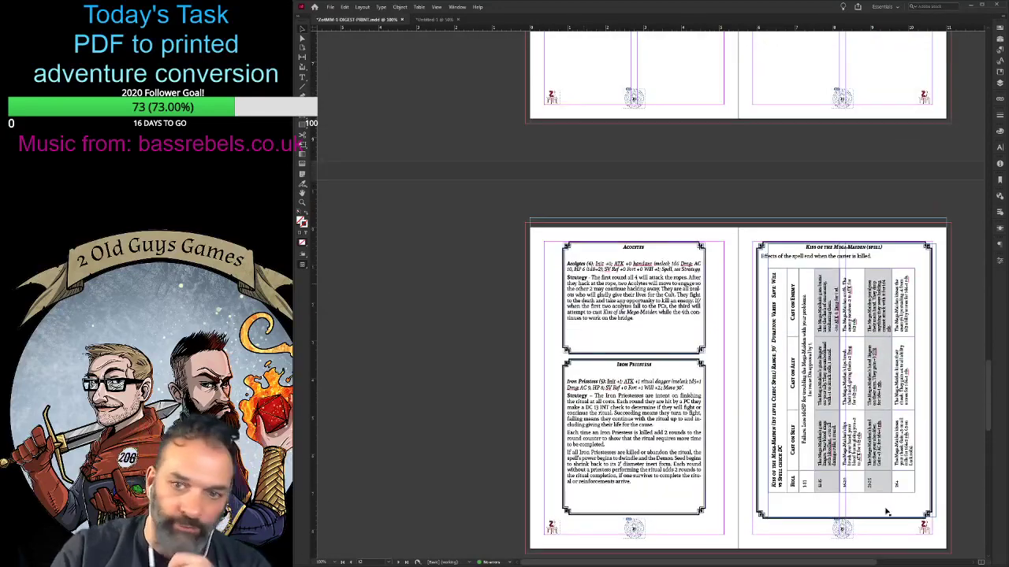
pyautogui.scroll(3, 723, 380)
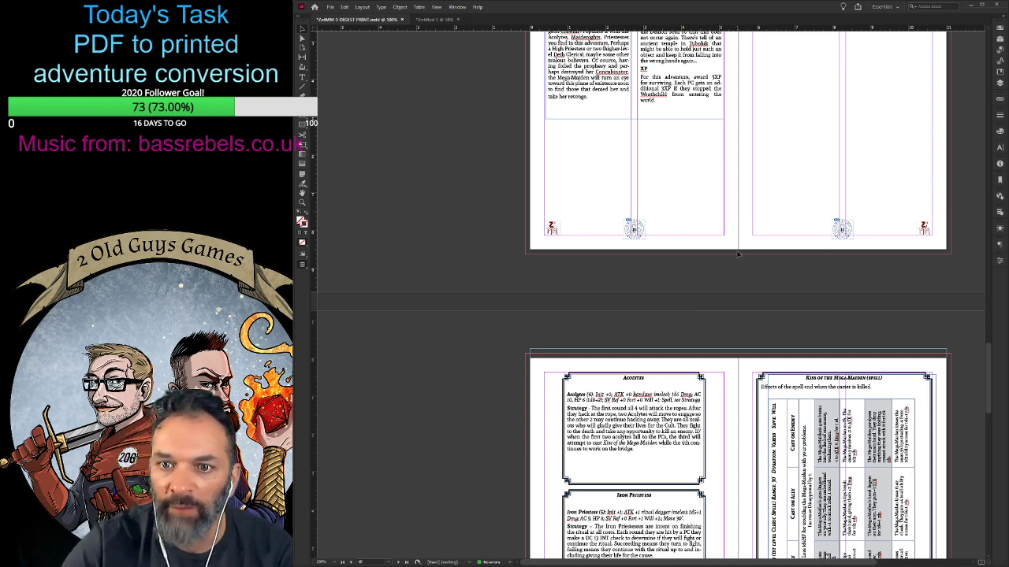
pyautogui.scroll(-4, 737, 254)
pyautogui.scroll(1, 530, 204)
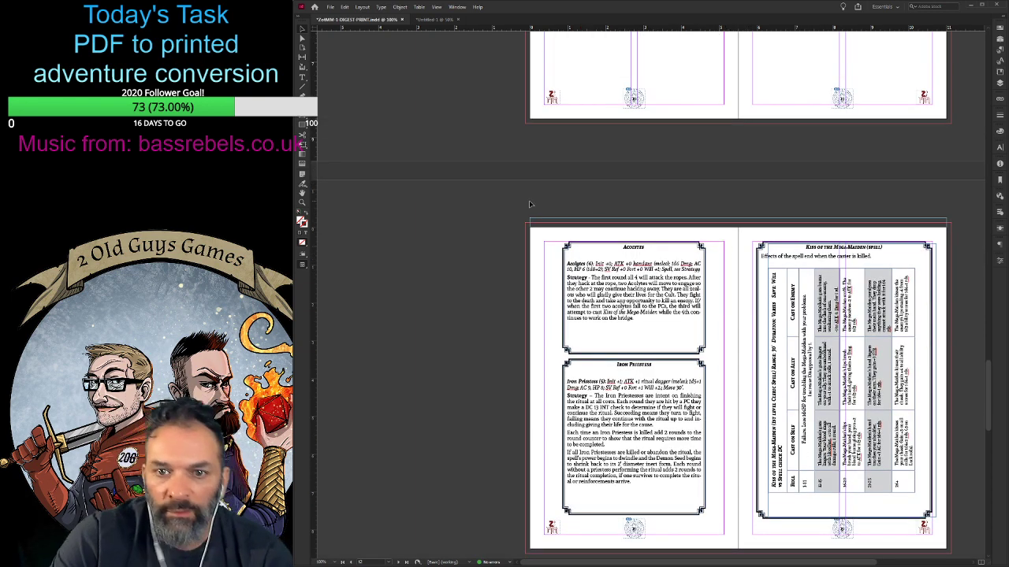
# - Move the Acolytes and Iron Priestess stat boxes together from page 12 onto the empty page 11
pyautogui.click(661, 324)
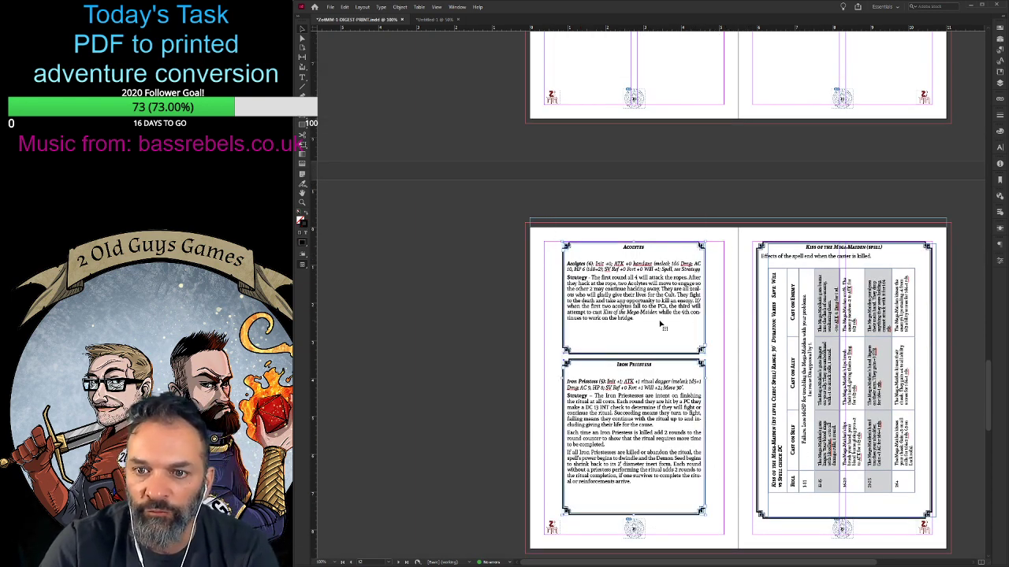
pyautogui.scroll(1, 870, 196)
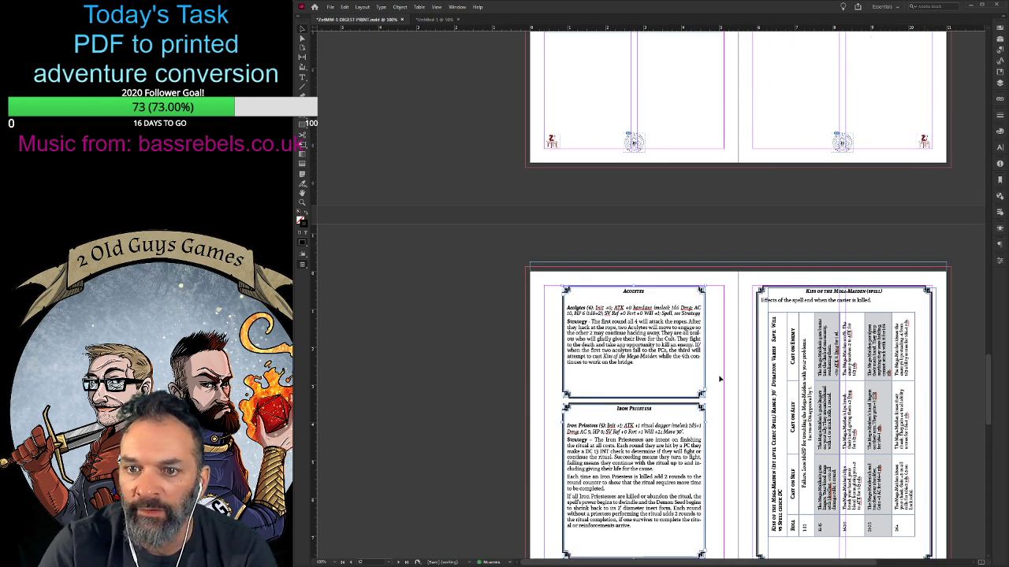
pyautogui.scroll(4, 719, 379)
pyautogui.moveTo(615, 504); pyautogui.dragTo(837, 63)
pyautogui.scroll(3, 876, 260)
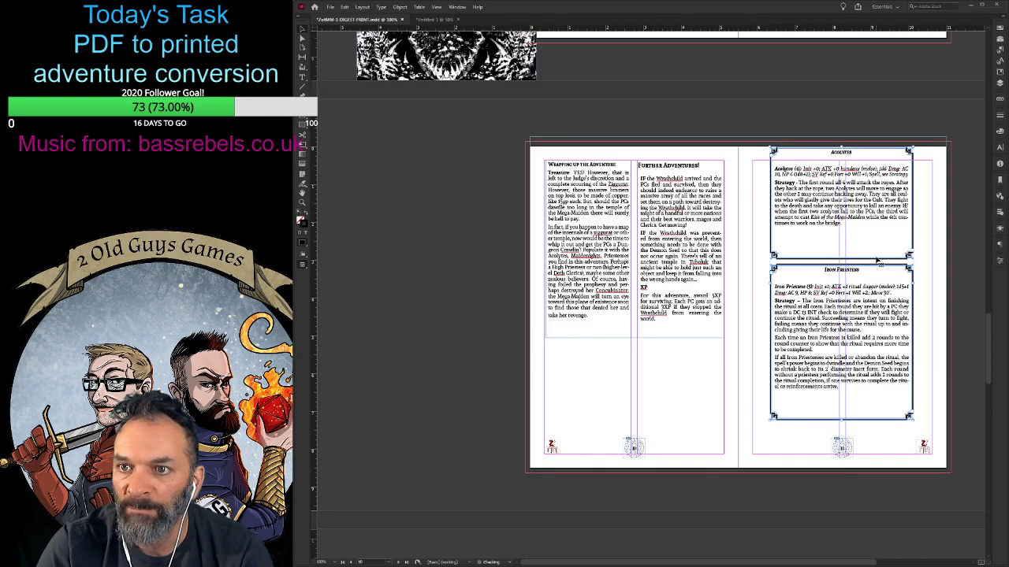
# - Move the rotated Kiss of the Mega-Maiden spell table and its decorative frame from page 13 to page 12
pyautogui.moveTo(857, 197); pyautogui.dragTo(640, 195)
pyautogui.scroll(-7, 791, 248)
pyautogui.scroll(-7, 786, 234)
pyautogui.scroll(3, 618, 330)
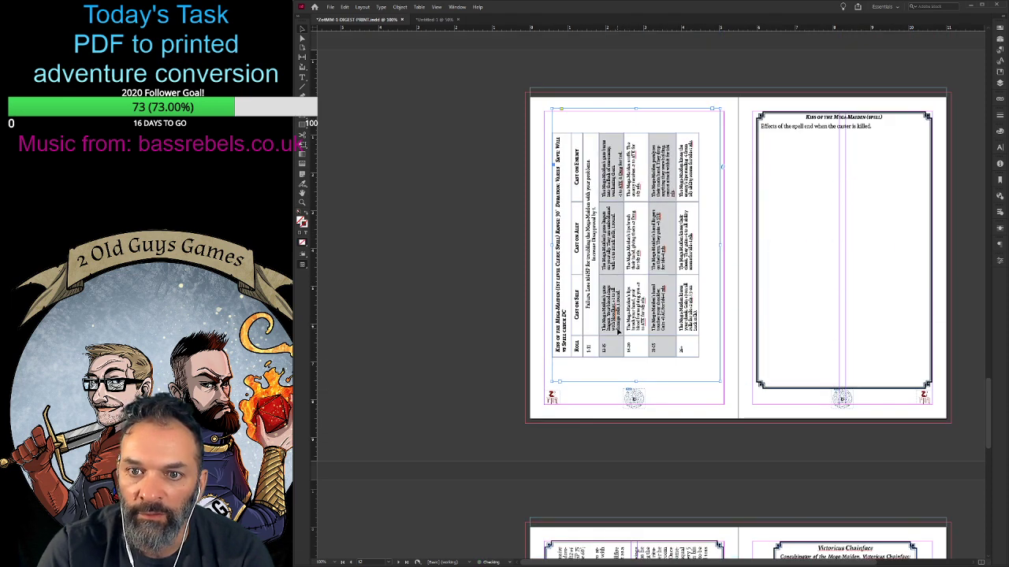
pyautogui.moveTo(871, 246); pyautogui.dragTo(685, 245)
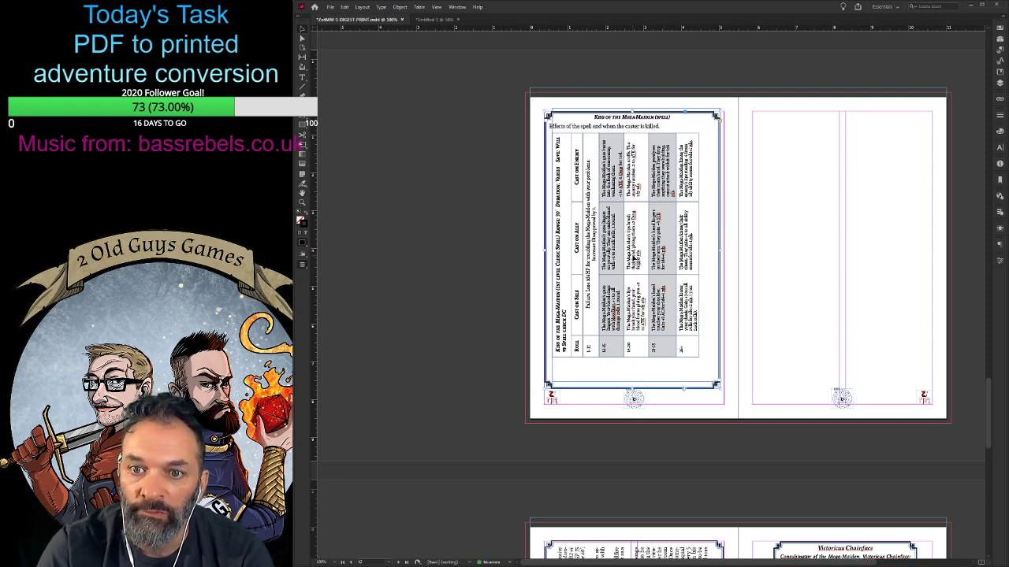
# - Try to shift the rotated Kiss of the Mega-Maiden table slightly right and down inside its decorative frame on page 12
pyautogui.doubleClick(635, 258)
pyautogui.hotkey('ctrl', 'a')
pyautogui.click(469, 255)
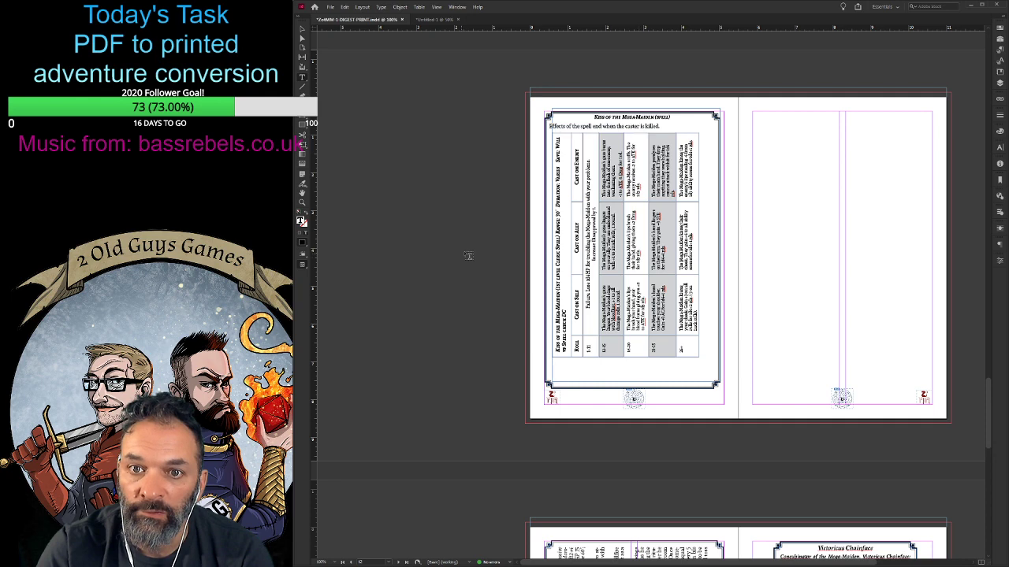
pyautogui.click(301, 30)
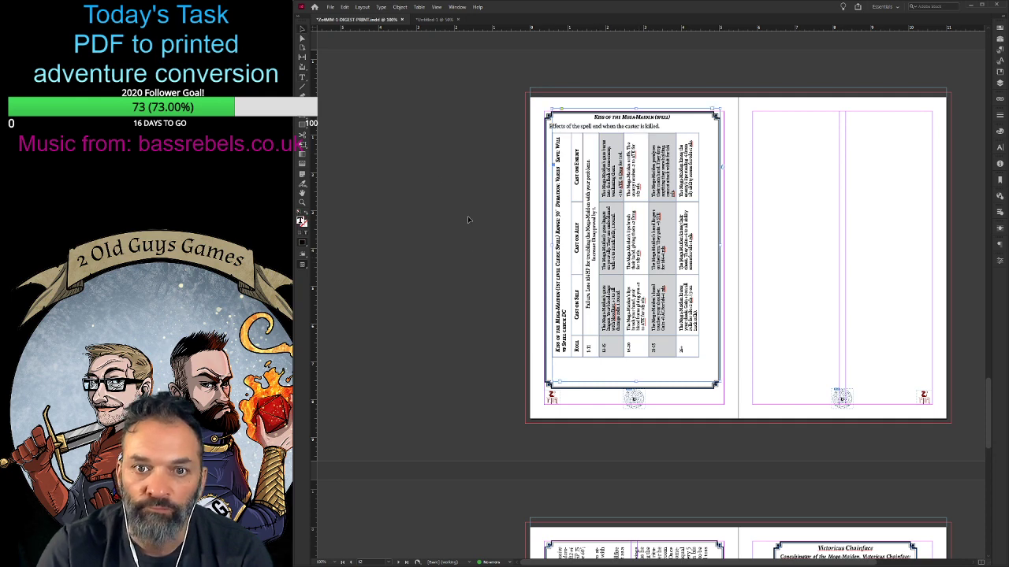
pyautogui.moveTo(624, 247); pyautogui.dragTo(631, 253)
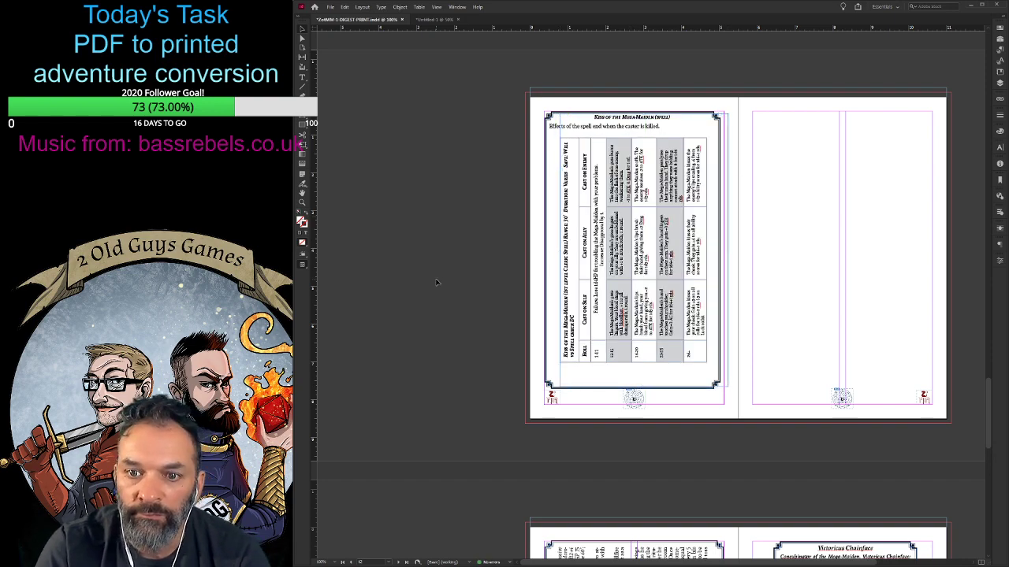
pyautogui.scroll(-4, 436, 279)
pyautogui.scroll(8, 439, 282)
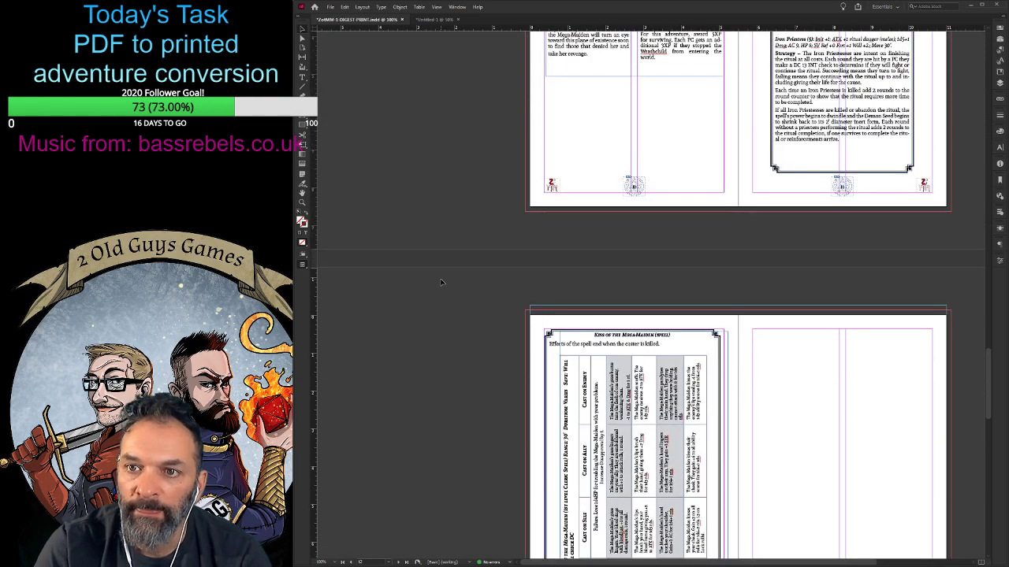
pyautogui.scroll(-4, 441, 282)
pyautogui.scroll(2, 444, 274)
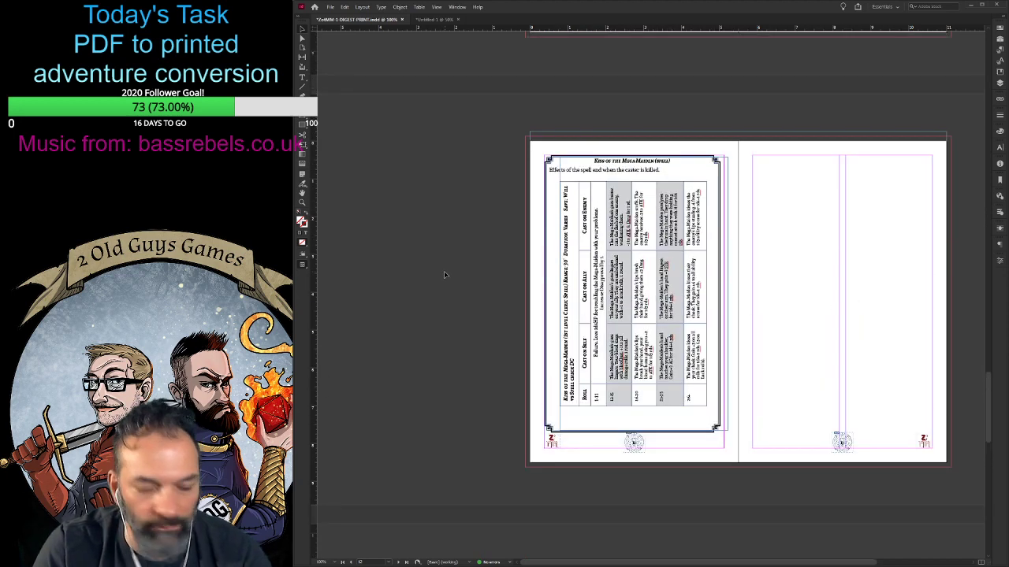
# - Undo the recent moves of the Kiss of the Mega-Maiden table and its frame, back to their placement on page 13
pyautogui.hotkey('ctrl', 'z')
pyautogui.hotkey('ctrl', 'z')
pyautogui.hotkey('ctrl', 'z')
pyautogui.hotkey('ctrl', 'z')
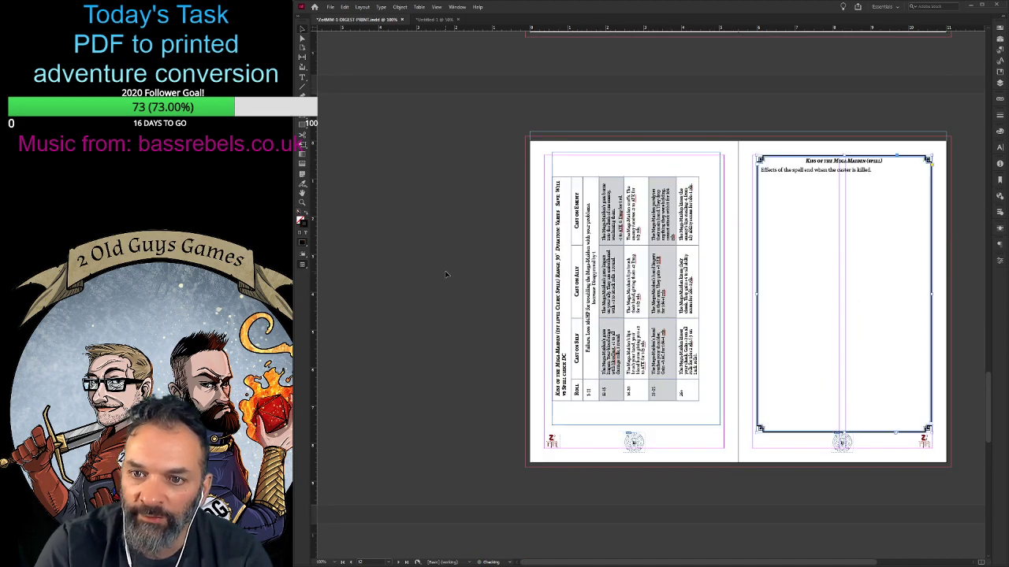
pyautogui.hotkey('ctrl', 'z')
pyautogui.scroll(2, 684, 171)
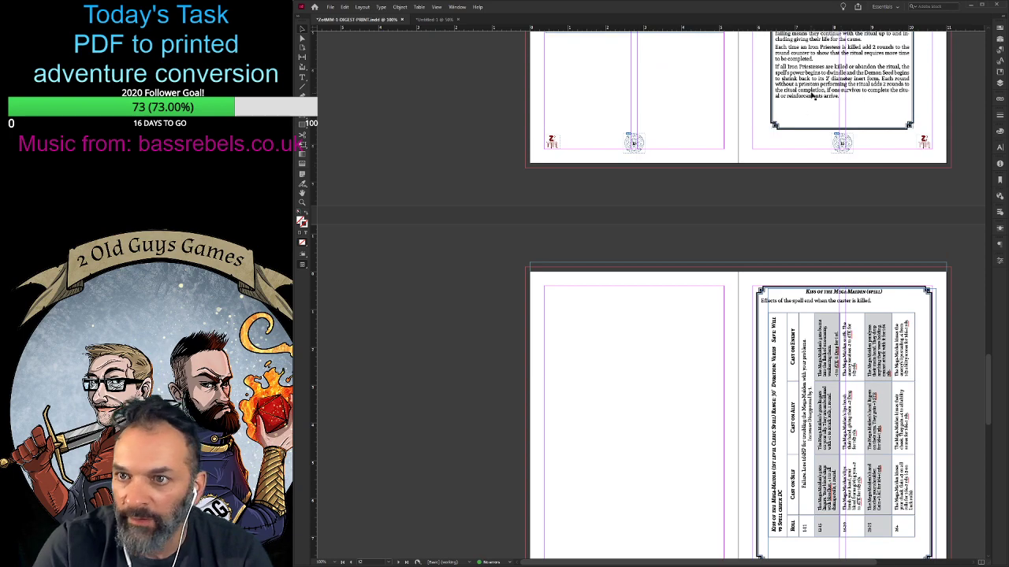
# - Move the Emaciated Wrathchild and Maidenights stat boxes together from page 16 to the empty right-hand page 15
pyautogui.scroll(-3, 858, 333)
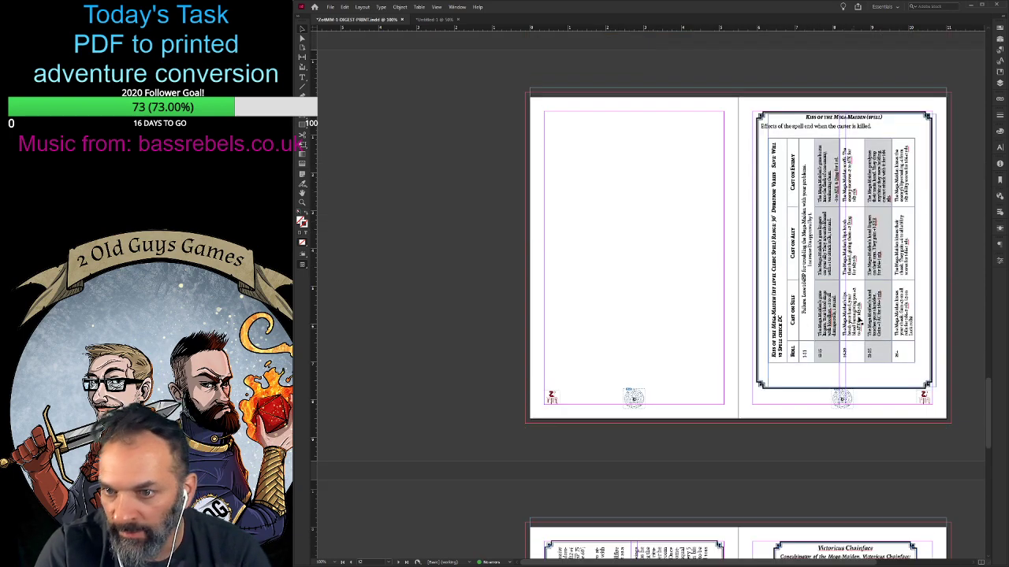
pyautogui.scroll(-8, 889, 224)
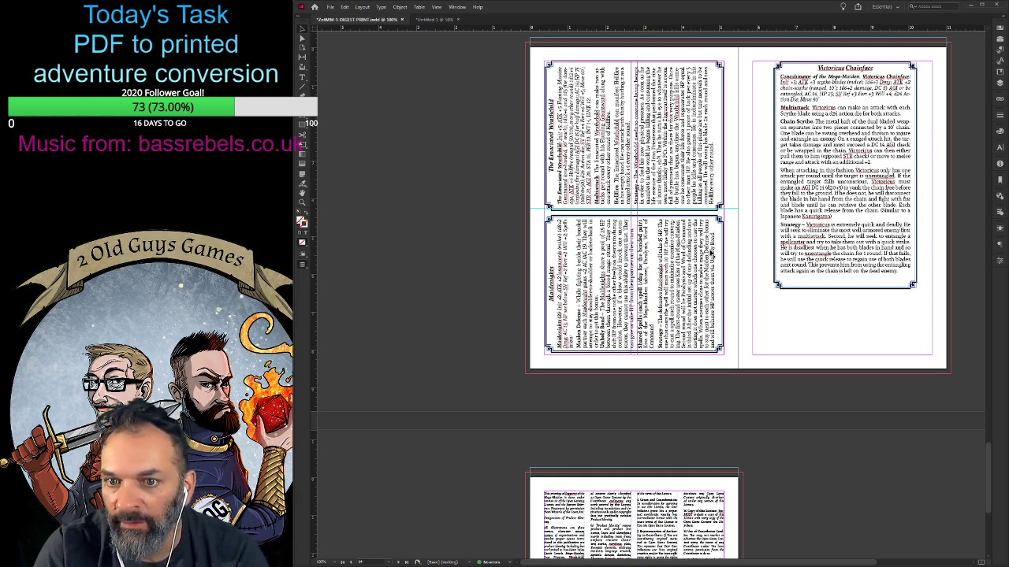
pyautogui.scroll(-3, 711, 253)
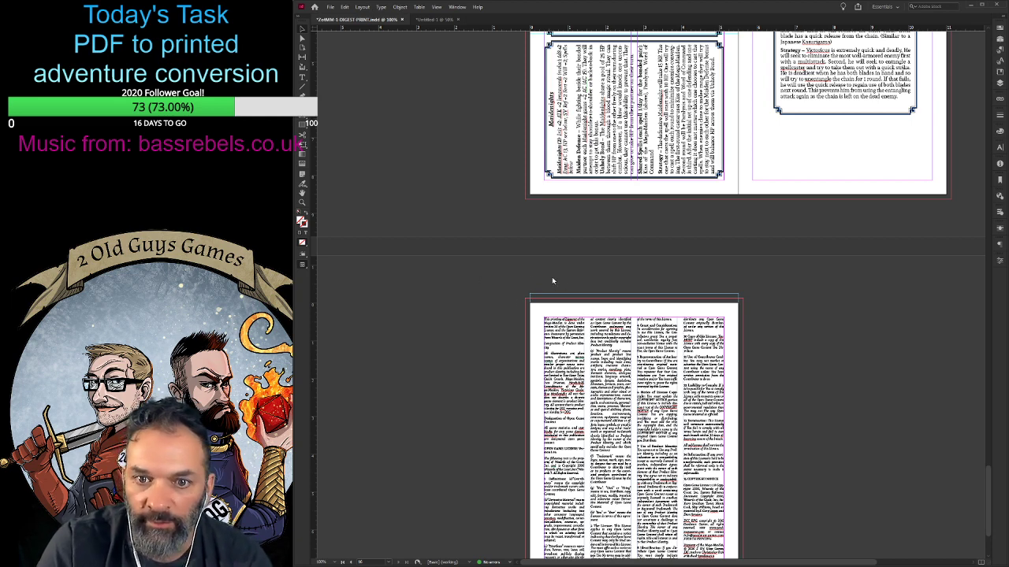
pyautogui.scroll(10, 832, 322)
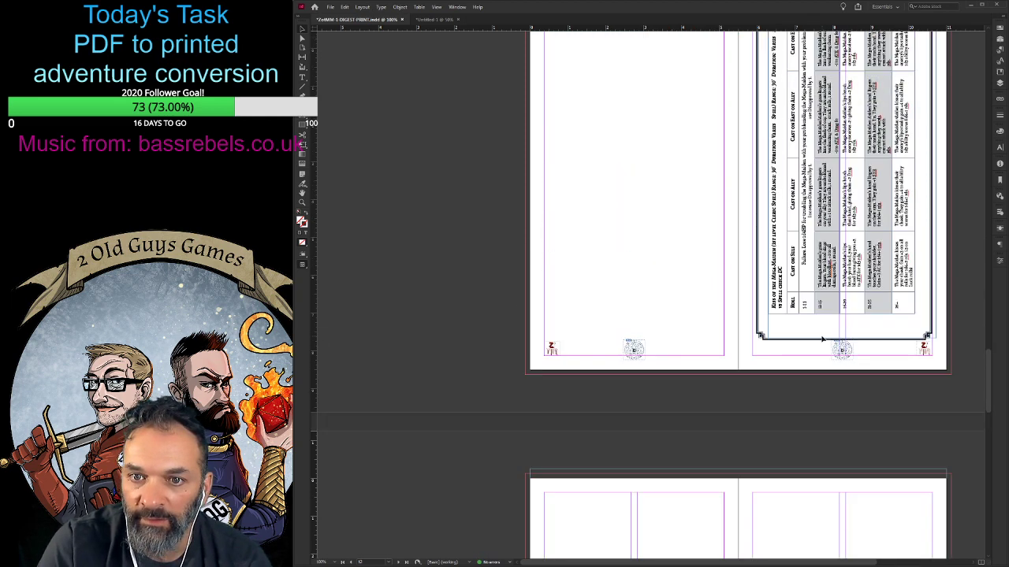
pyautogui.scroll(-8, 812, 322)
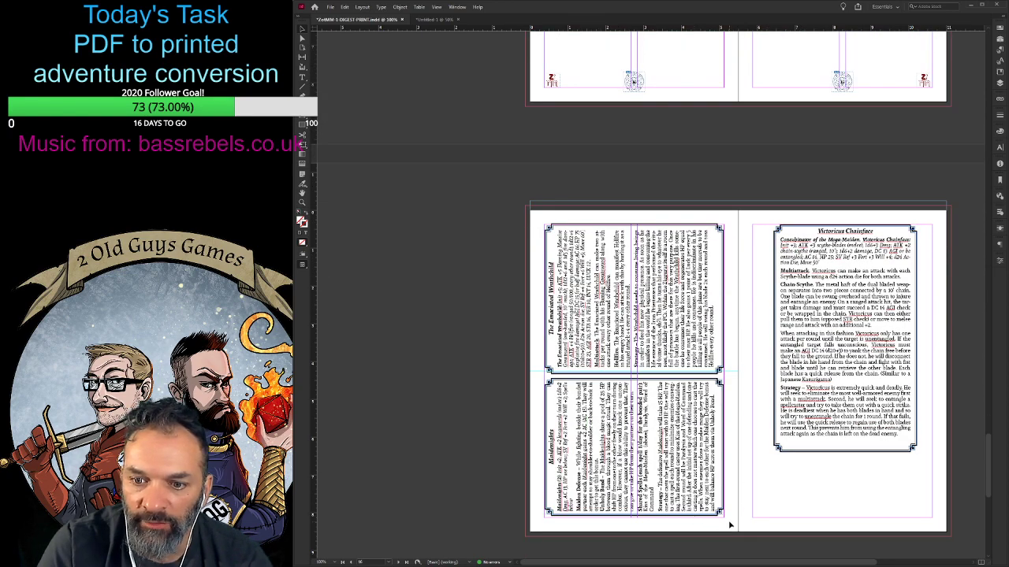
pyautogui.scroll(4, 589, 472)
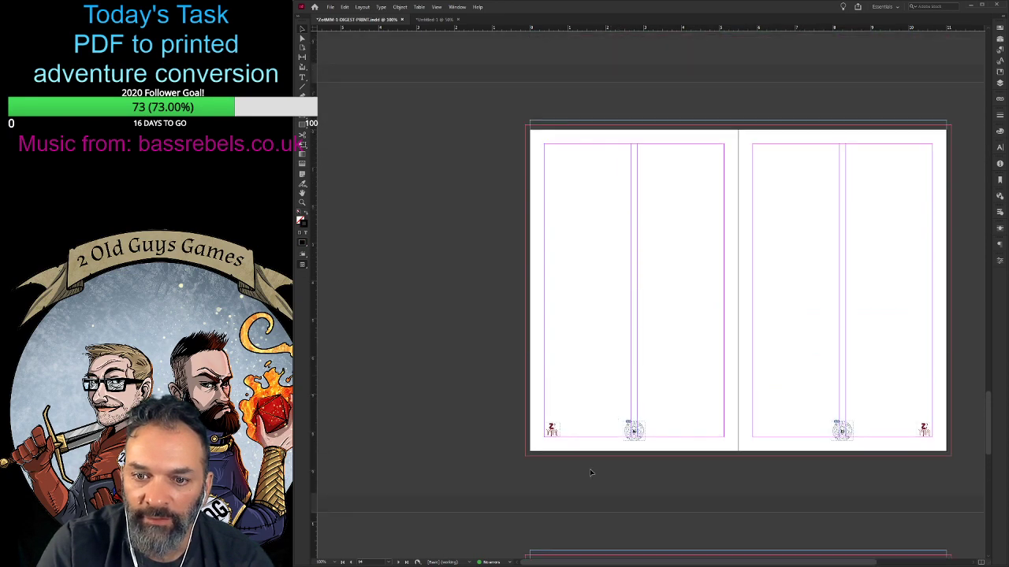
pyautogui.scroll(-1, 590, 472)
pyautogui.moveTo(590, 545); pyautogui.dragTo(797, 117)
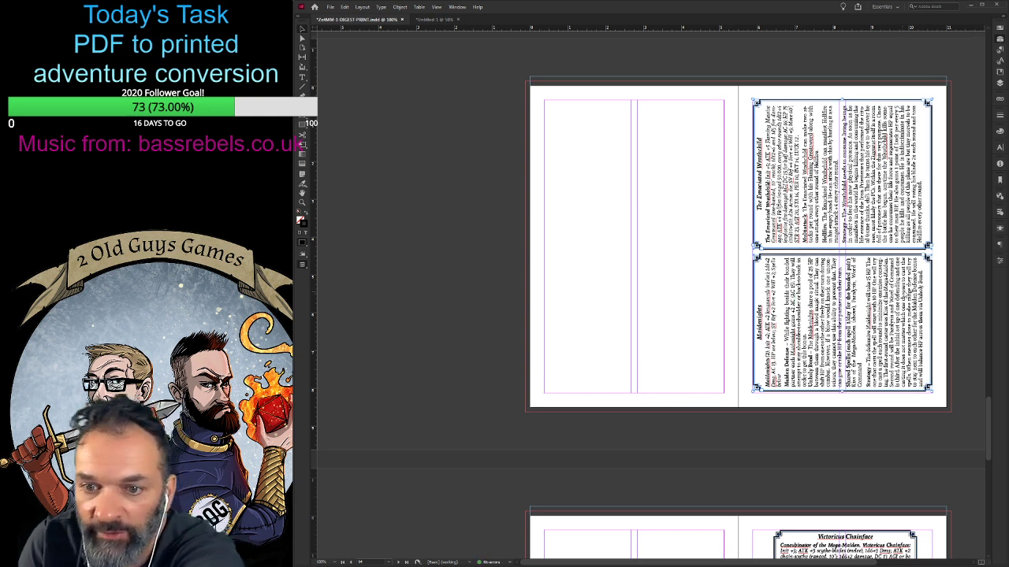
# - Remove the footer logo and page-number ornament from pages 16 and 17, the spread with the Victoricus Chainface box
pyautogui.scroll(-1, 766, 260)
pyautogui.scroll(-5, 905, 98)
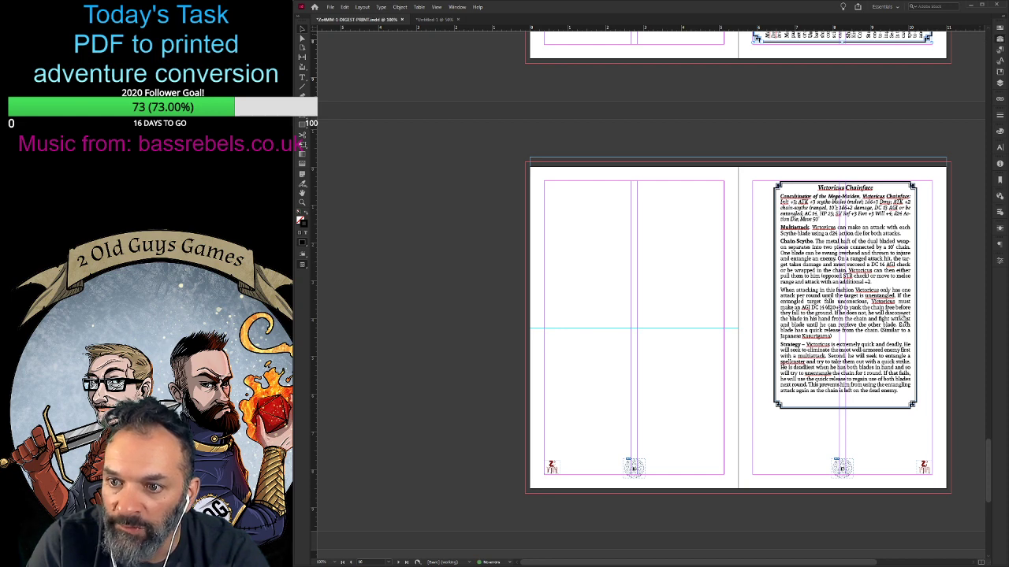
pyautogui.hotkey('ctrl', 'z')
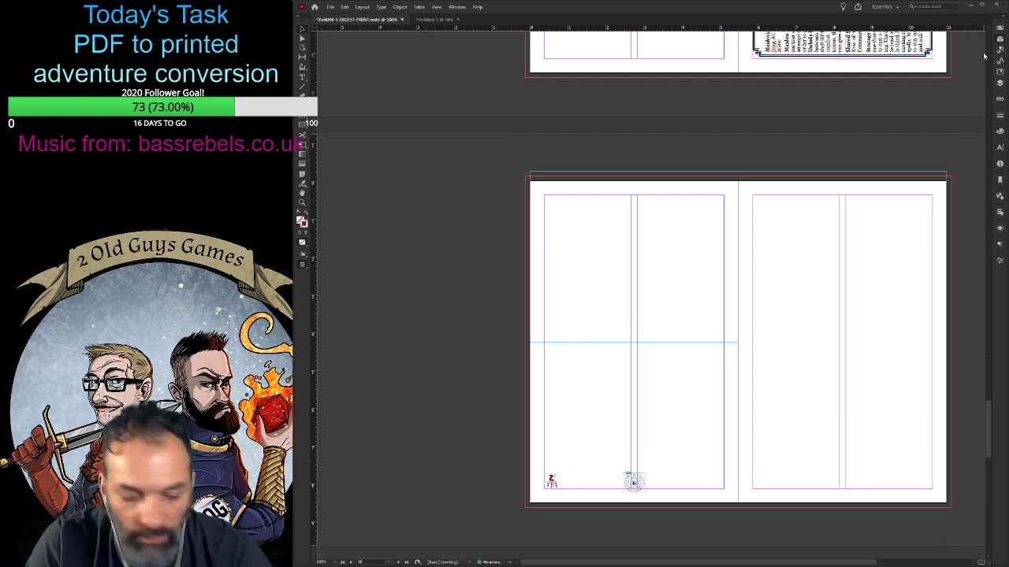
pyautogui.hotkey('ctrl', 'z')
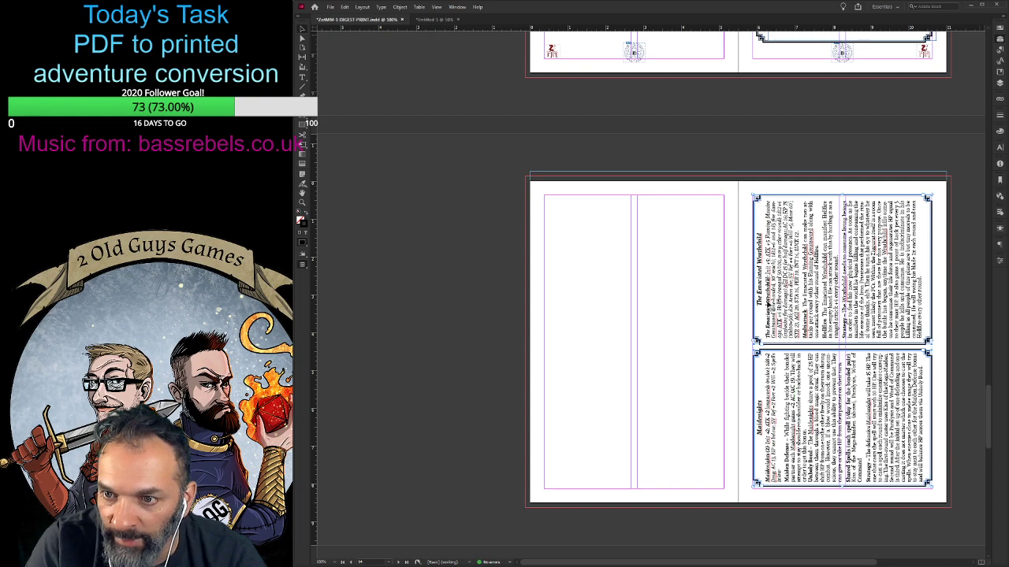
pyautogui.scroll(-3, 682, 336)
pyautogui.scroll(-5, 682, 335)
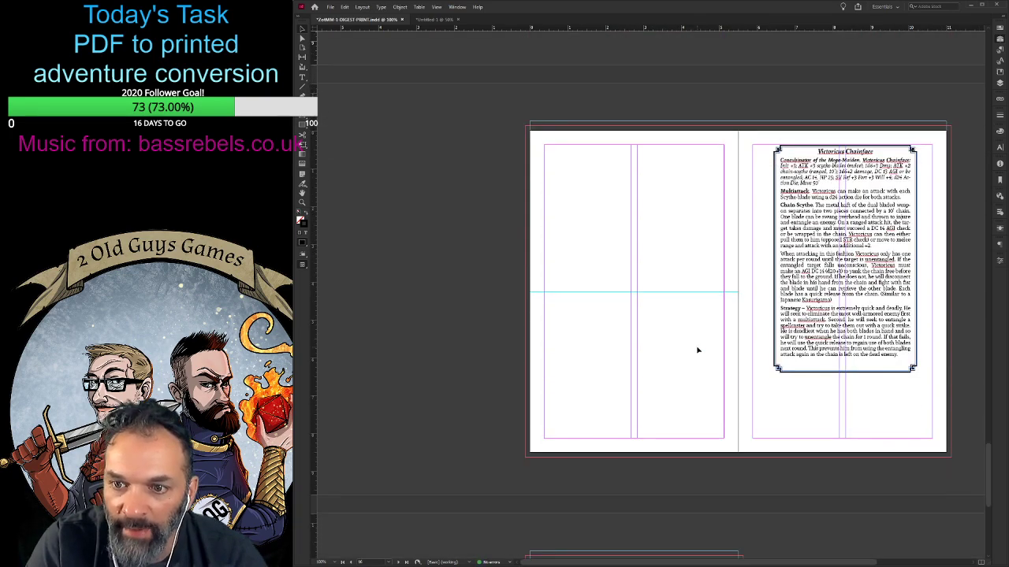
pyautogui.scroll(-6, 698, 350)
pyautogui.scroll(9, 697, 350)
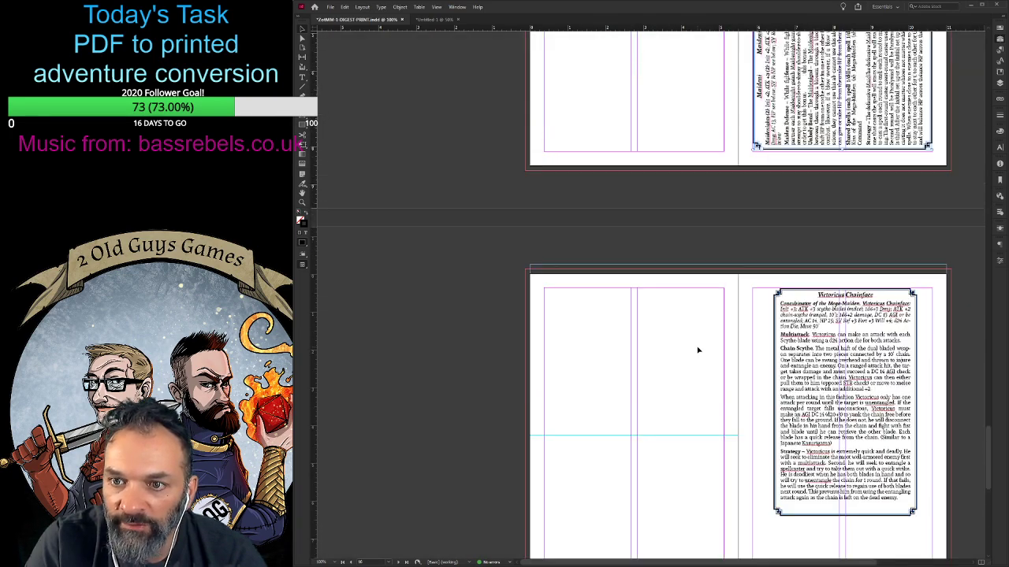
# - Remove the footer logo and page-number ornament from page 11, below the Acolytes and Iron Priestess stat boxes
pyautogui.moveTo(587, 562); pyautogui.dragTo(636, 562)
pyautogui.scroll(2, 585, 445)
pyautogui.scroll(-10, 585, 445)
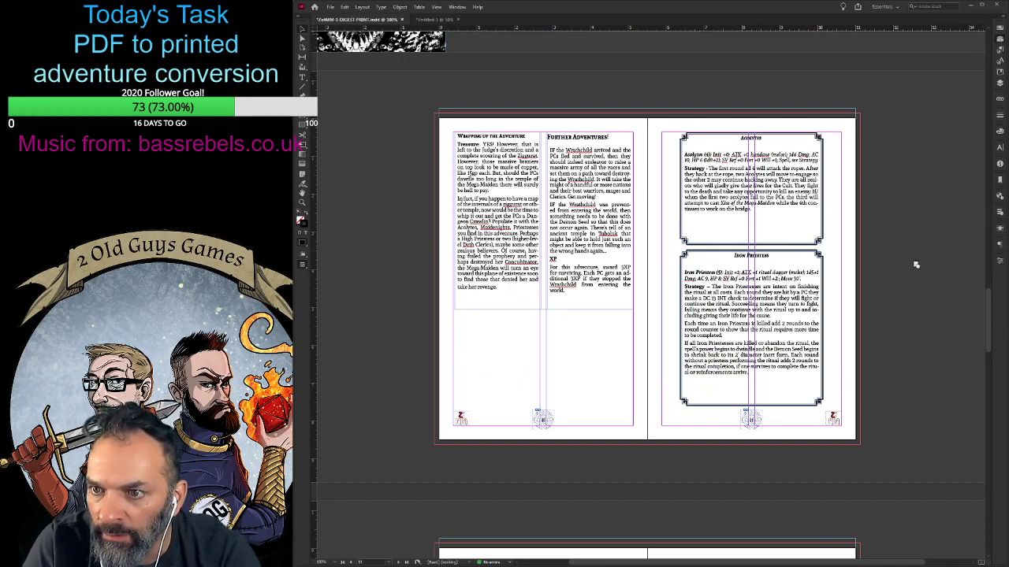
pyautogui.hotkey('ctrl', 'z')
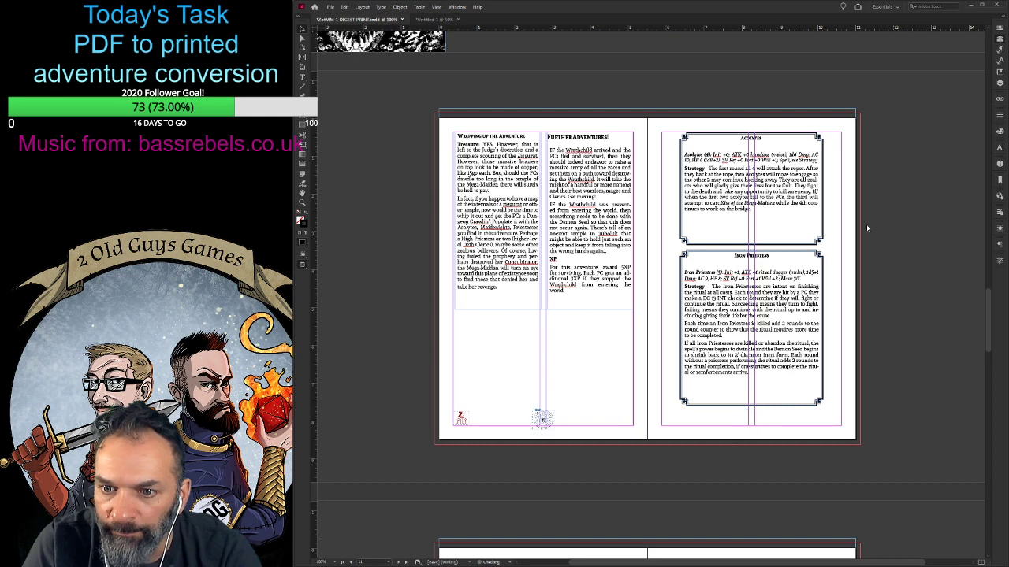
pyautogui.click(429, 98)
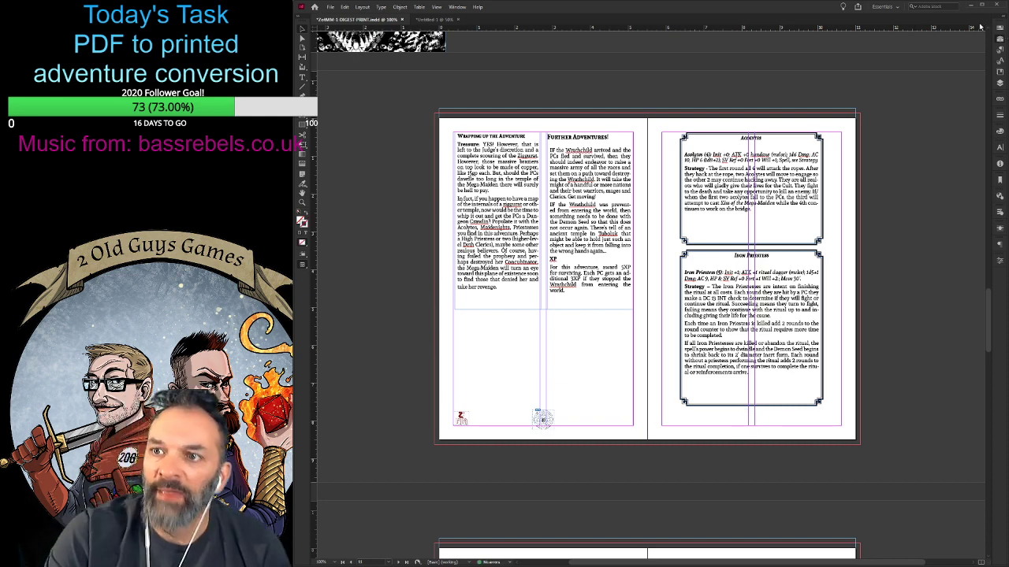
# - Remove the footer logo and page-number ornament from pages 12 and 13, the Kiss of the Mega-Maiden spread
pyautogui.scroll(-3, 941, 290)
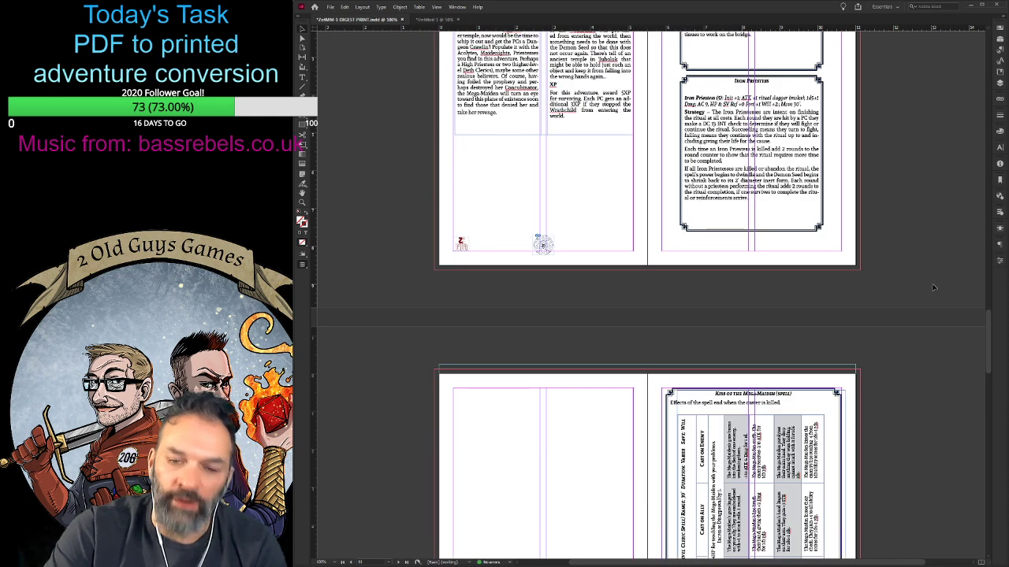
pyautogui.scroll(-5, 942, 290)
pyautogui.scroll(5, 816, 91)
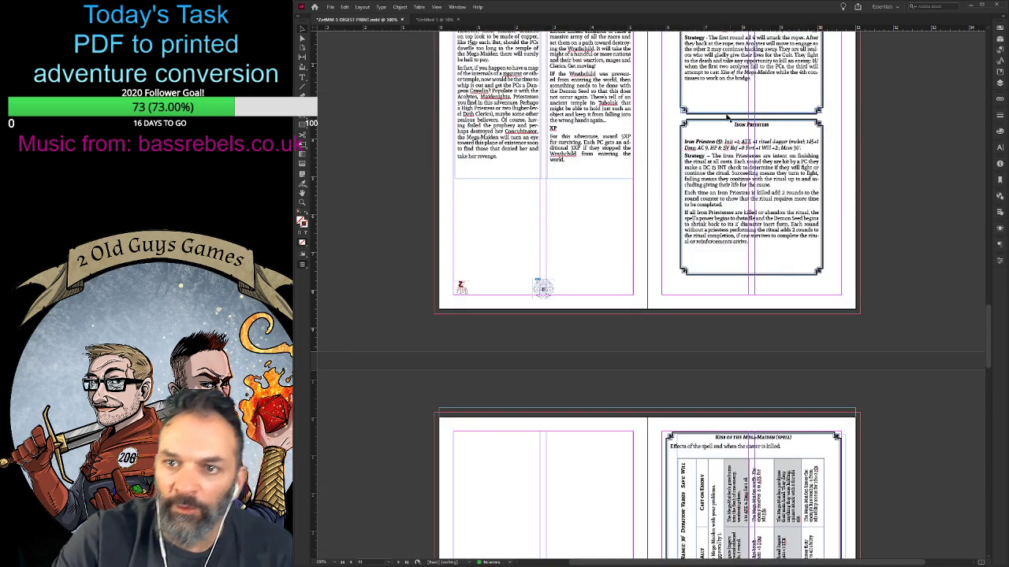
pyautogui.click(756, 175)
pyautogui.click(777, 84)
pyautogui.scroll(-5, 780, 244)
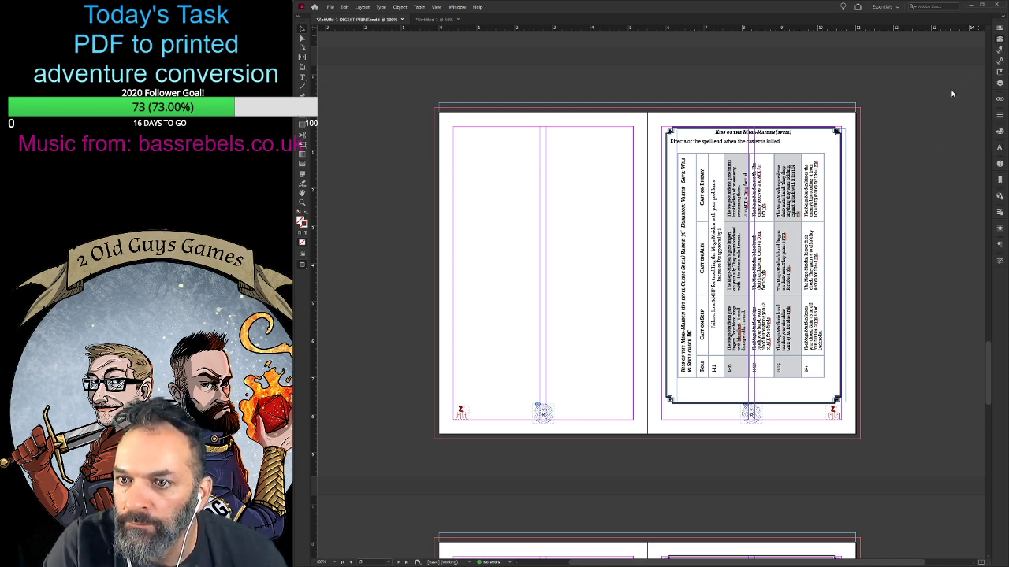
pyautogui.hotkey('ctrl', 'z')
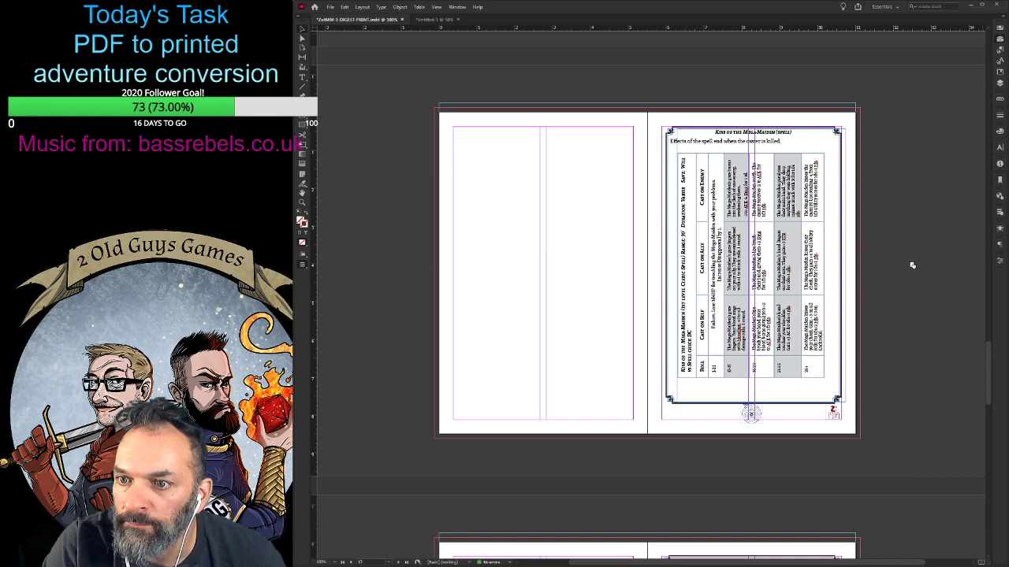
pyautogui.hotkey('ctrl', 'z')
pyautogui.scroll(-1, 646, 311)
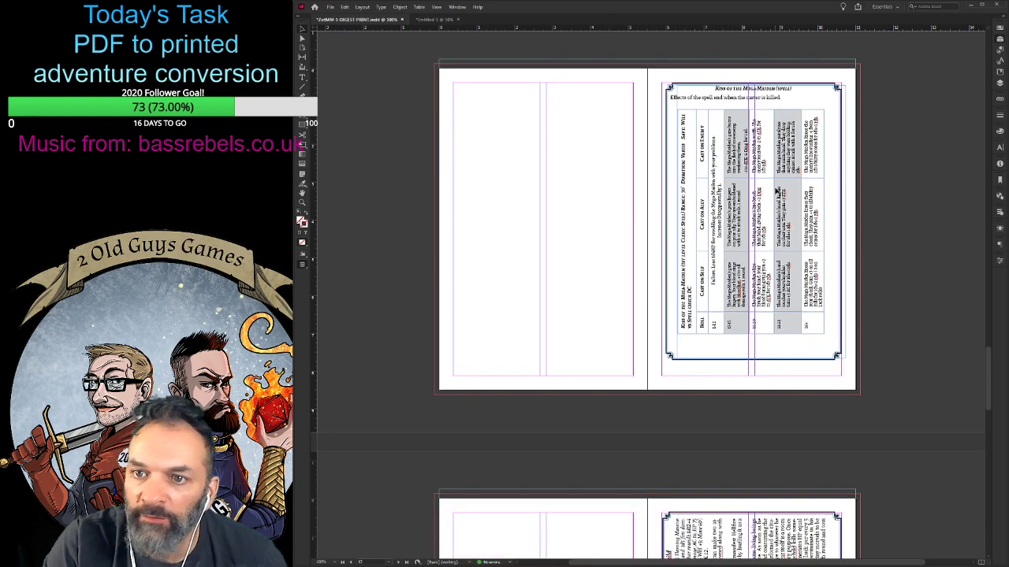
# - Review the stat box spreads after page 13 through to the Open Game License page at the end
pyautogui.scroll(-7, 605, 329)
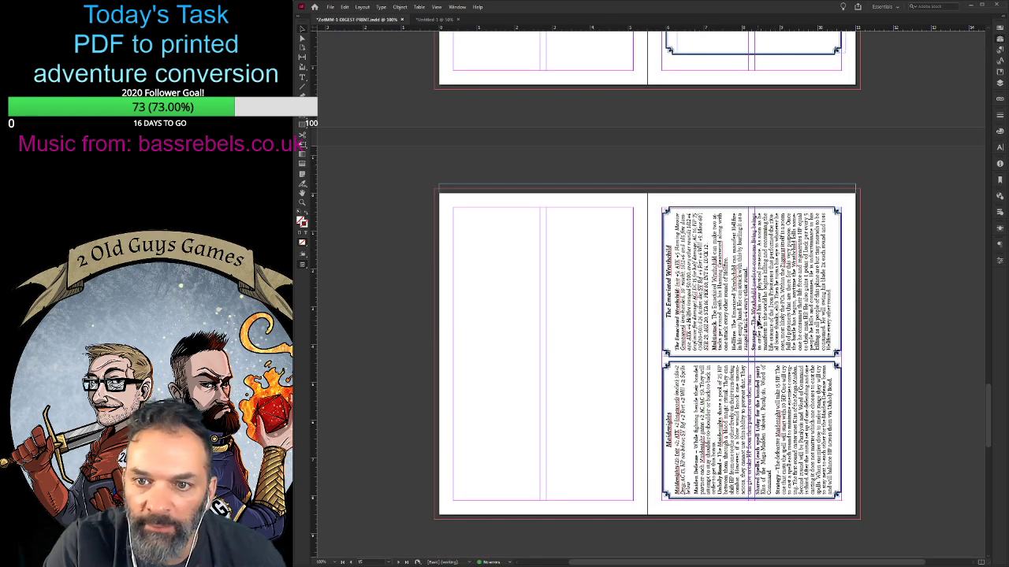
pyautogui.scroll(-4, 761, 325)
pyautogui.scroll(-10, 762, 325)
pyautogui.scroll(-4, 760, 267)
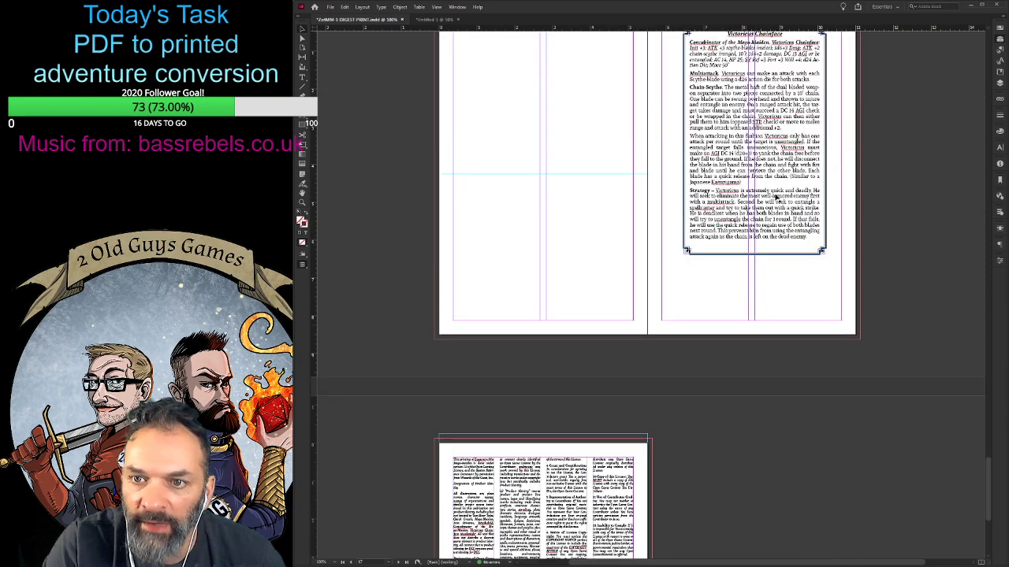
pyautogui.scroll(1, 760, 266)
pyautogui.scroll(-7, 759, 268)
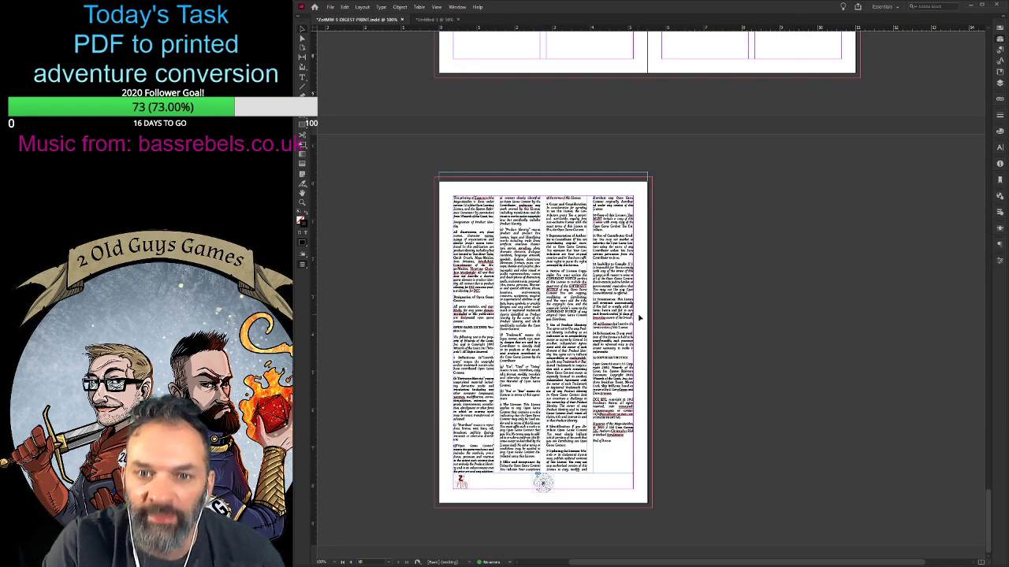
pyautogui.scroll(4, 719, 305)
pyautogui.scroll(-2, 642, 304)
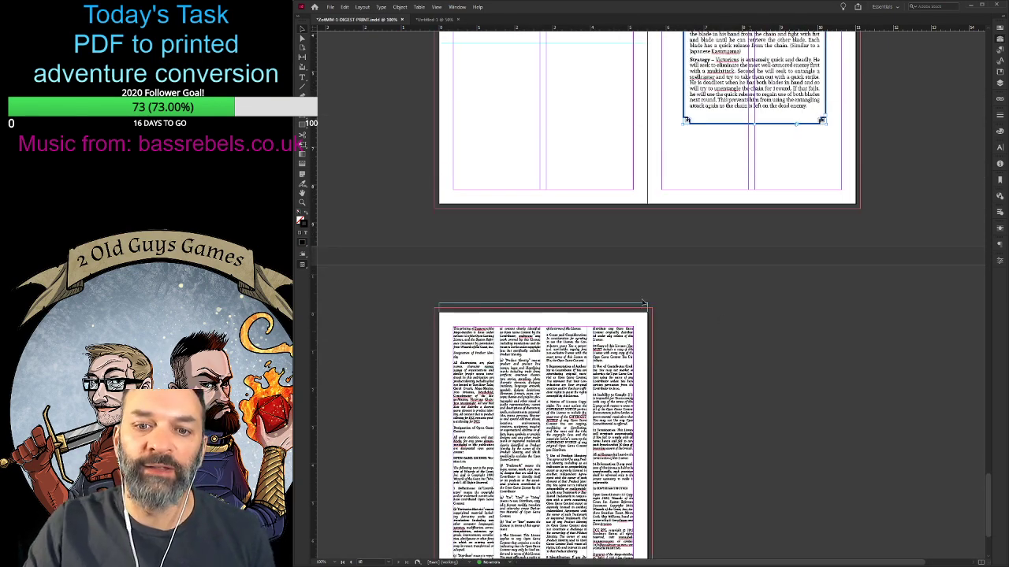
# - Insert a blank page without footer graphics before the Open Game License page, so the license becomes a right-hand page
pyautogui.scroll(-2, 423, 316)
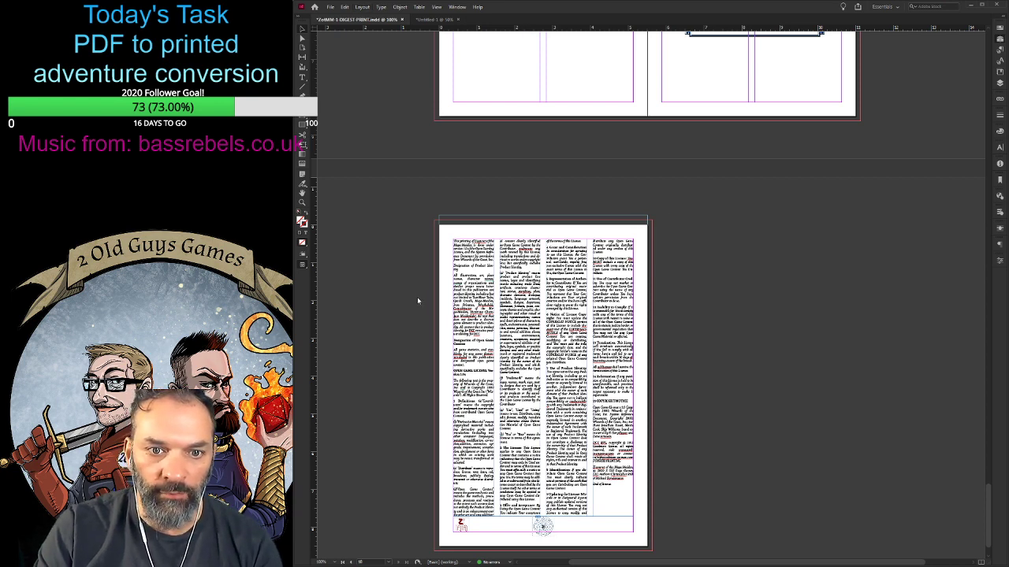
pyautogui.click(689, 304)
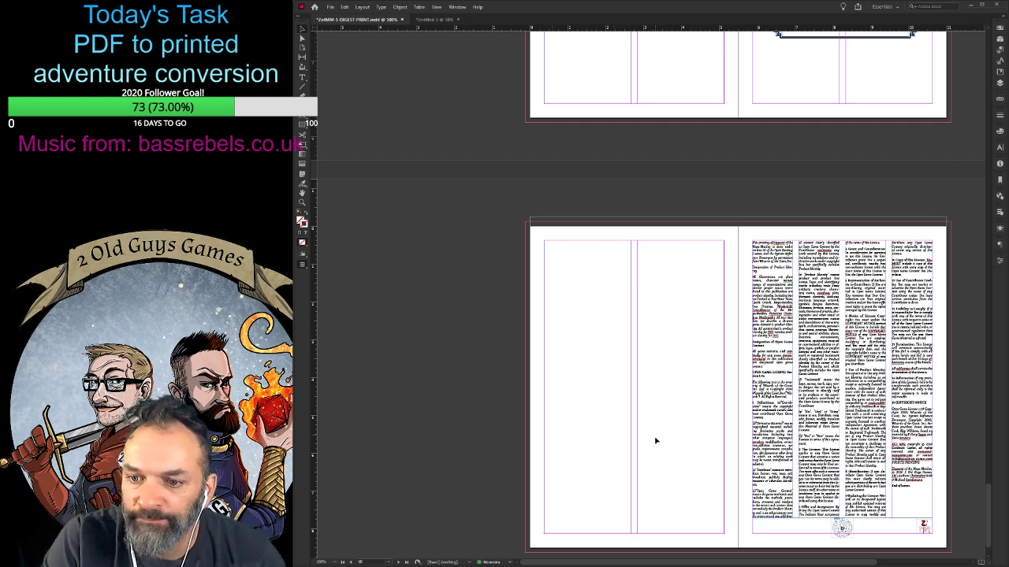
pyautogui.hscroll(3, 678, 520)
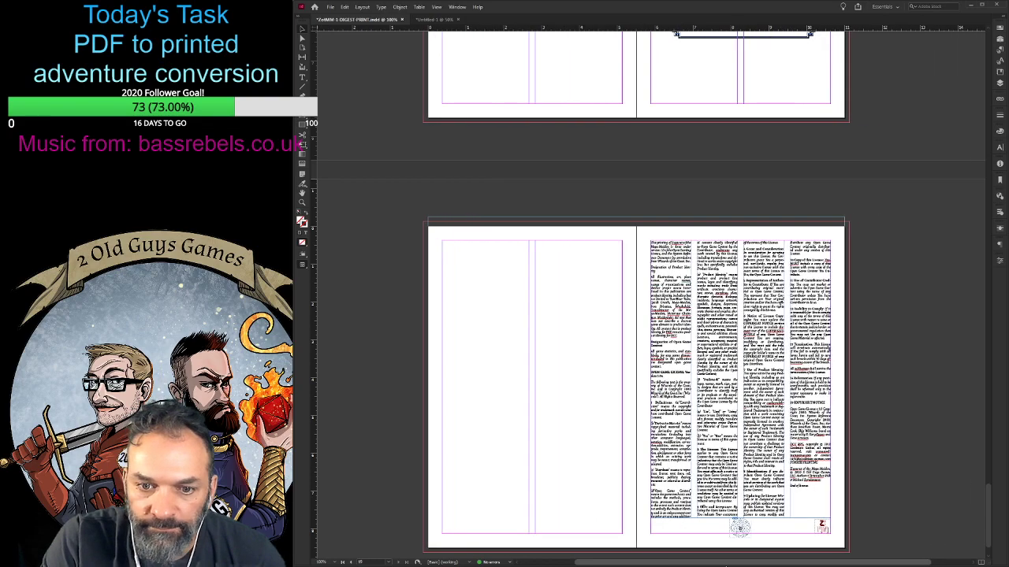
pyautogui.scroll(-2, 692, 463)
pyautogui.scroll(8, 703, 515)
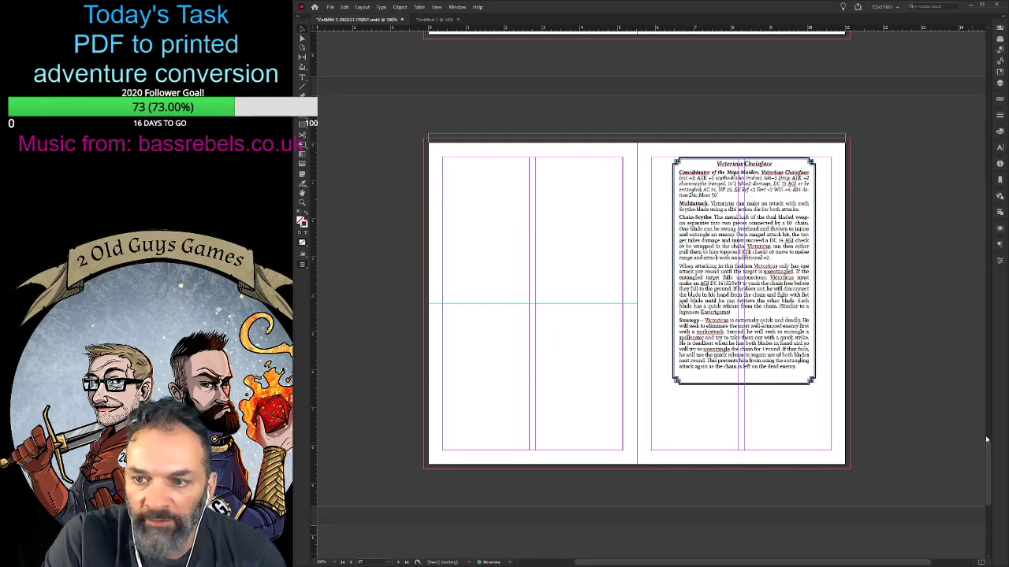
# - Insert a blank page without footer graphics between the cover and the credits page, so the credits fall on a right-hand page
pyautogui.moveTo(990, 482); pyautogui.dragTo(990, 51)
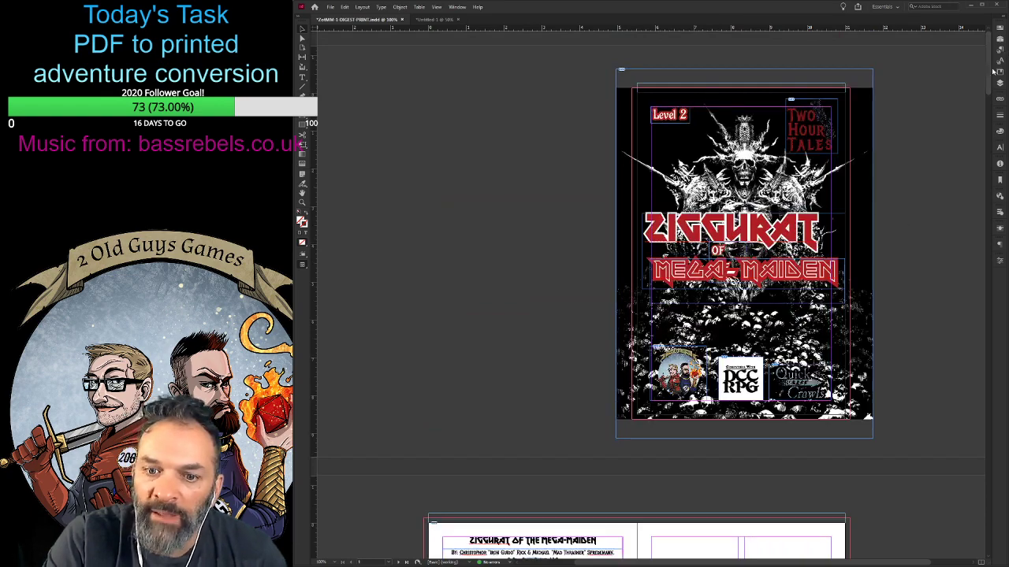
pyautogui.scroll(-4, 914, 265)
pyautogui.scroll(4, 910, 269)
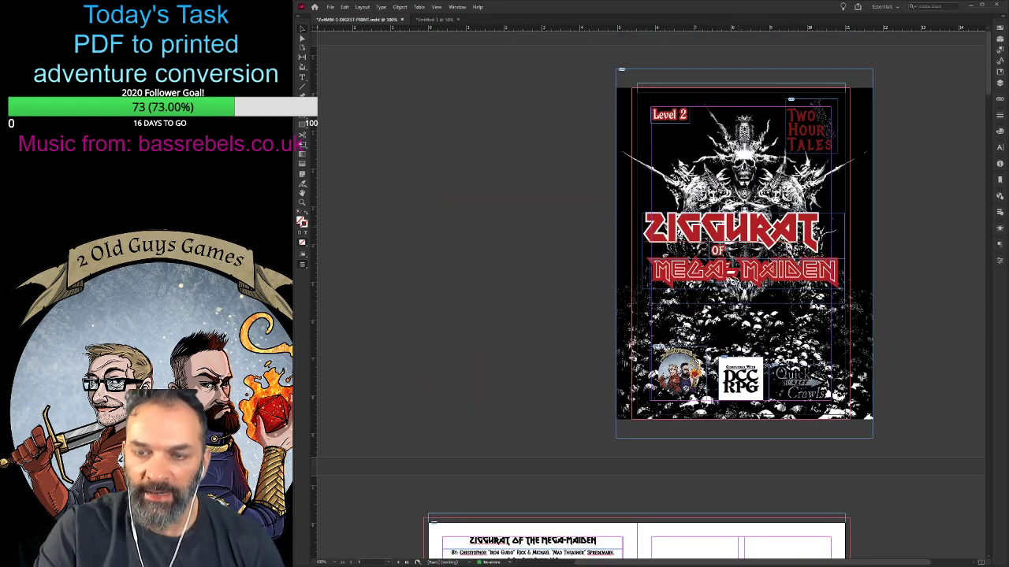
pyautogui.scroll(-6, 776, 262)
pyautogui.scroll(4, 769, 192)
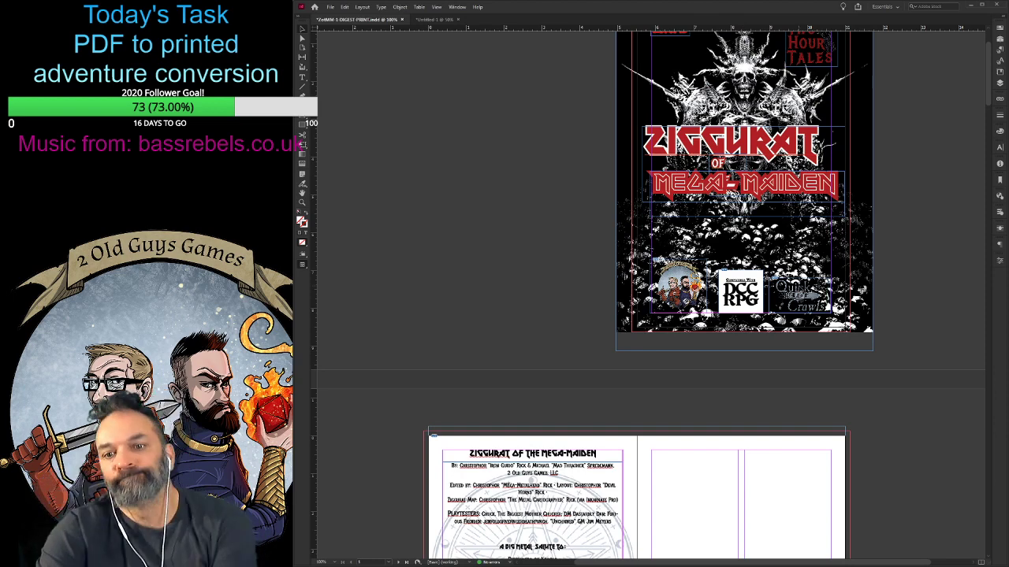
pyautogui.scroll(-7, 537, 405)
pyautogui.scroll(5, 488, 416)
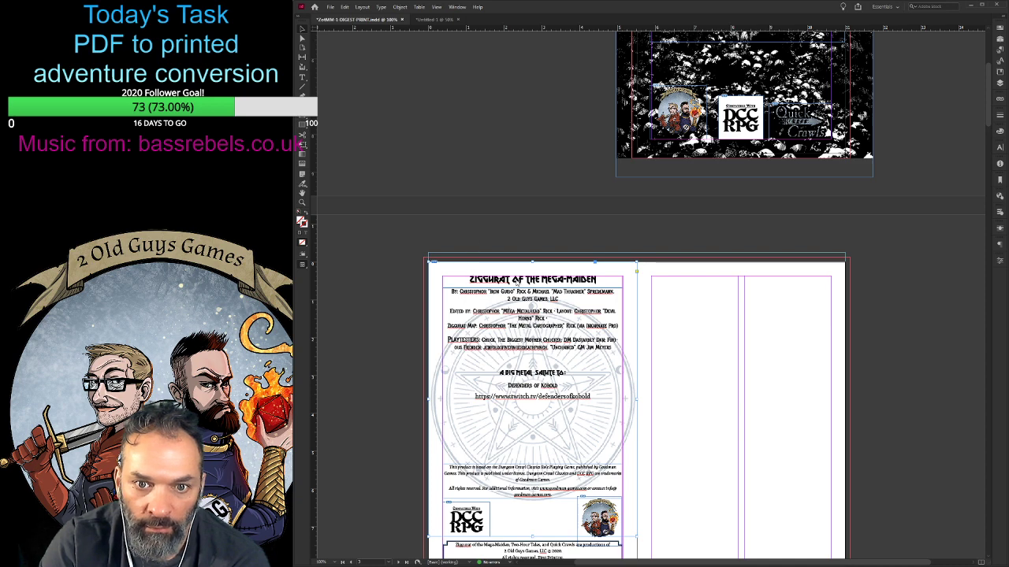
pyautogui.hotkey('ctrl', 'z')
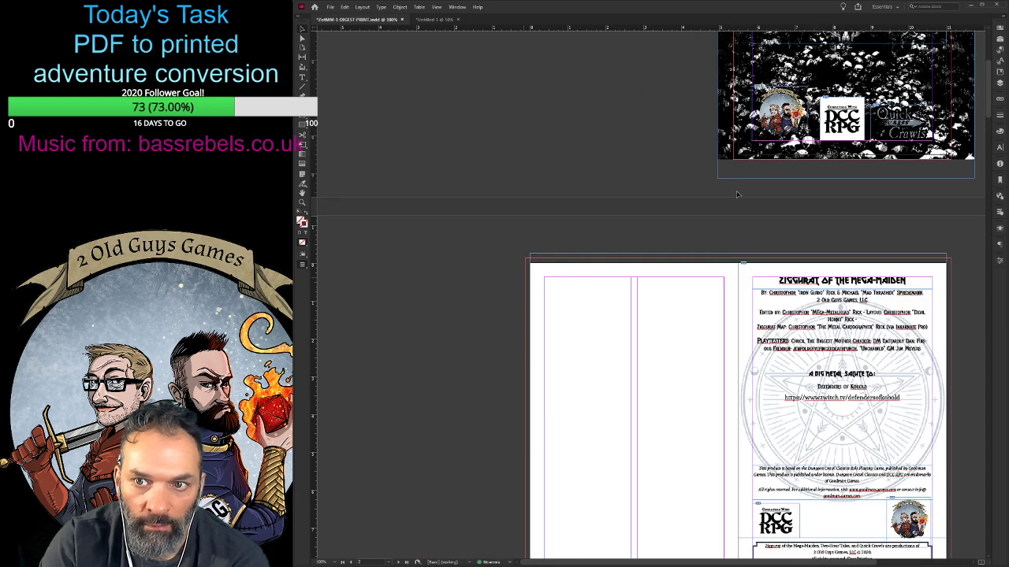
pyautogui.scroll(3, 738, 194)
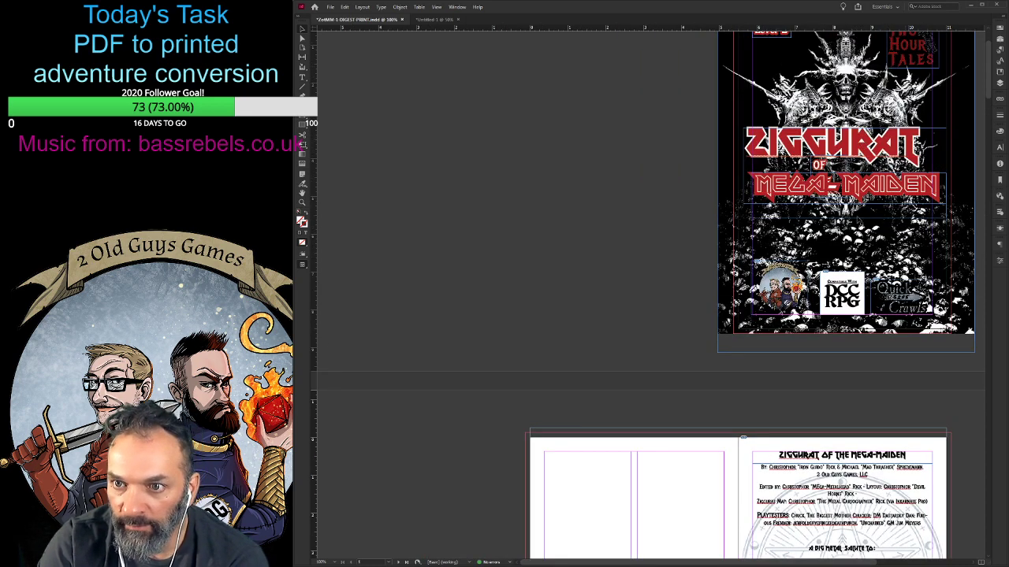
pyautogui.scroll(-6, 641, 209)
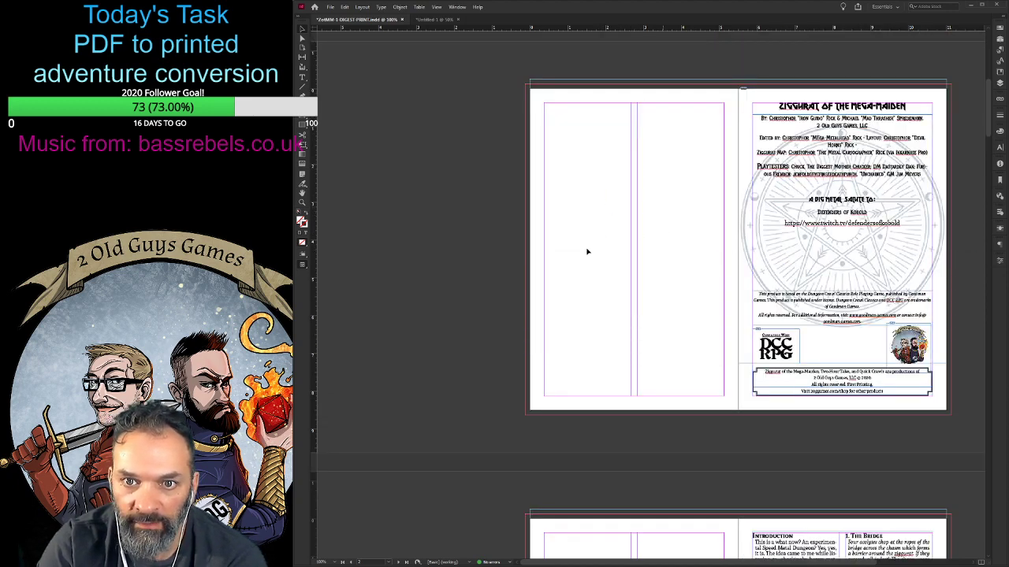
# - Delete the spare strip of skull artwork hanging below the page with section 3, The Second Level
pyautogui.scroll(-2, 623, 288)
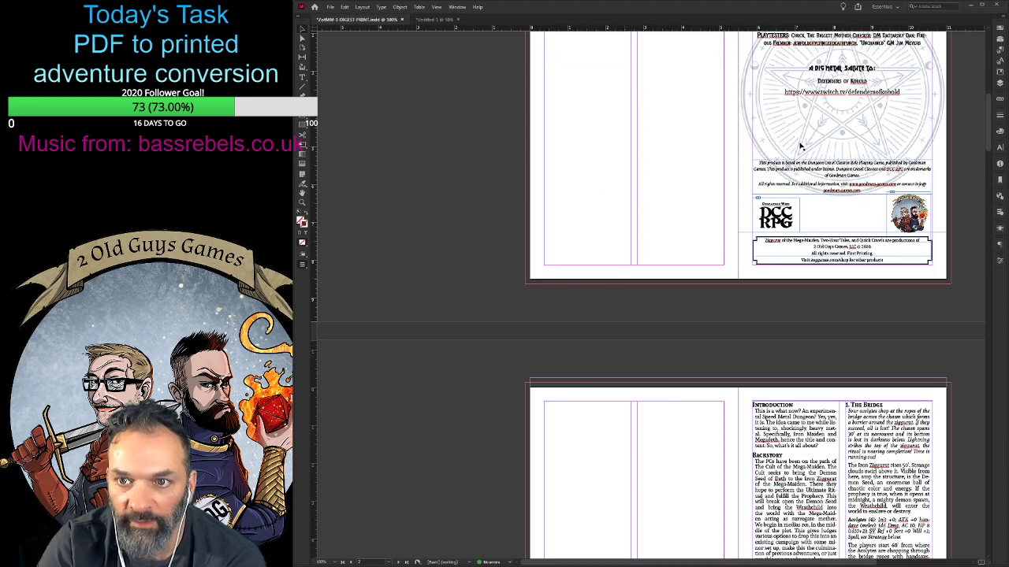
pyautogui.scroll(-5, 622, 264)
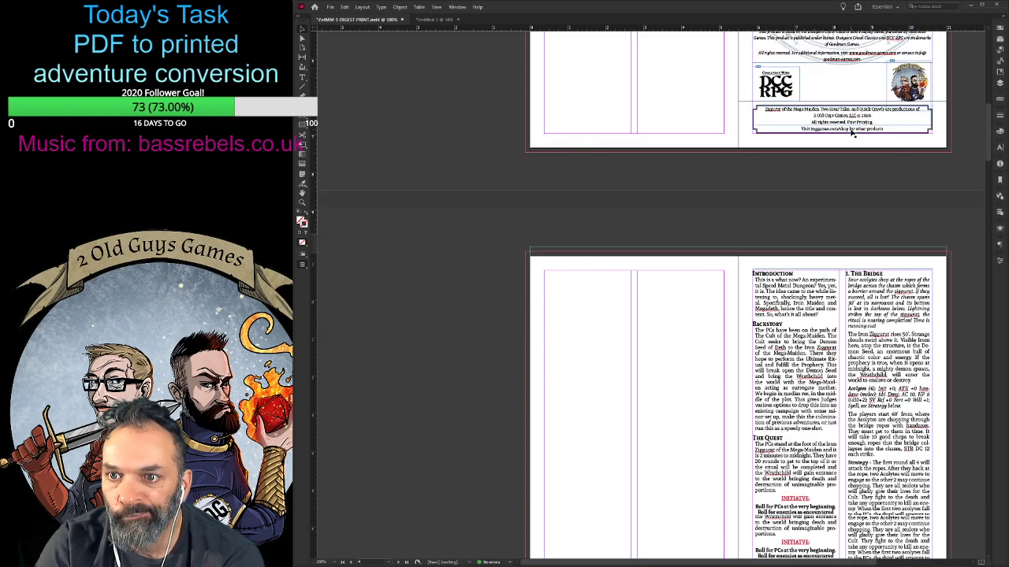
pyautogui.scroll(-10, 613, 273)
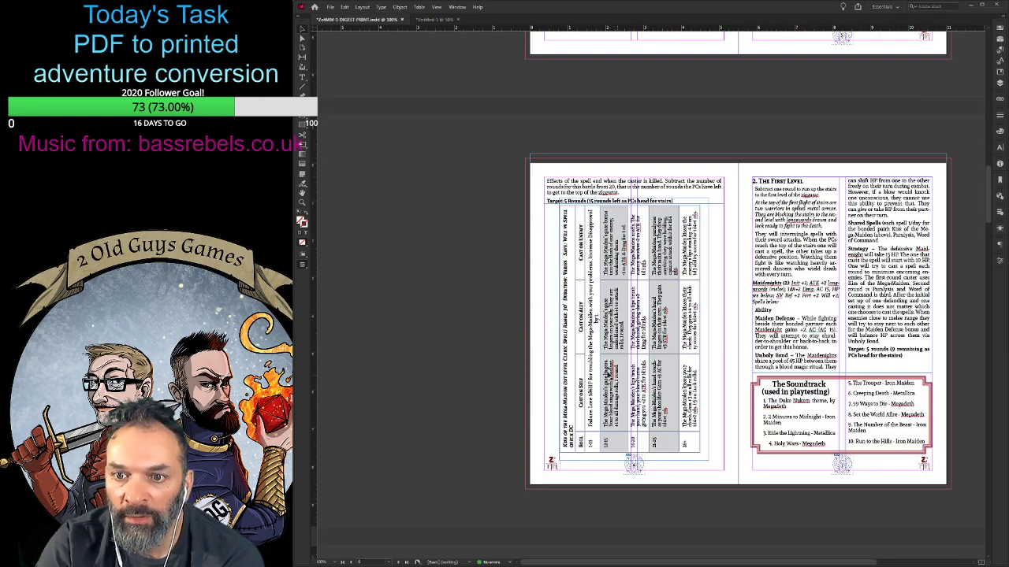
pyautogui.scroll(-5, 640, 383)
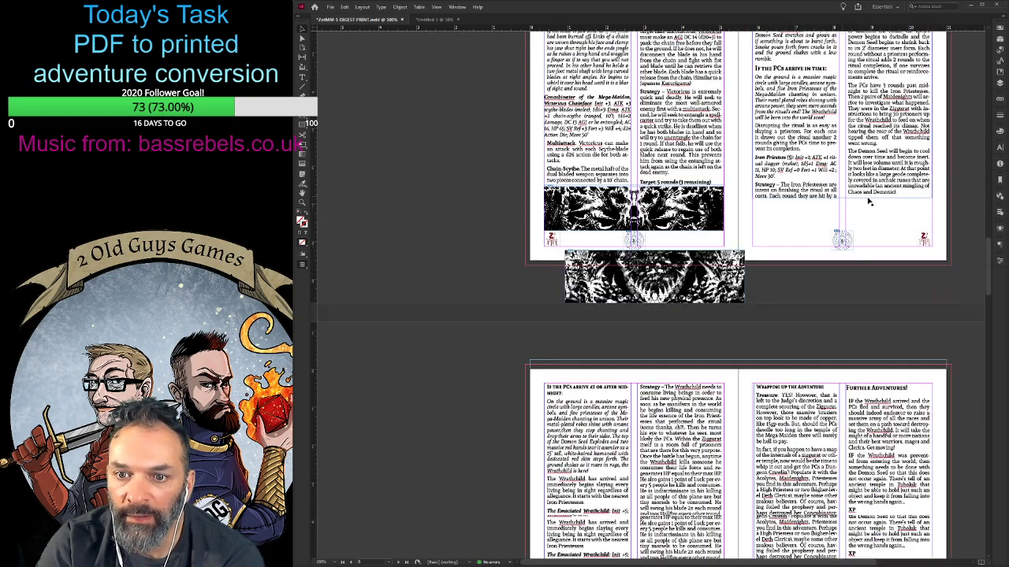
pyautogui.moveTo(702, 286); pyautogui.dragTo(604, 285)
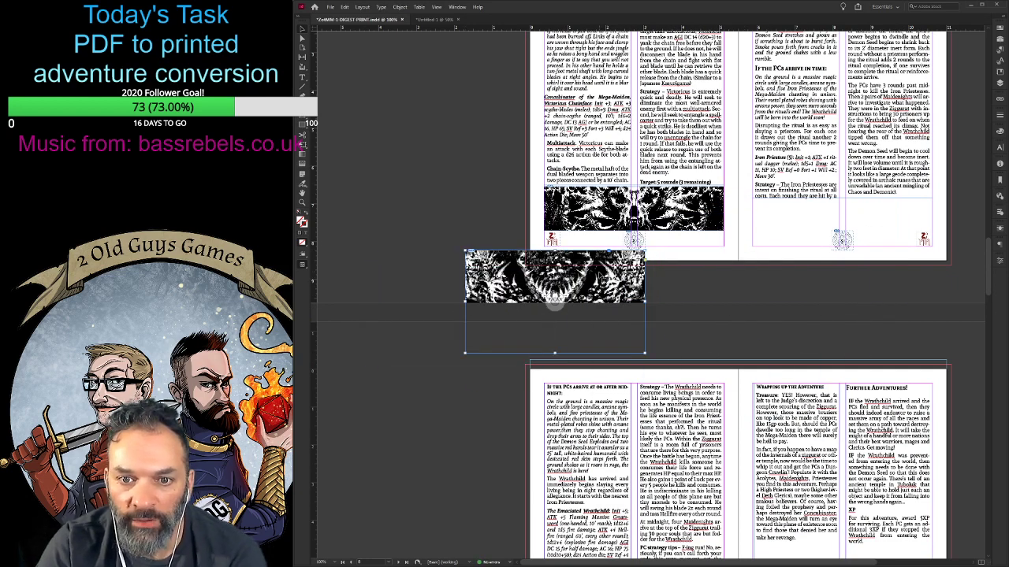
pyautogui.press('Delete')
# - Move the Acolytes and Iron Priestess stat boxes together from the left-hand page to the right-hand page of their spread
pyautogui.scroll(4, 741, 331)
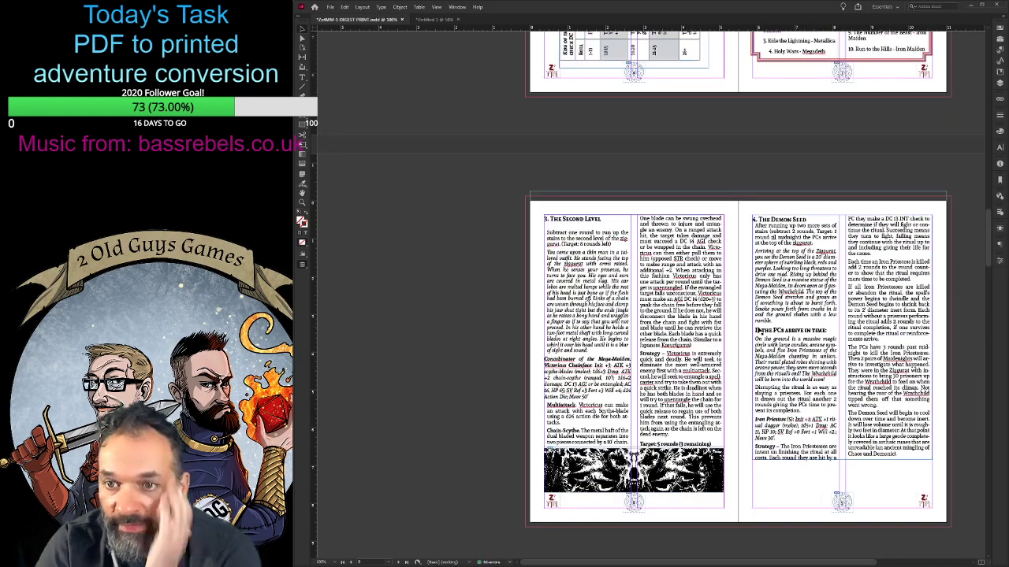
pyautogui.scroll(-5, 760, 328)
pyautogui.scroll(-4, 763, 323)
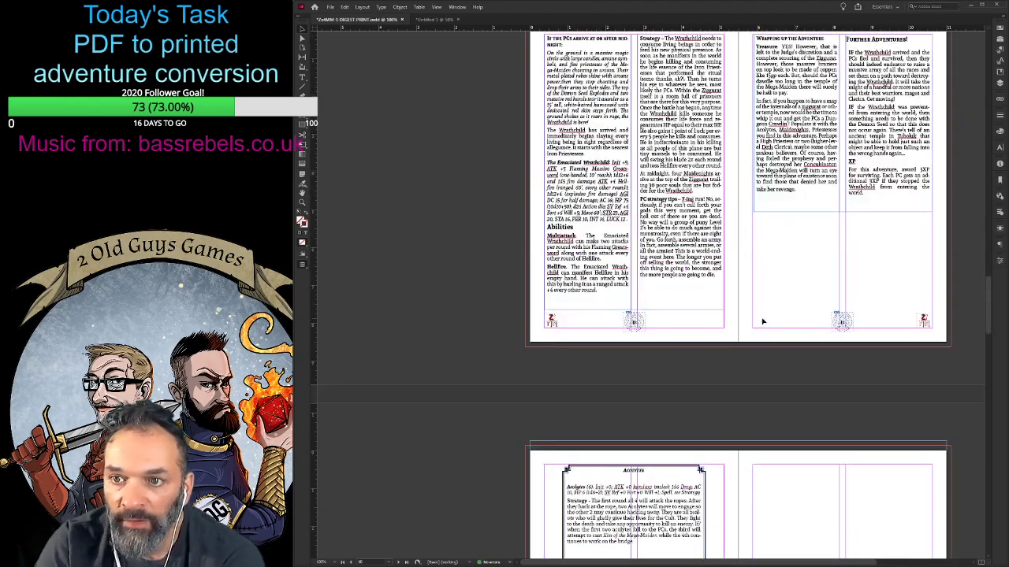
pyautogui.scroll(-4, 763, 321)
pyautogui.scroll(-4, 763, 321)
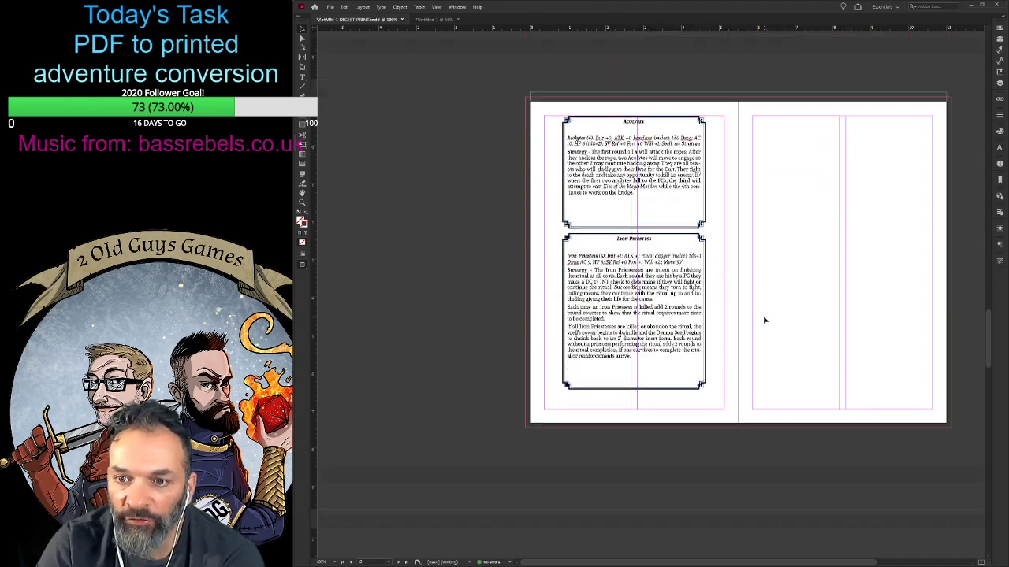
pyautogui.scroll(7, 764, 320)
pyautogui.scroll(-1, 764, 320)
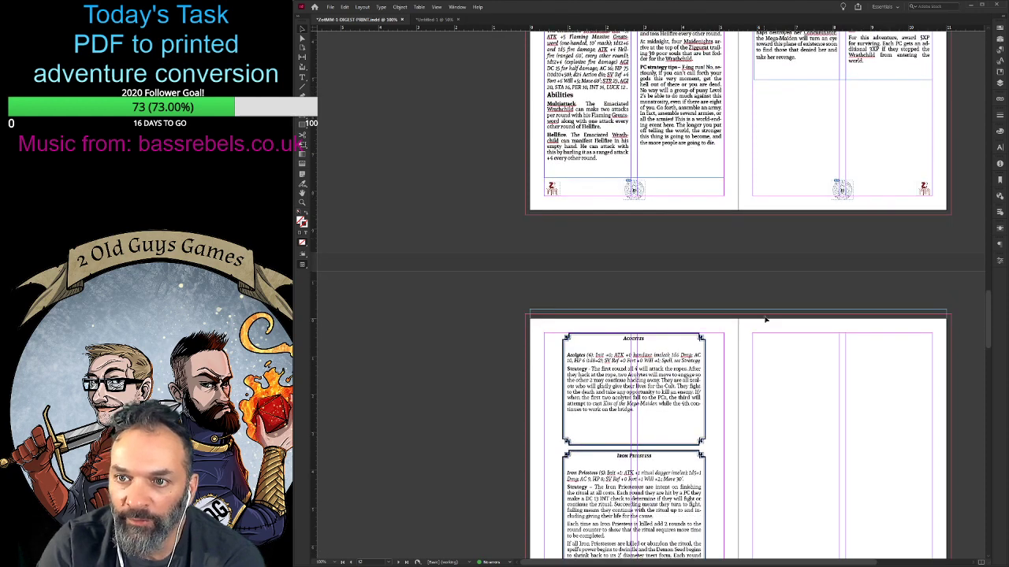
pyautogui.scroll(2, 889, 236)
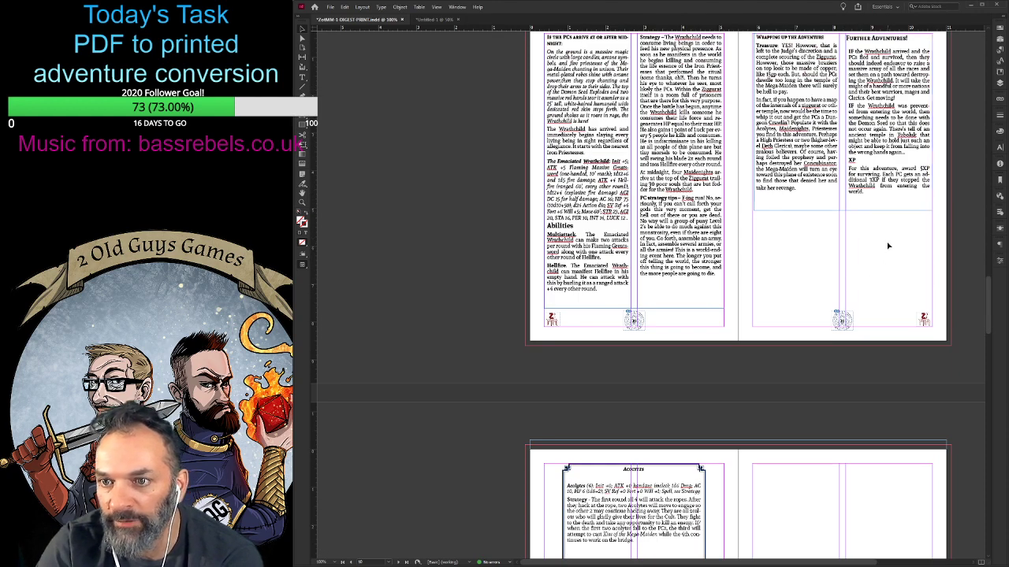
pyautogui.scroll(-4, 788, 307)
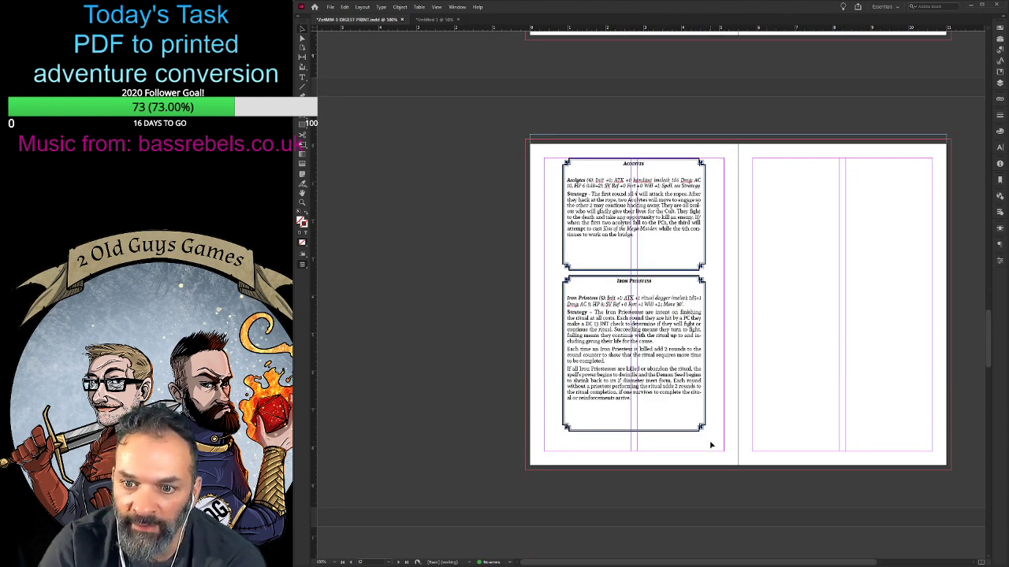
pyautogui.moveTo(589, 201); pyautogui.dragTo(792, 218)
pyautogui.scroll(-4, 782, 228)
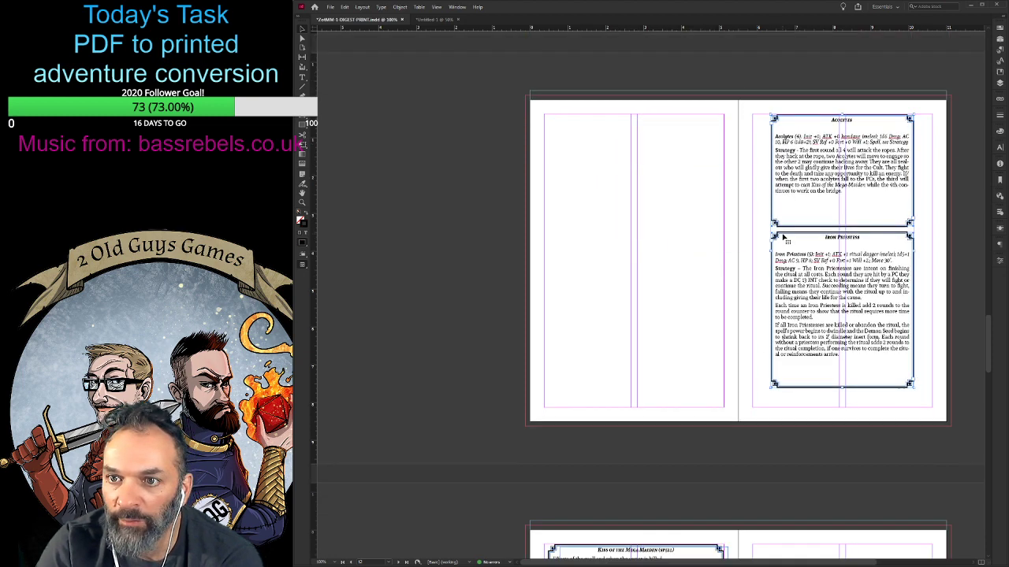
# - Move the Kiss of the Mega-Maiden spell box and its table onto the right-hand page of their spread
pyautogui.scroll(-2, 782, 228)
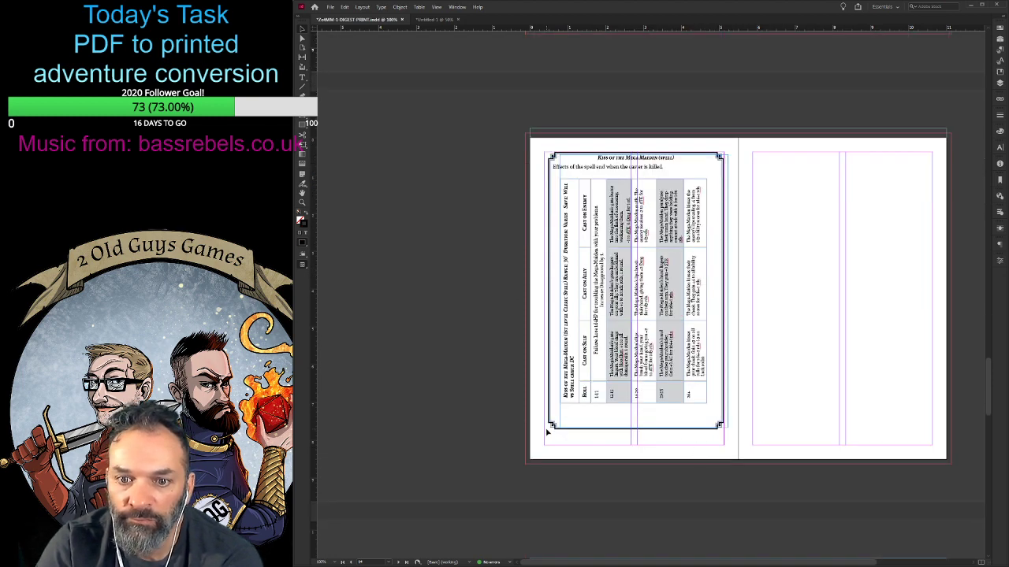
pyautogui.moveTo(581, 258); pyautogui.dragTo(785, 258)
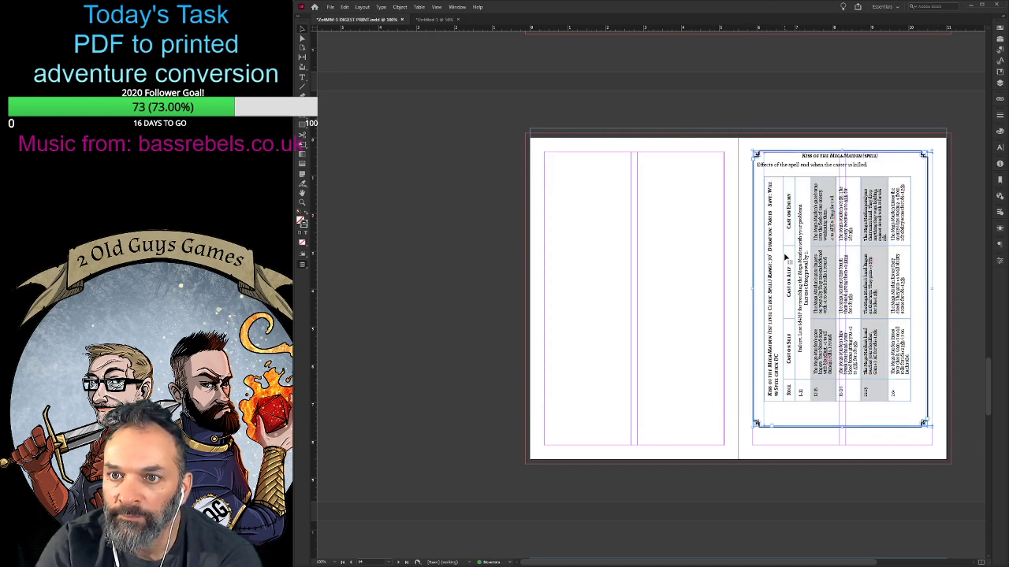
pyautogui.click(691, 288)
# - Move the Emaciated Wrathchild and Maidenights stat boxes onto the right-hand page of their spread
pyautogui.scroll(-7, 691, 289)
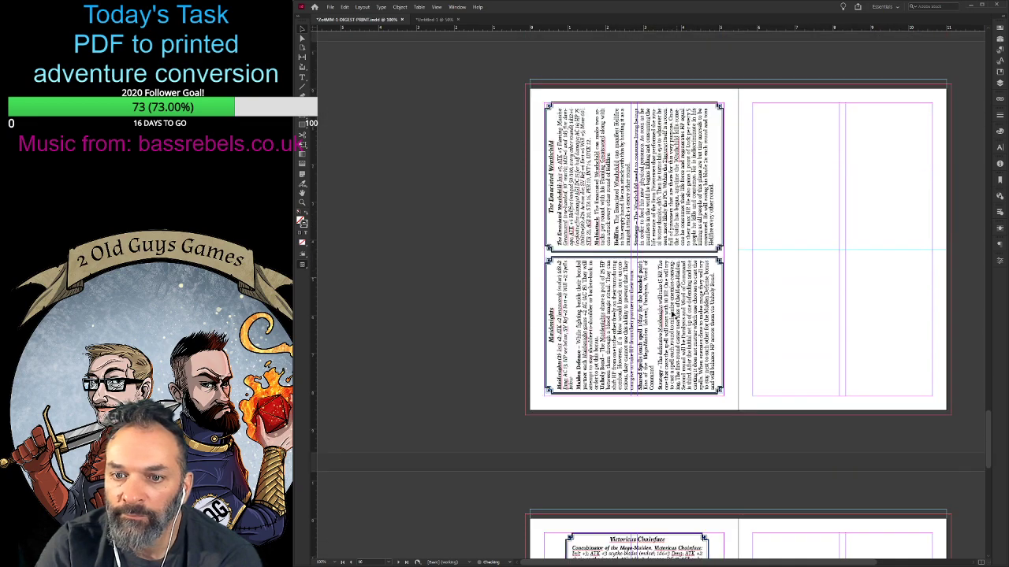
pyautogui.moveTo(726, 401); pyautogui.dragTo(786, 194)
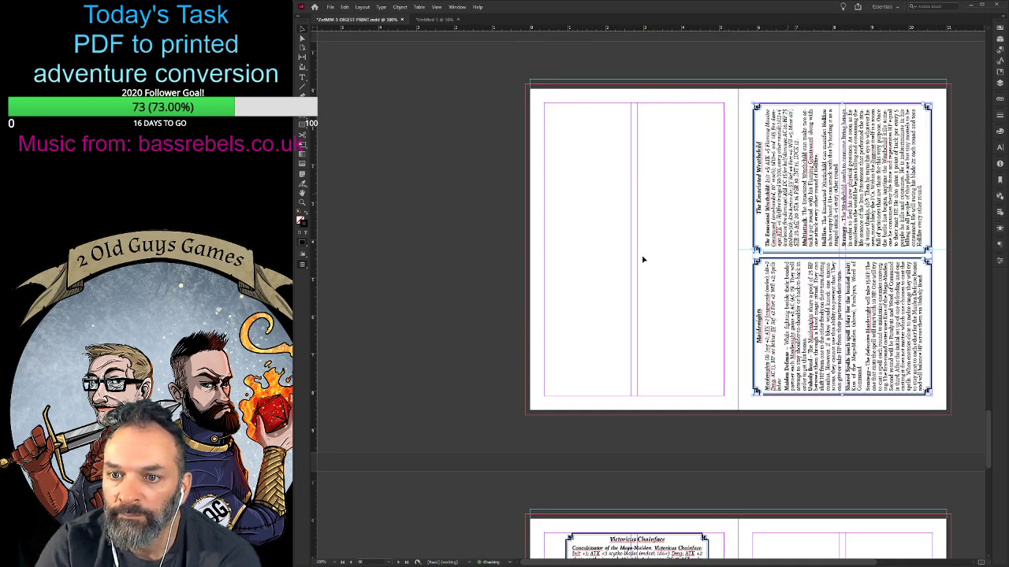
pyautogui.click(643, 259)
# - Move the Victoricus Chainface stat box onto the right-hand page of its spread, within the margins
pyautogui.scroll(-7, 643, 259)
pyautogui.click(603, 191)
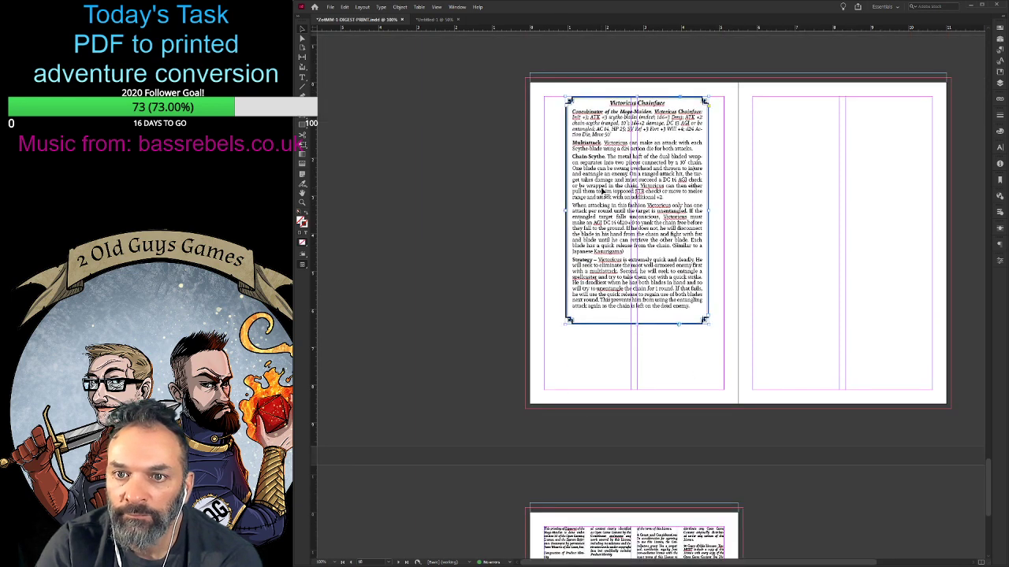
pyautogui.moveTo(602, 191); pyautogui.dragTo(829, 202)
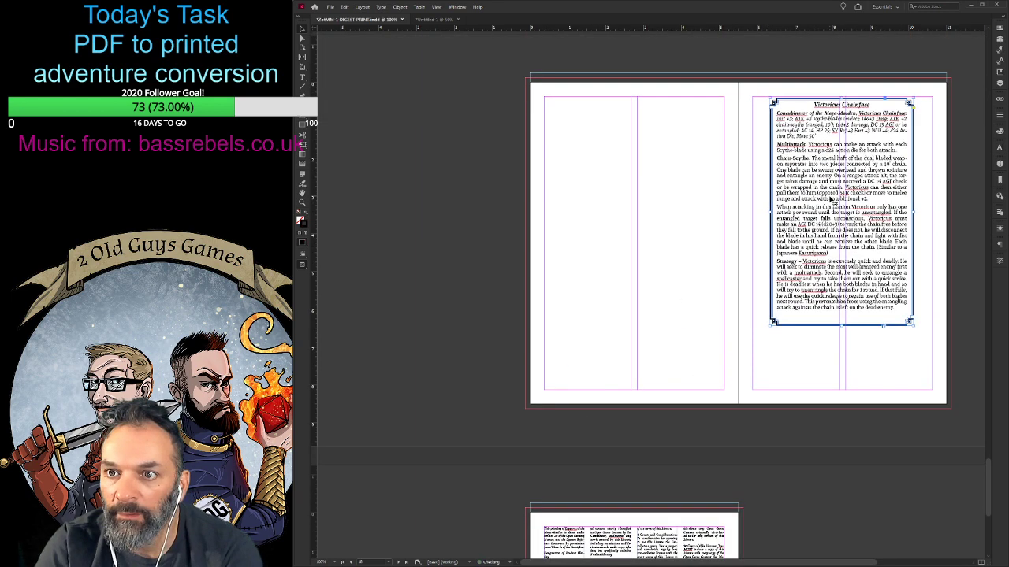
pyautogui.click(486, 195)
# - Insert a blank page without footer graphics before the Open Game License page, placing the license on the right-hand side of its spread
pyautogui.scroll(-1, 467, 200)
pyautogui.scroll(-4, 467, 199)
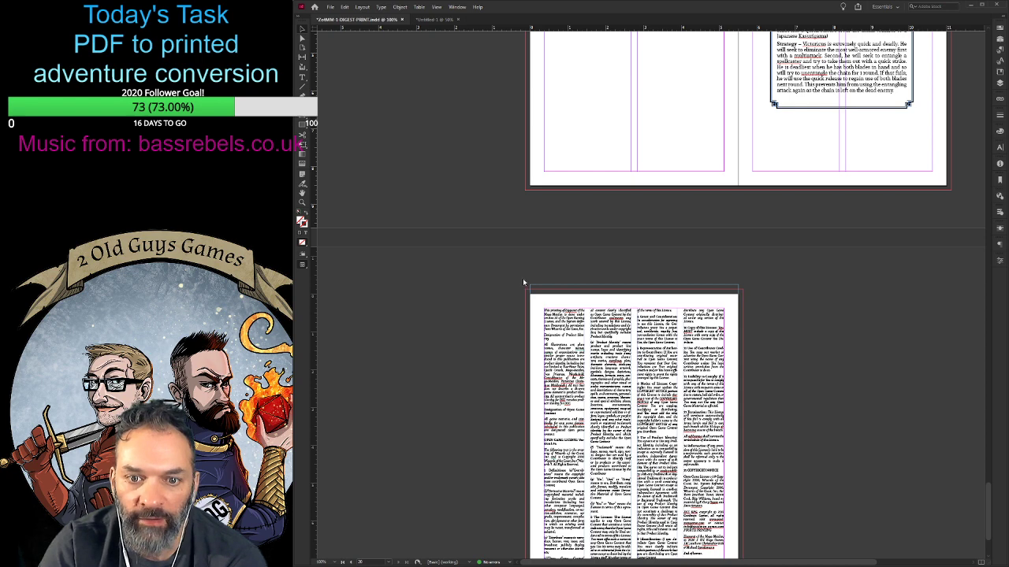
pyautogui.hotkey('ctrl', 'shift', 'p')
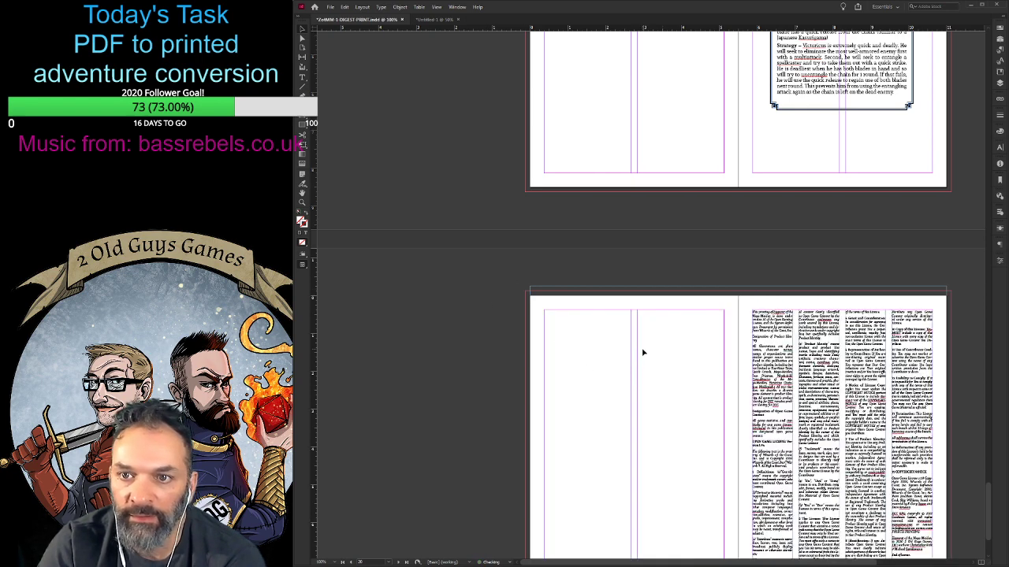
pyautogui.scroll(-2, 654, 351)
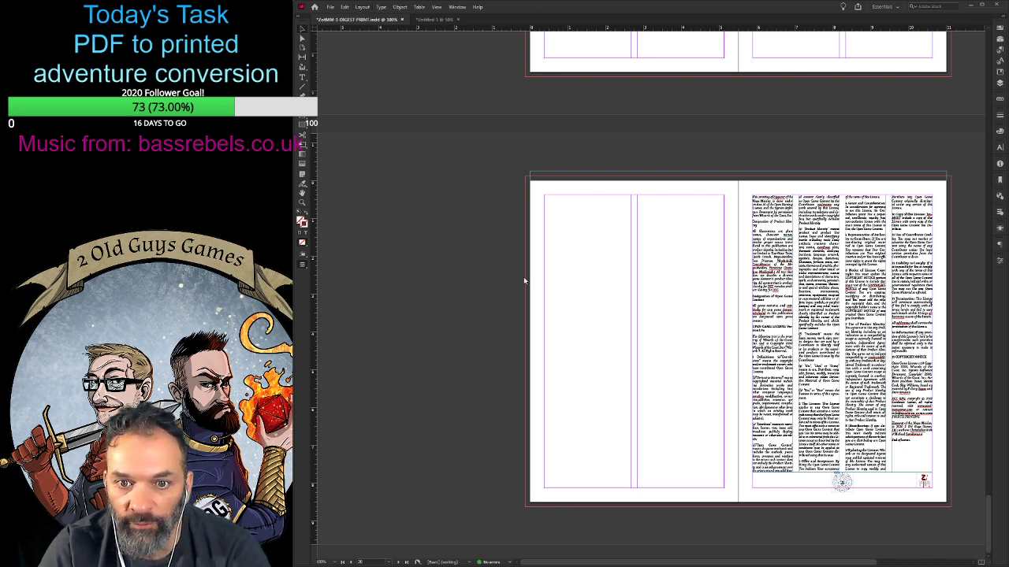
# - Add three blank pages after the Open Game License page and remove their footer logos and page-number ornaments
pyautogui.scroll(-10, 496, 290)
pyautogui.scroll(-3, 486, 305)
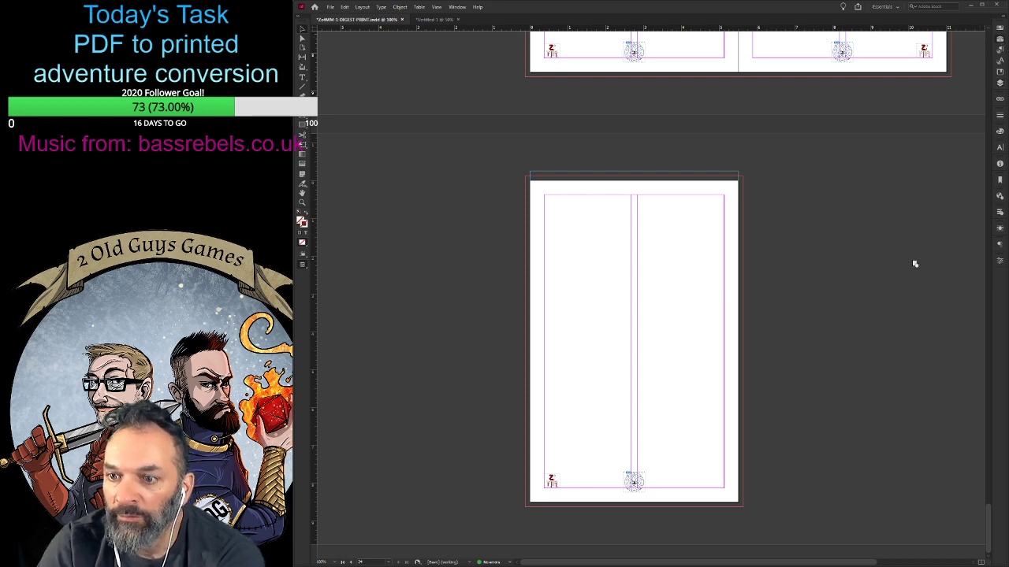
pyautogui.moveTo(914, 264); pyautogui.dragTo(903, 416)
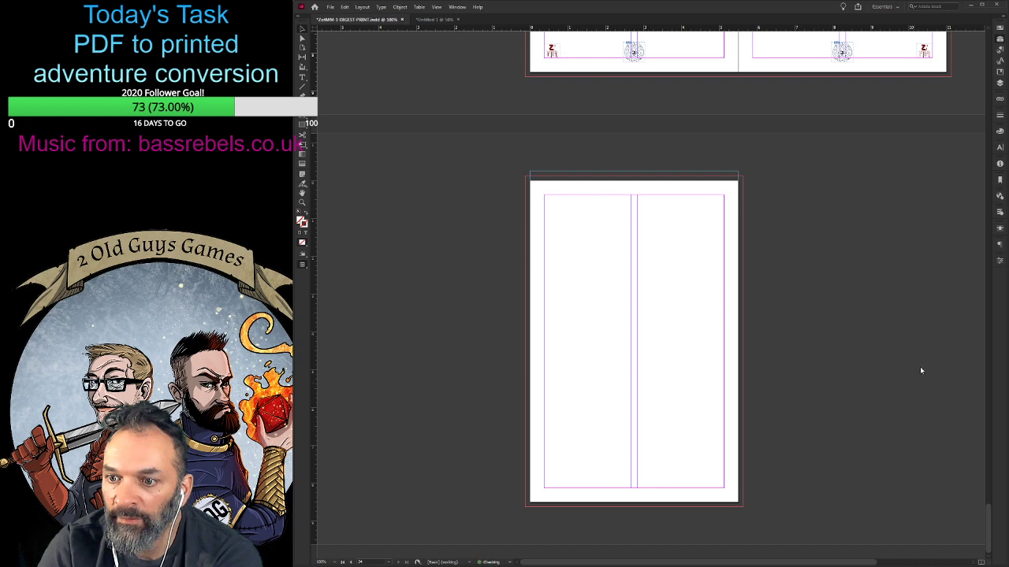
pyautogui.moveTo(981, 33); pyautogui.dragTo(902, 388)
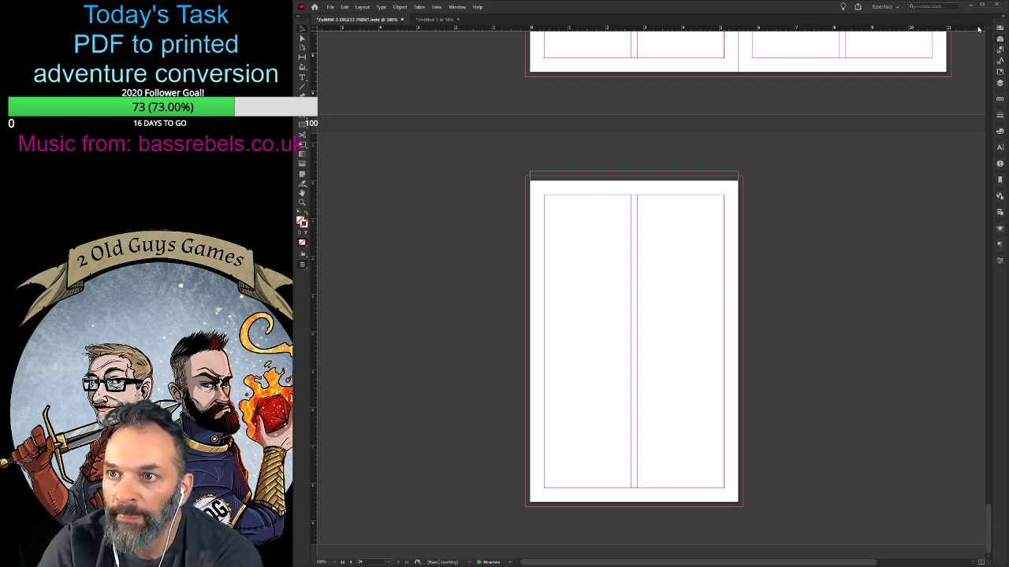
# - Review the blank end pages, the Open Game License spread and the Victoricus Chainface spread for correct page placement
pyautogui.scroll(3, 861, 405)
pyautogui.scroll(-3, 861, 404)
pyautogui.scroll(3, 779, 442)
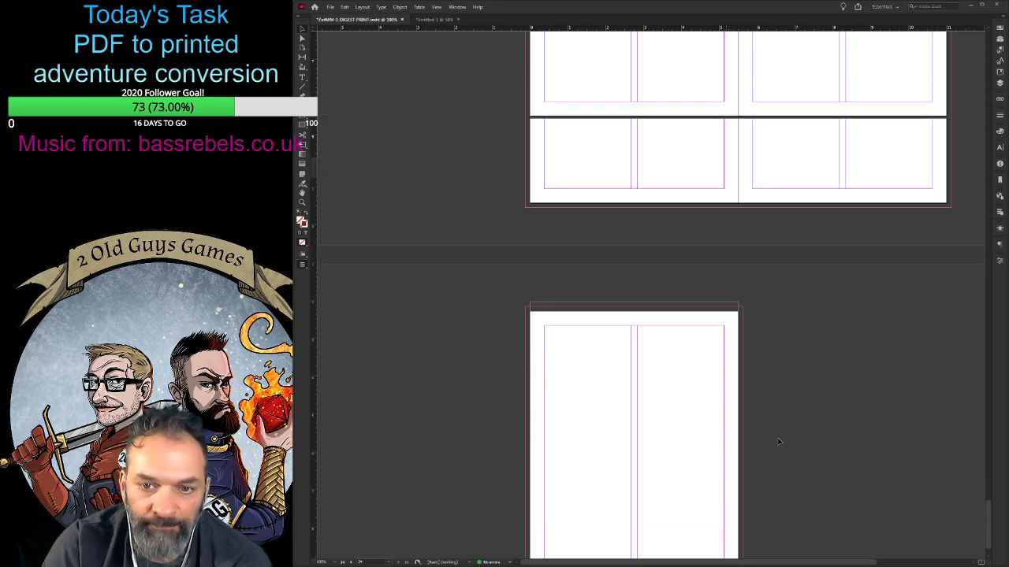
pyautogui.scroll(11, 778, 441)
pyautogui.scroll(-10, 867, 424)
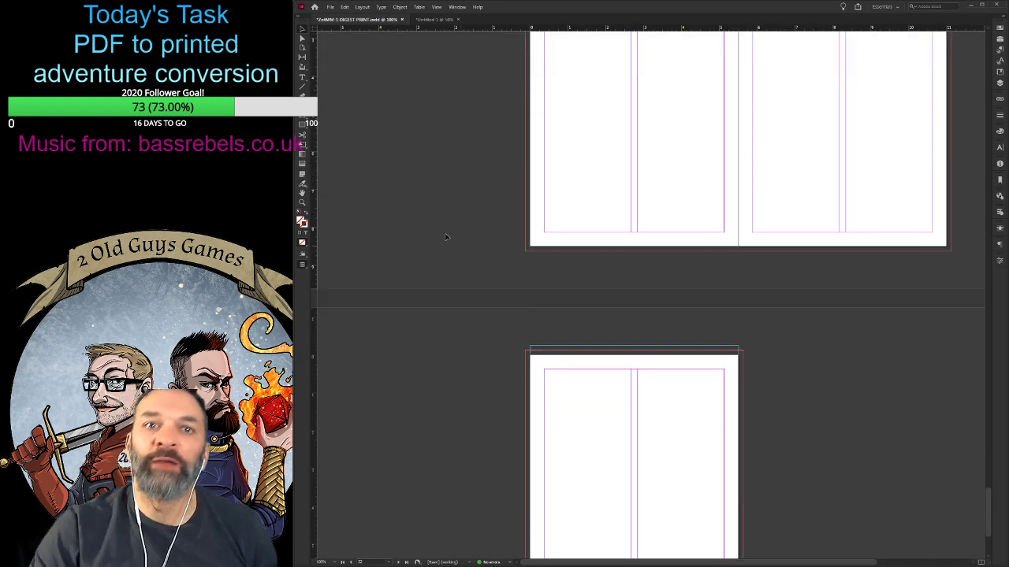
pyautogui.scroll(-4, 473, 272)
pyautogui.scroll(16, 739, 293)
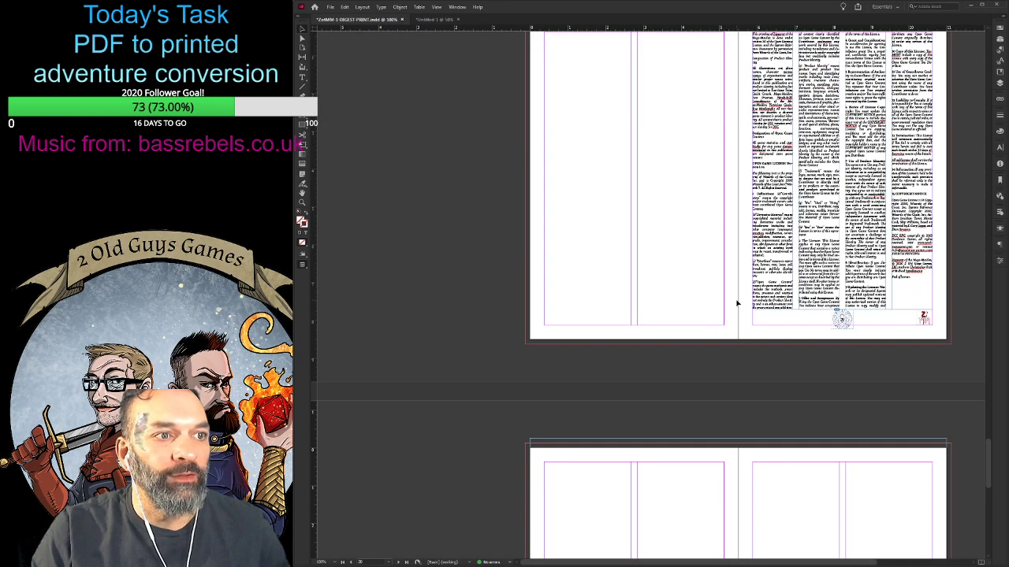
pyautogui.scroll(7, 565, 286)
pyautogui.scroll(4, 430, 183)
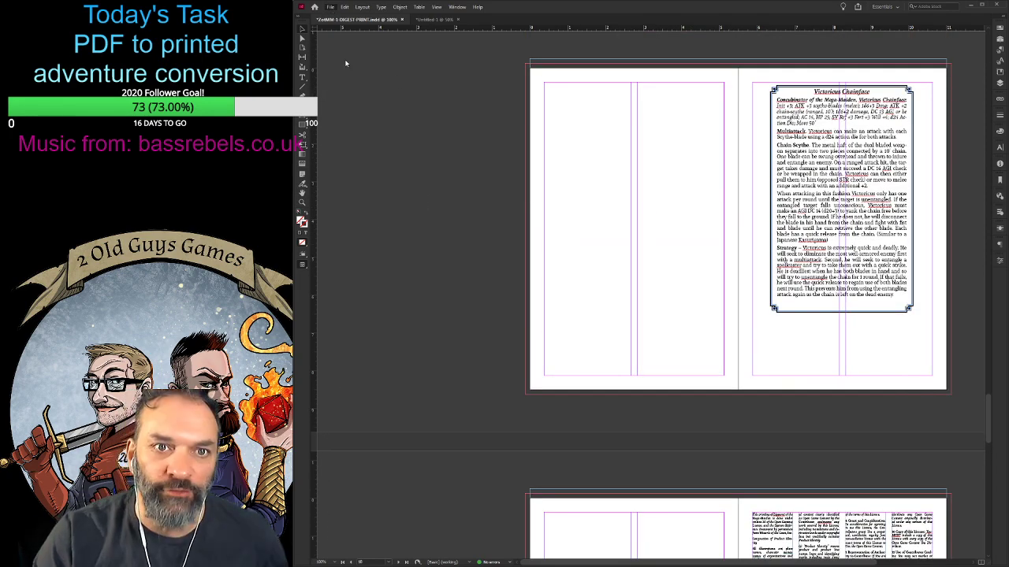
# - Save the print digest document and create a new blank landscape document
pyautogui.hotkey('ctrl', 's')
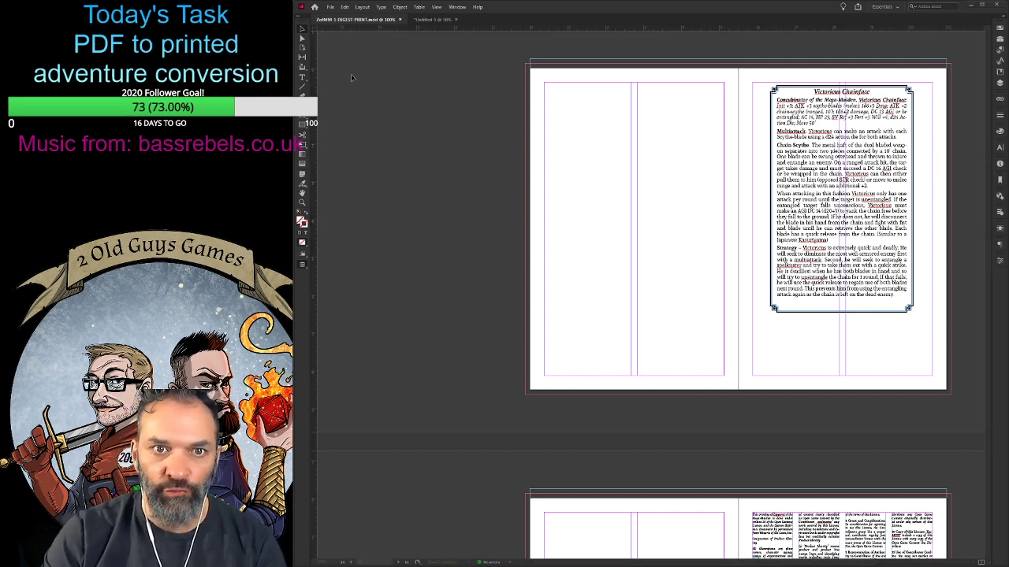
pyautogui.click(432, 21)
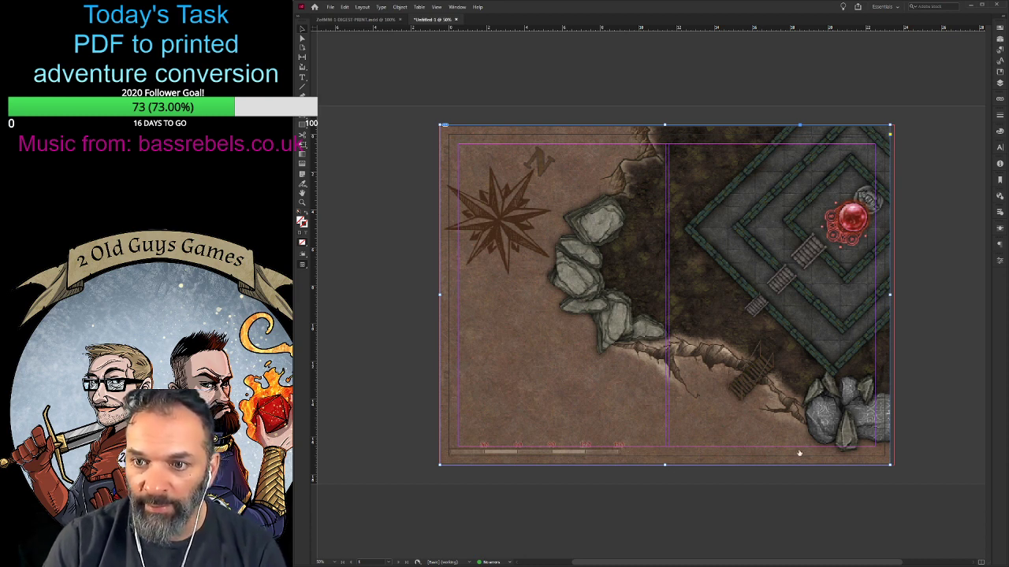
pyautogui.hotkey('ctrl', 'alt', 'n')
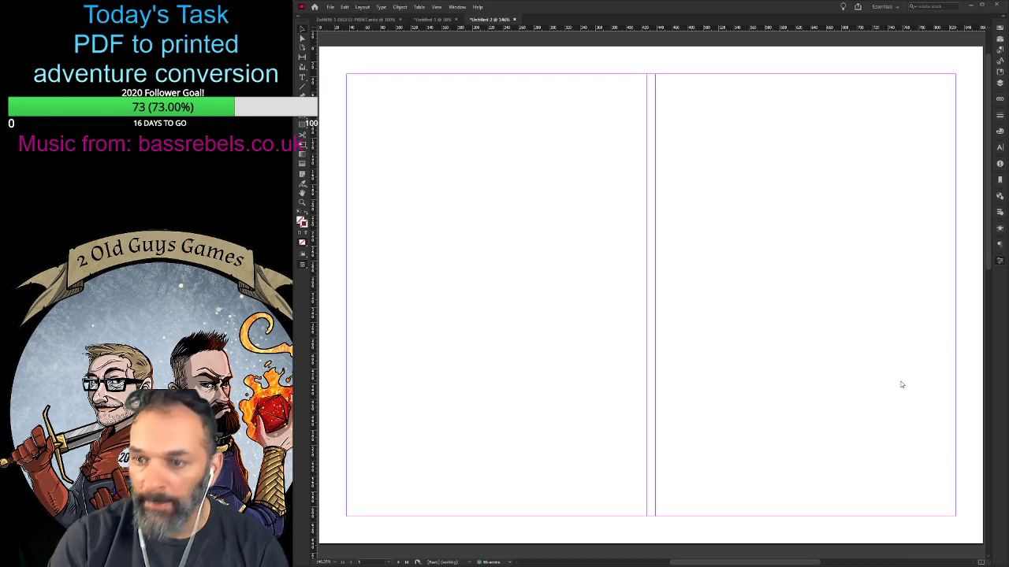
# - Write "BRB / GETTING MORE TEA / TO CONTINUE THE / FIGHT vs. COVID!" on four lines in the blank page's text frame
pyautogui.click(703, 349)
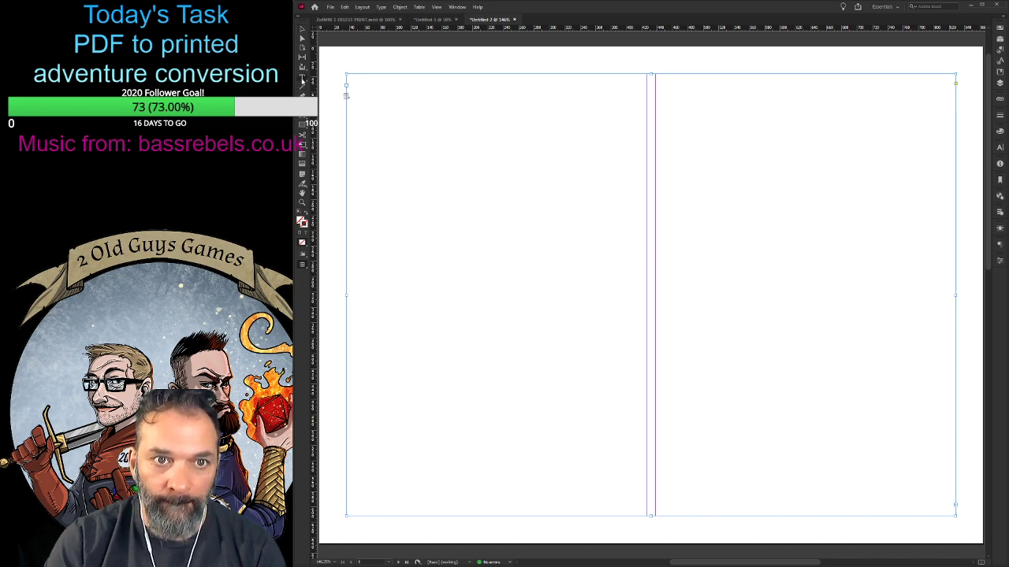
pyautogui.click(366, 101)
pyautogui.hotkey('ctrl', 'v')
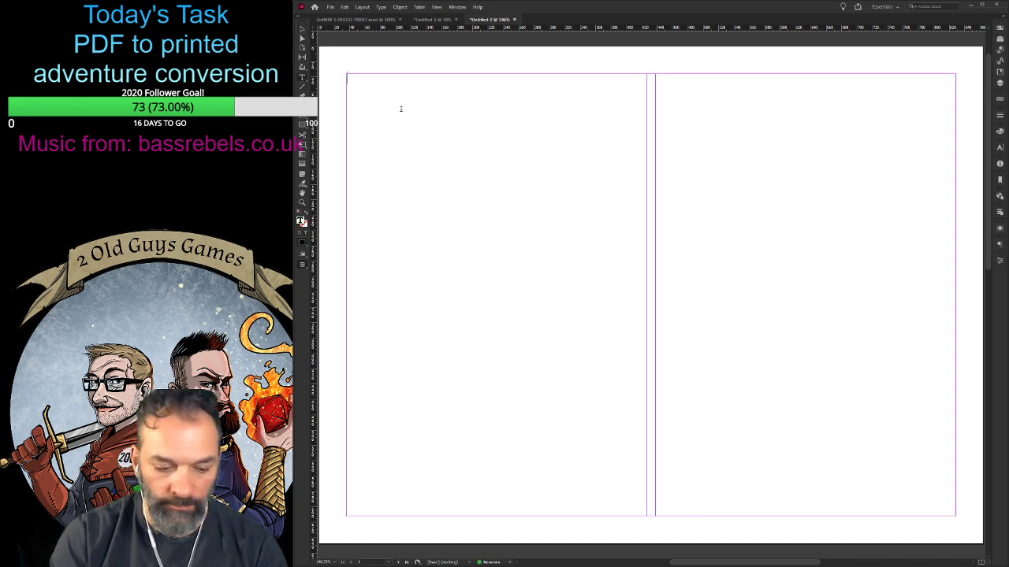
pyautogui.write('BRB GETT')
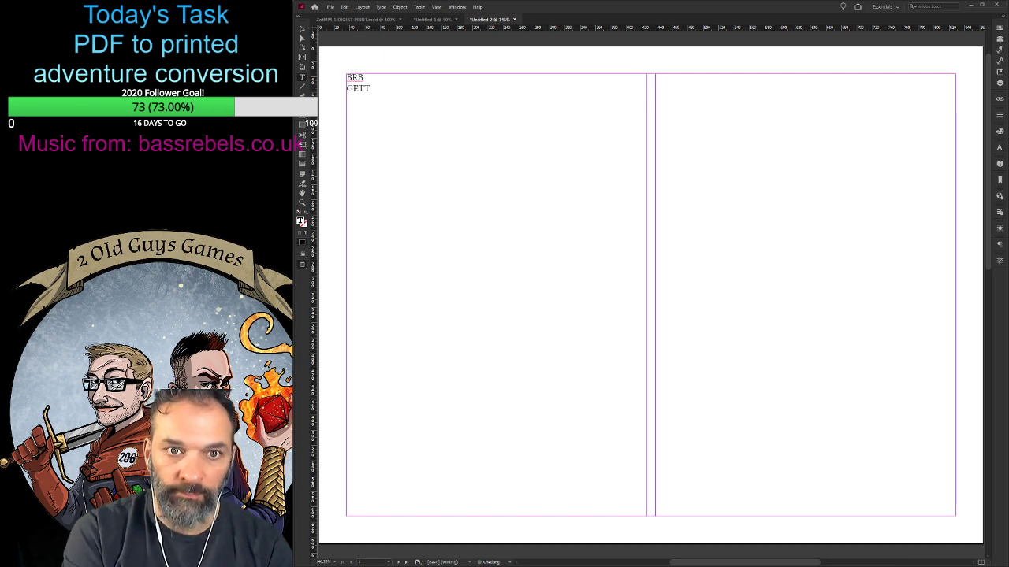
pyautogui.write('IONGNG')
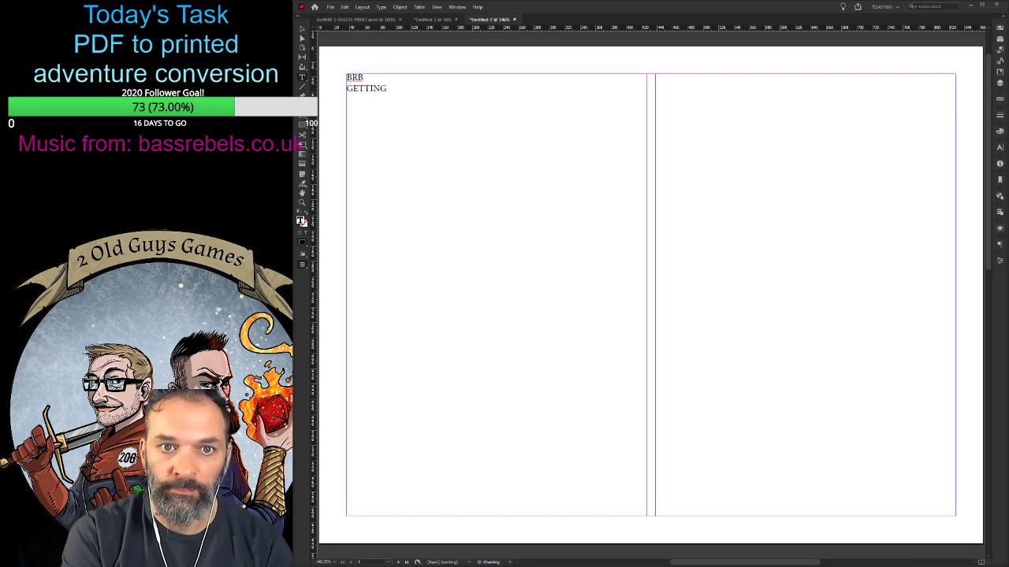
pyautogui.write(' MORE TEA')
pyautogui.press('Return')
pyautogui.write('TO')
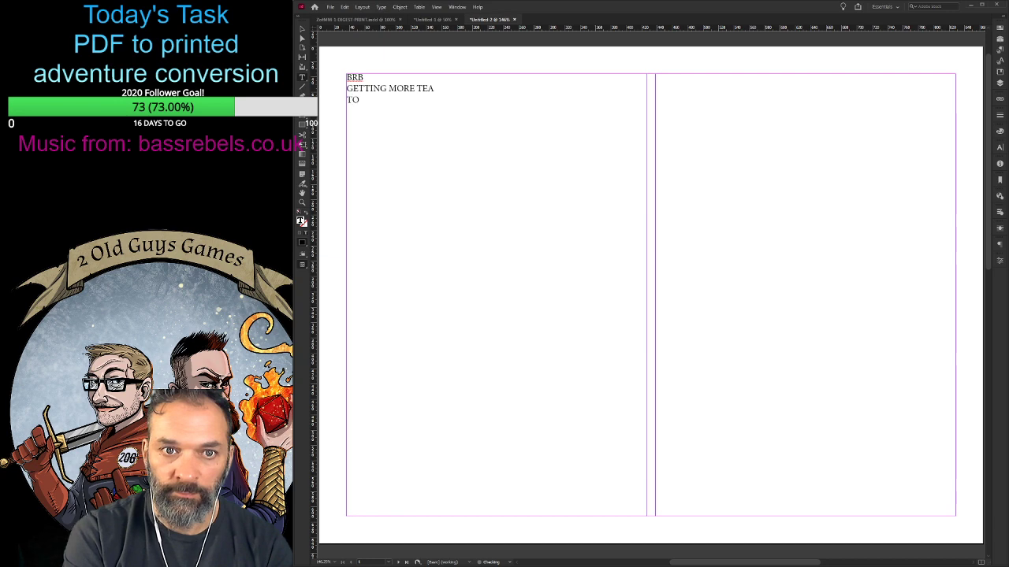
pyautogui.write(' CONTINUE THE')
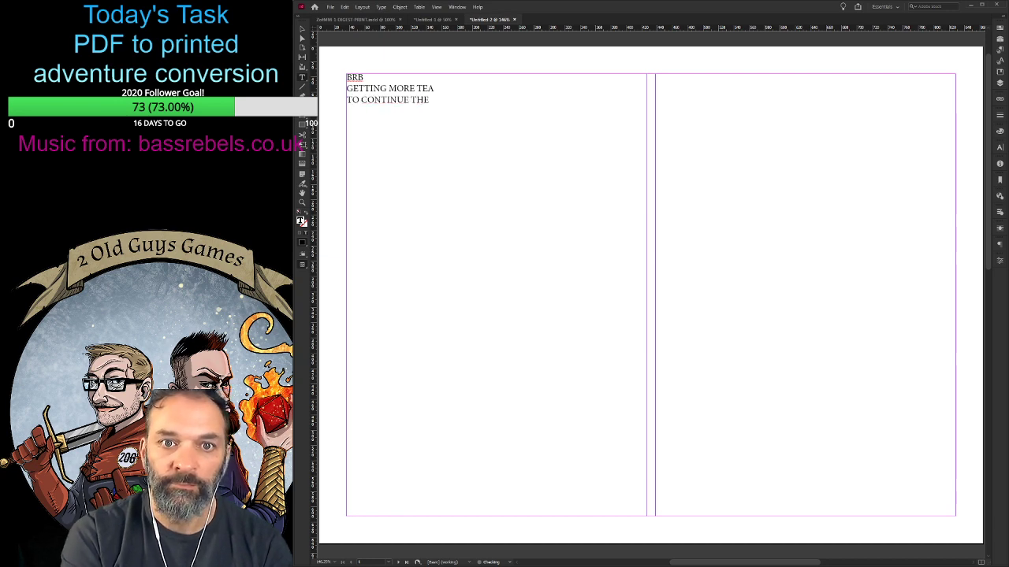
pyautogui.press('Return')
pyautogui.write('FIGHT')
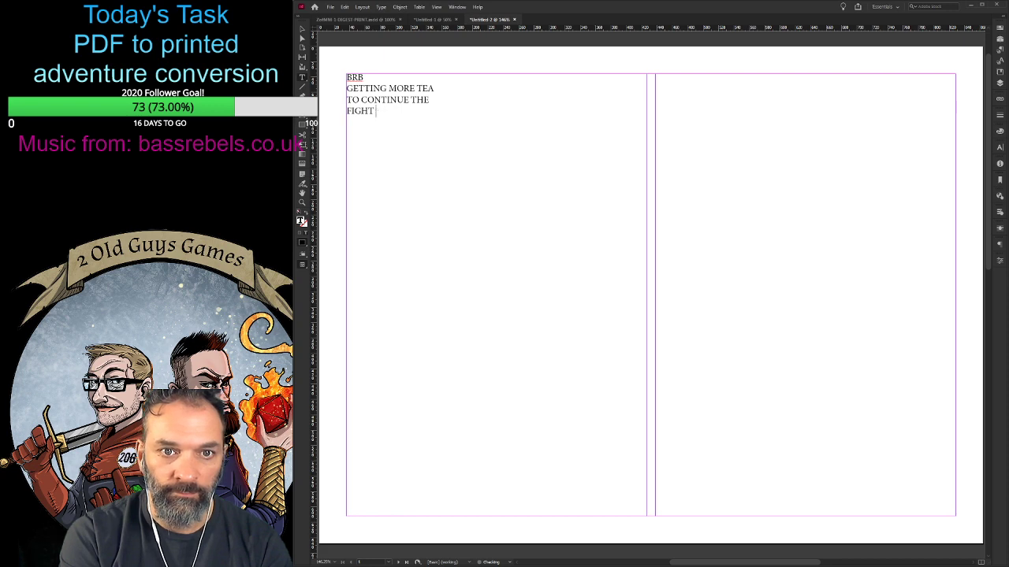
pyautogui.write(' vs. COVID!')
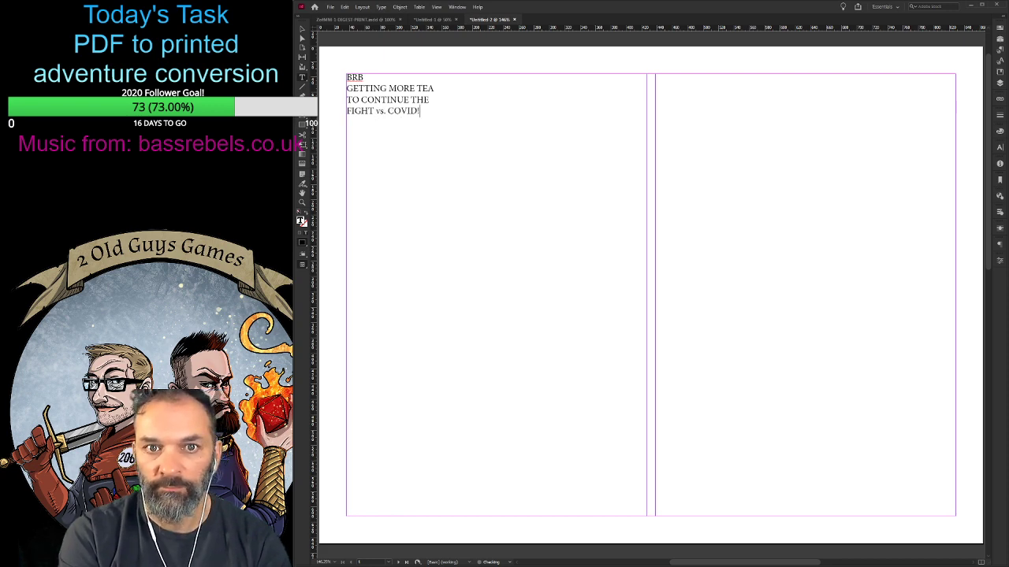
# - Format the whole break message as very large, centred, bold red text
pyautogui.hotkey('ctrl', 'a')
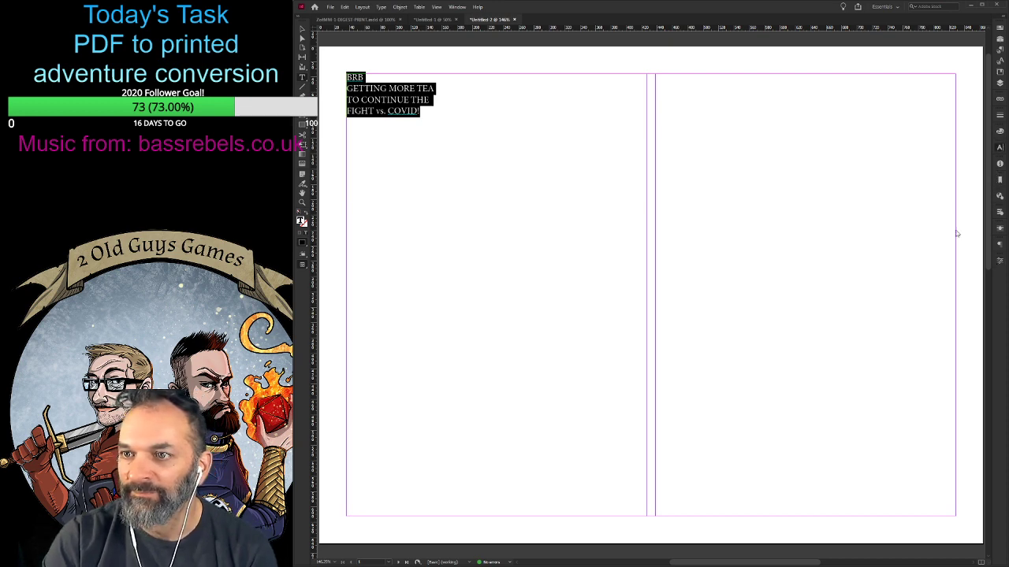
pyautogui.click(934, 306)
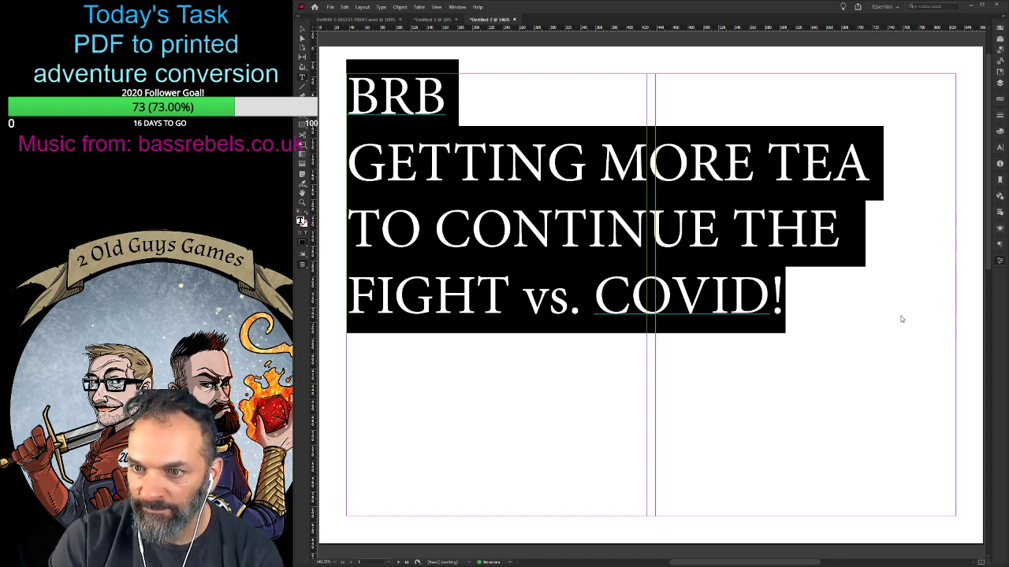
pyautogui.click(826, 427)
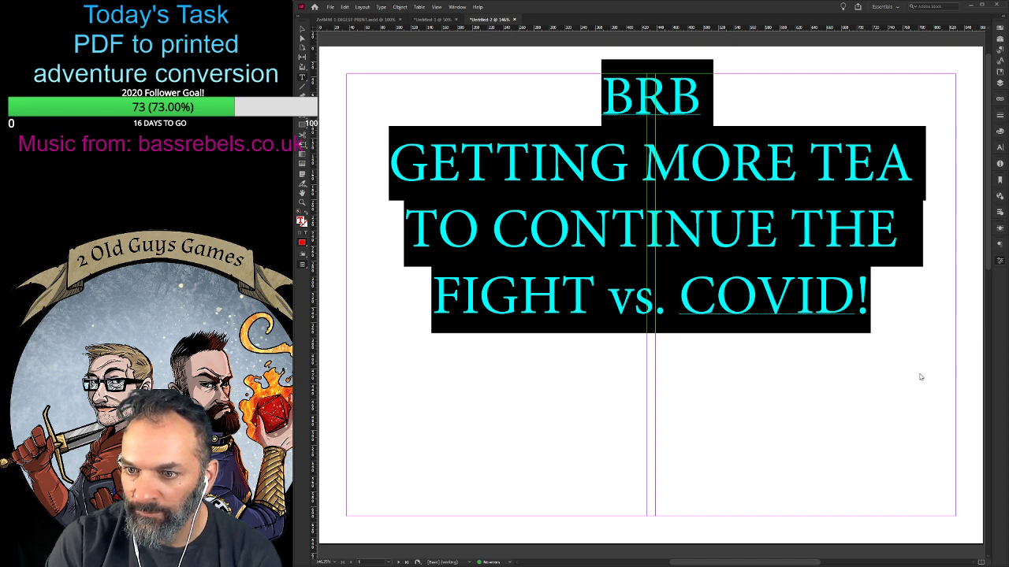
pyautogui.hotkey('ctrl', 'shift', 'b')
pyautogui.click(737, 272)
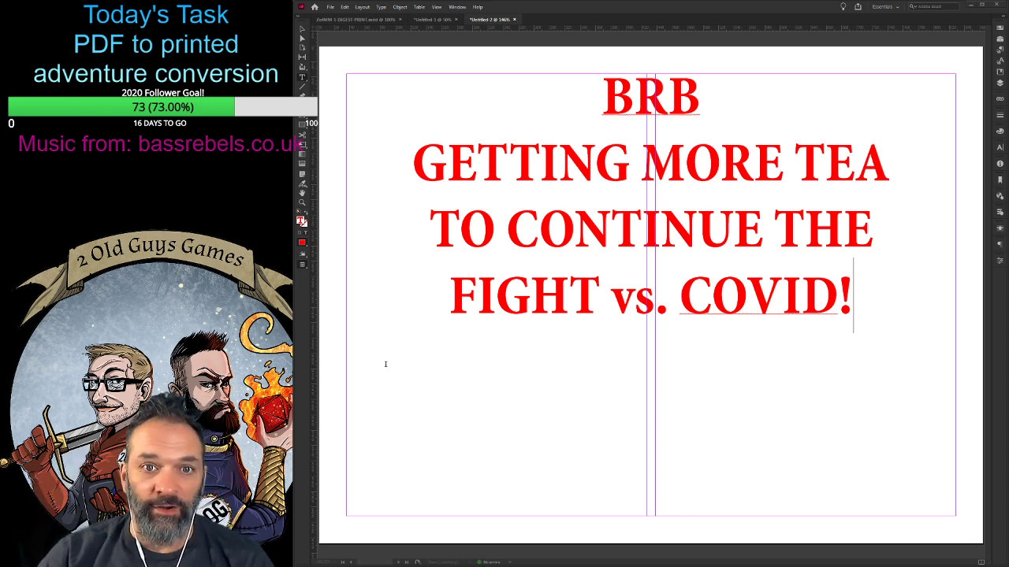
# - Return to the print digest document and examine its Ziggurat of the Mega-Maiden front cover
pyautogui.click(382, 19)
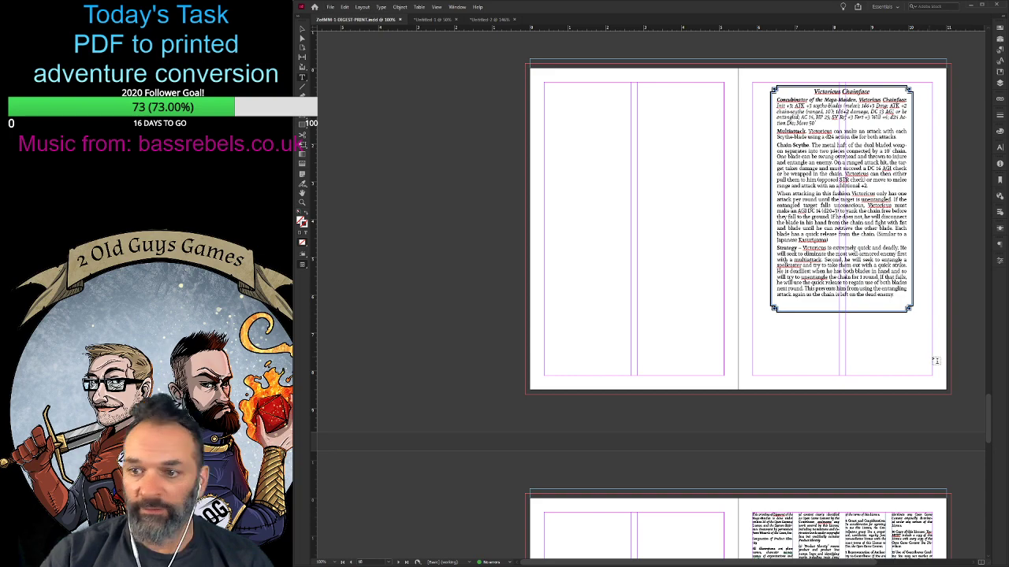
pyautogui.moveTo(988, 417); pyautogui.dragTo(952, 52)
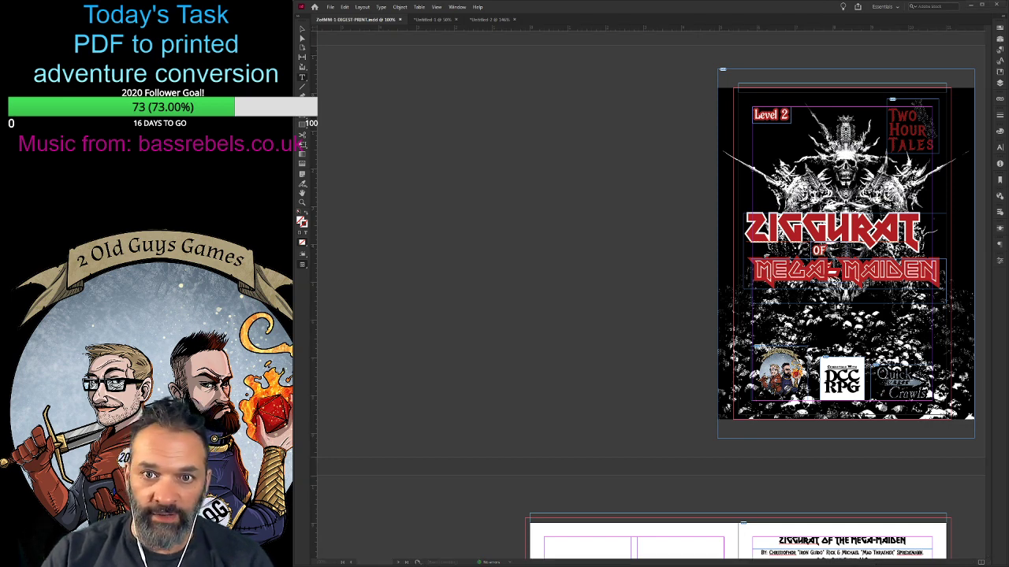
pyautogui.click(353, 181)
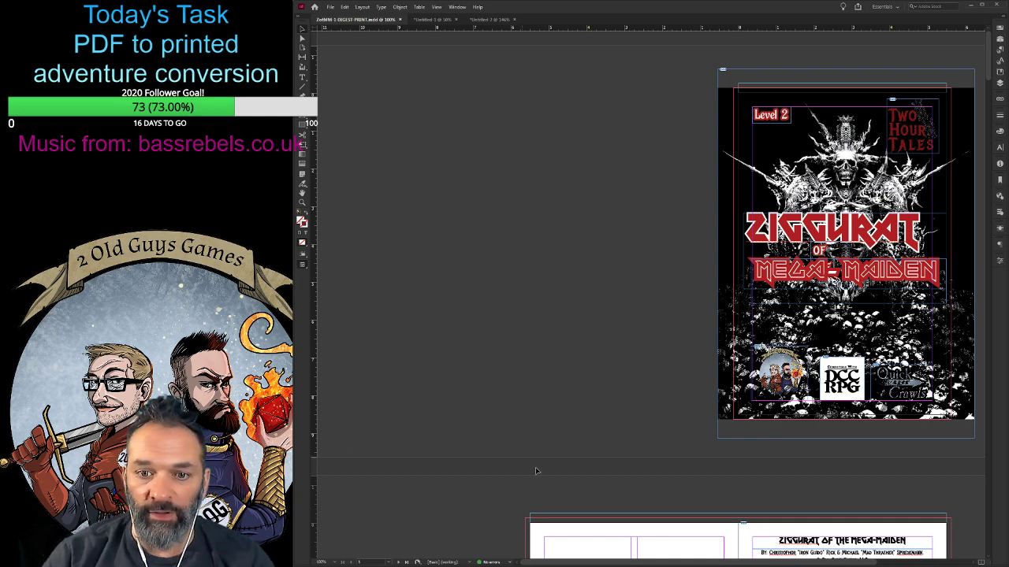
pyautogui.hotkey('alt', 'Tab')
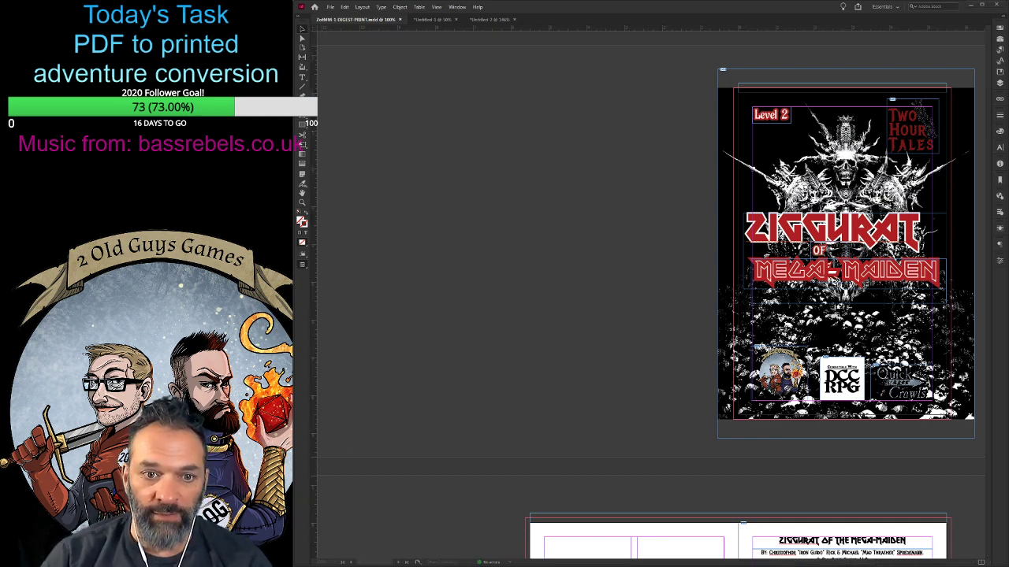
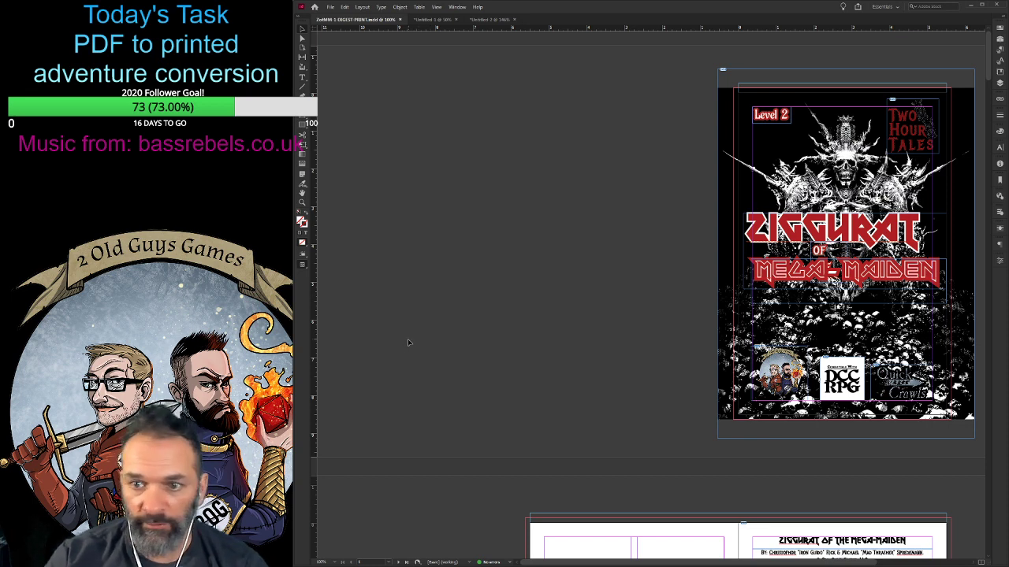
# - Review the interior spreads from the credits page onward and examine The Soundtrack box on page 7 up close
pyautogui.scroll(-5, 407, 341)
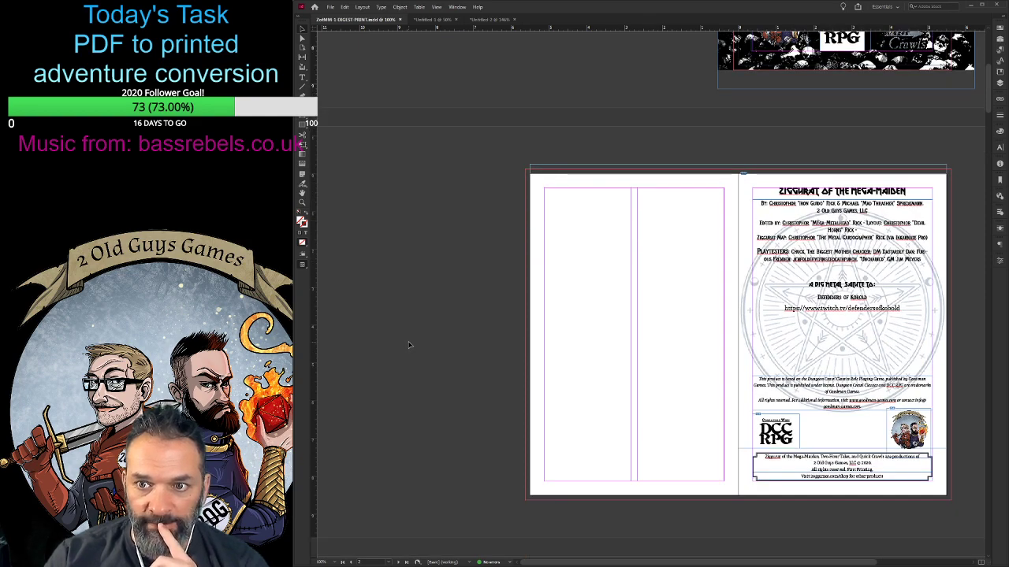
pyautogui.scroll(-8, 408, 345)
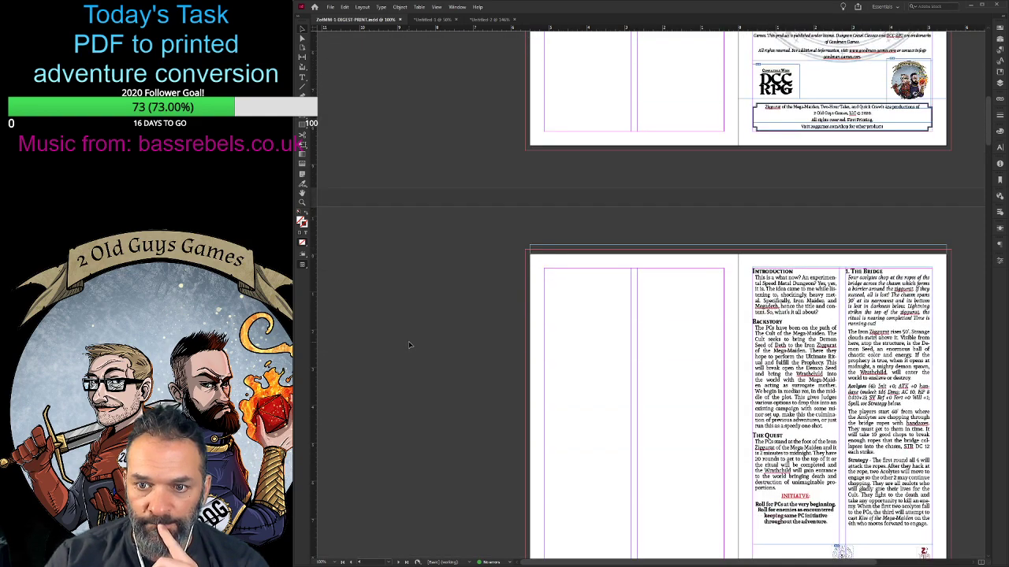
pyautogui.click(766, 263)
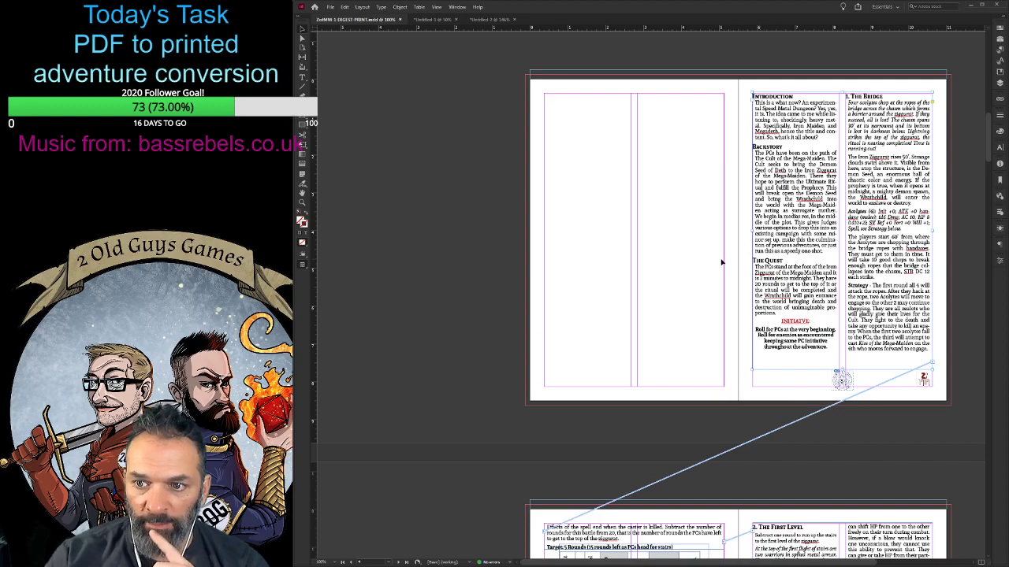
pyautogui.scroll(-4, 552, 315)
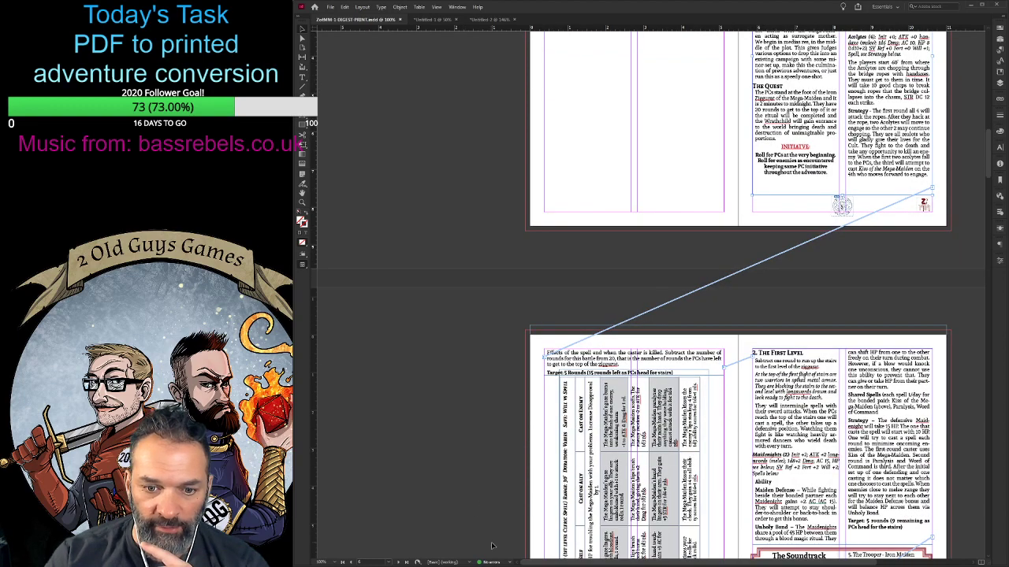
pyautogui.scroll(-6, 465, 399)
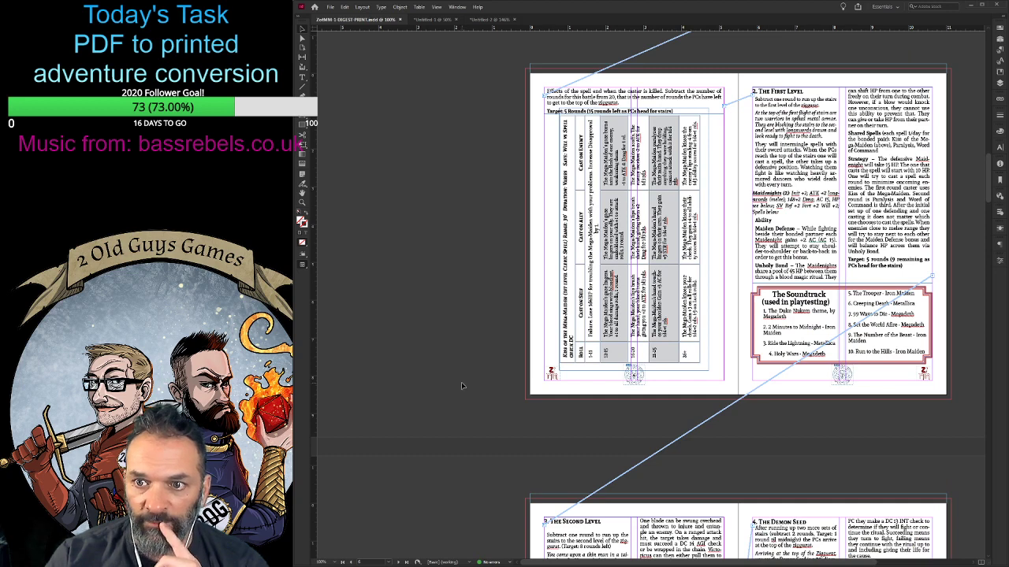
pyautogui.scroll(-1, 464, 381)
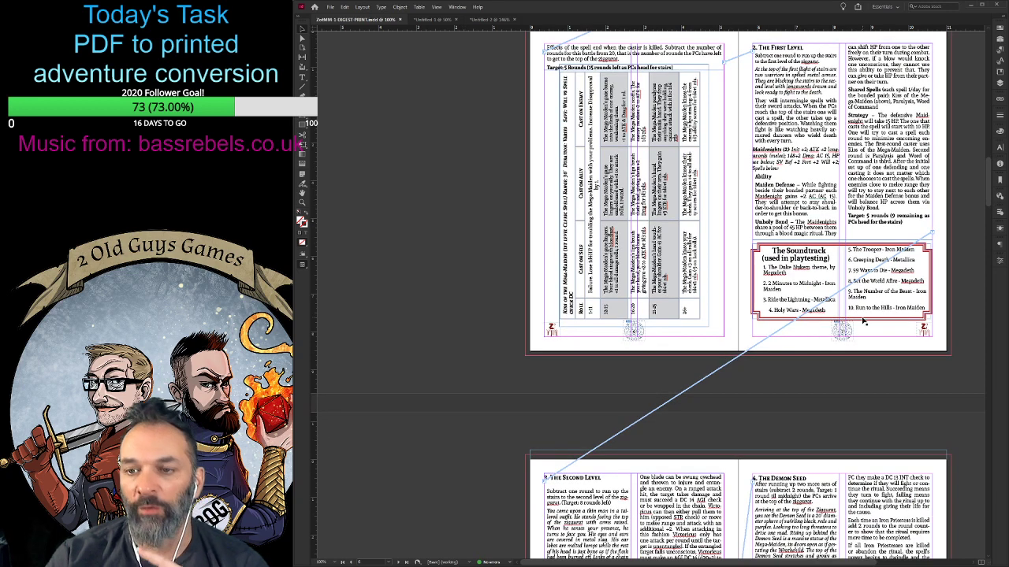
pyautogui.hotkey('ctrl', '=')
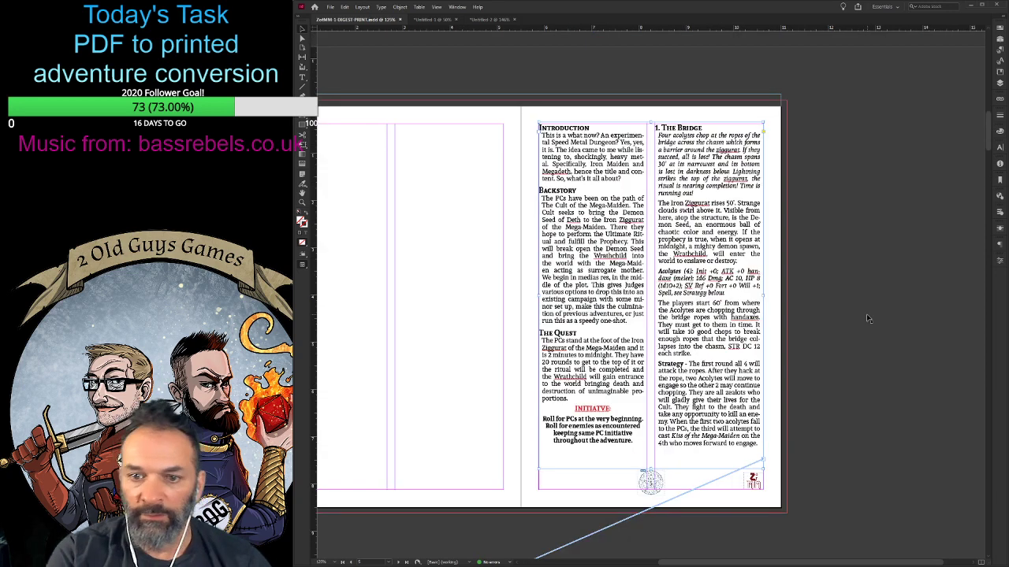
pyautogui.scroll(-10, 687, 362)
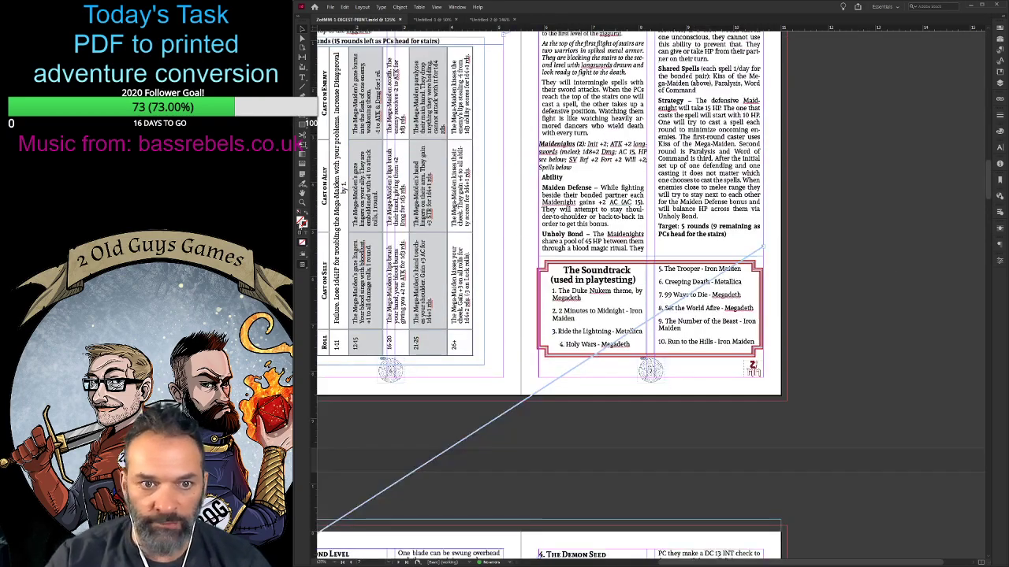
pyautogui.hotkey('ctrl', '=')
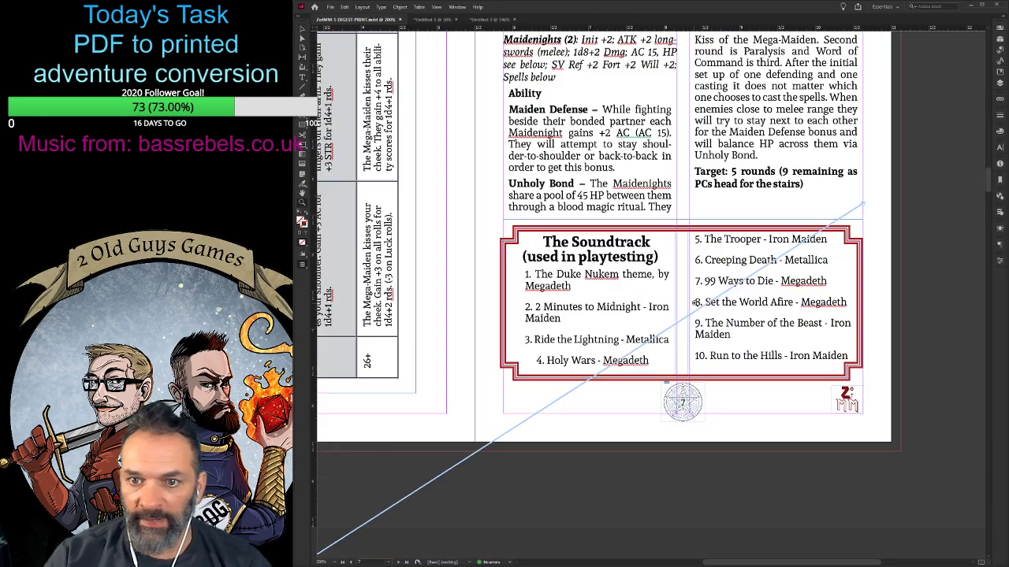
pyautogui.hotkey('ctrl', '=')
pyautogui.hotkey('ctrl', '=')
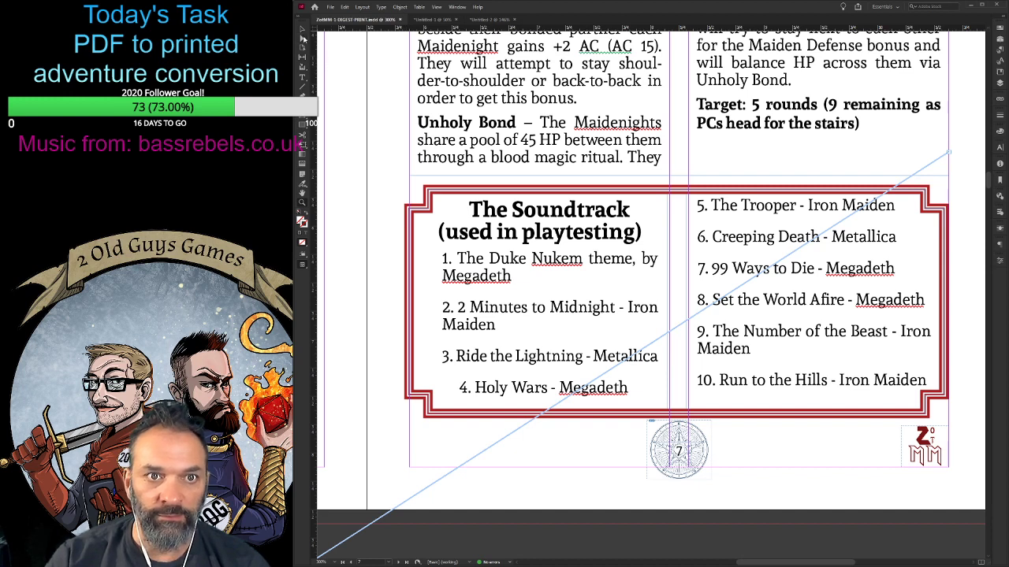
# - Italicise the first four song titles in The Soundtrack box, from The Duke Nukem theme to Holy Wars
pyautogui.click(303, 30)
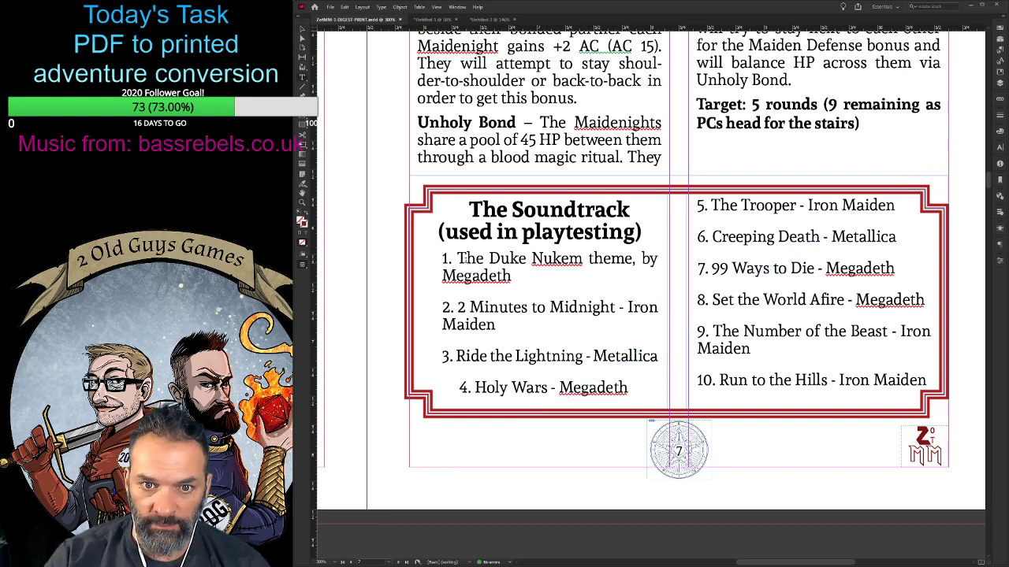
pyautogui.doubleClick(467, 260)
pyautogui.moveTo(457, 258); pyautogui.dragTo(633, 259)
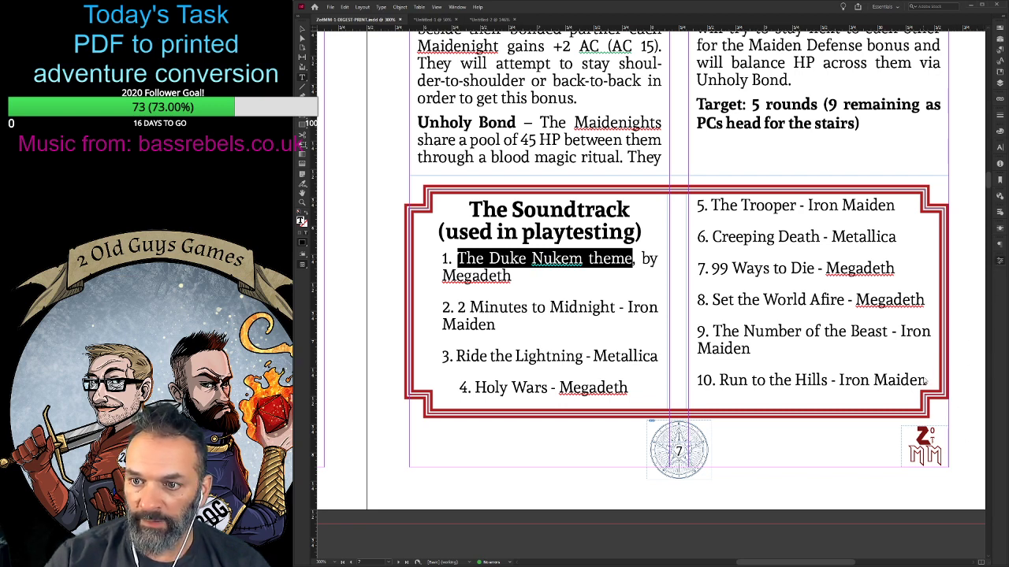
pyautogui.hotkey('ctrl', 'shift', 'i')
pyautogui.moveTo(459, 308); pyautogui.dragTo(615, 307)
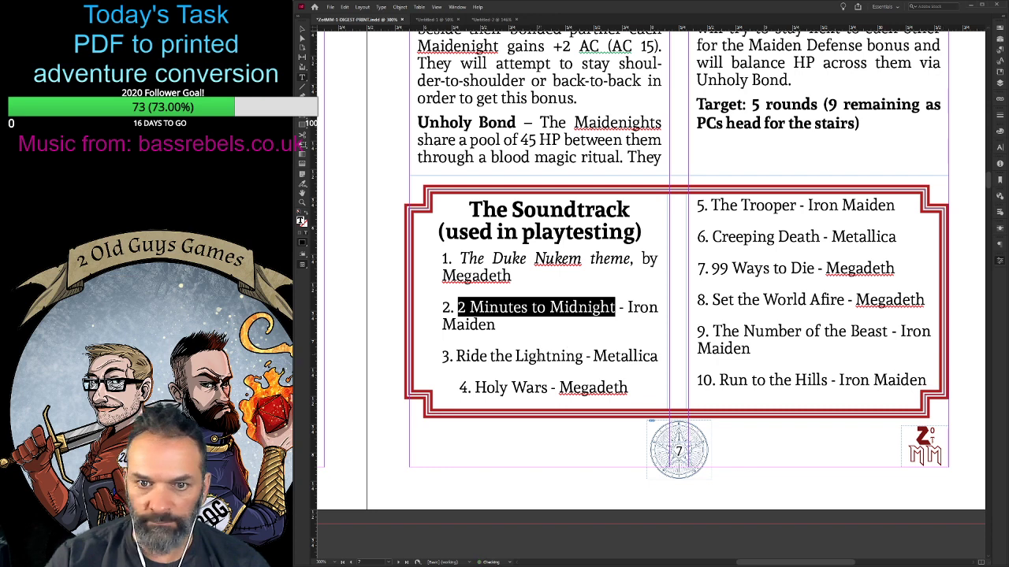
pyautogui.hotkey('ctrl', 'shift', 'i')
pyautogui.moveTo(457, 356); pyautogui.dragTo(583, 356)
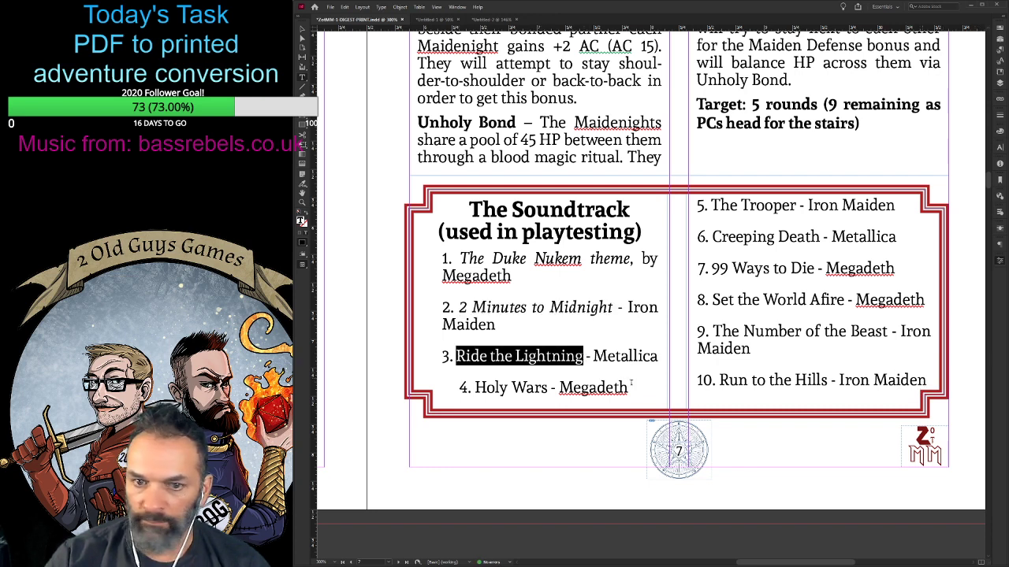
pyautogui.hotkey('ctrl', 'shift', 'i')
pyautogui.moveTo(474, 387); pyautogui.dragTo(548, 388)
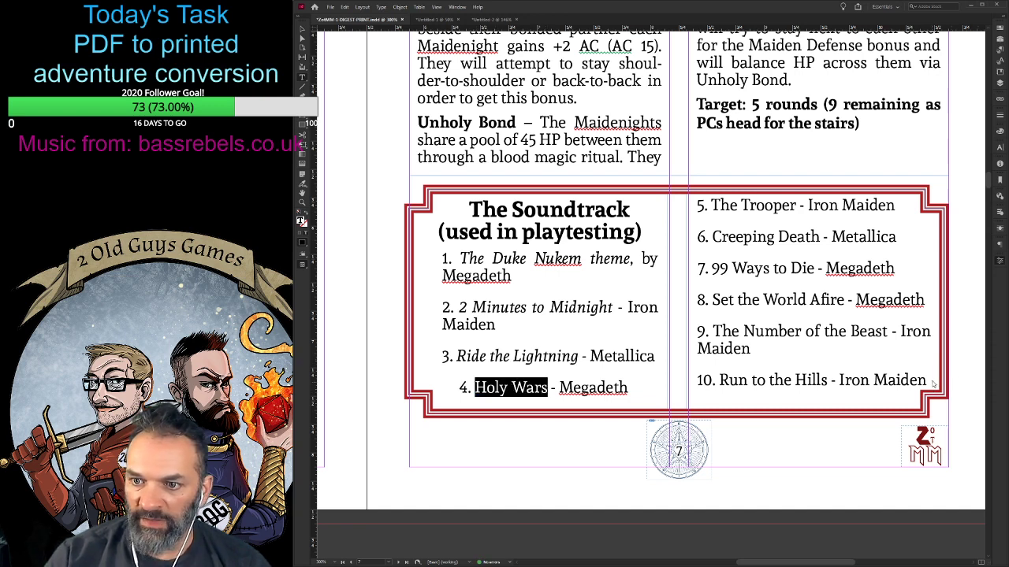
pyautogui.hotkey('ctrl', 'shift', 'i')
# - Italicise the song titles The Trooper, Creeping Death and 99 Ways to Die in The Soundtrack box
pyautogui.moveTo(711, 206); pyautogui.dragTo(799, 207)
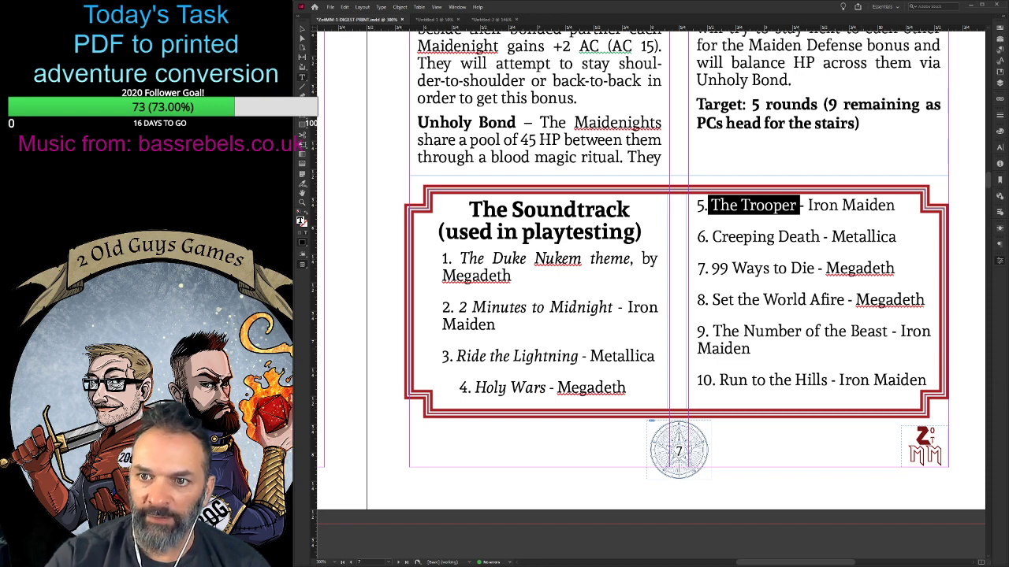
pyautogui.click(712, 300)
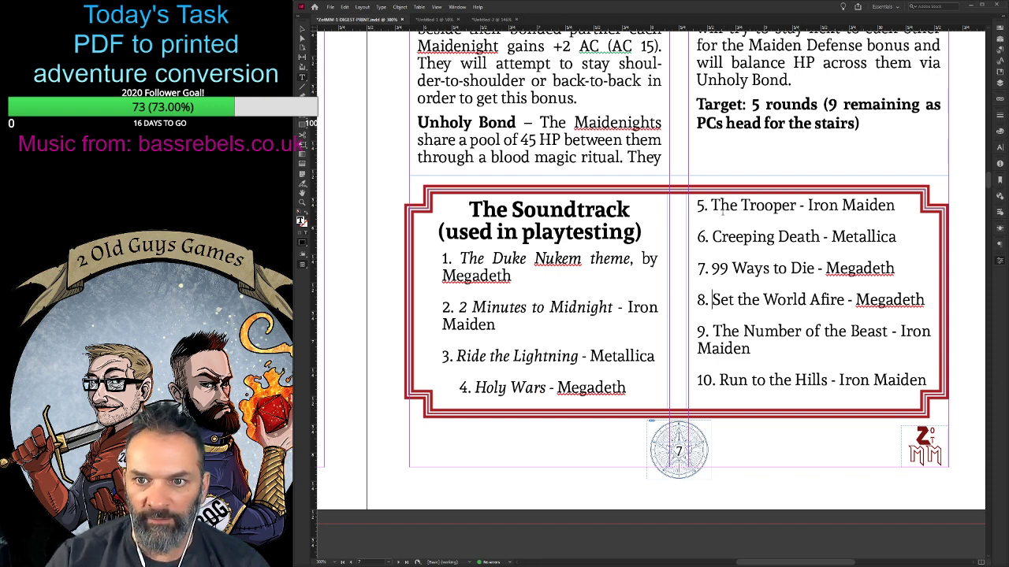
pyautogui.moveTo(711, 207); pyautogui.dragTo(798, 207)
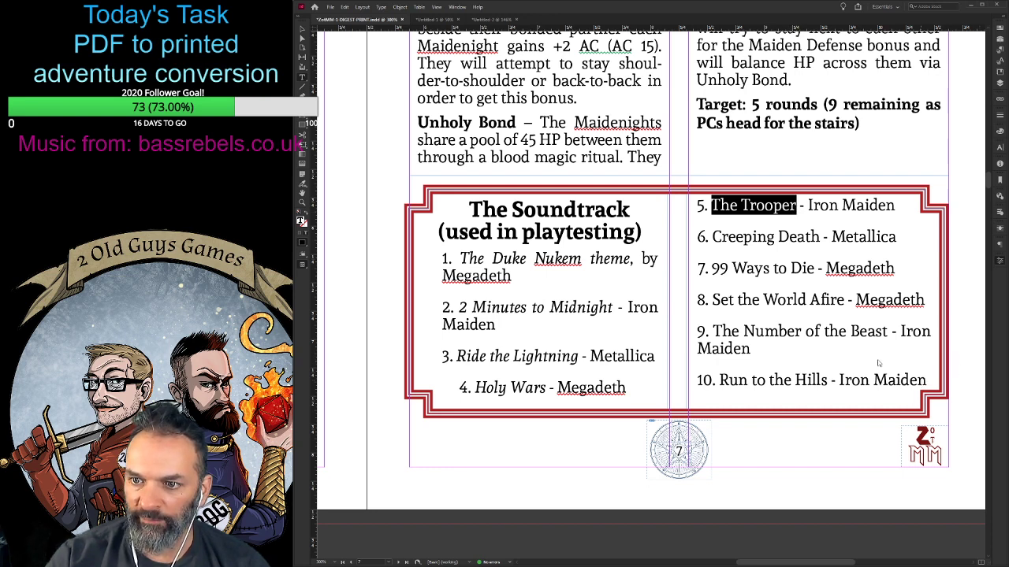
pyautogui.hotkey('ctrl', 'shift', 'i')
pyautogui.moveTo(722, 236); pyautogui.dragTo(820, 238)
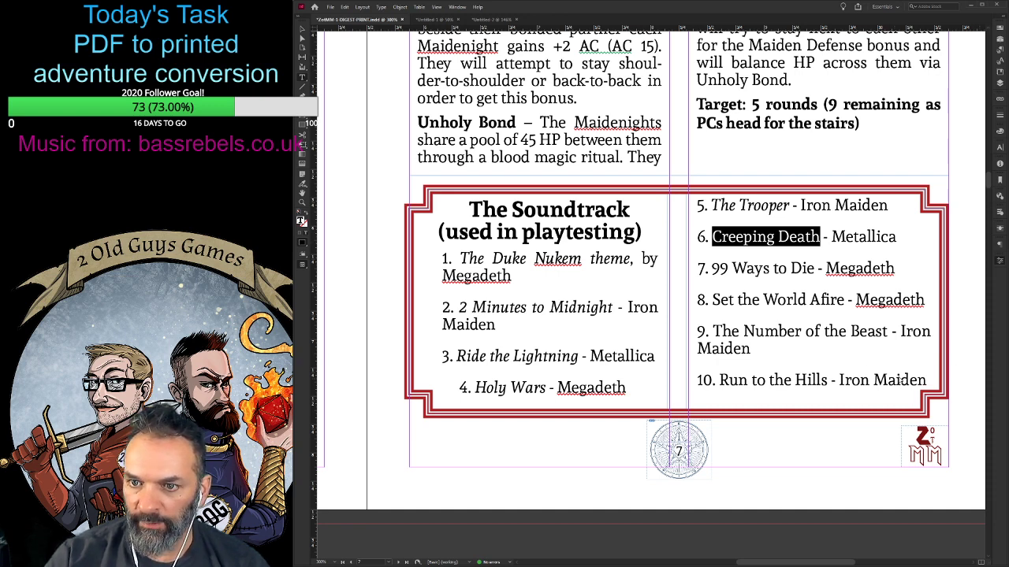
pyautogui.hotkey('ctrl', 'shift', 'i')
pyautogui.moveTo(712, 268); pyautogui.dragTo(814, 269)
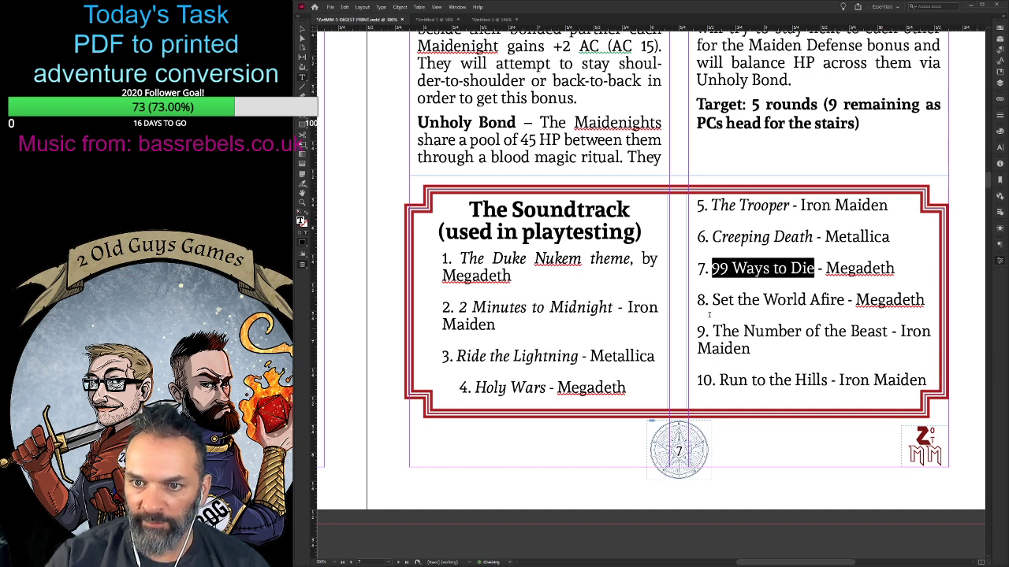
pyautogui.hotkey('ctrl', 'shift', 'i')
# - Italicise the song titles Set the World Afire, The Number of the Beast and Run to the Hills
pyautogui.moveTo(711, 300); pyautogui.dragTo(844, 299)
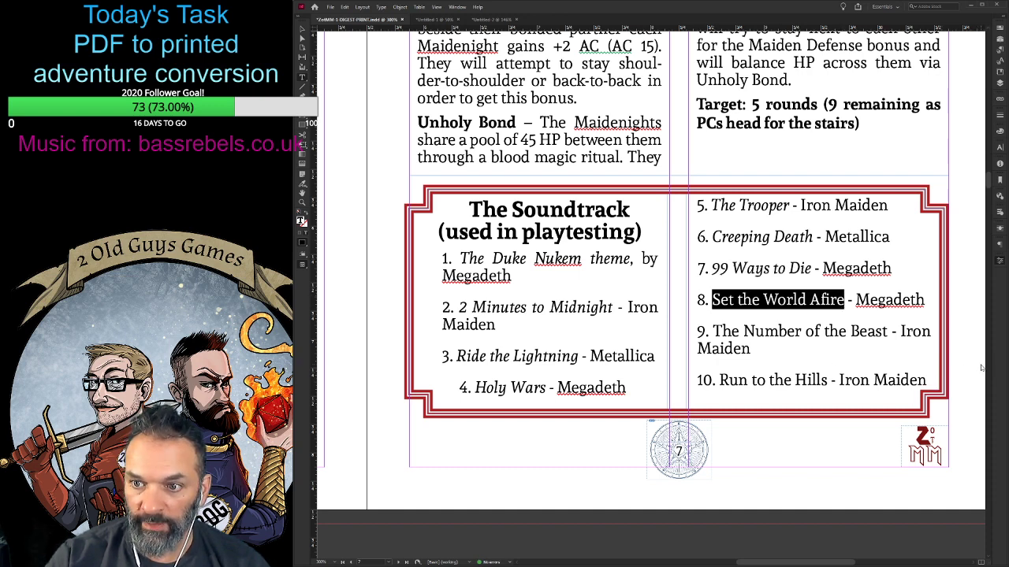
pyautogui.hotkey('ctrl', 'shift', 'i')
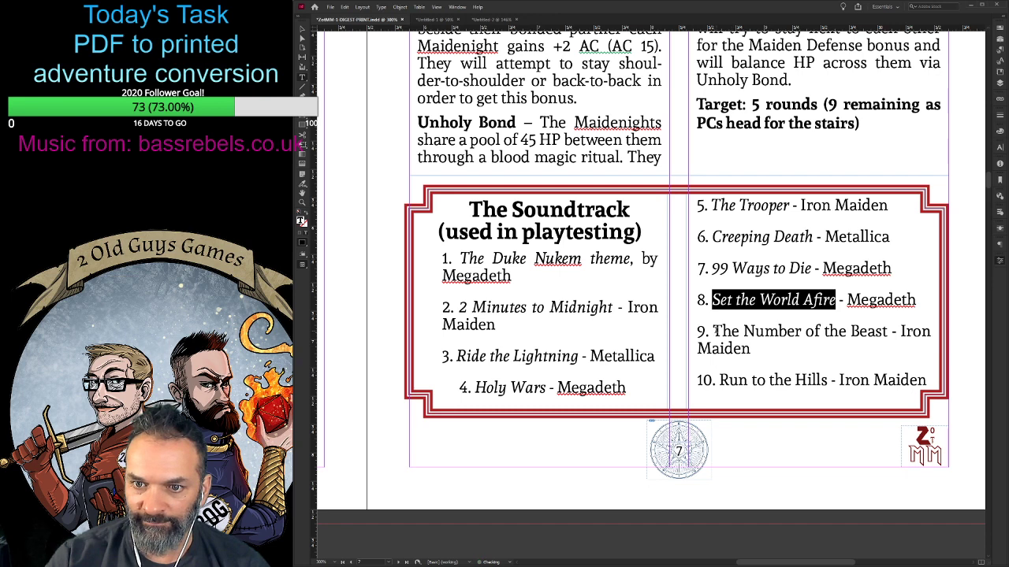
pyautogui.moveTo(712, 331); pyautogui.dragTo(888, 331)
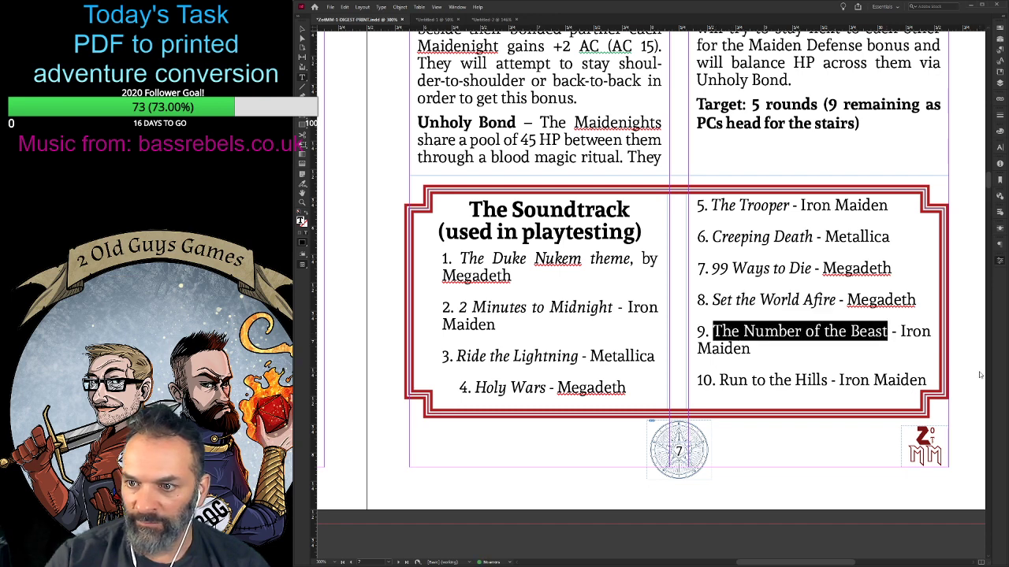
pyautogui.hotkey('ctrl', 'shift', 'i')
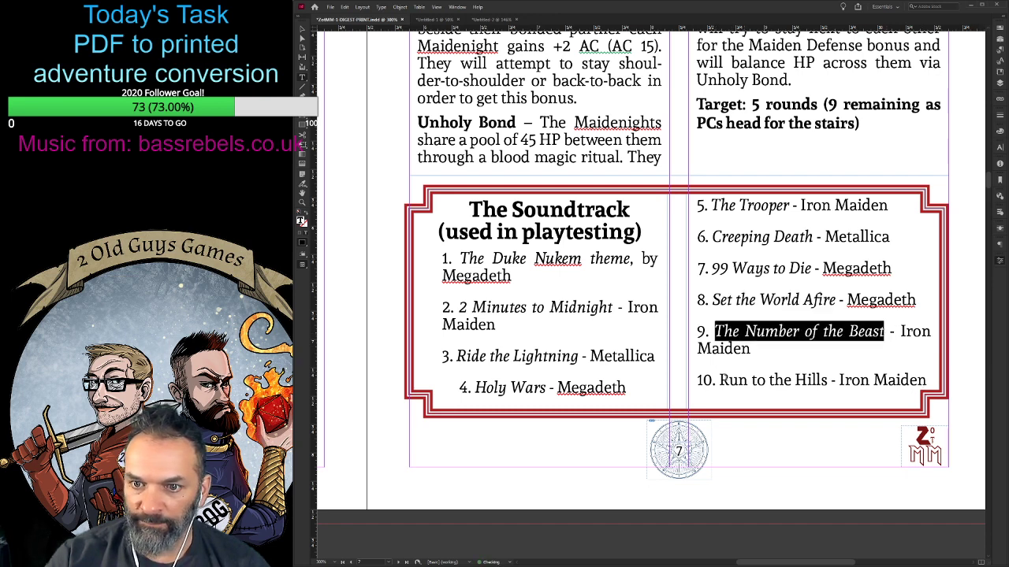
pyautogui.moveTo(718, 380); pyautogui.dragTo(828, 380)
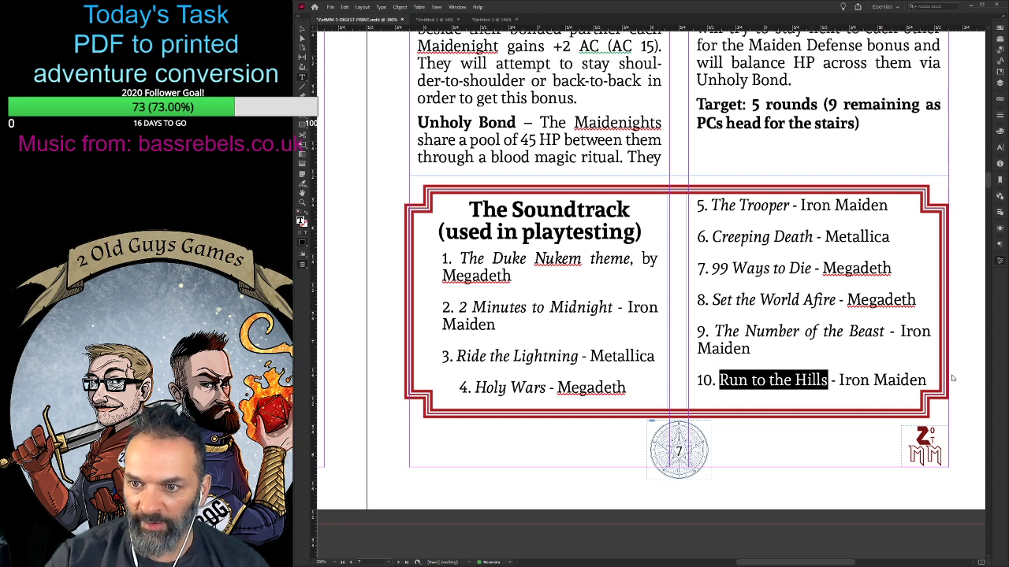
pyautogui.hotkey('ctrl', 'shift', 'i')
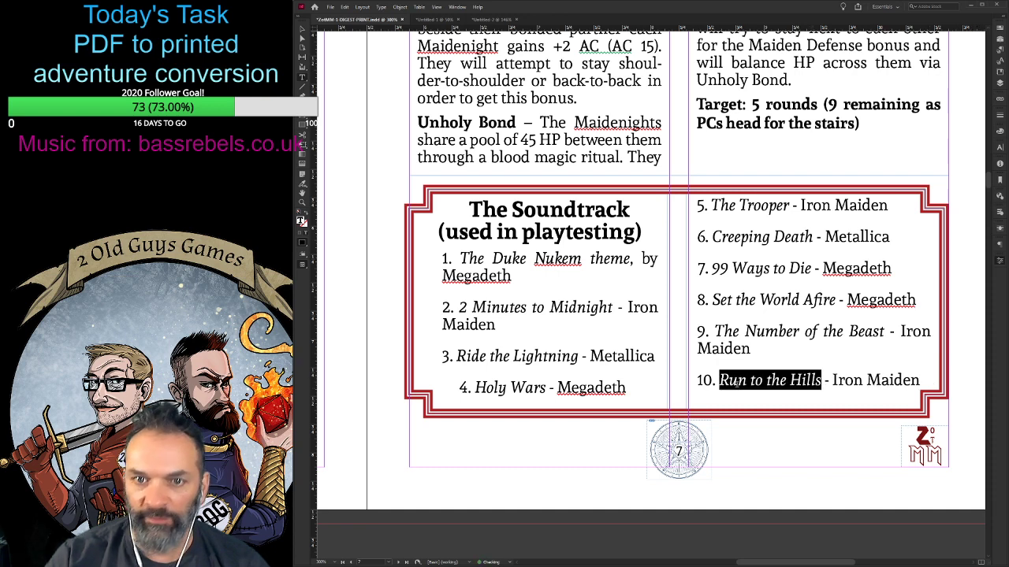
# - Replace ", by" with a dash before Megadeth in the first soundtrack entry, and left-align the track list
pyautogui.doubleClick(476, 275)
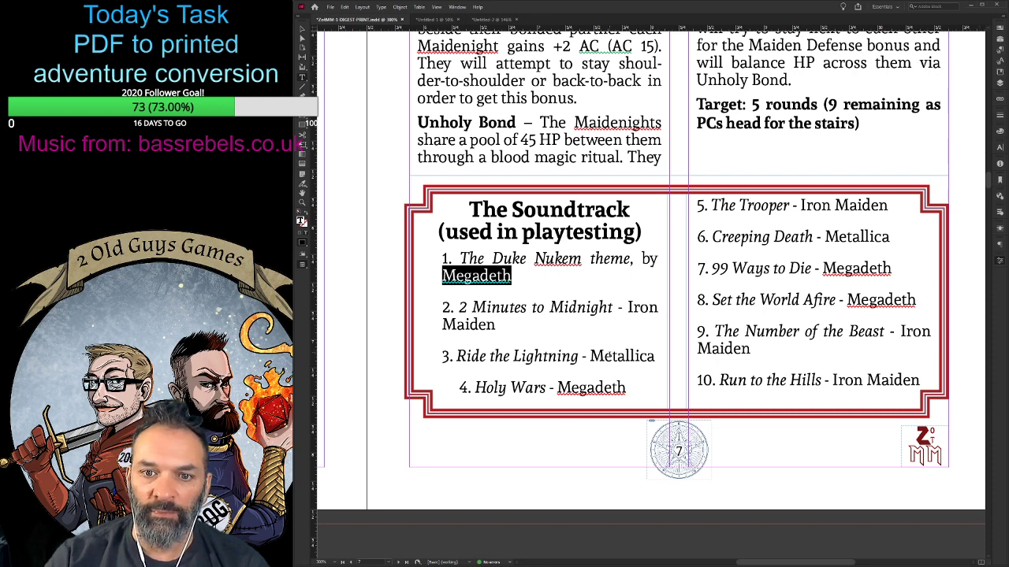
pyautogui.click(632, 263)
pyautogui.press('Delete')
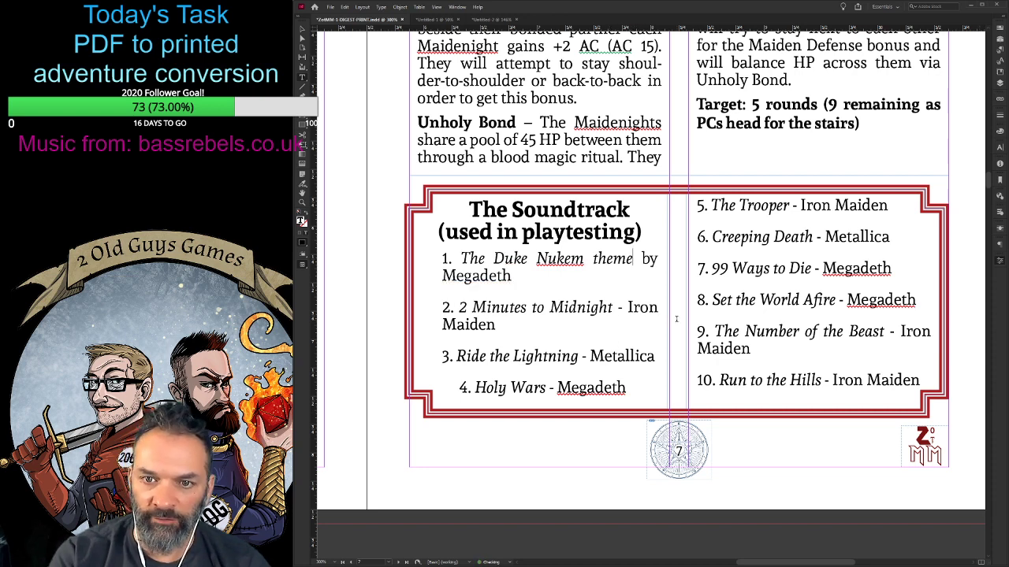
pyautogui.press('Right')
pyautogui.press('Delete')
pyautogui.press('Delete')
pyautogui.press('Delete')
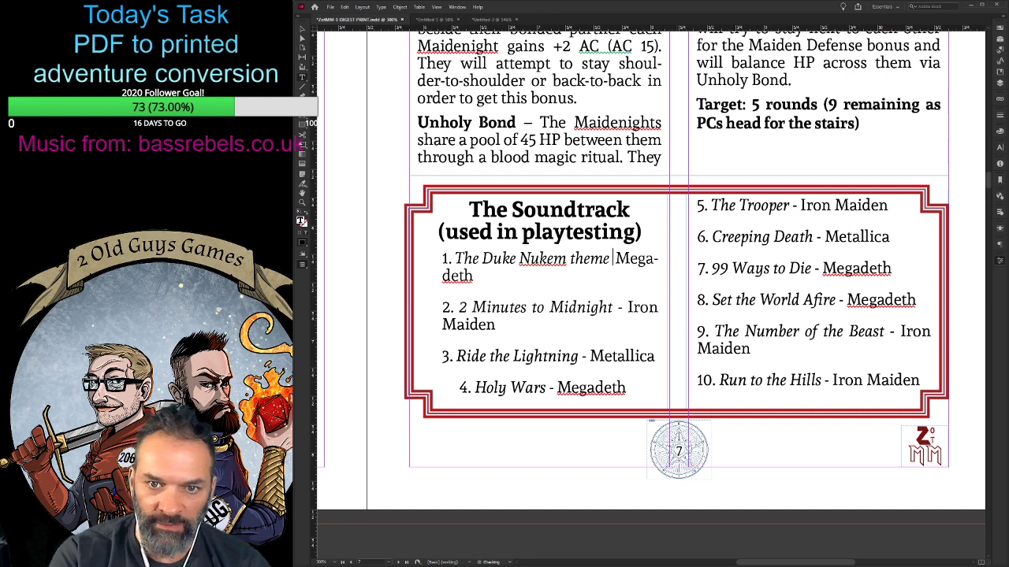
pyautogui.write('-')
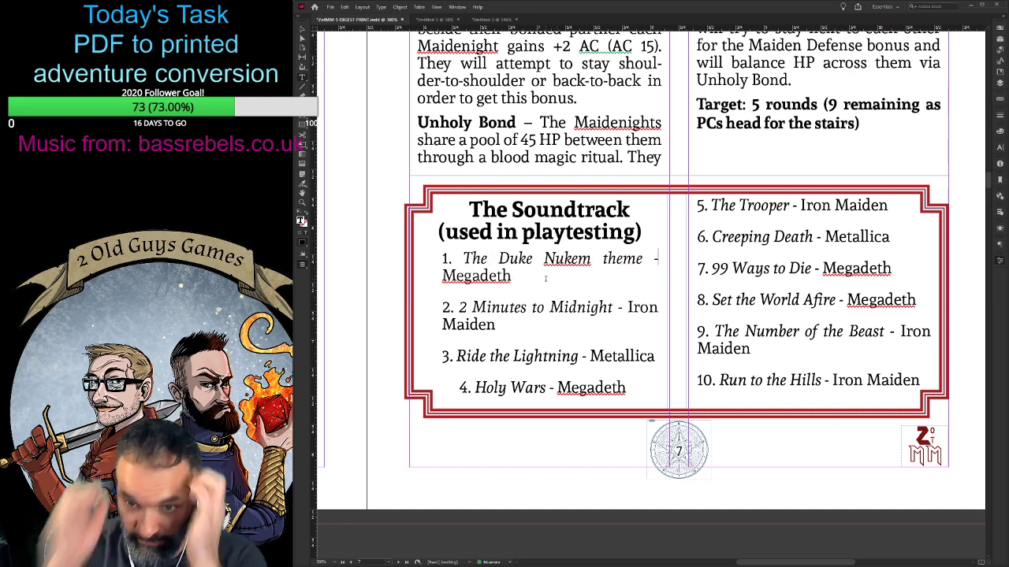
pyautogui.hotkey('ctrl', 'a')
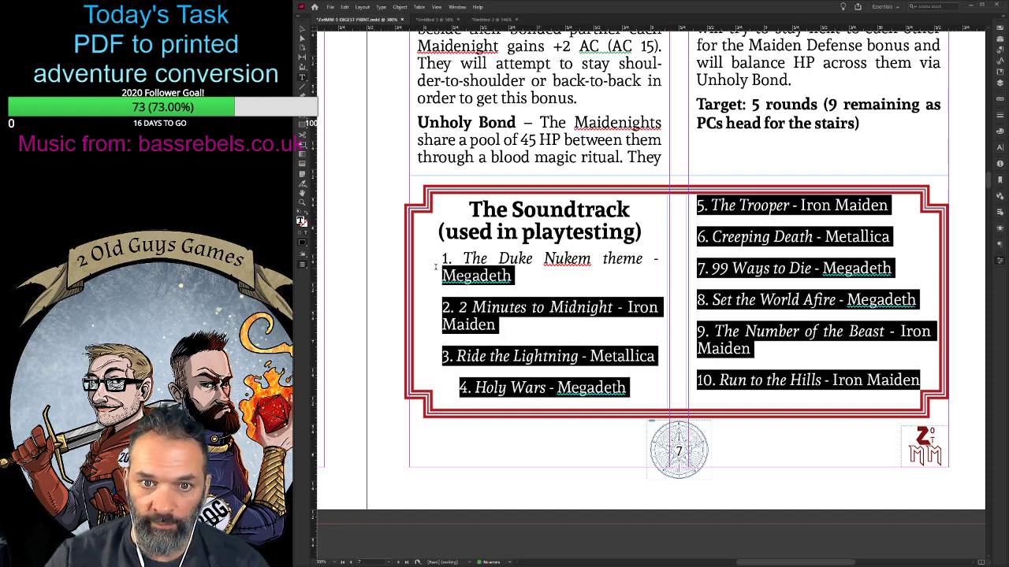
pyautogui.hotkey('ctrl', 'shift', 'l')
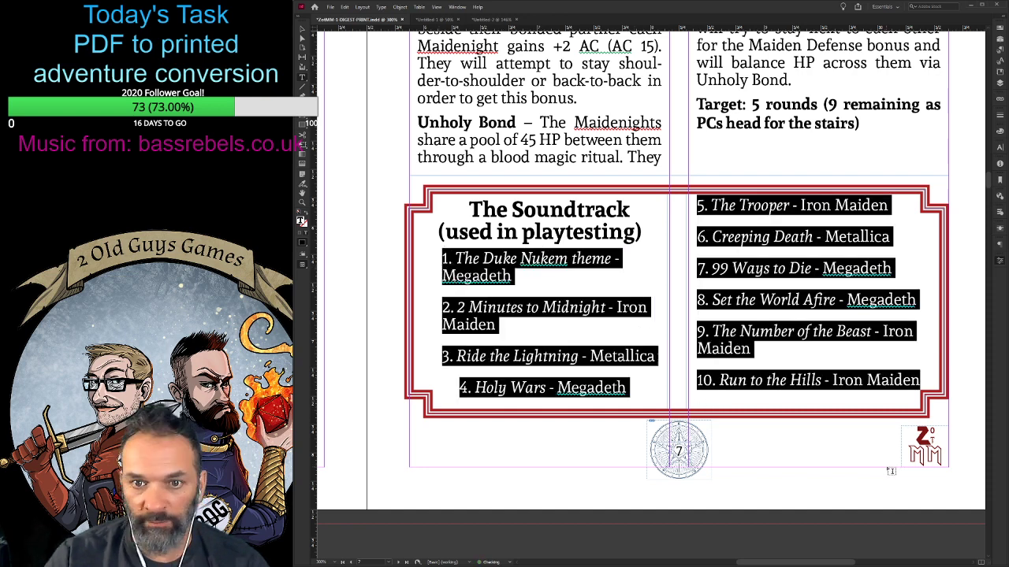
# - Make the band names bold in the first four soundtrack entries, from The Duke Nukem theme to Holy Wars
pyautogui.click(530, 277)
pyautogui.hotkey('ctrl', 'shift', 'Left')
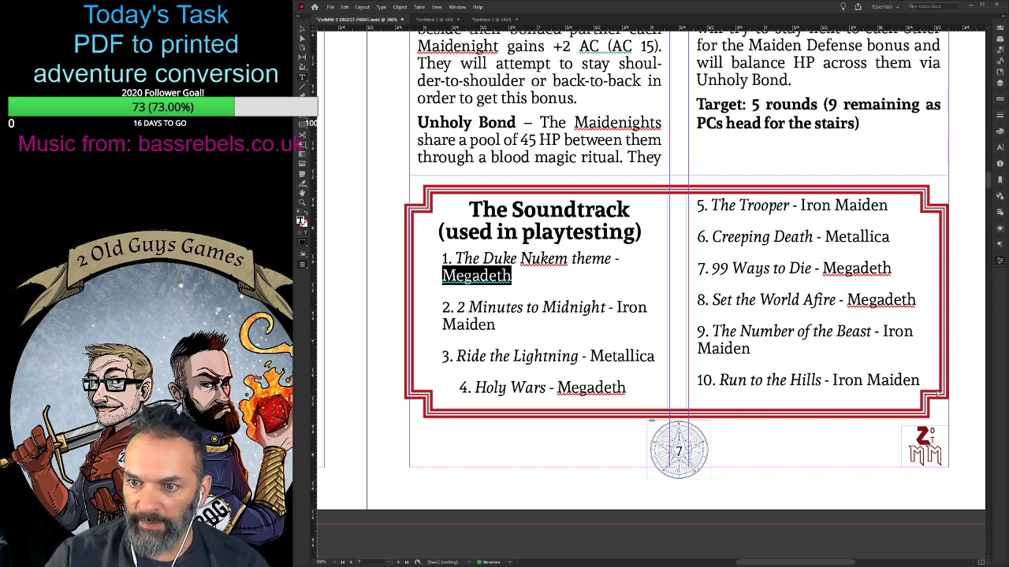
pyautogui.hotkey('ctrl', 'shift', 'b')
pyautogui.moveTo(620, 307); pyautogui.dragTo(670, 339)
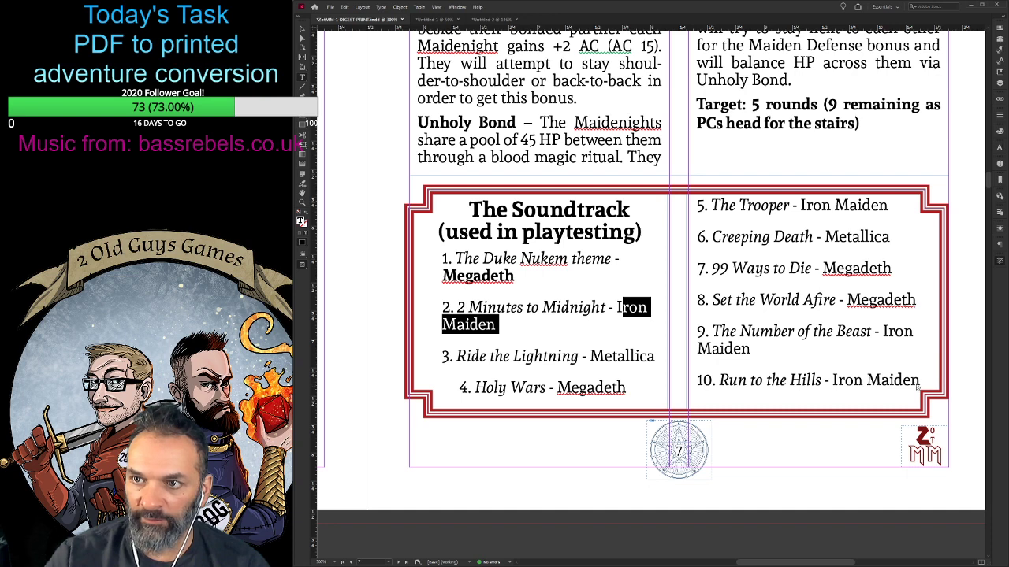
pyautogui.hotkey('ctrl', 'shift', 'b')
pyautogui.doubleClick(603, 356)
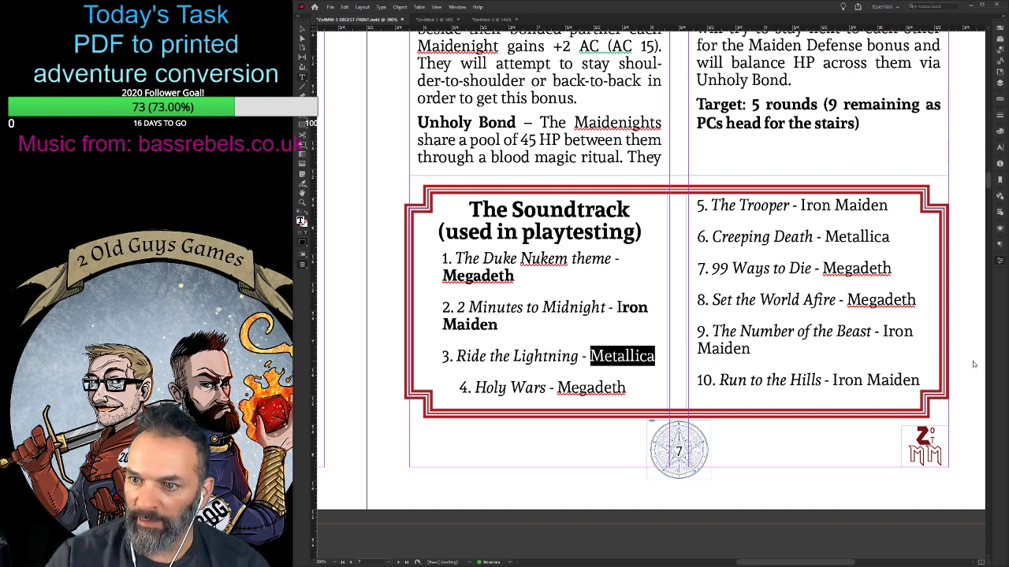
pyautogui.hotkey('ctrl', 'shift', 'b')
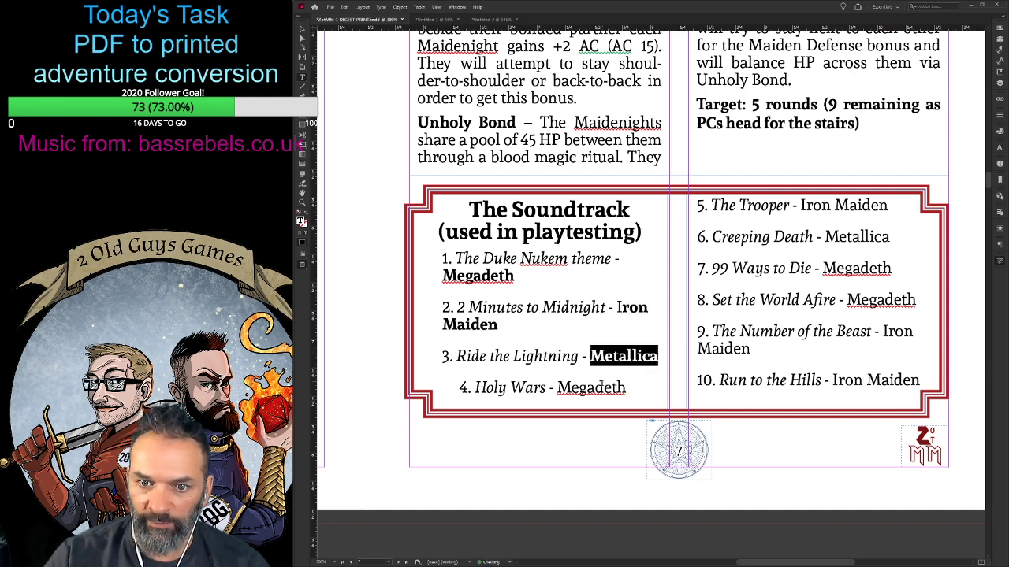
pyautogui.doubleClick(603, 388)
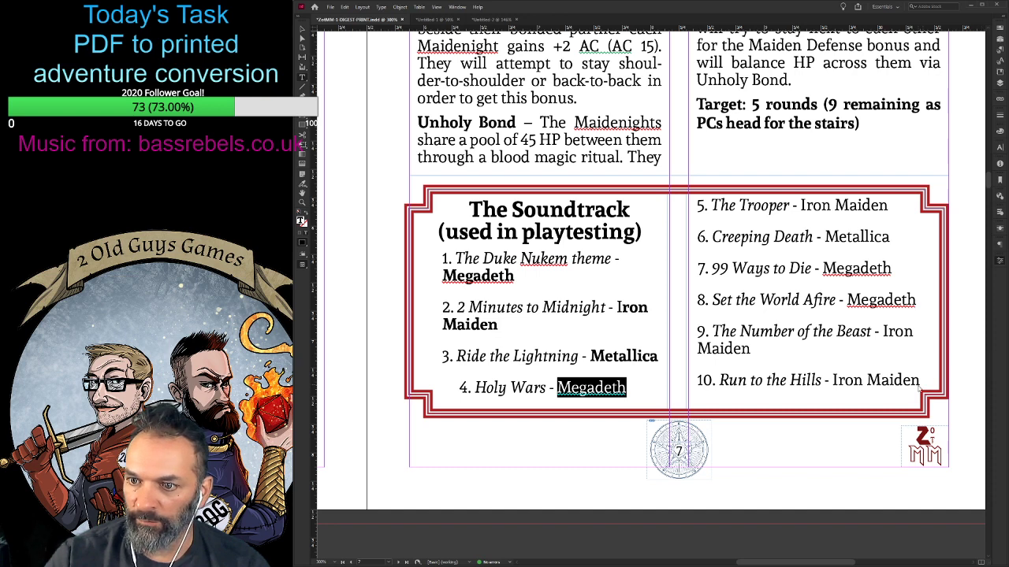
pyautogui.hotkey('ctrl', 'shift', 'b')
# - Make the band names bold in soundtrack entries 5 to 7: The Trooper, Creeping Death and 99 Ways to Die
pyautogui.moveTo(801, 206); pyautogui.dragTo(889, 207)
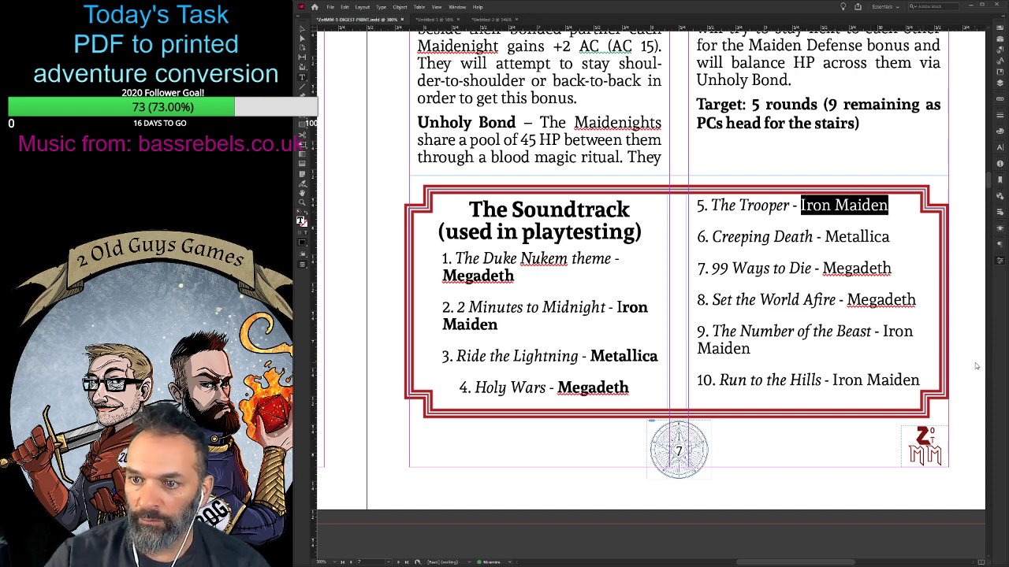
pyautogui.hotkey('ctrl', 'shift', 'b')
pyautogui.doubleClick(847, 236)
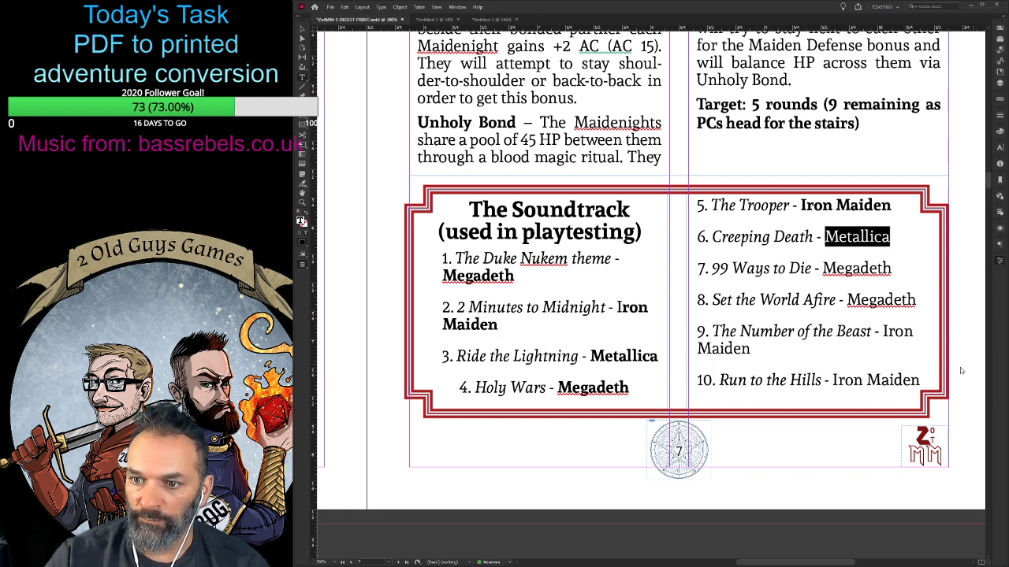
pyautogui.hotkey('ctrl', 'shift', 'b')
pyautogui.doubleClick(856, 268)
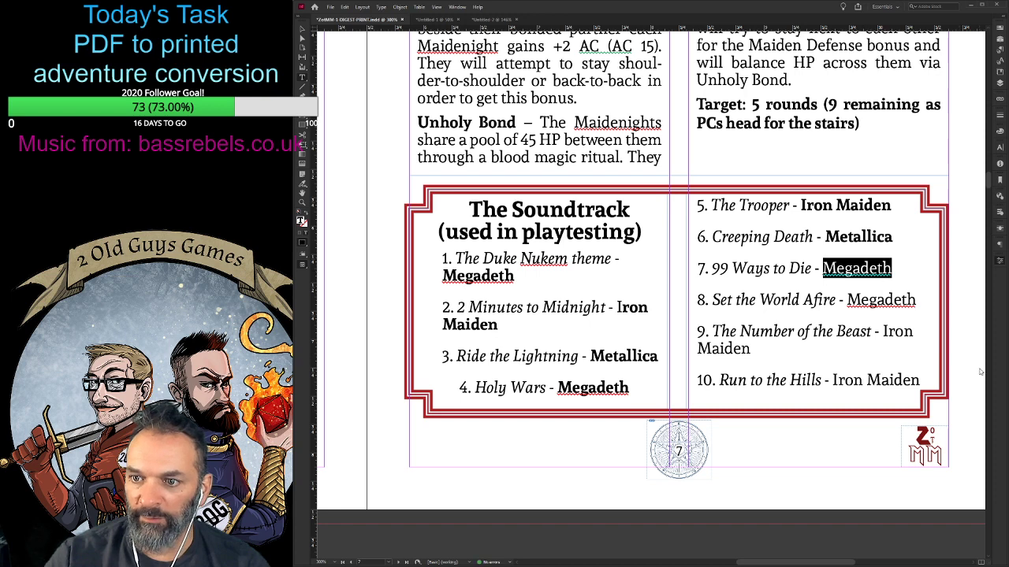
pyautogui.hotkey('ctrl', 'shift', 'b')
# - Make the band names bold in soundtrack entries 8 to 10, from Set the World Afire to Run to the Hills
pyautogui.scroll(-2, 826, 329)
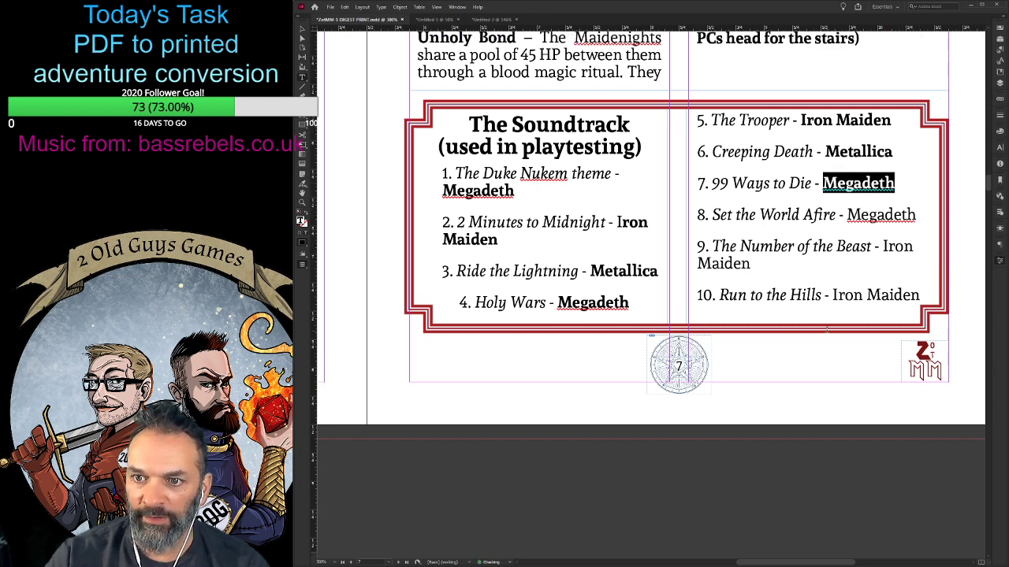
pyautogui.doubleClick(879, 214)
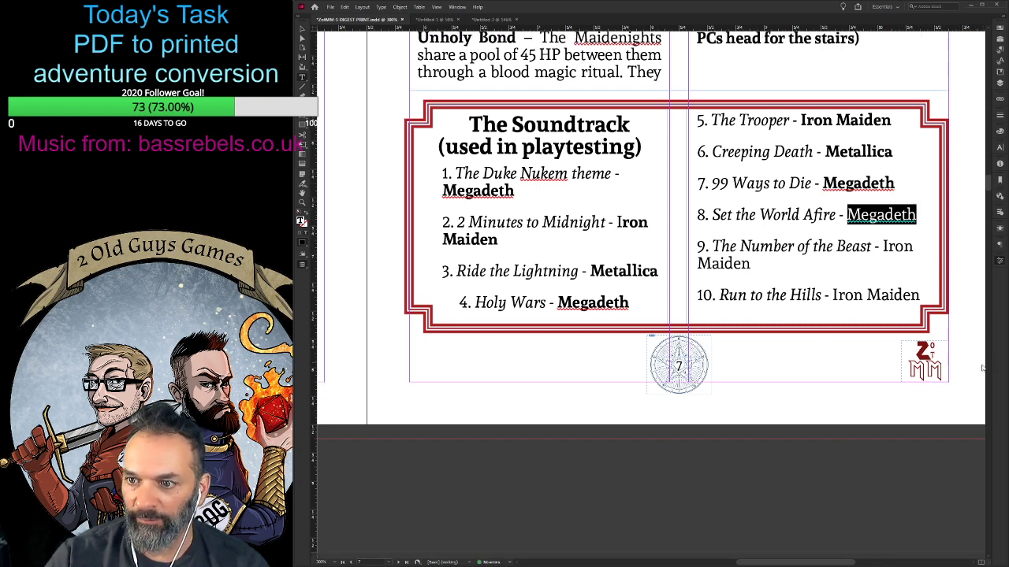
pyautogui.hotkey('ctrl', 'shift', 'b')
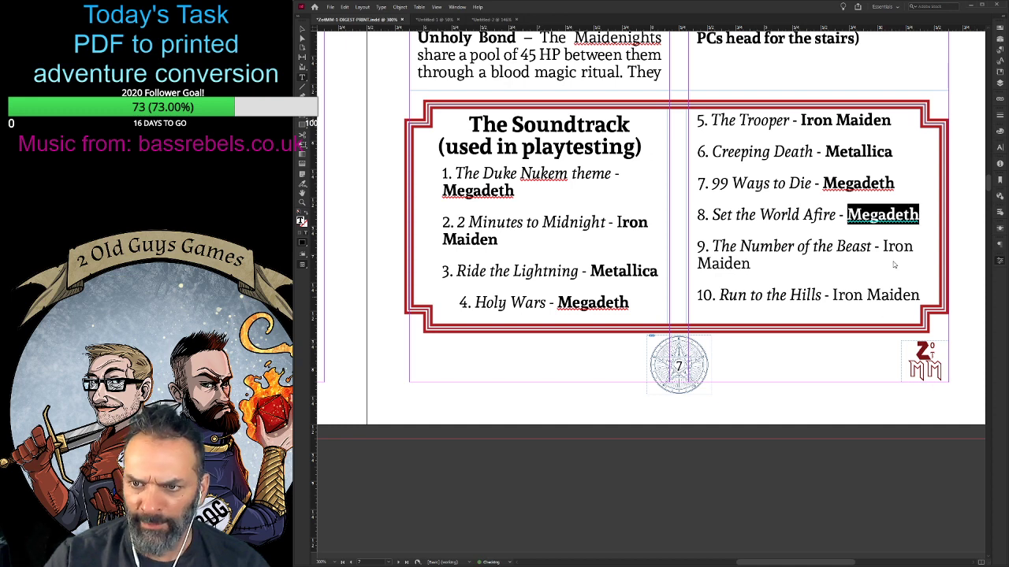
pyautogui.moveTo(882, 246); pyautogui.dragTo(753, 263)
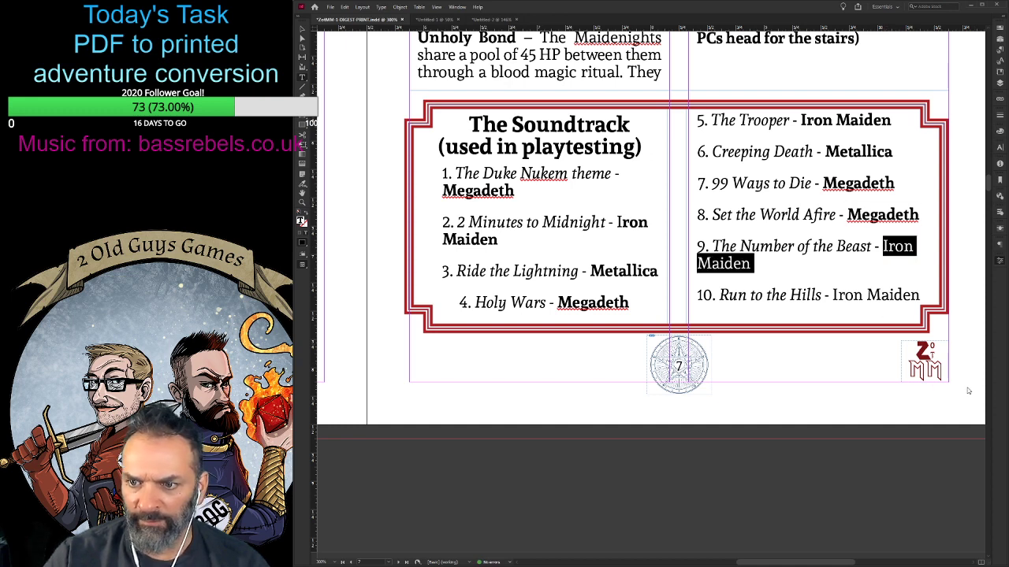
pyautogui.hotkey('ctrl', 'shift', 'b')
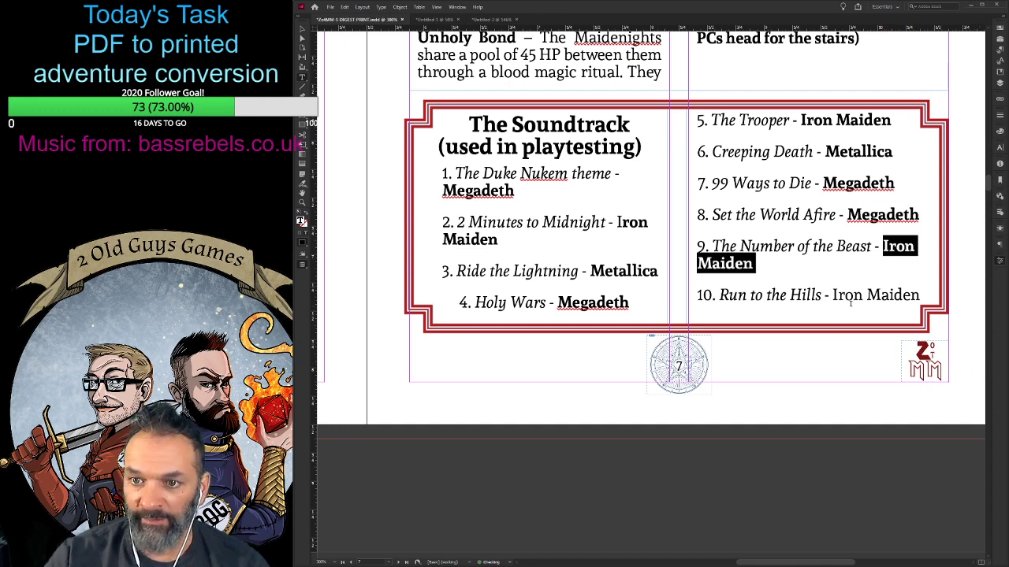
pyautogui.scroll(-2, 882, 347)
pyautogui.moveTo(833, 210); pyautogui.dragTo(919, 211)
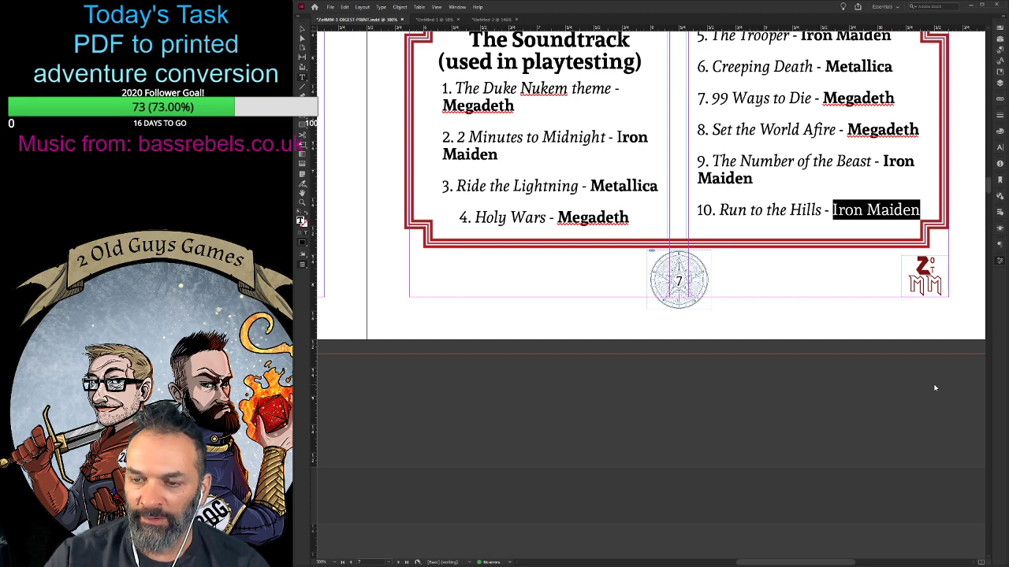
pyautogui.hotkey('ctrl', 'shift', 'b')
# - Check the Soundtrack box in the layout of page 7 and compare it with the Introduction and The Bridge text on page 5
pyautogui.scroll(2, 744, 383)
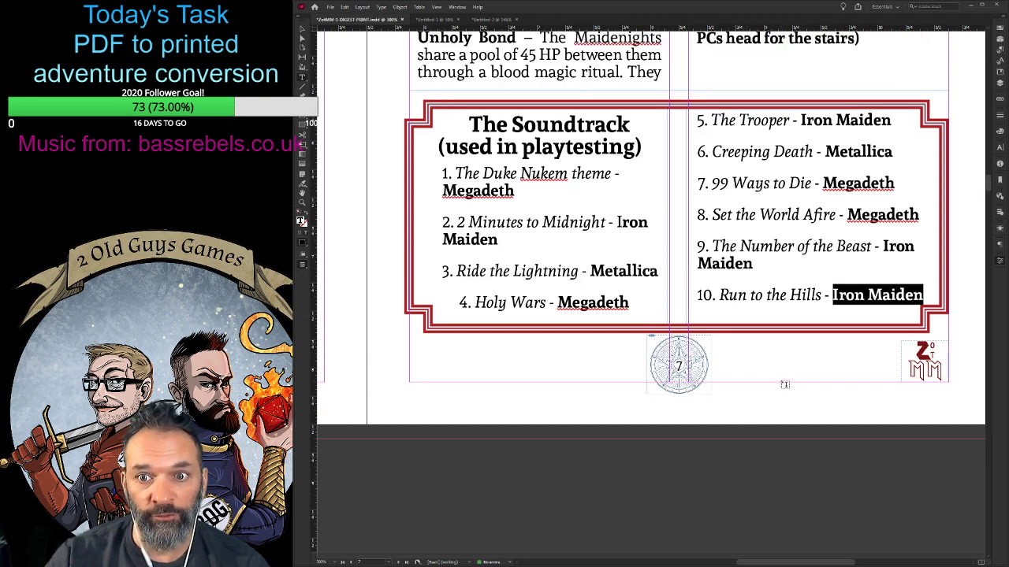
pyautogui.scroll(2, 744, 382)
pyautogui.scroll(-1, 737, 381)
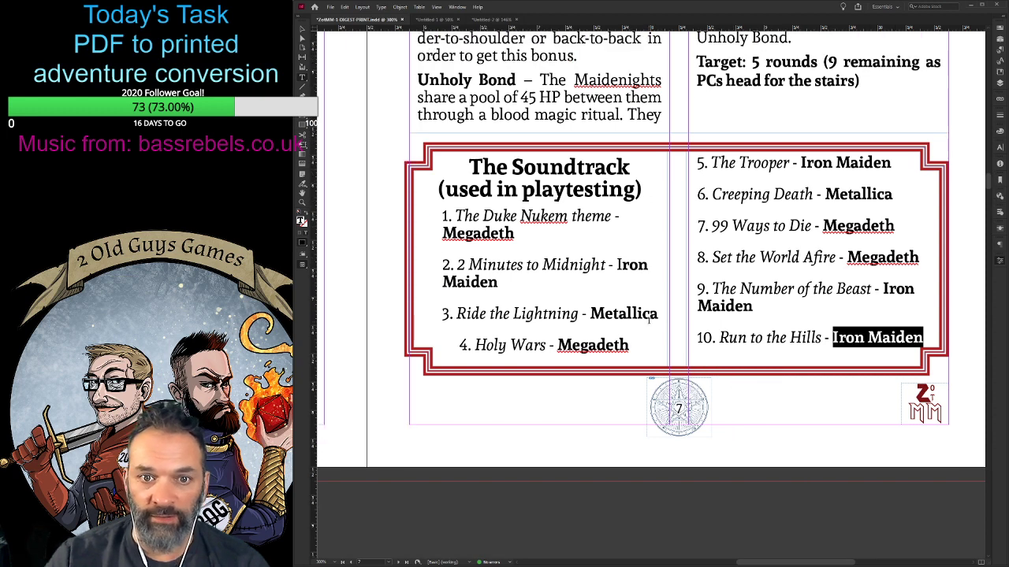
pyautogui.click(478, 359)
pyautogui.keyDown('ctrl'); pyautogui.click(769, 402); pyautogui.keyUp('ctrl')
pyautogui.hotkey('ctrl', '-')
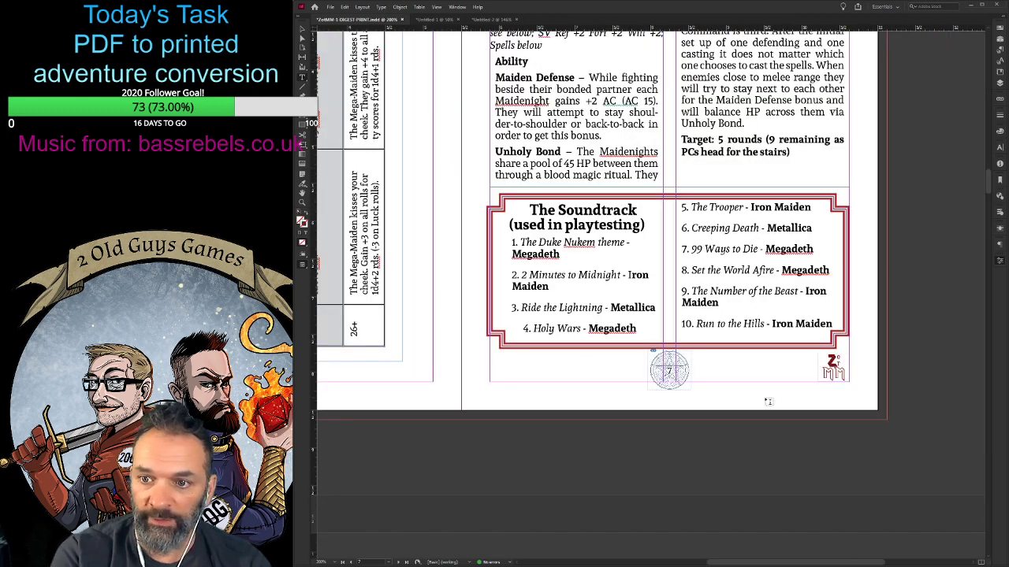
pyautogui.hotkey('ctrl', '-')
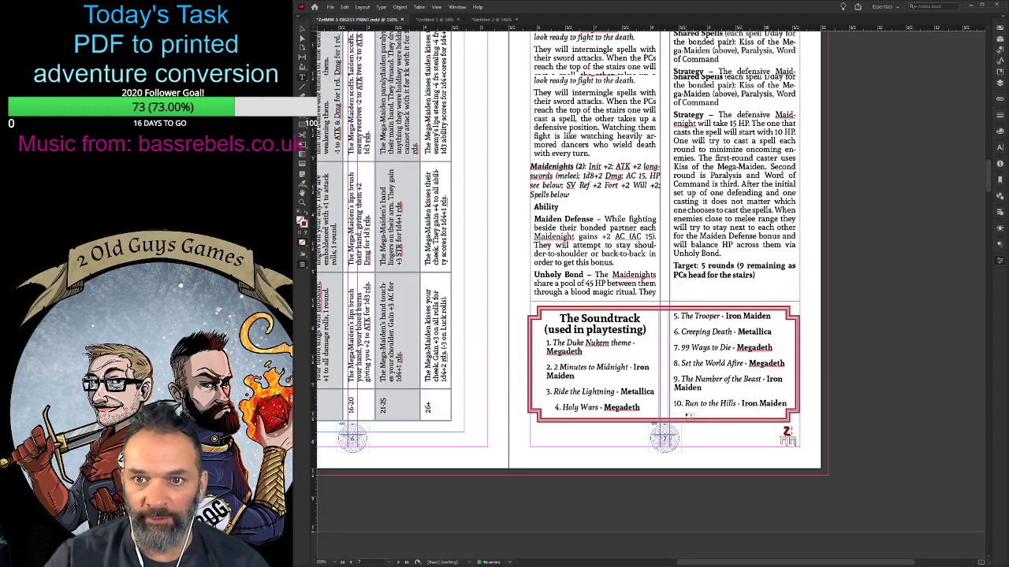
pyautogui.scroll(1, 689, 415)
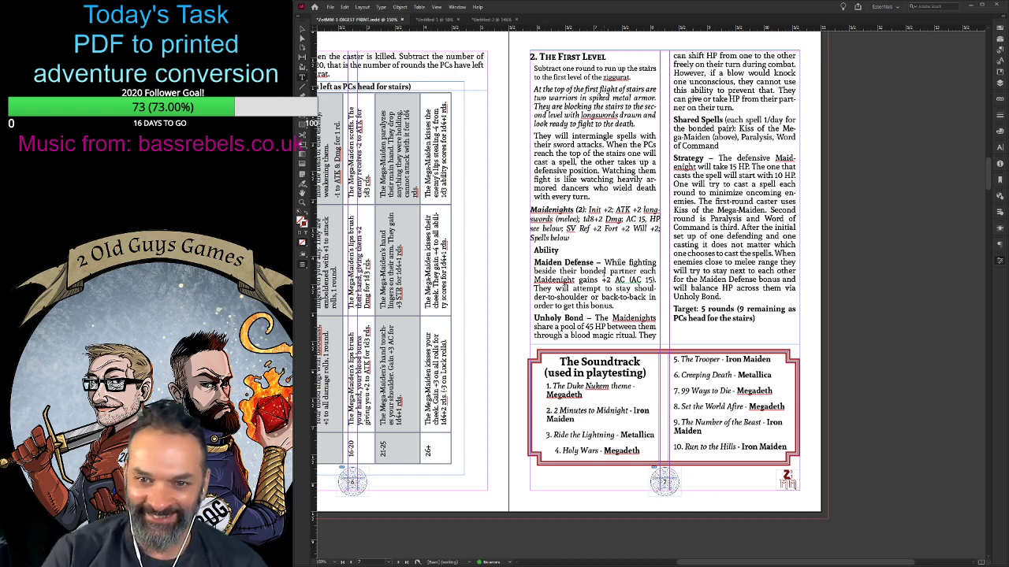
pyautogui.click(629, 284)
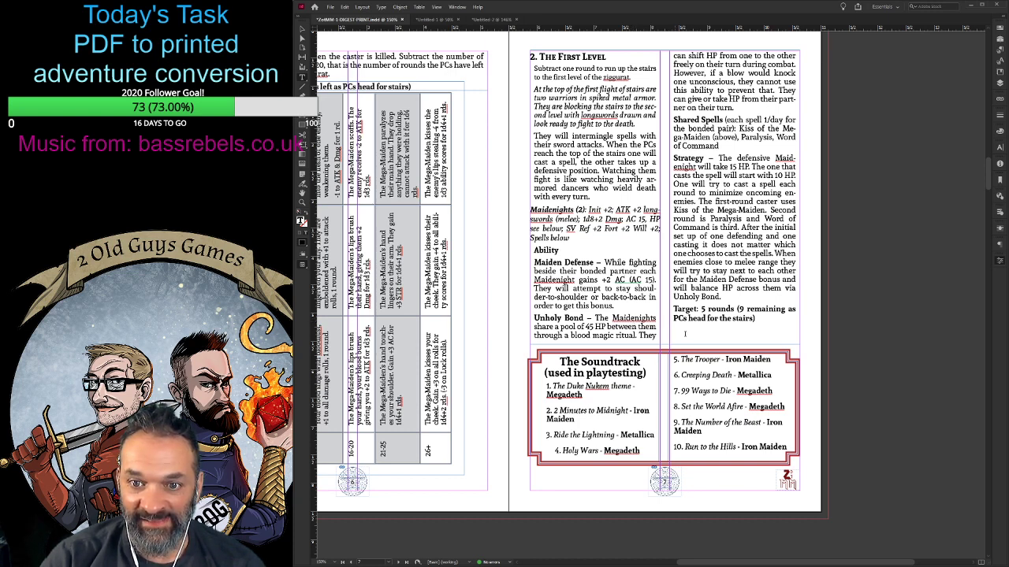
pyautogui.scroll(10, 843, 260)
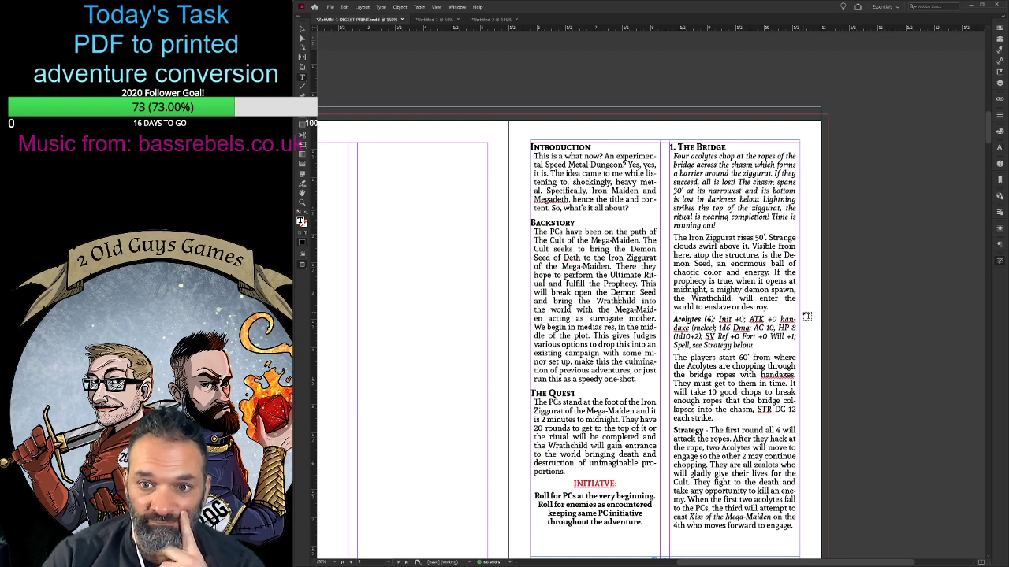
pyautogui.scroll(-3, 806, 316)
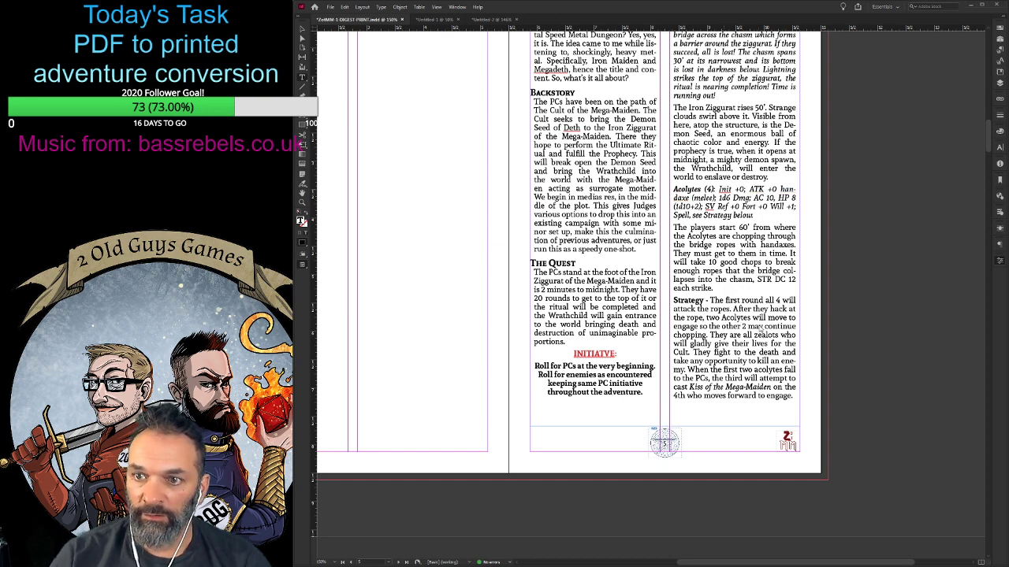
# - Save the print digest document
pyautogui.hotkey('ctrl', 's')
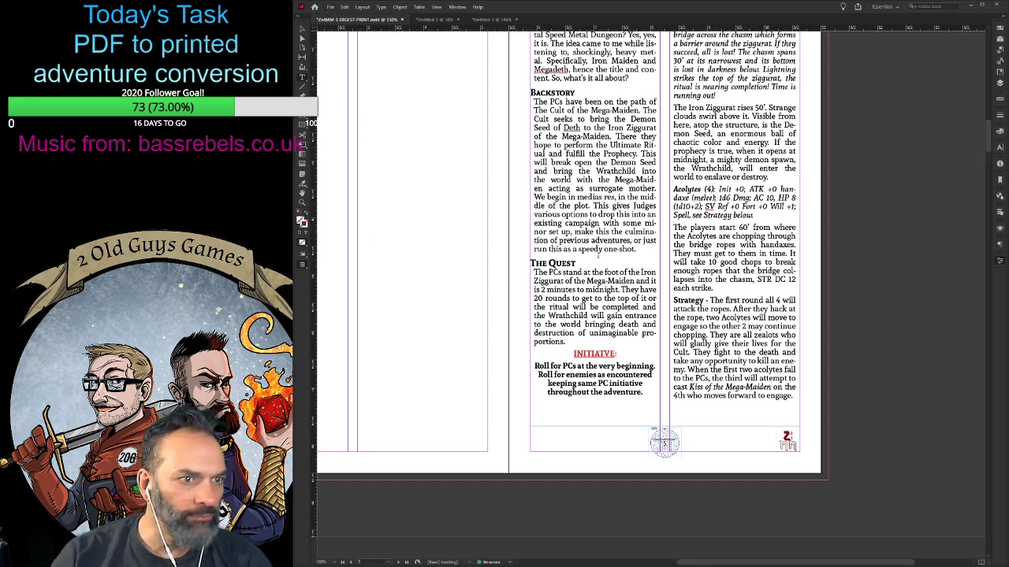
pyautogui.hotkey('alt', 'Tab')
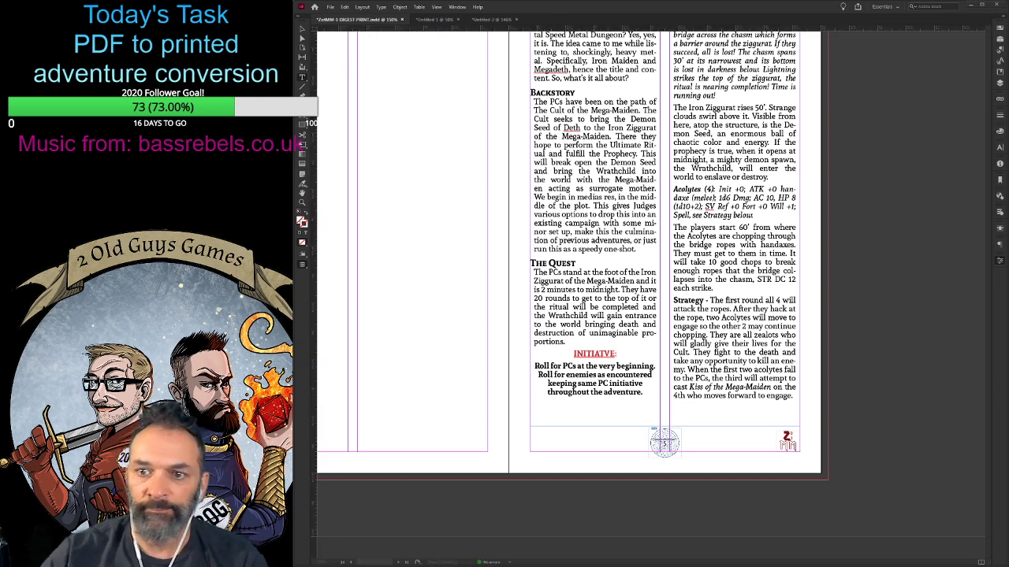
pyautogui.click(895, 153)
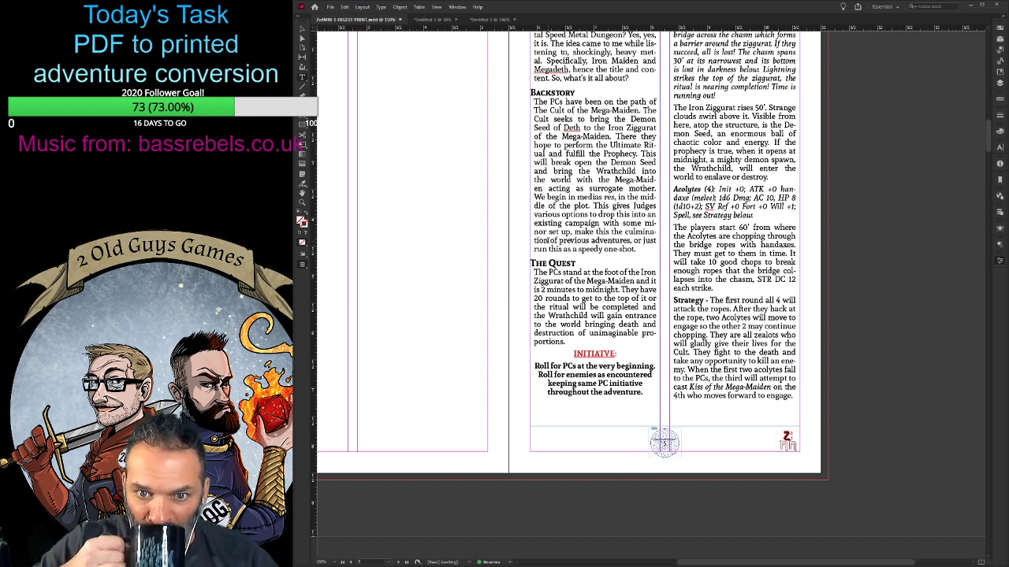
pyautogui.hotkey('alt', 'Tab')
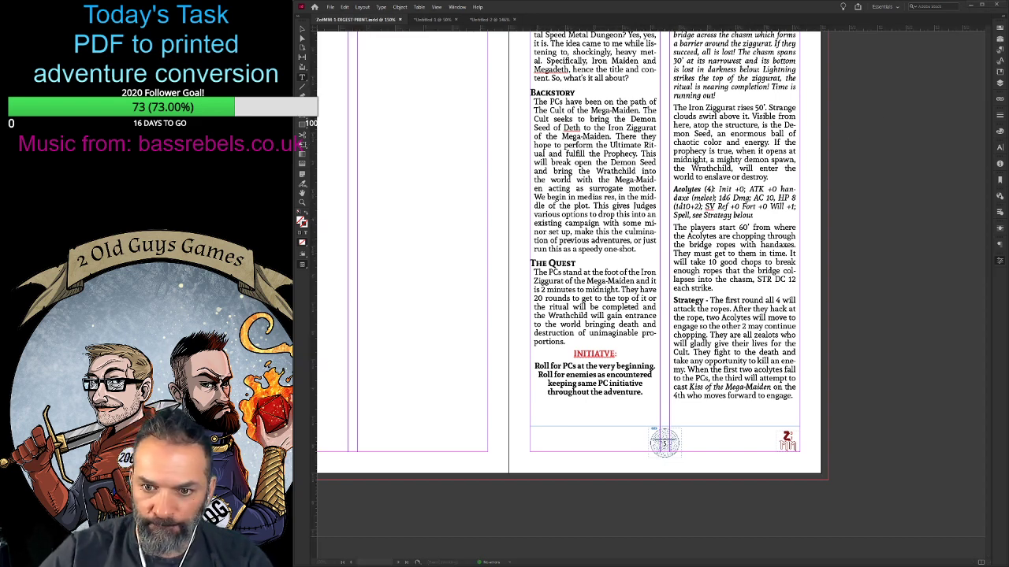
pyautogui.hotkey('alt', 'Tab')
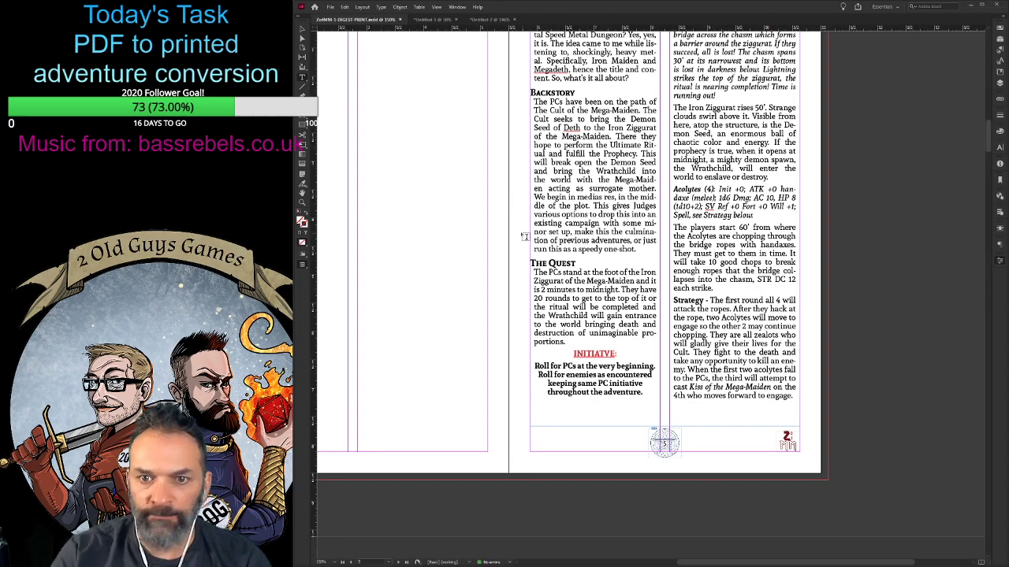
# - Review the spreads from page 5 through The Second Level and The Demon Seed to Further Adventures for layout and free space
pyautogui.scroll(-1, 480, 310)
pyautogui.scroll(4, 480, 309)
pyautogui.scroll(-10, 480, 310)
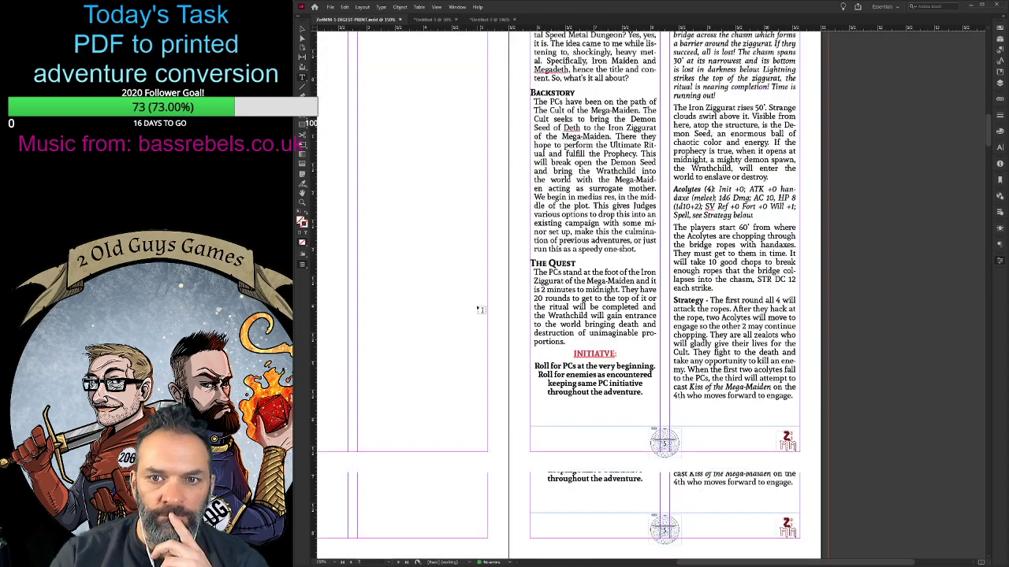
pyautogui.scroll(-5, 520, 425)
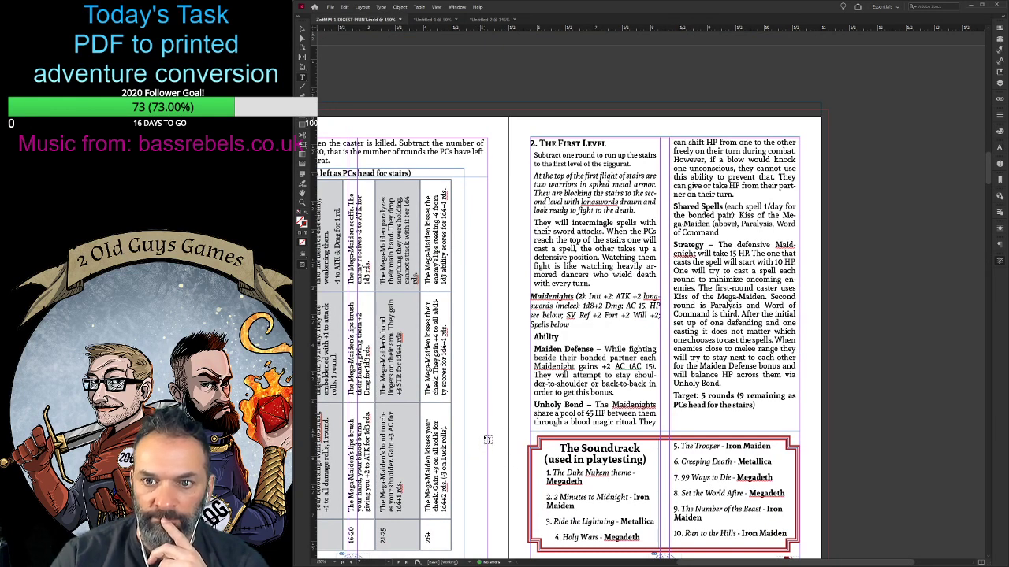
pyautogui.scroll(-4, 537, 442)
pyautogui.moveTo(691, 562); pyautogui.dragTo(649, 562)
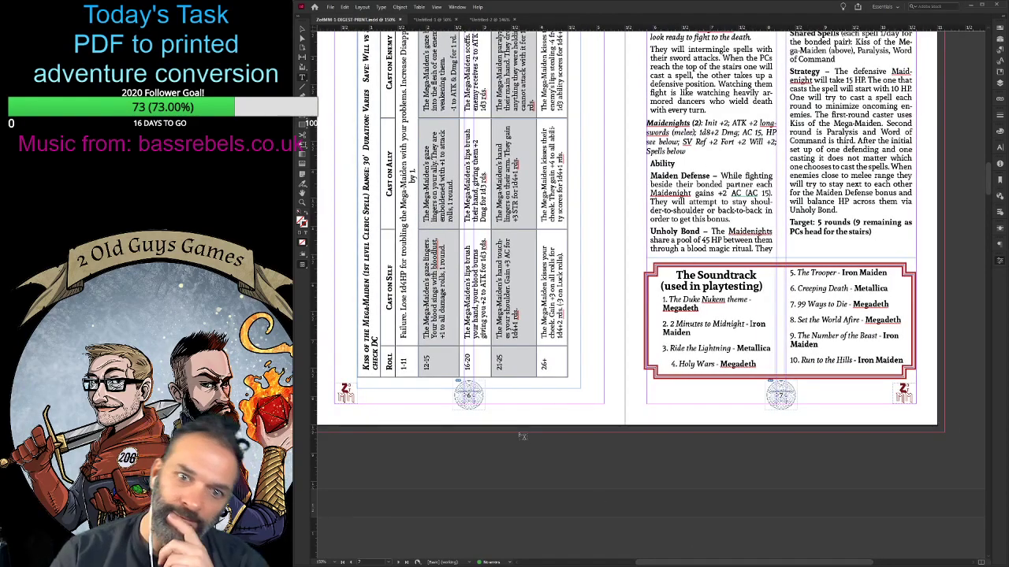
pyautogui.scroll(-8, 528, 432)
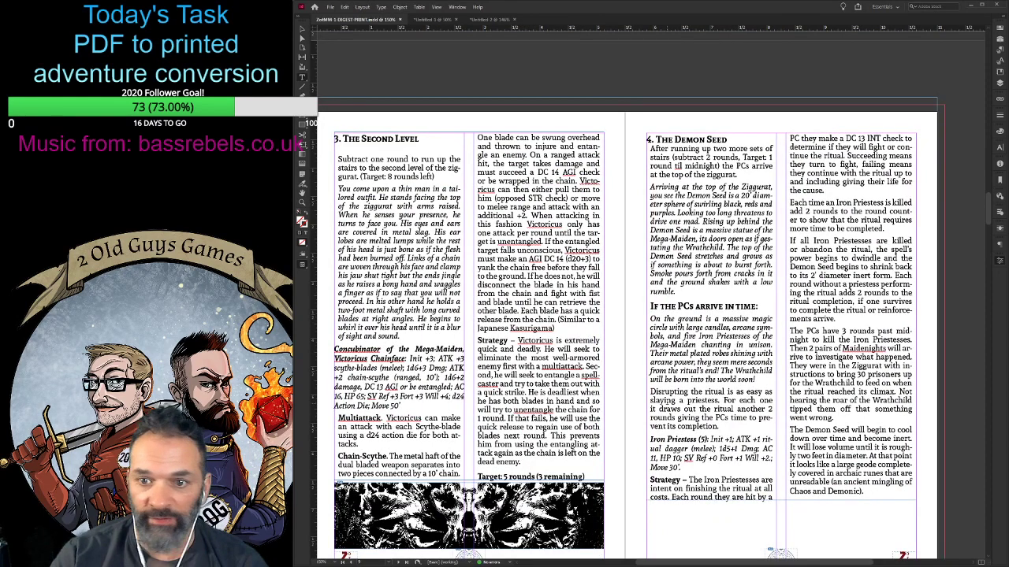
pyautogui.scroll(-3, 670, 401)
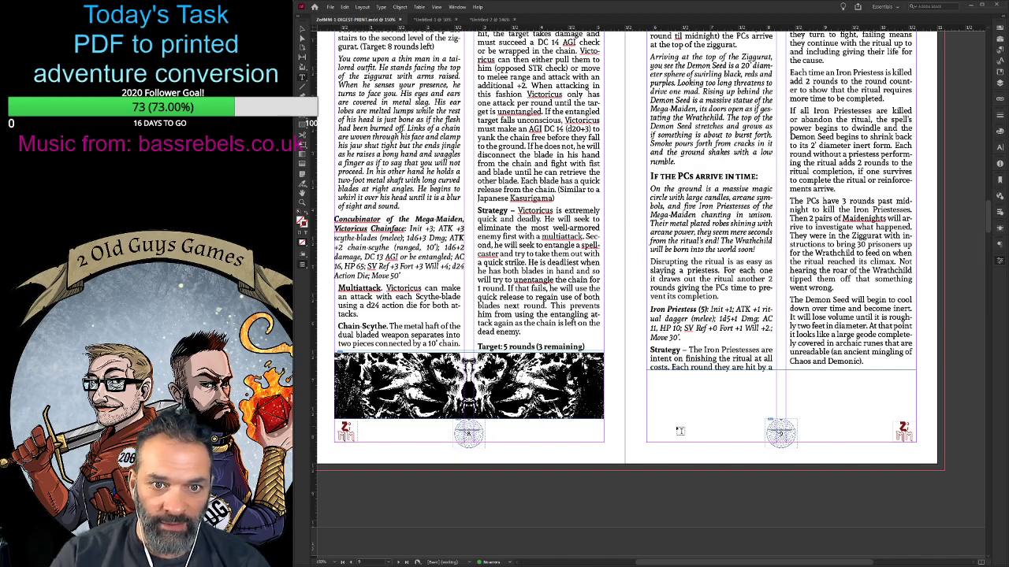
pyautogui.scroll(-10, 656, 432)
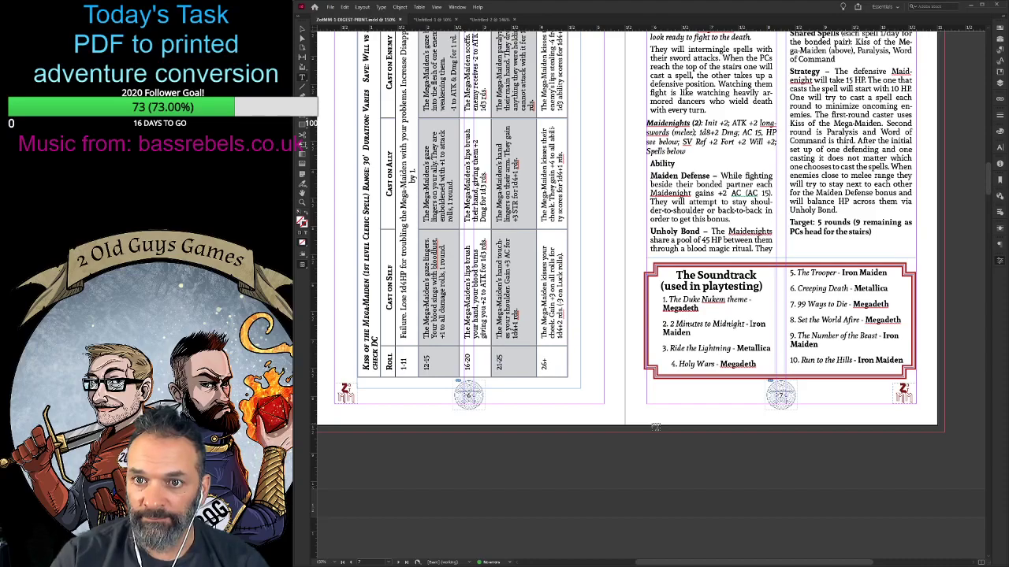
pyautogui.scroll(5, 655, 426)
pyautogui.scroll(-7, 651, 424)
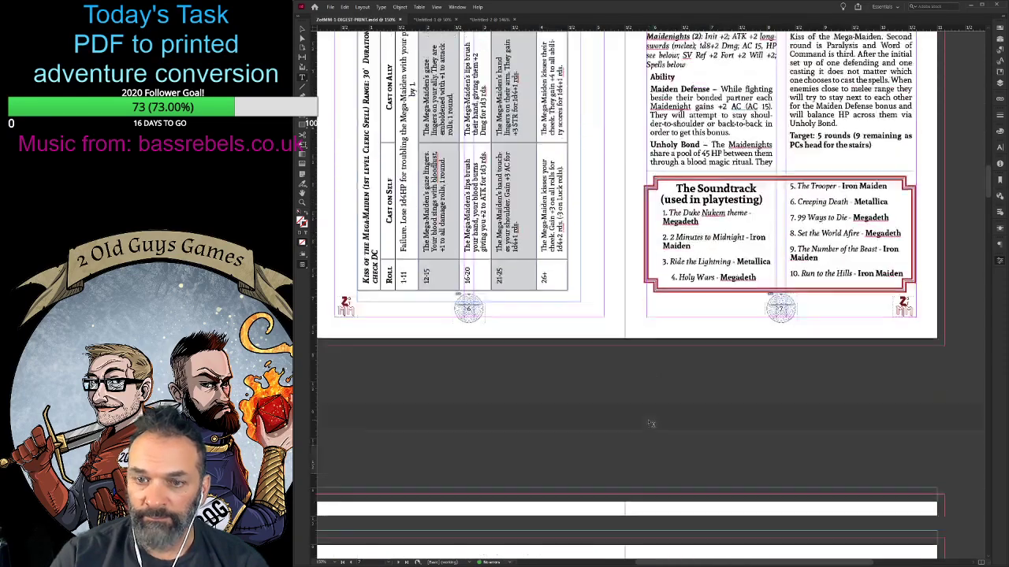
pyautogui.scroll(-15, 651, 424)
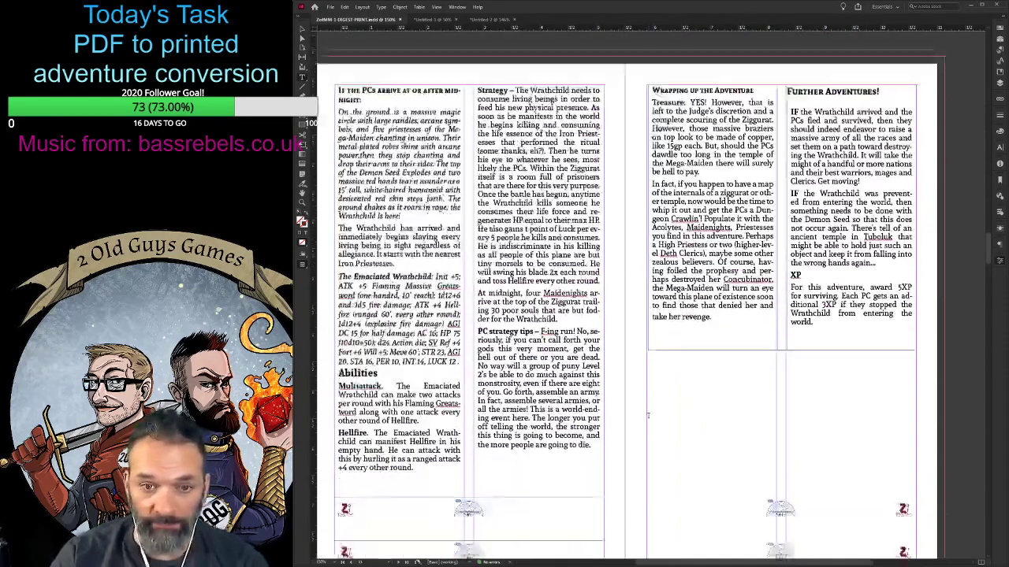
# - Review the Wrathchild and Further Adventures spread on pages 10 and 11 against the blank page facing the Acolytes card
pyautogui.scroll(-1, 648, 415)
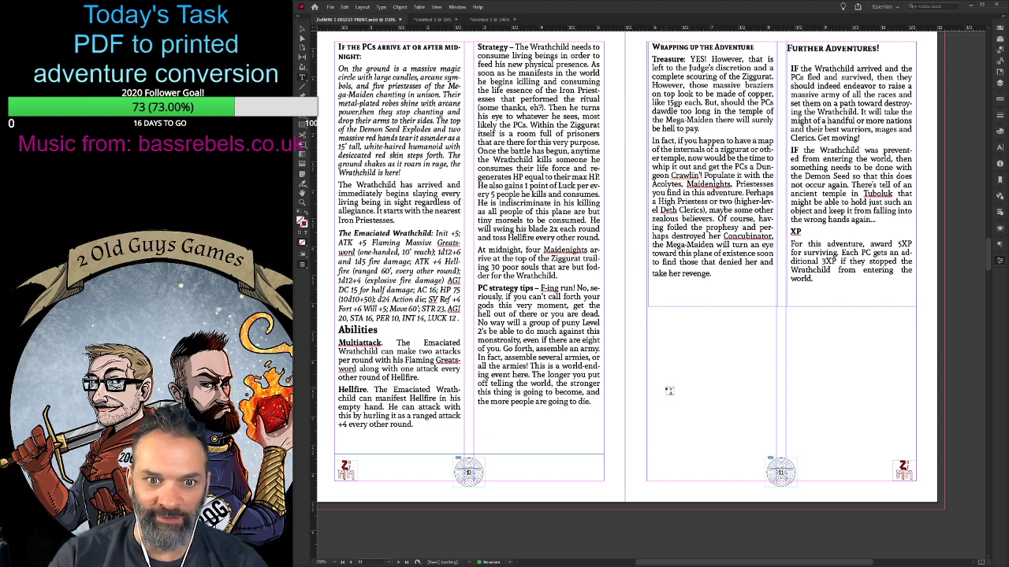
pyautogui.scroll(-1, 685, 410)
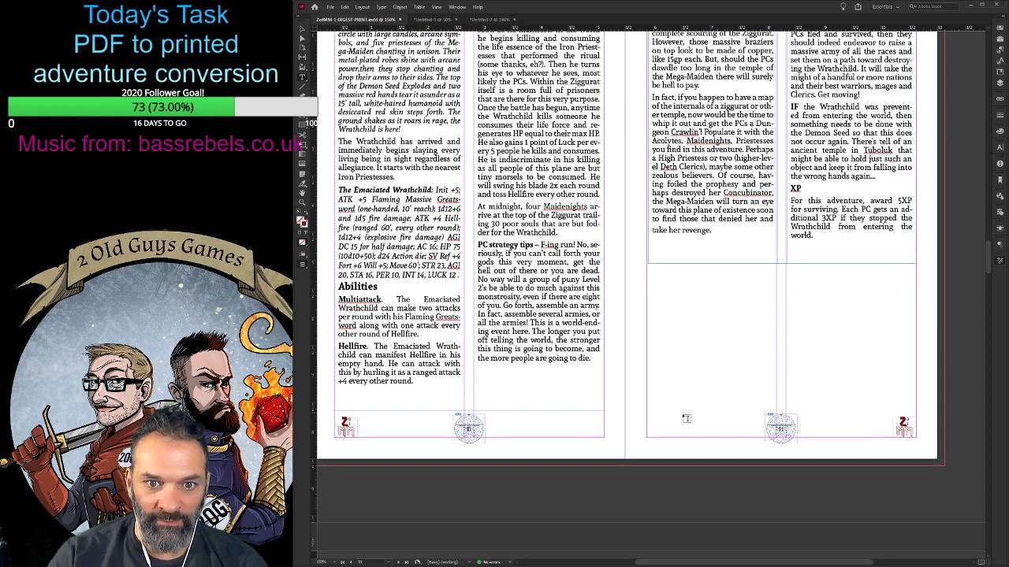
pyautogui.scroll(4, 683, 420)
pyautogui.scroll(-2, 664, 448)
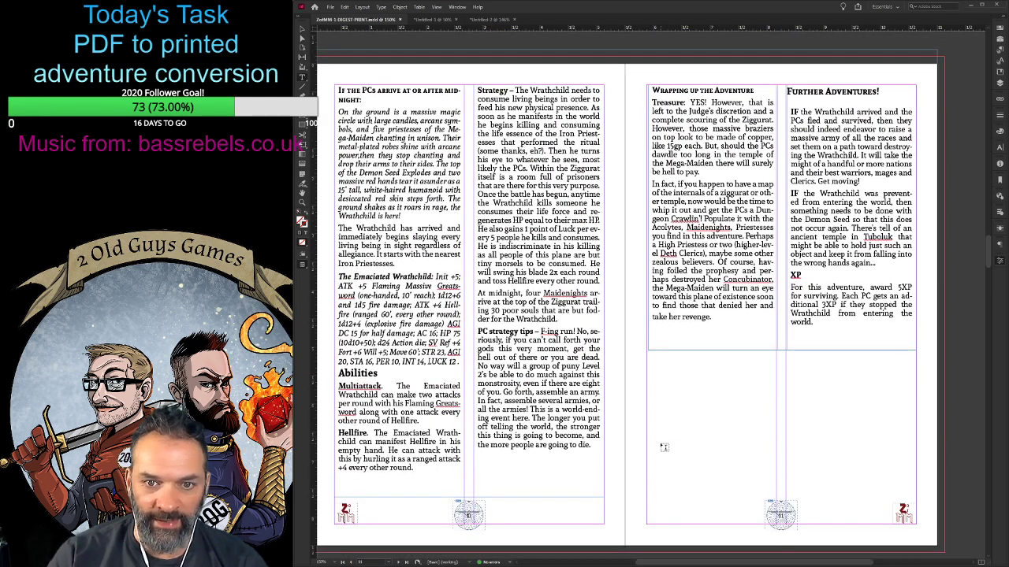
pyautogui.scroll(-1, 663, 447)
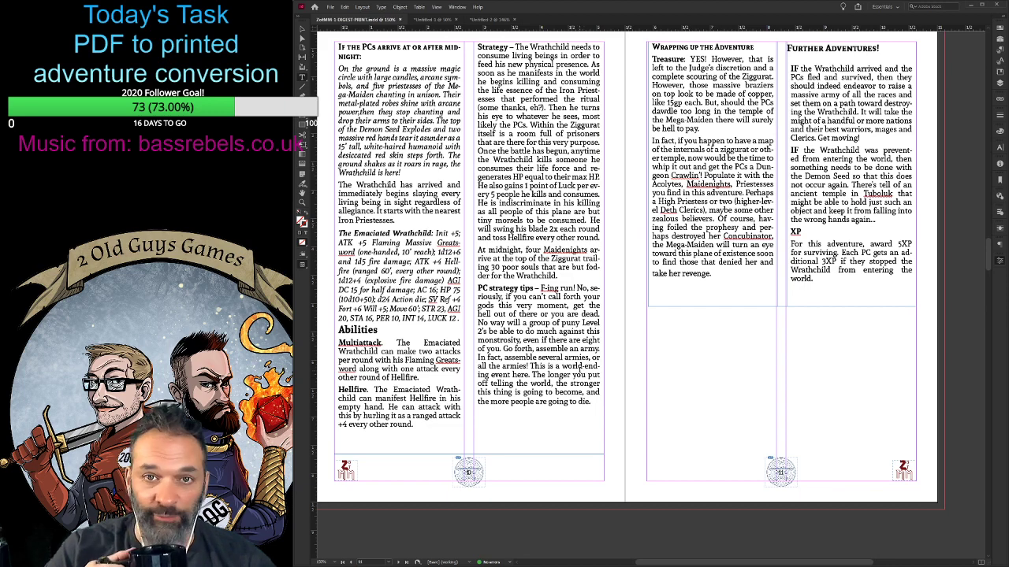
pyautogui.scroll(-4, 584, 367)
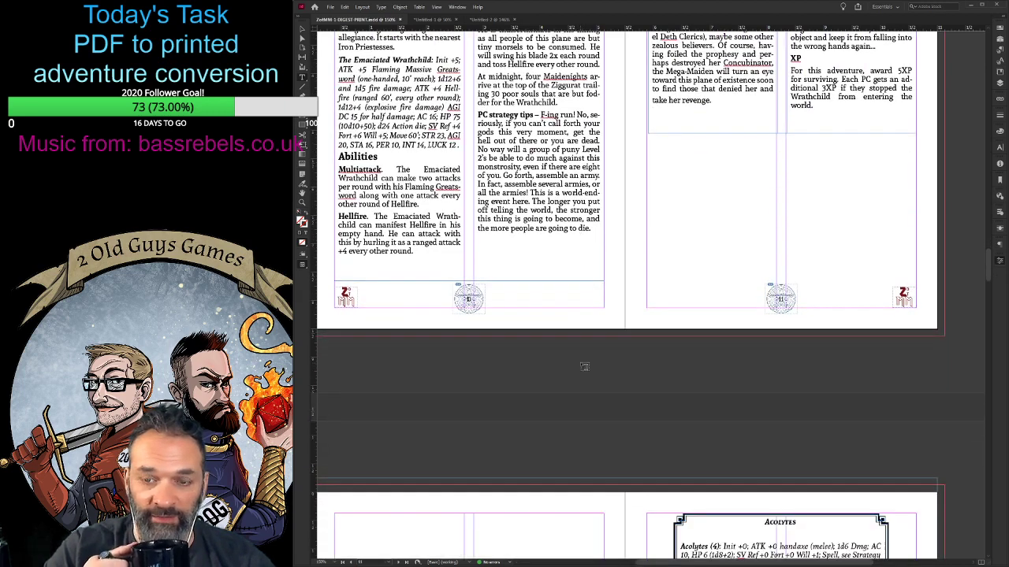
pyautogui.scroll(7, 581, 364)
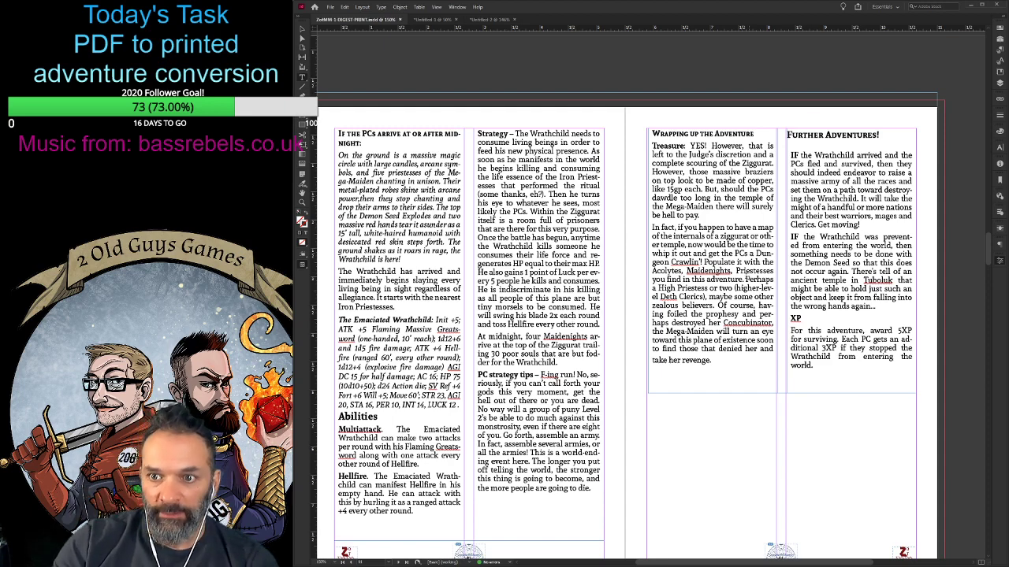
pyautogui.scroll(-5, 979, 261)
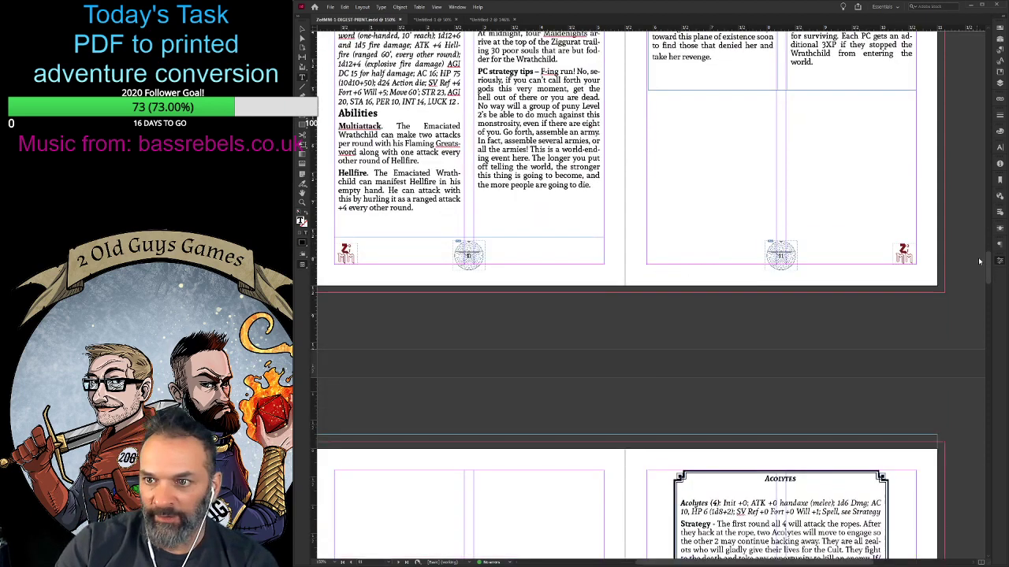
pyautogui.scroll(4, 516, 266)
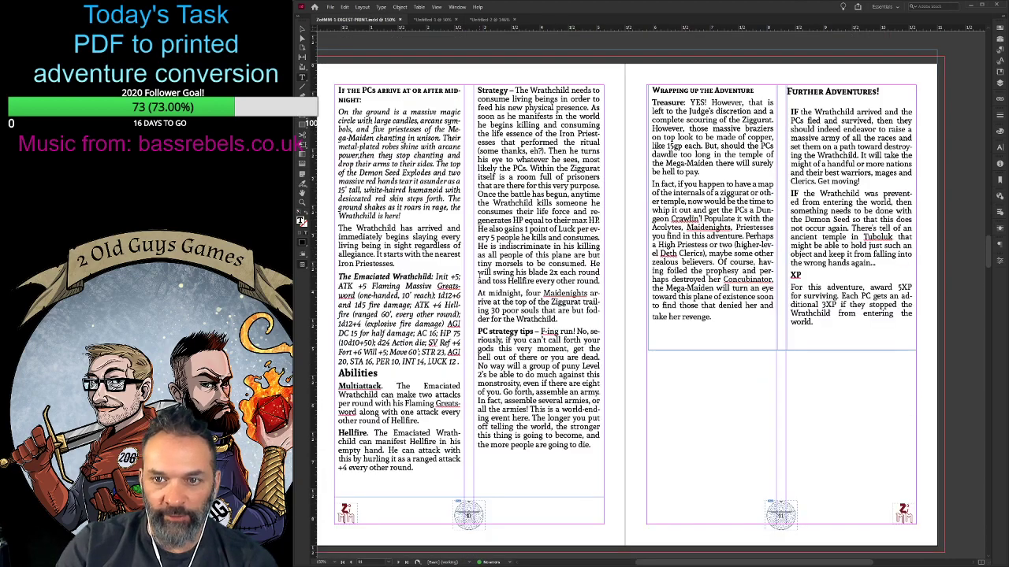
pyautogui.scroll(-8, 483, 272)
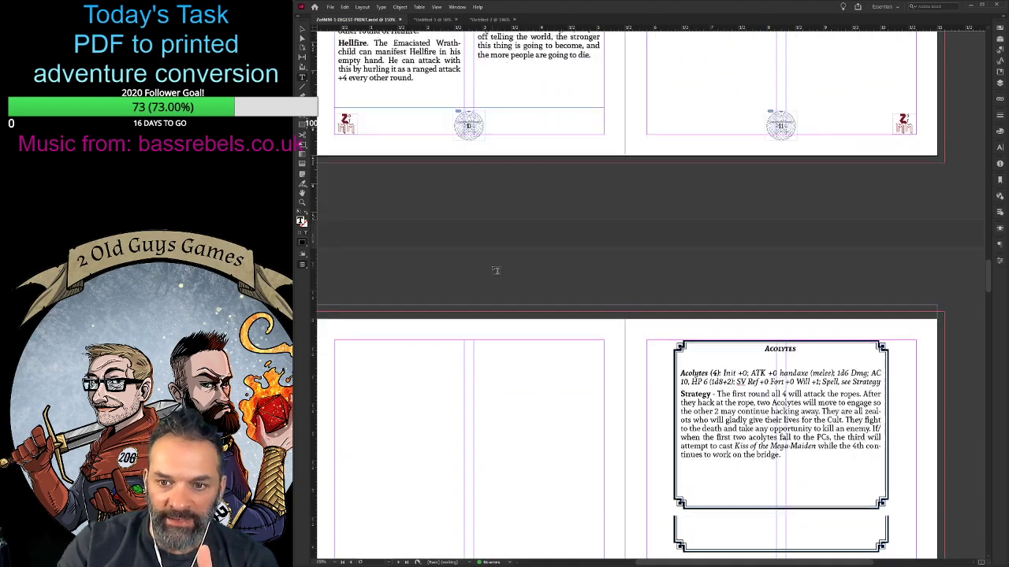
pyautogui.scroll(4, 497, 265)
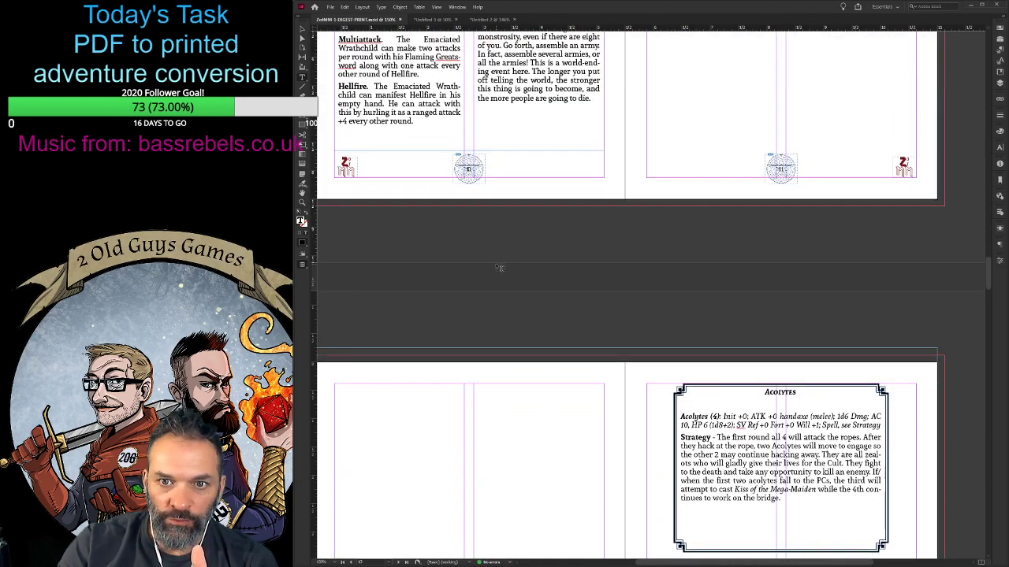
# - Add a column-wide text frame at the top of the blank page facing the Acolytes card and enter "Appendix"
pyautogui.scroll(-4, 373, 184)
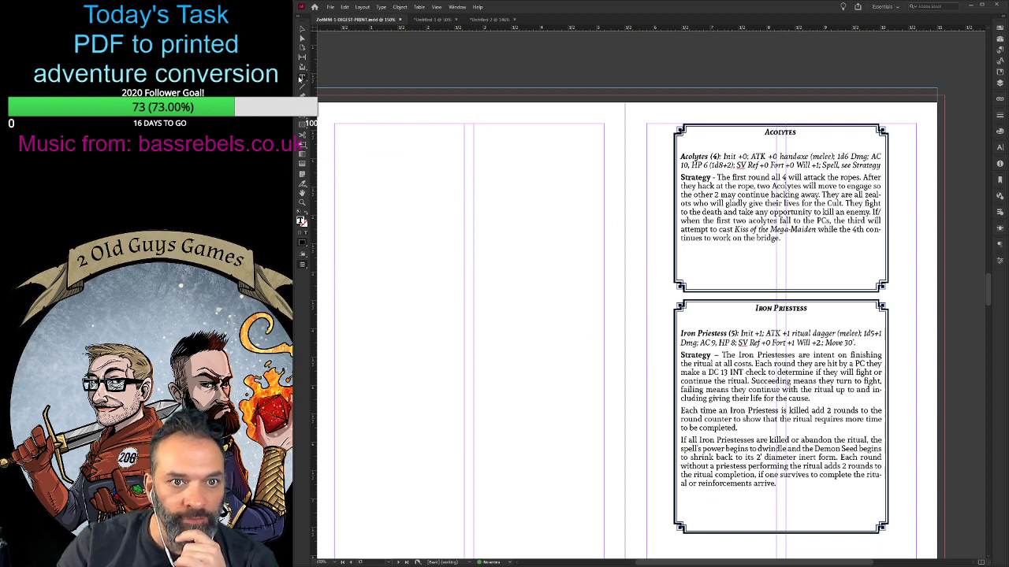
pyautogui.moveTo(334, 124); pyautogui.dragTo(465, 178)
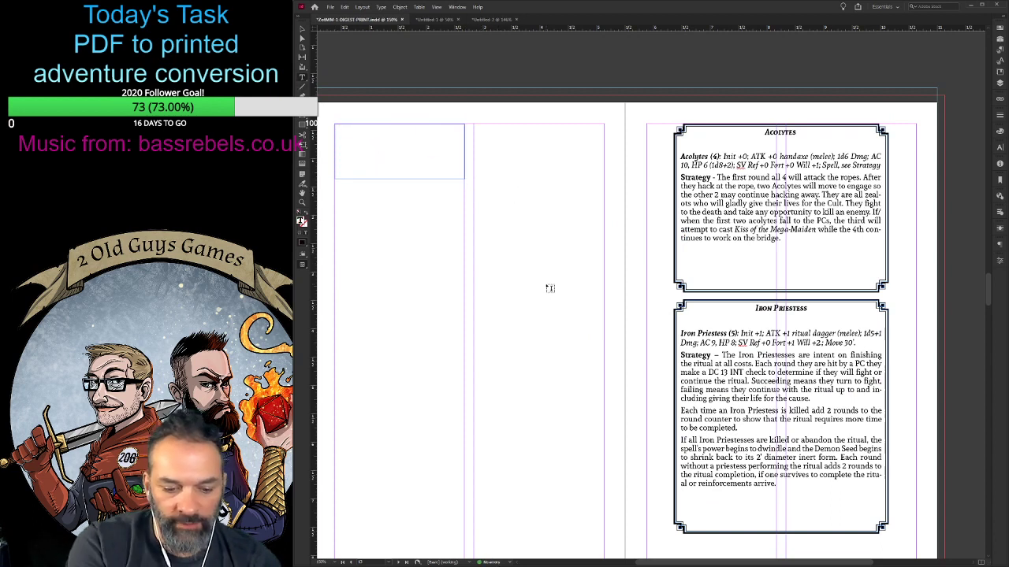
pyautogui.write('APpendix')
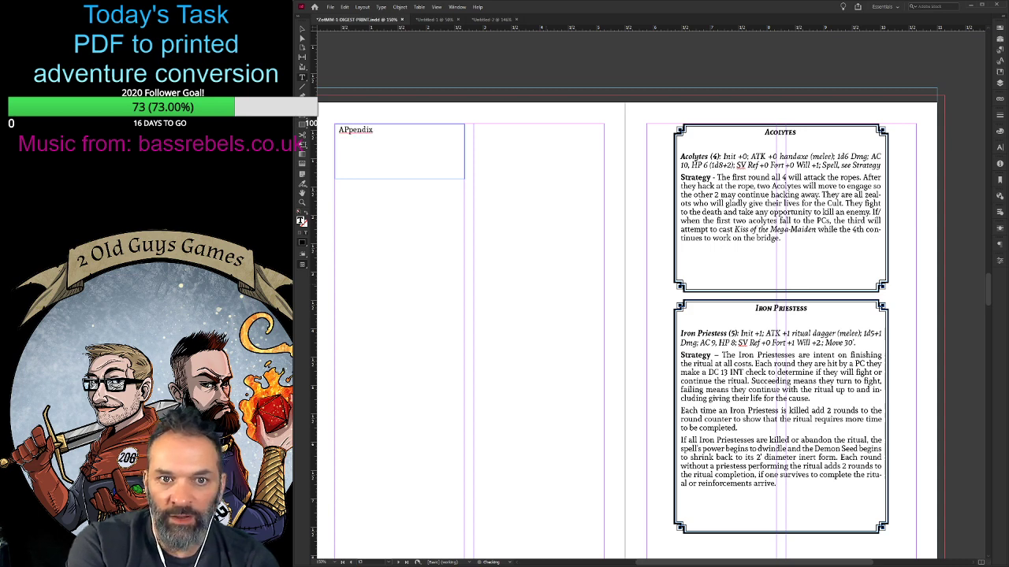
pyautogui.press('Right')
pyautogui.press('Delete')
pyautogui.write('P')
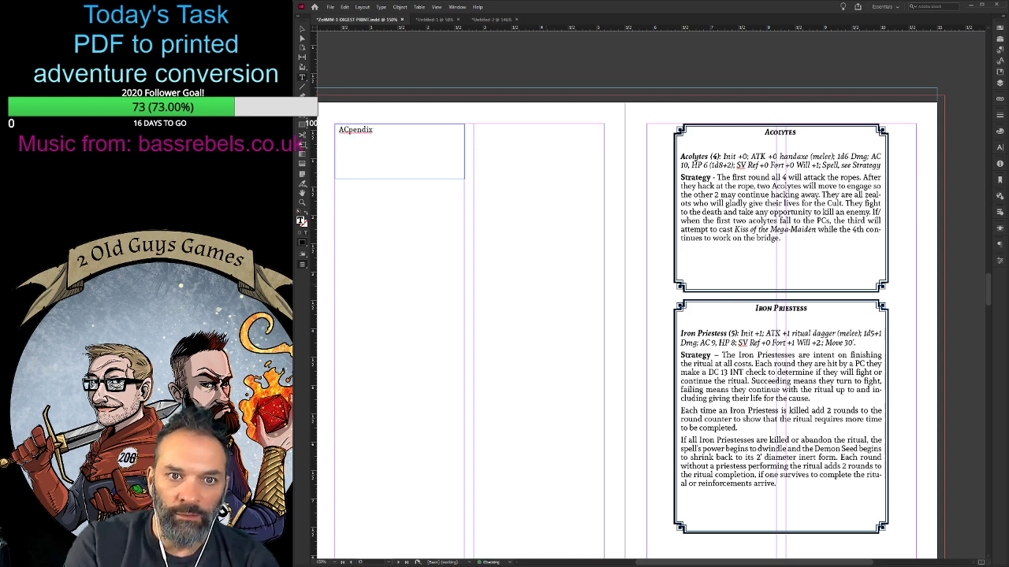
pyautogui.press('BackSpace')
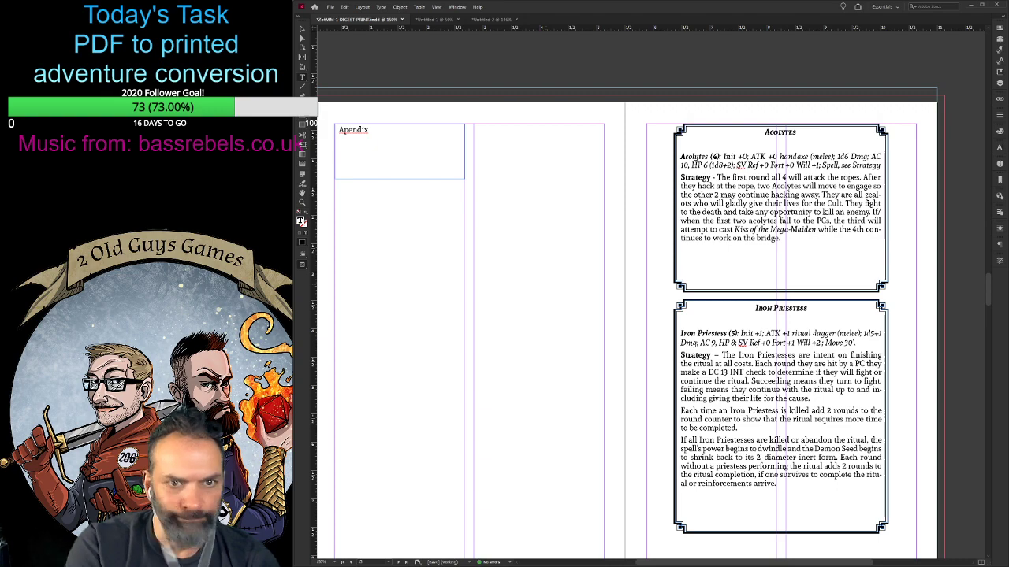
pyautogui.write('p')
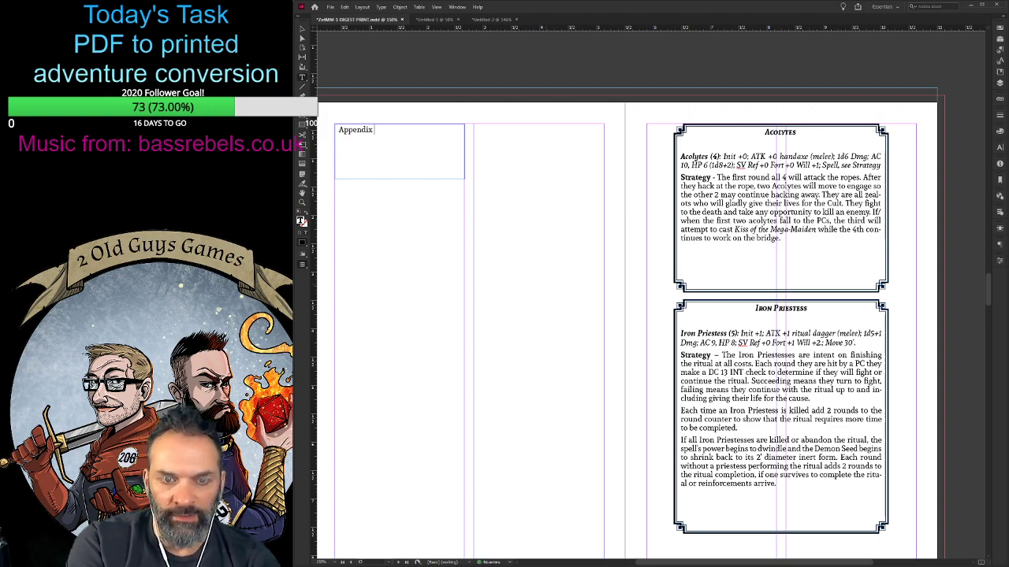
# - Complete the new page's heading text so it reads "Appendix R - Reference Cards"
pyautogui.scroll(-15, 619, 273)
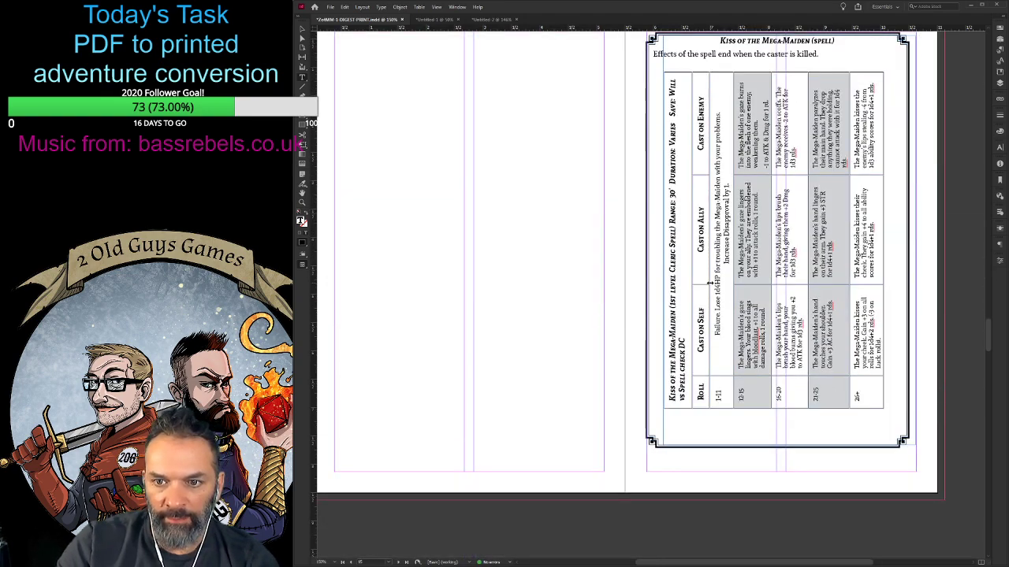
pyautogui.scroll(15, 565, 296)
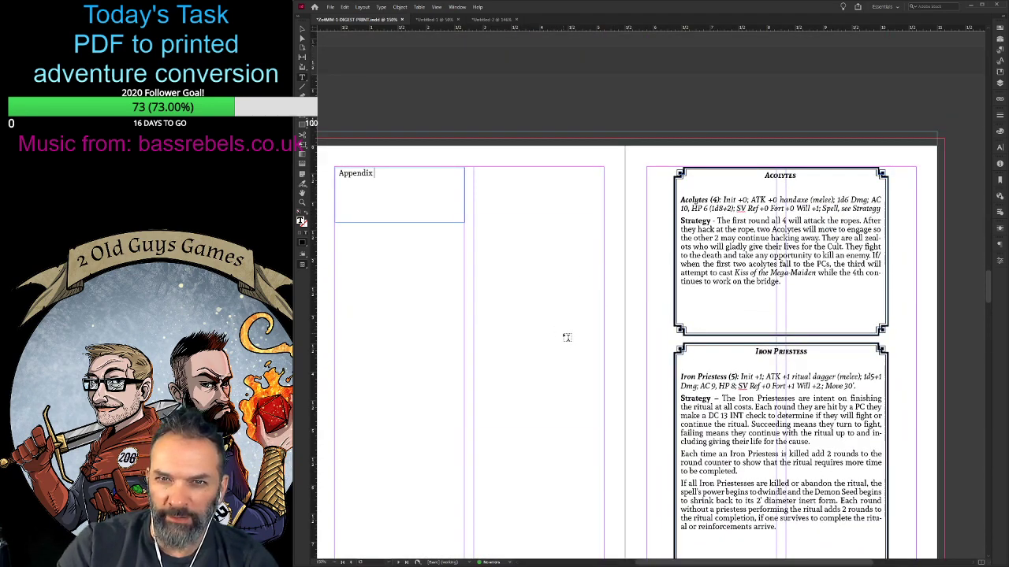
pyautogui.write('R - re')
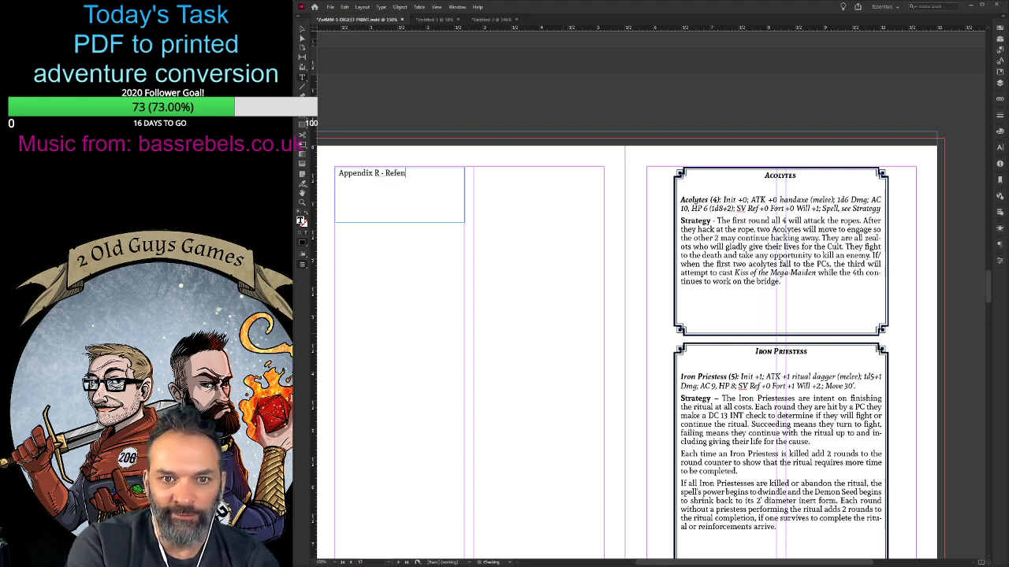
pyautogui.write('ference Cards')
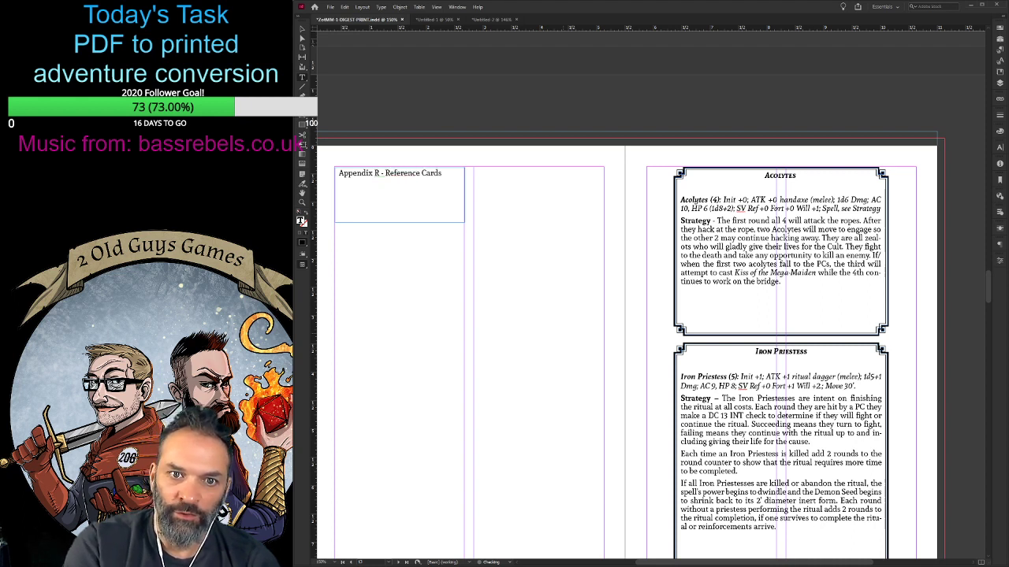
# - Format the whole "Appendix R - Reference Cards" line with the bold small-caps heading style
pyautogui.hotkey('ctrl', 'a')
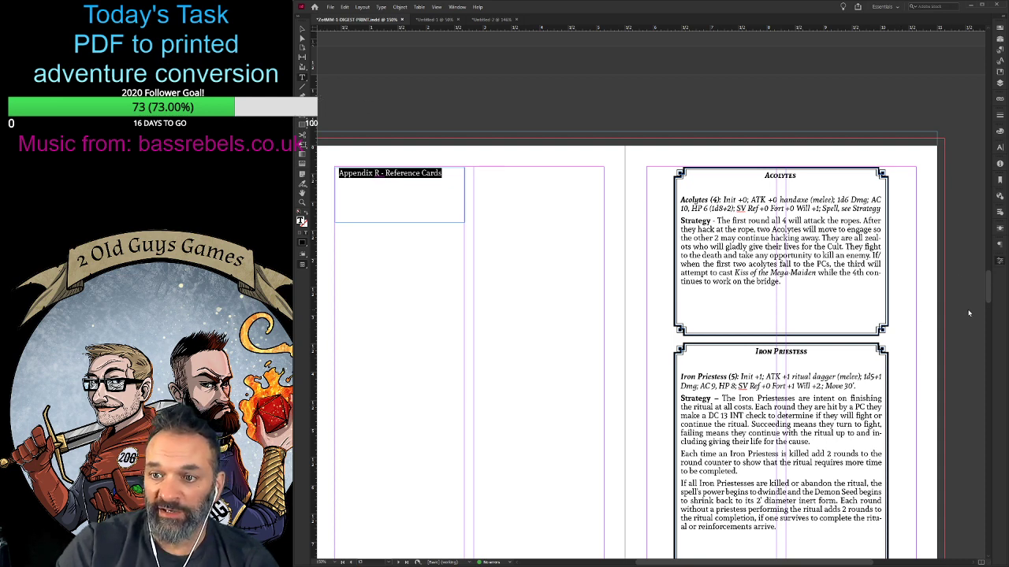
pyautogui.click(926, 361)
pyautogui.click(565, 256)
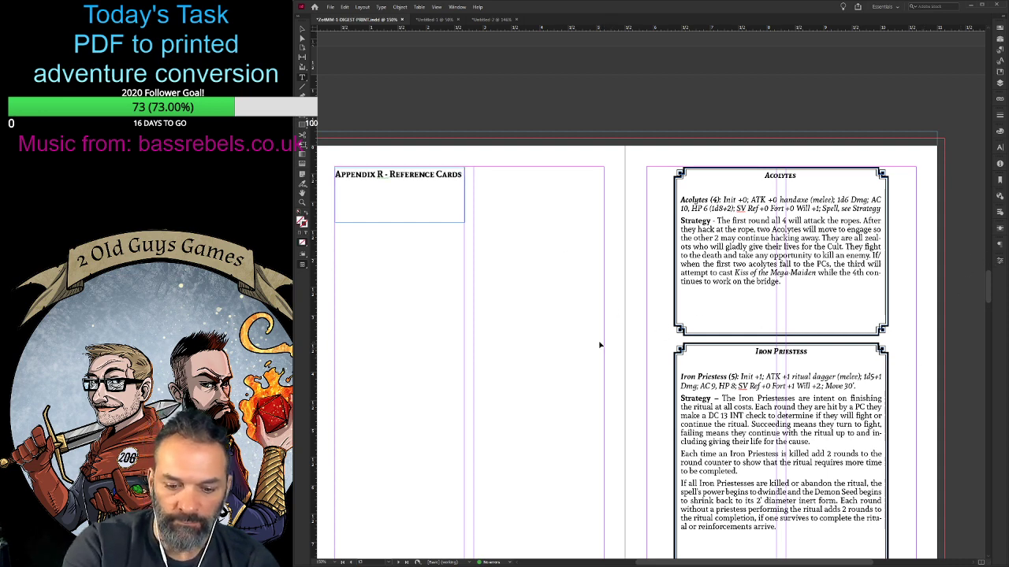
# - Check the remaining blank spreads and the single last page at the end of the digest
pyautogui.hotkey('ctrl', '-')
pyautogui.hotkey('ctrl', '-')
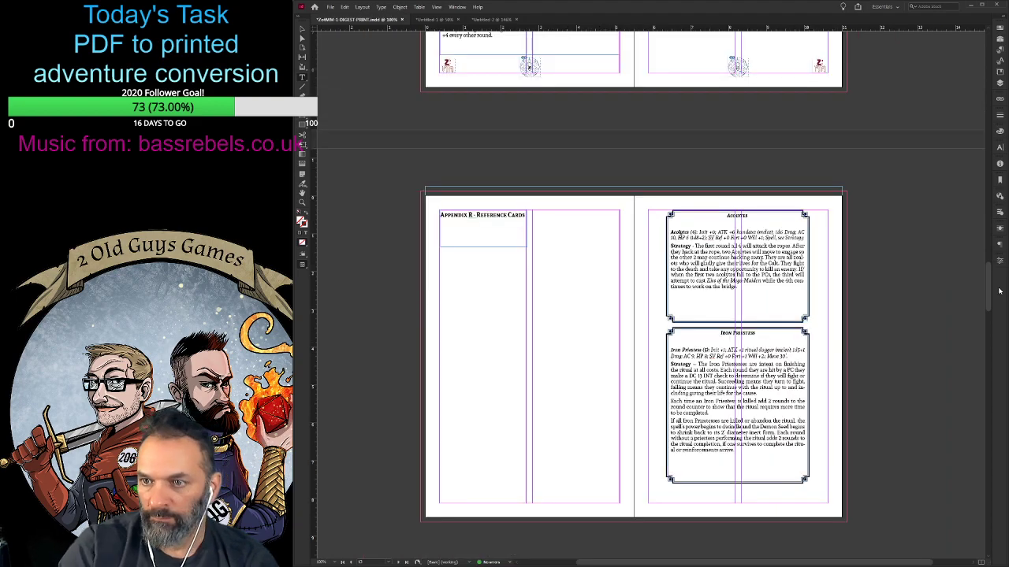
pyautogui.moveTo(991, 290); pyautogui.dragTo(963, 501)
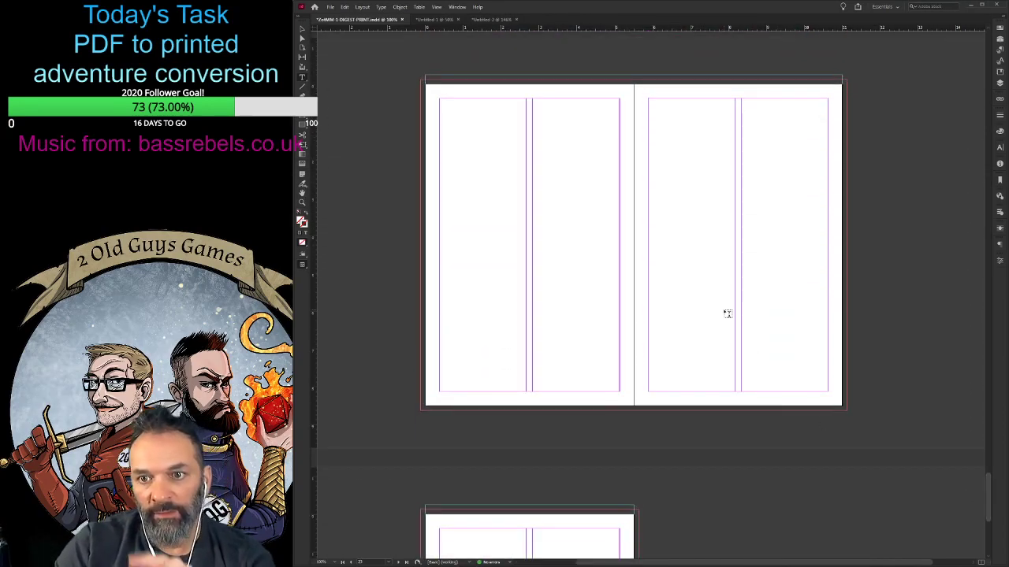
pyautogui.scroll(-3, 775, 306)
pyautogui.scroll(3, 774, 218)
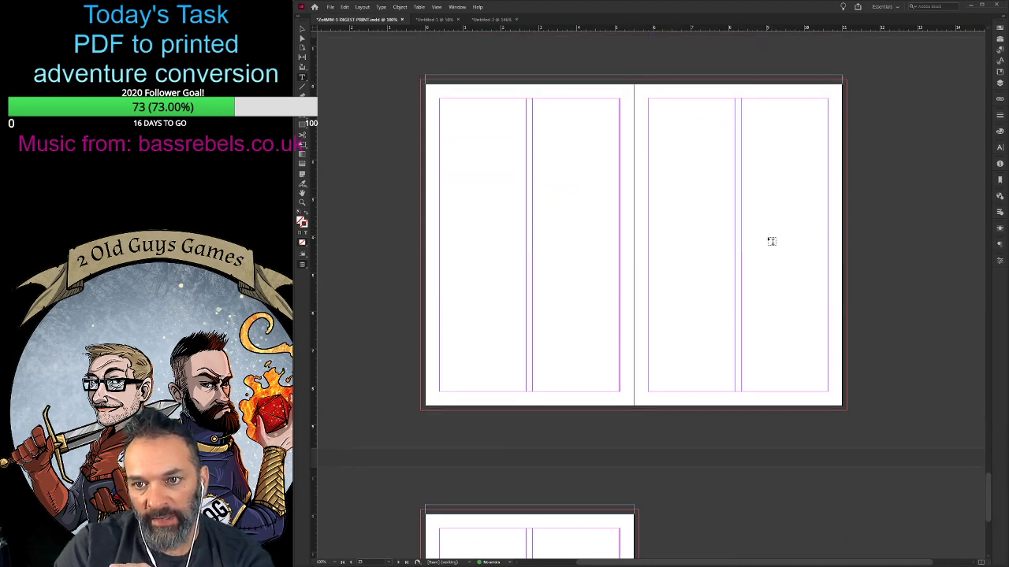
pyautogui.scroll(-5, 770, 241)
pyautogui.scroll(-2, 537, 355)
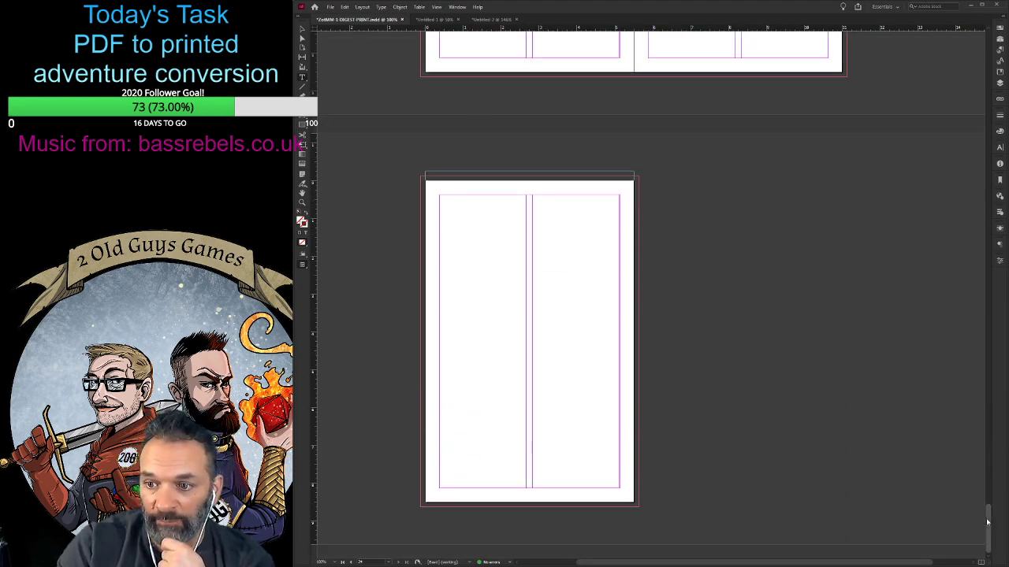
# - Copy all front cover artwork, titles and logos to the last page and align them with its edges as a back cover
pyautogui.moveTo(988, 522); pyautogui.dragTo(980, 45)
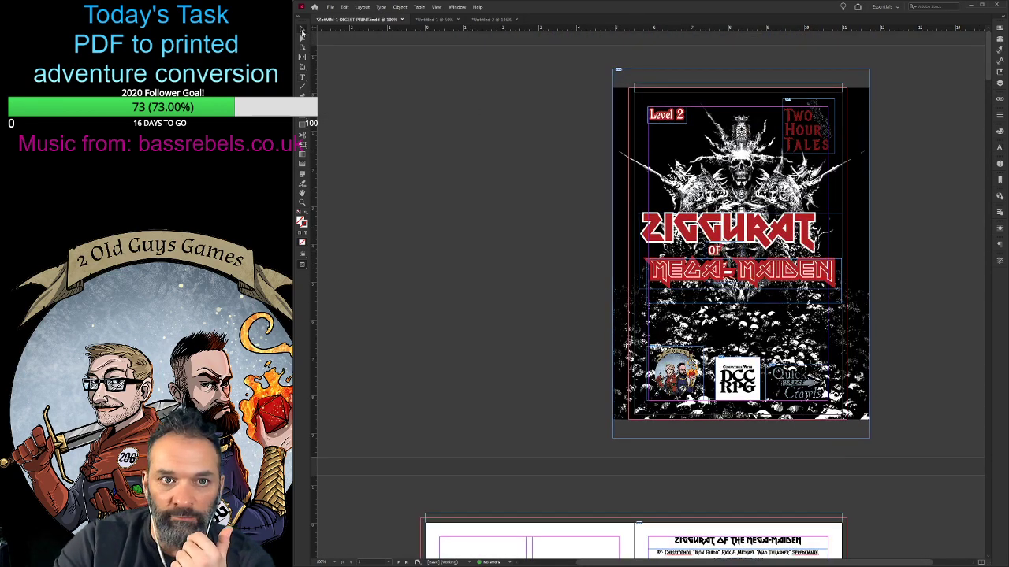
pyautogui.moveTo(563, 71); pyautogui.dragTo(825, 455)
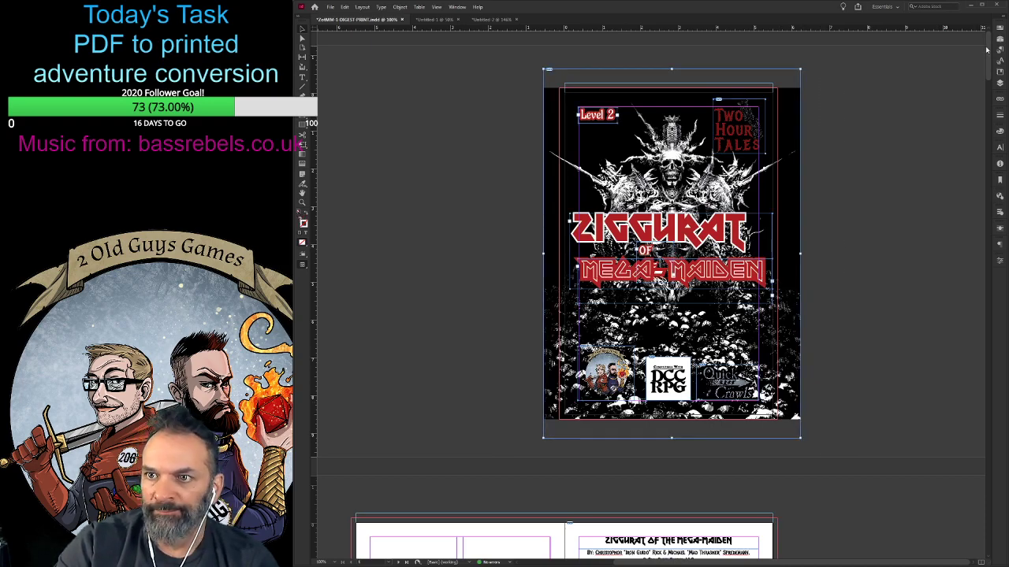
pyautogui.moveTo(986, 49); pyautogui.dragTo(986, 533)
pyautogui.moveTo(904, 562); pyautogui.dragTo(836, 562)
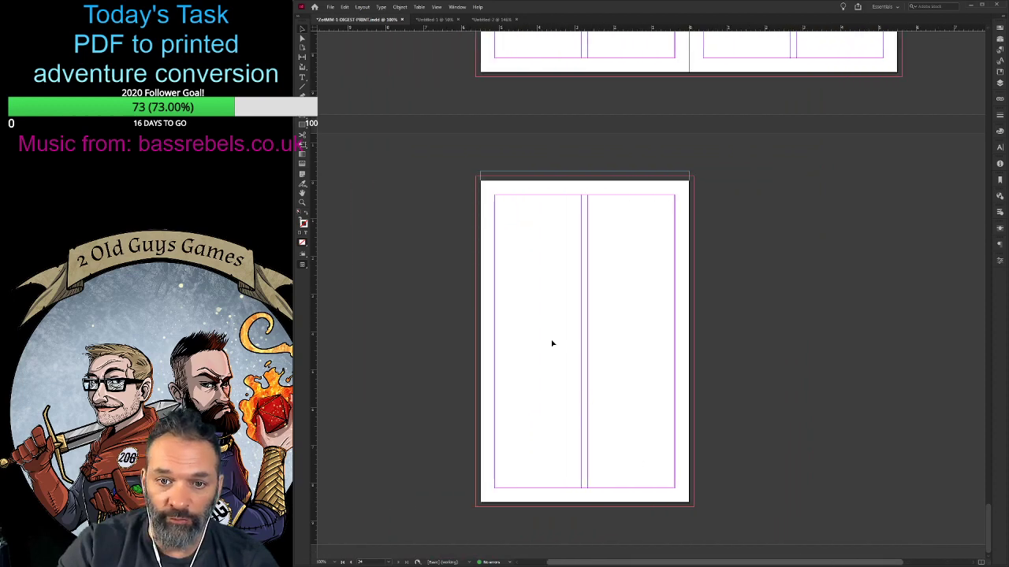
pyautogui.hotkey('ctrl', 'v')
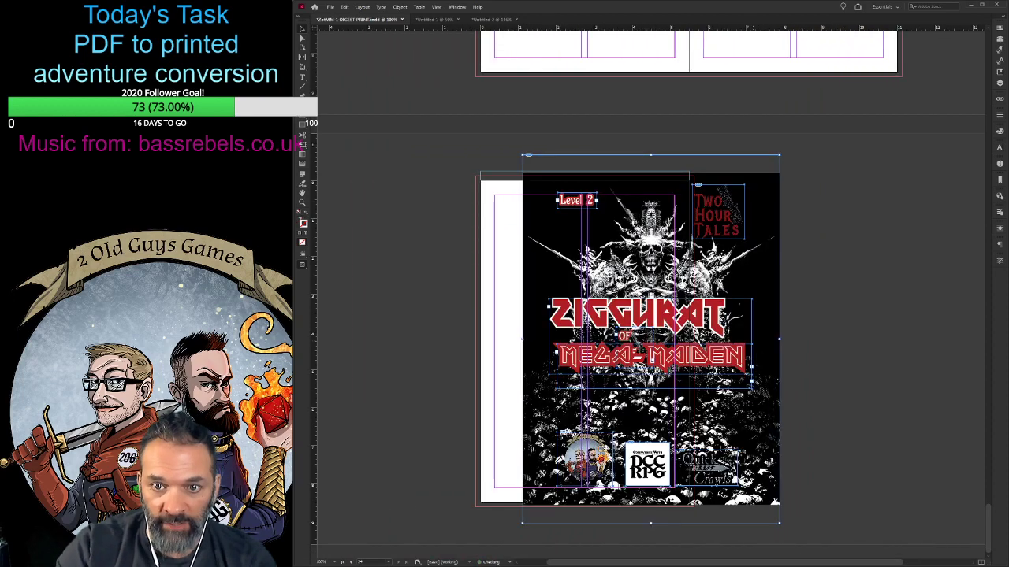
pyautogui.moveTo(533, 236); pyautogui.dragTo(481, 239)
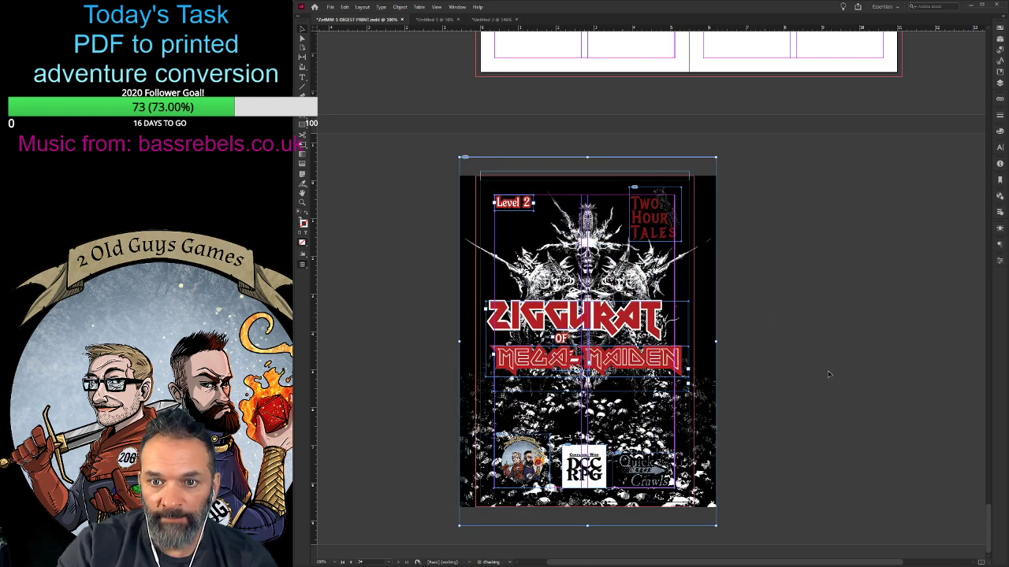
# - On the back cover, move the Ziggurat title up above "of" and remove the Two Hour Tales and Quick Crawls logos
pyautogui.click(787, 485)
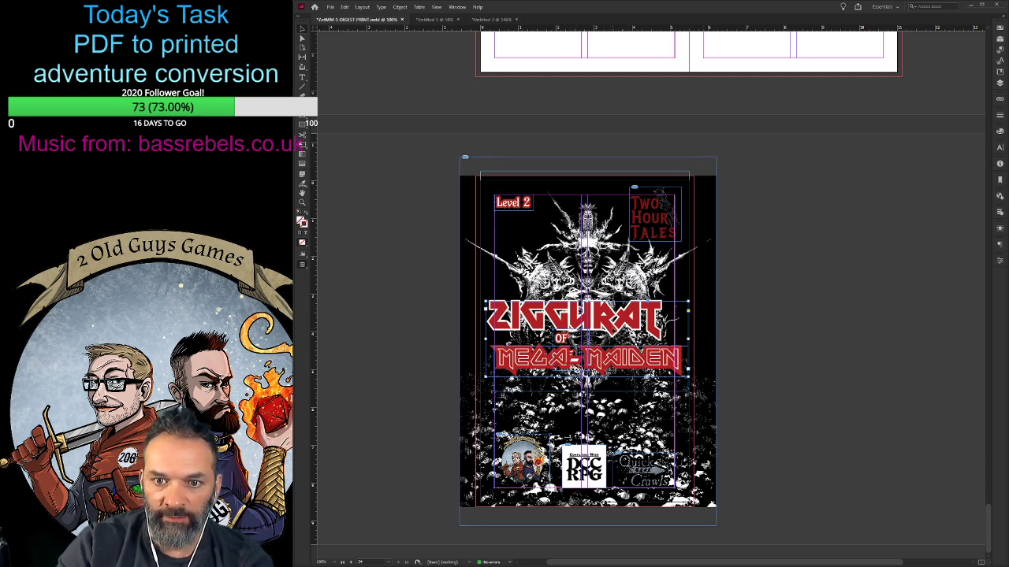
pyautogui.moveTo(613, 325); pyautogui.dragTo(623, 270)
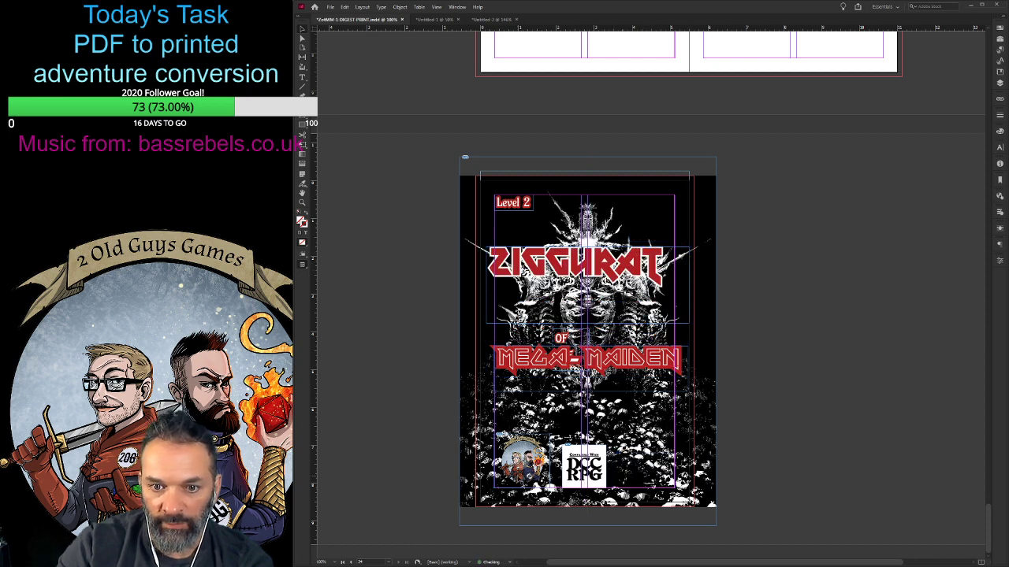
# - Move the back cover's DCC RPG logo to the lower right margin corner and nudge the 2 Old Guys Games logo left
pyautogui.moveTo(592, 460); pyautogui.dragTo(661, 459)
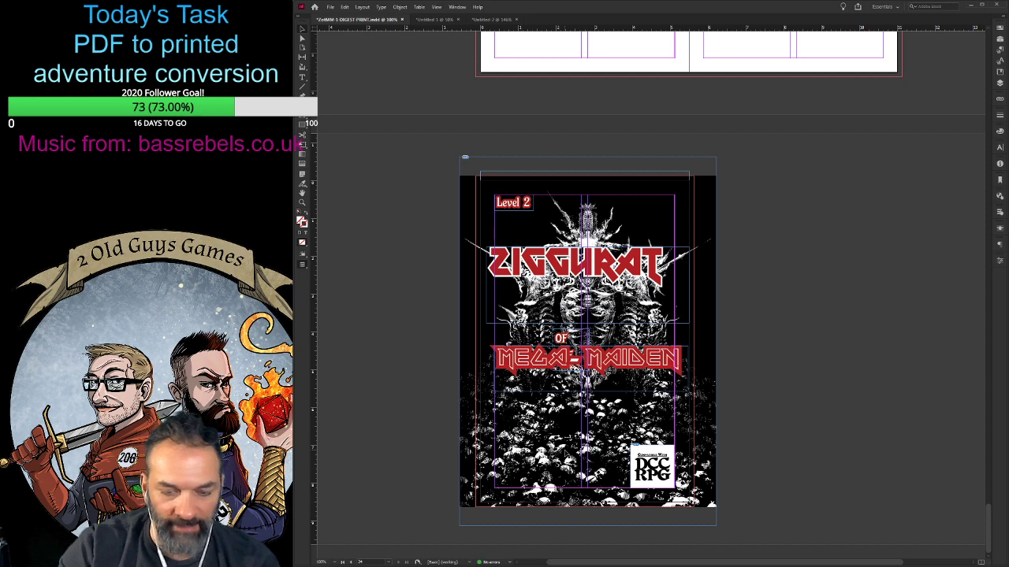
pyautogui.press('Left')
pyautogui.press('Left')
pyautogui.press('Left')
pyautogui.press('Left')
pyautogui.press('Left')
pyautogui.press('Left')
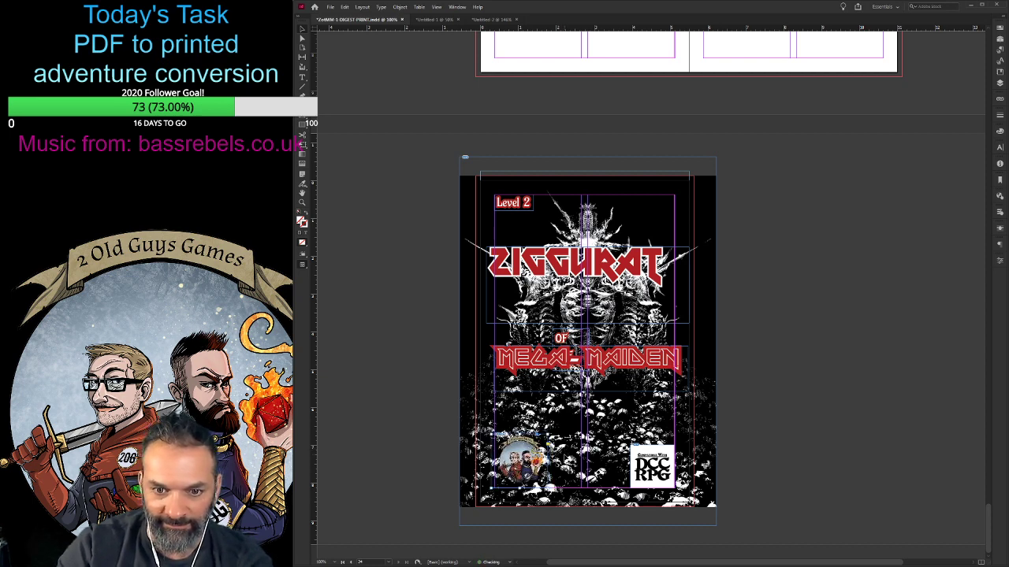
# - Nudge the back cover's 2 Old Guys Games logo further left, near the lower margin corner
pyautogui.press('Left')
pyautogui.press('Left')
pyautogui.press('Left')
pyautogui.press('Left')
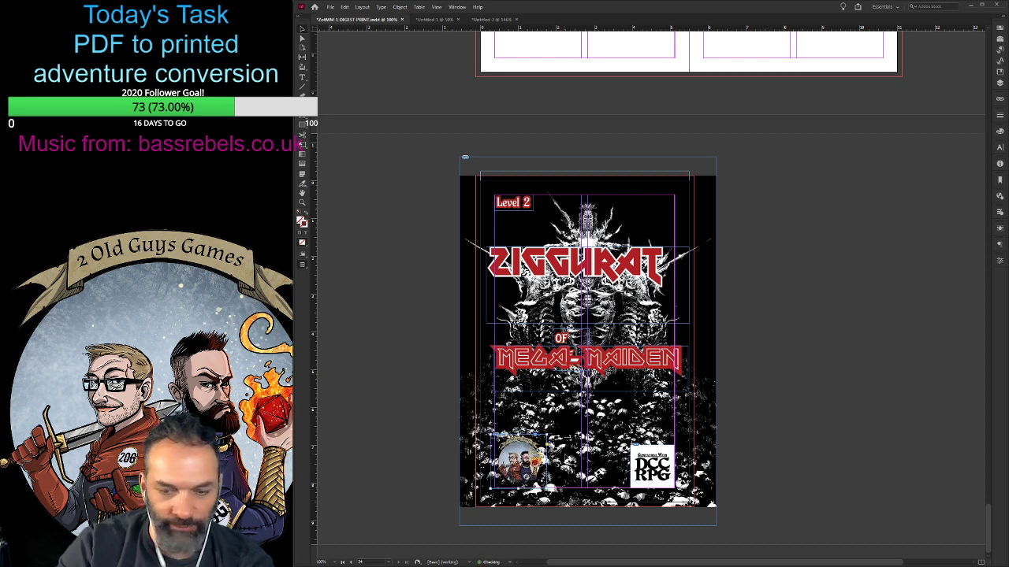
pyautogui.press('Left')
pyautogui.press('Left')
pyautogui.press('Left')
pyautogui.press('Left')
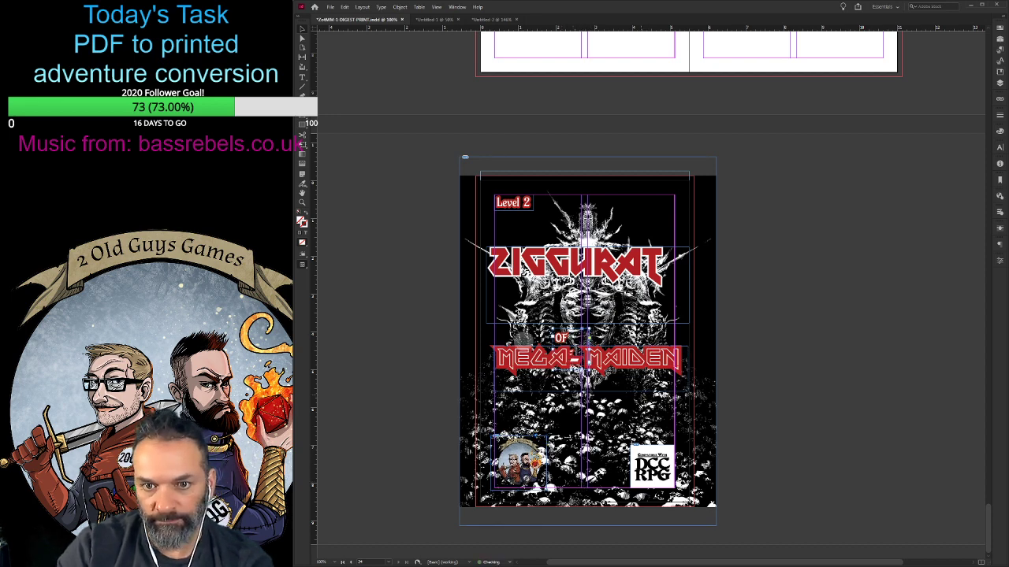
# - Add "THE" on a new line below "OF" on the back cover and move both words up beneath the Ziggurat title
pyautogui.press('Return')
pyautogui.write('THE')
pyautogui.press('Up')
pyautogui.press('Up')
pyautogui.press('Up')
pyautogui.press('Up')
pyautogui.press('Up')
pyautogui.press('Up')
pyautogui.press('Up')
pyautogui.press('Up')
pyautogui.press('Up')
pyautogui.press('Up')
pyautogui.press('Up')
pyautogui.press('Up')
pyautogui.press('Up')
pyautogui.press('Up')
pyautogui.press('Up')
pyautogui.press('Up')
pyautogui.press('Up')
pyautogui.press('Up')
pyautogui.press('Up')
pyautogui.press('Up')
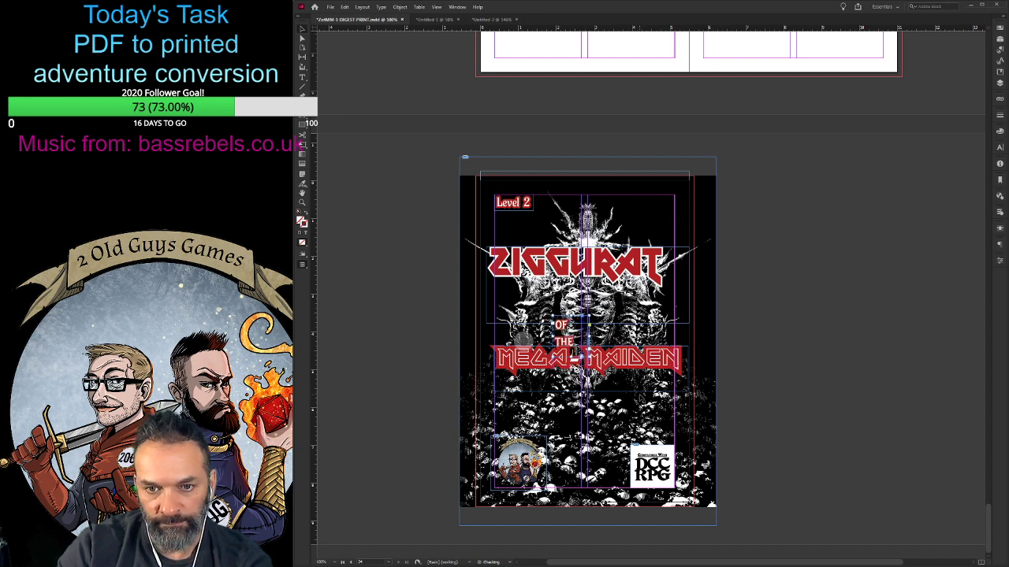
pyautogui.press('Up')
pyautogui.press('Up')
pyautogui.press('Up')
pyautogui.press('Up')
pyautogui.press('Up')
pyautogui.press('Up')
pyautogui.press('Up')
pyautogui.press('Up')
pyautogui.press('Up')
pyautogui.press('Up')
pyautogui.press('Up')
pyautogui.press('Up')
pyautogui.press('Up')
pyautogui.press('Up')
pyautogui.press('Up')
pyautogui.press('Up')
pyautogui.press('Up')
pyautogui.press('Up')
pyautogui.press('Up')
pyautogui.press('Up')
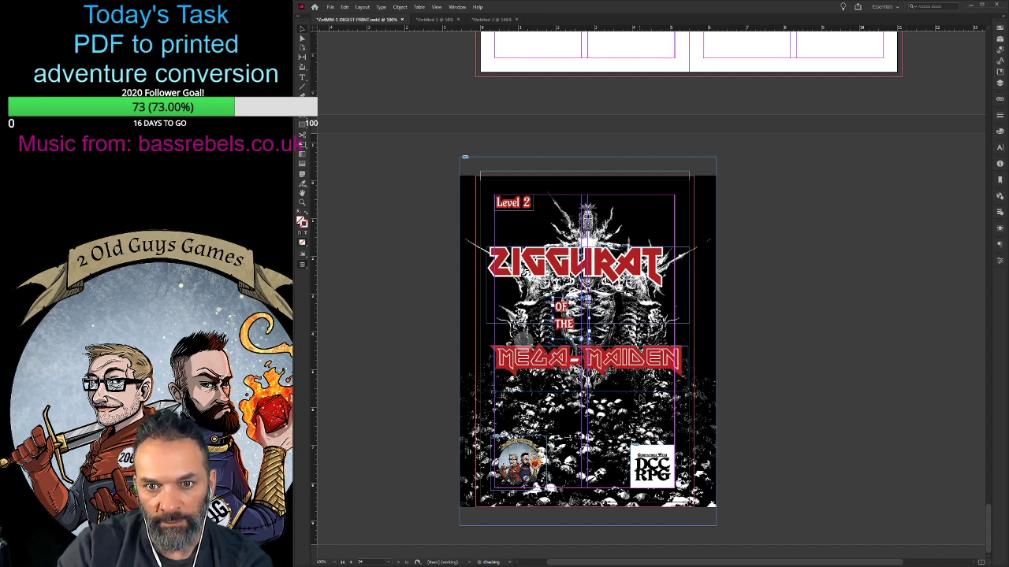
pyautogui.press('Up')
pyautogui.press('Up')
pyautogui.press('Up')
pyautogui.press('Up')
pyautogui.press('Up')
pyautogui.press('Up')
pyautogui.press('Up')
pyautogui.press('Up')
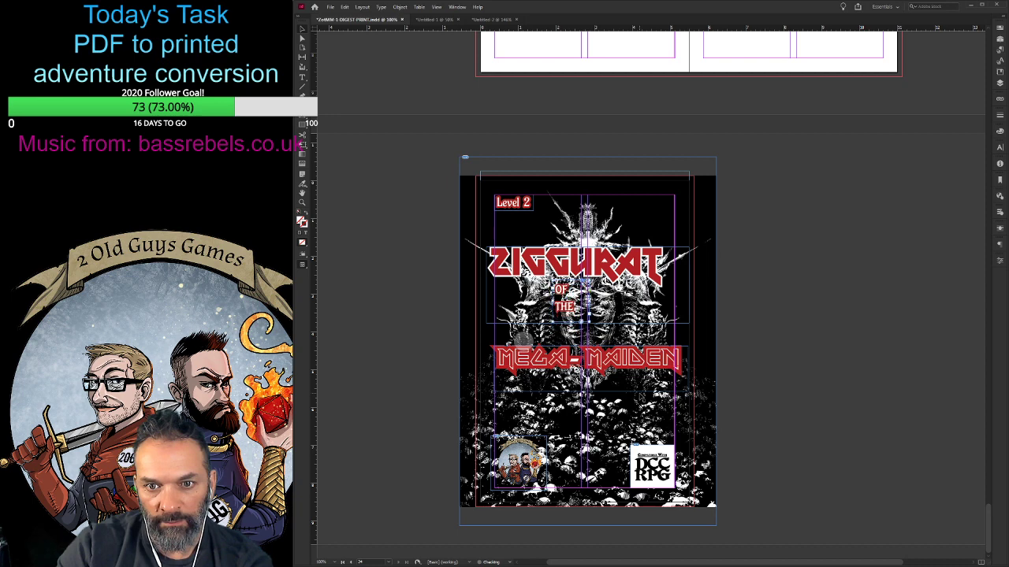
# - Delete the back cover's Level 2 label and move the complete adventure title up to the top margin
pyautogui.click(519, 206)
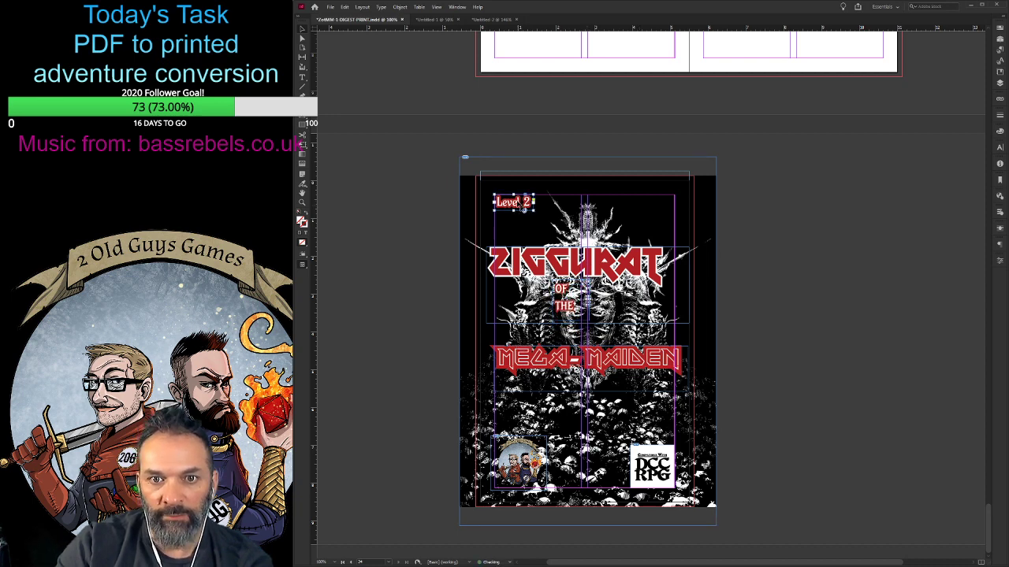
pyautogui.press('Delete')
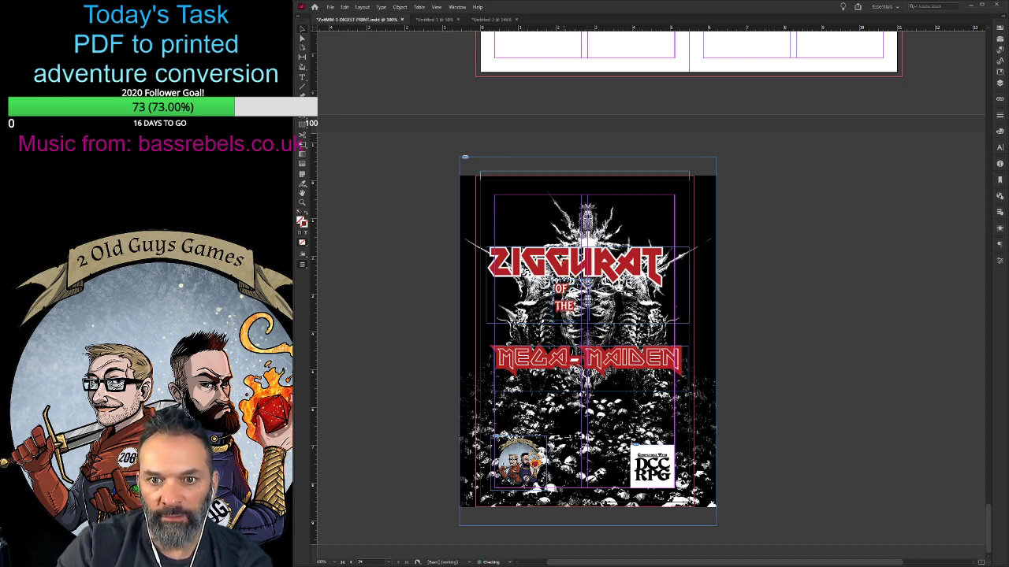
pyautogui.click(575, 302)
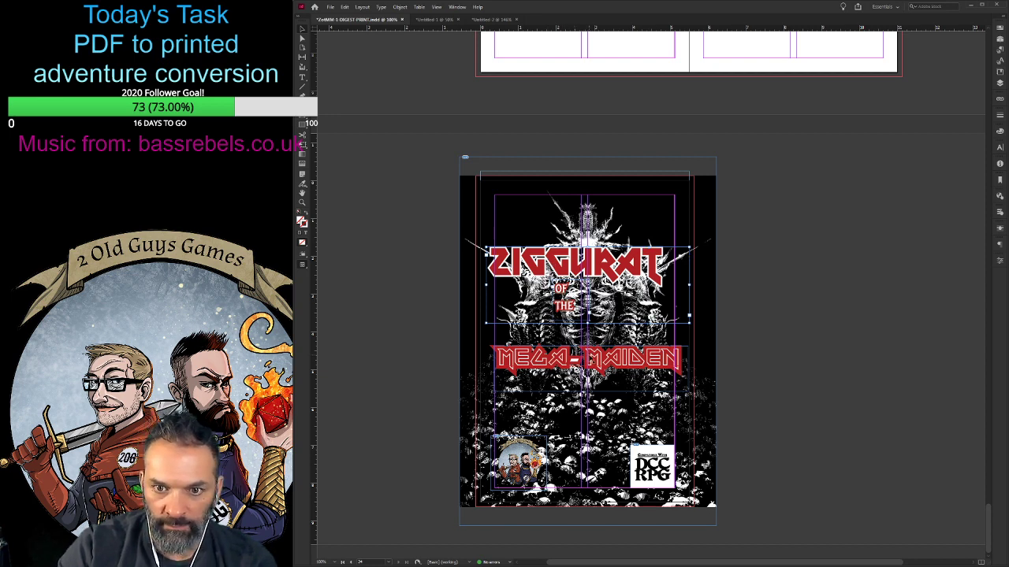
pyautogui.keyDown('shift'); pyautogui.click(590, 355); pyautogui.keyUp('shift')
pyautogui.hotkey('shift', 'Up')
pyautogui.hotkey('shift', 'Up')
pyautogui.hotkey('shift', 'Up')
pyautogui.hotkey('shift', 'Up')
pyautogui.hotkey('shift', 'Up')
pyautogui.hotkey('shift', 'Up')
pyautogui.hotkey('shift', 'Up')
pyautogui.hotkey('shift', 'Up')
pyautogui.hotkey('shift', 'Up')
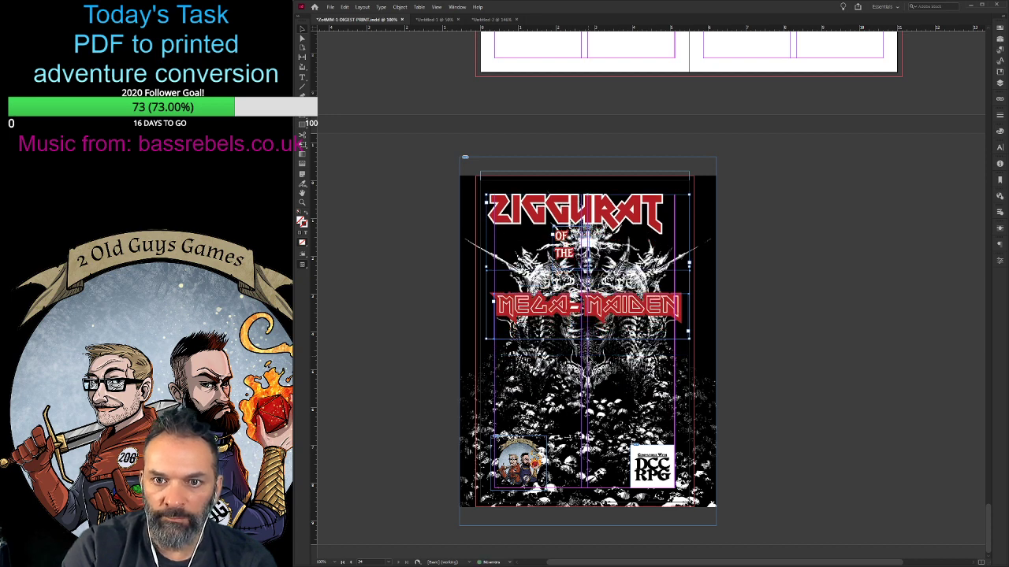
# - Nudge the complete back cover title slightly right and down to fine-tune its position inside the page
pyautogui.press('Right')
pyautogui.press('Right')
pyautogui.press('Right')
pyautogui.press('Right')
pyautogui.press('Right')
pyautogui.press('Right')
pyautogui.press('Right')
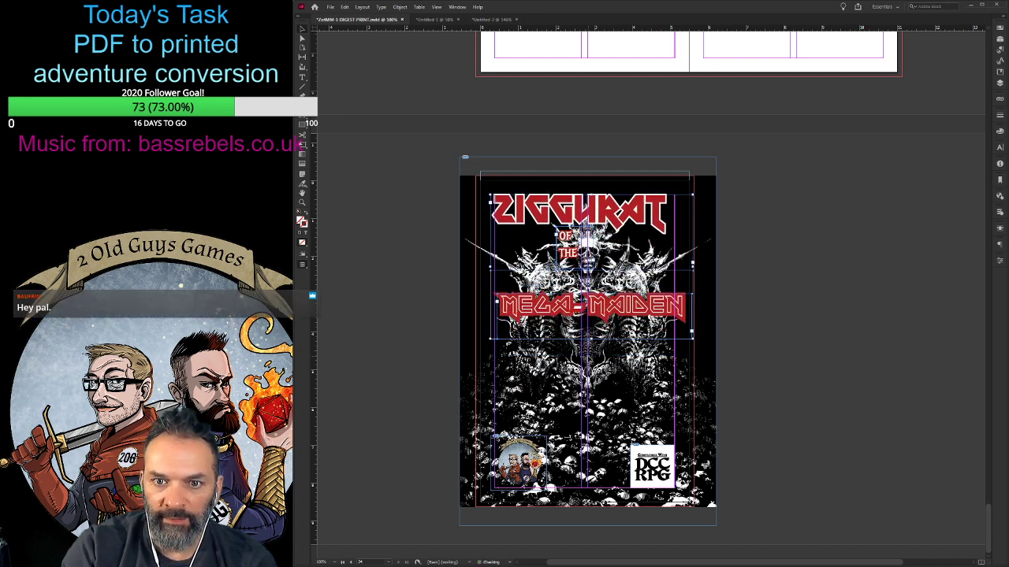
pyautogui.press('Down')
pyautogui.press('Right')
pyautogui.press('Right')
pyautogui.press('Right')
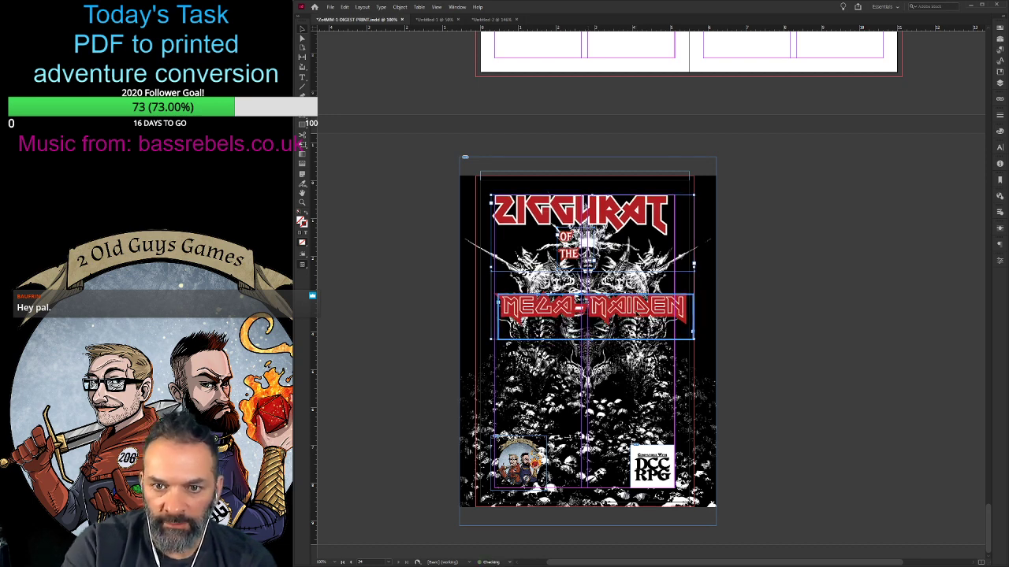
pyautogui.press('Down')
pyautogui.press('Down')
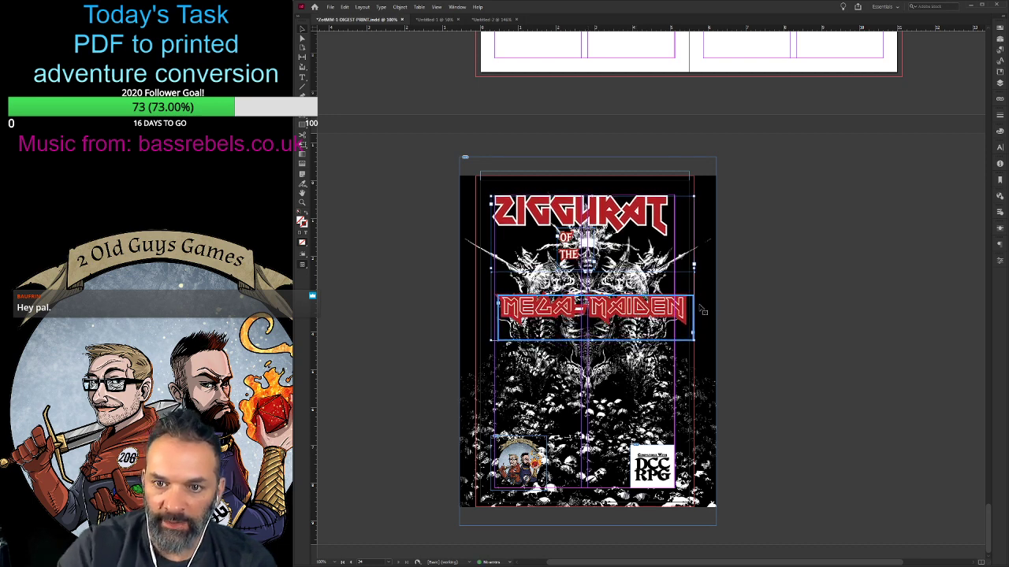
# - Move the Mega-Maiden title up on its own to sit directly beneath "THE" on the back cover
pyautogui.click(699, 336)
pyautogui.hotkey('shift', 'Up')
pyautogui.hotkey('shift', 'Up')
pyautogui.hotkey('shift', 'Up')
pyautogui.hotkey('shift', 'Up')
pyautogui.hotkey('shift', 'Up')
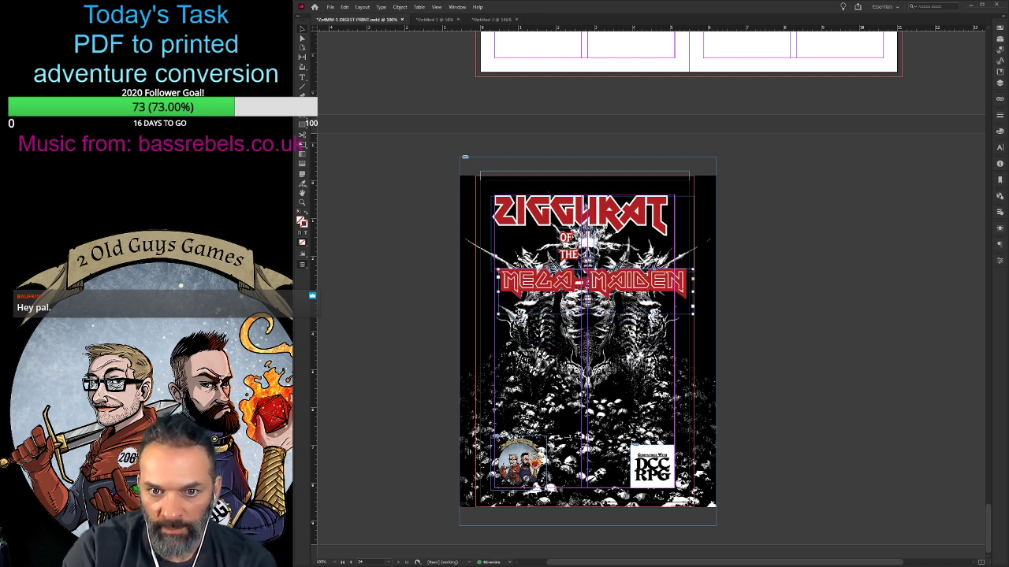
pyautogui.press('Down')
pyautogui.press('Down')
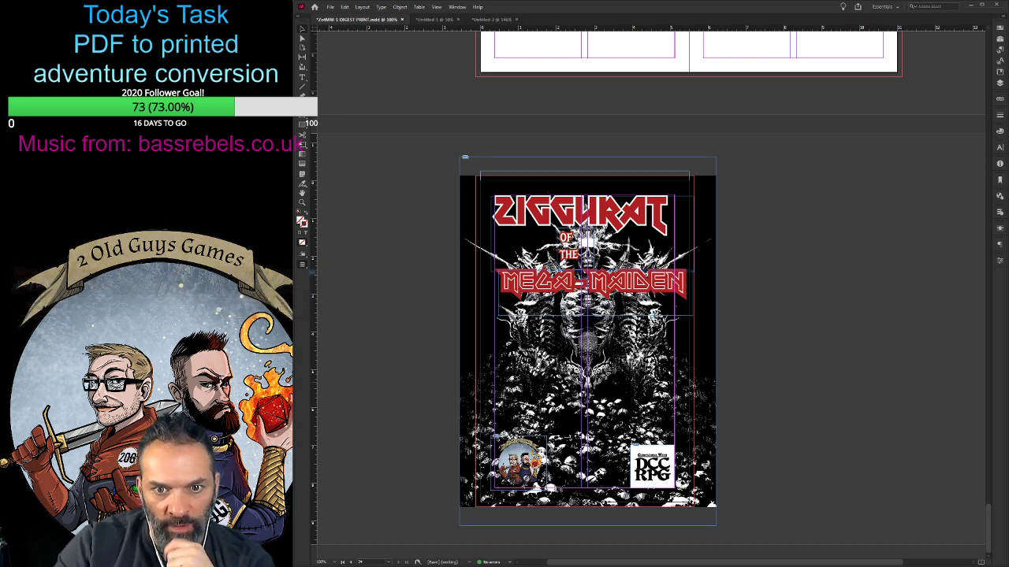
# - Nudge the Mega-Maiden title left to centre it on the back cover page
pyautogui.press('Left')
pyautogui.press('Left')
pyautogui.press('Left')
pyautogui.press('Left')
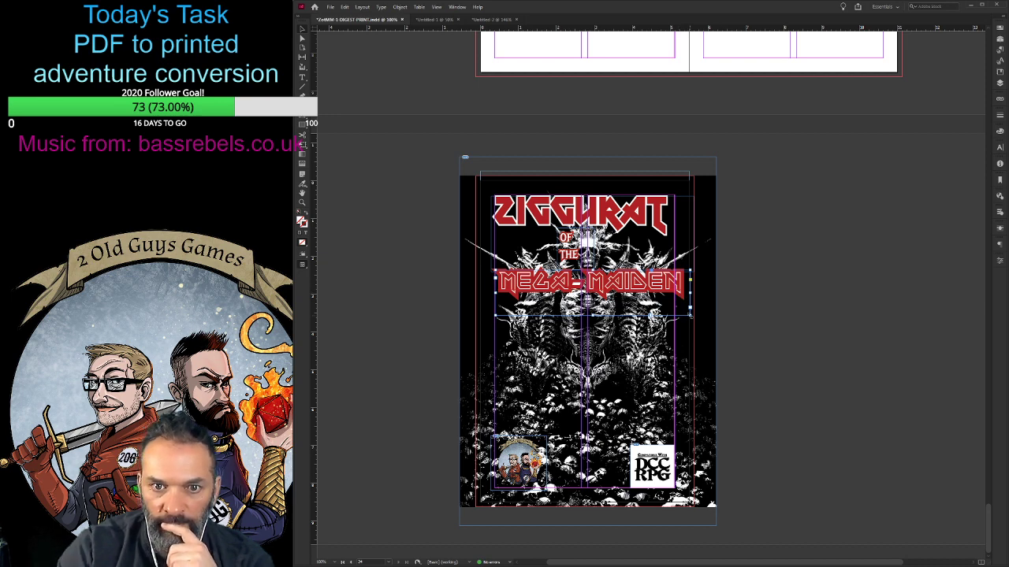
pyautogui.press('Left')
pyautogui.press('Left')
pyautogui.press('Left')
pyautogui.press('Left')
pyautogui.press('Left')
pyautogui.press('Left')
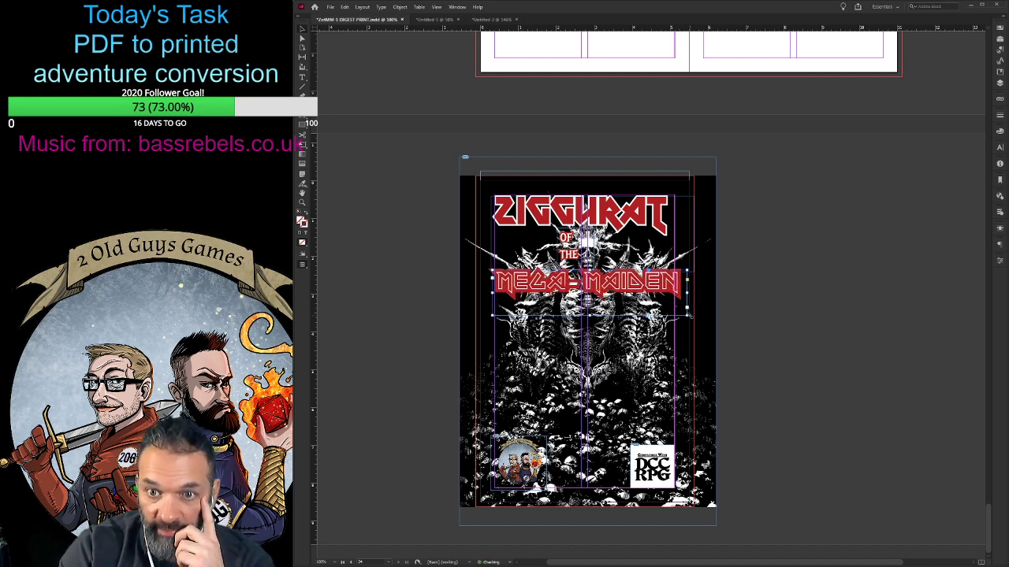
pyautogui.press('Left')
pyautogui.press('Left')
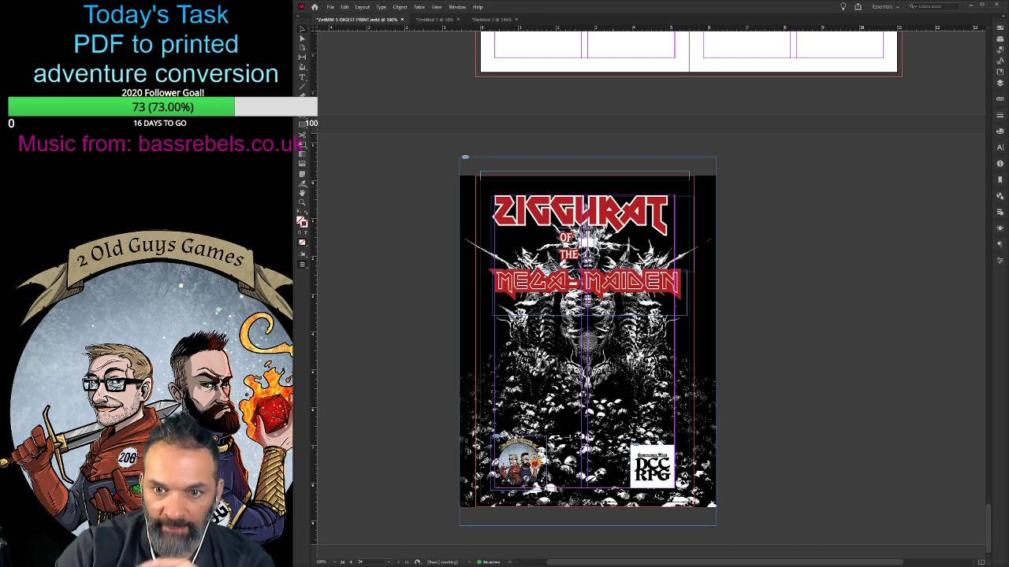
# - Preview the back cover without guides and nudge "OF THE" and the Ziggurat title down to tighten the title spacing
pyautogui.click(649, 375)
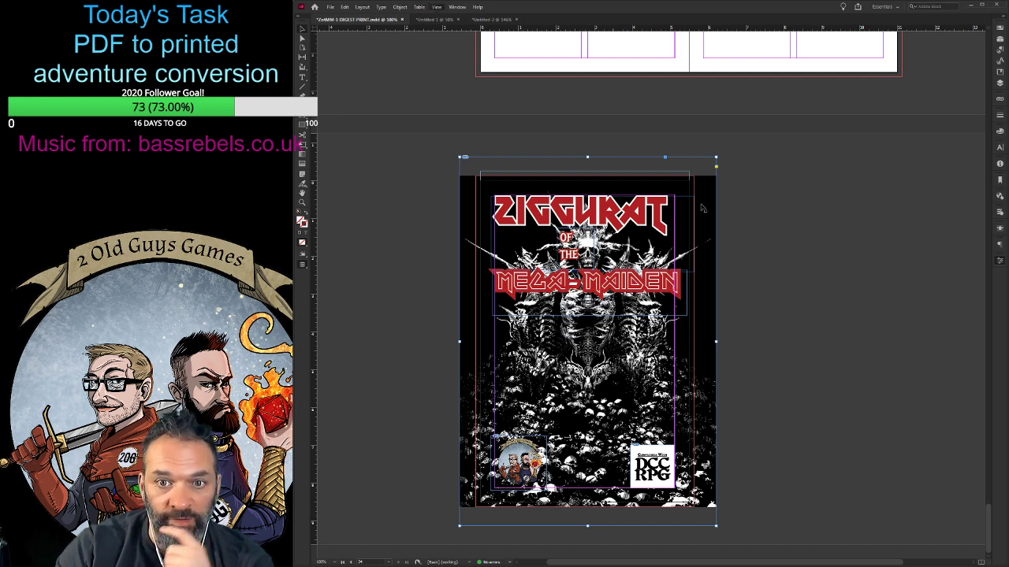
pyautogui.press('w')
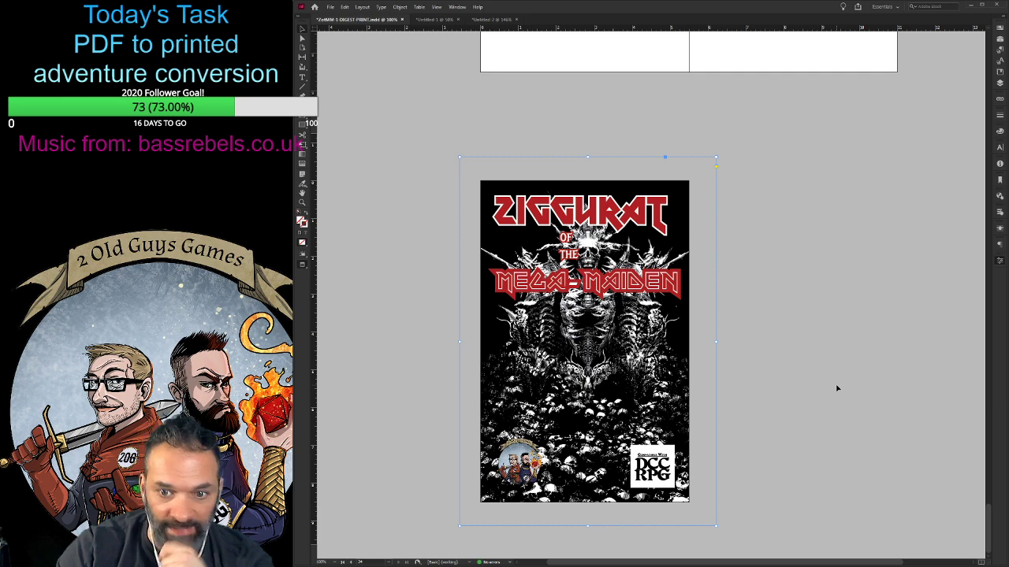
pyautogui.click(595, 290)
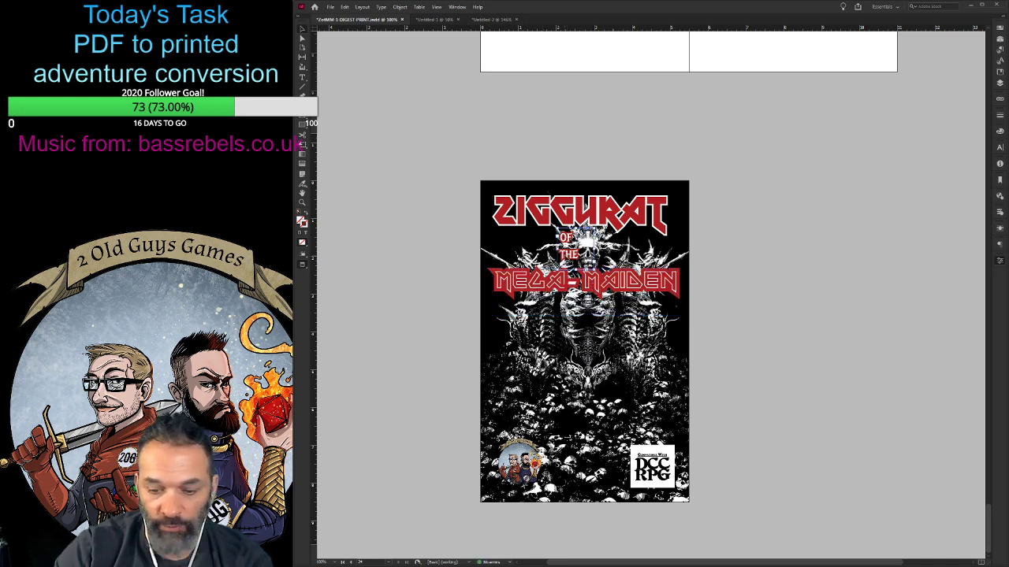
pyautogui.press('Down')
pyautogui.press('Down')
pyautogui.press('Down')
pyautogui.press('Down')
pyautogui.press('Down')
pyautogui.press('Down')
pyautogui.press('Down')
pyautogui.press('Down')
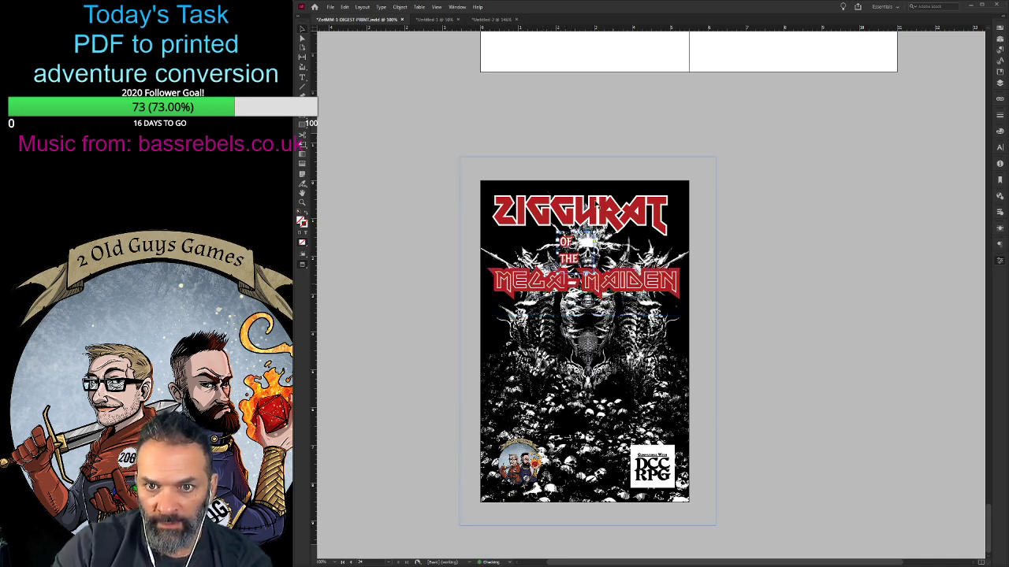
pyautogui.click(618, 240)
pyautogui.press('Down')
pyautogui.press('Down')
pyautogui.press('Down')
pyautogui.press('Down')
pyautogui.press('Down')
pyautogui.press('Down')
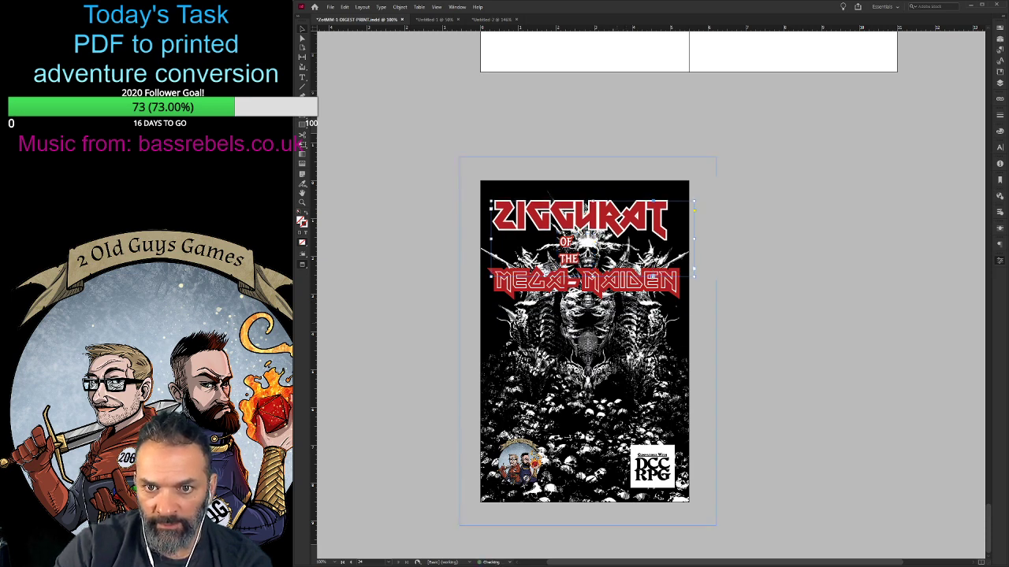
pyautogui.click(409, 327)
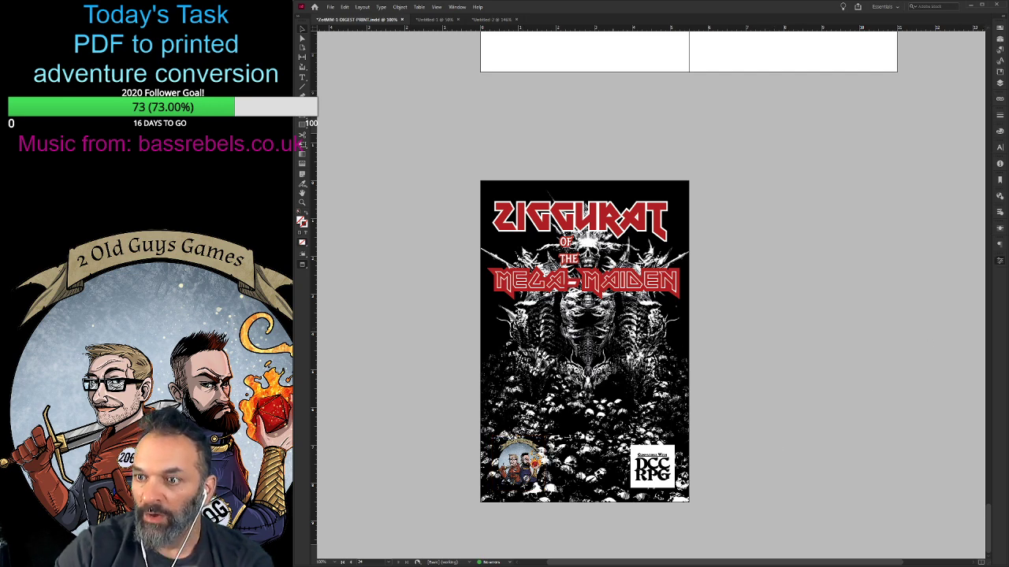
pyautogui.hotkey('ctrl', 'd')
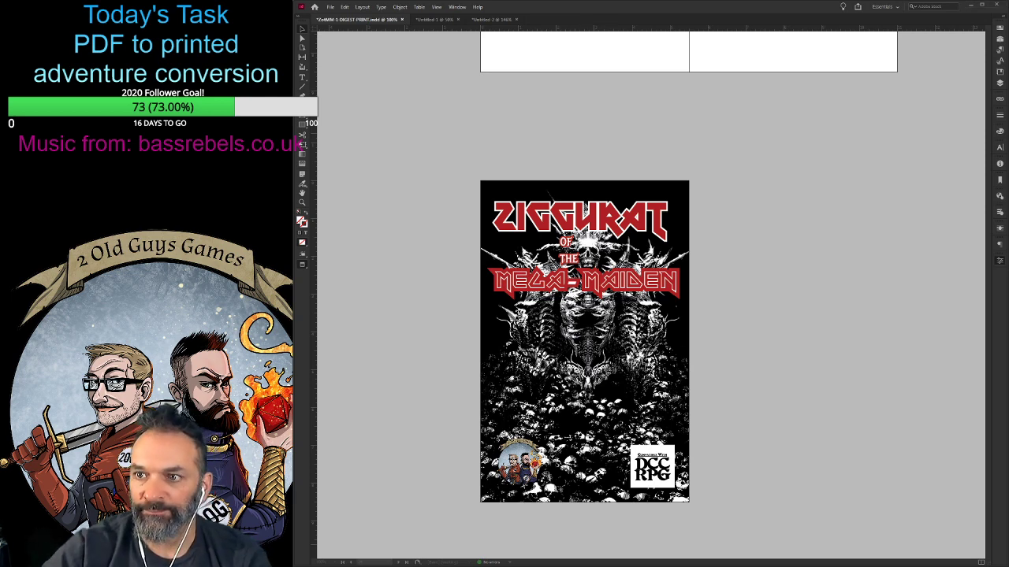
pyautogui.press('Return')
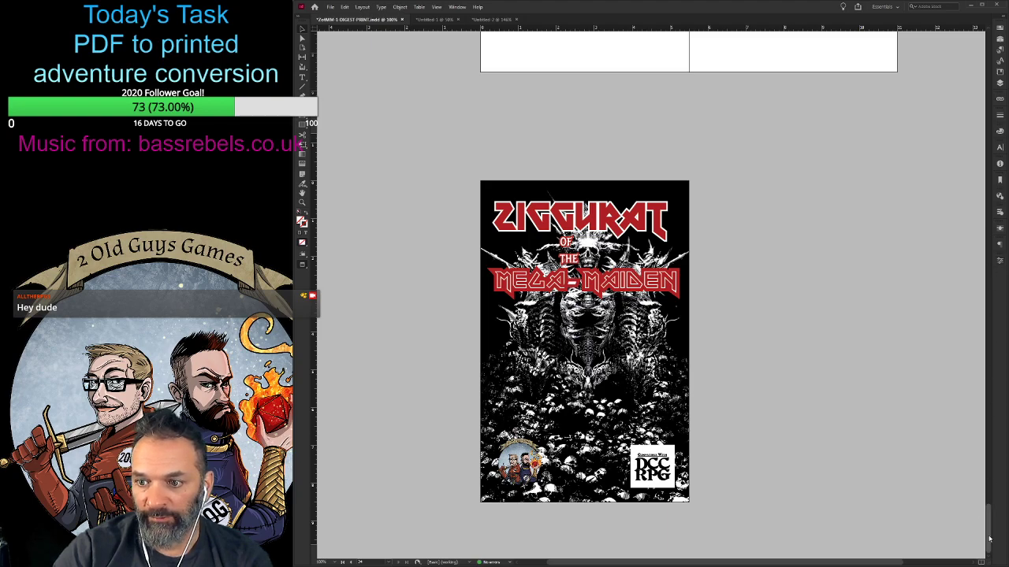
# - Review the previewed digest from the front cover through the credits and adventure pages to the appendix reference cards
pyautogui.moveTo(989, 534); pyautogui.dragTo(983, 56)
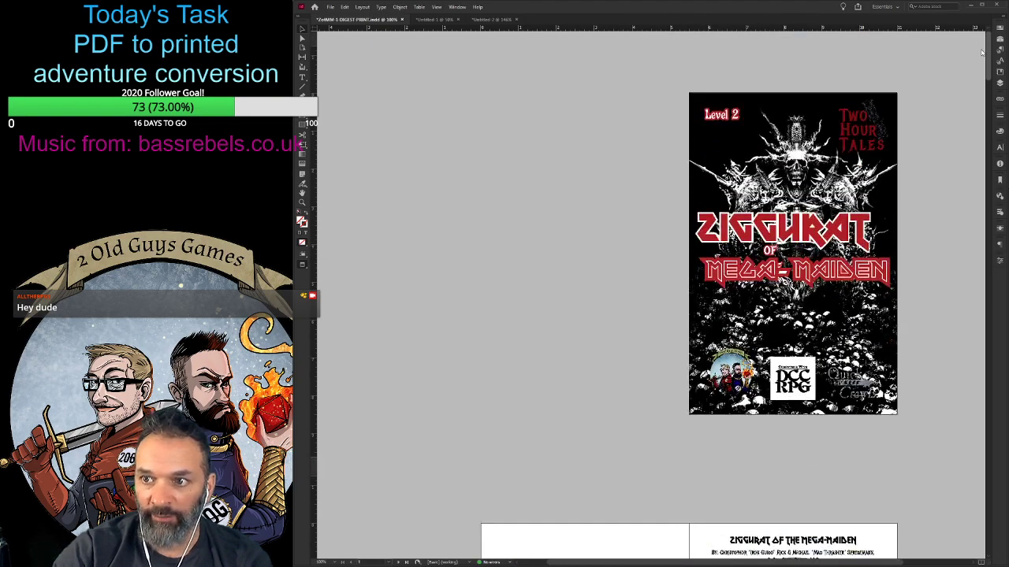
pyautogui.scroll(-4, 979, 62)
pyautogui.scroll(3, 978, 62)
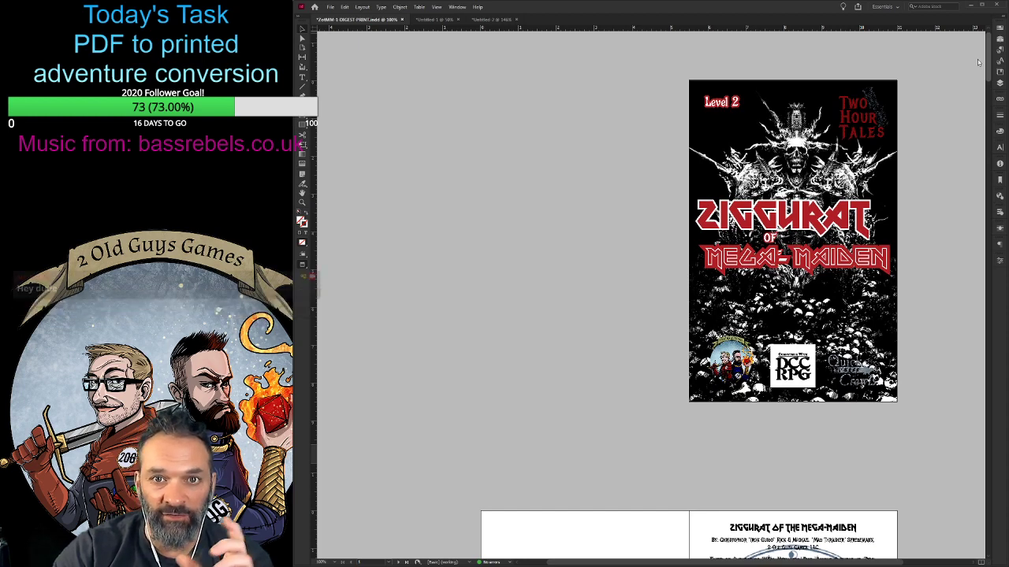
pyautogui.scroll(1, 979, 62)
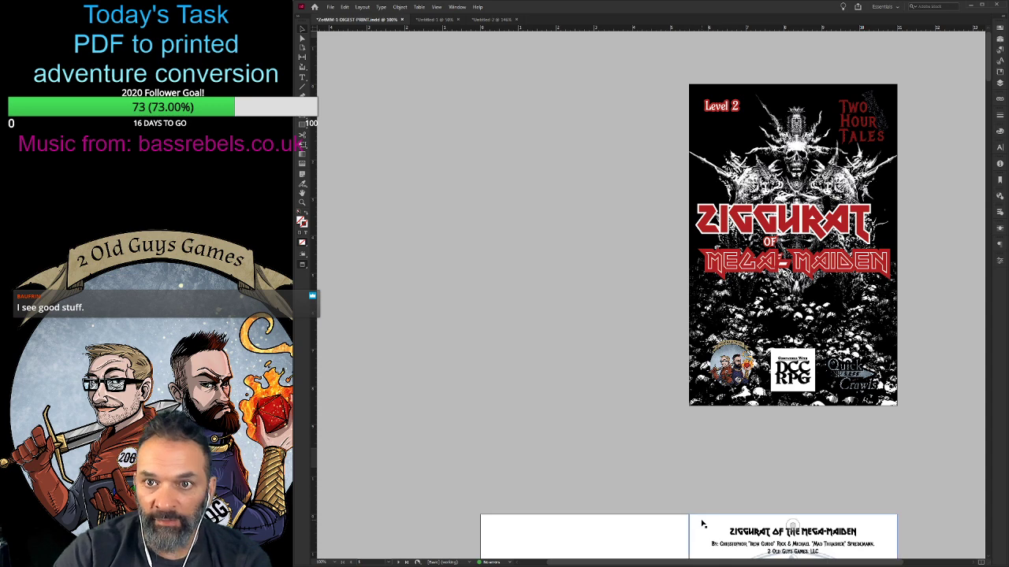
pyautogui.scroll(-5, 701, 520)
pyautogui.scroll(-3, 510, 386)
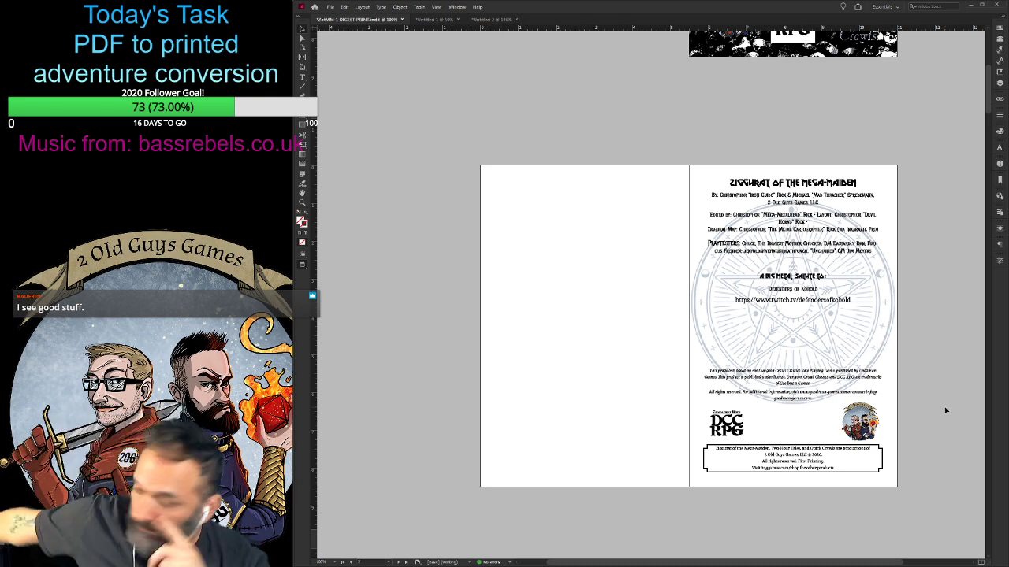
pyautogui.scroll(-8, 680, 428)
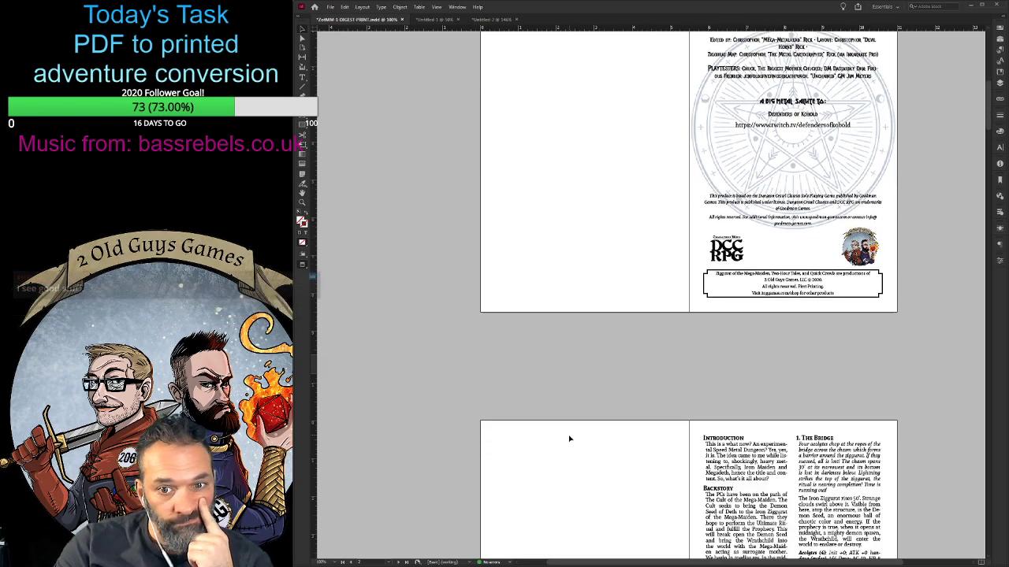
pyautogui.scroll(5, 552, 449)
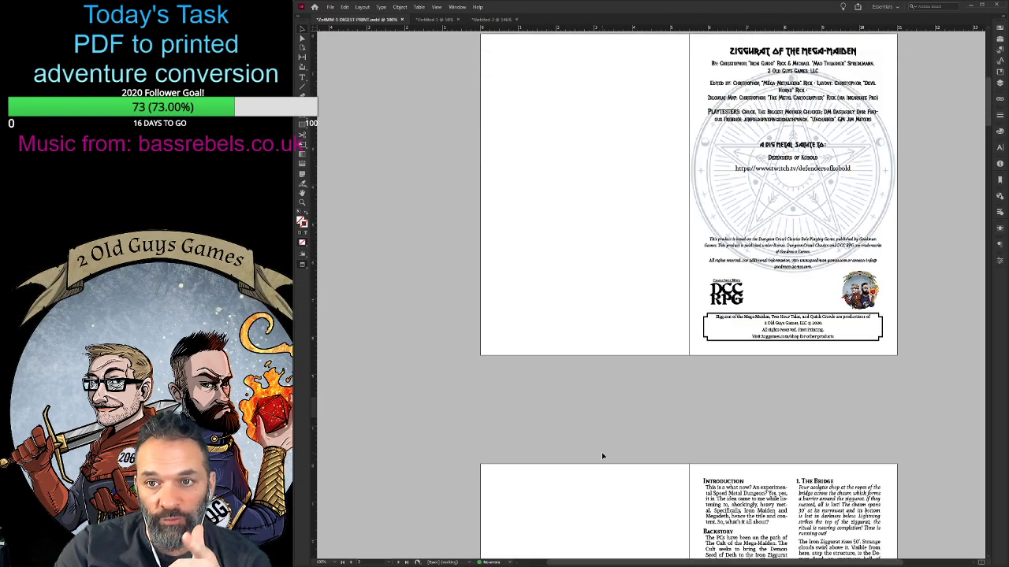
pyautogui.scroll(-20, 913, 457)
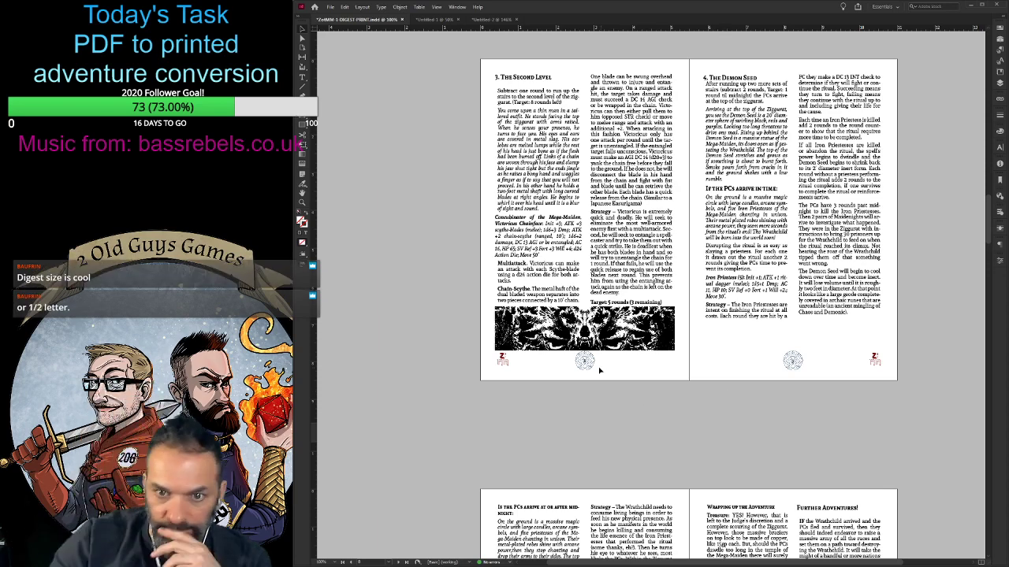
pyautogui.scroll(-8, 556, 384)
pyautogui.scroll(-10, 538, 386)
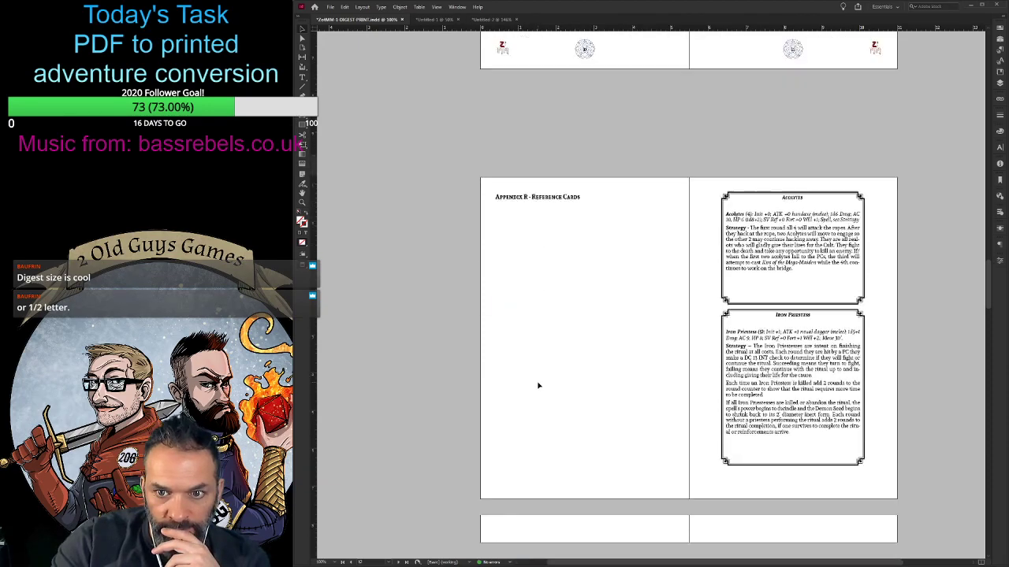
pyautogui.scroll(6, 538, 386)
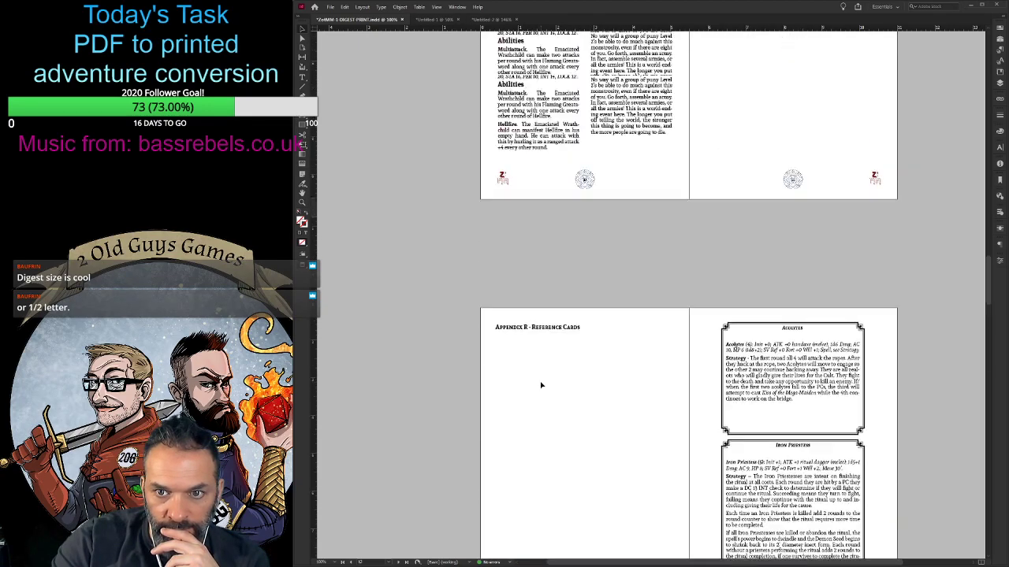
pyautogui.scroll(-4, 540, 383)
pyautogui.scroll(-6, 540, 384)
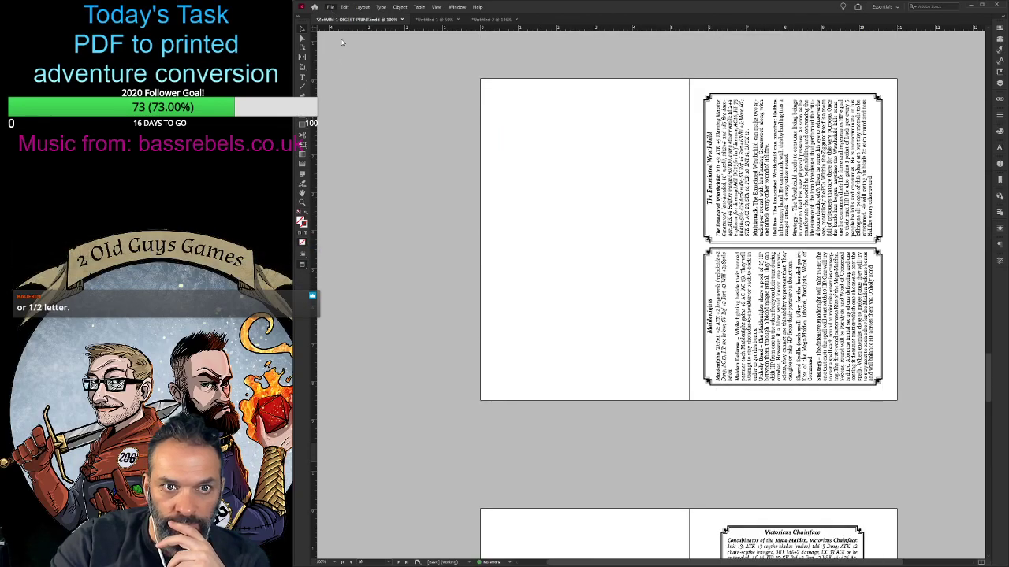
# - Leave the preview and draw a text frame across the back cover's margin width, below the Mega-Maiden title
pyautogui.moveTo(987, 382); pyautogui.dragTo(983, 544)
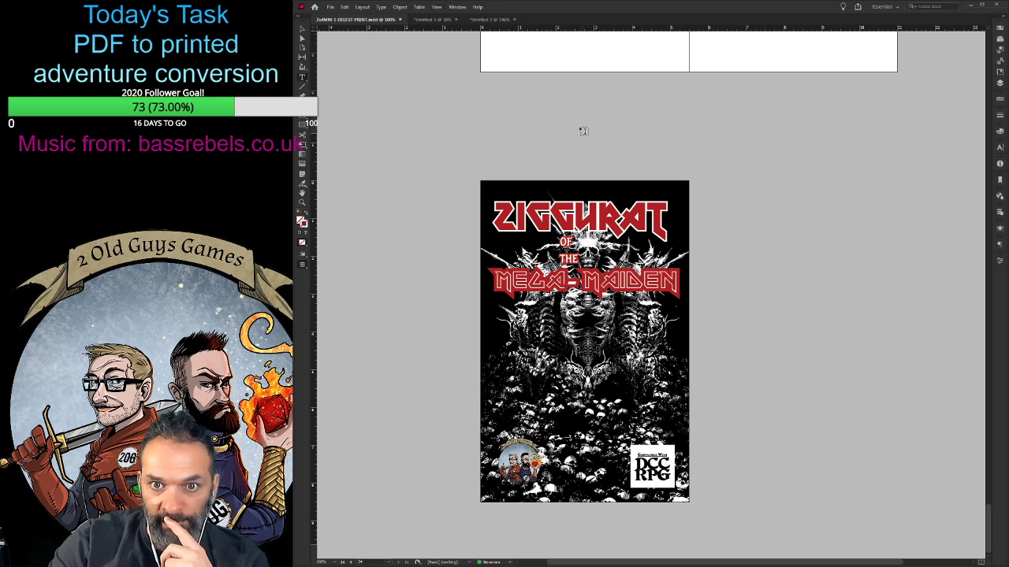
pyautogui.press('w')
pyautogui.moveTo(494, 321); pyautogui.dragTo(674, 389)
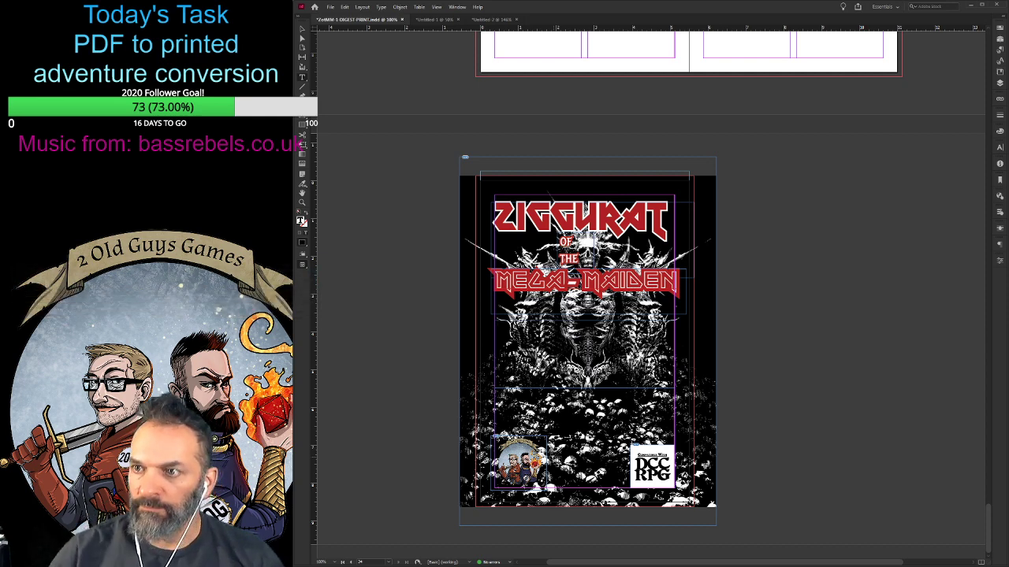
pyautogui.hotkey('ctrl', 'alt', 'p')
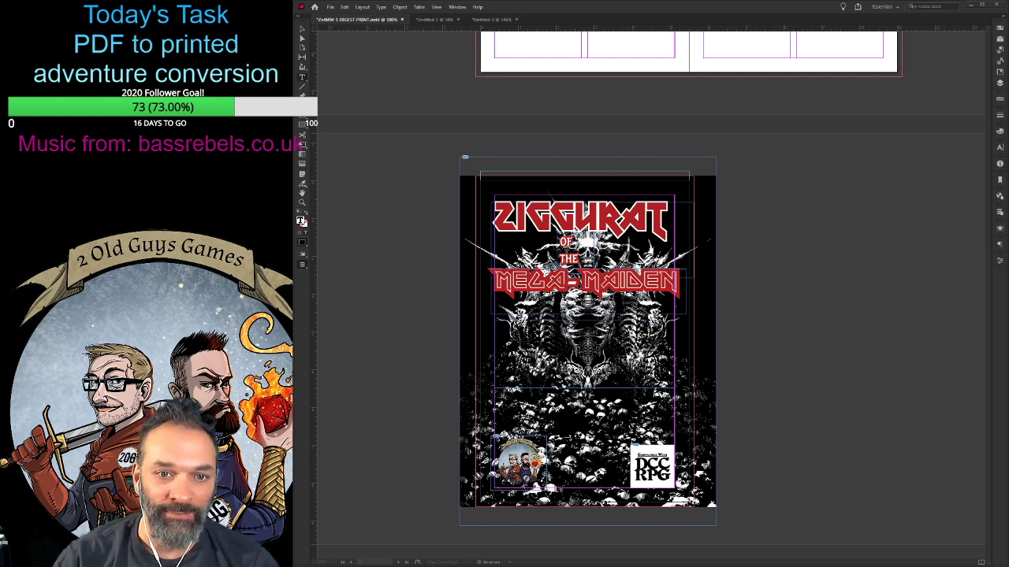
pyautogui.click(479, 340)
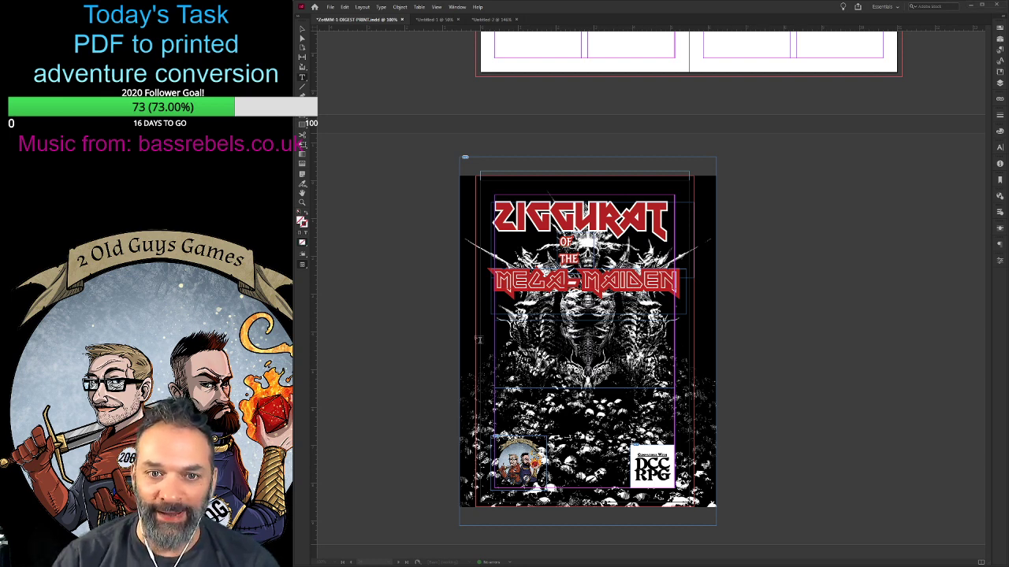
pyautogui.scroll(9, 883, 343)
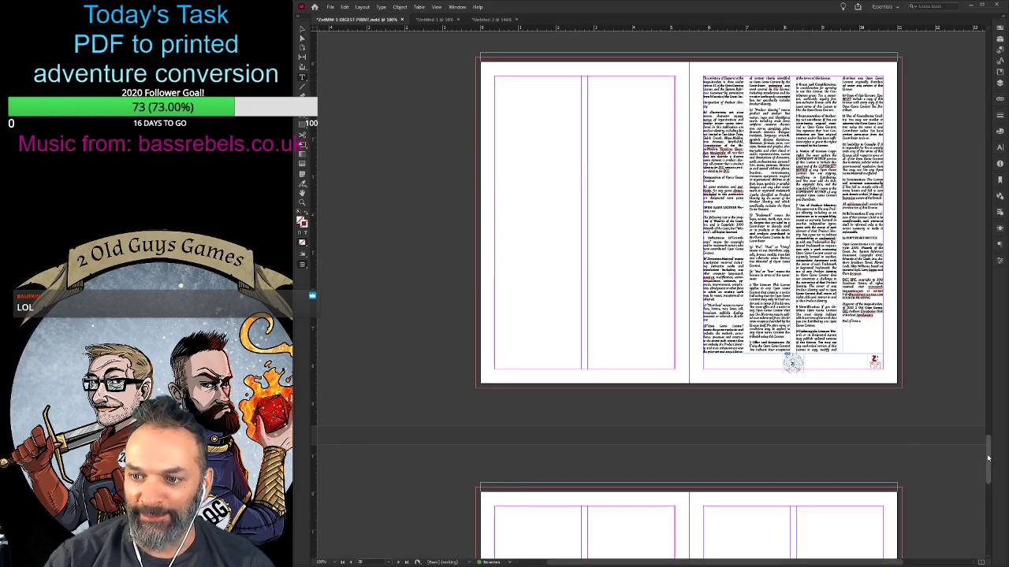
pyautogui.moveTo(989, 457); pyautogui.dragTo(939, 550)
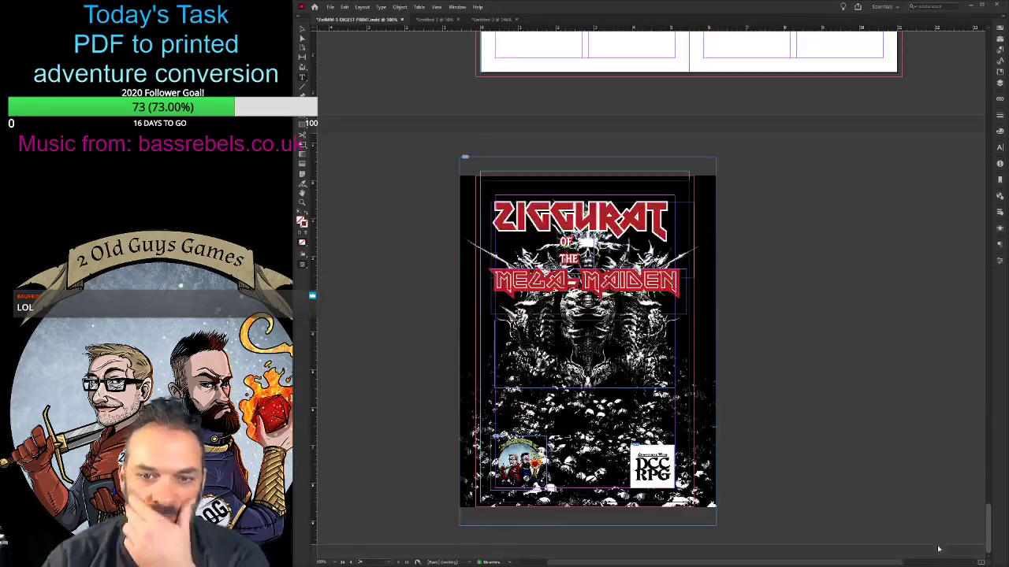
# - Enter "It's 2 minutes to midnight and you've got to race up the side" in the back cover text frame and fill it white
pyautogui.click(574, 395)
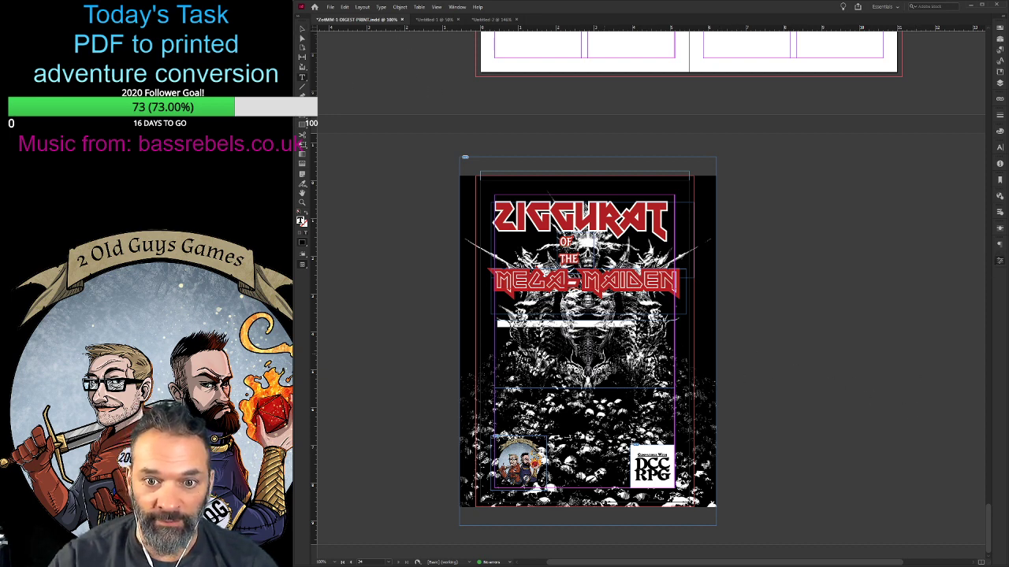
pyautogui.click(303, 29)
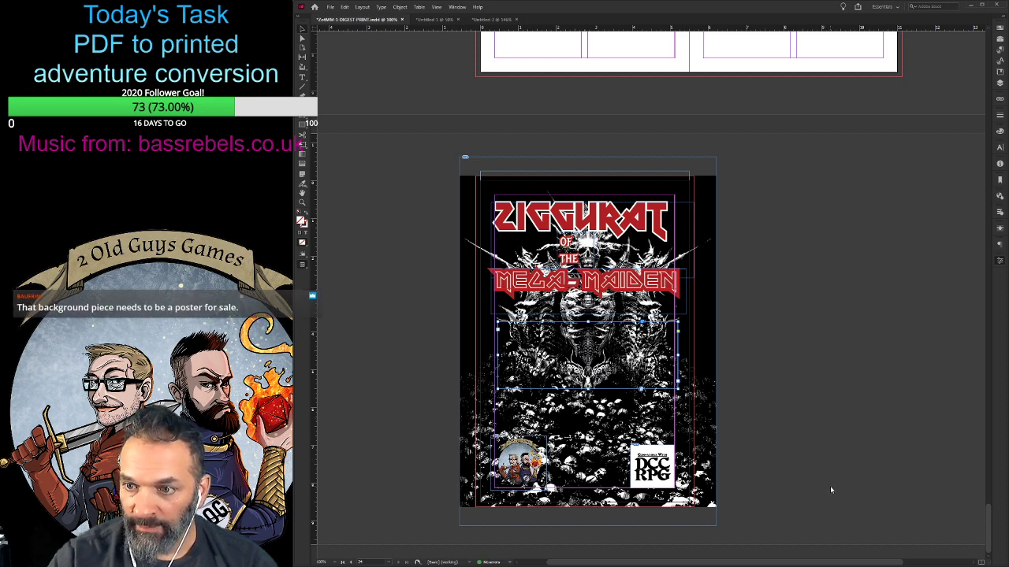
pyautogui.hotkey('ctrl', 'z')
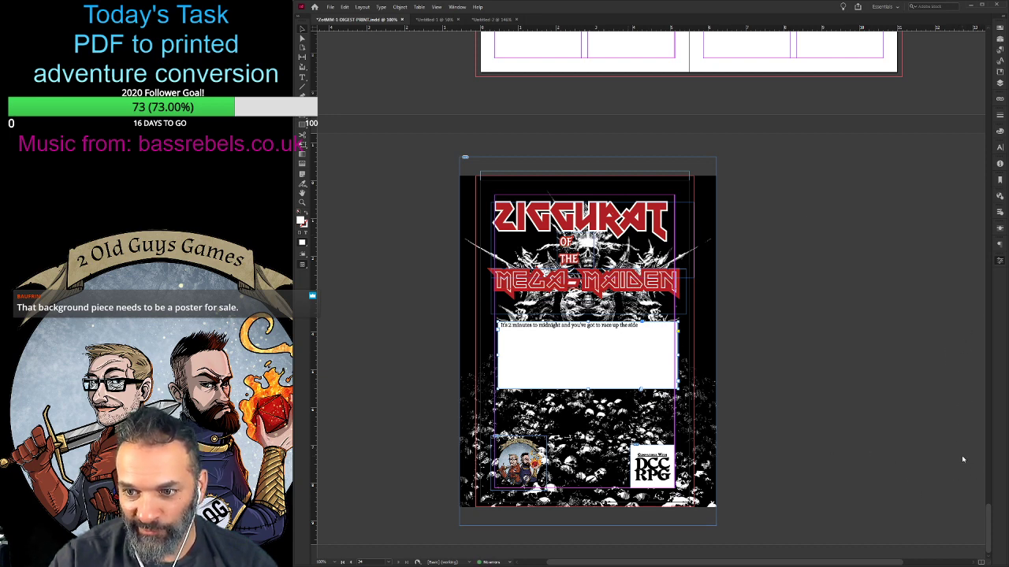
pyautogui.hotkey('ctrl', 'z')
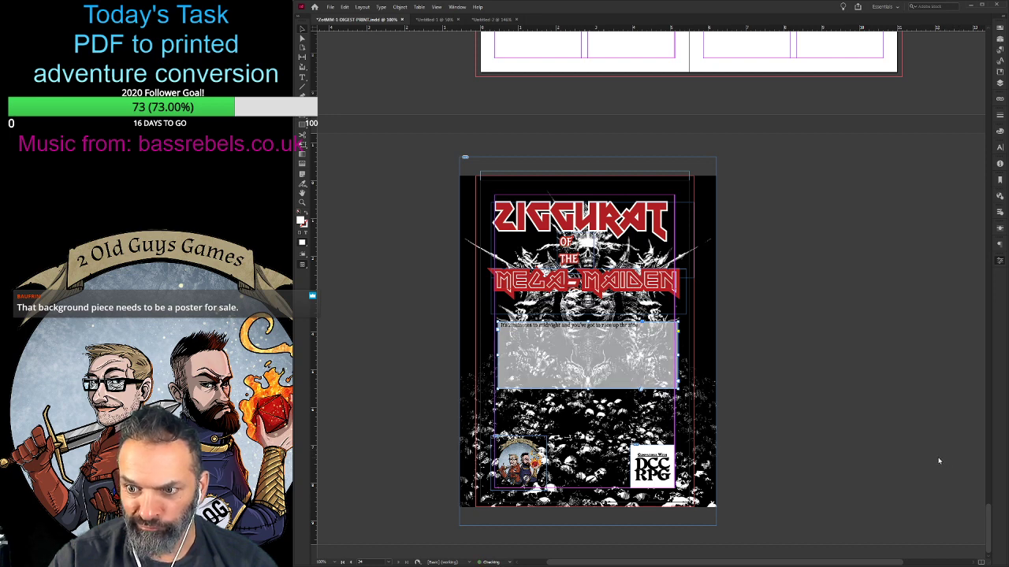
pyautogui.hotkey('ctrl', 'shift', 'z')
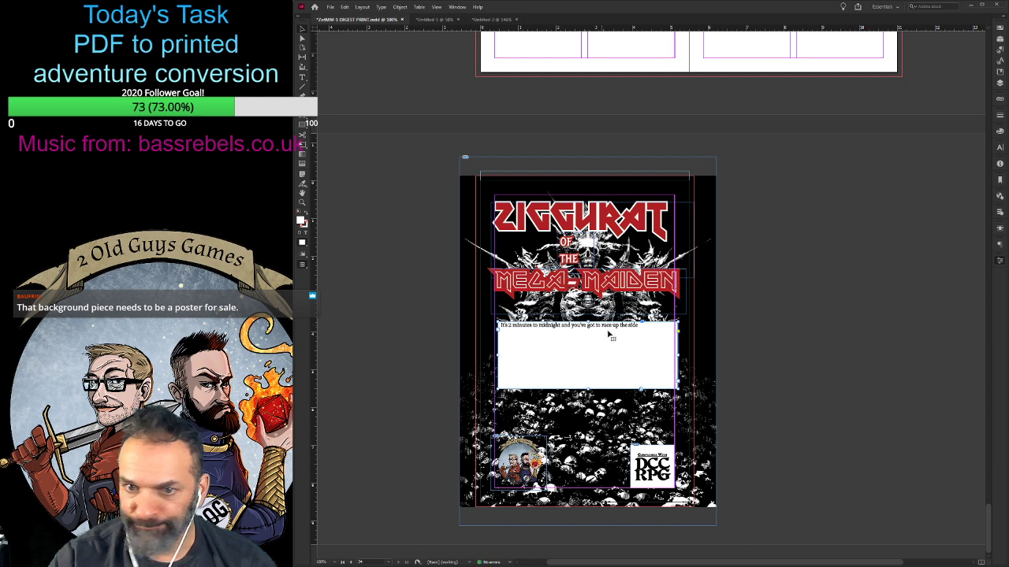
# - Align the white teaser frame with the back cover margins and take all the text out of it
pyautogui.moveTo(628, 346); pyautogui.dragTo(624, 344)
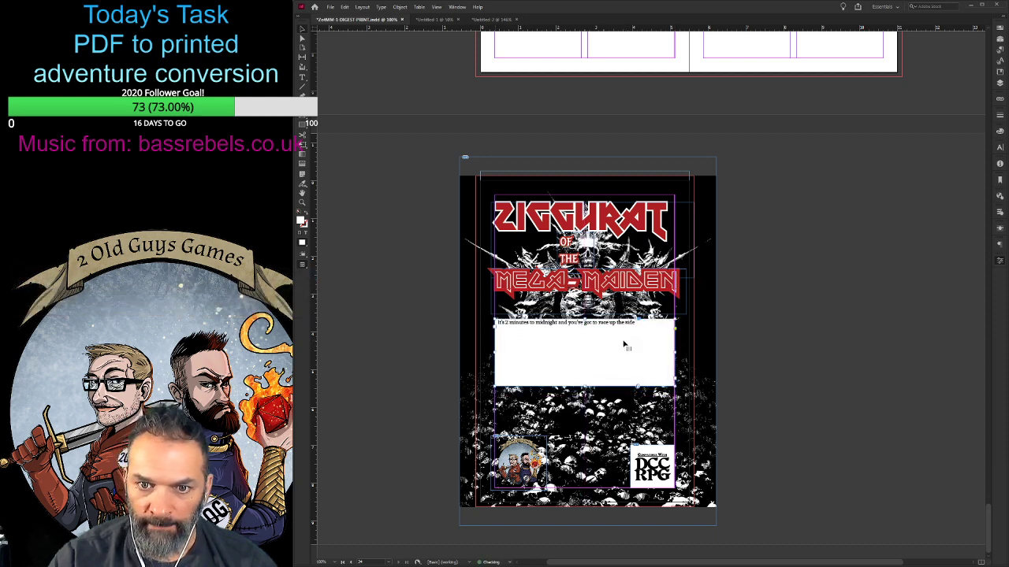
pyautogui.doubleClick(640, 327)
pyautogui.click(501, 322)
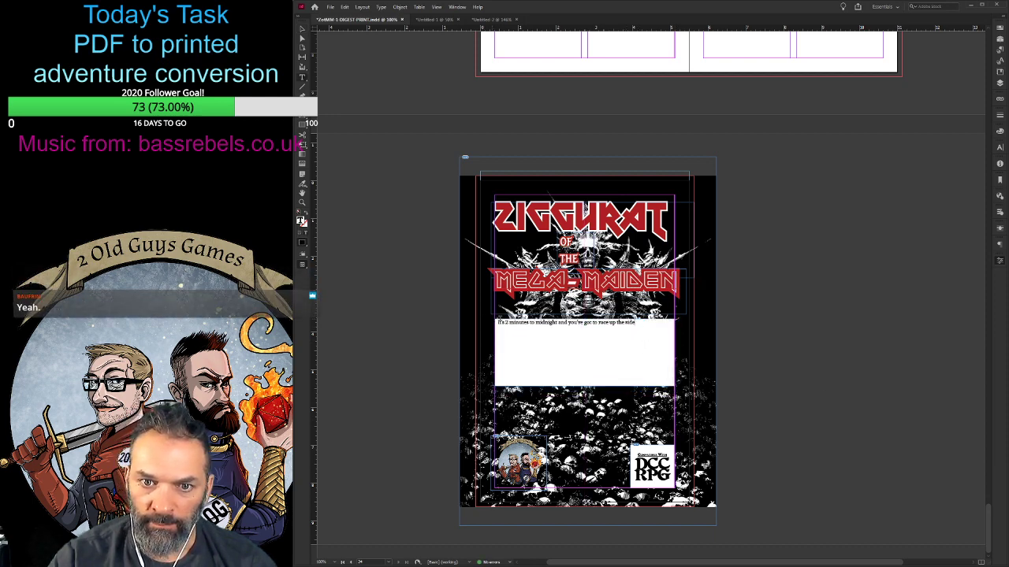
pyautogui.hotkey('ctrl', 'a')
pyautogui.press('BackSpace')
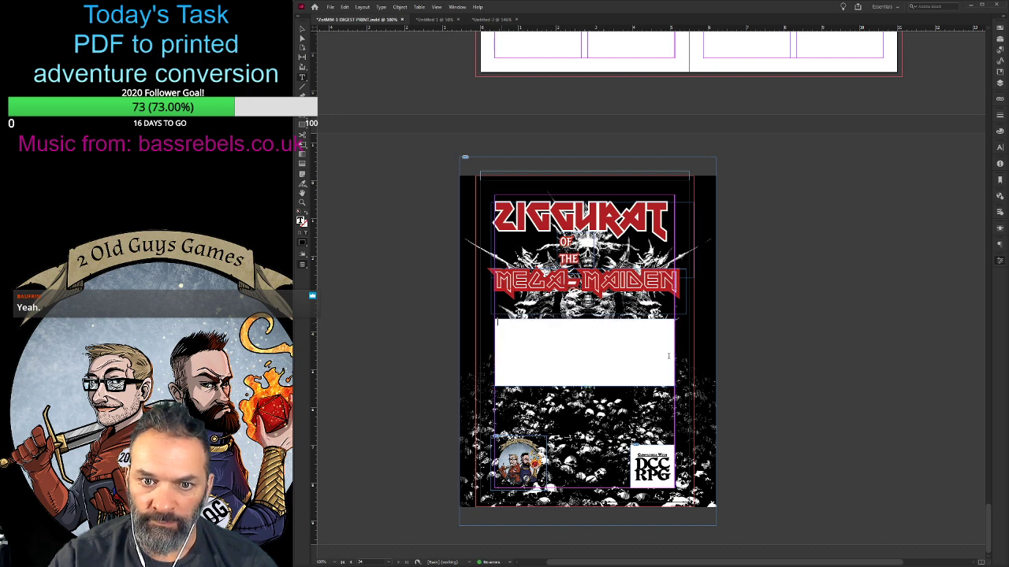
# - Reduce the opacity of the empty white box so the cover art shows through it
pyautogui.click(763, 374)
pyautogui.click(302, 29)
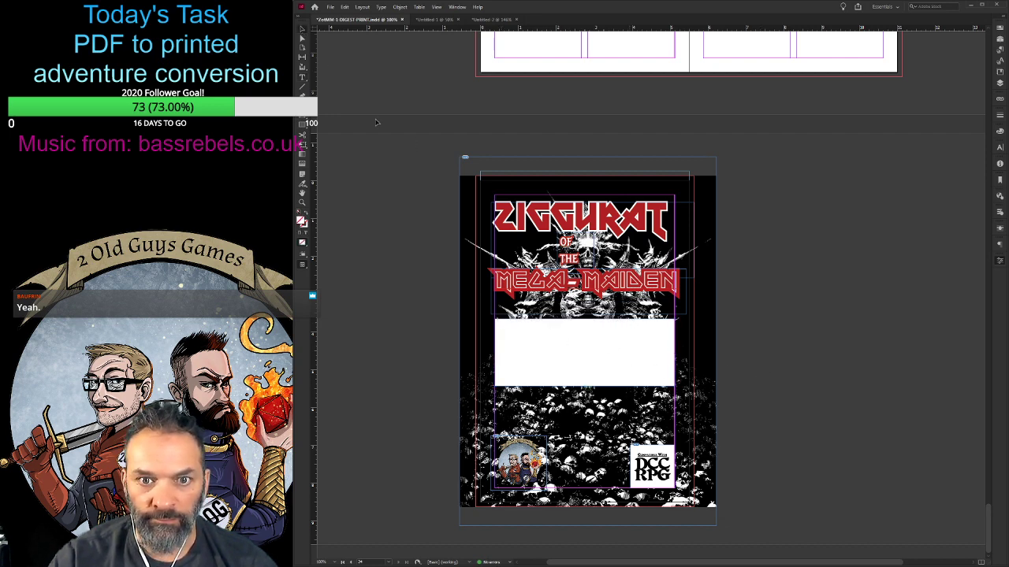
pyautogui.click(596, 354)
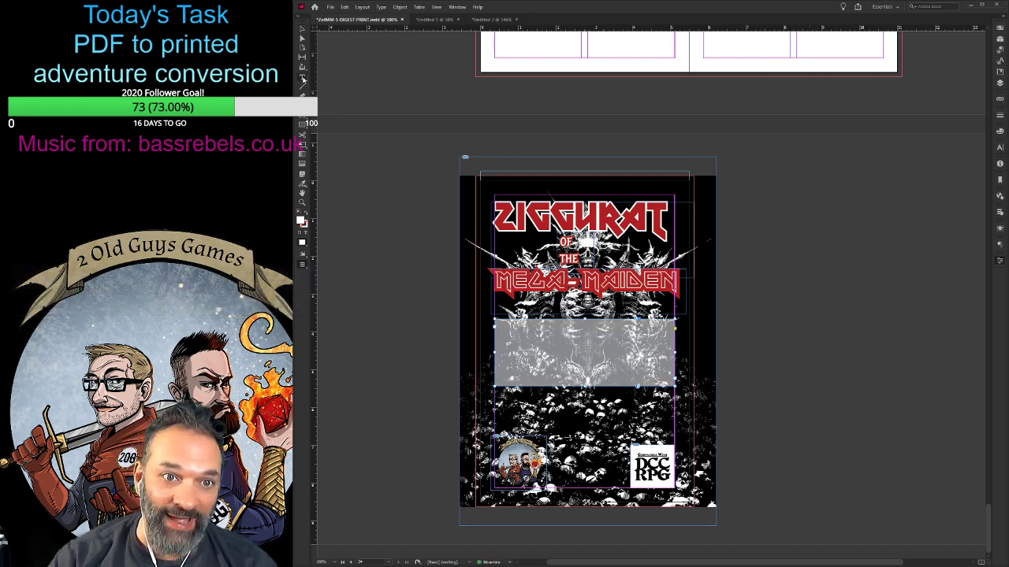
# - Draw a separate text frame over the translucent box, paste the teaser text into it and fit it to the box edges
pyautogui.moveTo(486, 319); pyautogui.dragTo(674, 398)
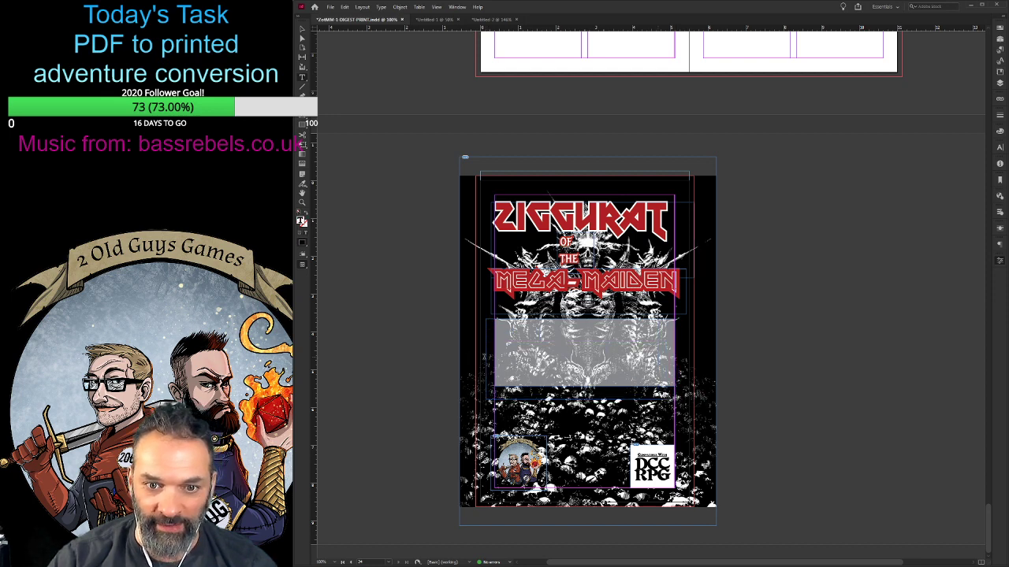
pyautogui.hotkey('ctrl', 'v')
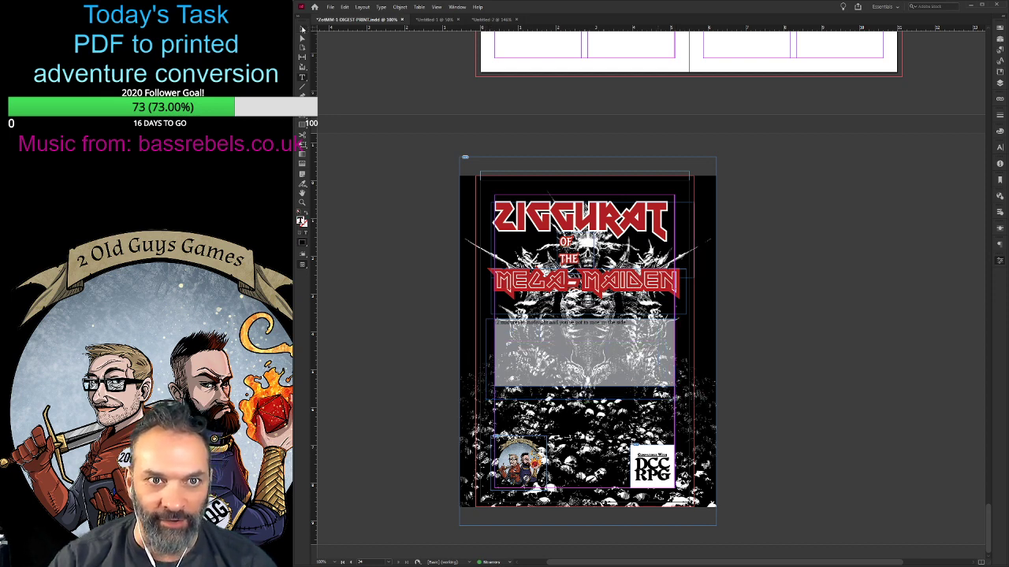
pyautogui.press('Escape')
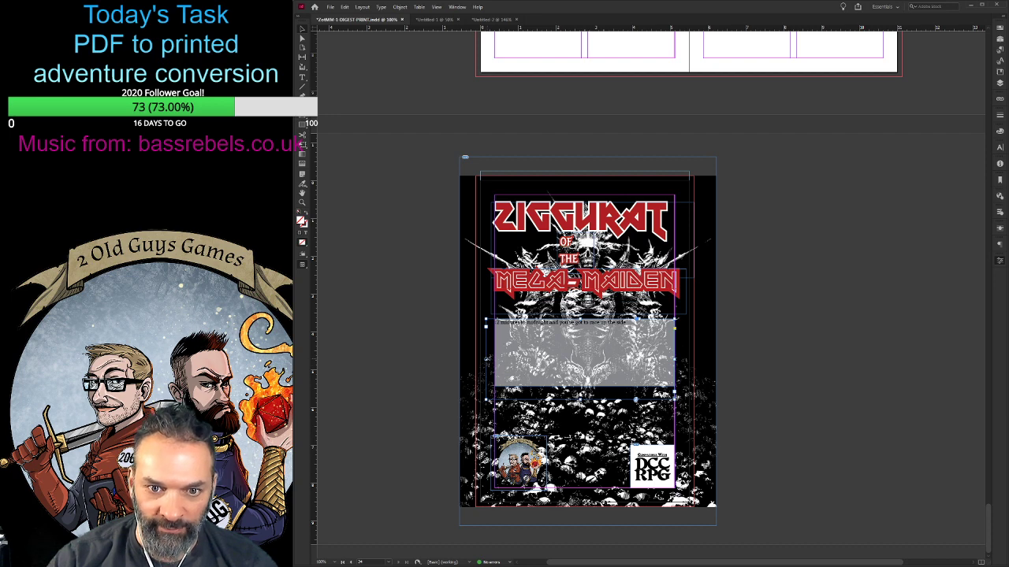
pyautogui.moveTo(486, 360); pyautogui.dragTo(495, 360)
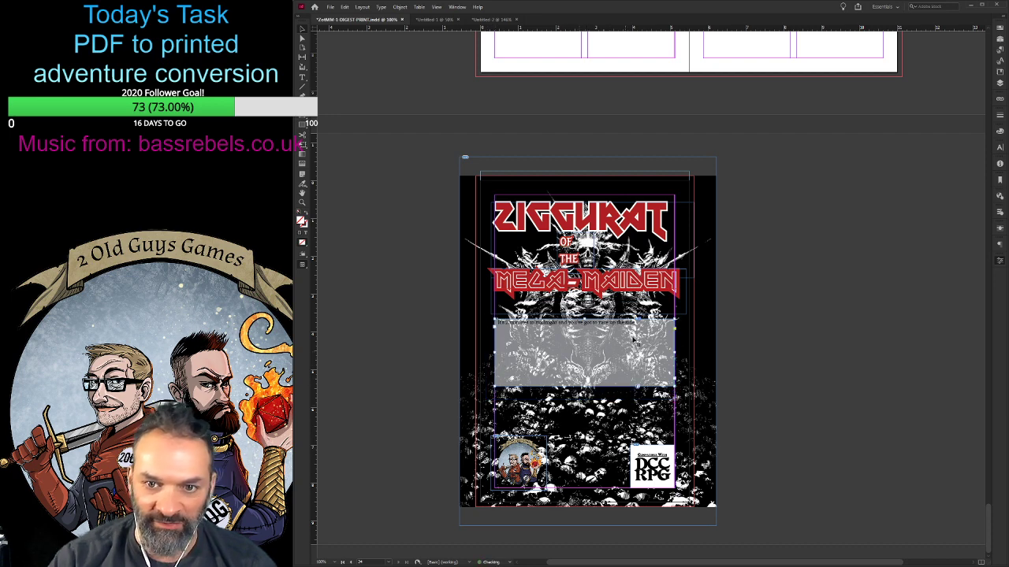
# - Enlarge the teaser text and extend the sentence with "of a ziggurat to save the world."
pyautogui.press('t')
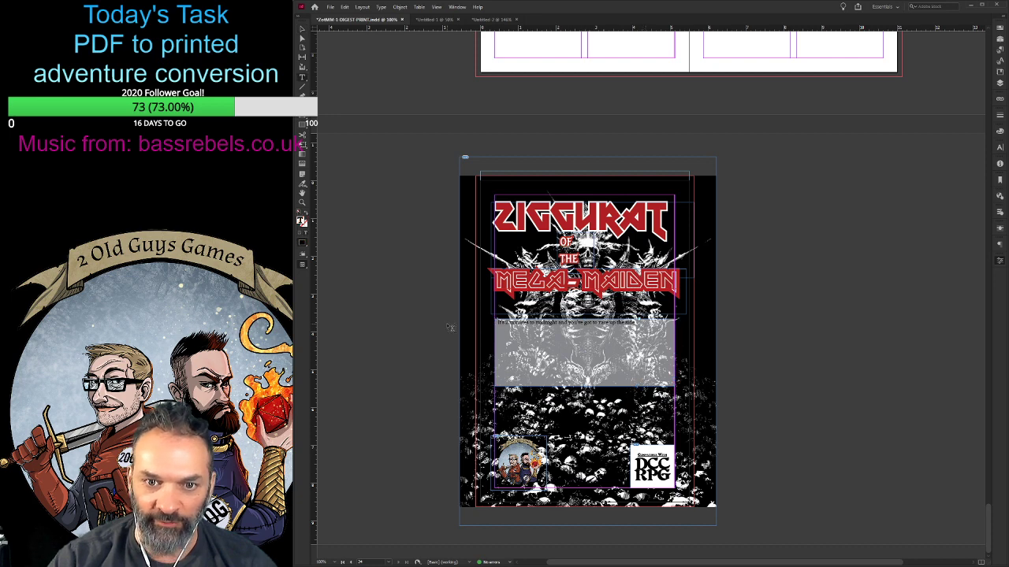
pyautogui.tripleClick(536, 323)
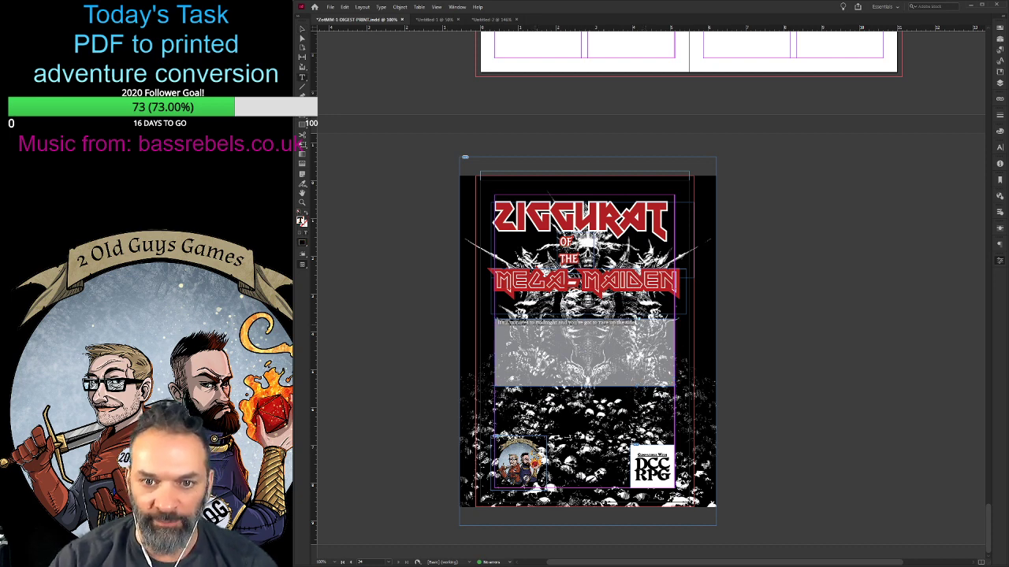
pyautogui.click(909, 402)
pyautogui.click(909, 403)
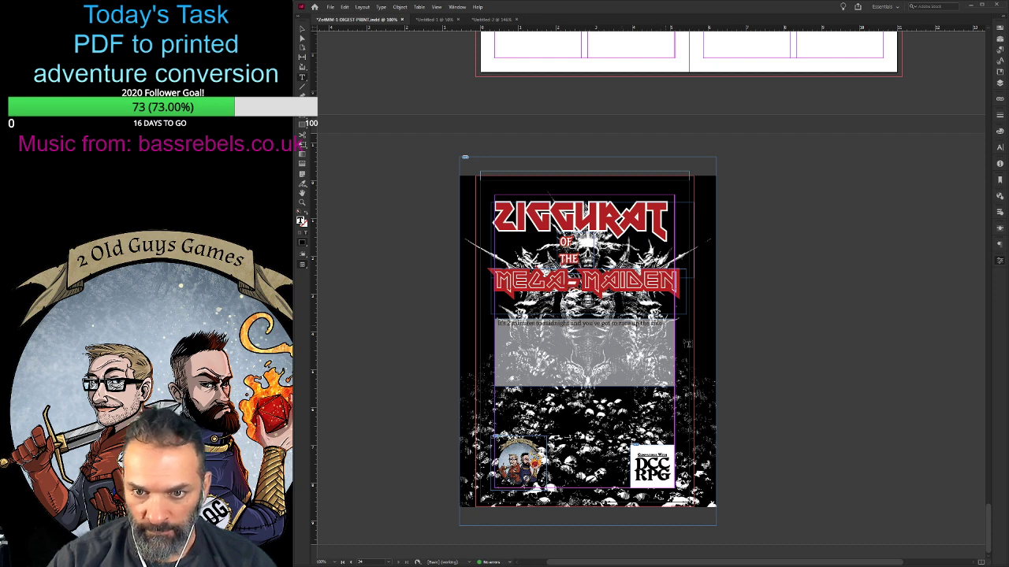
pyautogui.write('of a ziggura')
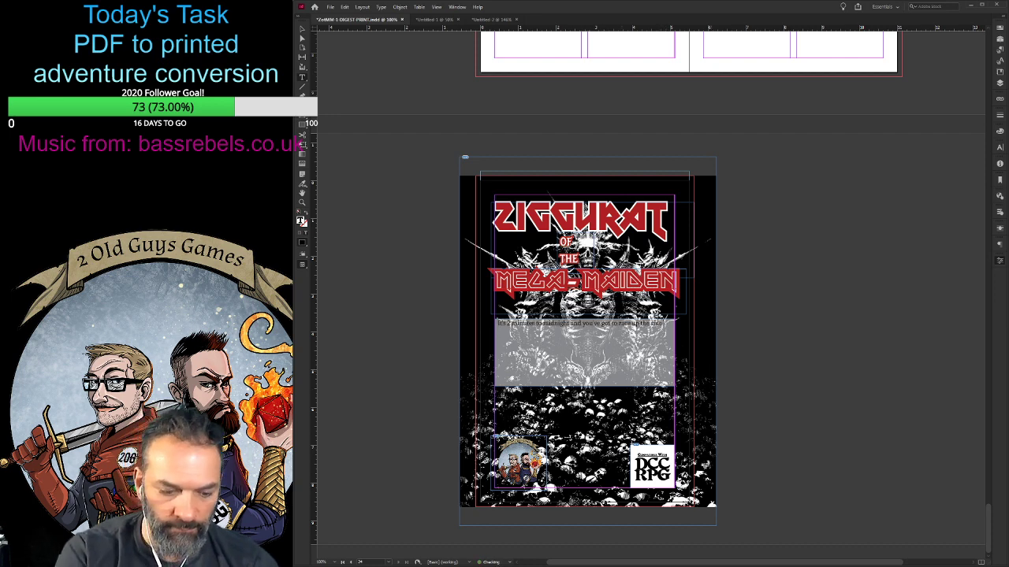
pyautogui.write('t.')
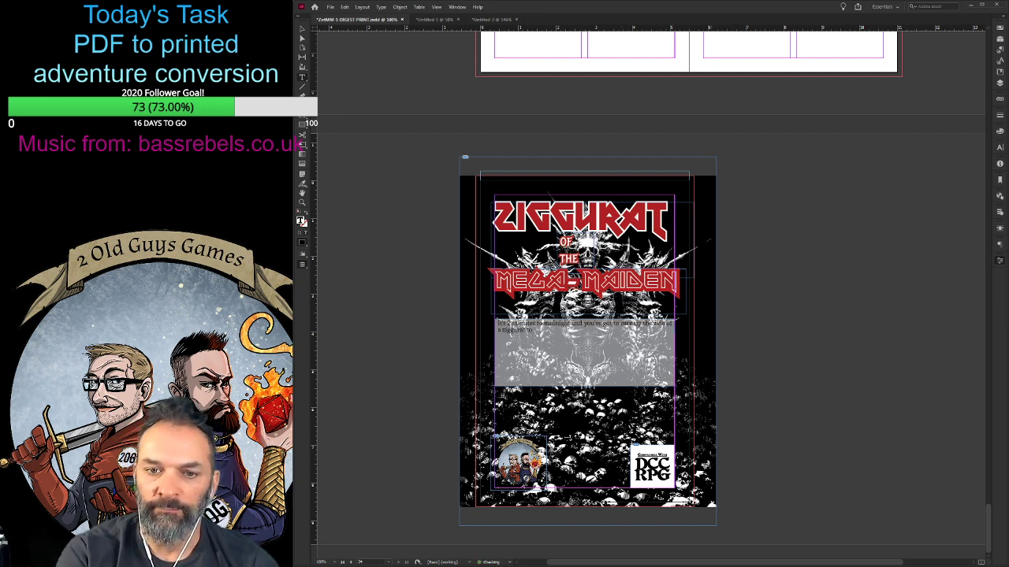
pyautogui.press('BackSpace')
pyautogui.write(' to save')
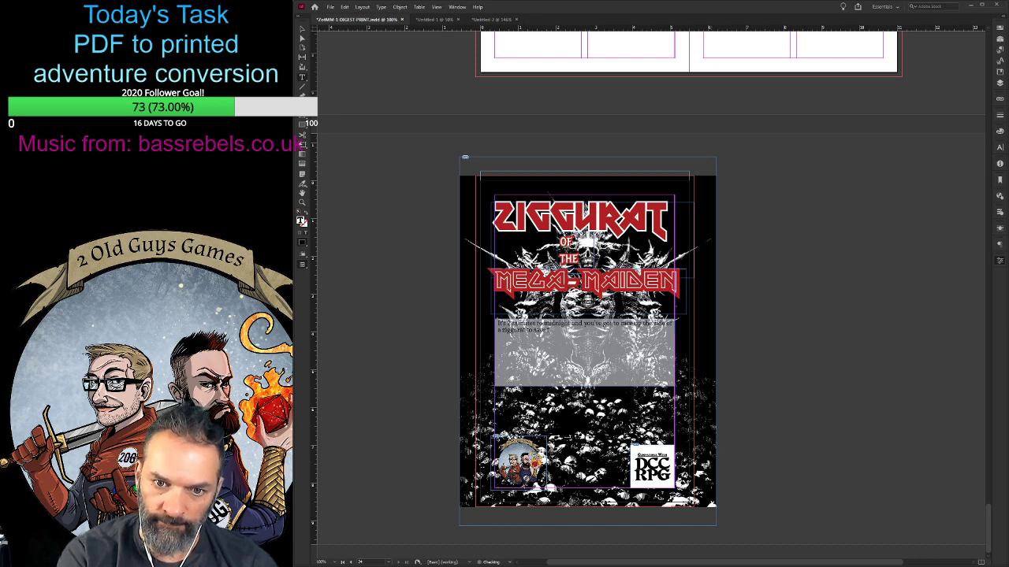
pyautogui.write('he world.')
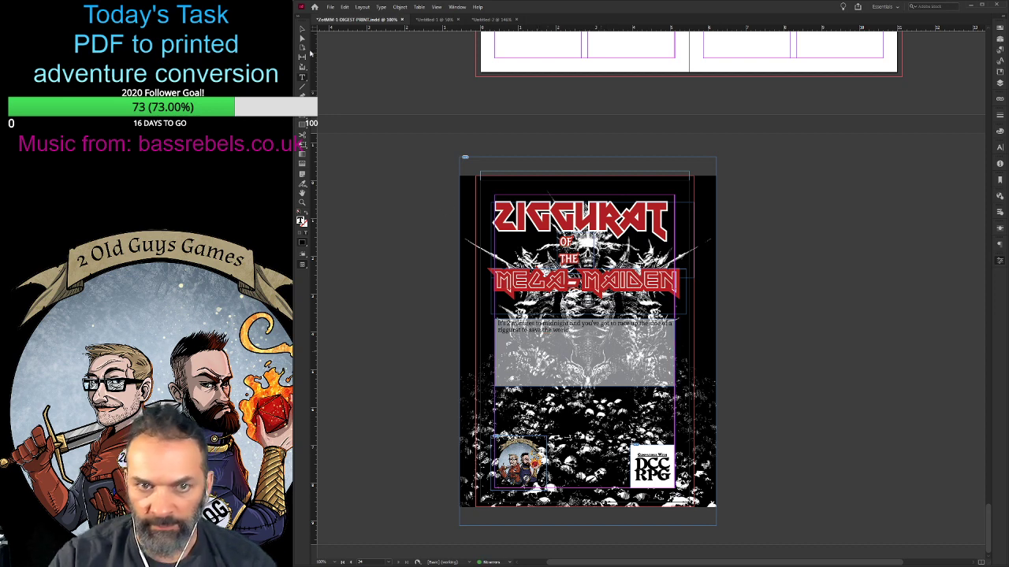
# - Shift the teaser text frame slightly down and raise the white box's opacity until it is nearly solid
pyautogui.moveTo(588, 357); pyautogui.dragTo(588, 366)
pyautogui.click(598, 325)
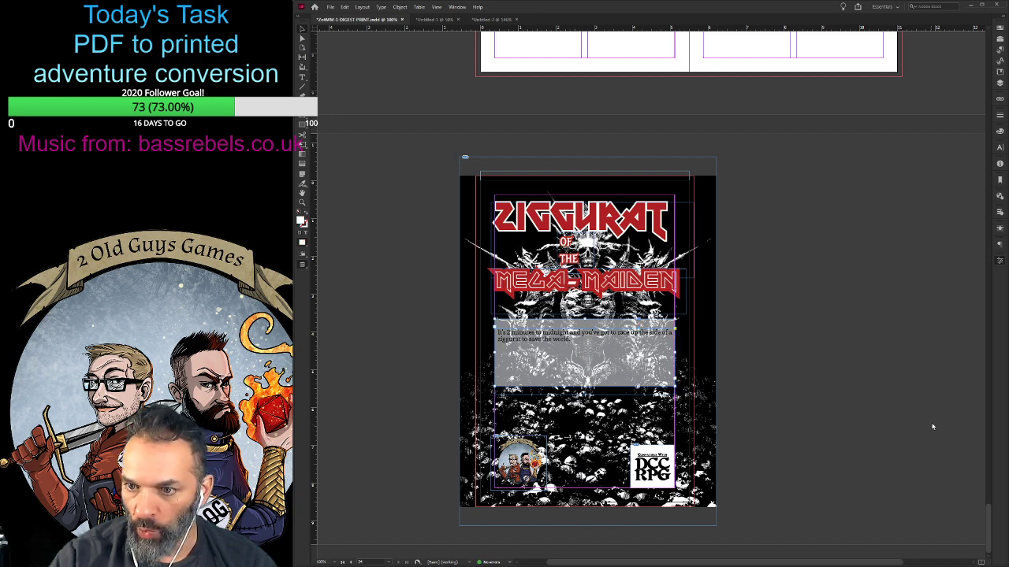
pyautogui.click(946, 459)
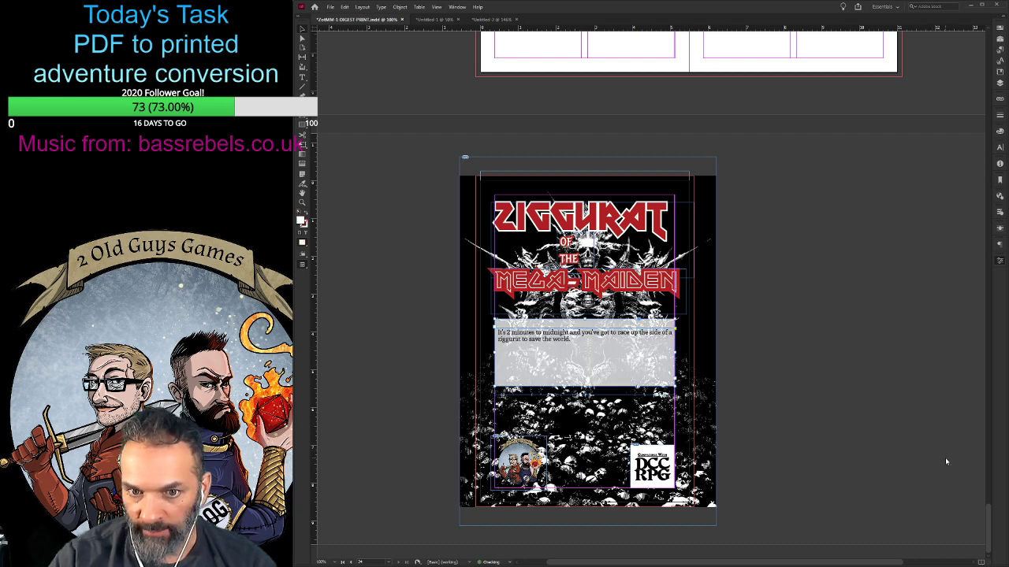
pyautogui.click(949, 458)
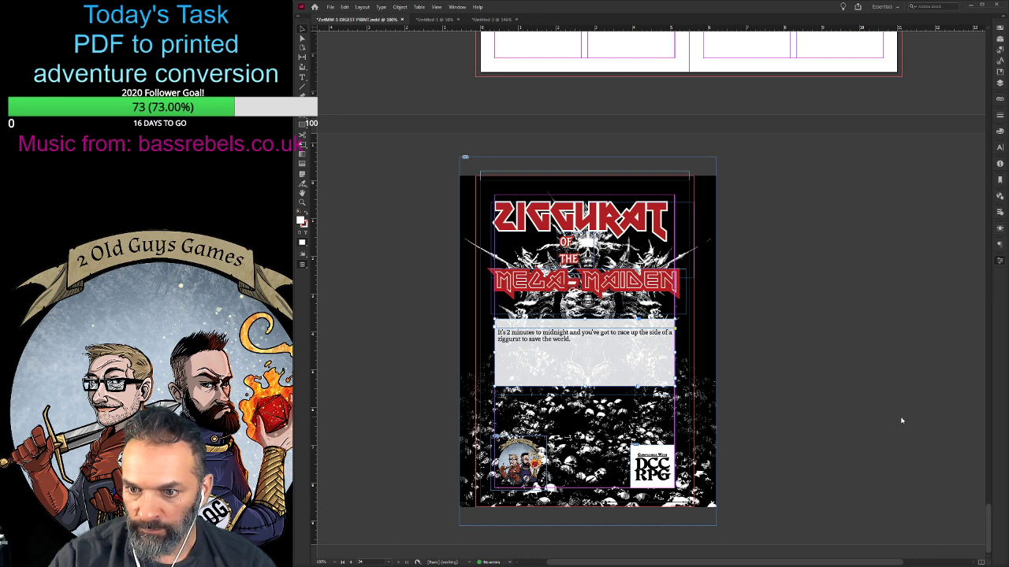
pyautogui.click(951, 459)
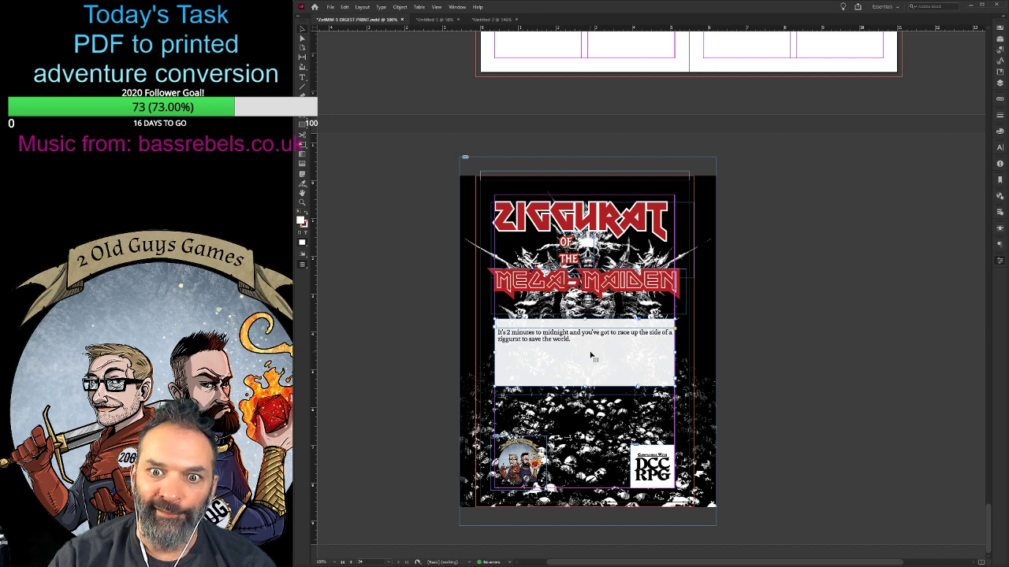
# - Change the whole teaser sentence on the back cover to a decorative small-caps font
pyautogui.doubleClick(590, 356)
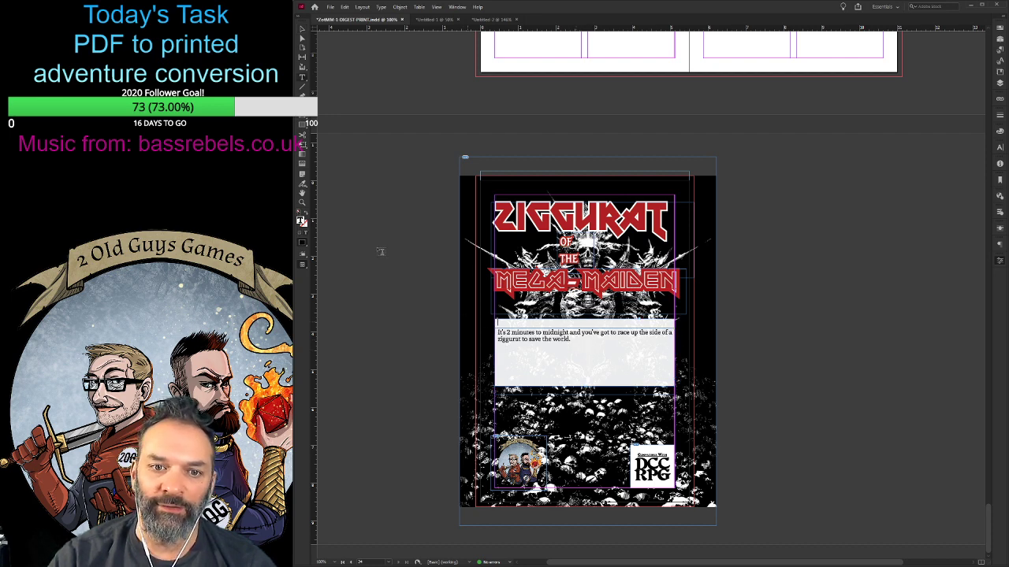
pyautogui.press('Escape')
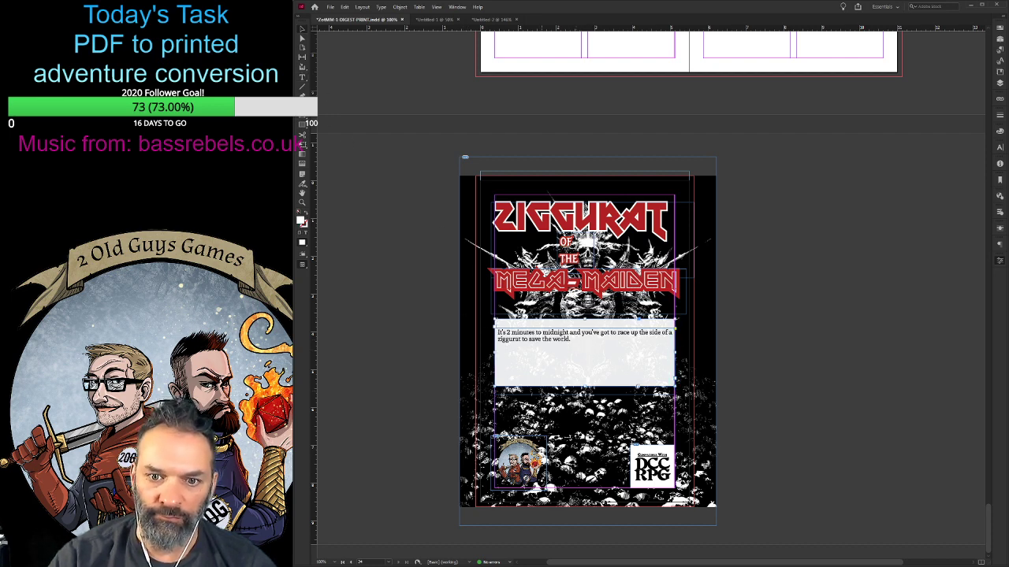
pyautogui.doubleClick(583, 348)
pyautogui.moveTo(586, 347); pyautogui.dragTo(490, 326)
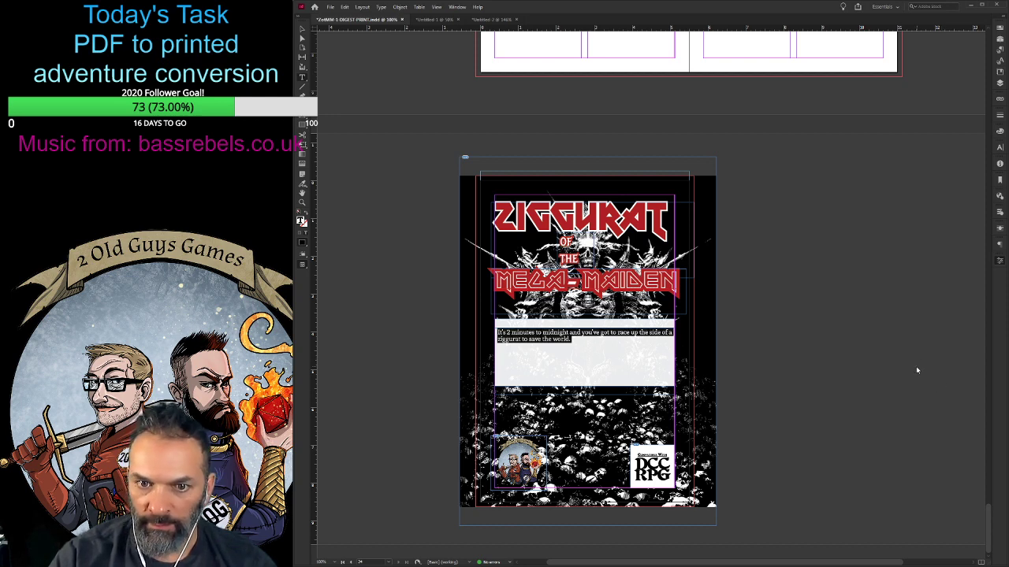
pyautogui.click(913, 431)
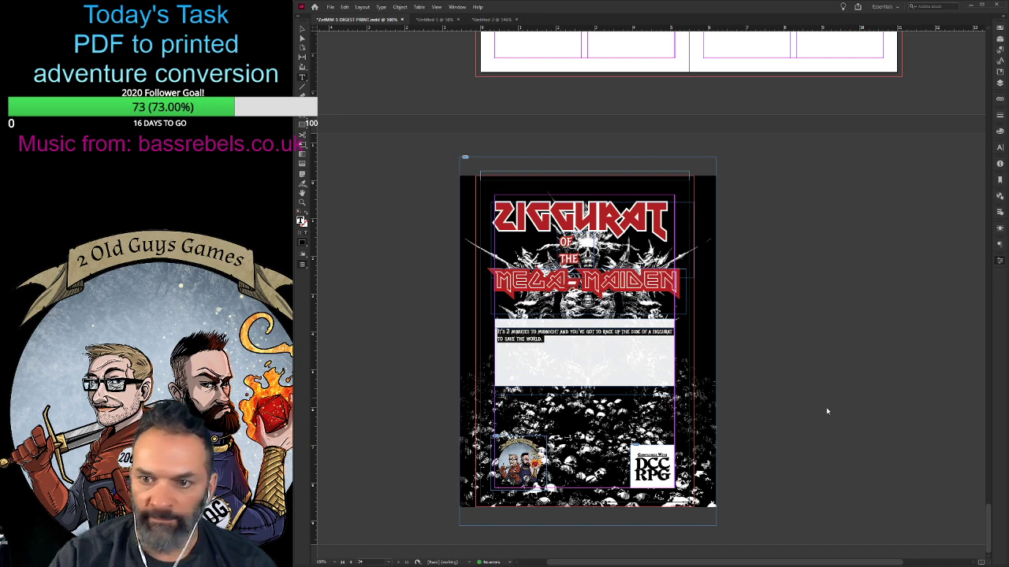
# - Colour the whole teaser sentence on the back cover red
pyautogui.click(828, 455)
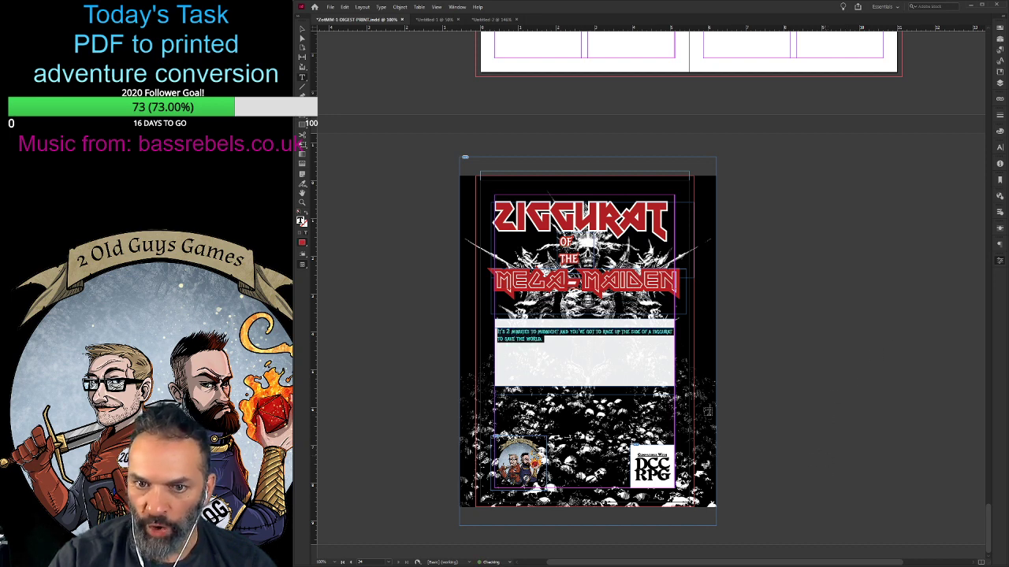
pyautogui.click(563, 339)
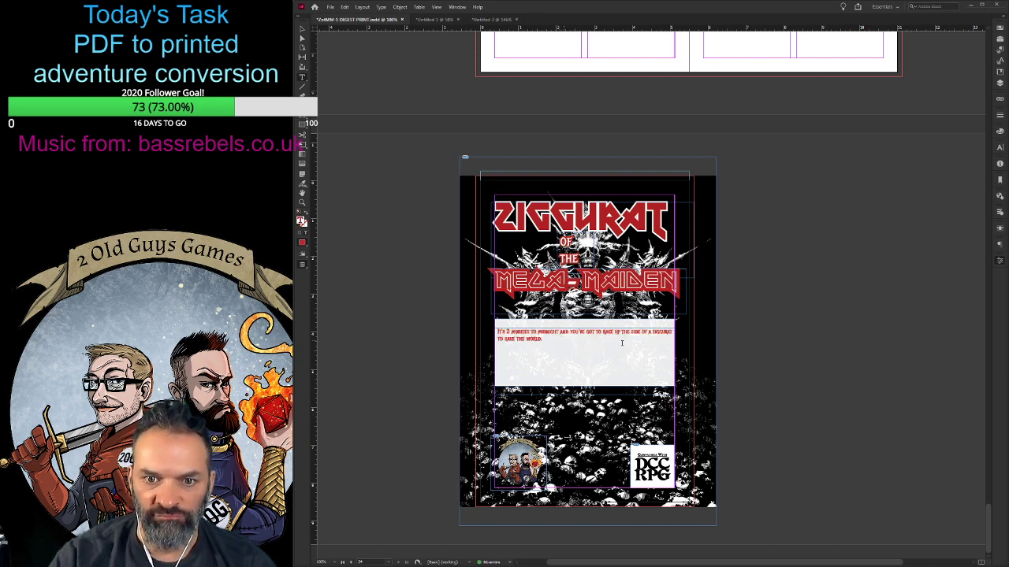
pyautogui.click(302, 29)
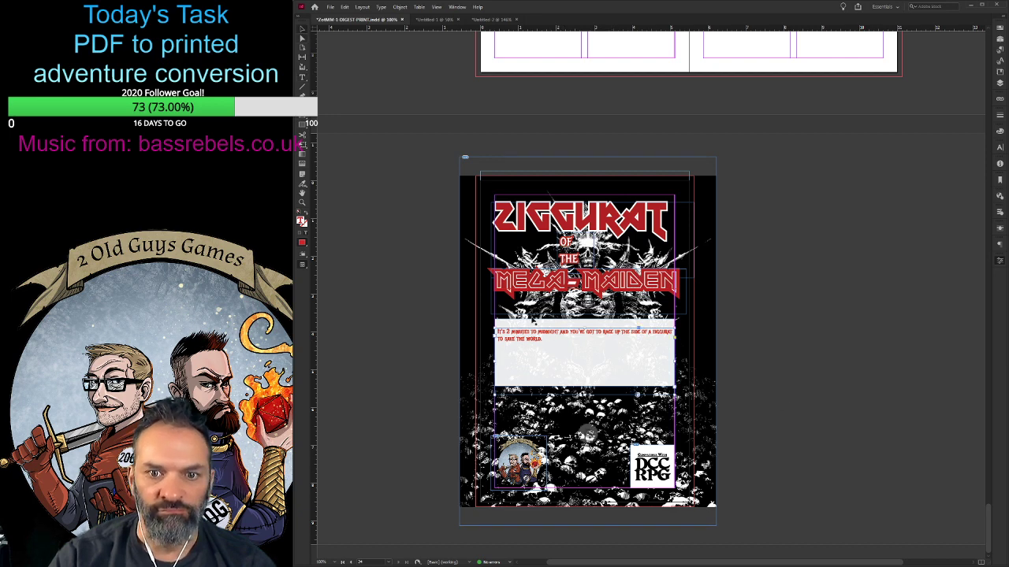
# - Try the red teaser text without its white box by moving the box off the page and back
pyautogui.click(546, 314)
pyautogui.moveTo(548, 324); pyautogui.dragTo(780, 382)
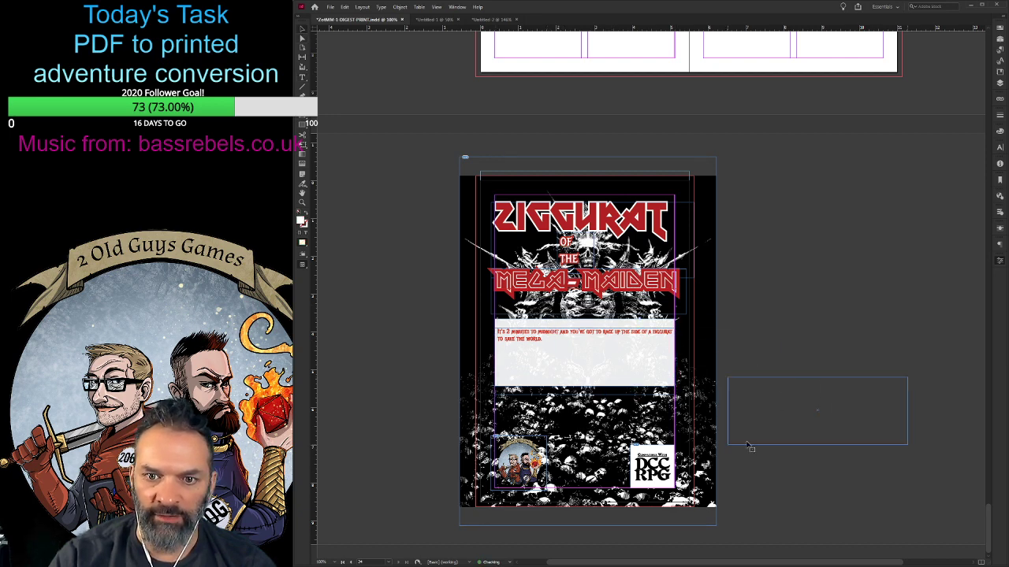
pyautogui.moveTo(748, 447); pyautogui.dragTo(749, 447)
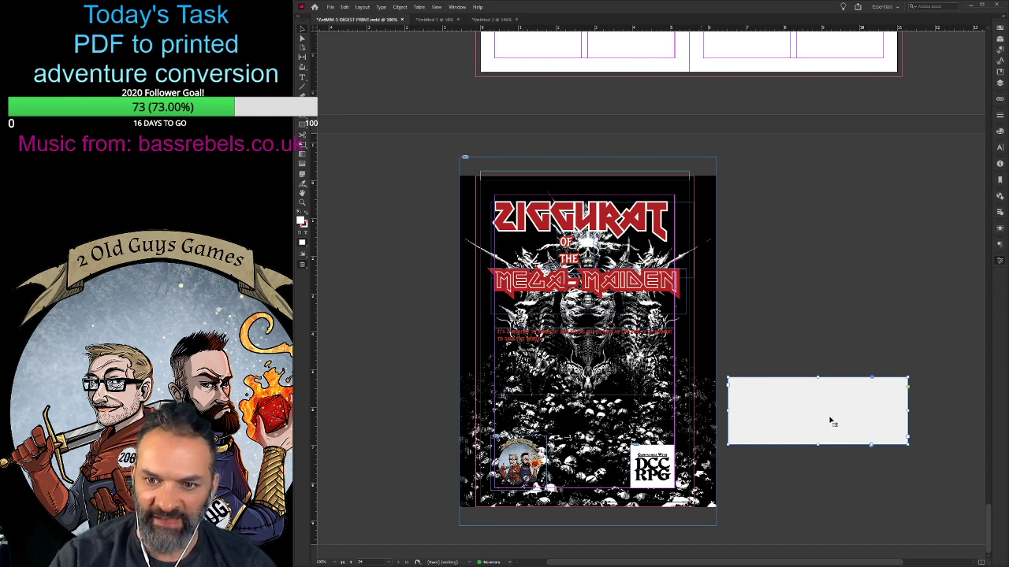
pyautogui.moveTo(831, 419); pyautogui.dragTo(601, 363)
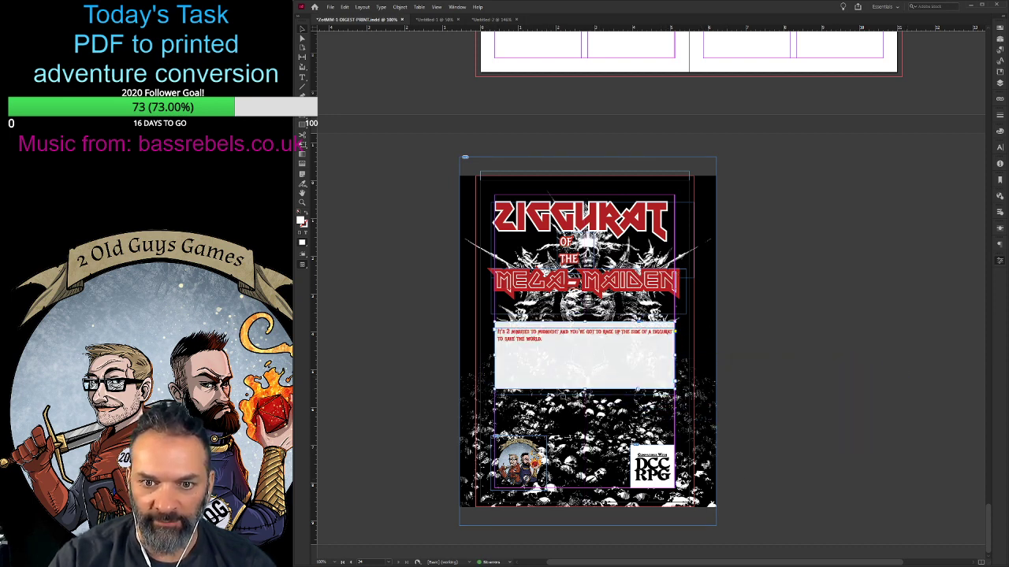
# - Reword the teaser to "It's 2 minutes to midnight. Race up the Iron Ziggurat and save the world."
pyautogui.doubleClick(554, 339)
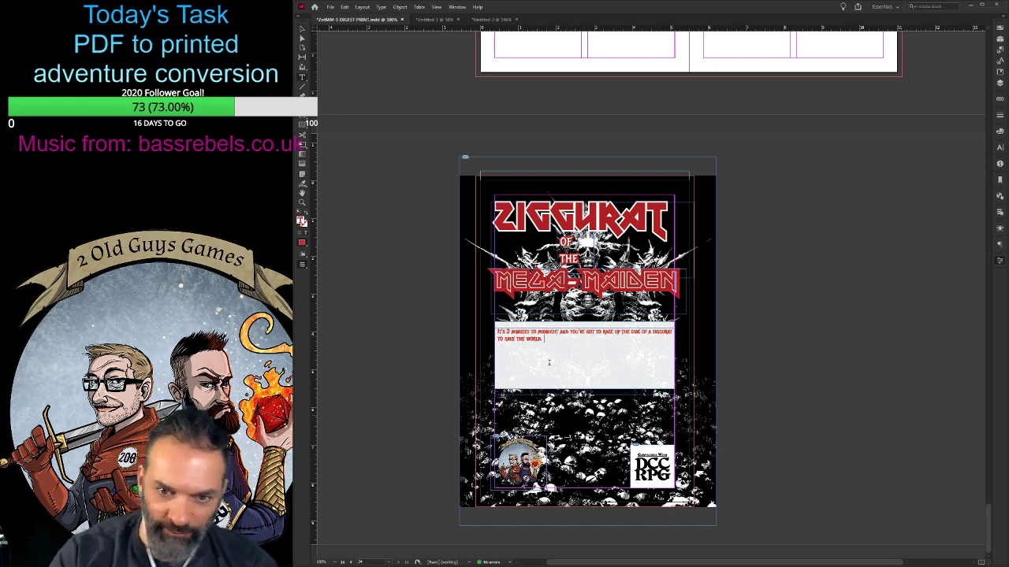
pyautogui.moveTo(559, 332); pyautogui.dragTo(600, 332)
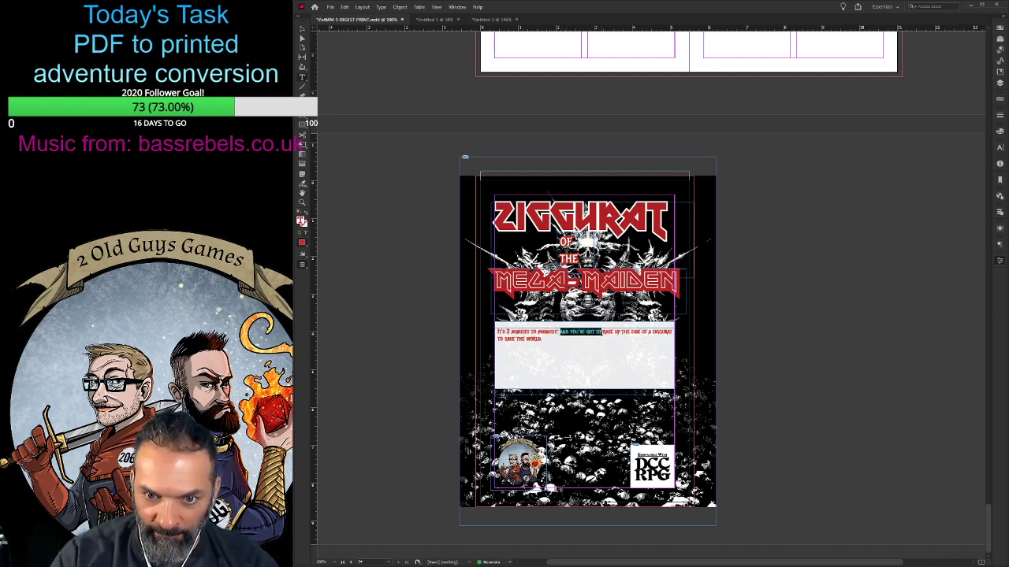
pyautogui.press('BackSpace')
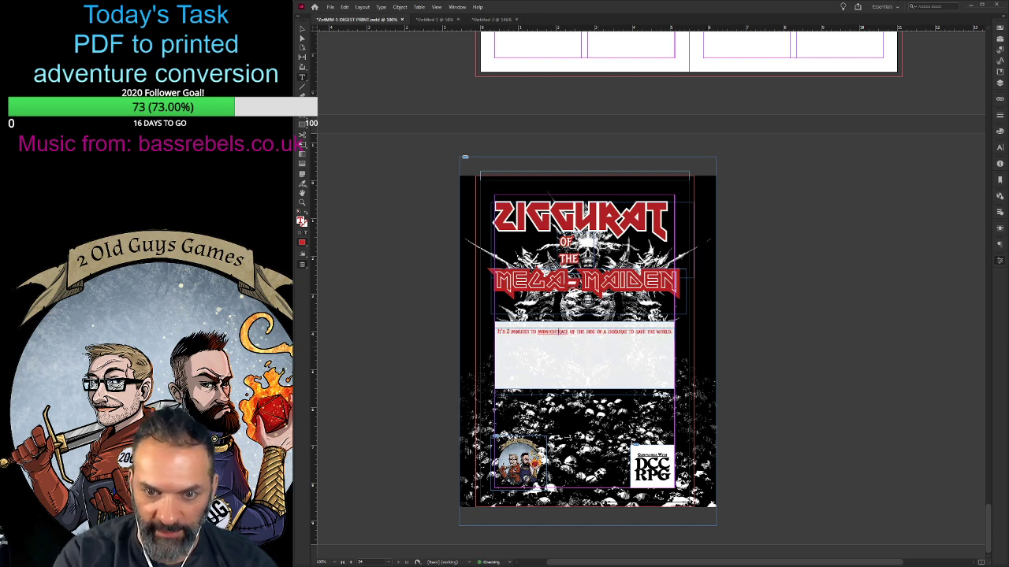
pyautogui.write('.')
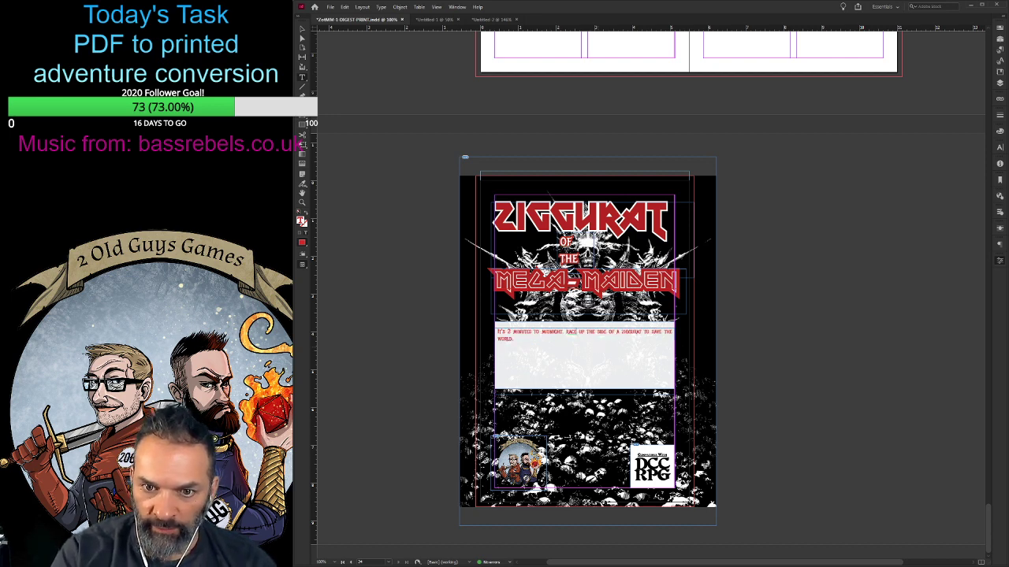
pyautogui.press('Delete')
pyautogui.press('Delete')
pyautogui.press('Delete')
pyautogui.press('Delete')
pyautogui.press('Delete')
pyautogui.press('Delete')
pyautogui.press('Delete')
pyautogui.press('Delete')
pyautogui.press('Delete')
pyautogui.press('Delete')
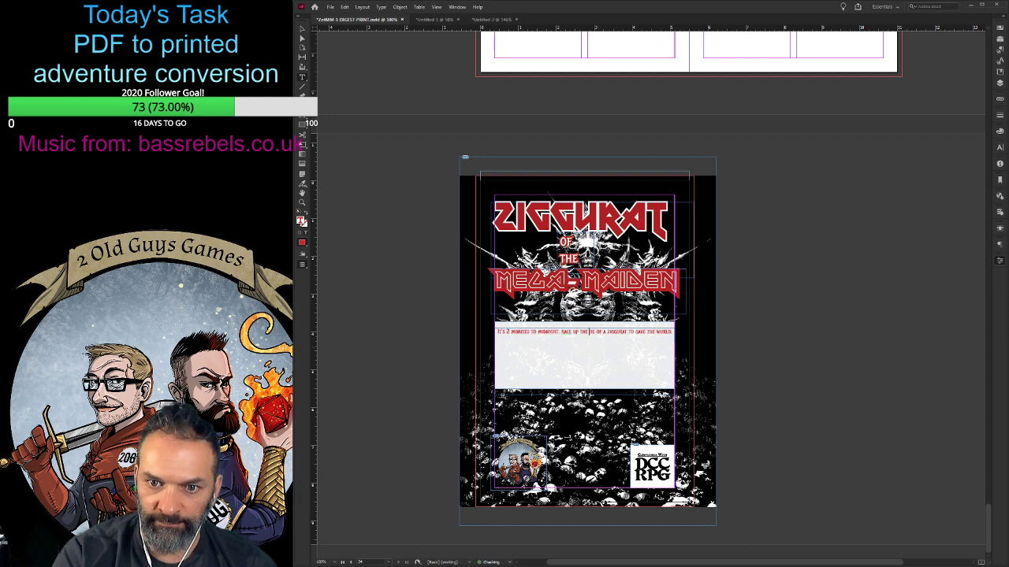
pyautogui.write('IRON')
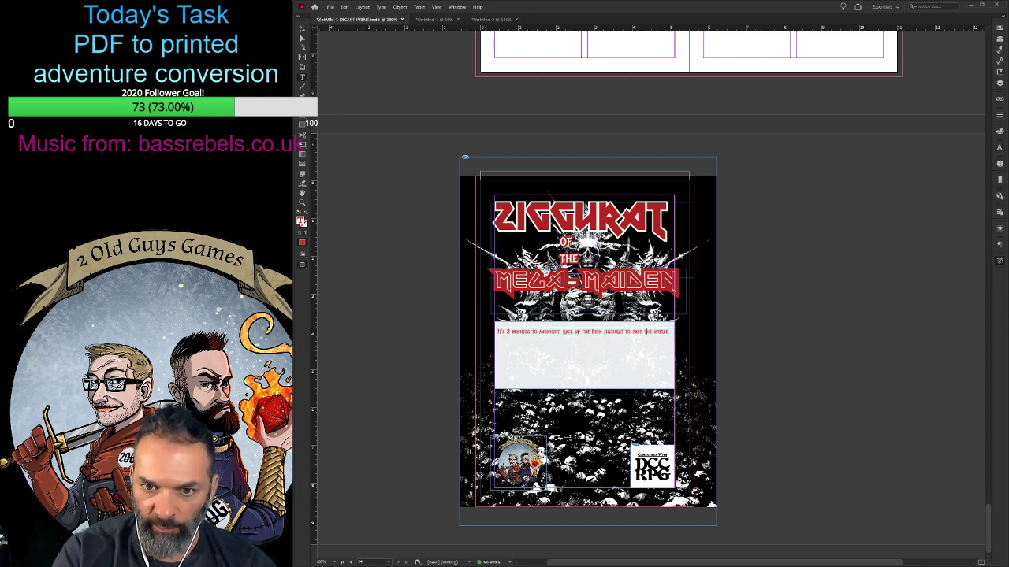
pyautogui.press('BackSpace')
pyautogui.press('BackSpace')
pyautogui.write('and')
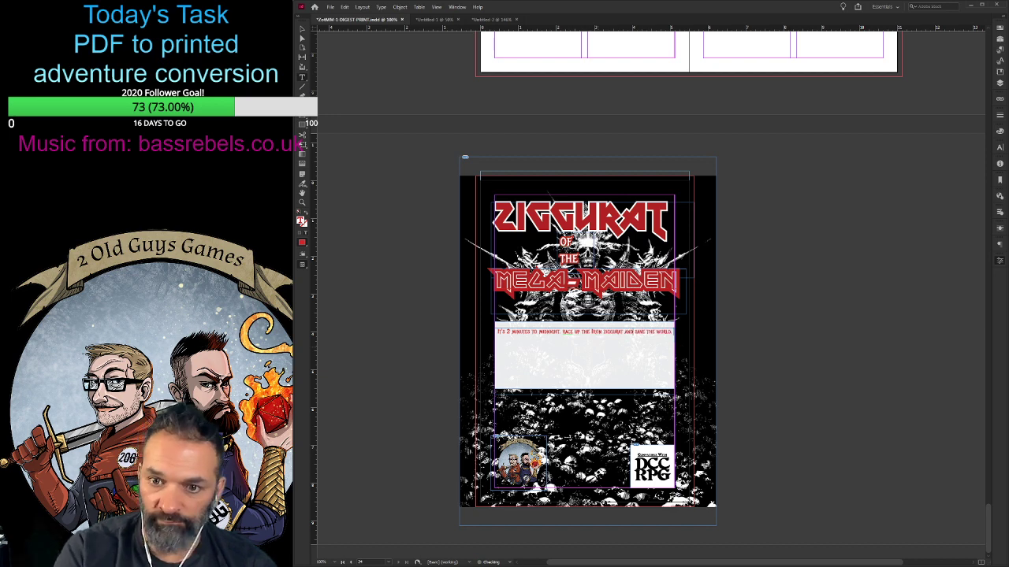
# - Extend the teaser's ending with "before the Wrathchild arrives to destroy it."
pyautogui.press('BackSpace')
pyautogui.write('before the Wrat')
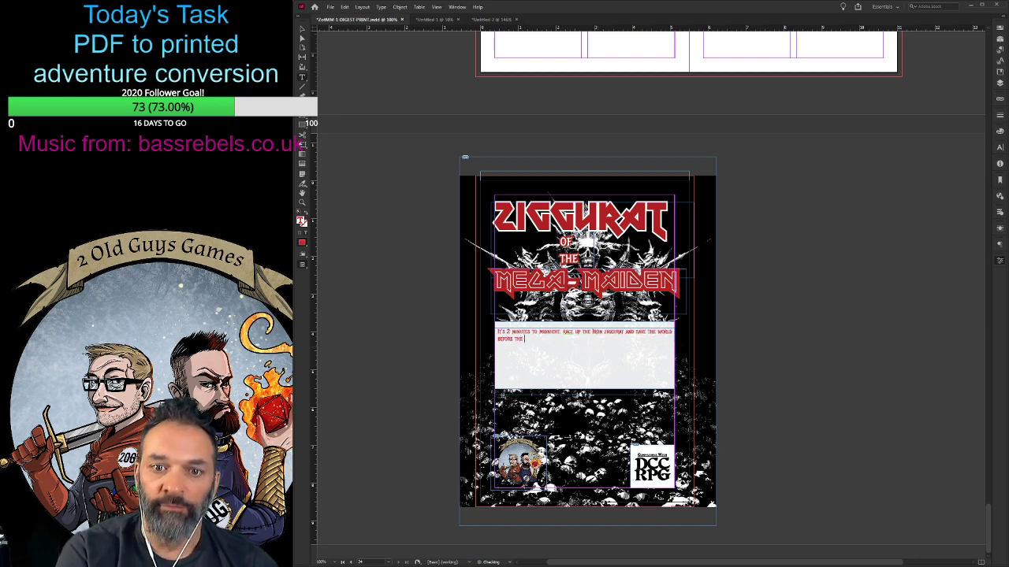
pyautogui.write('hchild en')
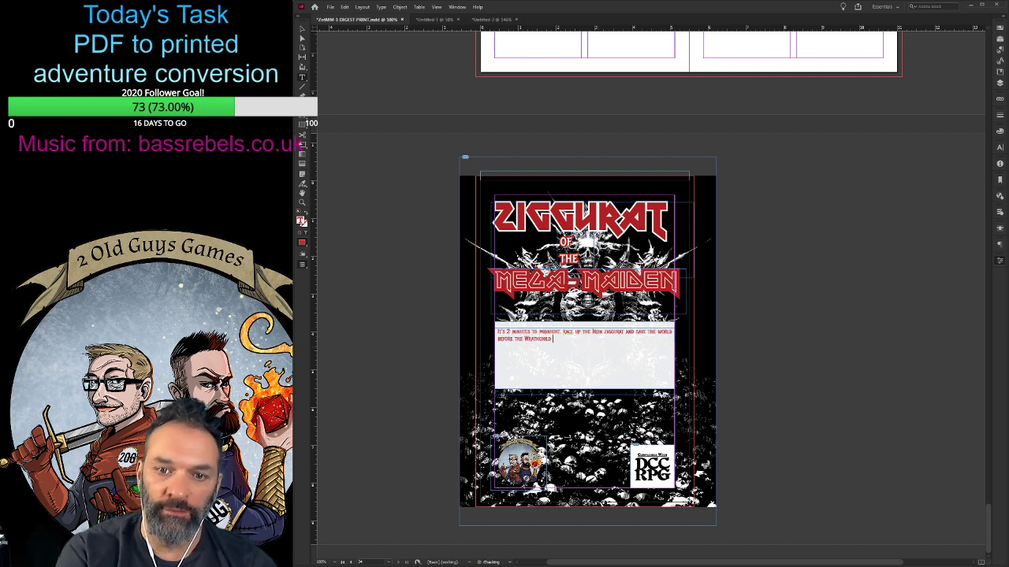
pyautogui.press('BackSpace')
pyautogui.press('BackSpace')
pyautogui.write('arriv')
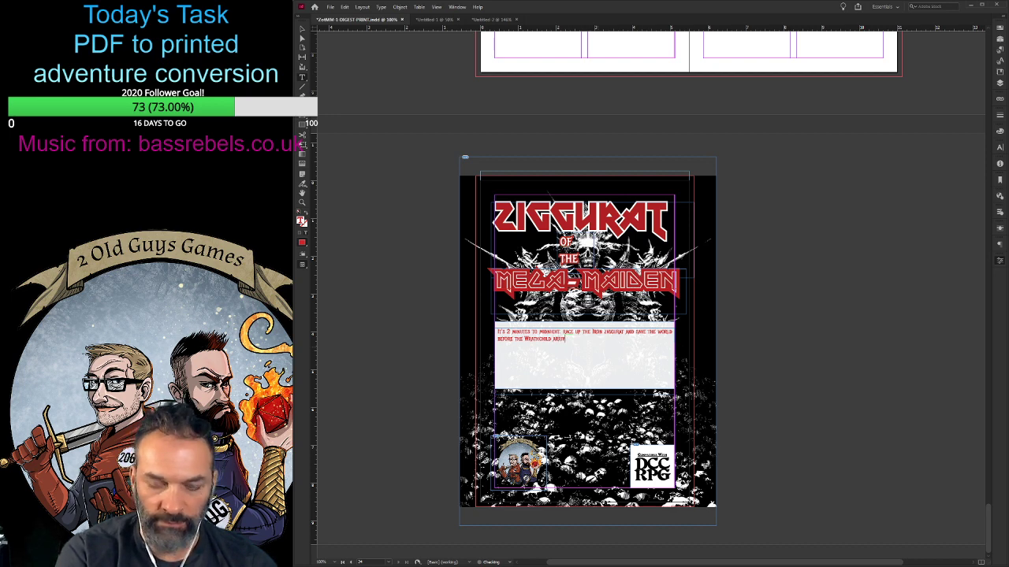
pyautogui.write('es to destroy it.')
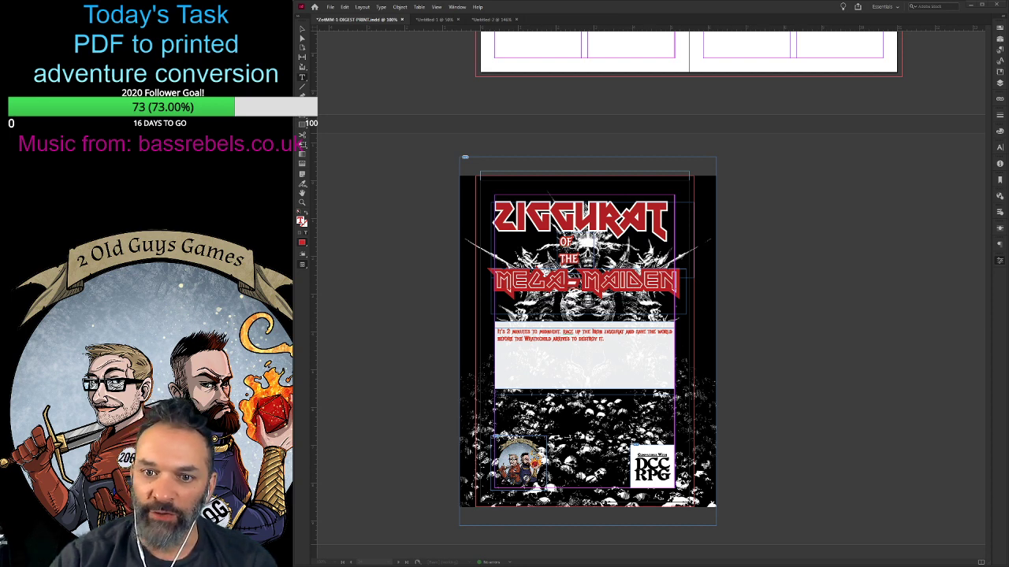
# - Replace the teaser with the pasted paragraph beginning "The PCs stand at the foot of the Iron Ziggurat" and give it a white outline
pyautogui.hotkey('ctrl', 'a')
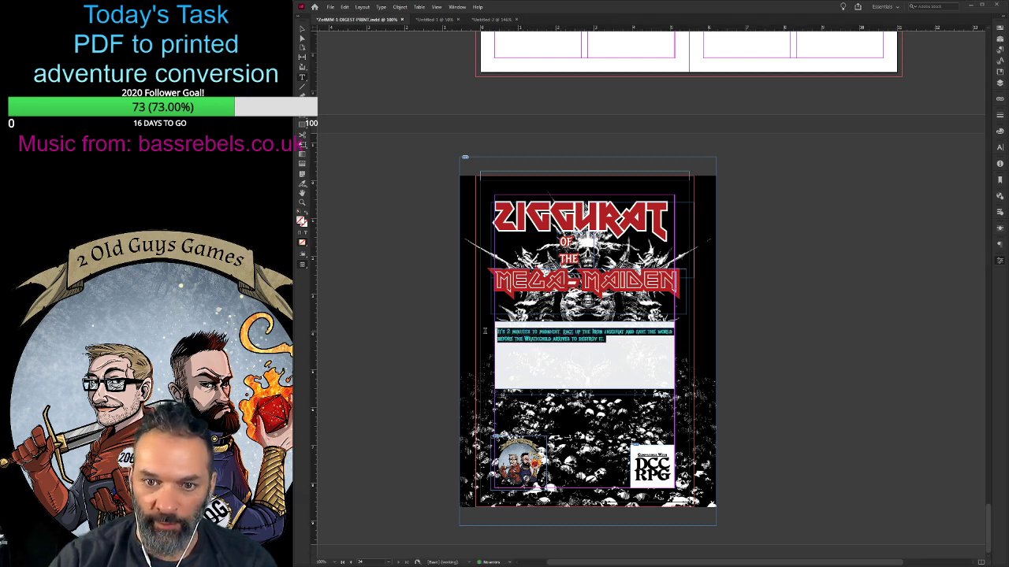
pyautogui.hotkey('ctrl', 'v')
pyautogui.hotkey('ctrl', 'a')
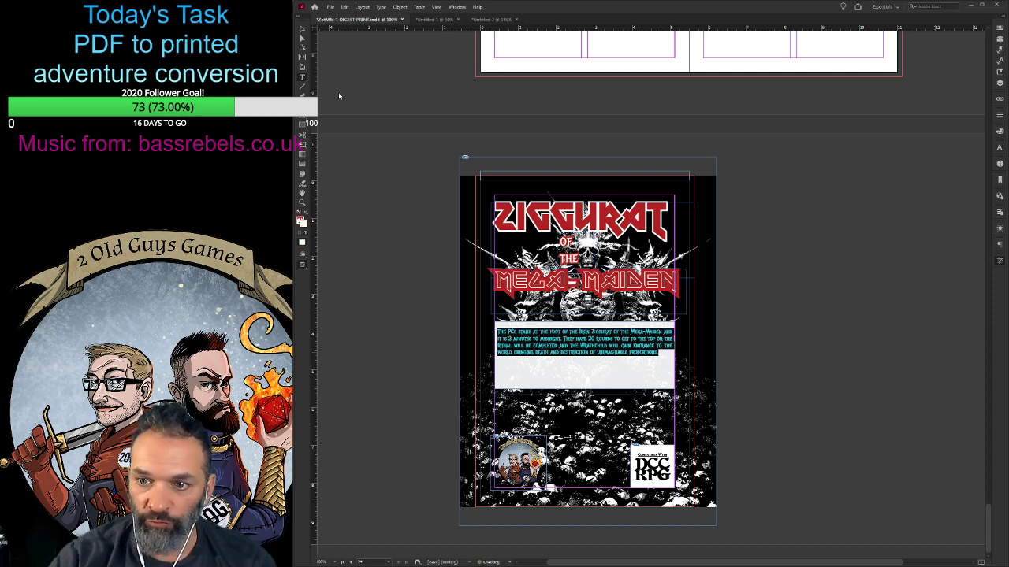
pyautogui.click(589, 369)
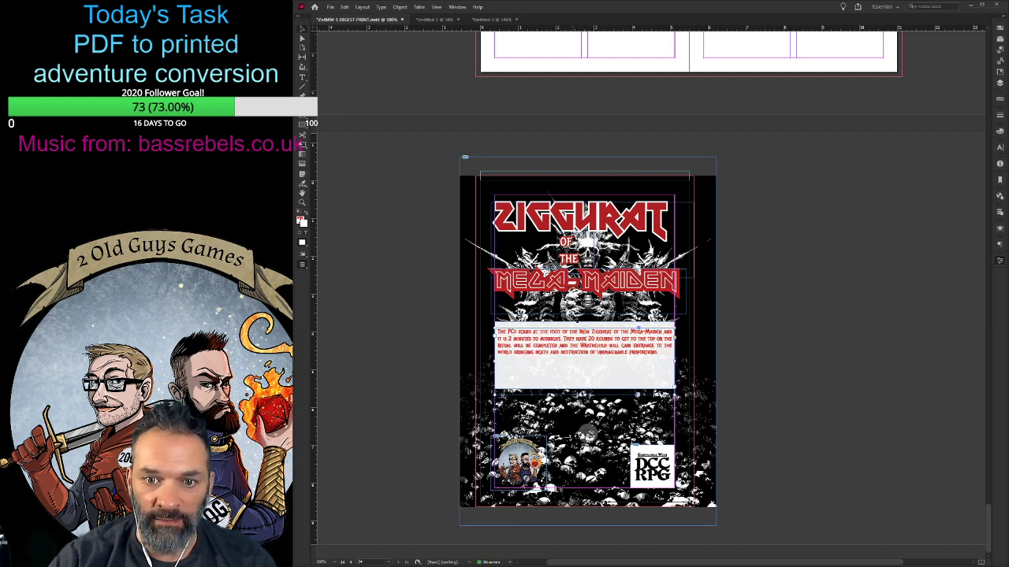
# - Delete the white box behind the teaser paragraph on the back cover
pyautogui.click(576, 326)
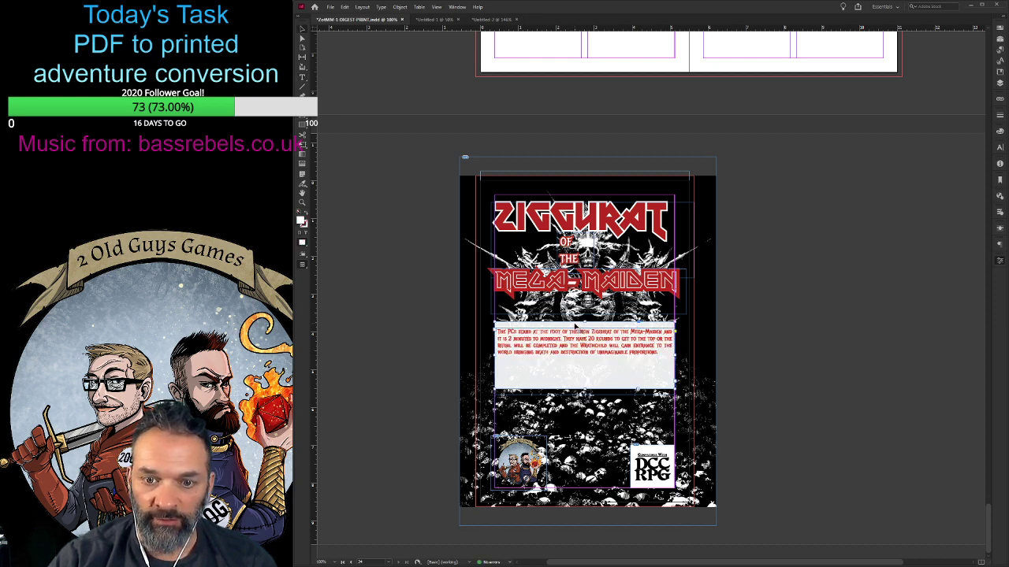
pyautogui.moveTo(577, 327); pyautogui.dragTo(392, 192)
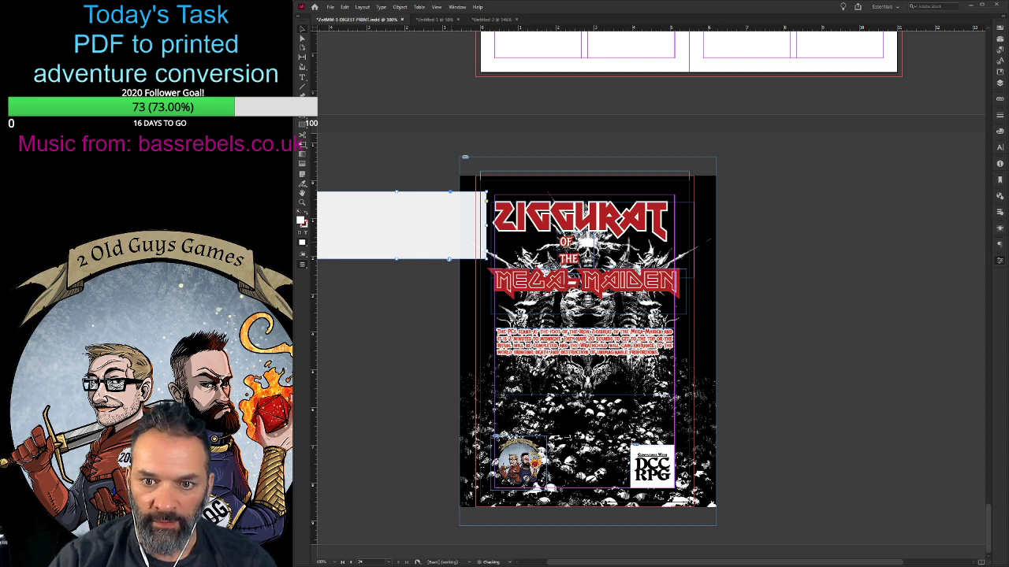
pyautogui.press('Delete')
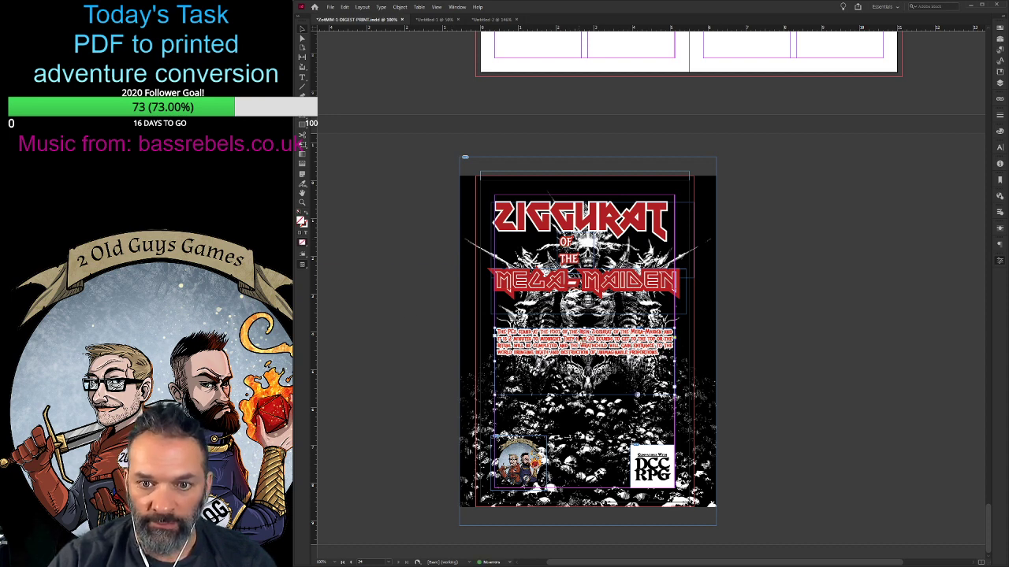
# - Increase the line spacing of the entire teaser paragraph by three increments
pyautogui.doubleClick(579, 338)
pyautogui.hotkey('ctrl', 'a')
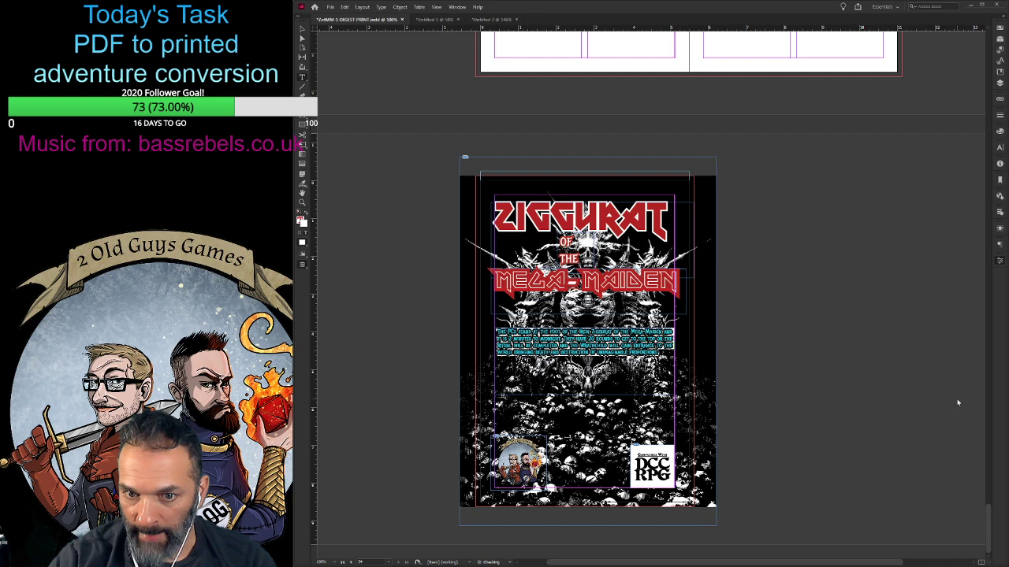
pyautogui.hotkey('alt', 'Down')
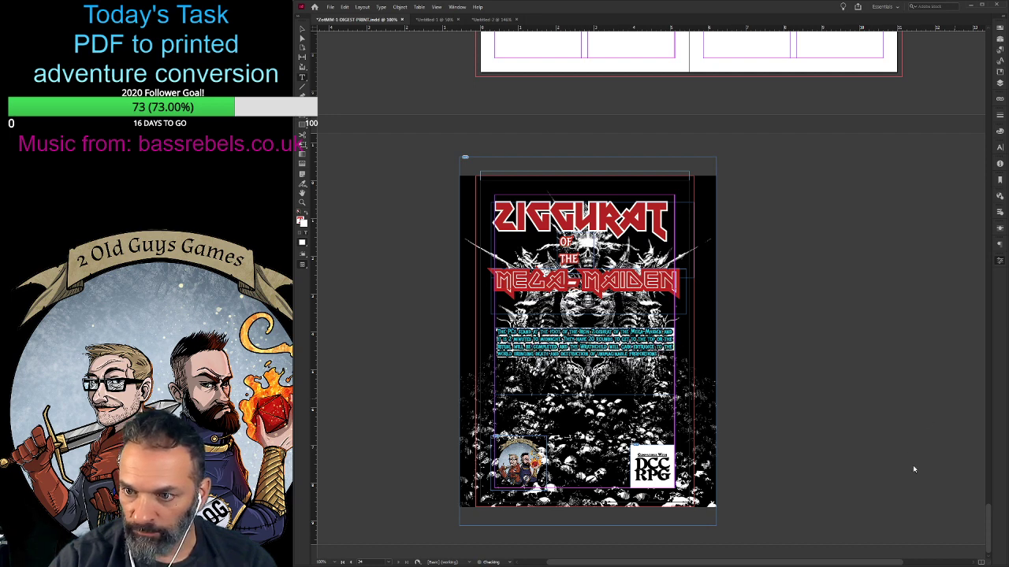
pyautogui.hotkey('alt', 'Down')
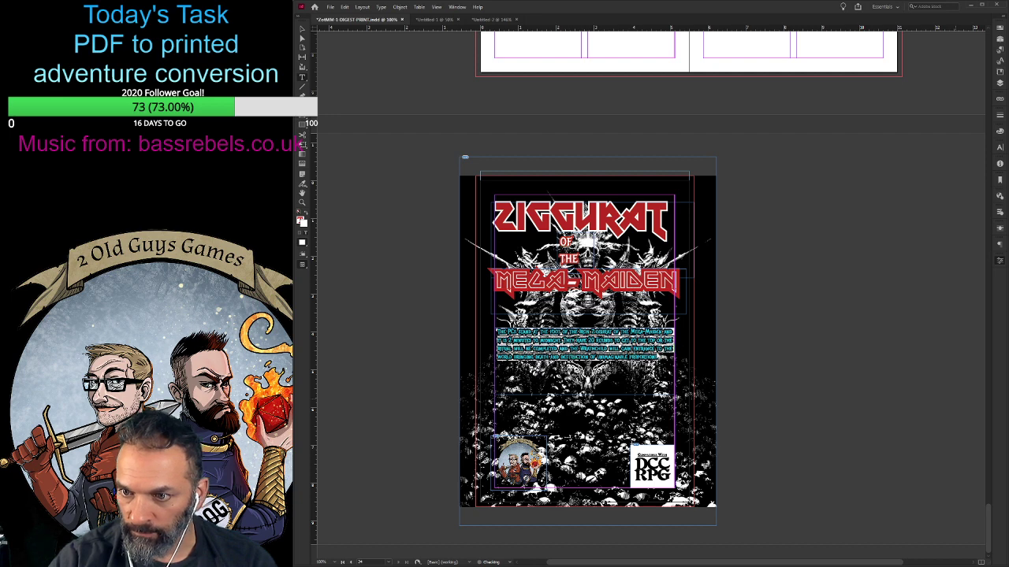
pyautogui.hotkey('alt', 'Down')
pyautogui.click(648, 356)
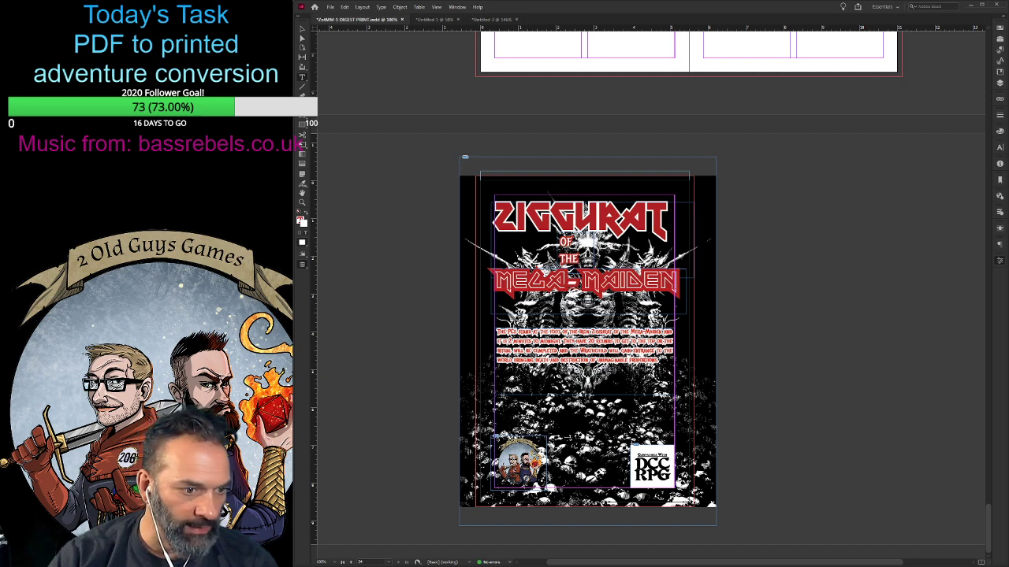
# - Examine the back cover up close in preview mode, checking the legibility of the outlined teaser paragraph
pyautogui.hotkey('ctrl', 's')
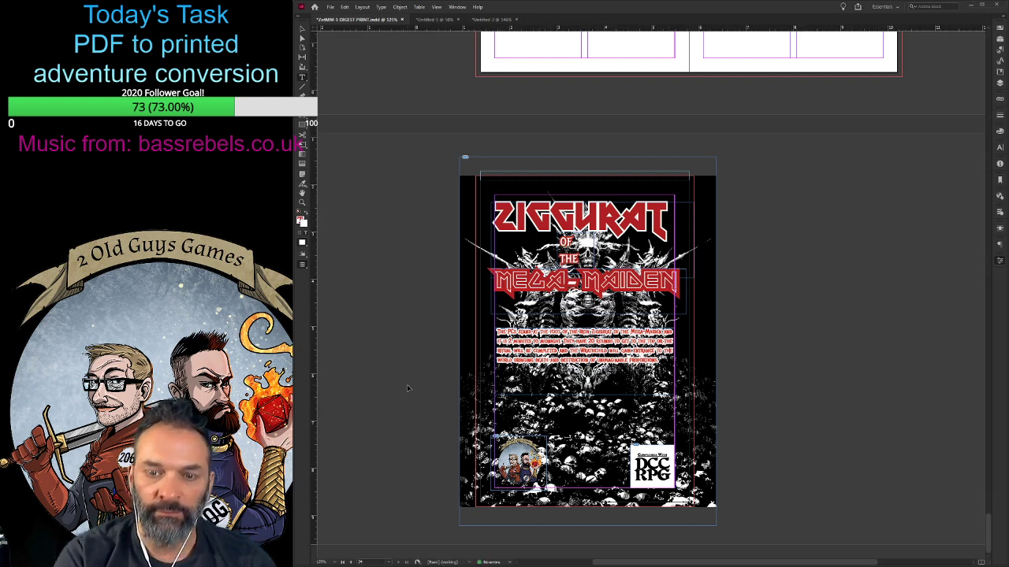
pyautogui.hotkey('ctrl', '=')
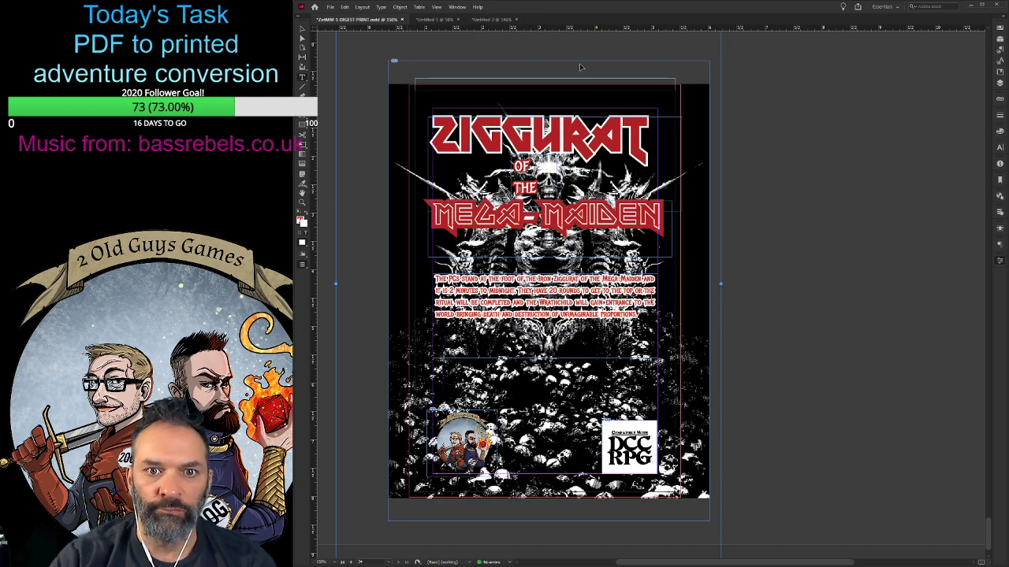
pyautogui.hotkey('ctrl', '=')
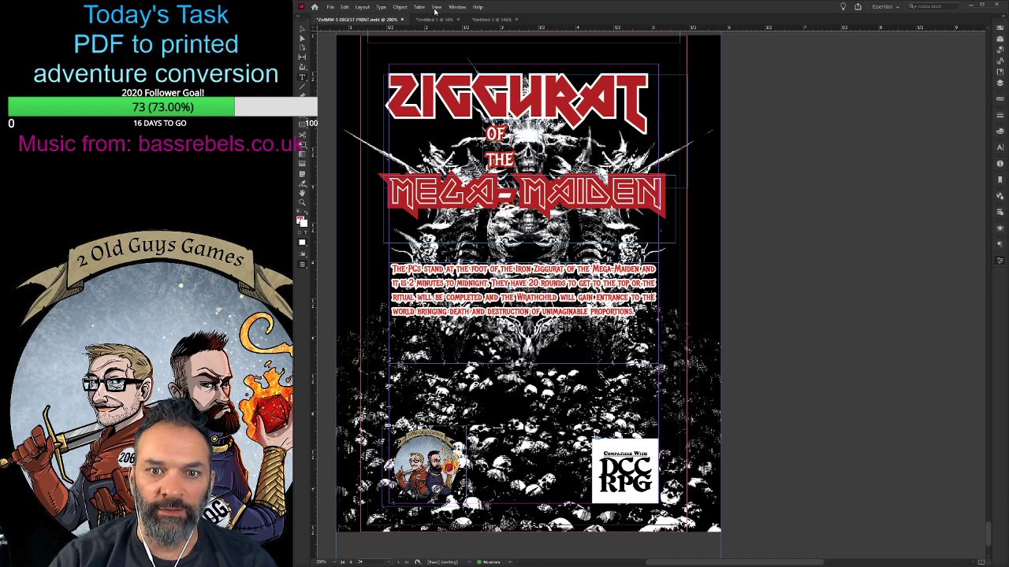
pyautogui.hotkey('ctrl', '=')
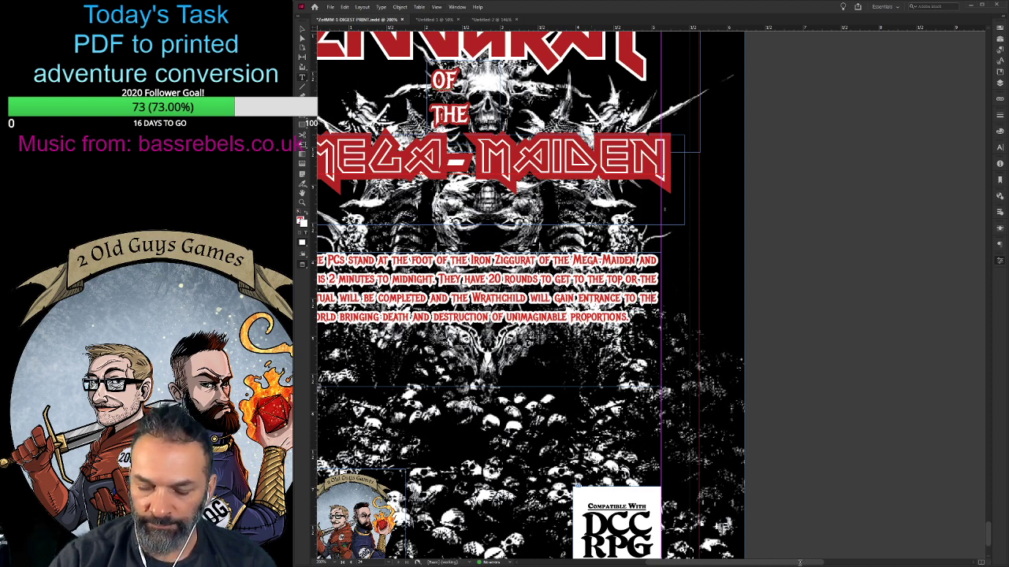
pyautogui.press('w')
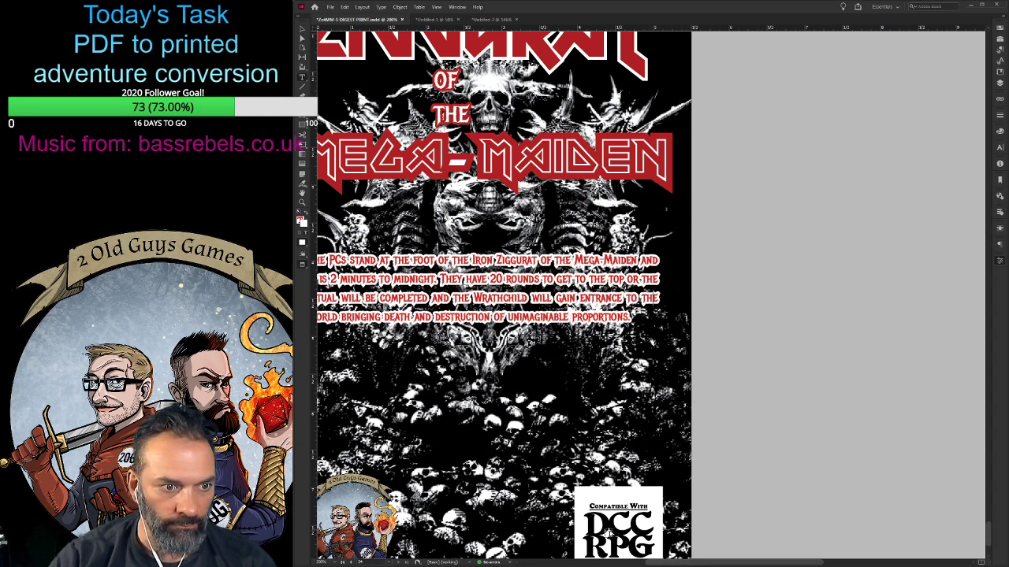
pyautogui.click(628, 562)
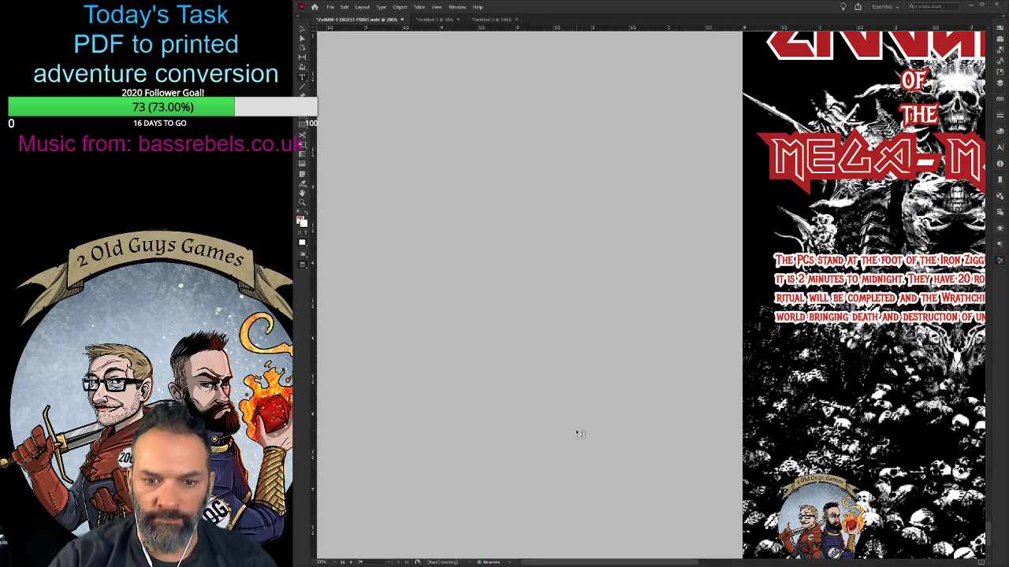
pyautogui.moveTo(648, 564); pyautogui.dragTo(662, 564)
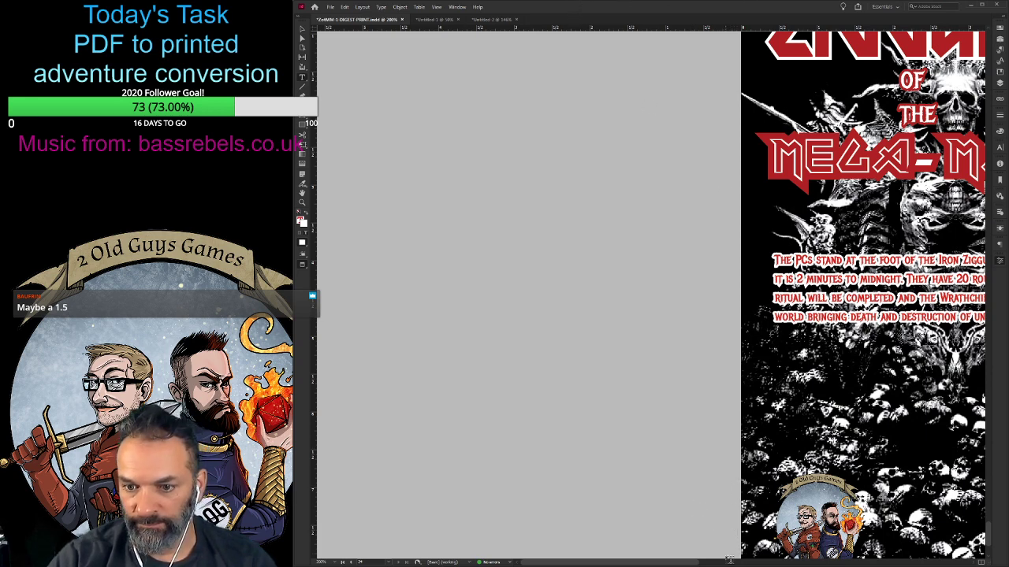
pyautogui.click(720, 564)
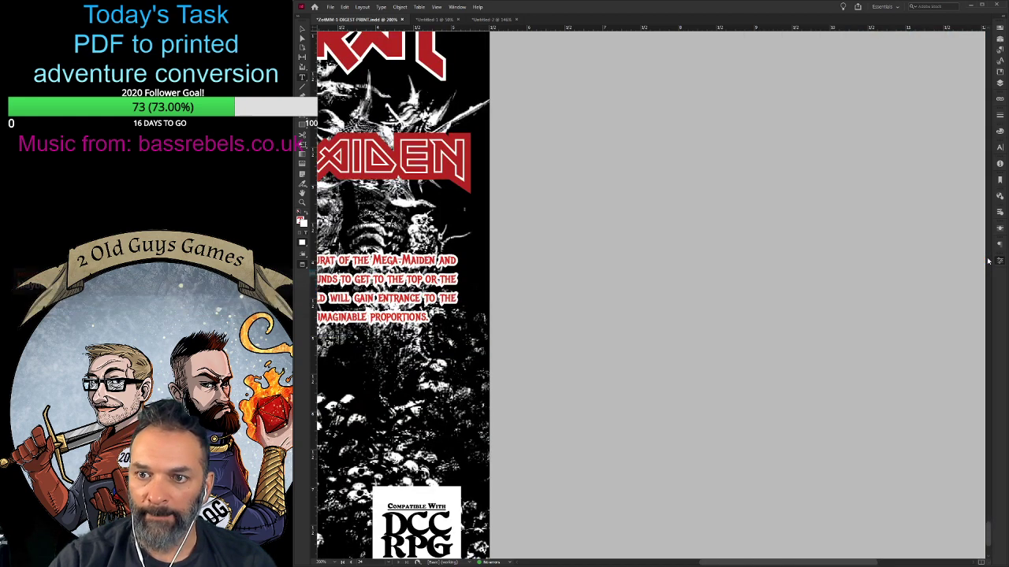
# - Adjust the weight of the white outline on the entire back-cover teaser paragraph
pyautogui.hotkey('ctrl', '0')
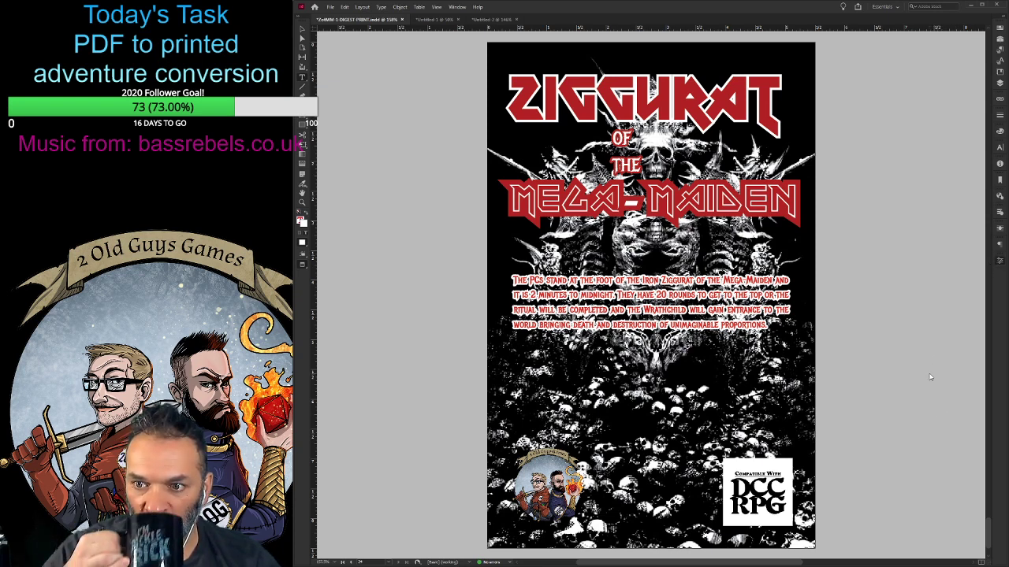
pyautogui.hotkey('ctrl', 'a')
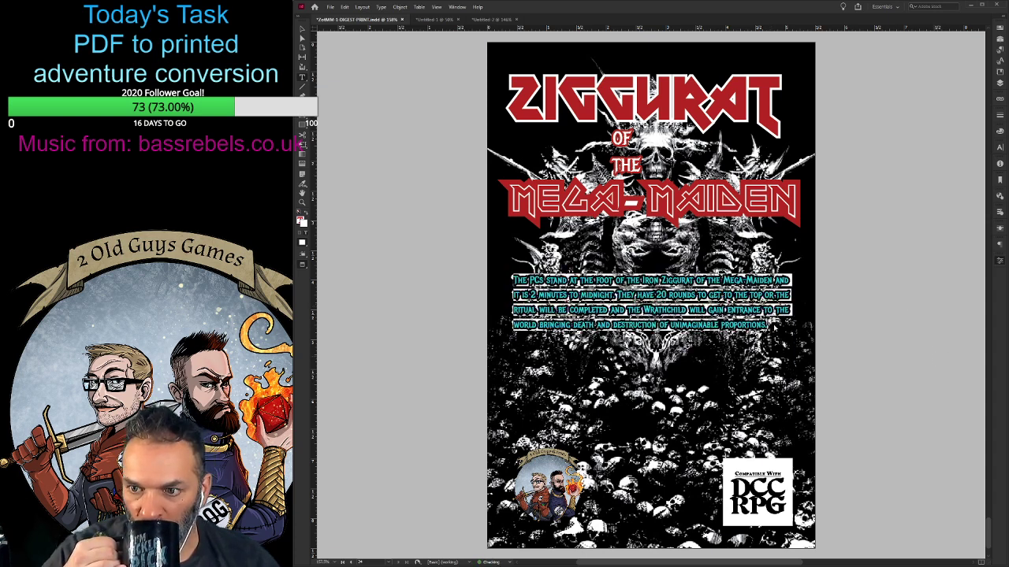
pyautogui.click(763, 314)
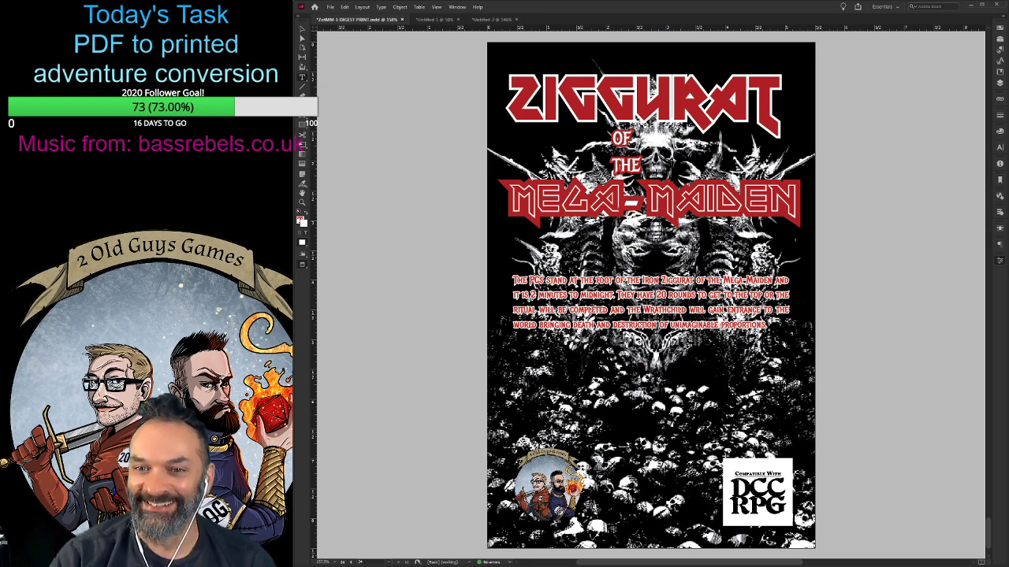
# - Widen the letter spacing after the final A of "Mega" in the back-cover title by three increments
pyautogui.click(625, 198)
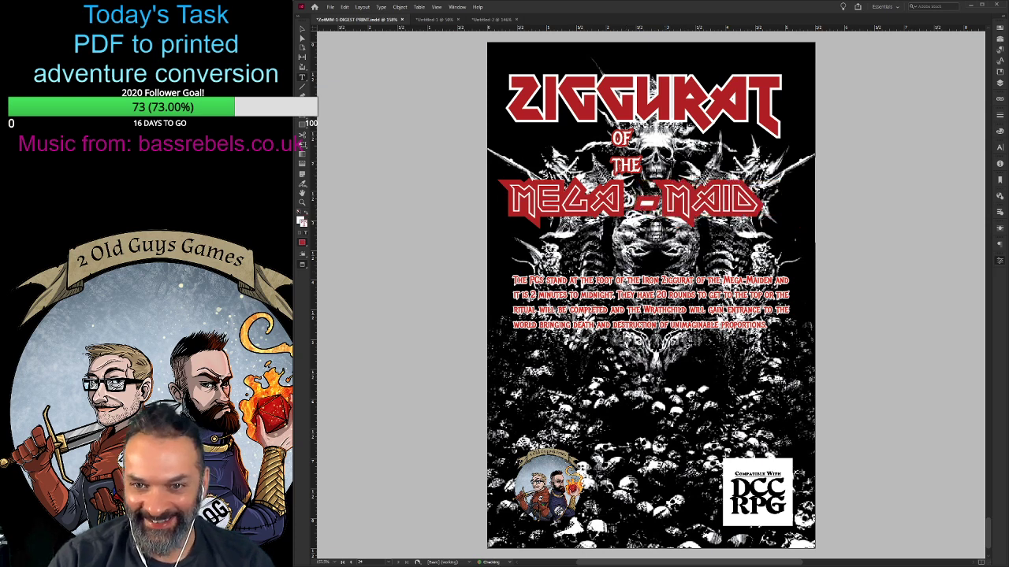
pyautogui.press('BackSpace')
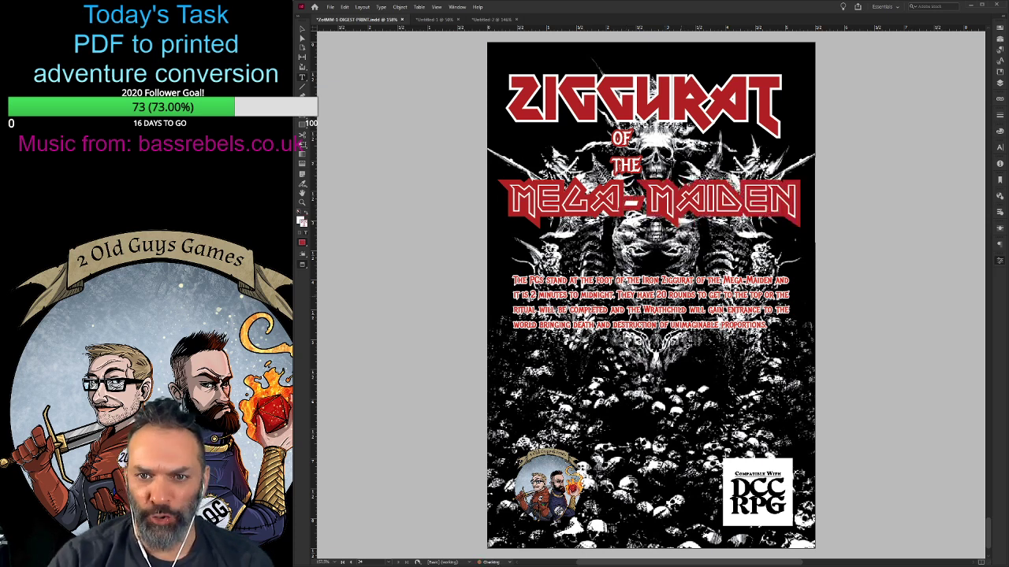
pyautogui.hotkey('shift', 'Left')
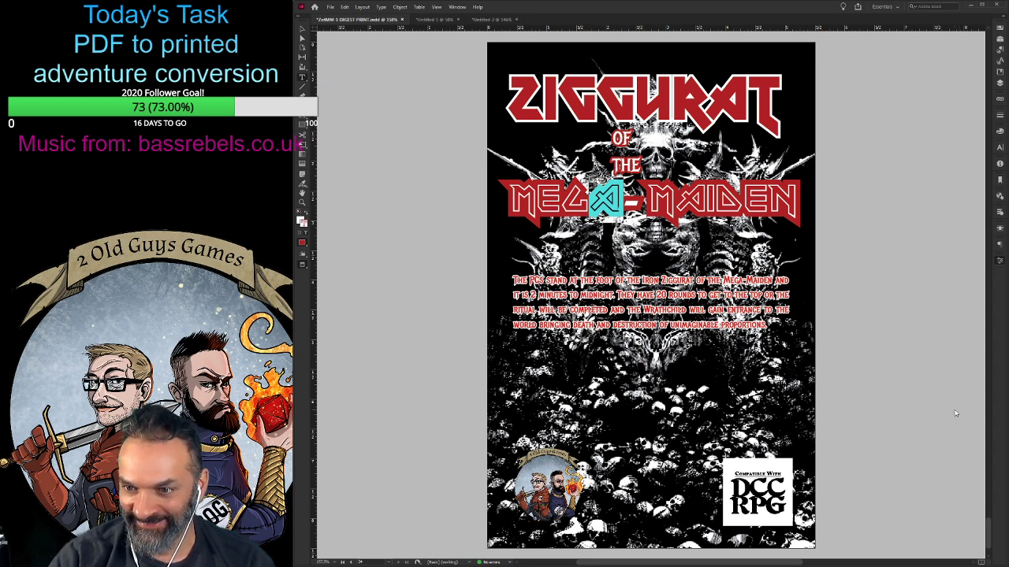
pyautogui.hotkey('alt', 'Right')
pyautogui.hotkey('alt', 'Right')
pyautogui.hotkey('alt', 'Right')
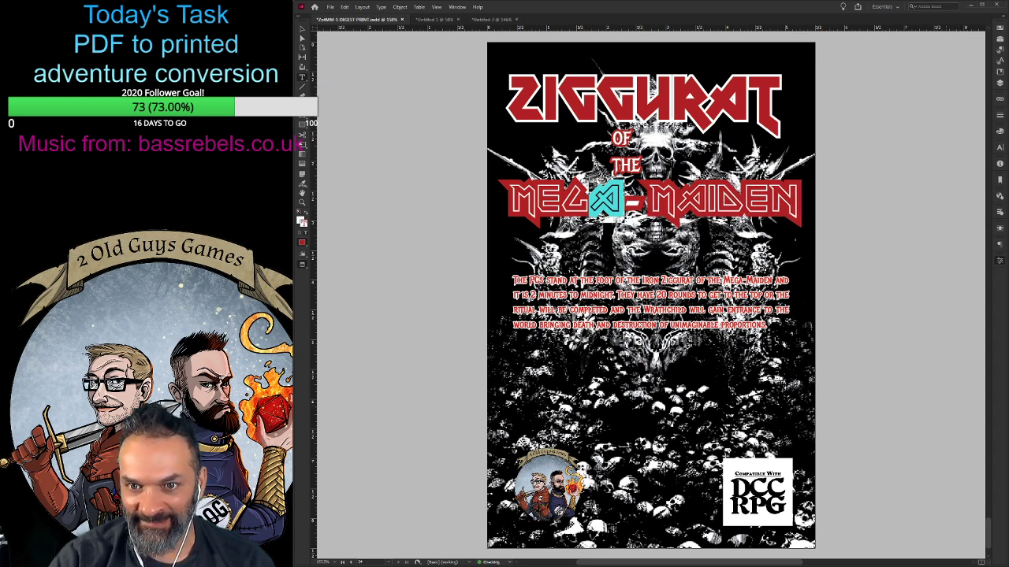
pyautogui.press('Right')
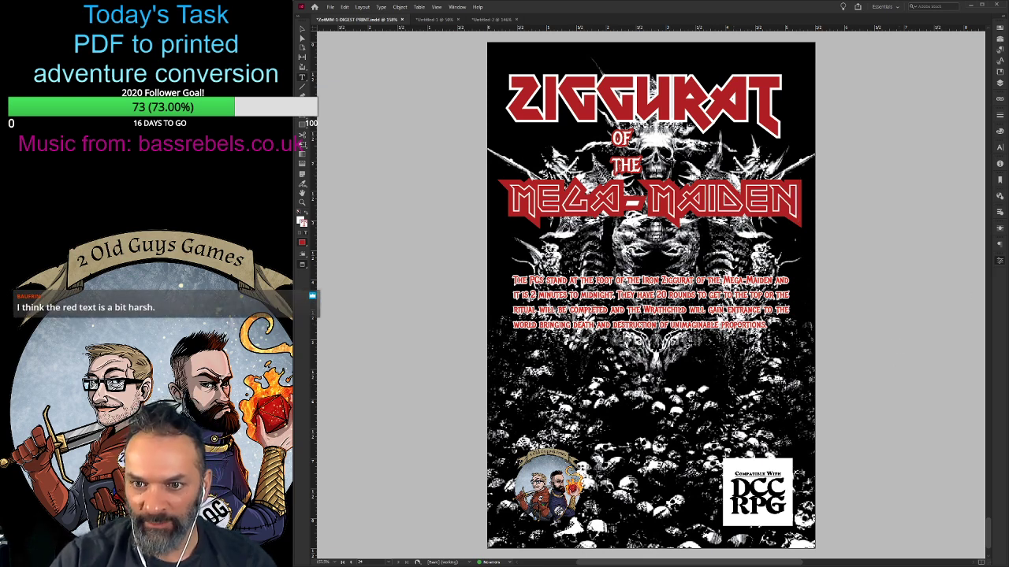
pyautogui.moveTo(771, 326); pyautogui.dragTo(494, 275)
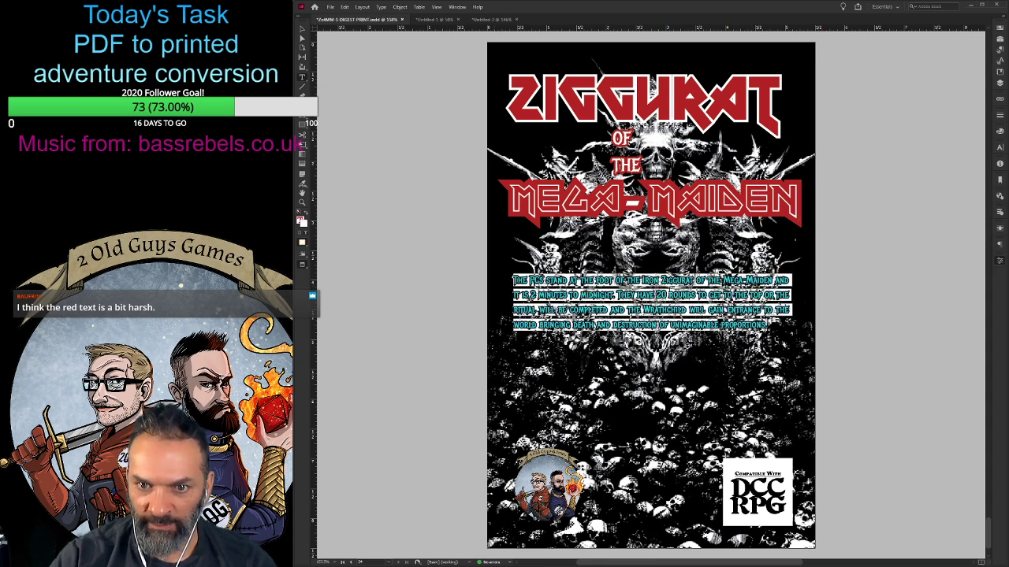
pyautogui.click(896, 343)
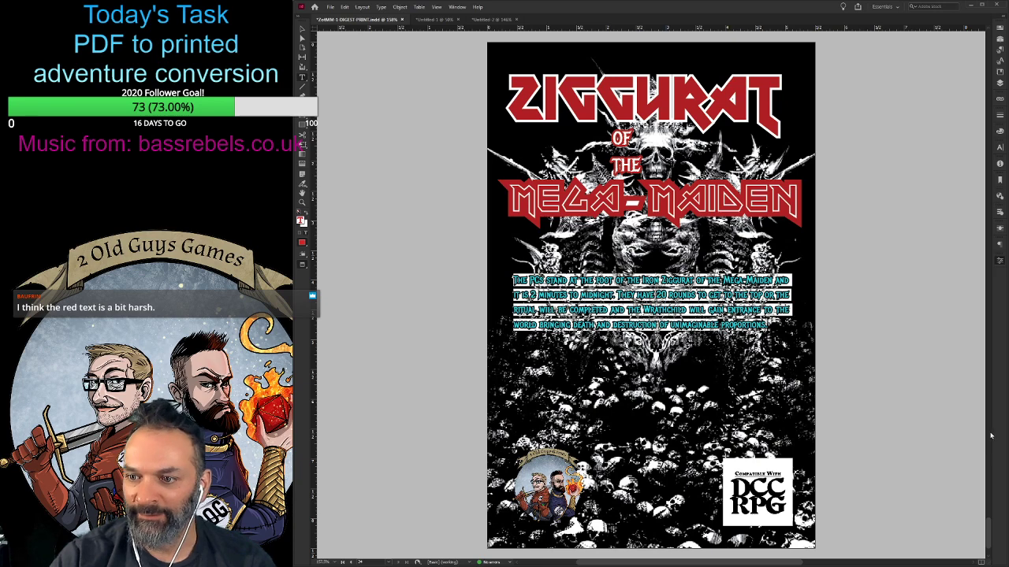
# - Move the Mega-Maiden title on the front cover straight down, clear of the word "The"
pyautogui.scroll(5, 989, 232)
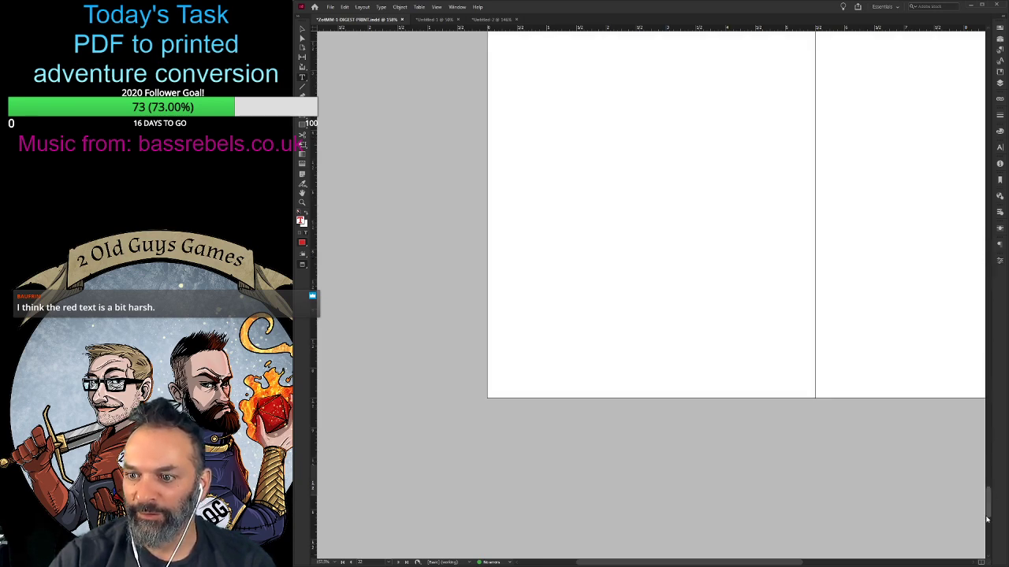
pyautogui.moveTo(988, 512); pyautogui.dragTo(989, 40)
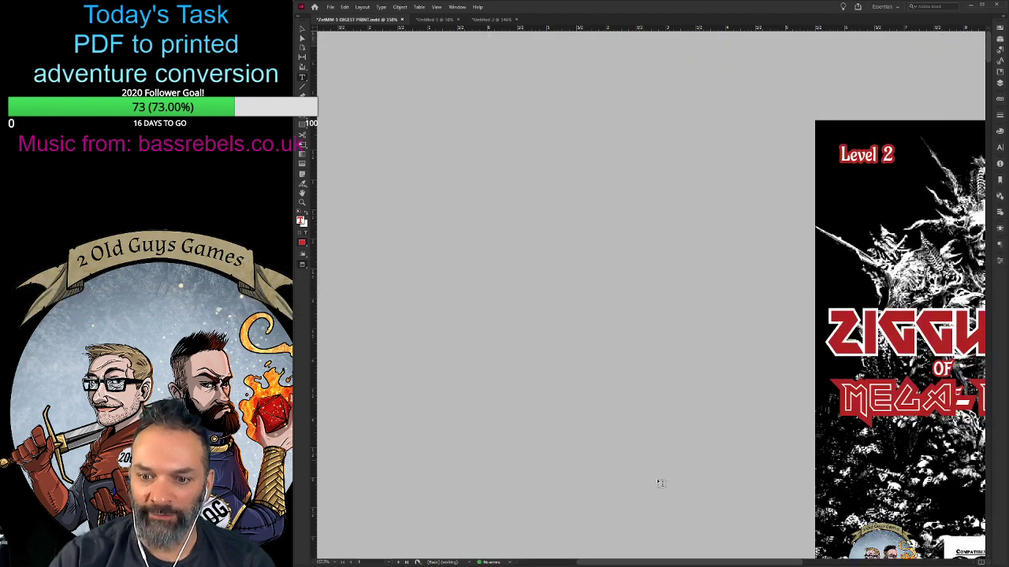
pyautogui.moveTo(682, 562); pyautogui.dragTo(755, 566)
pyautogui.click(664, 401)
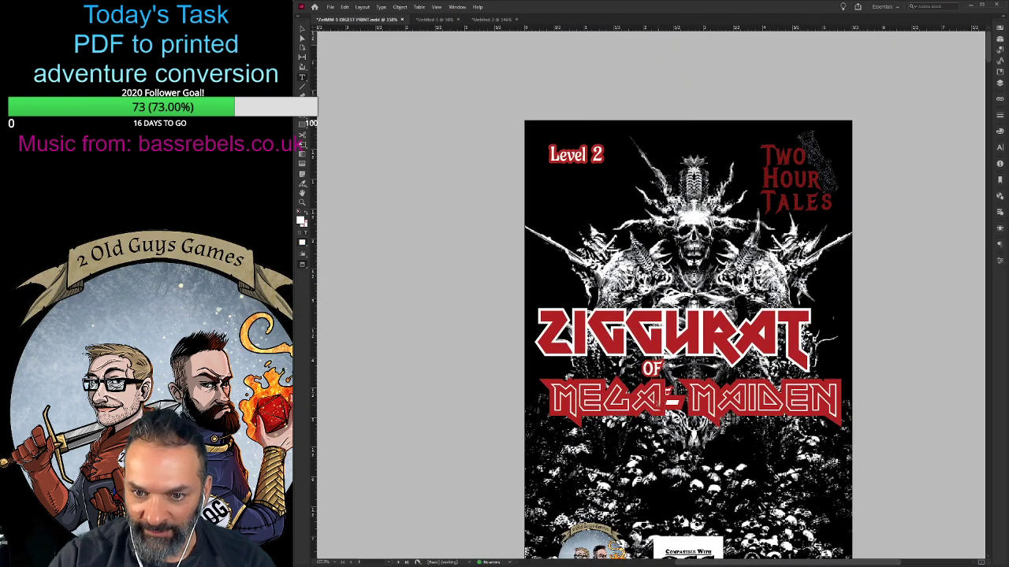
pyautogui.click(303, 30)
pyautogui.moveTo(585, 403); pyautogui.dragTo(586, 431)
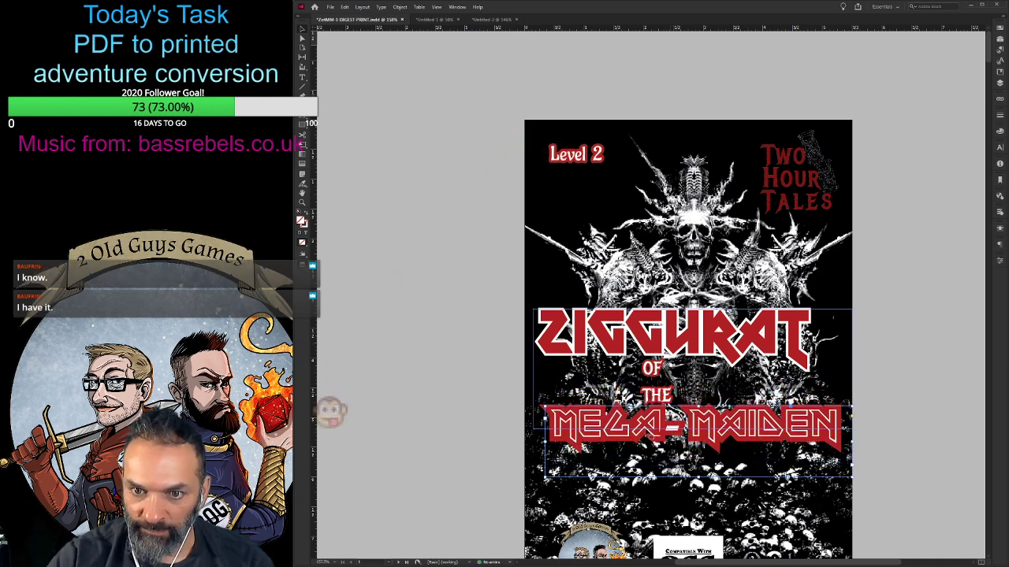
# - Widen the letter spacing around the hyphen in the front cover's Mega-Maiden title and nudge the title slightly left
pyautogui.doubleClick(670, 430)
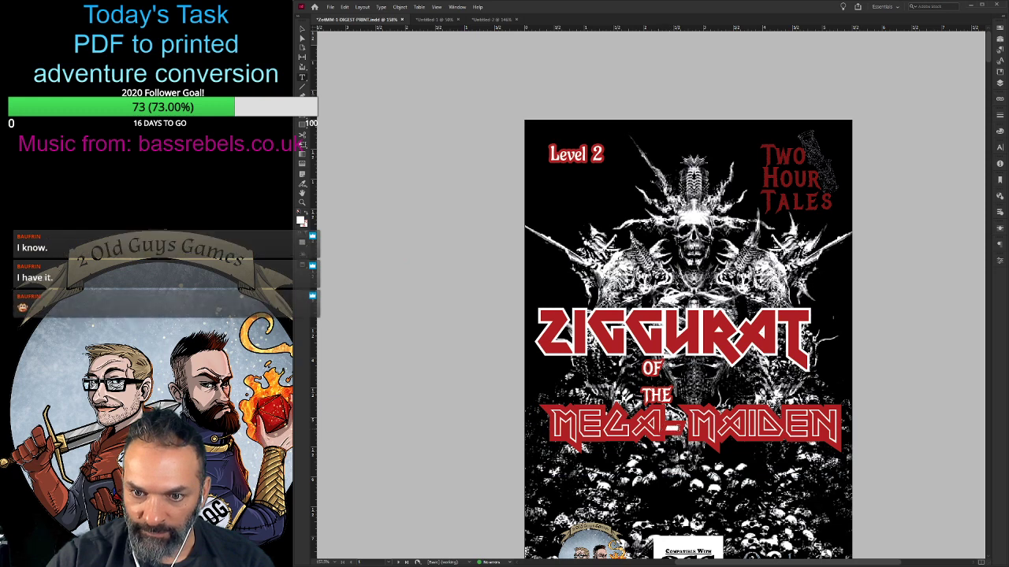
pyautogui.moveTo(679, 428)
pyautogui.mouseDown()
pyautogui.moveTo(631, 428)
pyautogui.moveTo(687, 428)
pyautogui.mouseUp()
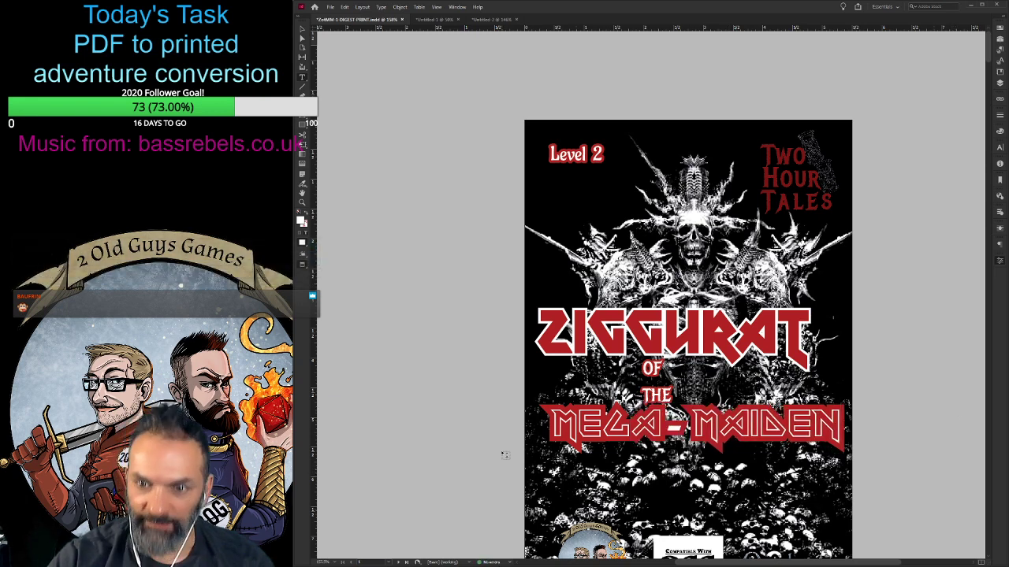
pyautogui.click(553, 437)
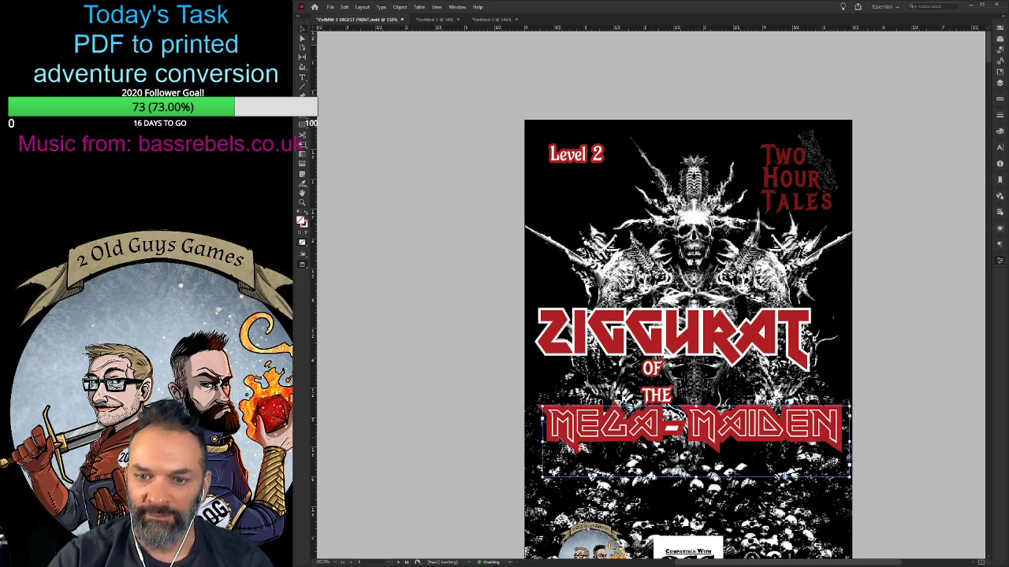
pyautogui.click(433, 313)
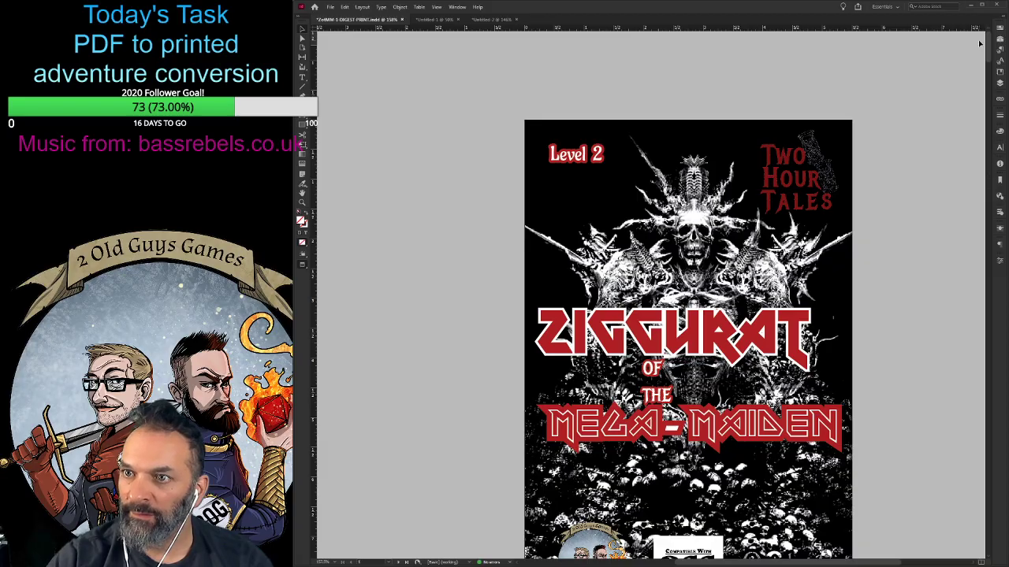
# - Change the outline colour of the whole back-cover teaser paragraph to black, keeping the red fill
pyautogui.moveTo(986, 53); pyautogui.dragTo(839, 550)
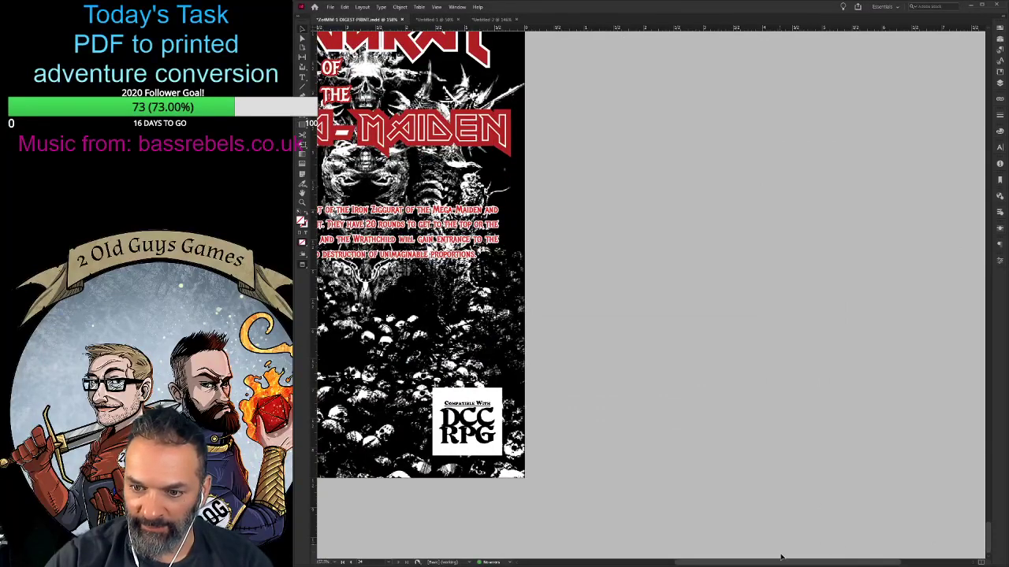
pyautogui.moveTo(732, 563); pyautogui.dragTo(689, 560)
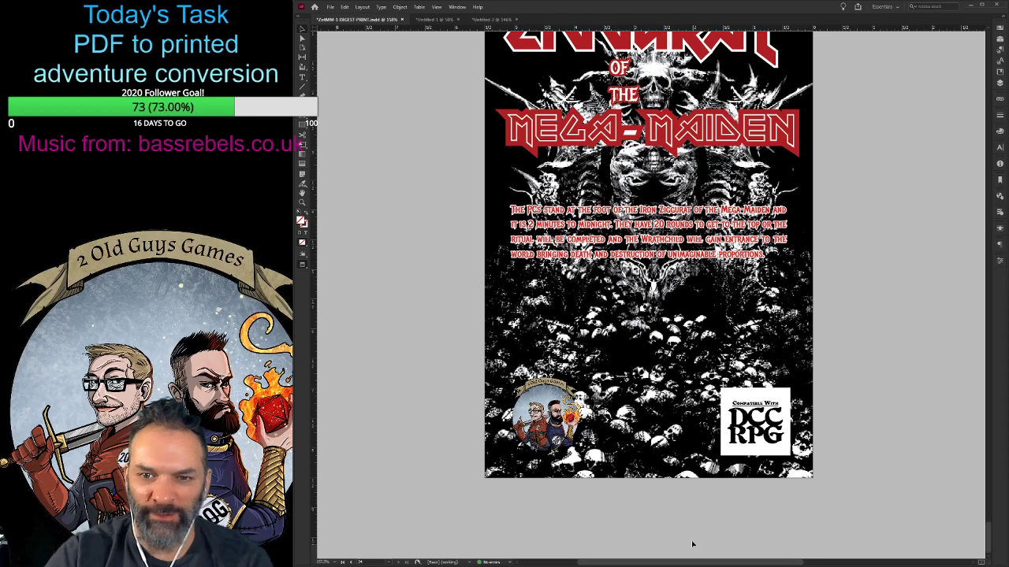
pyautogui.hotkey('ctrl', '=')
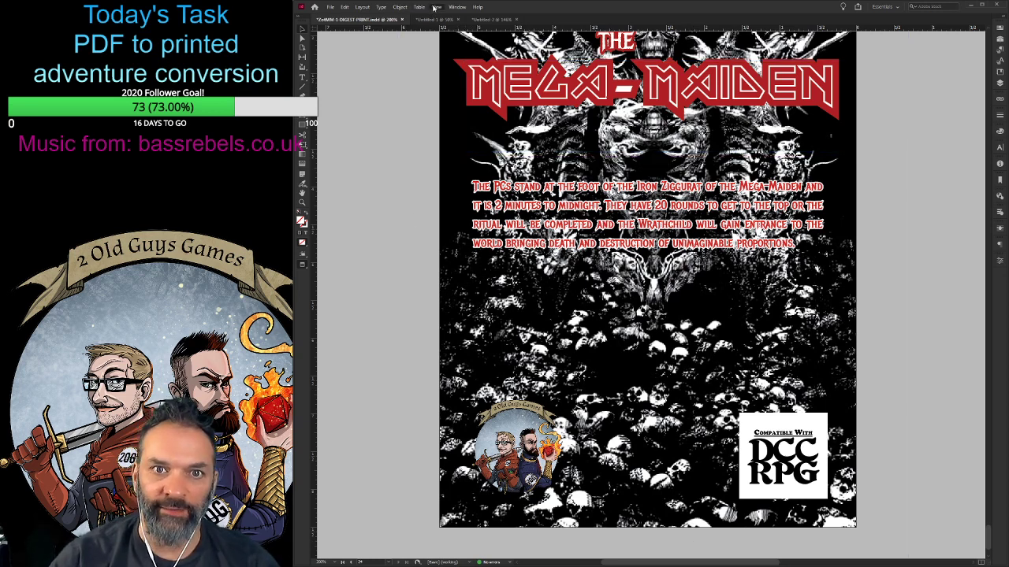
pyautogui.click(452, 77)
pyautogui.hotkey('ctrl', '-')
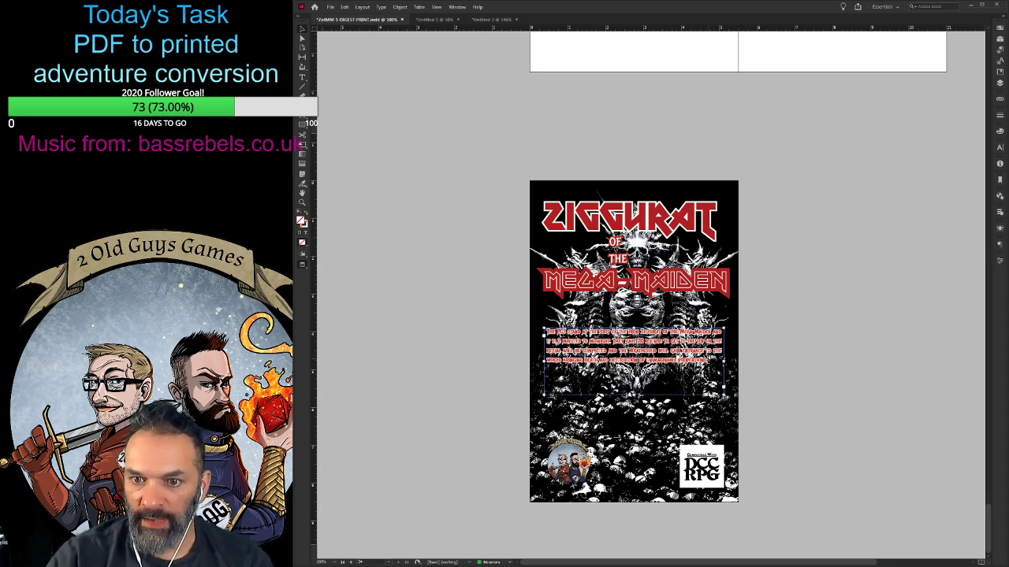
pyautogui.doubleClick(709, 361)
pyautogui.moveTo(716, 362); pyautogui.dragTo(537, 331)
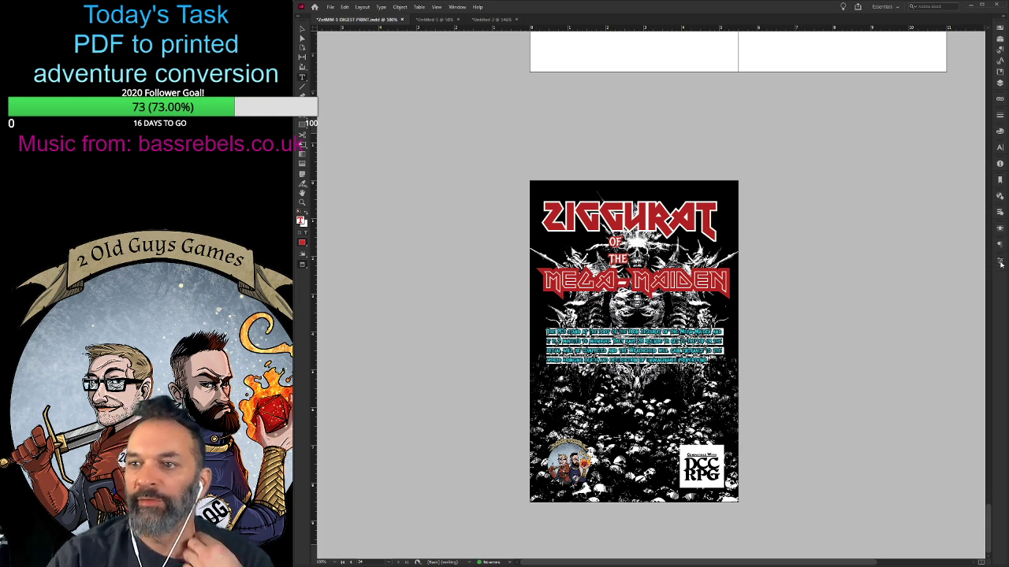
pyautogui.click(898, 359)
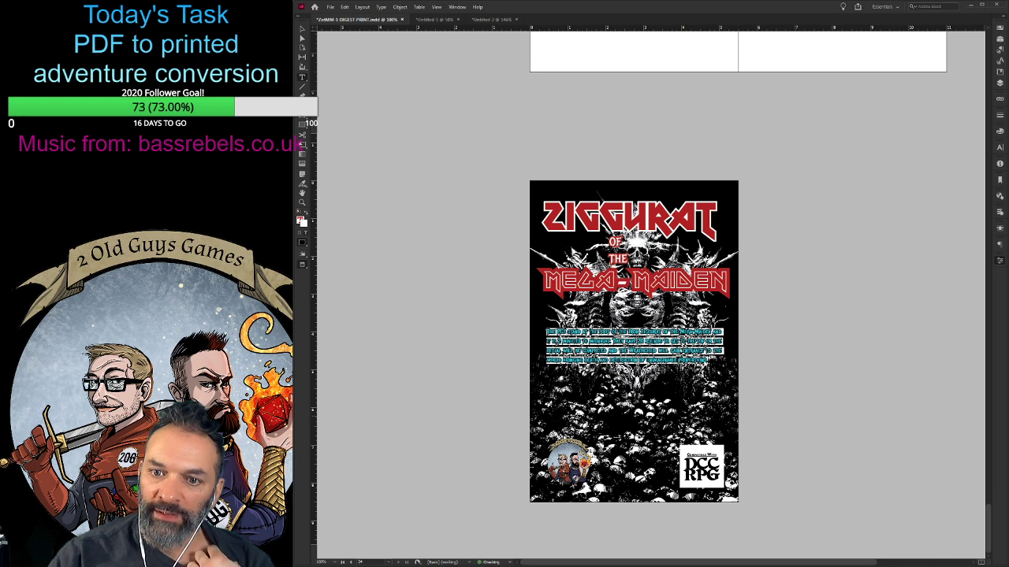
pyautogui.hotkey('ctrl', 'z')
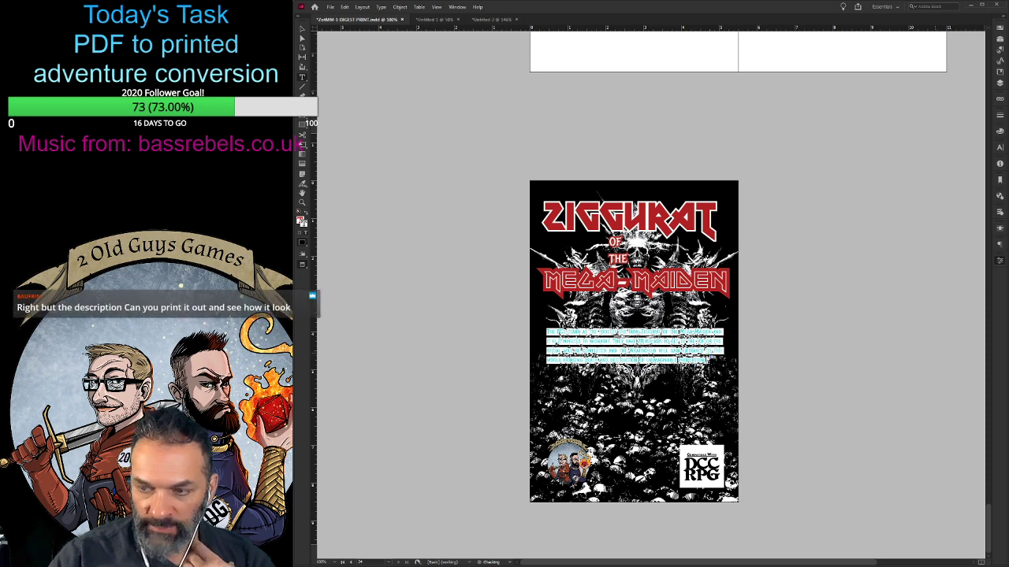
pyautogui.click(706, 356)
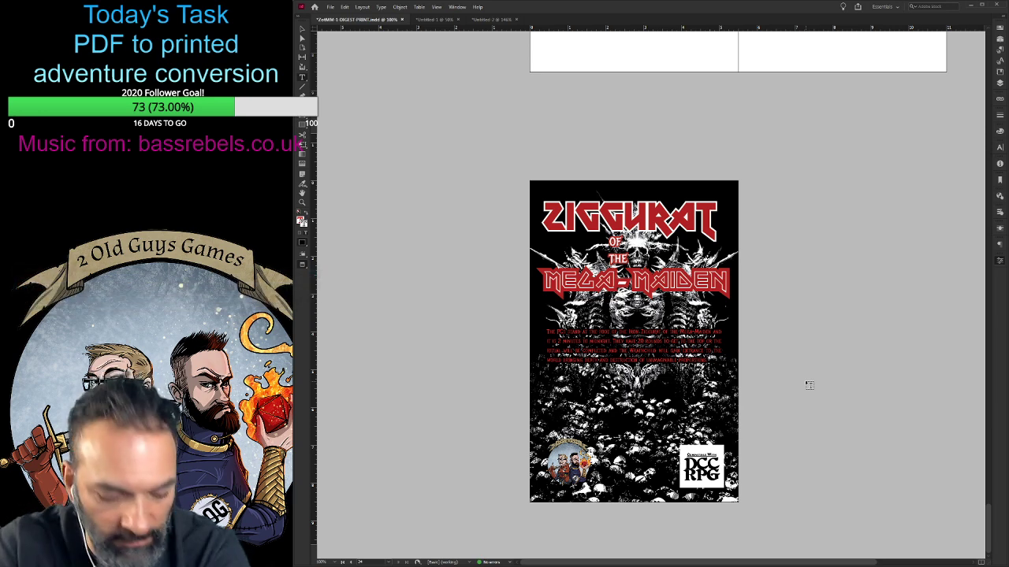
# - Thicken the black outline around the whole teaser paragraph
pyautogui.hotkey('ctrl', '=')
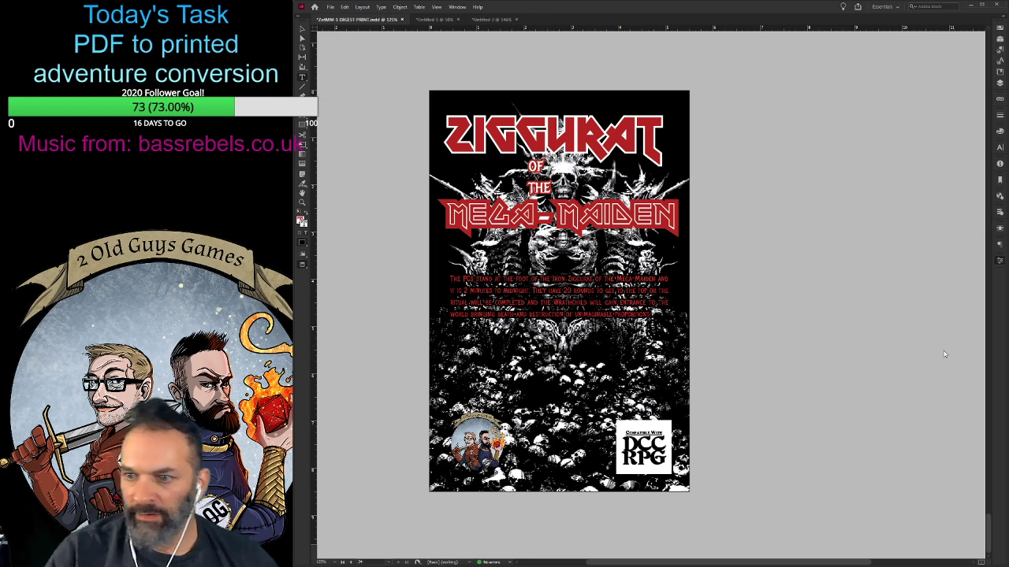
pyautogui.hotkey('ctrl', 'a')
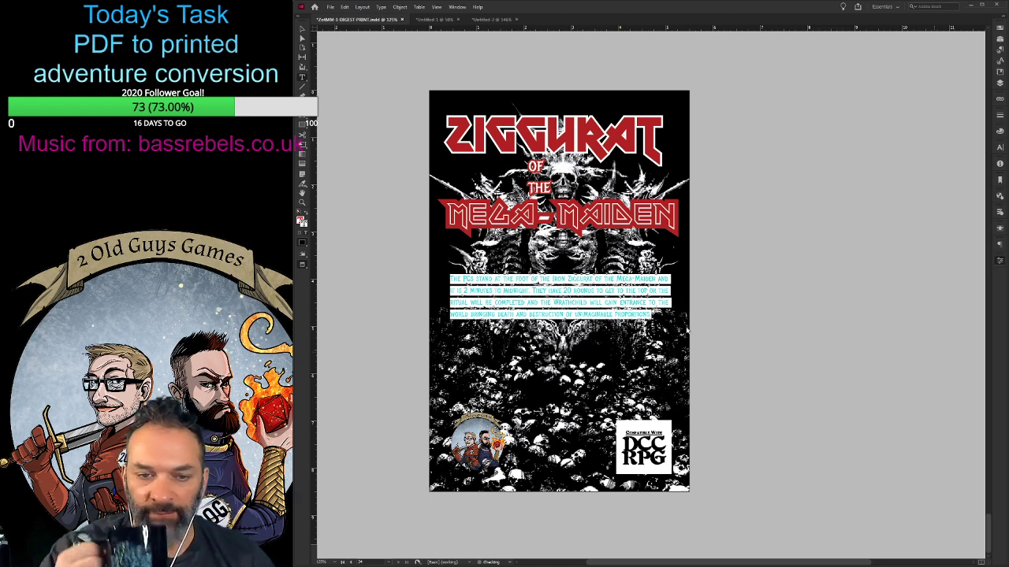
pyautogui.click(690, 332)
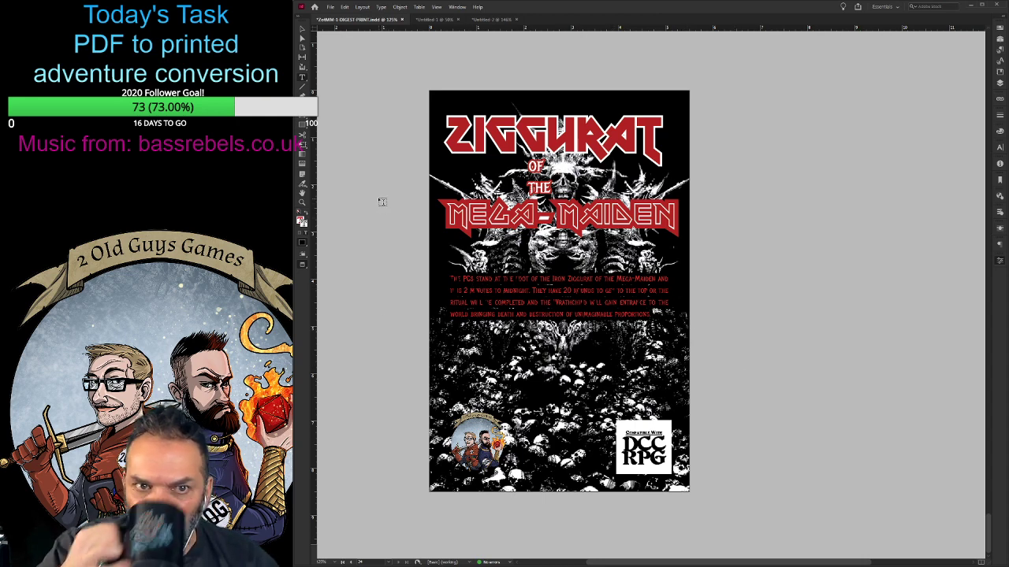
# - Increase the line spacing of the whole teaser paragraph by two increments and select its text frame
pyautogui.hotkey('ctrl', 'a')
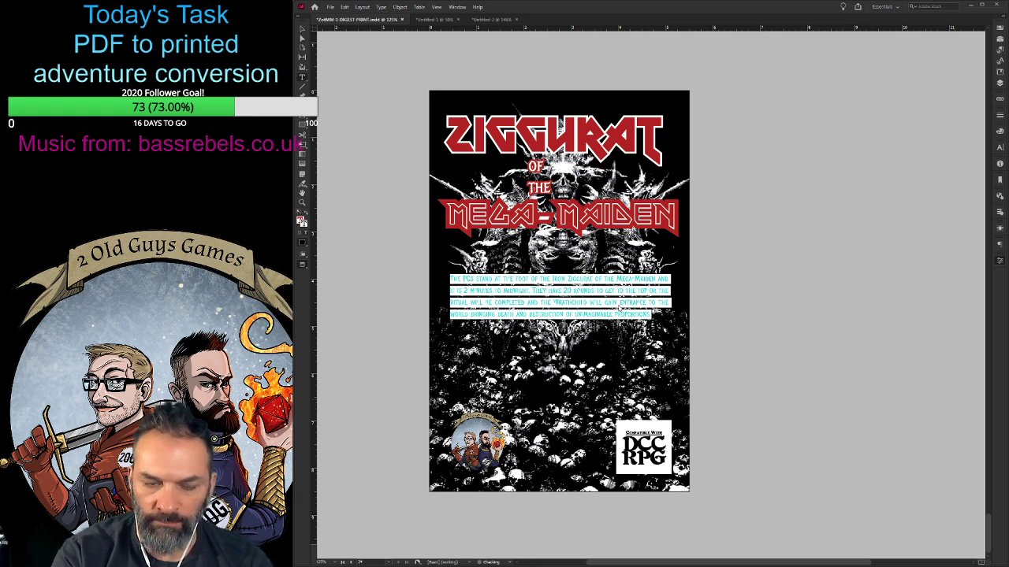
pyautogui.hotkey('alt', 'Down')
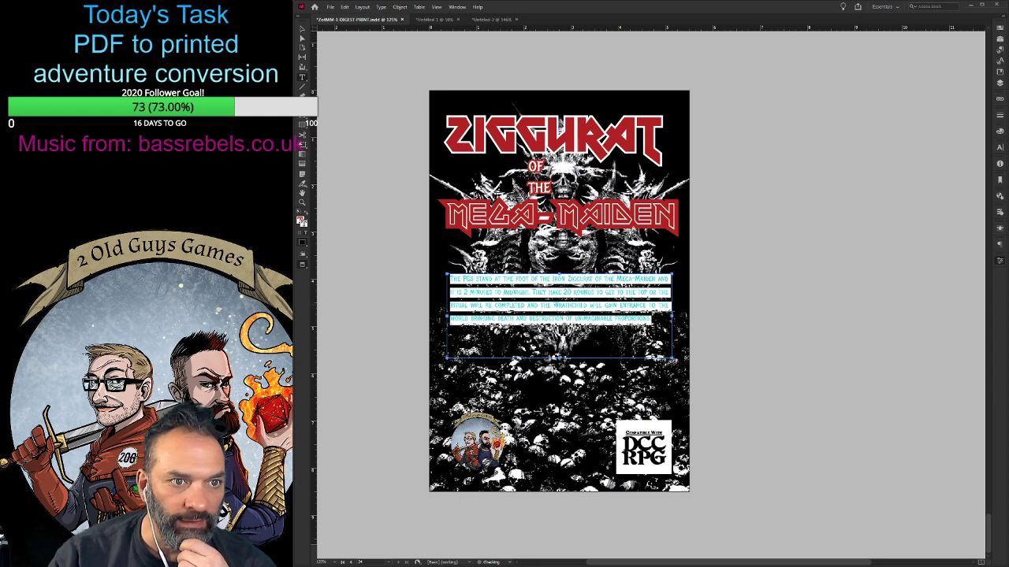
pyautogui.hotkey('alt', 'Down')
pyautogui.hotkey('ctrl', '=')
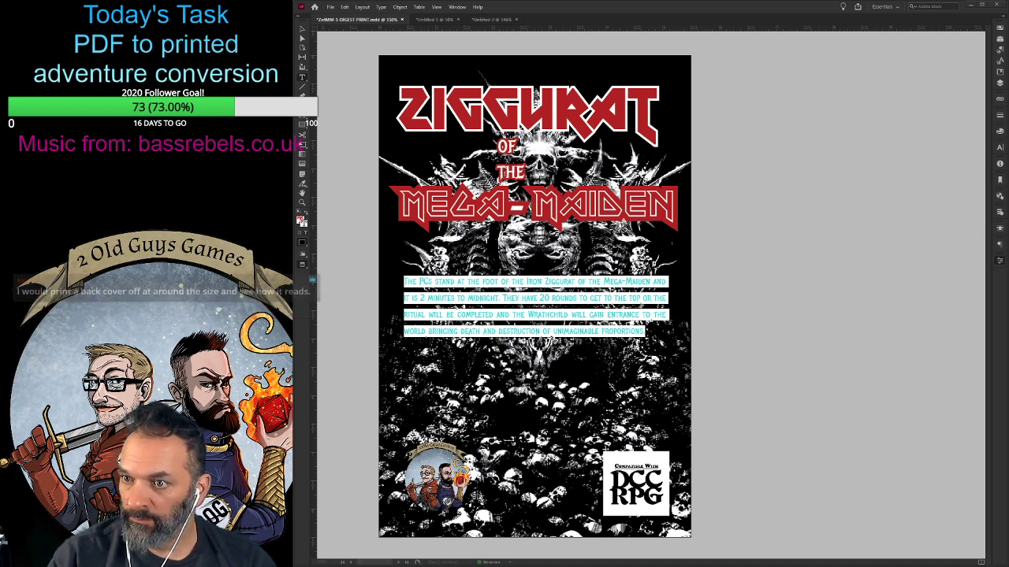
pyautogui.press('Escape')
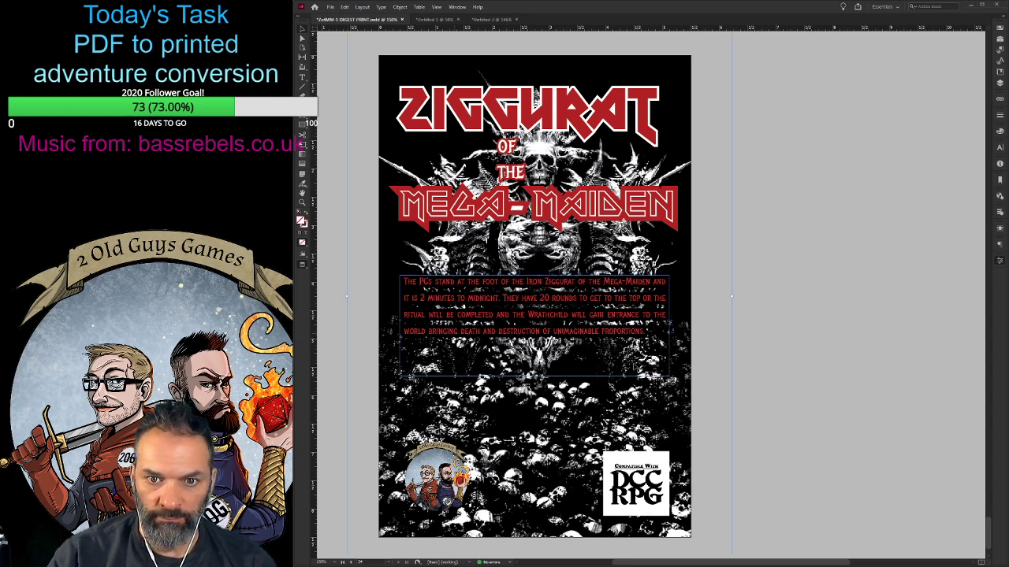
pyautogui.click(806, 359)
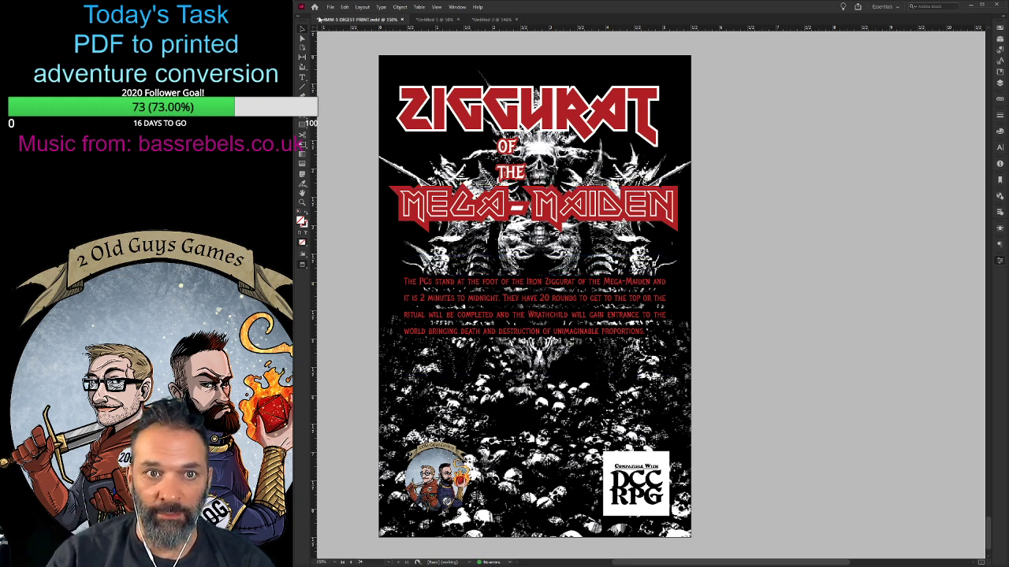
pyautogui.click(545, 302)
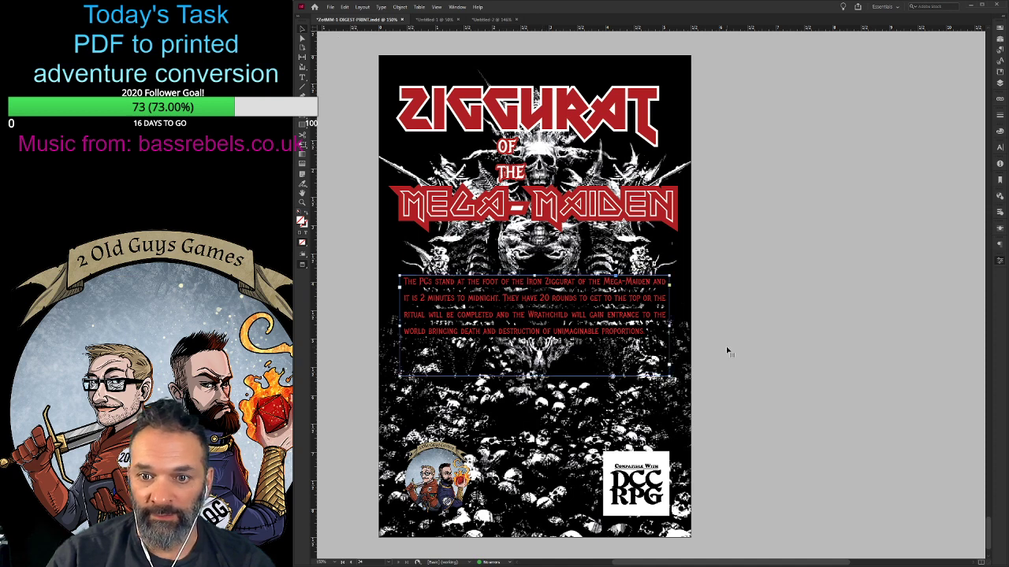
# - Shorten the back-cover teaser's text frame so its lower edge sits just below the last line, and deselect it
pyautogui.moveTo(534, 376); pyautogui.dragTo(544, 339)
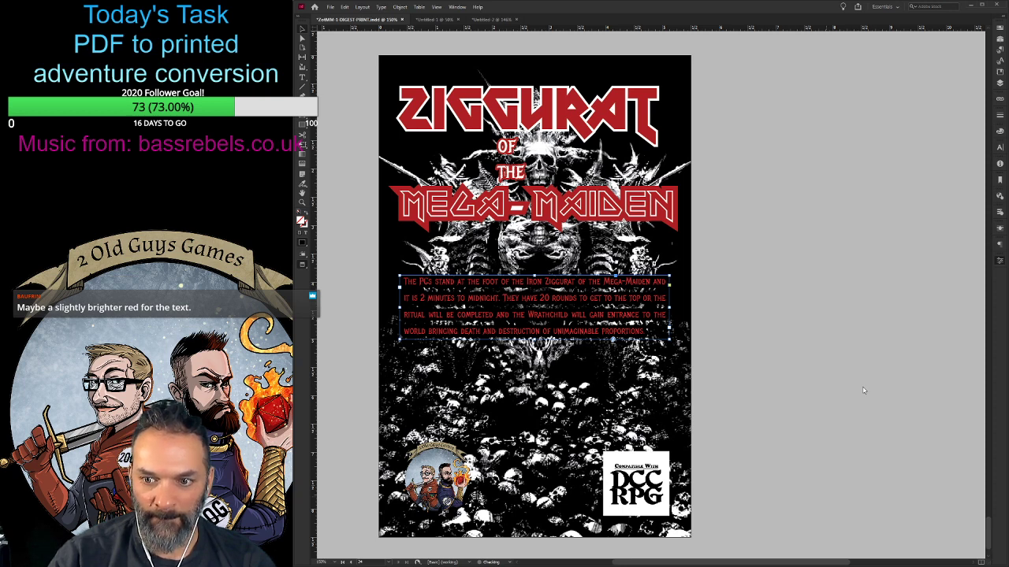
pyautogui.click(793, 396)
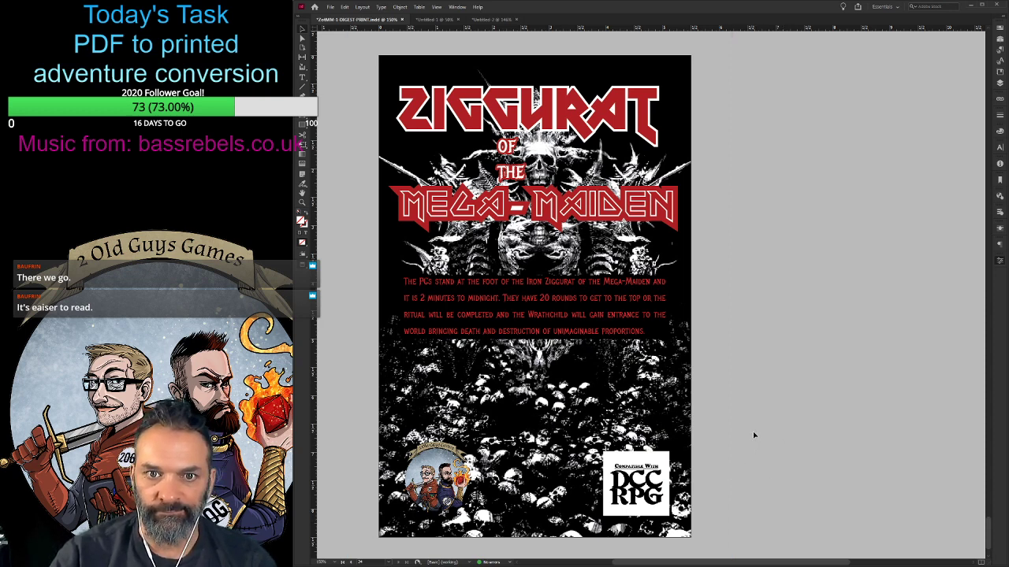
# - Nudge the "of the" lines of the back-cover title up three increments and right two increments
pyautogui.click(510, 172)
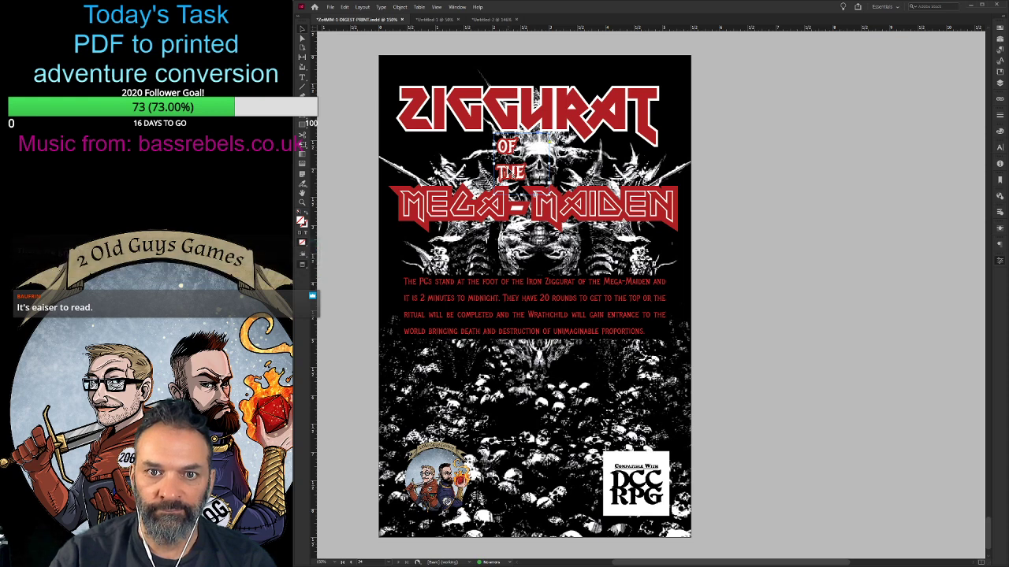
pyautogui.press('Up')
pyautogui.press('Up')
pyautogui.press('Up')
pyautogui.press('Up')
pyautogui.press('Up')
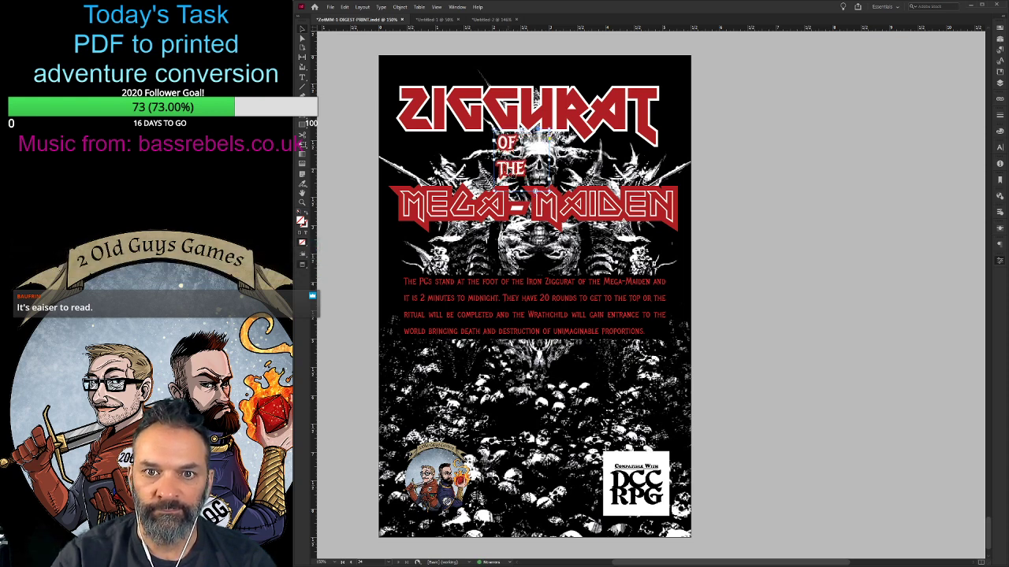
pyautogui.press('Right')
pyautogui.press('Right')
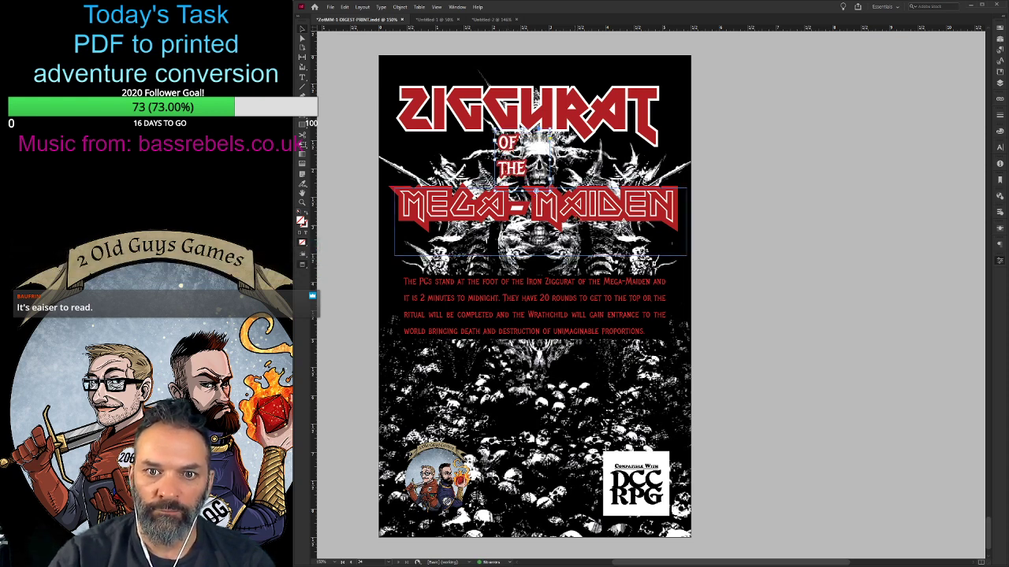
# - Nudge the back-cover Mega-Maiden title up five increments, closer to "the", and adjust it slightly to the left
pyautogui.click(478, 204)
pyautogui.press('Up')
pyautogui.press('Up')
pyautogui.press('Up')
pyautogui.press('Up')
pyautogui.press('Up')
pyautogui.press('Up')
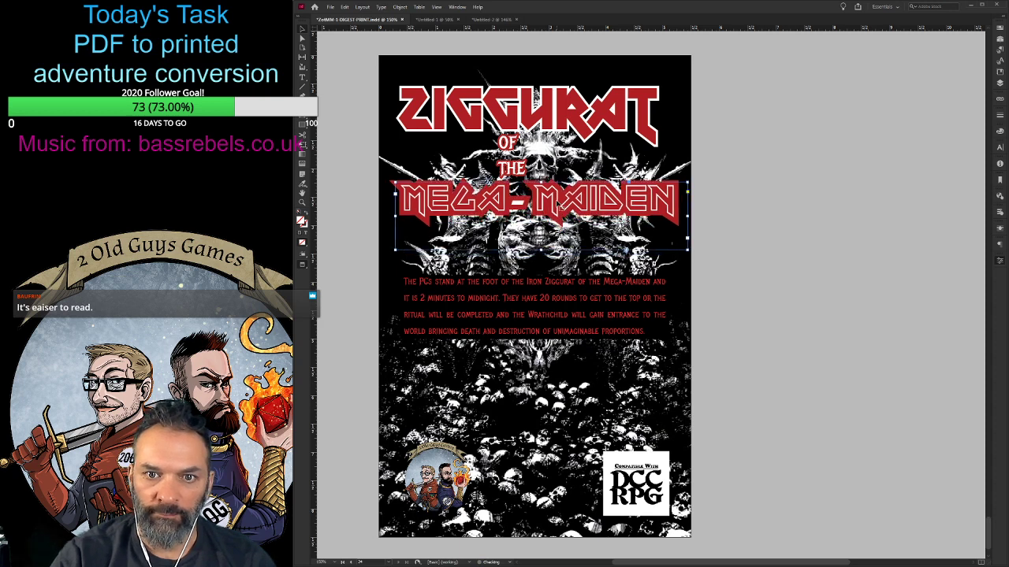
pyautogui.press('Right')
pyautogui.press('Right')
pyautogui.press('Left')
pyautogui.press('Left')
pyautogui.press('Left')
pyautogui.press('Left')
pyautogui.press('Left')
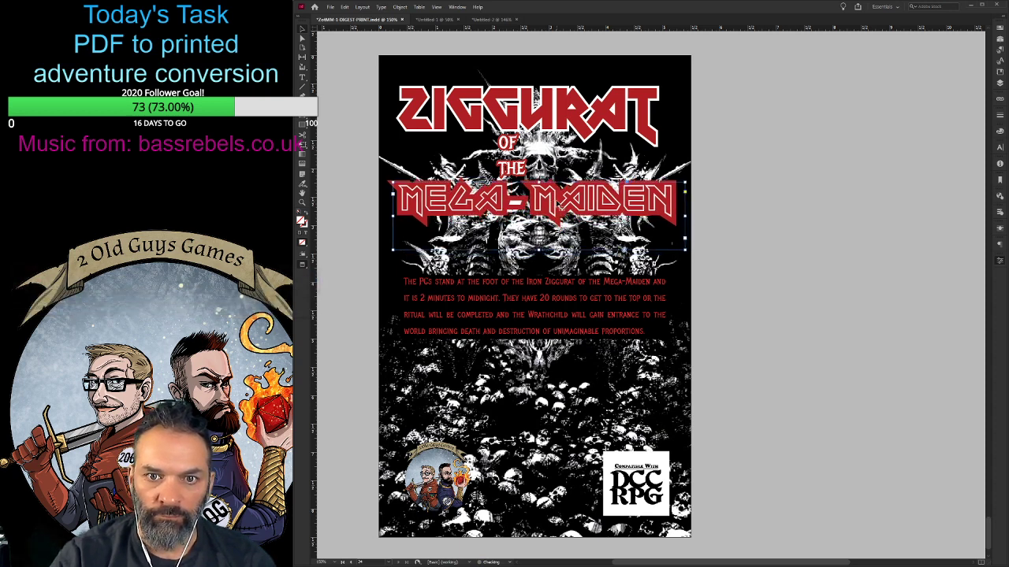
# - Shift the back cover's "of the" lines three increments right and two increments up, tucking them closer under Ziggurat
pyautogui.click(502, 180)
pyautogui.press('Right')
pyautogui.press('Right')
pyautogui.press('Right')
pyautogui.press('Right')
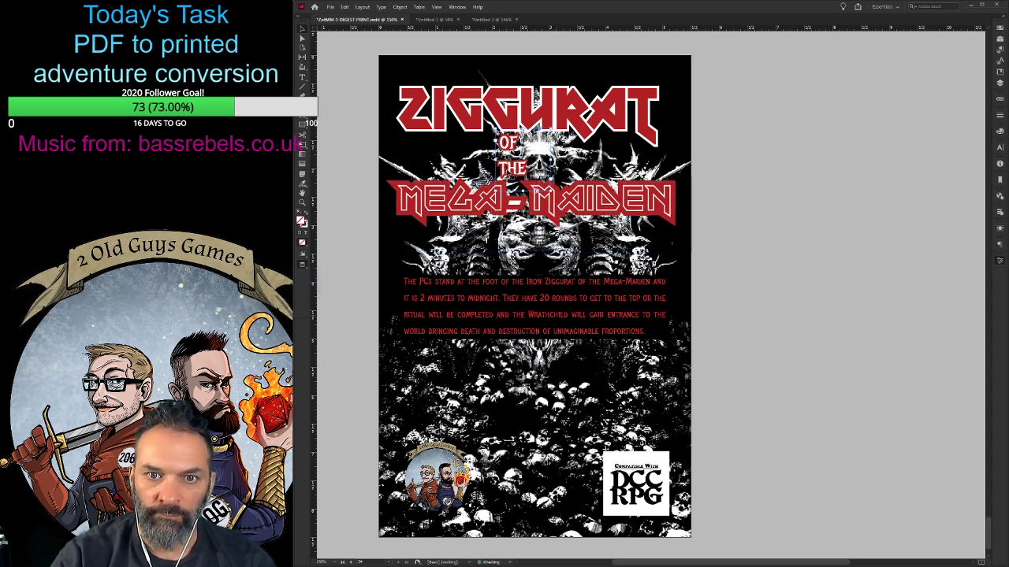
pyautogui.press('Up')
pyautogui.press('Up')
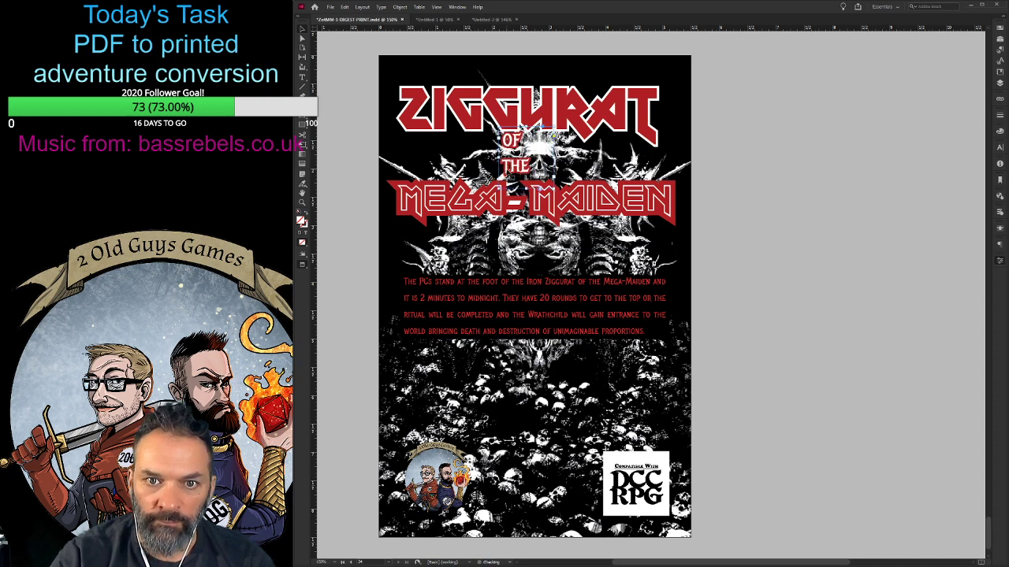
# - Nudge the back-cover Mega-Maiden title slightly further left and up to close the gap beneath "the"
pyautogui.click(543, 212)
pyautogui.press('Left')
pyautogui.press('Left')
pyautogui.press('Up')
pyautogui.press('Up')
pyautogui.press('Up')
pyautogui.press('Up')
pyautogui.press('Up')
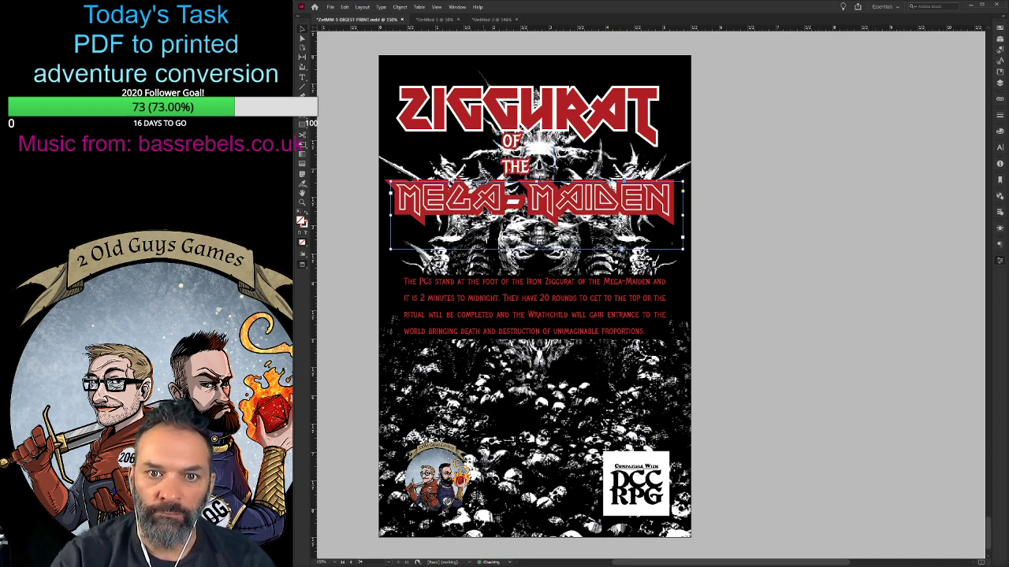
pyautogui.press('Down')
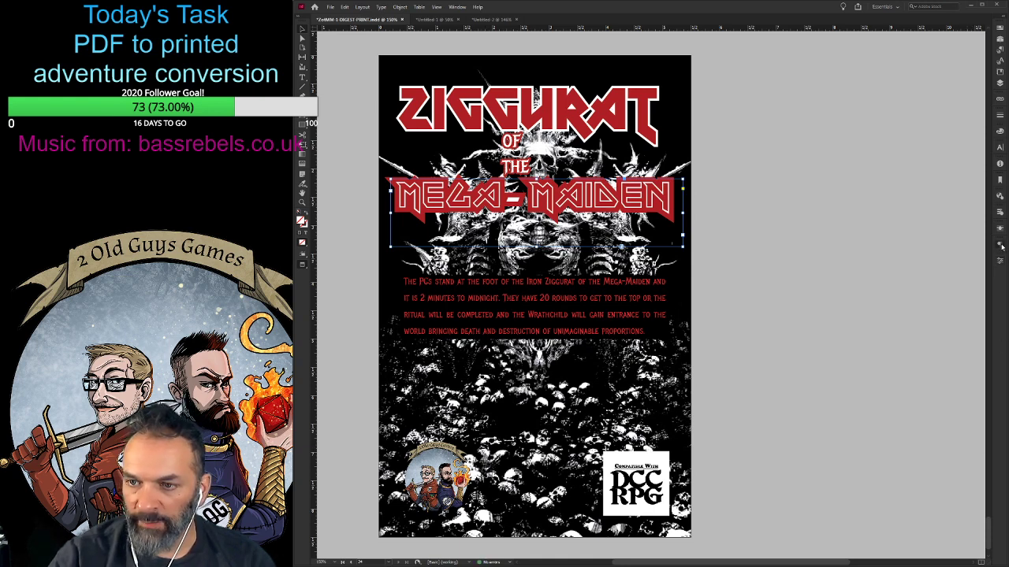
# - Tighten the letter spacing around the hyphen in the back-cover Mega-Maiden title, and narrow and realign its frame under Ziggurat
pyautogui.click(911, 186)
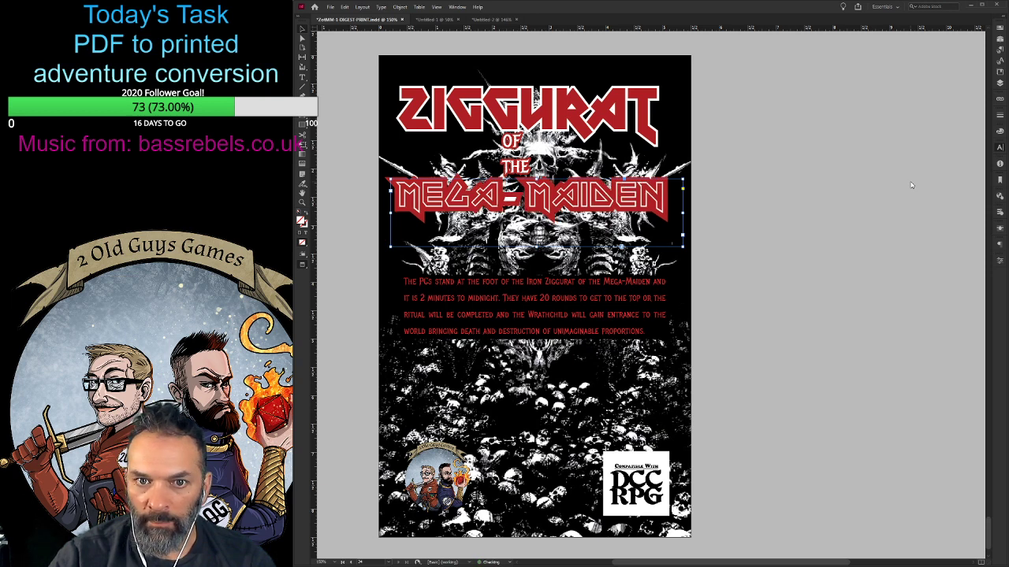
pyautogui.hotkey('alt', 'Left')
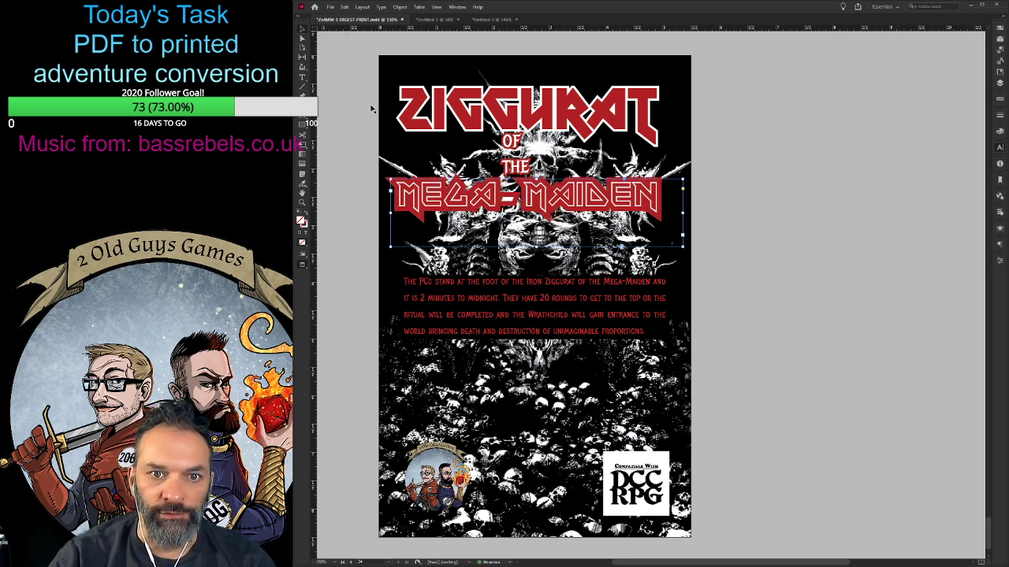
pyautogui.moveTo(683, 213); pyautogui.dragTo(668, 213)
pyautogui.moveTo(477, 201); pyautogui.dragTo(480, 202)
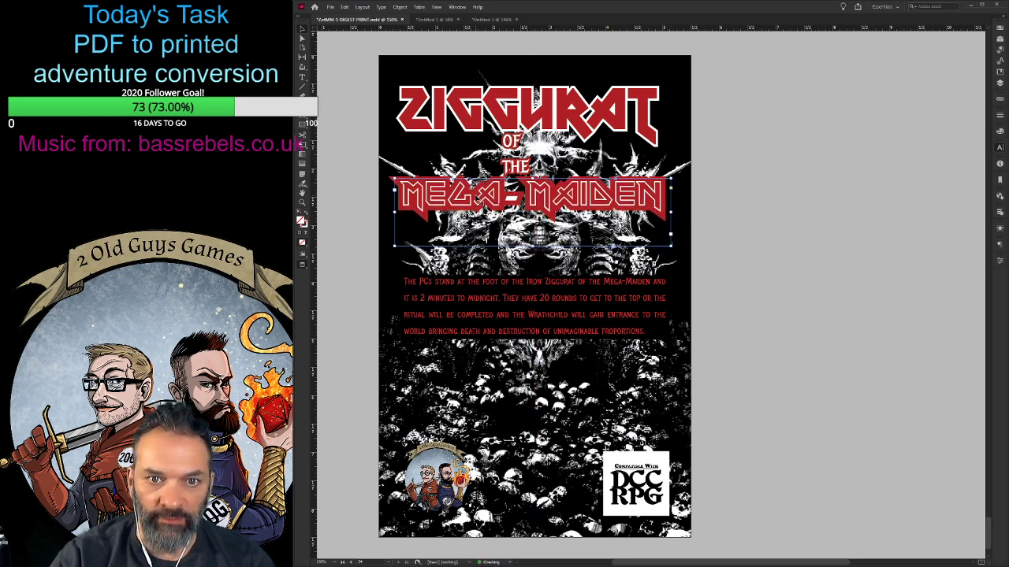
# - Deselect the title, save the digest document and start an export of it
pyautogui.click(733, 365)
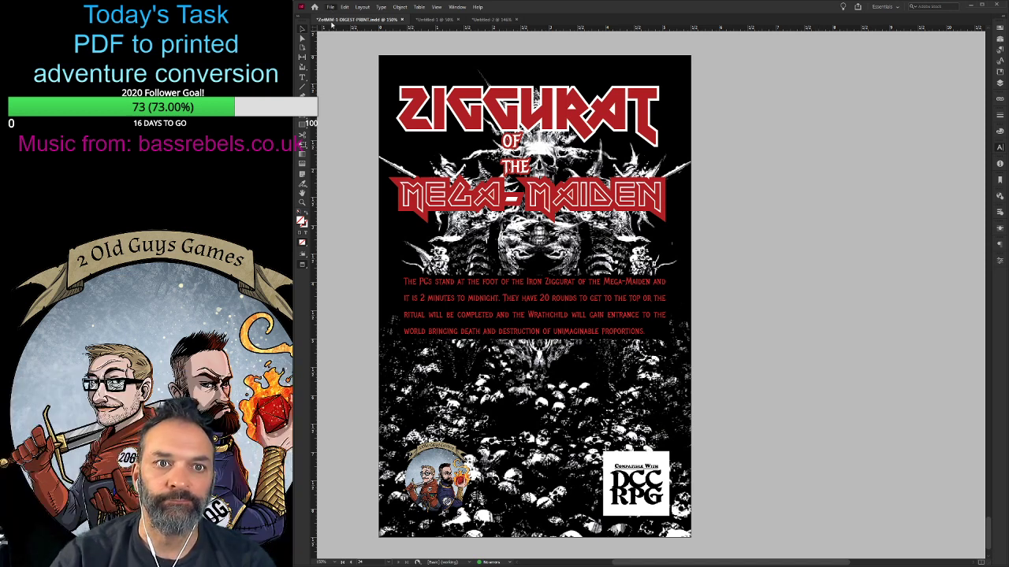
pyautogui.hotkey('ctrl', 's')
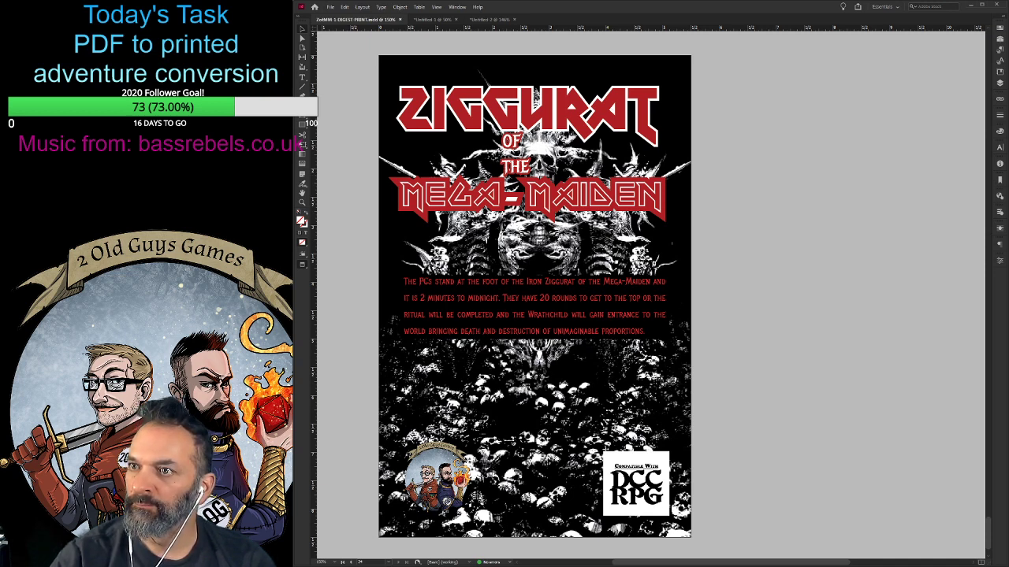
pyautogui.hotkey('ctrl', 'e')
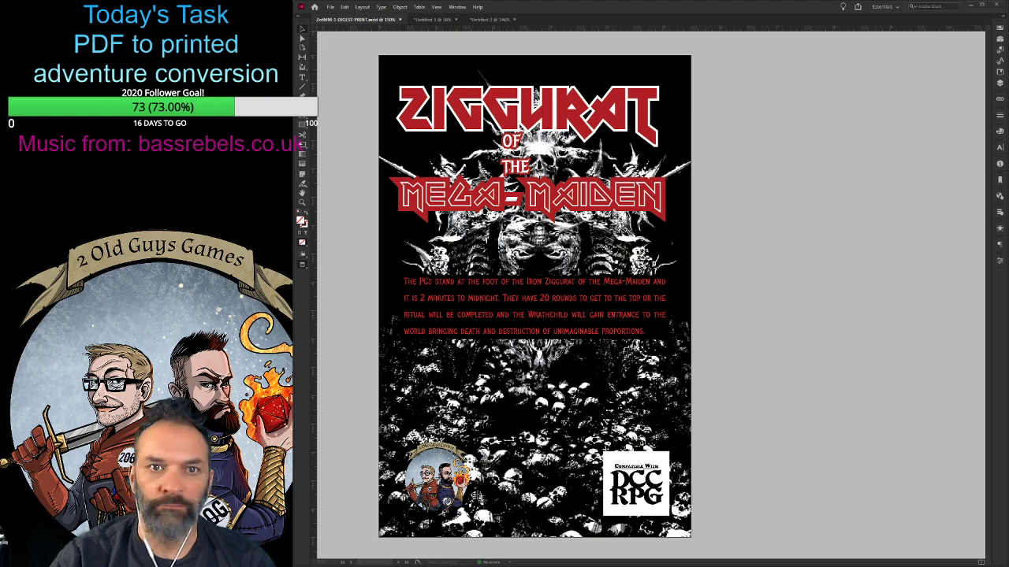
pyautogui.click(780, 349)
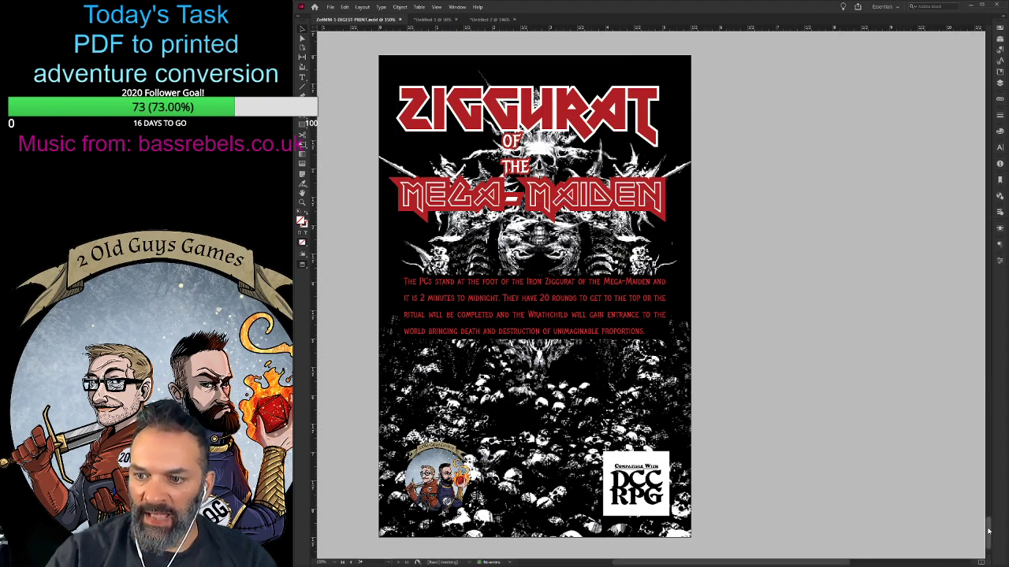
# - Examine the front cover and the credits page with the blank page facing it
pyautogui.moveTo(988, 531); pyautogui.dragTo(998, 46)
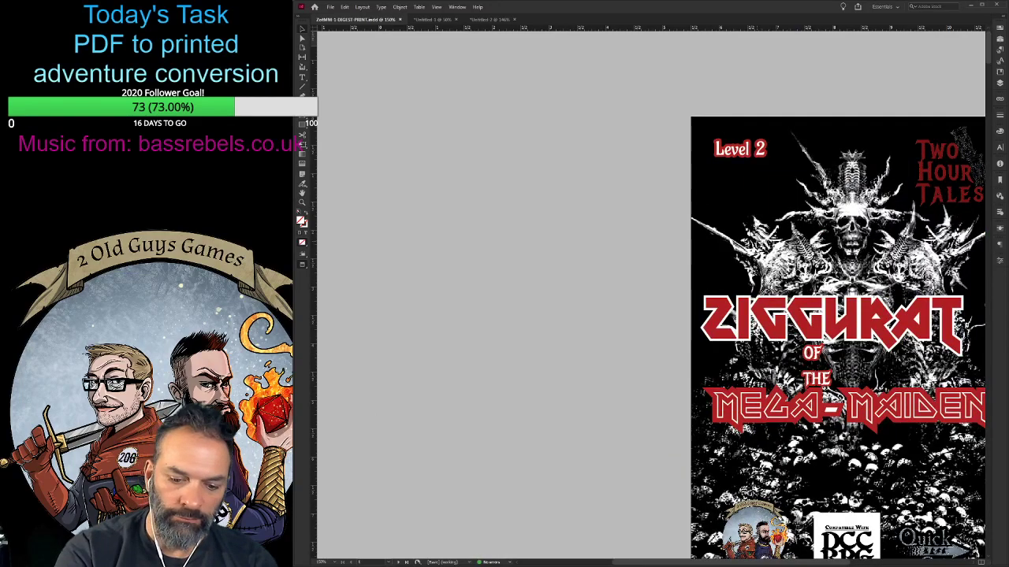
pyautogui.hotkey('ctrl', '0')
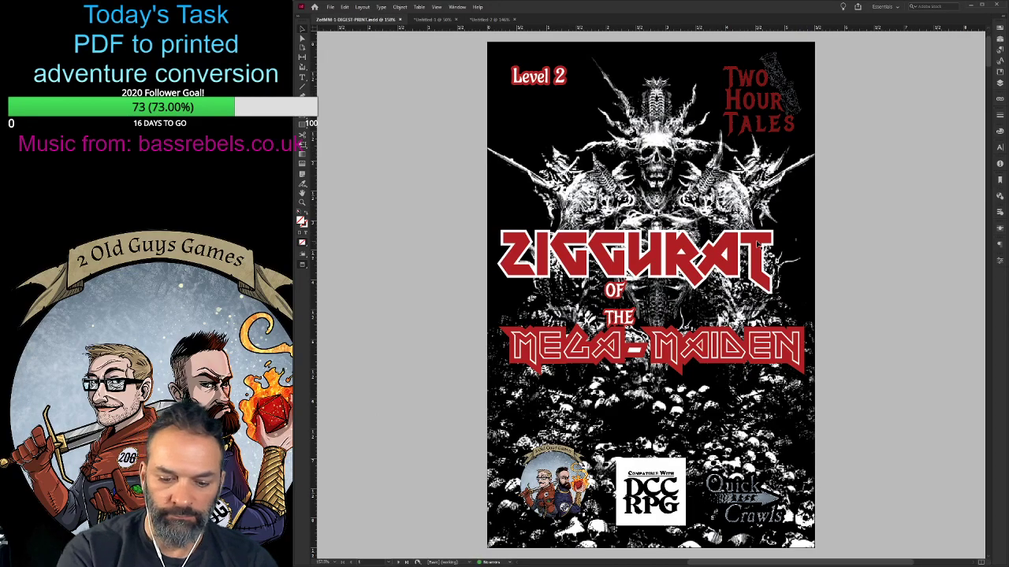
pyautogui.hotkey('ctrl', '-')
pyautogui.hotkey('ctrl', '-')
pyautogui.hotkey('ctrl', '-')
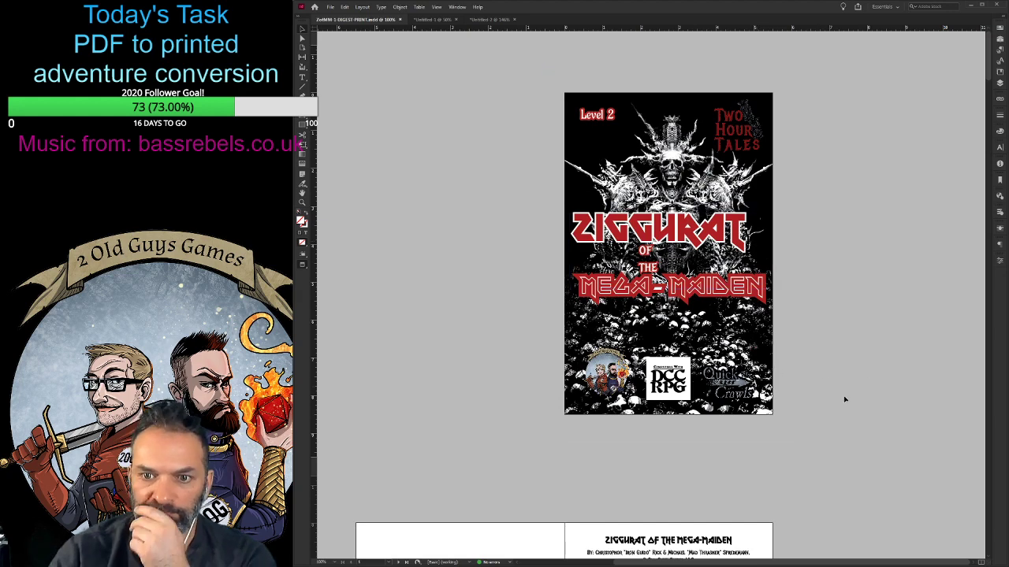
pyautogui.scroll(-5, 843, 399)
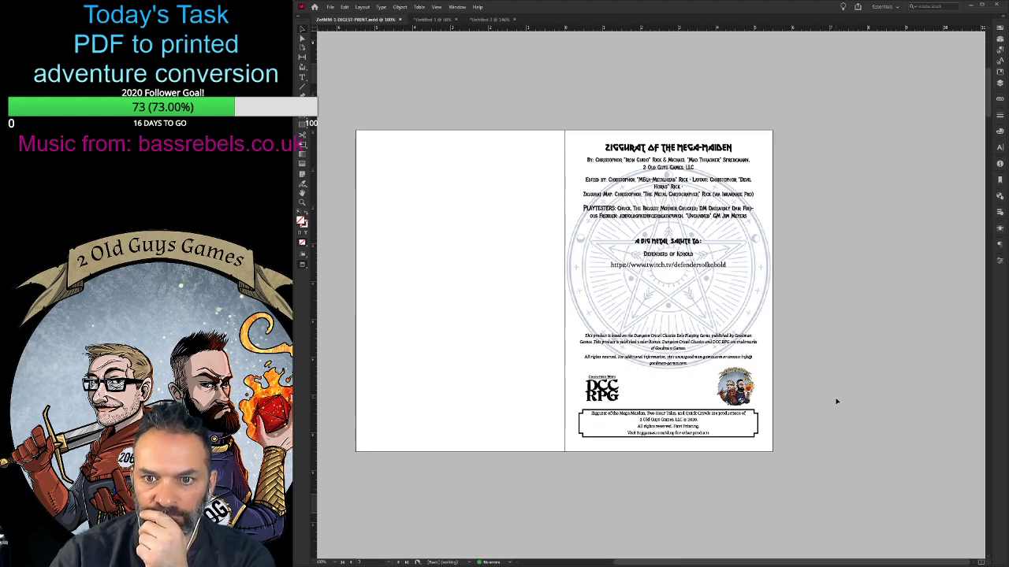
pyautogui.scroll(-1, 837, 402)
pyautogui.scroll(4, 838, 400)
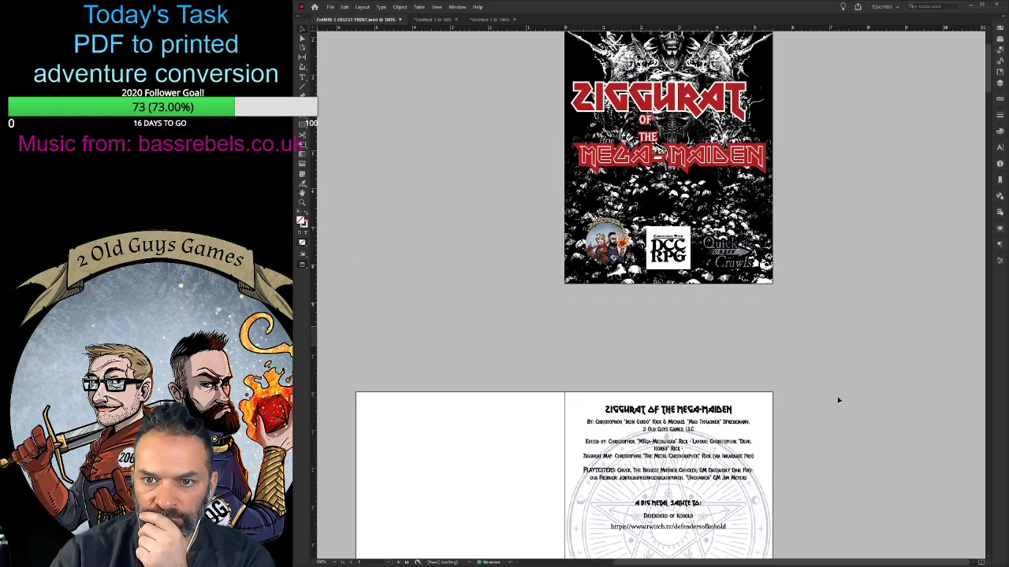
pyautogui.scroll(1, 838, 400)
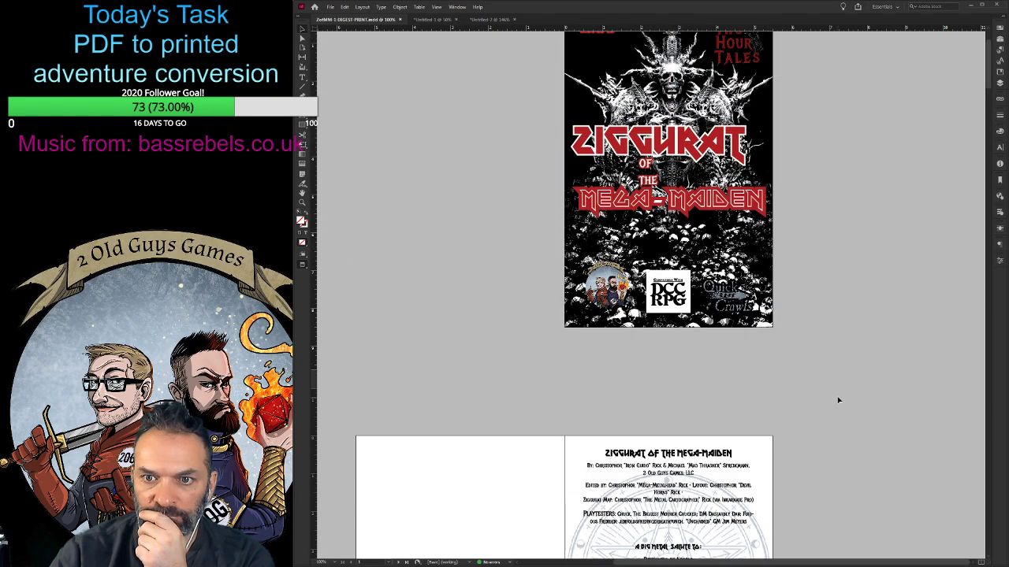
pyautogui.scroll(1, 838, 400)
pyautogui.scroll(-9, 839, 398)
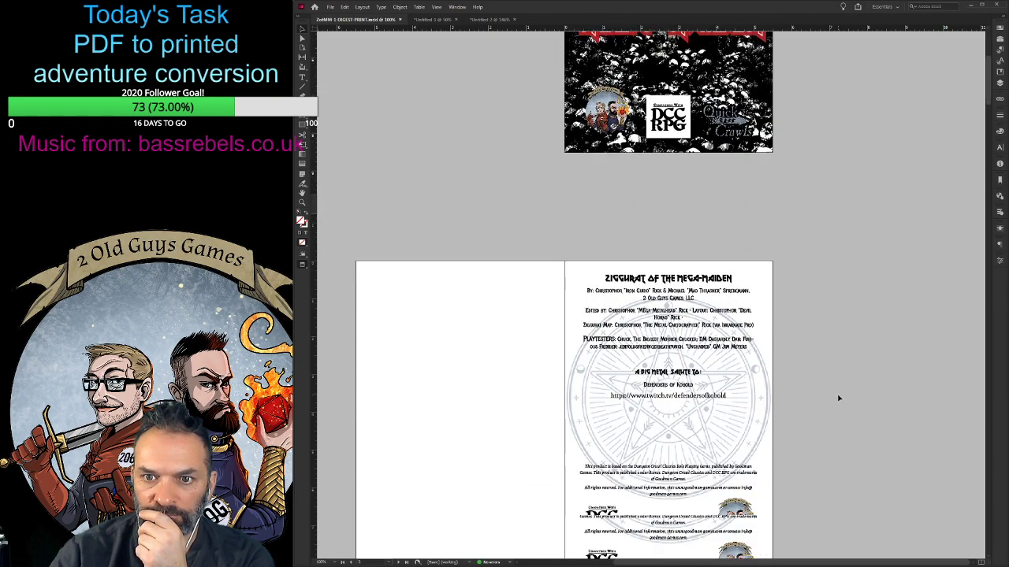
# - Review the interior adventure spreads up to the Appendix R reference cards for layout and remaining empty space
pyautogui.scroll(-6, 839, 398)
pyautogui.scroll(-15, 839, 398)
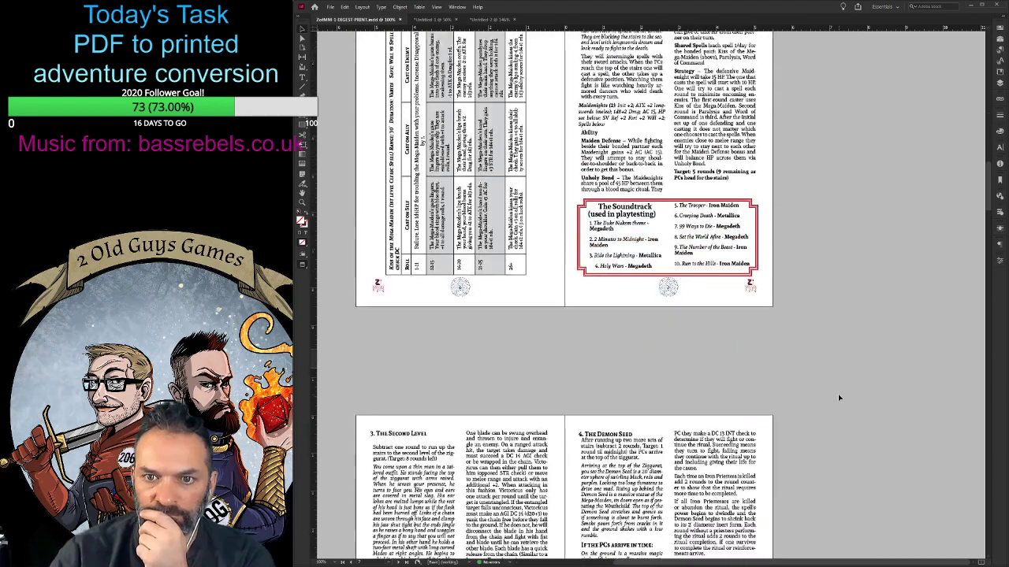
pyautogui.scroll(-9, 838, 398)
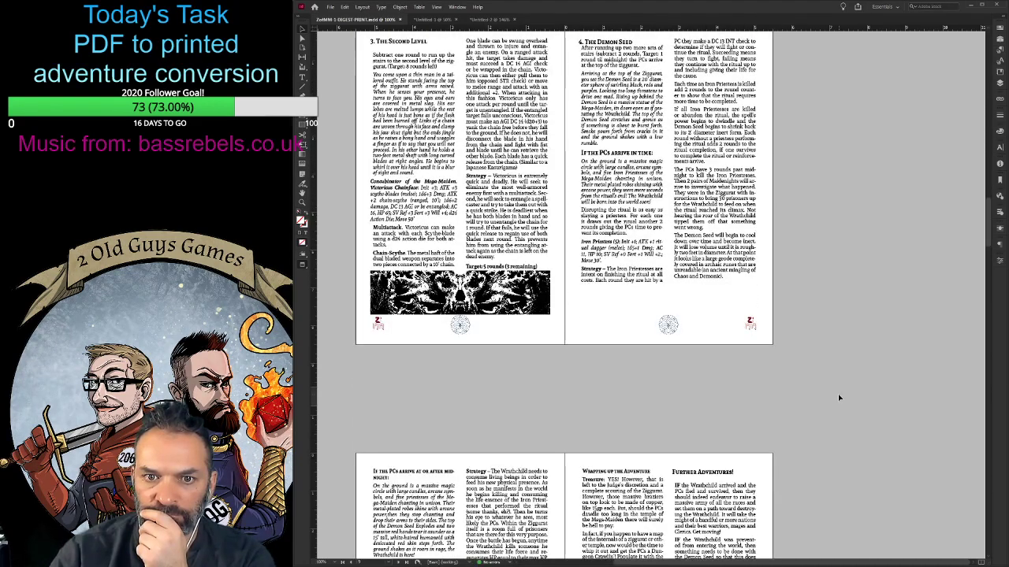
pyautogui.scroll(-1, 839, 398)
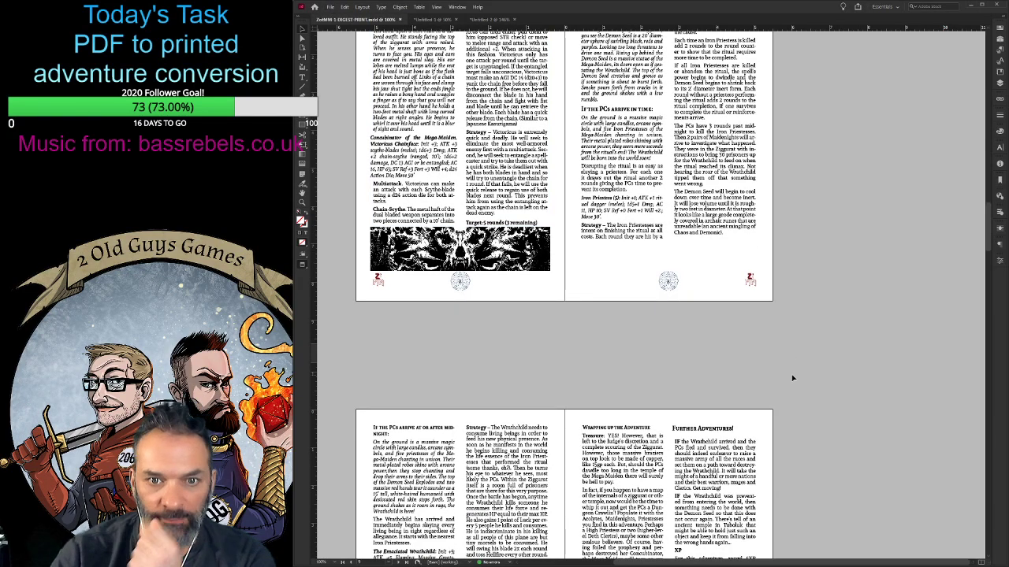
pyautogui.scroll(-2, 793, 378)
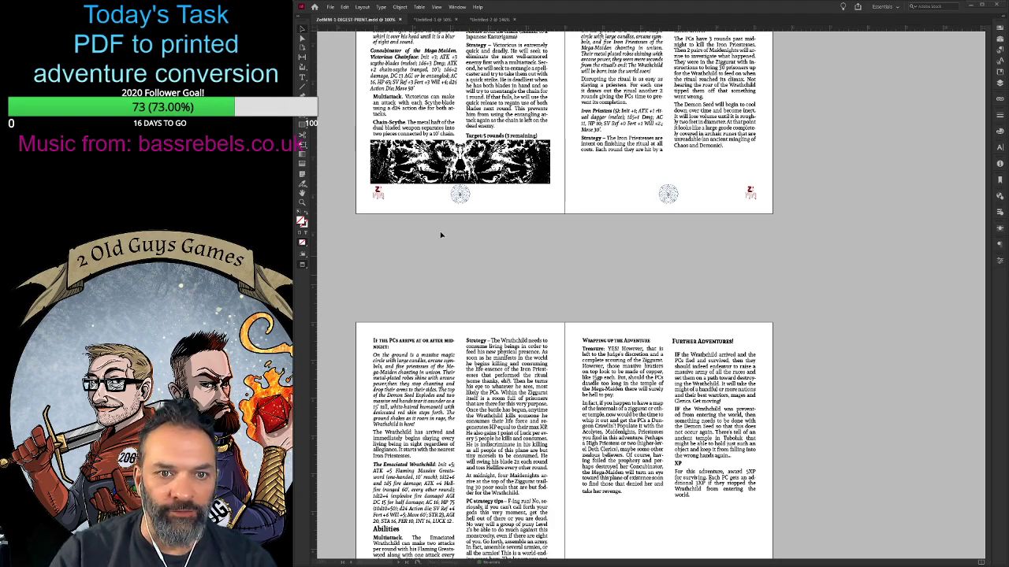
pyautogui.scroll(5, 585, 362)
pyautogui.scroll(-10, 585, 362)
pyautogui.scroll(-1, 585, 362)
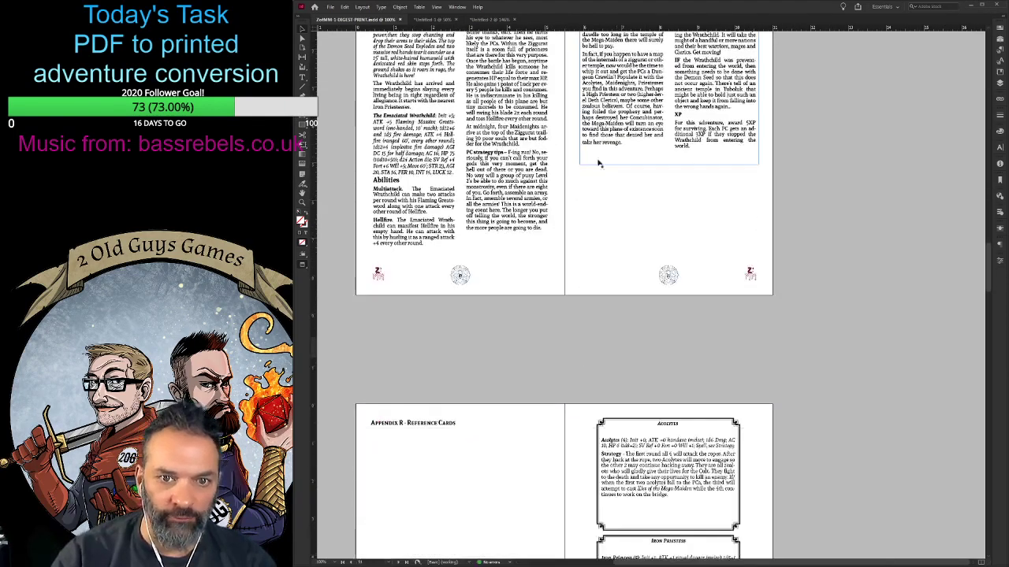
pyautogui.scroll(-8, 552, 387)
pyautogui.scroll(3, 552, 387)
pyautogui.scroll(-3, 553, 388)
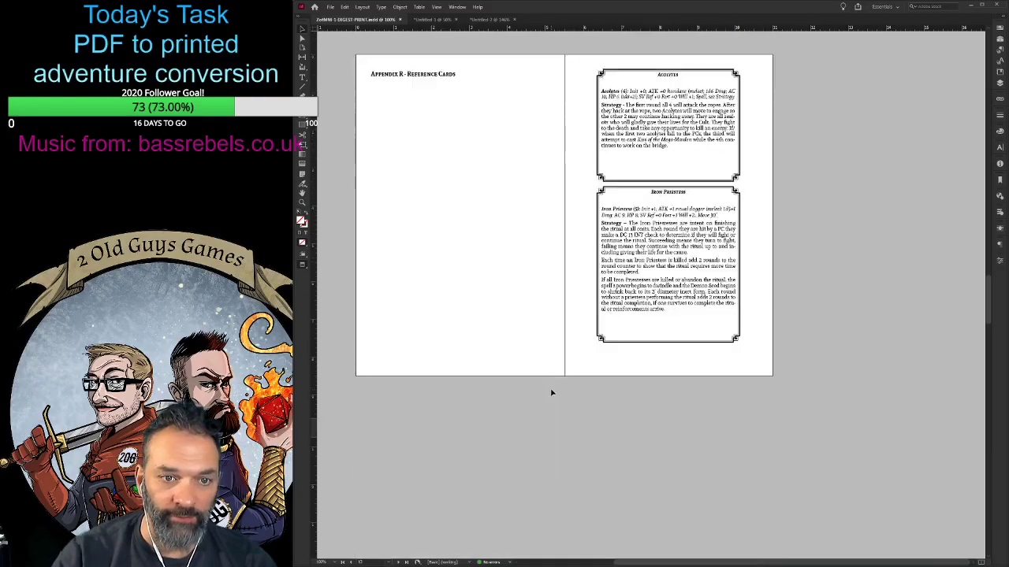
pyautogui.scroll(15, 552, 392)
pyautogui.scroll(20, 551, 392)
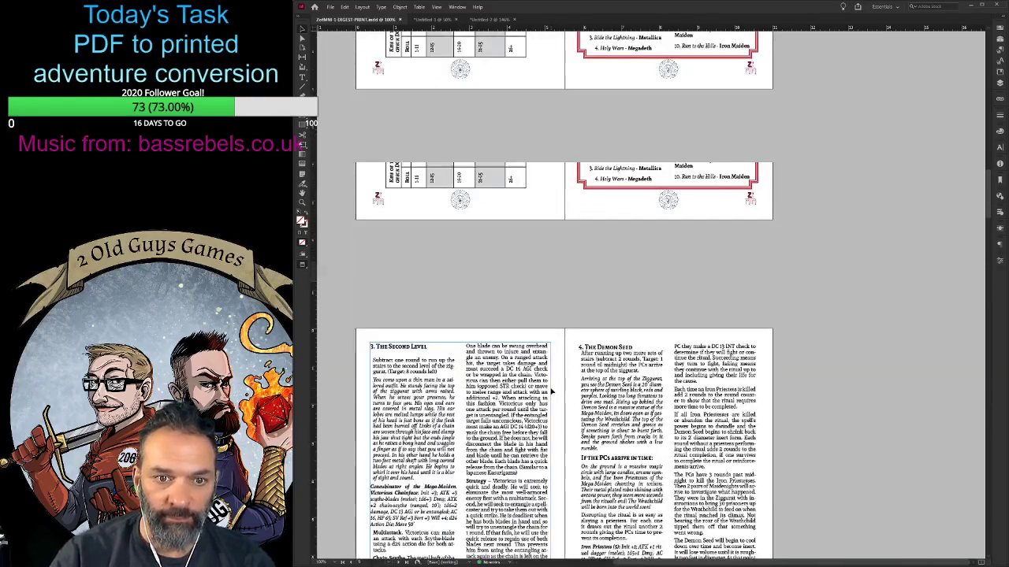
pyautogui.scroll(-12, 552, 387)
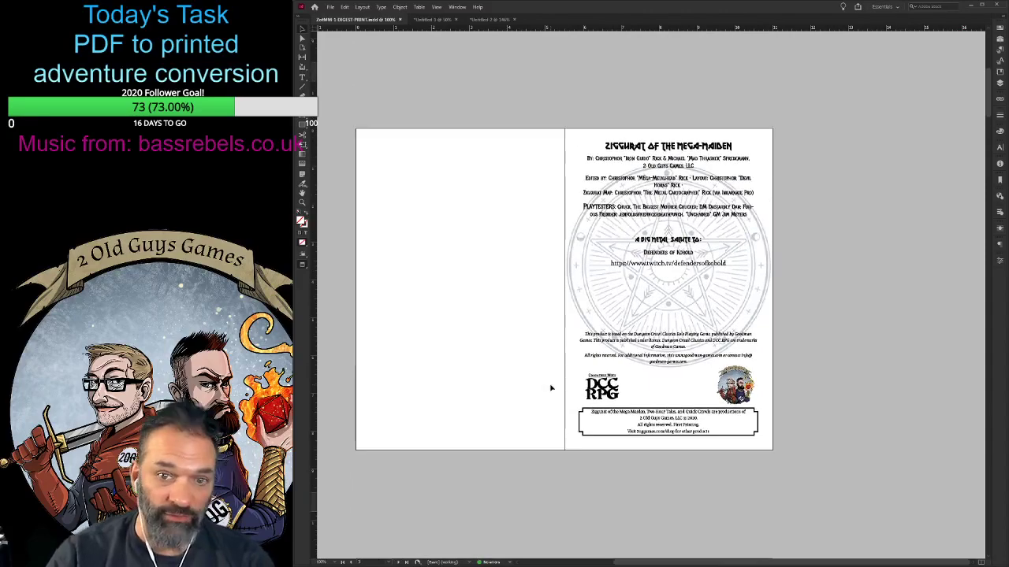
pyautogui.scroll(-2, 553, 383)
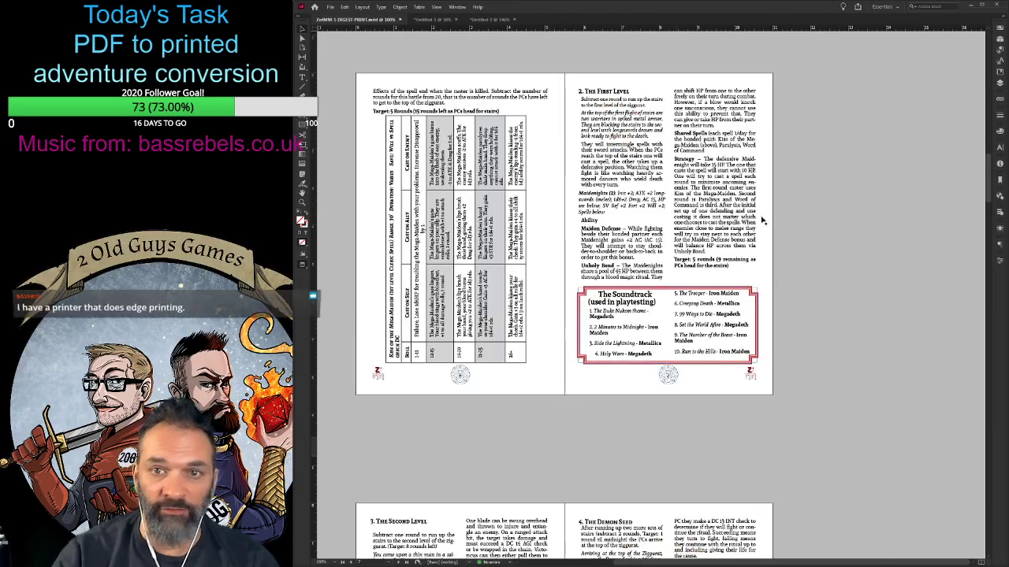
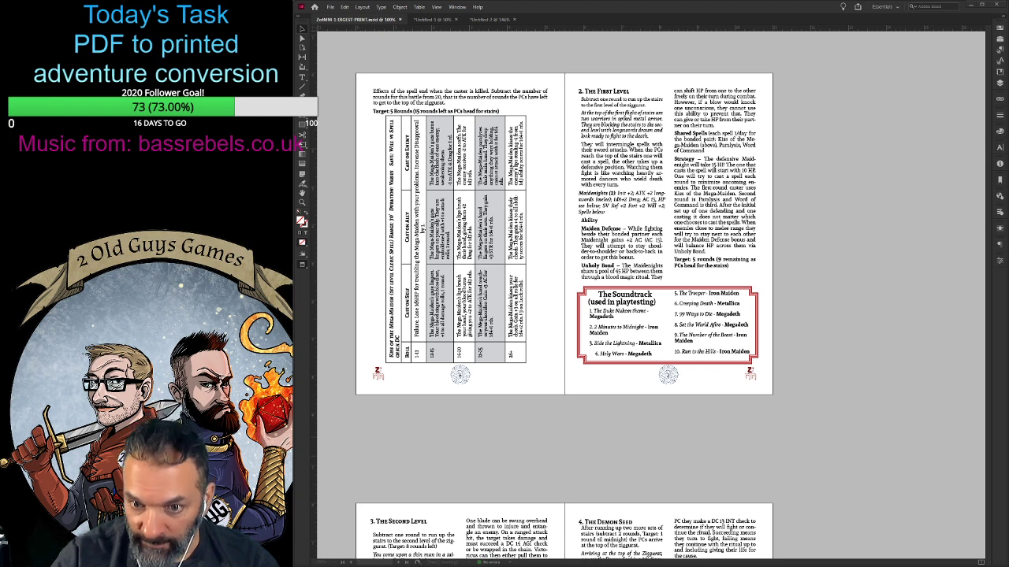
# - Switch to Photoshop, copy an elliptical selection around the upper horned skull into a new document, and remove its white background
pyautogui.hotkey('alt', 'Tab')
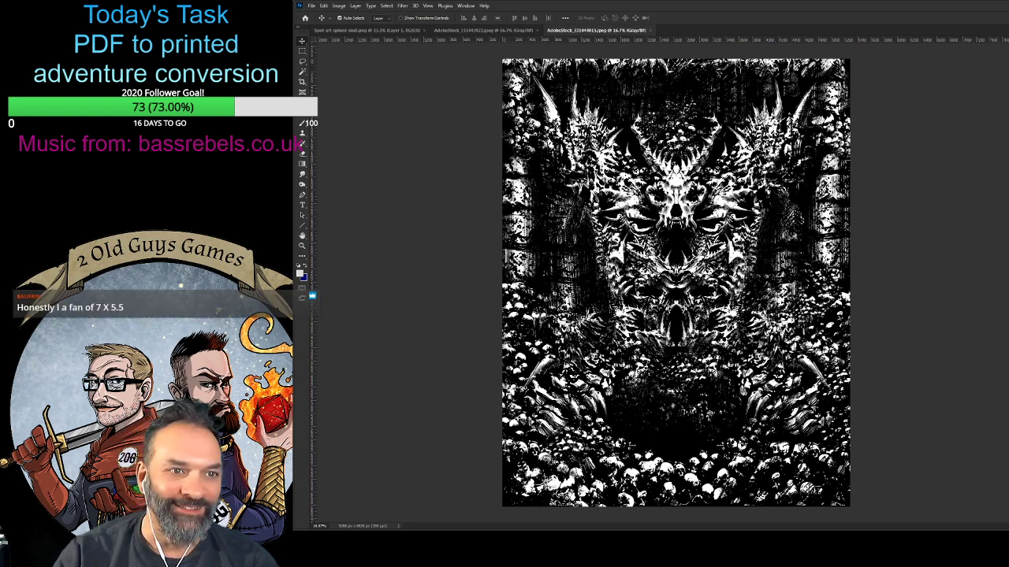
pyautogui.click(302, 52)
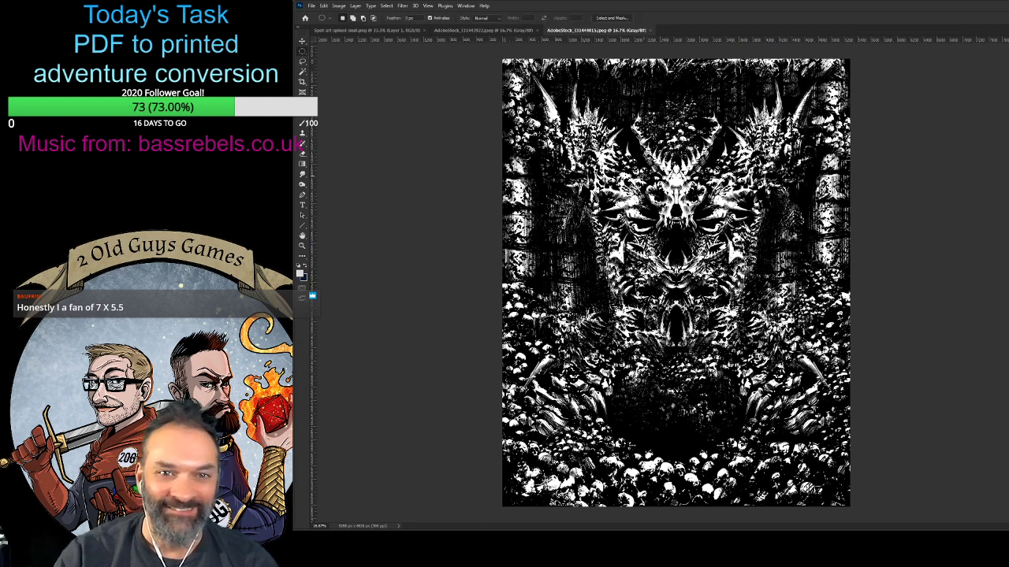
pyautogui.moveTo(621, 85); pyautogui.dragTo(733, 240)
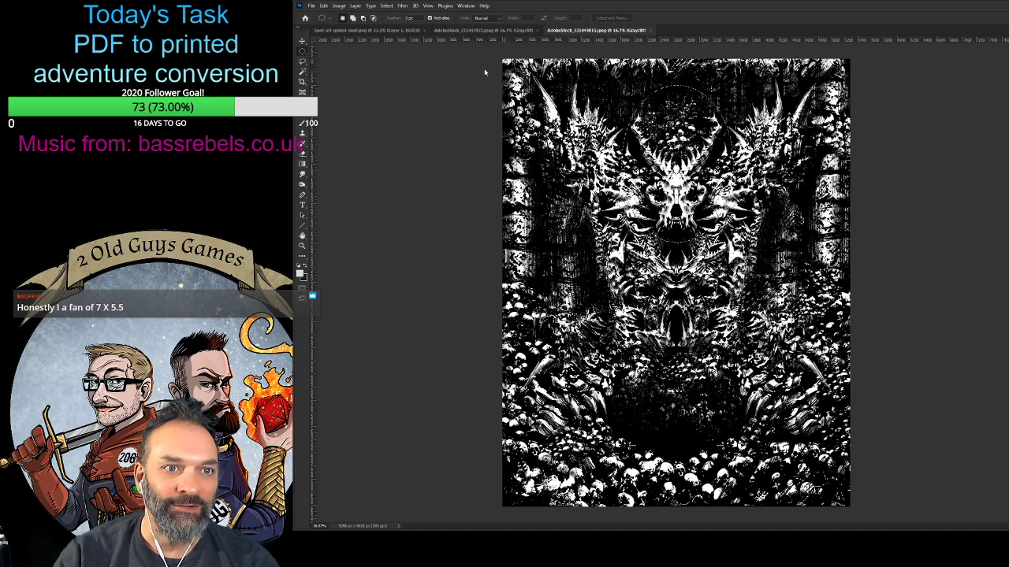
pyautogui.click(813, 331)
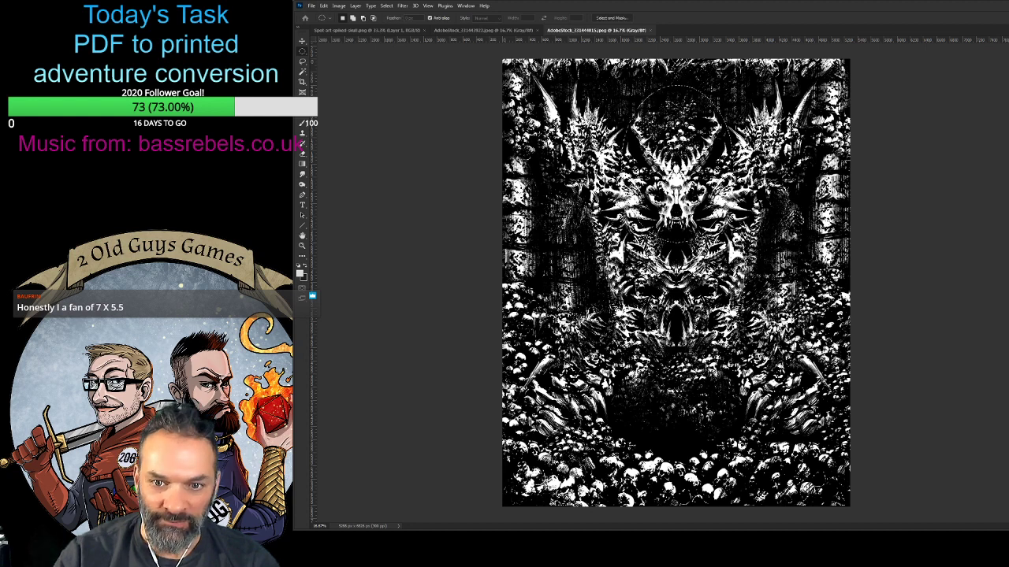
pyautogui.hotkey('ctrl', 'v')
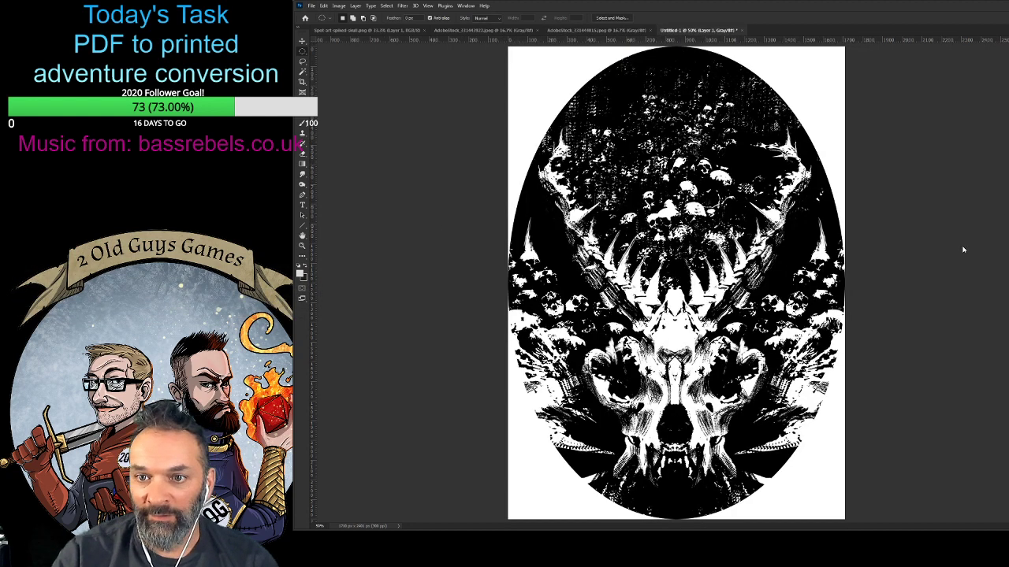
pyautogui.hotkey('ctrl', 'e')
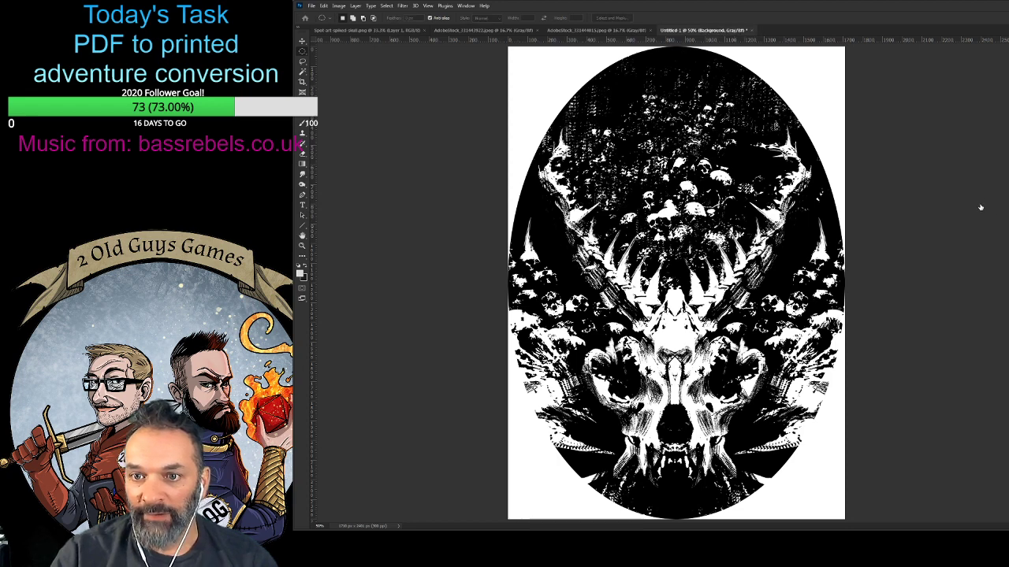
pyautogui.click(831, 311)
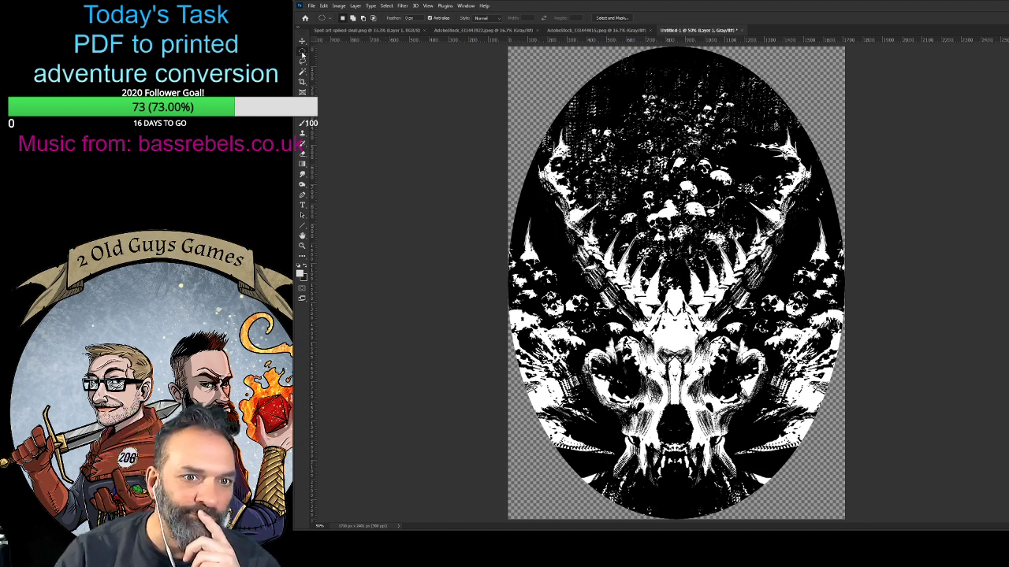
pyautogui.click(302, 61)
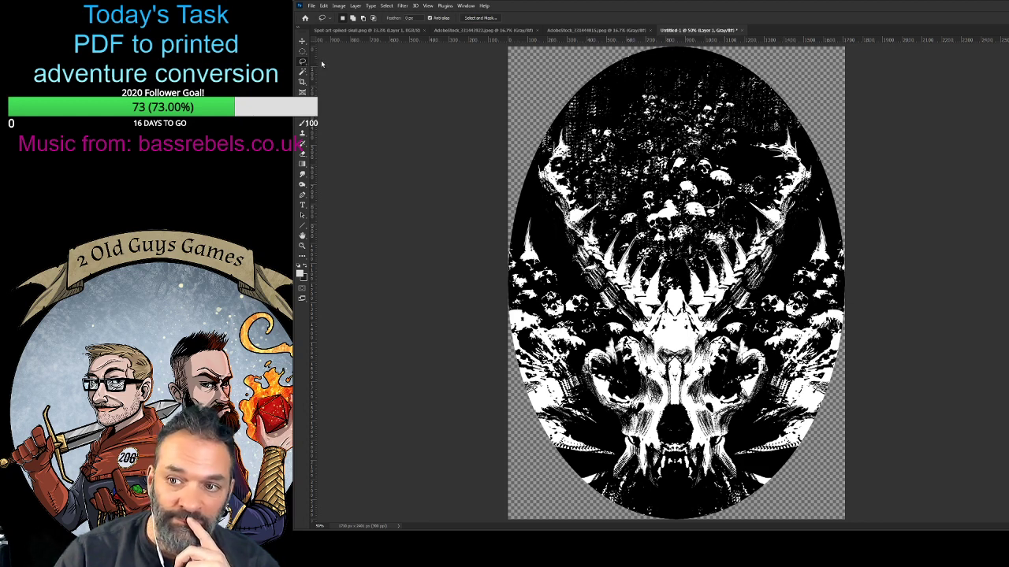
pyautogui.click(303, 51)
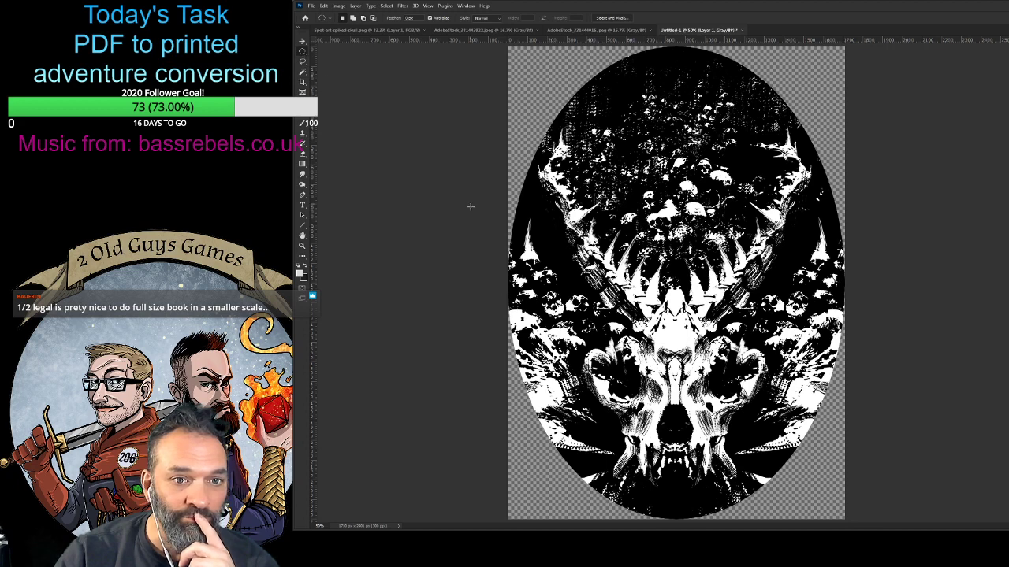
pyautogui.moveTo(469, 207); pyautogui.dragTo(593, 500)
pyautogui.press('Delete')
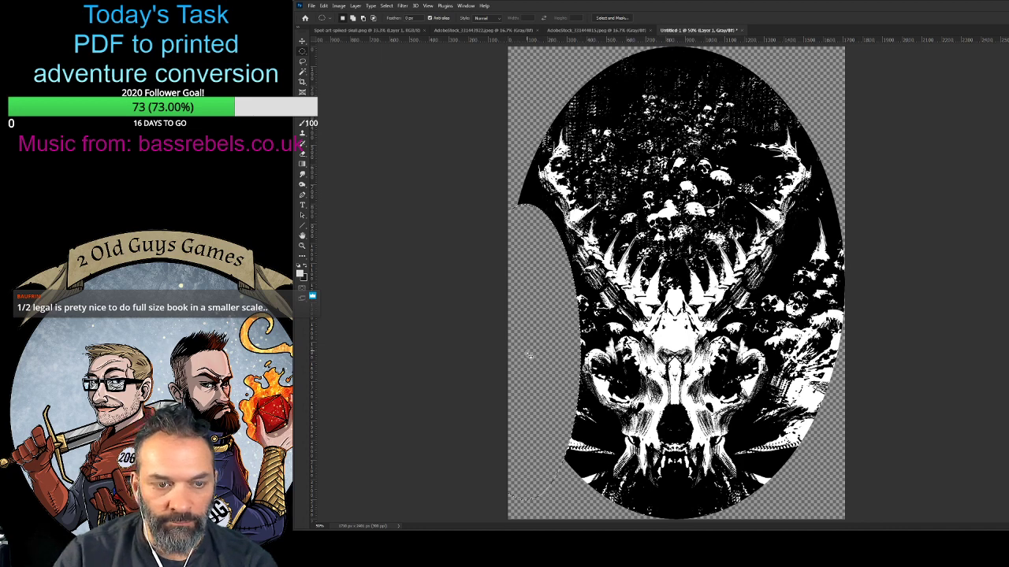
pyautogui.hotkey('ctrl', 'z')
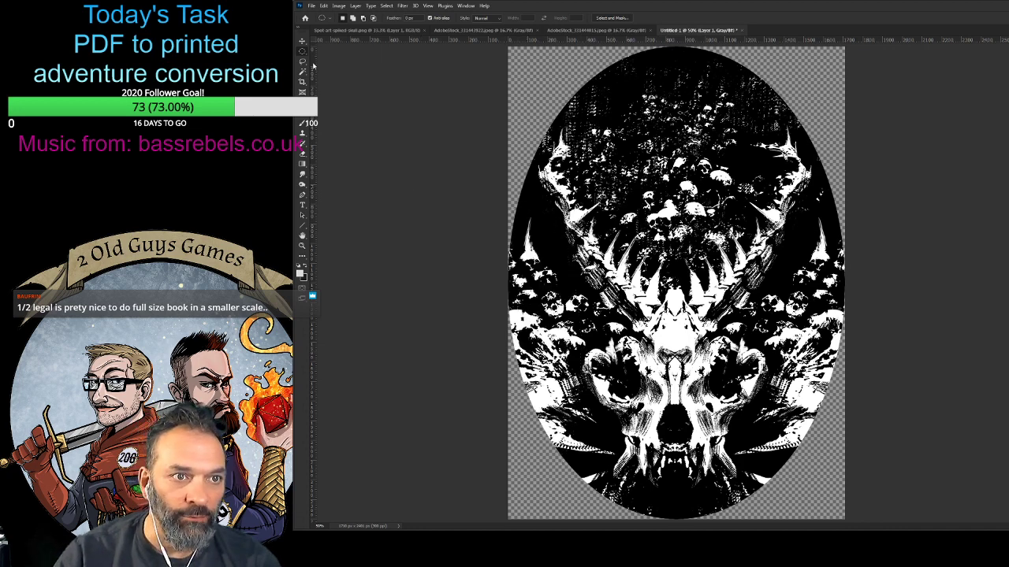
# - Trace a freehand Lasso selection around the skull's outline, from the tip of one horn around the jaw to the other horn
pyautogui.click(304, 62)
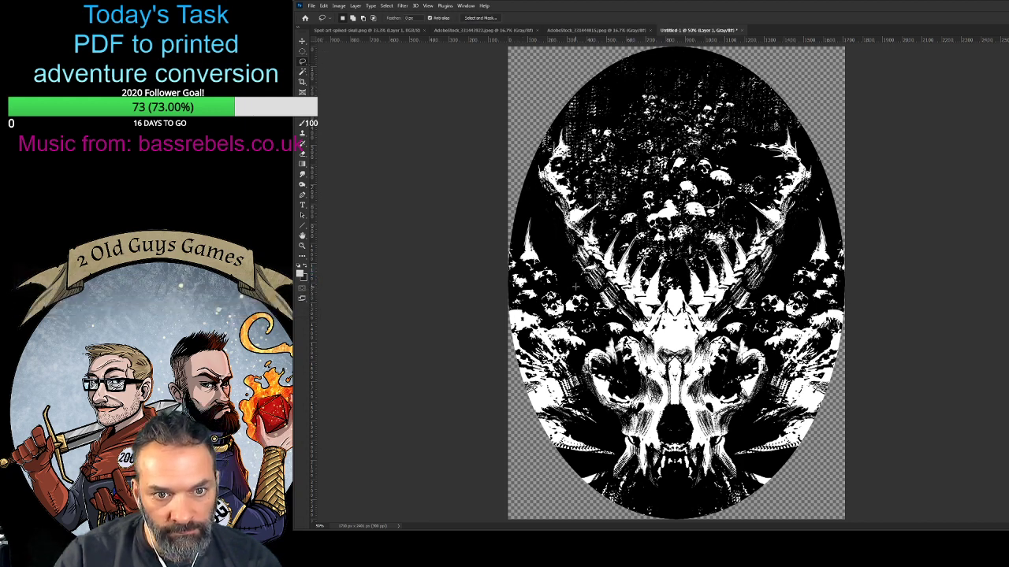
pyautogui.moveTo(511, 174); pyautogui.dragTo(568, 257)
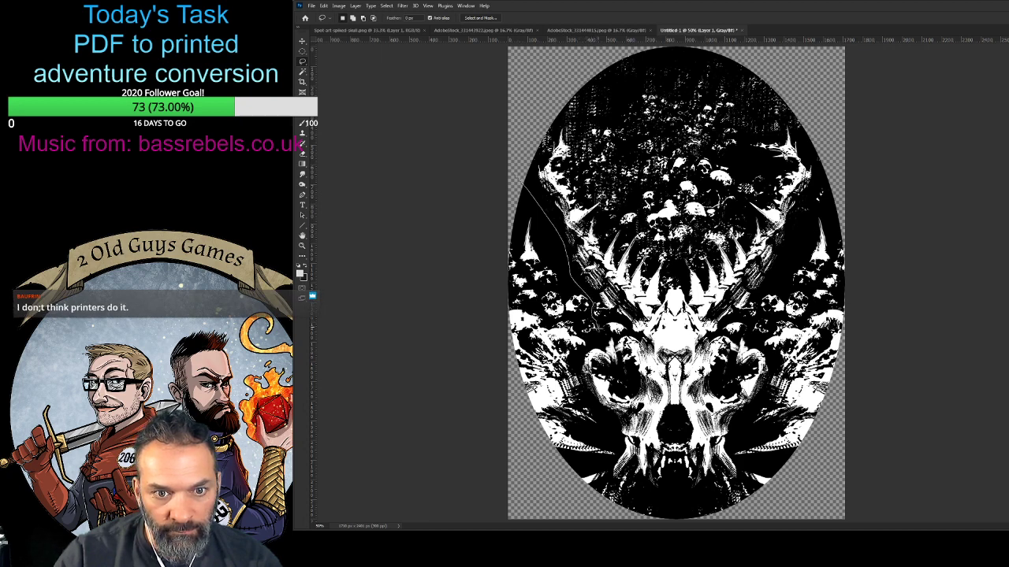
pyautogui.moveTo(598, 339); pyautogui.dragTo(579, 358)
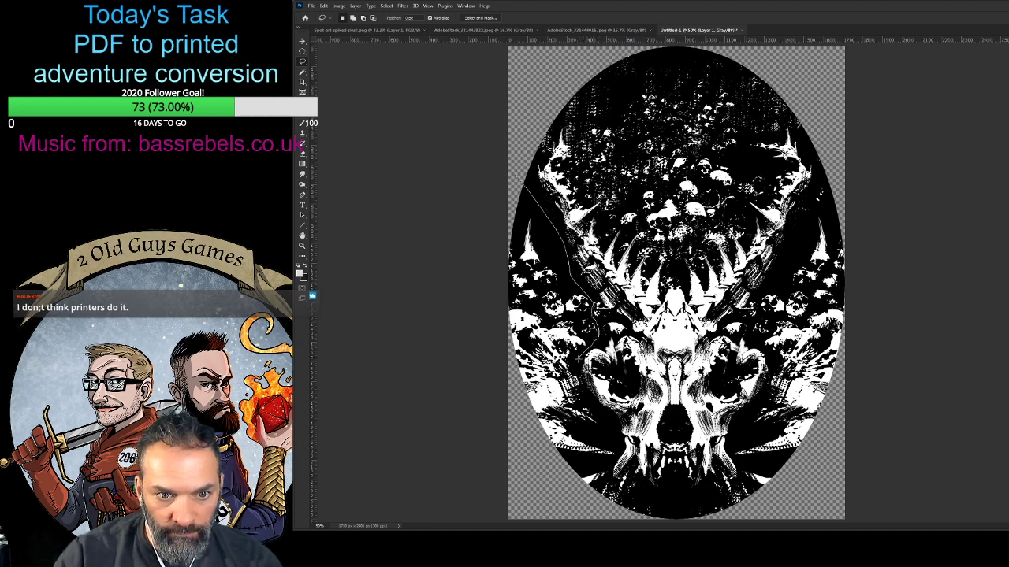
pyautogui.moveTo(583, 397)
pyautogui.mouseDown()
pyautogui.moveTo(621, 451)
pyautogui.moveTo(613, 474)
pyautogui.moveTo(678, 500)
pyautogui.moveTo(713, 499)
pyautogui.moveTo(742, 478)
pyautogui.moveTo(735, 449)
pyautogui.moveTo(765, 381)
pyautogui.moveTo(771, 390)
pyautogui.moveTo(750, 335)
pyautogui.mouseUp()
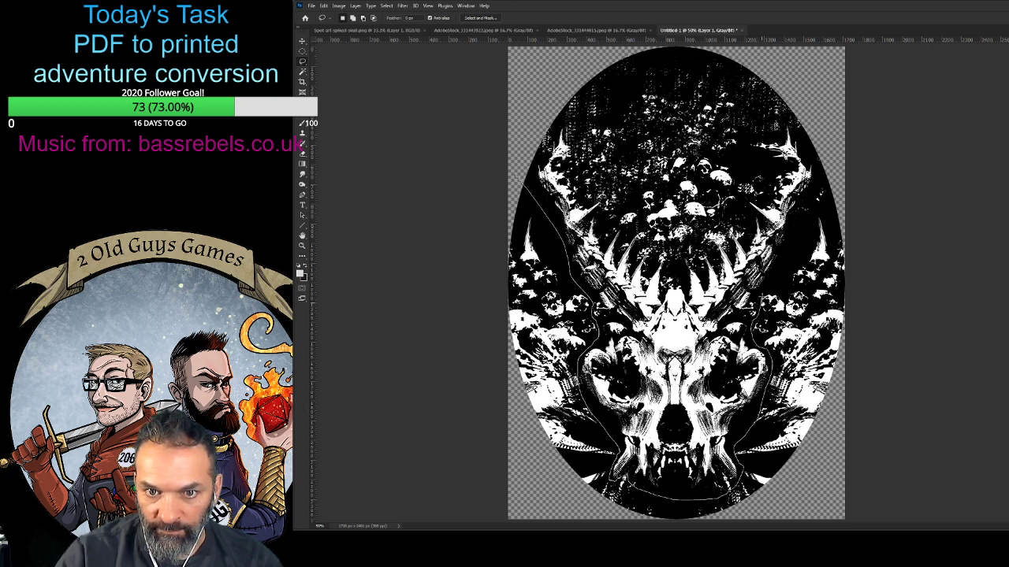
pyautogui.moveTo(758, 301); pyautogui.dragTo(834, 164)
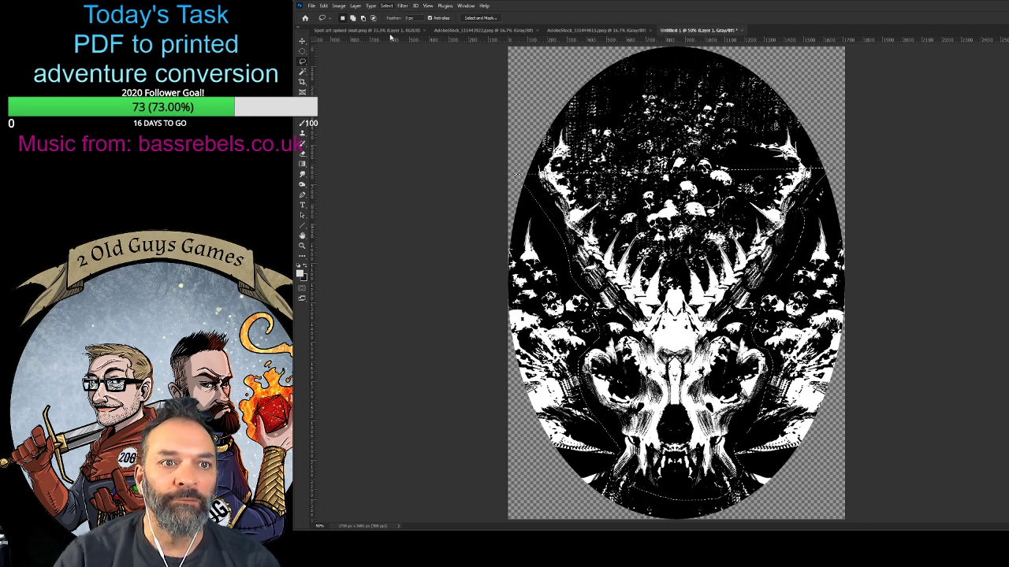
# - Invert the selection and erase the artwork surrounding the traced skull, also trimming the area above and between the horns
pyautogui.press('b')
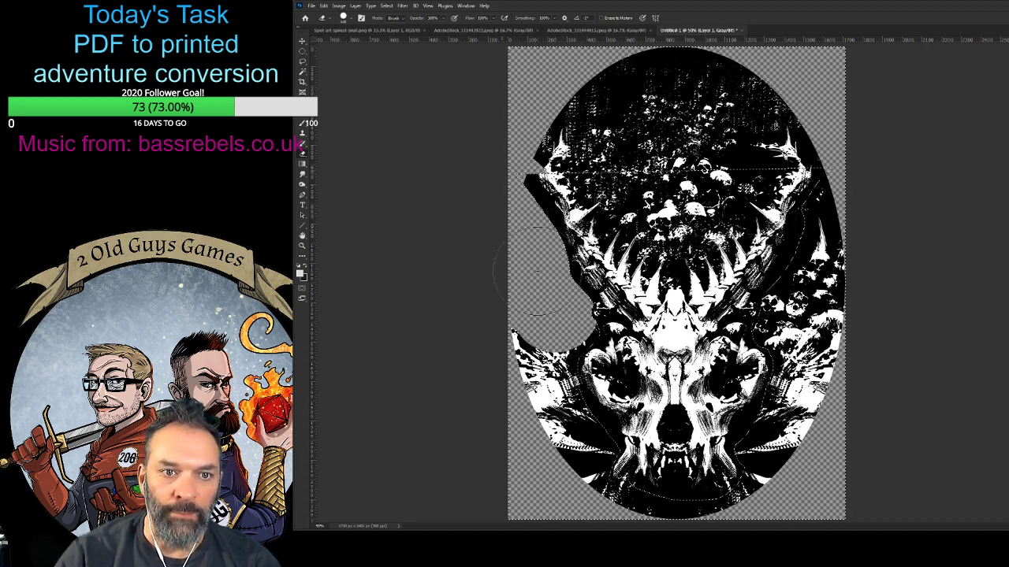
pyautogui.hotkey('ctrl', 'z')
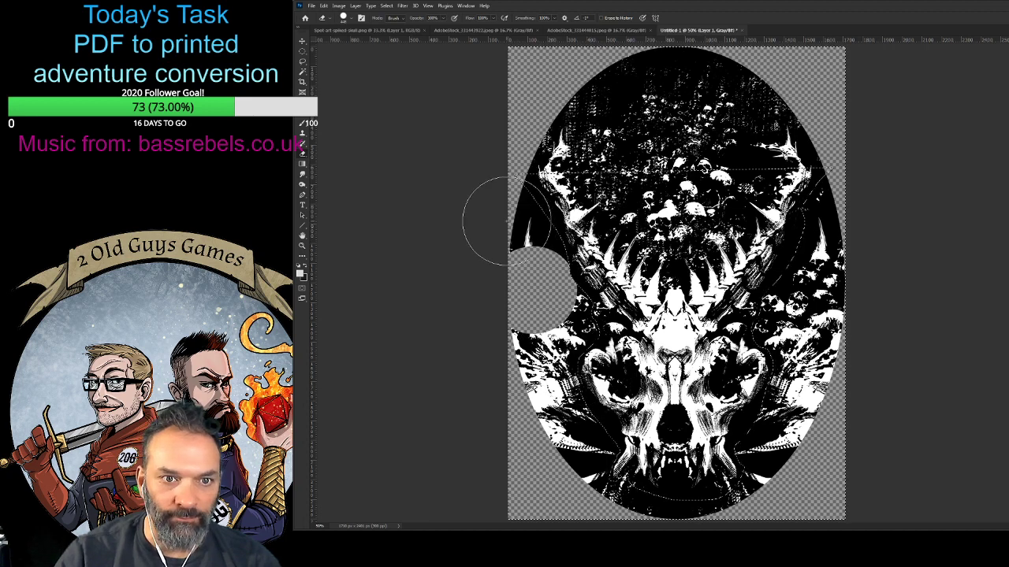
pyautogui.moveTo(507, 221); pyautogui.dragTo(540, 261)
pyautogui.moveTo(524, 436); pyautogui.dragTo(532, 377)
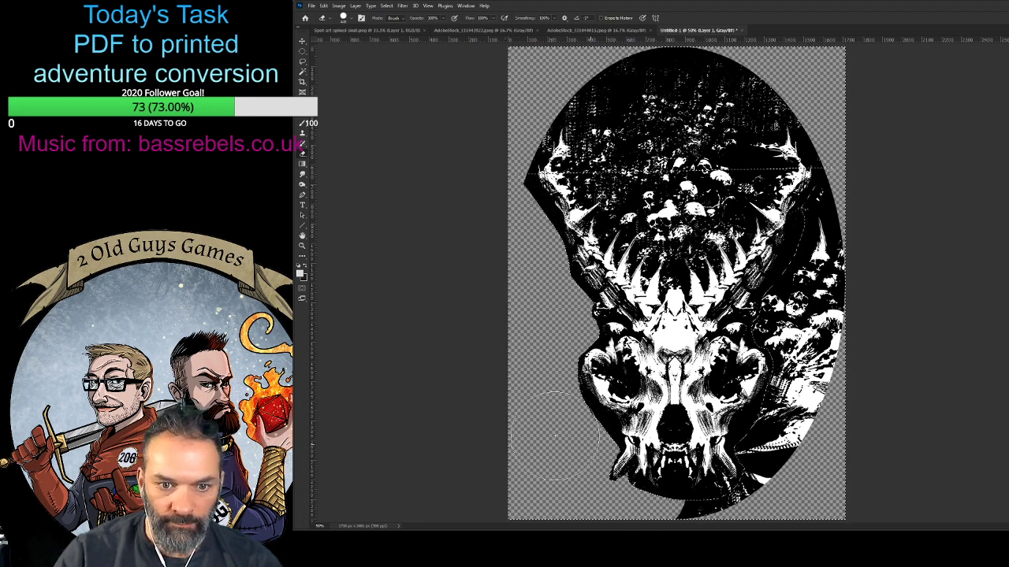
pyautogui.moveTo(807, 315)
pyautogui.mouseDown()
pyautogui.moveTo(825, 227)
pyautogui.moveTo(833, 213)
pyautogui.moveTo(849, 214)
pyautogui.moveTo(854, 347)
pyautogui.mouseUp()
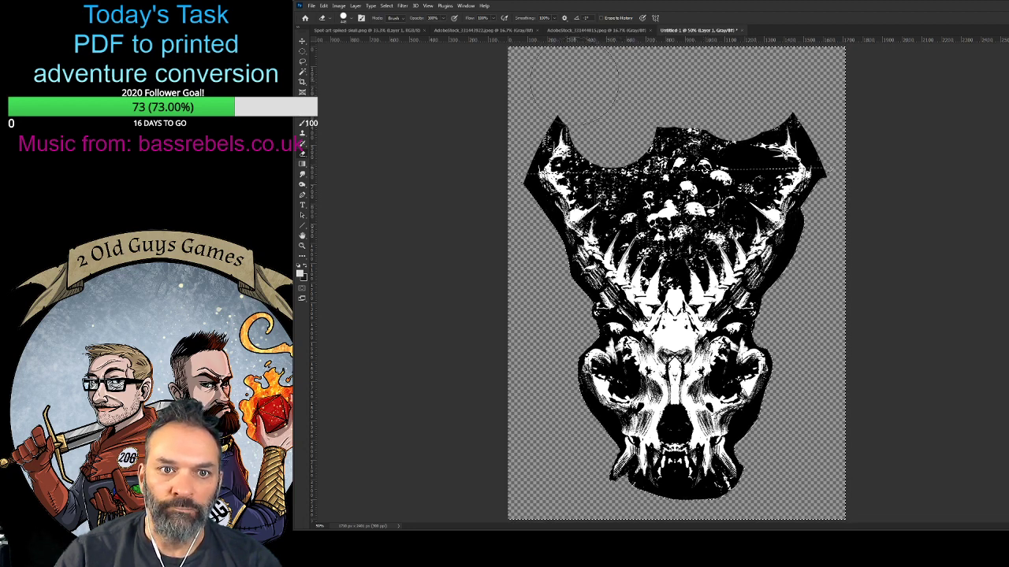
pyautogui.moveTo(658, 115); pyautogui.dragTo(712, 120)
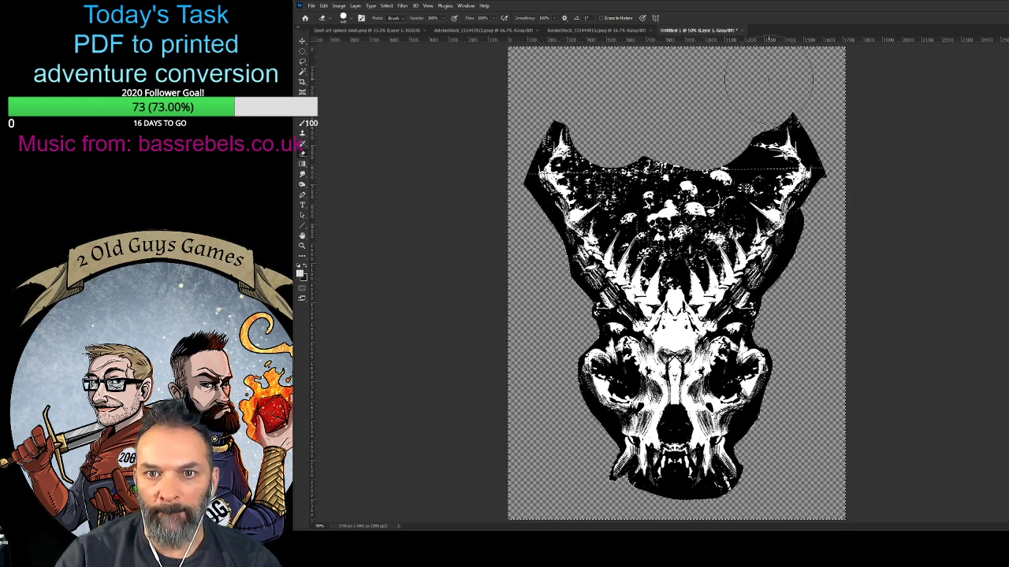
pyautogui.moveTo(790, 80); pyautogui.dragTo(805, 81)
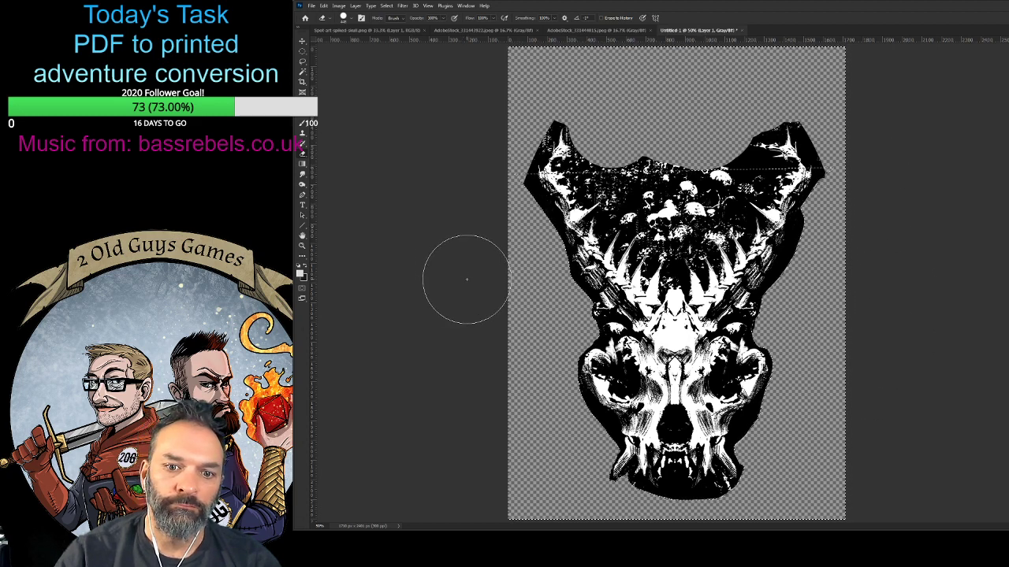
pyautogui.click(302, 50)
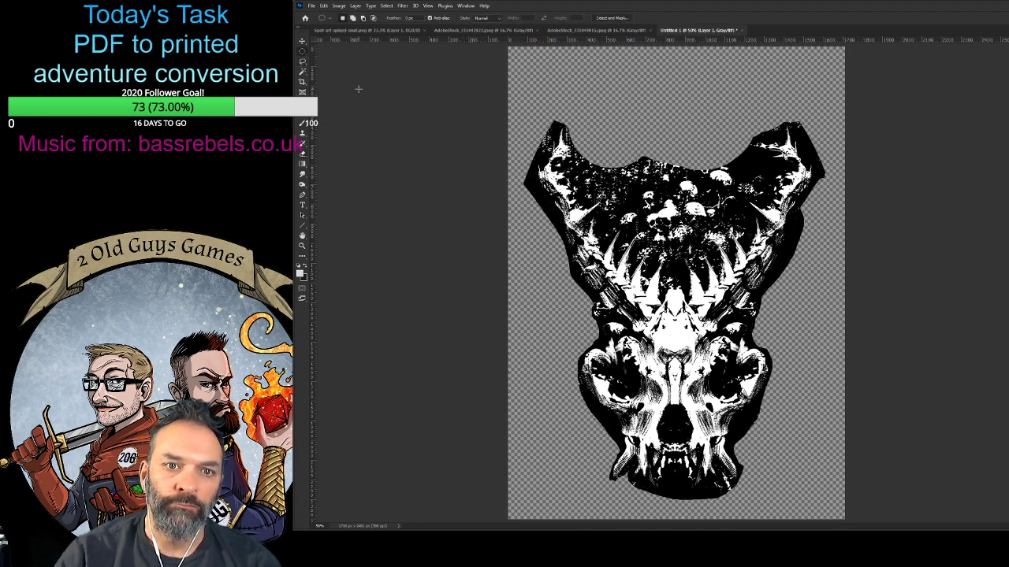
# - Invert the colours of the cut-out skull layer and activate the Magic Wand tool
pyautogui.hotkey('ctrl', 'i')
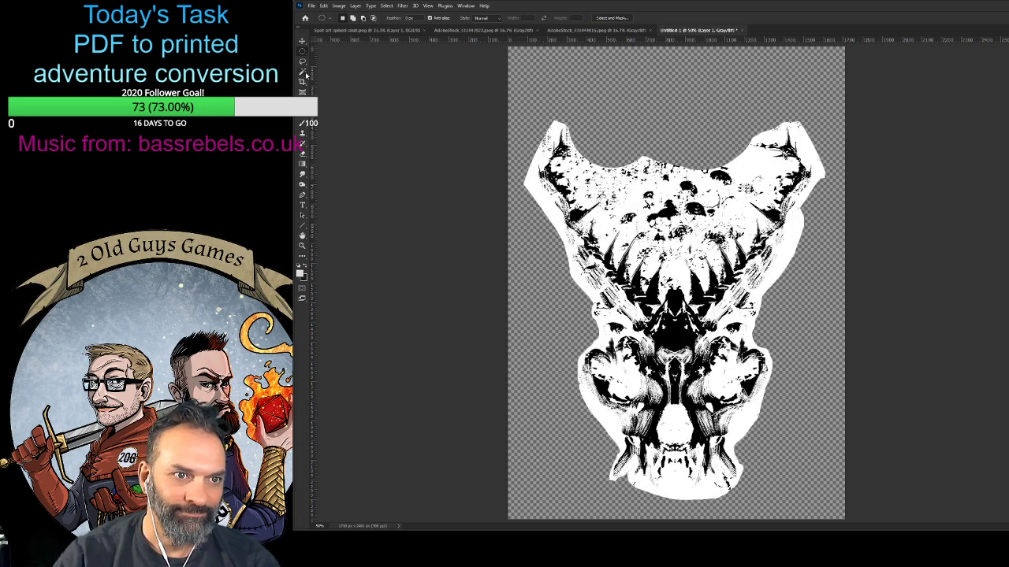
pyautogui.click(303, 62)
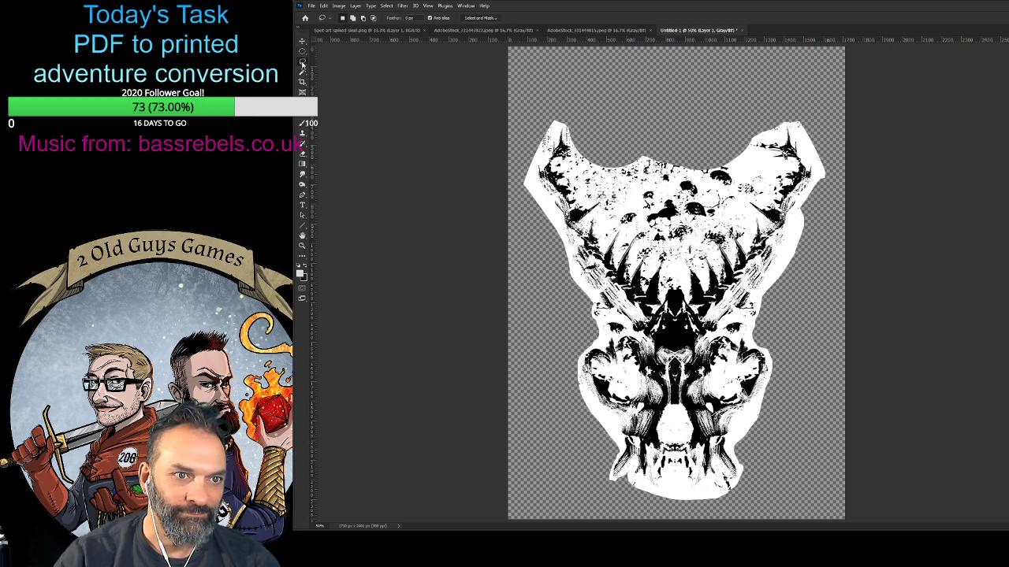
pyautogui.click(303, 51)
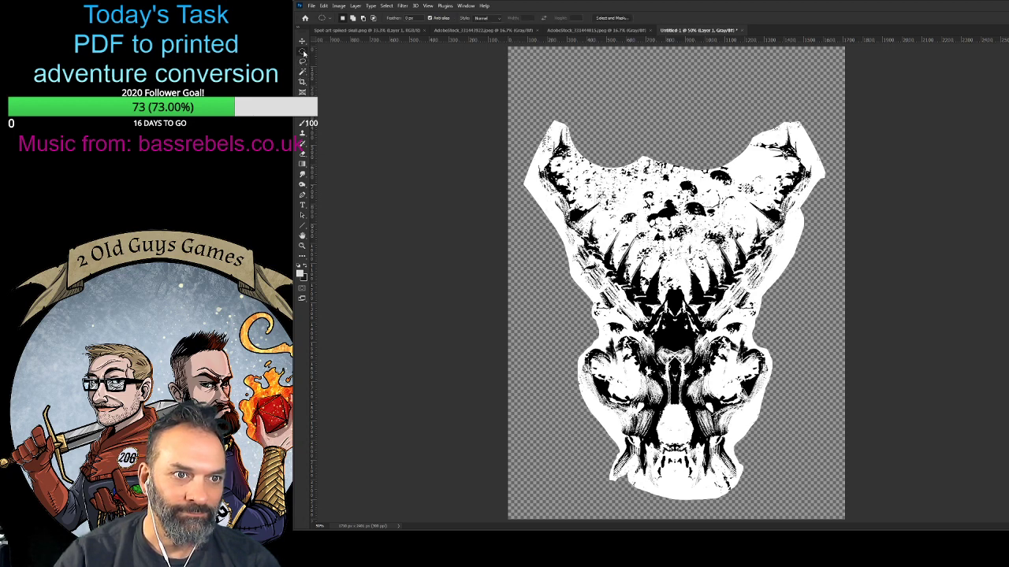
pyautogui.click(302, 72)
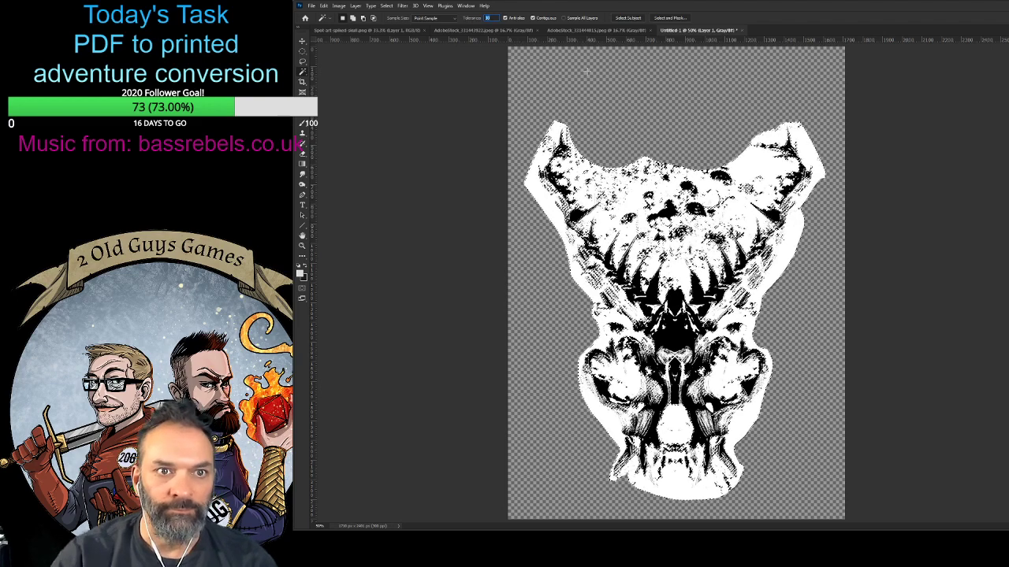
pyautogui.click(583, 115)
pyautogui.click(539, 193)
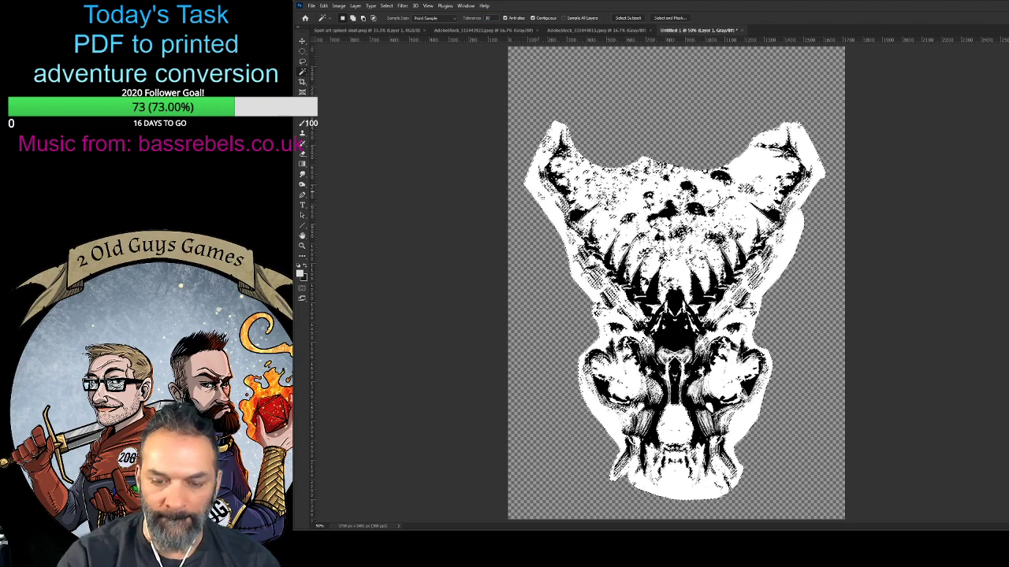
pyautogui.press('Delete')
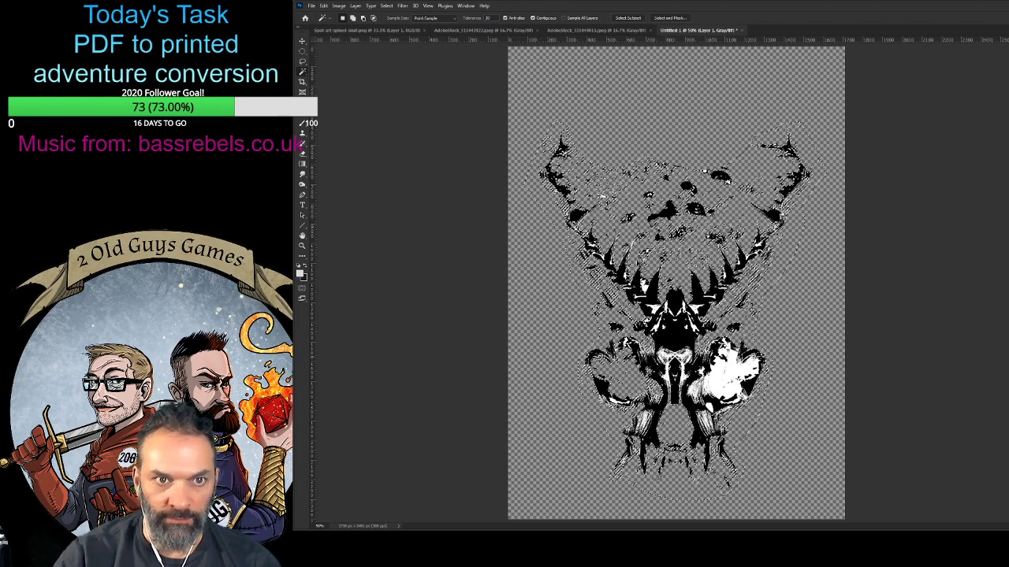
pyautogui.hotkey('ctrl', 'z')
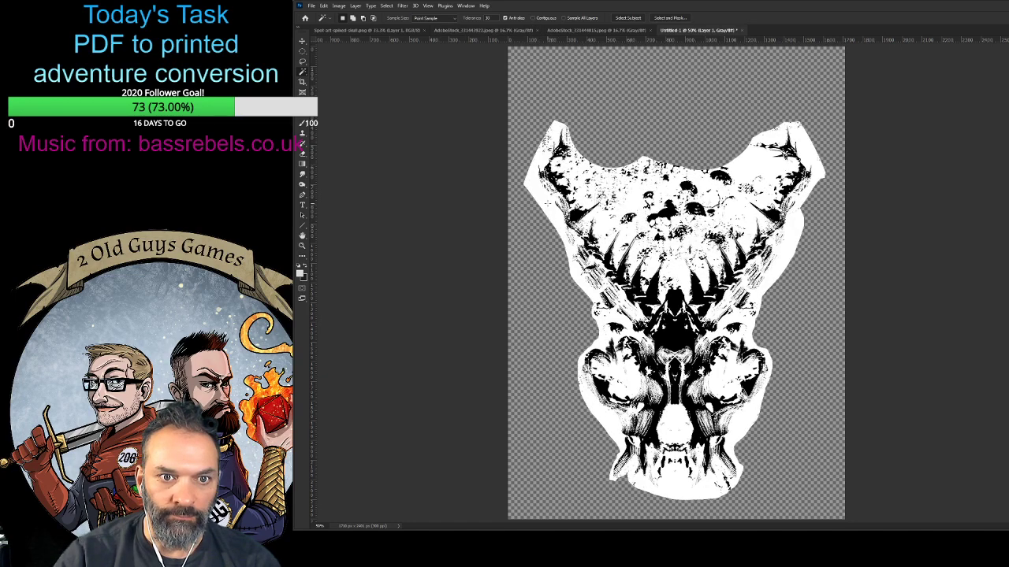
# - Delete all white areas of the skull using a Magic Wand selection with Contiguous turned off, keeping the black line art
pyautogui.press('Delete')
pyautogui.hotkey('ctrl', 'd')
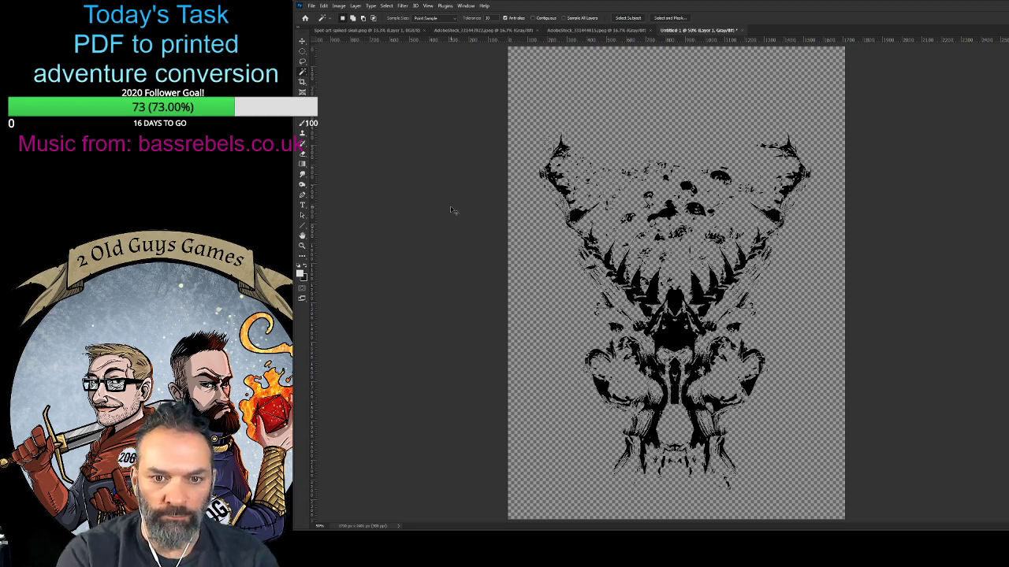
pyautogui.hotkey('ctrl', 'i')
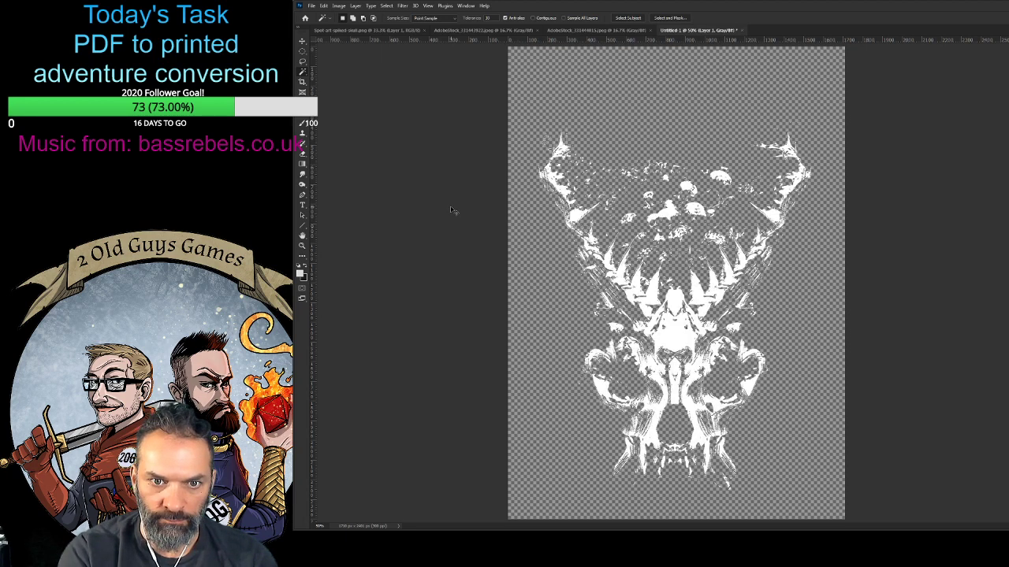
pyautogui.hotkey('ctrl', 'i')
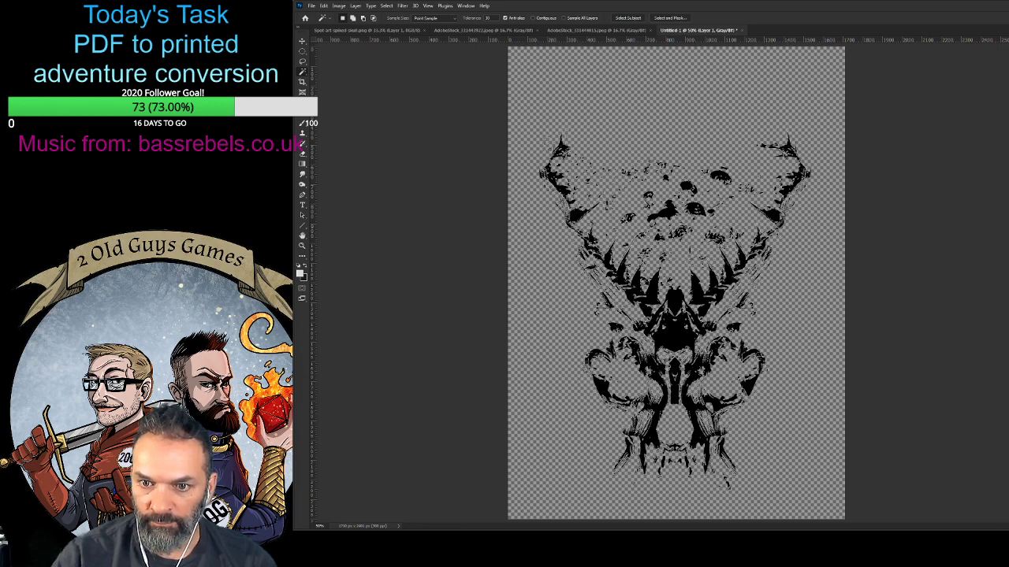
# - Switch to InDesign and place the skull illustration in a new rectangular frame below the "Wrapping up the Adventure" text
pyautogui.hotkey('alt', 'Tab')
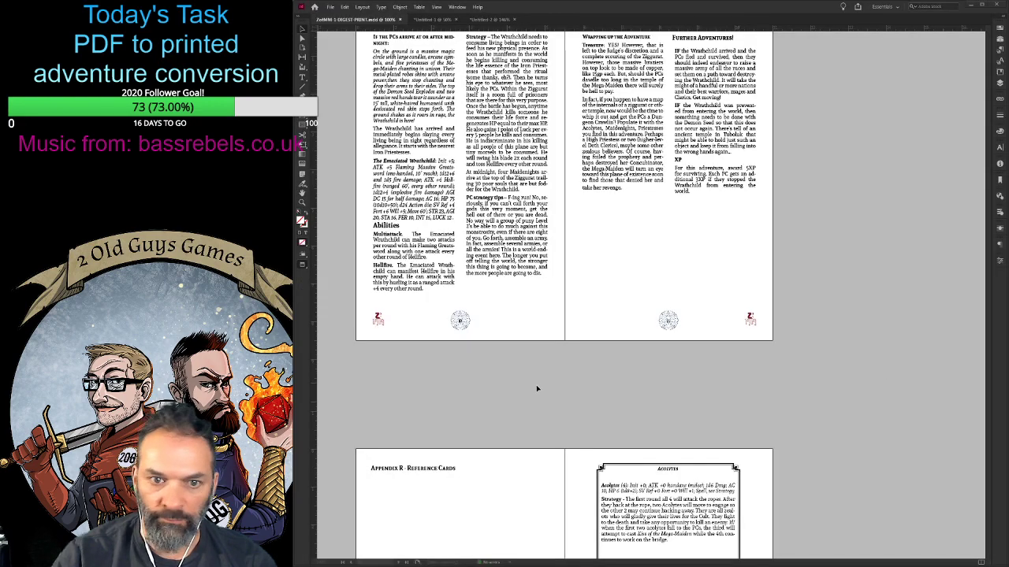
pyautogui.scroll(15, 560, 371)
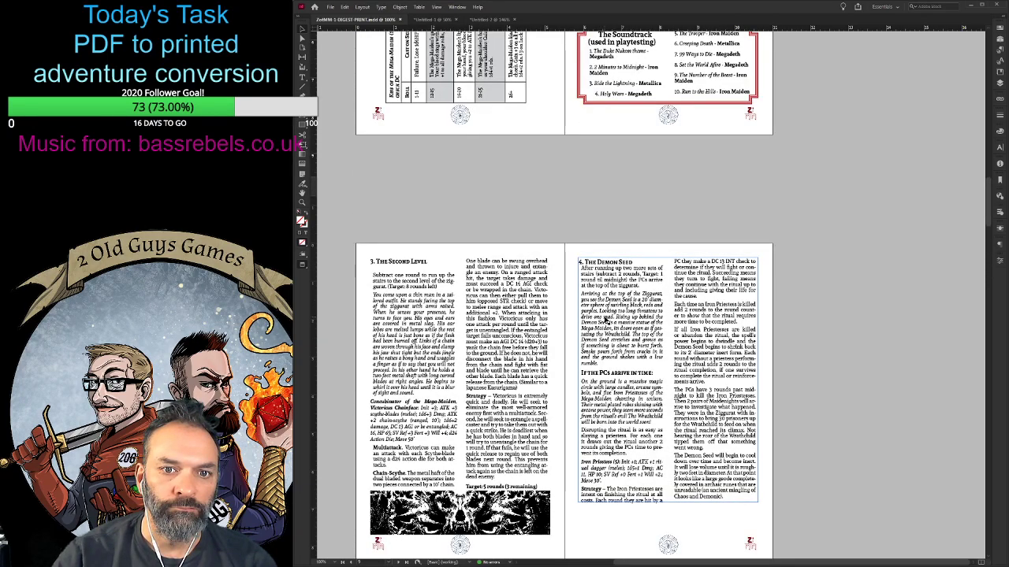
pyautogui.scroll(5, 607, 321)
pyautogui.scroll(-10, 609, 316)
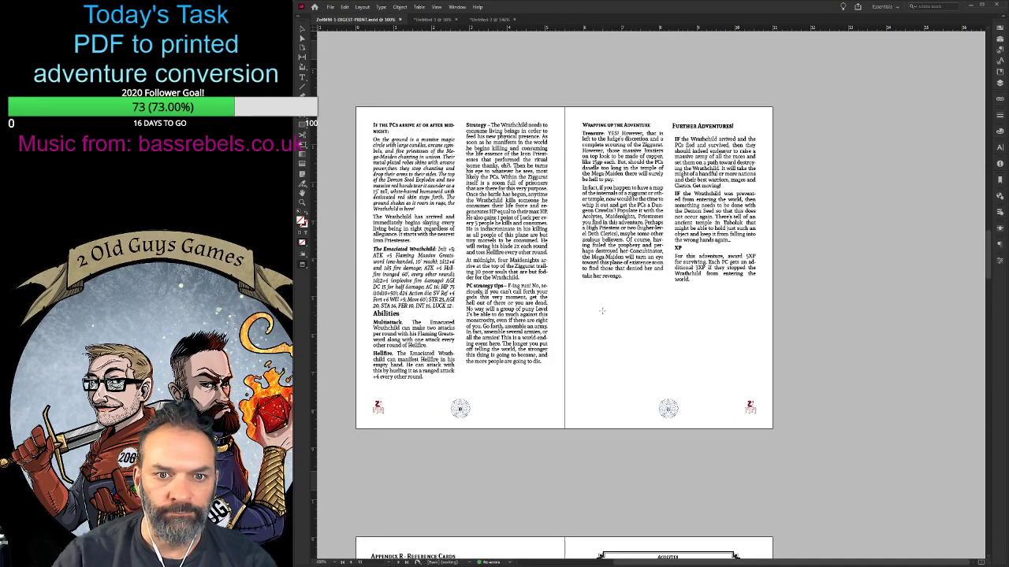
pyautogui.moveTo(588, 301); pyautogui.dragTo(723, 391)
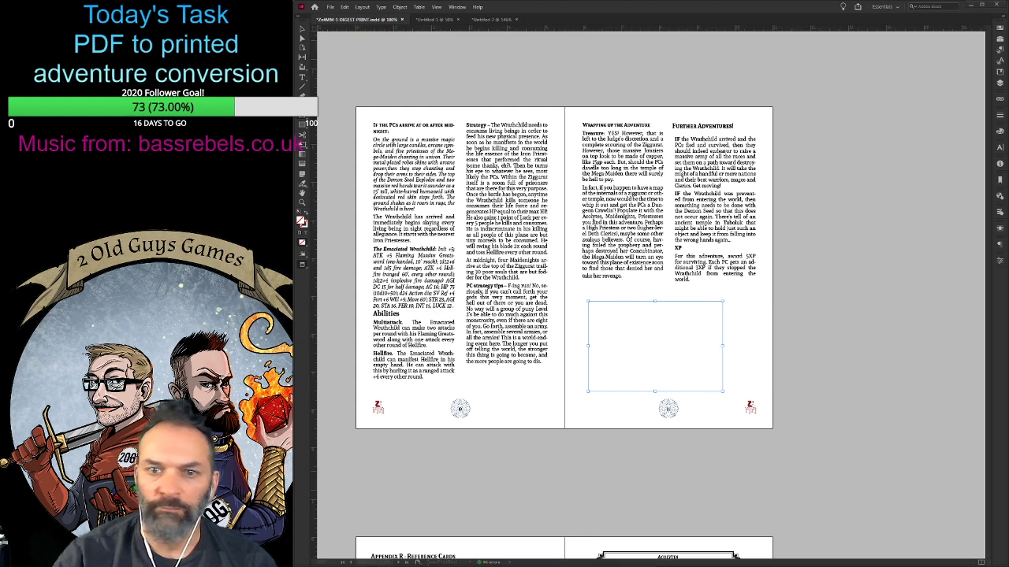
pyautogui.hotkey('ctrl', 'r')
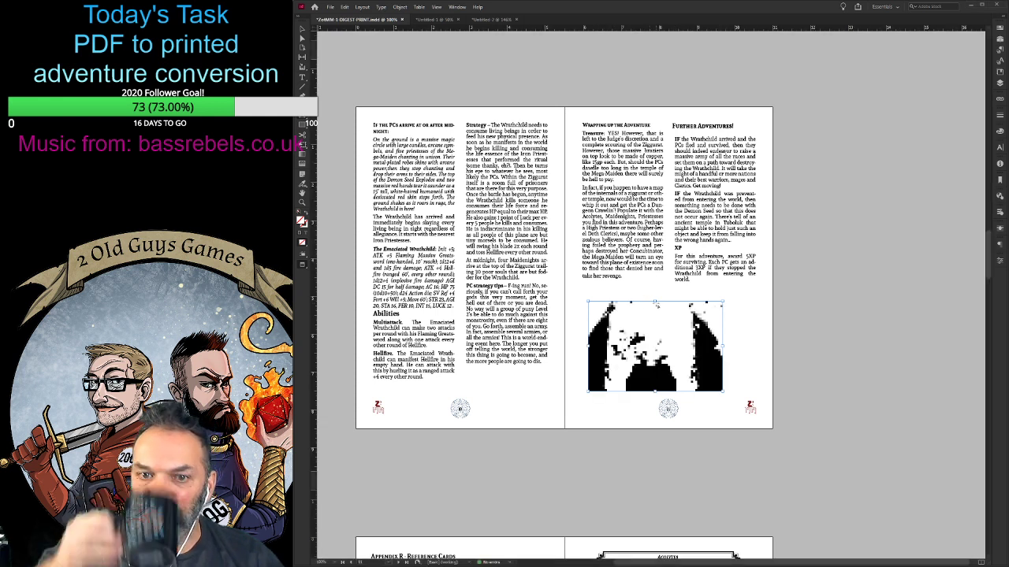
# - Extend the picture frame upward to fit the whole skull and centre it between the page's two text columns
pyautogui.click(657, 279)
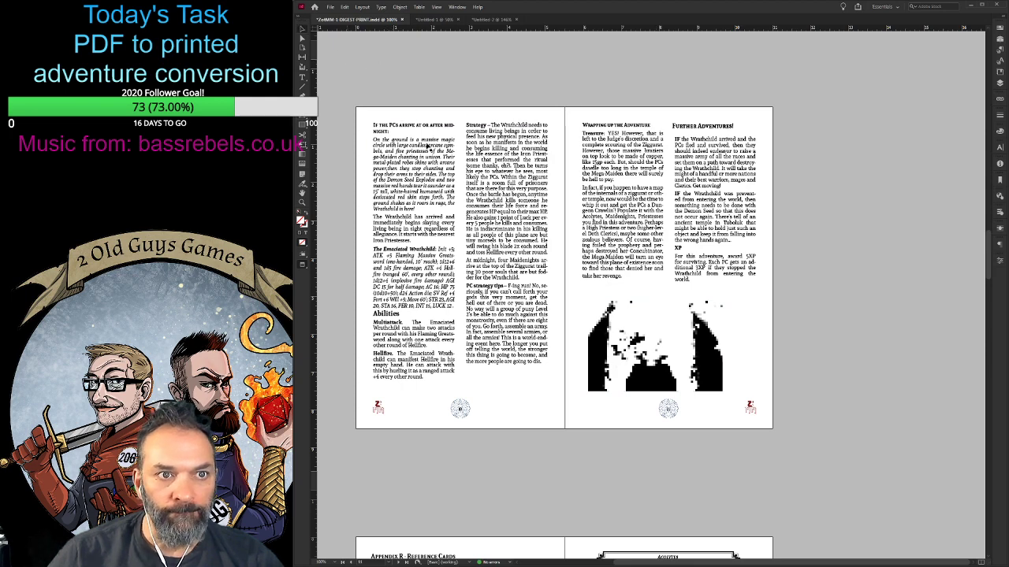
pyautogui.click(657, 309)
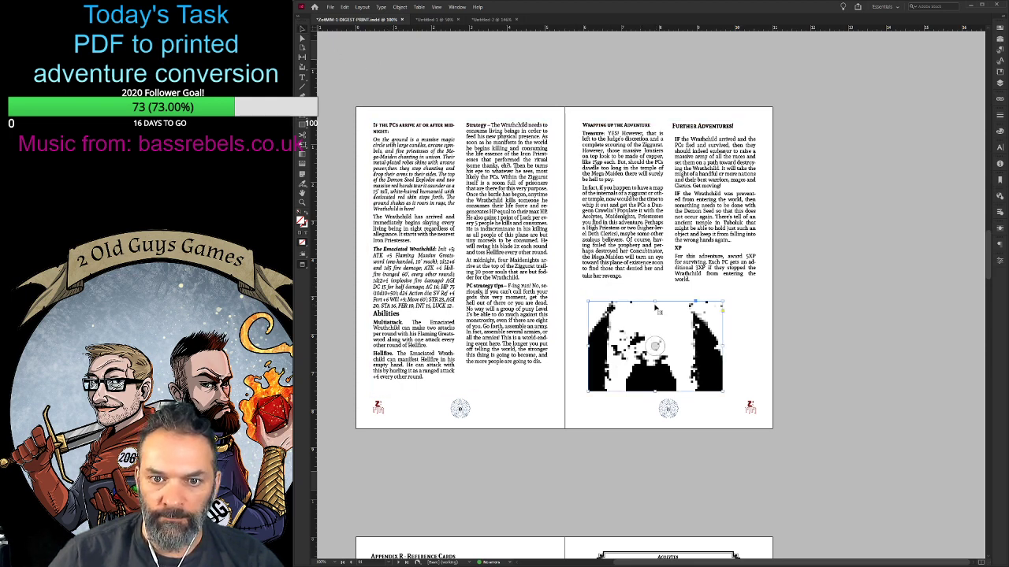
pyautogui.moveTo(656, 303); pyautogui.dragTo(656, 236)
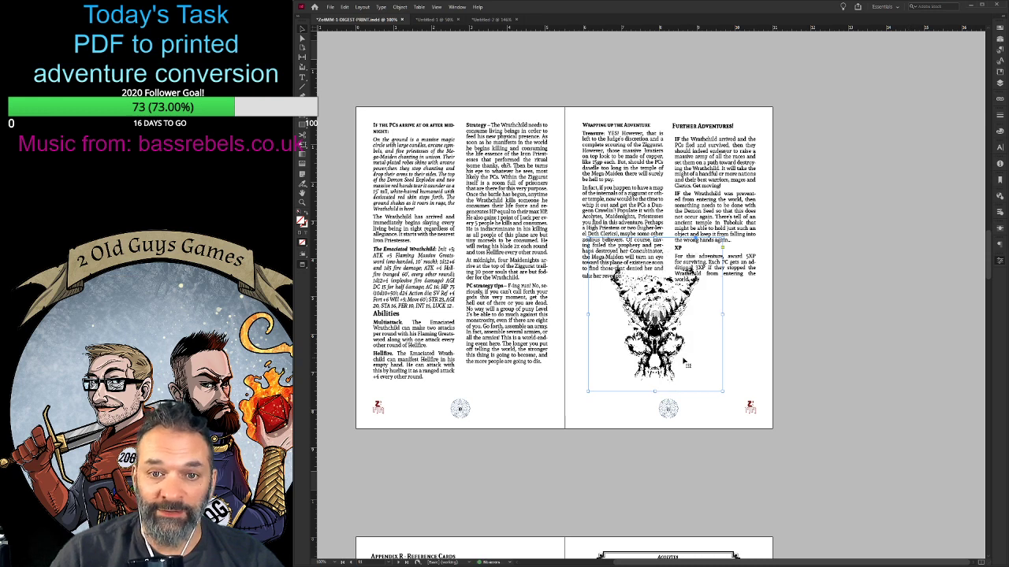
pyautogui.moveTo(661, 345); pyautogui.dragTo(689, 338)
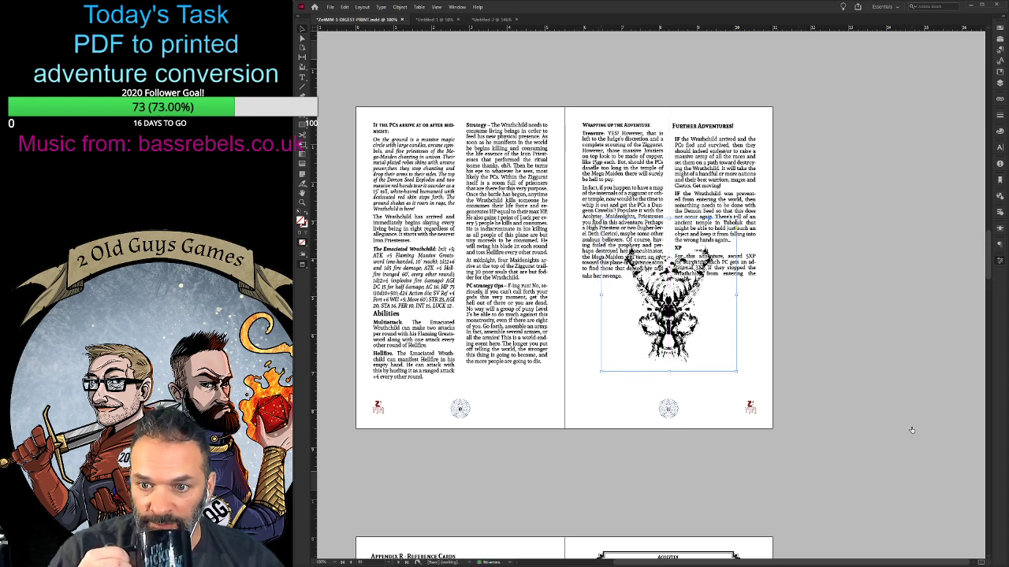
# - Crop the picture frame's sides and upper edge closely around the skull and fine-tune its lower edge
pyautogui.moveTo(734, 294); pyautogui.dragTo(716, 293)
pyautogui.moveTo(600, 295); pyautogui.dragTo(618, 296)
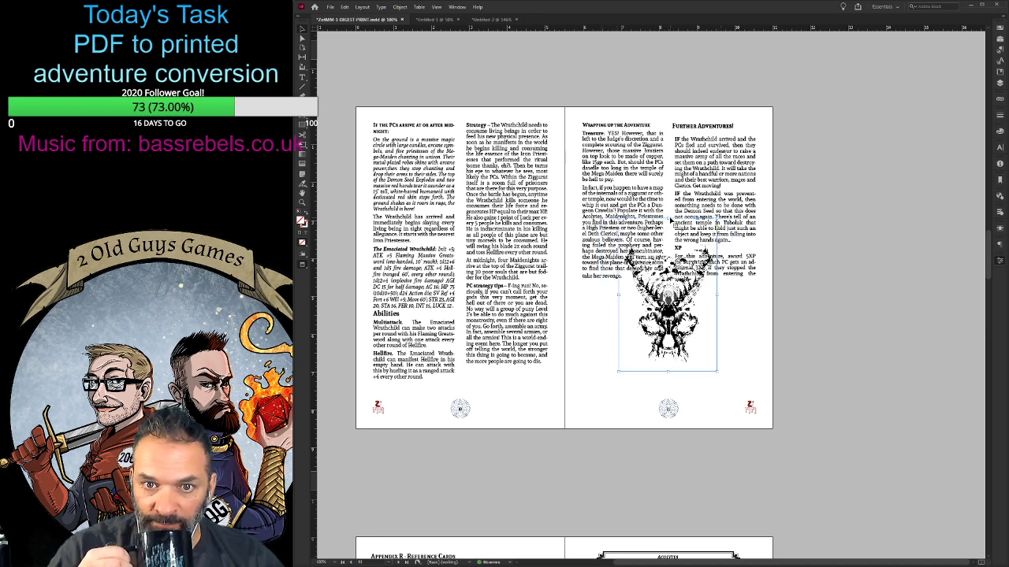
pyautogui.moveTo(668, 225); pyautogui.dragTo(670, 241)
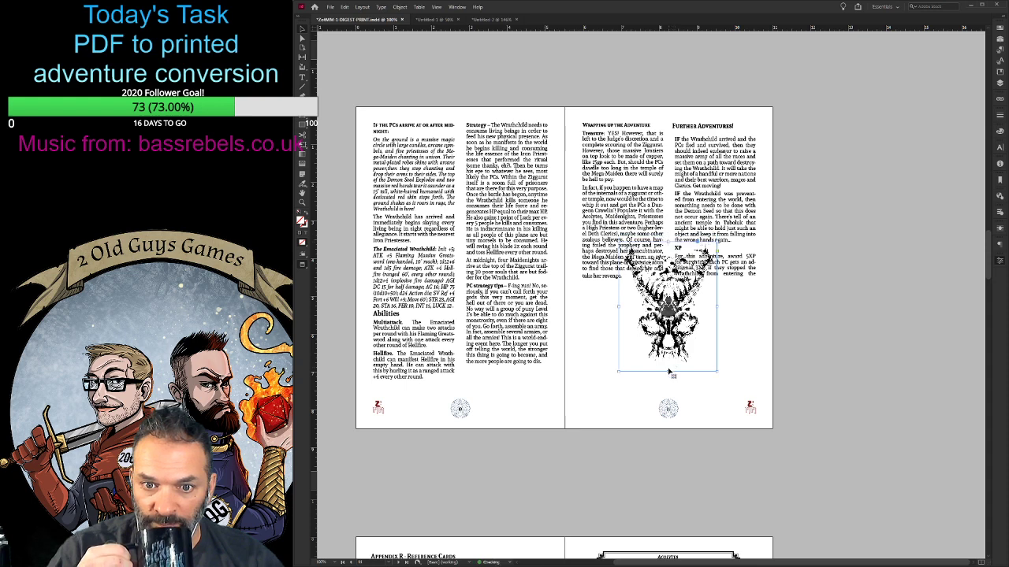
pyautogui.moveTo(672, 370); pyautogui.dragTo(672, 371)
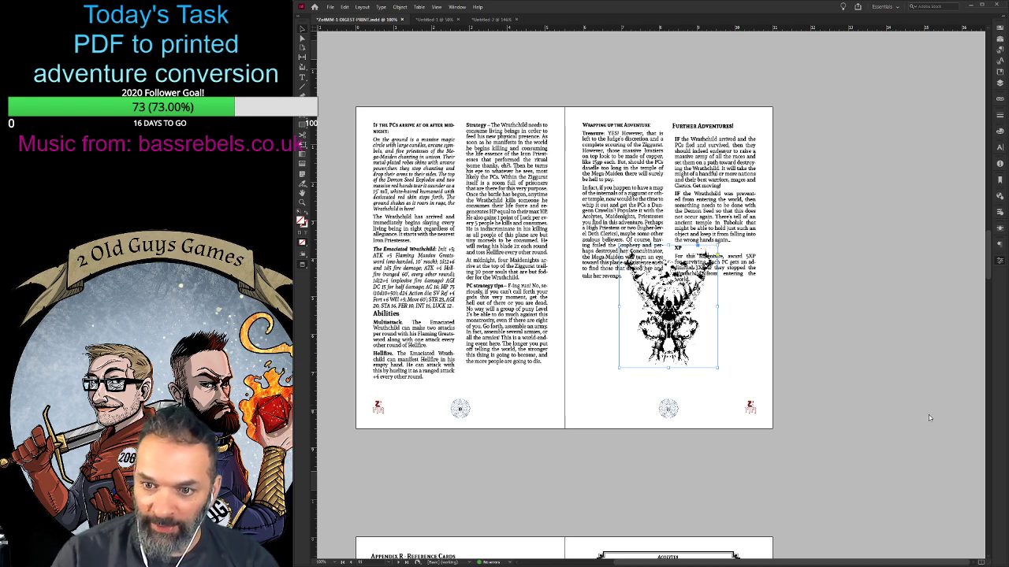
# - Apply a text wrap to the skull image and nudge its frame slightly to the left
pyautogui.click(926, 242)
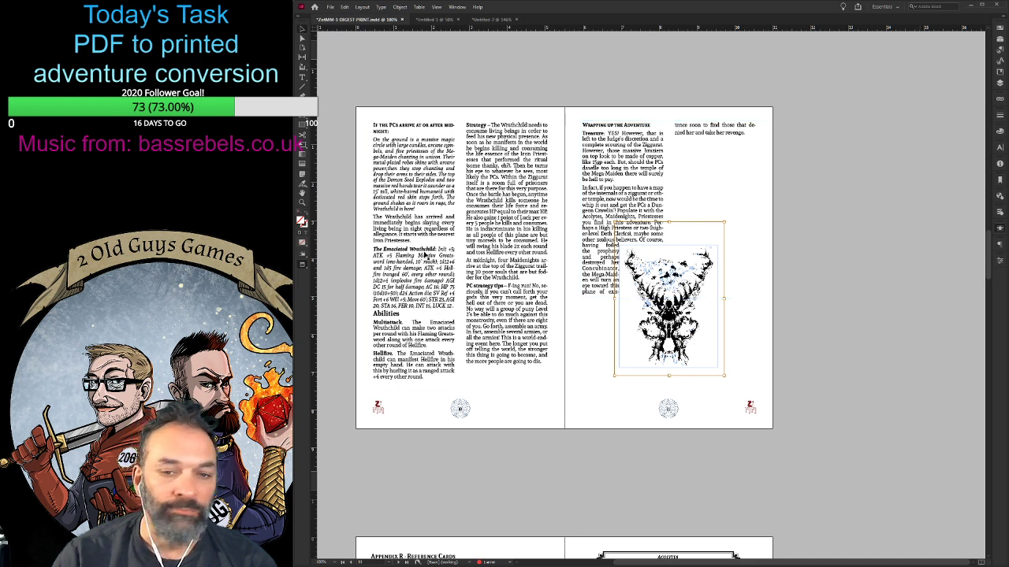
pyautogui.click(632, 418)
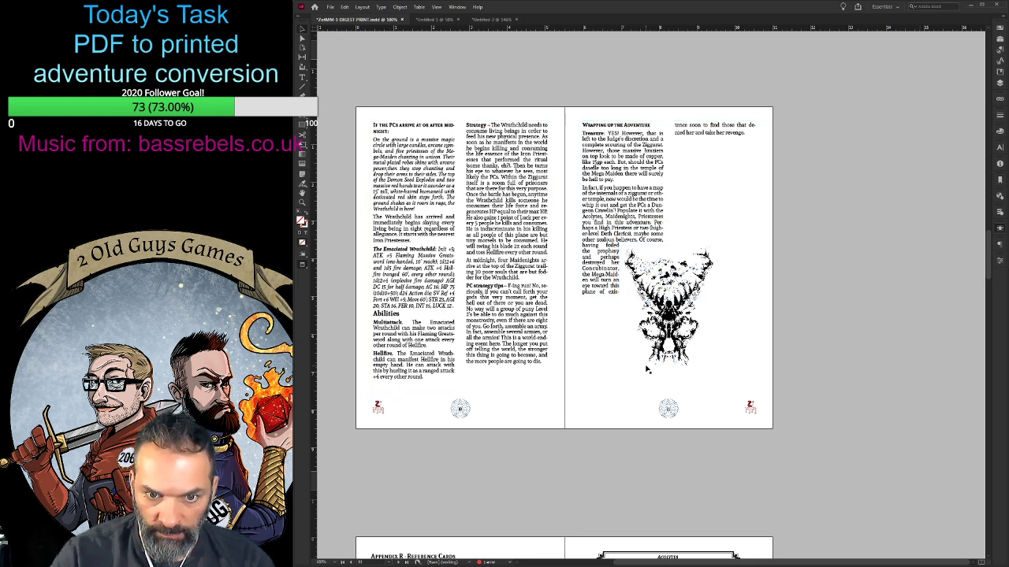
pyautogui.click(646, 368)
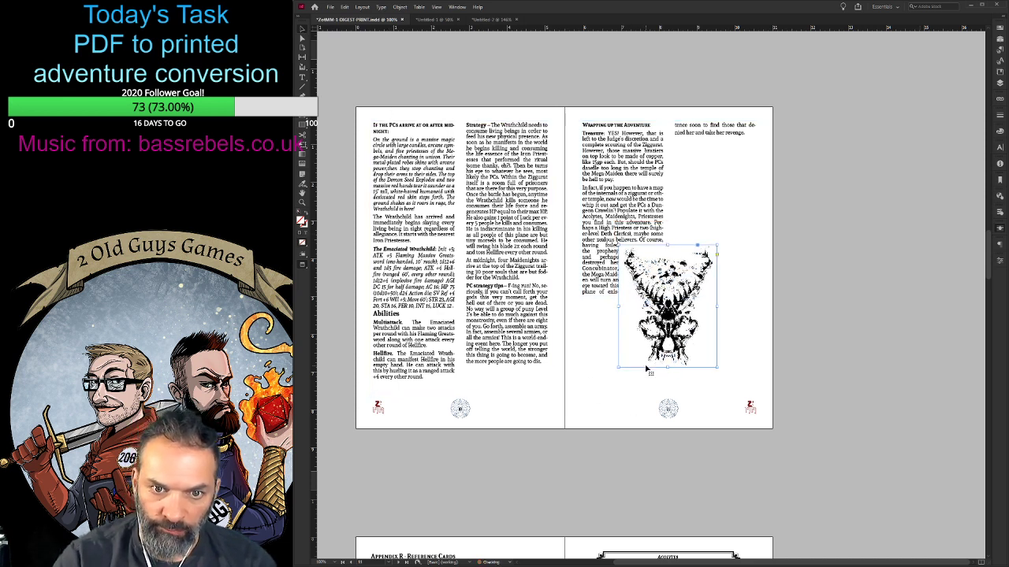
pyautogui.press('Left')
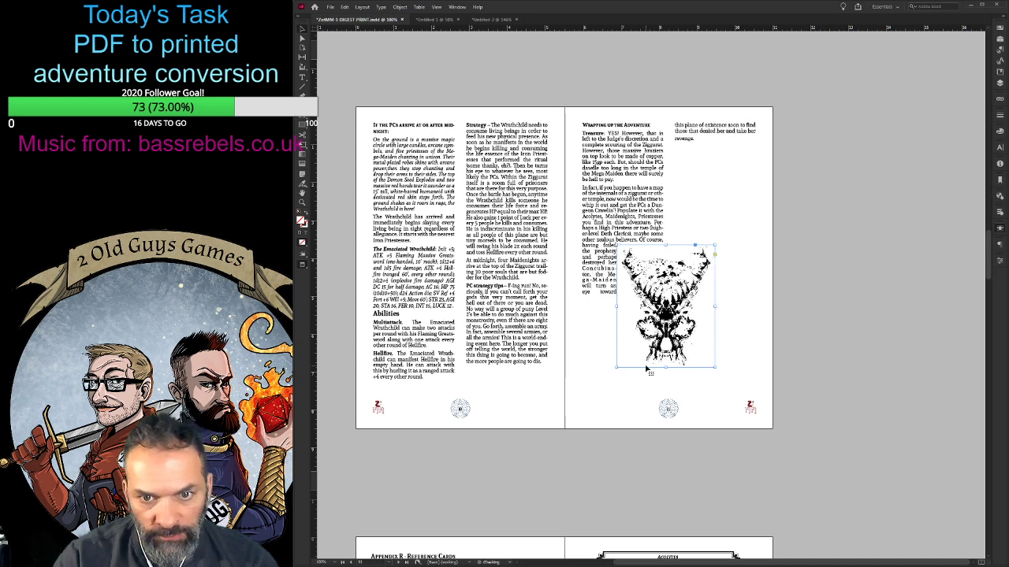
pyautogui.press('Left')
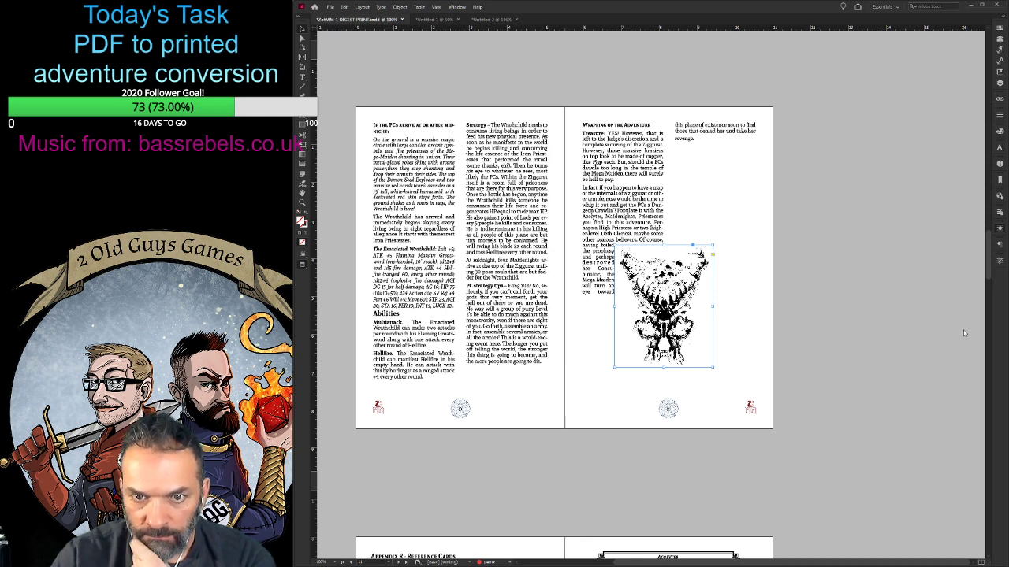
# - Tighten the text wrap to follow the skull's outline closely and nudge the frame slightly to the right
pyautogui.hotkey('ctrl', 'z')
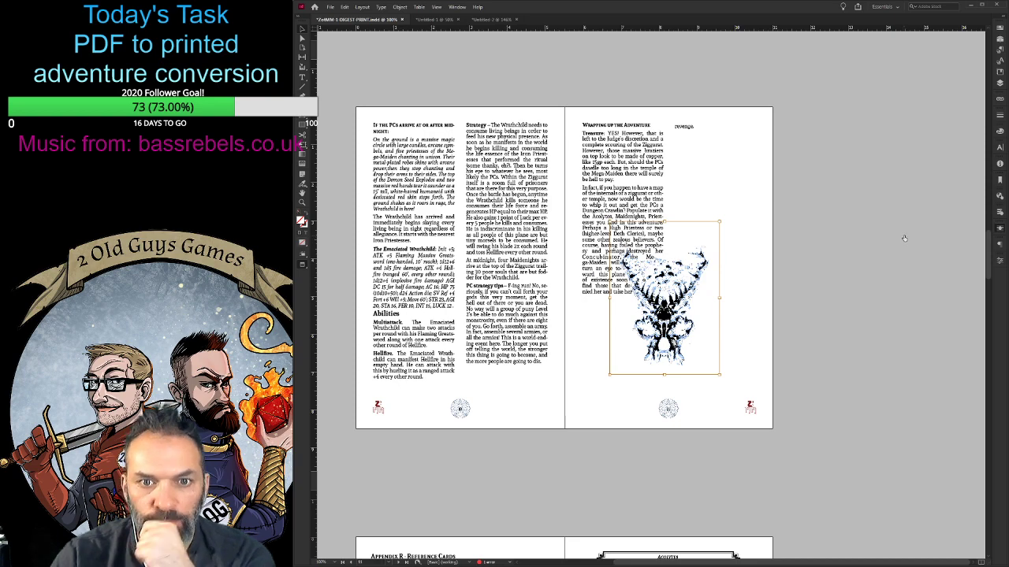
pyautogui.scroll(-5, 588, 318)
pyautogui.scroll(5, 588, 317)
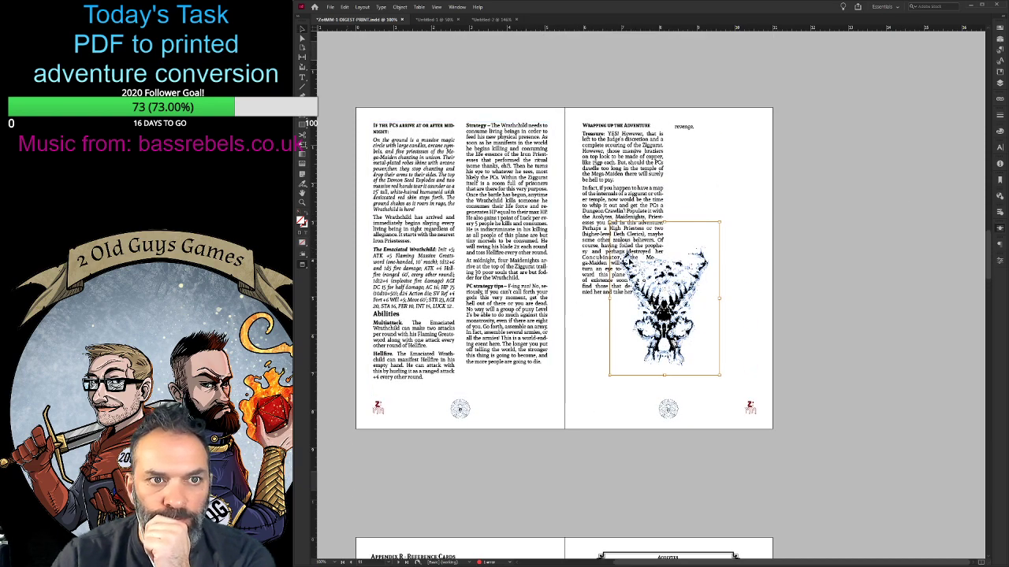
pyautogui.click(828, 400)
pyautogui.click(686, 326)
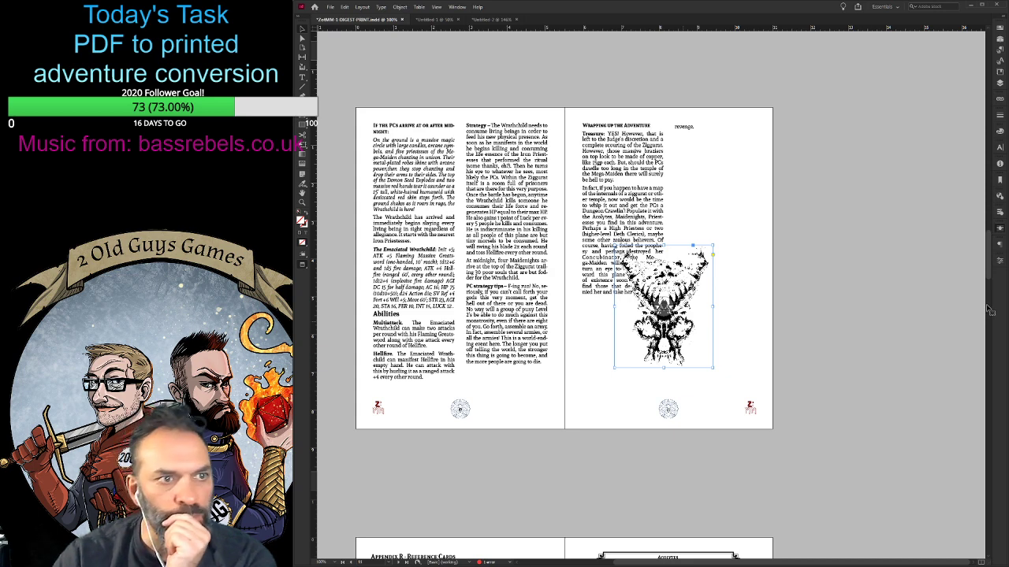
pyautogui.press('Right')
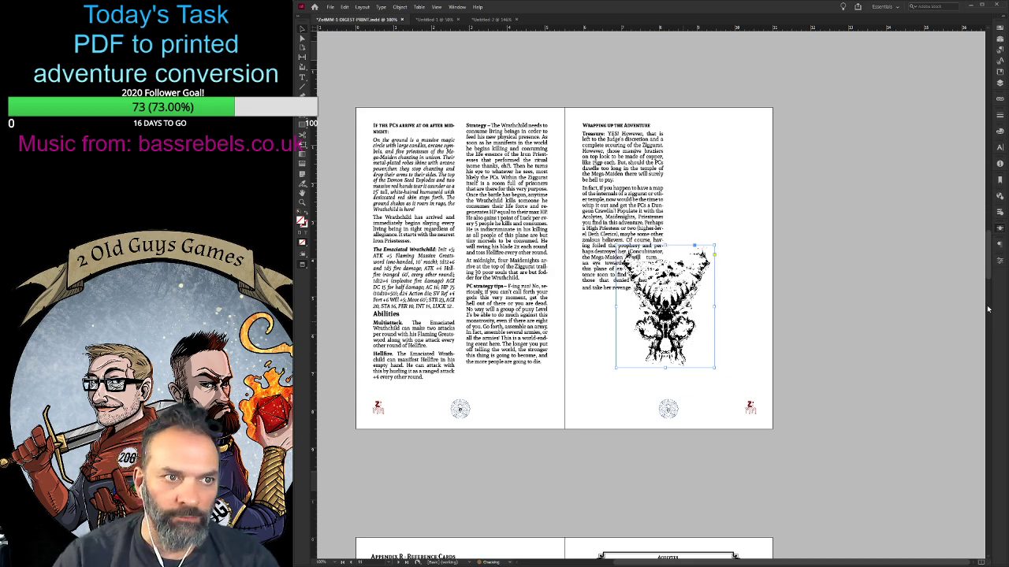
pyautogui.hotkey('ctrl', 's')
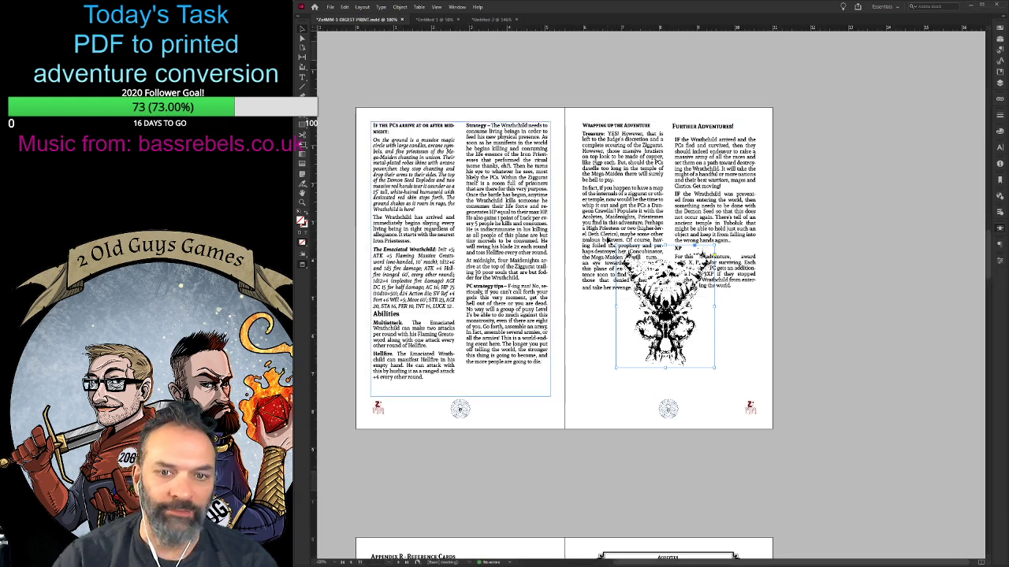
# - Select the skull image inside its frame with the Direct Selection tool to expose its text-wrap contour
pyautogui.hotkey('ctrl', '=')
pyautogui.hotkey('ctrl', '=')
pyautogui.hotkey('ctrl', '=')
pyautogui.hotkey('ctrl', '=')
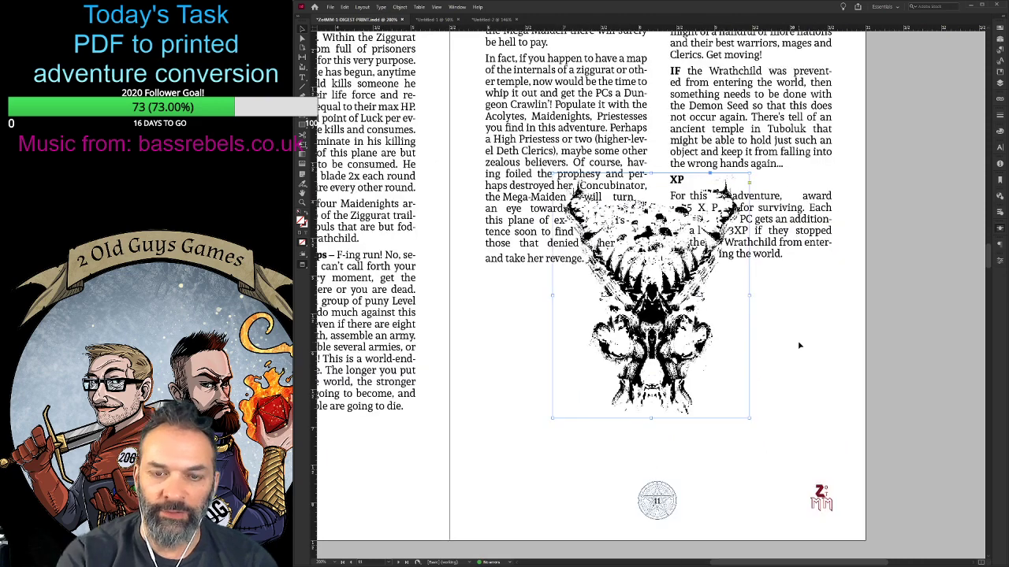
pyautogui.scroll(1, 650, 295)
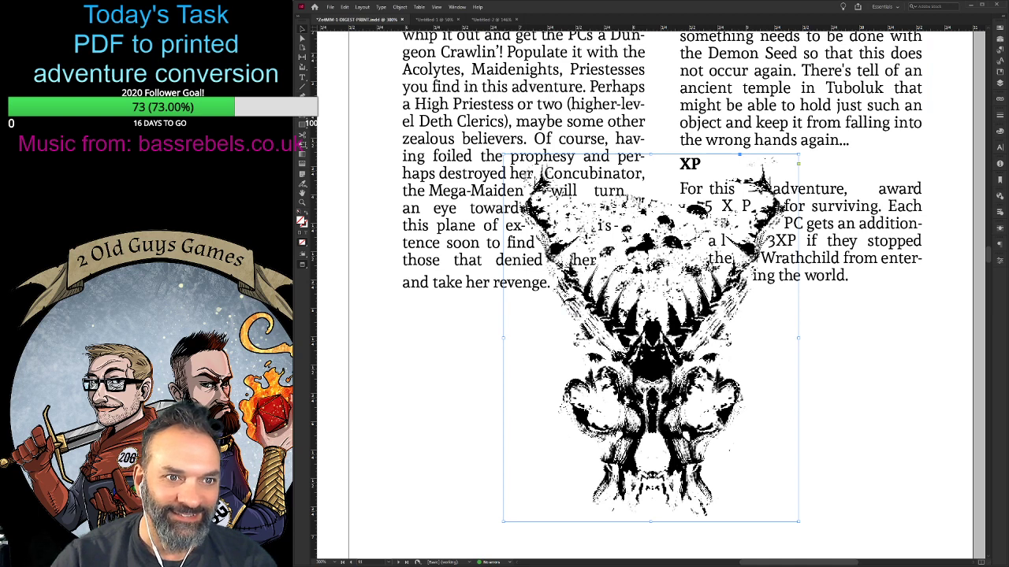
pyautogui.hotkey('ctrl', 'shift', 'a')
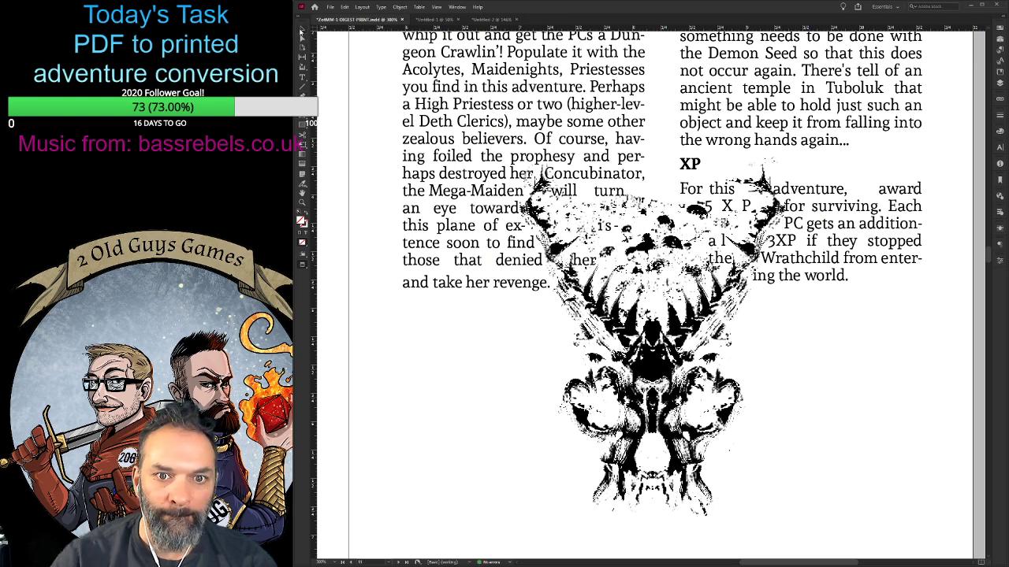
pyautogui.click(302, 37)
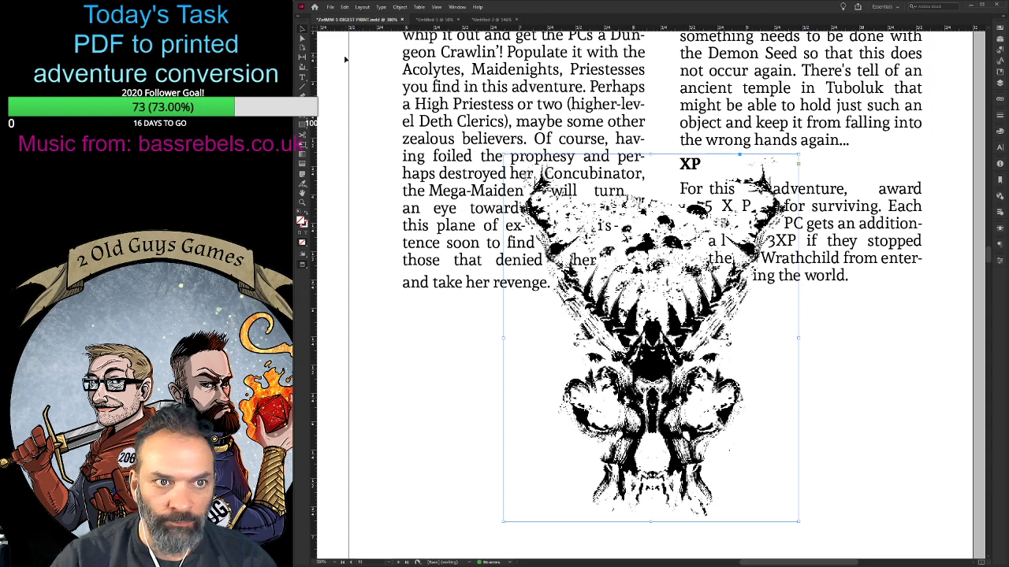
pyautogui.click(677, 239)
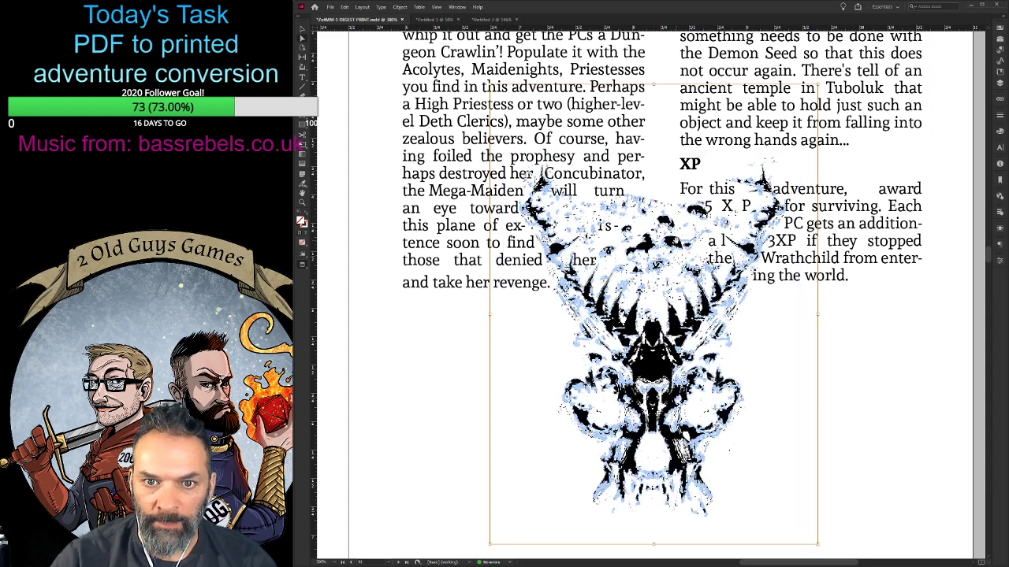
# - Try to reshape the skull's text-wrap contour by pulling two points above the forehead outward
pyautogui.scroll(2, 684, 207)
pyautogui.scroll(-1, 684, 206)
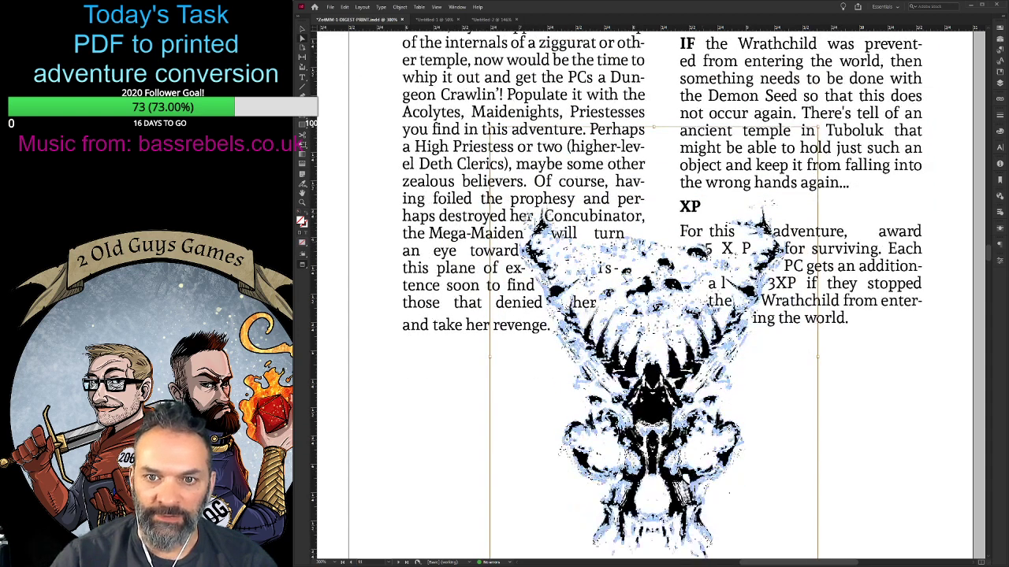
pyautogui.hotkey('ctrl', '=')
pyautogui.hotkey('ctrl', '=')
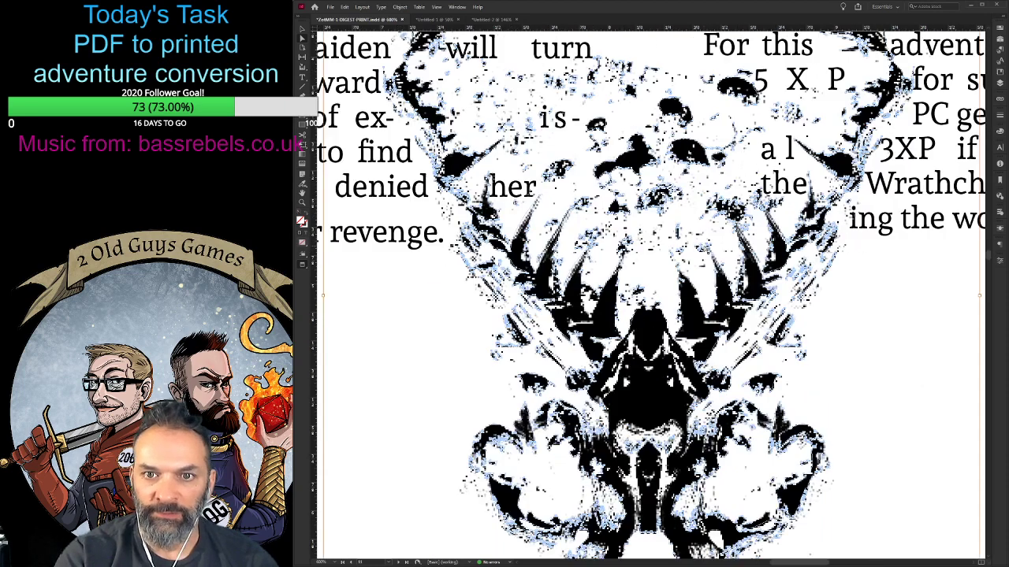
pyautogui.scroll(5, 880, 195)
pyautogui.scroll(-1, 879, 196)
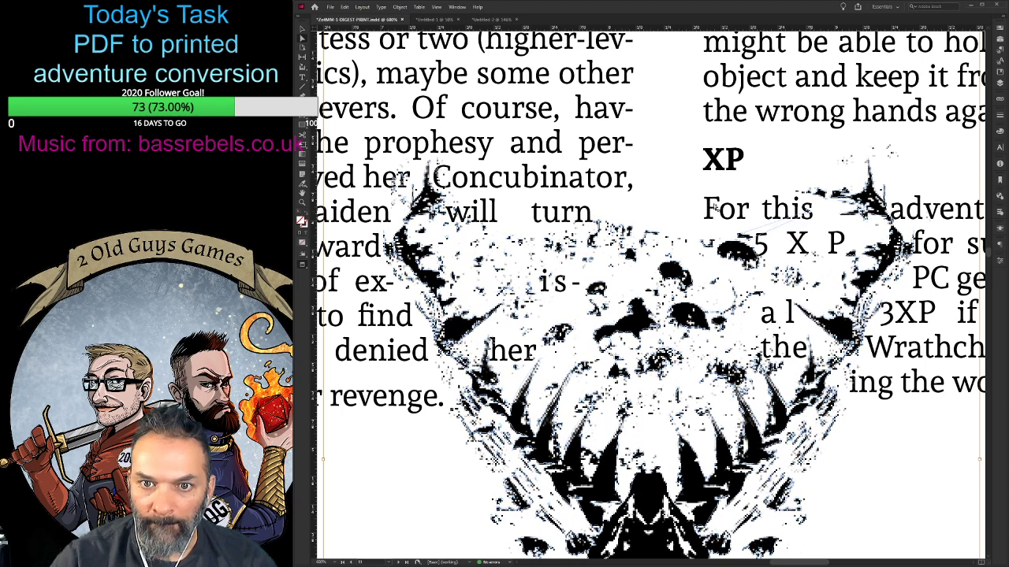
pyautogui.moveTo(741, 234); pyautogui.dragTo(703, 194)
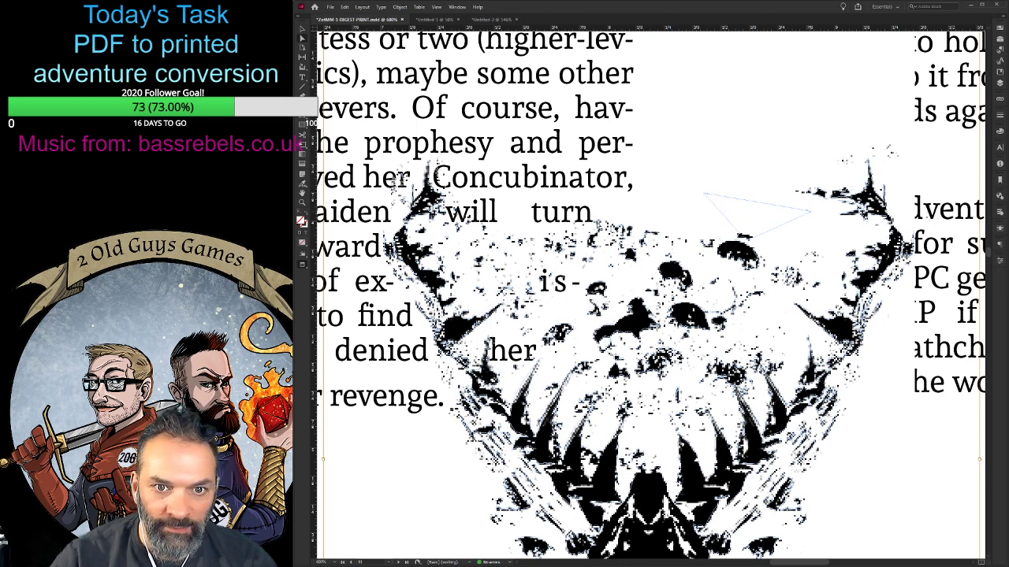
pyautogui.scroll(-1, 600, 225)
pyautogui.moveTo(600, 225); pyautogui.dragTo(615, 173)
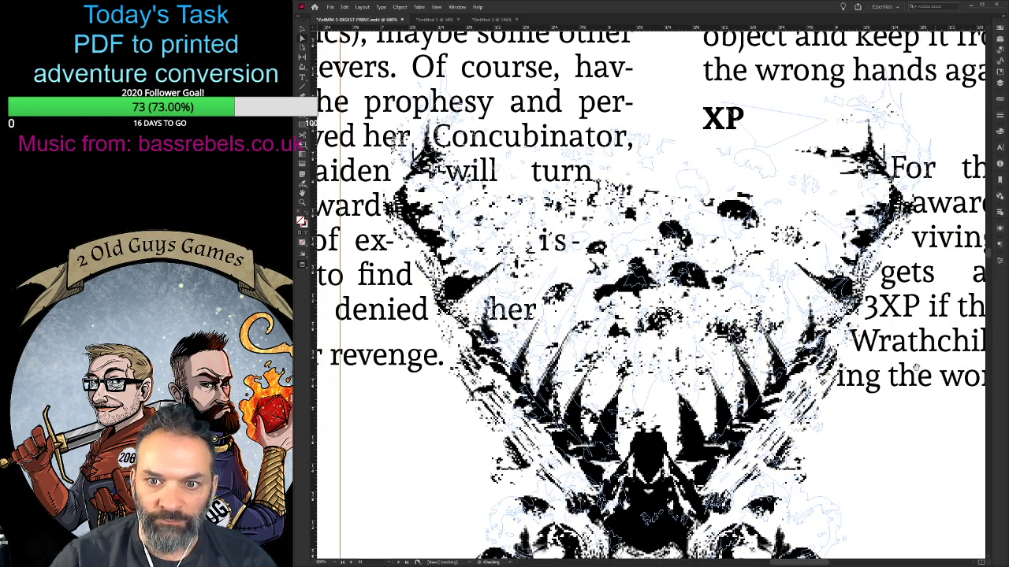
# - Try to simplify the wrap contour along the skull's upper left edge by deleting points and pulling out others beside the left horn
pyautogui.scroll(2, 916, 367)
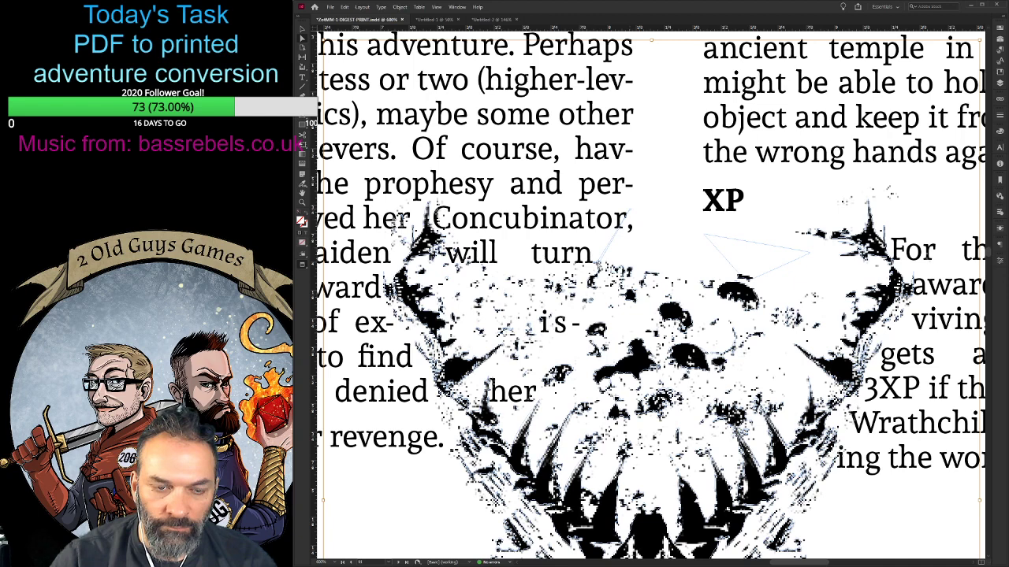
pyautogui.press('Delete')
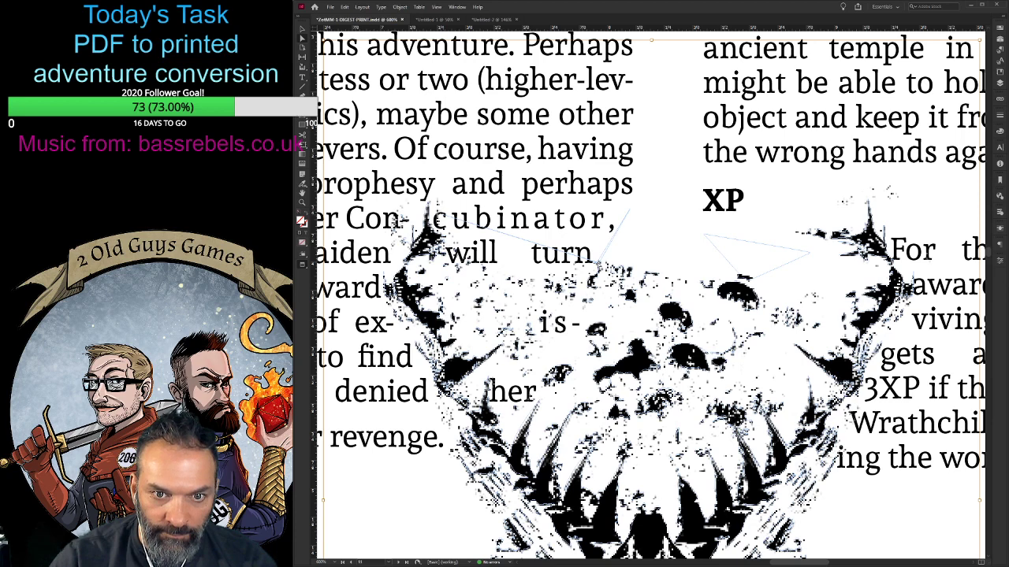
pyautogui.press('Delete')
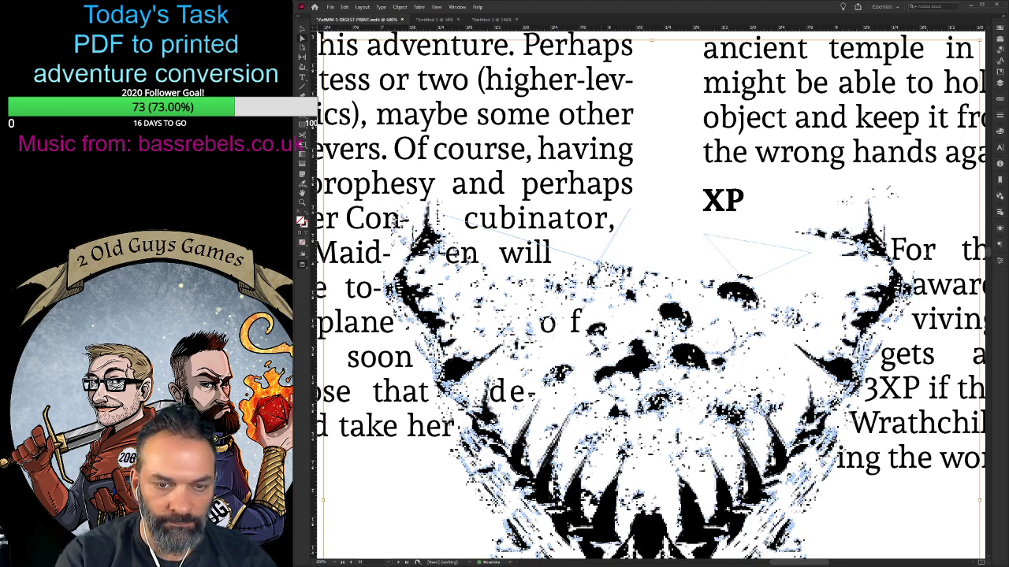
pyautogui.hotkey('ctrl', '=')
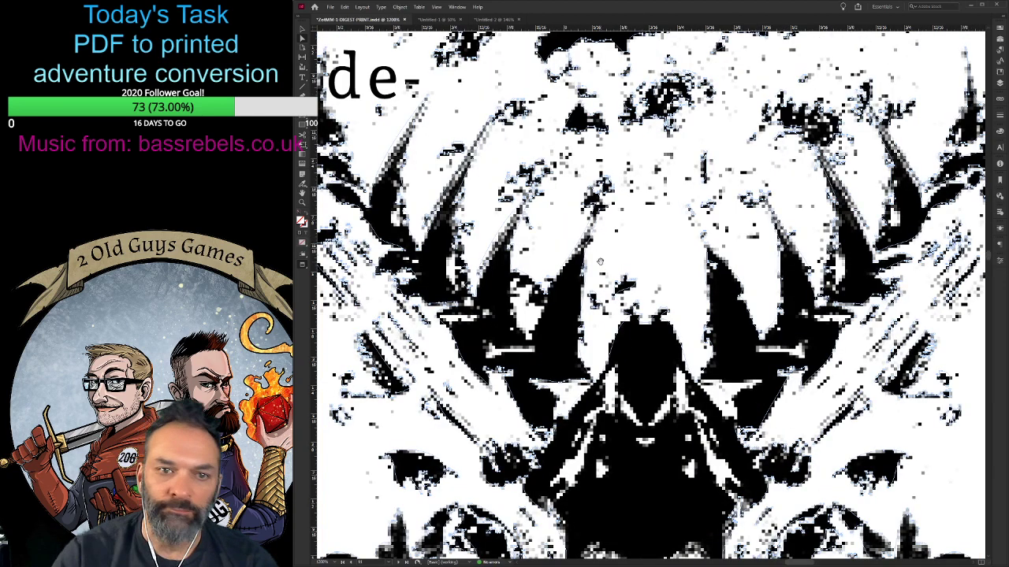
pyautogui.scroll(10, 600, 262)
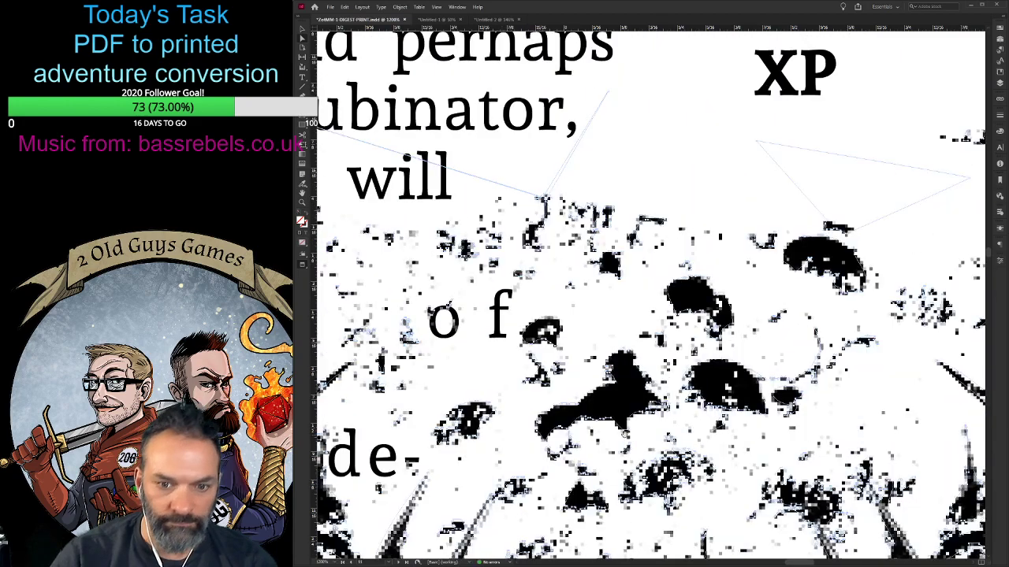
pyautogui.scroll(-1, 697, 550)
pyautogui.hscroll(-5, 788, 559)
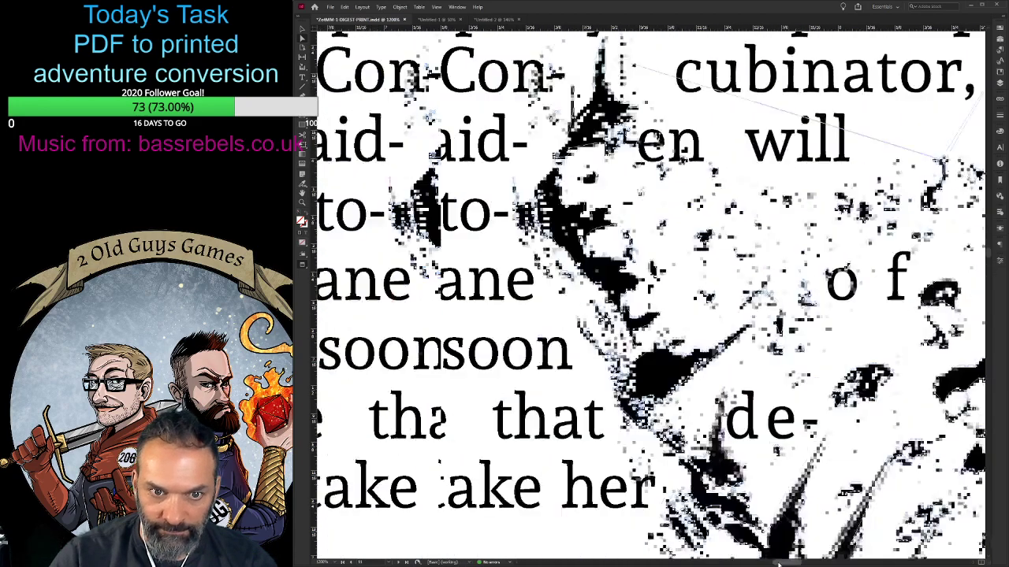
pyautogui.moveTo(779, 564); pyautogui.dragTo(785, 563)
pyautogui.moveTo(757, 281); pyautogui.dragTo(757, 394)
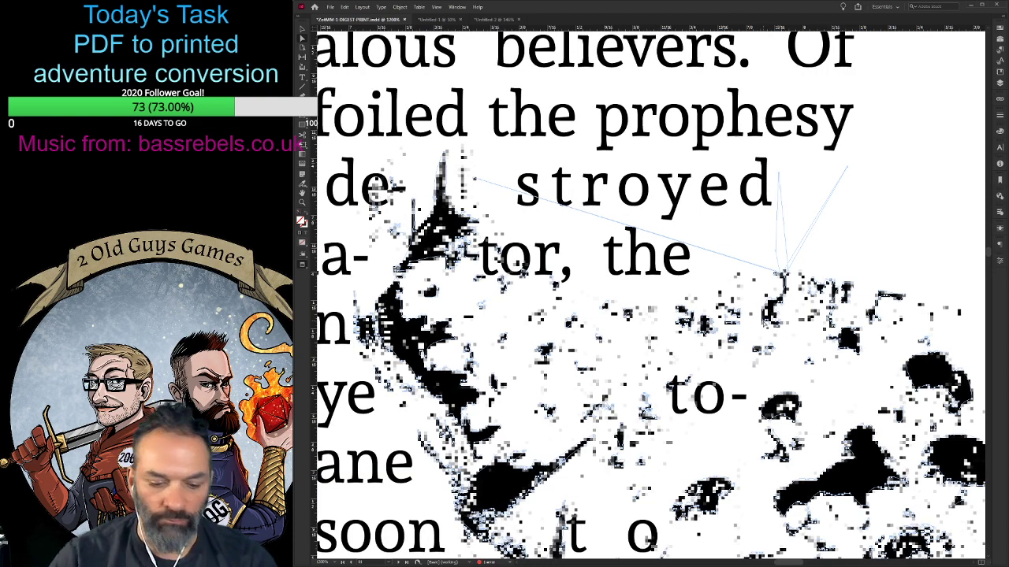
# - Undo the contour edits and return the skull's text wrap to a plain rectangular boundary
pyautogui.hotkey('ctrl', '-')
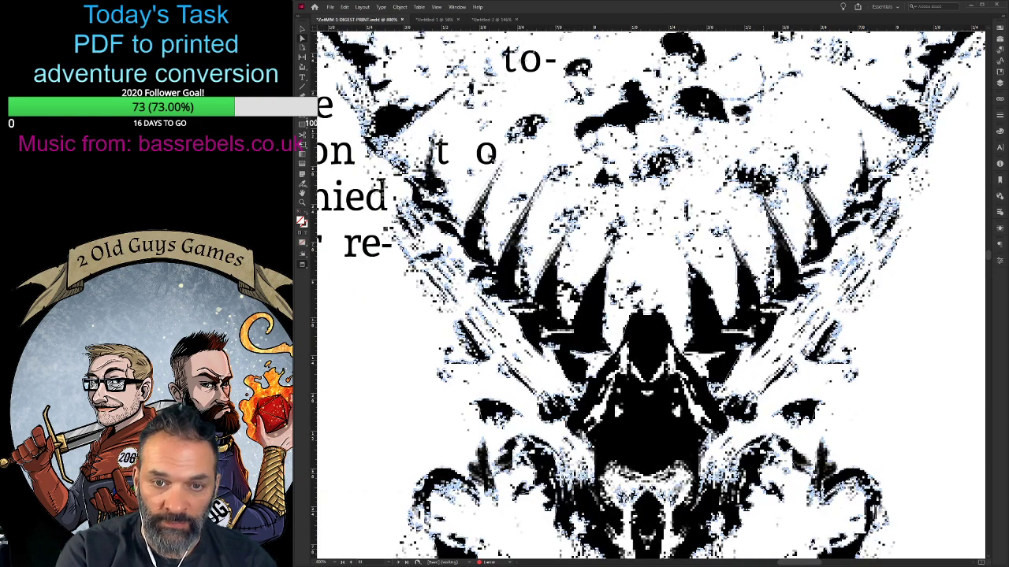
pyautogui.hotkey('ctrl', '-')
pyautogui.hotkey('ctrl', '-')
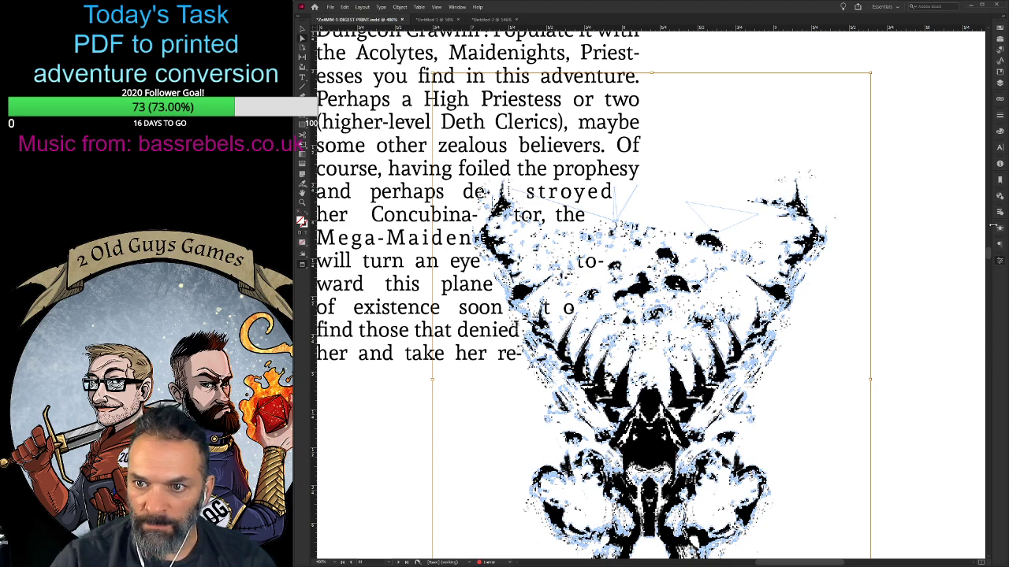
pyautogui.hotkey('ctrl', 'z')
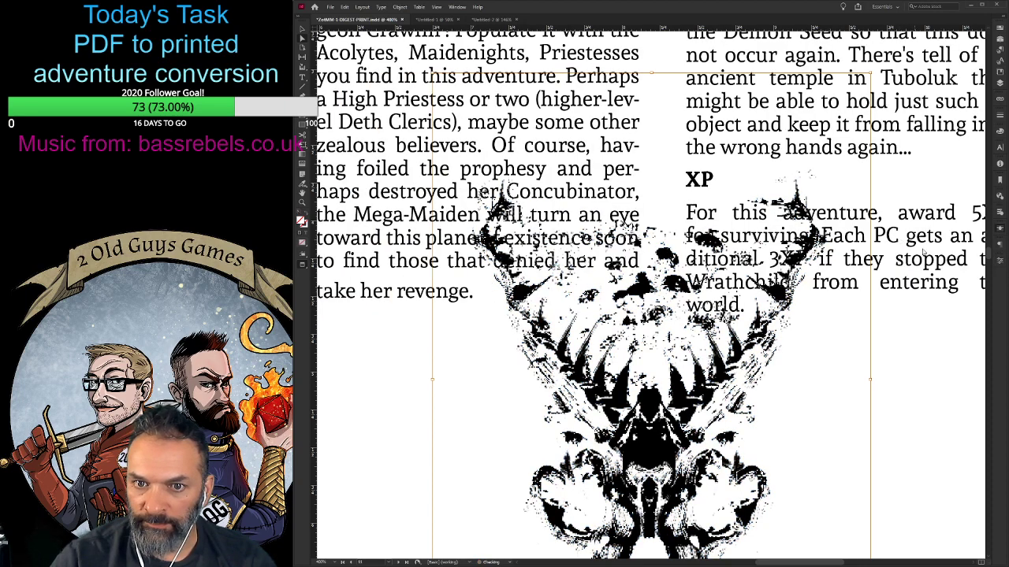
pyautogui.hotkey('ctrl', 'z')
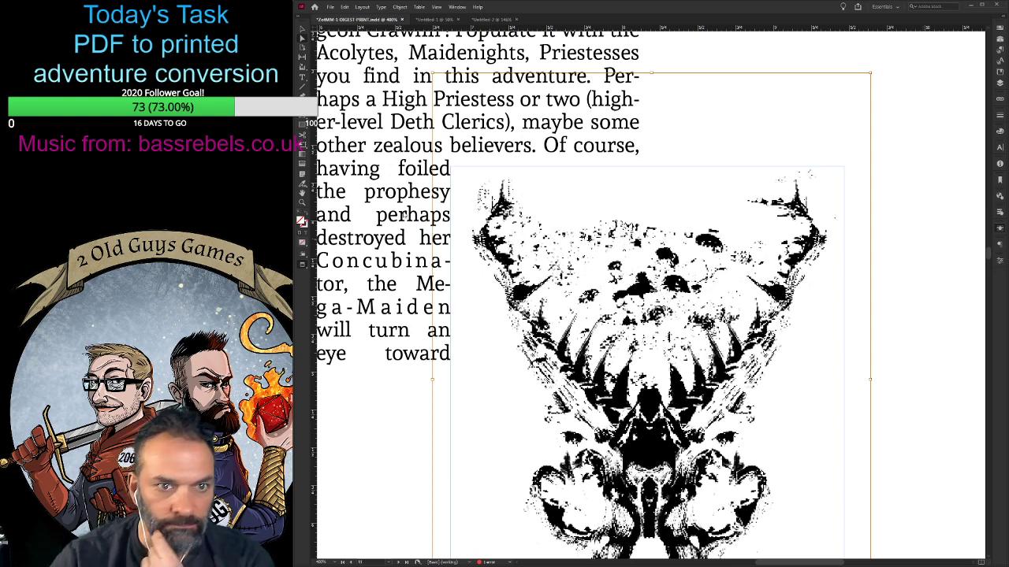
pyautogui.hotkey('ctrl', 'z')
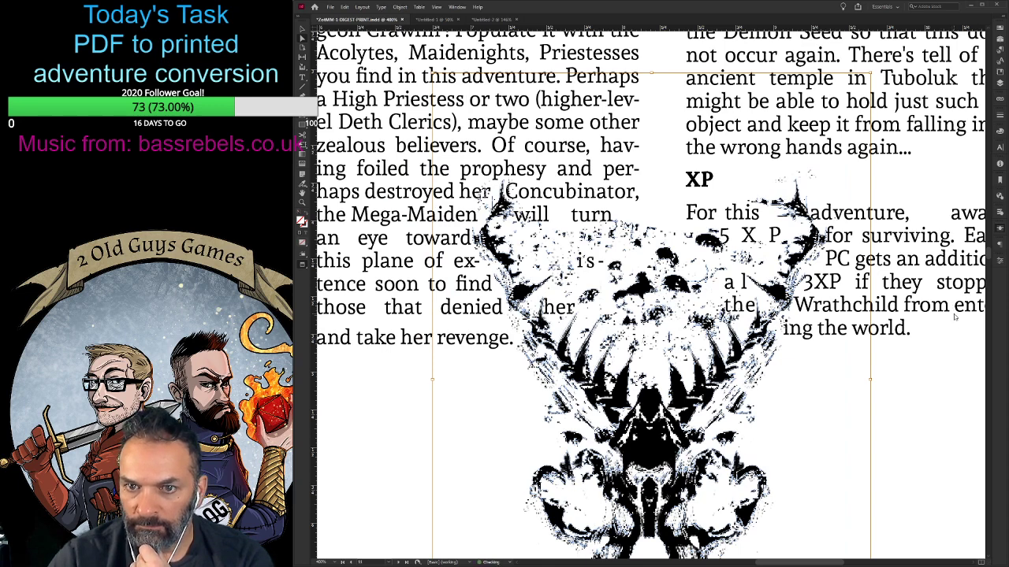
pyautogui.hotkey('ctrl', 'shift', 'z')
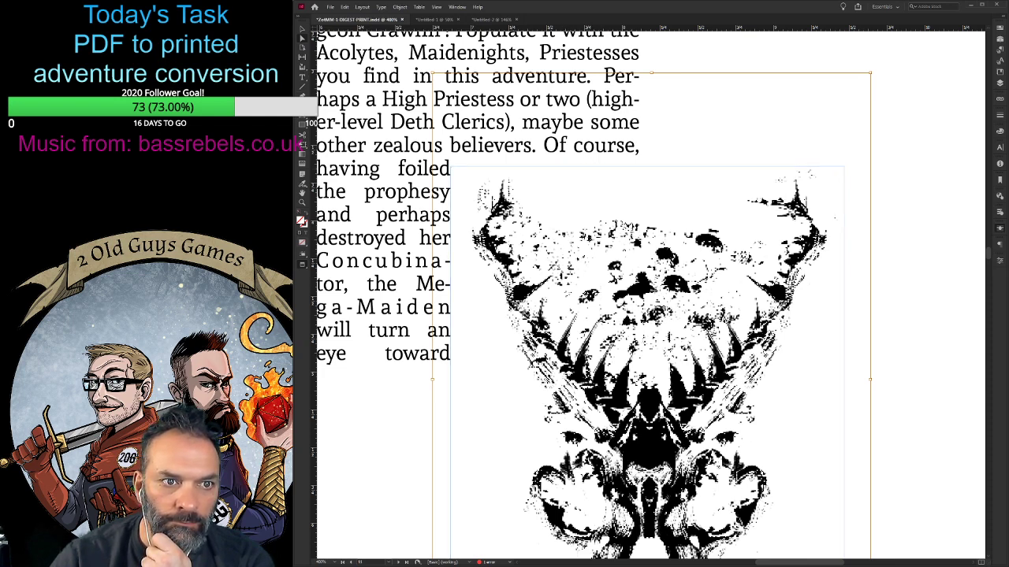
# - Start a Pen tool path above the skull's forehead and trace it around the tip of the left horn
pyautogui.click(302, 95)
pyautogui.moveTo(561, 224); pyautogui.dragTo(530, 211)
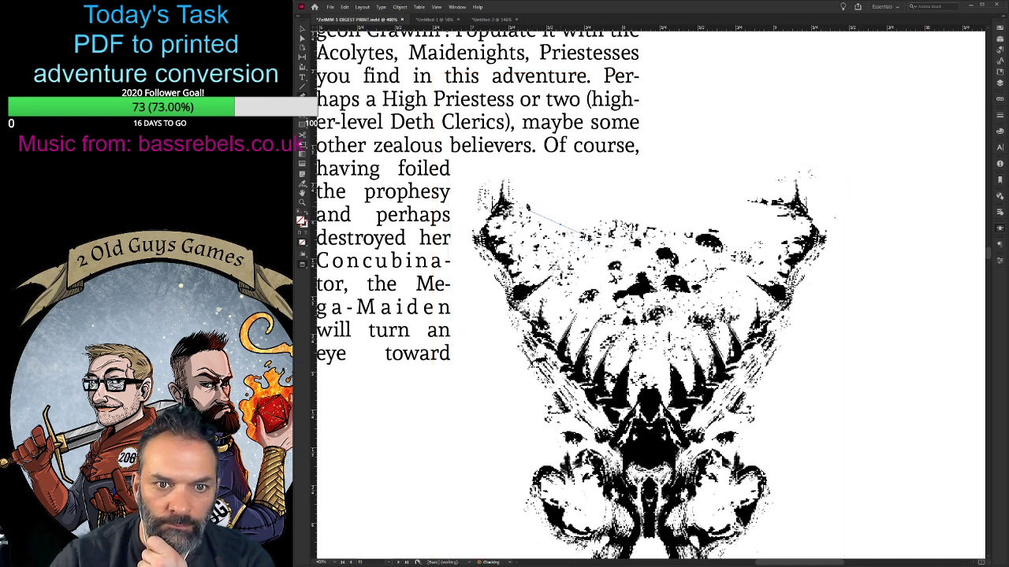
pyautogui.click(520, 184)
pyautogui.click(515, 171)
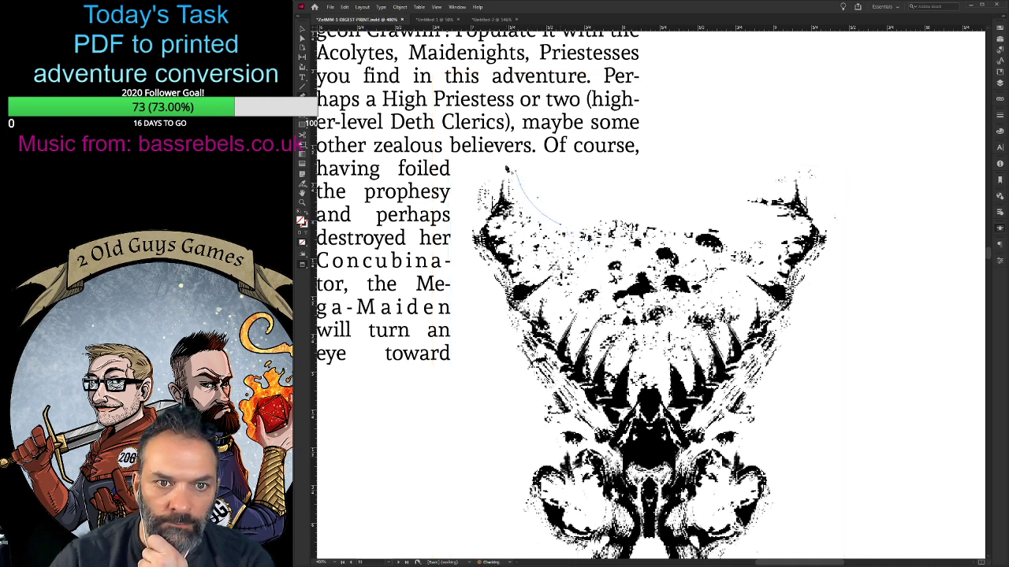
pyautogui.click(505, 166)
pyautogui.click(486, 171)
pyautogui.click(477, 178)
pyautogui.click(470, 195)
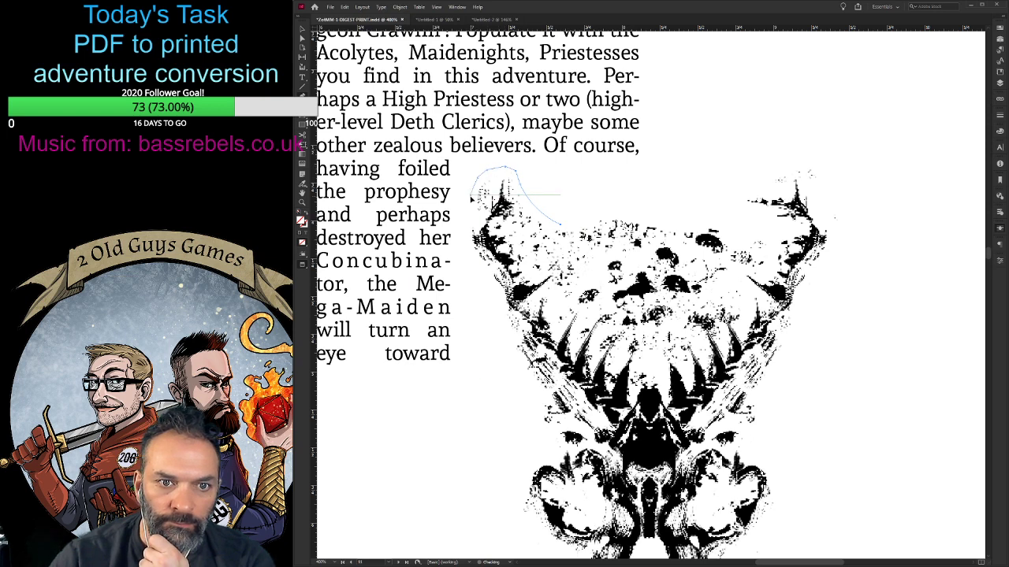
# - Continue the path down the skull's left side from the horn to the top of the left cheek bulge
pyautogui.click(470, 229)
pyautogui.click(477, 263)
pyautogui.click(491, 277)
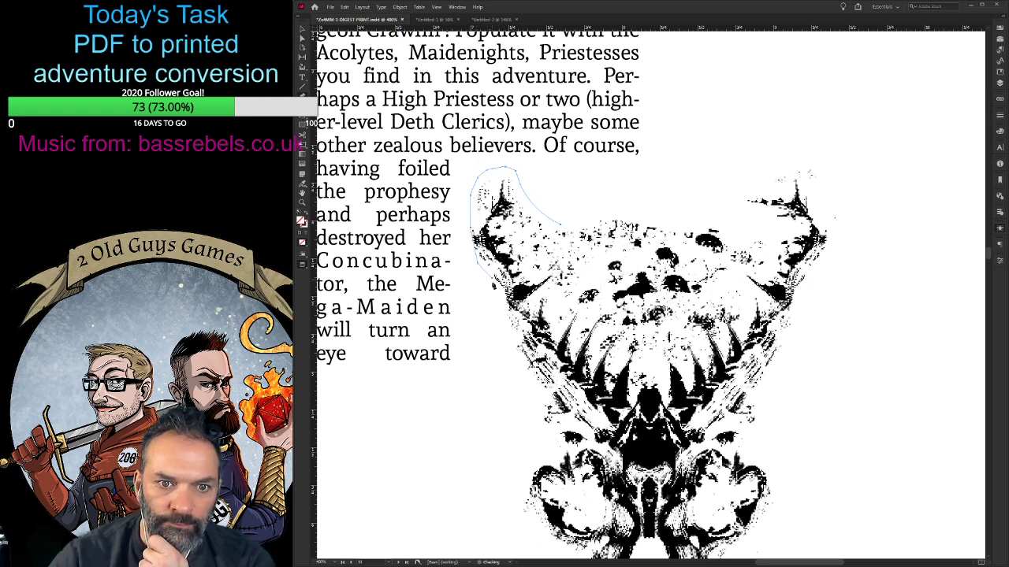
pyautogui.click(503, 301)
pyautogui.moveTo(514, 372)
pyautogui.mouseDown()
pyautogui.moveTo(557, 445)
pyautogui.moveTo(556, 467)
pyautogui.mouseUp()
pyautogui.click(553, 462)
pyautogui.click(534, 466)
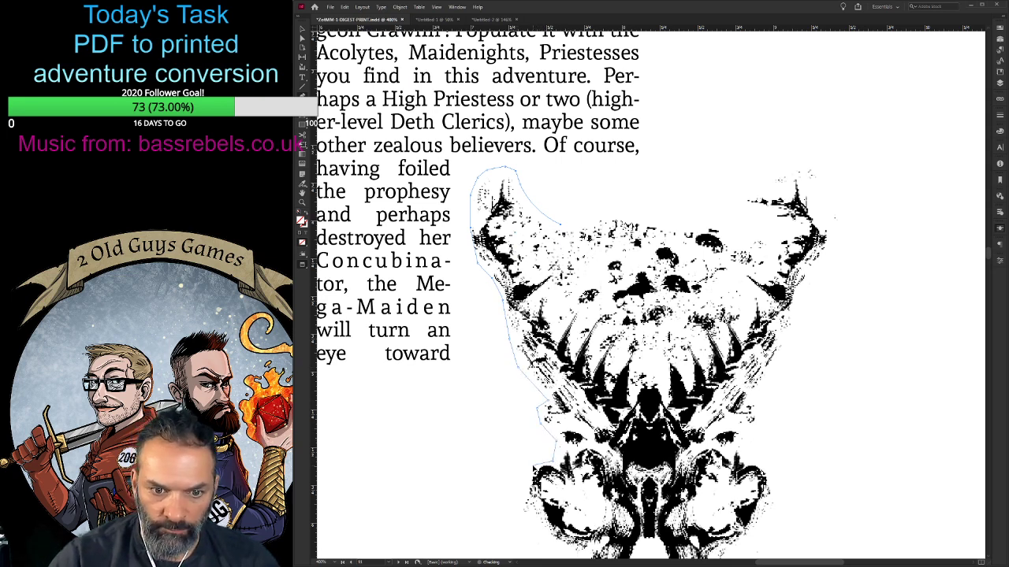
# - Trace the path around the left cheek bulge and down to the skull's lower left corner
pyautogui.scroll(-2, 517, 486)
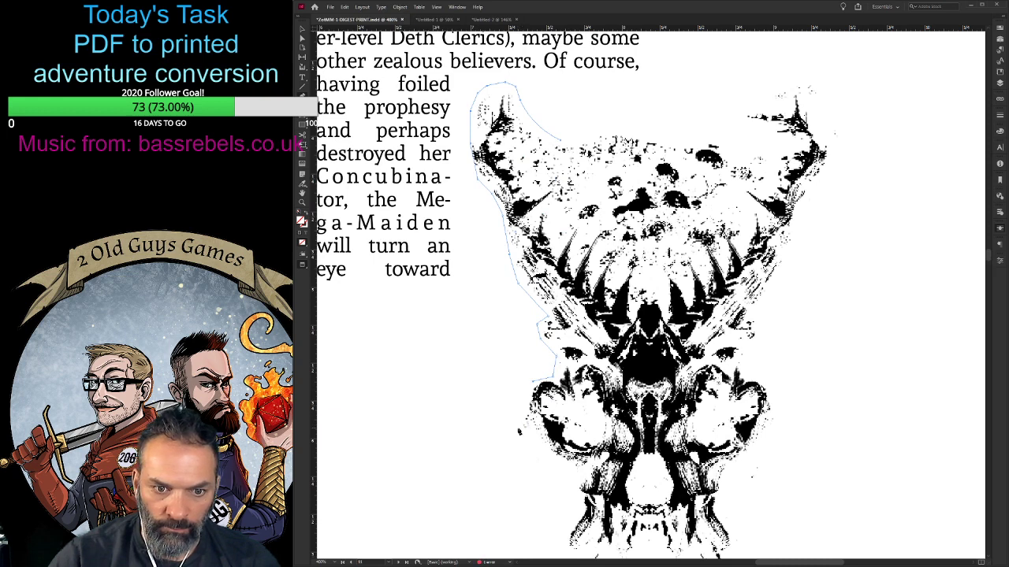
pyautogui.click(519, 431)
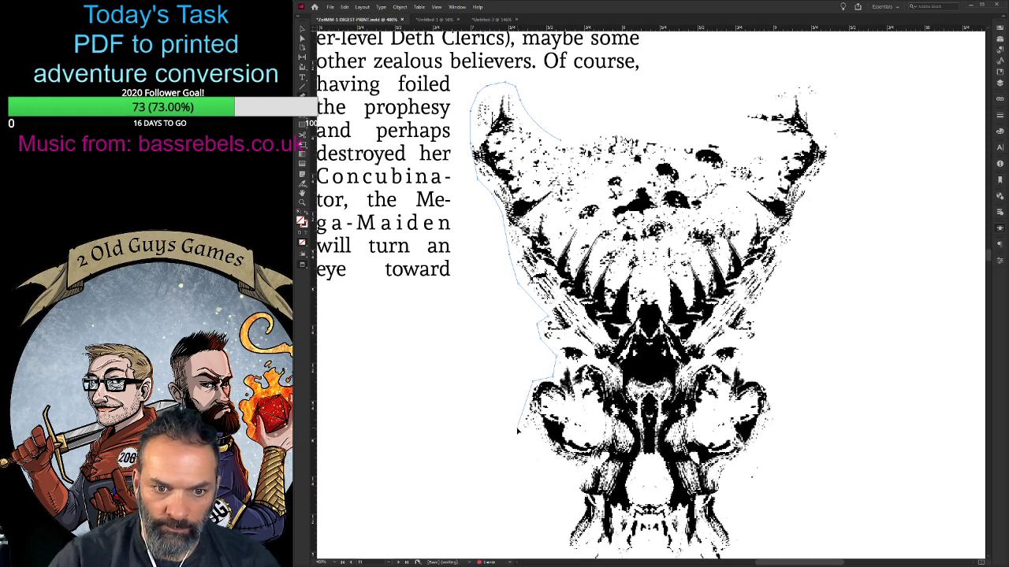
pyautogui.click(569, 474)
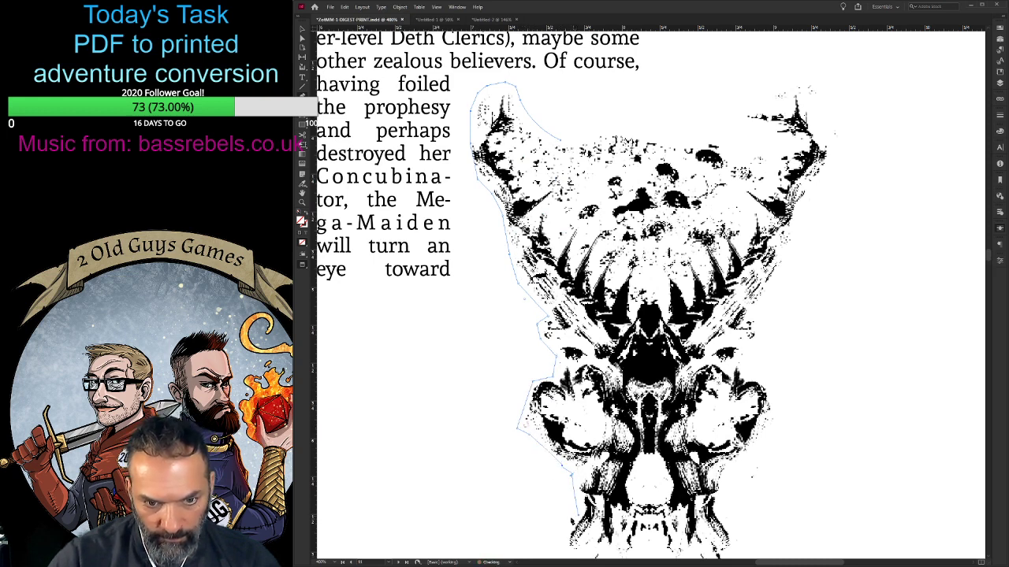
pyautogui.scroll(-3, 569, 473)
pyautogui.click(561, 410)
pyautogui.click(573, 437)
# - Trace the path along the skull's bottom edge, following the notch in the middle, to the lower right corner
pyautogui.moveTo(621, 446); pyautogui.dragTo(632, 449)
pyautogui.click(648, 425)
pyautogui.click(661, 428)
pyautogui.click(674, 442)
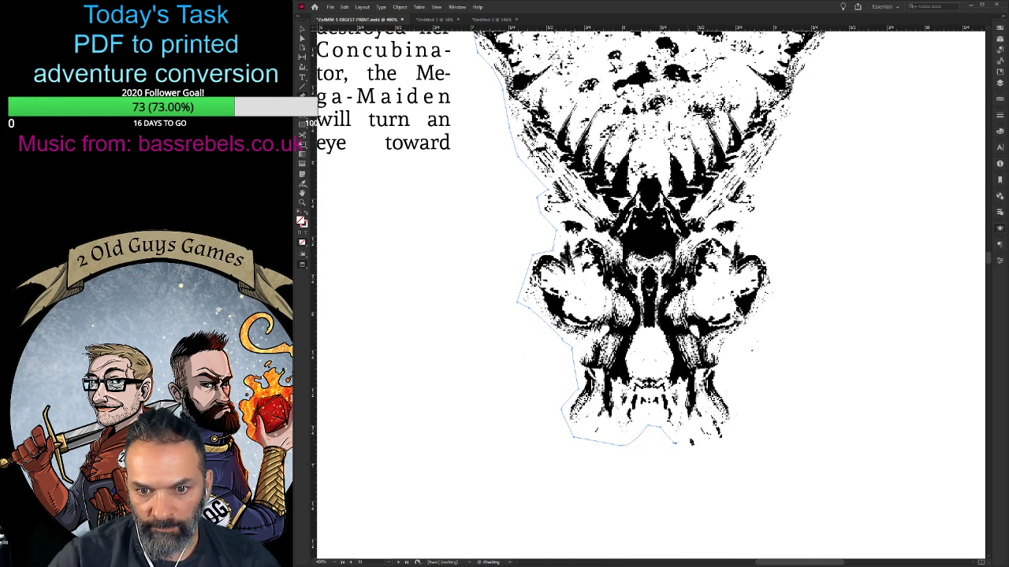
pyautogui.click(733, 444)
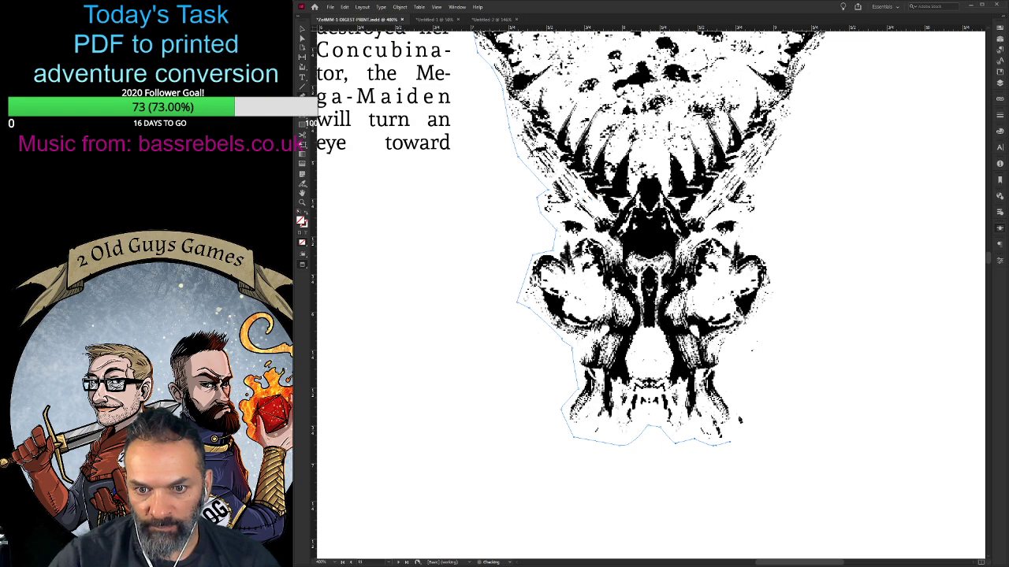
# - Trace the path up the skull's lower right side and around the right cheek bulge
pyautogui.click(739, 420)
pyautogui.click(725, 382)
pyautogui.click(728, 351)
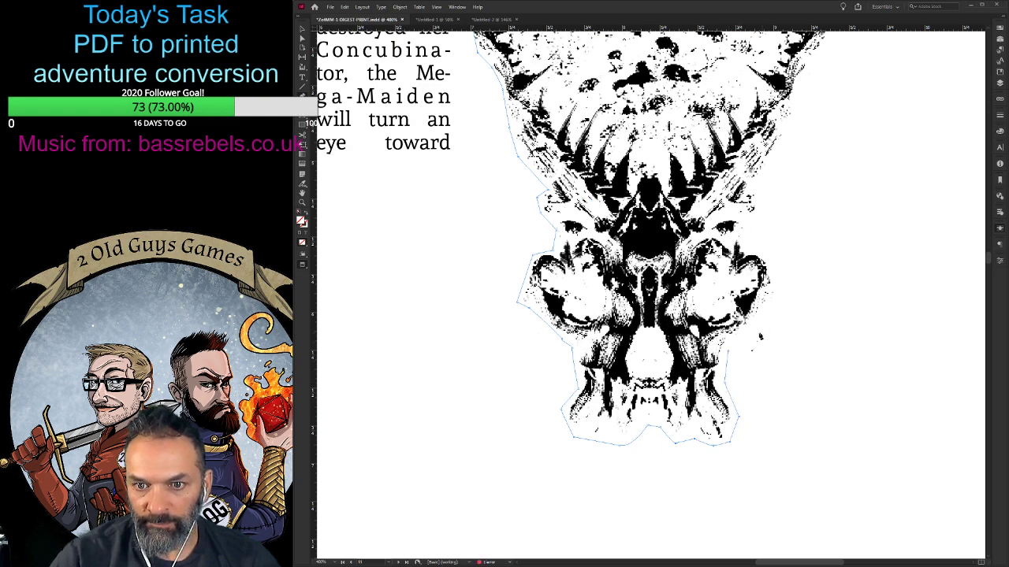
pyautogui.click(770, 316)
pyautogui.click(781, 273)
pyautogui.click(745, 238)
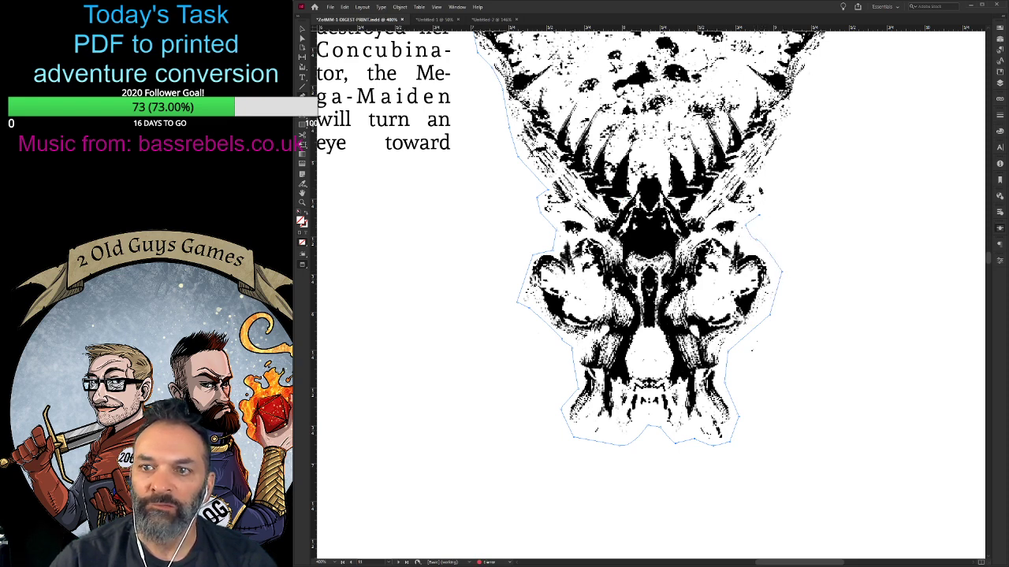
# - Continue the path up the skull's right flank to the tip of the right horn
pyautogui.scroll(3, 765, 206)
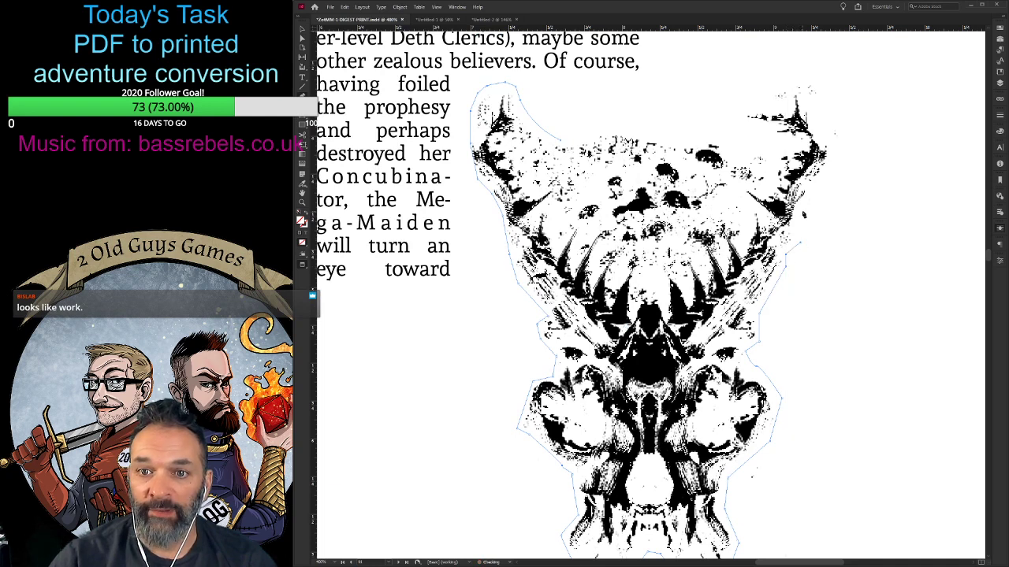
pyautogui.scroll(2, 802, 228)
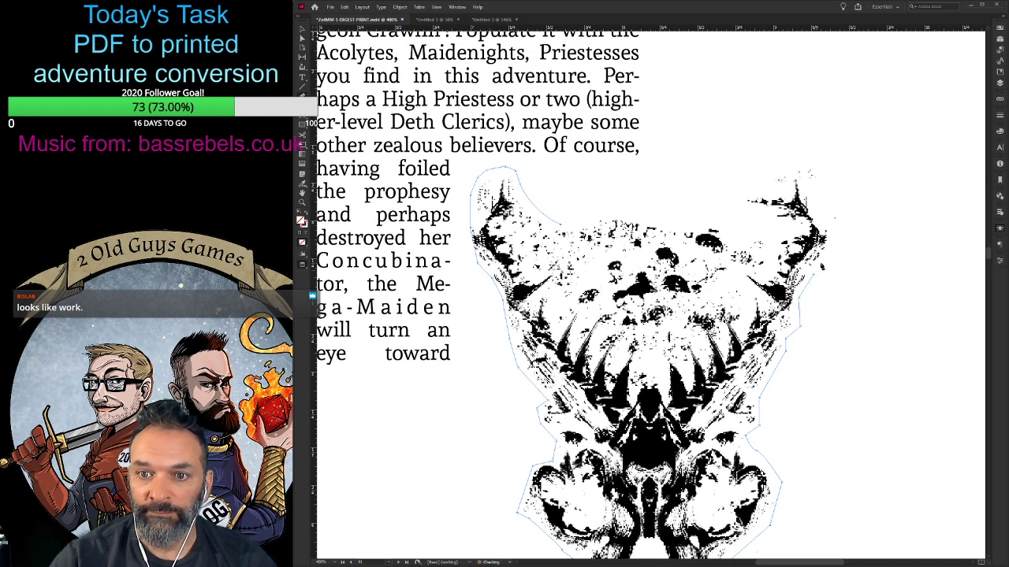
pyautogui.click(836, 243)
pyautogui.click(840, 212)
pyautogui.click(810, 165)
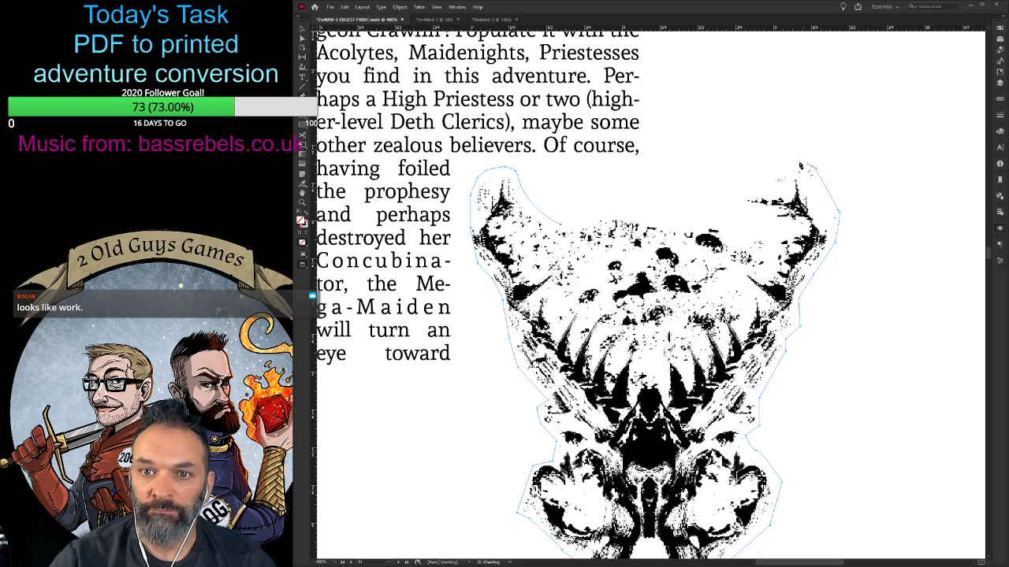
# - Trace the path over the right horn and across the skull's top edge, closing it at the left horn
pyautogui.click(774, 167)
pyautogui.click(738, 191)
pyautogui.click(731, 218)
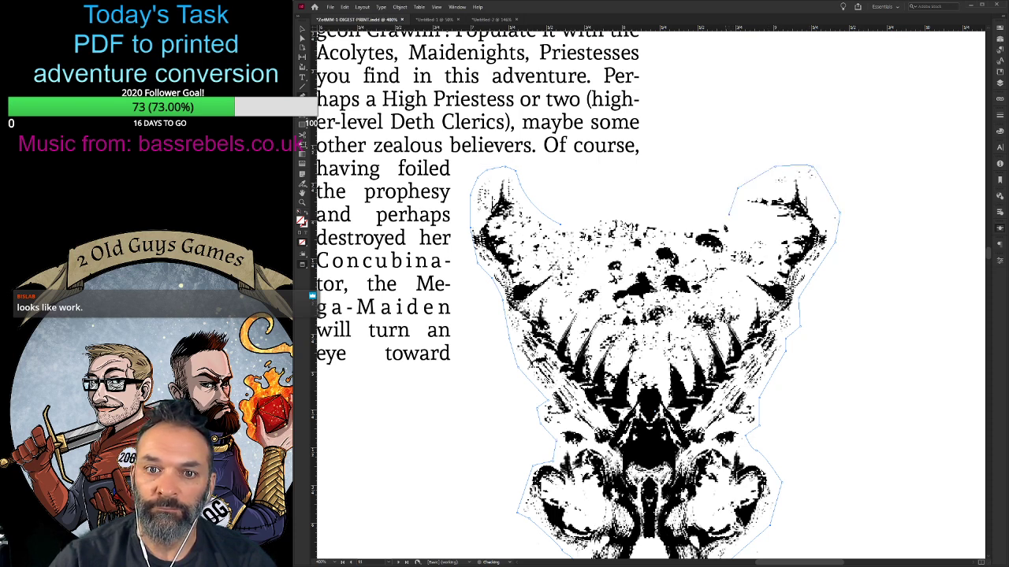
pyautogui.click(693, 226)
pyautogui.click(650, 218)
pyautogui.click(618, 213)
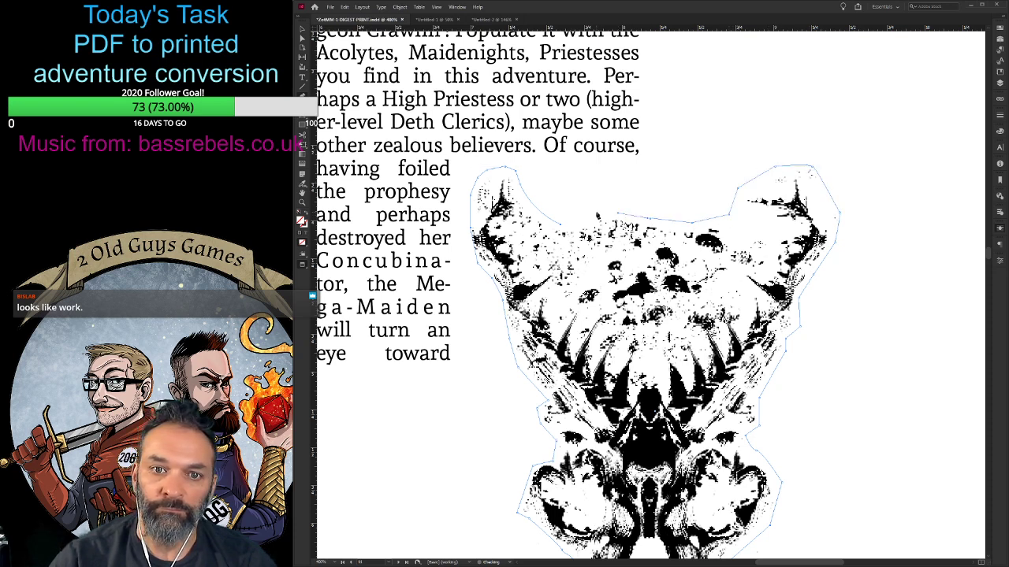
pyautogui.click(590, 215)
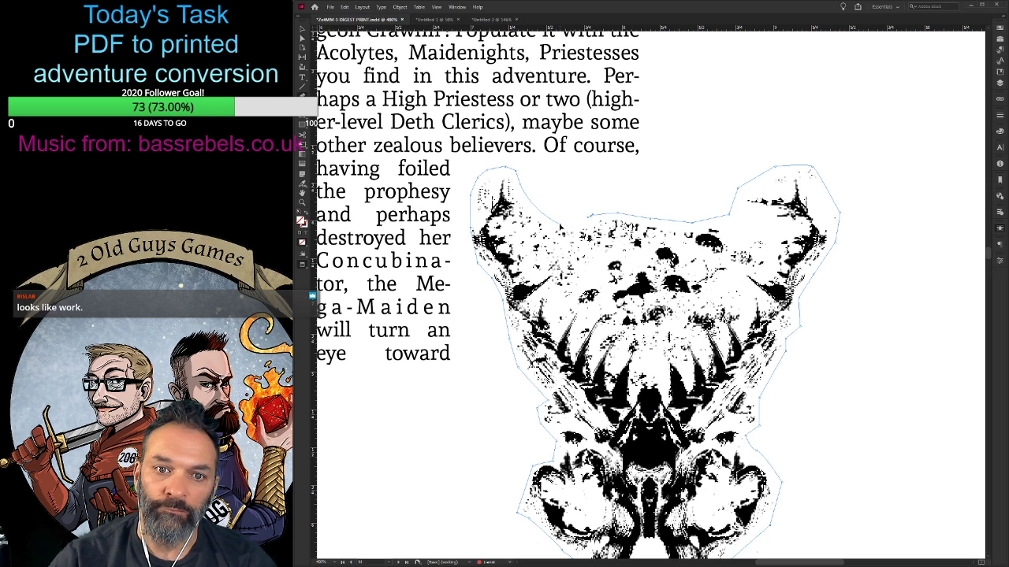
pyautogui.scroll(-2, 670, 297)
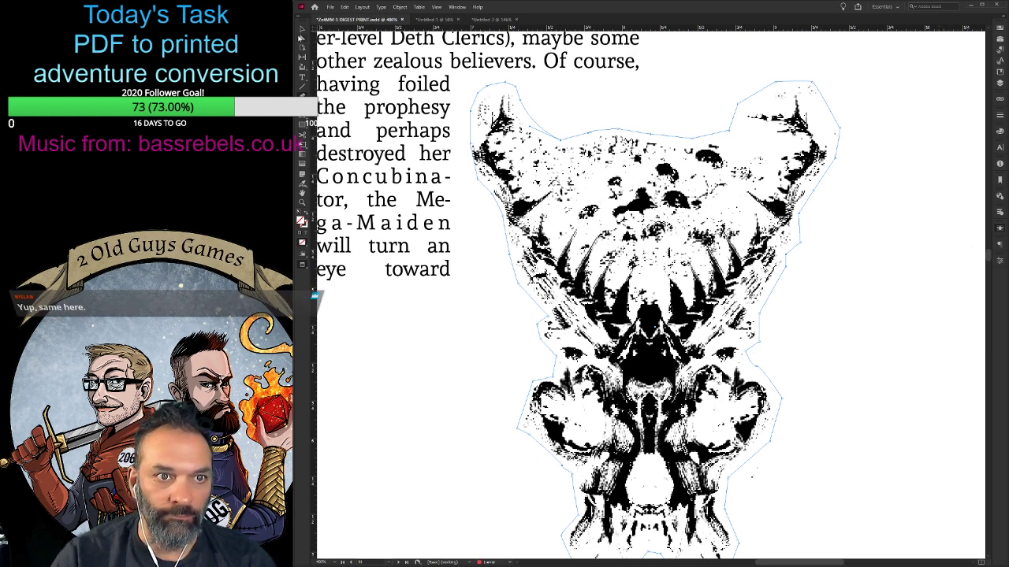
# - Wrap the body text around the contour of the skull art instead of its rectangular frame
pyautogui.click(302, 31)
pyautogui.scroll(3, 615, 284)
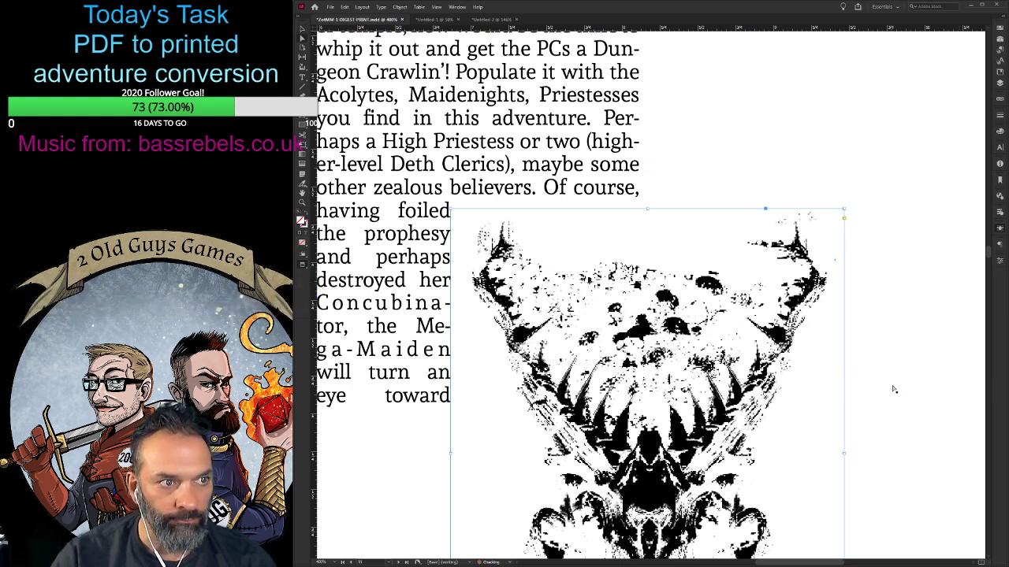
pyautogui.scroll(-6, 882, 386)
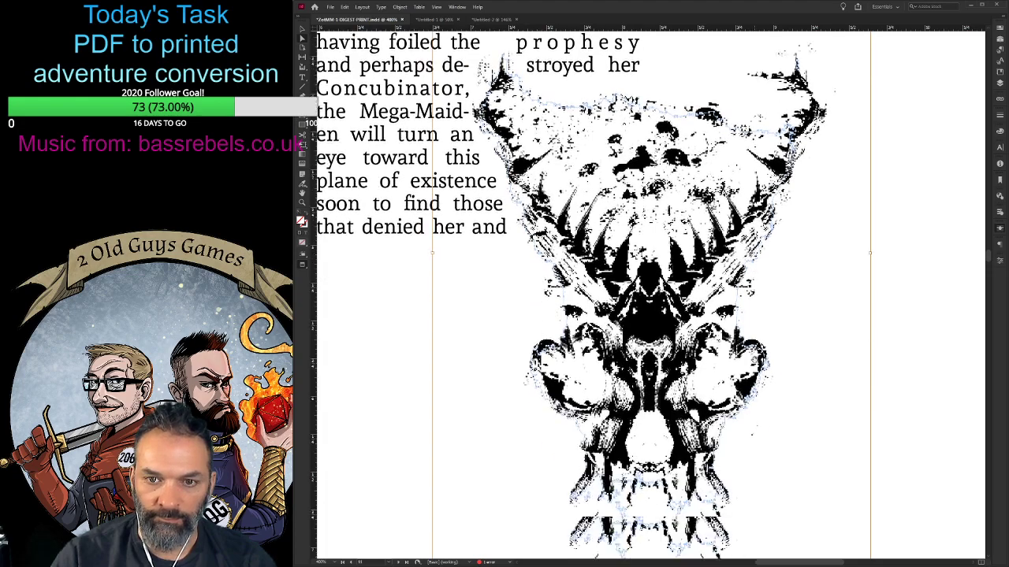
pyautogui.scroll(5, 746, 347)
pyautogui.hotkey('ctrl', '0')
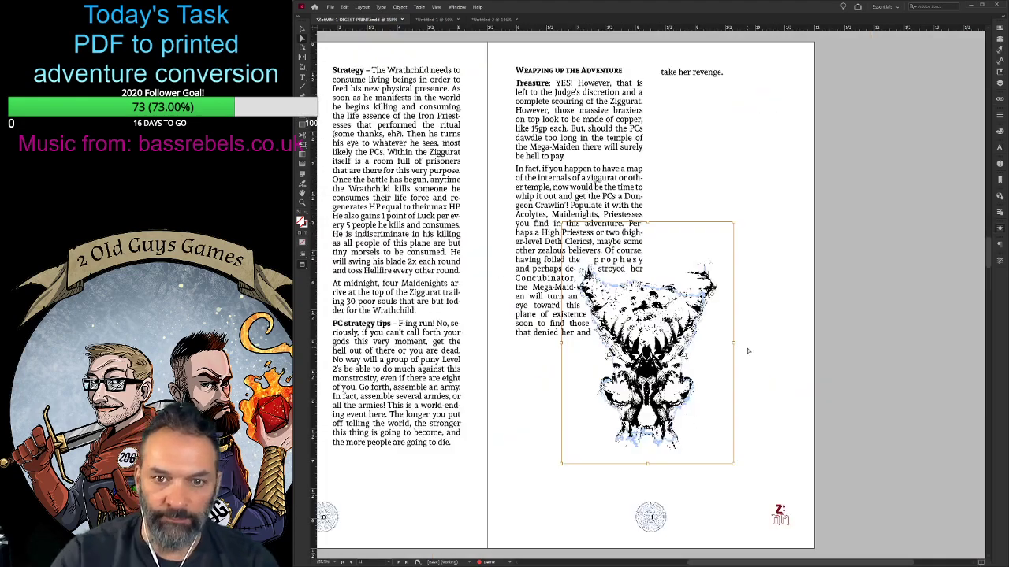
pyautogui.scroll(-1, 569, 327)
pyautogui.scroll(-5, 568, 326)
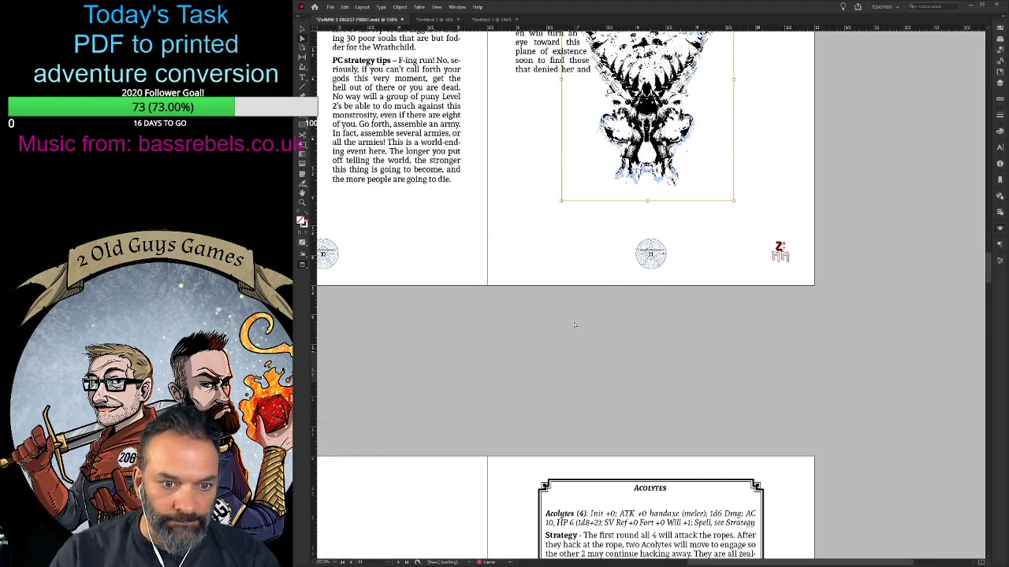
pyautogui.scroll(5, 568, 326)
# - Extend the bottom edge of page 11's two-column text frame so more of the overset text fits
pyautogui.click(302, 30)
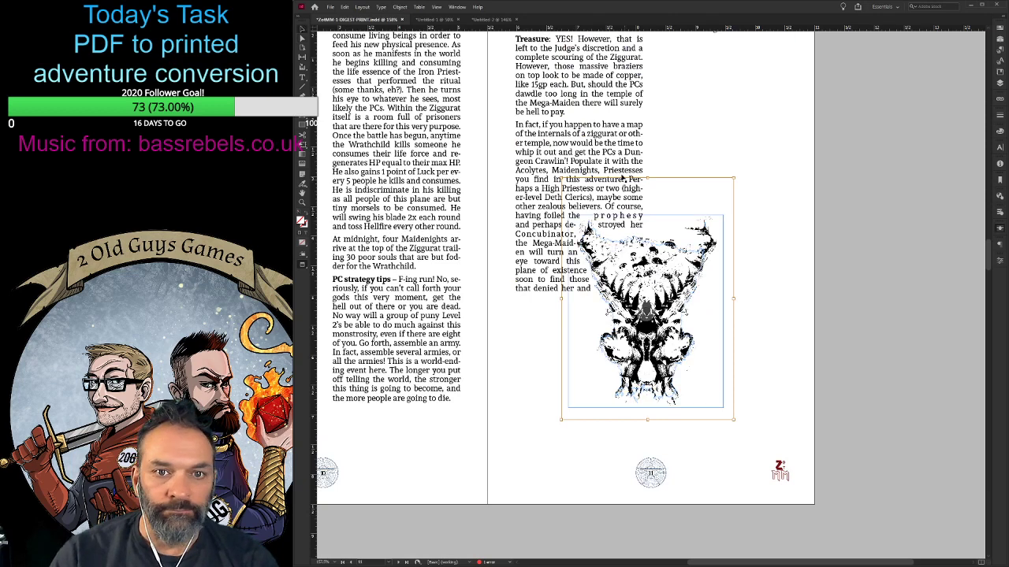
pyautogui.click(627, 170)
pyautogui.moveTo(651, 298); pyautogui.dragTo(653, 327)
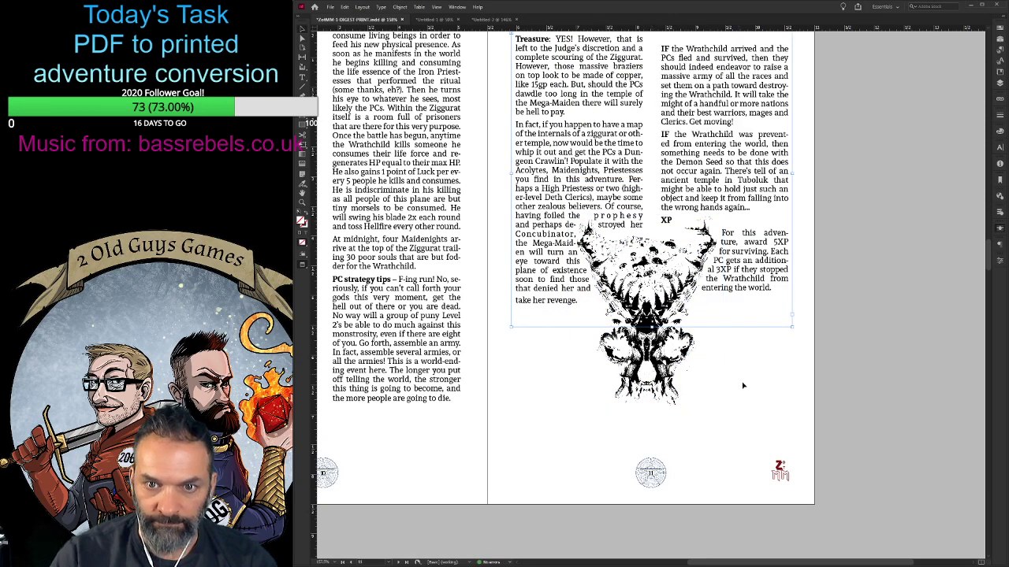
# - Move the skull art up between the two columns to about the middle of page 11
pyautogui.scroll(3, 653, 326)
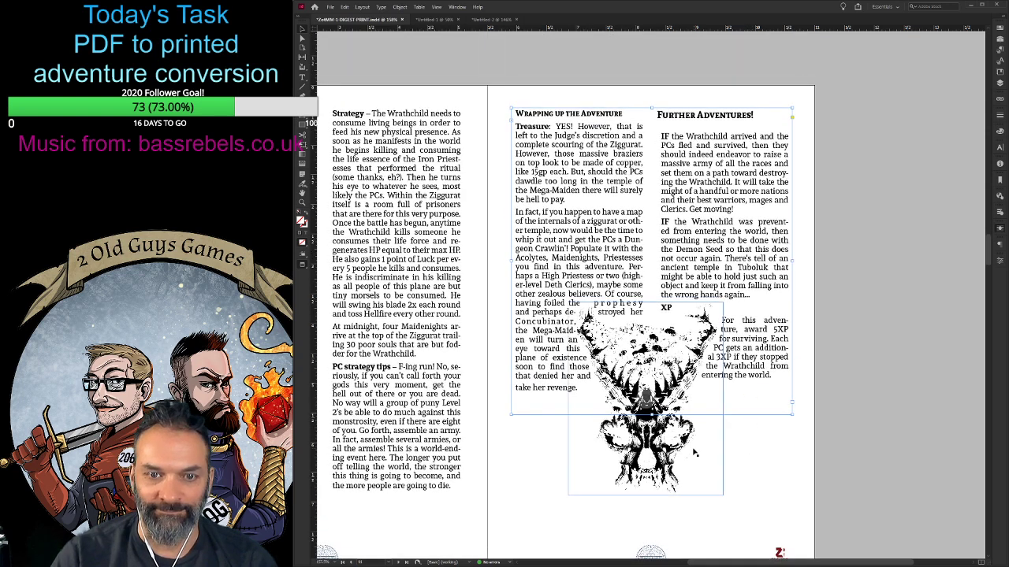
pyautogui.click(651, 438)
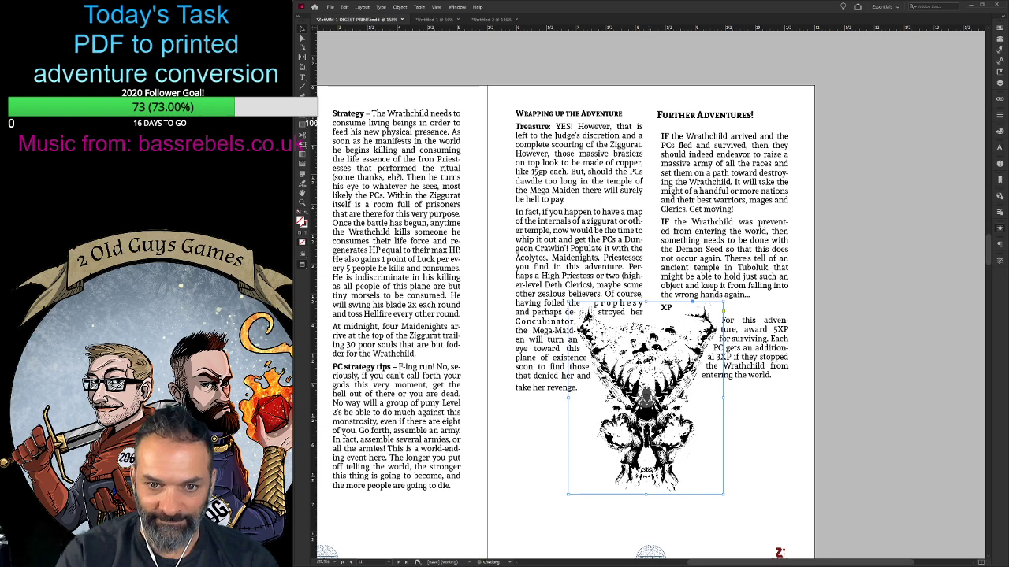
pyautogui.press('Up')
pyautogui.press('Up')
pyautogui.press('Up')
pyautogui.press('Up')
pyautogui.press('Up')
pyautogui.press('Up')
pyautogui.press('Up')
pyautogui.press('Up')
pyautogui.press('Up')
pyautogui.press('Up')
pyautogui.press('Up')
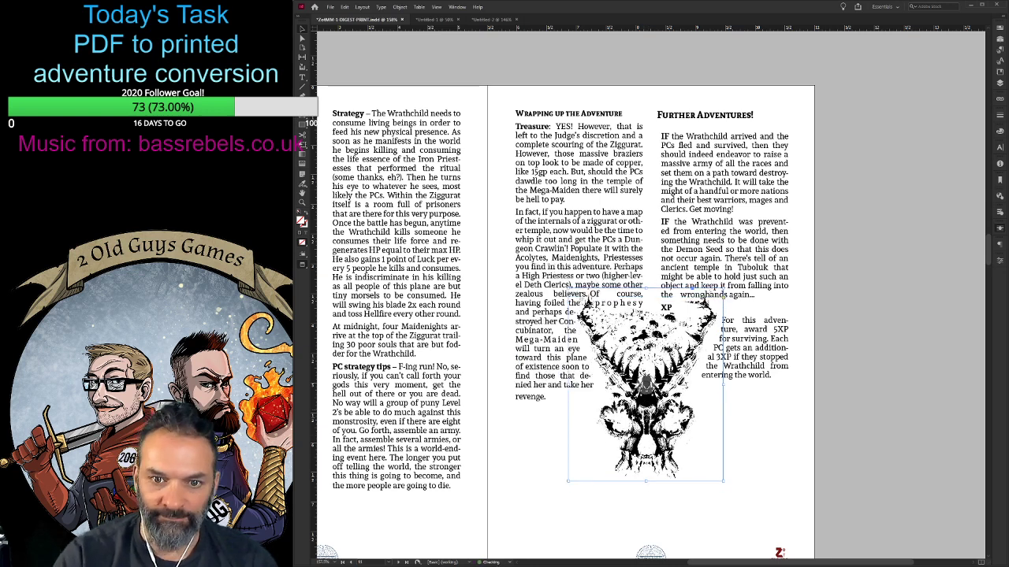
pyautogui.press('Up')
pyautogui.press('Up')
pyautogui.press('Up')
pyautogui.press('Up')
pyautogui.press('Up')
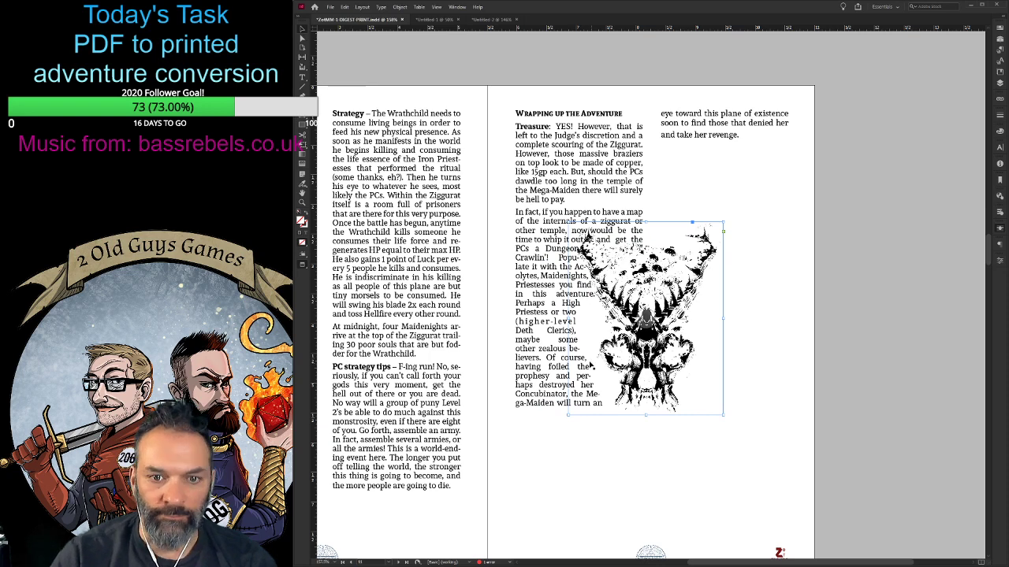
# - Lengthen page 11's text frame down to the lower margin above the page number so all text fits
pyautogui.click(542, 360)
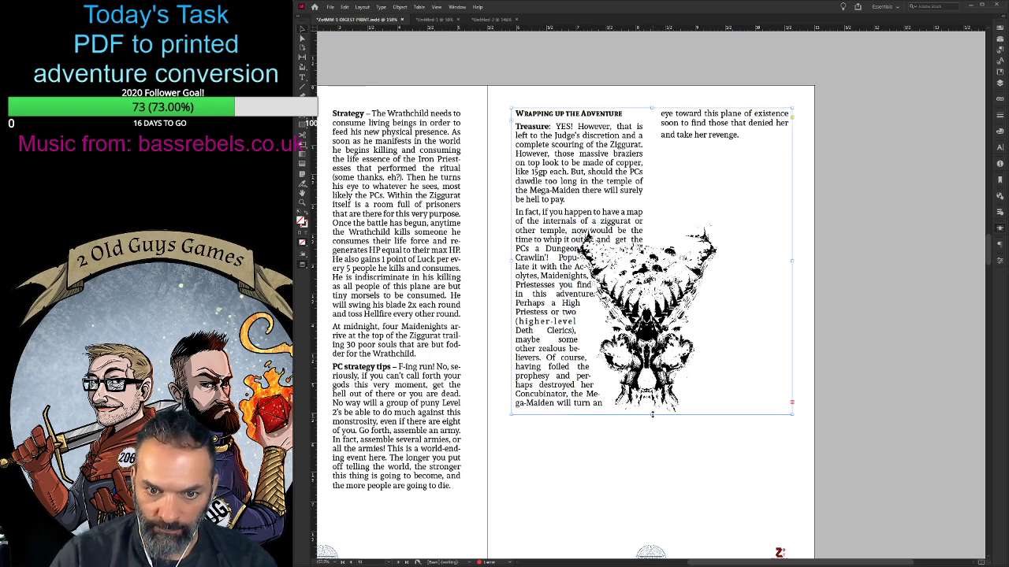
pyautogui.moveTo(652, 415); pyautogui.dragTo(653, 504)
pyautogui.scroll(-3, 661, 533)
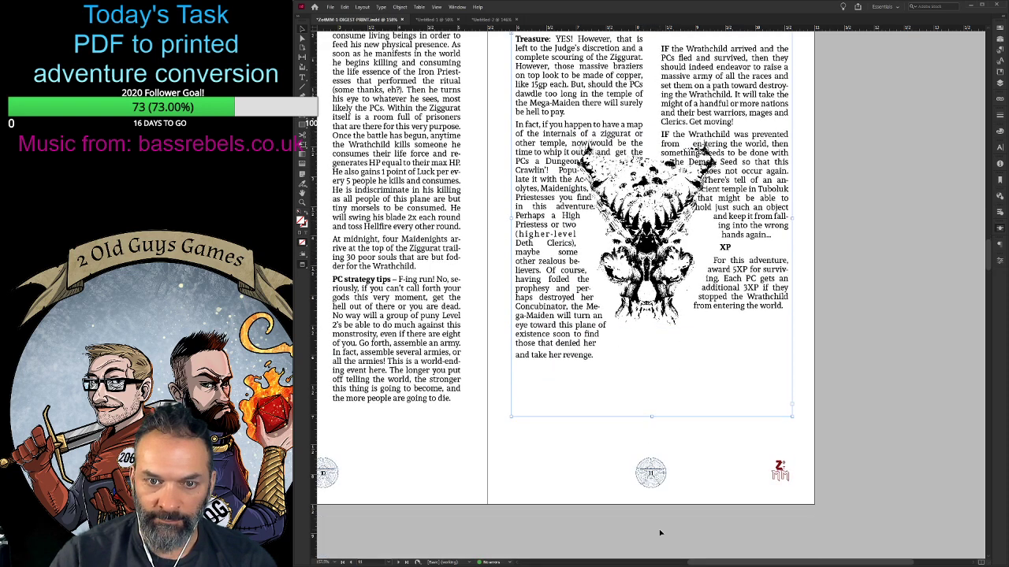
# - Nudge the skull art slightly down between the two columns
pyautogui.scroll(4, 661, 534)
pyautogui.click(646, 362)
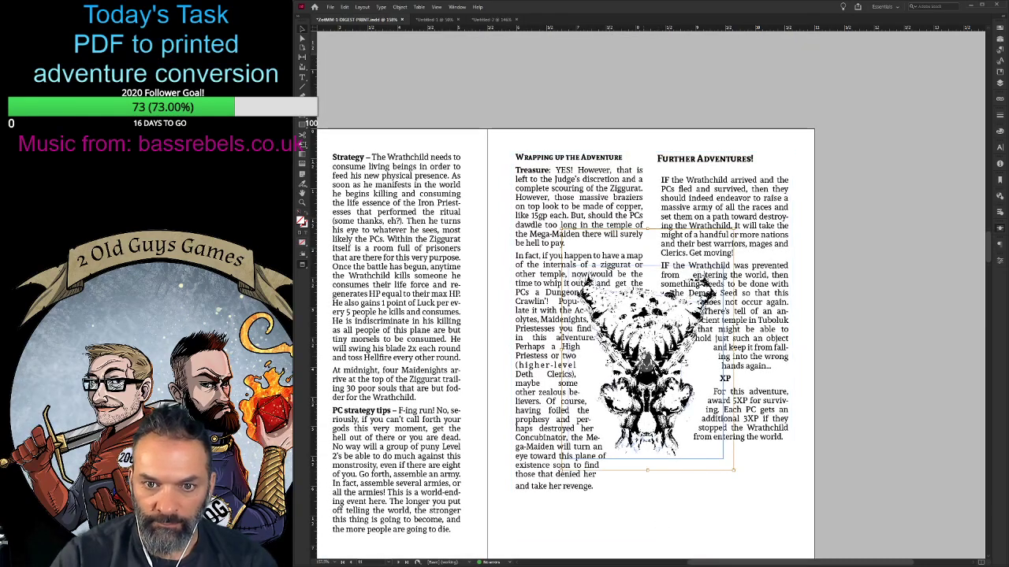
pyautogui.click(738, 363)
pyautogui.click(677, 361)
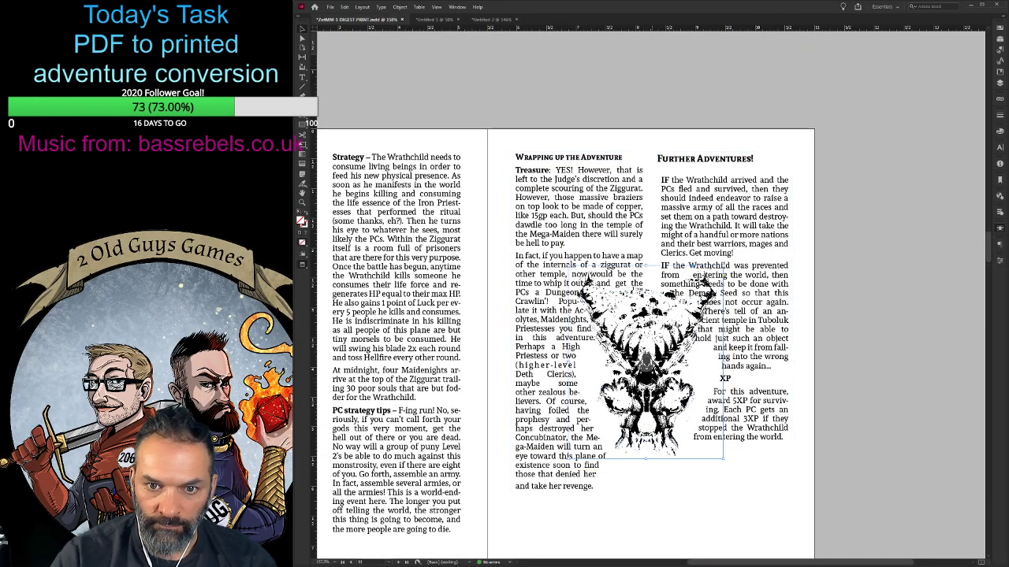
pyautogui.press('Down')
pyautogui.press('Down')
pyautogui.press('Down')
pyautogui.press('Down')
pyautogui.press('Down')
pyautogui.press('Down')
pyautogui.press('Down')
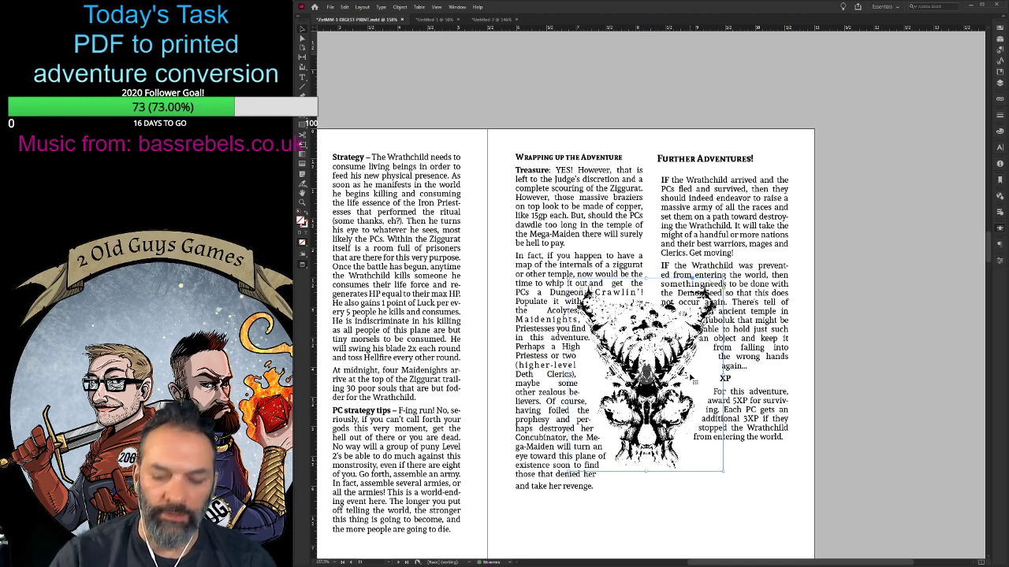
pyautogui.hotkey('ctrl', '=')
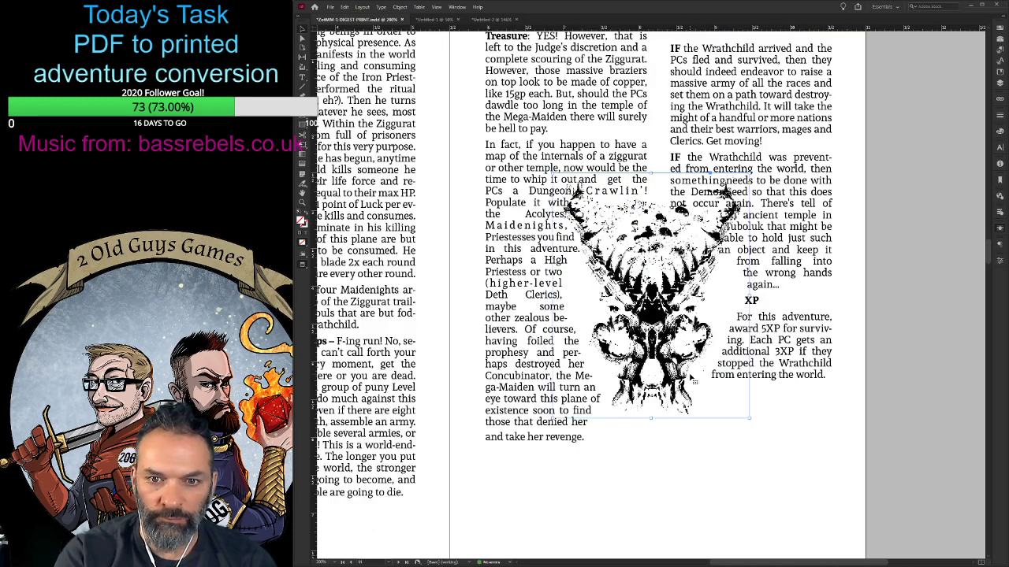
pyautogui.hotkey('ctrl', '=')
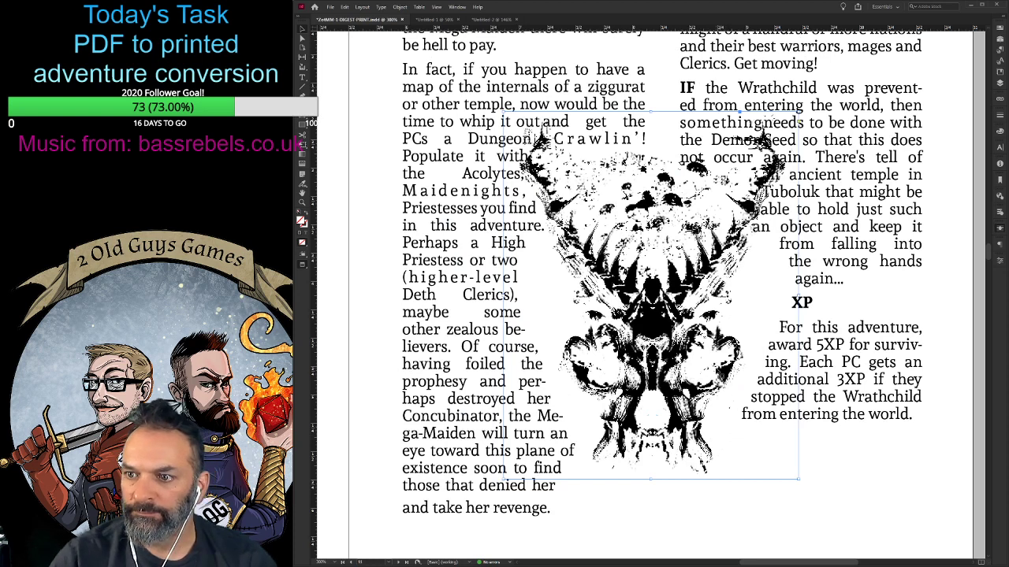
# - Widen the text wrap offset around the skull art so the body text stands clear of its outline
pyautogui.scroll(1, 720, 374)
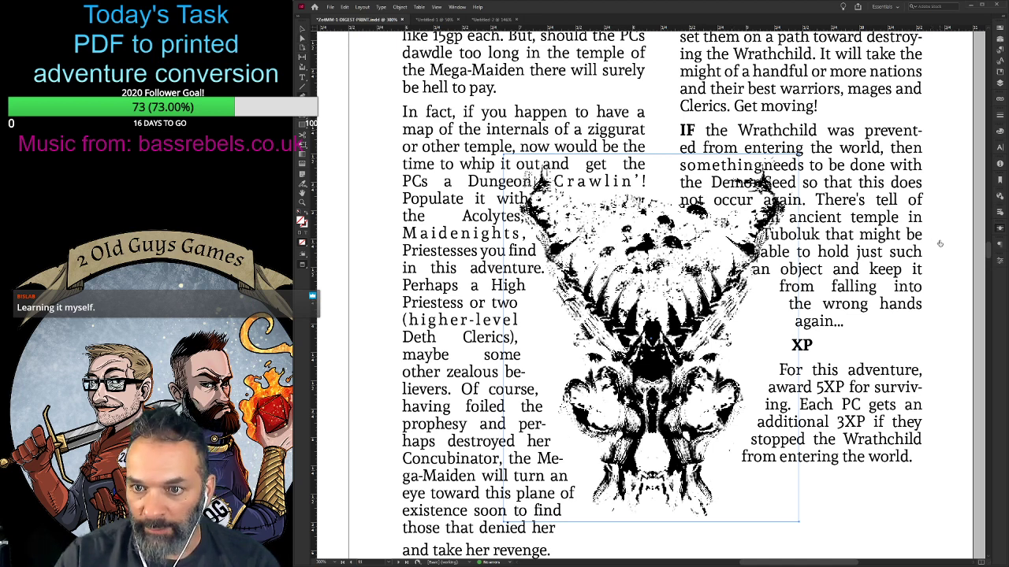
pyautogui.hotkey('ctrl', 'z')
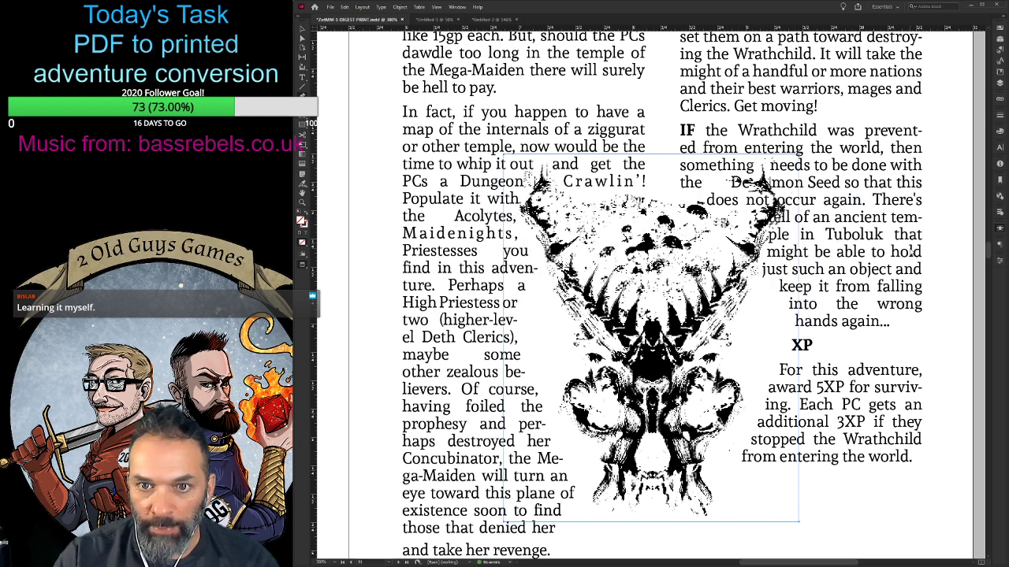
pyautogui.hotkey('ctrl', 'z')
pyautogui.hotkey('ctrl', 'z')
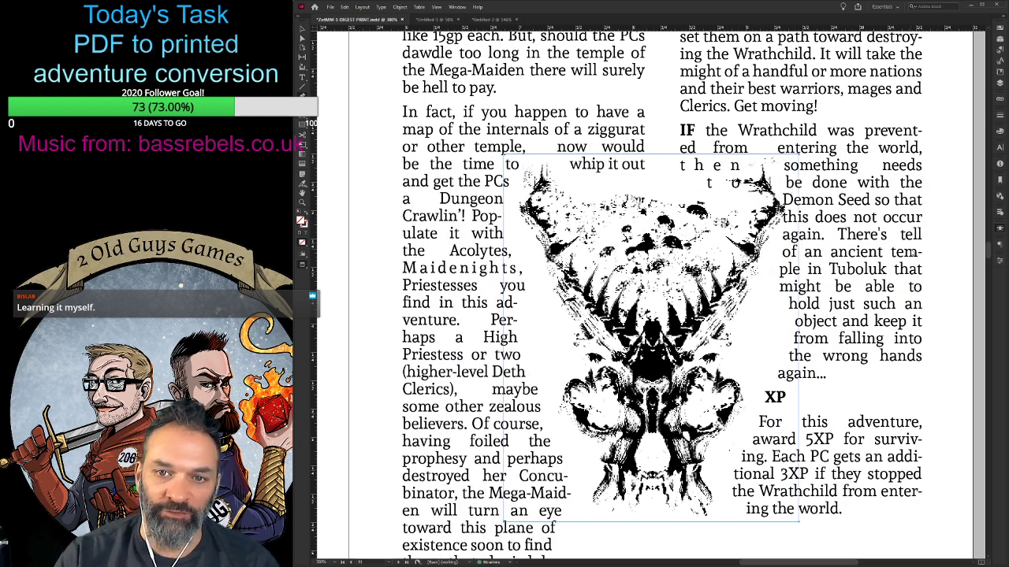
pyautogui.hotkey('ctrl', 'z')
pyautogui.hotkey('ctrl', 'z')
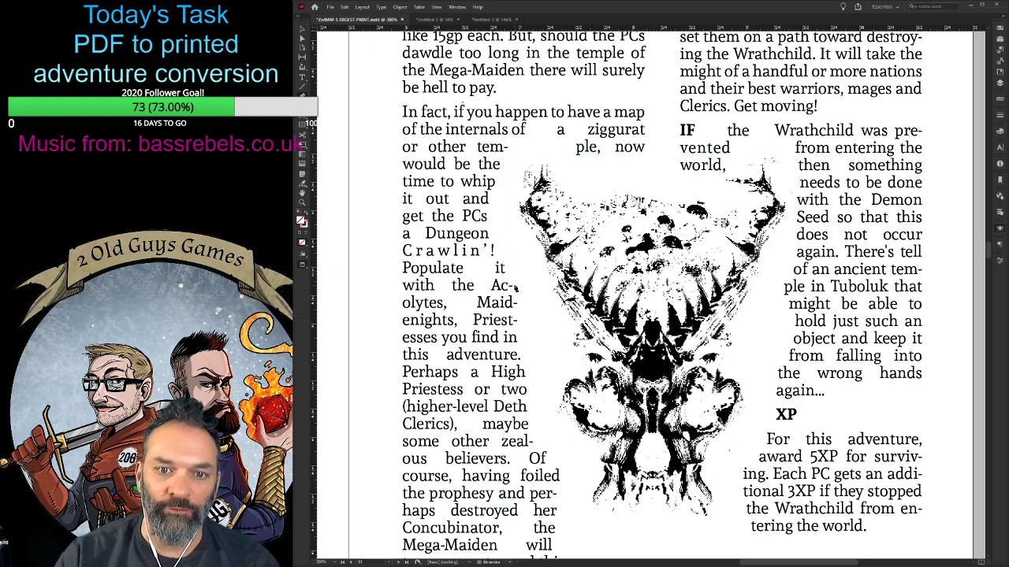
# - Examine how both columns on page 11 flow around the skull art
pyautogui.scroll(-3, 516, 289)
pyautogui.scroll(5, 516, 288)
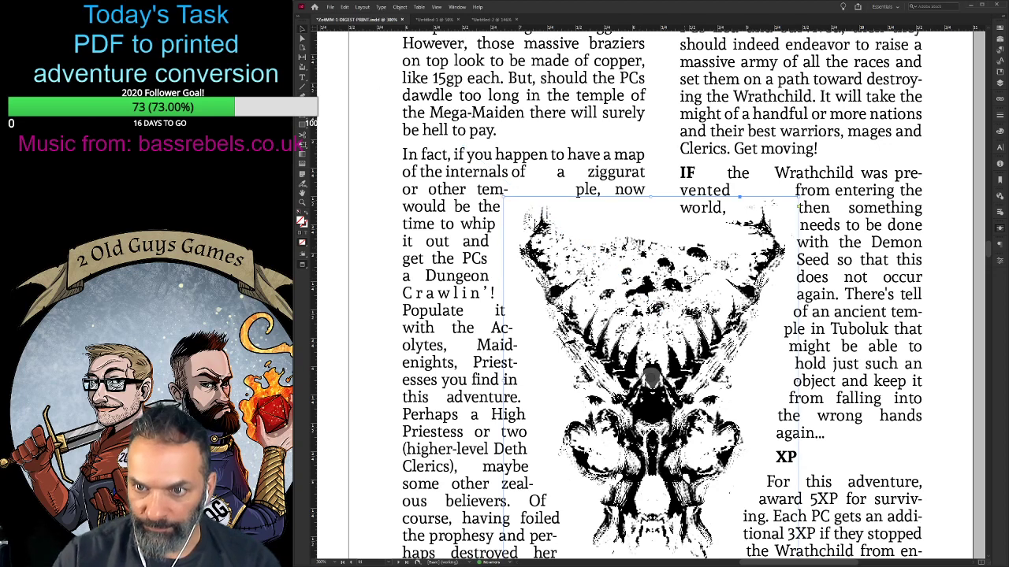
pyautogui.click(693, 282)
pyautogui.scroll(-1, 694, 282)
pyautogui.scroll(-1, 737, 407)
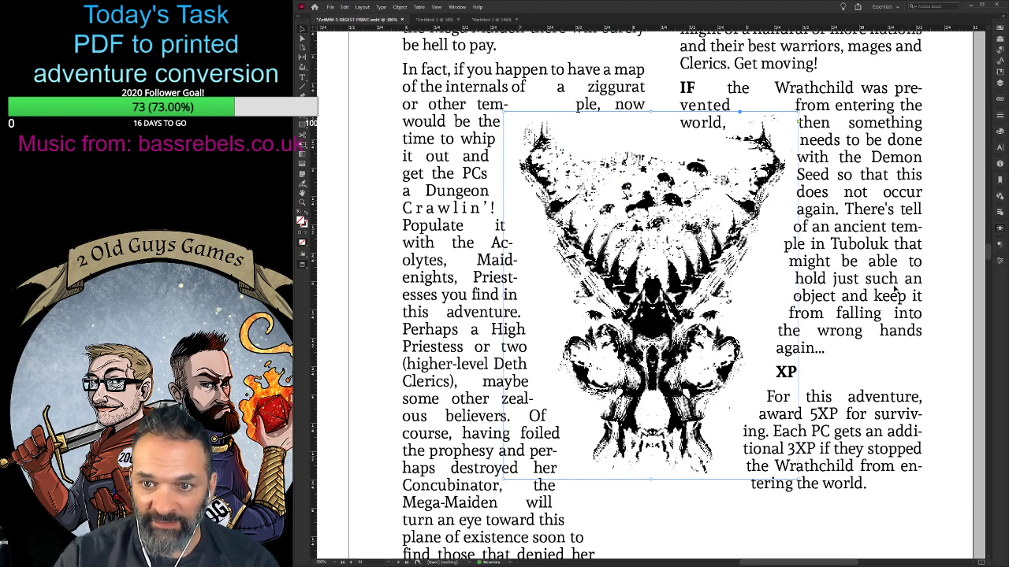
pyautogui.hotkey('ctrl', '0')
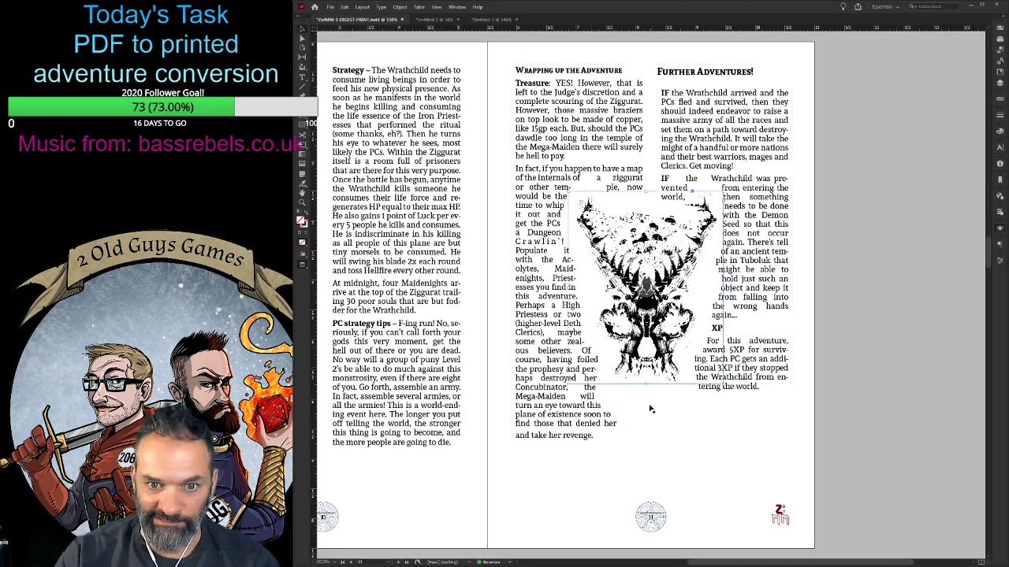
pyautogui.scroll(3, 651, 418)
pyautogui.scroll(-5, 651, 380)
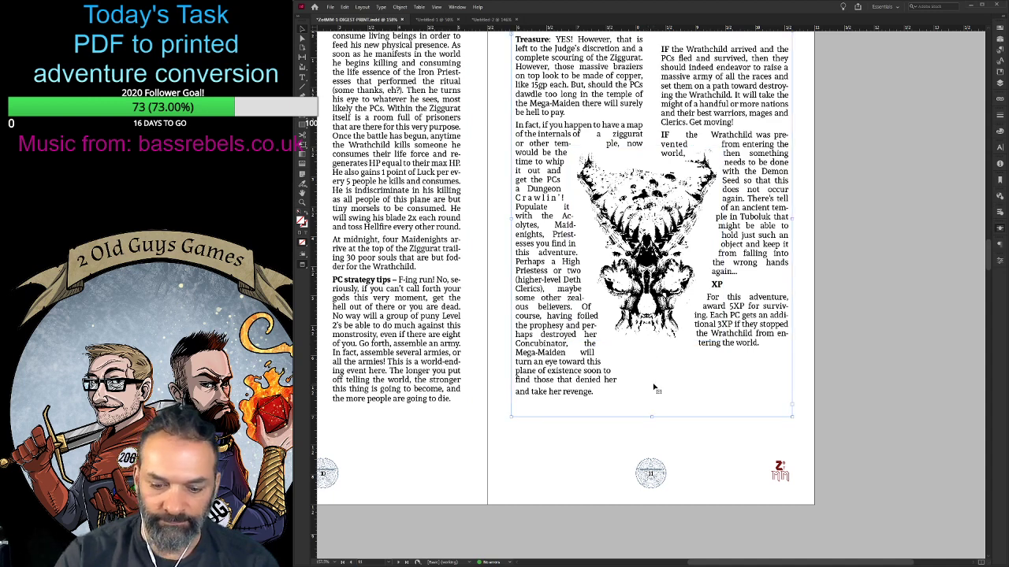
pyautogui.scroll(1, 653, 389)
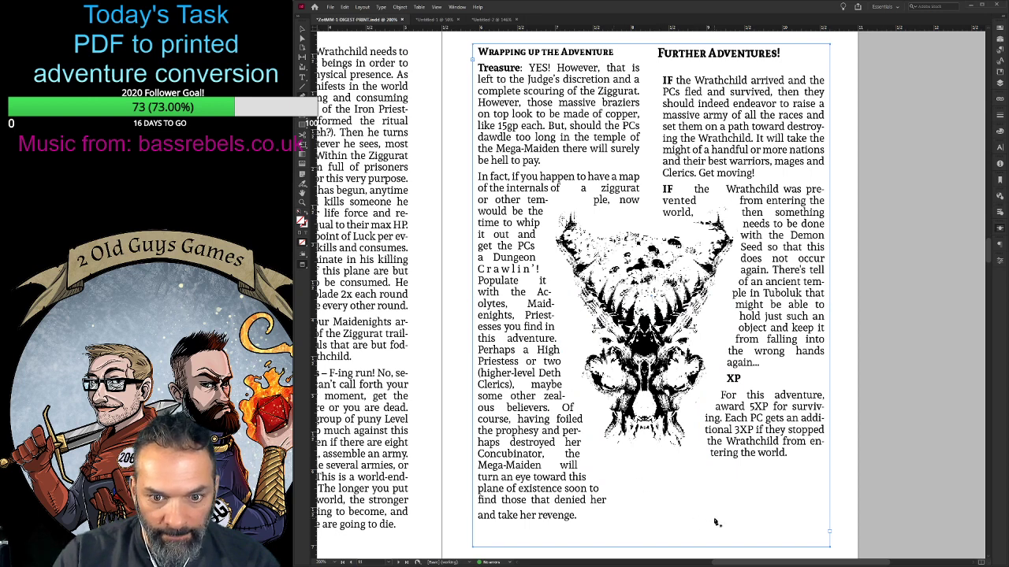
pyautogui.click(693, 480)
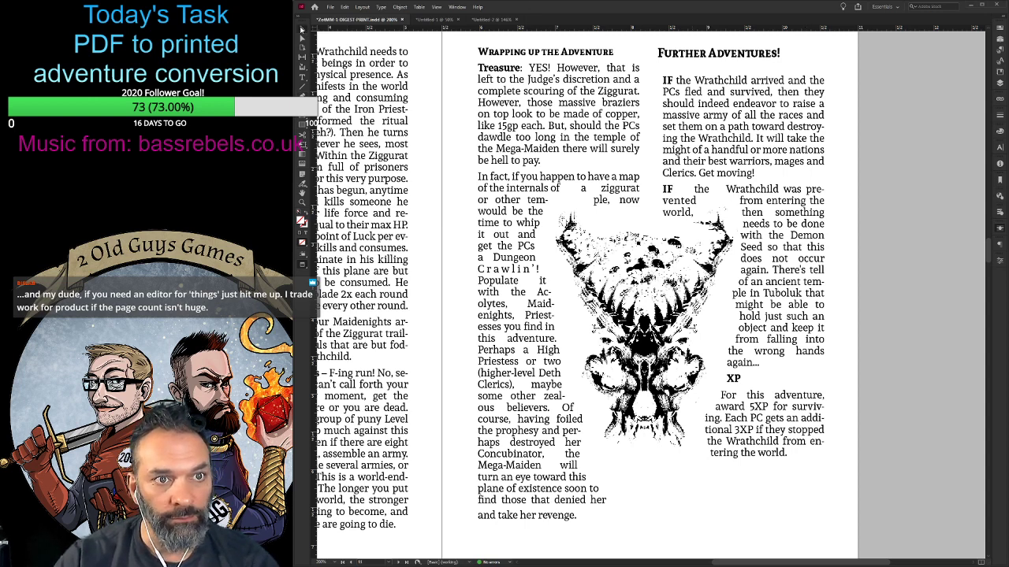
# - Move the skull art slightly down and to the right, centring it between the two columns
pyautogui.click(635, 271)
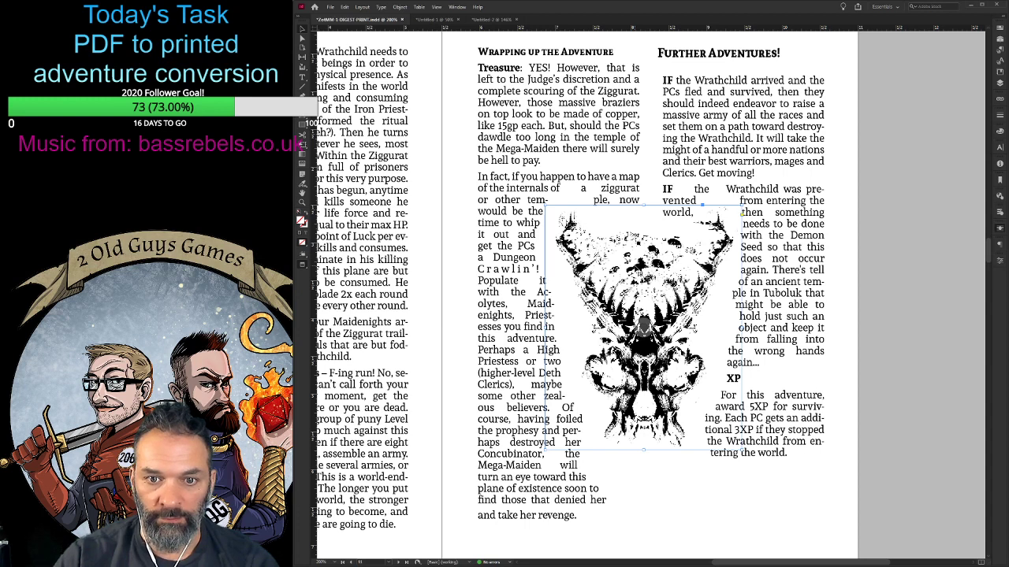
pyautogui.moveTo(633, 267); pyautogui.dragTo(635, 296)
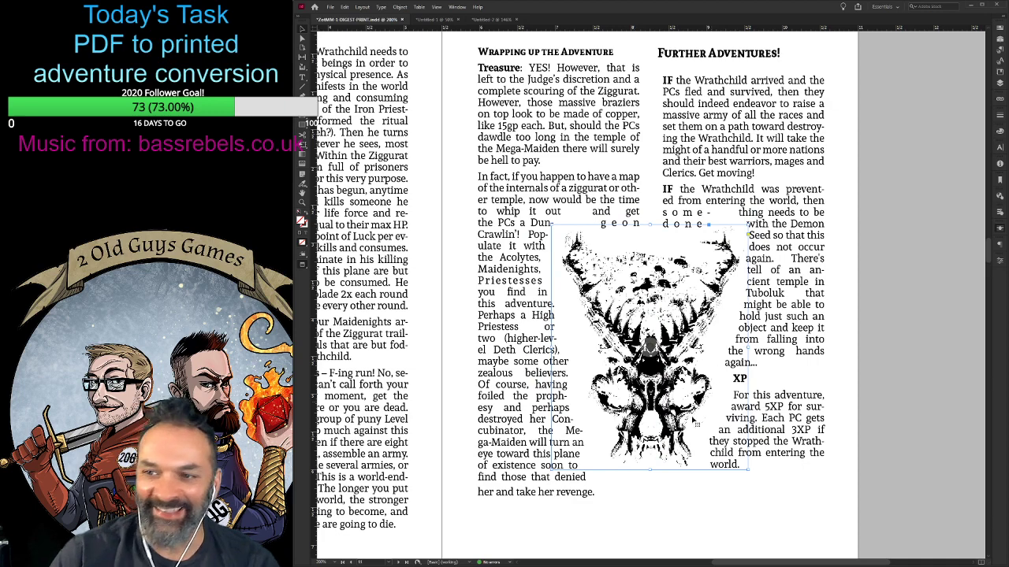
pyautogui.scroll(-2, 695, 424)
pyautogui.scroll(1, 695, 423)
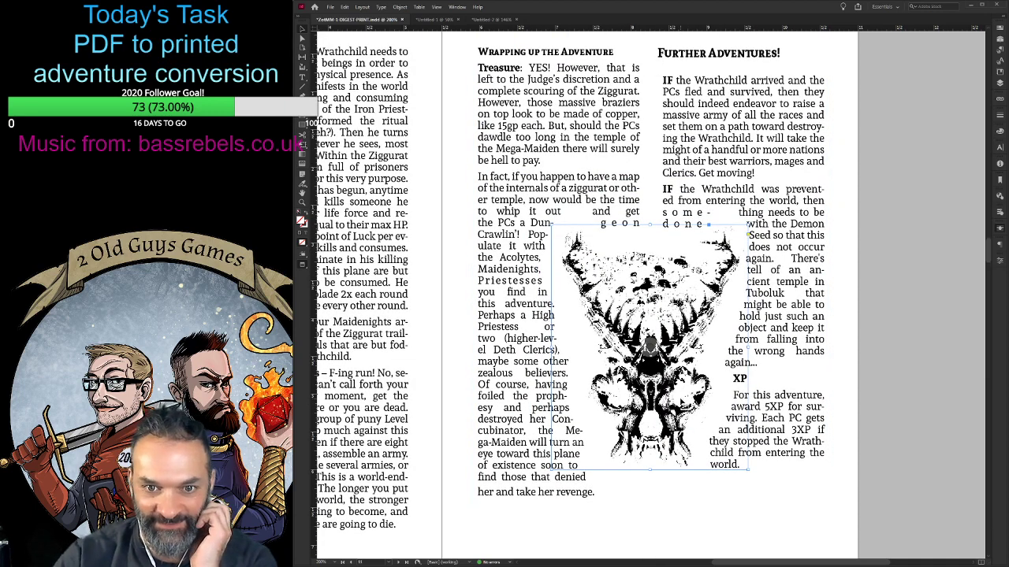
pyautogui.press('Down')
pyautogui.press('Down')
pyautogui.press('Down')
pyautogui.press('Down')
pyautogui.press('Down')
pyautogui.press('Down')
pyautogui.press('Down')
pyautogui.press('Down')
pyautogui.press('Down')
pyautogui.press('Down')
pyautogui.press('Down')
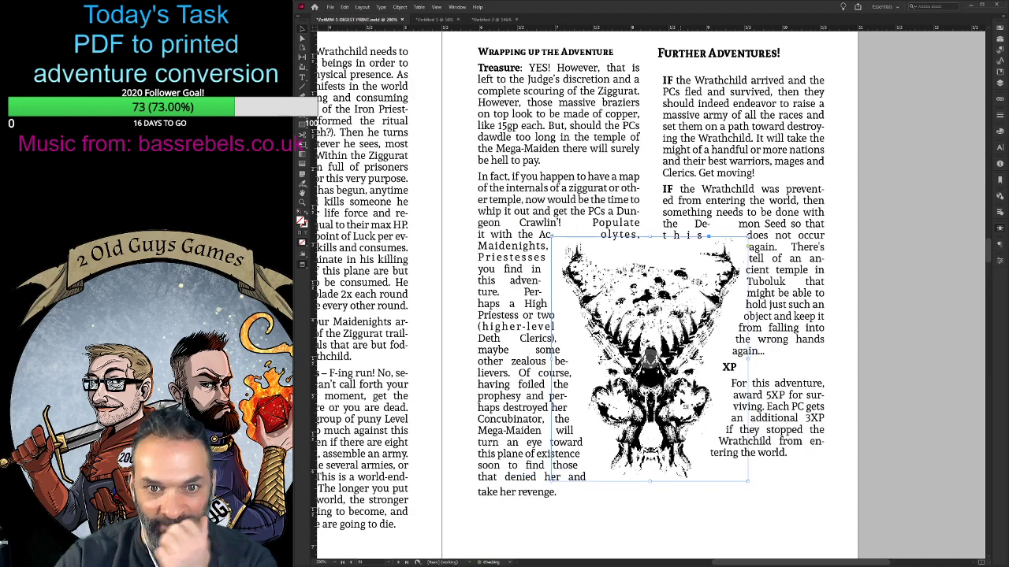
# - Nudge the skull art down in small increments between the two columns, adjusting how the body text wraps around it
pyautogui.press('Down')
pyautogui.press('Down')
pyautogui.press('Down')
pyautogui.press('Down')
pyautogui.press('Down')
pyautogui.press('Down')
pyautogui.press('Down')
pyautogui.press('Down')
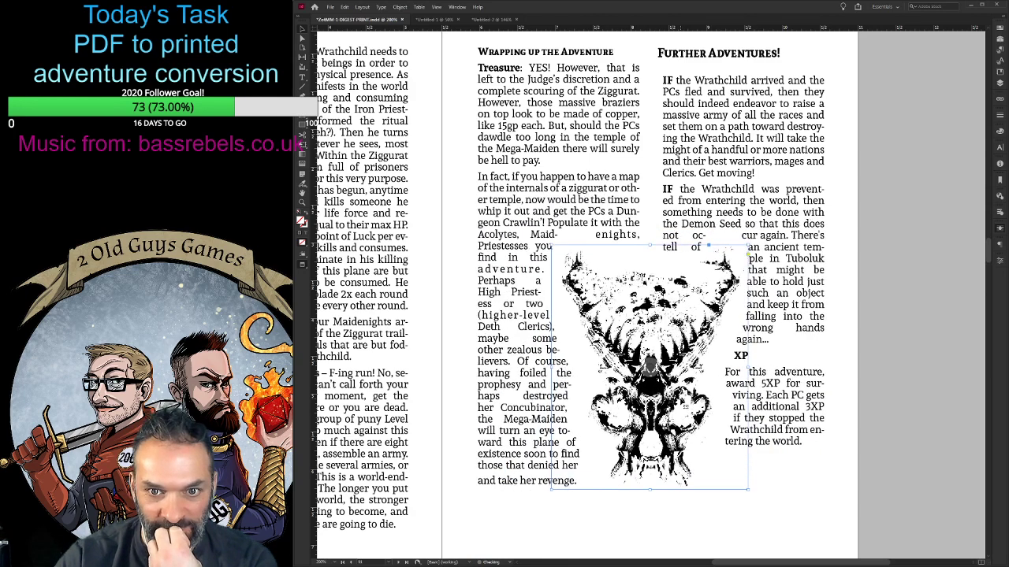
pyautogui.press('Down')
pyautogui.press('Down')
pyautogui.press('Down')
pyautogui.press('Down')
pyautogui.press('Down')
pyautogui.press('Down')
pyautogui.press('Down')
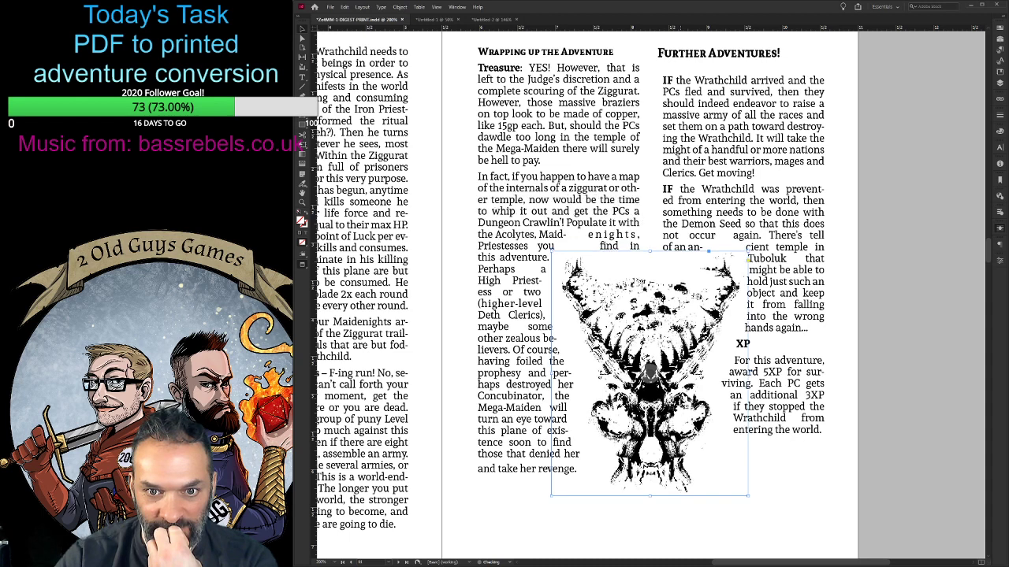
pyautogui.press('Down')
pyautogui.press('Down')
pyautogui.press('Down')
pyautogui.press('Down')
pyautogui.press('Down')
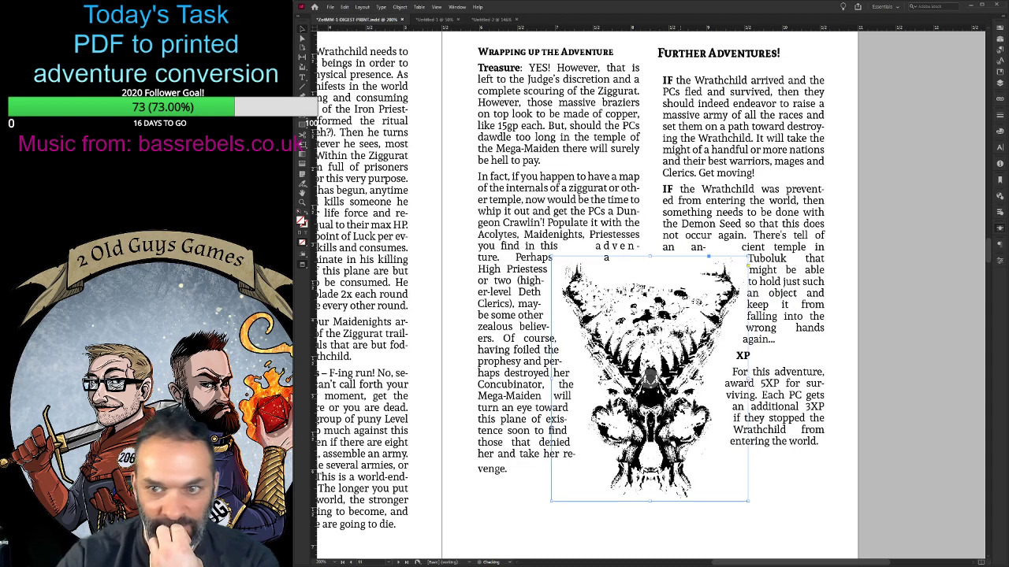
pyautogui.press('Down')
pyautogui.press('Down')
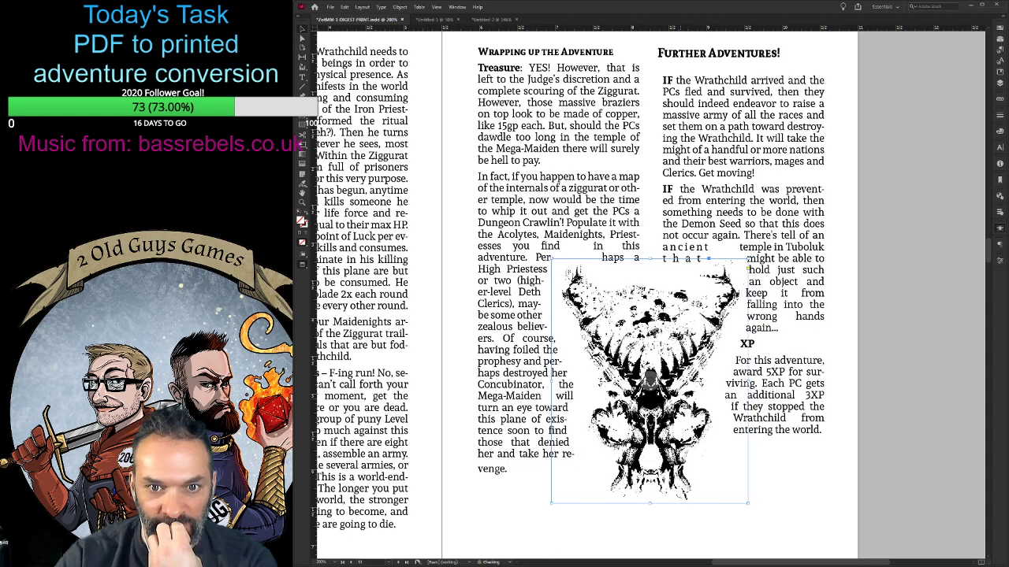
pyautogui.press('Down')
pyautogui.press('Down')
pyautogui.hotkey('shift', 'Down')
pyautogui.scroll(-2, 650, 354)
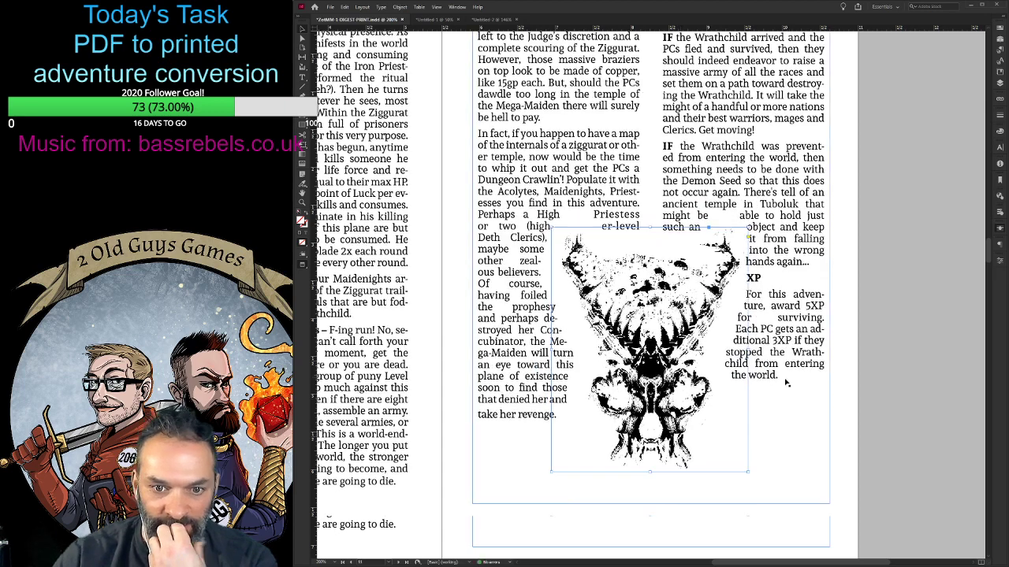
# - Raise the skull art noticeably between the two columns and fine-tune its height with a few small downward nudges
pyautogui.scroll(1, 650, 355)
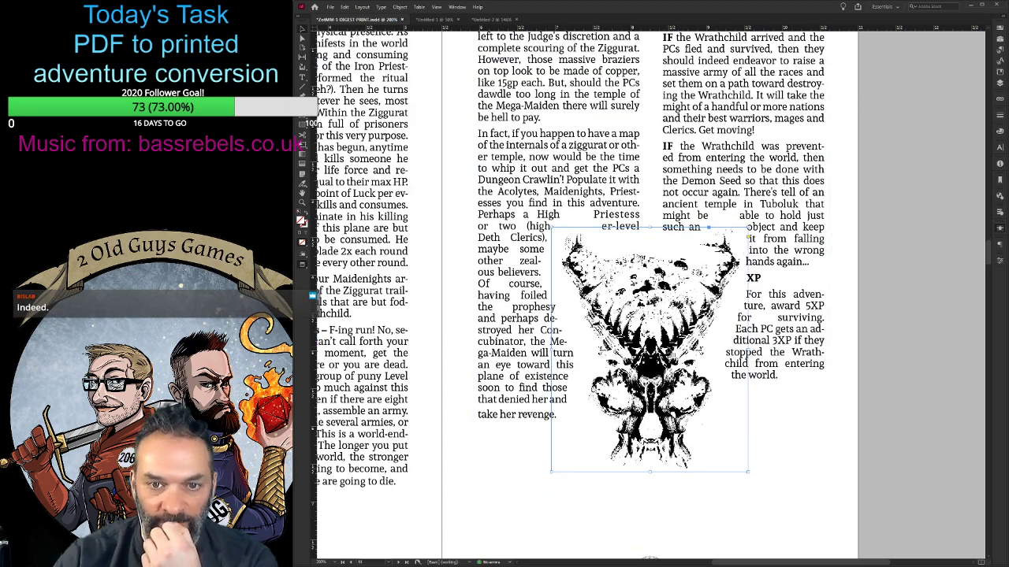
pyautogui.click(911, 252)
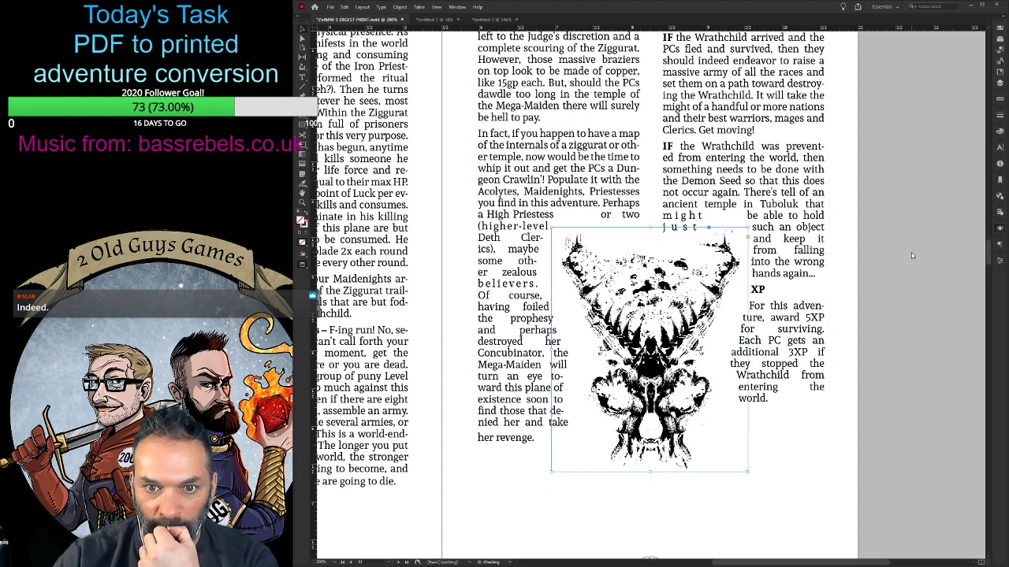
pyautogui.click(910, 252)
pyautogui.click(910, 252)
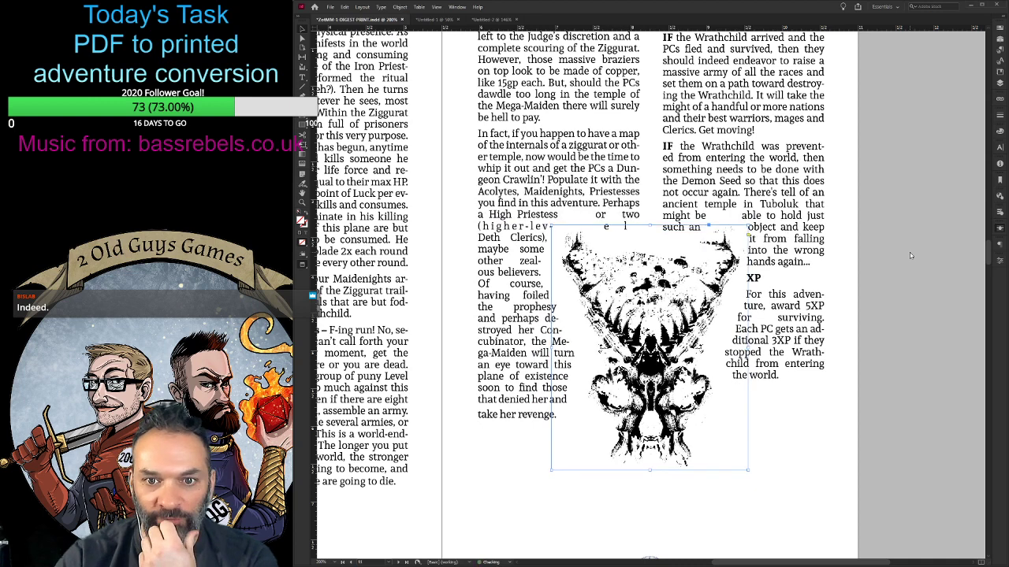
pyautogui.hotkey('shift', 'Up')
pyautogui.hotkey('shift', 'Up')
pyautogui.hotkey('shift', 'Up')
pyautogui.hotkey('shift', 'Up')
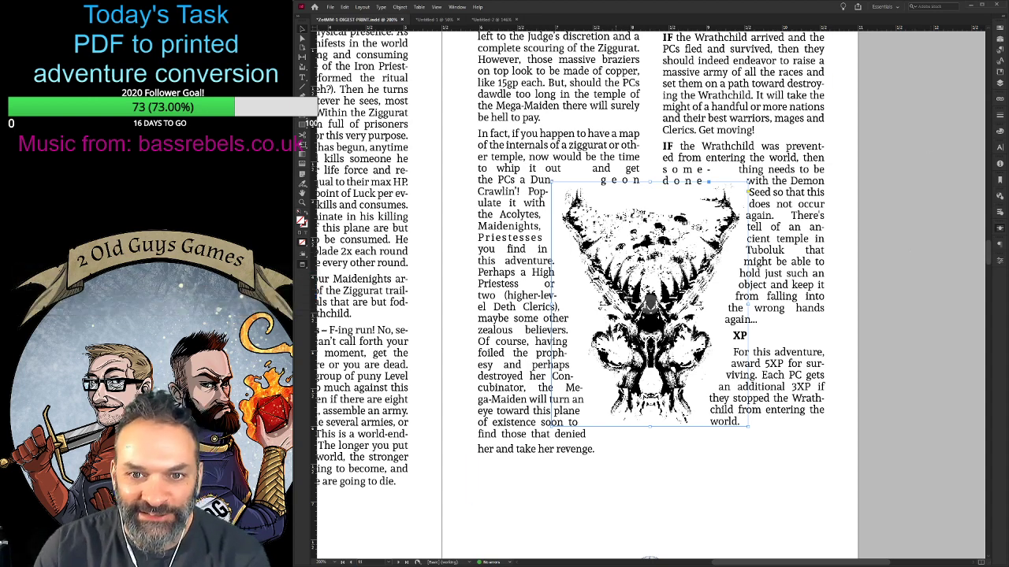
pyautogui.press('Down')
pyautogui.press('Down')
pyautogui.press('Down')
pyautogui.press('Down')
pyautogui.press('Down')
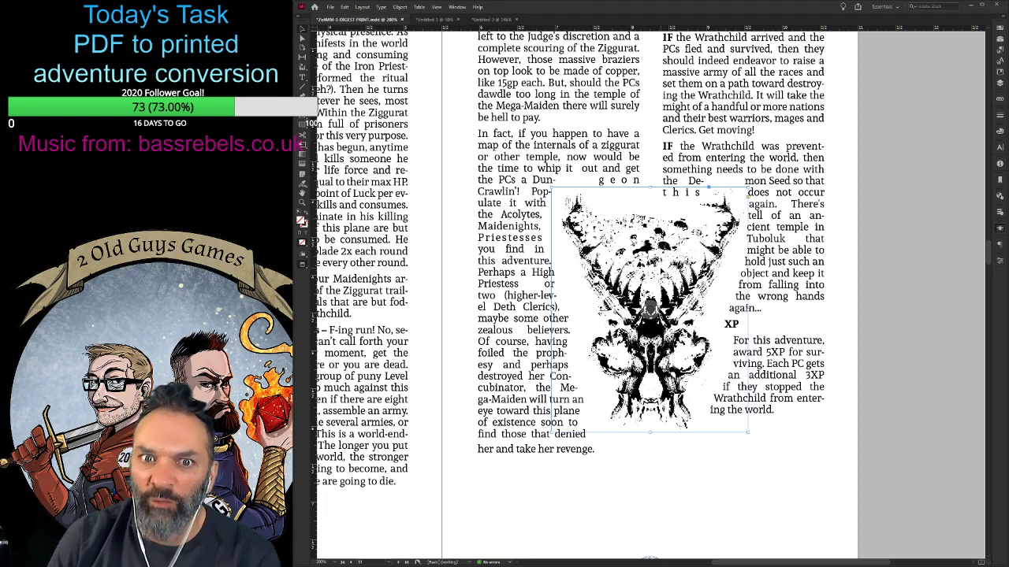
# - Move the skull art down and slightly left, and check the text flow around it down to the page foot
pyautogui.scroll(3, 571, 295)
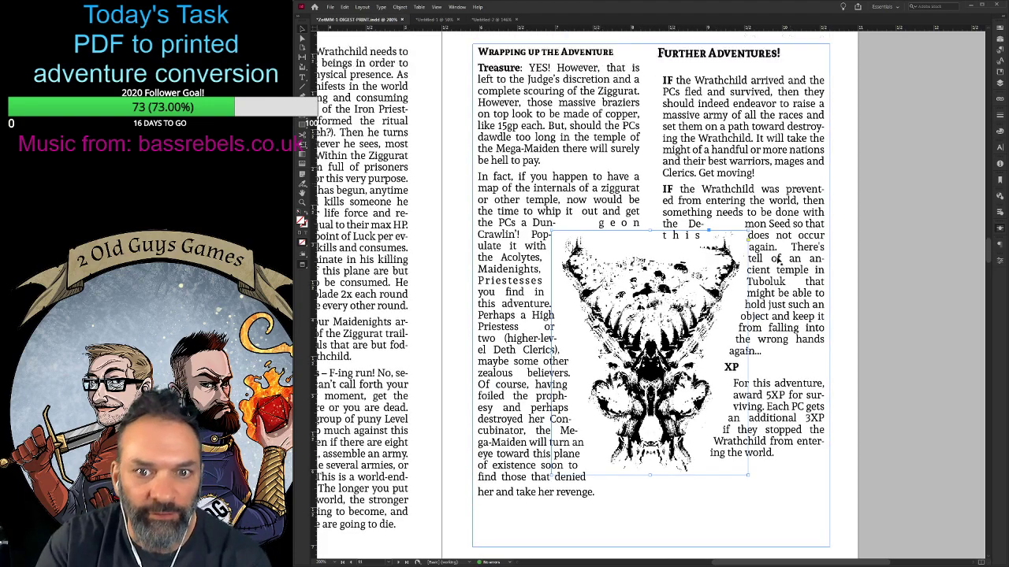
pyautogui.scroll(-4, 571, 295)
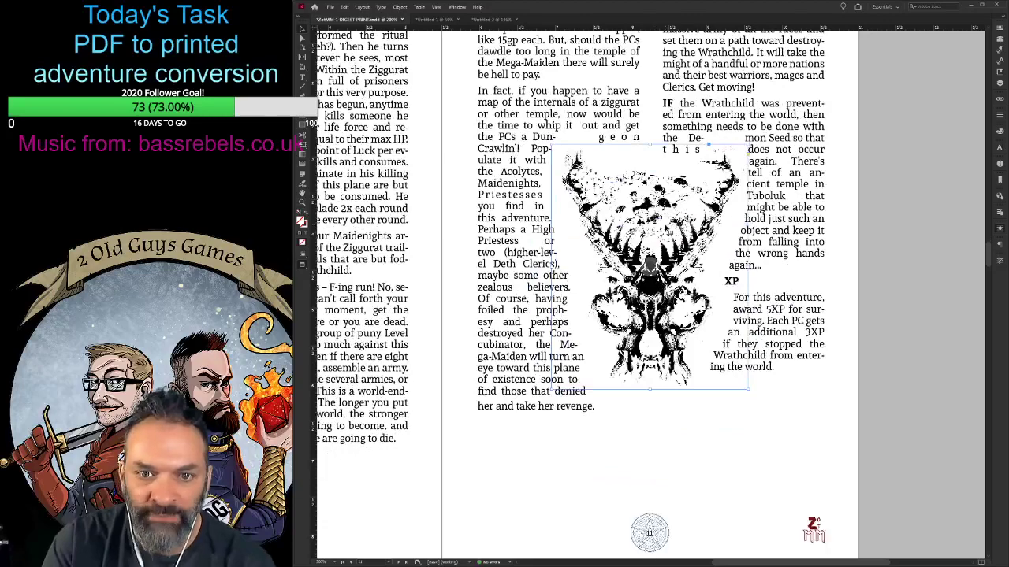
pyautogui.moveTo(670, 225); pyautogui.dragTo(653, 254)
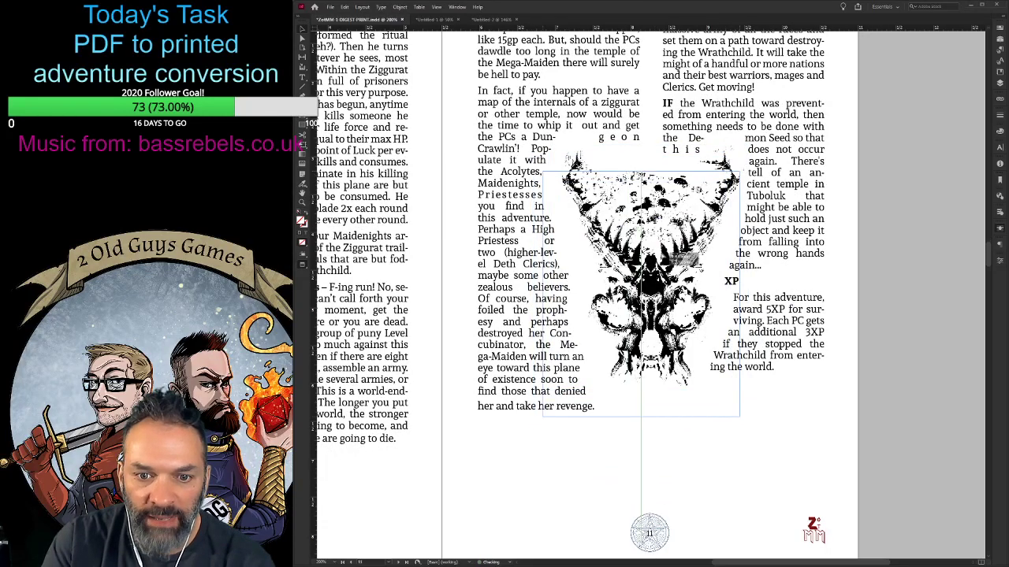
pyautogui.scroll(2, 678, 259)
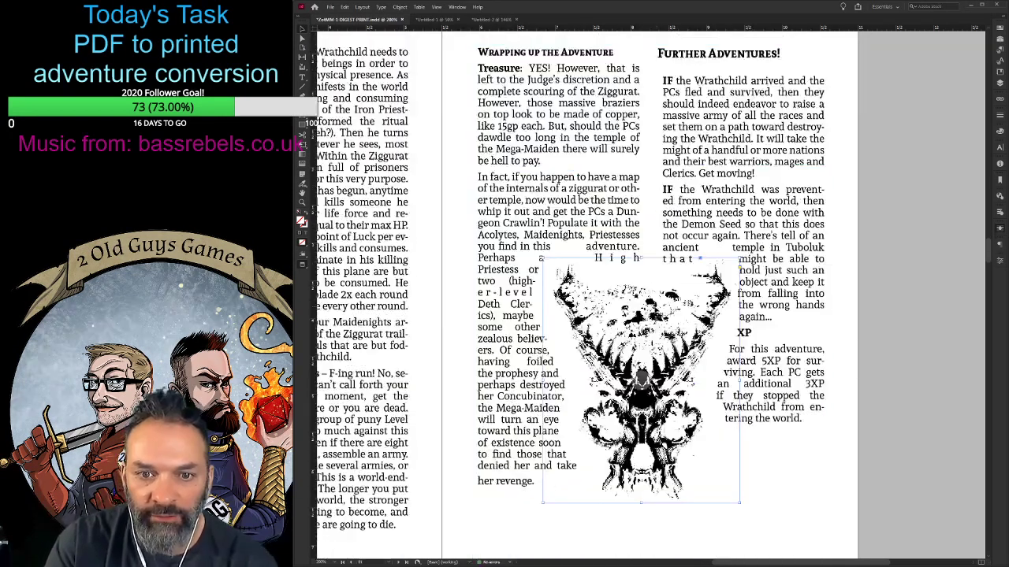
pyautogui.scroll(-7, 658, 307)
pyautogui.scroll(5, 657, 307)
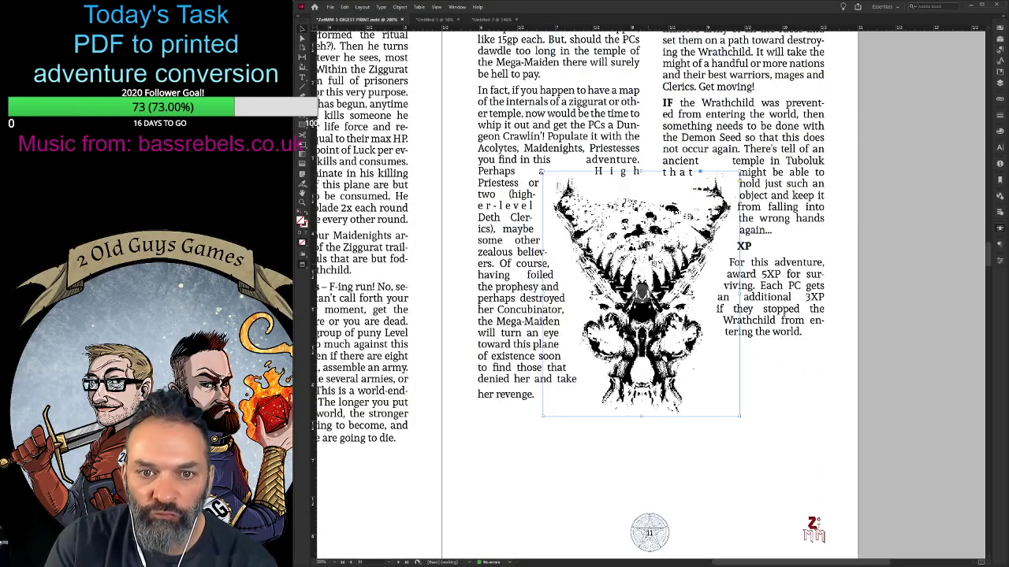
# - Move the skull art up and slightly right between the columns, and review the whole of page 11
pyautogui.moveTo(654, 252); pyautogui.dragTo(664, 204)
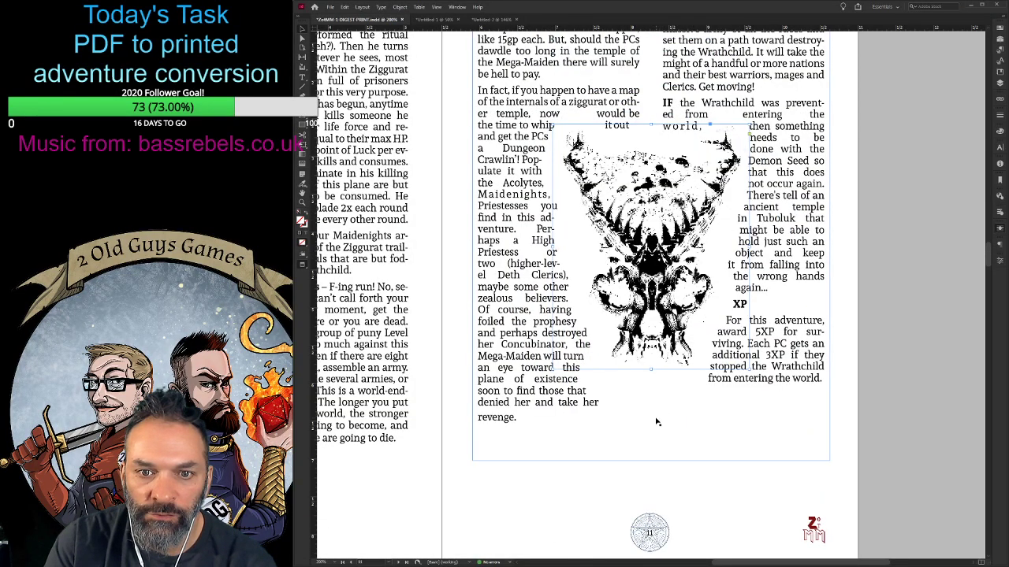
pyautogui.scroll(2, 658, 418)
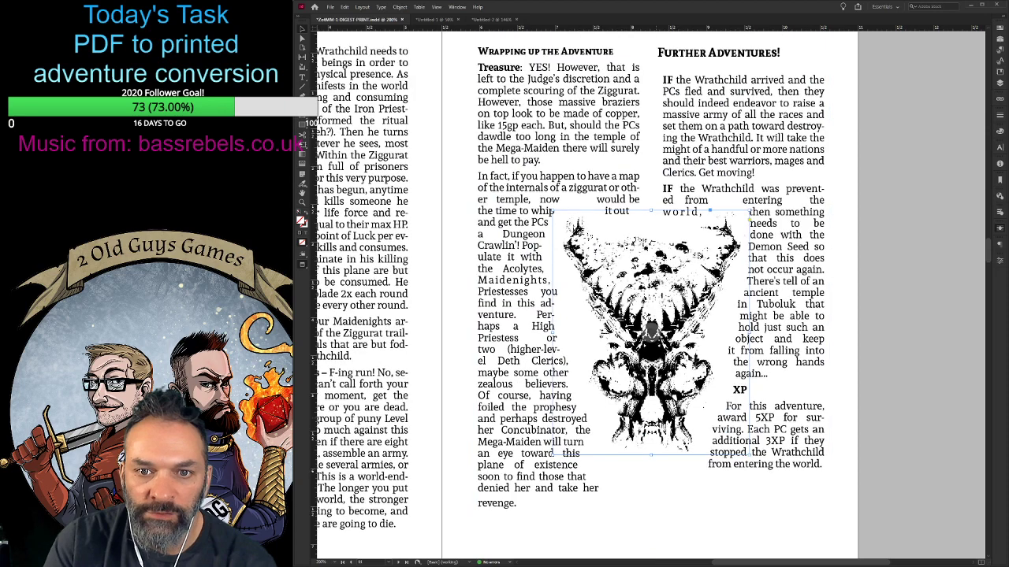
pyautogui.click(709, 495)
pyautogui.hotkey('ctrl', '-')
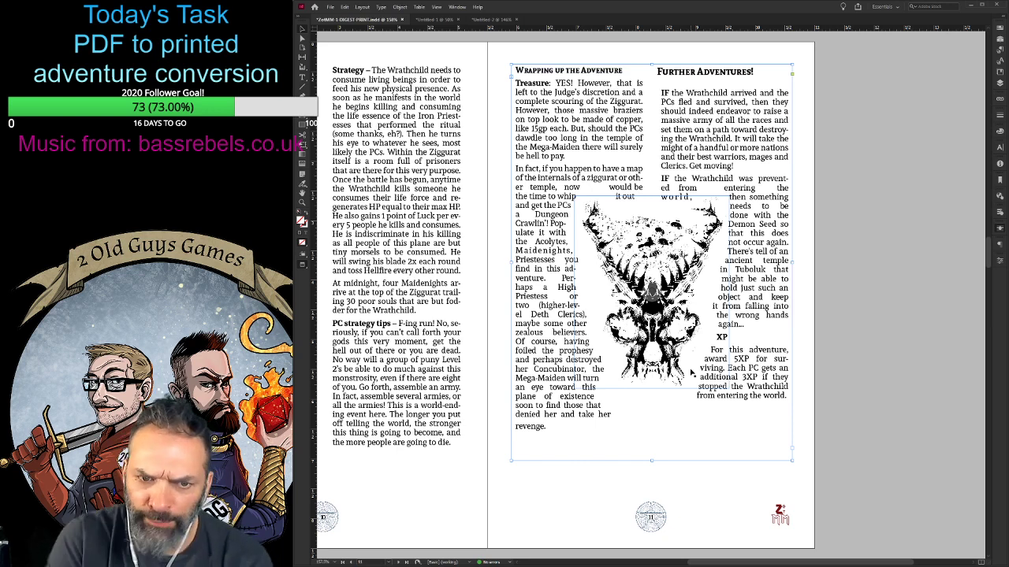
# - Try the skull art near the foot of page 11, and place it in the upper part of the two columns
pyautogui.click(660, 276)
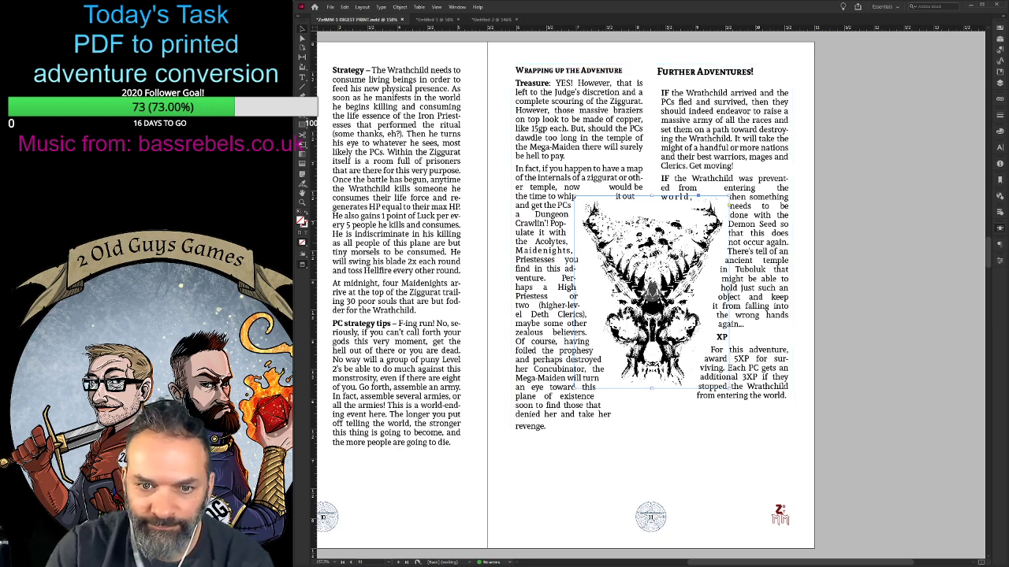
pyautogui.moveTo(666, 234); pyautogui.dragTo(669, 326)
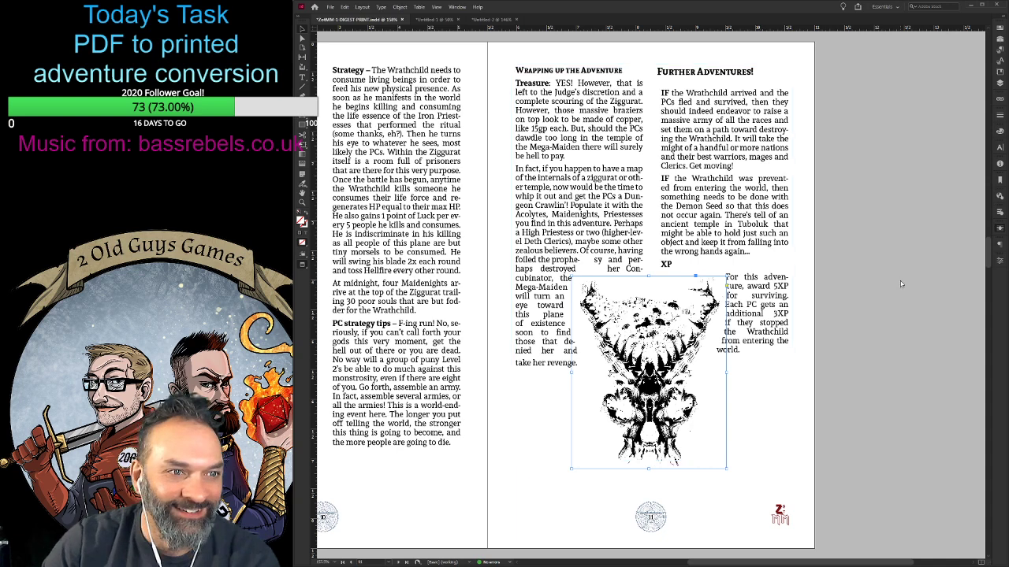
pyautogui.click(730, 505)
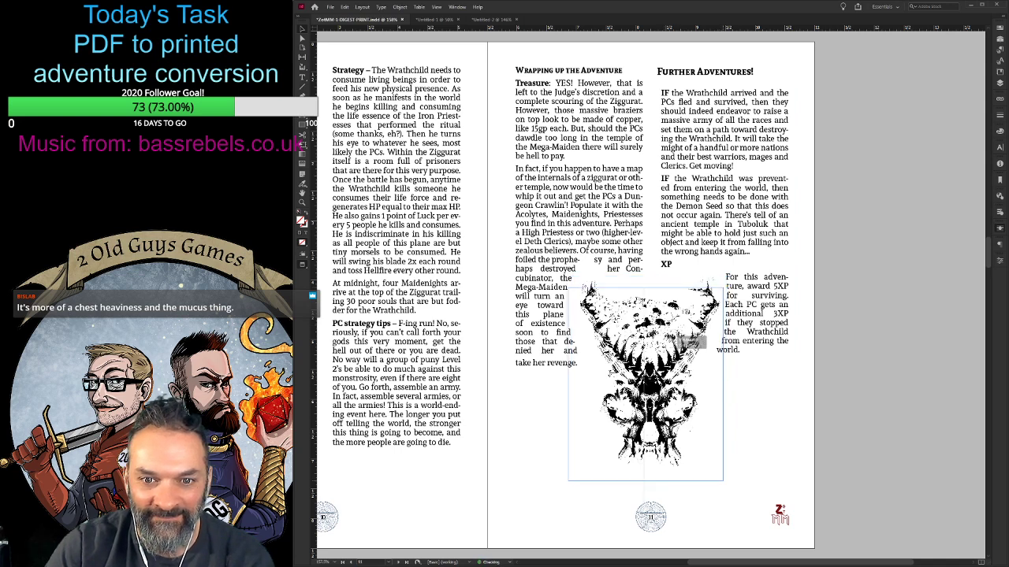
pyautogui.moveTo(686, 335); pyautogui.dragTo(666, 189)
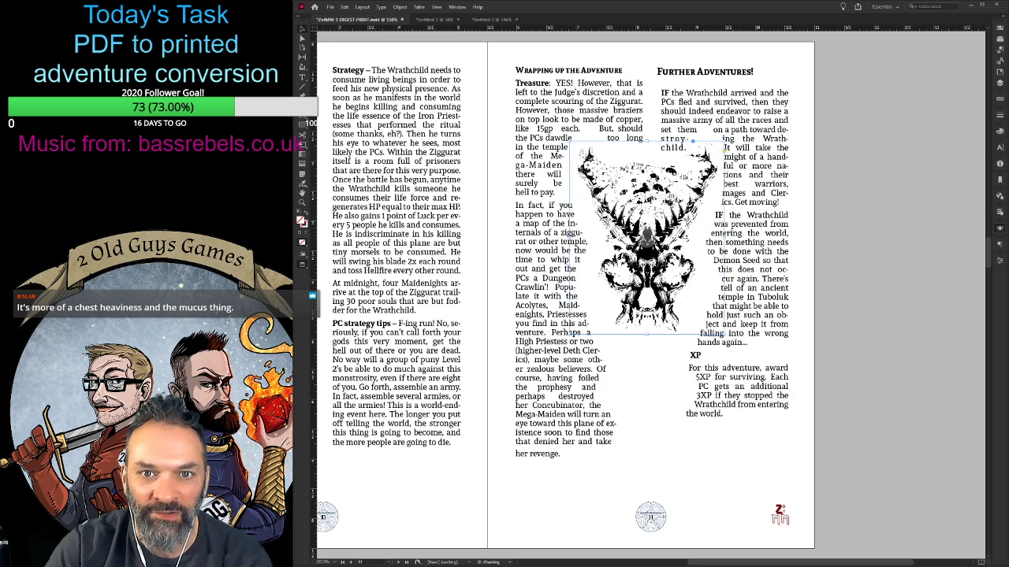
pyautogui.click(692, 455)
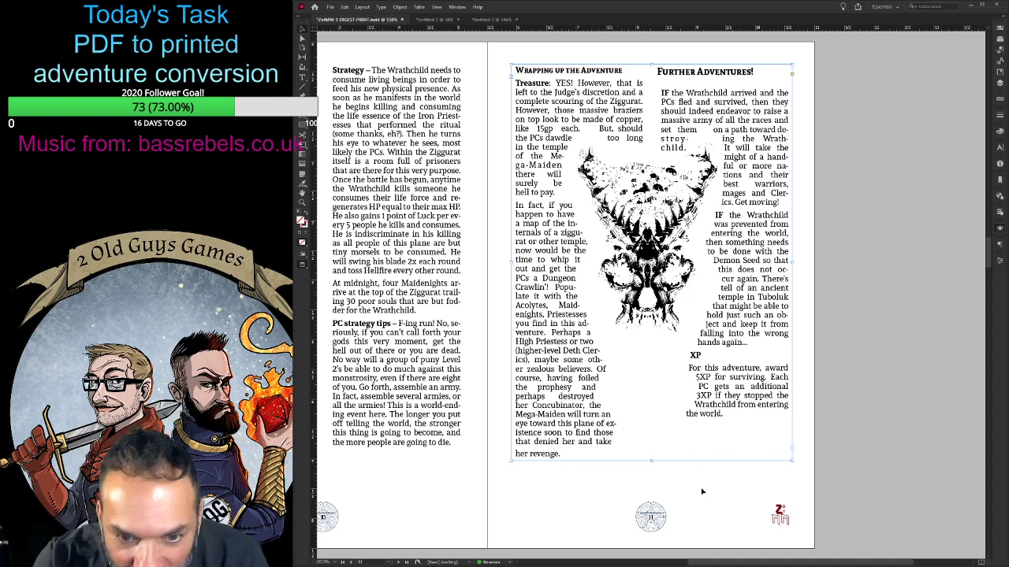
# - Move the body text frame and the separate skull-shaped wrap outline down together, leaving the skull art in place
pyautogui.click(701, 487)
pyautogui.moveTo(714, 487); pyautogui.dragTo(646, 251)
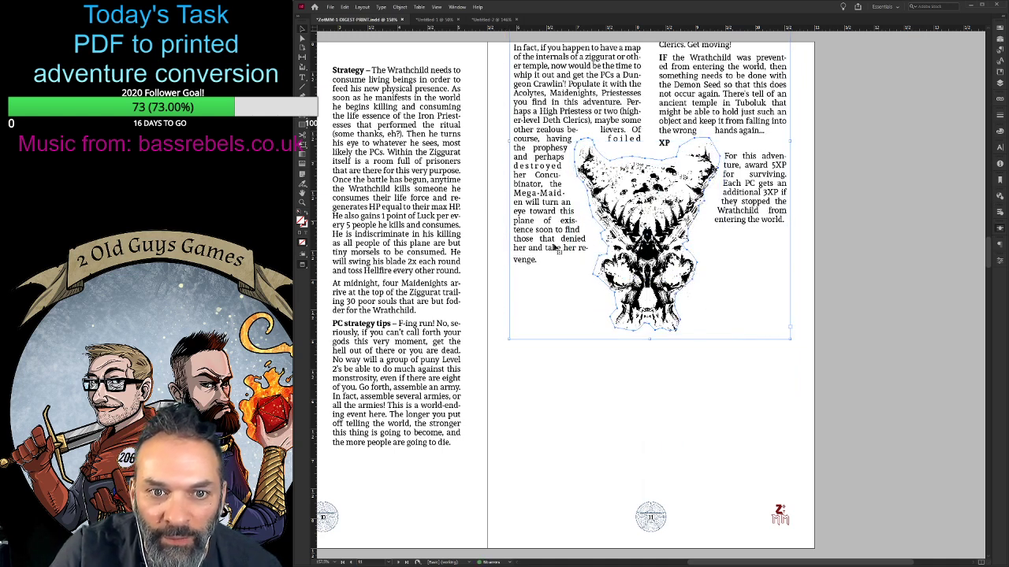
pyautogui.moveTo(534, 244); pyautogui.dragTo(535, 369)
pyautogui.moveTo(535, 397); pyautogui.dragTo(532, 402)
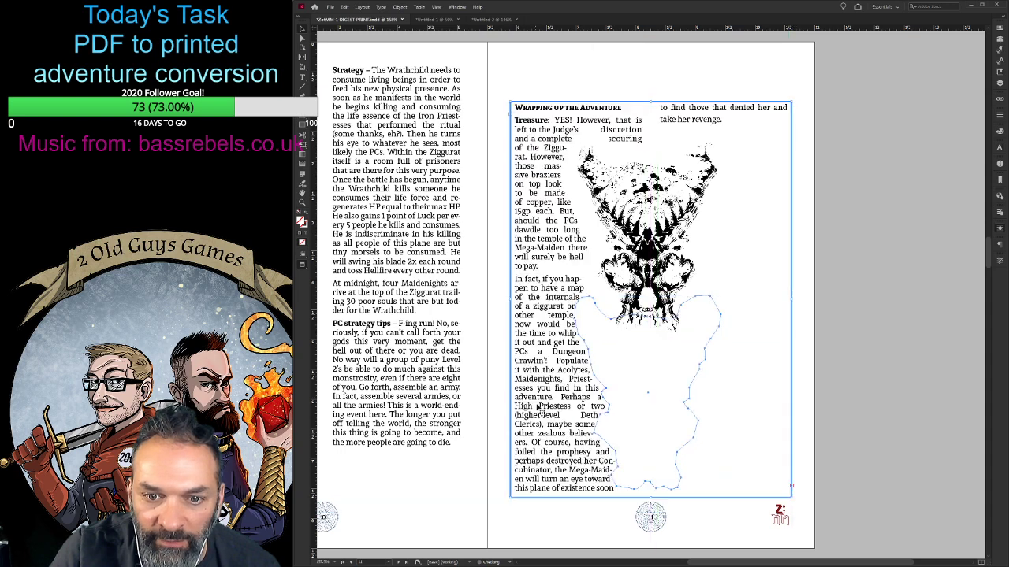
# - Try deleting the selected skull-shaped outline along with the text frame, and undo the deletion each time
pyautogui.click(660, 243)
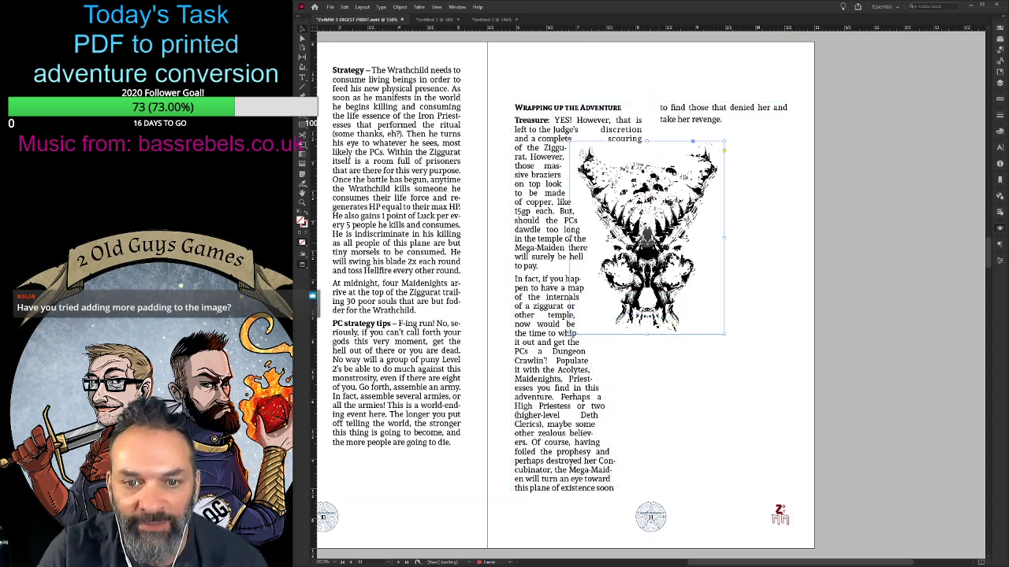
pyautogui.click(656, 406)
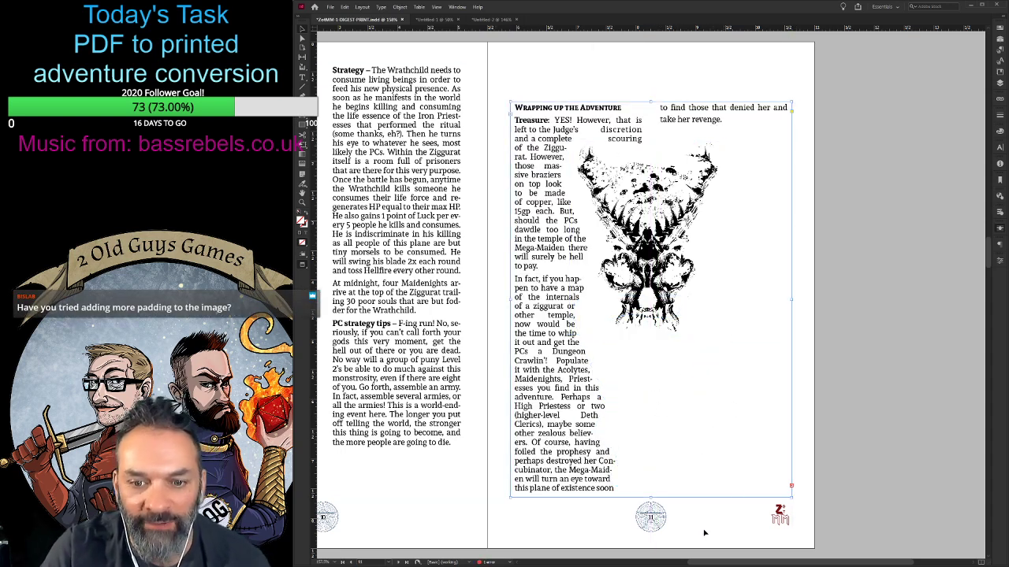
pyautogui.moveTo(703, 527); pyautogui.dragTo(643, 432)
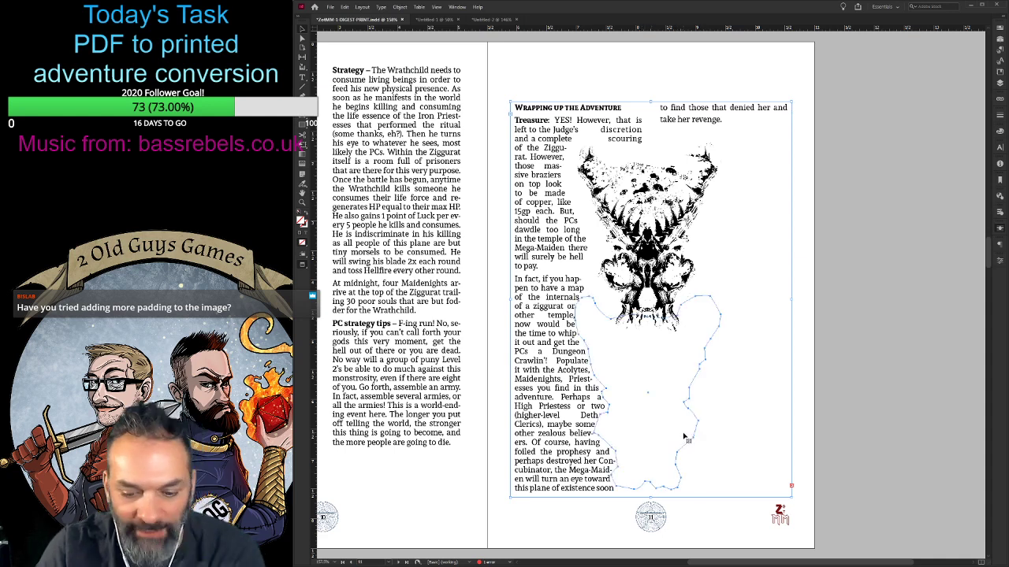
pyautogui.press('Delete')
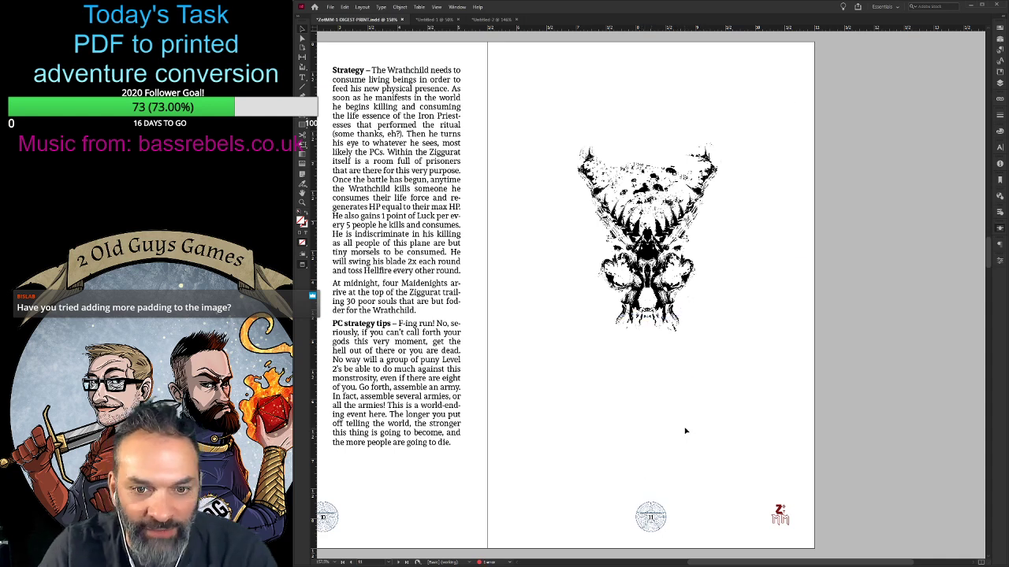
pyautogui.hotkey('ctrl', 'z')
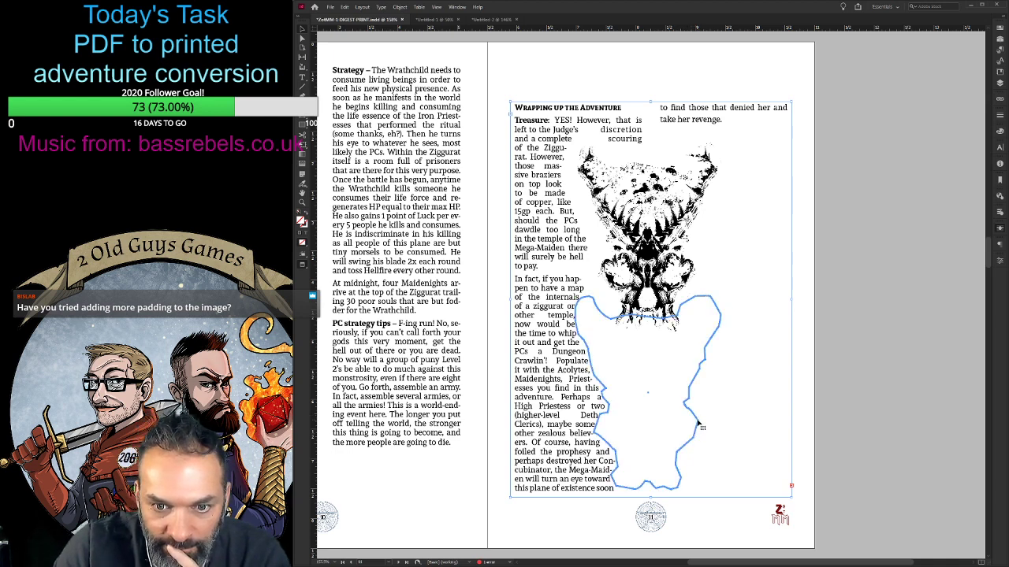
pyautogui.press('Delete')
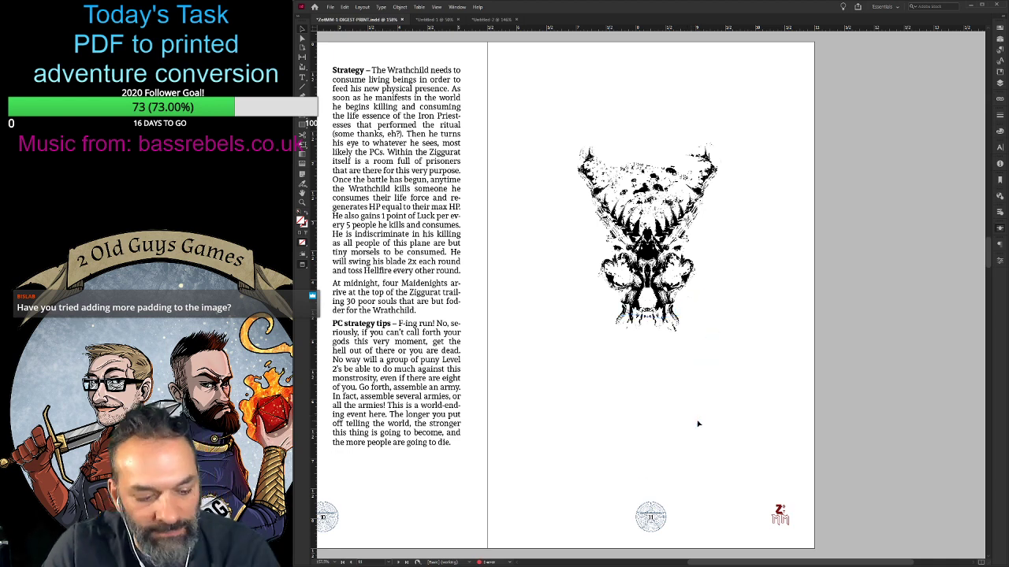
pyautogui.hotkey('ctrl', 'z')
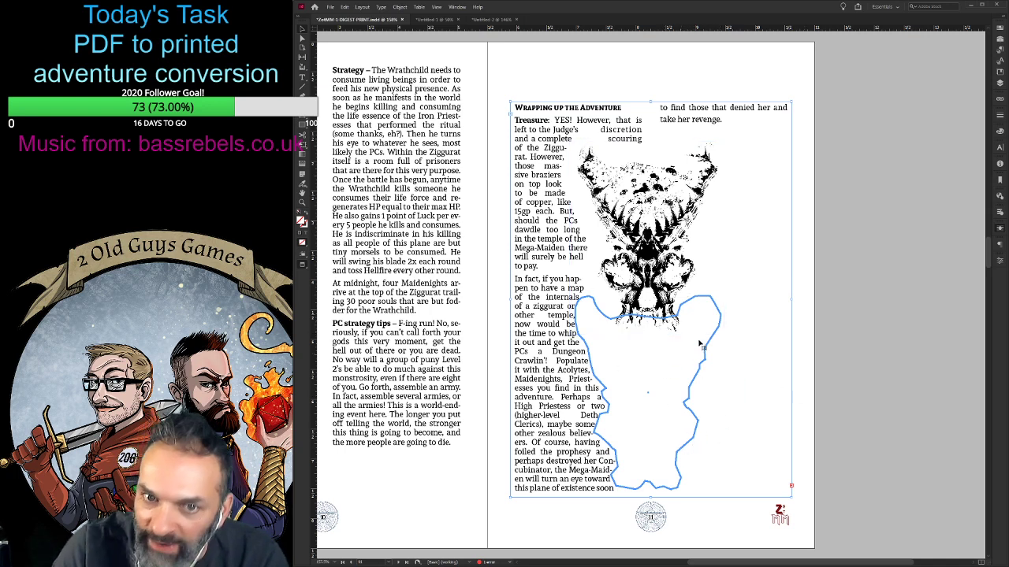
# - Try to isolate the skull-shaped wrap outline on page 11 from the body text frame, using object selection and direct selection
pyautogui.click(639, 174)
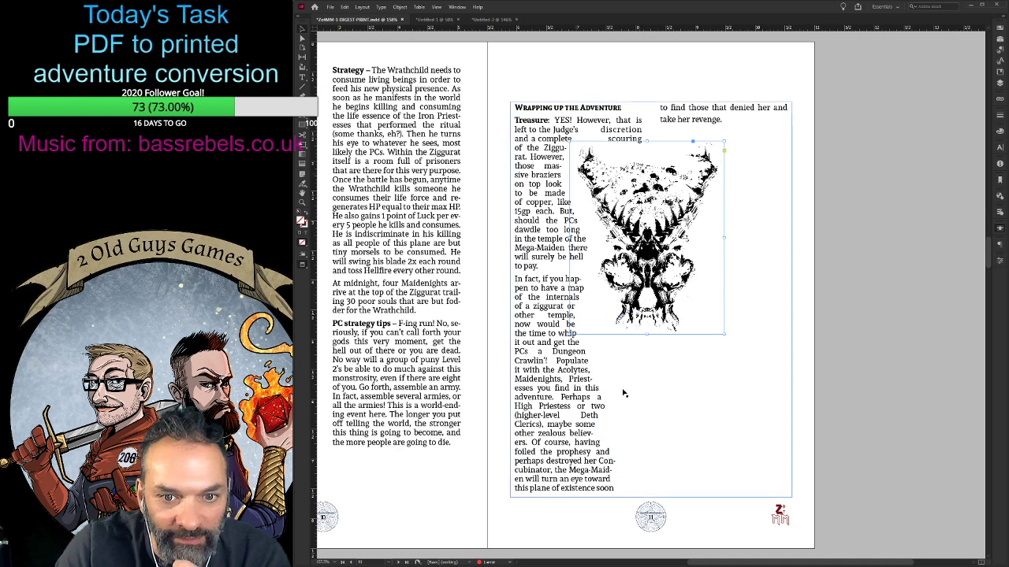
pyautogui.moveTo(730, 528); pyautogui.dragTo(658, 455)
pyautogui.click(680, 460)
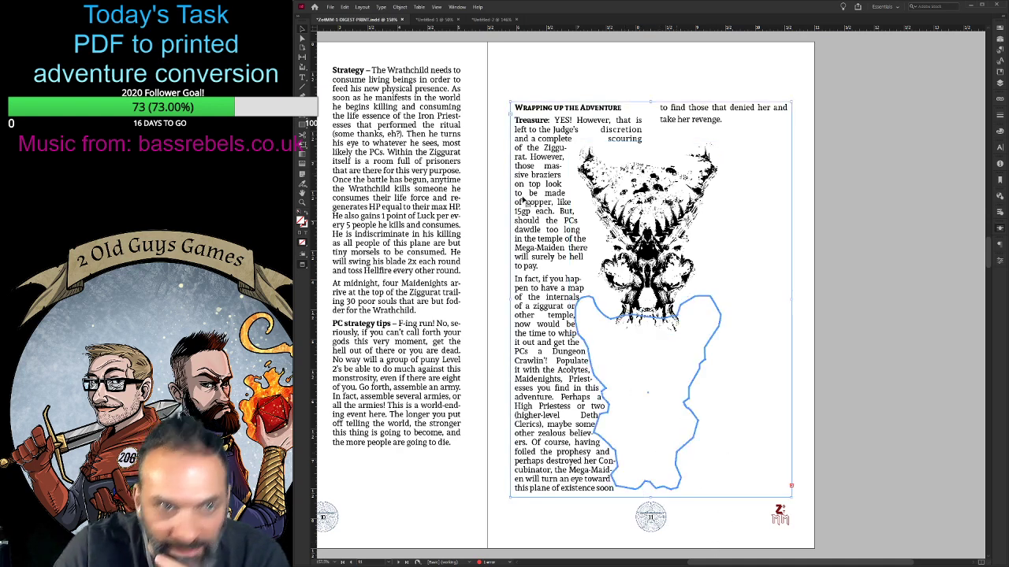
pyautogui.click(302, 39)
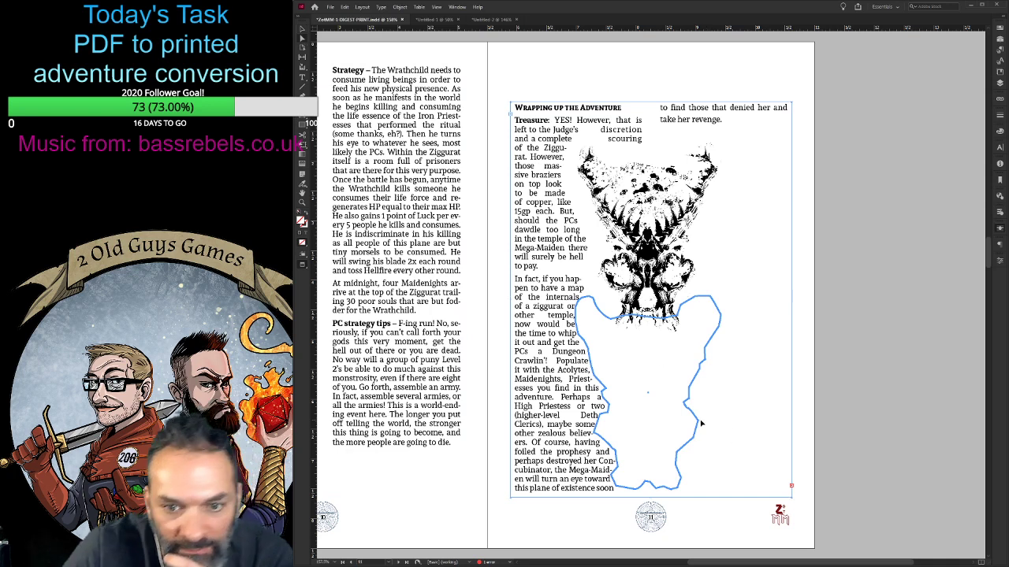
pyautogui.click(696, 429)
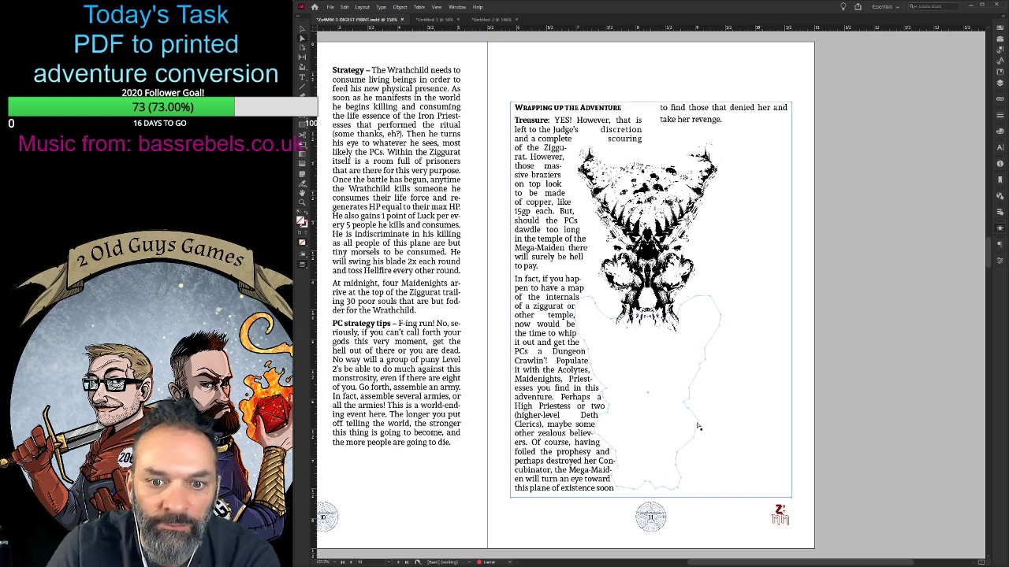
pyautogui.click(302, 30)
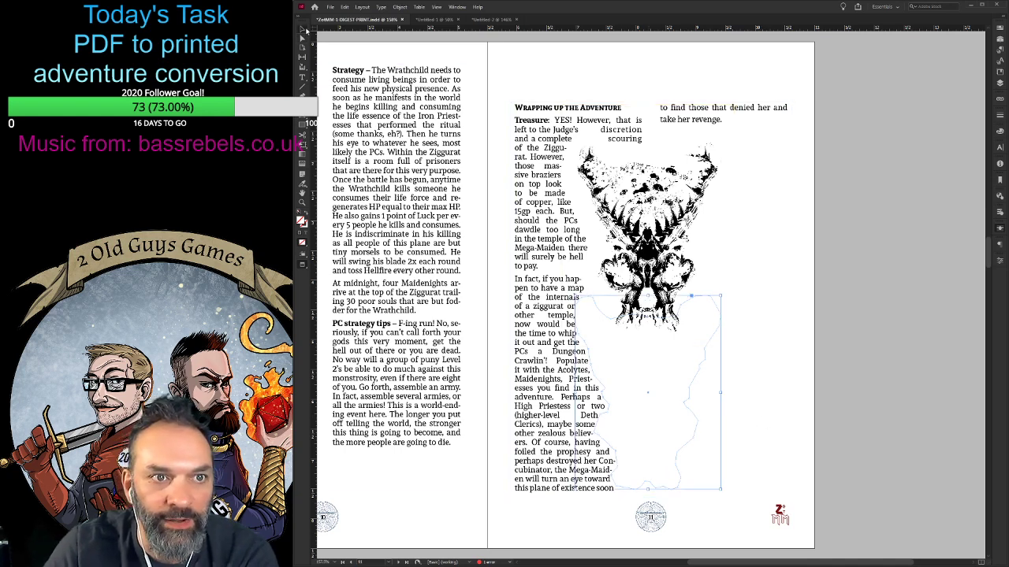
pyautogui.click(708, 529)
pyautogui.moveTo(722, 530); pyautogui.dragTo(677, 466)
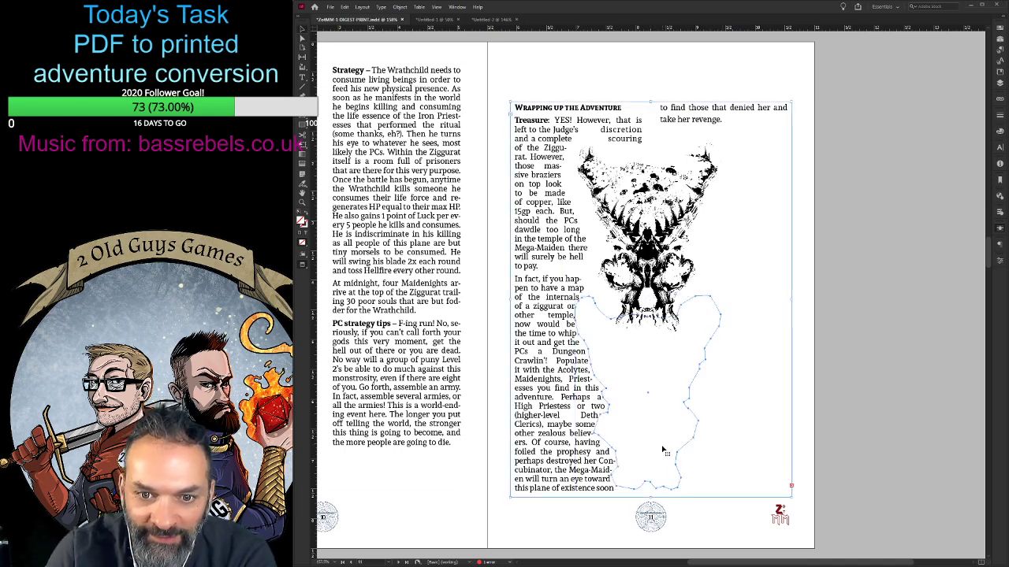
pyautogui.click(676, 466)
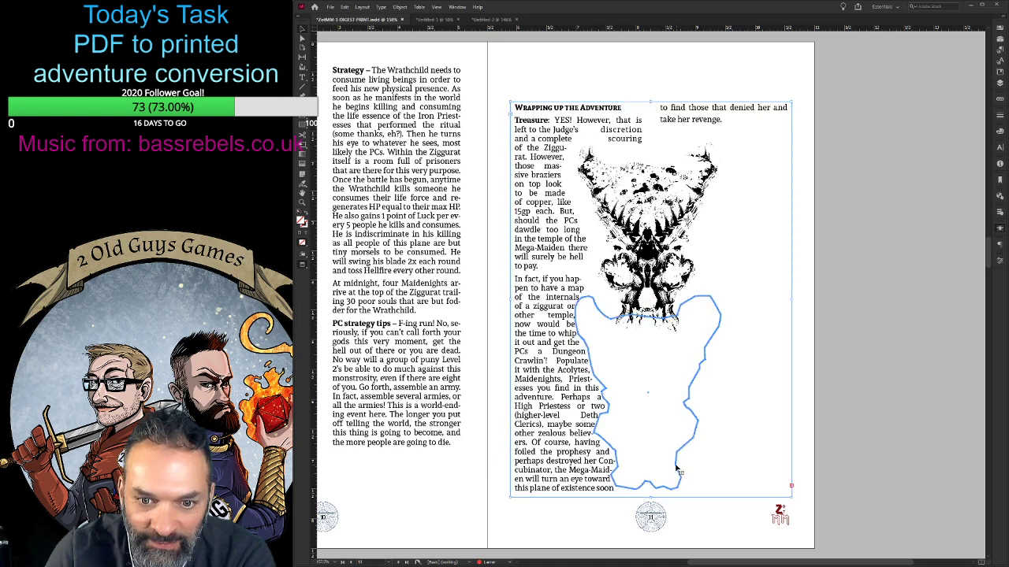
pyautogui.doubleClick(675, 466)
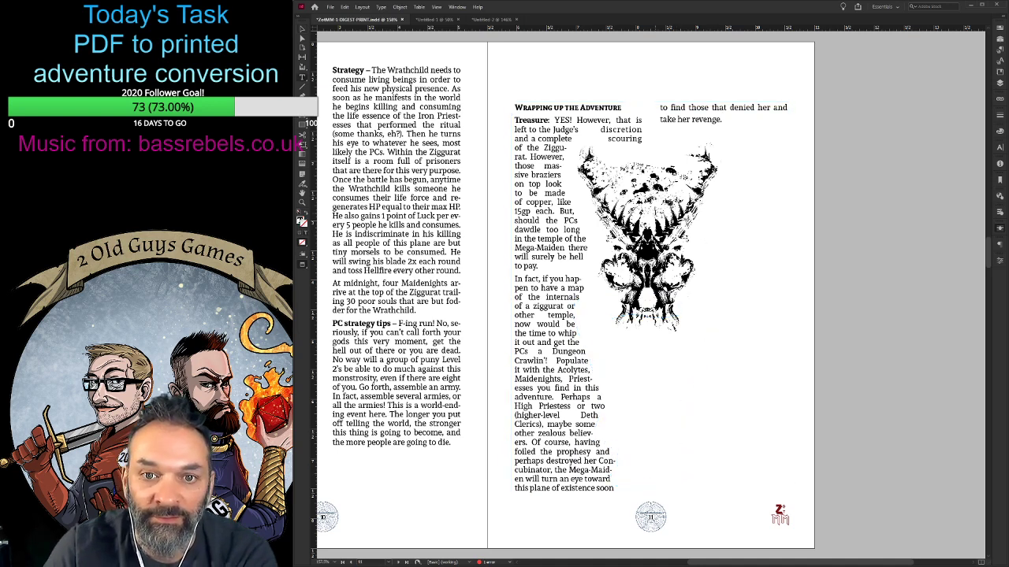
pyautogui.press('Escape')
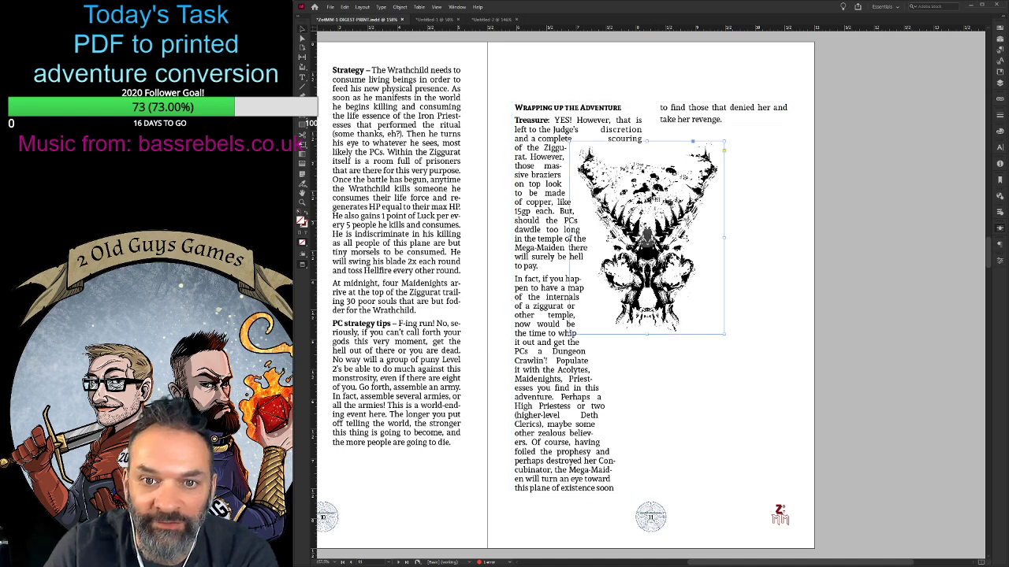
# - Move the skull art down onto the wrap outline, and nudge the art, outline and body text frame slightly down together
pyautogui.moveTo(670, 241); pyautogui.dragTo(668, 377)
pyautogui.click(729, 522)
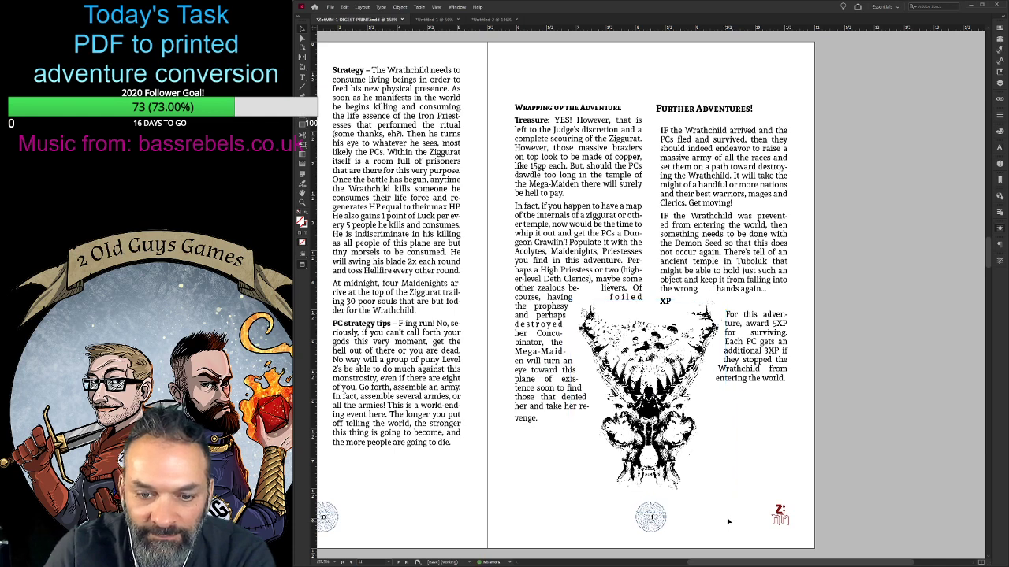
pyautogui.click(740, 475)
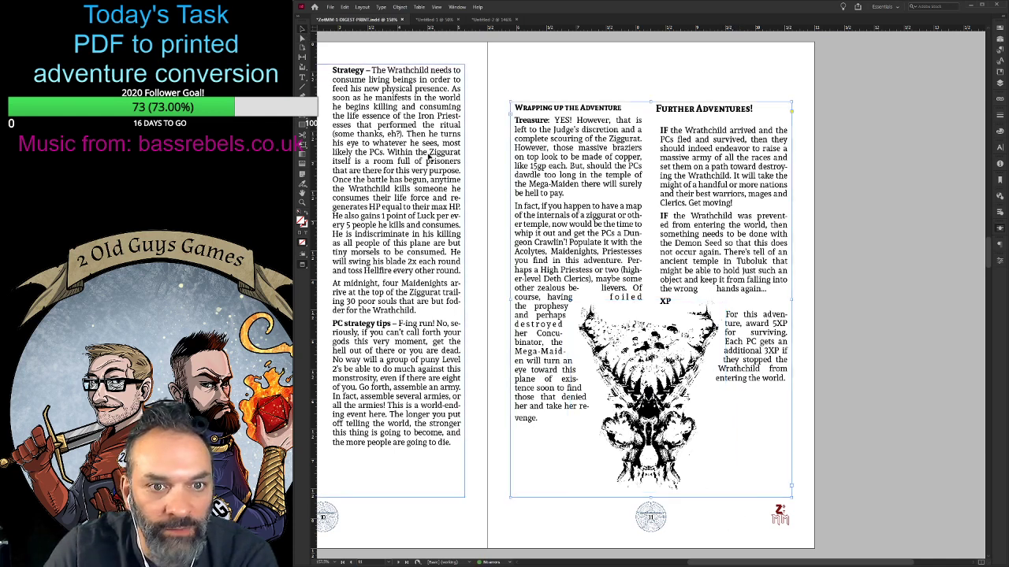
pyautogui.click(683, 485)
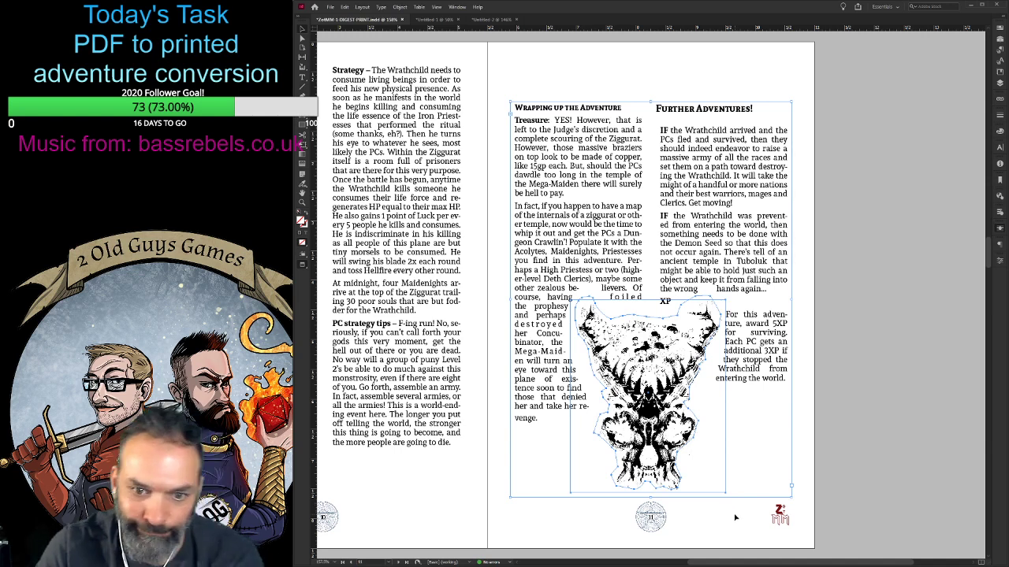
pyautogui.press('Down')
pyautogui.press('Down')
pyautogui.press('Down')
pyautogui.press('Down')
pyautogui.press('Down')
pyautogui.press('Down')
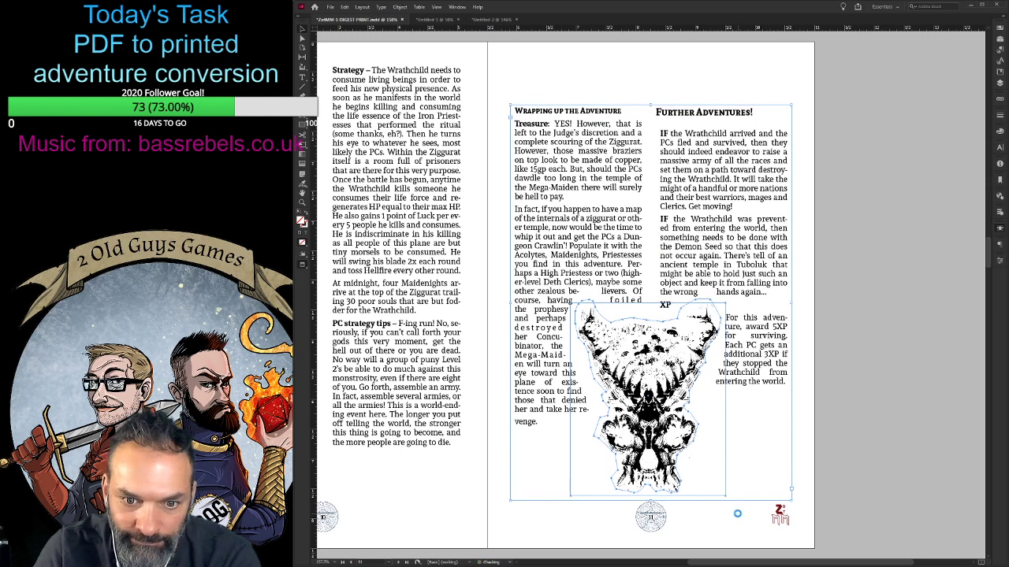
pyautogui.click(730, 522)
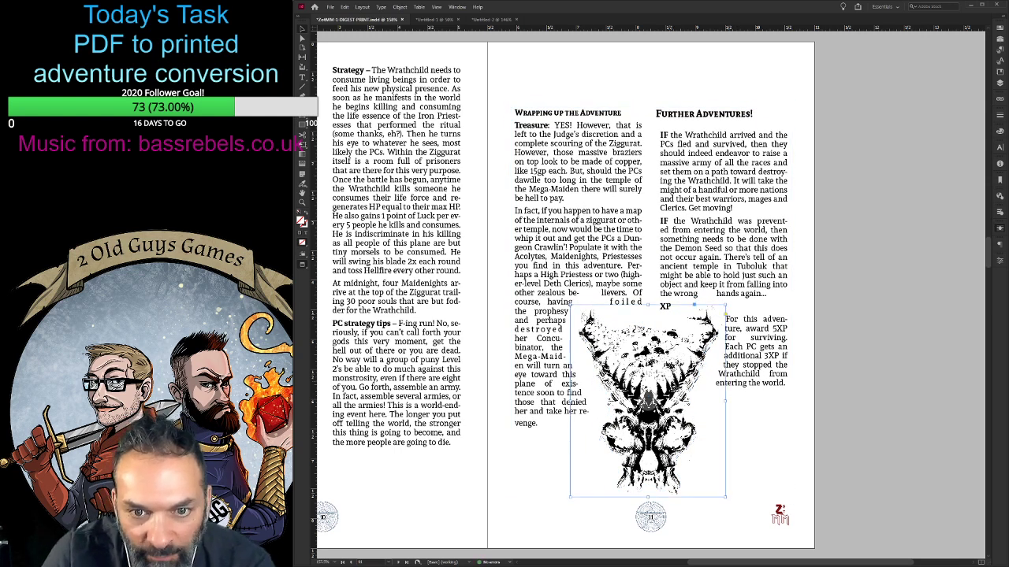
# - Pull the skull art over page 11's outer edge and raise the lower edge of the body text frame to its last lines
pyautogui.moveTo(662, 383); pyautogui.dragTo(871, 438)
pyautogui.click(655, 364)
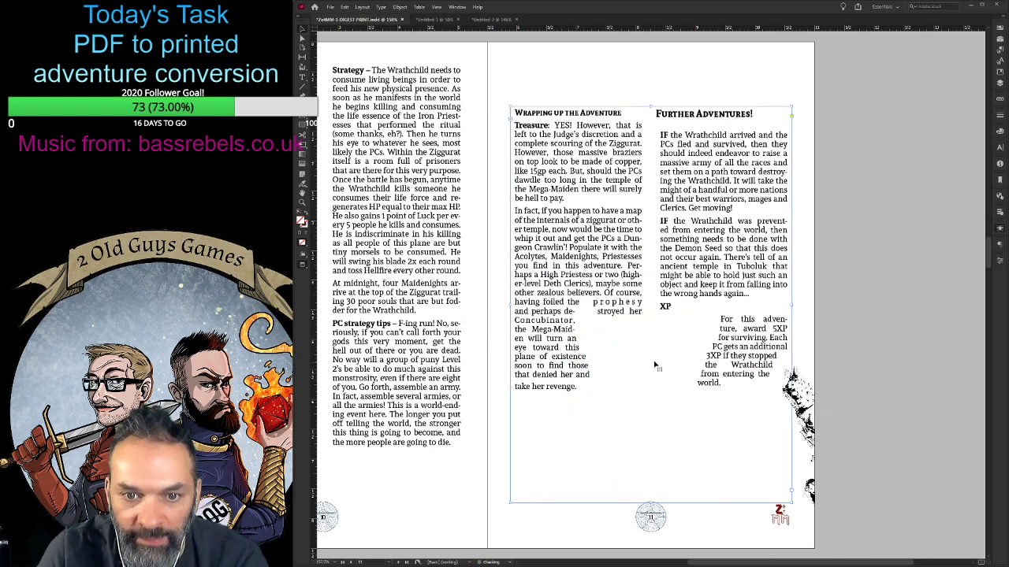
pyautogui.moveTo(613, 526); pyautogui.dragTo(665, 383)
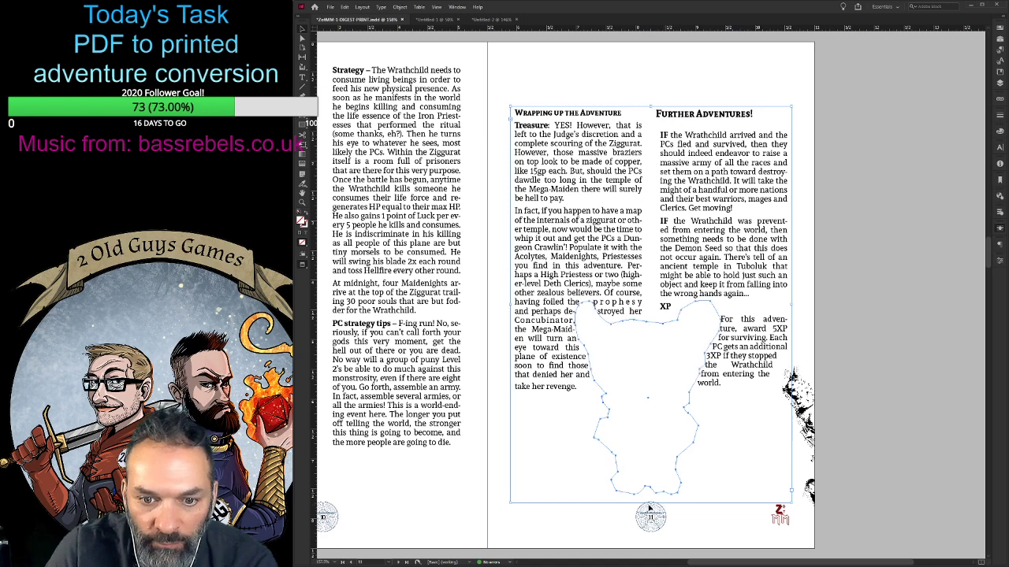
pyautogui.moveTo(652, 502); pyautogui.dragTo(653, 409)
pyautogui.click(717, 490)
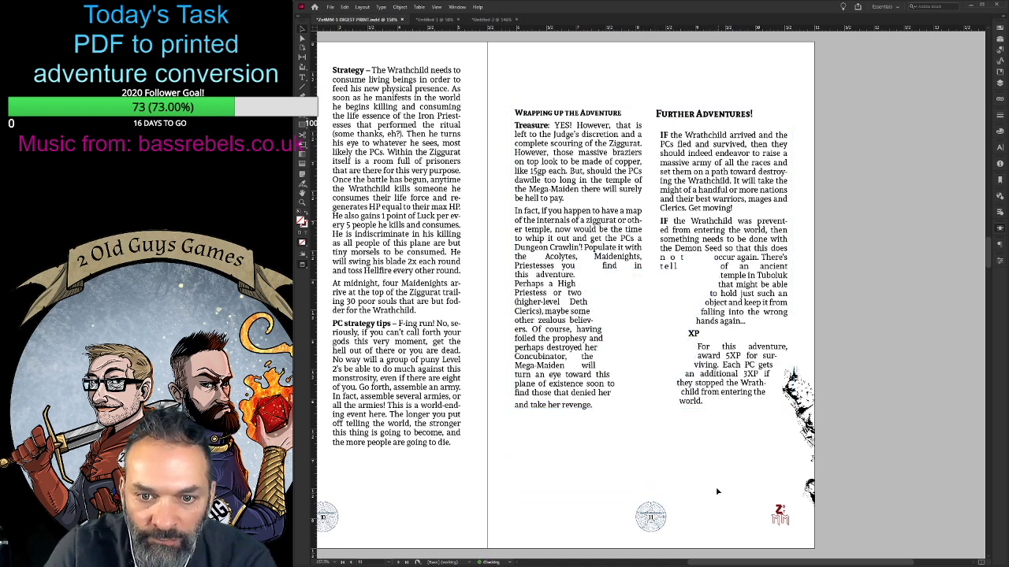
# - Lengthen the body text frame a little below its text, and nudge it slightly up with the wrap outline
pyautogui.click(660, 402)
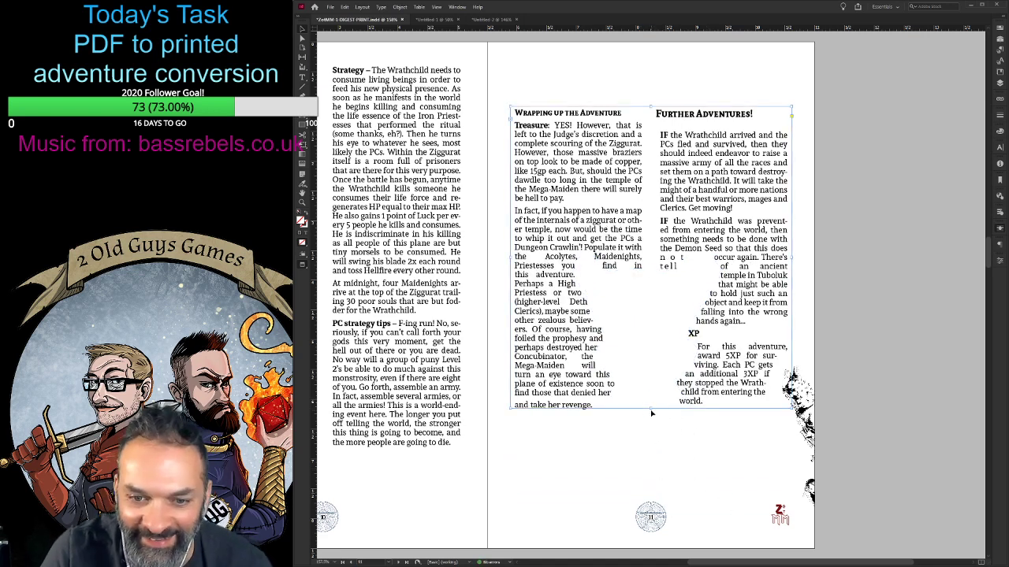
pyautogui.click(651, 412)
pyautogui.moveTo(650, 409); pyautogui.dragTo(650, 445)
pyautogui.press('Up')
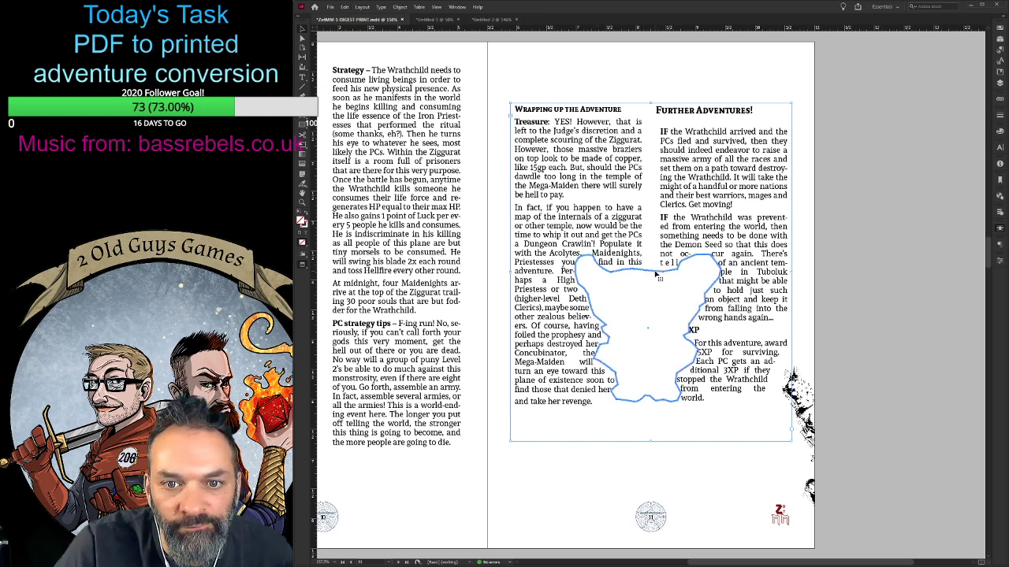
# - Try deleting the text frame together with the outline, undo the deletion, and try selecting only the body text
pyautogui.press('Delete')
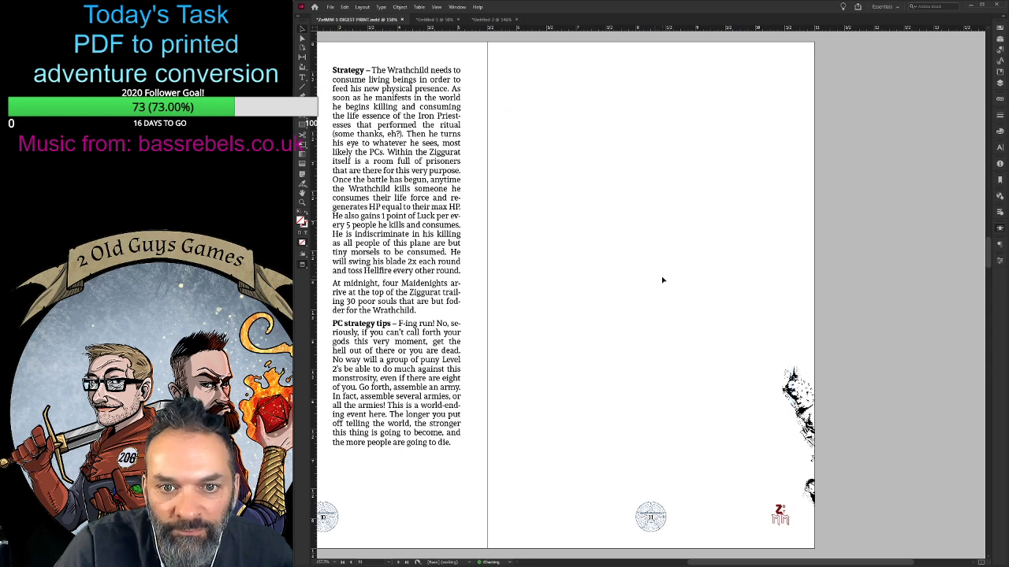
pyautogui.hotkey('ctrl', 'z')
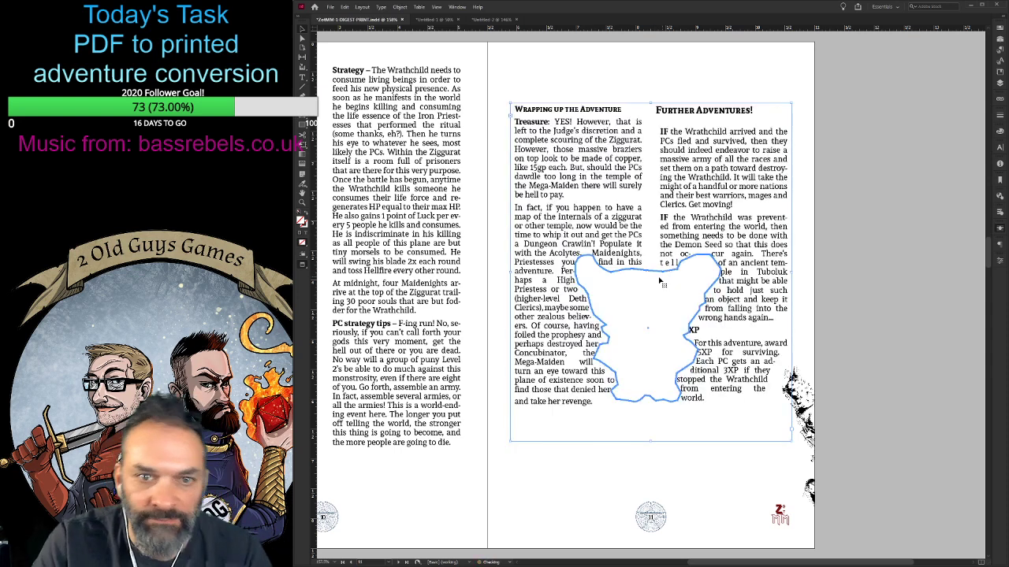
pyautogui.press('t')
pyautogui.moveTo(516, 110); pyautogui.dragTo(722, 408)
pyautogui.click(685, 502)
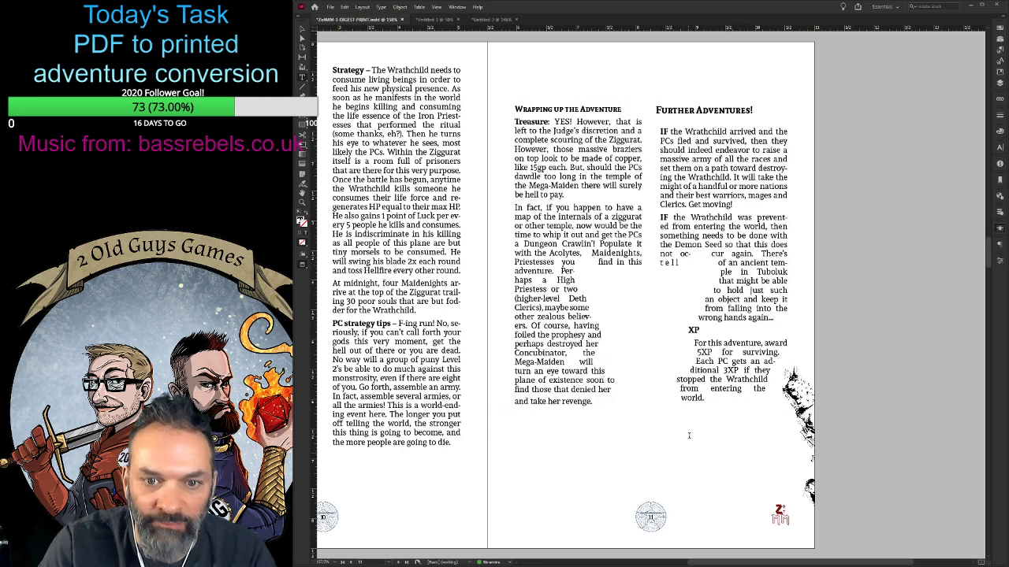
# - Delete page 11's body text frame alone, and reflow the overset text from page 10 into a new frame on page 11
pyautogui.click(302, 26)
pyautogui.click(585, 150)
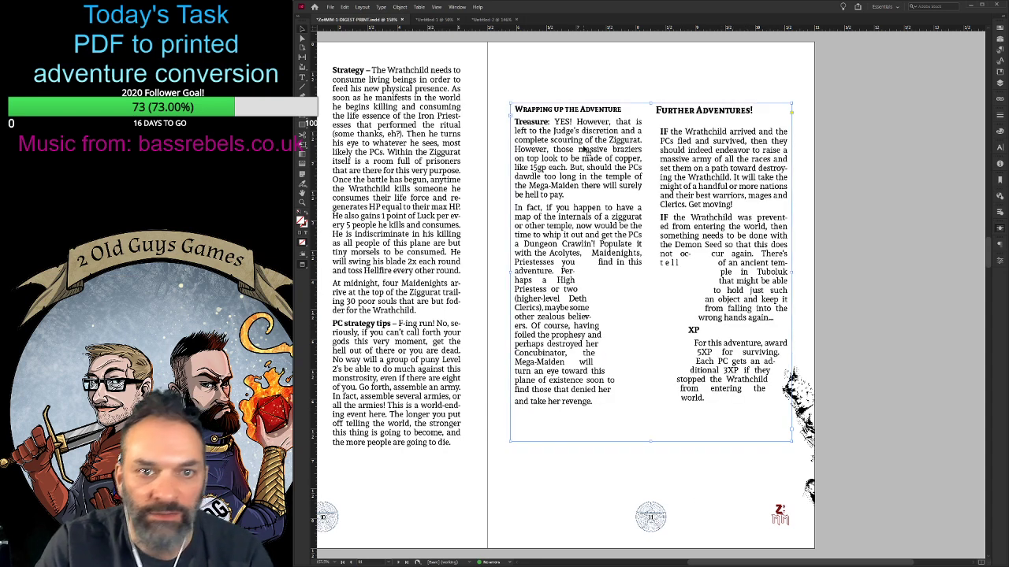
pyautogui.press('Delete')
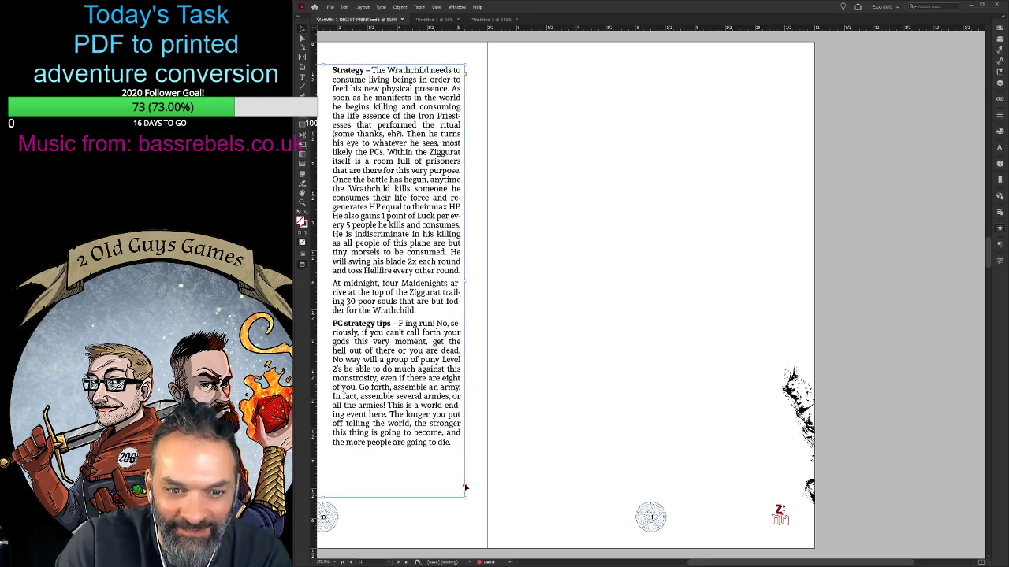
pyautogui.click(465, 487)
pyautogui.click(510, 71)
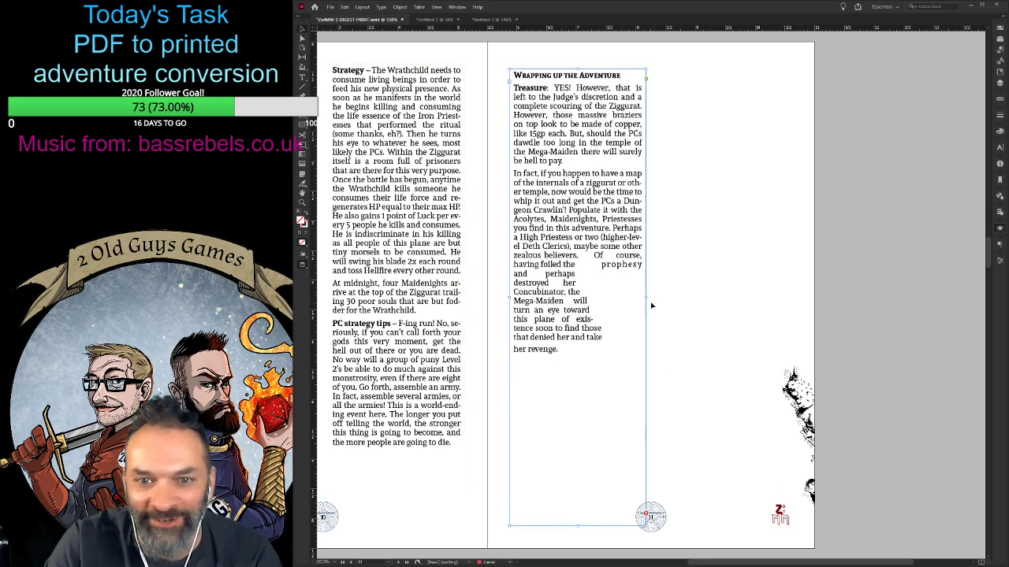
# - Widen the new text frame and shorten it to clear the lower page, and delete the leftover skull-shaped outline there
pyautogui.moveTo(646, 299); pyautogui.dragTo(768, 298)
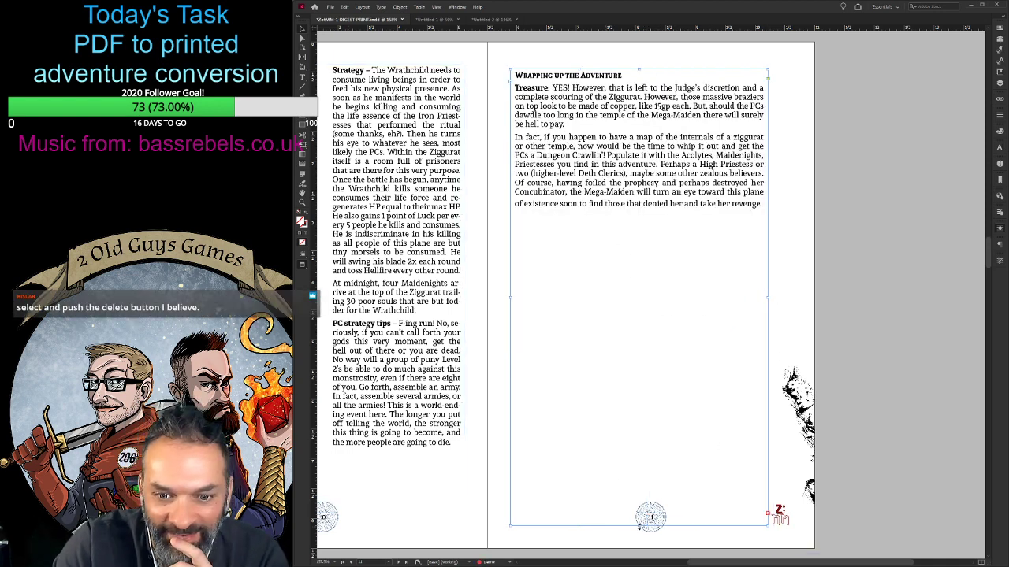
pyautogui.moveTo(639, 526); pyautogui.dragTo(675, 239)
pyautogui.moveTo(579, 273); pyautogui.dragTo(742, 472)
pyautogui.press('Delete')
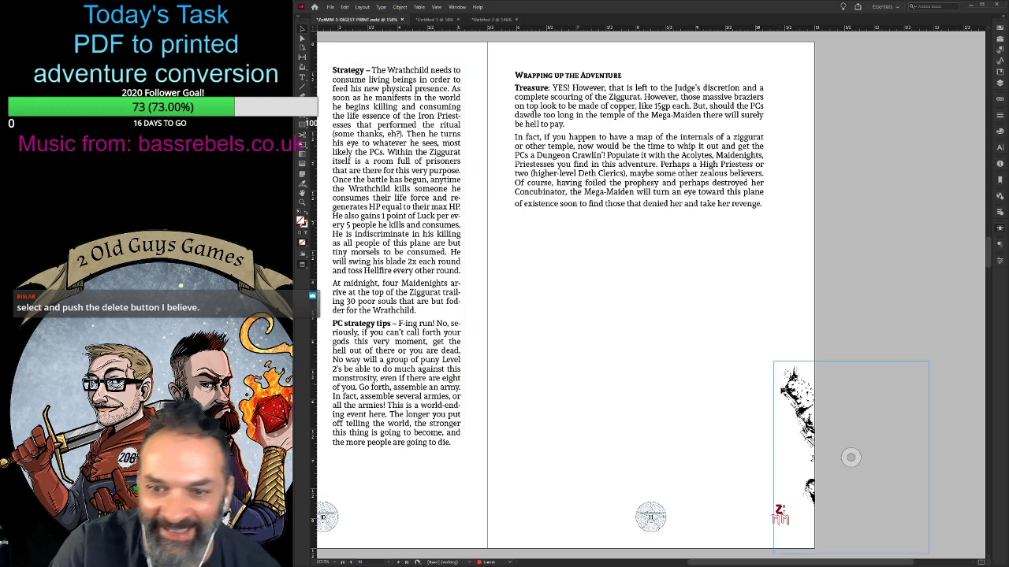
# - Place the skull art back below page 11's text, and stretch the text frame to the side margins with the guides shown
pyautogui.moveTo(851, 460); pyautogui.dragTo(603, 301)
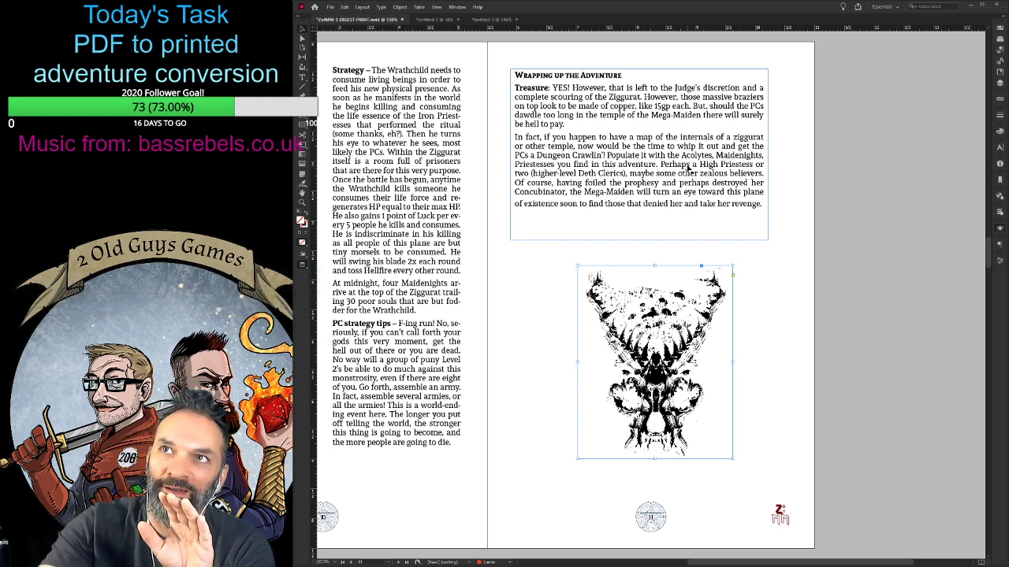
pyautogui.click(629, 199)
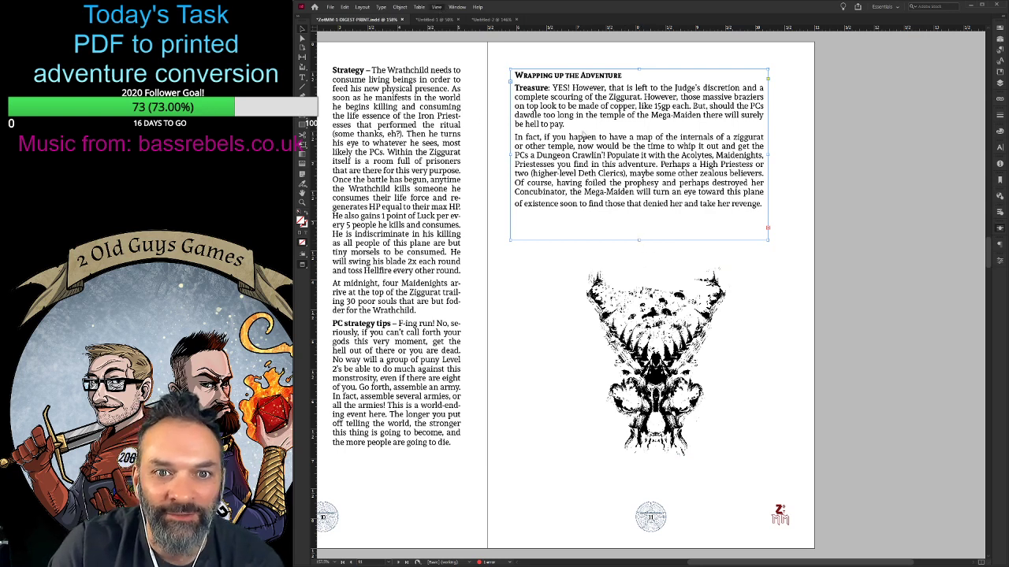
pyautogui.press('w')
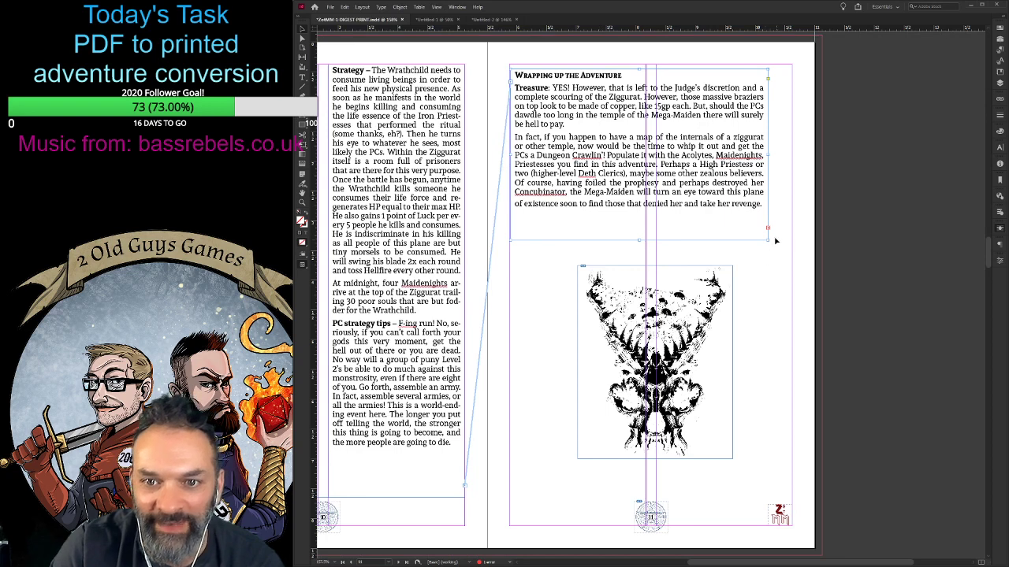
pyautogui.moveTo(766, 238); pyautogui.dragTo(790, 488)
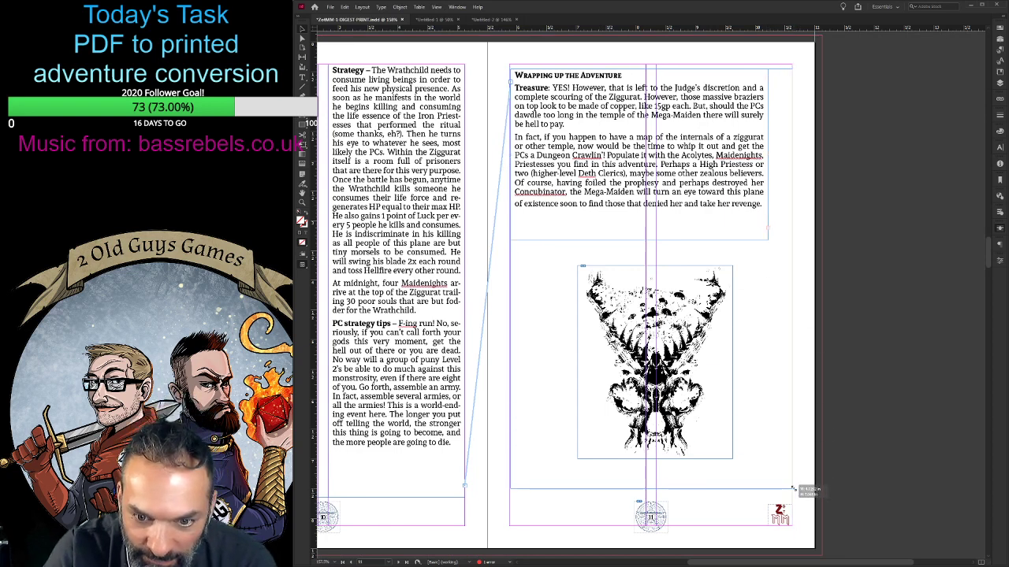
pyautogui.moveTo(510, 279); pyautogui.dragTo(509, 279)
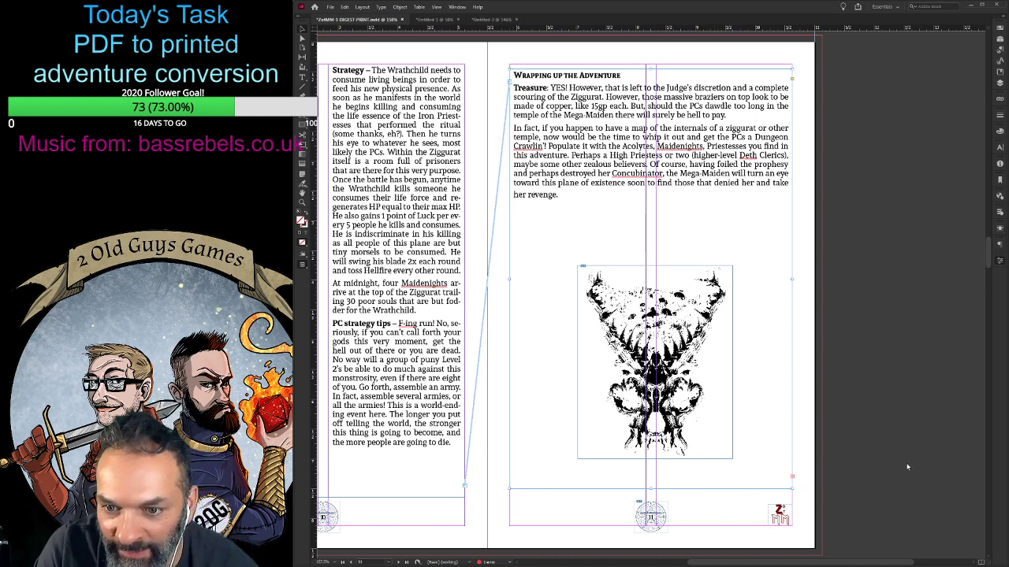
# - Divide page 11's body text frame into two columns and raise its lower edge to the lower part of the skull art
pyautogui.hotkey('ctrl', 'z')
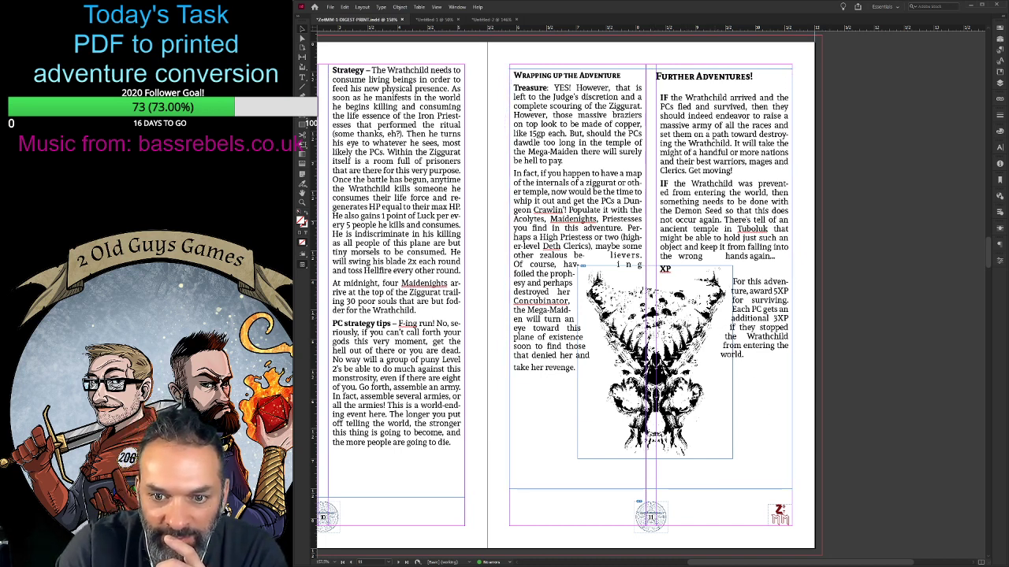
pyautogui.click(744, 411)
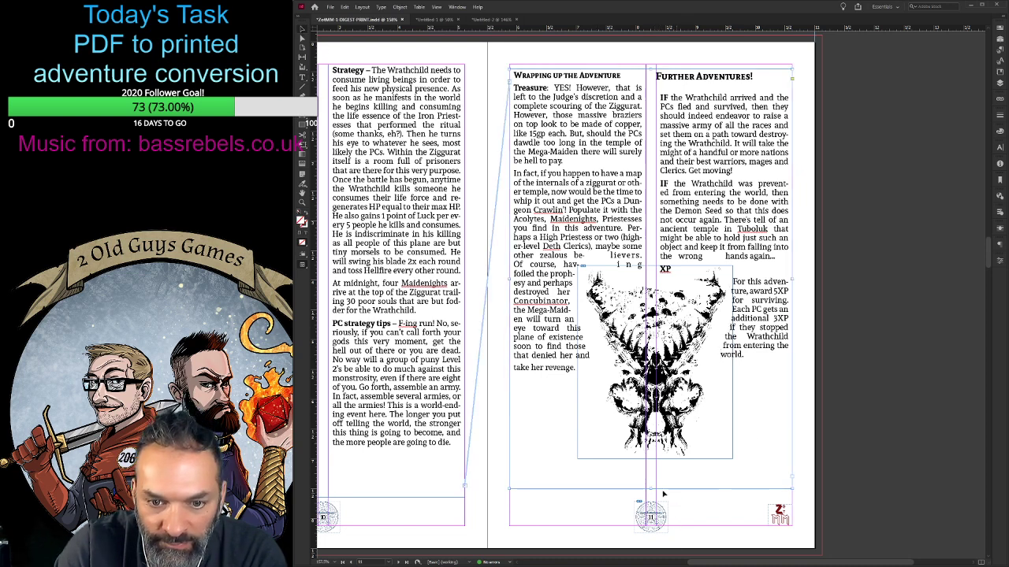
pyautogui.moveTo(650, 489); pyautogui.dragTo(649, 415)
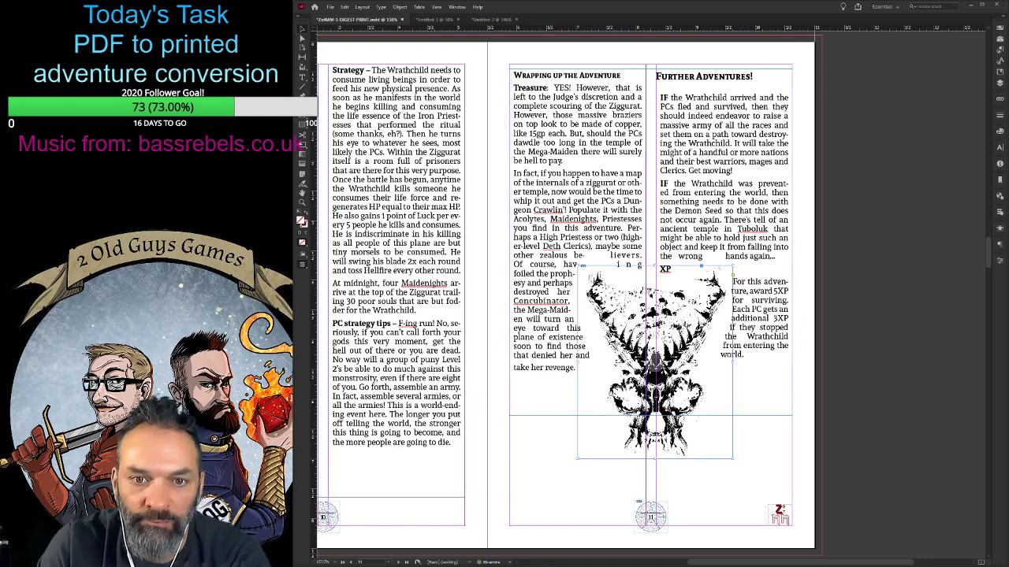
# - Move the skull art up page 11 until its lower edge sits just below the text frame, centred between the columns
pyautogui.press('Up')
pyautogui.press('Up')
pyautogui.press('Up')
pyautogui.press('Up')
pyautogui.press('Up')
pyautogui.press('Up')
pyautogui.press('Up')
pyautogui.press('Up')
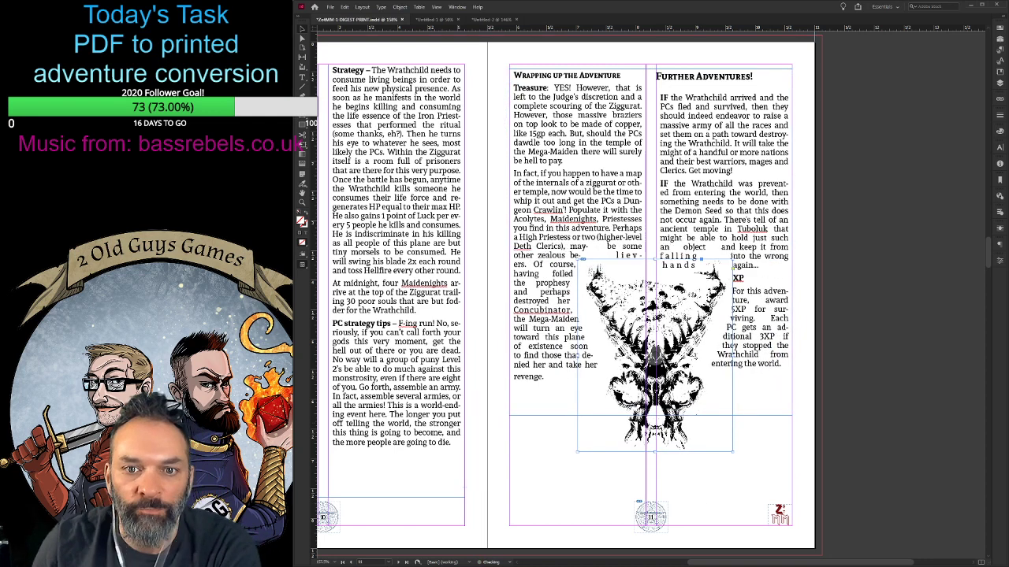
pyautogui.press('Up')
pyautogui.press('Up')
pyautogui.press('Up')
pyautogui.press('Up')
pyautogui.press('Up')
pyautogui.press('Up')
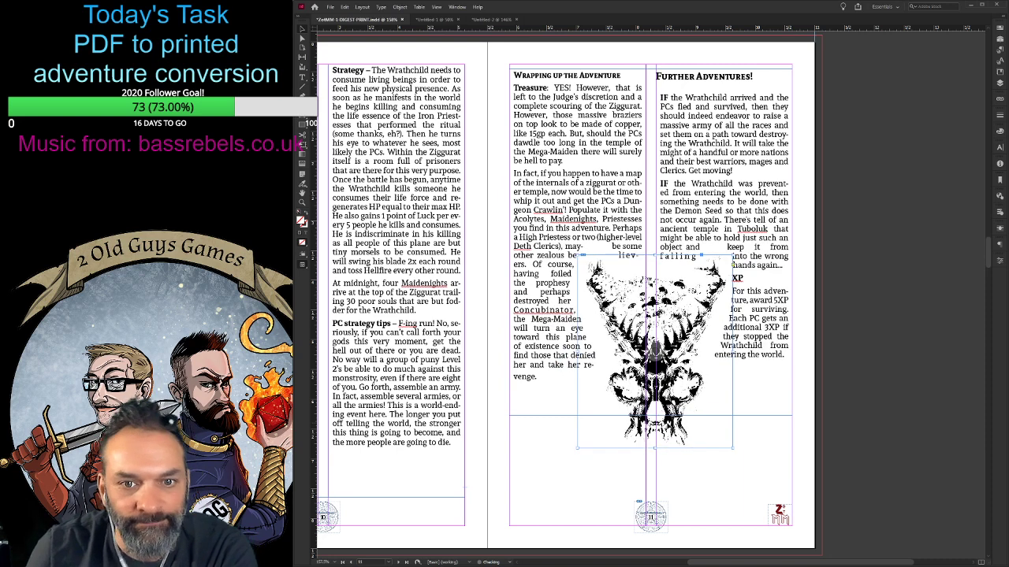
pyautogui.press('Up')
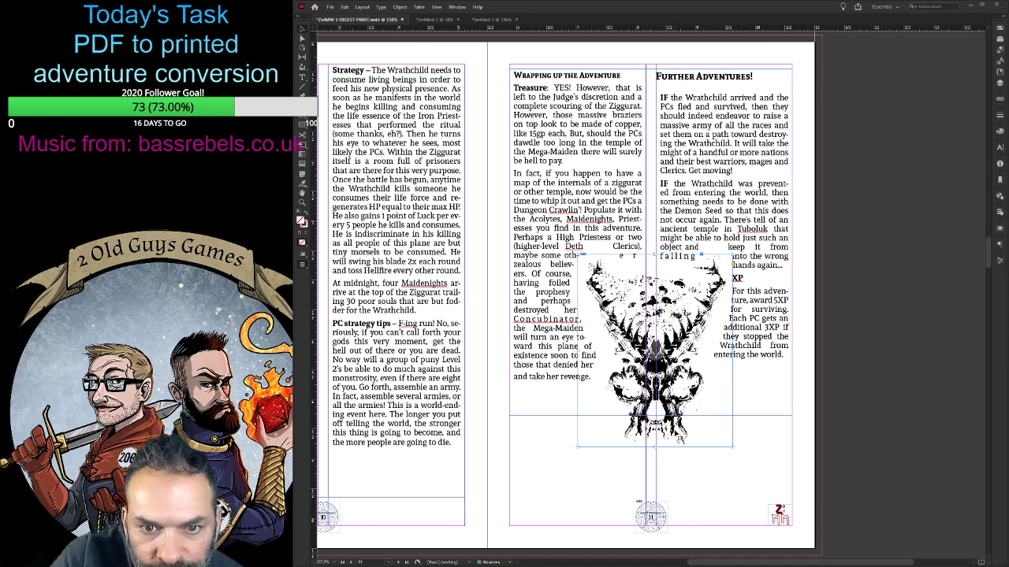
pyautogui.moveTo(679, 437); pyautogui.dragTo(671, 428)
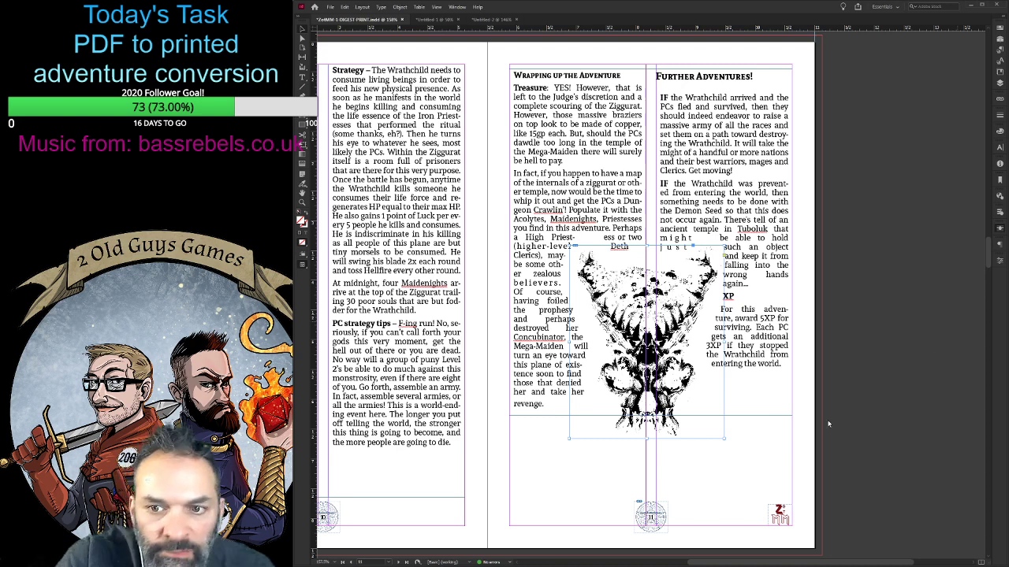
# - Try no text wrap, bounding-box wrap and offset shape wrap on the rectangular frame around page 11's skull art
pyautogui.hotkey('ctrl', 'z')
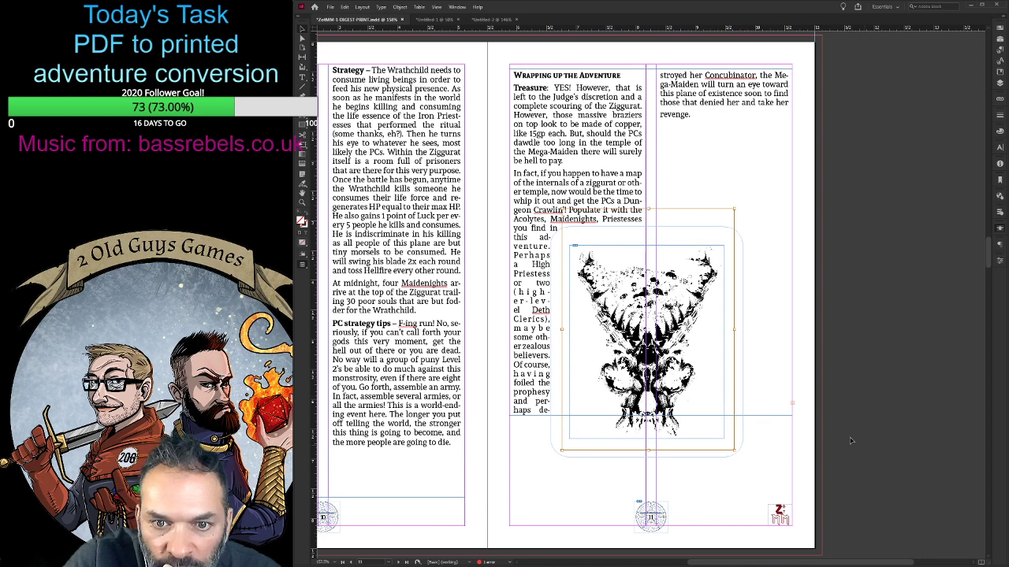
pyautogui.click(732, 486)
pyautogui.click(676, 399)
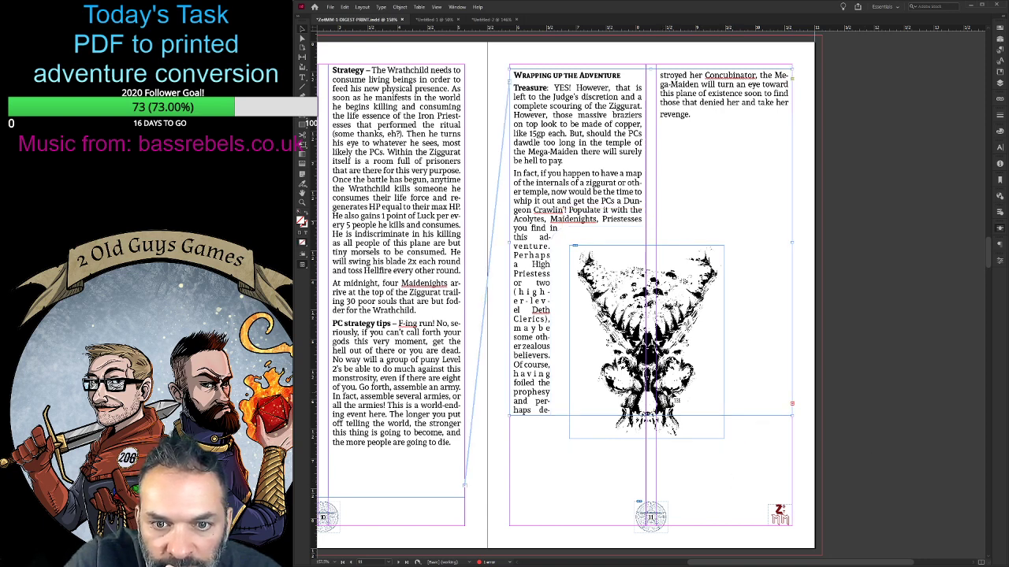
pyautogui.click(681, 430)
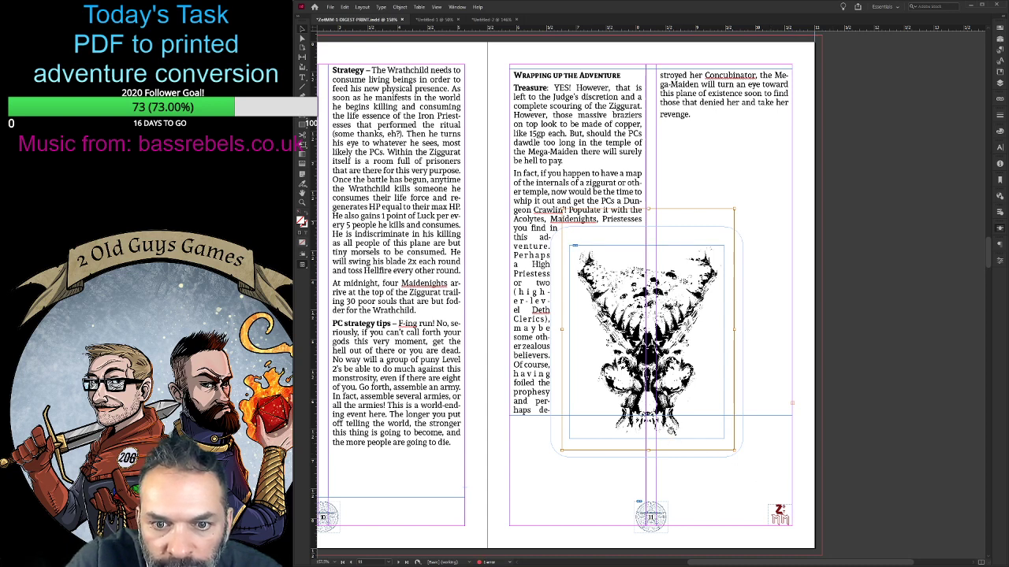
pyautogui.click(671, 432)
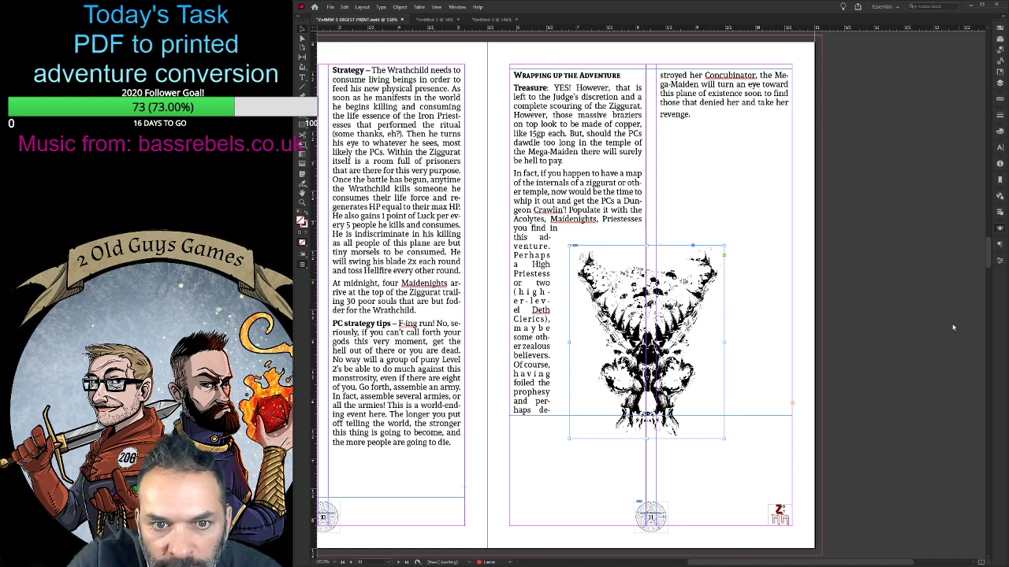
pyautogui.hotkey('ctrl', 'z')
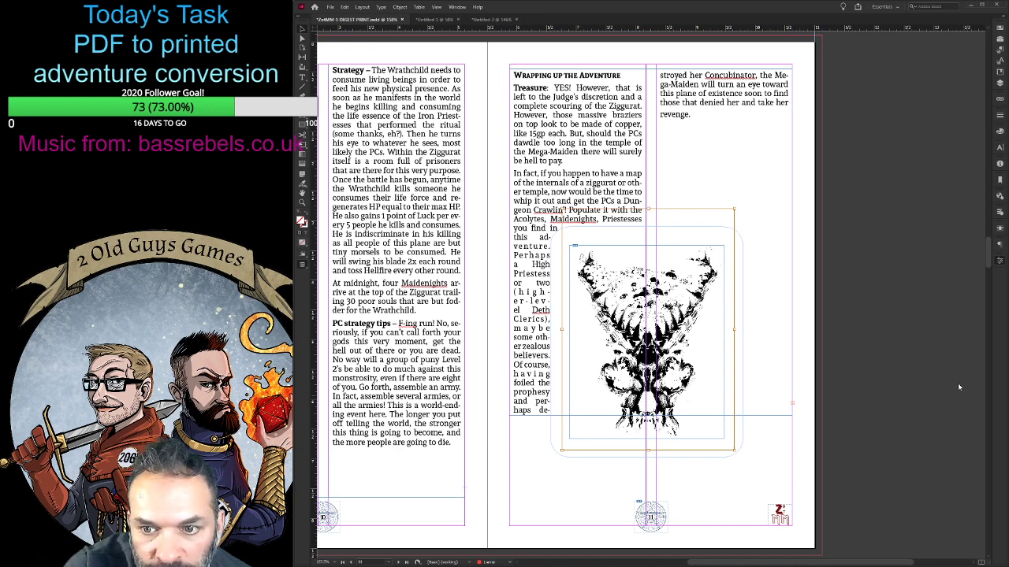
pyautogui.click(912, 388)
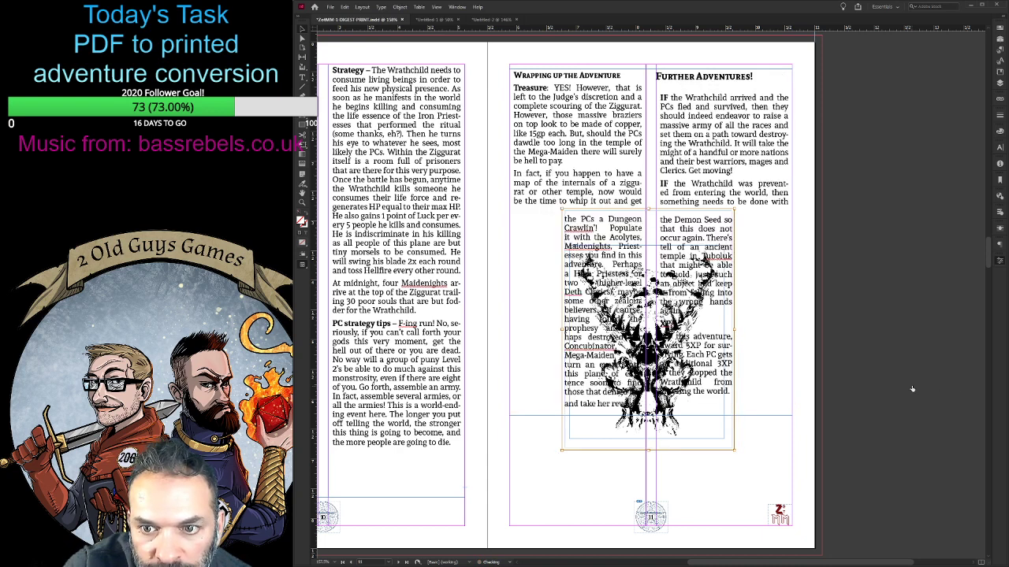
pyautogui.click(956, 387)
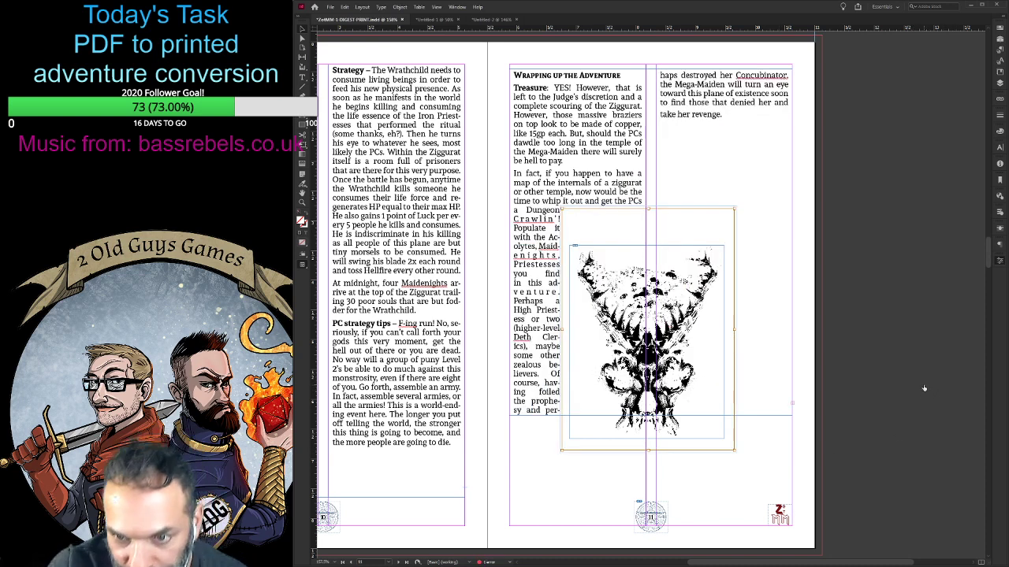
pyautogui.click(898, 378)
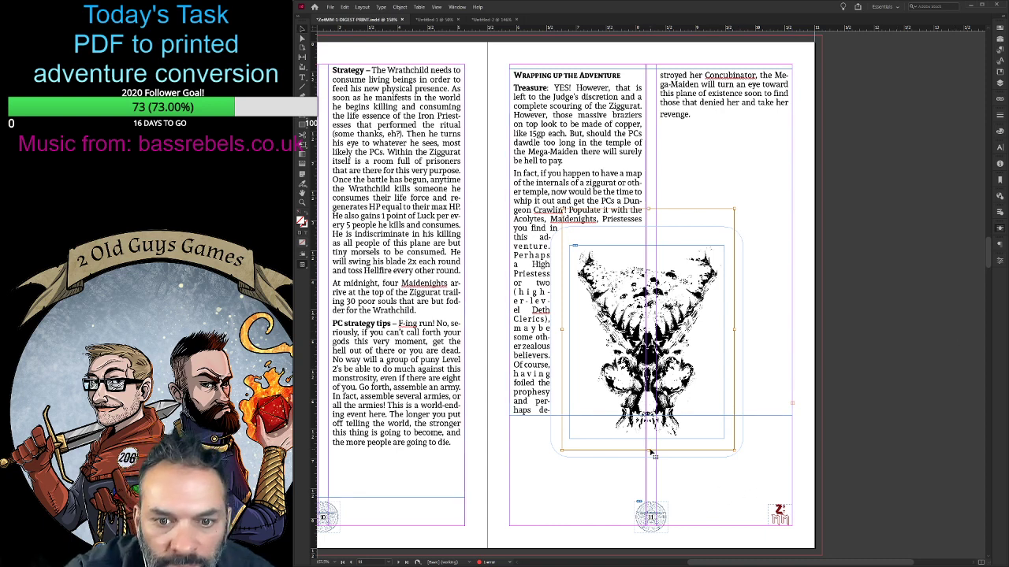
# - Move the skull art down to just above the page number and nudge it into line with its skull-shaped wrap outline
pyautogui.click(613, 483)
pyautogui.moveTo(607, 435); pyautogui.dragTo(615, 486)
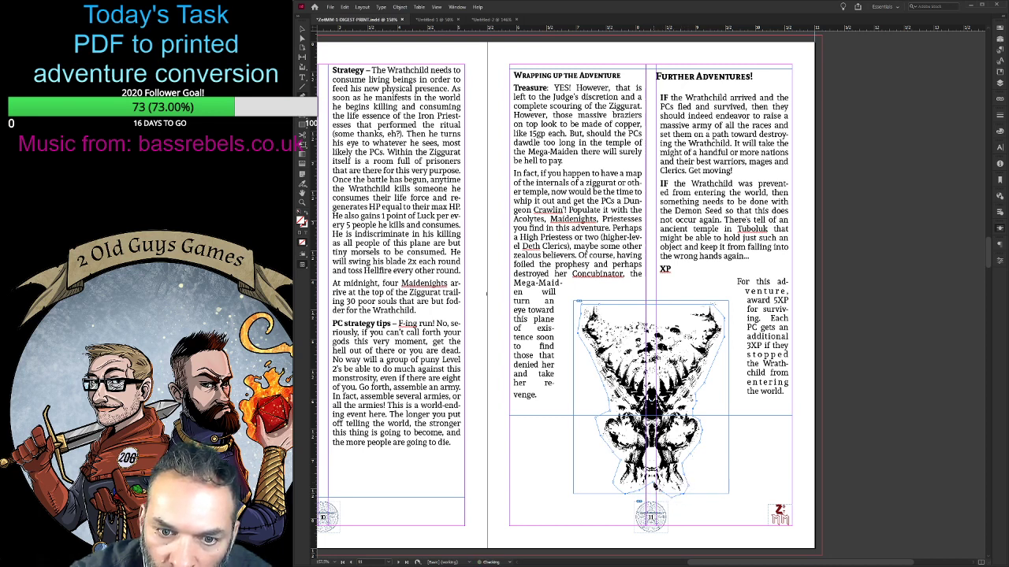
pyautogui.click(302, 31)
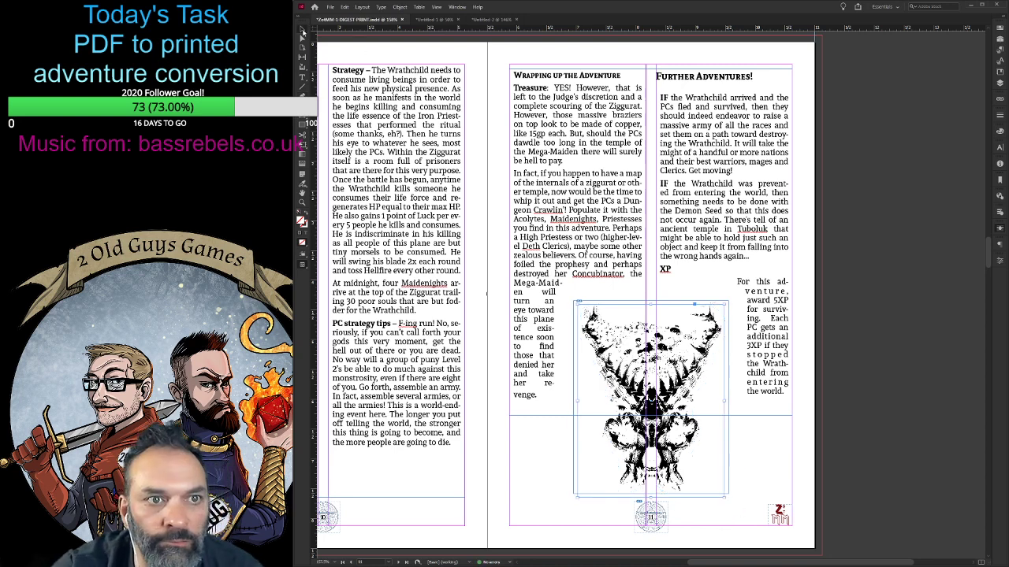
pyautogui.click(654, 372)
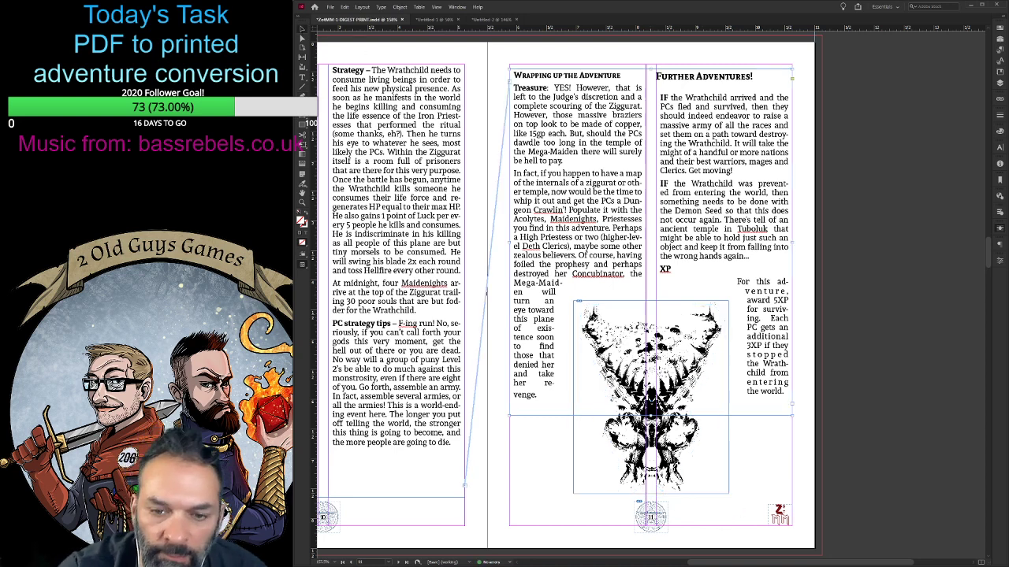
pyautogui.moveTo(651, 339); pyautogui.dragTo(651, 343)
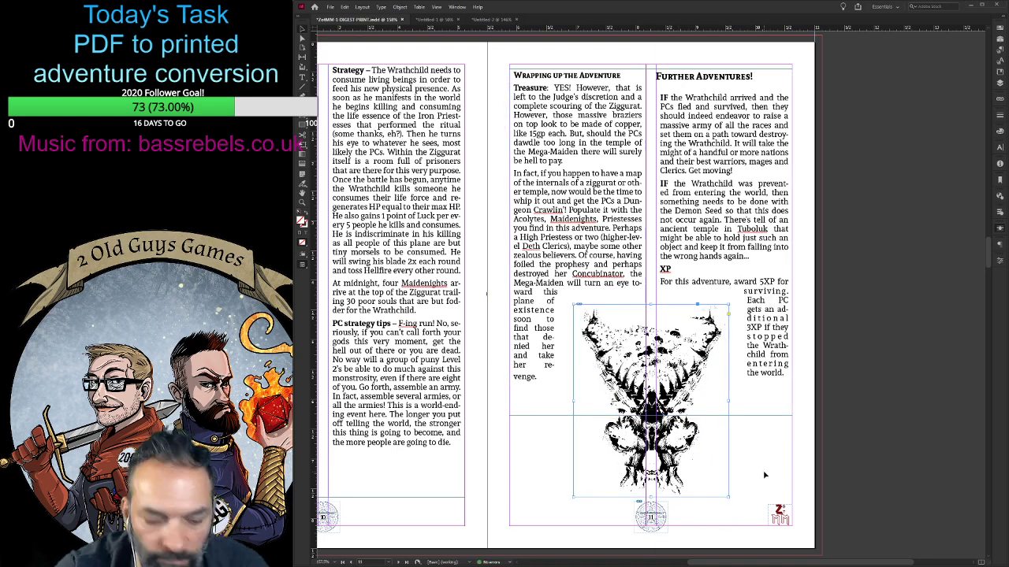
pyautogui.press('Up')
pyautogui.press('Up')
pyautogui.press('Up')
pyautogui.press('Up')
pyautogui.press('Up')
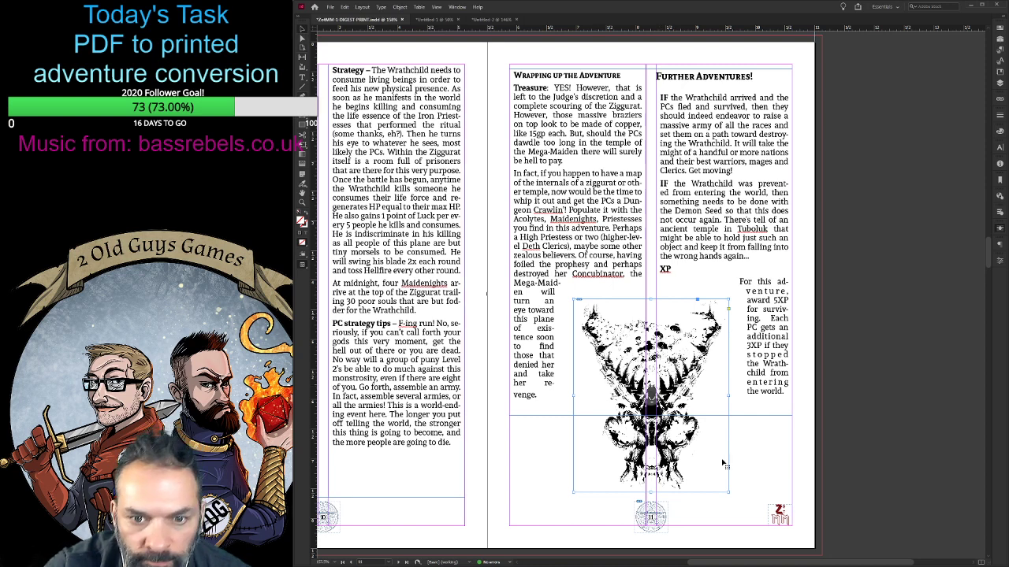
# - Select the skull art and its wrap outline together and move both up until their feet reach just below the text frame
pyautogui.moveTo(773, 474); pyautogui.dragTo(542, 438)
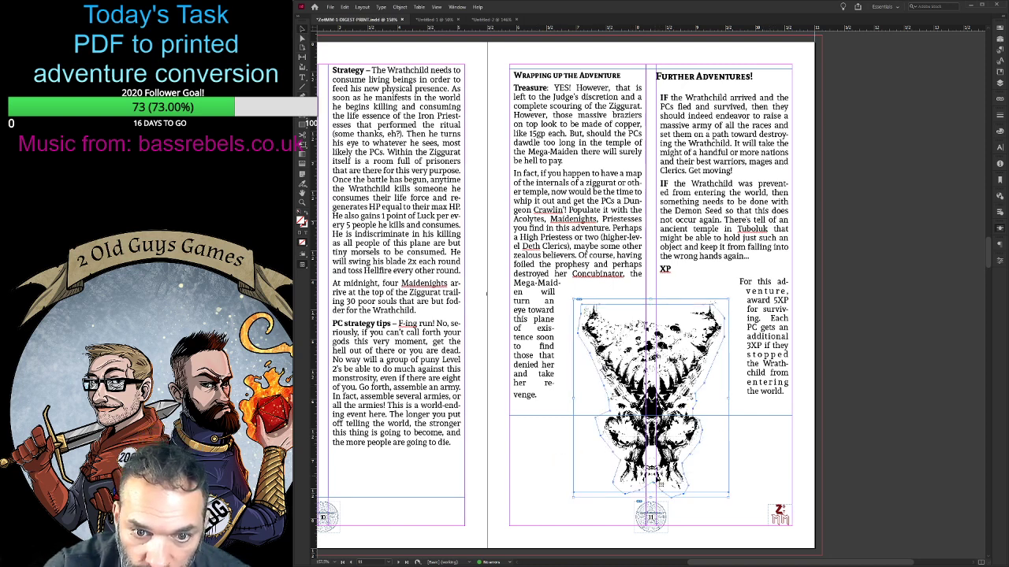
pyautogui.press('Up')
pyautogui.press('Up')
pyautogui.press('Up')
pyautogui.press('Up')
pyautogui.press('Up')
pyautogui.press('Up')
pyautogui.press('Up')
pyautogui.press('Up')
pyautogui.press('Up')
pyautogui.press('Up')
pyautogui.press('Up')
pyautogui.press('Up')
pyautogui.press('Up')
pyautogui.press('Up')
pyautogui.press('Up')
pyautogui.press('Up')
pyautogui.press('Up')
pyautogui.press('Up')
pyautogui.press('Up')
pyautogui.press('Up')
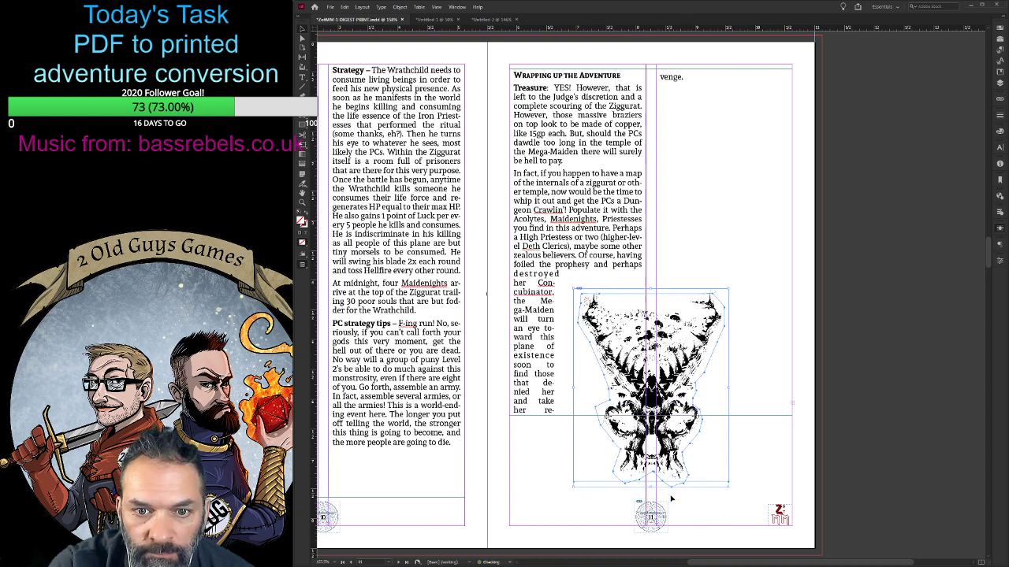
pyautogui.press('Up')
pyautogui.press('Up')
pyautogui.press('Up')
pyautogui.press('Up')
pyautogui.press('Up')
pyautogui.press('Up')
pyautogui.press('Up')
pyautogui.press('Up')
pyautogui.press('Up')
pyautogui.press('Up')
pyautogui.press('Up')
pyautogui.press('Up')
pyautogui.press('Up')
pyautogui.press('Up')
pyautogui.press('Up')
pyautogui.press('Up')
pyautogui.press('Up')
pyautogui.press('Up')
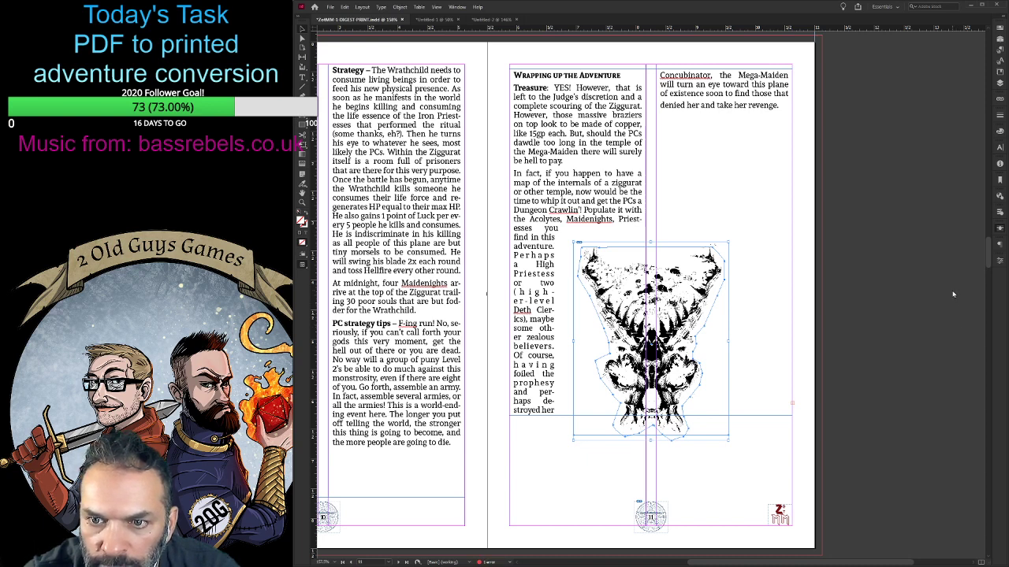
# - Compare the text jumping over the skull with the contour wrap, keep the contour wrap, and narrow the art's frame slightly from both sides
pyautogui.click(952, 290)
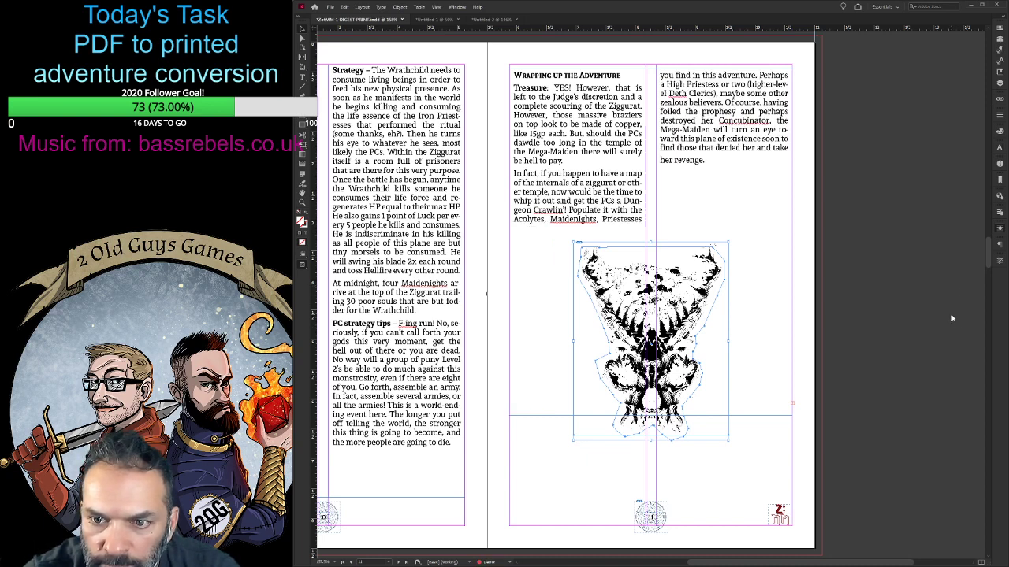
pyautogui.click(955, 314)
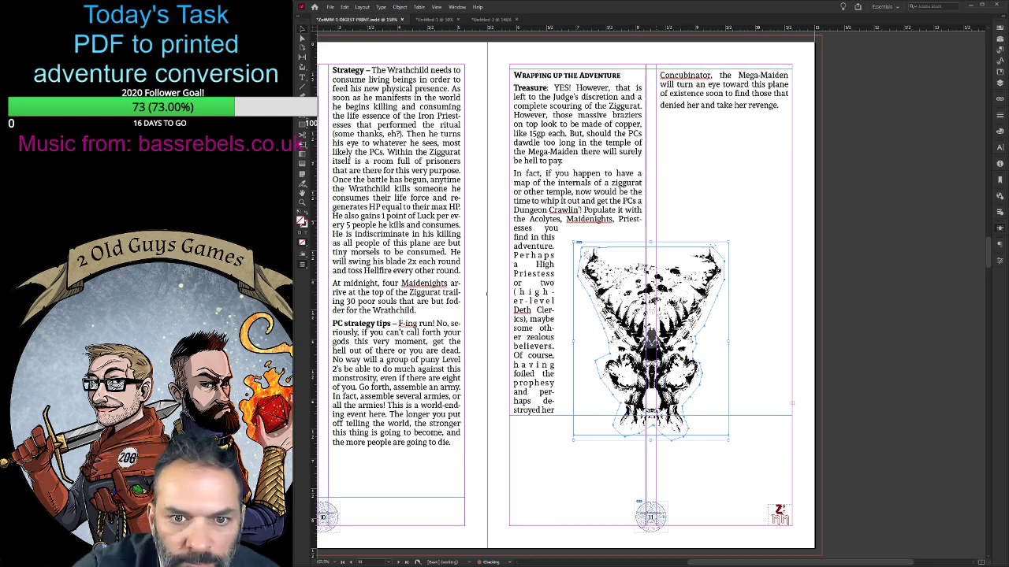
pyautogui.moveTo(728, 343); pyautogui.dragTo(721, 342)
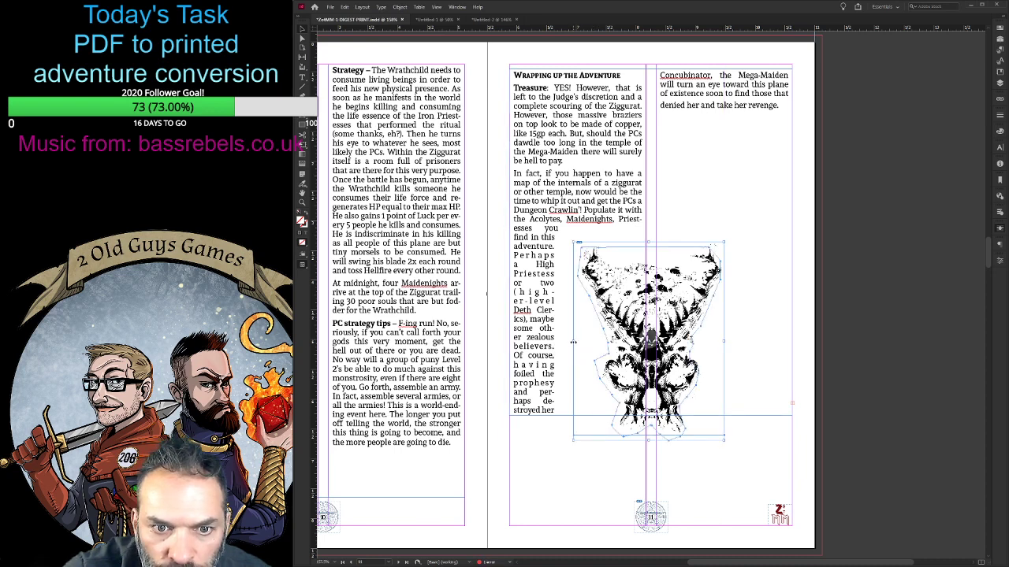
pyautogui.moveTo(574, 342); pyautogui.dragTo(578, 342)
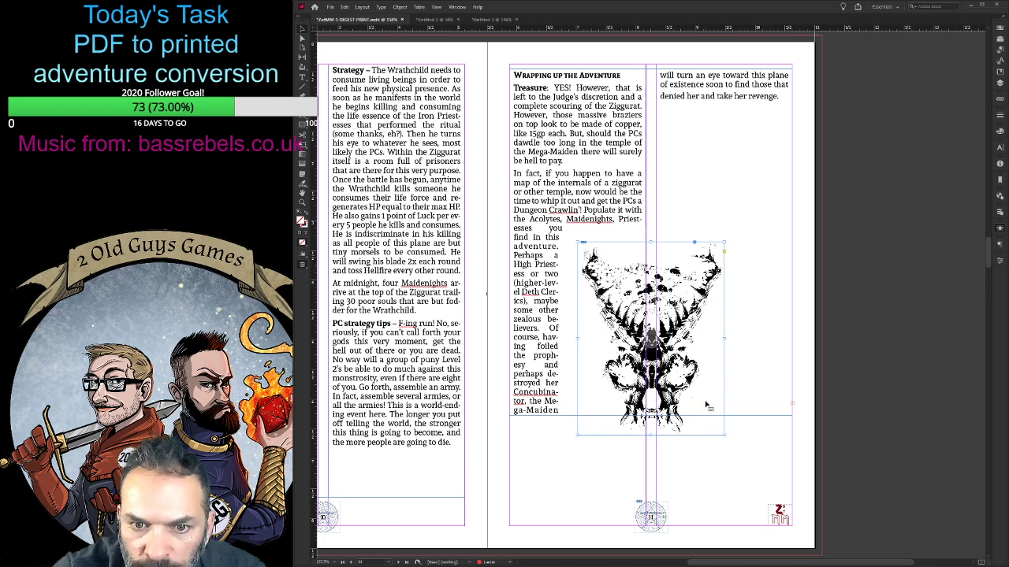
# - Pull the skull art away from its wrap outline and place it higher over page 11's text, centred on the column gutter
pyautogui.moveTo(704, 410); pyautogui.dragTo(827, 474)
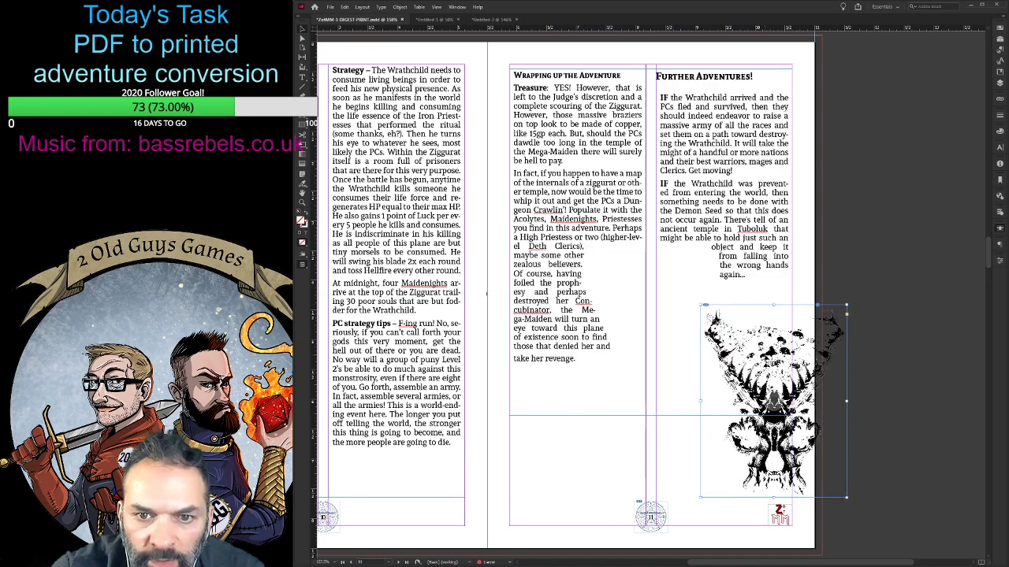
pyautogui.moveTo(805, 366); pyautogui.dragTo(798, 467)
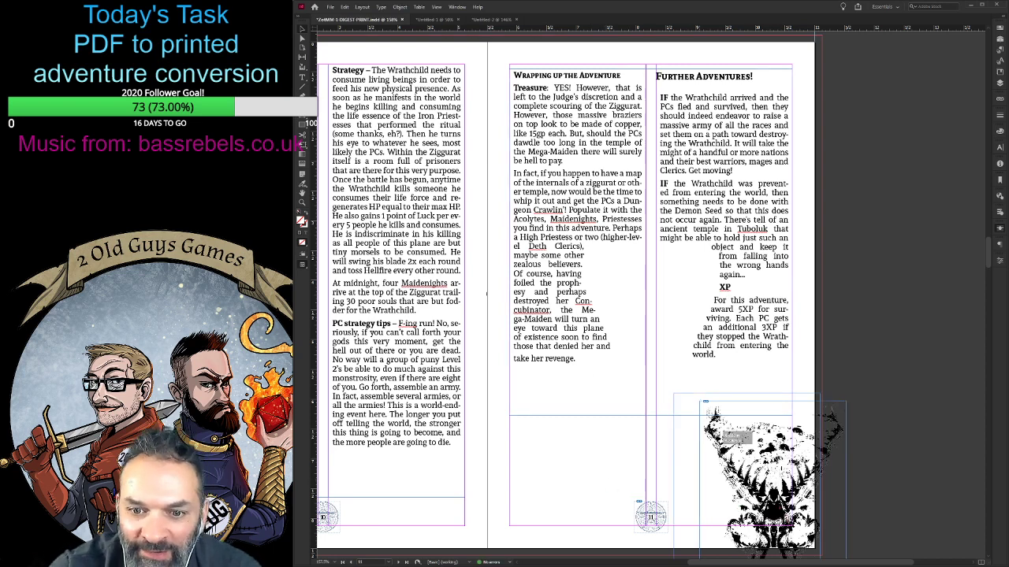
pyautogui.moveTo(741, 441); pyautogui.dragTo(642, 392)
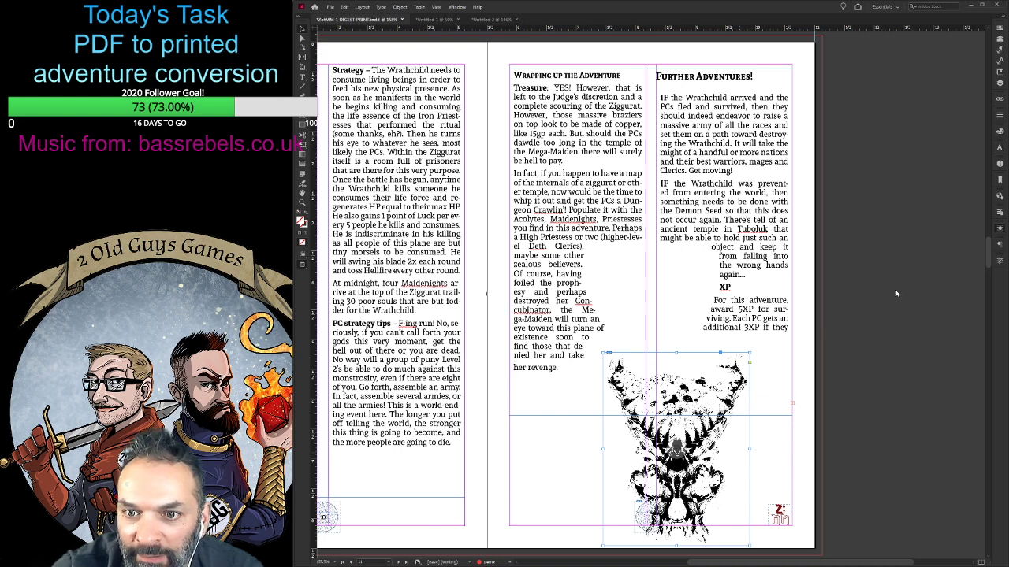
pyautogui.moveTo(708, 493); pyautogui.dragTo(684, 378)
pyautogui.moveTo(652, 334); pyautogui.dragTo(652, 293)
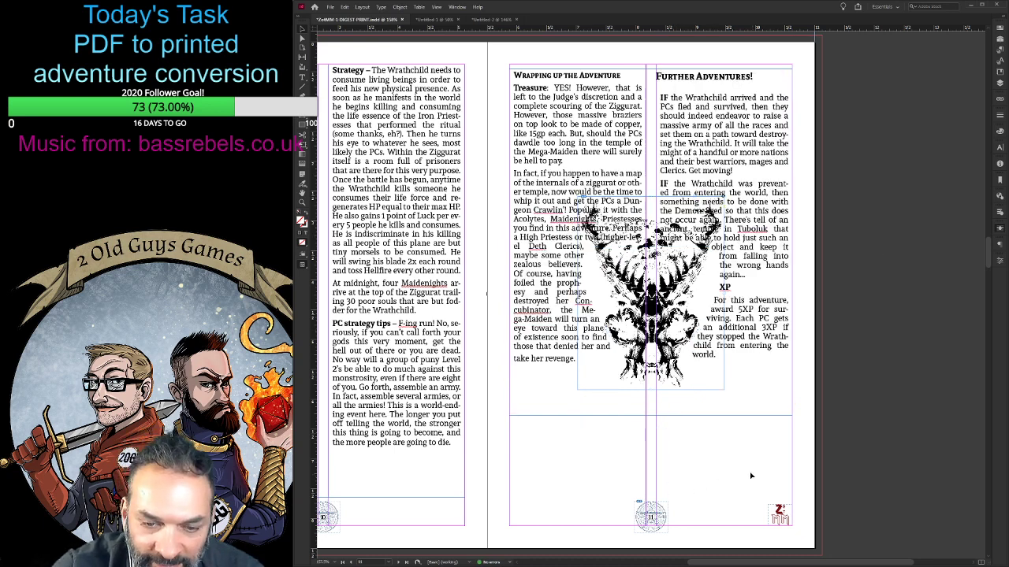
# - Select the skull-shaped wrap outline on page 11 and move it up until it lines up with the skull art
pyautogui.click(619, 437)
pyautogui.moveTo(642, 423); pyautogui.dragTo(646, 398)
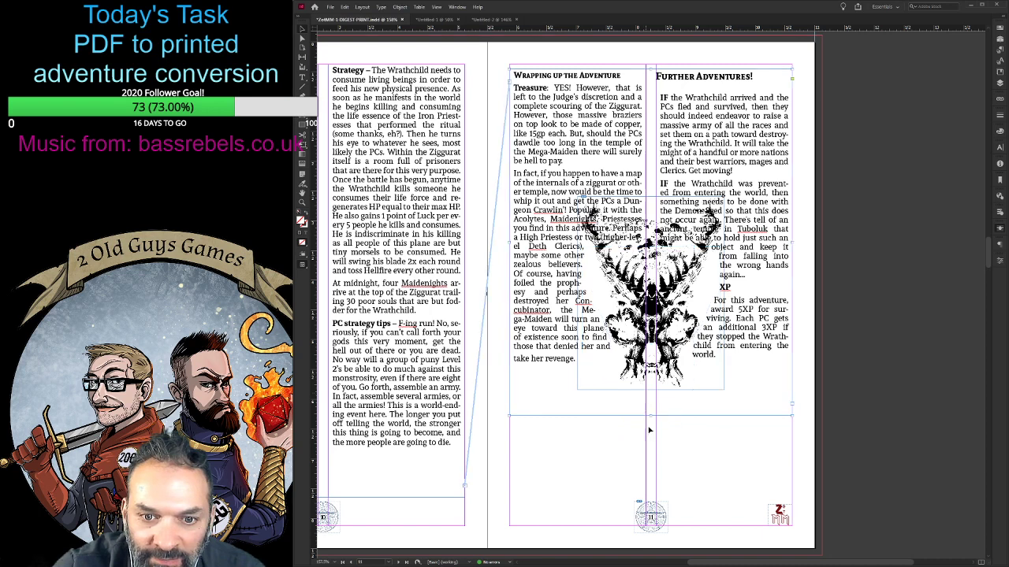
pyautogui.click(612, 438)
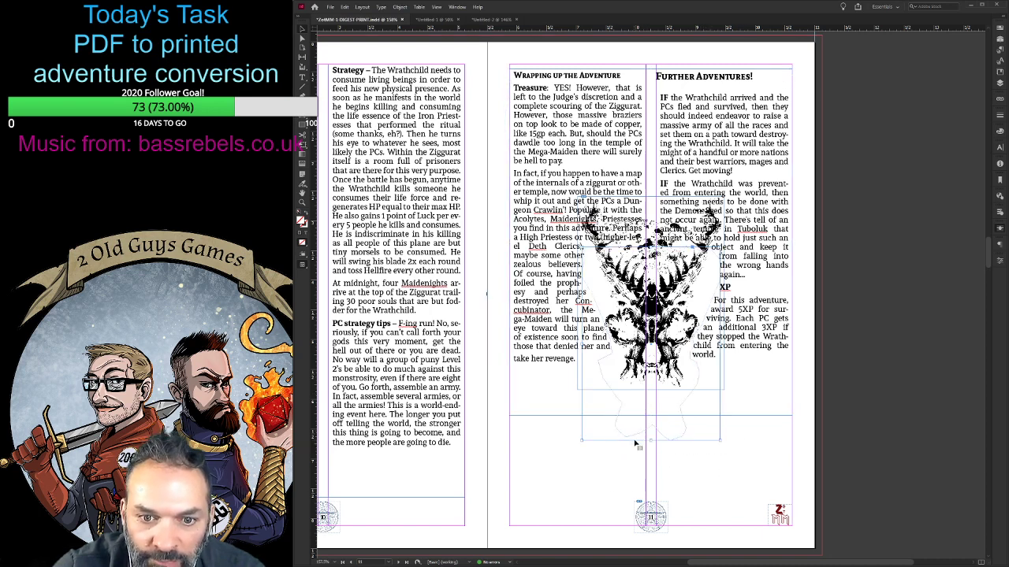
pyautogui.click(636, 407)
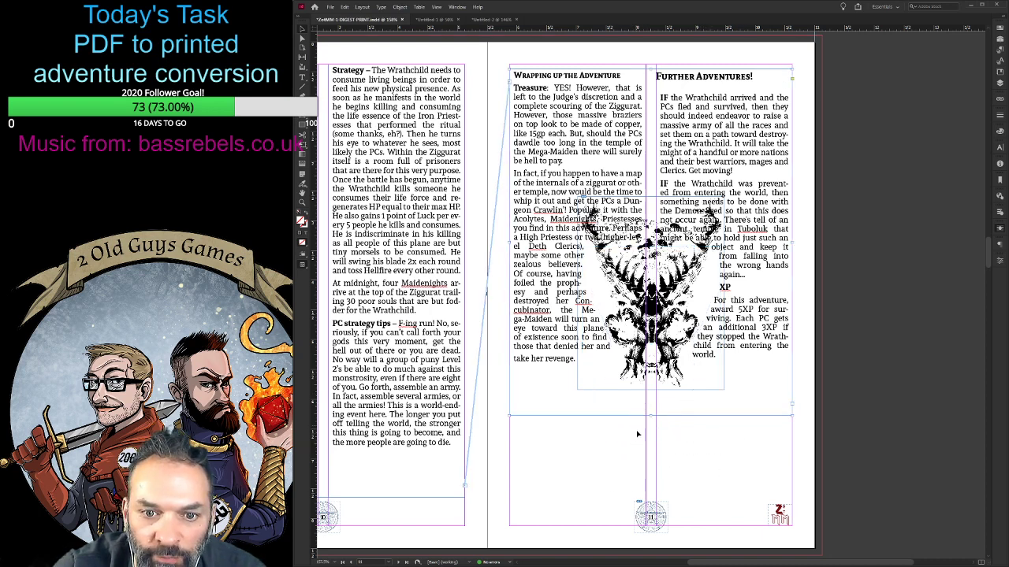
pyautogui.click(603, 438)
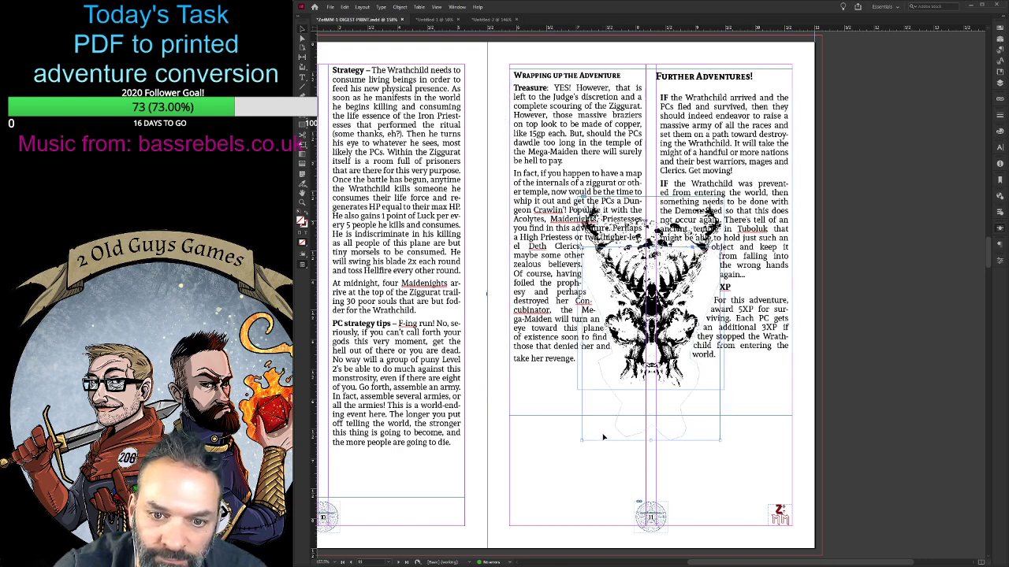
pyautogui.press('Up')
pyautogui.press('Up')
pyautogui.press('Up')
pyautogui.press('Up')
pyautogui.press('Up')
pyautogui.press('Up')
pyautogui.press('Up')
pyautogui.press('Up')
pyautogui.press('Up')
pyautogui.press('Up')
pyautogui.press('Up')
pyautogui.press('Up')
pyautogui.press('Up')
pyautogui.press('Up')
pyautogui.press('Up')
pyautogui.press('Up')
pyautogui.press('Up')
pyautogui.press('Up')
pyautogui.press('Up')
pyautogui.press('Up')
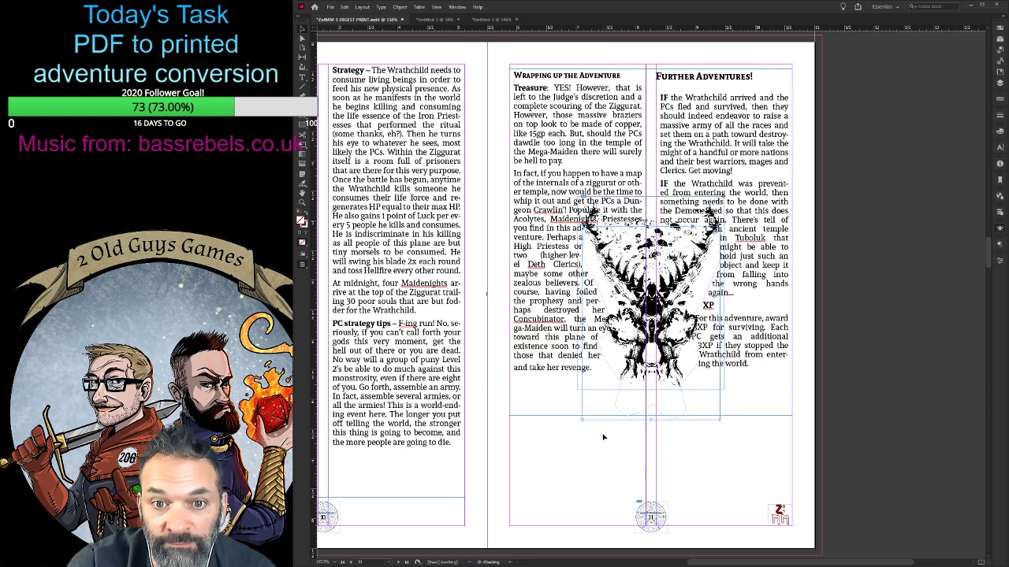
pyautogui.press('Up')
pyautogui.press('Up')
pyautogui.press('Up')
pyautogui.press('Up')
pyautogui.press('Up')
pyautogui.press('Up')
pyautogui.press('Up')
pyautogui.press('Up')
pyautogui.press('Up')
pyautogui.press('Up')
pyautogui.press('Up')
pyautogui.press('Up')
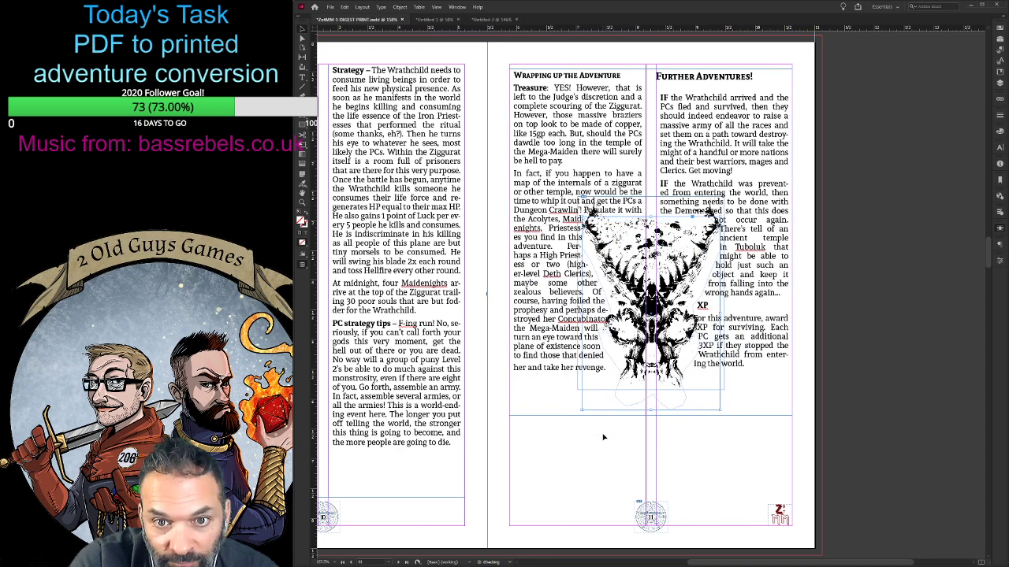
pyautogui.press('Up')
pyautogui.press('Up')
pyautogui.press('Up')
pyautogui.press('Up')
pyautogui.press('Up')
pyautogui.press('Up')
pyautogui.press('Up')
pyautogui.press('Up')
pyautogui.press('Up')
pyautogui.press('Up')
pyautogui.press('Up')
pyautogui.press('Up')
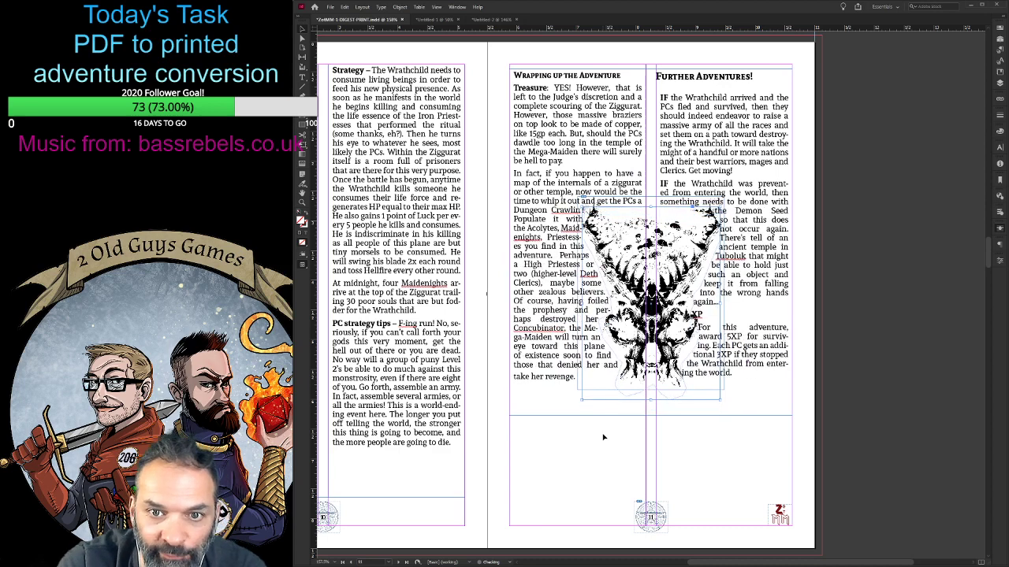
pyautogui.press('Up')
pyautogui.press('Up')
pyautogui.press('Up')
pyautogui.press('Up')
pyautogui.press('Up')
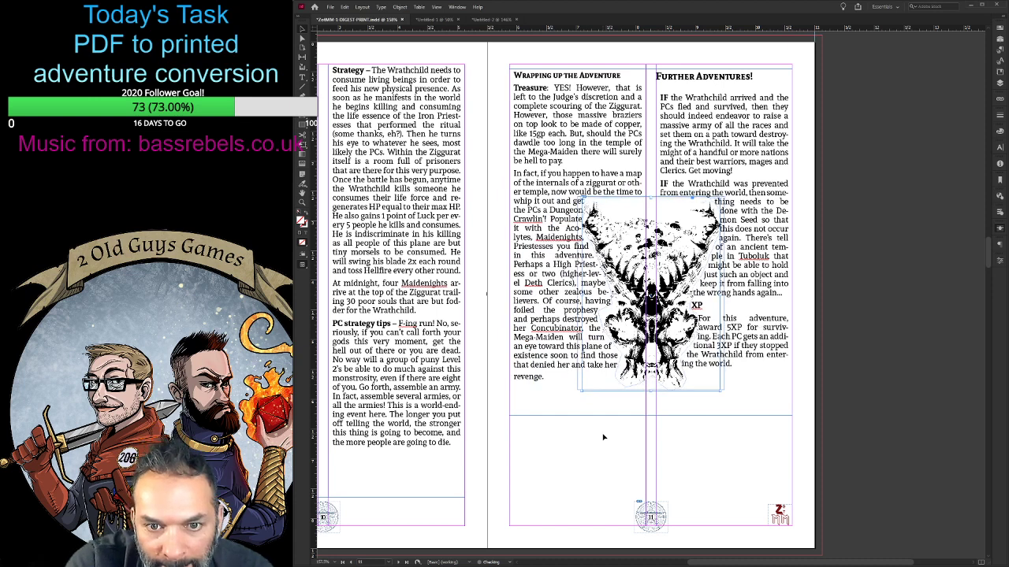
# - Nudge the wrap outline slightly to the right and down to centre it on the skull art
pyautogui.press('Right')
pyautogui.press('Right')
pyautogui.press('Down')
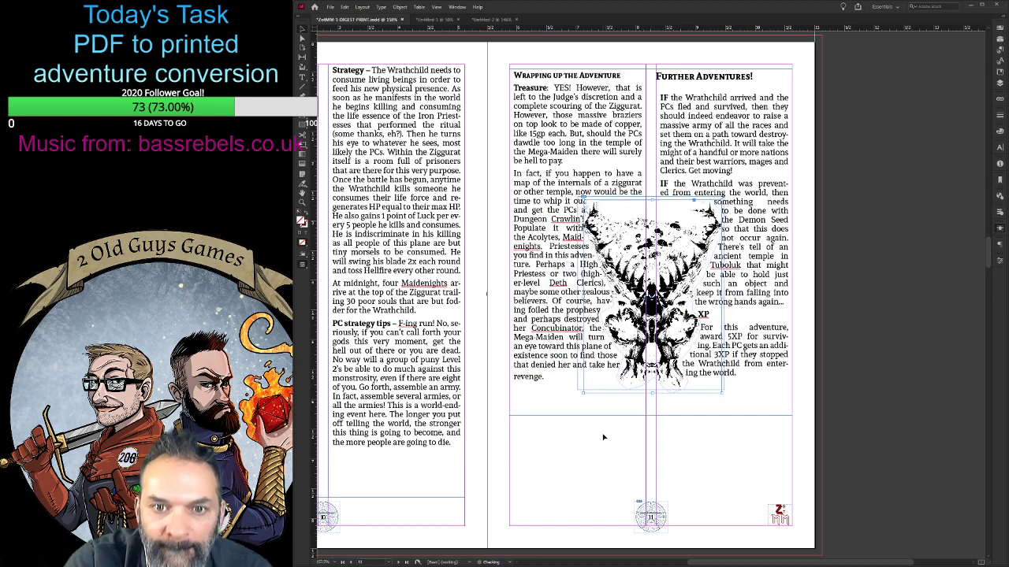
pyautogui.press('Down')
pyautogui.press('Up')
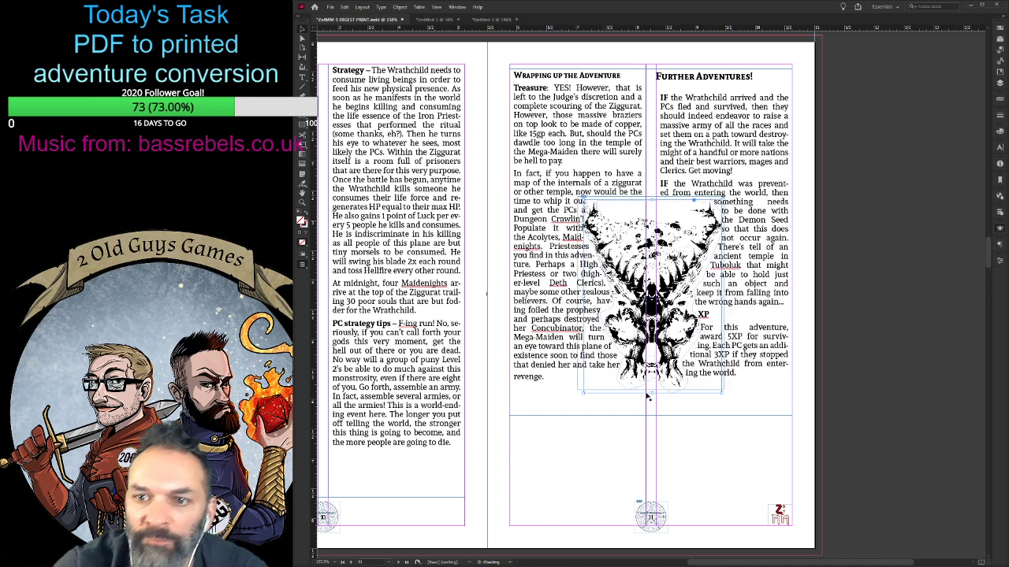
# - Widen the text wrap offset around the skull outline slightly and check the spread in preview mode
pyautogui.click(911, 251)
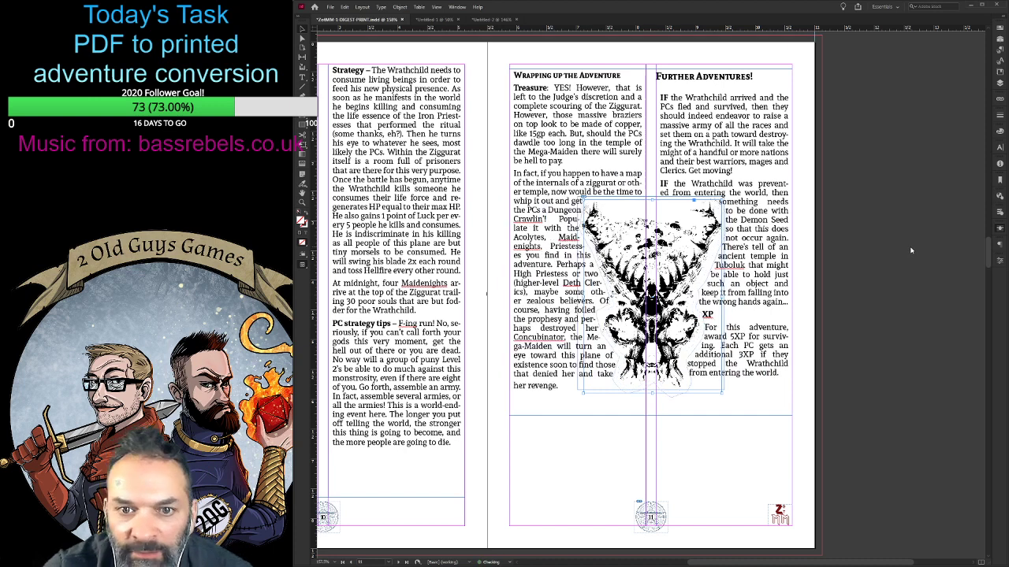
pyautogui.click(911, 250)
pyautogui.click(723, 455)
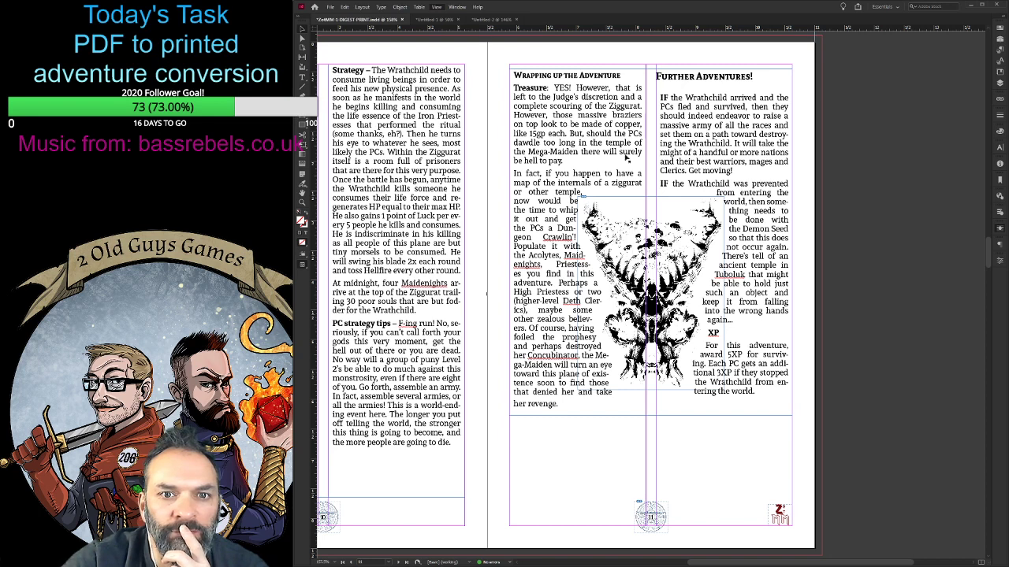
pyautogui.press('w')
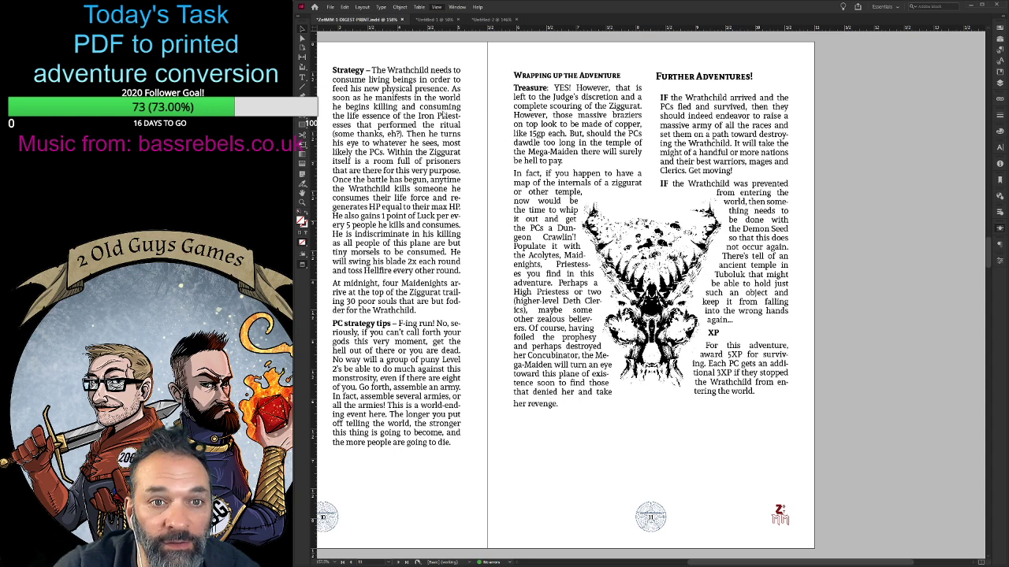
pyautogui.press('w')
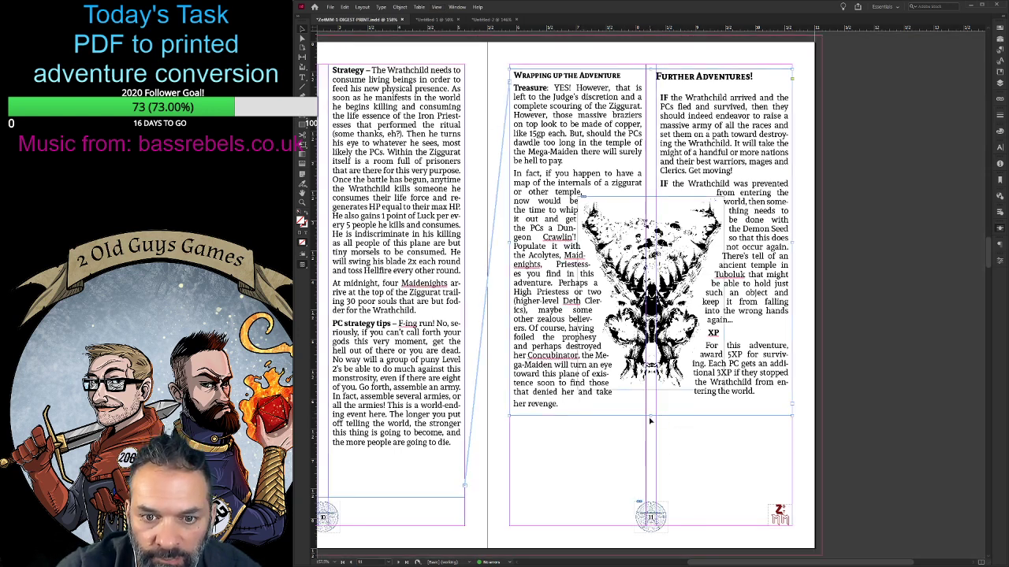
# - Group the skull art with its wrap outline and extend page 11's text frame down to just above the page number
pyautogui.moveTo(651, 332); pyautogui.dragTo(651, 293)
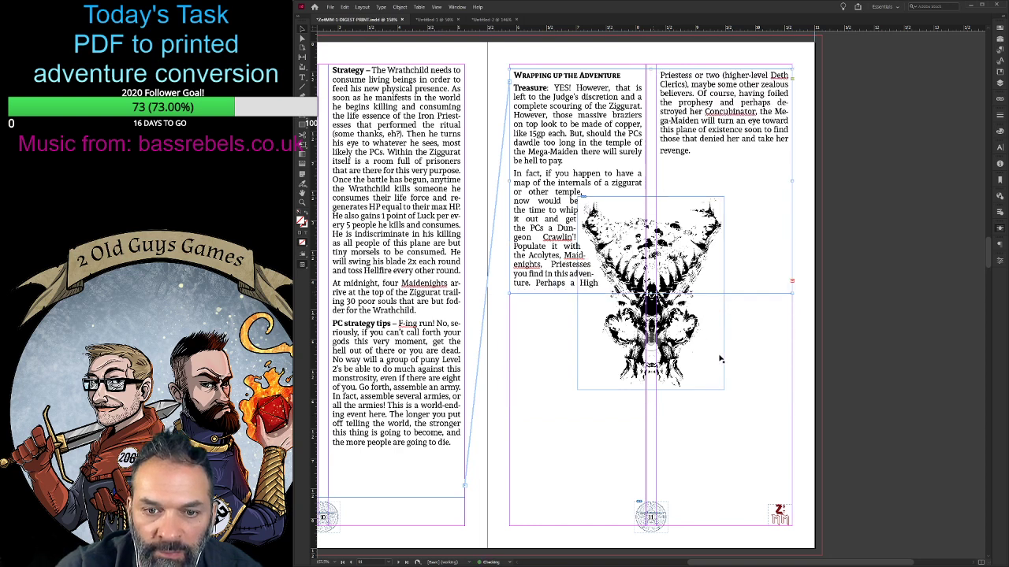
pyautogui.moveTo(756, 476); pyautogui.dragTo(602, 345)
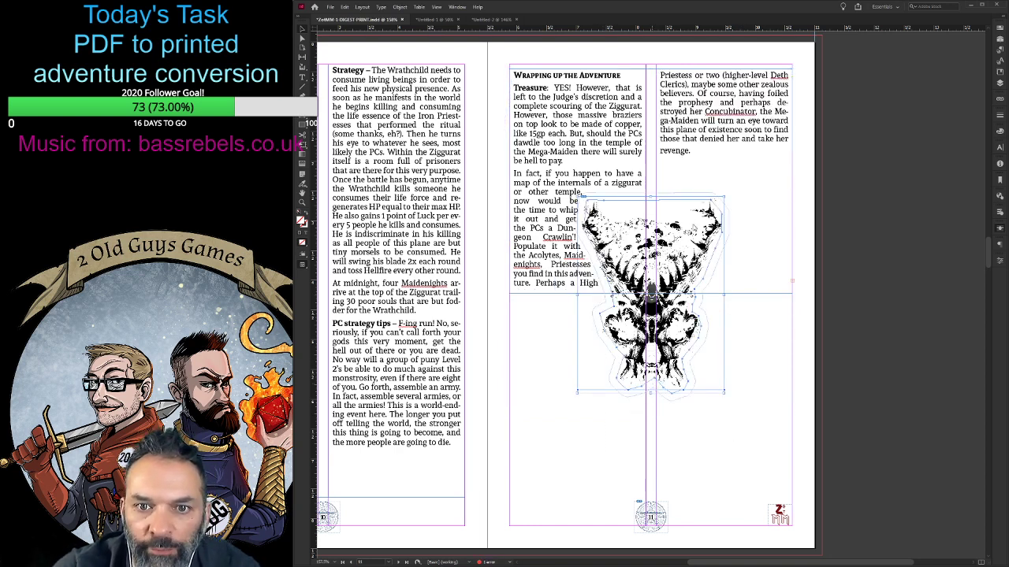
pyautogui.hotkey('ctrl', 'g')
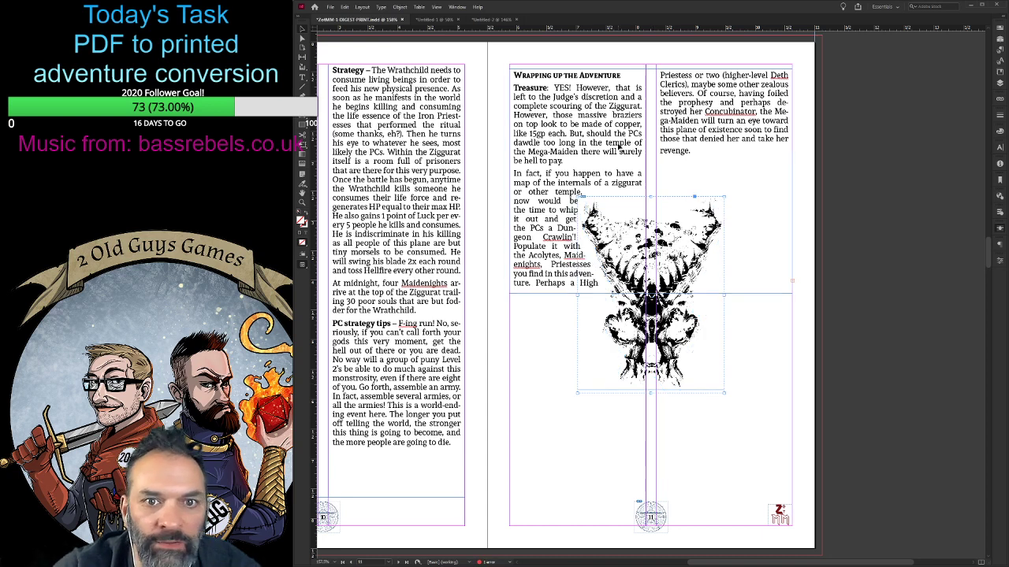
pyautogui.click(620, 148)
pyautogui.moveTo(651, 294); pyautogui.dragTo(654, 485)
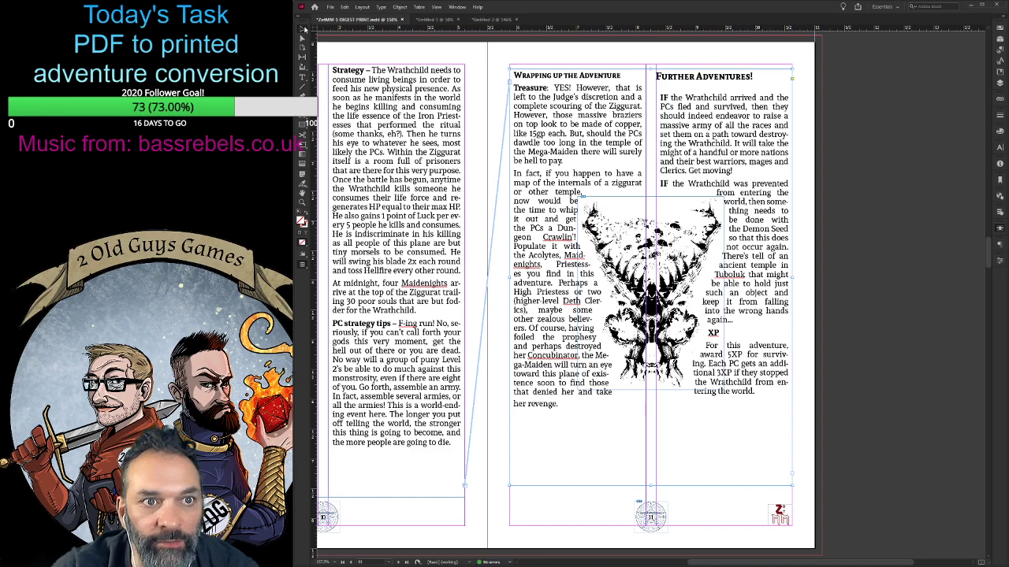
# - Move the grouped skull art up until its horns start beside the last lines of the Treasure paragraph, and save the document
pyautogui.click(651, 293)
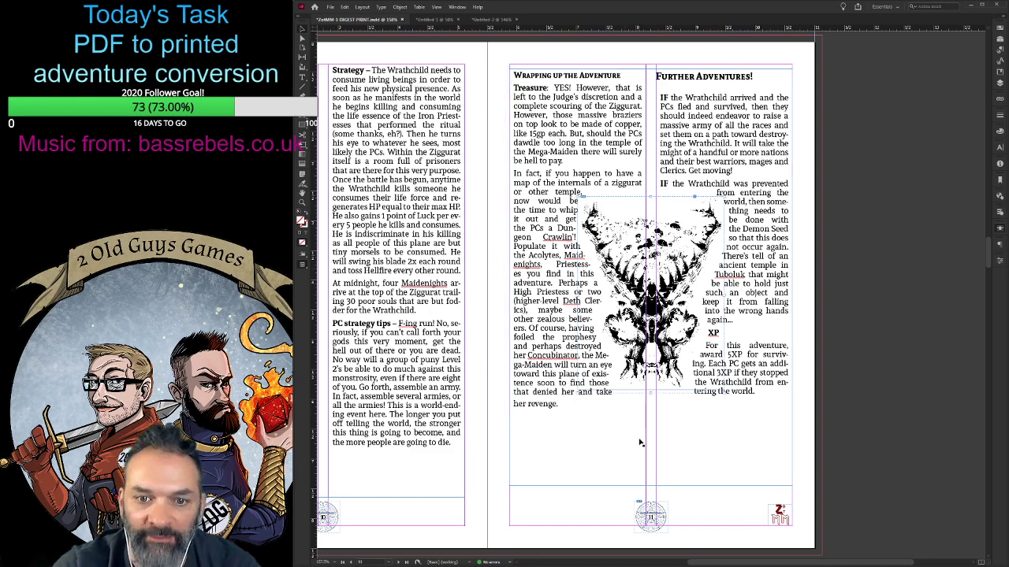
pyautogui.hotkey('shift', 'Up')
pyautogui.hotkey('shift', 'Up')
pyautogui.hotkey('shift', 'Up')
pyautogui.hotkey('shift', 'Up')
pyautogui.hotkey('shift', 'Up')
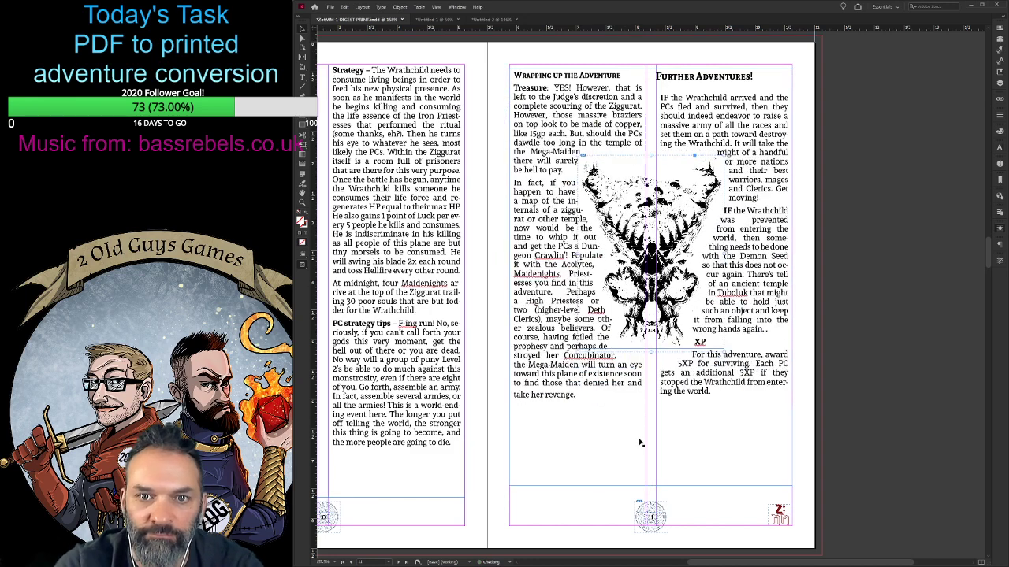
pyautogui.hotkey('shift', 'Down')
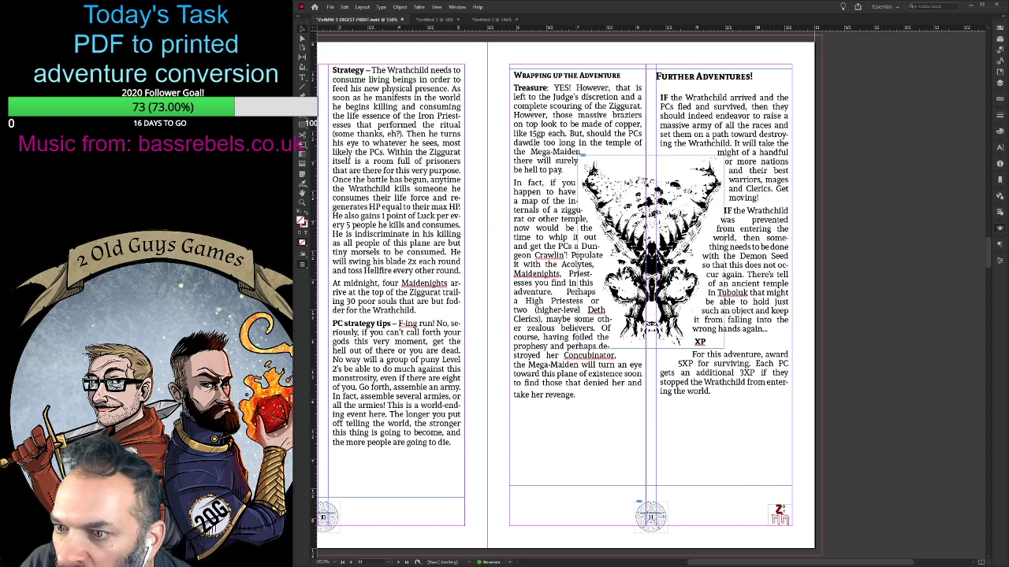
pyautogui.hotkey('ctrl', 's')
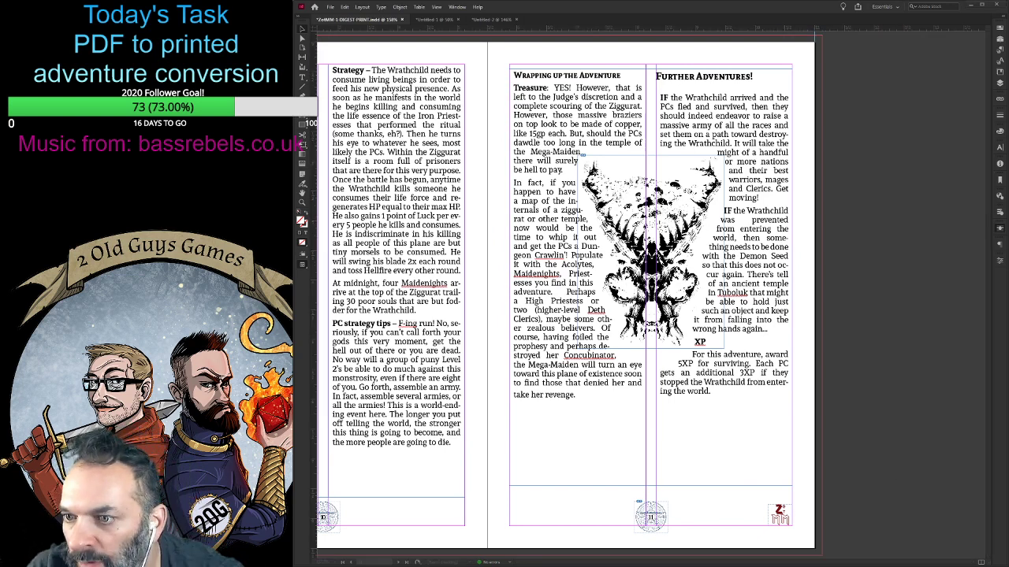
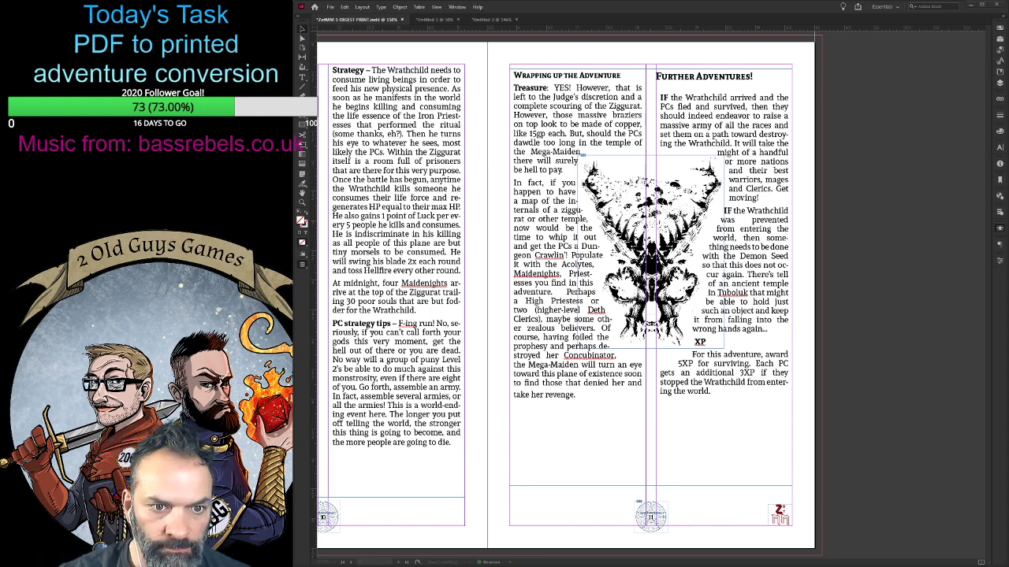
pyautogui.click(518, 320)
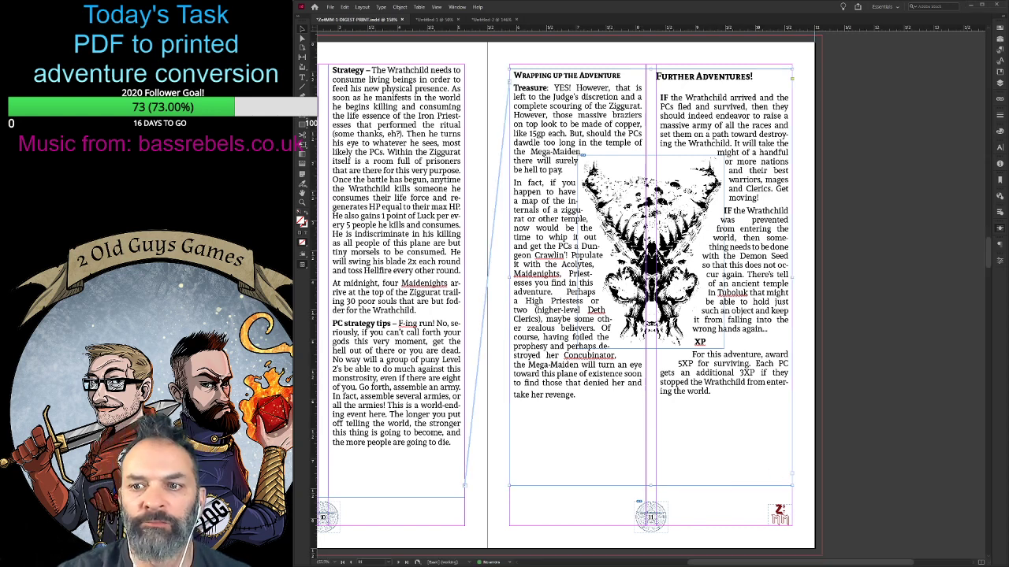
pyautogui.hotkey('ctrl', 'b')
pyautogui.click(695, 442)
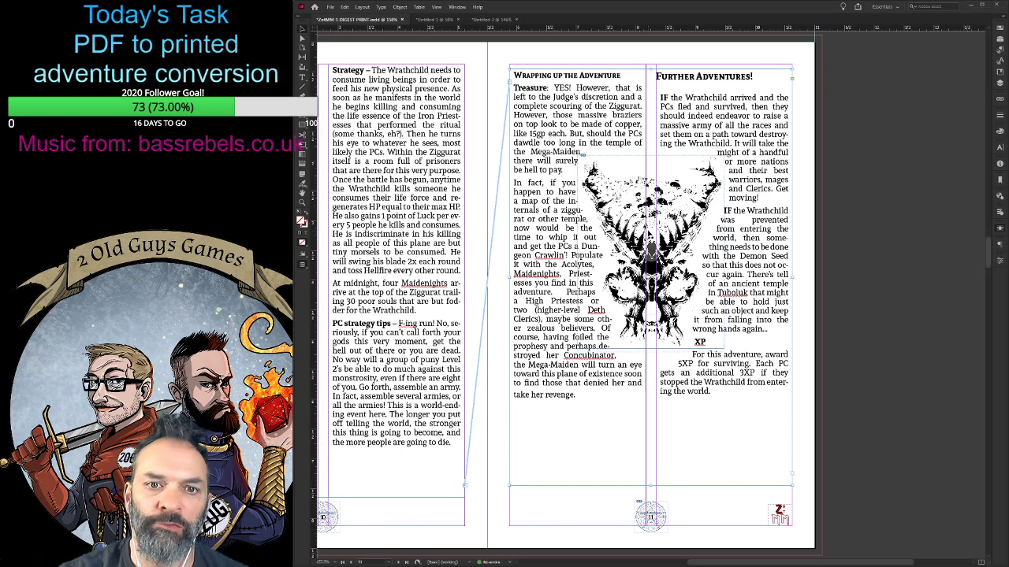
# - Enlarge the skull group's wrap outline and the skull art inside it proportionally, keeping their upper left area in place on page 11
pyautogui.click(652, 236)
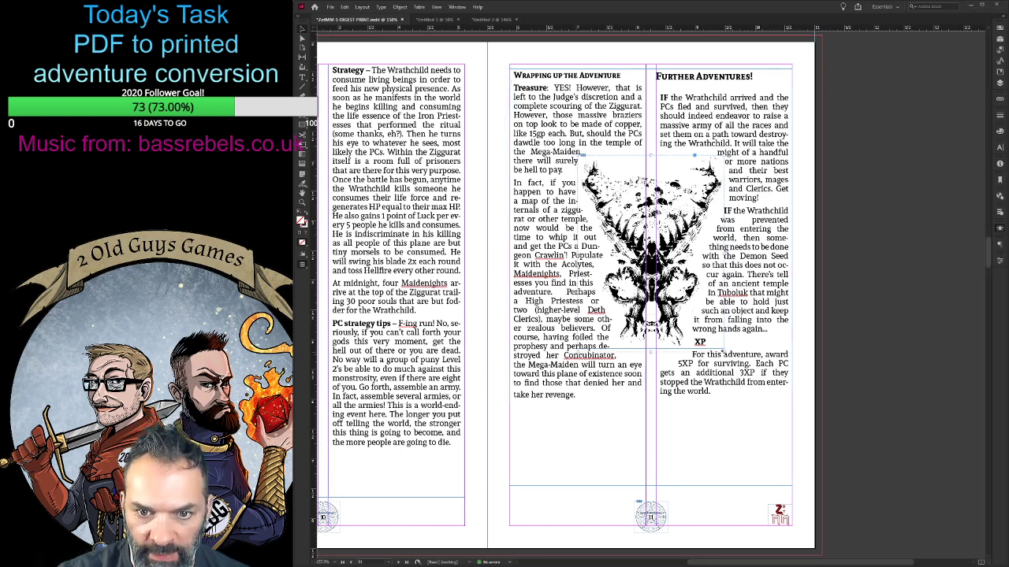
pyautogui.moveTo(724, 350); pyautogui.dragTo(745, 390)
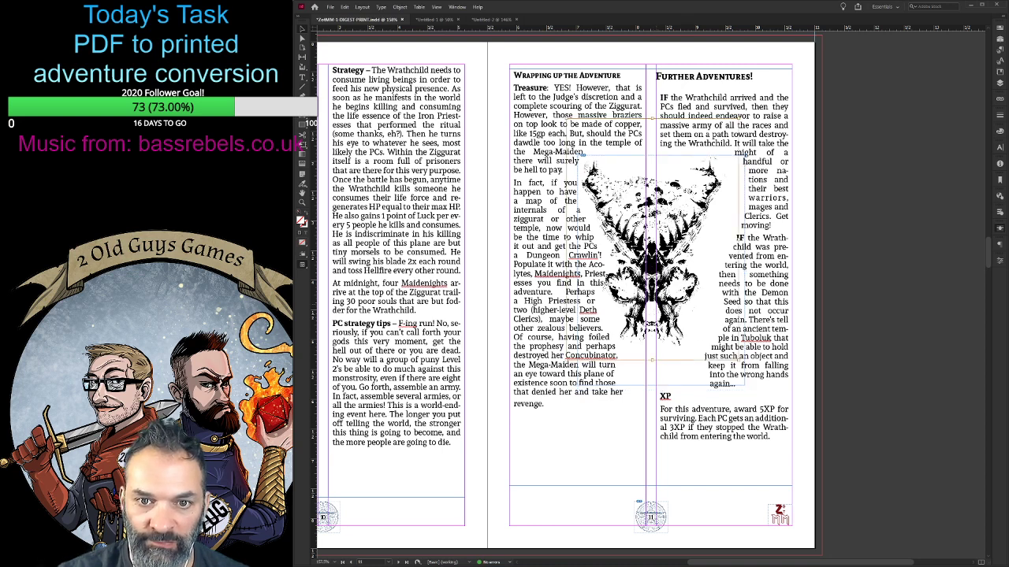
pyautogui.moveTo(741, 360); pyautogui.dragTo(753, 387)
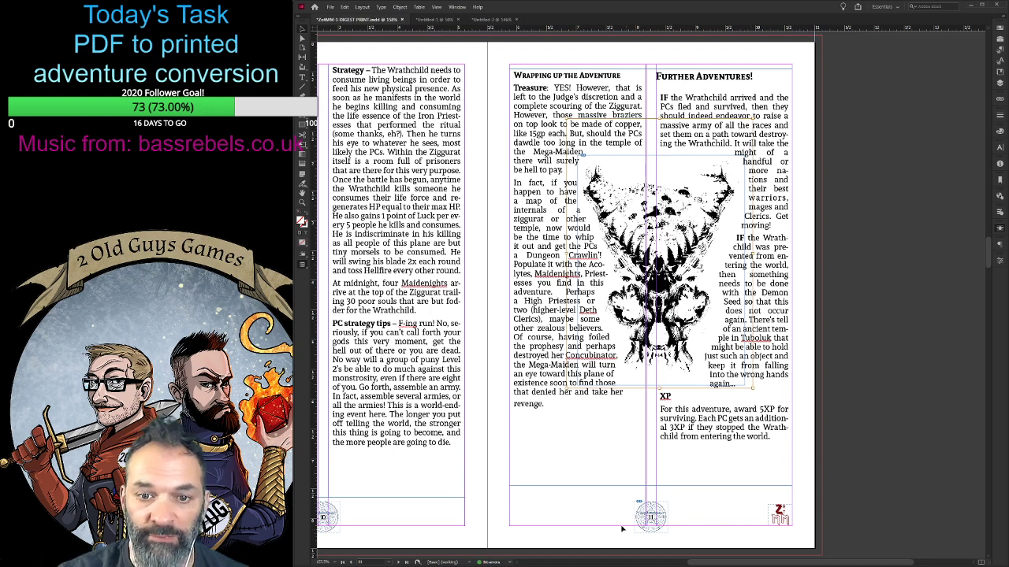
# - Nudge the enlarged skull group slightly left and up to centre it over the gap between page 11's columns
pyautogui.press('Left')
pyautogui.press('Left')
pyautogui.press('Left')
pyautogui.press('Left')
pyautogui.press('Left')
pyautogui.press('Left')
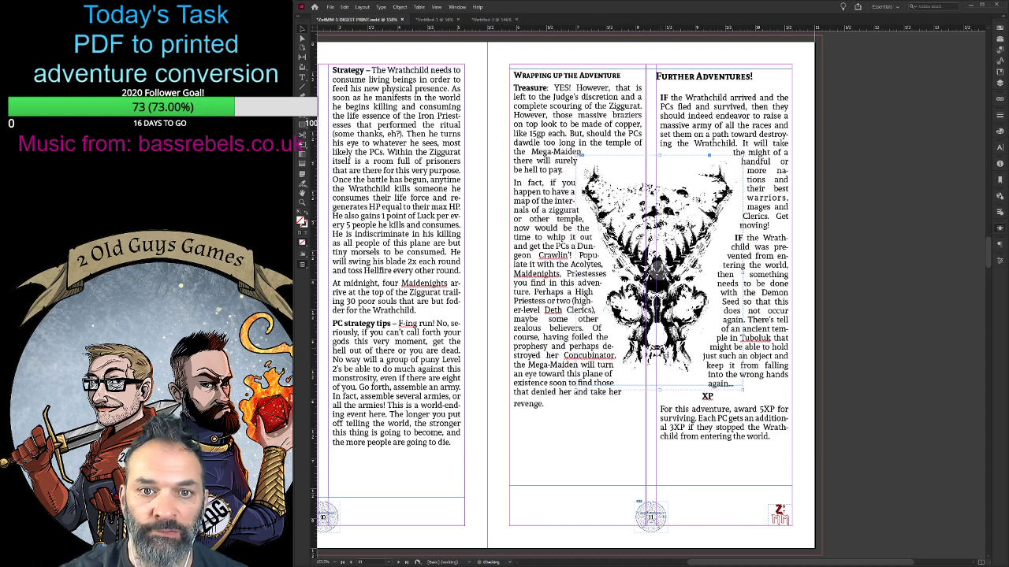
pyautogui.press('Up')
pyautogui.press('Up')
pyautogui.press('Up')
pyautogui.press('Left')
pyautogui.press('Left')
pyautogui.press('Left')
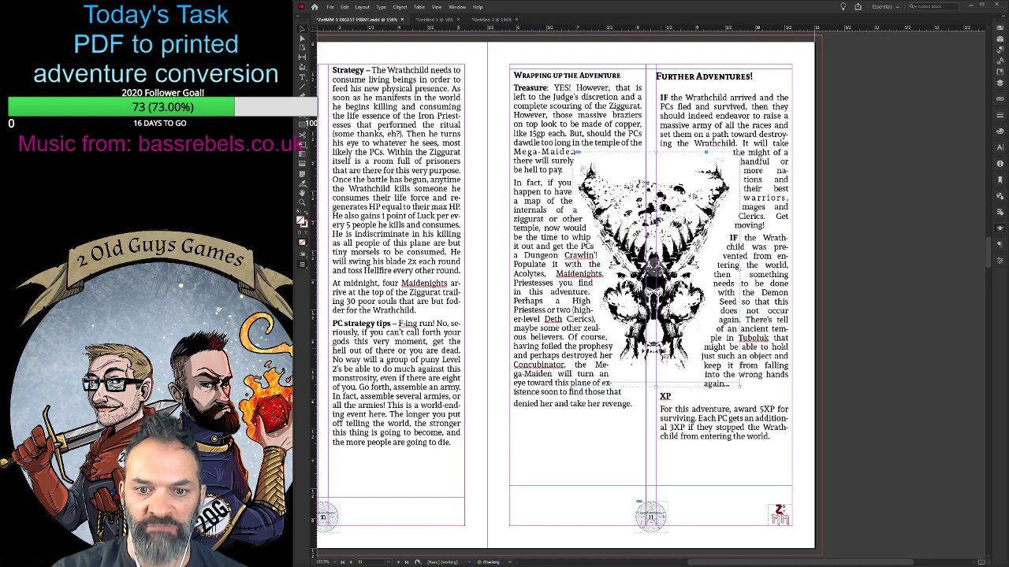
pyautogui.press('Right')
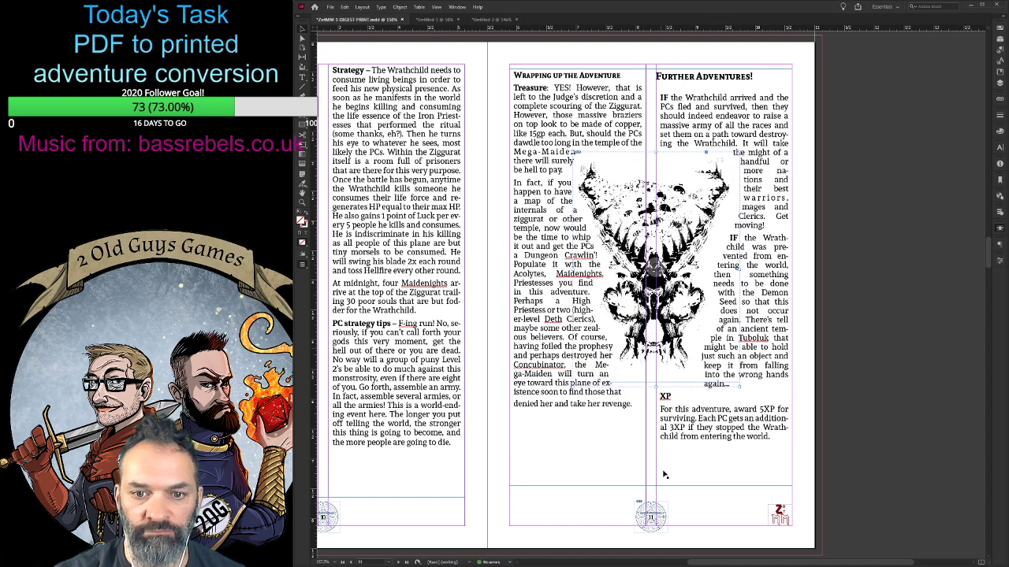
# - Shorten page 11's two-column text frame from below so it ends just under the XP paragraph
pyautogui.click(575, 445)
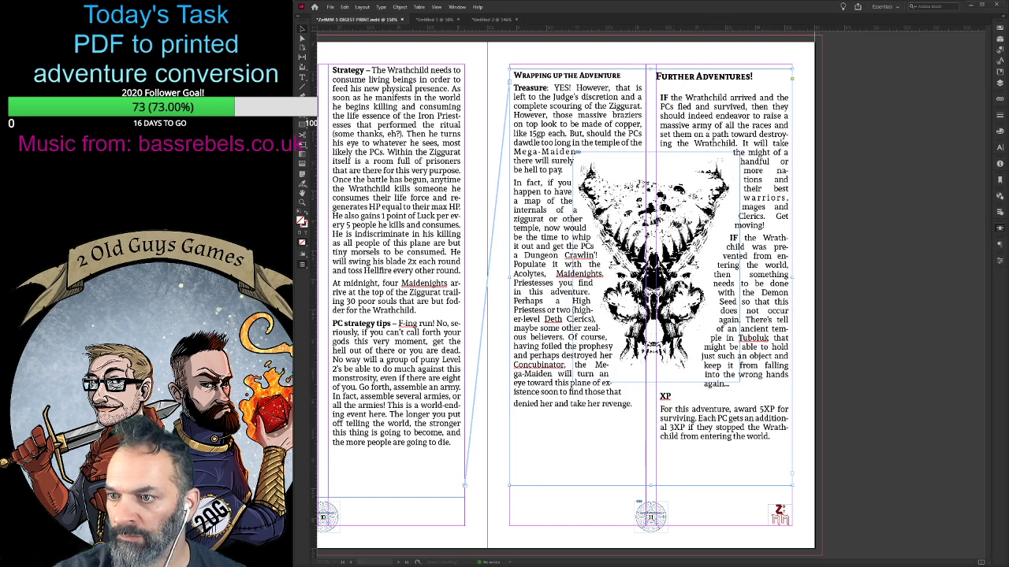
pyautogui.click(524, 545)
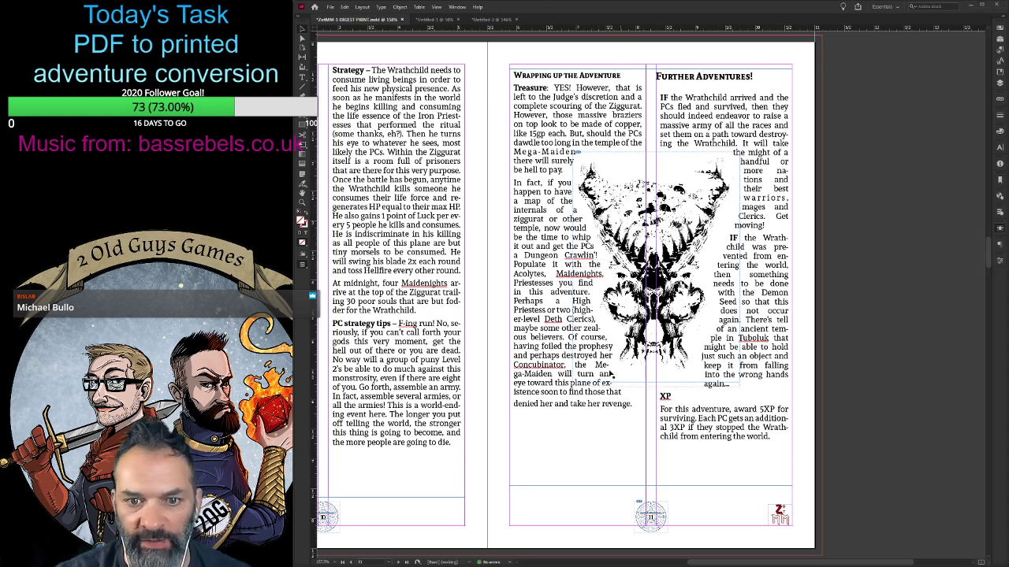
pyautogui.click(570, 455)
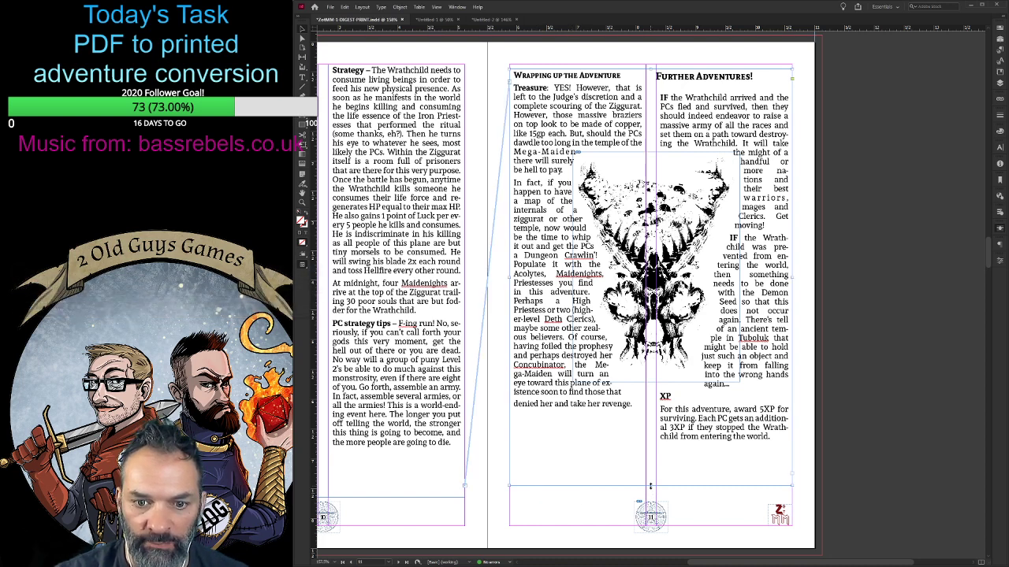
pyautogui.moveTo(651, 486); pyautogui.dragTo(651, 449)
pyautogui.click(587, 494)
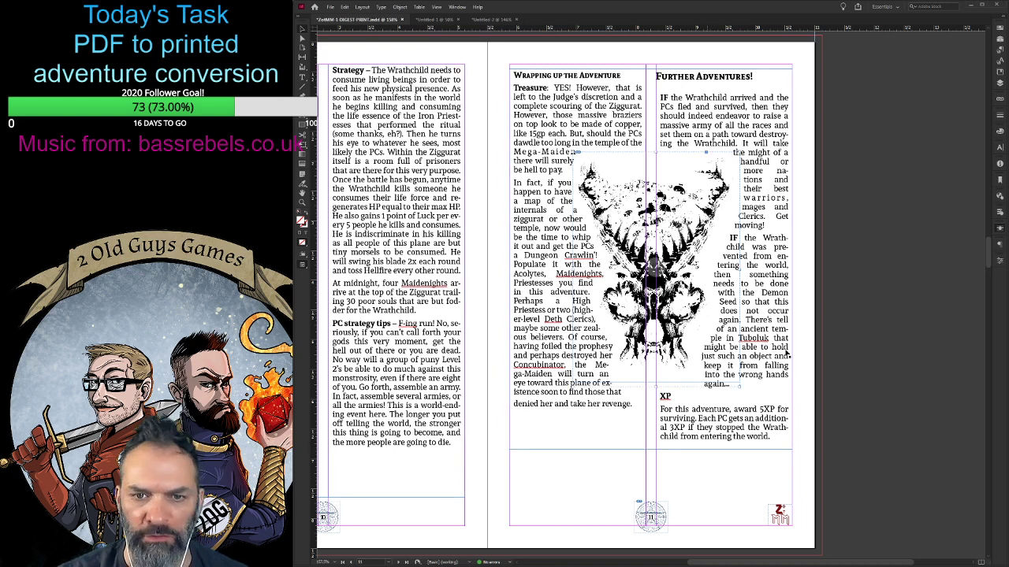
# - Nudge the skull group up until its horns start beside the "dawdle too long" line of the Treasure paragraph
pyautogui.press('Up')
pyautogui.press('Up')
pyautogui.press('Up')
pyautogui.press('Up')
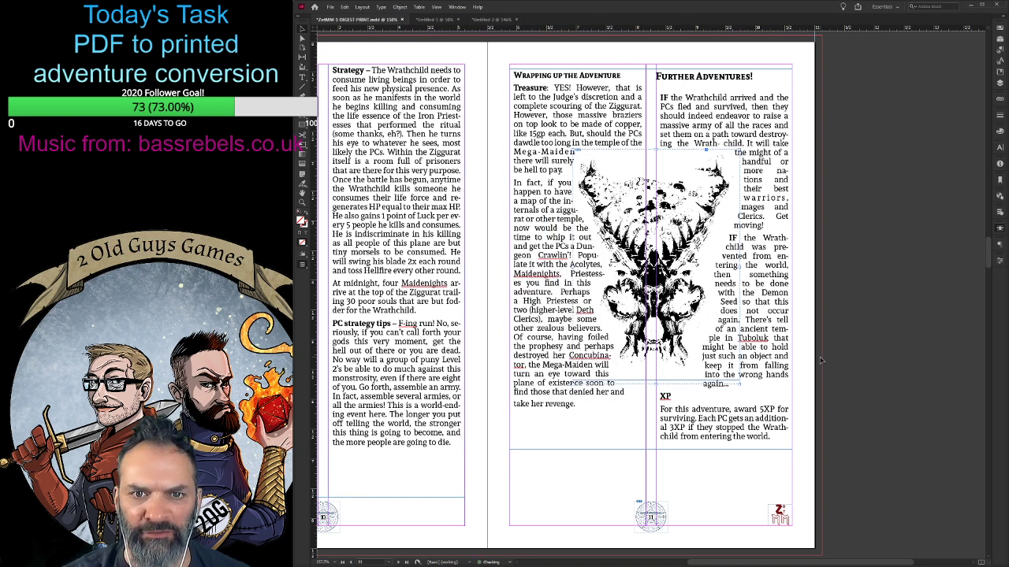
pyautogui.press('Up')
pyautogui.press('Up')
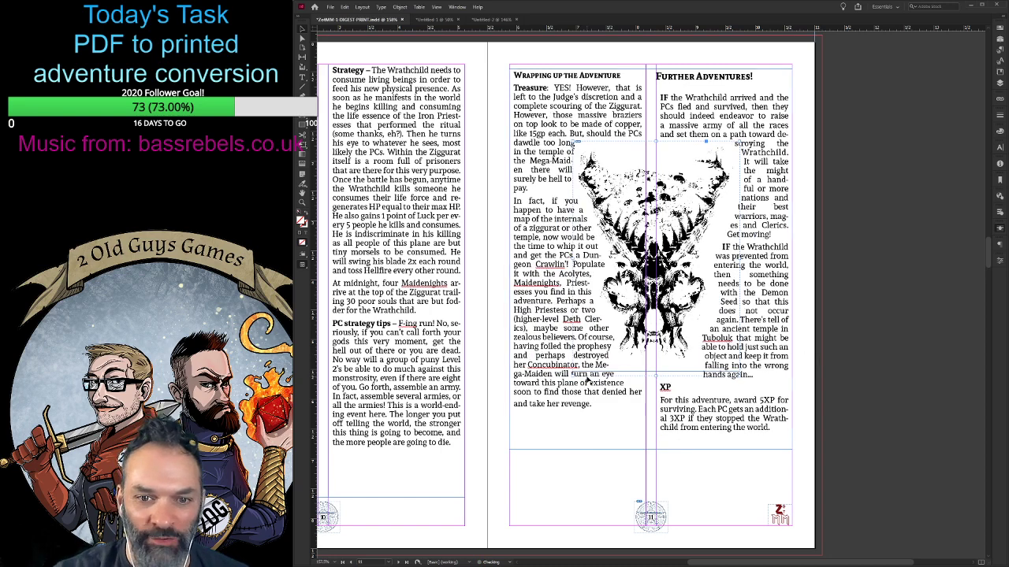
# - Move the grouped skull art from page 11 to the middle of page 9, between the columns of The Demon Seed text
pyautogui.scroll(-3, 569, 387)
pyautogui.scroll(3, 568, 388)
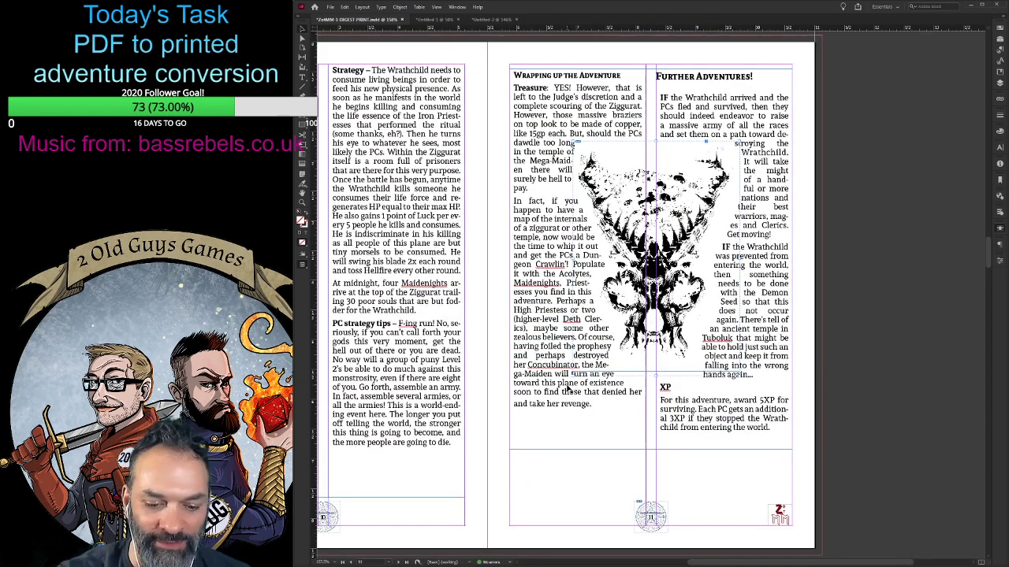
pyautogui.hotkey('ctrl', '-')
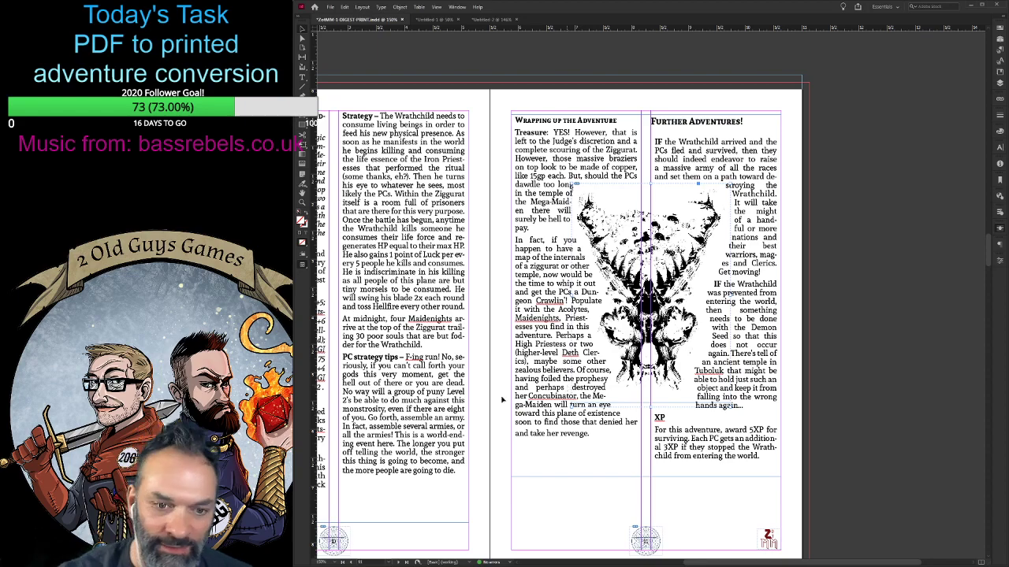
pyautogui.scroll(-1, 567, 389)
pyautogui.moveTo(720, 563); pyautogui.dragTo(651, 564)
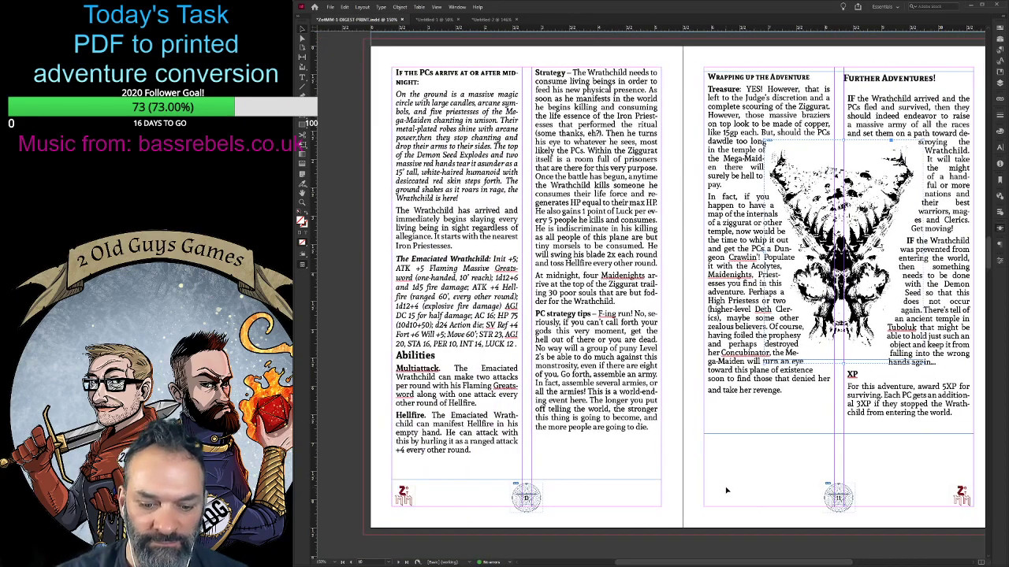
pyautogui.hotkey('ctrl', '-')
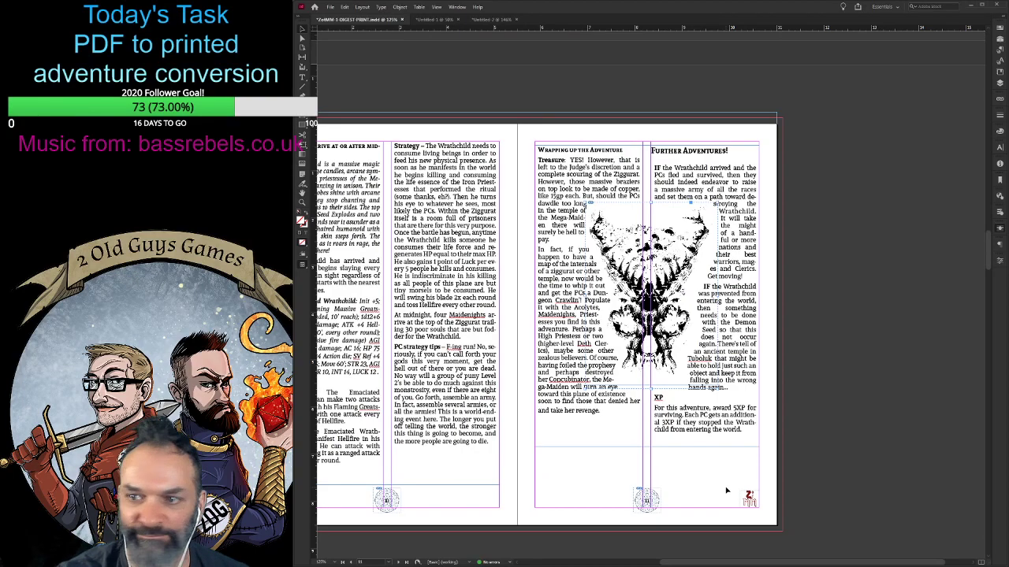
pyautogui.hotkey('ctrl', '-')
pyautogui.scroll(5, 725, 486)
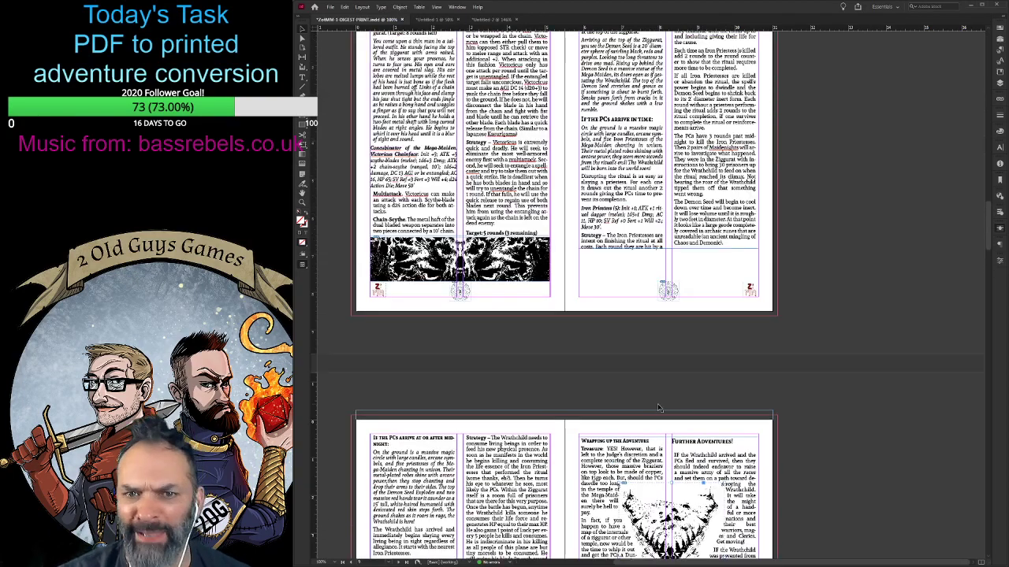
pyautogui.scroll(1, 667, 381)
pyautogui.scroll(-3, 667, 380)
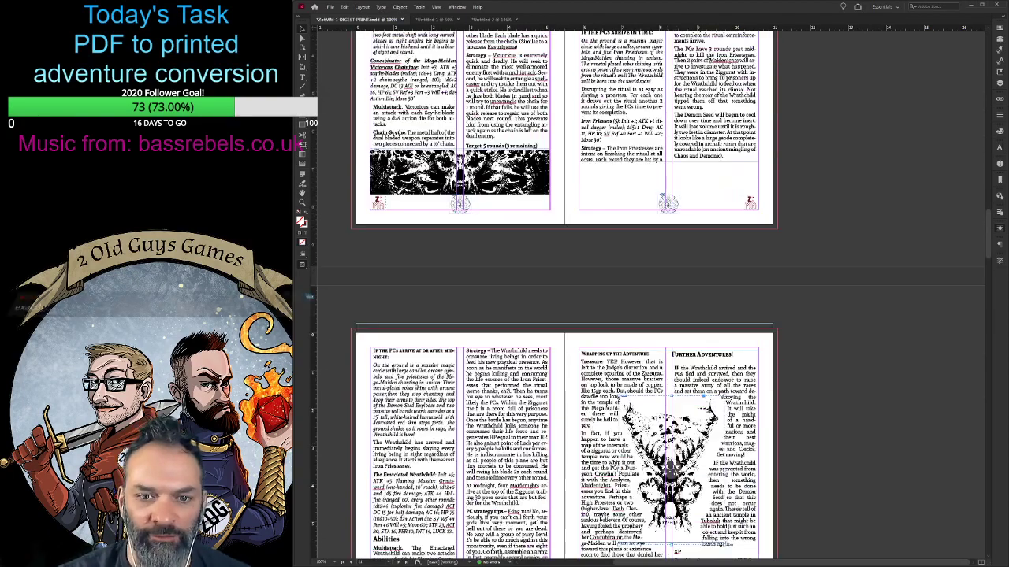
pyautogui.moveTo(674, 432); pyautogui.dragTo(665, 45)
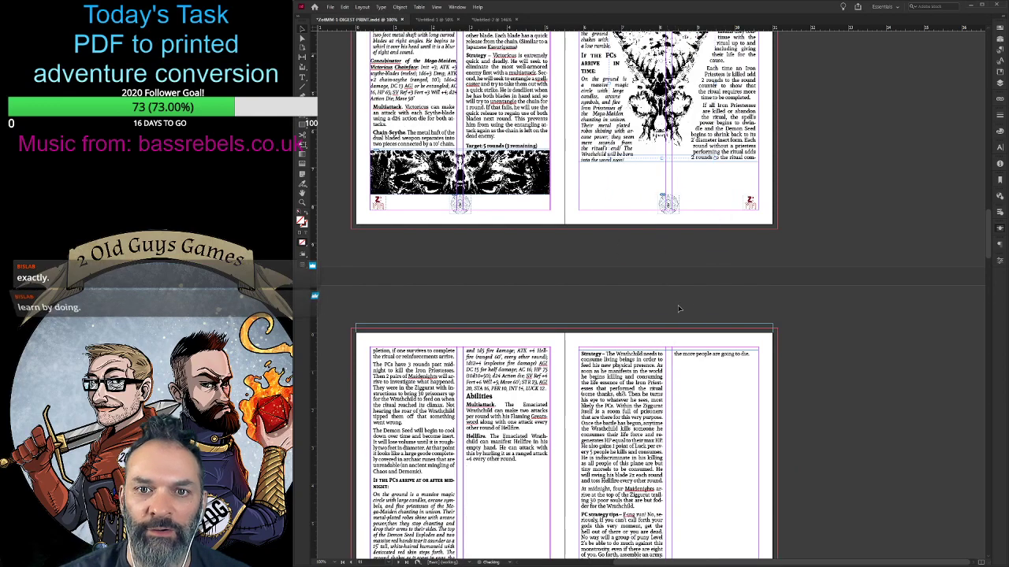
# - Extend The Demon Seed page's text frame down to just above the page number and check the text flow onto the following spread
pyautogui.scroll(3, 679, 309)
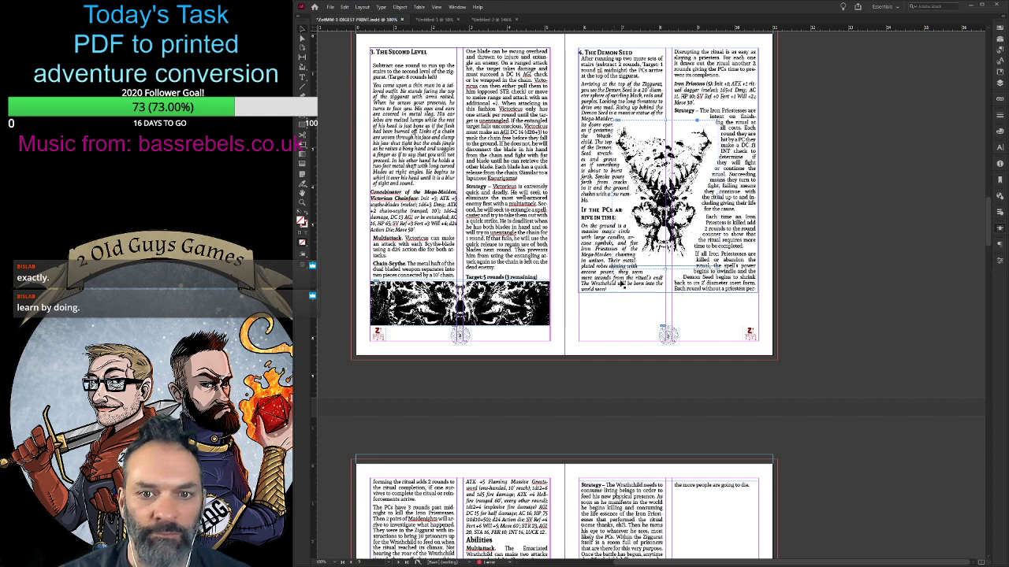
pyautogui.click(622, 284)
pyautogui.moveTo(668, 292); pyautogui.dragTo(669, 332)
pyautogui.scroll(-6, 668, 401)
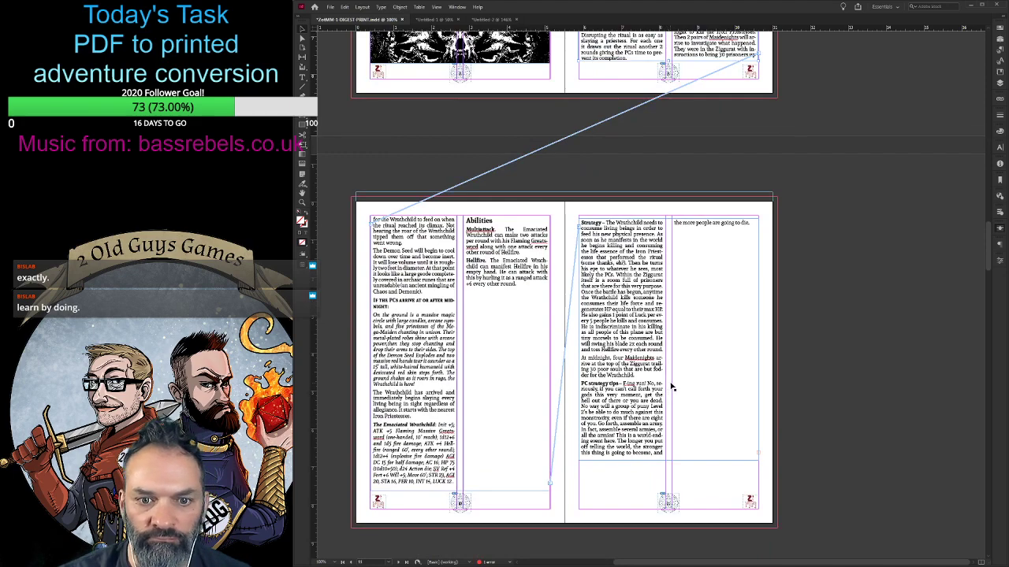
pyautogui.scroll(-5, 672, 386)
pyautogui.scroll(6, 671, 386)
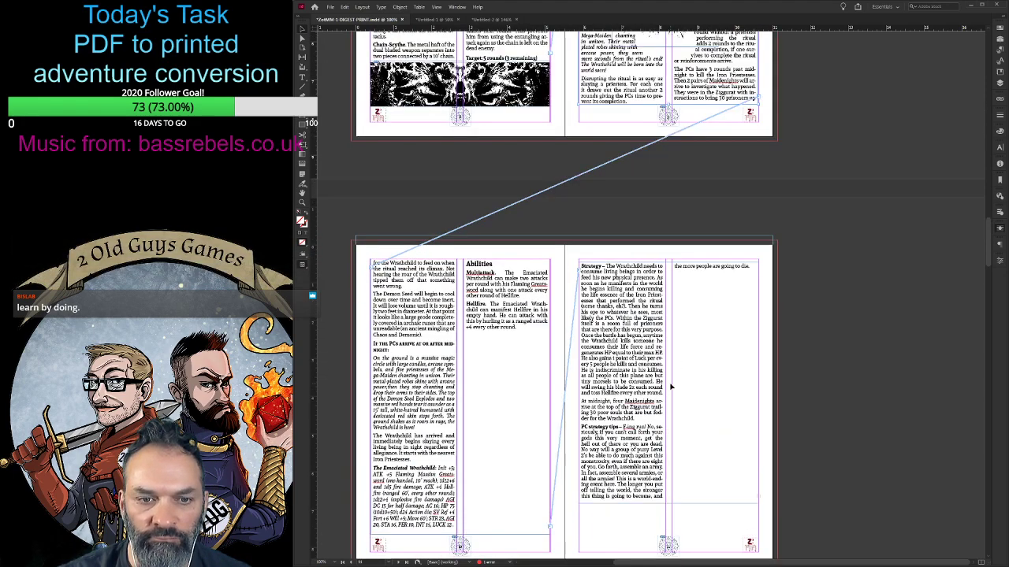
pyautogui.scroll(5, 672, 386)
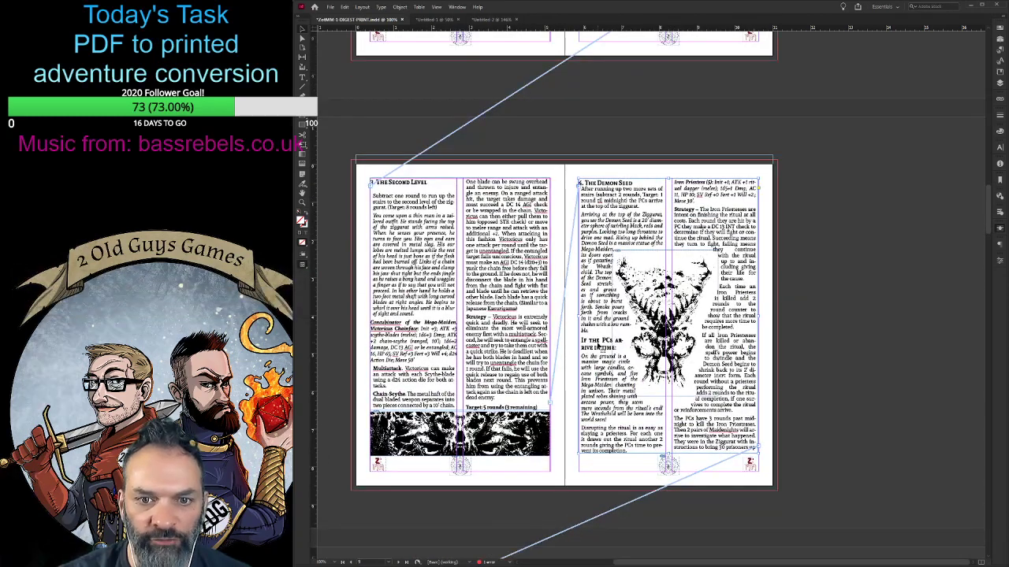
pyautogui.click(847, 294)
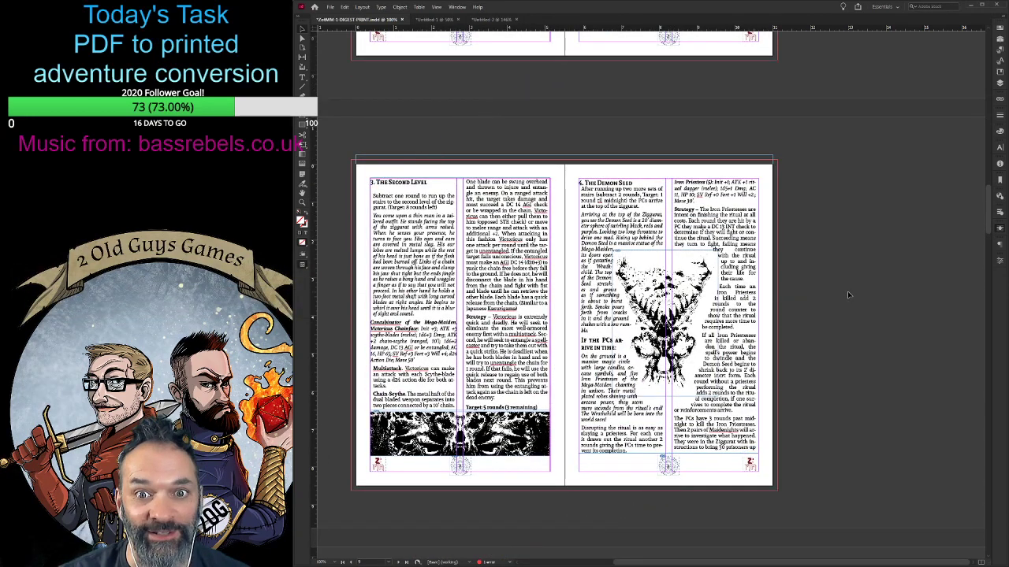
# - Nudge the skull group on page 9 up and slightly right, centring it on the column gap beside the "Rising up behind" line
pyautogui.scroll(-1, 848, 294)
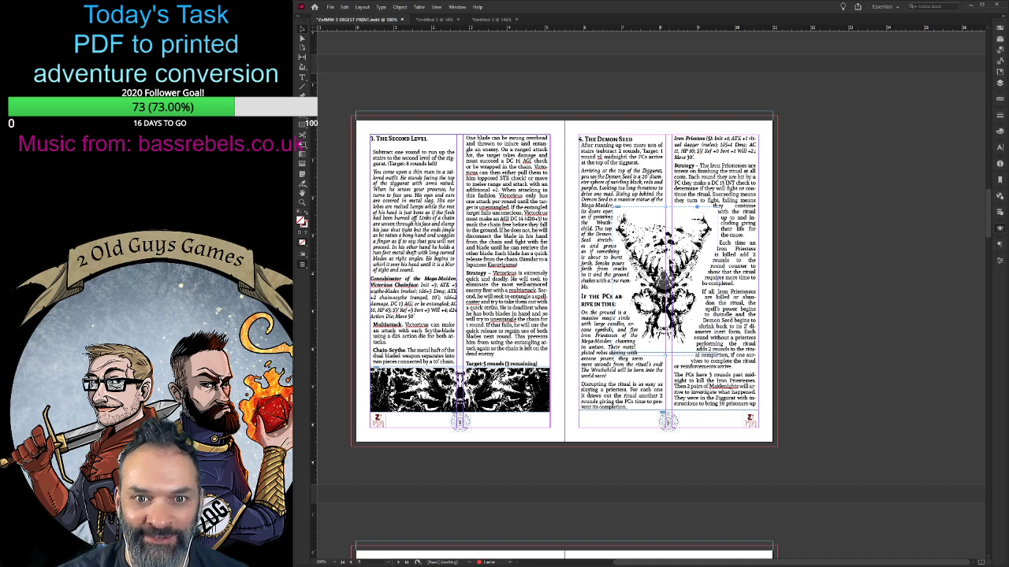
pyautogui.press('Up')
pyautogui.press('Up')
pyautogui.press('Up')
pyautogui.press('Up')
pyautogui.press('Up')
pyautogui.press('Up')
pyautogui.press('Up')
pyautogui.press('Up')
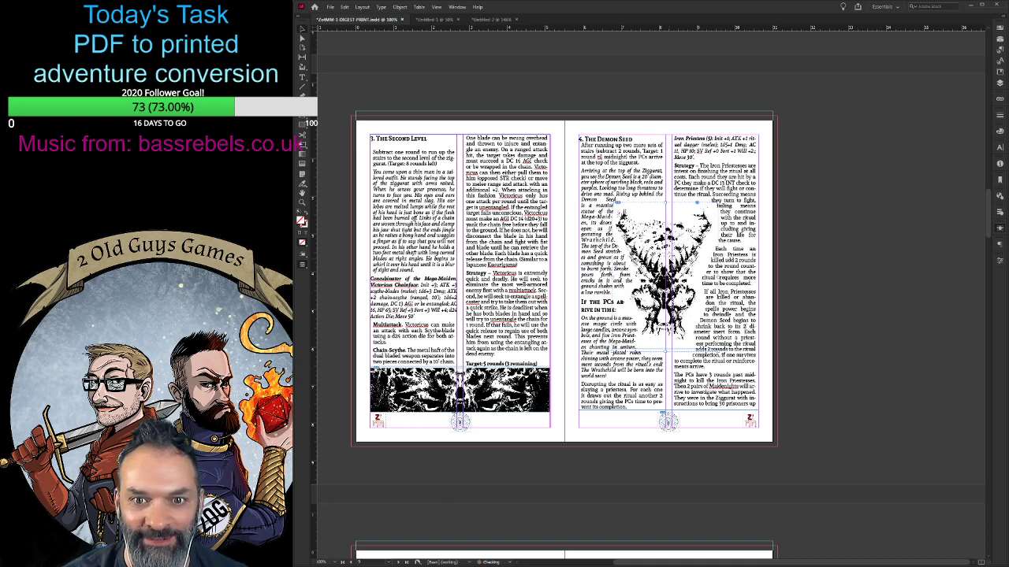
pyautogui.press('Up')
pyautogui.press('Up')
pyautogui.press('Up')
pyautogui.press('Up')
pyautogui.press('Up')
pyautogui.press('Up')
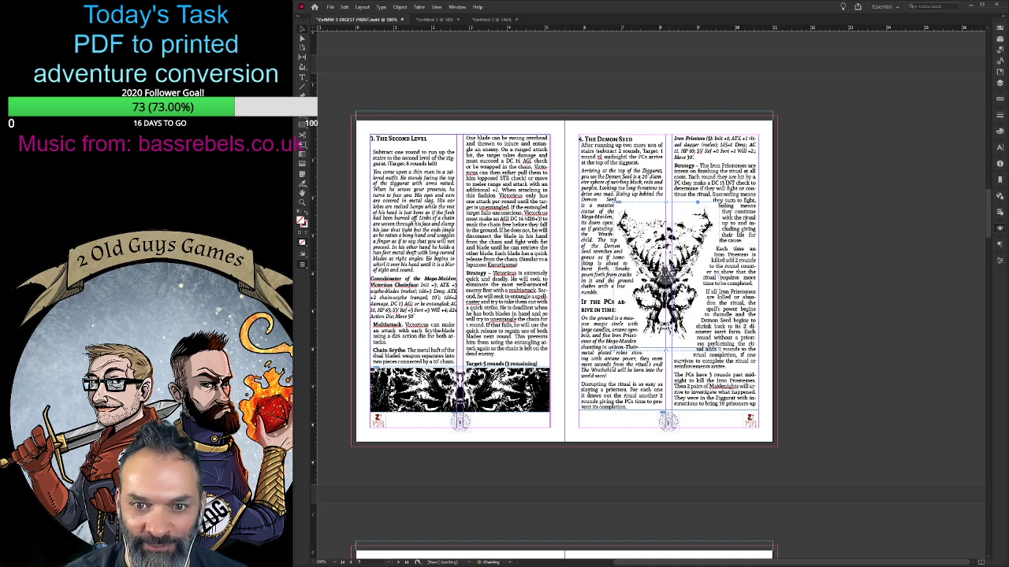
pyautogui.press('Up')
pyautogui.press('Up')
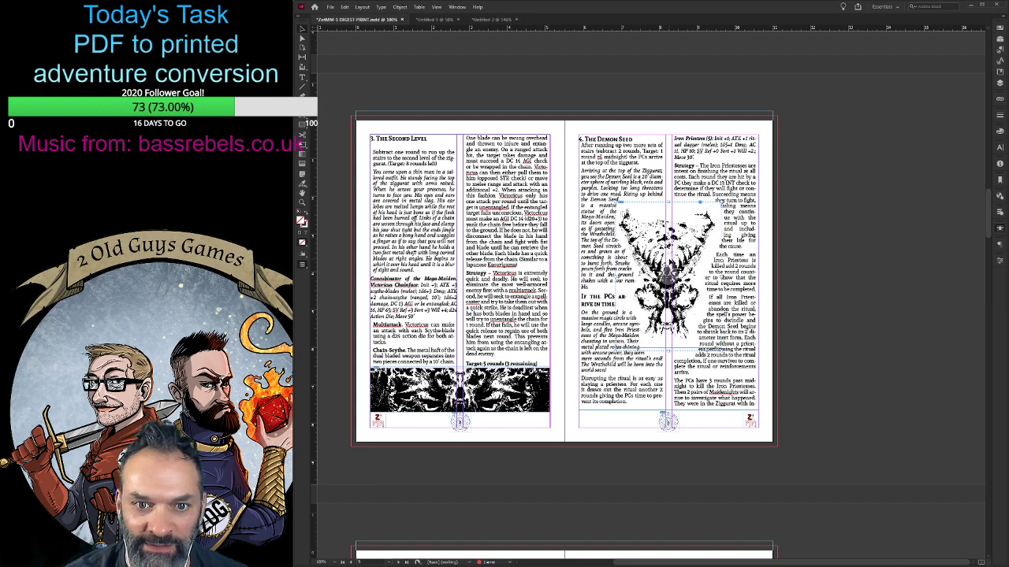
pyautogui.press('Up')
pyautogui.press('Up')
pyautogui.press('Up')
pyautogui.press('Up')
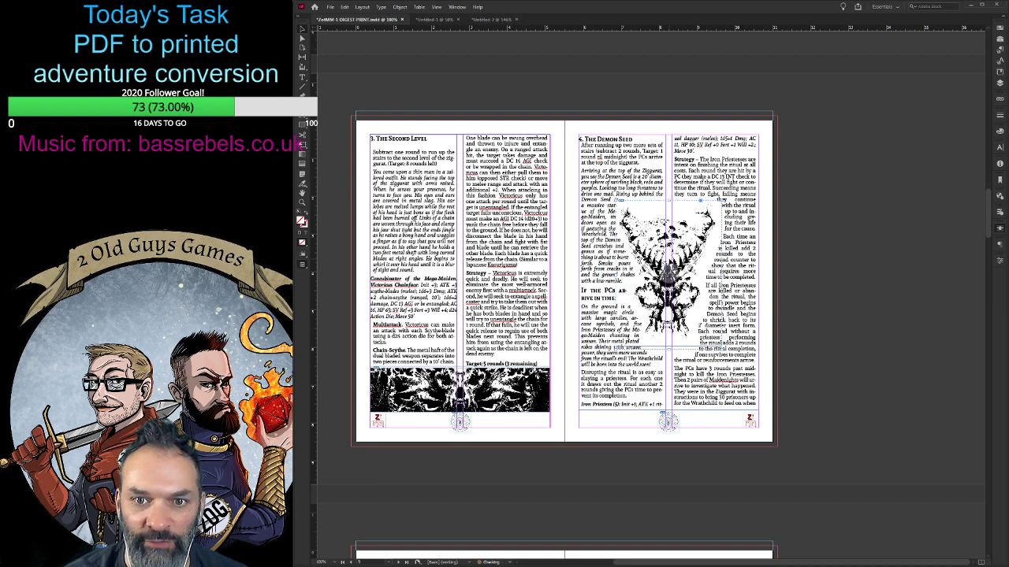
pyautogui.press('Up')
pyautogui.press('Up')
pyautogui.press('Up')
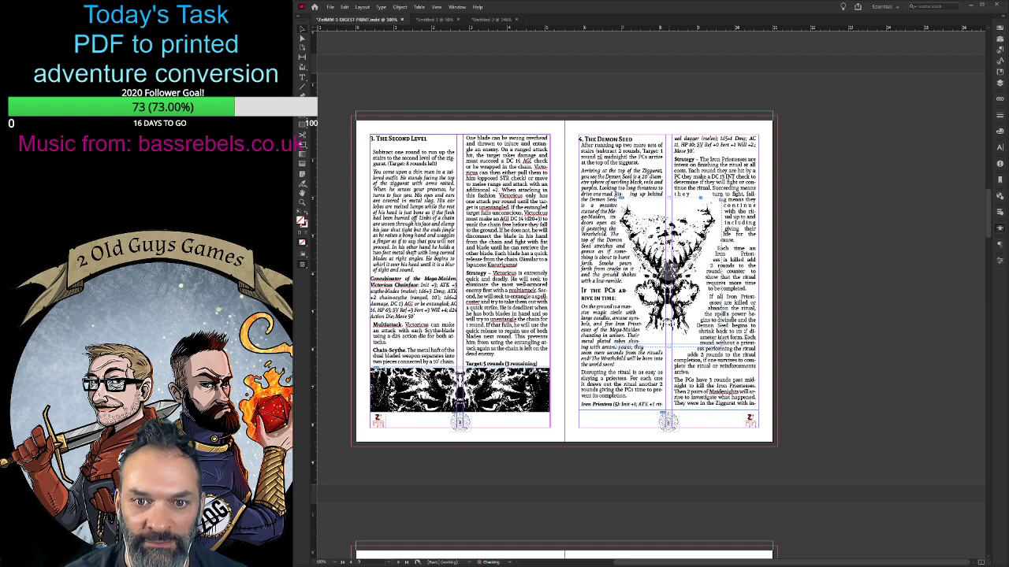
pyautogui.press('Down')
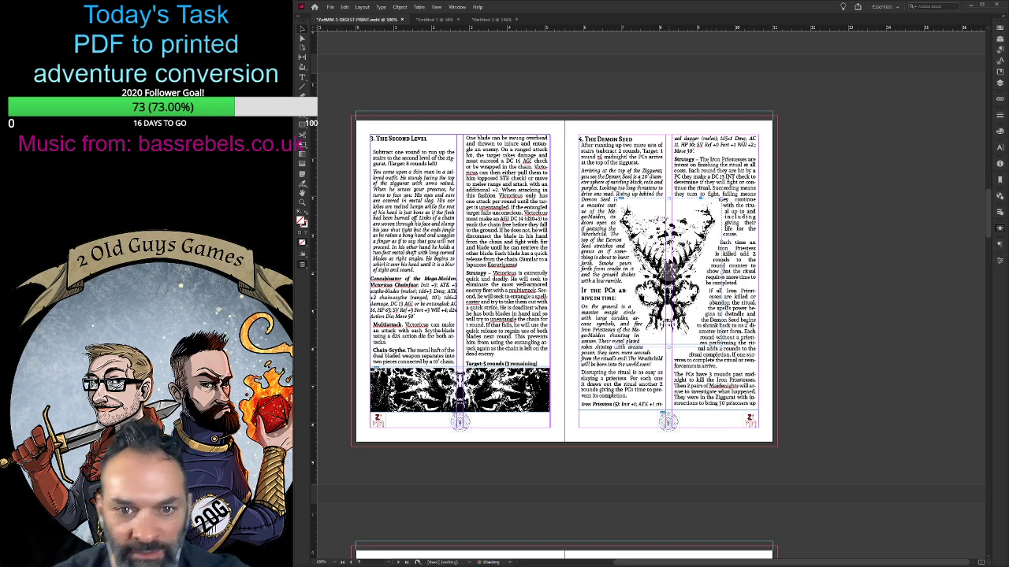
pyautogui.press('Up')
pyautogui.press('Up')
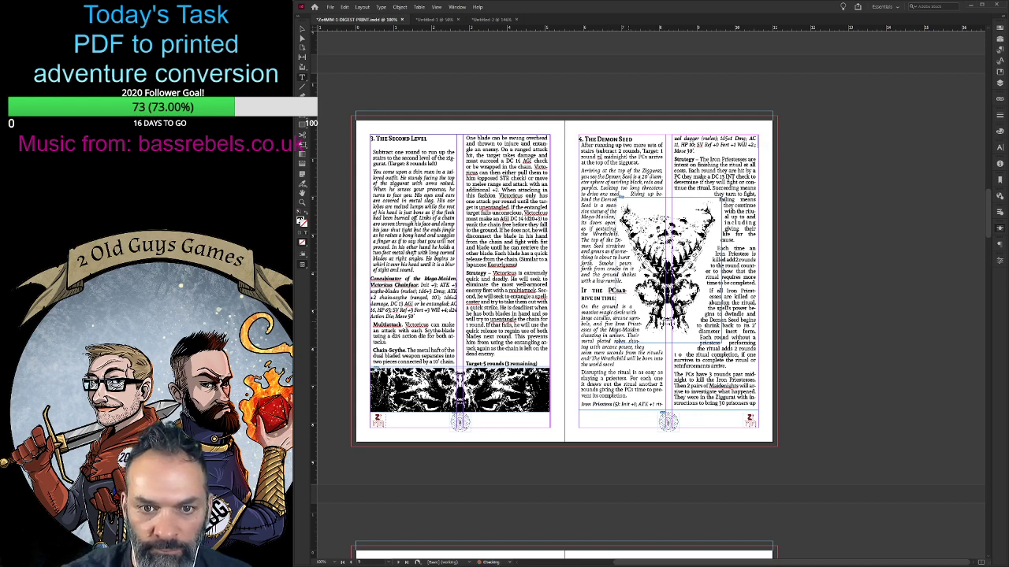
# - Insert a forced line break after "PCs" in the heading "If the PCs arrive in time:" to keep "arrive" unhyphenated
pyautogui.hotkey('shift', 'Return')
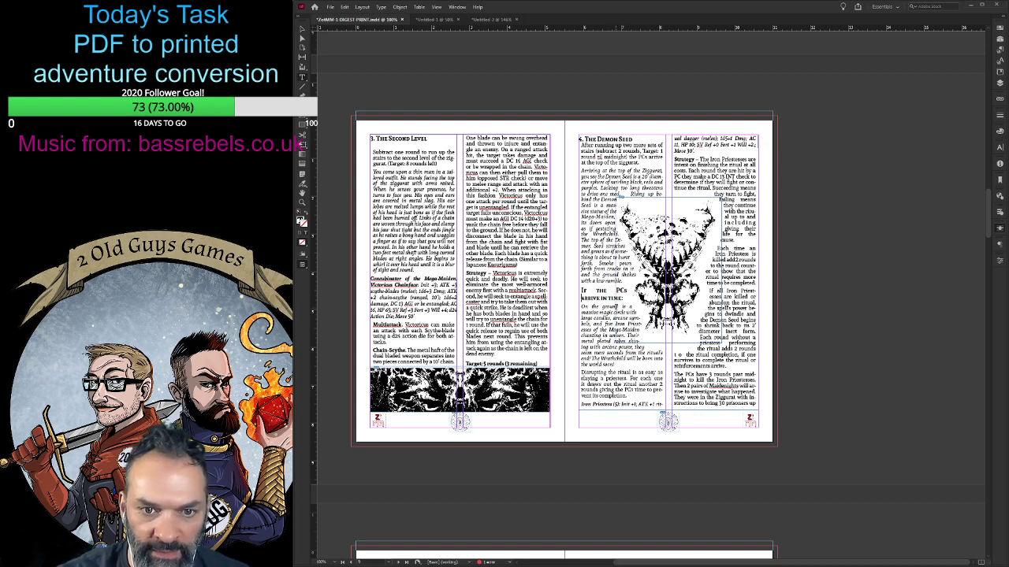
# - Left-align the heading "If the PCs arrive in time:" on The Demon Seed page
pyautogui.moveTo(580, 291); pyautogui.dragTo(627, 299)
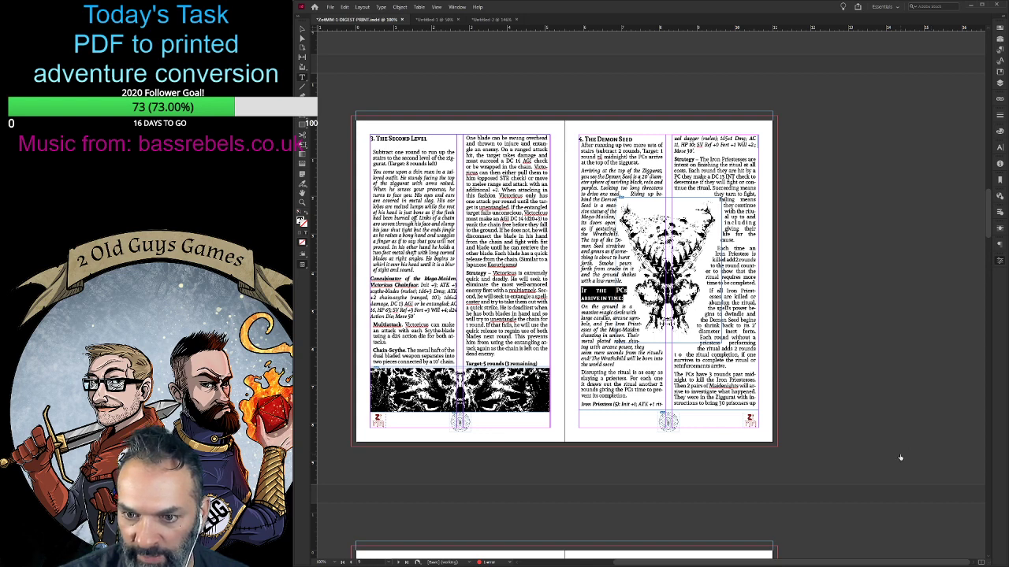
pyautogui.hotkey('ctrl', 'shift', 'l')
pyautogui.click(591, 277)
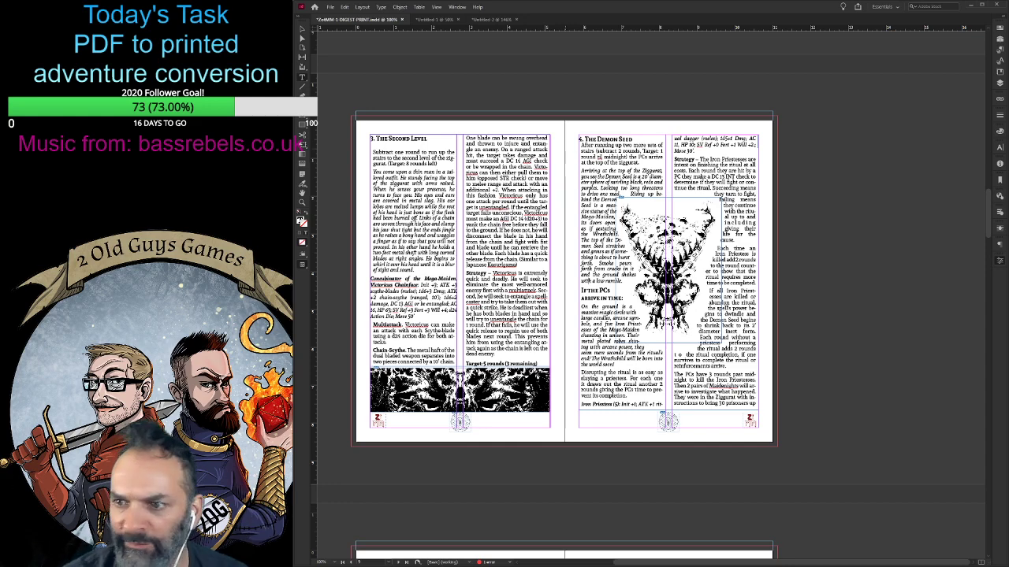
# - Remove the breaks after the Hellfire paragraph and after "the more people are going to die." so the following text flows up
pyautogui.scroll(-5, 505, 368)
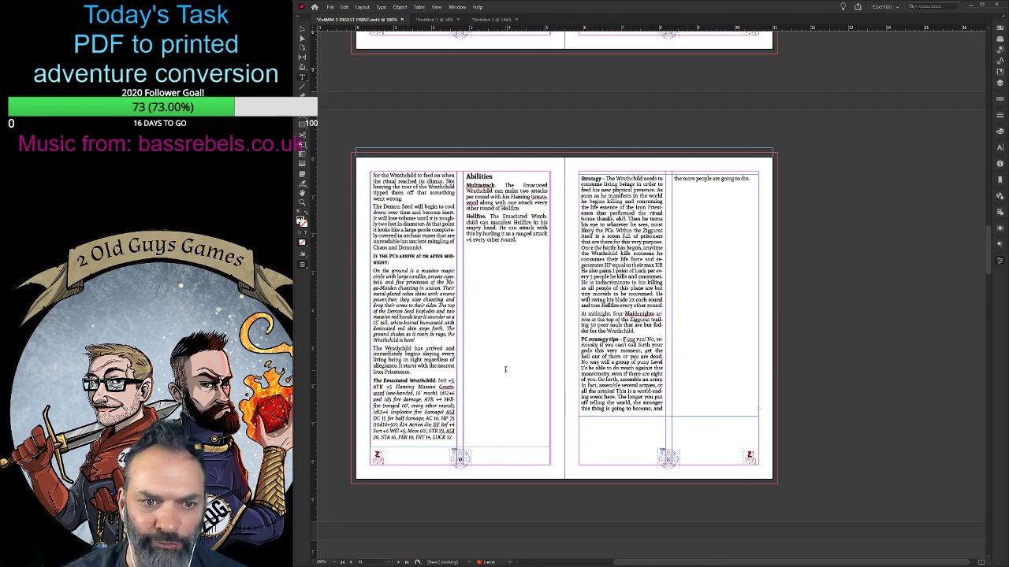
pyautogui.scroll(1, 507, 364)
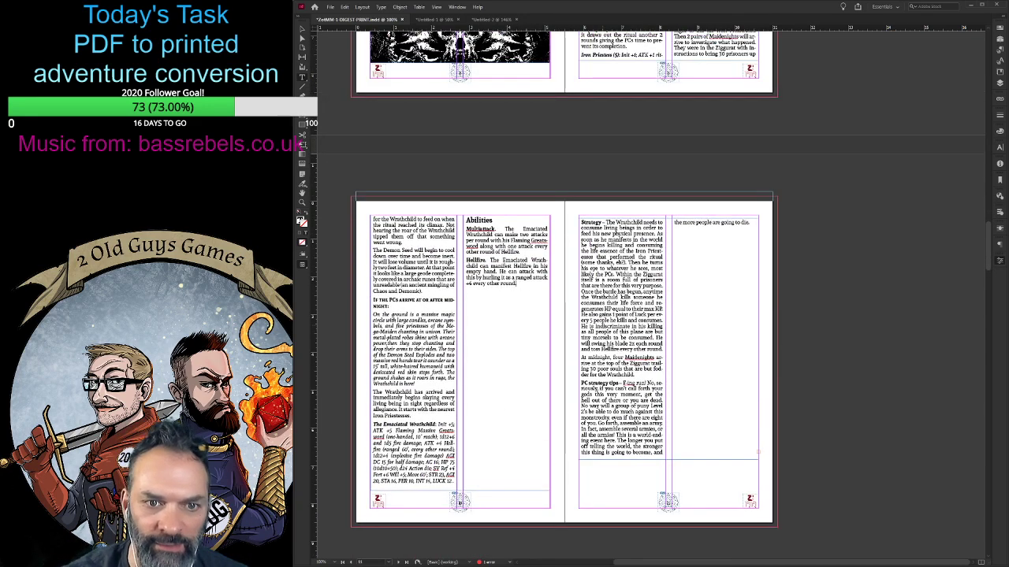
pyautogui.hotkey('ctrl', 'v')
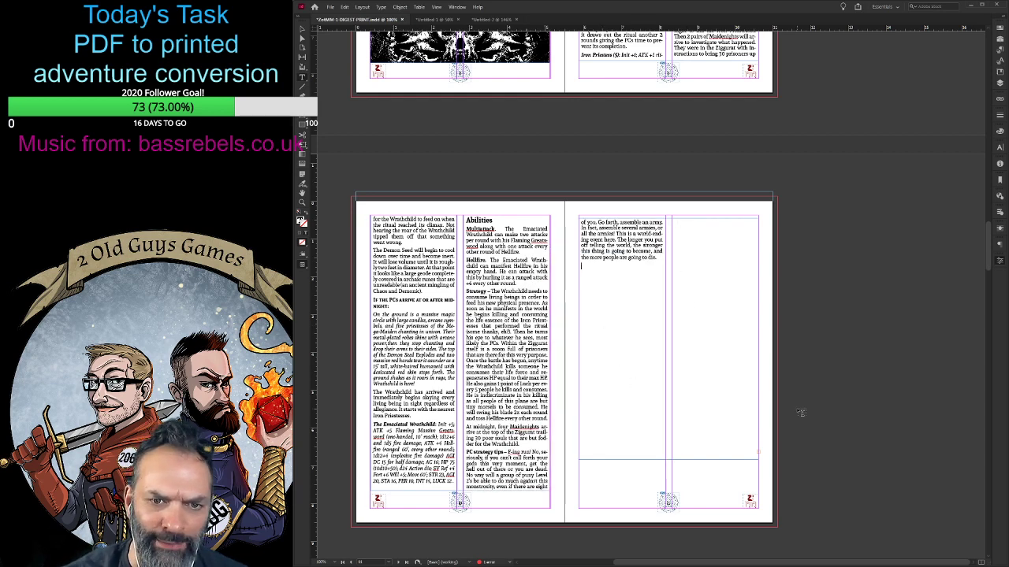
pyautogui.hotkey('ctrl', 'v')
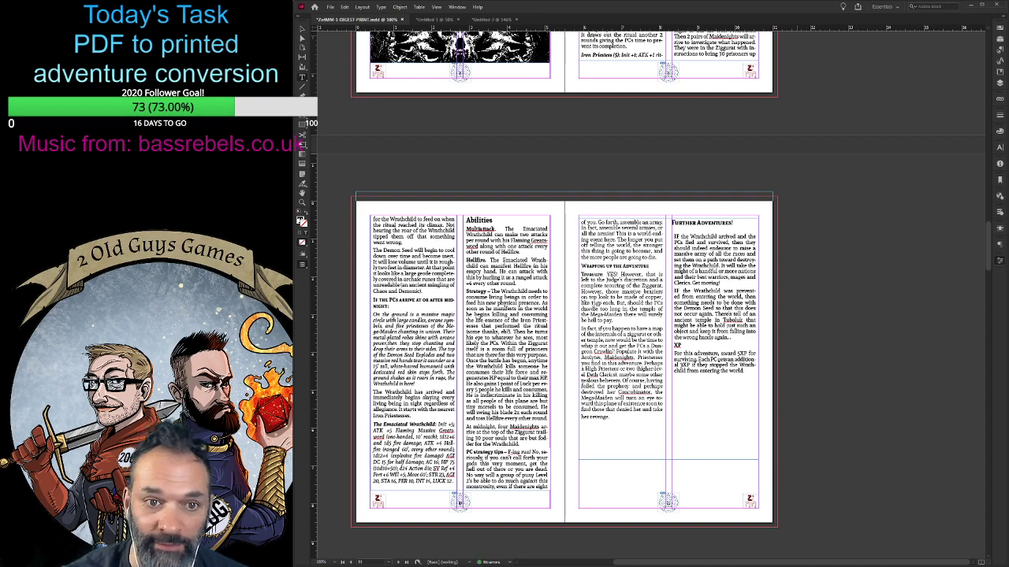
# - Shorten The Demon Seed text frame by one line so the Iron Priestess stat block starts in the second column, and check the next spread
pyautogui.scroll(-5, 634, 313)
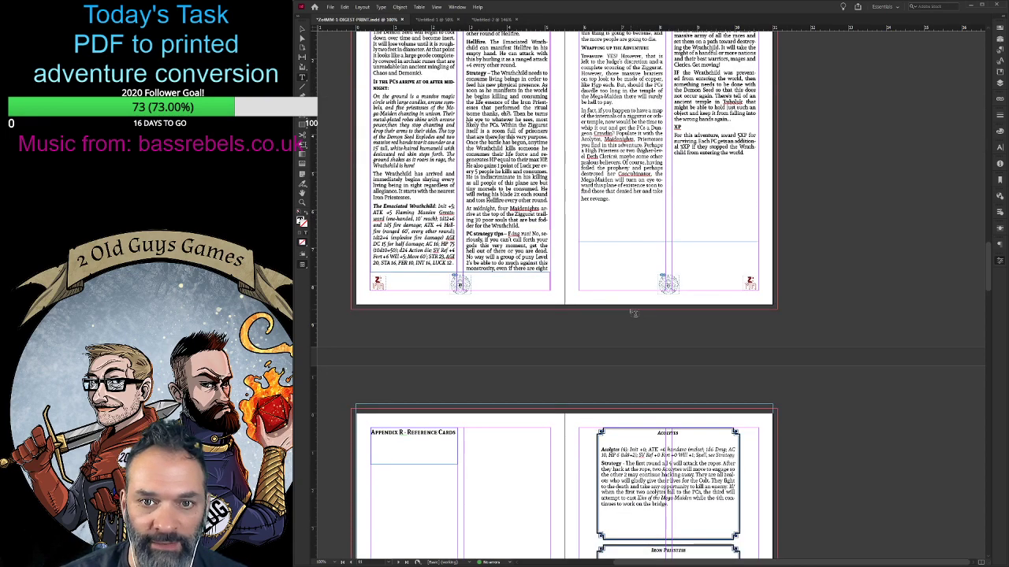
pyautogui.scroll(15, 633, 313)
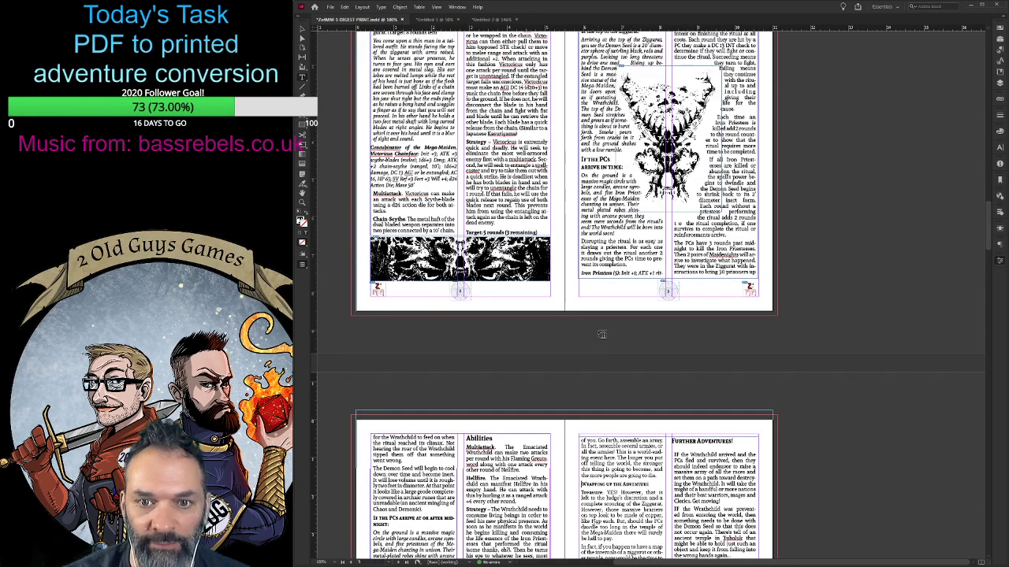
pyautogui.scroll(1, 602, 334)
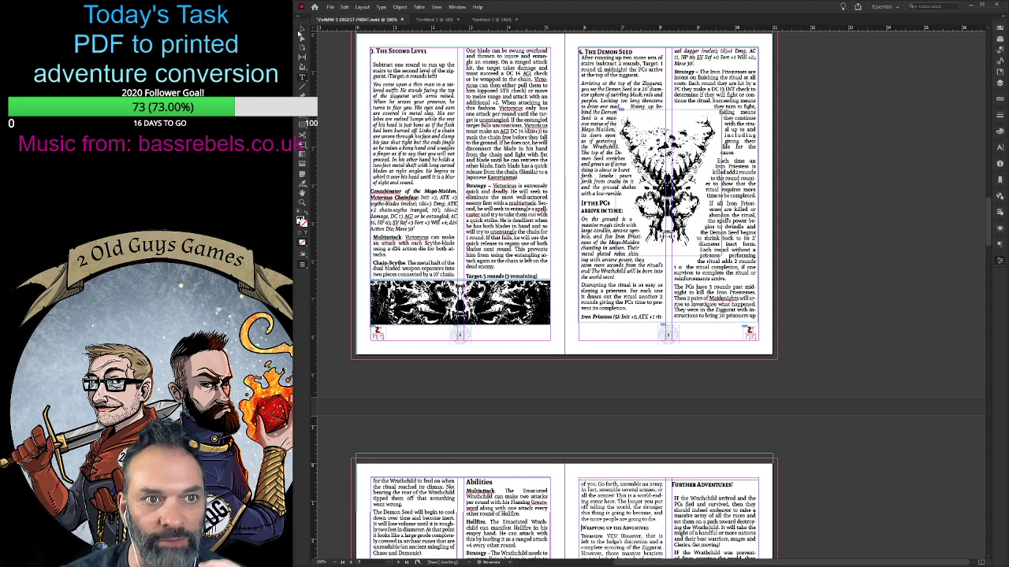
pyautogui.click(300, 34)
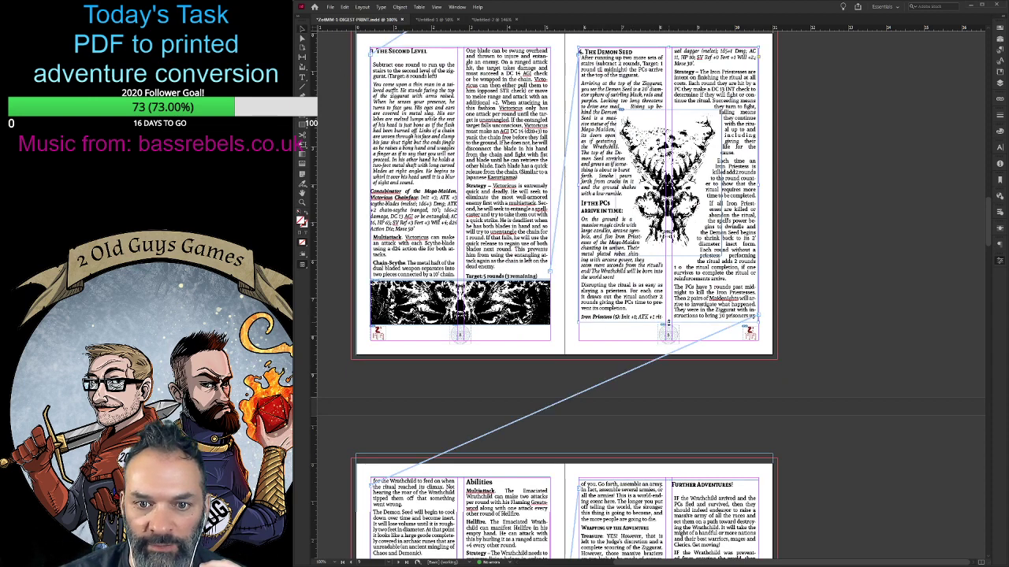
pyautogui.moveTo(667, 322); pyautogui.dragTo(667, 313)
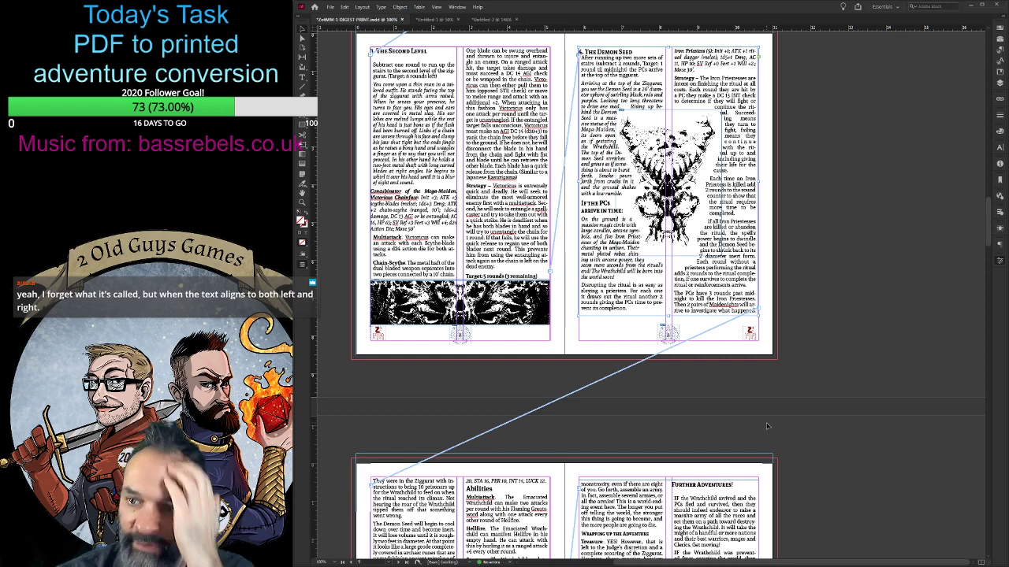
pyautogui.scroll(-3, 767, 427)
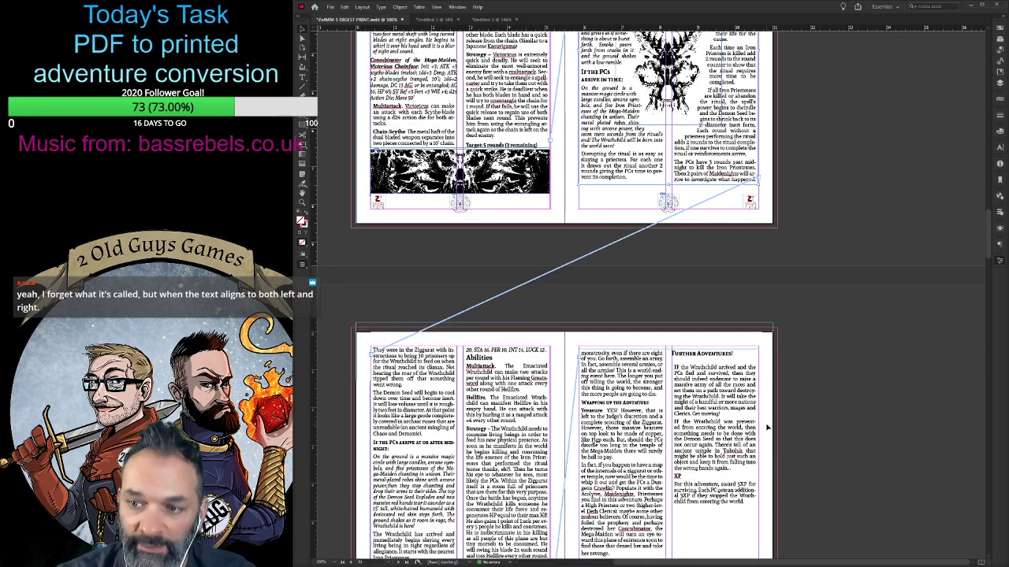
pyautogui.scroll(4, 767, 427)
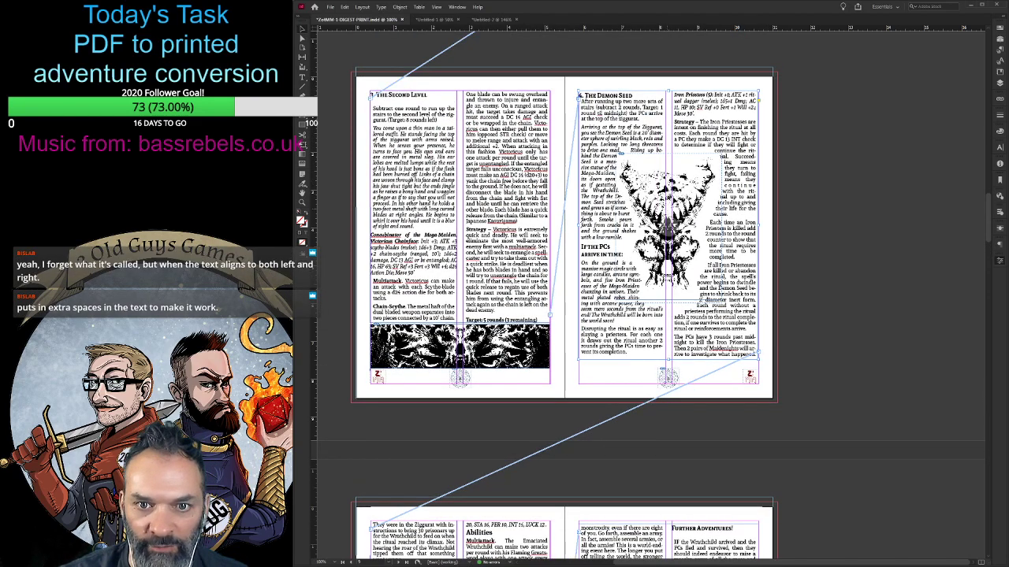
# - Nudge the skull group on page 9 slightly right and down within the wrapped text
pyautogui.click(675, 197)
pyautogui.press('Right')
pyautogui.press('Right')
pyautogui.press('Right')
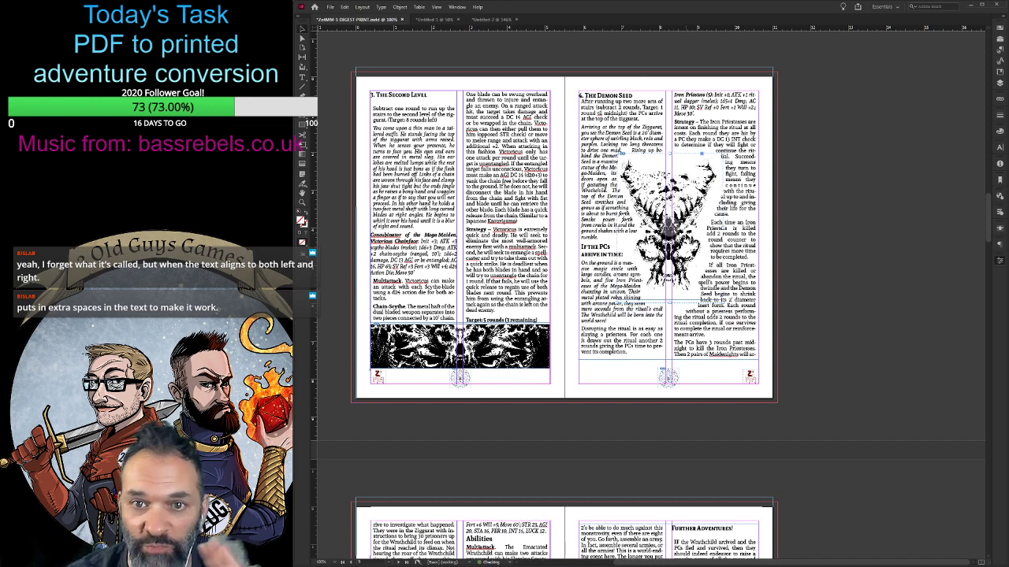
pyautogui.press('Down')
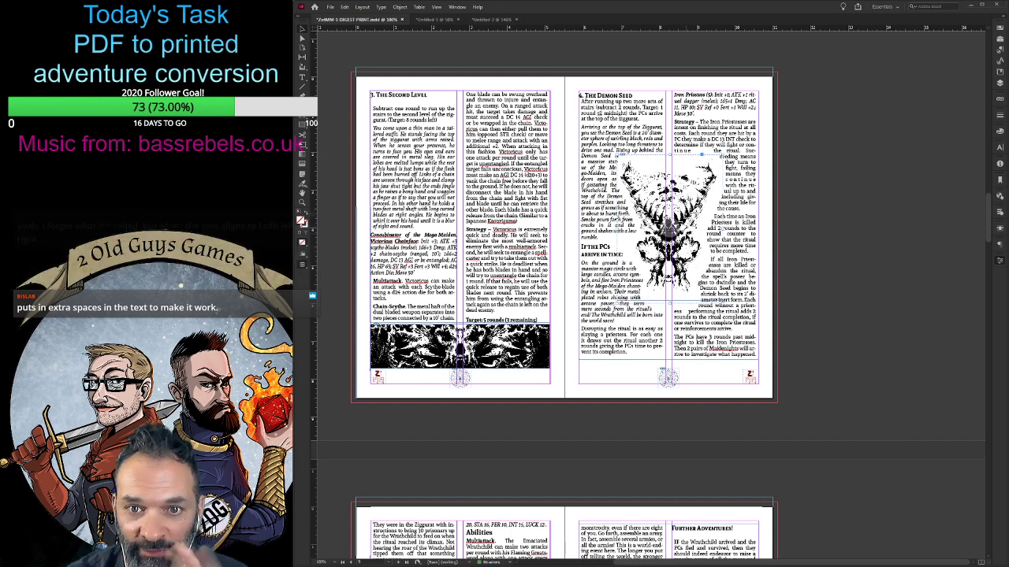
pyautogui.click(682, 409)
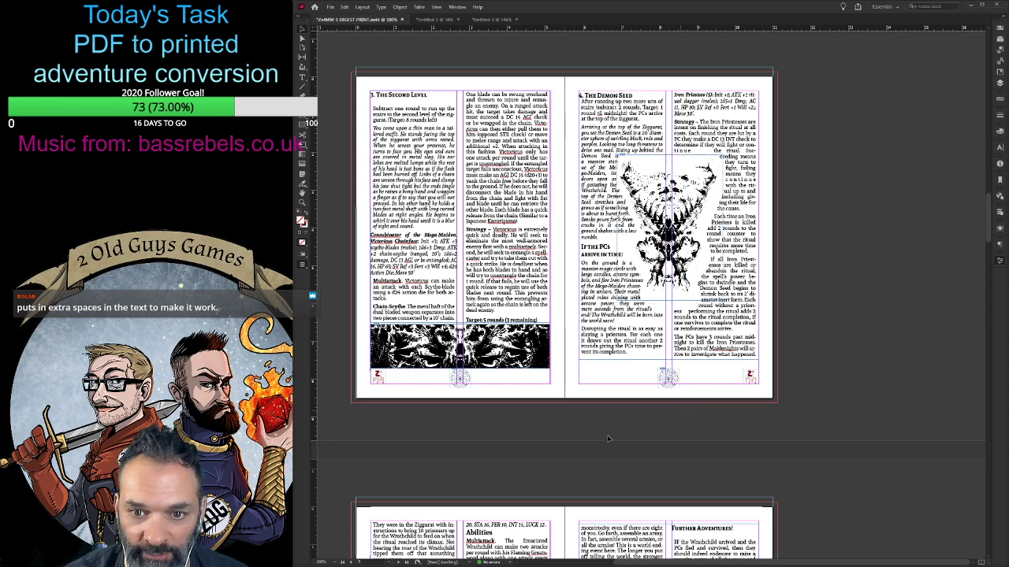
# - Try The Demon Seed text frame one line taller, and return it to the shorter height
pyautogui.click(645, 345)
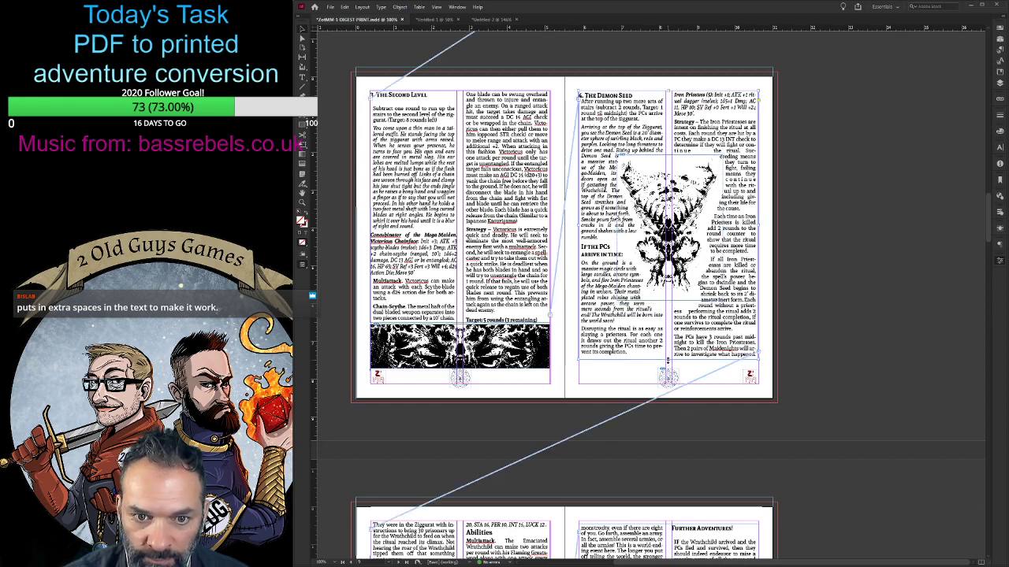
pyautogui.moveTo(667, 360); pyautogui.dragTo(668, 365)
pyautogui.scroll(-3, 622, 387)
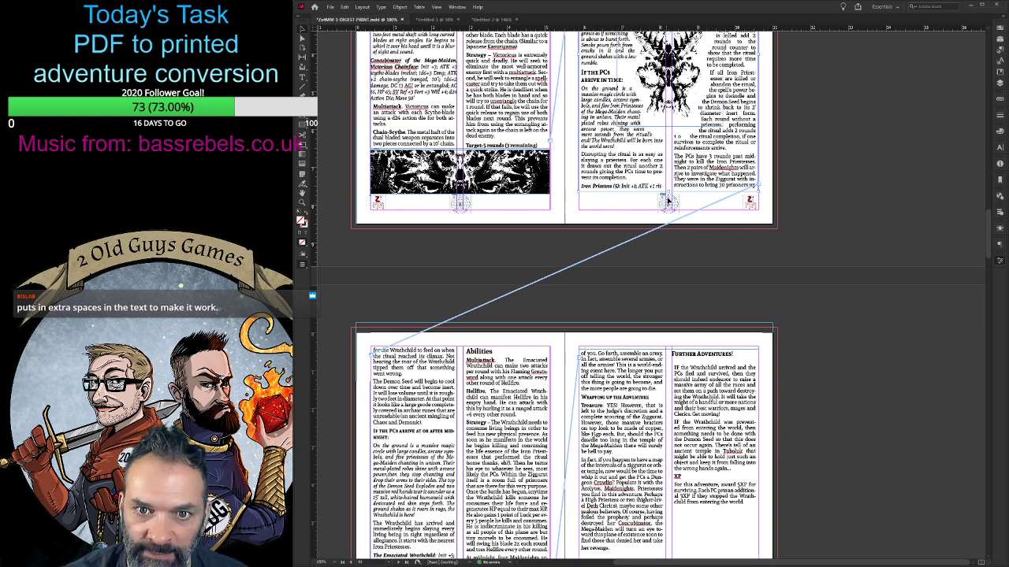
pyautogui.moveTo(667, 190); pyautogui.dragTo(668, 183)
pyautogui.scroll(4, 630, 287)
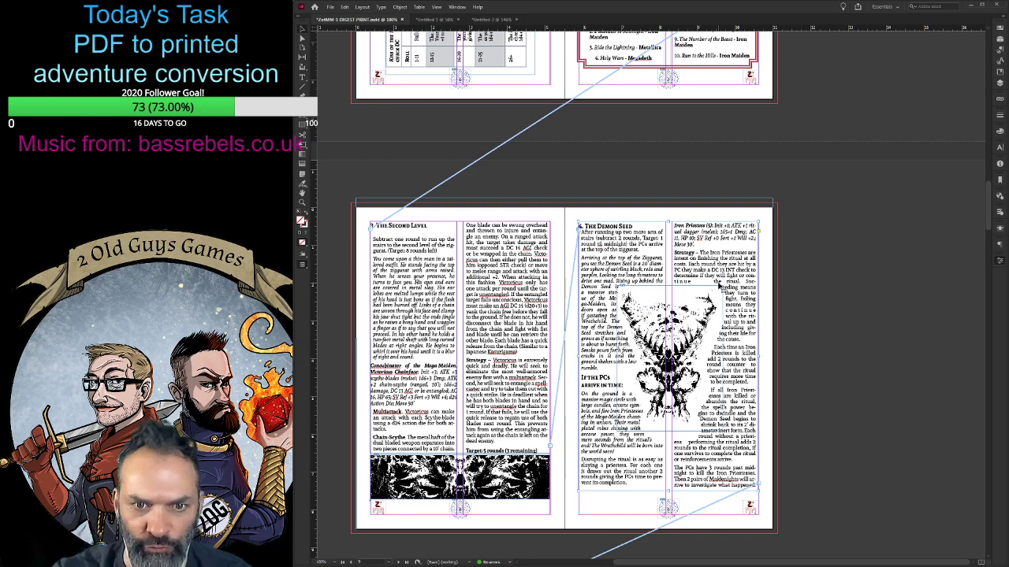
pyautogui.scroll(-1, 724, 425)
pyautogui.scroll(-2, 724, 425)
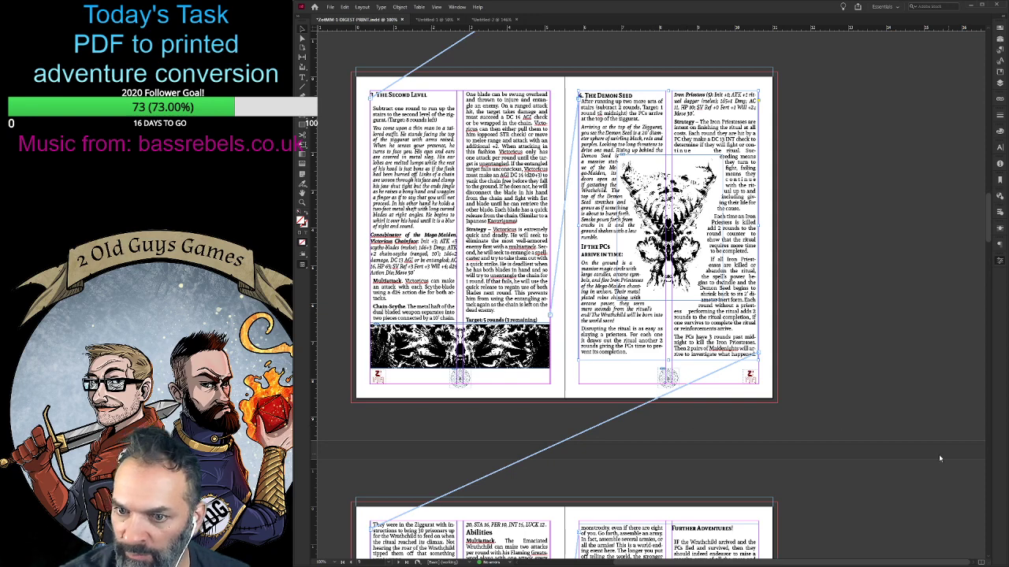
pyautogui.scroll(-3, 938, 459)
pyautogui.scroll(3, 935, 433)
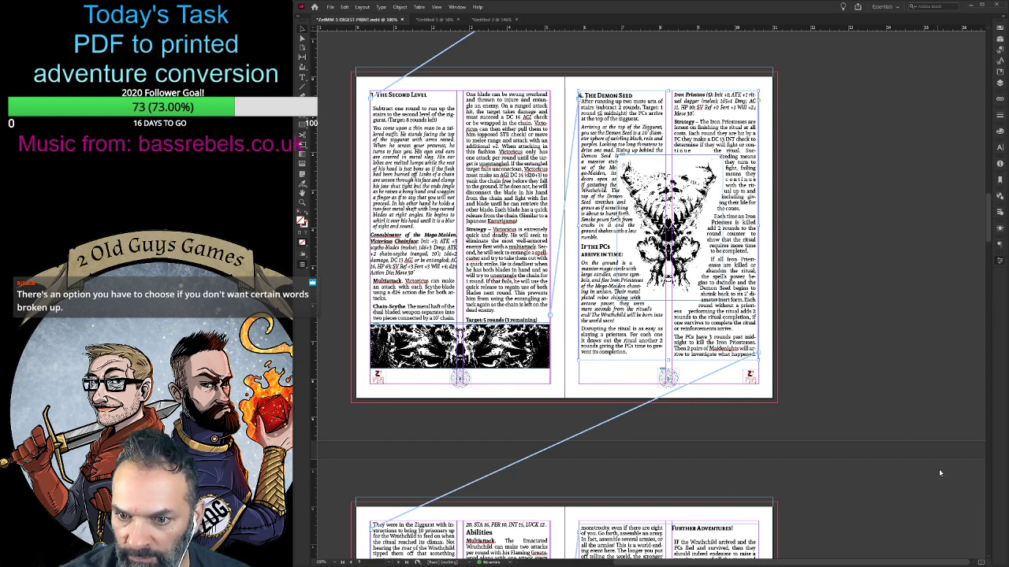
pyautogui.click(793, 380)
pyautogui.click(643, 305)
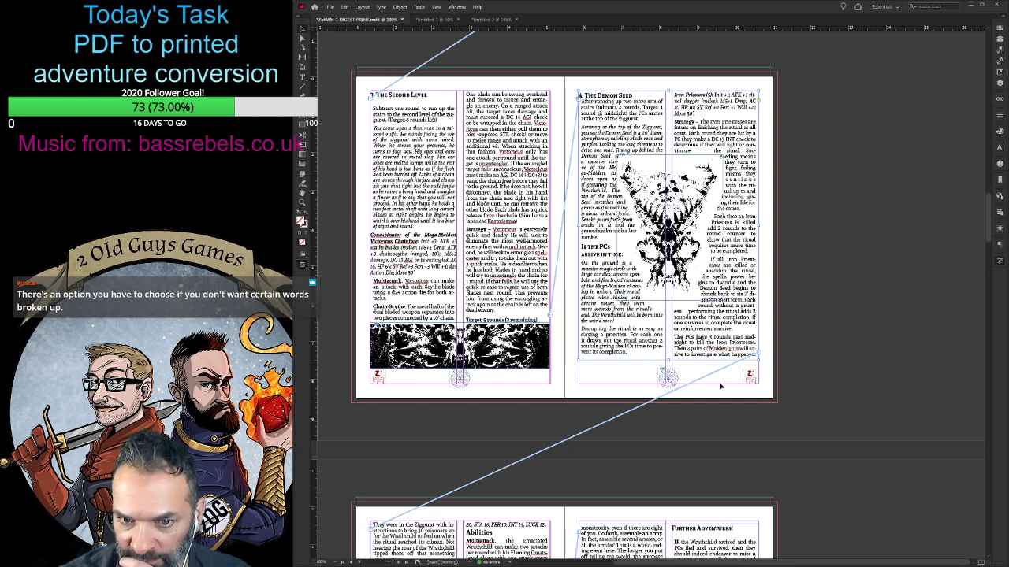
# - Try justified alignment on the heading "If the PCs arrive in time:" and return it to left alignment
pyautogui.doubleClick(713, 349)
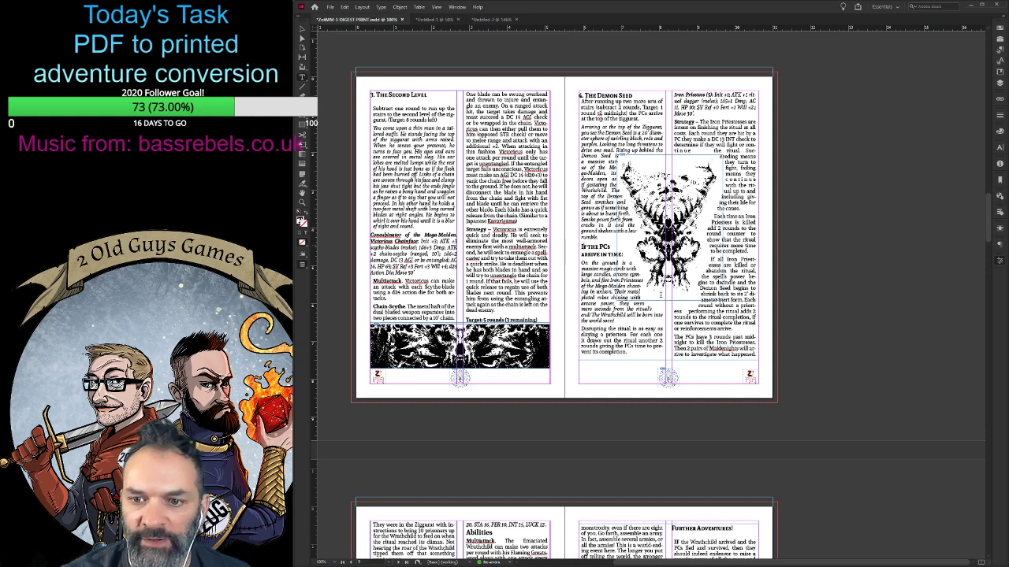
pyautogui.click(930, 447)
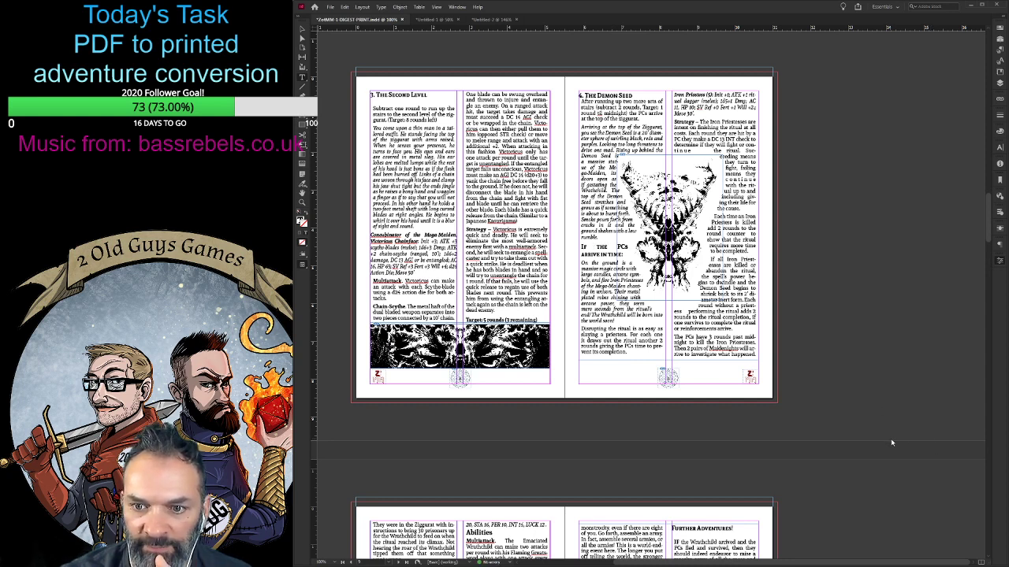
pyautogui.click(902, 447)
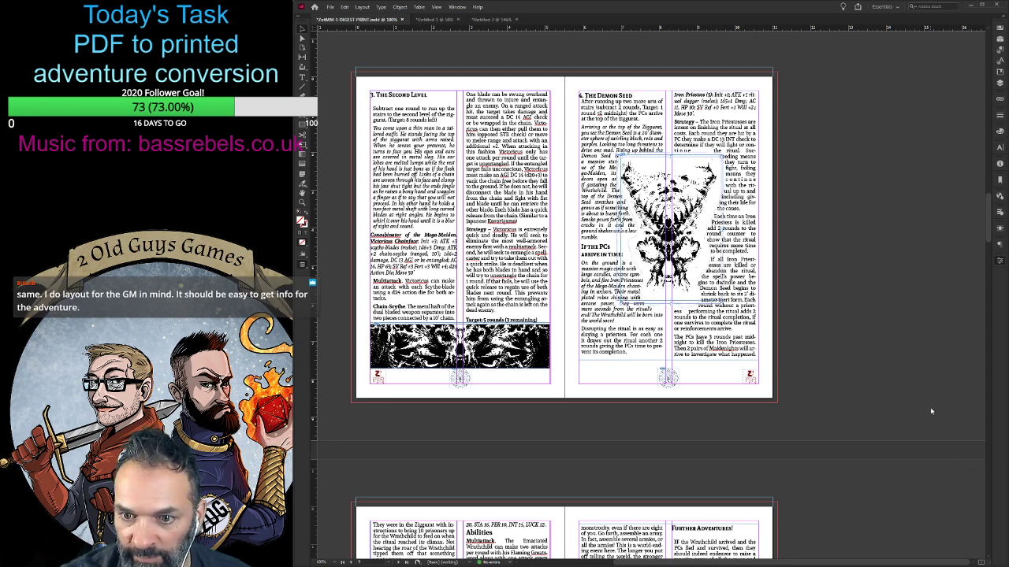
# - Tighten the text wrap around the skull group on page 9 so the text runs closer to the art
pyautogui.click(908, 461)
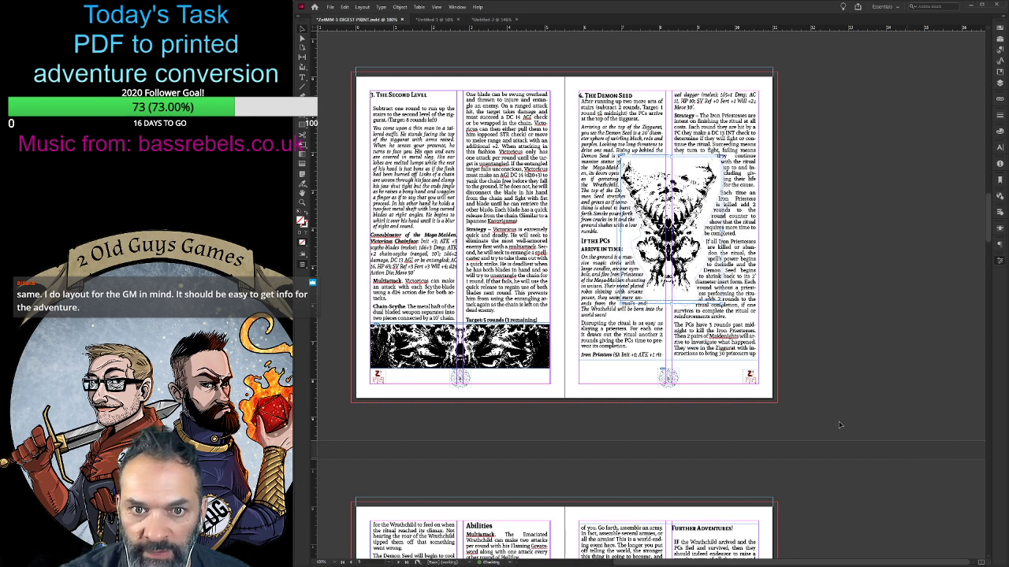
pyautogui.click(694, 364)
pyautogui.click(803, 300)
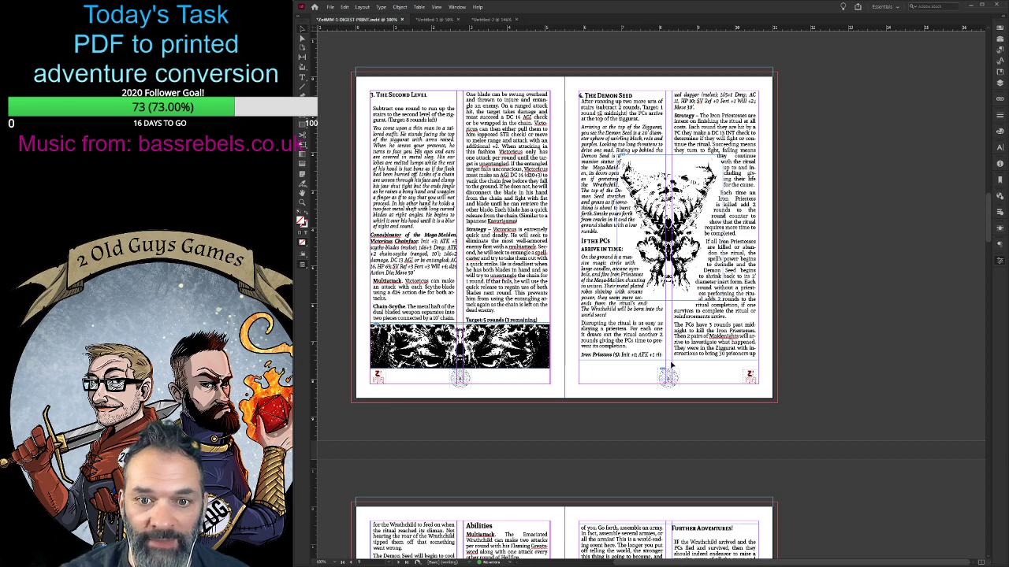
# - Shorten The Demon Seed text frame to push the Iron Priestess line into the second column, and check the flow onto the next spread
pyautogui.click(670, 364)
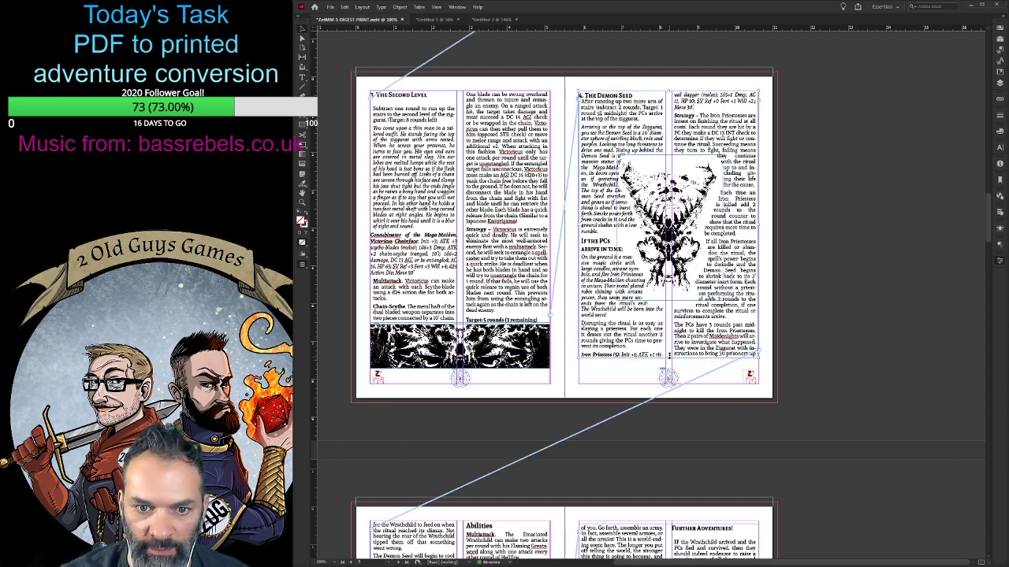
pyautogui.moveTo(669, 356); pyautogui.dragTo(669, 349)
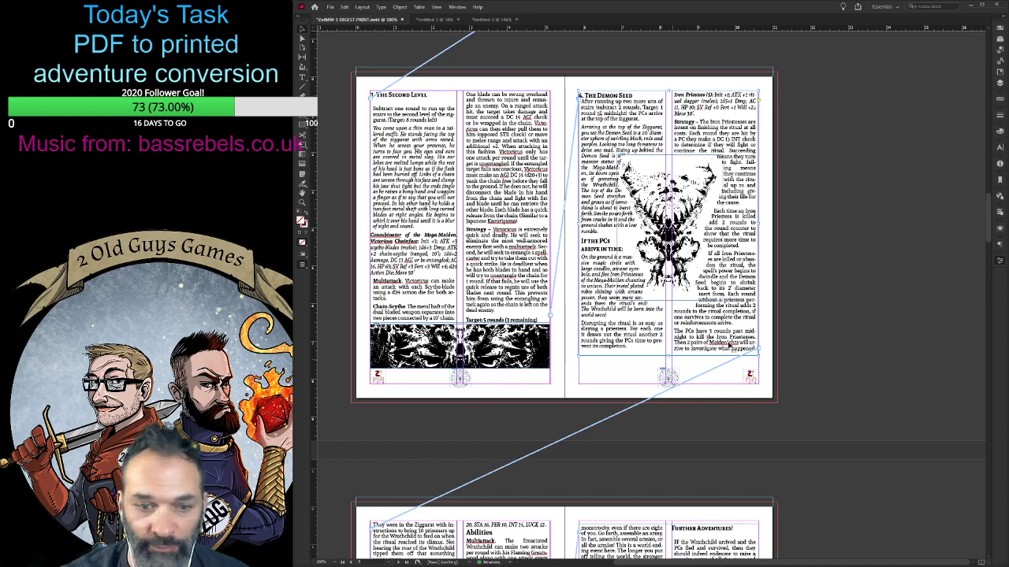
pyautogui.scroll(-3, 669, 350)
pyautogui.scroll(1, 670, 397)
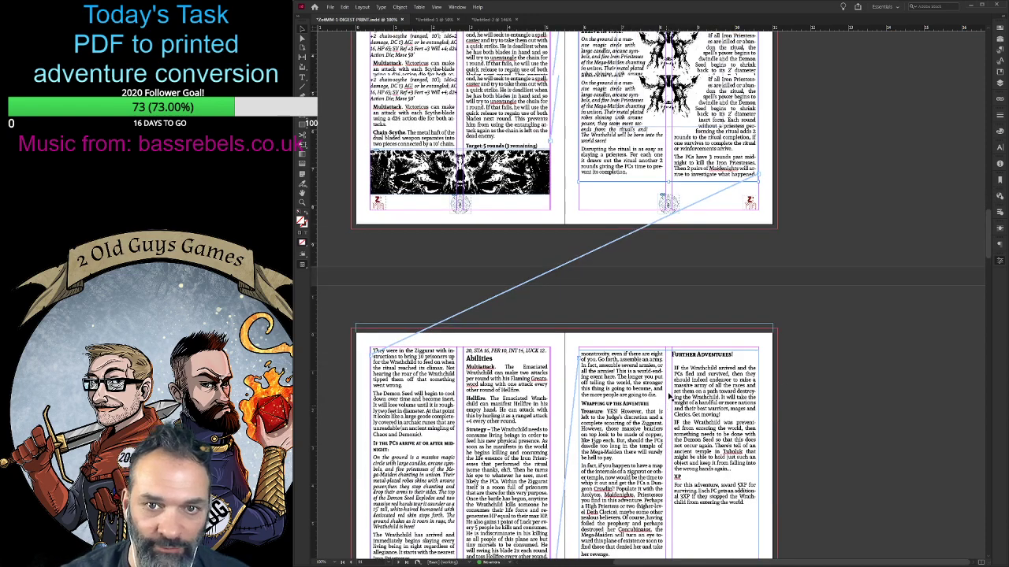
pyautogui.scroll(1, 671, 396)
pyautogui.scroll(1, 670, 385)
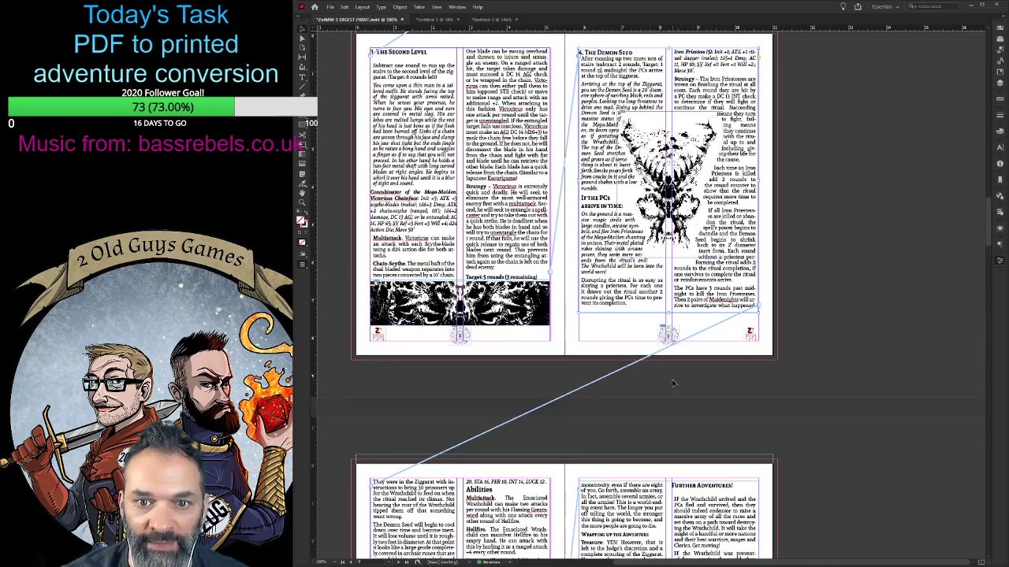
pyautogui.scroll(1, 670, 394)
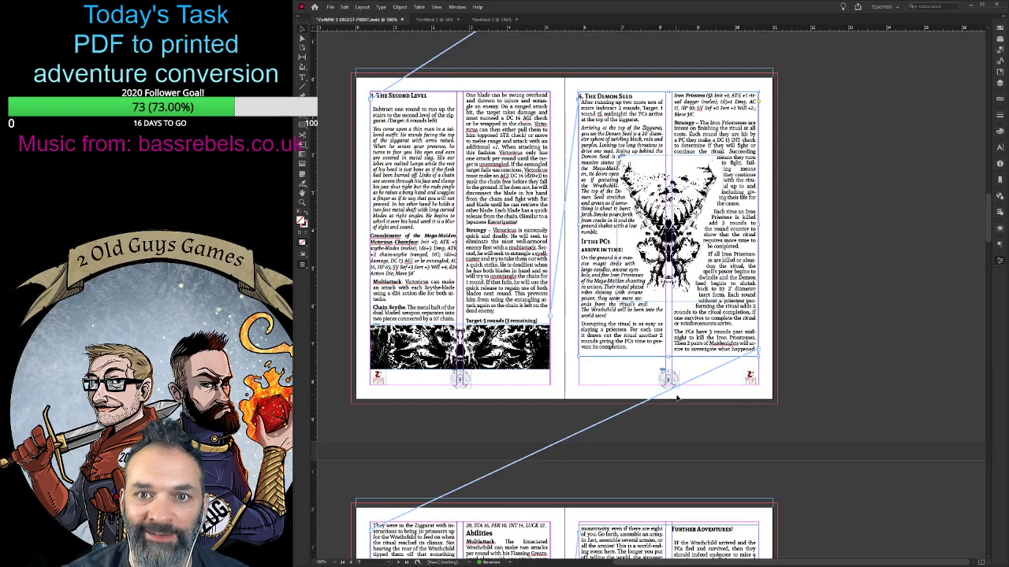
pyautogui.click(692, 442)
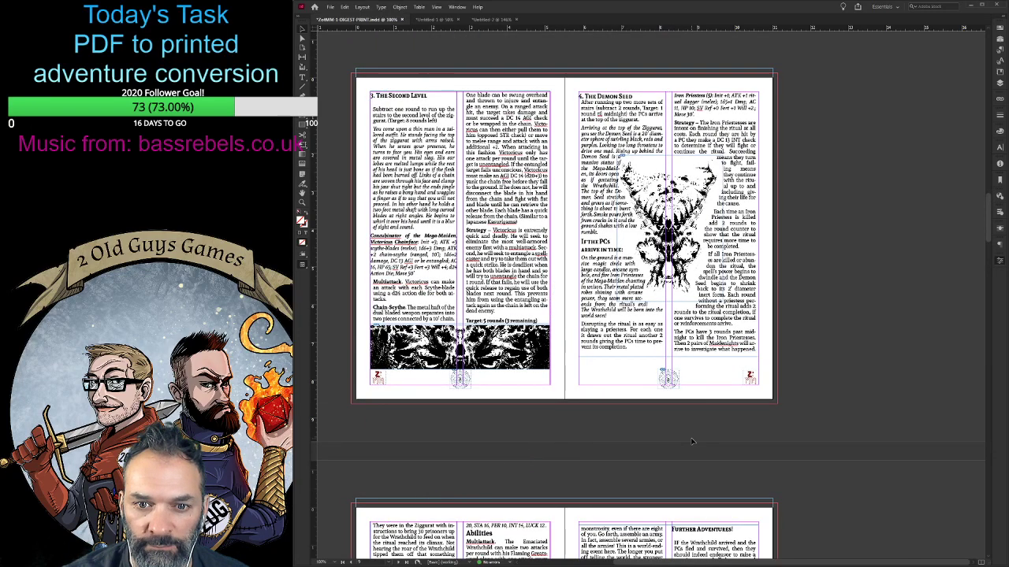
pyautogui.scroll(-4, 692, 441)
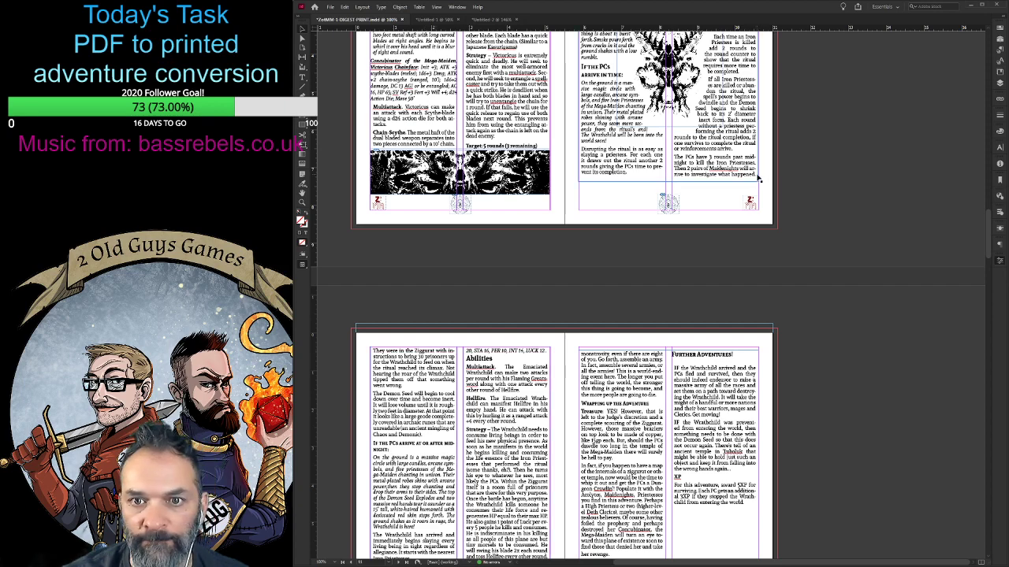
pyautogui.scroll(-3, 614, 335)
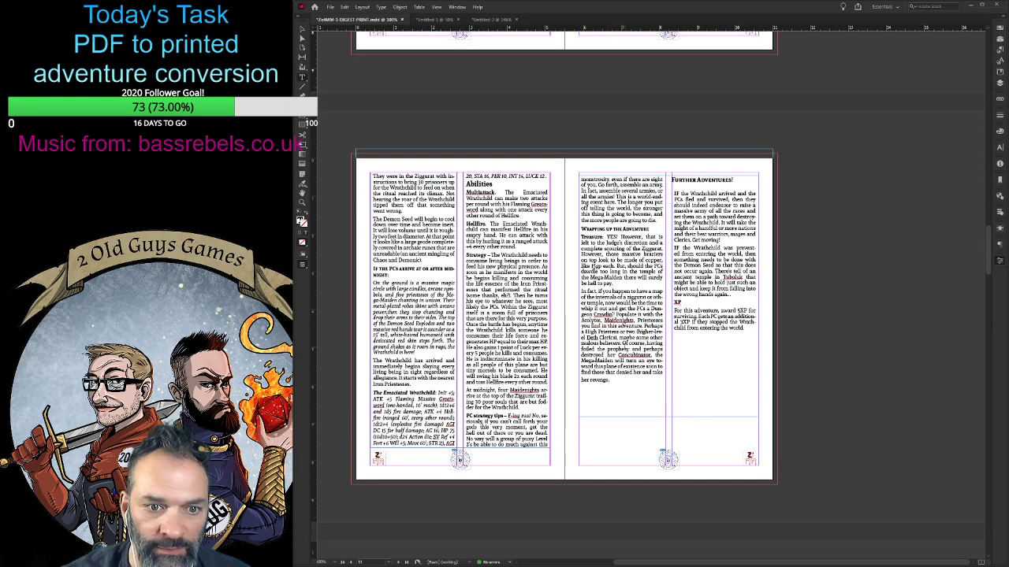
# - Look through the remaining digest spreads, from the adventure's ending past the reference cards and license page to the back cover
pyautogui.scroll(-2, 631, 347)
pyautogui.scroll(2, 630, 346)
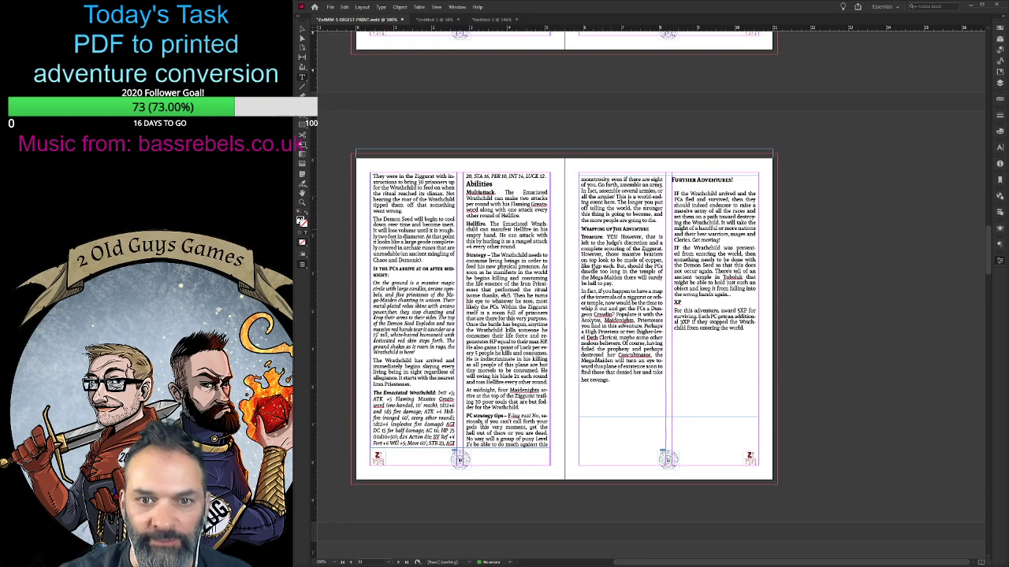
pyautogui.scroll(-4, 547, 460)
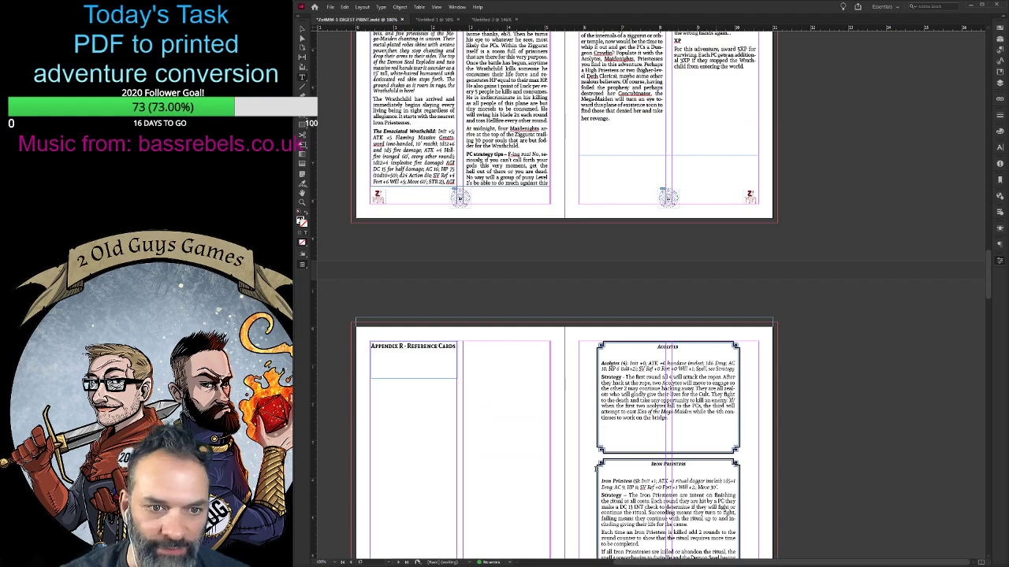
pyautogui.scroll(-4, 547, 459)
pyautogui.scroll(-15, 547, 459)
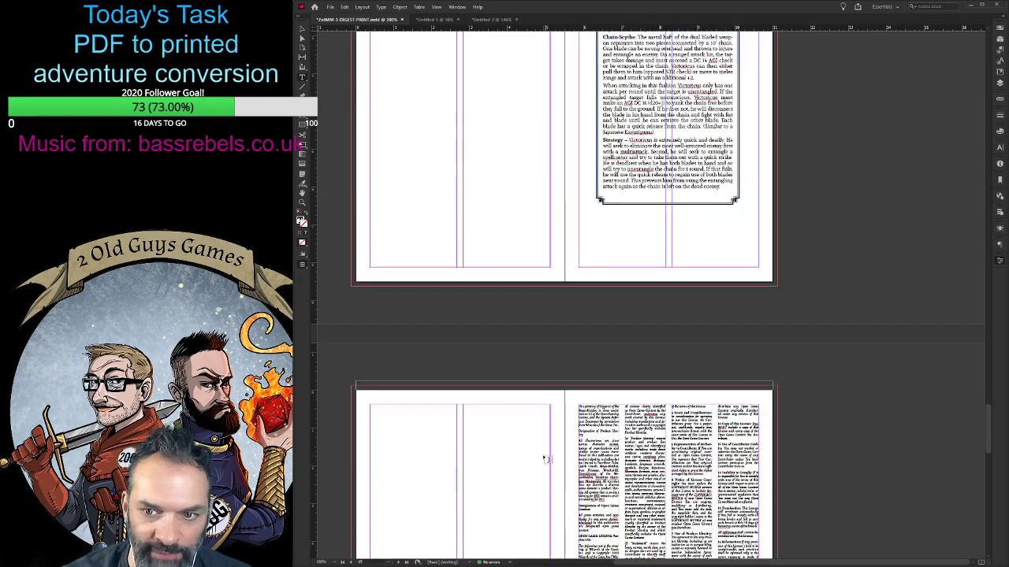
pyautogui.scroll(-5, 549, 457)
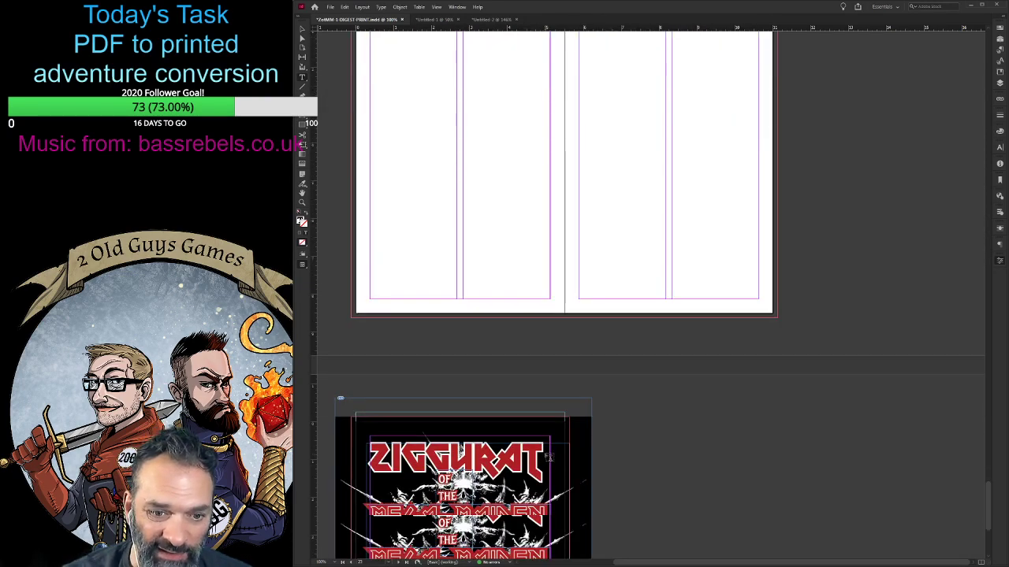
pyautogui.scroll(-4, 634, 508)
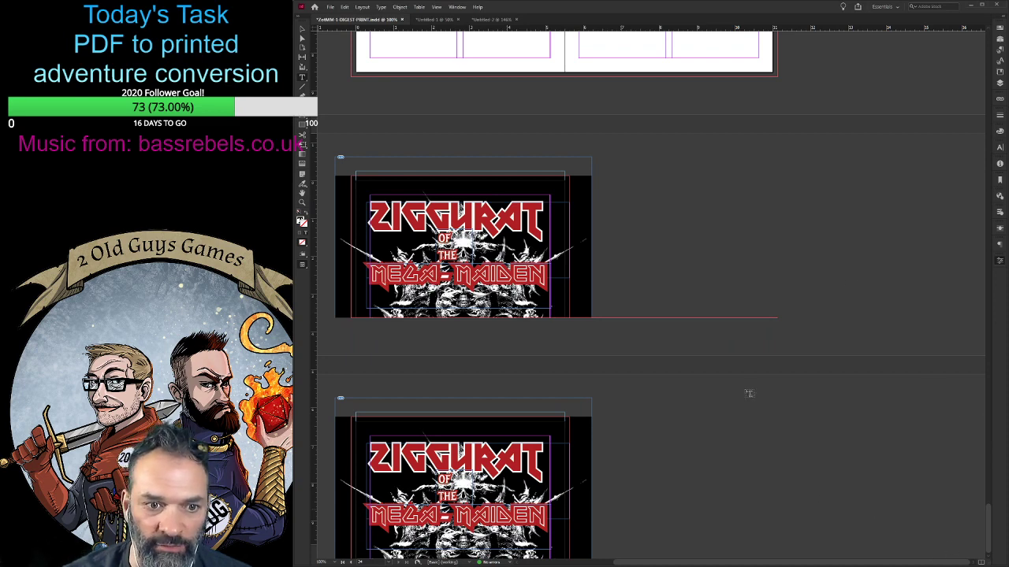
# - Examine the back cover, license page, Kiss of the Mega-Maiden spell table and creature reference cards for layout
pyautogui.click(989, 261)
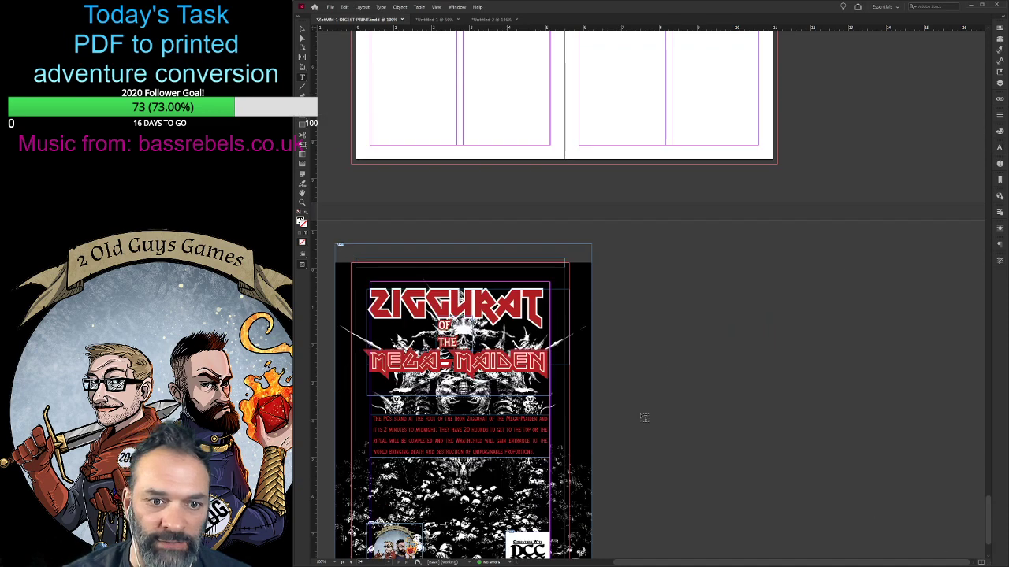
pyautogui.scroll(-1, 675, 395)
pyautogui.scroll(5, 683, 396)
pyautogui.scroll(18, 843, 398)
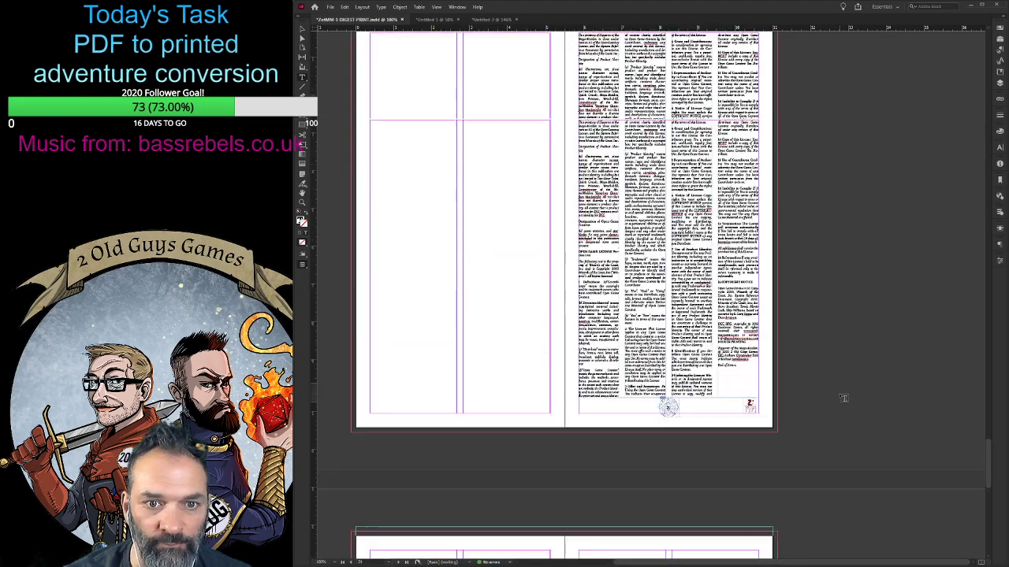
pyautogui.scroll(12, 843, 397)
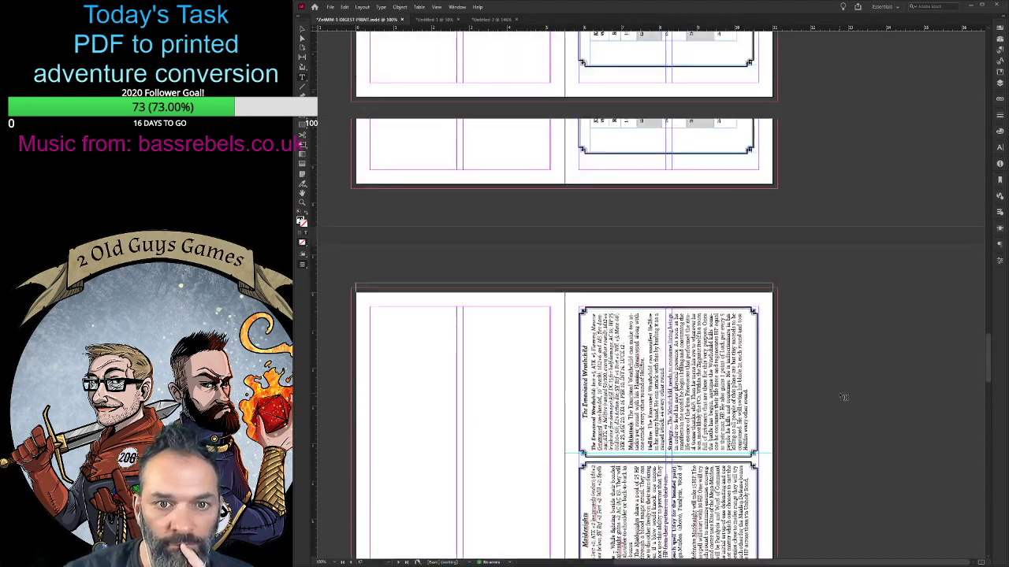
pyautogui.scroll(-13, 844, 398)
pyautogui.scroll(-6, 832, 398)
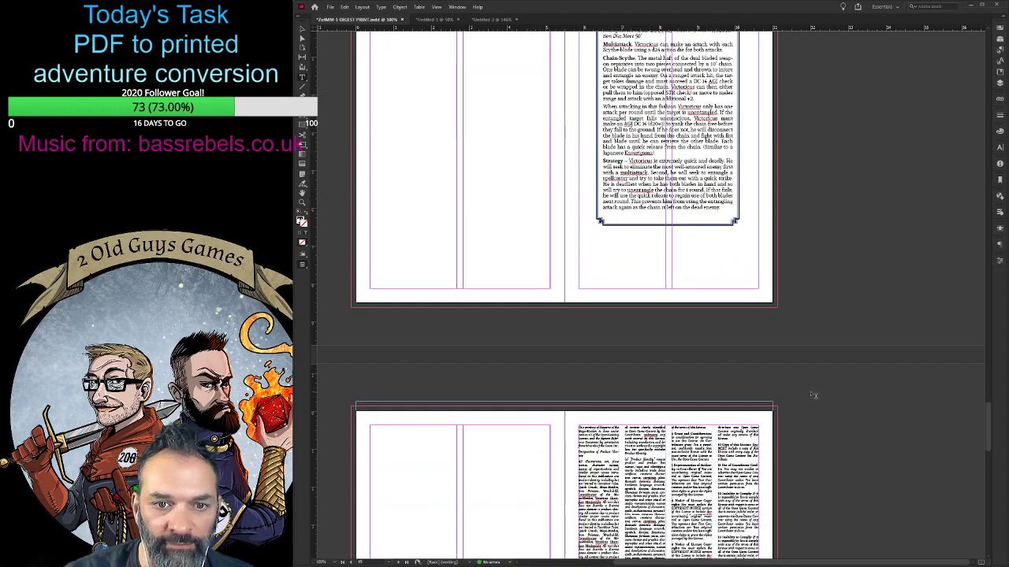
pyautogui.scroll(5, 515, 426)
pyautogui.scroll(10, 520, 417)
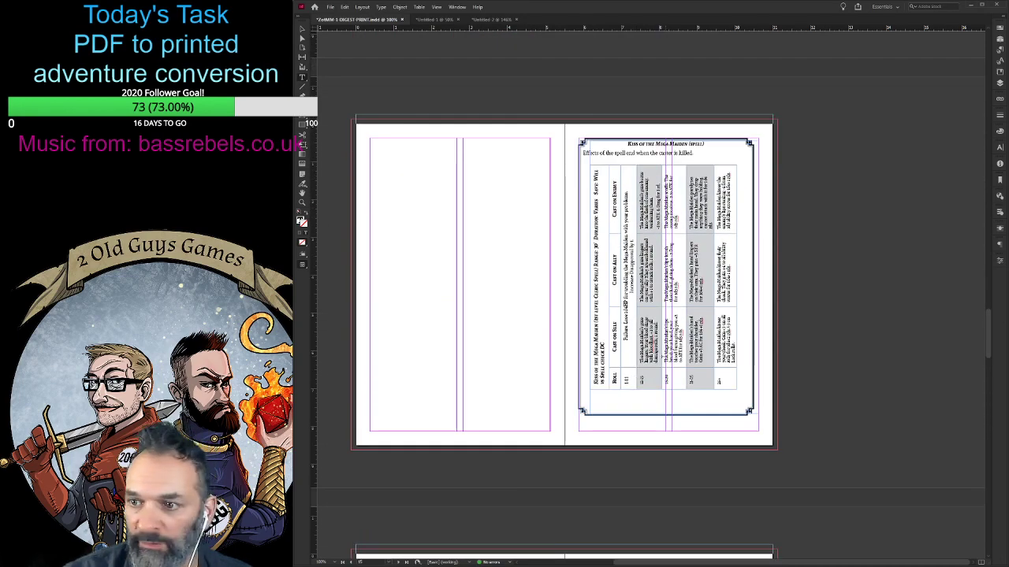
pyautogui.scroll(5, 821, 379)
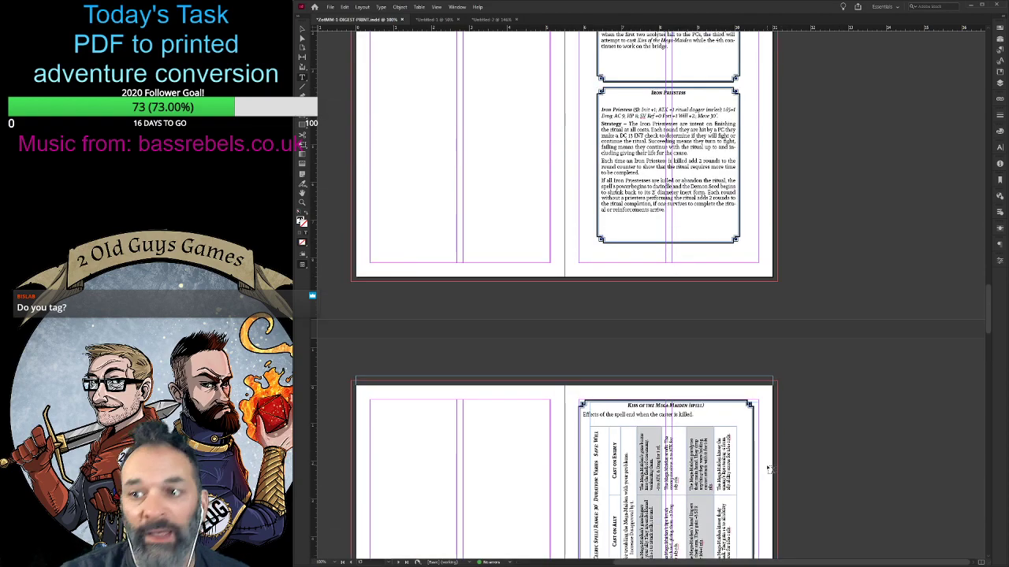
pyautogui.scroll(5, 971, 260)
# - Check the credits page and the opening adventure spreads, and return to the spread with the Further Adventures heading
pyautogui.moveTo(971, 261); pyautogui.dragTo(971, 114)
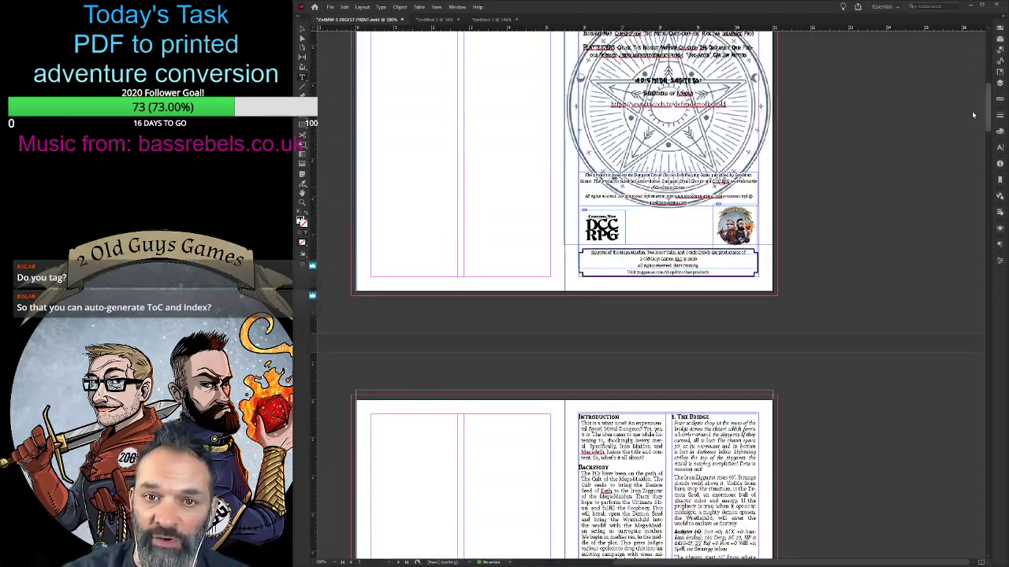
pyautogui.scroll(3, 855, 454)
pyautogui.scroll(-7, 854, 451)
pyautogui.scroll(-7, 853, 451)
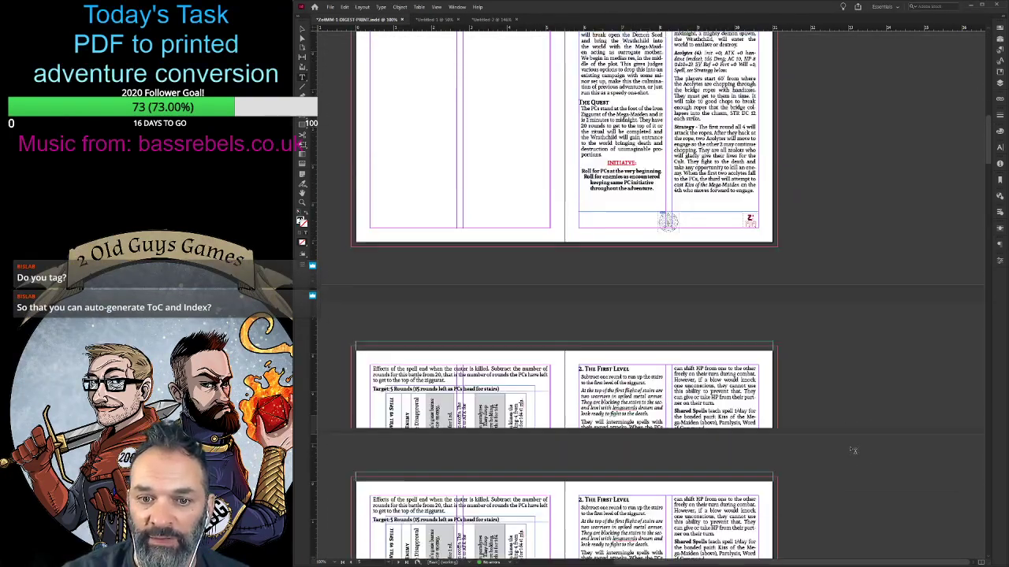
pyautogui.scroll(4, 890, 339)
pyautogui.moveTo(990, 144); pyautogui.dragTo(990, 267)
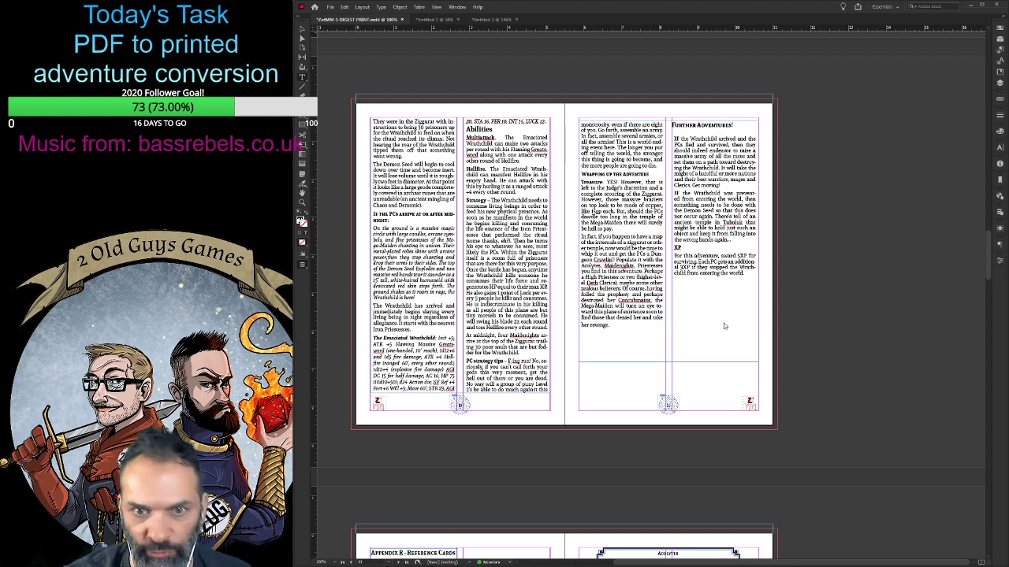
# - Look at the ziggurat map and the other untitled document, and return to the digest document
pyautogui.click(447, 20)
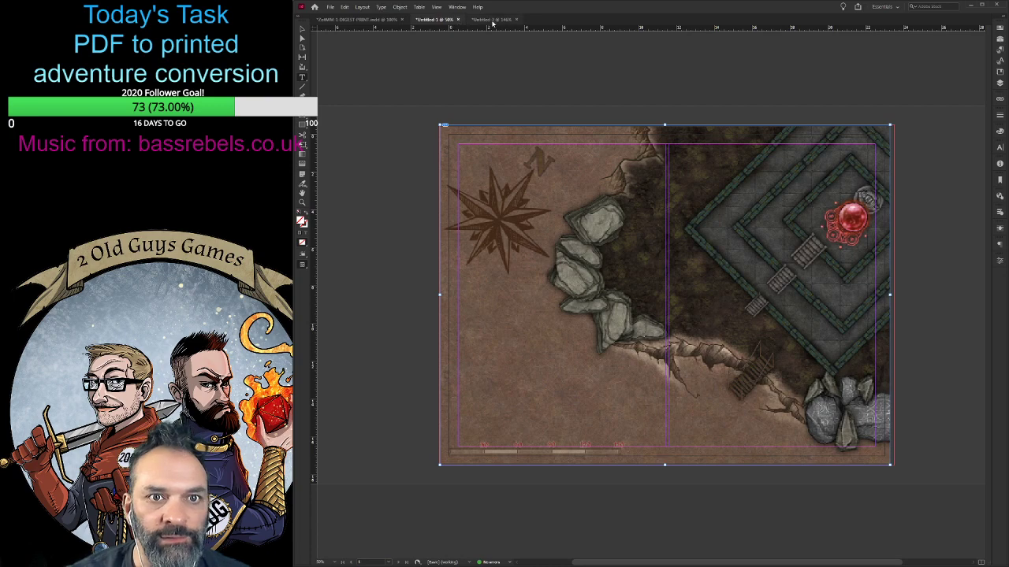
pyautogui.click(493, 19)
pyautogui.click(365, 19)
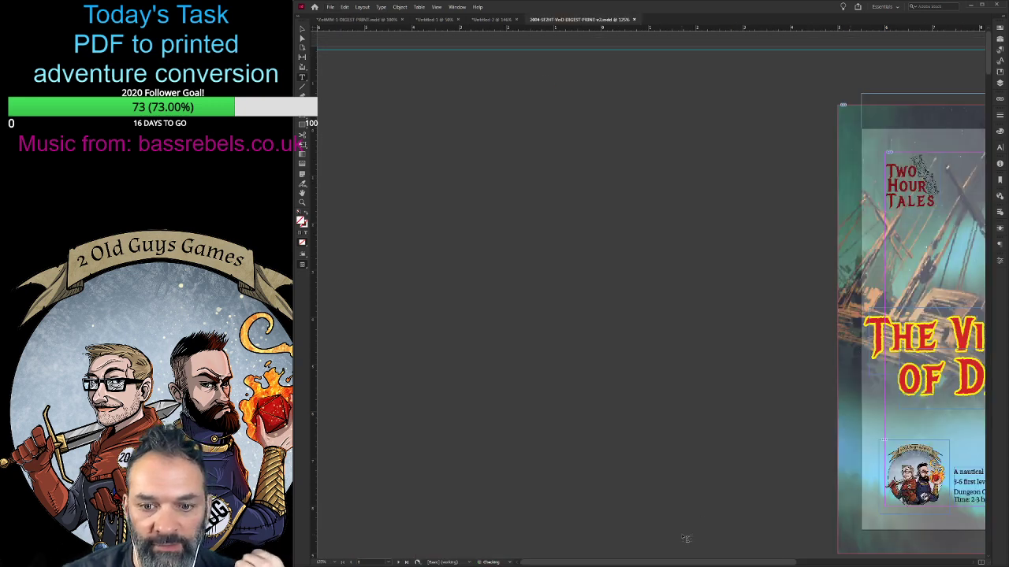
# - Examine the cover, contents list and Introduction spread of The Village of Death digest
pyautogui.moveTo(691, 560); pyautogui.dragTo(833, 562)
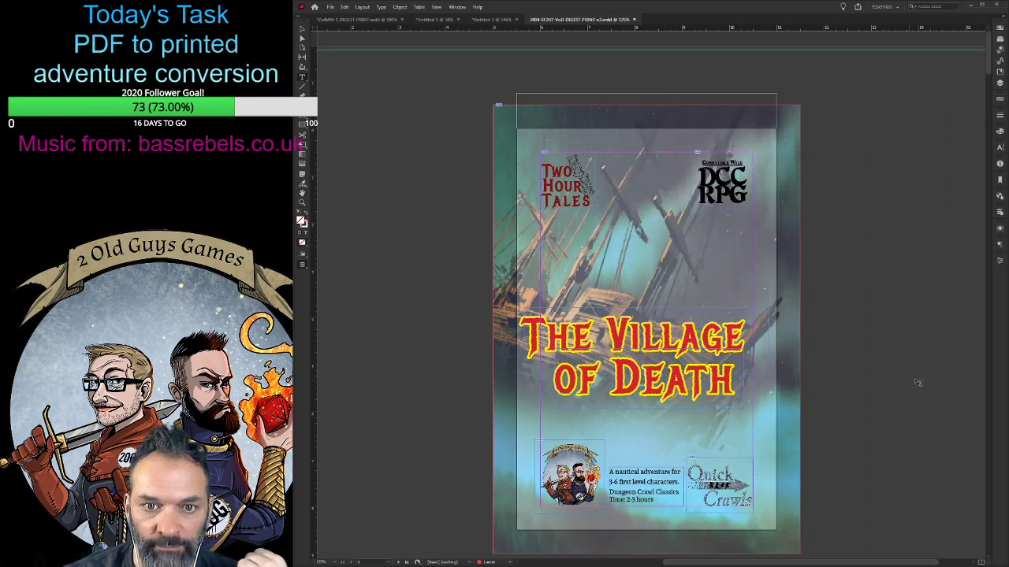
pyautogui.scroll(-5, 912, 377)
pyautogui.scroll(-3, 910, 373)
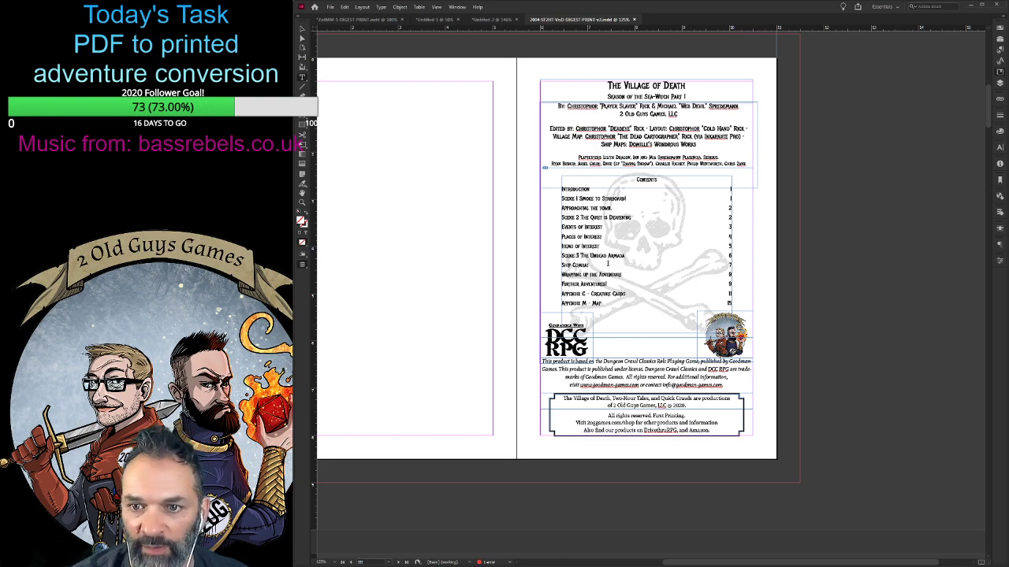
pyautogui.scroll(-8, 822, 367)
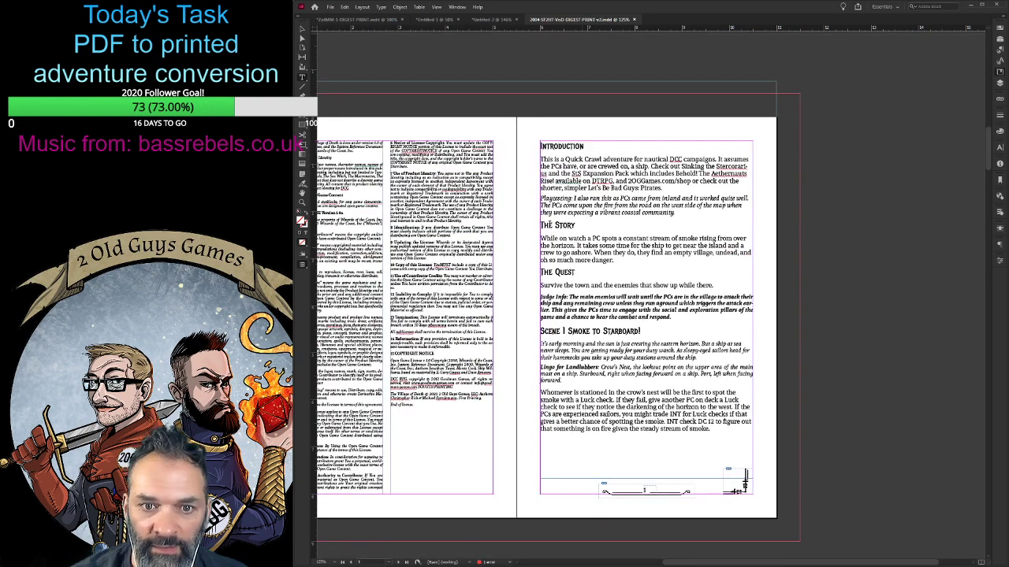
pyautogui.scroll(4, 631, 366)
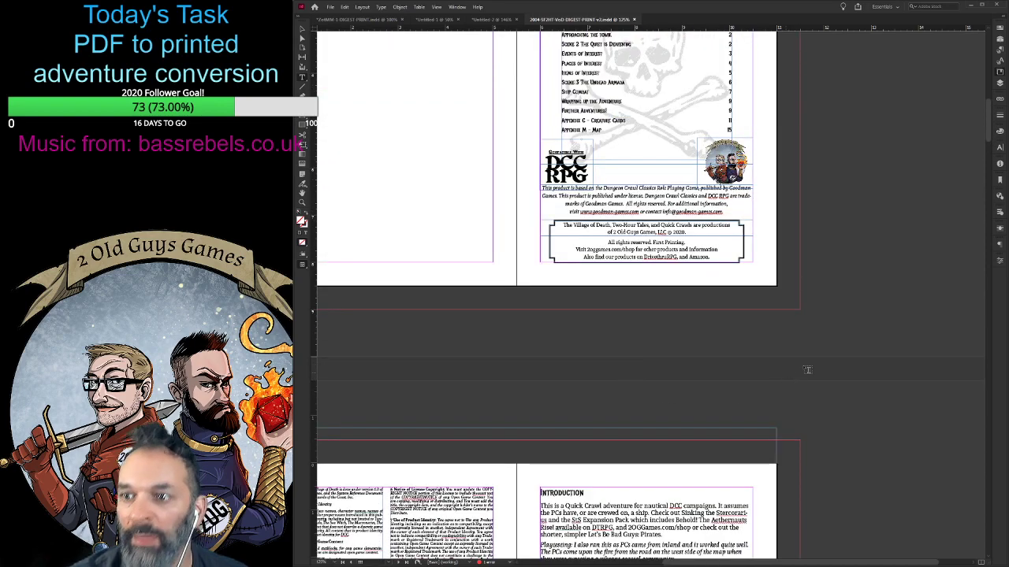
pyautogui.scroll(-10, 788, 261)
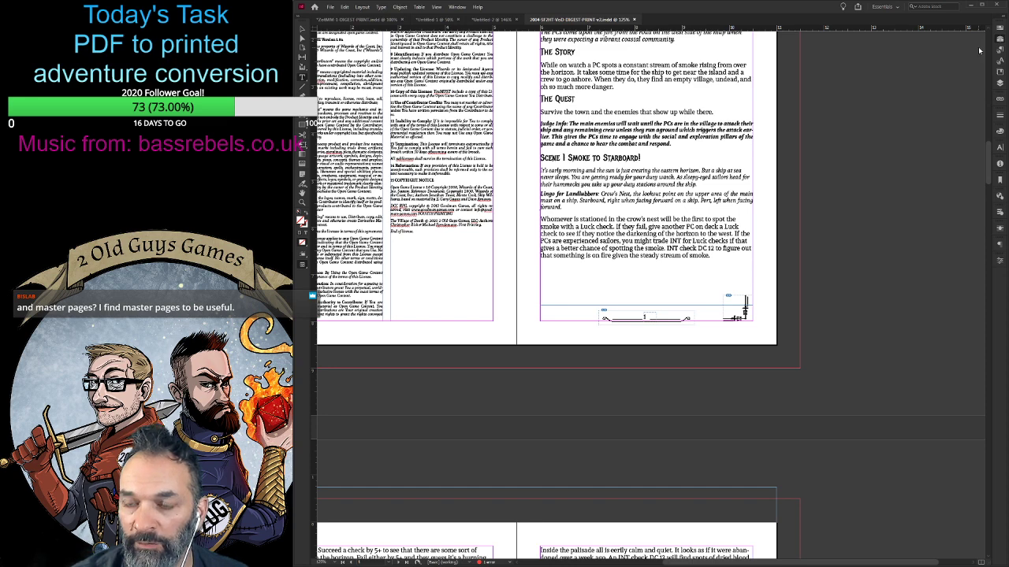
# - Open the A-Master spread of The Village of Death and bring both page footers into view
pyautogui.doubleClick(979, 51)
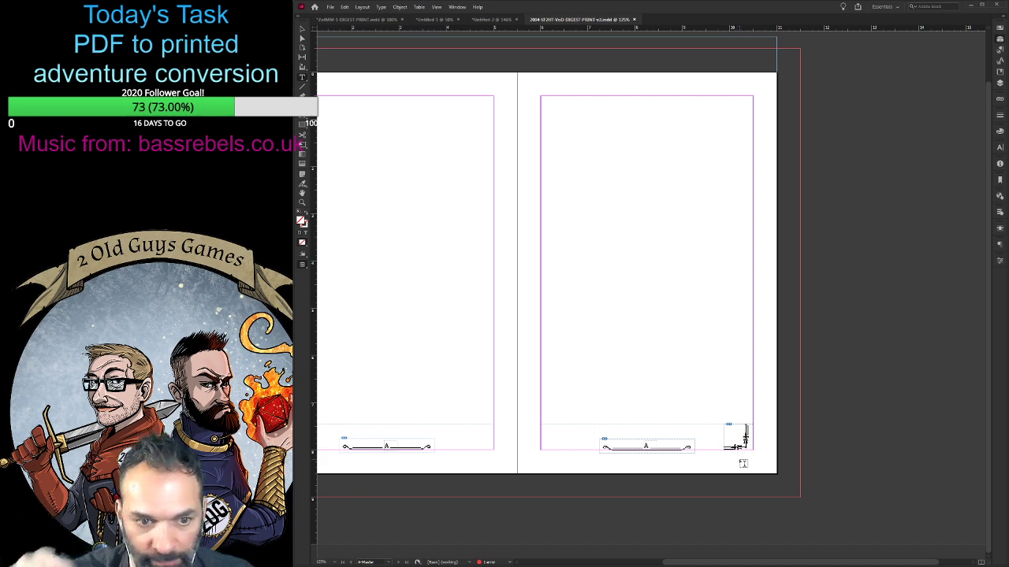
pyautogui.moveTo(669, 562); pyautogui.dragTo(649, 564)
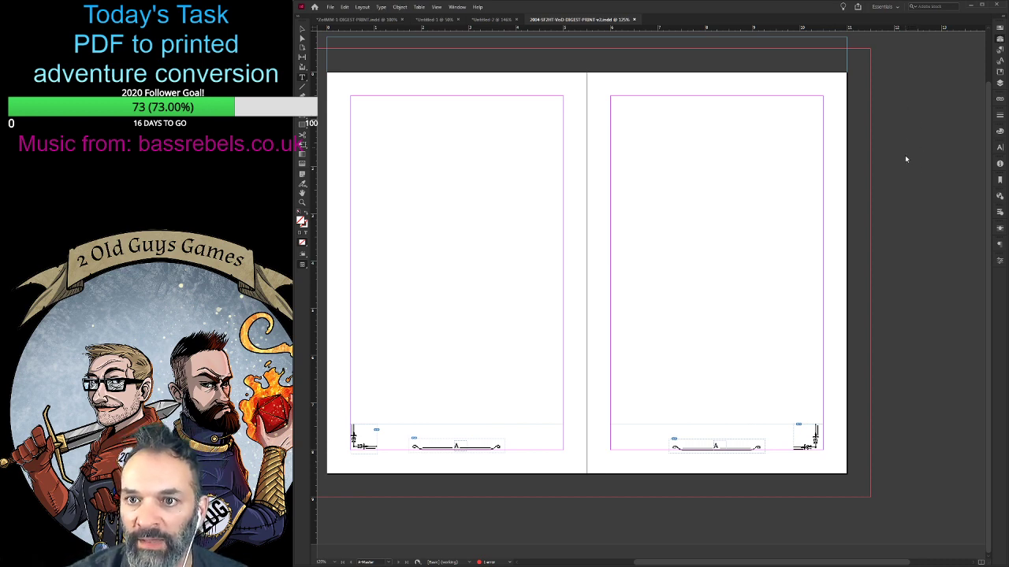
# - Open the Flesheater and Lurcher card spread and review the numbered pages from there back to the cover
pyautogui.doubleClick(912, 311)
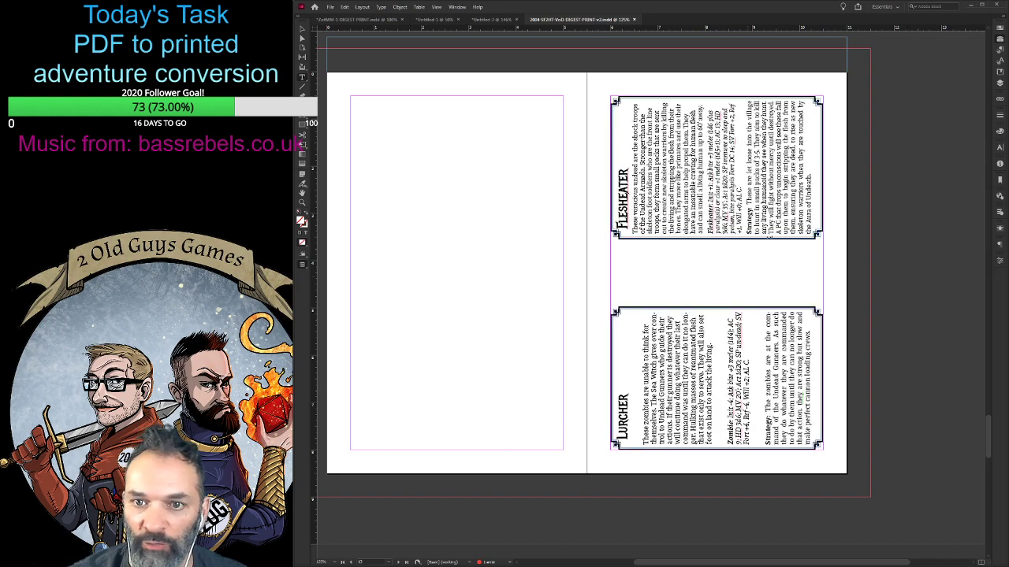
pyautogui.scroll(10, 568, 417)
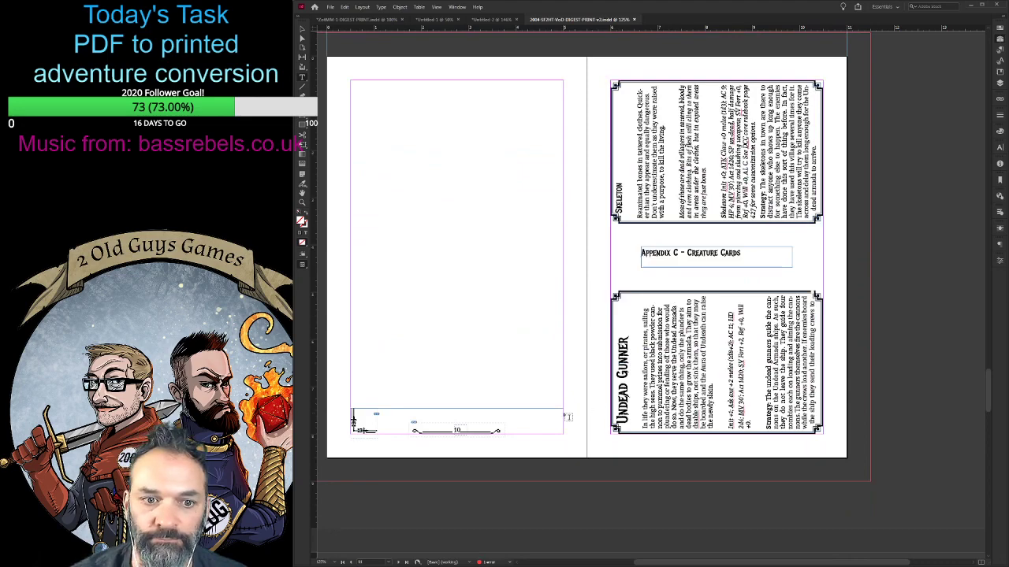
pyautogui.scroll(4, 568, 417)
pyautogui.scroll(-3, 559, 418)
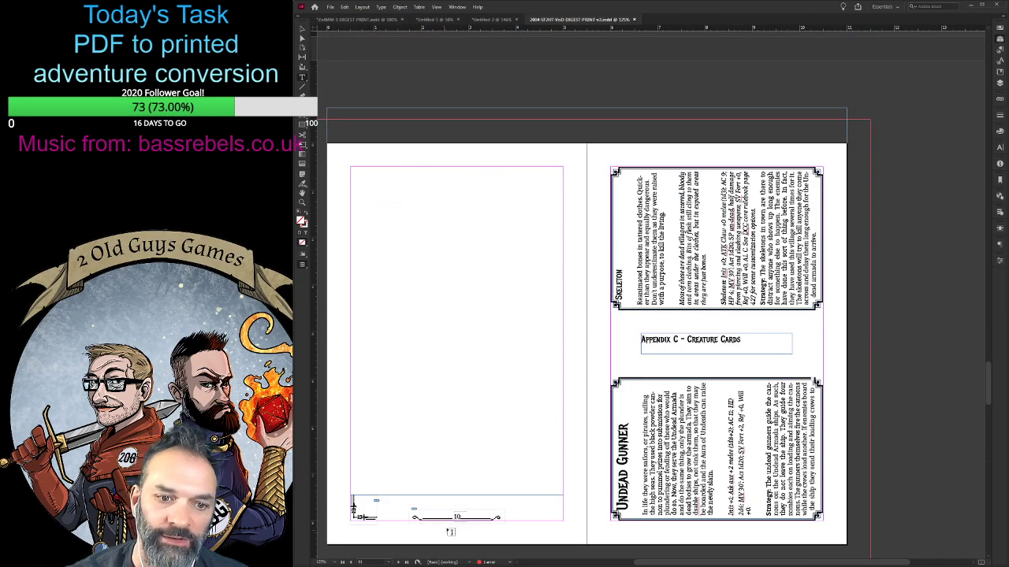
pyautogui.scroll(5, 450, 532)
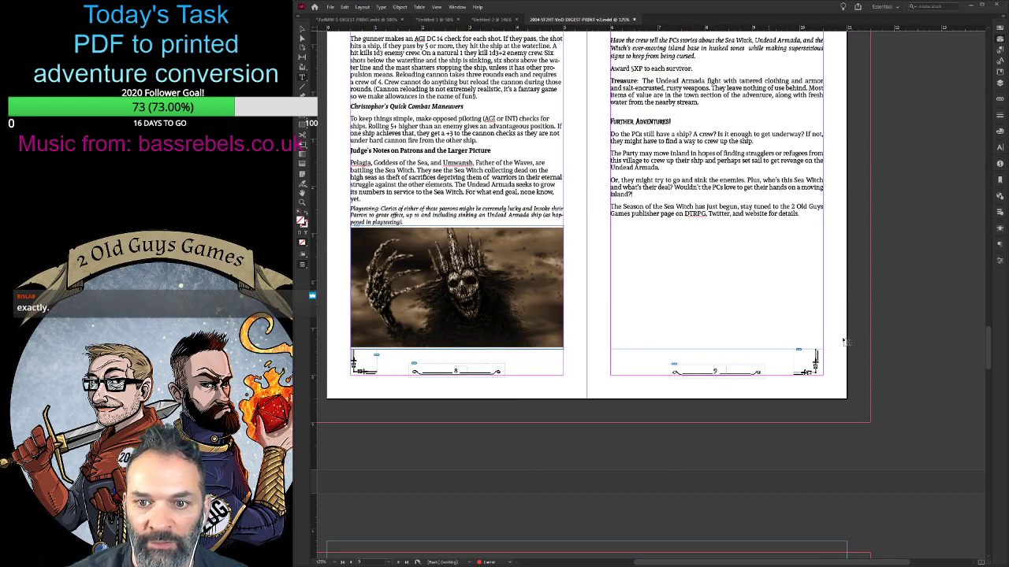
pyautogui.scroll(6, 748, 375)
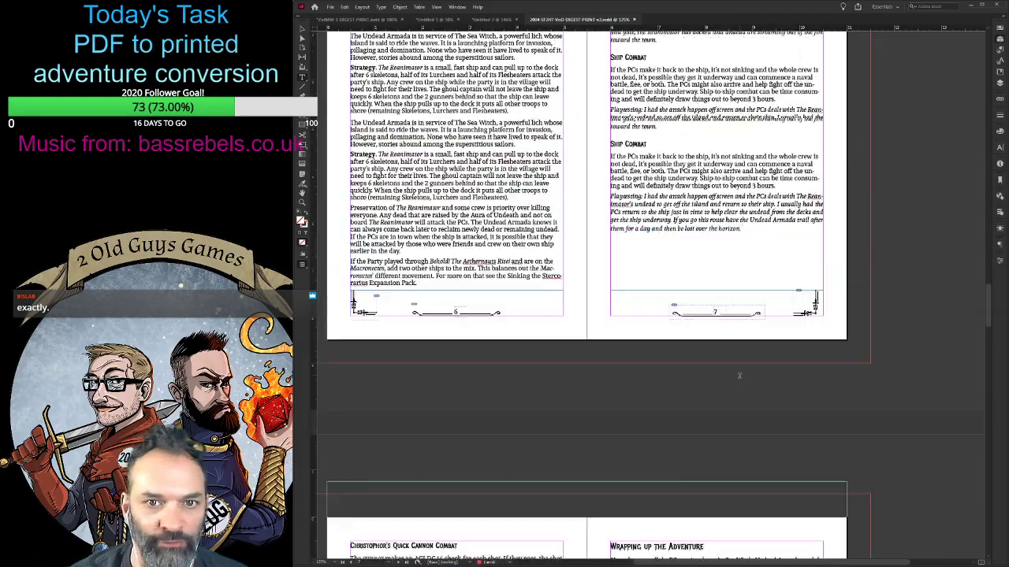
pyautogui.scroll(10, 691, 389)
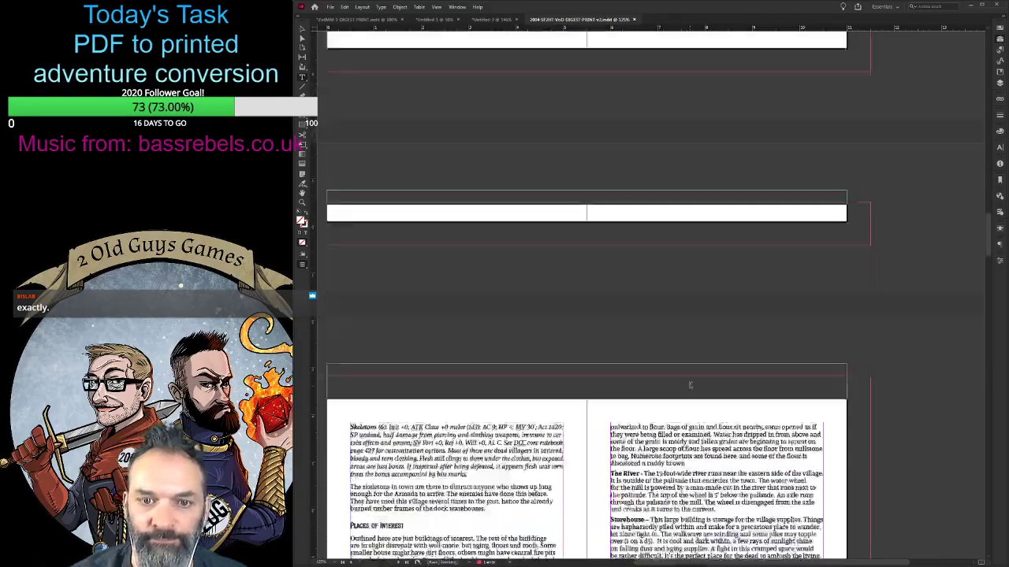
pyautogui.scroll(5, 691, 386)
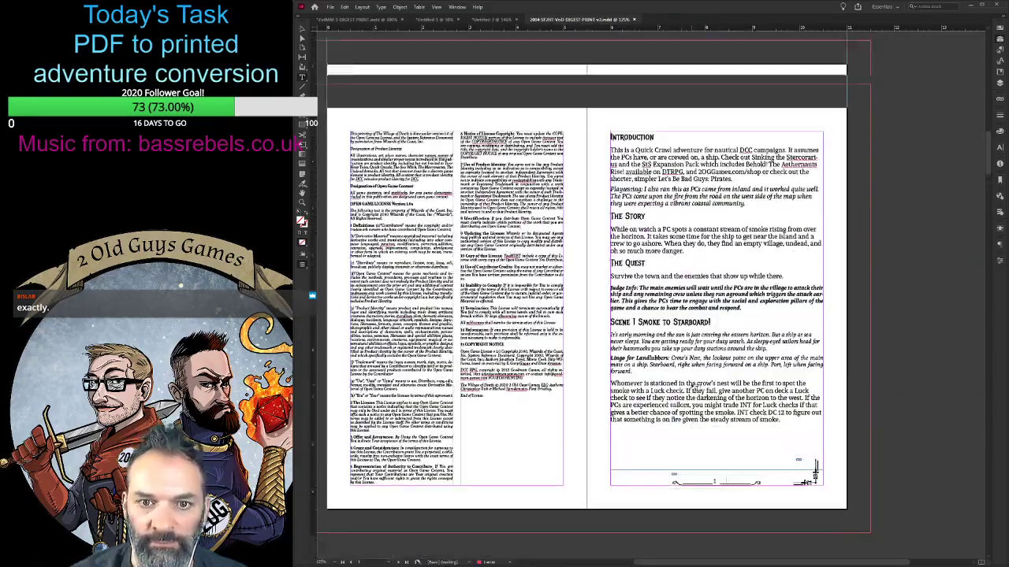
pyautogui.scroll(8, 693, 386)
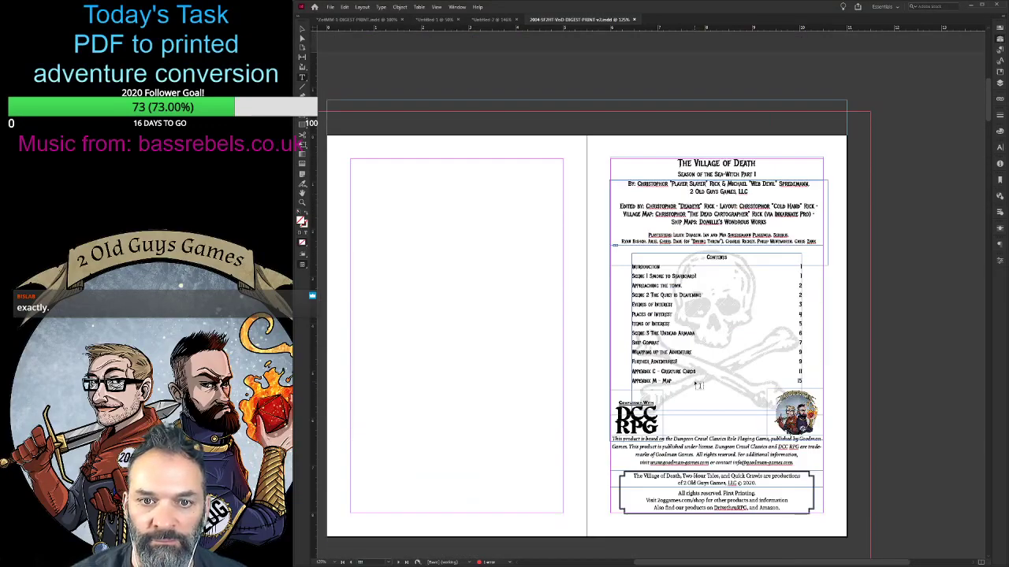
pyautogui.scroll(5, 698, 386)
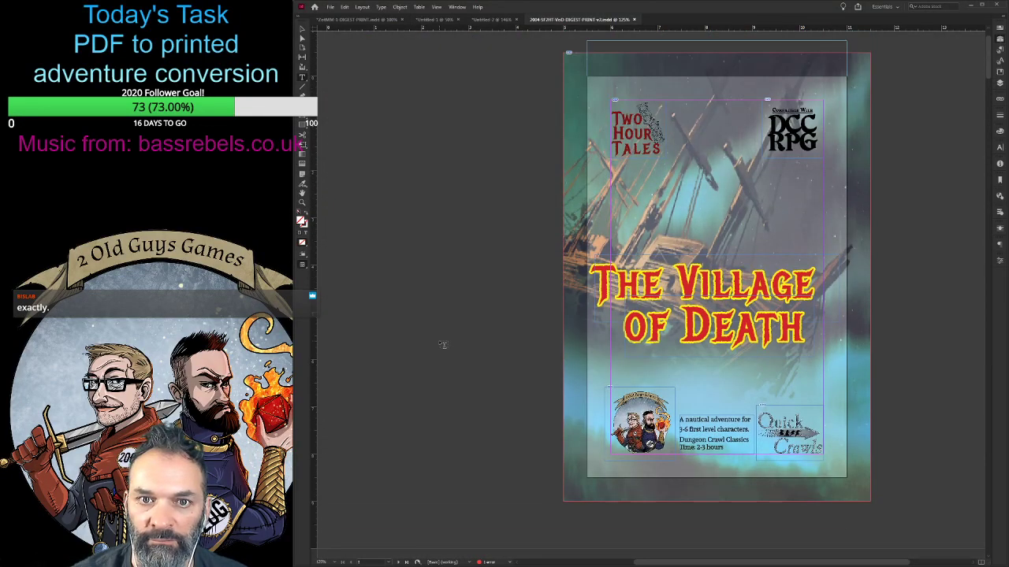
# - Examine the Introduction and The Story headings on page 1 of The Village of Death, selecting each for inspection
pyautogui.scroll(-6, 443, 345)
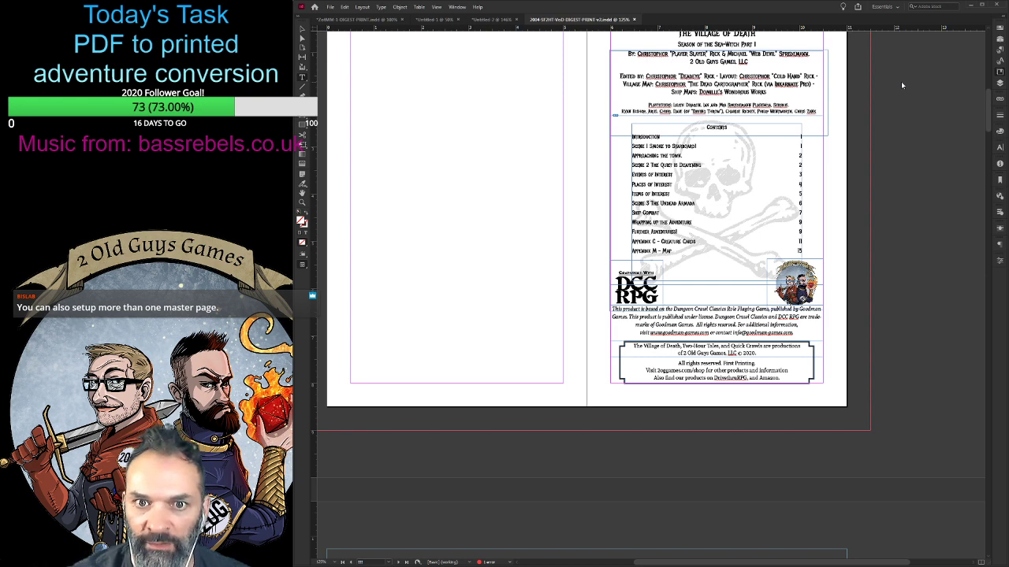
pyautogui.scroll(-5, 589, 396)
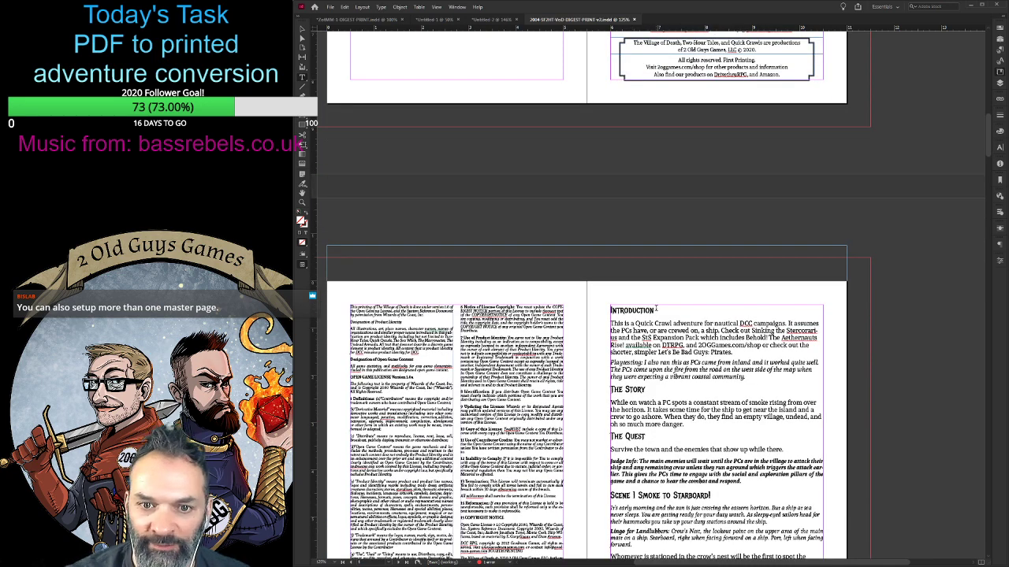
pyautogui.moveTo(655, 310); pyautogui.dragTo(609, 310)
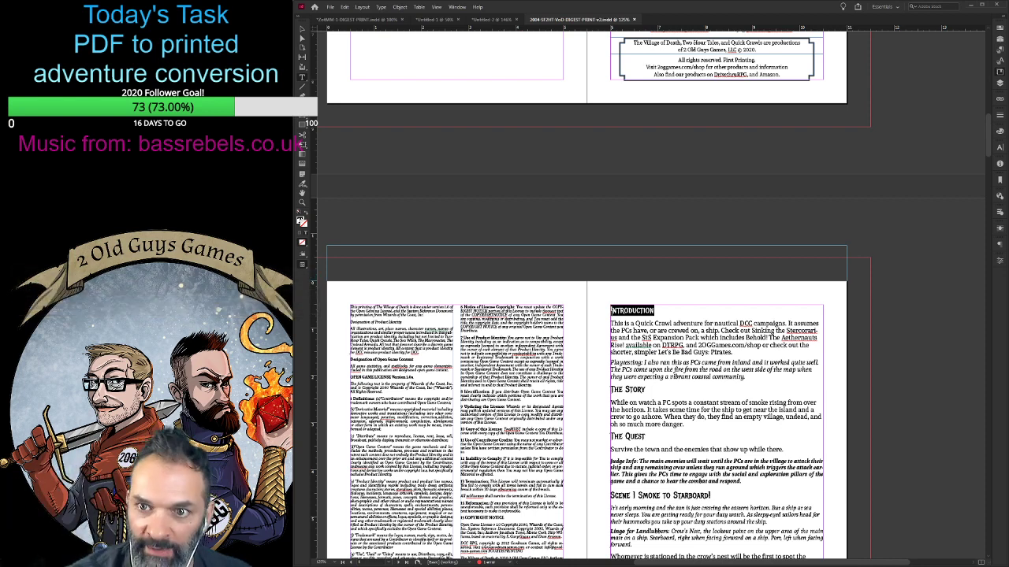
pyautogui.click(661, 314)
pyautogui.doubleClick(628, 310)
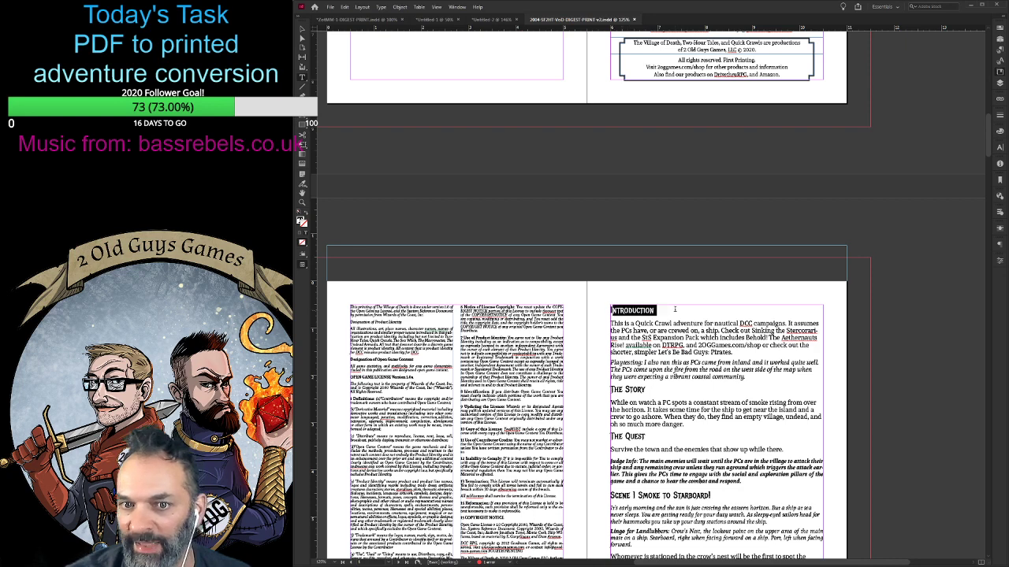
pyautogui.click(700, 322)
pyautogui.scroll(-4, 700, 323)
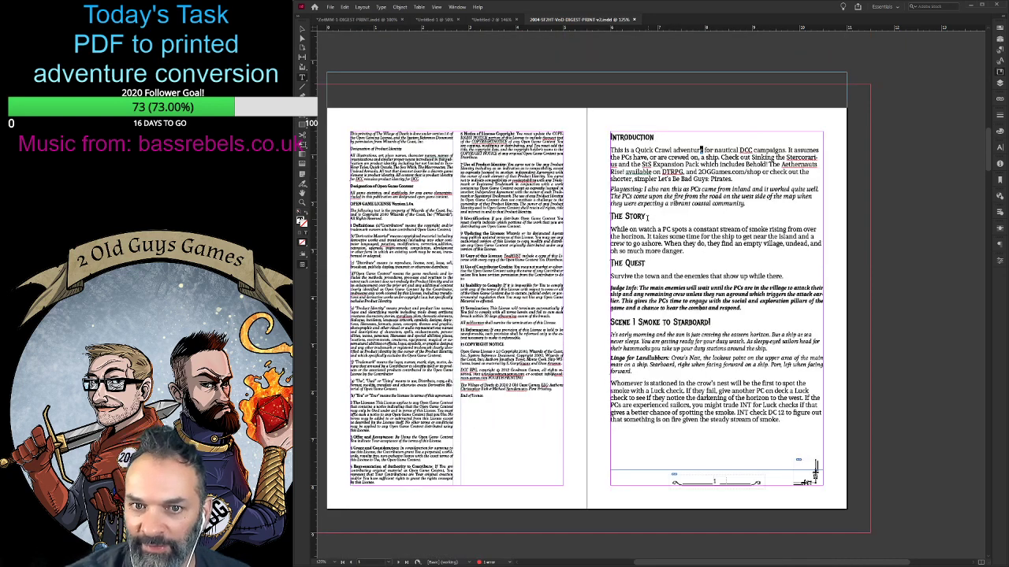
pyautogui.moveTo(647, 216); pyautogui.dragTo(589, 213)
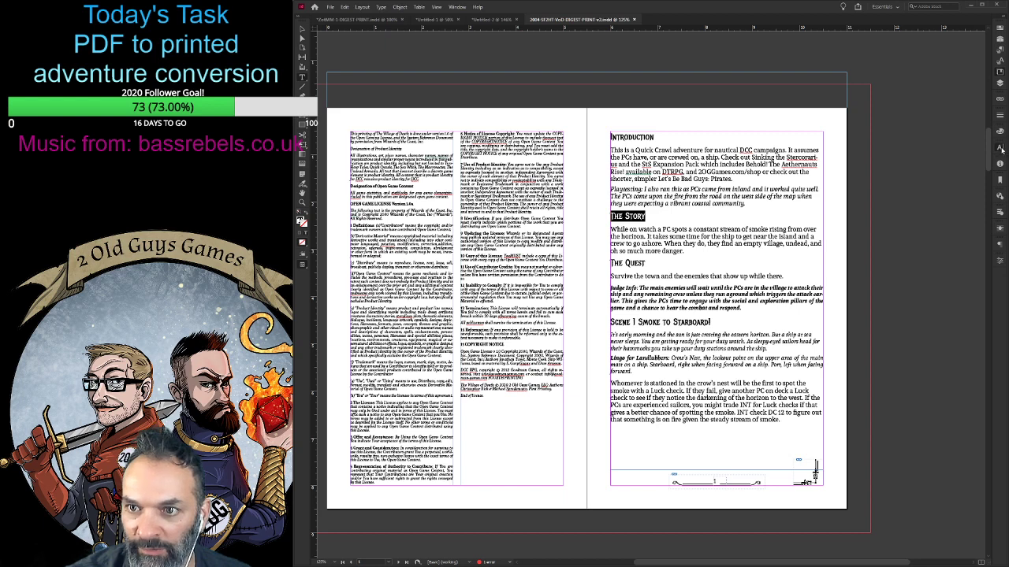
pyautogui.click(644, 217)
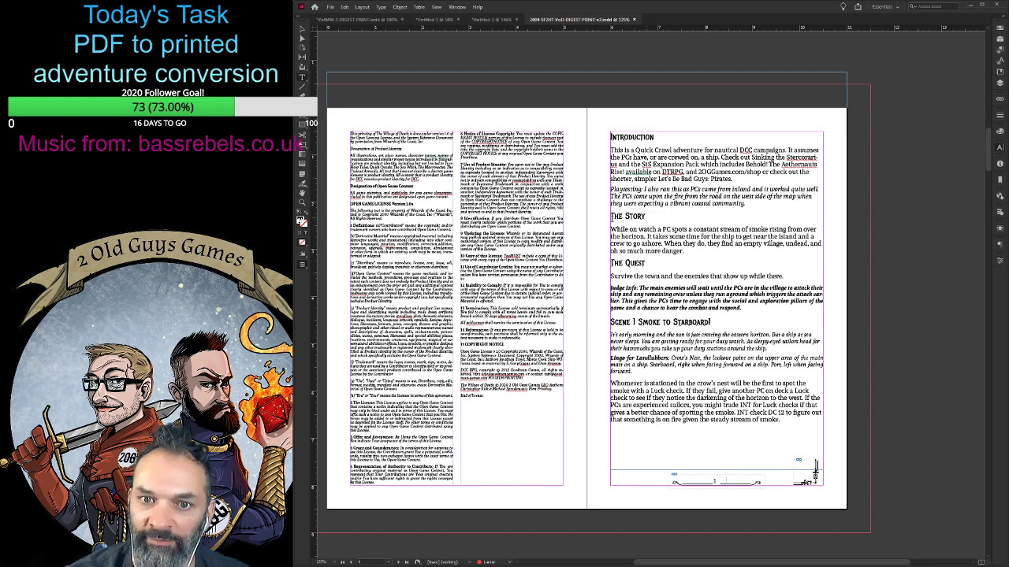
# - Review the heading and body text layout on pages 2 through 7 of The Village of Death
pyautogui.scroll(-3, 696, 326)
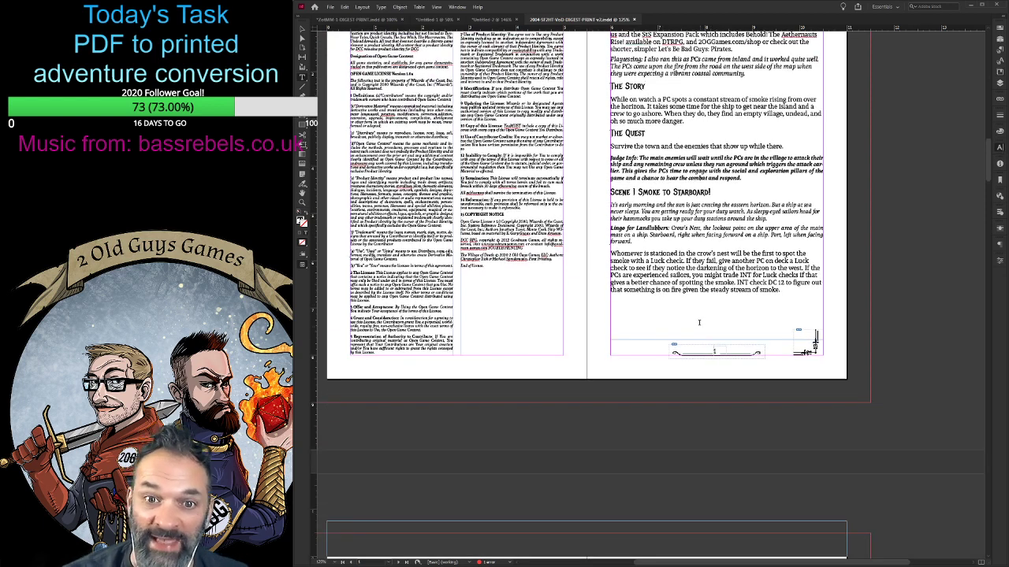
pyautogui.scroll(-8, 698, 322)
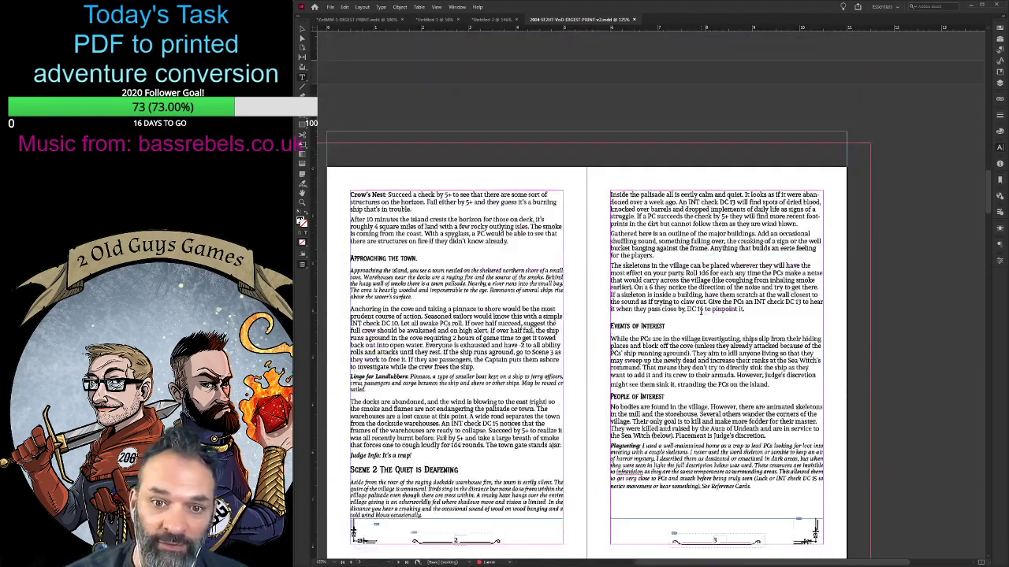
pyautogui.scroll(-2, 701, 312)
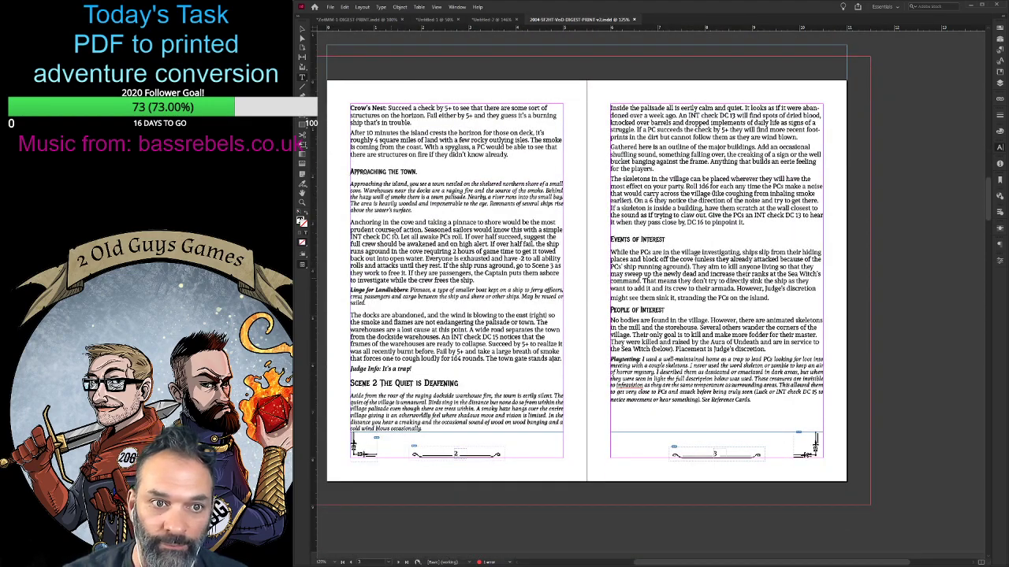
pyautogui.scroll(-6, 652, 364)
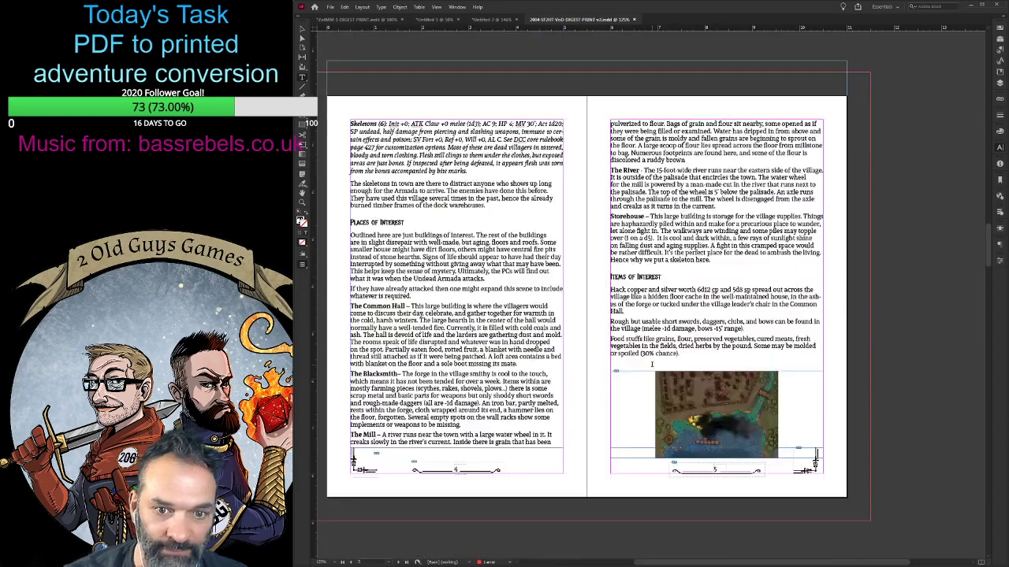
pyautogui.scroll(-8, 651, 364)
pyautogui.scroll(10, 628, 99)
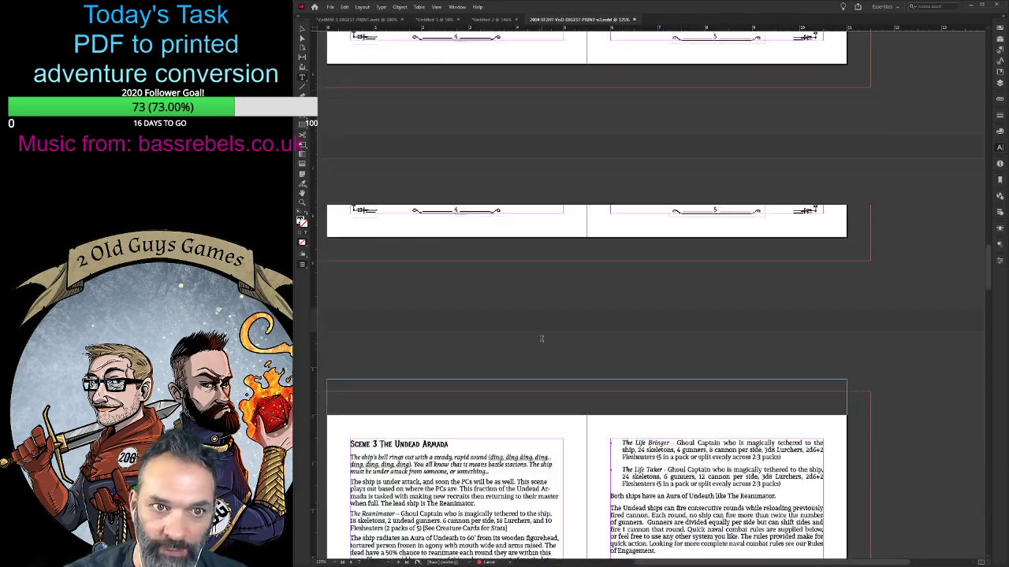
# - Return to the Ziggurat digest and examine the two-column layout and headings of The Second Level and The Demon Seed spread
pyautogui.click(358, 19)
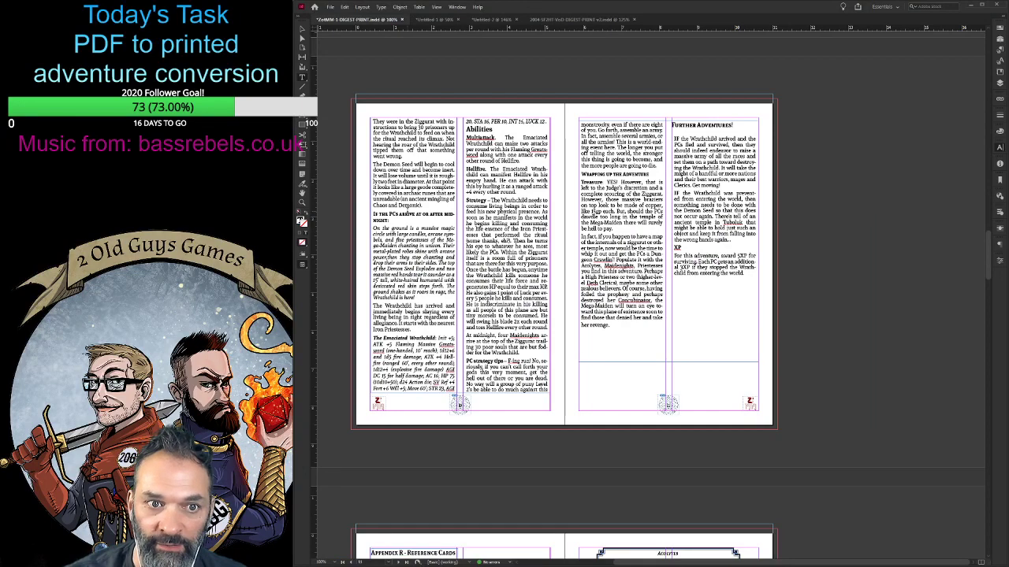
pyautogui.scroll(-5, 576, 254)
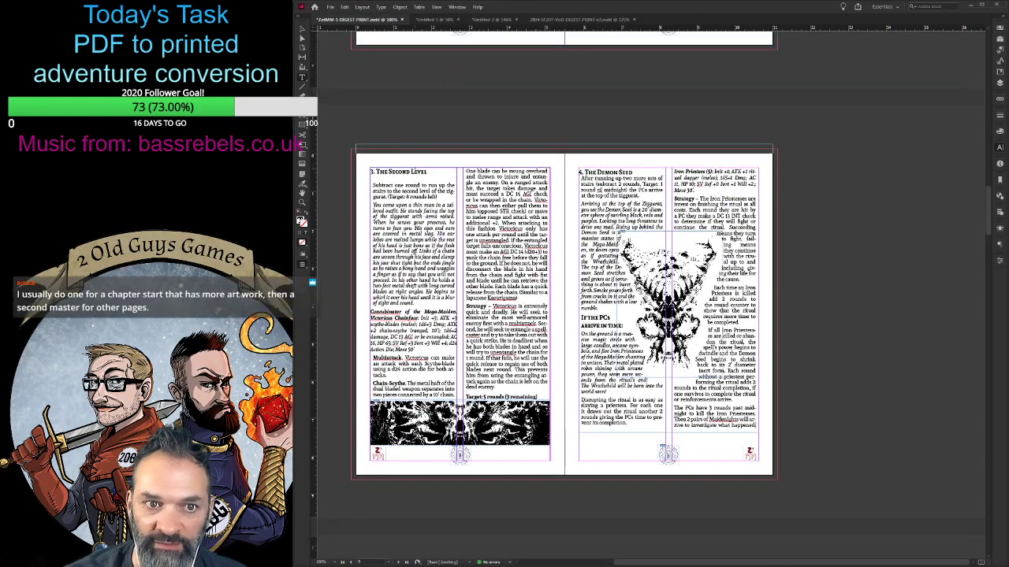
pyautogui.moveTo(418, 172); pyautogui.dragTo(370, 183)
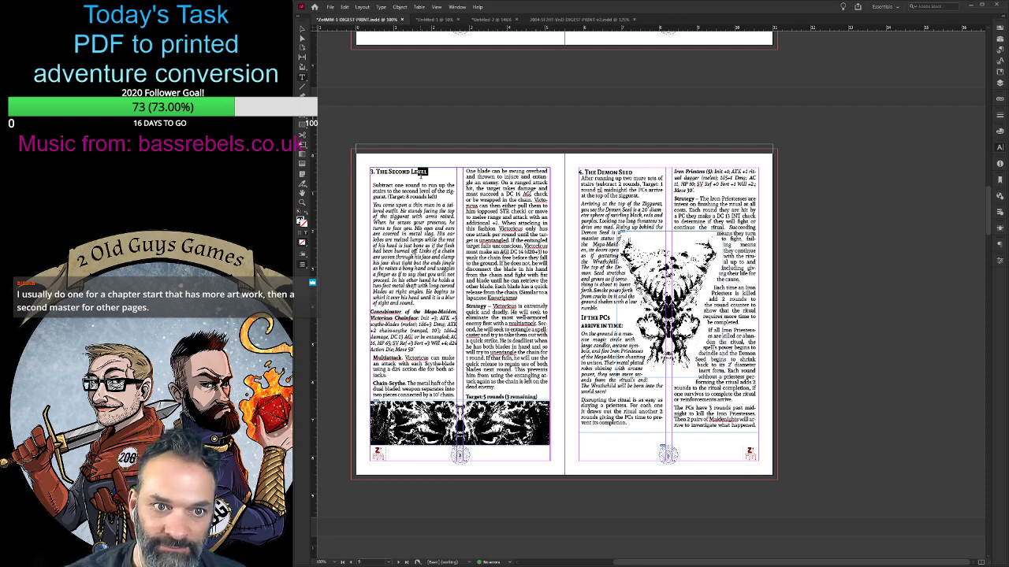
pyautogui.click(402, 172)
pyautogui.scroll(5, 564, 315)
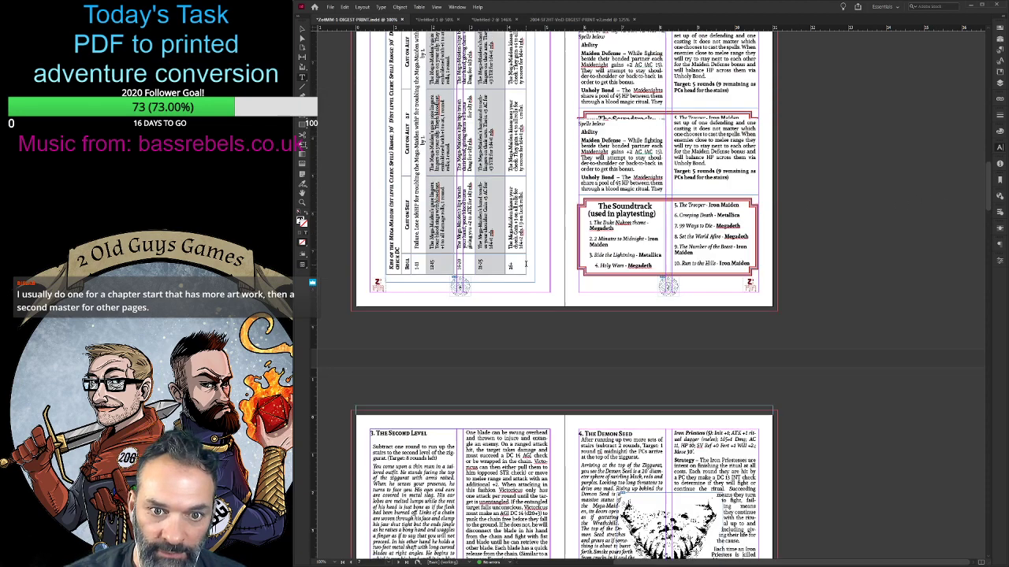
pyautogui.scroll(-4, 564, 316)
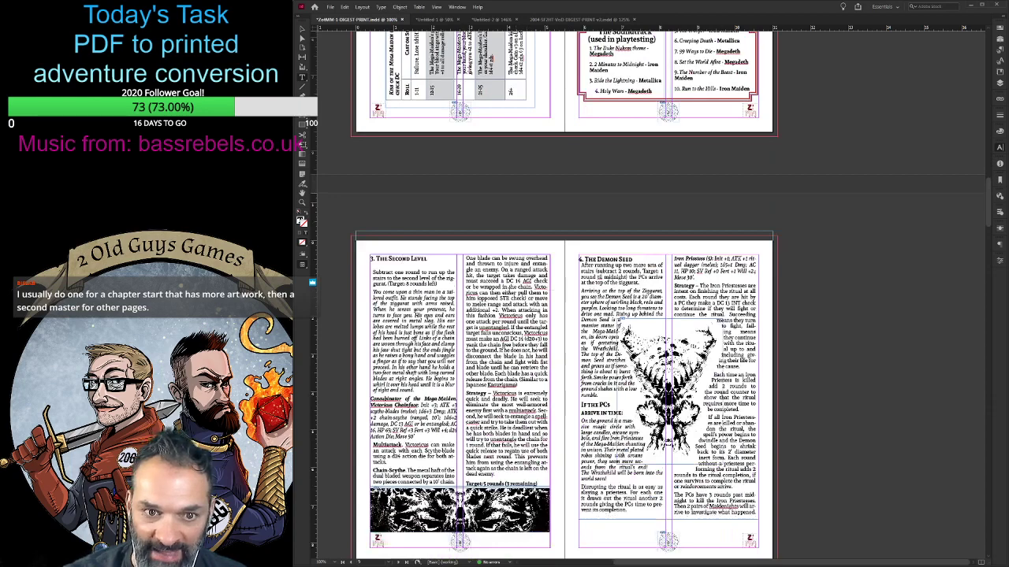
pyautogui.moveTo(506, 287); pyautogui.dragTo(550, 330)
pyautogui.scroll(-2, 550, 330)
pyautogui.scroll(-1, 550, 331)
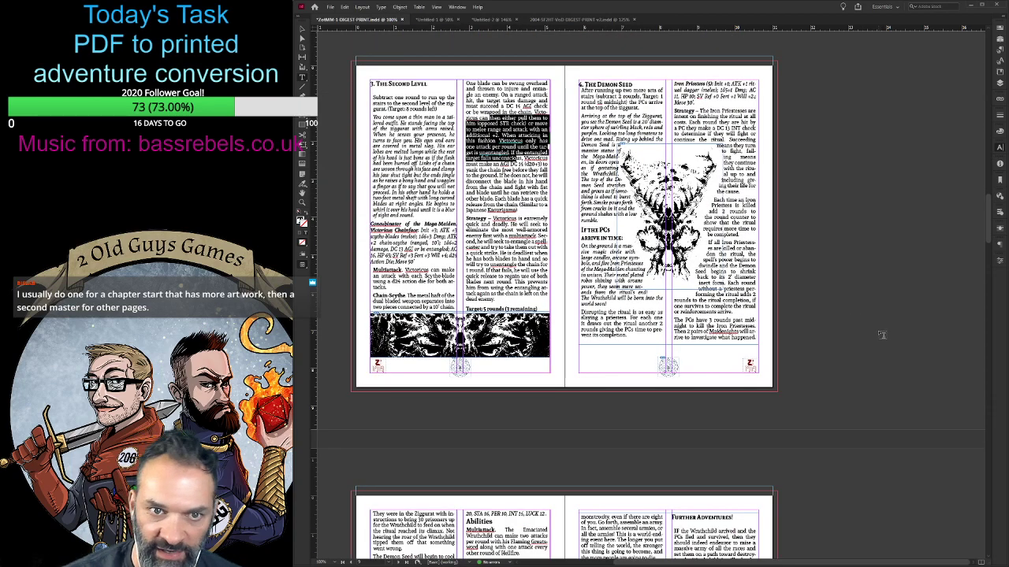
pyautogui.scroll(-3, 694, 405)
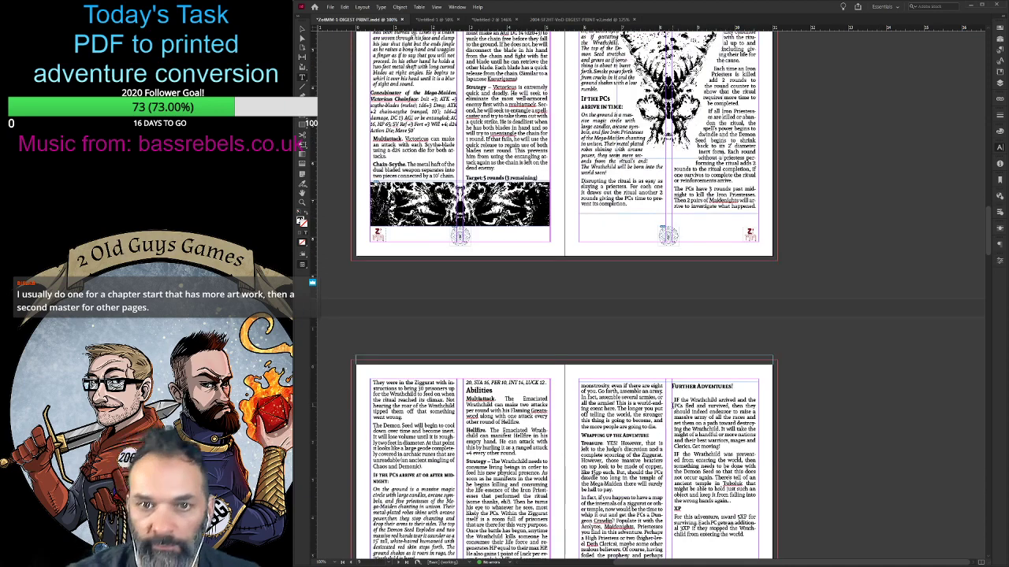
pyautogui.scroll(4, 670, 406)
pyautogui.click(796, 339)
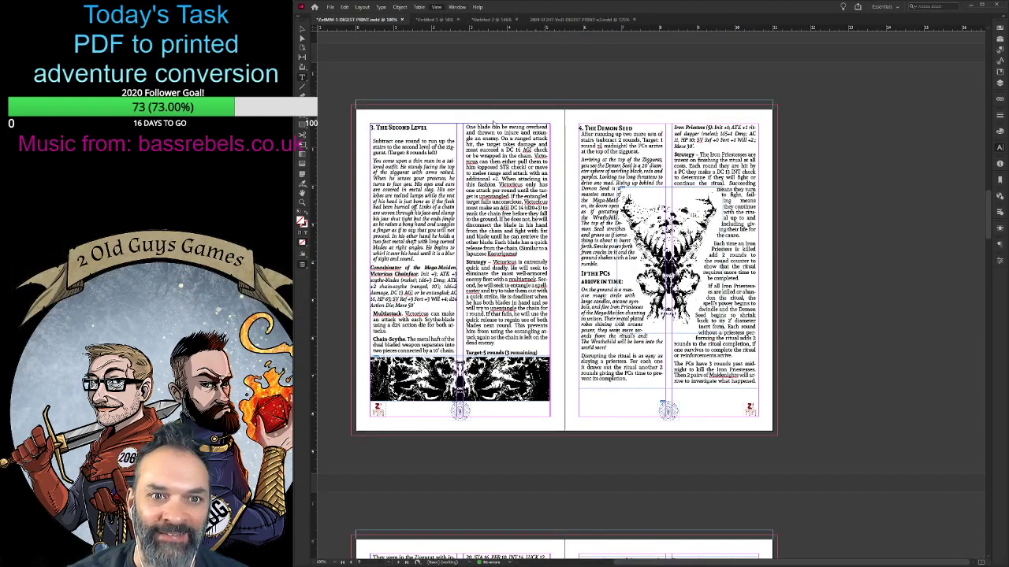
# - Preview the spread without guides and tighten the text wrap outline around the lower right of the Demon Seed artwork
pyautogui.press('w')
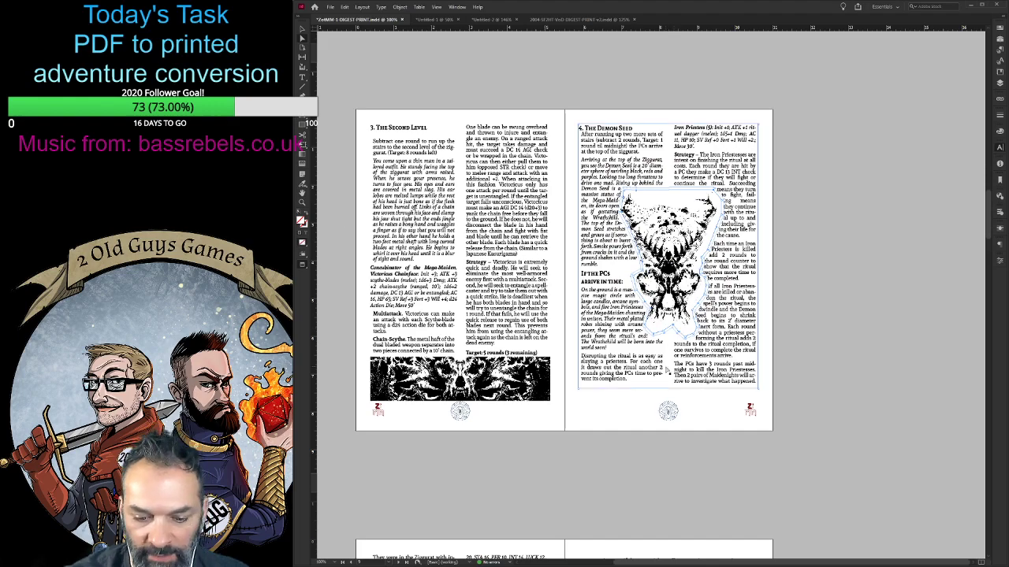
pyautogui.hotkey('ctrl', '=')
pyautogui.hotkey('ctrl', '=')
pyautogui.hotkey('ctrl', '=')
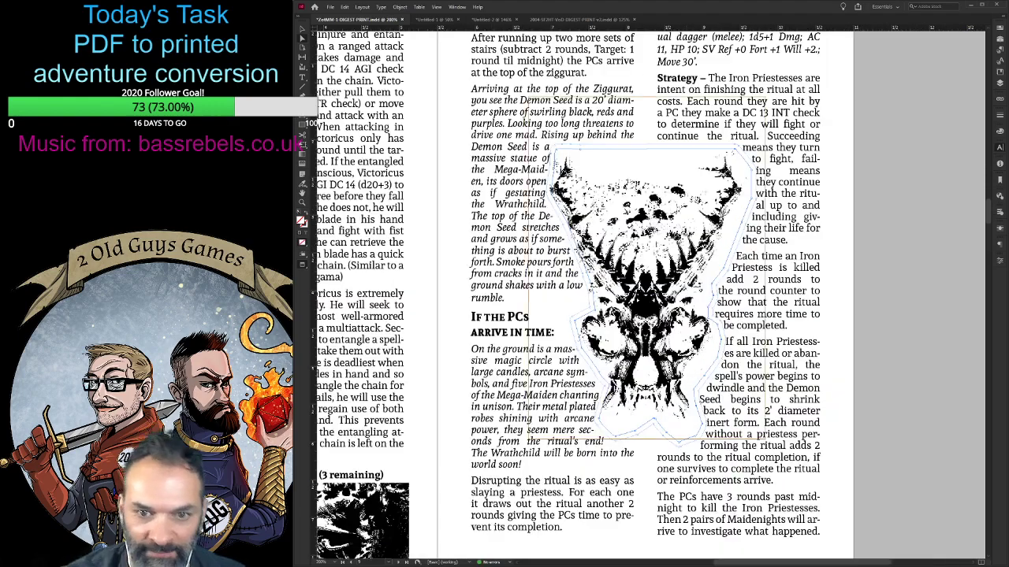
pyautogui.scroll(-3, 650, 298)
pyautogui.hotkey('ctrl', '=')
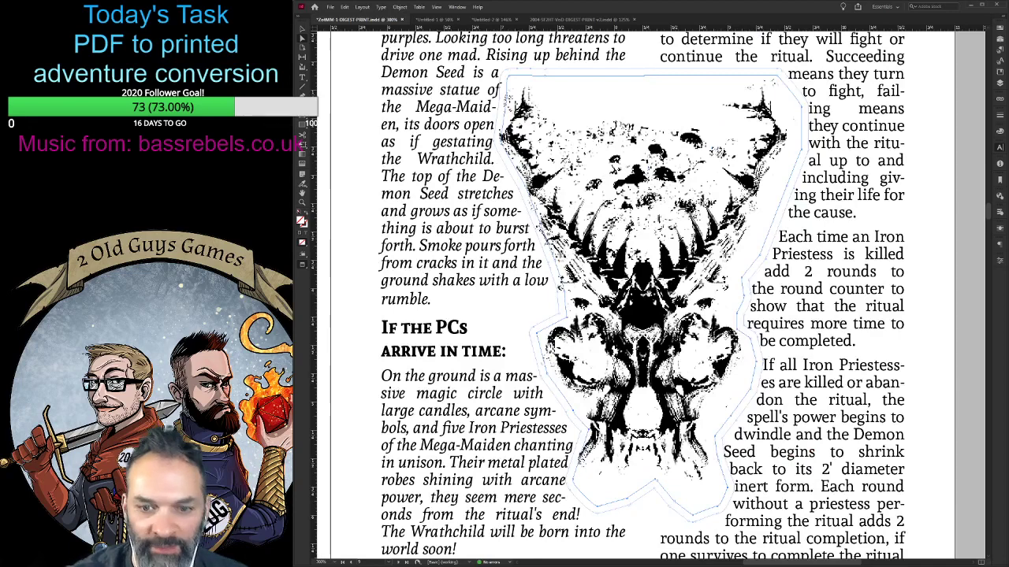
pyautogui.scroll(-3, 650, 297)
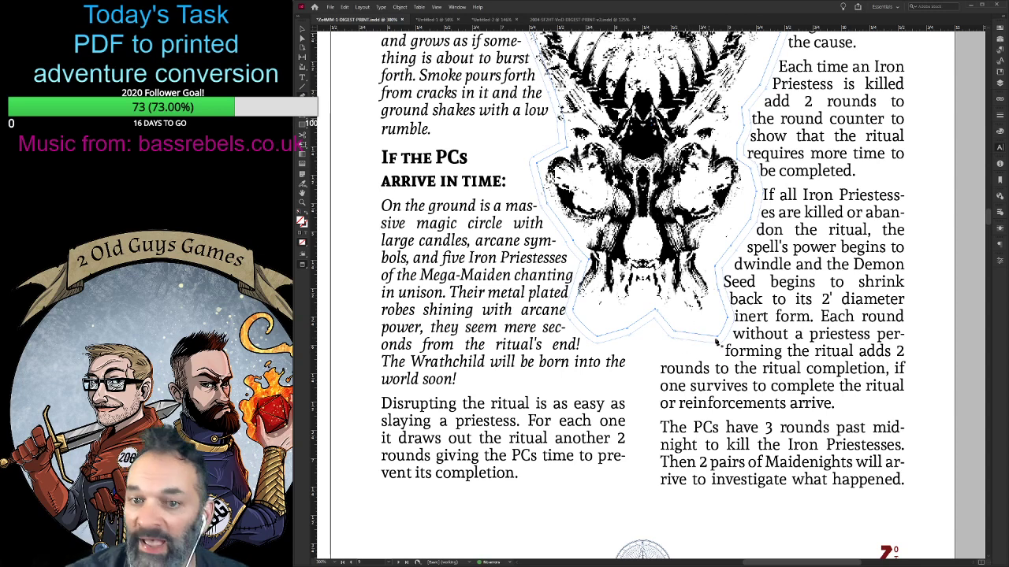
pyautogui.moveTo(718, 339); pyautogui.dragTo(700, 327)
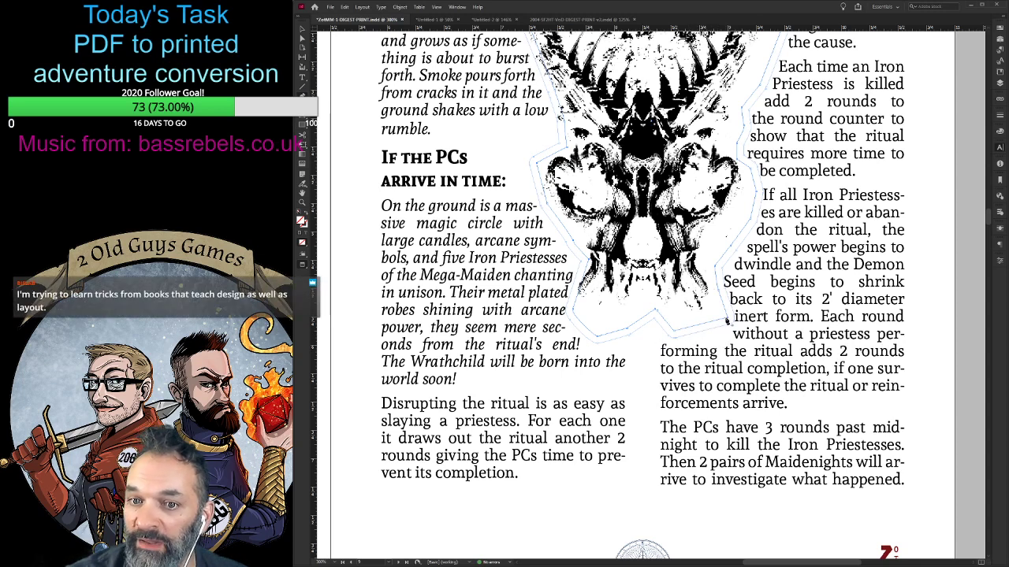
pyautogui.click(727, 319)
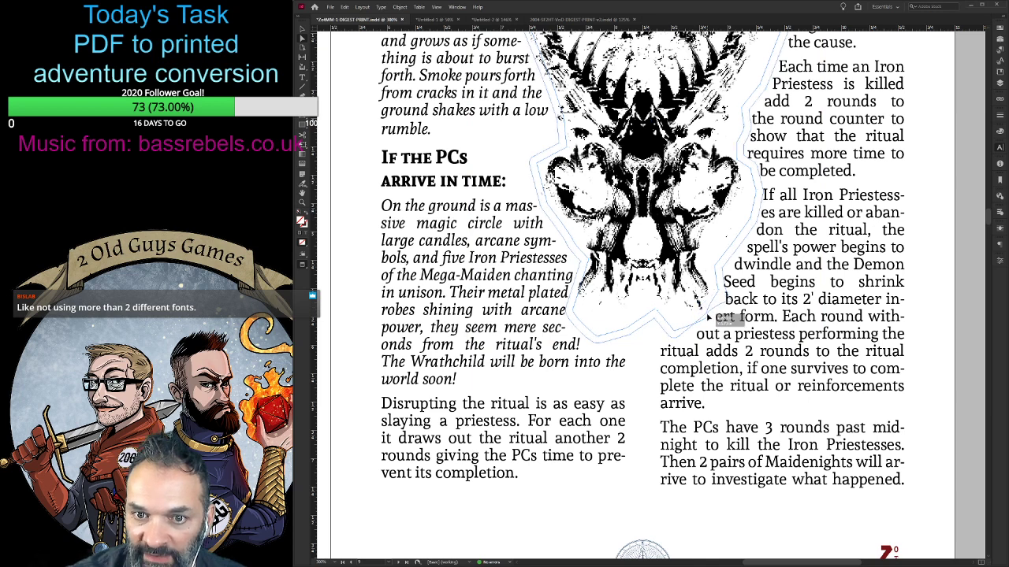
pyautogui.moveTo(706, 317); pyautogui.dragTo(707, 312)
pyautogui.click(746, 502)
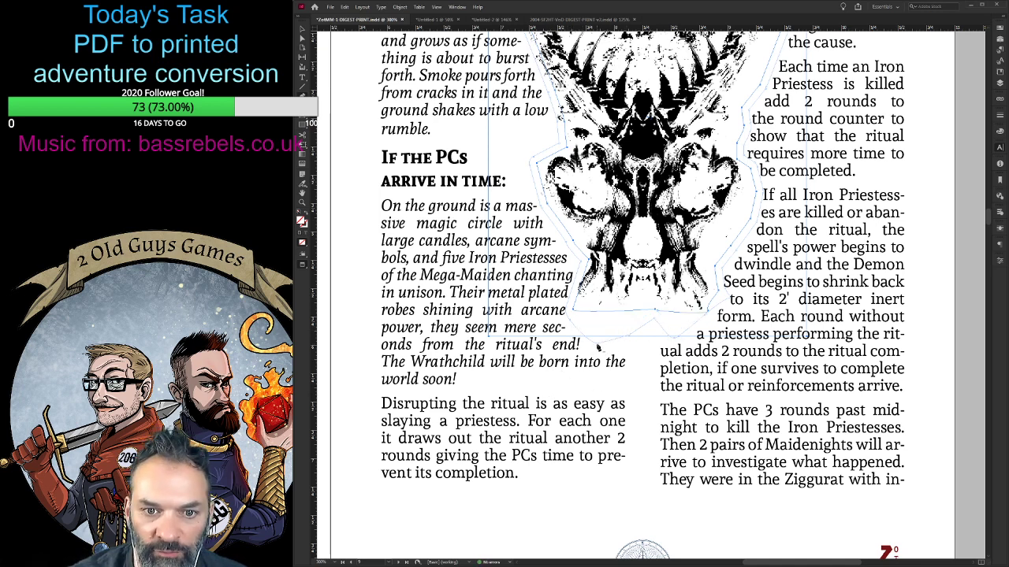
# - Flatten the bottom of the Demon Seed artwork's text wrap outline just below the image, then fit the page in view
pyautogui.moveTo(597, 346); pyautogui.dragTo(635, 343)
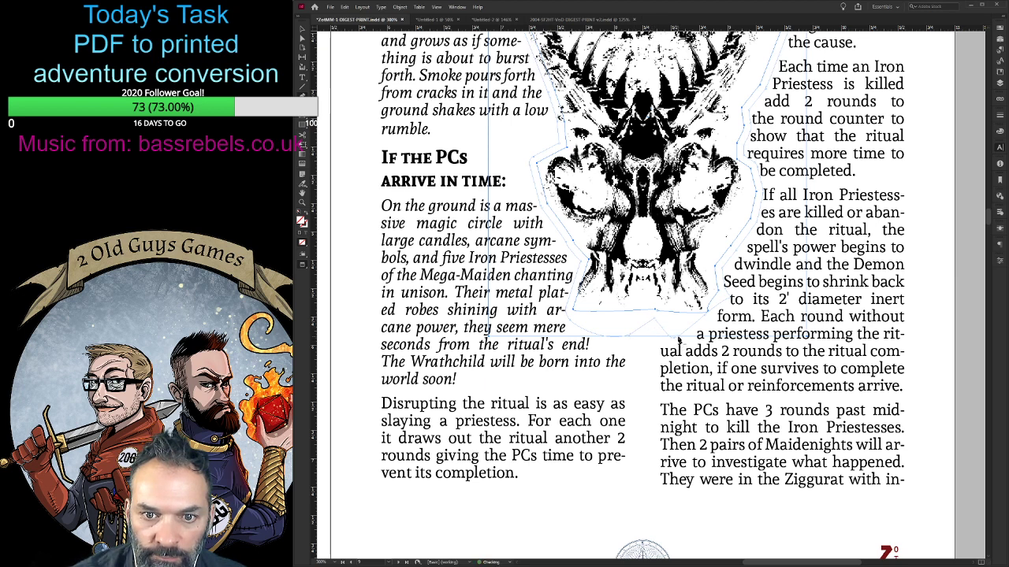
pyautogui.moveTo(675, 341); pyautogui.dragTo(633, 337)
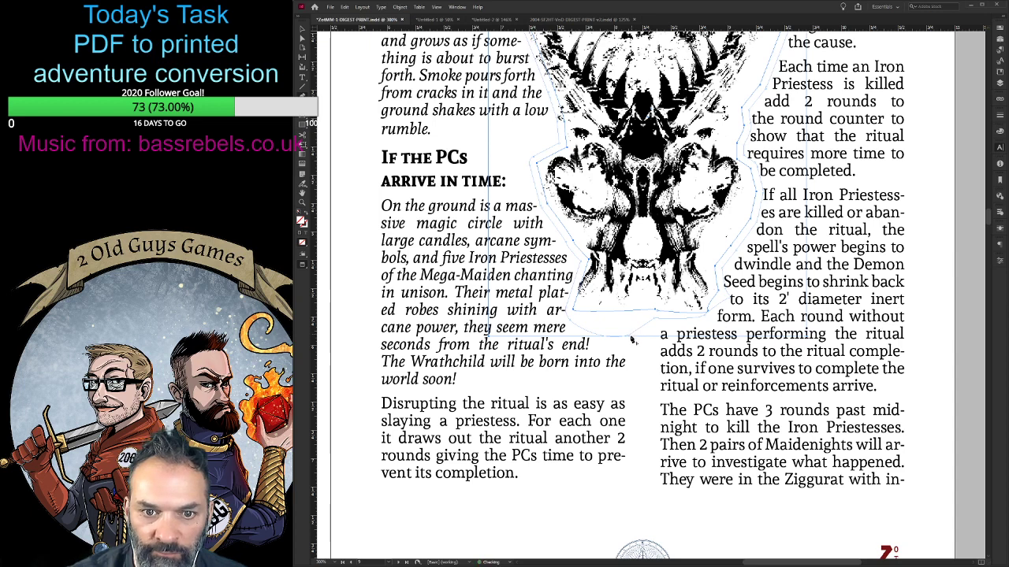
pyautogui.moveTo(634, 339); pyautogui.dragTo(596, 348)
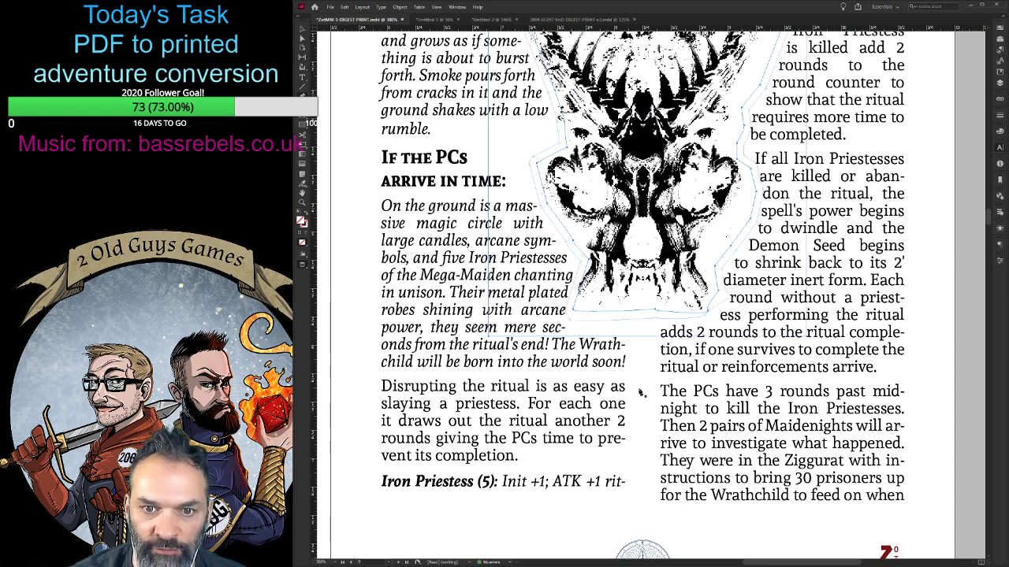
pyautogui.hotkey('ctrl', '0')
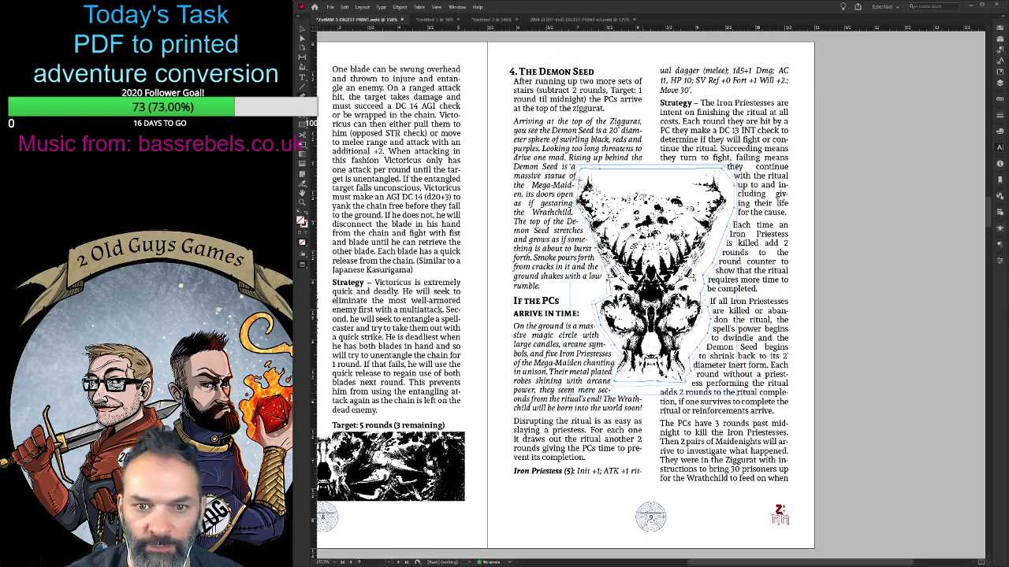
# - Go back to the Ziggurat of the Mega-Maiden cover and inspect its title text frames, placing the text cursor in the Mega-Maiden line
pyautogui.click(302, 26)
pyautogui.click(408, 140)
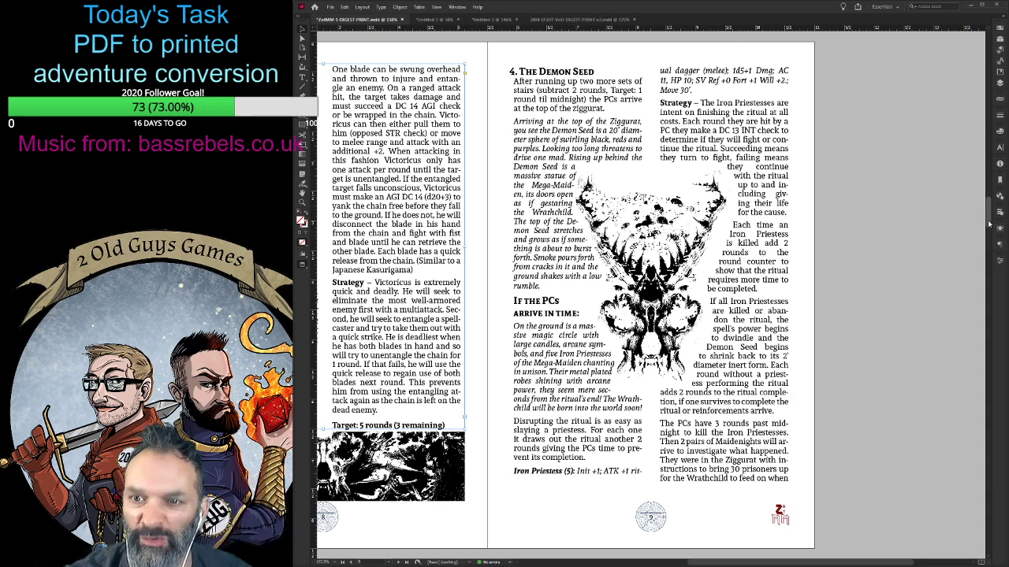
pyautogui.moveTo(987, 221); pyautogui.dragTo(997, 50)
pyautogui.scroll(-3, 567, 128)
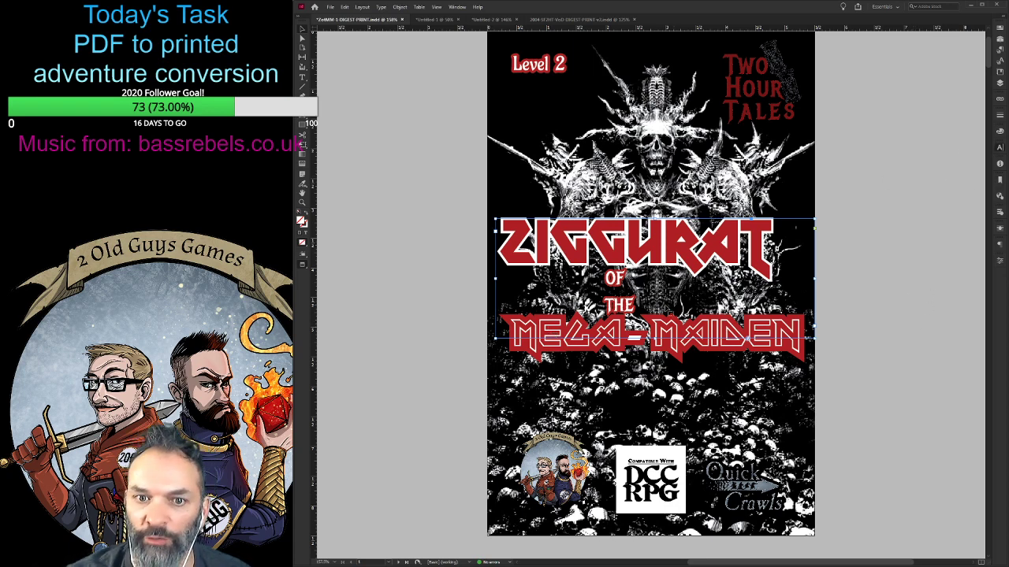
pyautogui.click(616, 287)
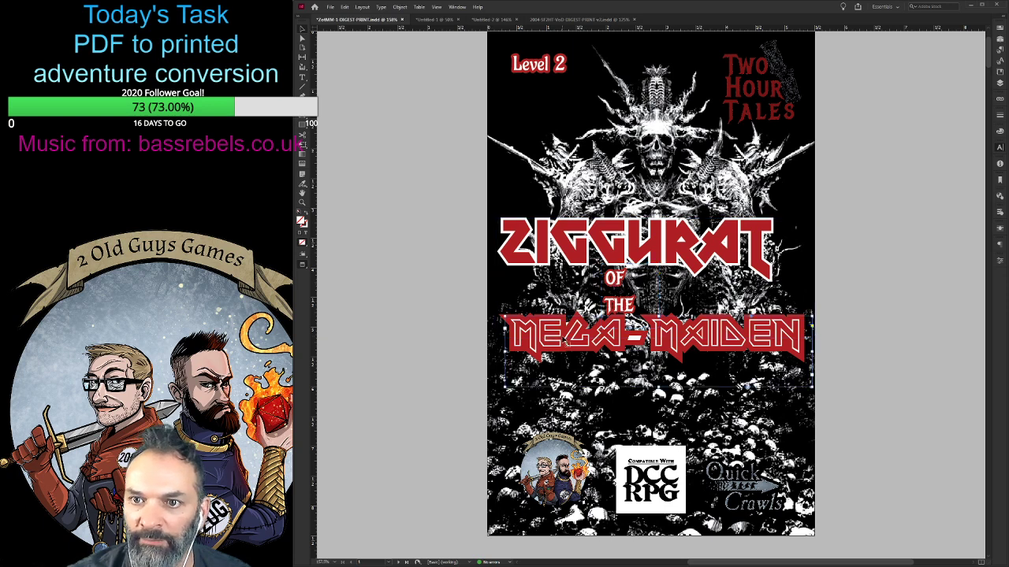
pyautogui.click(569, 341)
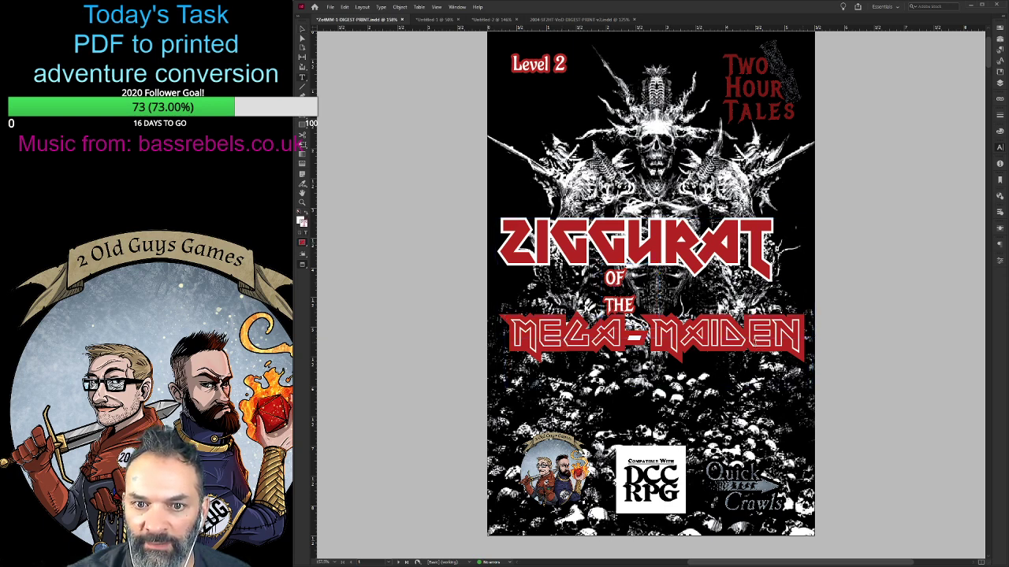
pyautogui.doubleClick(749, 335)
pyautogui.moveTo(747, 335); pyautogui.dragTo(775, 335)
pyautogui.click(712, 344)
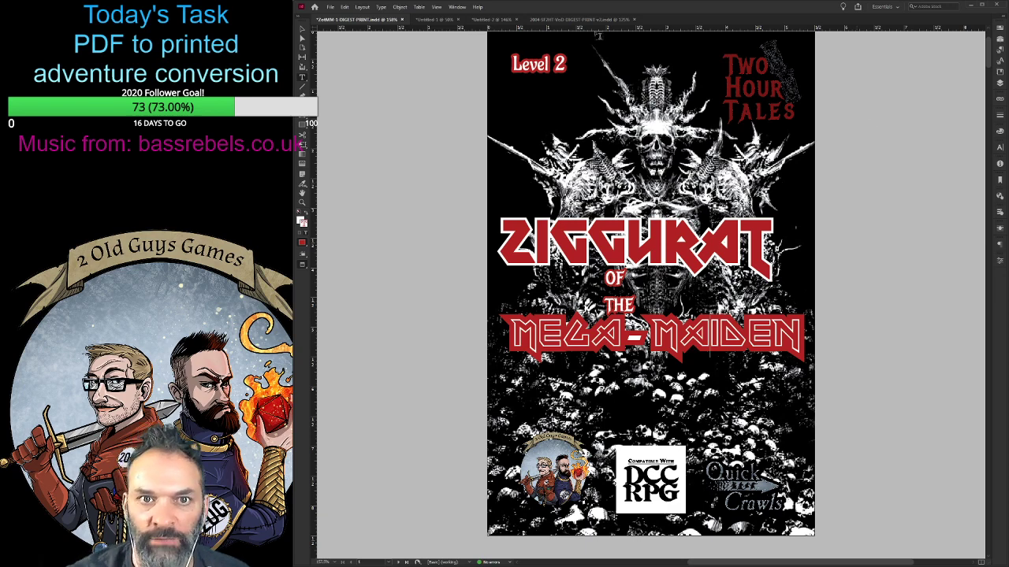
# - Switch to the Village of Death print digest and examine its cover, credits and contents page, licence text and Introduction spread
pyautogui.click(576, 19)
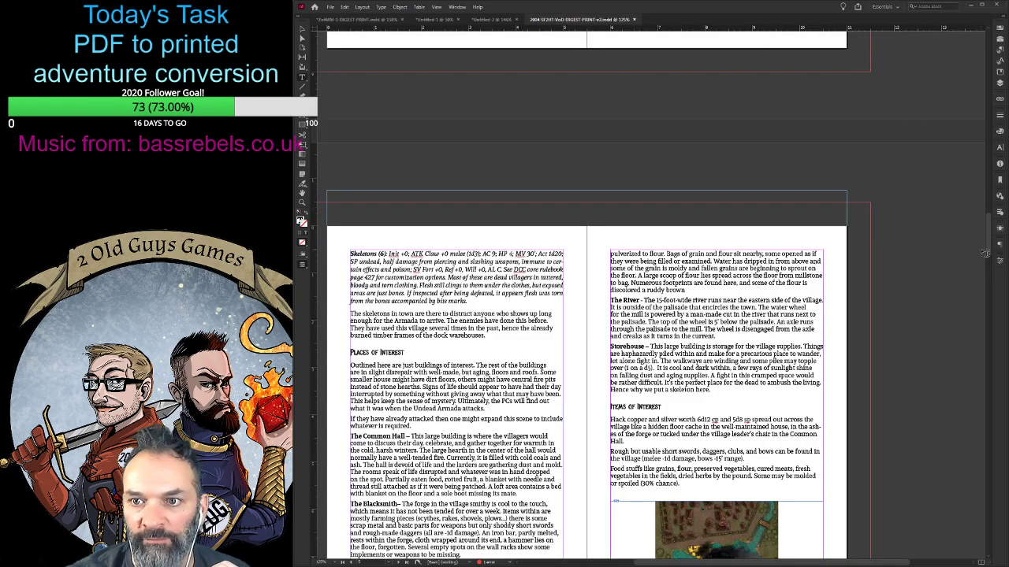
pyautogui.moveTo(988, 240); pyautogui.dragTo(988, 66)
pyautogui.scroll(2, 890, 209)
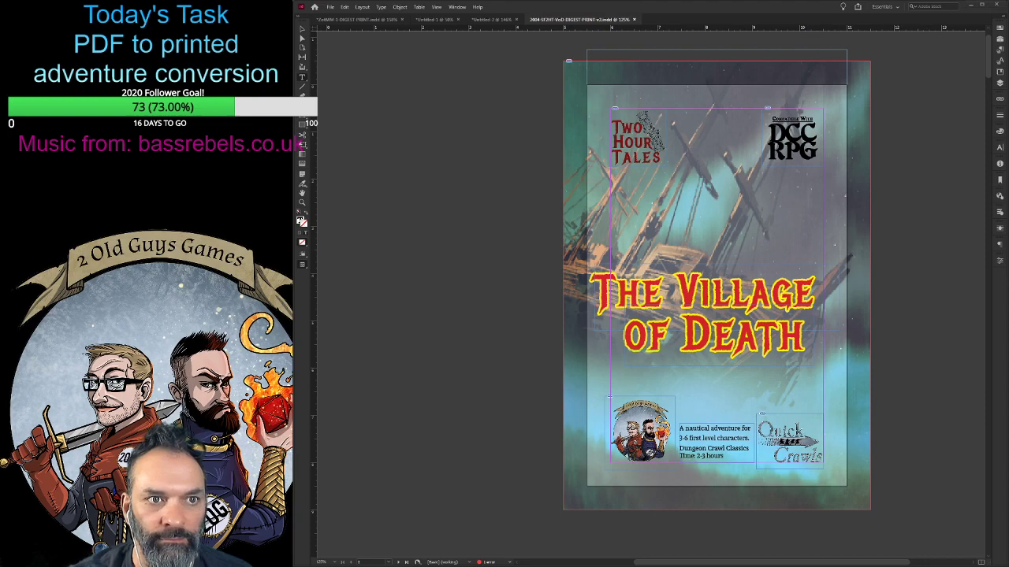
pyautogui.scroll(-10, 906, 264)
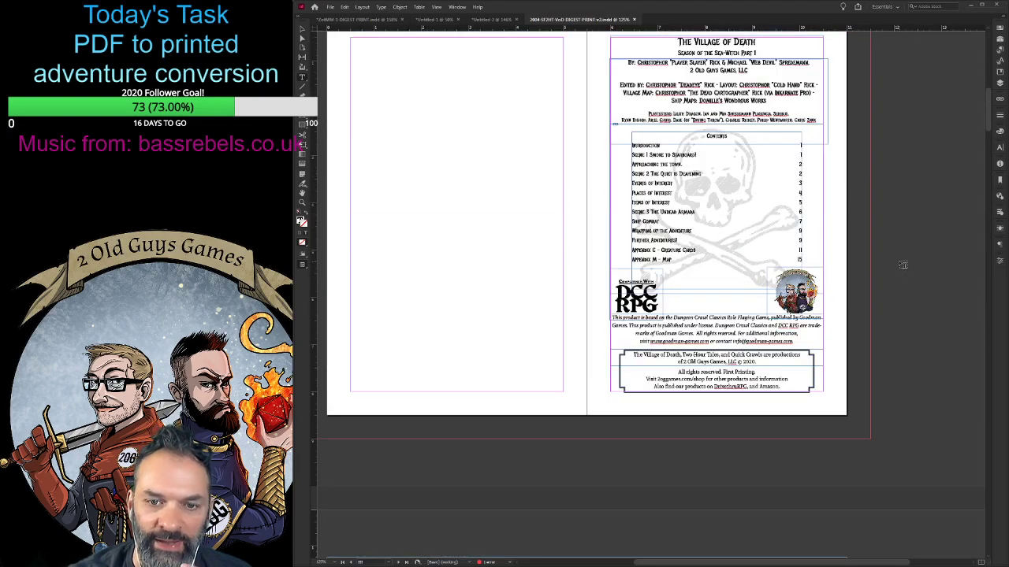
pyautogui.scroll(-10, 903, 264)
pyautogui.scroll(-2, 837, 271)
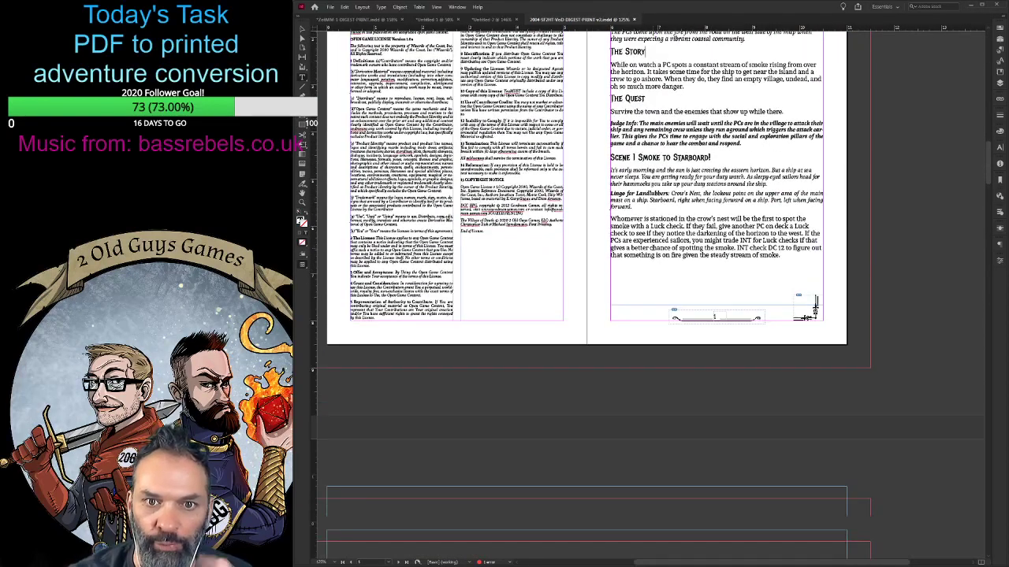
pyautogui.scroll(7, 838, 272)
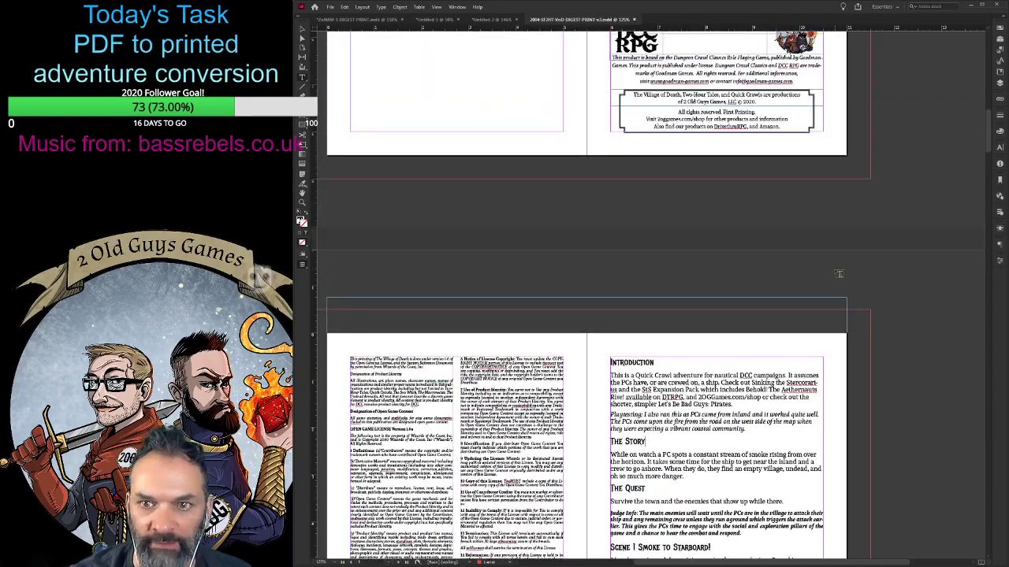
pyautogui.scroll(8, 836, 273)
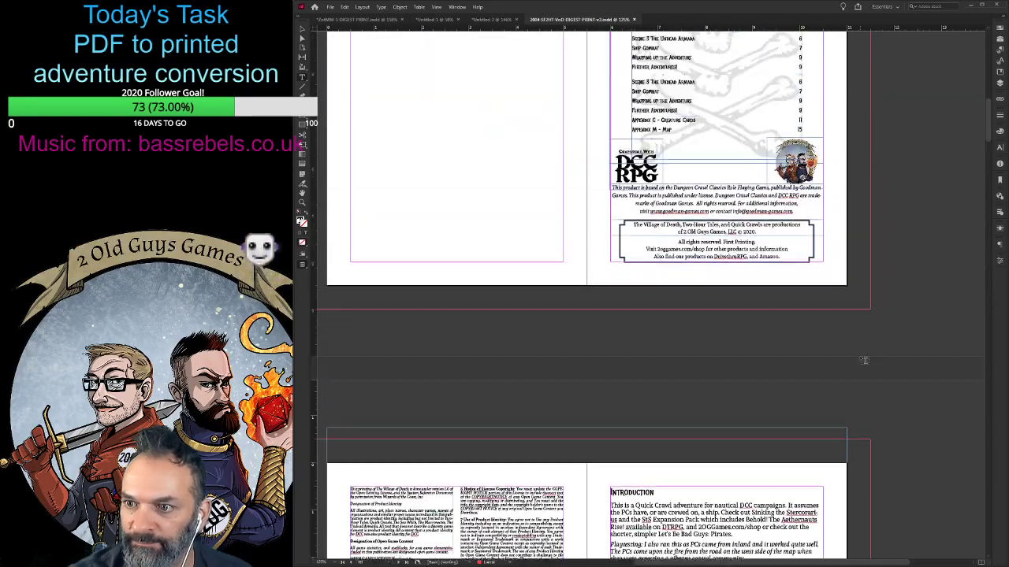
# - Bring up the original Ziggurat of the Mega-Maiden layout and examine its cover, credits, stat blocks, creature tokens and numbered encounter pages
pyautogui.click(357, 20)
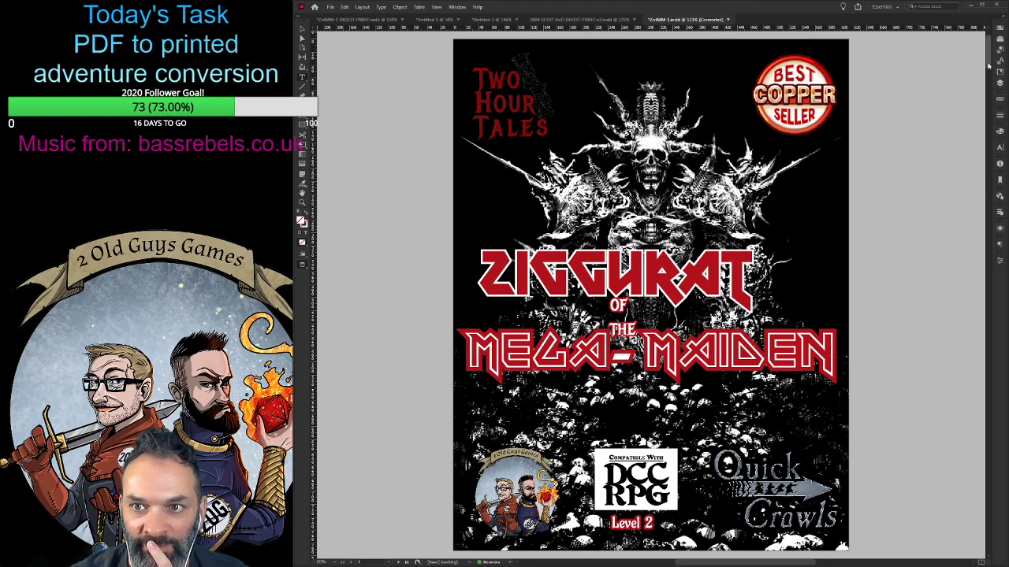
pyautogui.scroll(-15, 988, 69)
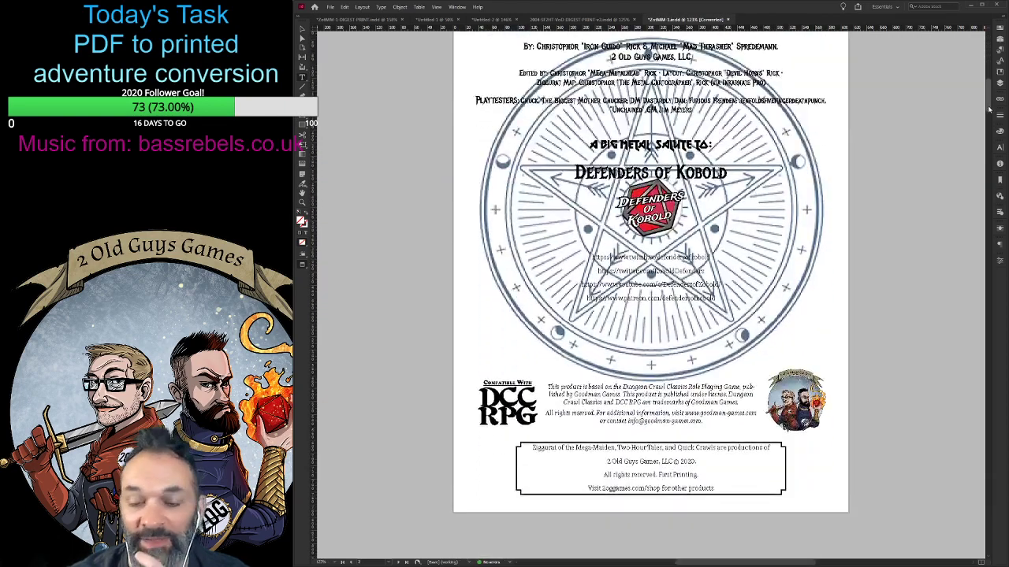
pyautogui.scroll(-20, 974, 353)
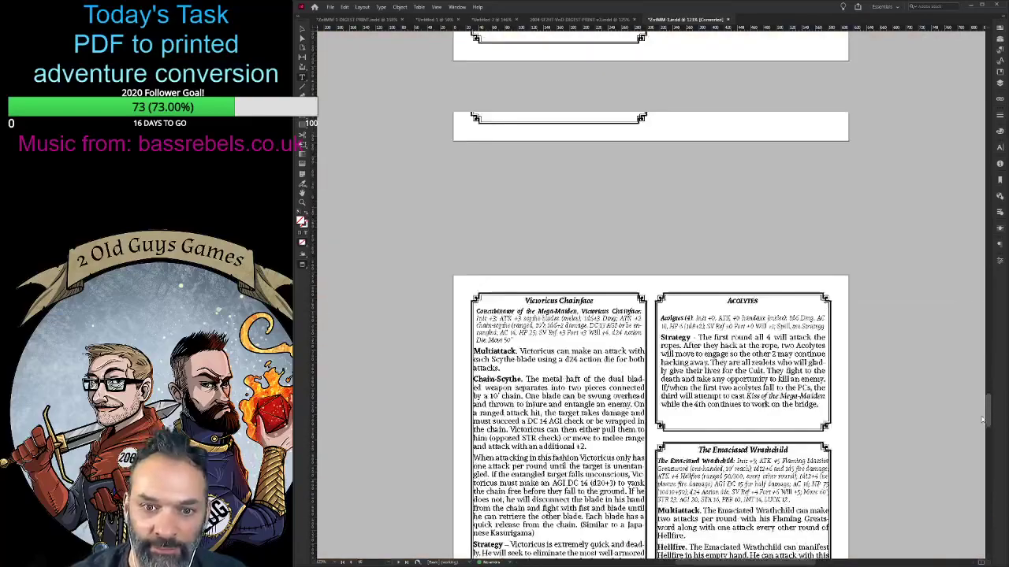
pyautogui.moveTo(984, 392); pyautogui.dragTo(987, 356)
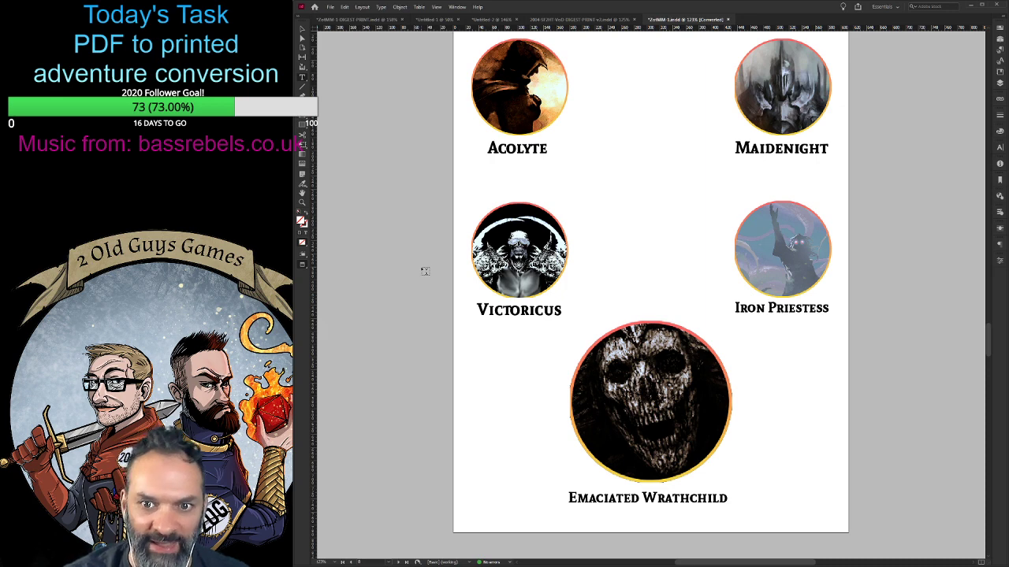
pyautogui.scroll(-1, 432, 358)
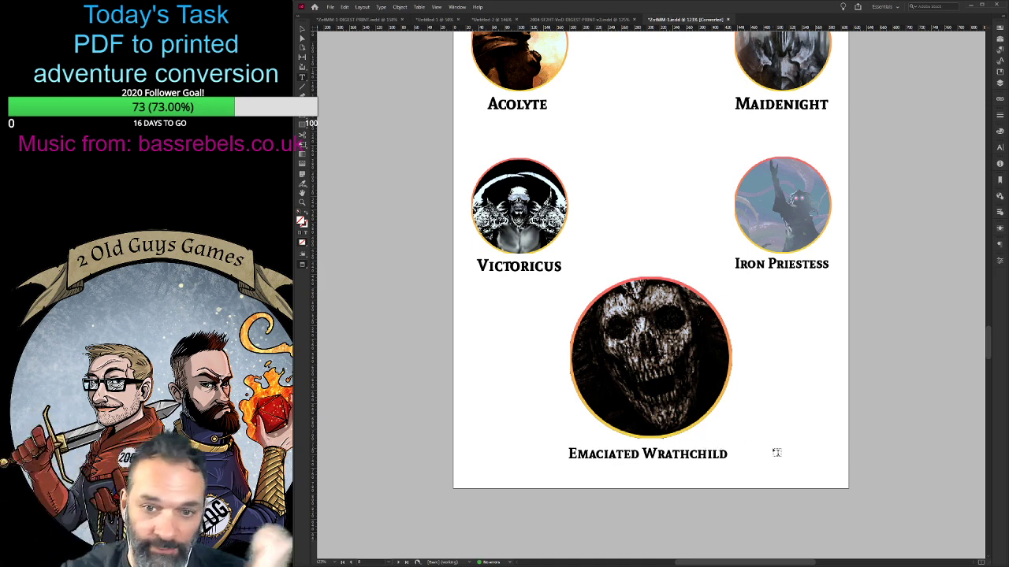
pyautogui.scroll(2, 788, 413)
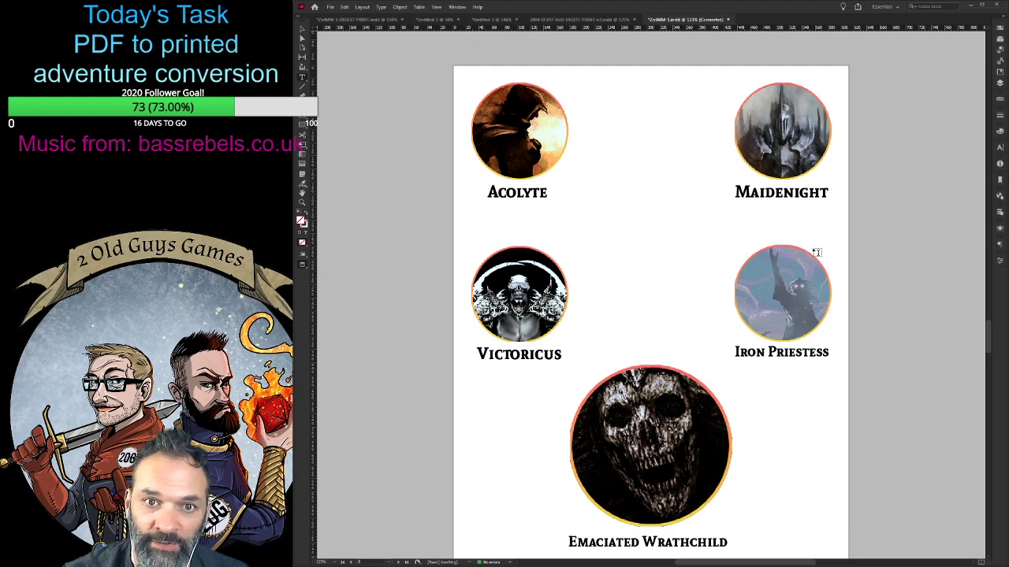
pyautogui.scroll(8, 792, 403)
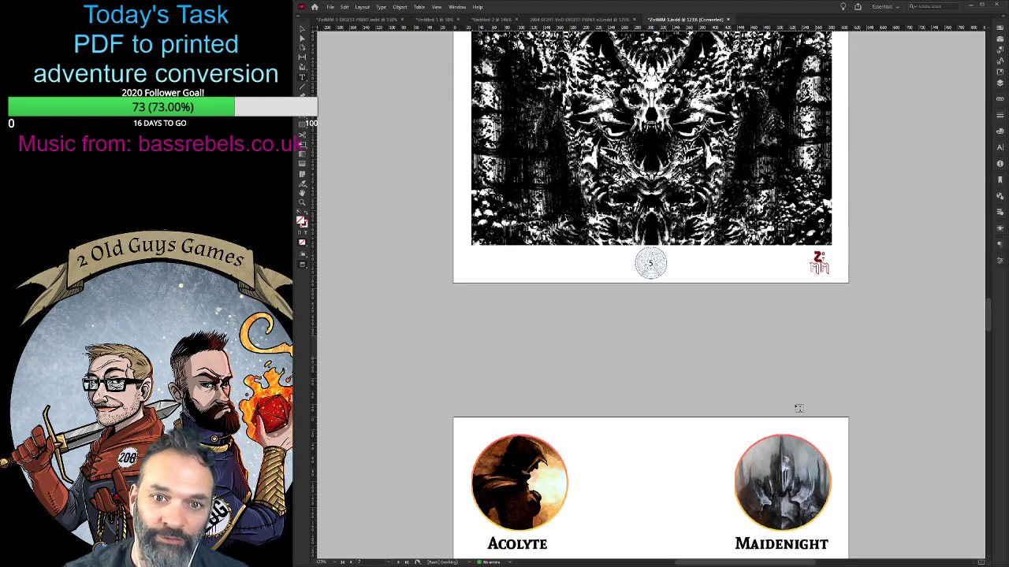
pyautogui.scroll(15, 798, 408)
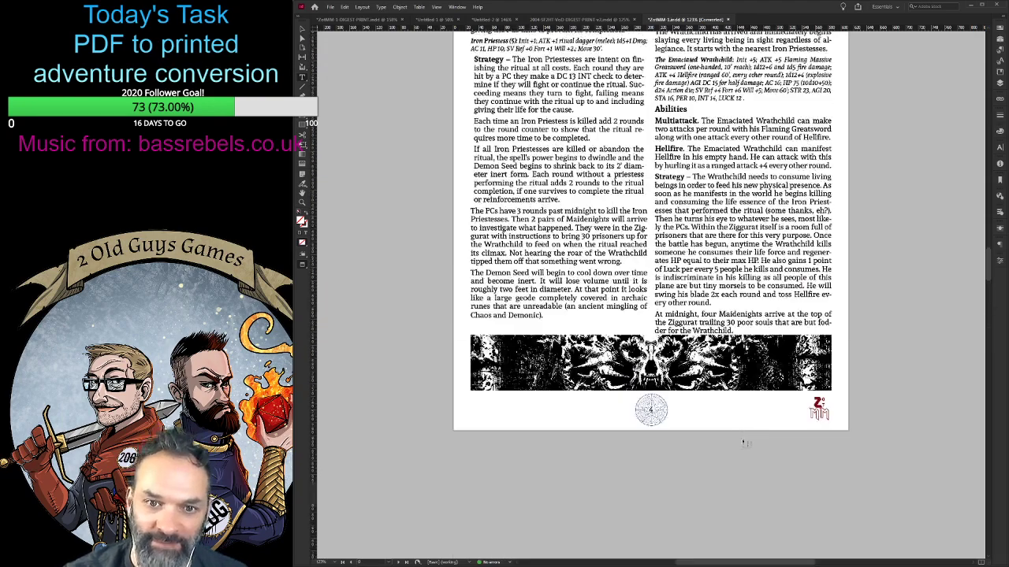
pyautogui.scroll(15, 743, 443)
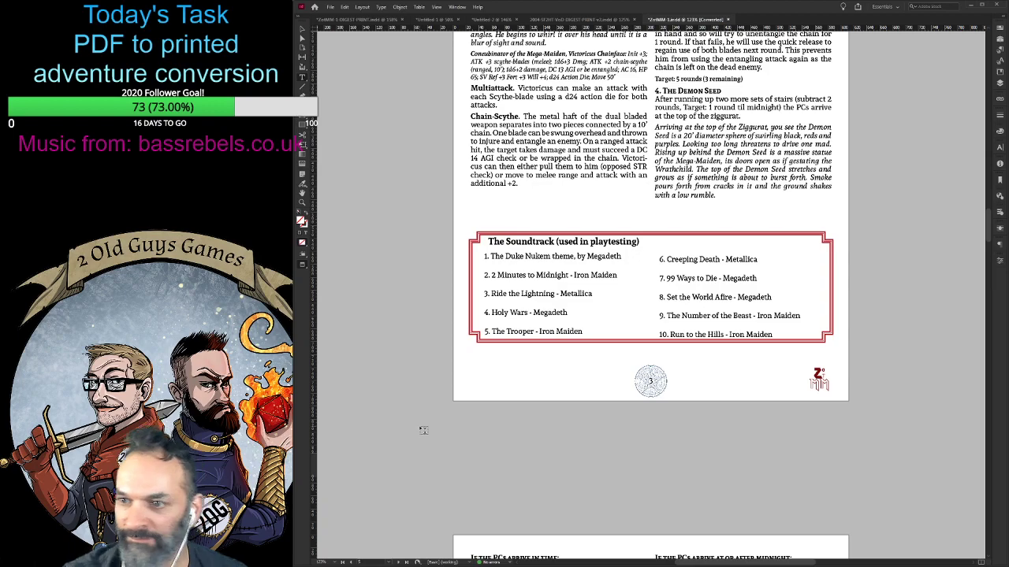
pyautogui.scroll(6, 424, 431)
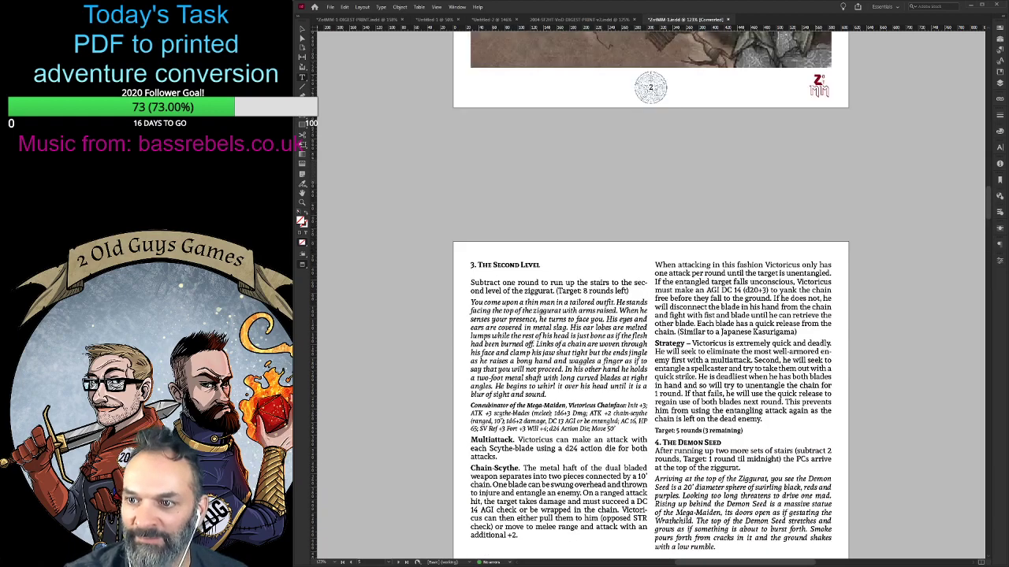
pyautogui.scroll(14, 651, 296)
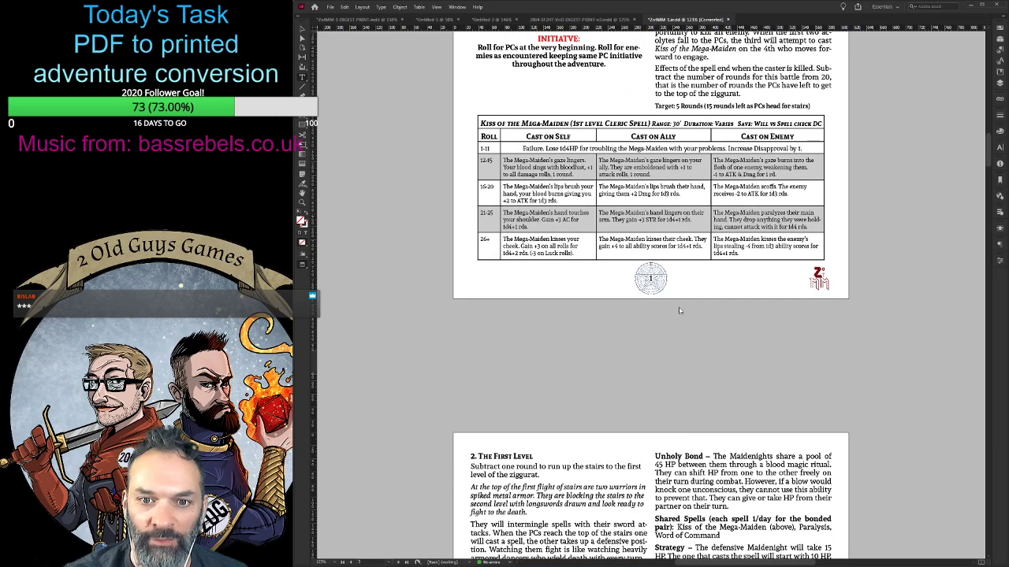
# - Leave the original layout for the Ziggurat print digest's cover and restore the application window to a smaller size
pyautogui.hotkey('ctrl', 'Tab')
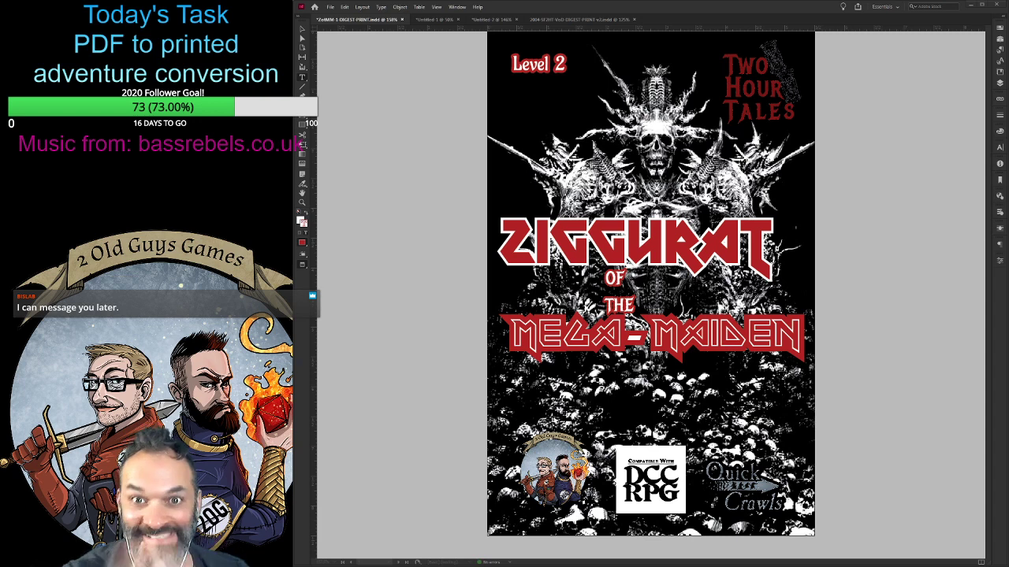
pyautogui.click(392, 370)
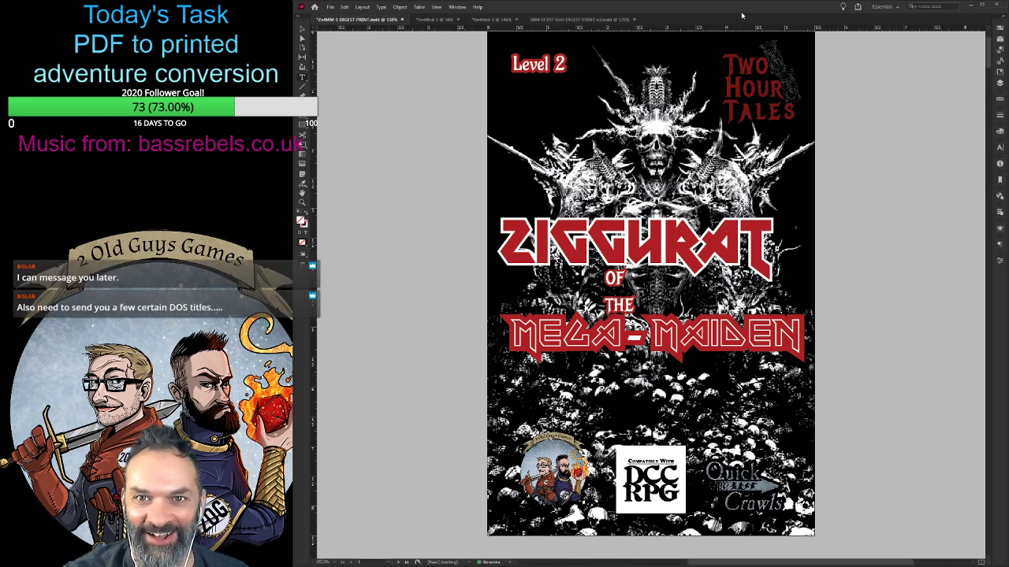
pyautogui.doubleClick(702, 7)
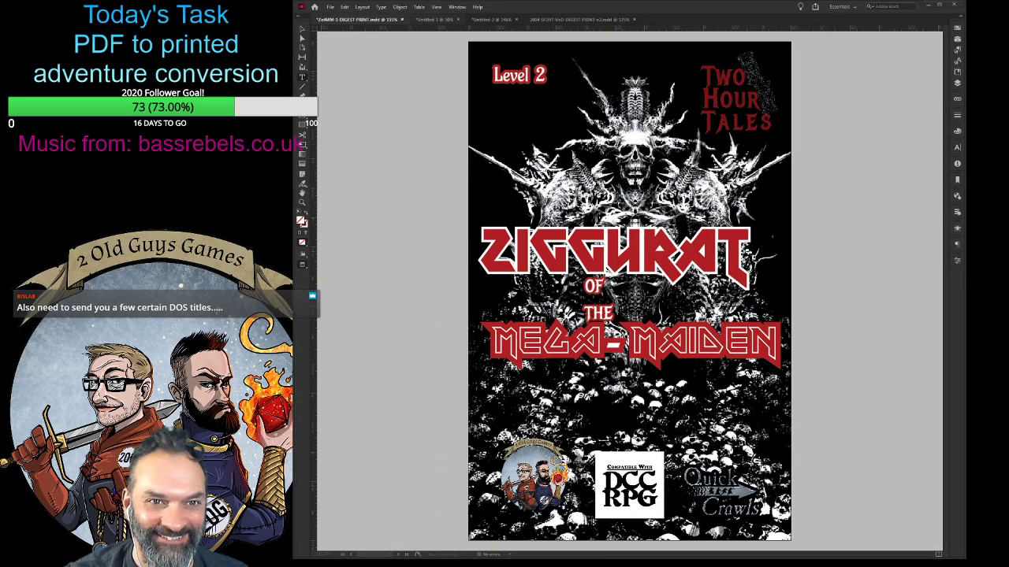
# - Look at the untitled ziggurat map document, close the Village of Death digest, and return to the Ziggurat digest
pyautogui.click(442, 20)
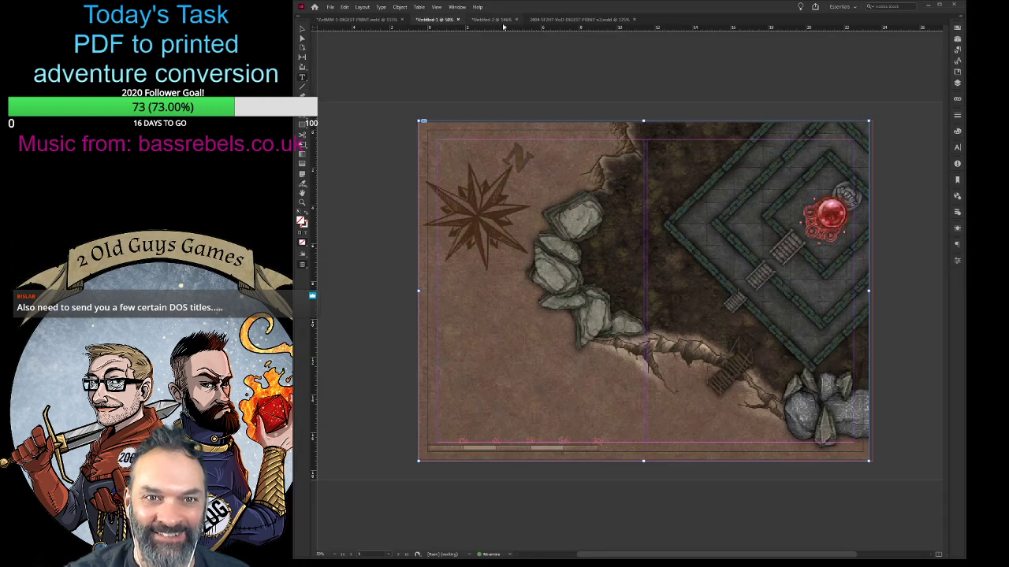
pyautogui.click(583, 20)
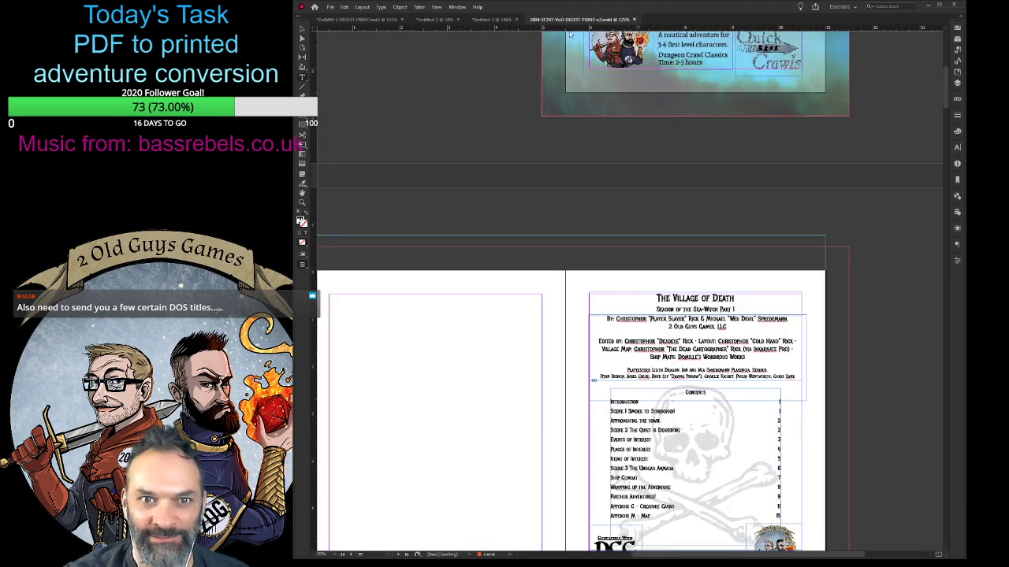
pyautogui.click(432, 21)
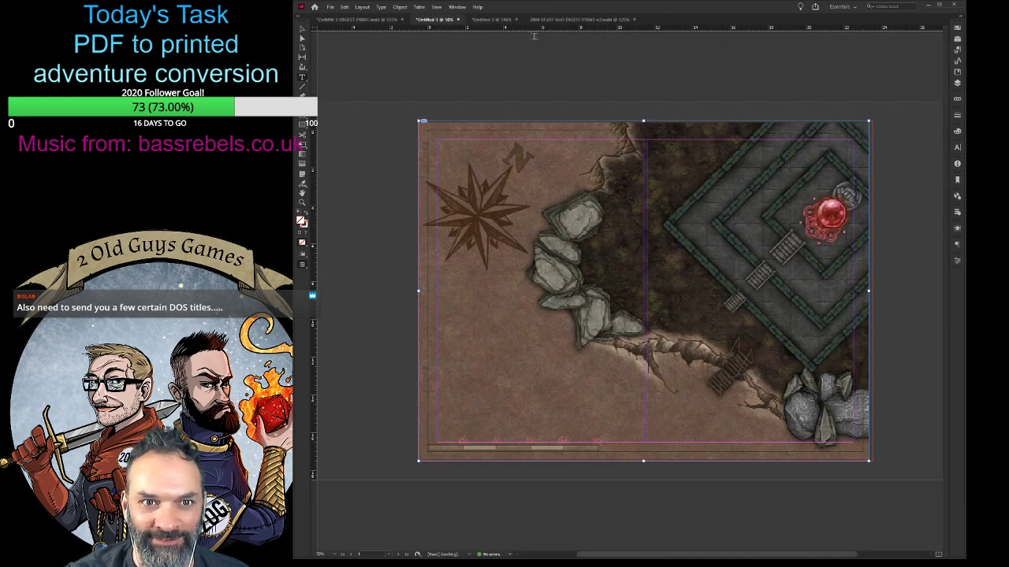
pyautogui.click(599, 22)
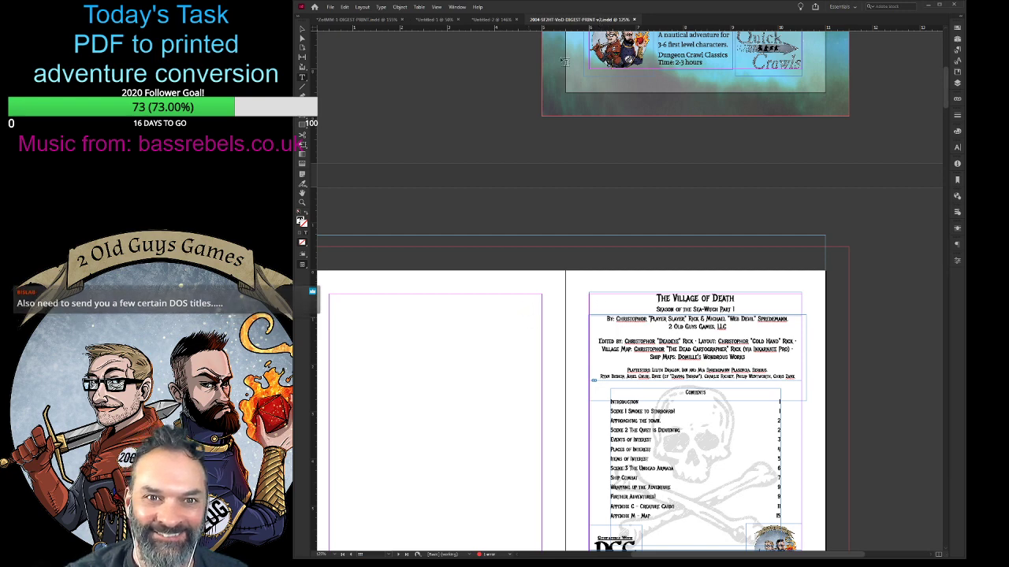
pyautogui.click(633, 19)
pyautogui.click(362, 20)
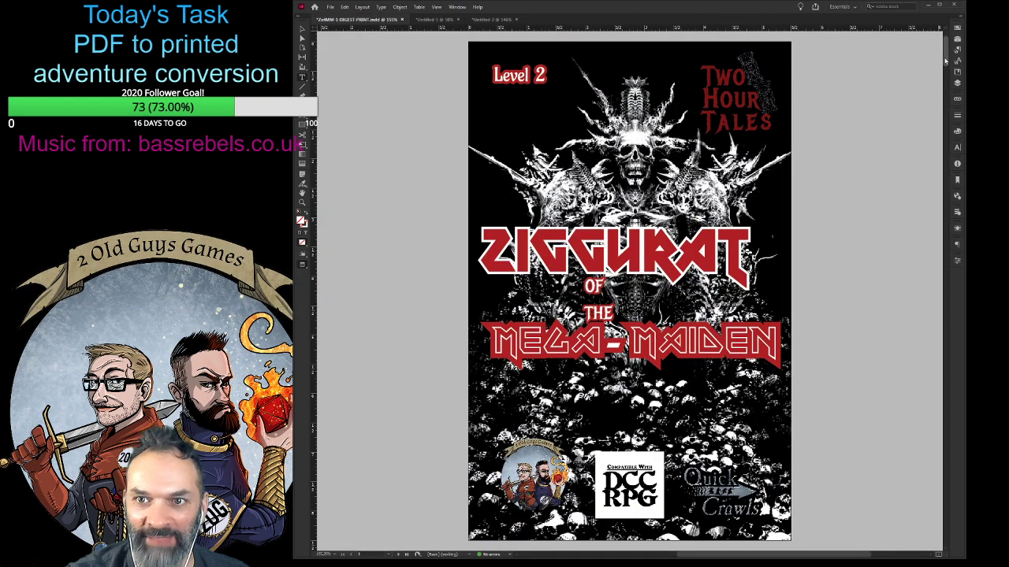
# - Go to the Demon Seed spread in the Ziggurat digest and zoom out to 125% to view its layout
pyautogui.moveTo(945, 63); pyautogui.dragTo(949, 220)
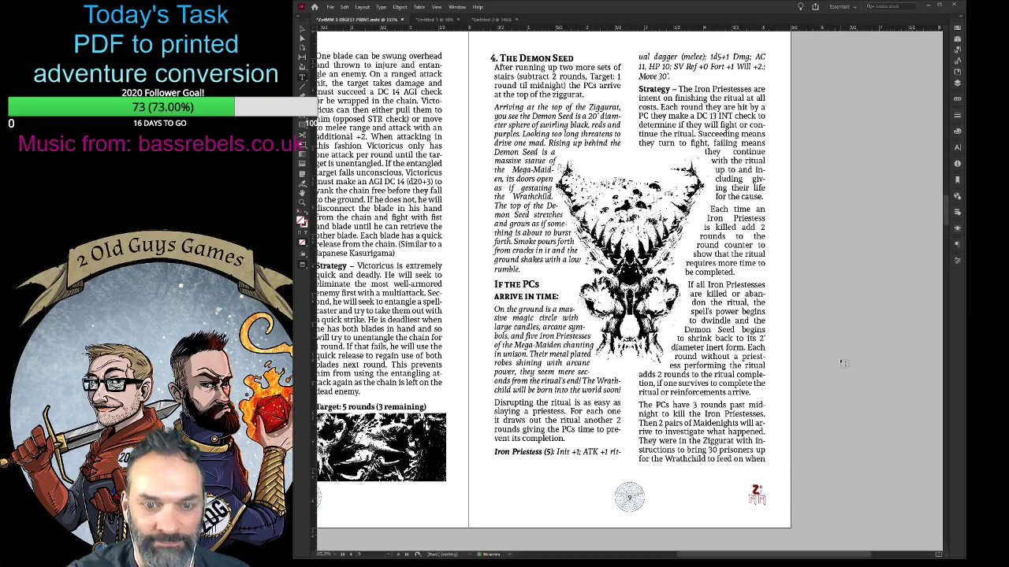
pyautogui.hotkey('ctrl', '-')
pyautogui.hotkey('ctrl', '-')
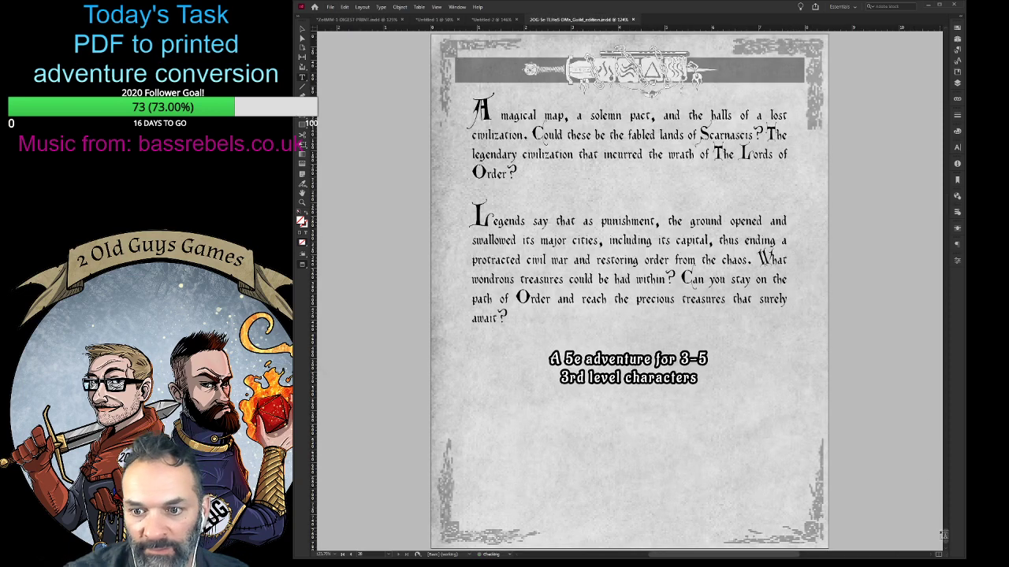
# - In the Lost Halls of Scarnascis document, examine the cover, the credits and contents page, and the Introduction page
pyautogui.moveTo(945, 535); pyautogui.dragTo(944, 37)
pyautogui.scroll(-3, 883, 326)
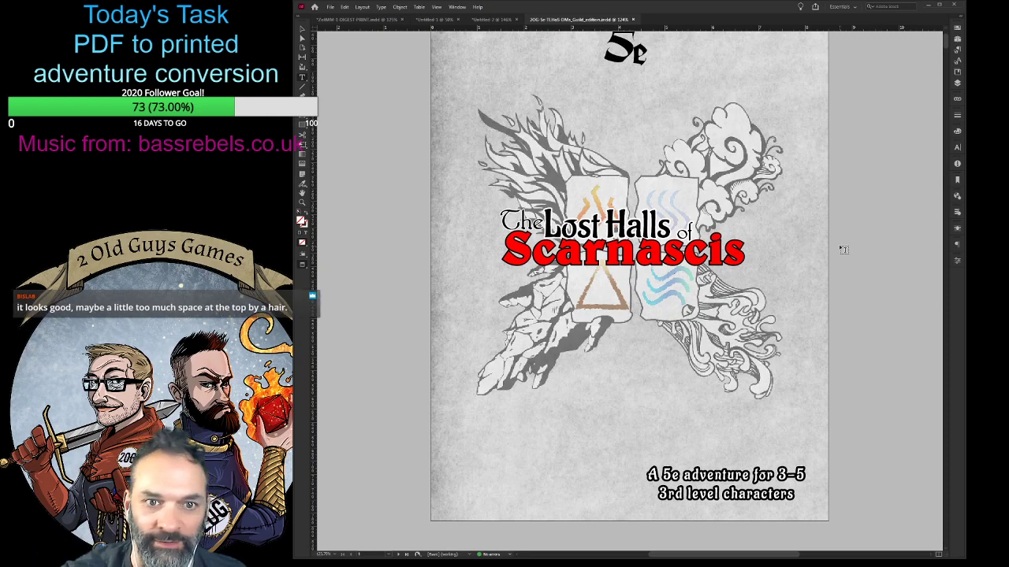
pyautogui.scroll(-10, 838, 244)
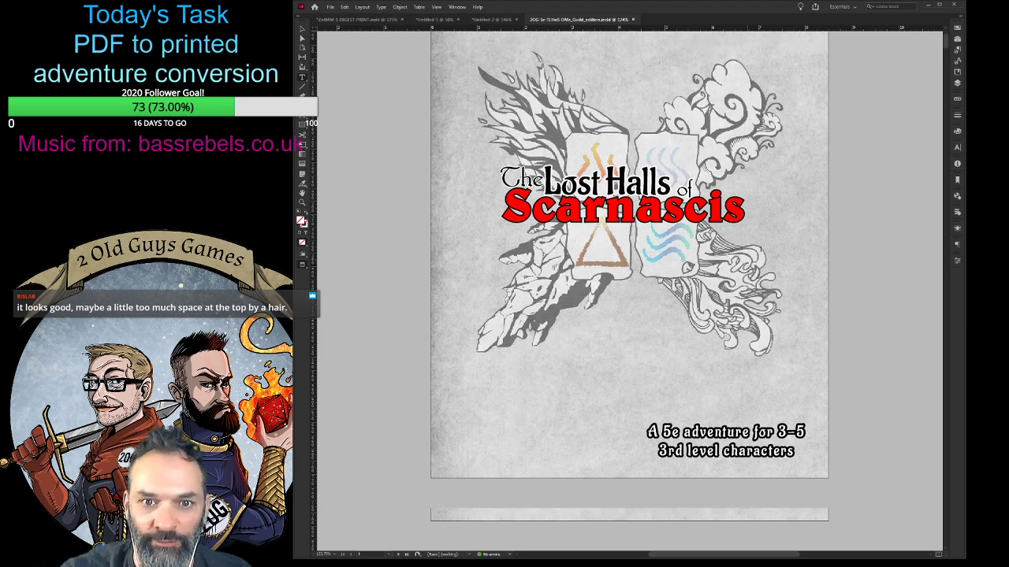
pyautogui.scroll(-2, 770, 247)
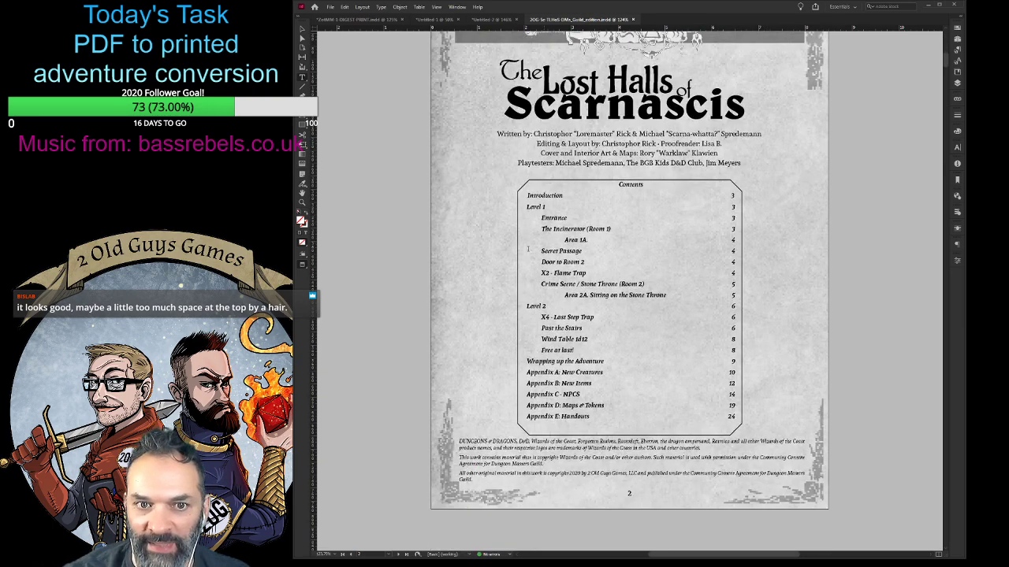
pyautogui.scroll(-15, 401, 360)
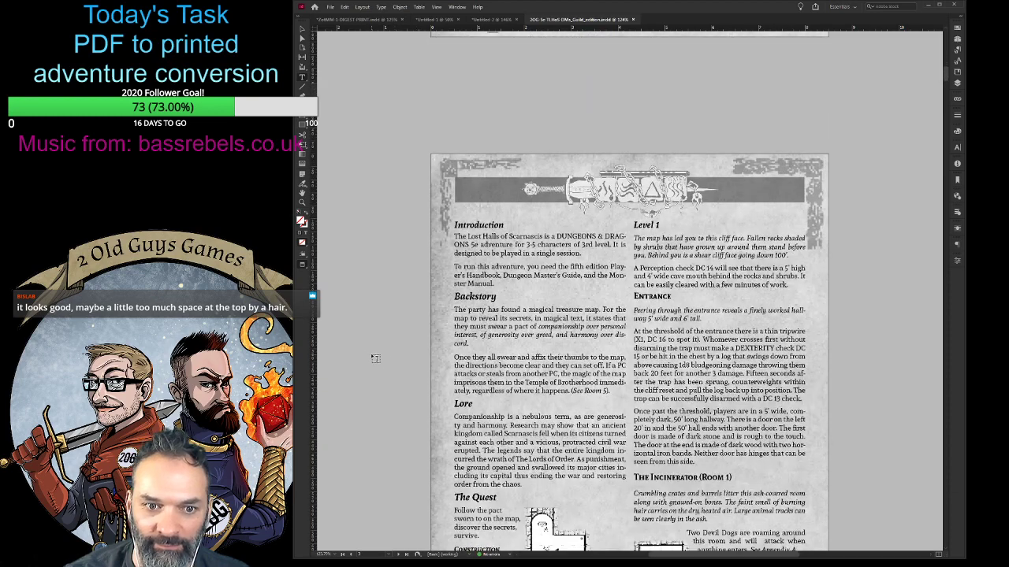
# - Select all text in the Introduction column to check its text frame, deselect it, and look over the dungeon map on page 3
pyautogui.moveTo(496, 124); pyautogui.dragTo(457, 125)
pyautogui.scroll(2, 489, 130)
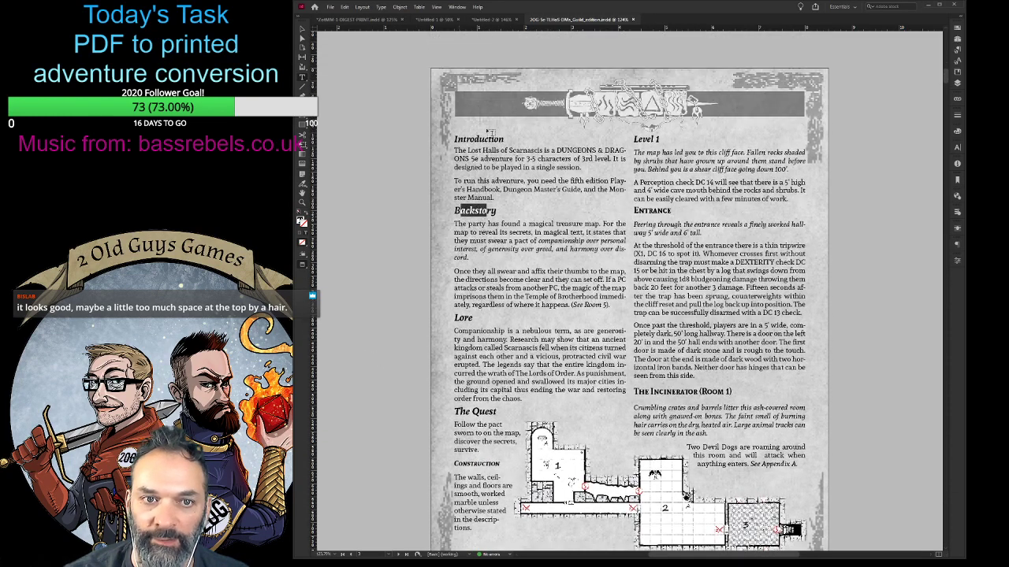
pyautogui.hotkey('ctrl', 'a')
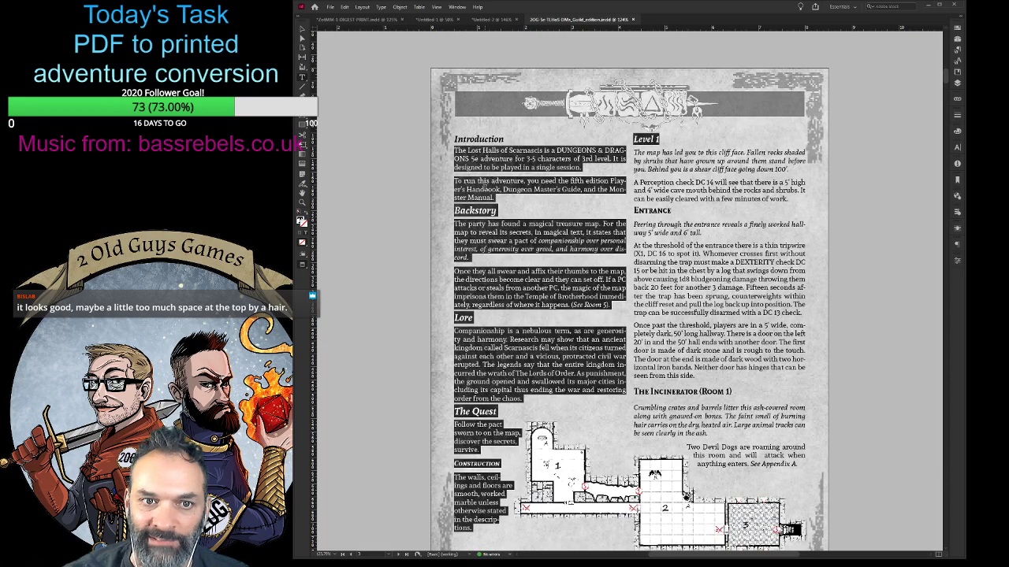
pyautogui.click(688, 353)
pyautogui.scroll(-7, 672, 363)
pyautogui.scroll(2, 640, 373)
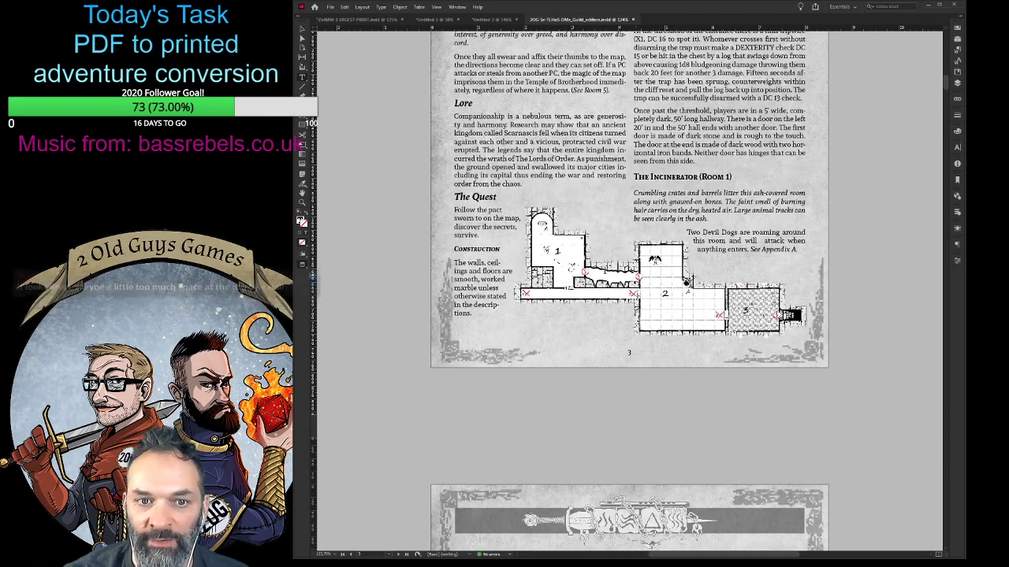
# - Examine page 4 of the Lost Halls of Scarnascis document and zoom out to 100% to see the whole page
pyautogui.scroll(-8, 686, 281)
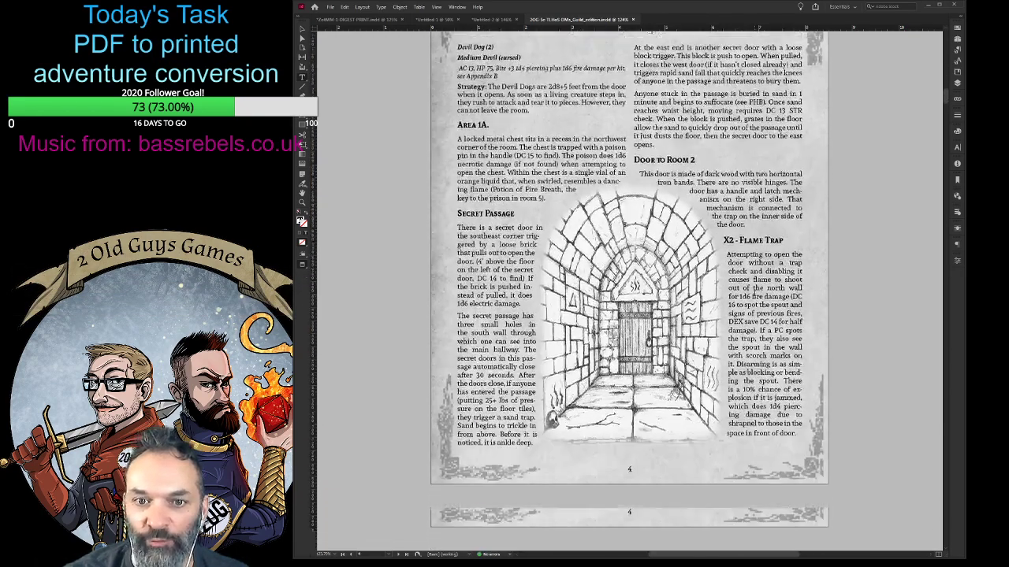
pyautogui.scroll(-1, 845, 415)
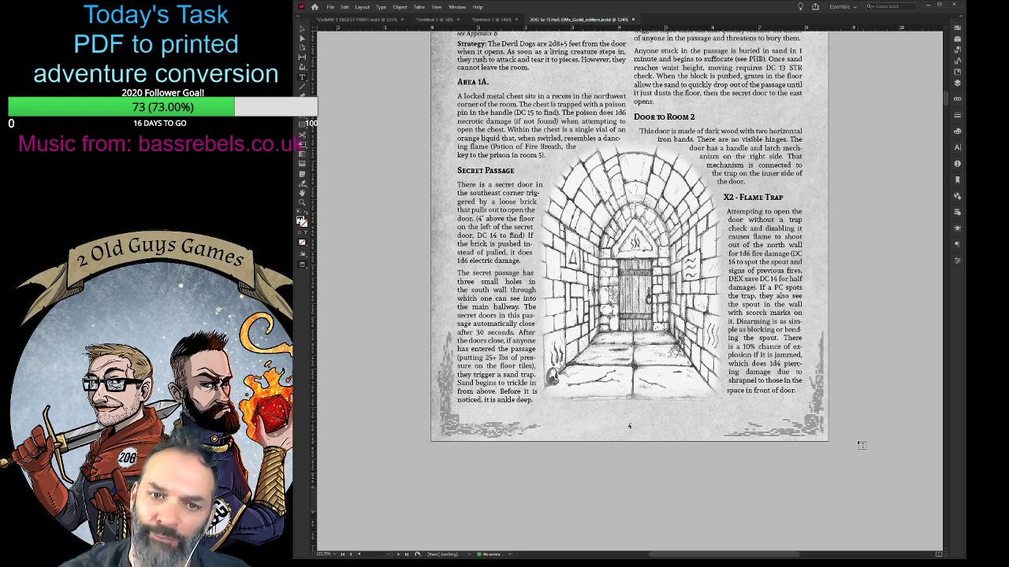
pyautogui.scroll(3, 897, 457)
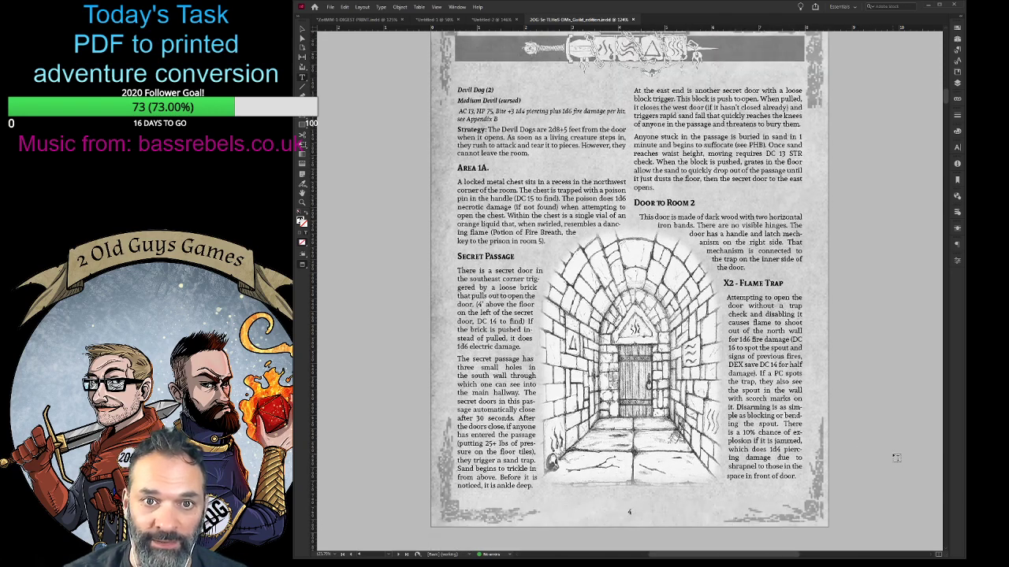
pyautogui.hotkey('ctrl', '-')
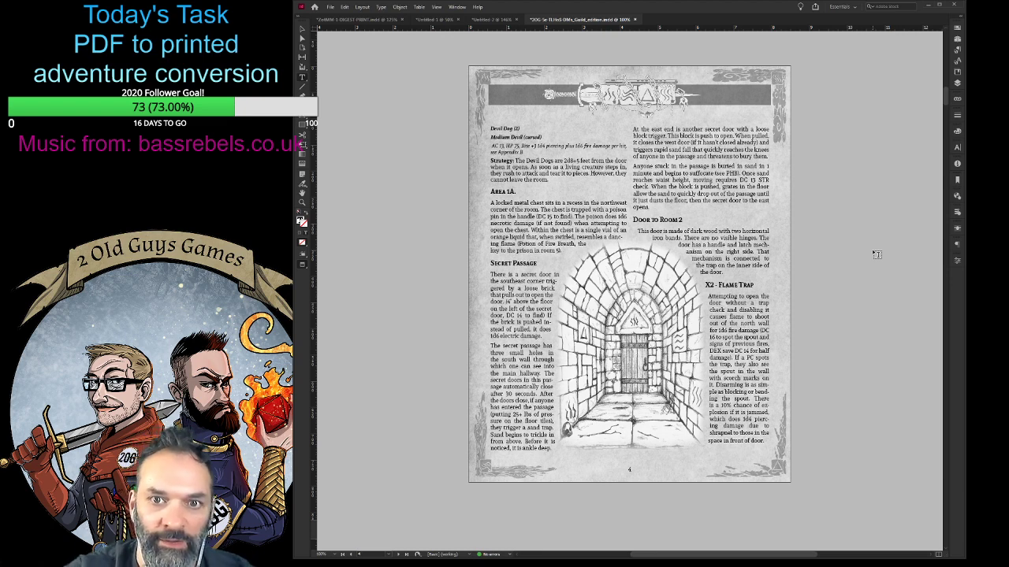
# - Look through pages 5 to 9, checking how the text wraps around the throne, map, Passage of Faith and weapon art
pyautogui.scroll(-5, 851, 397)
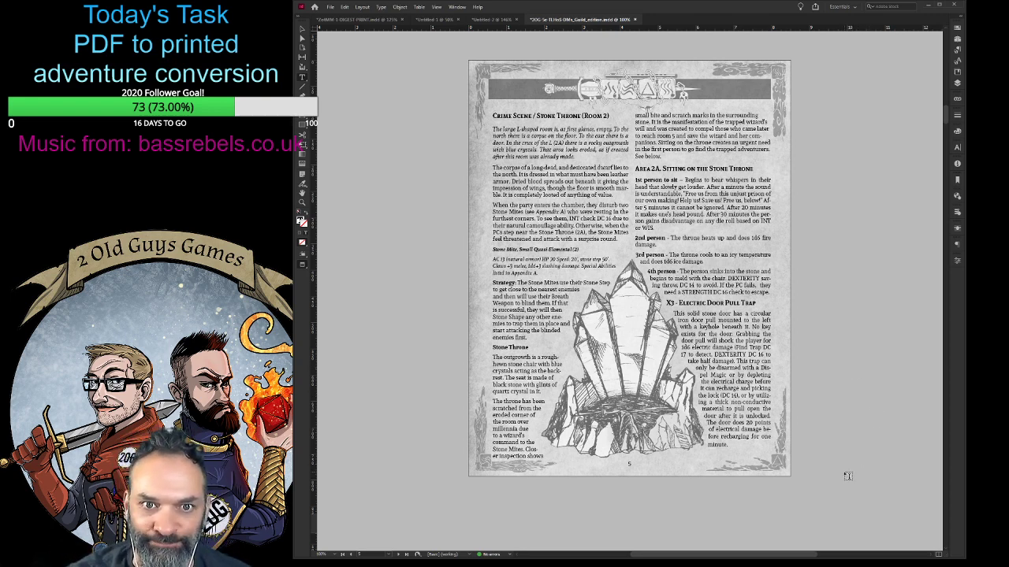
pyautogui.scroll(-10, 848, 476)
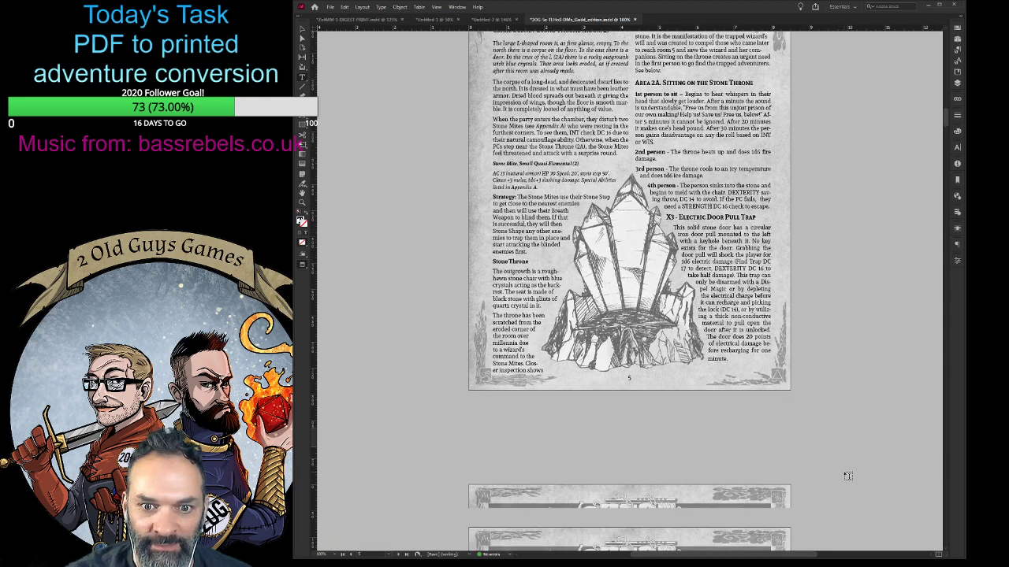
pyautogui.scroll(-10, 848, 476)
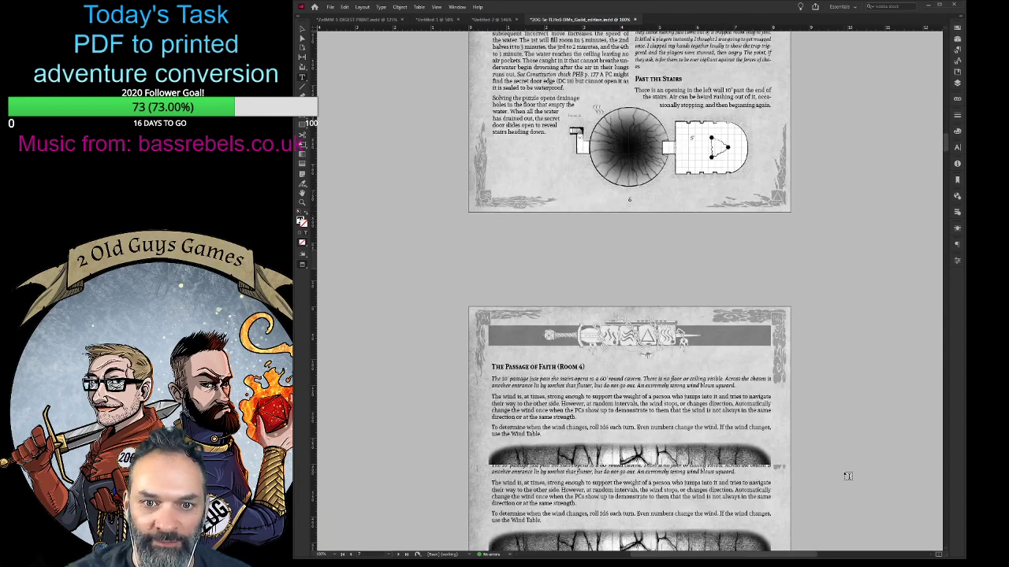
pyautogui.scroll(-3, 848, 476)
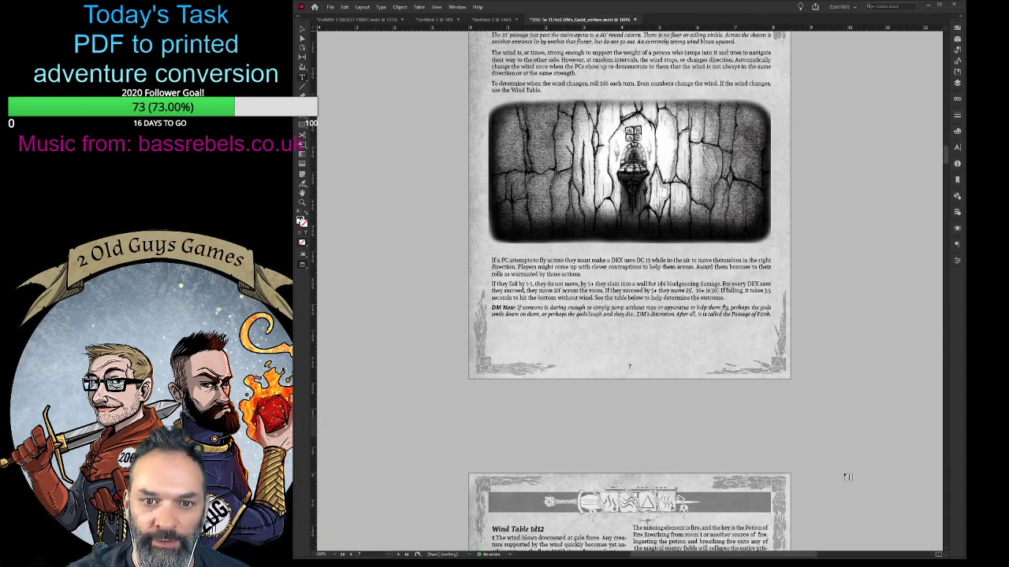
pyautogui.scroll(-4, 847, 476)
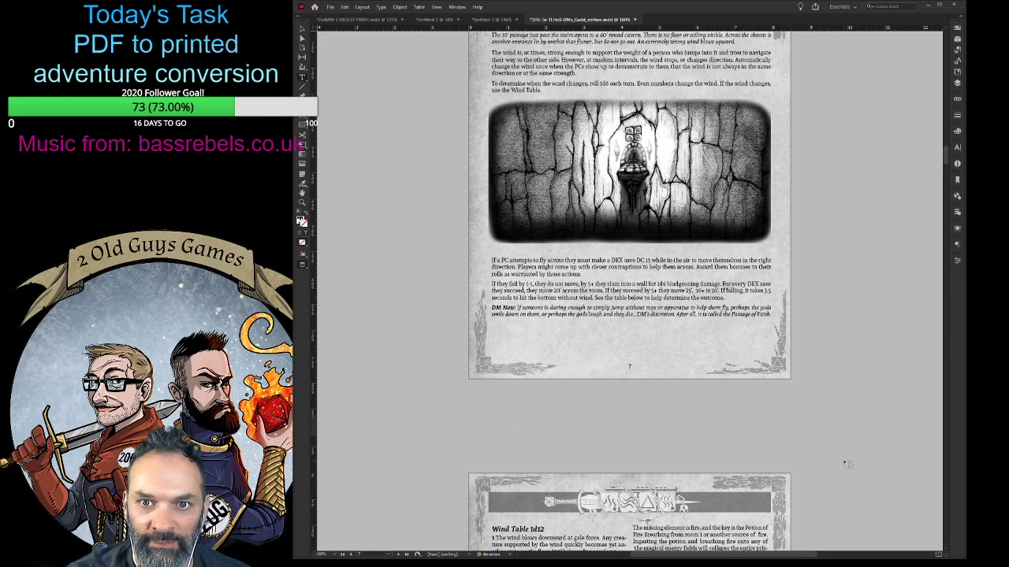
pyautogui.scroll(-5, 847, 465)
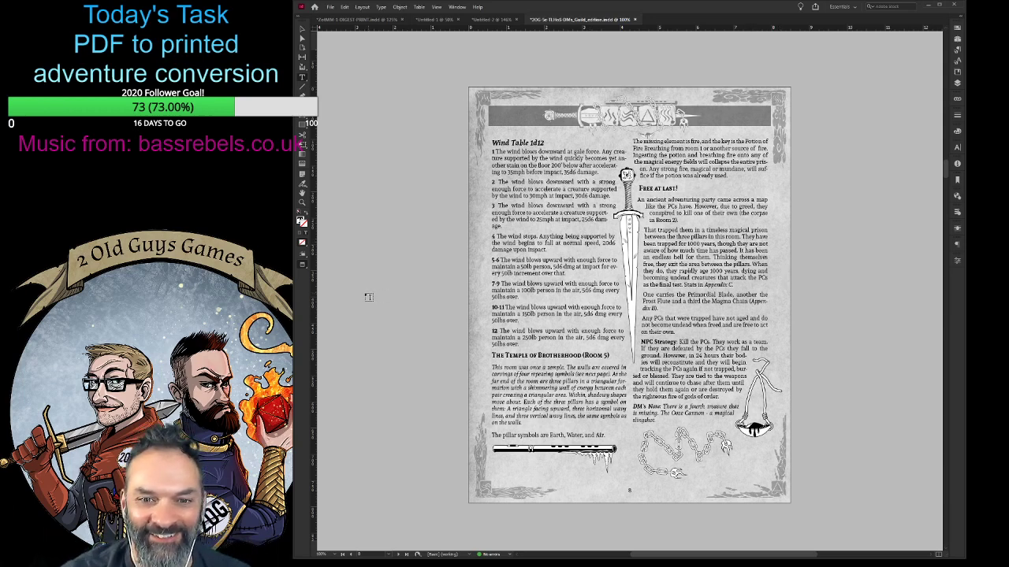
pyautogui.scroll(-10, 421, 274)
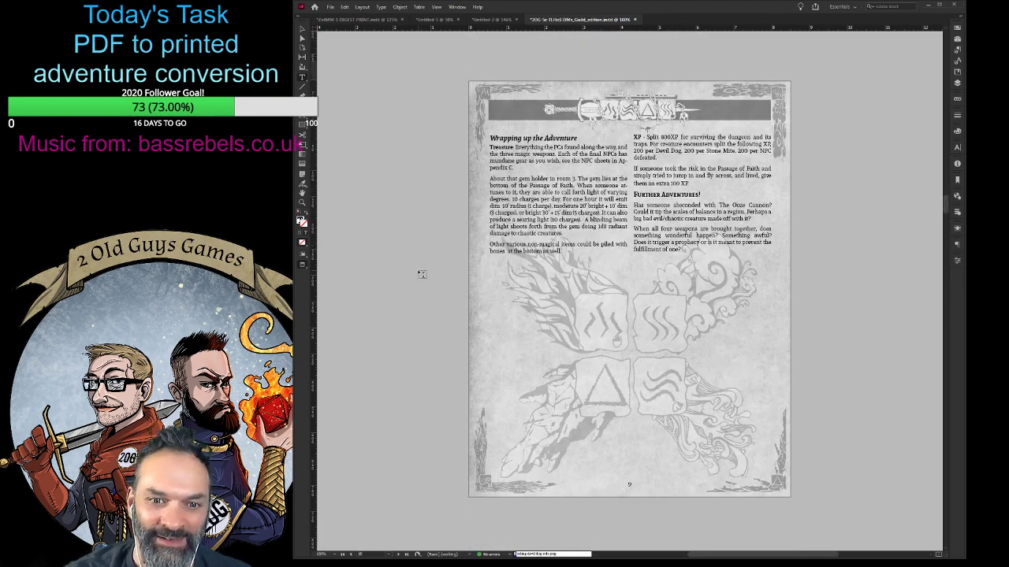
# - Examine the Appendix A creature pages with the Devil Dog, Stone Mite and Violet Putridity entries
pyautogui.scroll(-10, 421, 273)
pyautogui.scroll(-2, 421, 274)
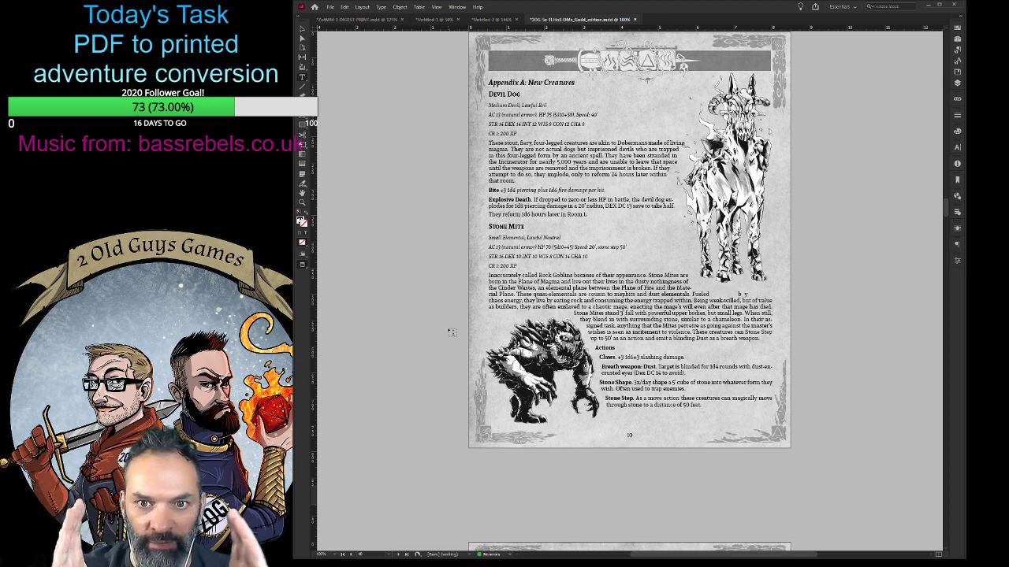
pyautogui.scroll(-8, 551, 334)
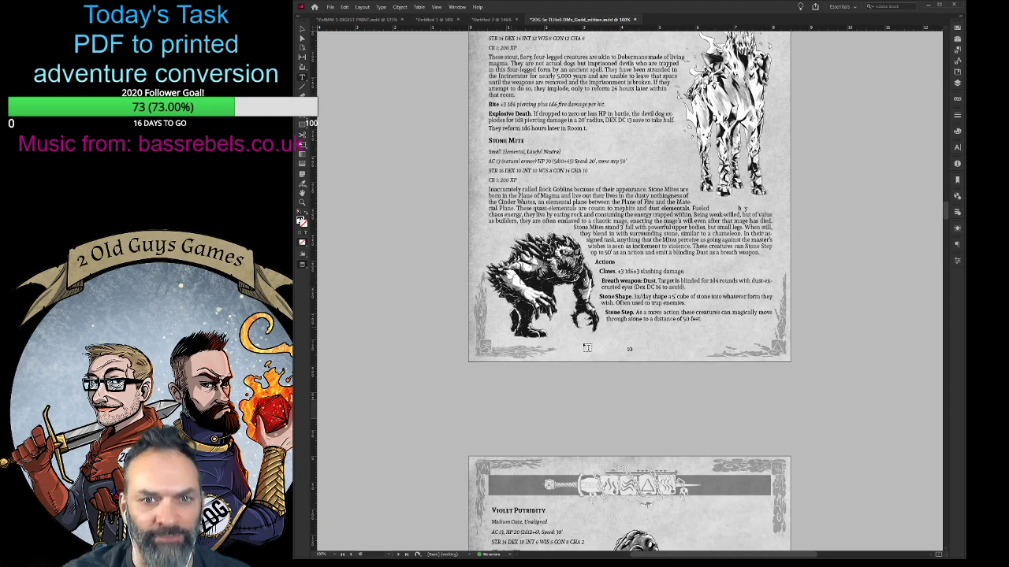
pyautogui.scroll(7, 560, 333)
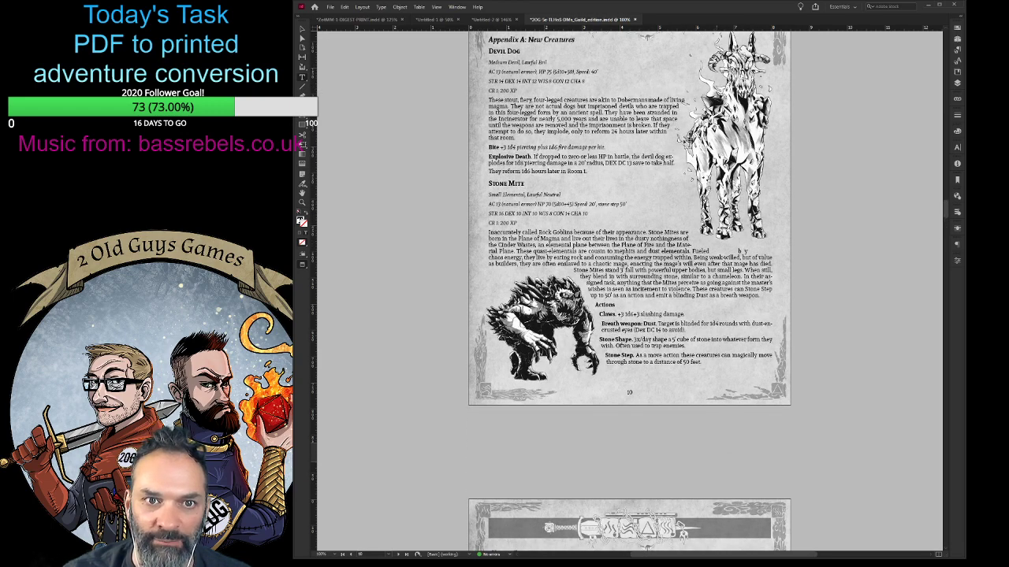
pyautogui.scroll(-9, 583, 333)
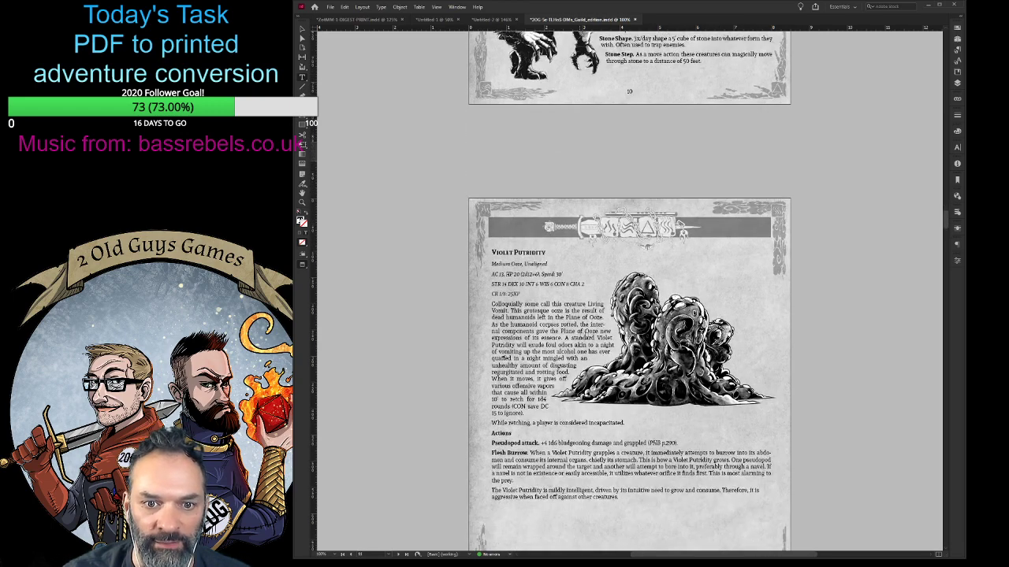
pyautogui.scroll(-1, 585, 336)
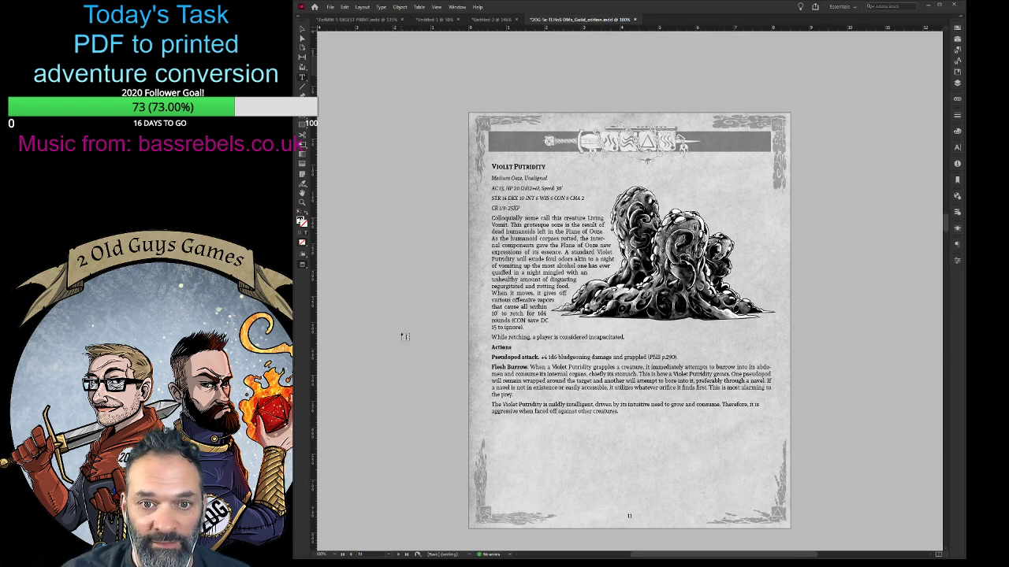
# - Examine the Appendix B item pages covering the Ooze Cannon, Frost Flute, Magma Chain and Primordial Blade
pyautogui.scroll(-12, 404, 337)
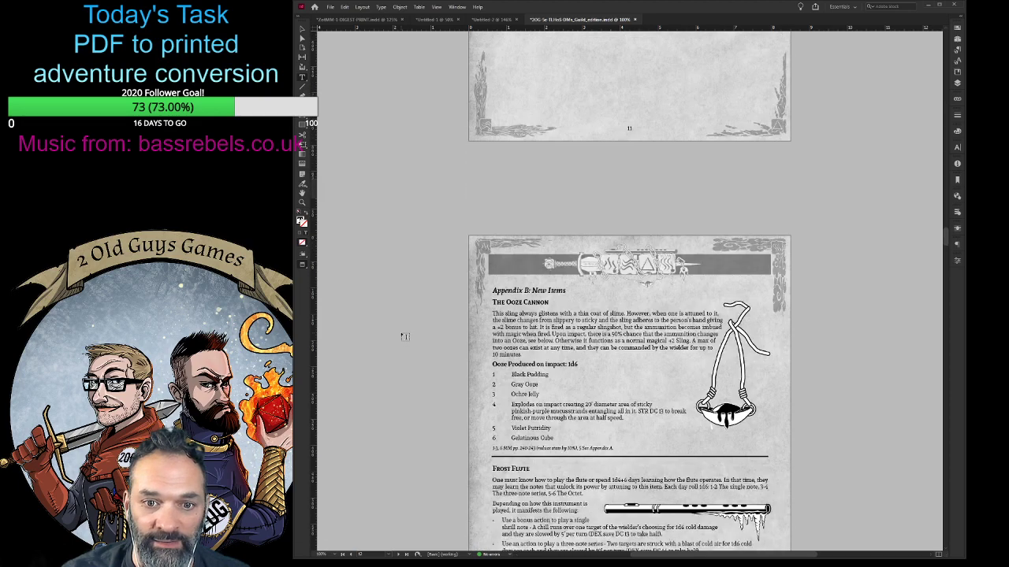
pyautogui.scroll(-14, 404, 339)
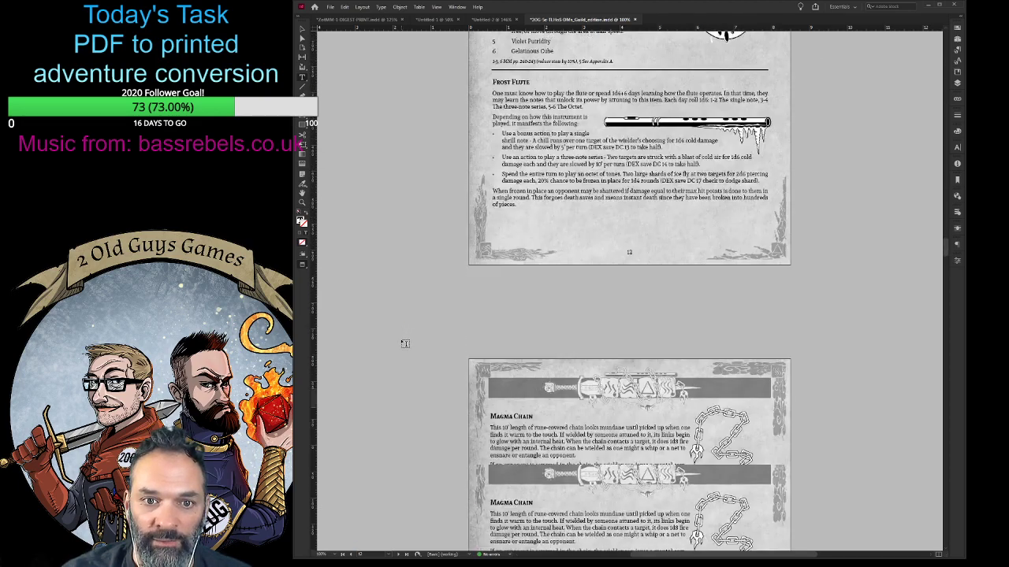
pyautogui.scroll(-3, 404, 345)
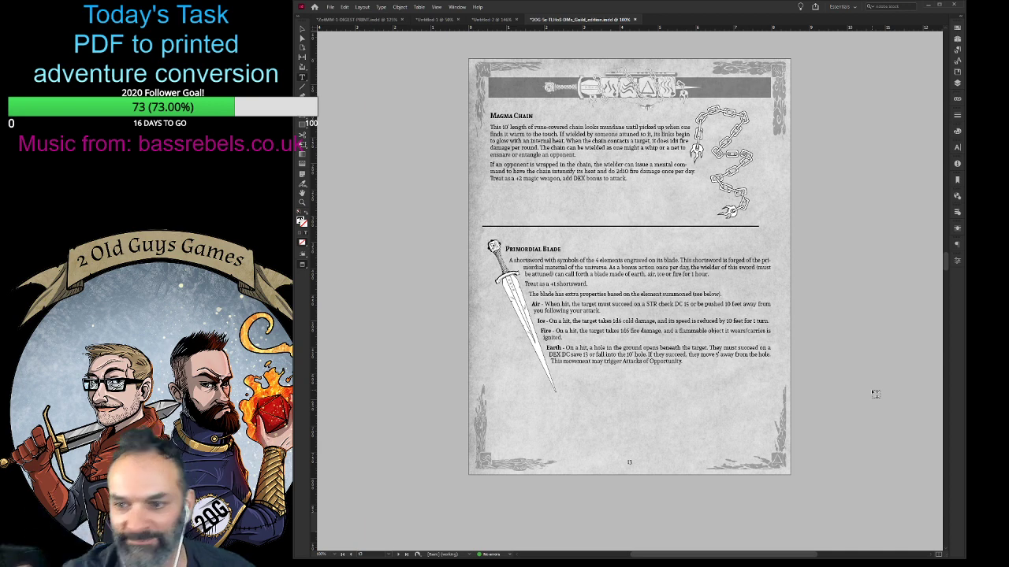
pyautogui.hotkey('ctrl', 'e')
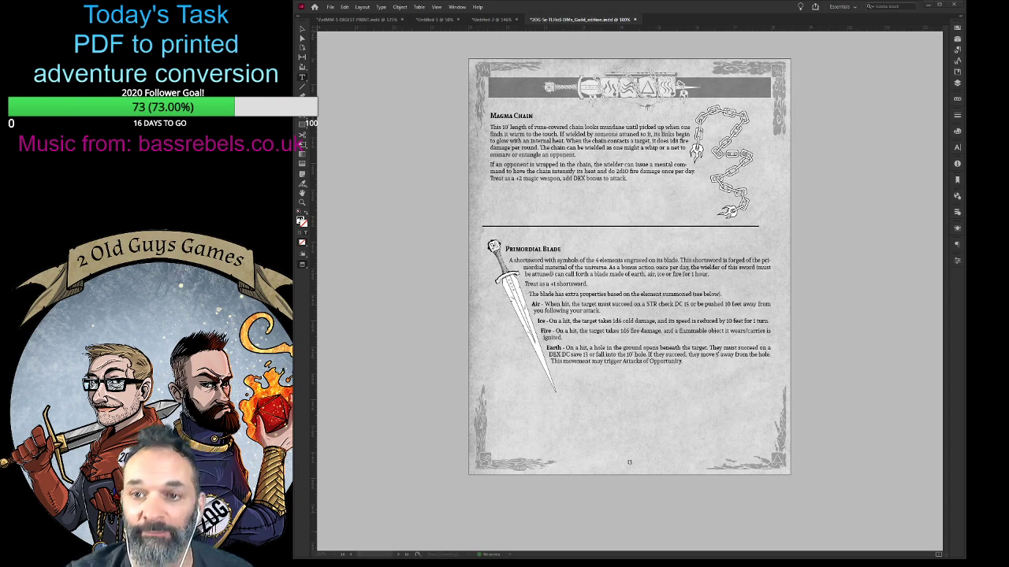
# - Look over the undead NPC stat pages, the printable item cards, and the Appendix D maps and tokens page
pyautogui.scroll(-15, 405, 385)
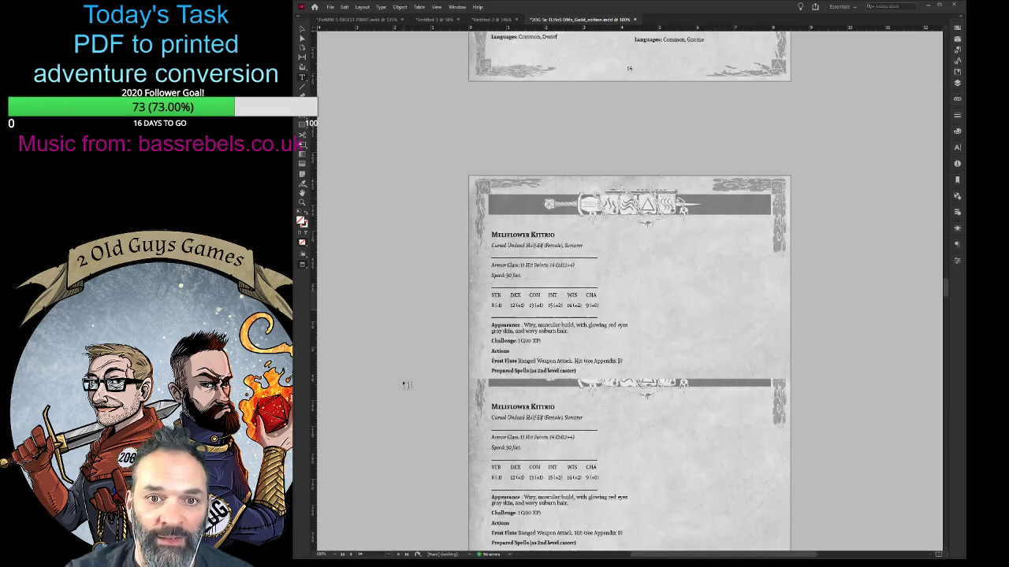
pyautogui.scroll(-20, 405, 385)
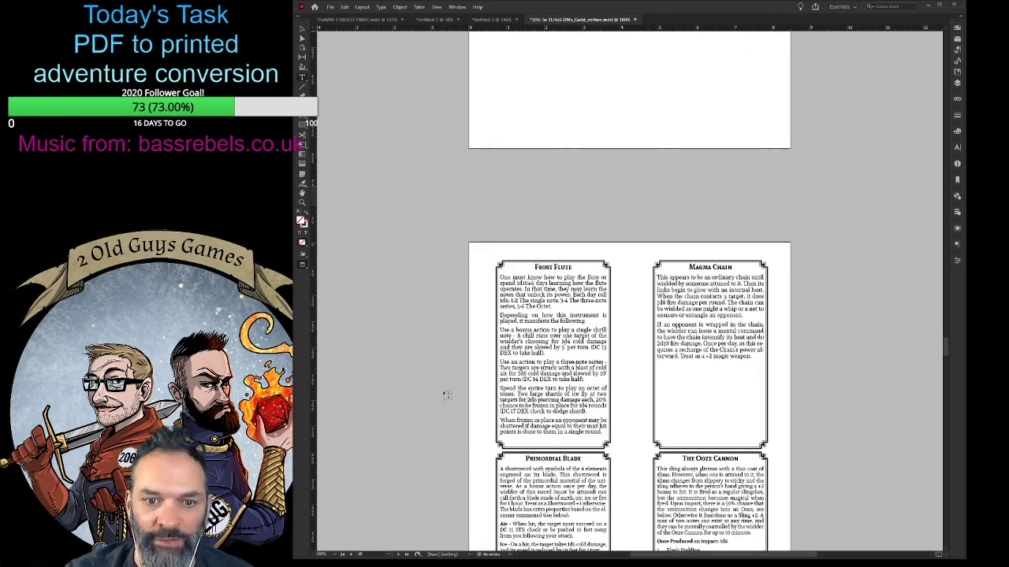
pyautogui.scroll(-15, 446, 394)
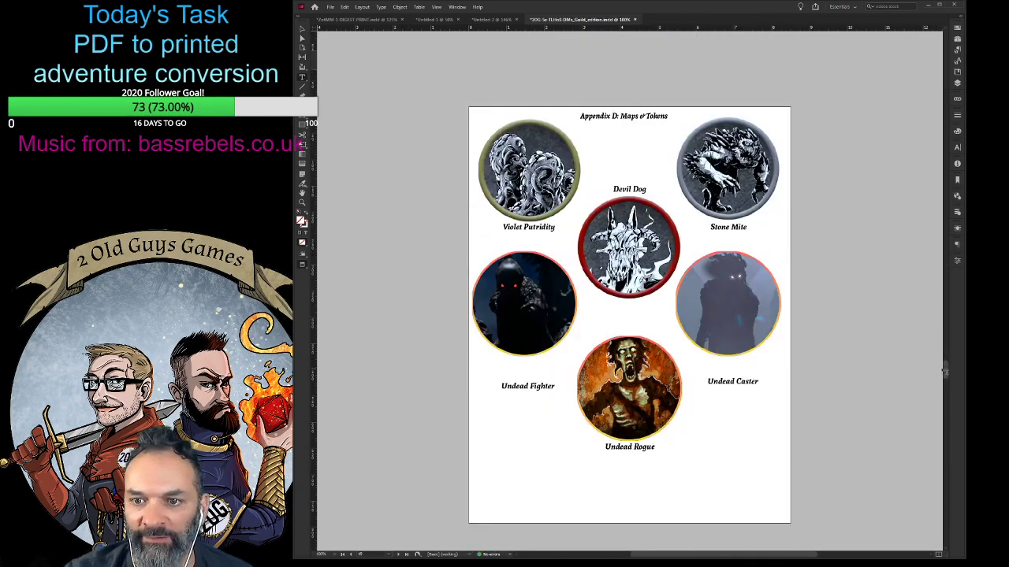
pyautogui.moveTo(945, 372)
pyautogui.mouseDown()
pyautogui.moveTo(945, 395)
pyautogui.moveTo(945, 376)
pyautogui.mouseUp()
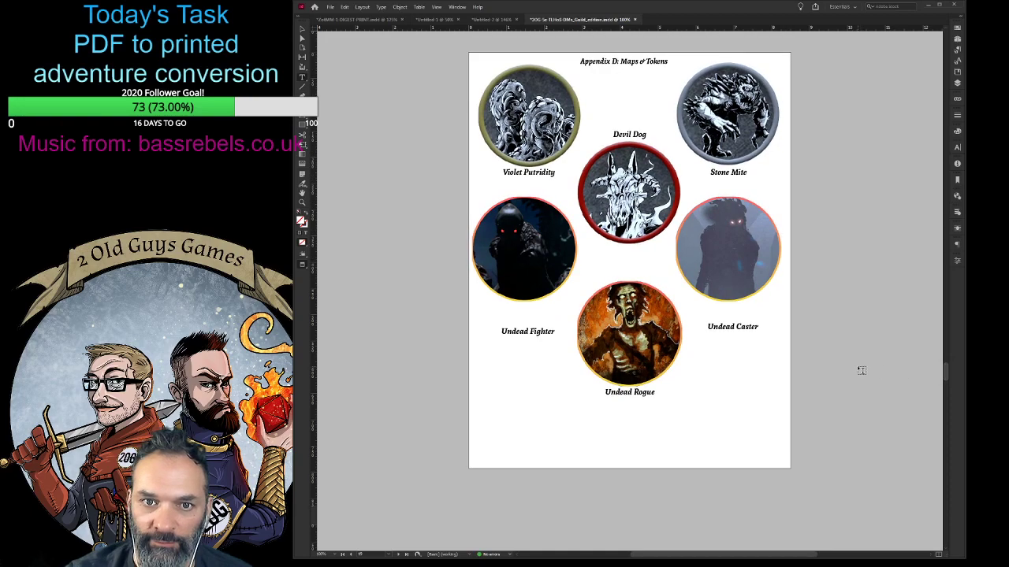
pyautogui.scroll(2, 860, 367)
pyautogui.scroll(6, 878, 375)
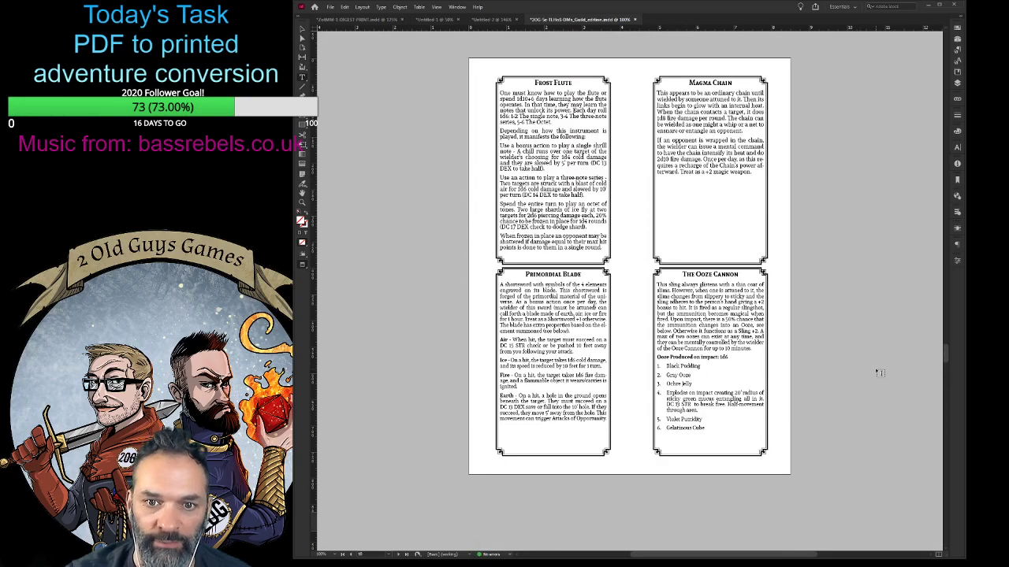
pyautogui.scroll(2, 880, 374)
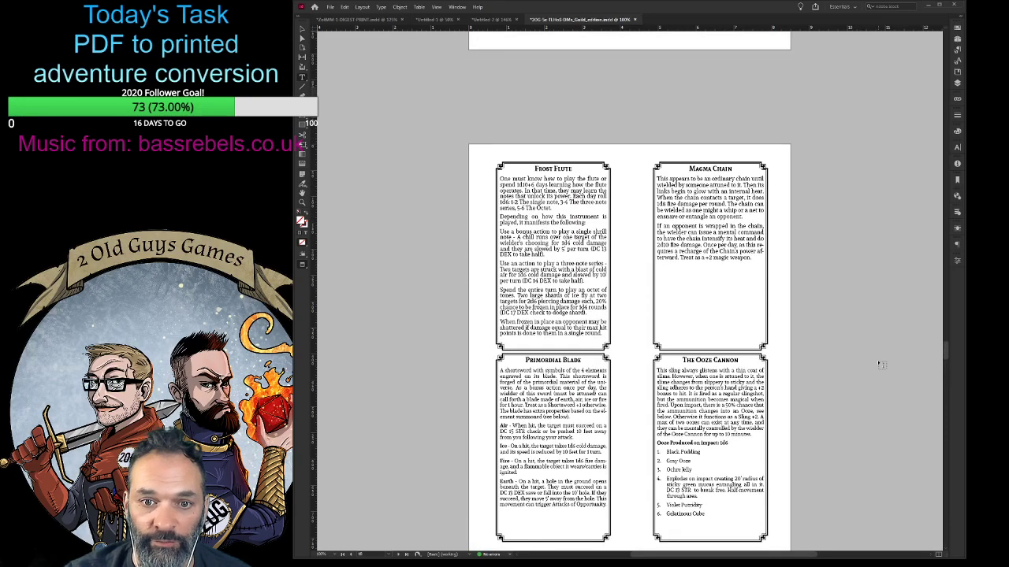
# - Return to the front of the Lost Halls document and review its cover, contents and pages 3 and 4 again
pyautogui.moveTo(947, 349); pyautogui.dragTo(920, 66)
pyautogui.scroll(5, 853, 289)
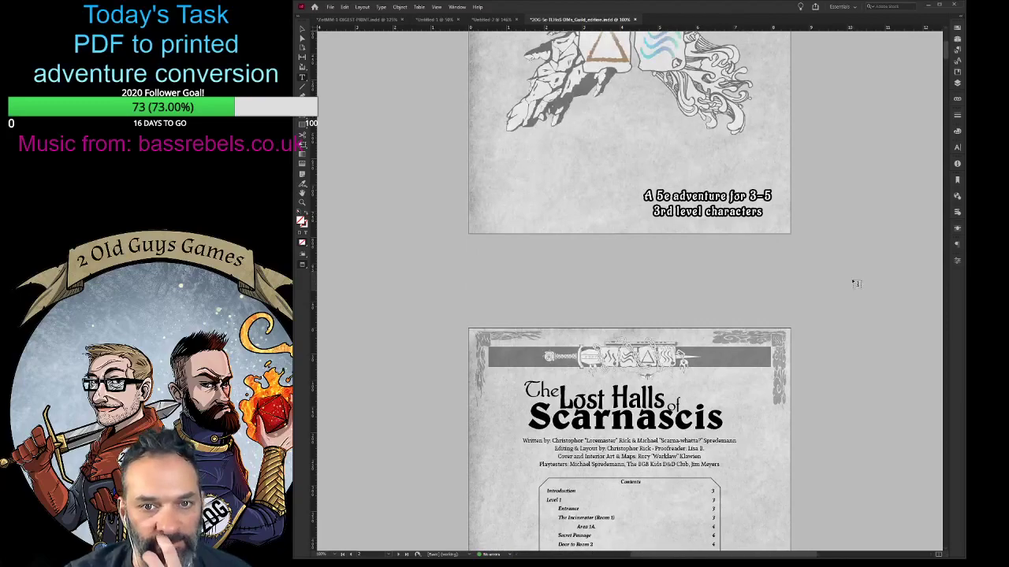
pyautogui.scroll(-5, 857, 284)
pyautogui.scroll(-6, 855, 276)
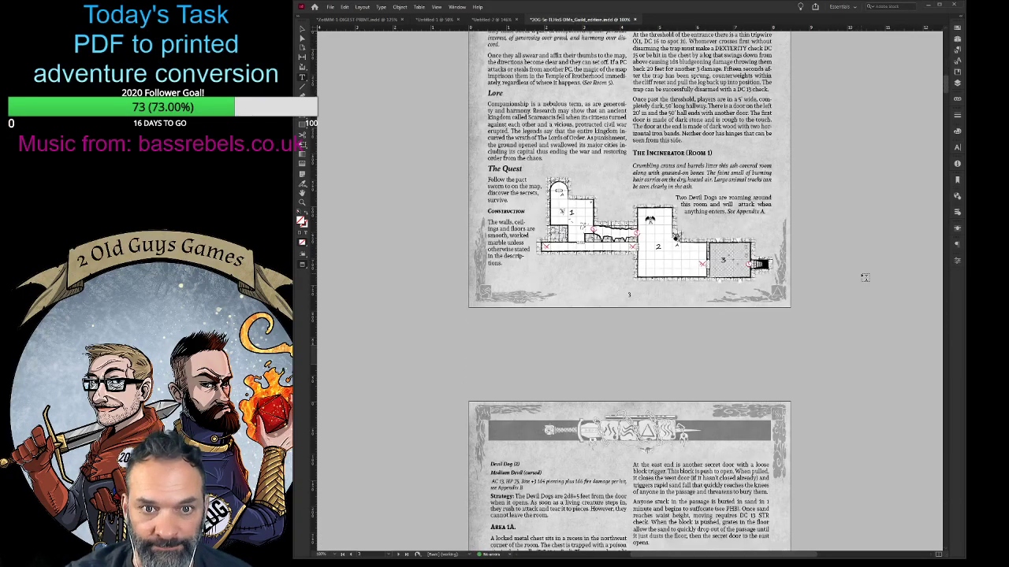
pyautogui.scroll(-5, 862, 277)
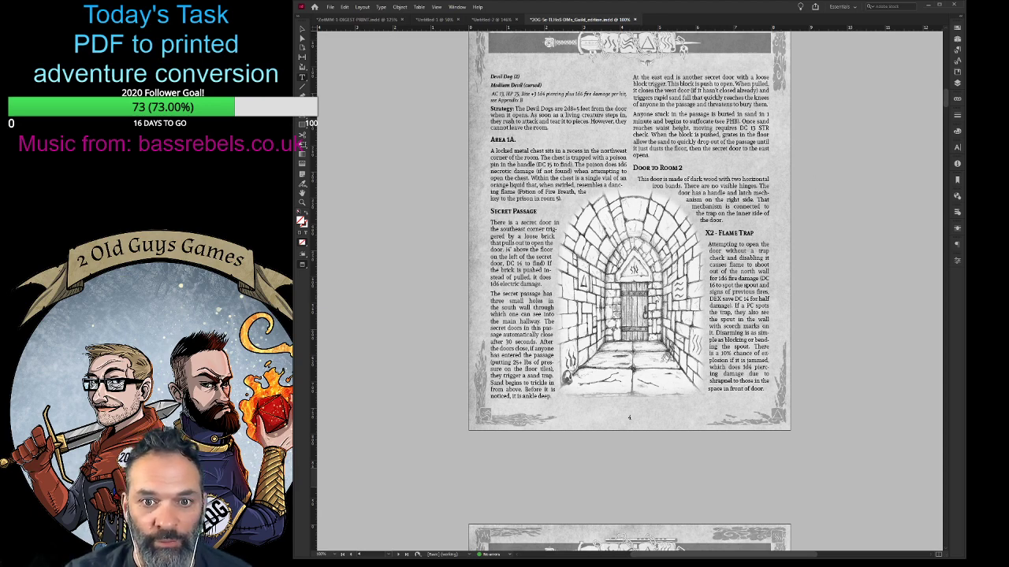
# - Close the Lost Halls document, return to the Ziggurat digest, and select the Demon Seed text frame on page 9
pyautogui.click(351, 20)
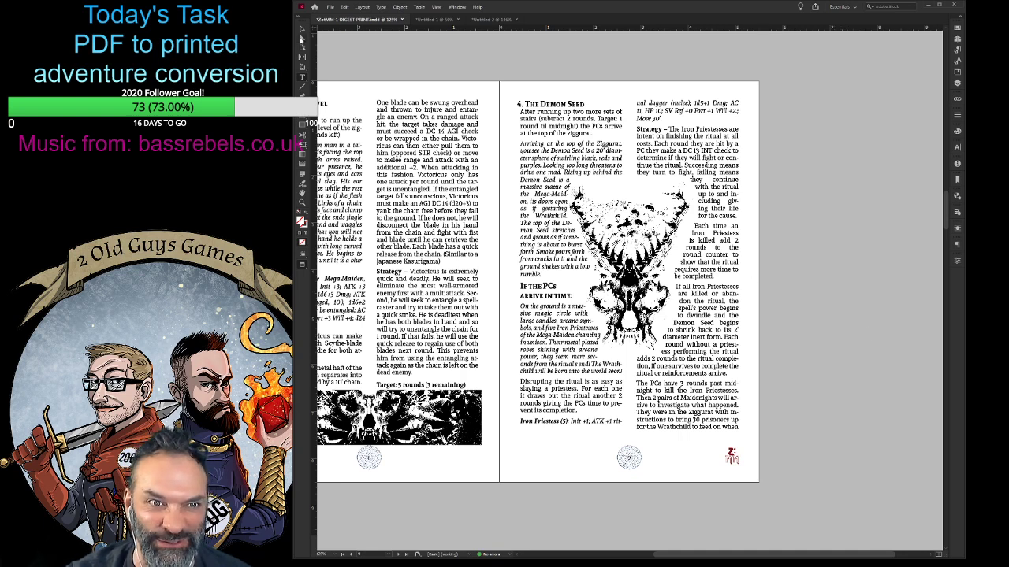
pyautogui.click(301, 39)
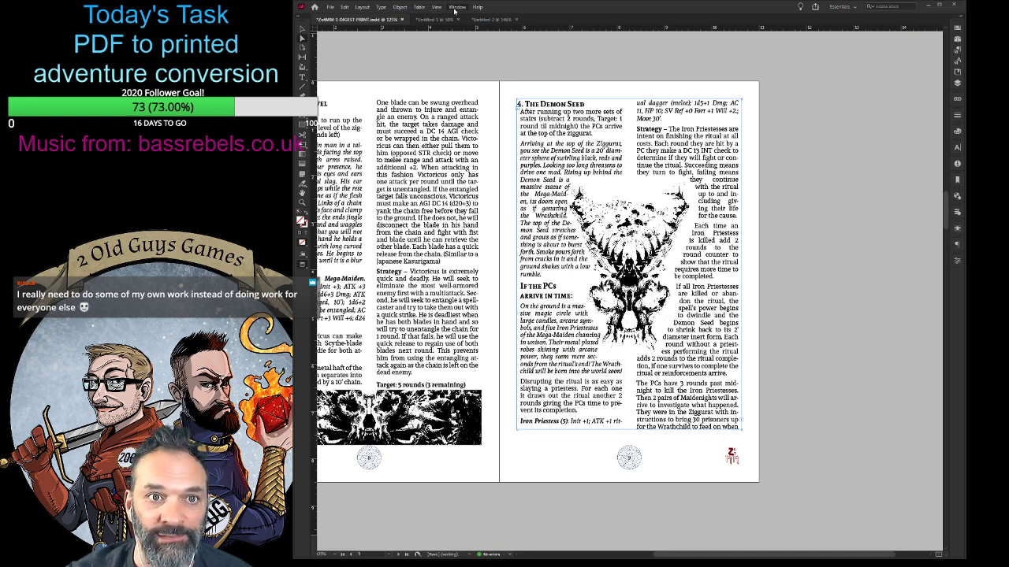
pyautogui.click(396, 55)
pyautogui.moveTo(741, 551); pyautogui.dragTo(693, 554)
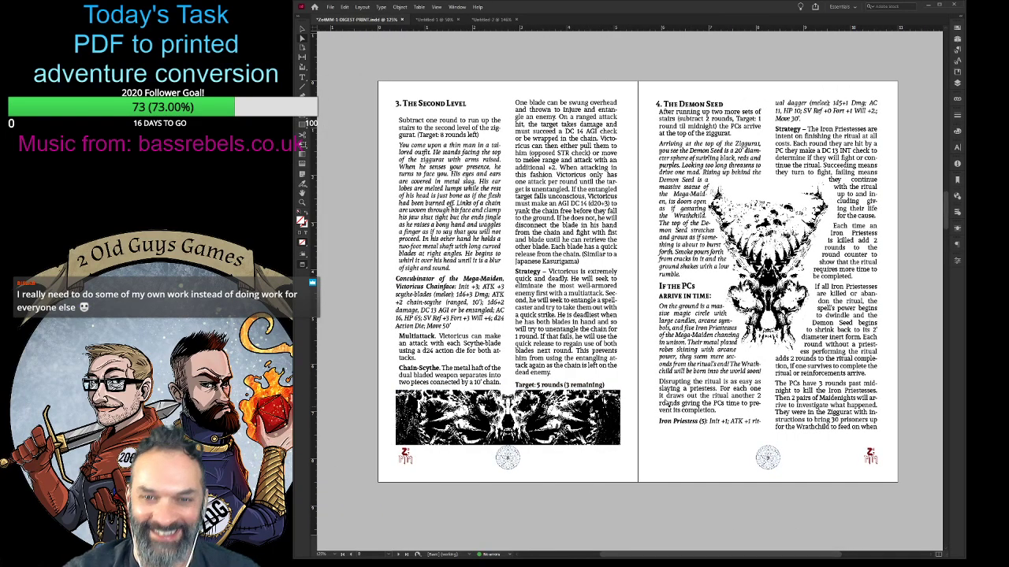
pyautogui.click(667, 403)
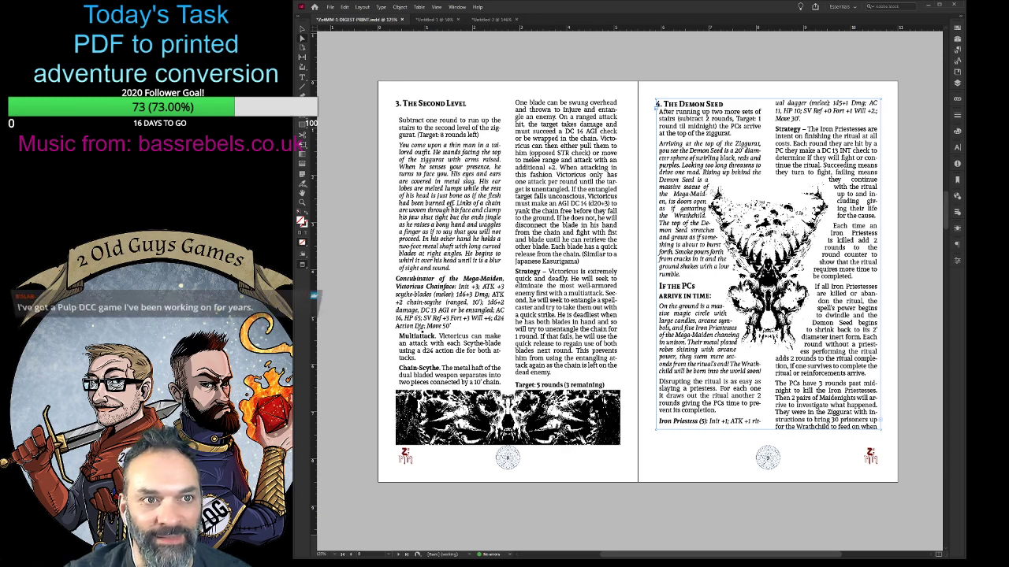
# - Switch the Ziggurat digest from preview to normal screen mode to show guides, frame edges and text threads on pages 8 and 9
pyautogui.scroll(-5, 431, 328)
pyautogui.scroll(4, 431, 329)
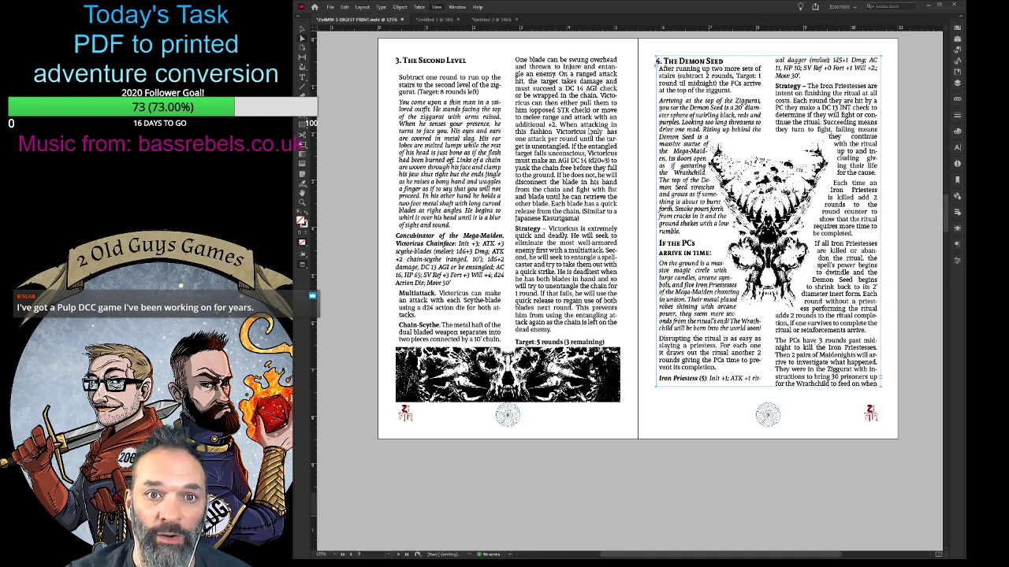
pyautogui.press('w')
pyautogui.scroll(-1, 766, 467)
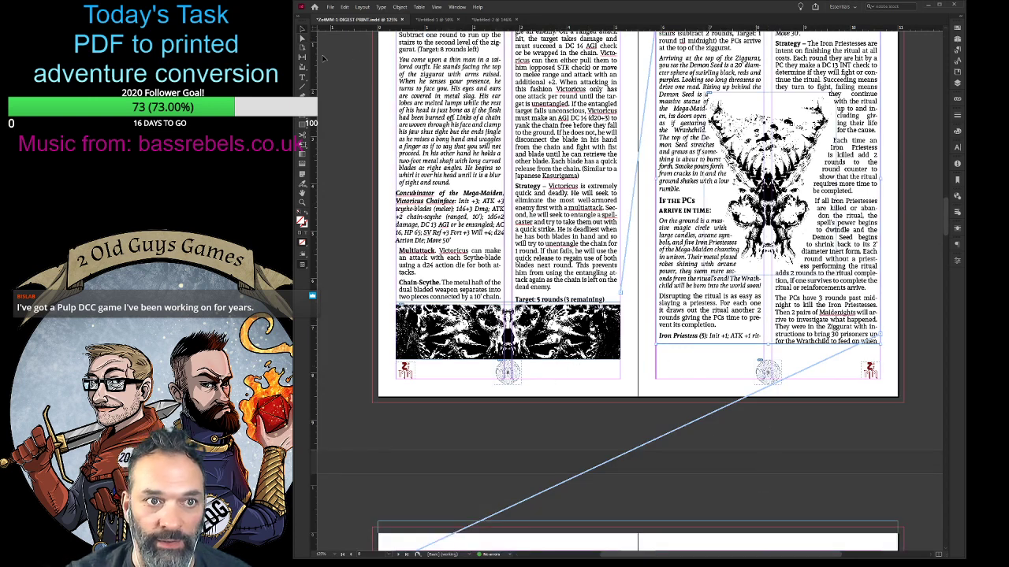
# - Extend the lower edge of the Demon Seed text frame on page 9 downward to make room for more lines
pyautogui.moveTo(769, 344); pyautogui.dragTo(770, 365)
pyautogui.scroll(3, 800, 338)
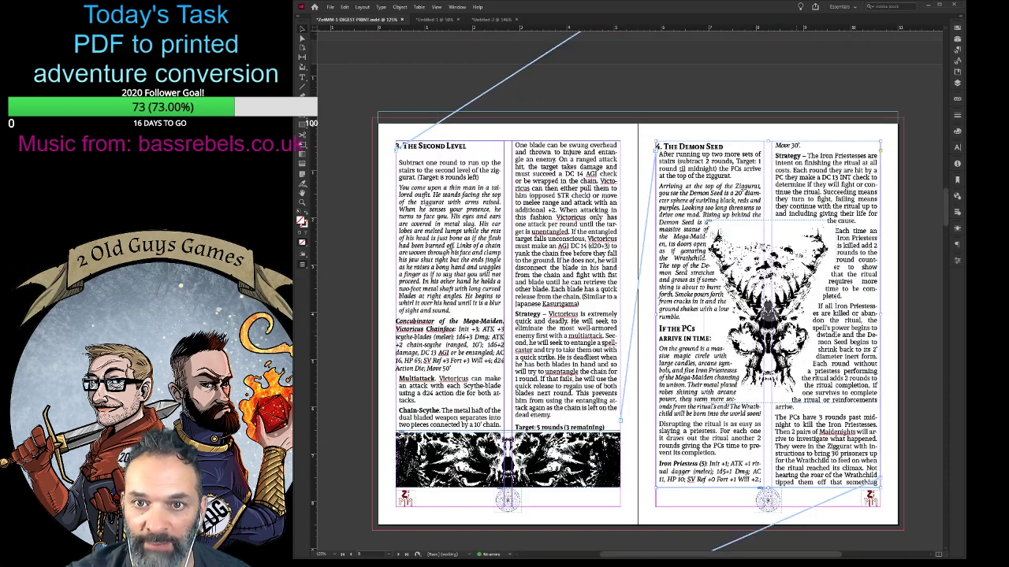
pyautogui.scroll(-1, 798, 335)
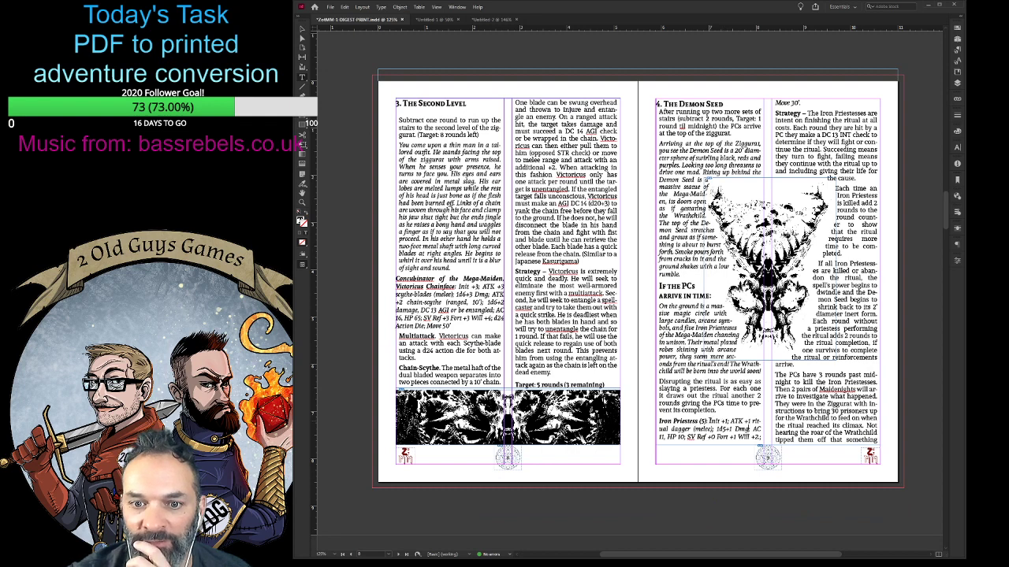
# - Tighten the tracking of the Iron Priestess stats on page 9 to bring "Move 30'" back into the first column
pyautogui.moveTo(707, 420); pyautogui.dragTo(802, 103)
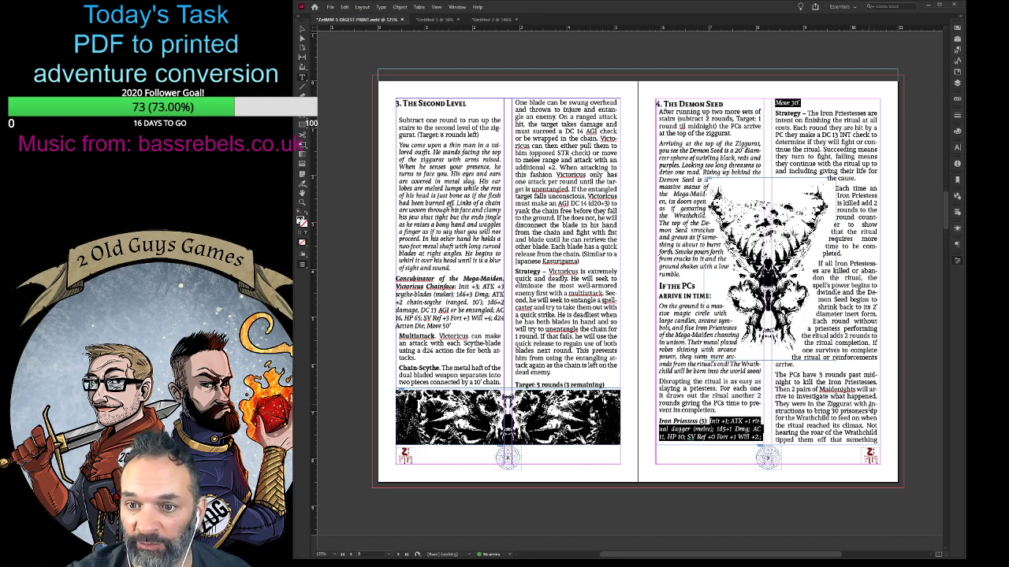
pyautogui.hotkey('alt', 'Left')
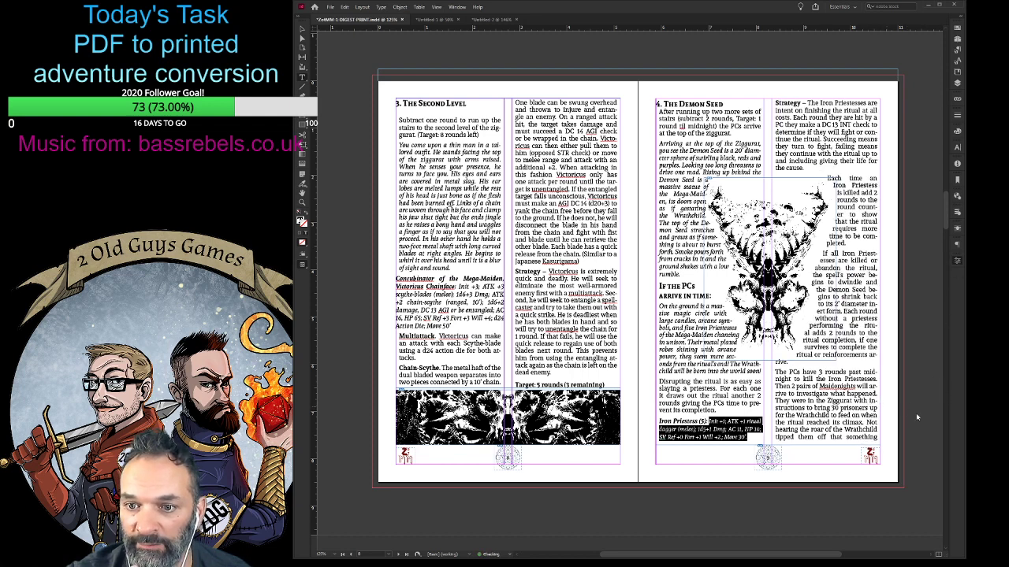
pyautogui.hotkey('alt', 'Right')
pyautogui.hotkey('alt', 'Left')
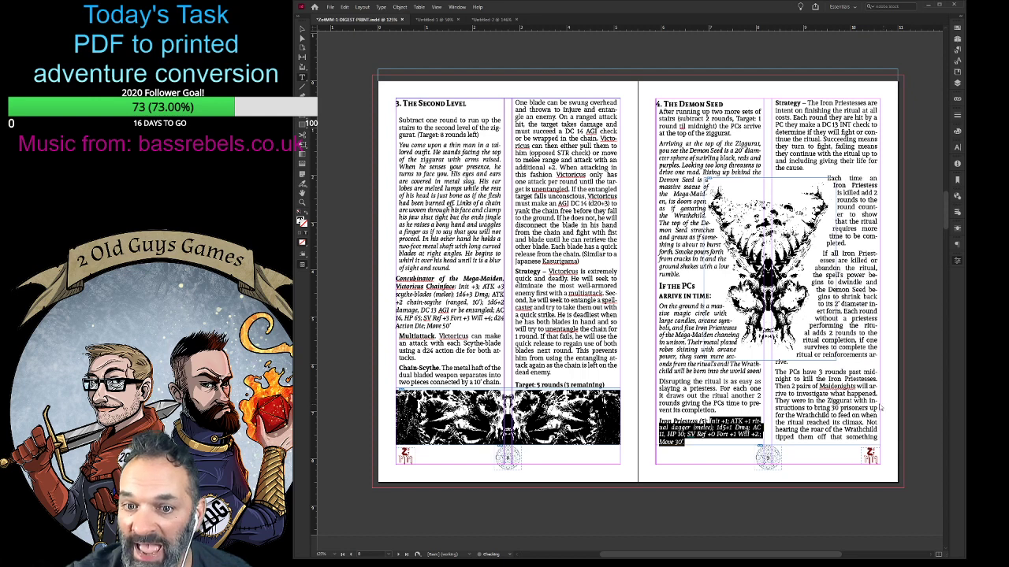
pyautogui.click(717, 444)
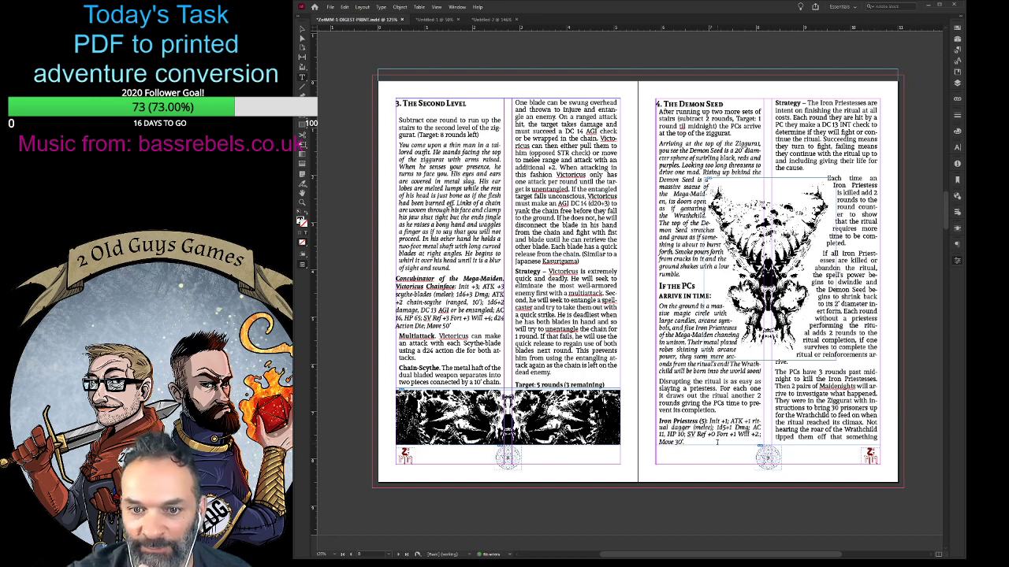
# - Reduce the font size of the whole Iron Priestess stat block by one increment, including its name
pyautogui.moveTo(717, 443); pyautogui.dragTo(661, 419)
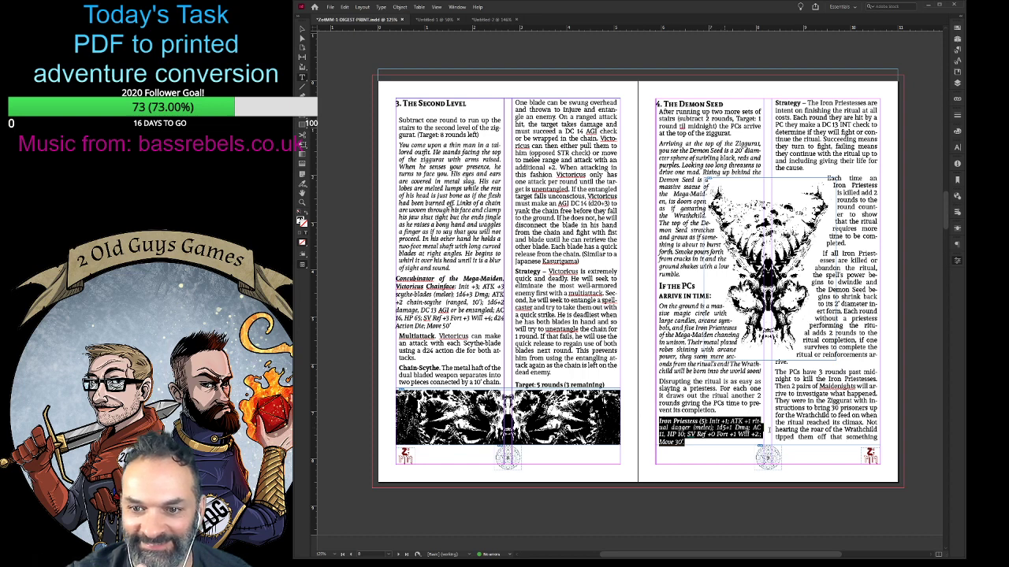
pyautogui.hotkey('ctrl', 'shift', ',')
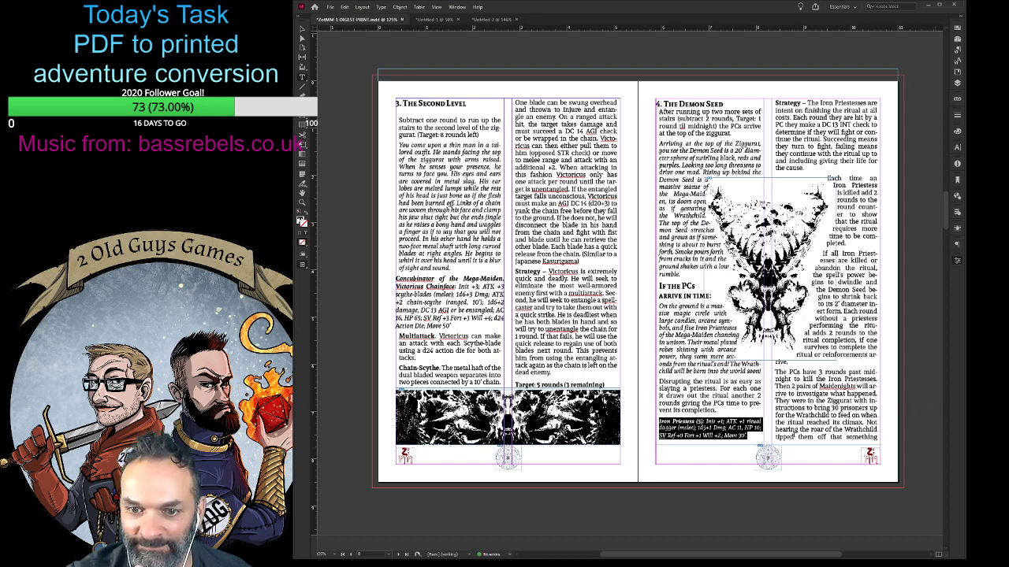
pyautogui.click(748, 436)
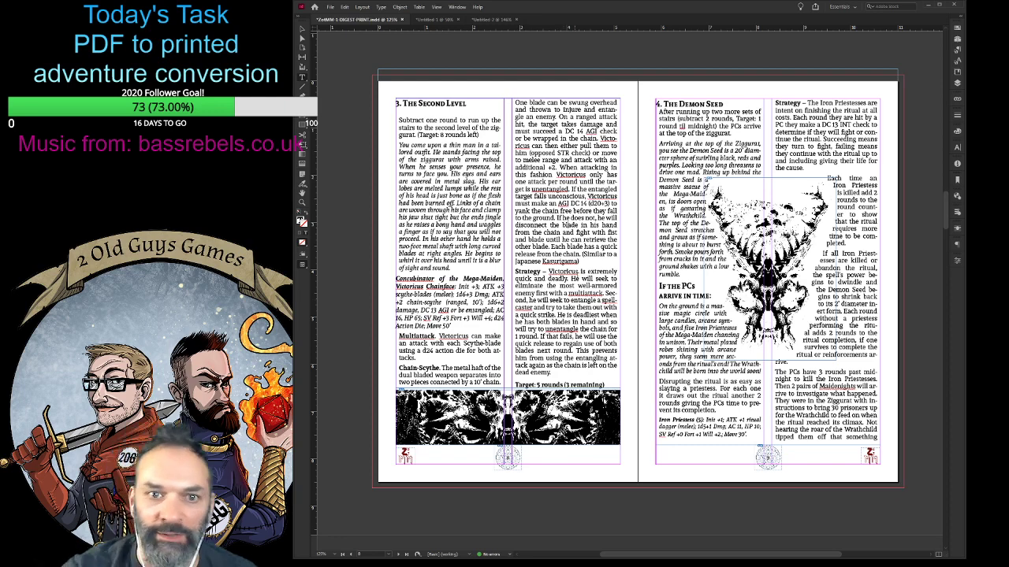
# - Look over how the text flows from pages 8 and 9 onto pages 10 and 11
pyautogui.scroll(-4, 596, 285)
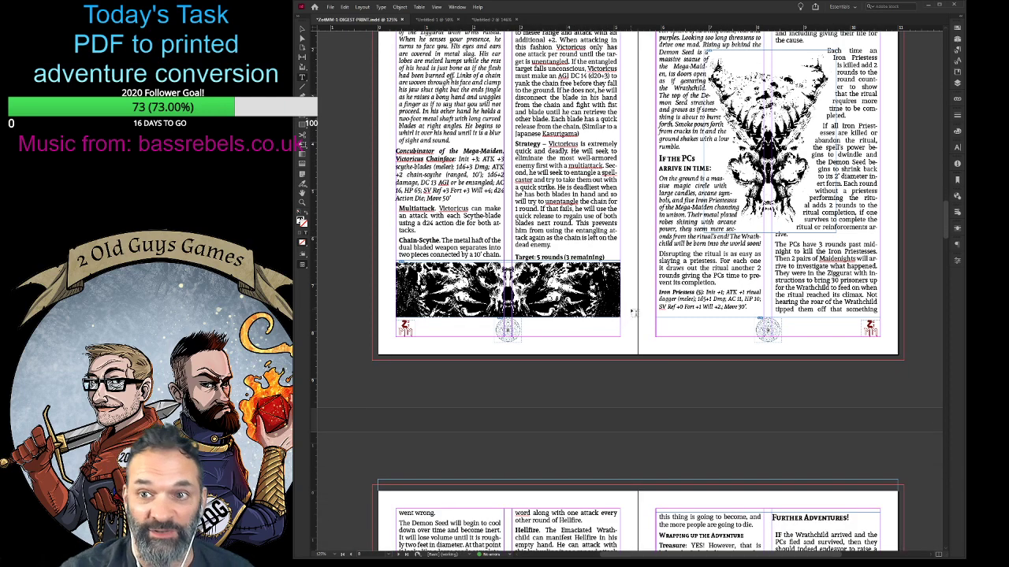
pyautogui.scroll(-9, 635, 320)
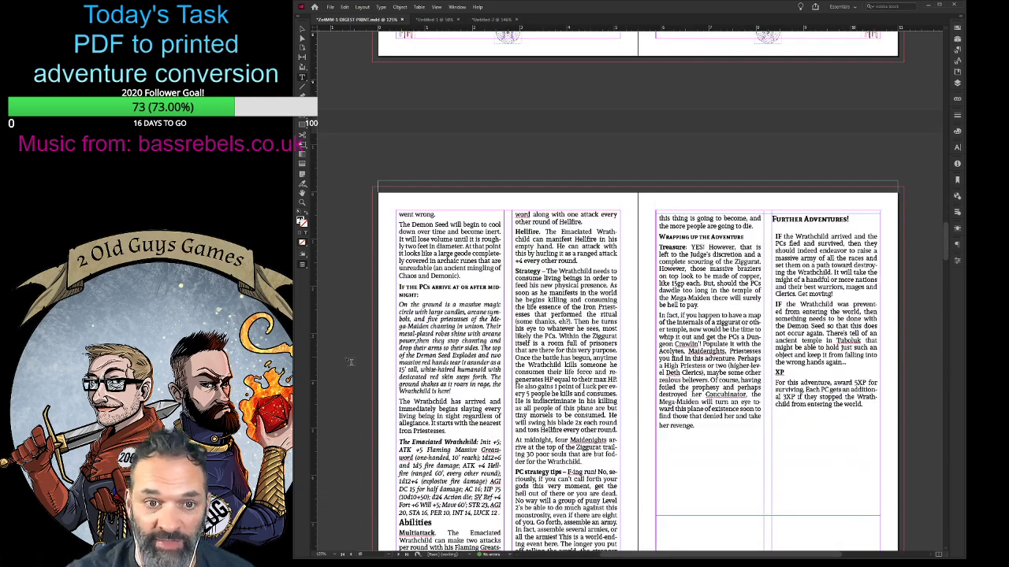
pyautogui.scroll(-14, 351, 361)
pyautogui.scroll(13, 351, 361)
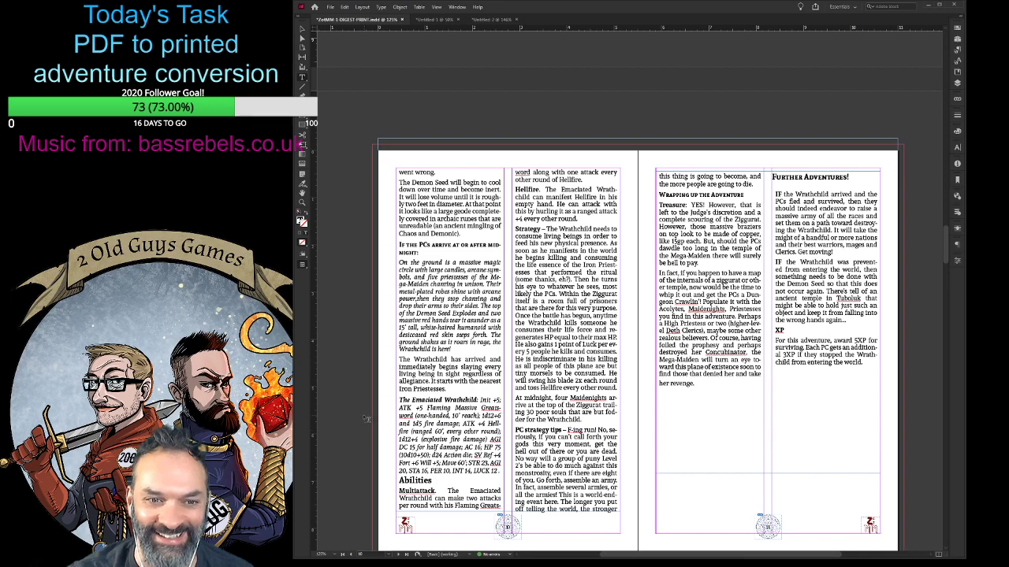
pyautogui.scroll(-1, 353, 431)
pyautogui.scroll(-3, 354, 431)
pyautogui.scroll(2, 563, 482)
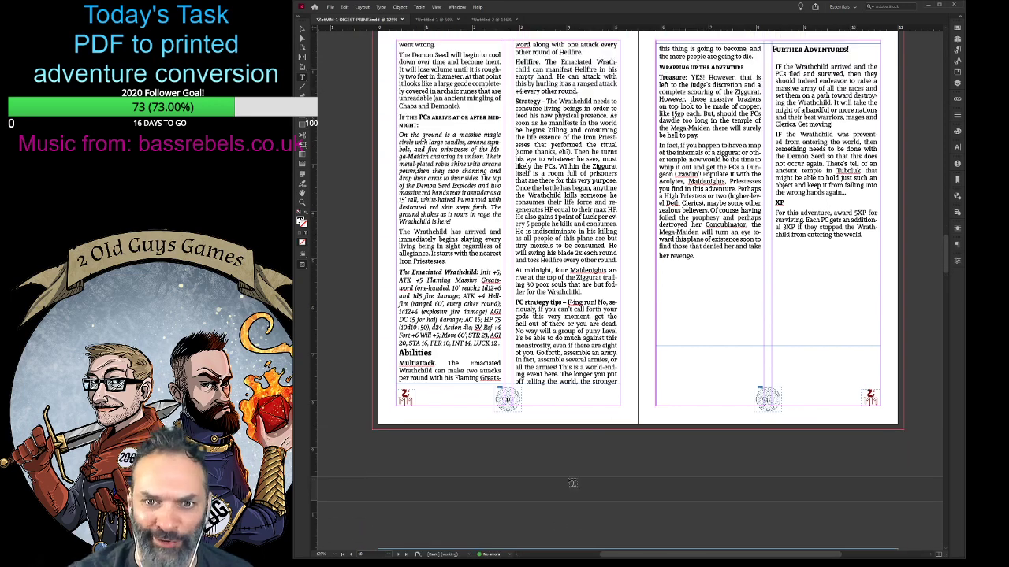
pyautogui.scroll(8, 573, 479)
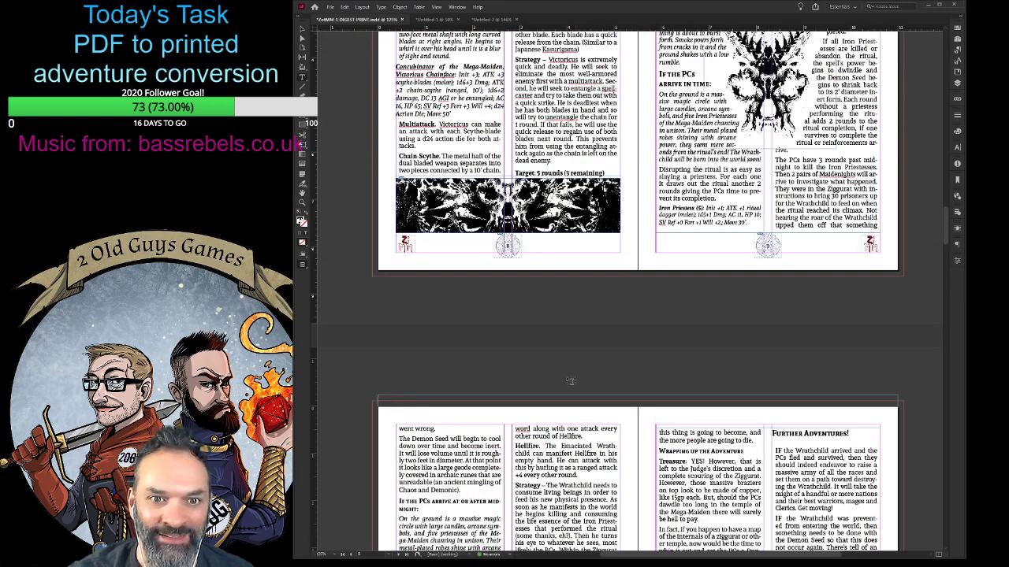
pyautogui.scroll(2, 526, 306)
# - Select the artwork inside the wide banner image frame at the foot of page 8 with the Direct Selection tool
pyautogui.click(303, 39)
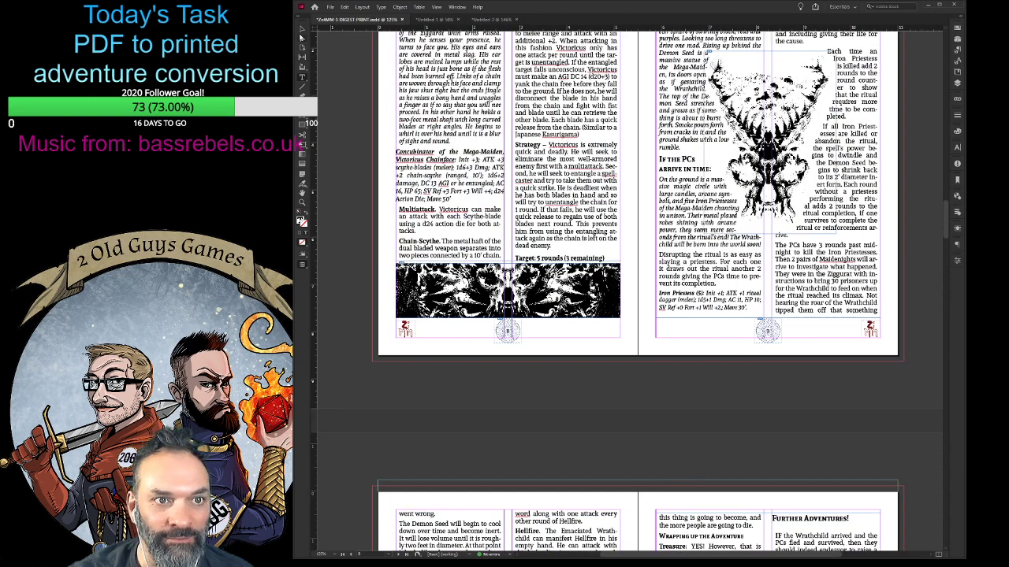
pyautogui.click(461, 229)
pyautogui.click(552, 289)
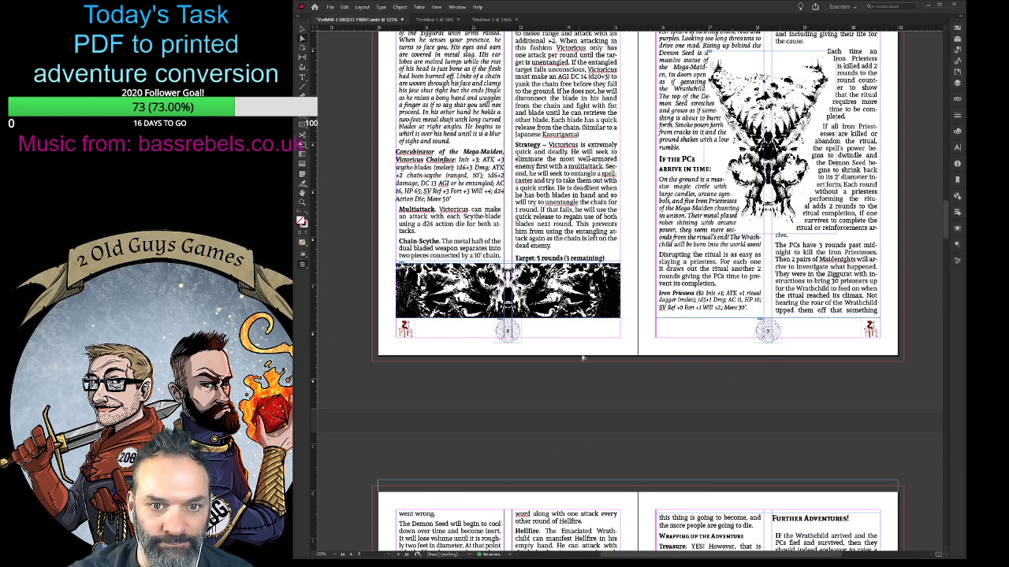
pyautogui.click(646, 443)
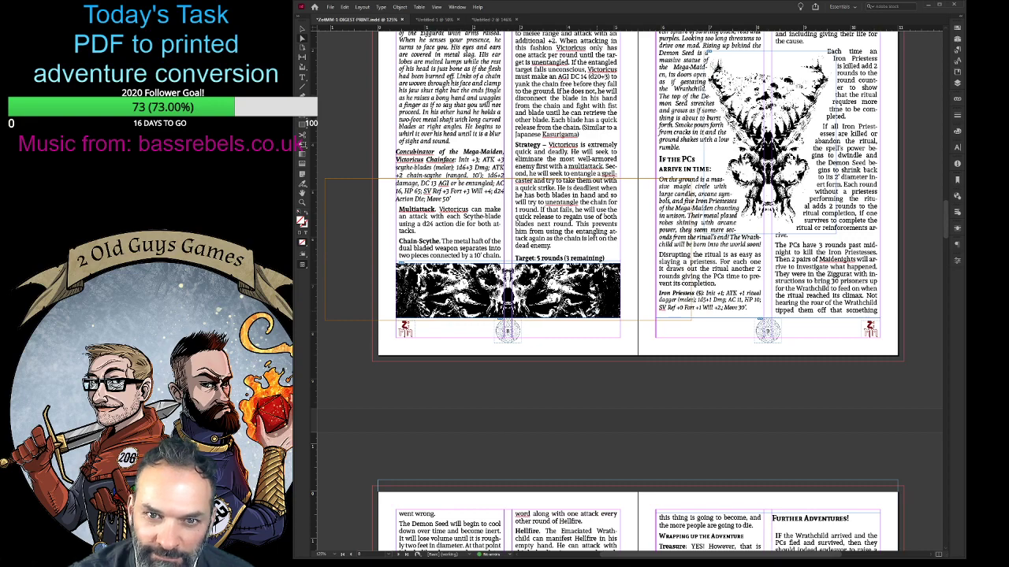
# - Draw a rectangular graphic frame spanning most of both columns in the empty space beneath the text on page 11
pyautogui.scroll(8, 640, 391)
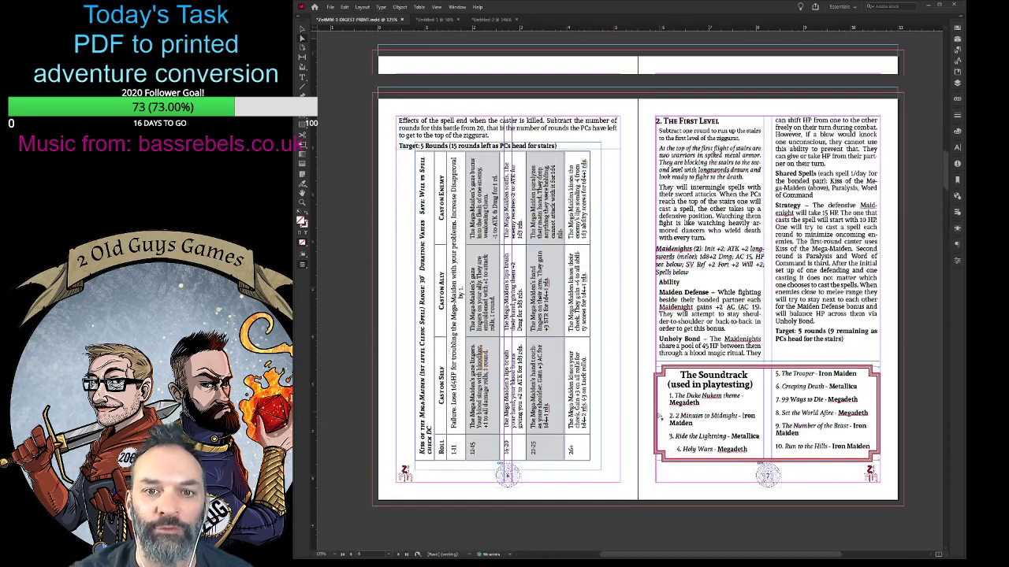
pyautogui.scroll(5, 661, 416)
pyautogui.scroll(-4, 661, 416)
pyautogui.scroll(6, 654, 415)
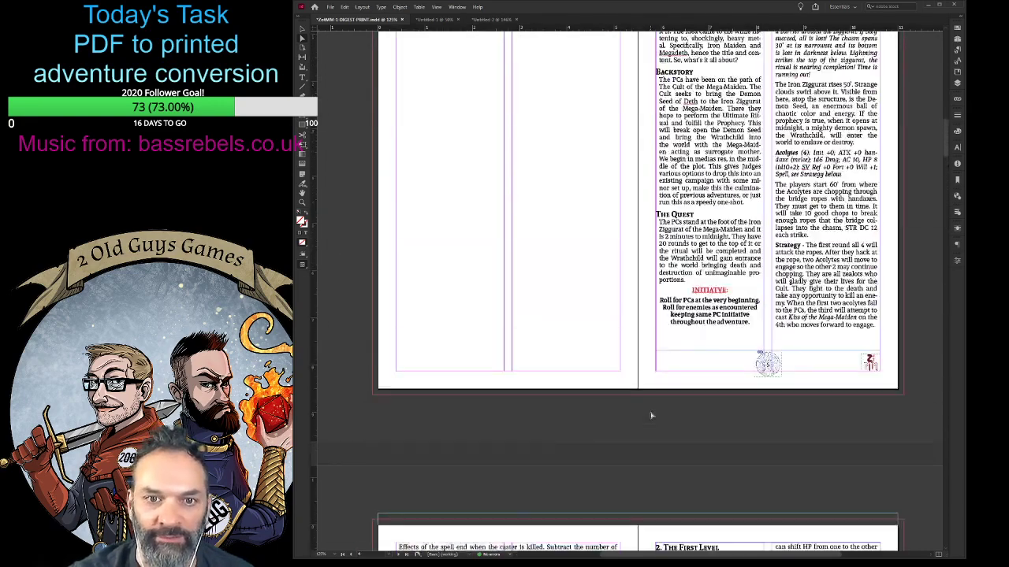
pyautogui.scroll(10, 650, 415)
pyautogui.scroll(-6, 650, 416)
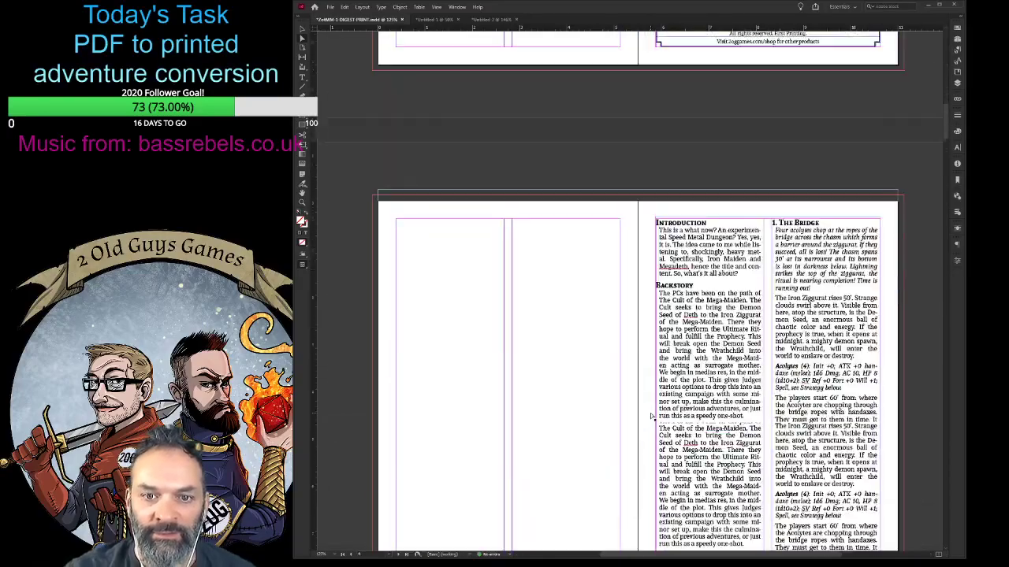
pyautogui.scroll(-20, 651, 416)
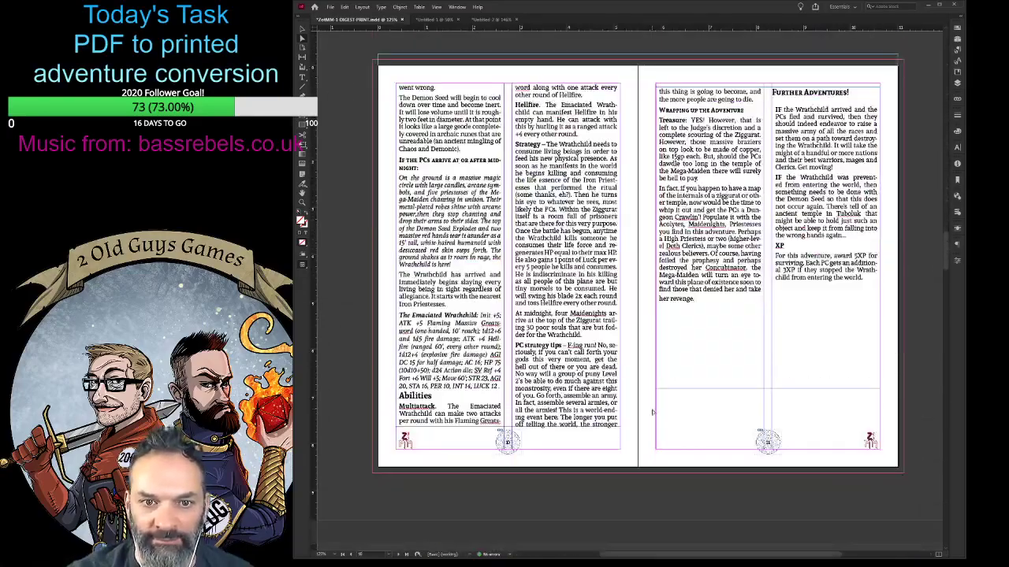
pyautogui.scroll(-2, 652, 412)
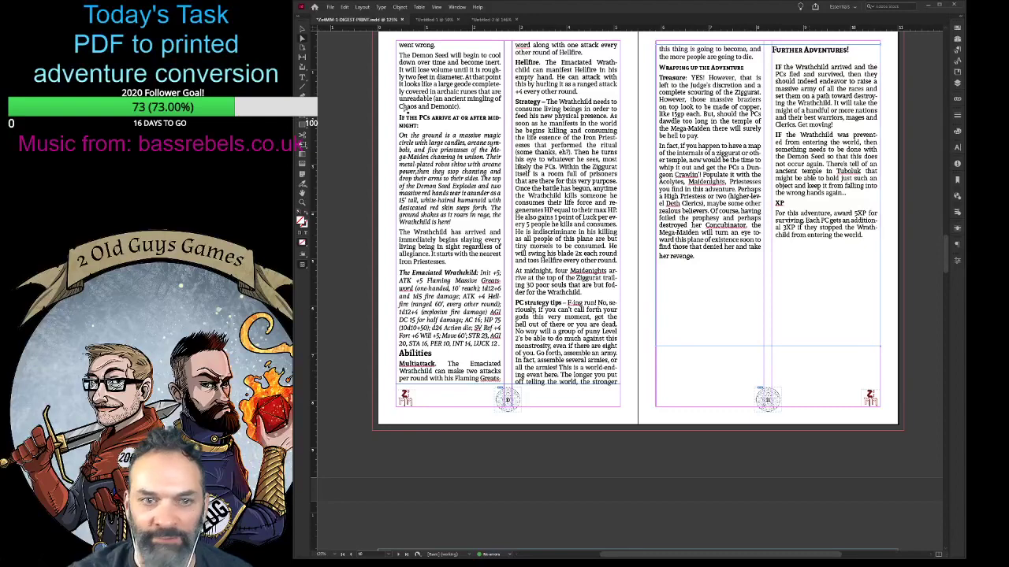
pyautogui.click(305, 123)
pyautogui.moveTo(672, 377); pyautogui.dragTo(867, 265)
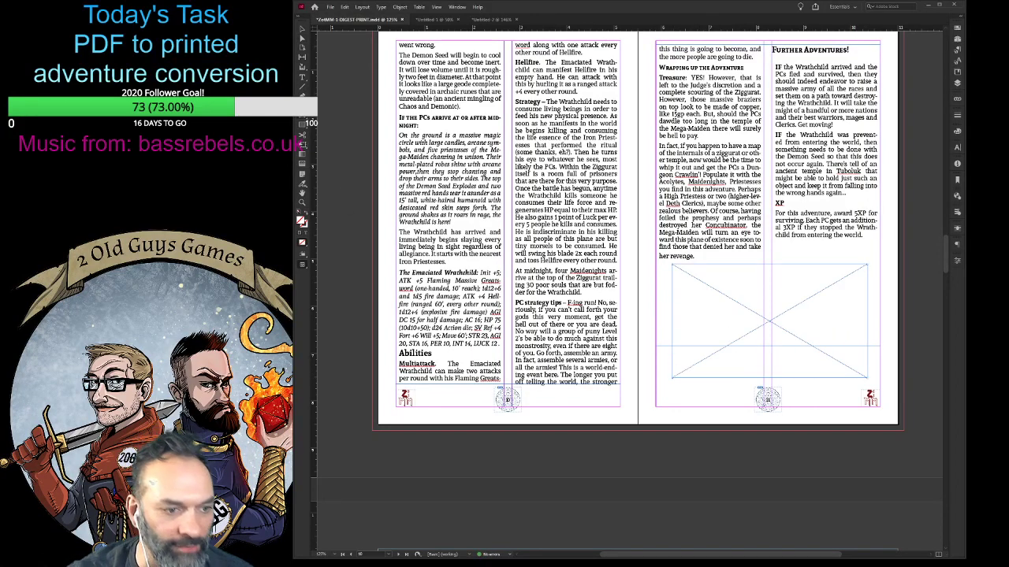
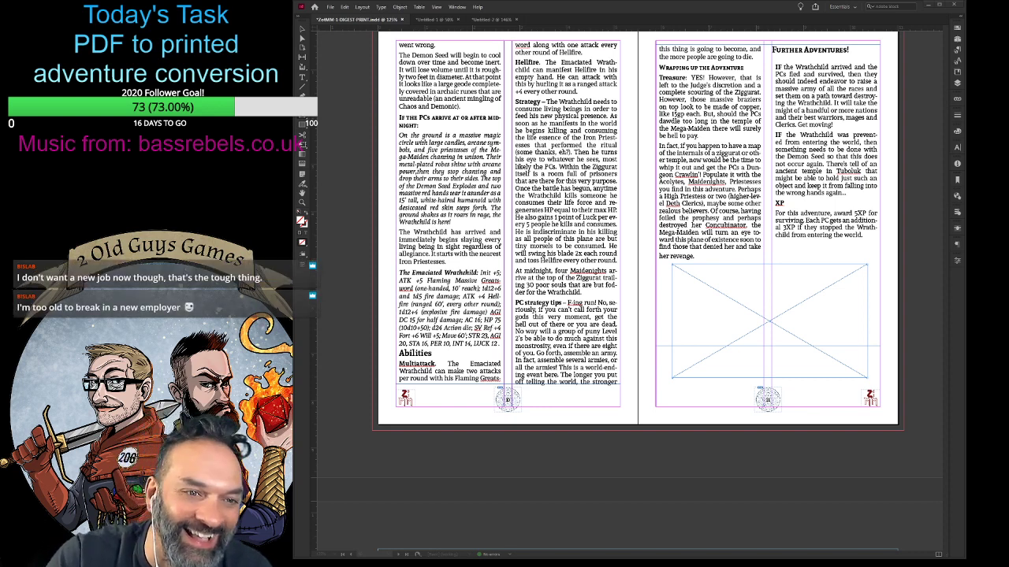
# - Fill the empty graphic frame on page 11 with the crowned skeleton artwork, fitted proportionally
pyautogui.scroll(20, 638, 291)
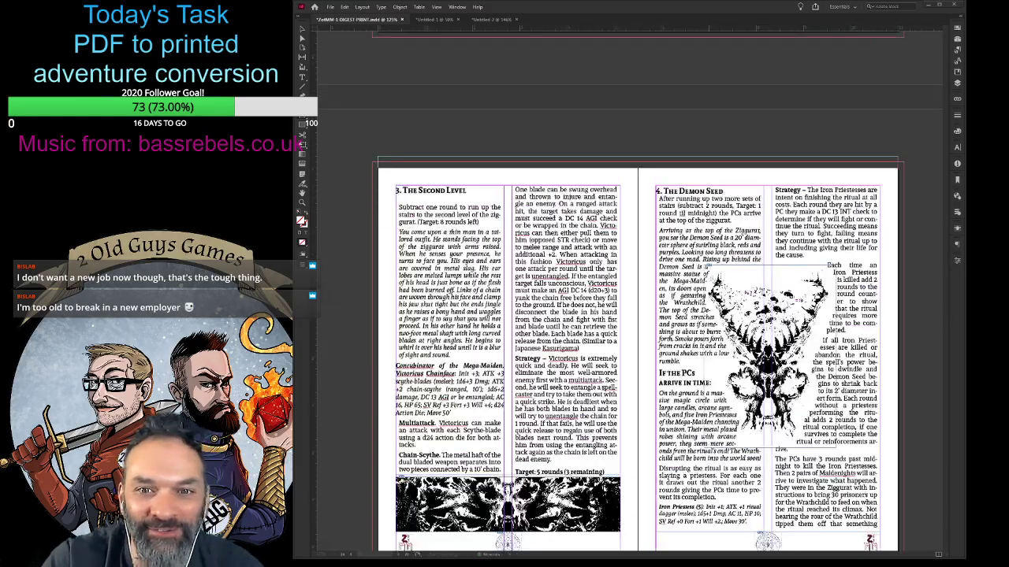
pyautogui.scroll(8, 639, 292)
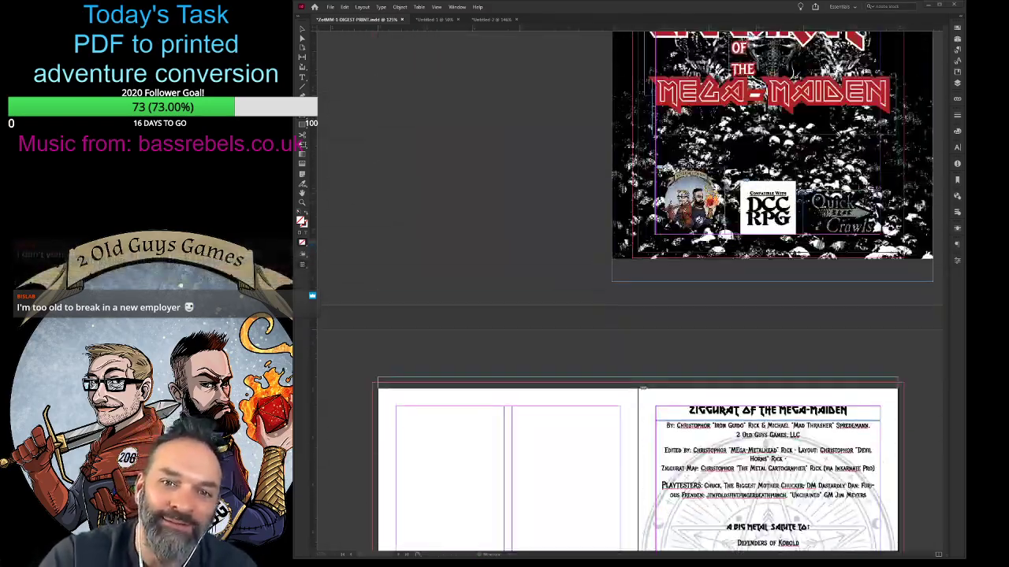
pyautogui.scroll(-10, 638, 292)
pyautogui.scroll(-20, 638, 292)
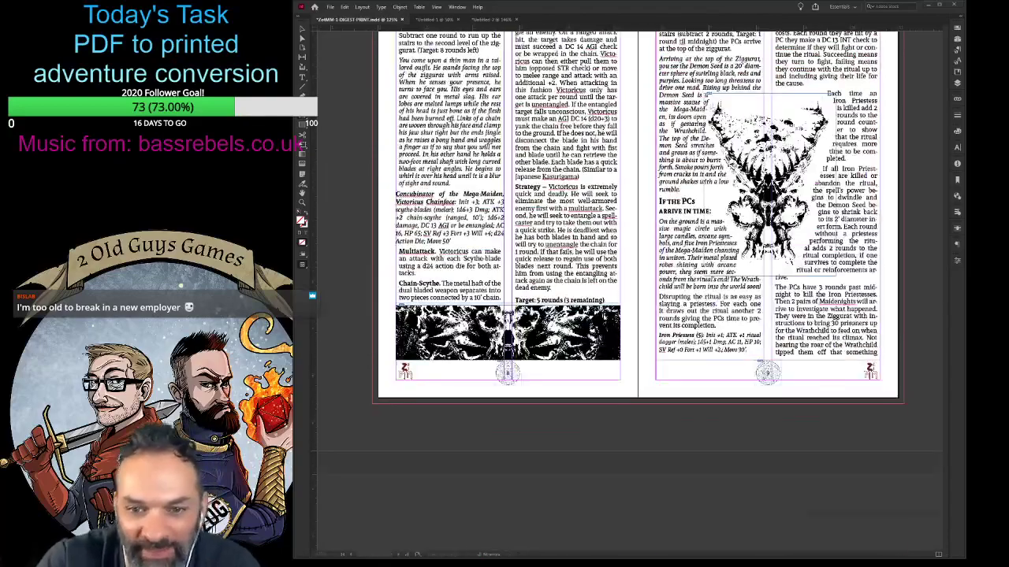
pyautogui.scroll(-1, 638, 291)
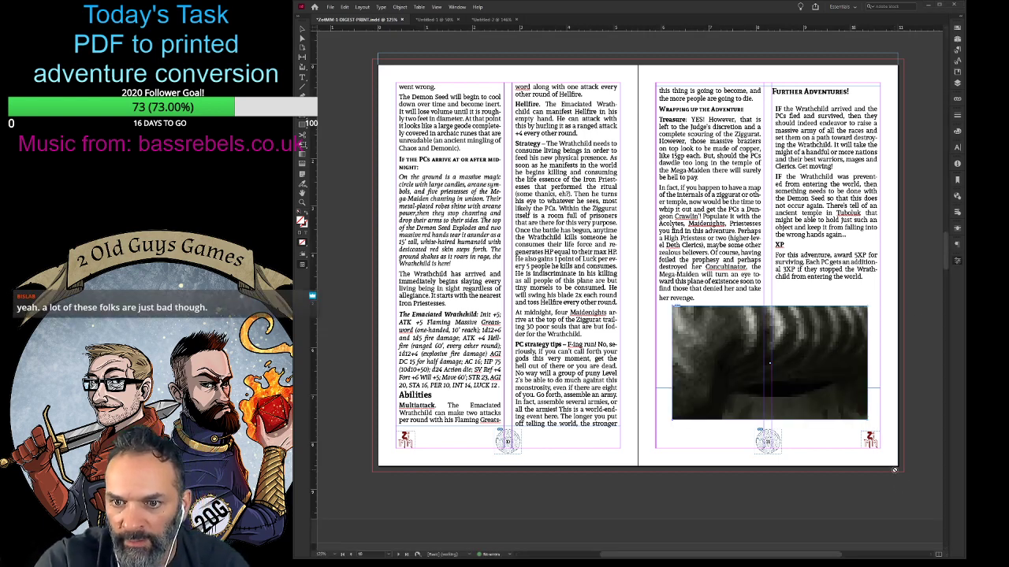
pyautogui.hotkey('ctrl', 'alt', 'shift', 'e')
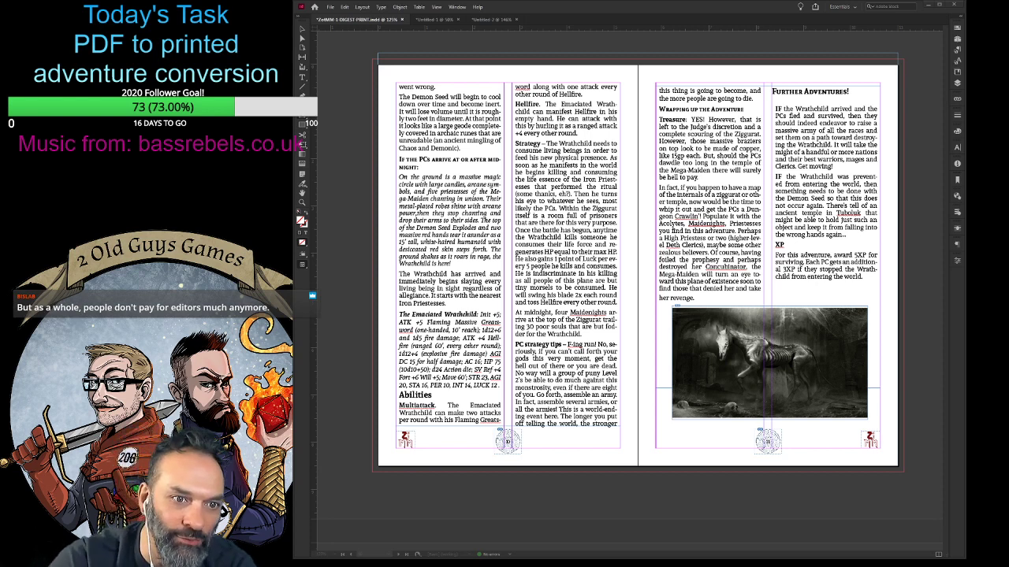
pyautogui.press('Return')
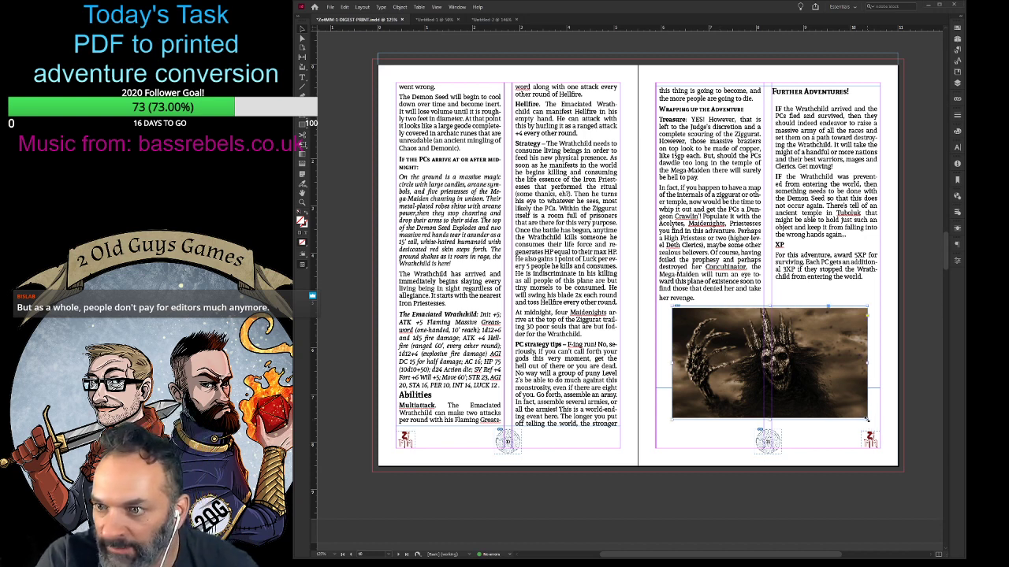
# - Enlarge the skeleton artwork's frame to the full width between the page margins and down to the footer, and fill it proportionally with the image
pyautogui.moveTo(867, 419)
pyautogui.mouseDown()
pyautogui.moveTo(892, 426)
pyautogui.moveTo(880, 426)
pyautogui.mouseUp()
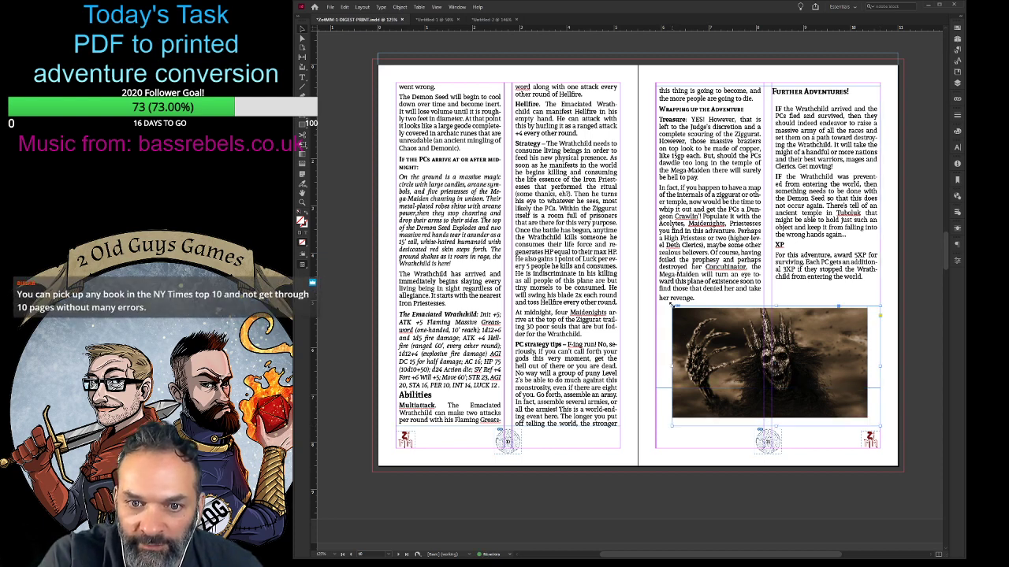
pyautogui.moveTo(672, 306); pyautogui.dragTo(656, 304)
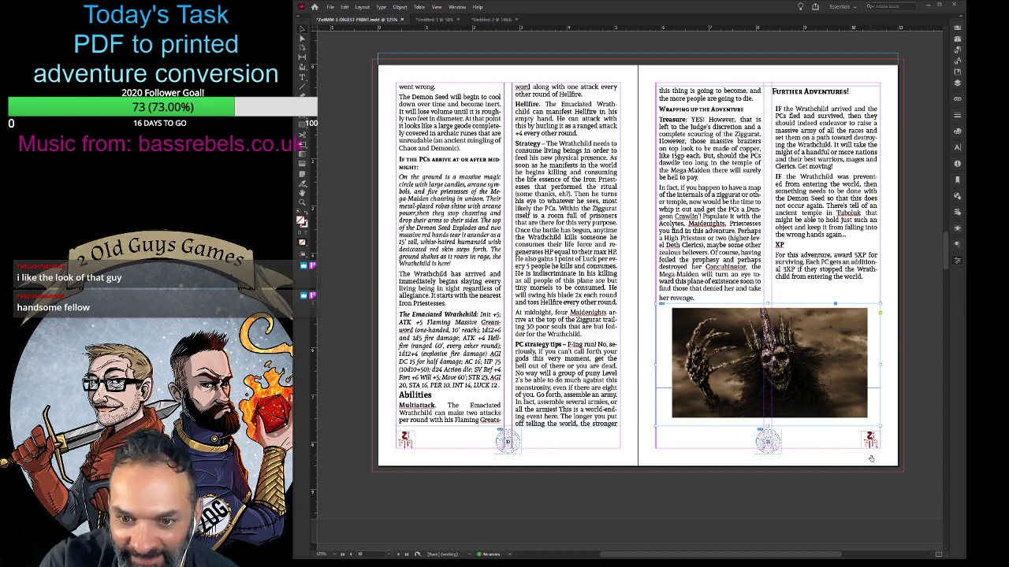
pyautogui.hotkey('ctrl', 'alt', 'shift', 'e')
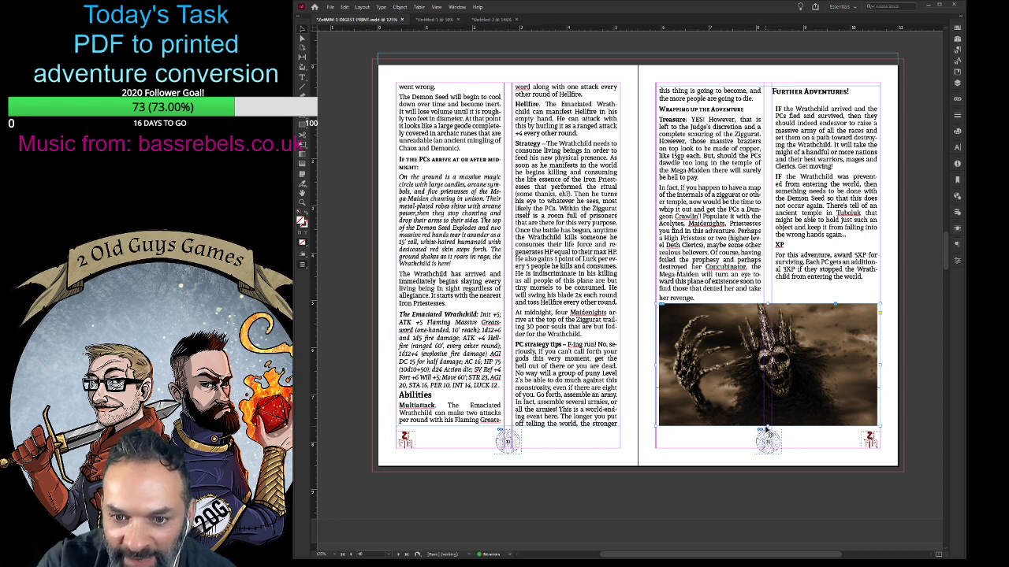
pyautogui.moveTo(768, 427); pyautogui.dragTo(768, 431)
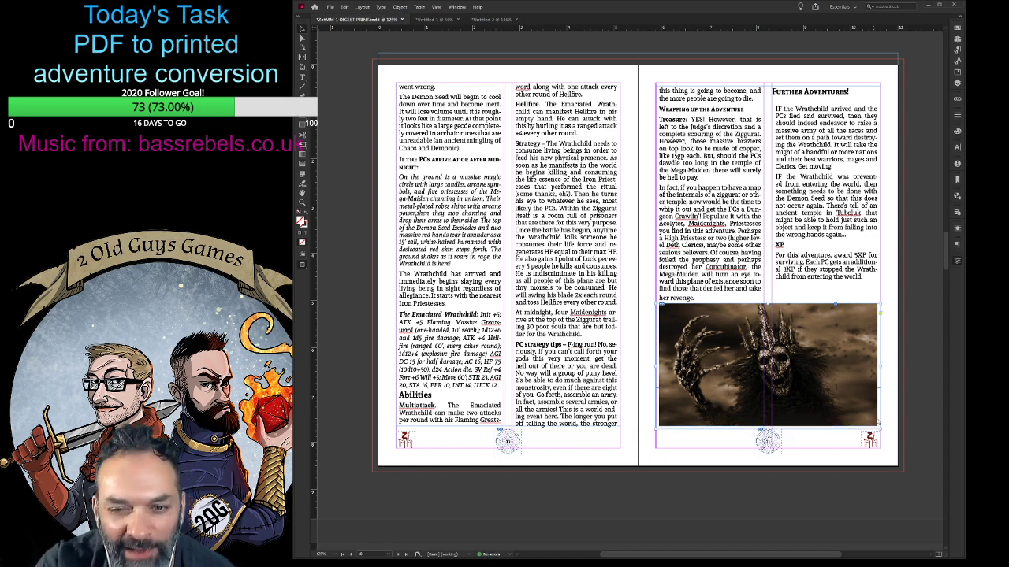
pyautogui.hotkey('ctrl', 'alt', 'shift', 'c')
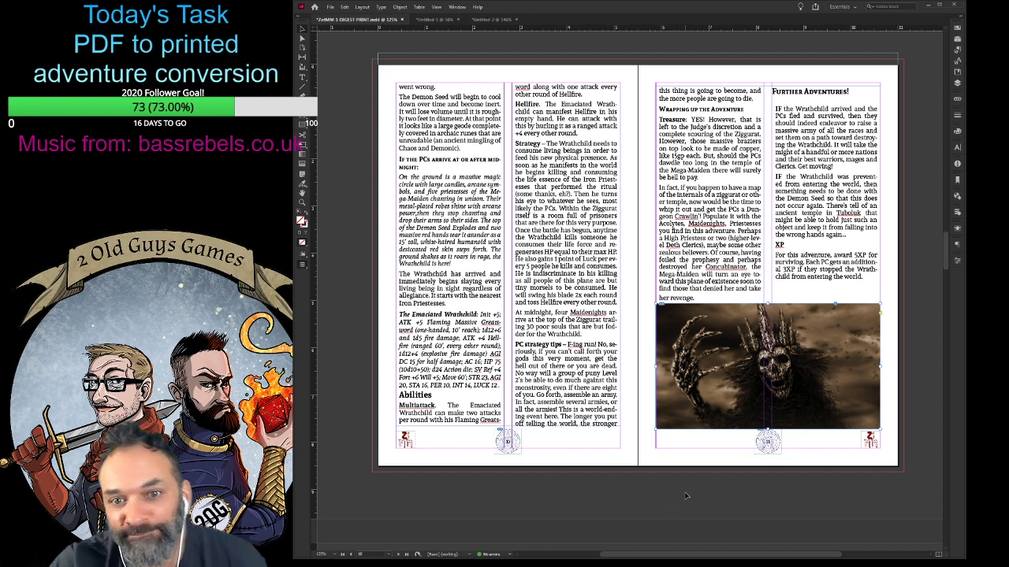
# - On the Kiss of the Mega-Maiden reference card, move the spell table up and pull the border's bottom and side edges in closer around it
pyautogui.scroll(-1, 697, 485)
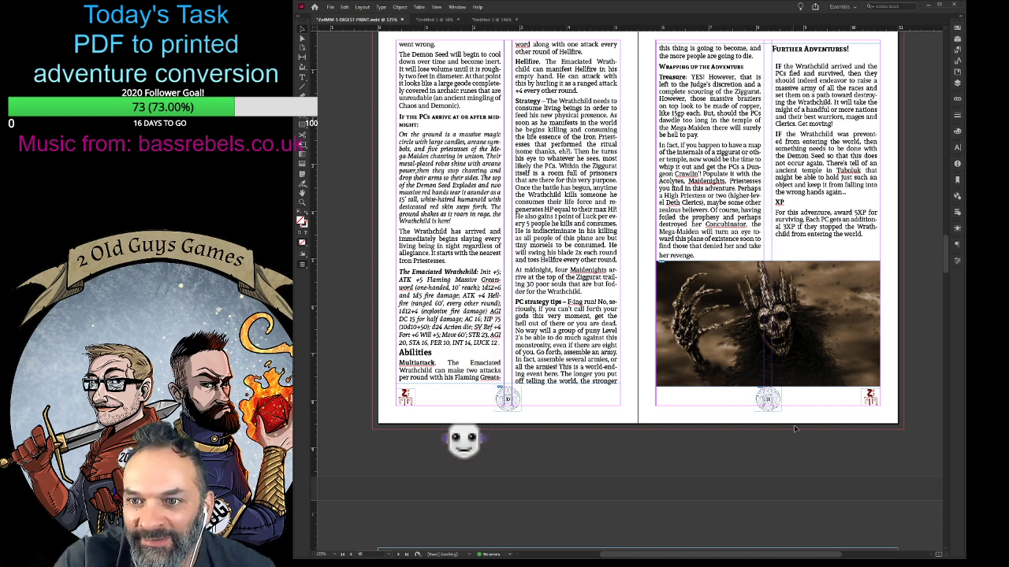
pyautogui.scroll(1, 725, 466)
pyautogui.scroll(-1, 726, 468)
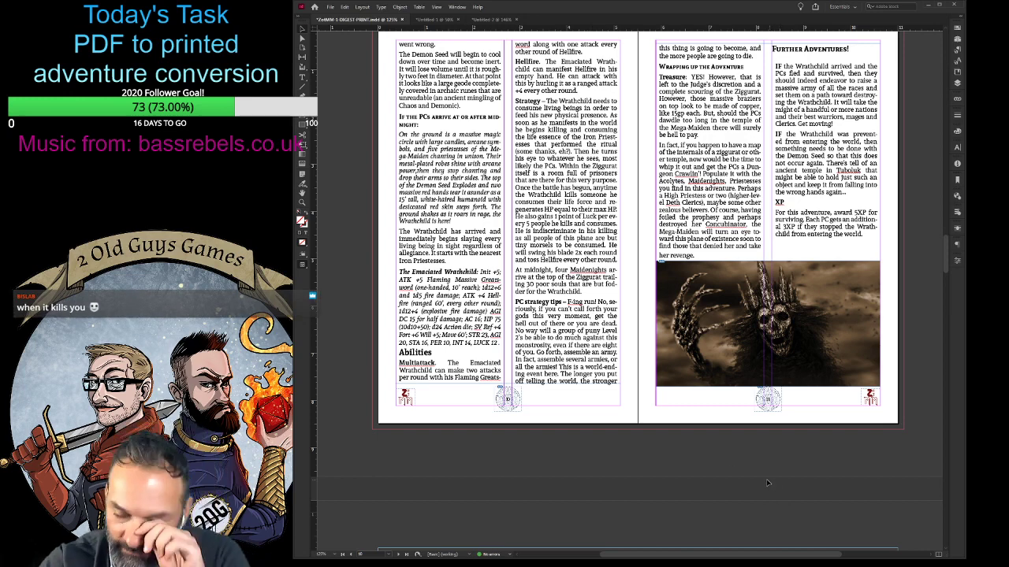
pyautogui.scroll(-6, 768, 481)
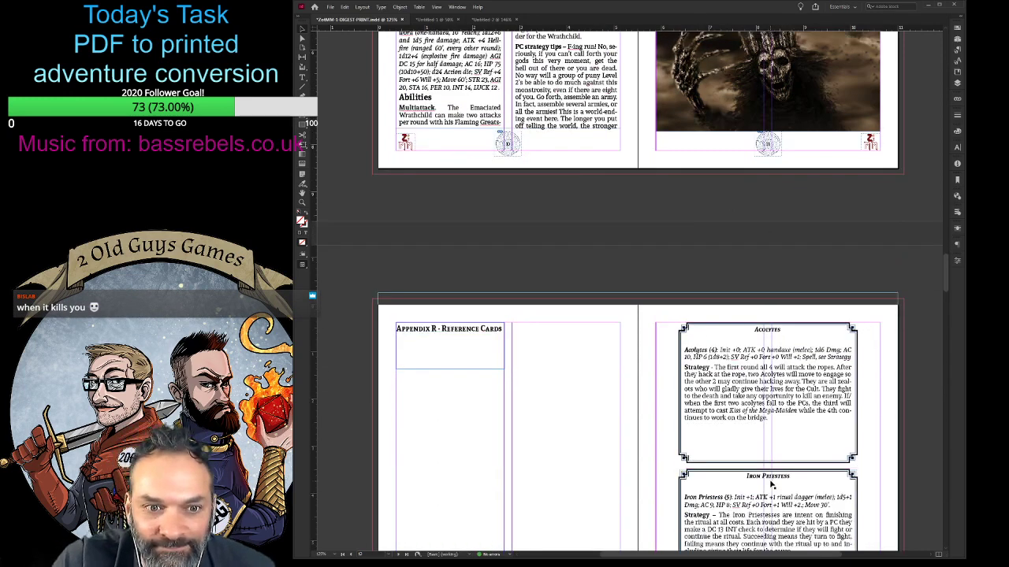
pyautogui.scroll(-5, 770, 484)
pyautogui.scroll(-1, 771, 487)
pyautogui.scroll(-8, 771, 487)
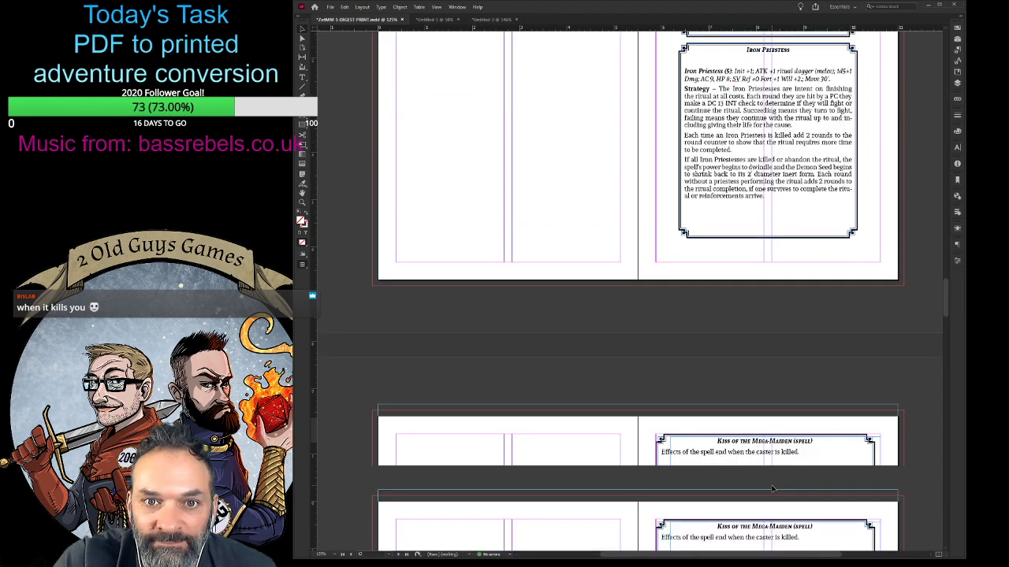
pyautogui.scroll(-2, 774, 489)
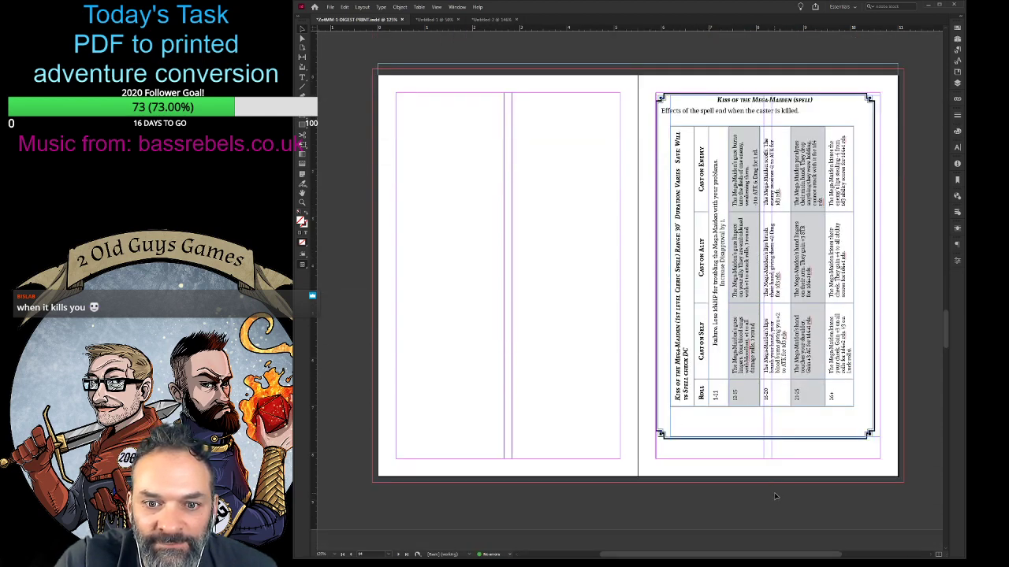
pyautogui.click(780, 408)
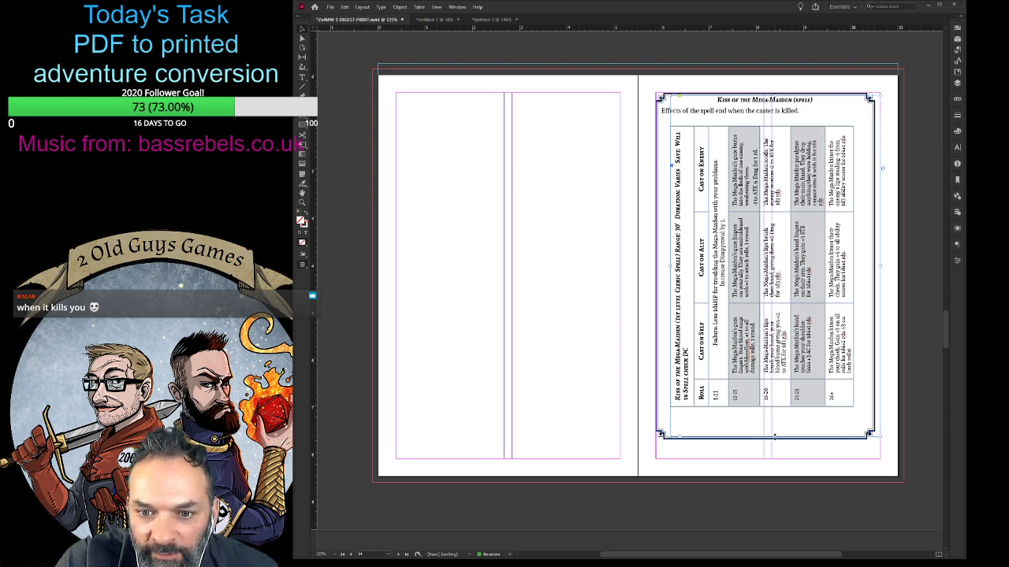
pyautogui.moveTo(774, 436); pyautogui.dragTo(767, 412)
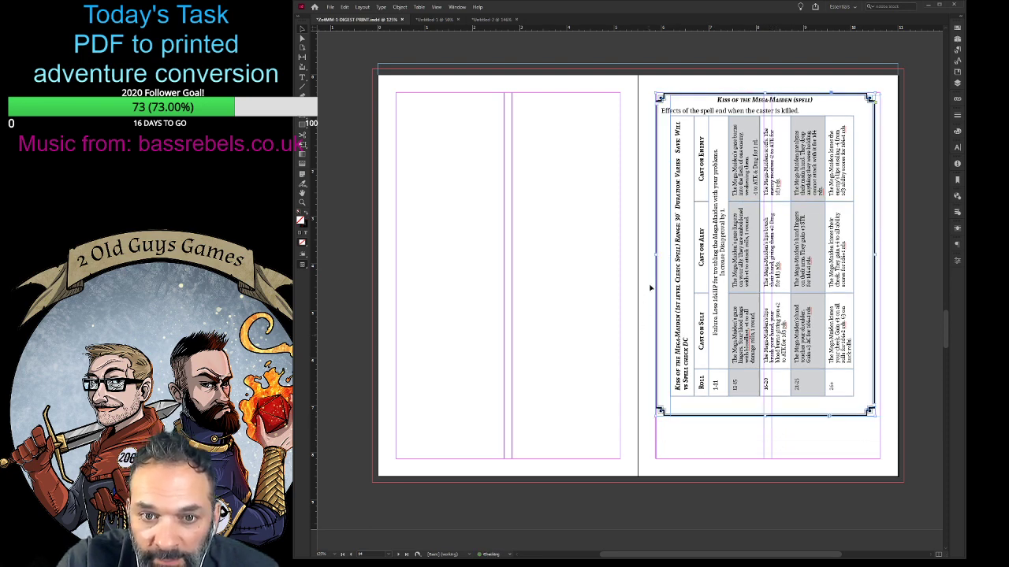
pyautogui.moveTo(656, 255); pyautogui.dragTo(662, 254)
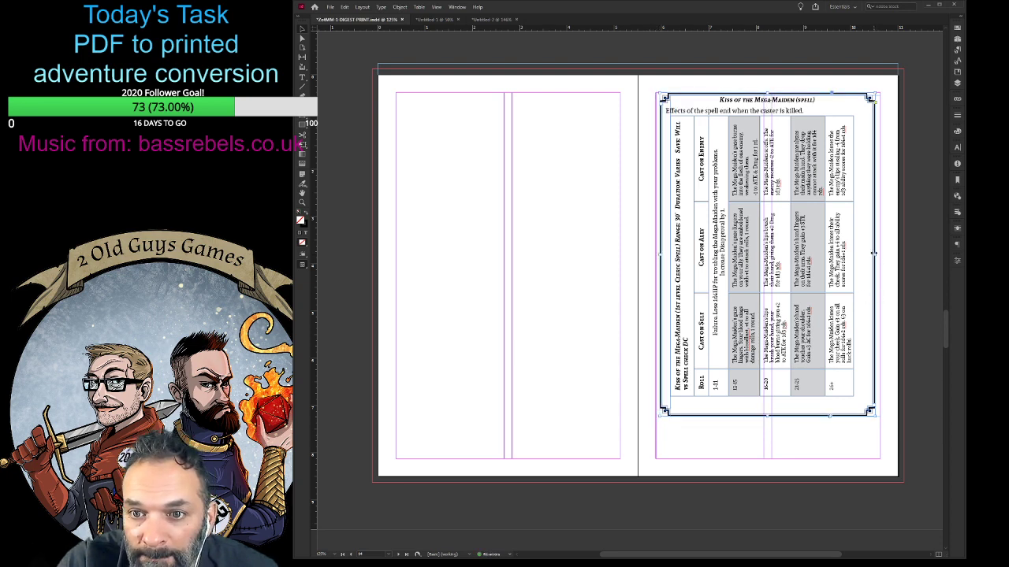
pyautogui.moveTo(873, 254); pyautogui.dragTo(861, 254)
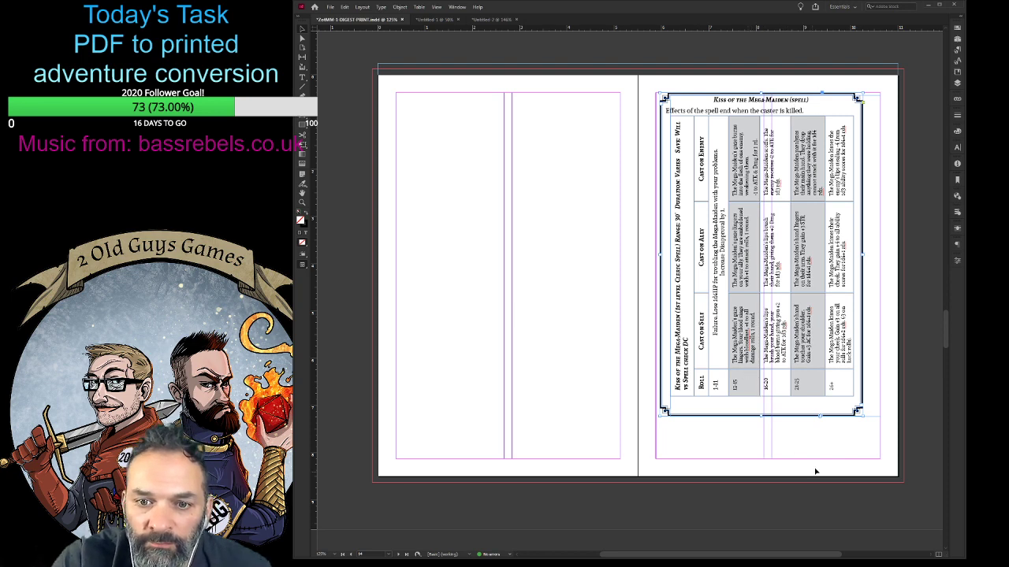
# - Move the whole Kiss of the Mega-Maiden card, with its border, text and table, down and slightly right to centre it on the page
pyautogui.moveTo(861, 442); pyautogui.dragTo(744, 318)
pyautogui.press('Down')
pyautogui.press('Down')
pyautogui.press('Down')
pyautogui.press('Down')
pyautogui.press('Down')
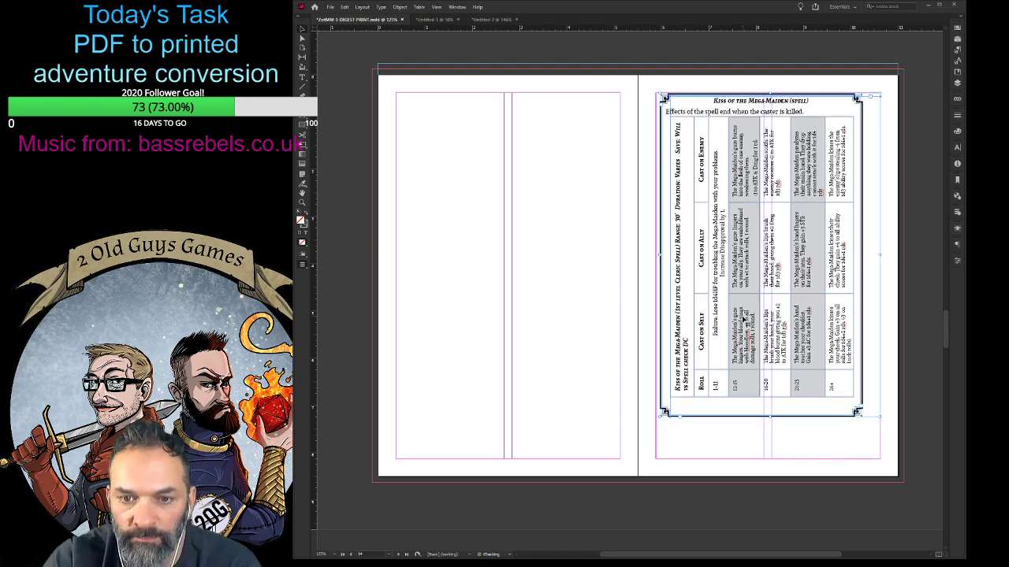
pyautogui.press('Down')
pyautogui.press('Down')
pyautogui.press('Down')
pyautogui.press('Down')
pyautogui.press('Down')
pyautogui.press('Down')
pyautogui.press('Down')
pyautogui.press('Down')
pyautogui.press('Down')
pyautogui.press('Down')
pyautogui.press('Down')
pyautogui.press('Down')
pyautogui.press('Down')
pyautogui.press('Down')
pyautogui.press('Down')
pyautogui.press('Down')
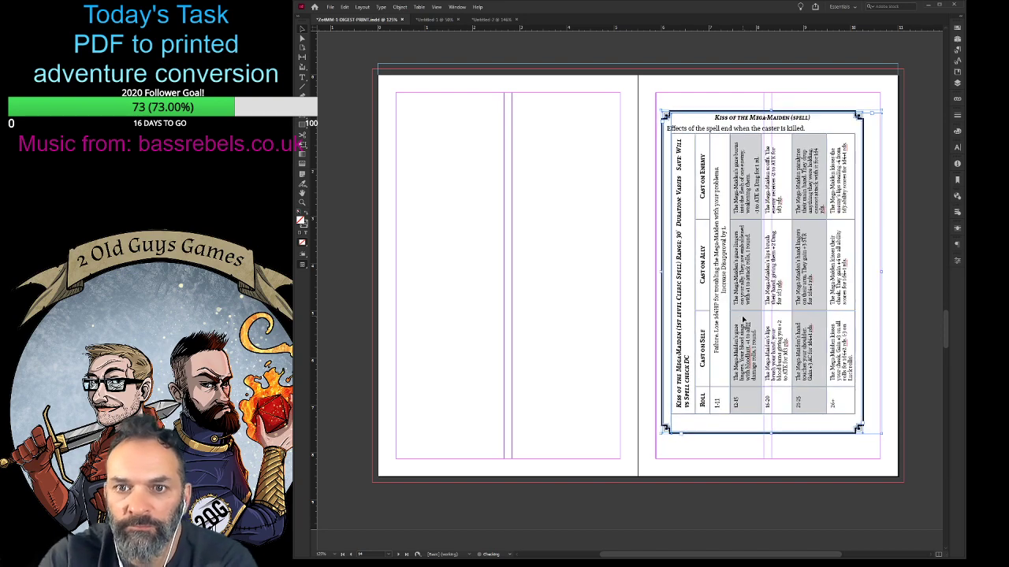
pyautogui.press('Right')
pyautogui.press('Right')
pyautogui.press('Right')
pyautogui.press('Right')
pyautogui.press('Left')
pyautogui.press('Left')
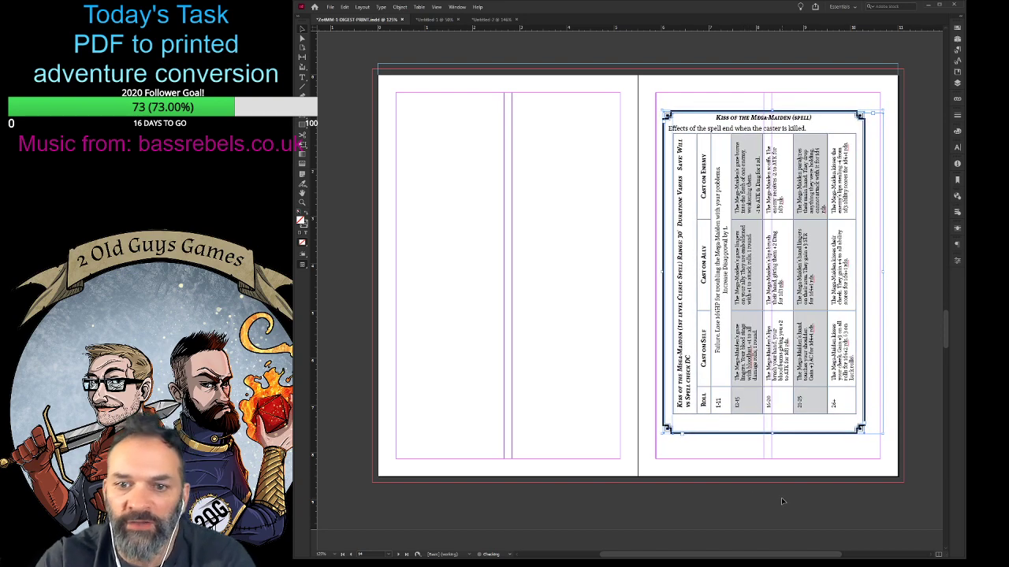
pyautogui.click(767, 503)
# - Look over the remaining reference cards, the Open Game License page and the blank pages at the end of the document
pyautogui.scroll(-8, 765, 513)
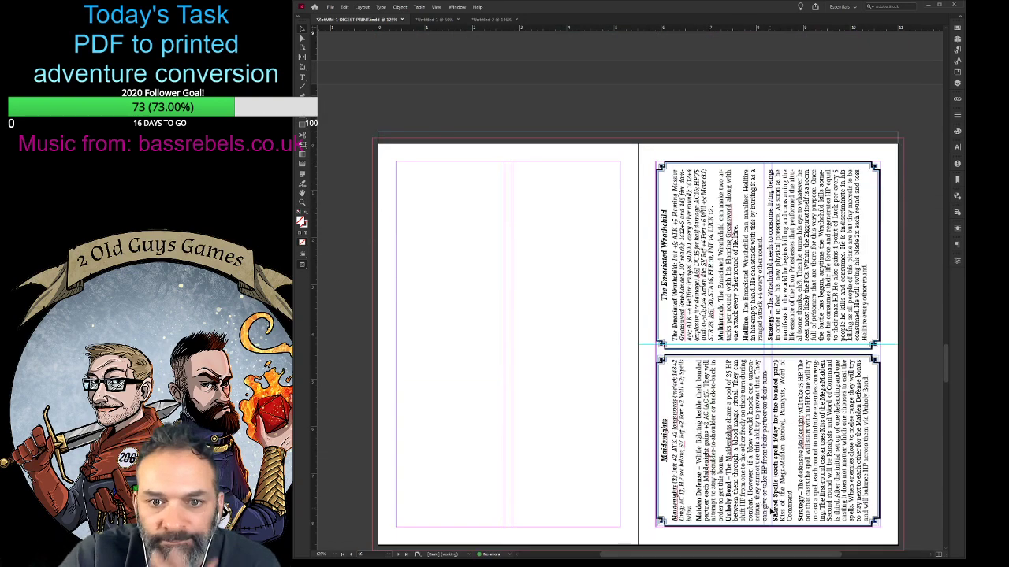
pyautogui.scroll(-5, 772, 511)
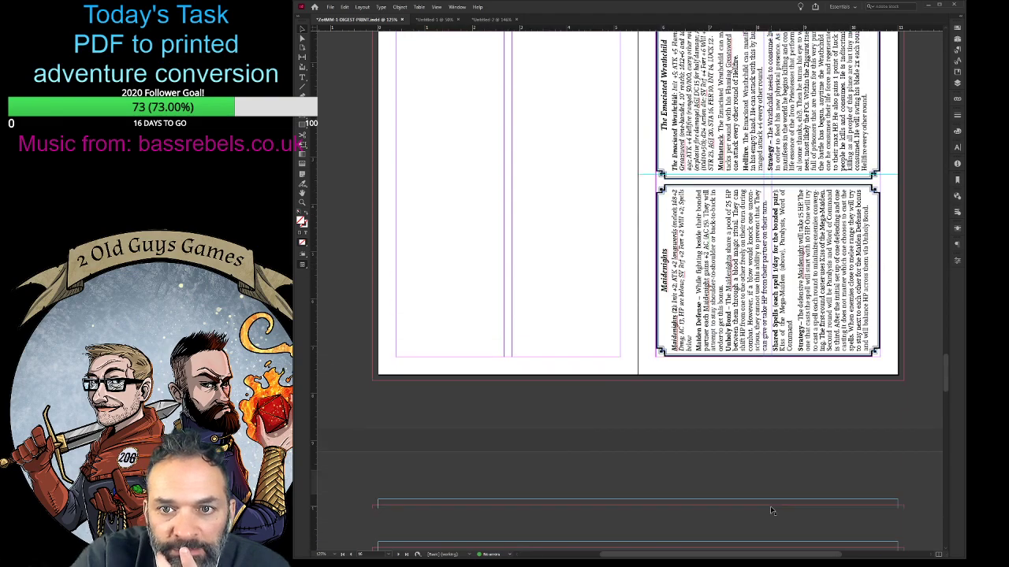
pyautogui.scroll(-5, 770, 505)
pyautogui.scroll(-5, 770, 506)
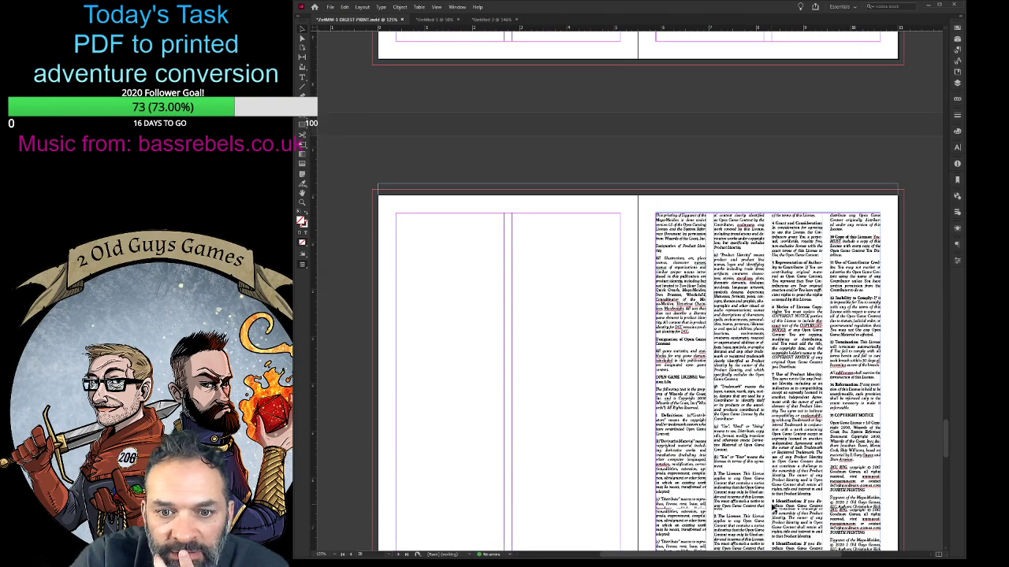
pyautogui.scroll(-10, 770, 508)
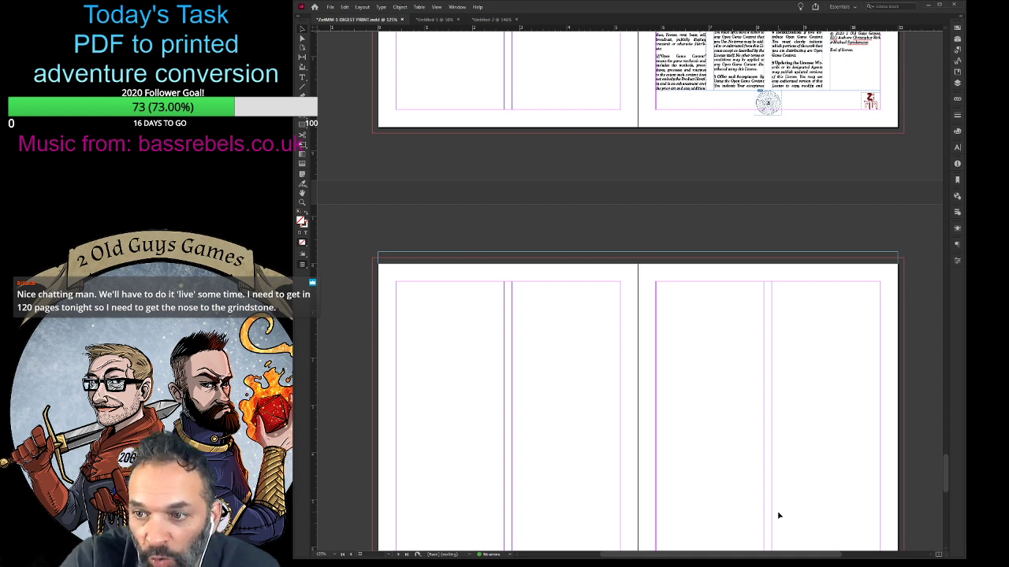
# - Review the layout from the cover and credits page through to pages 8 and 9, showing the main story's text threads
pyautogui.moveTo(948, 481); pyautogui.dragTo(948, 19)
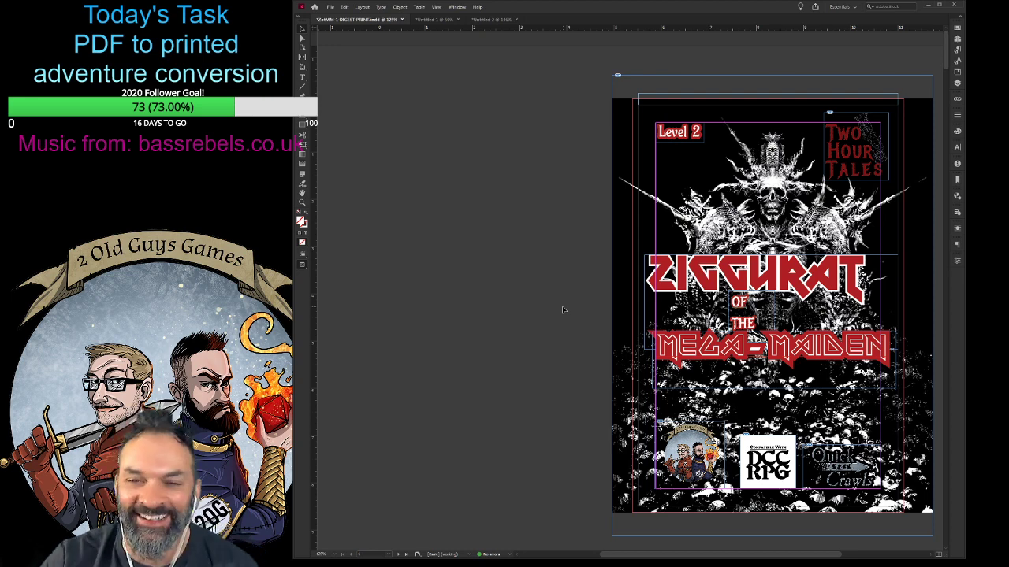
pyautogui.scroll(-3, 539, 336)
pyautogui.scroll(3, 539, 336)
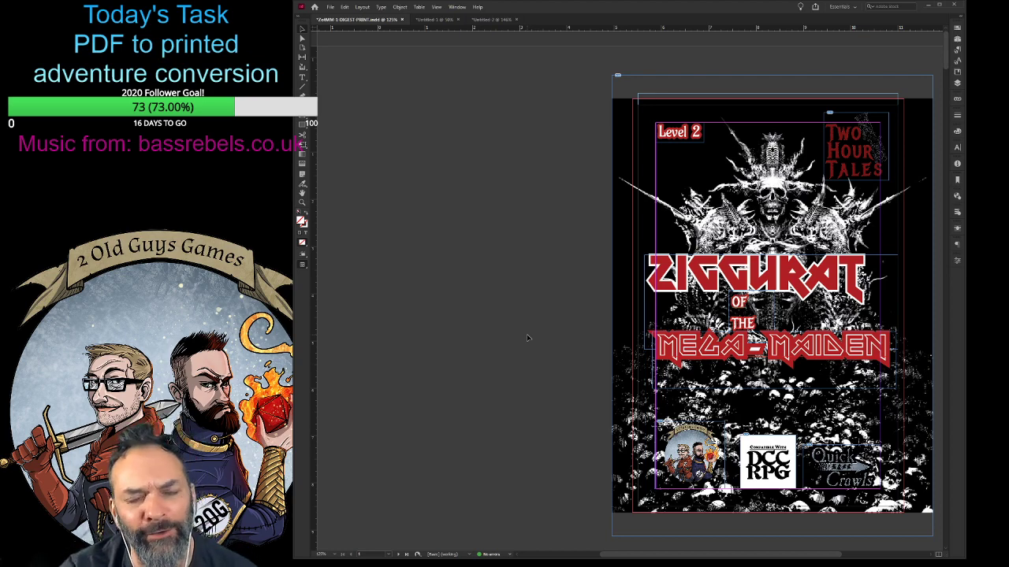
pyautogui.scroll(-10, 527, 337)
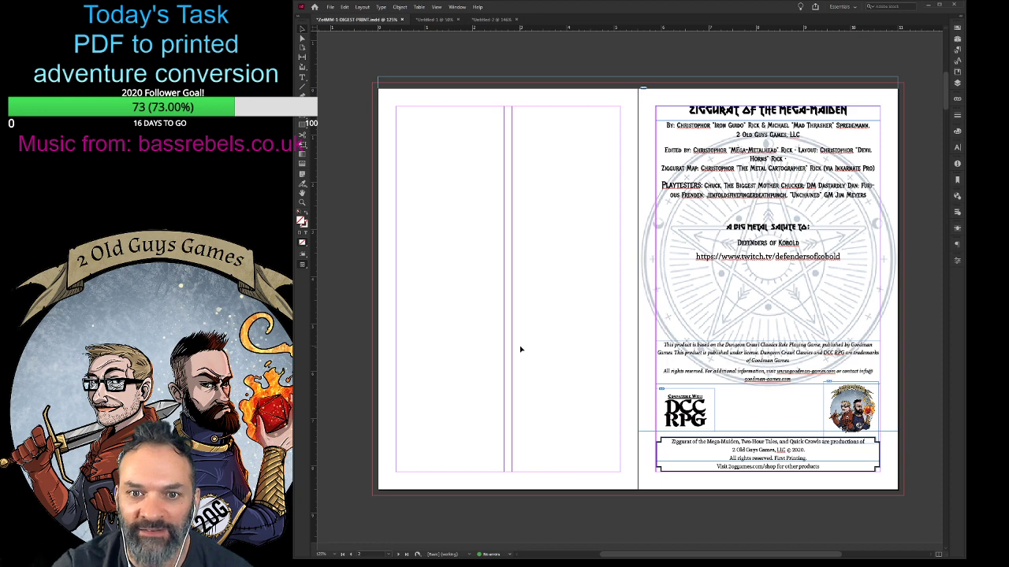
pyautogui.scroll(-1, 520, 349)
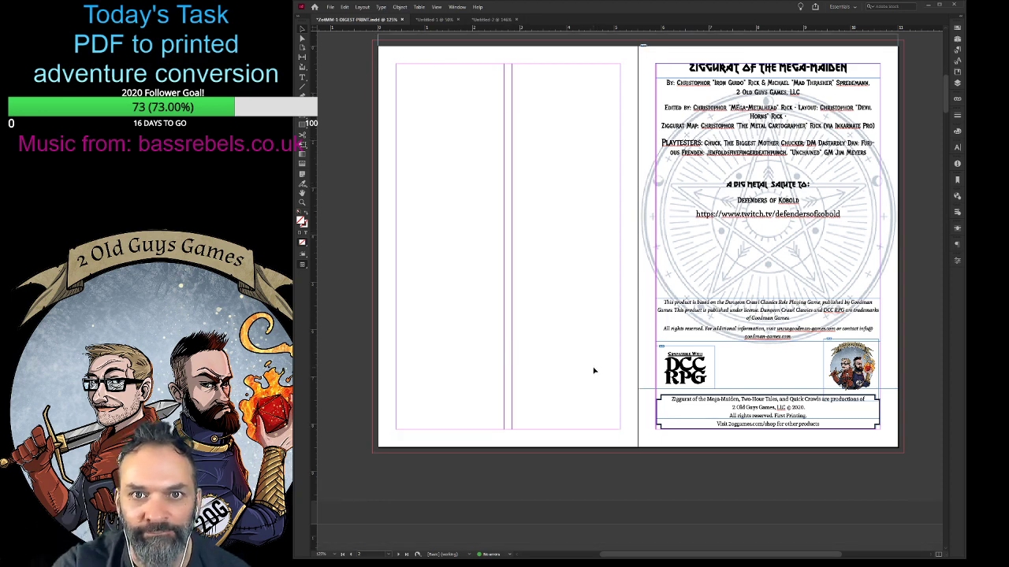
pyautogui.scroll(-10, 594, 370)
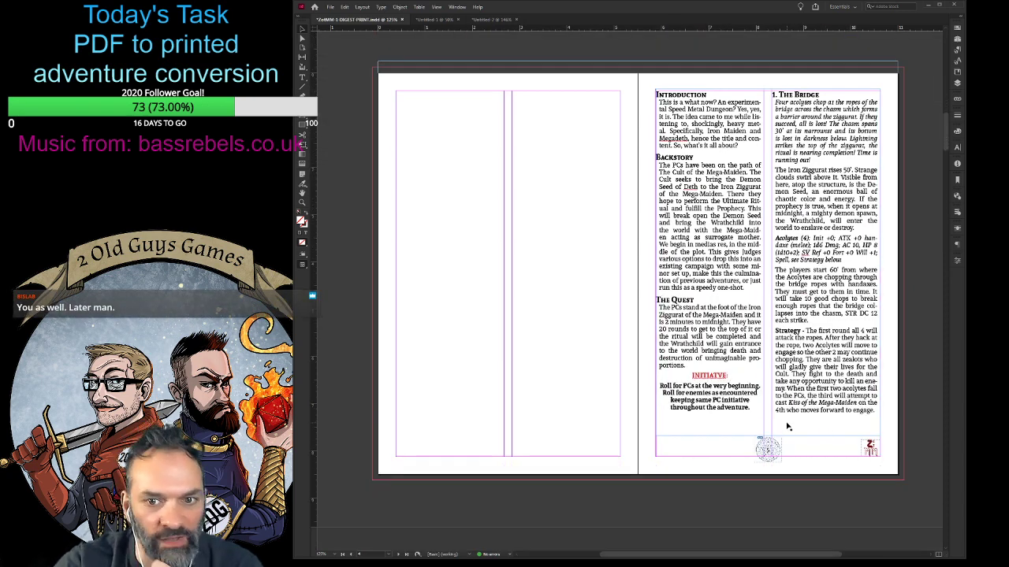
pyautogui.click(789, 432)
pyautogui.scroll(-9, 789, 432)
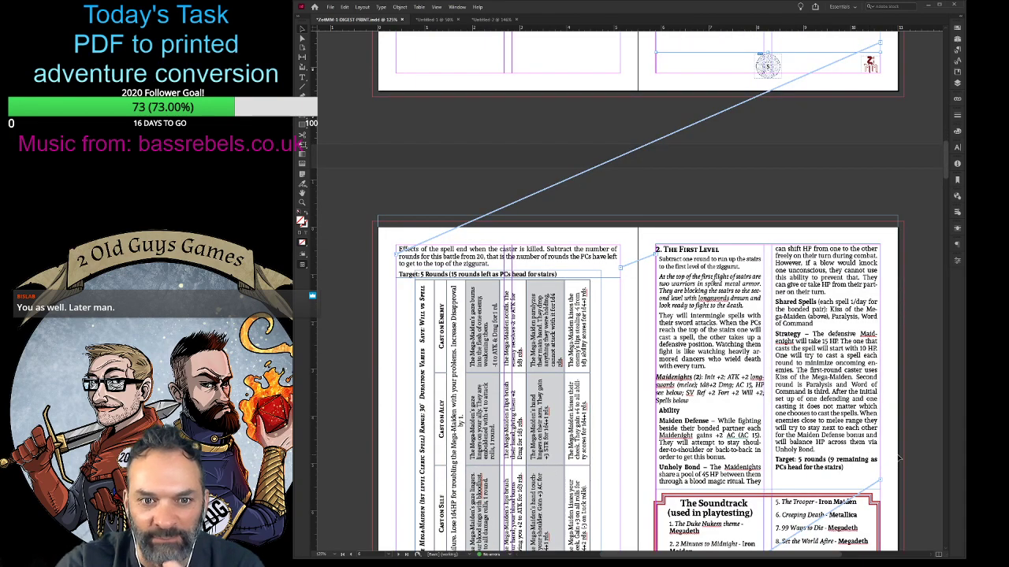
pyautogui.scroll(-5, 898, 457)
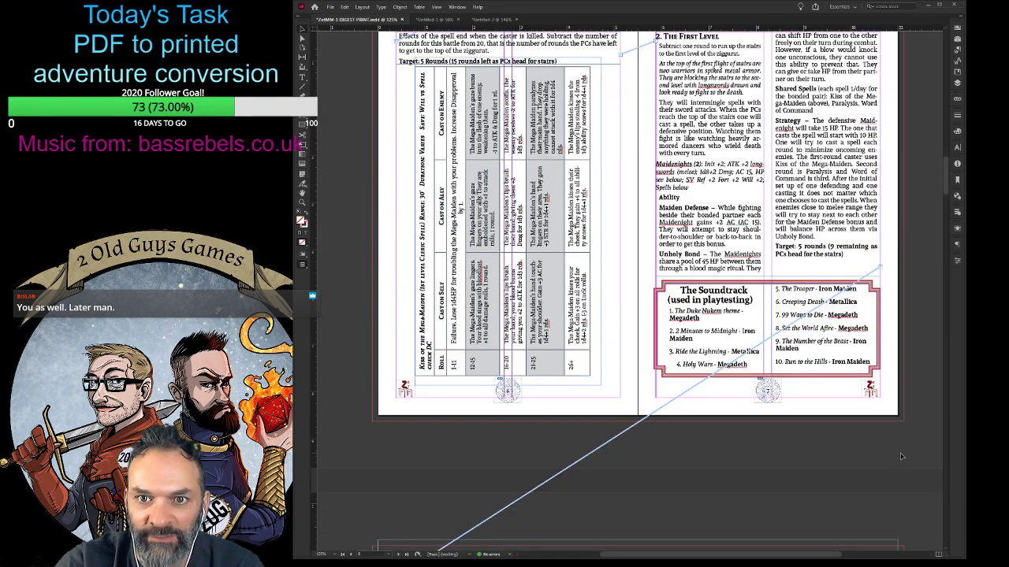
pyautogui.scroll(-12, 901, 457)
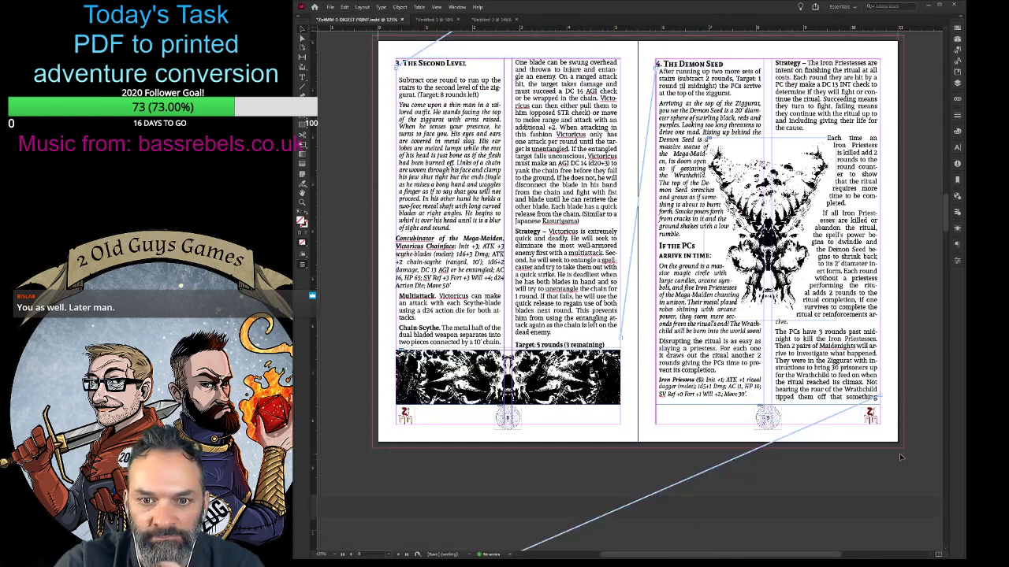
# - Check the spread of pages 8 and 9 and switch the layout to Preview mode without frames, guides and text threads
pyautogui.scroll(-3, 899, 453)
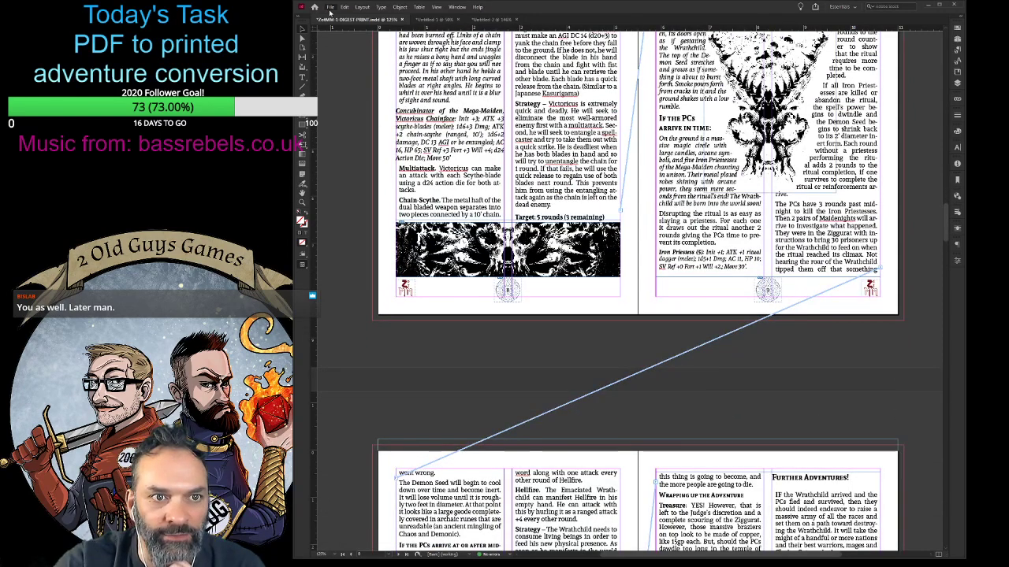
pyautogui.scroll(2, 739, 305)
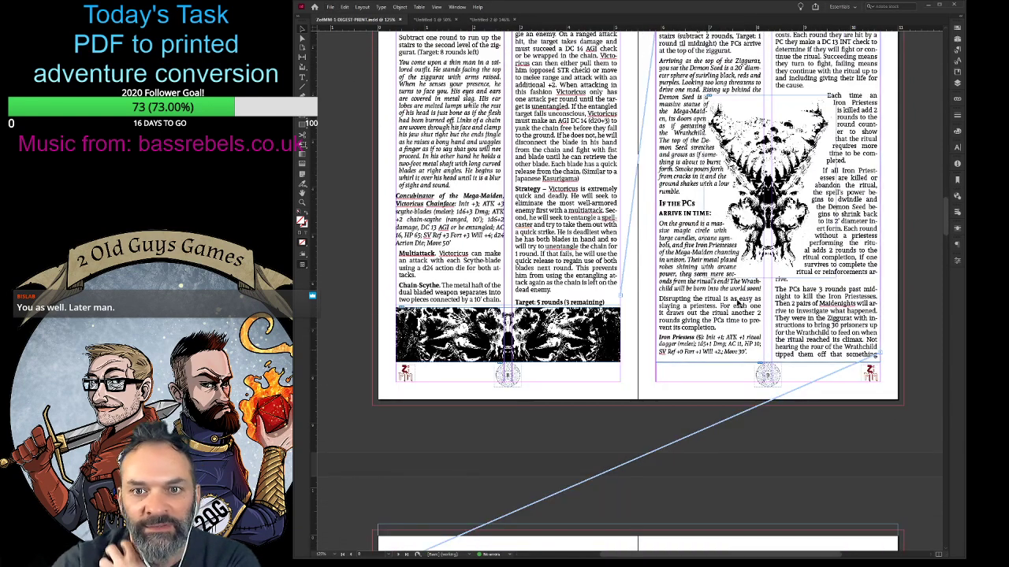
pyautogui.scroll(2, 921, 310)
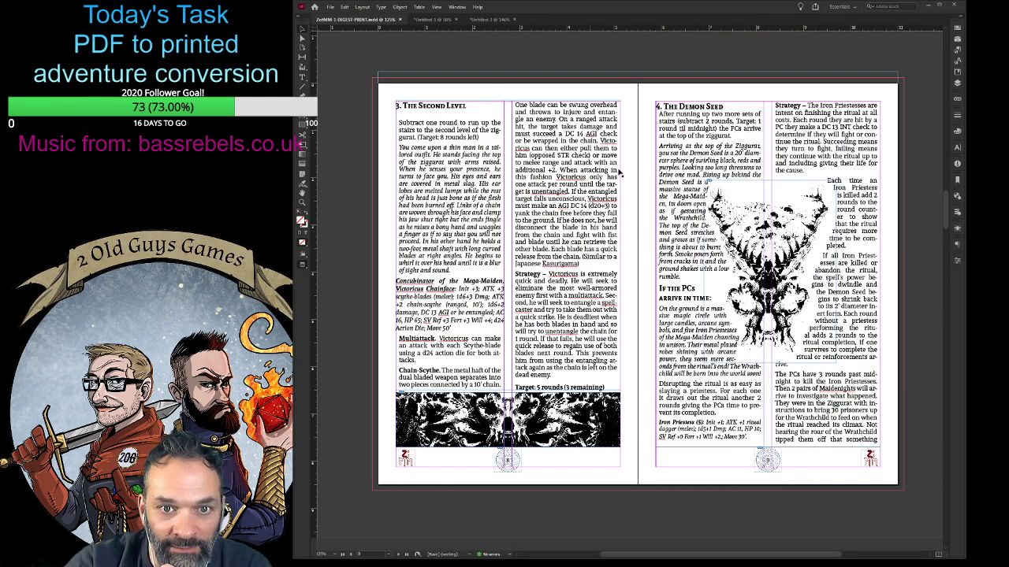
pyautogui.press('w')
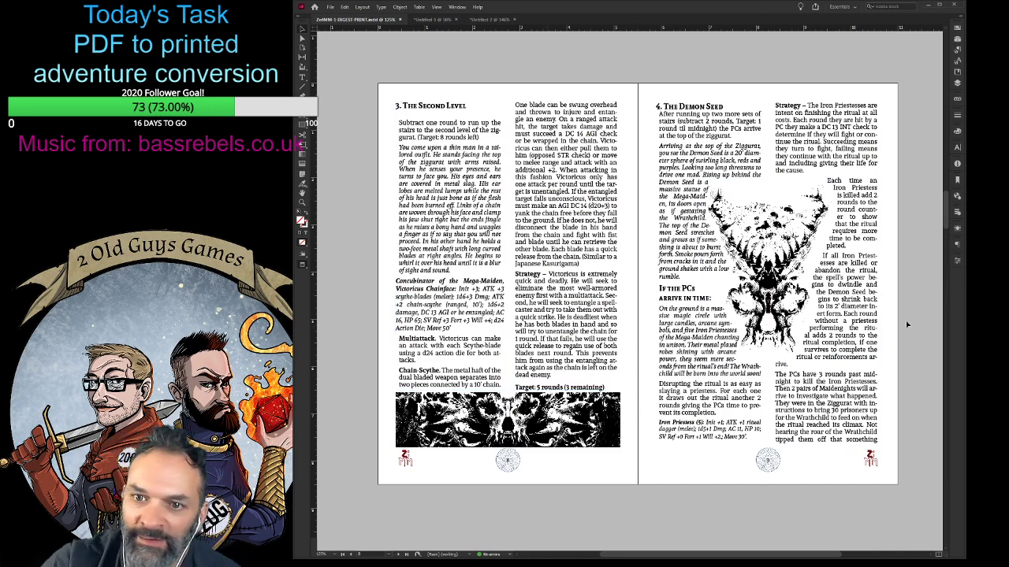
# - Review the whole digest in Preview mode from the front cover through the story, reference cards and license page to the back cover
pyautogui.moveTo(944, 211); pyautogui.dragTo(930, 60)
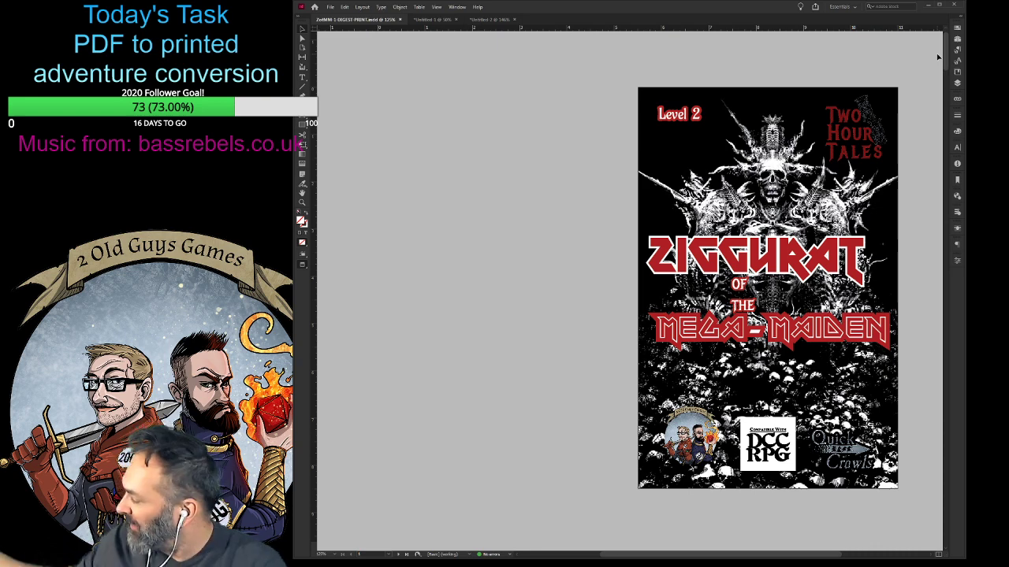
pyautogui.scroll(-10, 562, 252)
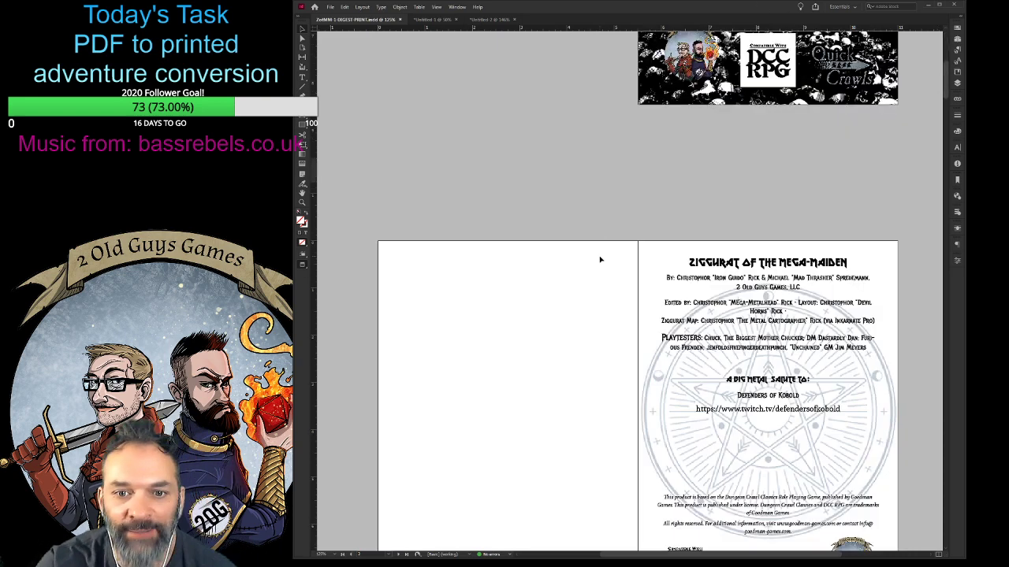
pyautogui.scroll(-15, 555, 249)
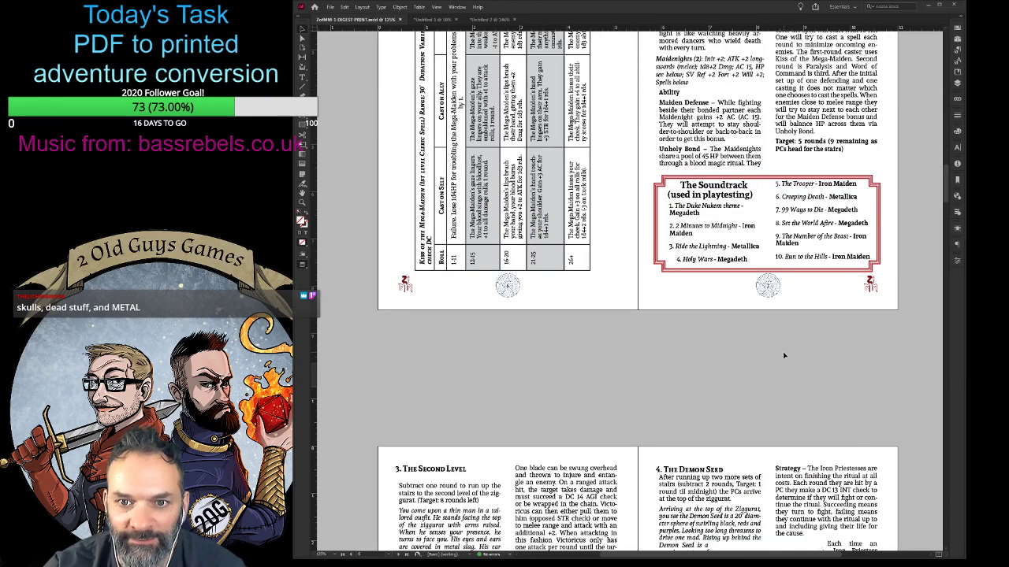
pyautogui.scroll(2, 731, 379)
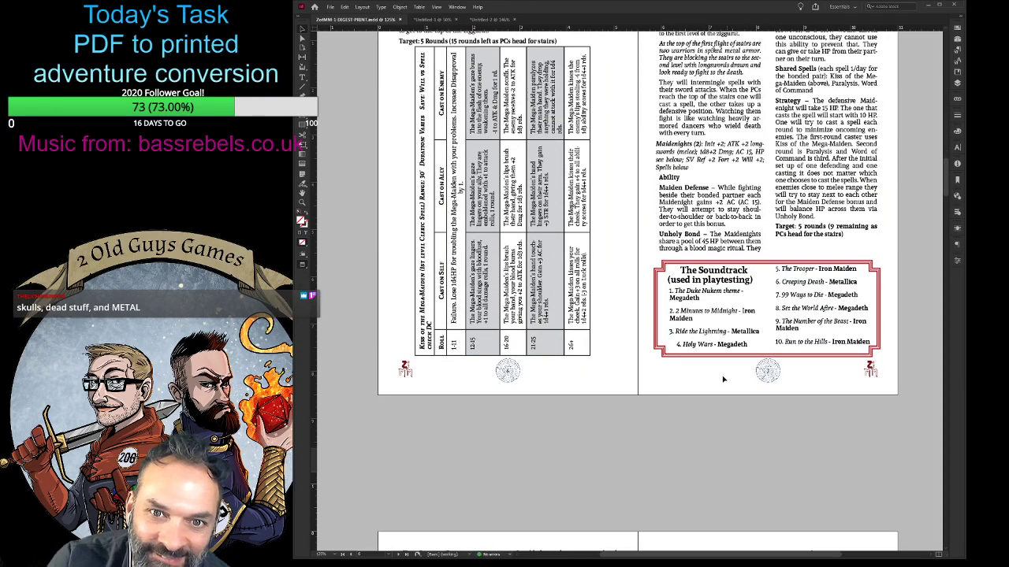
pyautogui.scroll(-20, 722, 379)
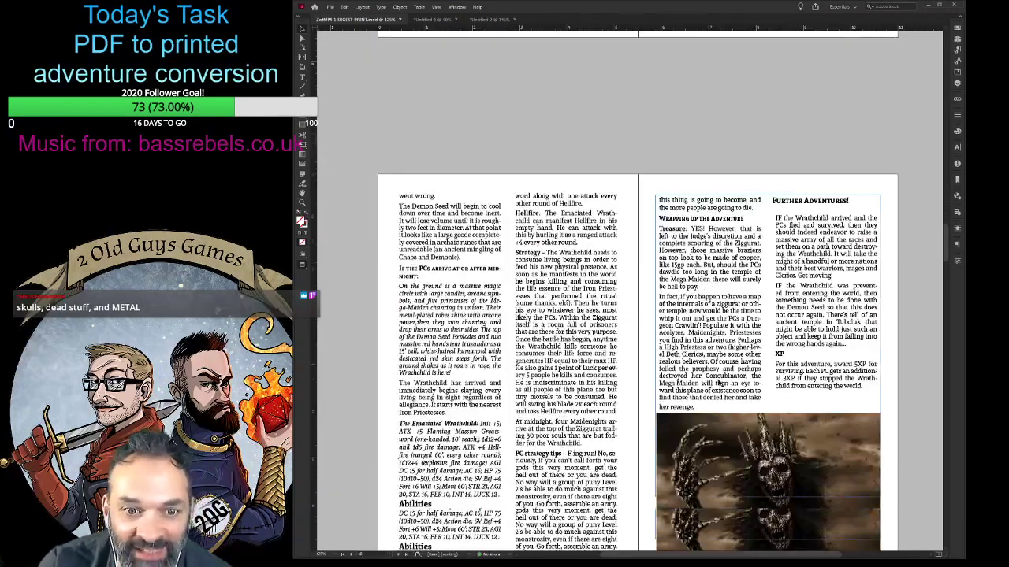
pyautogui.scroll(-20, 719, 383)
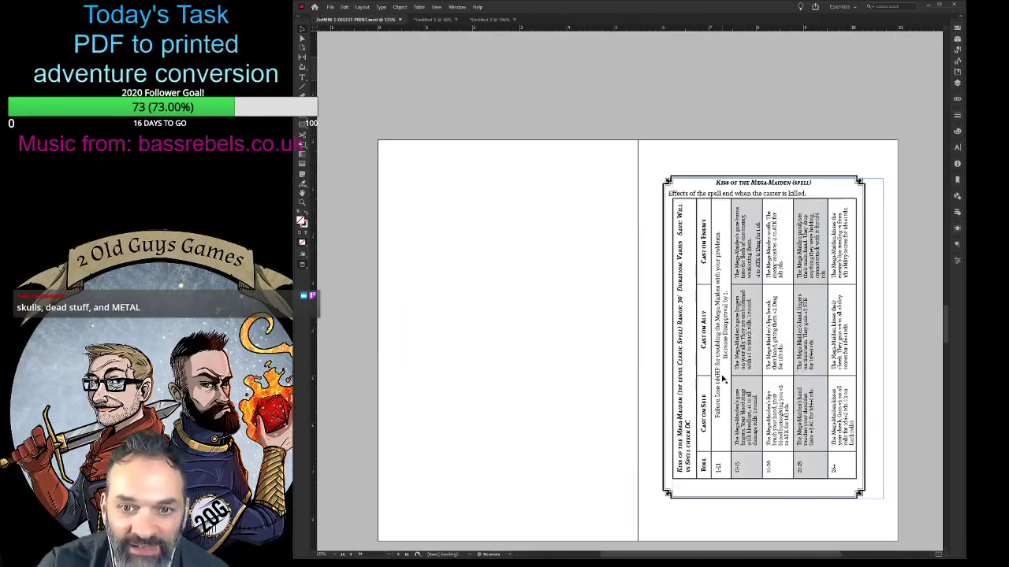
pyautogui.scroll(-20, 725, 378)
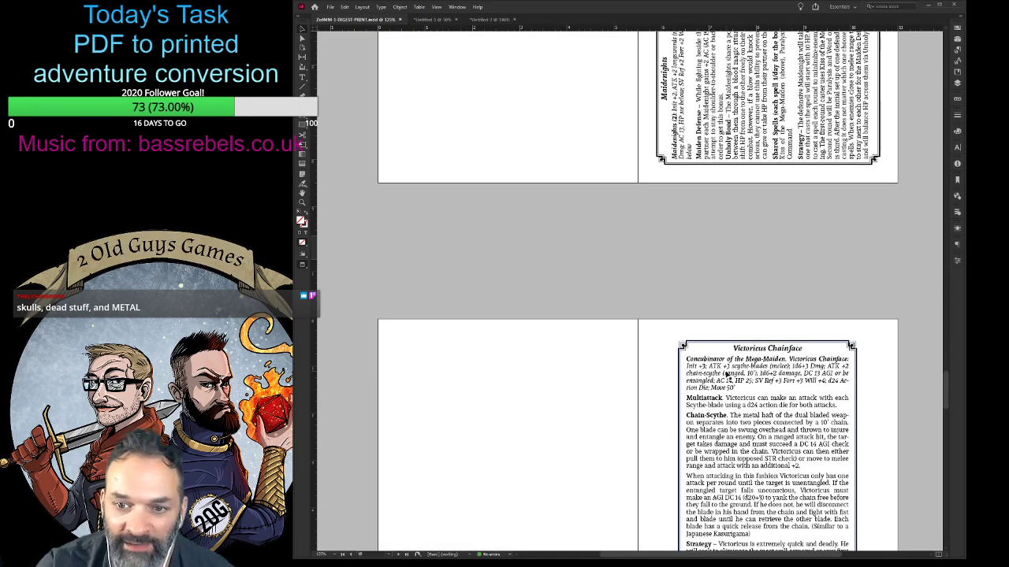
pyautogui.scroll(-20, 725, 378)
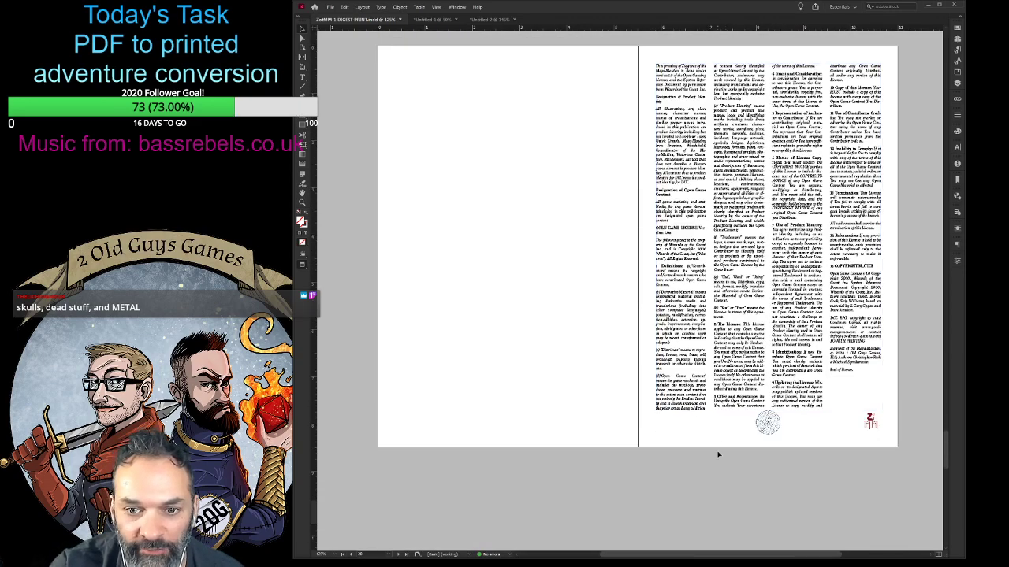
pyautogui.scroll(-10, 501, 481)
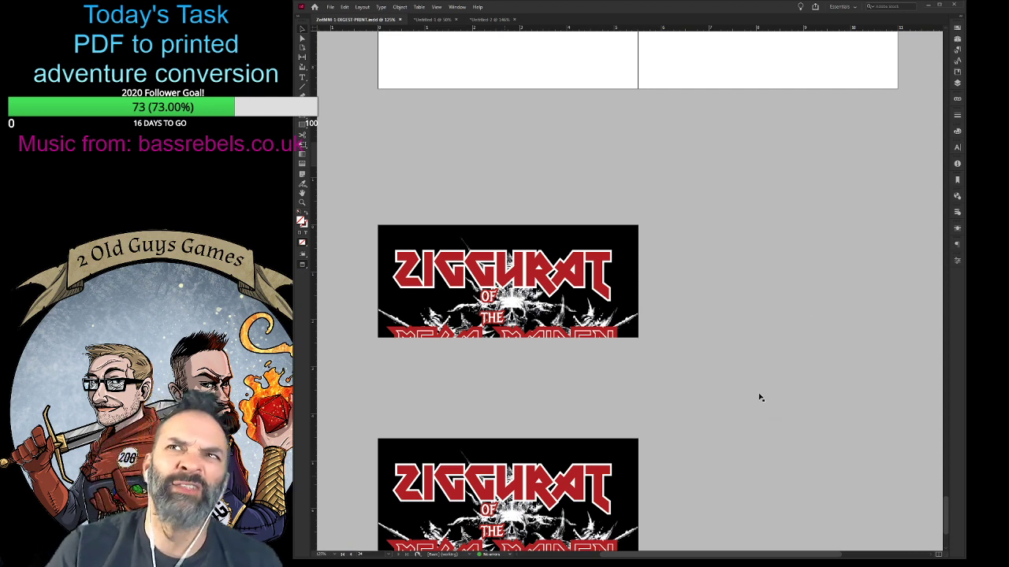
pyautogui.scroll(-2, 799, 394)
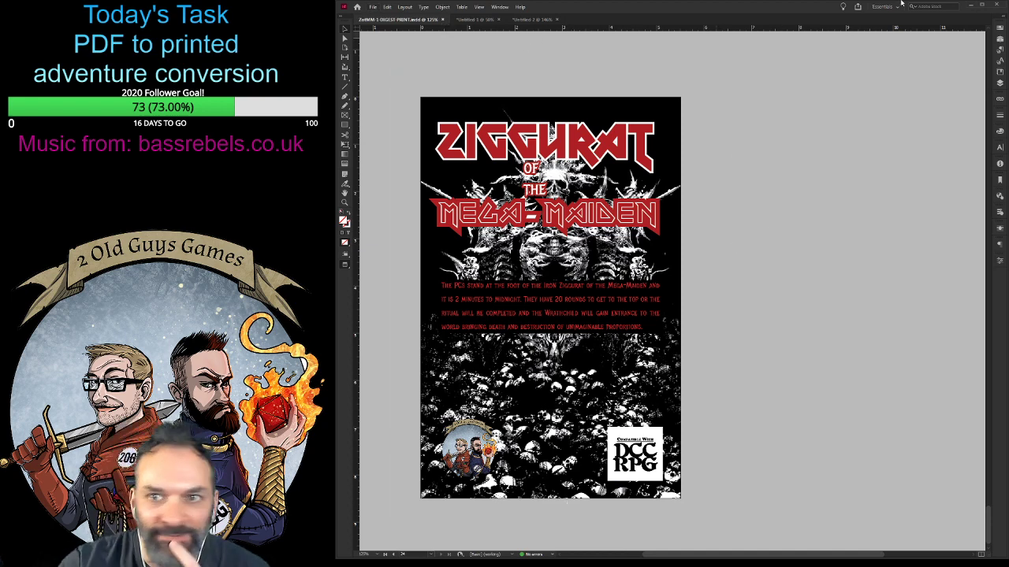
# - Close the untitled document with the BRB tea-break notice and check the remaining untitled document
pyautogui.click(537, 18)
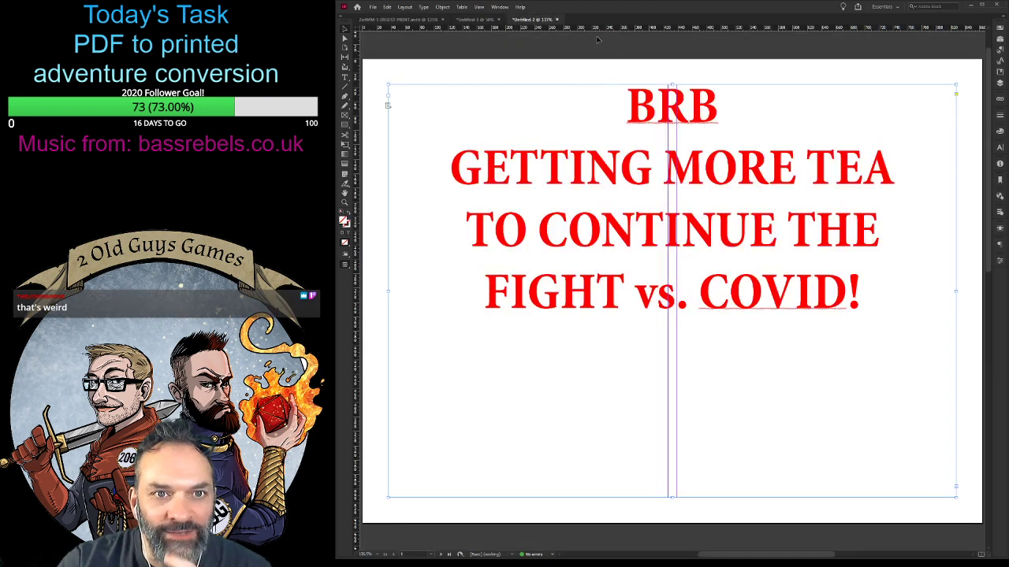
pyautogui.click(556, 20)
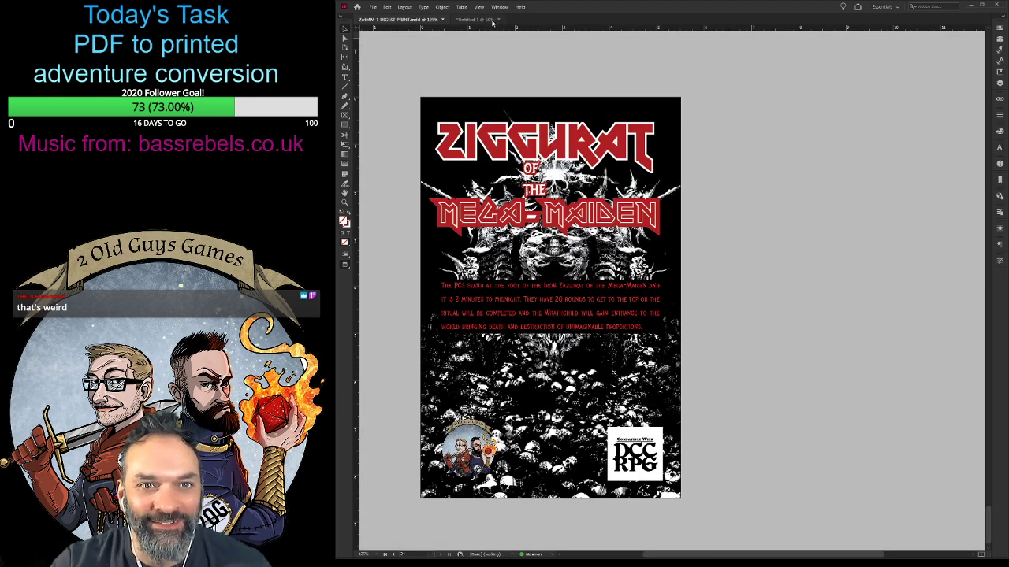
pyautogui.click(482, 20)
pyautogui.click(408, 19)
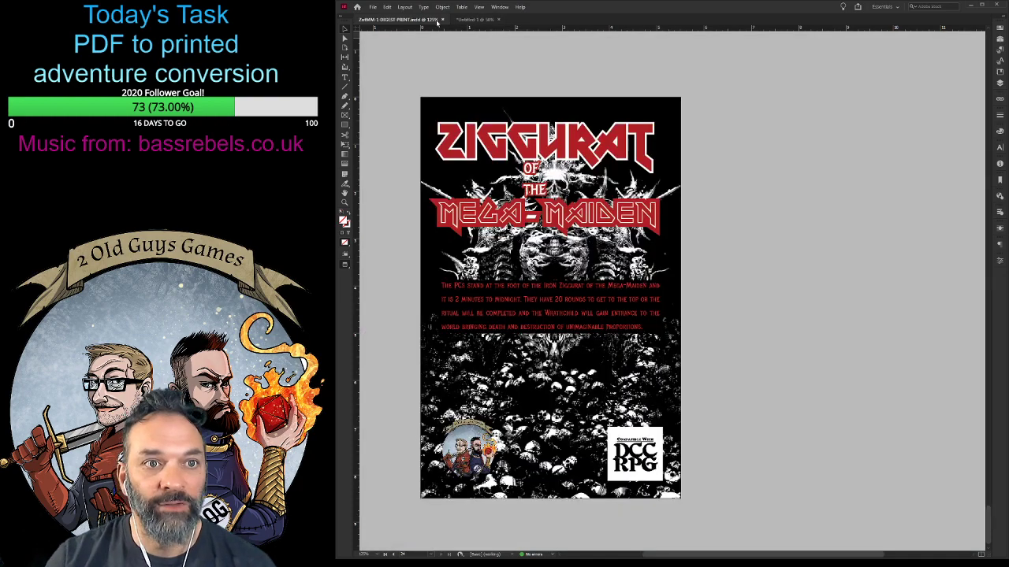
# - Close the main digest document and the separate digest map document
pyautogui.click(442, 19)
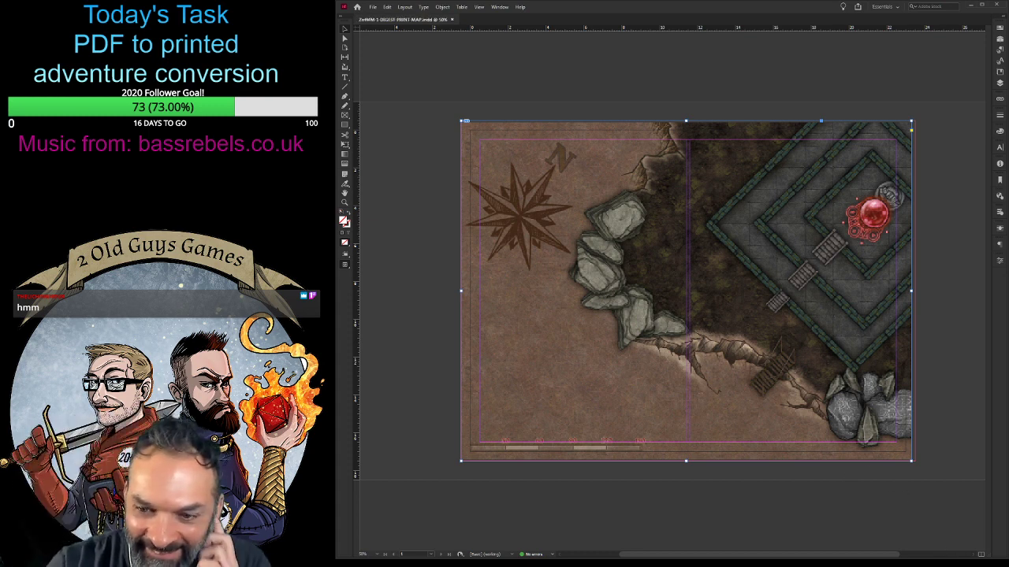
pyautogui.hotkey('ctrl', 'e')
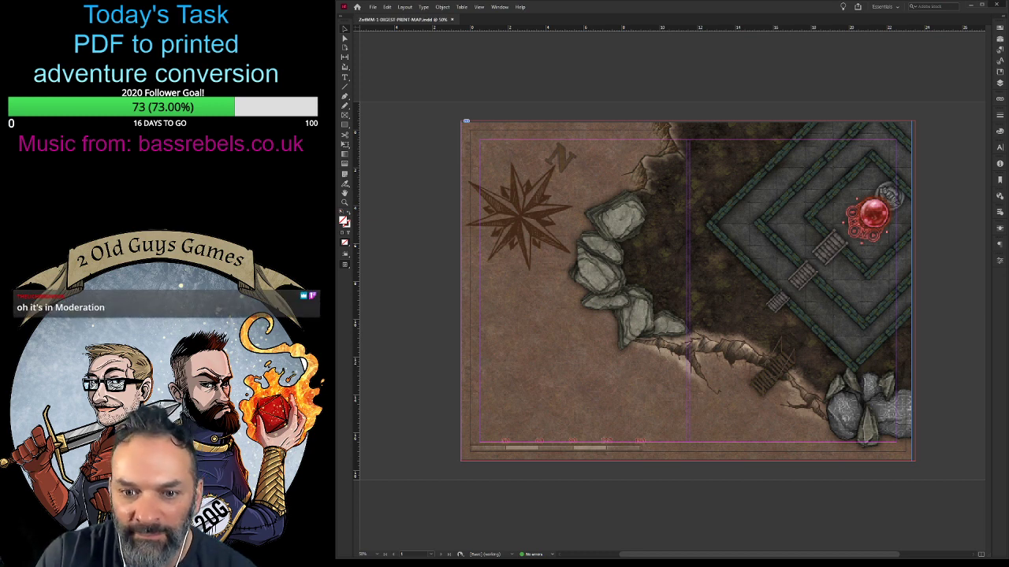
pyautogui.hotkey('ctrl', 'w')
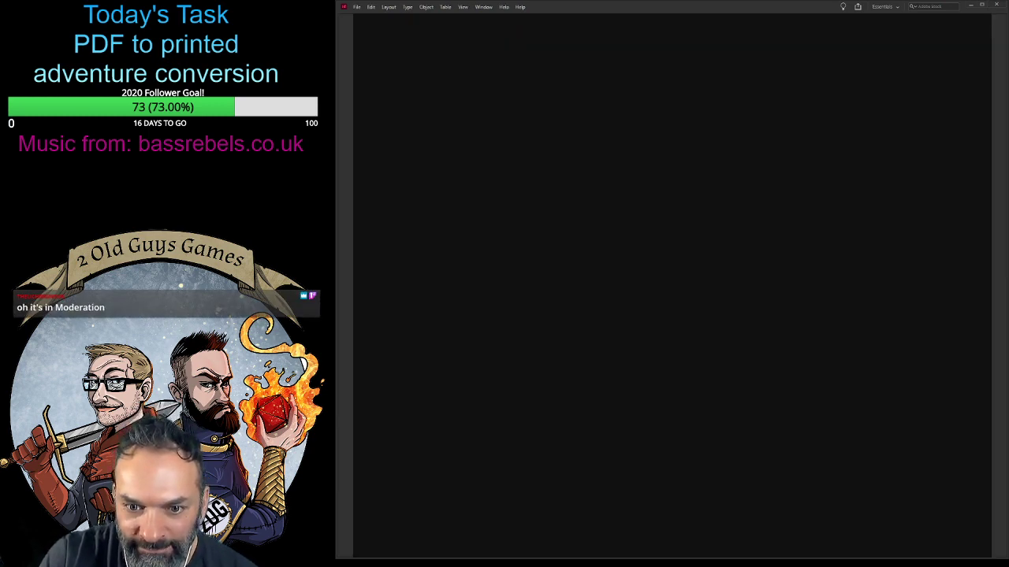
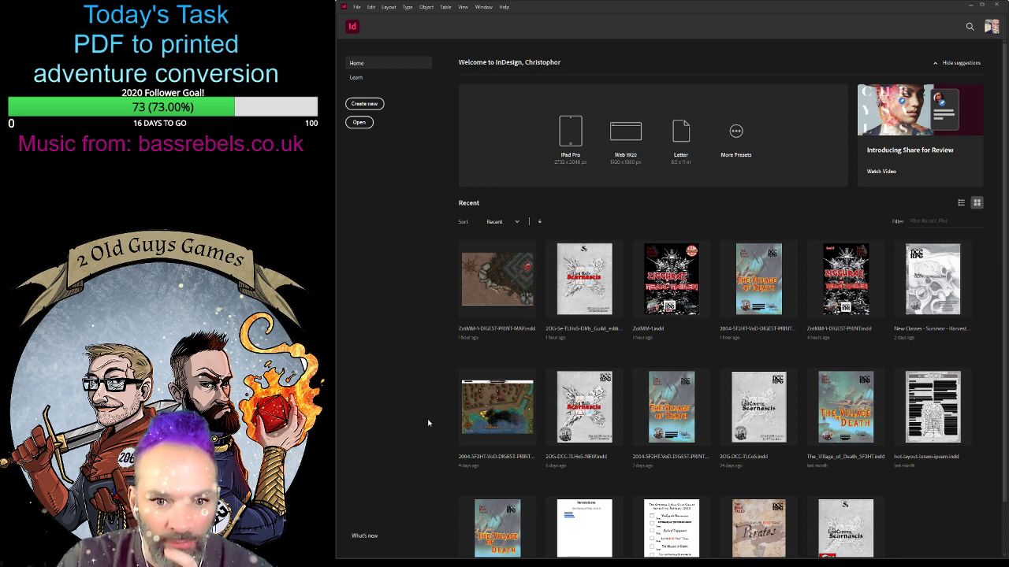
# - Open the recent document 2OG-LBBG-PE-2005.indd, go to its cover and save it as 2OG-LBBG-PE-2005-DIGEST-PRINT.indd
pyautogui.scroll(-1, 710, 428)
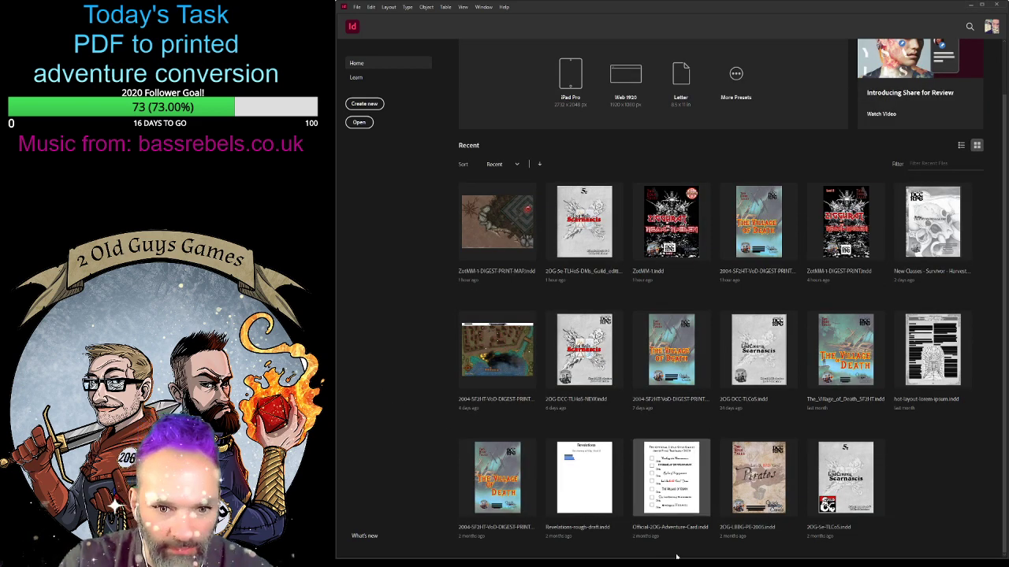
pyautogui.scroll(1, 680, 550)
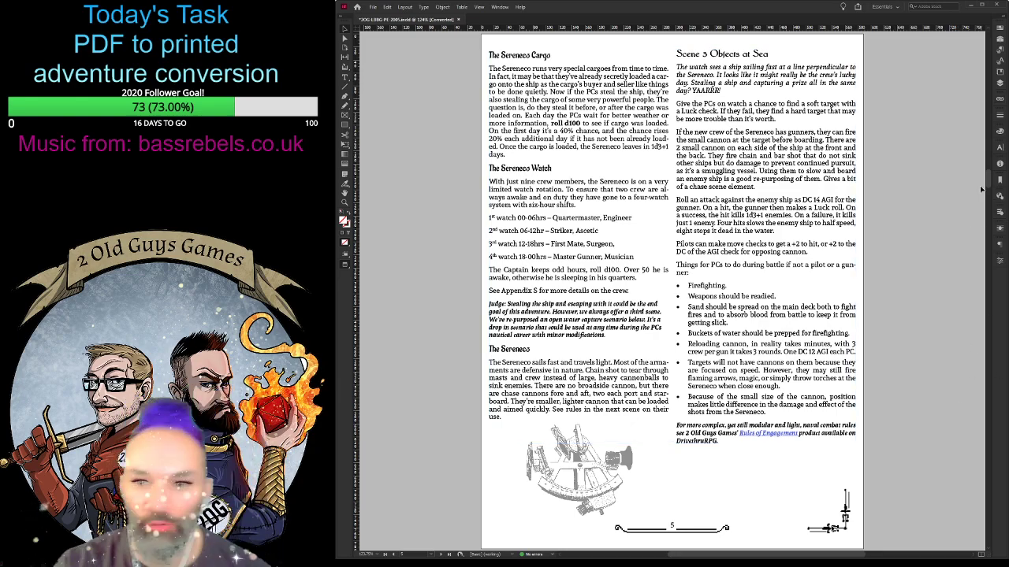
pyautogui.moveTo(988, 181); pyautogui.dragTo(961, 39)
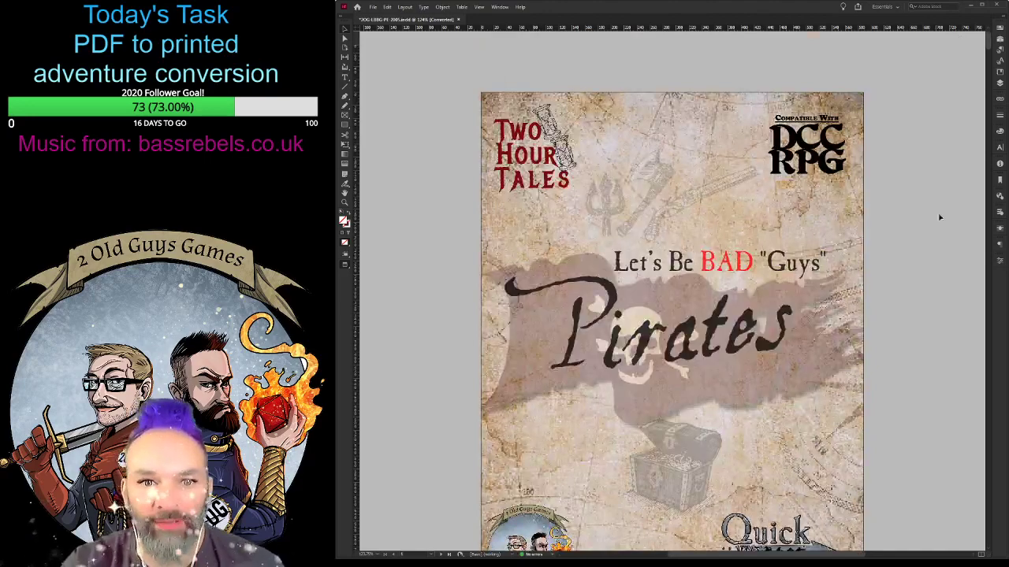
pyautogui.scroll(-1, 945, 245)
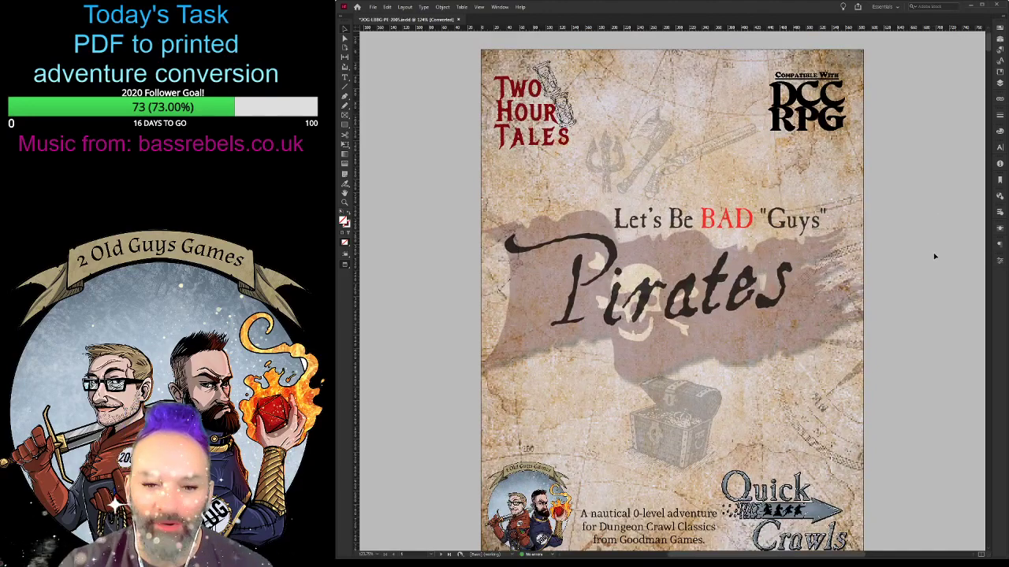
pyautogui.hotkey('ctrl', '-')
pyautogui.hotkey('ctrl', '-')
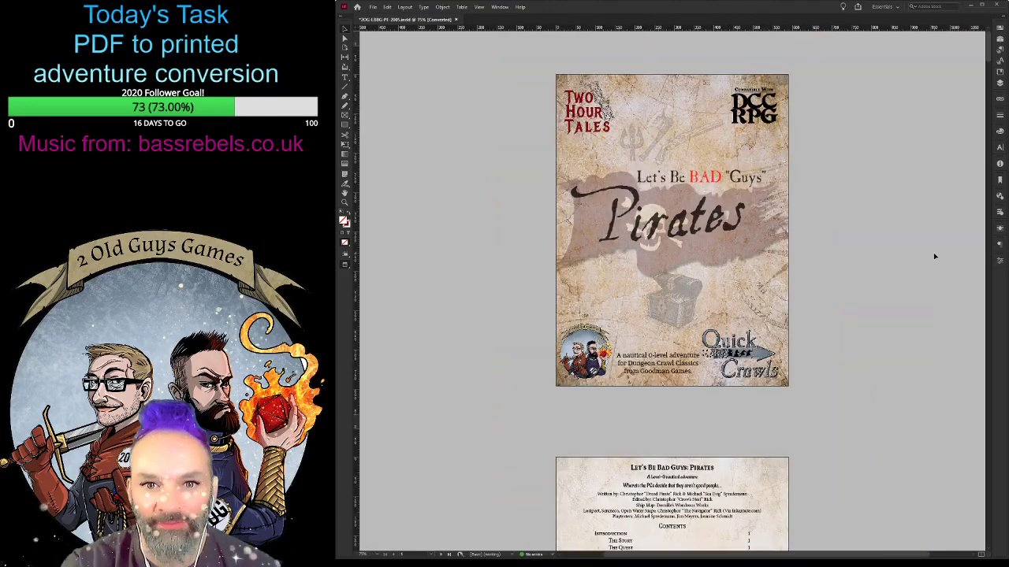
pyautogui.hotkey('ctrl', '-')
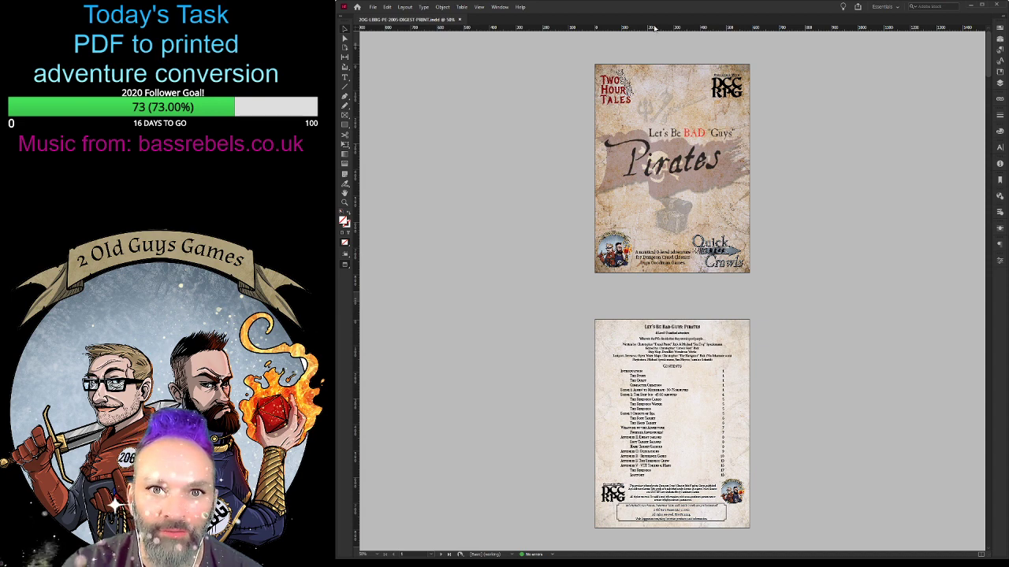
# - Switch the rulers to inches and reduce the document's page size to digest format
pyautogui.click(671, 47)
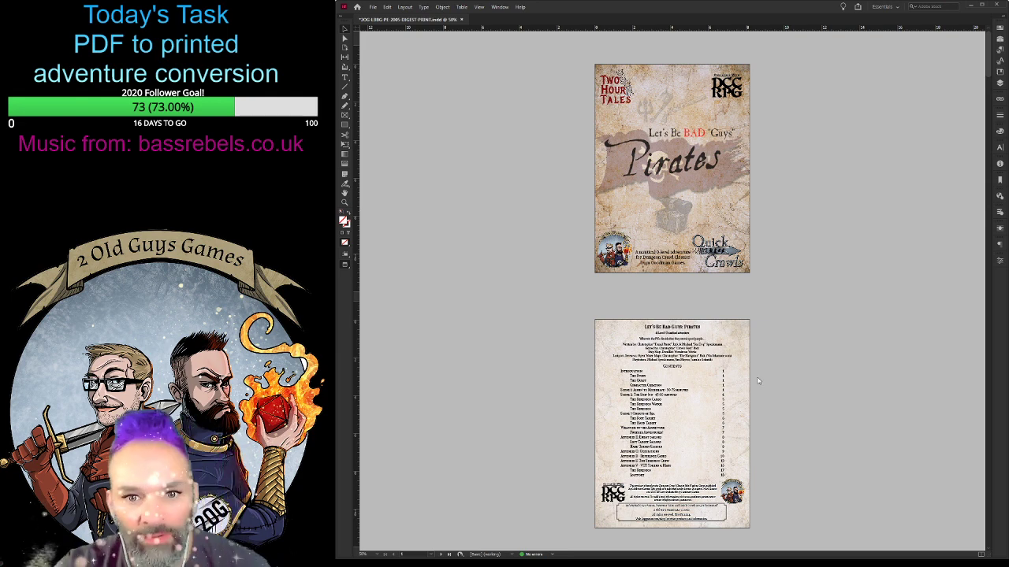
pyautogui.scroll(-10, 759, 385)
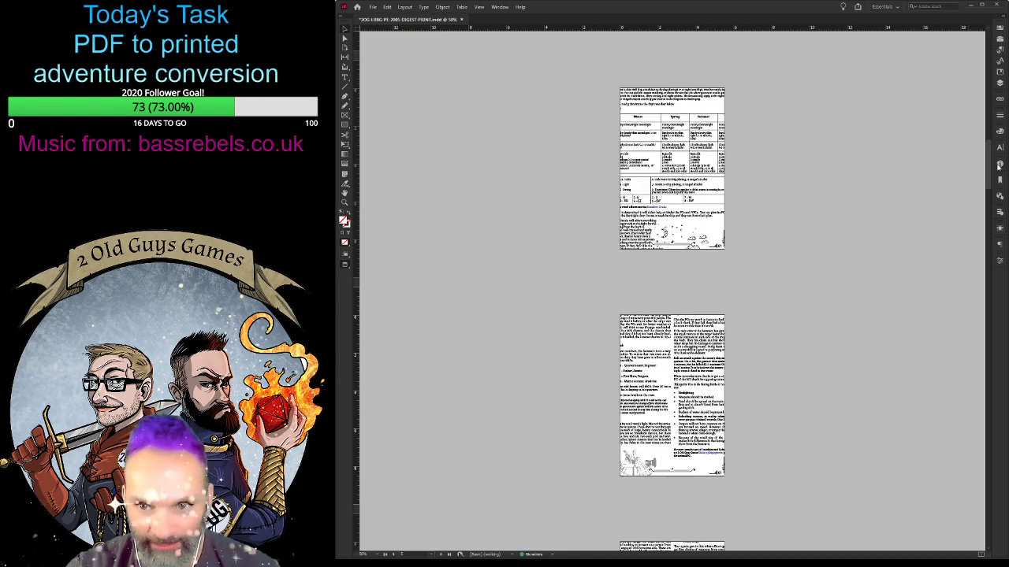
pyautogui.scroll(10, 987, 172)
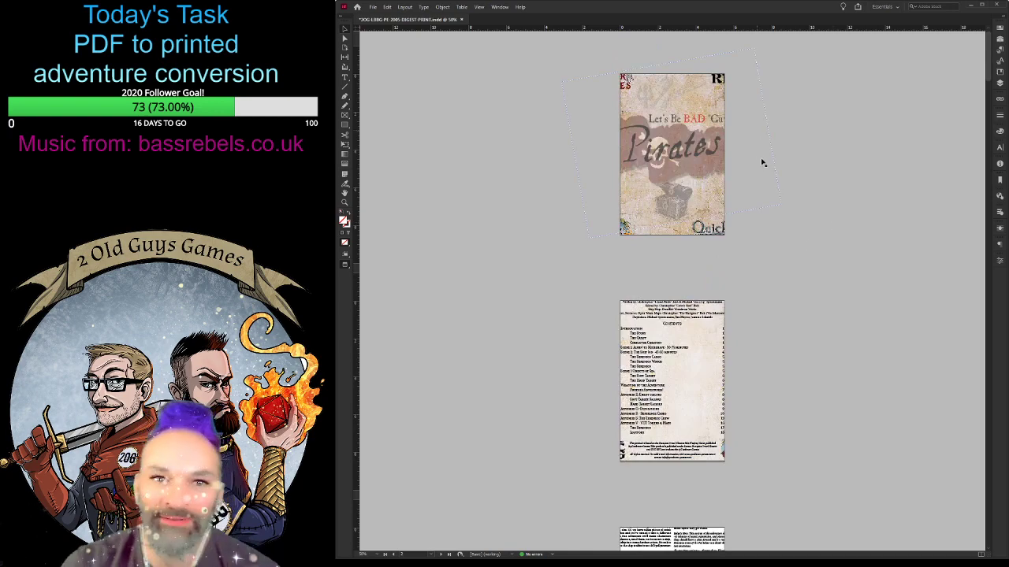
# - Check the cropped single pages of the resized document and turn on facing pages
pyautogui.scroll(-8, 797, 324)
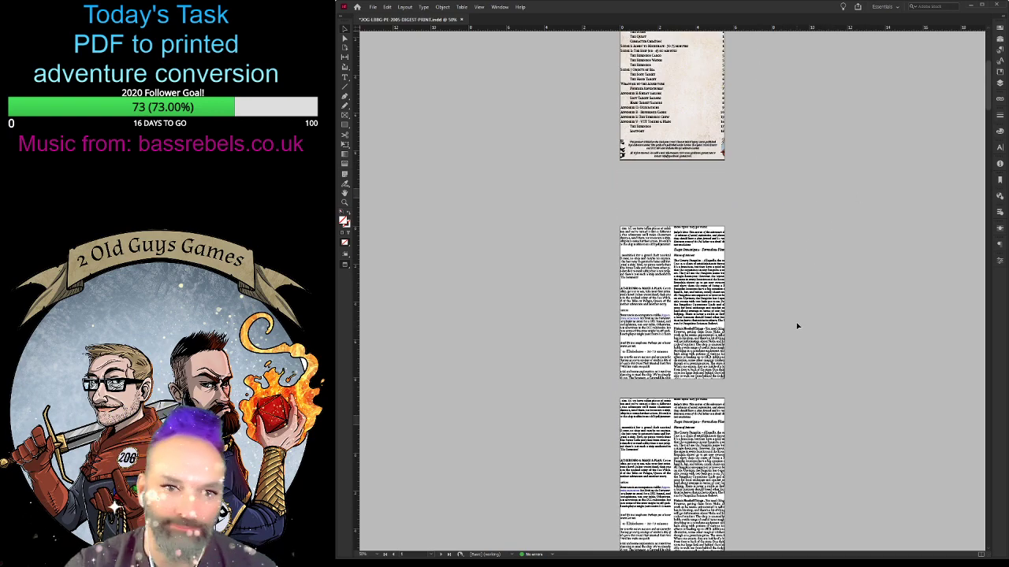
pyautogui.scroll(-2, 793, 320)
pyautogui.scroll(5, 794, 320)
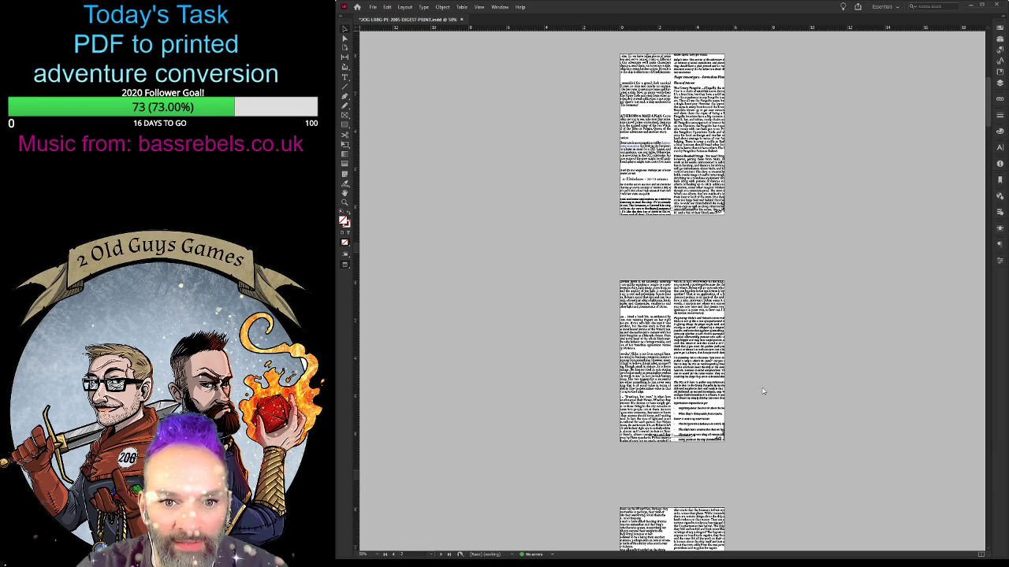
pyautogui.scroll(-5, 799, 404)
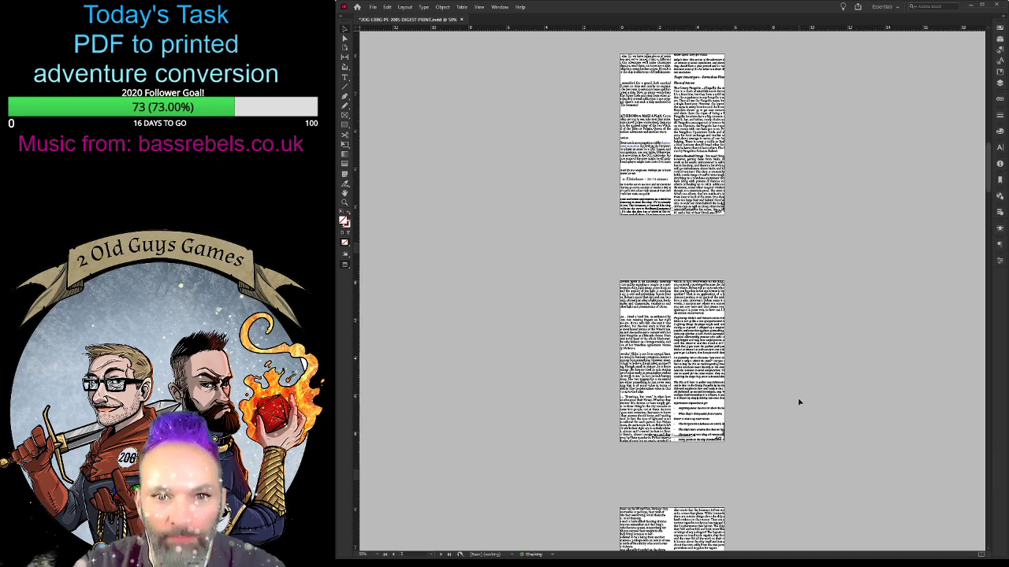
pyautogui.scroll(10, 799, 404)
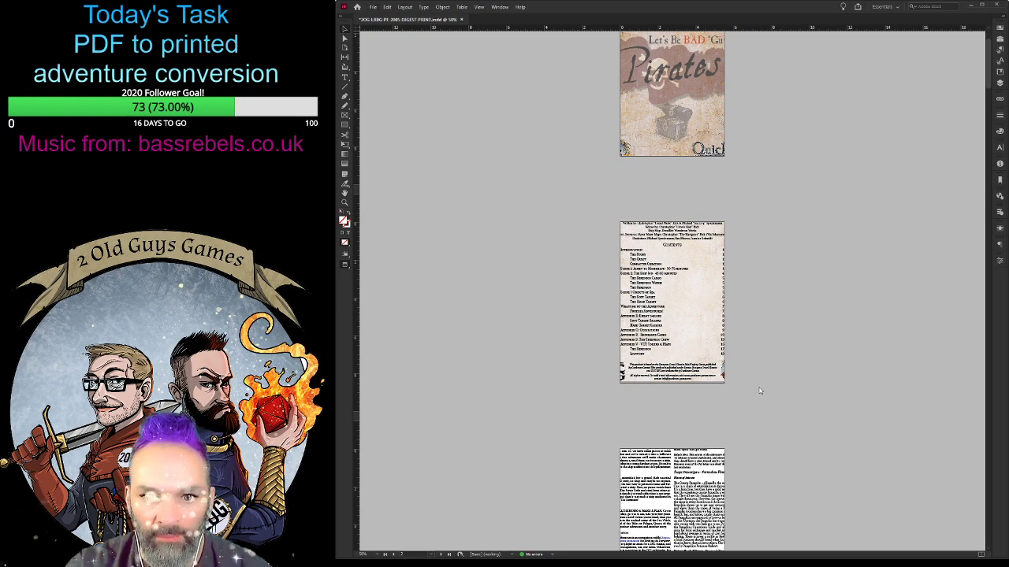
pyautogui.scroll(-10, 833, 402)
pyautogui.scroll(8, 846, 404)
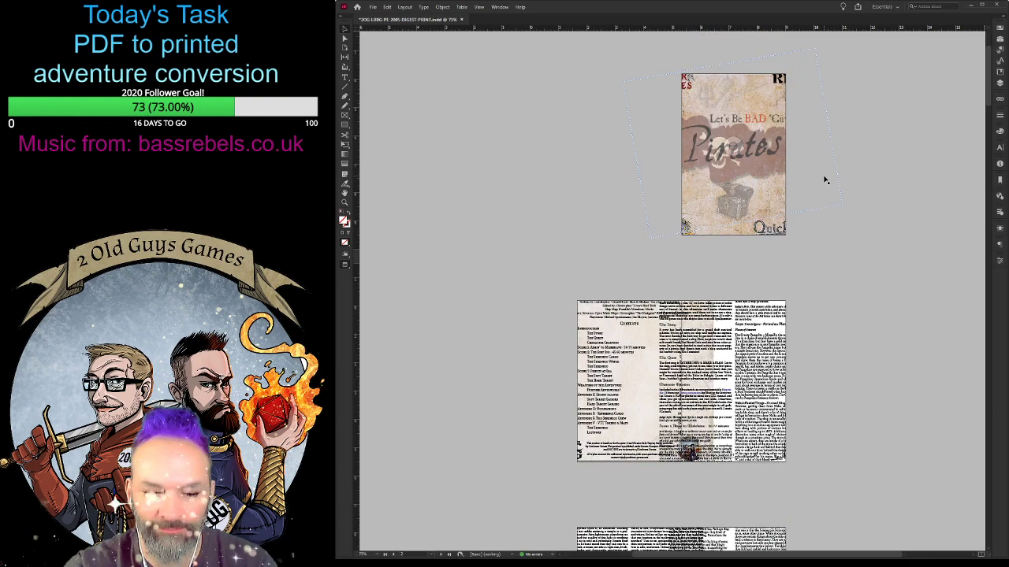
# - Examine the cropped front cover up close to see which artwork and logos extend past the page
pyautogui.hotkey('ctrl', '=')
pyautogui.hotkey('ctrl', '=')
pyautogui.hotkey('ctrl', '=')
pyautogui.scroll(5, 816, 228)
pyautogui.scroll(-1, 805, 235)
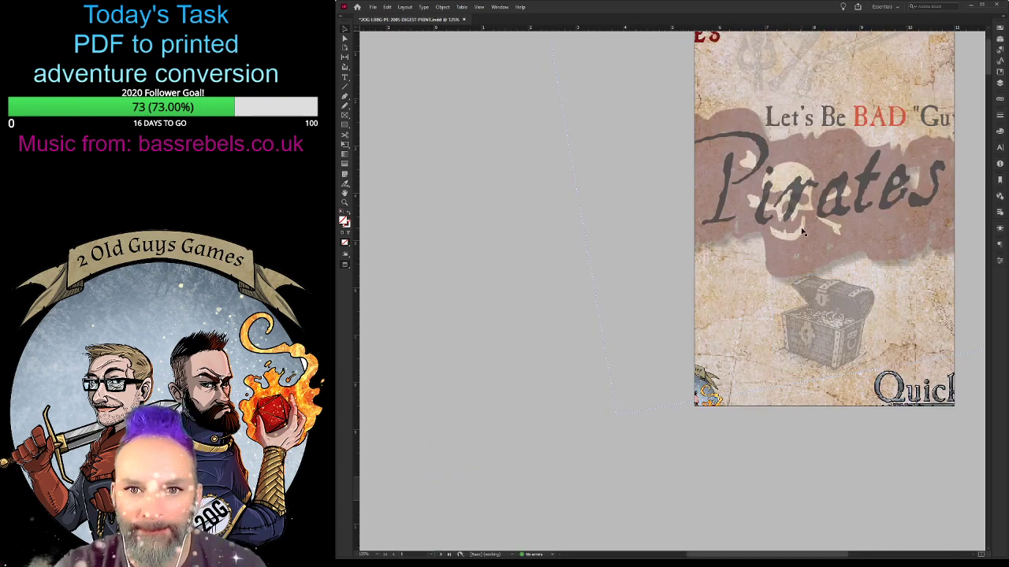
pyautogui.scroll(1, 806, 235)
pyautogui.hotkey('ctrl', '-')
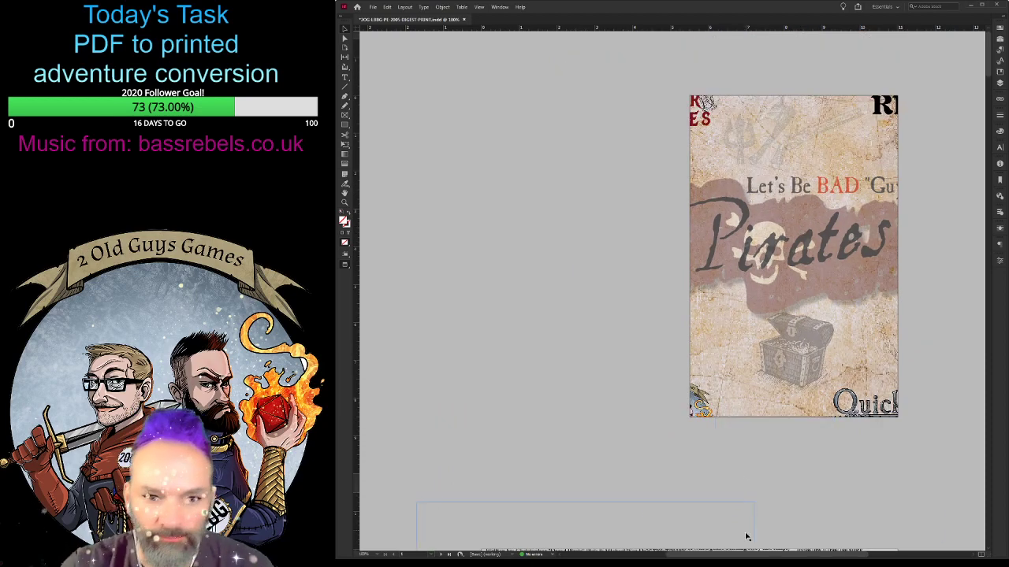
pyautogui.moveTo(728, 555); pyautogui.dragTo(786, 555)
pyautogui.click(747, 189)
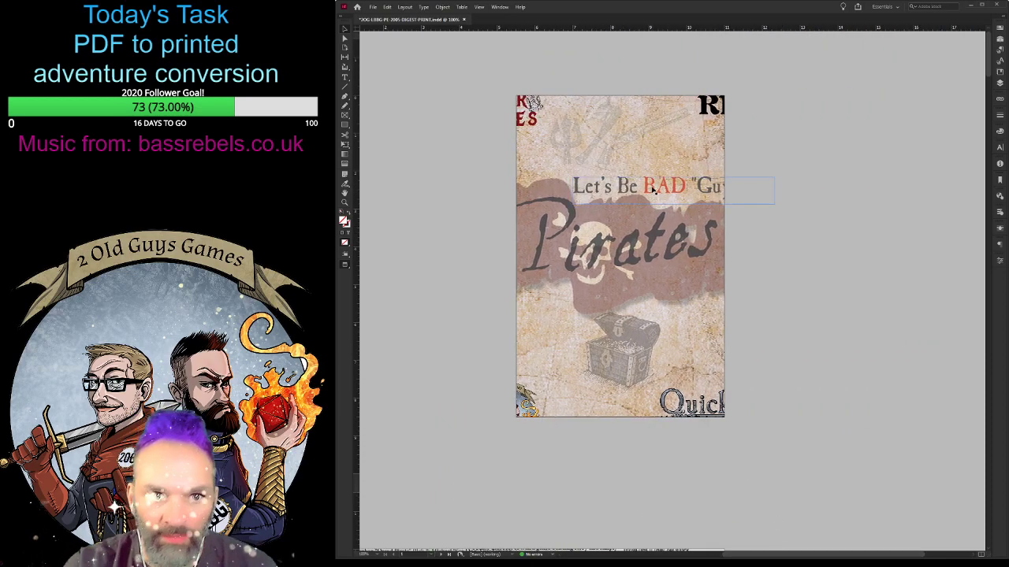
# - Try to shrink the rotated Pirates title frame on the front cover, and undo the resize
pyautogui.click(686, 286)
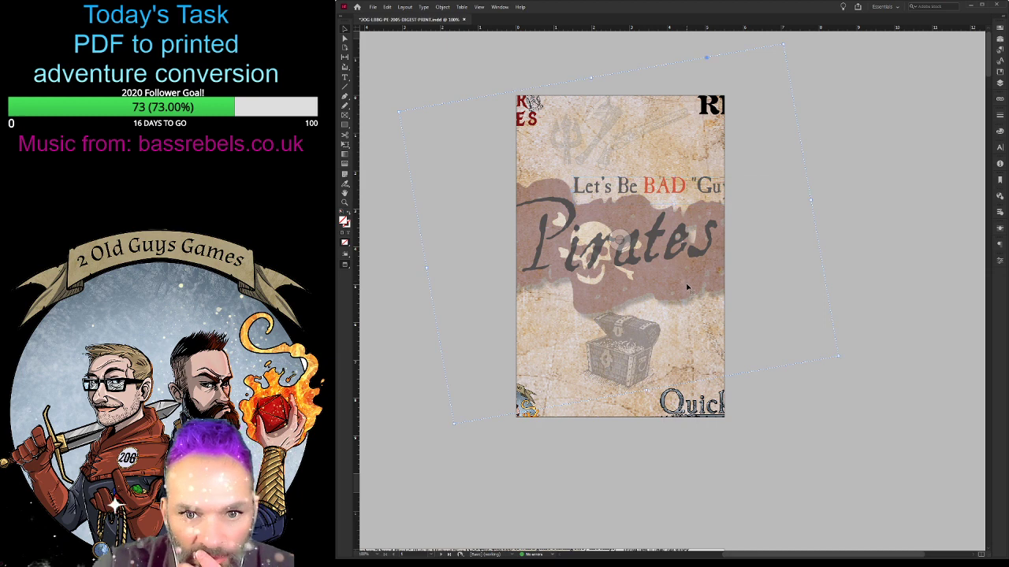
pyautogui.moveTo(837, 354); pyautogui.dragTo(792, 329)
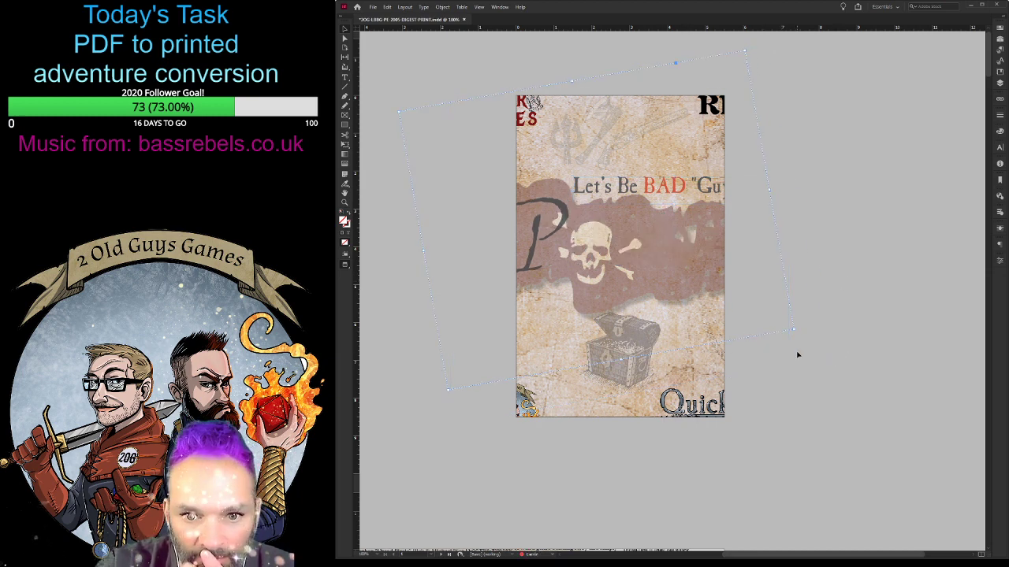
pyautogui.hotkey('ctrl', 'z')
pyautogui.hotkey('ctrl', 'z')
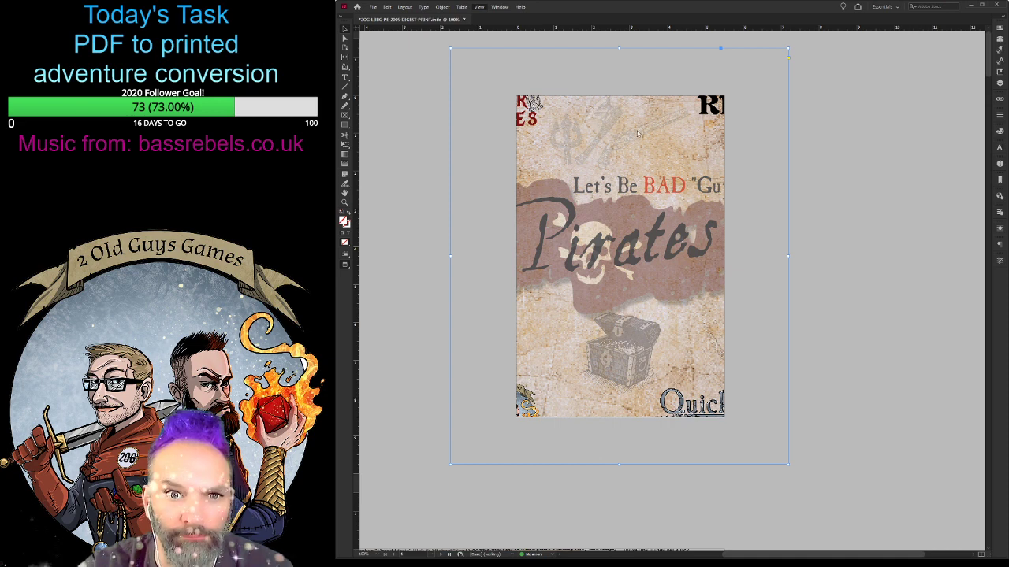
# - Return to Normal view with frames and guides, and shrink the cover's parchment background frame to the bleed edges
pyautogui.press('w')
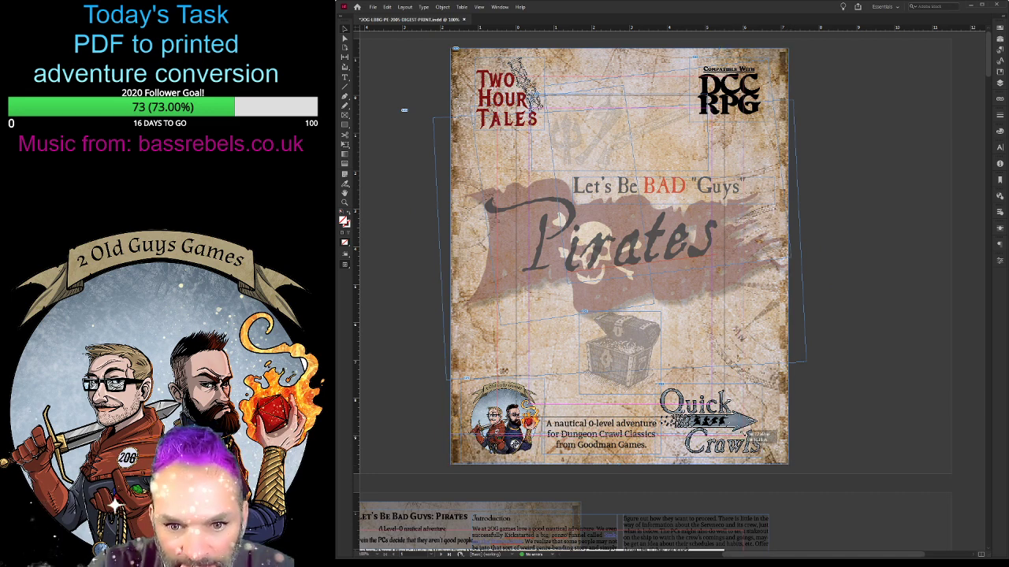
pyautogui.moveTo(744, 436); pyautogui.dragTo(743, 435)
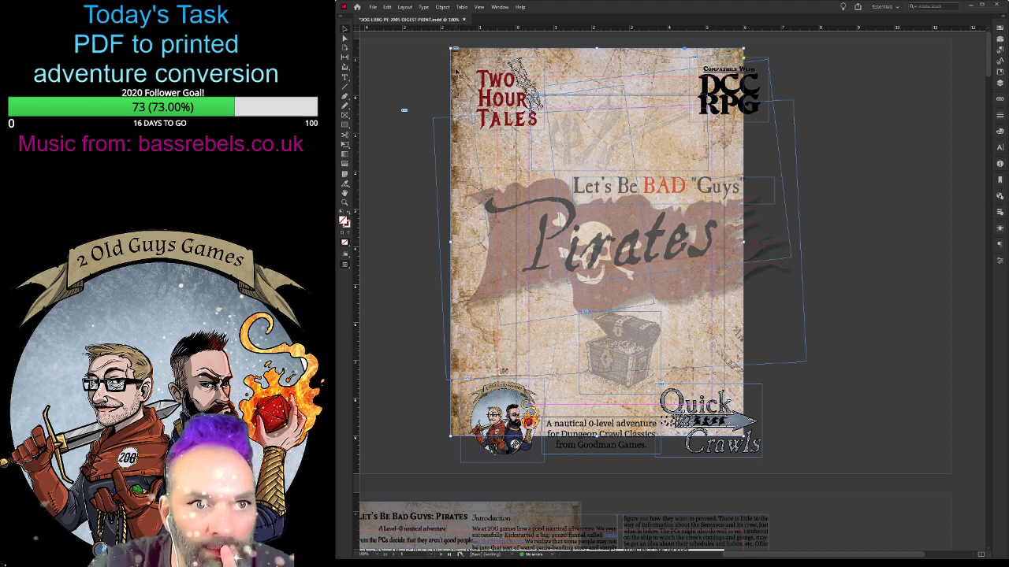
pyautogui.moveTo(450, 48); pyautogui.dragTo(497, 77)
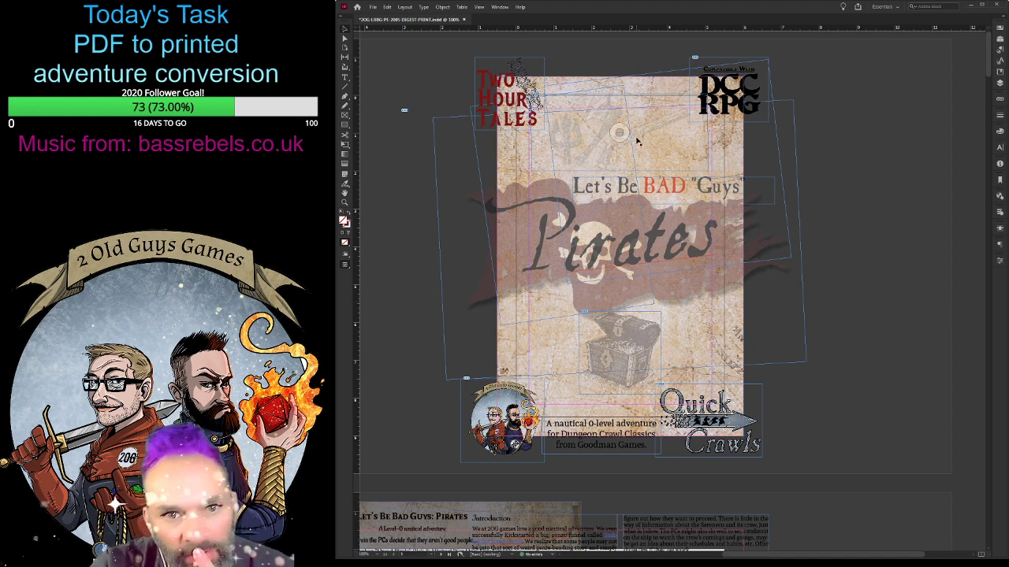
# - Move the Two Hour Tales, DCC RPG and Quick Crawls logos inside the cover margins and scale the Quick Crawls logo down
pyautogui.click(489, 73)
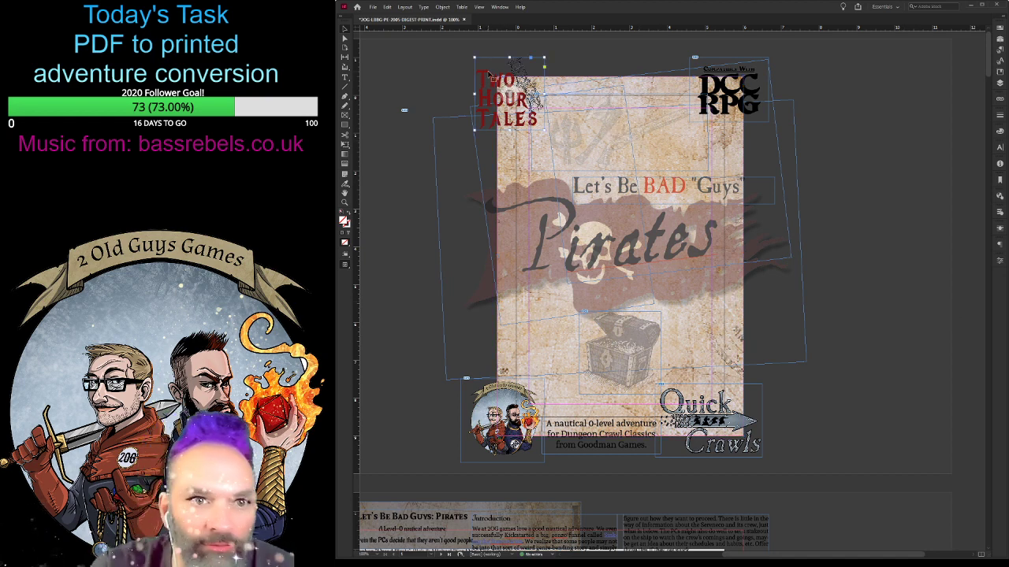
pyautogui.moveTo(483, 81); pyautogui.dragTo(538, 134)
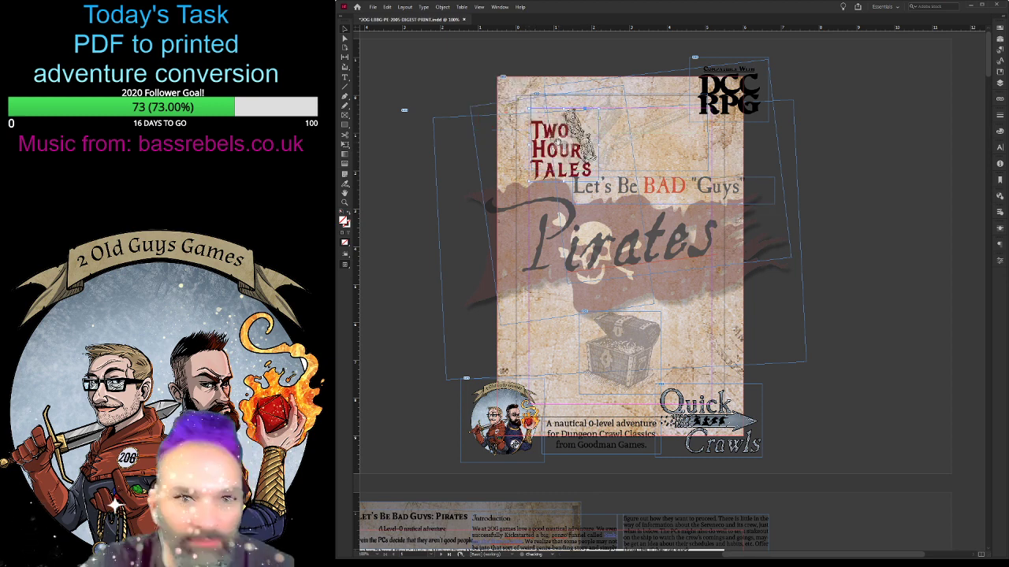
pyautogui.click(753, 91)
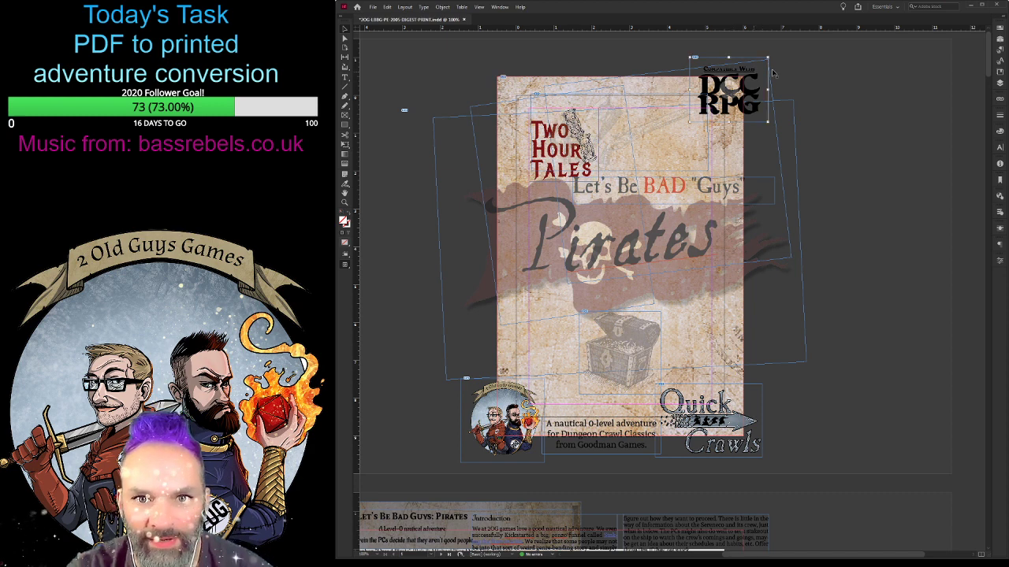
pyautogui.click(784, 70)
pyautogui.click(753, 72)
pyautogui.moveTo(750, 81); pyautogui.dragTo(693, 133)
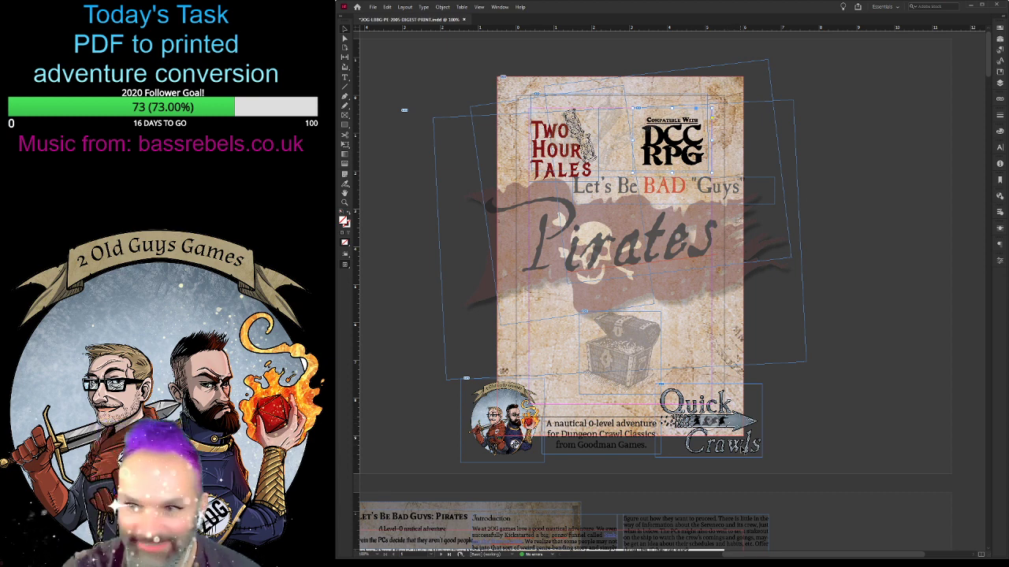
pyautogui.moveTo(697, 406); pyautogui.dragTo(642, 354)
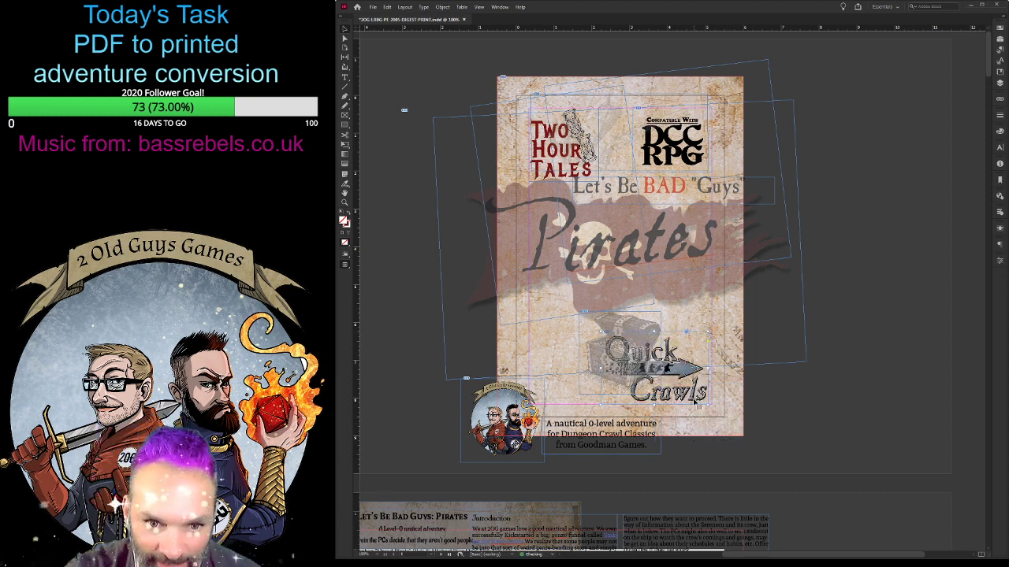
pyautogui.moveTo(631, 345); pyautogui.dragTo(640, 351)
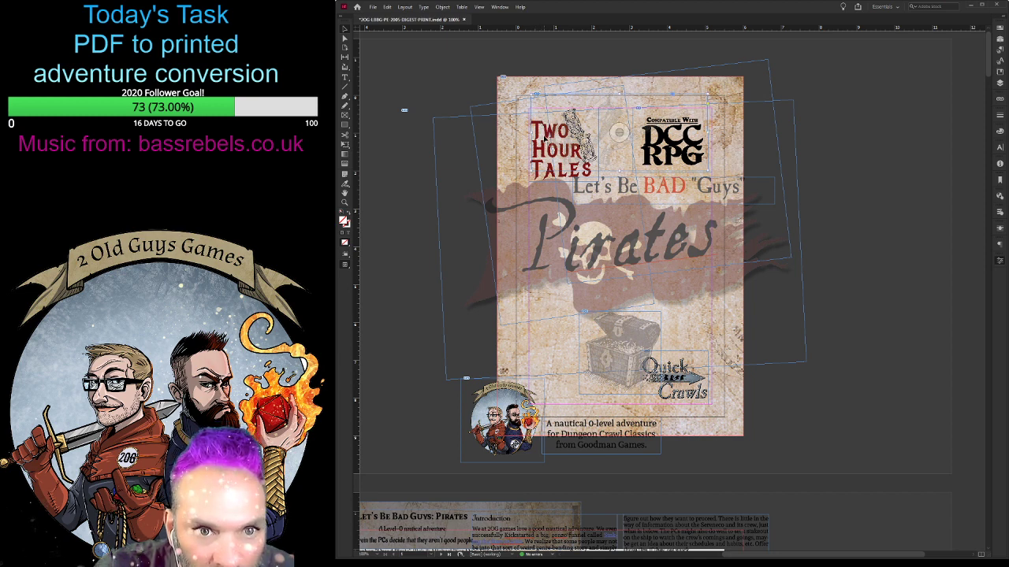
# - Pick the large rotated Pirates title frame among the overlapping cover objects and send it behind the parchment background
pyautogui.click(533, 163)
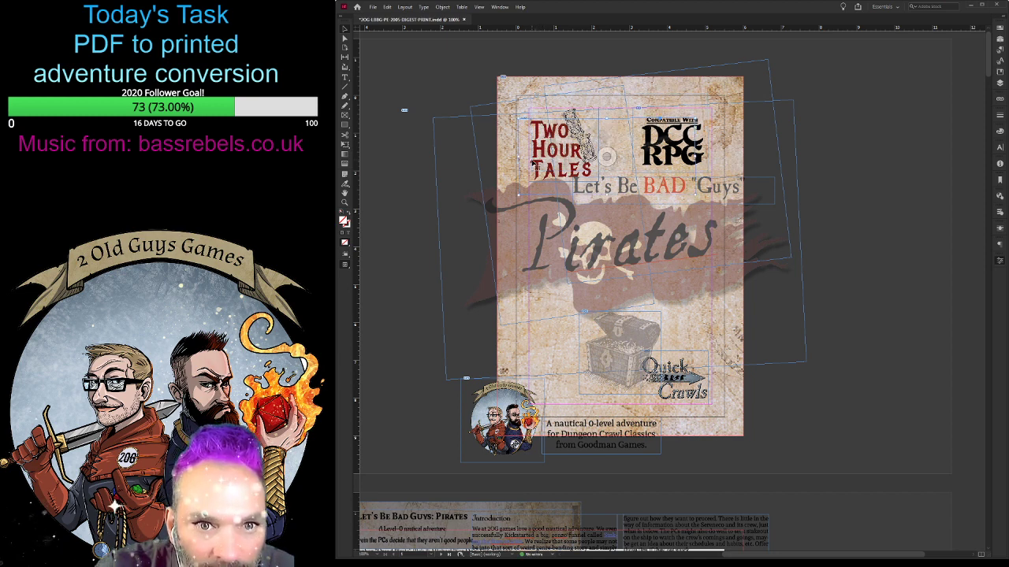
pyautogui.click(626, 108)
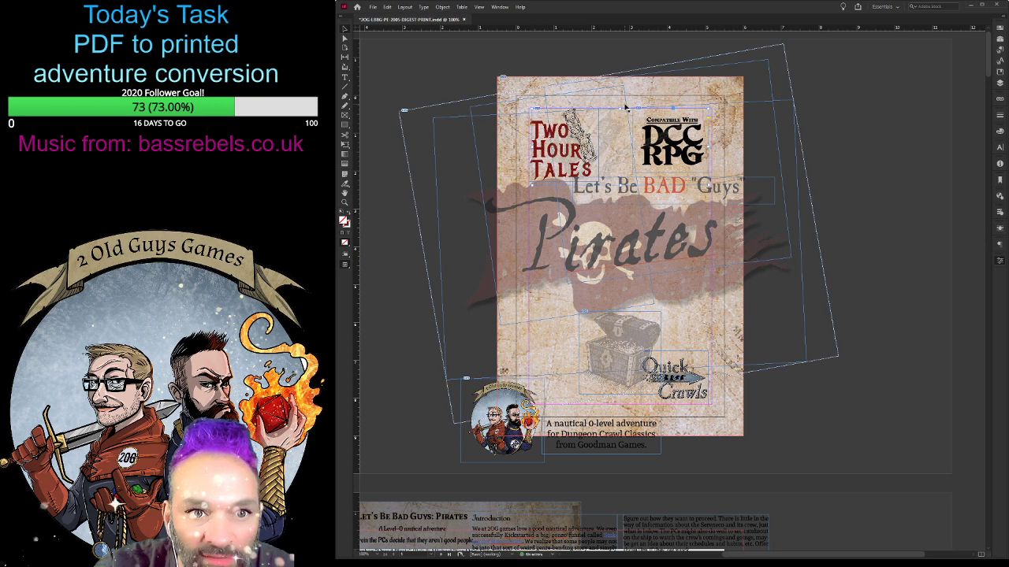
pyautogui.click(620, 108)
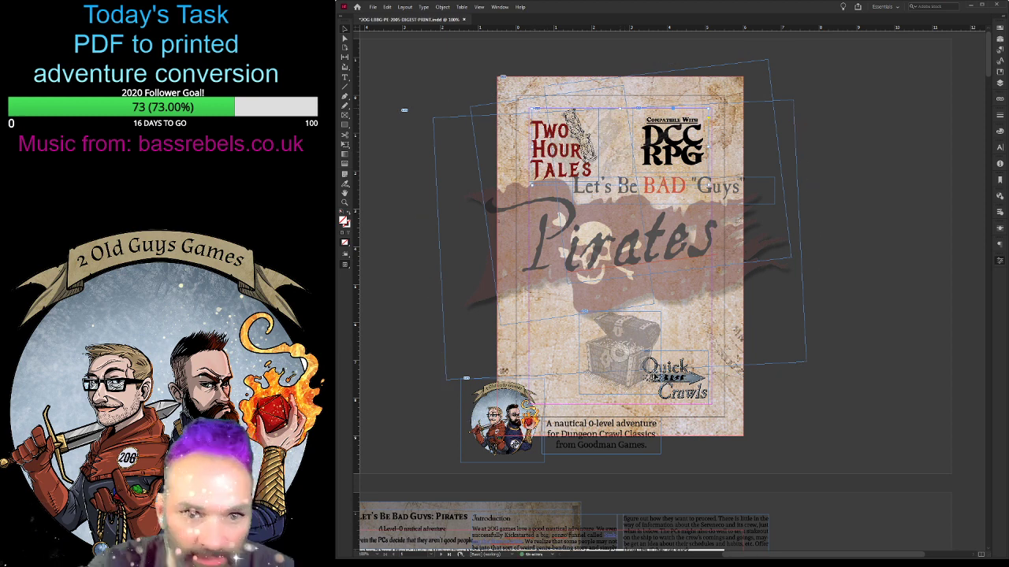
pyautogui.click(765, 274)
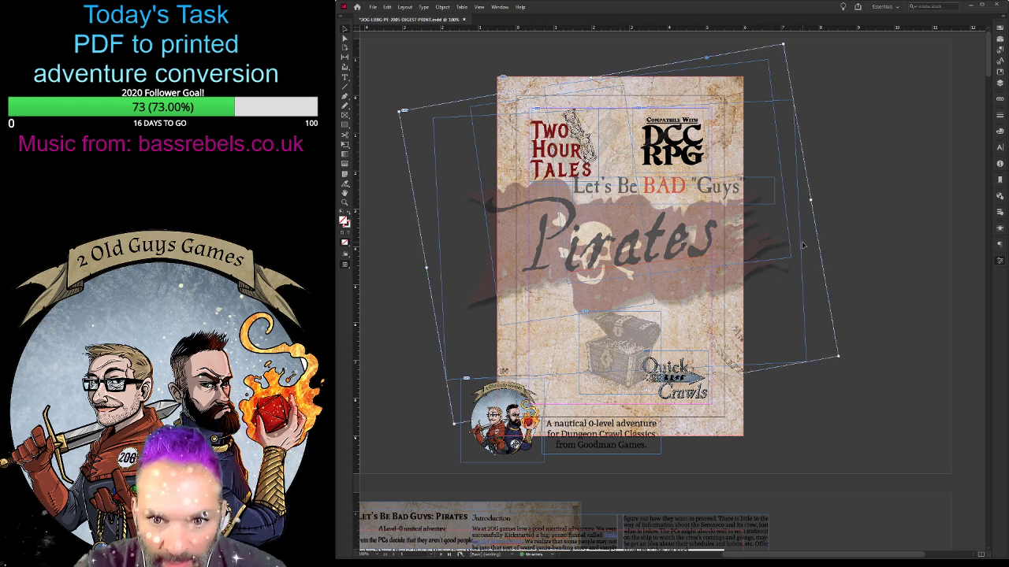
pyautogui.click(772, 248)
pyautogui.click(773, 251)
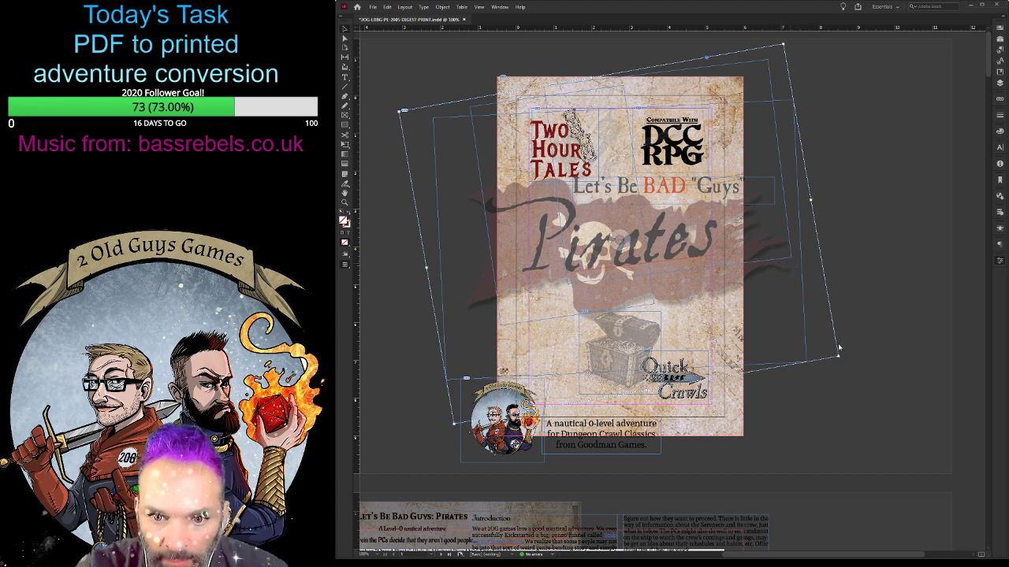
pyautogui.hotkey('ctrl', 'shift', '[')
pyautogui.click(906, 182)
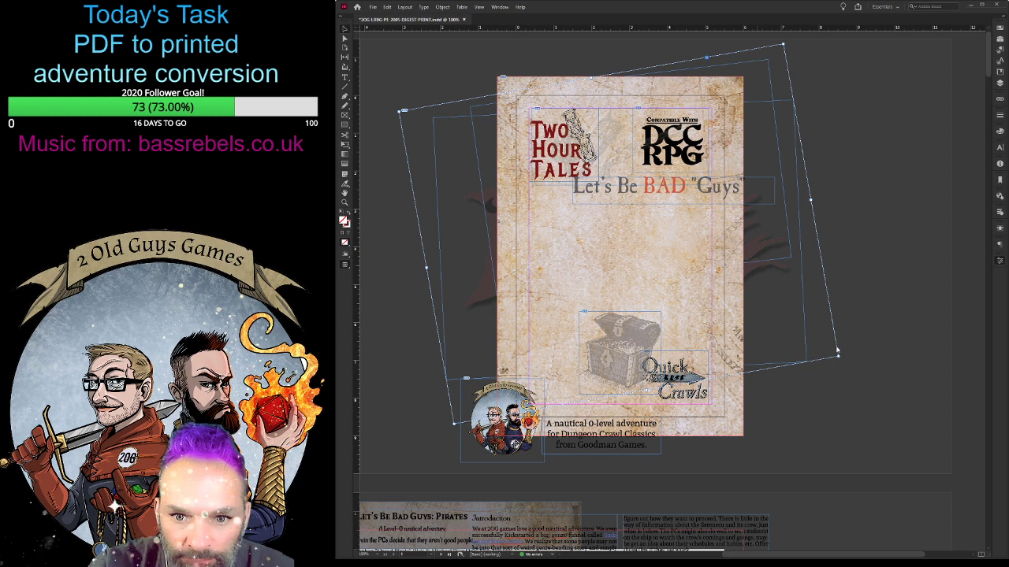
# - Undo sending the Pirates title behind the parchment, try shrinking the grouped title from its corner, and undo the resize
pyautogui.hotkey('ctrl', 'z')
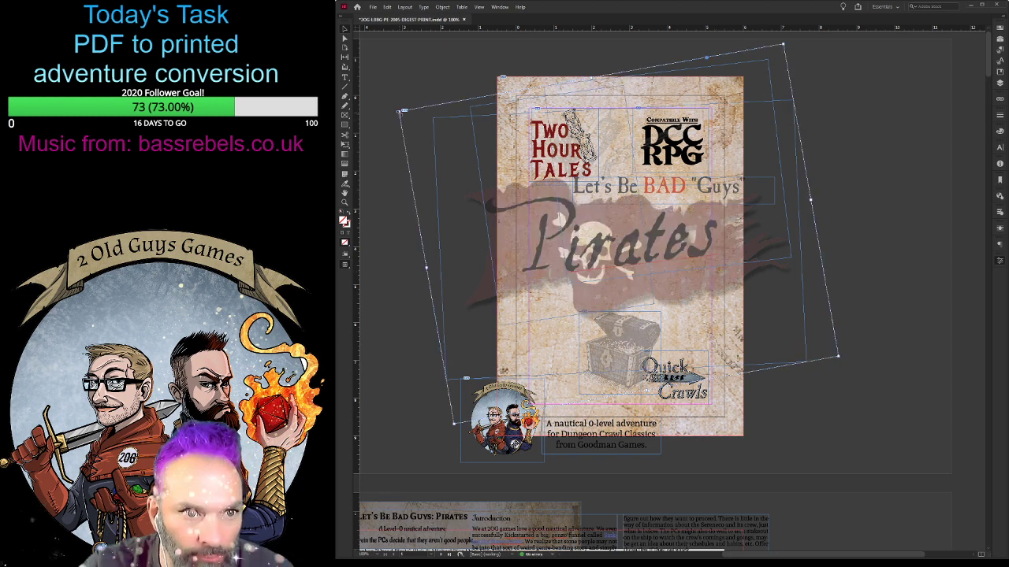
pyautogui.moveTo(401, 112); pyautogui.dragTo(473, 156)
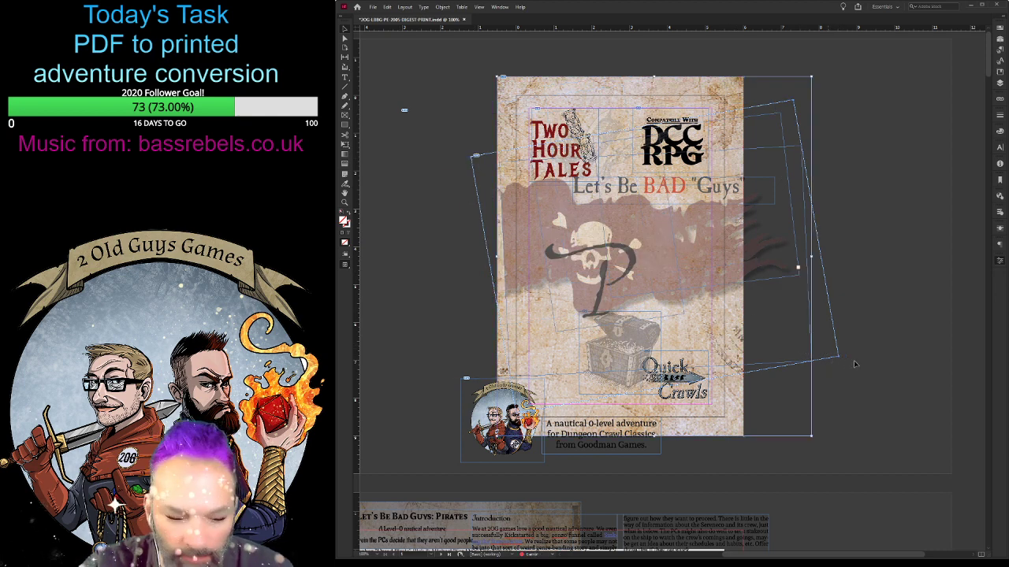
pyautogui.hotkey('ctrl', 'z')
pyautogui.hotkey('ctrl', 'z')
pyautogui.hotkey('ctrl', 'shift', 'z')
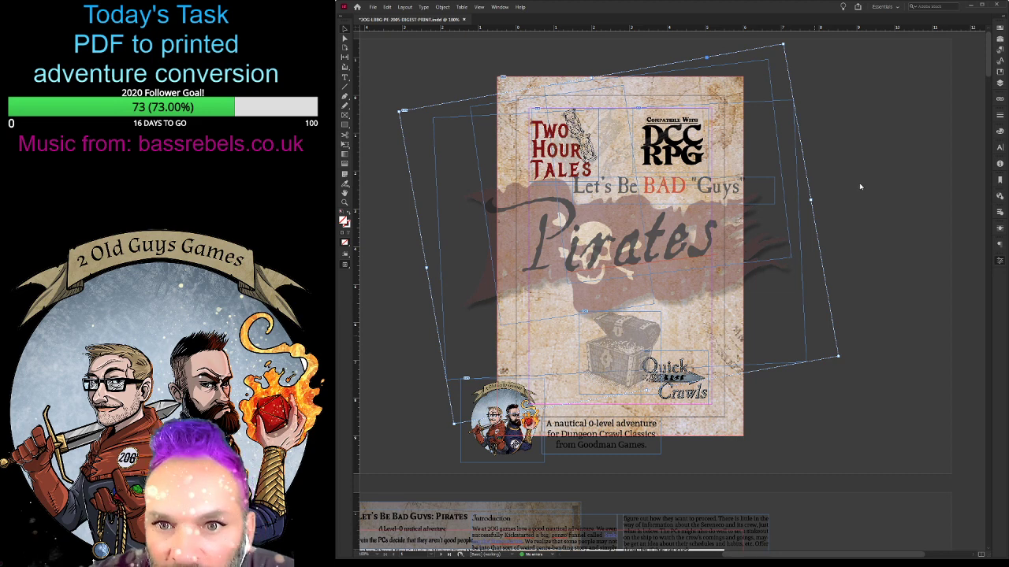
# - Ungroup the Pirates title artwork, shrink the red skull flag, and shift it across the front cover
pyautogui.hotkey('ctrl', 'shift', 'g')
pyautogui.click(869, 214)
pyautogui.click(704, 292)
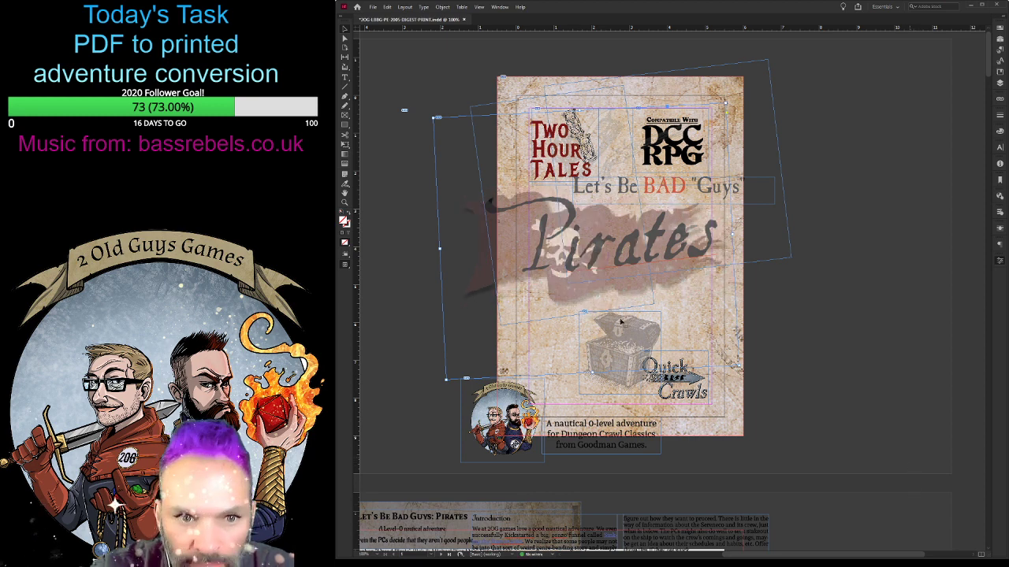
pyautogui.moveTo(723, 284); pyautogui.dragTo(750, 294)
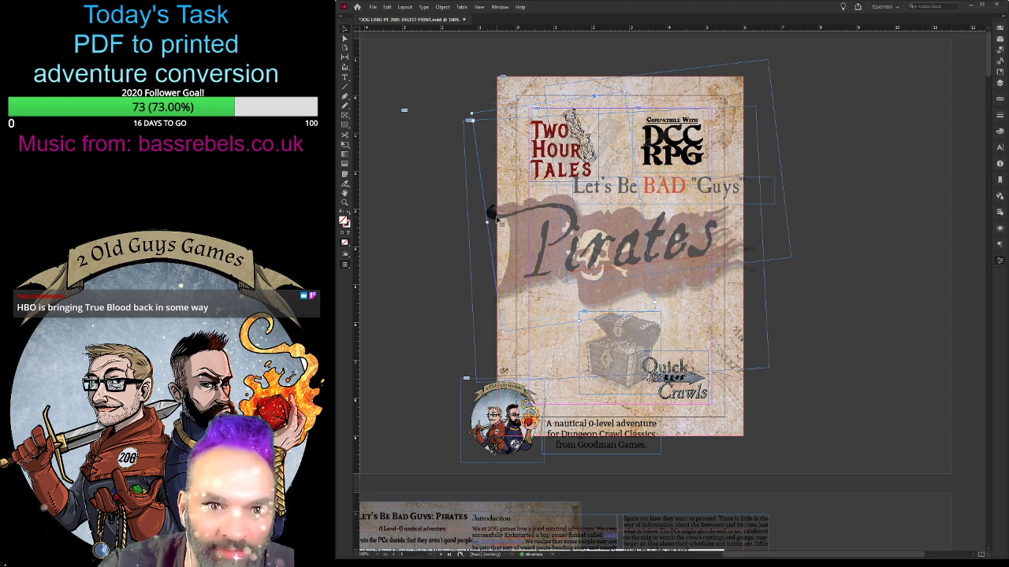
# - Position the large letter P of the Pirates title over the flag's inner end, inside the cover page
pyautogui.moveTo(498, 219); pyautogui.dragTo(510, 223)
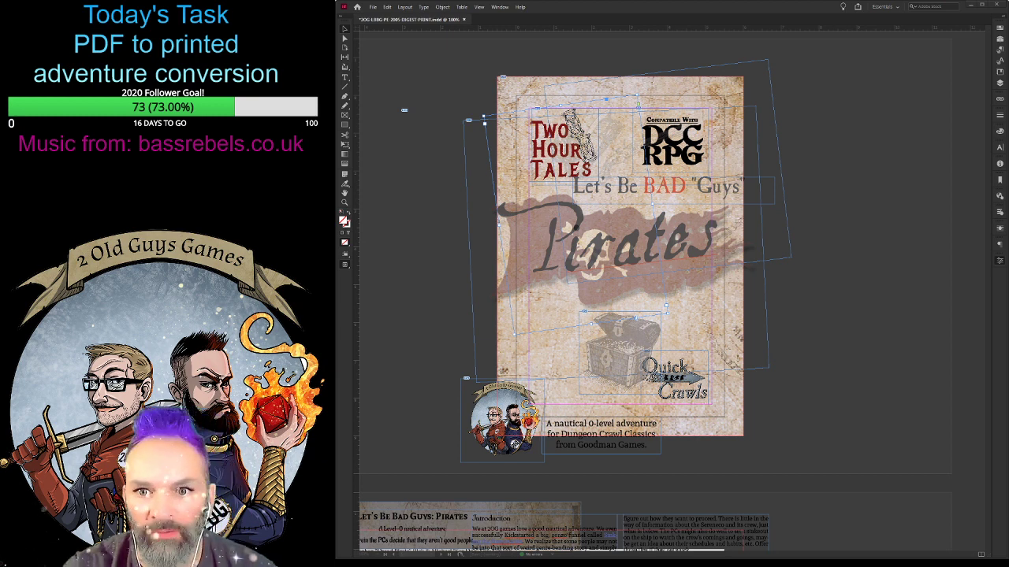
pyautogui.click(374, 296)
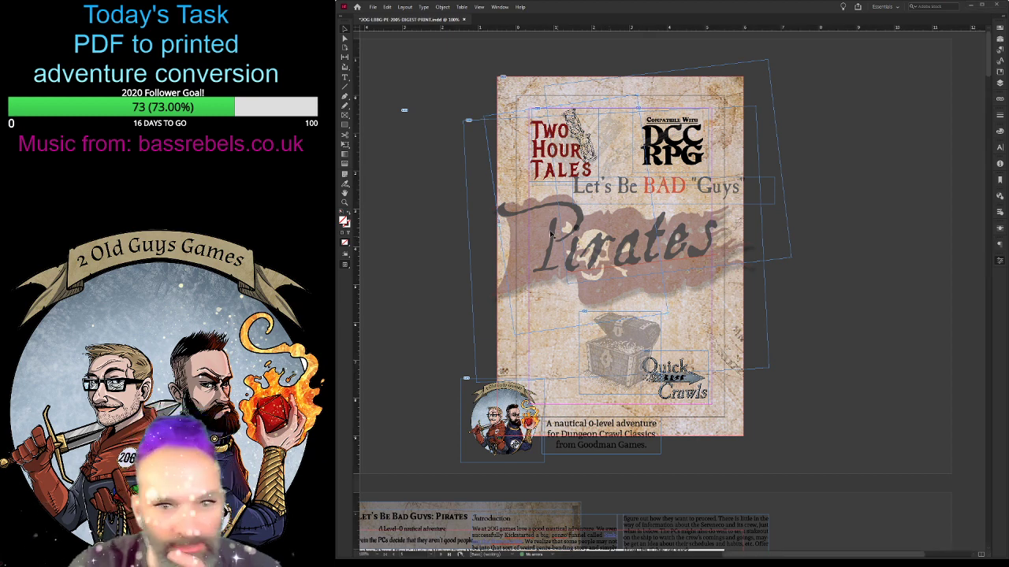
pyautogui.click(506, 211)
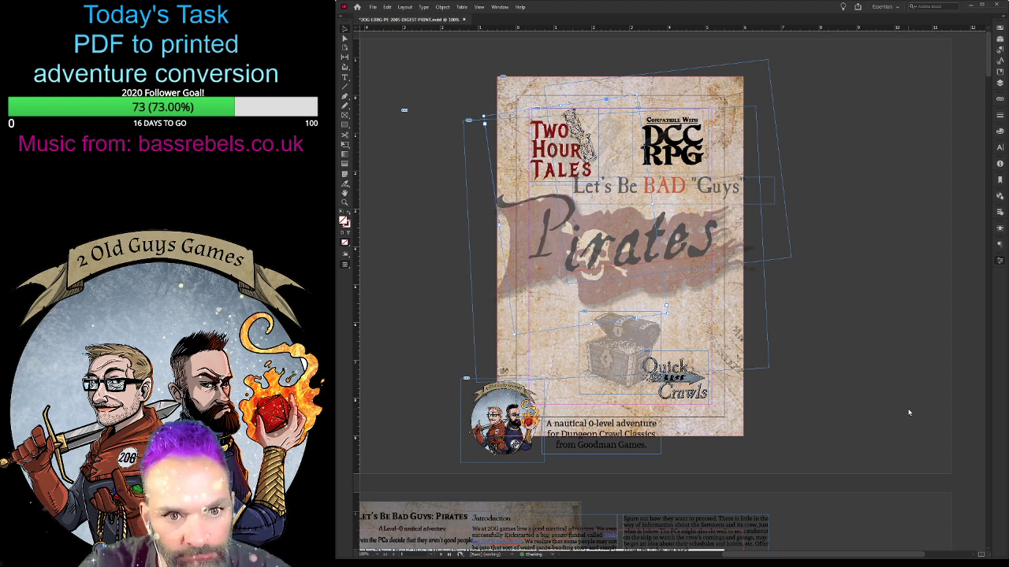
pyautogui.press('Left')
pyautogui.press('Left')
pyautogui.press('Left')
pyautogui.press('Left')
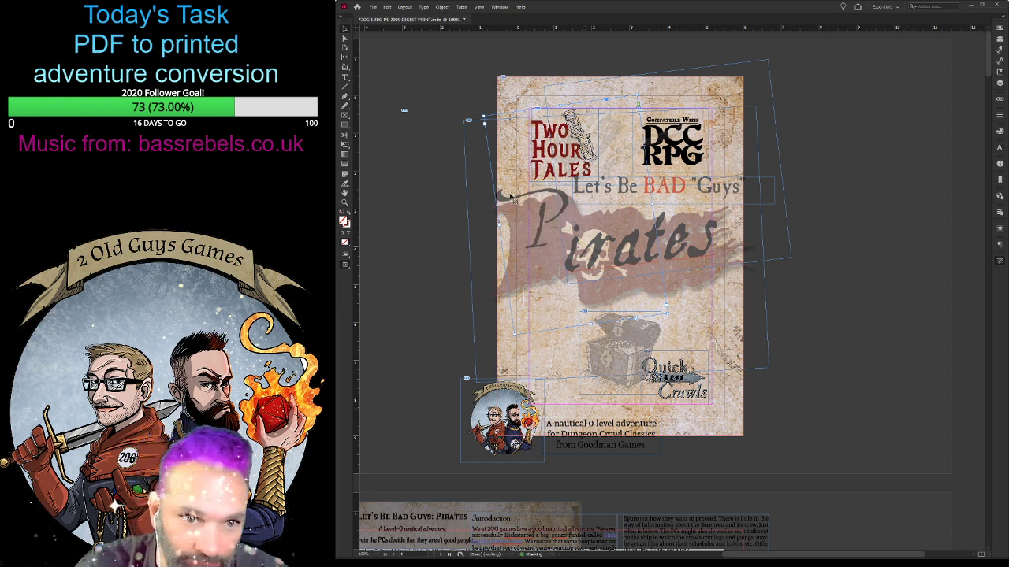
pyautogui.moveTo(505, 201); pyautogui.dragTo(511, 214)
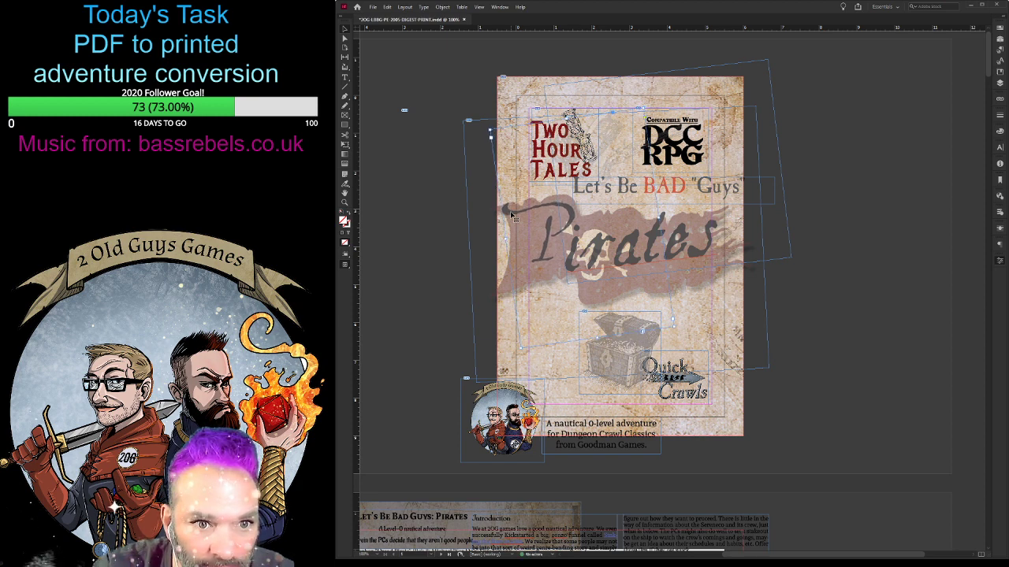
# - Move the "irates" lettering down and toward the P so the title reads as one word across the flag
pyautogui.click(690, 243)
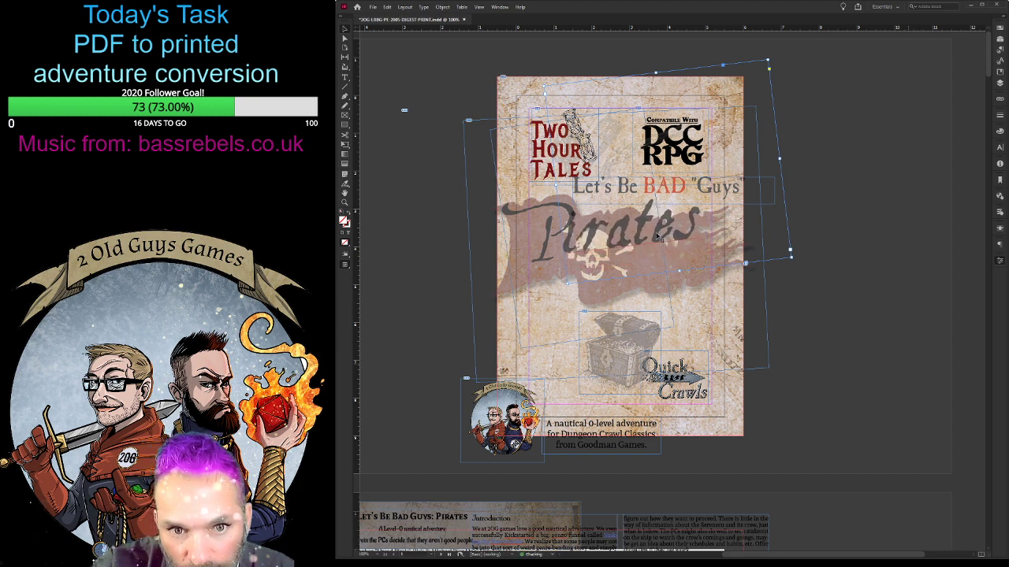
pyautogui.moveTo(679, 237); pyautogui.dragTo(680, 243)
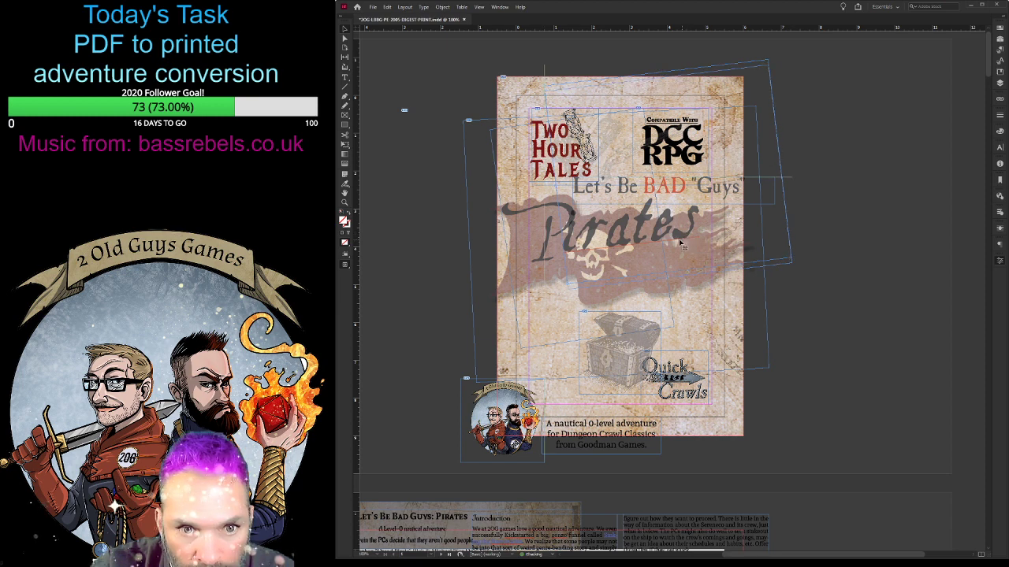
pyautogui.press('Down')
pyautogui.press('Down')
pyautogui.press('Down')
pyautogui.press('Down')
pyautogui.press('Down')
pyautogui.press('Down')
pyautogui.press('Down')
pyautogui.press('Down')
pyautogui.press('Down')
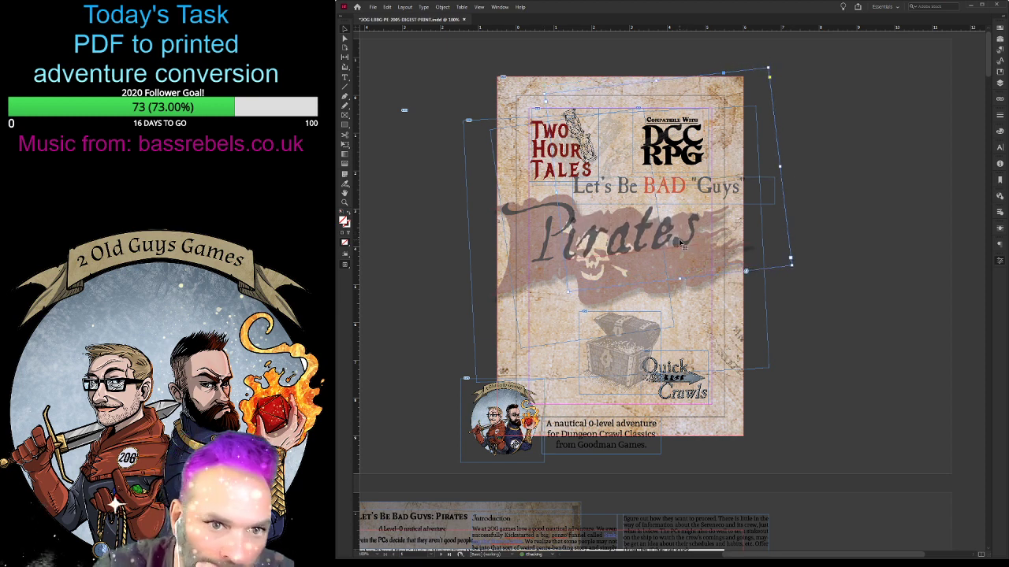
pyautogui.press('Down')
pyautogui.press('Down')
pyautogui.press('Down')
pyautogui.press('Down')
pyautogui.press('Down')
pyautogui.press('Down')
pyautogui.press('Down')
pyautogui.press('Down')
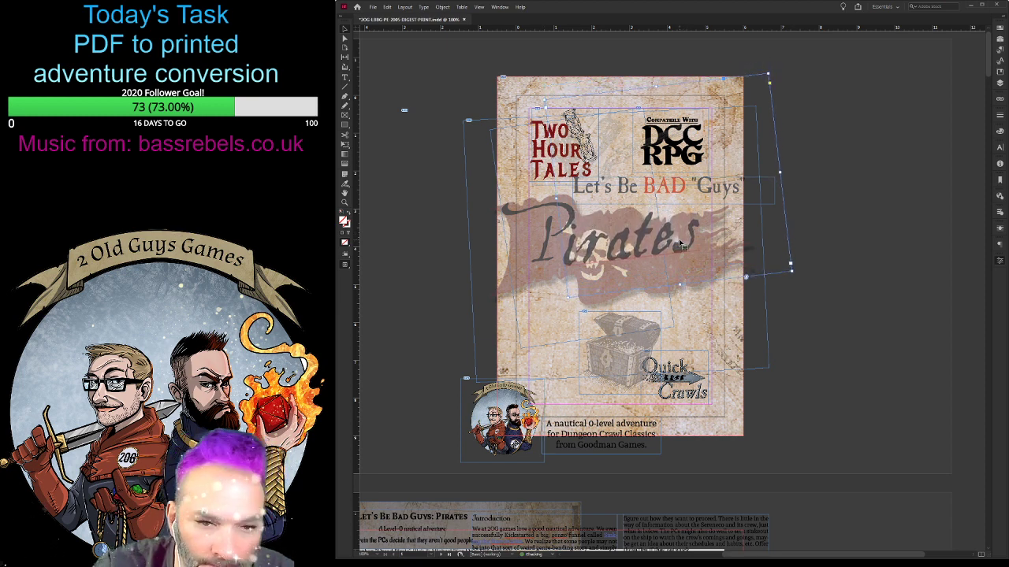
pyautogui.press('Left')
pyautogui.press('Left')
pyautogui.press('Left')
pyautogui.press('Left')
pyautogui.press('Left')
pyautogui.press('Left')
pyautogui.press('Left')
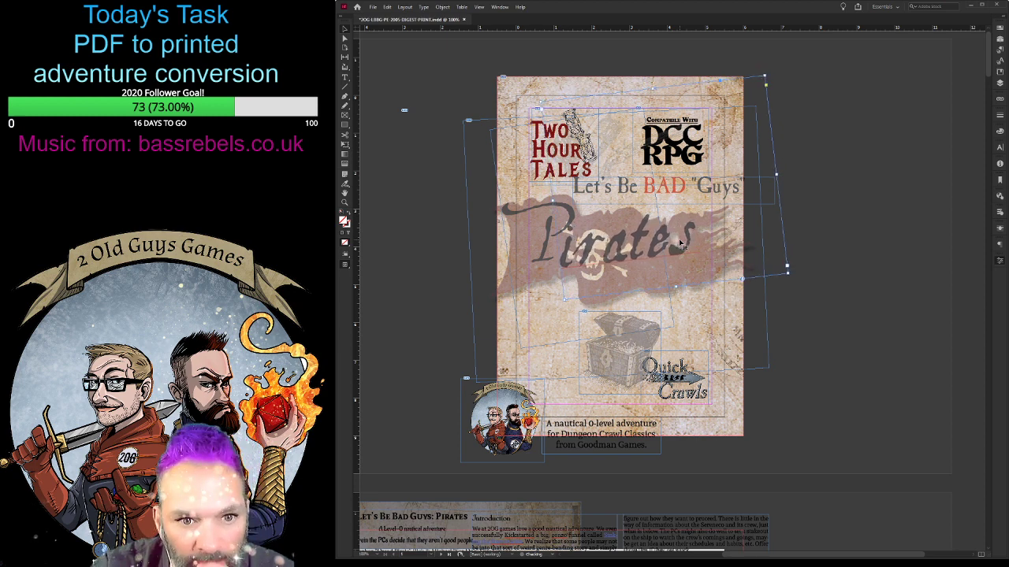
pyautogui.press('Left')
pyautogui.press('Down')
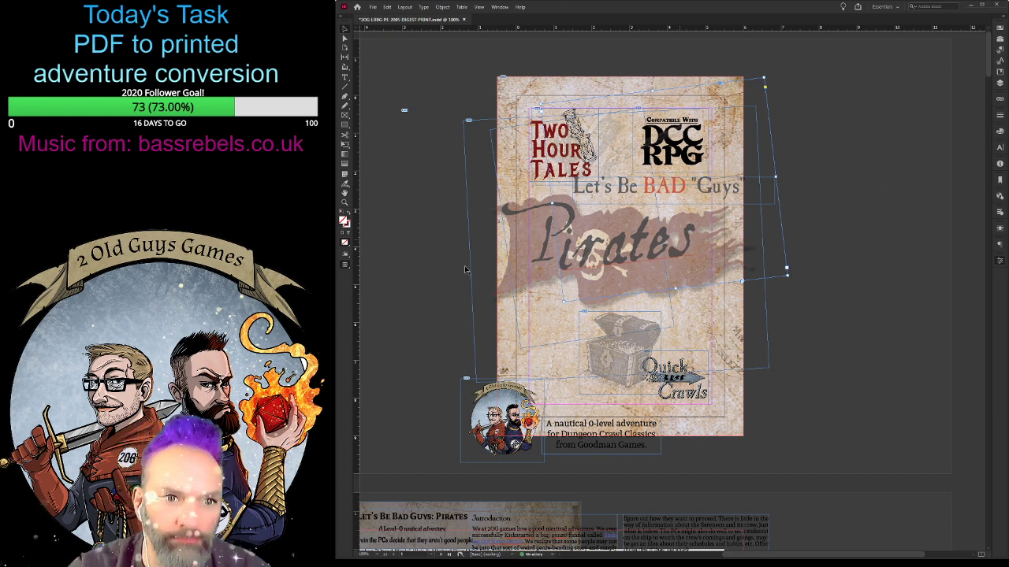
# - Fine-tune the spacing between the P and the "irates" lettering with small nudges, and deselect them
pyautogui.click(530, 261)
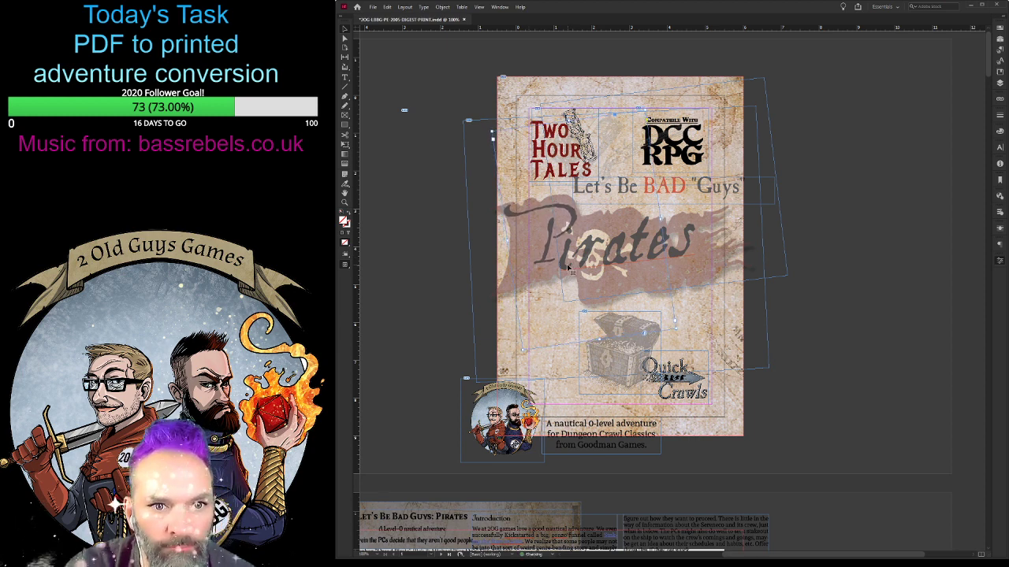
pyautogui.click(678, 252)
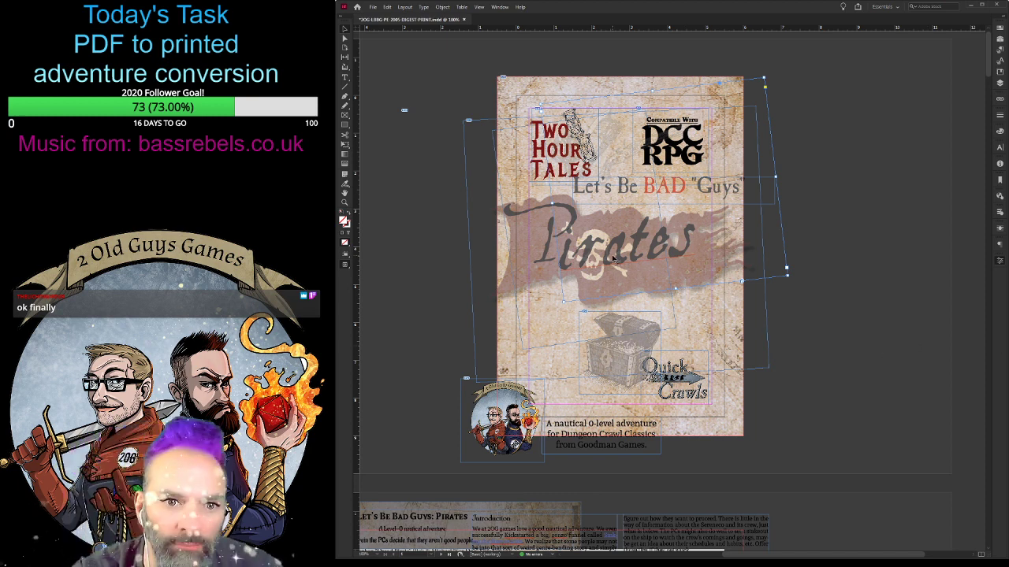
pyautogui.press('Right')
pyautogui.press('Right')
pyautogui.press('Right')
pyautogui.press('Left')
pyautogui.press('Down')
pyautogui.press('Down')
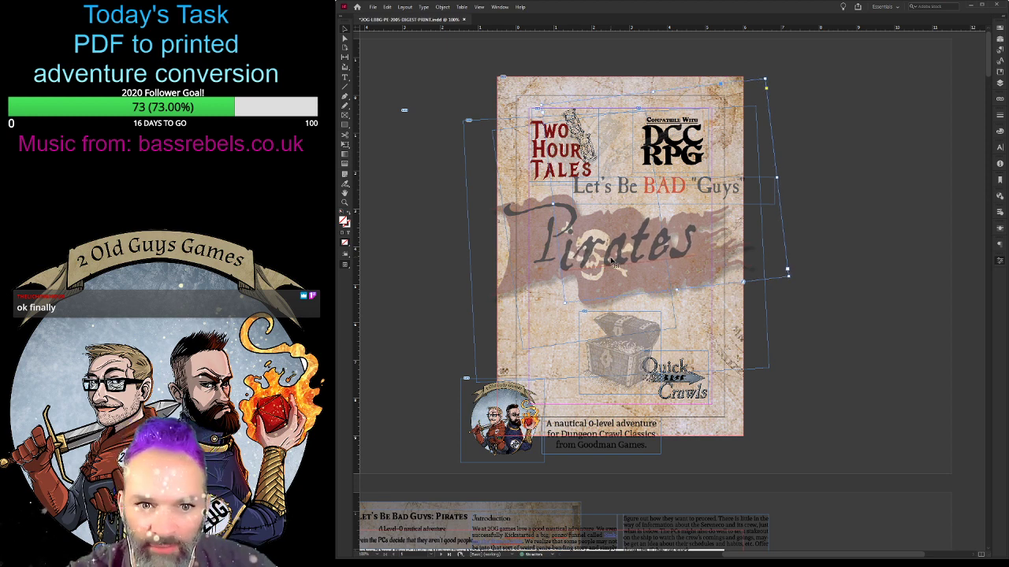
pyautogui.press('Down')
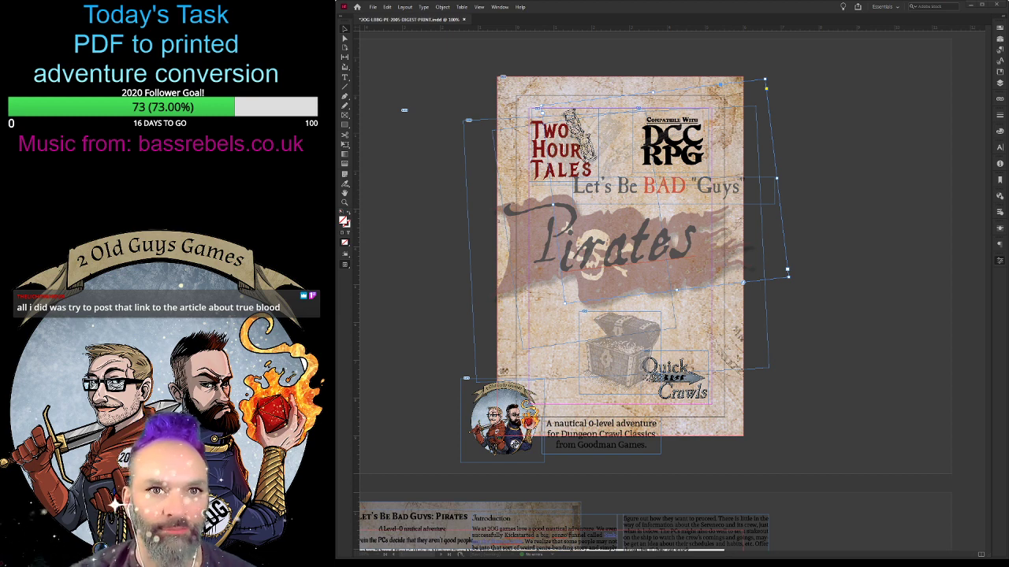
pyautogui.click(618, 10)
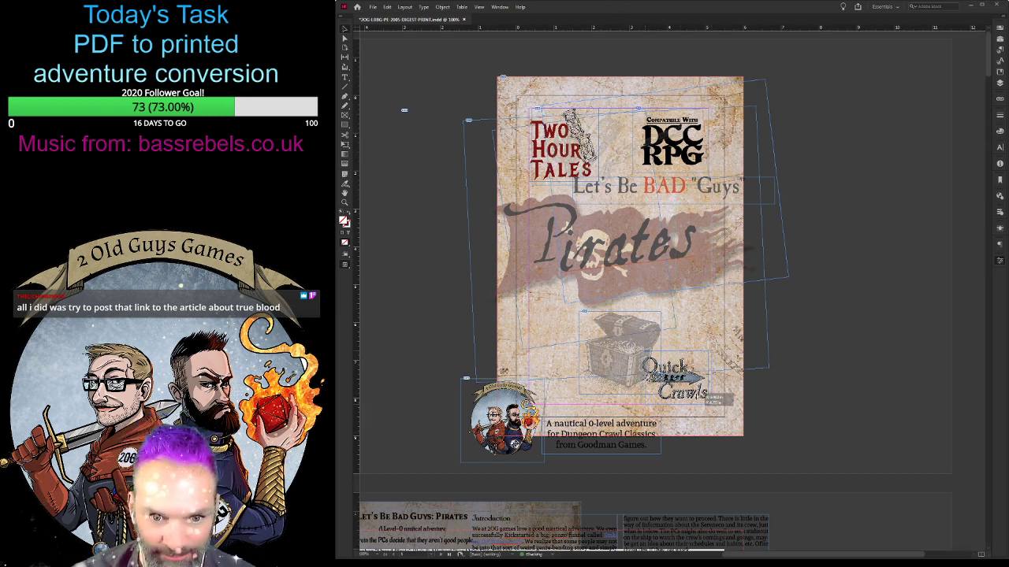
# - Fit the Quick Crawls logo, a reduced 2 Old Guys Games logo and the nautical adventure description inside the cover's lower margins
pyautogui.moveTo(707, 398); pyautogui.dragTo(712, 403)
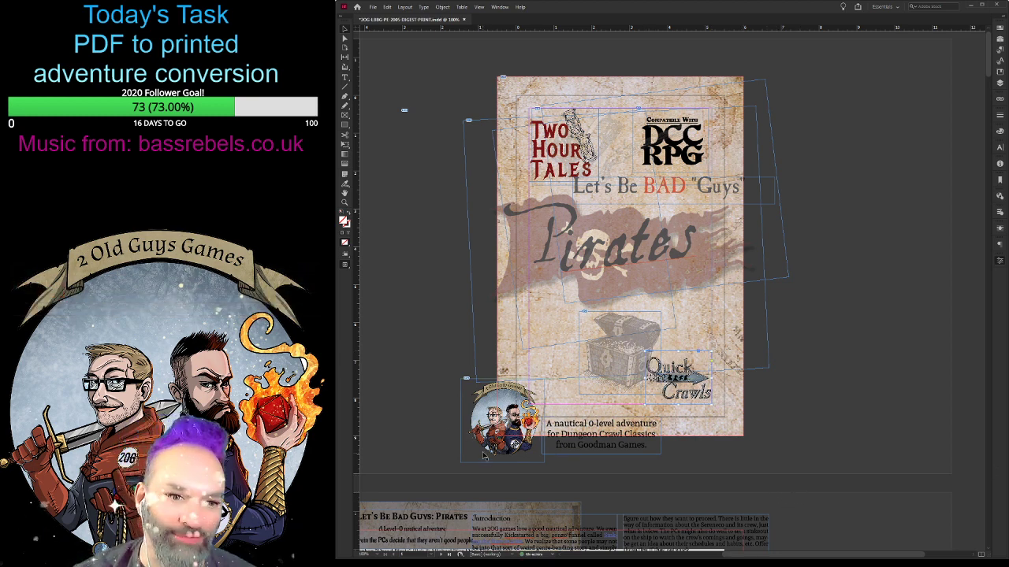
pyautogui.moveTo(495, 446); pyautogui.dragTo(560, 387)
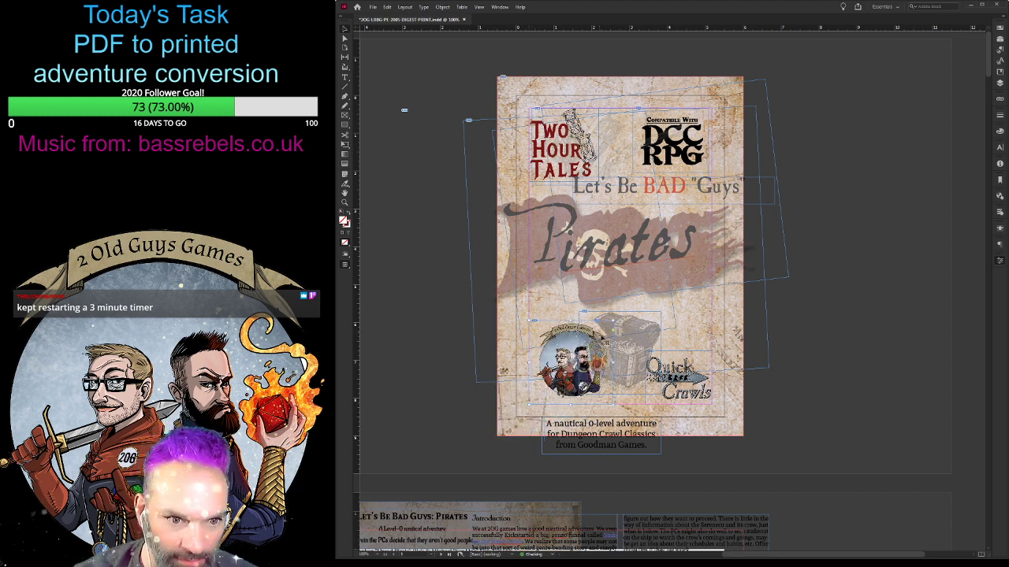
pyautogui.moveTo(611, 321); pyautogui.dragTo(584, 349)
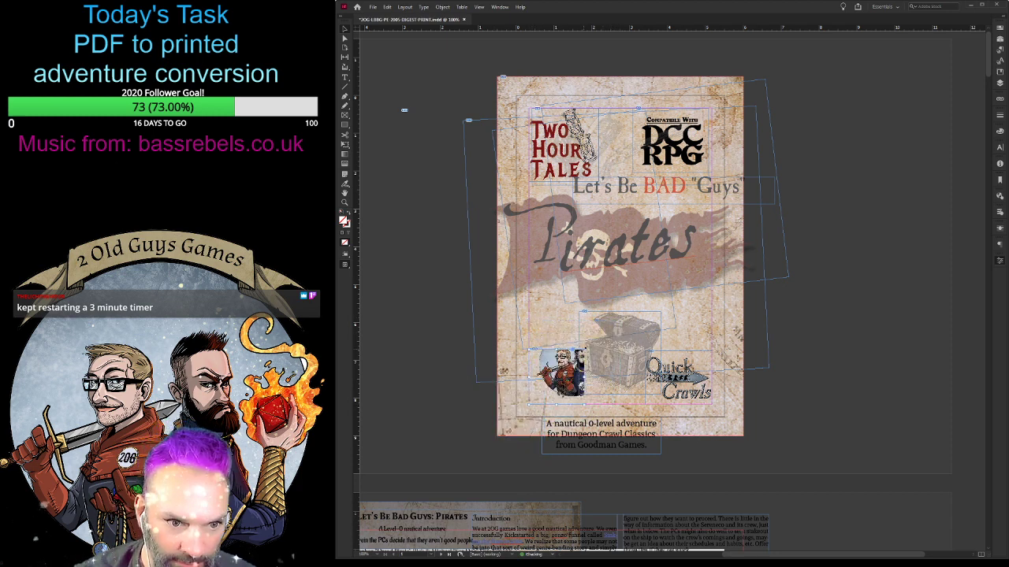
pyautogui.hotkey('ctrl', 'alt', 'shift', 'e')
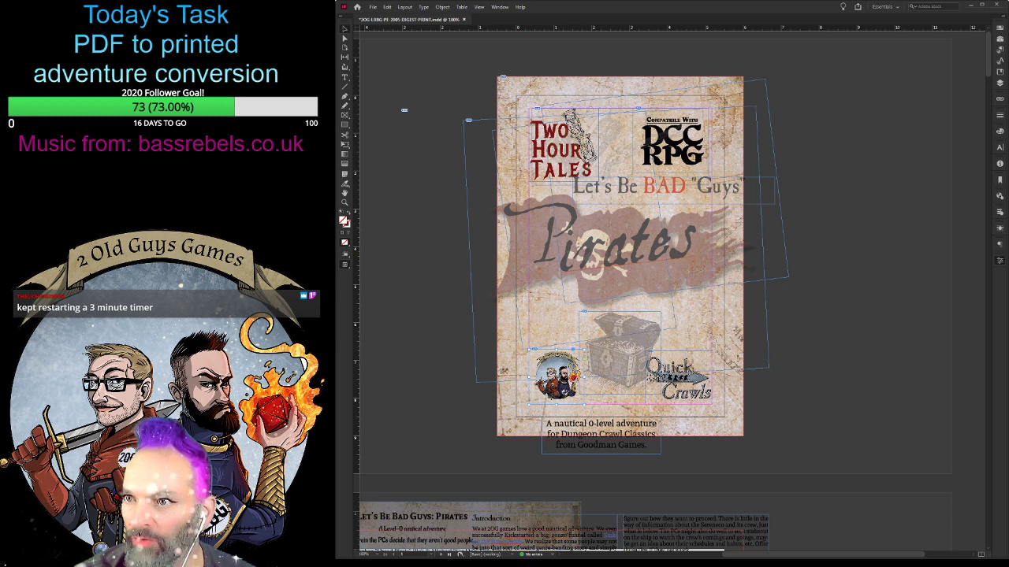
pyautogui.moveTo(609, 433); pyautogui.dragTo(630, 336)
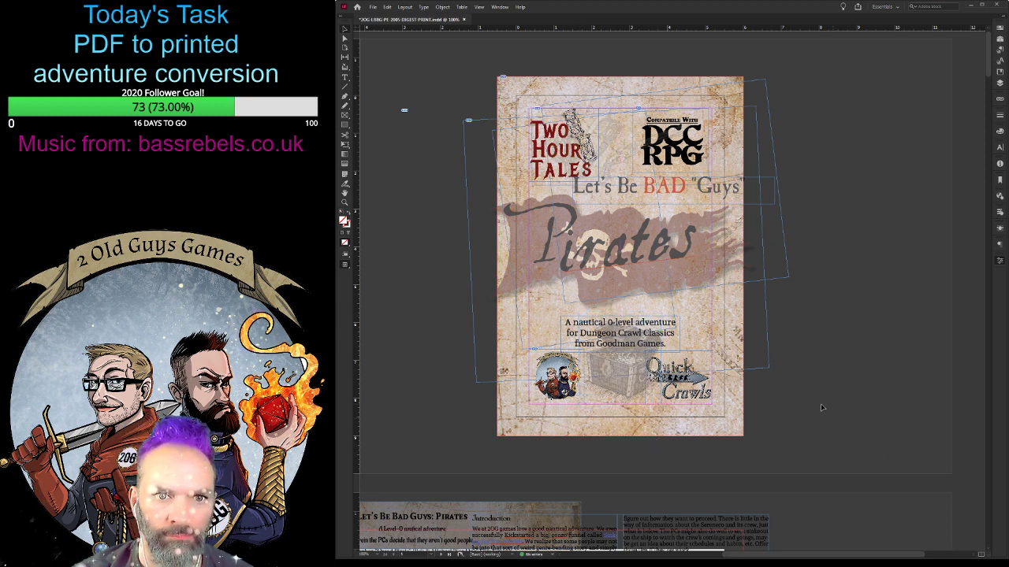
# - Move the Let's Be BAD "Guys" text line inward on the cover and reduce its text size
pyautogui.click(733, 190)
pyautogui.moveTo(733, 187); pyautogui.dragTo(705, 195)
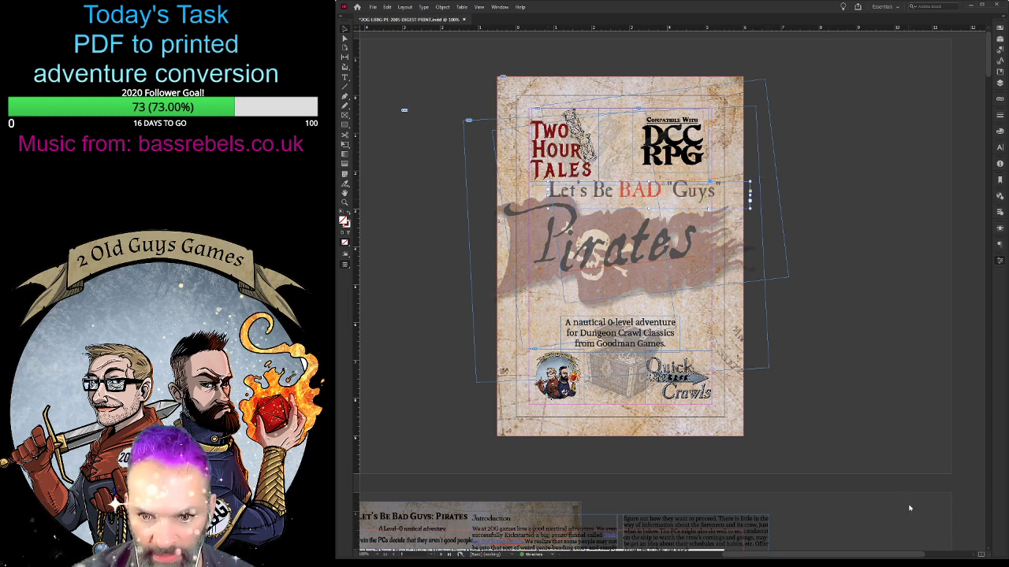
pyautogui.hotkey('ctrl', 'shift', ',')
pyautogui.hotkey('ctrl', 'shift', ',')
pyautogui.hotkey('ctrl', 'shift', ',')
pyautogui.hotkey('ctrl', 'shift', ',')
pyautogui.hotkey('ctrl', 'shift', ',')
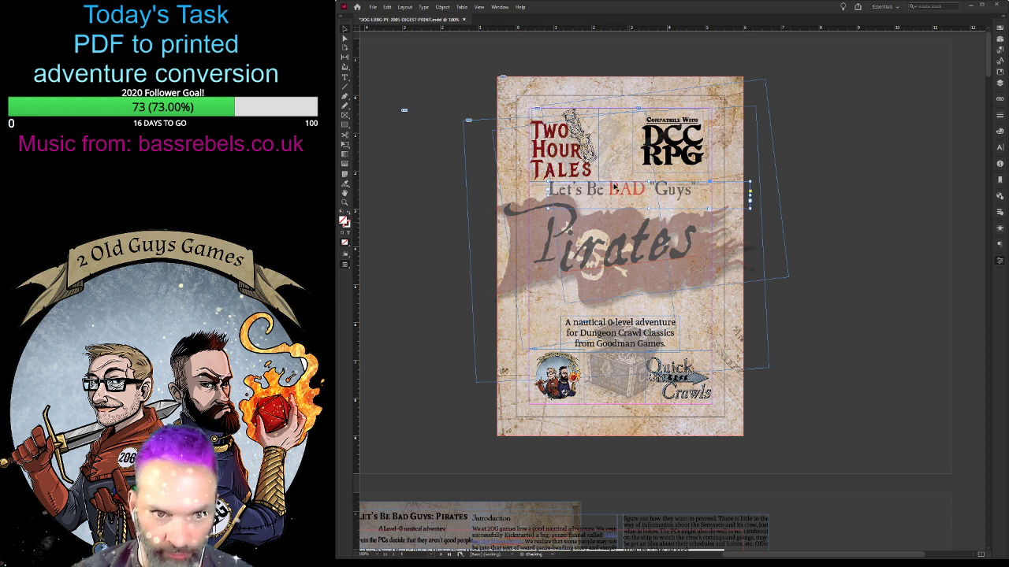
# - Place the Let's Be BAD "Guys" line over the flag just above "irates", and reduce its text size further
pyautogui.moveTo(610, 191); pyautogui.dragTo(641, 213)
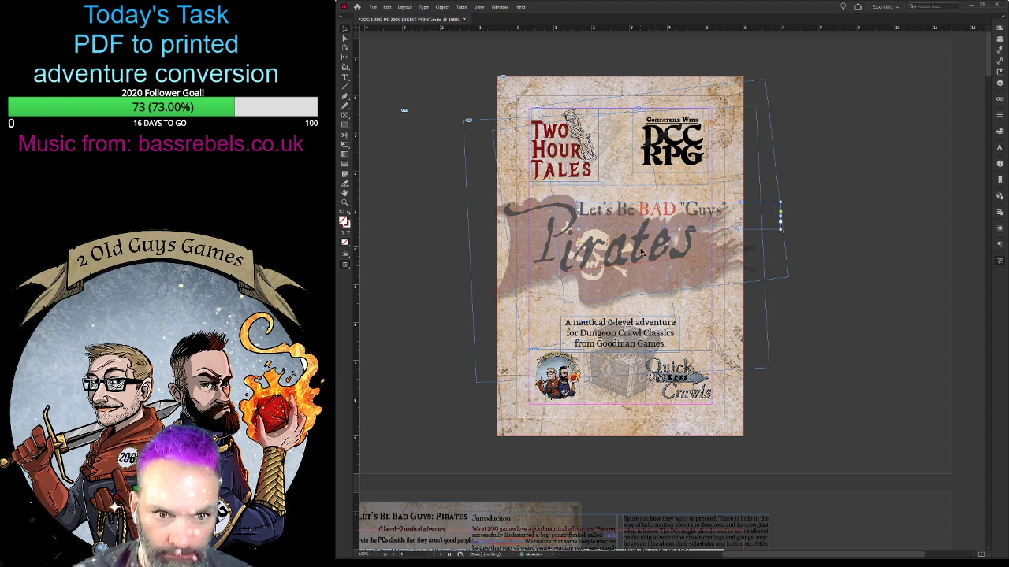
pyautogui.press('Down')
pyautogui.press('Down')
pyautogui.press('Down')
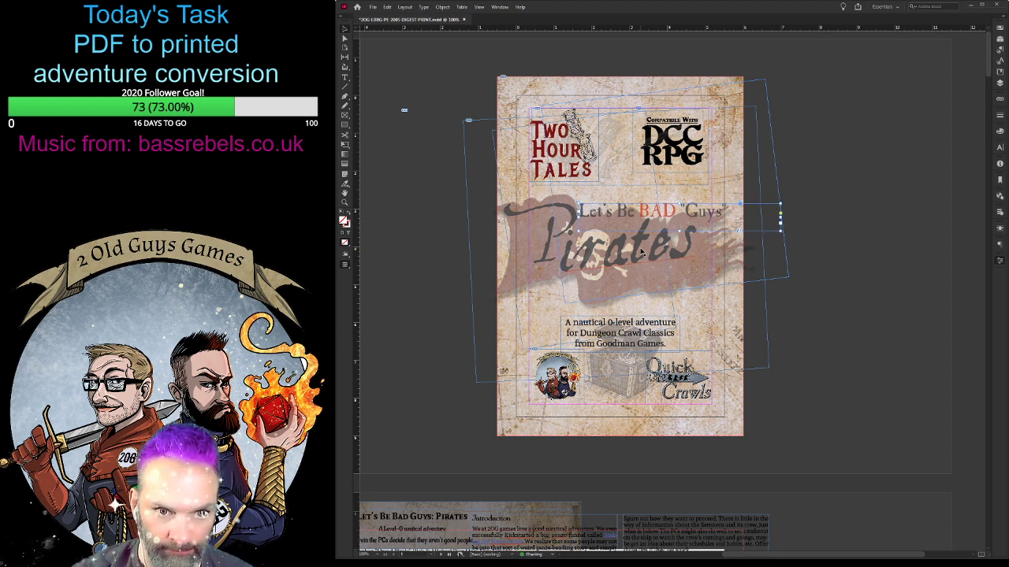
pyautogui.click(910, 510)
pyautogui.click(910, 510)
pyautogui.hotkey('alt', 'Left')
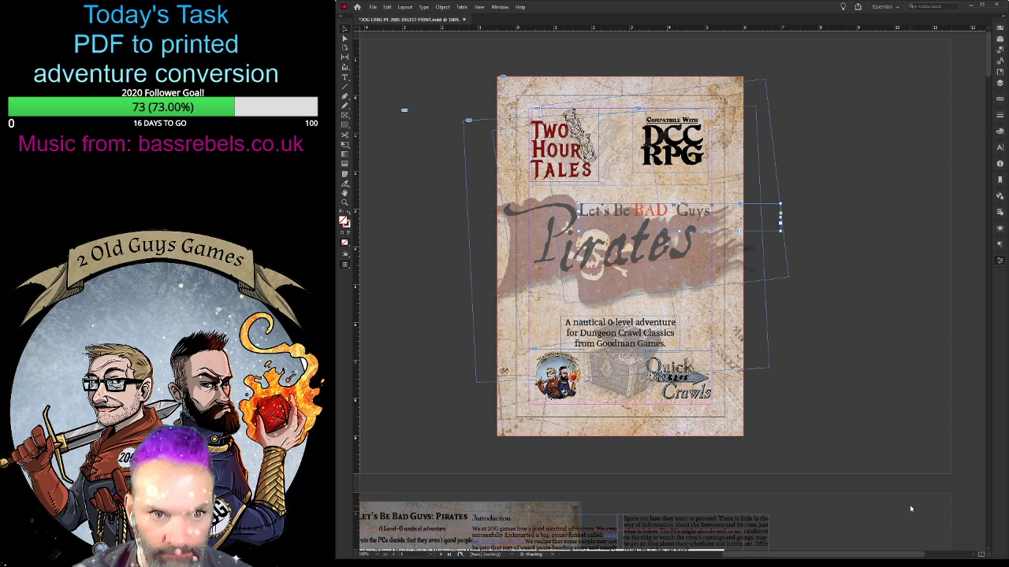
pyautogui.click(809, 408)
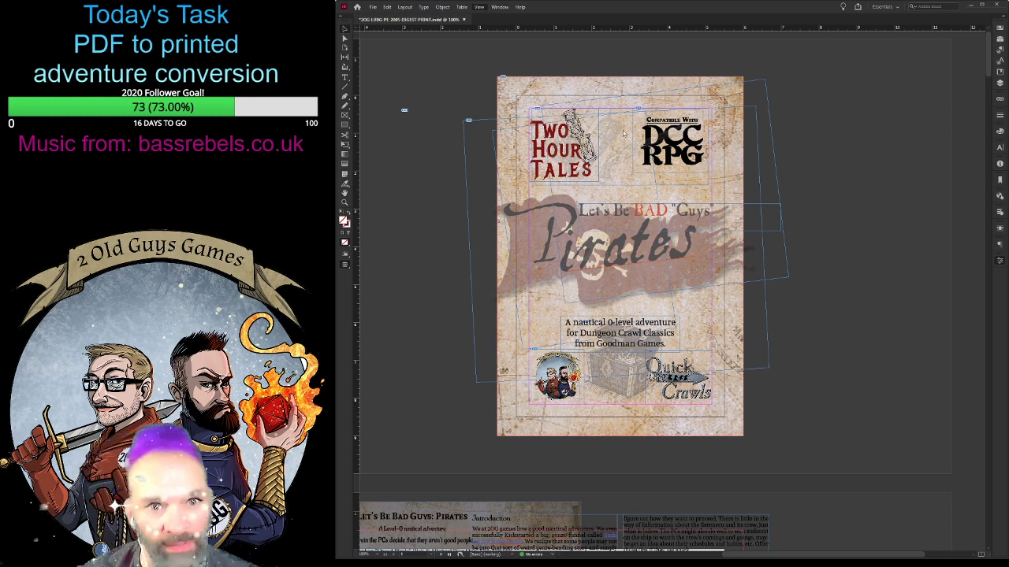
# - Preview the trimmed cover and narrow the skull flag image from its outer end so the flag starts at the page edge
pyautogui.press('w')
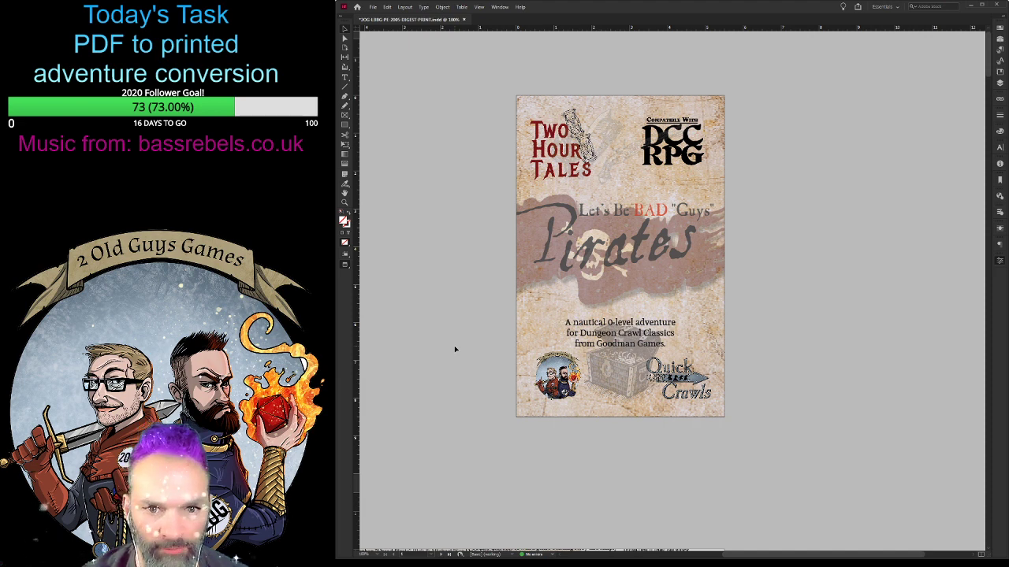
pyautogui.click(512, 287)
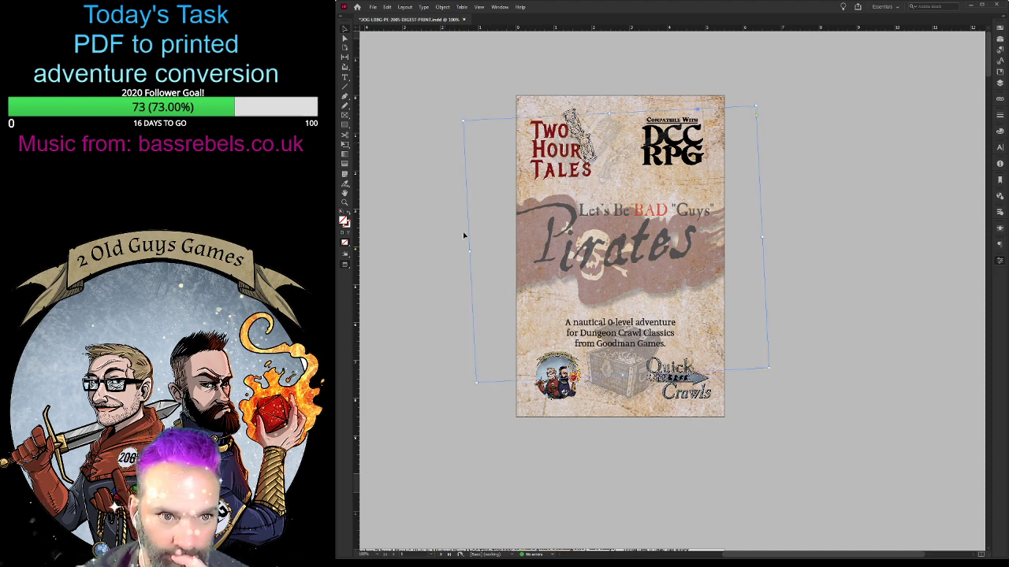
pyautogui.moveTo(468, 250); pyautogui.dragTo(504, 251)
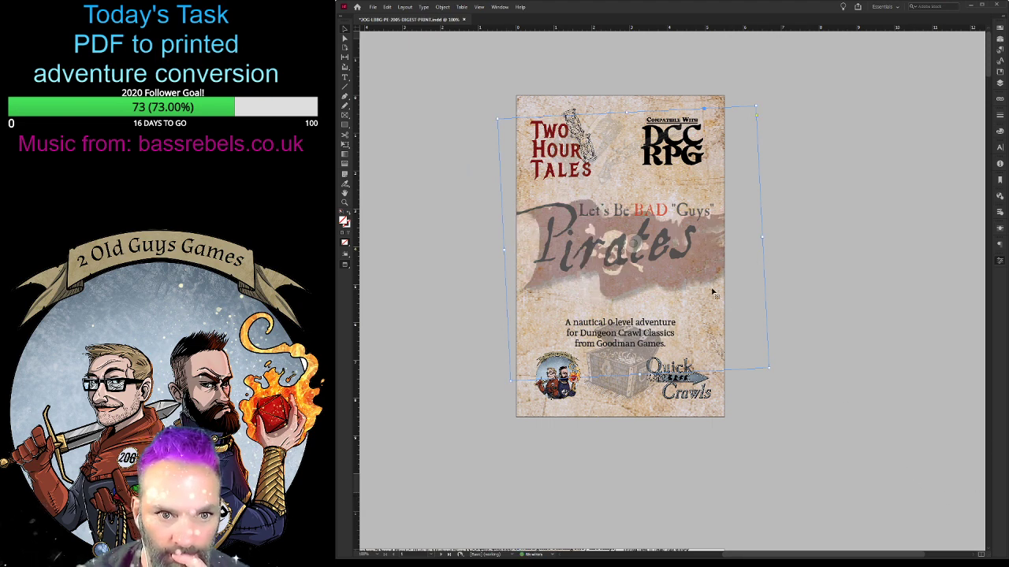
# - Narrow the skull flag image from its other side and nudge it up and left so the flag spans the cover width
pyautogui.moveTo(767, 243); pyautogui.dragTo(740, 241)
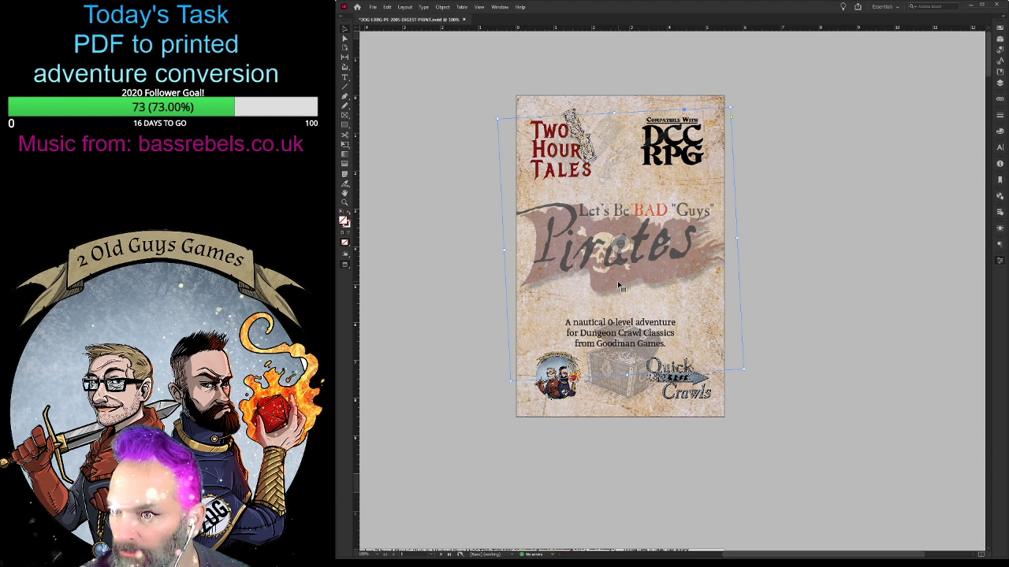
pyautogui.press('Up')
pyautogui.press('Up')
pyautogui.press('Up')
pyautogui.press('Up')
pyautogui.press('Up')
pyautogui.press('Up')
pyautogui.press('Up')
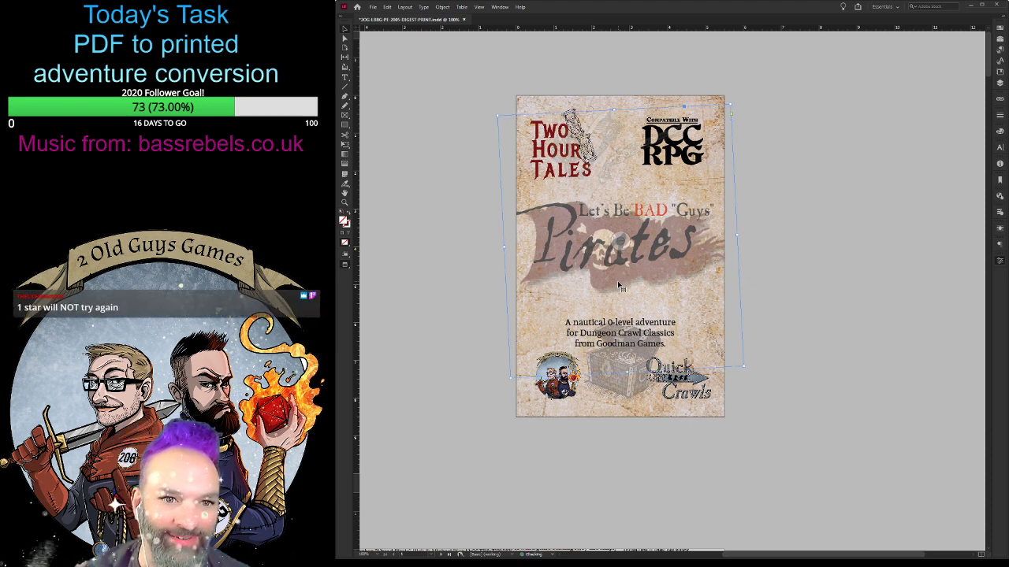
pyautogui.press('Left')
pyautogui.press('Left')
pyautogui.press('Left')
pyautogui.press('Left')
pyautogui.press('Left')
pyautogui.press('Left')
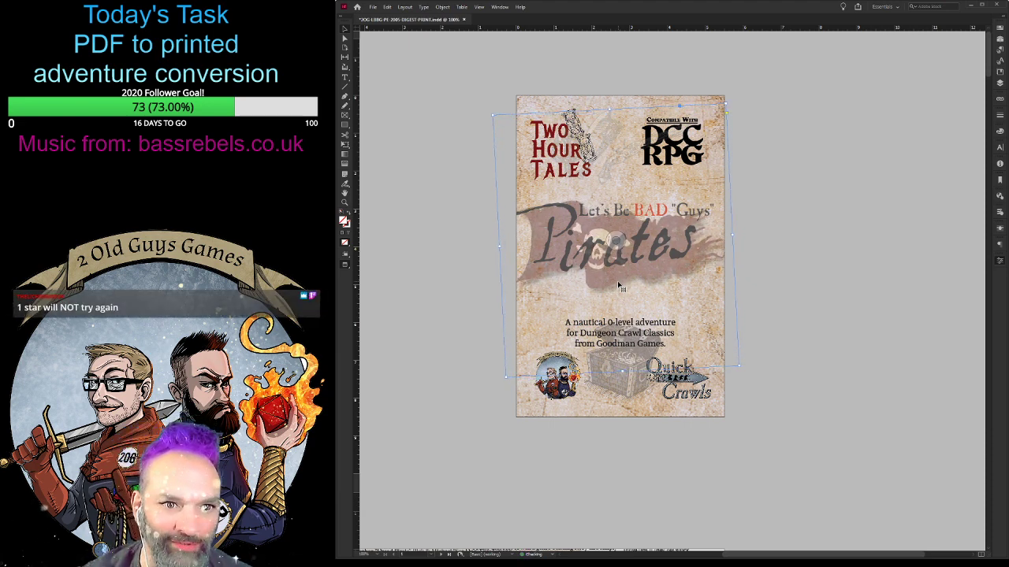
pyautogui.press('Right')
pyautogui.press('Right')
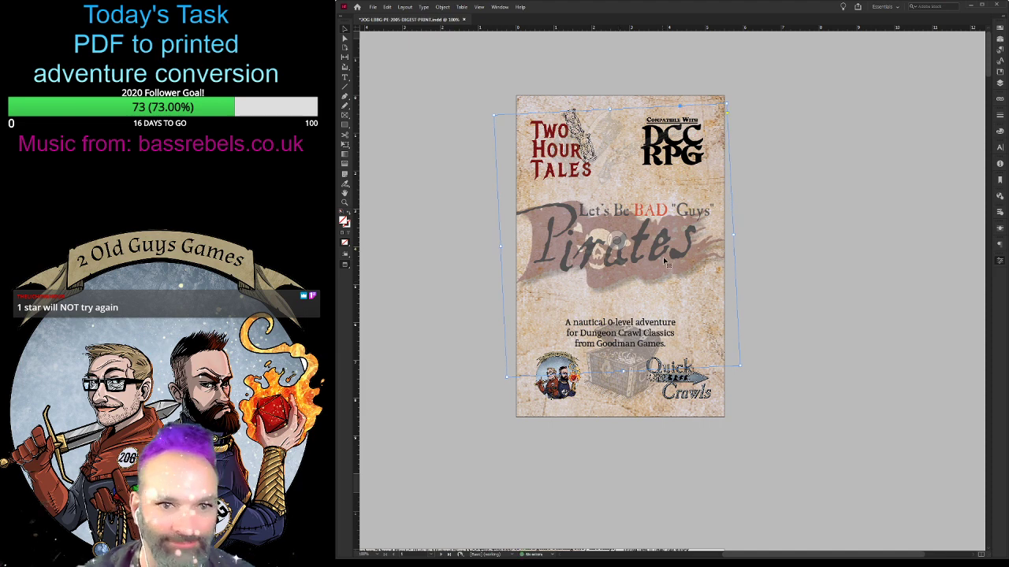
pyautogui.click(824, 288)
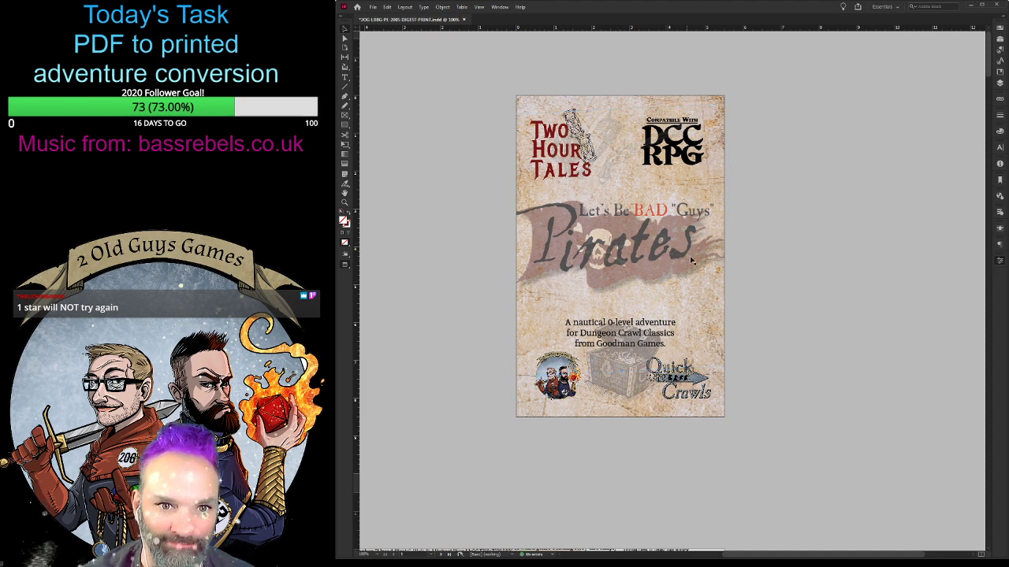
# - Move the "irates" lettering right and slightly down on the flag, toward the cover's outer edge
pyautogui.click(685, 256)
pyautogui.press('Right')
pyautogui.press('Right')
pyautogui.press('Right')
pyautogui.press('Right')
pyautogui.press('Right')
pyautogui.press('Right')
pyautogui.press('Right')
pyautogui.press('Right')
pyautogui.press('Right')
pyautogui.press('Right')
pyautogui.press('Right')
pyautogui.press('Right')
pyautogui.press('Right')
pyautogui.press('Right')
pyautogui.press('Right')
pyautogui.press('Right')
pyautogui.press('Right')
pyautogui.press('Right')
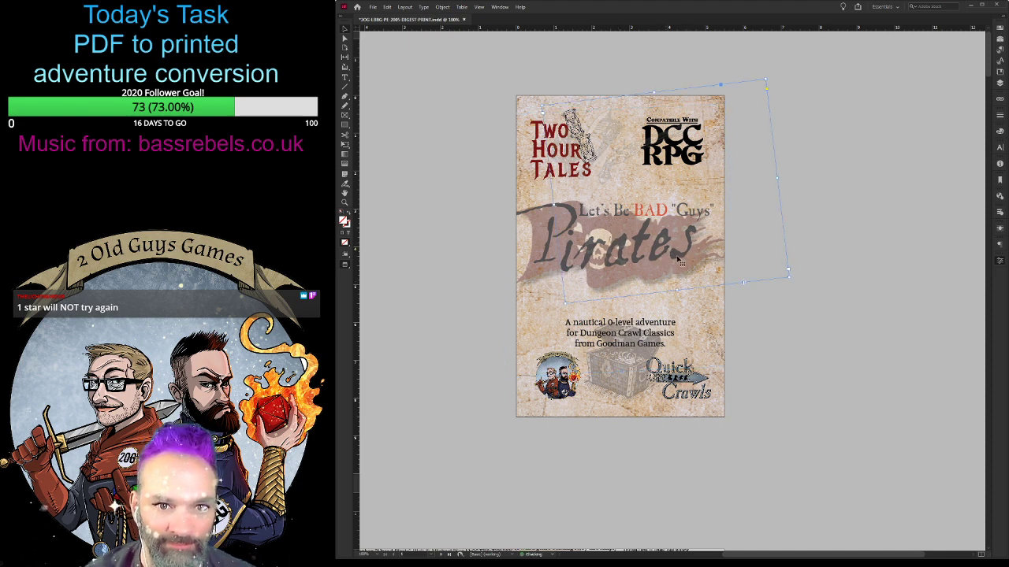
pyautogui.press('Right')
pyautogui.press('Right')
pyautogui.press('Right')
pyautogui.press('Right')
pyautogui.press('Right')
pyautogui.press('Right')
pyautogui.press('Right')
pyautogui.press('Right')
pyautogui.press('Down')
pyautogui.press('Down')
pyautogui.press('Down')
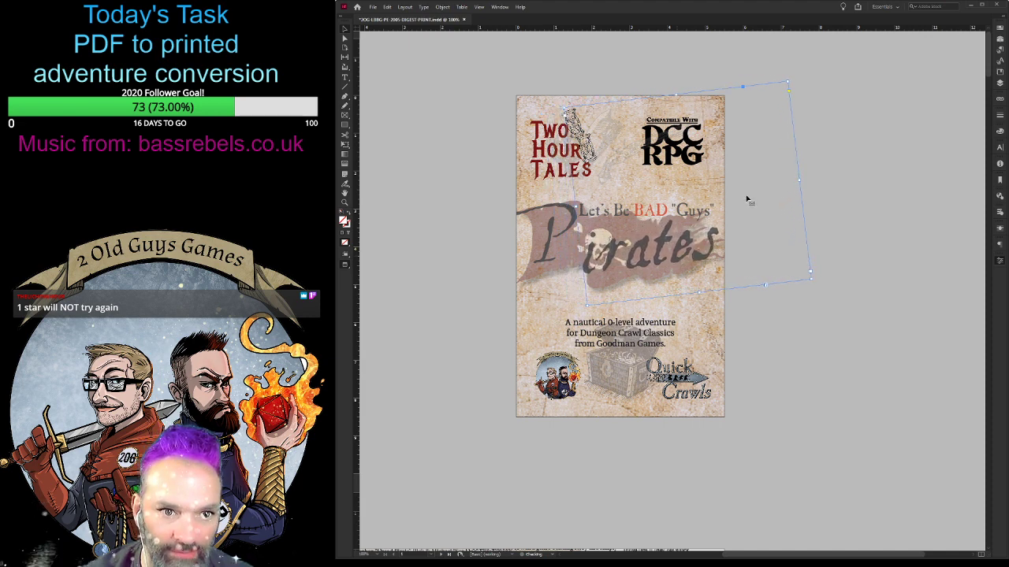
# - Move the large title letter "P" right so its swash sits inside the page edge
pyautogui.click(550, 241)
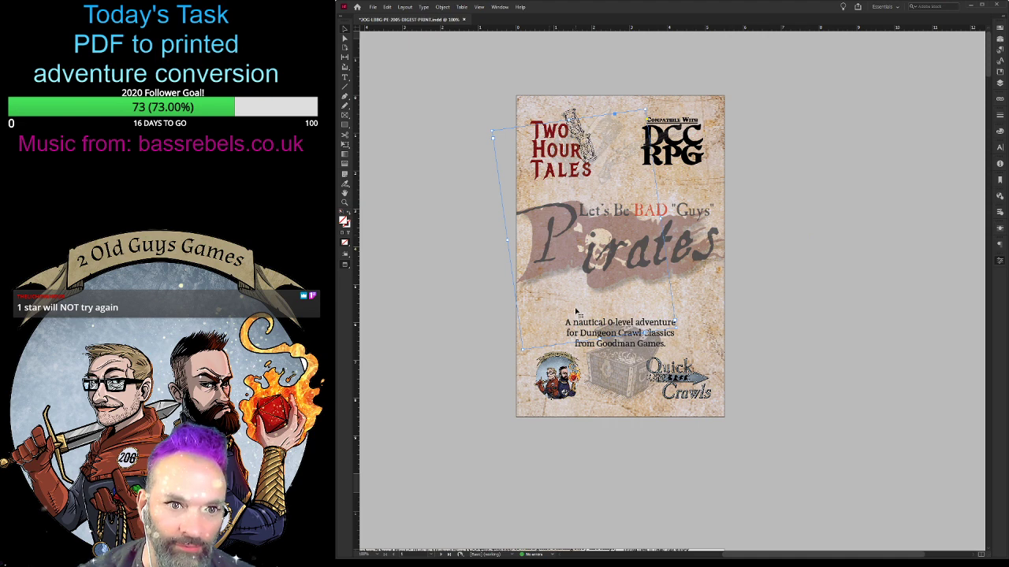
pyautogui.press('Right')
pyautogui.press('Right')
pyautogui.press('Right')
pyautogui.press('Right')
pyautogui.press('Right')
pyautogui.press('Right')
pyautogui.press('Right')
pyautogui.press('Right')
pyautogui.press('Right')
pyautogui.press('Right')
pyautogui.press('Right')
pyautogui.press('Right')
pyautogui.press('Right')
pyautogui.press('Right')
pyautogui.press('Right')
pyautogui.press('Right')
pyautogui.press('Right')
pyautogui.press('Right')
pyautogui.press('Right')
pyautogui.press('Right')
pyautogui.press('Right')
pyautogui.press('Right')
pyautogui.press('Right')
pyautogui.press('Right')
pyautogui.press('Right')
pyautogui.press('Right')
pyautogui.press('Right')
pyautogui.press('Right')
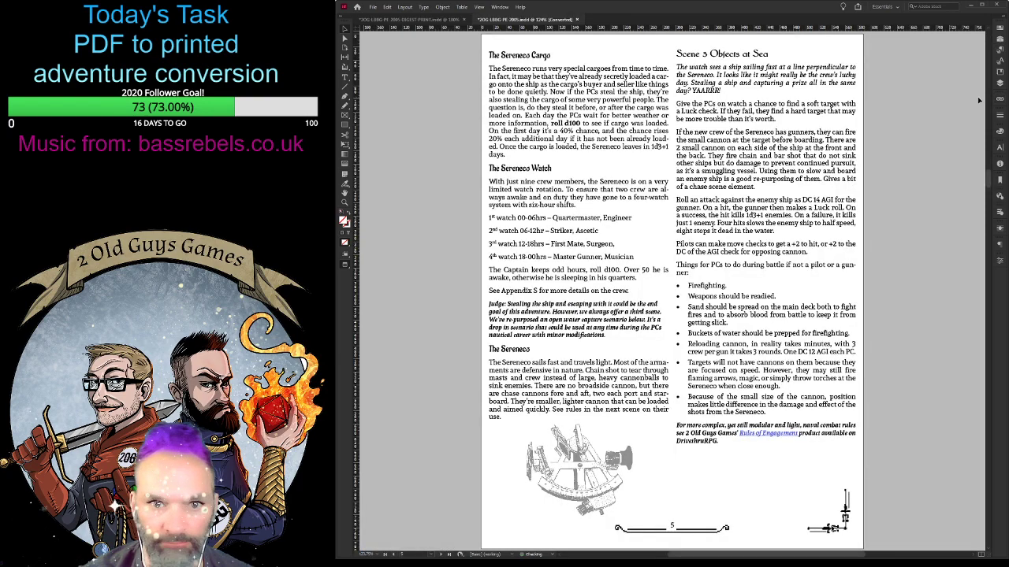
# - Check the title arrangement on the original PDF version's cover, and return to the digest print document
pyautogui.moveTo(989, 179); pyautogui.dragTo(991, 17)
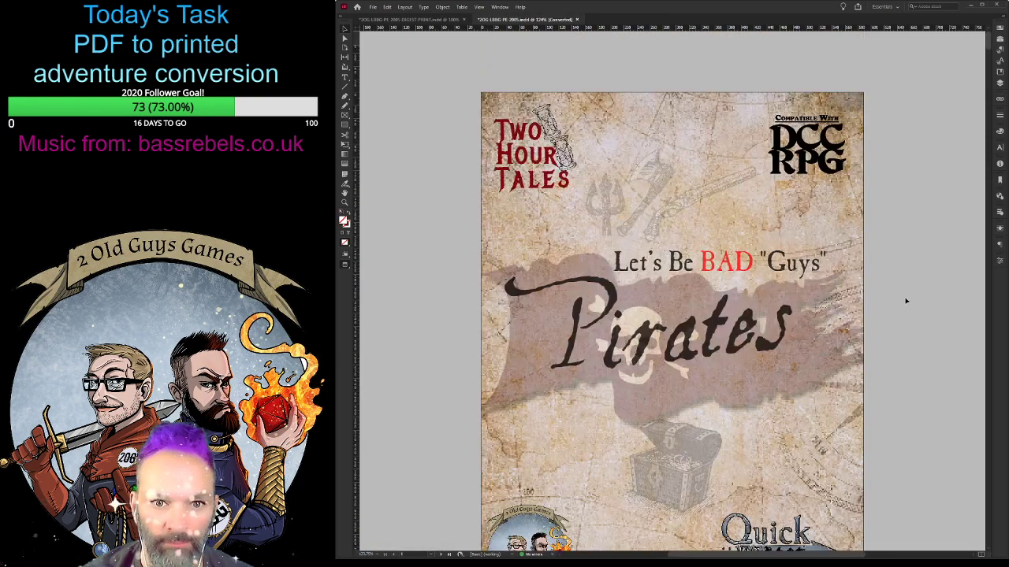
pyautogui.scroll(-3, 908, 300)
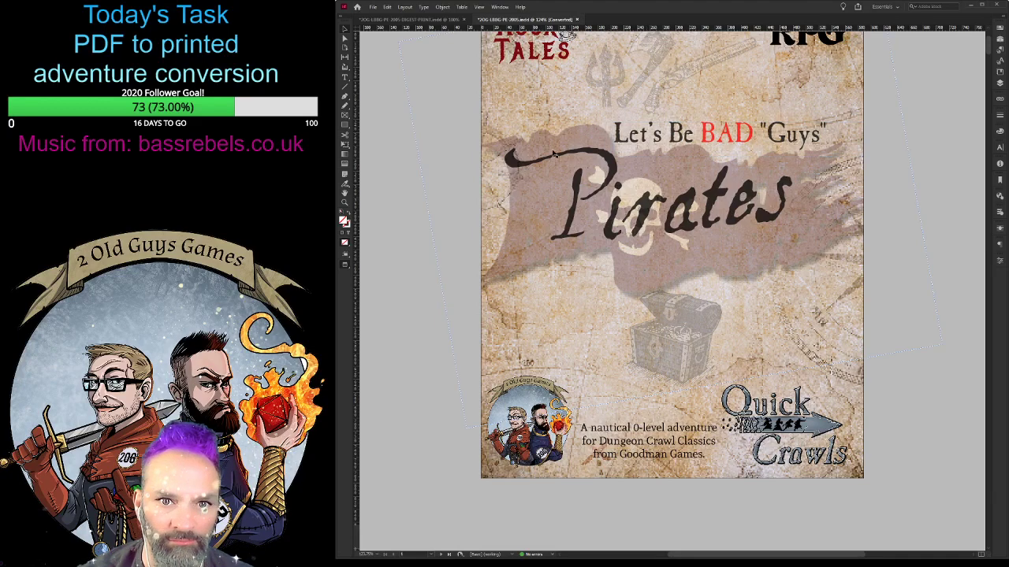
pyautogui.click(402, 18)
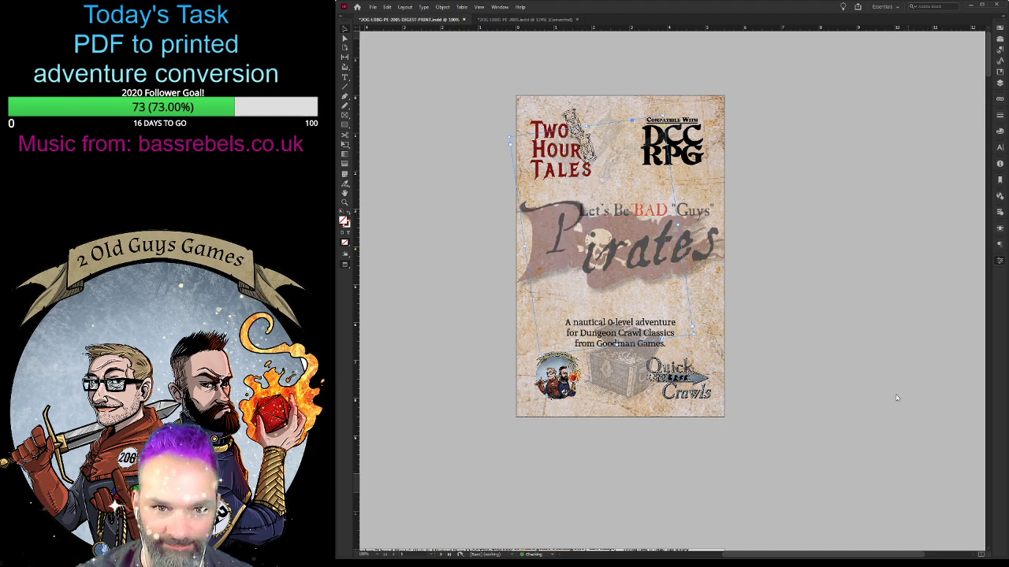
# - Nudge the title letter "P" slightly and shift the Let's Be BAD "Guys" line a little to the right
pyautogui.moveTo(556, 245); pyautogui.dragTo(563, 260)
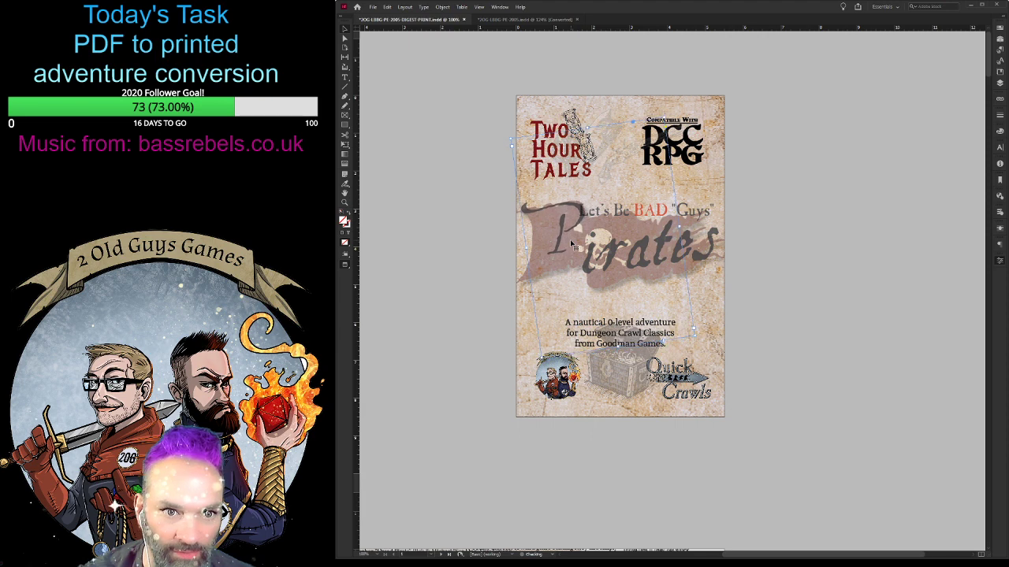
pyautogui.click(690, 221)
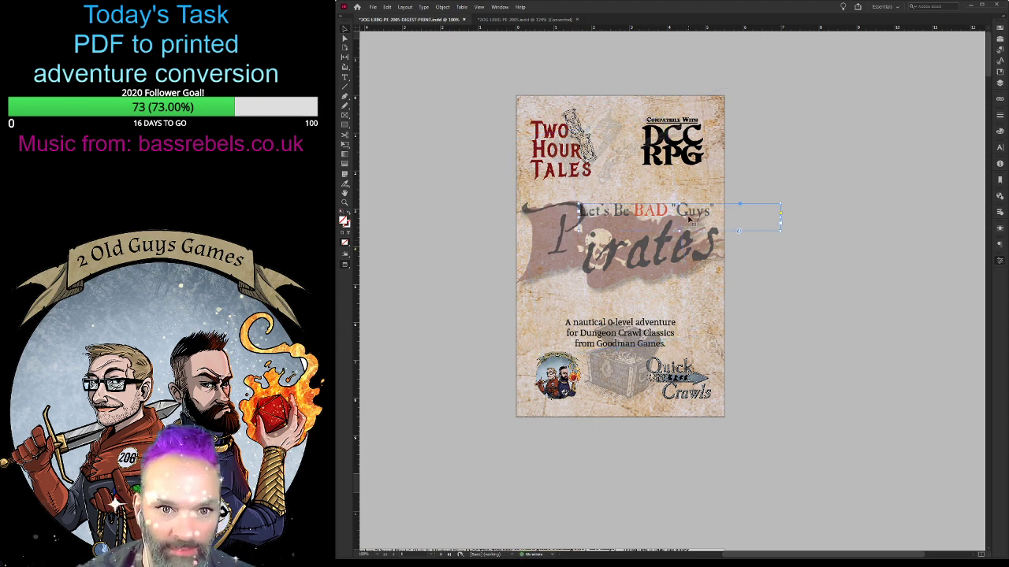
pyautogui.moveTo(590, 212); pyautogui.dragTo(596, 213)
# - Move the "irates" lettering up and left so it sits close against the "P"
pyautogui.click(675, 283)
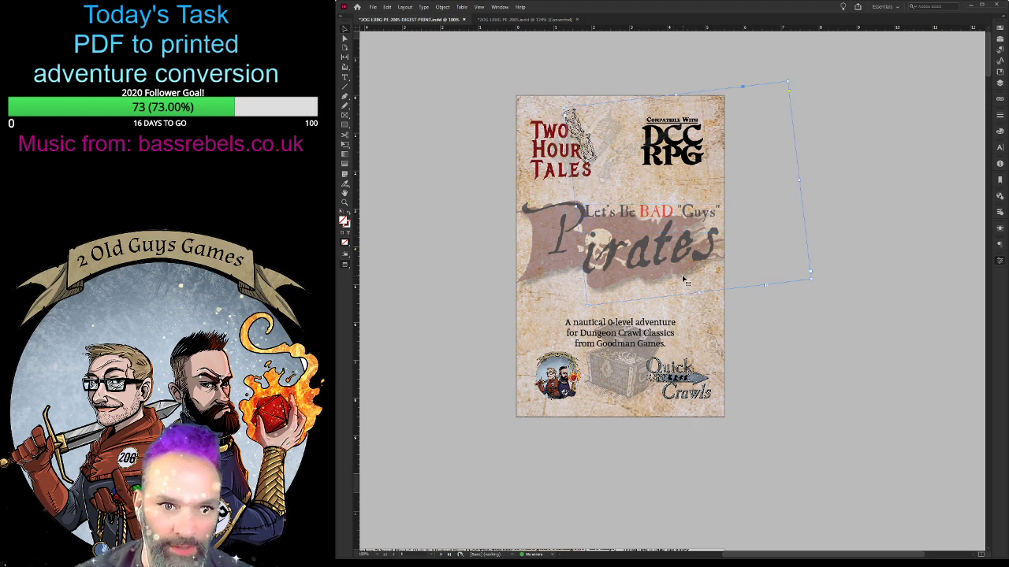
pyautogui.press('Down')
pyautogui.press('Down')
pyautogui.press('Down')
pyautogui.press('Down')
pyautogui.press('Down')
pyautogui.press('Down')
pyautogui.press('Down')
pyautogui.press('Down')
pyautogui.press('Down')
pyautogui.press('Down')
pyautogui.press('Down')
pyautogui.press('Down')
pyautogui.press('Down')
pyautogui.press('Down')
pyautogui.press('Down')
pyautogui.press('Down')
pyautogui.press('Down')
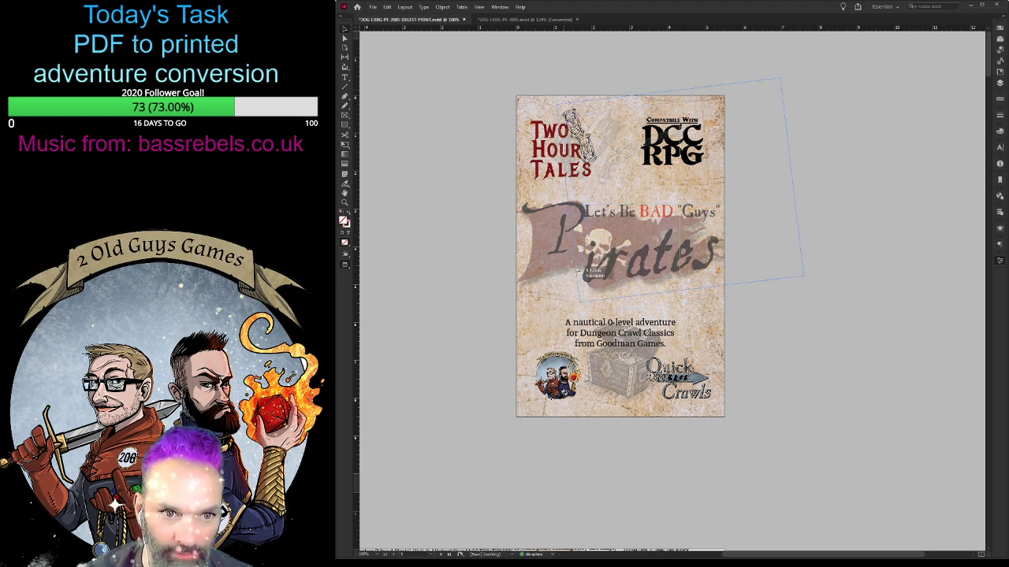
pyautogui.moveTo(584, 281); pyautogui.dragTo(591, 243)
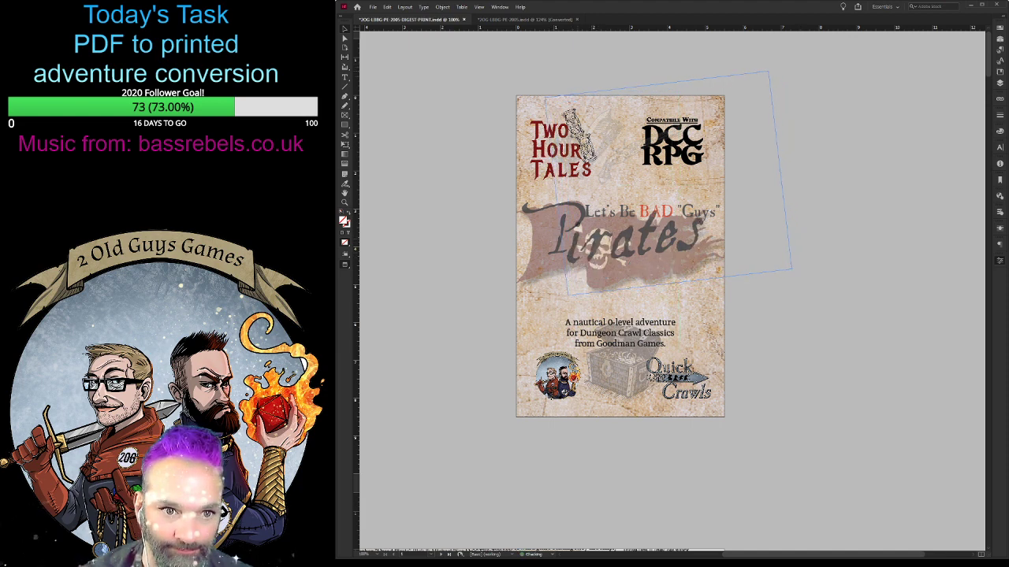
pyautogui.press('Right')
pyautogui.press('Right')
pyautogui.press('Right')
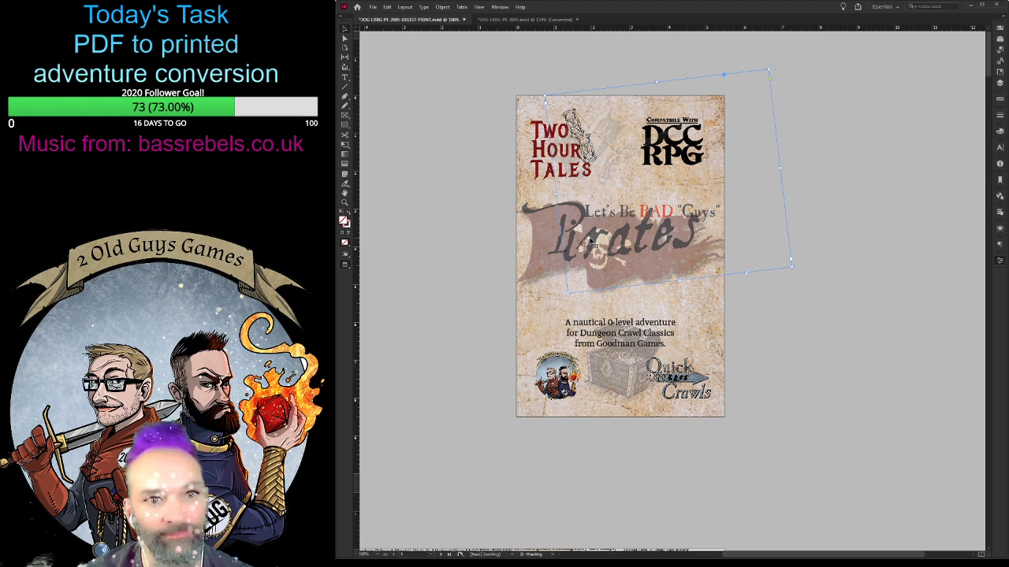
# - Fine-tune the "irates" position in small nudges right and down so it reads as one word with the "P"
pyautogui.press('Up')
pyautogui.press('Up')
pyautogui.press('Up')
pyautogui.press('Right')
pyautogui.press('Right')
pyautogui.press('Right')
pyautogui.press('Right')
pyautogui.press('Right')
pyautogui.press('Right')
pyautogui.press('Right')
pyautogui.press('Right')
pyautogui.press('Right')
pyautogui.press('Right')
pyautogui.press('Right')
pyautogui.press('Right')
pyautogui.press('Right')
pyautogui.press('Right')
pyautogui.press('Right')
pyautogui.press('Right')
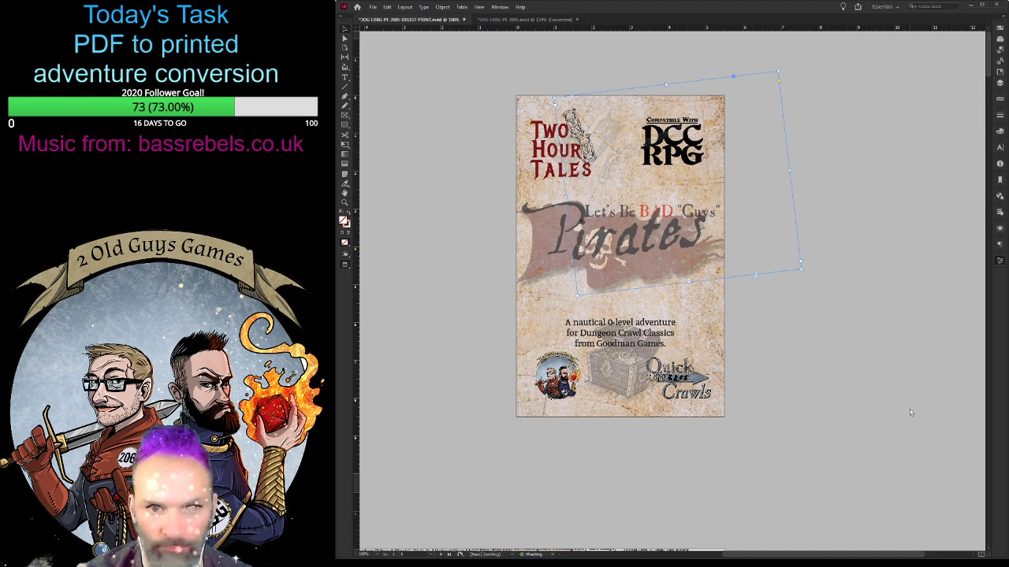
pyautogui.press('Down')
pyautogui.press('Down')
pyautogui.press('Down')
pyautogui.press('Down')
pyautogui.press('Down')
pyautogui.press('Down')
pyautogui.press('Down')
pyautogui.press('Down')
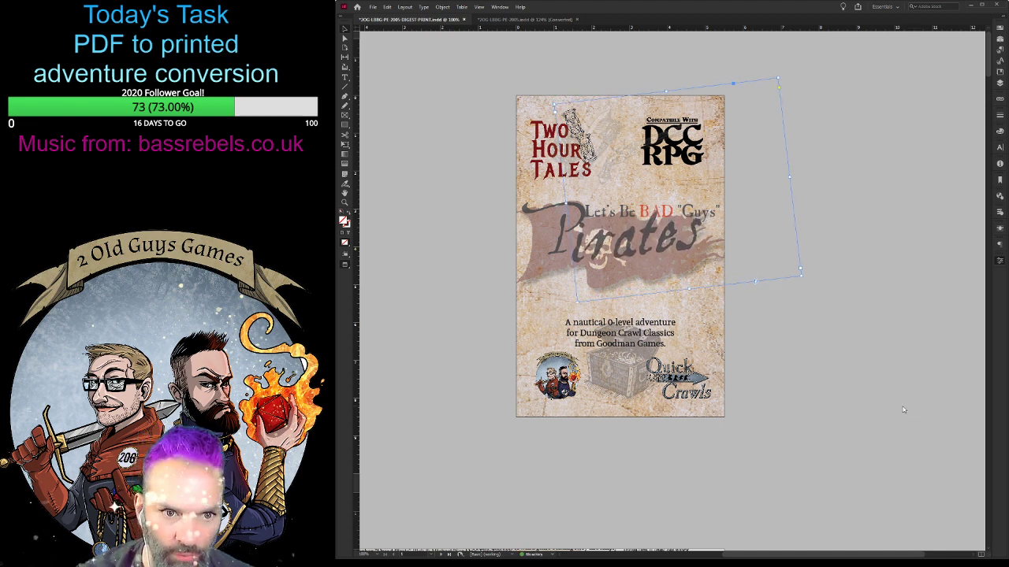
pyautogui.press('Right')
pyautogui.press('Right')
pyautogui.press('Right')
pyautogui.press('Up')
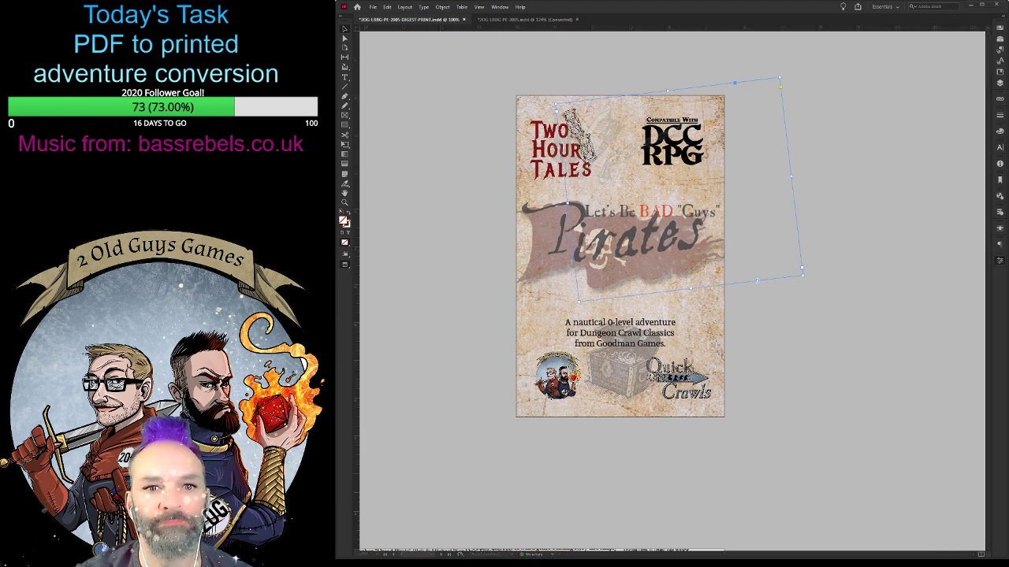
pyautogui.click(667, 521)
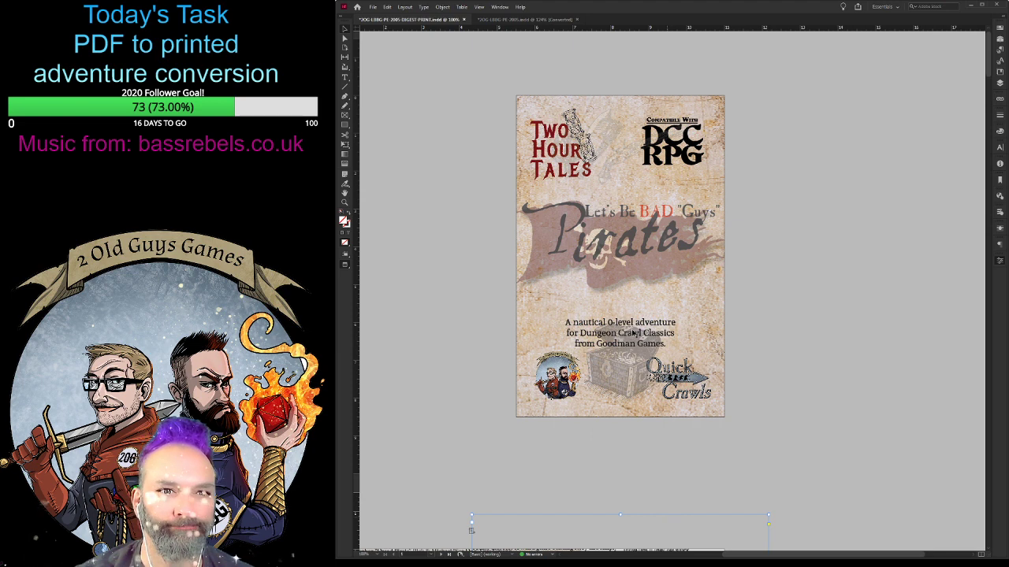
# - Rotate the "irates" lettering slightly clockwise, and shift it down and right below the Let's Be BAD "Guys" line
pyautogui.click(609, 254)
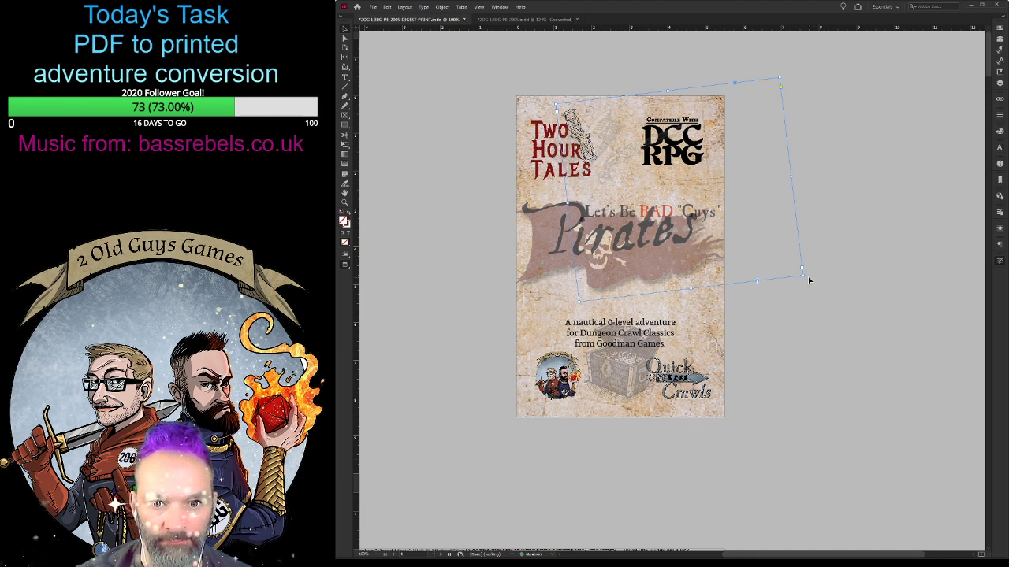
pyautogui.moveTo(805, 276)
pyautogui.mouseDown()
pyautogui.moveTo(806, 286)
pyautogui.moveTo(792, 286)
pyautogui.mouseUp()
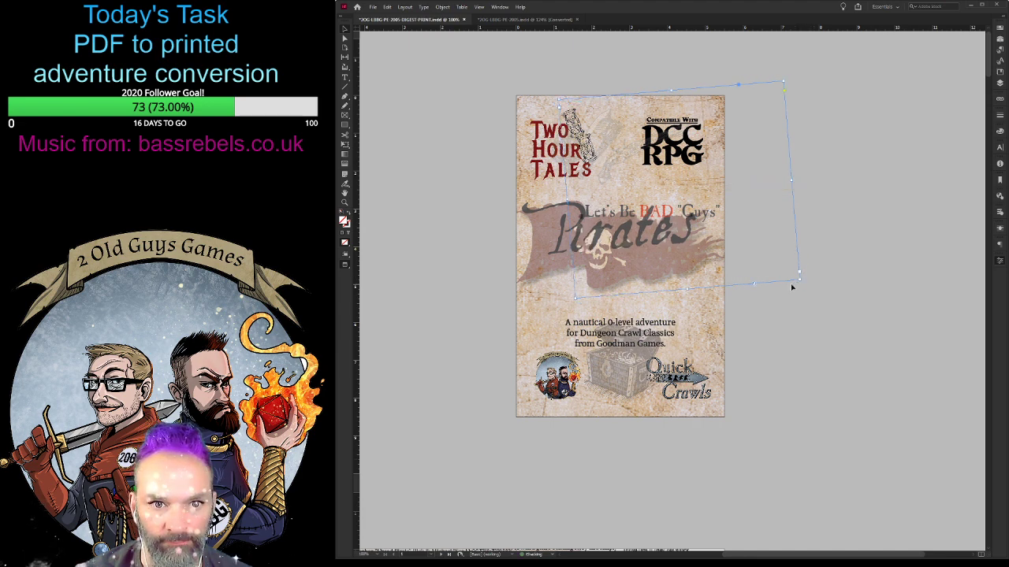
pyautogui.moveTo(628, 245); pyautogui.dragTo(628, 251)
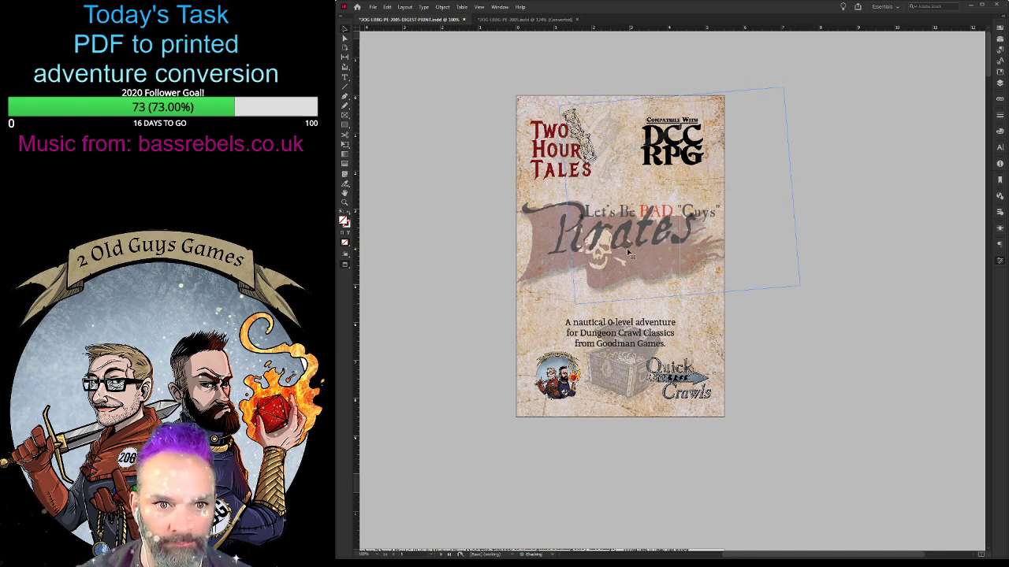
pyautogui.press('Right')
pyautogui.press('Right')
pyautogui.press('Right')
pyautogui.press('Right')
pyautogui.press('Right')
pyautogui.press('Right')
pyautogui.press('Right')
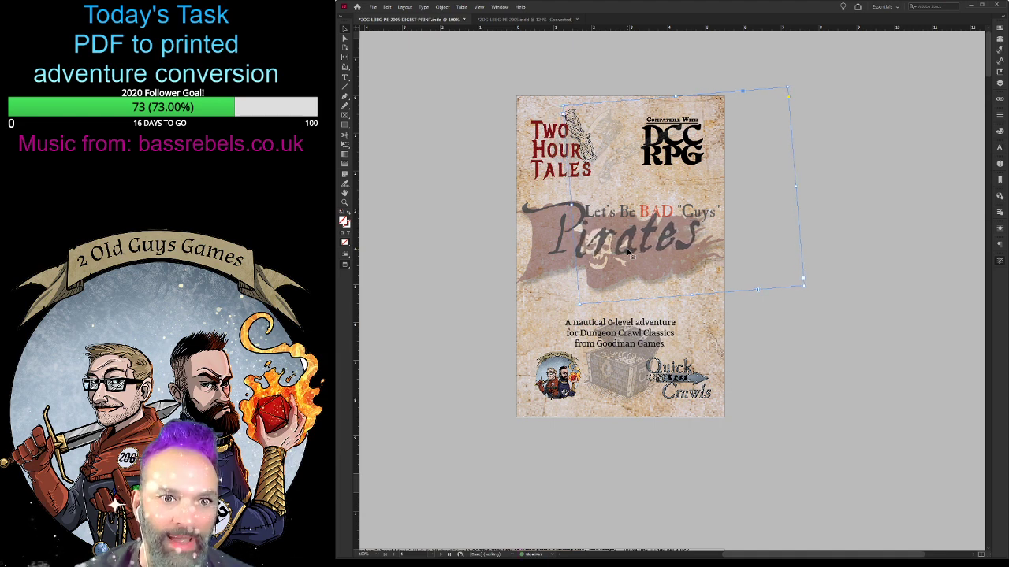
pyautogui.press('Down')
pyautogui.press('Down')
pyautogui.press('Down')
pyautogui.press('Down')
pyautogui.press('Down')
pyautogui.press('Down')
pyautogui.press('Down')
pyautogui.press('Down')
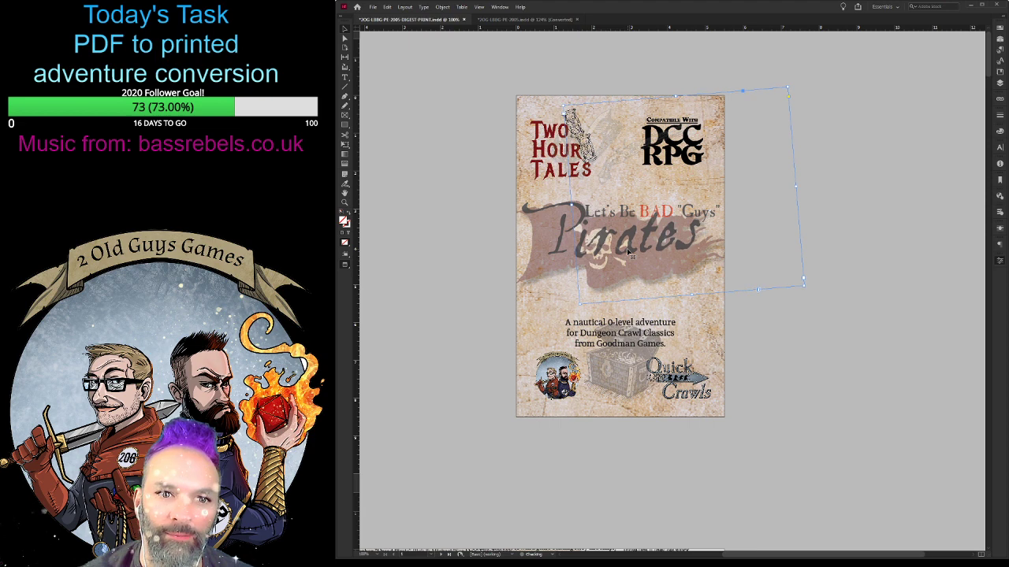
pyautogui.press('Down')
pyautogui.press('Left')
pyautogui.press('Left')
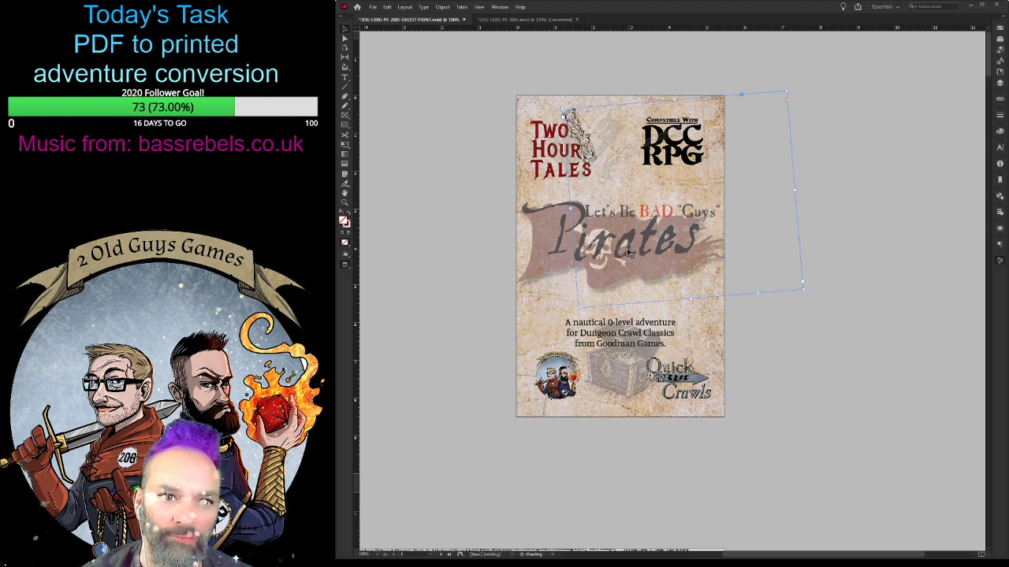
# - Nudge the title letter "P" slightly left and up to align it with the rotated "irates"
pyautogui.click(484, 244)
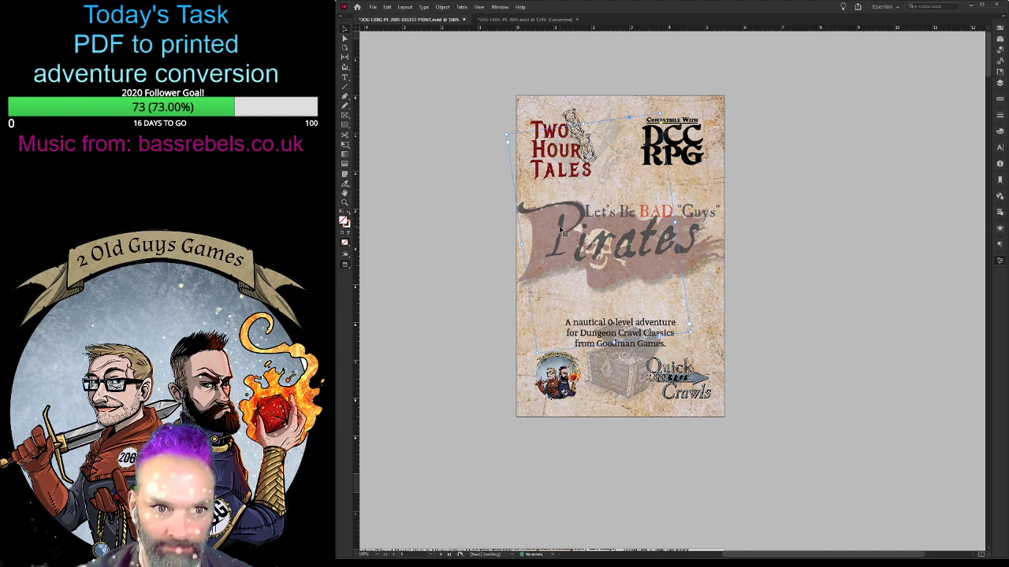
pyautogui.moveTo(561, 230); pyautogui.dragTo(697, 231)
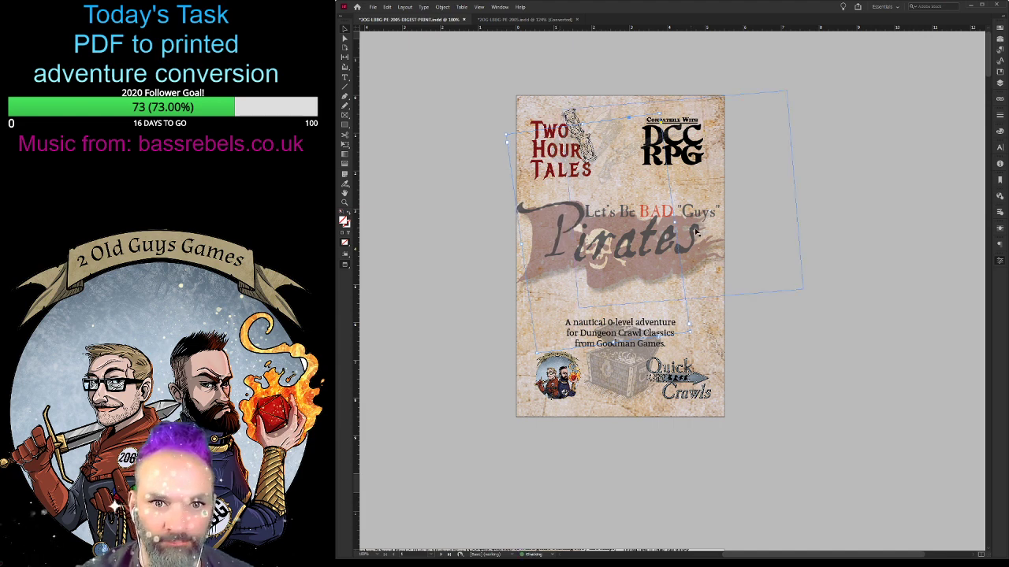
pyautogui.click(706, 218)
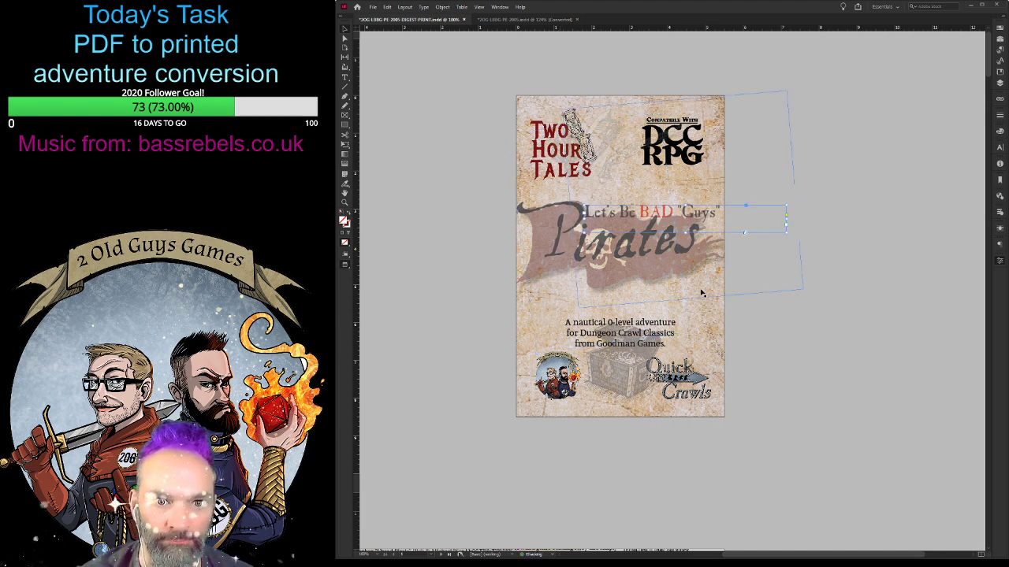
pyautogui.click(828, 343)
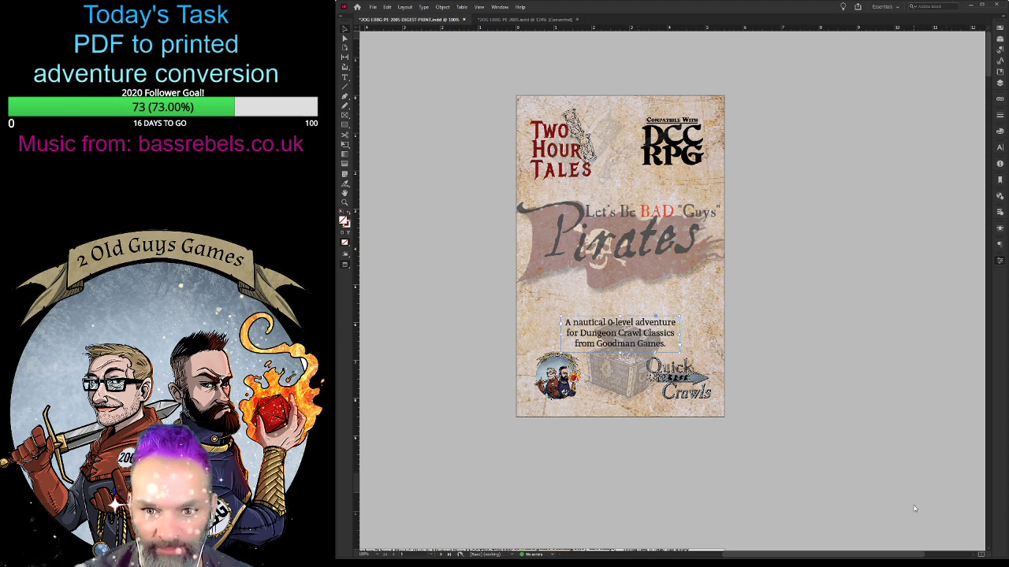
# - Reduce the nautical adventure description's text size and force "from Goodman Games." onto its own line
pyautogui.hotkey('ctrl', 'shift', ',')
pyautogui.hotkey('ctrl', 'shift', ',')
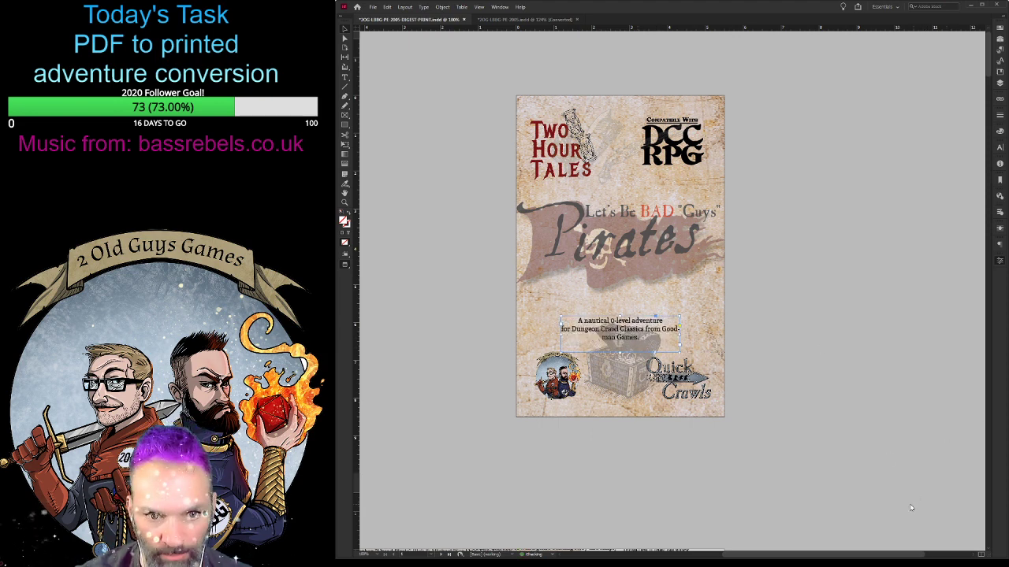
pyautogui.hotkey('ctrl', 'shift', ',')
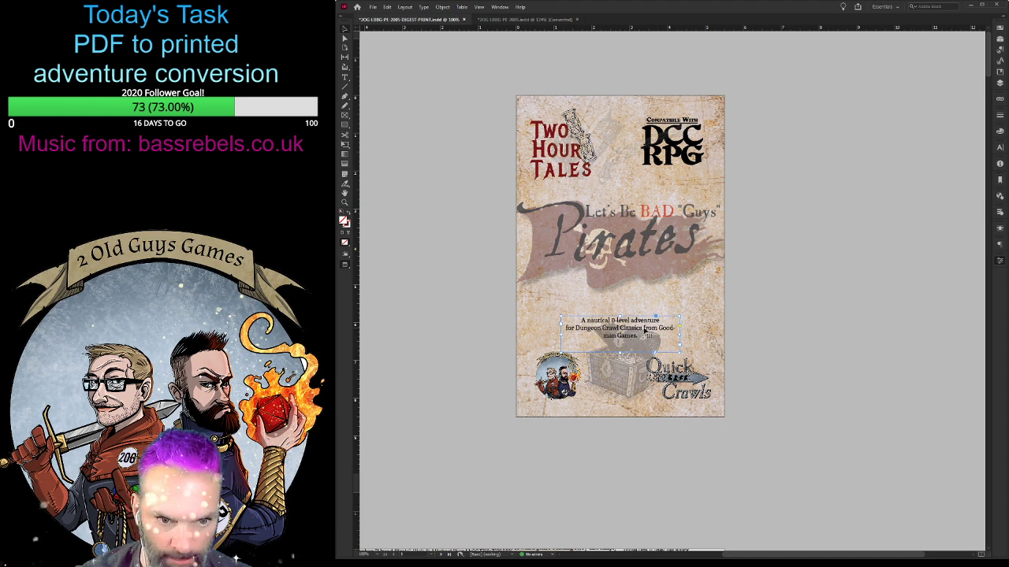
pyautogui.doubleClick(644, 330)
pyautogui.hotkey('shift', 'Return')
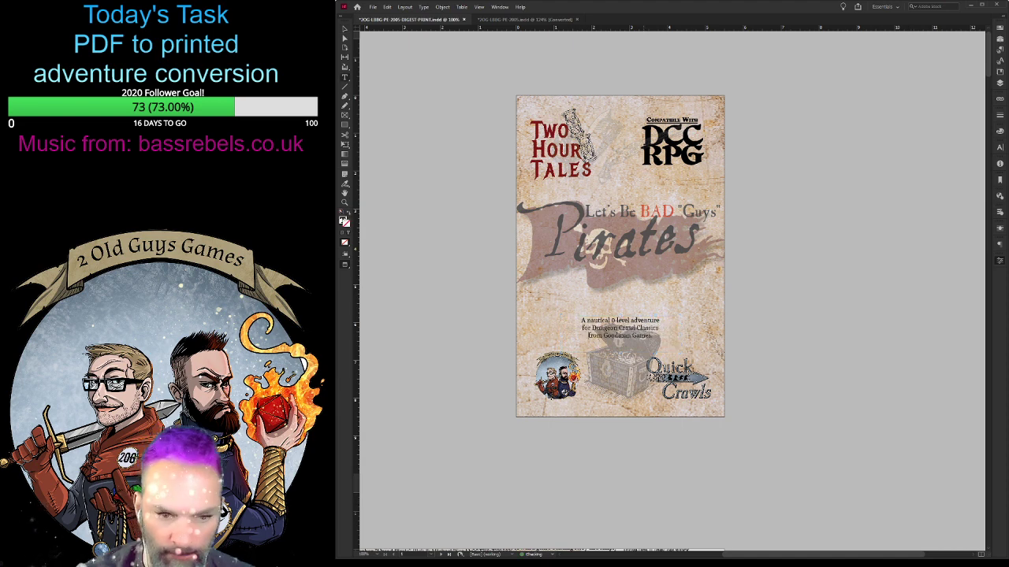
# - Move the nautical adventure description down between the 2 Old Guys Games and Quick Crawls logos, with small nudges up and left
pyautogui.click(344, 30)
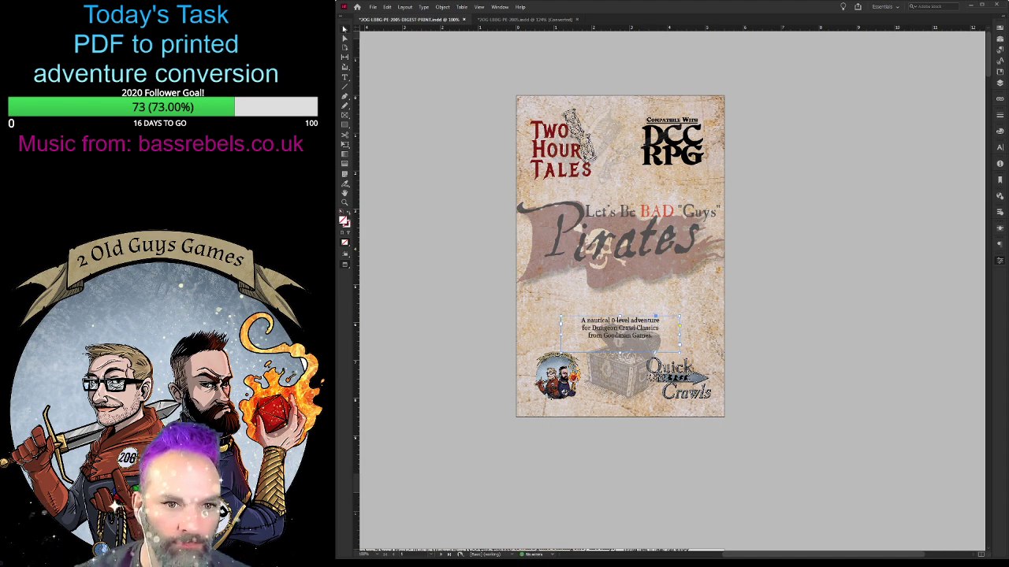
pyautogui.hotkey('shift', 'Down')
pyautogui.hotkey('shift', 'Down')
pyautogui.hotkey('shift', 'Down')
pyautogui.hotkey('shift', 'Down')
pyautogui.hotkey('shift', 'Down')
pyautogui.hotkey('shift', 'Down')
pyautogui.hotkey('shift', 'Down')
pyautogui.hotkey('shift', 'Down')
pyautogui.hotkey('shift', 'Down')
pyautogui.hotkey('shift', 'Down')
pyautogui.hotkey('shift', 'Down')
pyautogui.hotkey('shift', 'Down')
pyautogui.hotkey('shift', 'Down')
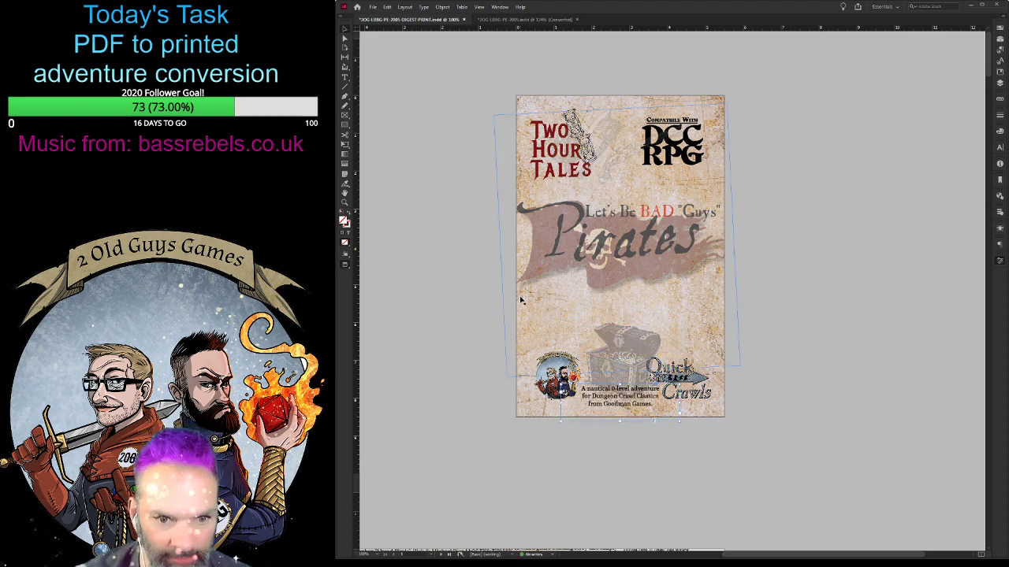
pyautogui.press('Up')
pyautogui.press('Up')
pyautogui.press('Up')
pyautogui.press('Up')
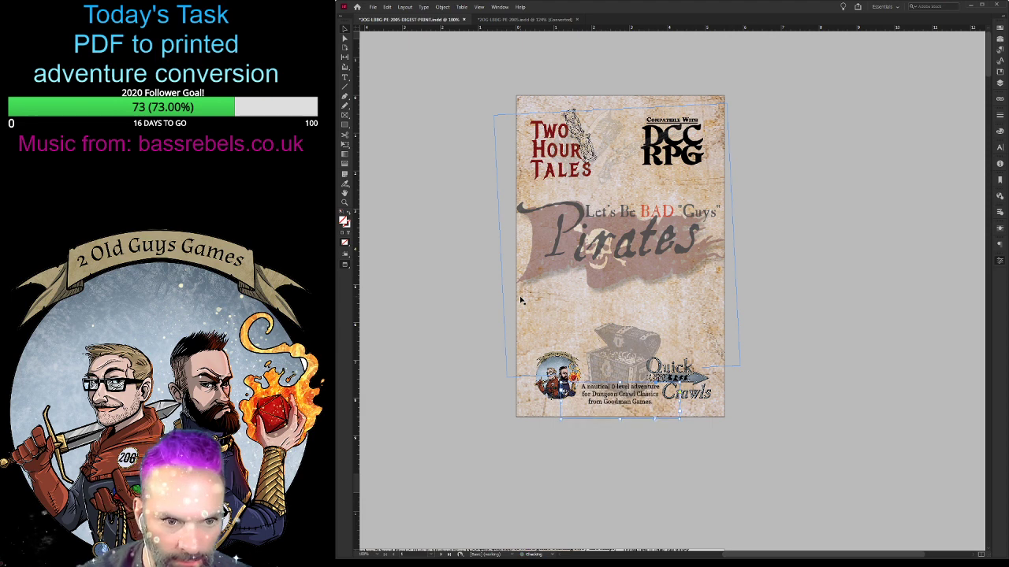
pyautogui.press('Left')
pyautogui.press('Left')
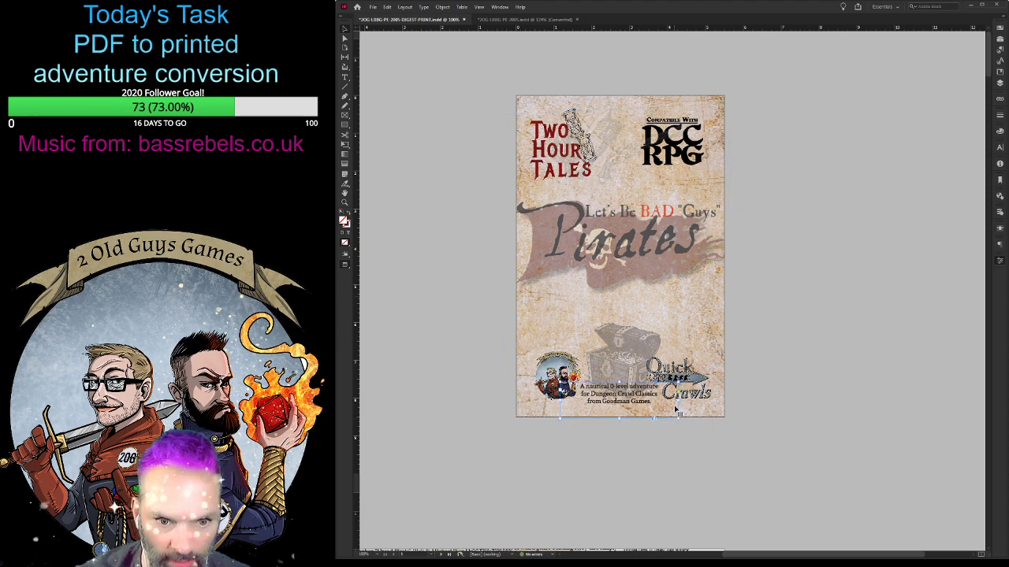
# - Narrow the description's text frame from both sides and nudge it slightly right to centre the text between the two logos
pyautogui.moveTo(678, 400); pyautogui.dragTo(661, 400)
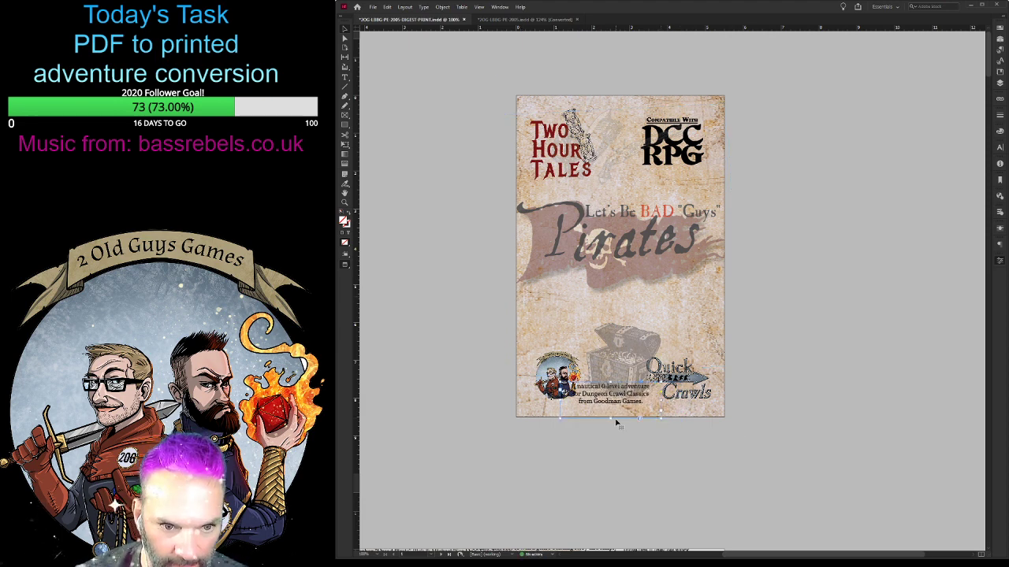
pyautogui.moveTo(561, 393); pyautogui.dragTo(573, 400)
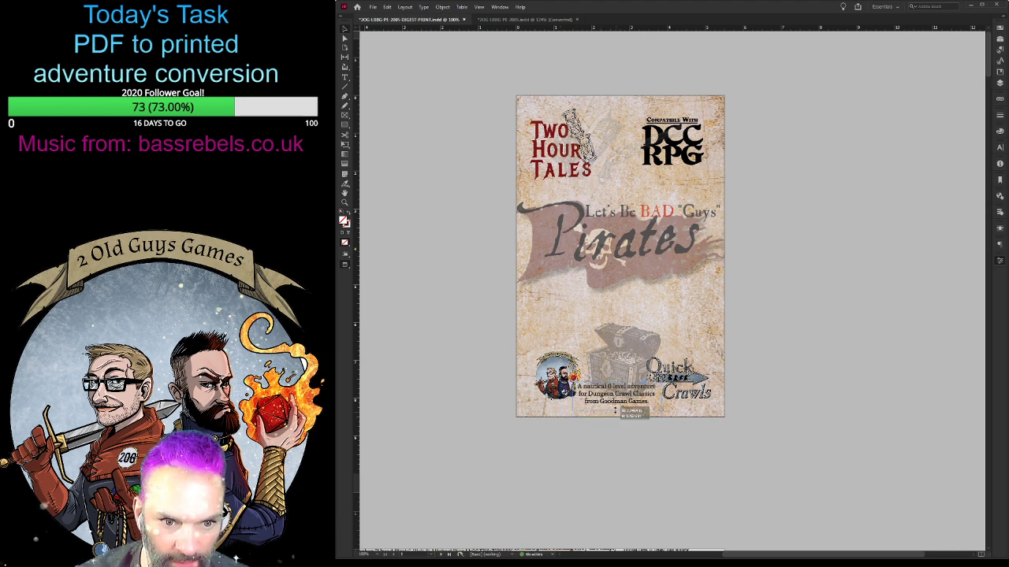
pyautogui.click(687, 437)
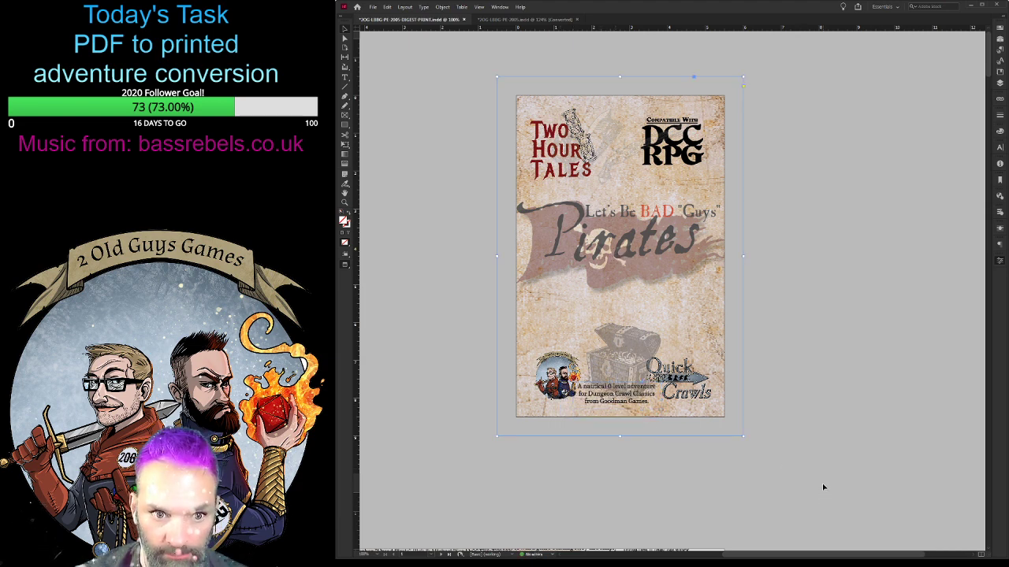
pyautogui.click(649, 403)
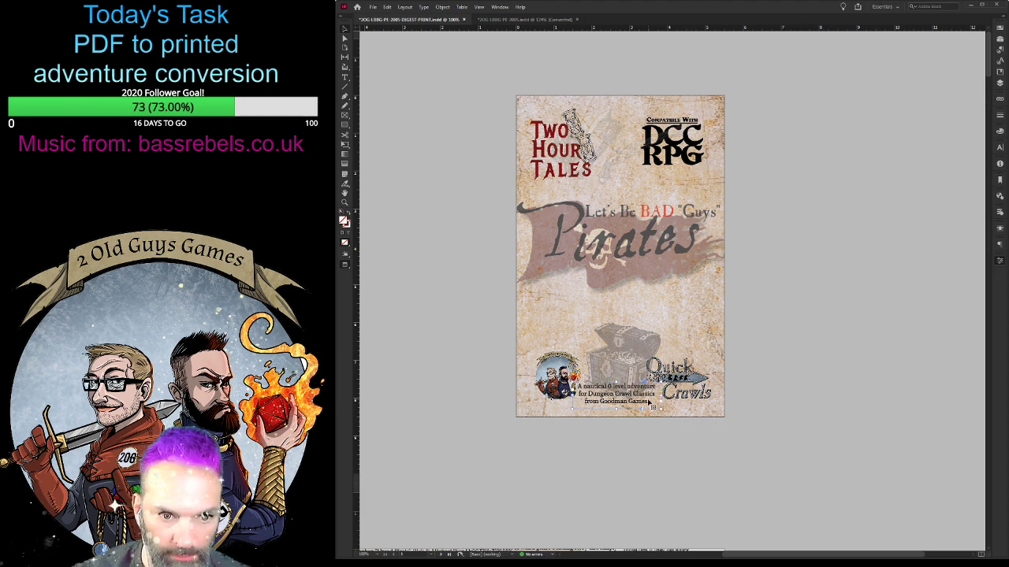
pyautogui.press('Right')
pyautogui.press('Right')
pyautogui.press('Right')
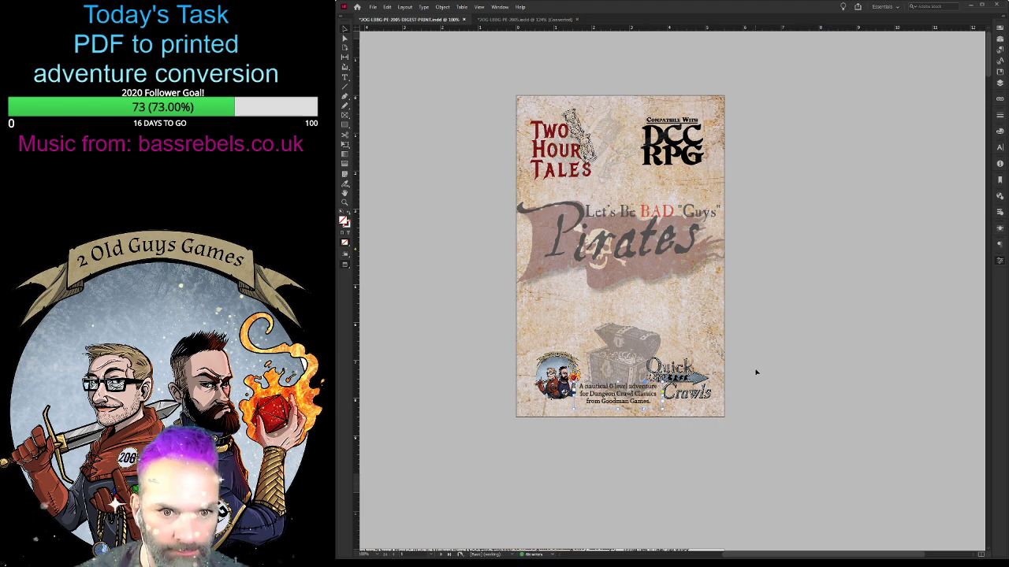
pyautogui.click(755, 372)
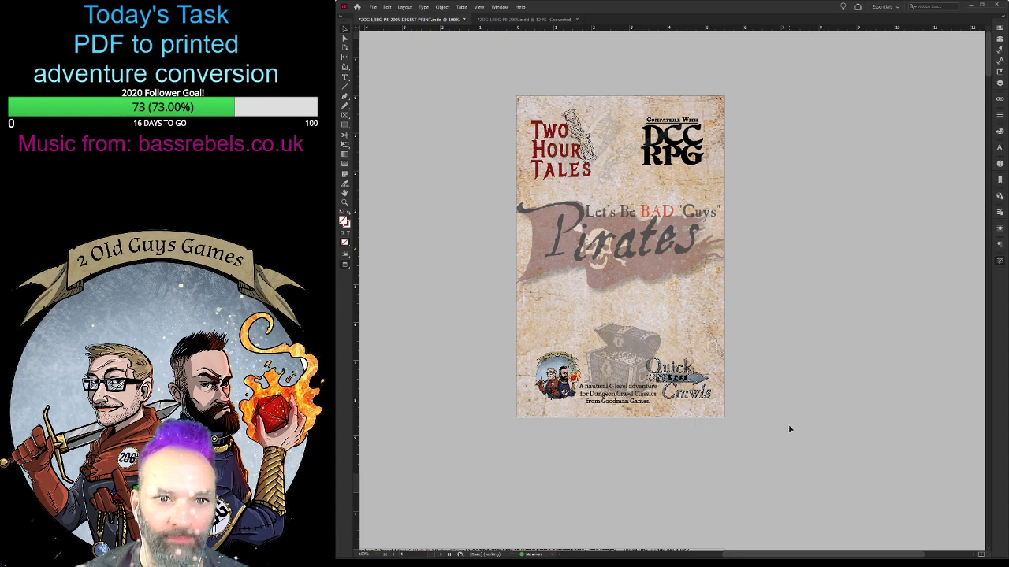
# - Compare the digest cover with the original document's cover and contents page, and close the original document
pyautogui.scroll(-10, 789, 429)
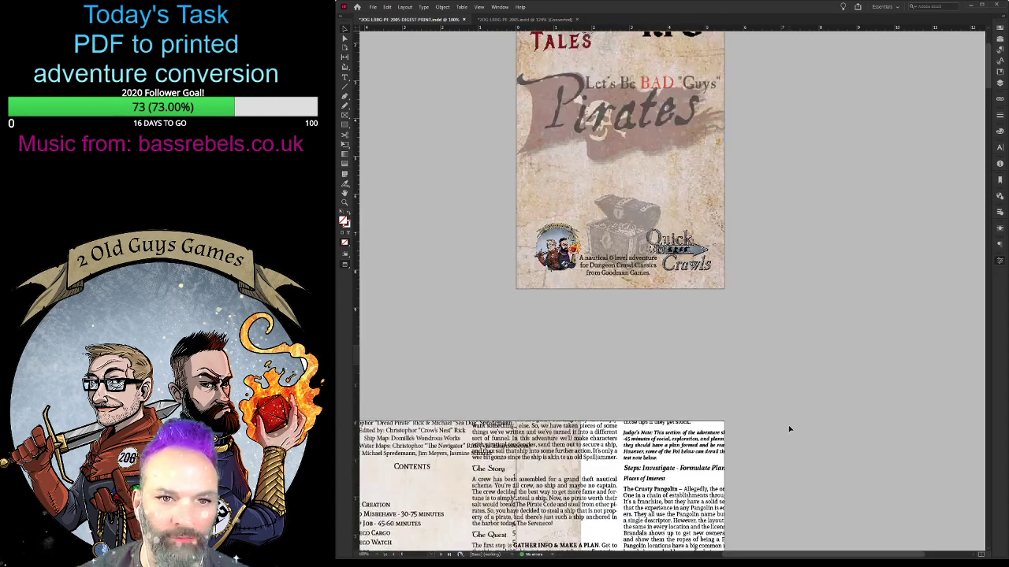
pyautogui.scroll(3, 790, 429)
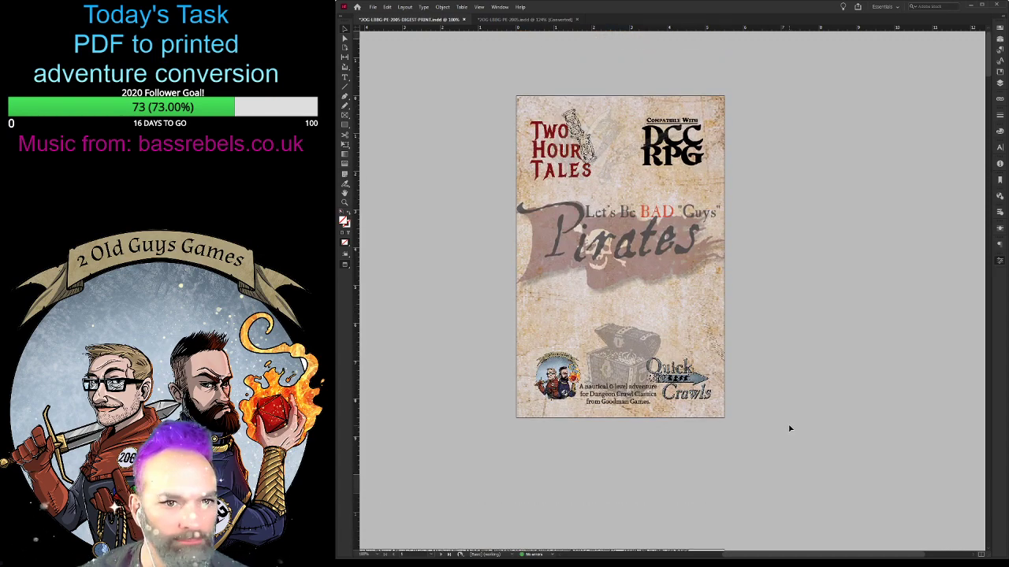
pyautogui.hotkey('ctrl', 'Tab')
pyautogui.scroll(-5, 445, 306)
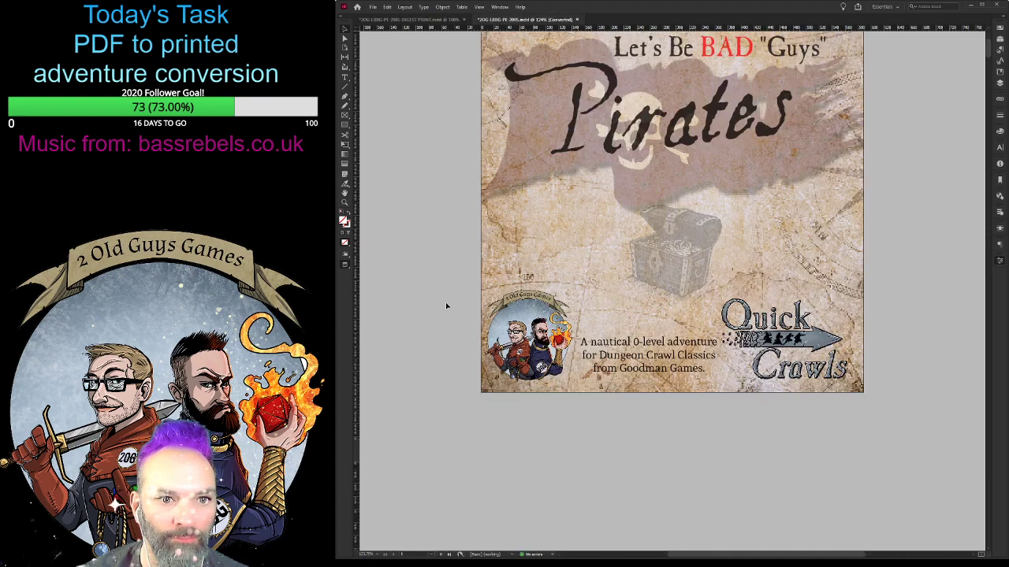
pyautogui.scroll(-3, 446, 306)
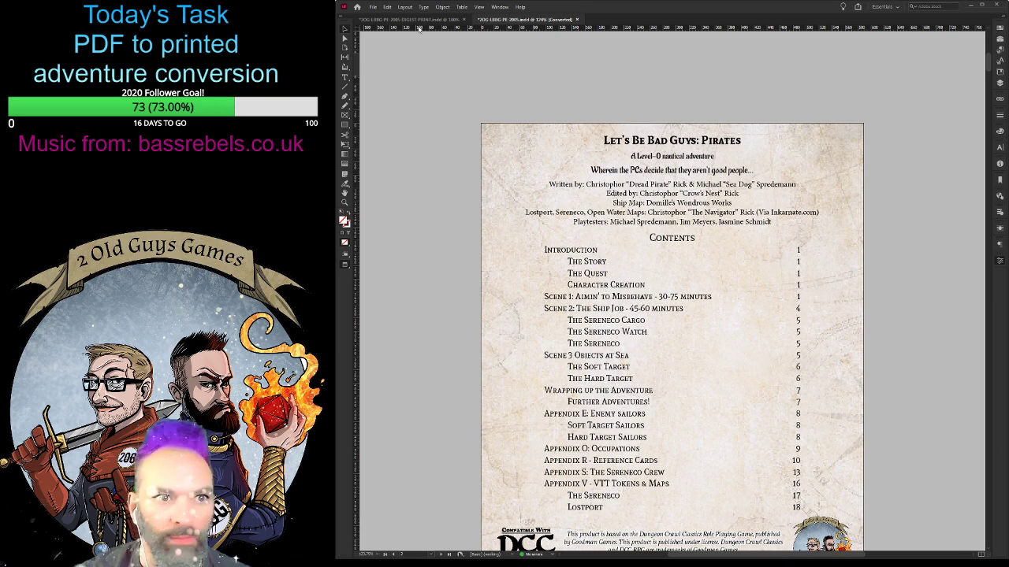
pyautogui.hotkey('ctrl', 'w')
pyautogui.scroll(-5, 433, 311)
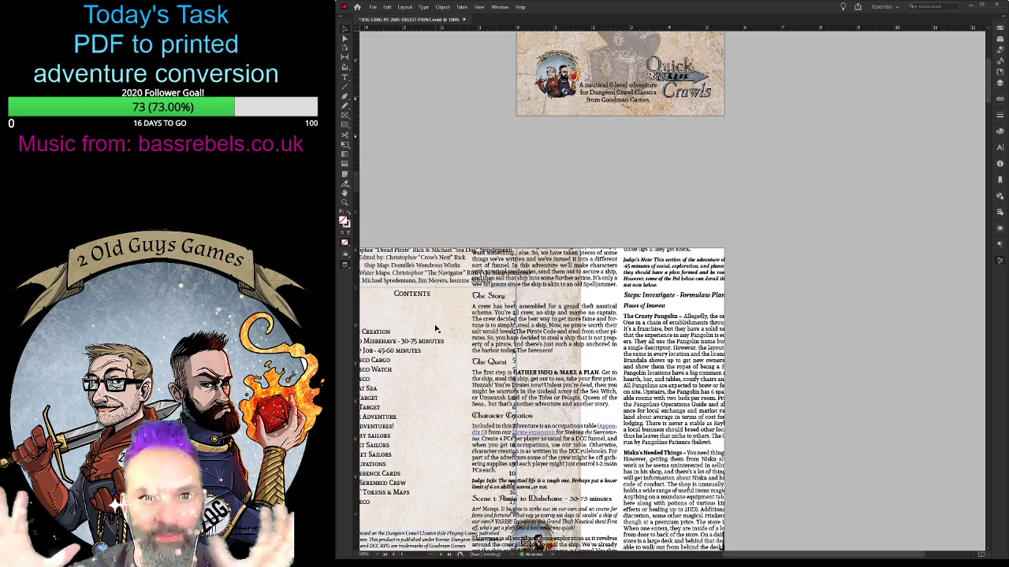
pyautogui.scroll(5, 437, 329)
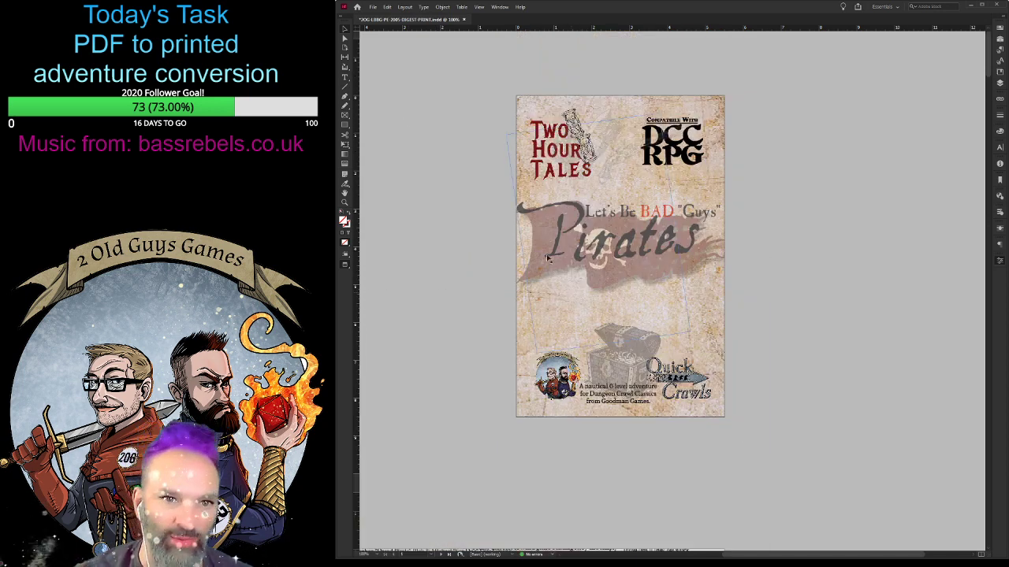
# - Insert a blank page after the front cover so the contents page becomes the right-hand page of the spread
pyautogui.click(528, 112)
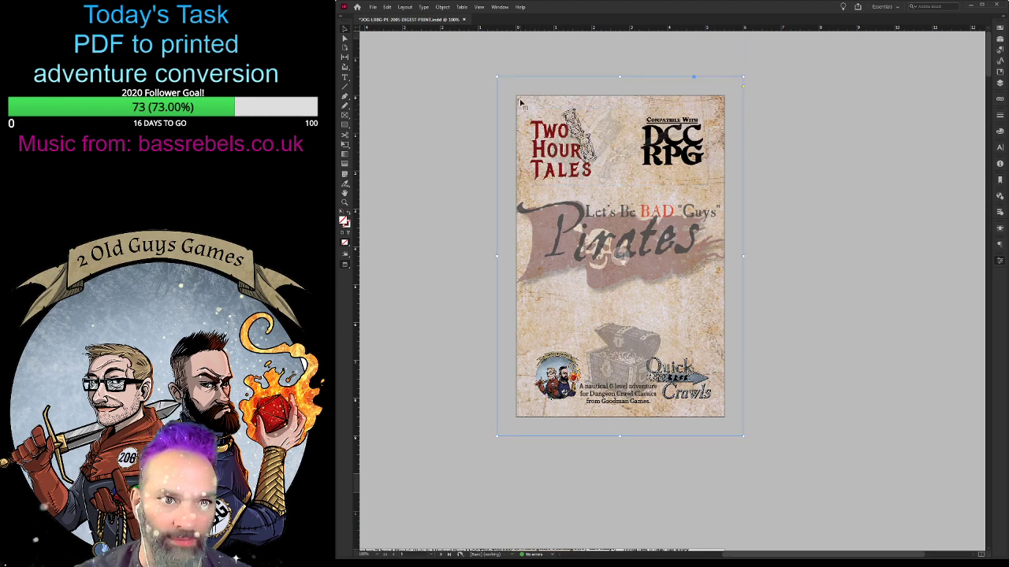
pyautogui.click(588, 19)
pyautogui.scroll(4, 520, 384)
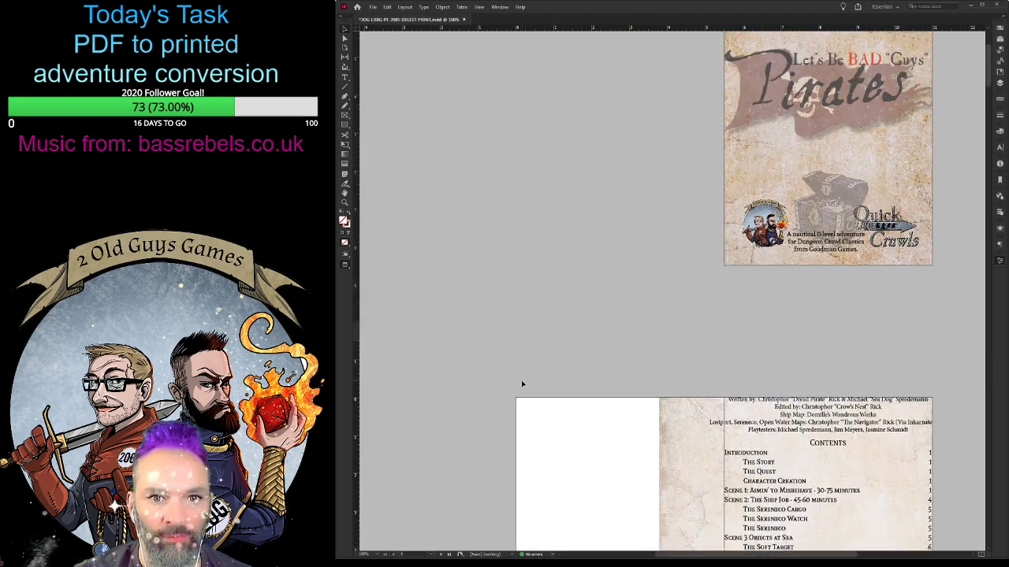
pyautogui.scroll(-4, 521, 383)
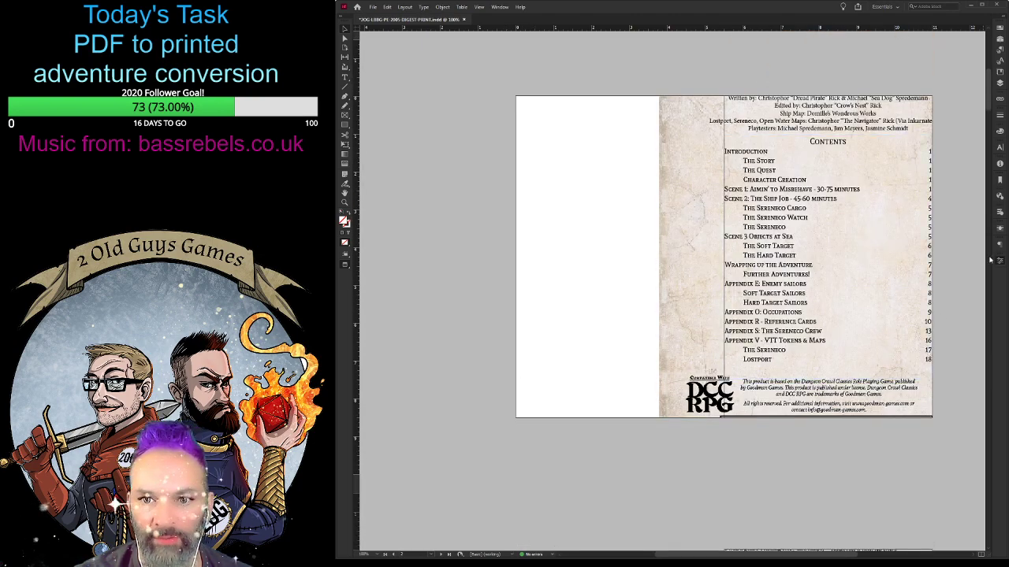
# - Select all objects of the contents page and align their background's upper-left corner with the right-hand page
pyautogui.hotkey('ctrl', '-')
pyautogui.hotkey('ctrl', '-')
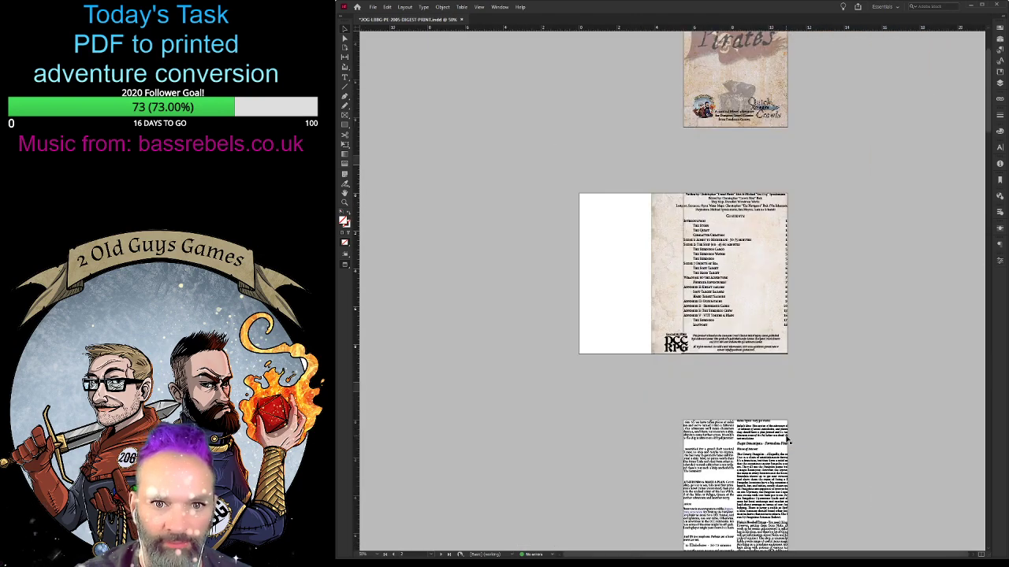
pyautogui.click(725, 262)
pyautogui.scroll(1, 755, 272)
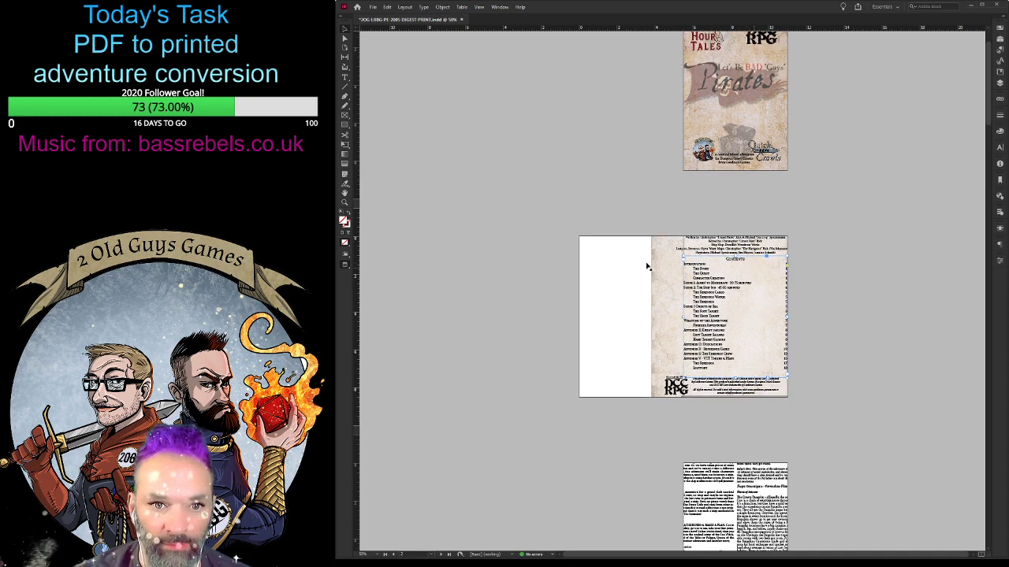
pyautogui.click(907, 253)
pyautogui.click(835, 169)
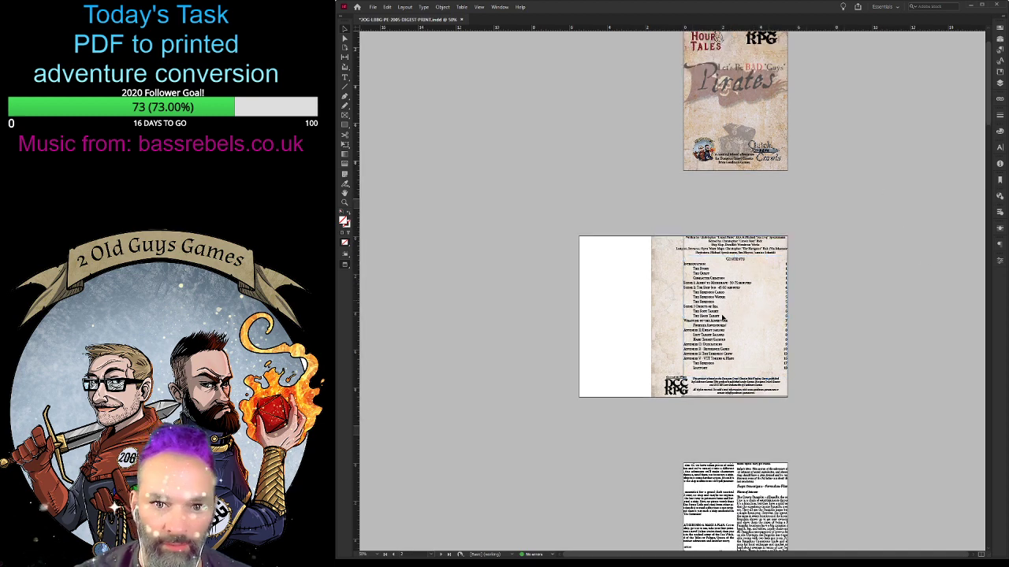
pyautogui.moveTo(837, 423); pyautogui.dragTo(682, 236)
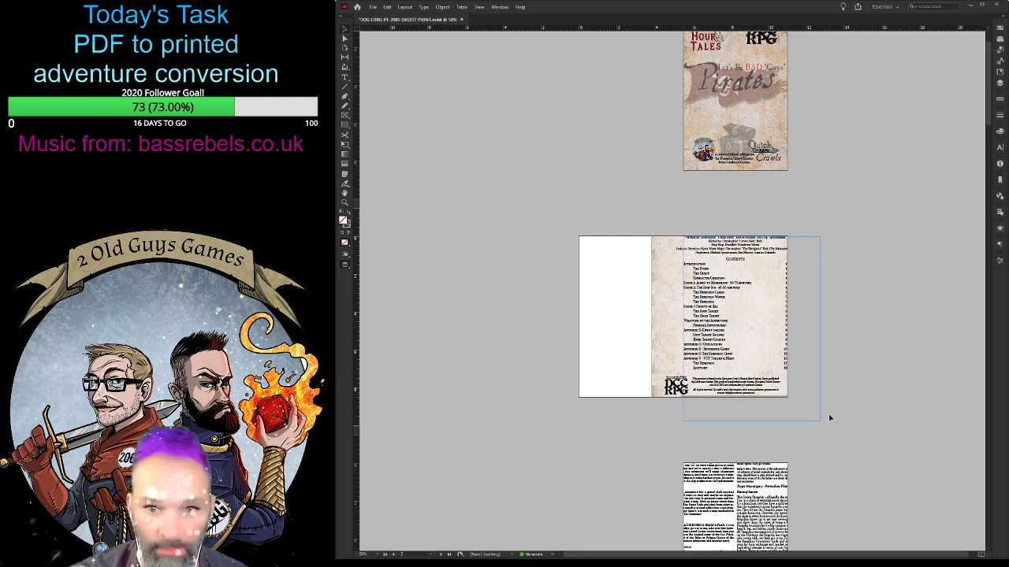
# - Undo the accidental rotation of the contents page objects and scale the background and text frames down to the page size
pyautogui.moveTo(818, 422); pyautogui.dragTo(810, 419)
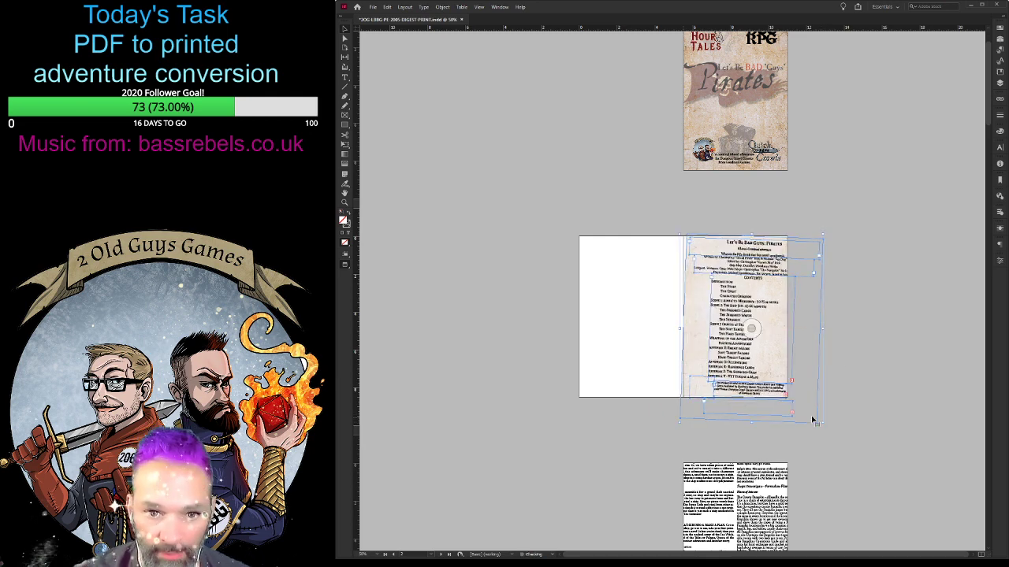
pyautogui.hotkey('ctrl', 'z')
pyautogui.click(820, 422)
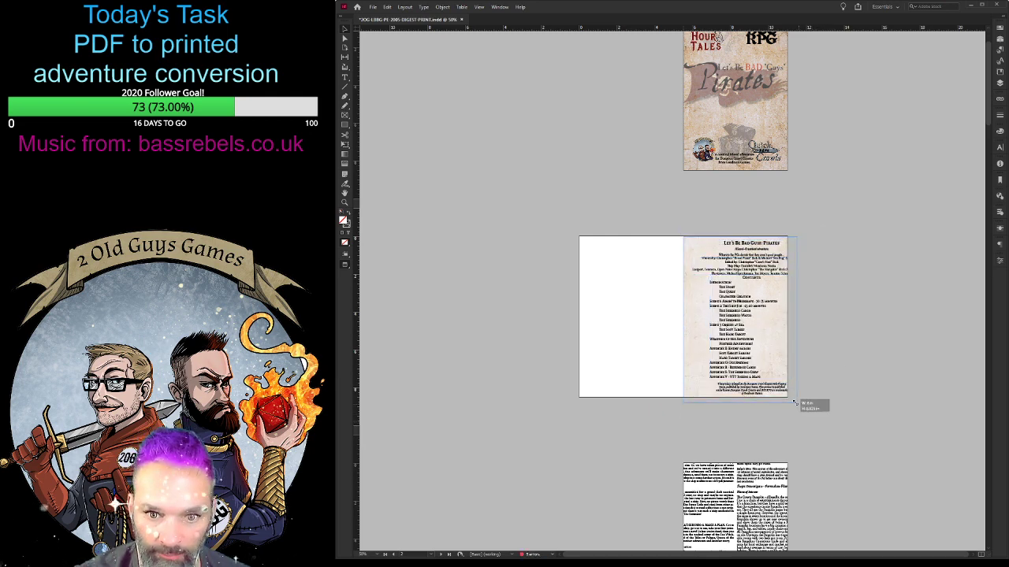
pyautogui.hotkey('ctrl', 'z')
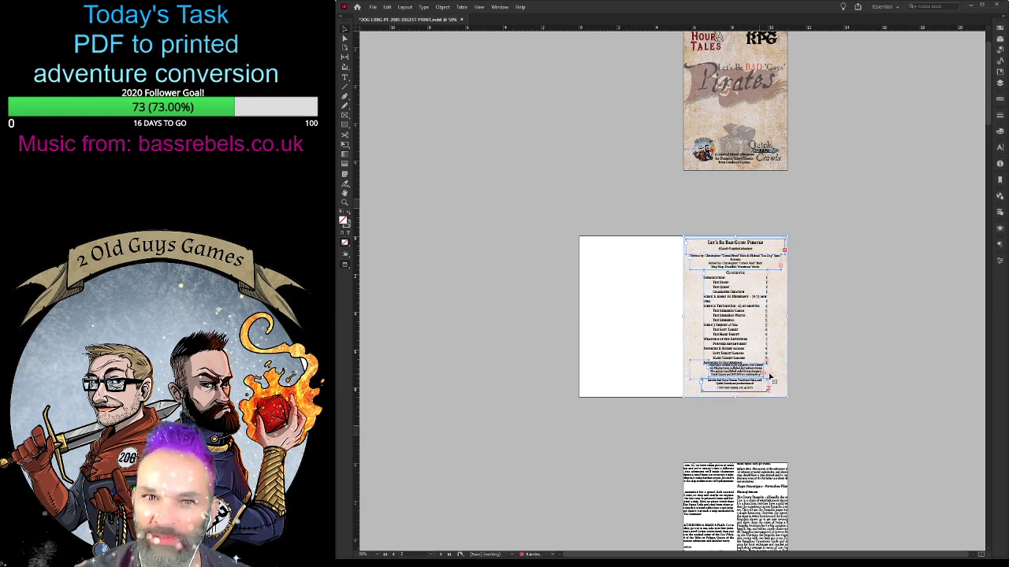
pyautogui.hotkey('ctrl', '=')
pyautogui.hotkey('ctrl', '=')
pyautogui.hotkey('ctrl', '=')
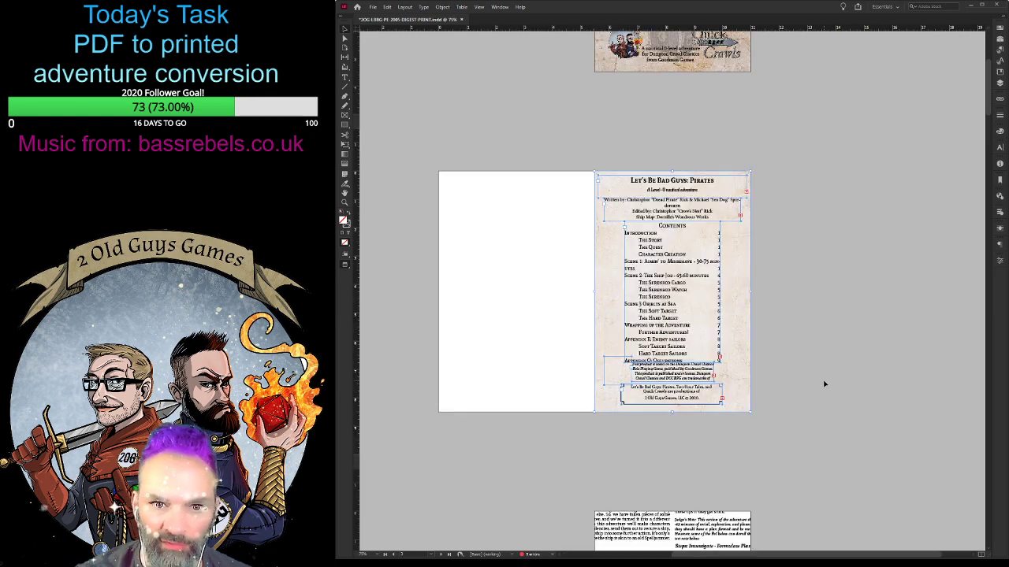
pyautogui.click(851, 315)
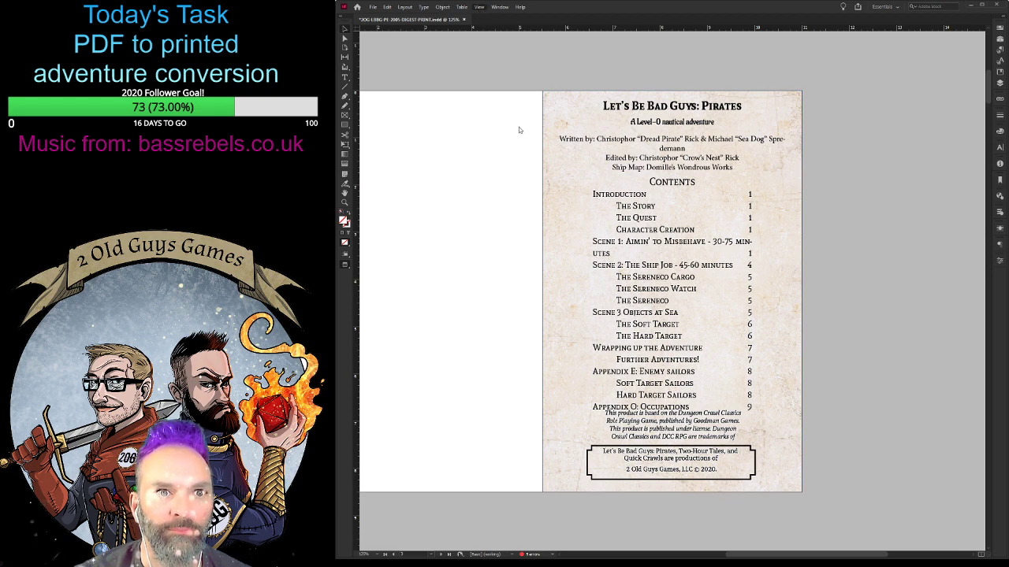
# - Show the margins and frame edges, and shift the contents page's title frame down to the upper margin
pyautogui.press('w')
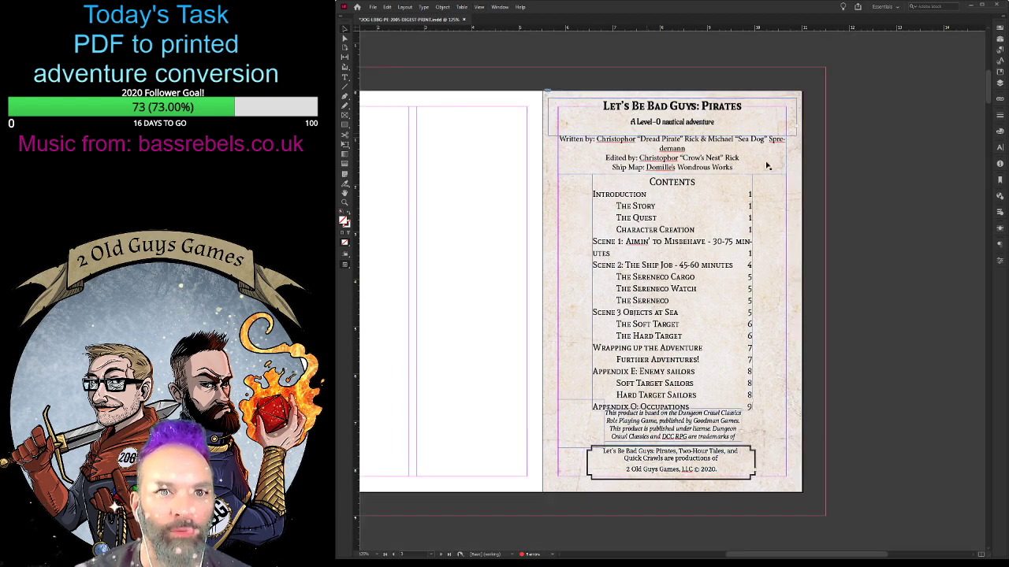
pyautogui.click(726, 110)
pyautogui.moveTo(725, 110); pyautogui.dragTo(603, 112)
# - Try a larger spacing between the title "Let's Be Bad Guys: Pirates" and its subtitle, and set it back
pyautogui.doubleClick(723, 134)
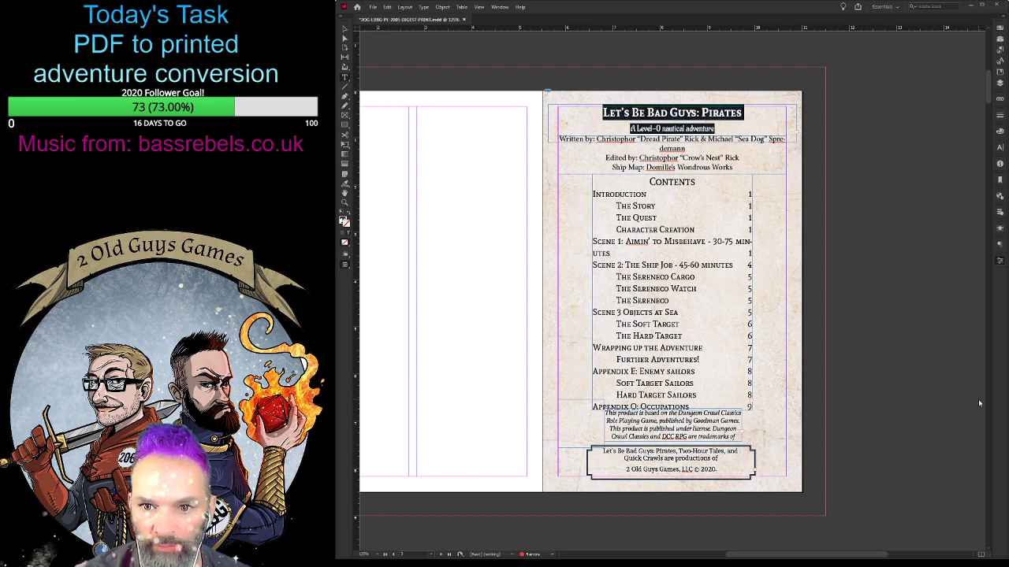
pyautogui.click(977, 476)
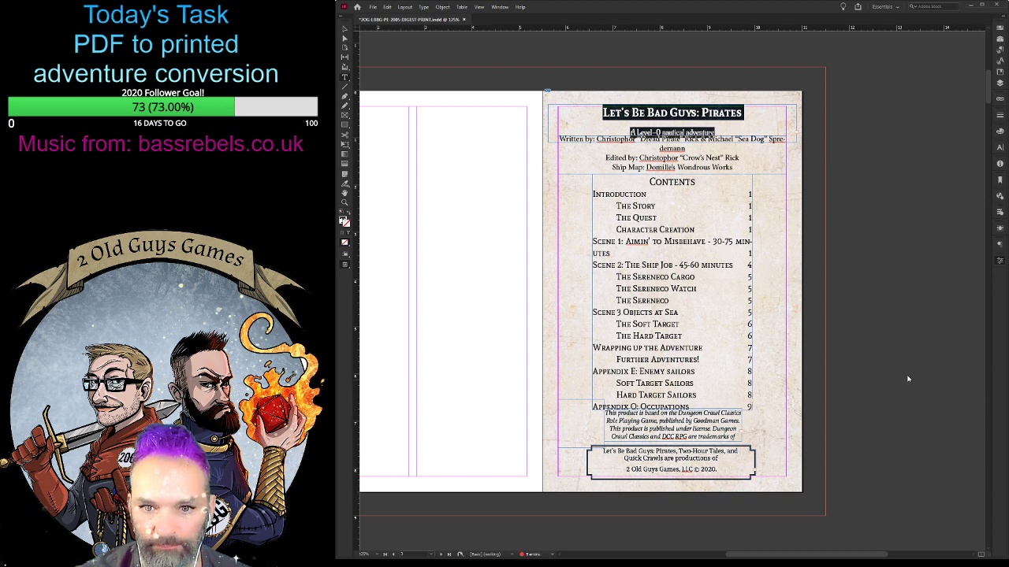
pyautogui.click(955, 404)
pyautogui.click(955, 405)
pyautogui.click(955, 404)
pyautogui.click(955, 404)
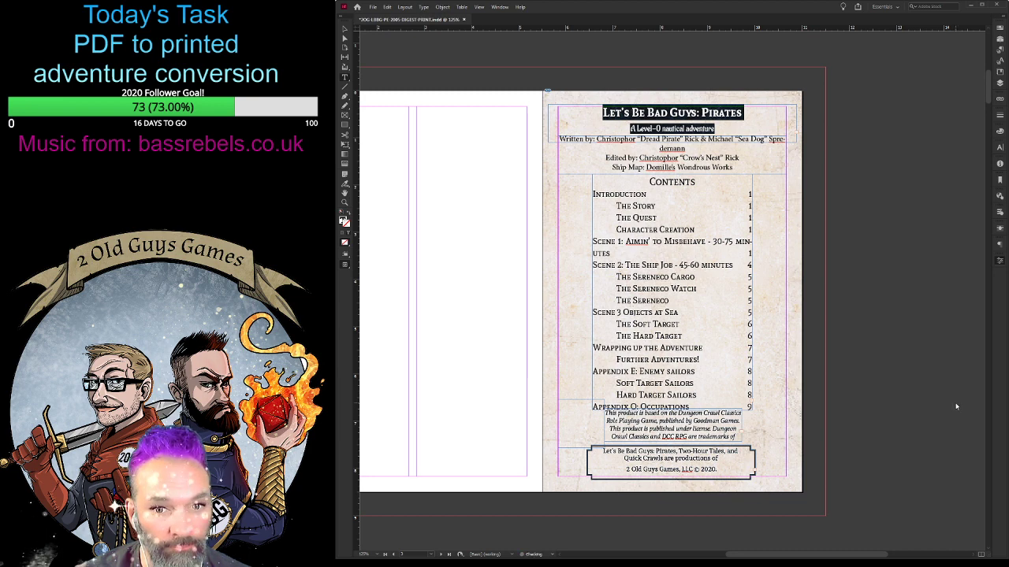
pyautogui.click(852, 240)
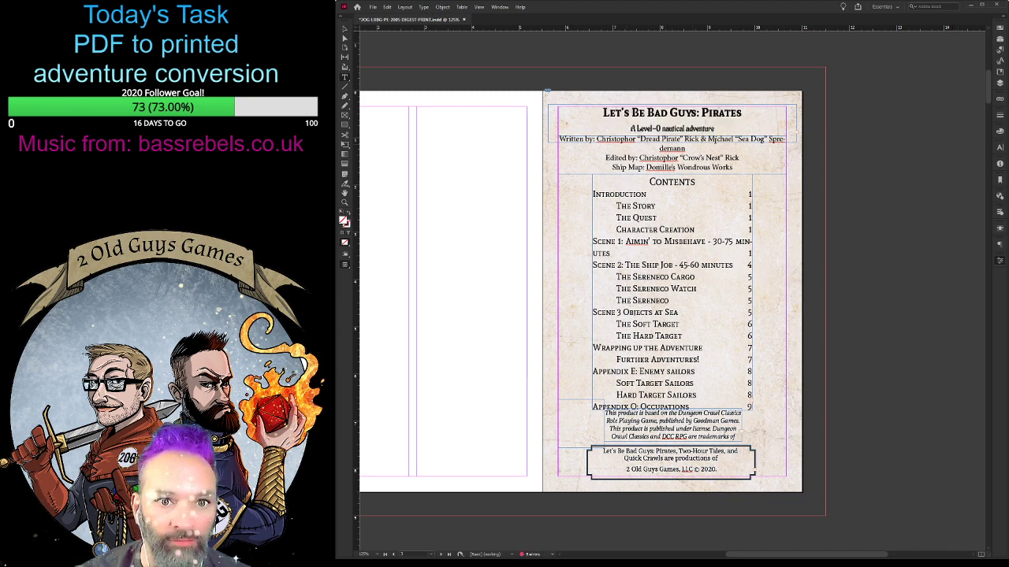
# - Reduce the text size of the writing, editing and ship map credit lines below the subtitle
pyautogui.click(716, 140)
pyautogui.moveTo(696, 149); pyautogui.dragTo(738, 168)
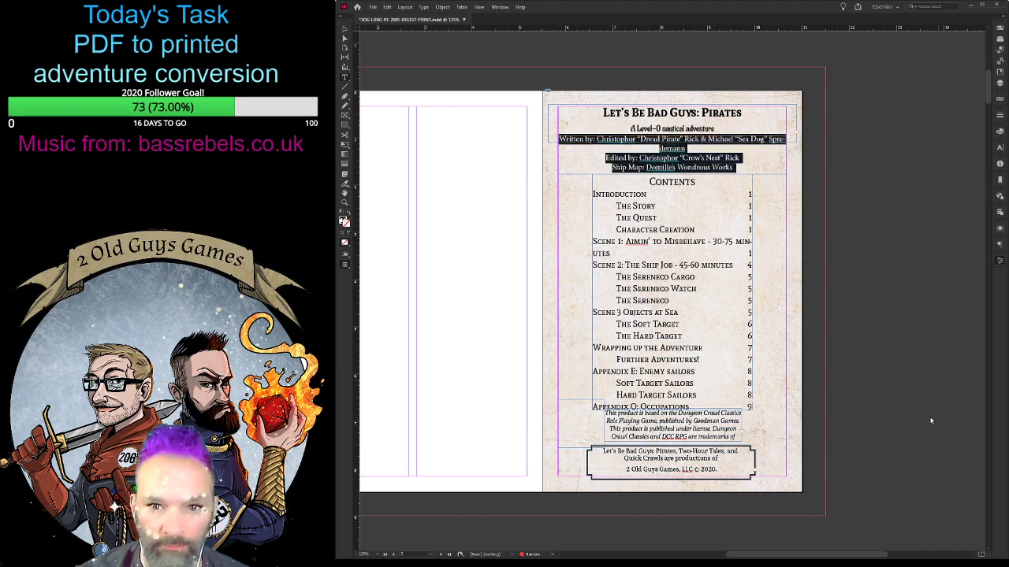
pyautogui.hotkey('ctrl', 'shift', ',')
pyautogui.hotkey('ctrl', 'shift', ',')
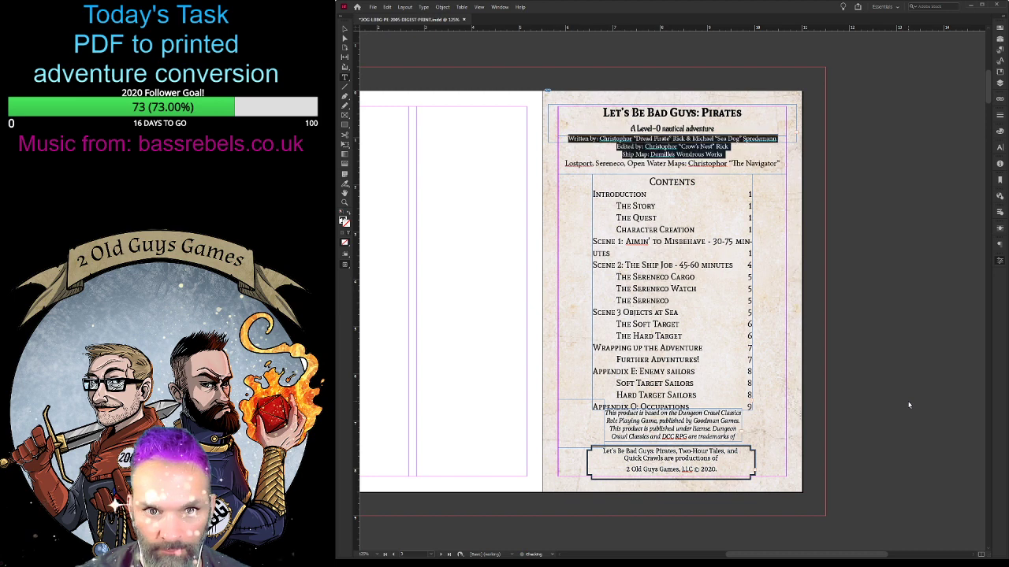
# - Reduce the text size of the Lostport, Sereneco and Open Water Maps credit line to match the credit lines above it
pyautogui.moveTo(565, 163); pyautogui.dragTo(780, 164)
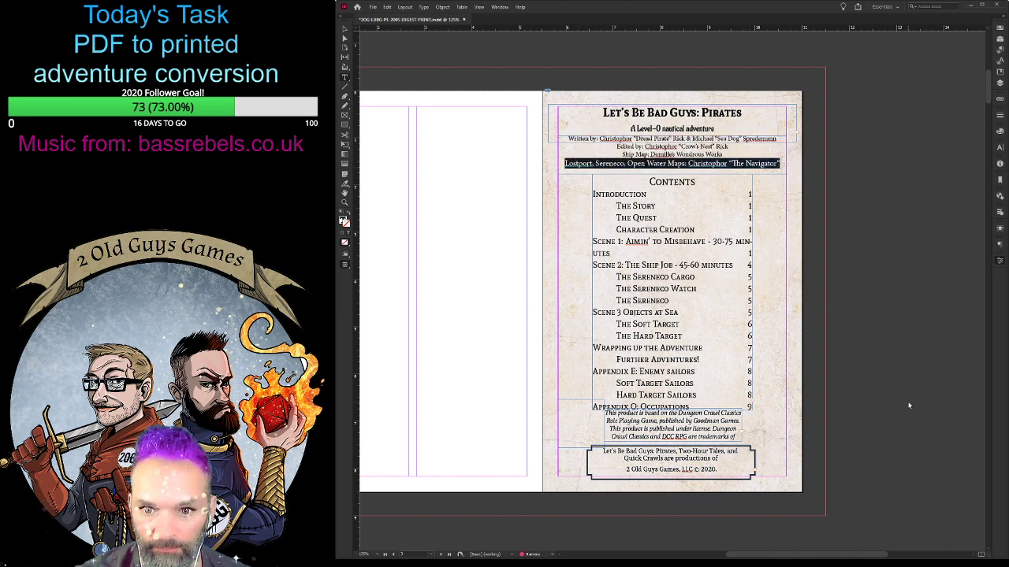
pyautogui.hotkey('ctrl', 'shift', ',')
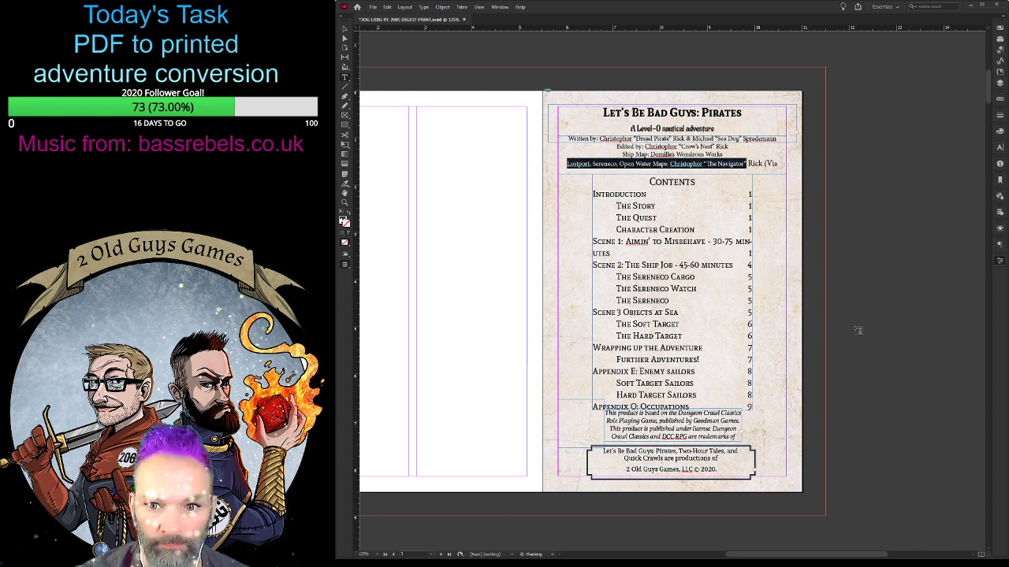
pyautogui.moveTo(748, 164); pyautogui.dragTo(780, 164)
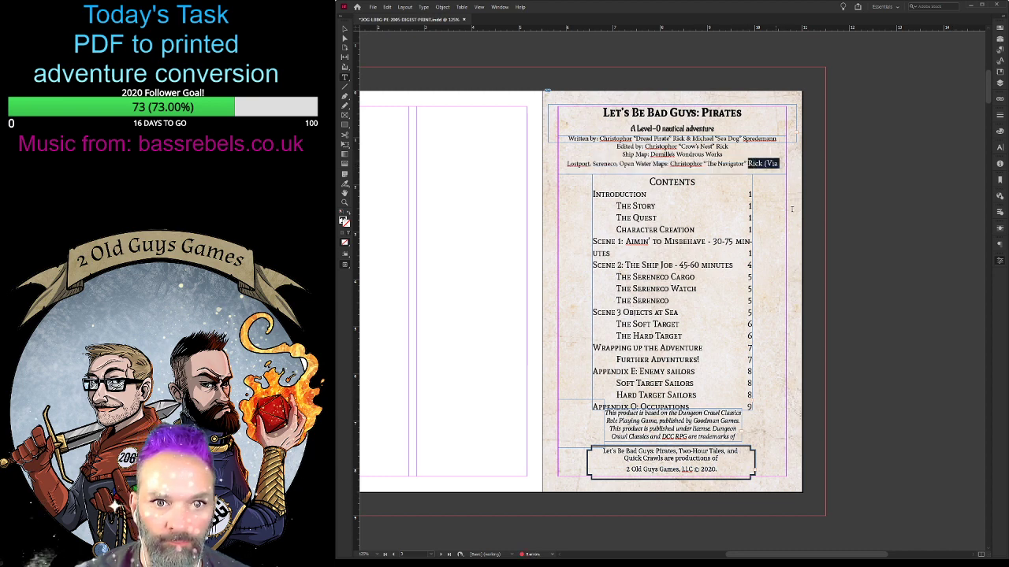
pyautogui.hotkey('ctrl', 'shift', ',')
pyautogui.hotkey('ctrl', 'shift', ',')
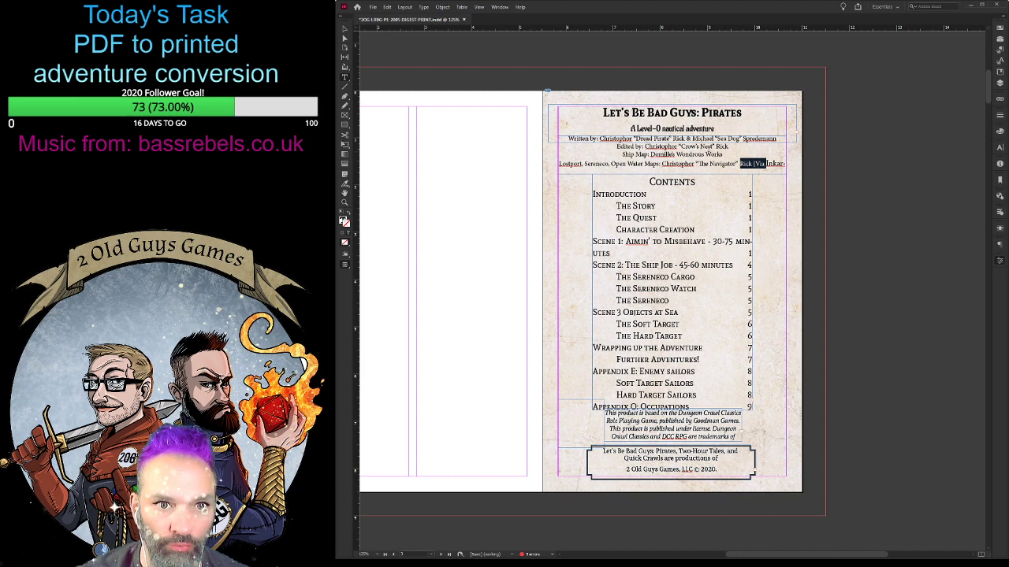
# - Tighten the line spacing of the credit lines from the writing credit down to the maps credit
pyautogui.moveTo(569, 138); pyautogui.dragTo(785, 164)
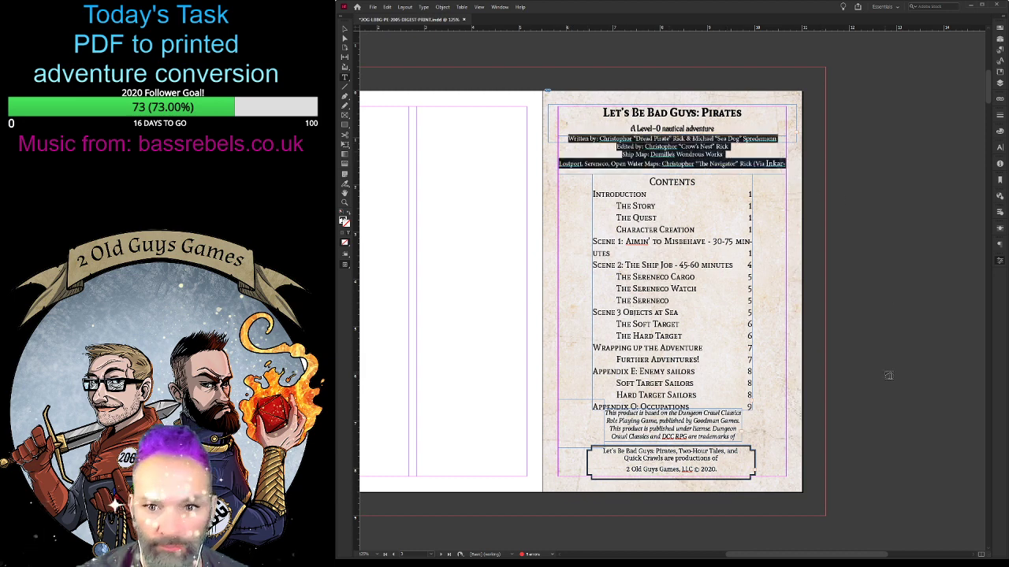
pyautogui.click(927, 447)
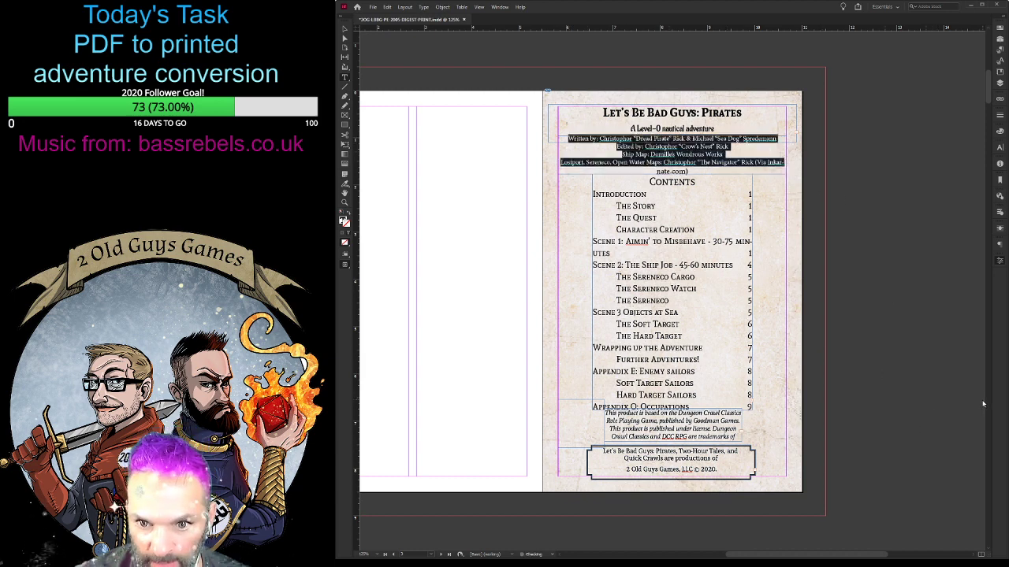
pyautogui.click(926, 432)
pyautogui.click(701, 170)
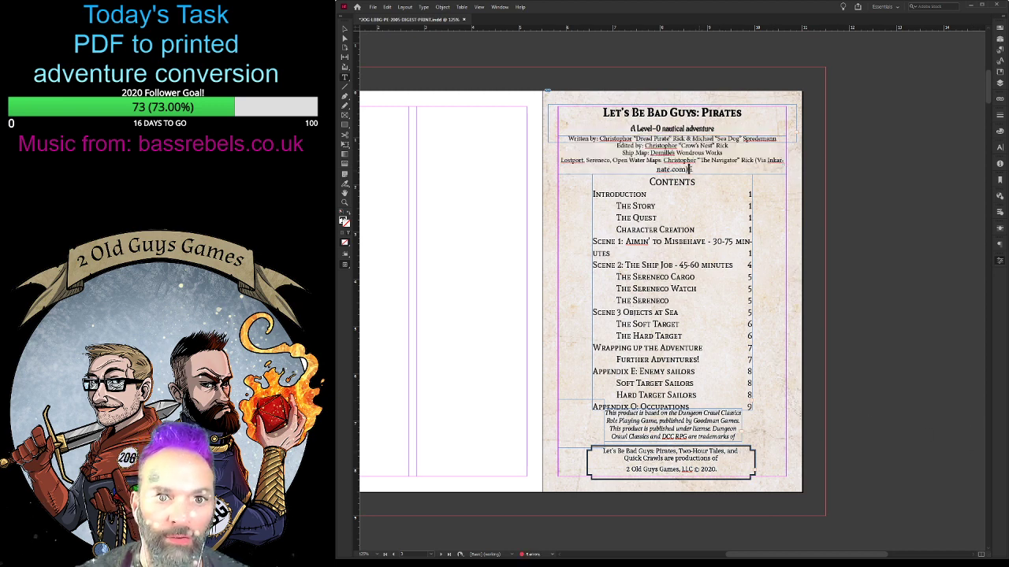
# - Break the maps credit before "(Via Inkarnate.com)" and put the playtesters credit on that new line
pyautogui.moveTo(691, 170); pyautogui.dragTo(650, 152)
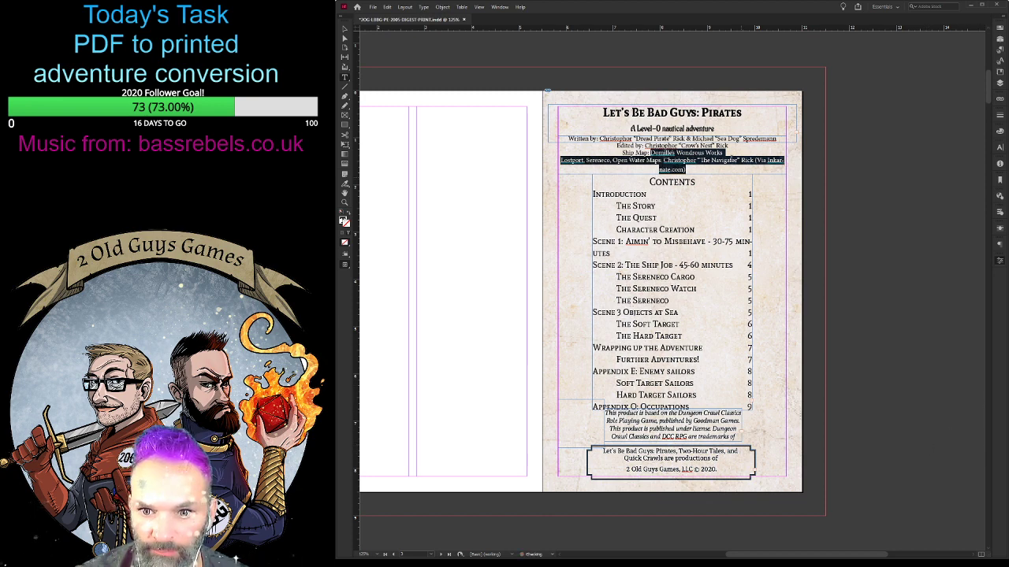
pyautogui.click(754, 161)
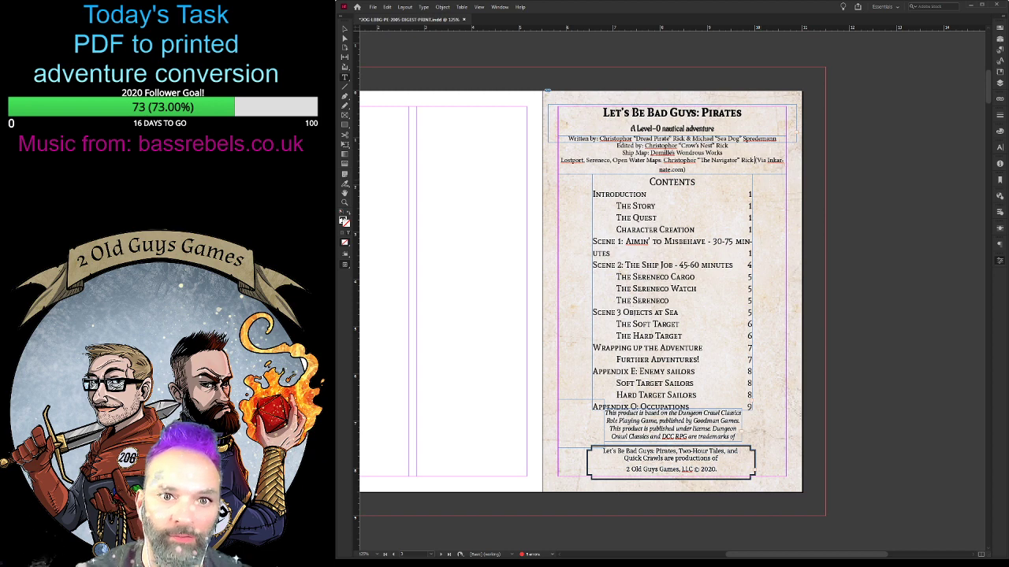
pyautogui.press('Return')
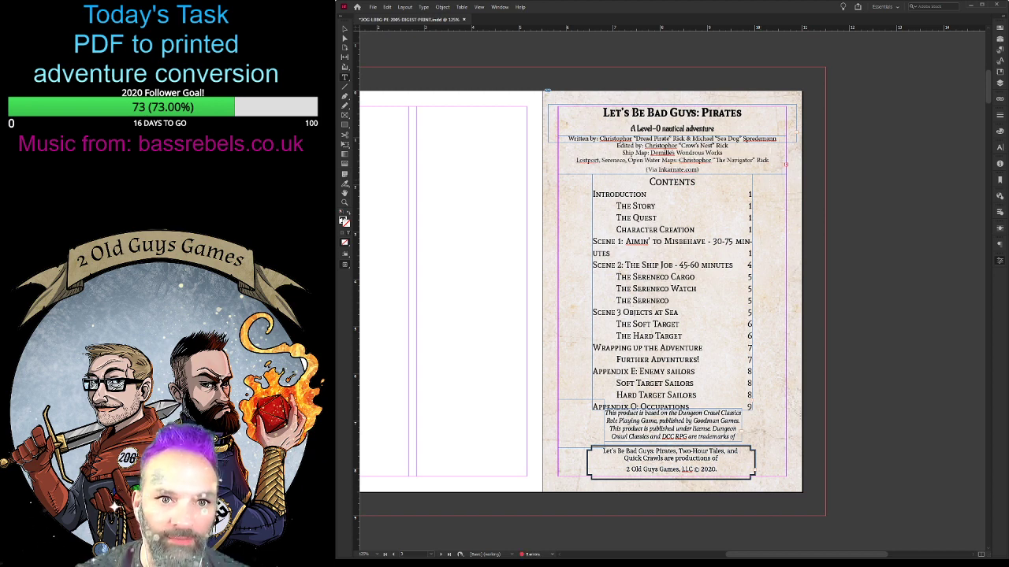
pyautogui.write('Playtesters: Michael Spredemann, Jim Meyers, Jasmine')
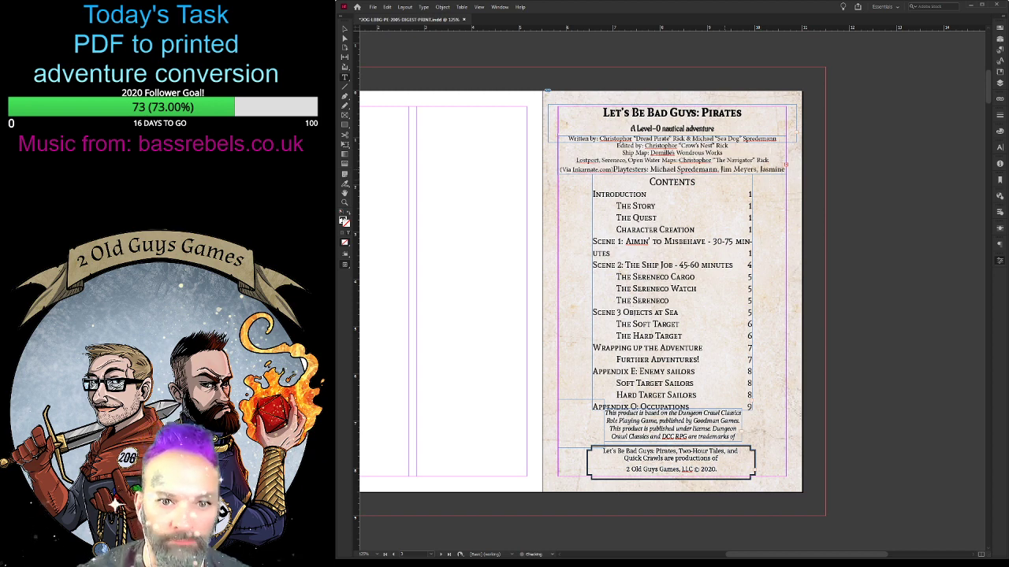
# - Reduce the playtesters credit's text size and give the whole credits text the same size and tight line spacing
pyautogui.moveTo(613, 170); pyautogui.dragTo(786, 171)
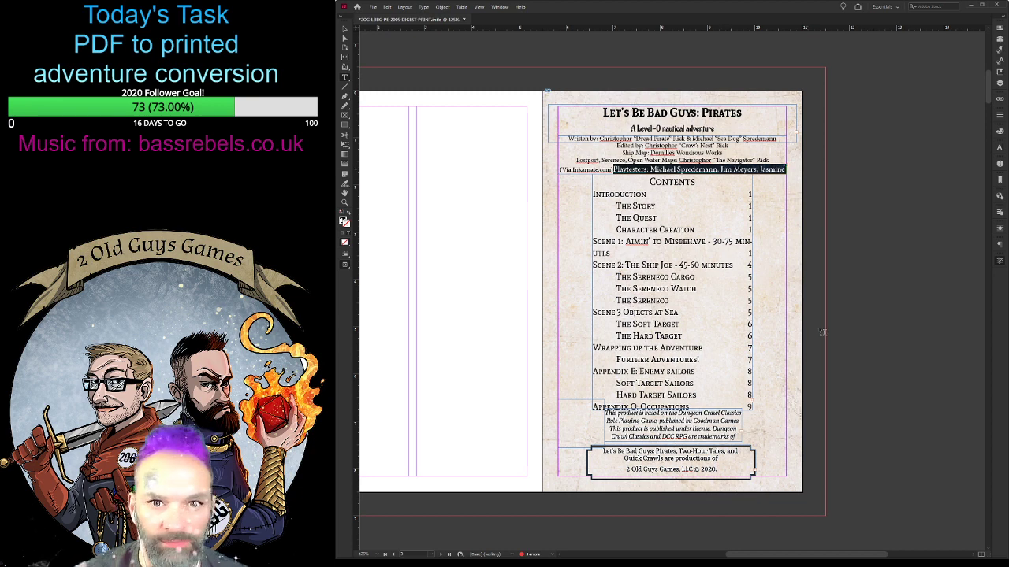
pyautogui.hotkey('ctrl', 'shift', ',')
pyautogui.hotkey('ctrl', 'shift', ',')
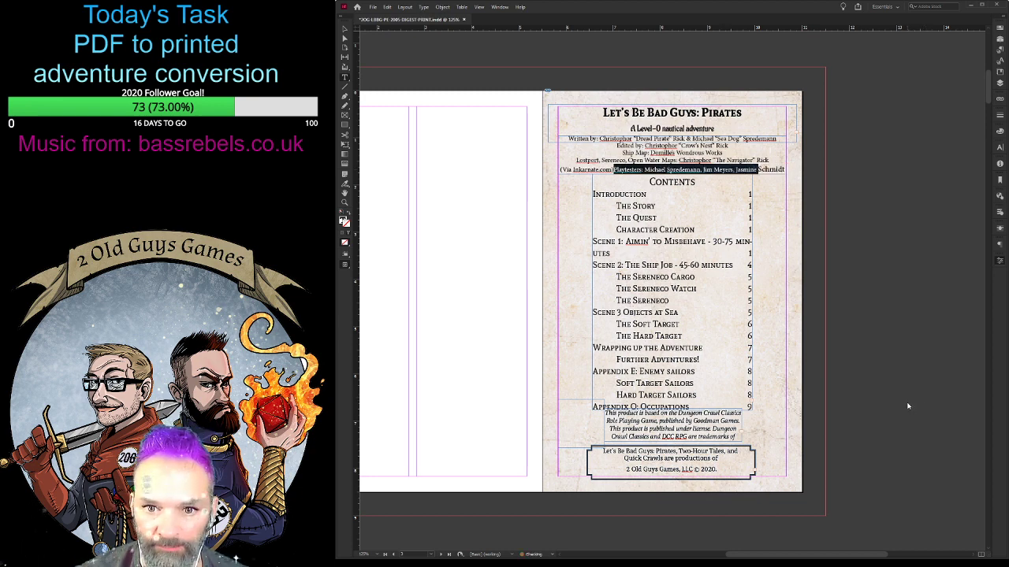
pyautogui.click(344, 29)
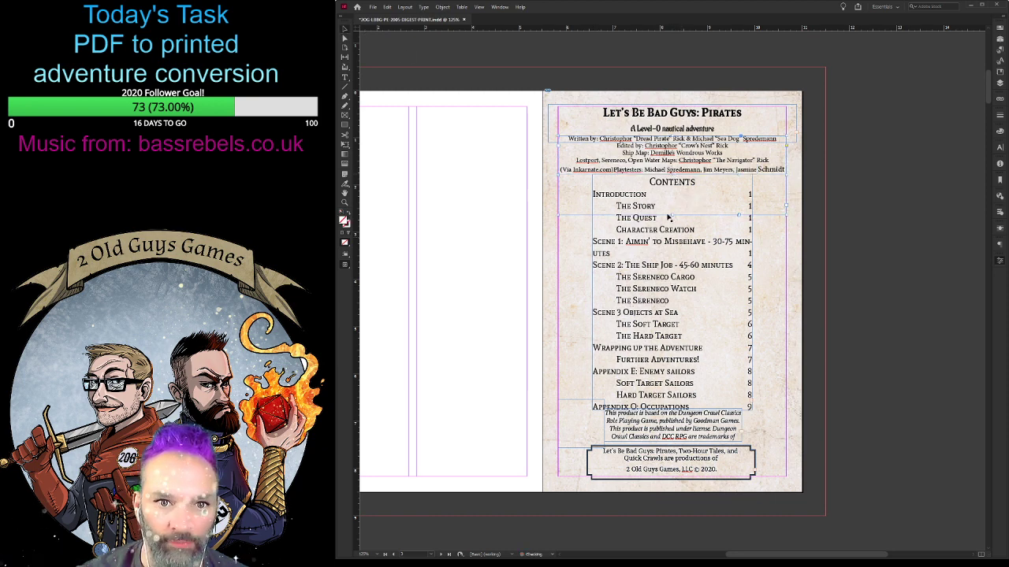
pyautogui.doubleClick(655, 171)
pyautogui.hotkey('ctrl', 'a')
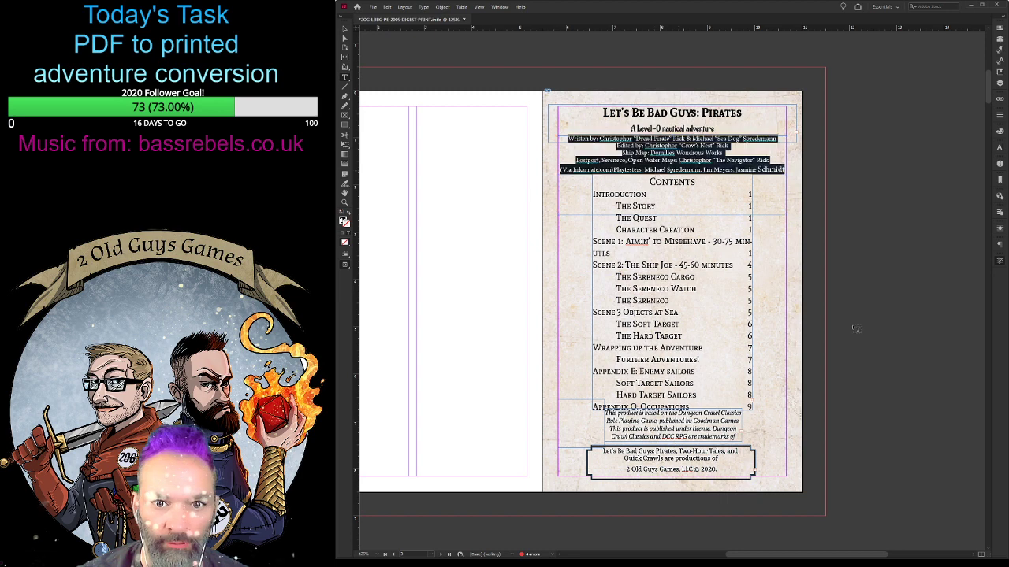
pyautogui.click(932, 442)
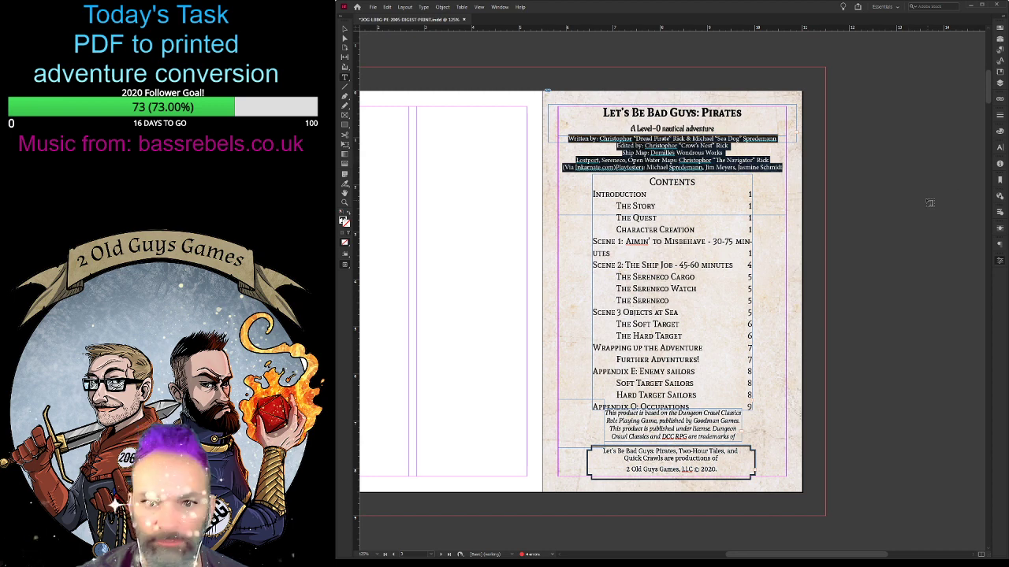
# - Shorten the credits frame so its lower edge ends where the contents frame begins
pyautogui.click(628, 153)
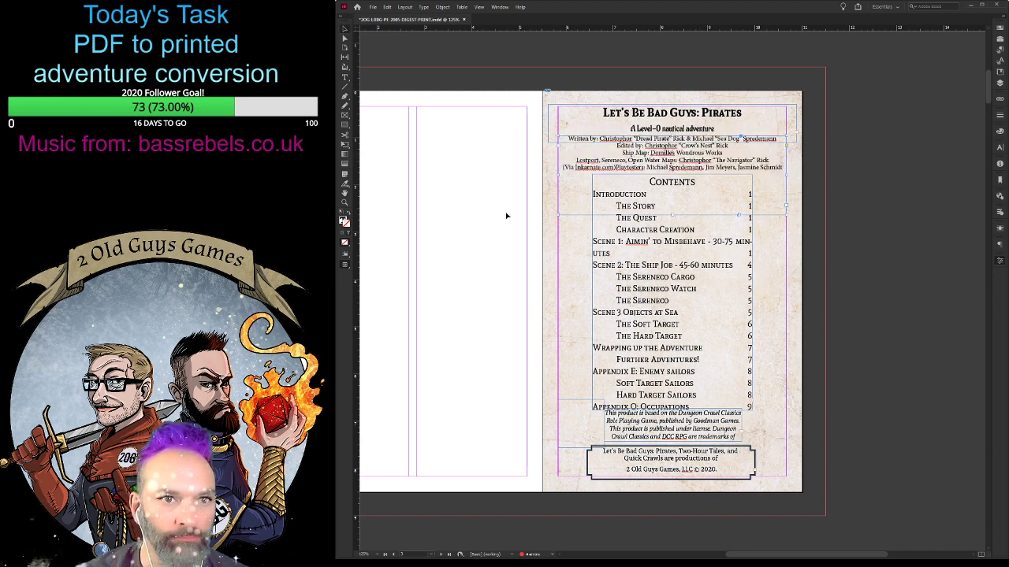
pyautogui.click(677, 221)
pyautogui.moveTo(672, 214); pyautogui.dragTo(674, 174)
# - Widen the contents frame on both sides so the Scene 1 entry fits on one line
pyautogui.click(699, 293)
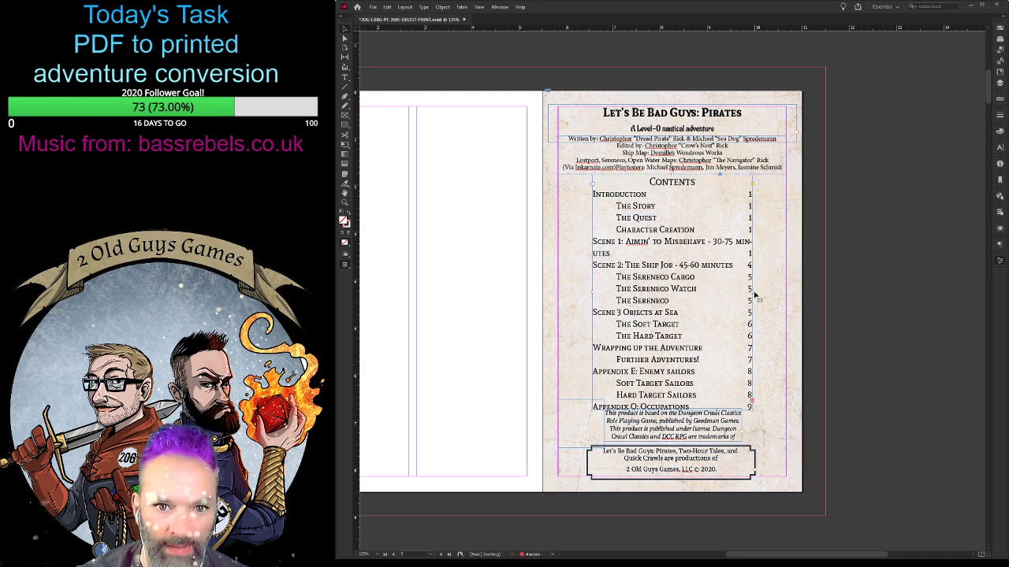
pyautogui.moveTo(752, 294); pyautogui.dragTo(768, 289)
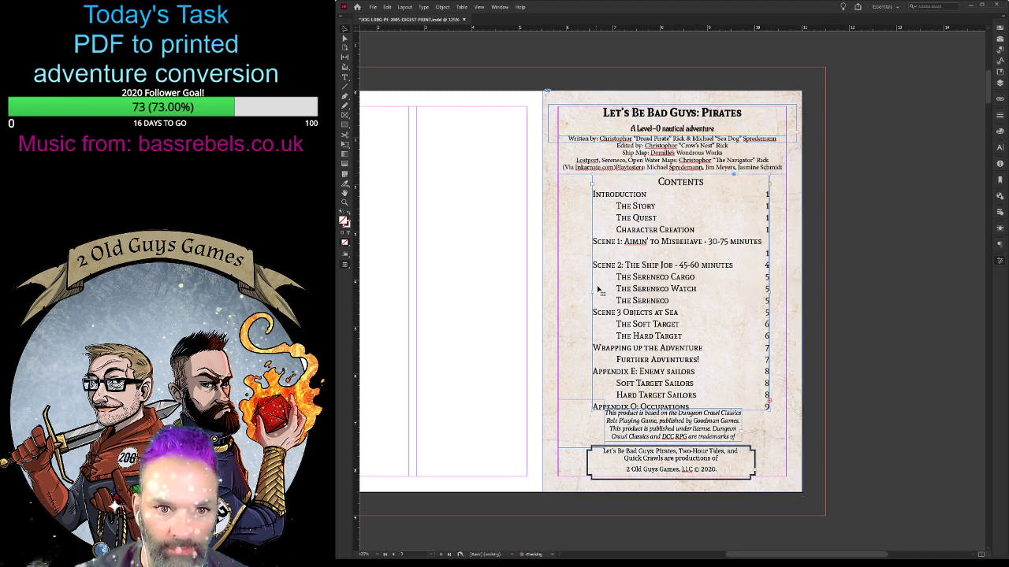
pyautogui.moveTo(592, 292); pyautogui.dragTo(567, 292)
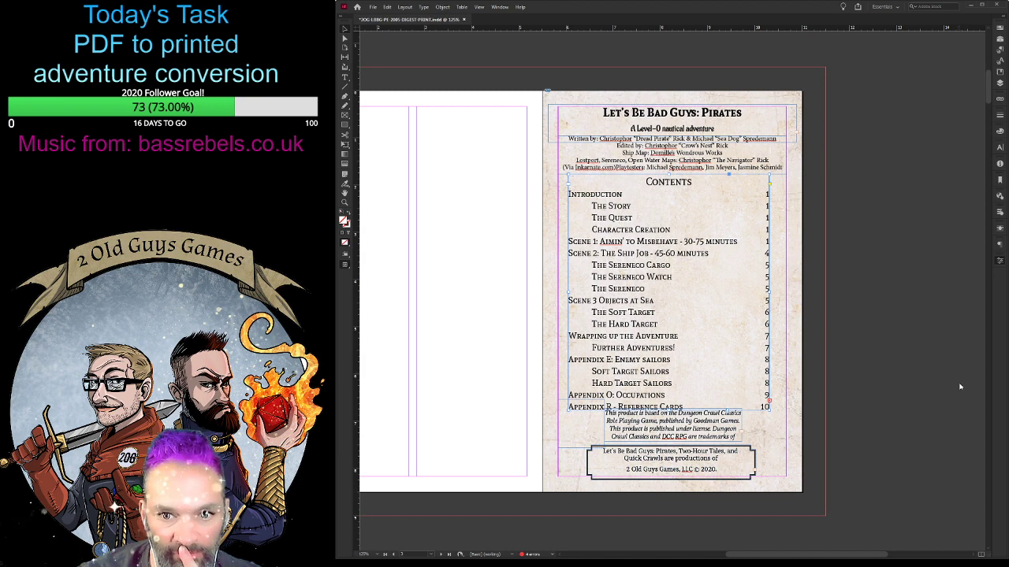
# - Set the contents list in italics and reduce its text size and line spacing so all entries down to Lostport fit
pyautogui.hotkey('ctrl', 'z')
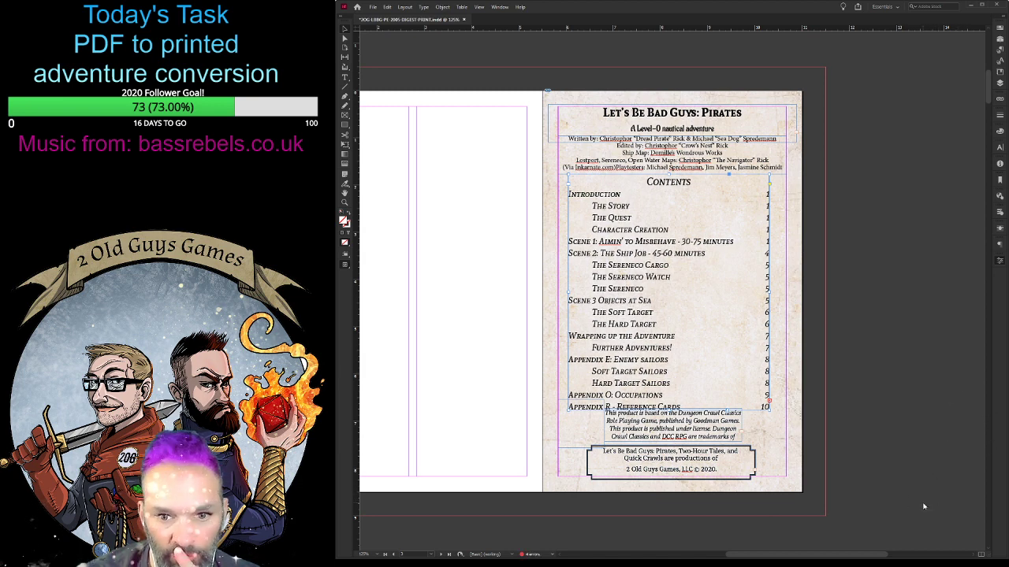
pyautogui.hotkey('ctrl', 'z')
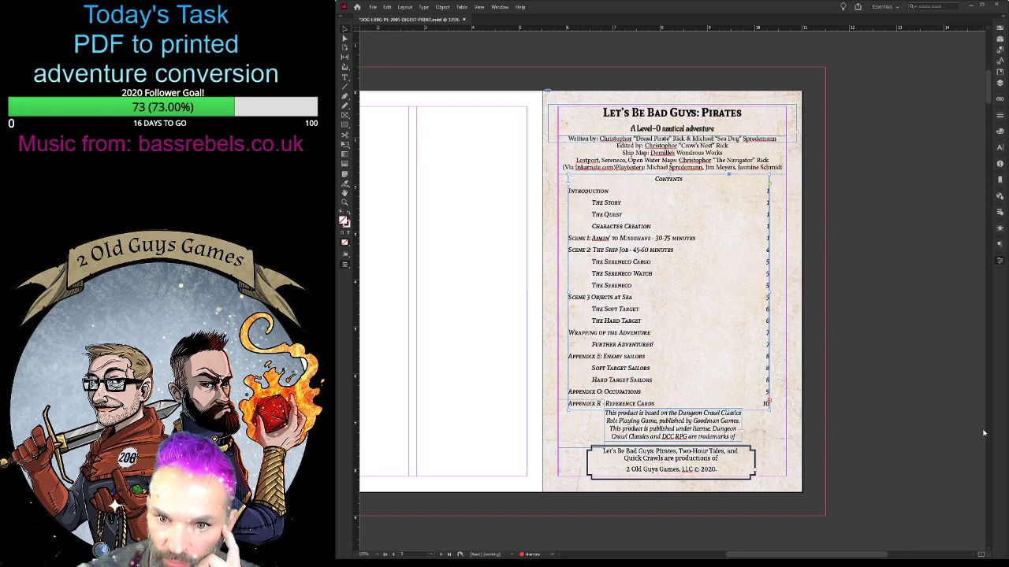
pyautogui.hotkey('ctrl', 'z')
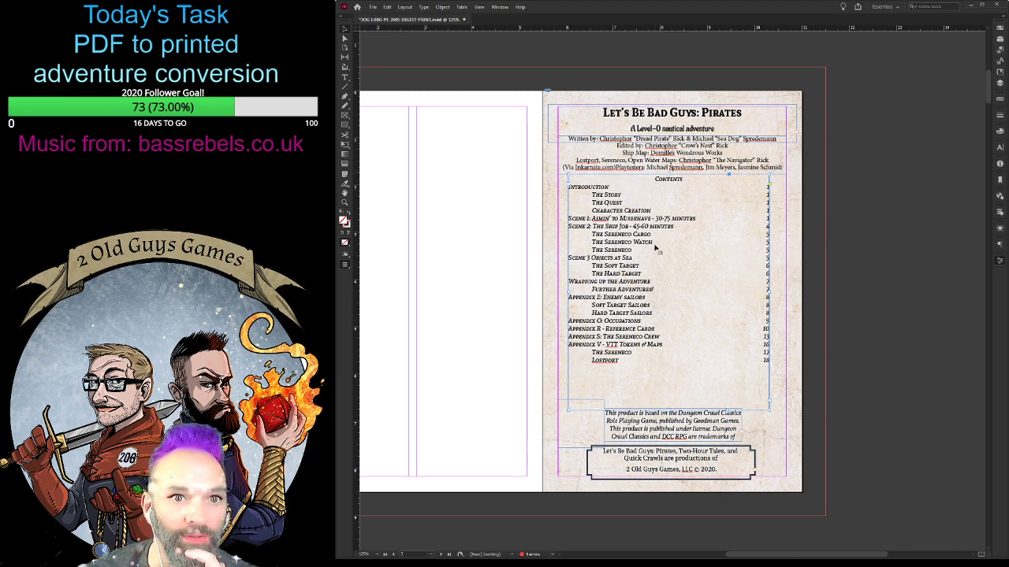
# - Nudge the contents frame and the credits frame down in turn, leaving more space below the subtitle
pyautogui.press('Down')
pyautogui.press('Down')
pyautogui.press('Down')
pyautogui.press('Down')
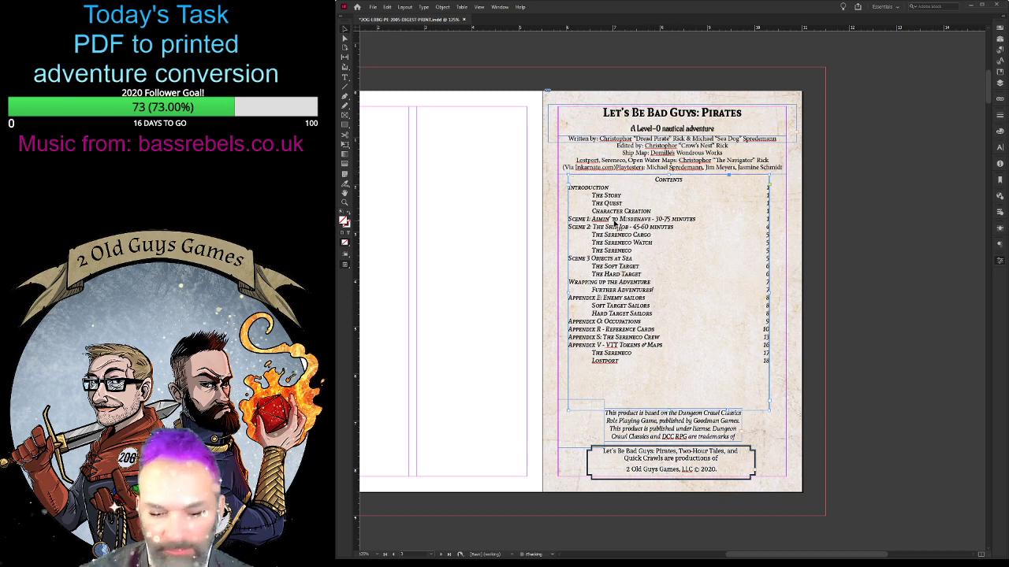
pyautogui.press('Down')
pyautogui.press('Down')
pyautogui.click(681, 160)
pyautogui.press('Down')
pyautogui.press('Down')
pyautogui.press('Down')
pyautogui.press('Down')
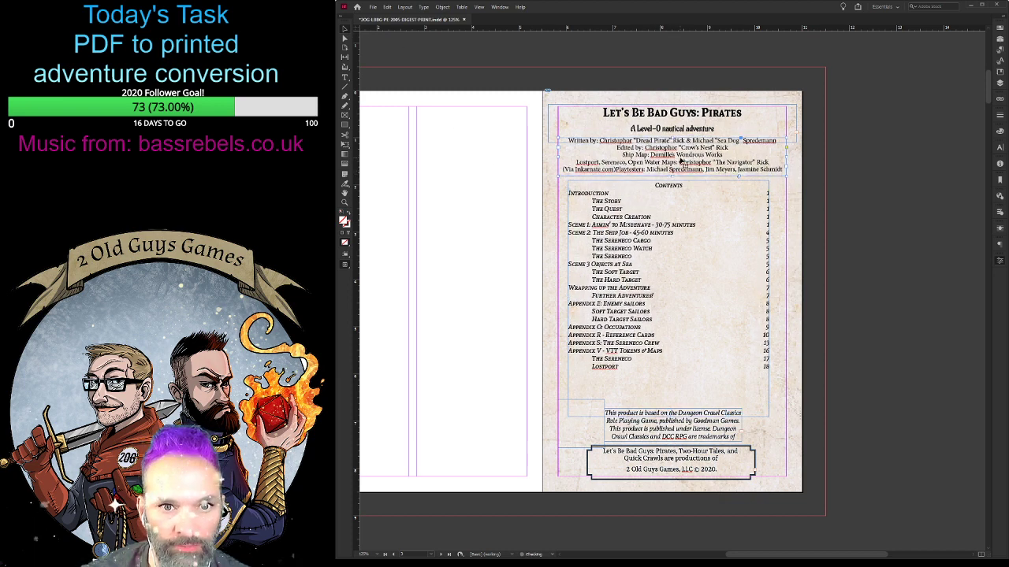
pyautogui.click(684, 211)
pyautogui.press('Down')
pyautogui.press('Down')
pyautogui.press('Down')
pyautogui.press('Down')
pyautogui.click(696, 151)
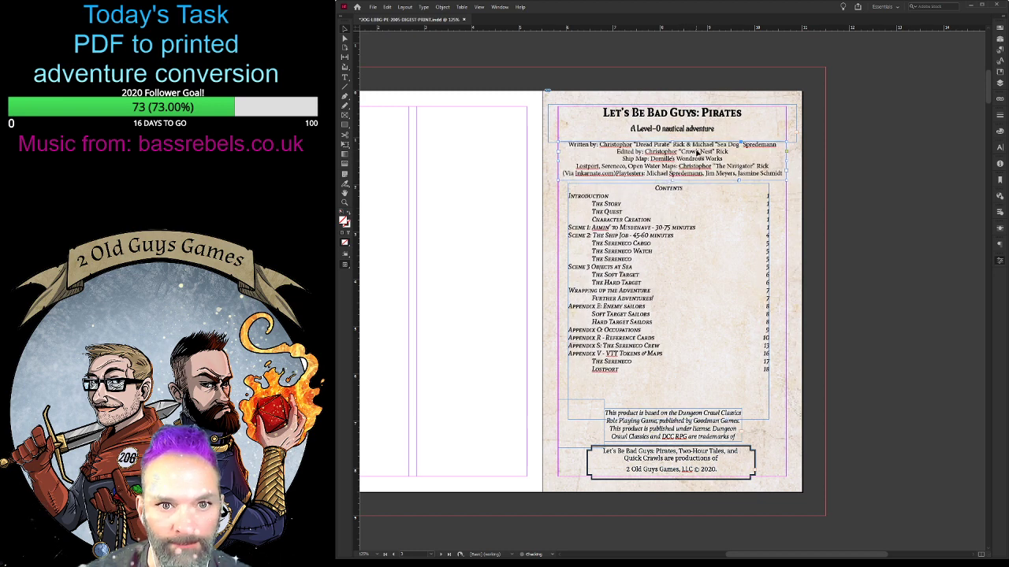
pyautogui.press('Down')
pyautogui.press('Down')
pyautogui.press('Down')
pyautogui.press('Down')
pyautogui.press('Down')
pyautogui.click(709, 215)
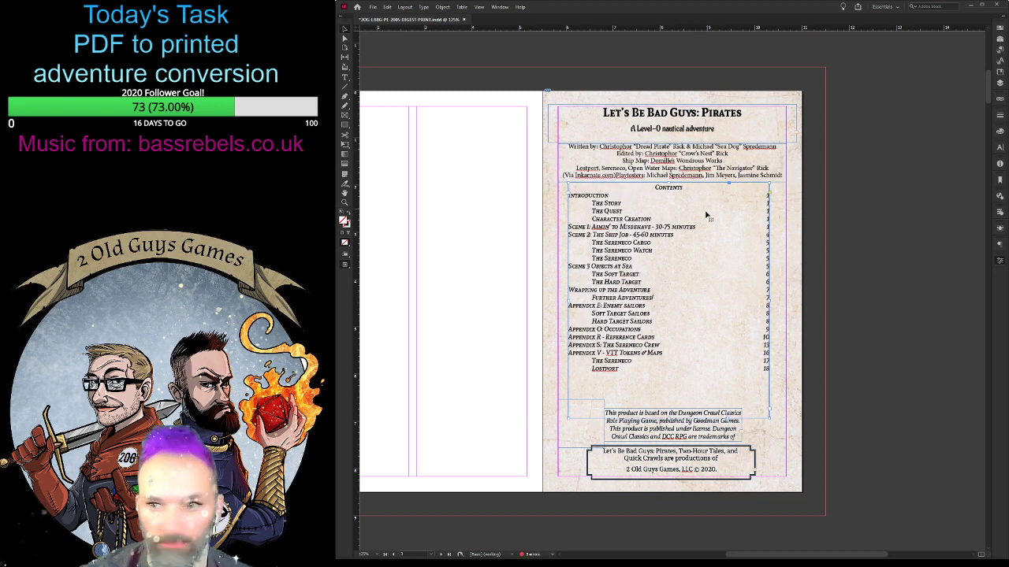
# - Reduce the text size, line spacing and tracking of the Dungeon Crawl Classics licence notice below the contents list
pyautogui.scroll(-1, 659, 352)
pyautogui.scroll(-1, 659, 352)
pyautogui.click(679, 354)
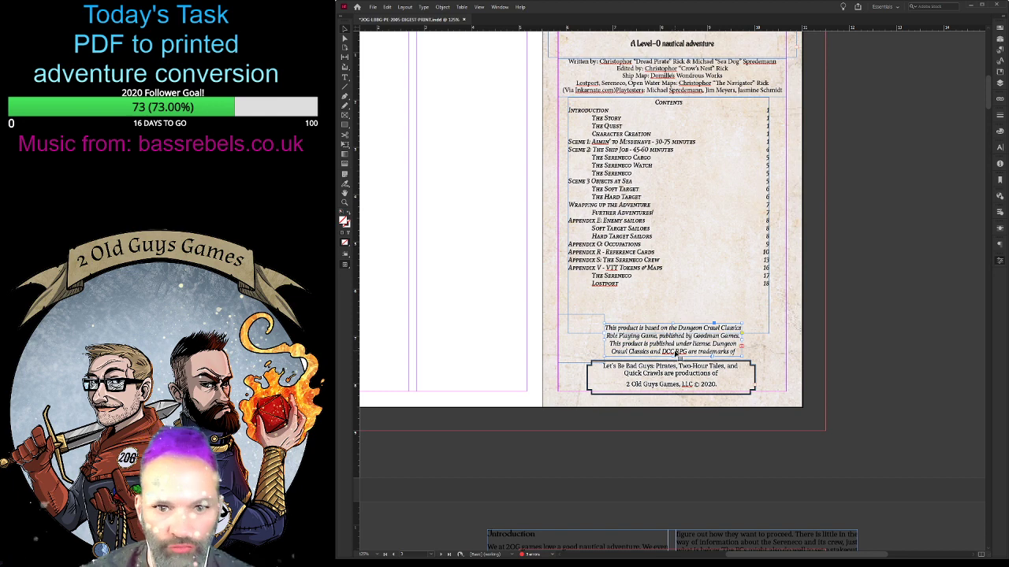
pyautogui.doubleClick(738, 355)
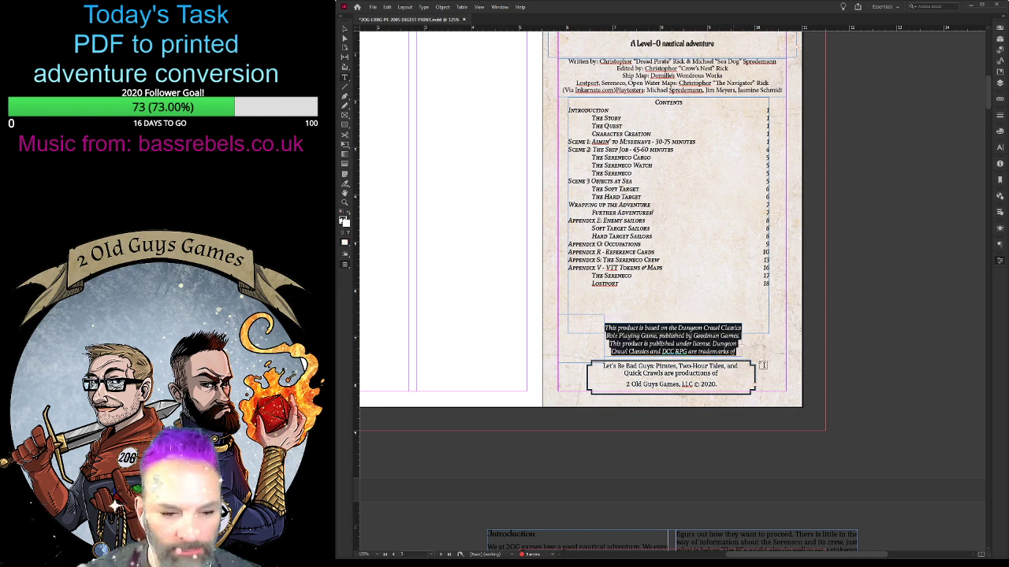
pyautogui.hotkey('ctrl', 'a')
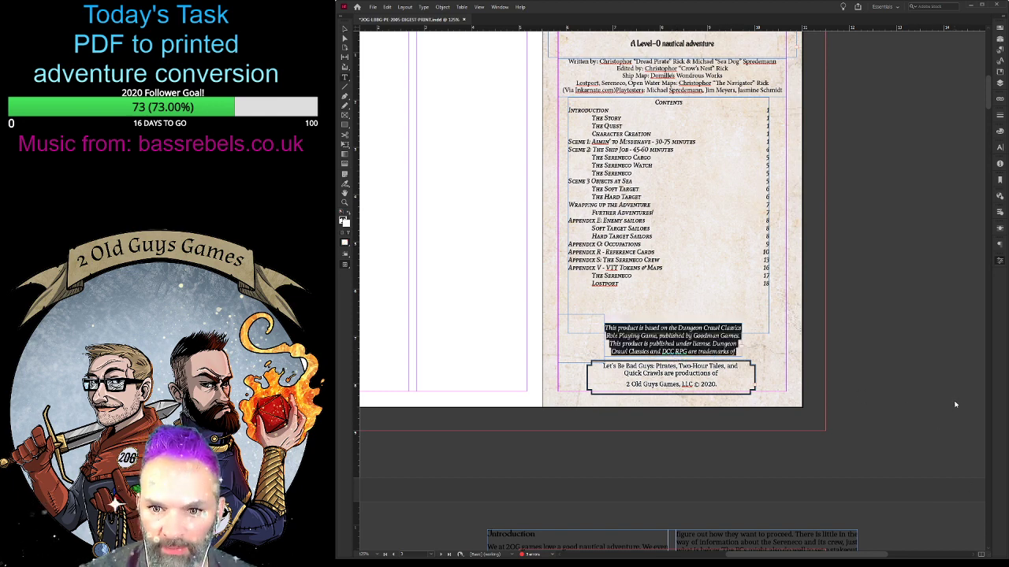
pyautogui.hotkey('alt', 'Up')
pyautogui.hotkey('alt', 'Left')
pyautogui.hotkey('alt', 'Left')
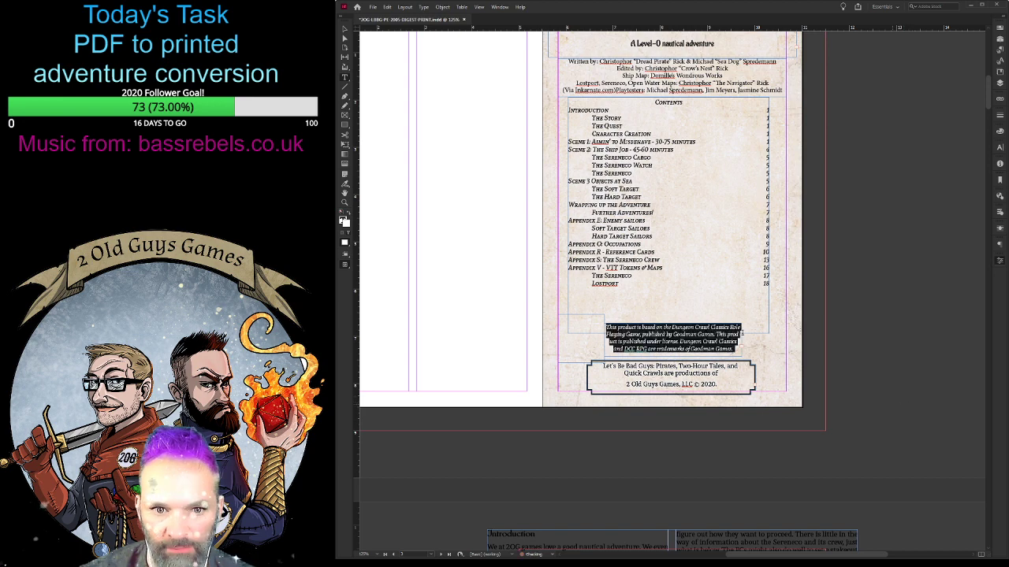
# - Widen the licence notice frame on both sides to about the width of the publisher box below it
pyautogui.click(344, 29)
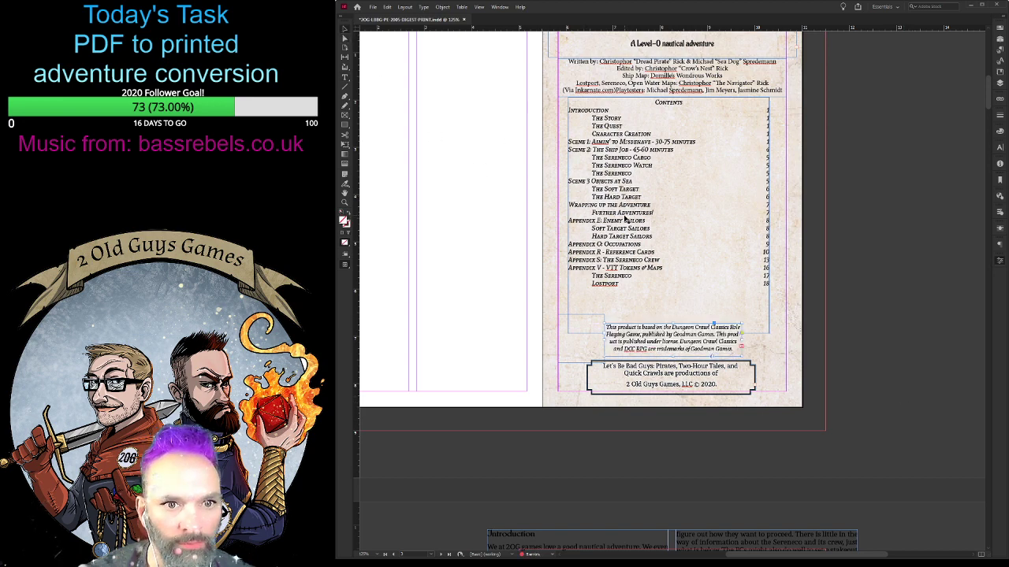
pyautogui.moveTo(604, 340); pyautogui.dragTo(586, 339)
pyautogui.moveTo(741, 339); pyautogui.dragTo(760, 342)
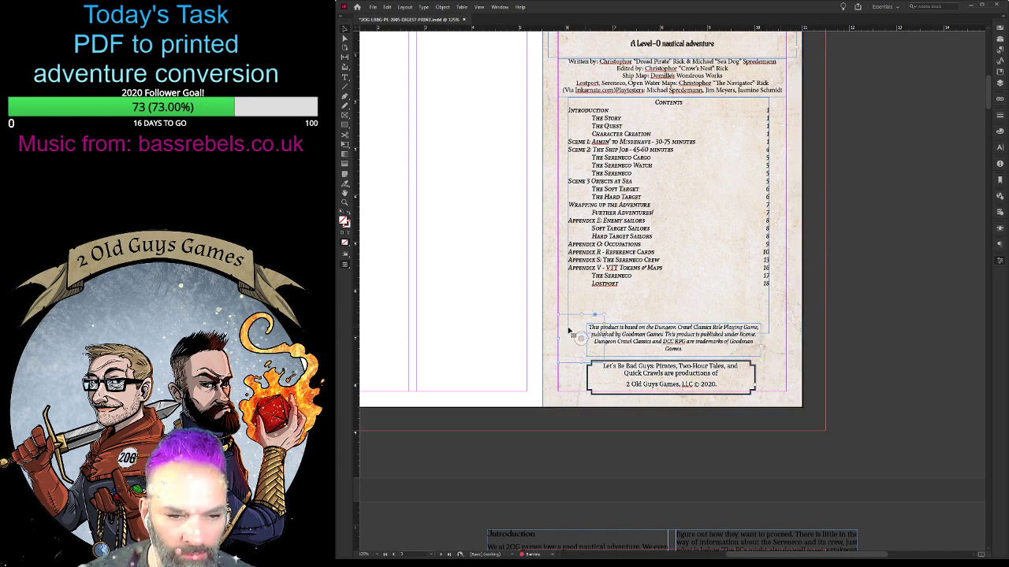
# - Enlarge the empty-looking logo frame beside the licence notice and fit the DCC RPG logo proportionally inside it
pyautogui.moveTo(604, 314); pyautogui.dragTo(641, 277)
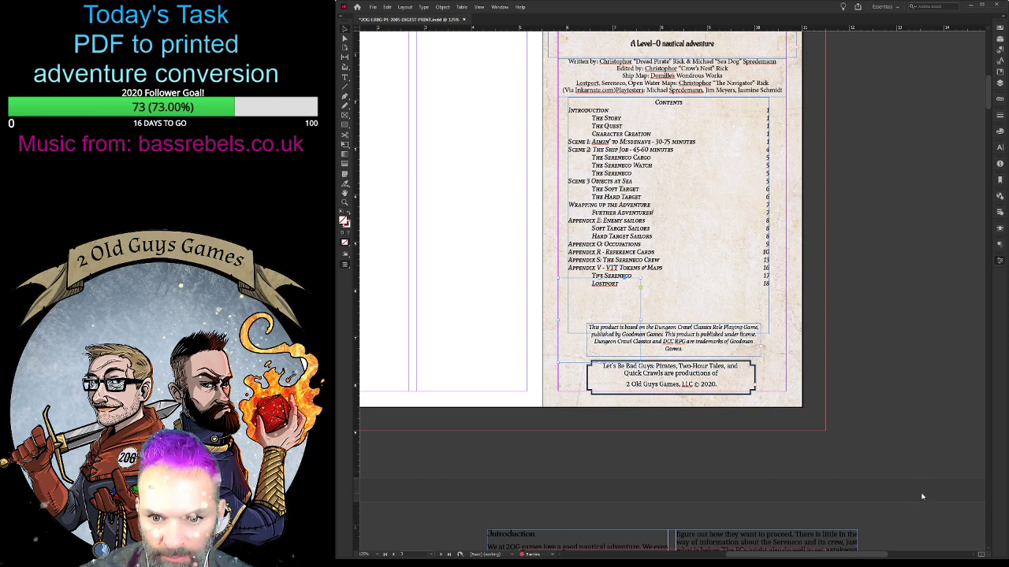
pyautogui.hotkey('ctrl', 'alt', 'shift', 'e')
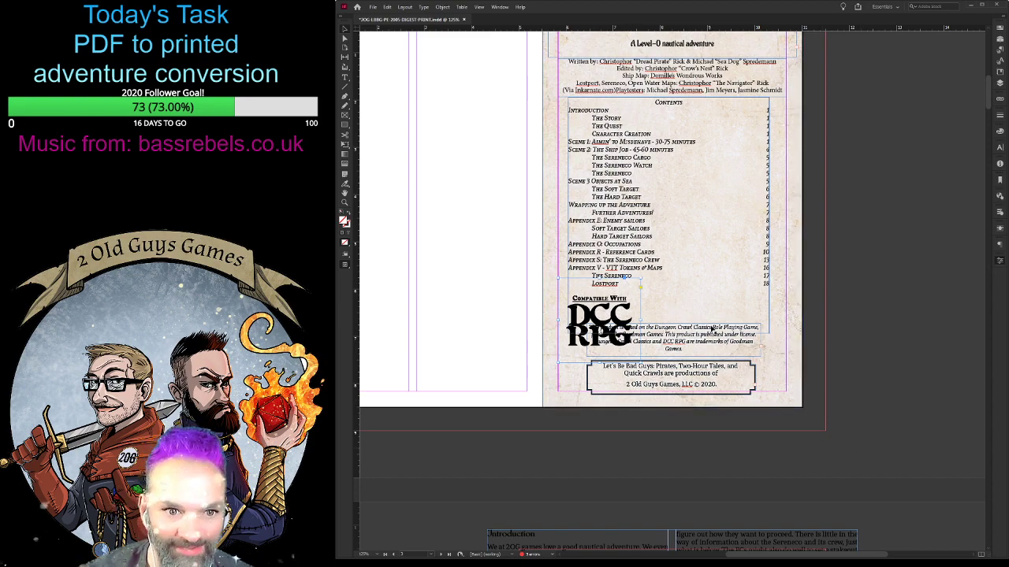
# - Delete the DCC RPG compatibility logo overlapping the licence notice on the contents page, after comparing it with the front cover
pyautogui.scroll(3, 712, 332)
pyautogui.scroll(4, 710, 332)
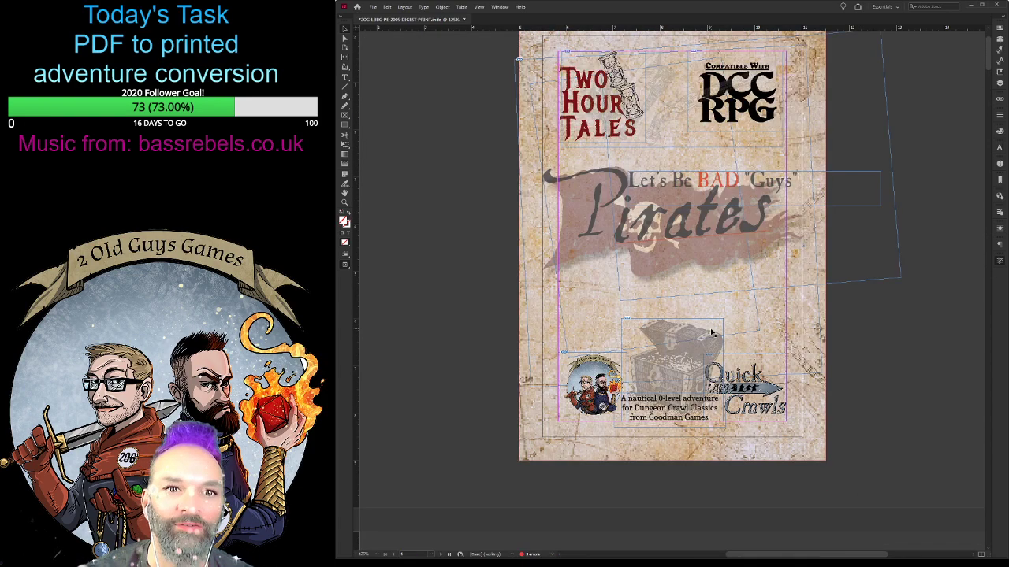
pyautogui.scroll(-6, 686, 334)
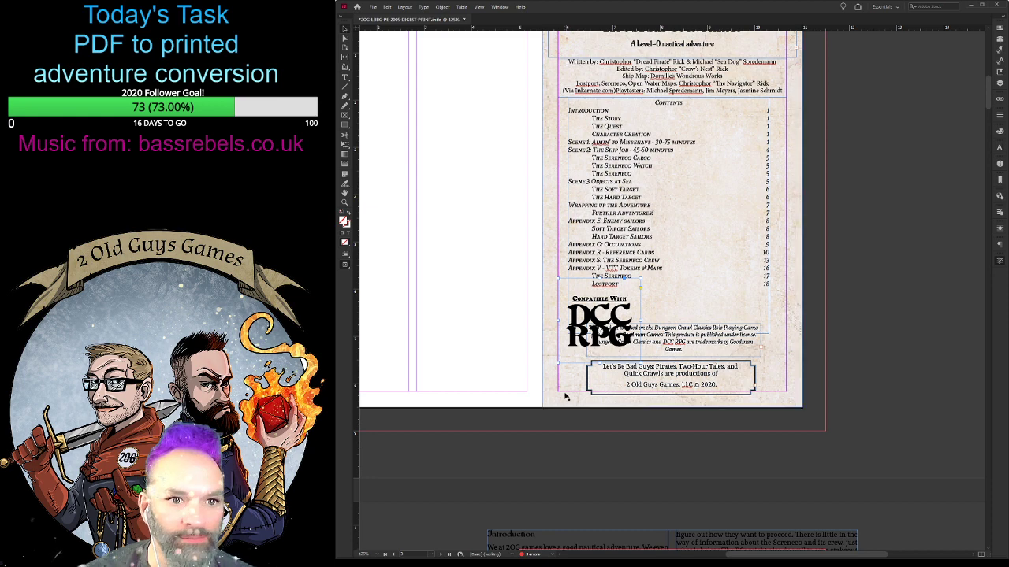
pyautogui.click(599, 319)
pyautogui.press('Delete')
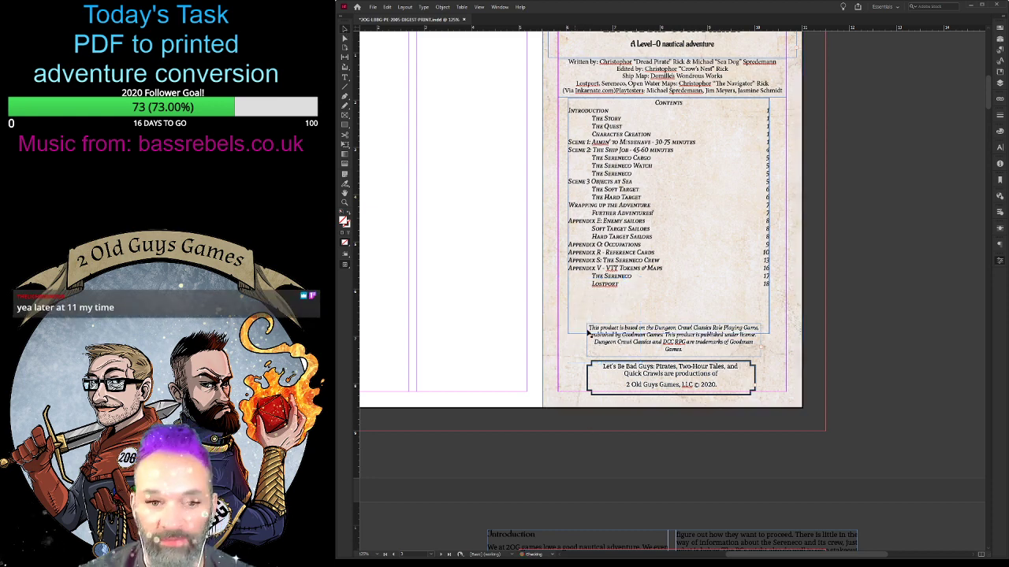
# - Widen the licence notice frame to match the contents frame, and reduce its text size and line spacing so more text fits
pyautogui.moveTo(760, 341); pyautogui.dragTo(769, 341)
pyautogui.moveTo(589, 341); pyautogui.dragTo(567, 342)
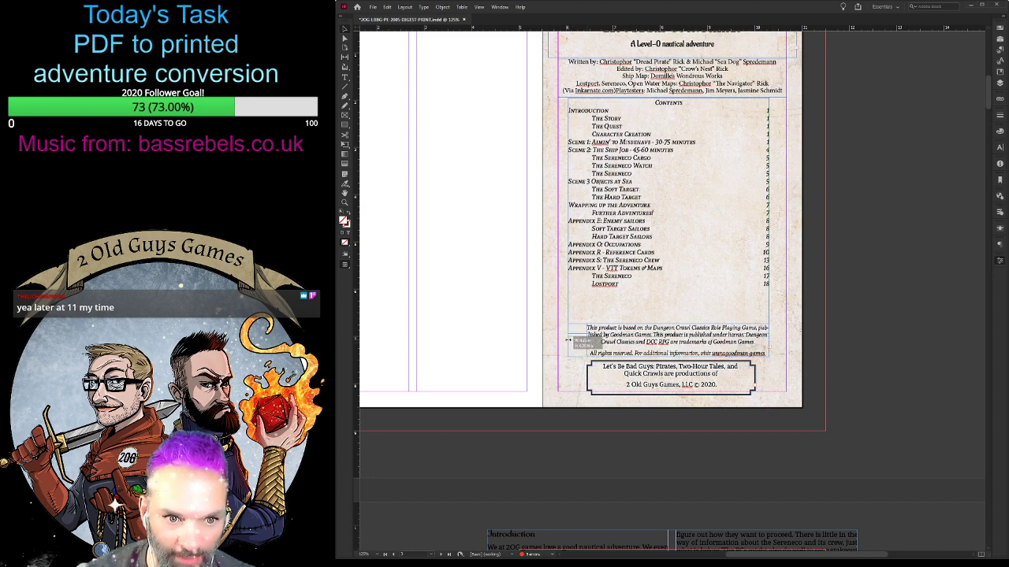
pyautogui.doubleClick(690, 337)
pyautogui.hotkey('ctrl', 'a')
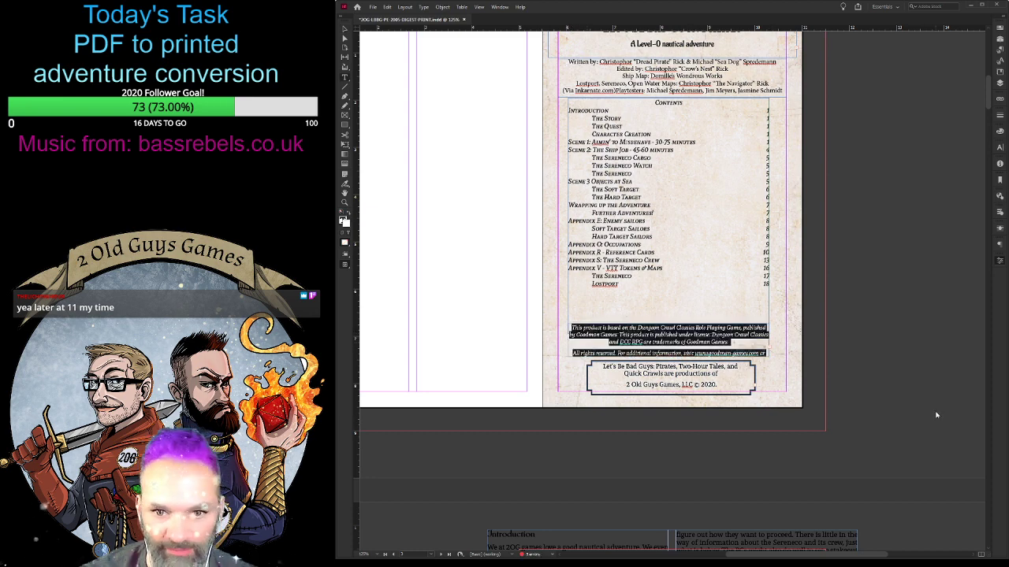
pyautogui.hotkey('alt', 'Up')
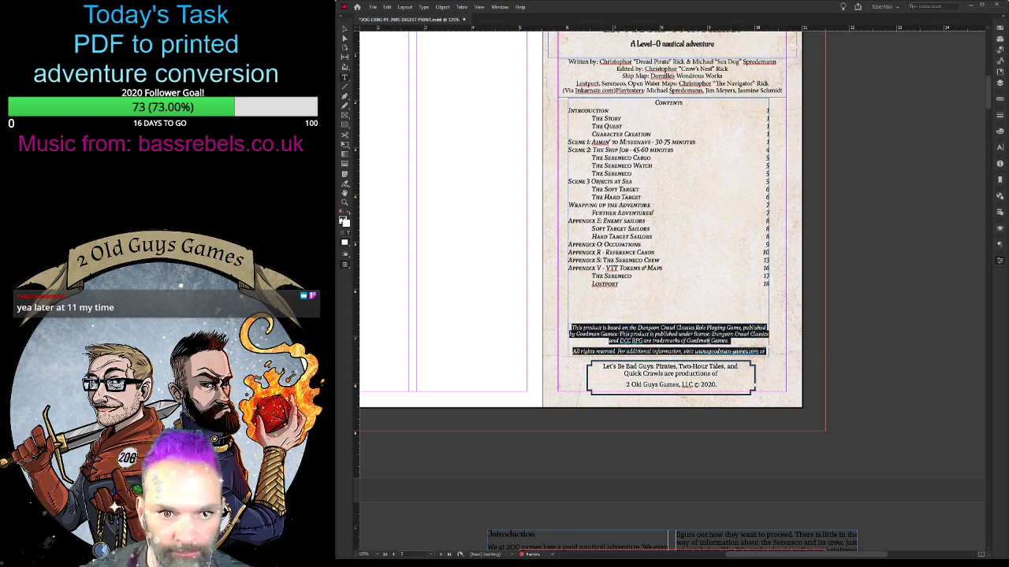
pyautogui.hotkey('ctrl', 'shift', ',')
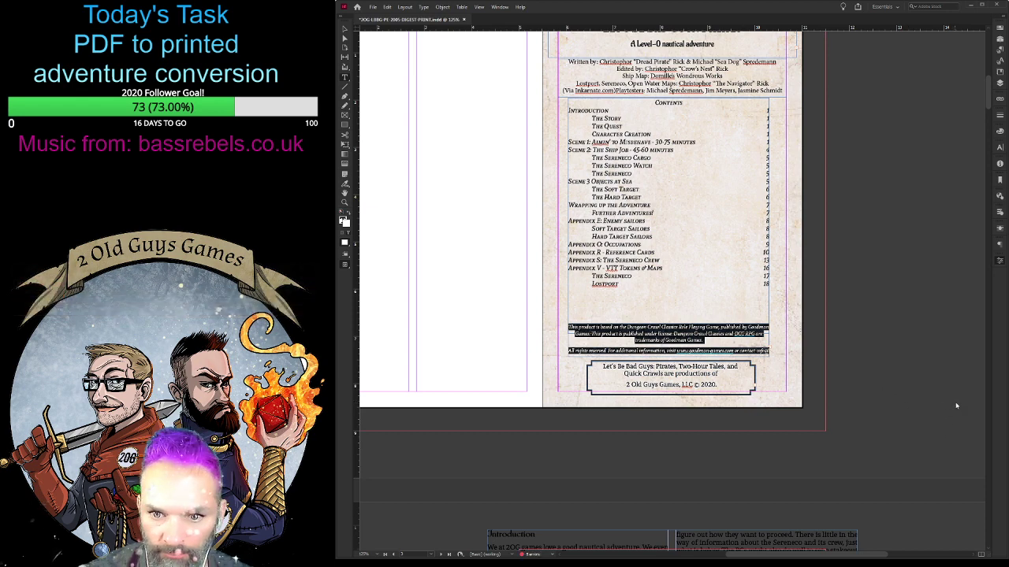
pyautogui.hotkey('alt', 'Up')
pyautogui.click(723, 342)
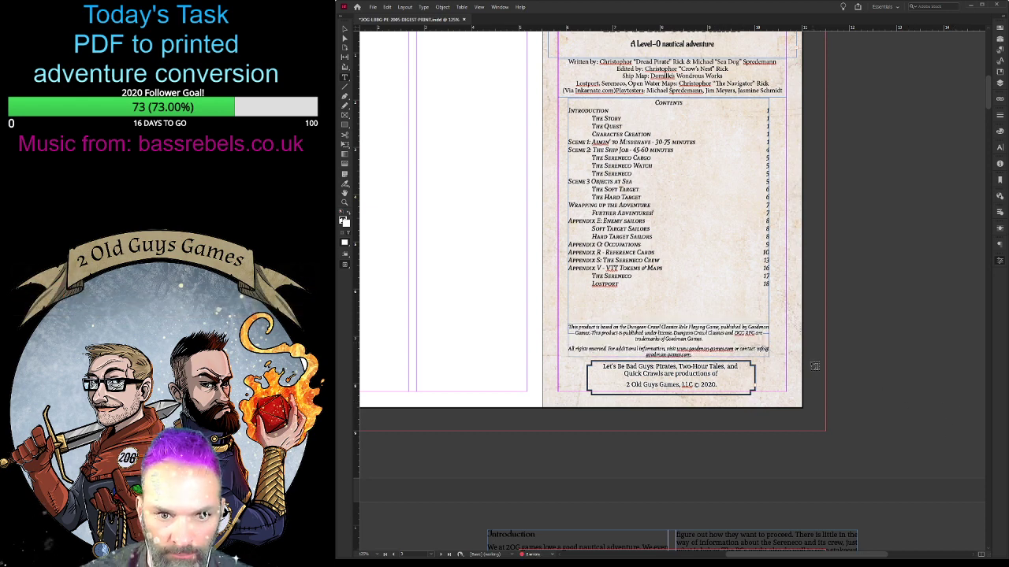
# - Raise the top edge of the licence notice frame and shorten the contents frame above it, leaving a small gap between them
pyautogui.click(344, 35)
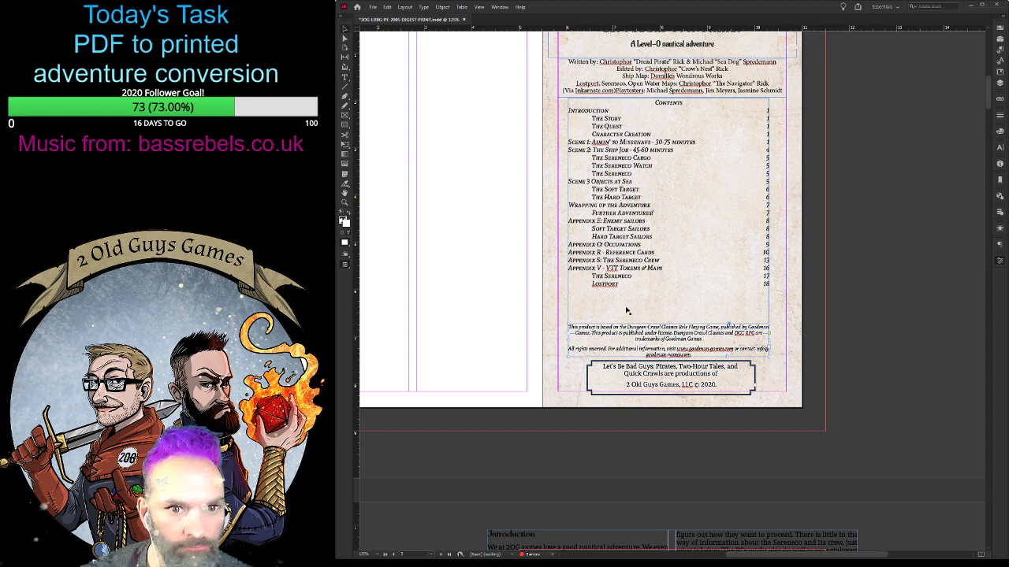
pyautogui.click(651, 330)
pyautogui.moveTo(668, 321); pyautogui.dragTo(671, 311)
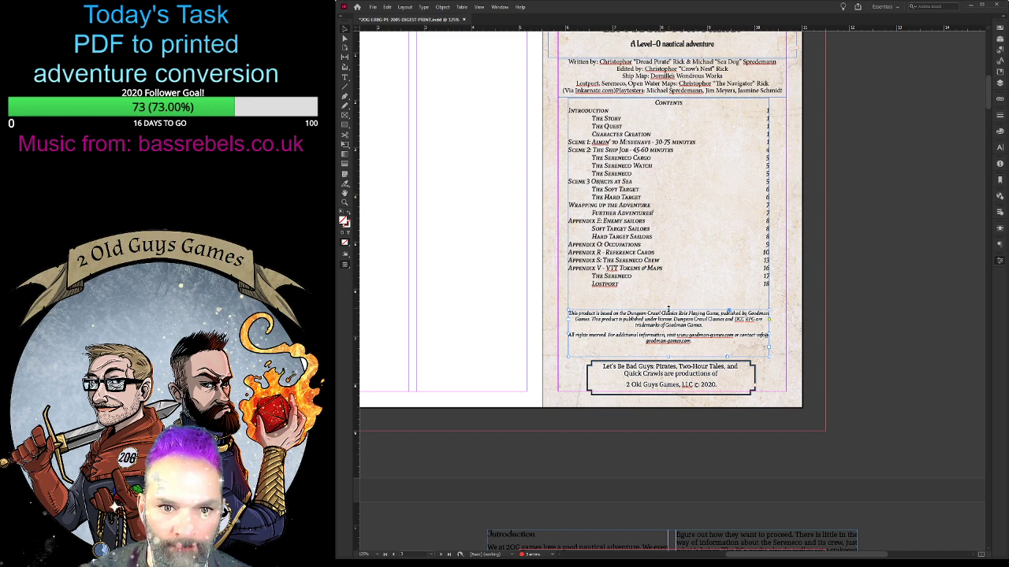
pyautogui.moveTo(668, 309); pyautogui.dragTo(668, 316)
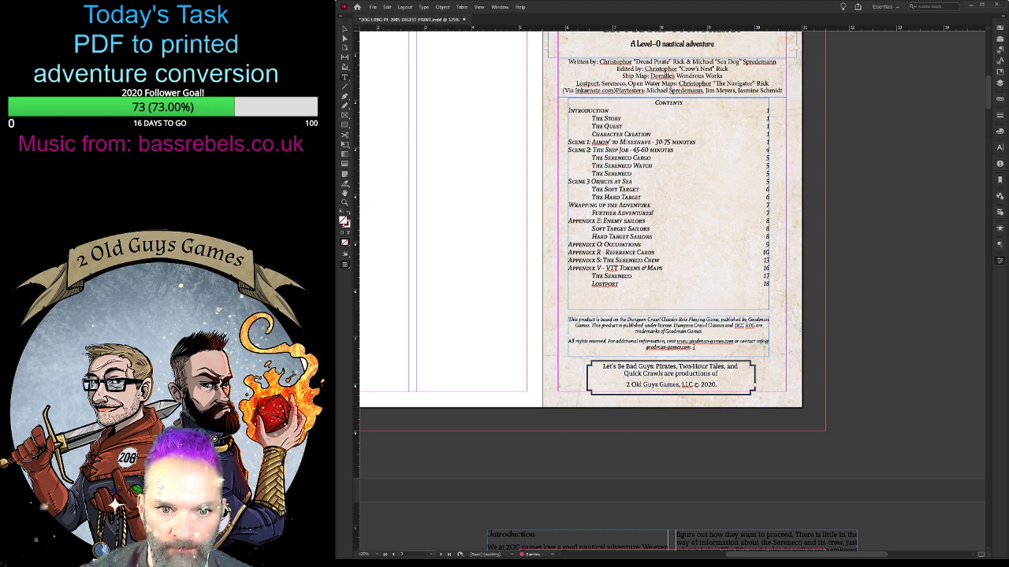
# - Increase the text size of the whole licence notice by one increment
pyautogui.moveTo(694, 348); pyautogui.dragTo(566, 319)
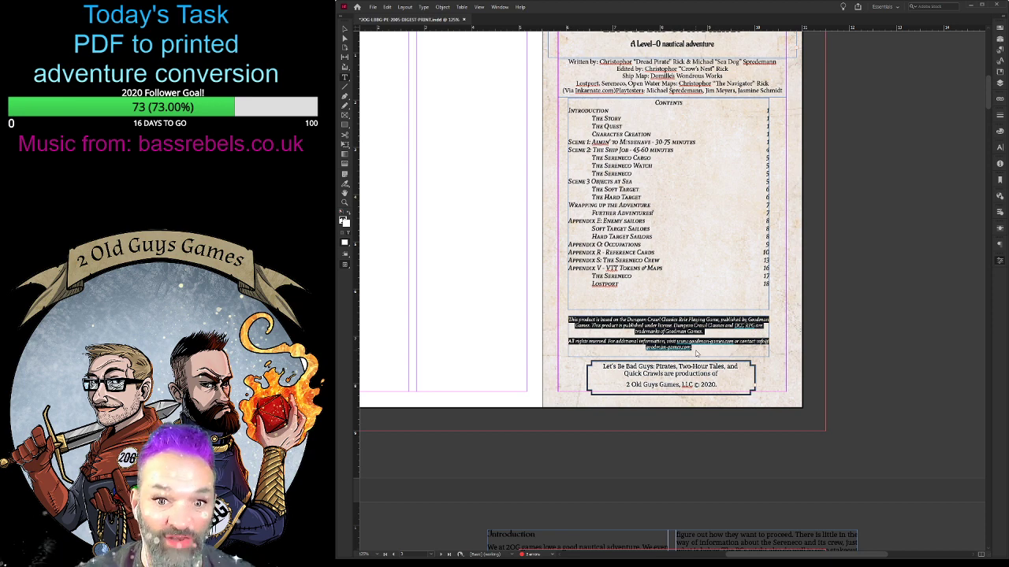
pyautogui.hotkey('ctrl', 'shift', '.')
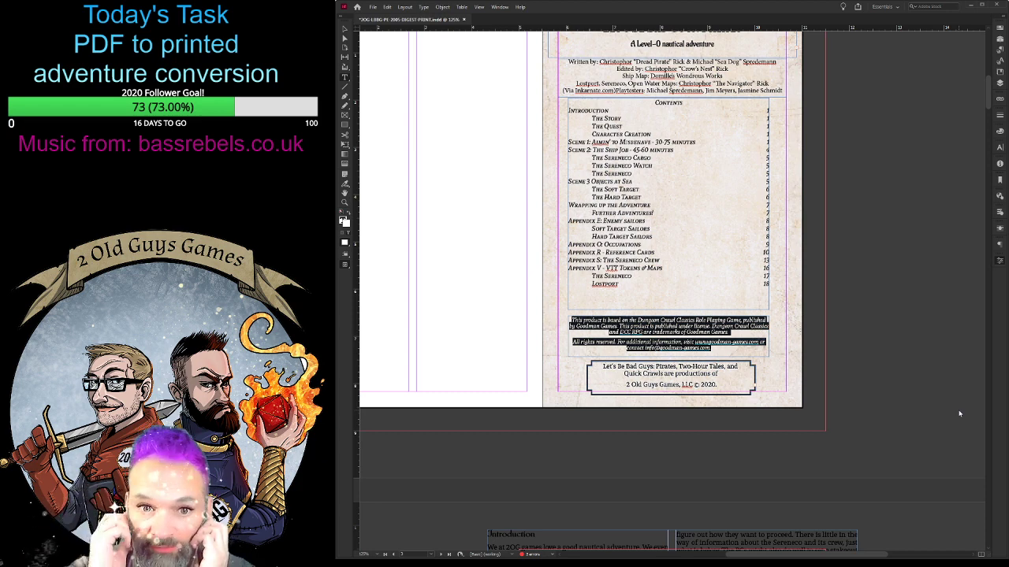
pyautogui.press('Escape')
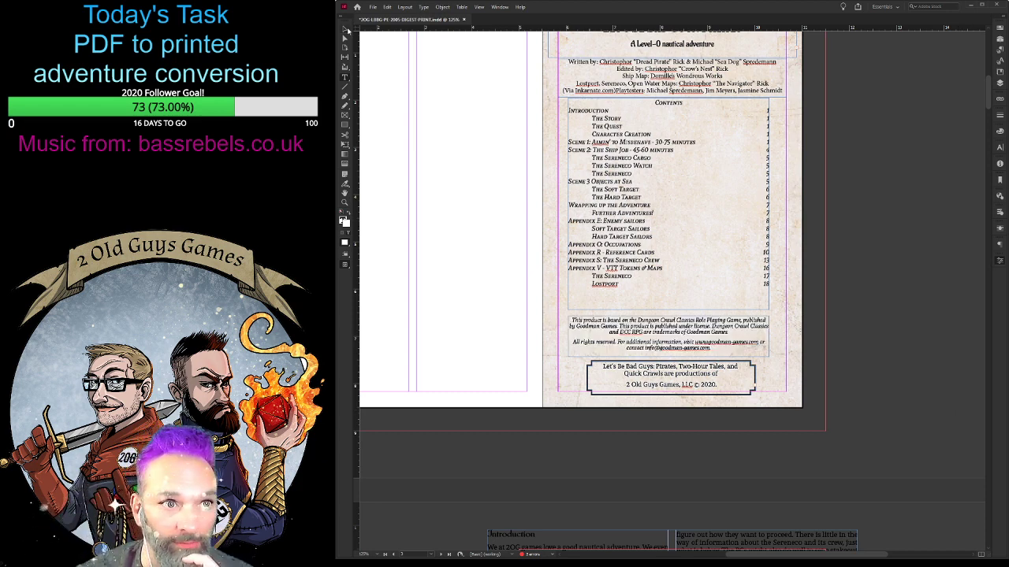
# - Move the publisher box up below the licence notice and extend its lower edge to the page's bottom margin
pyautogui.click(676, 374)
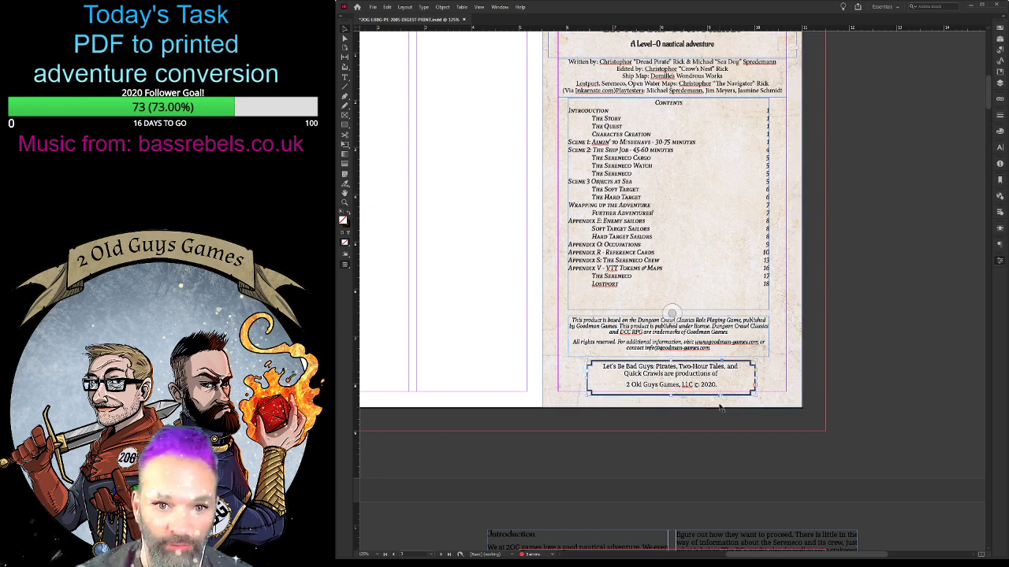
pyautogui.press('Up')
pyautogui.press('Up')
pyautogui.press('Up')
pyautogui.press('Up')
pyautogui.press('Up')
pyautogui.press('Up')
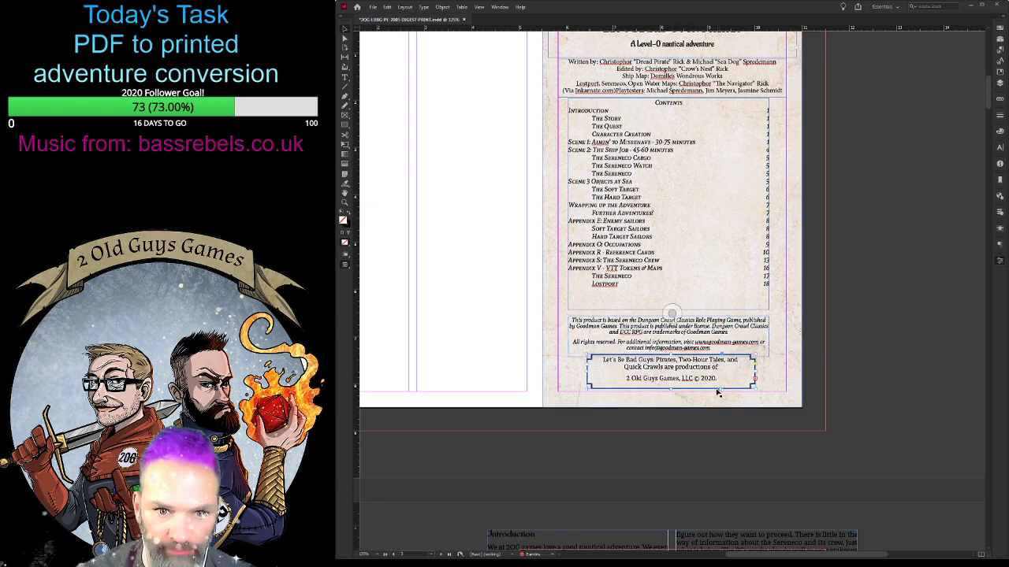
pyautogui.moveTo(683, 365); pyautogui.dragTo(676, 398)
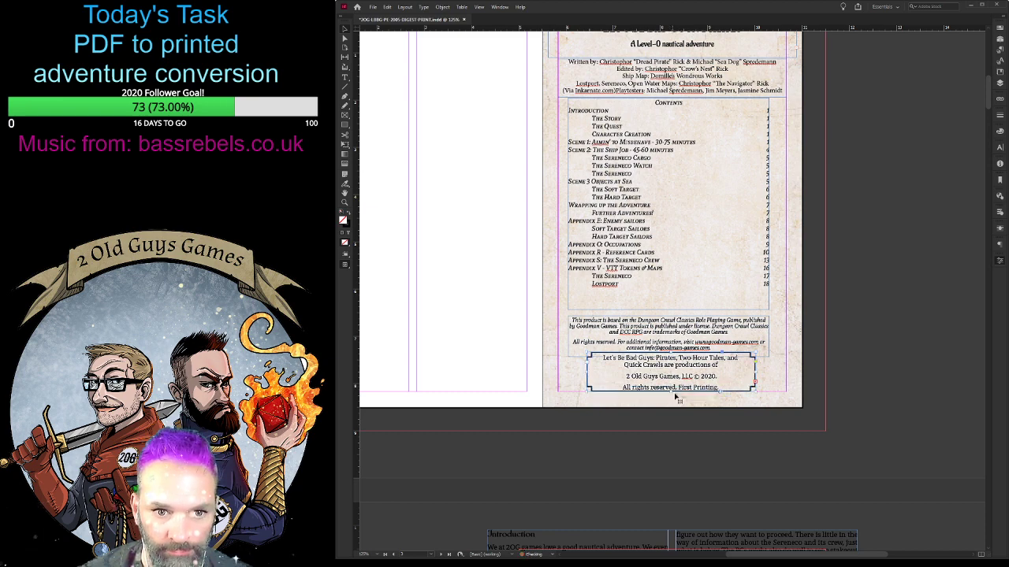
# - Reduce the text size and line spacing of all the text in the publisher box
pyautogui.doubleClick(732, 379)
pyautogui.hotkey('ctrl', 'a')
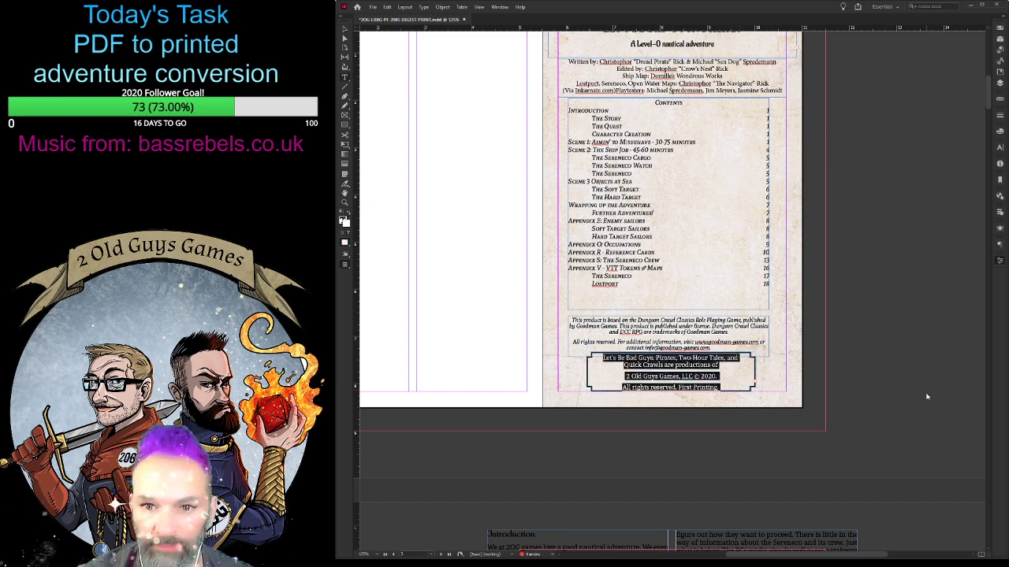
pyautogui.hotkey('ctrl', 'shift', ',')
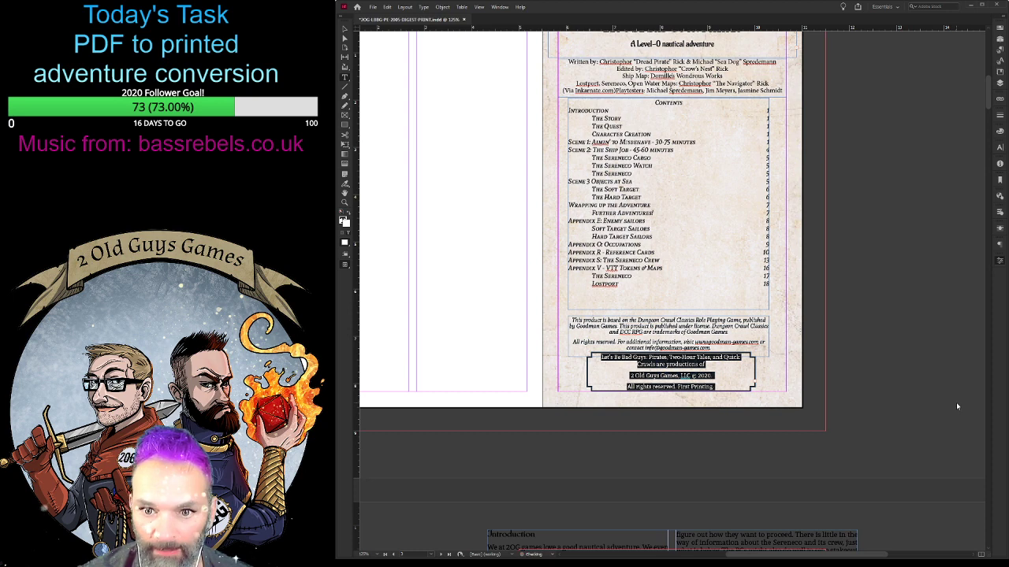
pyautogui.hotkey('ctrl', 'shift', ',')
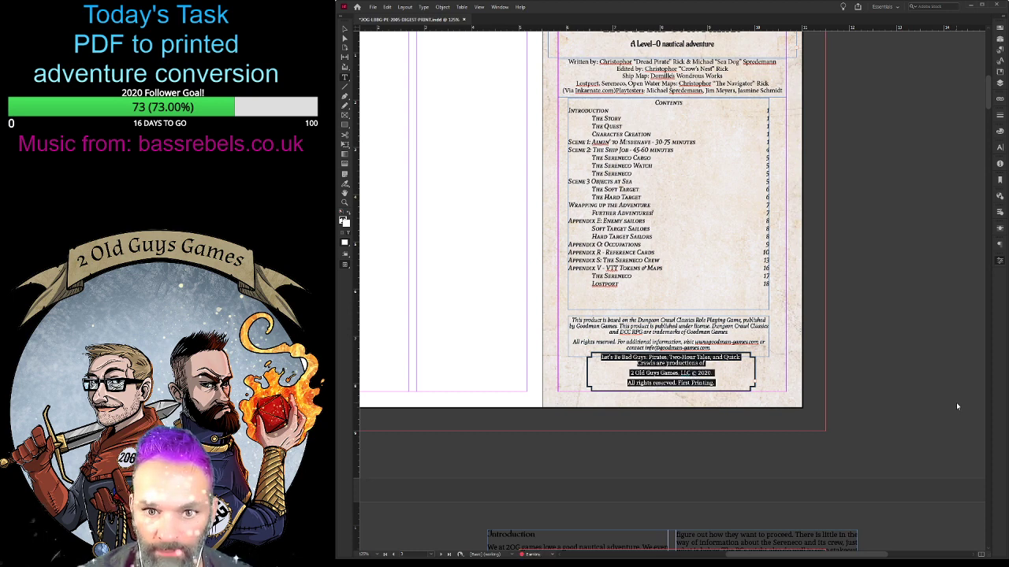
pyautogui.hotkey('ctrl', 'shift', ',')
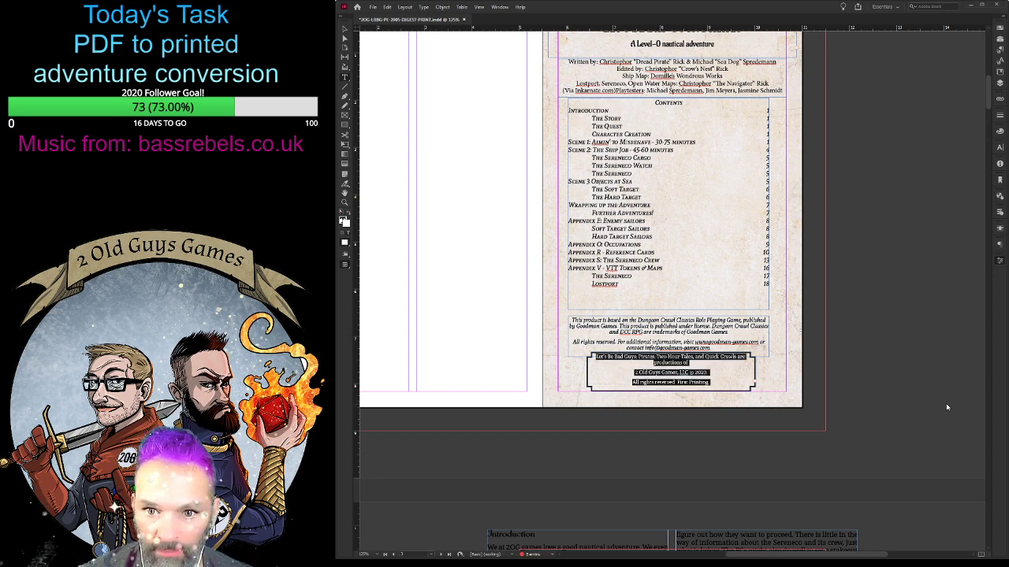
pyautogui.hotkey('ctrl', 'shift', ',')
# - Add "Visit 2oggames.com/shop for other products and information." after "First Printing." in the publisher box
pyautogui.click(733, 384)
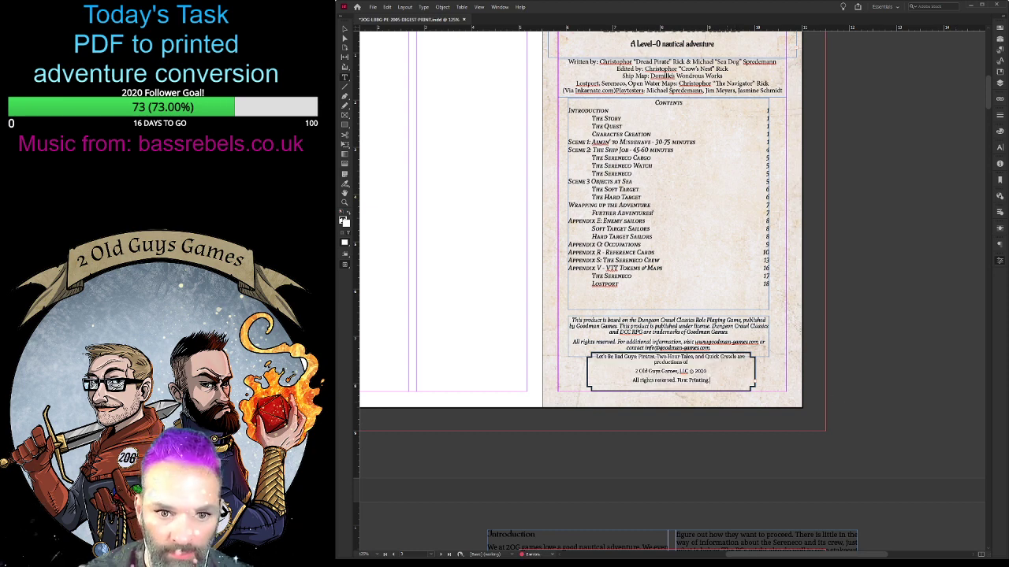
pyautogui.write('Visit 2oggames.com/shop for other products and information')
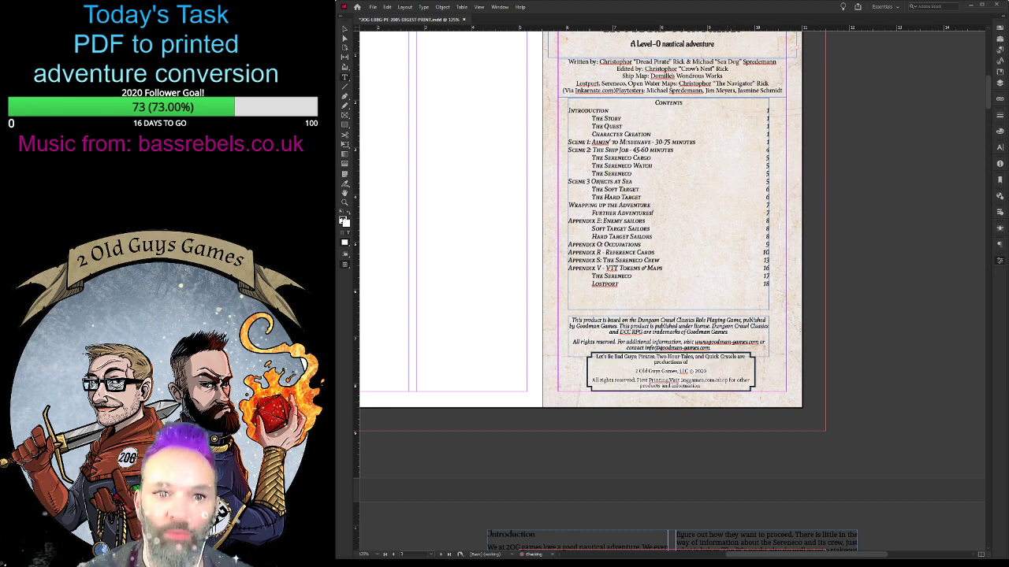
pyautogui.write('.')
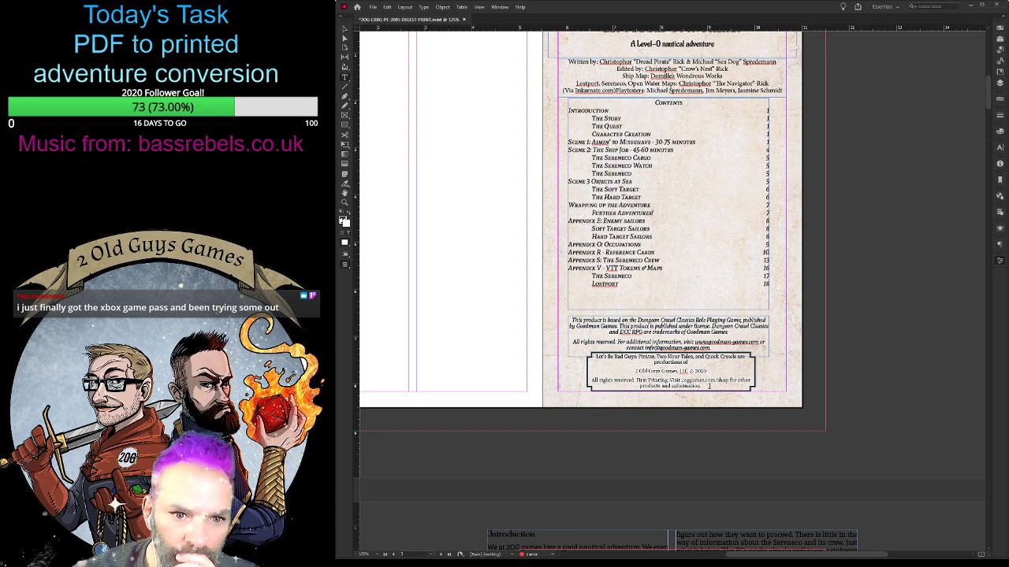
# - Tighten the spacing between the paragraphs in the publisher box
pyautogui.hotkey('ctrl', 'a')
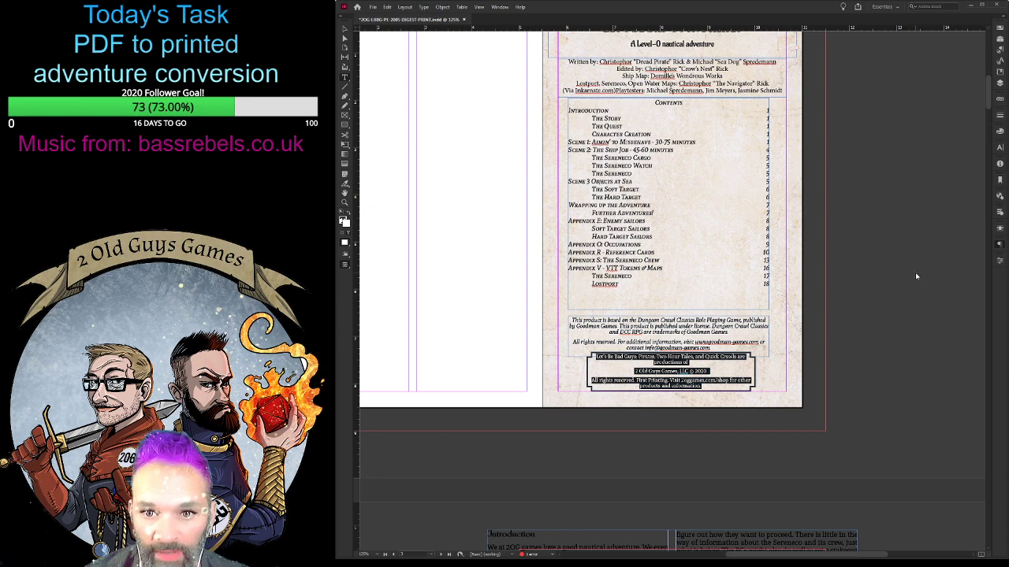
pyautogui.click(959, 291)
pyautogui.click(696, 360)
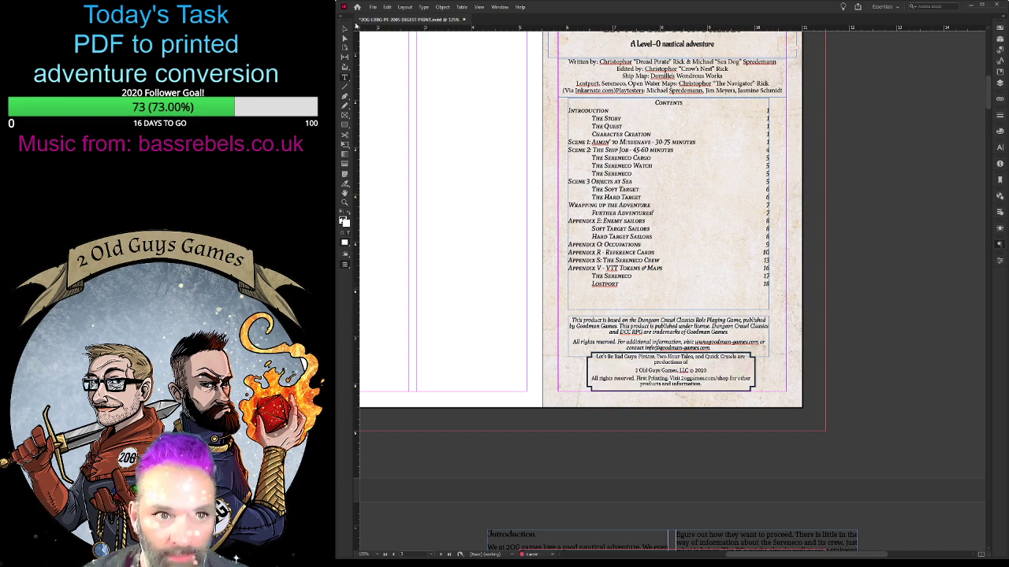
pyautogui.click(345, 28)
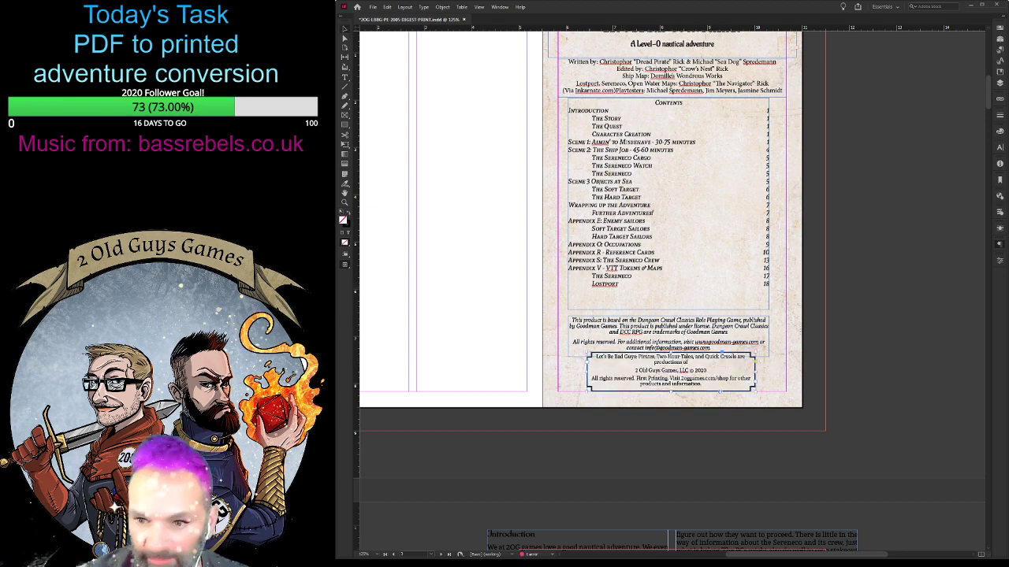
pyautogui.hotkey('ctrl', 'b')
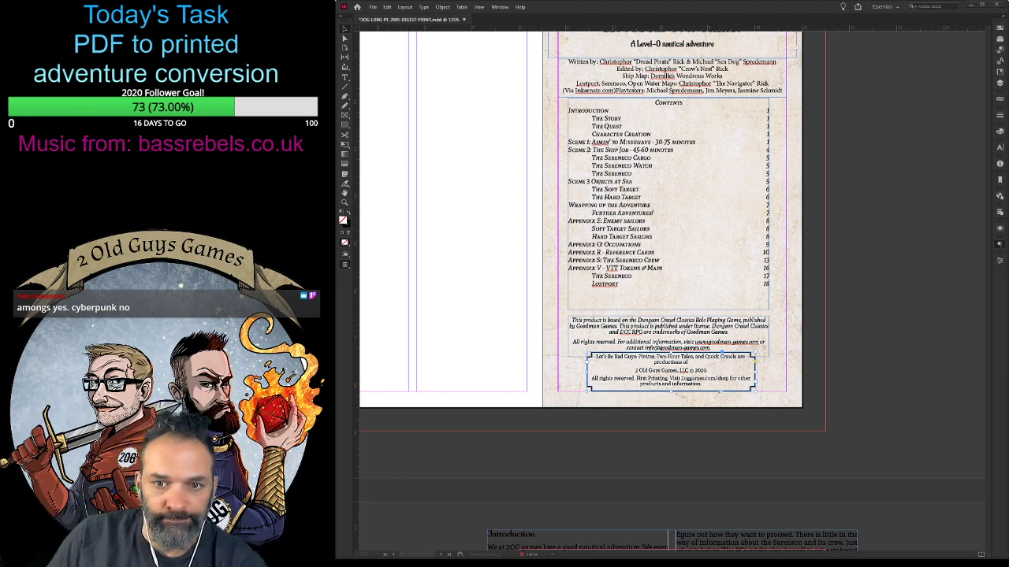
pyautogui.click(363, 18)
pyautogui.click(373, 7)
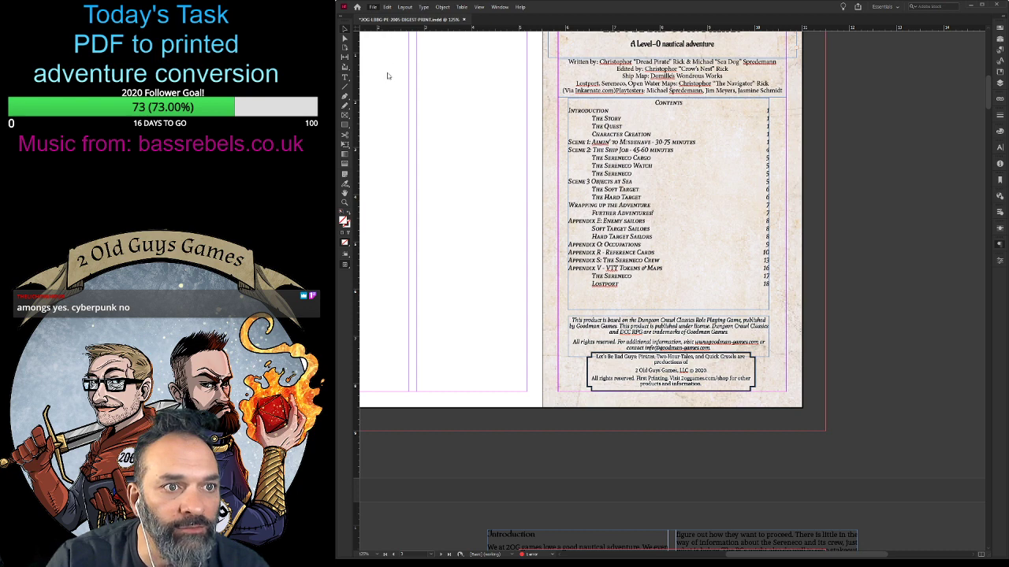
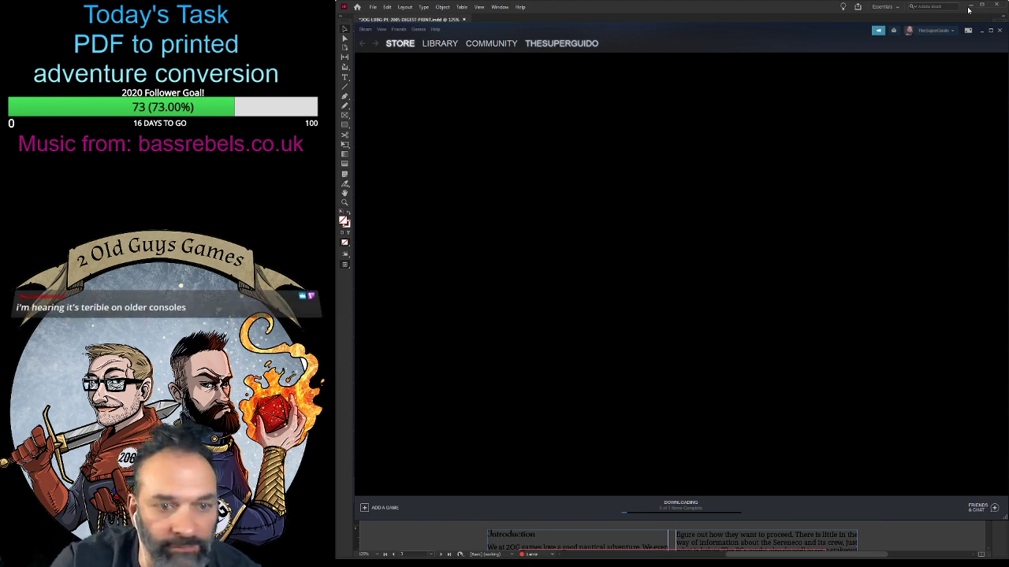
# - Save the digest print document and quit InDesign
pyautogui.hotkey('ctrl', 's')
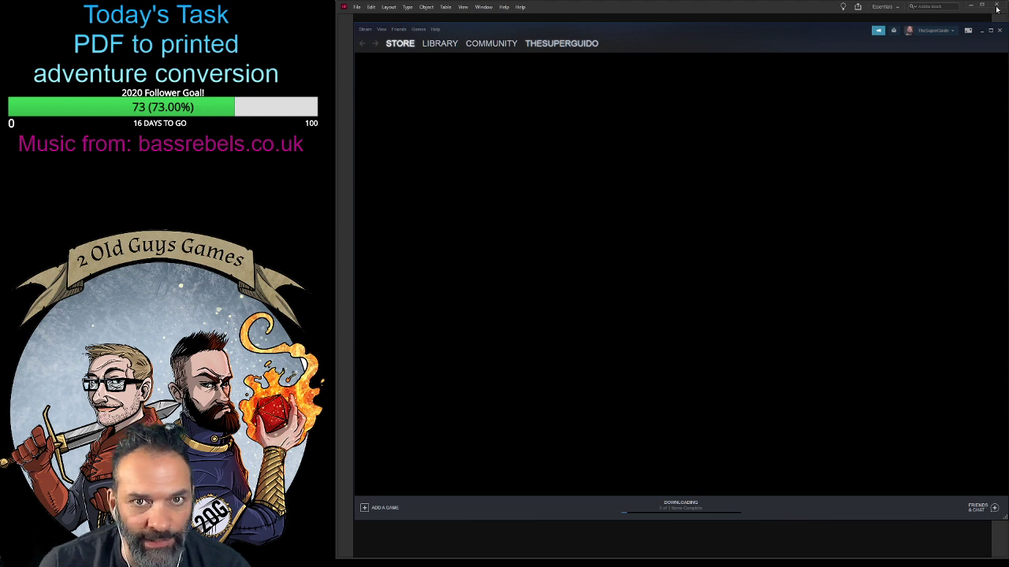
pyautogui.click(997, 6)
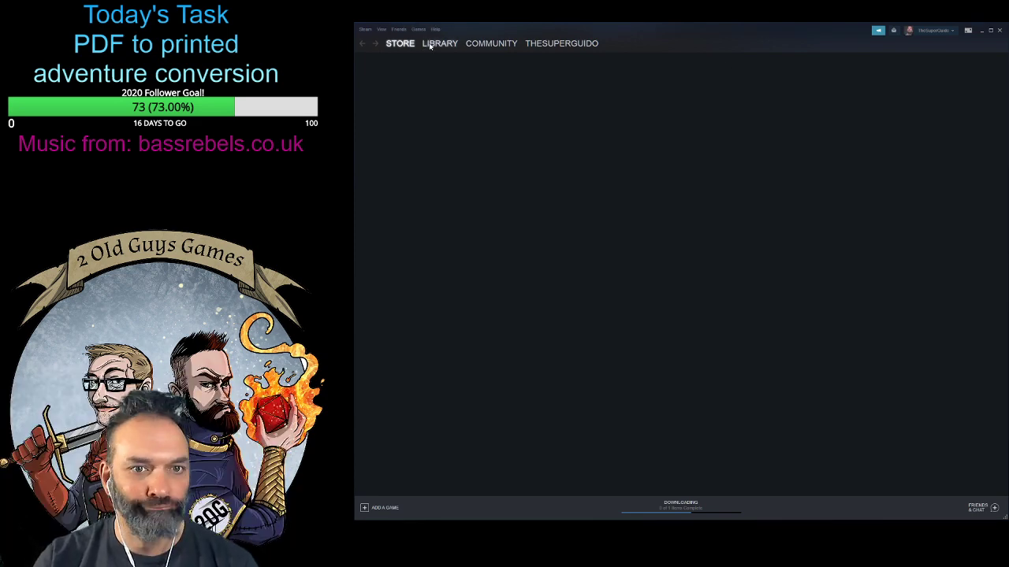
# - Switch to Steam, open the game library and filter the game list to Cooperative titles
pyautogui.click(430, 45)
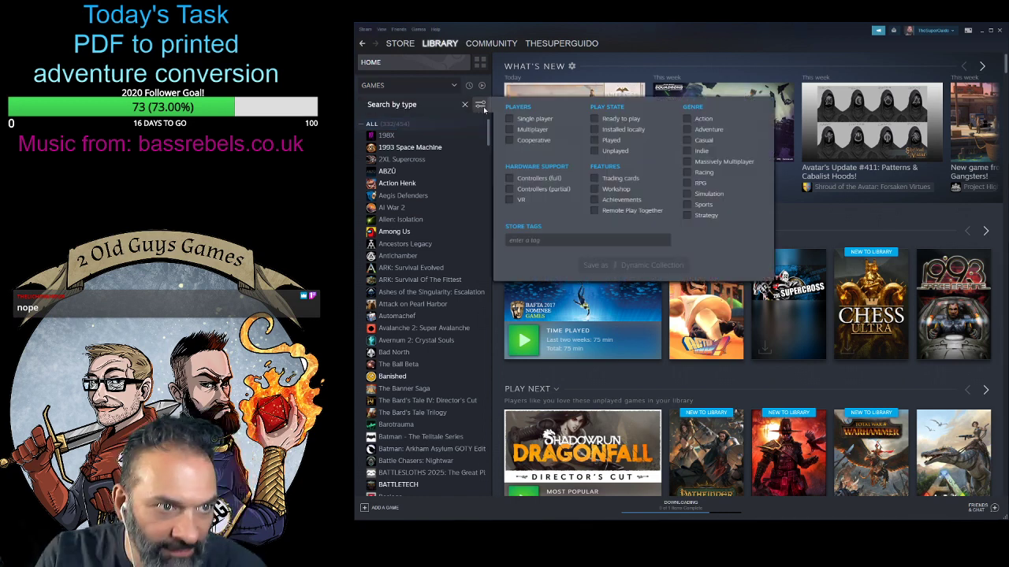
pyautogui.click(479, 106)
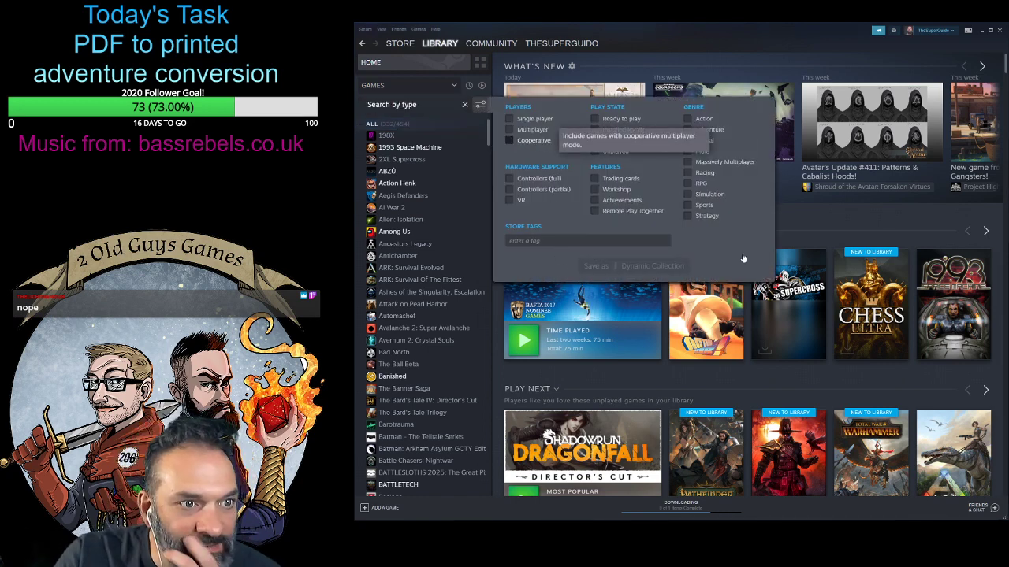
pyautogui.click(509, 140)
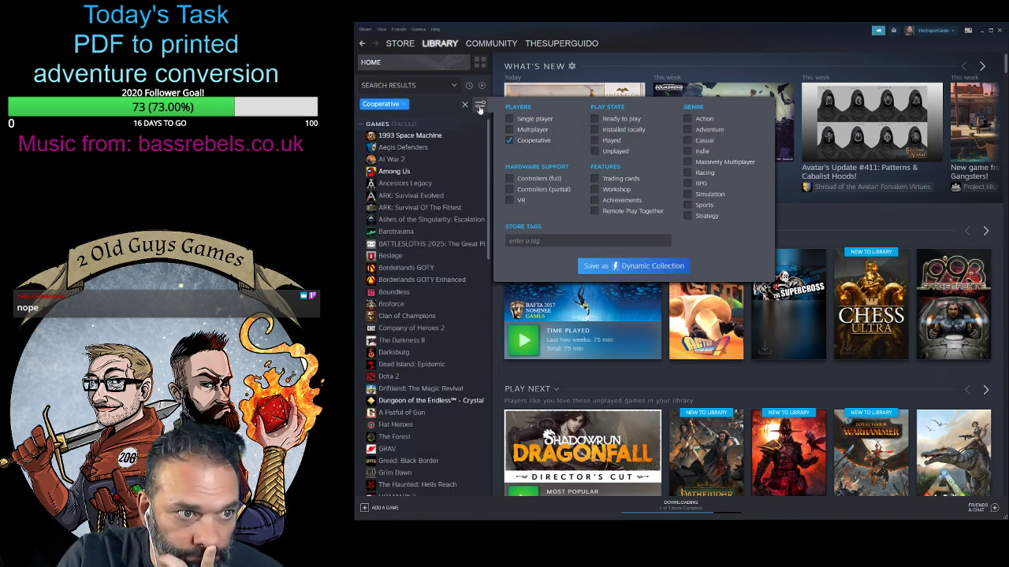
pyautogui.click(479, 106)
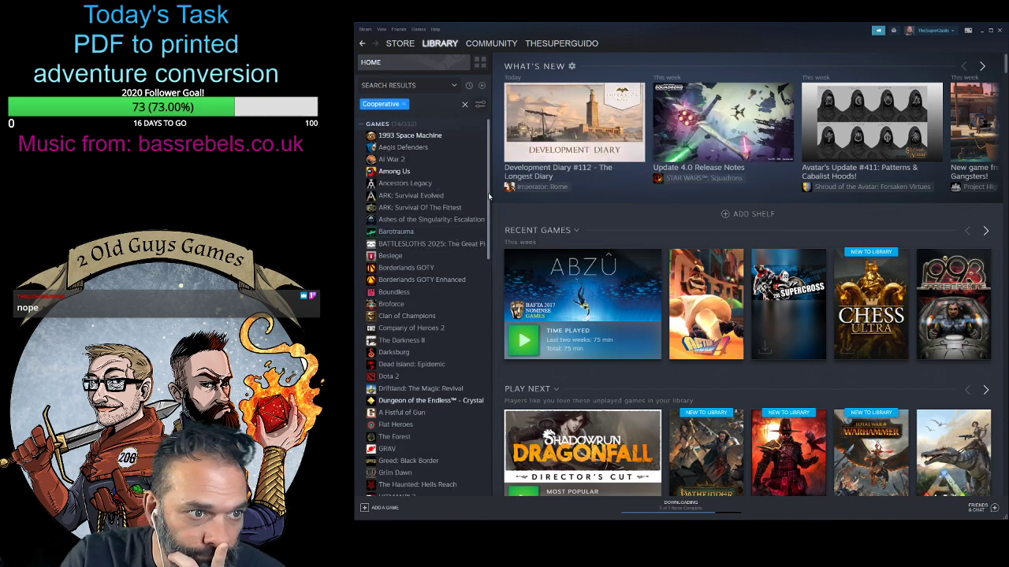
pyautogui.moveTo(489, 200); pyautogui.dragTo(491, 110)
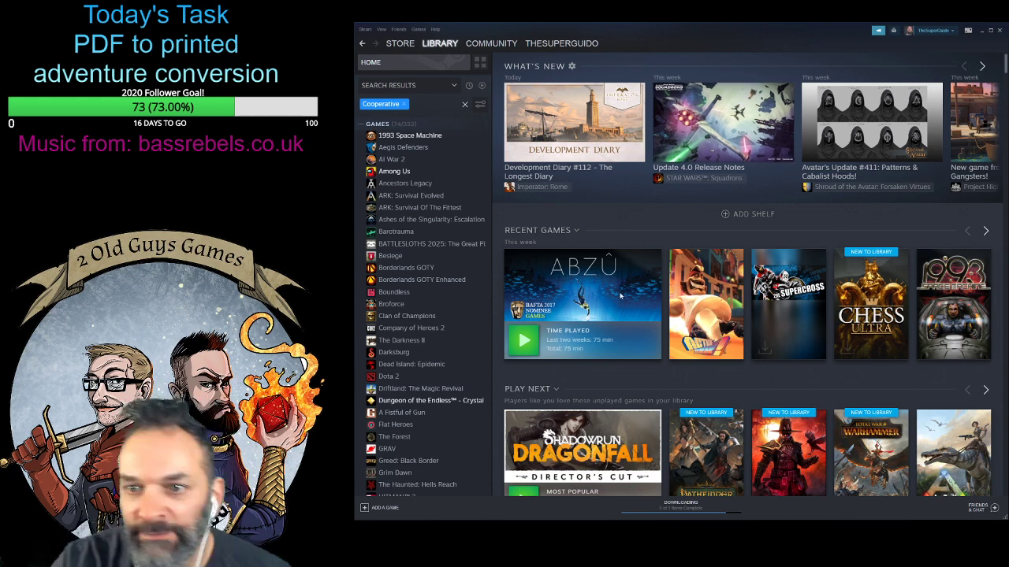
# - Look through the library page of Aegis Defenders
pyautogui.click(418, 149)
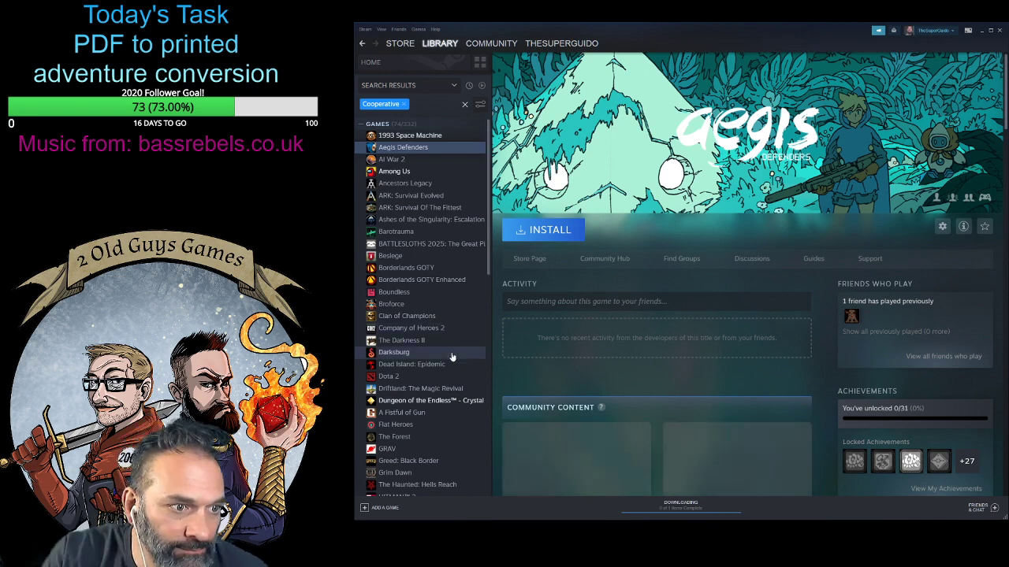
pyautogui.scroll(-5, 885, 172)
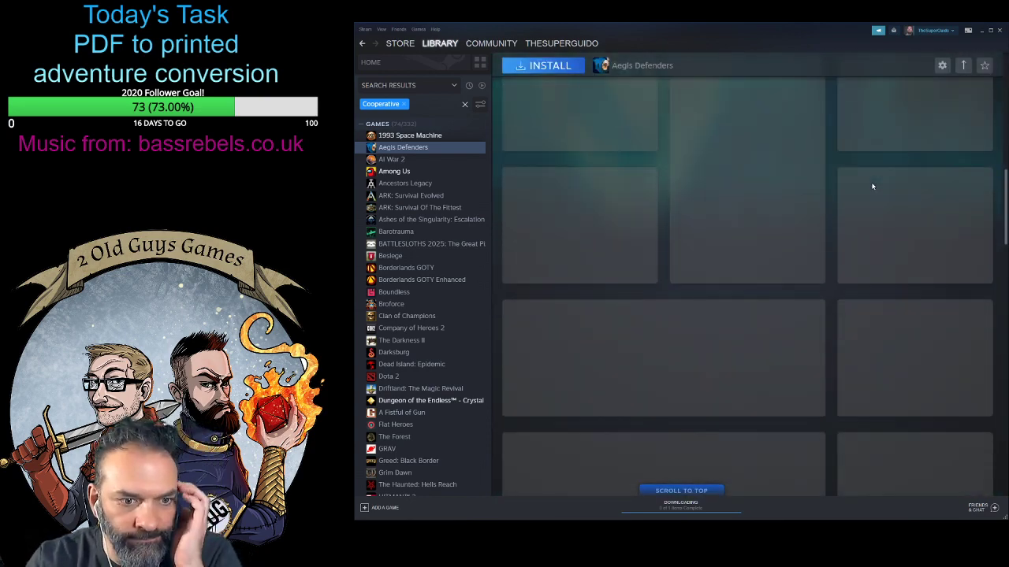
pyautogui.click(681, 490)
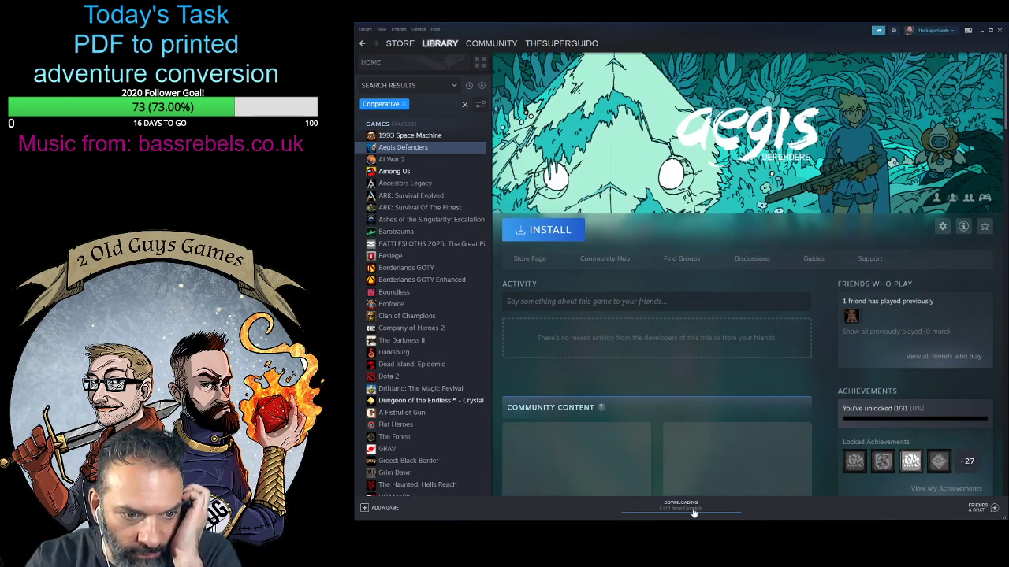
# - Open the download queue and pause the running Shroud of the Avatar update
pyautogui.click(690, 510)
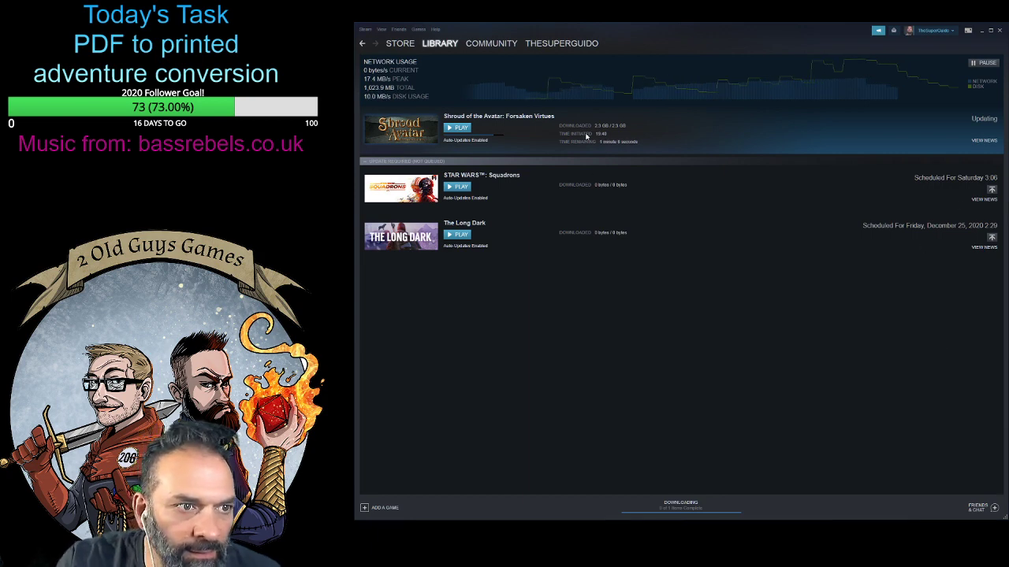
pyautogui.click(984, 63)
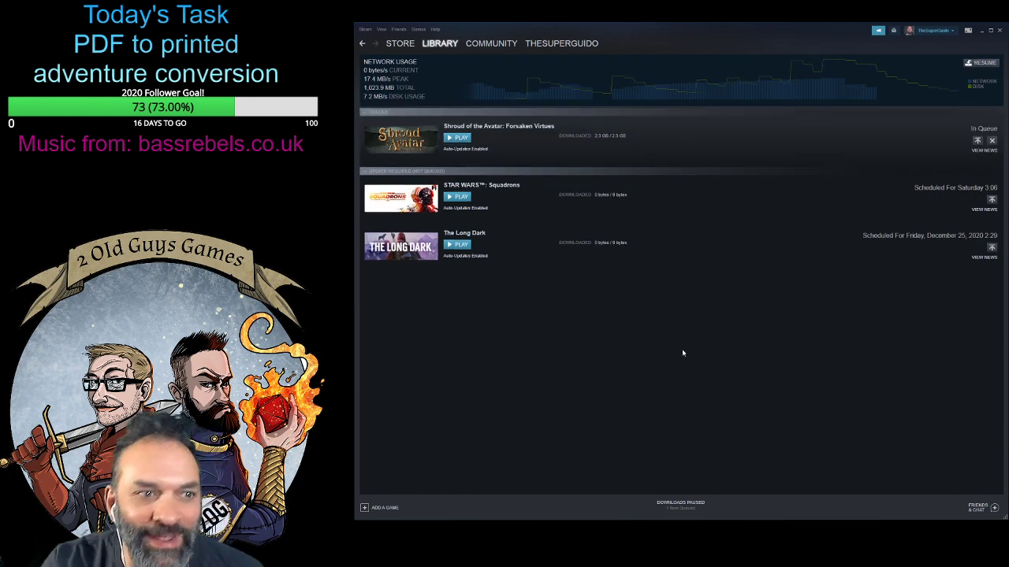
# - Open The Long Dark's library page from the downloads and filter the game list to Cooperative titles again
pyautogui.click(400, 249)
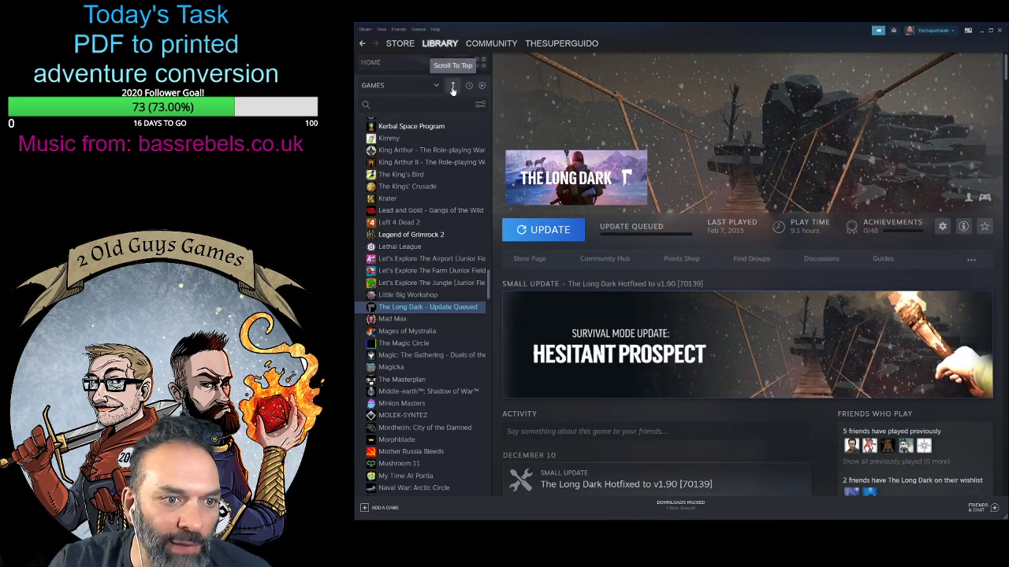
pyautogui.scroll(10, 442, 145)
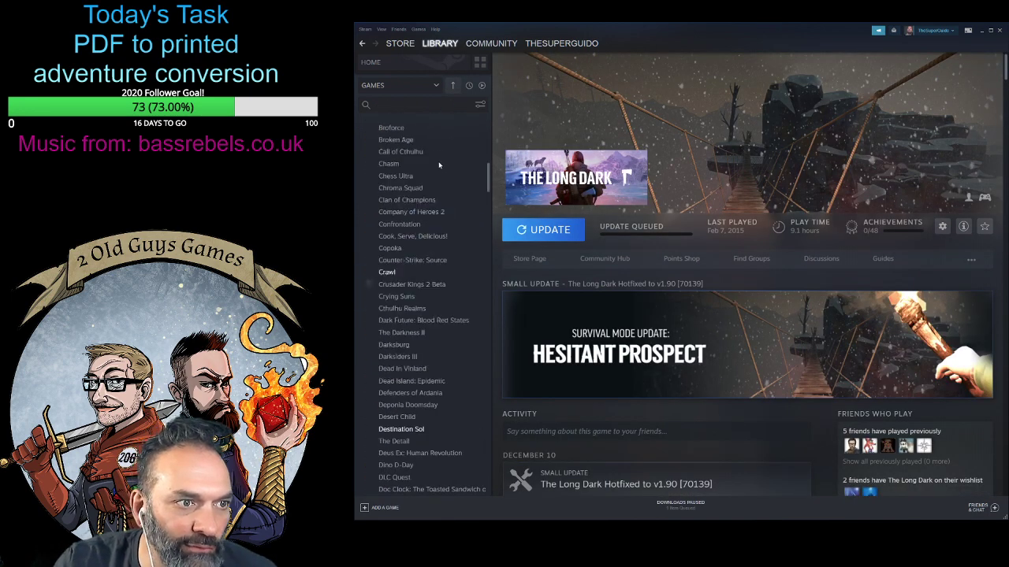
pyautogui.scroll(5, 441, 154)
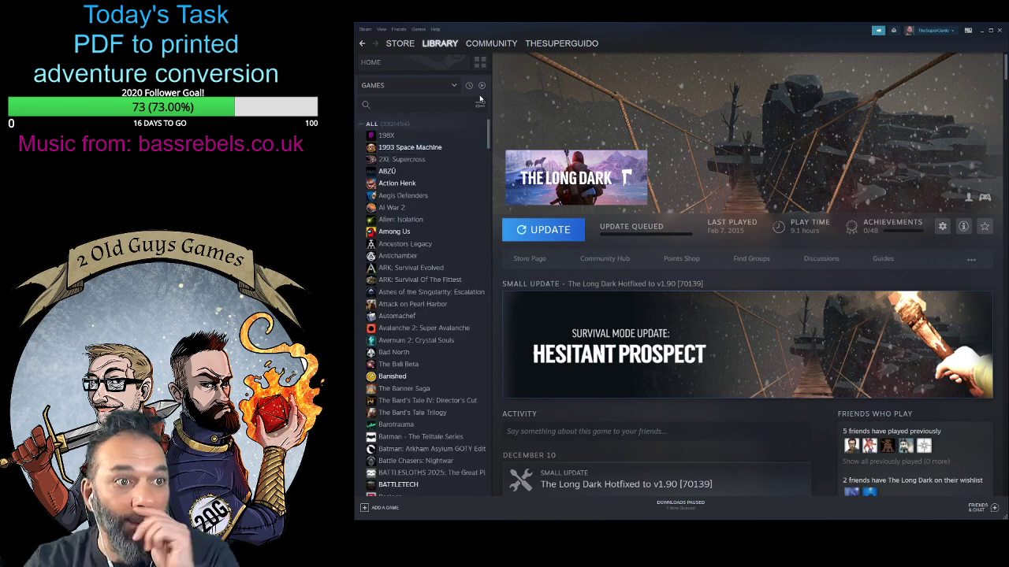
pyautogui.click(480, 107)
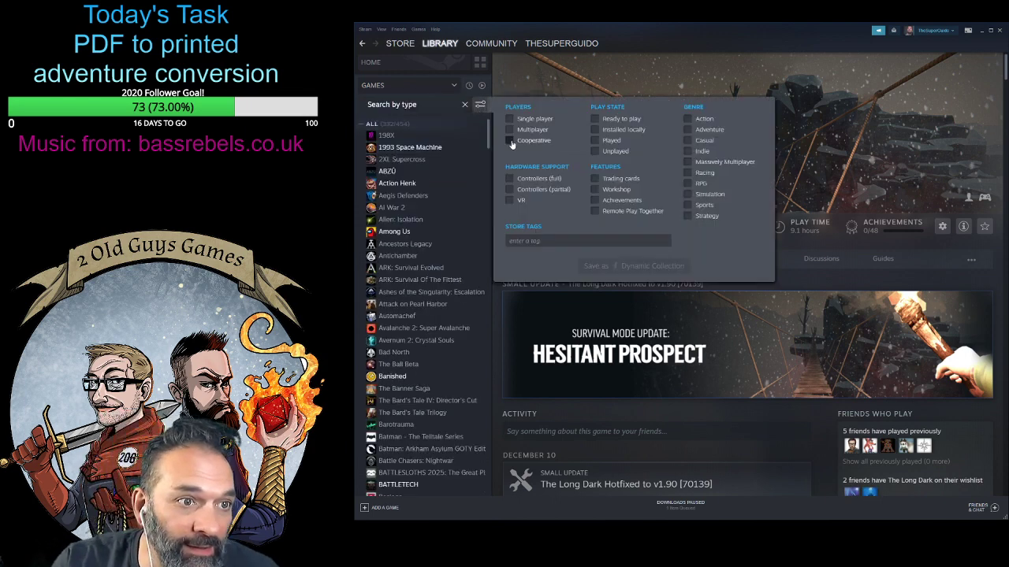
pyautogui.click(510, 142)
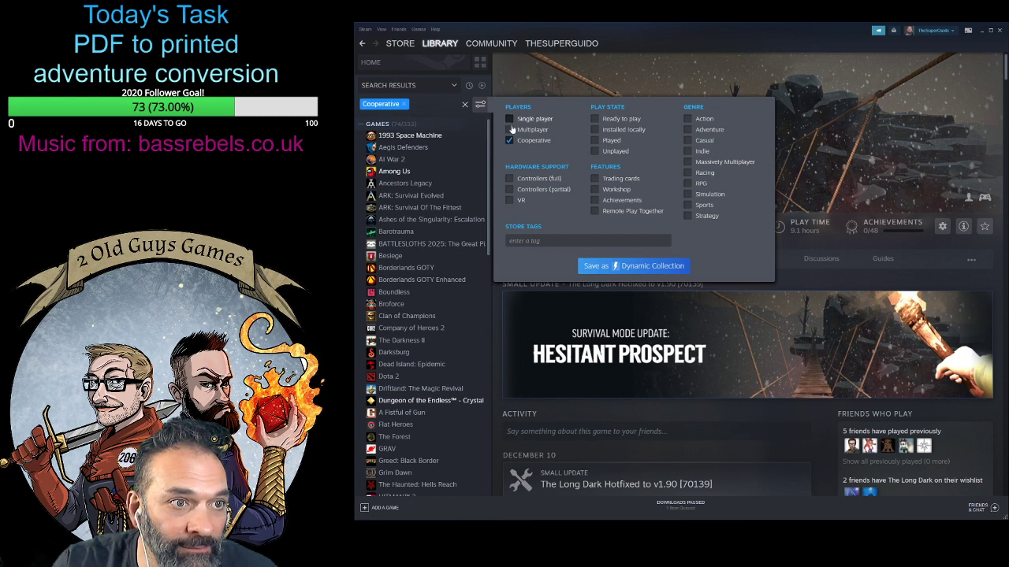
# - Try adding the Multiplayer filter to the Cooperative one, remove it again and close the filter options
pyautogui.click(510, 130)
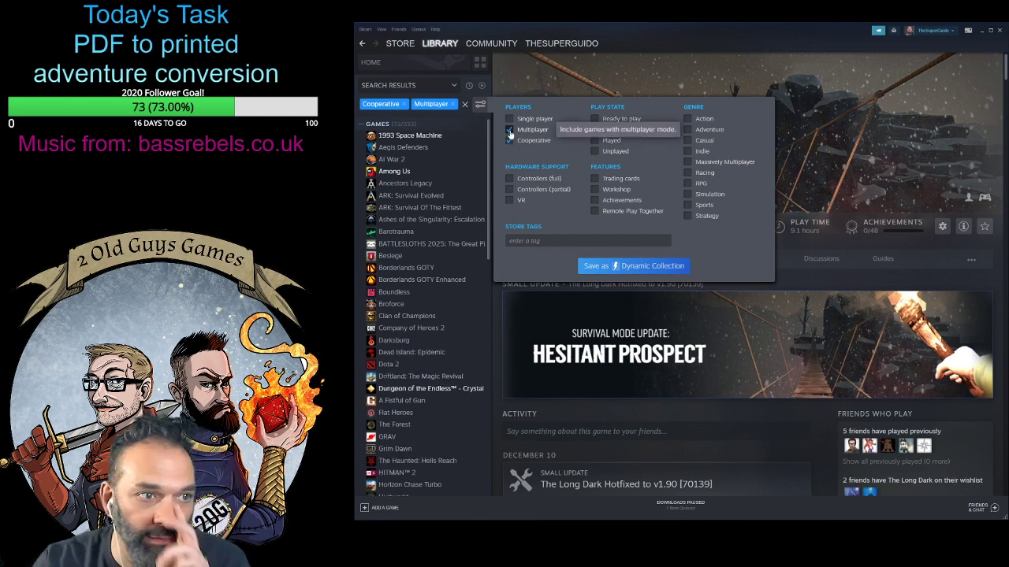
pyautogui.click(510, 132)
pyautogui.click(510, 133)
pyautogui.click(509, 133)
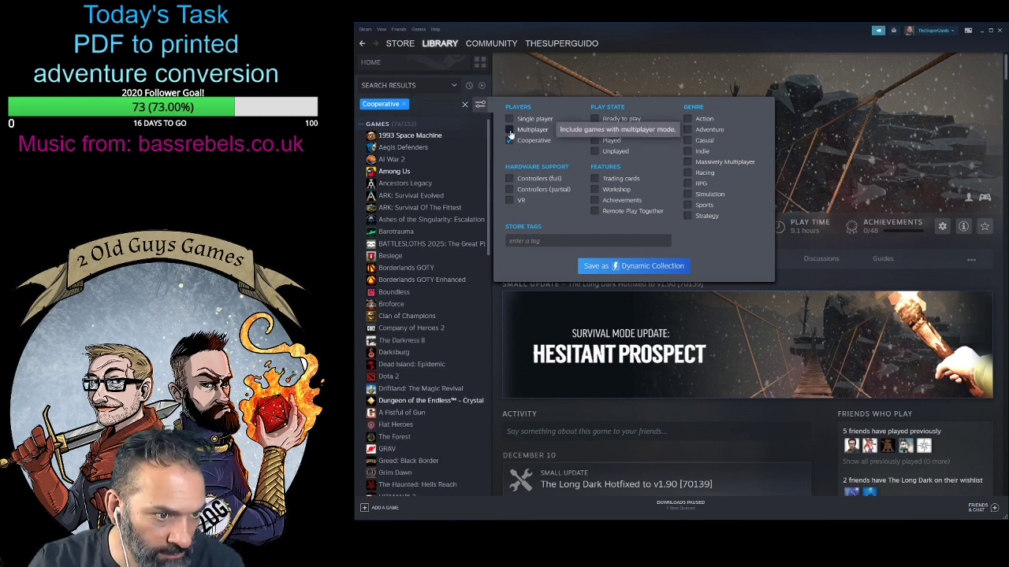
pyautogui.click(510, 131)
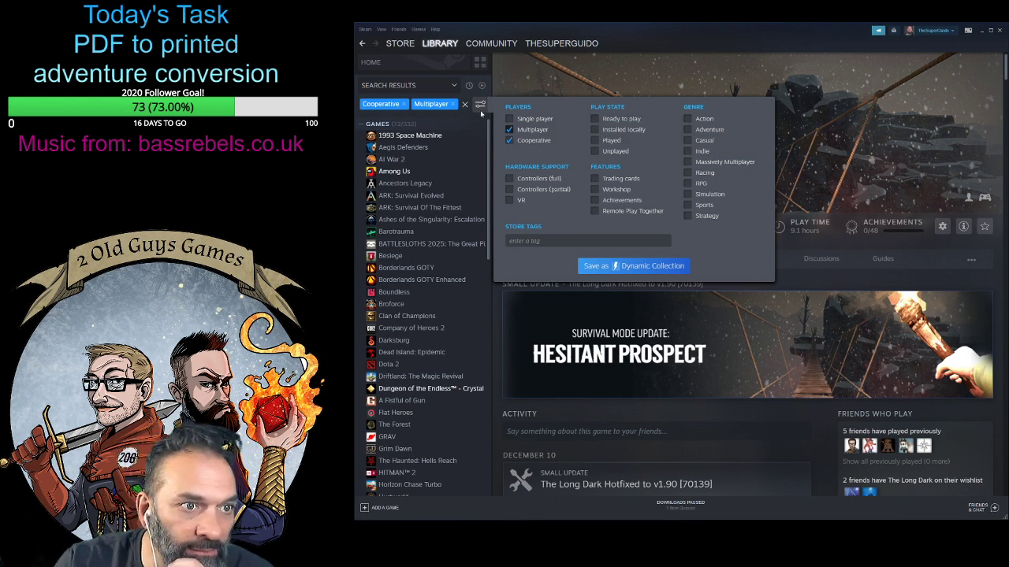
pyautogui.click(509, 129)
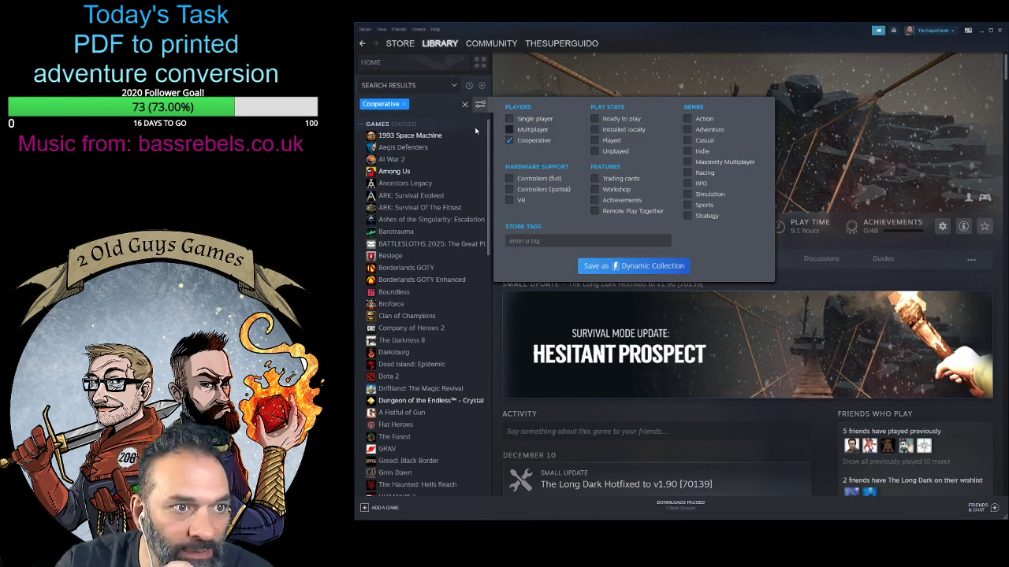
pyautogui.click(475, 130)
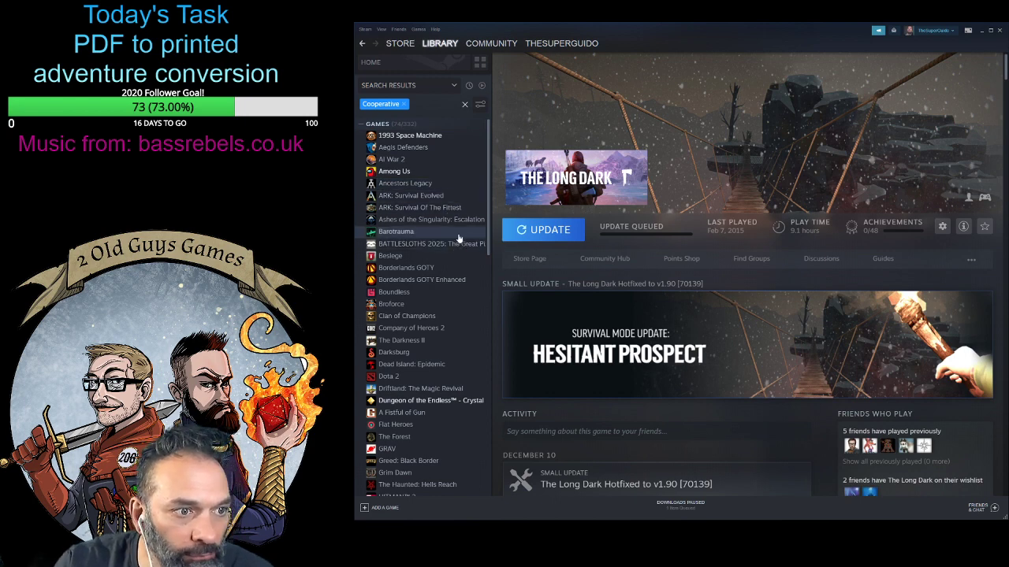
# - Examine the Ancestors Legacy library page, including its news feed, friends who play and achievements
pyautogui.click(435, 188)
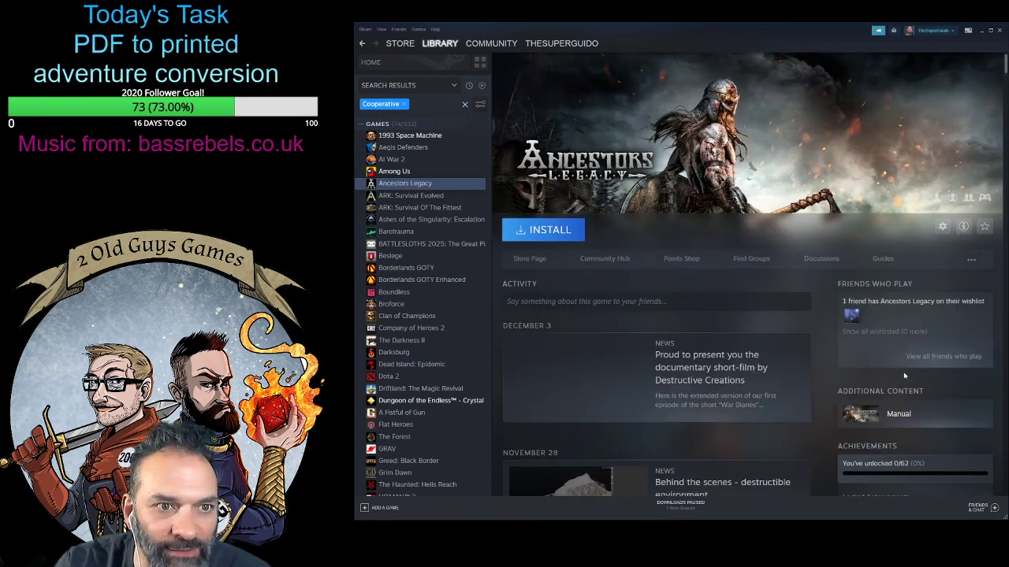
pyautogui.scroll(-4, 858, 366)
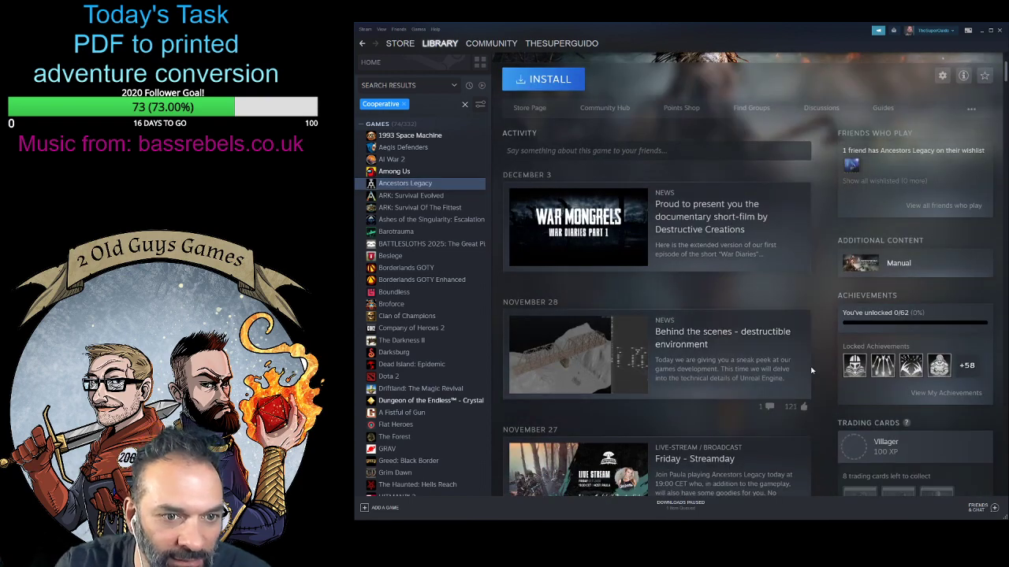
pyautogui.scroll(-5, 819, 367)
pyautogui.scroll(9, 832, 366)
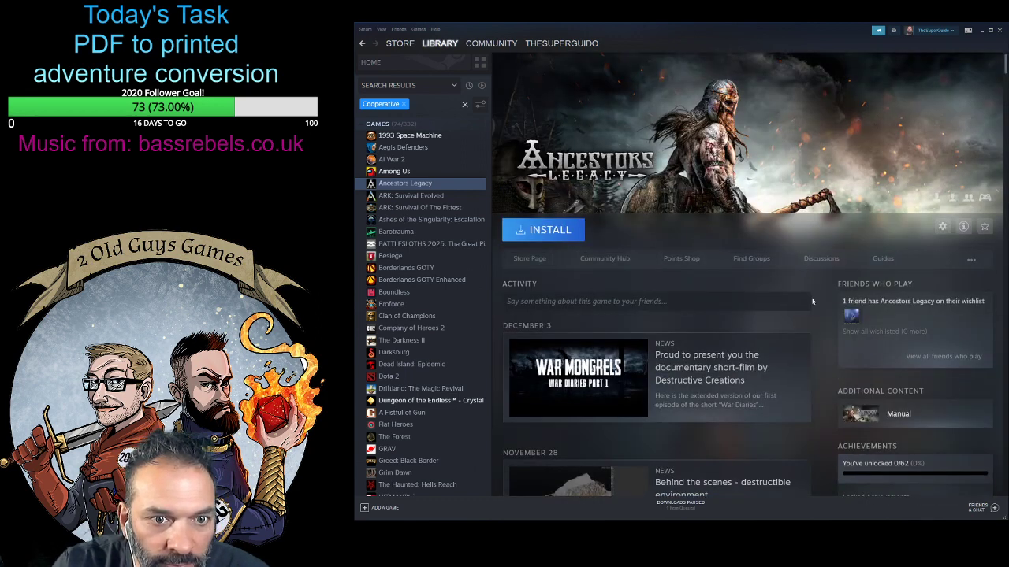
pyautogui.scroll(-7, 828, 328)
pyautogui.scroll(5, 836, 291)
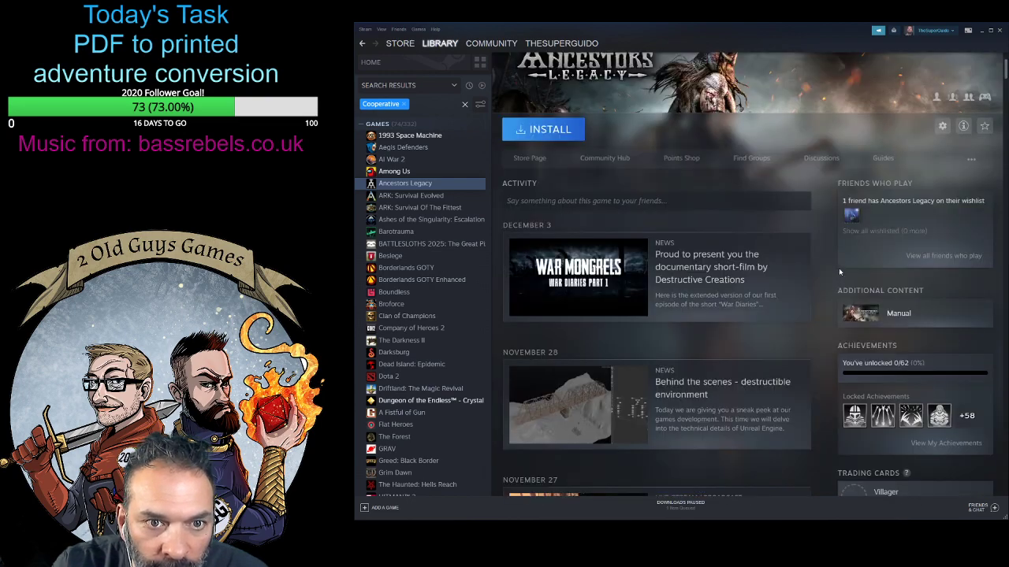
pyautogui.moveTo(851, 220)
pyautogui.scroll(-10, 851, 218)
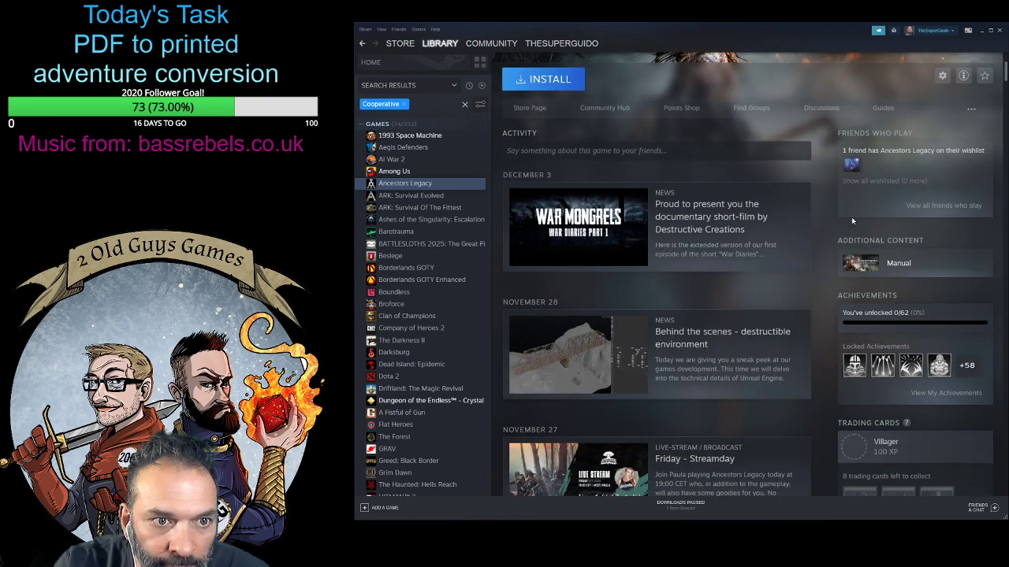
pyautogui.scroll(-10, 816, 297)
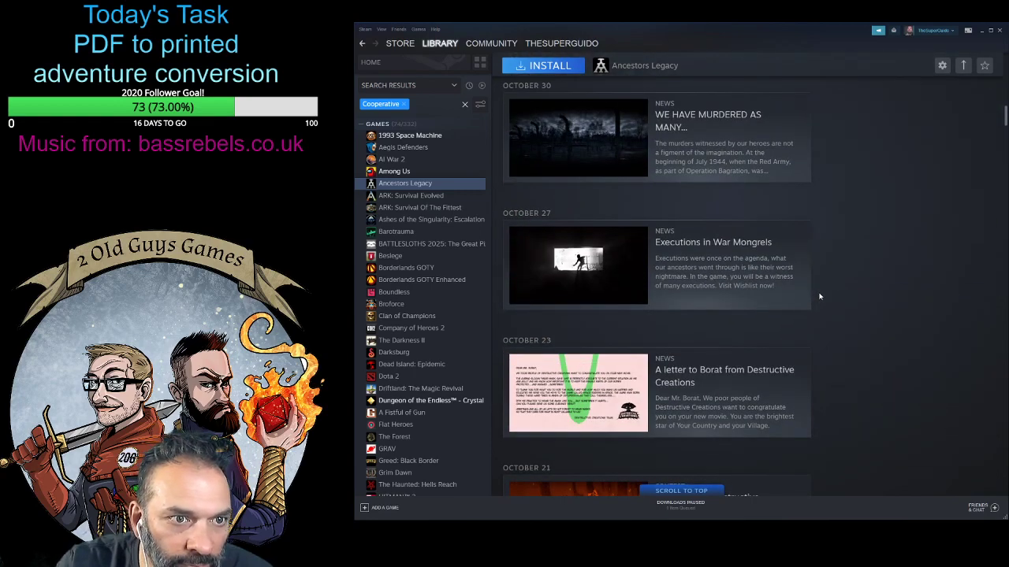
pyautogui.scroll(-12, 820, 296)
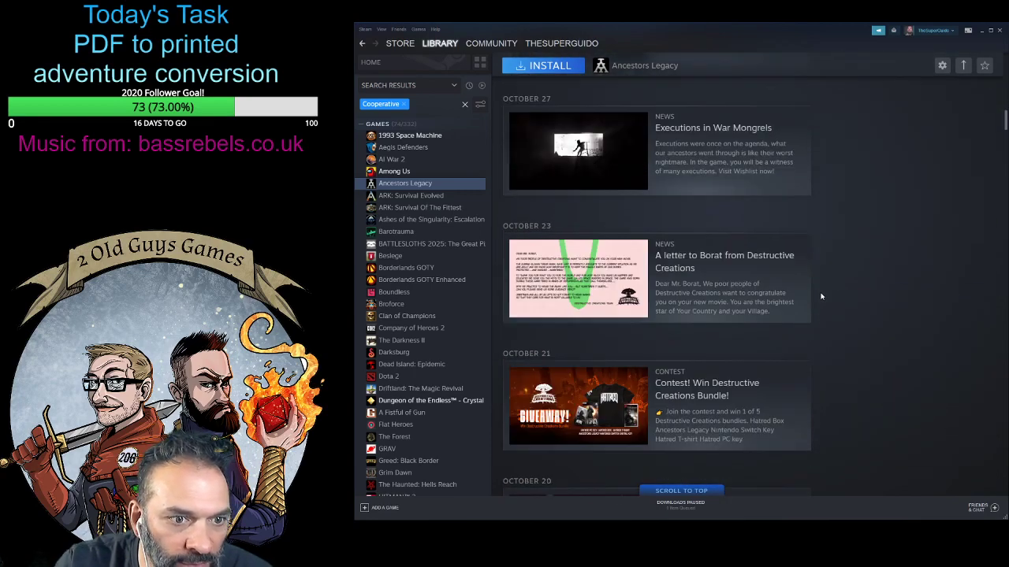
pyautogui.scroll(20, 822, 296)
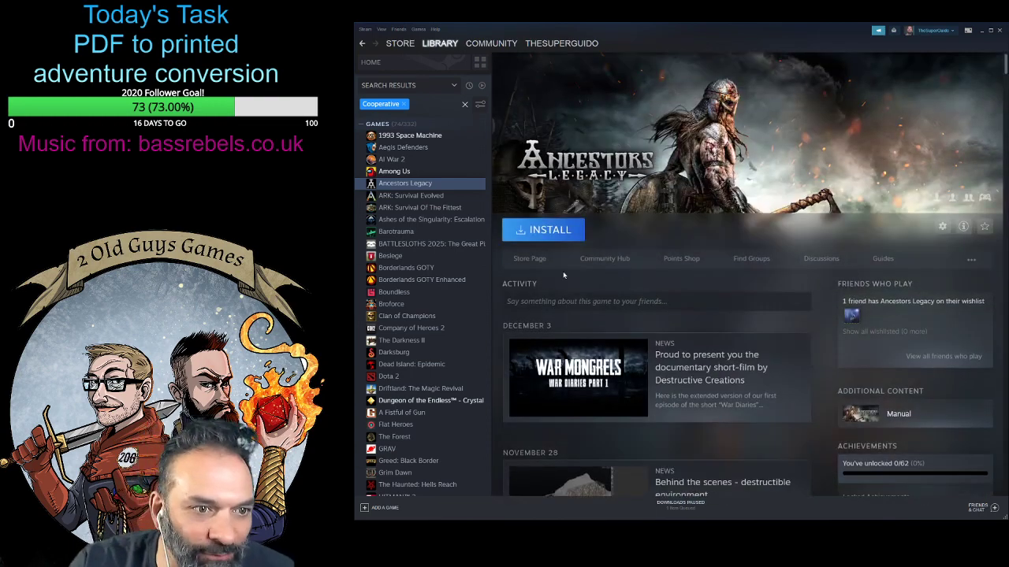
# - Open the Ancestors Legacy store page and look through its trailers and gameplay screenshots
pyautogui.click(530, 258)
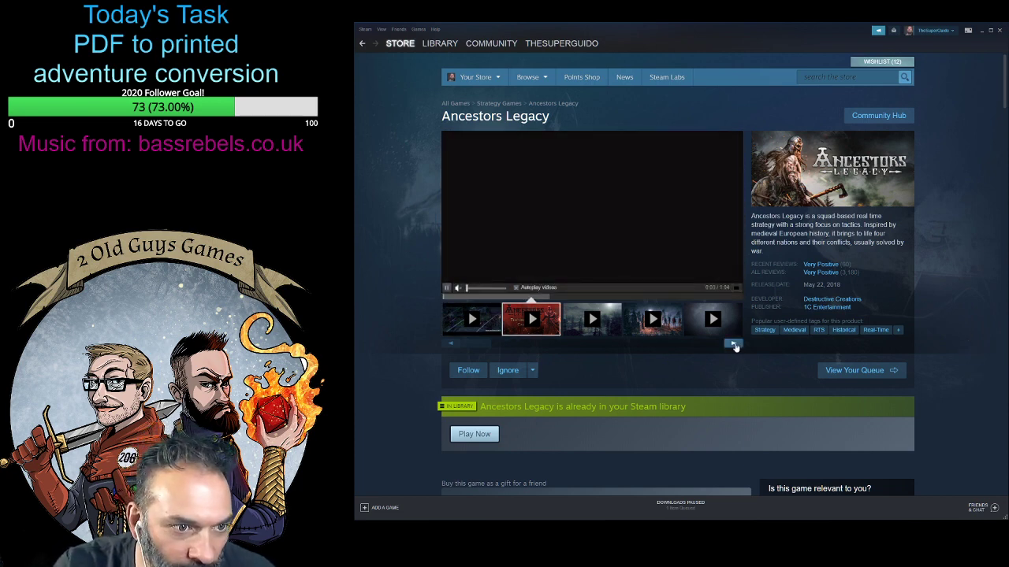
pyautogui.click(734, 345)
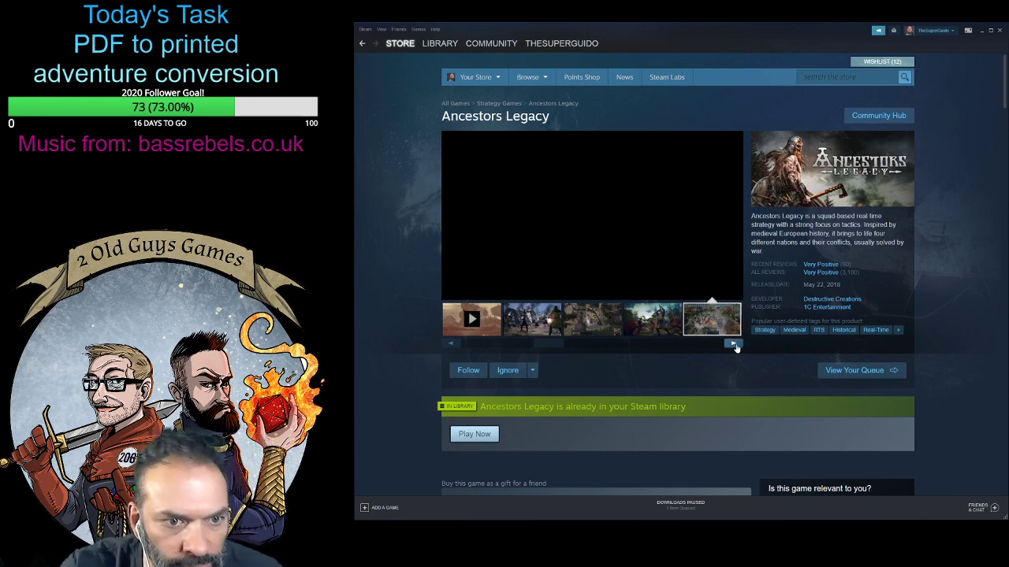
pyautogui.click(733, 345)
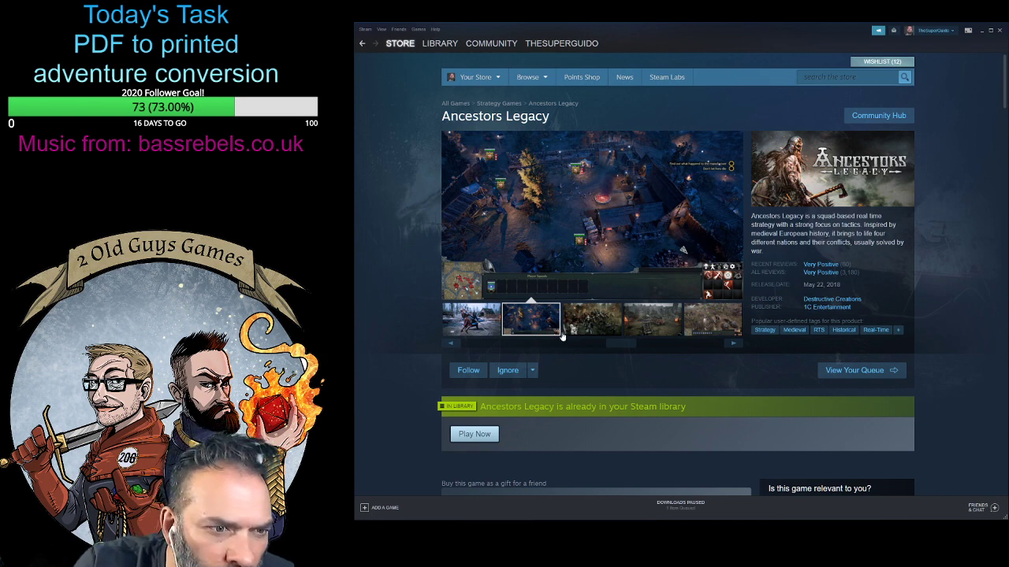
pyautogui.click(596, 326)
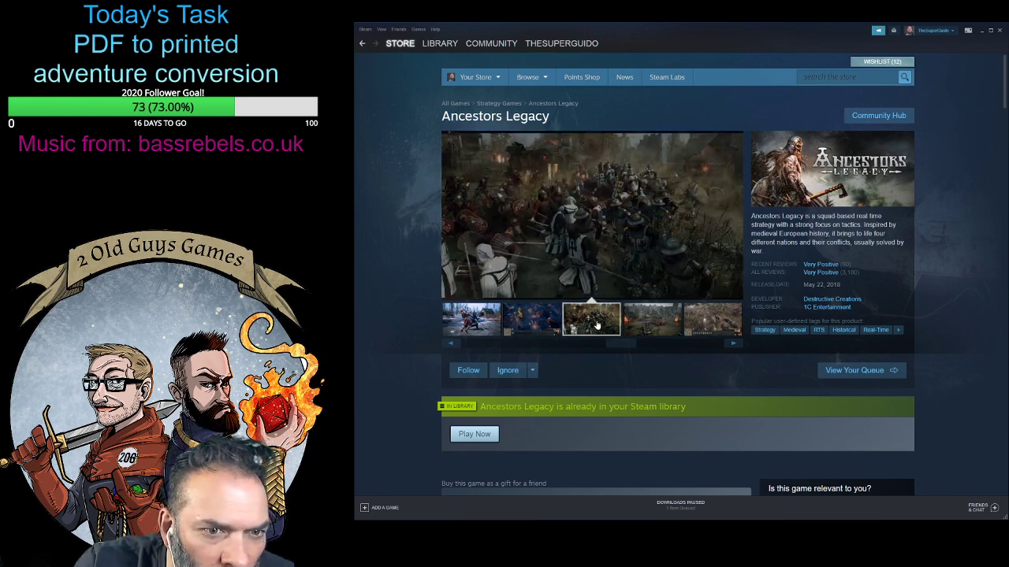
# - Check the Ancestors Legacy store page for its purchase options and supported player modes
pyautogui.scroll(-1, 868, 287)
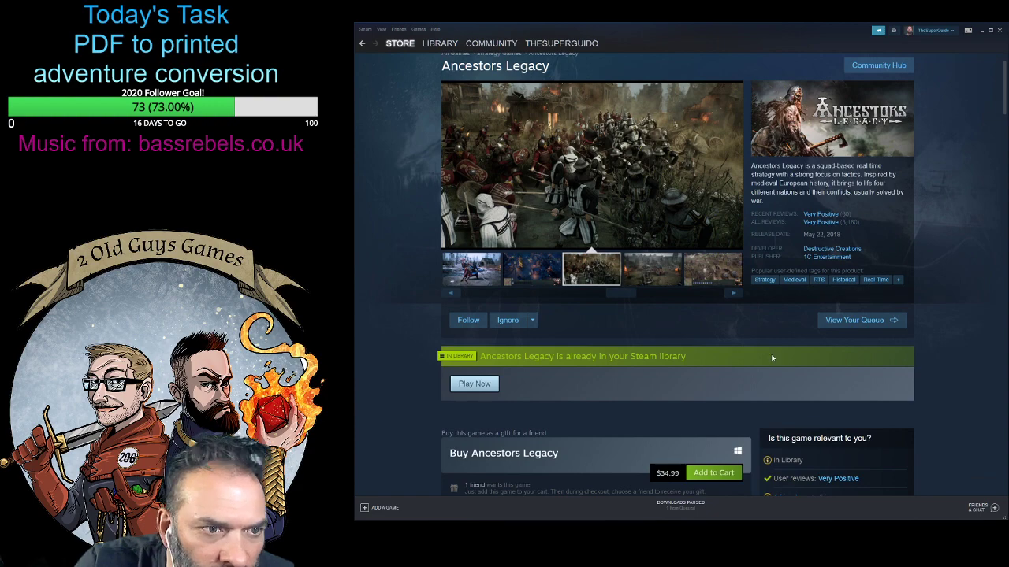
pyautogui.scroll(1, 771, 357)
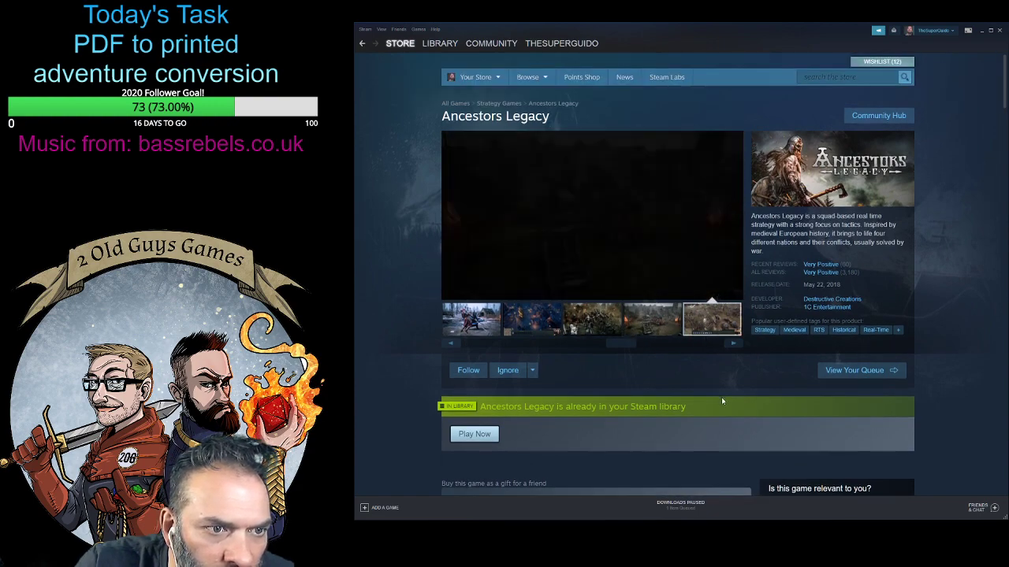
pyautogui.scroll(-5, 774, 364)
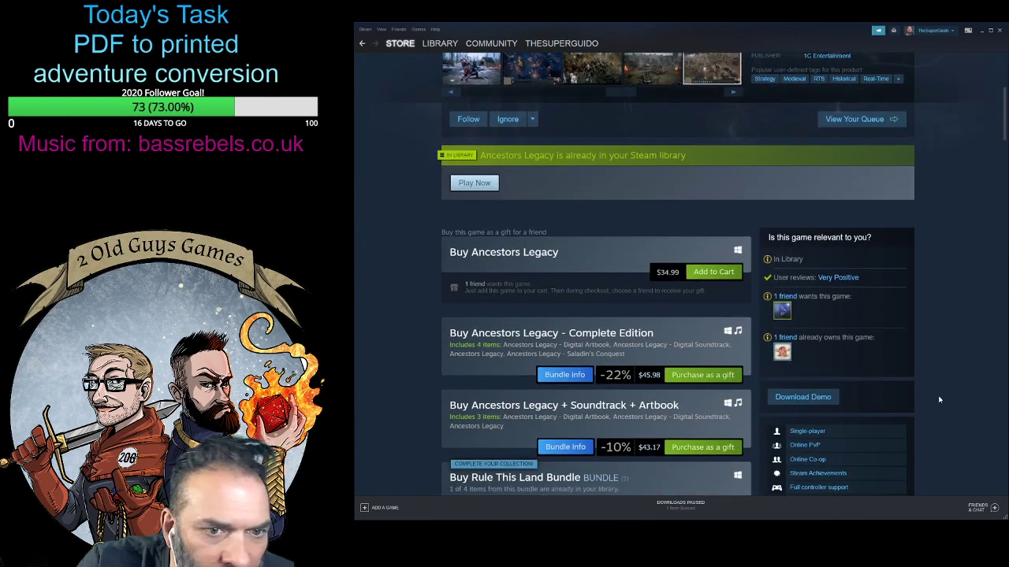
pyautogui.scroll(-5, 877, 400)
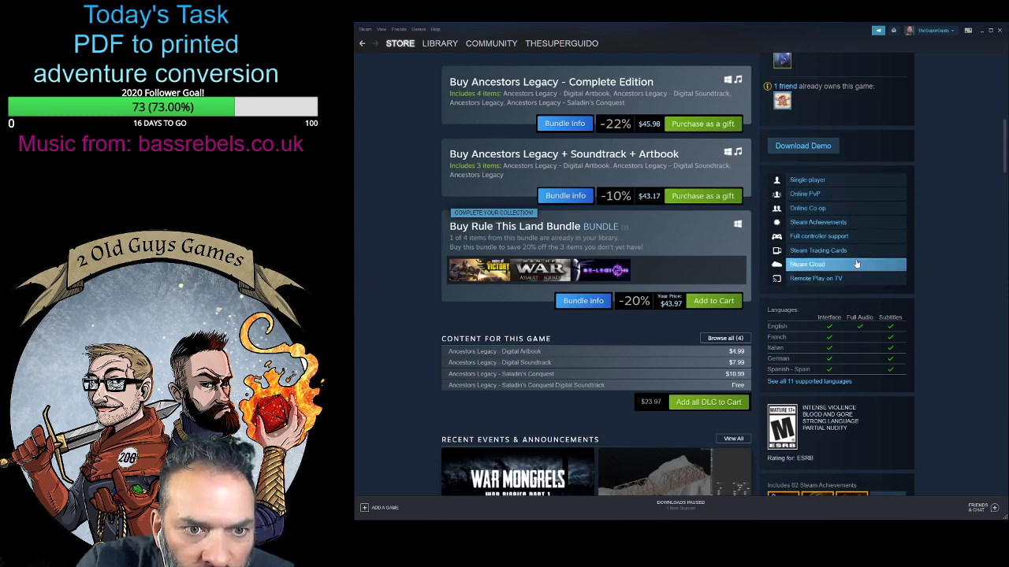
pyautogui.scroll(10, 902, 428)
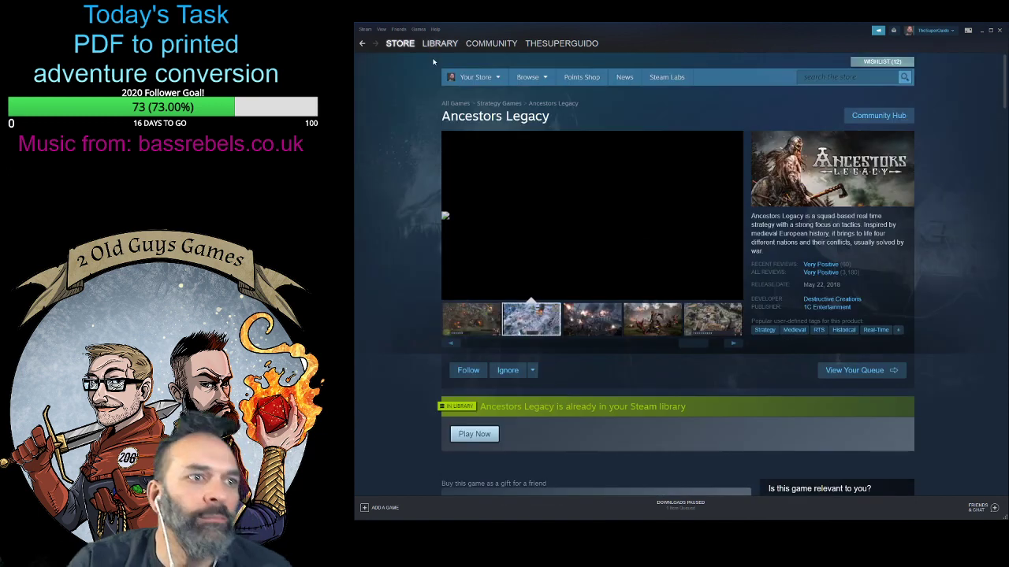
# - Return to the library and look over Barotrauma's page, including its news and friends who play
pyautogui.click(439, 44)
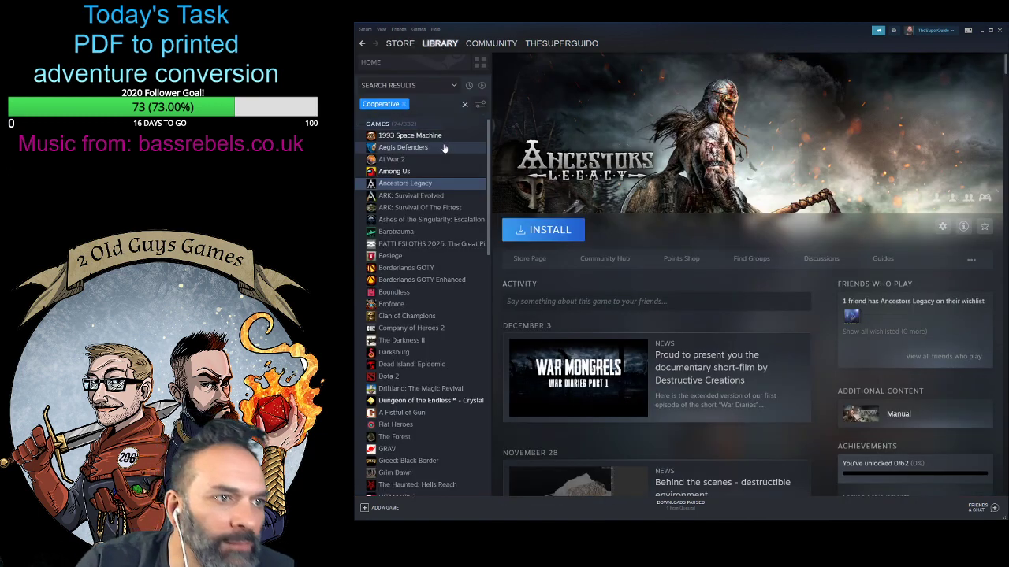
pyautogui.click(446, 232)
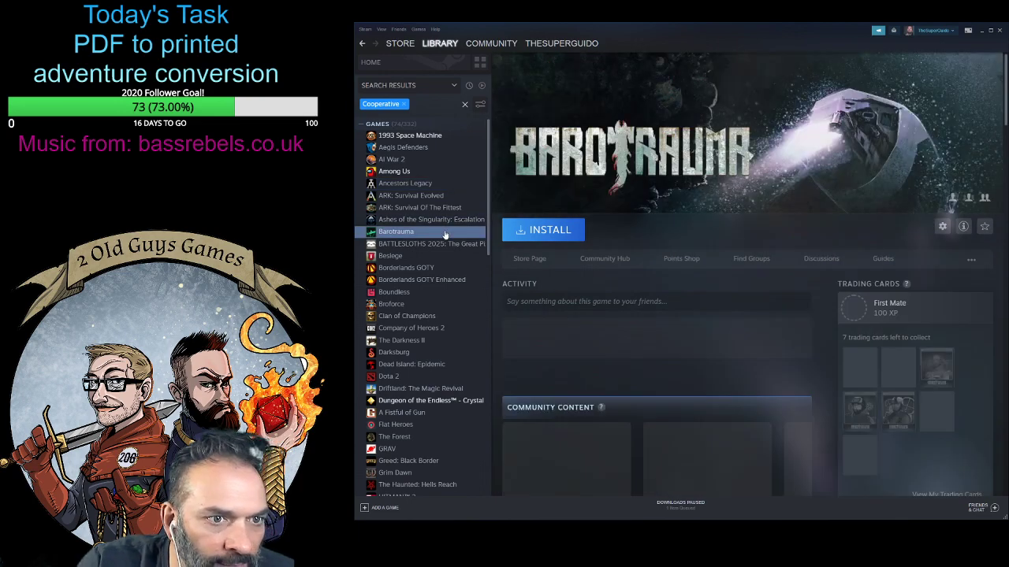
pyautogui.scroll(-3, 826, 306)
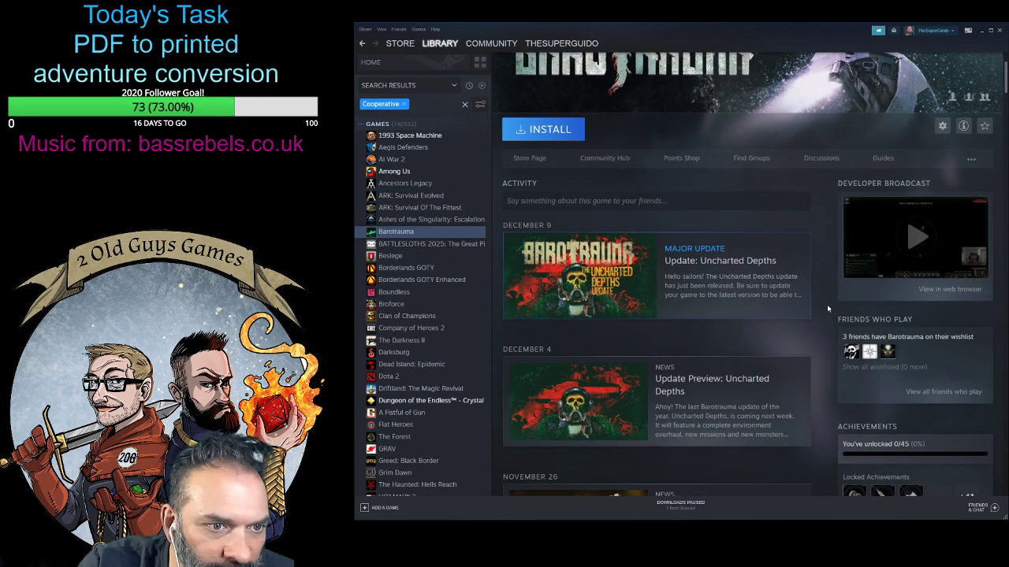
pyautogui.scroll(3, 827, 304)
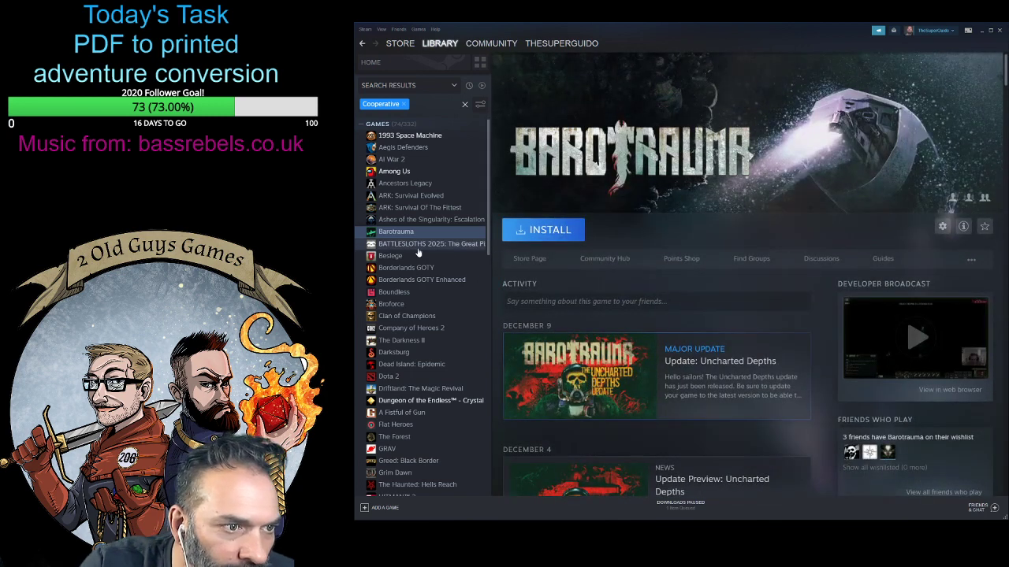
# - Look over Besiege's library page, open its store page and watch the second trailer
pyautogui.click(411, 260)
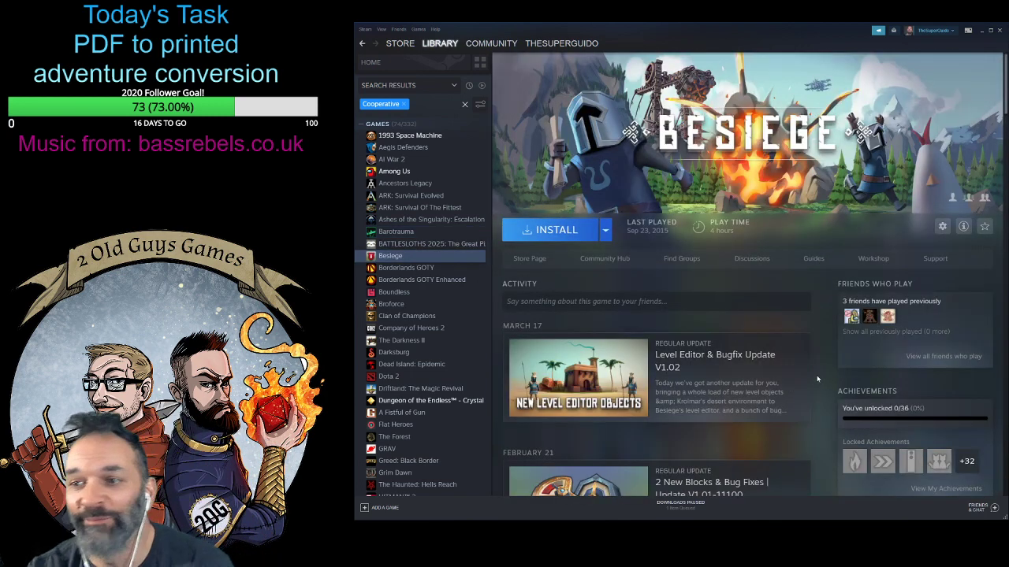
pyautogui.scroll(-5, 820, 376)
pyautogui.scroll(5, 818, 381)
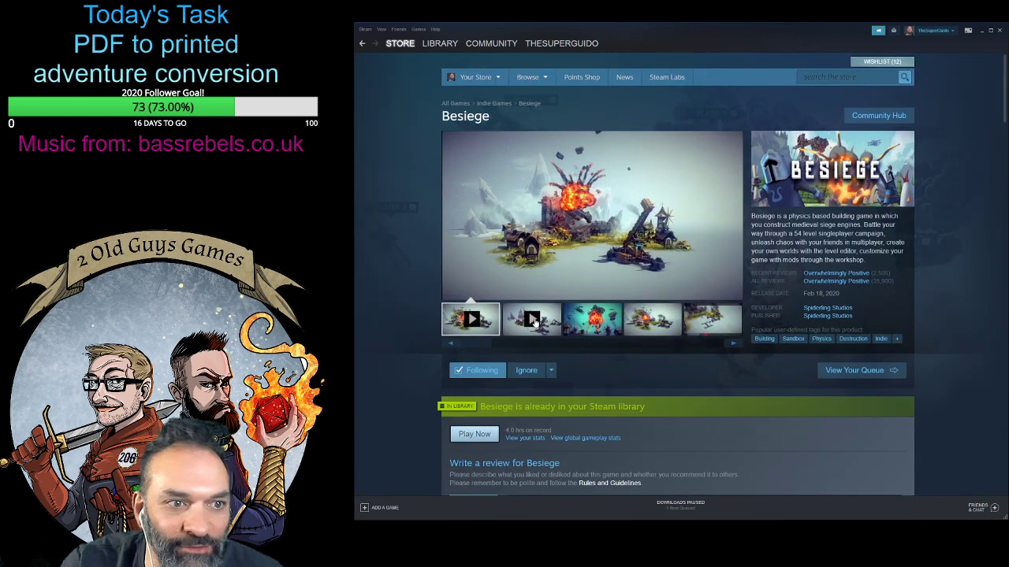
pyautogui.click(534, 320)
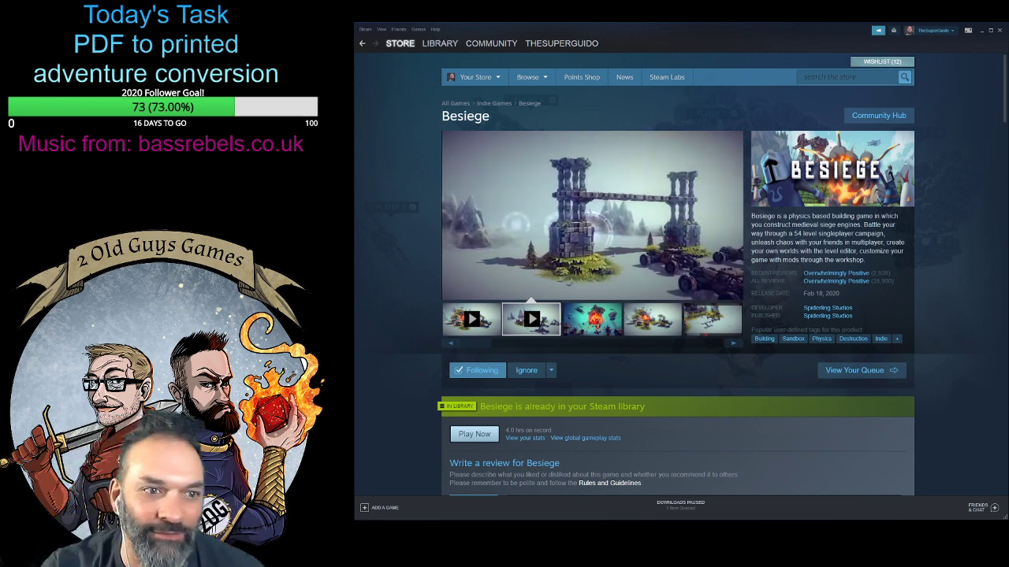
pyautogui.moveTo(514, 176)
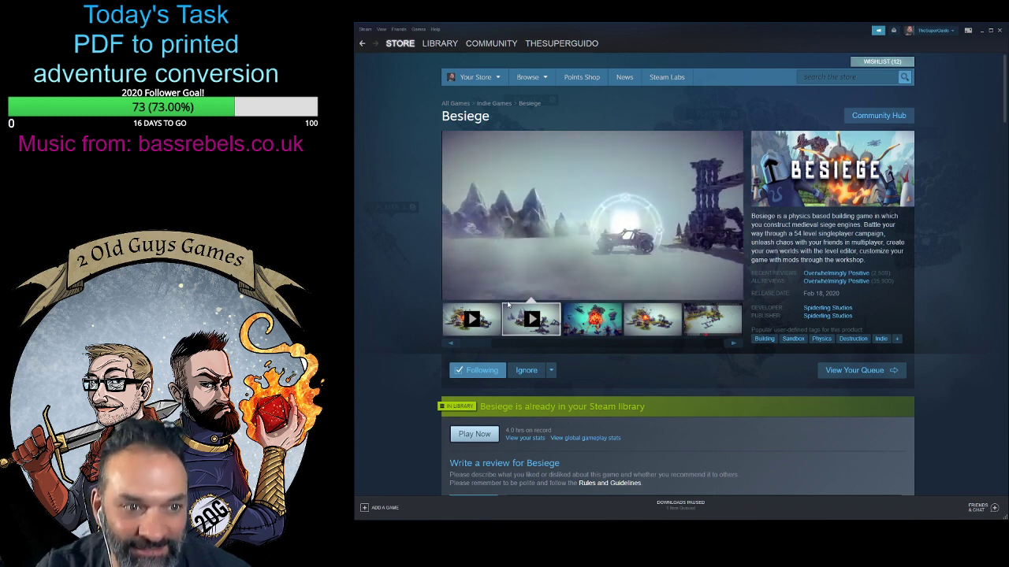
# - Return to the library home and filter the game list to Cooperative titles again
pyautogui.click(438, 45)
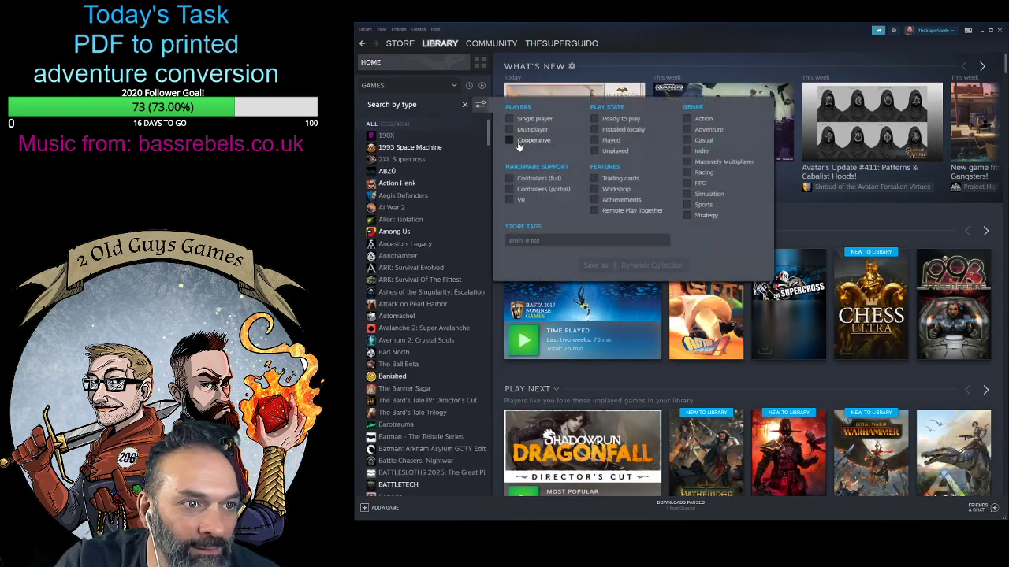
pyautogui.click(480, 104)
pyautogui.click(509, 140)
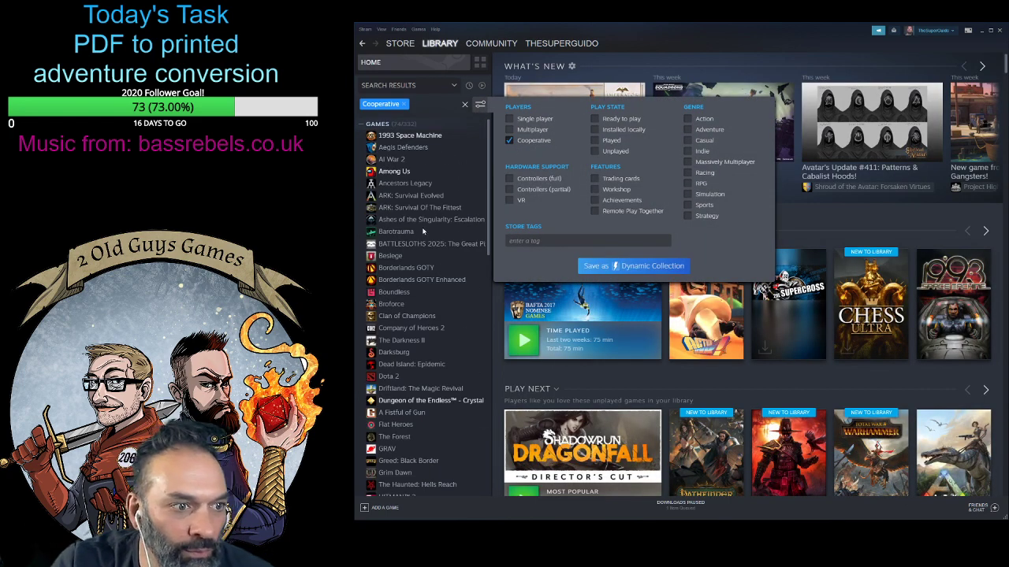
# - Open Boundless from the Cooperative list and look over its update news and achievements
pyautogui.scroll(-3, 415, 189)
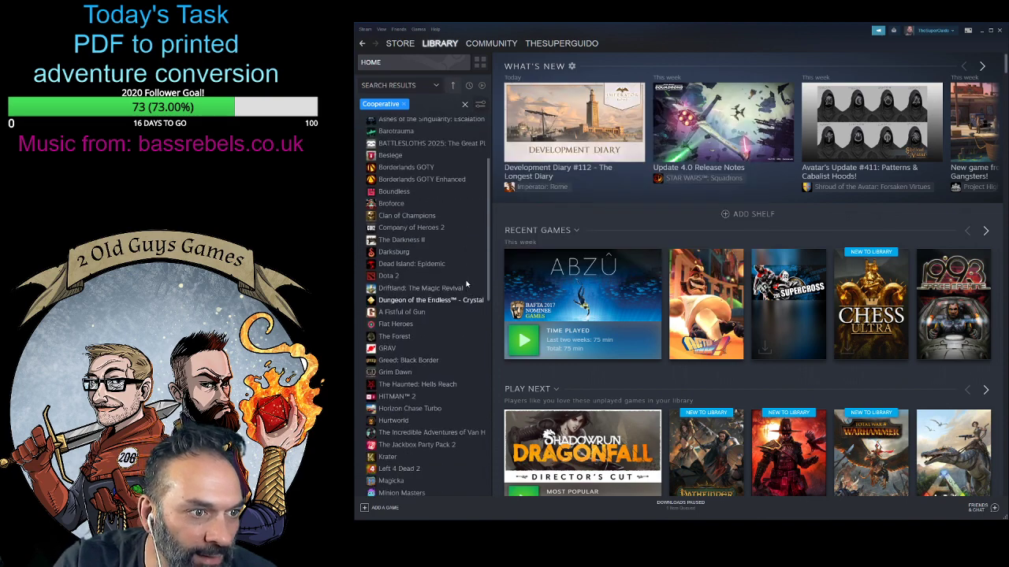
pyautogui.click(422, 197)
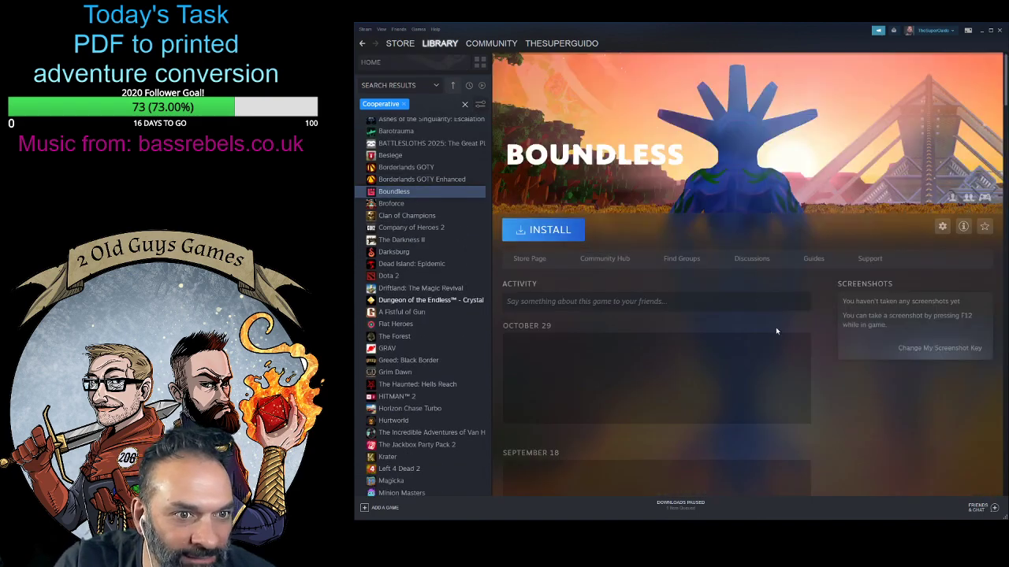
pyautogui.scroll(-10, 828, 353)
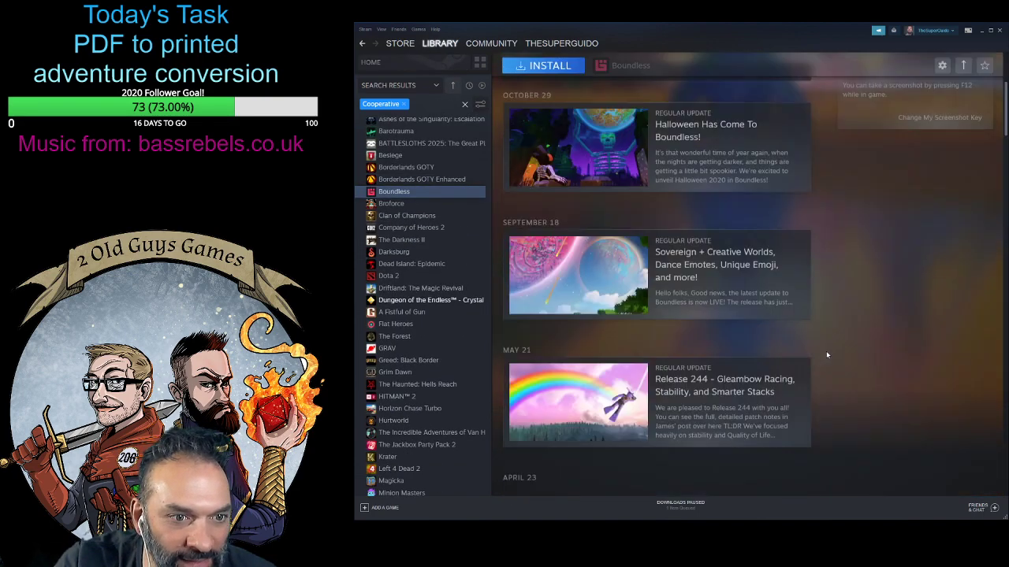
pyautogui.scroll(10, 826, 356)
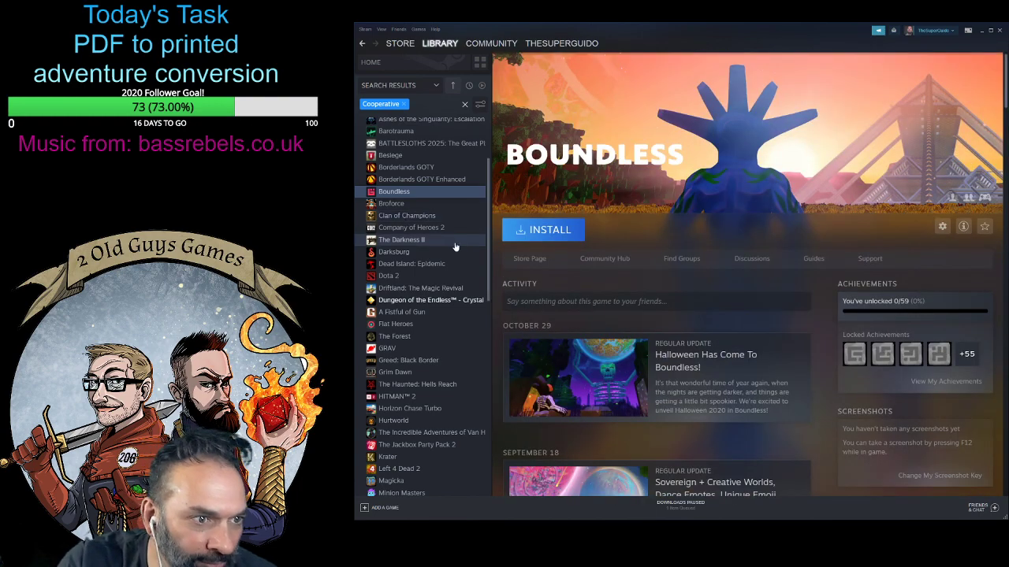
# - Browse further down the Cooperative list and view the library pages of Darksburg and Dead Island: Epidemic
pyautogui.scroll(-1, 454, 244)
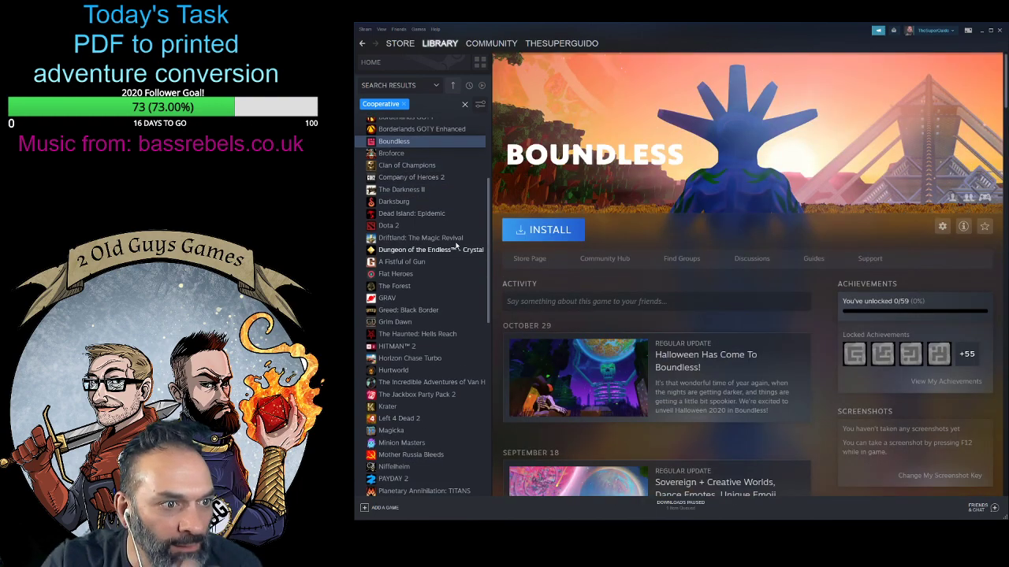
pyautogui.click(420, 202)
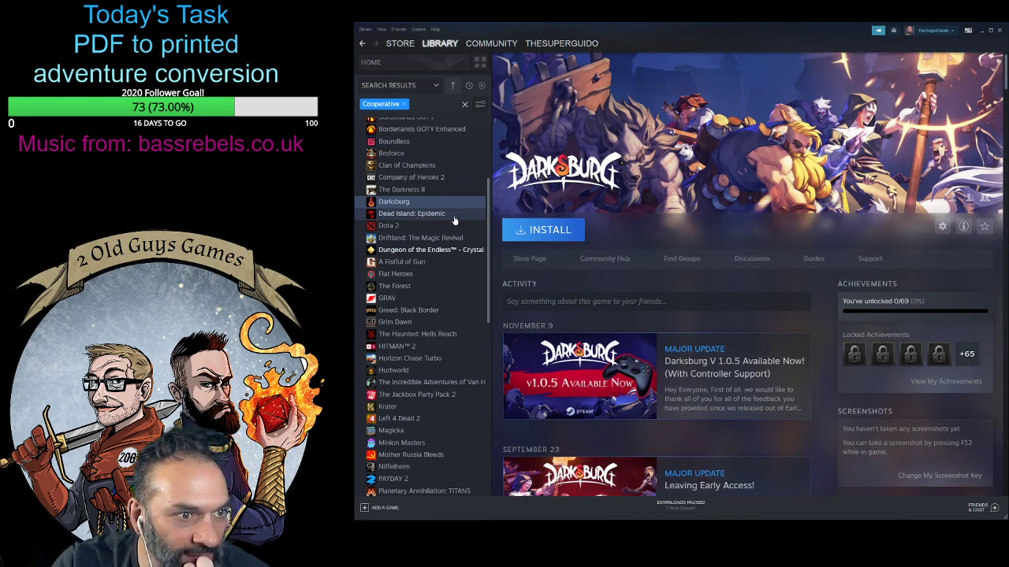
pyautogui.scroll(-1, 454, 220)
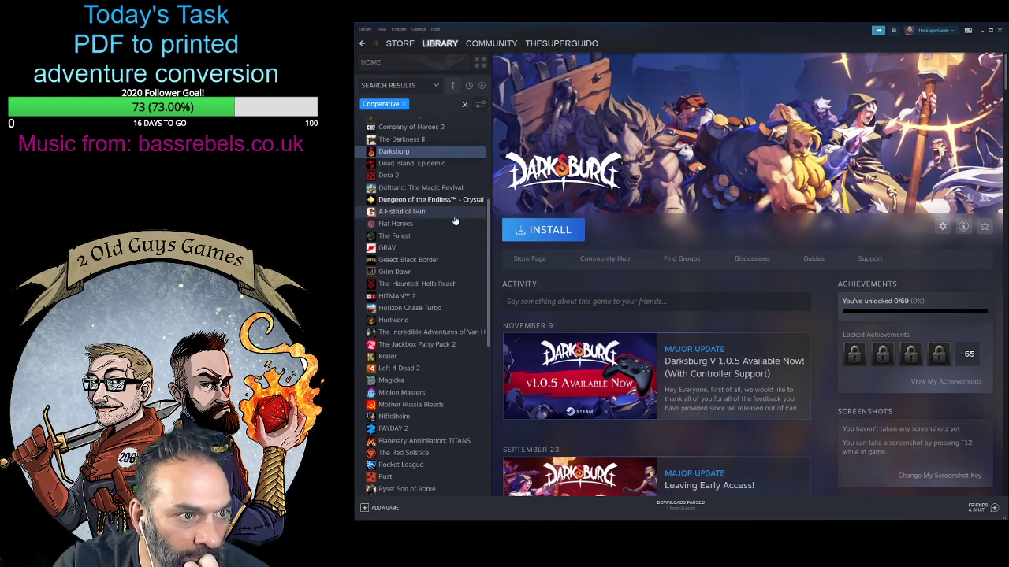
pyautogui.click(403, 175)
pyautogui.click(404, 164)
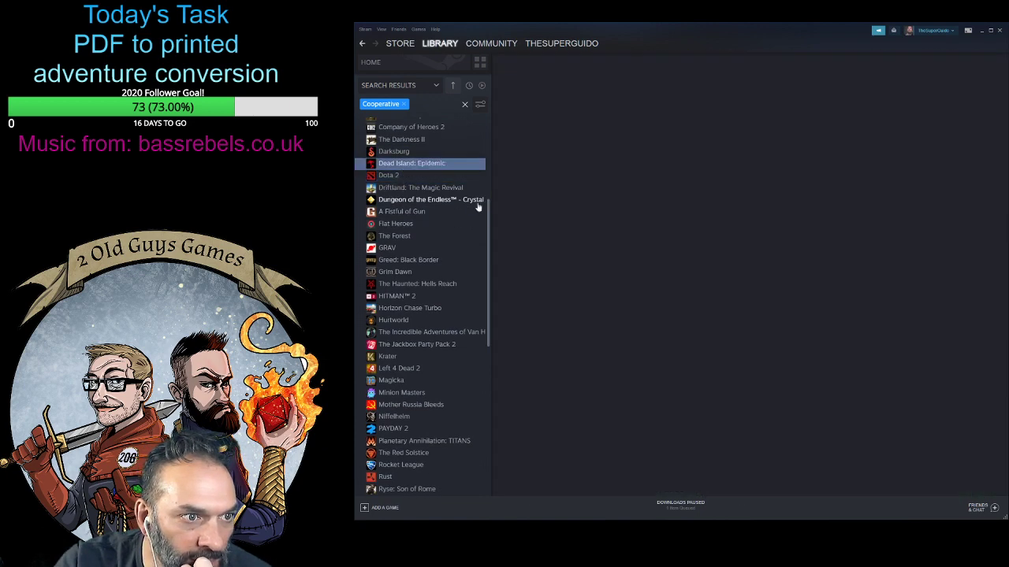
# - Examine the Dungeon of the Endless library page, including its news, friends who play, achievements and DLC
pyautogui.click(416, 202)
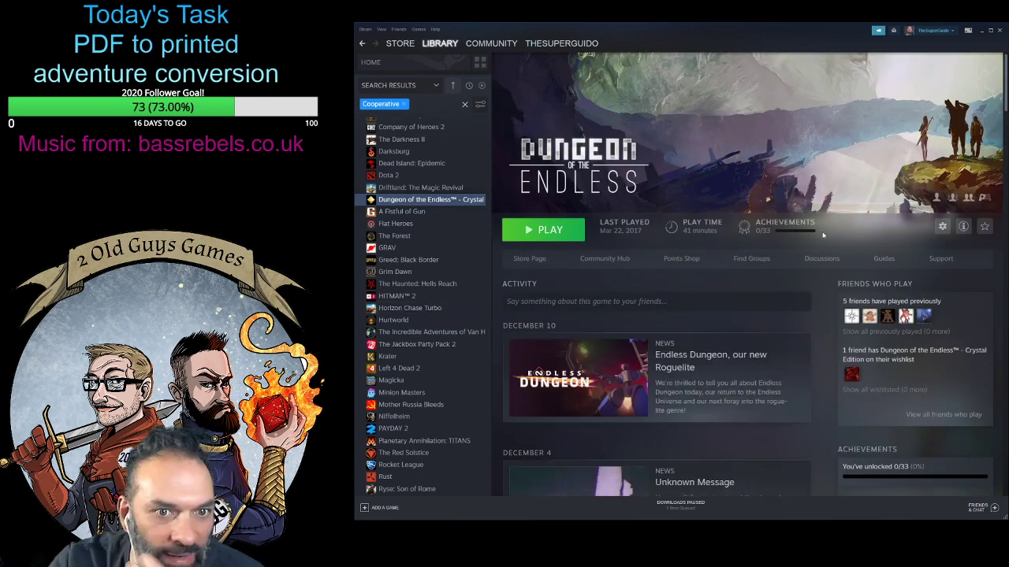
pyautogui.scroll(-3, 814, 294)
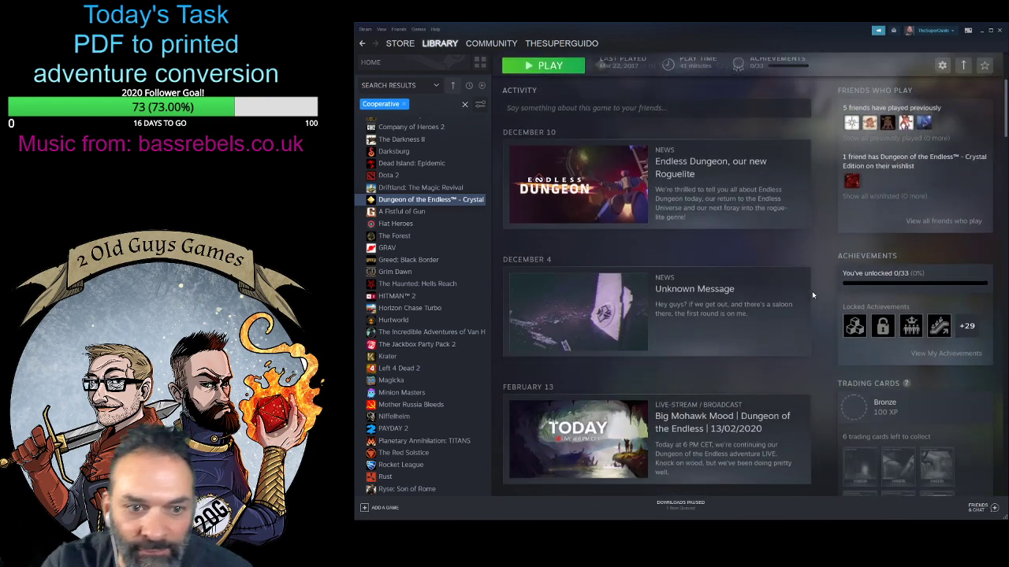
pyautogui.scroll(-1, 813, 295)
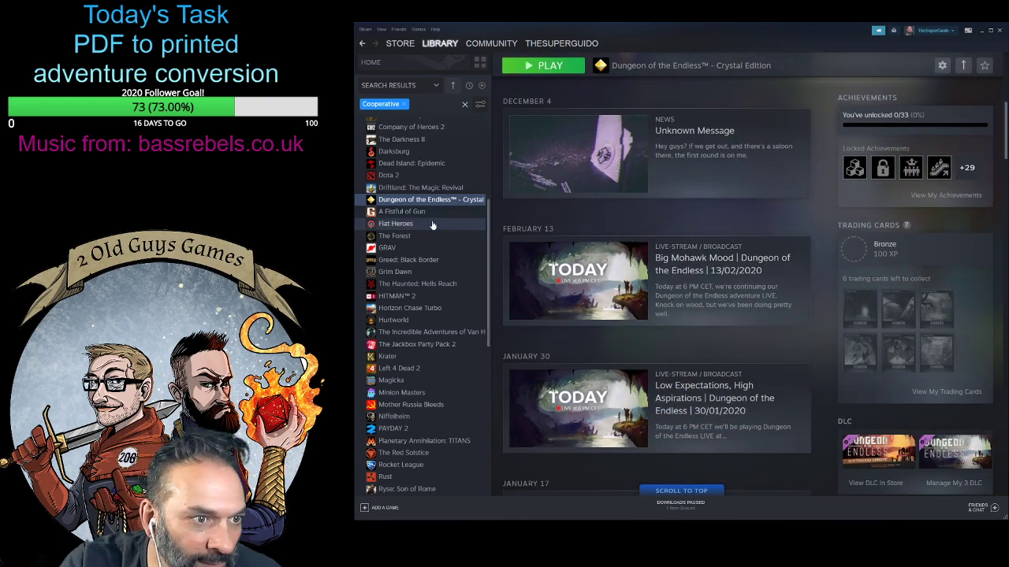
# - View the library pages of A Fistful of Gun, Flat Heroes and The Forest, and look through the remaining Cooperative titles
pyautogui.click(409, 211)
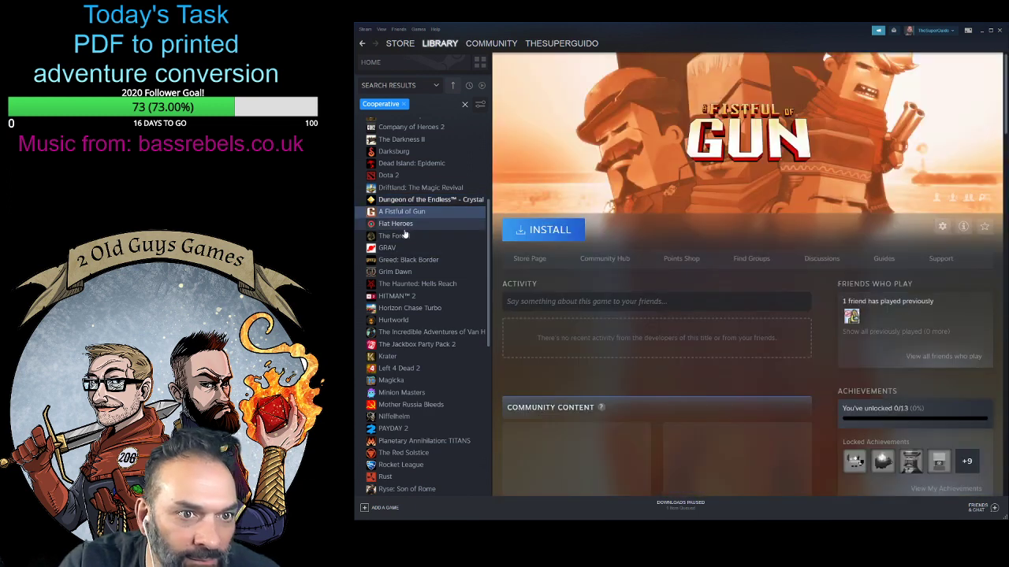
pyautogui.click(402, 224)
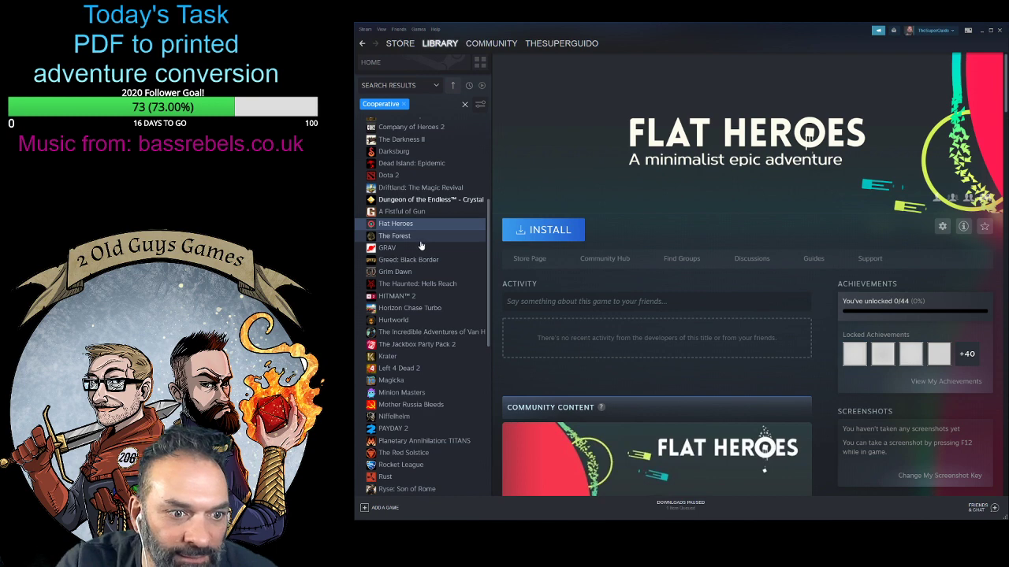
pyautogui.click(419, 238)
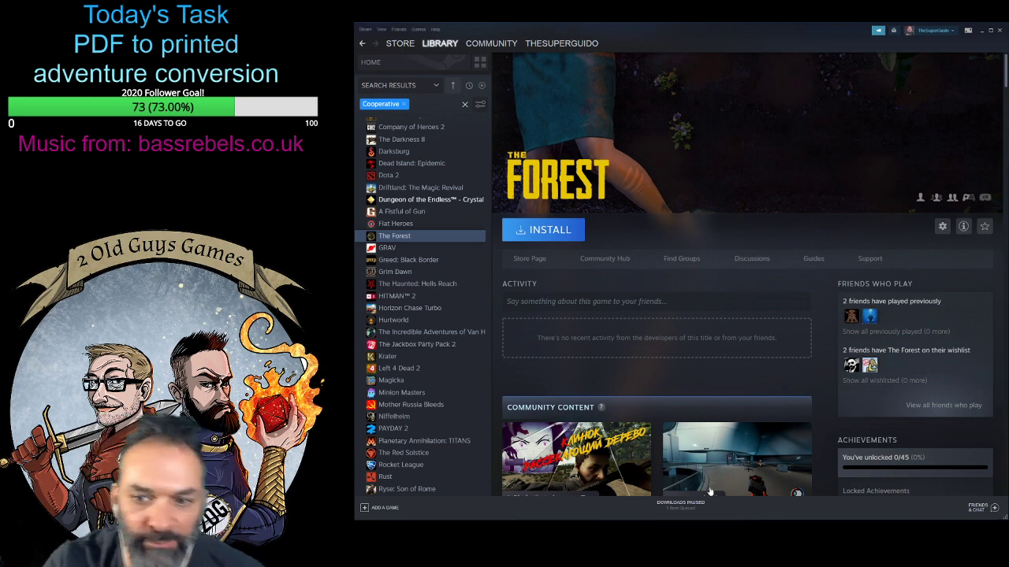
pyautogui.scroll(-1, 709, 491)
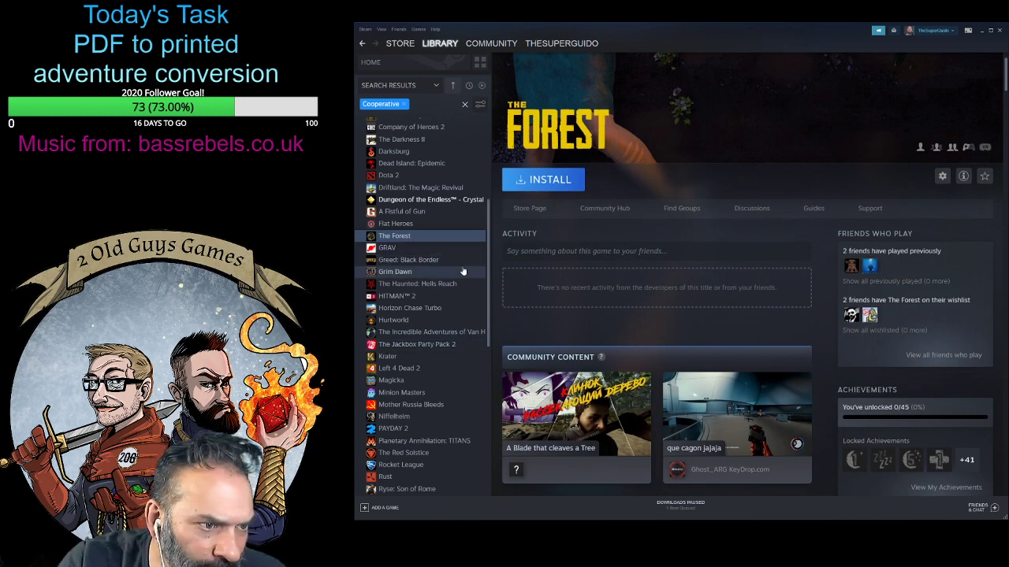
pyautogui.scroll(-8, 463, 271)
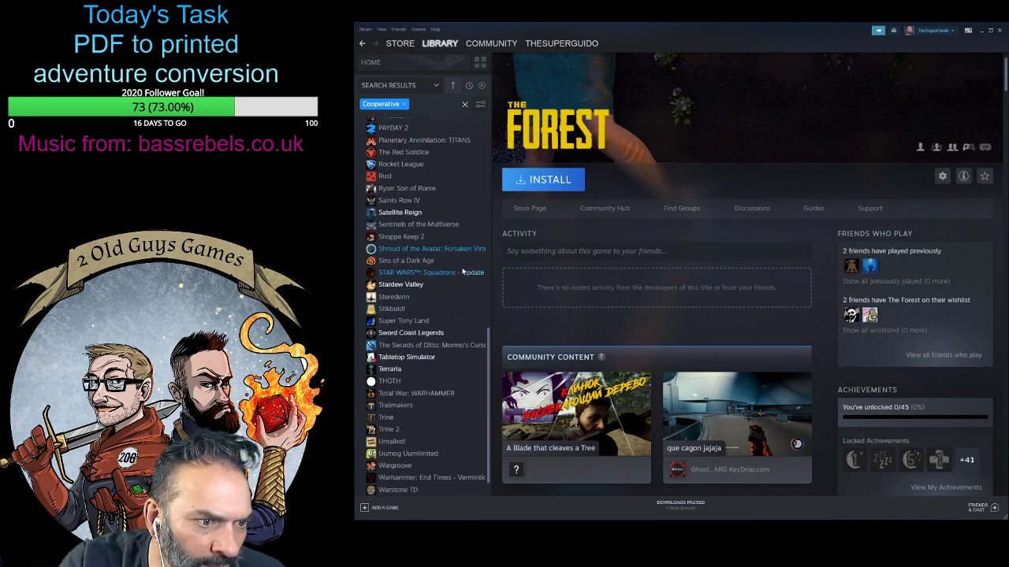
# - Browse to the end of the Cooperative list and view the library page of Sword Coast Legends
pyautogui.scroll(-2, 463, 272)
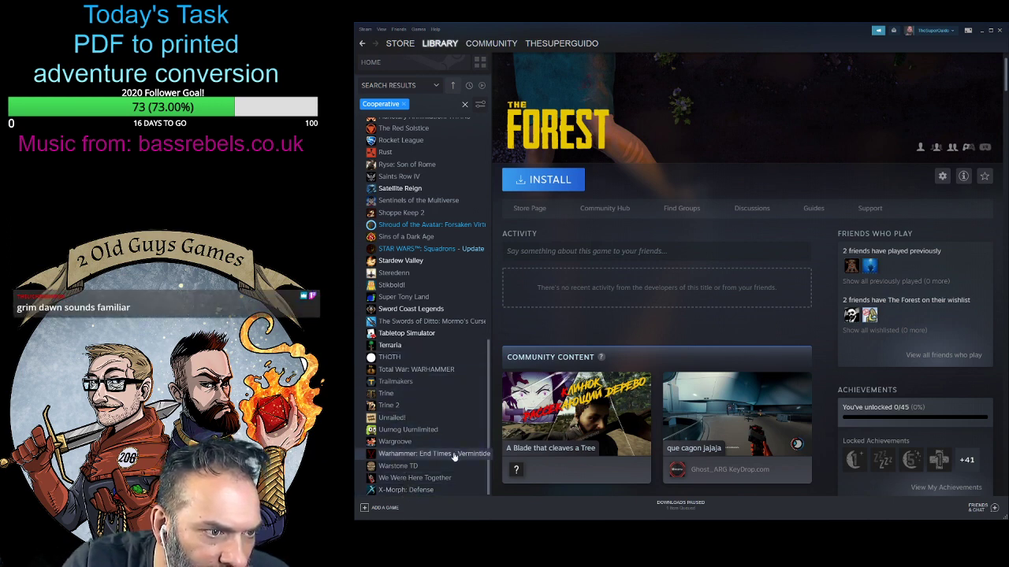
pyautogui.click(417, 309)
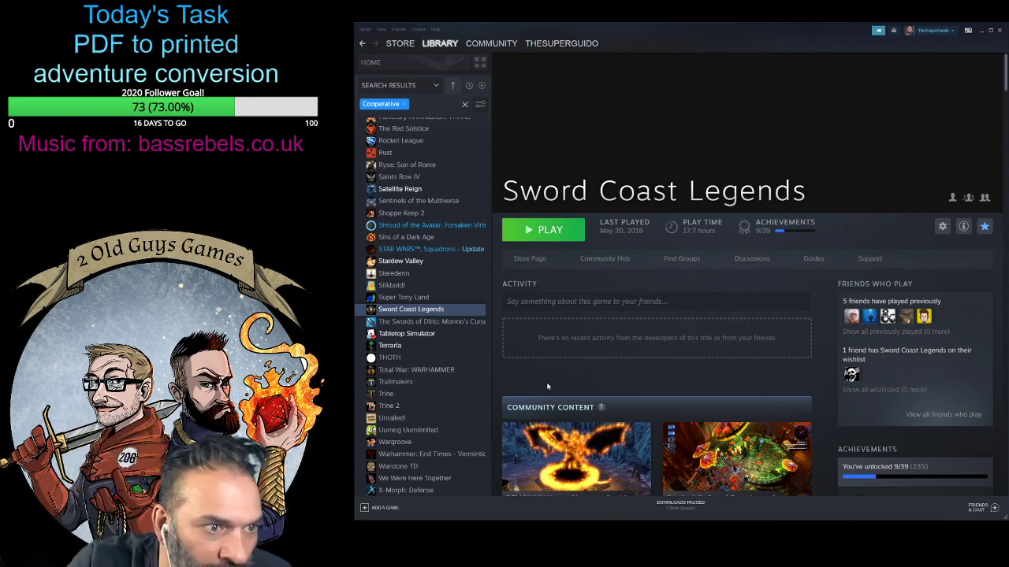
pyautogui.scroll(-1, 589, 401)
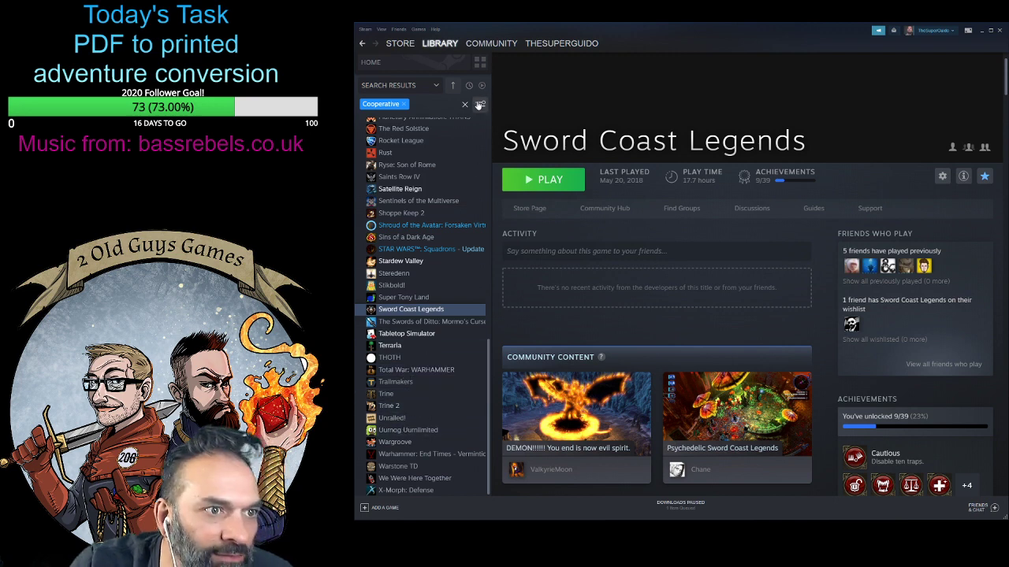
# - Change the library's player filter from Cooperative to Single player only
pyautogui.click(480, 105)
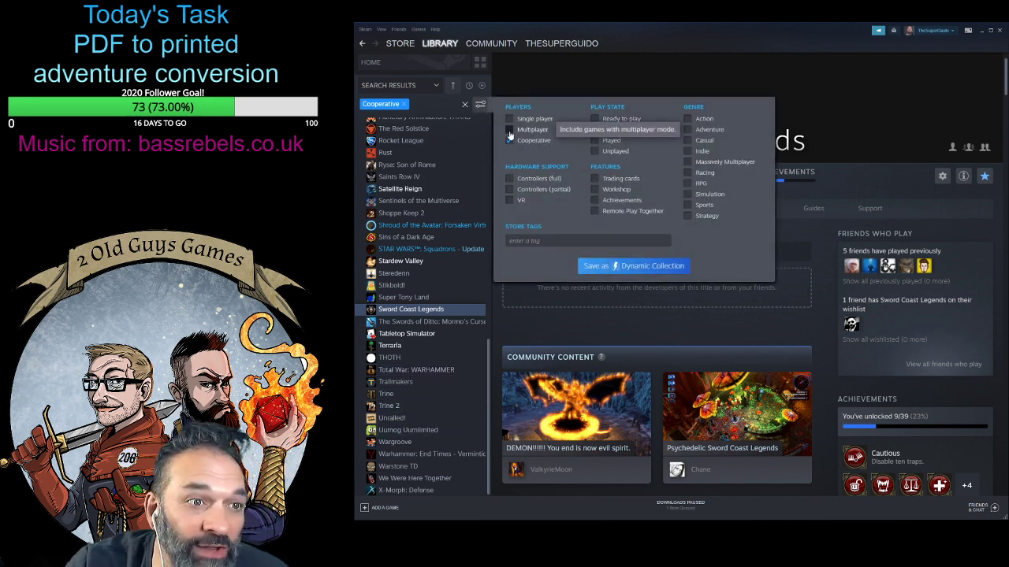
pyautogui.click(510, 130)
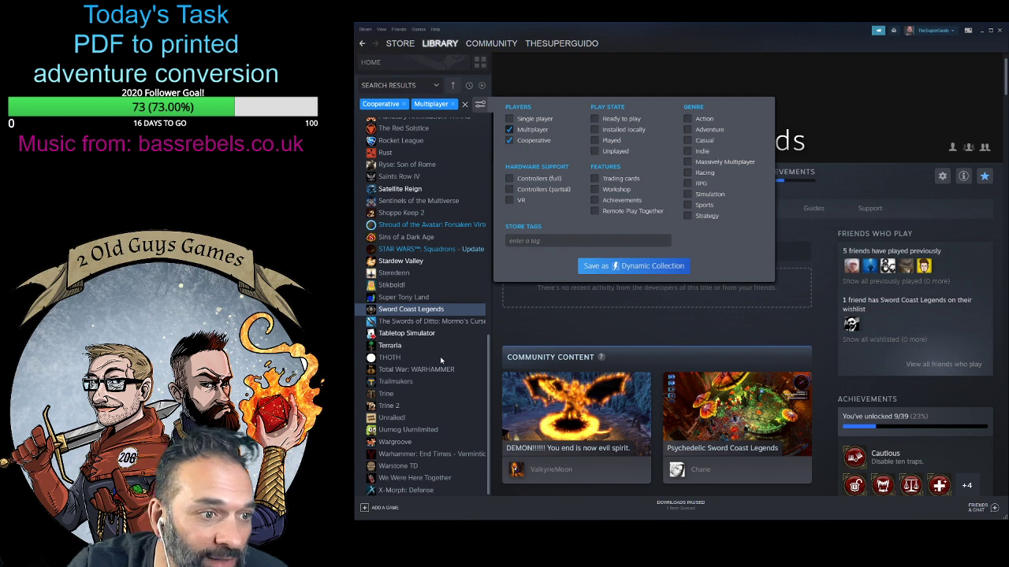
pyautogui.click(509, 119)
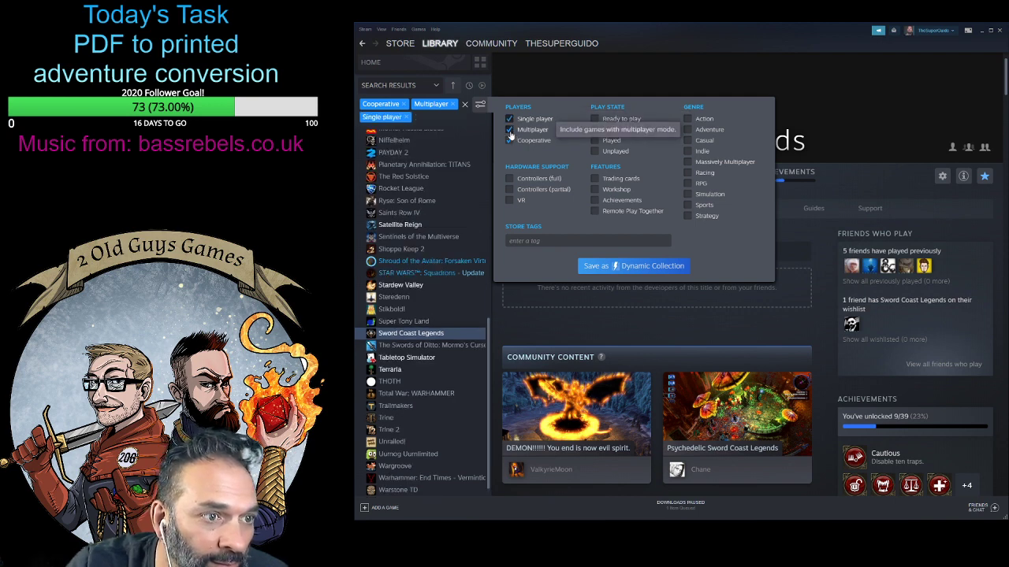
pyautogui.click(509, 129)
pyautogui.click(509, 140)
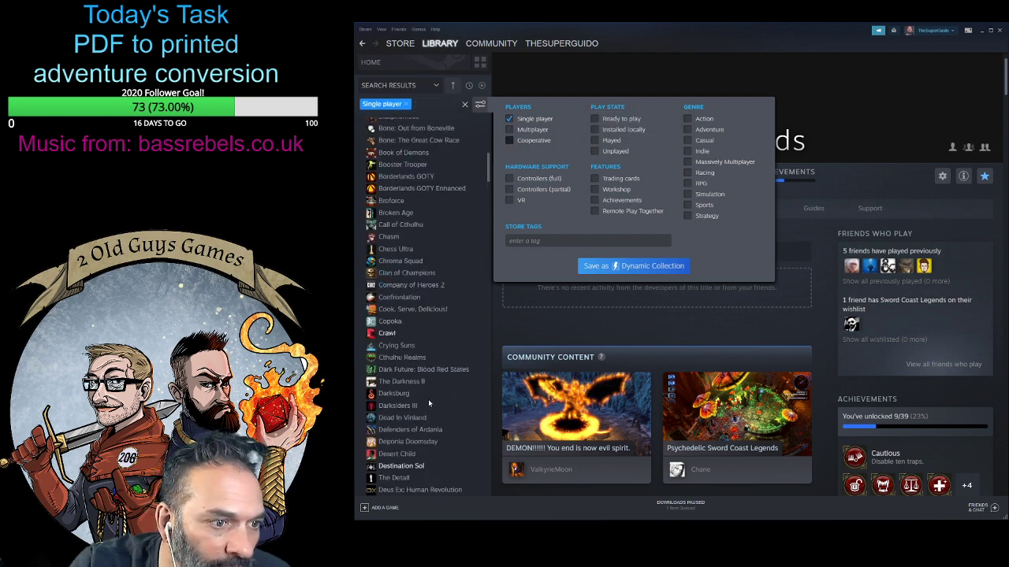
# - Browse the Single player titles and open the library page of Tales from Candlekeep: Tomb of Annihilation
pyautogui.scroll(-10, 421, 397)
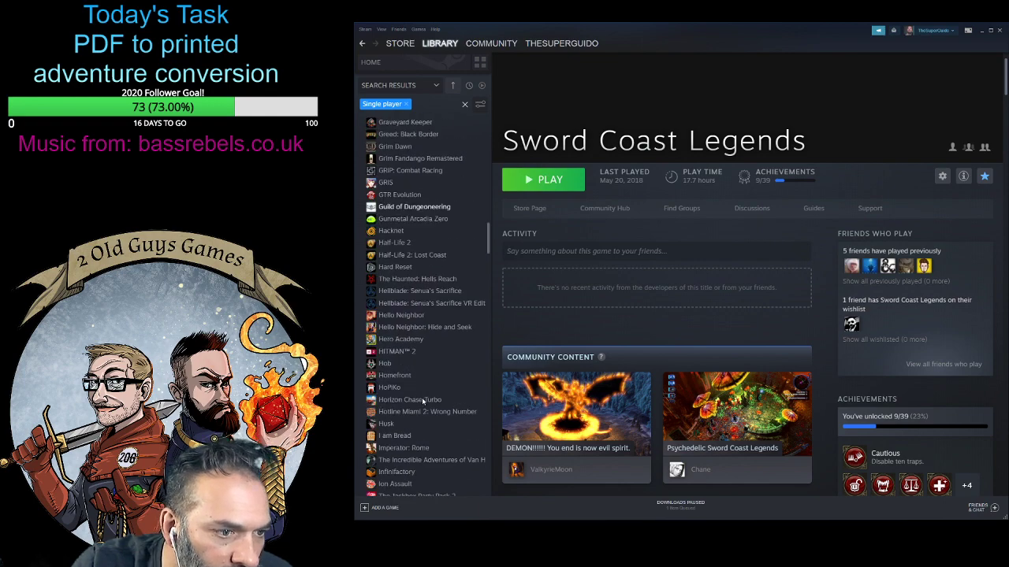
pyautogui.scroll(-15, 422, 400)
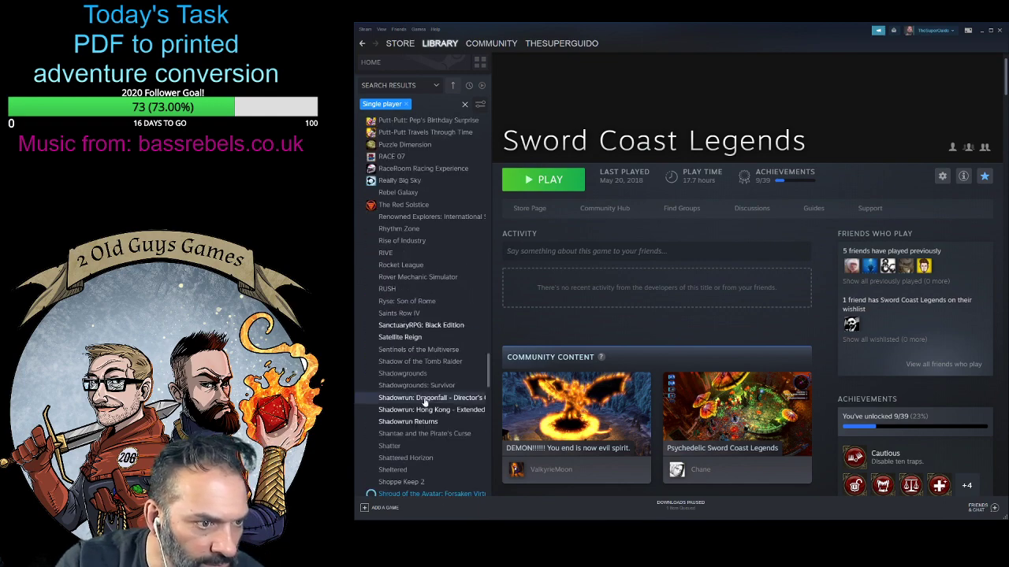
pyautogui.scroll(-12, 424, 402)
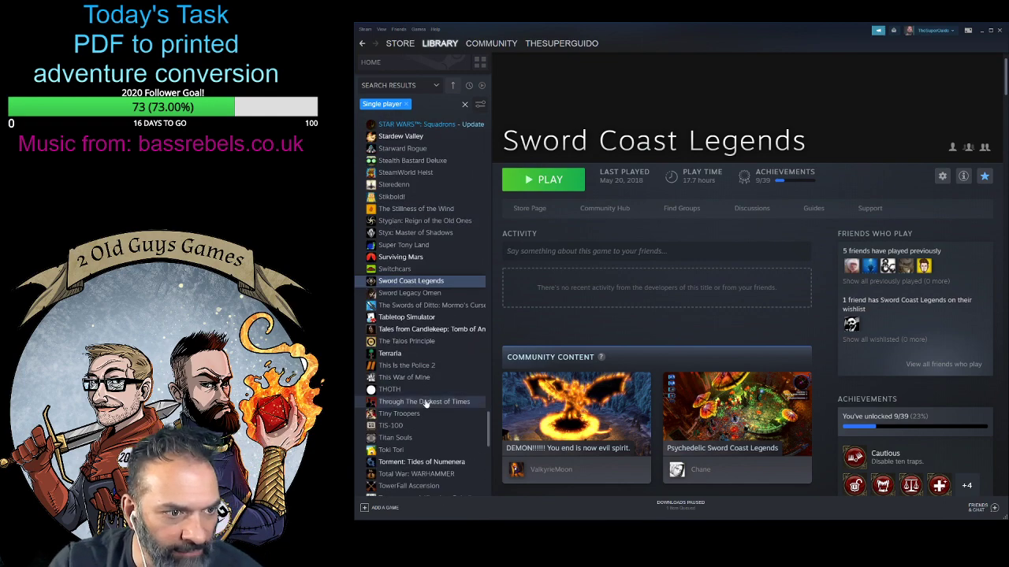
pyautogui.click(424, 329)
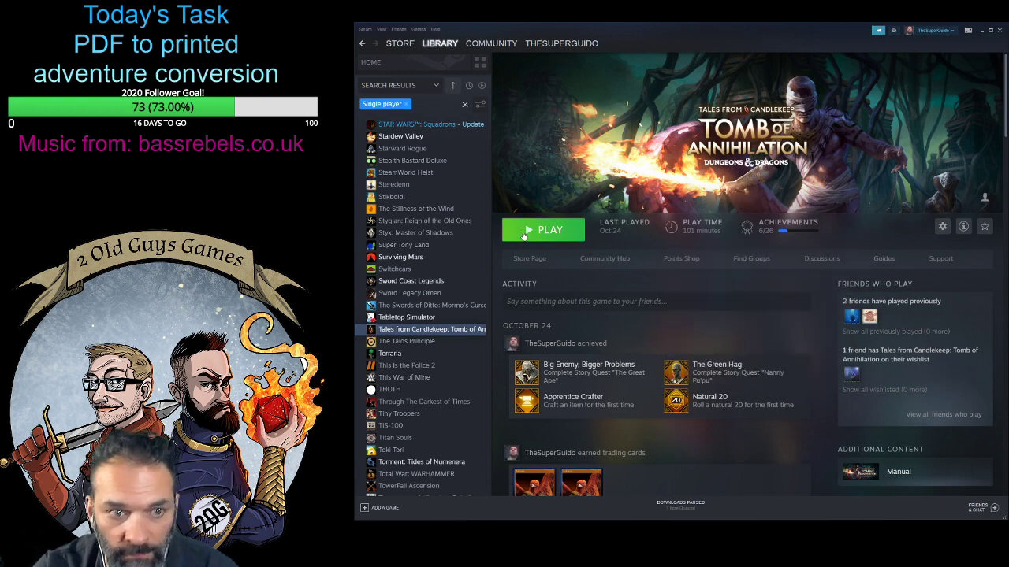
# - Examine the Tomb of Annihilation store page, including its trailer, player modes, friends who own it, DLC and game description
pyautogui.click(530, 259)
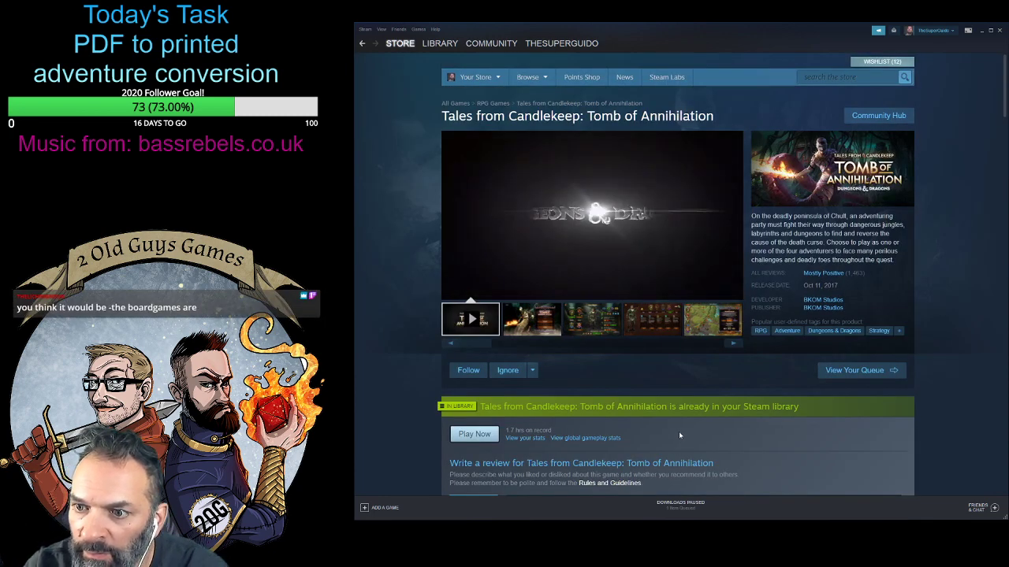
pyautogui.scroll(-3, 790, 365)
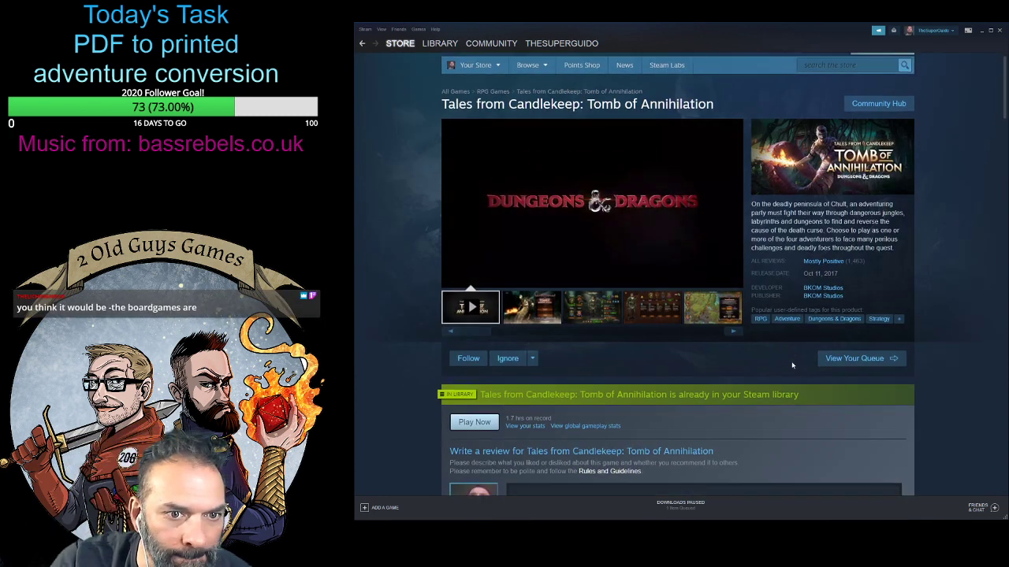
pyautogui.scroll(-3, 884, 386)
pyautogui.scroll(-1, 906, 390)
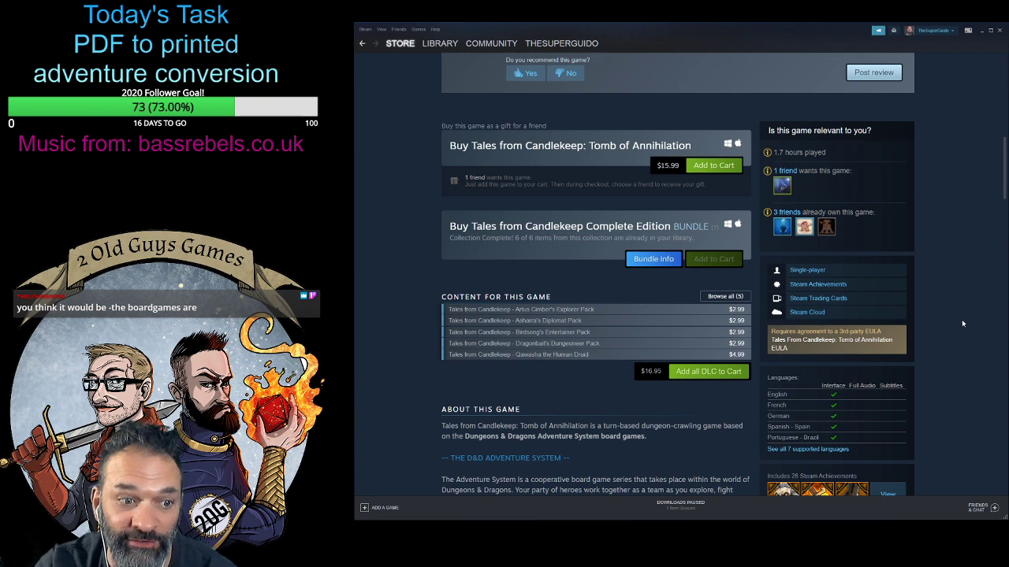
pyautogui.scroll(8, 960, 319)
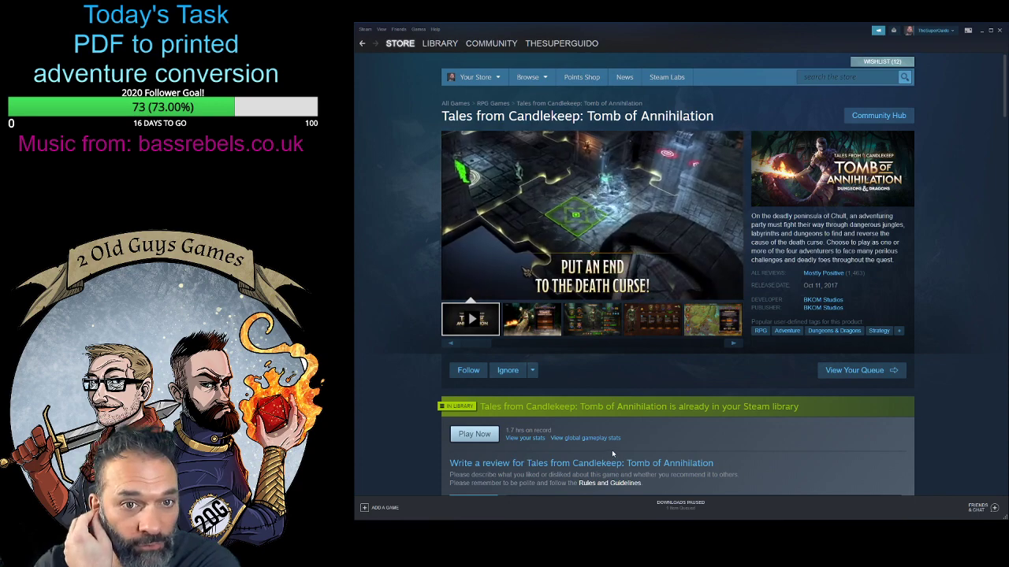
pyautogui.scroll(-1, 612, 455)
pyautogui.scroll(-4, 835, 438)
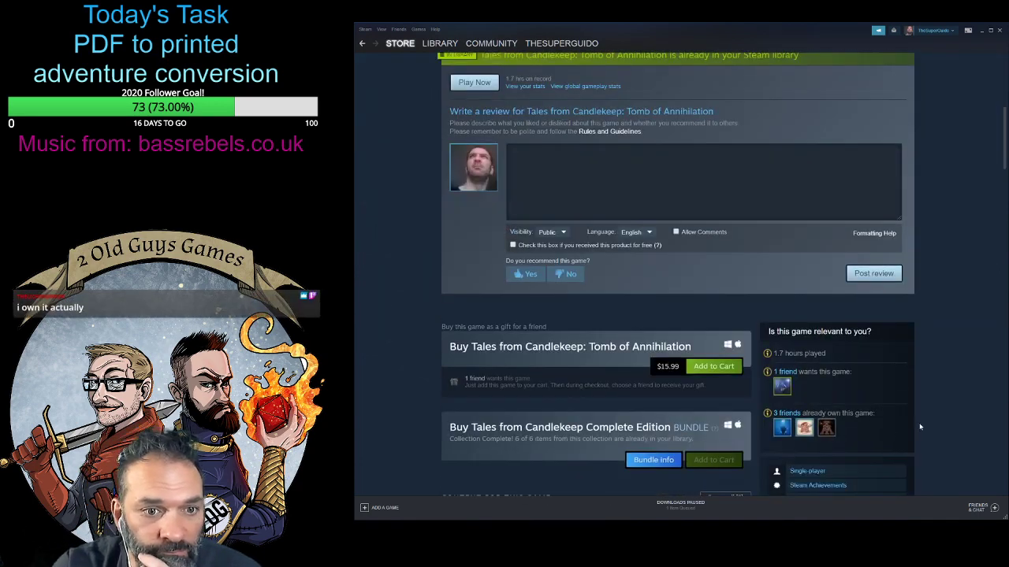
pyautogui.scroll(-4, 883, 433)
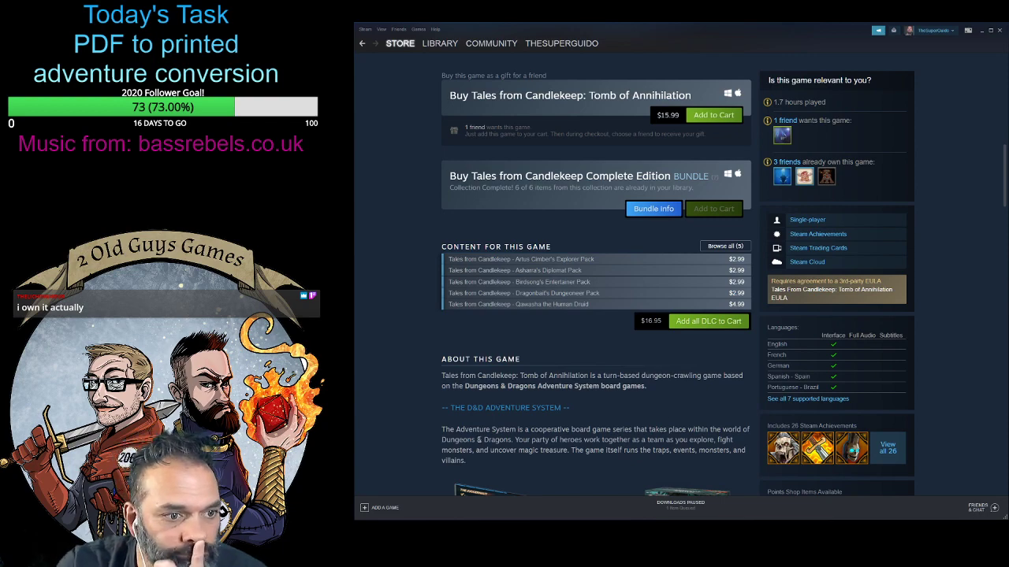
pyautogui.scroll(10, 479, 439)
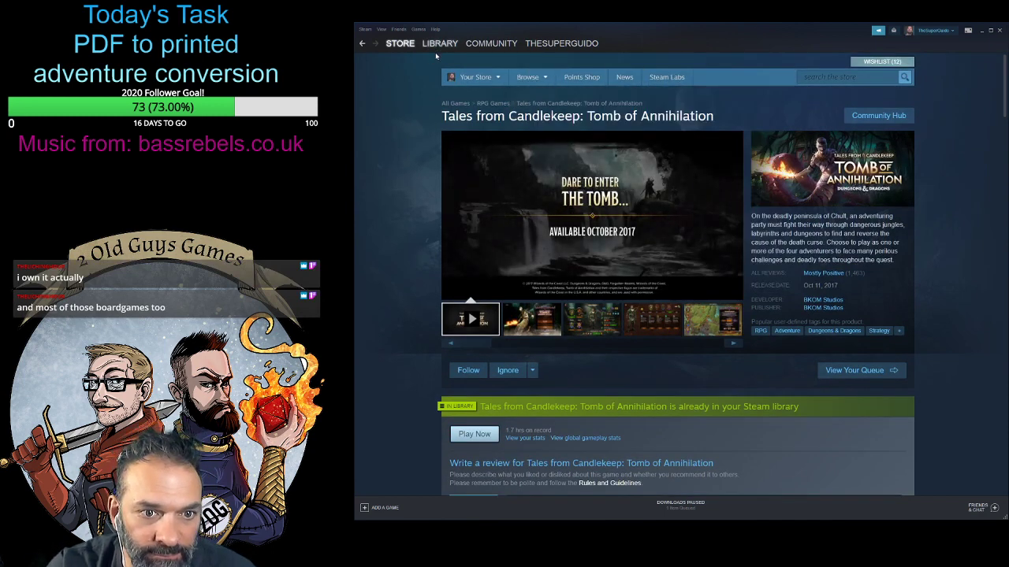
pyautogui.scroll(-1, 784, 299)
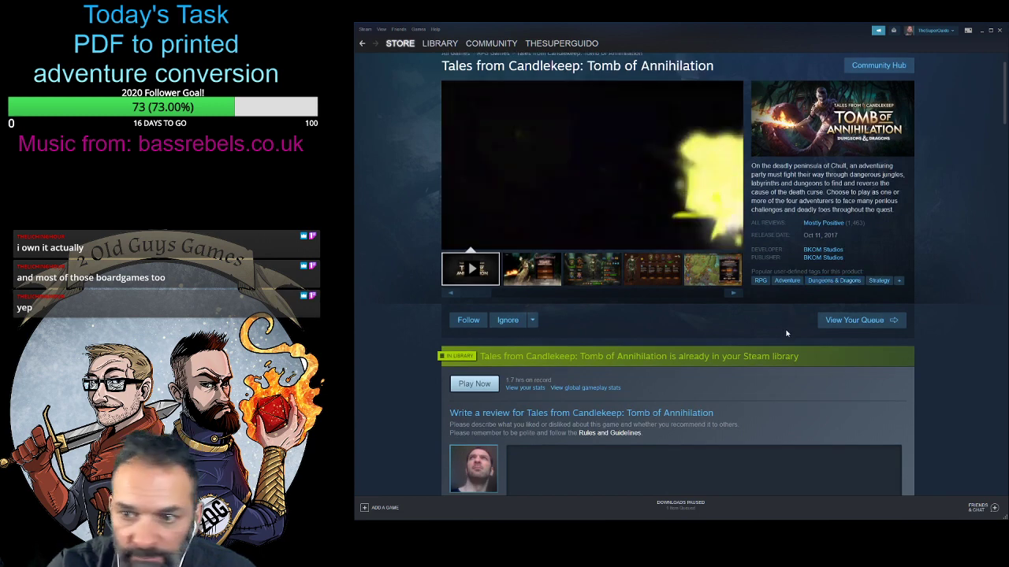
pyautogui.scroll(1, 784, 356)
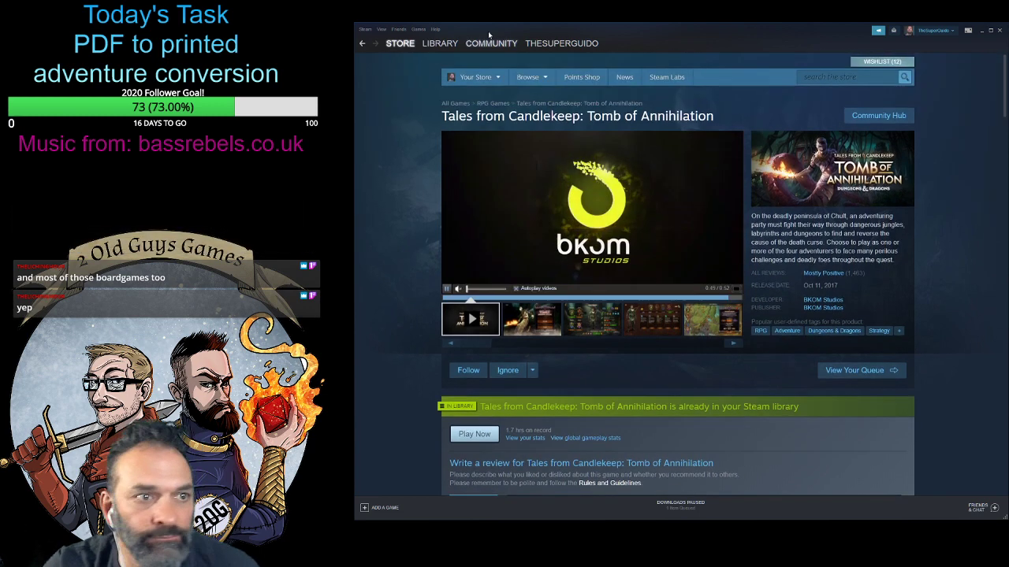
# - Return to the library and filter the games list to Cooperative titles
pyautogui.click(433, 45)
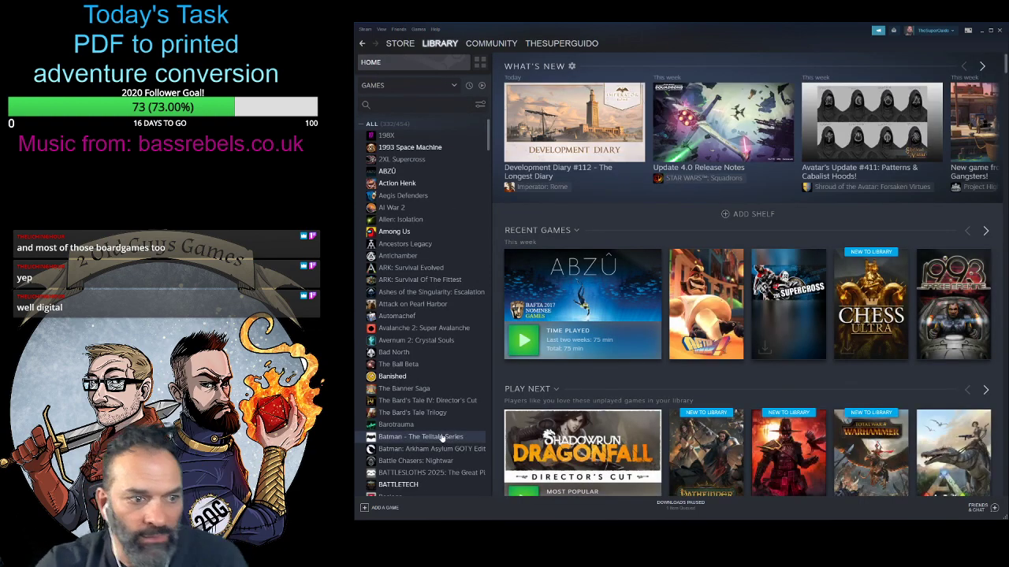
pyautogui.click(479, 107)
pyautogui.click(528, 140)
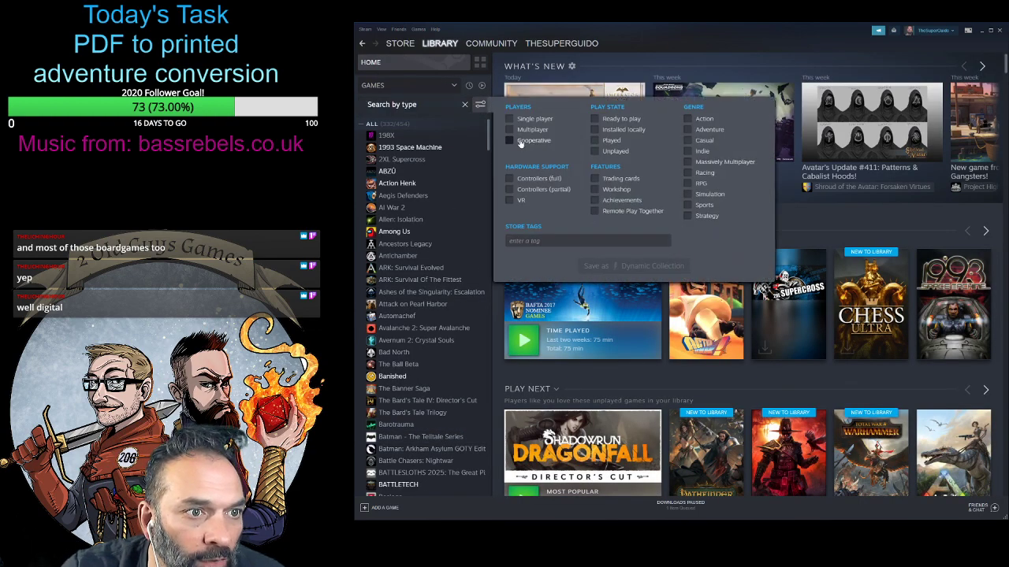
pyautogui.click(440, 97)
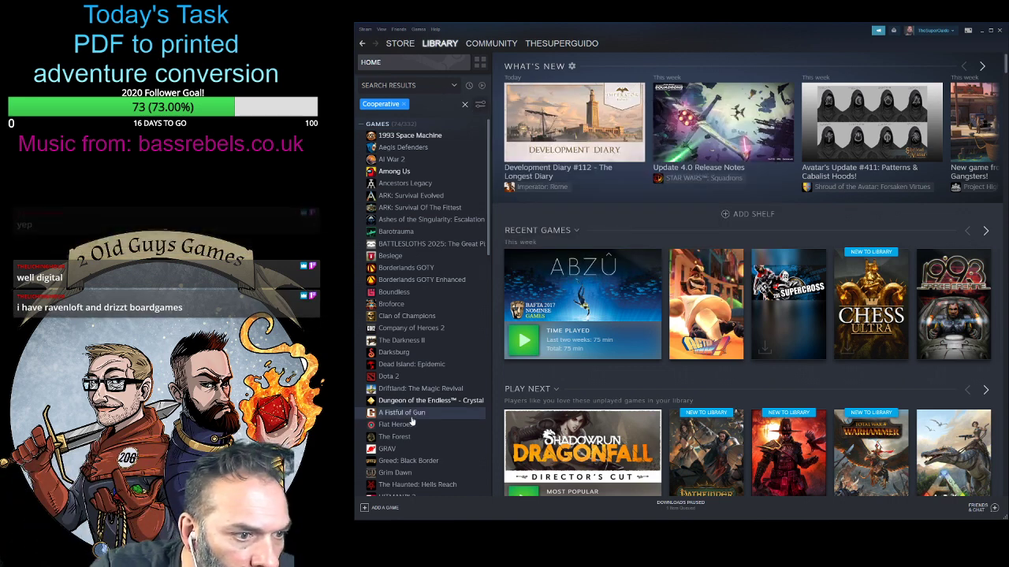
# - Open Grim Dawn from the Cooperative list and check its store page for co-op features, bundles and DLC
pyautogui.scroll(-2, 425, 331)
pyautogui.click(395, 422)
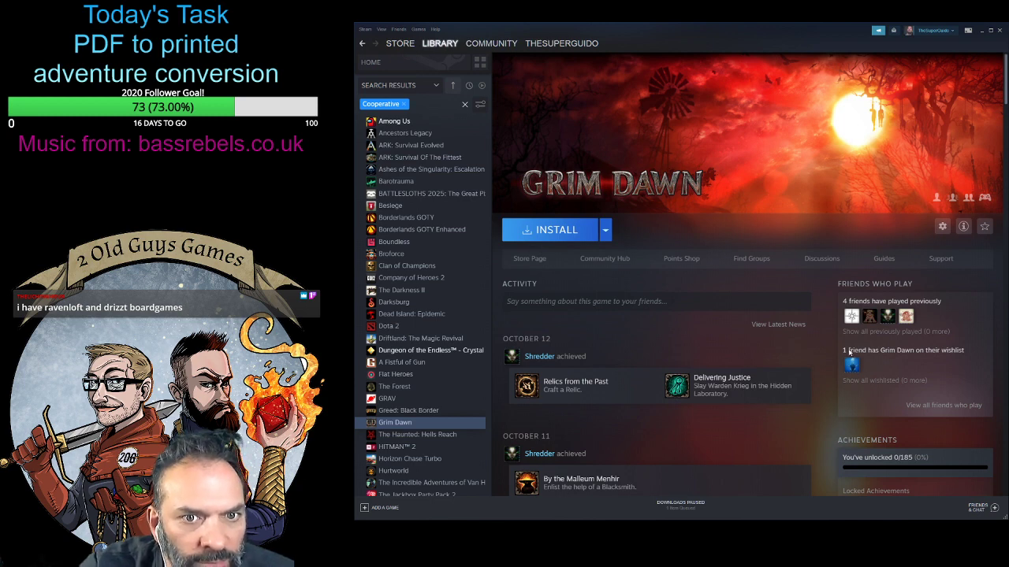
pyautogui.click(531, 259)
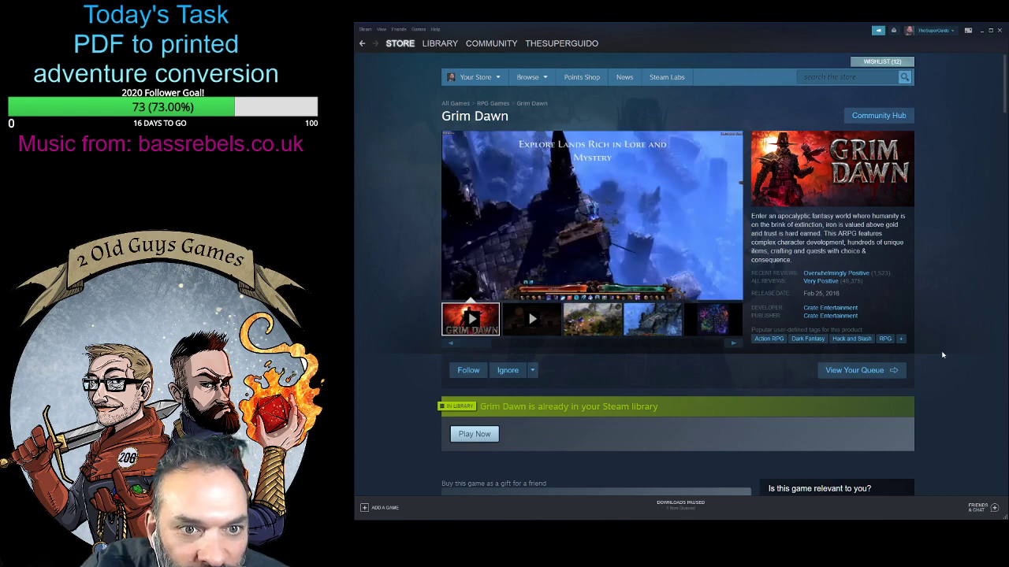
pyautogui.scroll(-2, 947, 355)
pyautogui.scroll(-3, 945, 354)
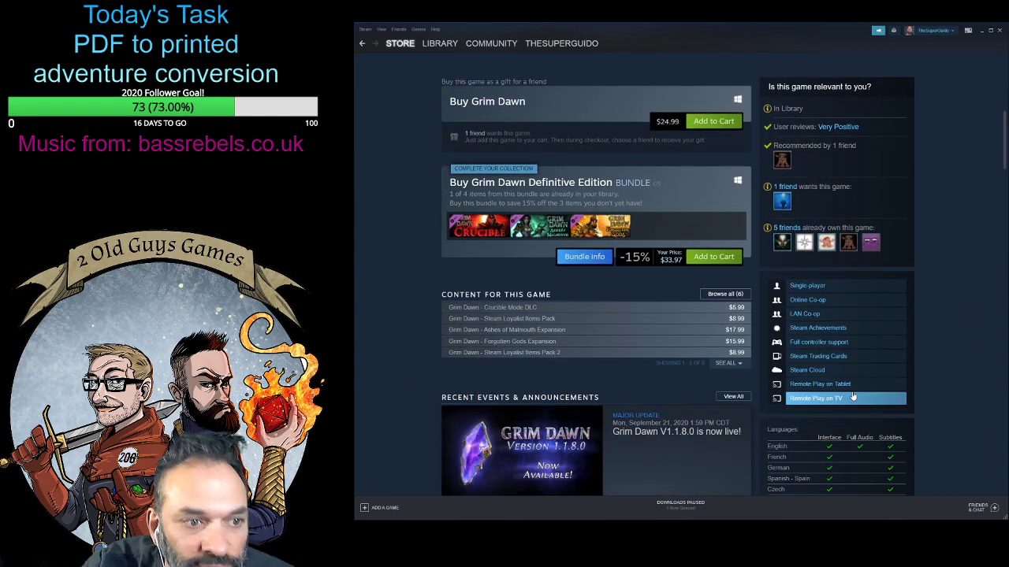
pyautogui.scroll(5, 853, 396)
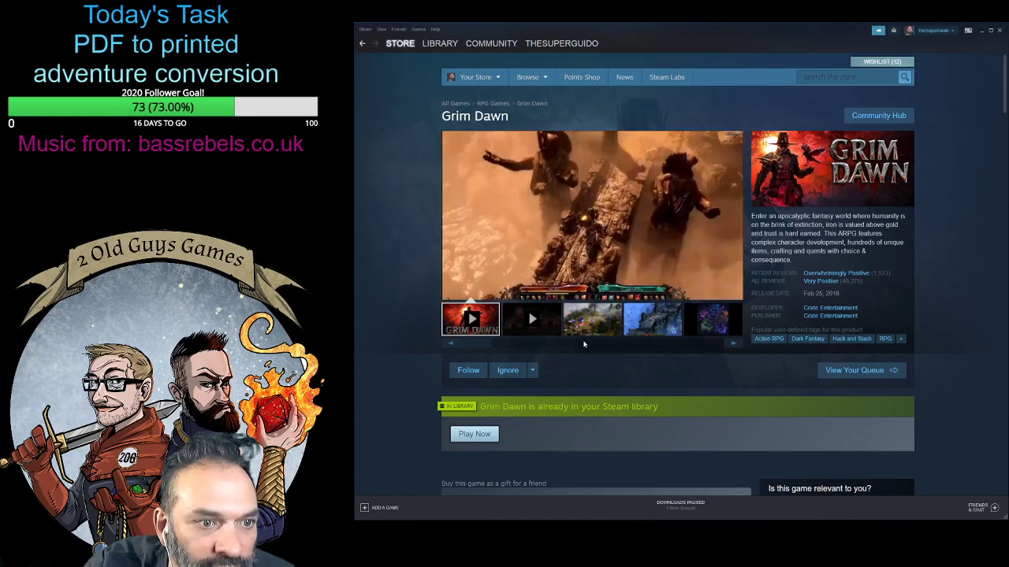
# - Look through the gameplay screenshots in Grim Dawn's store page gallery
pyautogui.click(590, 332)
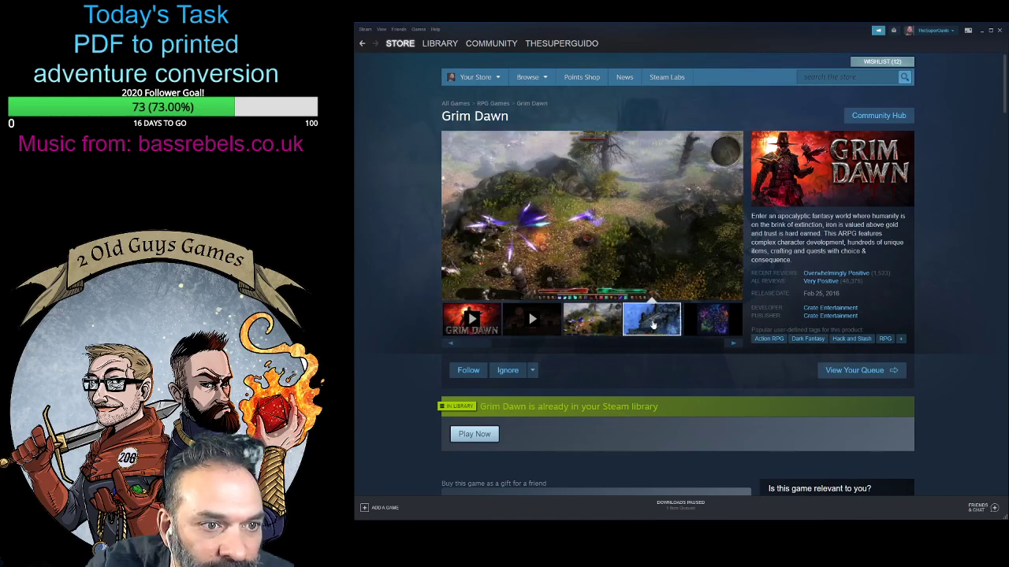
pyautogui.click(712, 323)
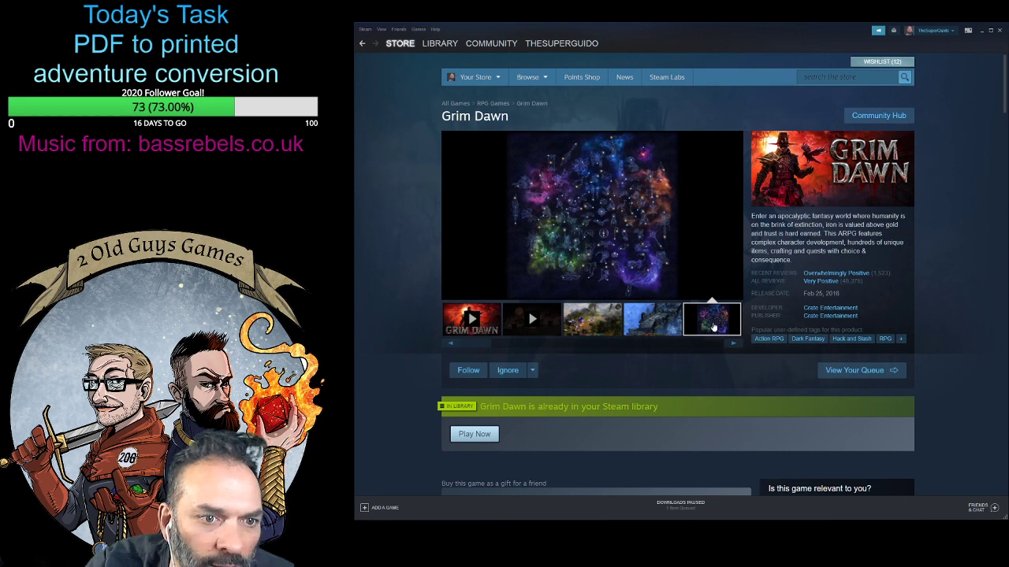
pyautogui.click(732, 345)
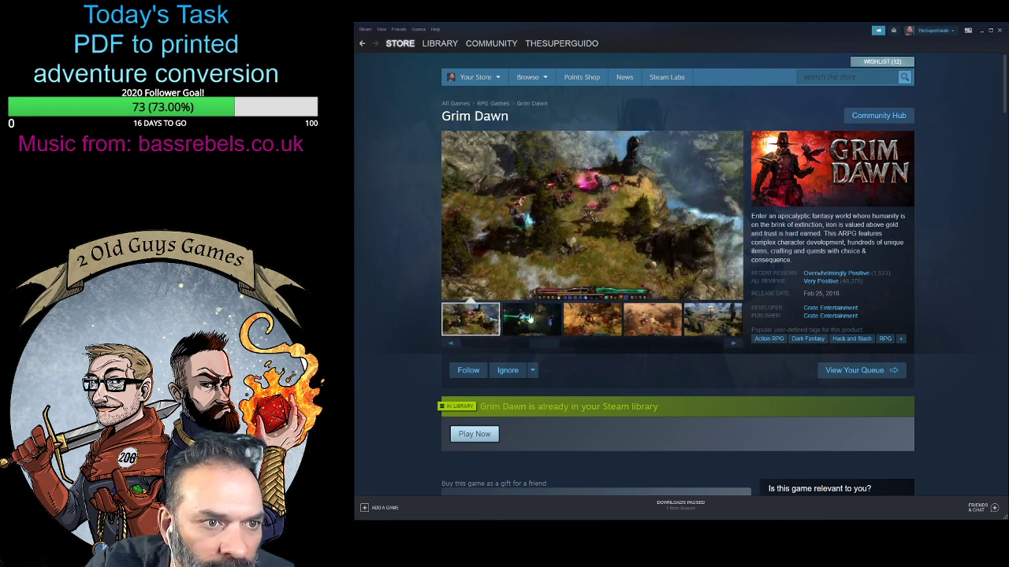
pyautogui.click(530, 318)
pyautogui.click(556, 320)
pyautogui.click(655, 328)
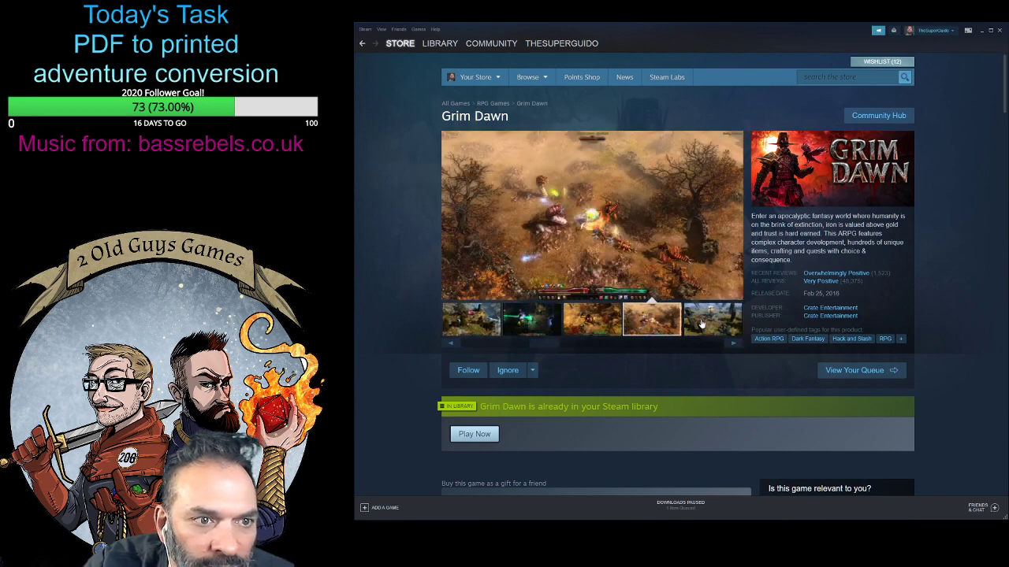
pyautogui.click(701, 323)
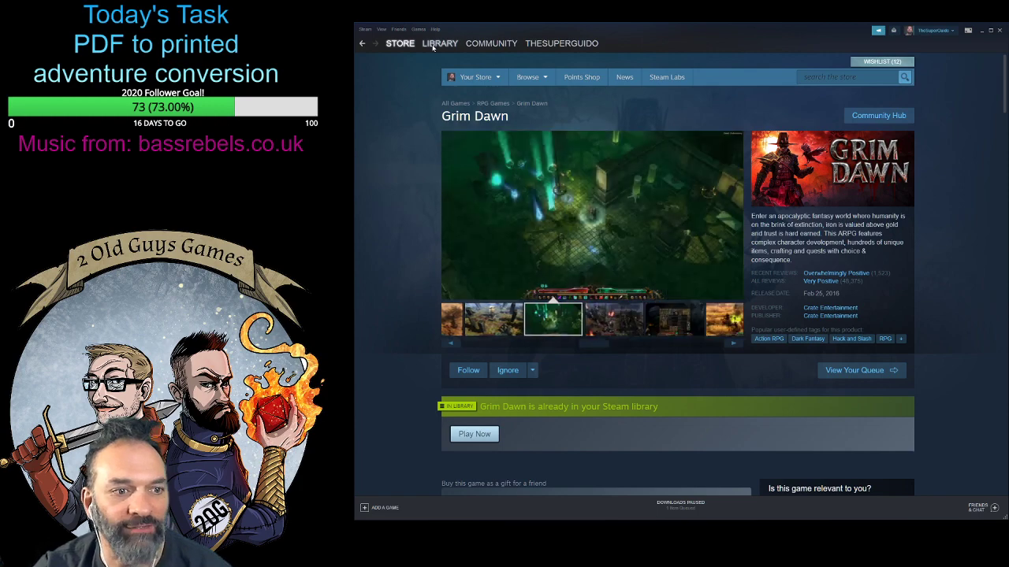
# - Go back to Grim Dawn's library page and look over its activity feed, update news and achievements
pyautogui.click(362, 43)
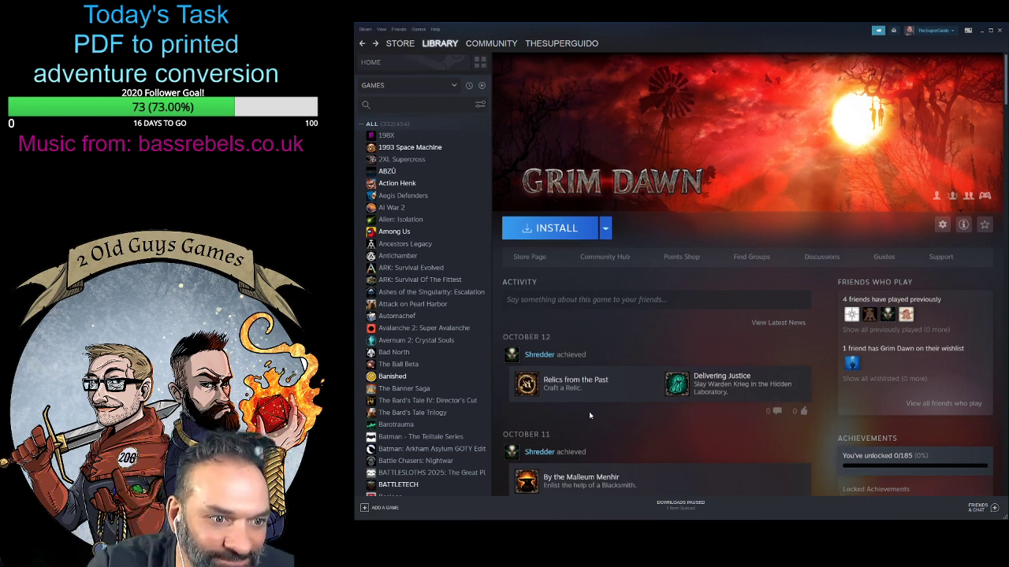
pyautogui.scroll(-4, 589, 415)
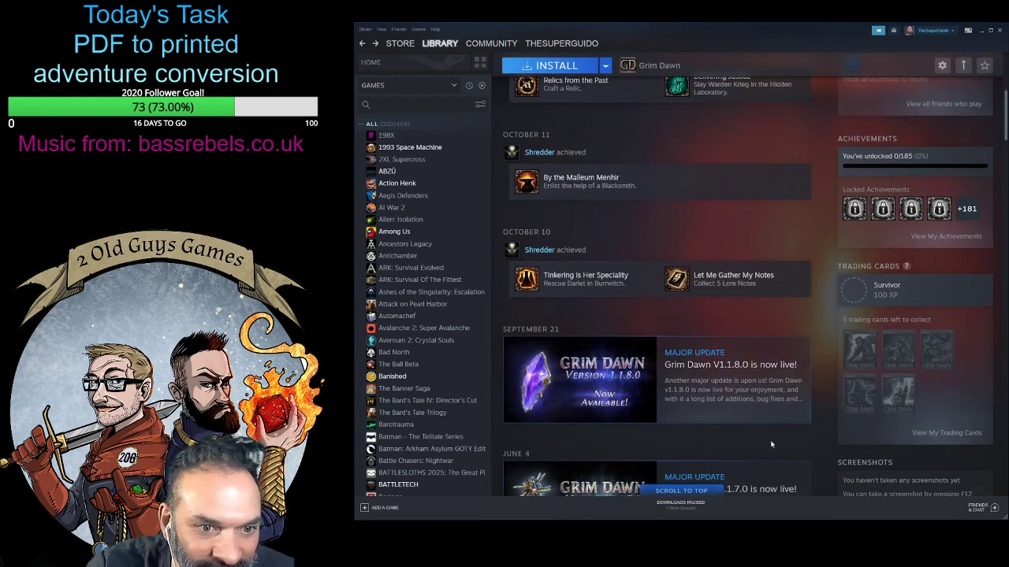
pyautogui.scroll(4, 826, 450)
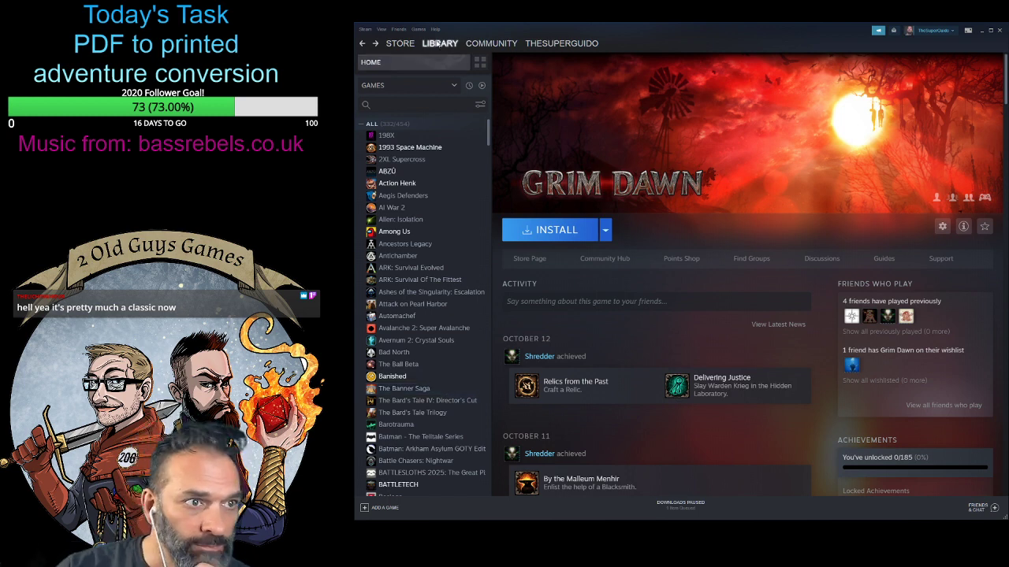
# - Look through the unfiltered list of all games in the library for something to play
pyautogui.scroll(-5, 457, 311)
pyautogui.scroll(-5, 455, 370)
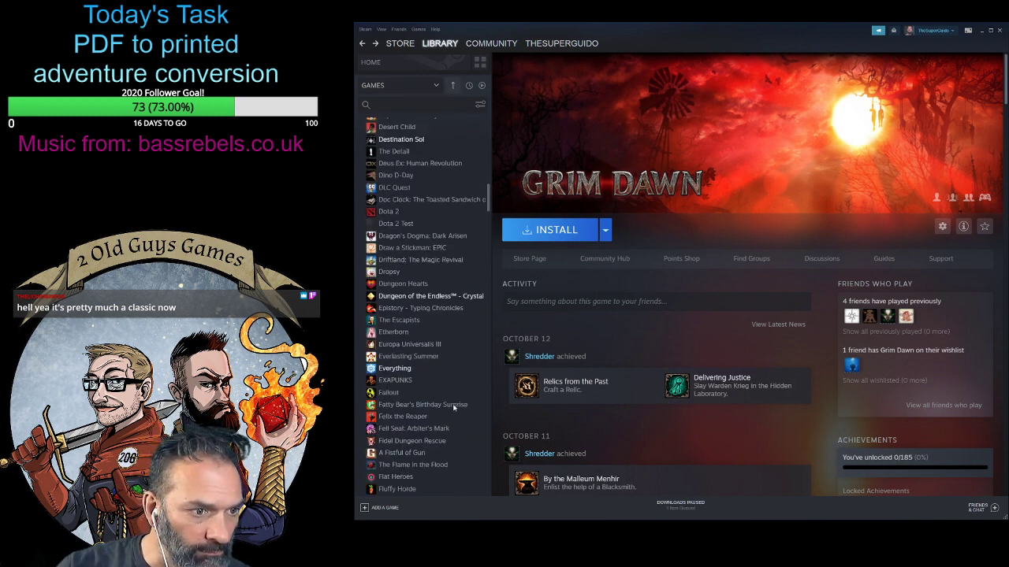
pyautogui.scroll(-8, 454, 406)
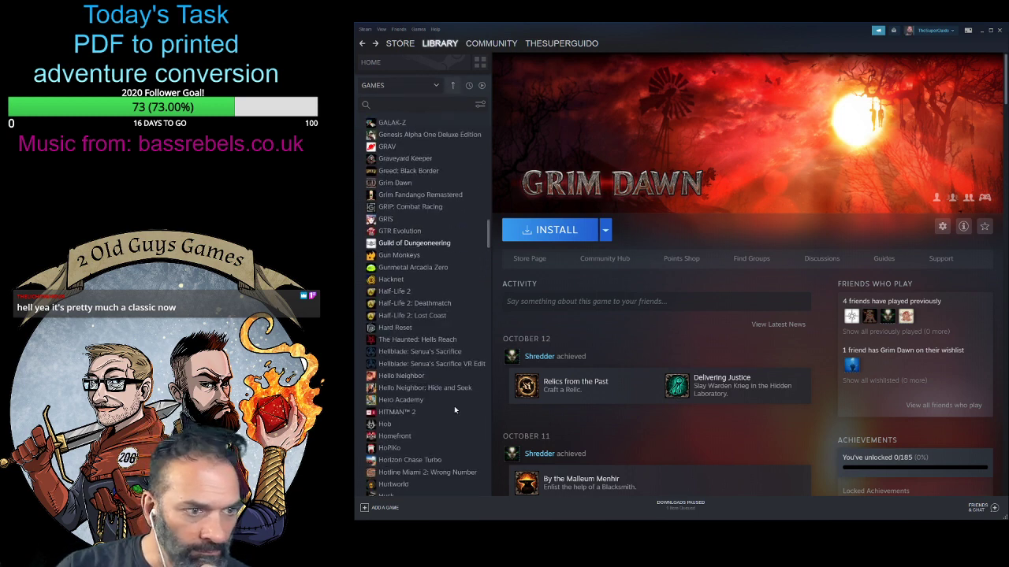
pyautogui.scroll(18, 456, 407)
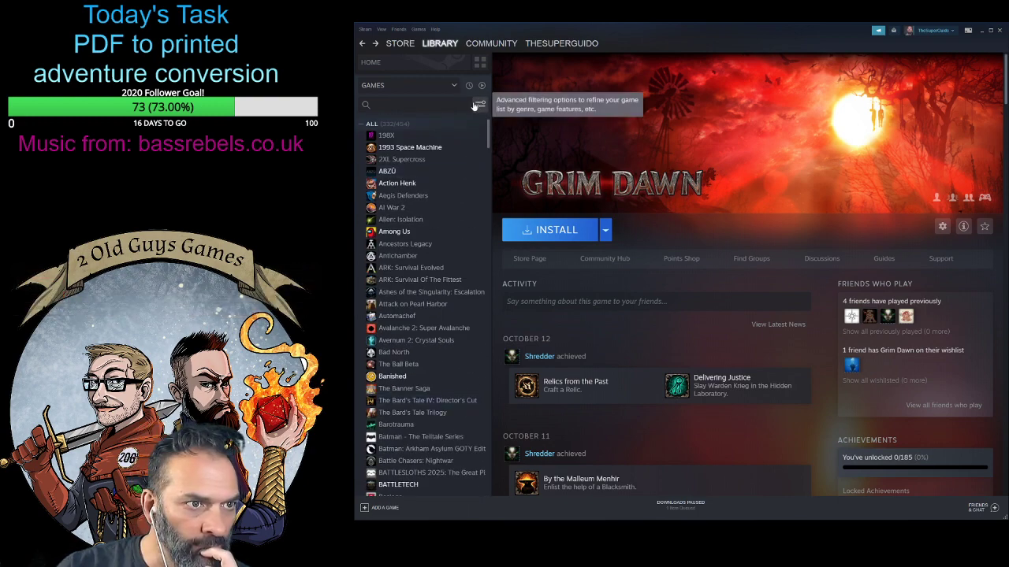
# - Search the store for "lords of waterdeep" and open the D&D Lords of Waterdeep page
pyautogui.click(399, 44)
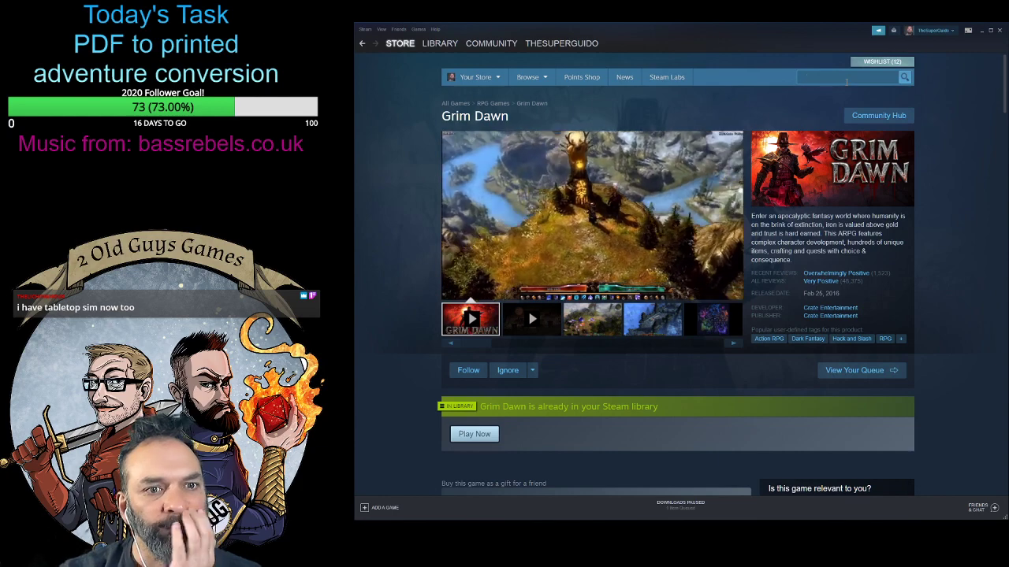
pyautogui.click(846, 81)
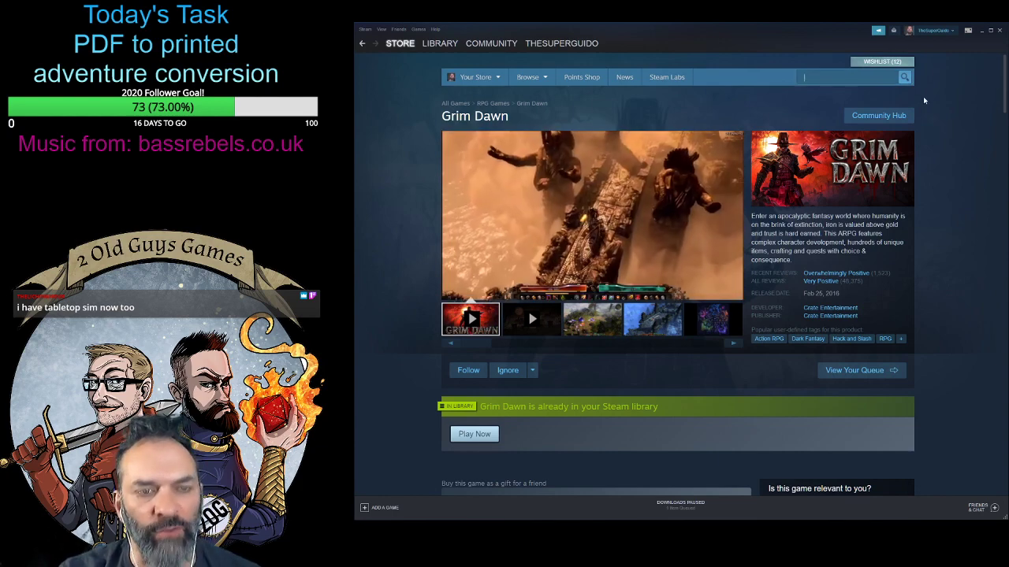
pyautogui.write('Inrds of waterdee')
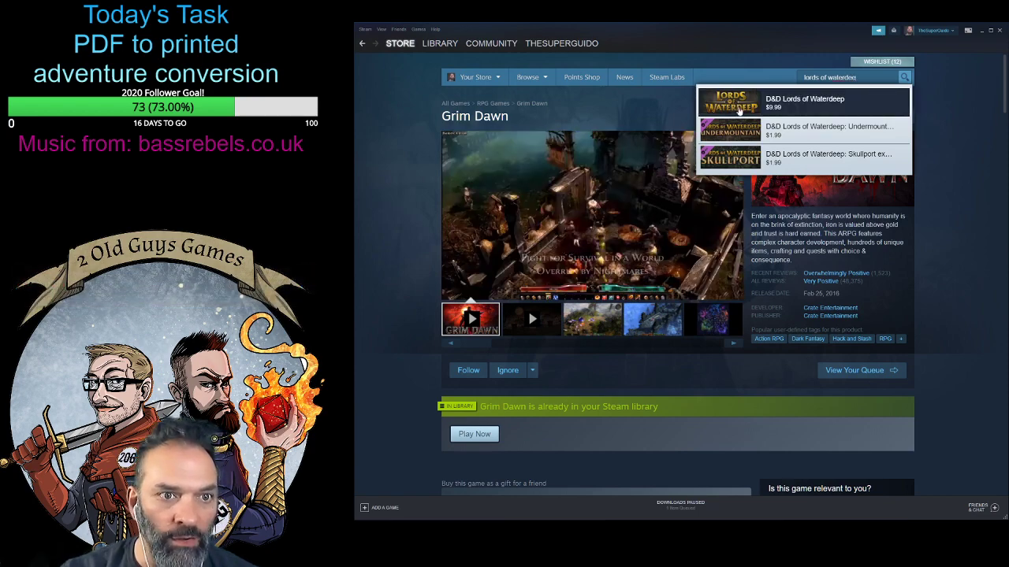
pyautogui.click(741, 105)
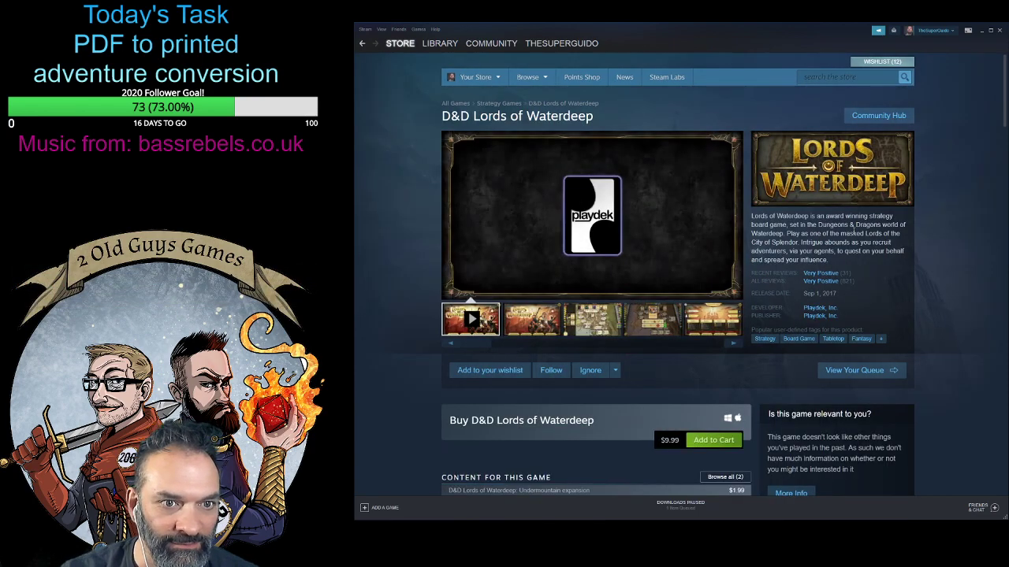
# - Read D&D Lords of Waterdeep's store page, examining its trailer, price, expansions, description, multiplayer features, system requirements and awards
pyautogui.scroll(-3, 423, 382)
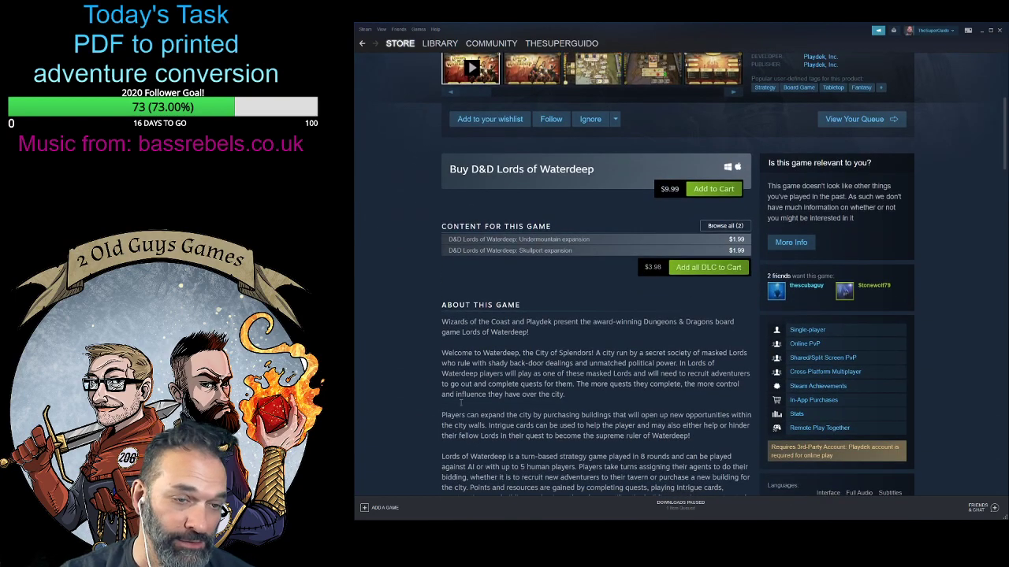
pyautogui.scroll(3, 490, 423)
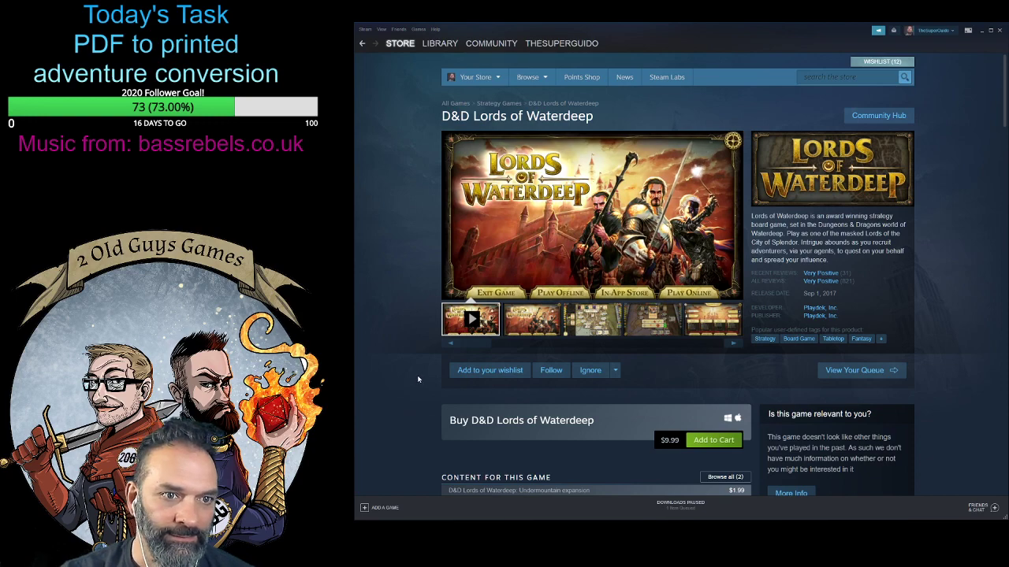
pyautogui.scroll(-3, 414, 380)
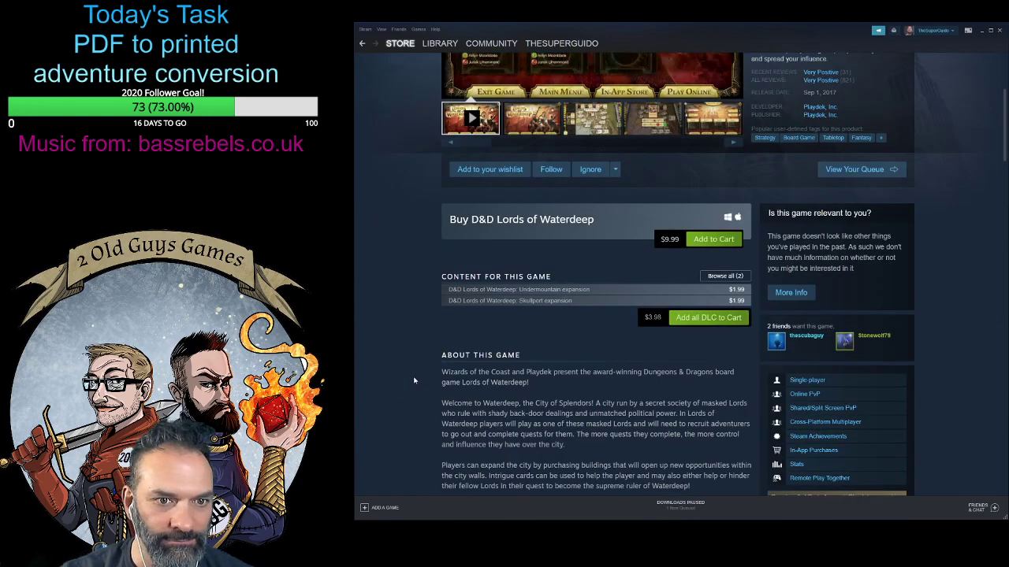
pyautogui.scroll(4, 415, 381)
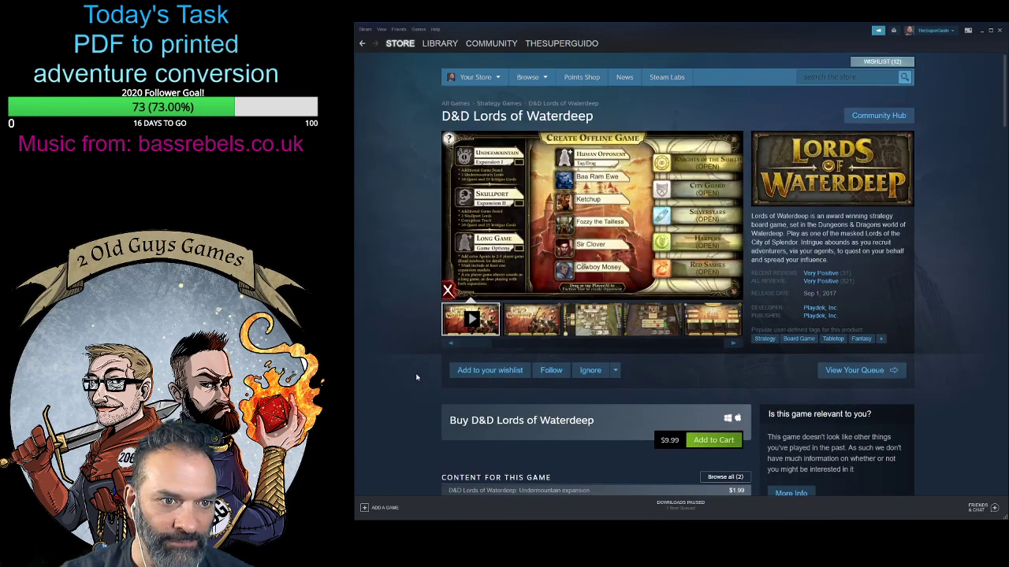
pyautogui.scroll(-5, 415, 381)
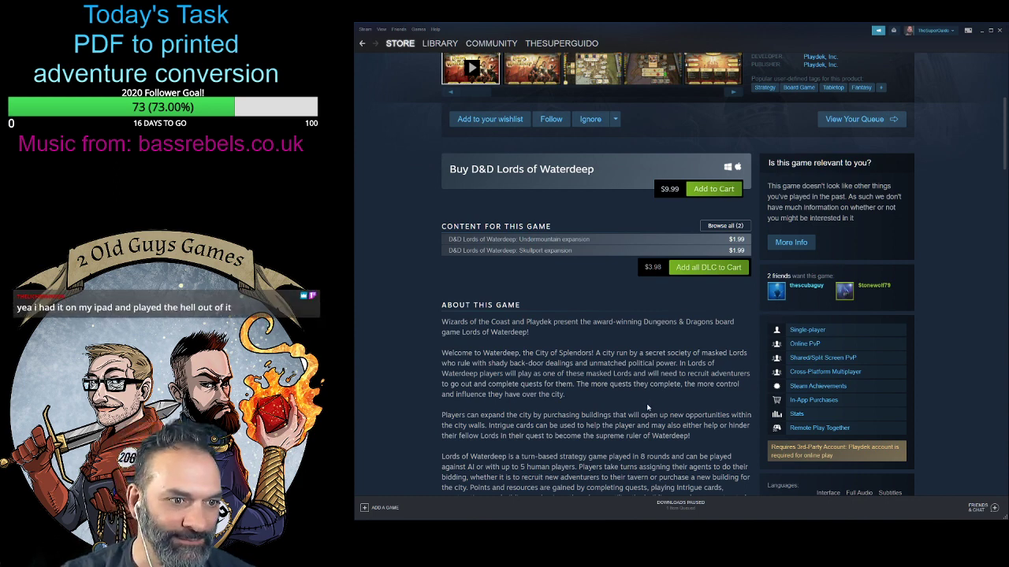
pyautogui.scroll(-2, 645, 425)
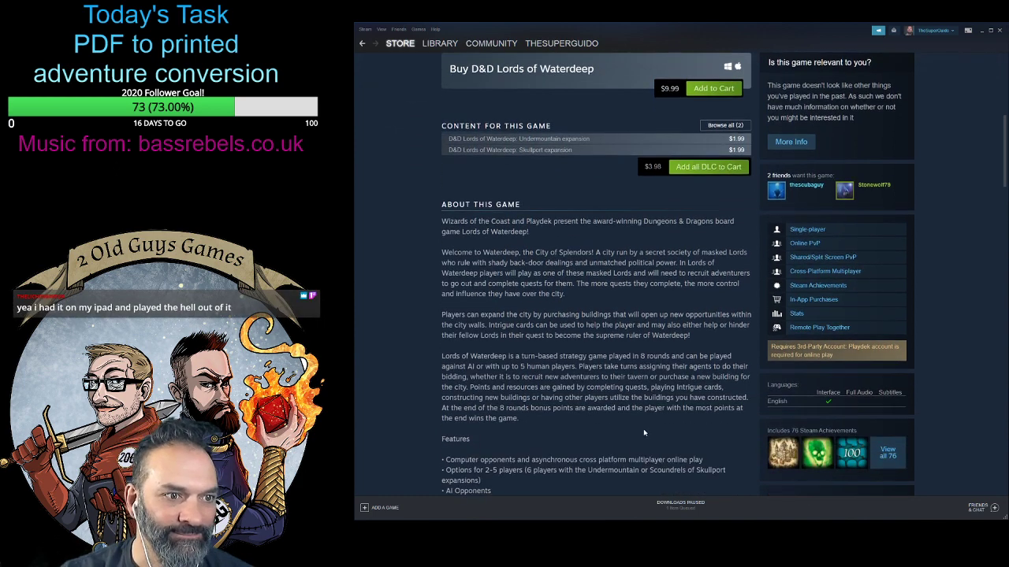
pyautogui.scroll(7, 643, 428)
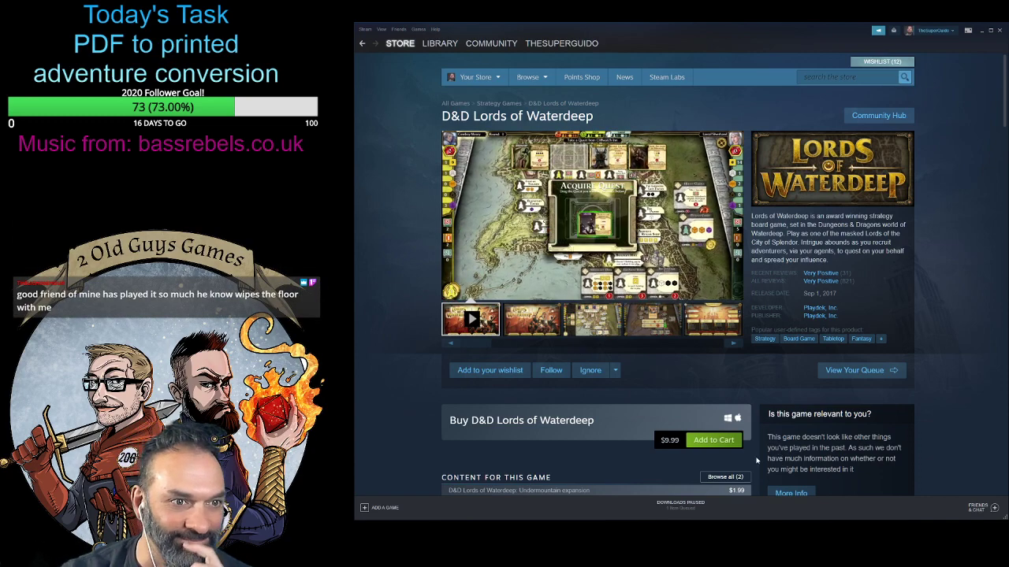
pyautogui.scroll(-3, 765, 456)
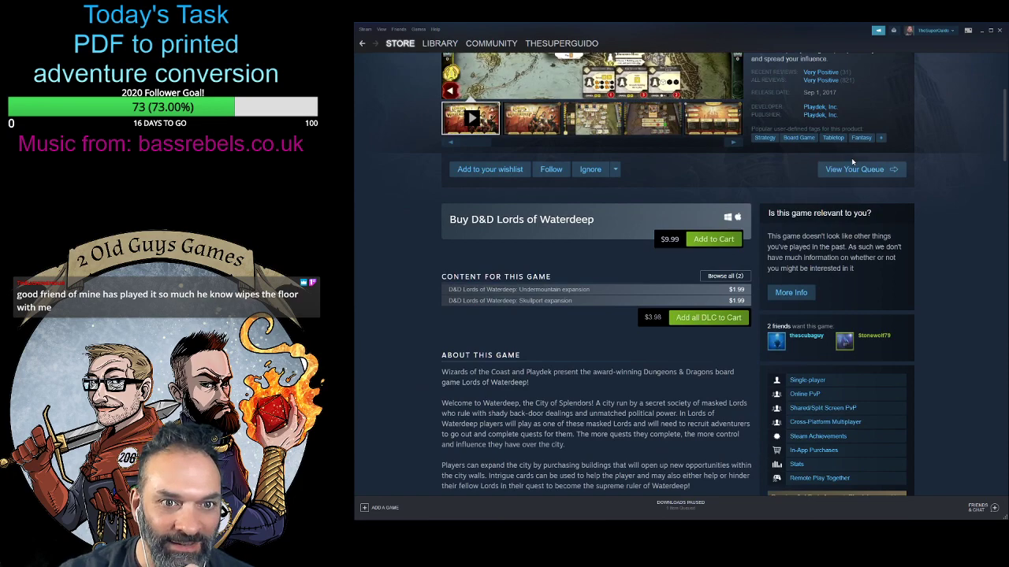
pyautogui.scroll(3, 901, 305)
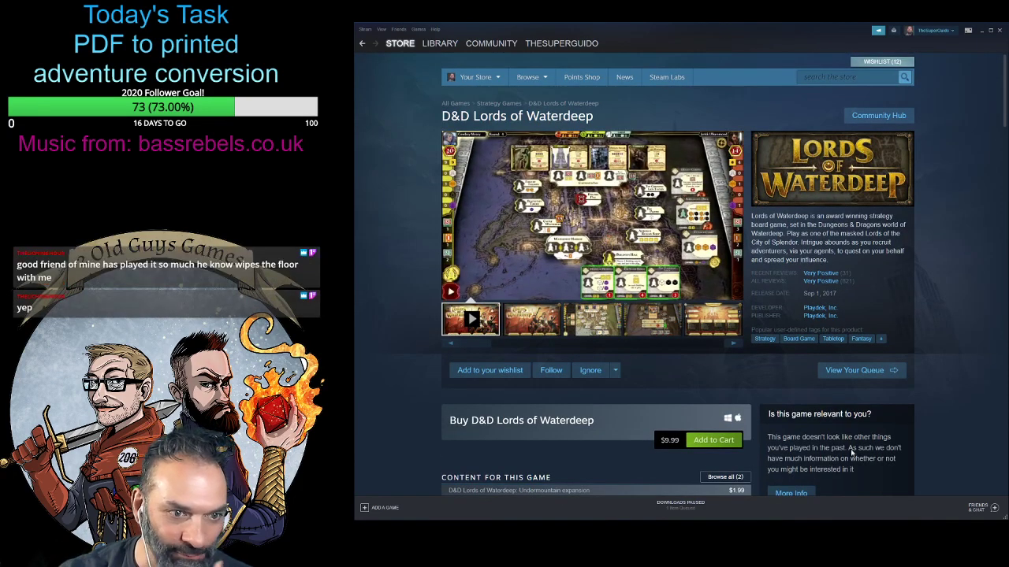
pyautogui.scroll(-1, 872, 442)
pyautogui.scroll(-3, 872, 442)
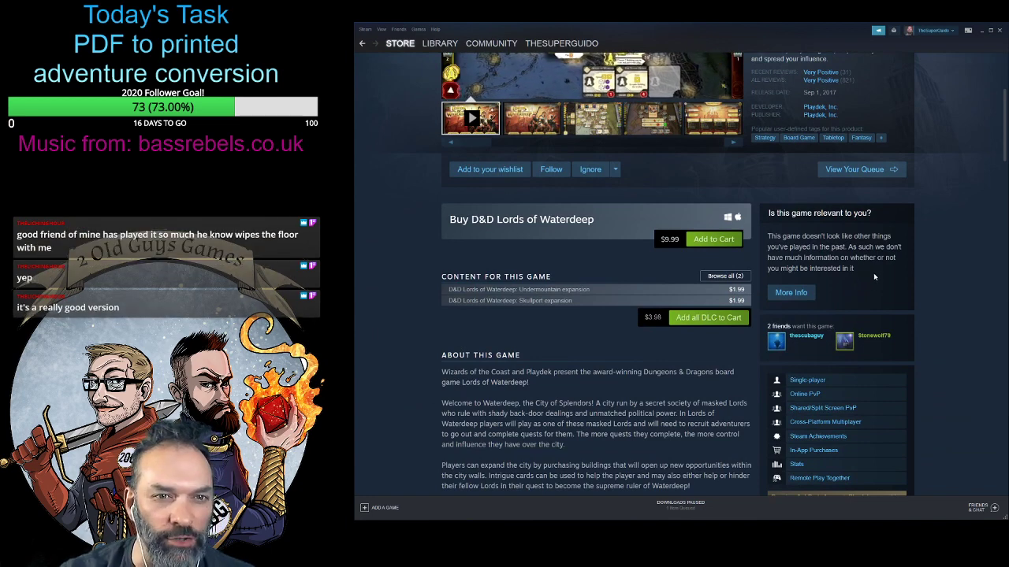
pyautogui.scroll(-4, 870, 271)
pyautogui.scroll(-2, 896, 449)
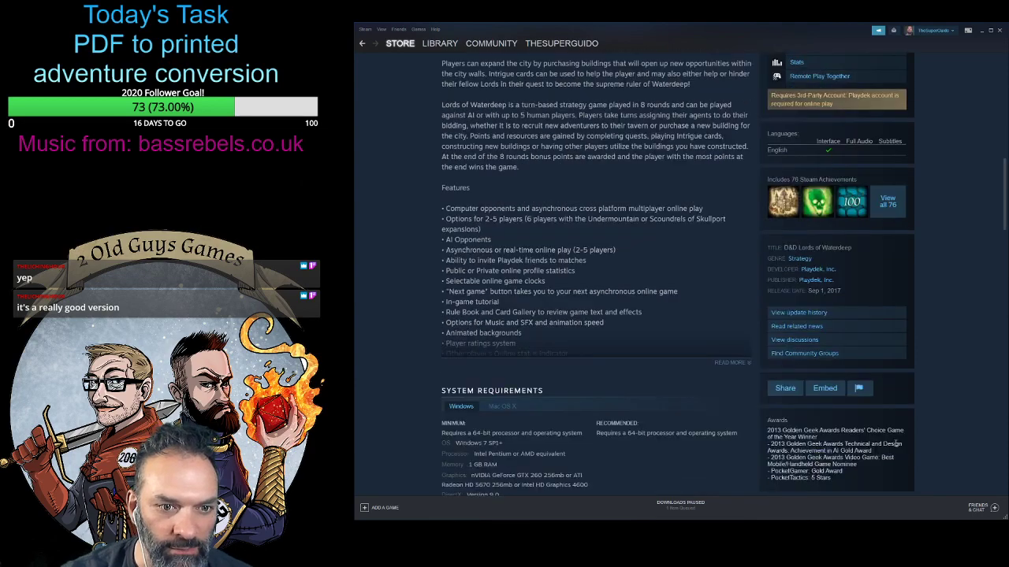
pyautogui.scroll(-2, 897, 444)
# - Add D&D Lords of Waterdeep to the wishlist
pyautogui.scroll(10, 894, 442)
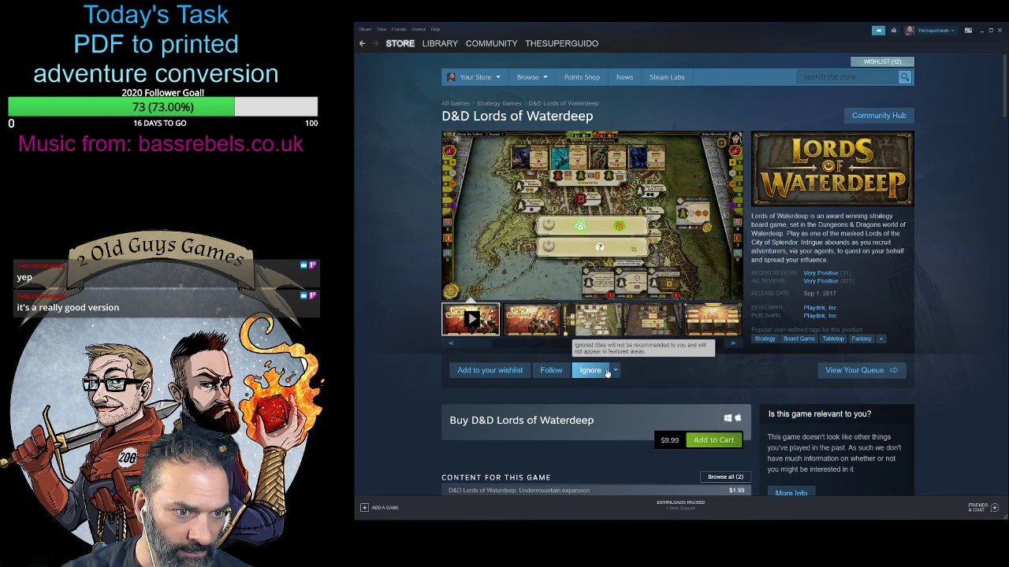
pyautogui.moveTo(613, 376)
pyautogui.click(482, 371)
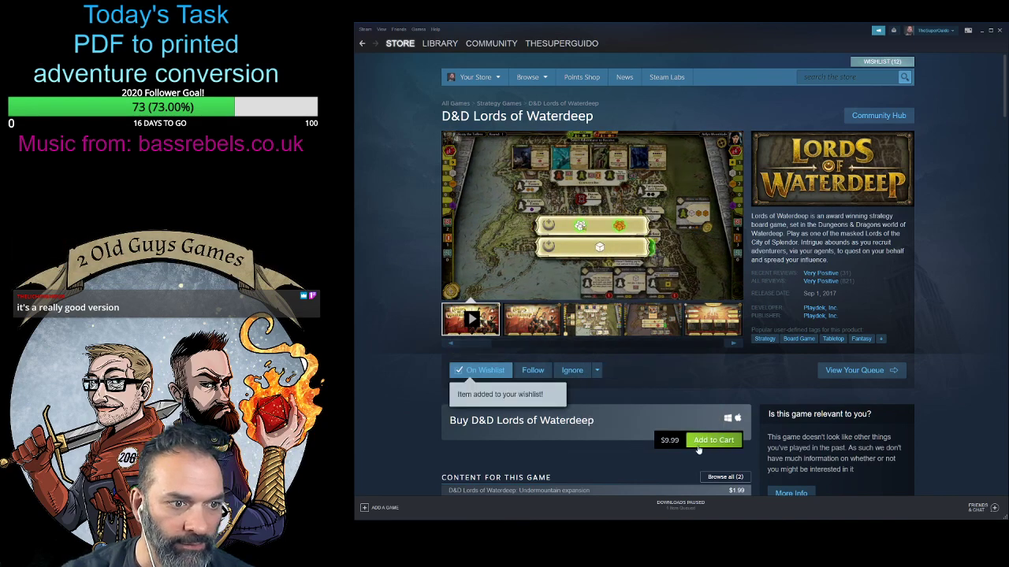
pyautogui.scroll(-1, 543, 439)
pyautogui.scroll(-1, 541, 438)
pyautogui.scroll(2, 605, 439)
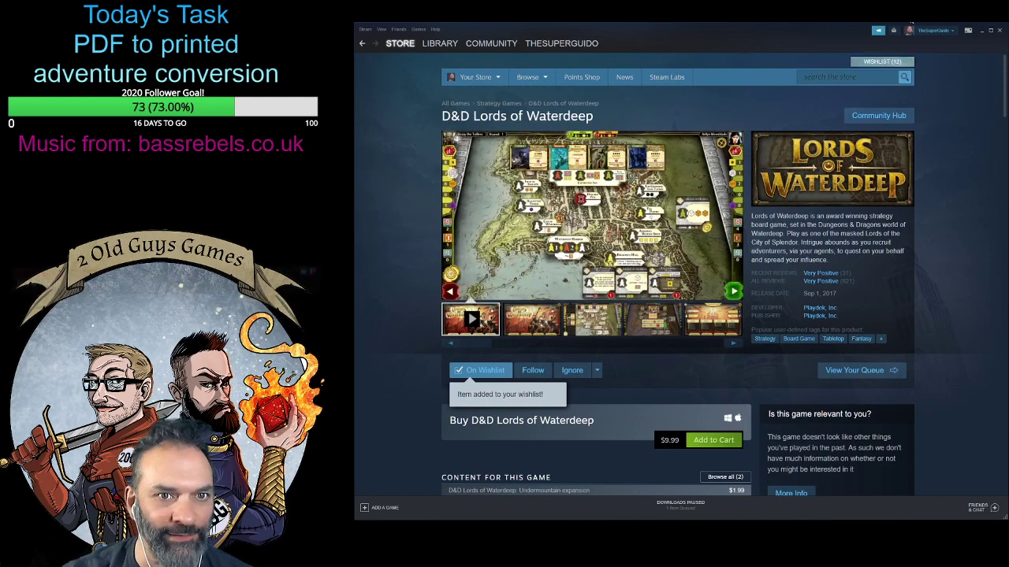
# - Open the wishlist and remove Overcooked! 2 from it
pyautogui.click(884, 63)
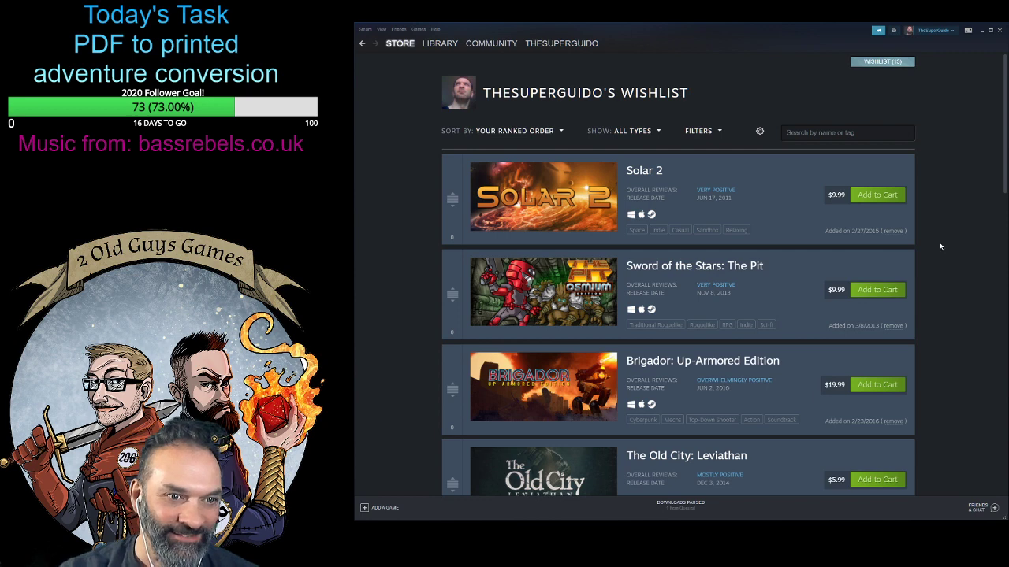
pyautogui.scroll(-2, 940, 247)
pyautogui.scroll(-3, 954, 267)
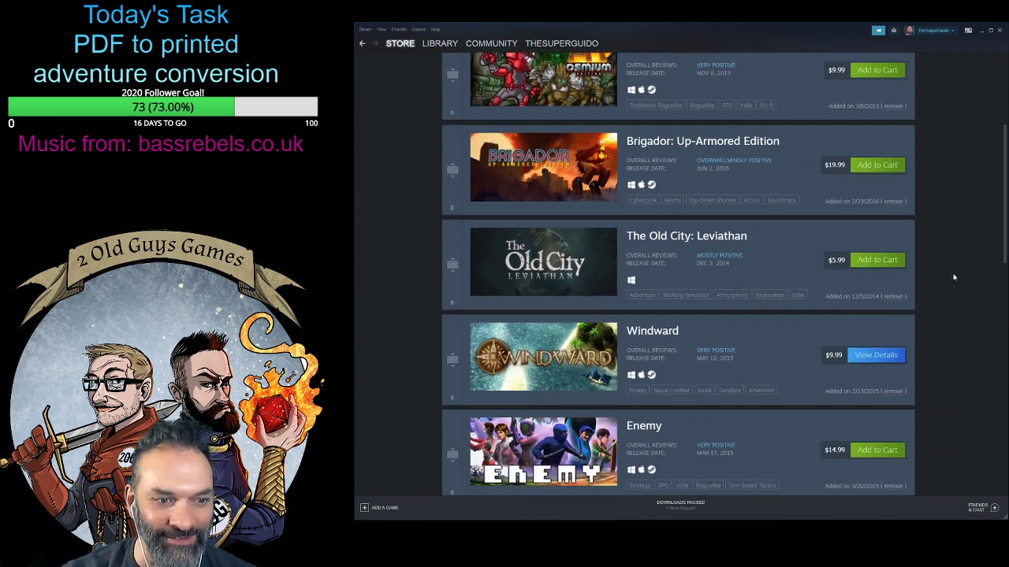
pyautogui.scroll(-5, 926, 340)
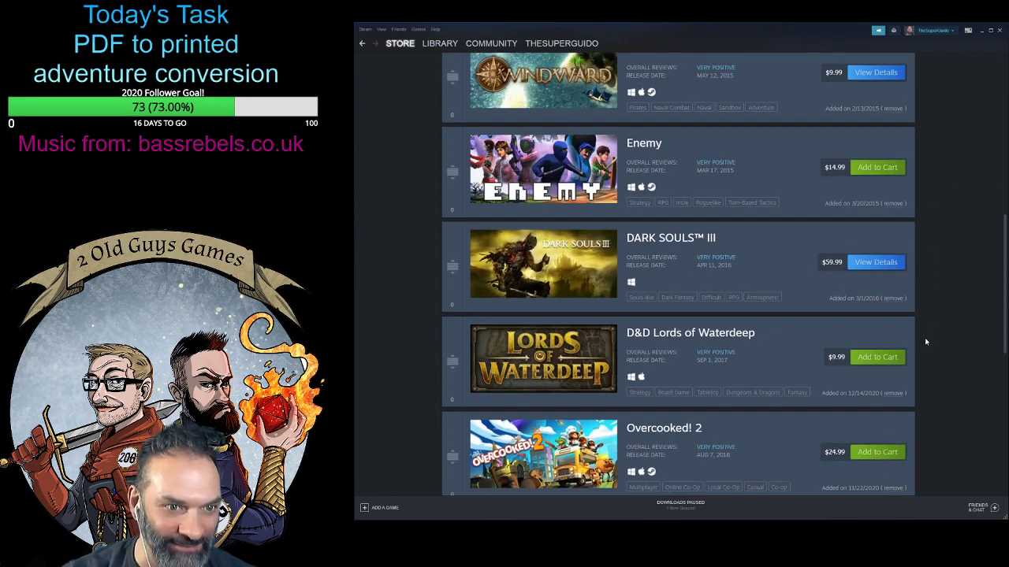
pyautogui.scroll(-2, 924, 341)
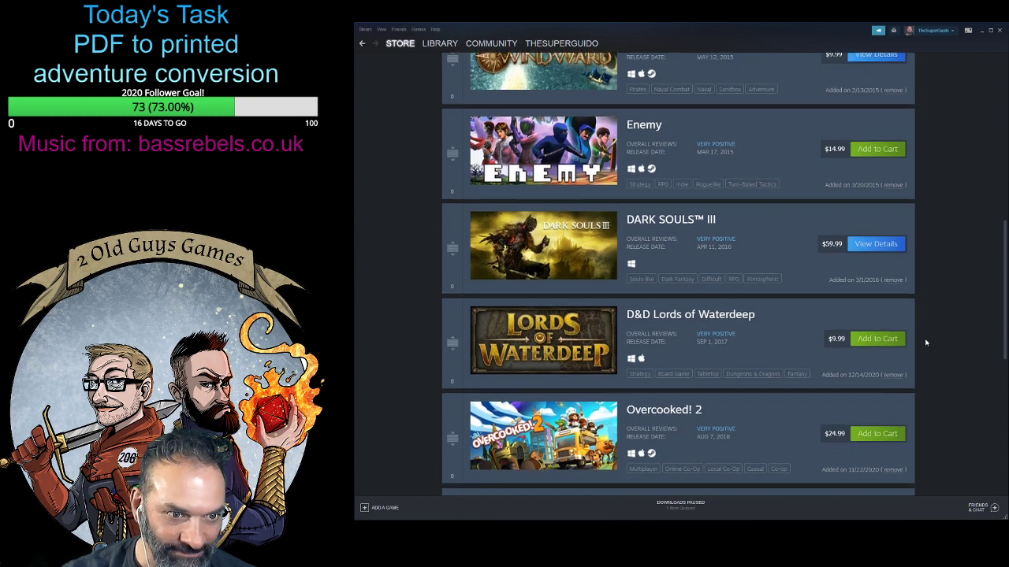
pyautogui.scroll(-2, 928, 368)
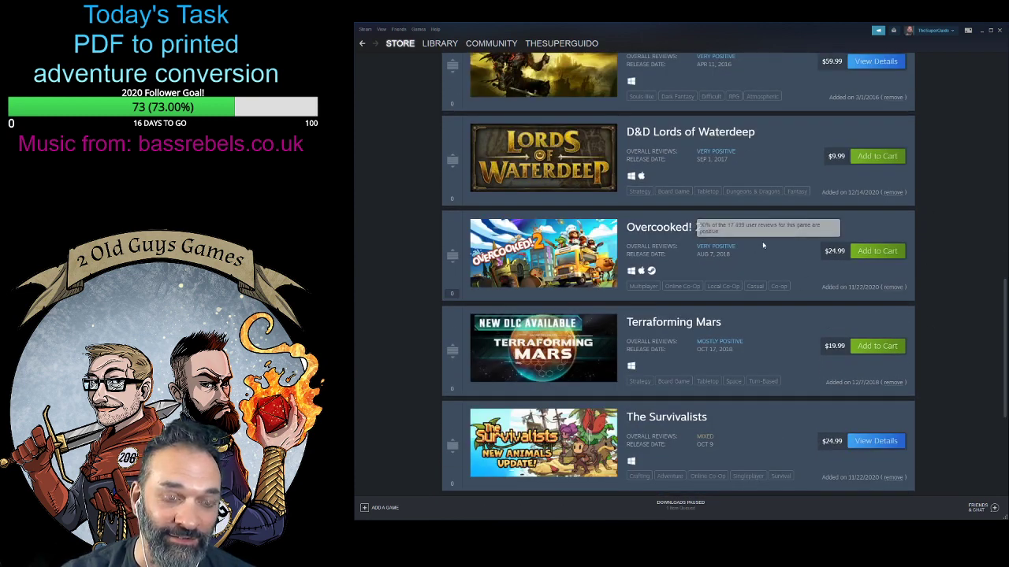
pyautogui.click(893, 288)
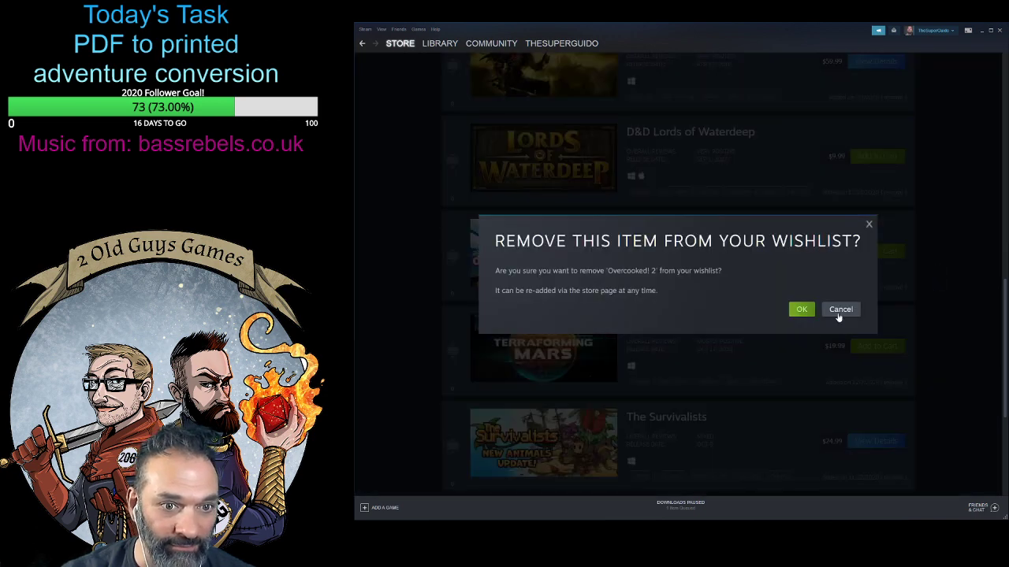
pyautogui.click(801, 310)
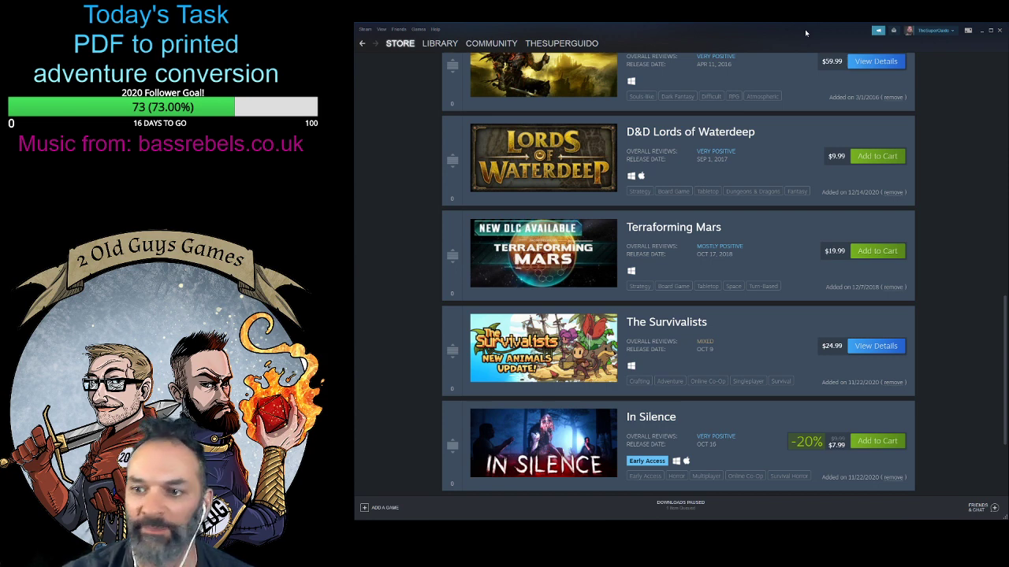
# - Review the remaining wishlist games, from In Silence and Terraforming Mars up to Solar 2, checking prices and reviews
pyautogui.scroll(-2, 837, 327)
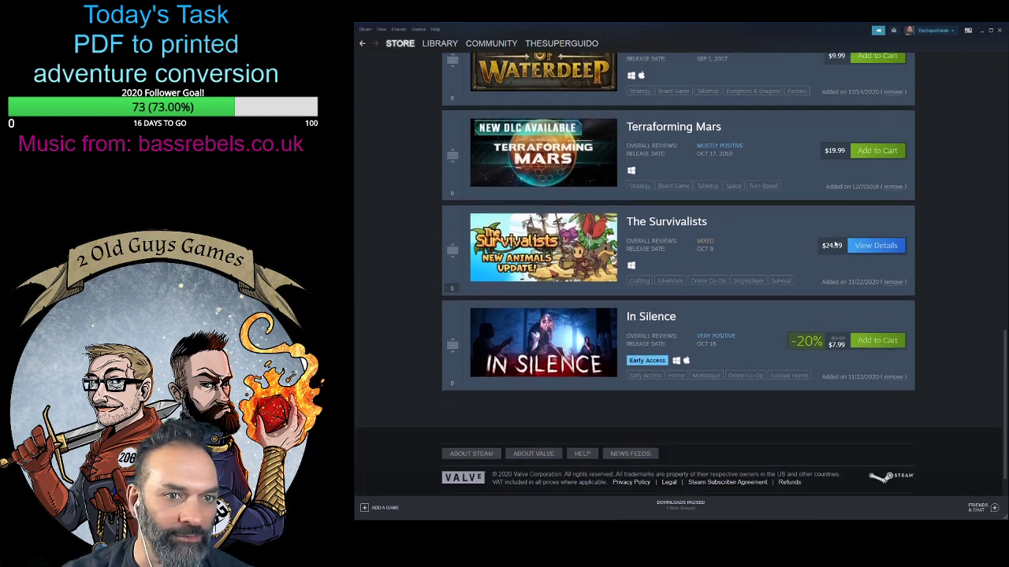
pyautogui.moveTo(602, 155)
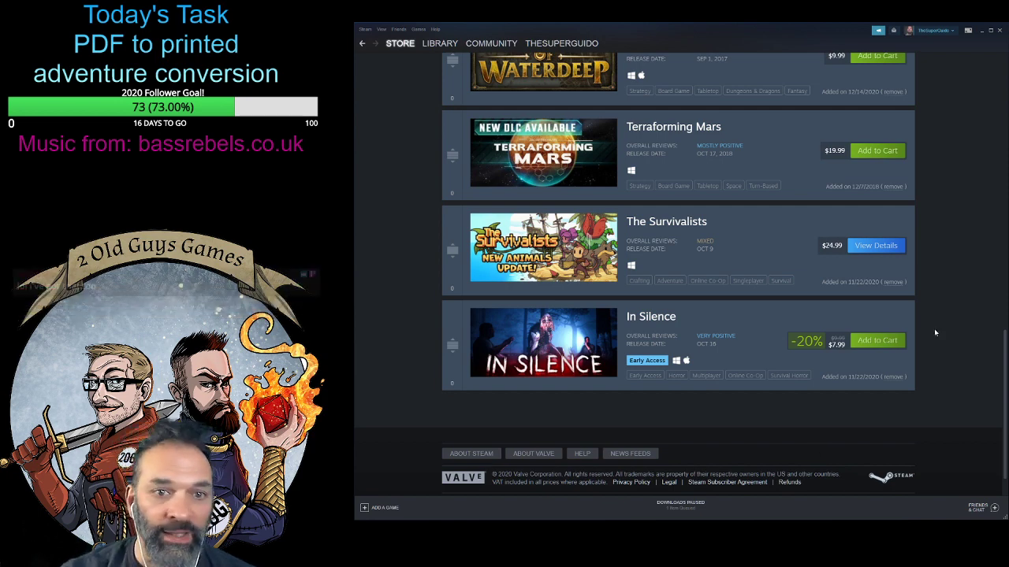
pyautogui.scroll(2, 899, 294)
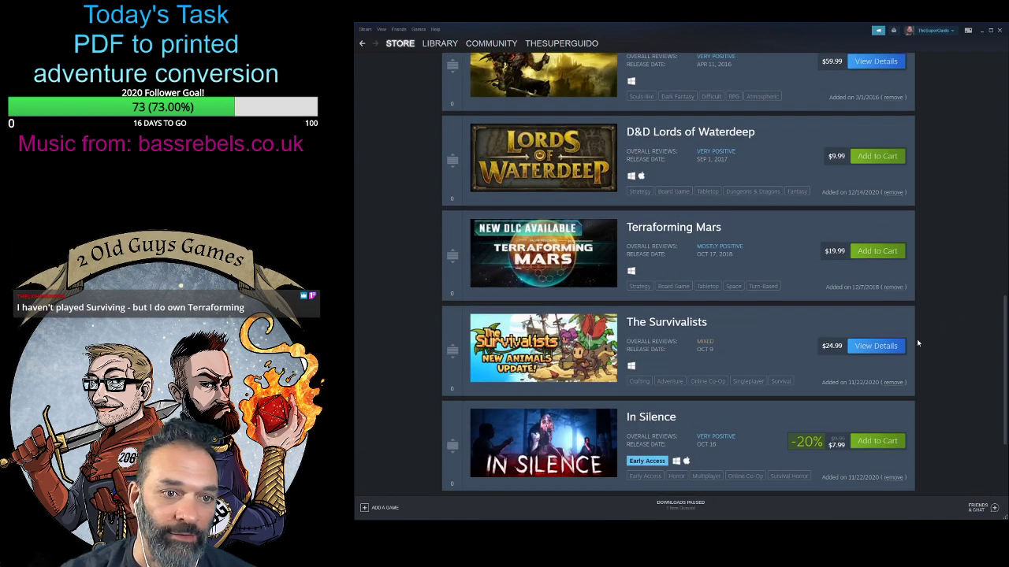
pyautogui.scroll(8, 923, 336)
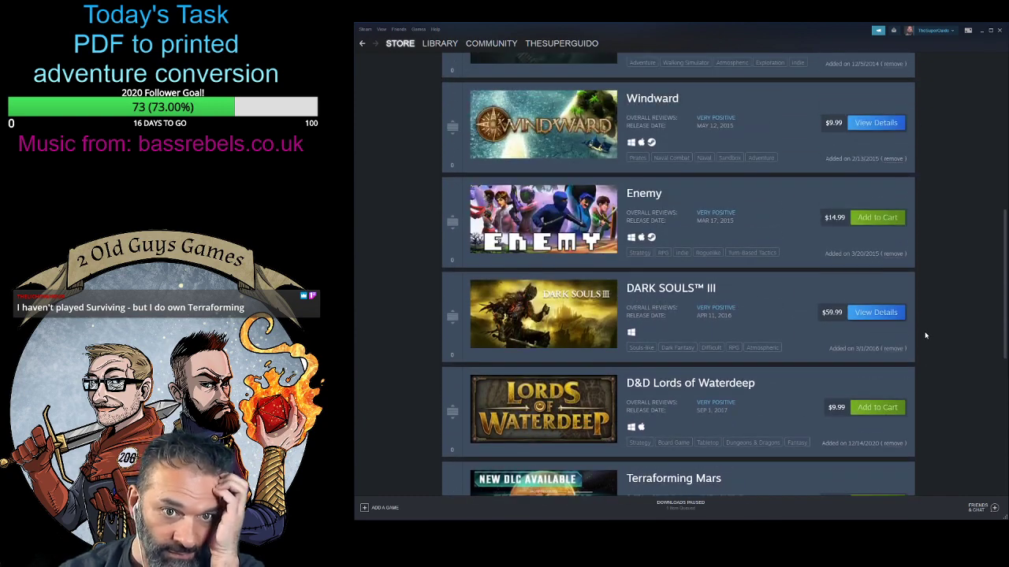
pyautogui.scroll(5, 926, 336)
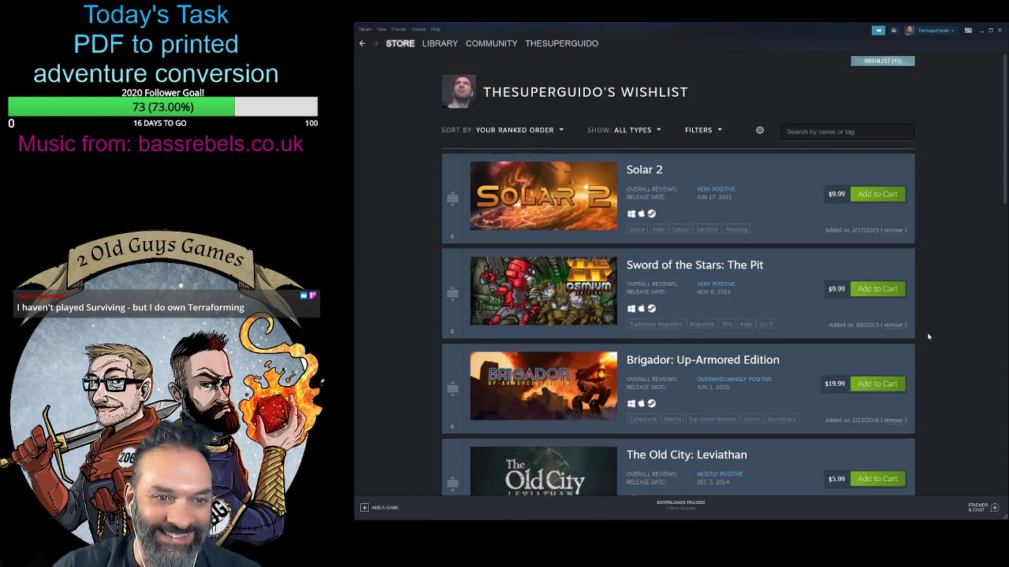
pyautogui.scroll(-4, 927, 332)
pyautogui.scroll(2, 927, 332)
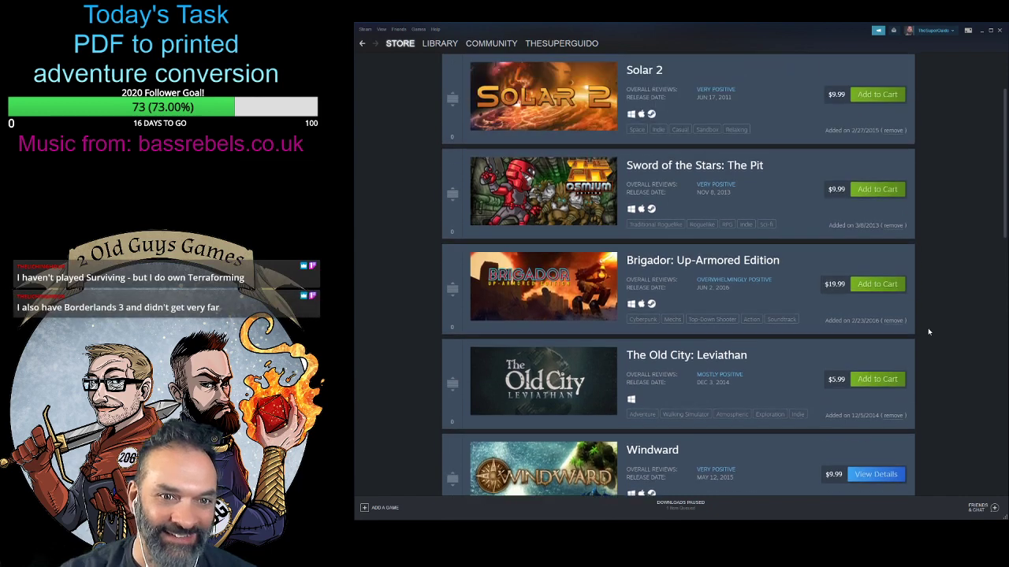
pyautogui.scroll(-4, 927, 328)
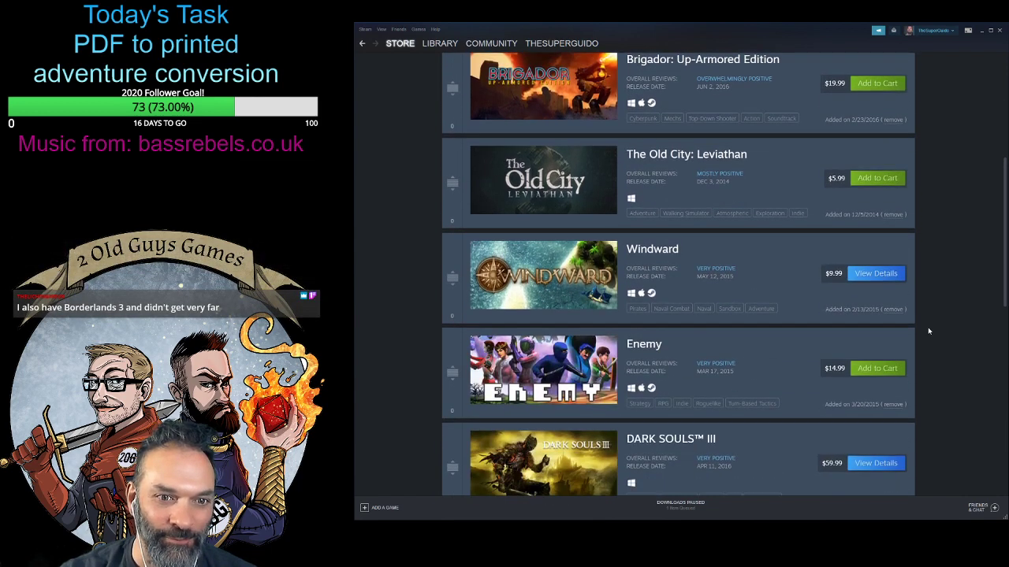
# - Review the wishlist games from Brigador: Up-Armored Edition down to In Silence and back up to Windward, checking prices and reviews
pyautogui.scroll(-3, 928, 331)
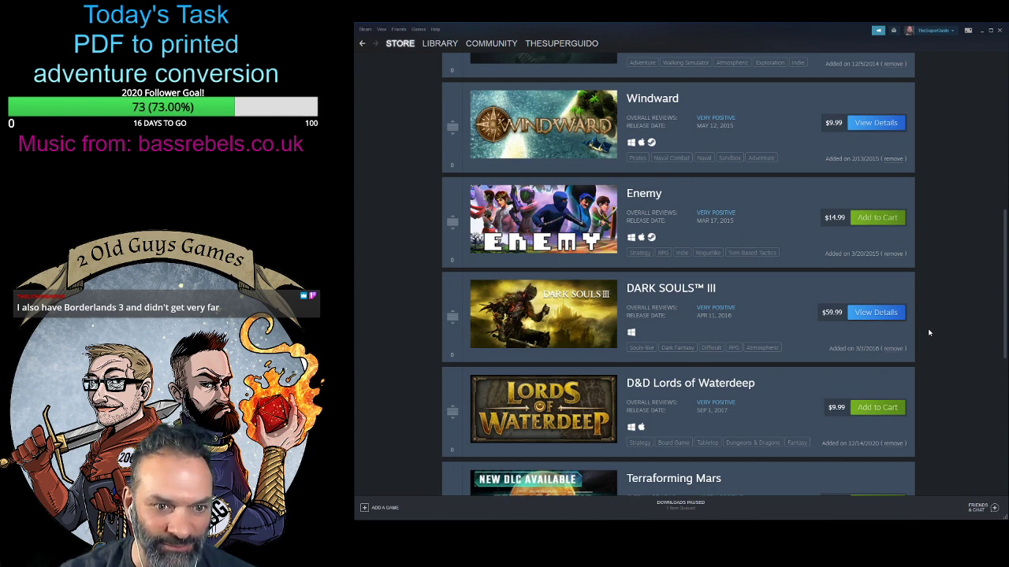
pyautogui.scroll(-2, 928, 331)
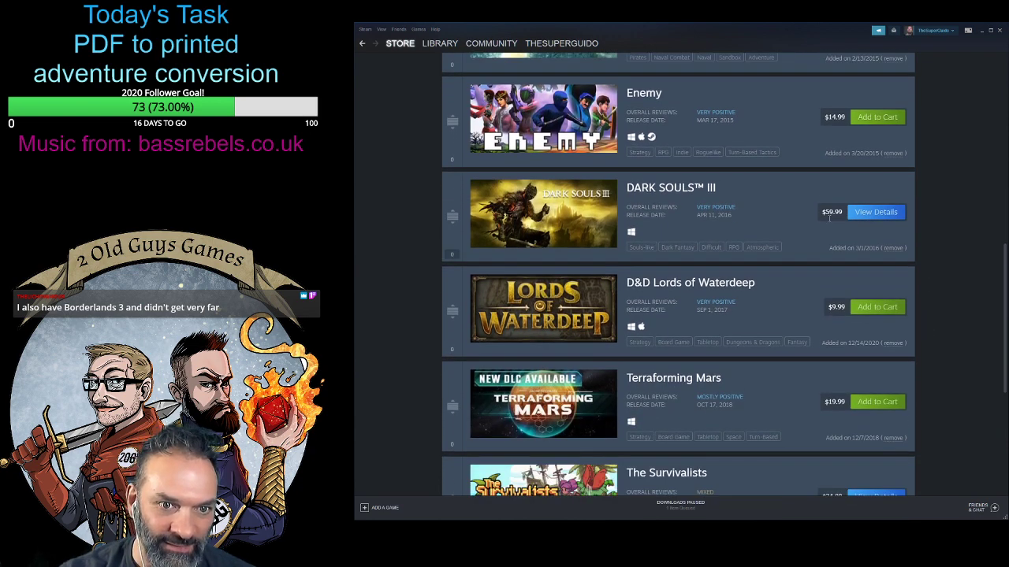
pyautogui.scroll(-4, 915, 262)
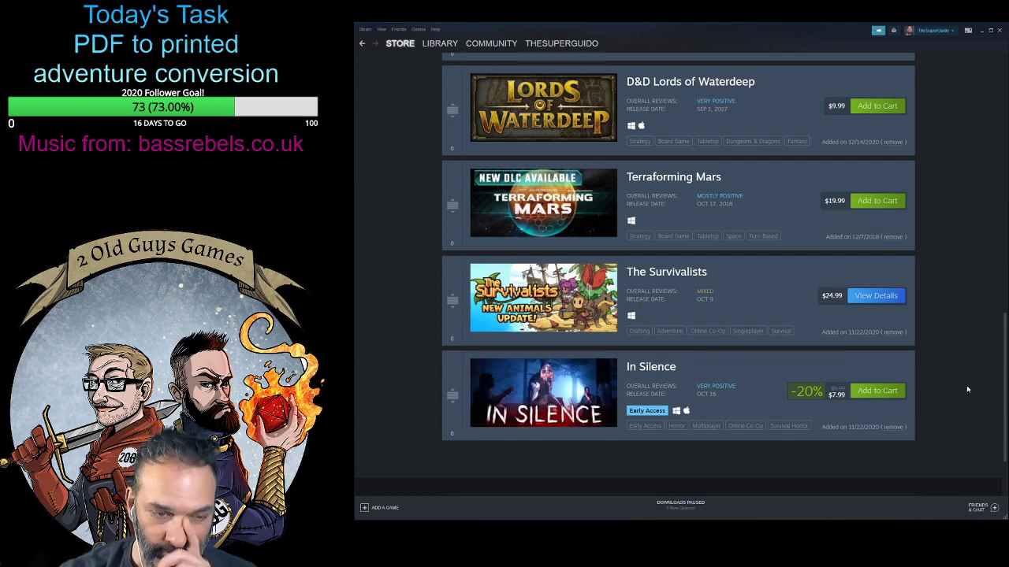
pyautogui.scroll(1, 965, 389)
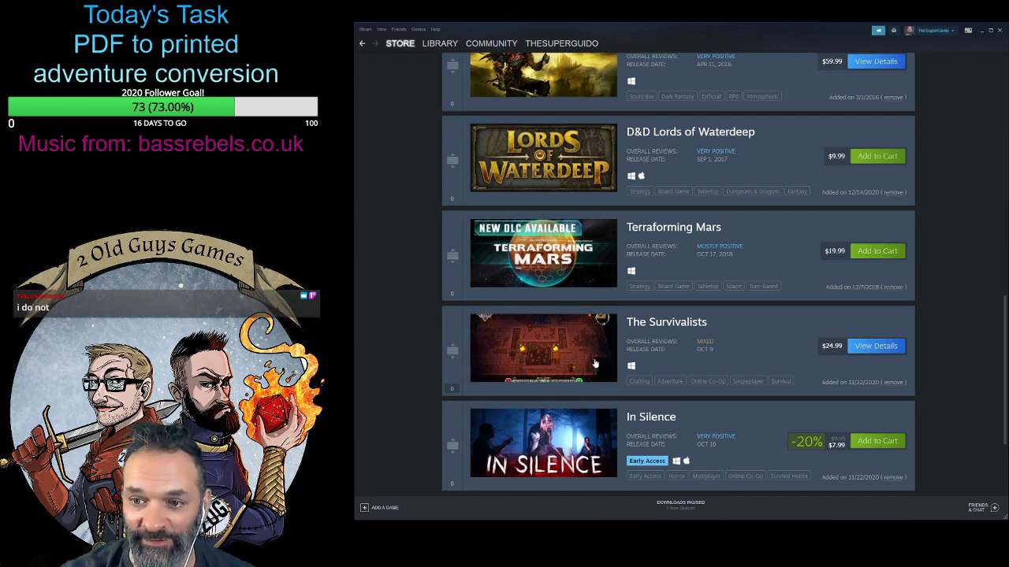
pyautogui.scroll(-3, 595, 363)
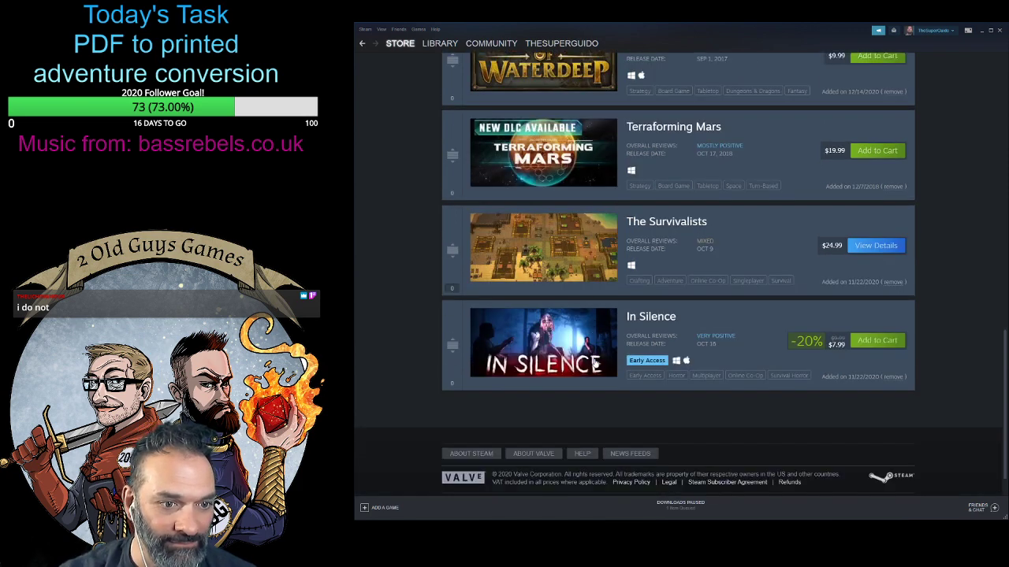
pyautogui.scroll(4, 734, 357)
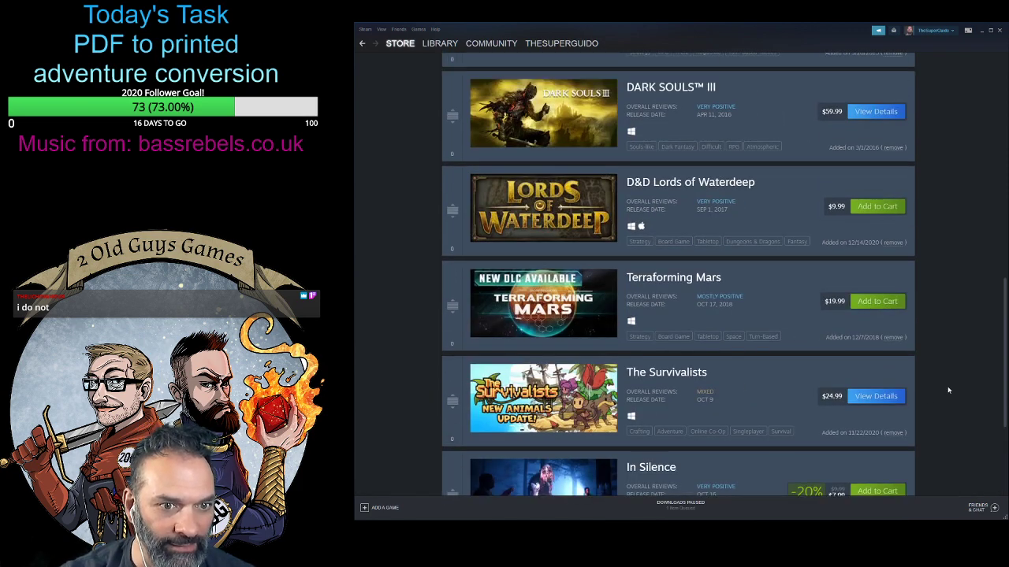
pyautogui.scroll(3, 950, 428)
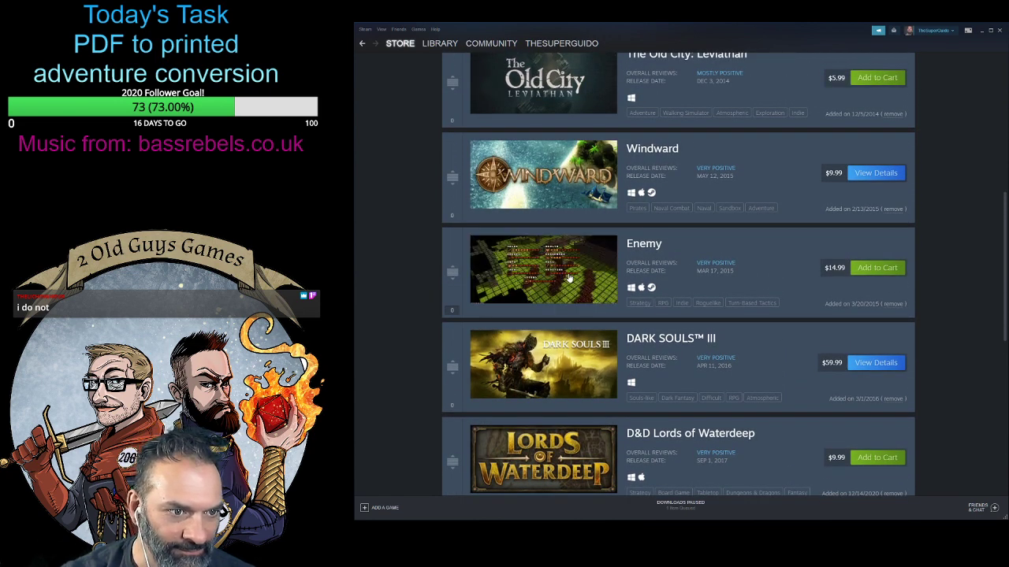
pyautogui.scroll(1, 570, 280)
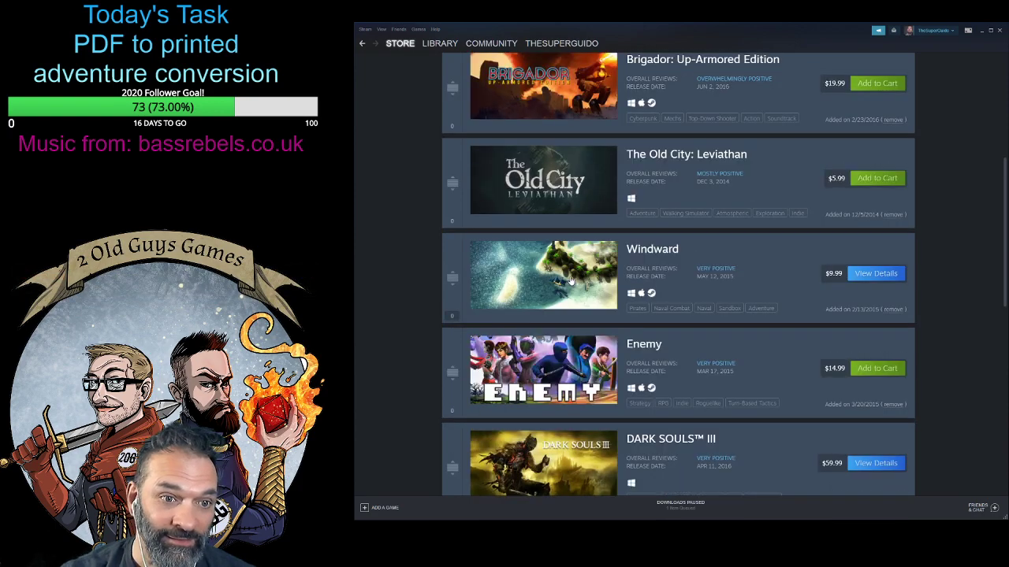
# - Open Windward's store page from the wishlist and examine its first two trailers, price, bundles and multiplayer features
pyautogui.click(570, 280)
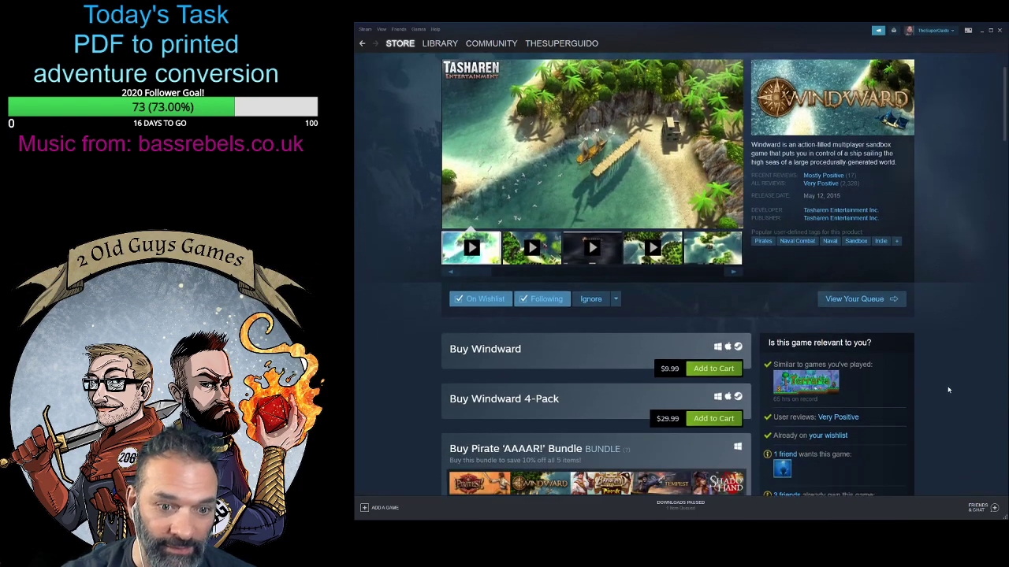
pyautogui.scroll(-2, 948, 390)
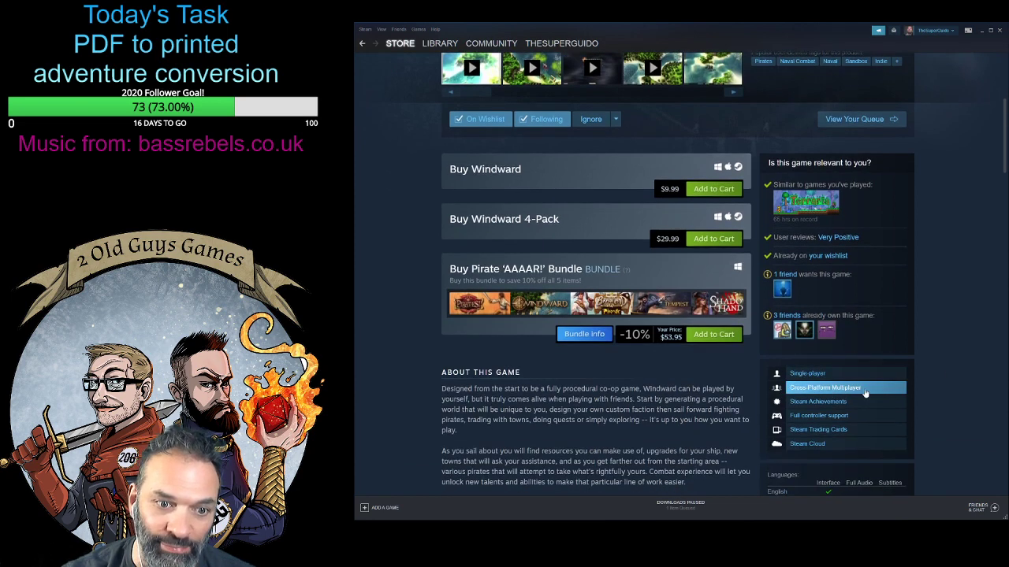
pyautogui.scroll(3, 429, 446)
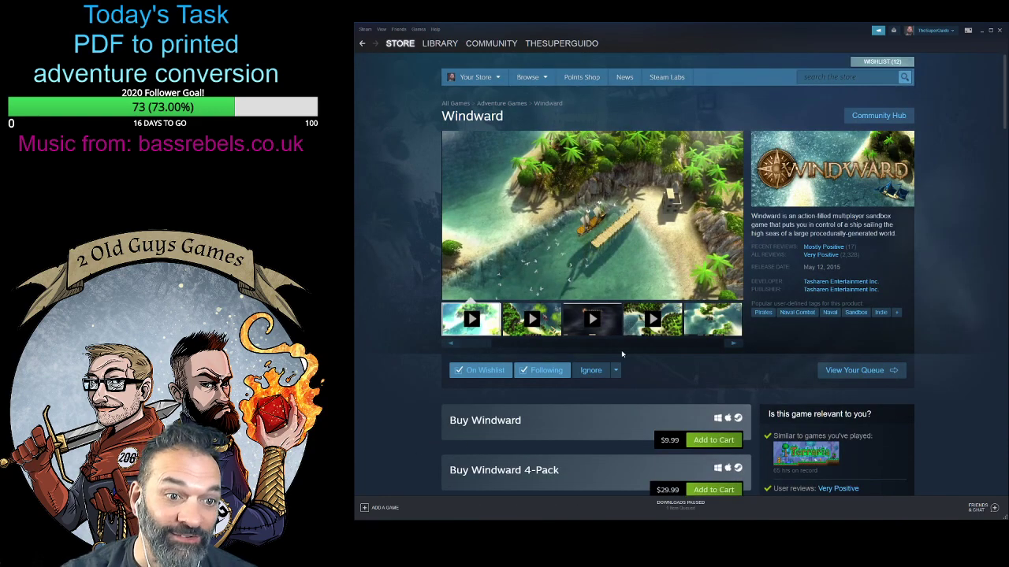
pyautogui.click(524, 327)
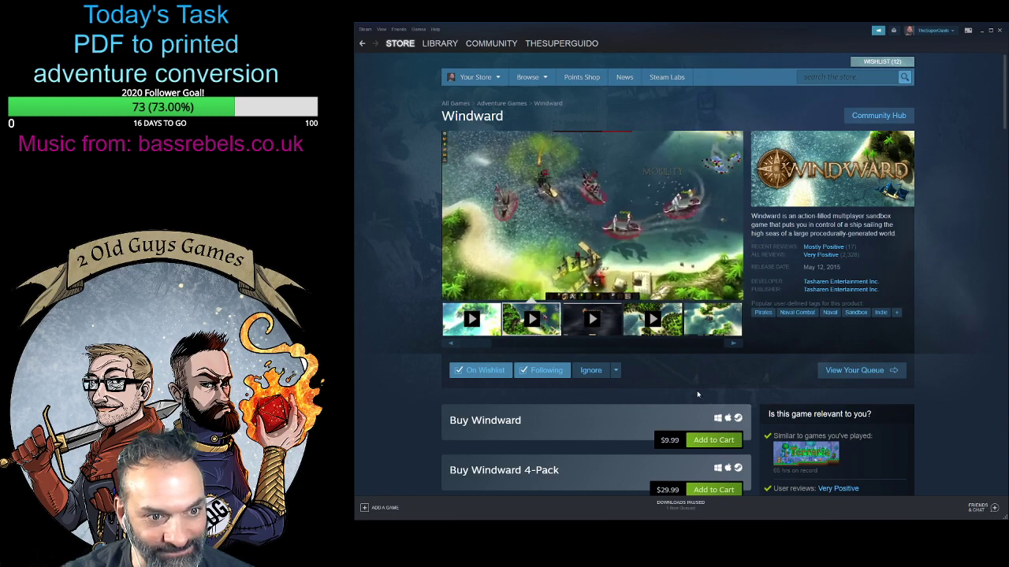
pyautogui.scroll(-2, 781, 381)
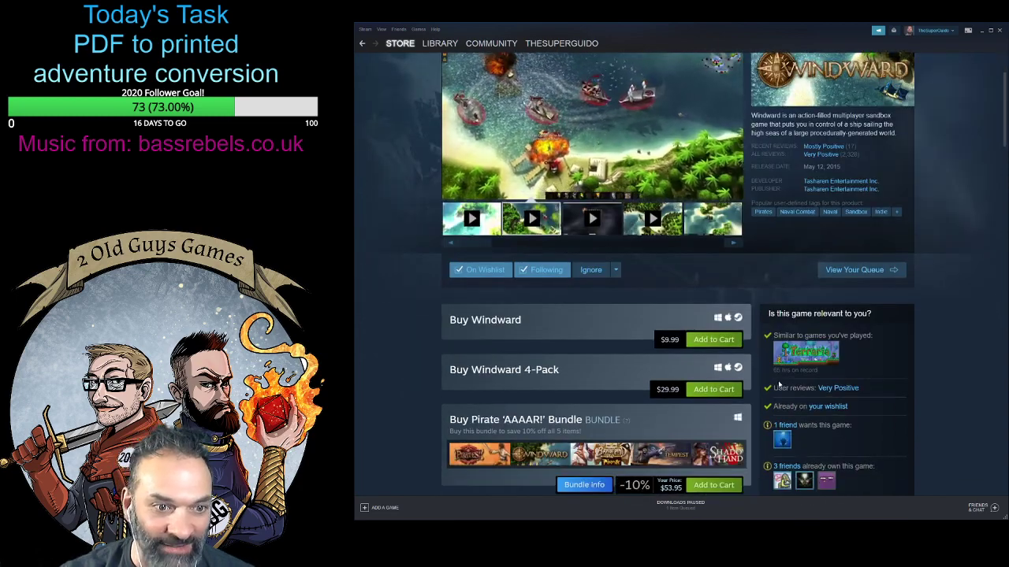
pyautogui.scroll(2, 749, 394)
pyautogui.scroll(-1, 591, 425)
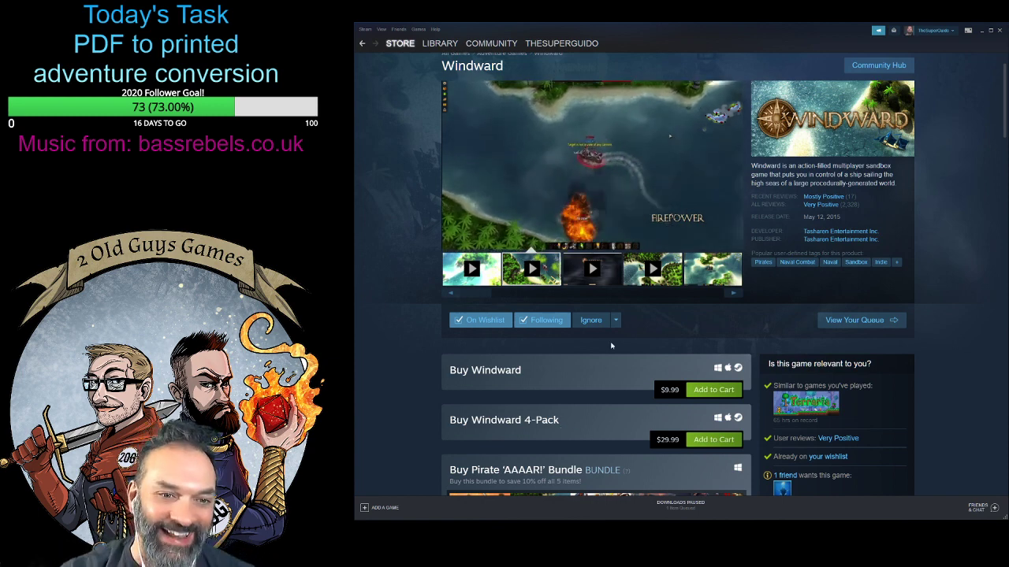
# - Browse Windward's gameplay screenshots, viewing the island, sailing and naval battle images
pyautogui.click(733, 281)
pyautogui.click(730, 293)
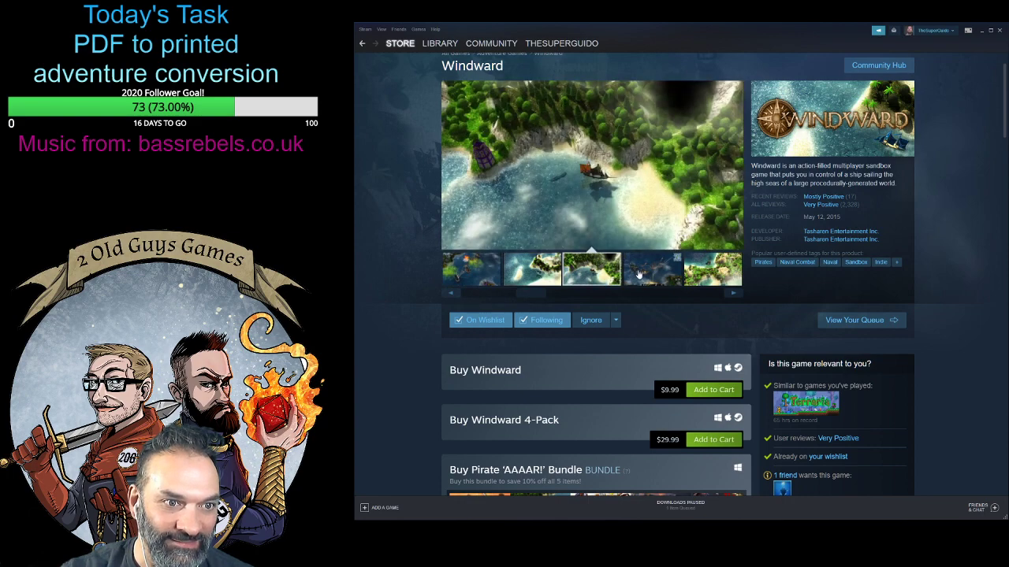
pyautogui.click(653, 272)
pyautogui.click(715, 274)
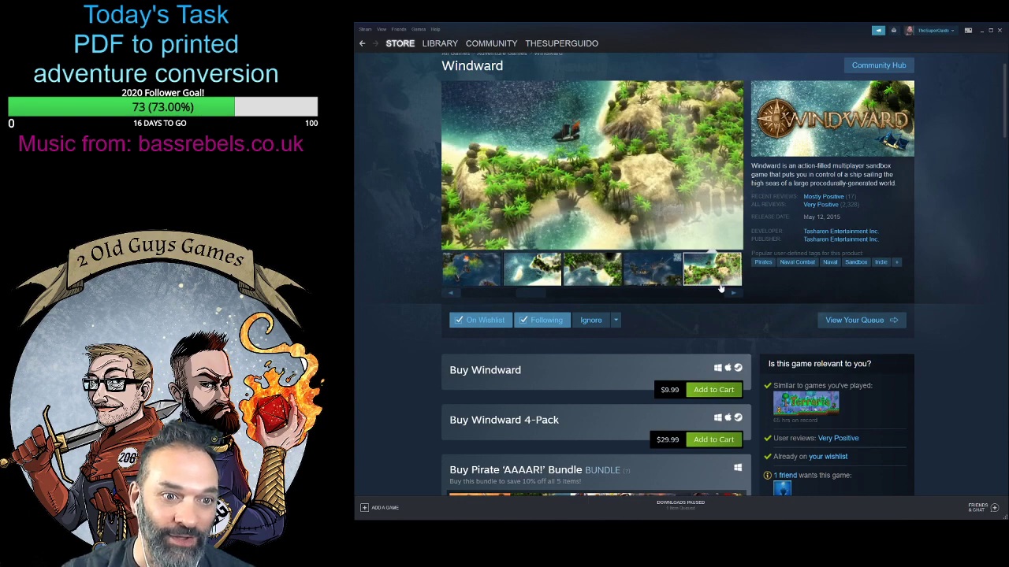
pyautogui.click(733, 294)
pyautogui.click(520, 273)
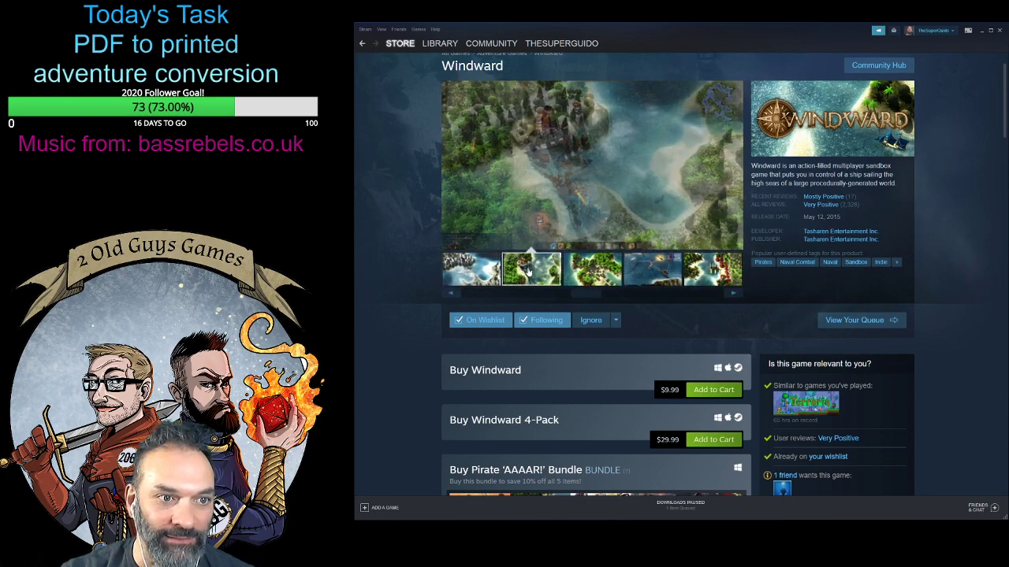
pyautogui.click(584, 277)
pyautogui.click(644, 277)
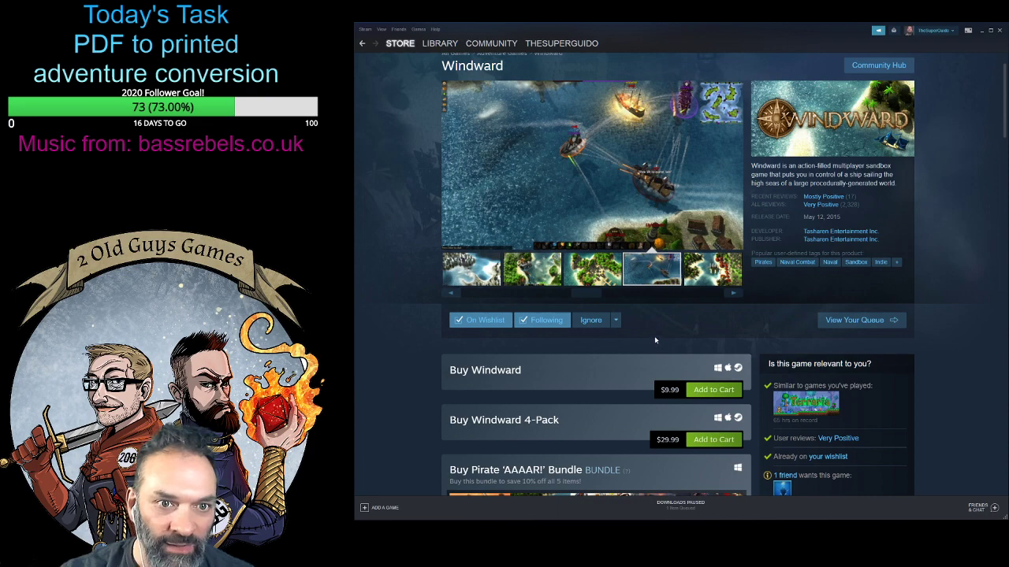
# - Read Windward's purchase options and game description, highlighting the phrase about designing your own custom faction
pyautogui.scroll(-3, 659, 344)
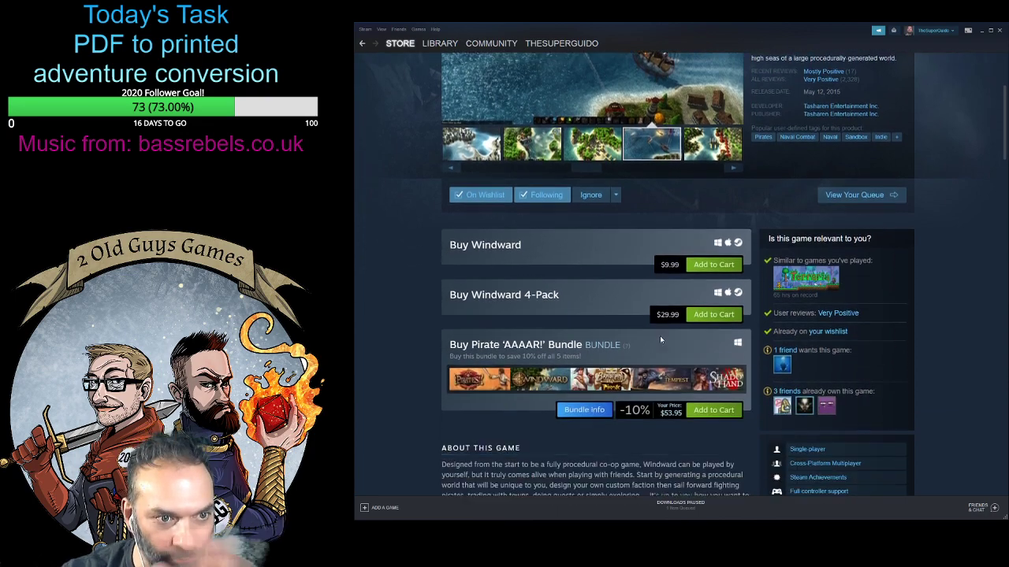
pyautogui.scroll(-2, 604, 469)
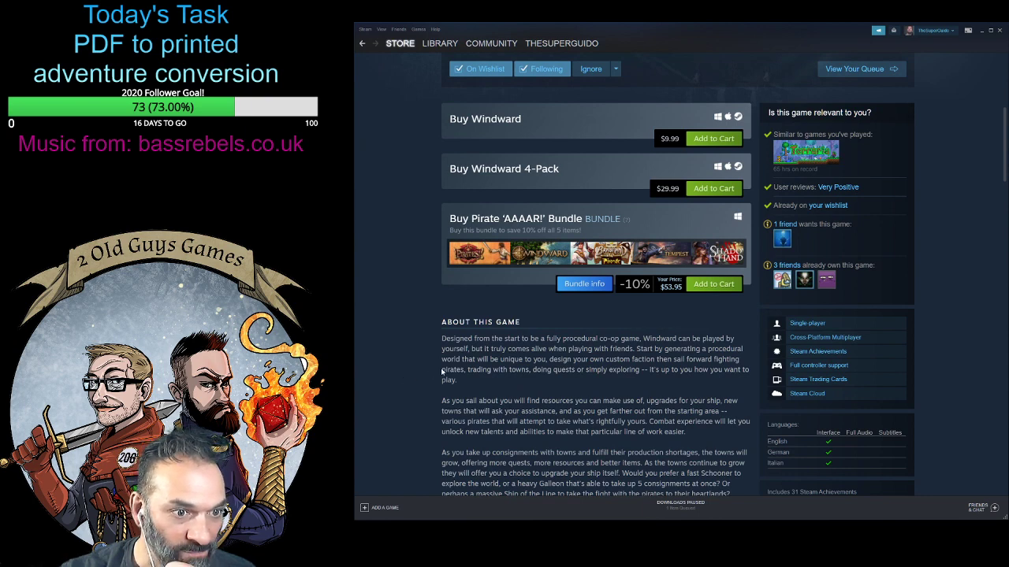
pyautogui.scroll(-2, 486, 373)
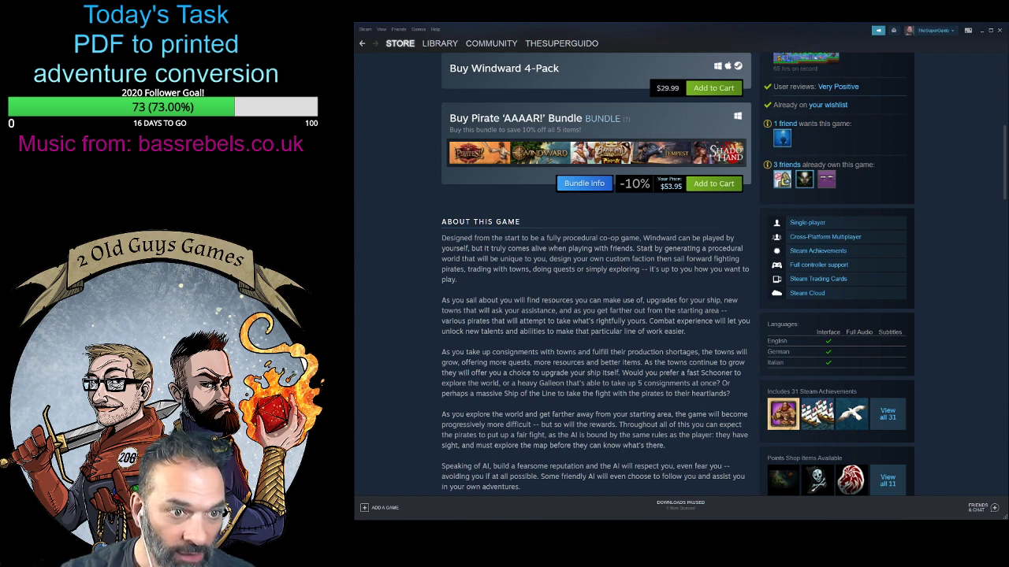
pyautogui.moveTo(584, 259); pyautogui.dragTo(654, 260)
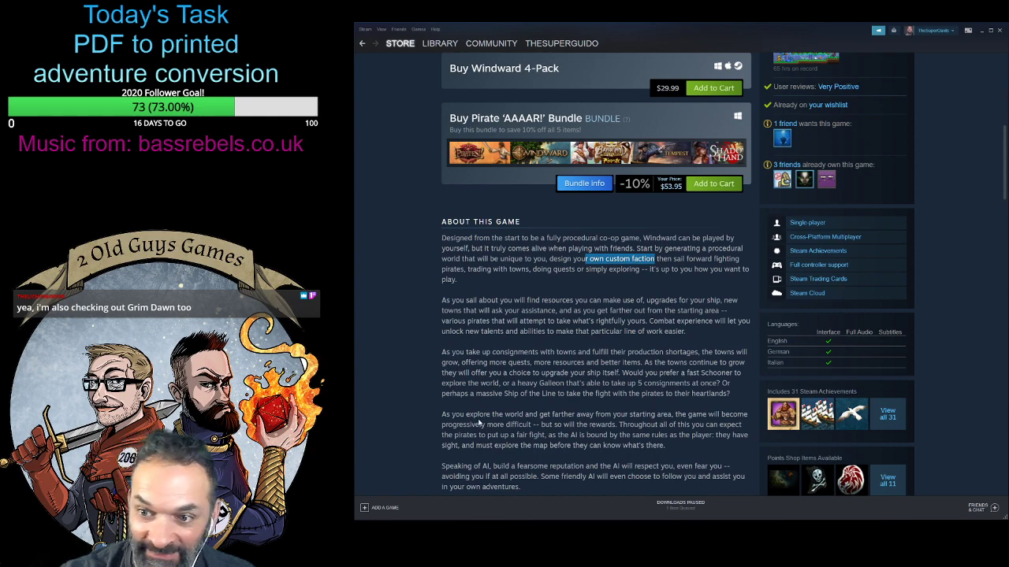
# - View more Windward screenshots in the gallery, including the snowy harbour and the palm-covered island
pyautogui.scroll(5, 480, 423)
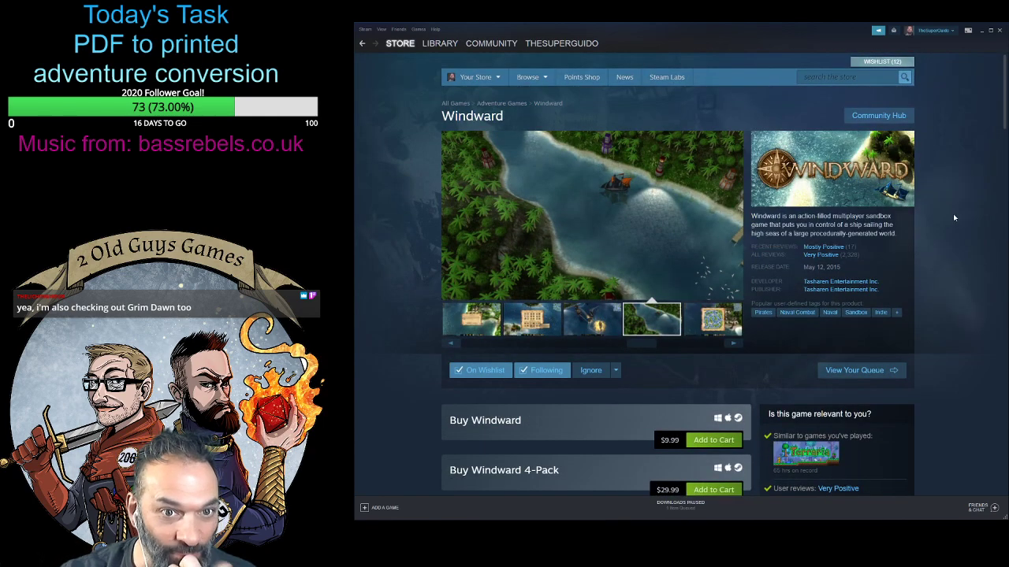
pyautogui.scroll(-3, 696, 364)
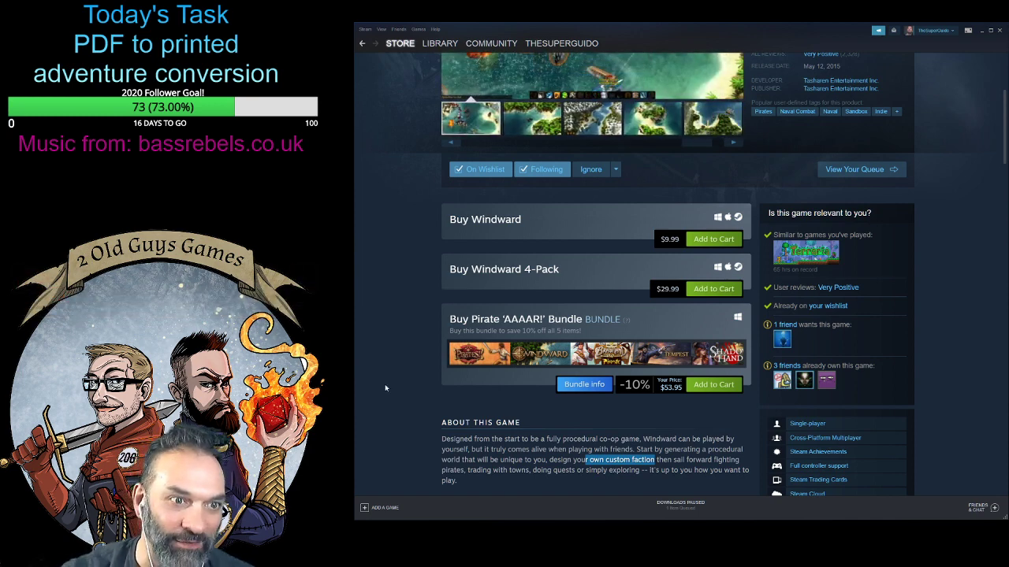
pyautogui.scroll(3, 419, 369)
pyautogui.click(555, 314)
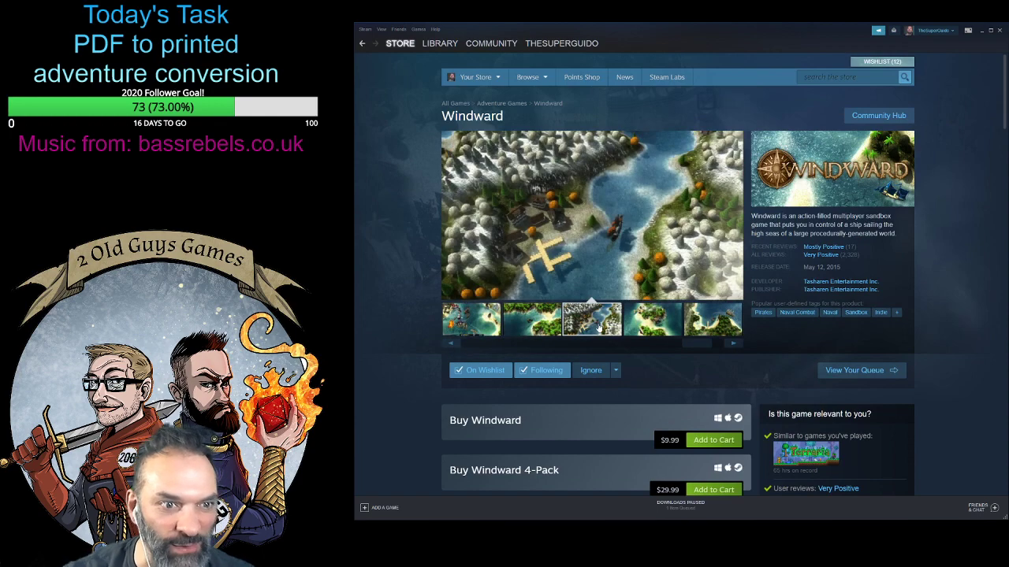
pyautogui.click(647, 326)
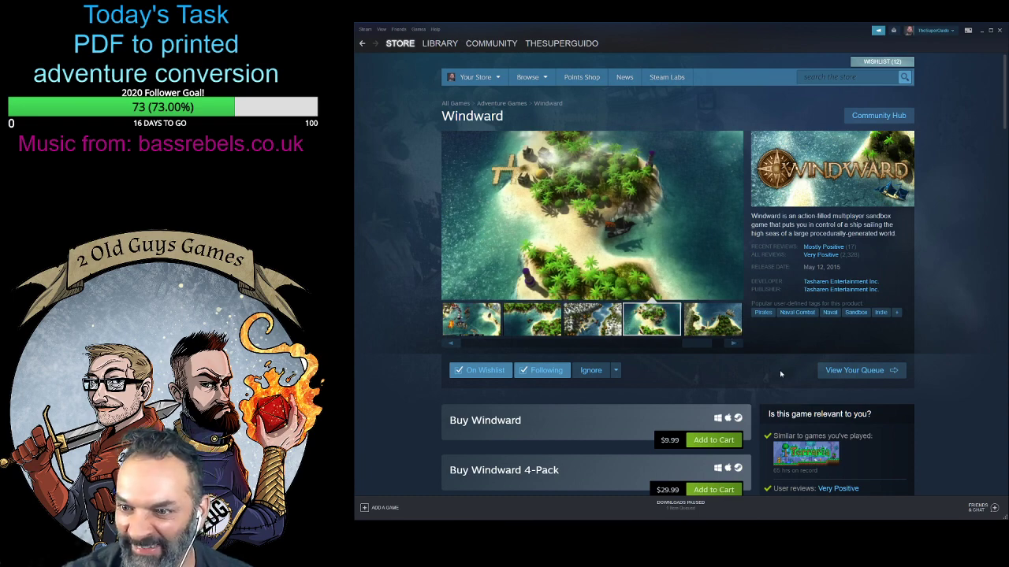
# - Check Windward's description for co-op play, and read on through its quests, ship upgrades and system requirements
pyautogui.scroll(-5, 780, 373)
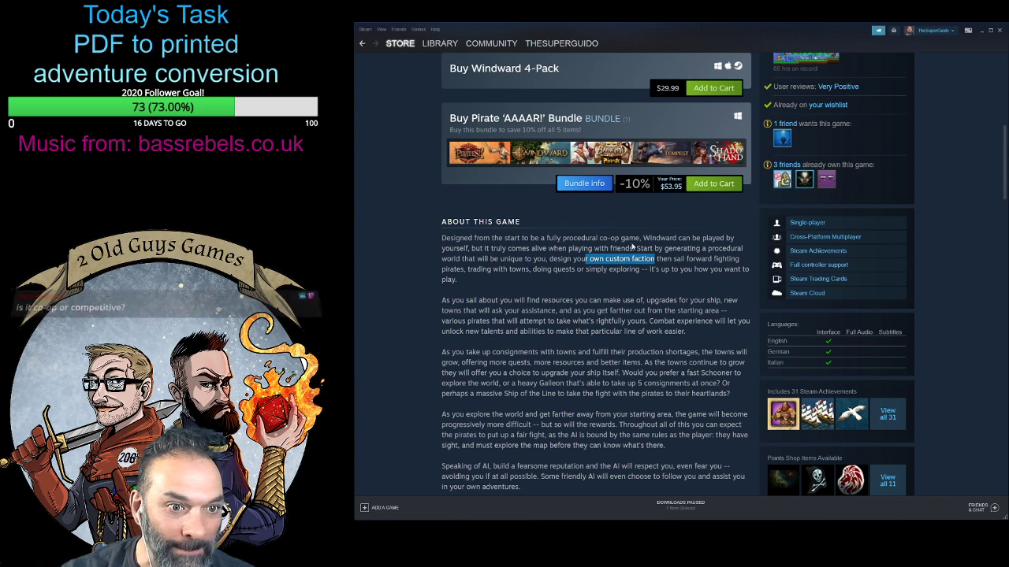
pyautogui.moveTo(510, 238); pyautogui.dragTo(568, 237)
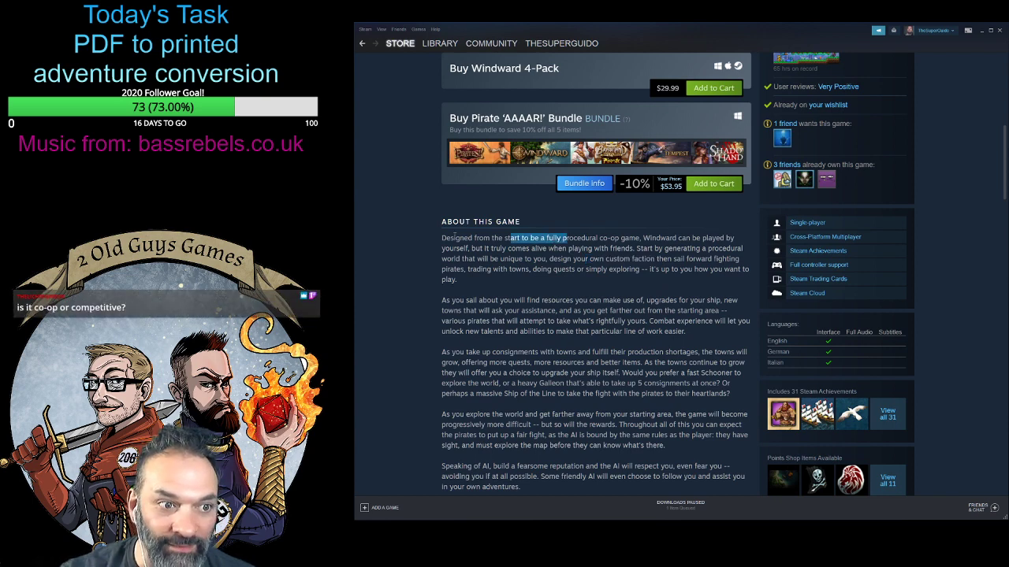
pyautogui.click(546, 240)
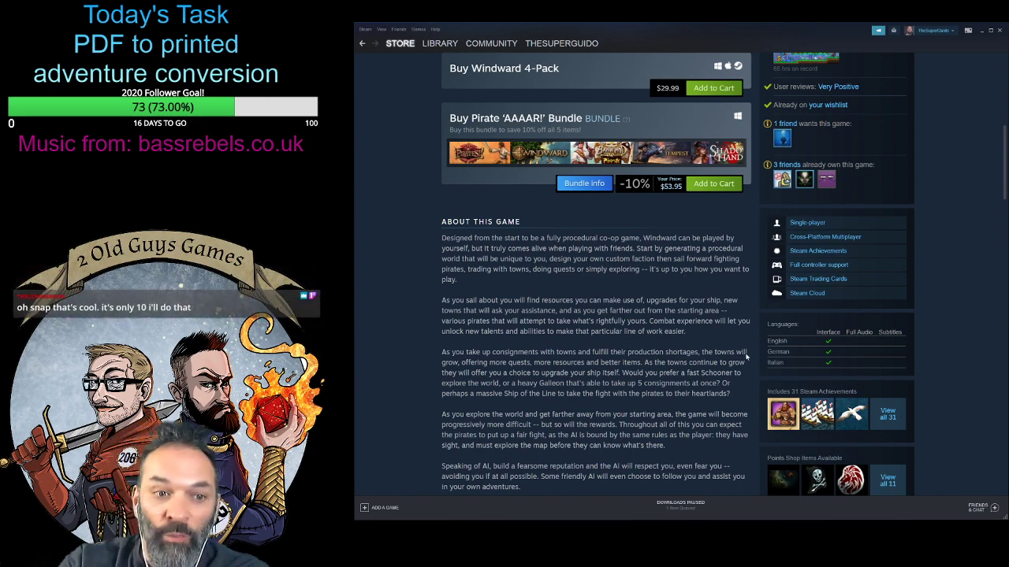
pyautogui.scroll(-4, 746, 356)
pyautogui.scroll(6, 709, 331)
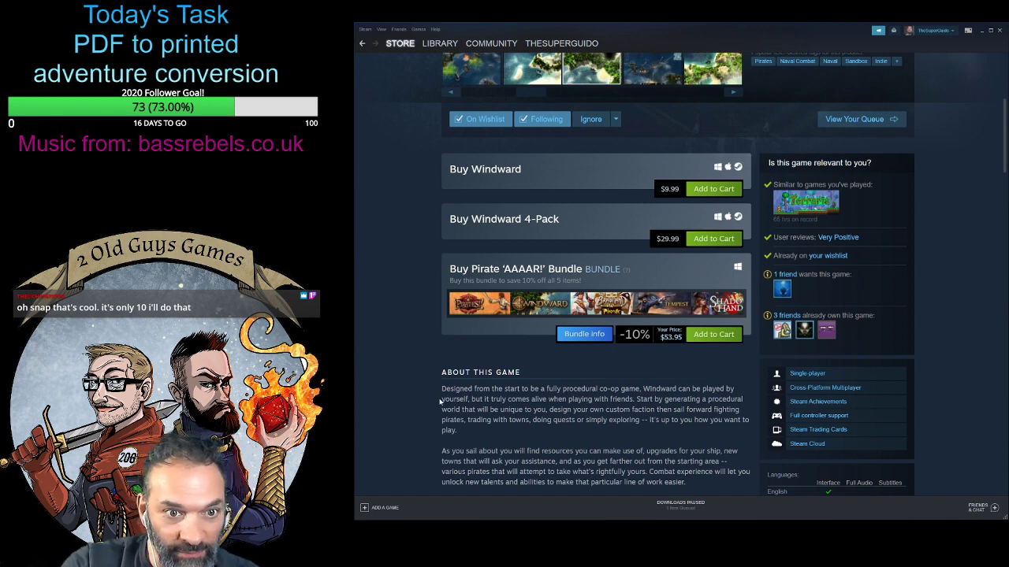
pyautogui.scroll(-2, 440, 401)
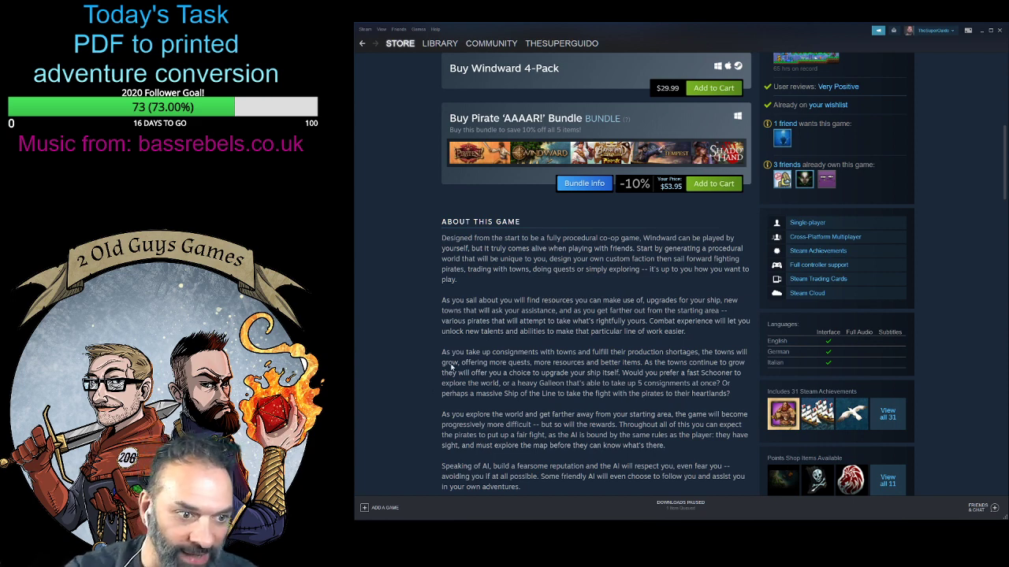
pyautogui.scroll(-3, 527, 387)
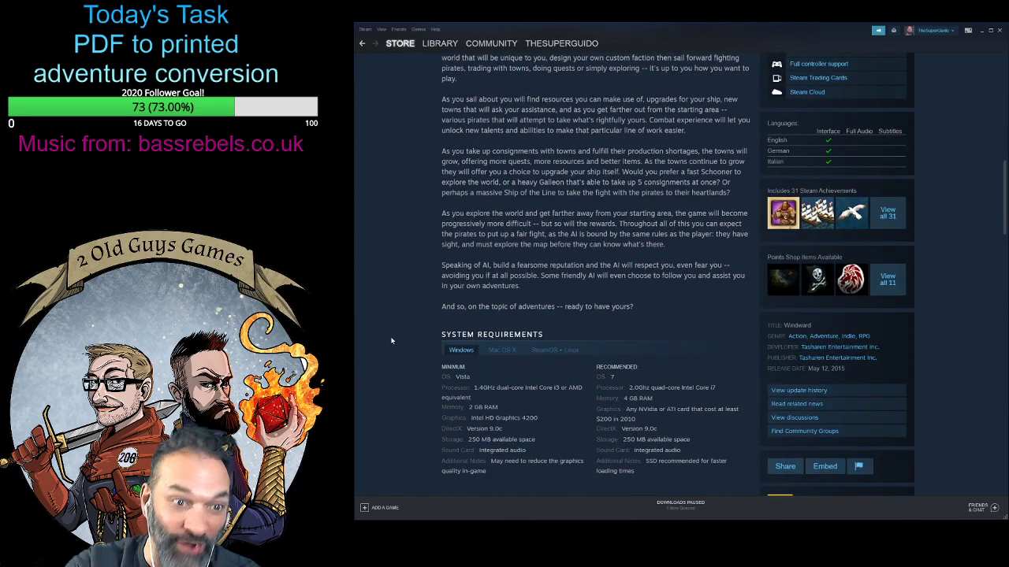
# - Return to Windward's gallery and view the screenshot of the red-roofed harbour town
pyautogui.scroll(5, 433, 382)
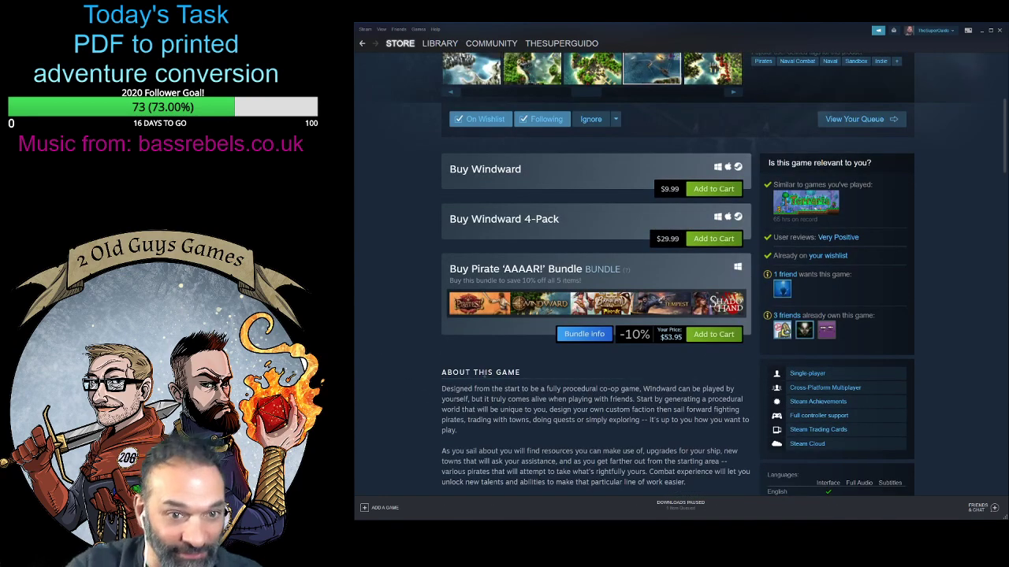
pyautogui.scroll(4, 496, 372)
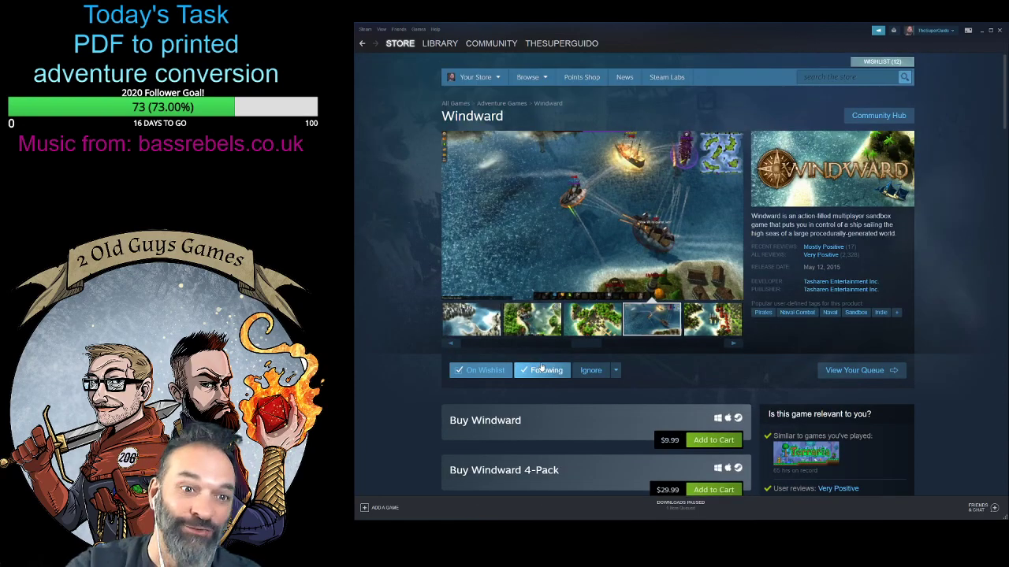
pyautogui.click(711, 319)
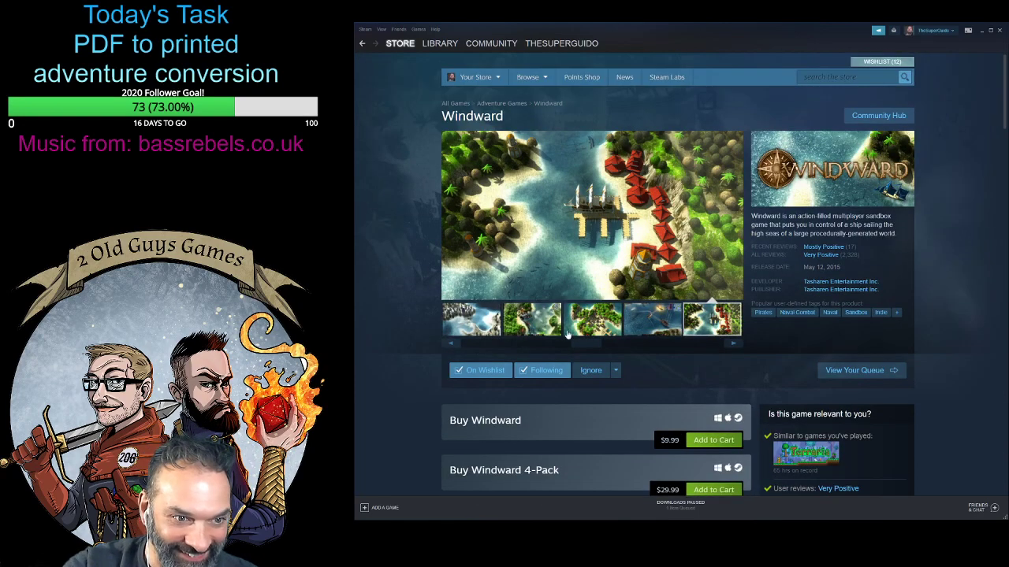
# - View further Windward screenshots in the gallery and look over its purchase options, description and system requirements again
pyautogui.click(732, 345)
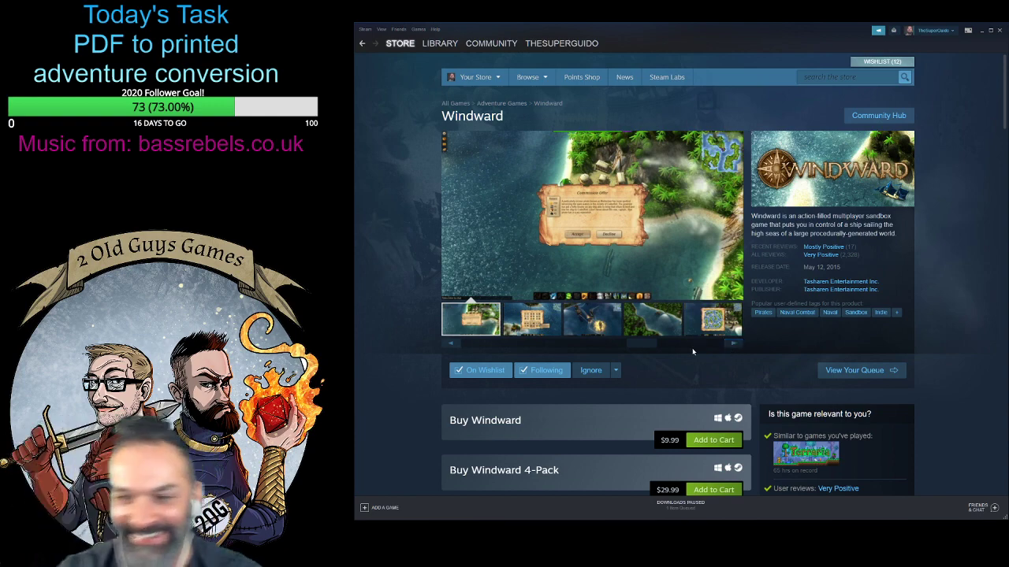
pyautogui.scroll(-3, 651, 308)
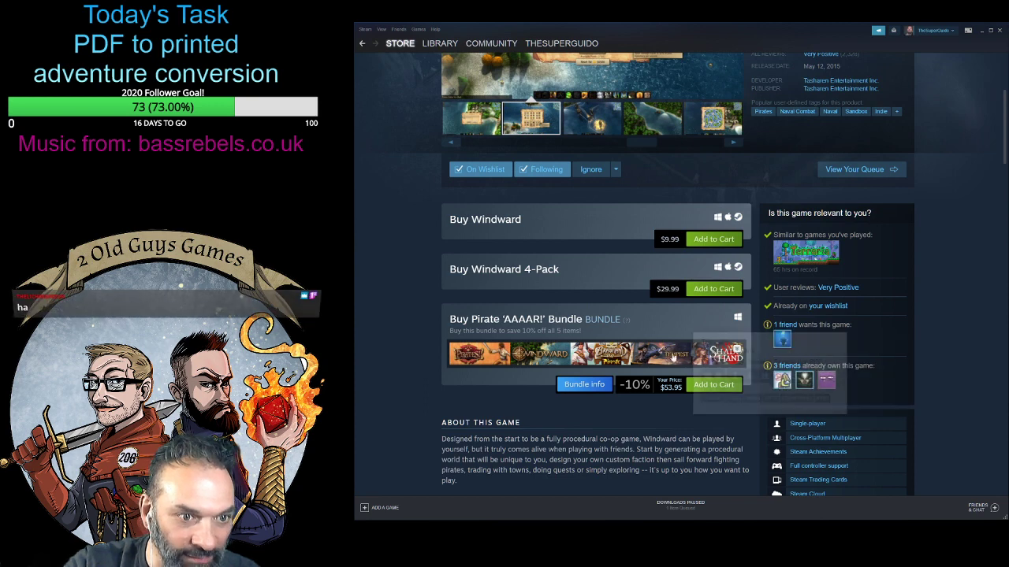
pyautogui.moveTo(670, 356)
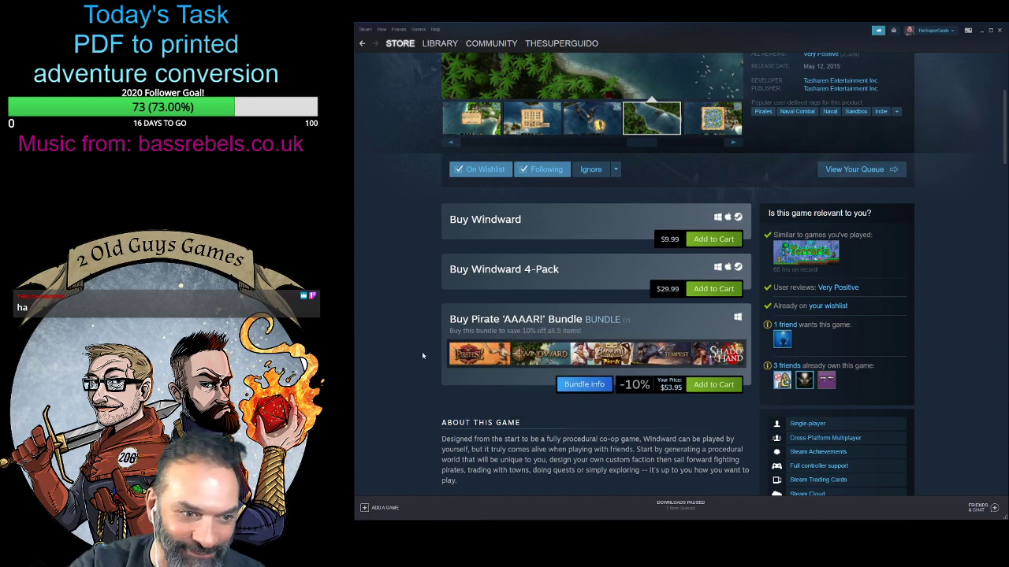
pyautogui.scroll(-5, 423, 349)
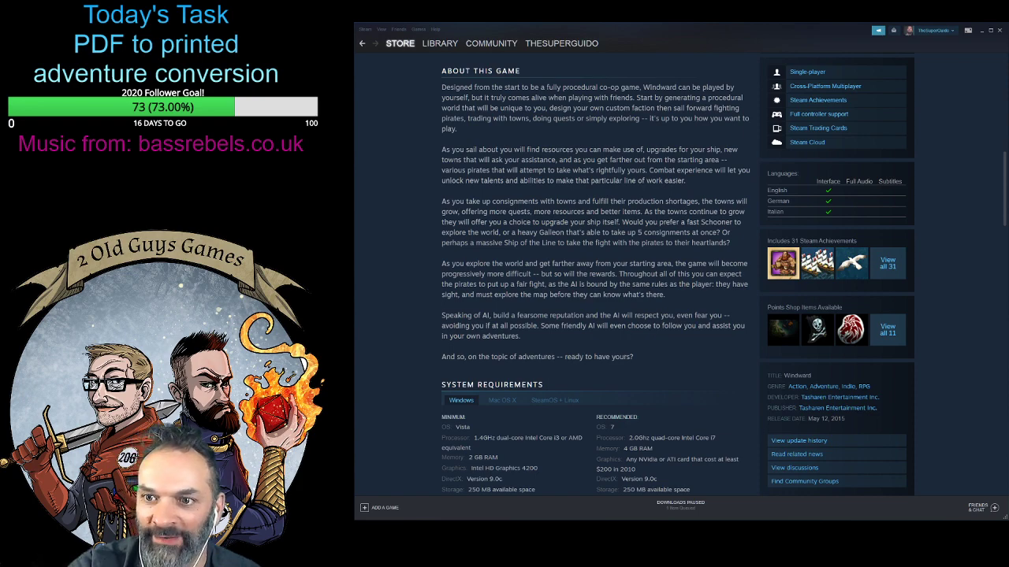
pyautogui.scroll(8, 608, 312)
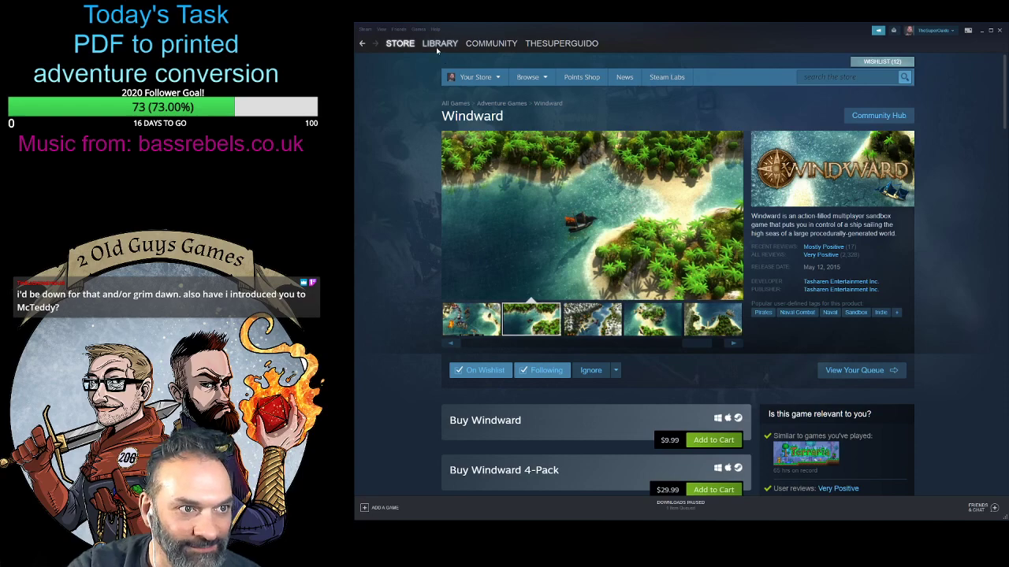
# - Switch to the game library and list only its soundtracks
pyautogui.click(438, 45)
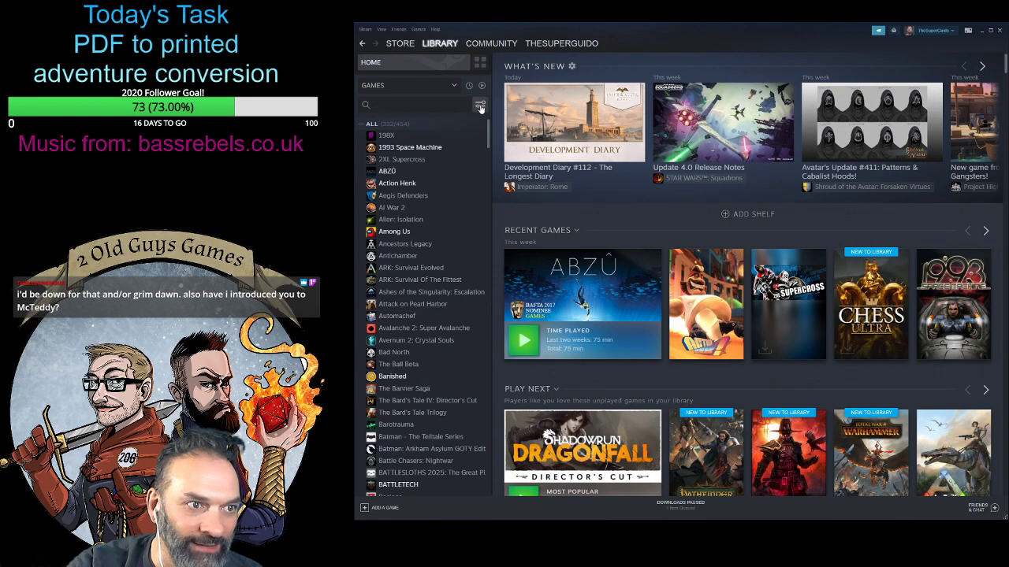
pyautogui.click(480, 106)
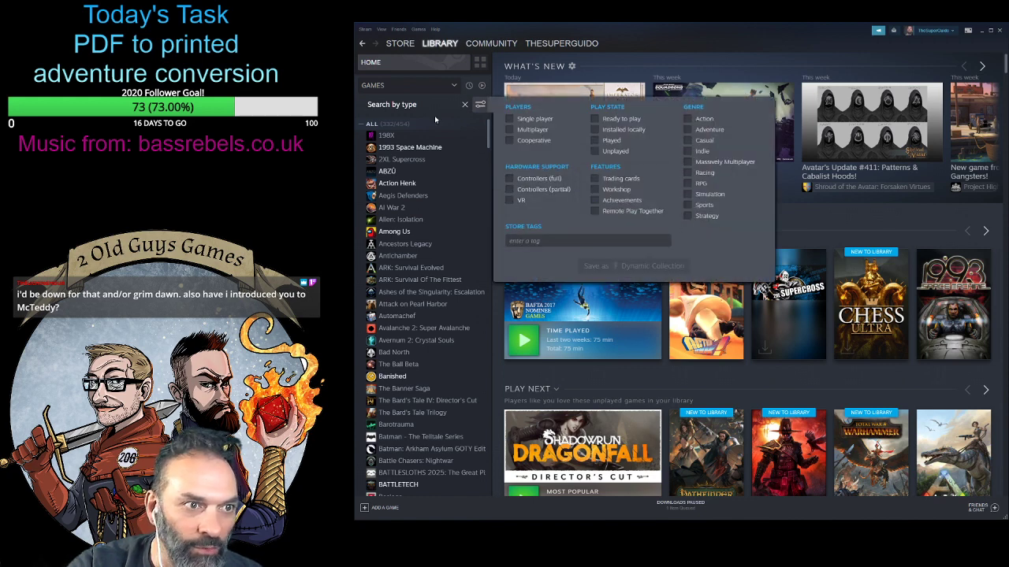
pyautogui.click(455, 86)
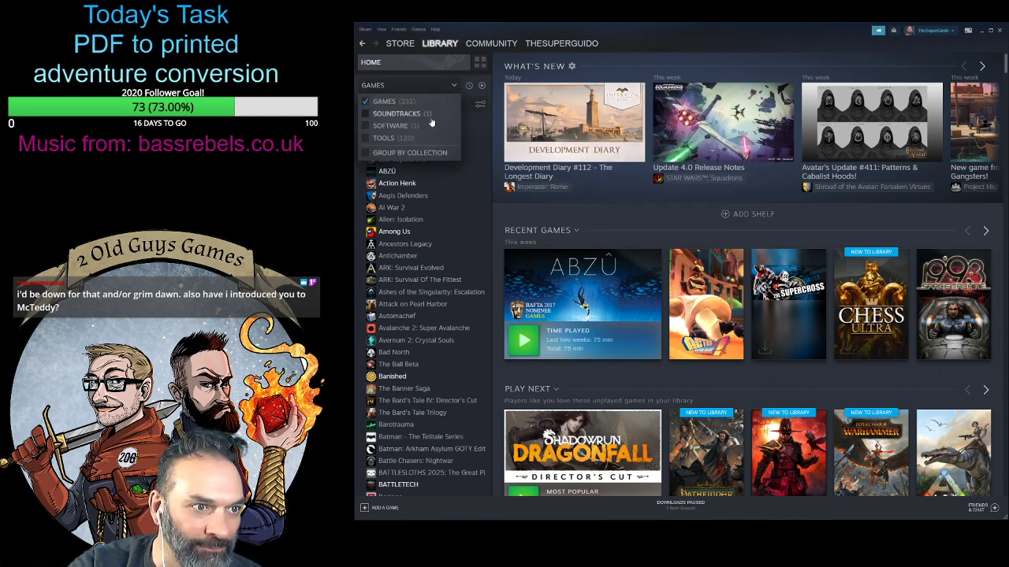
pyautogui.click(365, 113)
pyautogui.click(365, 102)
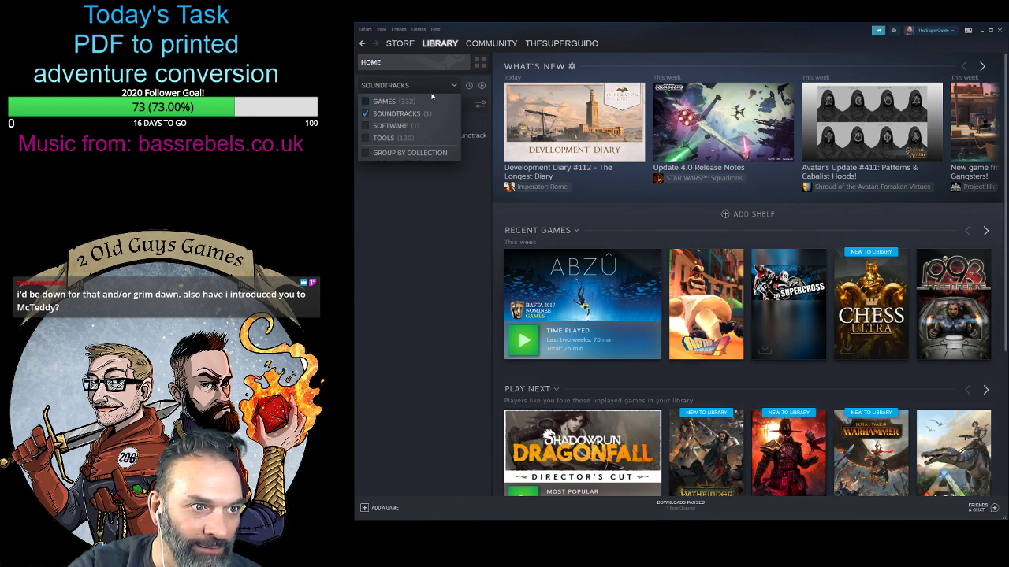
pyautogui.click(453, 87)
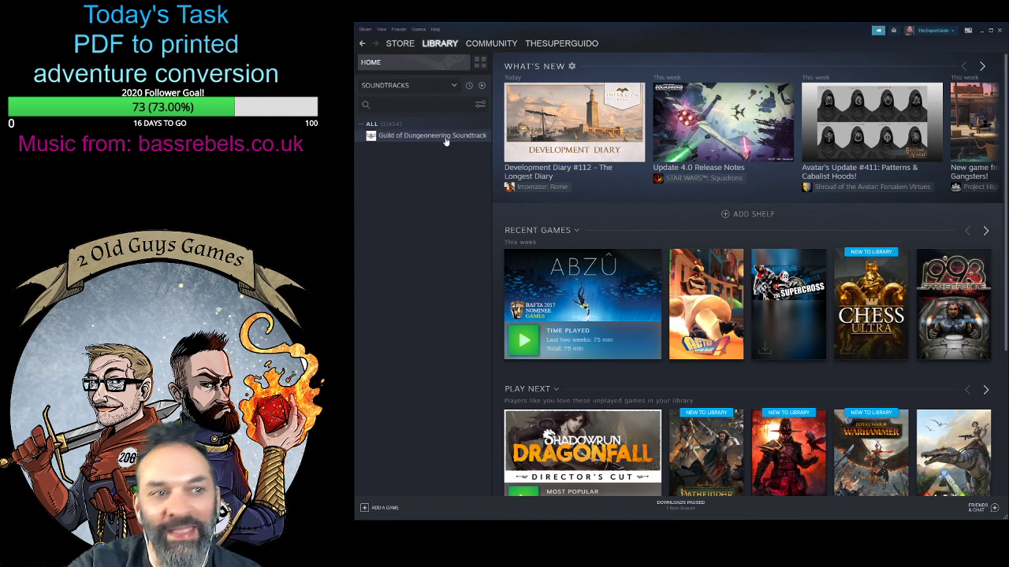
# - Change the library list to show only software
pyautogui.click(455, 87)
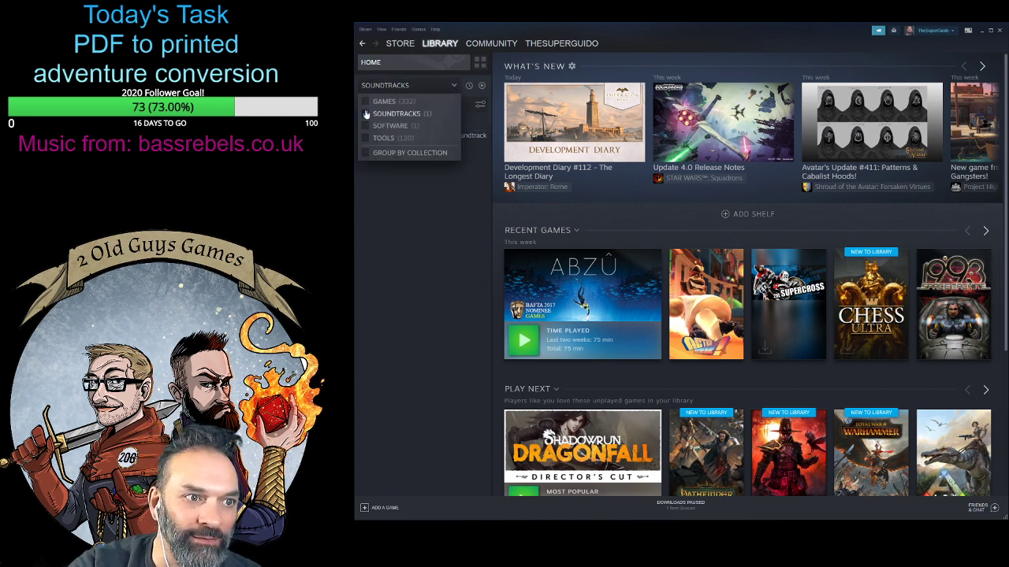
pyautogui.click(386, 125)
pyautogui.click(457, 86)
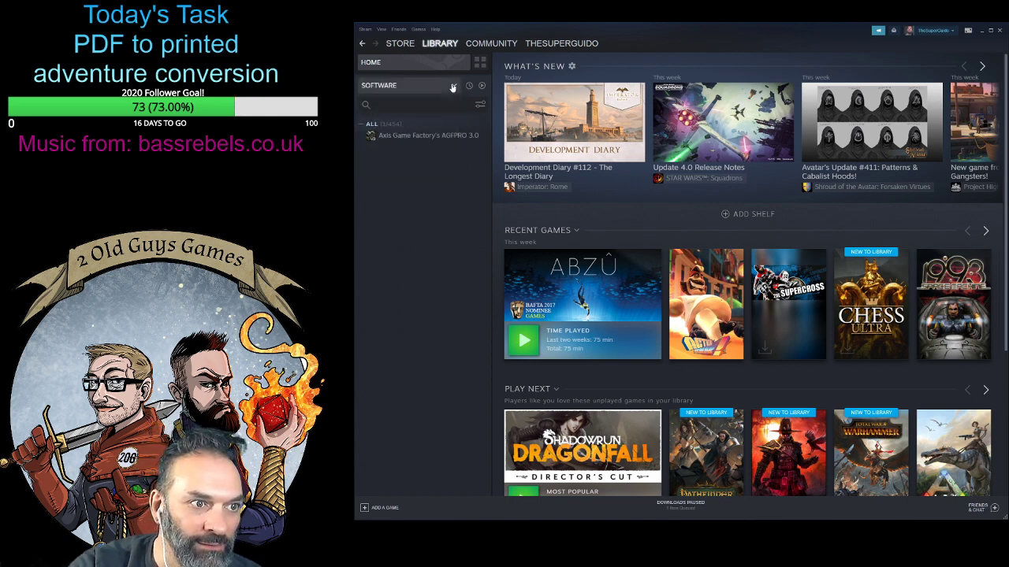
# - Show only tools in the library list and widen the list so that the full titles fit
pyautogui.click(456, 86)
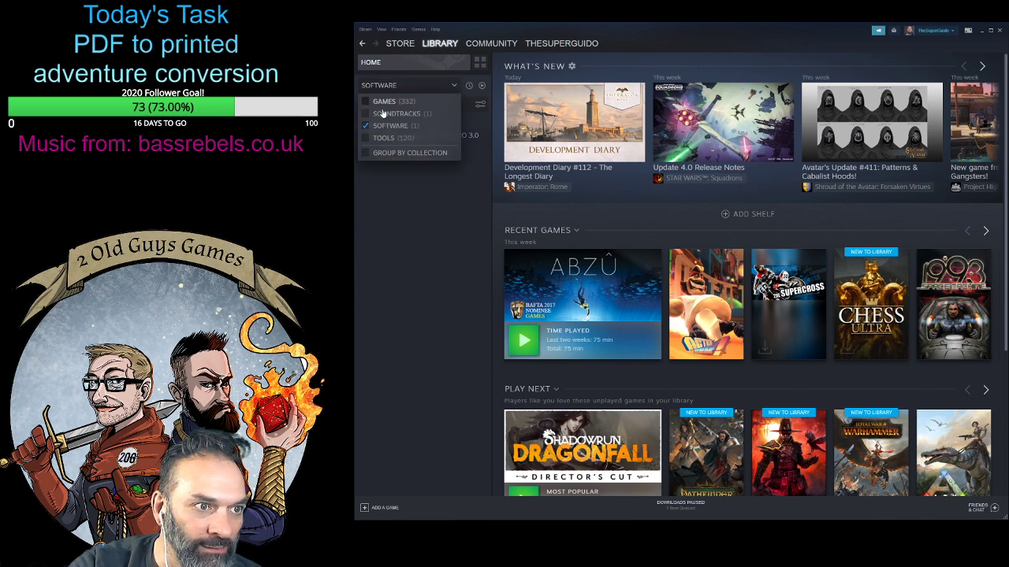
pyautogui.click(384, 138)
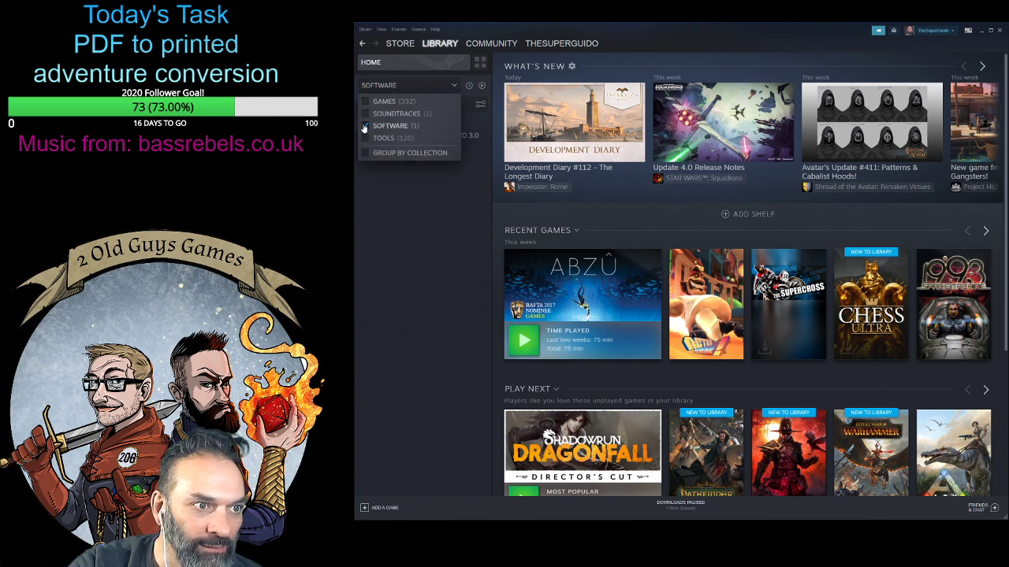
pyautogui.click(453, 87)
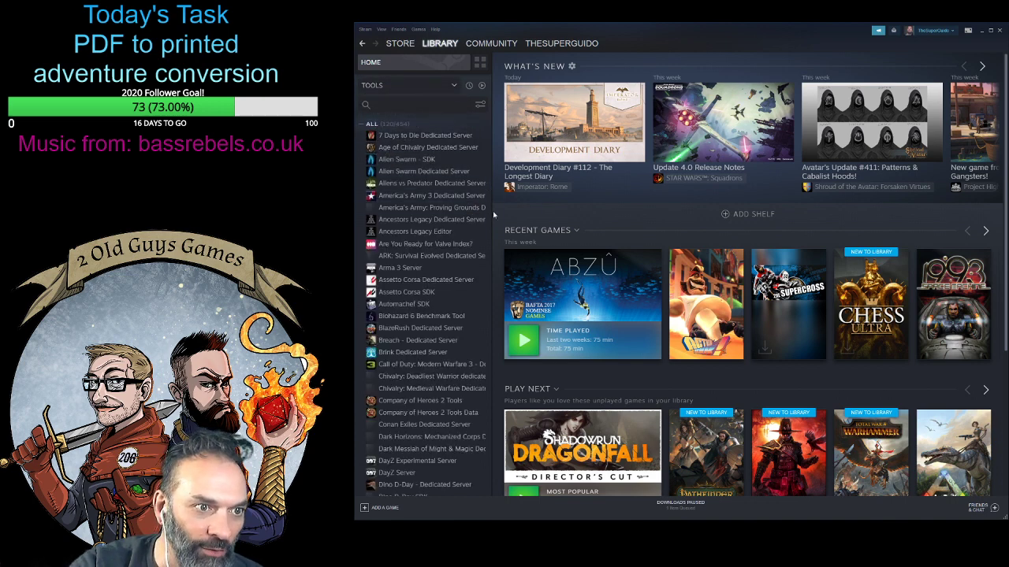
pyautogui.moveTo(490, 210); pyautogui.dragTo(576, 210)
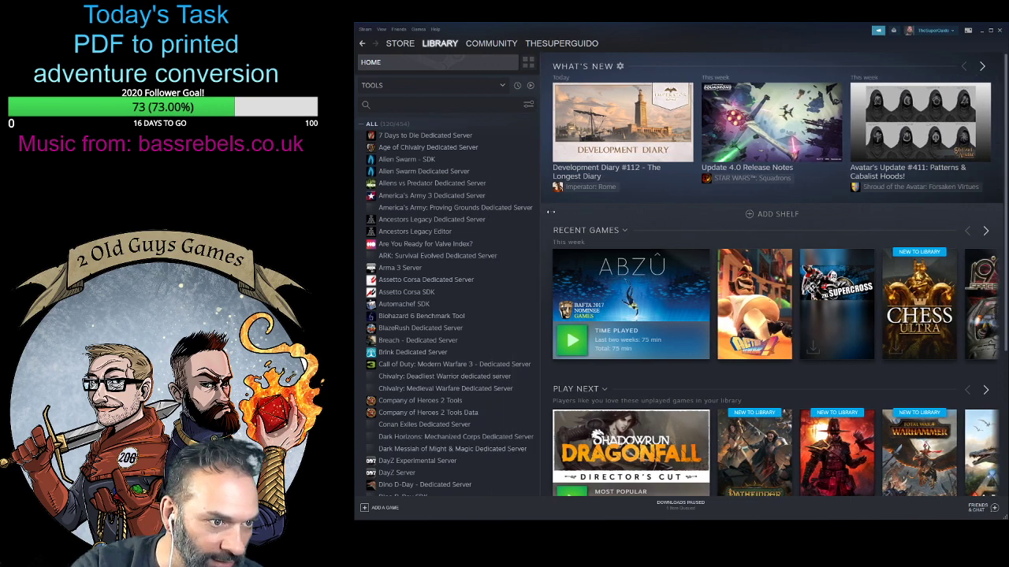
# - Look through the whole list of tools, including the dedicated servers, Proton versions and SDKs
pyautogui.scroll(-3, 504, 331)
pyautogui.scroll(-12, 497, 386)
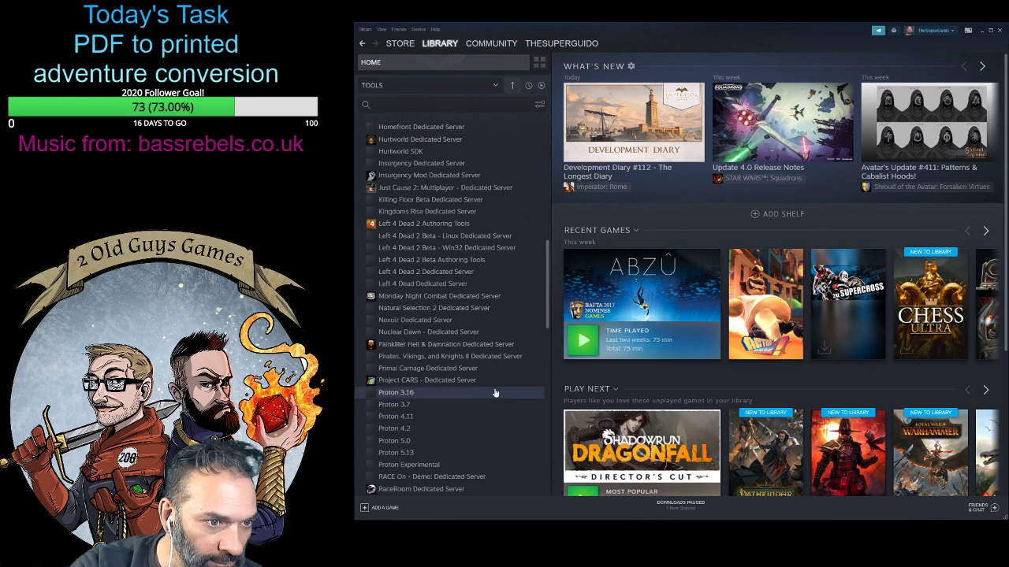
pyautogui.scroll(-3, 494, 388)
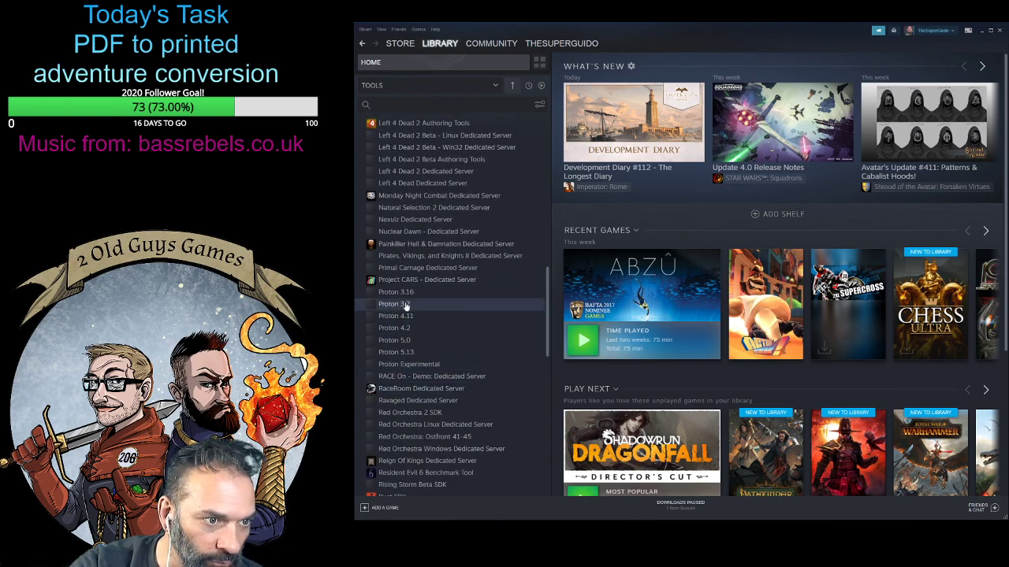
pyautogui.scroll(-4, 505, 378)
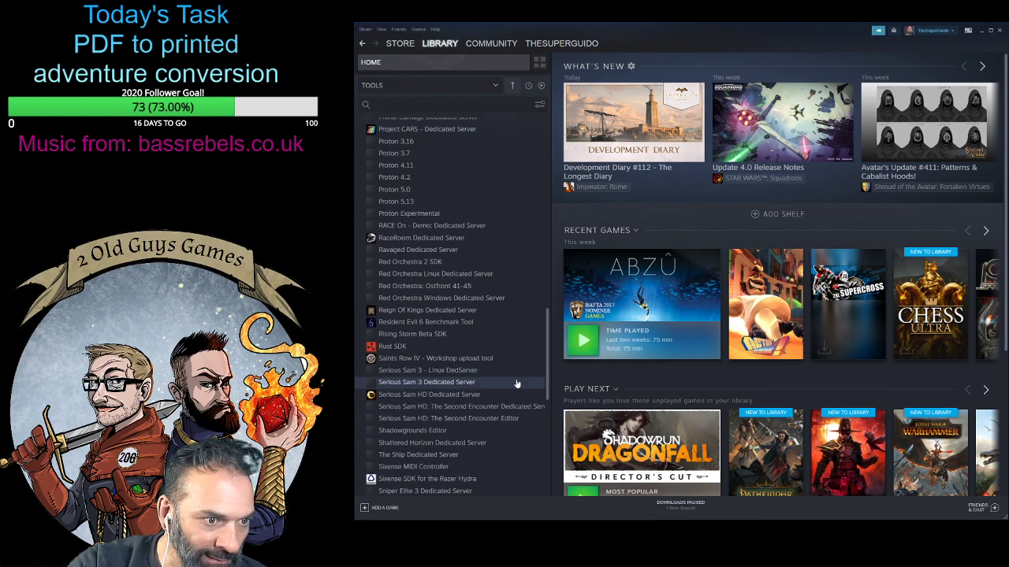
pyautogui.scroll(-9, 516, 384)
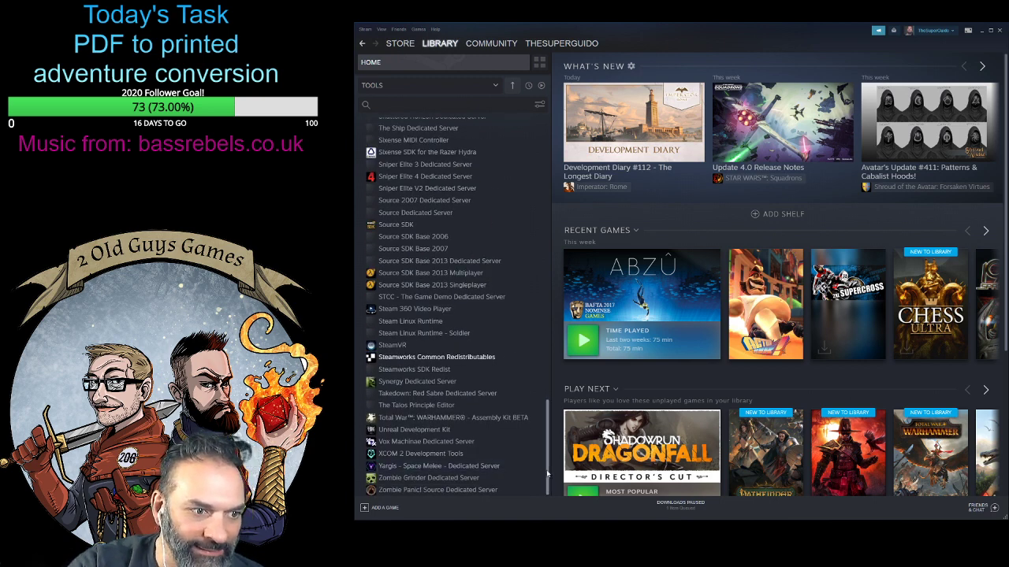
# - Set the library list back to showing games and exclude the tools
pyautogui.moveTo(543, 475); pyautogui.dragTo(407, 92)
pyautogui.click(407, 88)
pyautogui.click(384, 101)
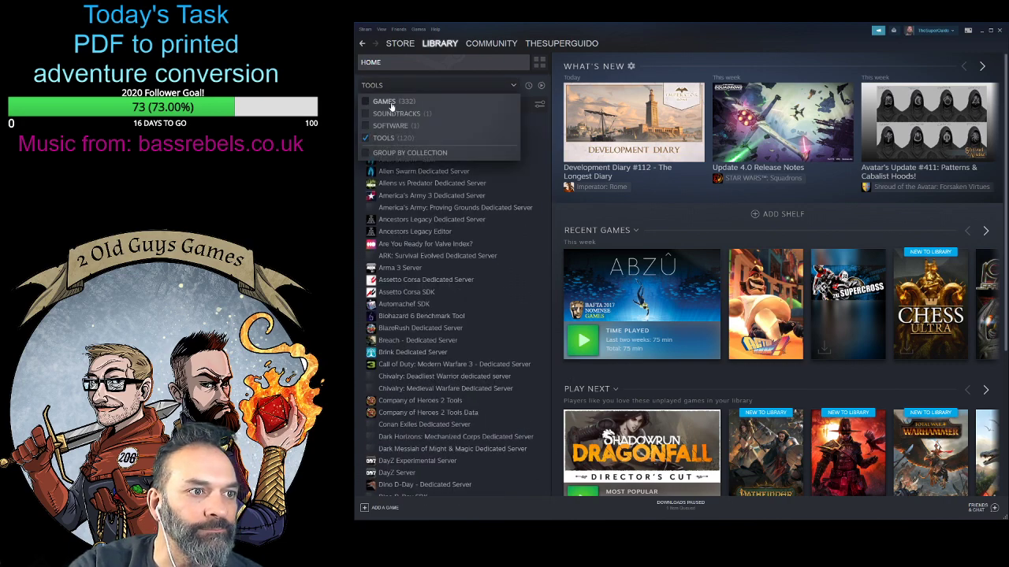
pyautogui.click(537, 106)
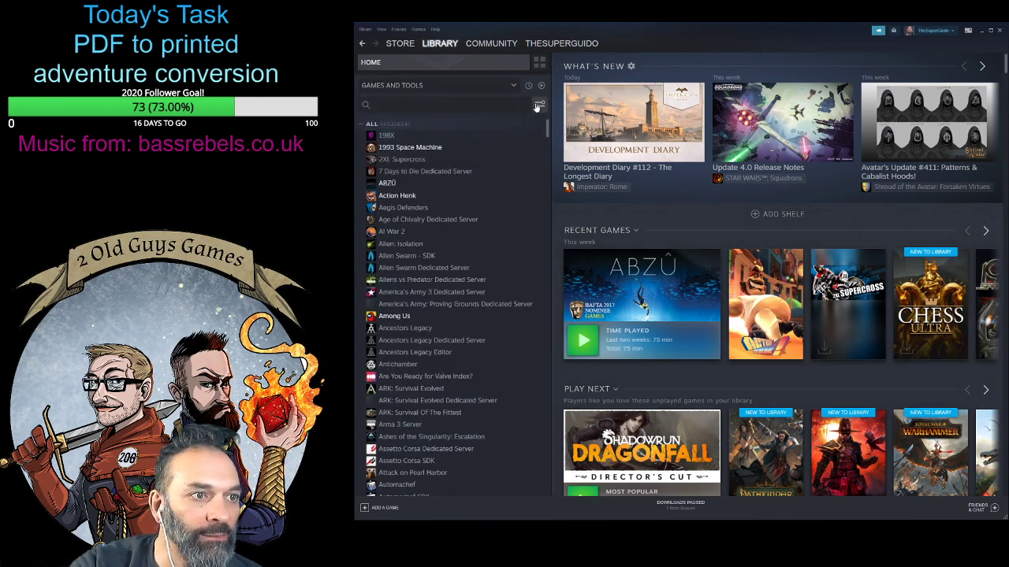
pyautogui.click(537, 105)
pyautogui.click(448, 88)
pyautogui.click(423, 89)
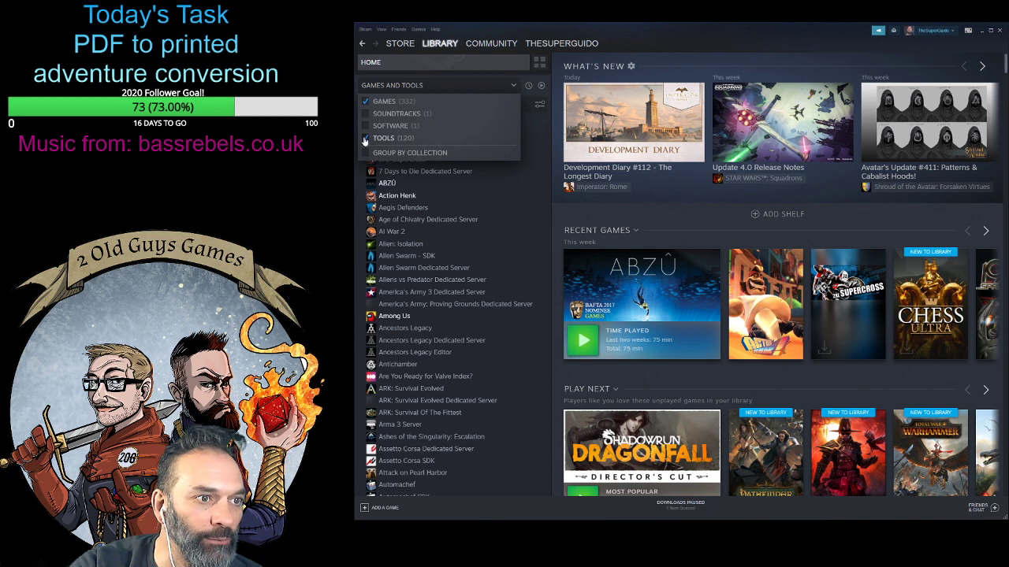
pyautogui.click(384, 138)
# - Filter the library's games by the Cooperative player type
pyautogui.click(539, 104)
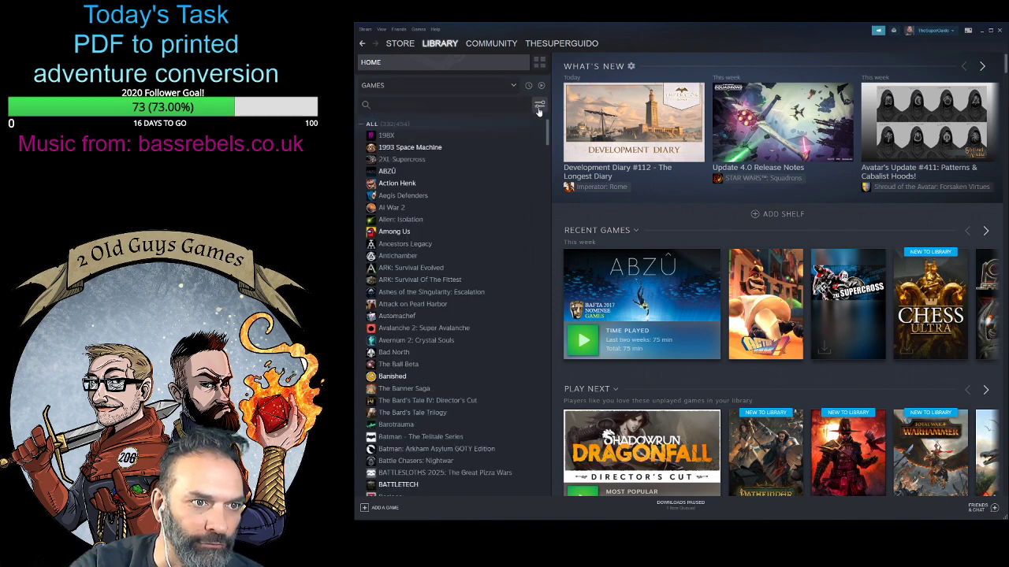
pyautogui.click(539, 104)
pyautogui.click(585, 140)
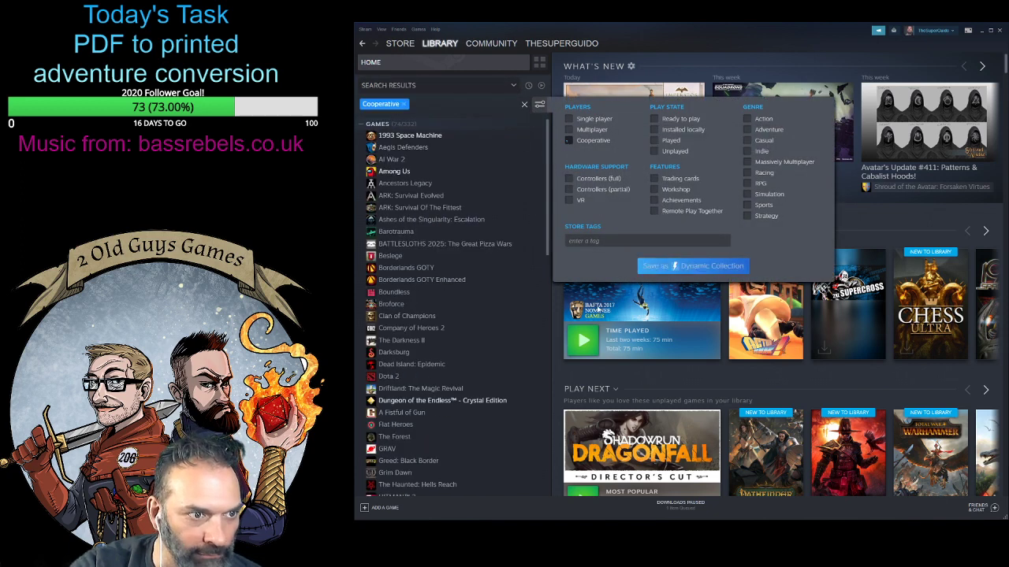
# - View the library pages of BATTLESLOTHS 2025: The Great Pizza Wars and Dungeon of the Endless - Crystal Edition
pyautogui.click(445, 244)
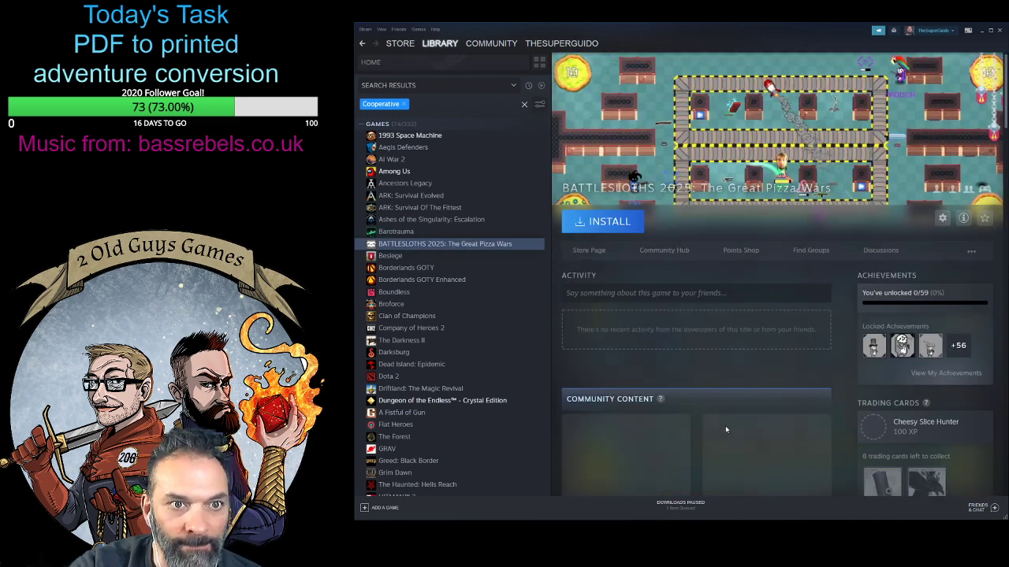
pyautogui.scroll(-5, 467, 305)
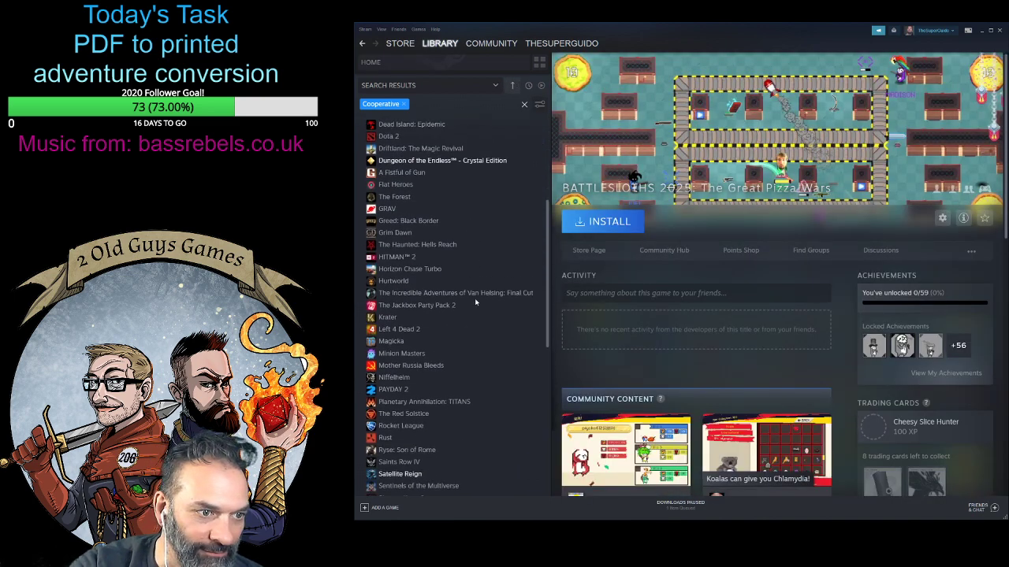
pyautogui.click(454, 149)
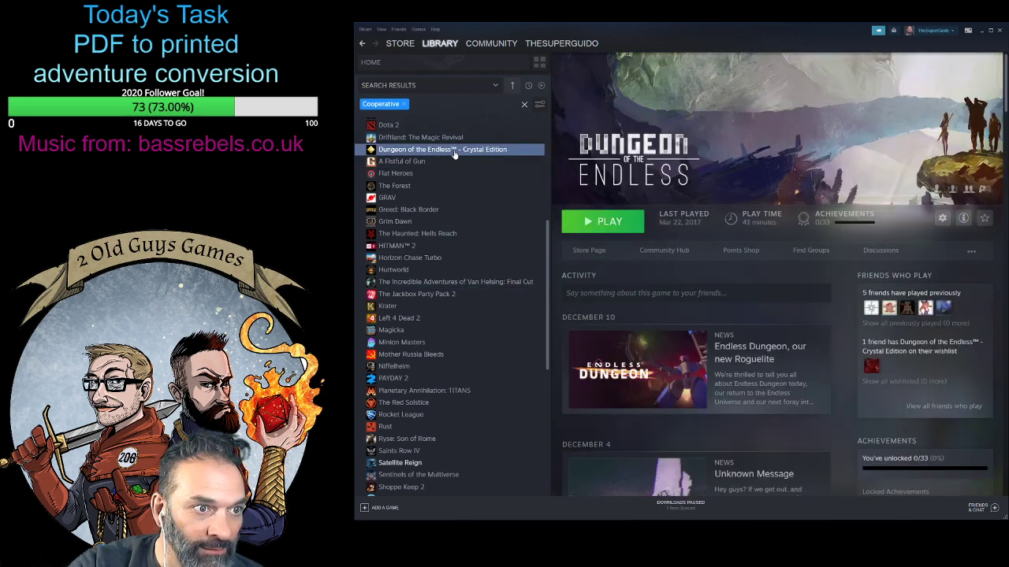
# - Open Magicka from the cooperative games and look over its community content and achievements
pyautogui.click(409, 225)
pyautogui.click(504, 330)
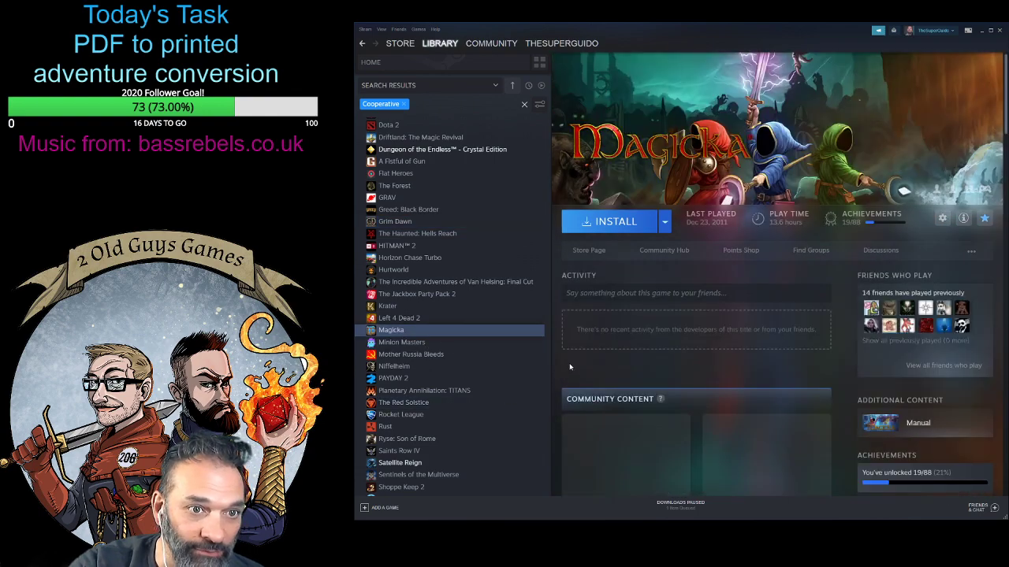
pyautogui.scroll(-4, 729, 340)
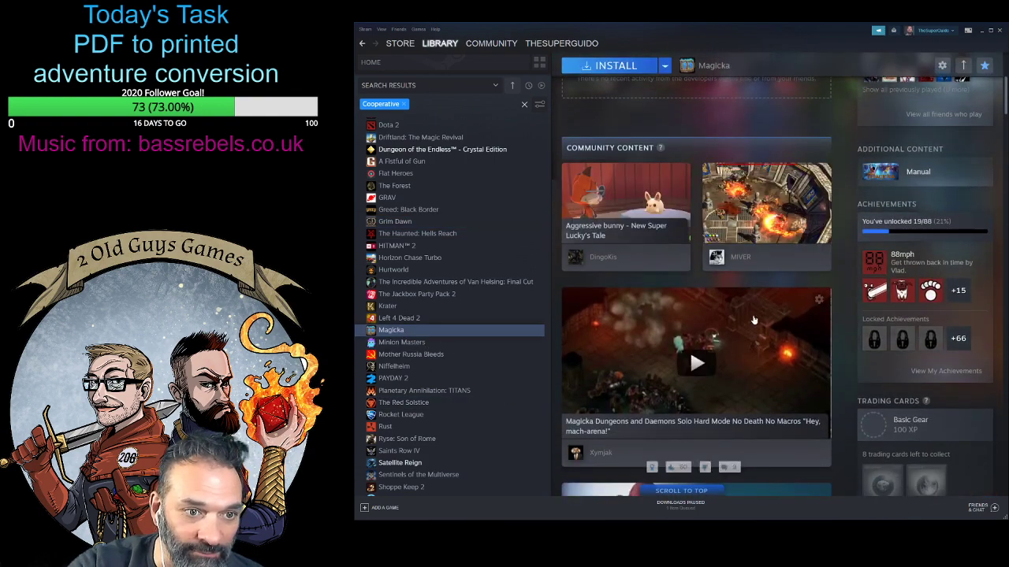
pyautogui.scroll(2, 755, 319)
pyautogui.scroll(2, 756, 320)
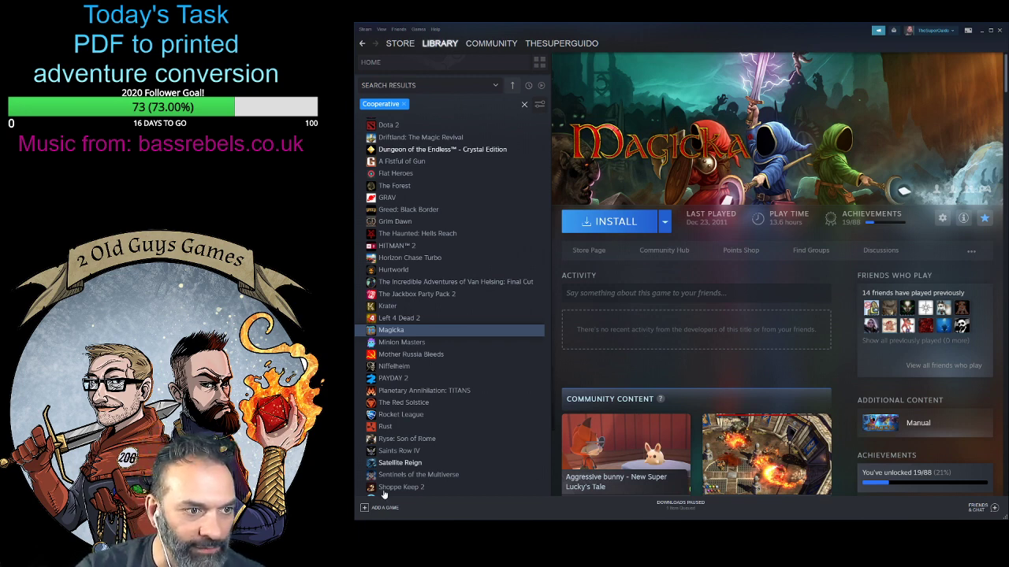
# - Look further through the cooperative games, viewing the pages of Rocket League and Shoppe Keep 2
pyautogui.scroll(-4, 417, 425)
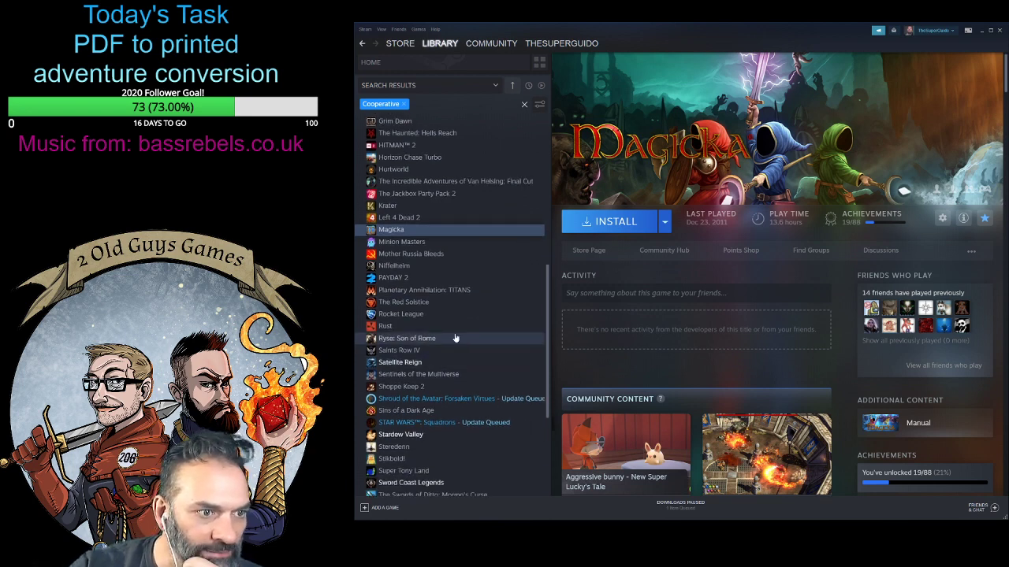
pyautogui.click(449, 313)
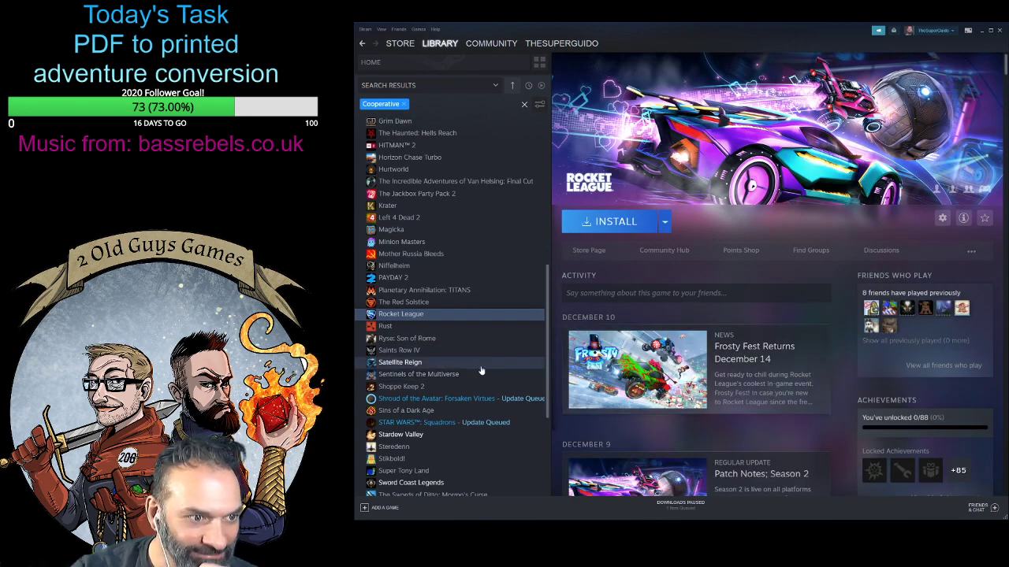
pyautogui.scroll(-6, 492, 377)
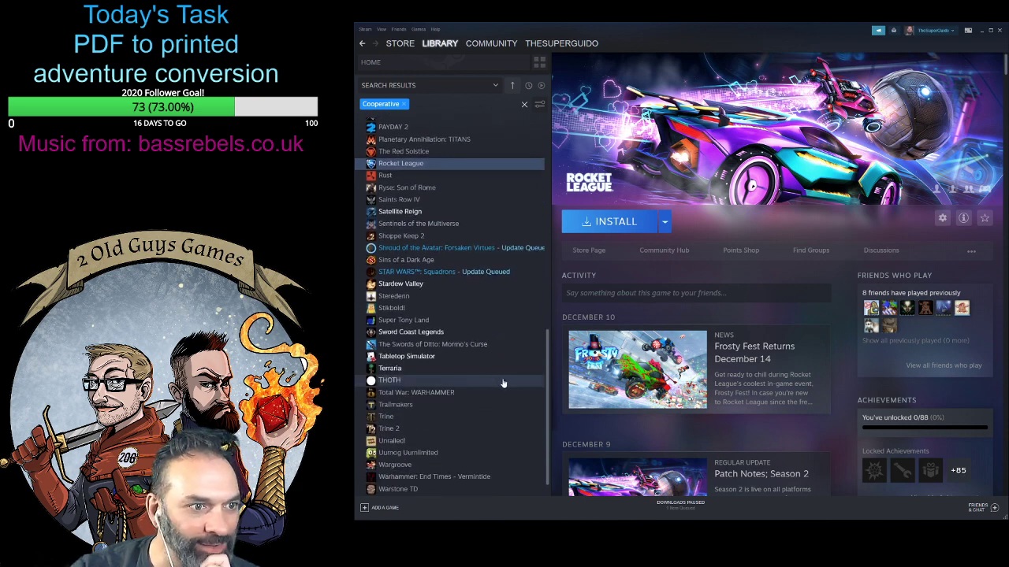
pyautogui.click(437, 236)
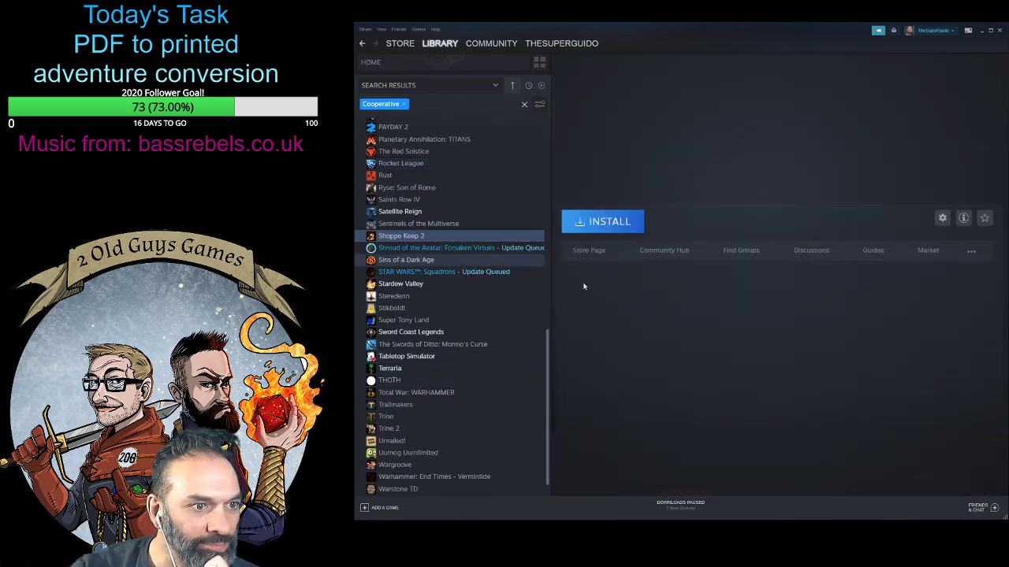
# - Look over the library page of Shoppe Keep 2 and open its store page
pyautogui.scroll(-5, 940, 379)
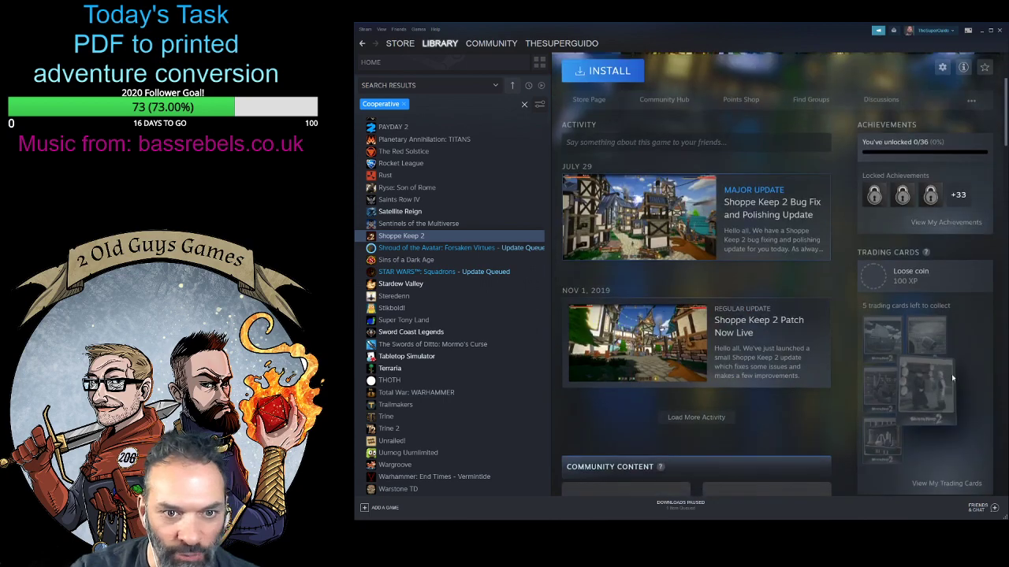
pyautogui.scroll(-3, 976, 379)
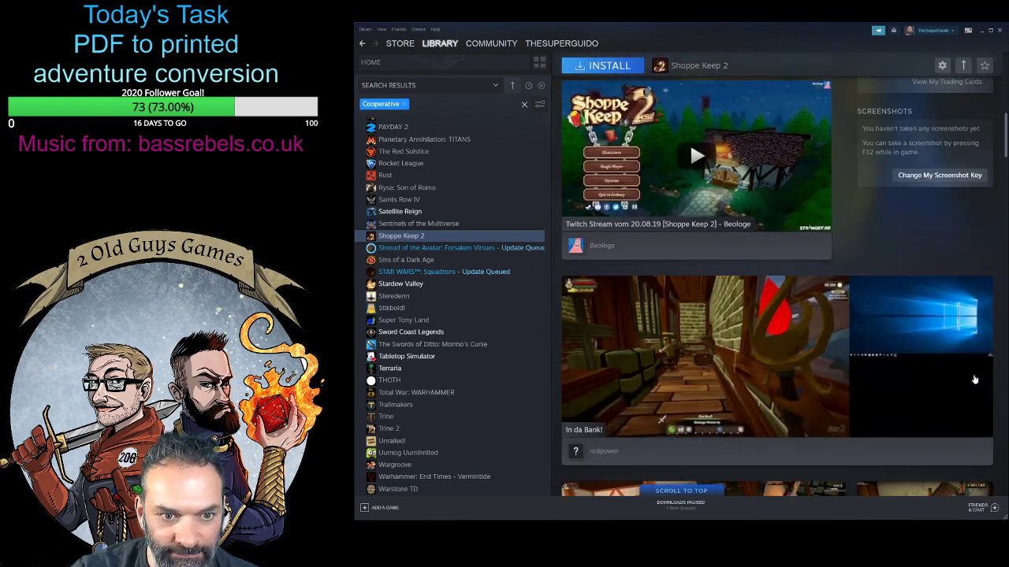
pyautogui.scroll(10, 947, 365)
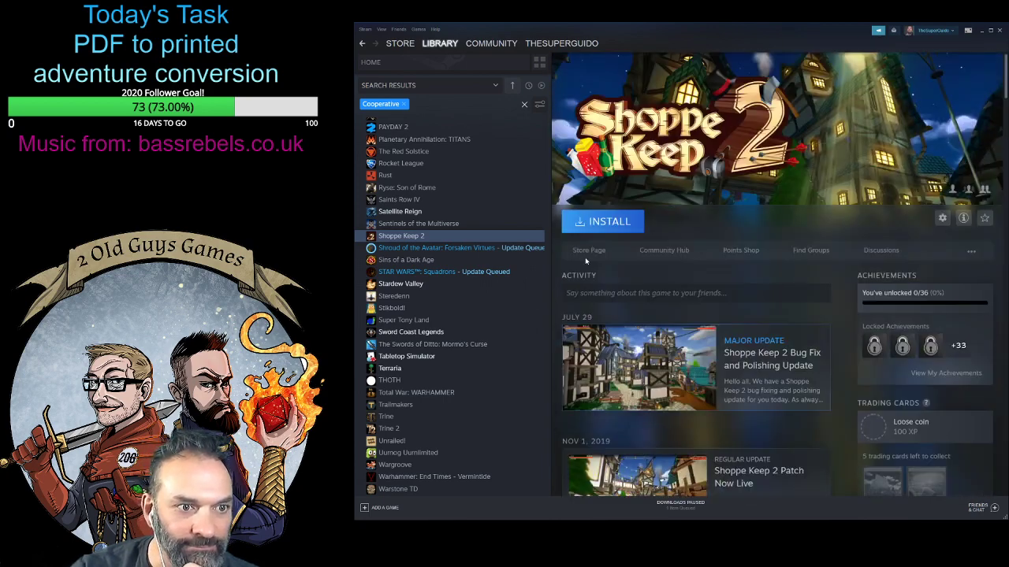
pyautogui.click(589, 253)
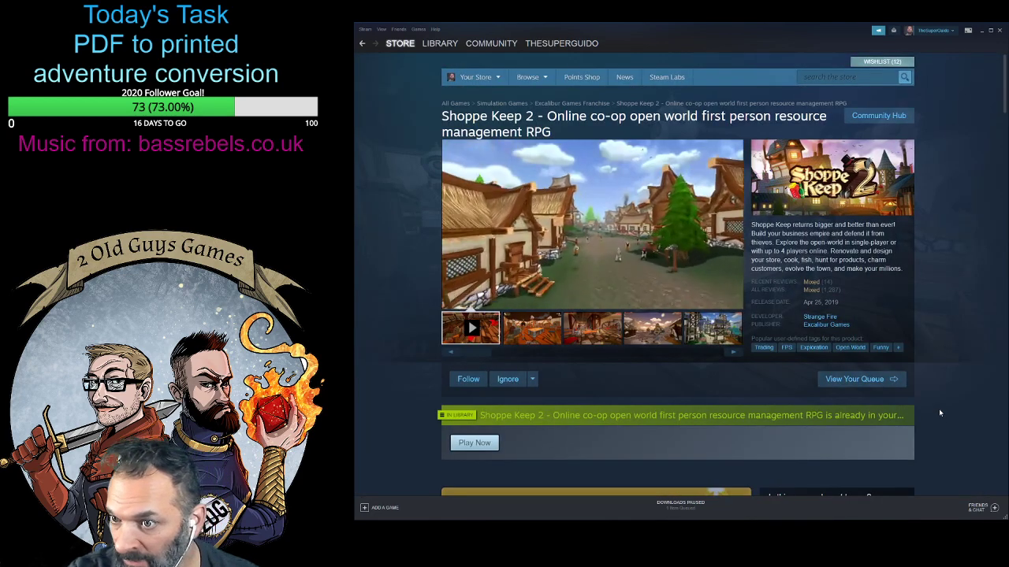
pyautogui.scroll(-2, 938, 408)
pyautogui.scroll(2, 940, 405)
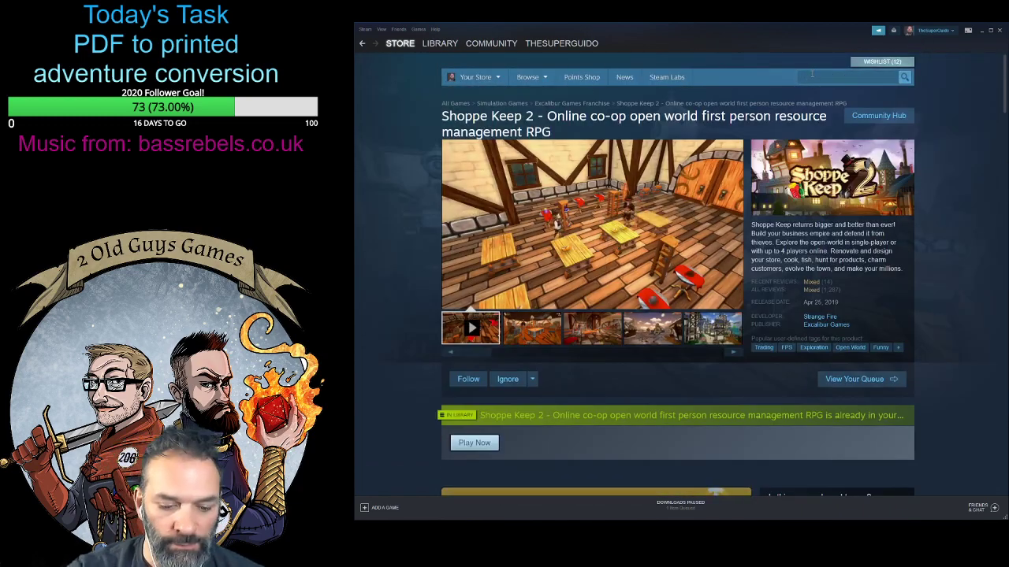
# - Search the store for the fellow streamer's name
pyautogui.write('leddy')
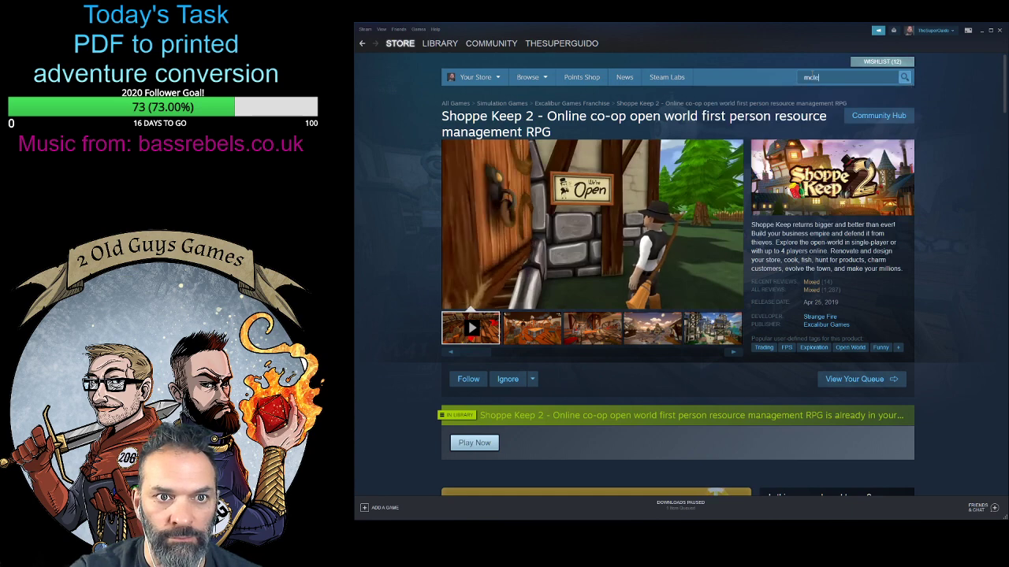
pyautogui.click(903, 78)
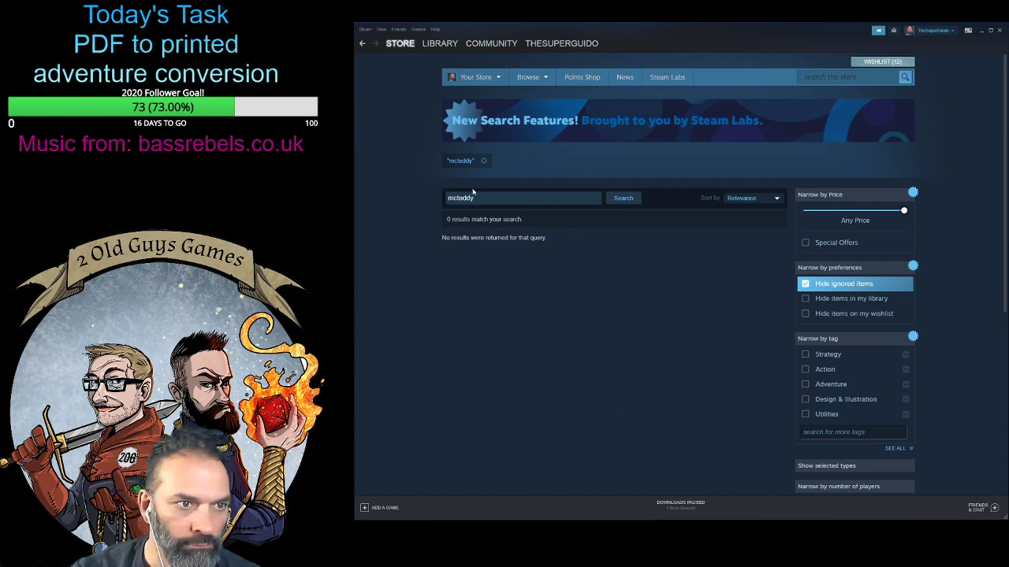
pyautogui.moveTo(492, 80)
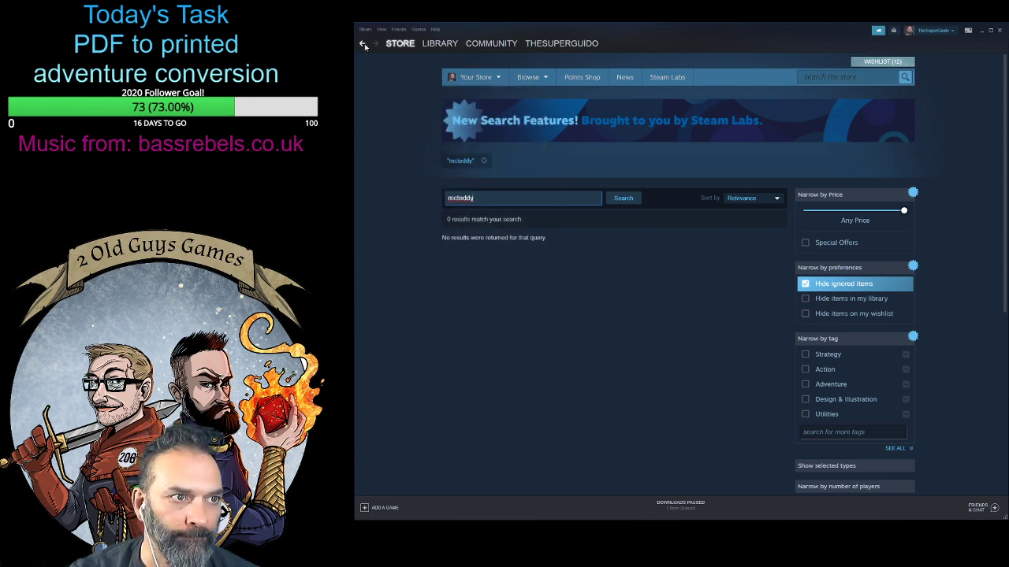
# - Return to the Shoppe Keep 2 store page and review its purchase options and supported features
pyautogui.hotkey('alt', 'Left')
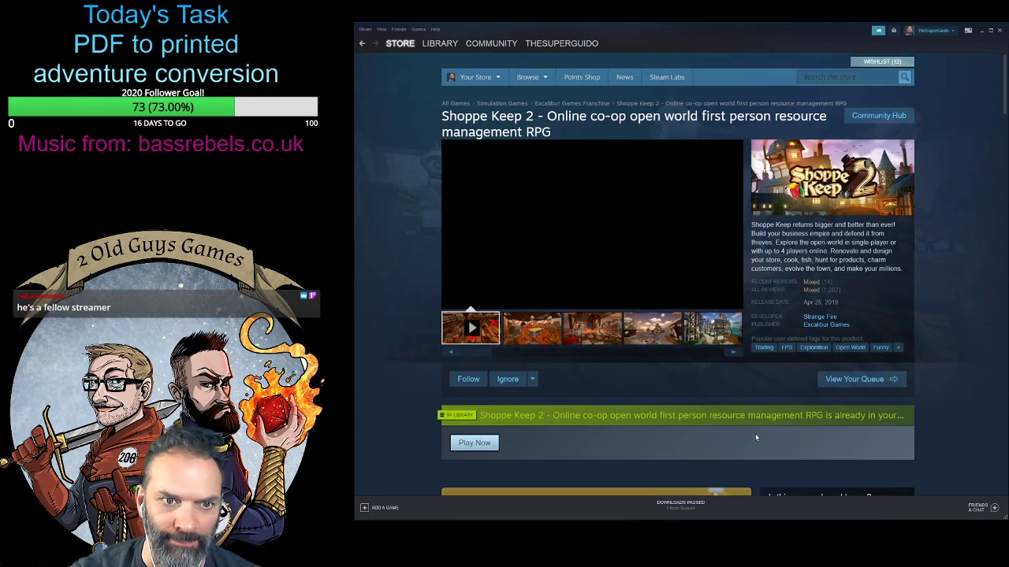
pyautogui.scroll(-5, 759, 427)
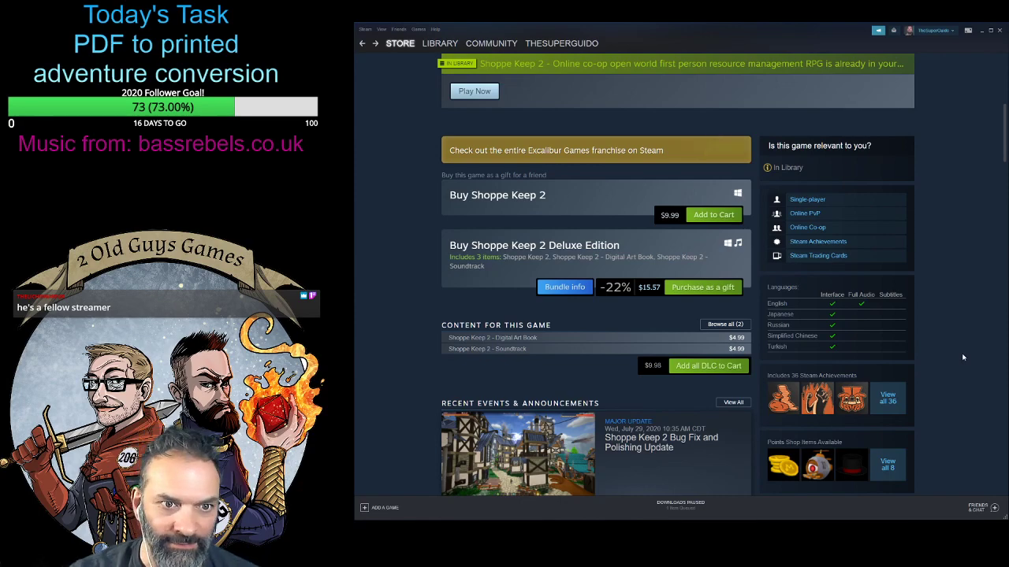
pyautogui.scroll(4, 782, 288)
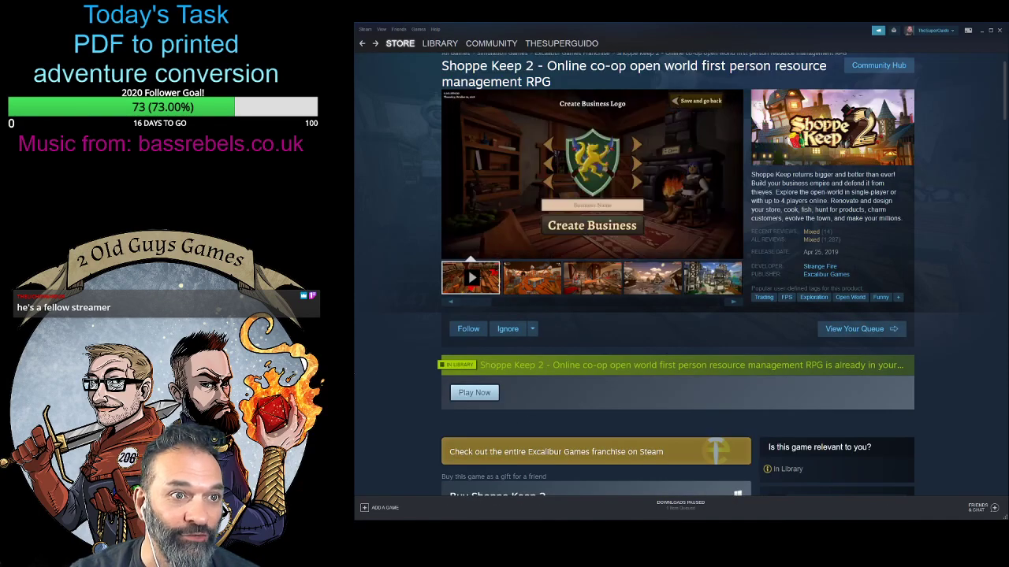
pyautogui.scroll(2, 402, 378)
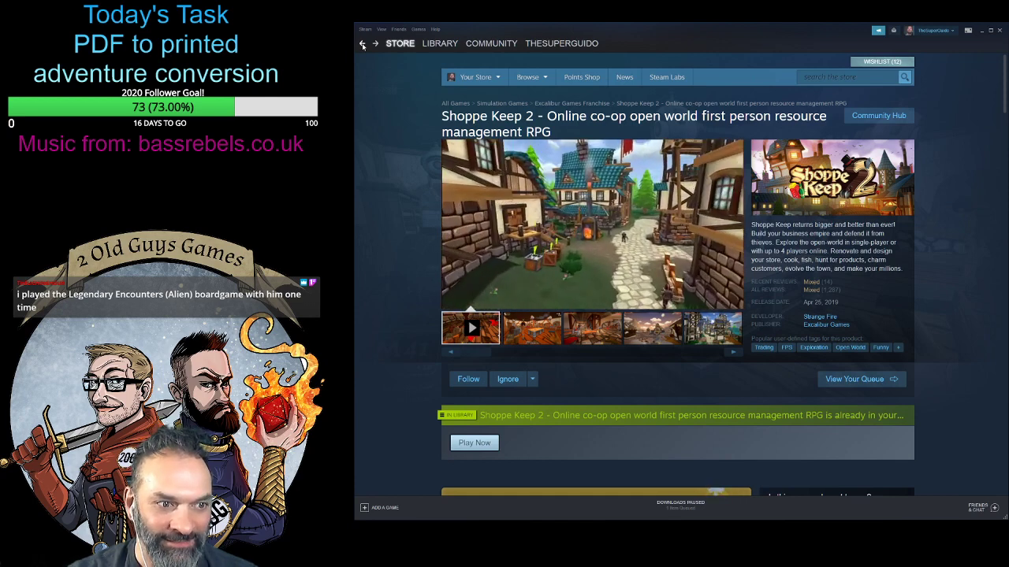
# - Go back to the library and filter its games by the Cooperative player type again
pyautogui.click(440, 43)
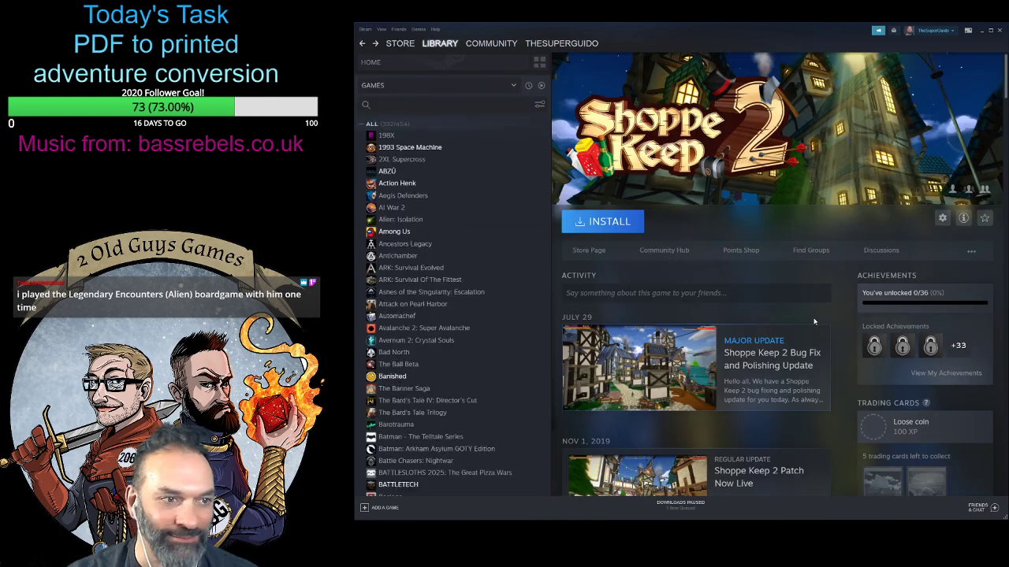
pyautogui.scroll(-1, 504, 315)
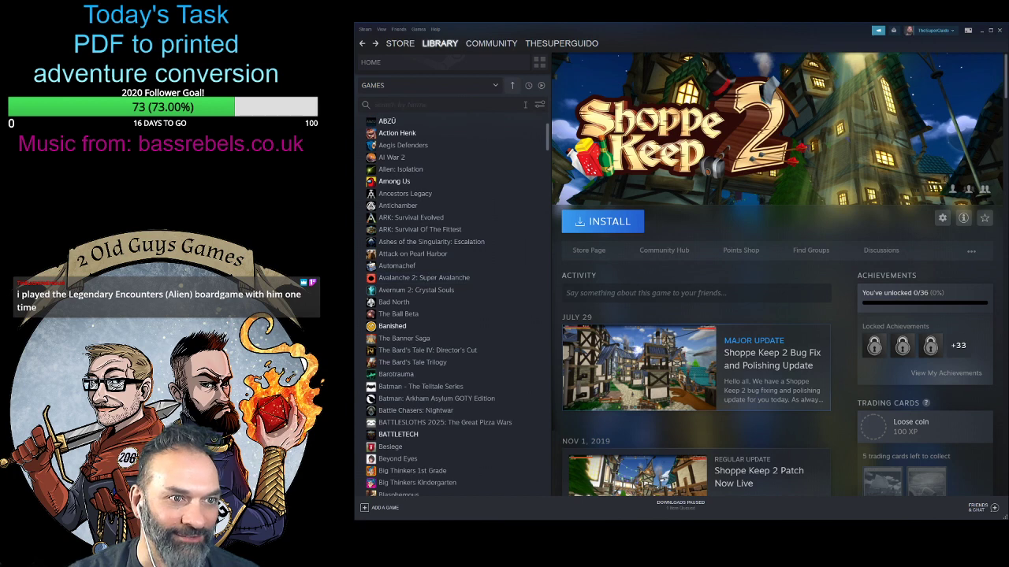
pyautogui.click(539, 105)
pyautogui.click(568, 141)
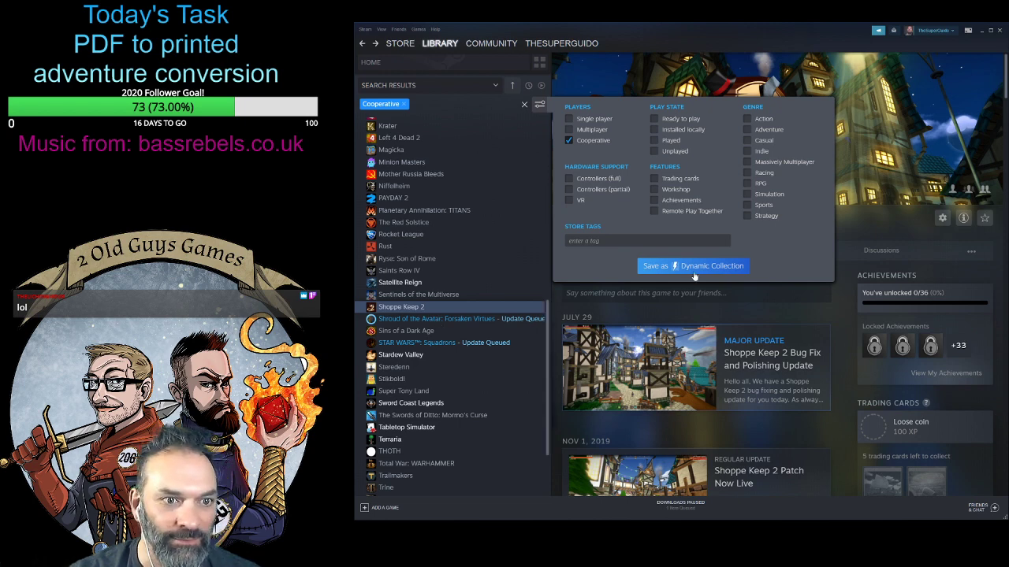
pyautogui.click(539, 104)
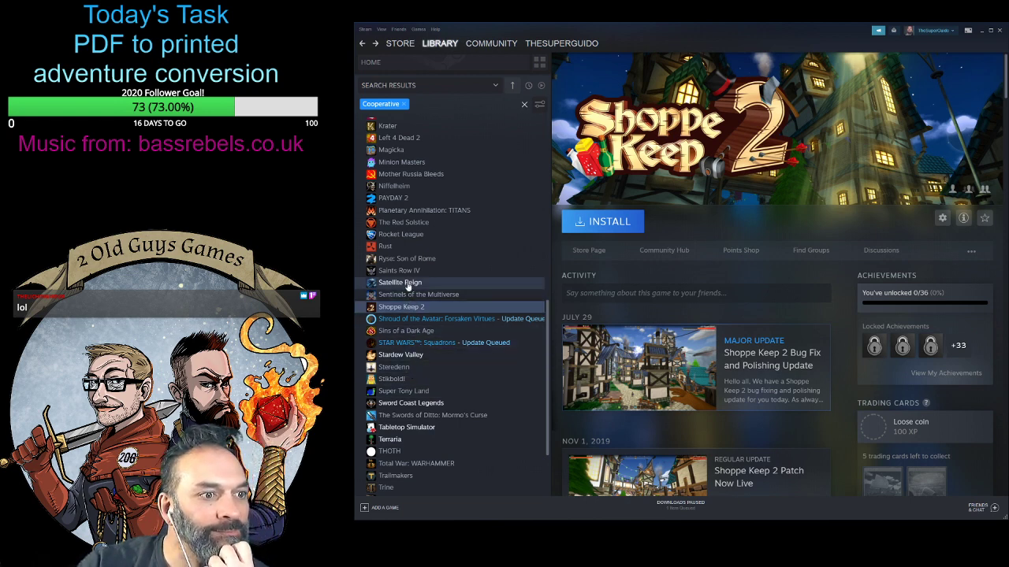
# - View the library pages of Saints Row IV and X-Morph: Defense from the cooperative games
pyautogui.click(414, 272)
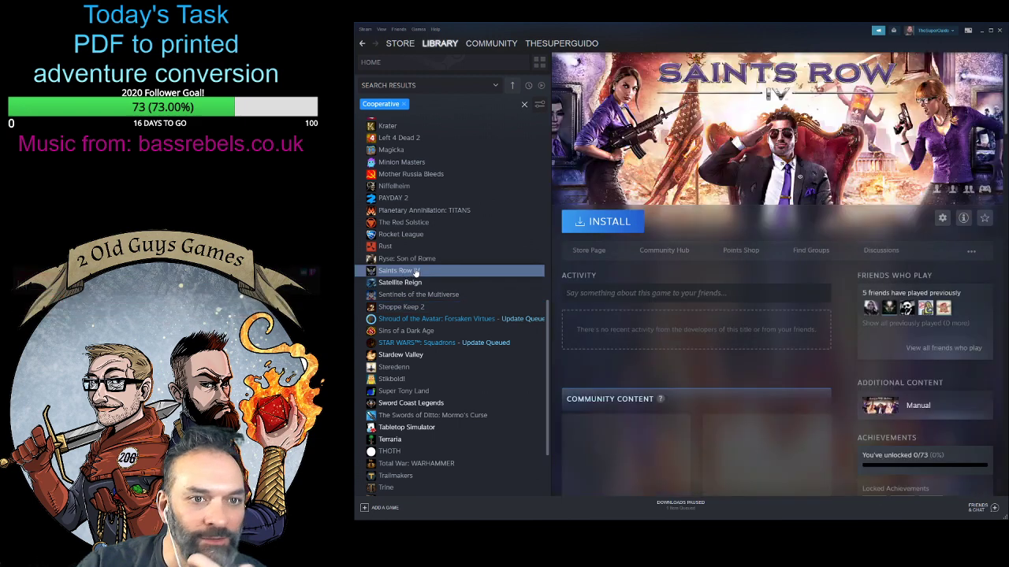
pyautogui.scroll(-3, 468, 430)
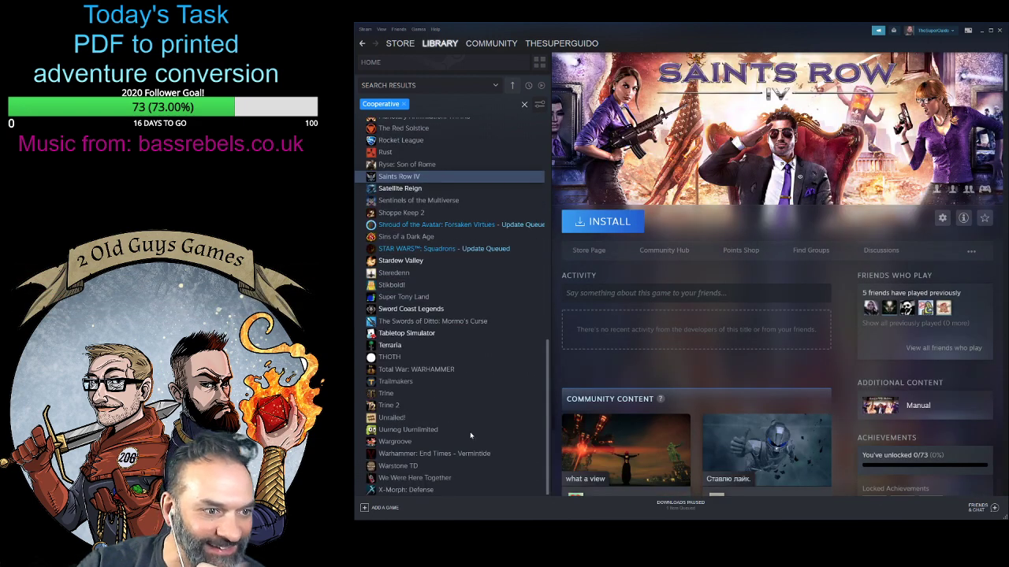
pyautogui.click(422, 490)
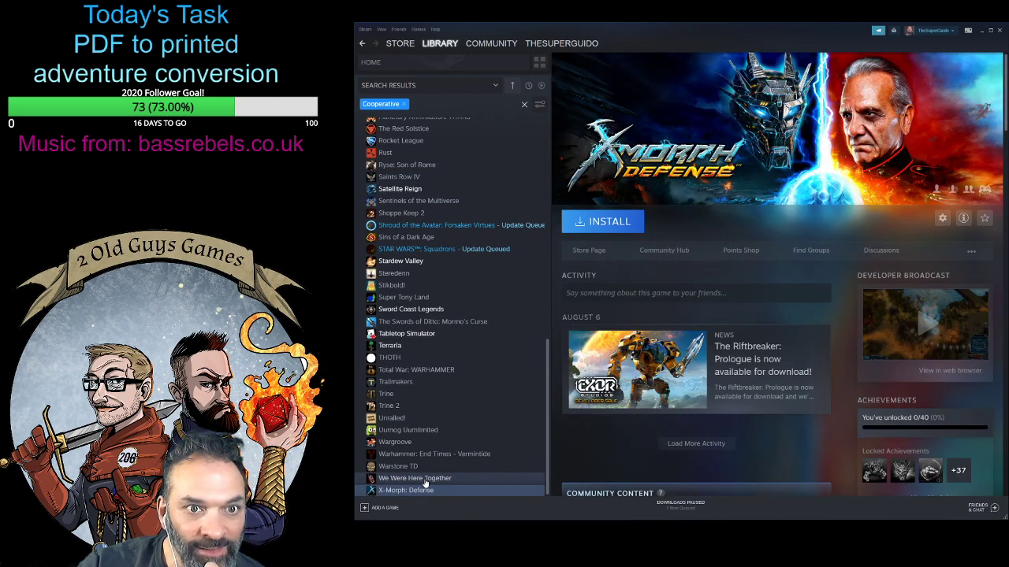
# - Open We Were Here Together from the cooperative games and look over its activity
pyautogui.click(424, 479)
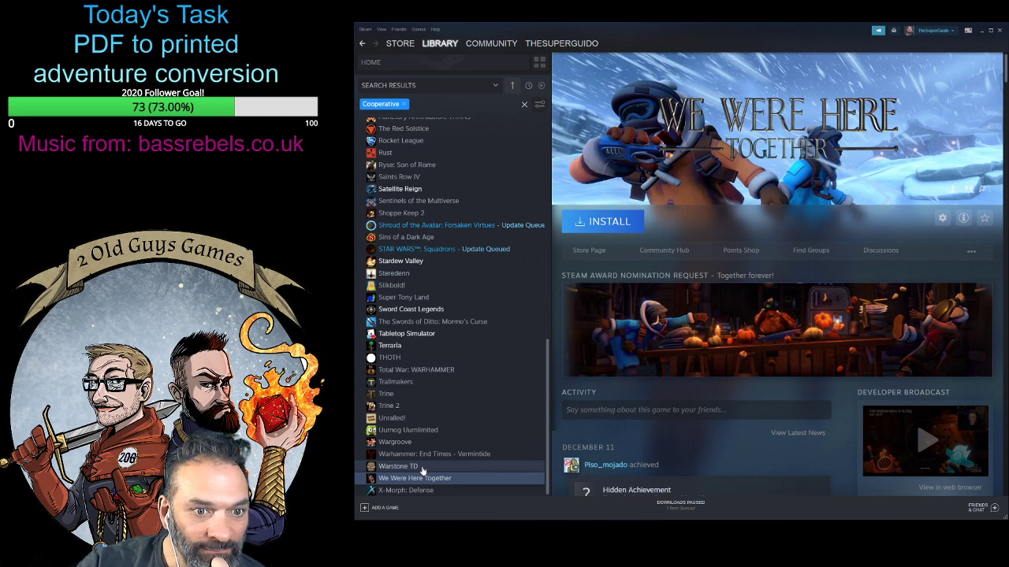
pyautogui.scroll(-2, 638, 426)
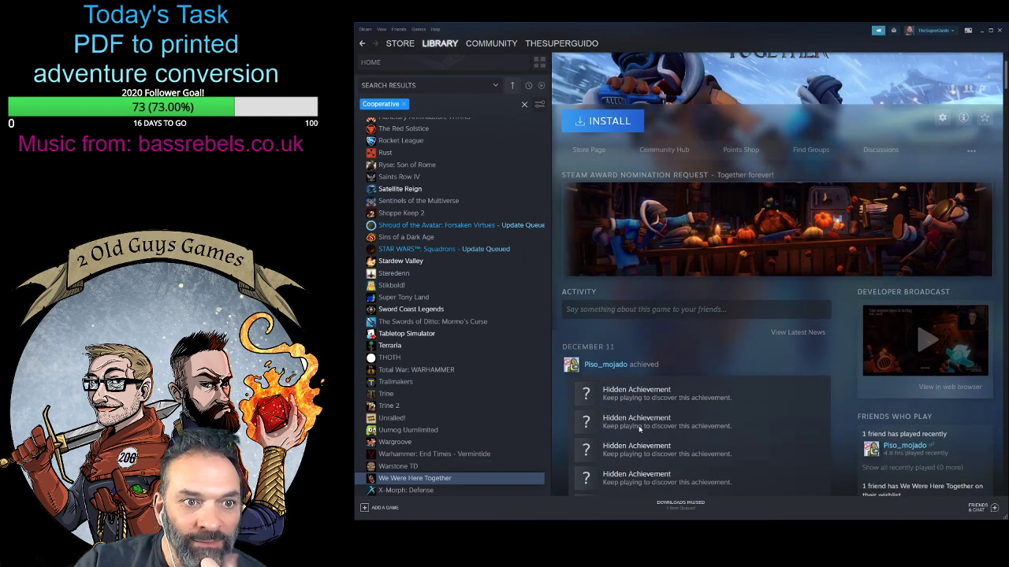
pyautogui.scroll(-2, 712, 391)
pyautogui.scroll(5, 712, 390)
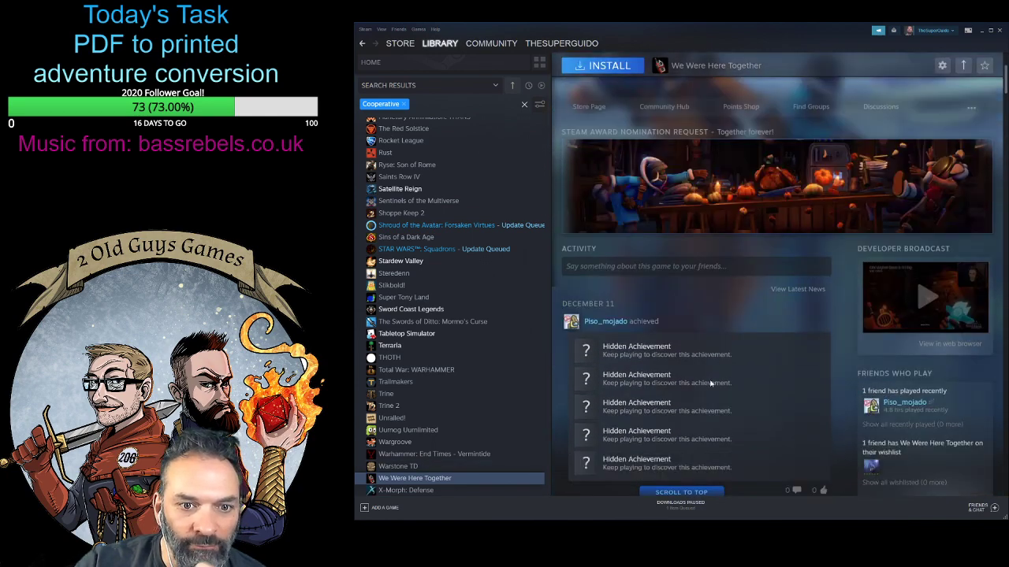
# - Examine the store page of We Were Here Together, including its purchase options, and close the floating broadcast player
pyautogui.click(589, 251)
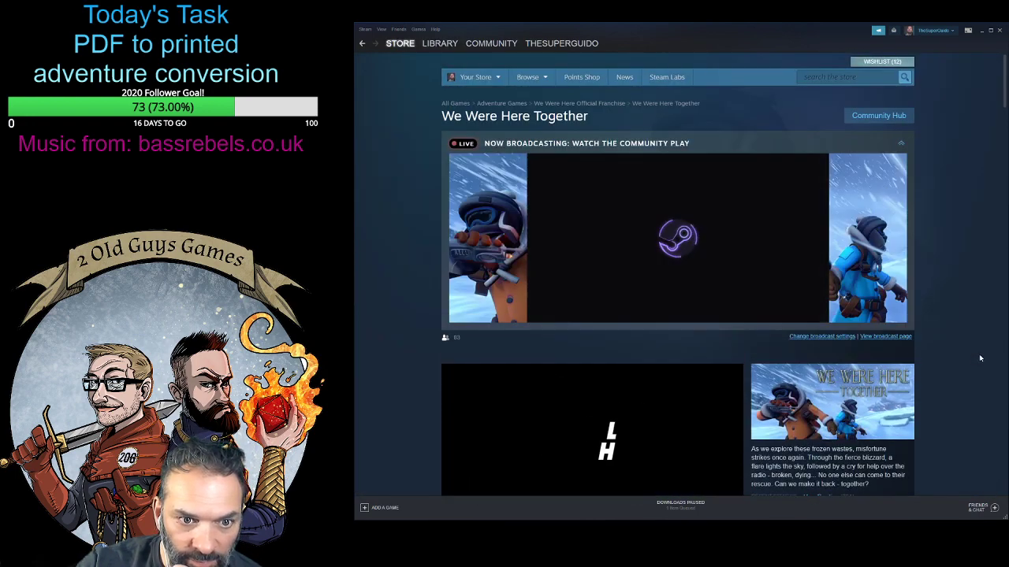
pyautogui.scroll(-2, 980, 358)
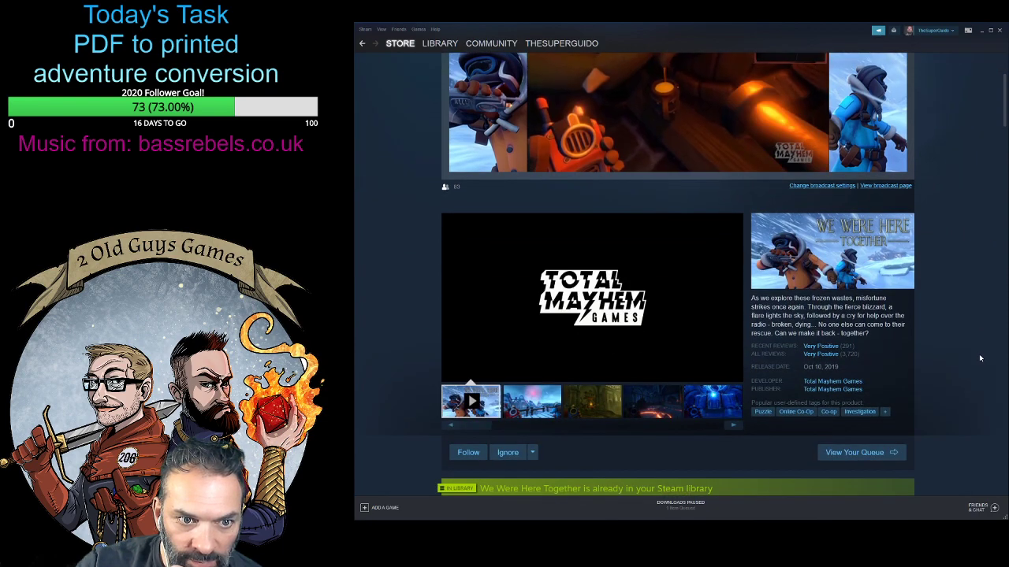
pyautogui.scroll(-4, 980, 359)
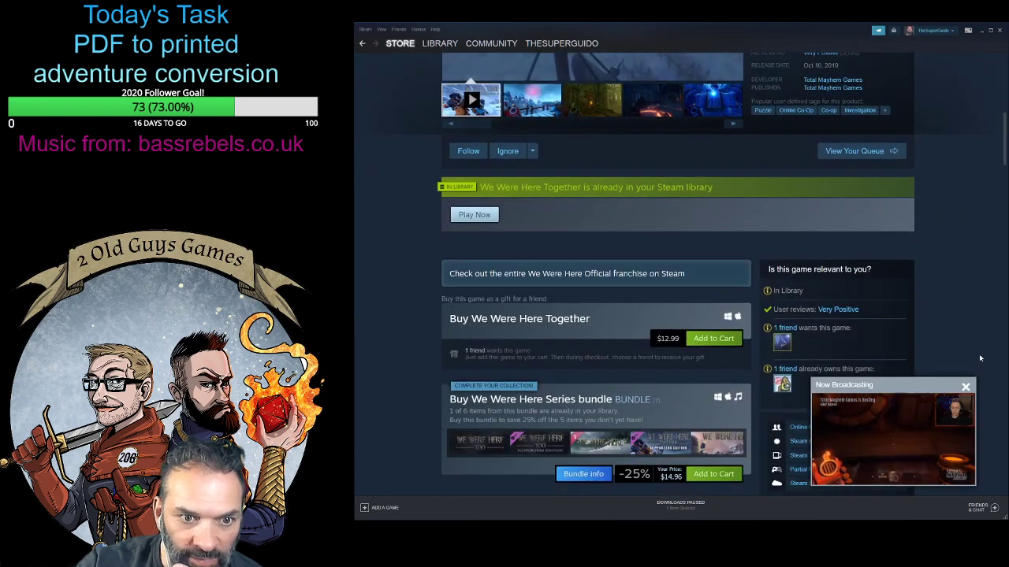
pyautogui.scroll(-3, 980, 356)
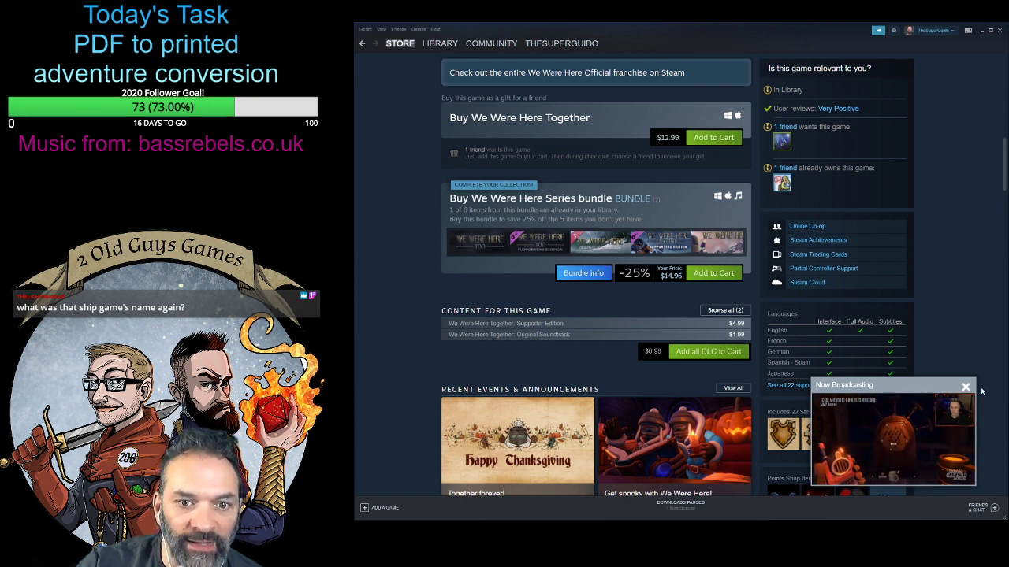
pyautogui.click(965, 387)
pyautogui.scroll(4, 962, 381)
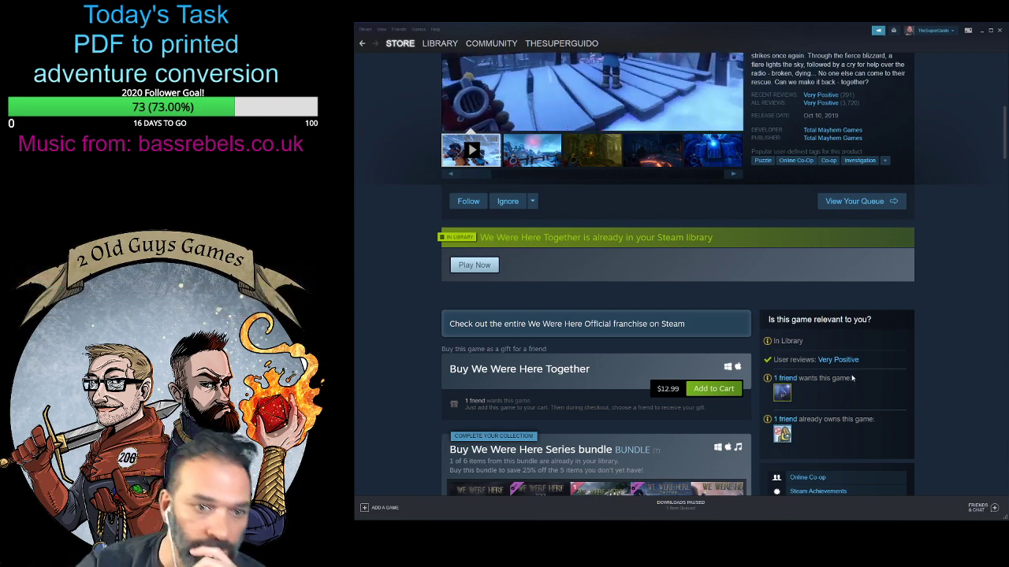
pyautogui.scroll(5, 832, 283)
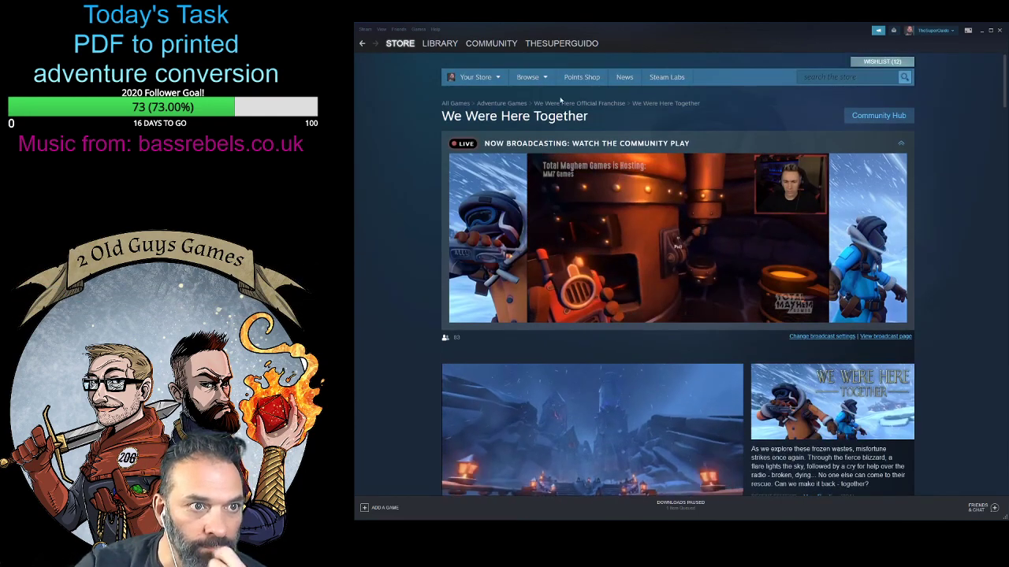
# - Open the wishlist, find Windward in it and open its store page
pyautogui.click(882, 61)
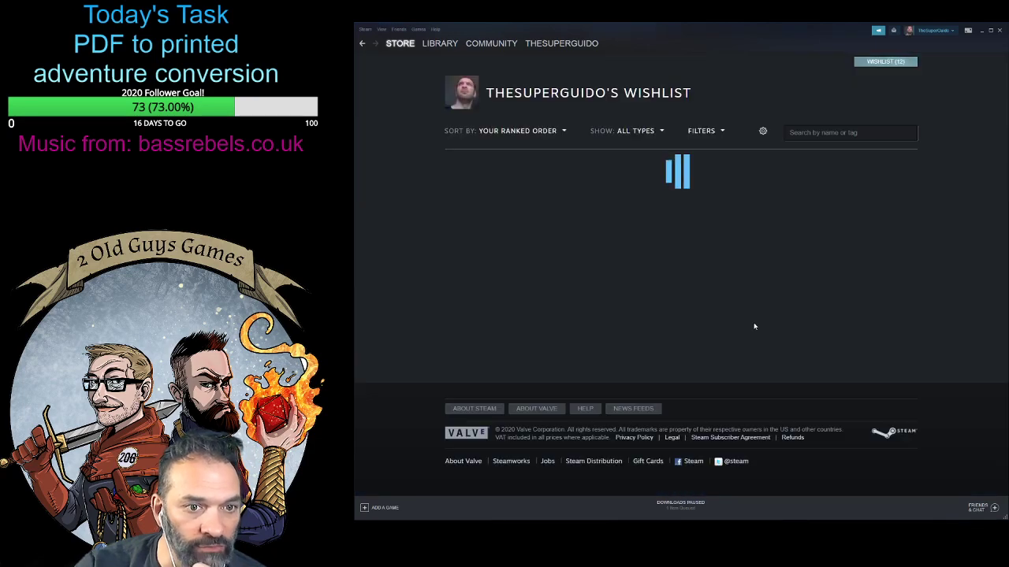
pyautogui.scroll(-1, 752, 328)
pyautogui.scroll(-2, 751, 329)
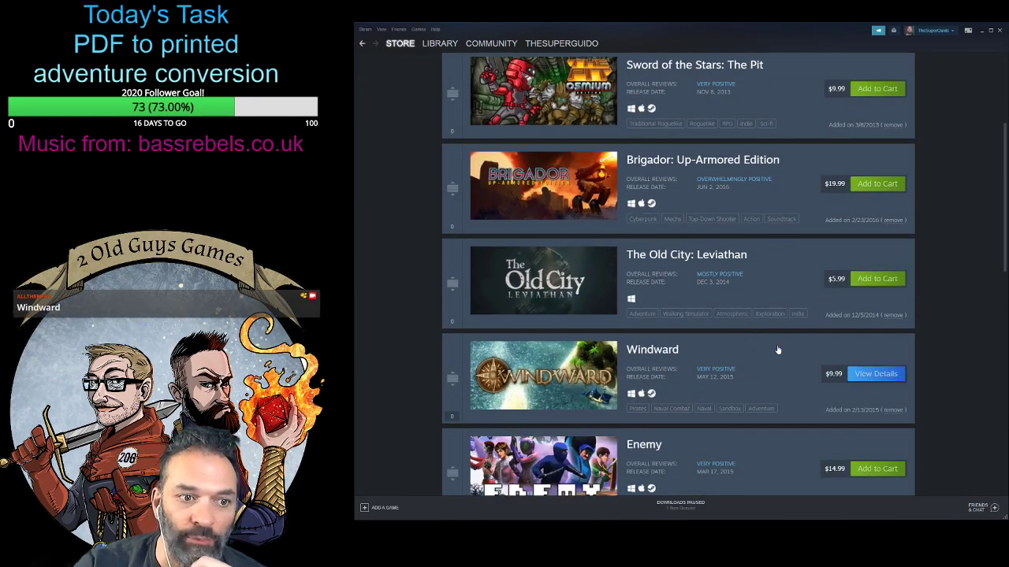
pyautogui.click(572, 378)
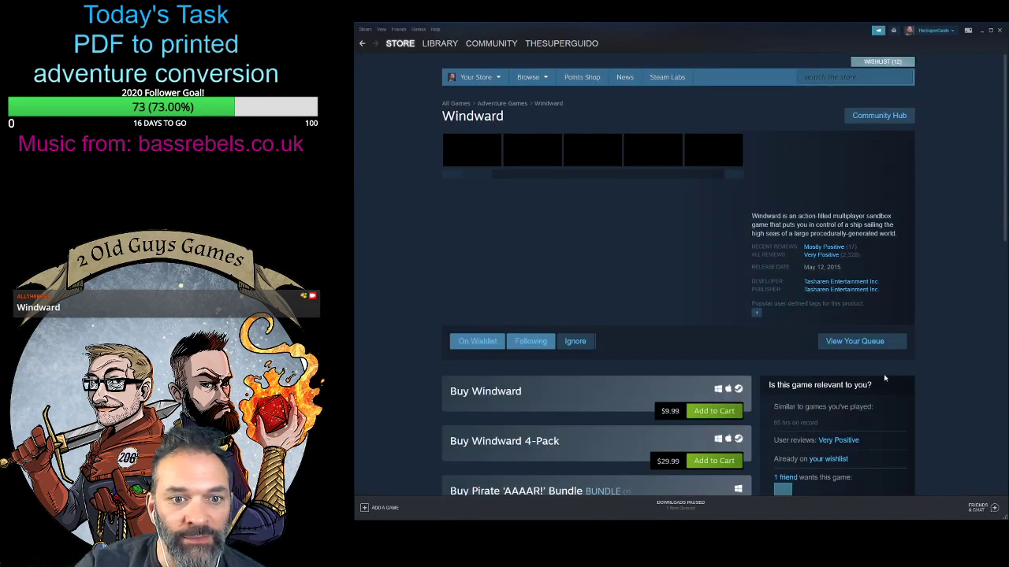
# - Examine Windward's store page, covering its purchase options, game description and system requirements
pyautogui.scroll(-3, 837, 363)
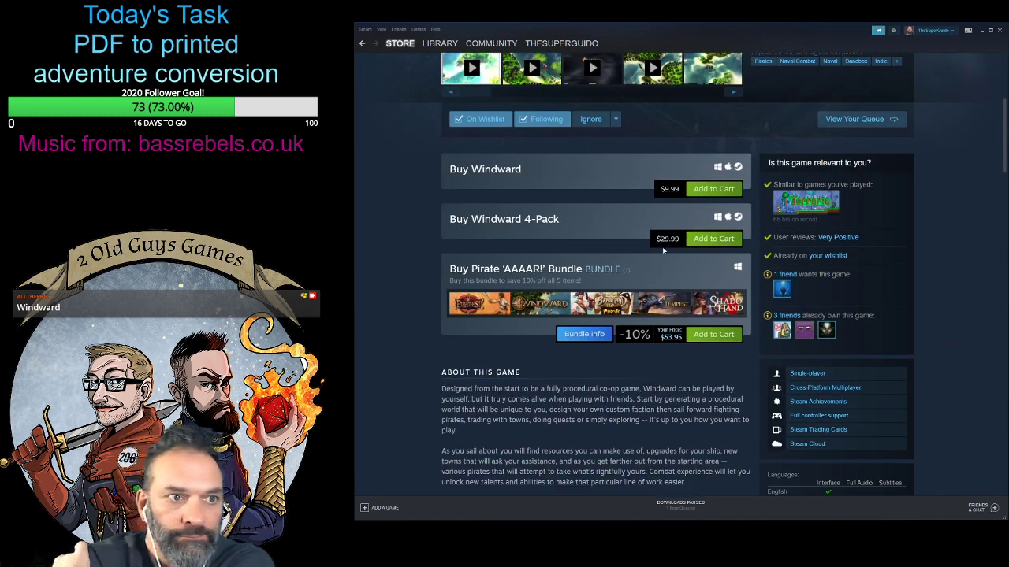
pyautogui.scroll(2, 381, 382)
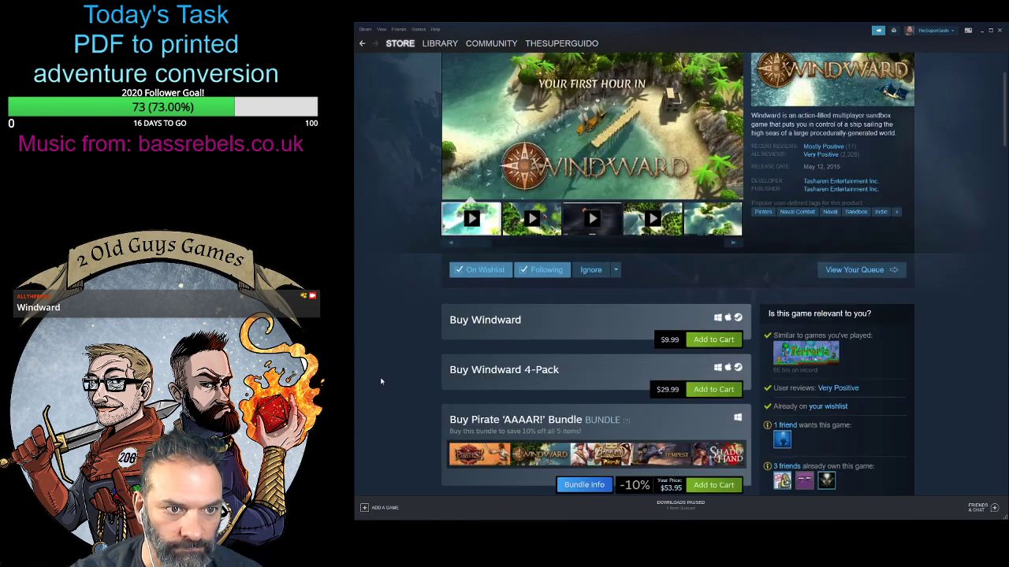
pyautogui.scroll(1, 379, 391)
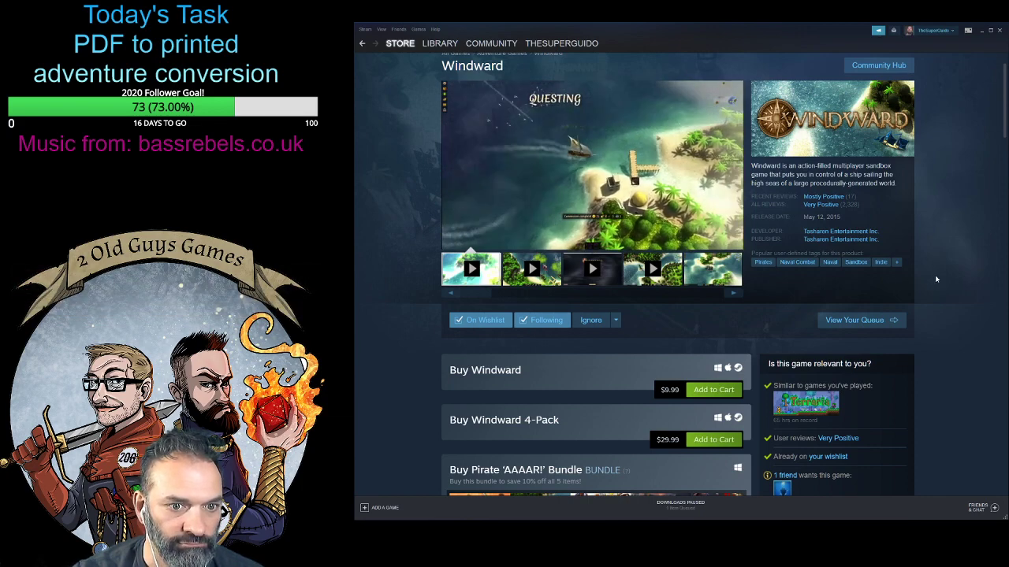
pyautogui.scroll(-1, 936, 279)
pyautogui.scroll(-3, 936, 279)
pyautogui.scroll(-5, 936, 280)
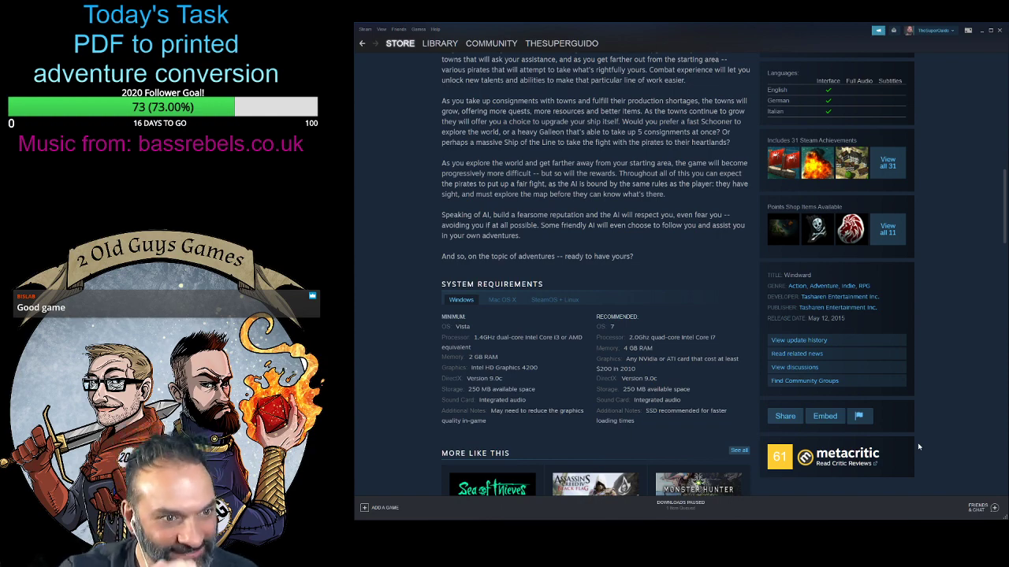
# - Look over Windward's store page again and highlight the recommended graphics card requirement
pyautogui.scroll(15, 919, 366)
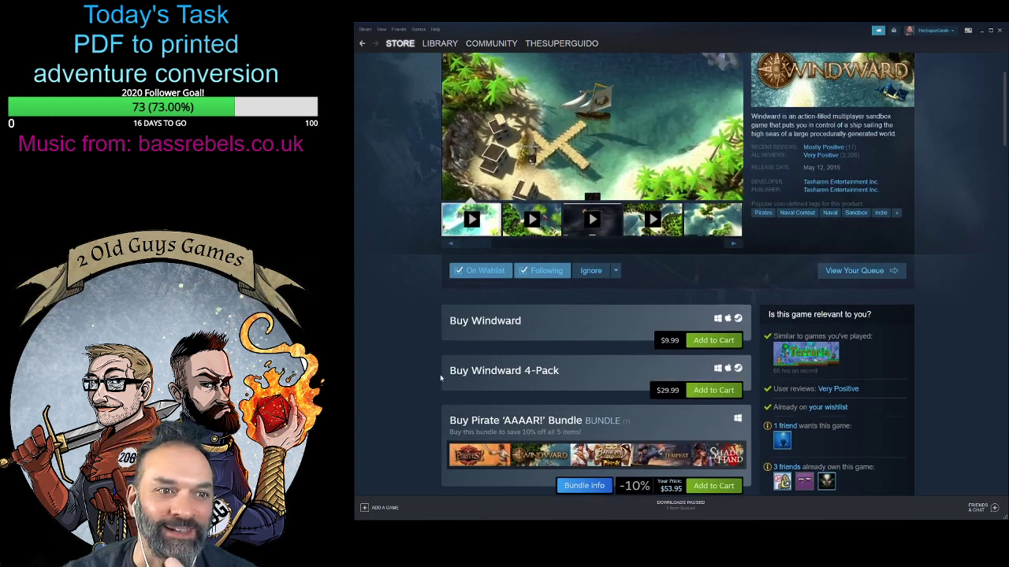
pyautogui.scroll(2, 569, 379)
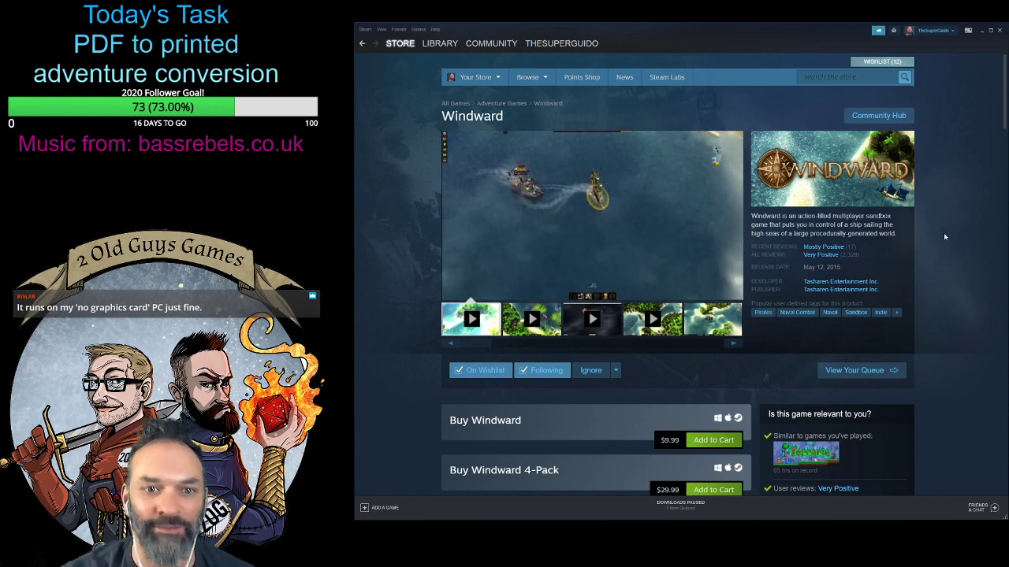
pyautogui.scroll(-5, 943, 235)
pyautogui.scroll(-5, 941, 328)
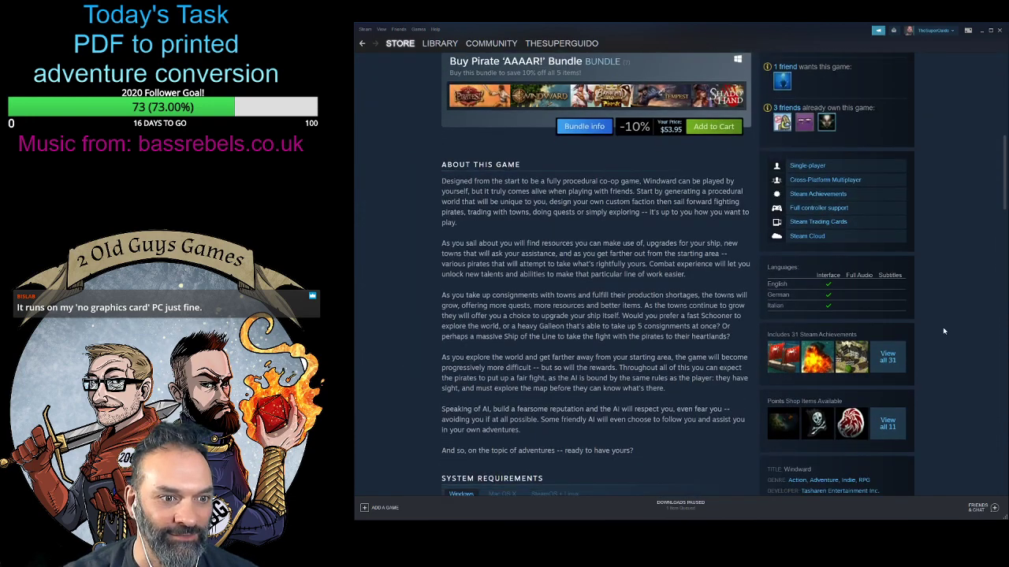
pyautogui.scroll(-1, 944, 330)
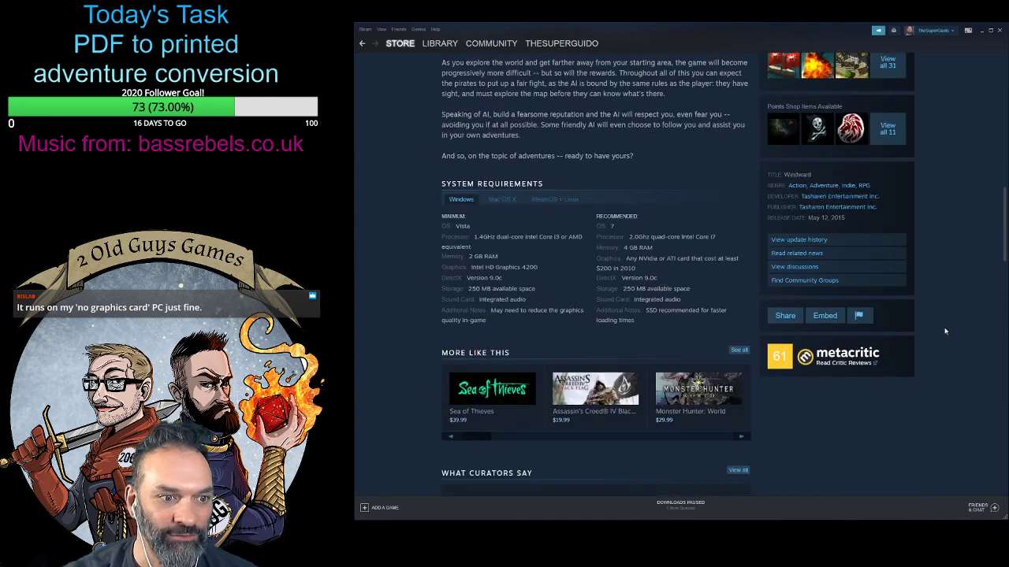
pyautogui.scroll(1, 945, 331)
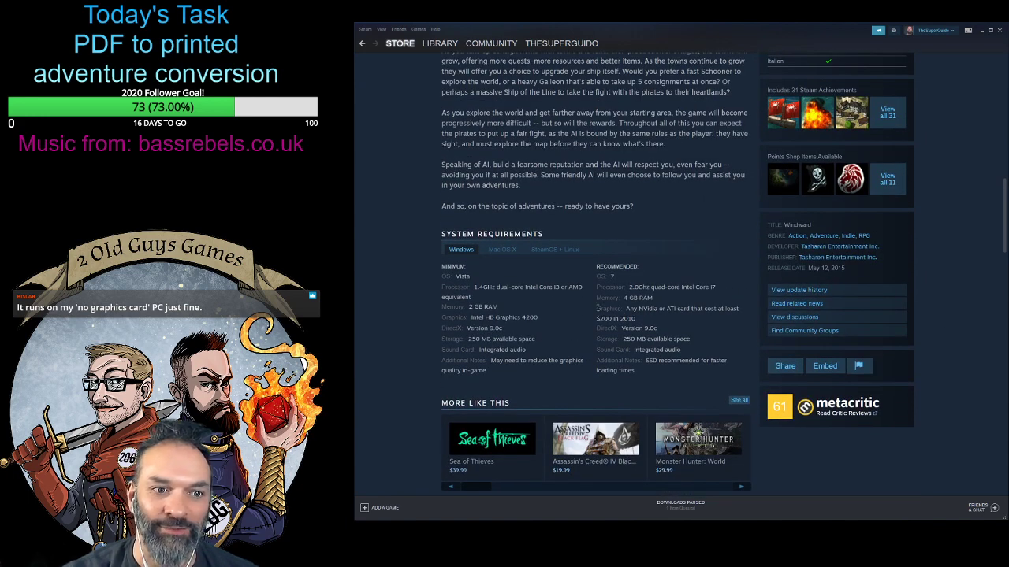
pyautogui.moveTo(596, 308); pyautogui.dragTo(637, 318)
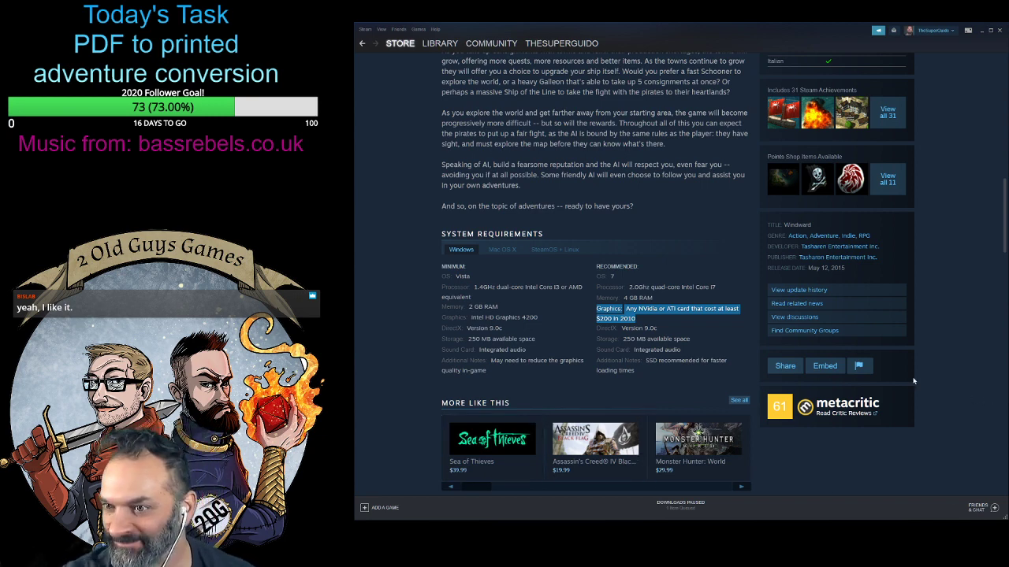
# - Review Windward's purchase options and bundle, and check which friends own or want the game
pyautogui.scroll(1, 935, 390)
pyautogui.scroll(15, 930, 386)
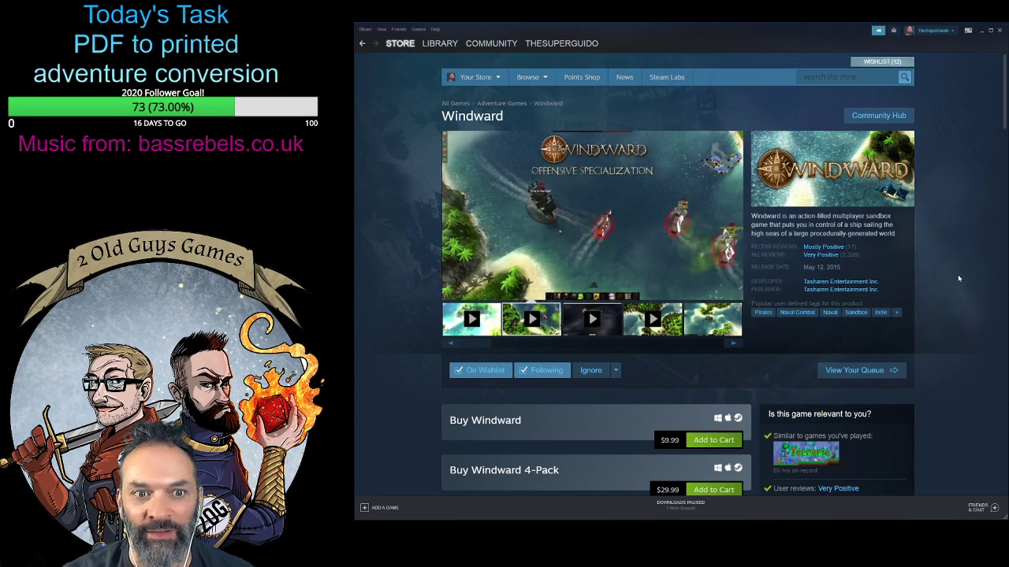
pyautogui.scroll(-3, 935, 308)
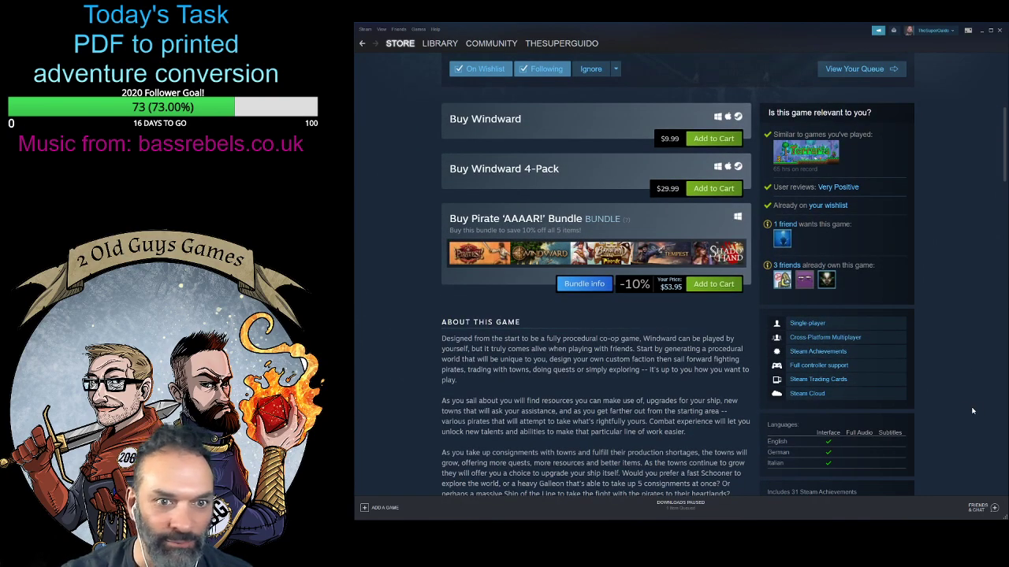
pyautogui.scroll(4, 959, 405)
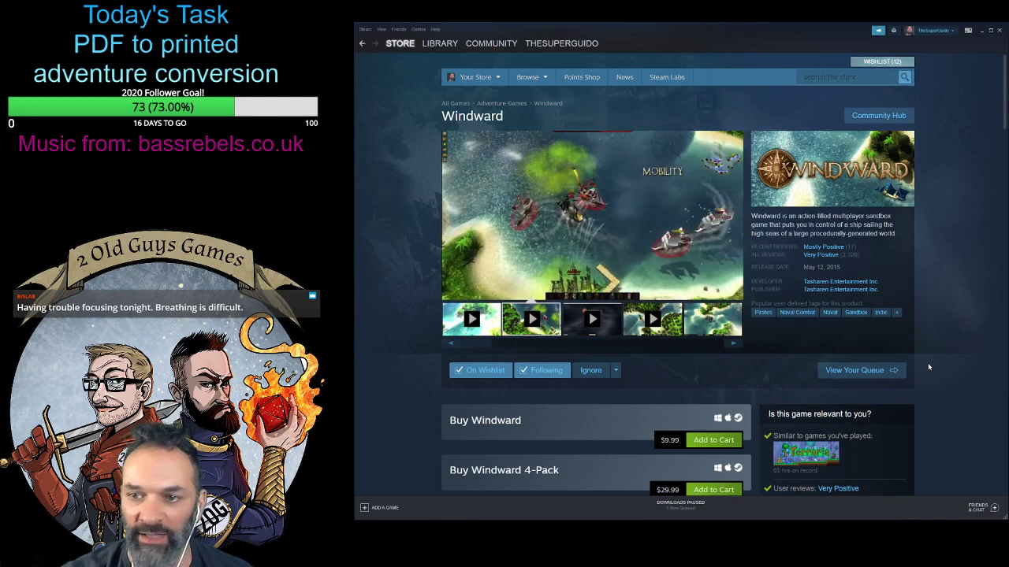
pyautogui.scroll(-4, 922, 435)
pyautogui.scroll(4, 939, 415)
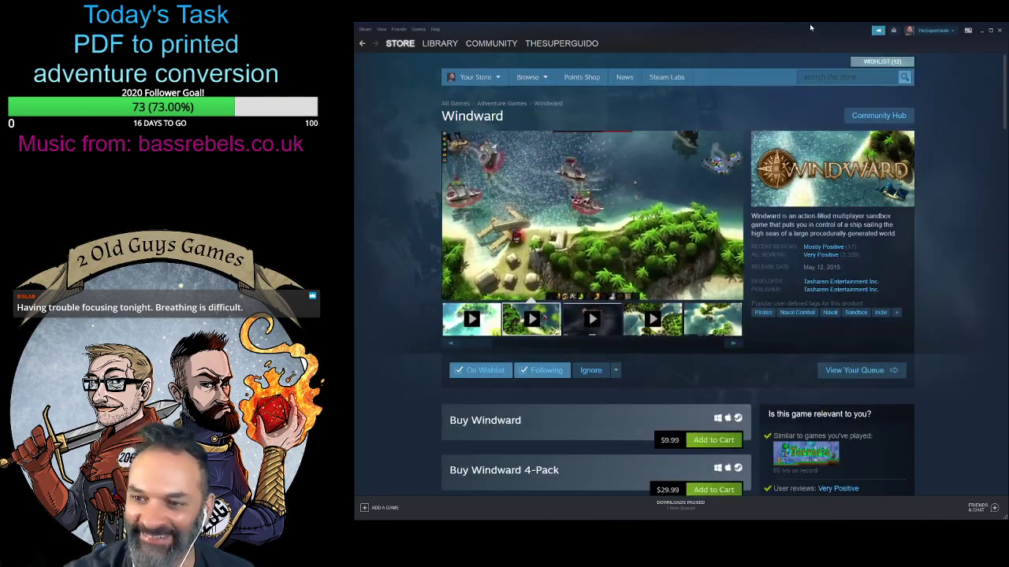
pyautogui.scroll(-5, 948, 339)
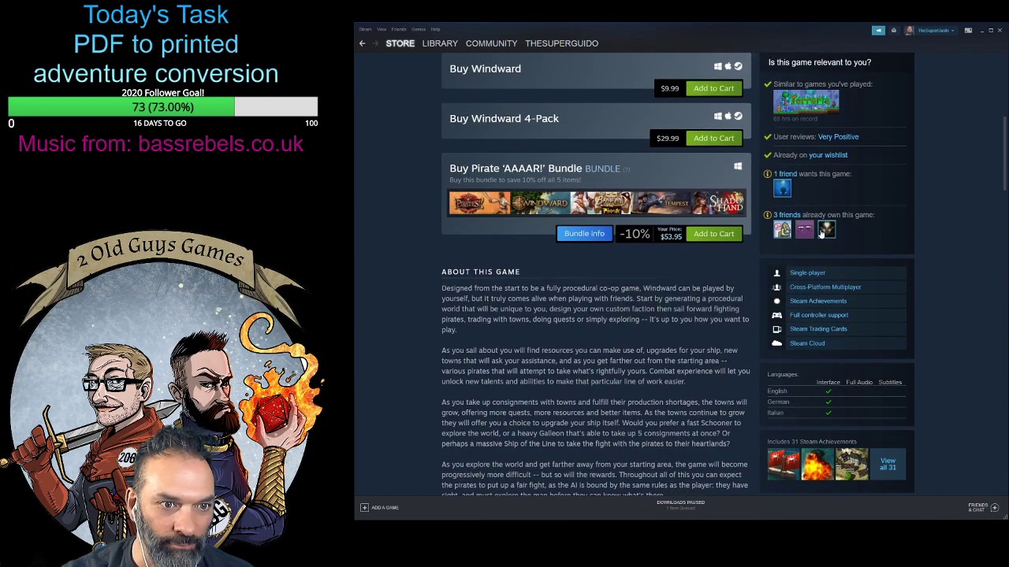
pyautogui.moveTo(825, 230)
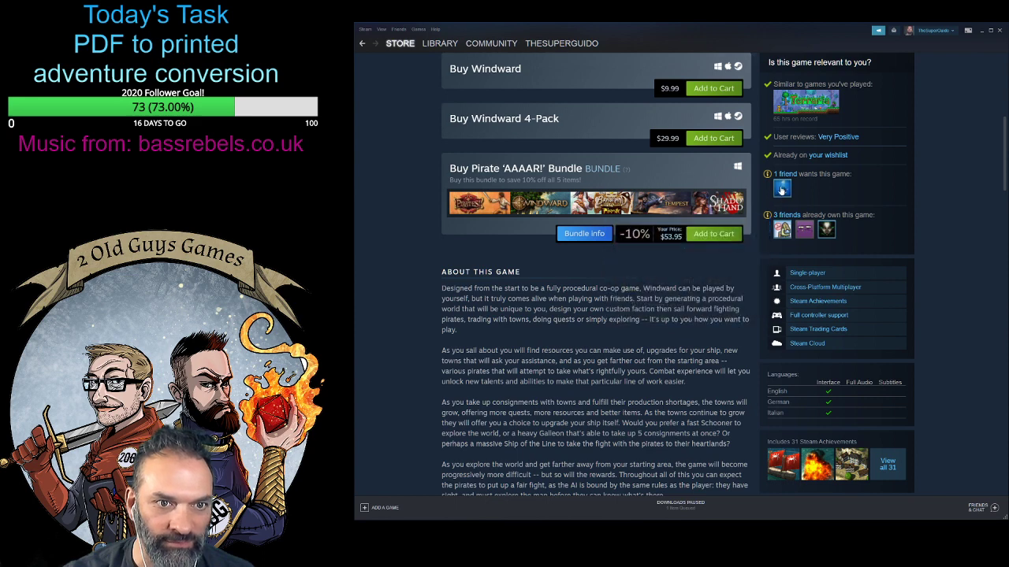
pyautogui.scroll(5, 782, 189)
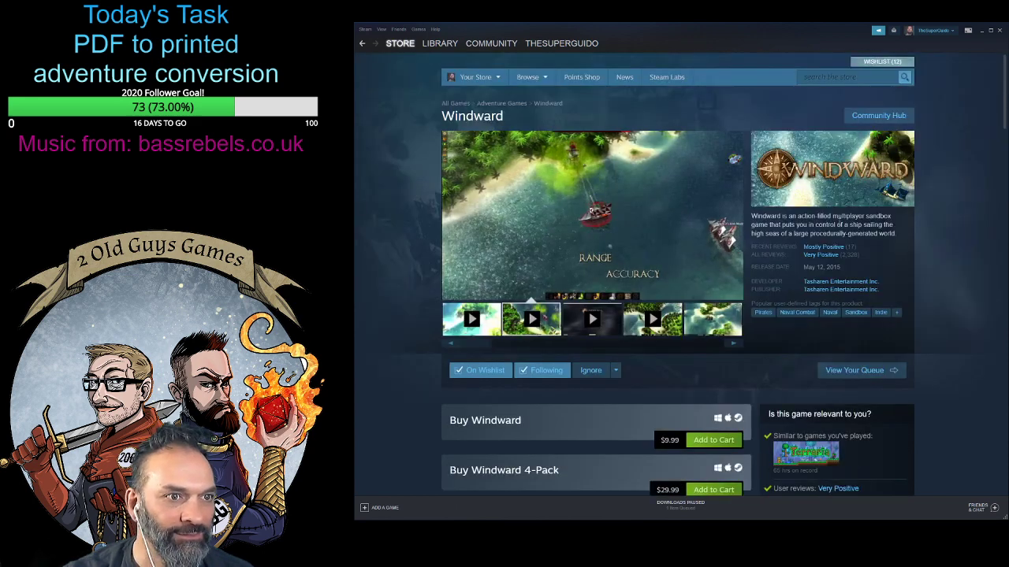
pyautogui.moveTo(480, 76)
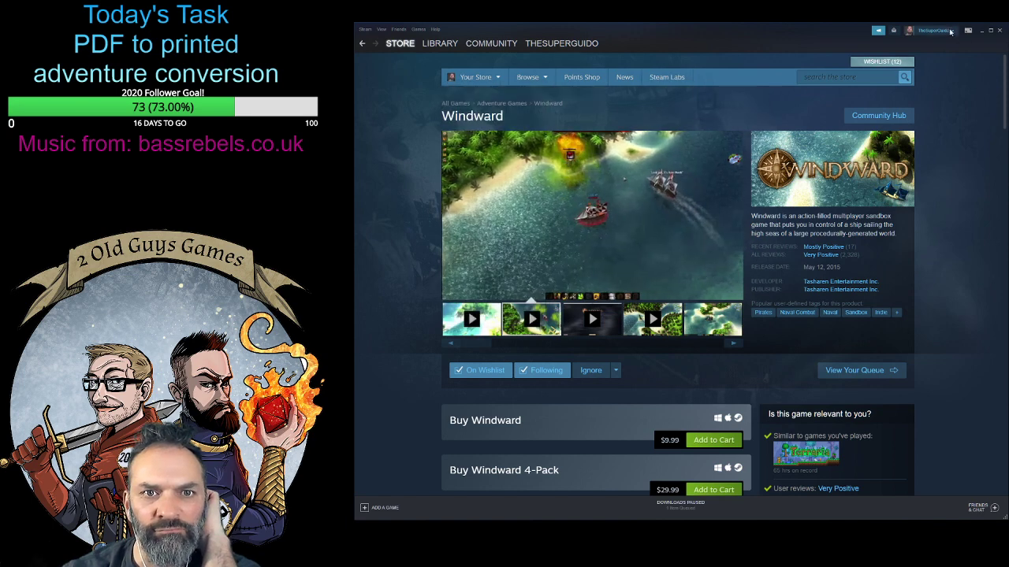
# - Open the account's own profile page and look over its recent activity, comments, groups and friends
pyautogui.click(950, 32)
pyautogui.click(917, 39)
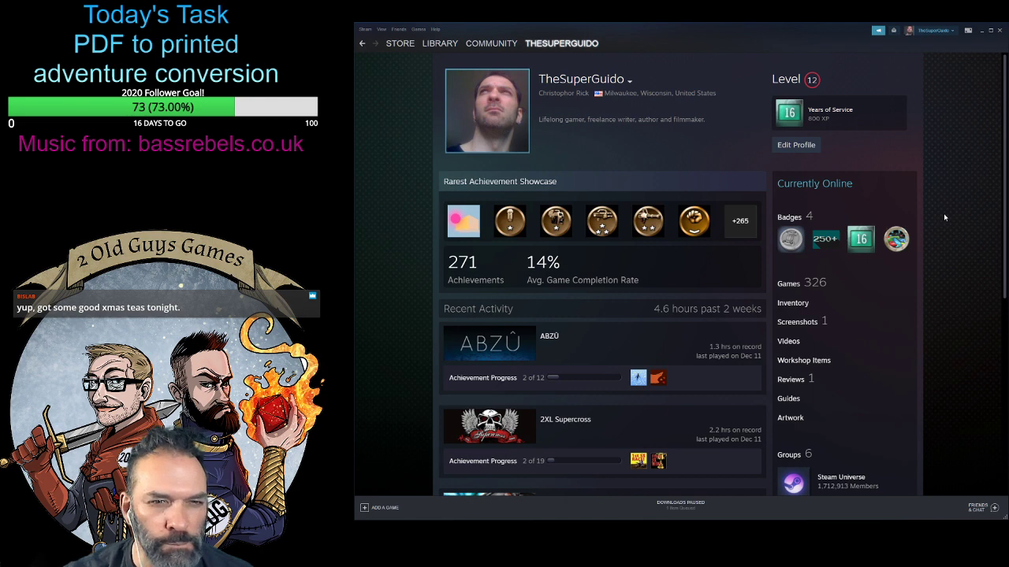
pyautogui.scroll(-2, 947, 216)
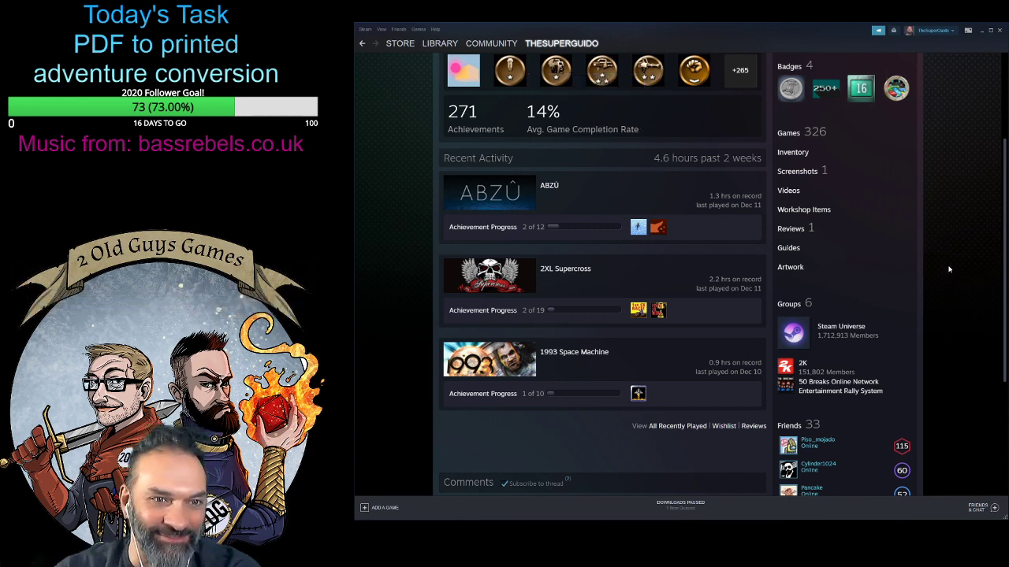
pyautogui.scroll(-3, 949, 272)
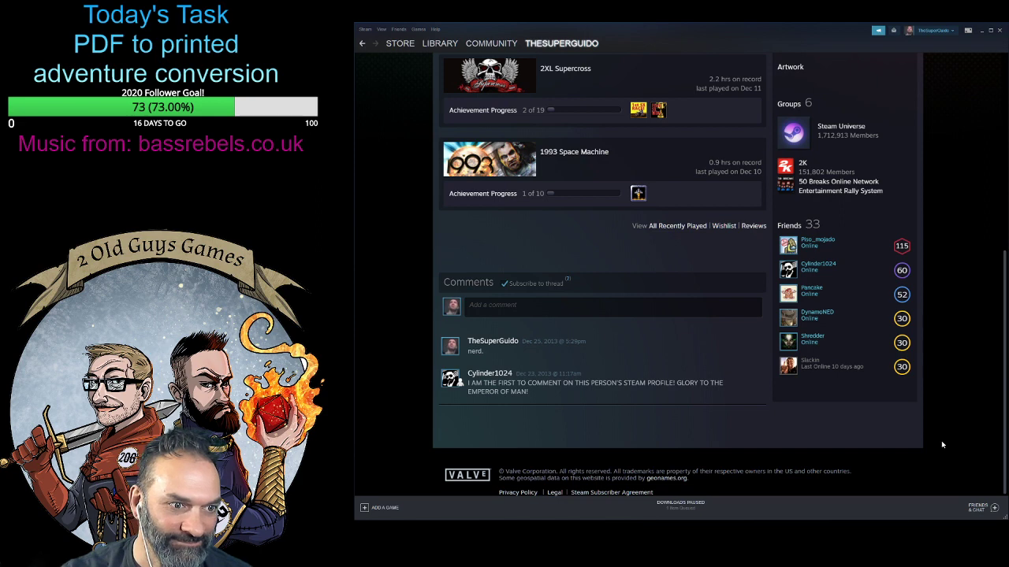
pyautogui.scroll(2, 941, 445)
pyautogui.scroll(1, 941, 445)
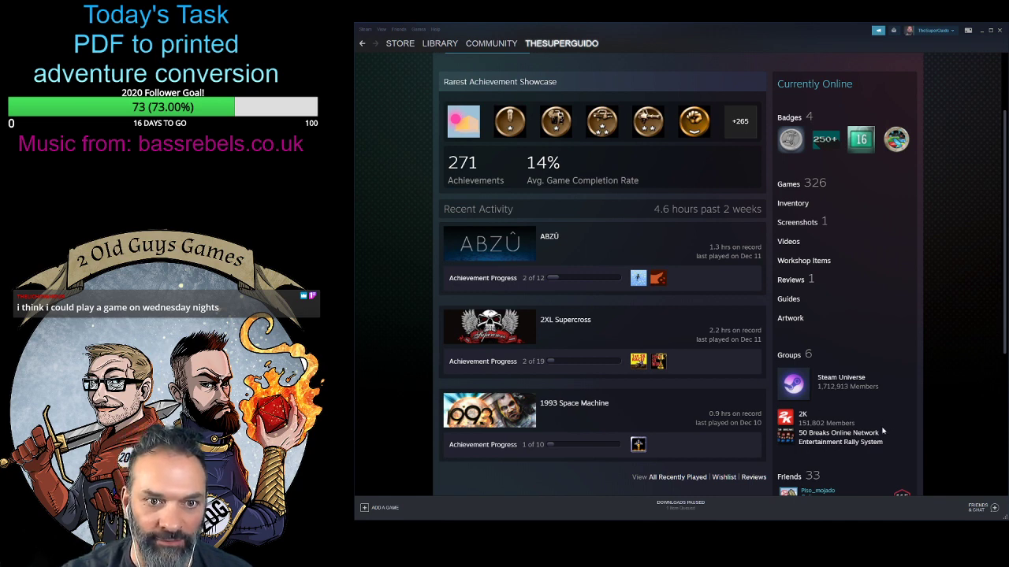
pyautogui.scroll(-2, 882, 431)
pyautogui.scroll(4, 886, 433)
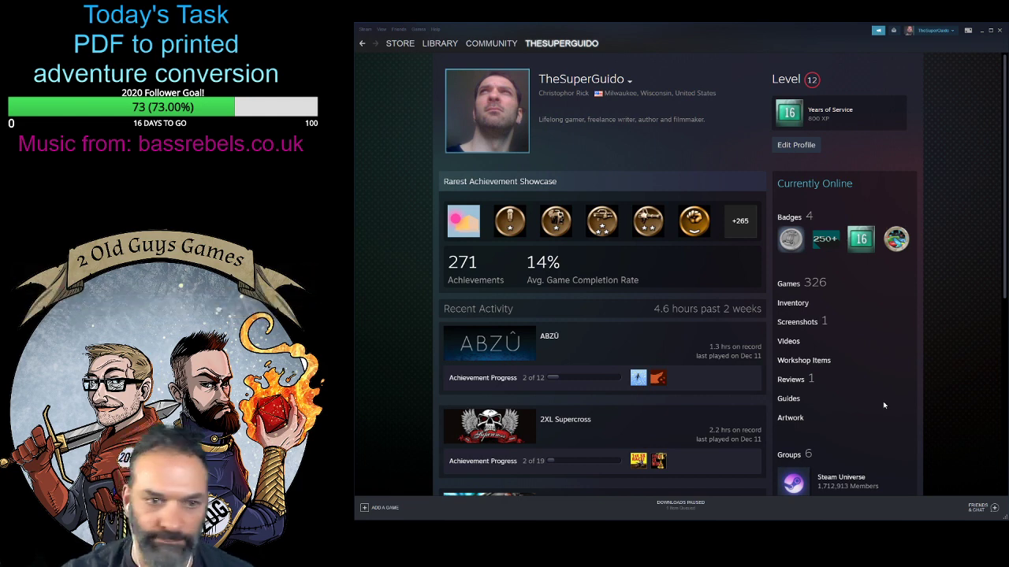
pyautogui.scroll(-3, 883, 405)
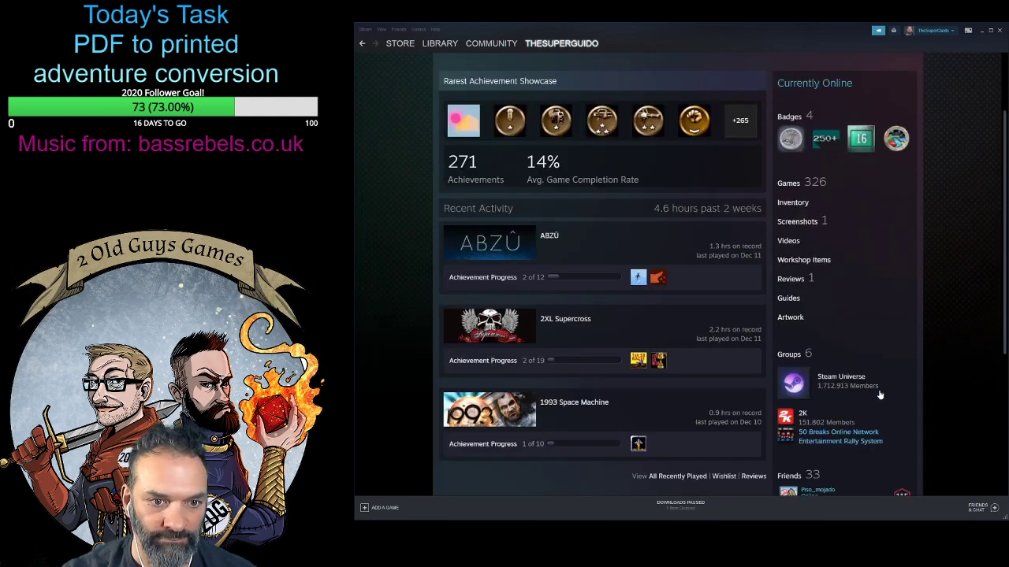
pyautogui.scroll(4, 883, 394)
pyautogui.scroll(-5, 884, 424)
pyautogui.scroll(3, 883, 432)
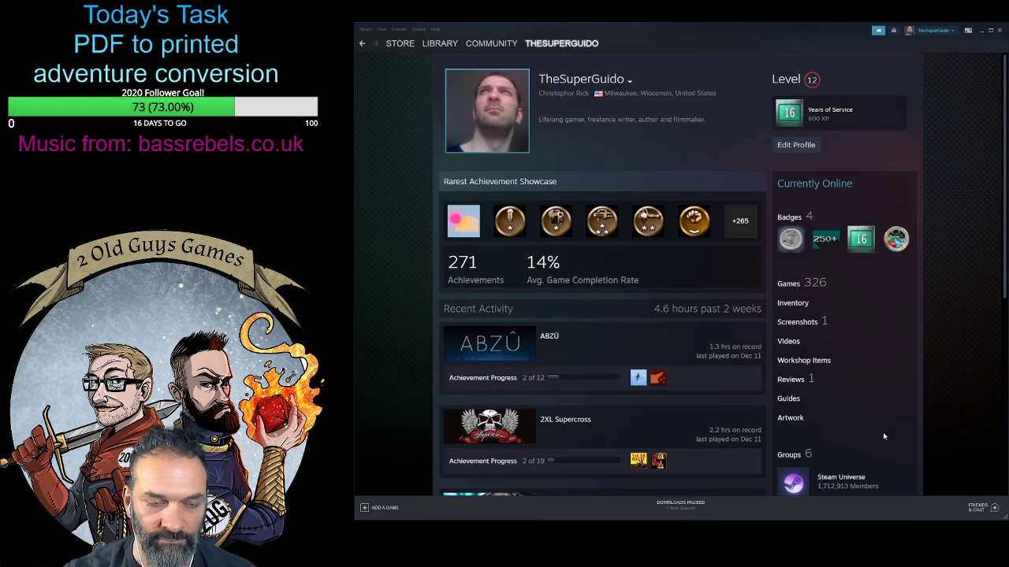
pyautogui.scroll(-10, 881, 449)
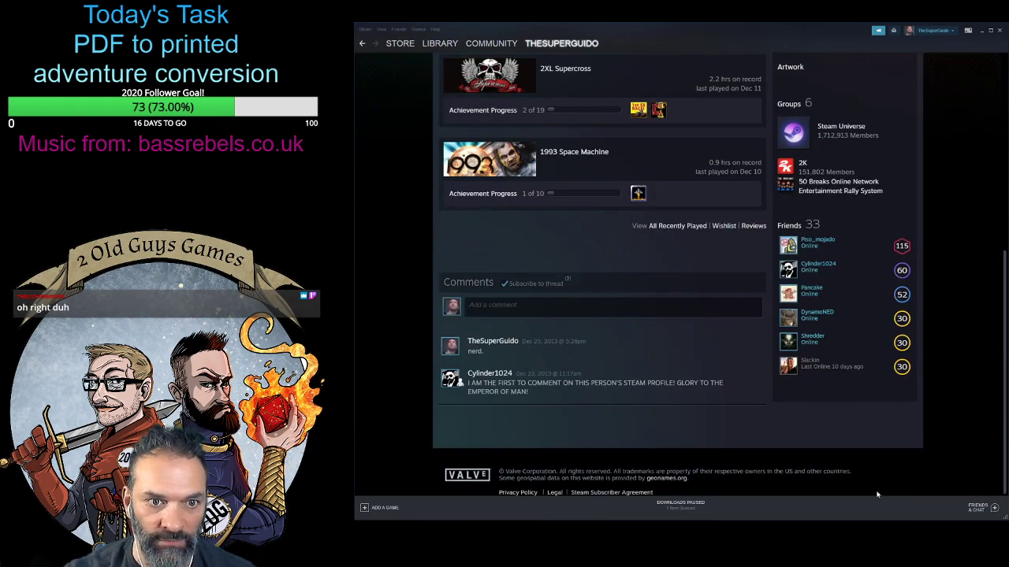
pyautogui.scroll(10, 883, 448)
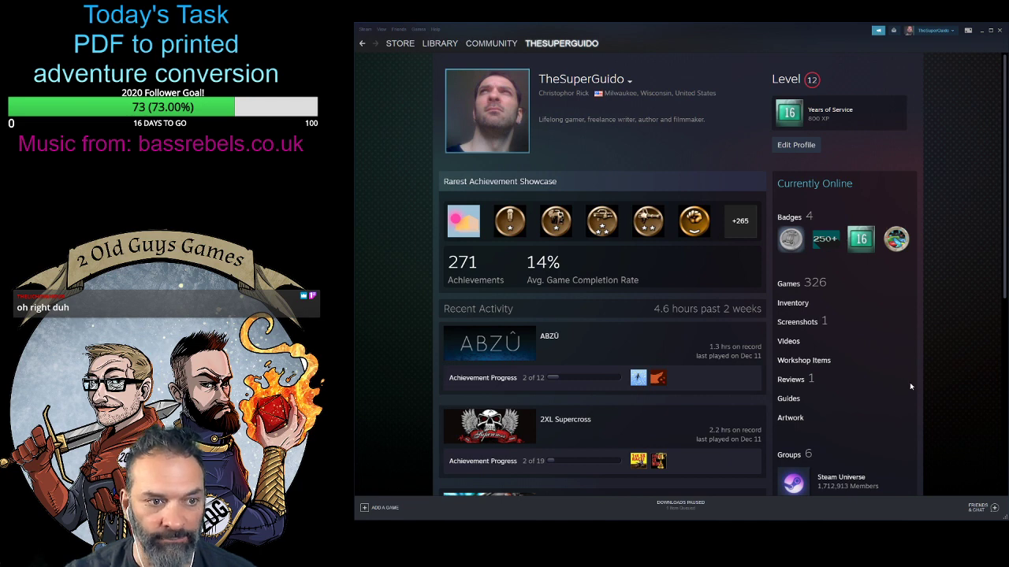
pyautogui.scroll(-1, 909, 382)
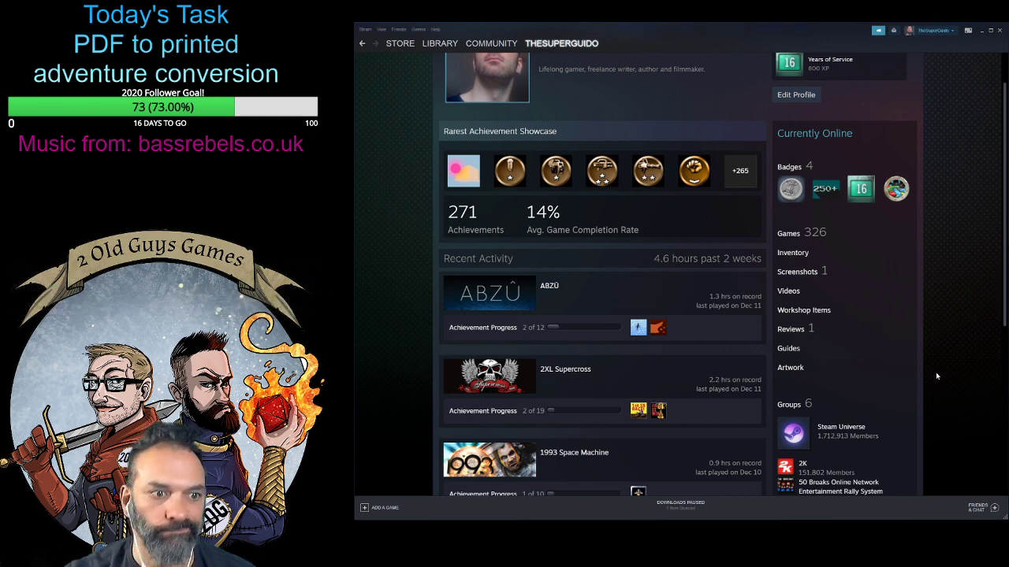
pyautogui.scroll(-6, 936, 376)
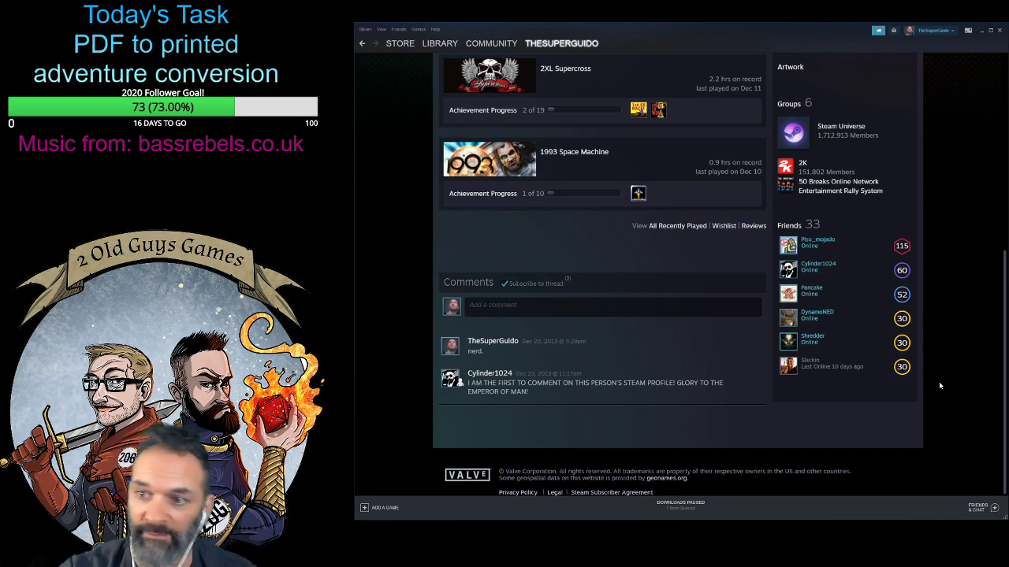
pyautogui.scroll(8, 946, 363)
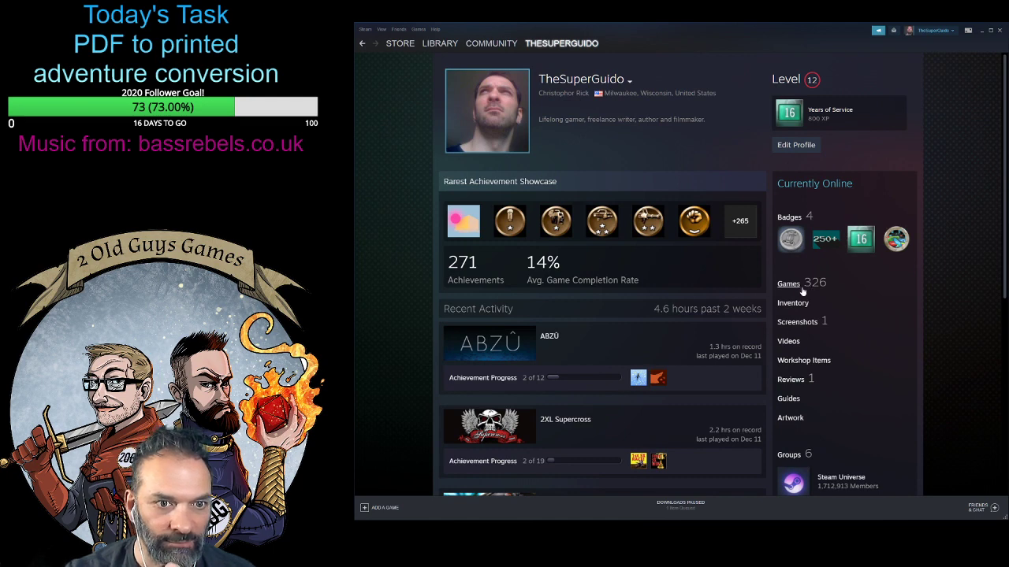
# - Open the profile of the level 115 friend from the friends list and examine its showcases and game collection
pyautogui.scroll(-2, 948, 381)
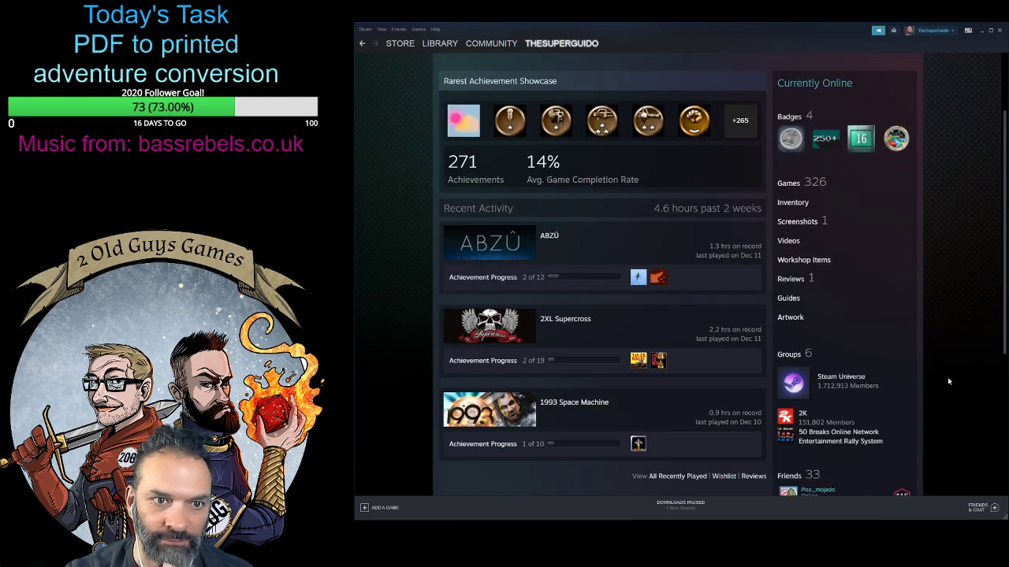
pyautogui.scroll(-2, 947, 383)
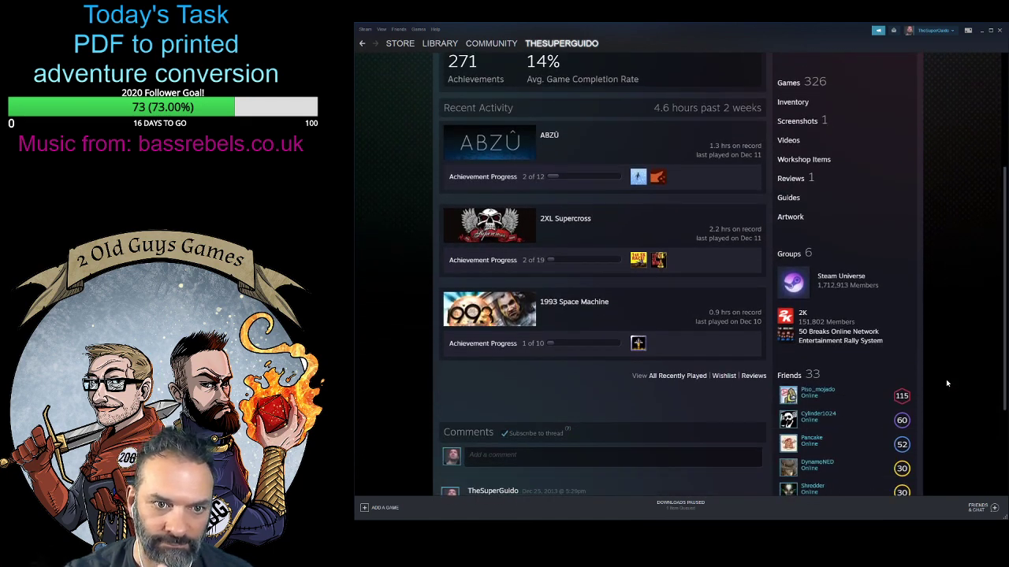
pyautogui.scroll(-2, 947, 383)
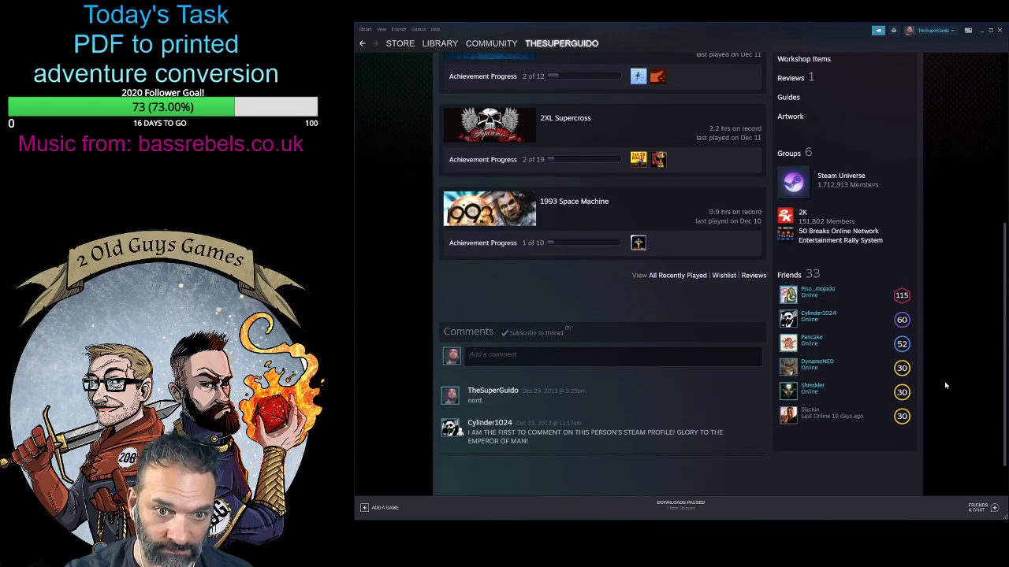
pyautogui.moveTo(900, 298)
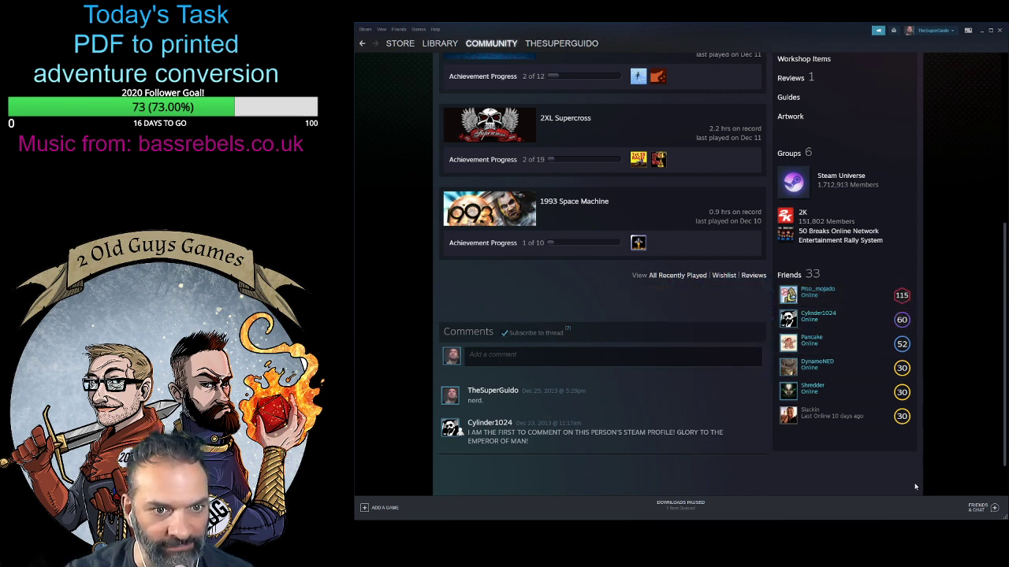
pyautogui.click(817, 290)
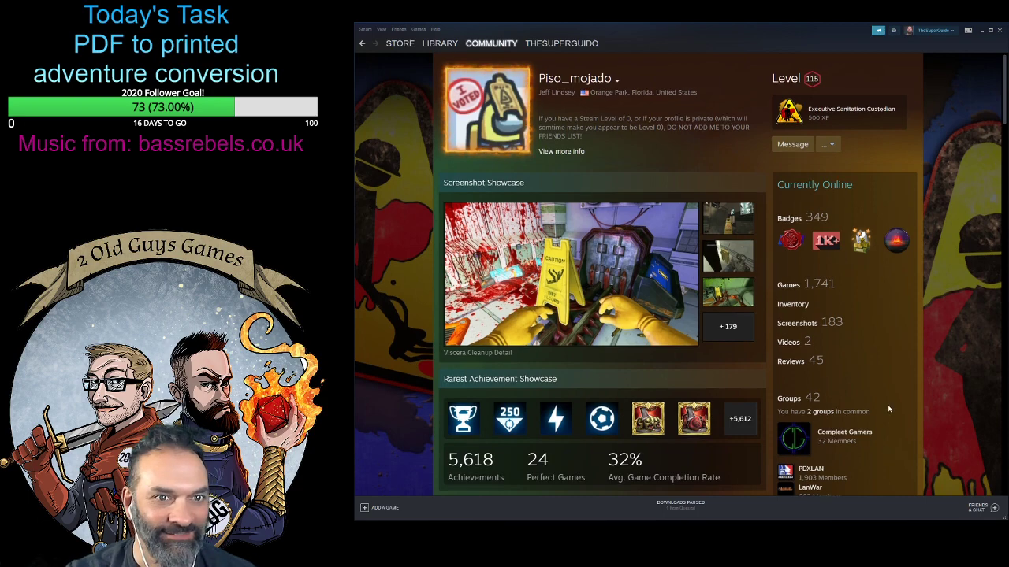
pyautogui.scroll(-4, 891, 410)
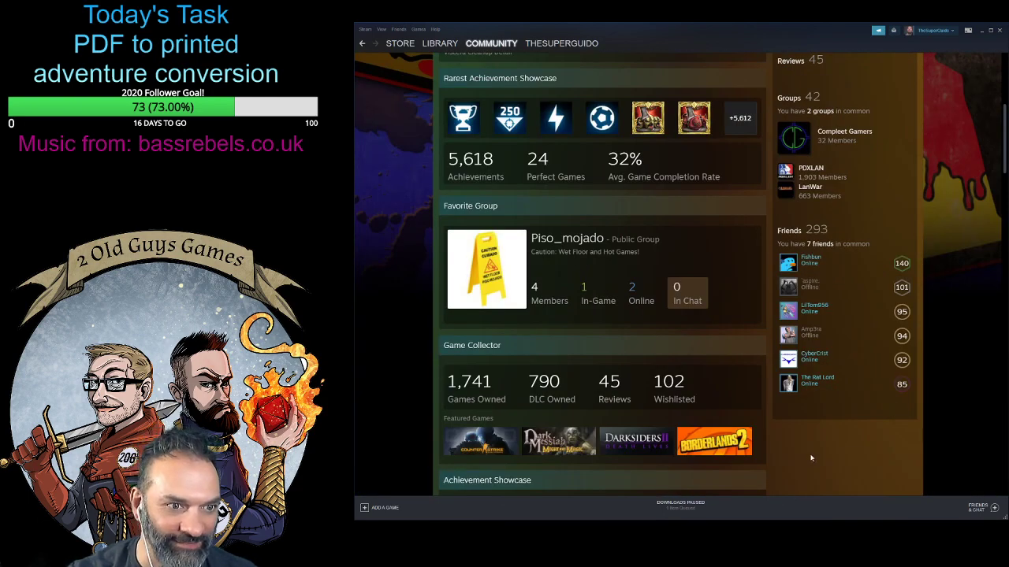
pyautogui.scroll(1, 804, 453)
pyautogui.moveTo(811, 459)
pyautogui.scroll(3, 815, 453)
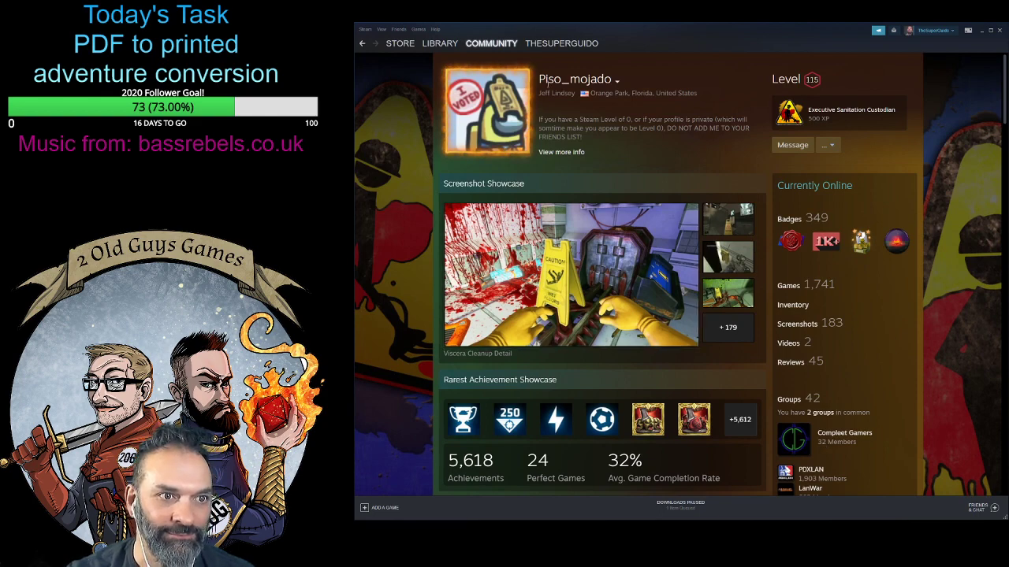
pyautogui.scroll(-9, 881, 390)
pyautogui.scroll(9, 881, 390)
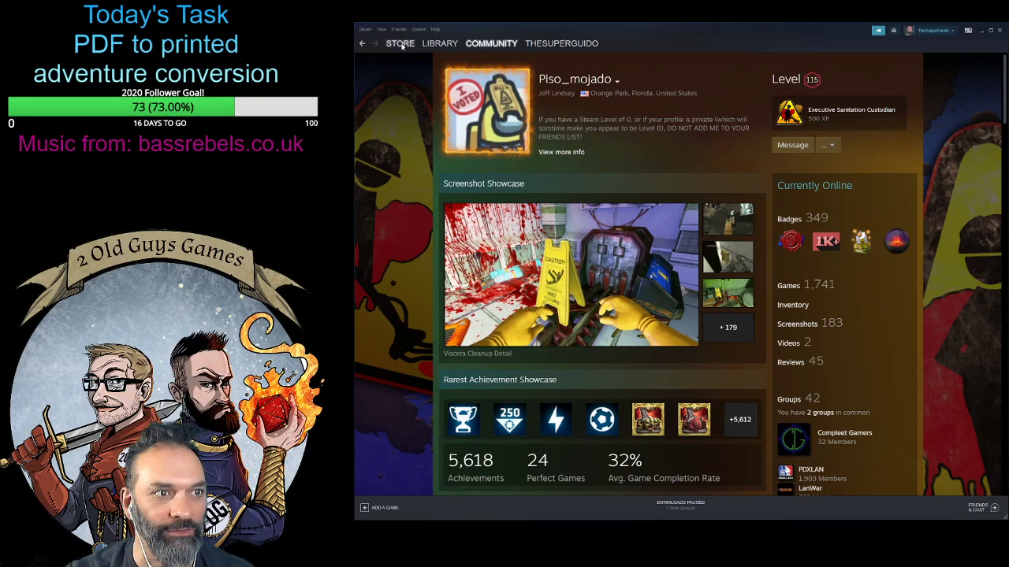
# - Return to the library and go back to the start of the cooperative games list
pyautogui.click(400, 43)
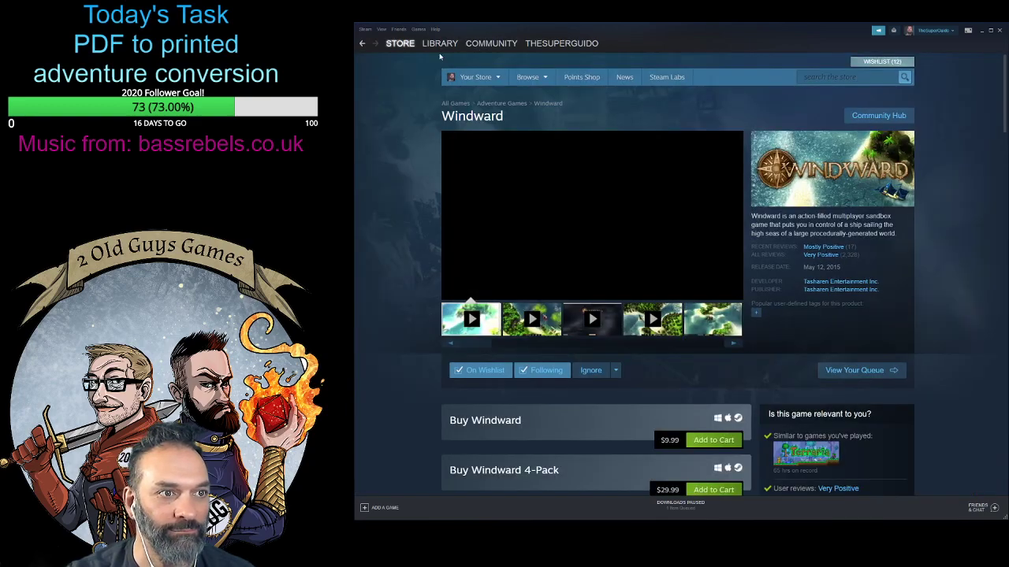
pyautogui.click(440, 44)
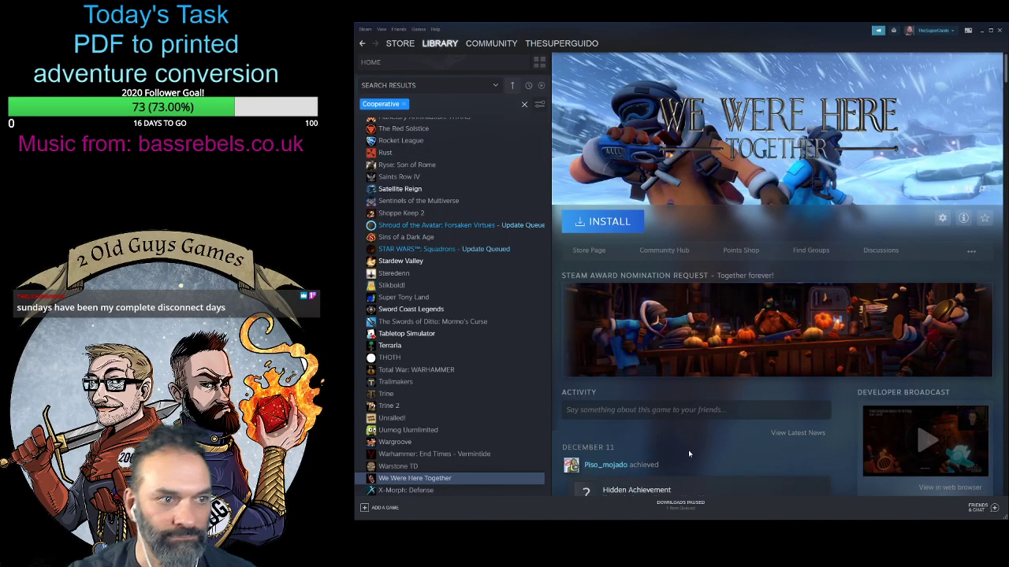
pyautogui.scroll(15, 448, 445)
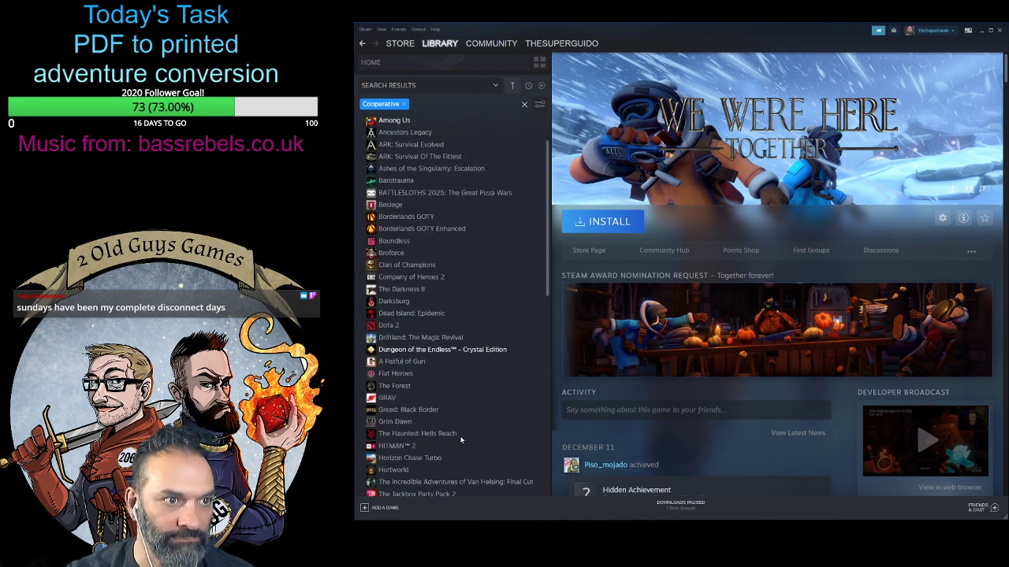
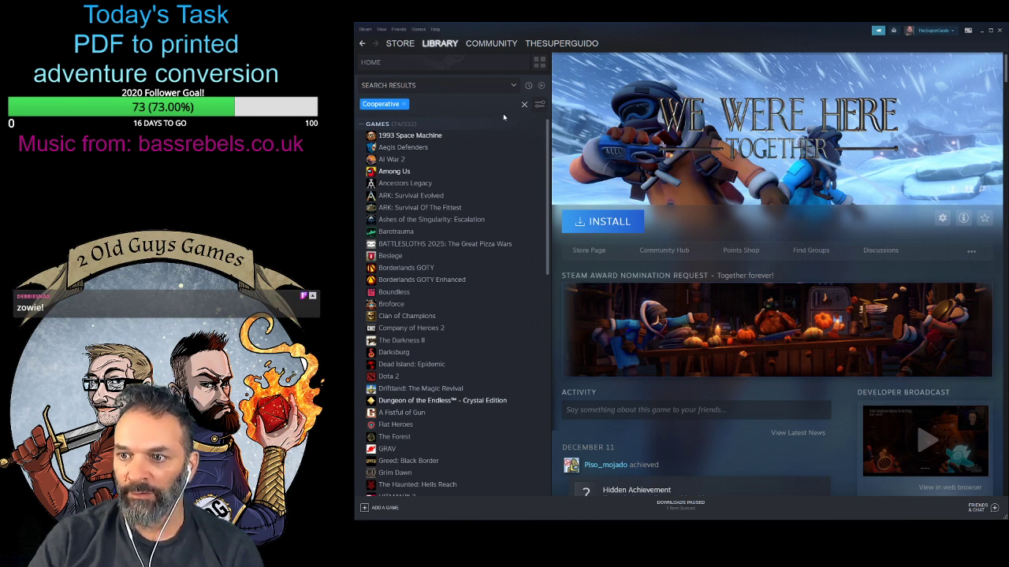
# - Browse the library's game list filtered by Cooperative through to its last entries
pyautogui.scroll(-6, 465, 306)
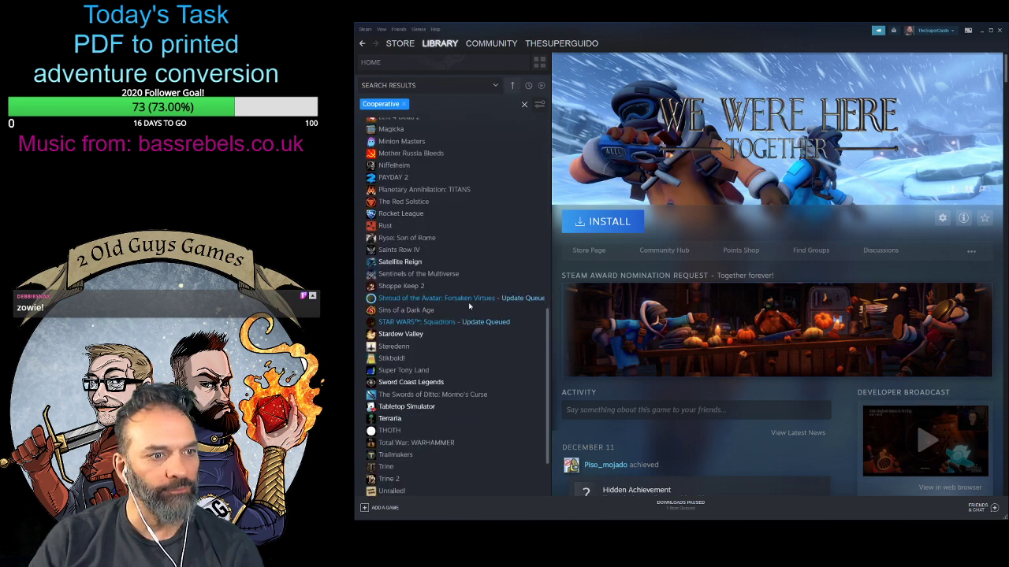
pyautogui.scroll(1, 468, 304)
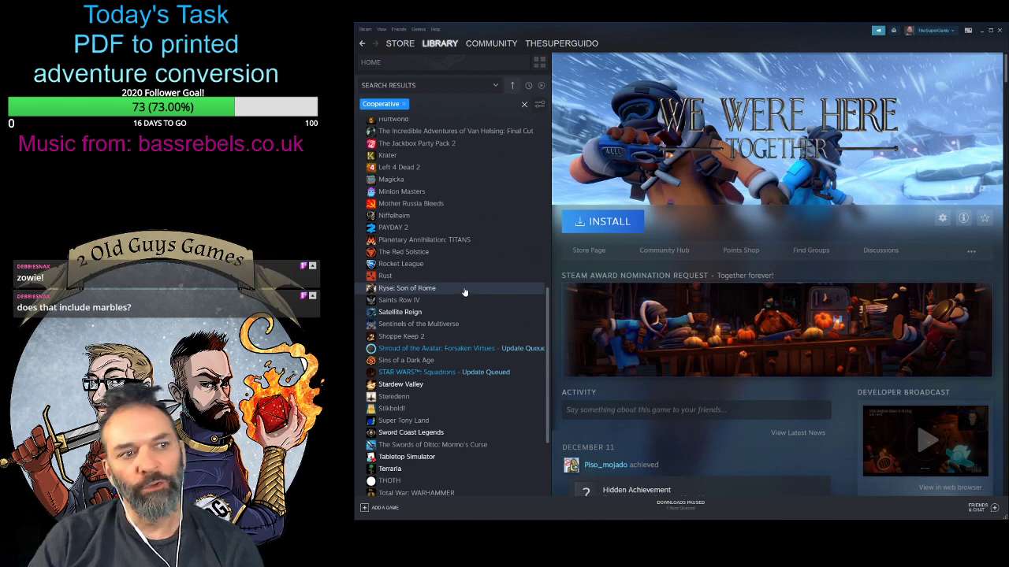
pyautogui.scroll(-3, 473, 312)
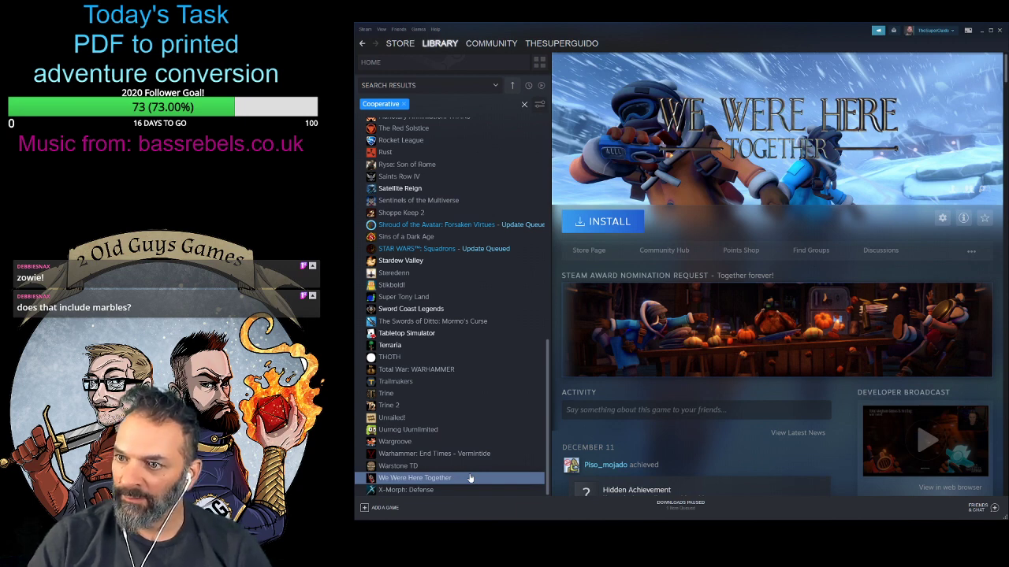
pyautogui.scroll(8, 492, 397)
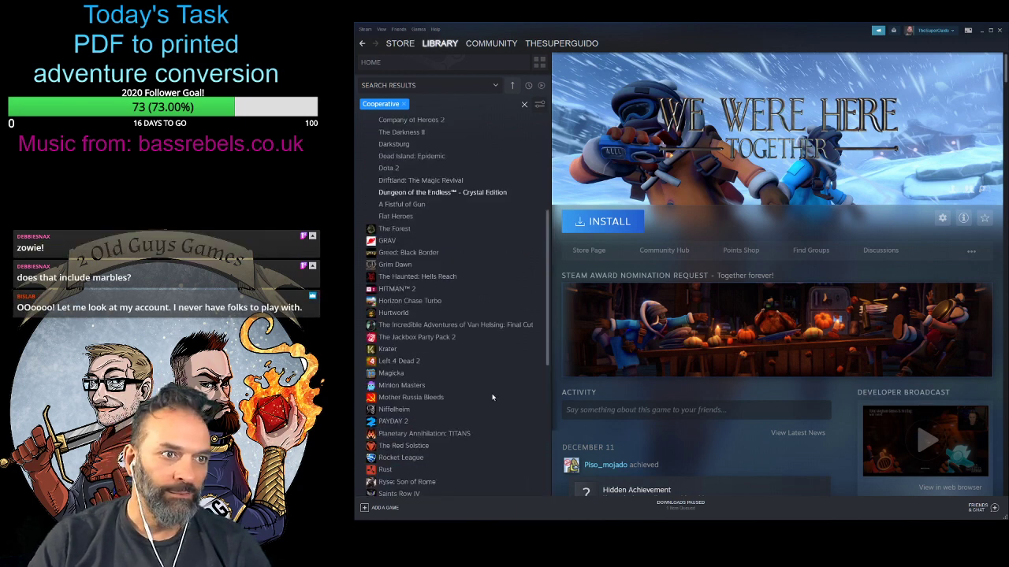
pyautogui.scroll(5, 492, 397)
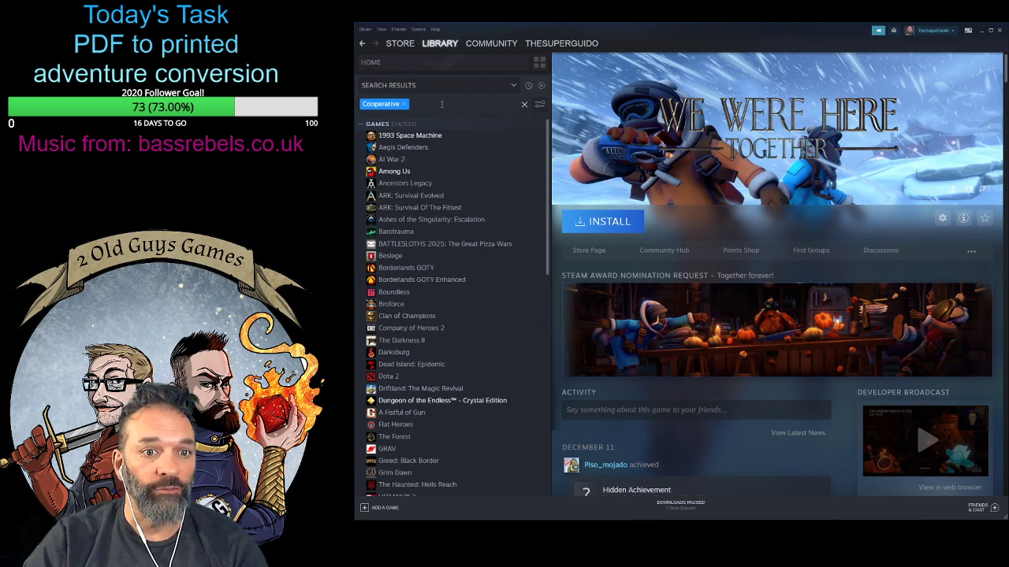
pyautogui.scroll(-7, 457, 420)
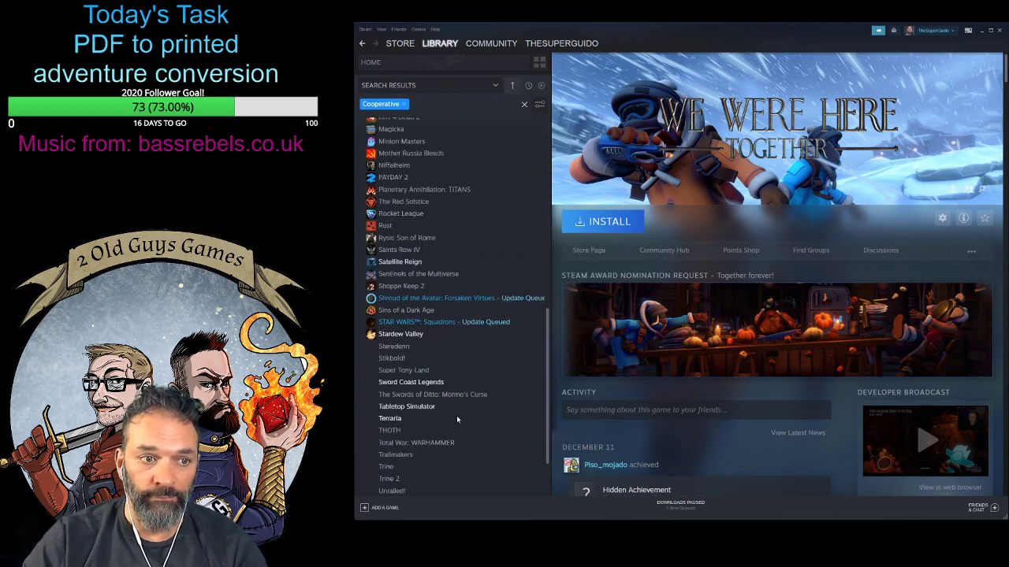
pyautogui.scroll(-2, 457, 425)
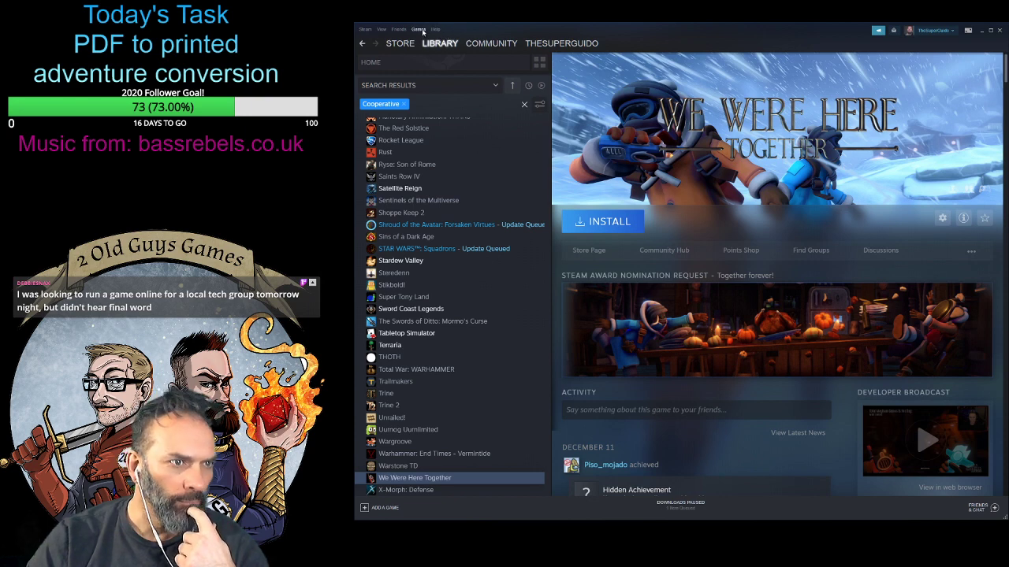
# - Open the account's own community profile and look through its recent activity, friends and comments
pyautogui.click(561, 43)
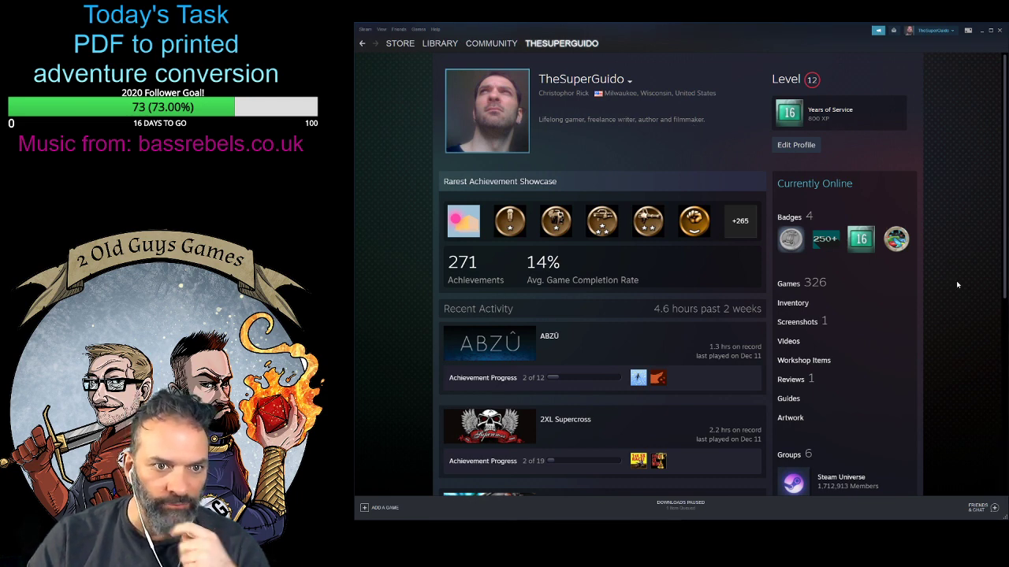
pyautogui.scroll(-5, 956, 284)
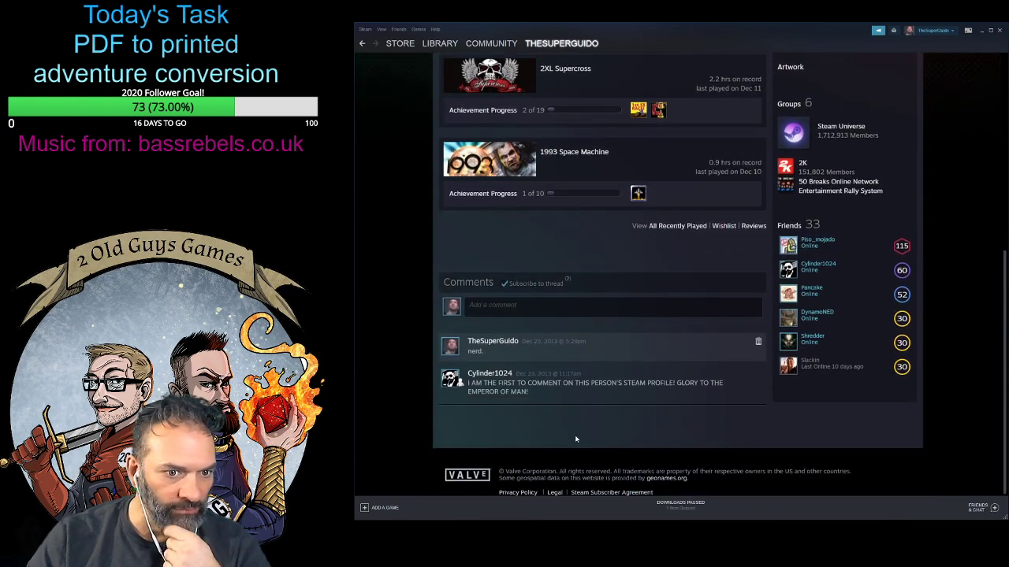
pyautogui.scroll(10, 576, 439)
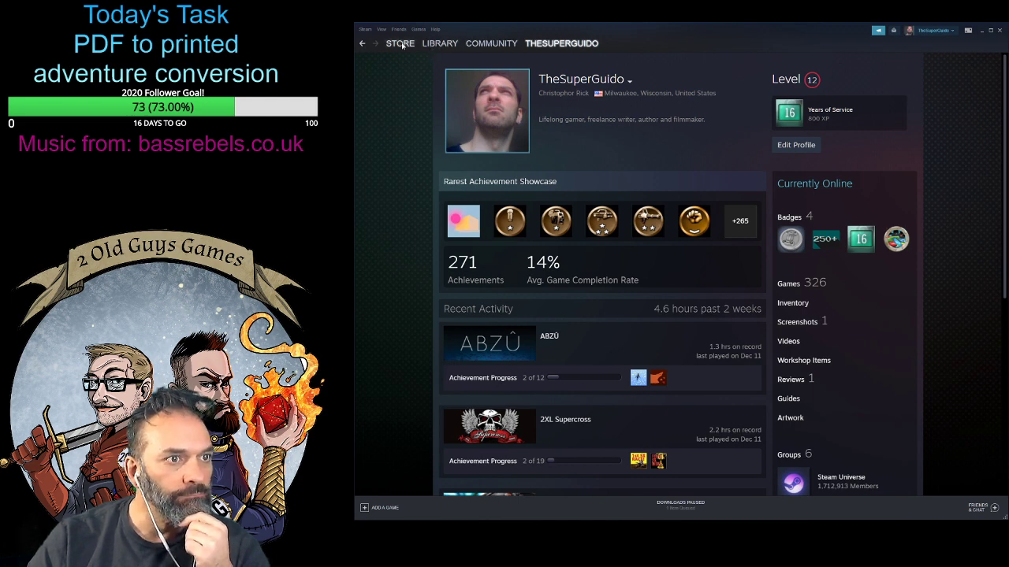
# - Open the store wishlist and go to the Windward store page from it
pyautogui.click(389, 73)
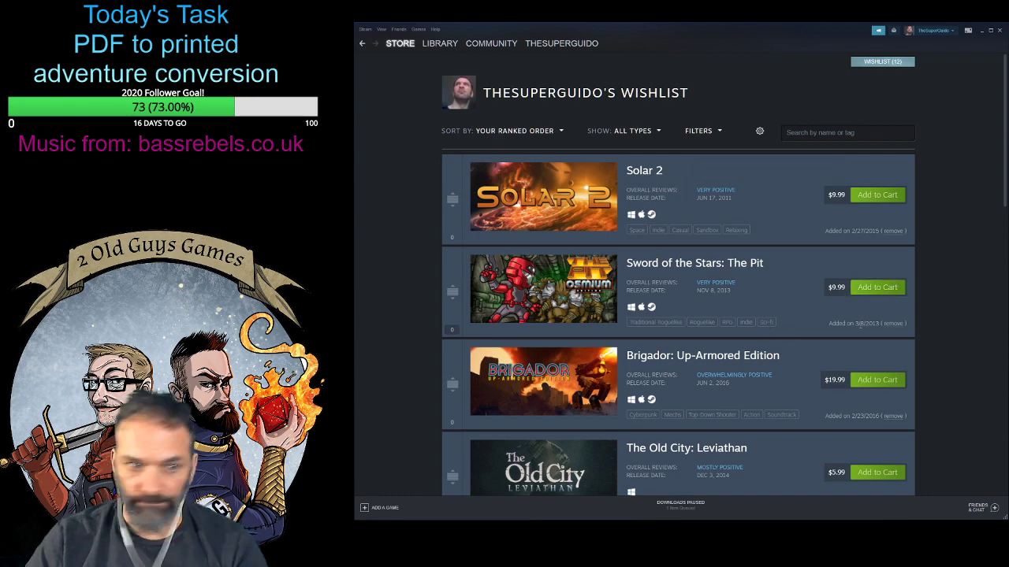
pyautogui.scroll(-1, 939, 299)
pyautogui.scroll(-2, 939, 299)
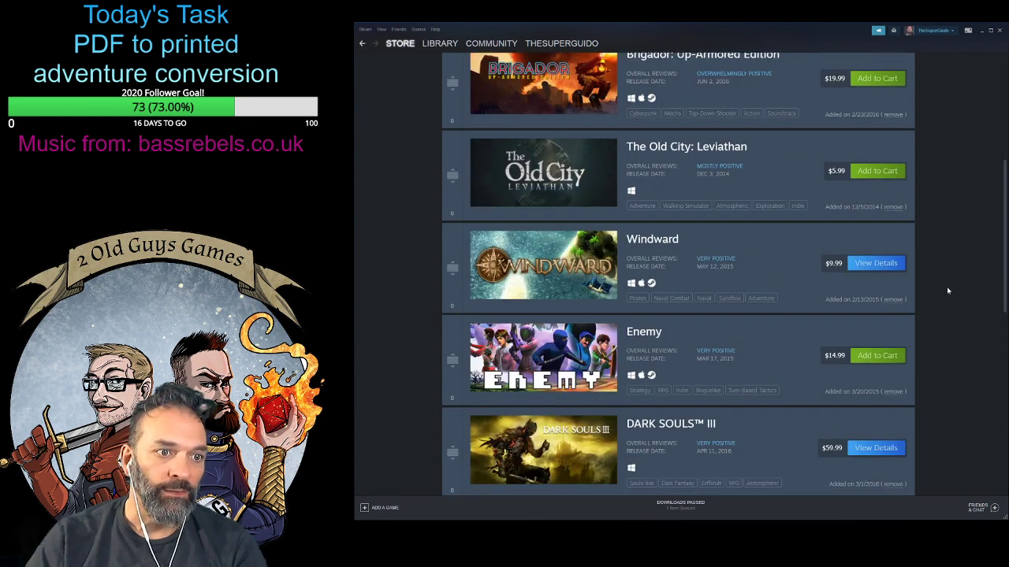
pyautogui.click(592, 260)
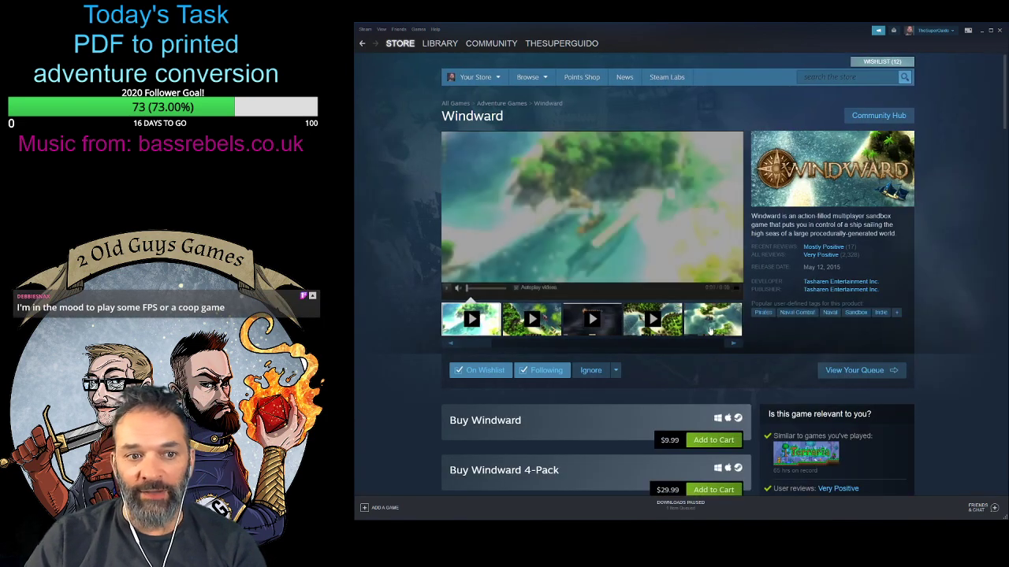
# - Play Windward's third and second trailers and examine the game's purchase options and relevance details
pyautogui.click(600, 327)
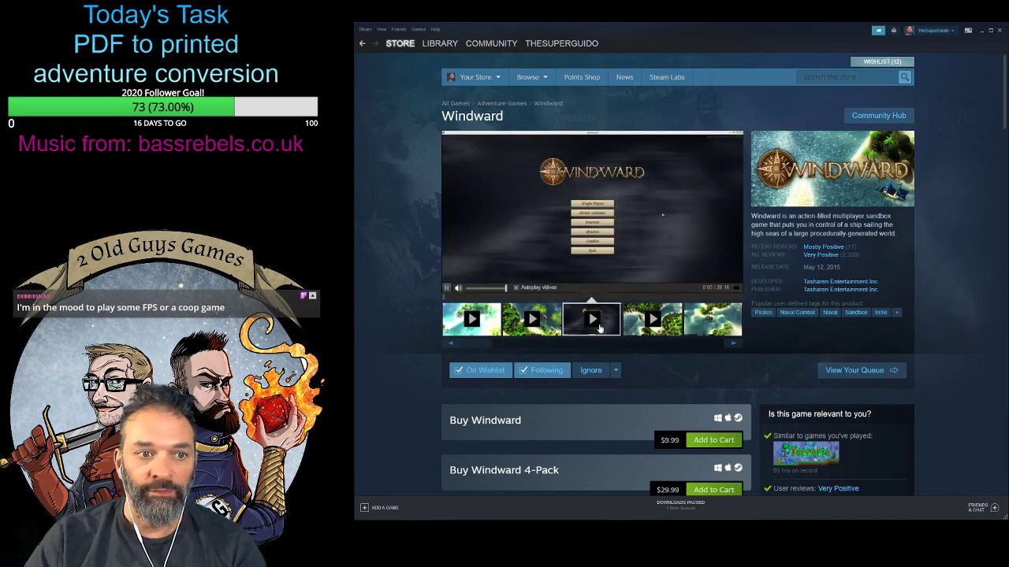
pyautogui.click(556, 318)
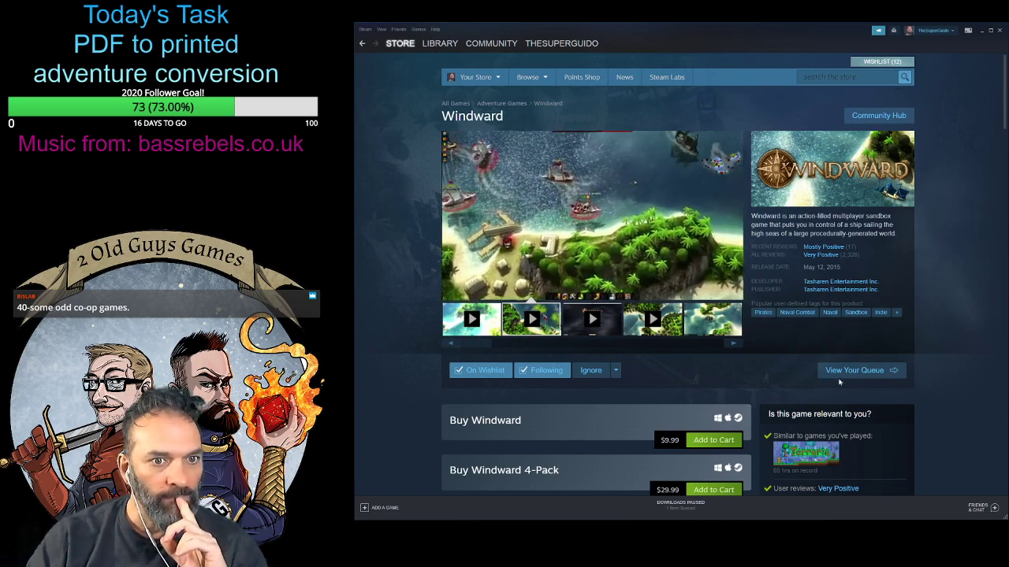
pyautogui.scroll(-3, 930, 385)
pyautogui.scroll(3, 926, 358)
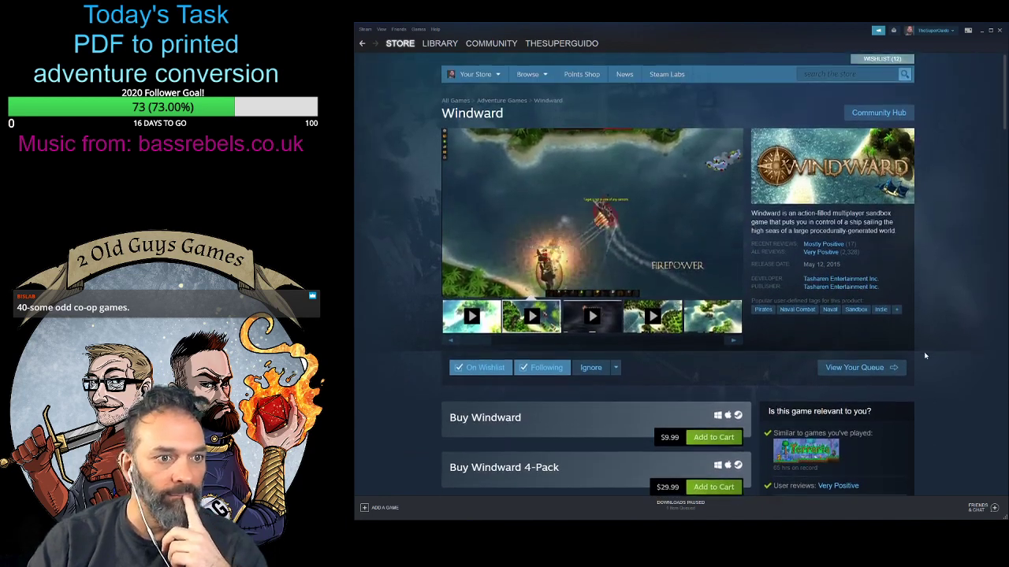
pyautogui.scroll(-2, 924, 352)
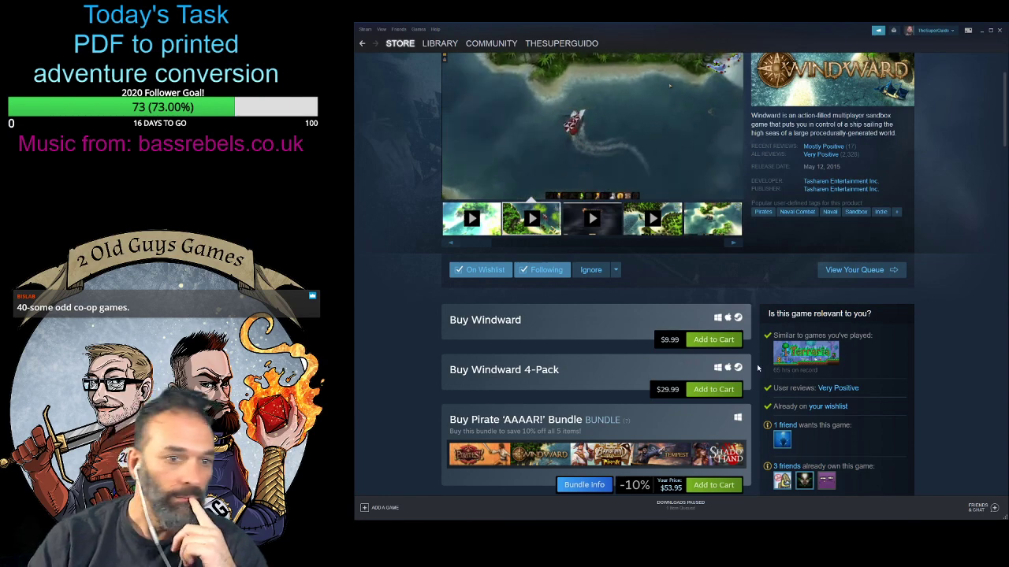
pyautogui.scroll(2, 932, 382)
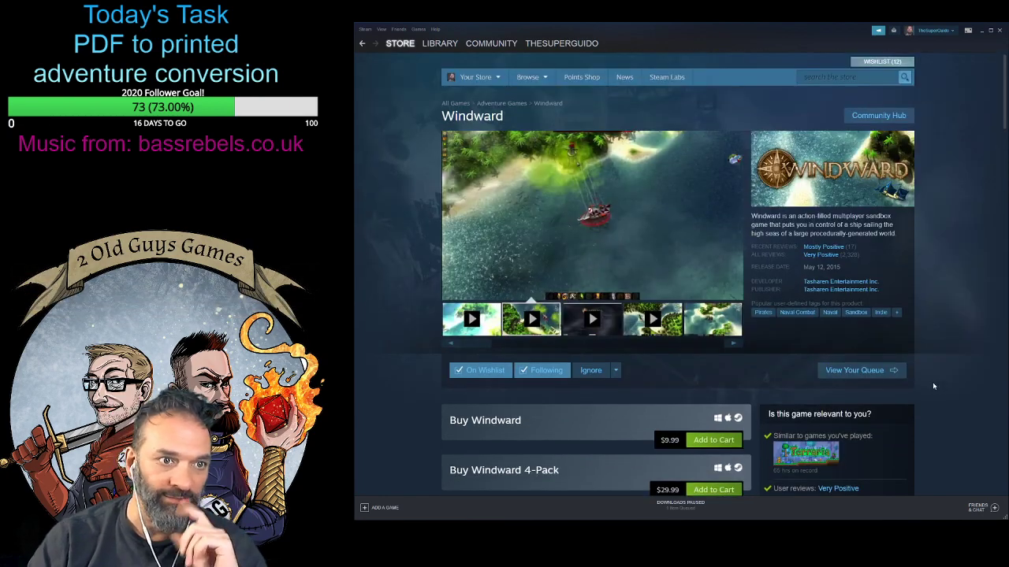
pyautogui.scroll(-2, 928, 385)
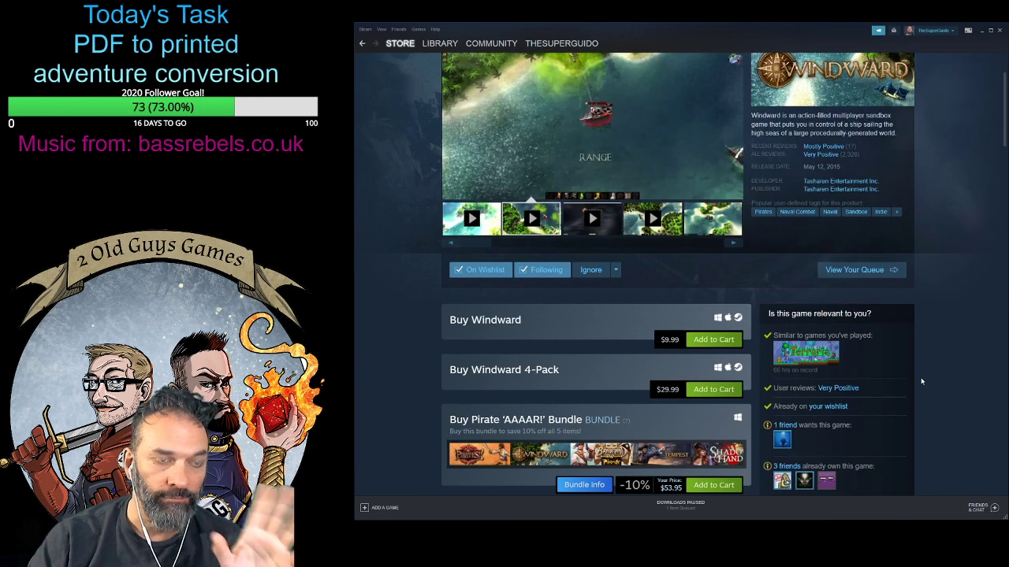
pyautogui.scroll(2, 922, 382)
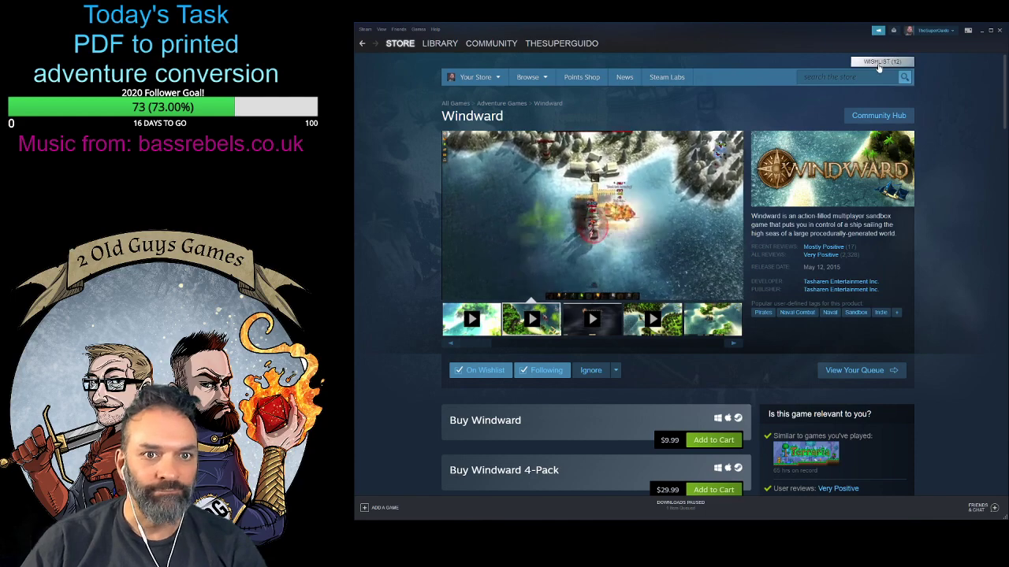
# - Open The Old City: Leviathan from the wishlist and examine its screenshots and game description
pyautogui.scroll(-3, 922, 300)
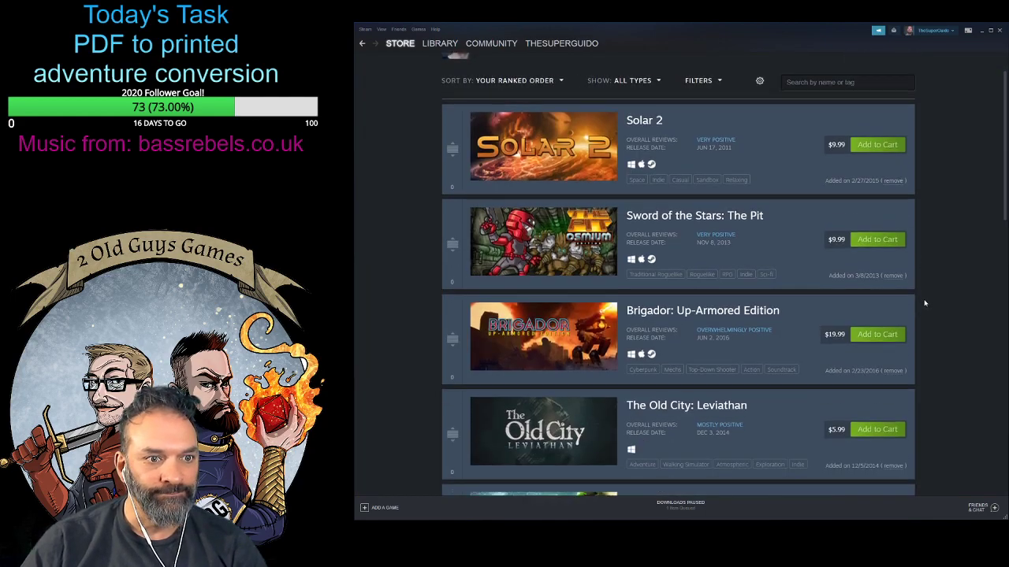
pyautogui.scroll(-3, 925, 302)
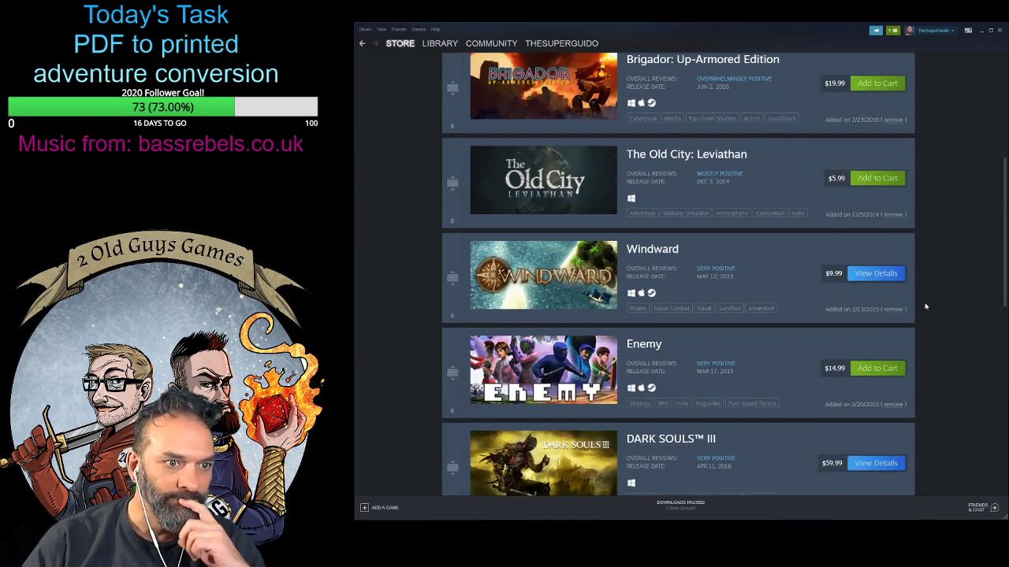
pyautogui.click(527, 190)
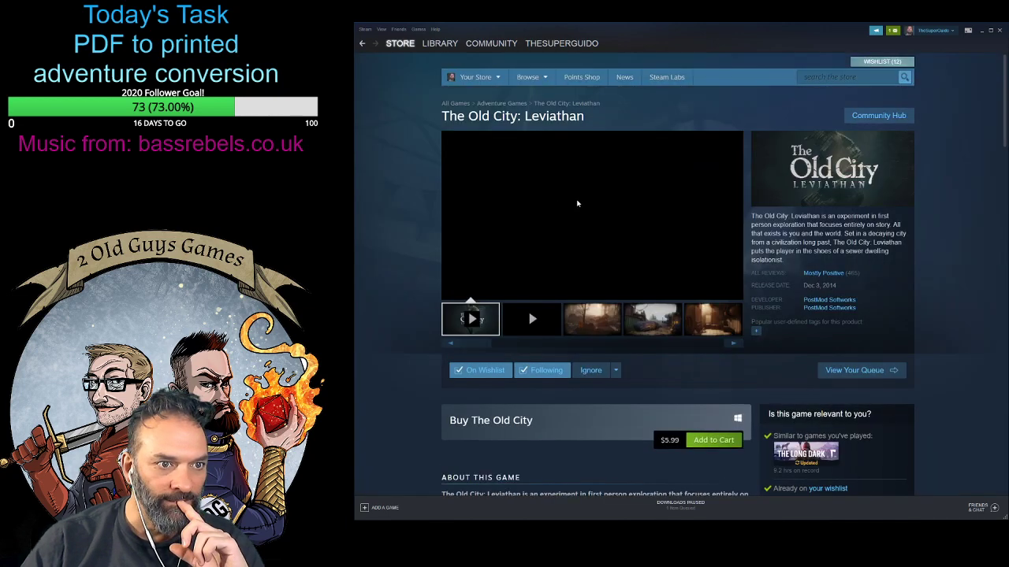
pyautogui.click(593, 330)
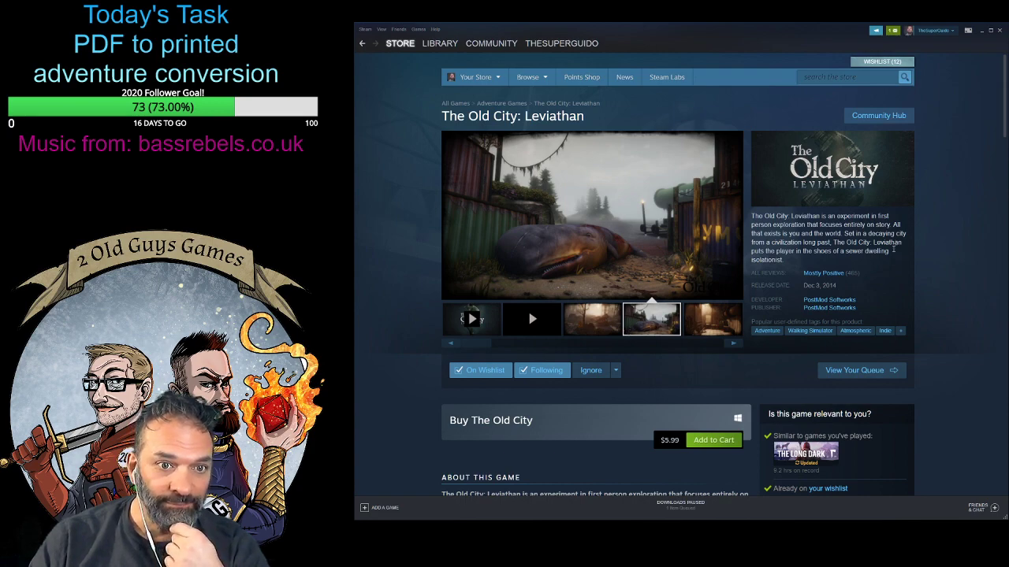
pyautogui.scroll(-4, 556, 490)
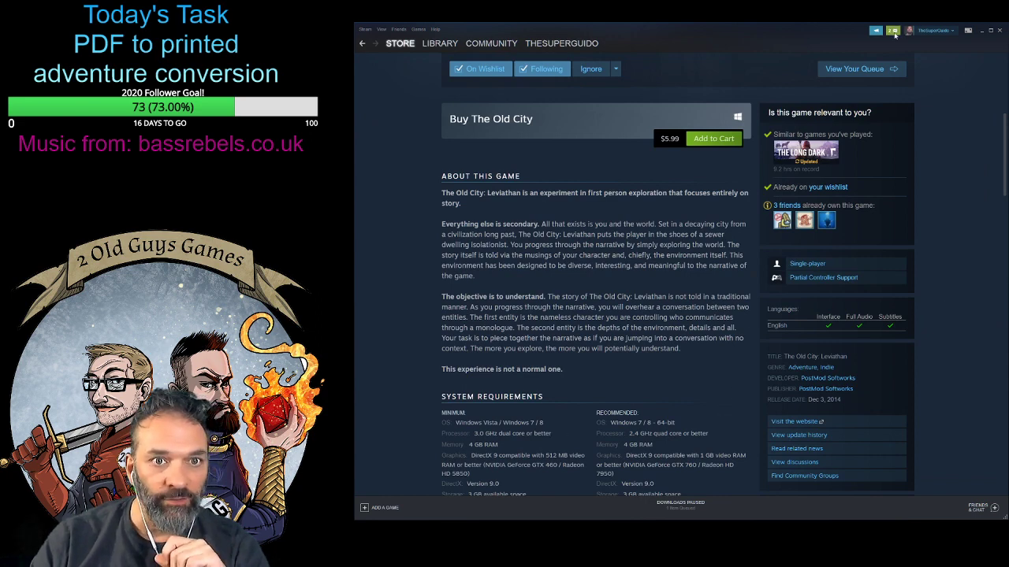
# - Open the pending friend invites and accept both received invites
pyautogui.click(840, 75)
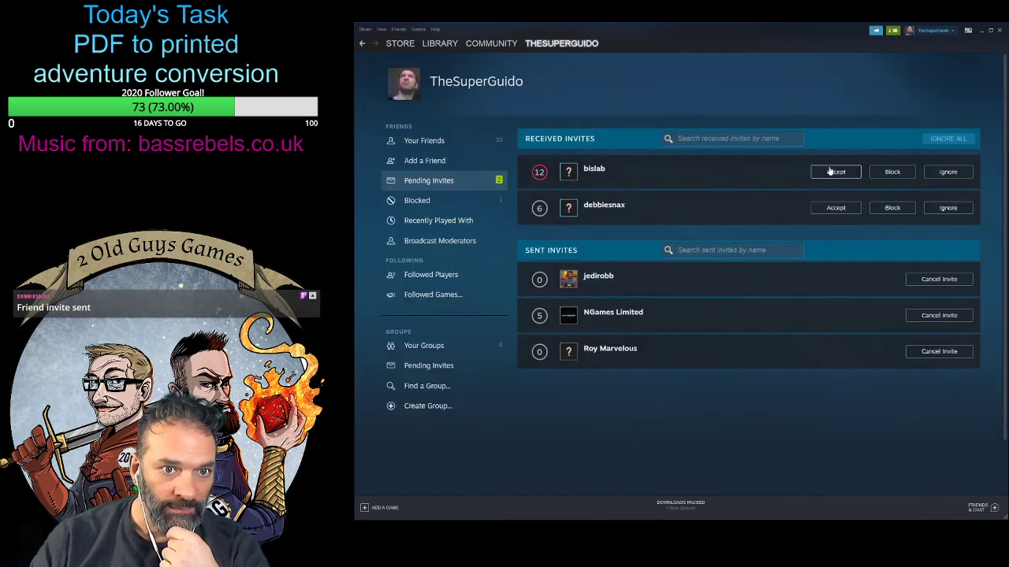
pyautogui.click(834, 174)
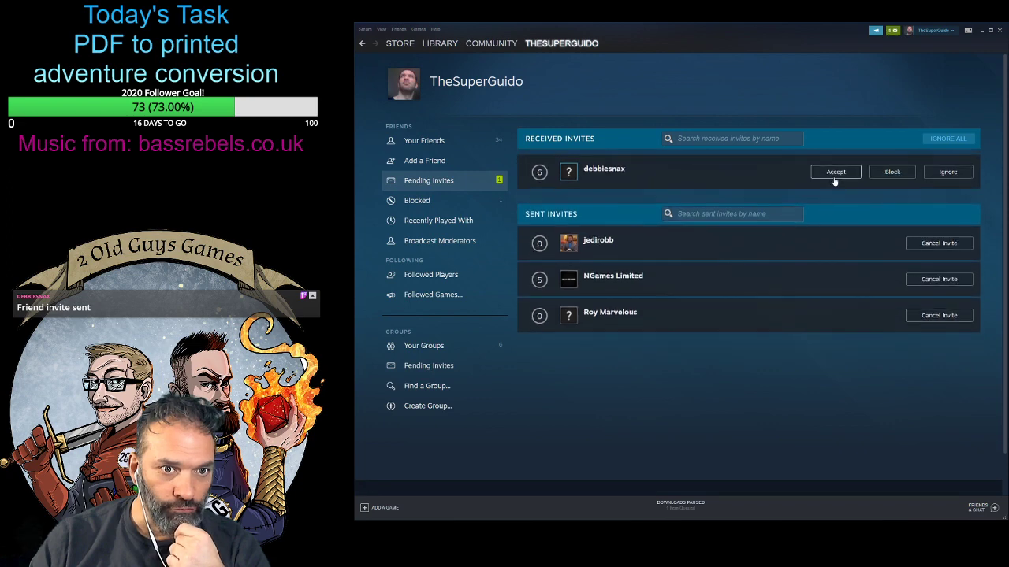
pyautogui.click(834, 173)
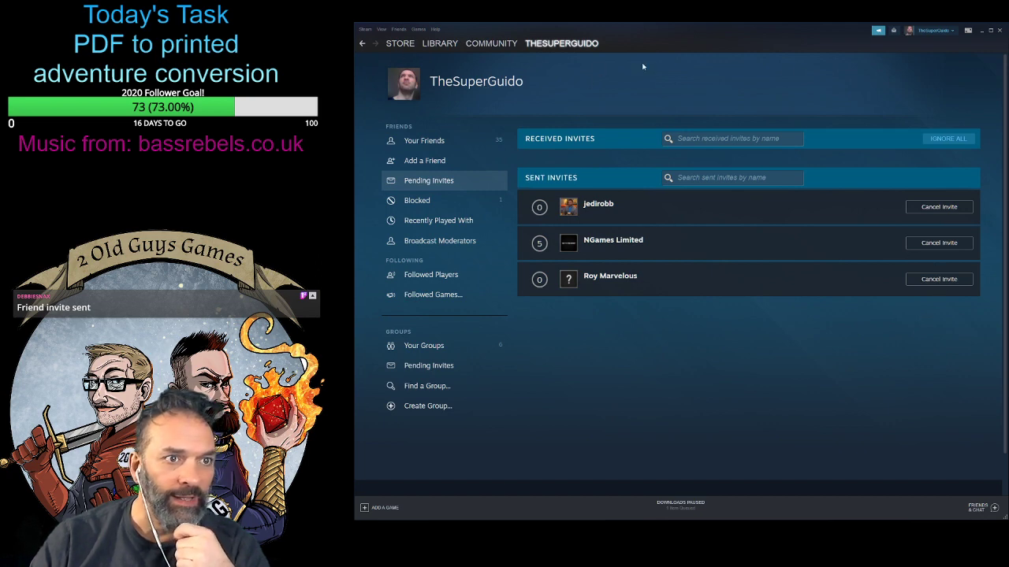
# - View the Game Mechanic badge's details from the account's own profile and return to the profile
pyautogui.click(504, 87)
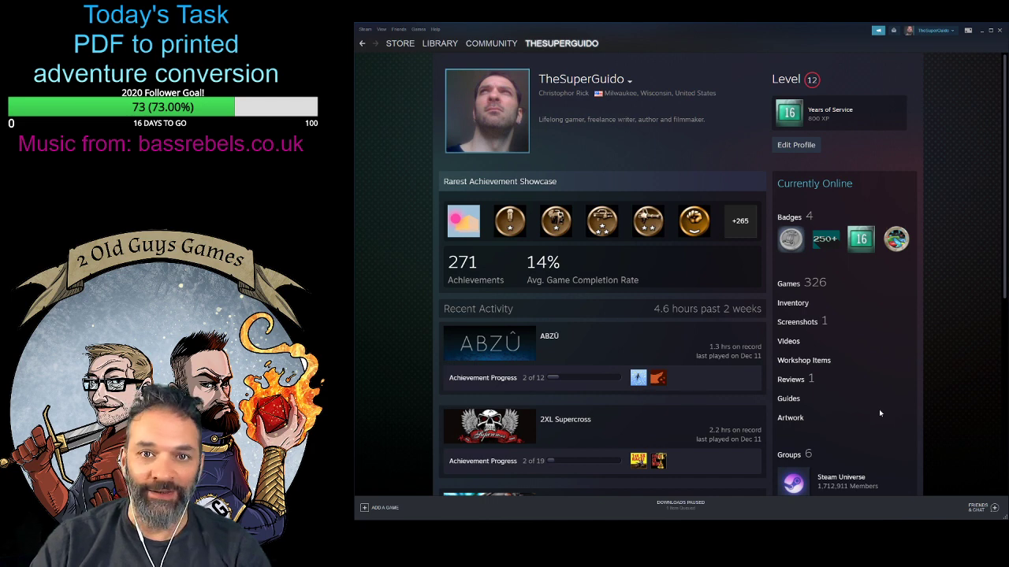
pyautogui.click(817, 243)
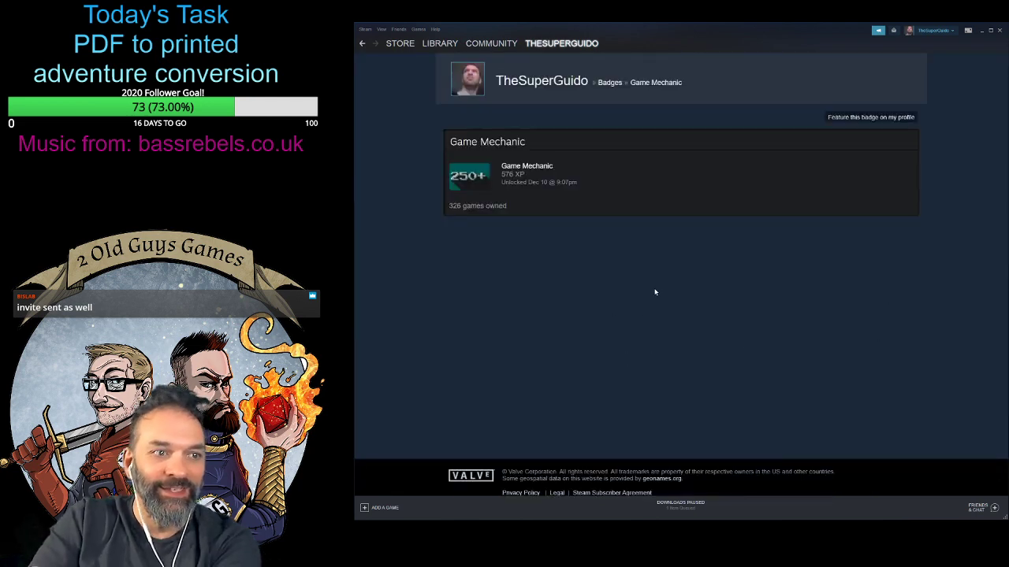
pyautogui.click(362, 44)
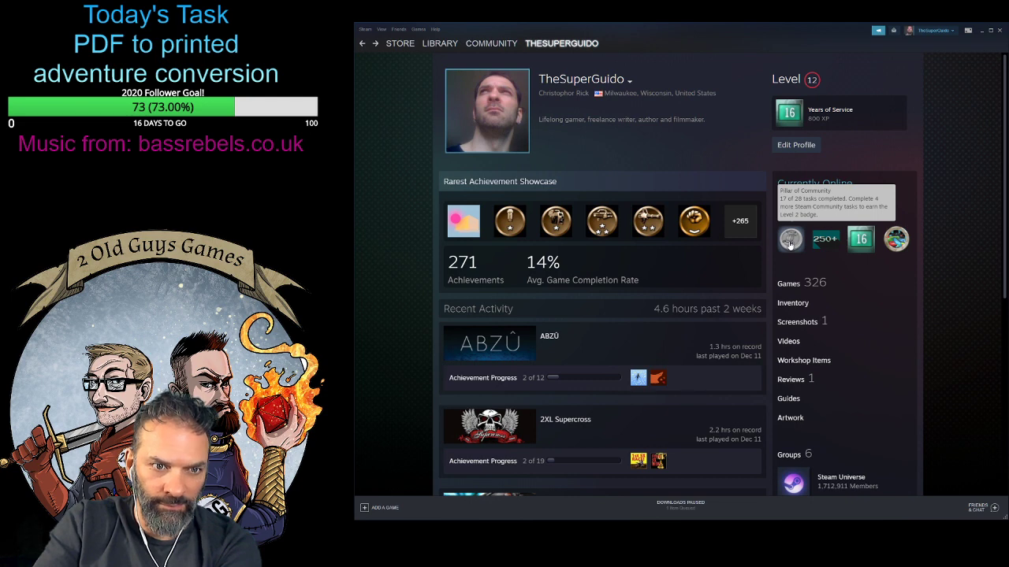
# - Open the Pillar of Community badge and feature it on the profile
pyautogui.click(790, 241)
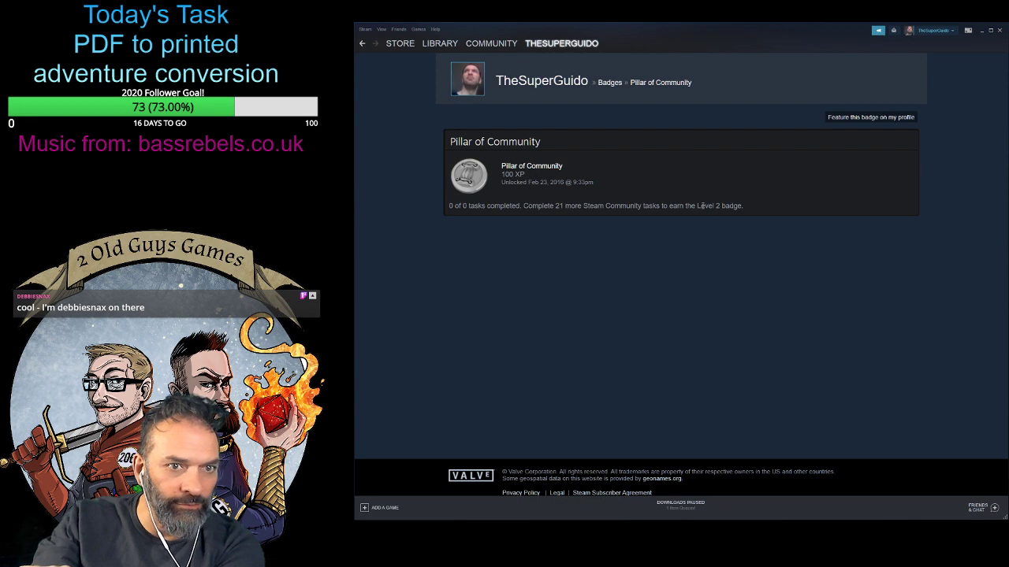
pyautogui.click(885, 118)
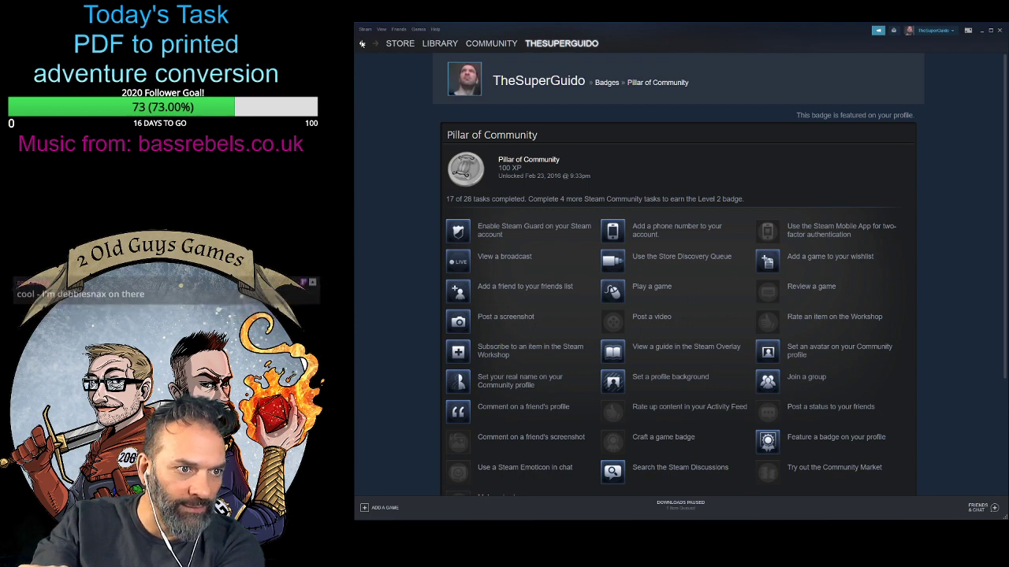
# - Examine the Pillar of Community task list for the tasks needed to reach the Level 2 badge
pyautogui.scroll(-3, 406, 253)
pyautogui.scroll(1, 406, 253)
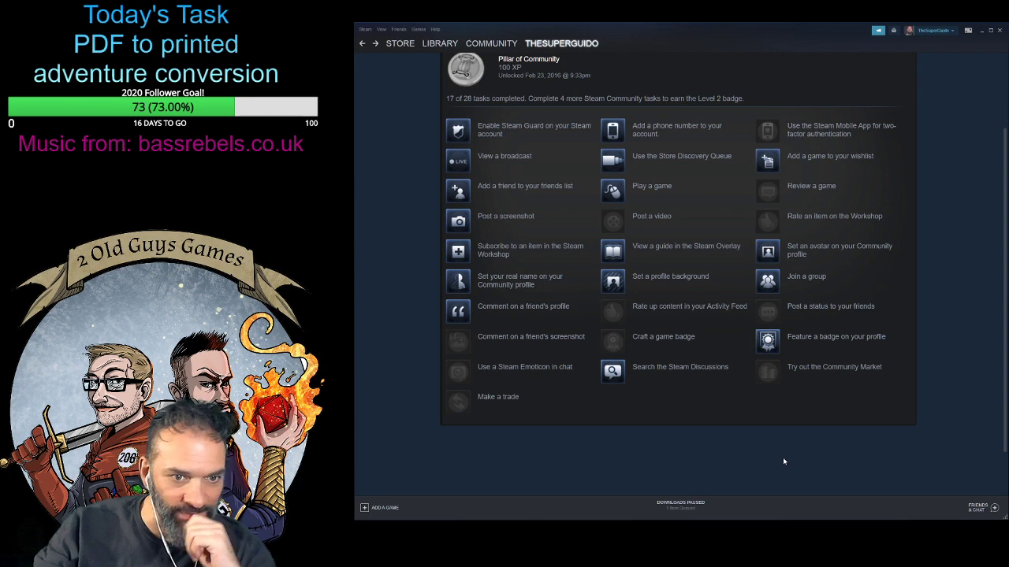
pyautogui.moveTo(633, 306); pyautogui.dragTo(637, 306)
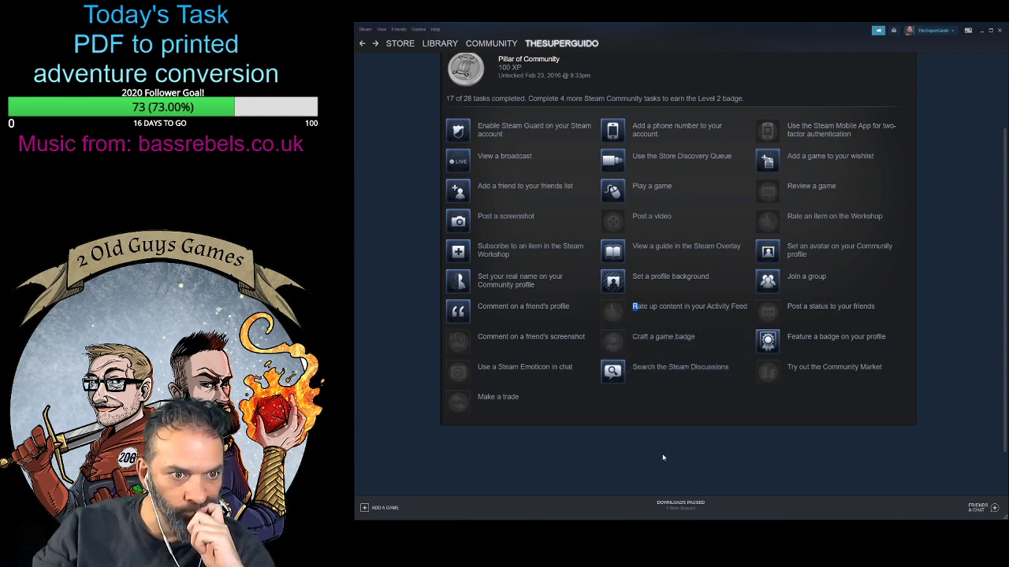
# - Open the friend activity feed and rate up the Darkest Dungeon Week 40 & 41 Mod Showcase announcement
pyautogui.scroll(3, 661, 453)
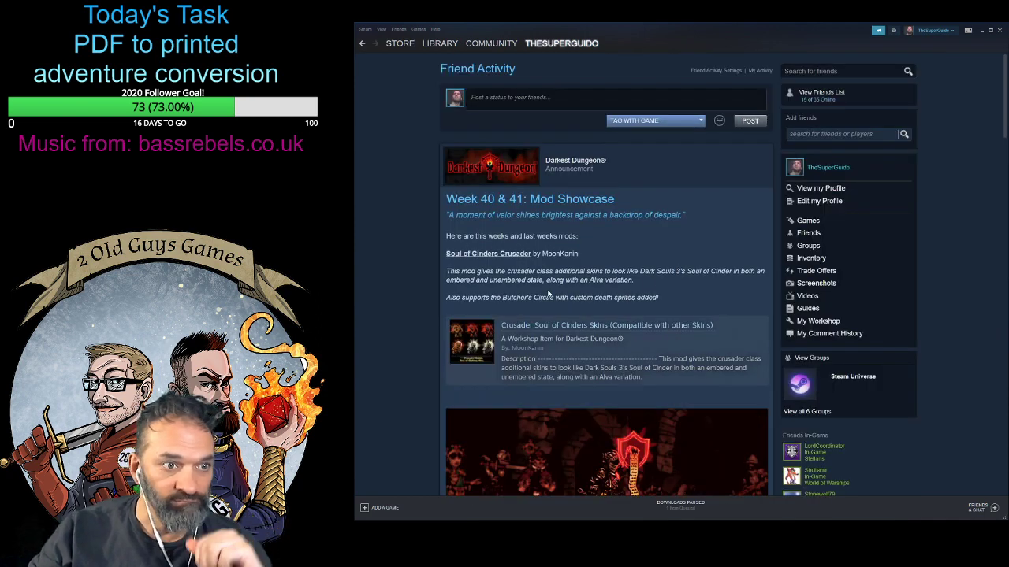
pyautogui.scroll(-3, 418, 295)
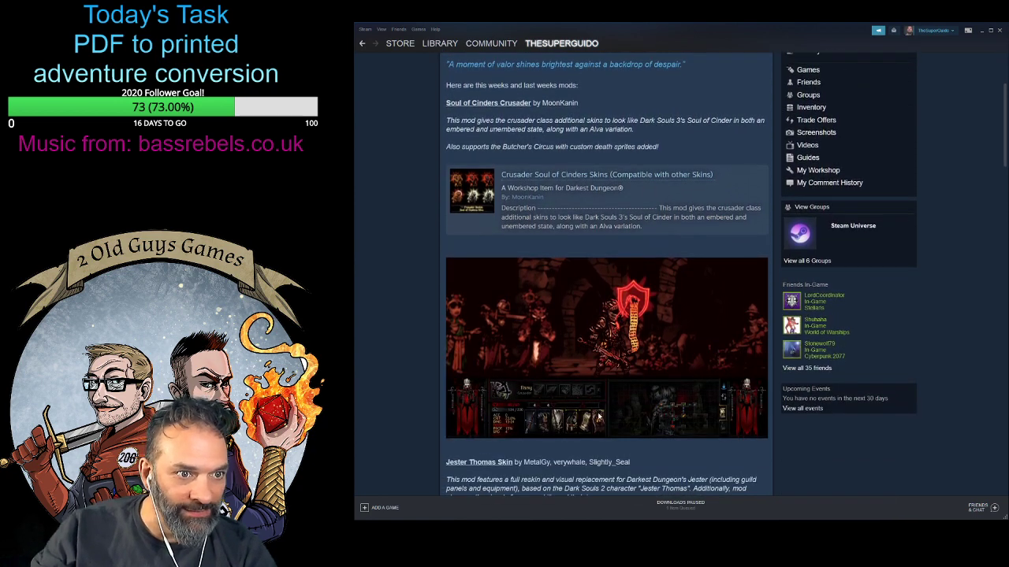
pyautogui.scroll(2, 418, 298)
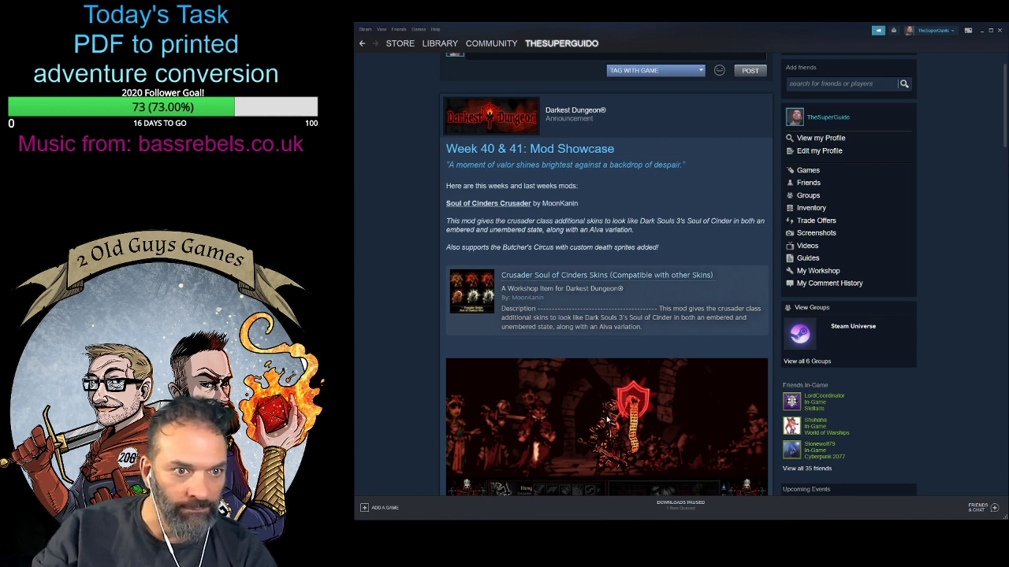
pyautogui.scroll(-1, 607, 419)
pyautogui.scroll(-4, 607, 421)
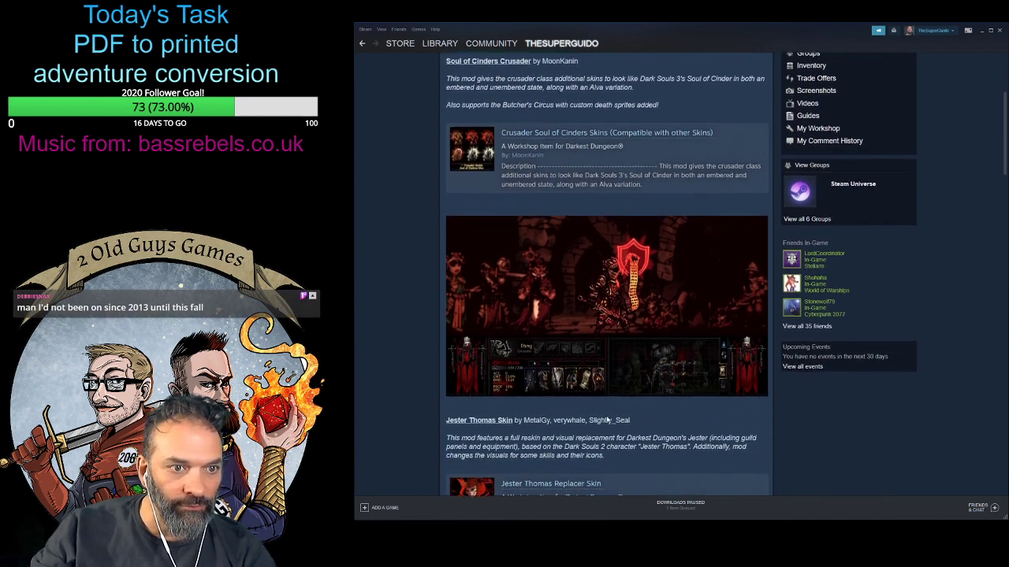
pyautogui.scroll(2, 534, 392)
pyautogui.scroll(5, 534, 391)
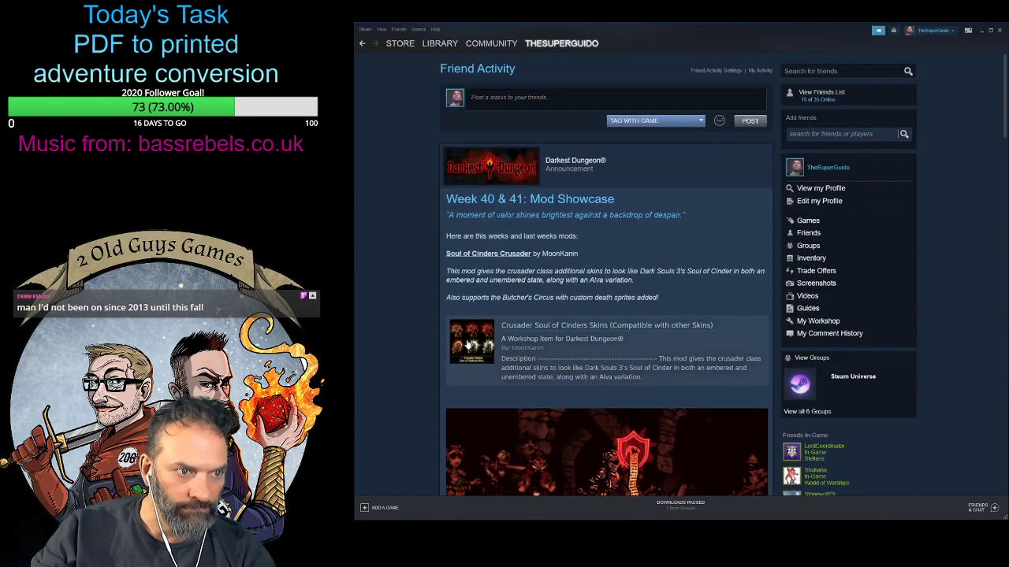
pyautogui.scroll(-8, 557, 353)
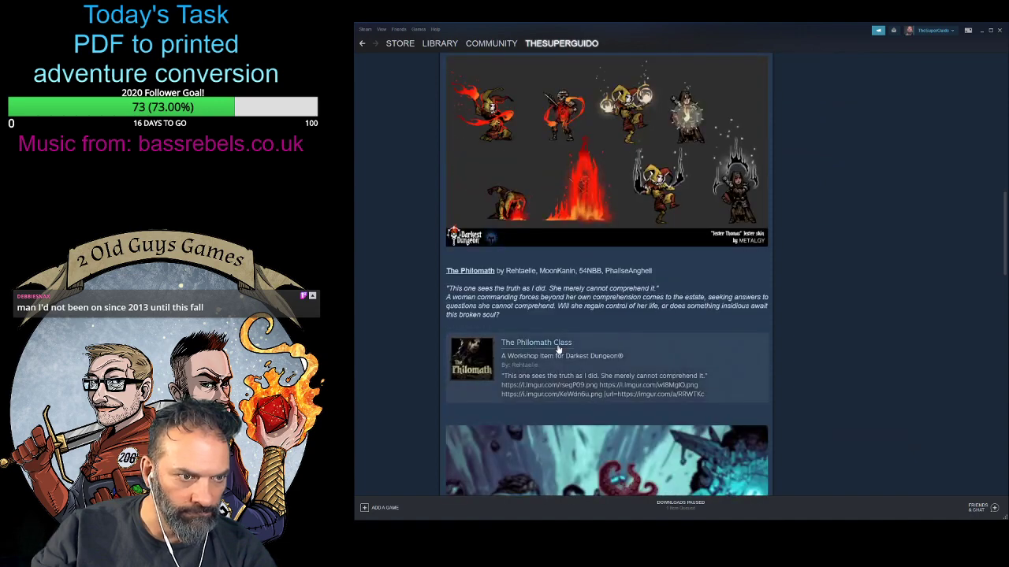
pyautogui.scroll(-10, 557, 349)
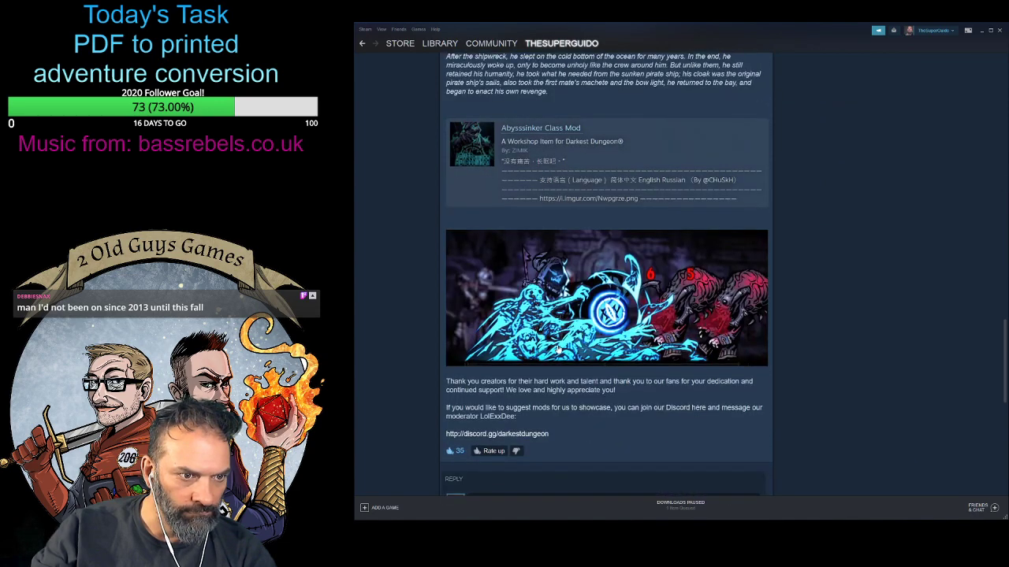
pyautogui.click(494, 250)
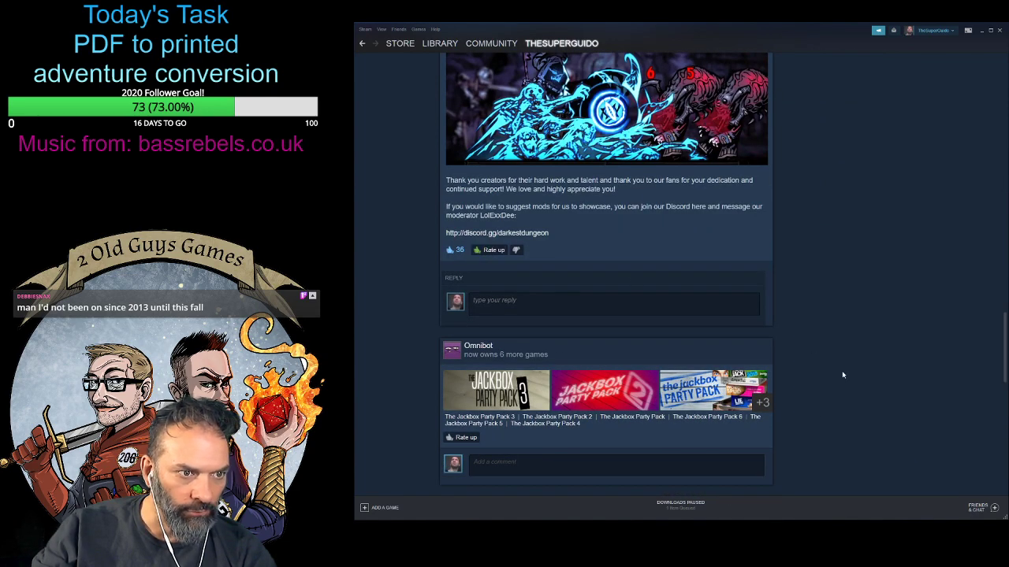
# - Rate up the friend's post about newly owned Jackbox Party Pack games and look through the older activity below it
pyautogui.scroll(-2, 793, 426)
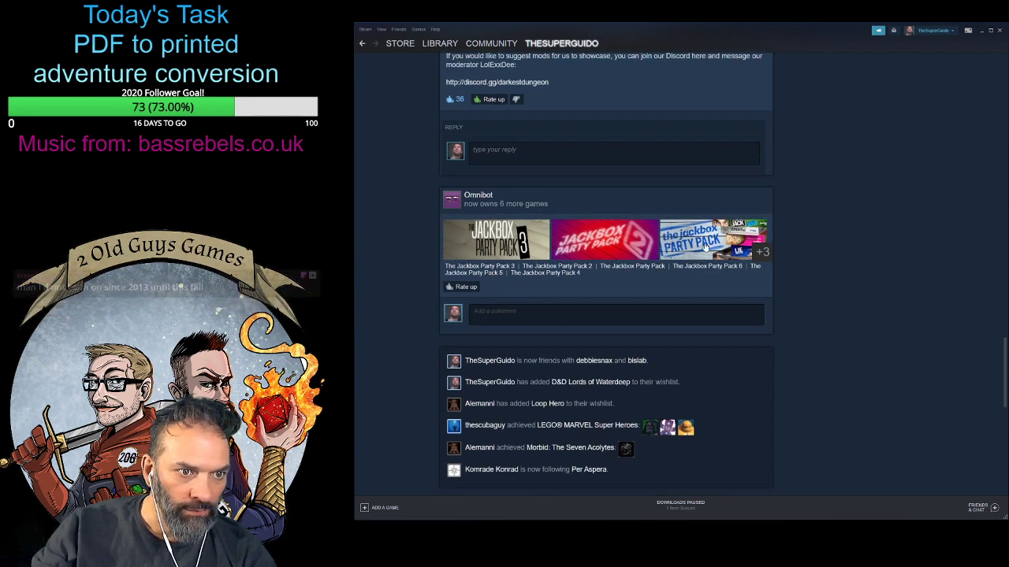
pyautogui.click(460, 288)
pyautogui.scroll(-3, 409, 314)
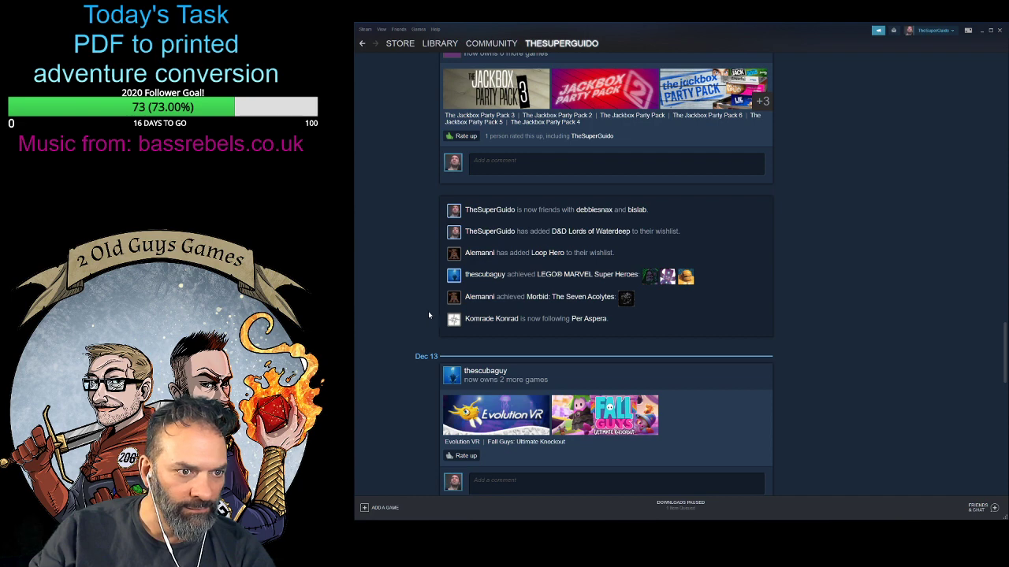
pyautogui.scroll(-4, 430, 315)
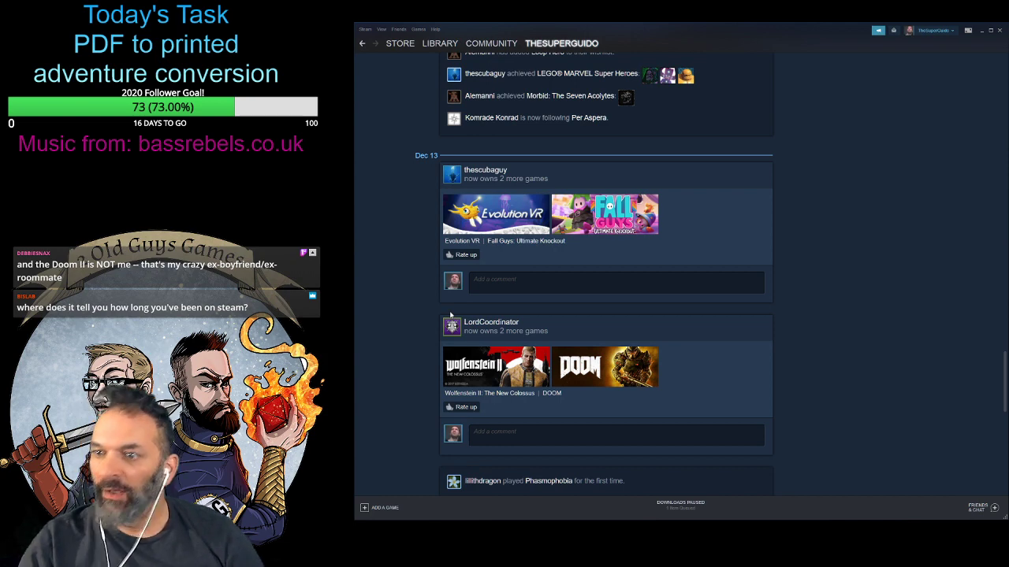
# - Open the account's own profile and review its badges, achievement showcase and recent activity
pyautogui.click(556, 45)
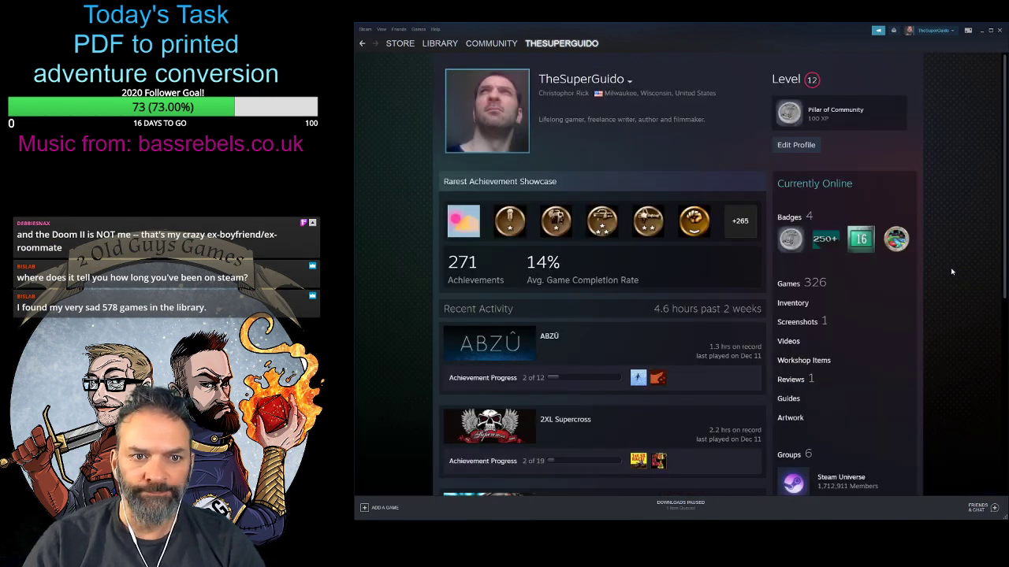
pyautogui.scroll(-2, 950, 272)
pyautogui.scroll(2, 951, 272)
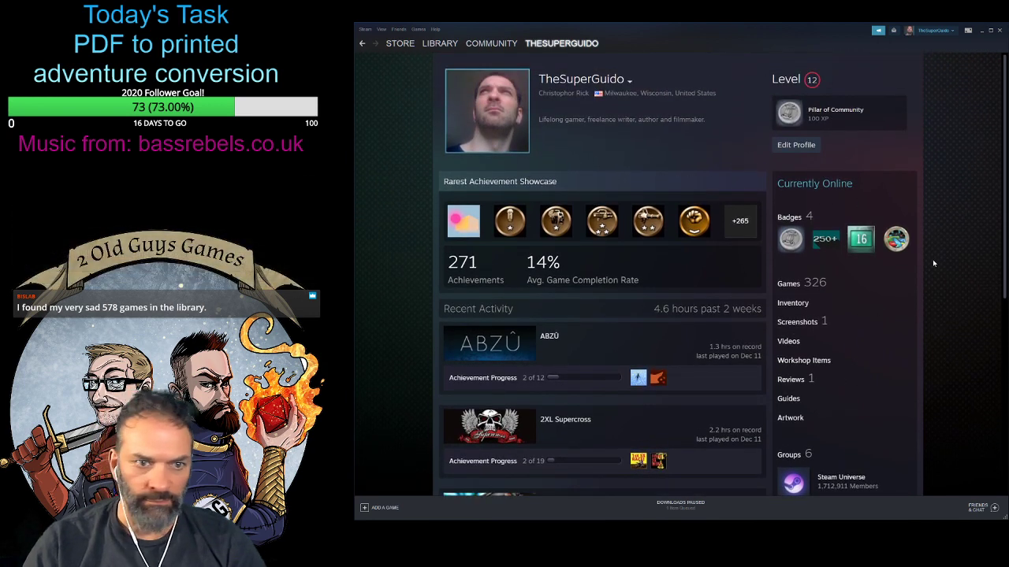
pyautogui.moveTo(860, 250)
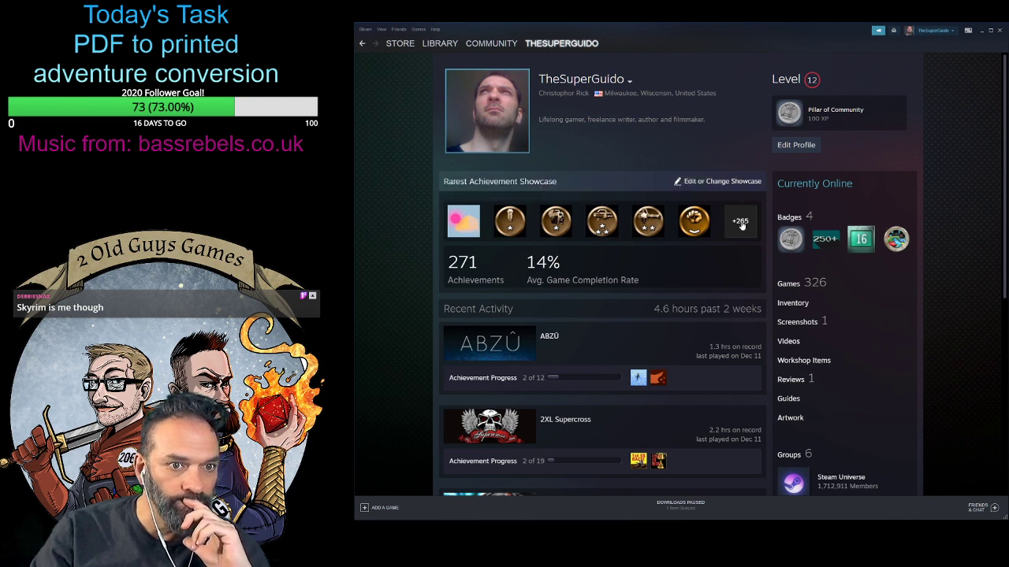
pyautogui.scroll(-2, 883, 297)
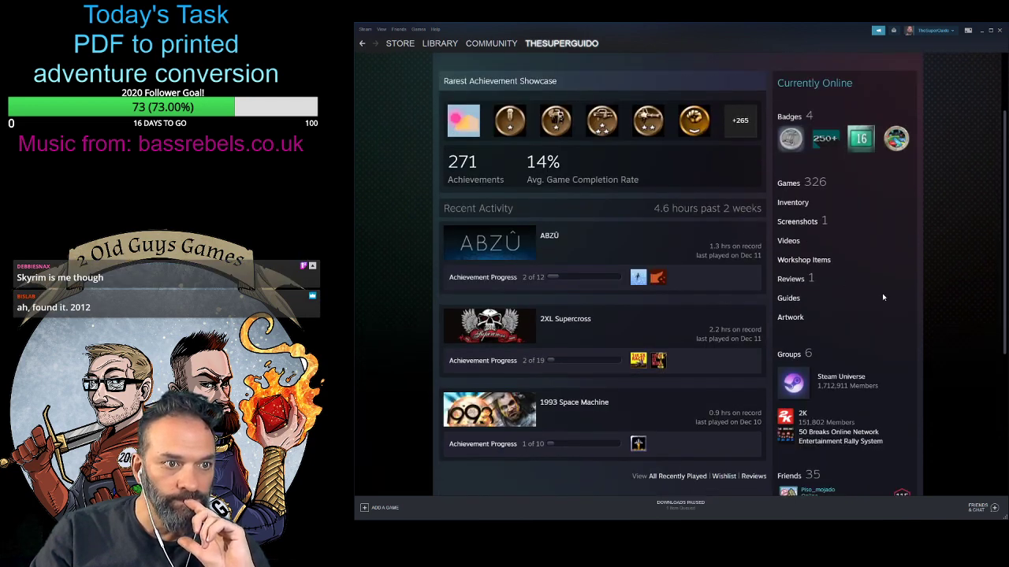
pyautogui.scroll(2, 914, 280)
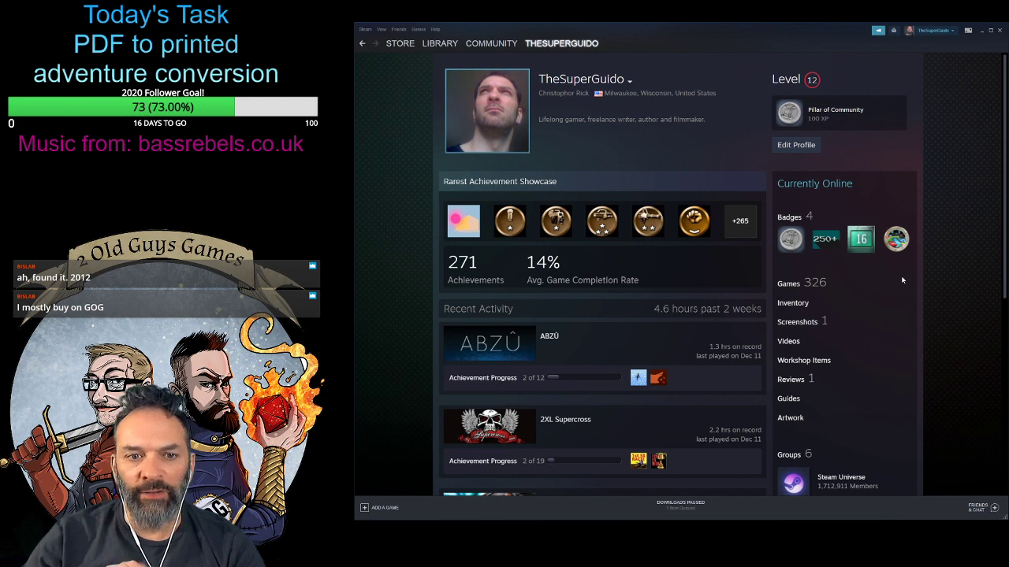
# - Open the game library, browse the Recent Games shelf through to its end and return to its start
pyautogui.click(437, 44)
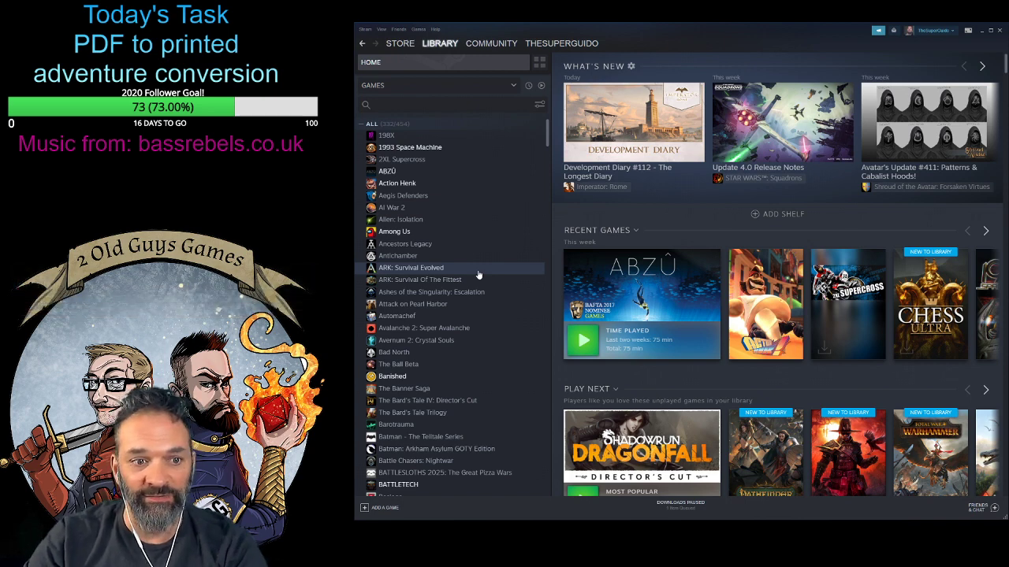
pyautogui.click(986, 231)
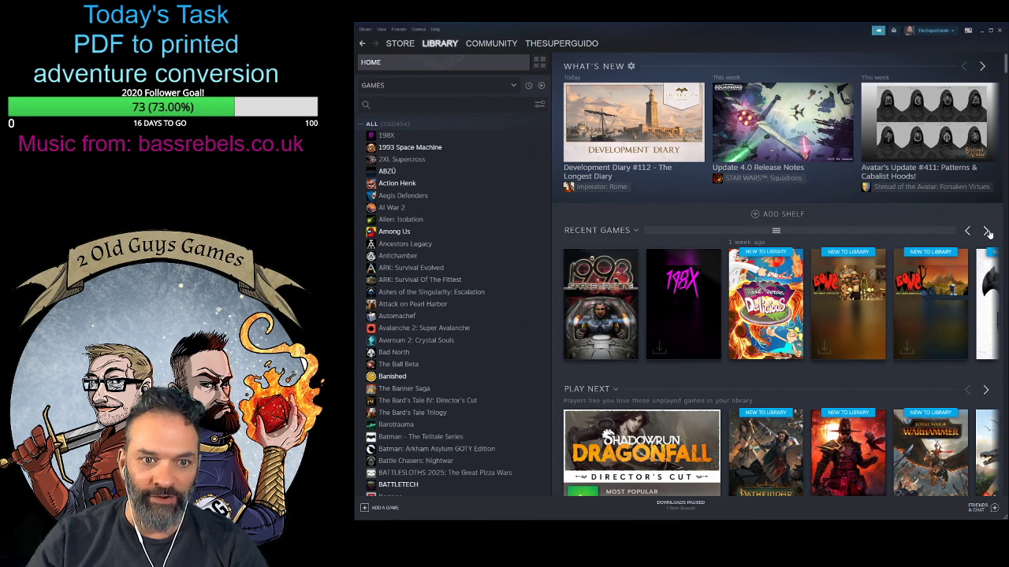
pyautogui.click(987, 232)
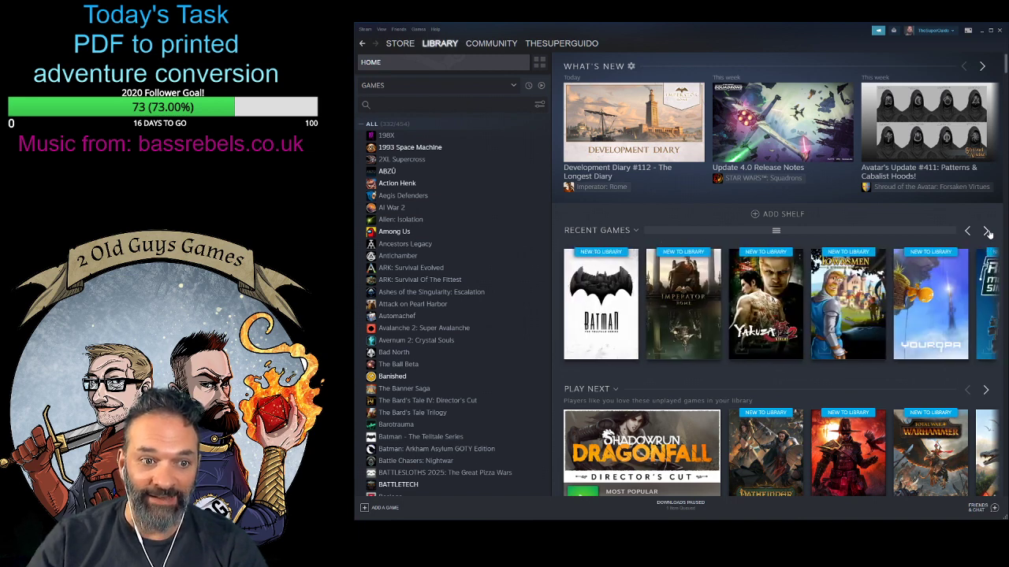
pyautogui.click(987, 231)
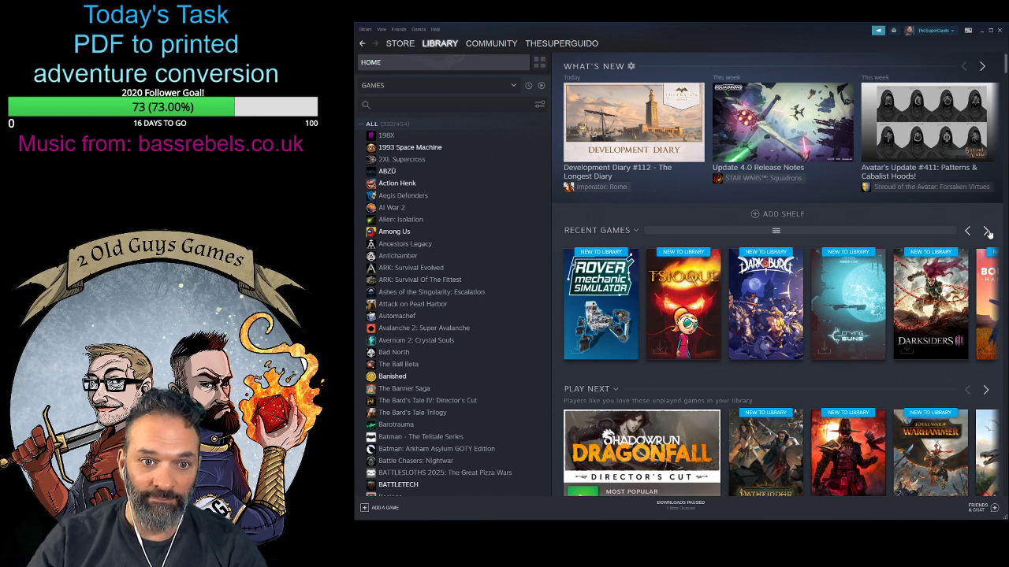
pyautogui.click(987, 232)
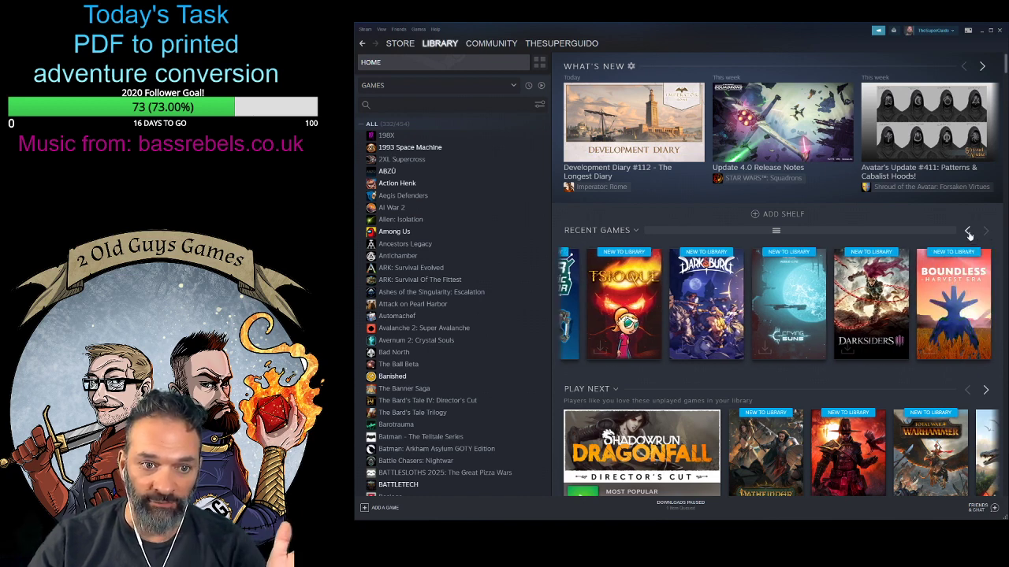
pyautogui.click(968, 234)
pyautogui.click(969, 232)
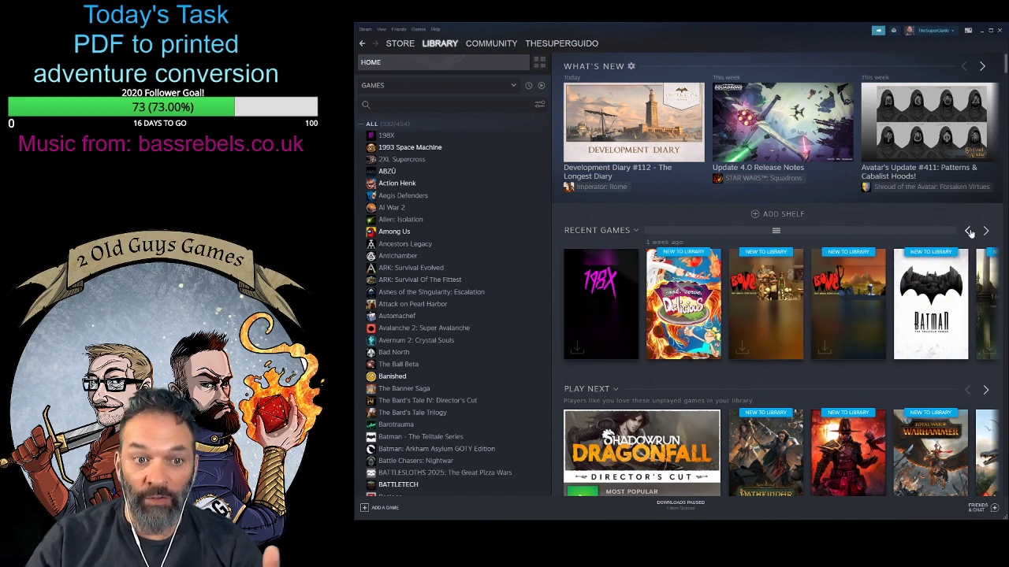
pyautogui.click(969, 232)
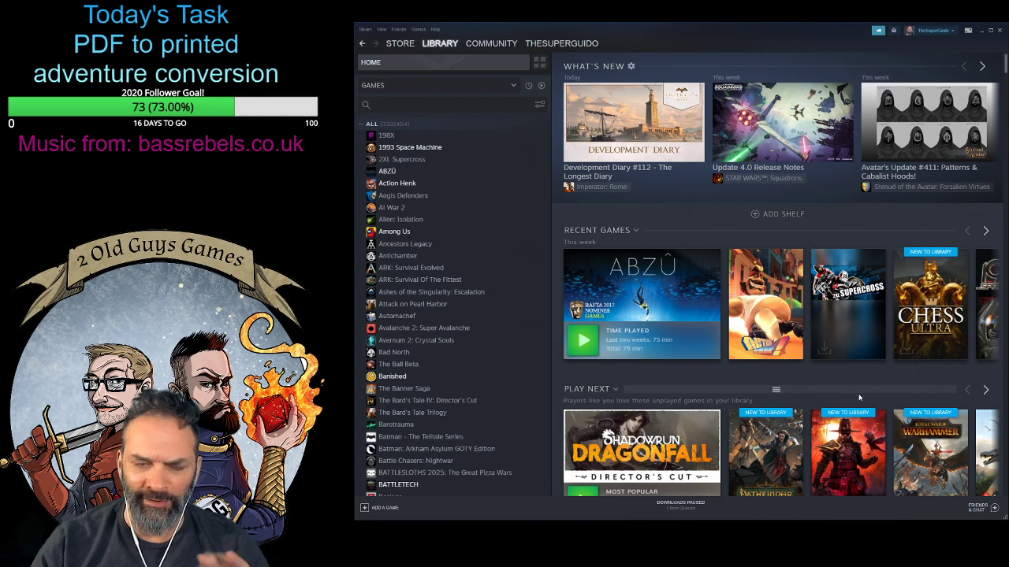
# - Search the store for "overcook" and open the Overcooked! 2 page
pyautogui.click(404, 45)
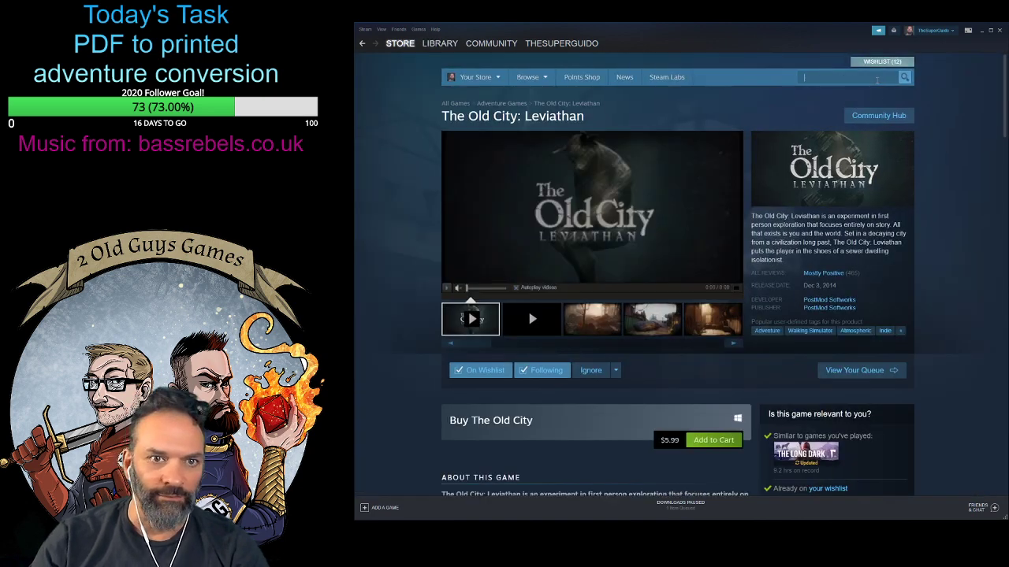
pyautogui.click(876, 79)
pyautogui.write('overcooked')
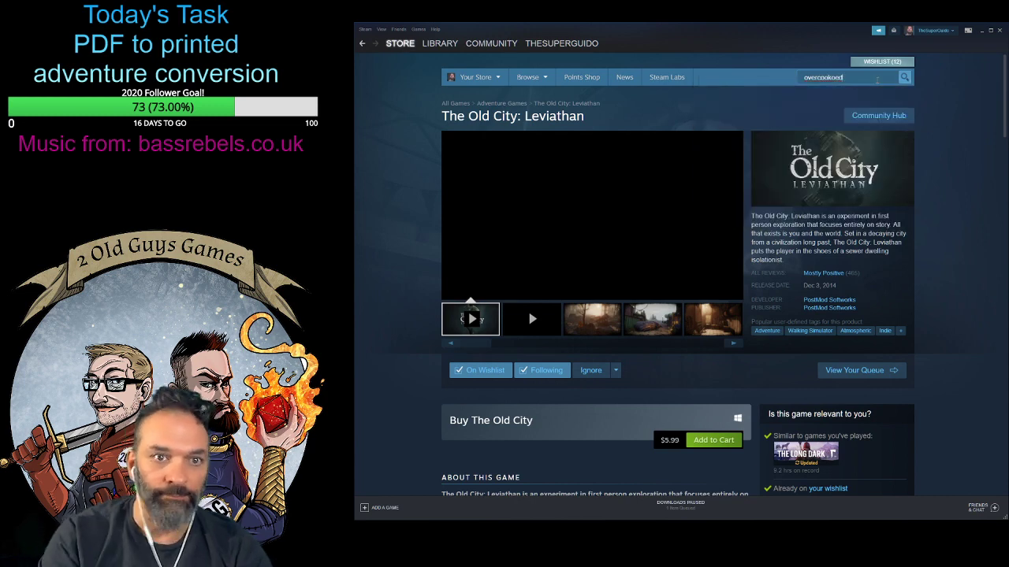
pyautogui.press('BackSpace')
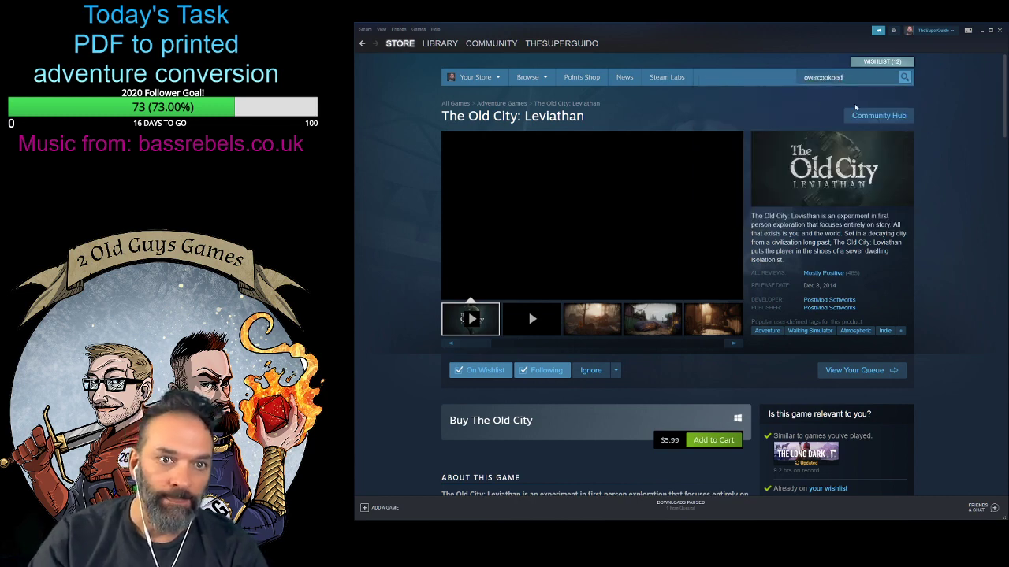
pyautogui.press('BackSpace')
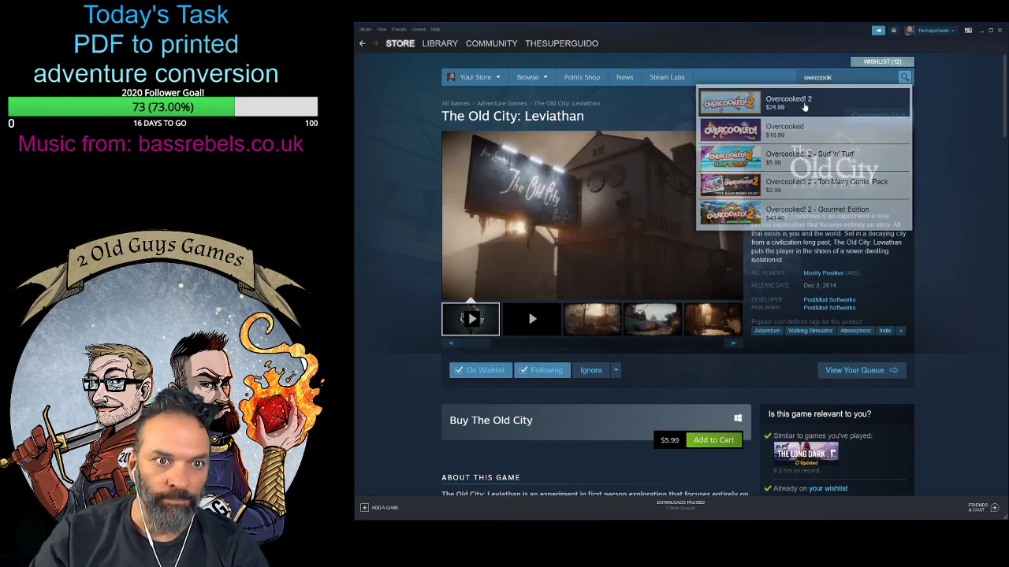
# - Examine the Overcooked! 2 store page's purchase options, screenshots and gameplay videos
pyautogui.scroll(-6, 959, 320)
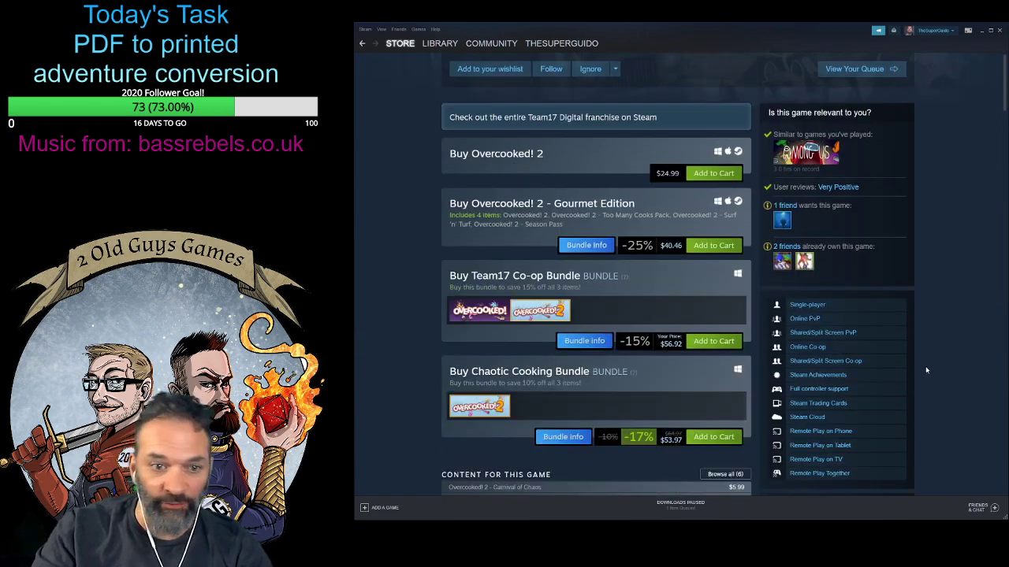
pyautogui.scroll(5, 795, 369)
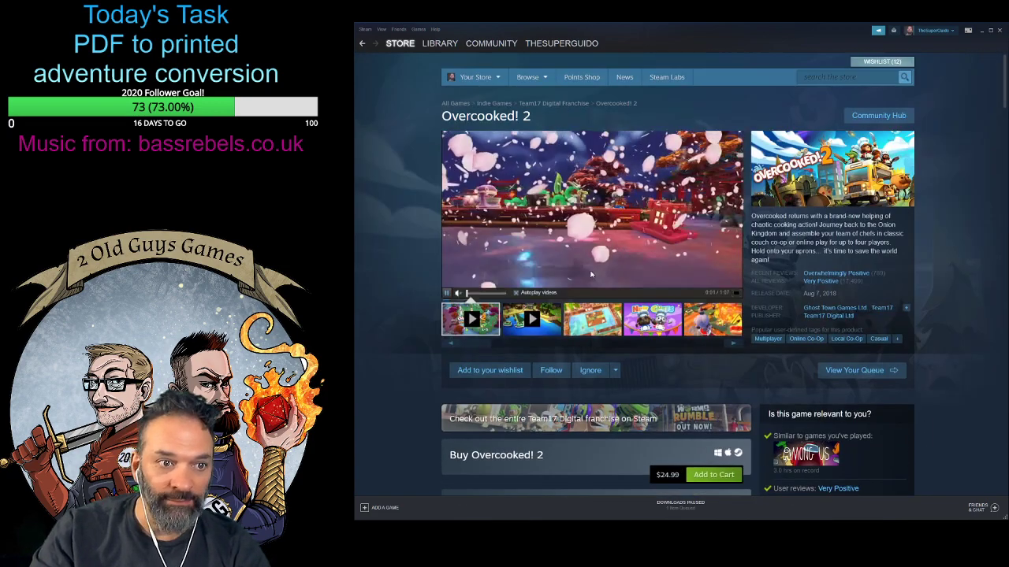
pyautogui.click(583, 330)
pyautogui.click(656, 335)
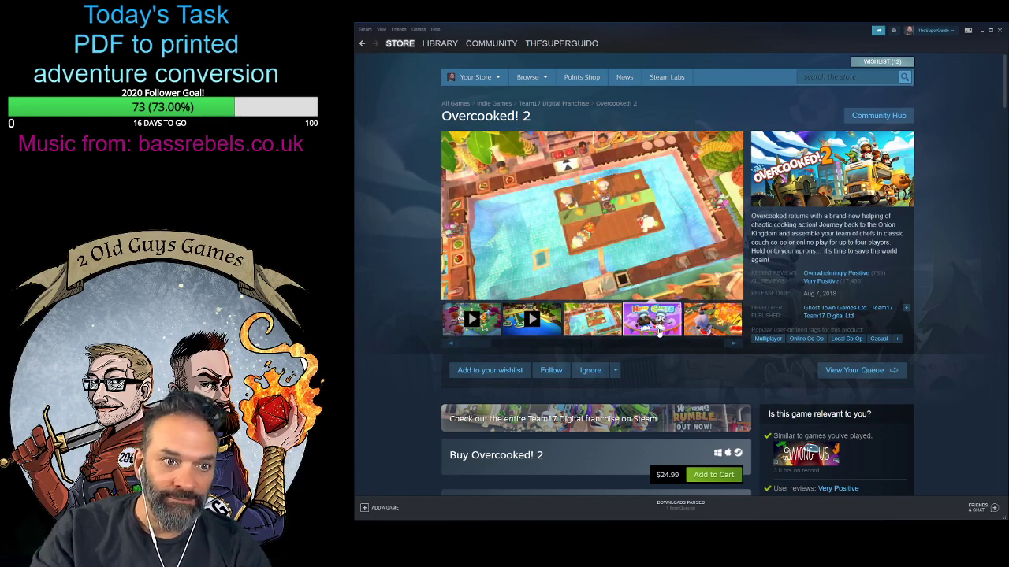
pyautogui.click(714, 334)
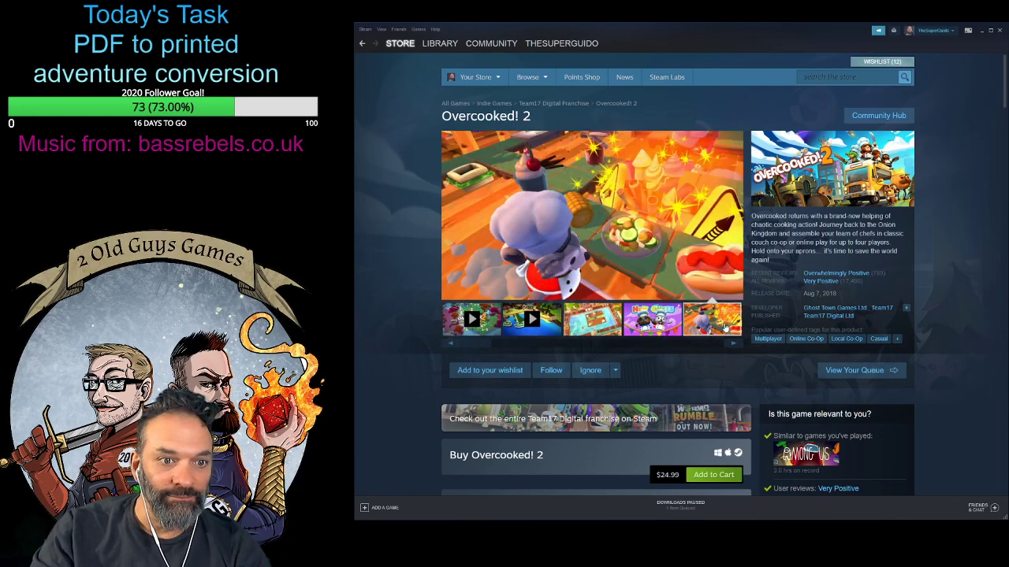
pyautogui.click(532, 320)
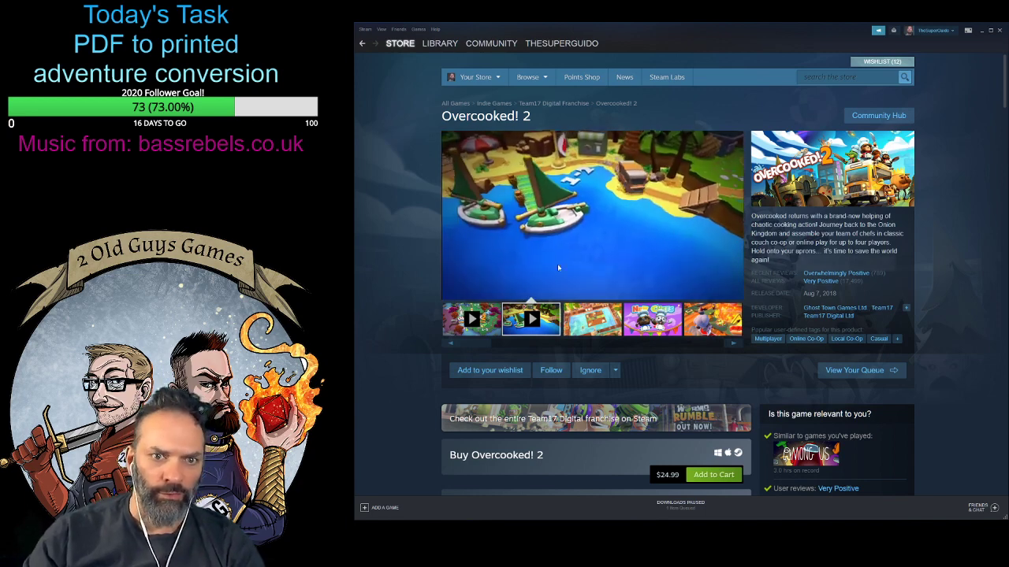
pyautogui.moveTo(557, 266)
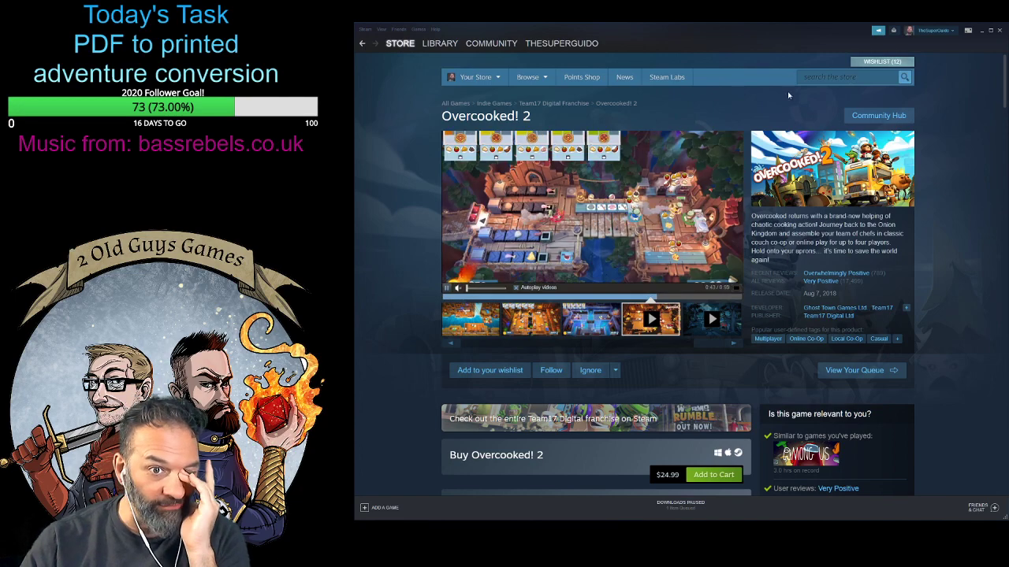
pyautogui.scroll(-2, 661, 323)
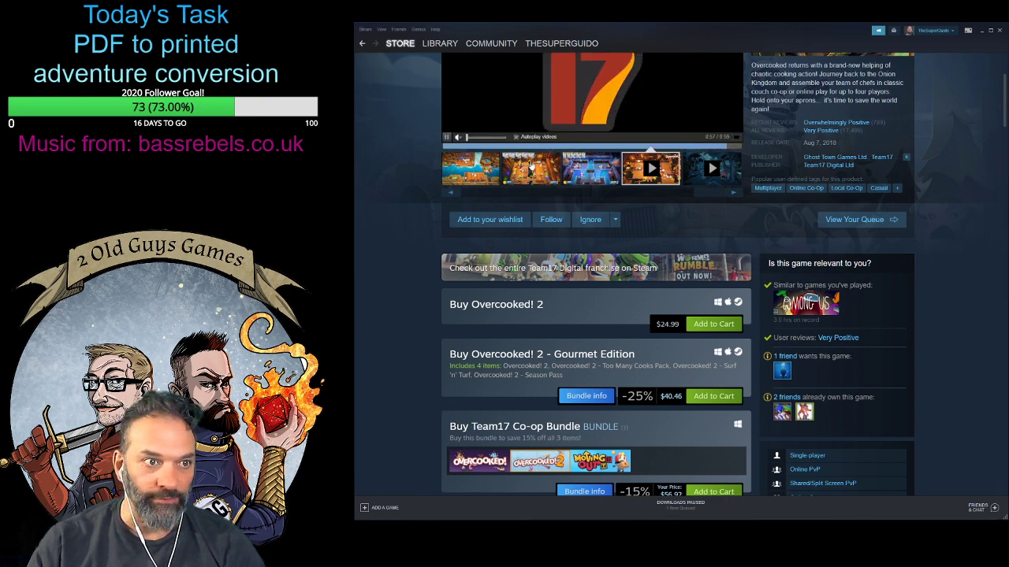
pyautogui.scroll(2, 414, 197)
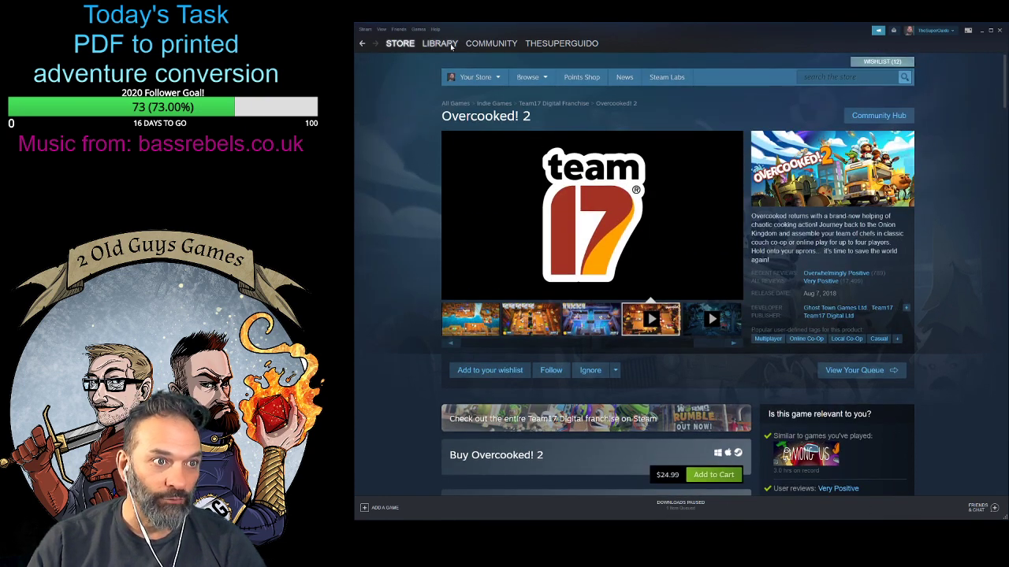
# - Open the game library and check the options for filtering the game list
pyautogui.click(439, 44)
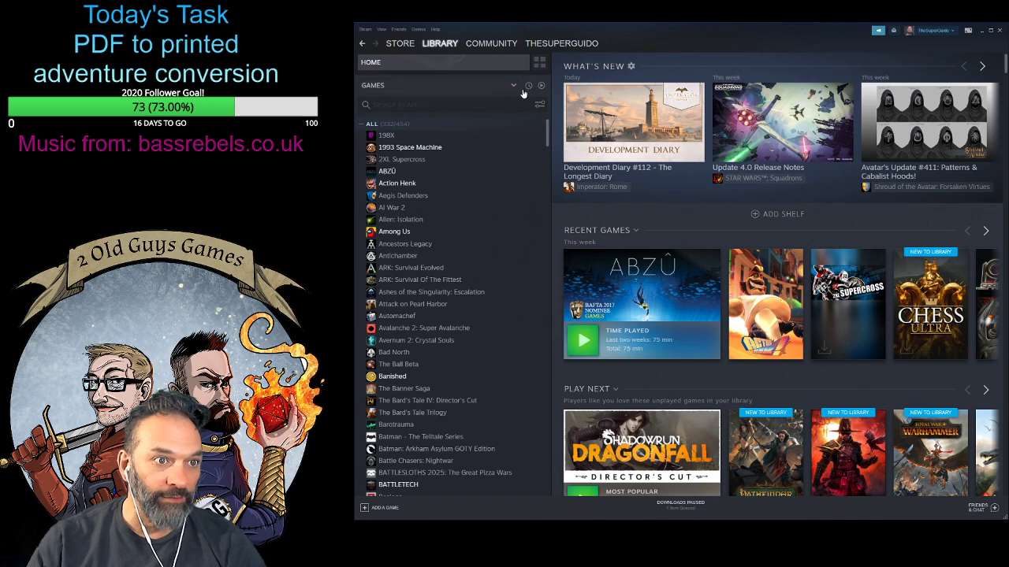
pyautogui.click(516, 87)
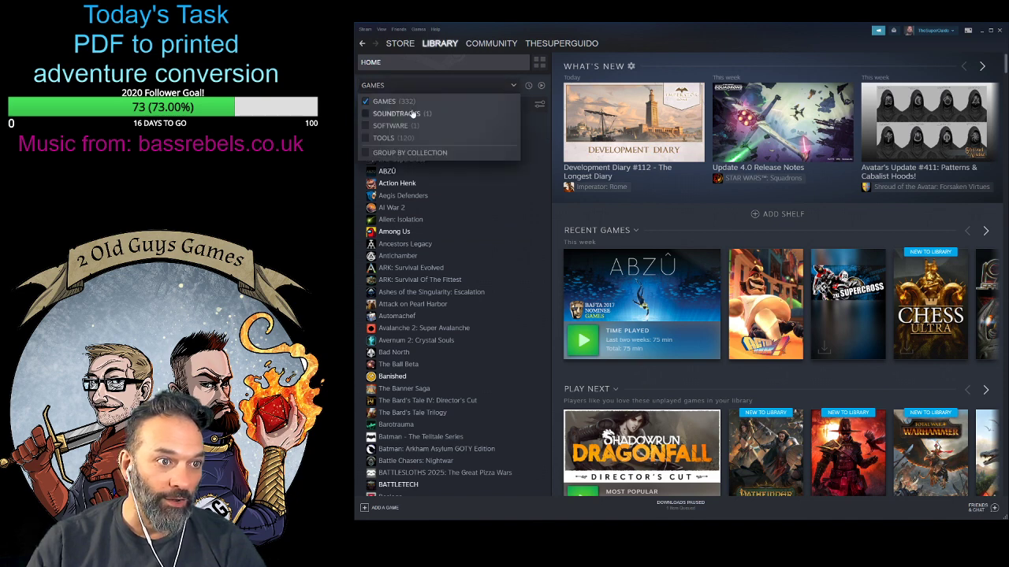
pyautogui.click(539, 105)
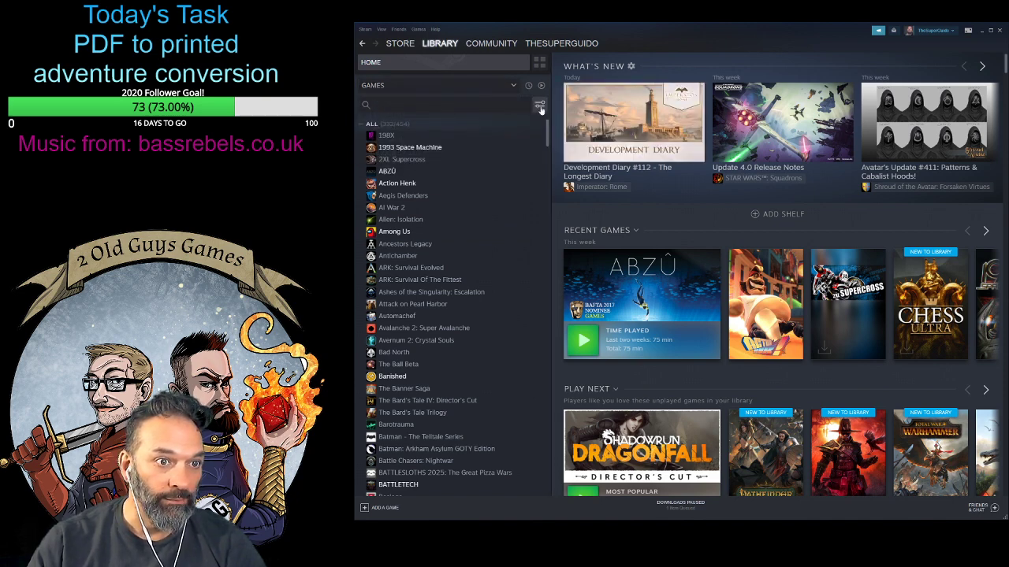
pyautogui.click(539, 106)
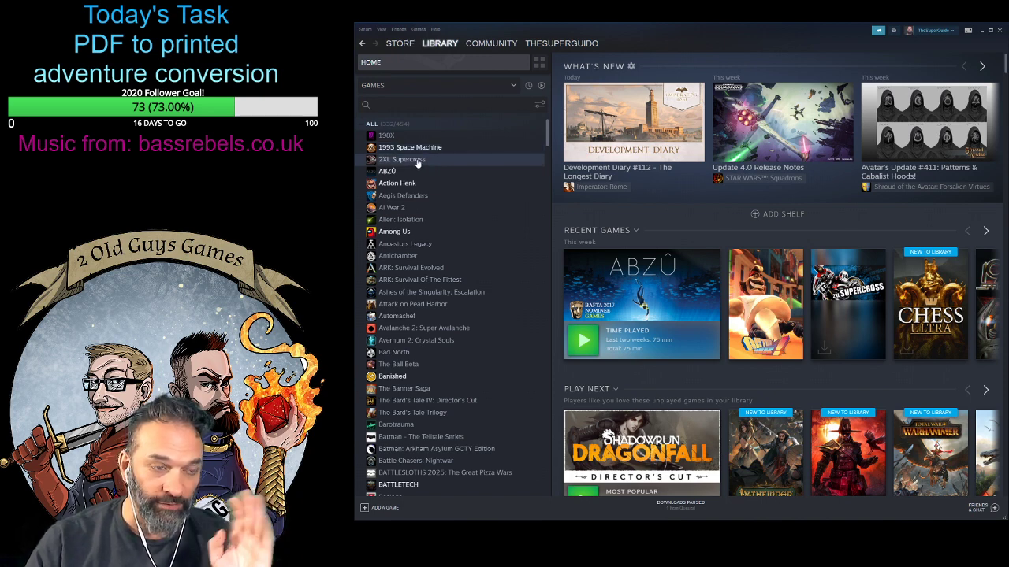
# - Open ABZÛ in the library and review its activity, achievements, trading cards and community content
pyautogui.click(397, 174)
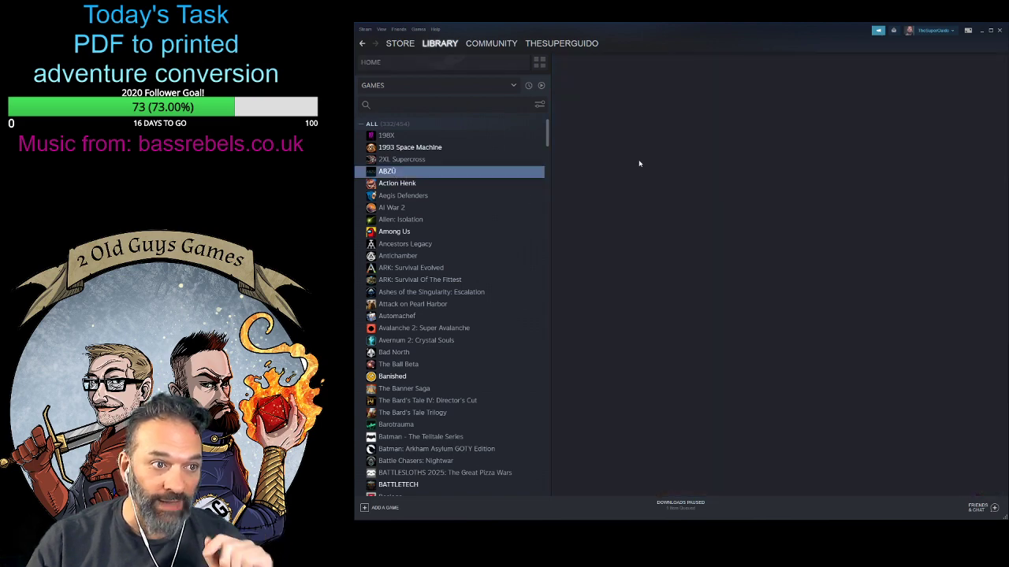
pyautogui.scroll(-5, 807, 391)
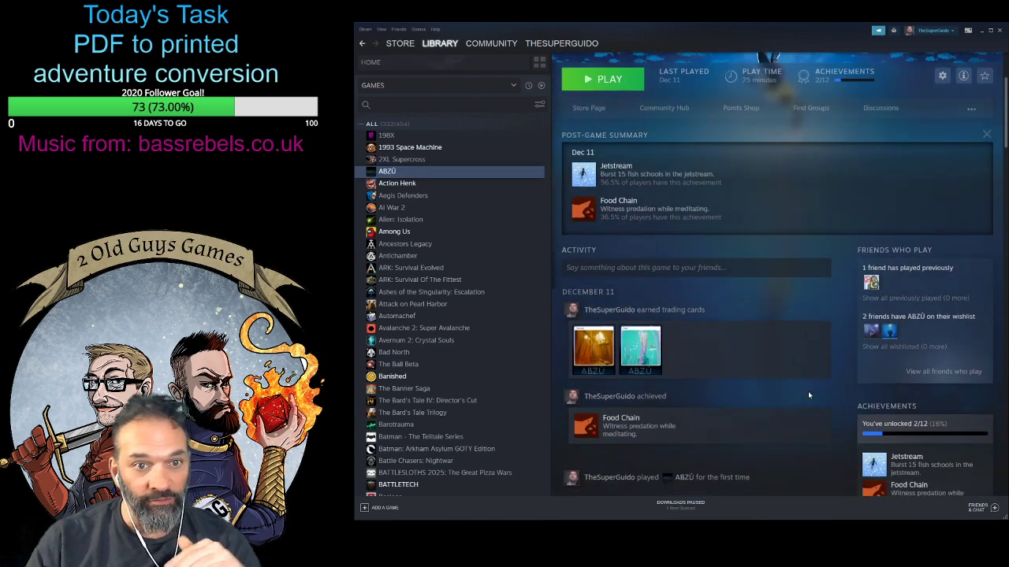
pyautogui.scroll(5, 808, 390)
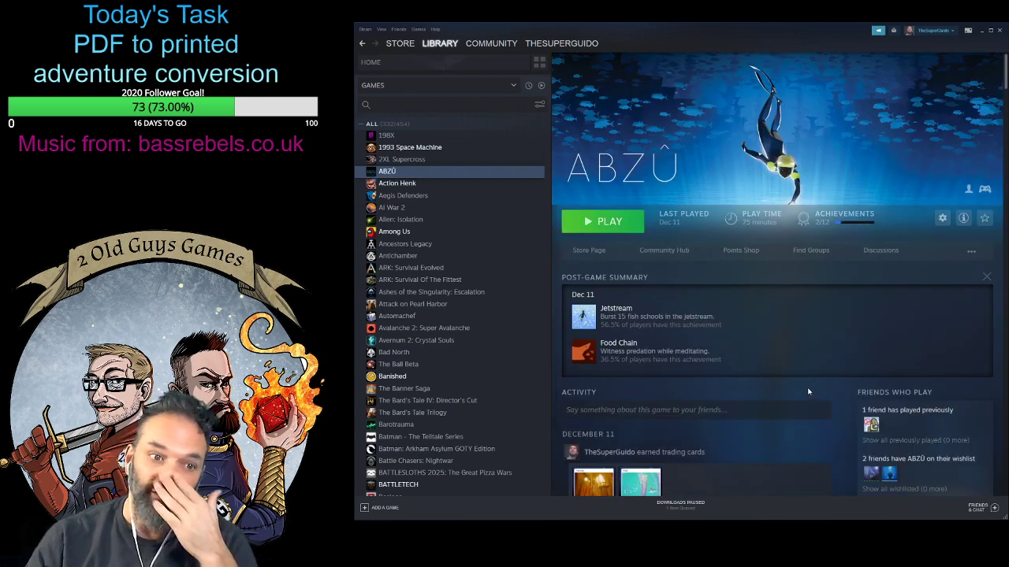
pyautogui.scroll(-5, 817, 351)
pyautogui.scroll(-3, 816, 351)
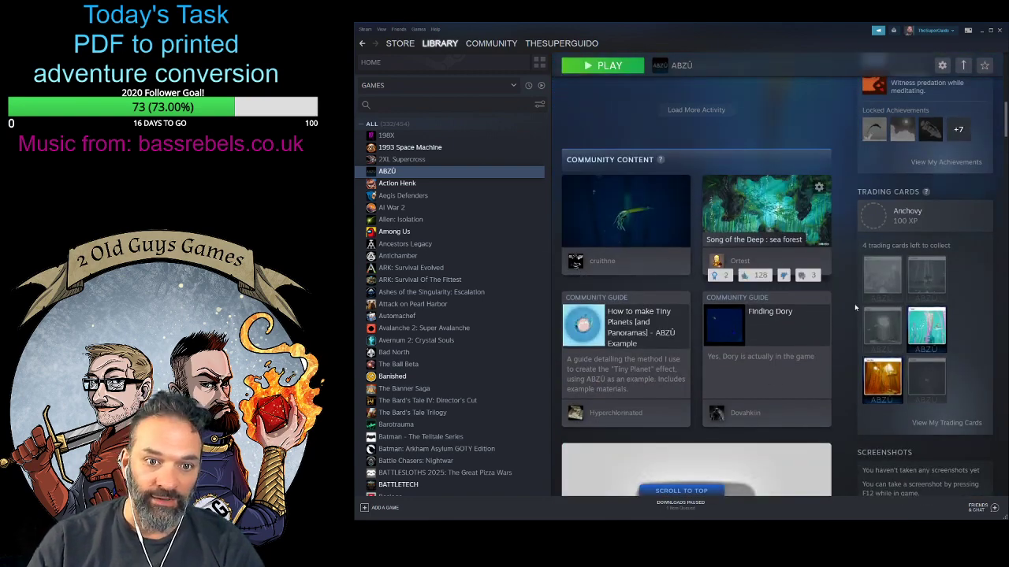
pyautogui.scroll(-3, 958, 334)
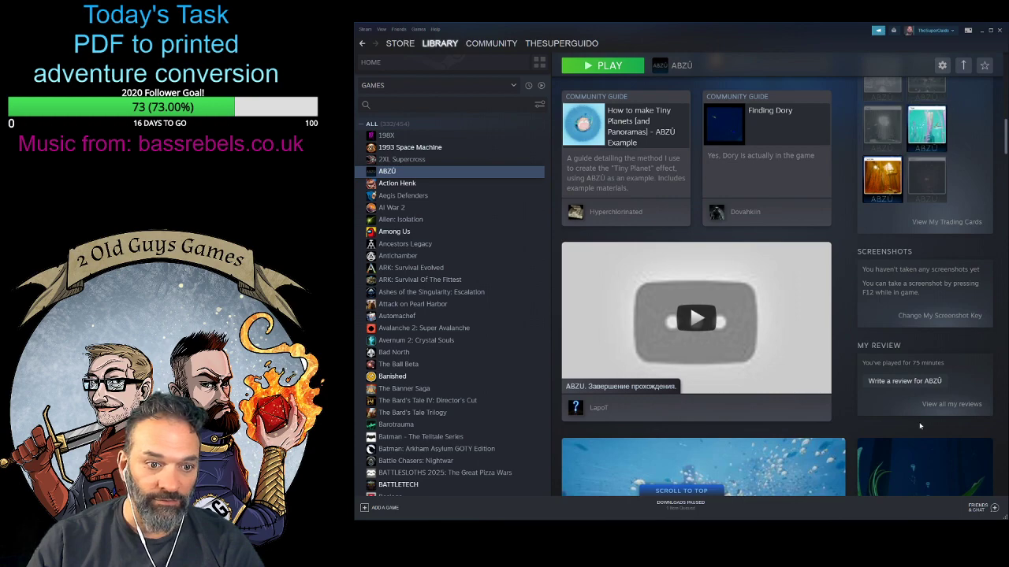
pyautogui.scroll(-4, 883, 410)
pyautogui.scroll(-3, 878, 408)
pyautogui.scroll(15, 879, 409)
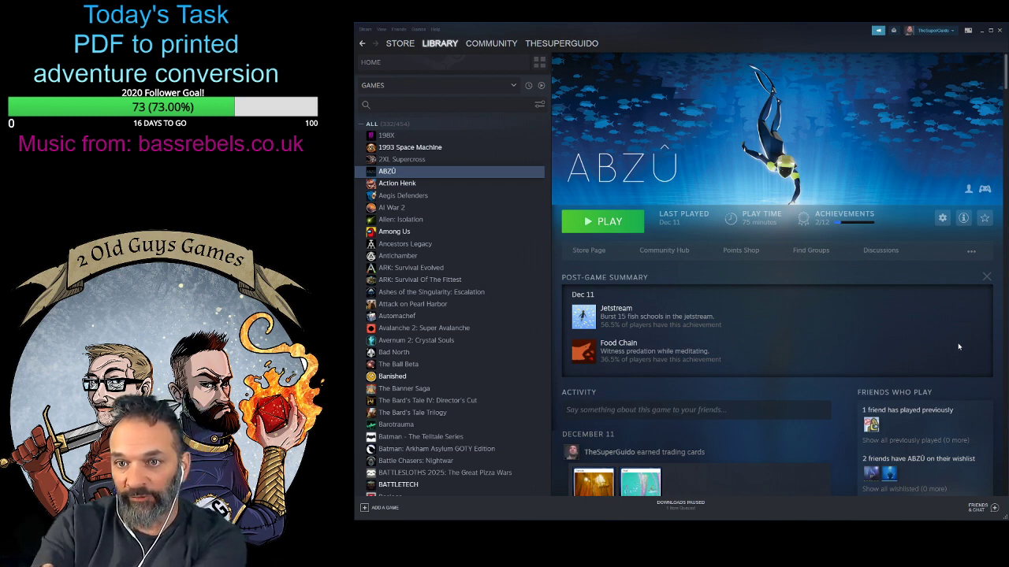
# - Browse the library's game list, open Stardew Valley and review its updates and community content
pyautogui.scroll(-20, 420, 414)
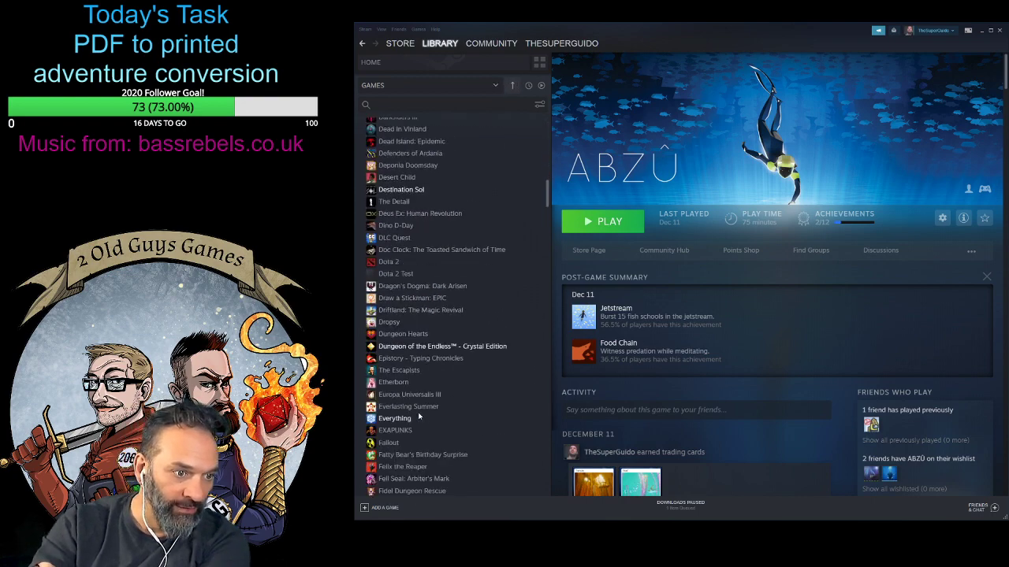
pyautogui.scroll(-20, 420, 415)
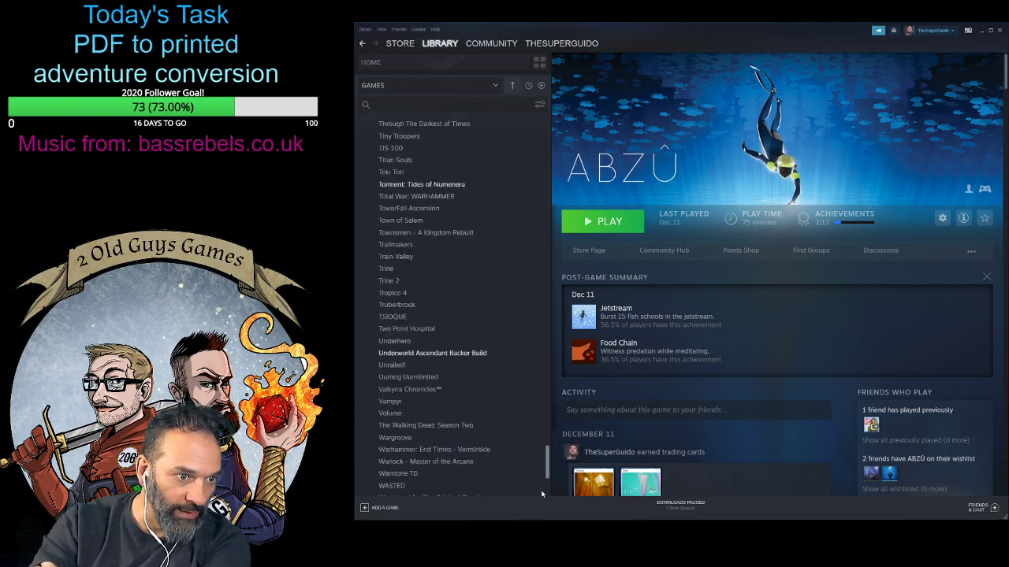
pyautogui.scroll(10, 479, 457)
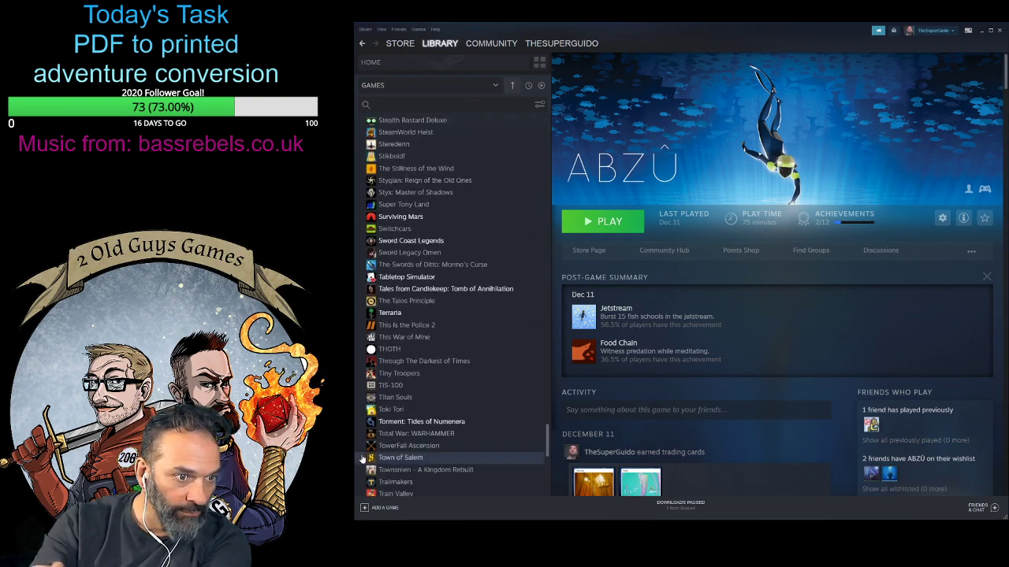
pyautogui.scroll(2, 380, 451)
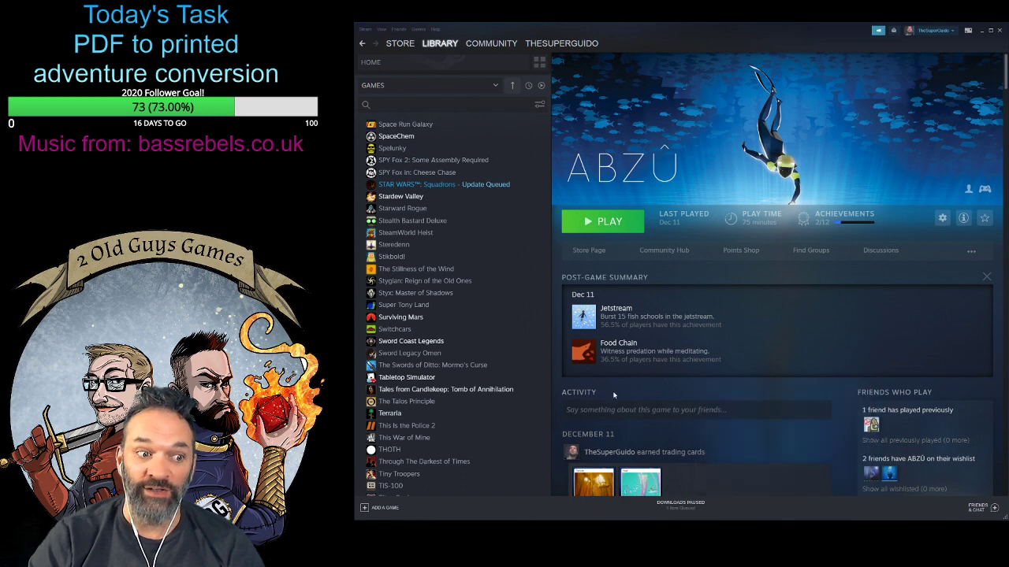
pyautogui.click(400, 197)
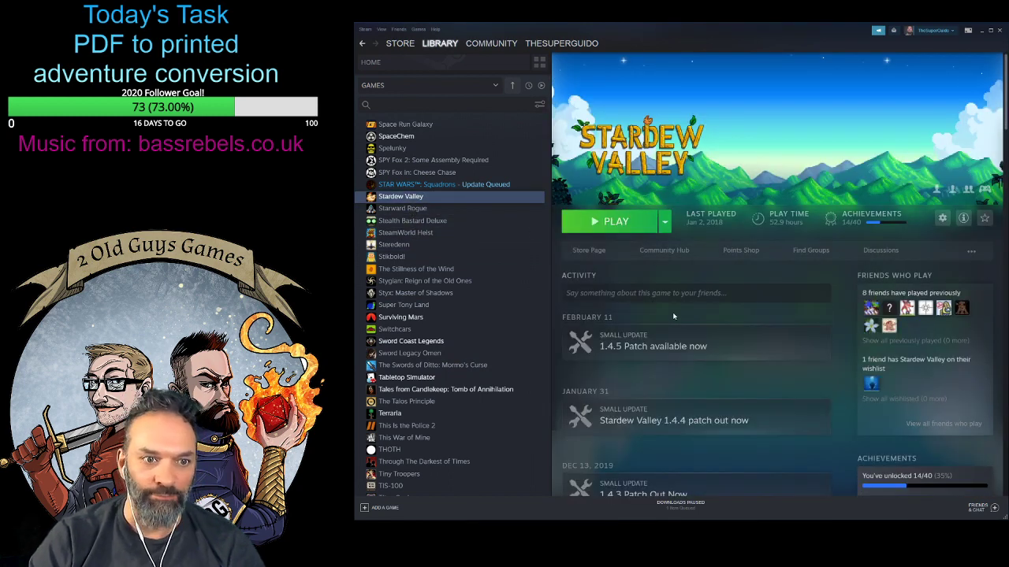
pyautogui.scroll(-2, 710, 323)
pyautogui.scroll(2, 813, 334)
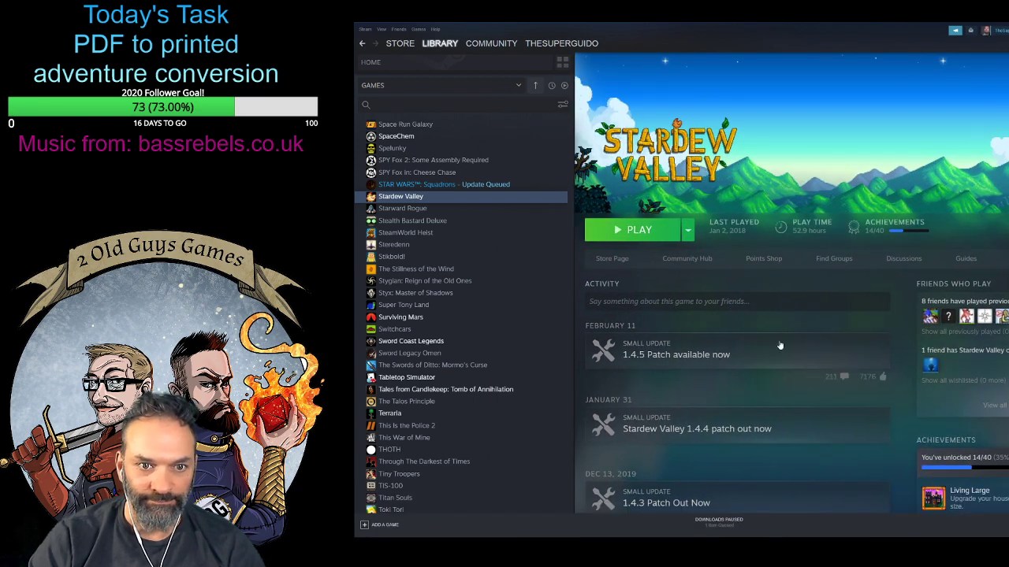
pyautogui.scroll(-3, 841, 331)
pyautogui.scroll(-4, 841, 358)
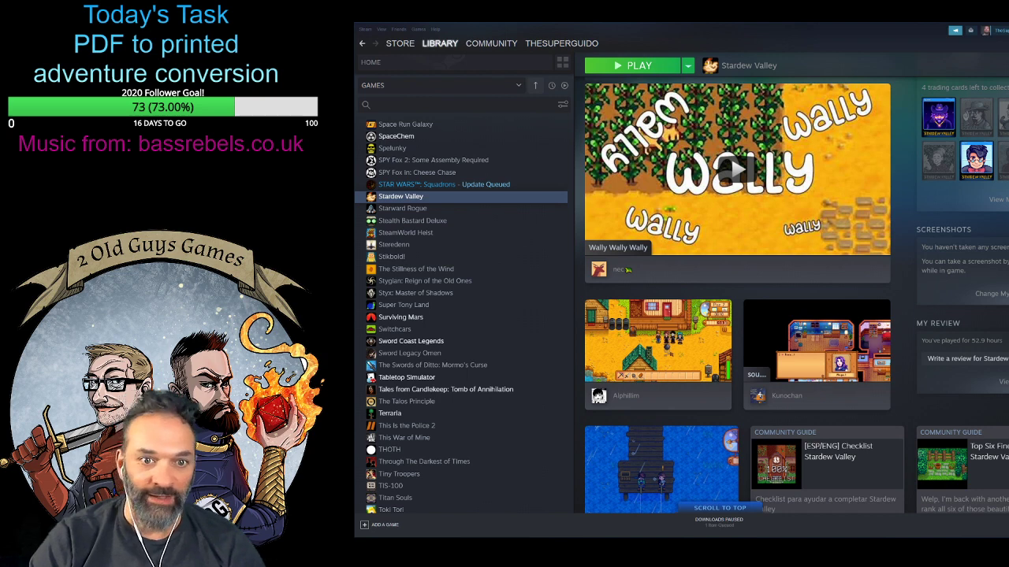
# - Open Terraria in the library and review its news, friends' achievements and trading cards
pyautogui.click(398, 413)
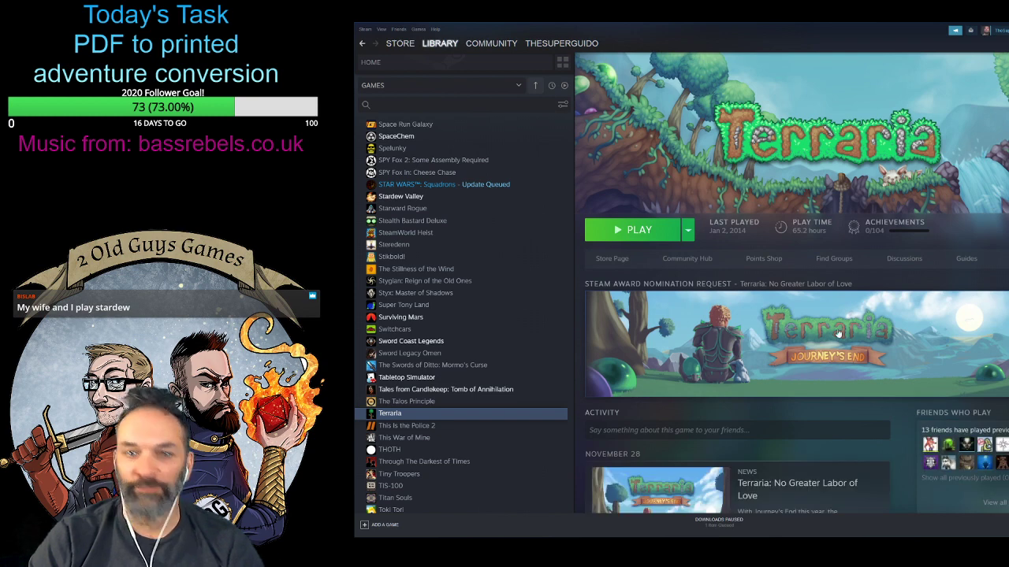
pyautogui.scroll(-3, 791, 353)
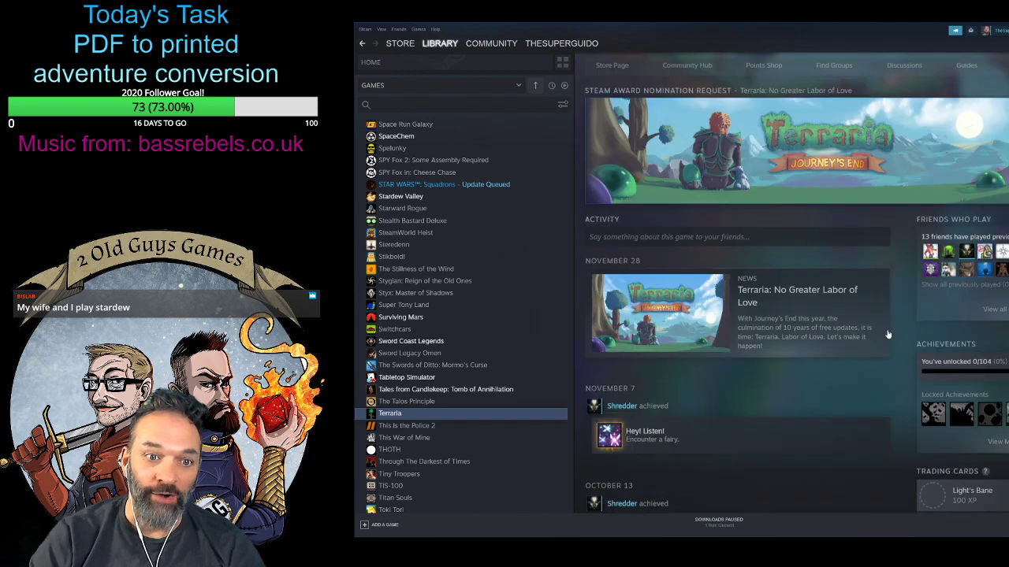
pyautogui.scroll(-2, 887, 335)
pyautogui.scroll(5, 871, 340)
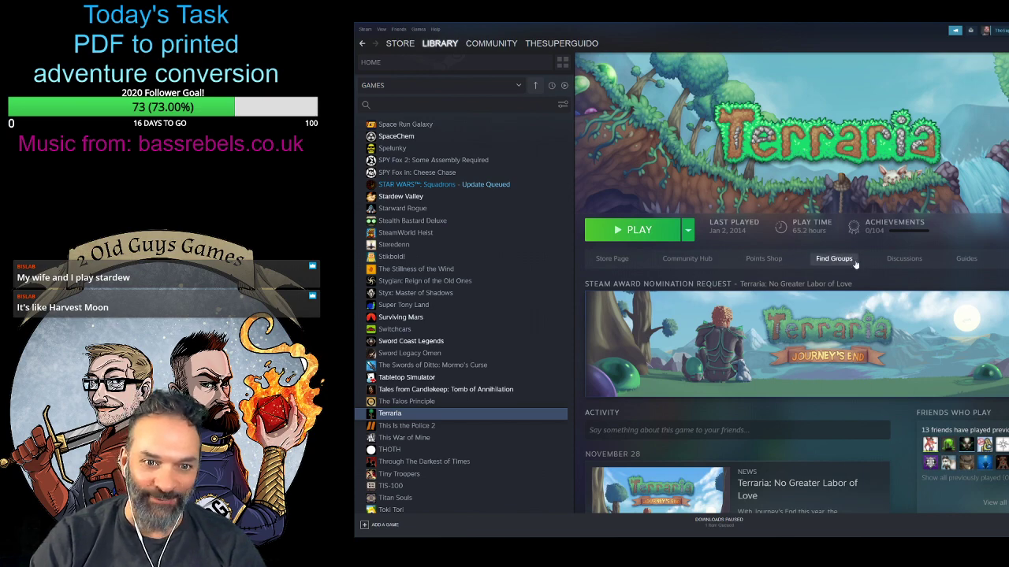
pyautogui.scroll(-3, 889, 364)
pyautogui.scroll(-3, 889, 364)
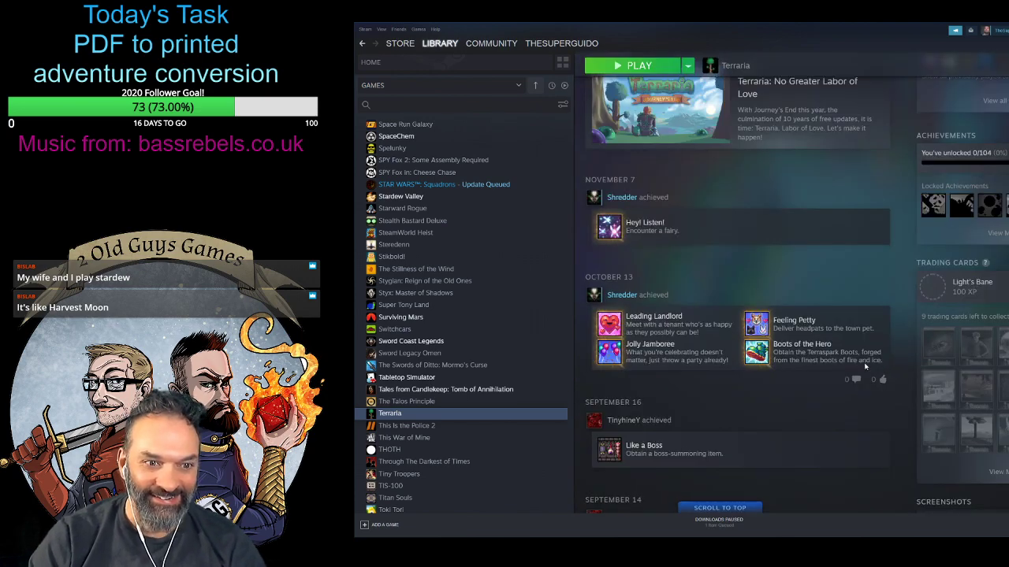
pyautogui.scroll(-5, 875, 362)
pyautogui.scroll(10, 867, 369)
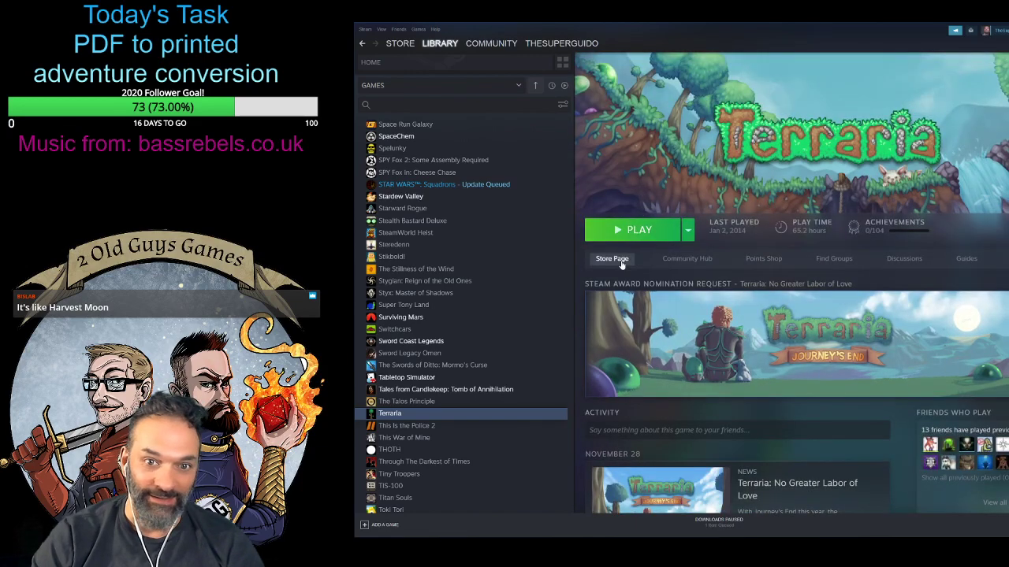
# - Open Terraria's store page and view its first trailer in full screen
pyautogui.click(622, 263)
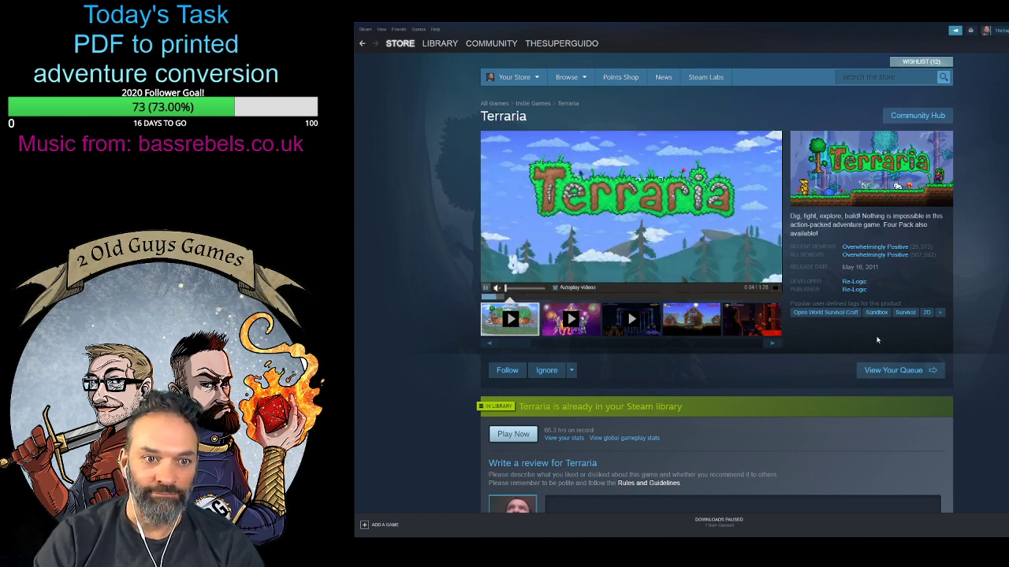
pyautogui.click(776, 290)
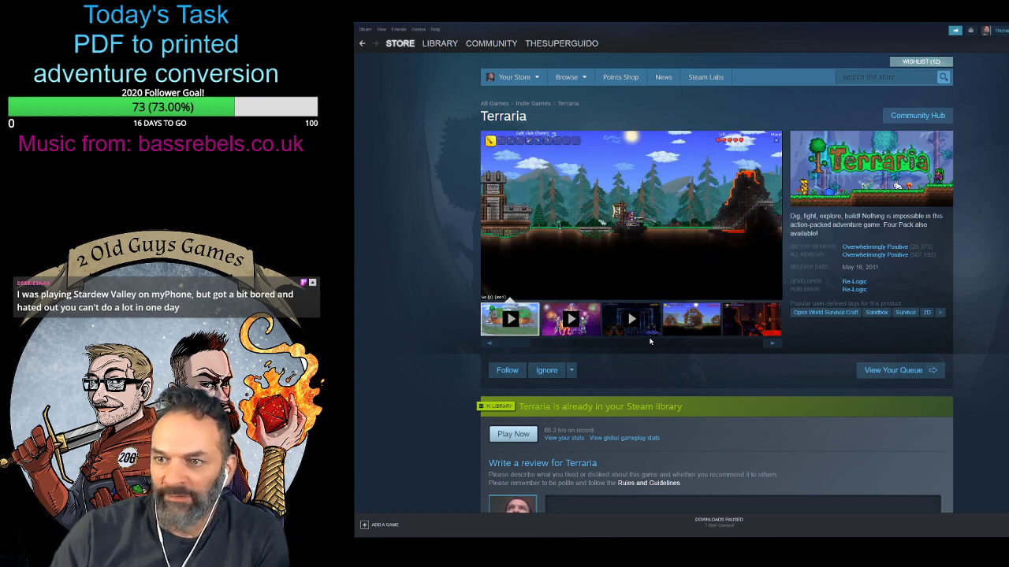
# - Examine the gameplay screenshots on Terraria's store page, going through all the thumbnail sets
pyautogui.click(695, 329)
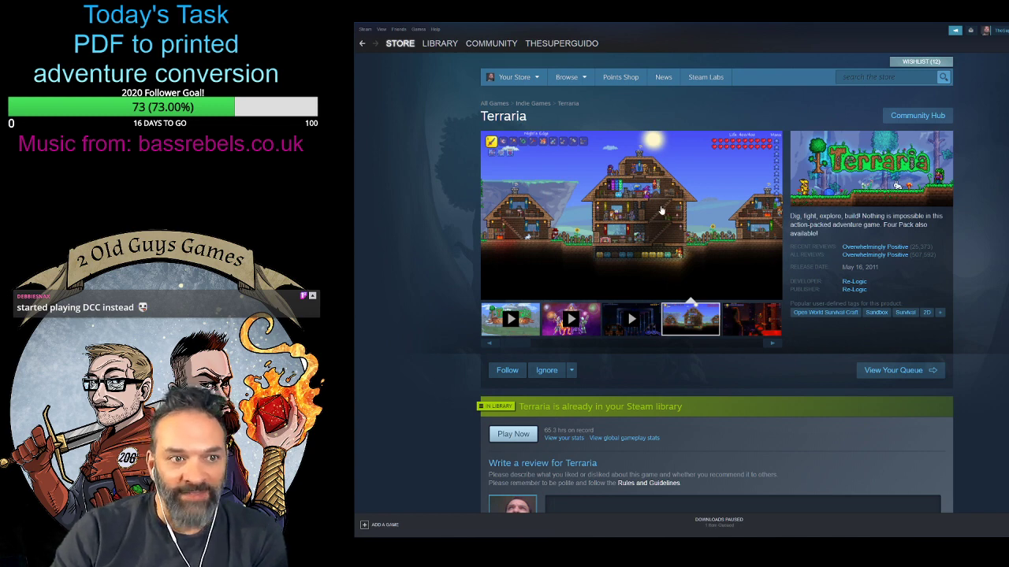
pyautogui.click(751, 329)
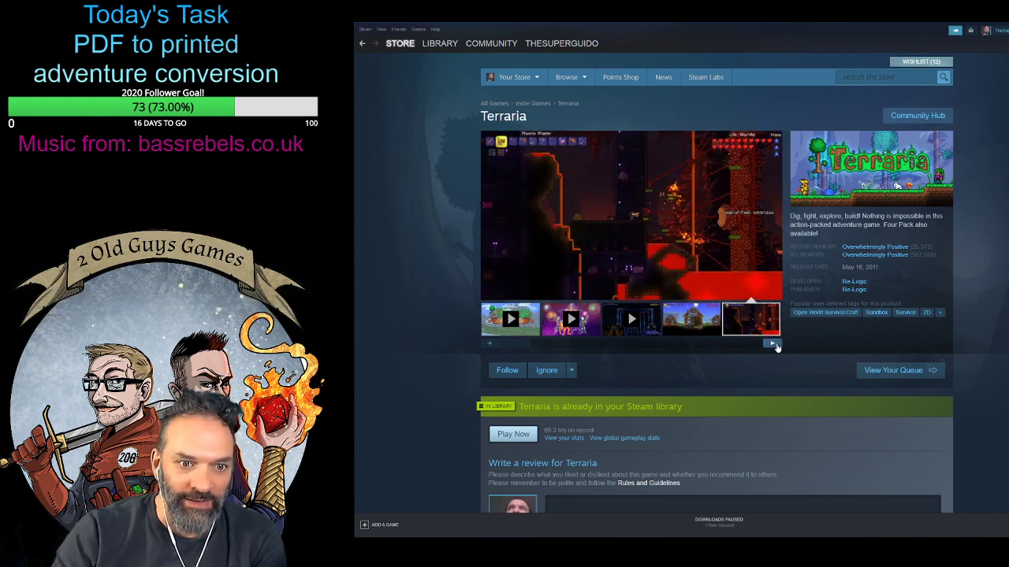
pyautogui.click(772, 343)
pyautogui.click(562, 322)
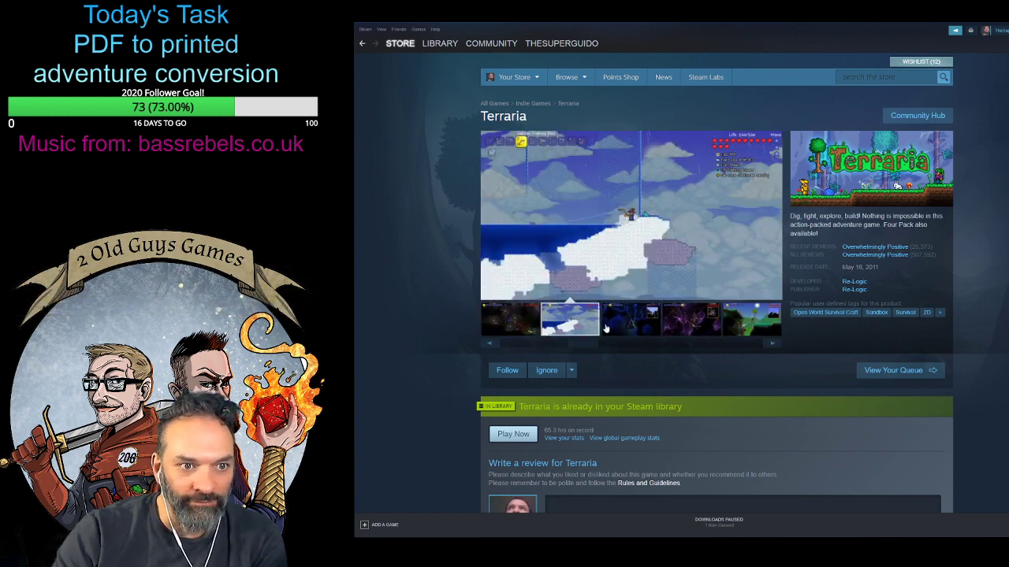
pyautogui.click(631, 329)
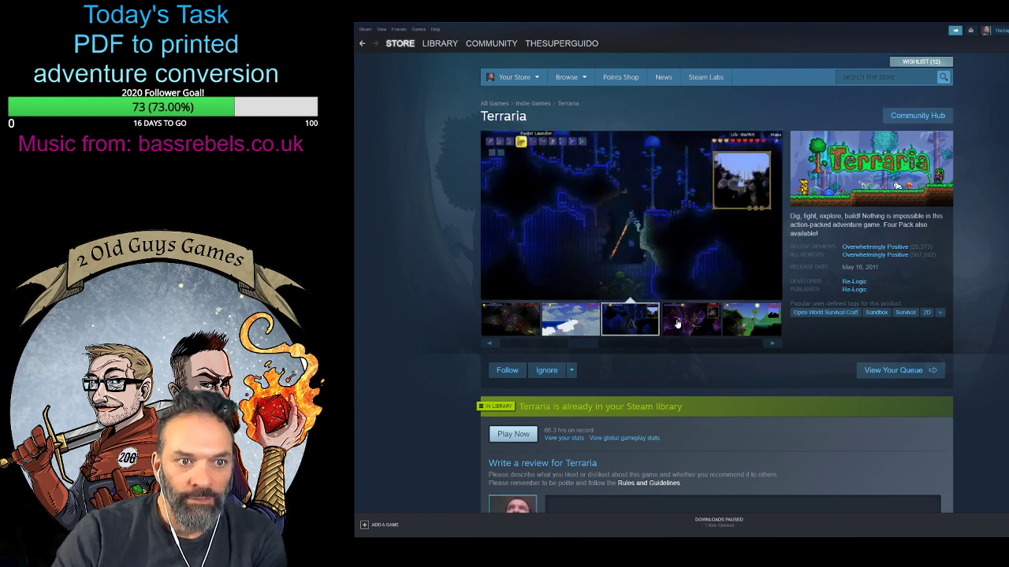
pyautogui.click(679, 324)
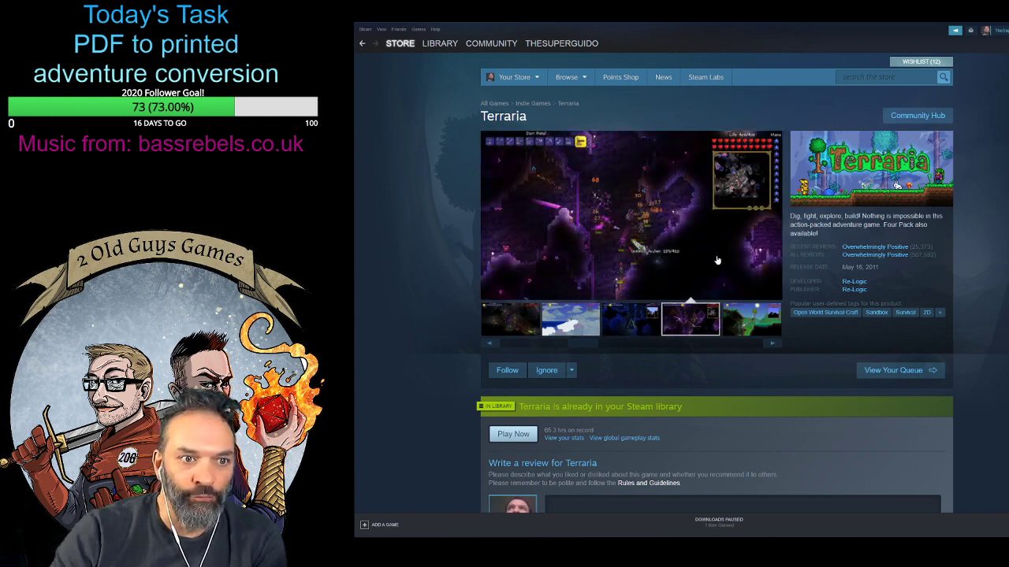
pyautogui.click(751, 323)
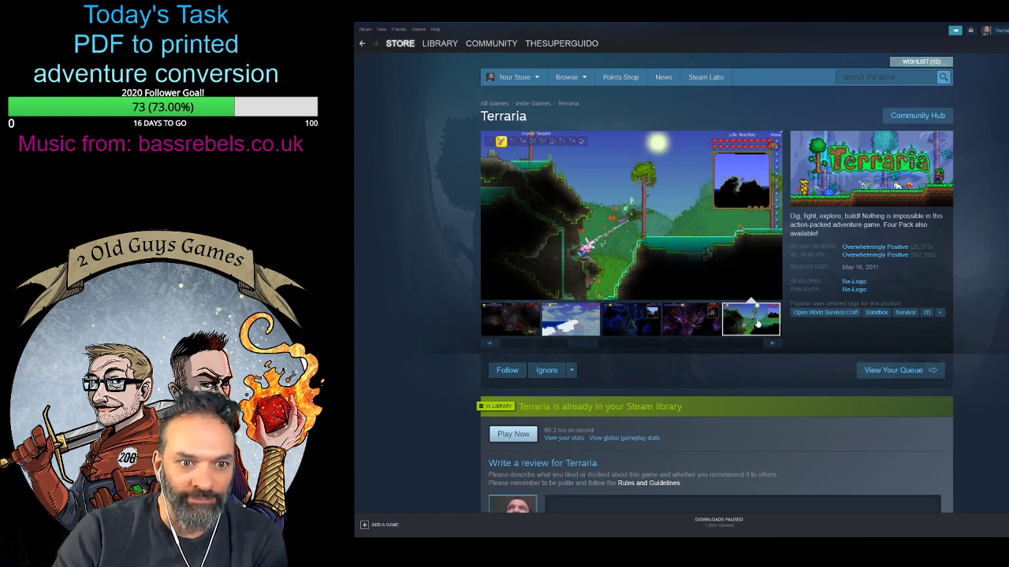
pyautogui.click(772, 344)
pyautogui.click(590, 323)
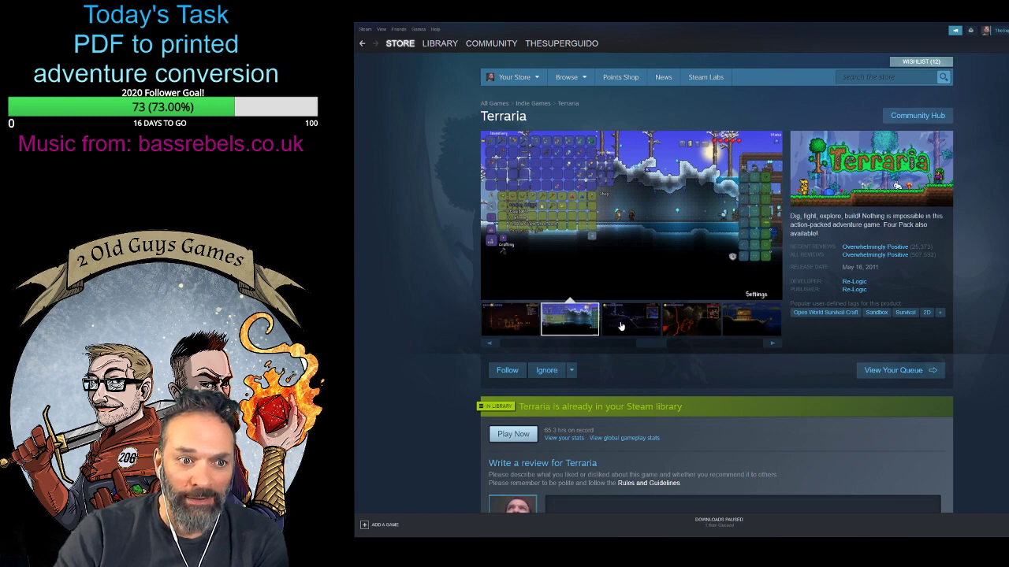
pyautogui.click(620, 326)
pyautogui.click(684, 331)
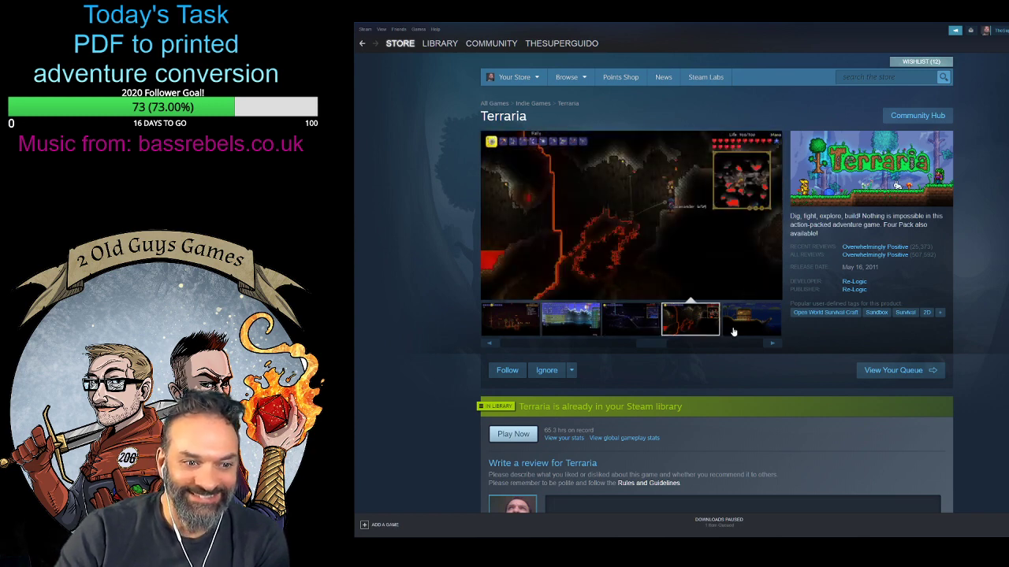
pyautogui.click(734, 331)
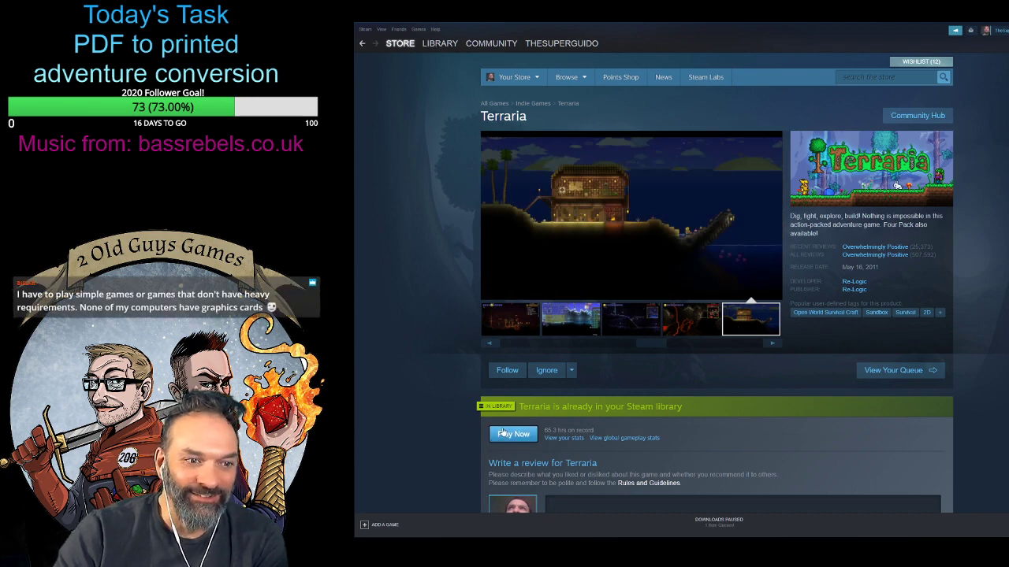
pyautogui.scroll(-2, 560, 330)
pyautogui.scroll(2, 559, 330)
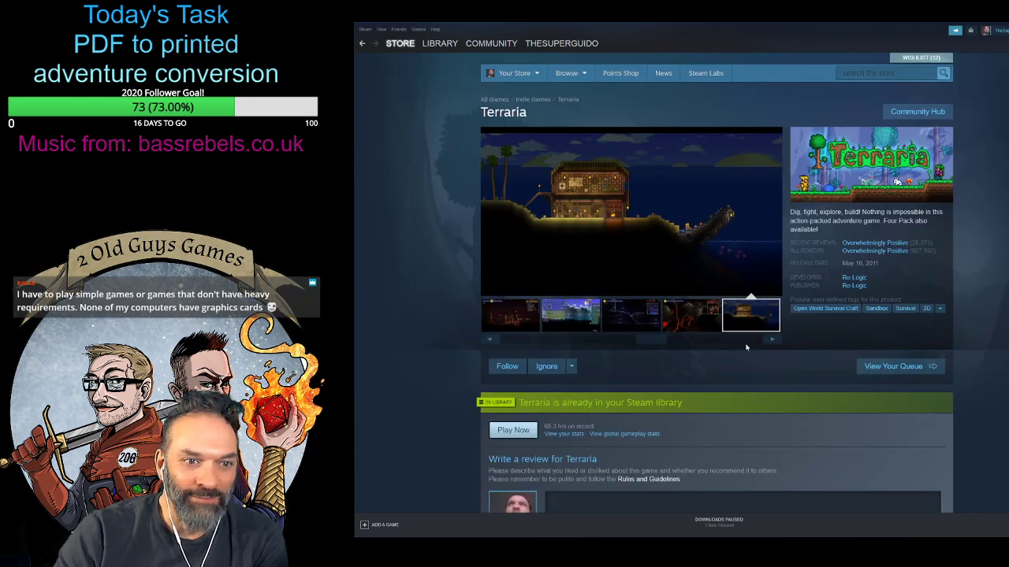
pyautogui.click(498, 330)
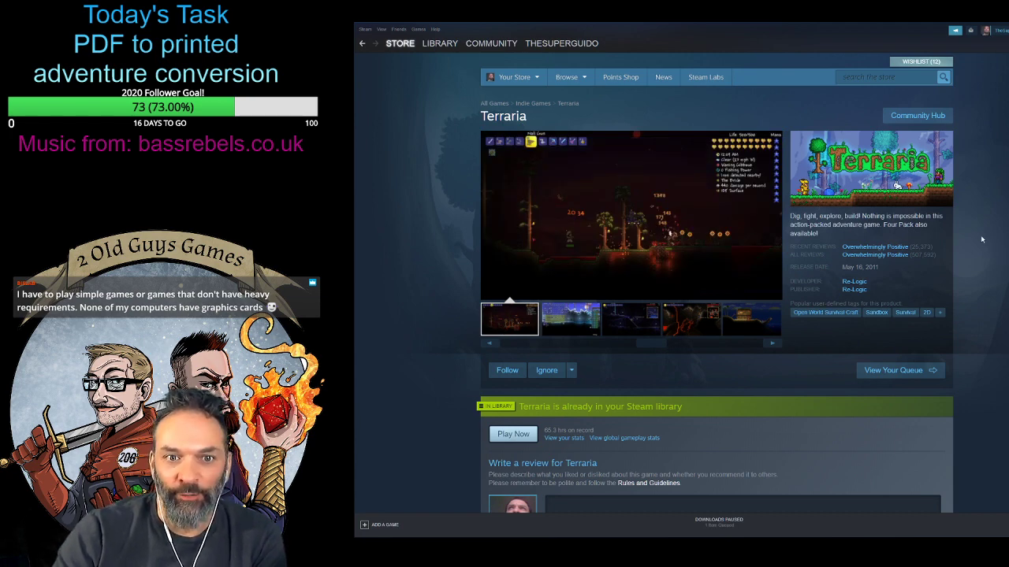
# - Return to the library home and open Grim Dawn from the Play Next shelf
pyautogui.click(438, 44)
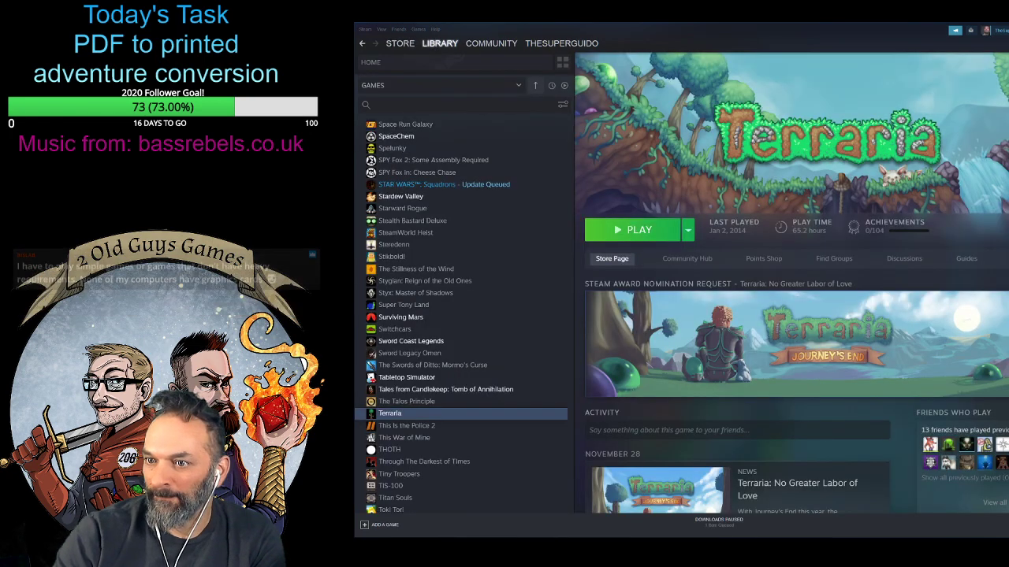
pyautogui.click(439, 44)
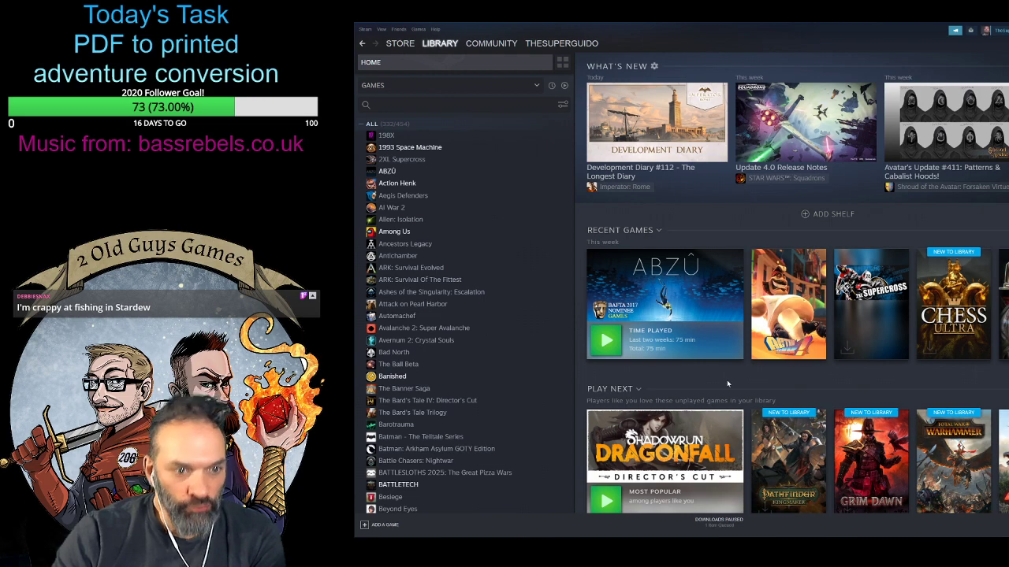
pyautogui.scroll(-3, 727, 380)
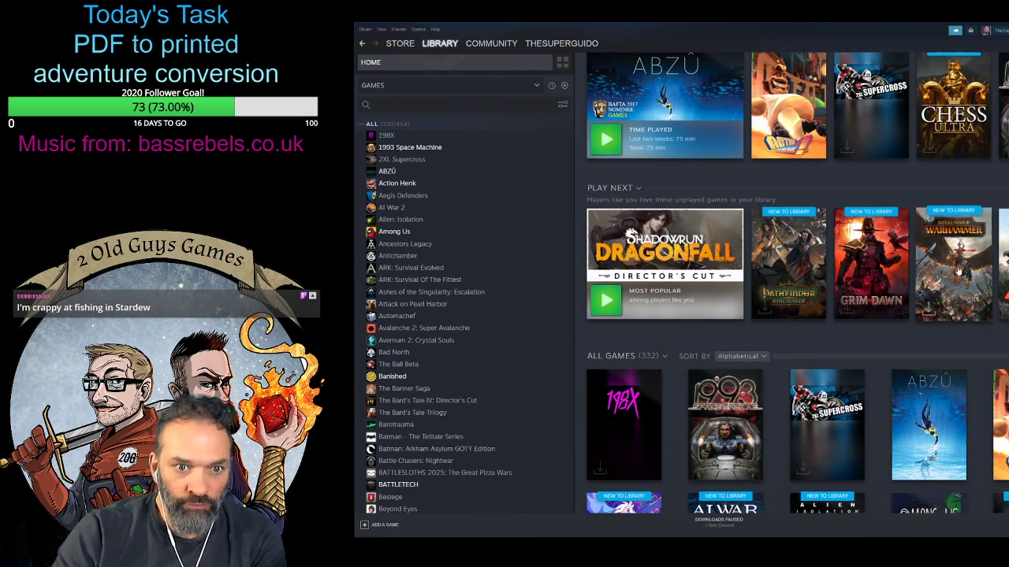
pyautogui.click(811, 416)
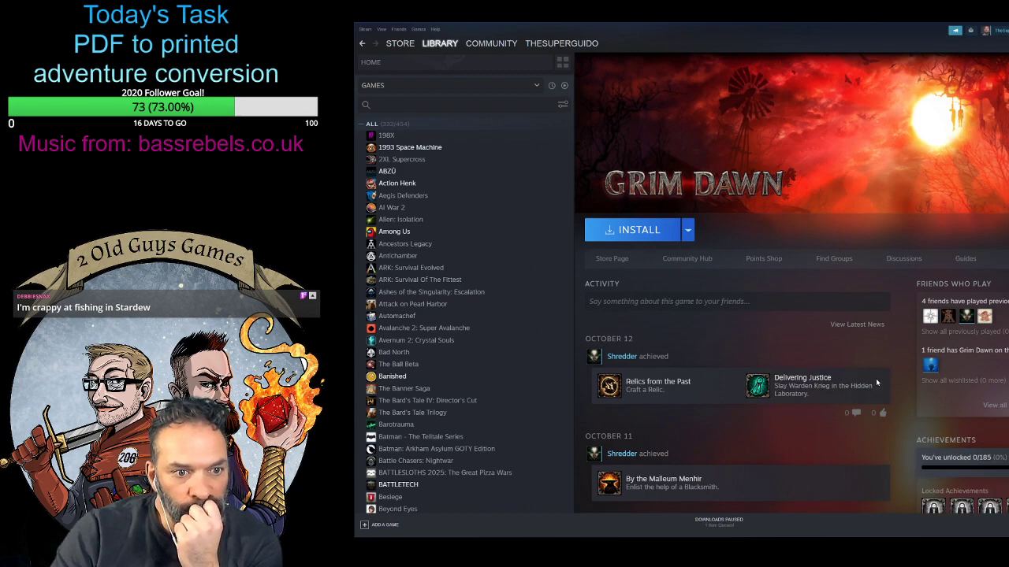
# - Review Grim Dawn's friend achievements and major update news, and open its store page
pyautogui.scroll(-6, 797, 346)
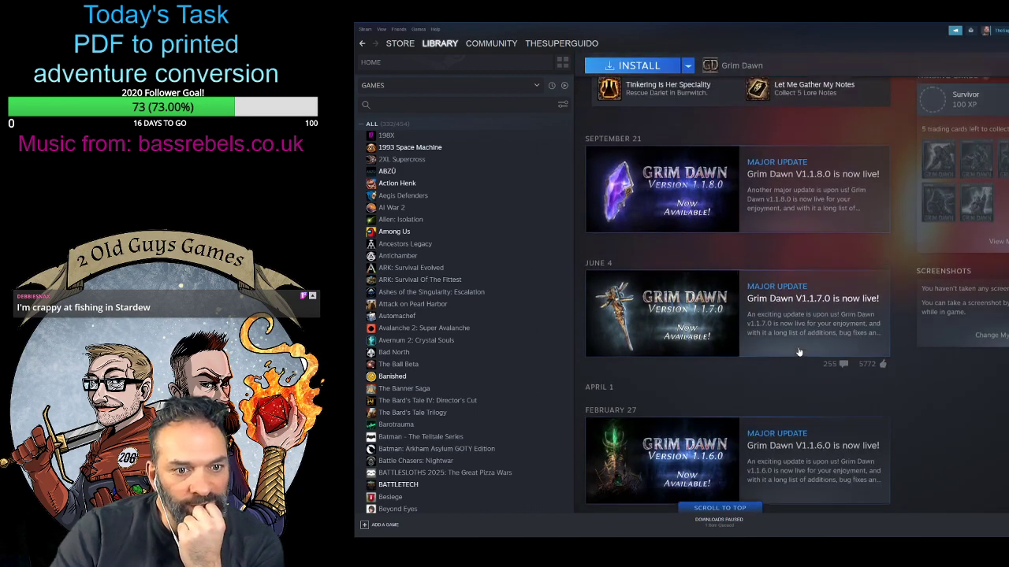
pyautogui.scroll(8, 926, 475)
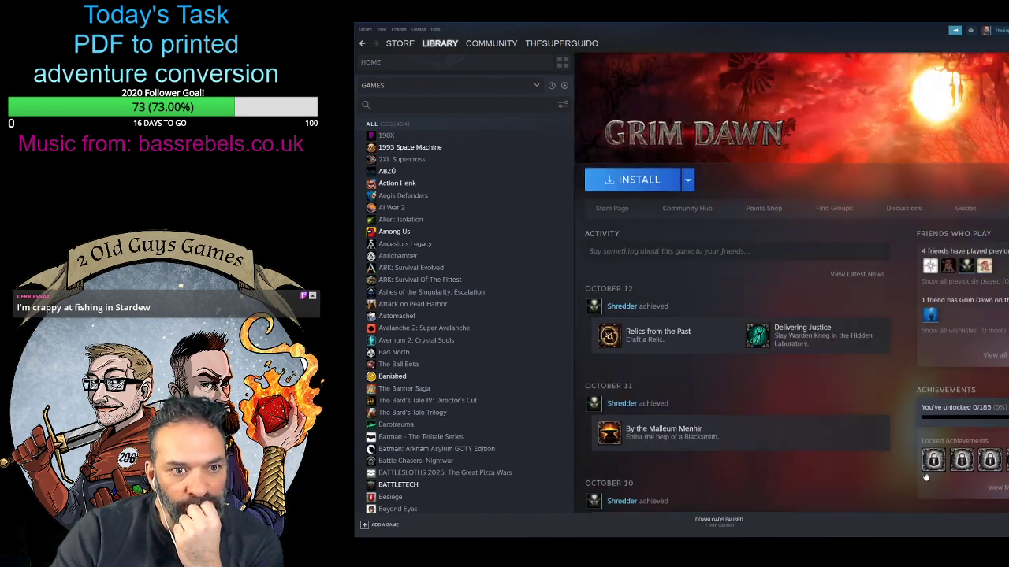
pyautogui.scroll(1, 898, 355)
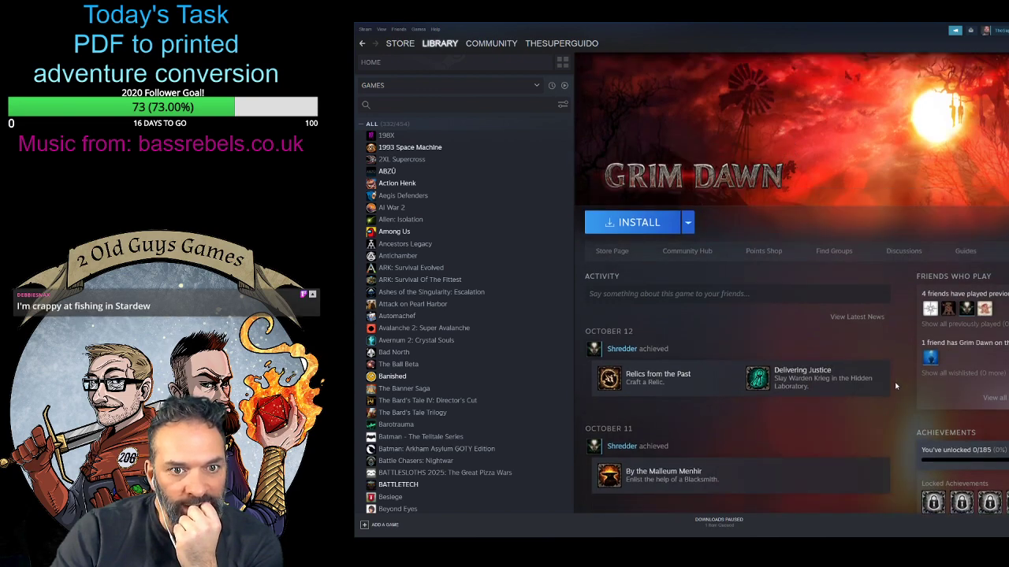
pyautogui.scroll(-8, 894, 383)
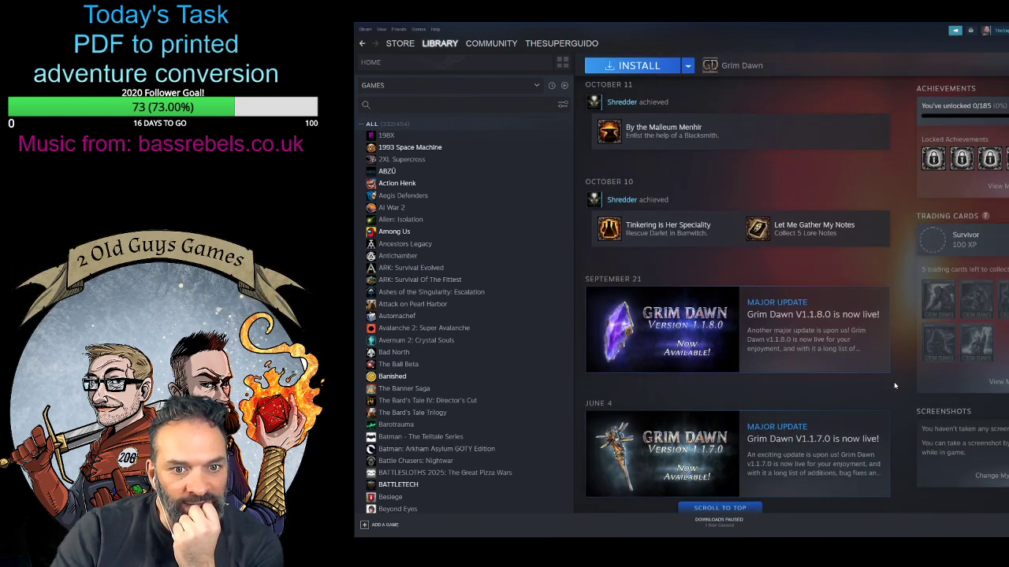
pyautogui.scroll(8, 893, 384)
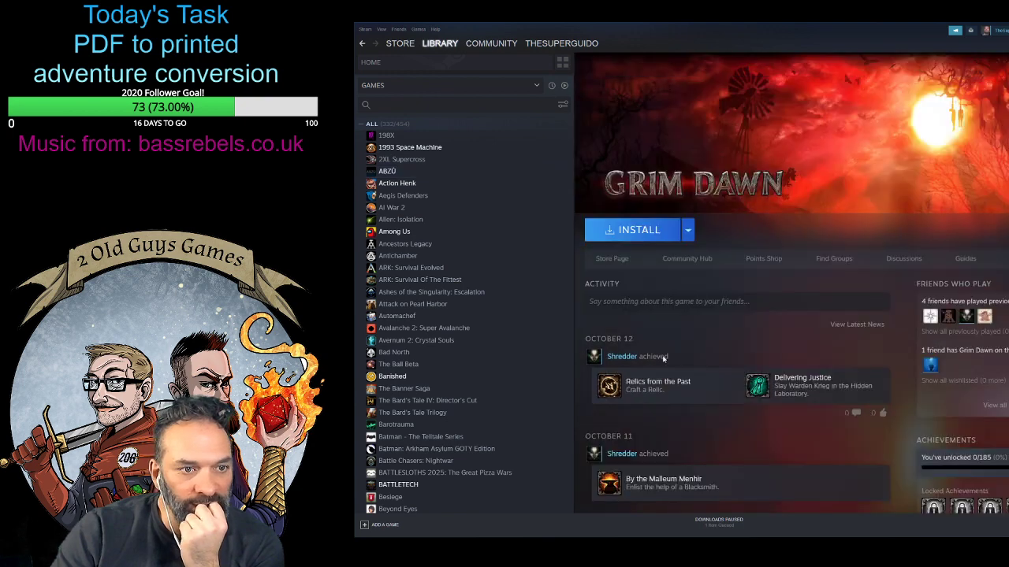
pyautogui.click(607, 270)
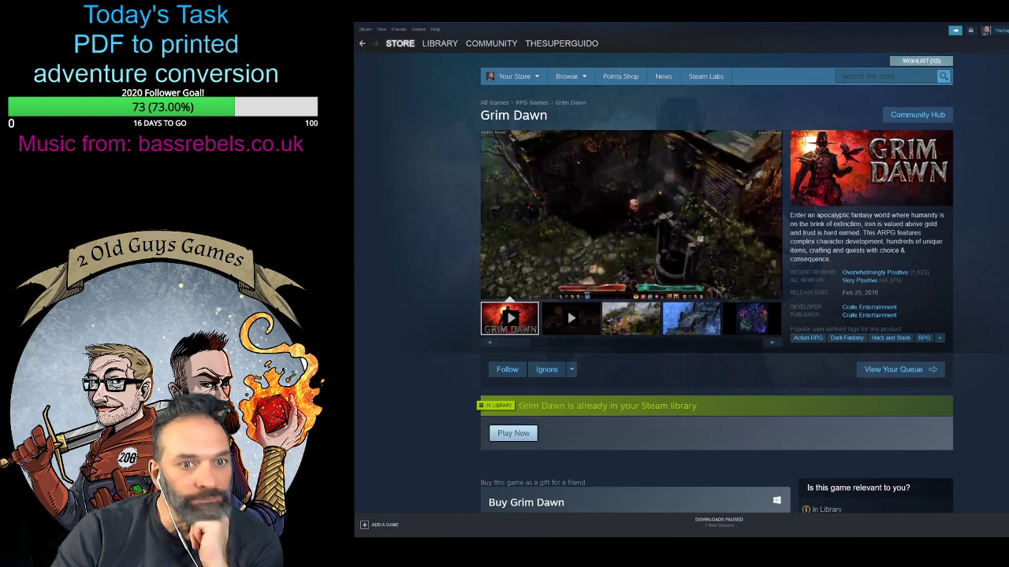
# - Open the All Products list from Grim Dawn's store page and browse its games sorted by relevance
pyautogui.scroll(-3, 860, 451)
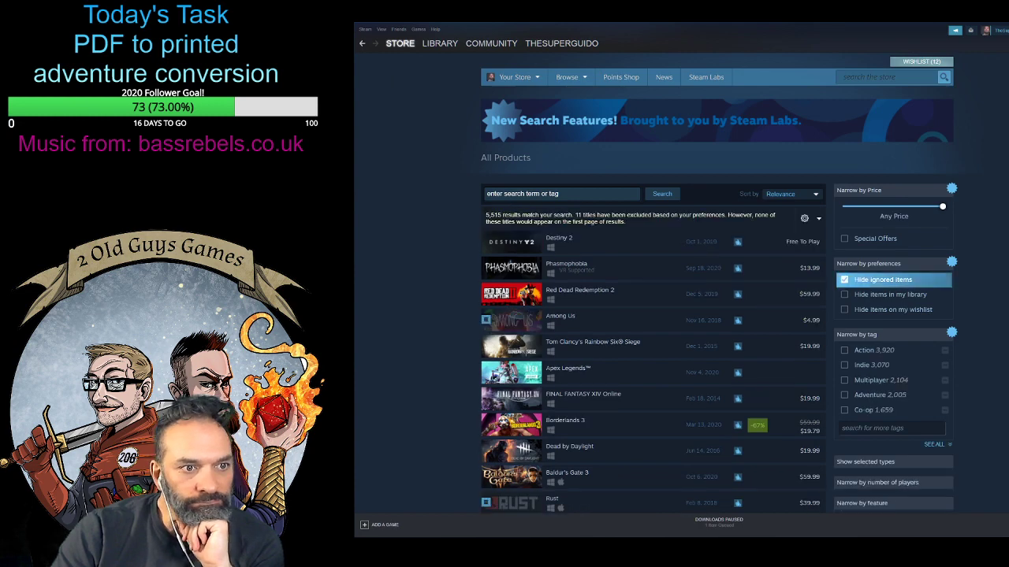
pyautogui.scroll(-1, 719, 282)
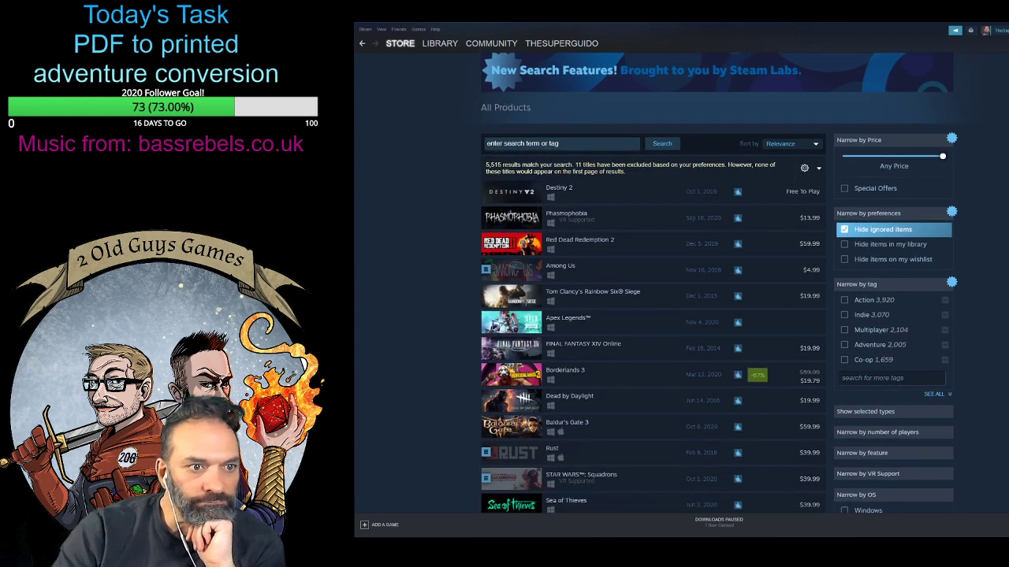
pyautogui.scroll(-1, 947, 423)
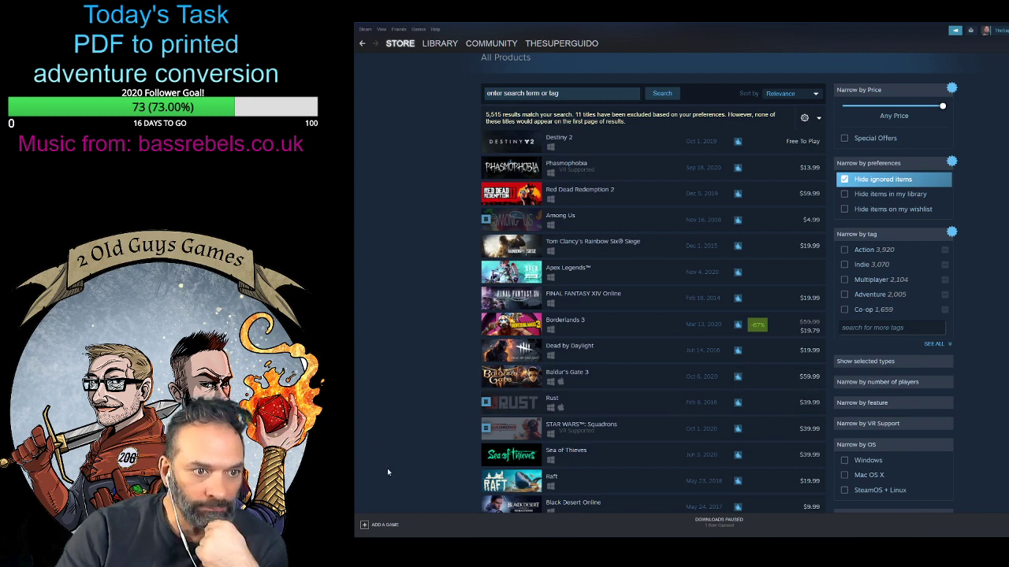
pyautogui.scroll(-2, 389, 468)
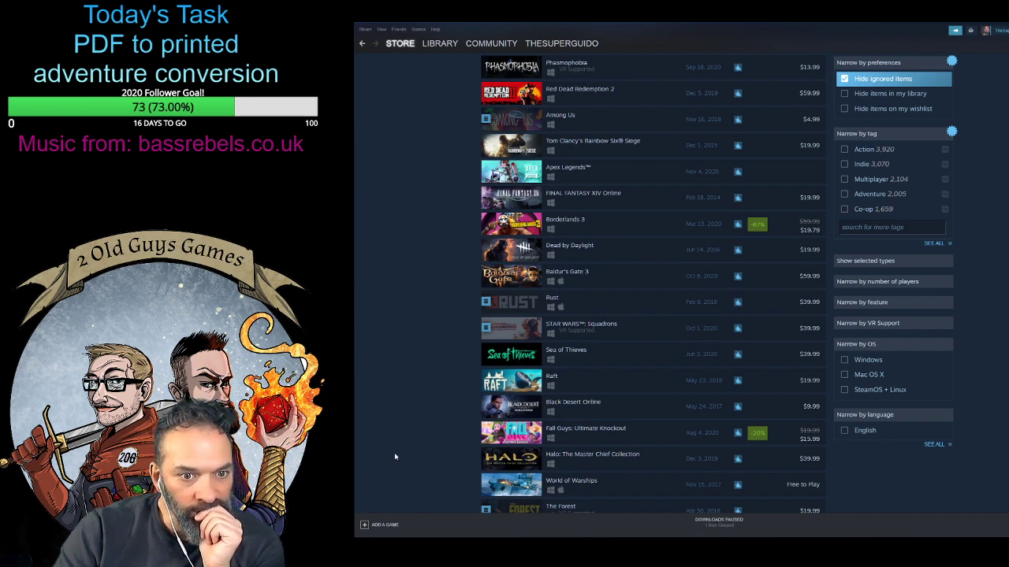
pyautogui.scroll(-4, 395, 456)
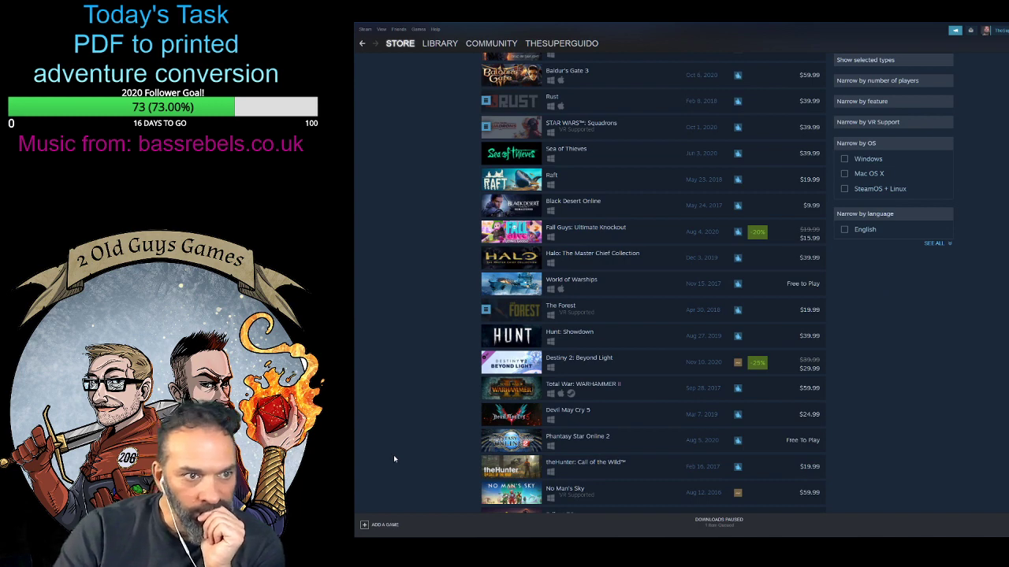
pyautogui.scroll(-7, 393, 456)
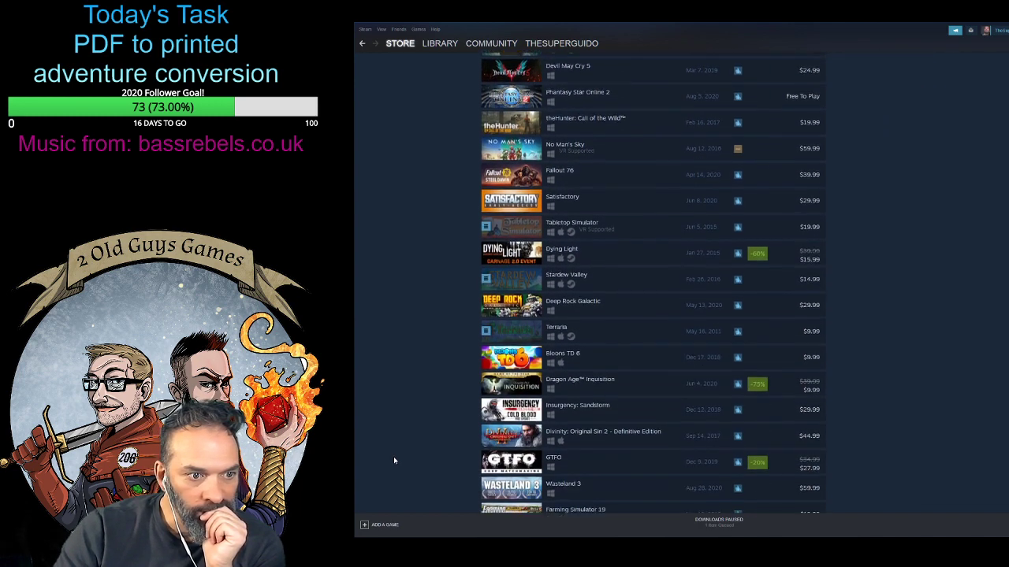
pyautogui.scroll(-3, 393, 456)
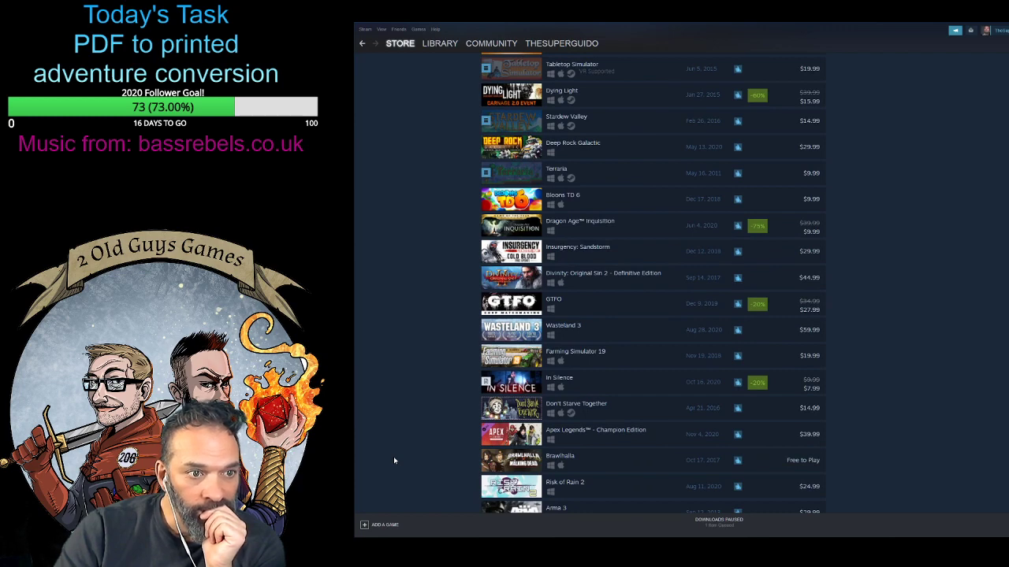
pyautogui.scroll(-5, 394, 460)
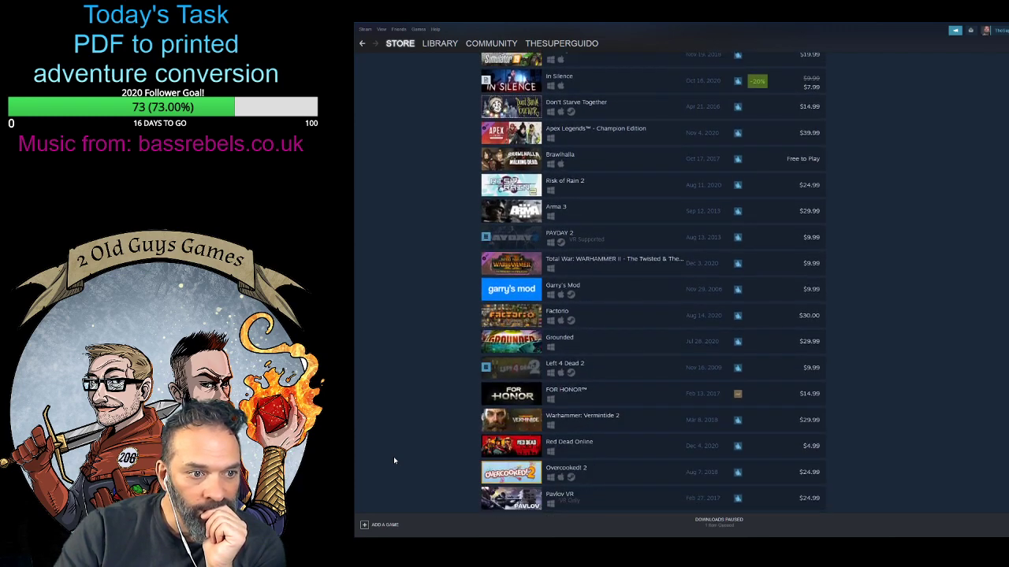
pyautogui.scroll(-4, 394, 460)
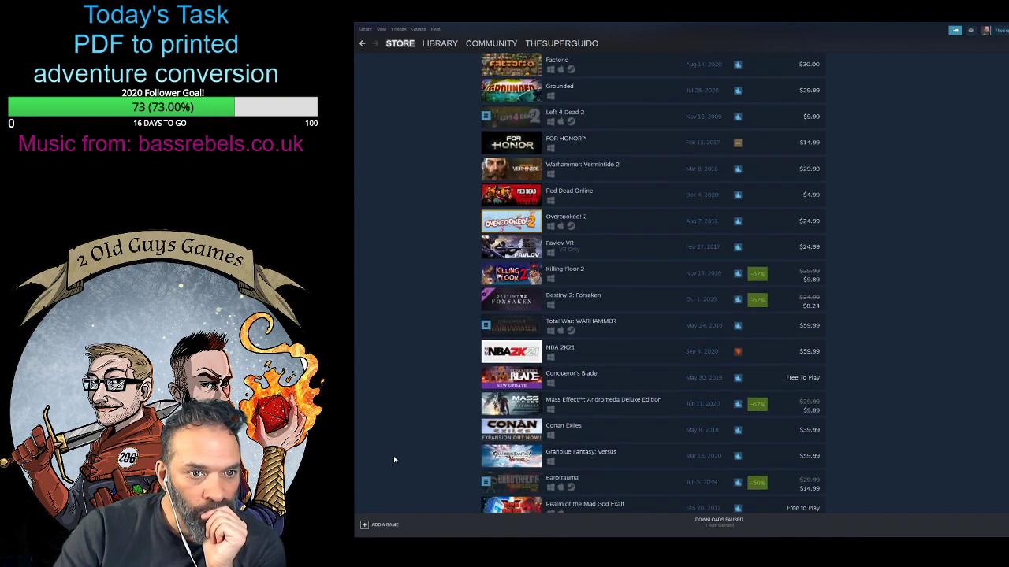
pyautogui.scroll(10, 897, 355)
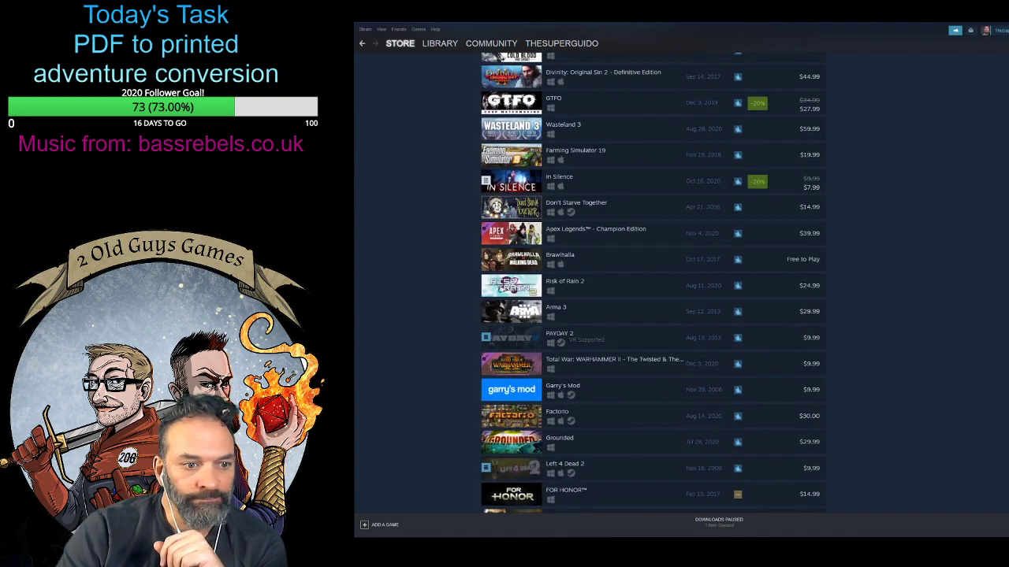
pyautogui.scroll(2, 720, 284)
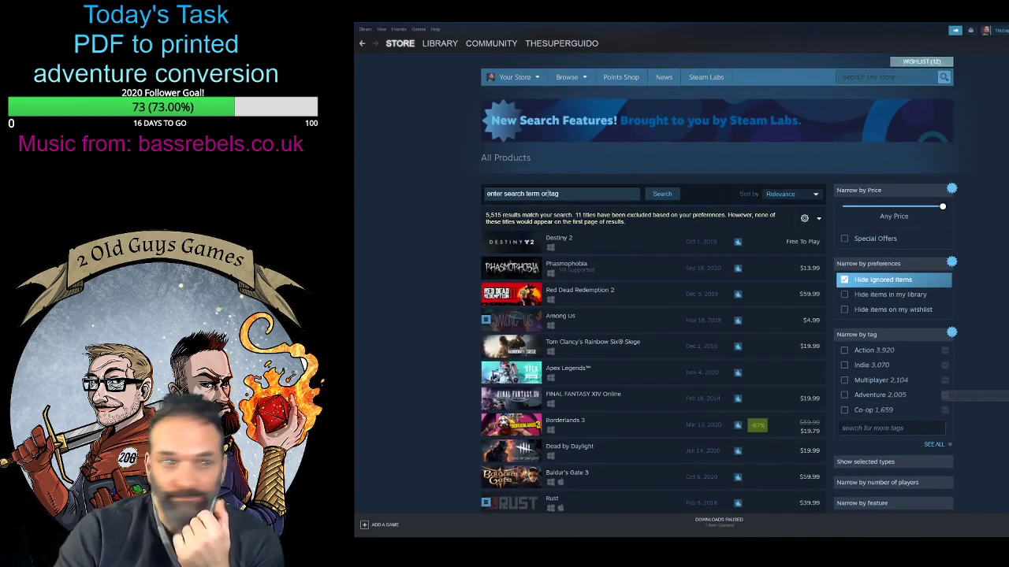
# - Return to the library and look through the All Games shelf and the alphabetical game list
pyautogui.click(439, 44)
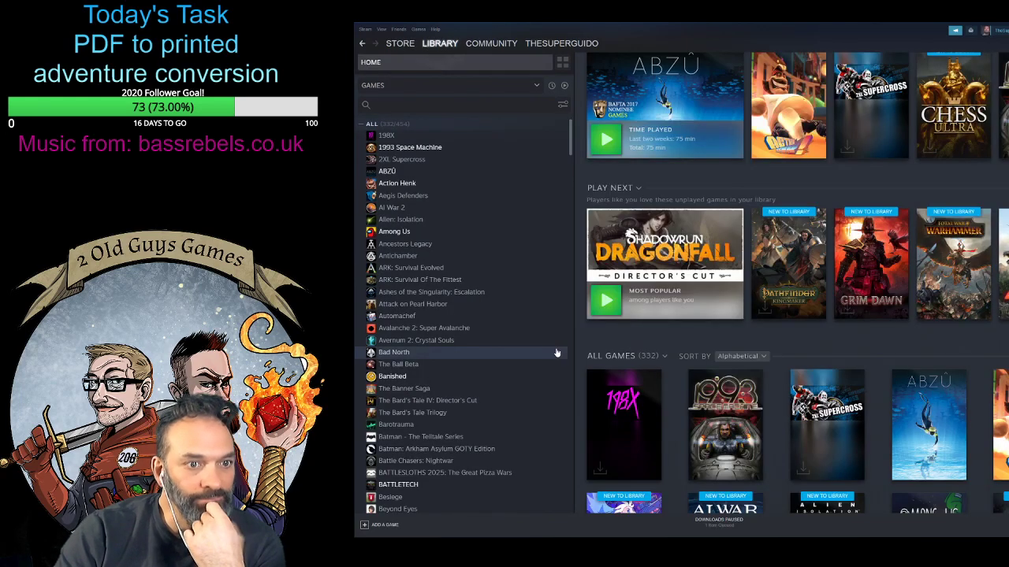
pyautogui.scroll(-2, 675, 339)
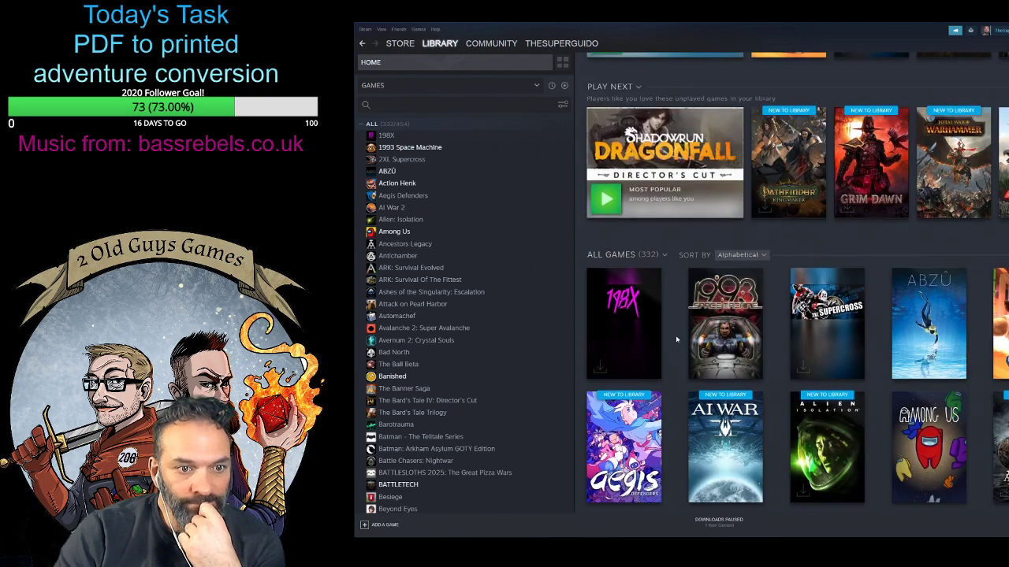
pyautogui.scroll(-2, 676, 335)
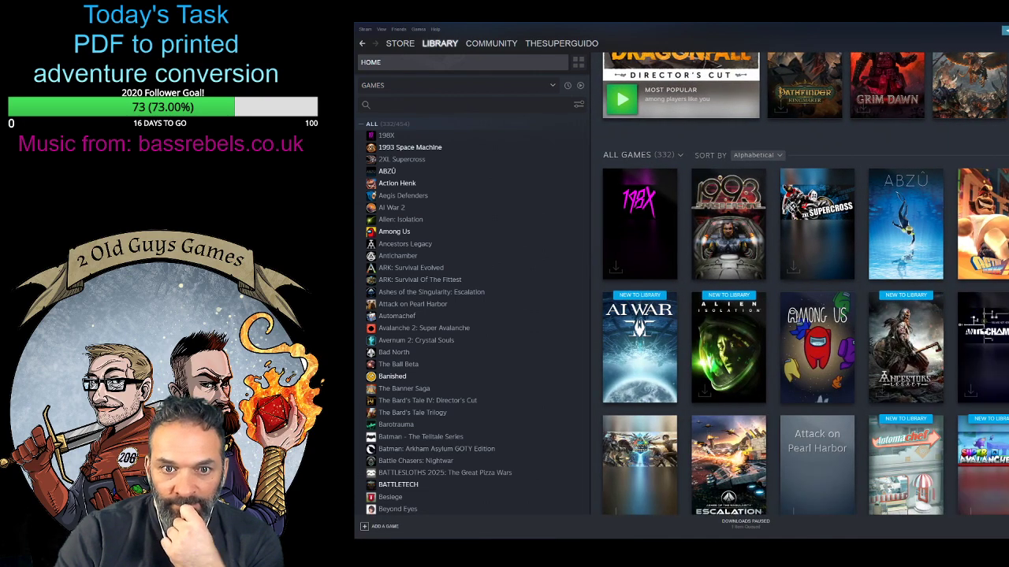
pyautogui.scroll(-1, 910, 446)
pyautogui.scroll(-1, 910, 445)
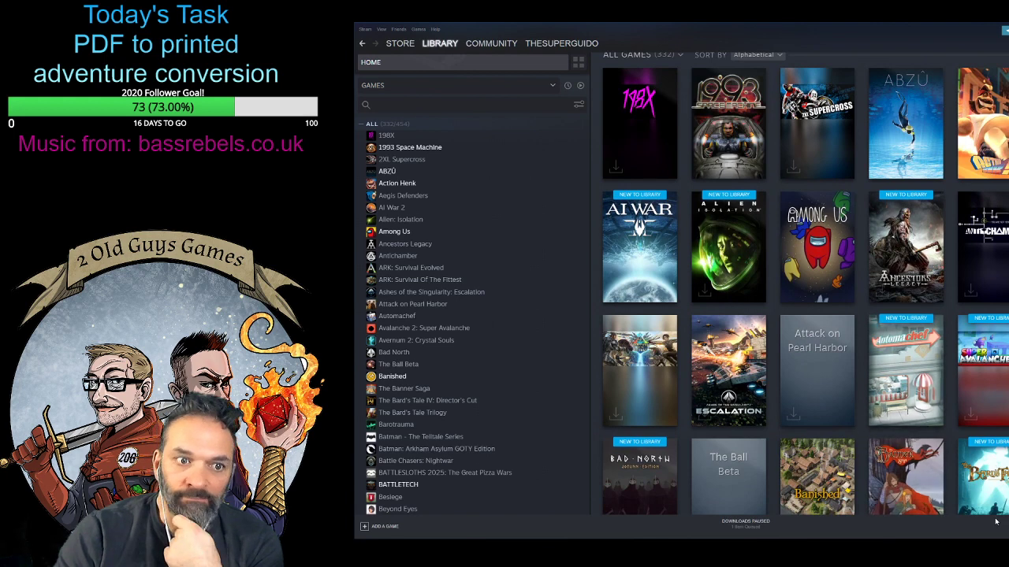
pyautogui.moveTo(938, 252)
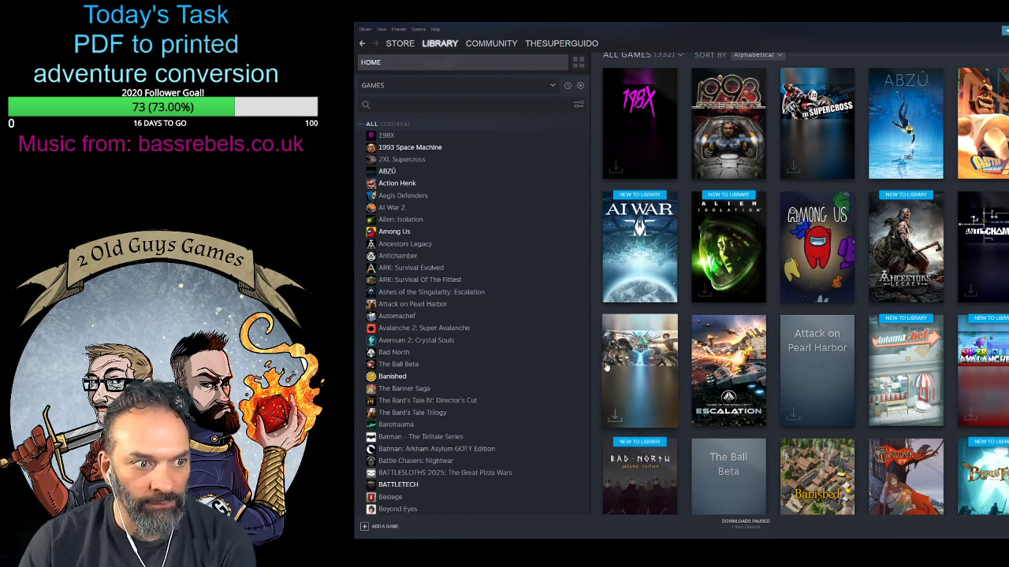
pyautogui.scroll(-5, 482, 397)
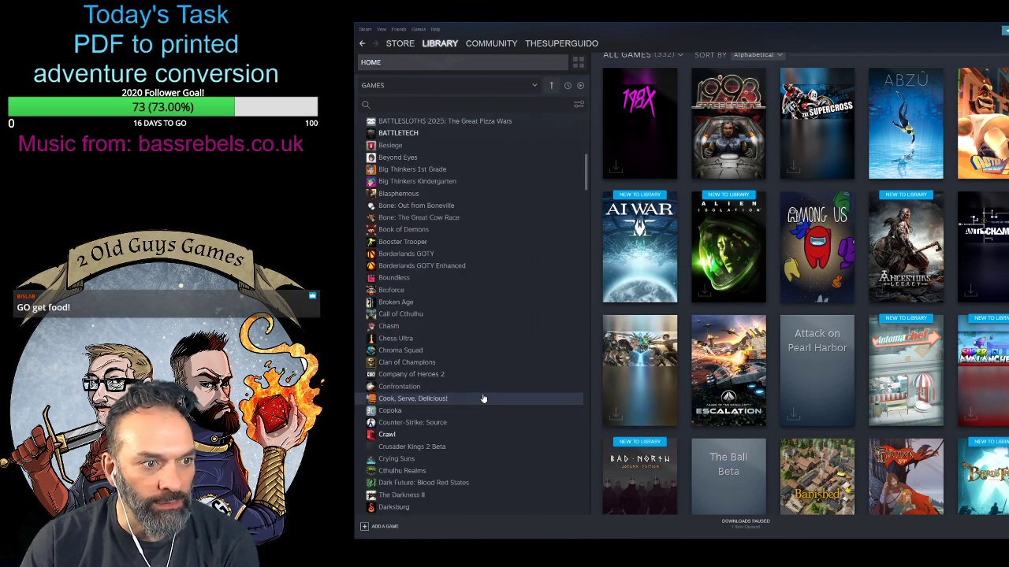
pyautogui.scroll(5, 482, 398)
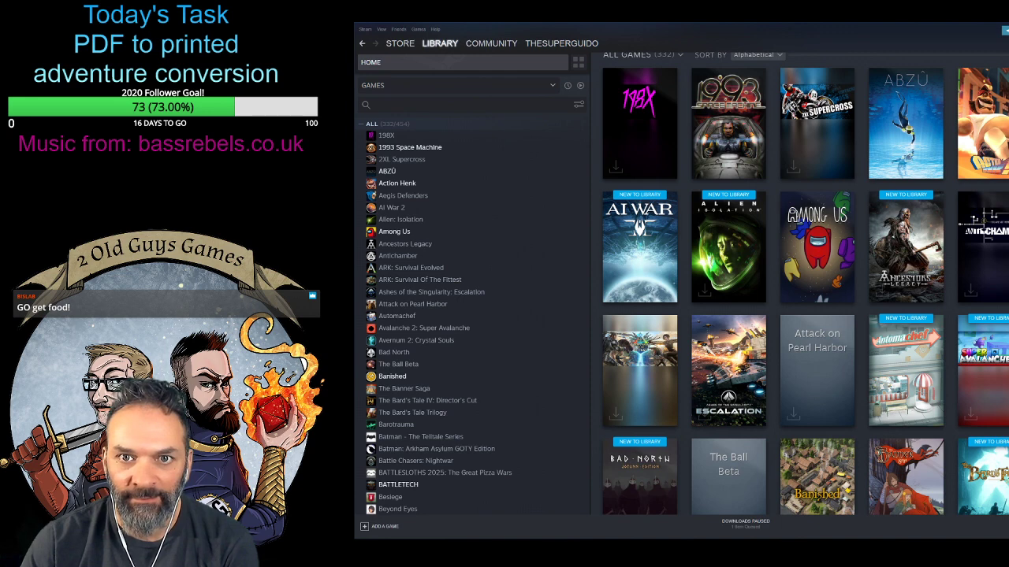